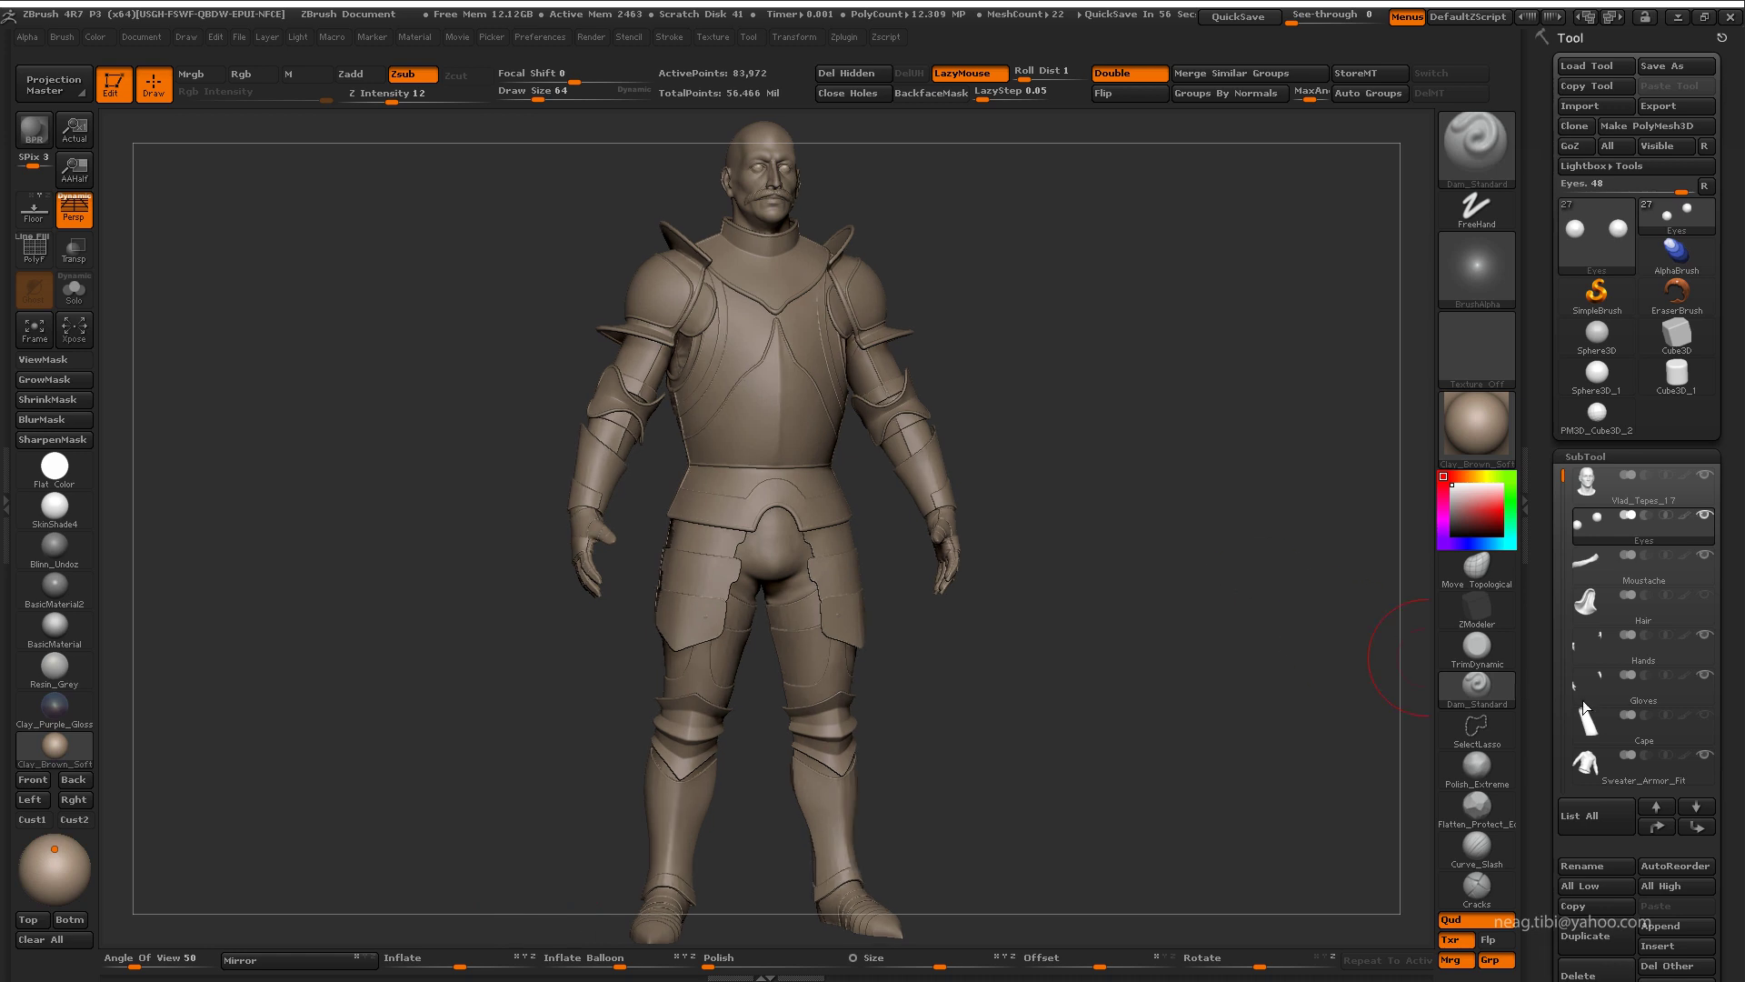
Step: Select the Armor_Helmet subtool and show its PolyFrame wireframe
{"action": "scroll", "coordinate": [1591, 586], "scroll_direction": "down", "scroll_amount": 3}
{"action": "scroll", "coordinate": [1591, 586], "scroll_direction": "down", "scroll_amount": 3}
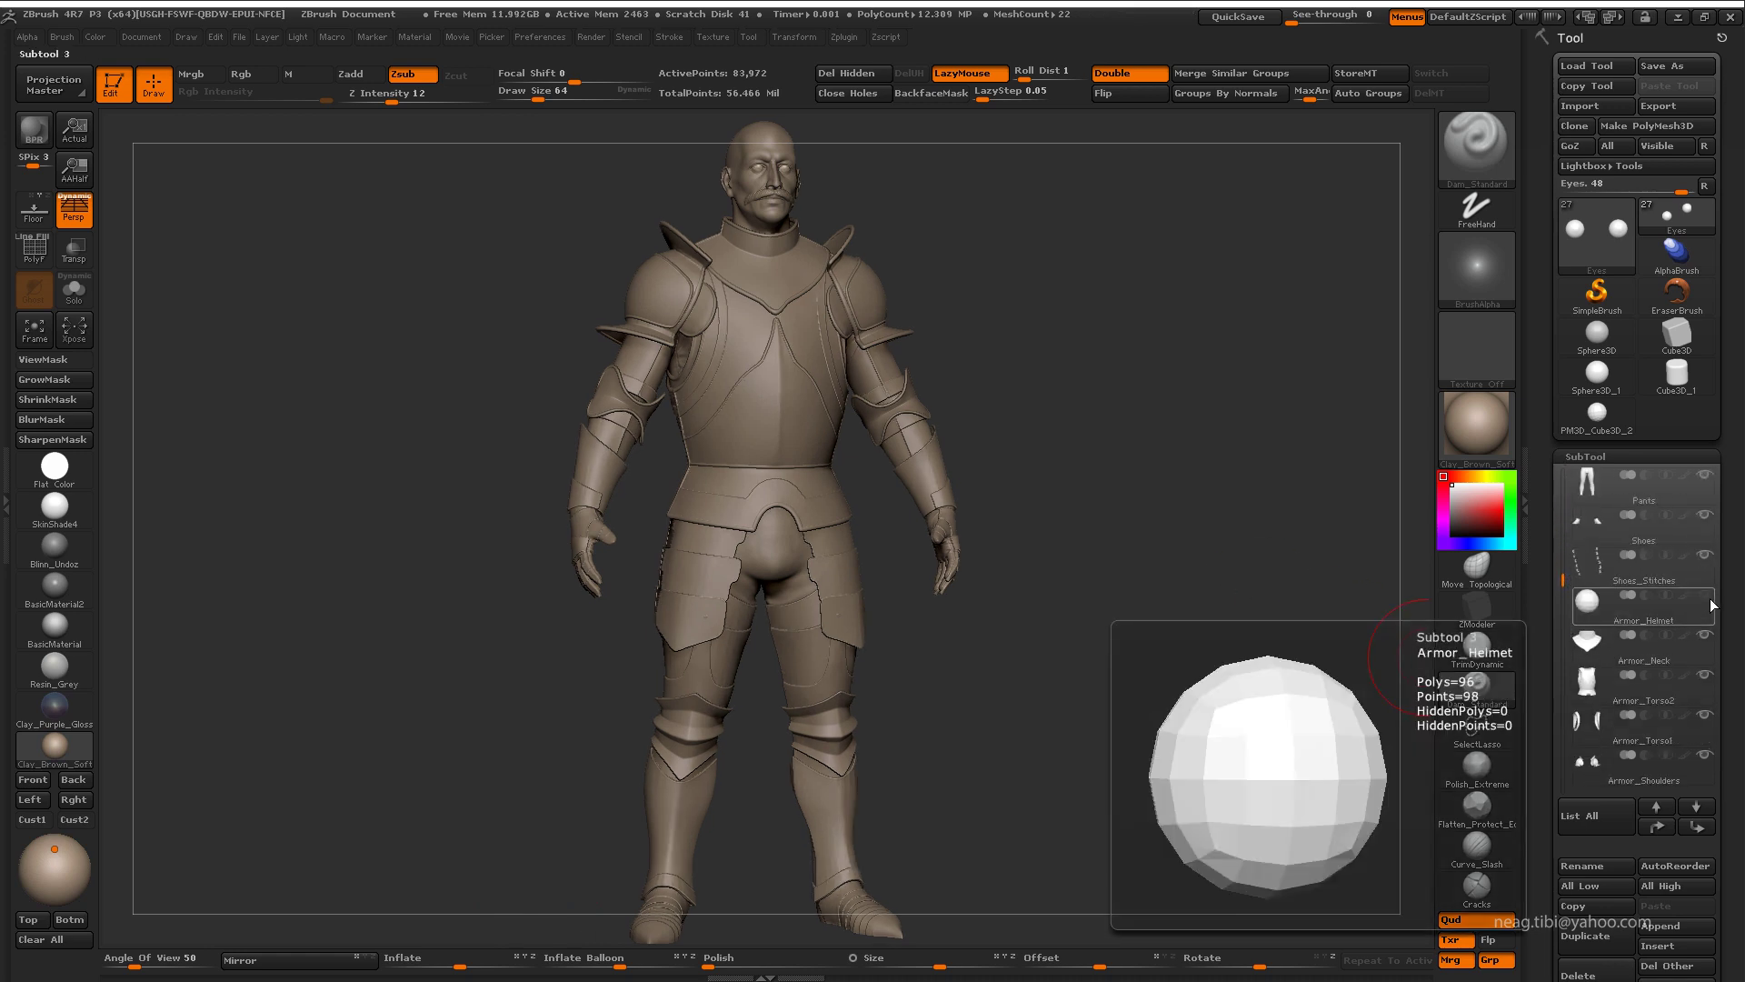
{"action": "left_click", "coordinate": [1591, 582]}
{"action": "left_click_drag", "start_coordinate": [897, 215], "coordinate": [936, 526], "text": "alt"}
{"action": "key", "text": "b"}
{"action": "key", "text": "m"}
{"action": "key", "text": "v"}
{"action": "left_click", "coordinate": [911, 438], "text": "alt"}
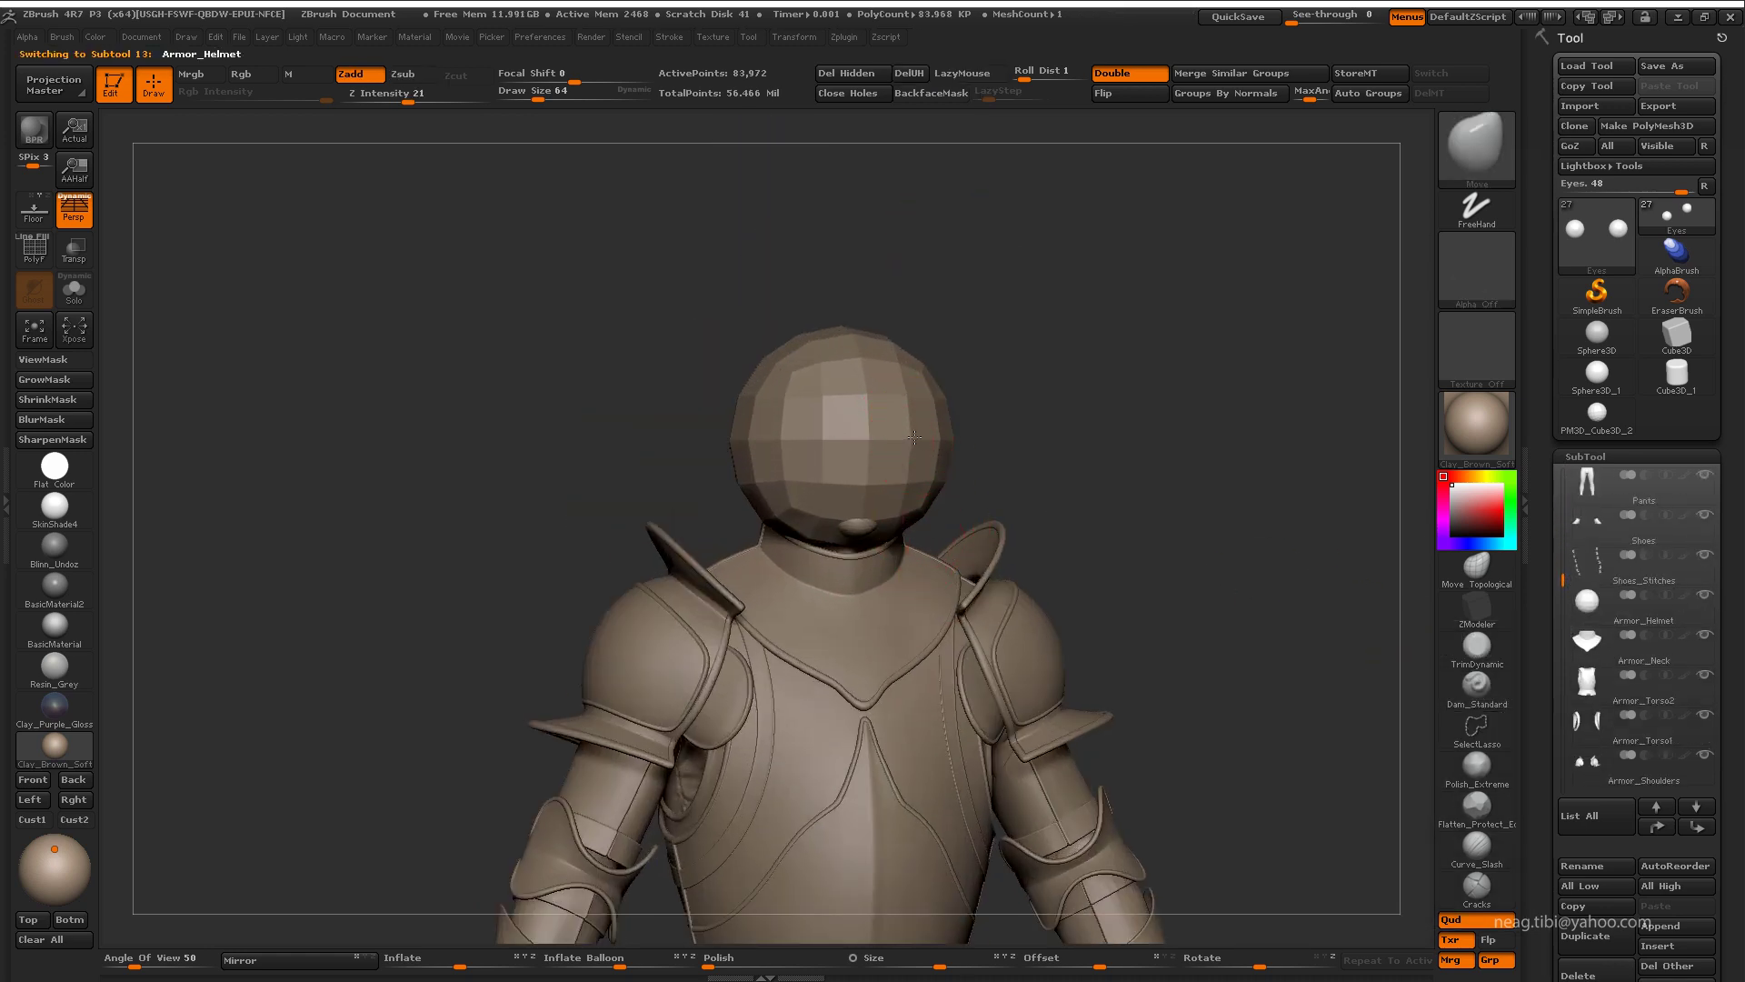
{"action": "key", "text": "shift+f"}
Step: Switch to the Move Topological brush and Solo the helmet
{"action": "left_click_drag", "start_coordinate": [1045, 428], "coordinate": [927, 420]}
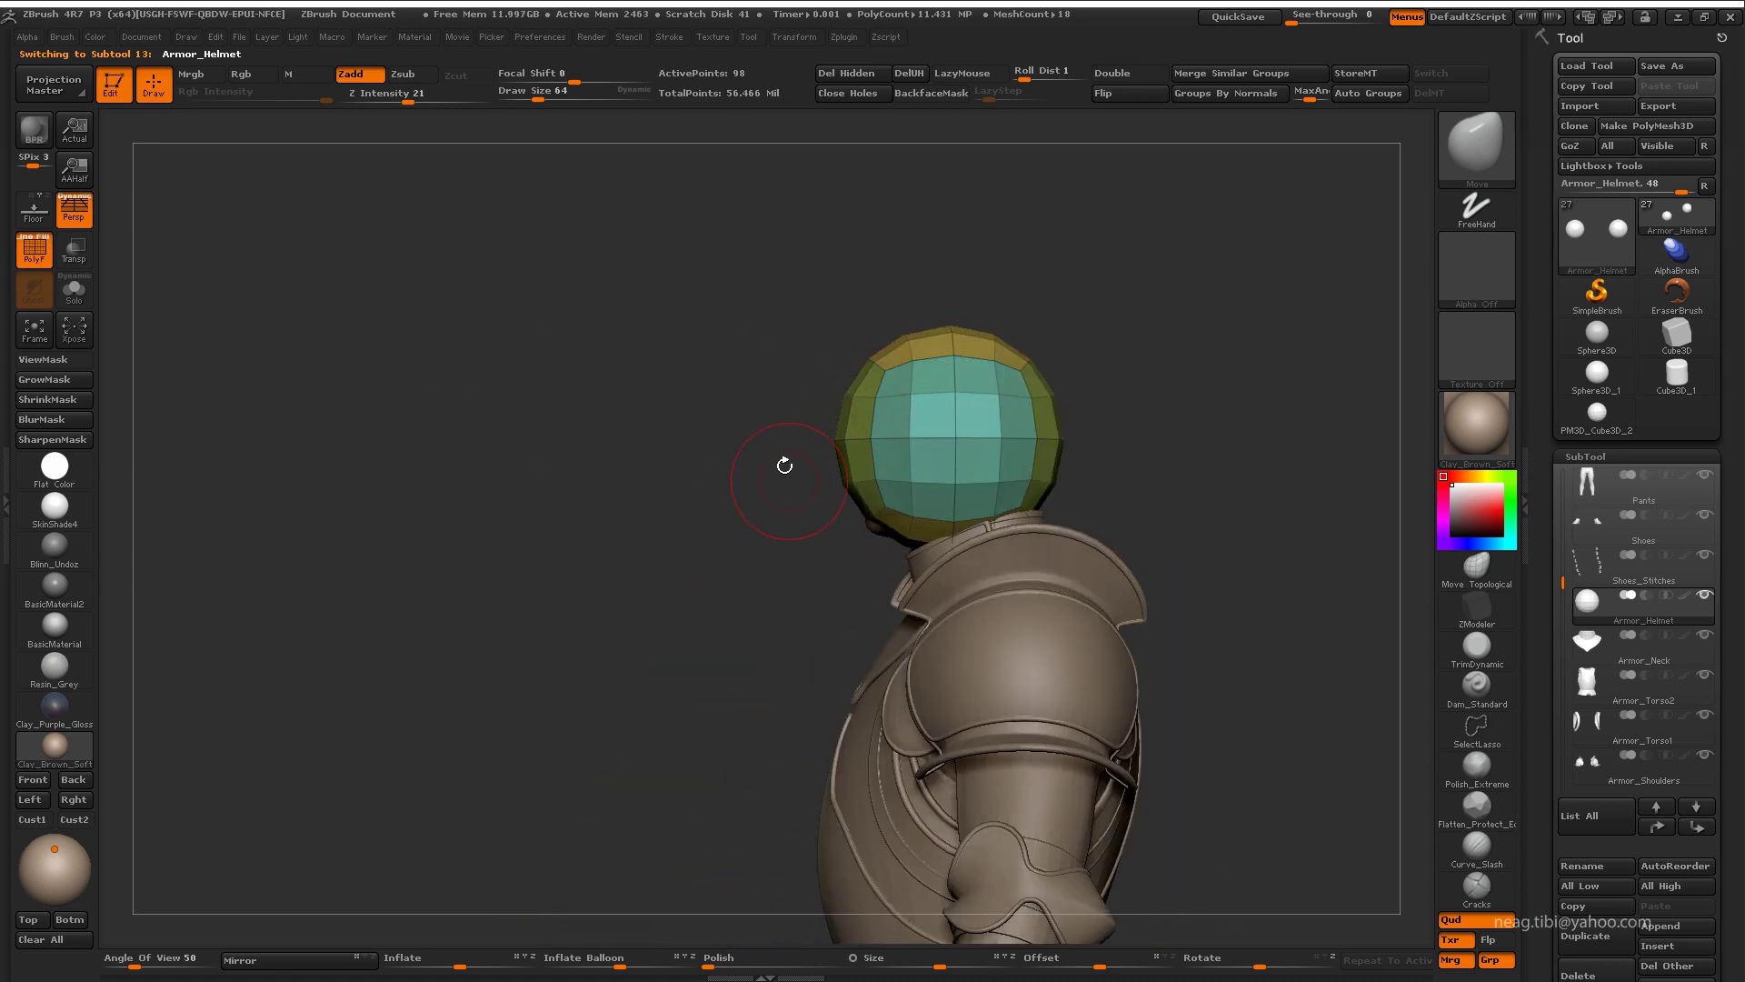
{"action": "key", "text": "b"}
{"action": "key", "text": "m"}
{"action": "key", "text": "t"}
{"action": "left_click_drag", "start_coordinate": [727, 364], "coordinate": [764, 363]}
{"action": "mouse_move", "coordinate": [754, 437]}
{"action": "left_mouse_down"}
{"action": "mouse_move", "coordinate": [691, 572]}
{"action": "mouse_move", "coordinate": [909, 441]}
{"action": "left_mouse_up"}
{"action": "left_click", "coordinate": [73, 289]}
Step: Hide part of the helmet's polygroups and delete the hidden faces, showing both sides
{"action": "left_click", "coordinate": [920, 429], "text": "ctrl+shift"}
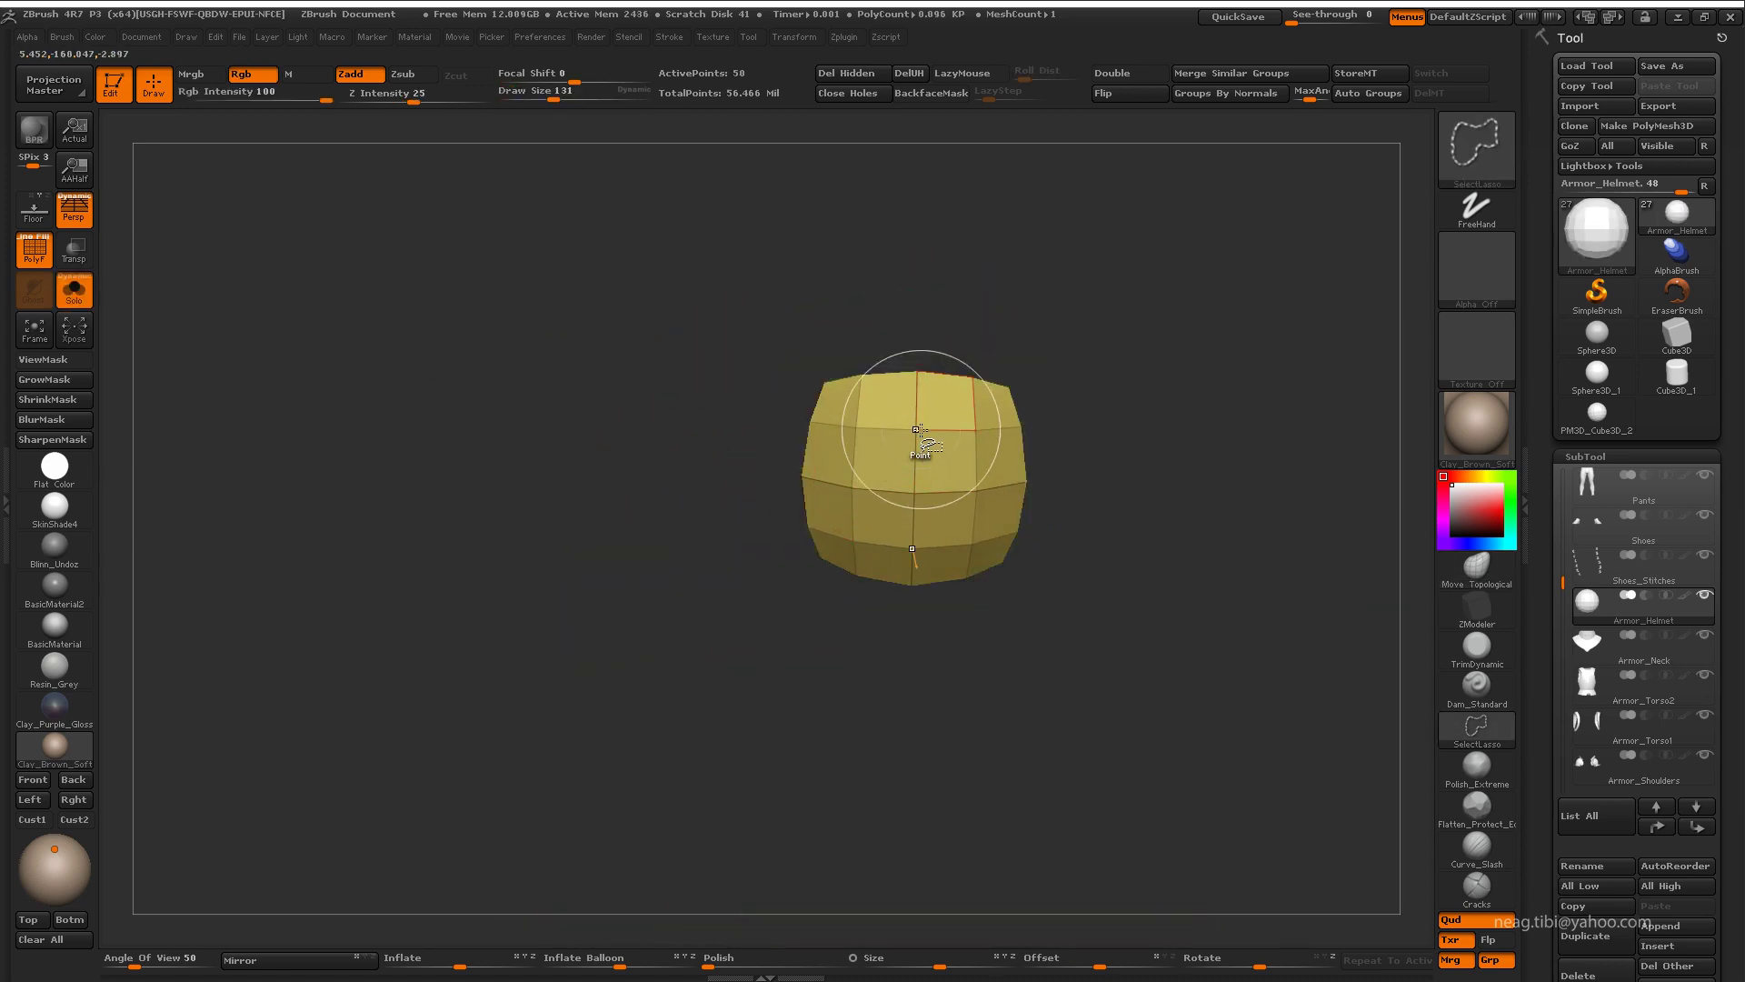
{"action": "left_click", "coordinate": [846, 73]}
{"action": "left_click", "coordinate": [1112, 73]}
{"action": "mouse_move", "coordinate": [663, 370]}
{"action": "left_mouse_down"}
{"action": "mouse_move", "coordinate": [591, 500]}
{"action": "mouse_move", "coordinate": [1168, 156]}
{"action": "left_mouse_up"}
Step: Regroup the cut helmet's faces and show the whole helmet again
{"action": "left_click", "coordinate": [1226, 93]}
{"action": "left_click", "coordinate": [837, 624], "text": "ctrl+shift"}
{"action": "left_click_drag", "start_coordinate": [837, 624], "coordinate": [990, 188]}
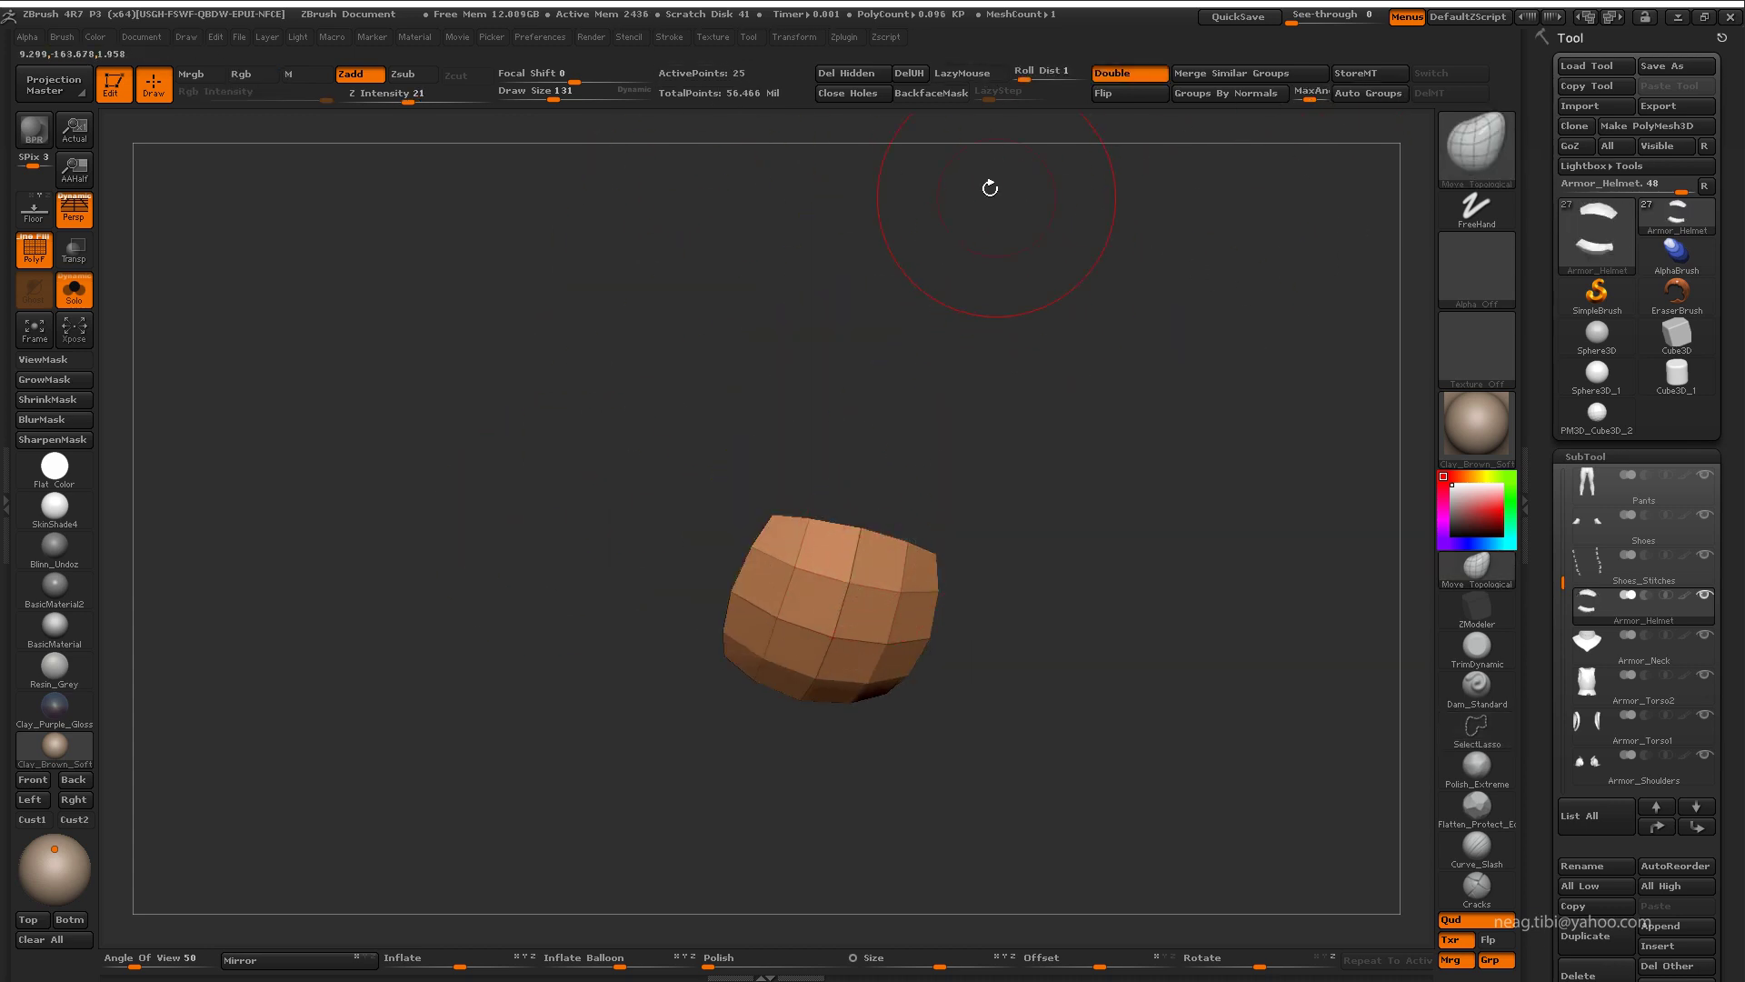
{"action": "left_click", "coordinate": [909, 173], "text": "ctrl+shift"}
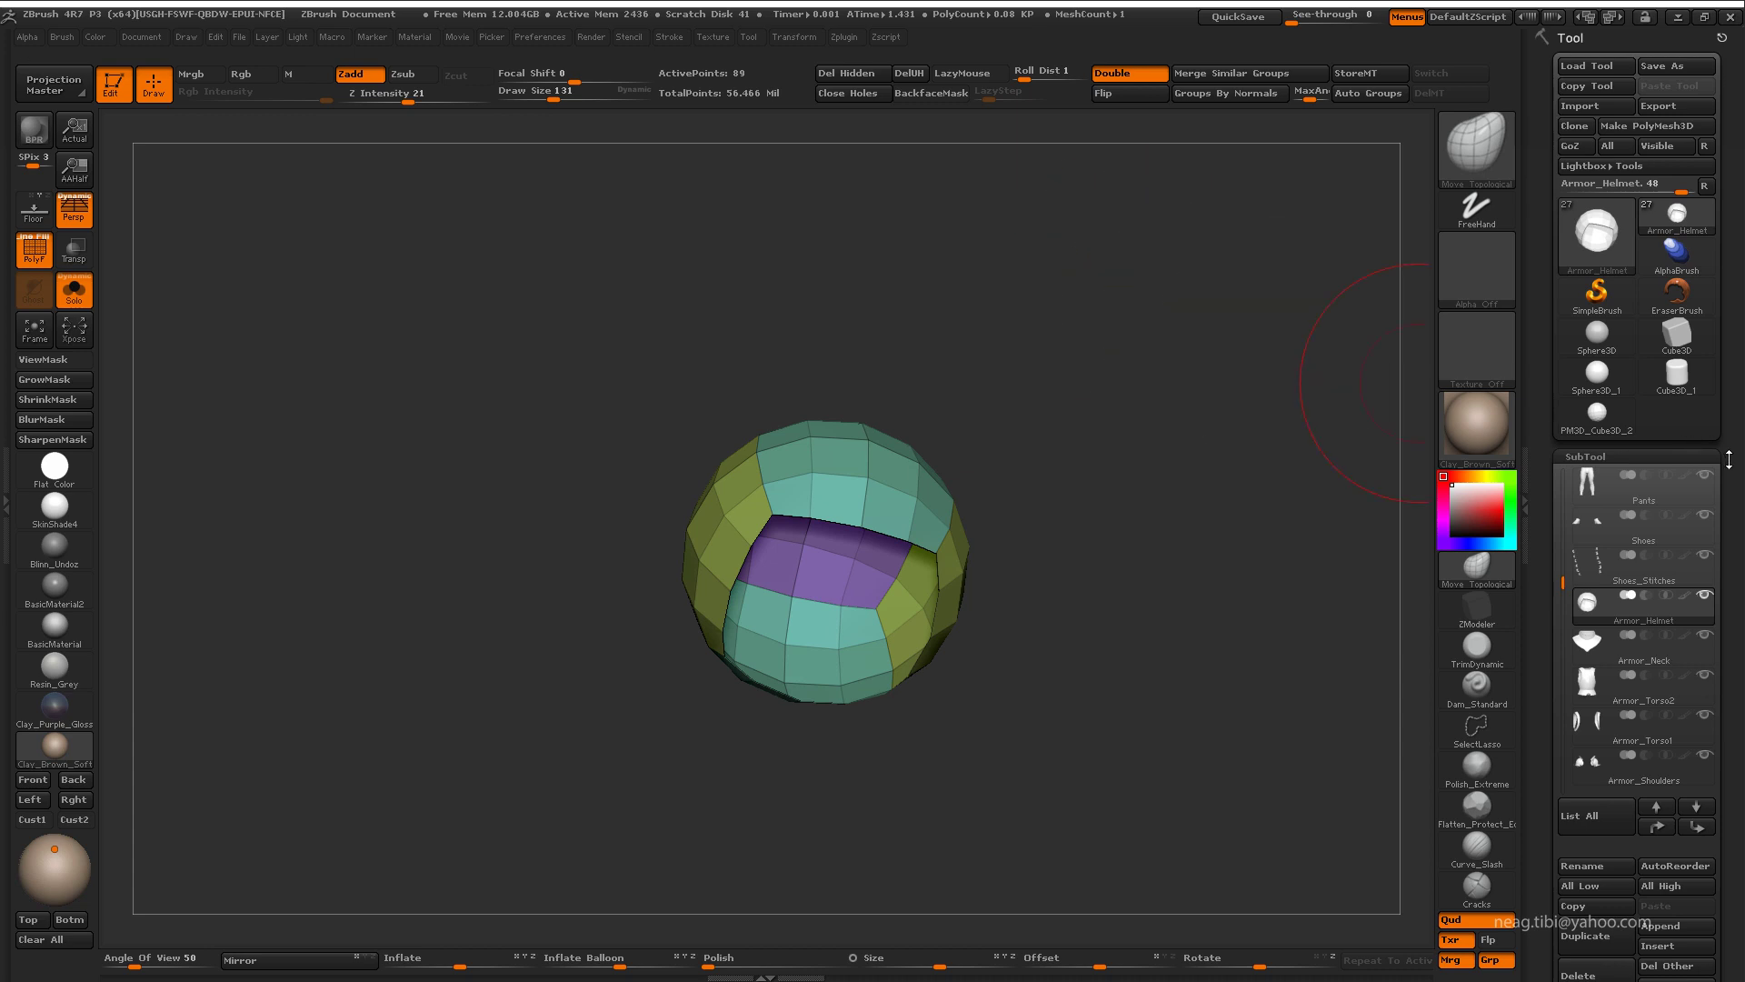
{"action": "left_click_drag", "start_coordinate": [1729, 459], "coordinate": [1728, 182]}
Step: Show the full character with a see-through armour body and set the brush size to 86
{"action": "left_click", "coordinate": [886, 80]}
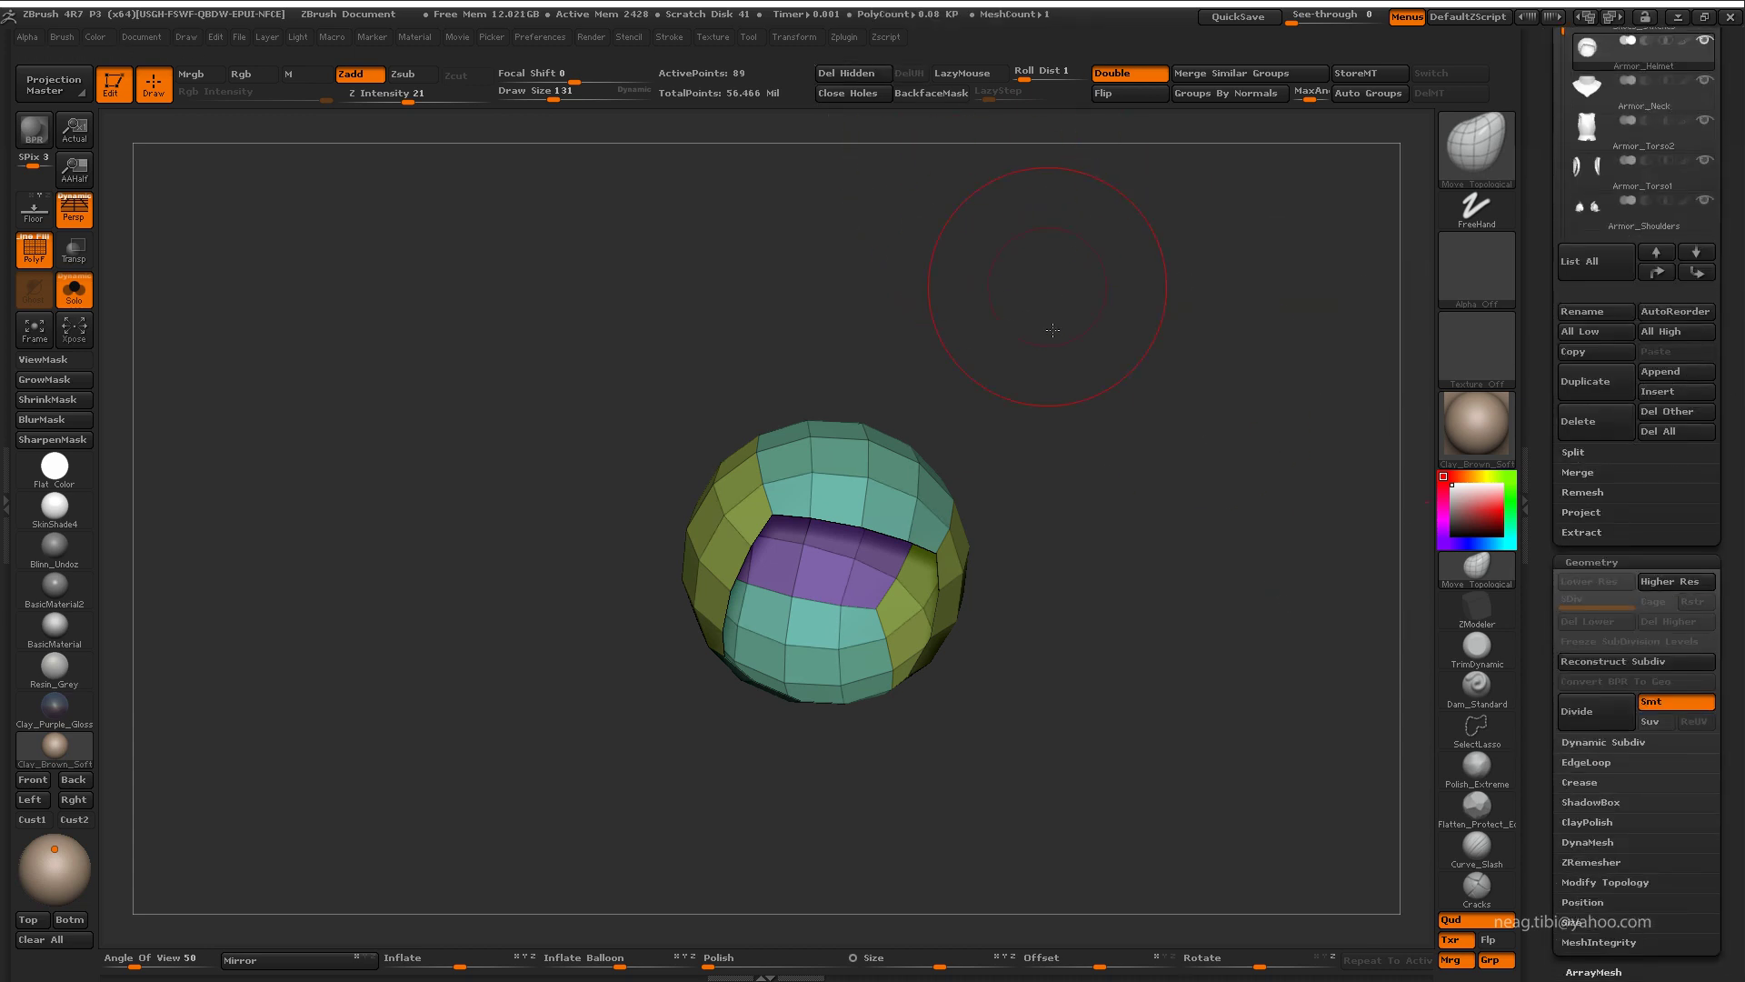
{"action": "mouse_move", "coordinate": [672, 455]}
{"action": "left_mouse_down"}
{"action": "mouse_move", "coordinate": [538, 445]}
{"action": "mouse_move", "coordinate": [643, 552]}
{"action": "mouse_move", "coordinate": [631, 609]}
{"action": "mouse_move", "coordinate": [633, 469]}
{"action": "left_mouse_up"}
{"action": "key", "text": "shift+t"}
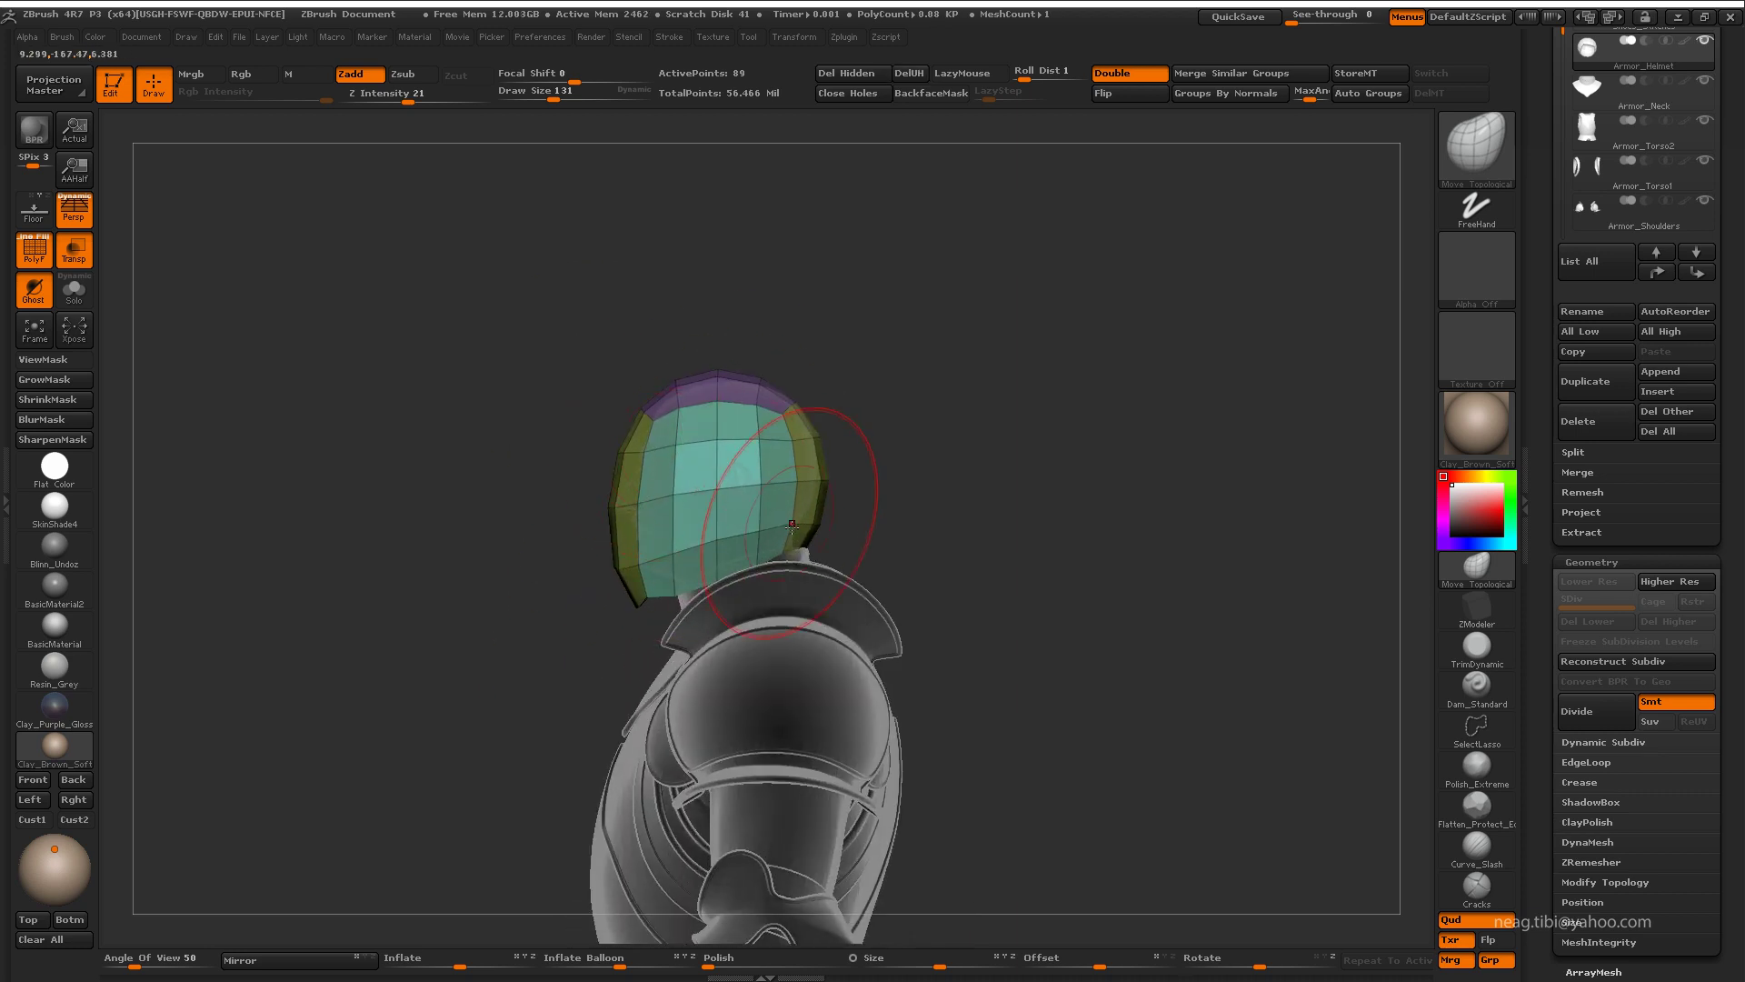
{"action": "left_click_drag", "start_coordinate": [822, 560], "coordinate": [800, 486]}
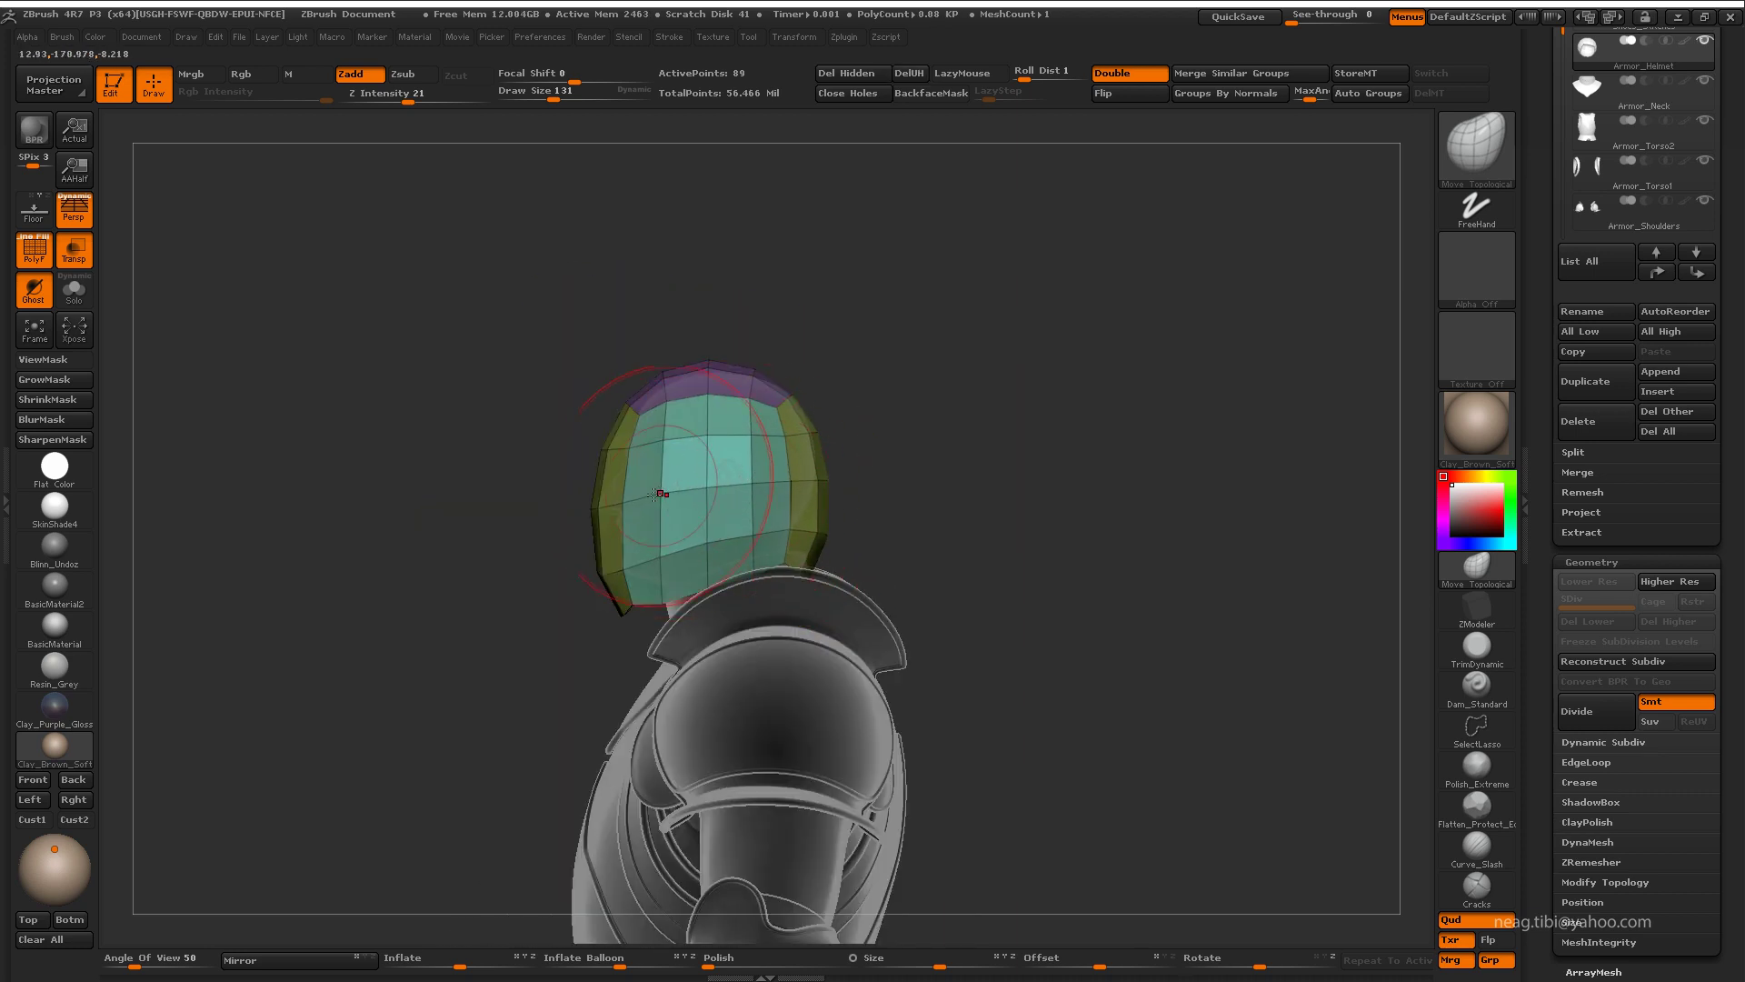
{"action": "mouse_move", "coordinate": [828, 526]}
{"action": "left_mouse_down"}
{"action": "mouse_move", "coordinate": [770, 547]}
{"action": "mouse_move", "coordinate": [721, 507]}
{"action": "mouse_move", "coordinate": [740, 545]}
{"action": "mouse_move", "coordinate": [818, 509]}
{"action": "mouse_move", "coordinate": [909, 518]}
{"action": "mouse_move", "coordinate": [860, 526]}
{"action": "mouse_move", "coordinate": [764, 502]}
{"action": "mouse_move", "coordinate": [773, 472]}
{"action": "mouse_move", "coordinate": [754, 482]}
{"action": "left_mouse_up"}
{"action": "key", "text": "space"}
{"action": "left_click_drag", "start_coordinate": [771, 391], "coordinate": [751, 493]}
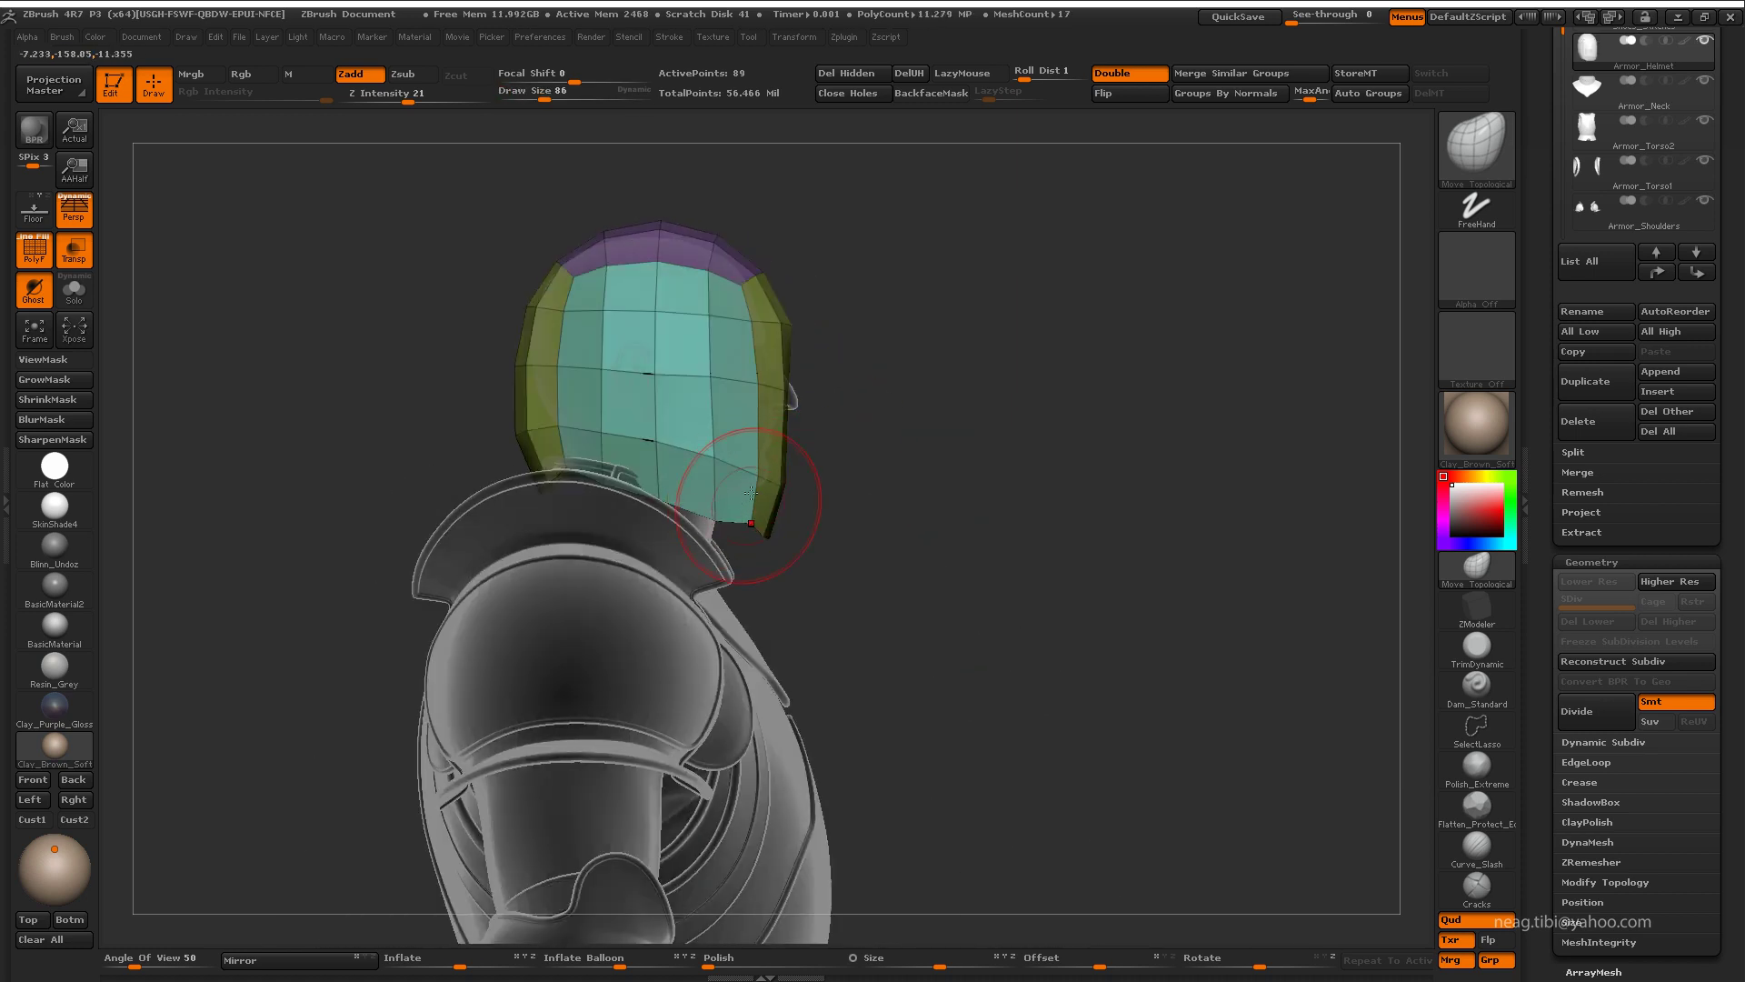
Step: Solo the helmet and pull its bottom edge to fit around the head
{"action": "left_click", "coordinate": [74, 289]}
{"action": "left_click_drag", "start_coordinate": [637, 546], "coordinate": [609, 675]}
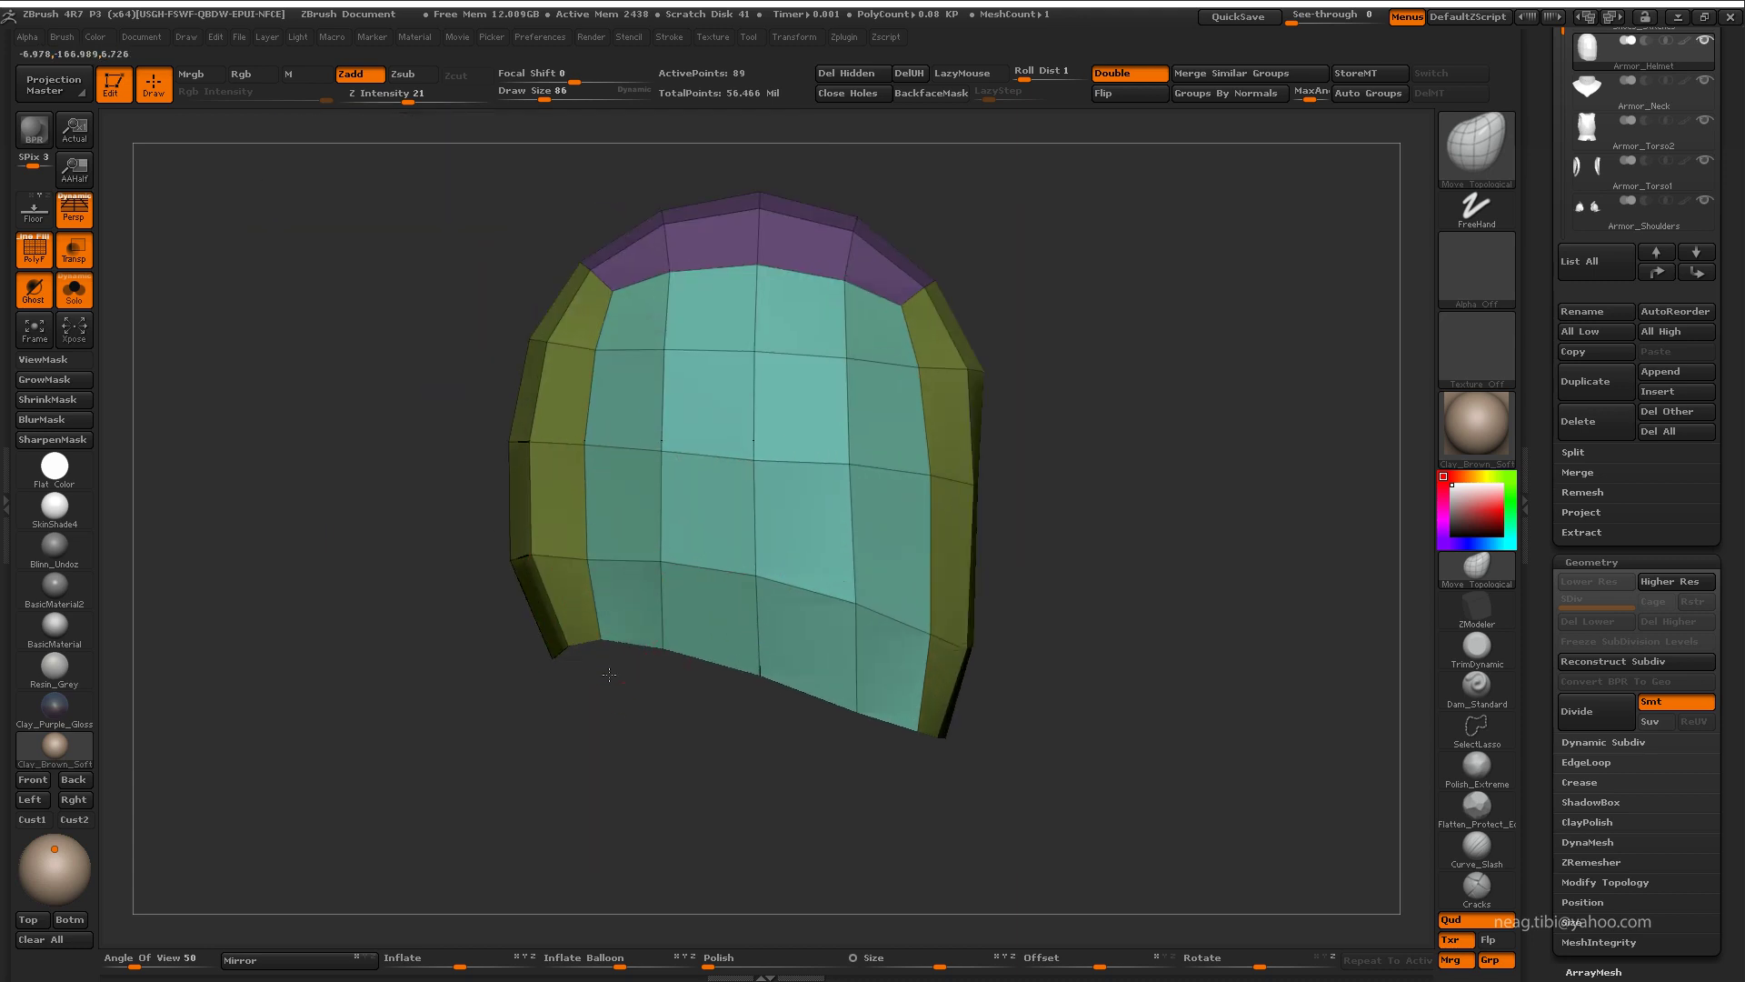
{"action": "mouse_move", "coordinate": [761, 588]}
{"action": "left_mouse_down", "text": "alt"}
{"action": "mouse_move", "coordinate": [728, 487]}
{"action": "mouse_move", "coordinate": [609, 650]}
{"action": "mouse_move", "coordinate": [677, 572]}
{"action": "left_mouse_up", "text": "alt"}
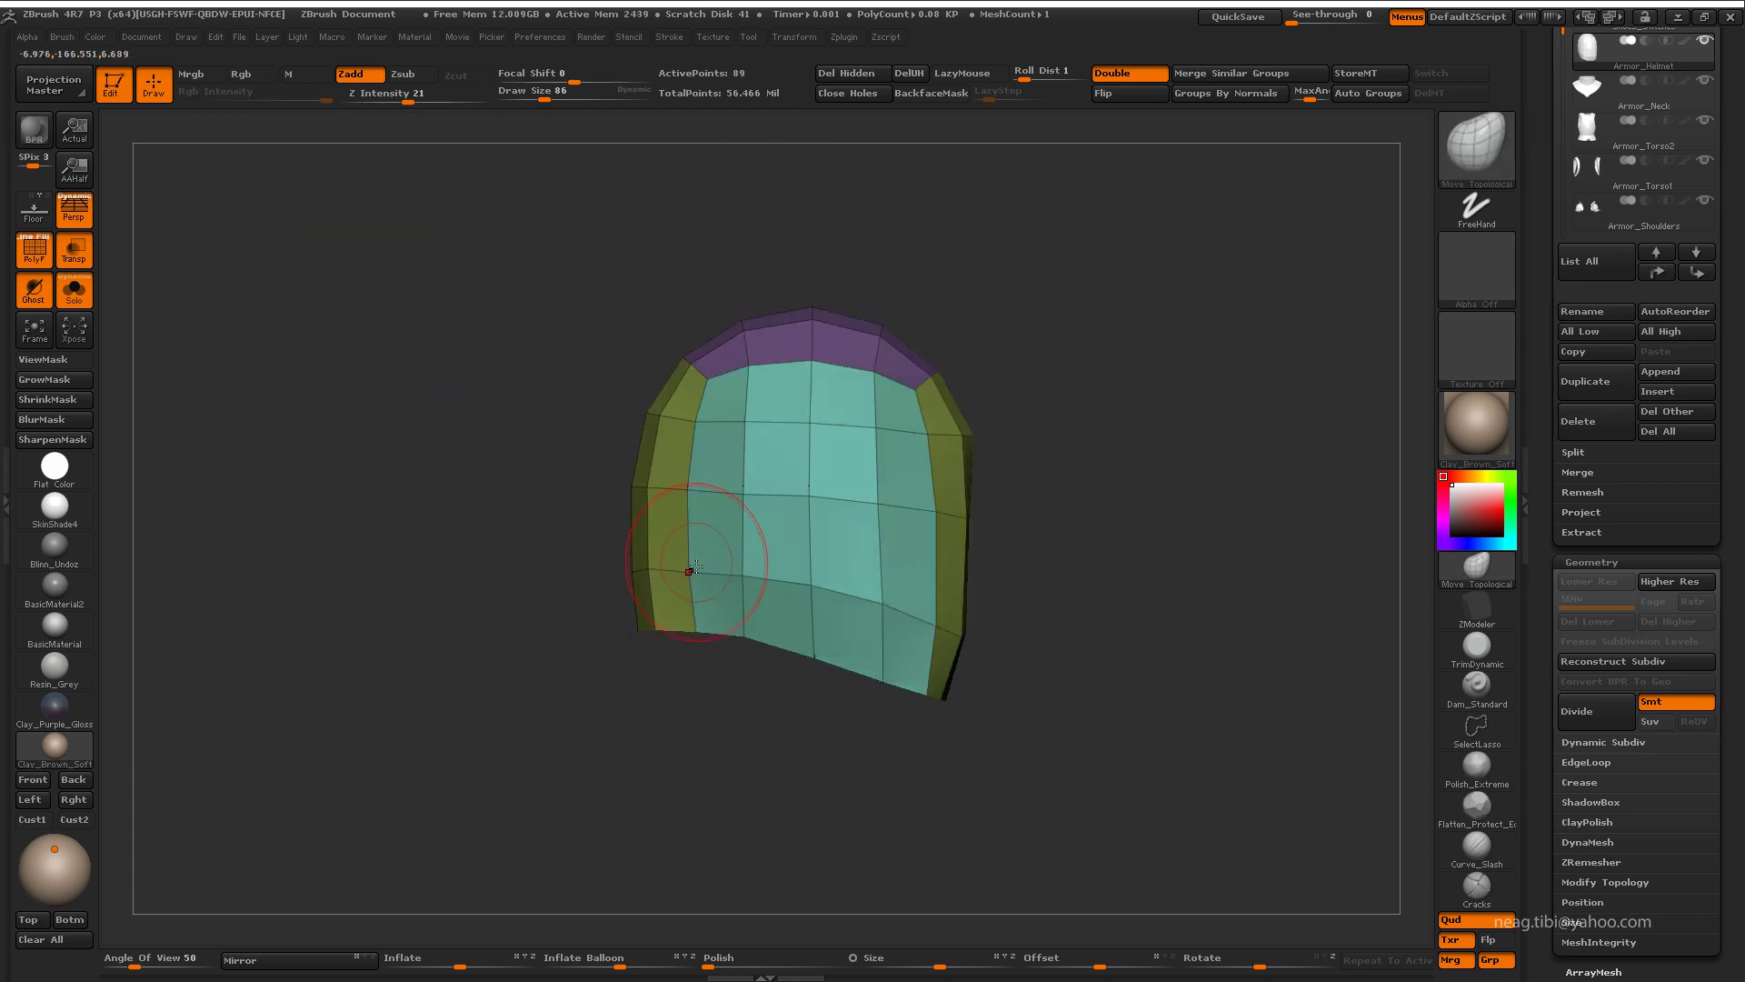
{"action": "key", "text": "f"}
{"action": "mouse_move", "coordinate": [796, 580]}
{"action": "left_mouse_down"}
{"action": "mouse_move", "coordinate": [941, 709]}
{"action": "mouse_move", "coordinate": [898, 714]}
{"action": "left_mouse_up"}
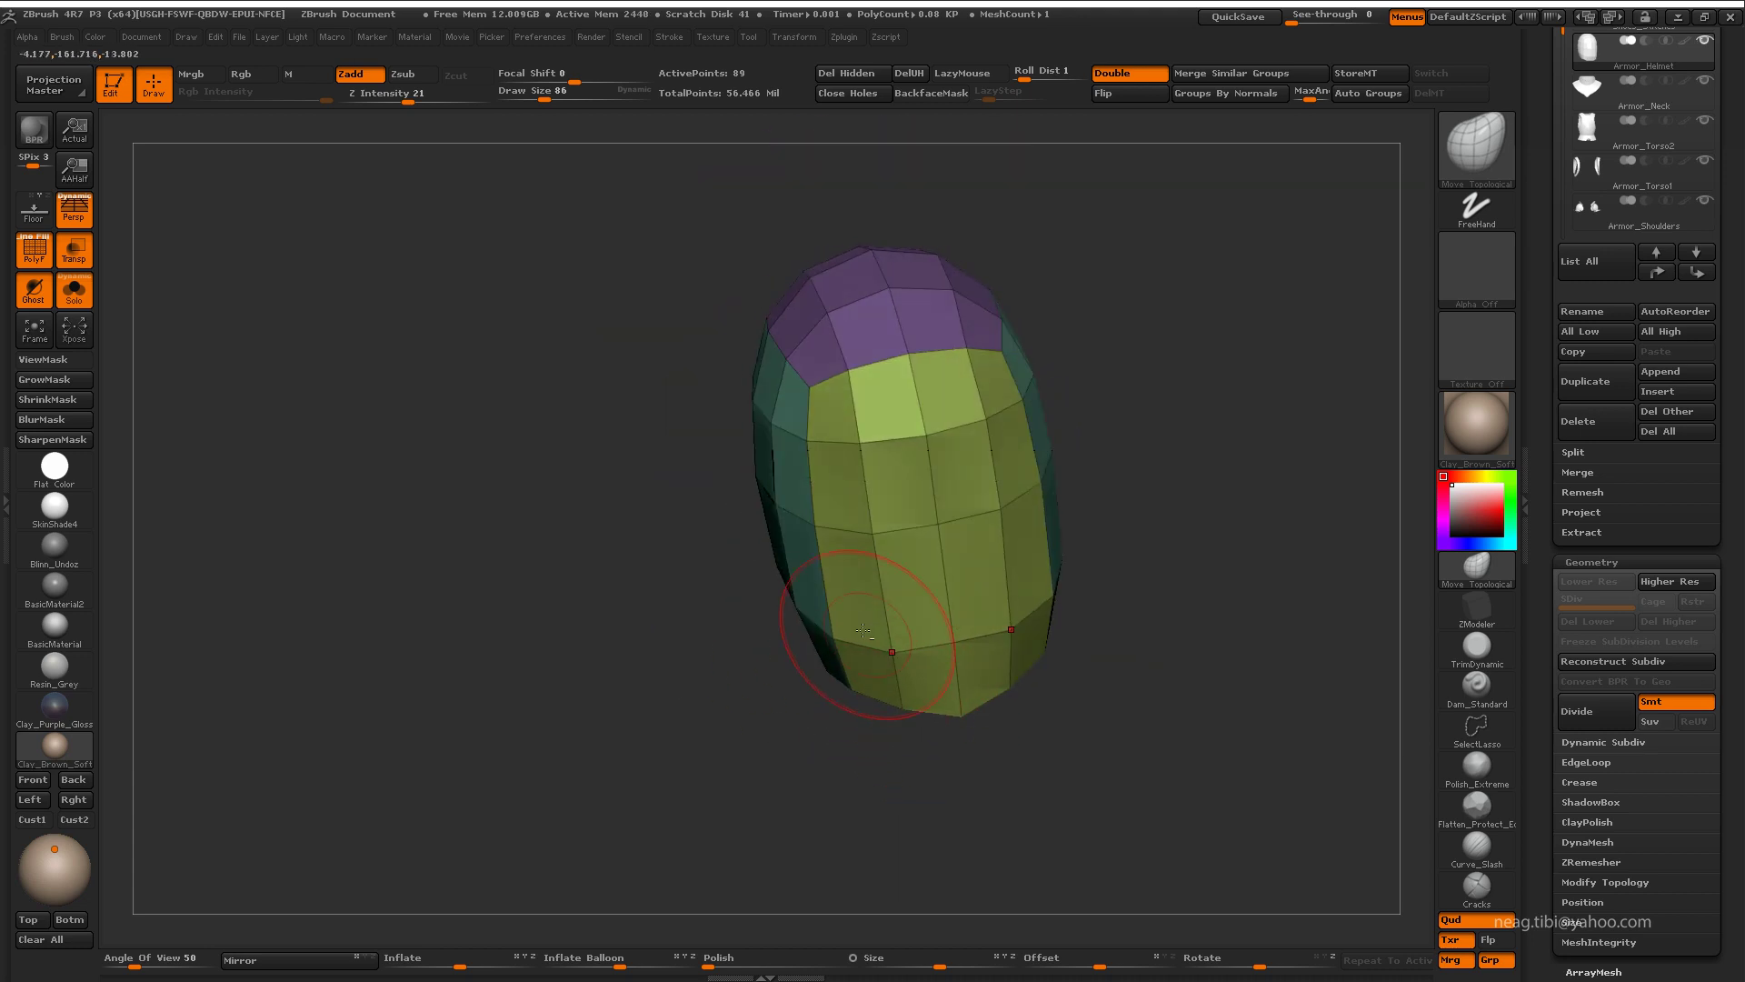
{"action": "left_click_drag", "start_coordinate": [886, 601], "coordinate": [833, 640]}
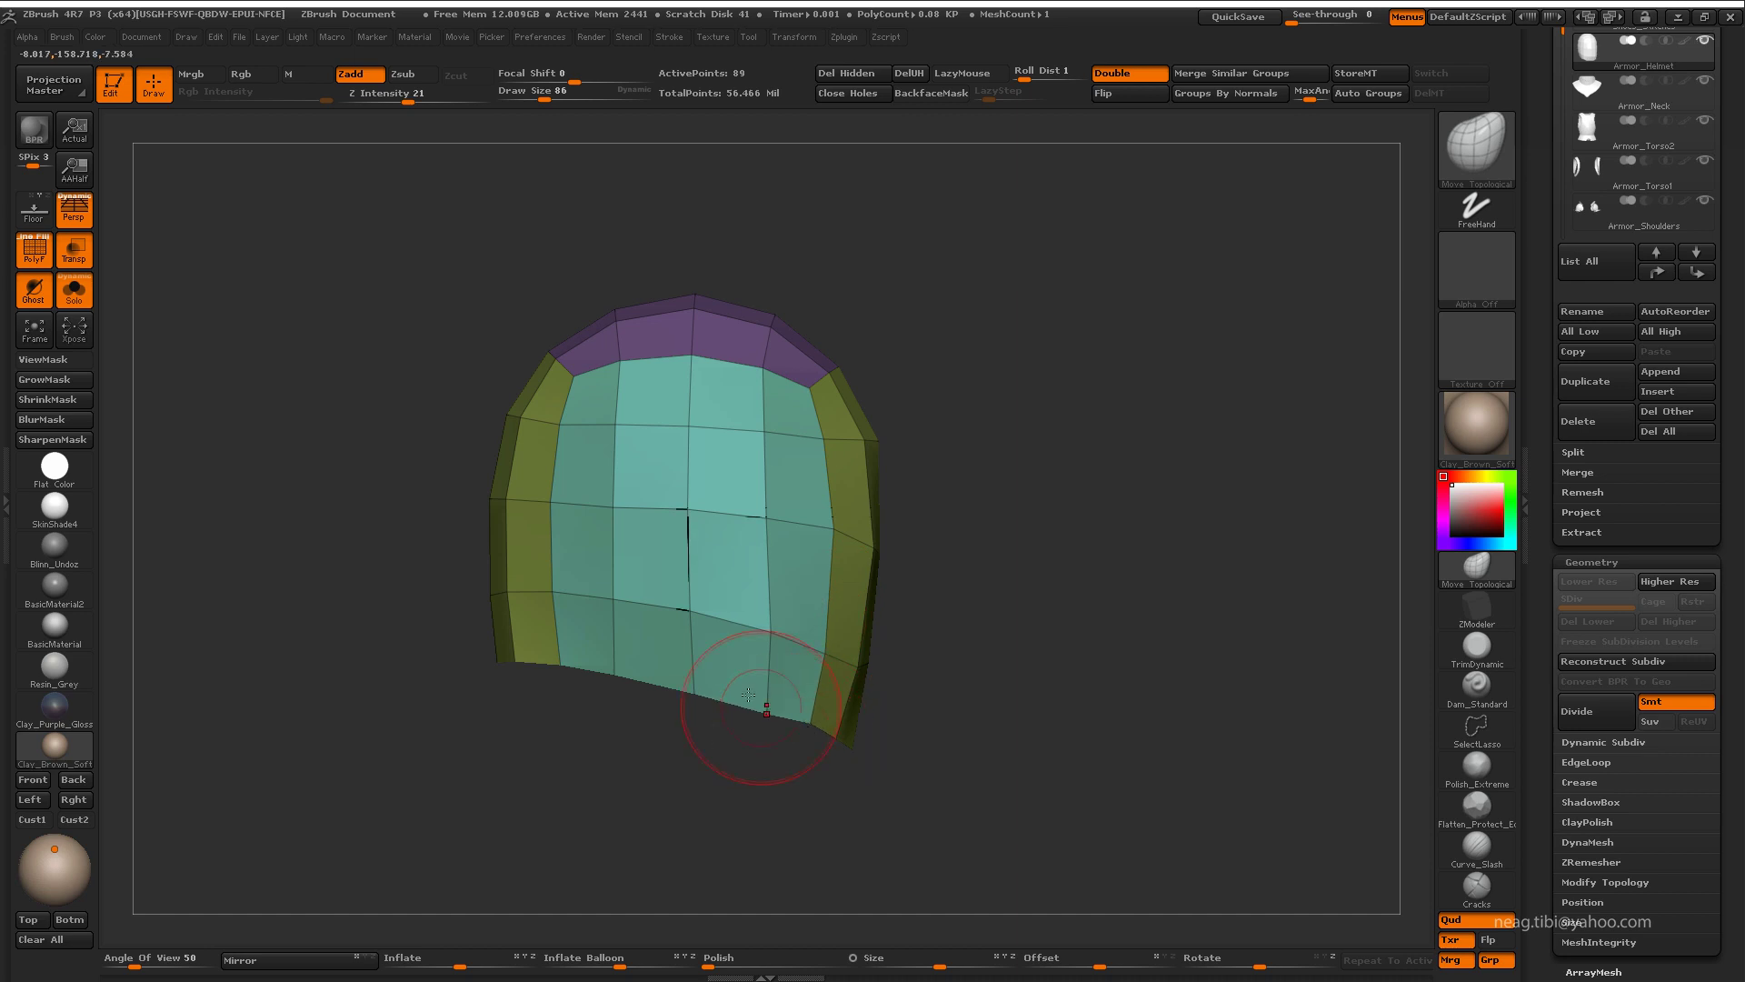
{"action": "left_click_drag", "start_coordinate": [749, 694], "coordinate": [748, 677]}
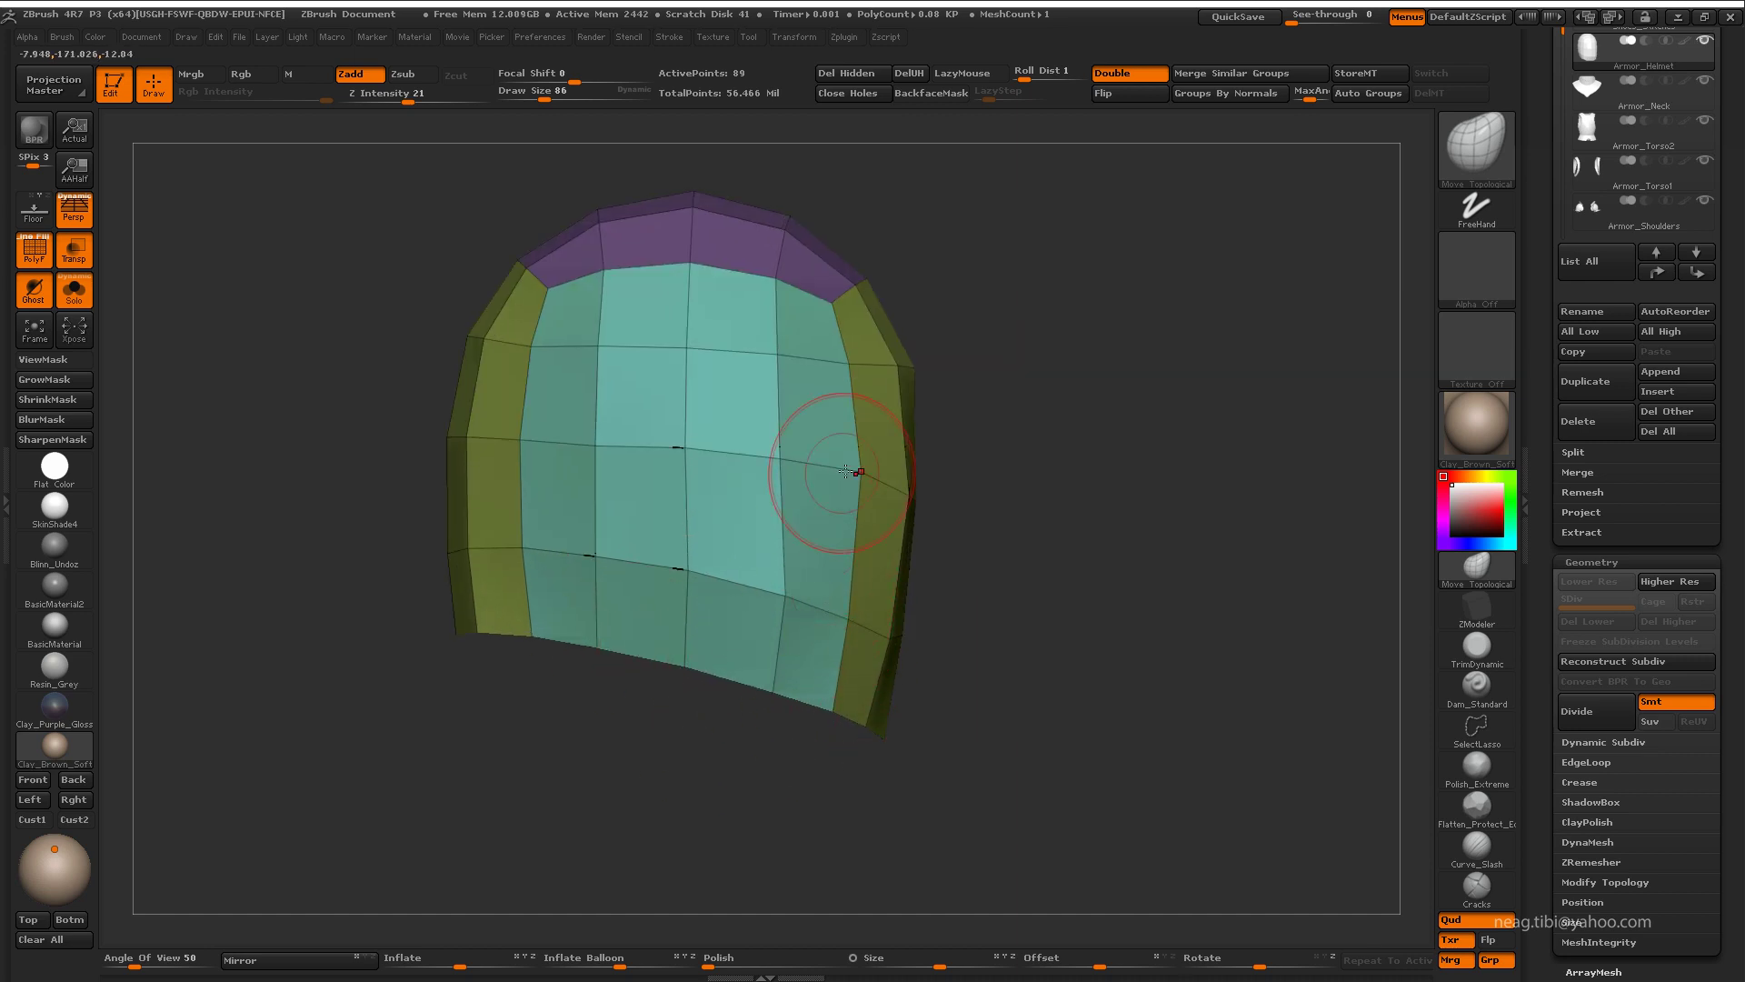
Step: Check the reshaped helmet on the armoured body and hide its wireframe
{"action": "mouse_move", "coordinate": [718, 566]}
{"action": "left_mouse_down"}
{"action": "mouse_move", "coordinate": [888, 576]}
{"action": "mouse_move", "coordinate": [750, 731]}
{"action": "mouse_move", "coordinate": [759, 585]}
{"action": "mouse_move", "coordinate": [793, 614]}
{"action": "left_mouse_up"}
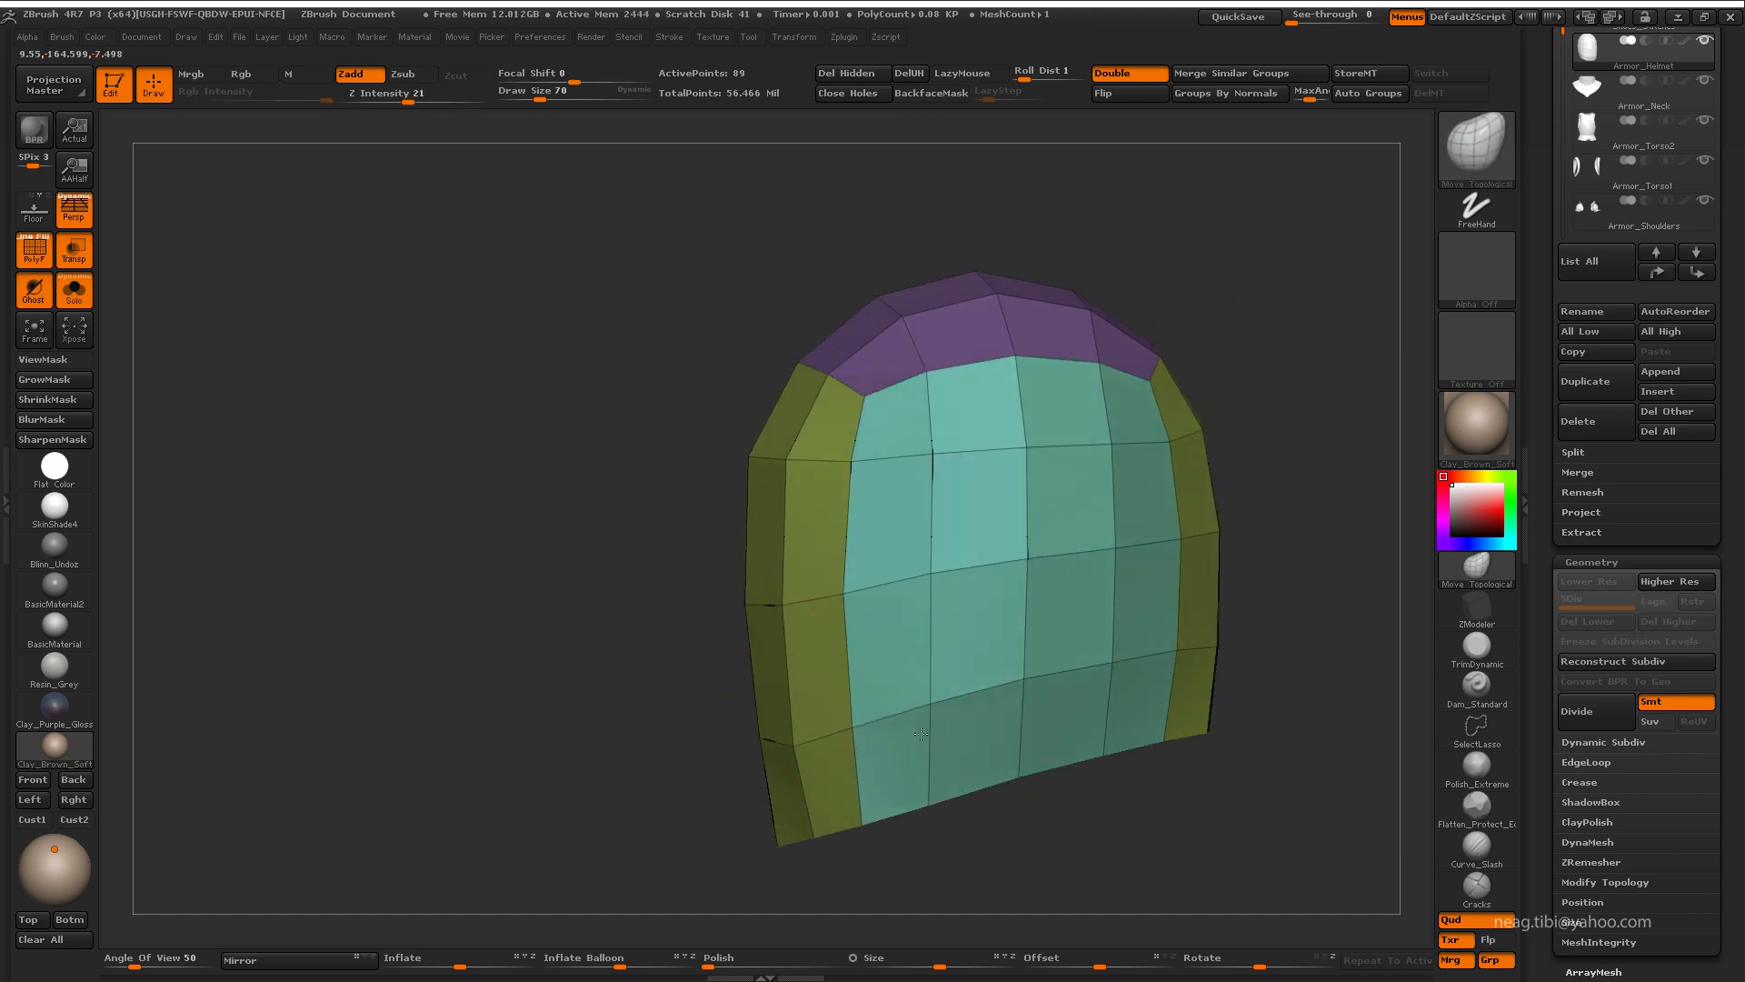
{"action": "left_click_drag", "start_coordinate": [943, 792], "coordinate": [870, 540]}
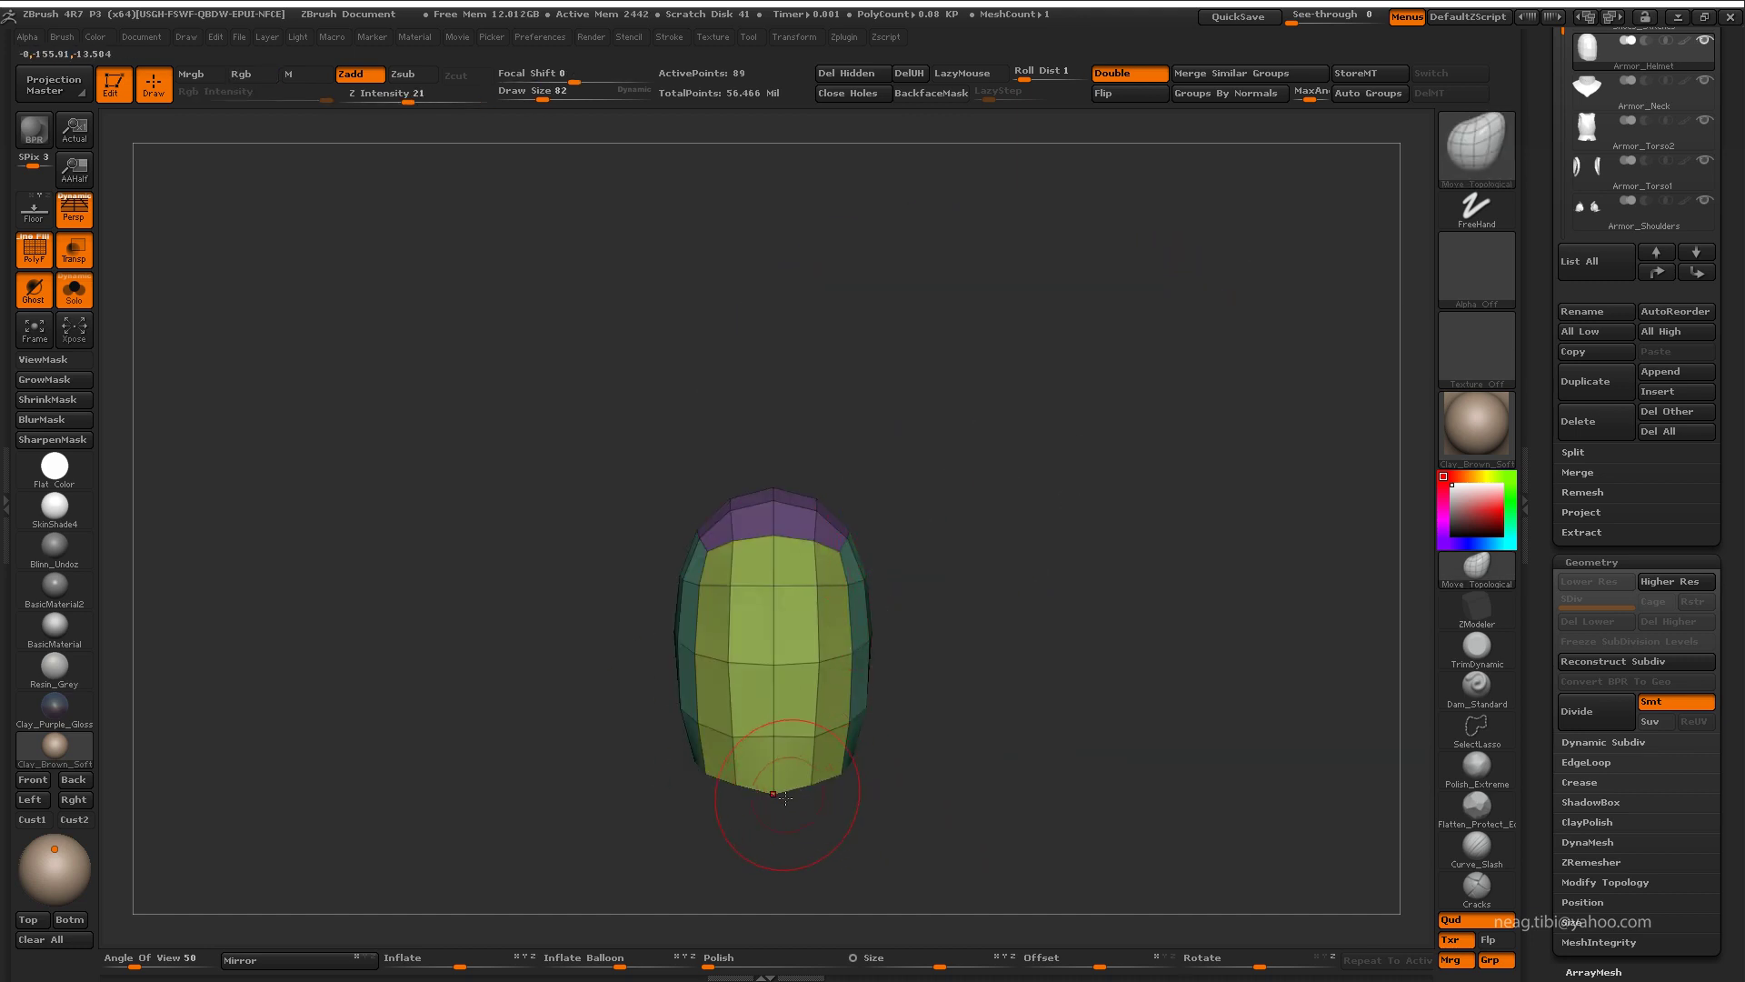
{"action": "left_click_drag", "start_coordinate": [786, 797], "coordinate": [909, 637]}
{"action": "key", "text": "shift+f"}
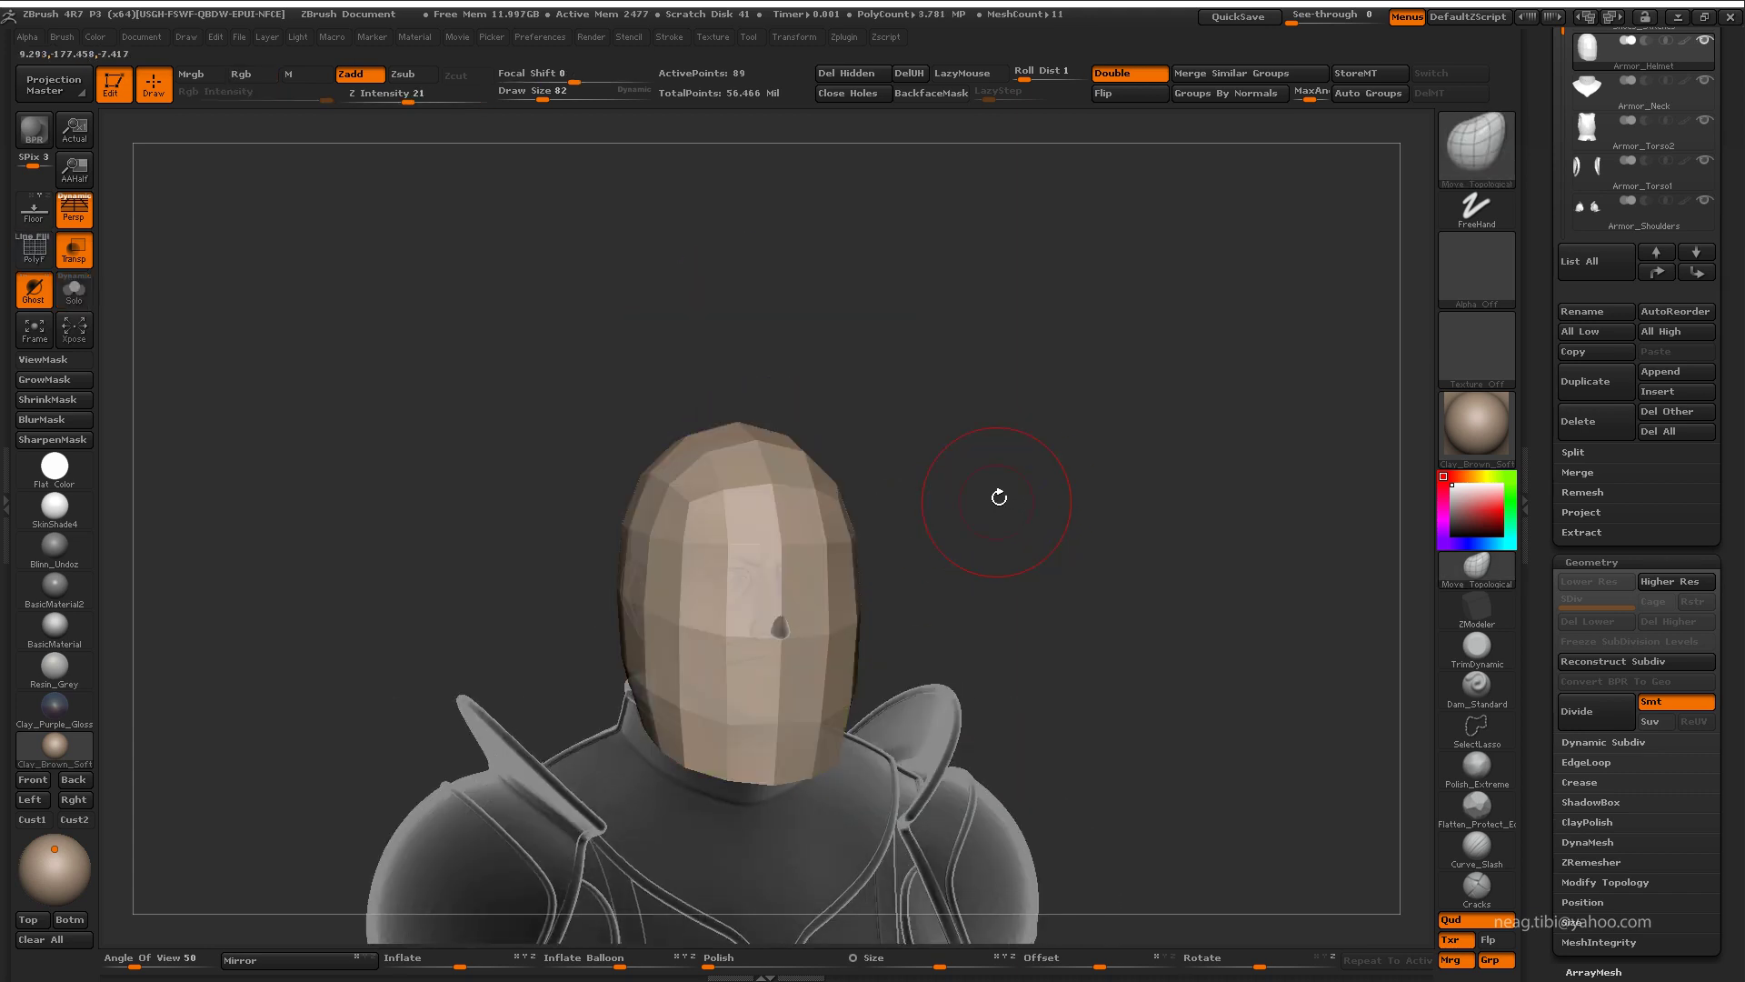
{"action": "left_click_drag", "start_coordinate": [999, 497], "coordinate": [1103, 468]}
{"action": "left_click", "coordinate": [1476, 609]}
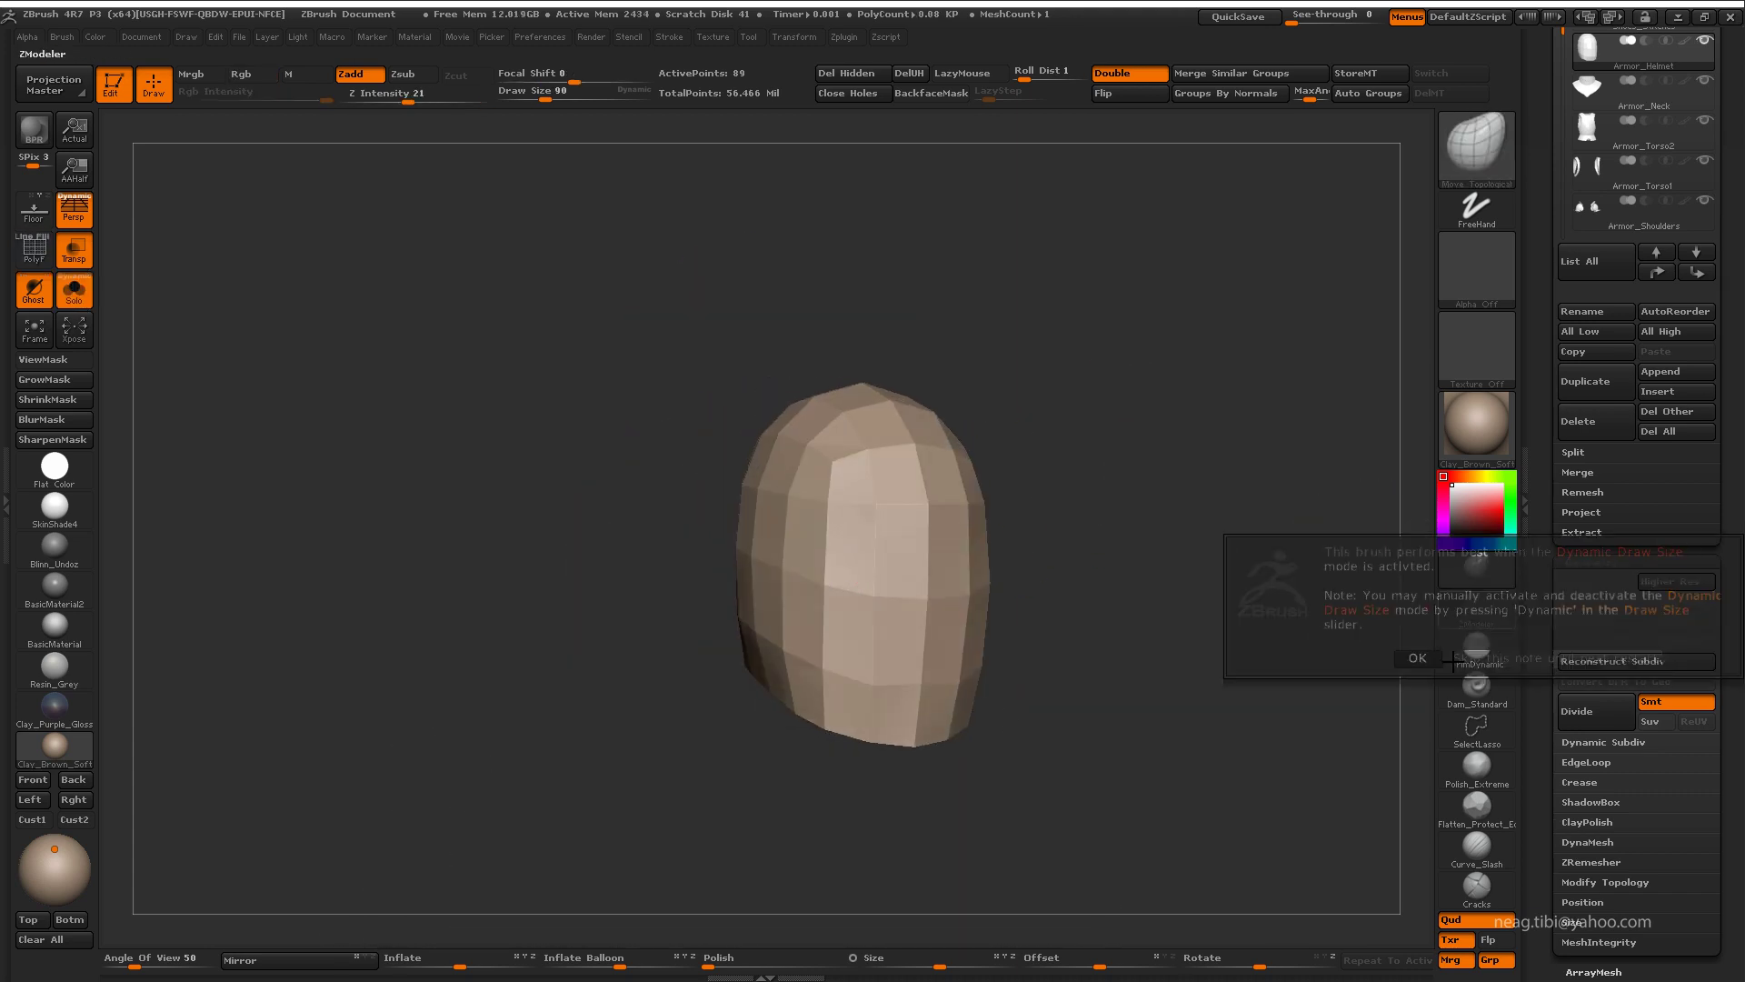
{"action": "left_click", "coordinate": [1417, 658]}
{"action": "key", "text": "space"}
{"action": "left_click", "coordinate": [1025, 597]}
{"action": "left_click", "coordinate": [845, 757]}
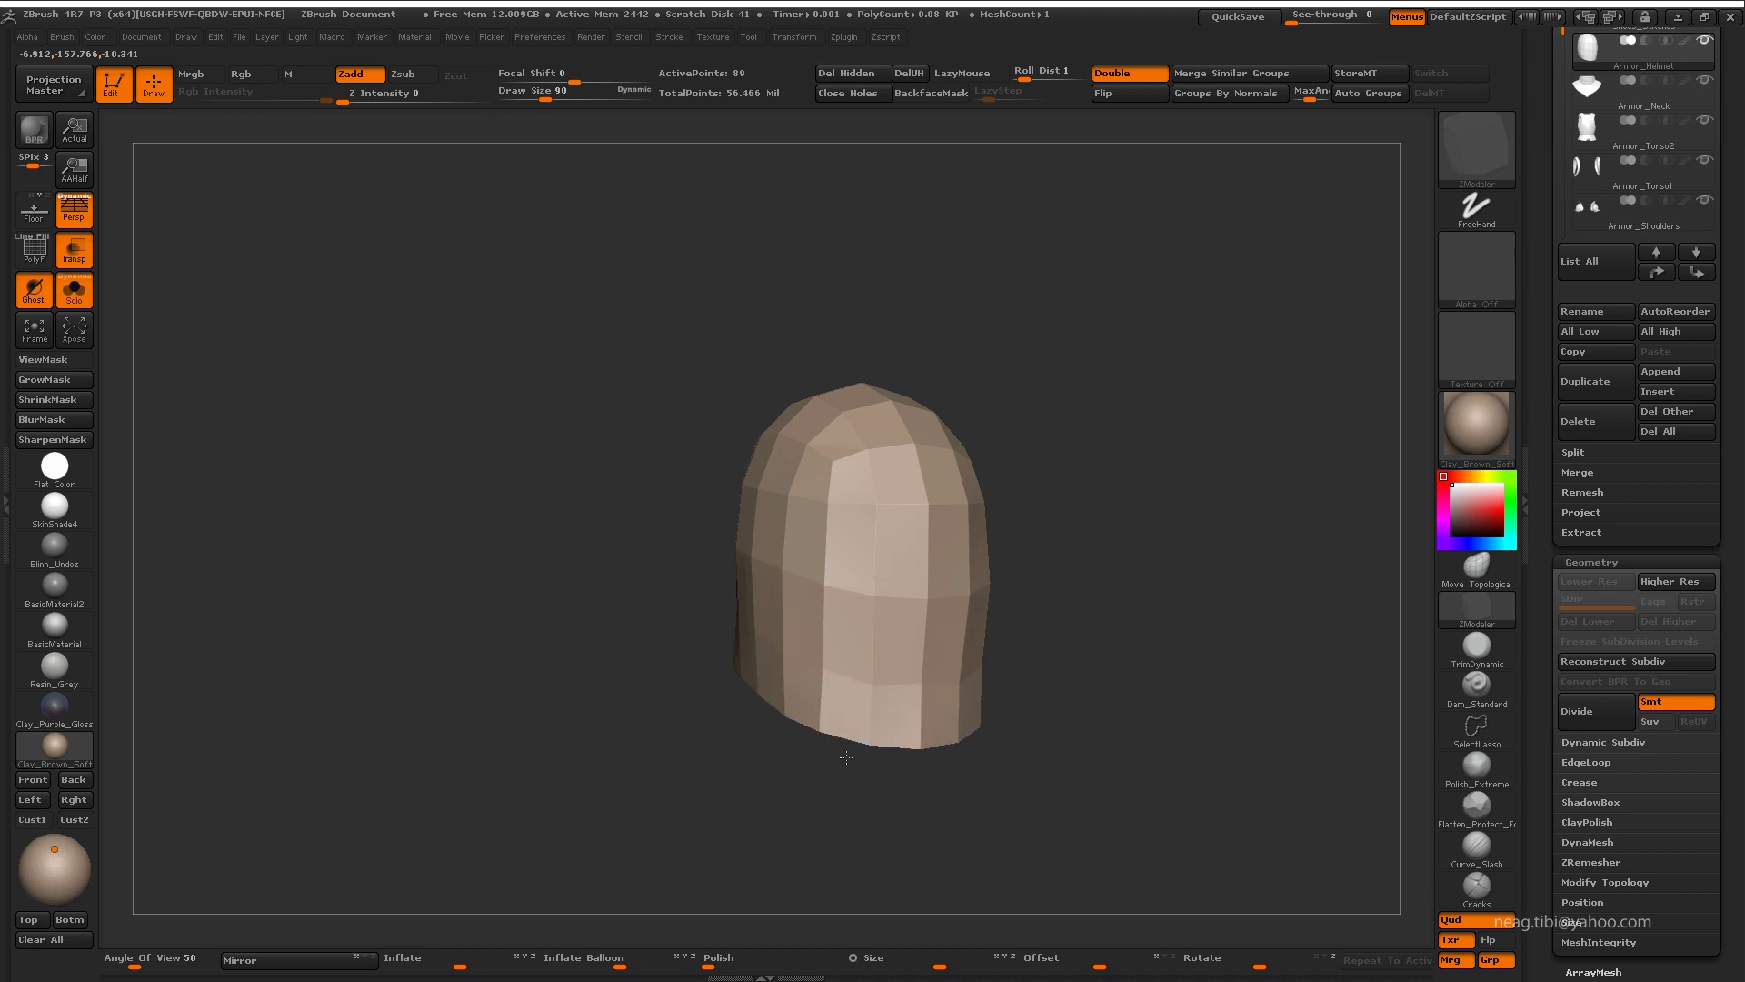
{"action": "mouse_move", "coordinate": [845, 757]}
{"action": "left_mouse_down"}
{"action": "mouse_move", "coordinate": [1060, 612]}
{"action": "mouse_move", "coordinate": [955, 624]}
{"action": "mouse_move", "coordinate": [1017, 663]}
{"action": "mouse_move", "coordinate": [890, 454]}
{"action": "left_mouse_up"}
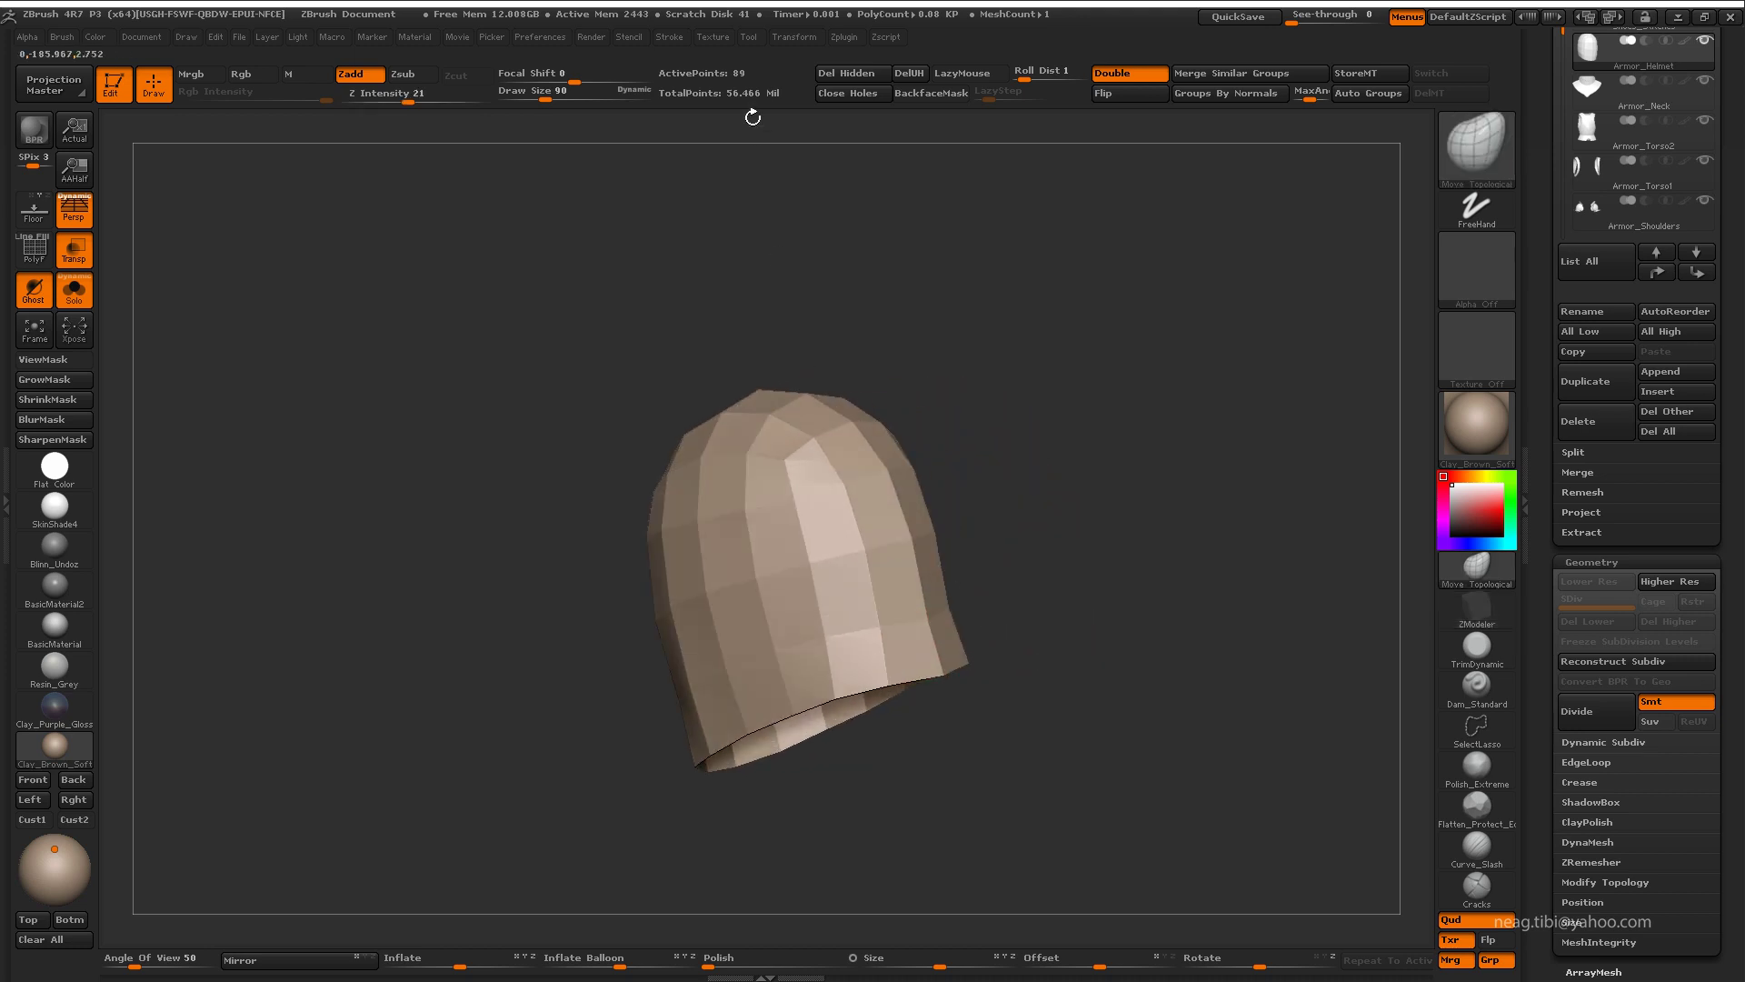
{"action": "left_click", "coordinate": [637, 90]}
{"action": "key", "text": "shift+f"}
{"action": "left_click_drag", "start_coordinate": [1033, 500], "coordinate": [1153, 482]}
{"action": "key", "text": "shift+ctrl+s"}
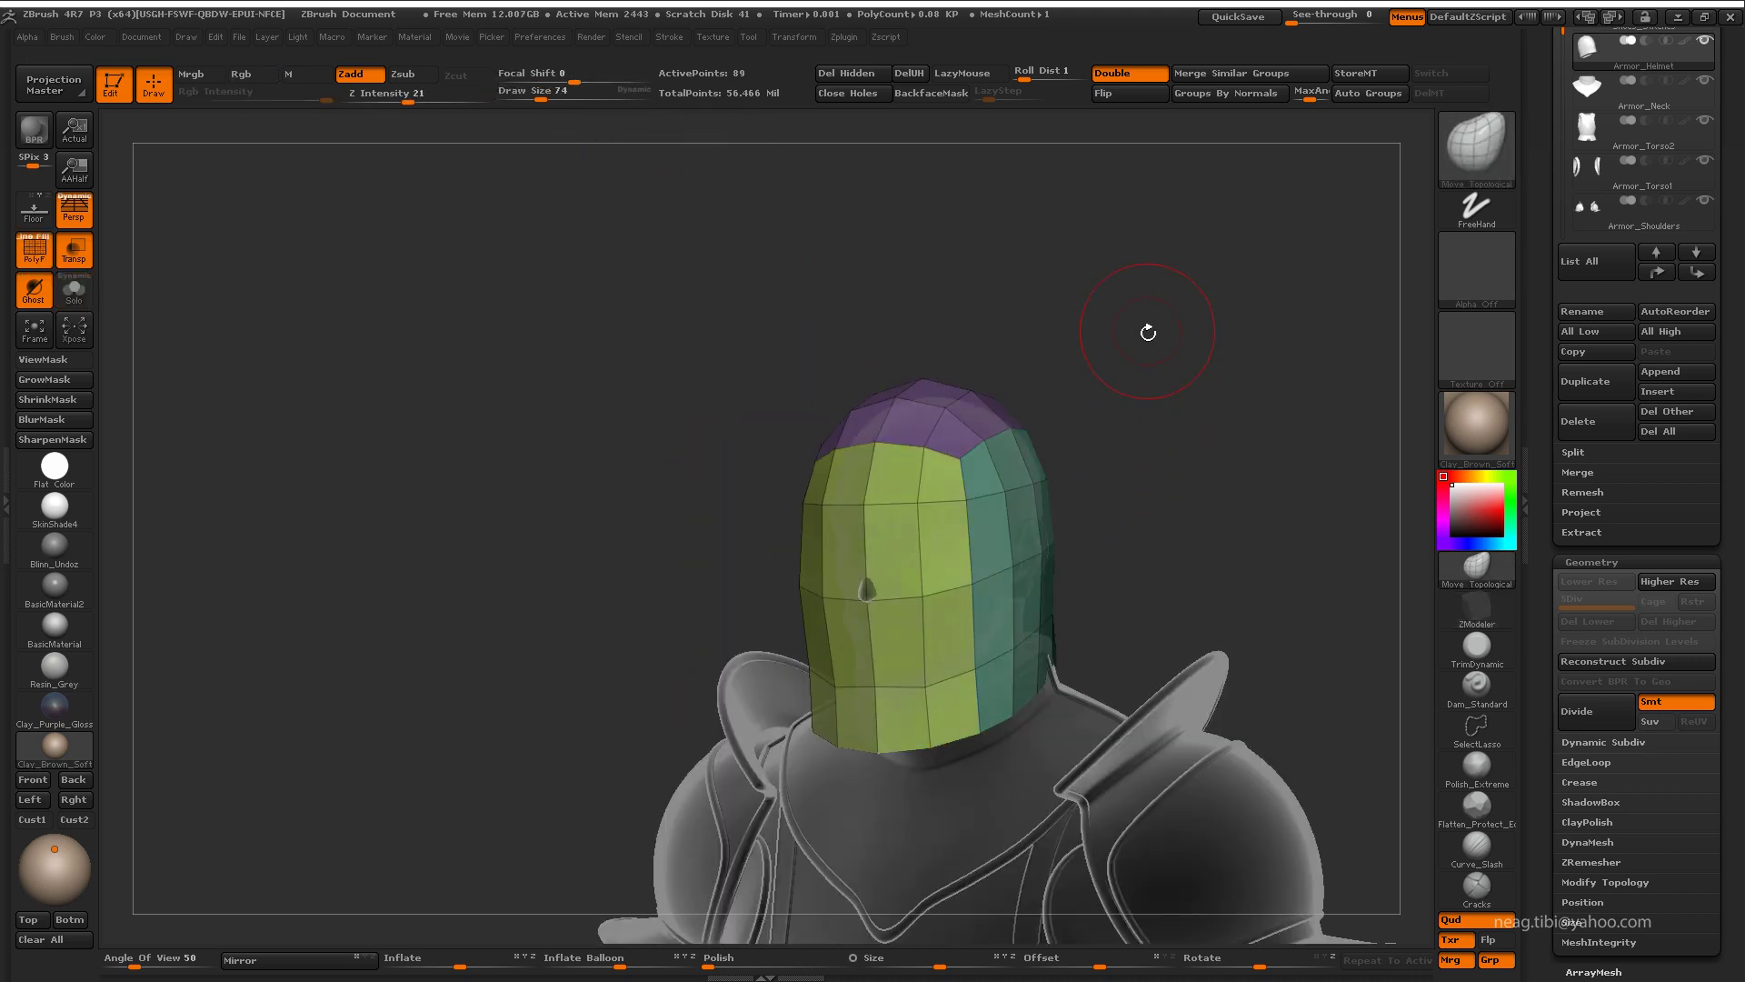
{"action": "mouse_move", "coordinate": [1129, 352]}
{"action": "left_mouse_down"}
{"action": "mouse_move", "coordinate": [950, 498]}
{"action": "mouse_move", "coordinate": [1281, 703]}
{"action": "left_mouse_up"}
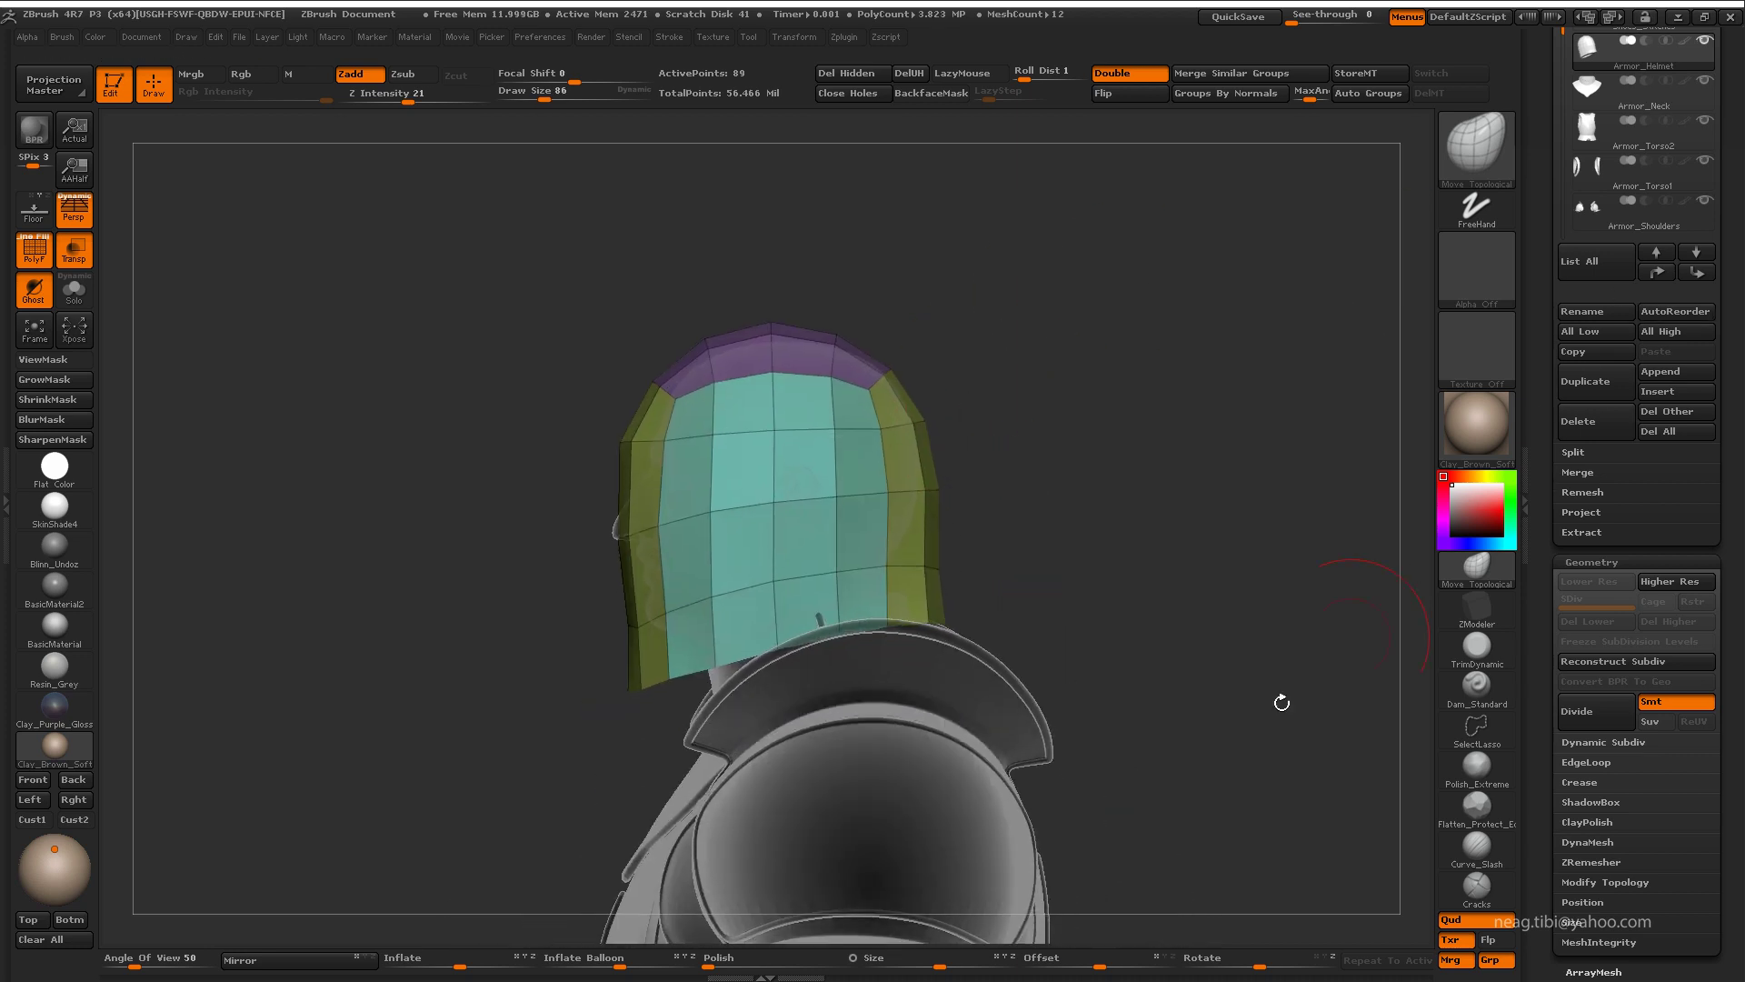
{"action": "left_click", "coordinate": [1012, 820], "text": "alt"}
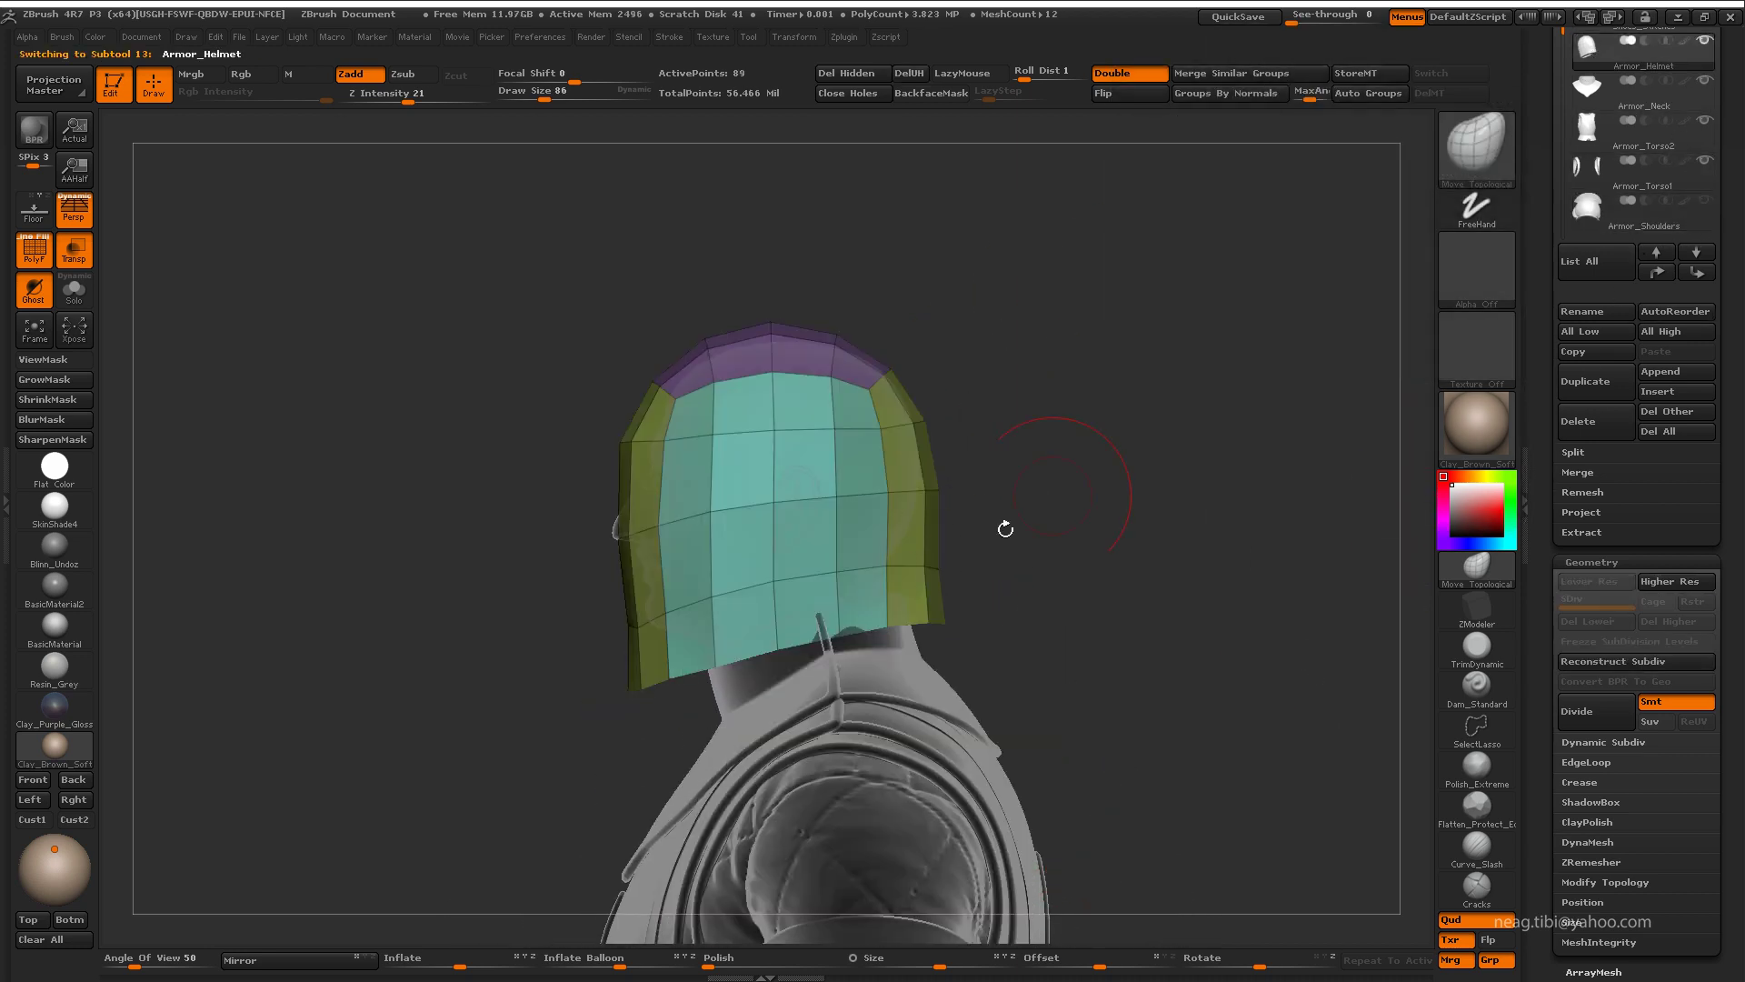
{"action": "left_click_drag", "start_coordinate": [892, 603], "coordinate": [954, 567]}
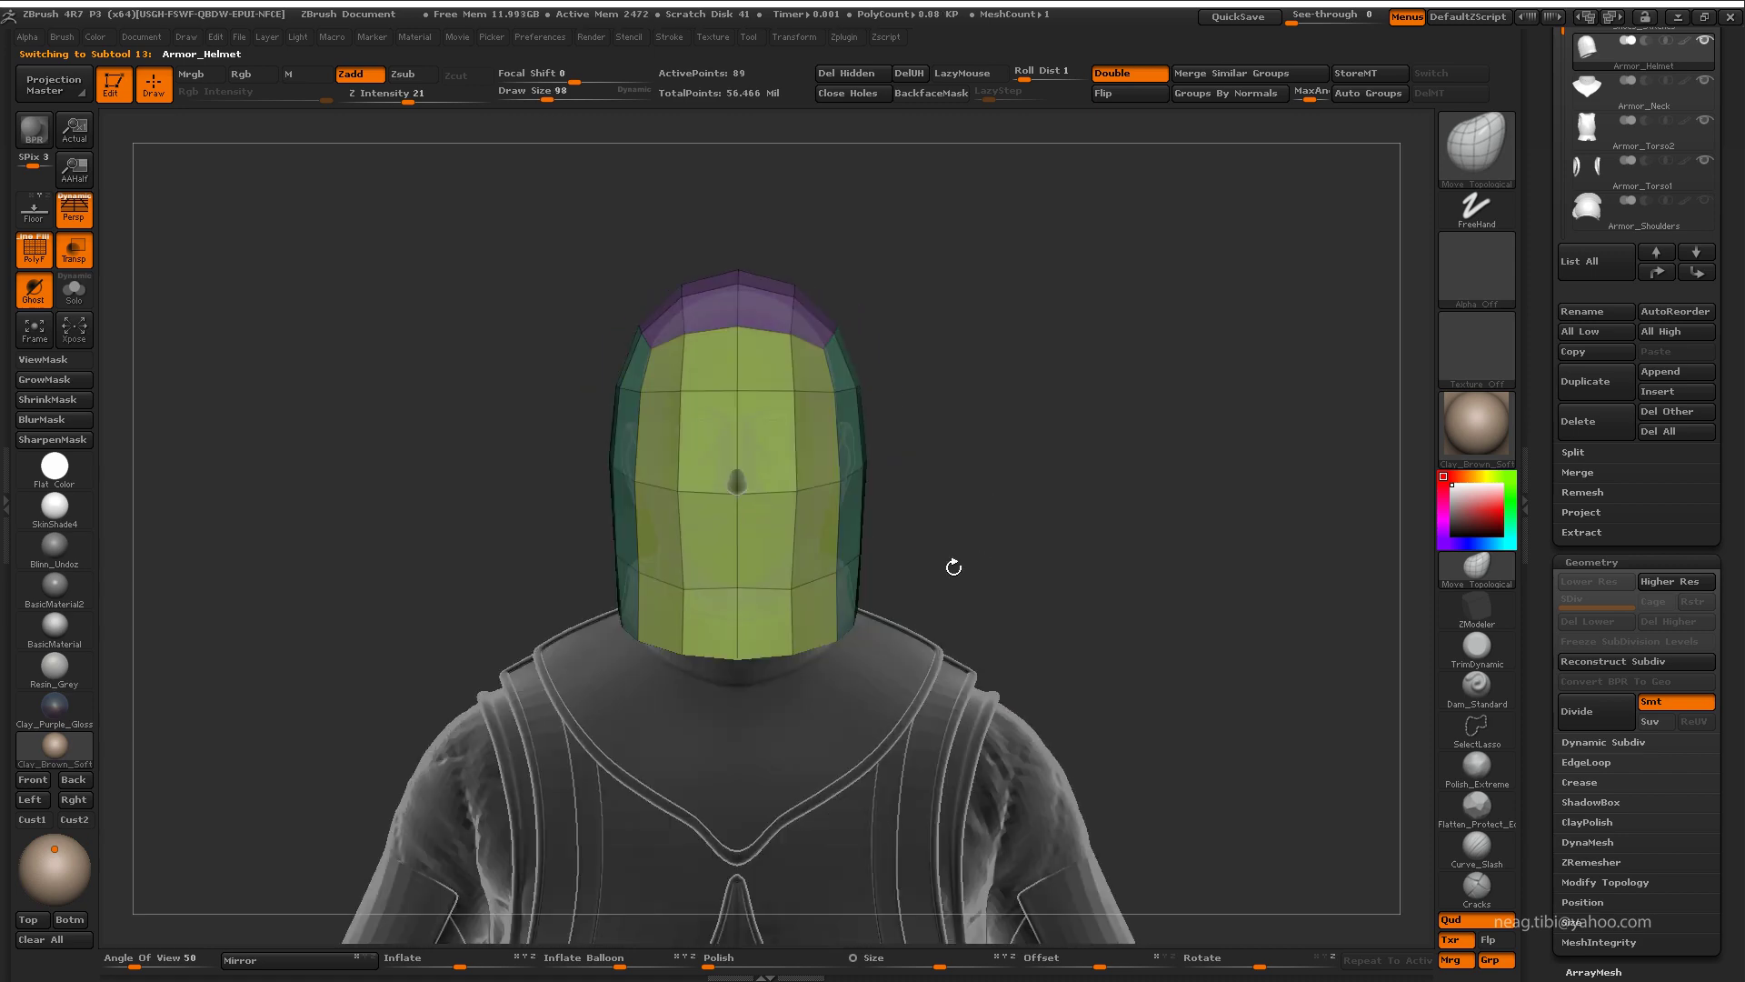
{"action": "key", "text": "space"}
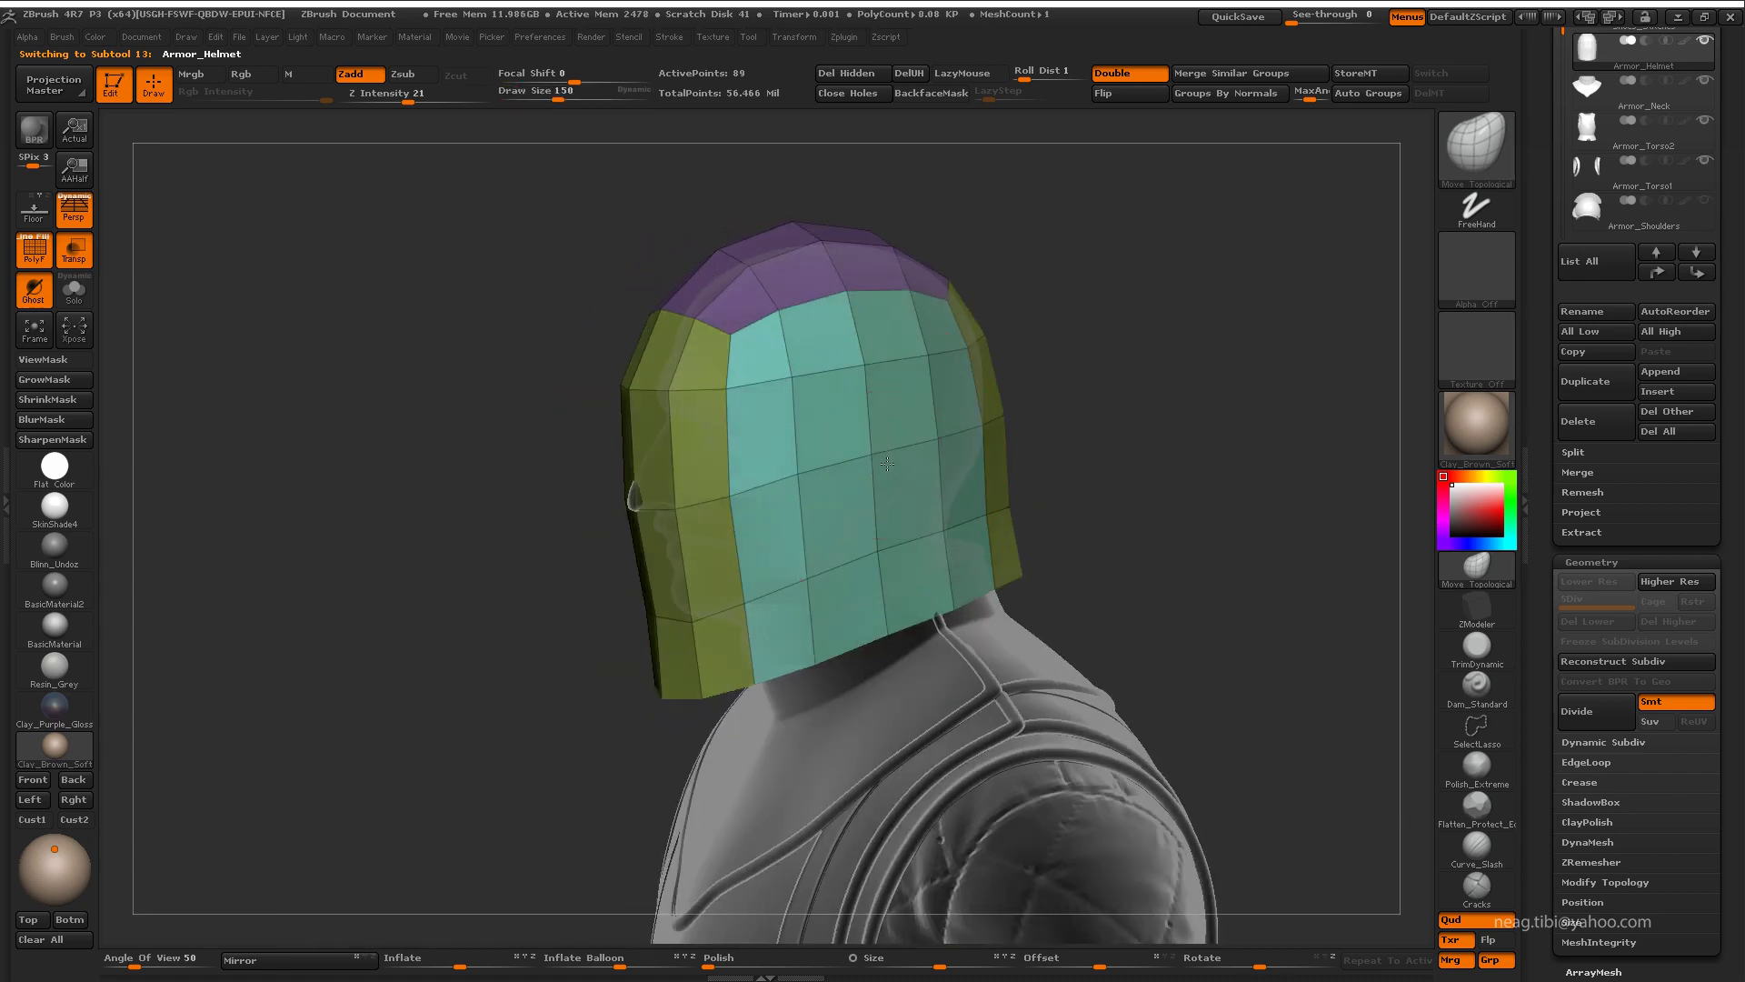
{"action": "mouse_move", "coordinate": [850, 492]}
{"action": "left_mouse_down"}
{"action": "mouse_move", "coordinate": [862, 432]}
{"action": "mouse_move", "coordinate": [1021, 409]}
{"action": "mouse_move", "coordinate": [853, 504]}
{"action": "mouse_move", "coordinate": [782, 610]}
{"action": "mouse_move", "coordinate": [768, 511]}
{"action": "mouse_move", "coordinate": [805, 535]}
{"action": "left_mouse_up"}
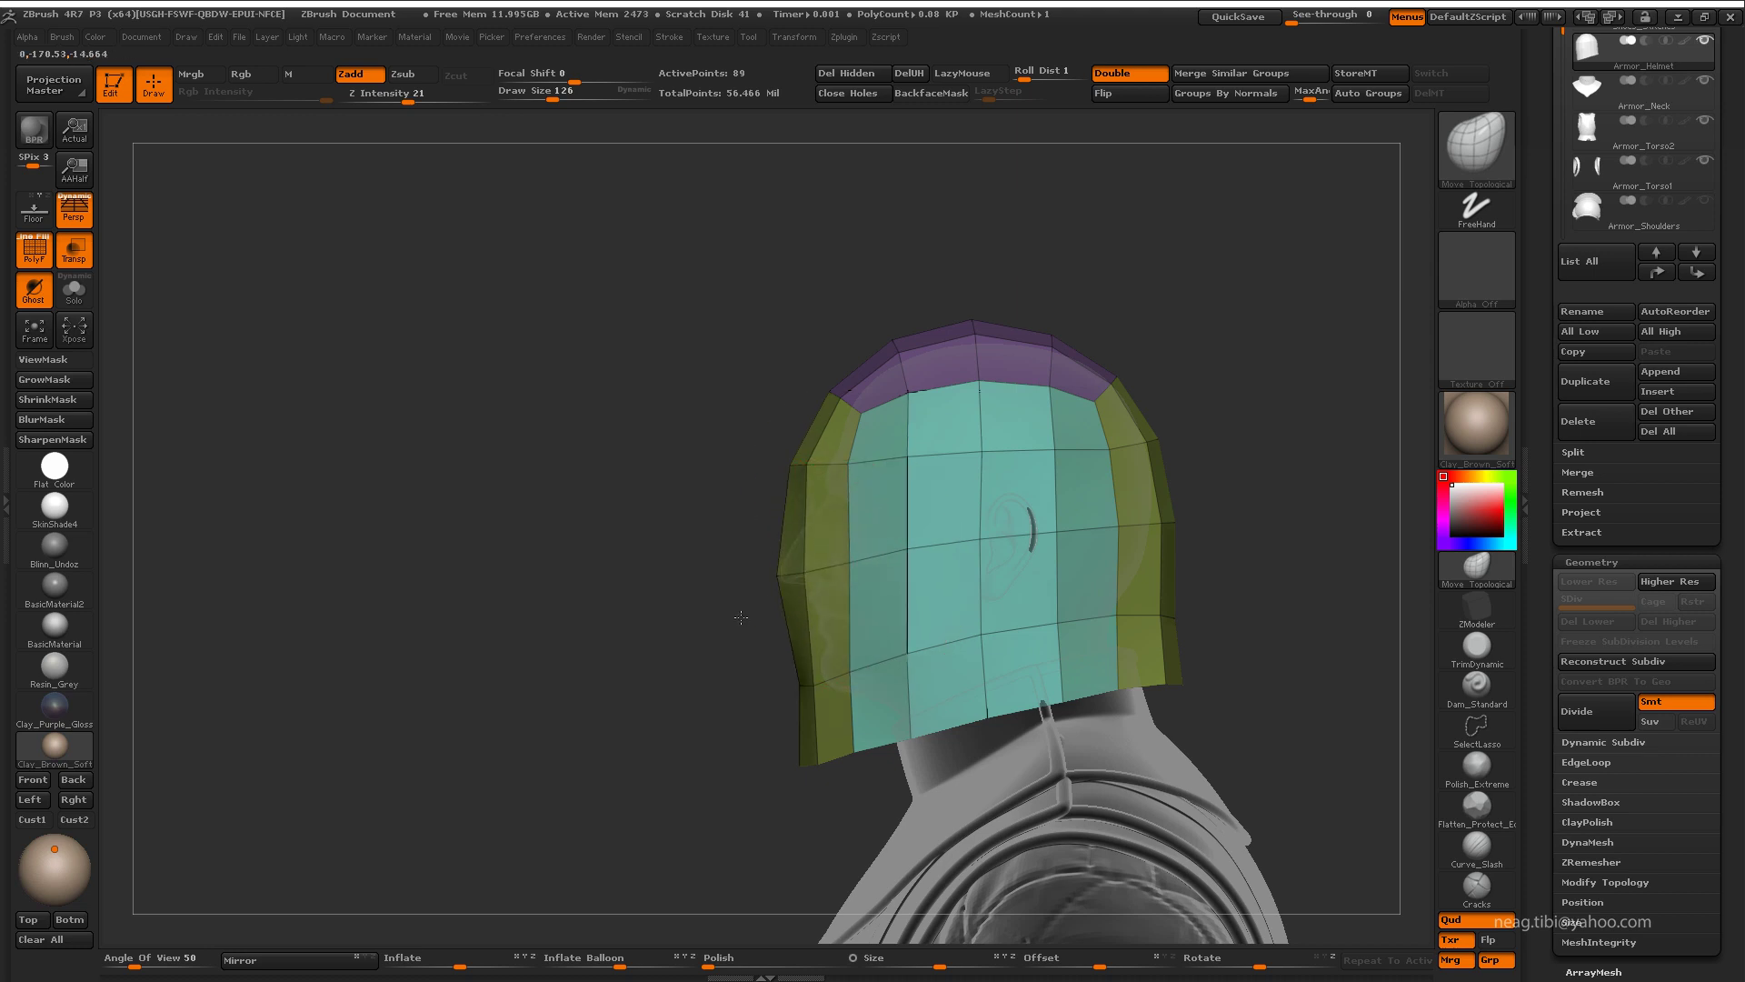
{"action": "mouse_move", "coordinate": [1019, 669]}
{"action": "left_mouse_down"}
{"action": "mouse_move", "coordinate": [858, 565]}
{"action": "mouse_move", "coordinate": [837, 663]}
{"action": "mouse_move", "coordinate": [672, 503]}
{"action": "mouse_move", "coordinate": [725, 454]}
{"action": "mouse_move", "coordinate": [782, 459]}
{"action": "mouse_move", "coordinate": [748, 456]}
{"action": "left_mouse_up"}
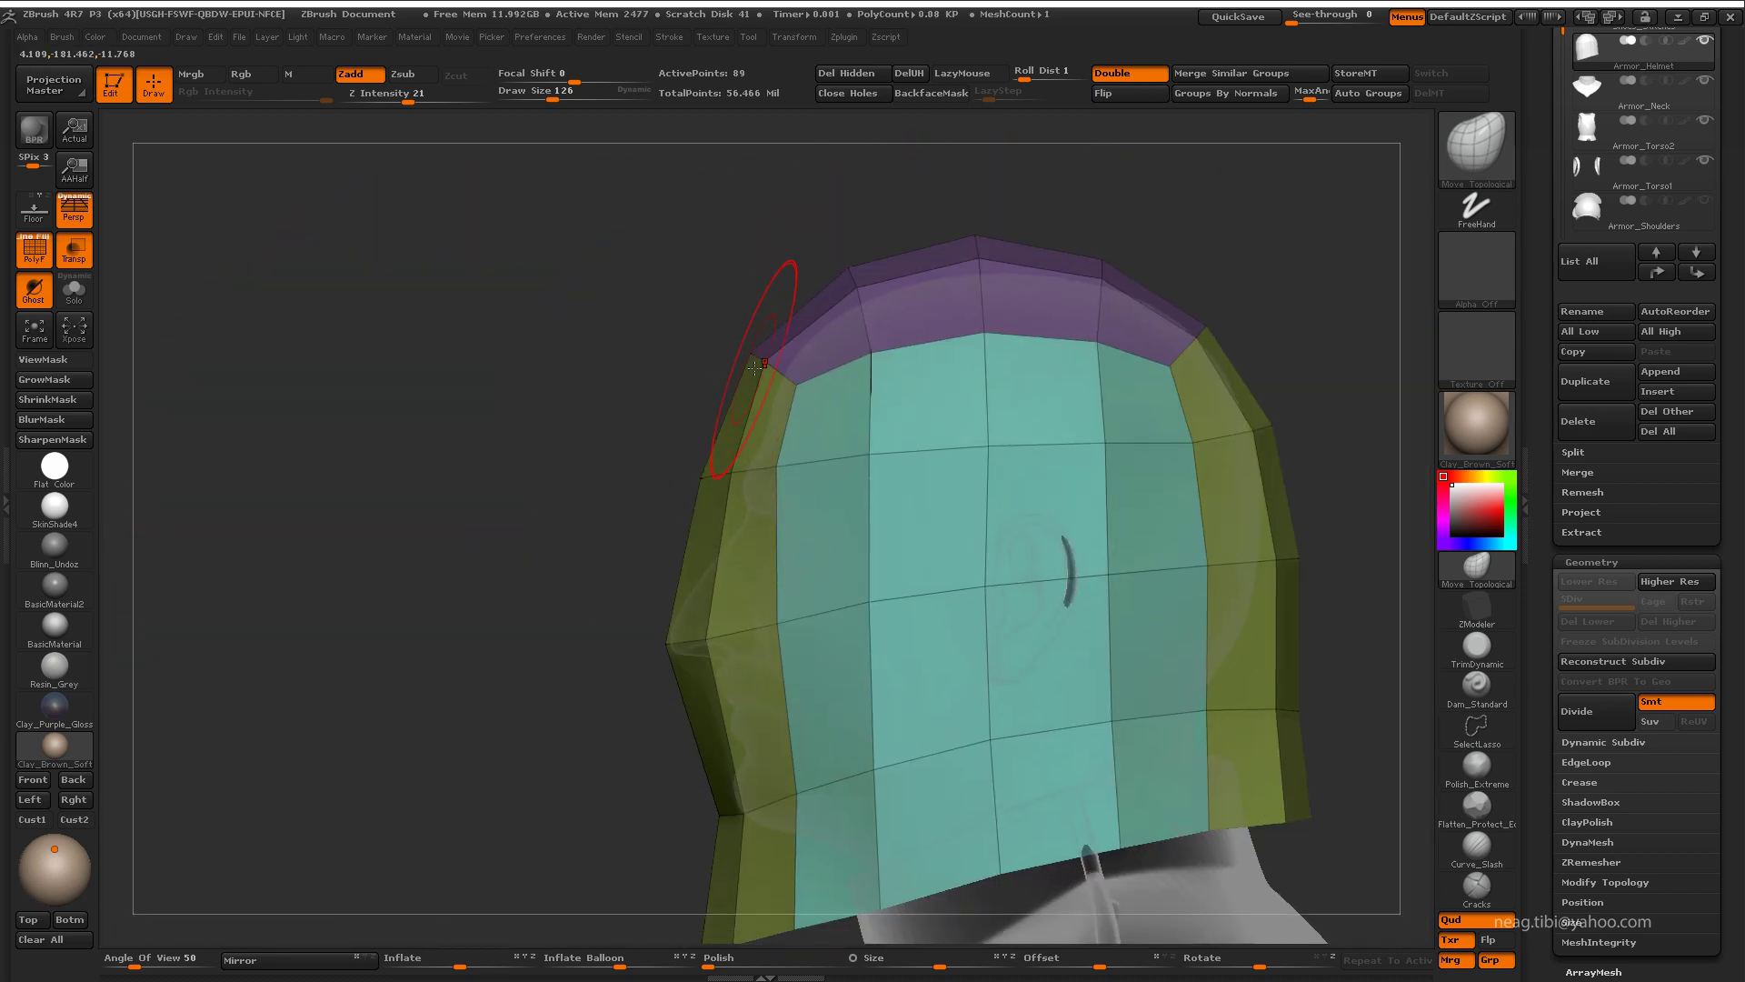
{"action": "left_click_drag", "start_coordinate": [756, 368], "coordinate": [707, 340]}
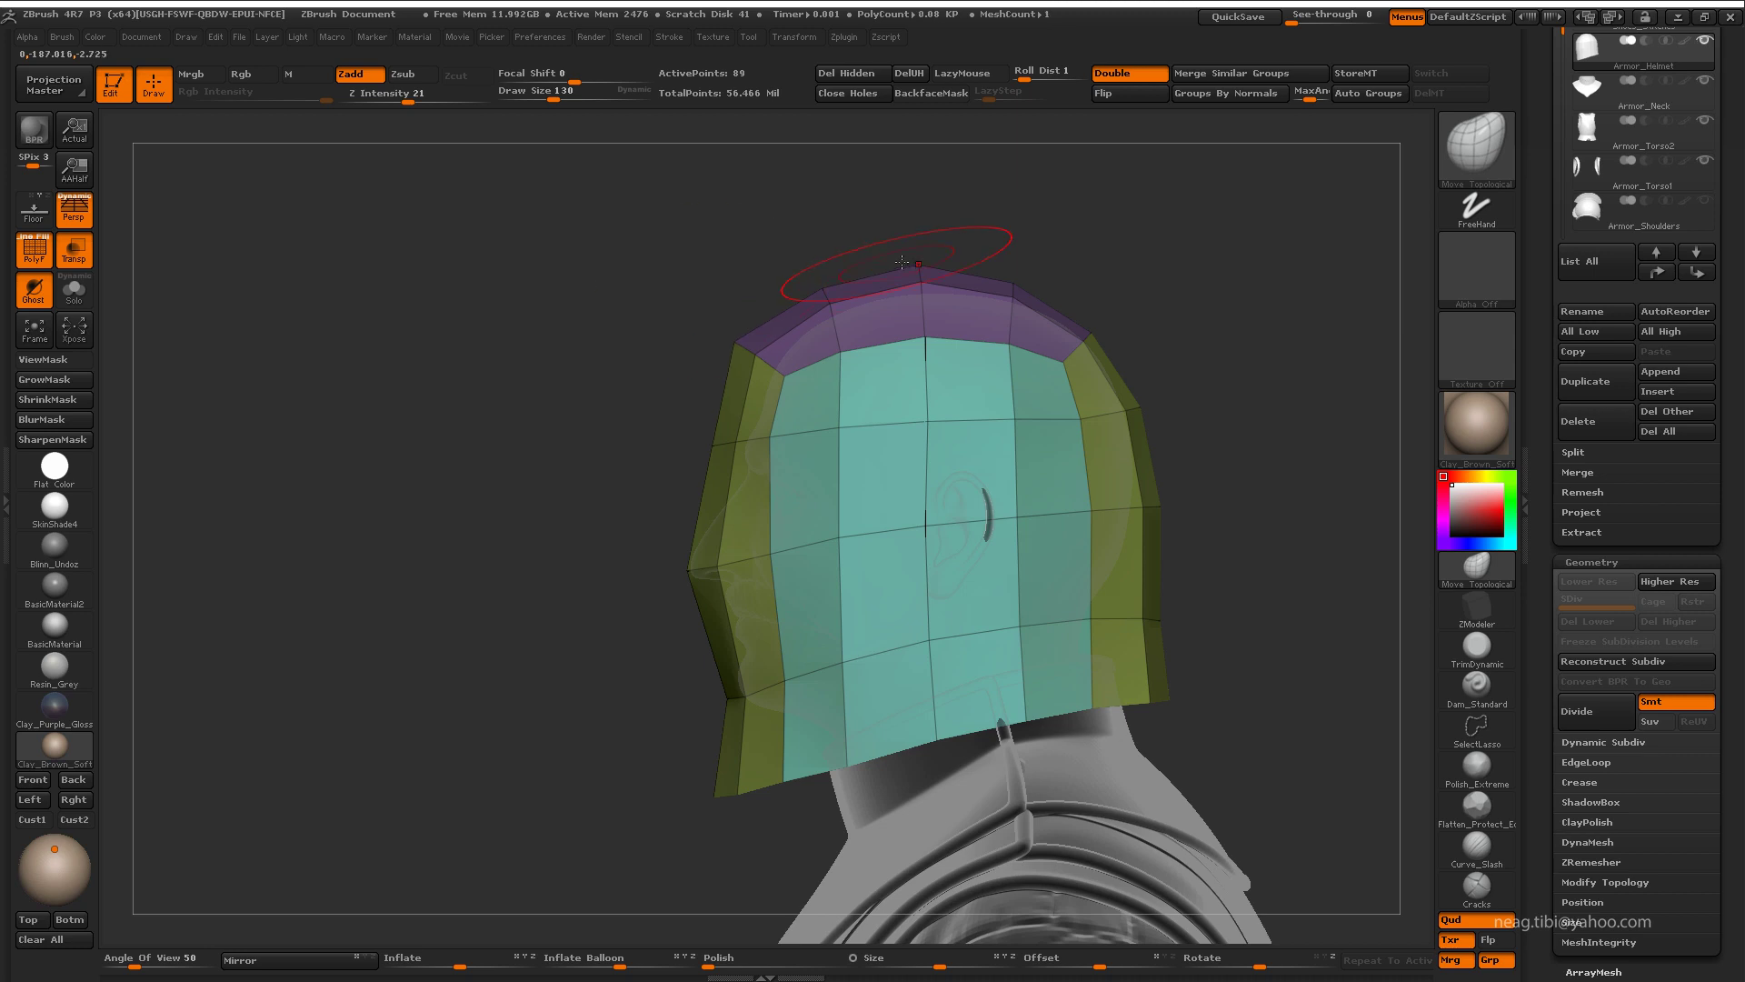
{"action": "mouse_move", "coordinate": [793, 231]}
{"action": "left_mouse_down"}
{"action": "mouse_move", "coordinate": [1118, 280]}
{"action": "mouse_move", "coordinate": [1039, 253]}
{"action": "left_mouse_up"}
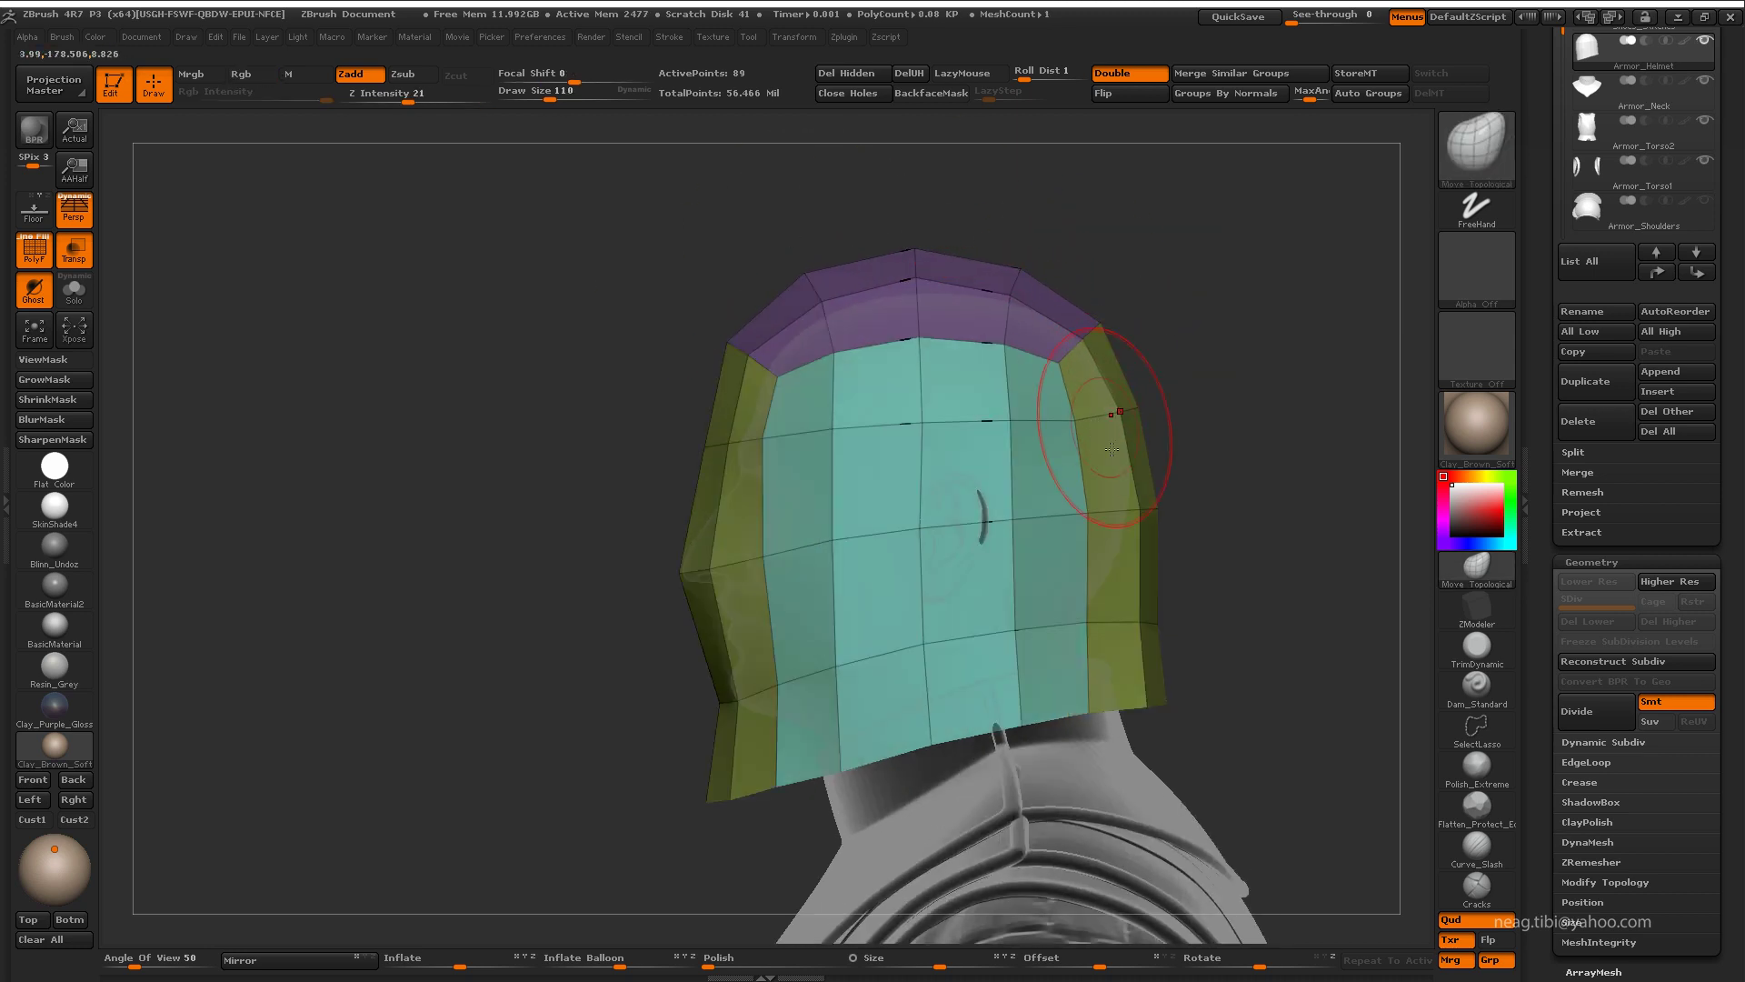
{"action": "left_click_drag", "start_coordinate": [1083, 491], "coordinate": [1100, 621]}
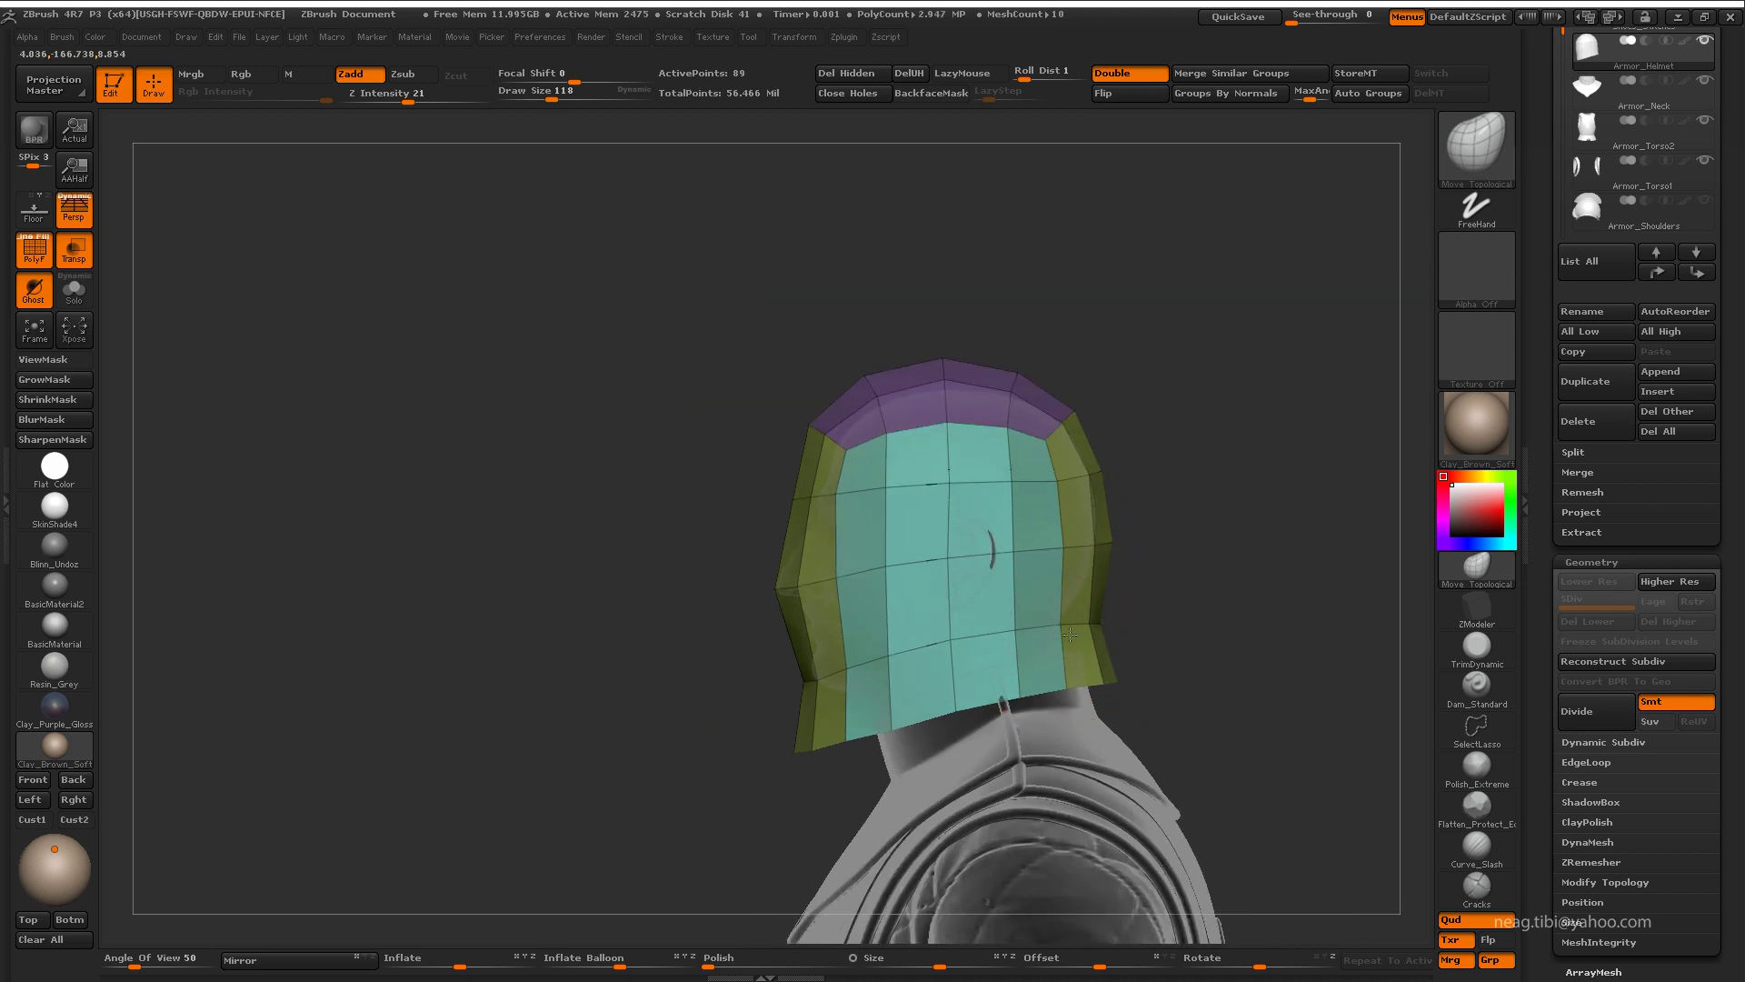
Step: With ZModeler, insert a complete horizontal edge loop on the helmet, then undo it
{"action": "key", "text": "b"}
{"action": "key", "text": "z"}
{"action": "key", "text": "m"}
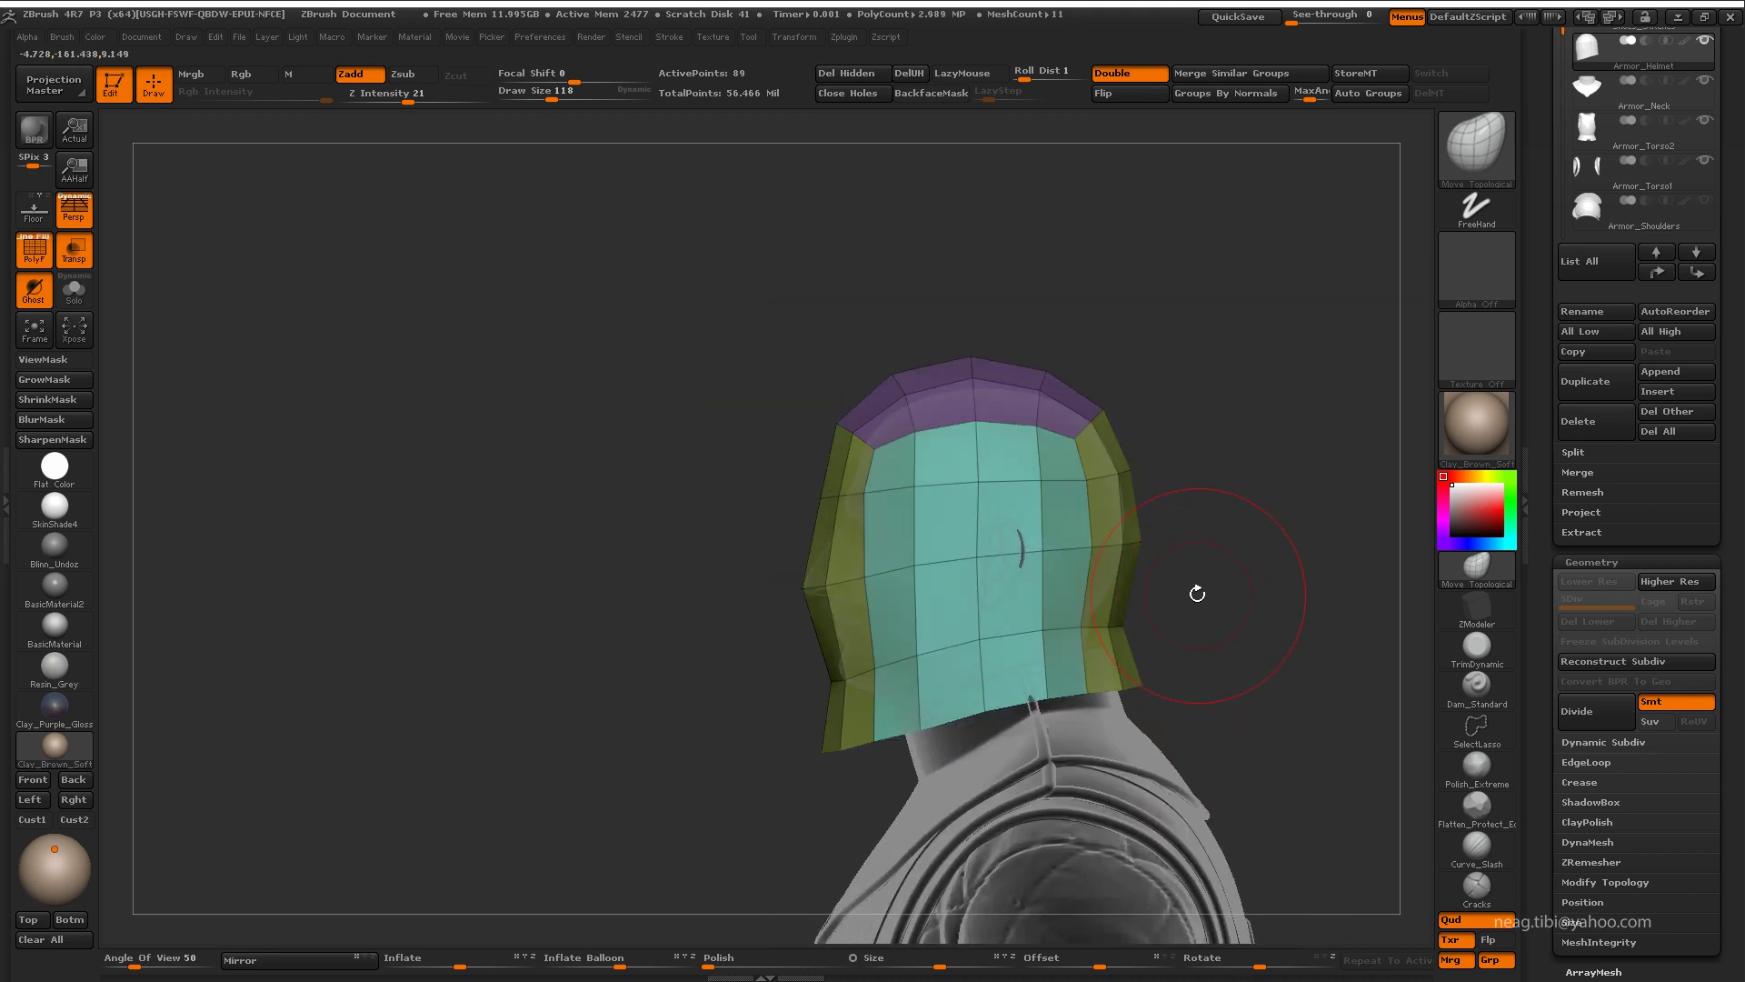
{"action": "key", "text": "space"}
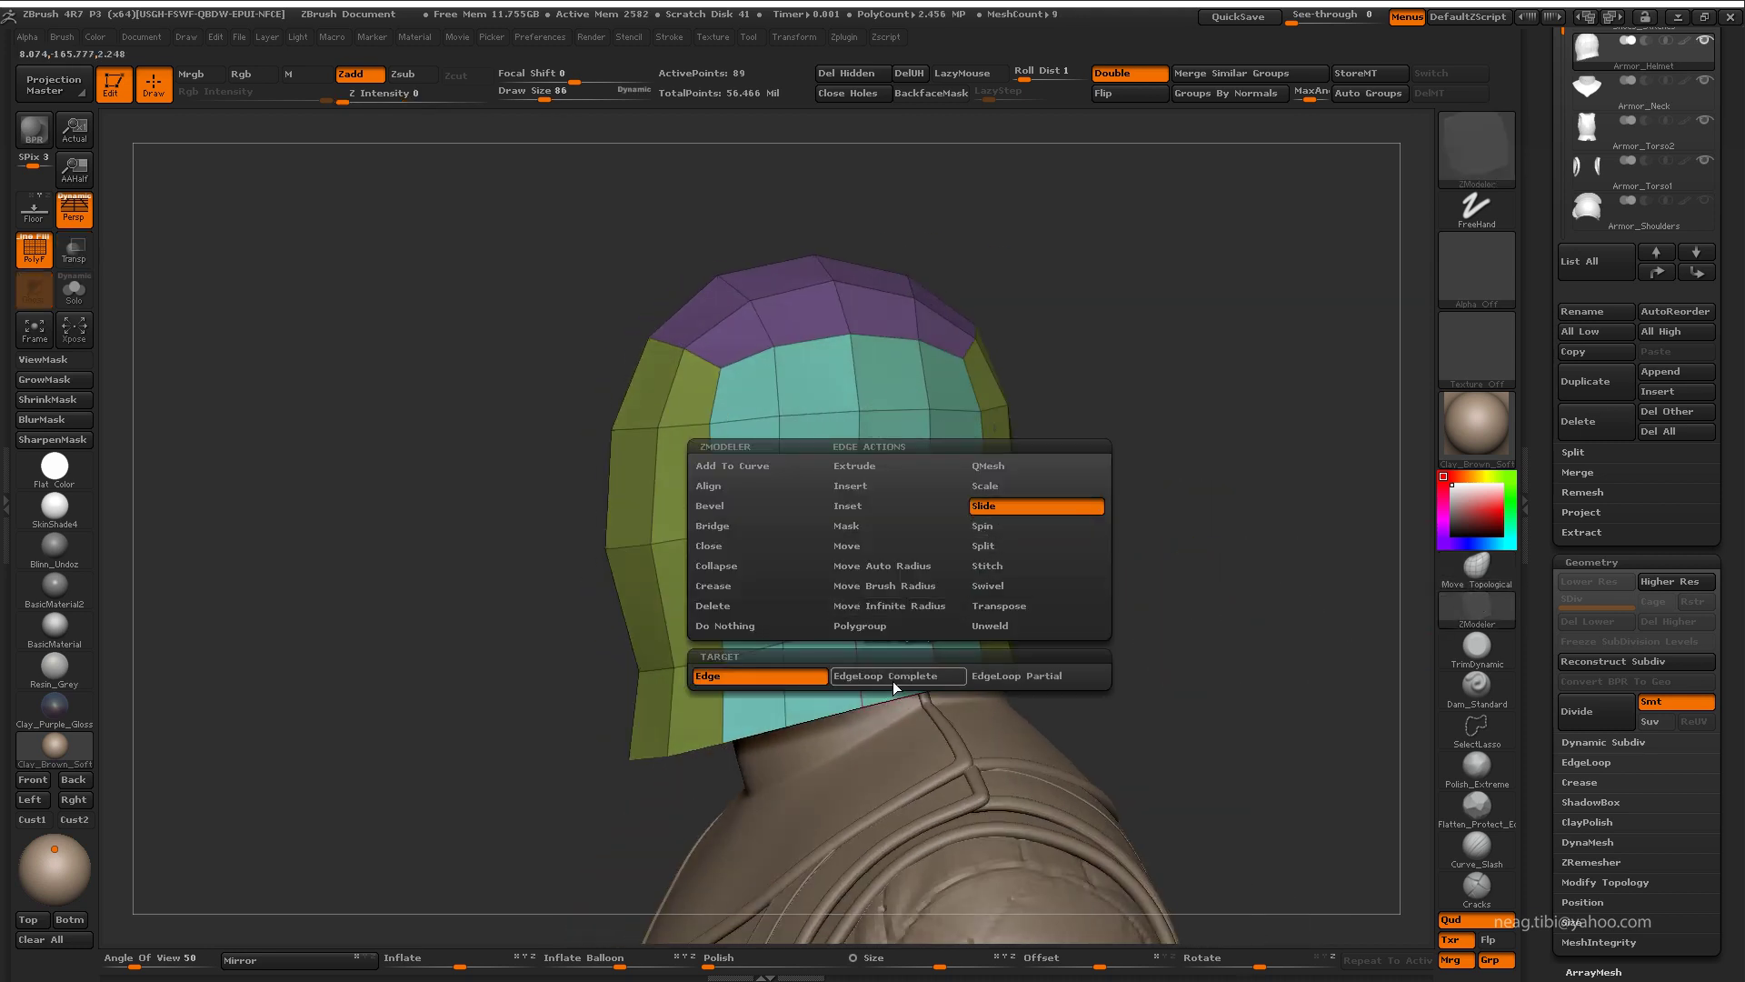
{"action": "left_click", "coordinate": [897, 686]}
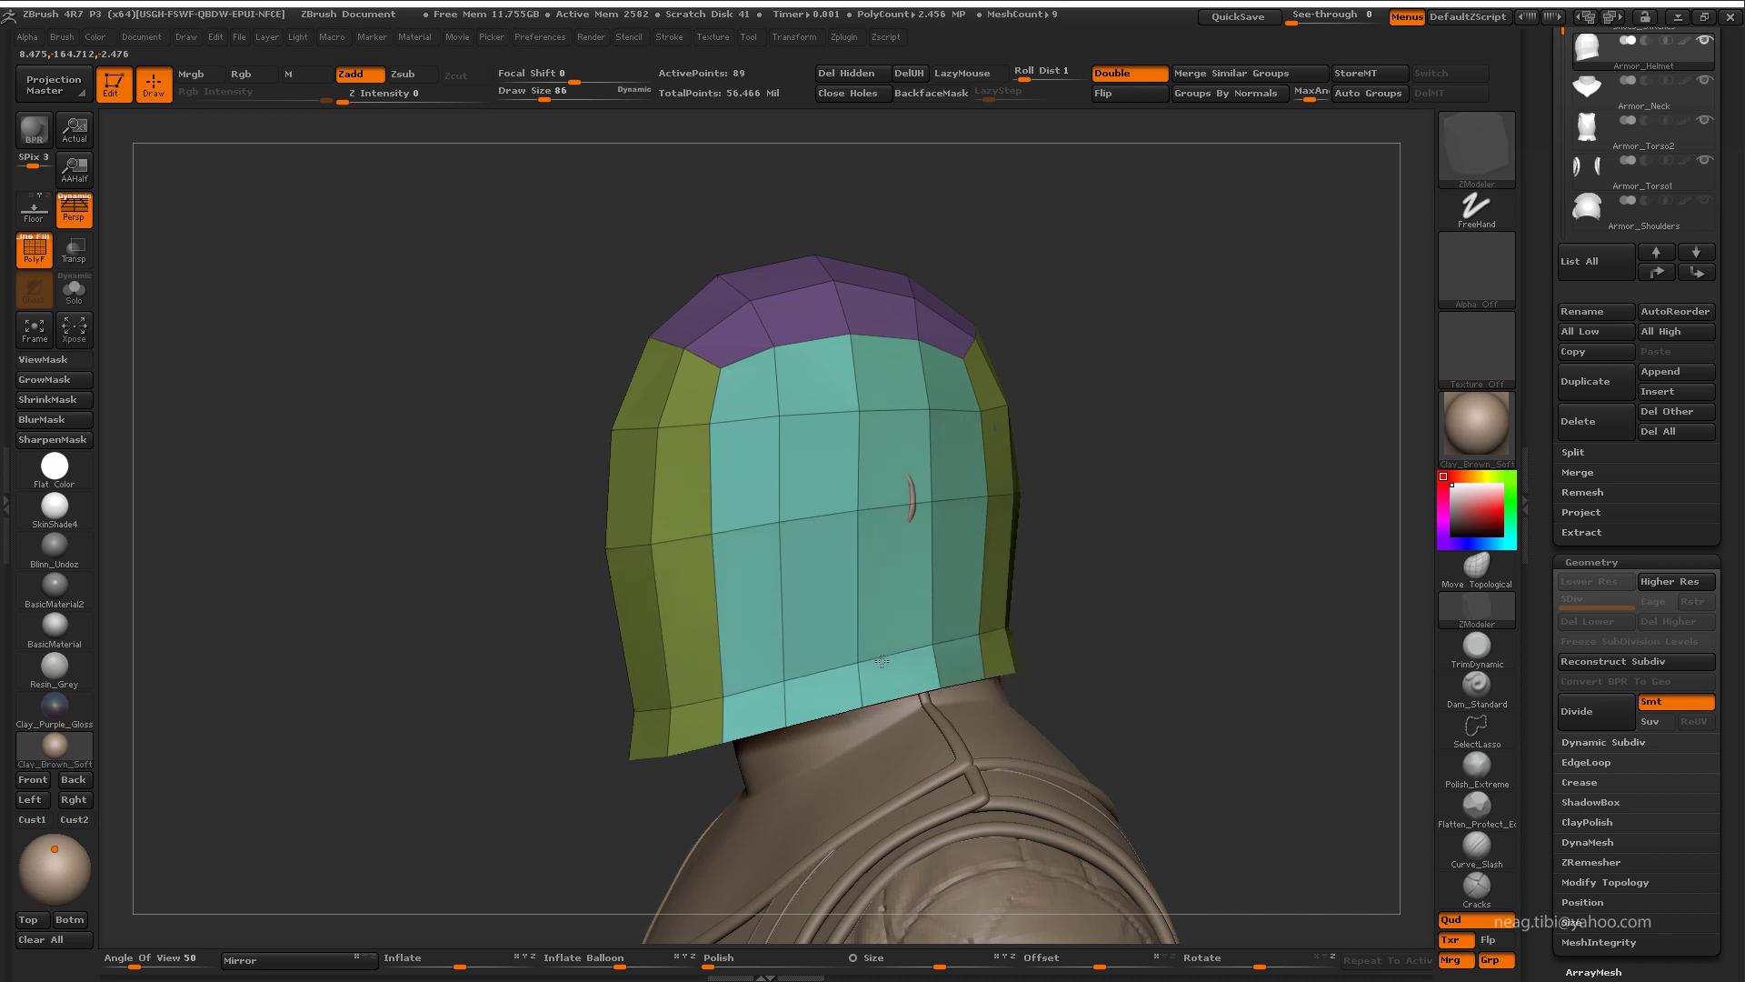
{"action": "key", "text": "space"}
{"action": "left_click", "coordinate": [934, 558]}
{"action": "key", "text": "space"}
{"action": "left_click", "coordinate": [845, 522]}
{"action": "left_click", "coordinate": [821, 500]}
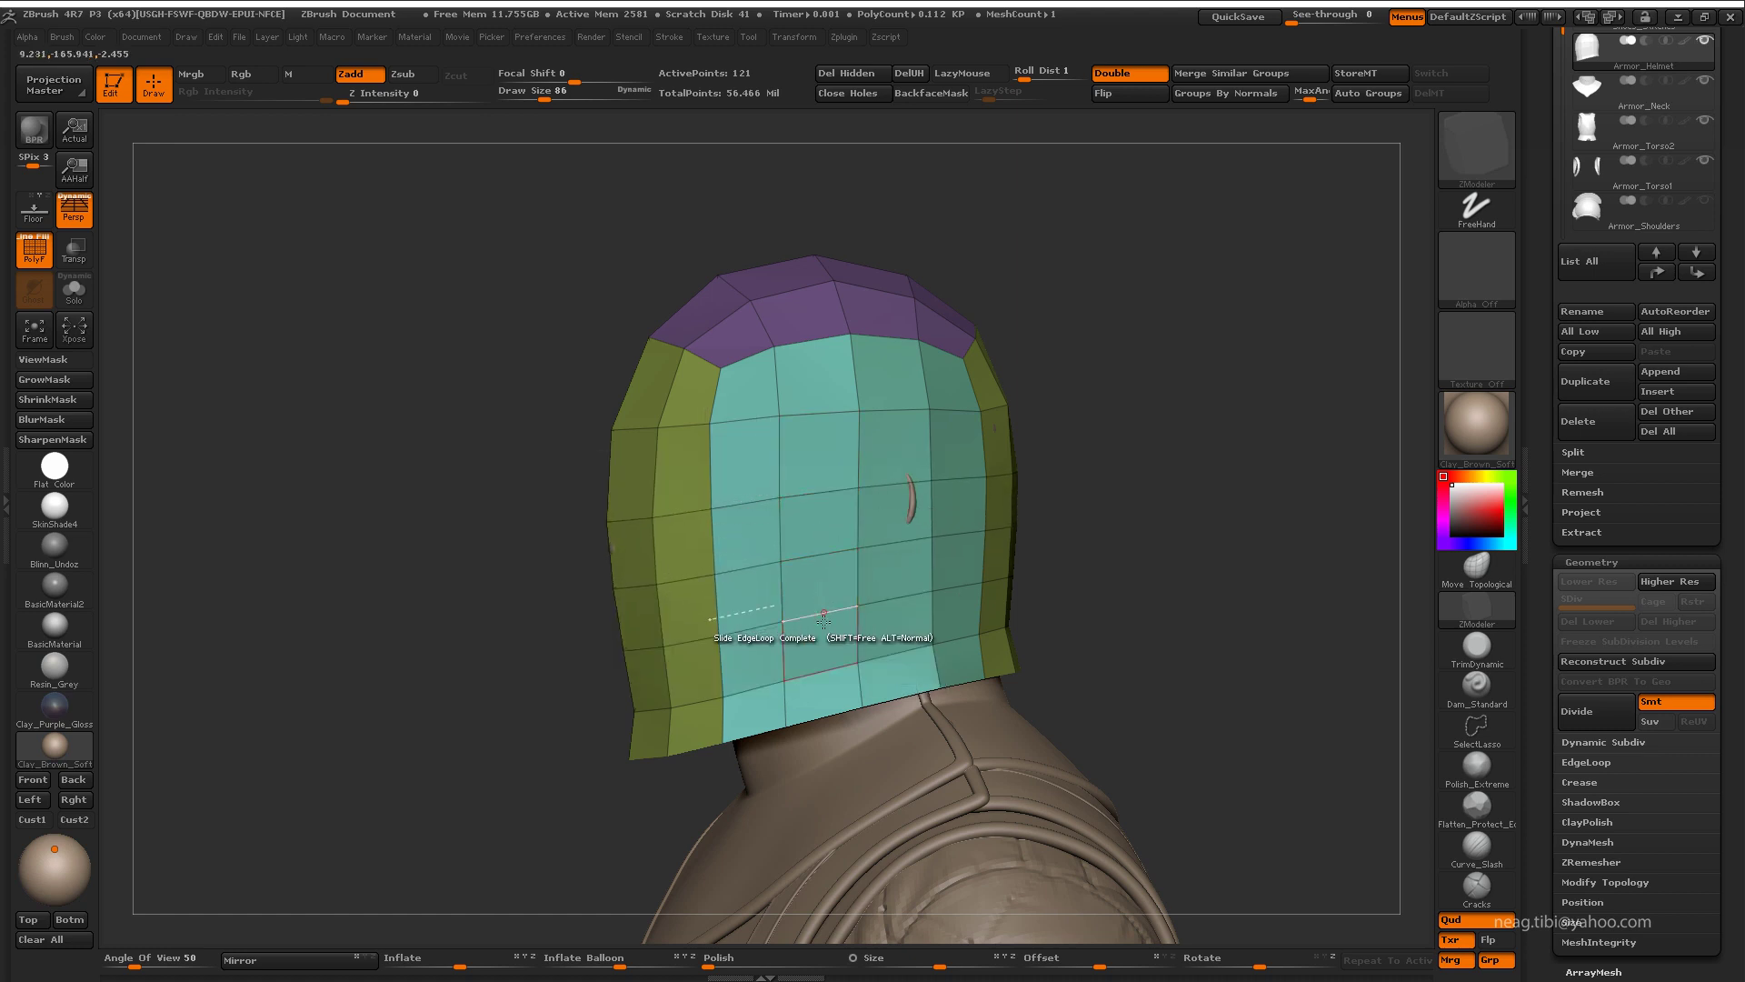
{"action": "key", "text": "ctrl+z"}
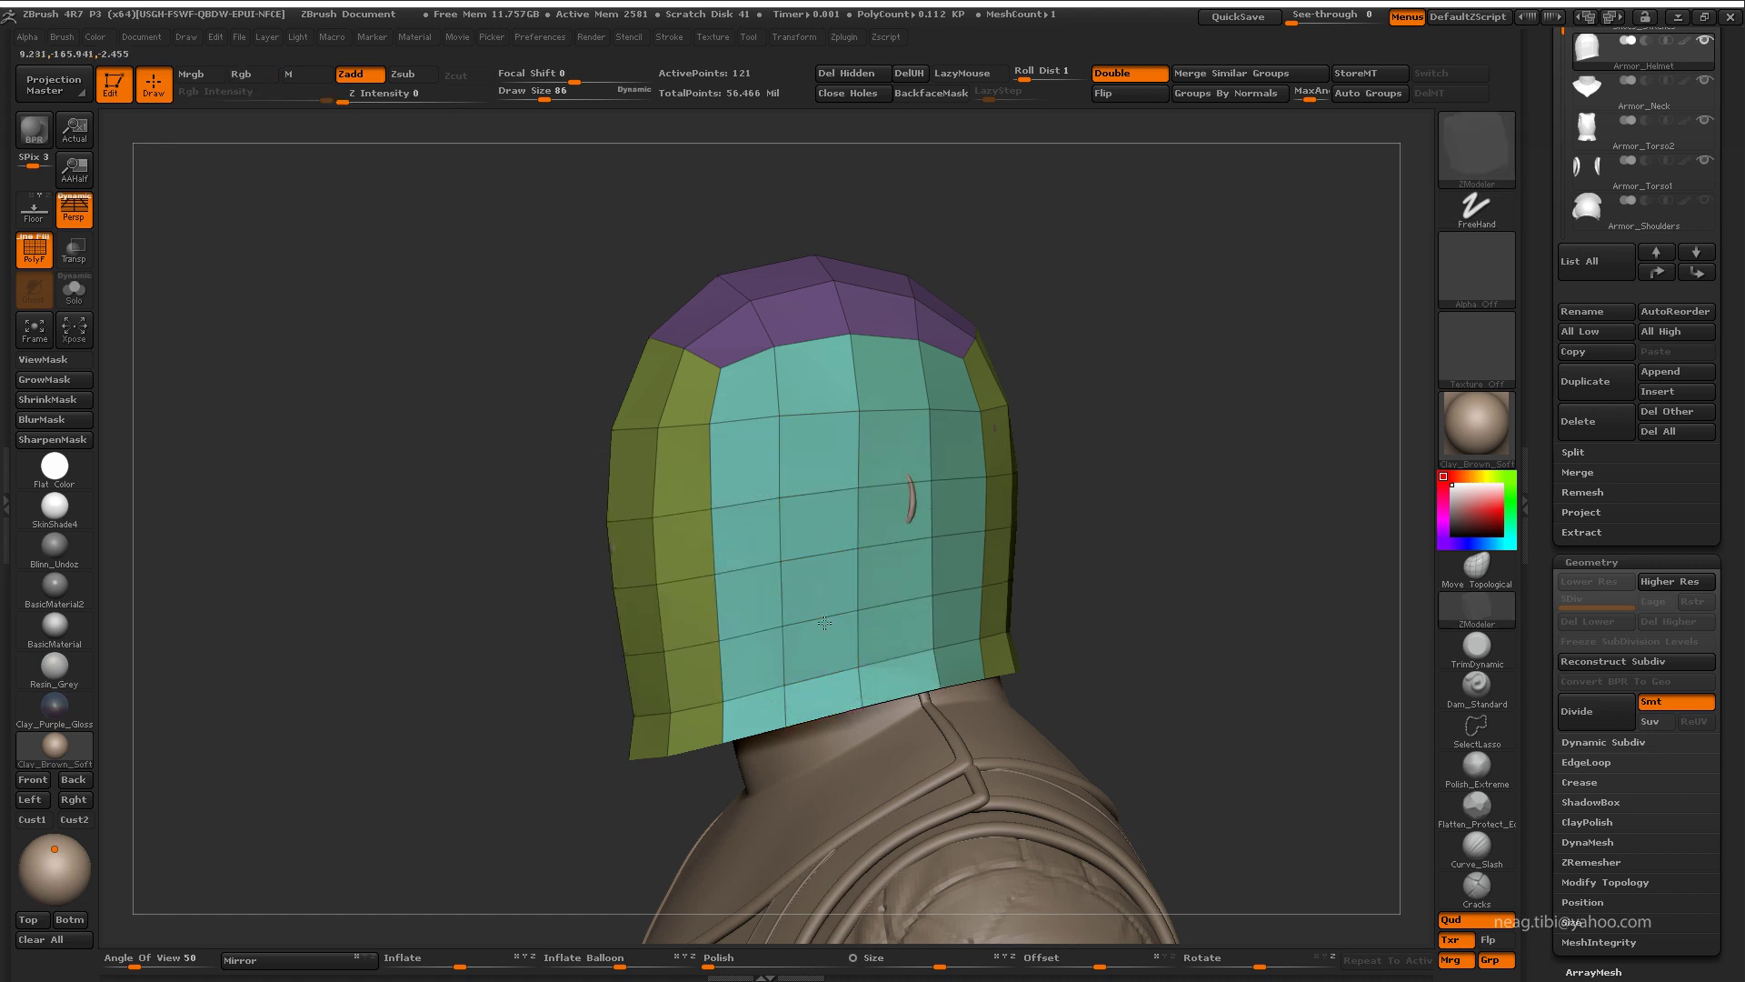
Step: Return to the Move Topological brush with a larger size and inspect the helmet from several angles
{"action": "left_click_drag", "start_coordinate": [590, 496], "coordinate": [795, 496]}
{"action": "left_click_drag", "start_coordinate": [970, 474], "coordinate": [977, 404]}
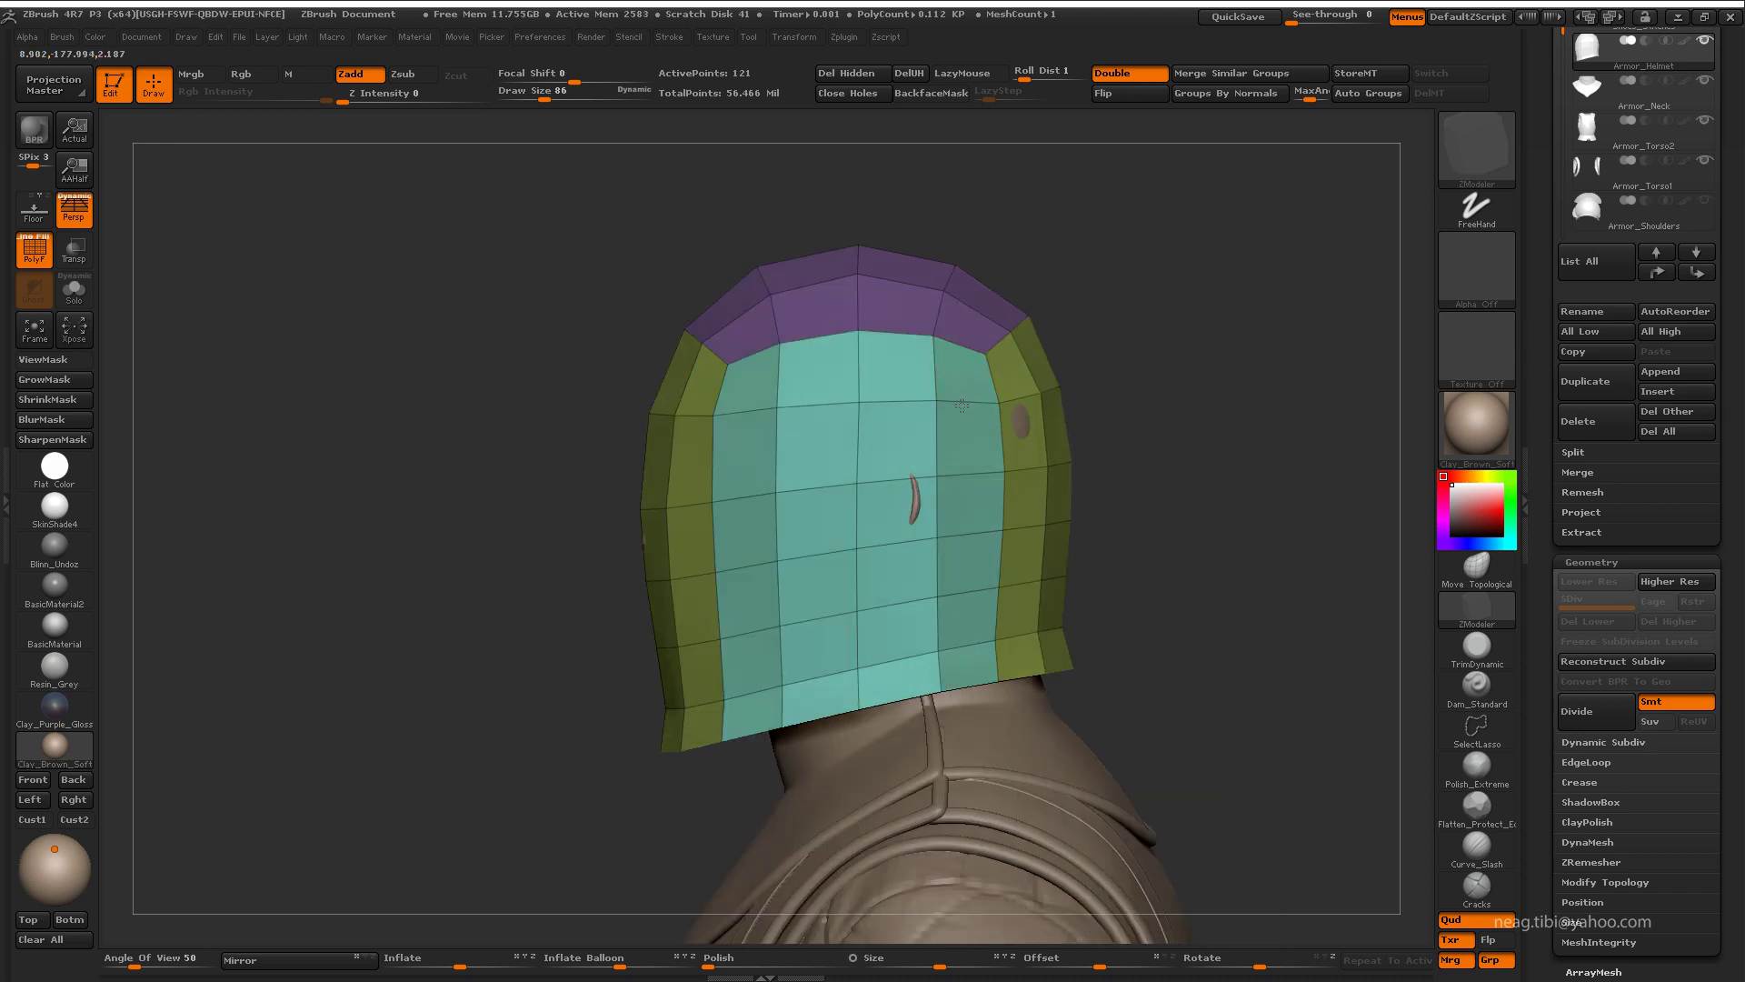
{"action": "left_click_drag", "start_coordinate": [1091, 509], "coordinate": [1104, 406]}
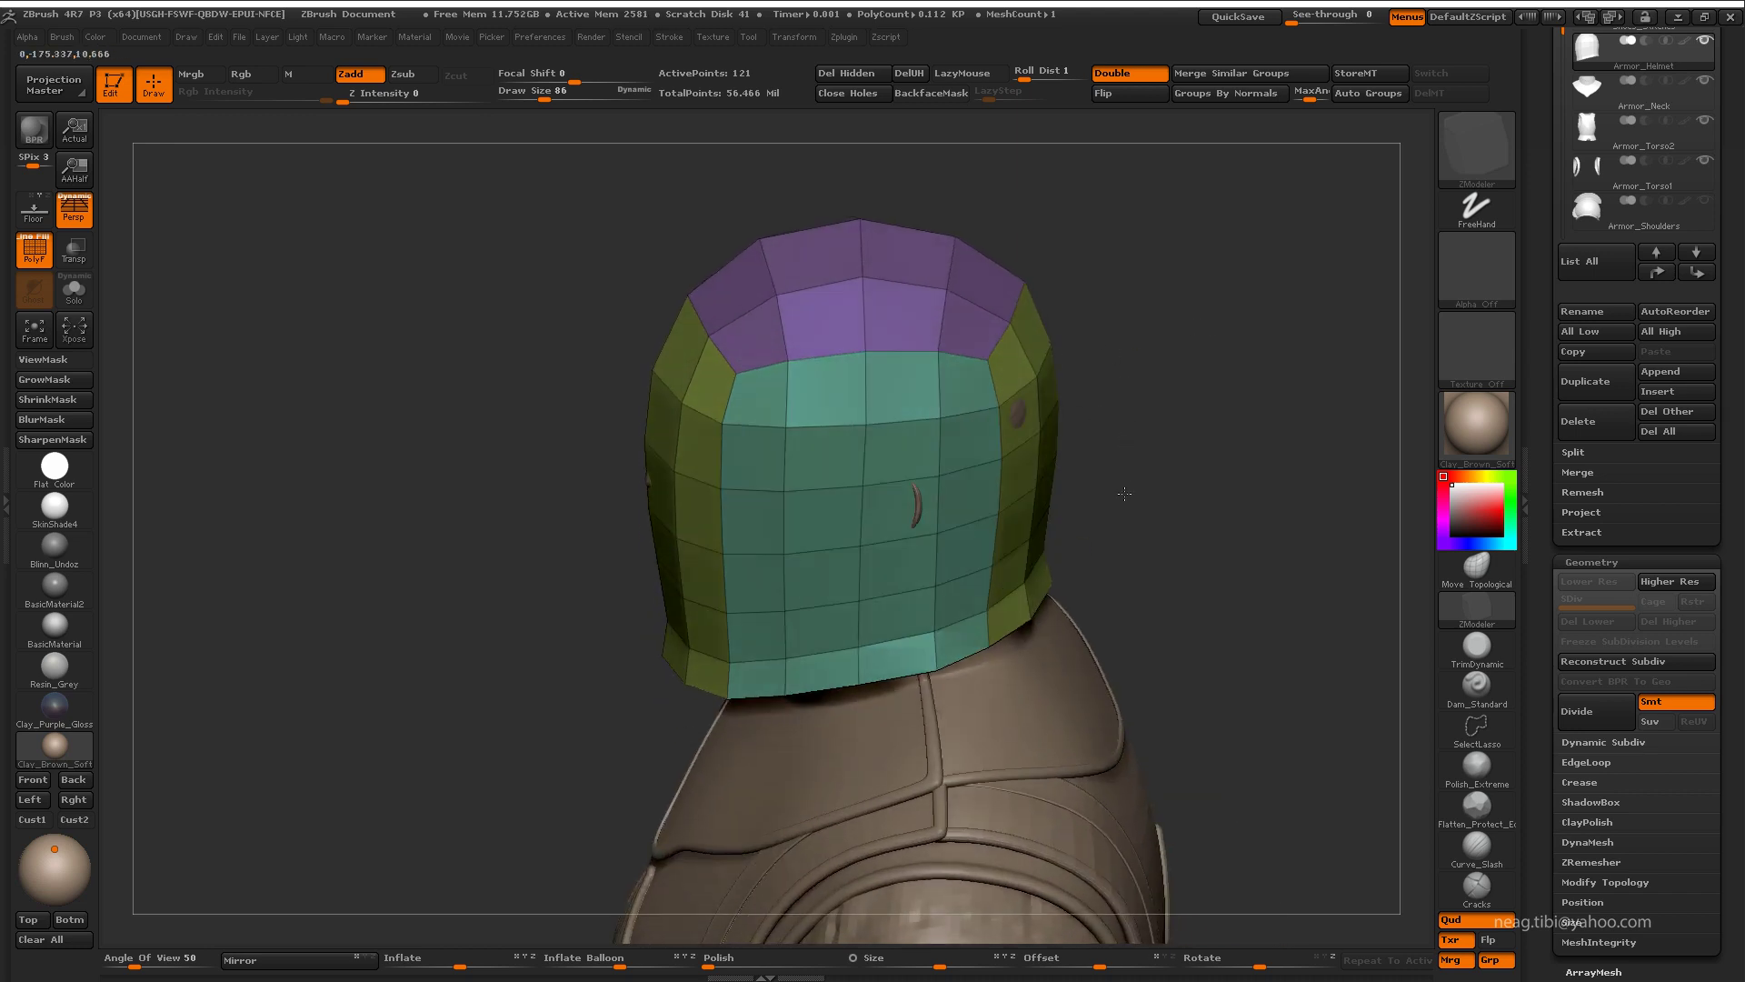
{"action": "key", "text": "b"}
{"action": "key", "text": "m"}
{"action": "key", "text": "t"}
{"action": "mouse_move", "coordinate": [573, 580]}
{"action": "left_mouse_down"}
{"action": "mouse_move", "coordinate": [584, 623]}
{"action": "mouse_move", "coordinate": [687, 591]}
{"action": "mouse_move", "coordinate": [702, 689]}
{"action": "left_mouse_up"}
{"action": "key", "text": "space"}
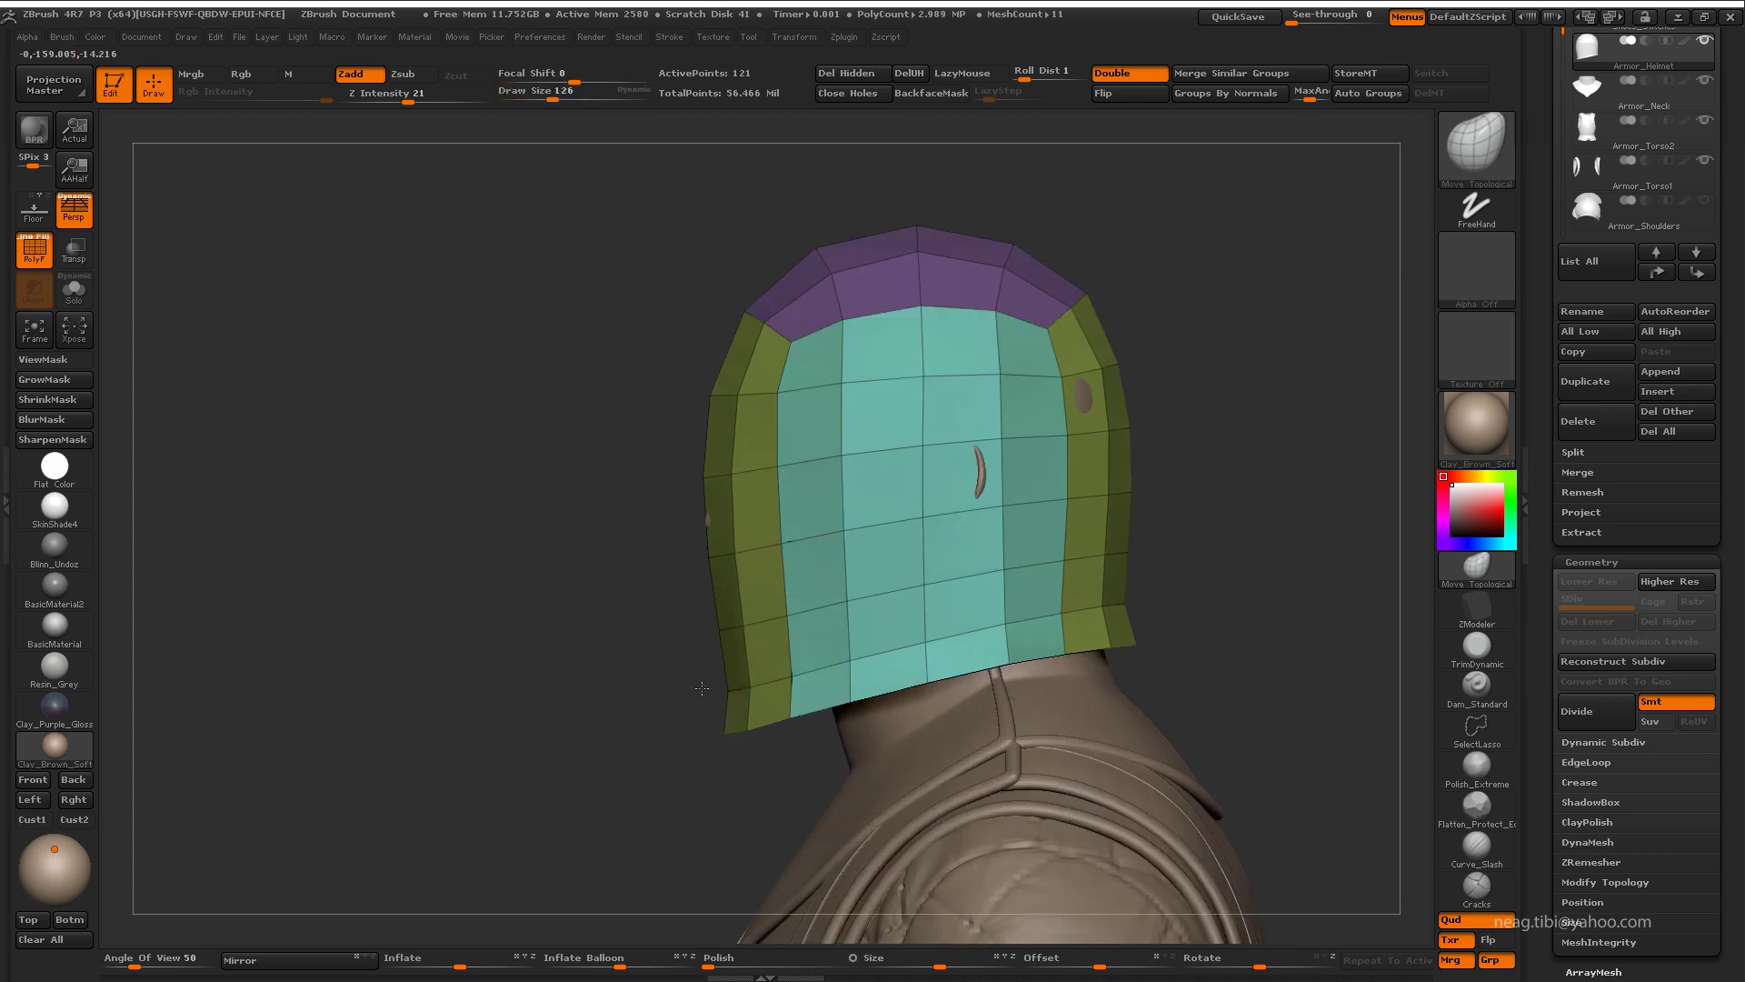
{"action": "mouse_move", "coordinate": [715, 441]}
{"action": "left_mouse_down"}
{"action": "mouse_move", "coordinate": [680, 428]}
{"action": "mouse_move", "coordinate": [815, 332]}
{"action": "left_mouse_up"}
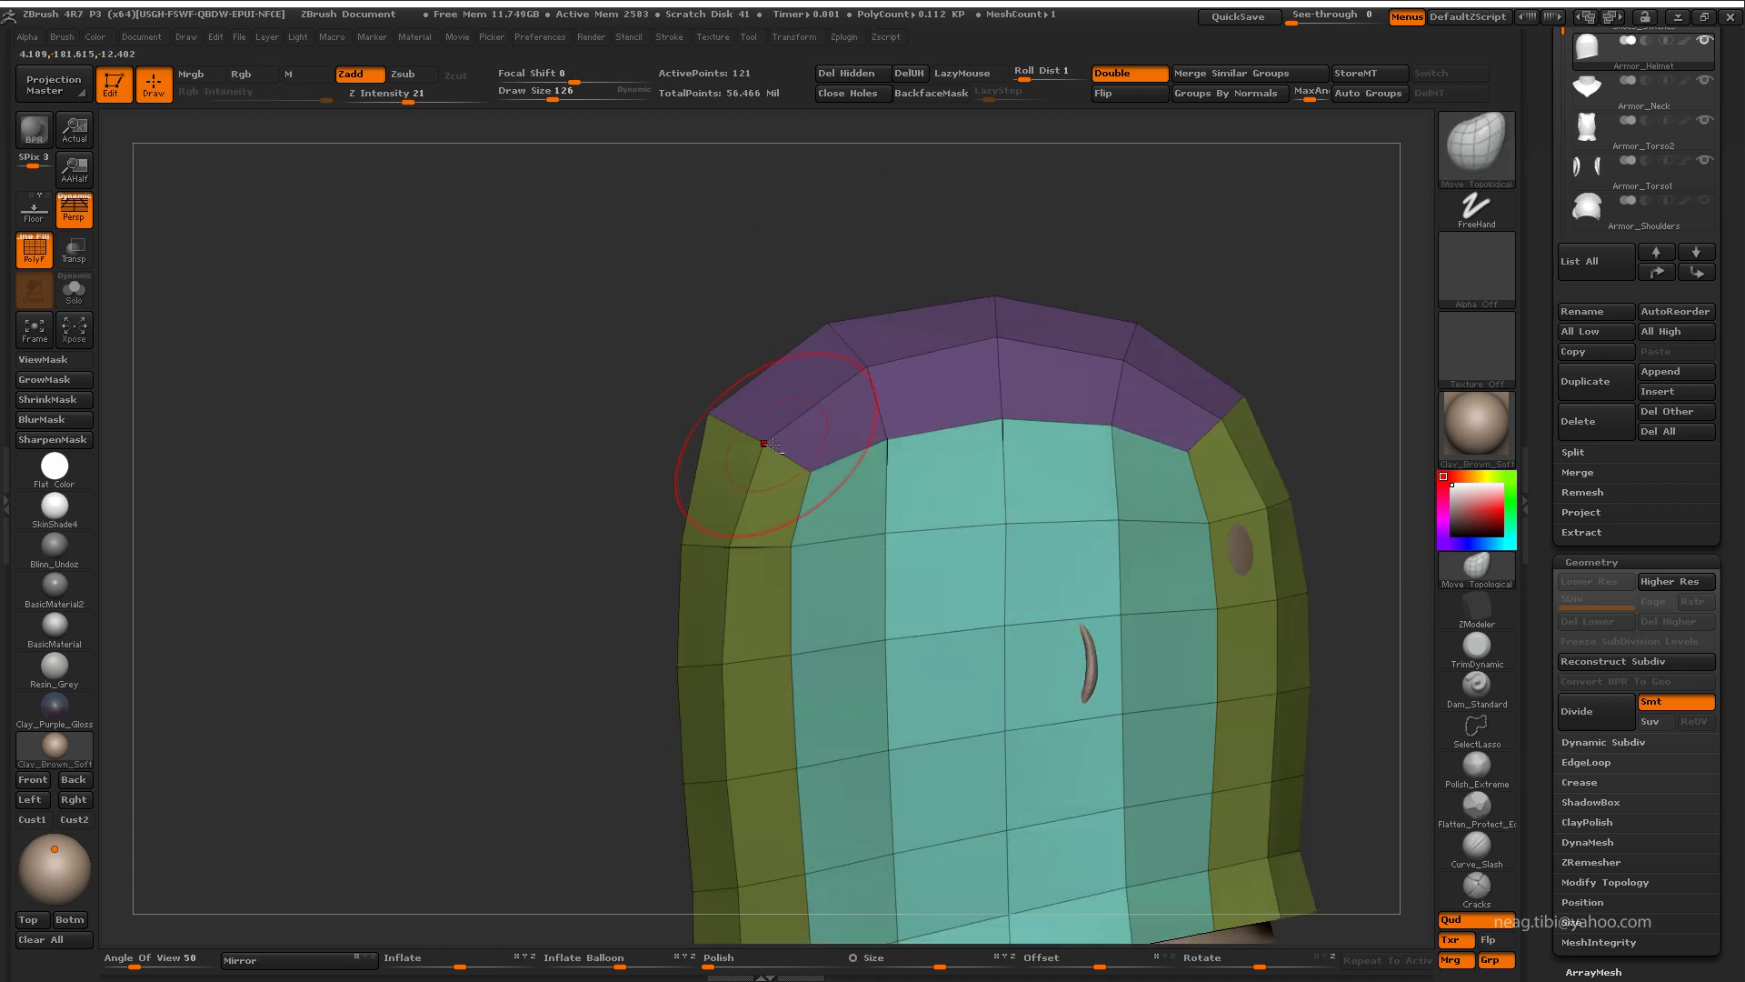
{"action": "left_click_drag", "start_coordinate": [832, 428], "coordinate": [956, 497]}
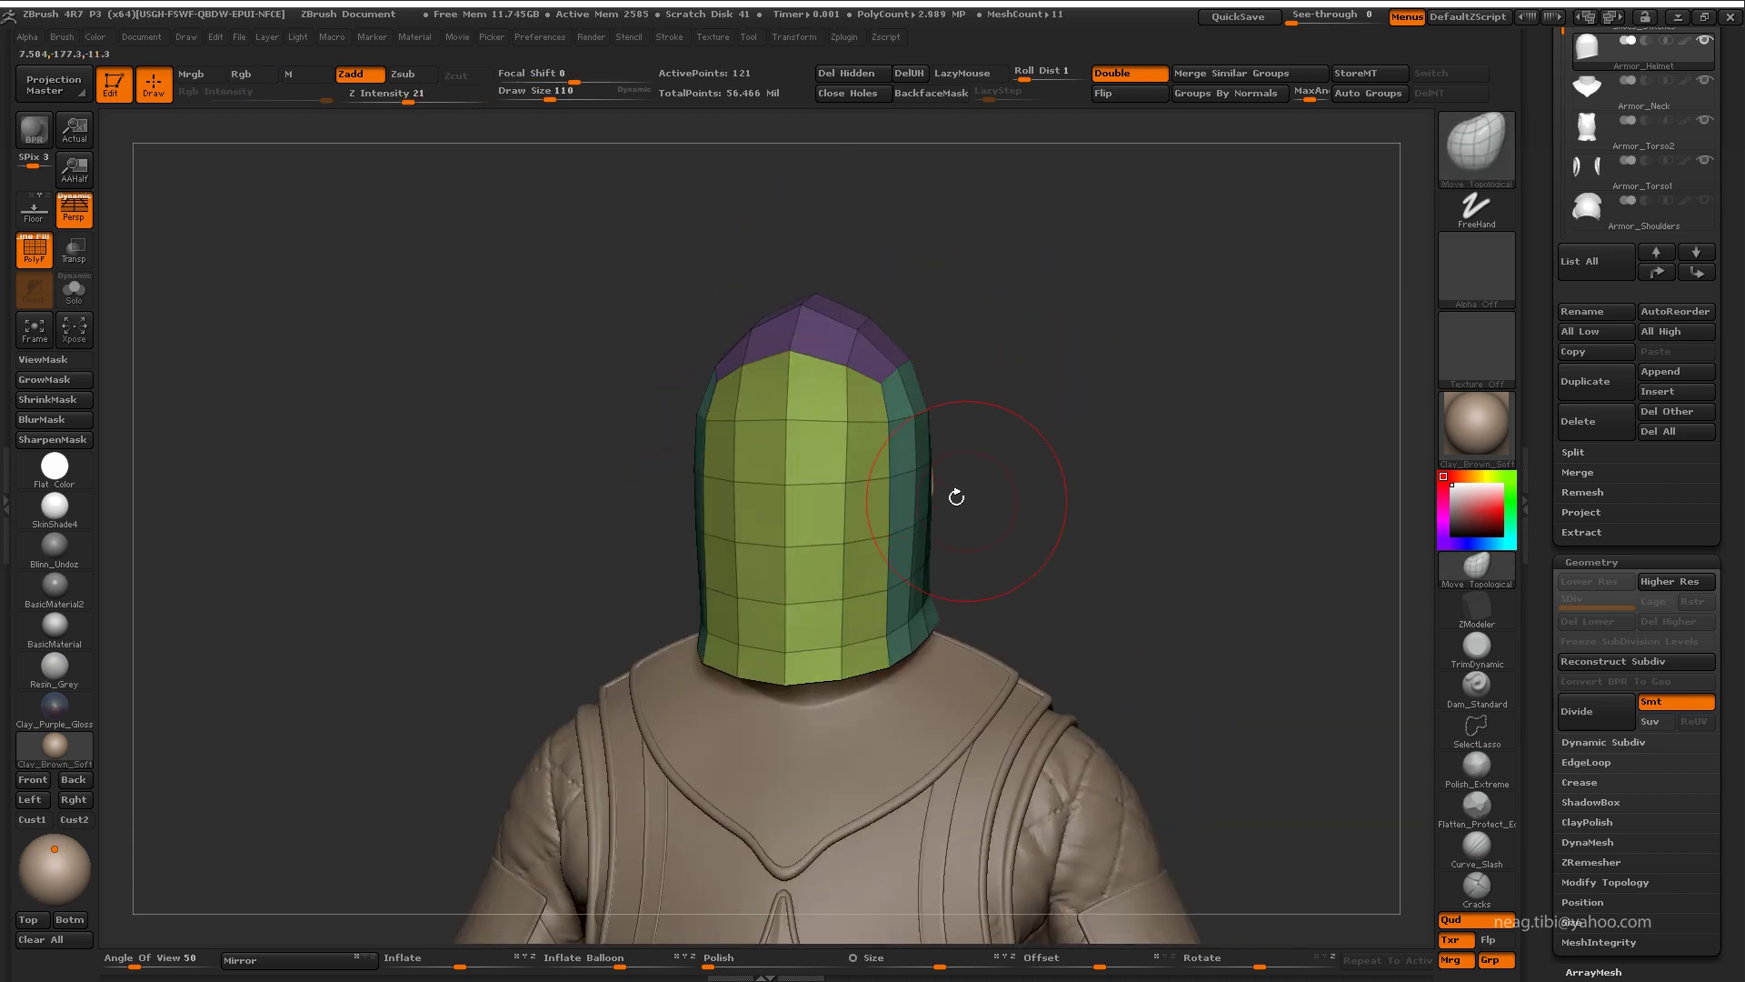
{"action": "mouse_move", "coordinate": [814, 640]}
{"action": "left_mouse_down"}
{"action": "mouse_move", "coordinate": [1156, 424]}
{"action": "mouse_move", "coordinate": [1044, 543]}
{"action": "left_mouse_up"}
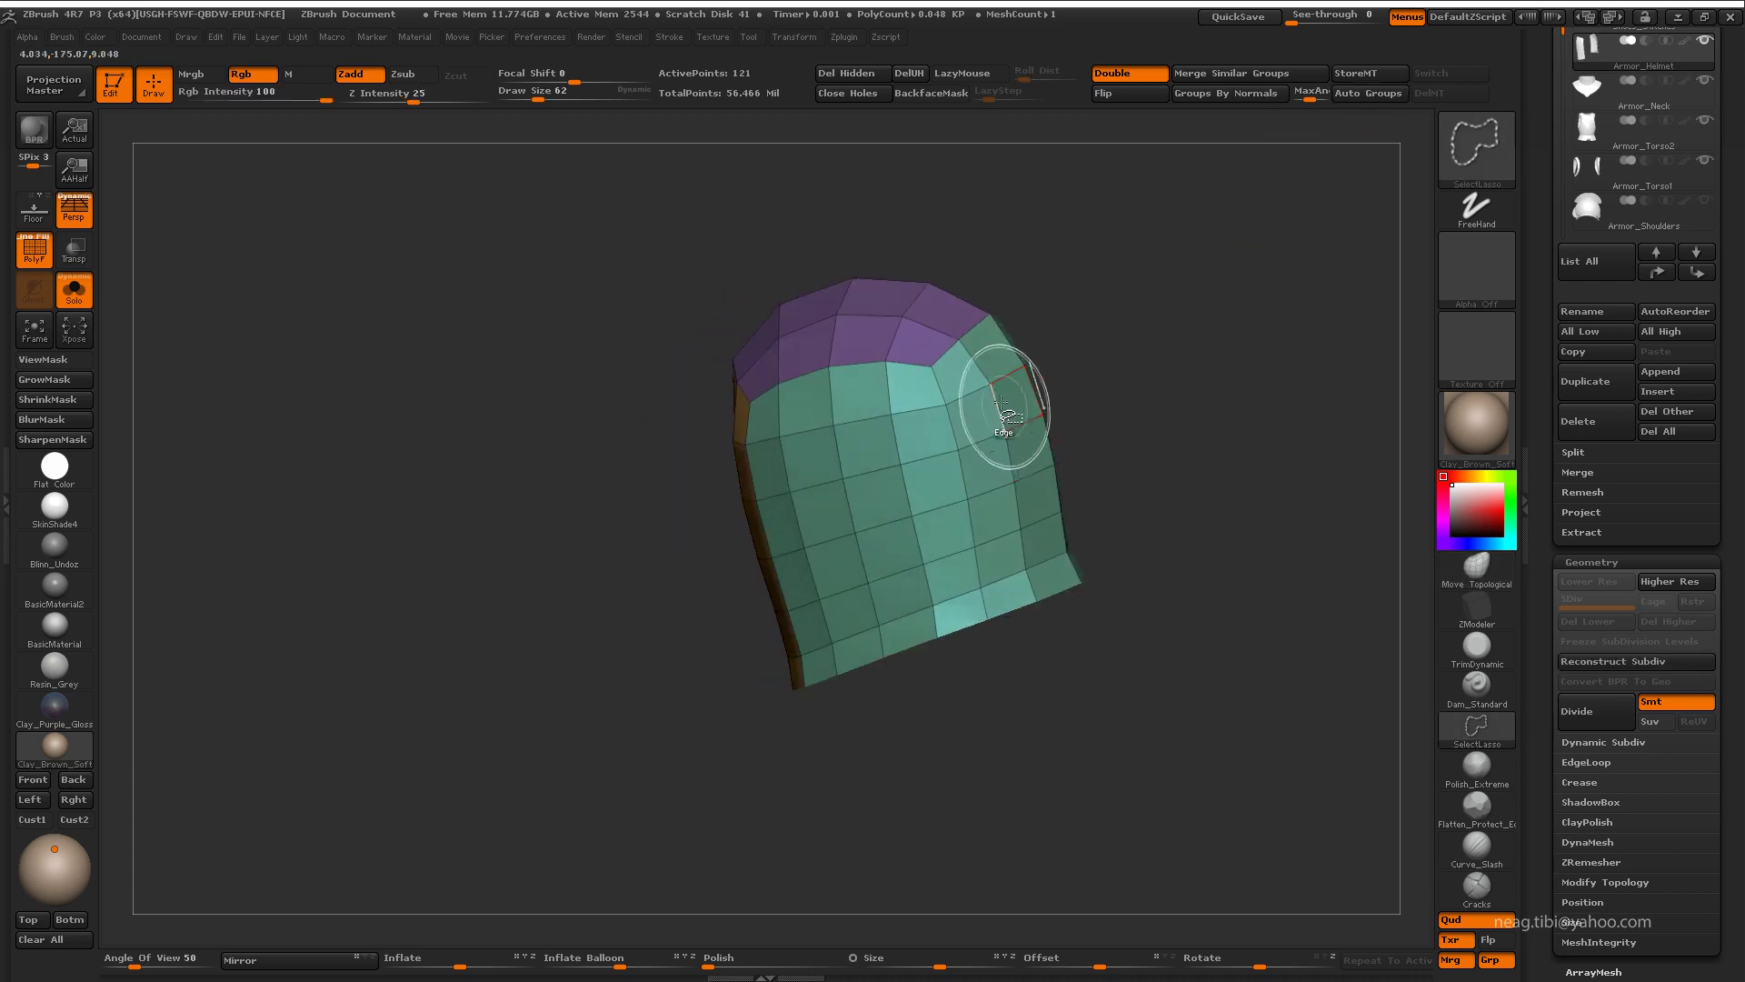
Step: Isolate the orange and teal strip polygroups one at a time to inspect them
{"action": "left_click", "coordinate": [1006, 401], "text": "ctrl+shift"}
{"action": "left_click", "coordinate": [1216, 280], "text": "ctrl+shift"}
{"action": "left_click_drag", "start_coordinate": [1216, 280], "coordinate": [1004, 401]}
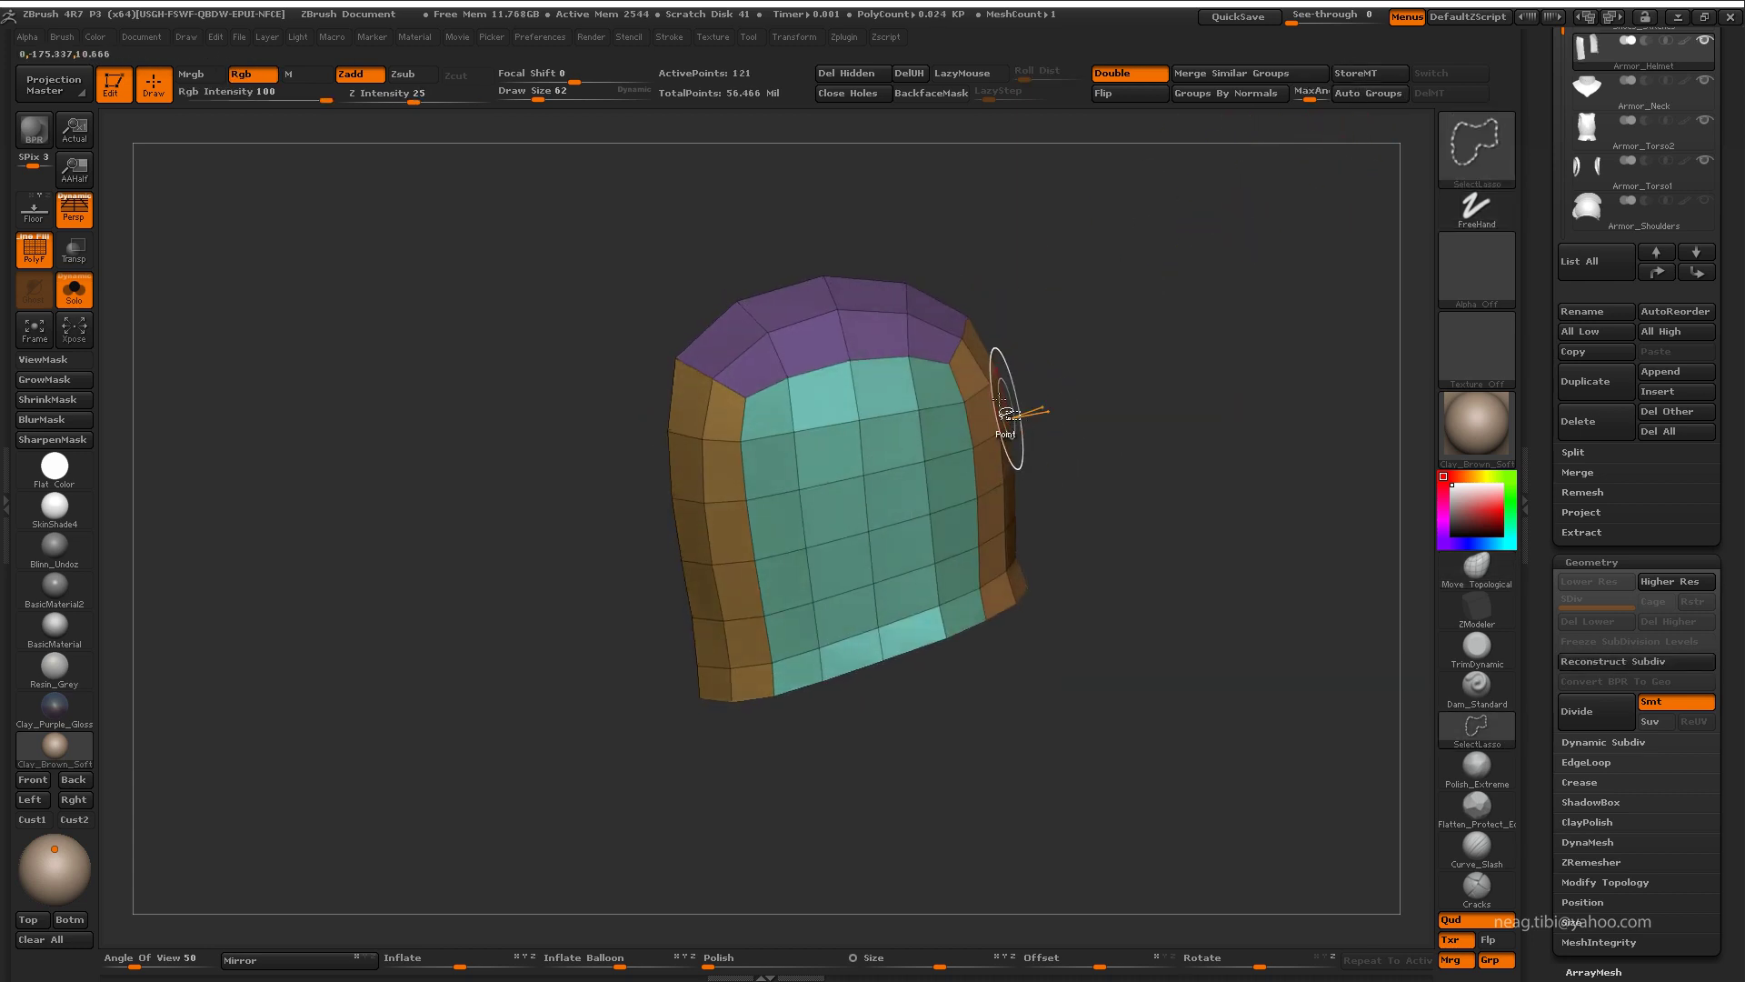
{"action": "left_click", "coordinate": [1005, 401], "text": "ctrl+shift"}
{"action": "left_click", "coordinate": [1072, 351], "text": "ctrl+shift"}
{"action": "left_click", "coordinate": [989, 380], "text": "ctrl+shift"}
{"action": "left_click", "coordinate": [1076, 335], "text": "ctrl+shift"}
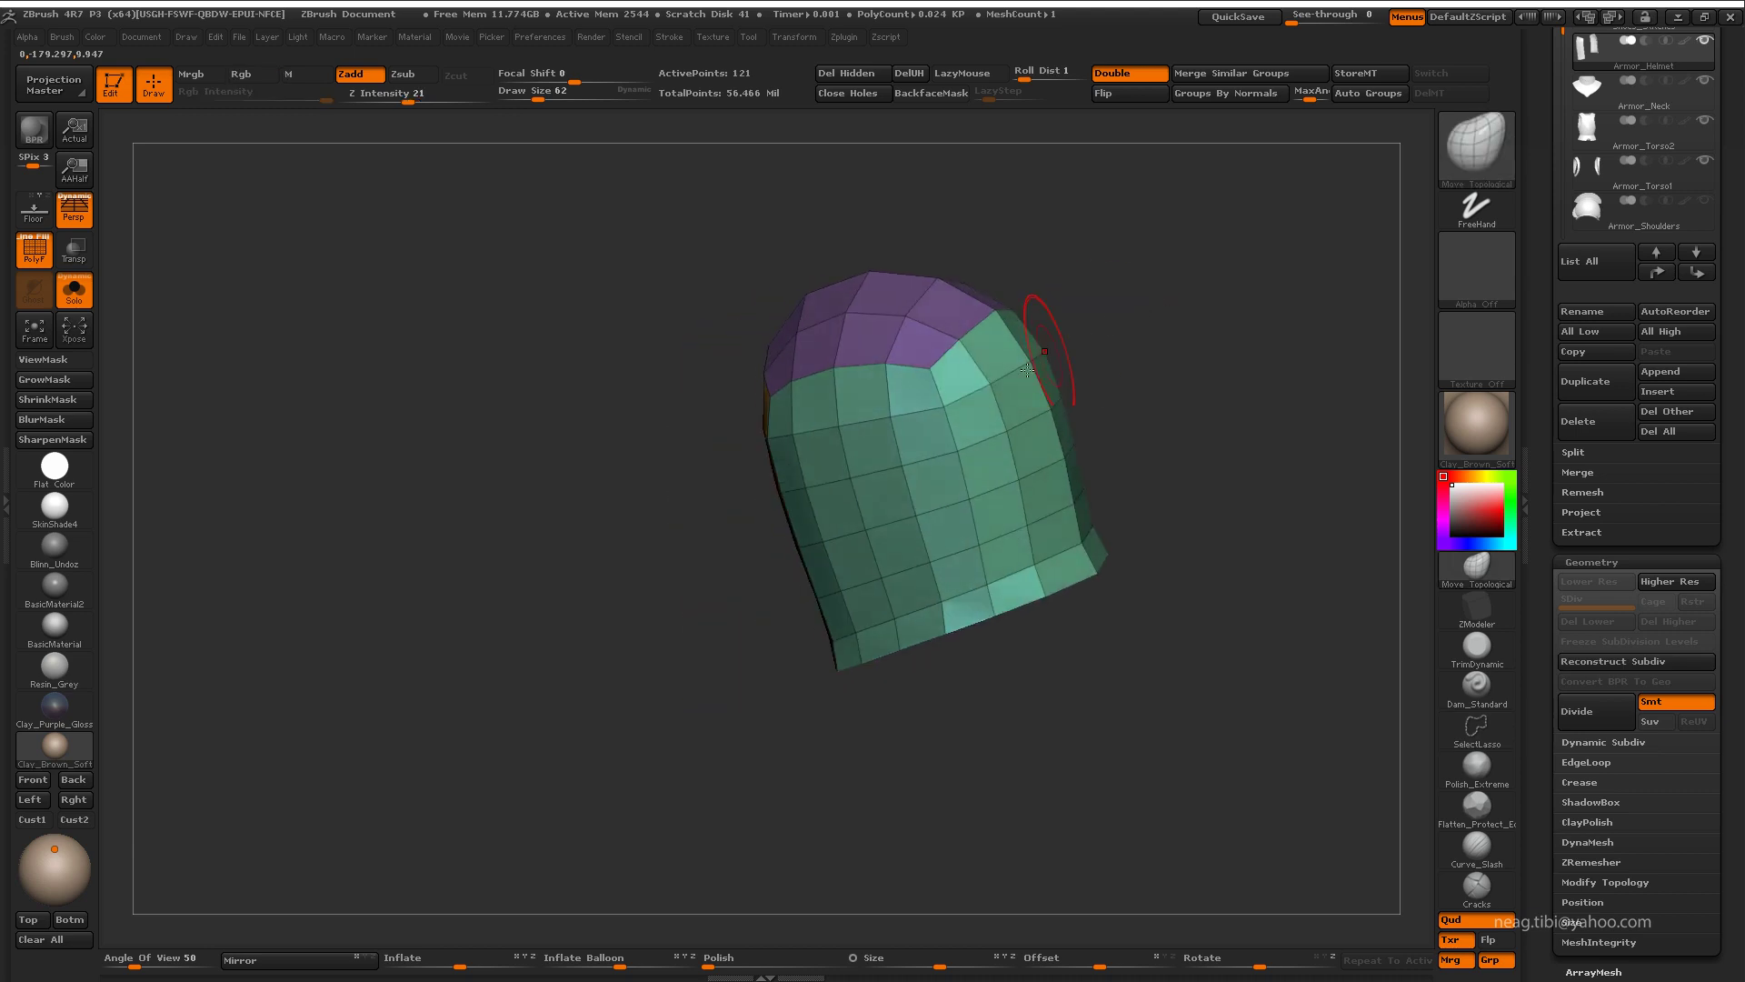
{"action": "left_click", "coordinate": [896, 436], "text": "ctrl+shift"}
{"action": "left_click", "coordinate": [1171, 263], "text": "ctrl+shift"}
Step: Regroup the small top strip and merge the helmet into a single polygroup
{"action": "left_click", "coordinate": [849, 339], "text": "ctrl+shift"}
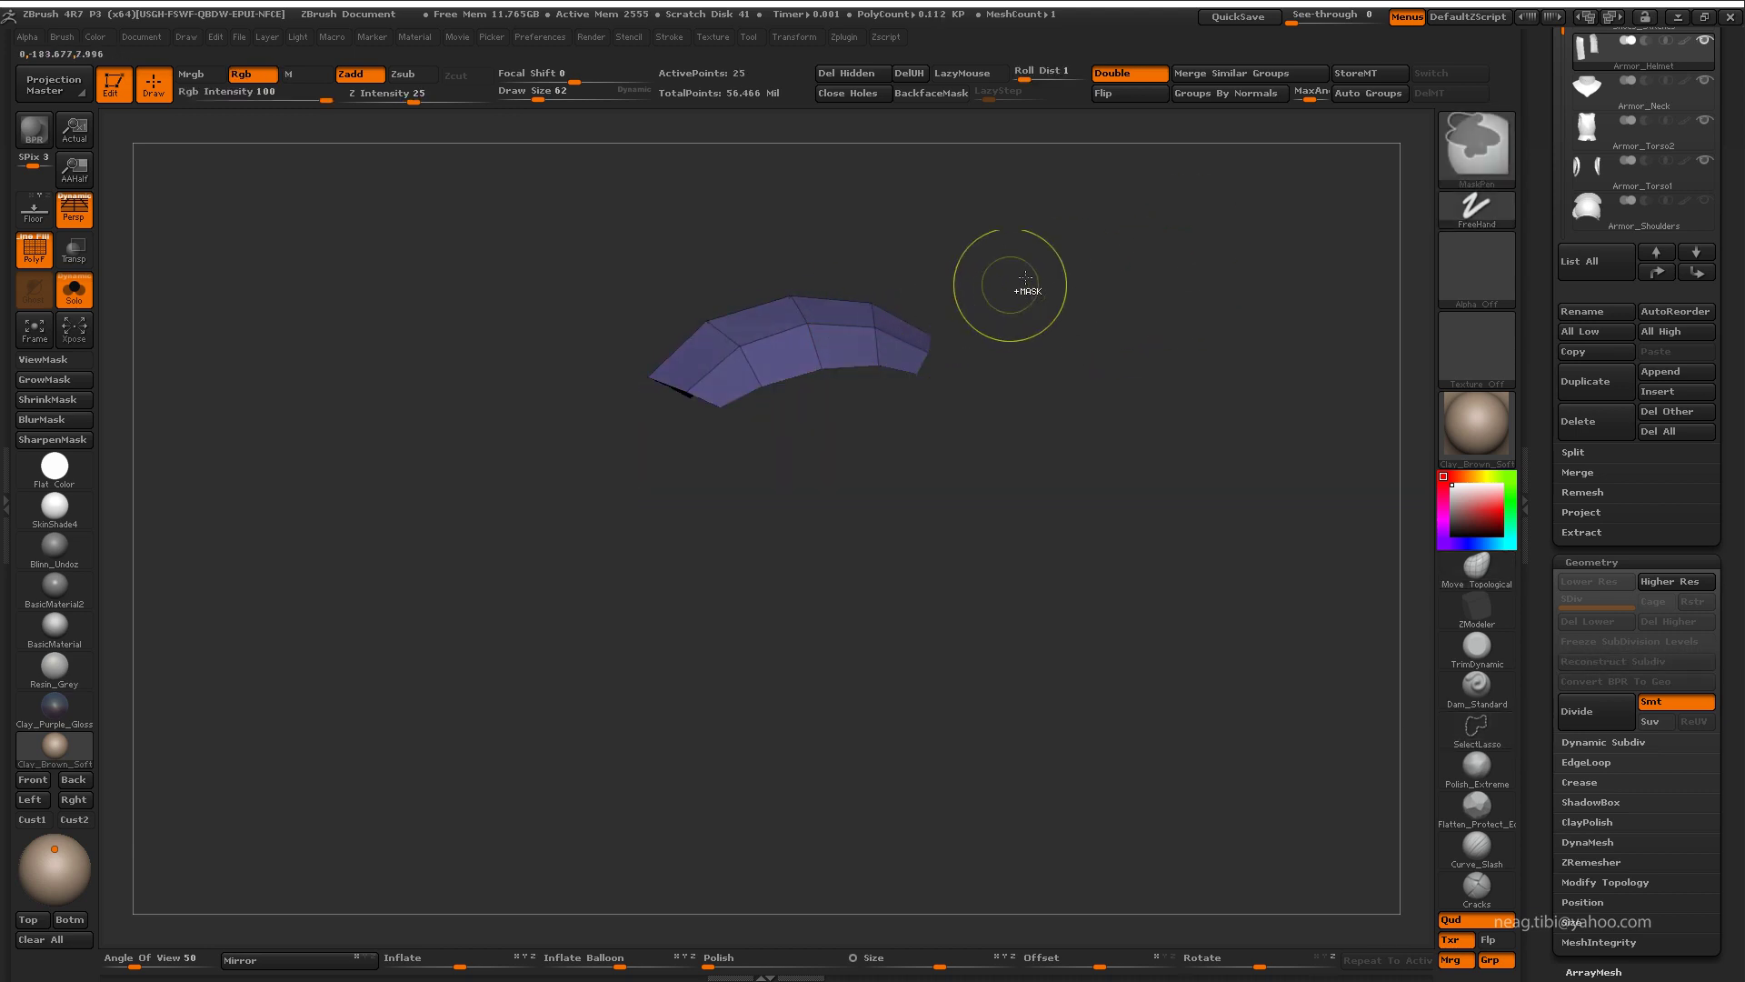
{"action": "key", "text": "ctrl+w"}
{"action": "key", "text": "ctrl+w"}
{"action": "left_click", "coordinate": [1014, 305], "text": "ctrl+shift"}
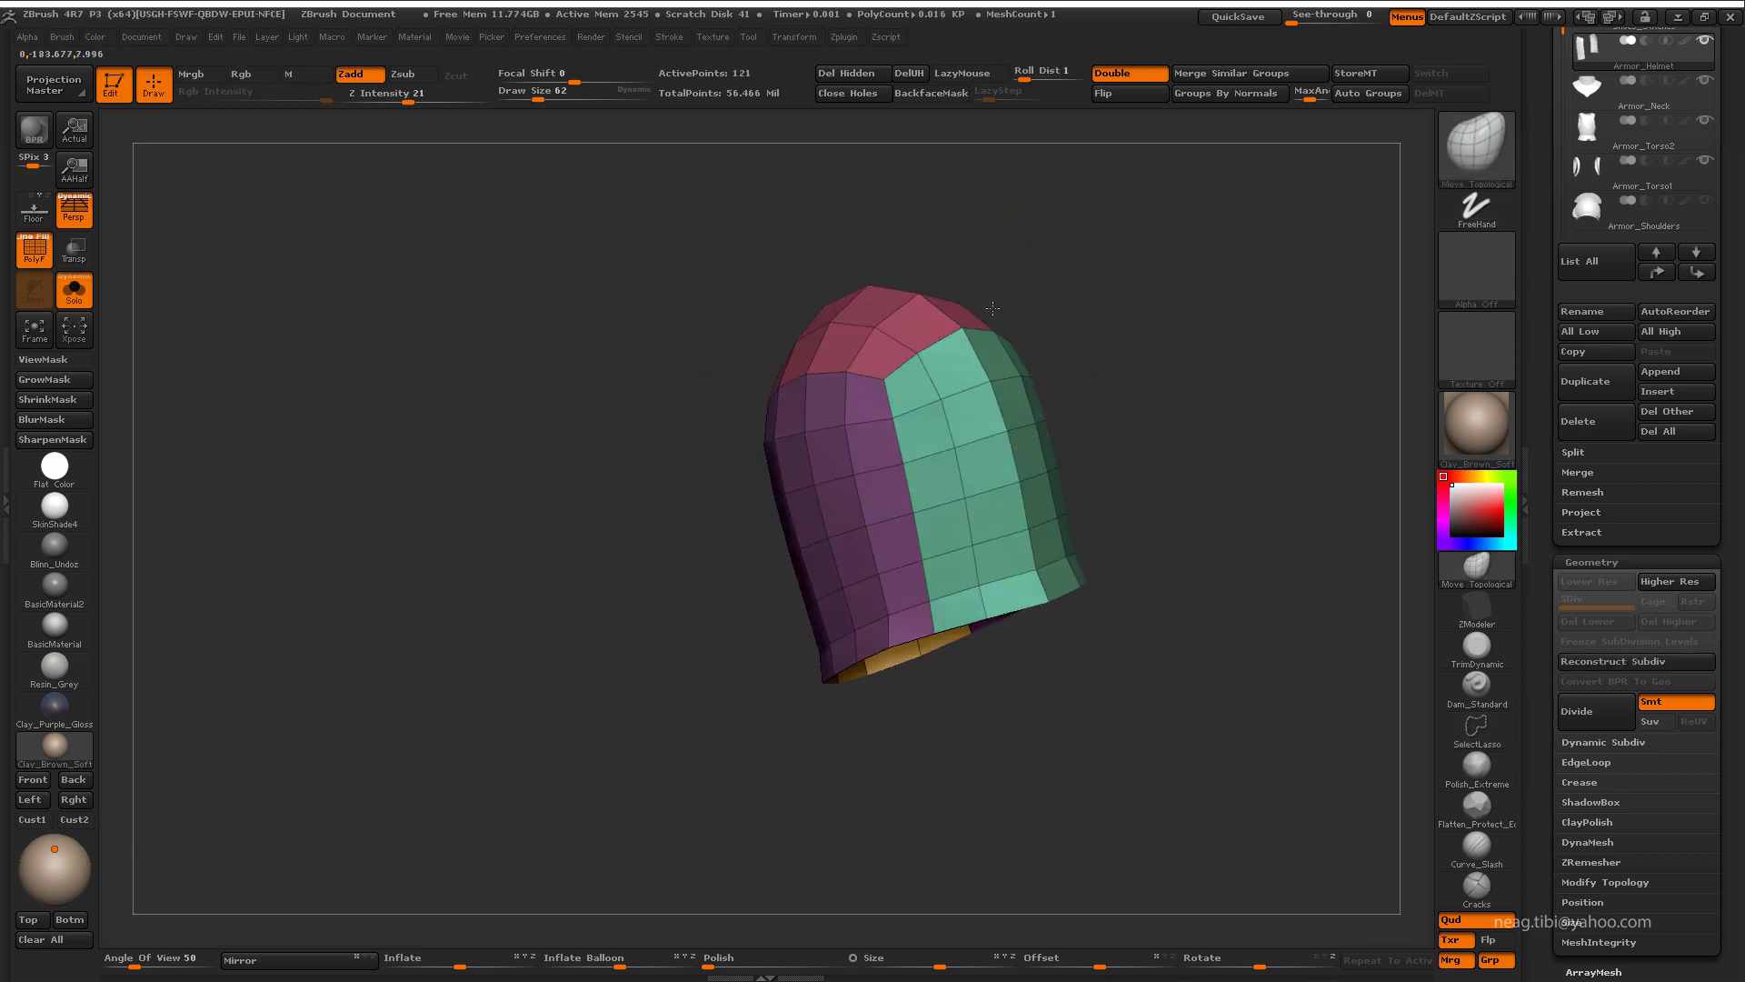
{"action": "mouse_move", "coordinate": [1014, 305]}
{"action": "left_mouse_down"}
{"action": "mouse_move", "coordinate": [1044, 370]}
{"action": "mouse_move", "coordinate": [859, 505]}
{"action": "left_mouse_up"}
{"action": "key", "text": "ctrl+w"}
{"action": "left_click", "coordinate": [74, 289]}
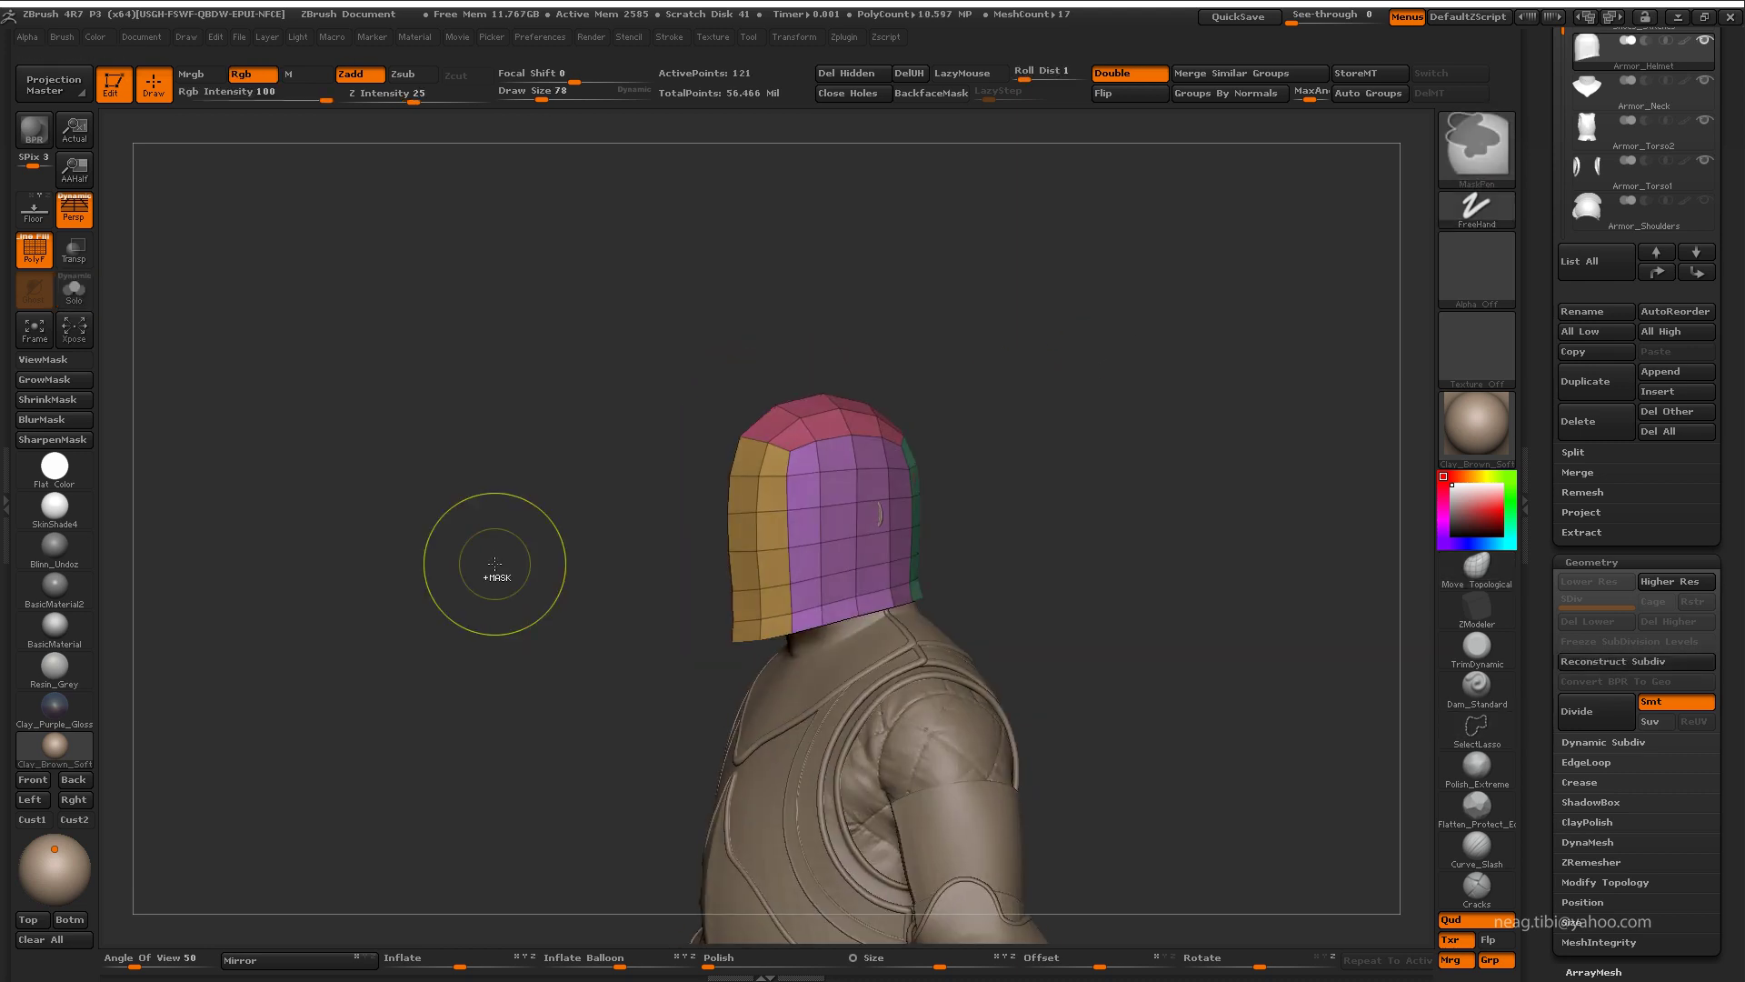
{"action": "left_click_drag", "start_coordinate": [495, 572], "coordinate": [565, 565]}
{"action": "key", "text": "ctrl+w"}
Step: Ghost the armoured body and send Armor_Helmet to 3ds Max via GoZ
{"action": "left_click_drag", "start_coordinate": [738, 596], "coordinate": [792, 595], "text": "alt"}
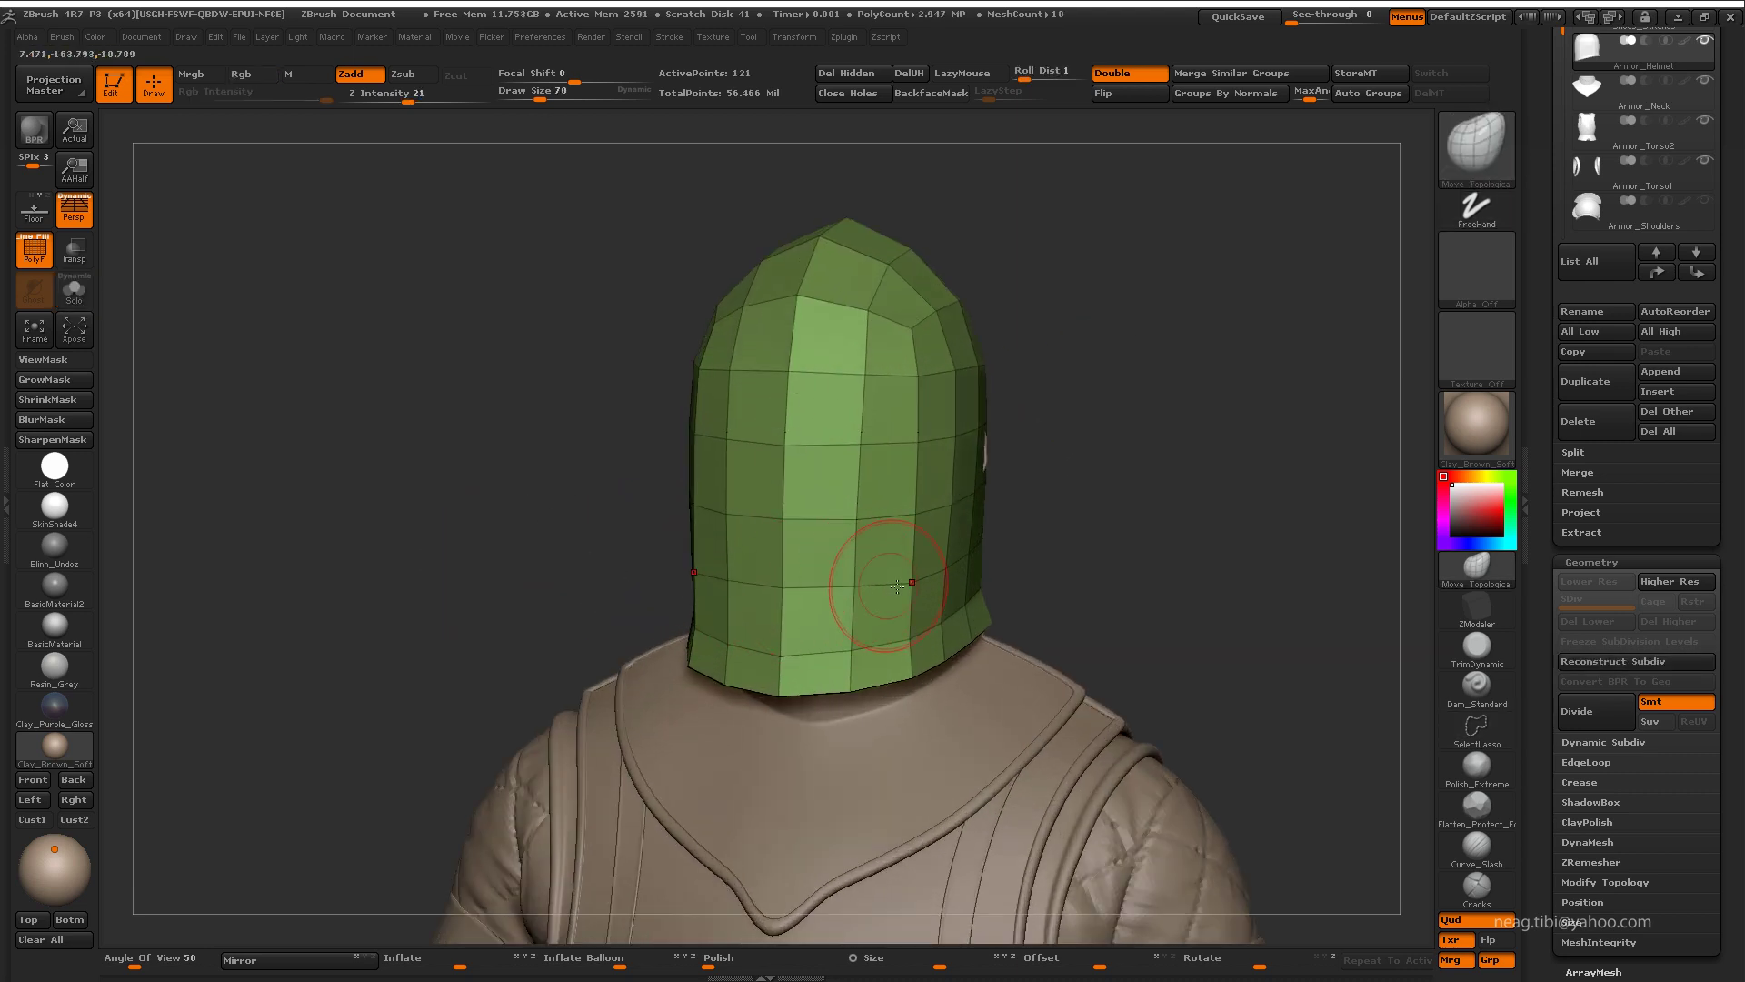
{"action": "left_click_drag", "start_coordinate": [897, 586], "coordinate": [498, 682]}
{"action": "left_click", "coordinate": [74, 250]}
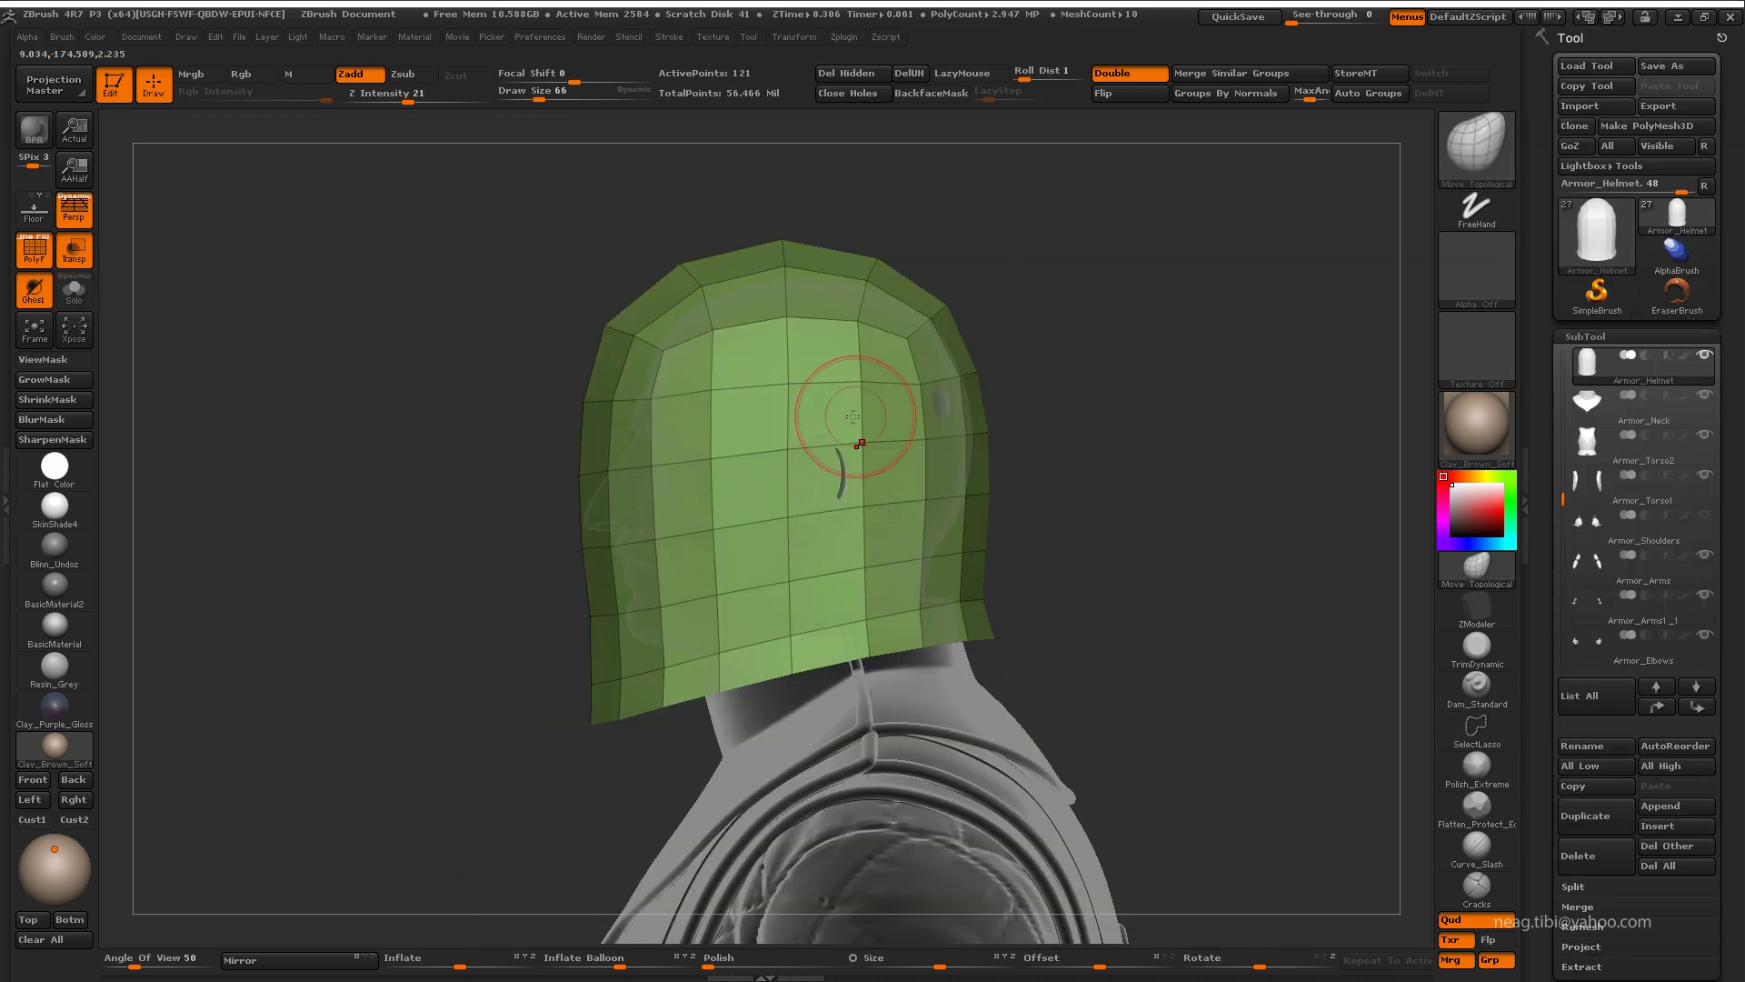
{"action": "left_click", "coordinate": [1572, 148]}
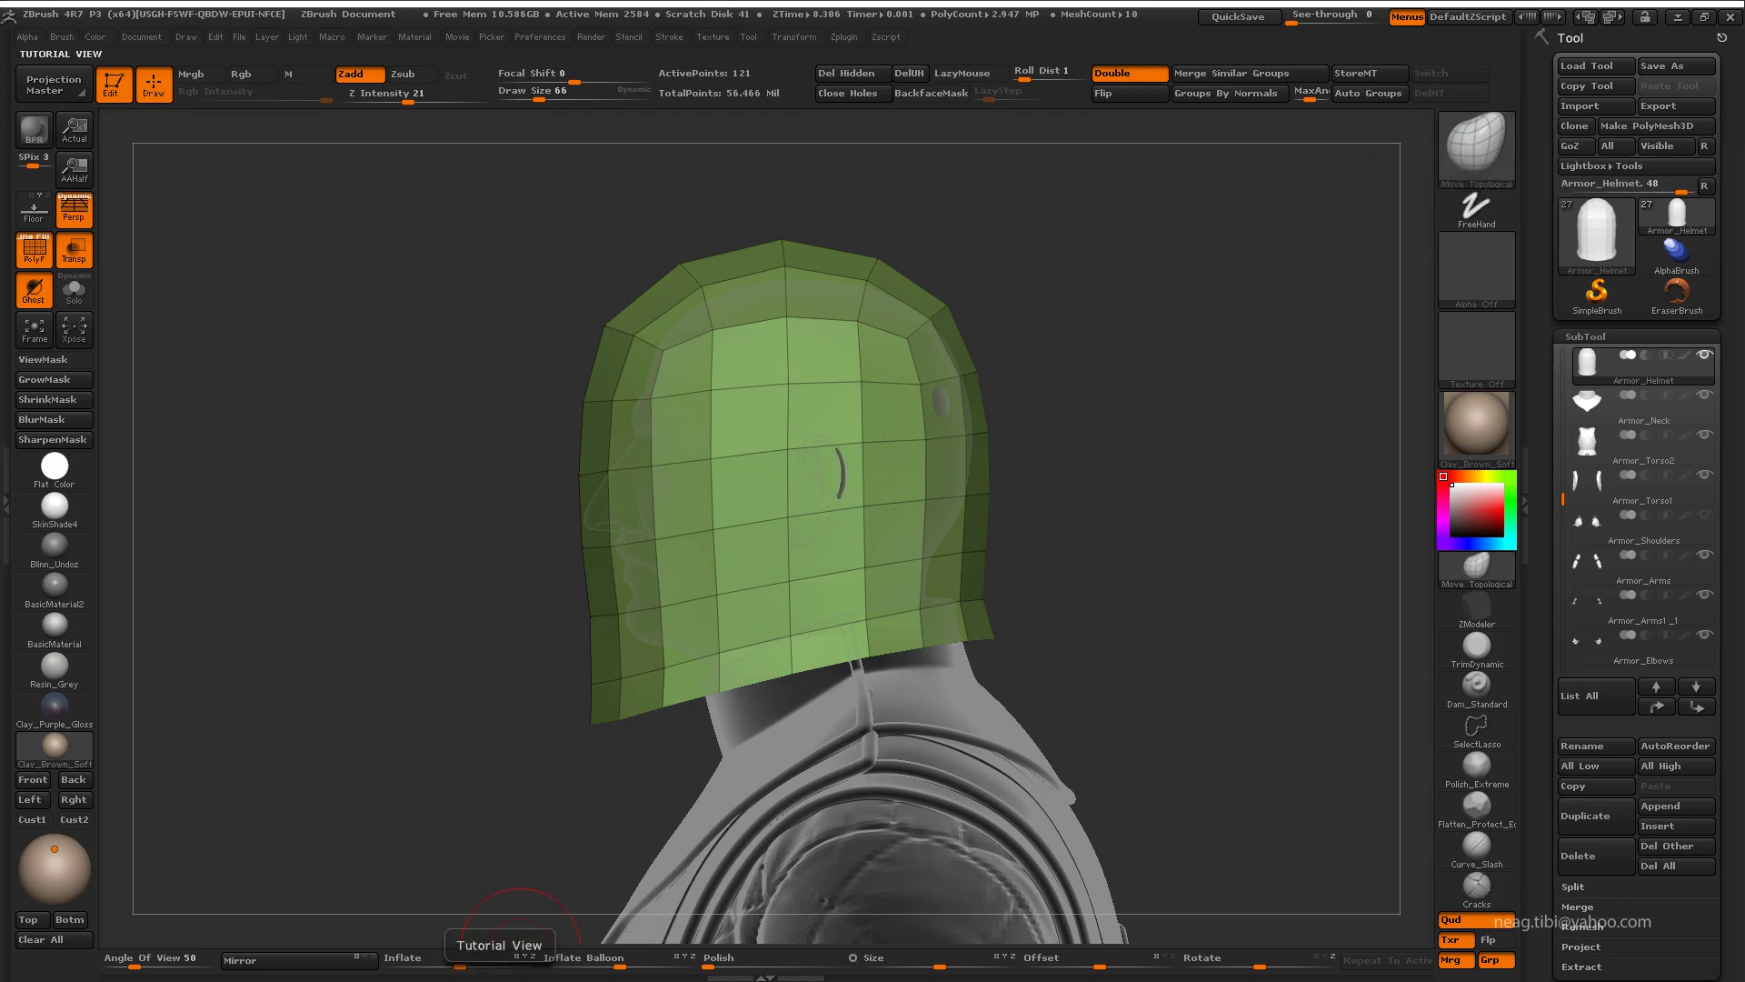
{"action": "middle_click_drag", "start_coordinate": [954, 518], "coordinate": [386, 705], "text": "alt"}
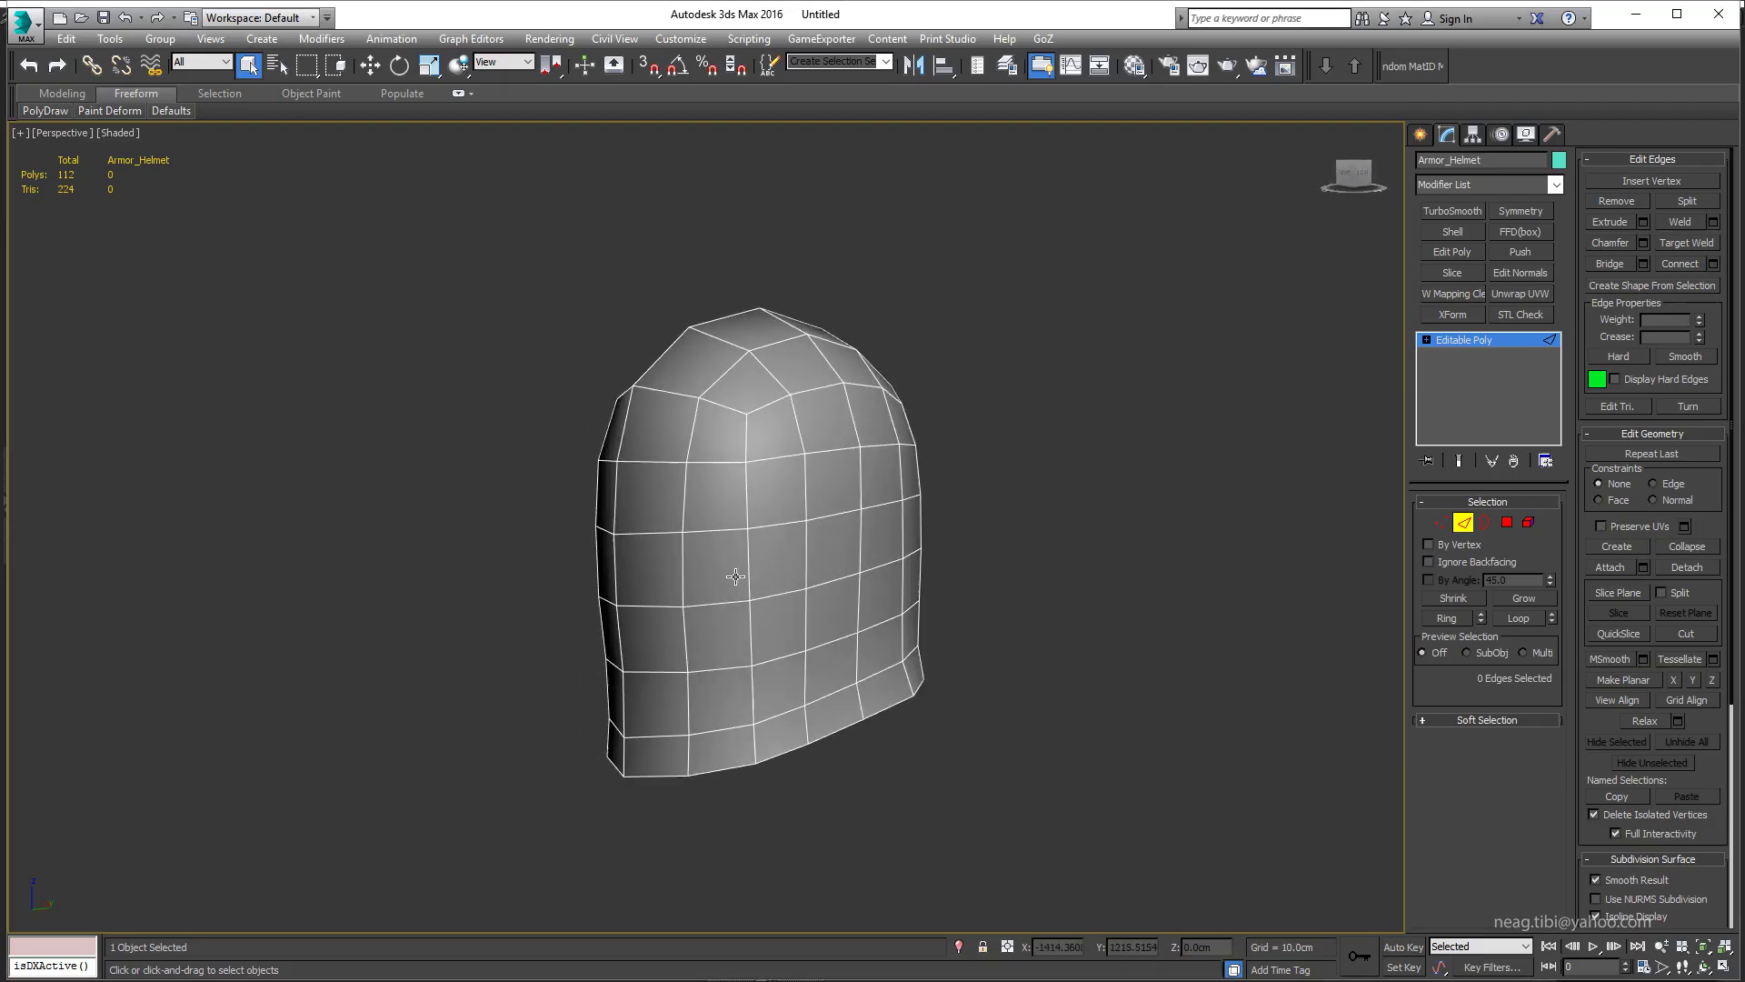
Step: Delete the helmet's left-half element, leaving only one half
{"action": "left_click", "coordinate": [740, 492]}
{"action": "middle_click_drag", "start_coordinate": [916, 503], "coordinate": [646, 595], "text": "alt"}
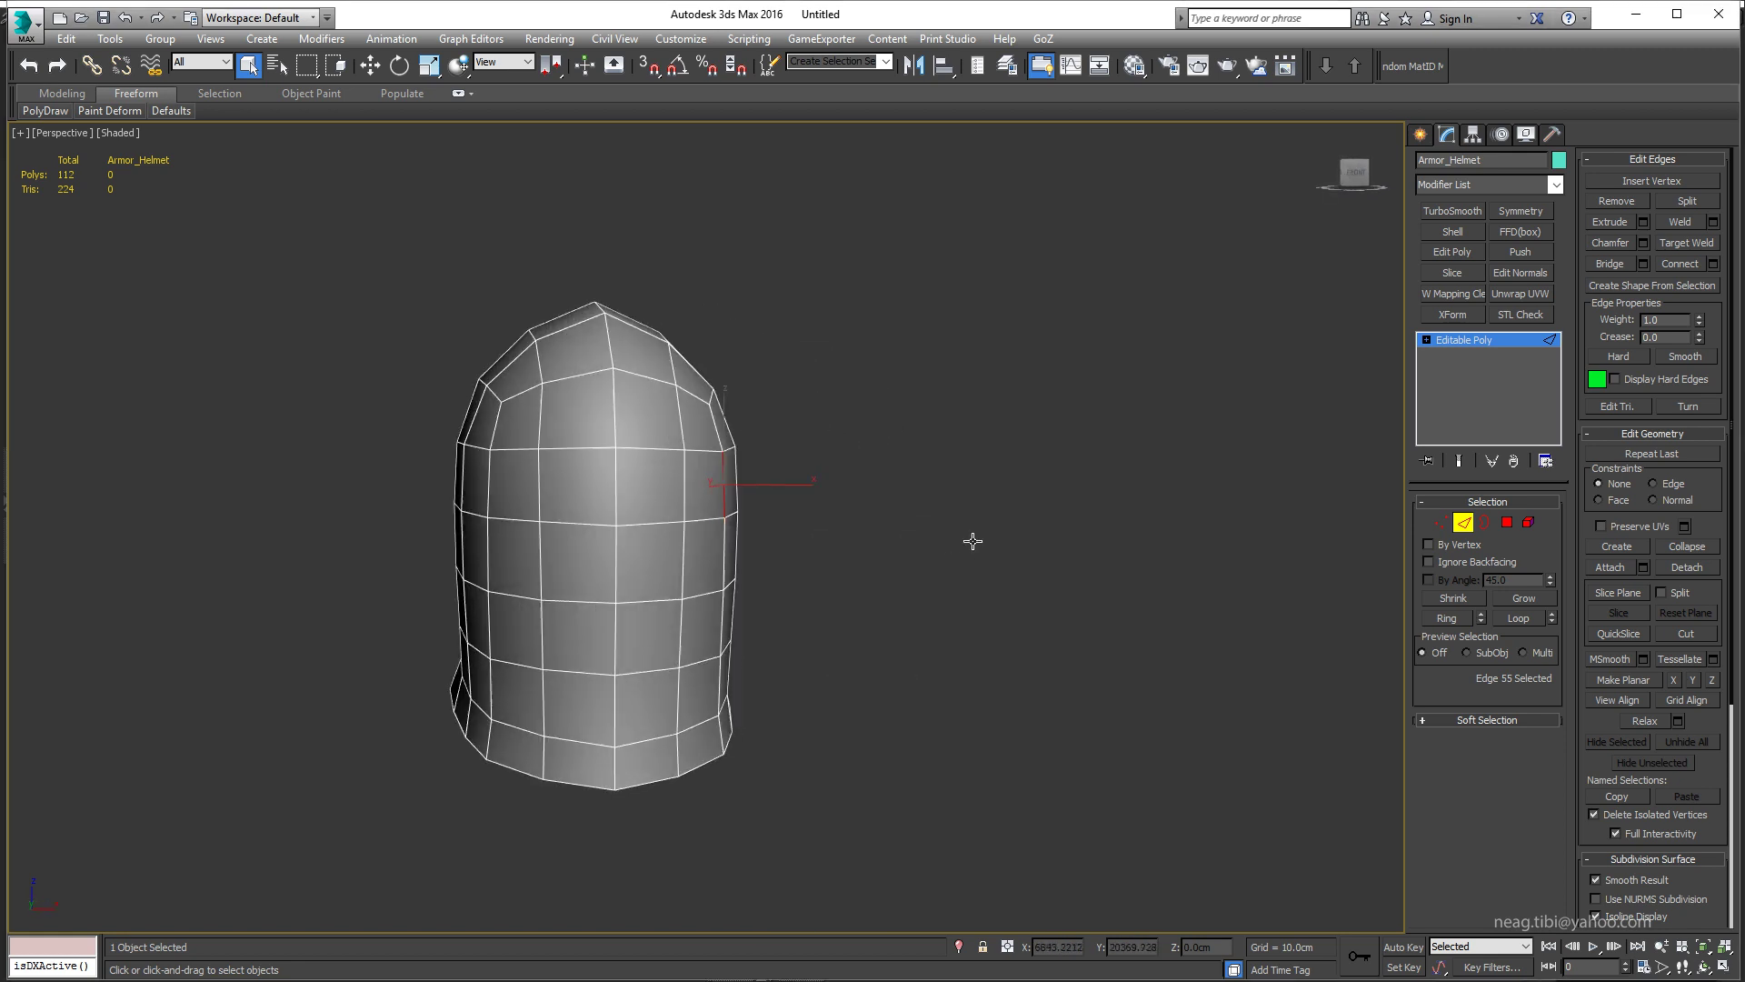
{"action": "key", "text": "5"}
{"action": "left_click", "coordinate": [526, 542]}
{"action": "key", "text": "Delete"}
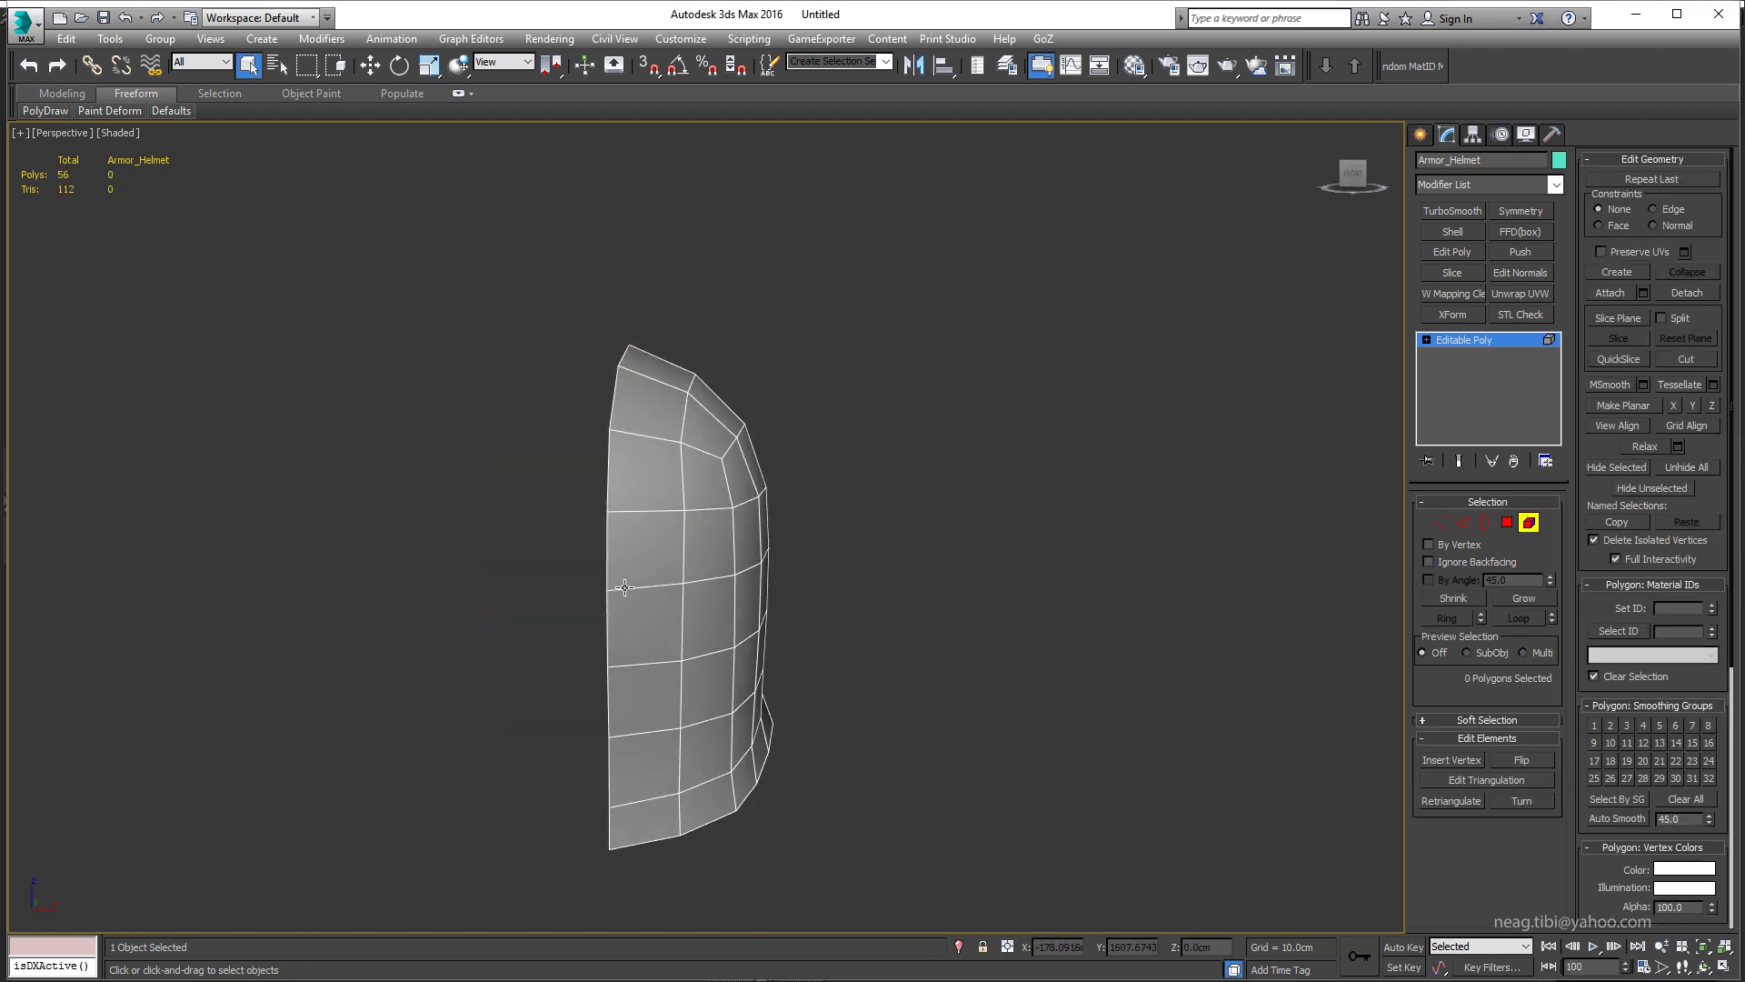
{"action": "middle_click_drag", "start_coordinate": [623, 588], "coordinate": [527, 546], "text": "alt"}
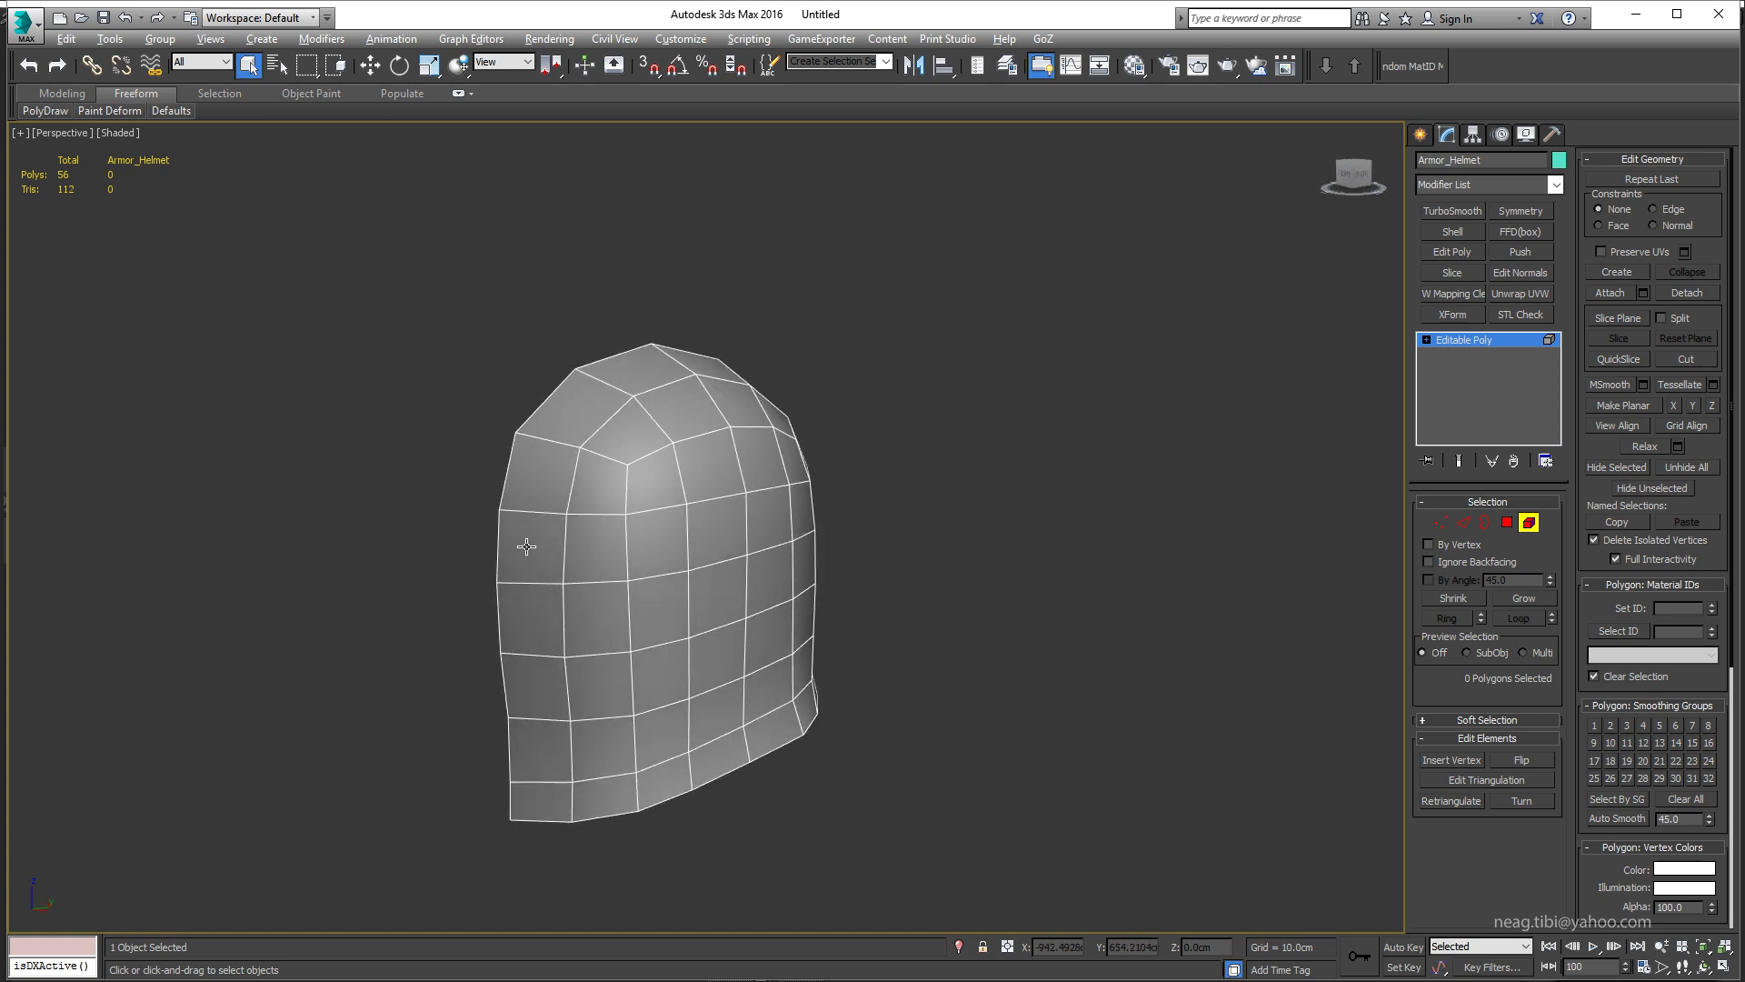
Step: Inset three front faces for the eye slit and delete the side face to open it
{"action": "key", "text": "4"}
{"action": "left_click", "coordinate": [554, 550]}
{"action": "left_click", "coordinate": [592, 552], "text": "ctrl"}
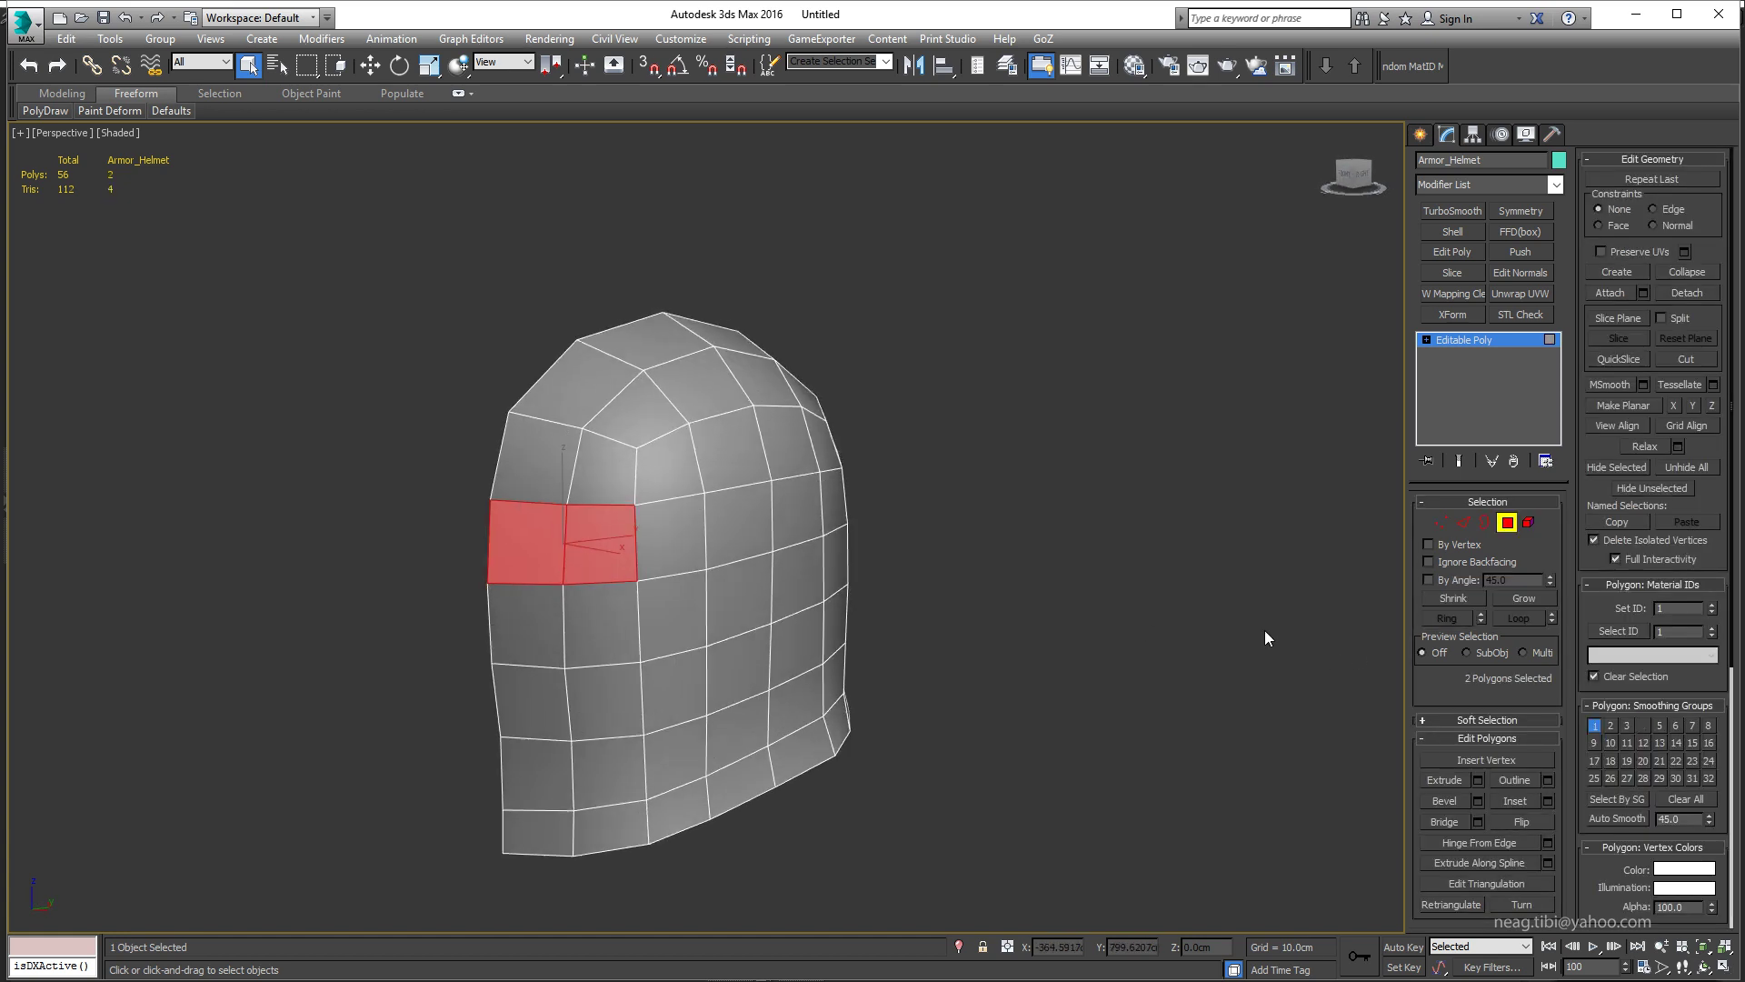
{"action": "left_click", "coordinate": [1549, 800]}
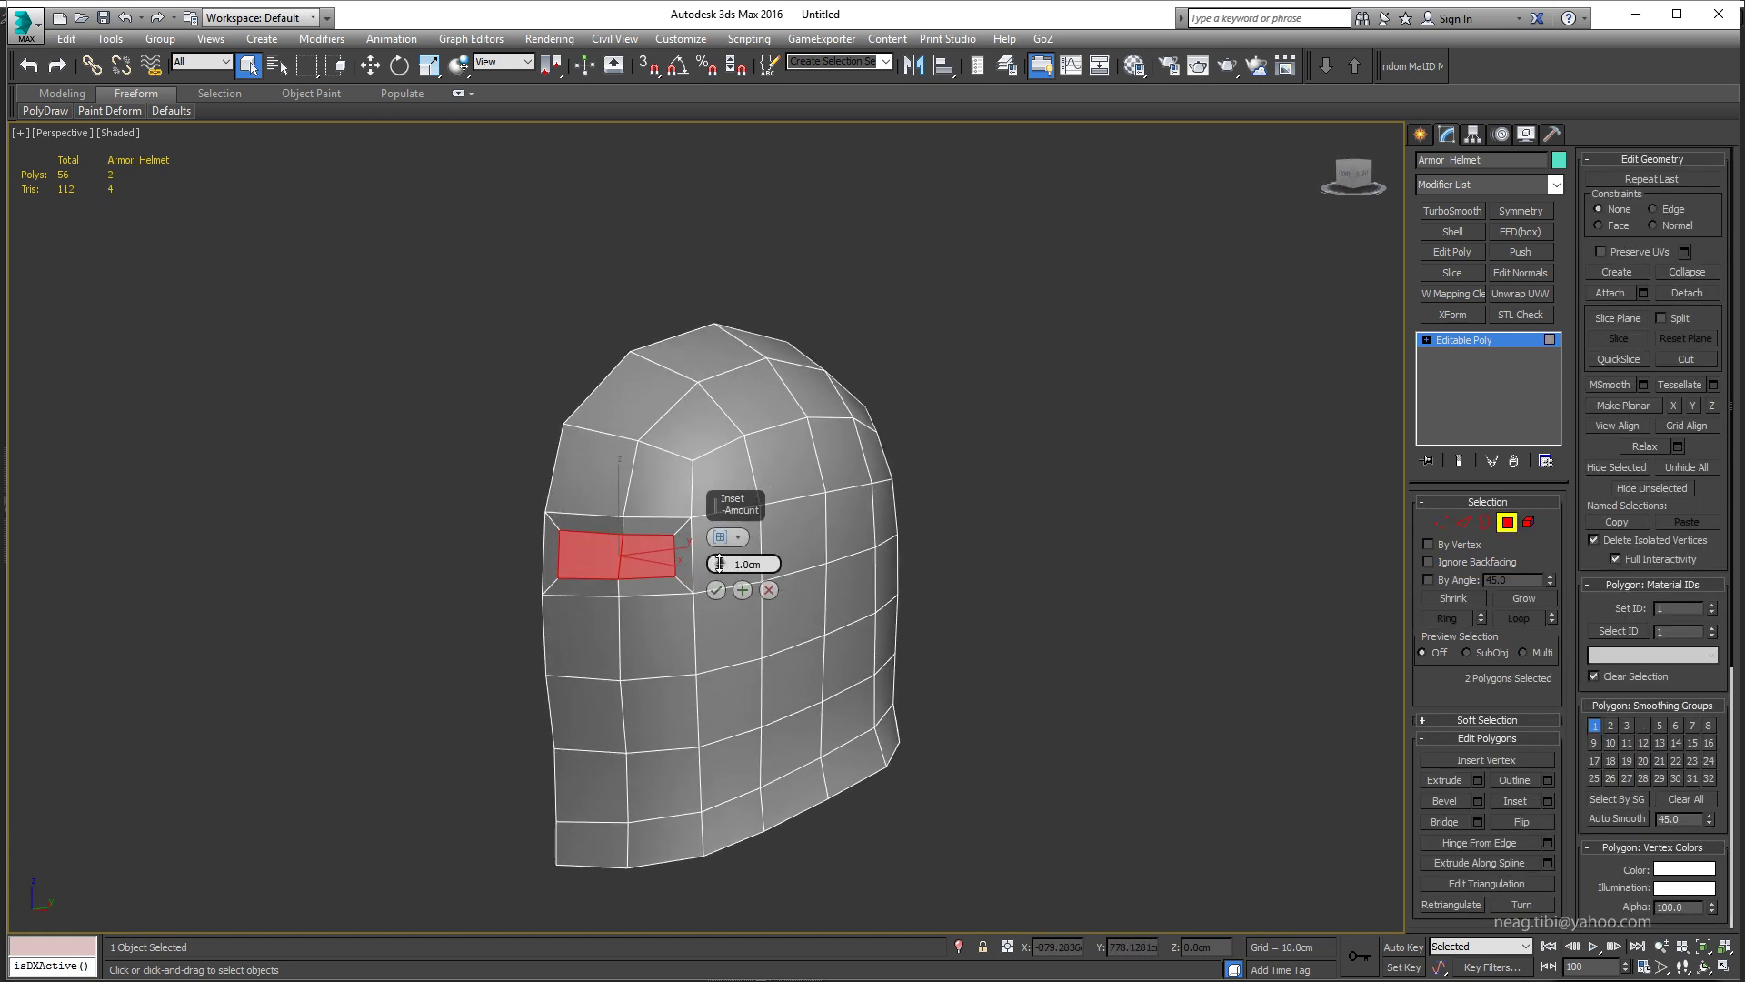
{"action": "left_click", "coordinate": [769, 591]}
{"action": "middle_click_drag", "start_coordinate": [769, 591], "coordinate": [691, 564], "text": "alt"}
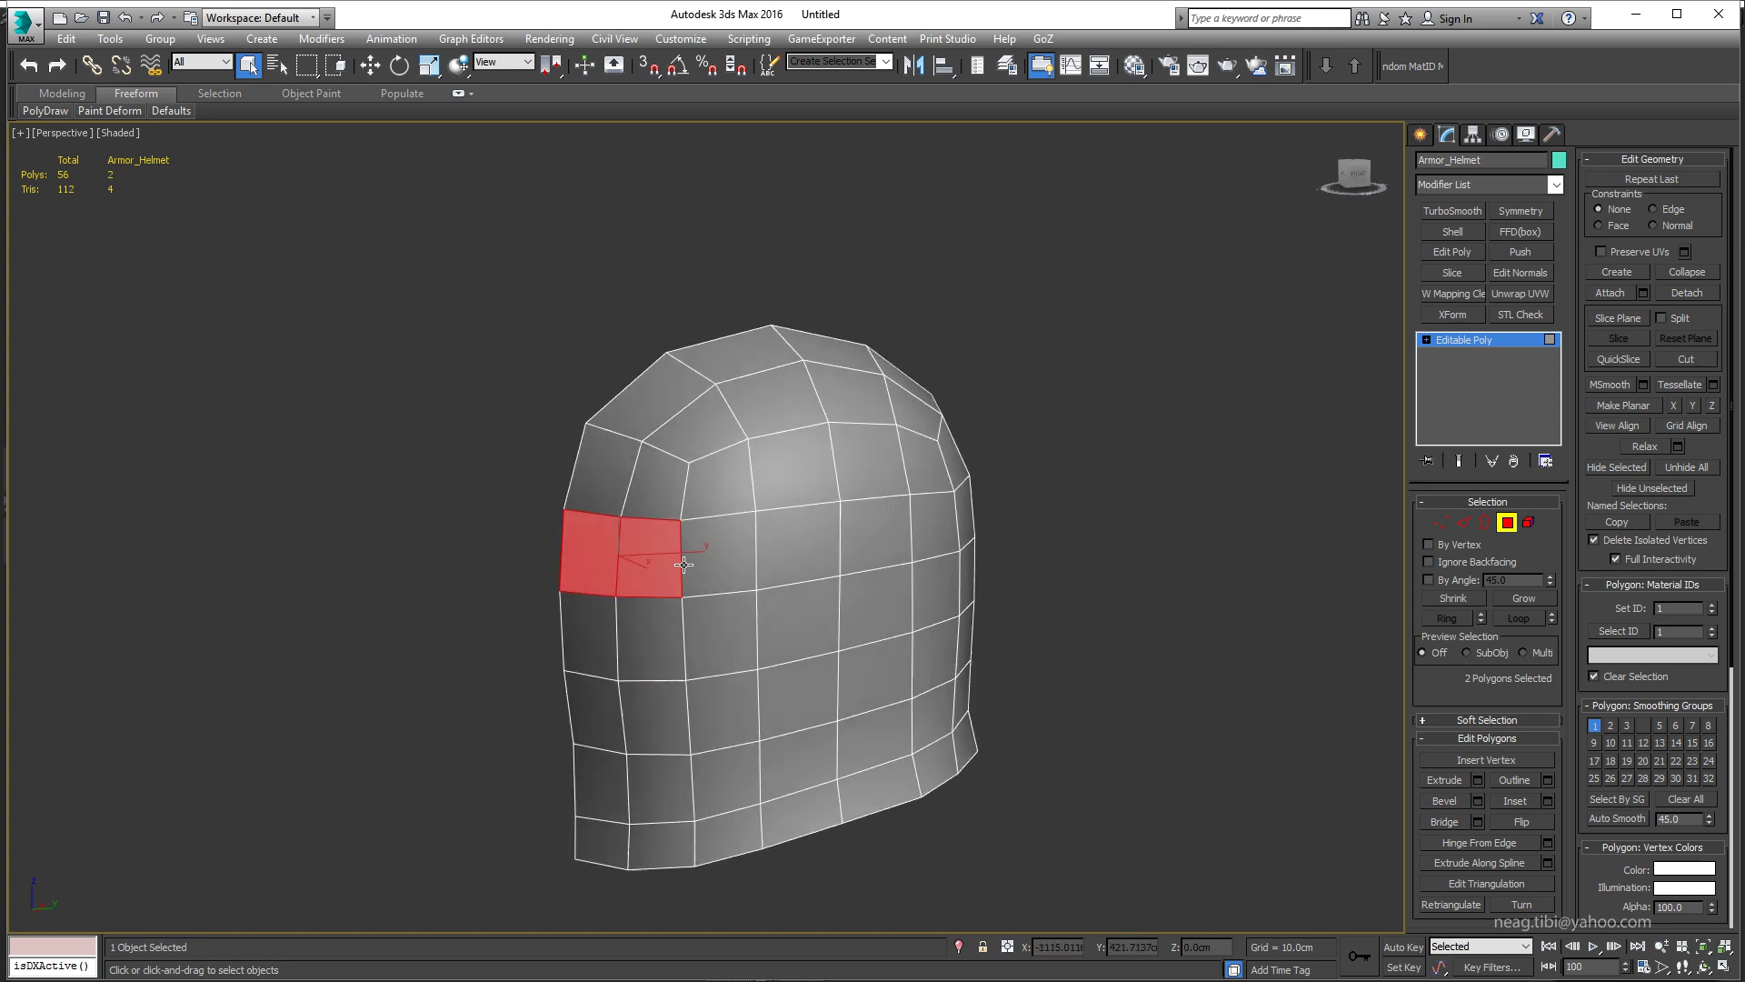
{"action": "left_click", "coordinate": [718, 550], "text": "ctrl"}
{"action": "left_click", "coordinate": [1549, 800]}
{"action": "mouse_move", "coordinate": [799, 682]}
{"action": "middle_mouse_down", "text": "alt"}
{"action": "mouse_move", "coordinate": [657, 591]}
{"action": "mouse_move", "coordinate": [571, 582]}
{"action": "middle_mouse_up", "text": "alt"}
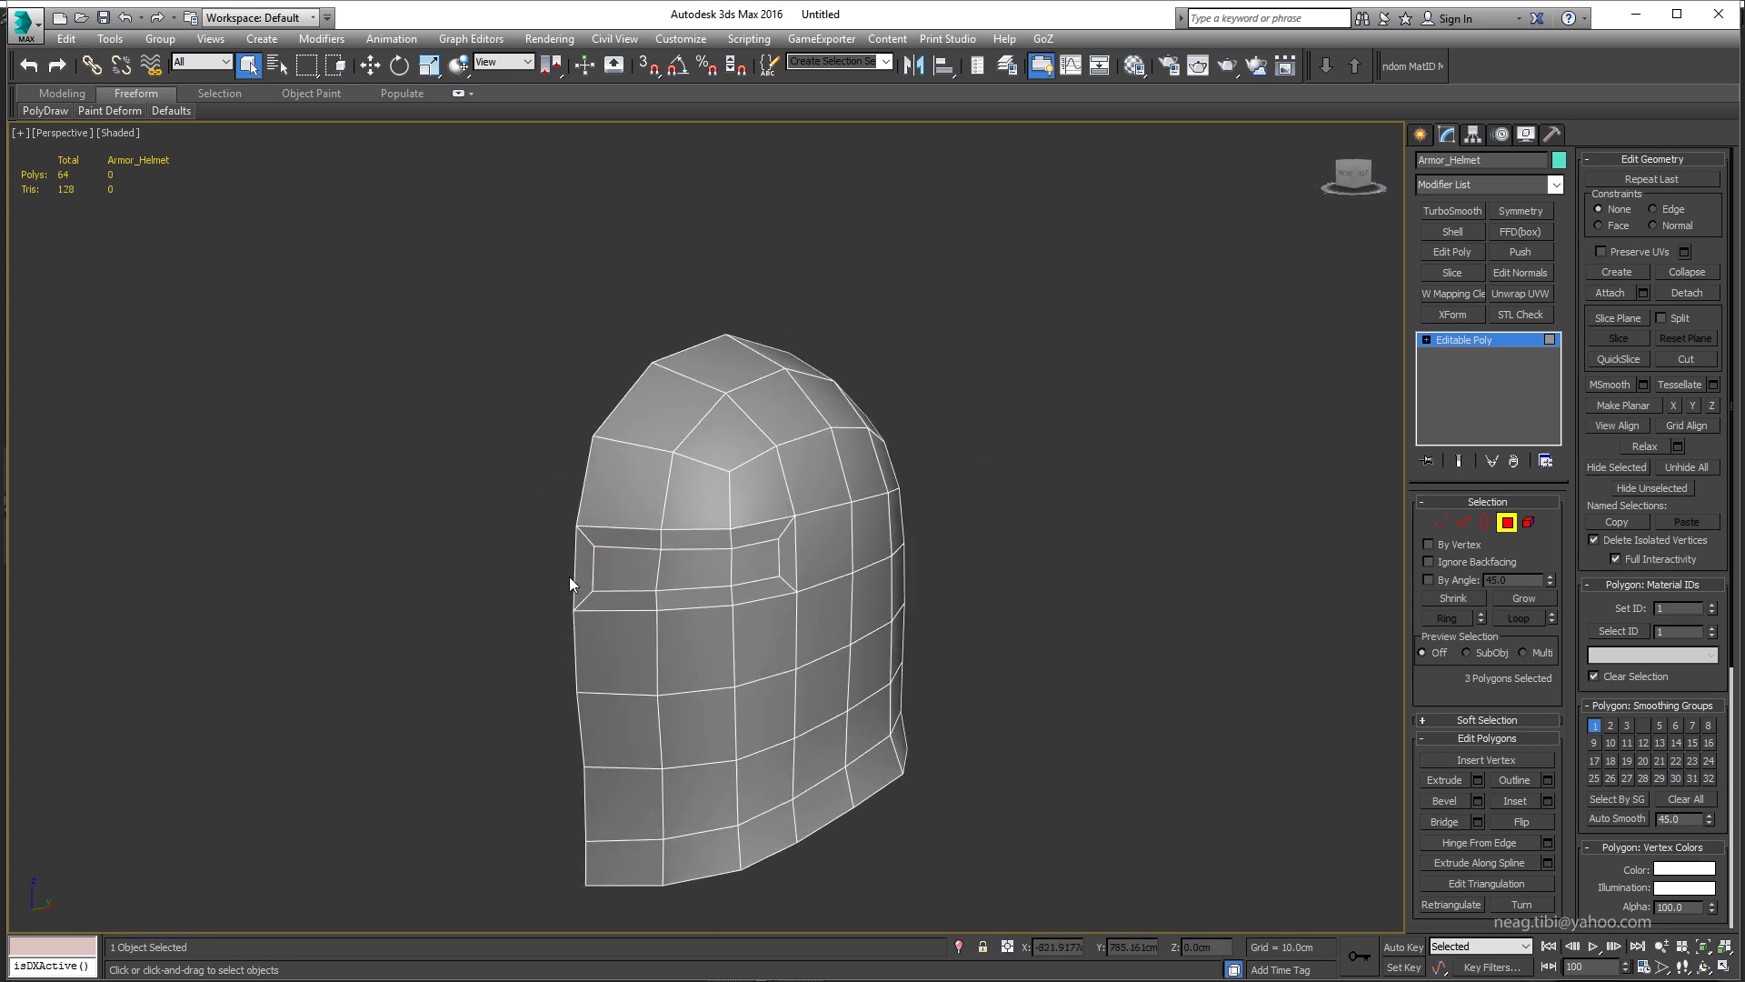
{"action": "key", "text": "Delete"}
Step: Start the Cut tool, then inset the four-polygon front strip by 1.108cm
{"action": "key", "text": "2"}
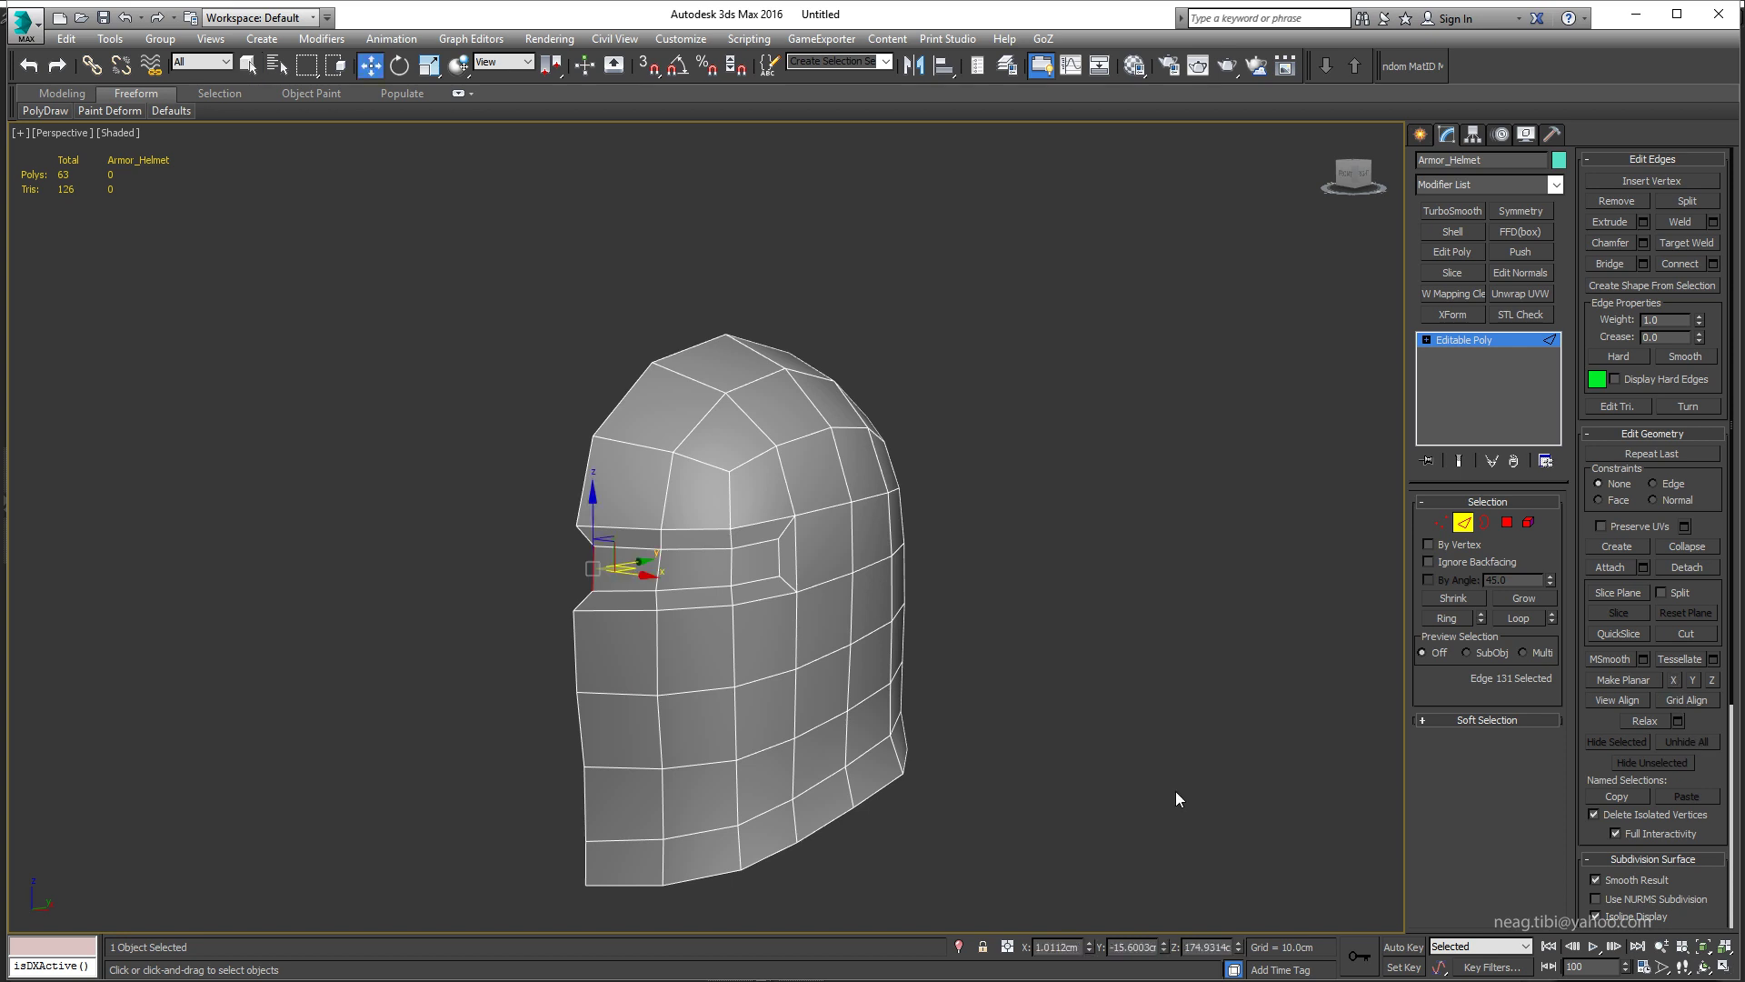
{"action": "mouse_move", "coordinate": [802, 551]}
{"action": "middle_mouse_down", "text": "alt"}
{"action": "mouse_move", "coordinate": [772, 635]}
{"action": "mouse_move", "coordinate": [701, 631]}
{"action": "mouse_move", "coordinate": [670, 589]}
{"action": "middle_mouse_up", "text": "alt"}
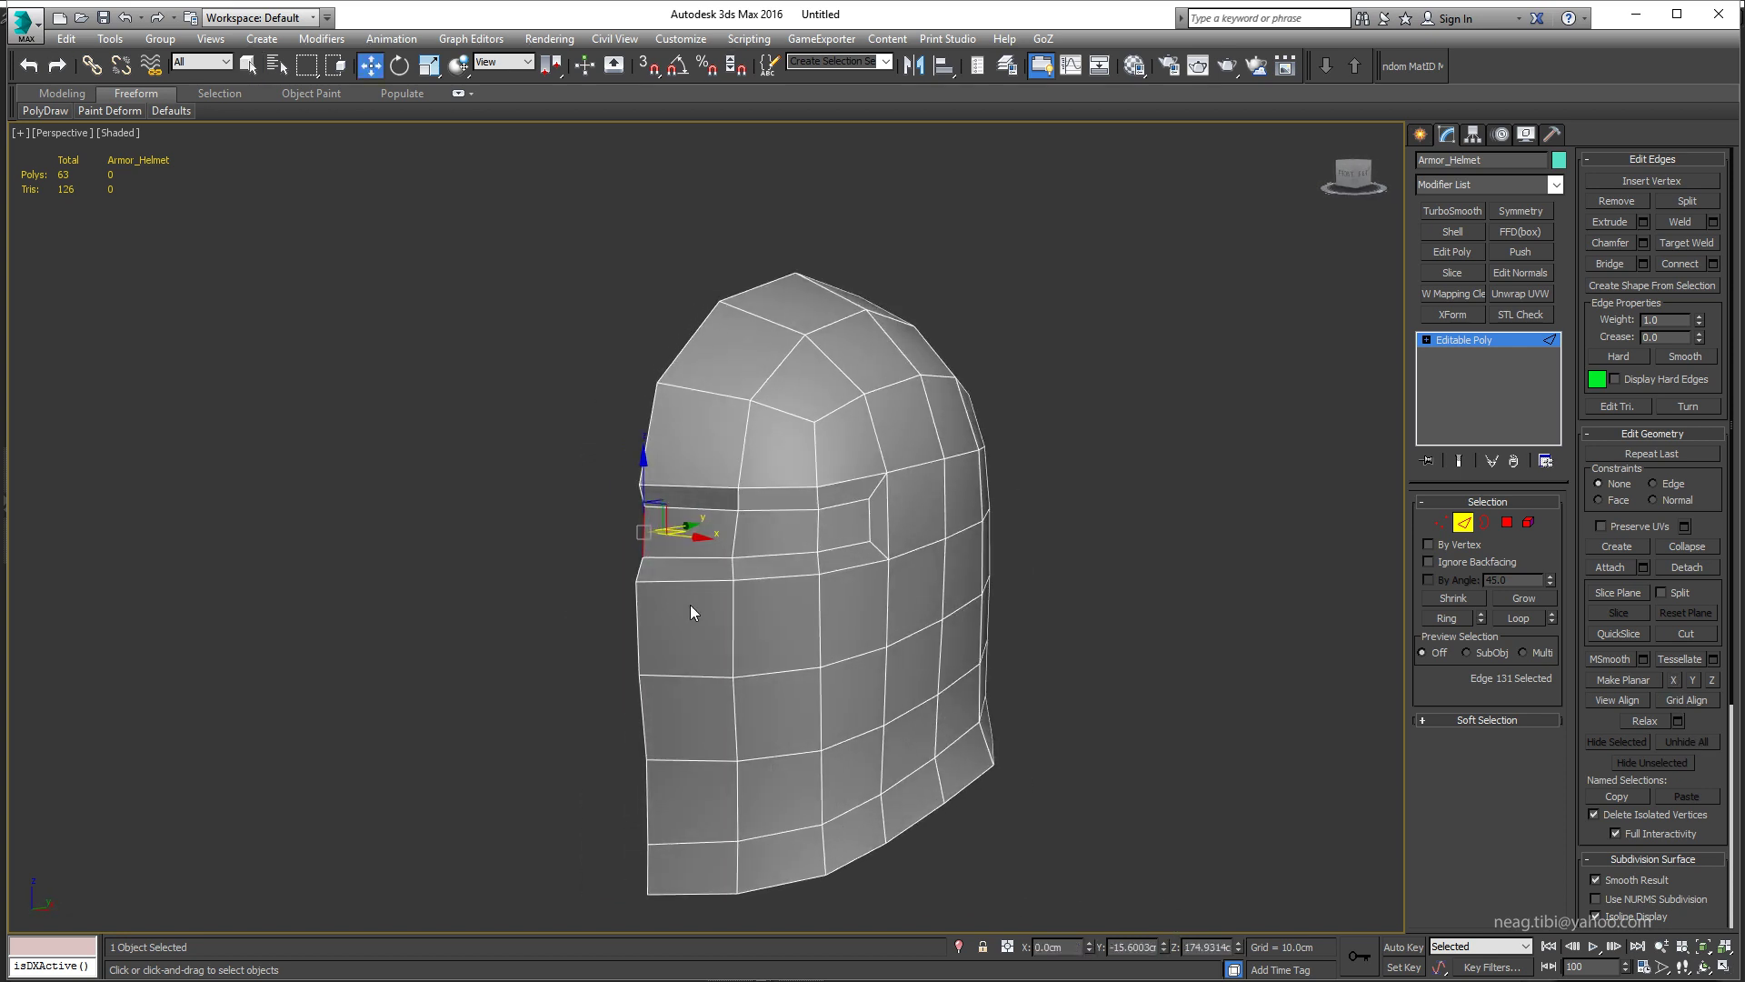
{"action": "key", "text": "1"}
{"action": "key", "text": "alt+c"}
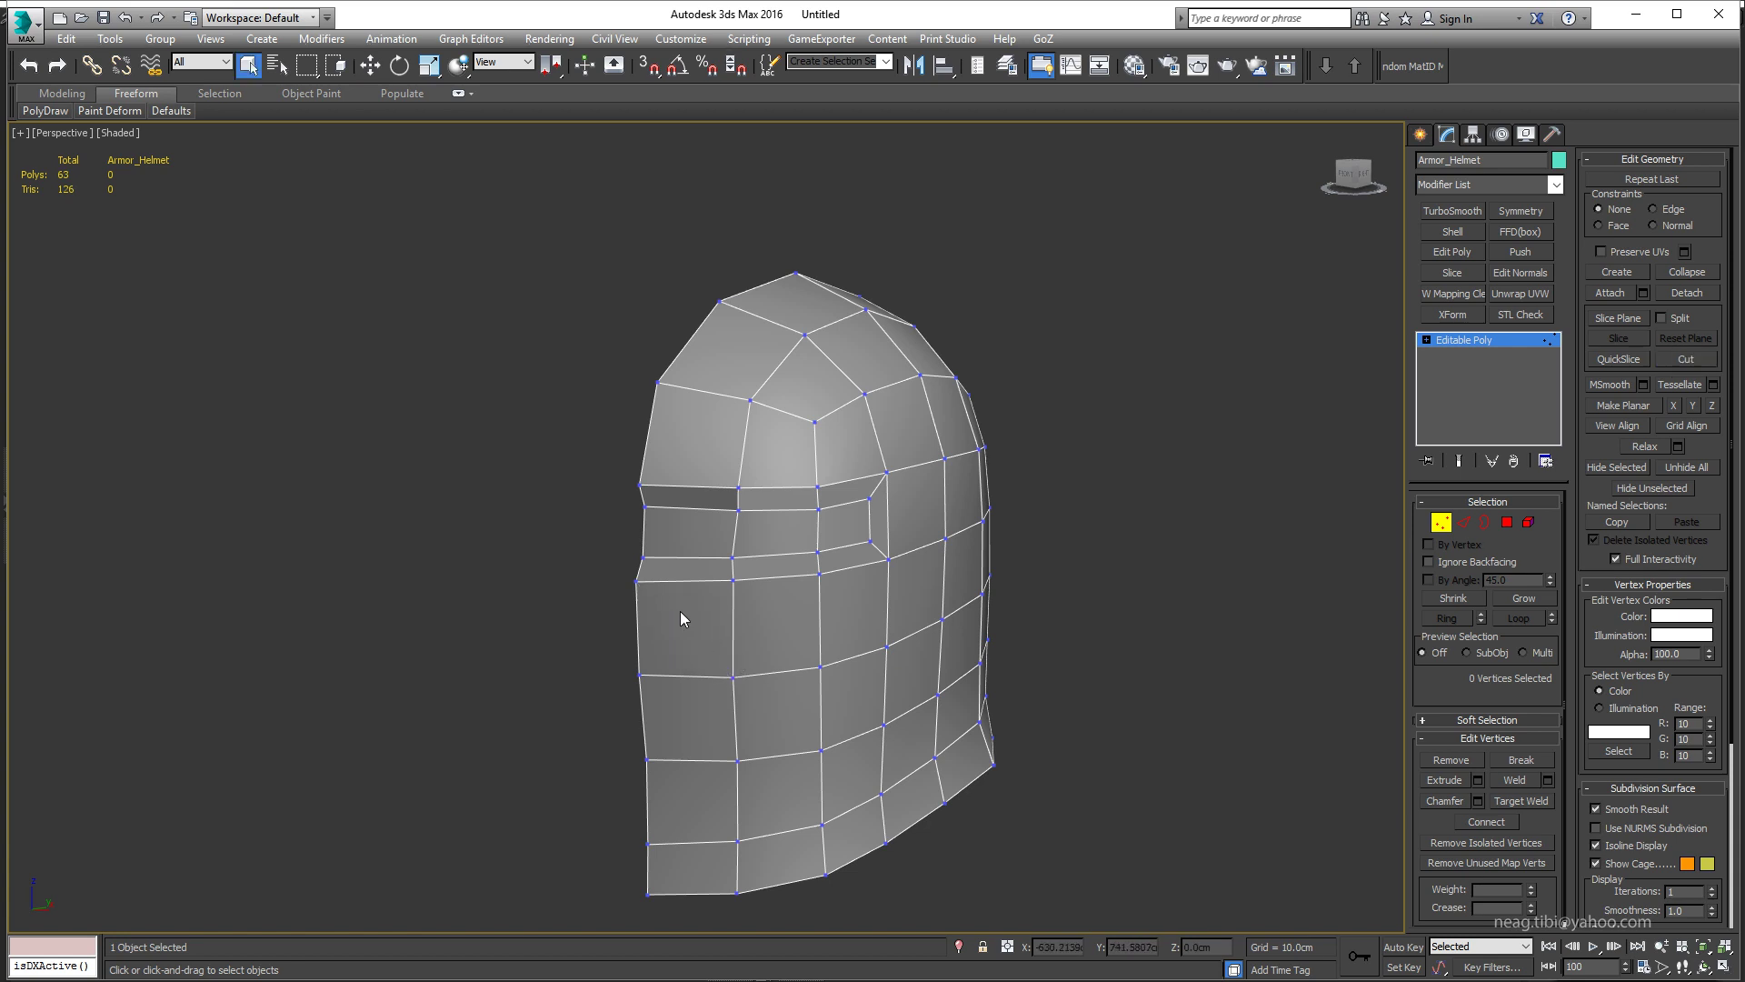
{"action": "key", "text": "4"}
{"action": "left_click_drag", "start_coordinate": [680, 611], "coordinate": [695, 873]}
{"action": "left_click", "coordinate": [1548, 801]}
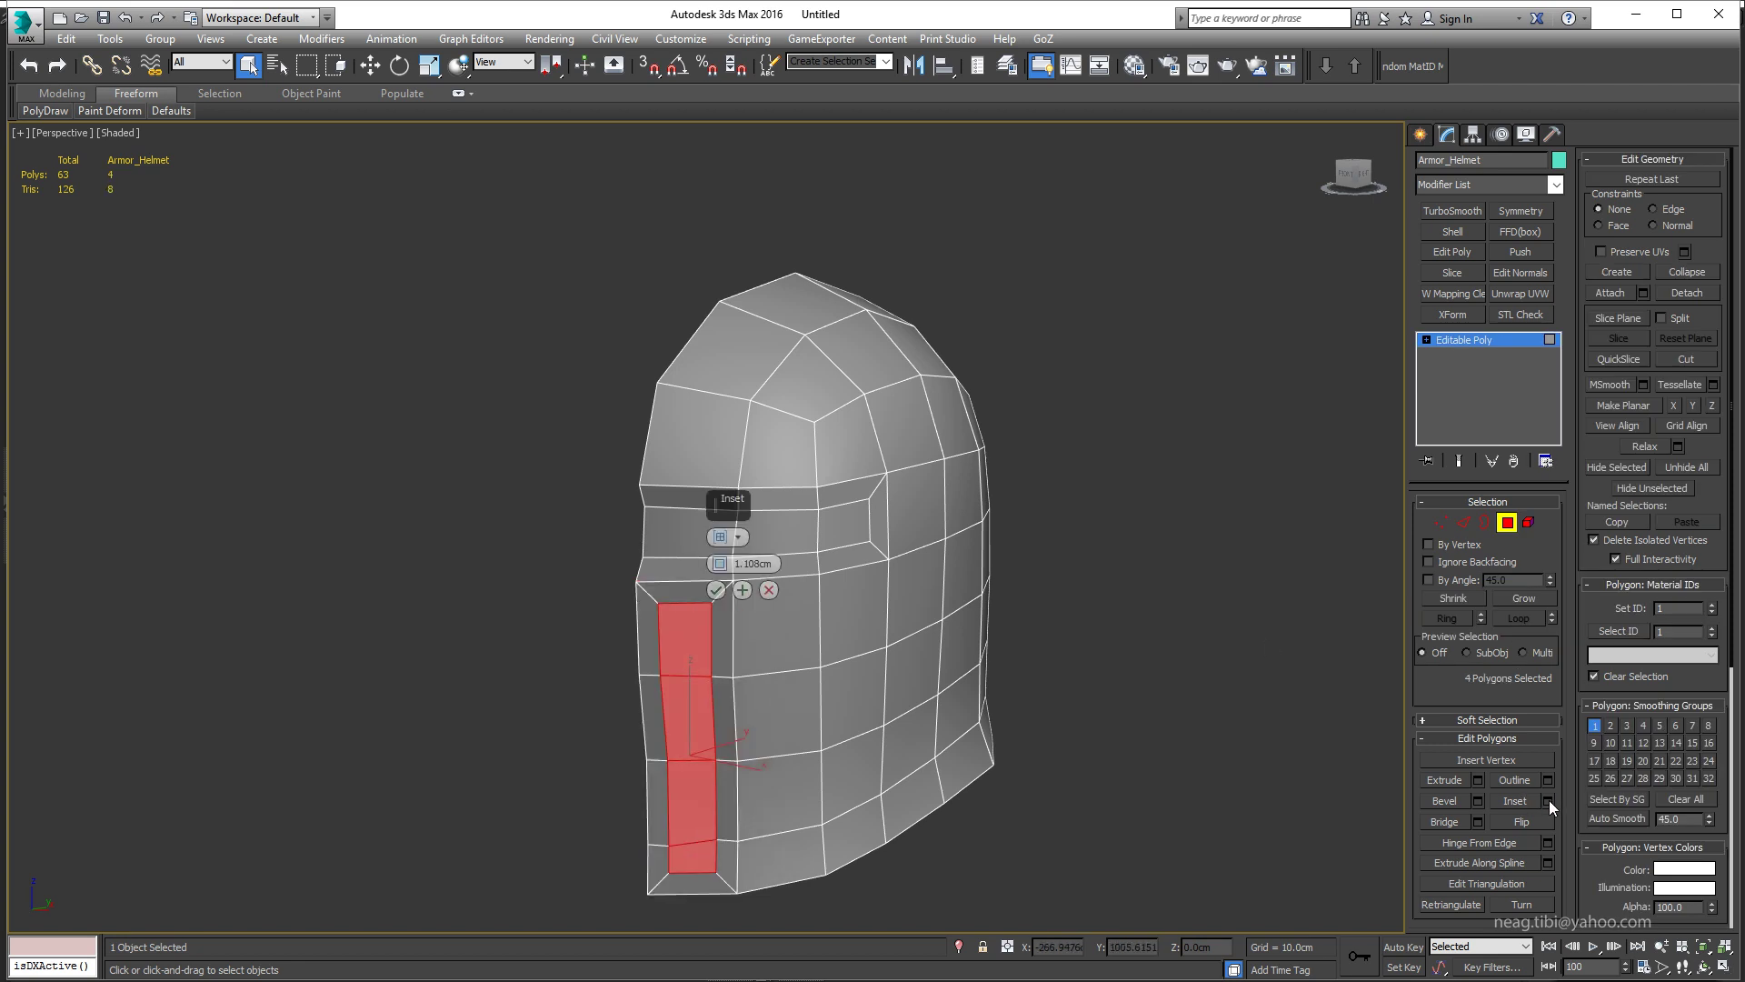
Step: Confirm the inset and delete the narrow polygons along the helmet's front edge
{"action": "left_click", "coordinate": [716, 589]}
{"action": "left_click_drag", "start_coordinate": [647, 636], "coordinate": [658, 793]}
{"action": "mouse_move", "coordinate": [732, 812]}
{"action": "middle_mouse_down", "text": "alt"}
{"action": "mouse_move", "coordinate": [810, 679]}
{"action": "mouse_move", "coordinate": [794, 603]}
{"action": "middle_mouse_up", "text": "alt"}
{"action": "key", "text": "Delete"}
Step: Select the open front border and straighten its vertices by moving and rotating them
{"action": "key", "text": "2"}
{"action": "double_click", "coordinate": [684, 616]}
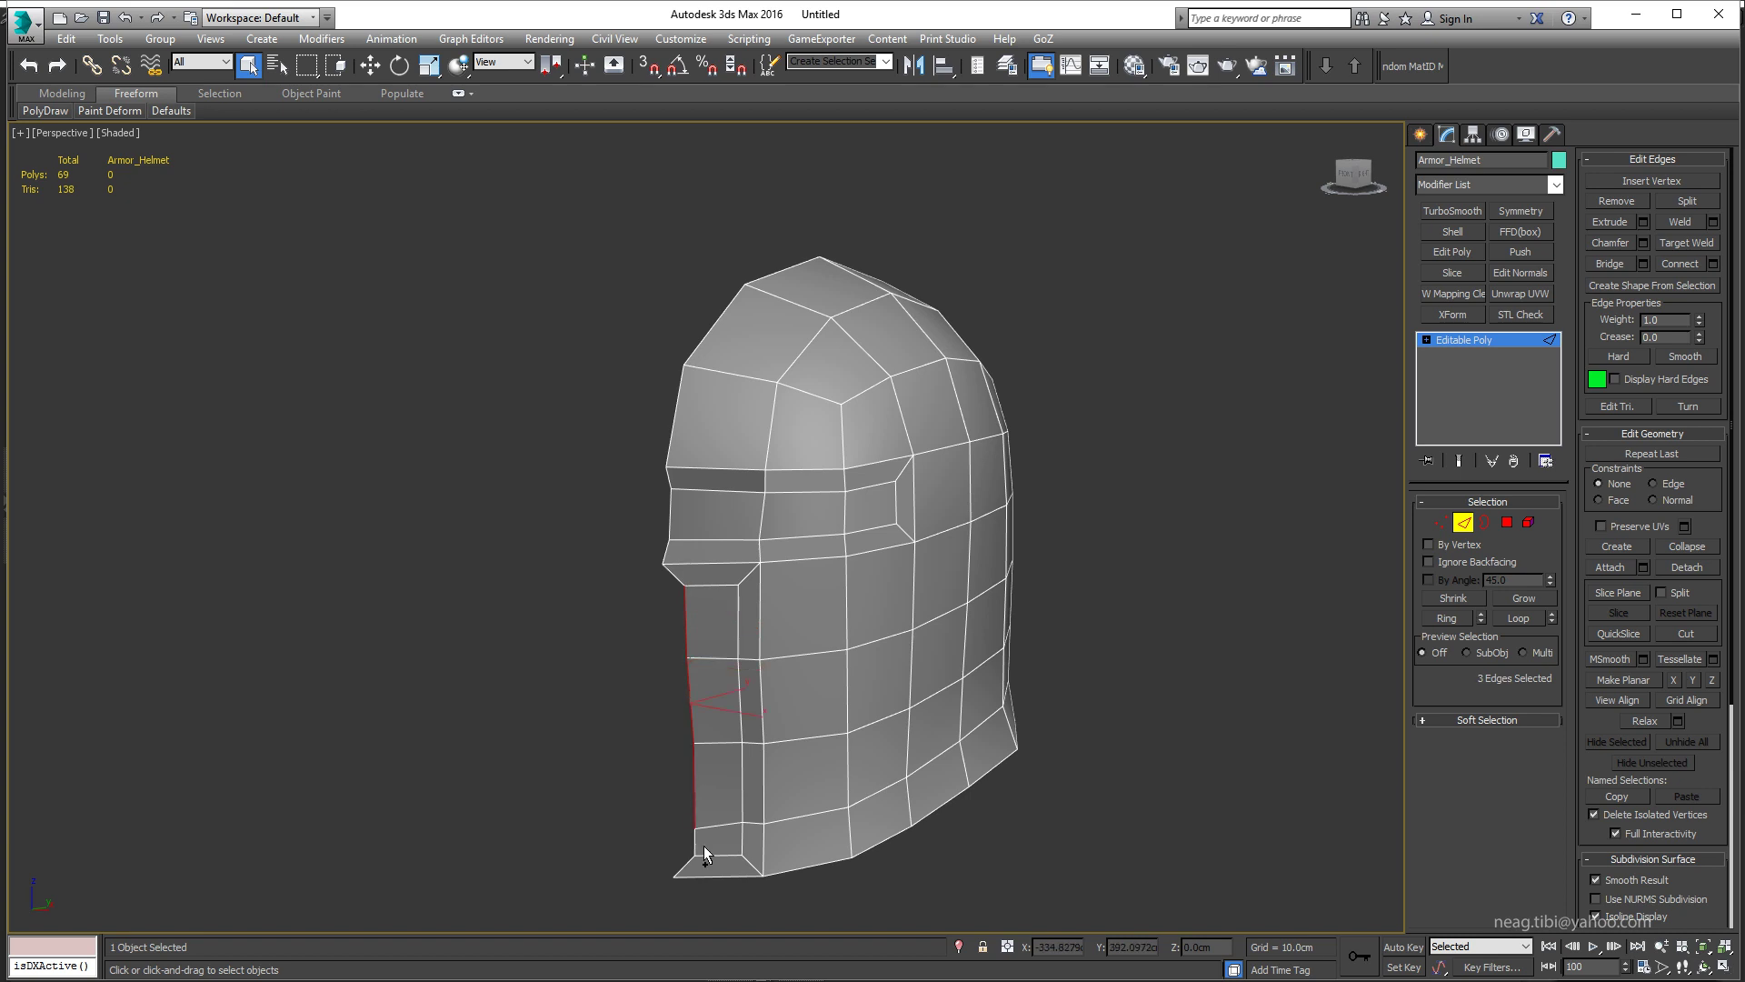
{"action": "left_click", "coordinate": [1442, 525], "text": "ctrl"}
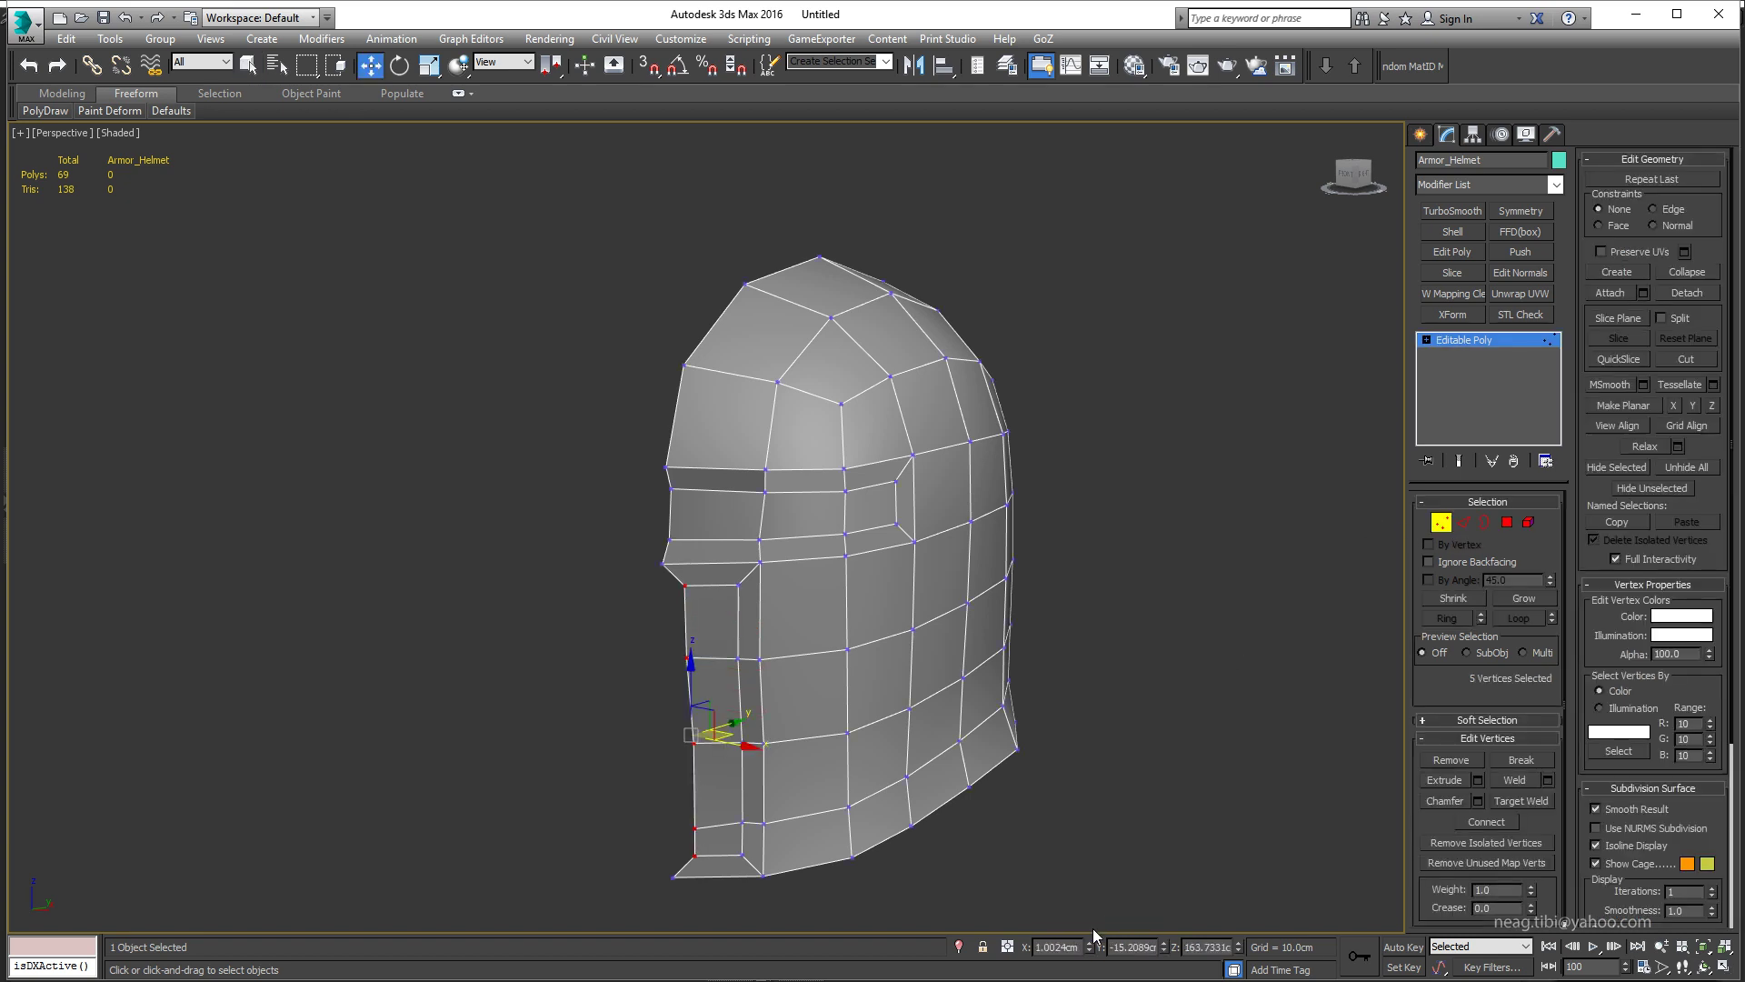
{"action": "key", "text": "w"}
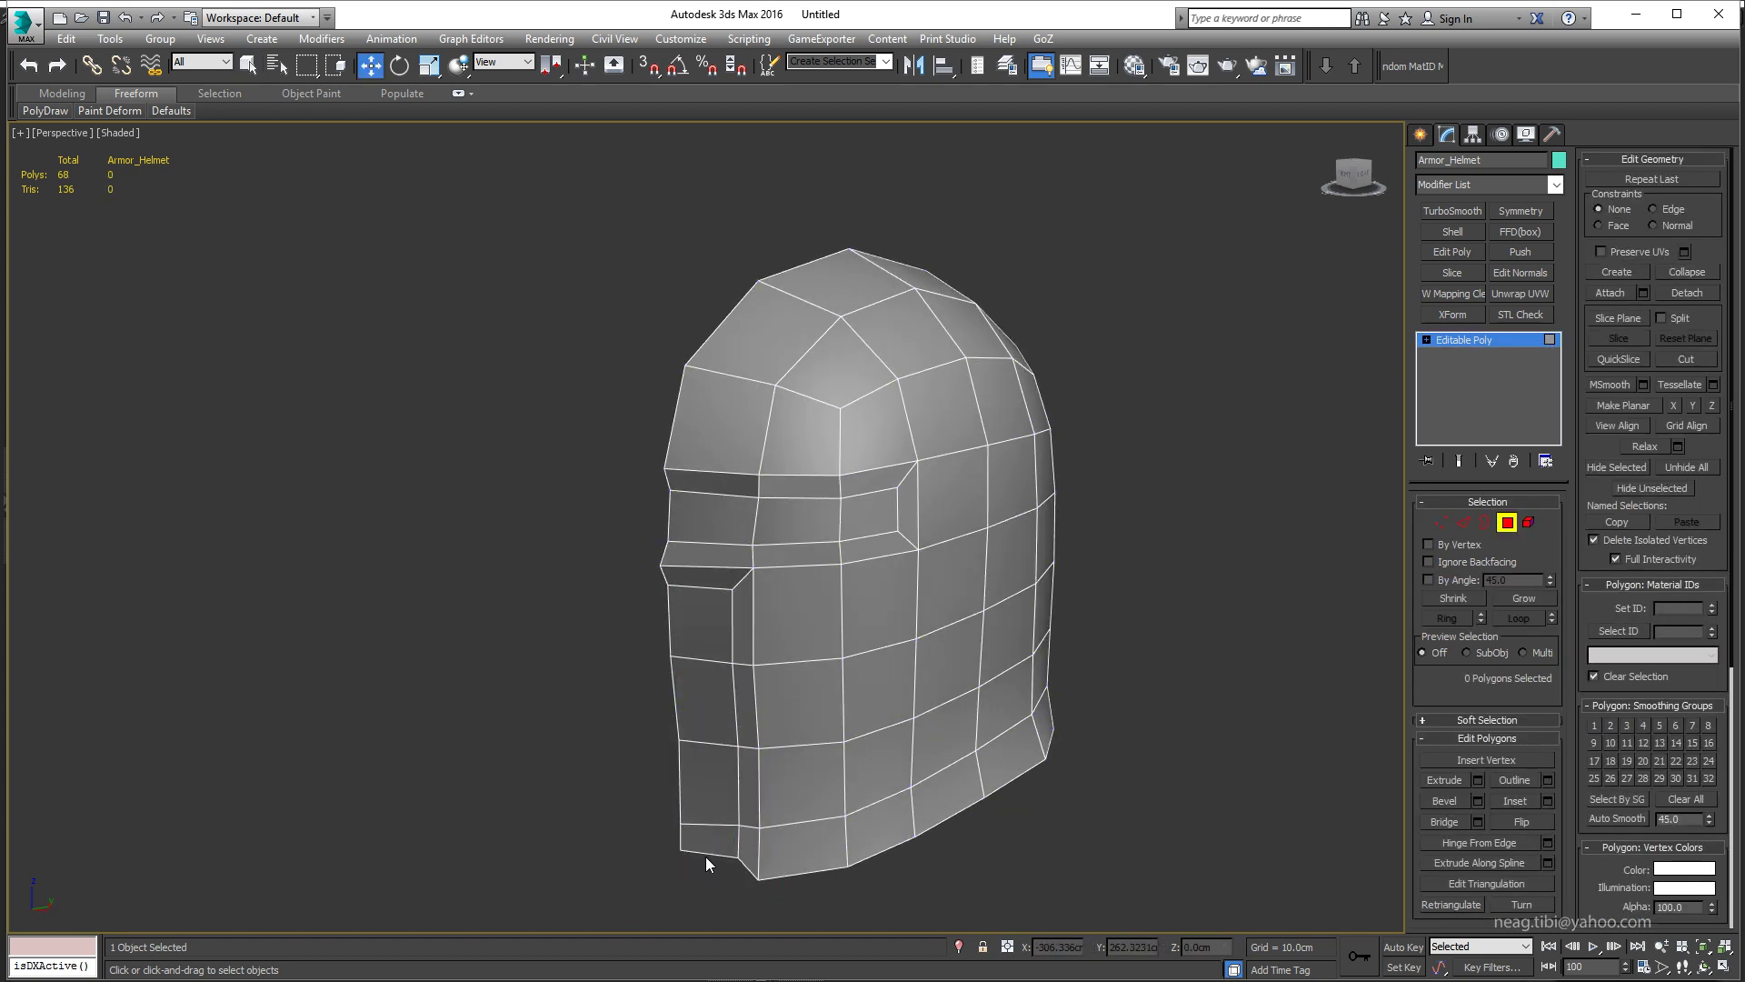
{"action": "key", "text": "2"}
{"action": "left_click", "coordinate": [706, 856]}
{"action": "middle_click_drag", "start_coordinate": [660, 833], "coordinate": [615, 826], "text": "alt"}
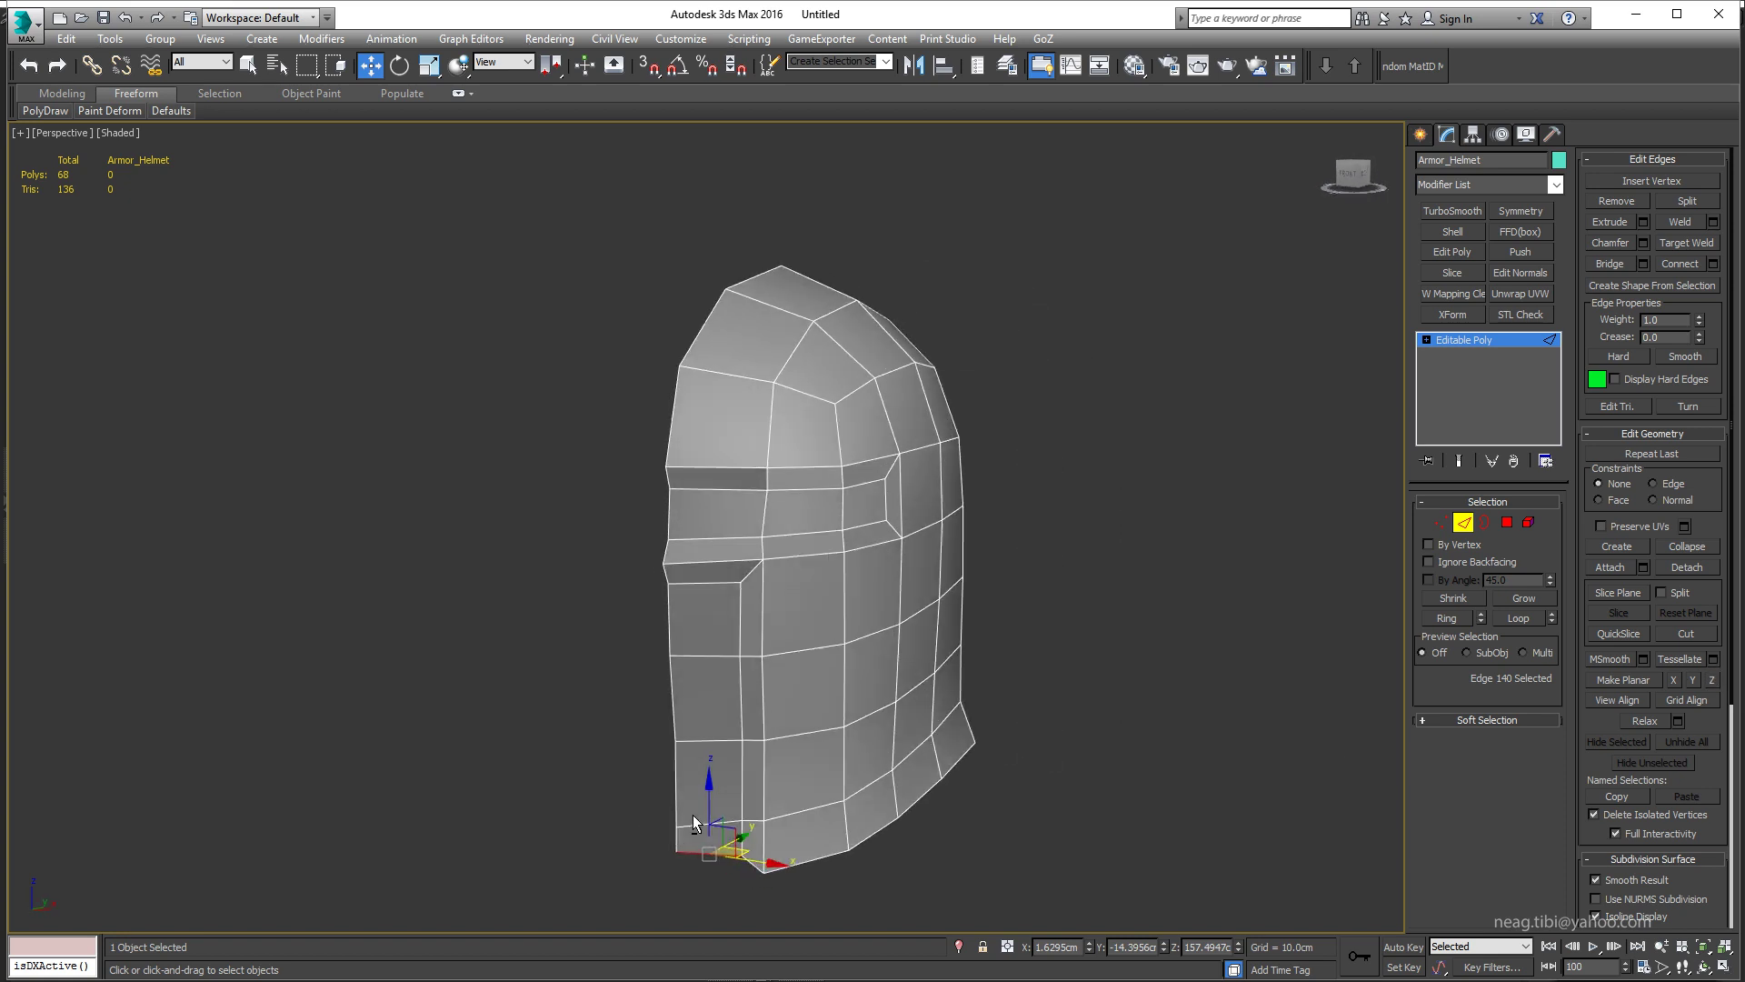
{"action": "key", "text": "e"}
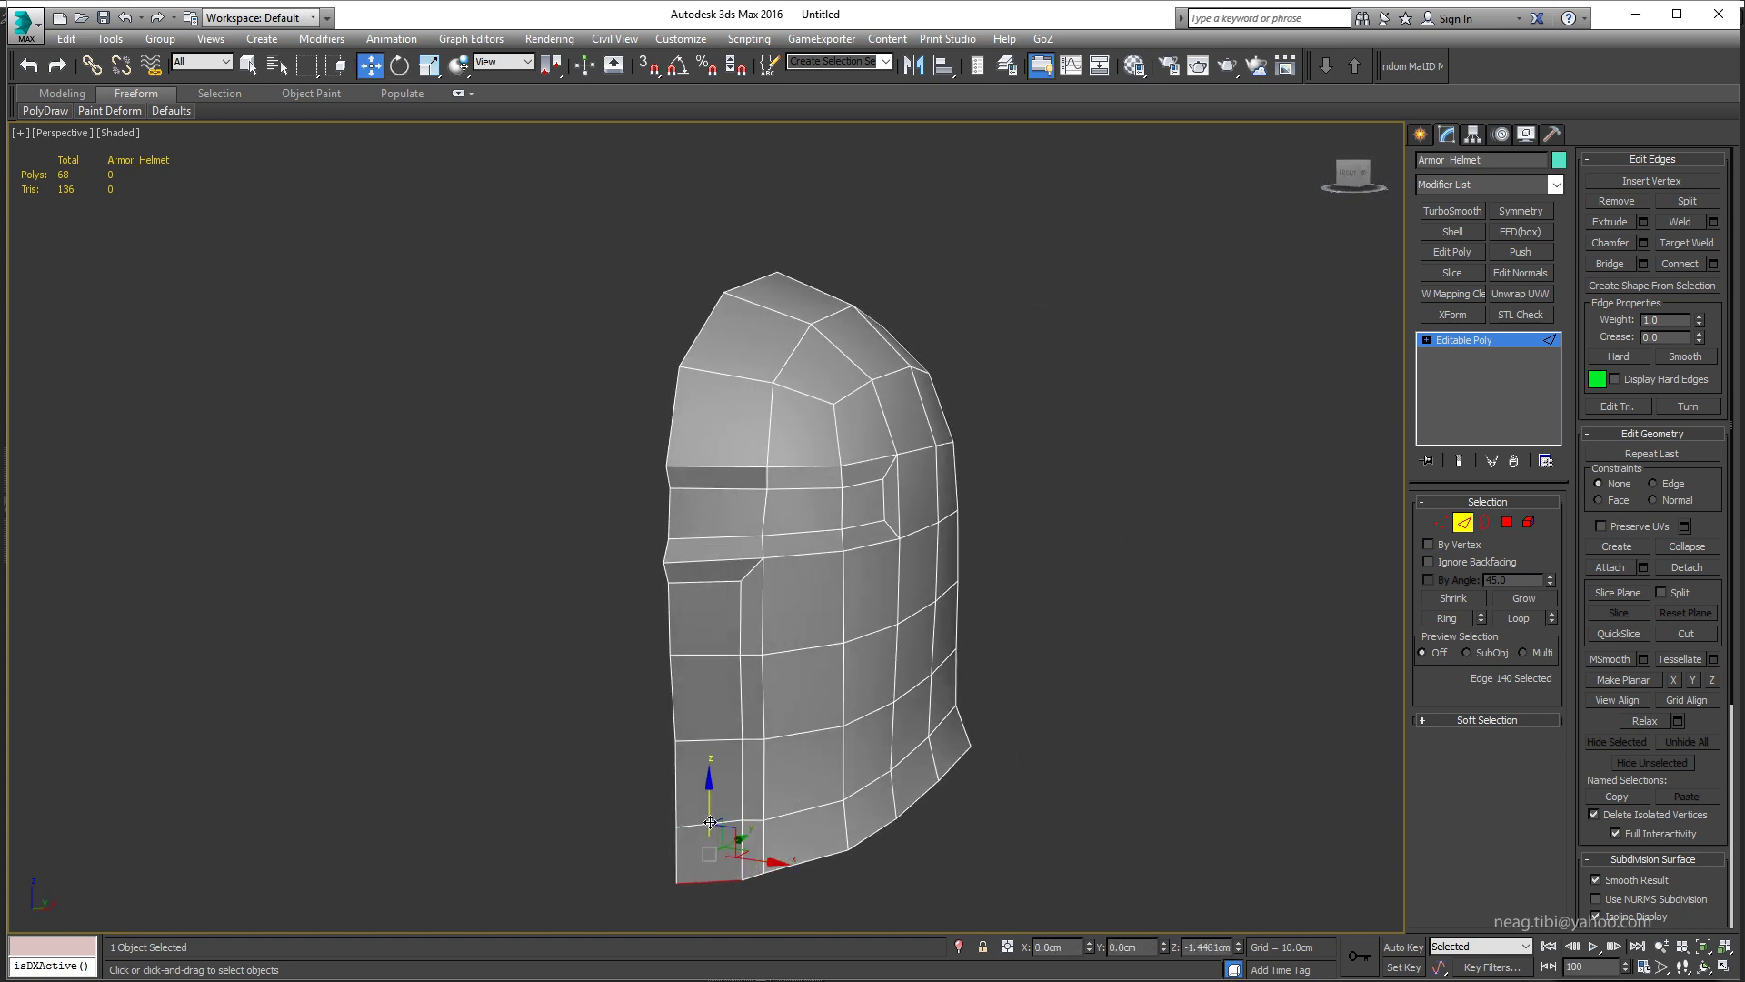
{"action": "mouse_move", "coordinate": [793, 767]}
{"action": "middle_mouse_down", "text": "alt"}
{"action": "mouse_move", "coordinate": [696, 547]}
{"action": "mouse_move", "coordinate": [890, 552]}
{"action": "middle_mouse_up", "text": "alt"}
Step: Delete the leftover polygons along the helmet's front strip
{"action": "key", "text": "4"}
{"action": "left_click", "coordinate": [715, 564]}
{"action": "key", "text": "Delete"}
{"action": "key", "text": "1"}
{"action": "key", "text": "q"}
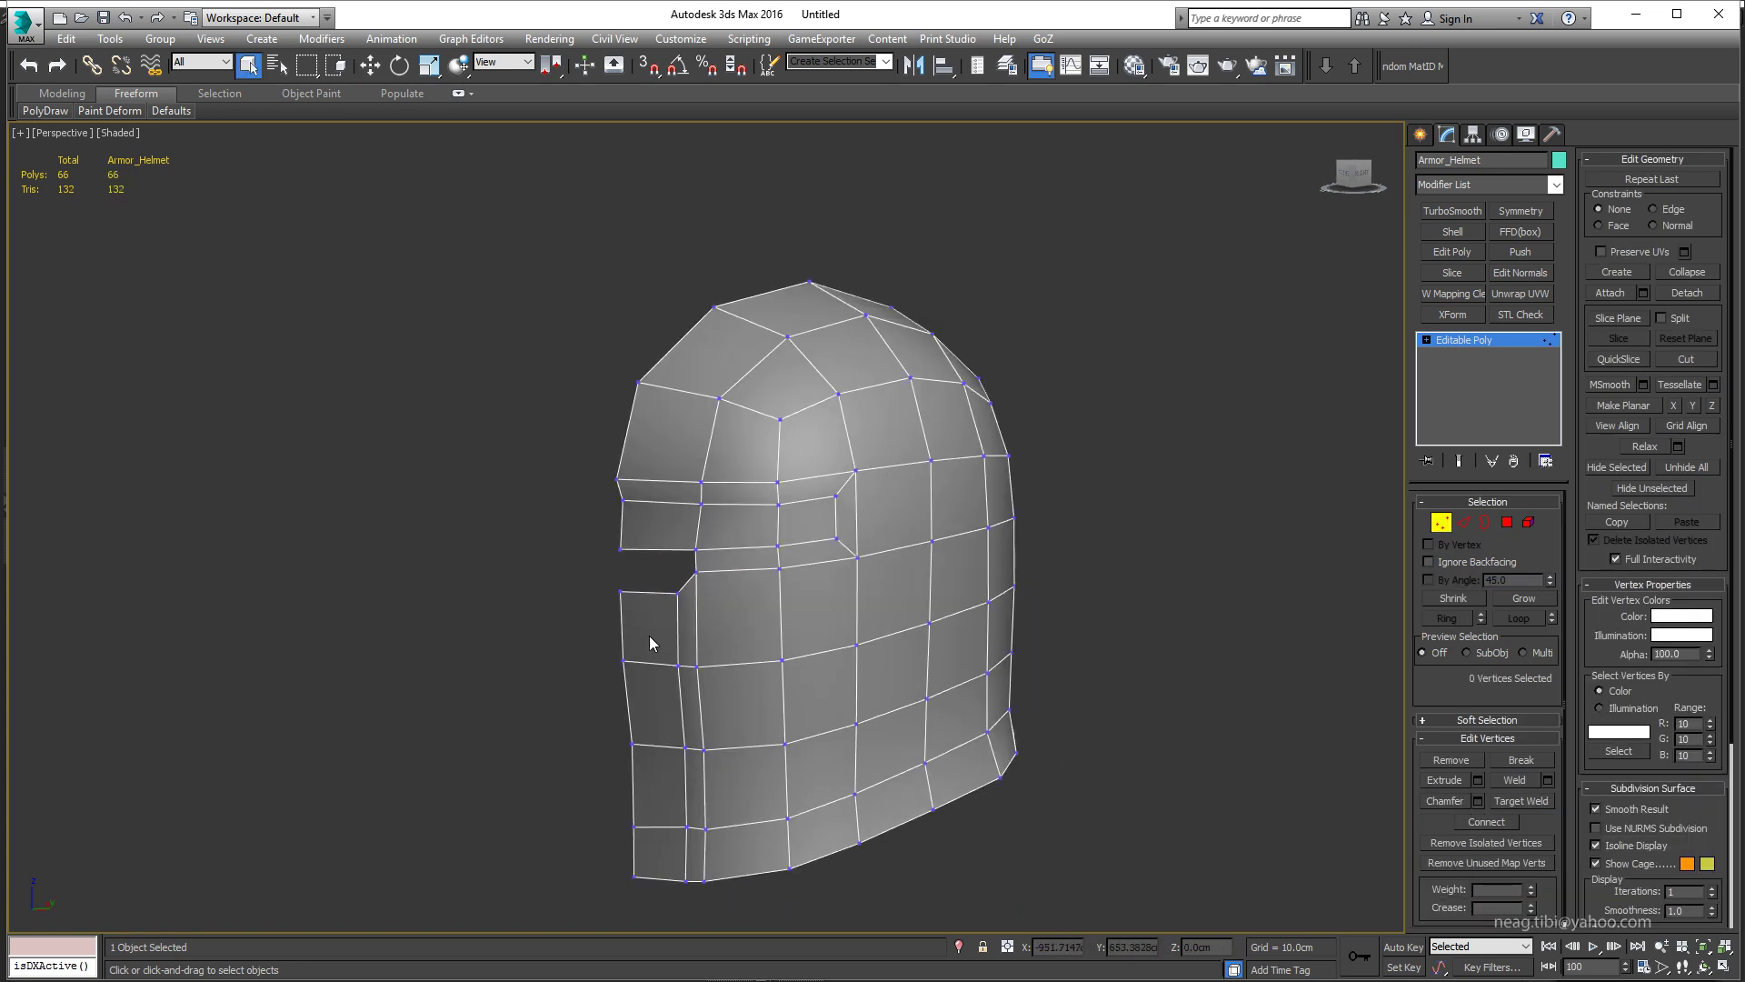
{"action": "key", "text": "4"}
{"action": "left_click", "coordinate": [651, 636]}
{"action": "left_click", "coordinate": [655, 791], "text": "shift"}
{"action": "key", "text": "Delete"}
Step: Delete the two eye-row polygons to open the eye slit, then check its corners
{"action": "left_click", "coordinate": [806, 520]}
{"action": "left_click", "coordinate": [729, 527], "text": "ctrl"}
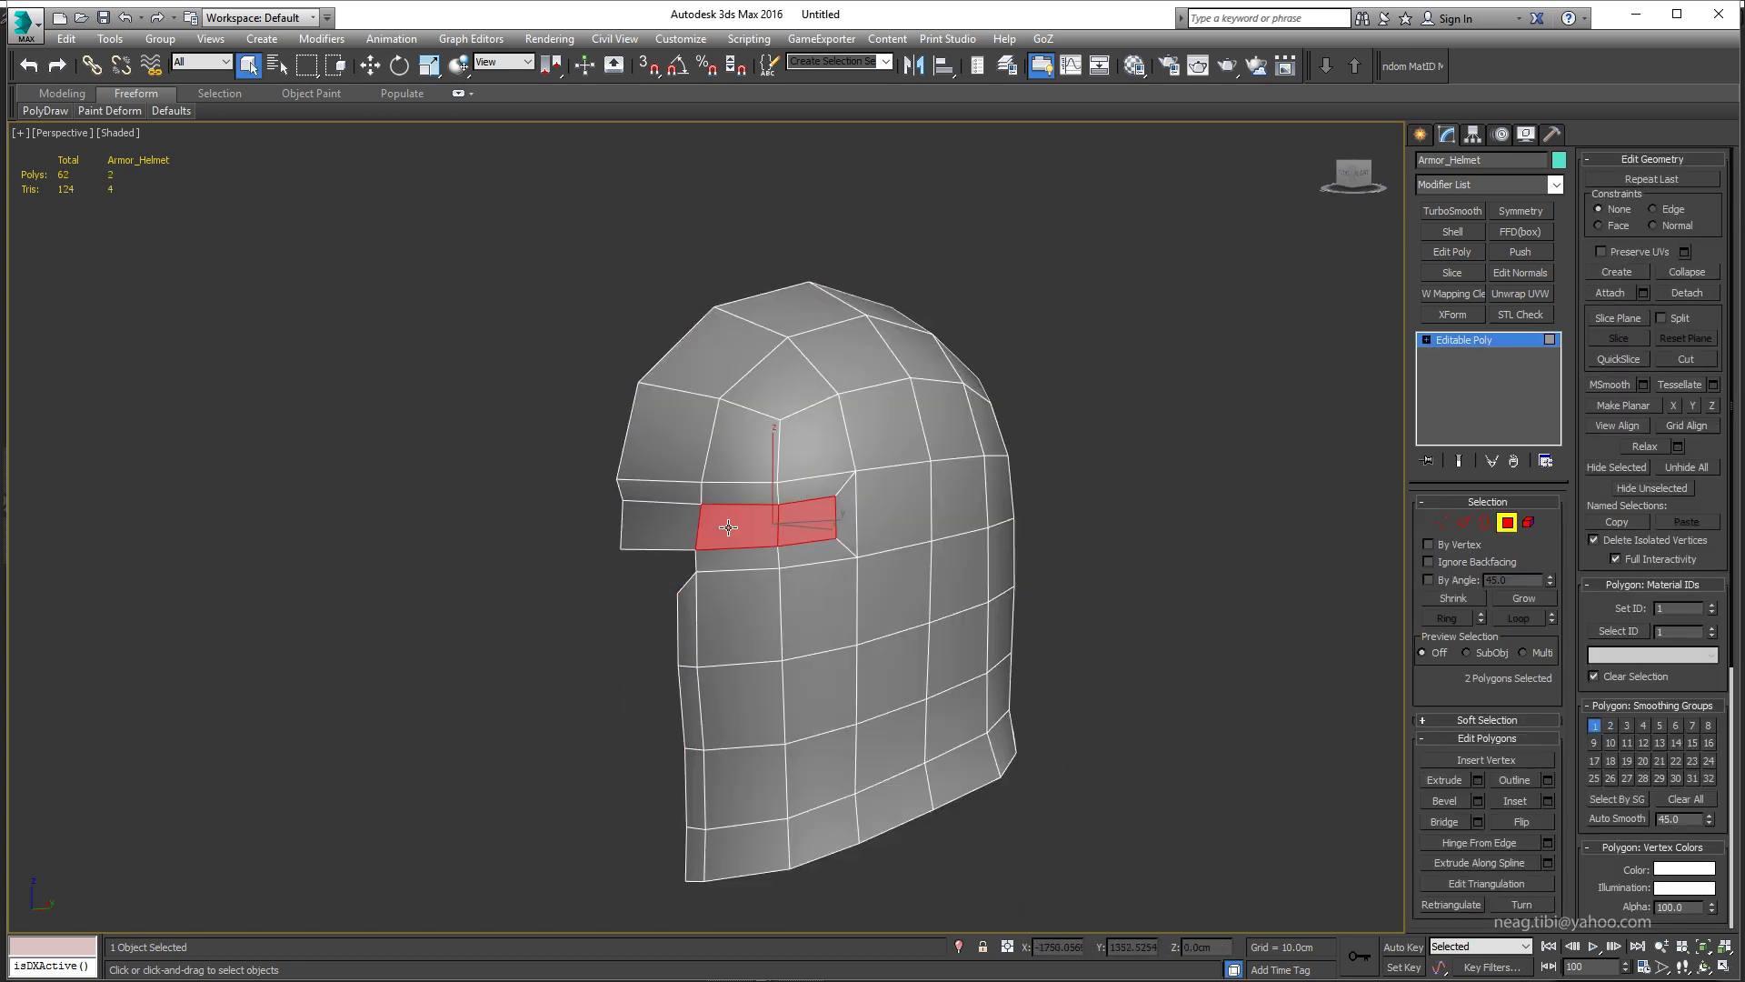
{"action": "key", "text": "Delete"}
{"action": "scroll", "coordinate": [673, 595], "scroll_direction": "up", "scroll_amount": 2}
{"action": "key", "text": "1"}
{"action": "left_click", "coordinate": [681, 594]}
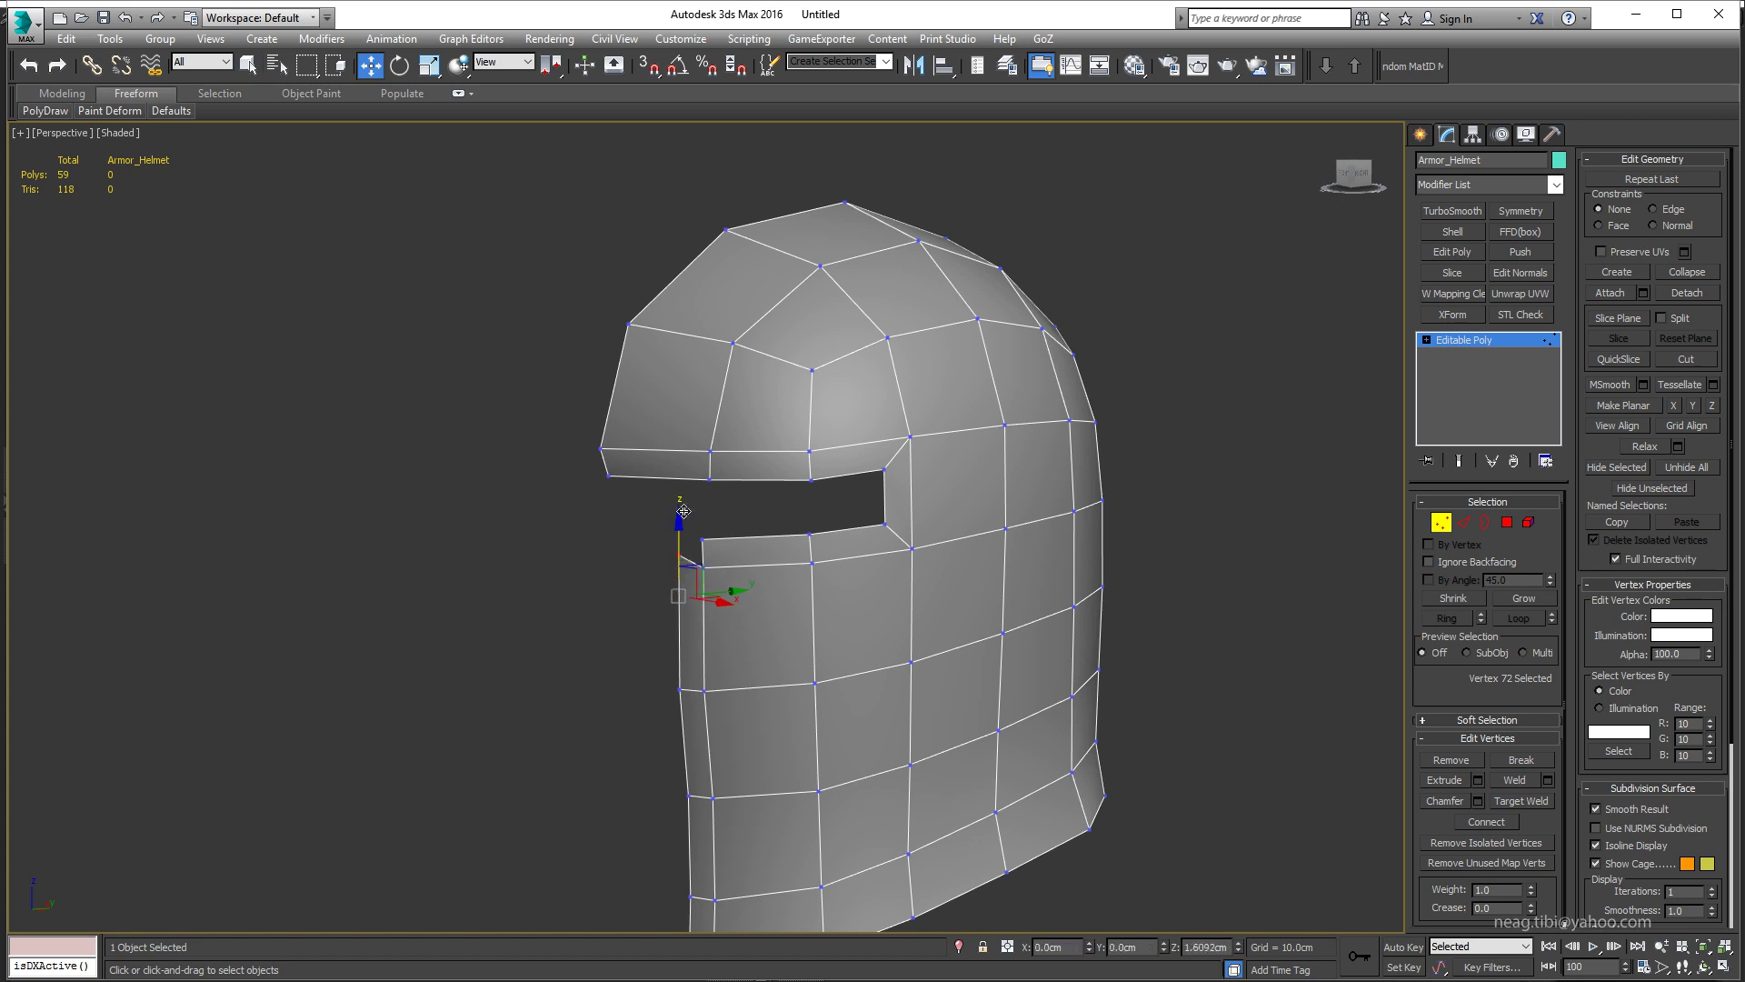
{"action": "scroll", "coordinate": [634, 647], "scroll_direction": "up", "scroll_amount": 2}
{"action": "key", "text": "2"}
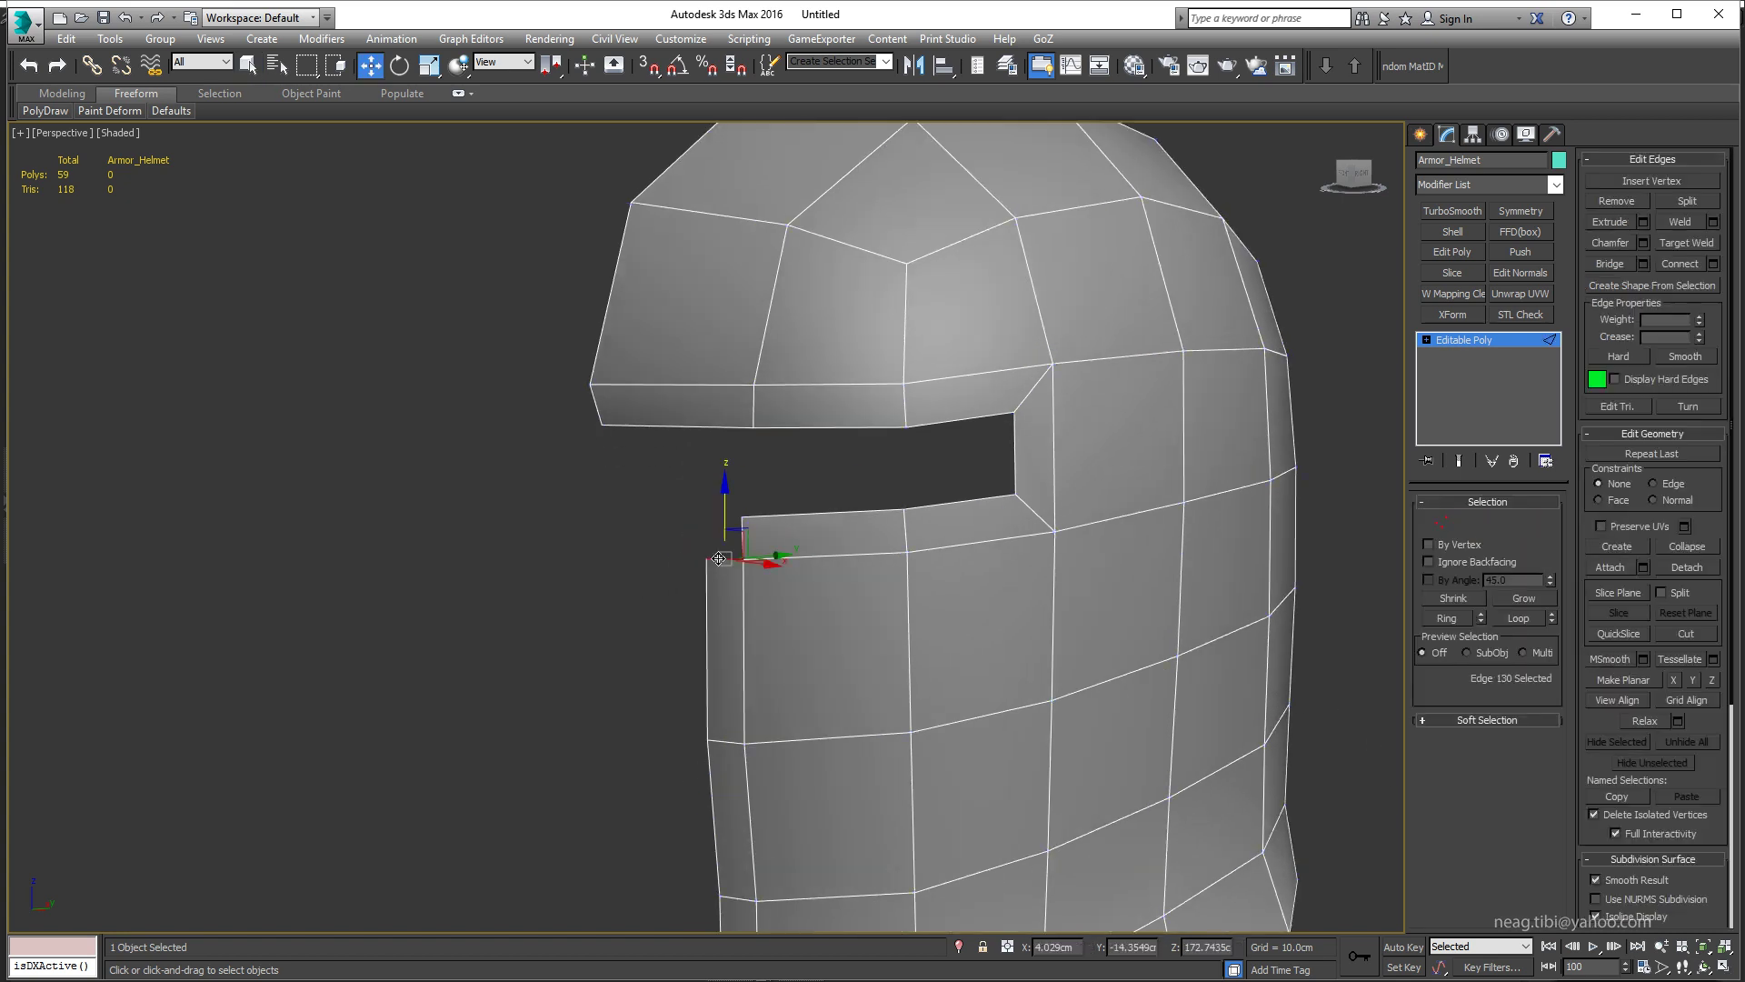
{"action": "scroll", "coordinate": [789, 533], "scroll_direction": "up", "scroll_amount": 1}
{"action": "key", "text": "1"}
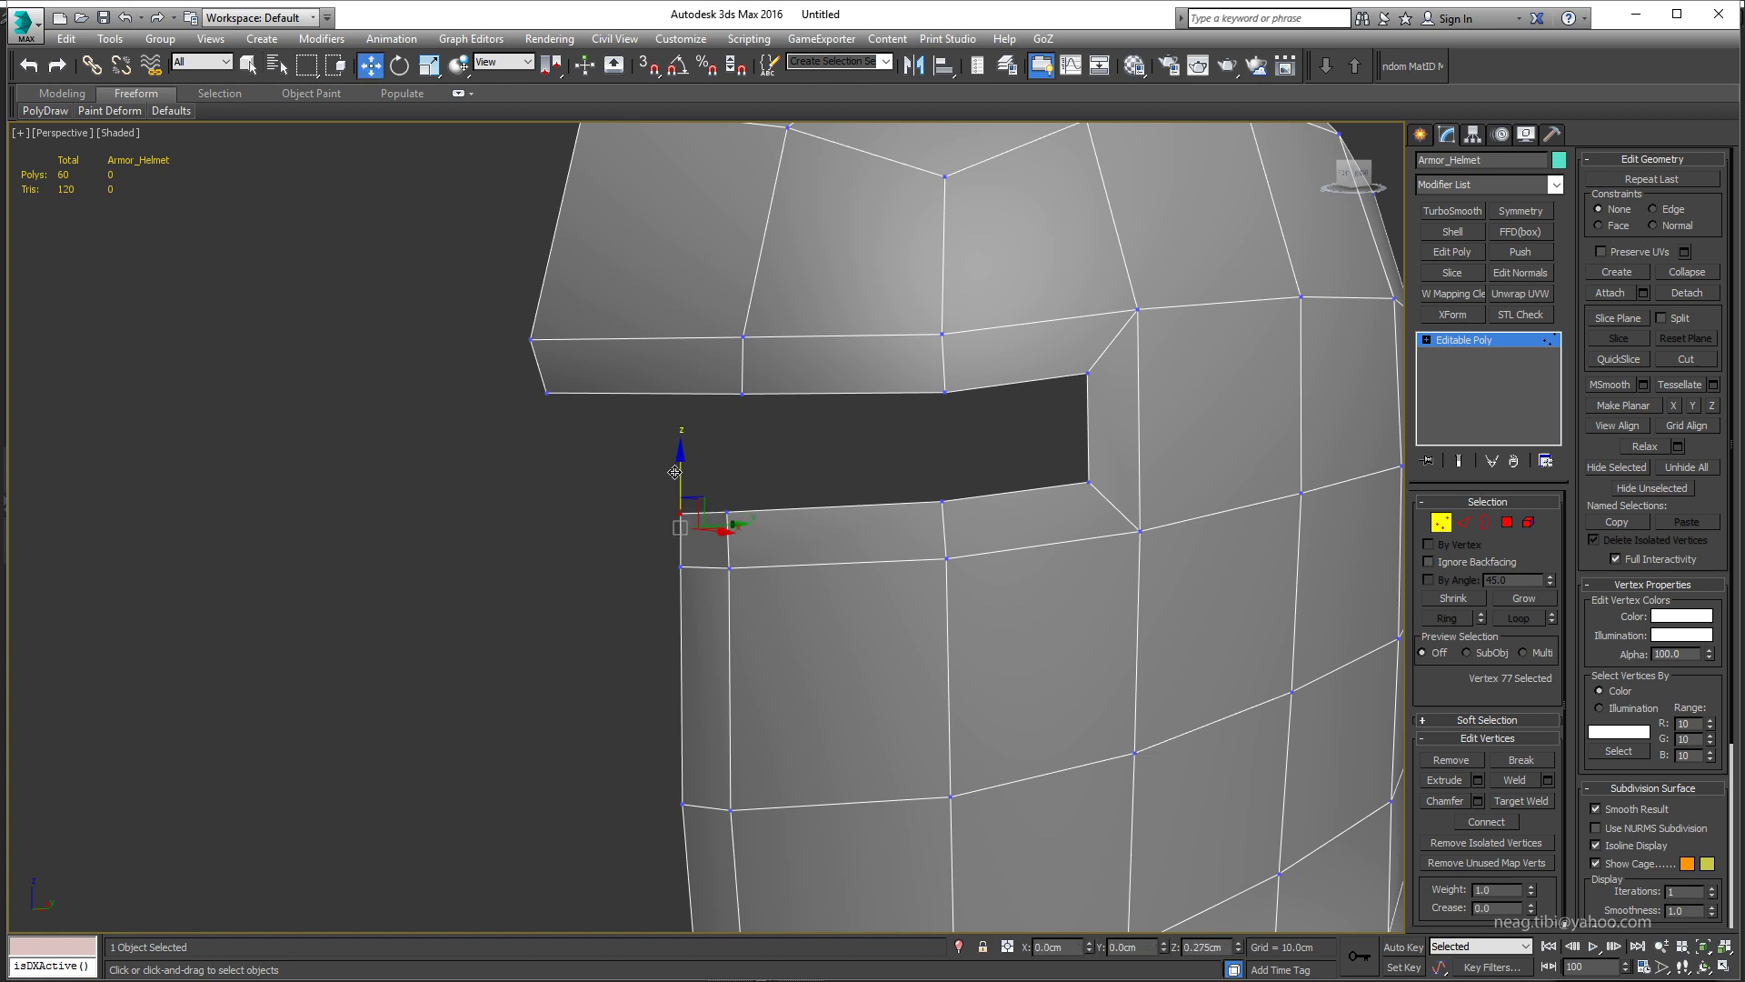
{"action": "scroll", "coordinate": [675, 472], "scroll_direction": "down", "scroll_amount": 4}
Step: Inflate the helmet with a Push modifier of about 0.2cm and collapse it to Editable Poly
{"action": "key", "text": "2"}
{"action": "middle_click_drag", "start_coordinate": [739, 490], "coordinate": [819, 491], "text": "alt"}
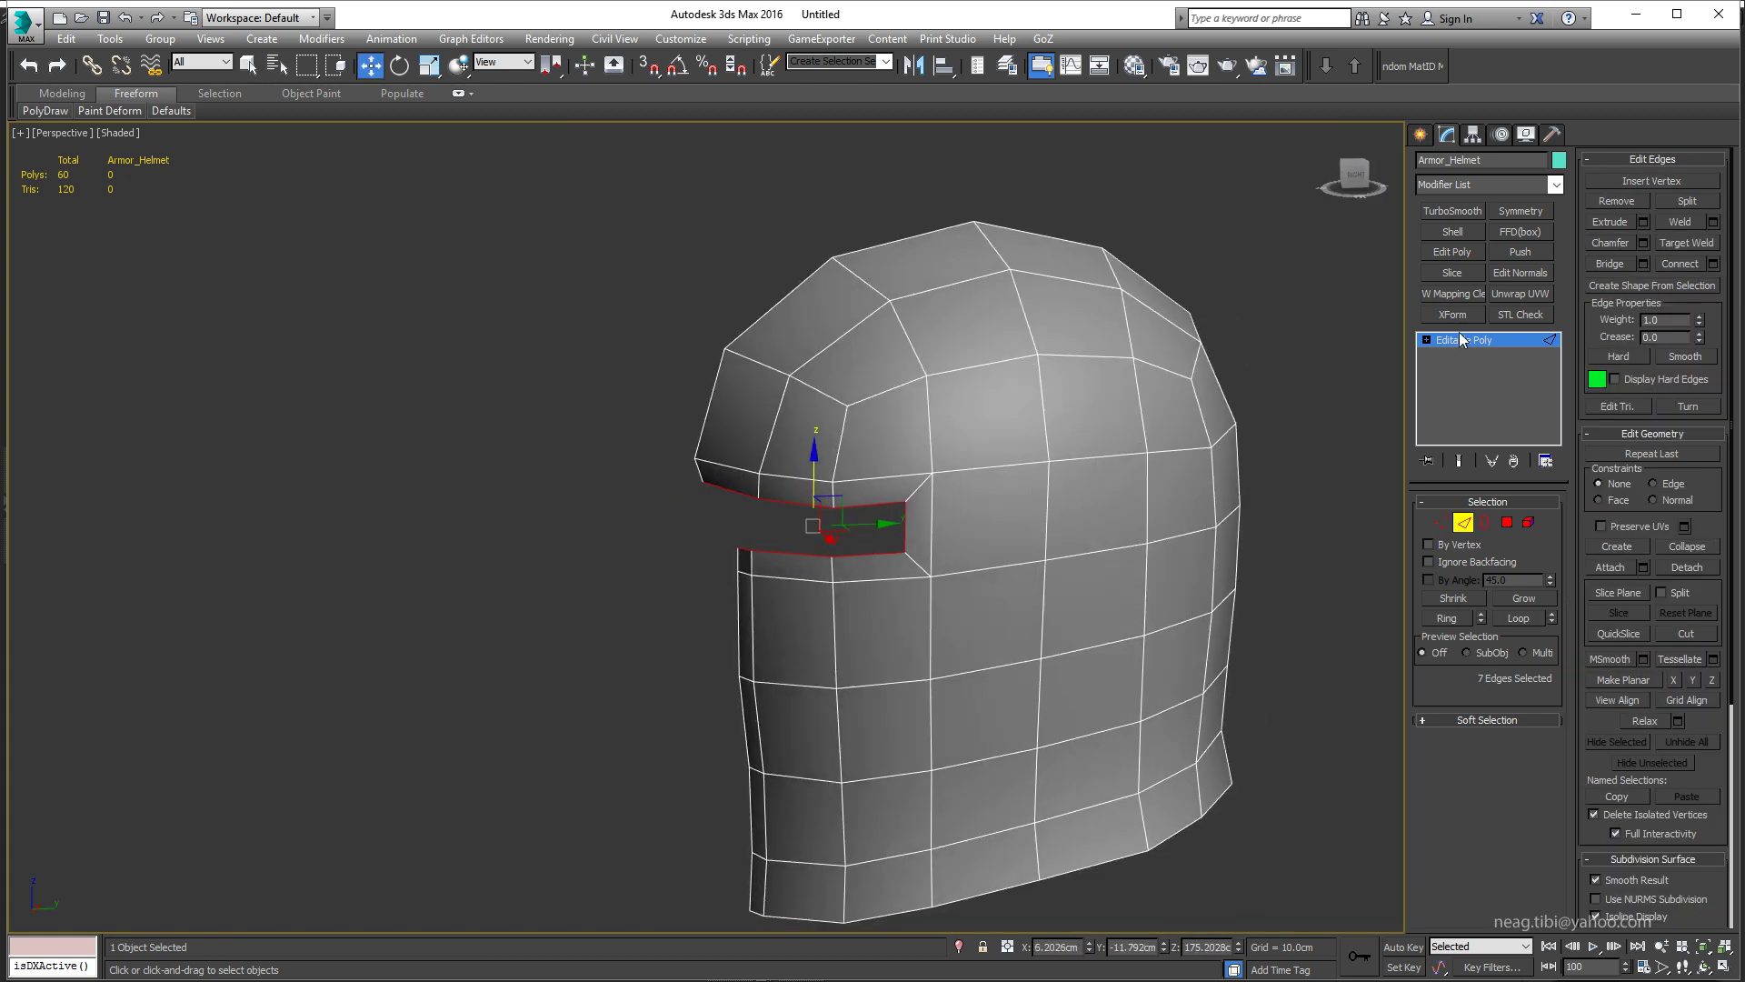
{"action": "left_click", "coordinate": [1520, 252]}
{"action": "left_click_drag", "start_coordinate": [1553, 516], "coordinate": [1543, 487]}
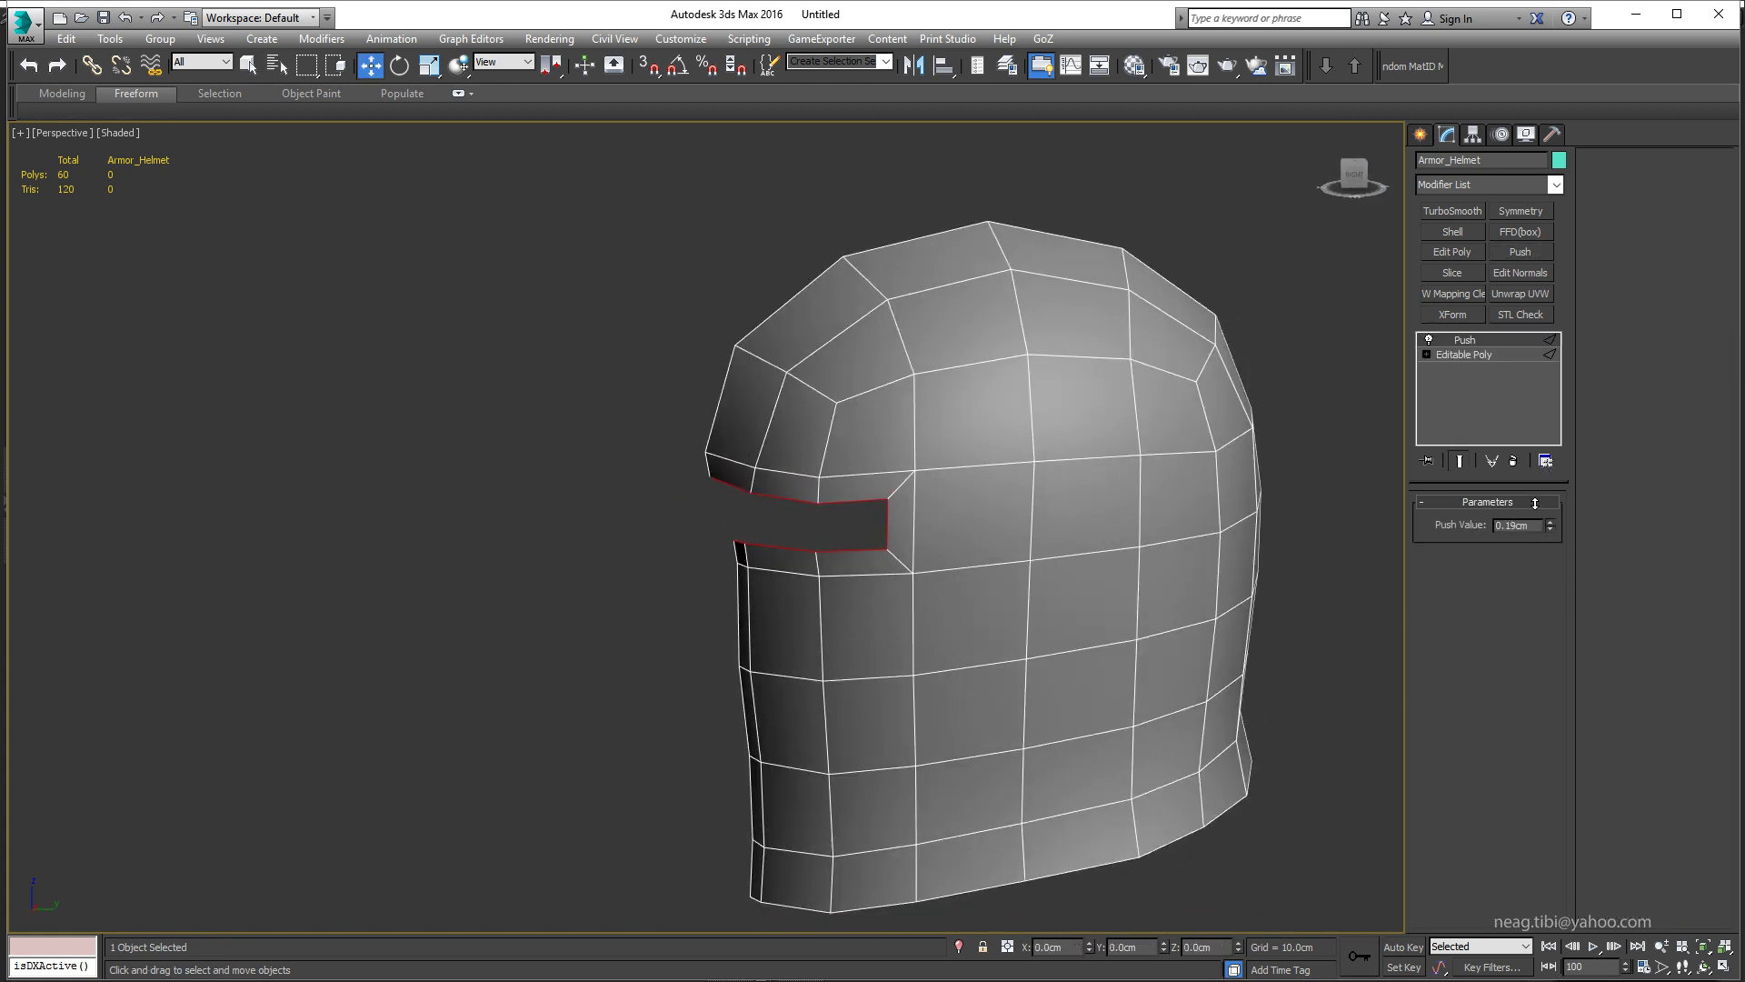
{"action": "middle_click_drag", "start_coordinate": [780, 485], "coordinate": [827, 491], "text": "alt"}
{"action": "left_click", "coordinate": [1482, 355]}
{"action": "mouse_move", "coordinate": [781, 628]}
{"action": "middle_mouse_down"}
{"action": "mouse_move", "coordinate": [779, 606]}
{"action": "mouse_move", "coordinate": [793, 745]}
{"action": "mouse_move", "coordinate": [1127, 542]}
{"action": "middle_mouse_up"}
{"action": "left_click", "coordinate": [1465, 339]}
{"action": "scroll", "coordinate": [1167, 438], "scroll_direction": "up", "scroll_amount": 2}
{"action": "right_click", "coordinate": [1167, 438]}
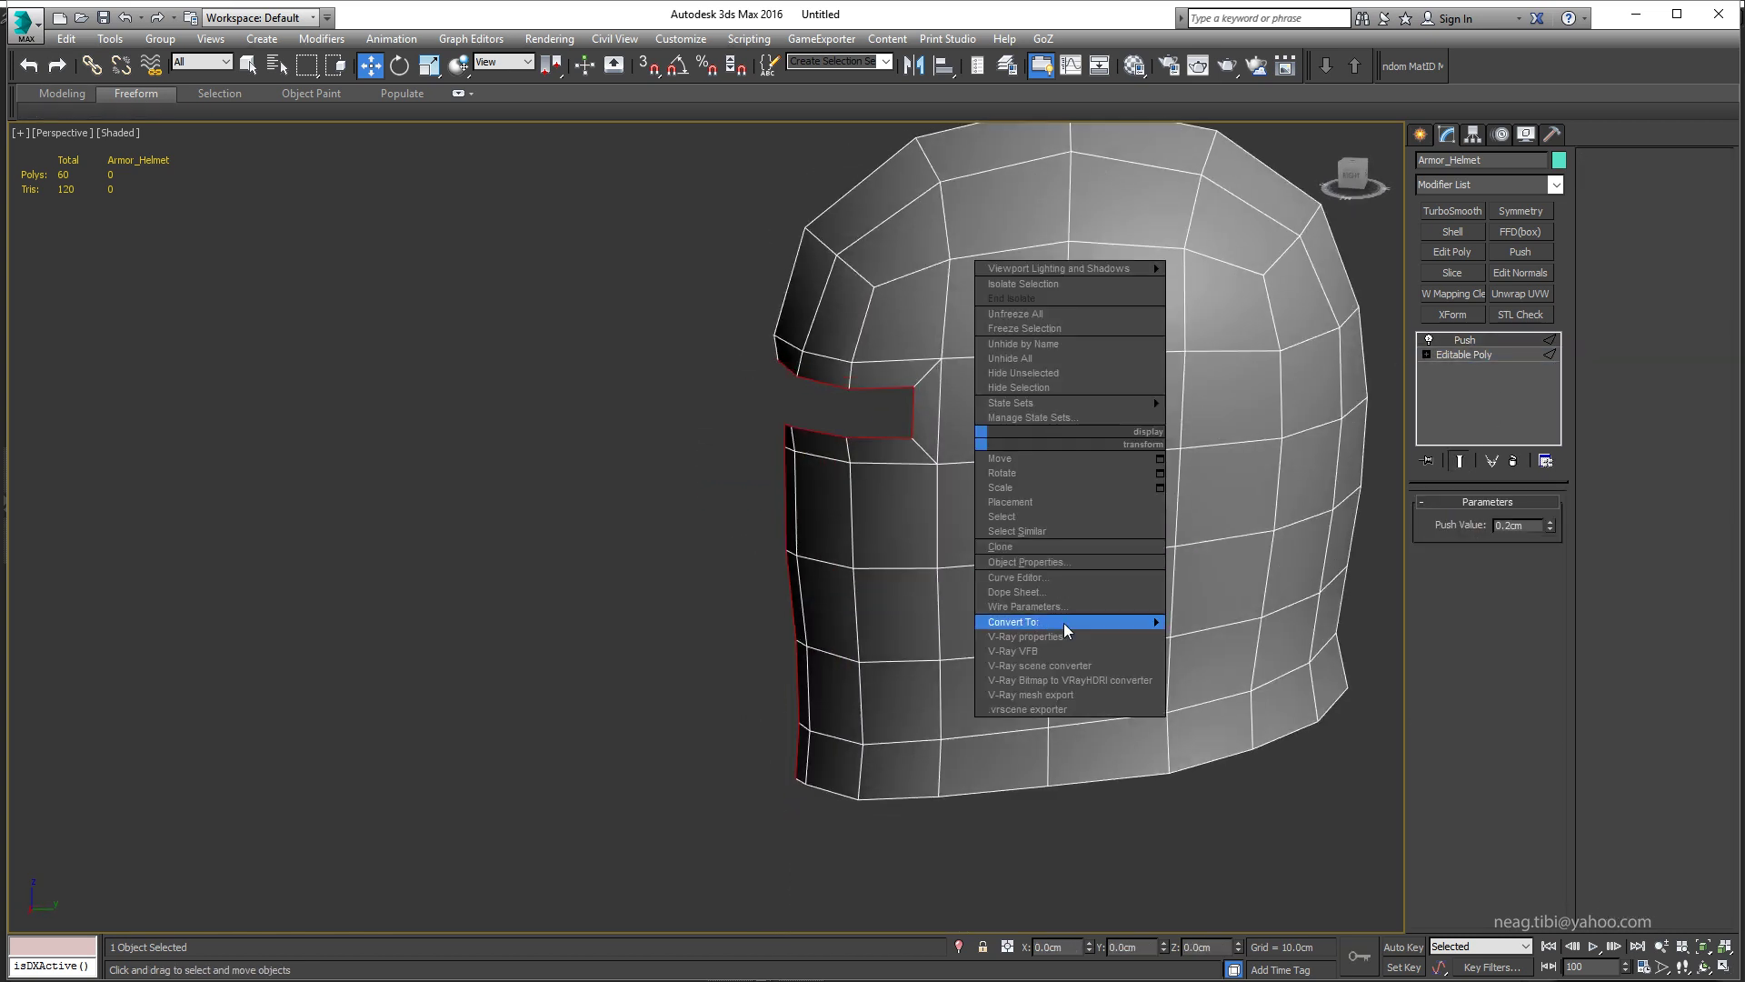
{"action": "left_click", "coordinate": [1219, 637]}
Step: Add a Symmetry modifier on X to mirror the half into a full helmet
{"action": "middle_click_drag", "start_coordinate": [910, 391], "coordinate": [725, 378], "text": "alt"}
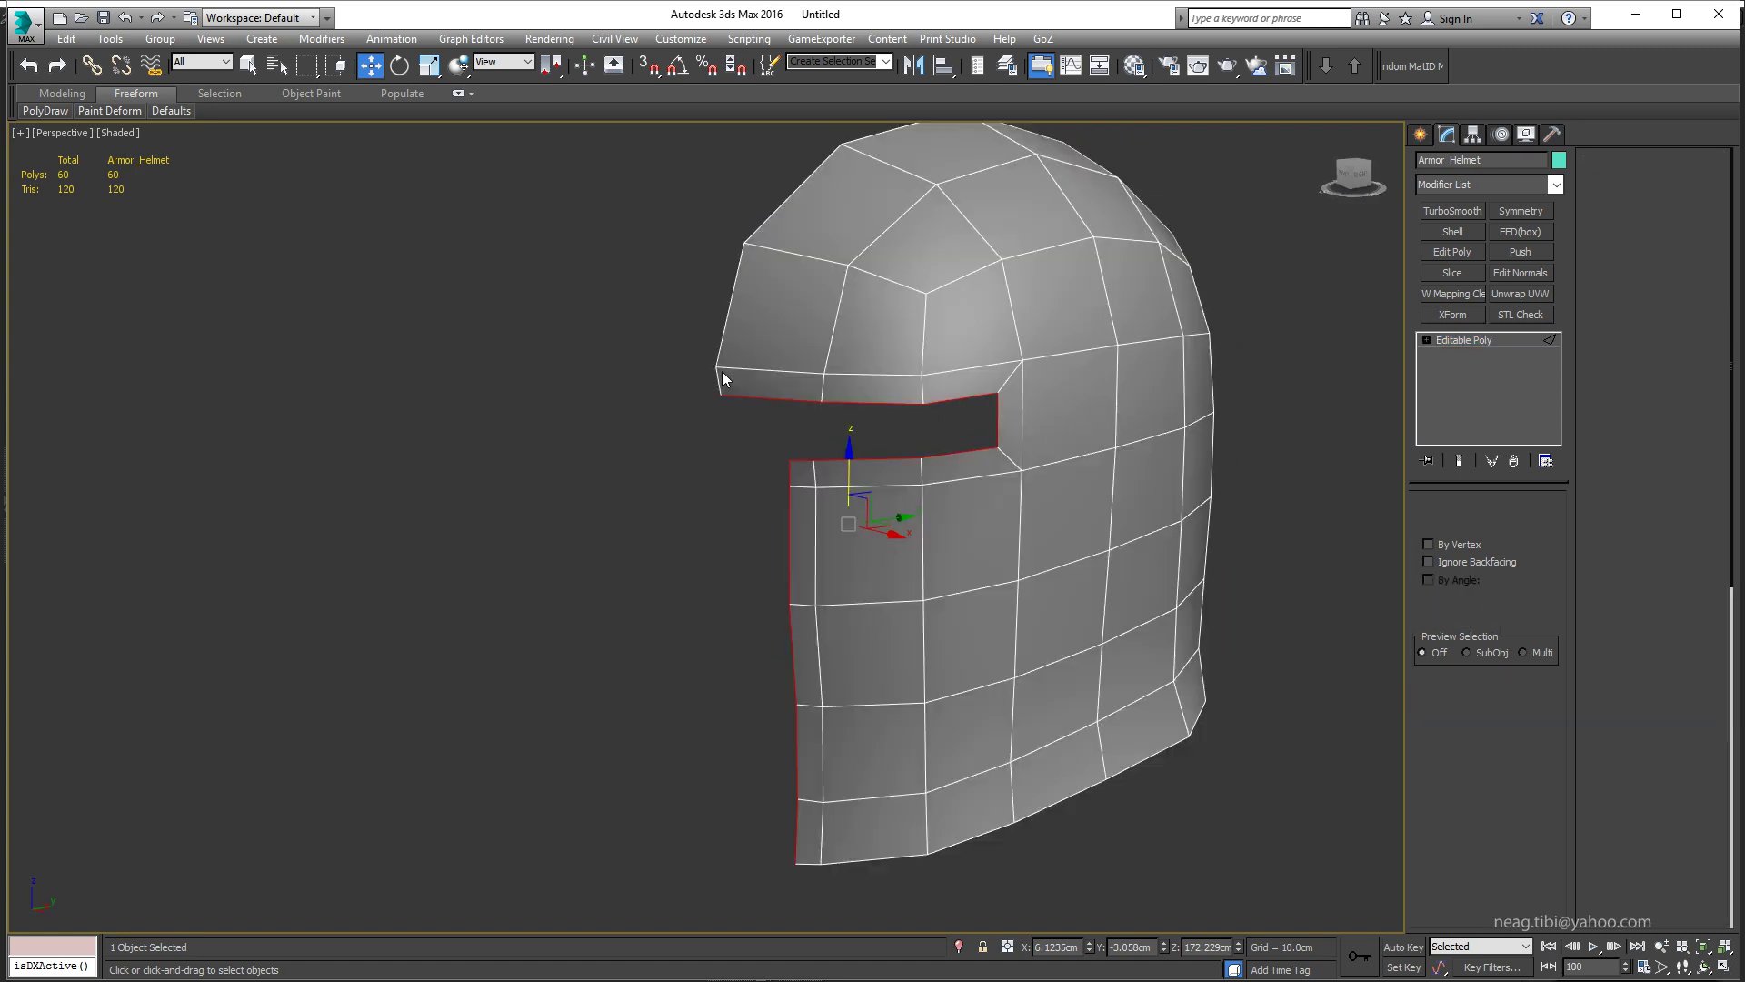
{"action": "double_click", "coordinate": [724, 378]}
{"action": "key", "text": "1"}
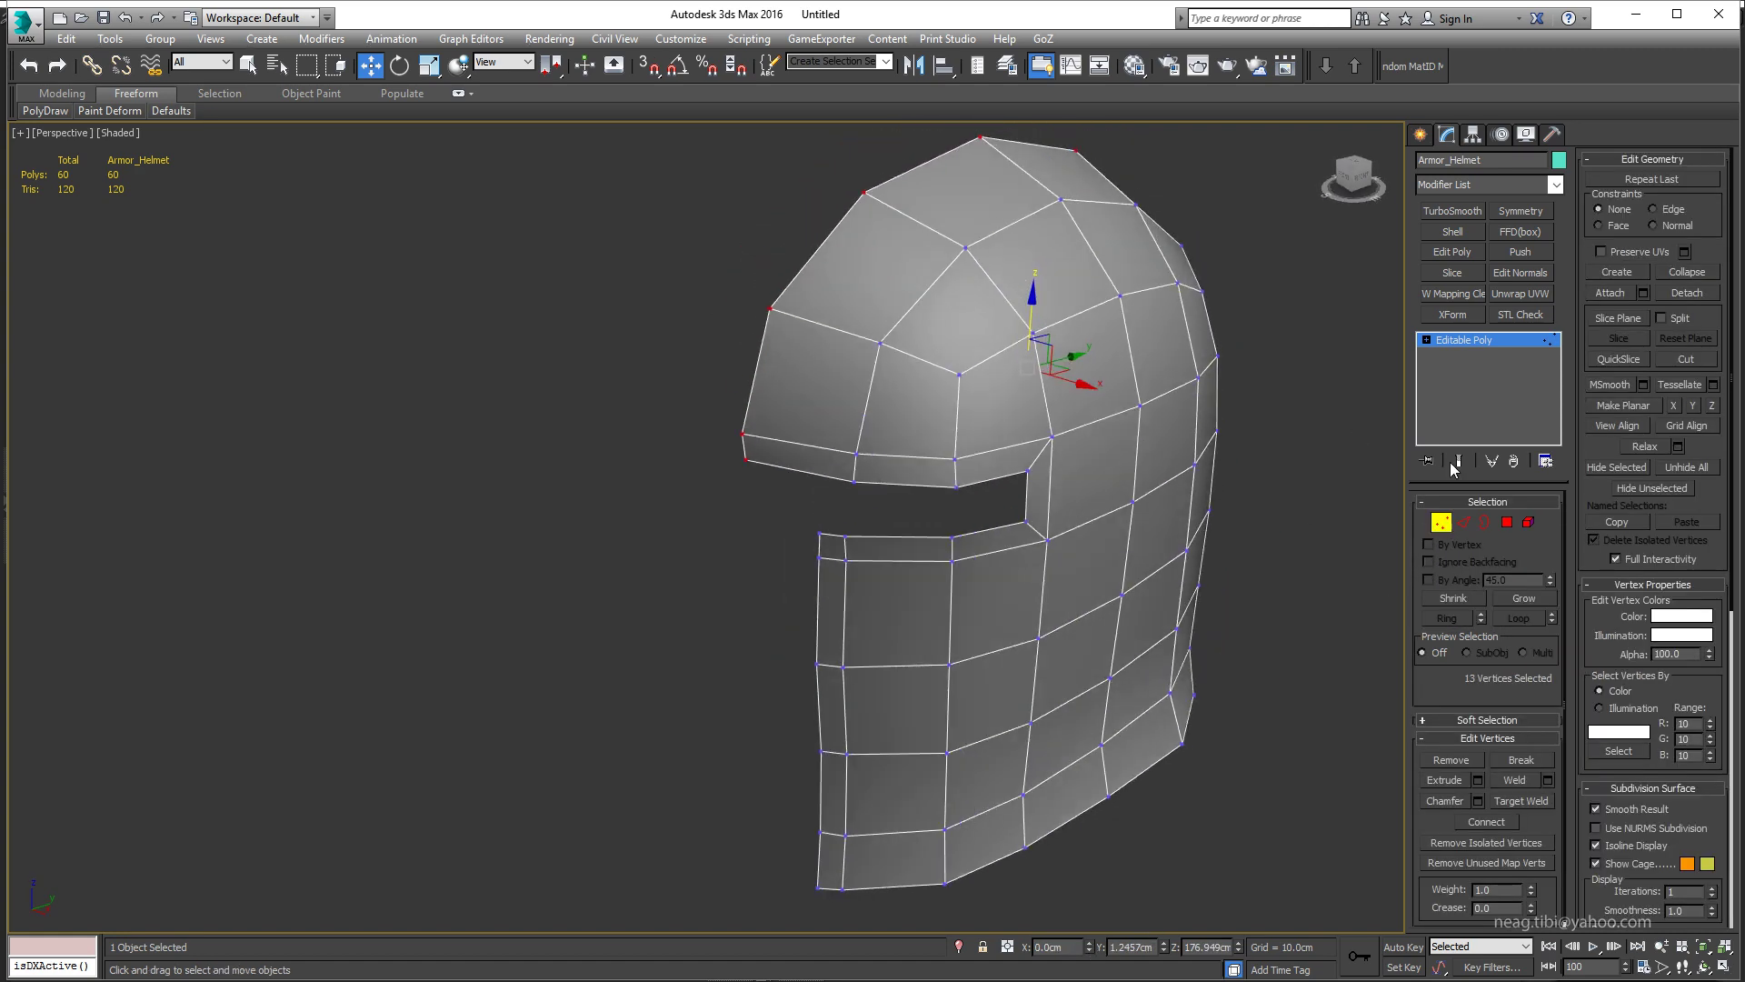
{"action": "left_click", "coordinate": [1520, 210]}
{"action": "middle_click_drag", "start_coordinate": [1364, 273], "coordinate": [509, 300], "text": "alt"}
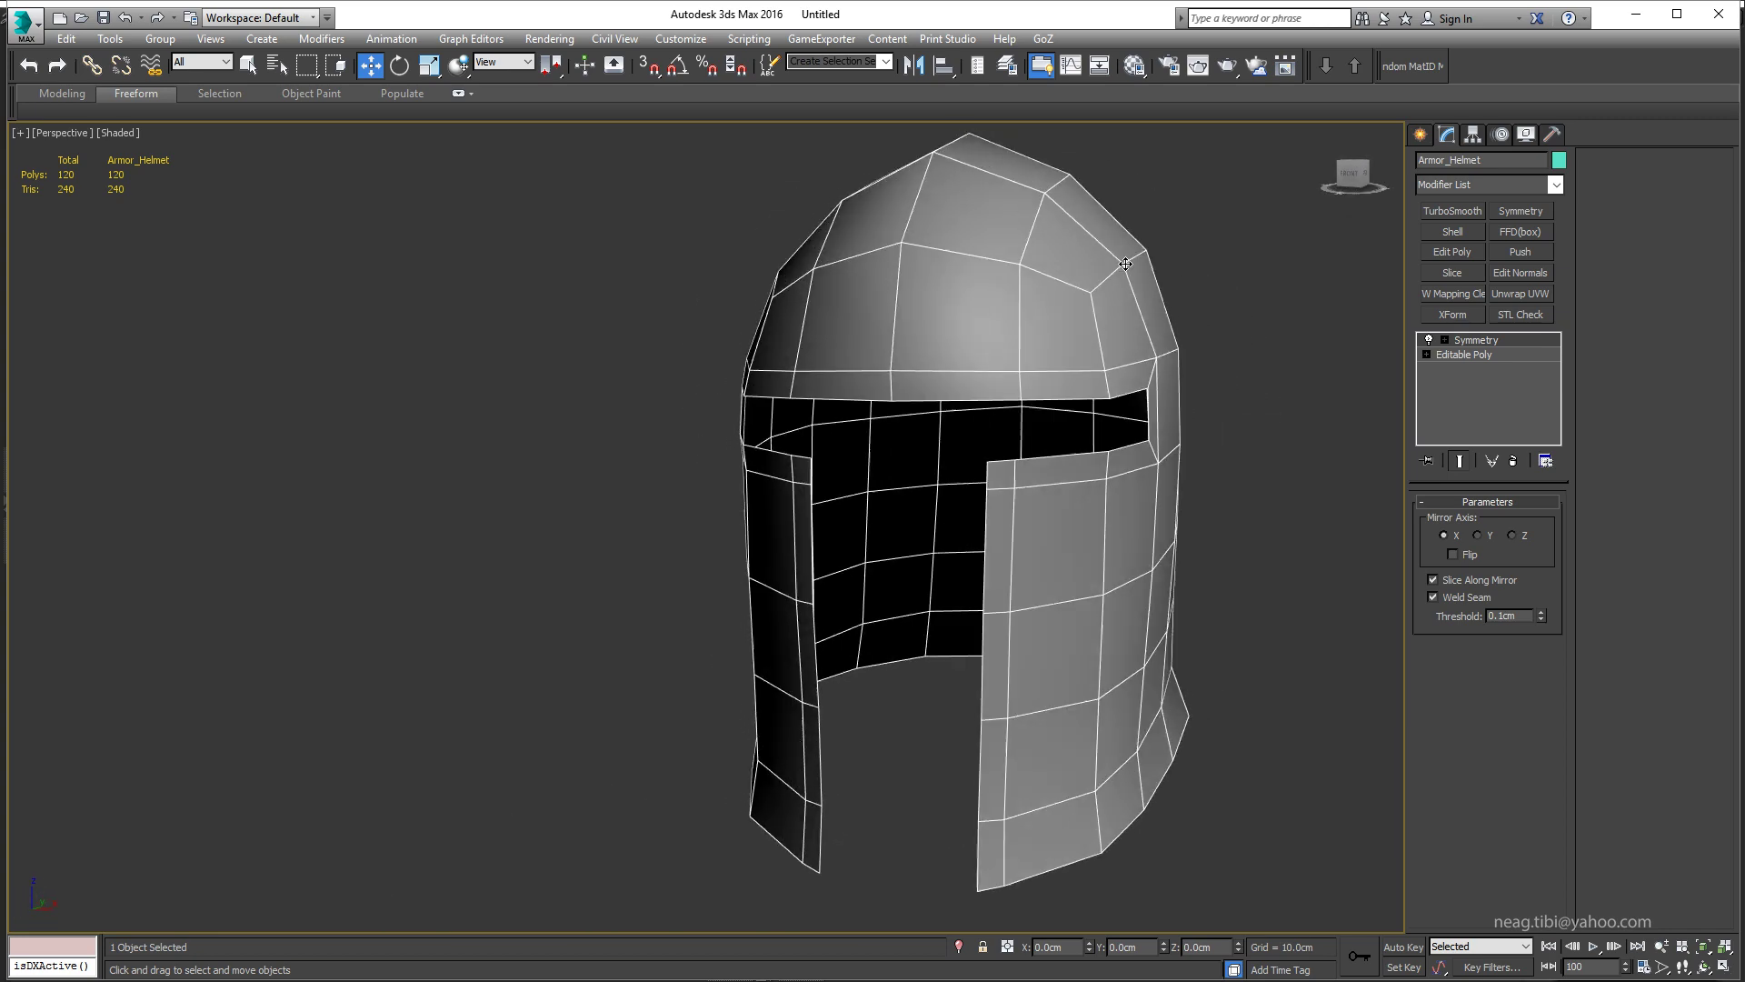
Step: Show the end result and inspect the mirrored helmet in four-view, front and perspective views
{"action": "left_click", "coordinate": [1492, 354]}
{"action": "left_click", "coordinate": [1460, 461]}
{"action": "key", "text": "2"}
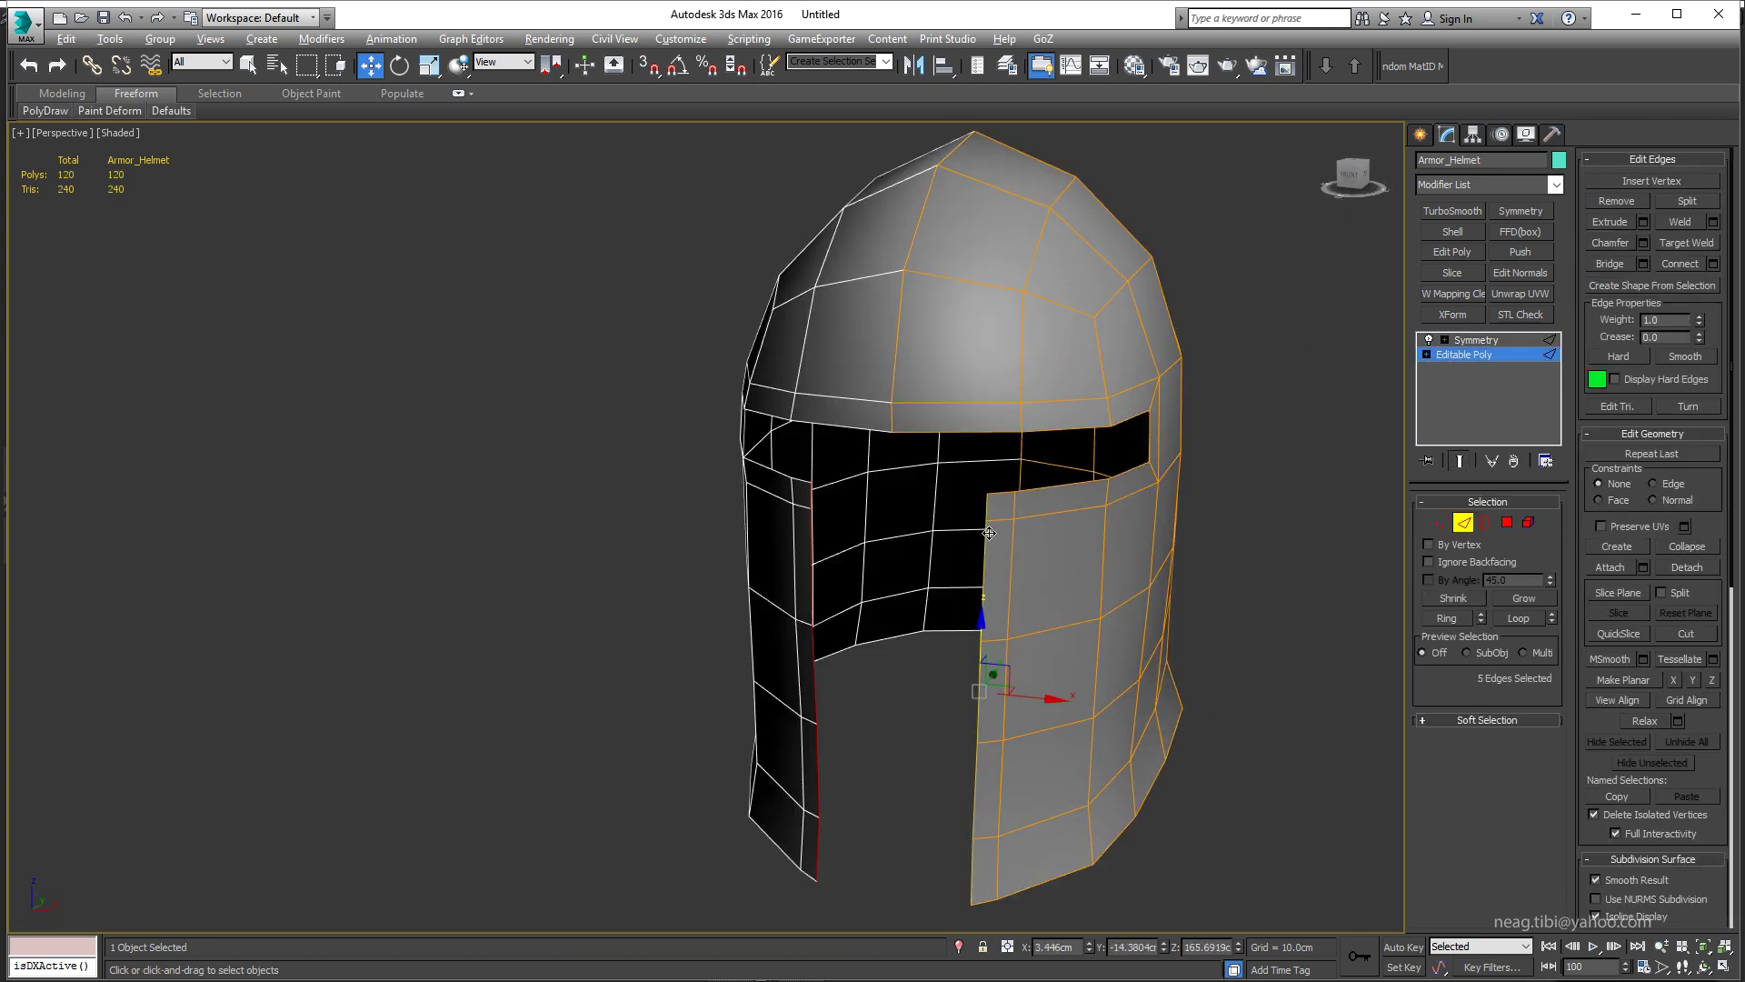
{"action": "mouse_move", "coordinate": [986, 546]}
{"action": "middle_mouse_down", "text": "alt"}
{"action": "mouse_move", "coordinate": [995, 729]}
{"action": "mouse_move", "coordinate": [931, 373]}
{"action": "middle_mouse_up", "text": "alt"}
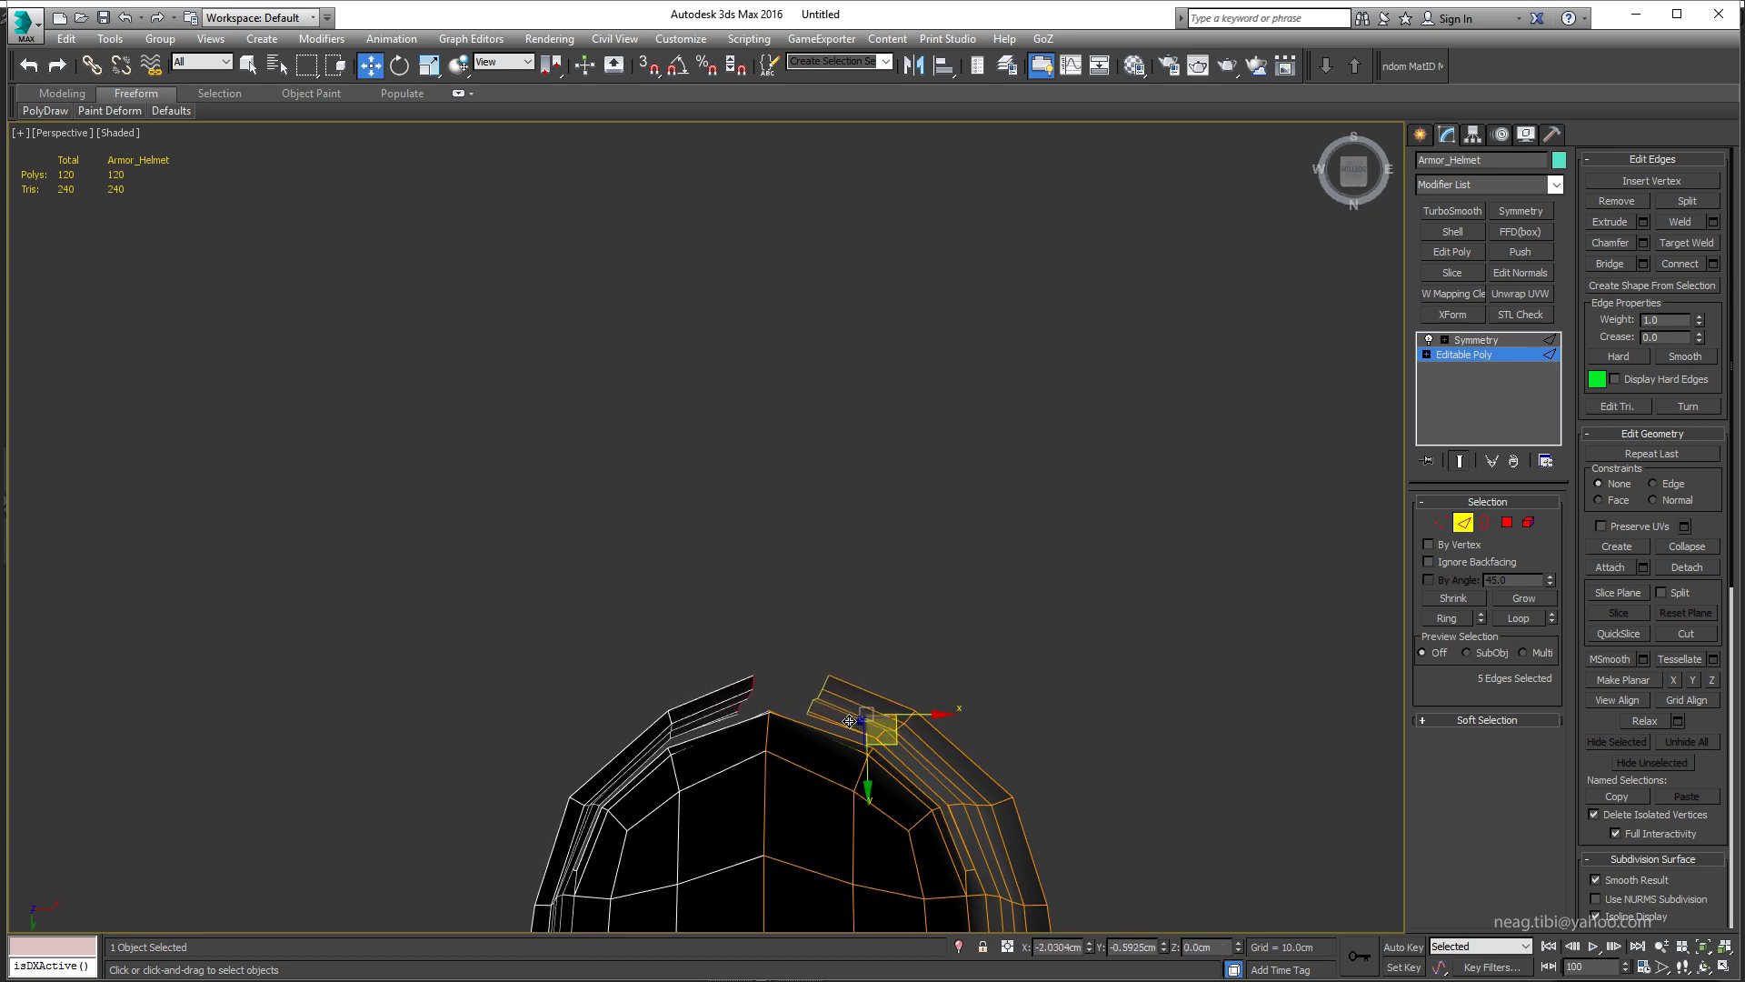
{"action": "mouse_move", "coordinate": [837, 718]}
{"action": "middle_mouse_down", "text": "alt"}
{"action": "mouse_move", "coordinate": [909, 811]}
{"action": "mouse_move", "coordinate": [830, 818]}
{"action": "mouse_move", "coordinate": [878, 700]}
{"action": "middle_mouse_up", "text": "alt"}
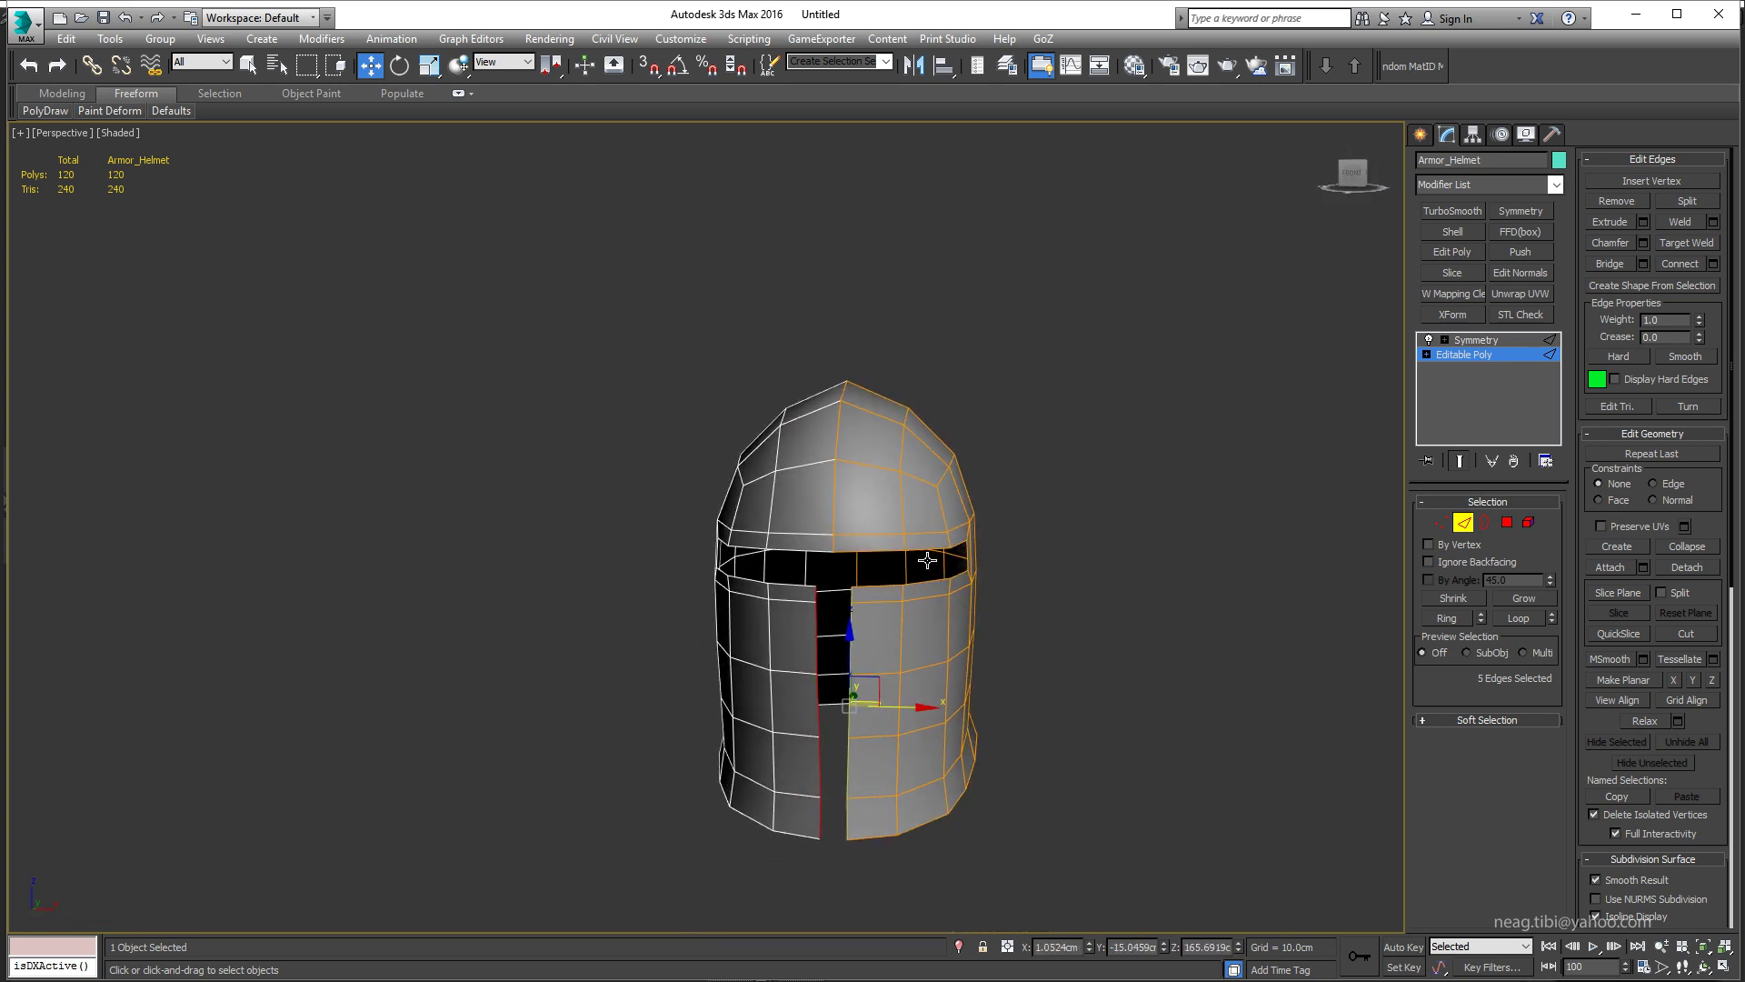
{"action": "key", "text": "e"}
{"action": "key", "text": "alt+w"}
{"action": "middle_click", "coordinate": [1039, 400]}
{"action": "key", "text": "F3"}
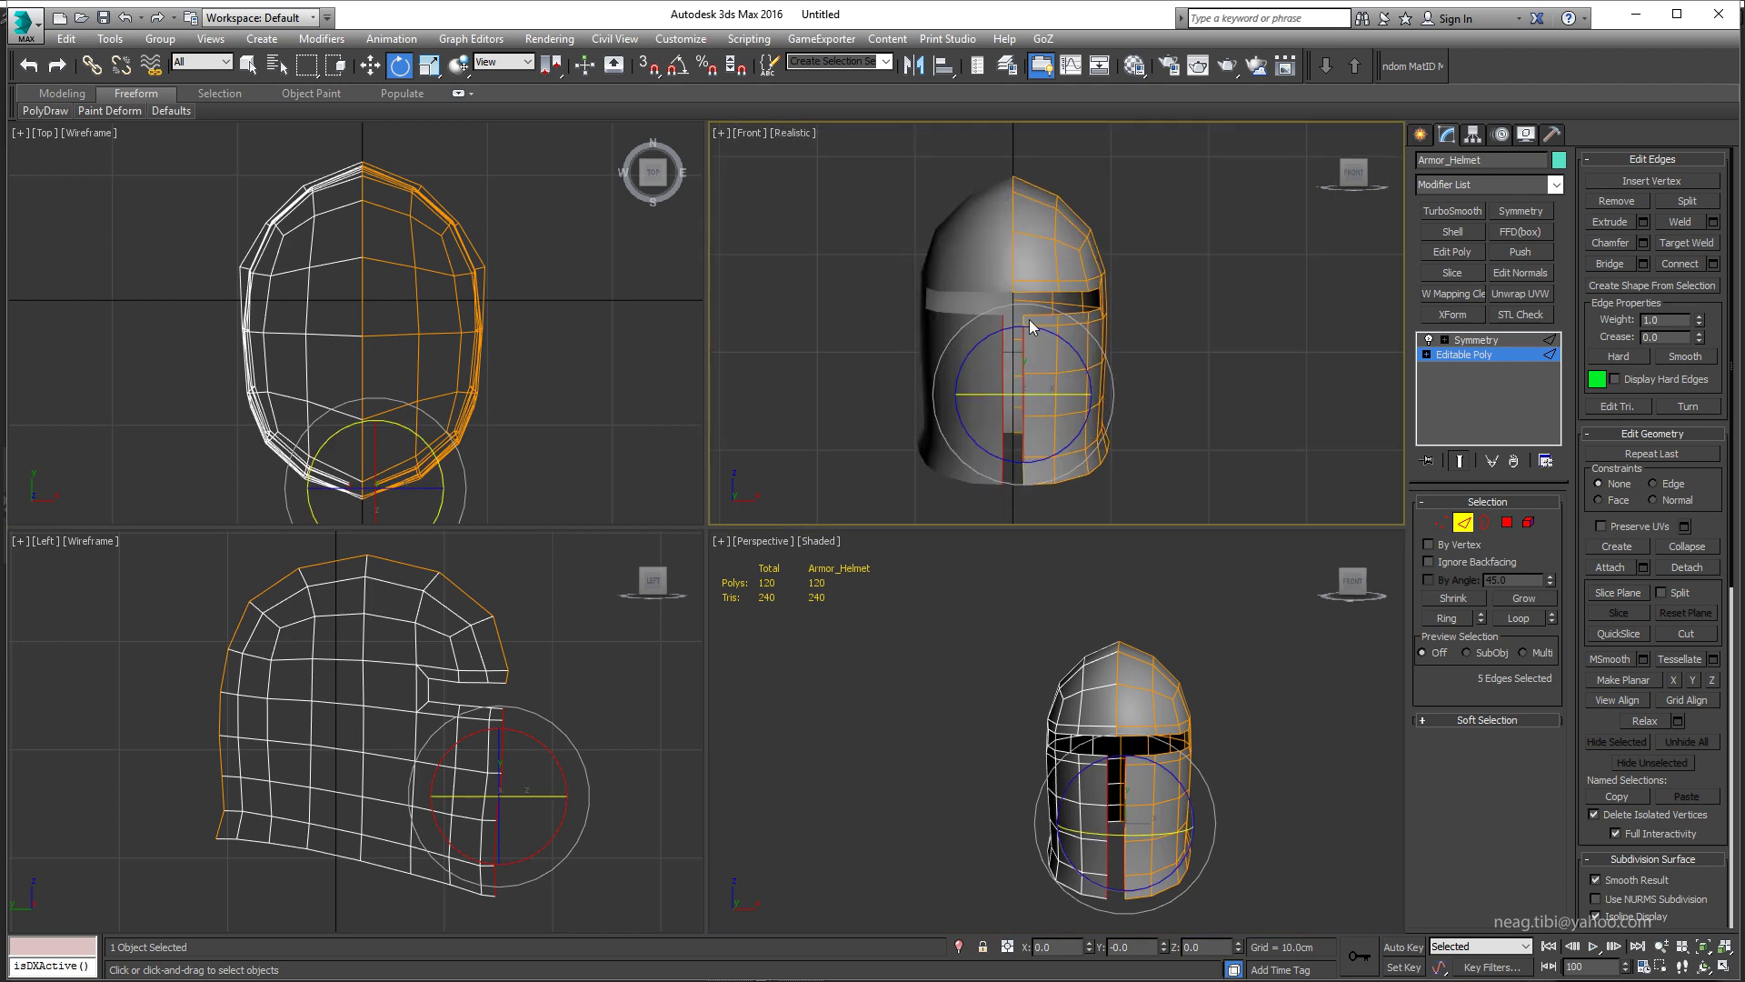
{"action": "key", "text": "alt+w"}
{"action": "key", "text": "p"}
Step: Convert the mirrored helmet to a single Editable Poly and send it to ZBrush with GoZ
{"action": "mouse_move", "coordinate": [945, 668]}
{"action": "middle_mouse_down", "text": "alt"}
{"action": "mouse_move", "coordinate": [1182, 673]}
{"action": "mouse_move", "coordinate": [944, 666]}
{"action": "mouse_move", "coordinate": [1045, 670]}
{"action": "middle_mouse_up", "text": "alt"}
{"action": "right_click", "coordinate": [903, 647]}
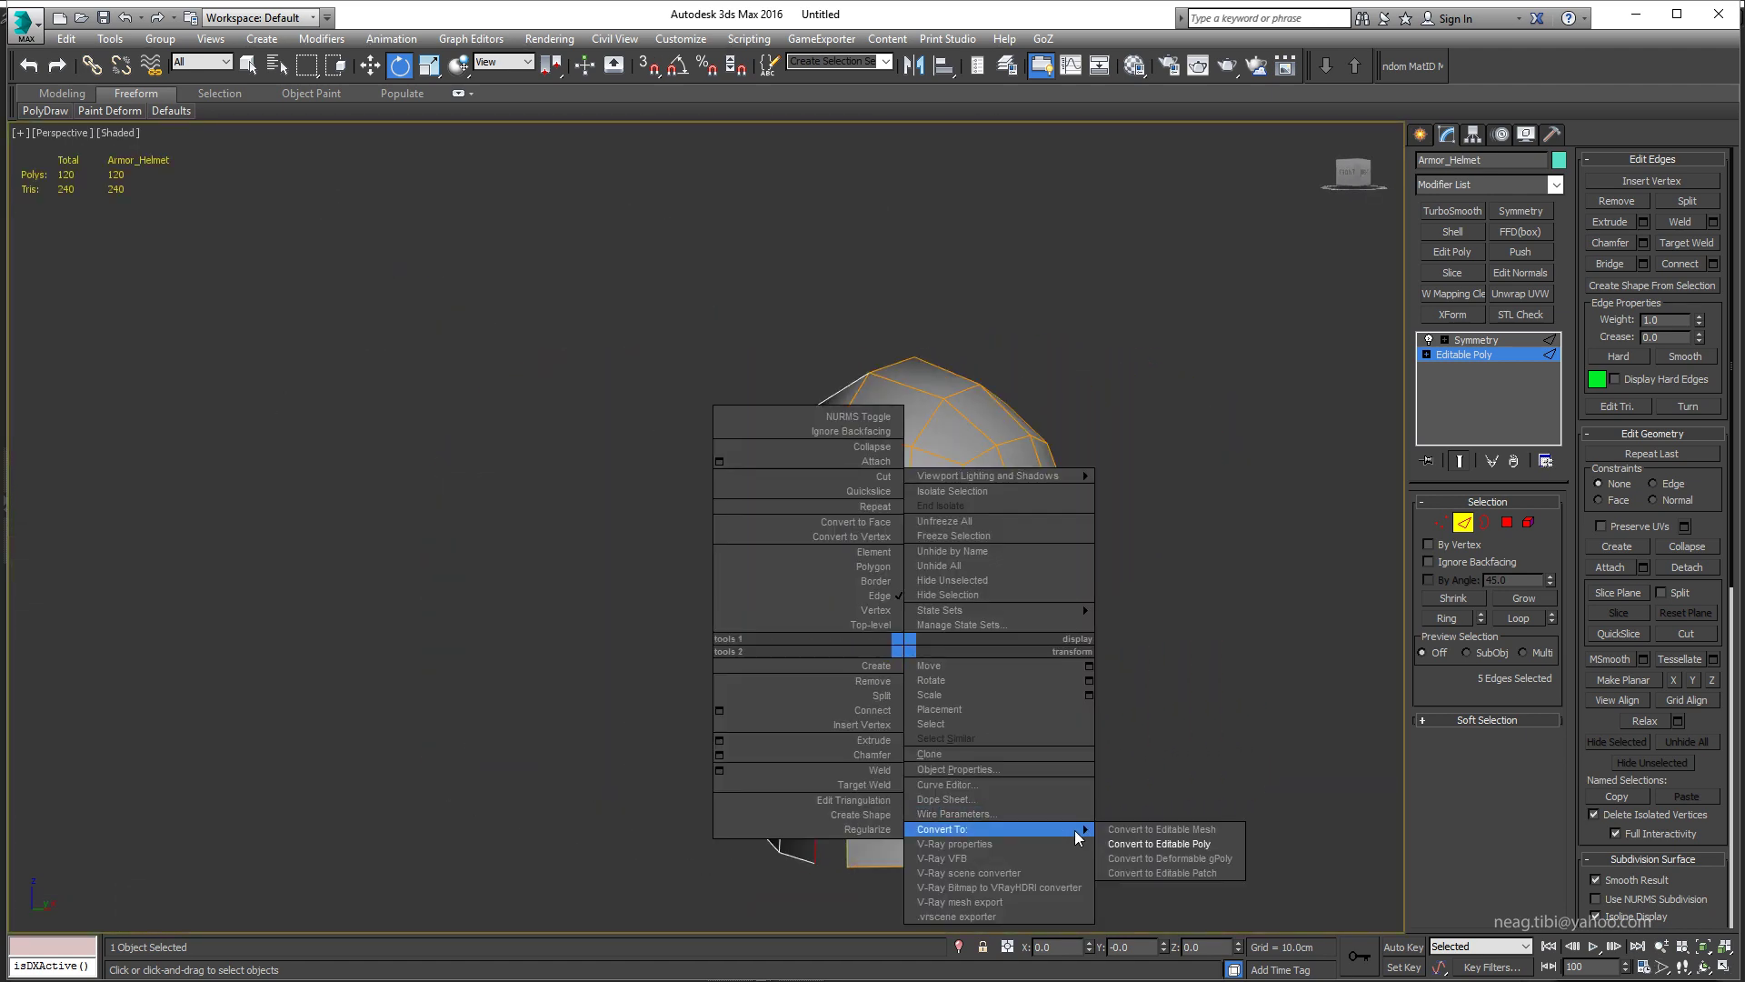
{"action": "left_click", "coordinate": [1173, 838]}
{"action": "left_click", "coordinate": [1087, 60]}
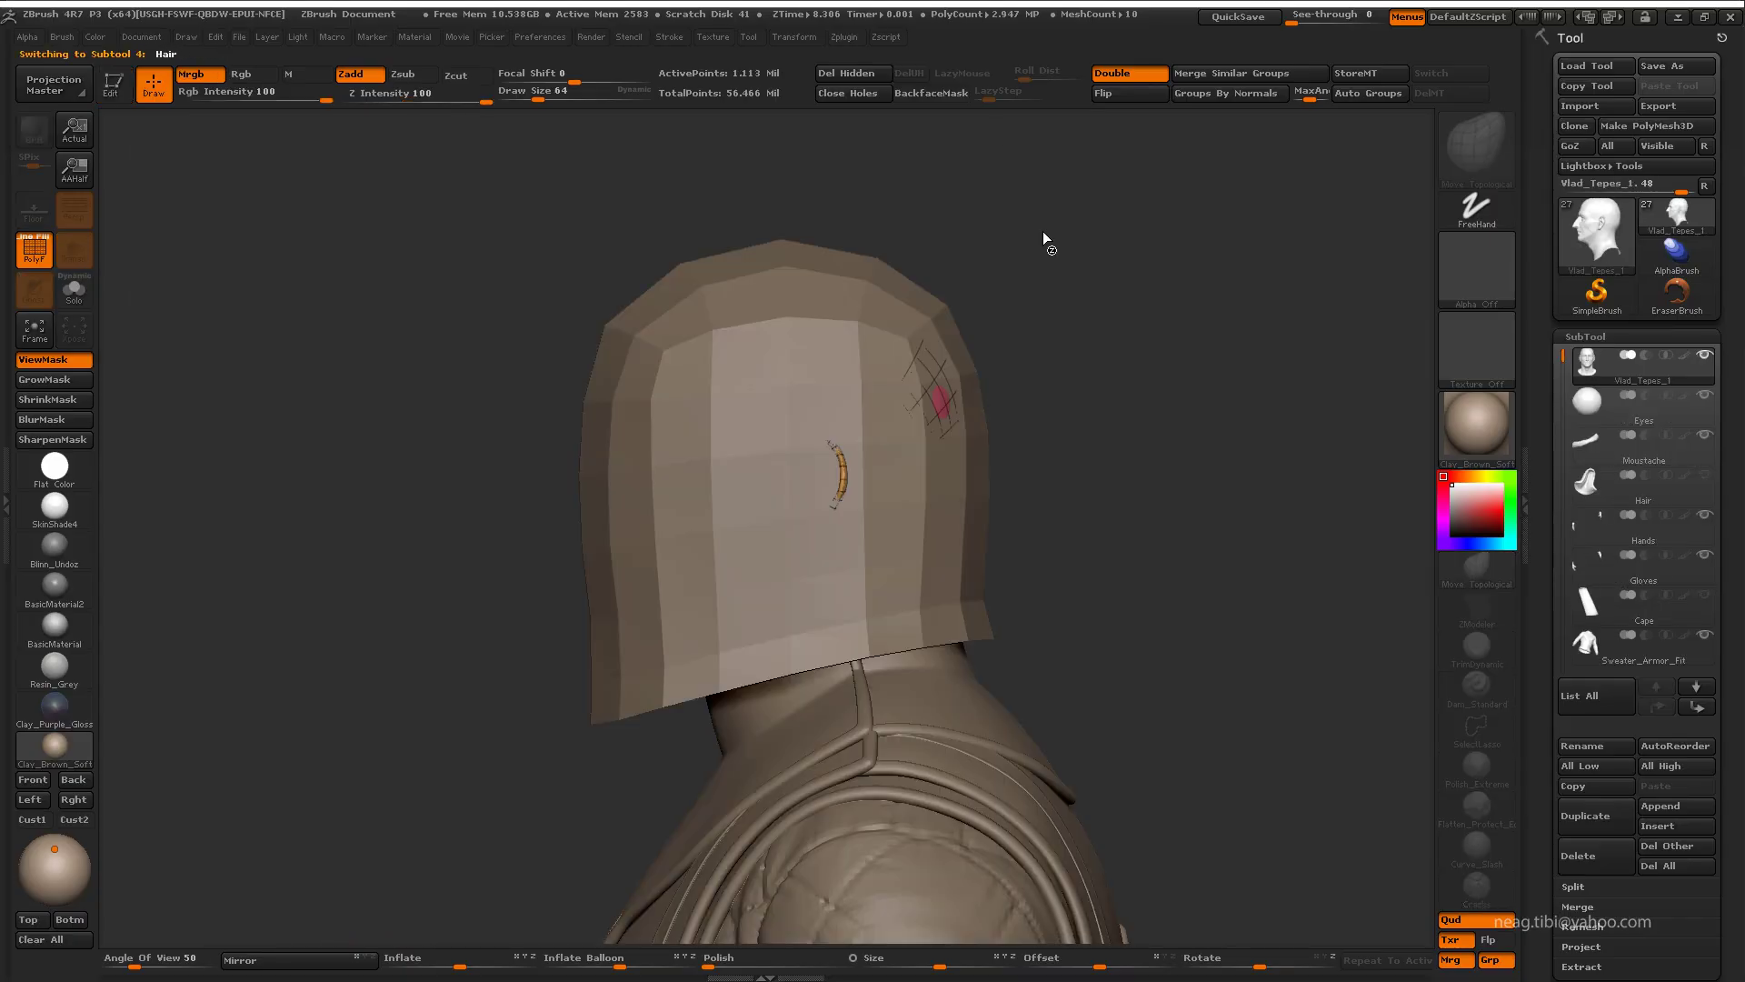
Step: Switch the character back to solid display and inspect the helmet's fit and eye slit from several angles
{"action": "left_click_drag", "start_coordinate": [1052, 380], "coordinate": [1094, 440]}
{"action": "left_click", "coordinate": [74, 250]}
{"action": "mouse_move", "coordinate": [864, 473]}
{"action": "left_mouse_down"}
{"action": "mouse_move", "coordinate": [1064, 464]}
{"action": "mouse_move", "coordinate": [1188, 518]}
{"action": "mouse_move", "coordinate": [937, 427]}
{"action": "left_mouse_up"}
{"action": "key", "text": "space"}
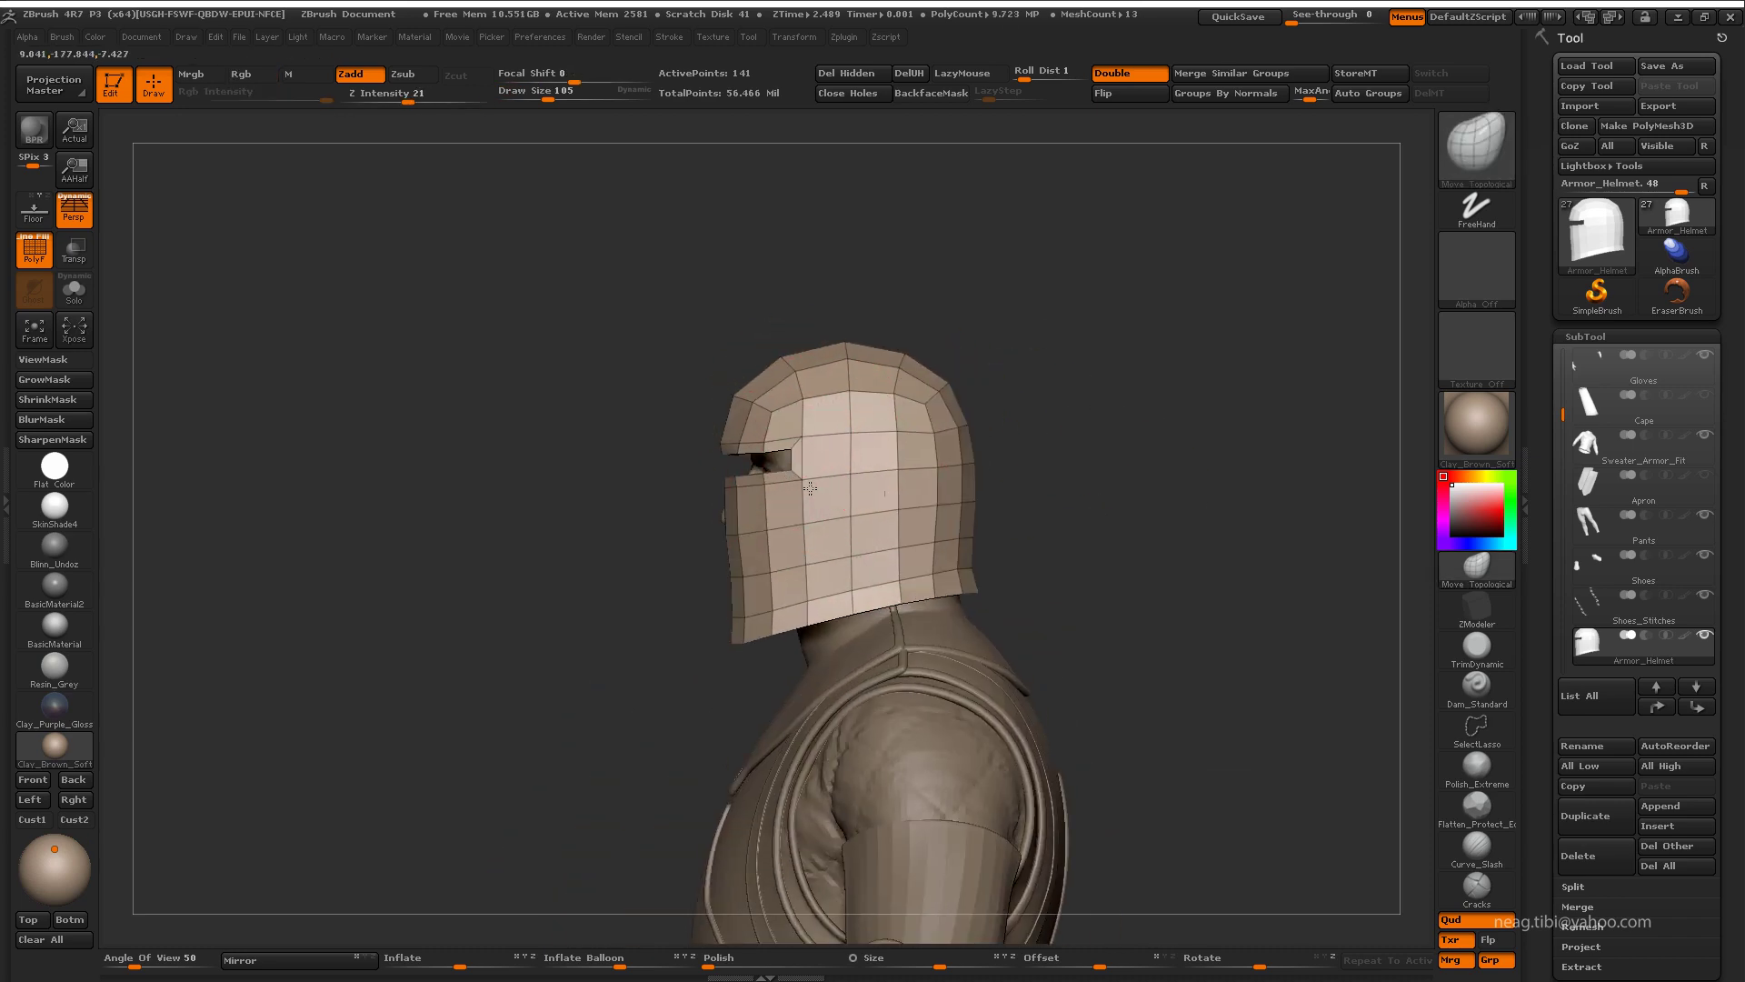
{"action": "left_click_drag", "start_coordinate": [1105, 399], "coordinate": [773, 462]}
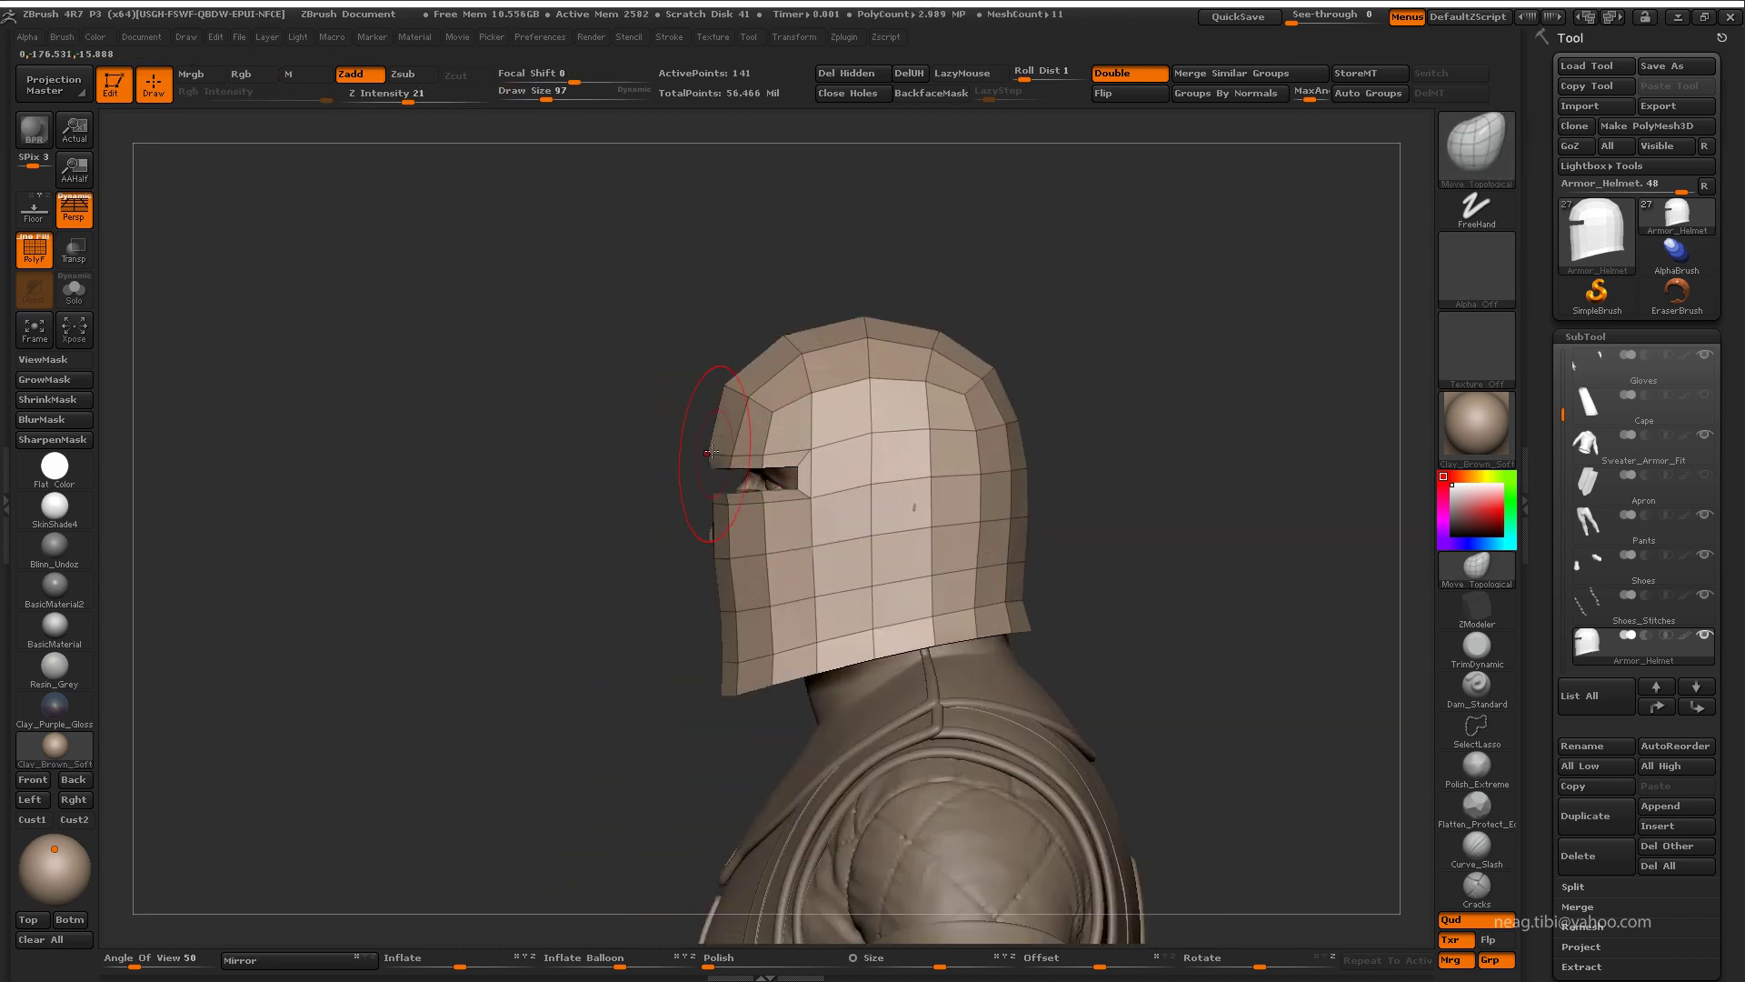
{"action": "mouse_move", "coordinate": [627, 427]}
{"action": "left_mouse_down", "text": "alt"}
{"action": "mouse_move", "coordinate": [593, 519]}
{"action": "mouse_move", "coordinate": [631, 463]}
{"action": "left_mouse_up", "text": "alt"}
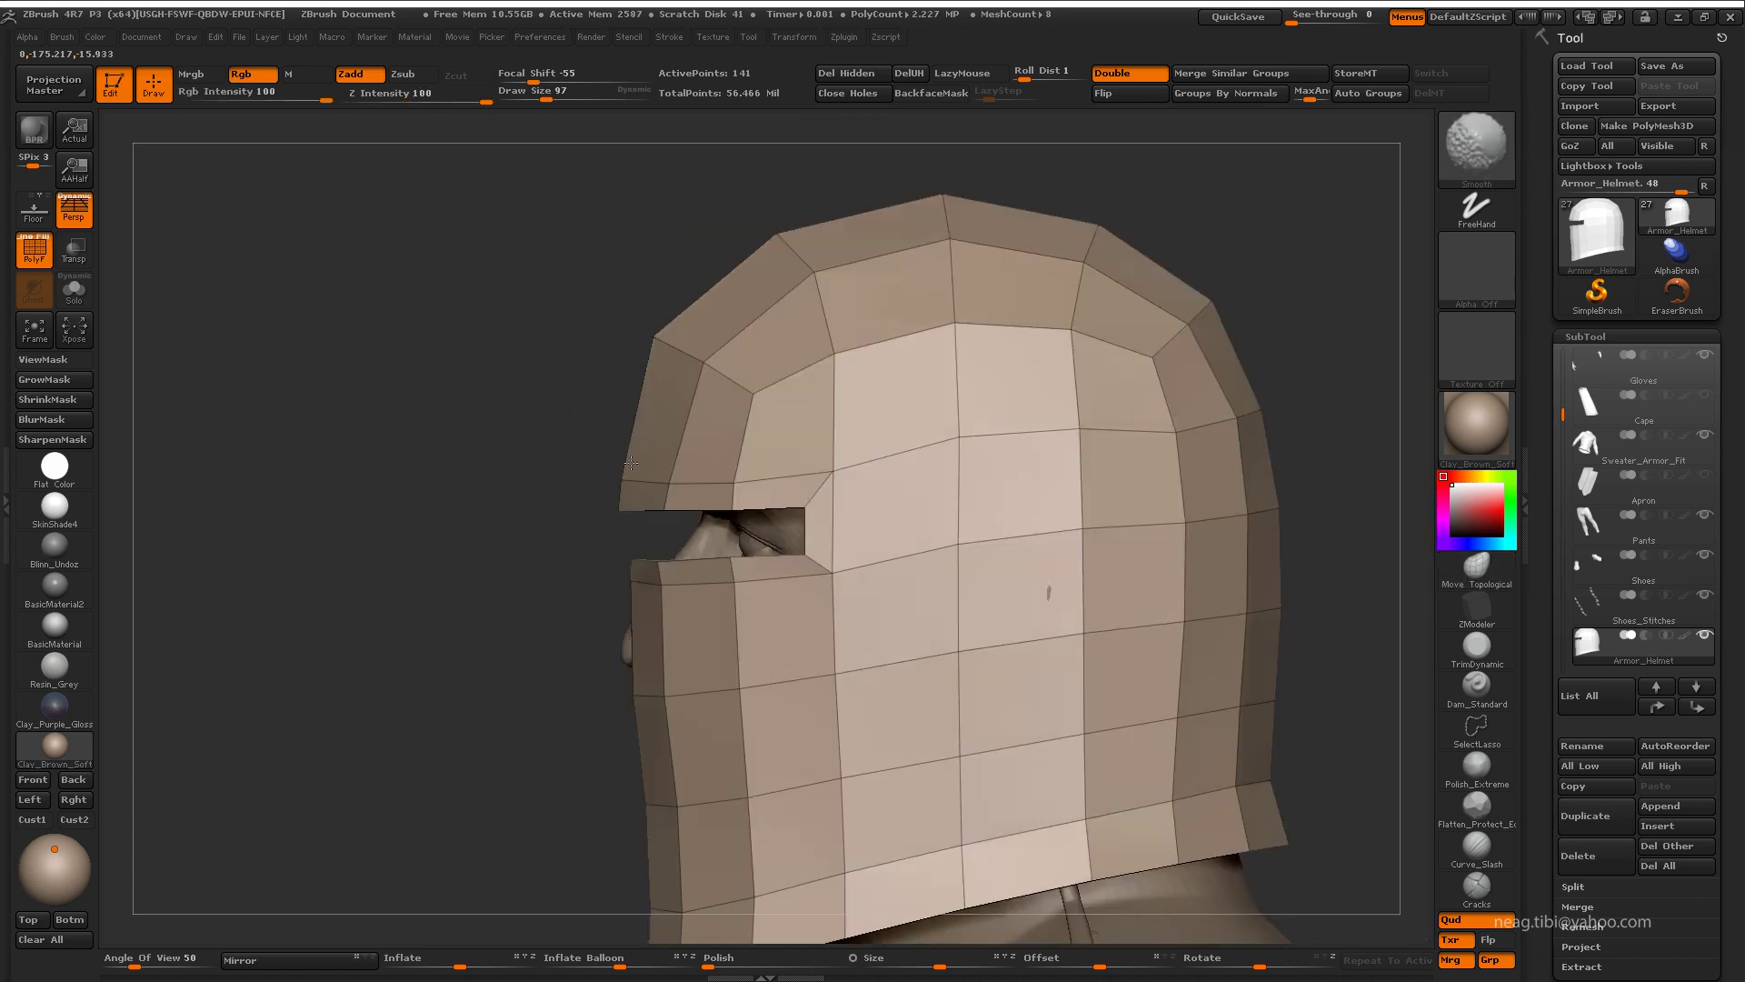
{"action": "mouse_move", "coordinate": [835, 575]}
{"action": "left_mouse_down", "text": "alt"}
{"action": "mouse_move", "coordinate": [918, 467]}
{"action": "mouse_move", "coordinate": [830, 537]}
{"action": "mouse_move", "coordinate": [1013, 430]}
{"action": "mouse_move", "coordinate": [1071, 436]}
{"action": "mouse_move", "coordinate": [1158, 409]}
{"action": "mouse_move", "coordinate": [934, 626]}
{"action": "mouse_move", "coordinate": [970, 651]}
{"action": "left_mouse_up", "text": "alt"}
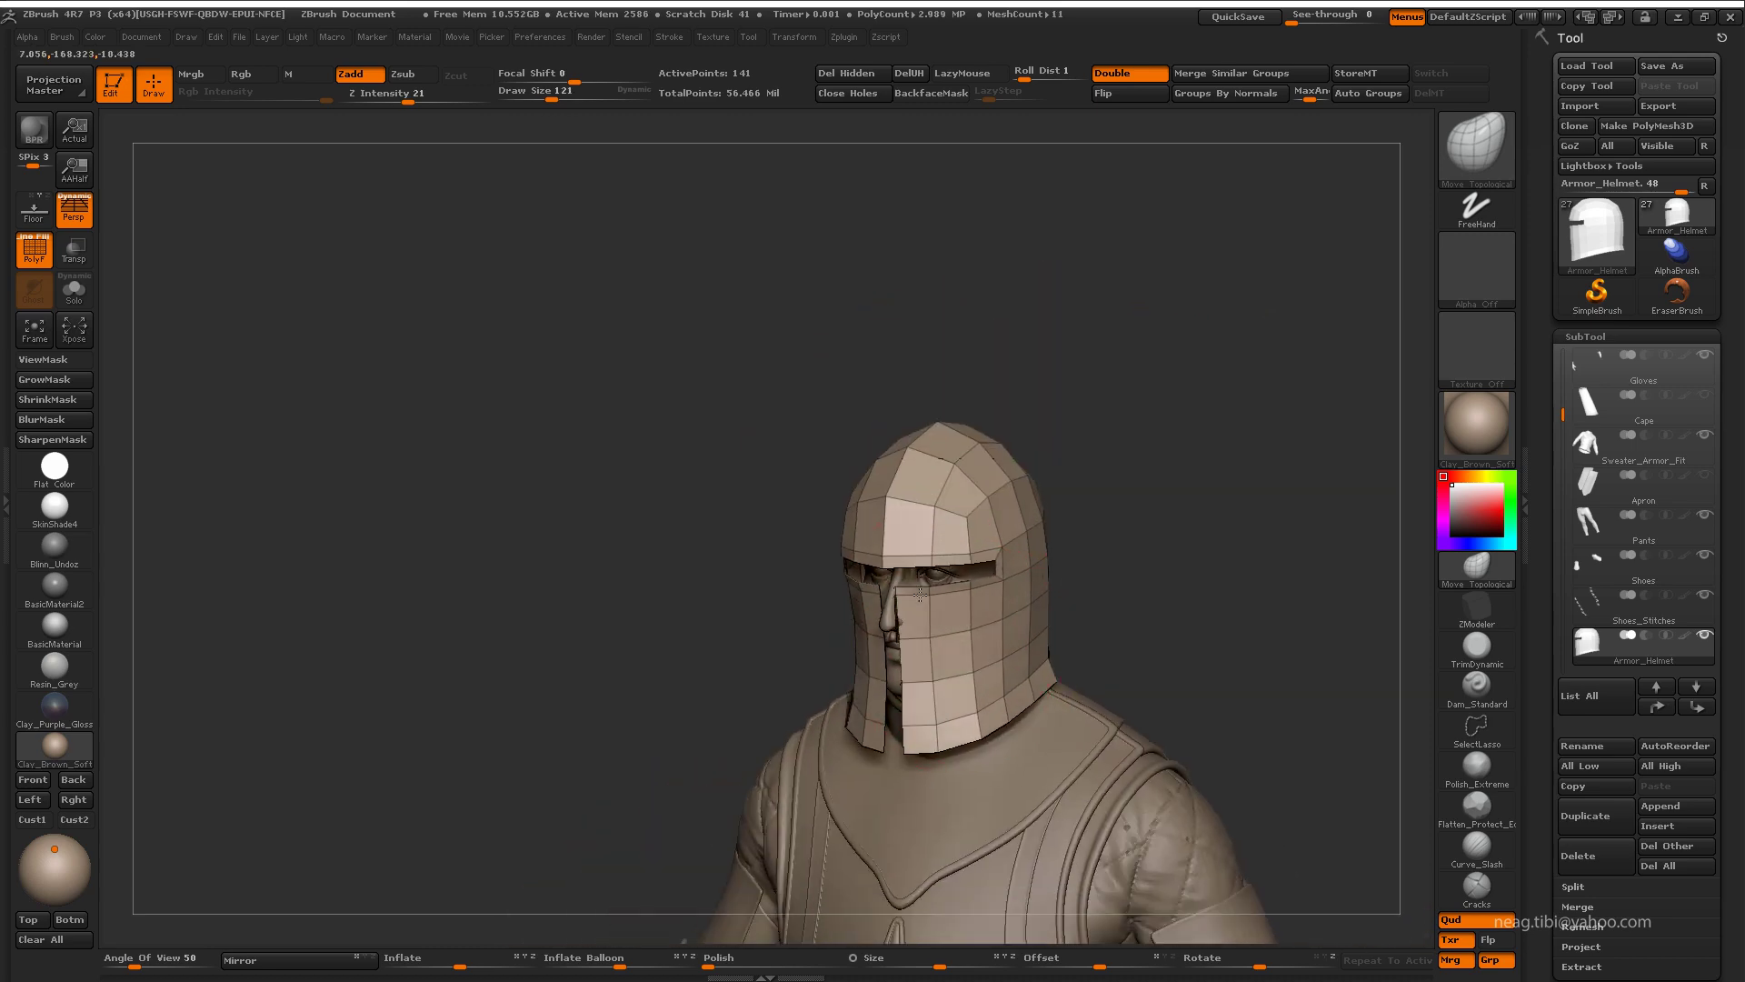
{"action": "mouse_move", "coordinate": [920, 594]}
{"action": "left_mouse_down"}
{"action": "mouse_move", "coordinate": [991, 592]}
{"action": "mouse_move", "coordinate": [933, 552]}
{"action": "mouse_move", "coordinate": [1006, 524]}
{"action": "left_mouse_up"}
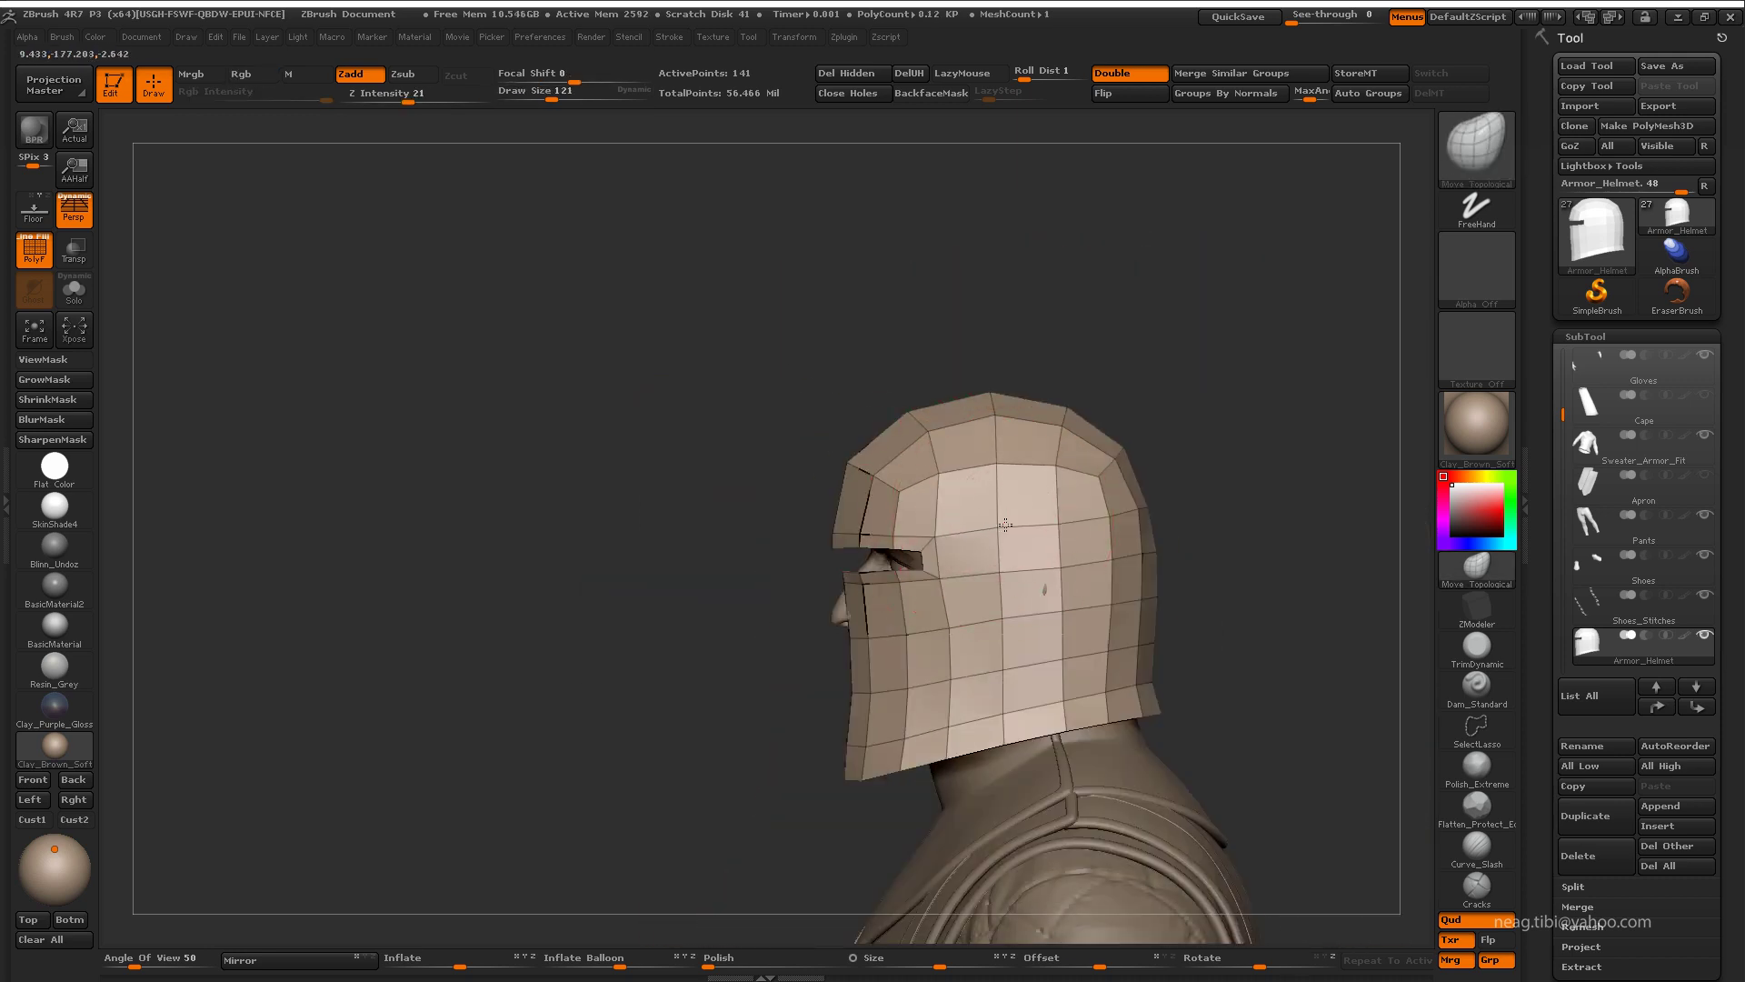
{"action": "mouse_move", "coordinate": [979, 601]}
{"action": "left_mouse_down", "text": "alt"}
{"action": "mouse_move", "coordinate": [1030, 516]}
{"action": "mouse_move", "coordinate": [921, 552]}
{"action": "left_mouse_up", "text": "alt"}
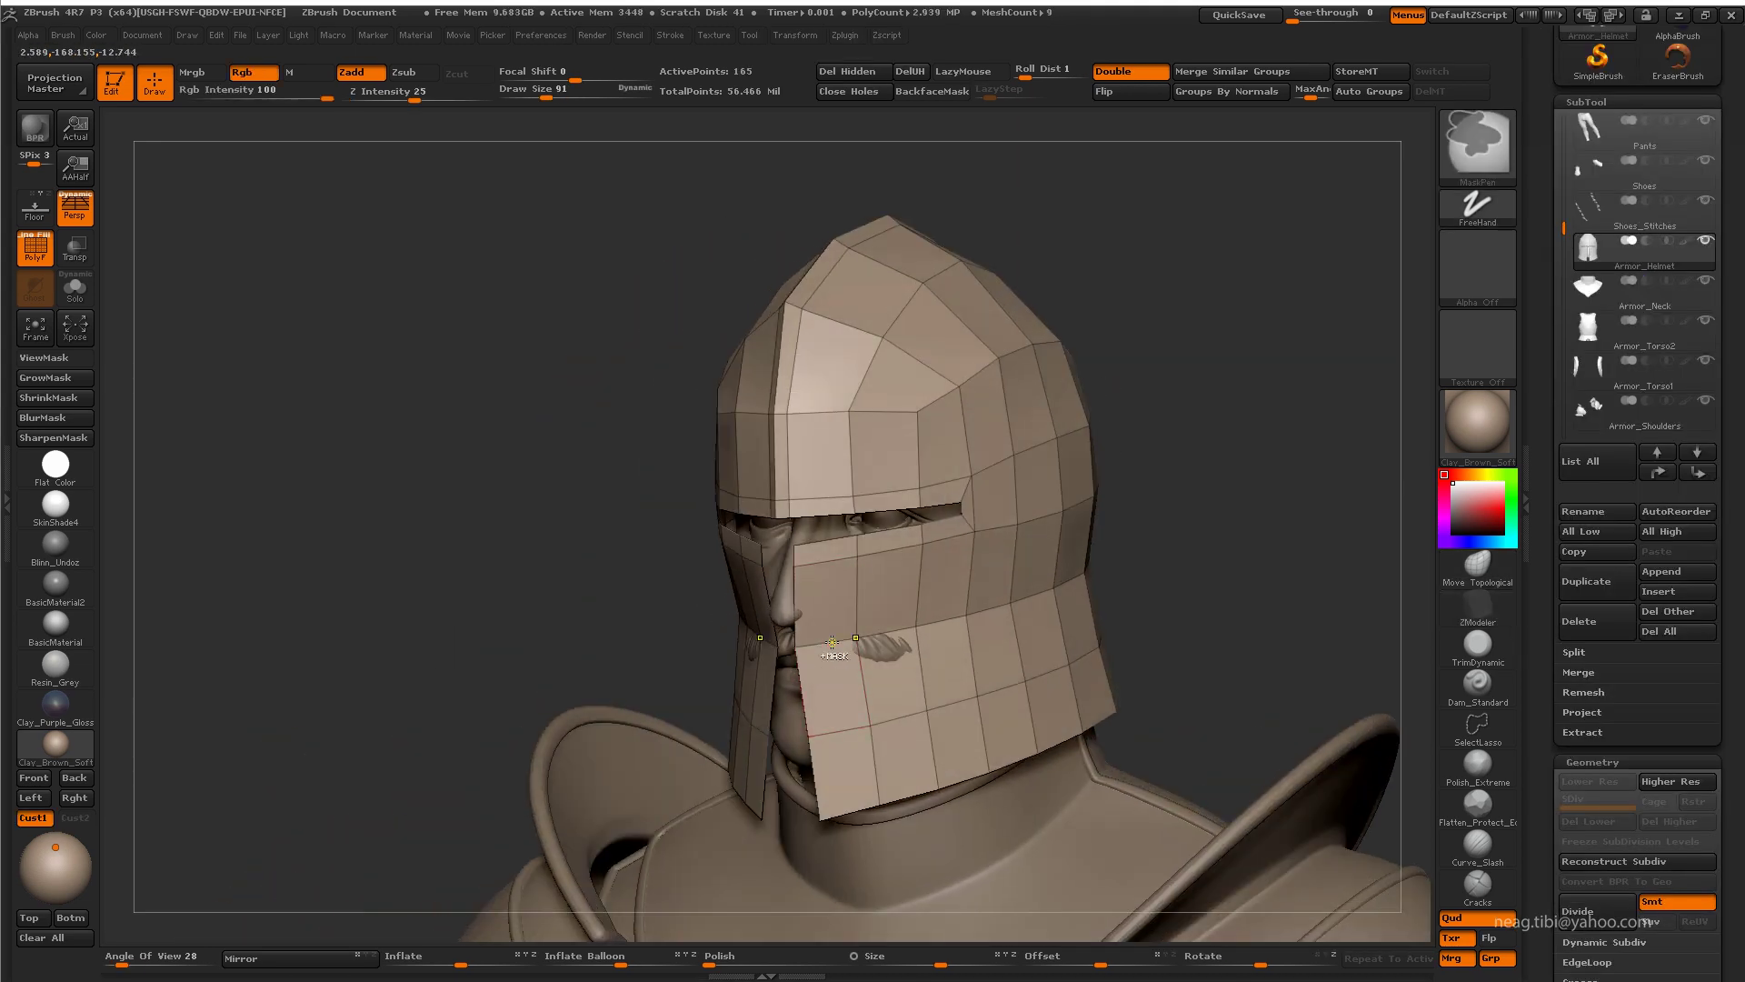
Step: Insert a single edge loop across the helmet's face plate with ZModeler
{"action": "key", "text": "space"}
{"action": "left_click", "coordinate": [854, 496]}
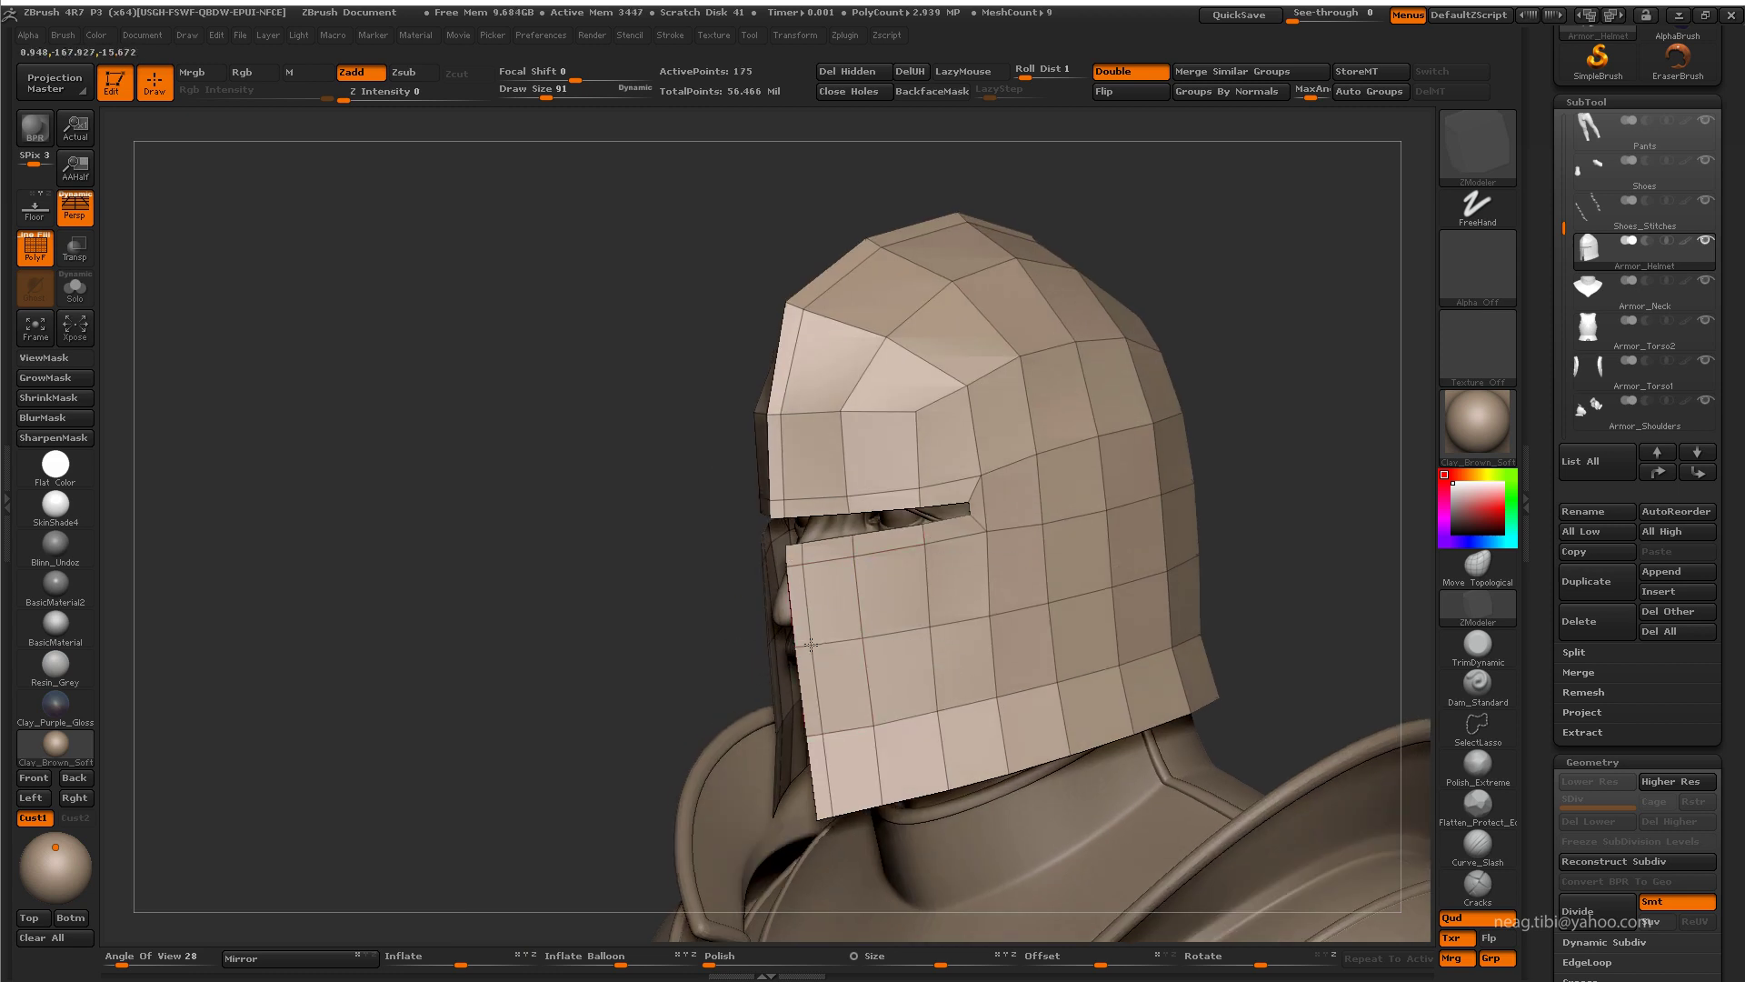
{"action": "left_click_drag", "start_coordinate": [811, 644], "coordinate": [806, 612]}
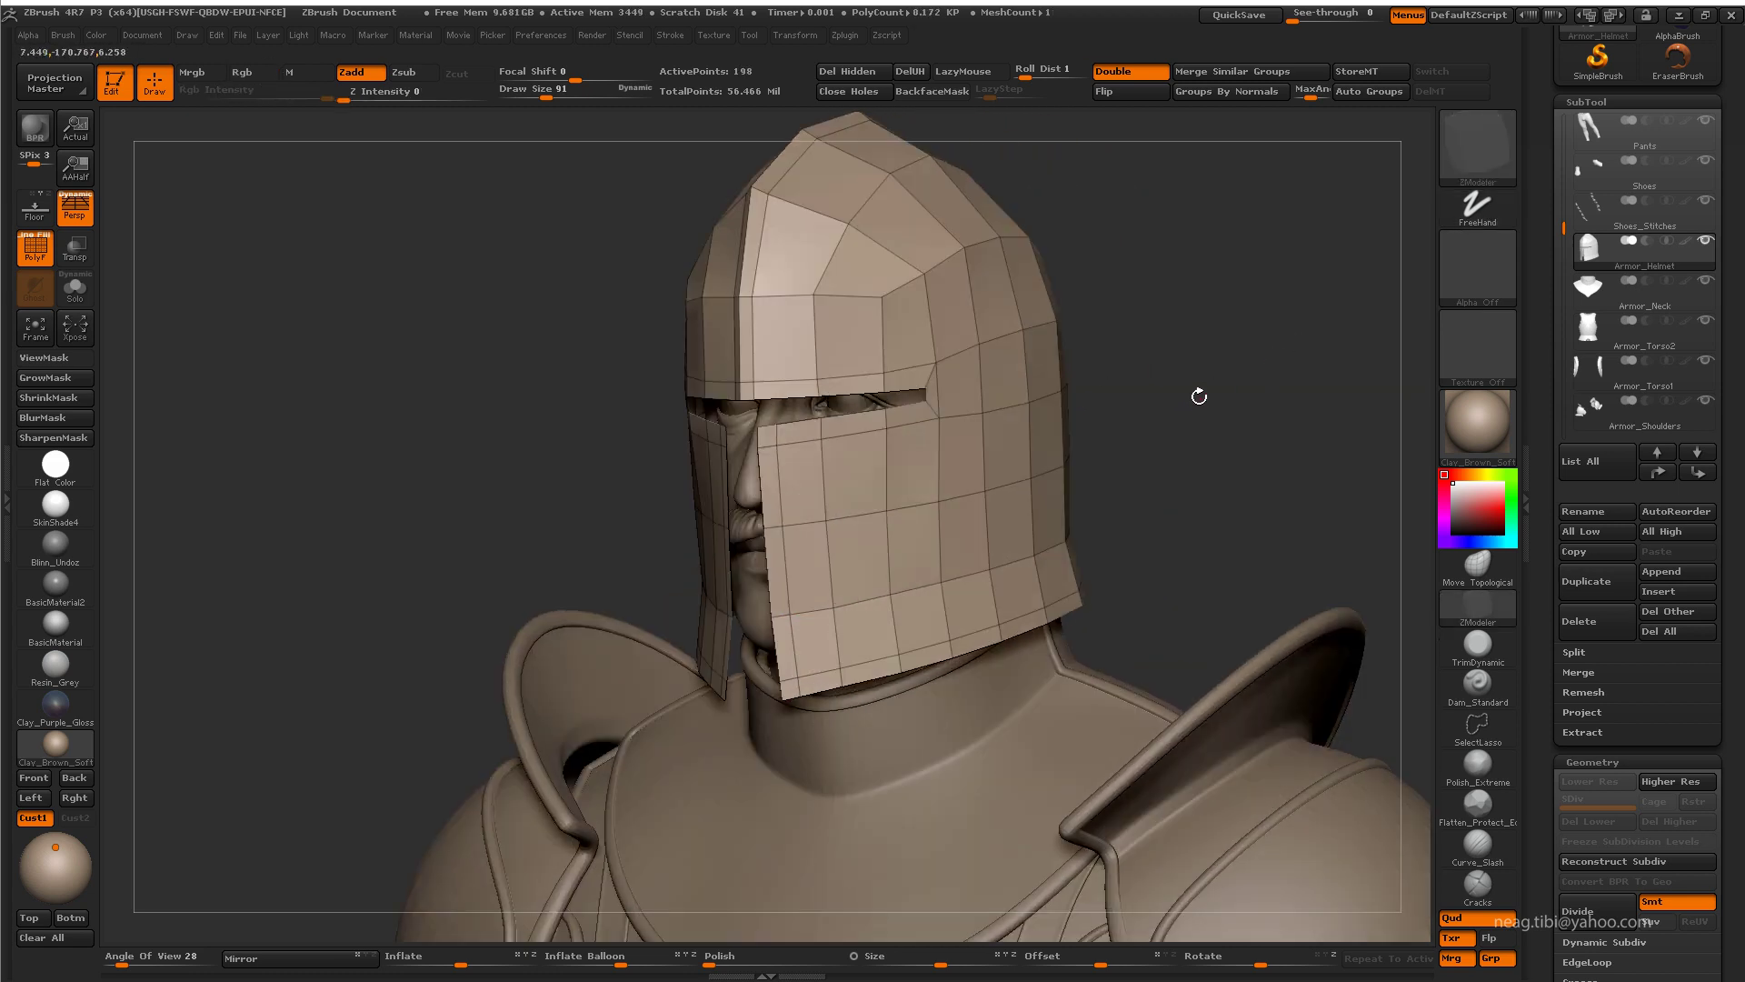
{"action": "mouse_move", "coordinate": [1196, 394]}
{"action": "left_mouse_down"}
{"action": "mouse_move", "coordinate": [1227, 373]}
{"action": "mouse_move", "coordinate": [1147, 506]}
{"action": "left_mouse_up"}
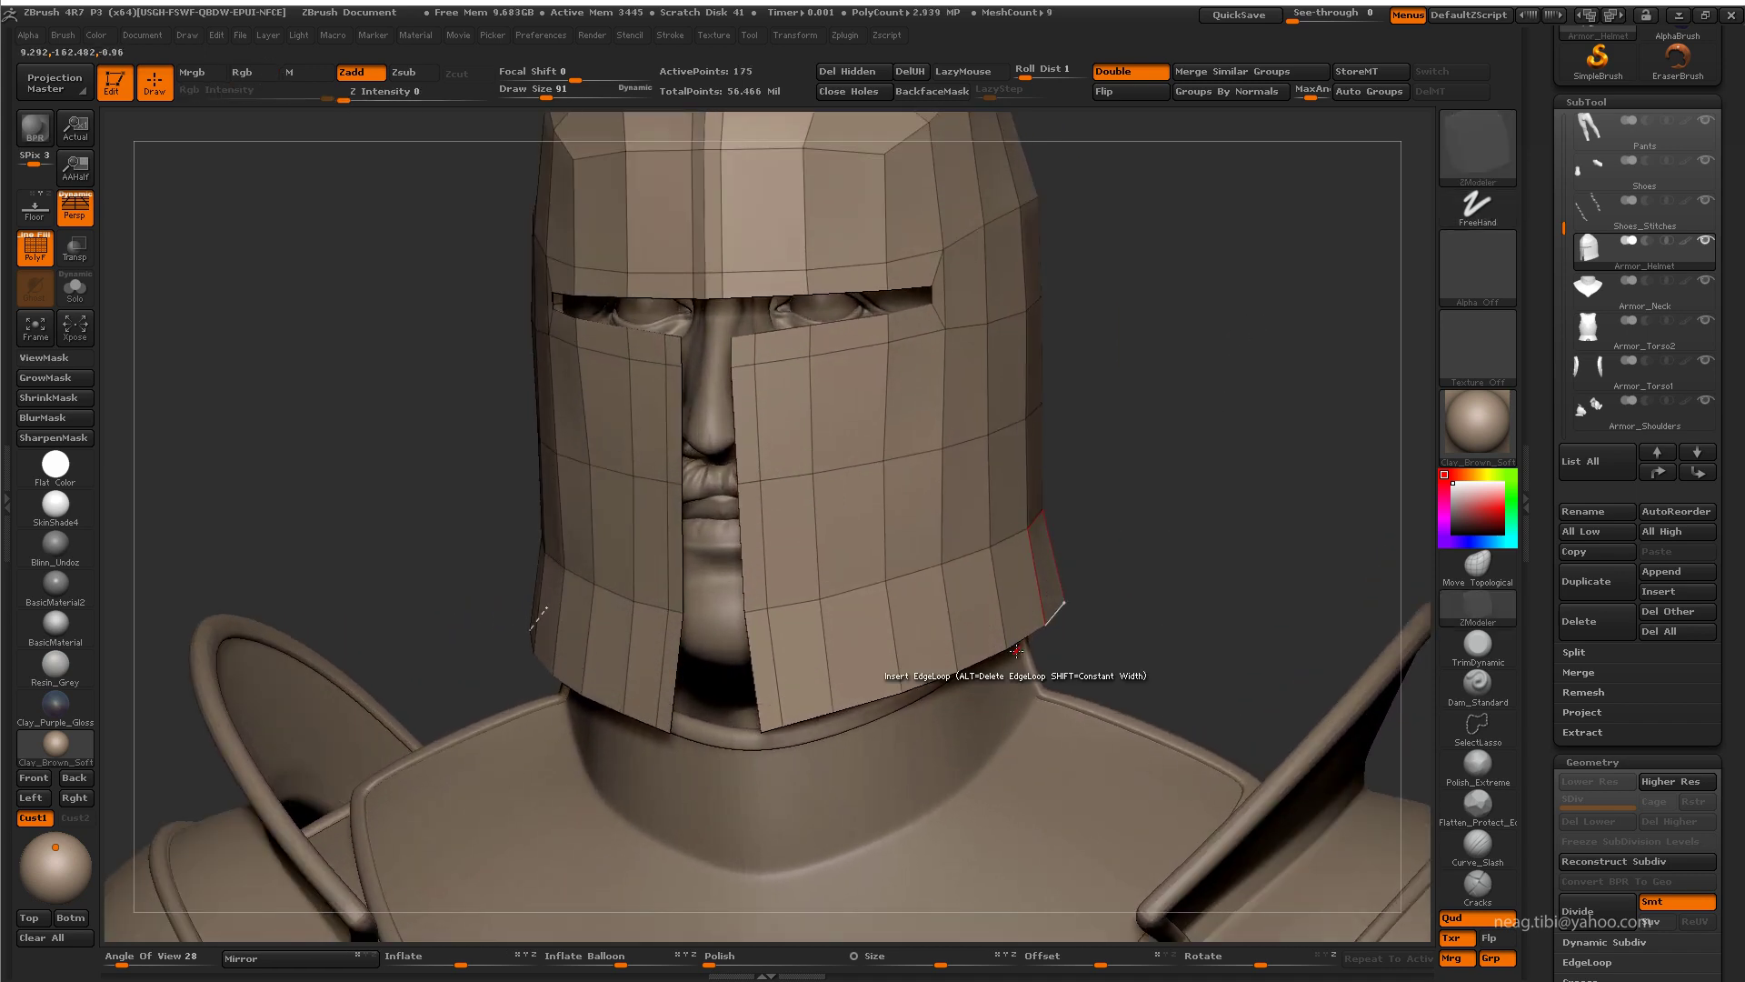
{"action": "key", "text": "space"}
{"action": "left_click", "coordinate": [993, 598]}
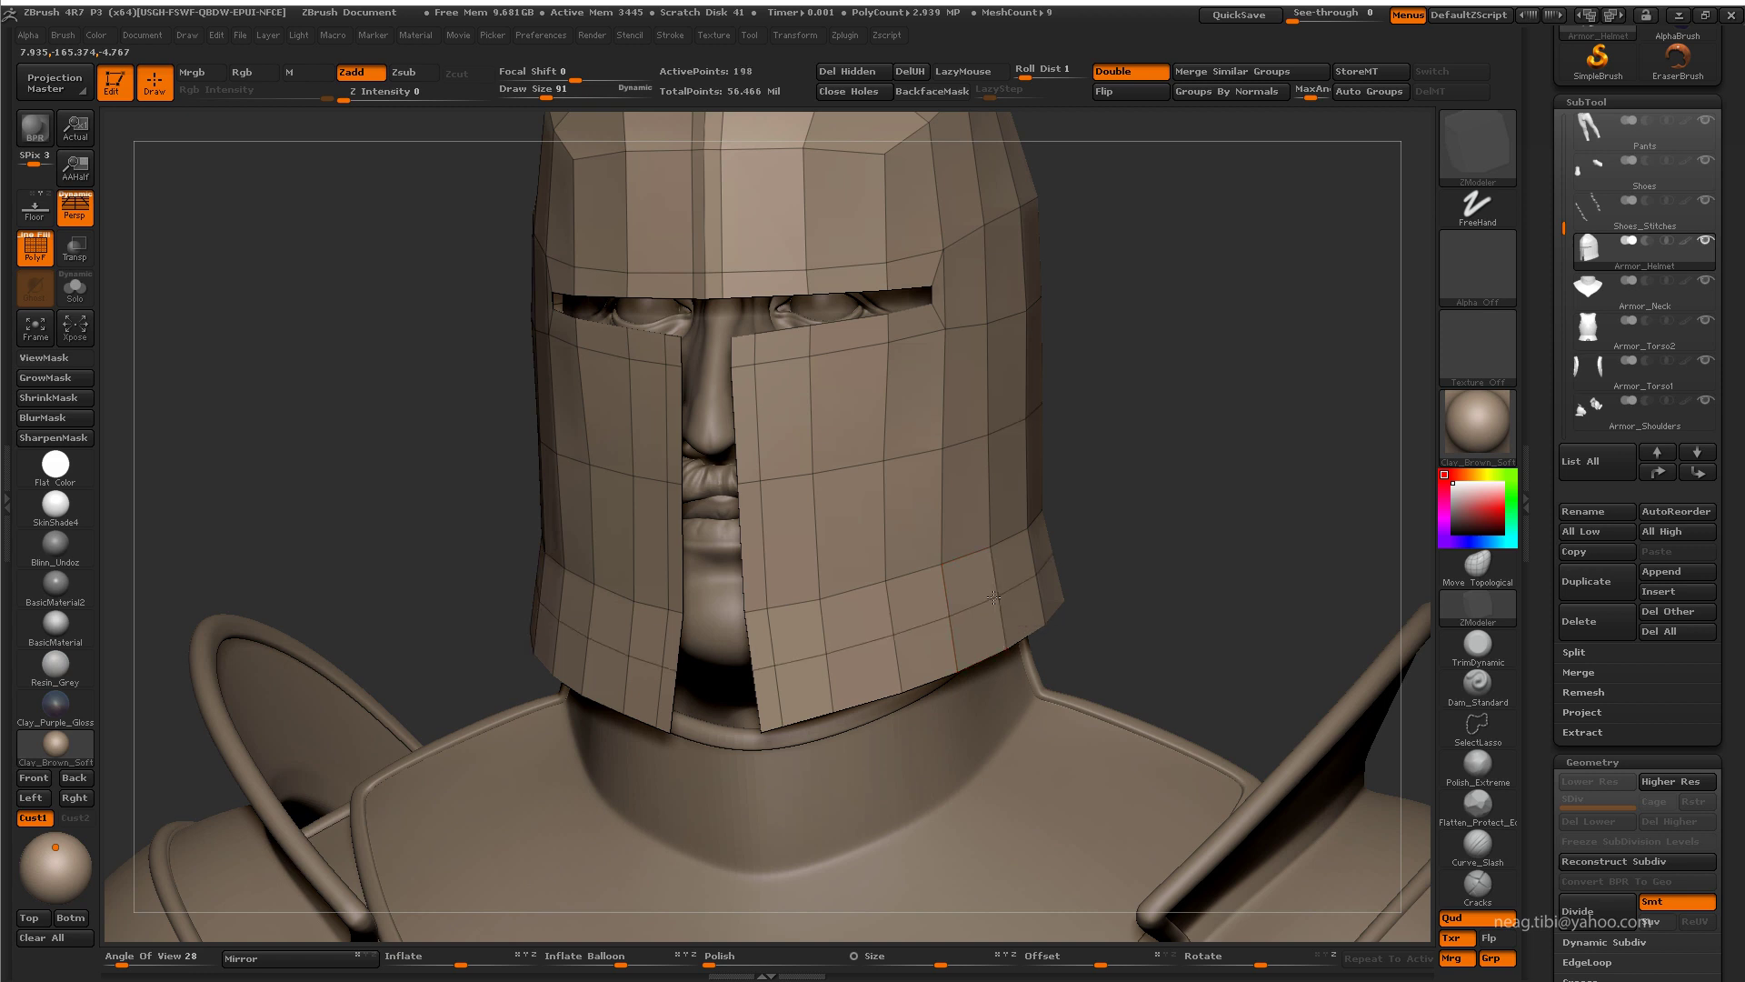
{"action": "key", "text": "space"}
{"action": "left_click", "coordinate": [1090, 585]}
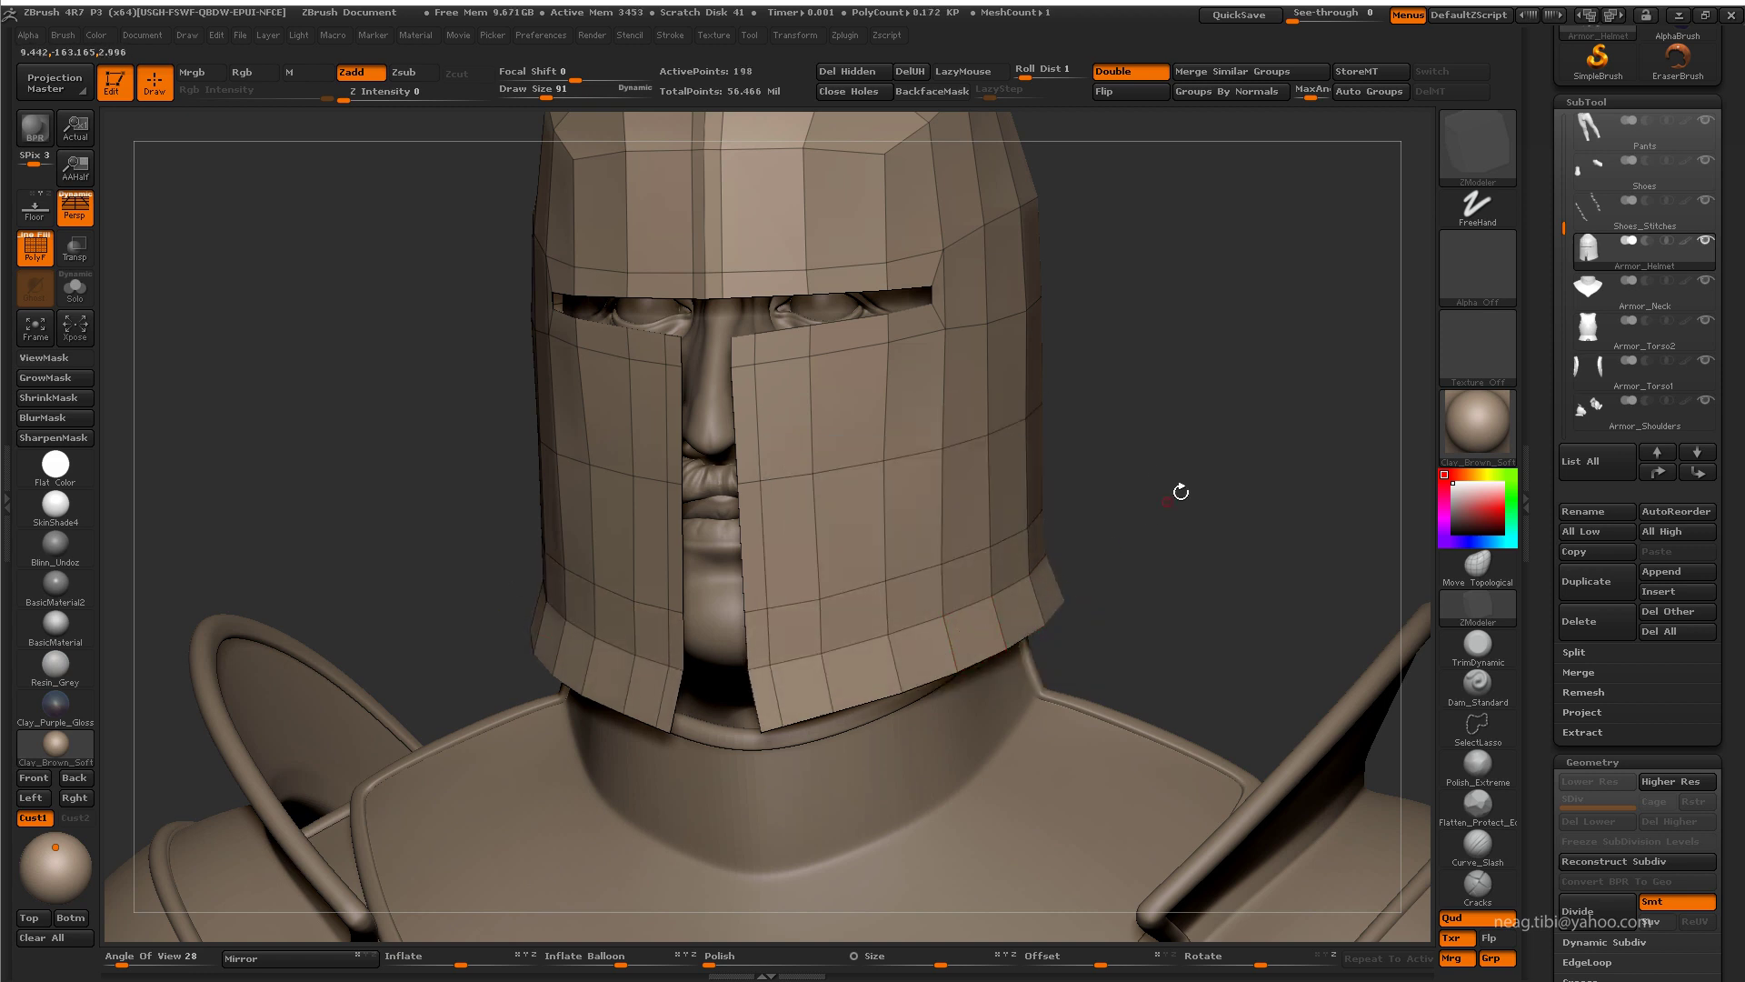
{"action": "left_click_drag", "start_coordinate": [1180, 491], "coordinate": [1123, 533]}
{"action": "key", "text": "space"}
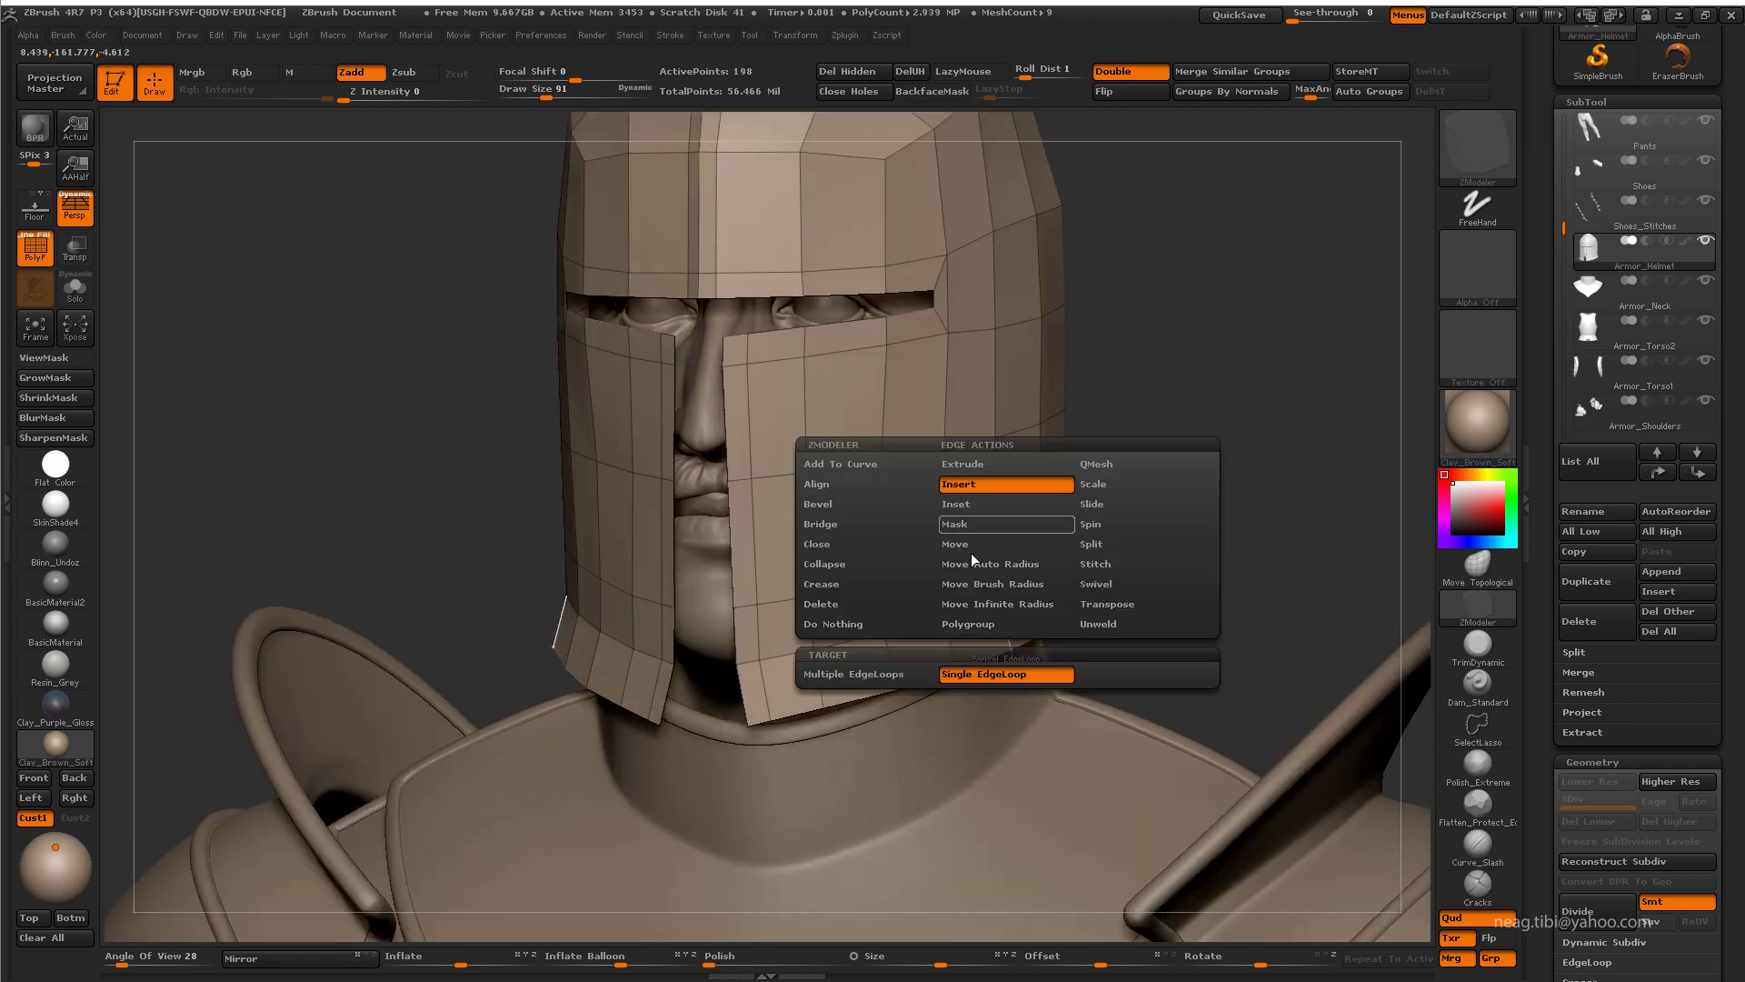
{"action": "left_click", "coordinate": [955, 673]}
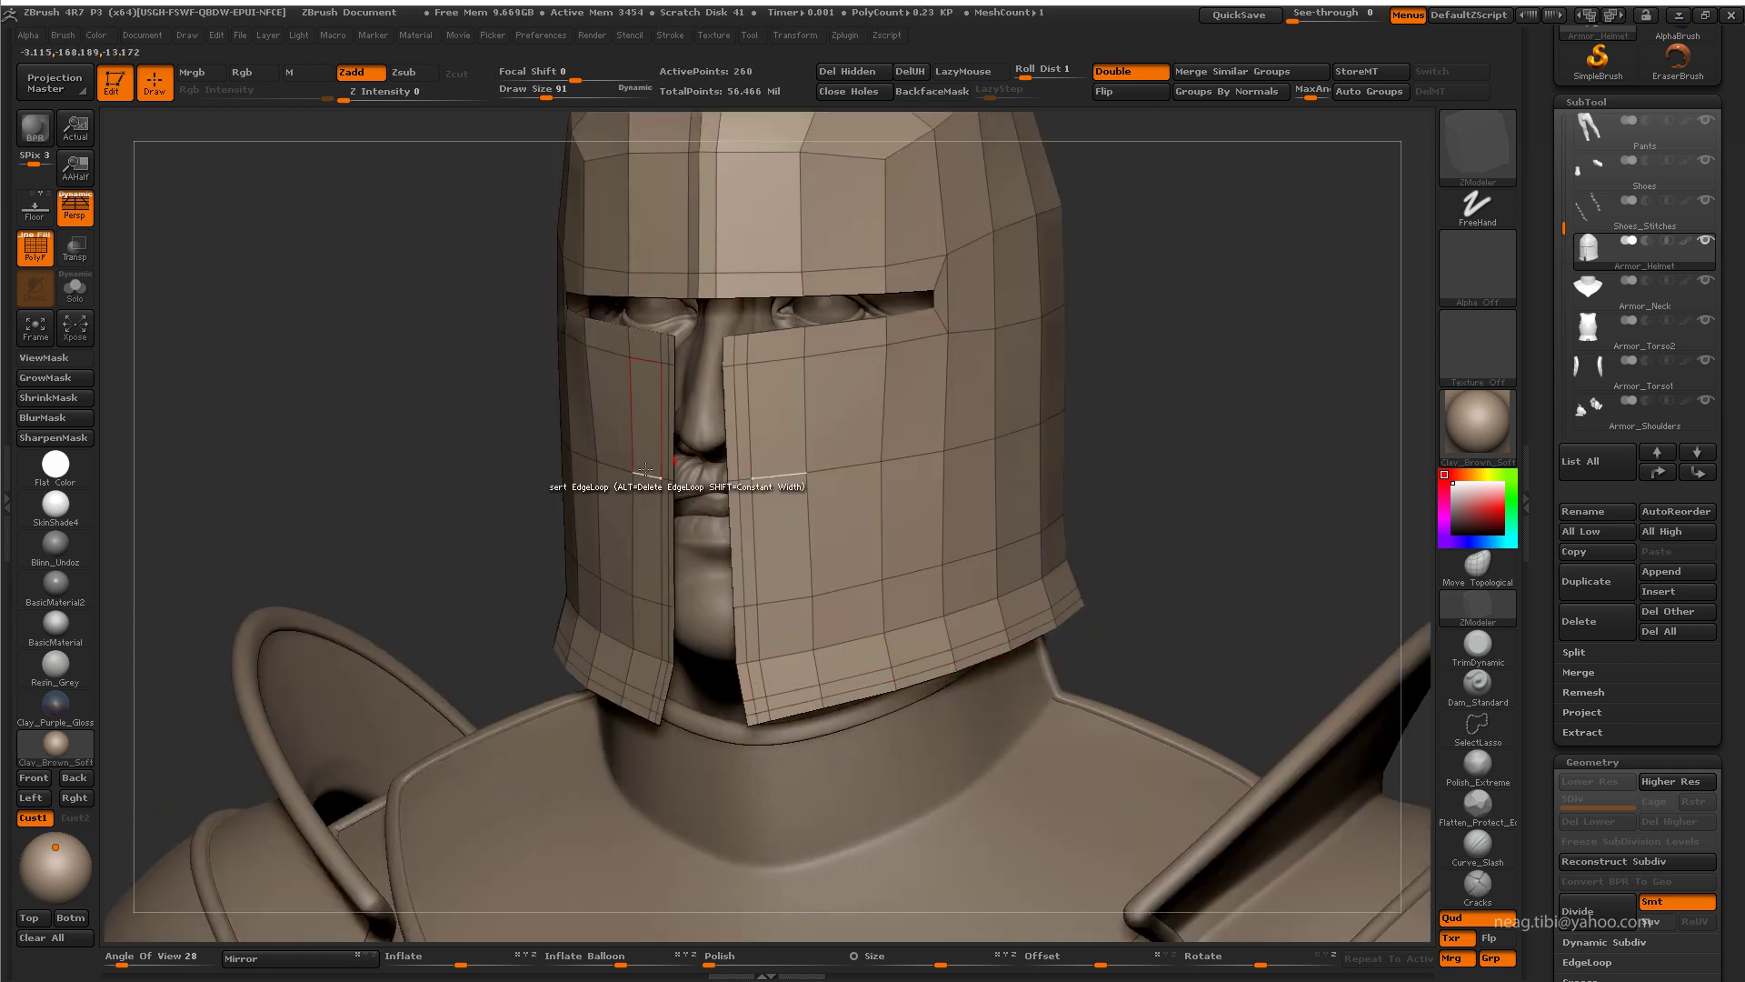
{"action": "left_click_drag", "start_coordinate": [645, 468], "coordinate": [721, 234]}
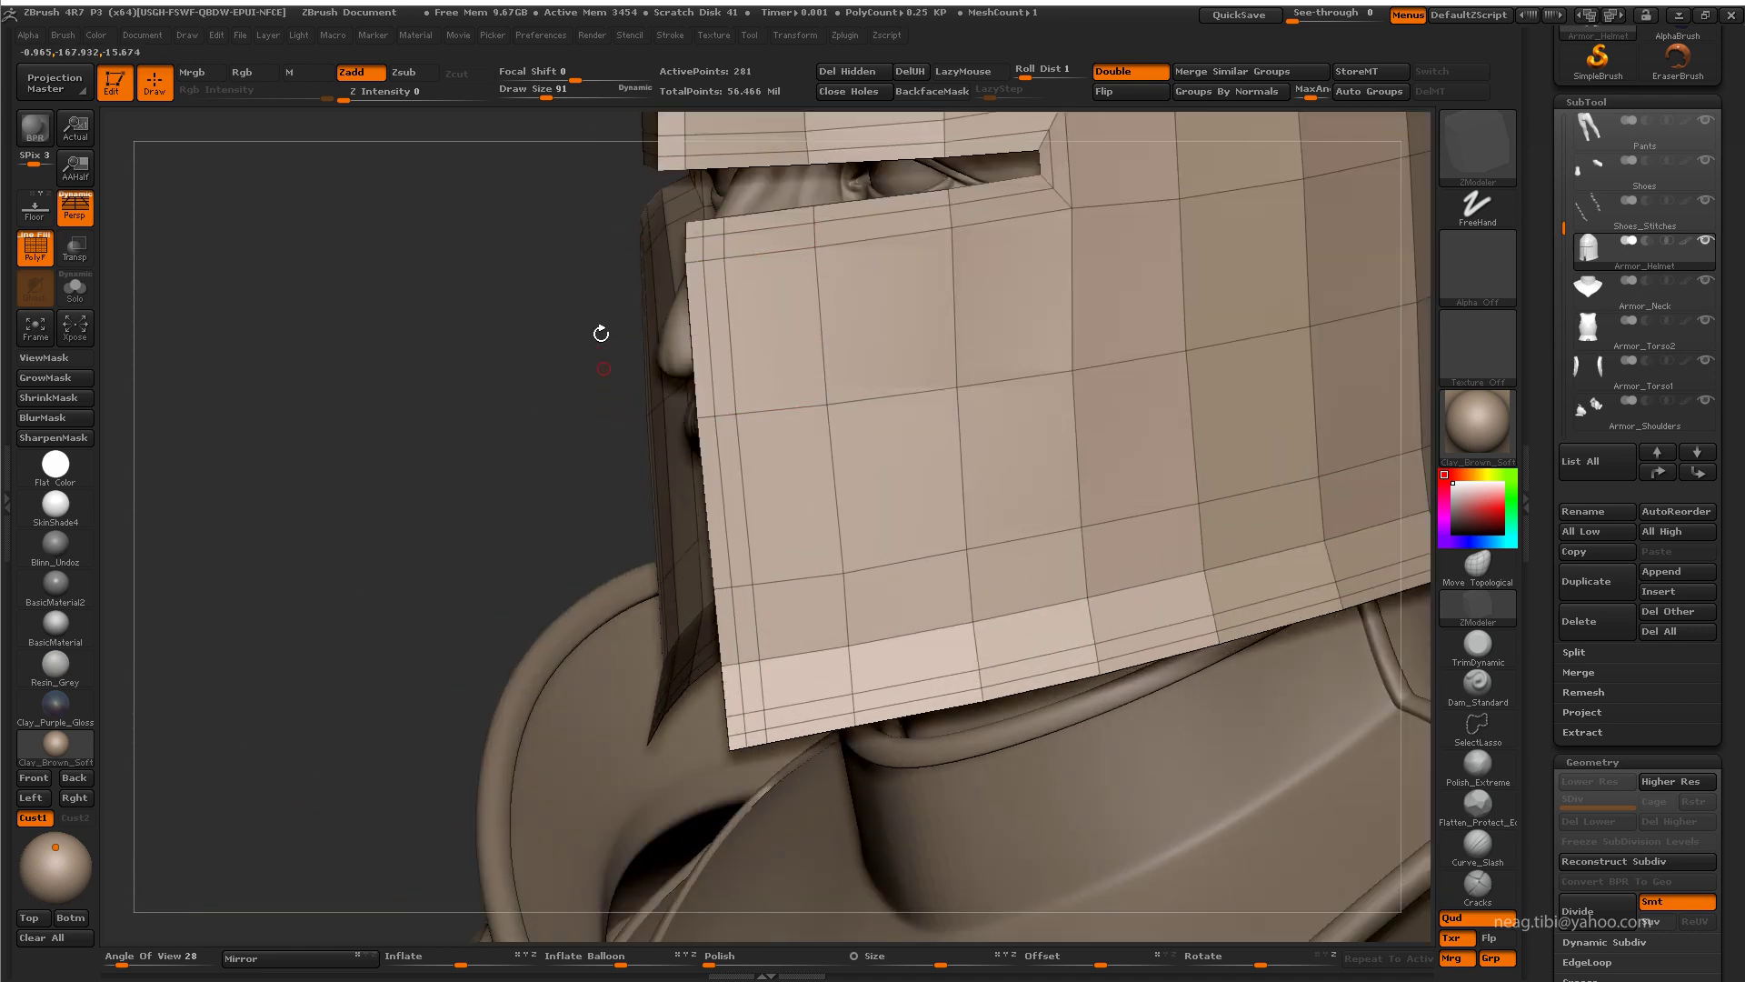
Step: Enable Double and Solo, then extrude all polygons to give the shell thickness
{"action": "left_click_drag", "start_coordinate": [601, 334], "coordinate": [776, 447]}
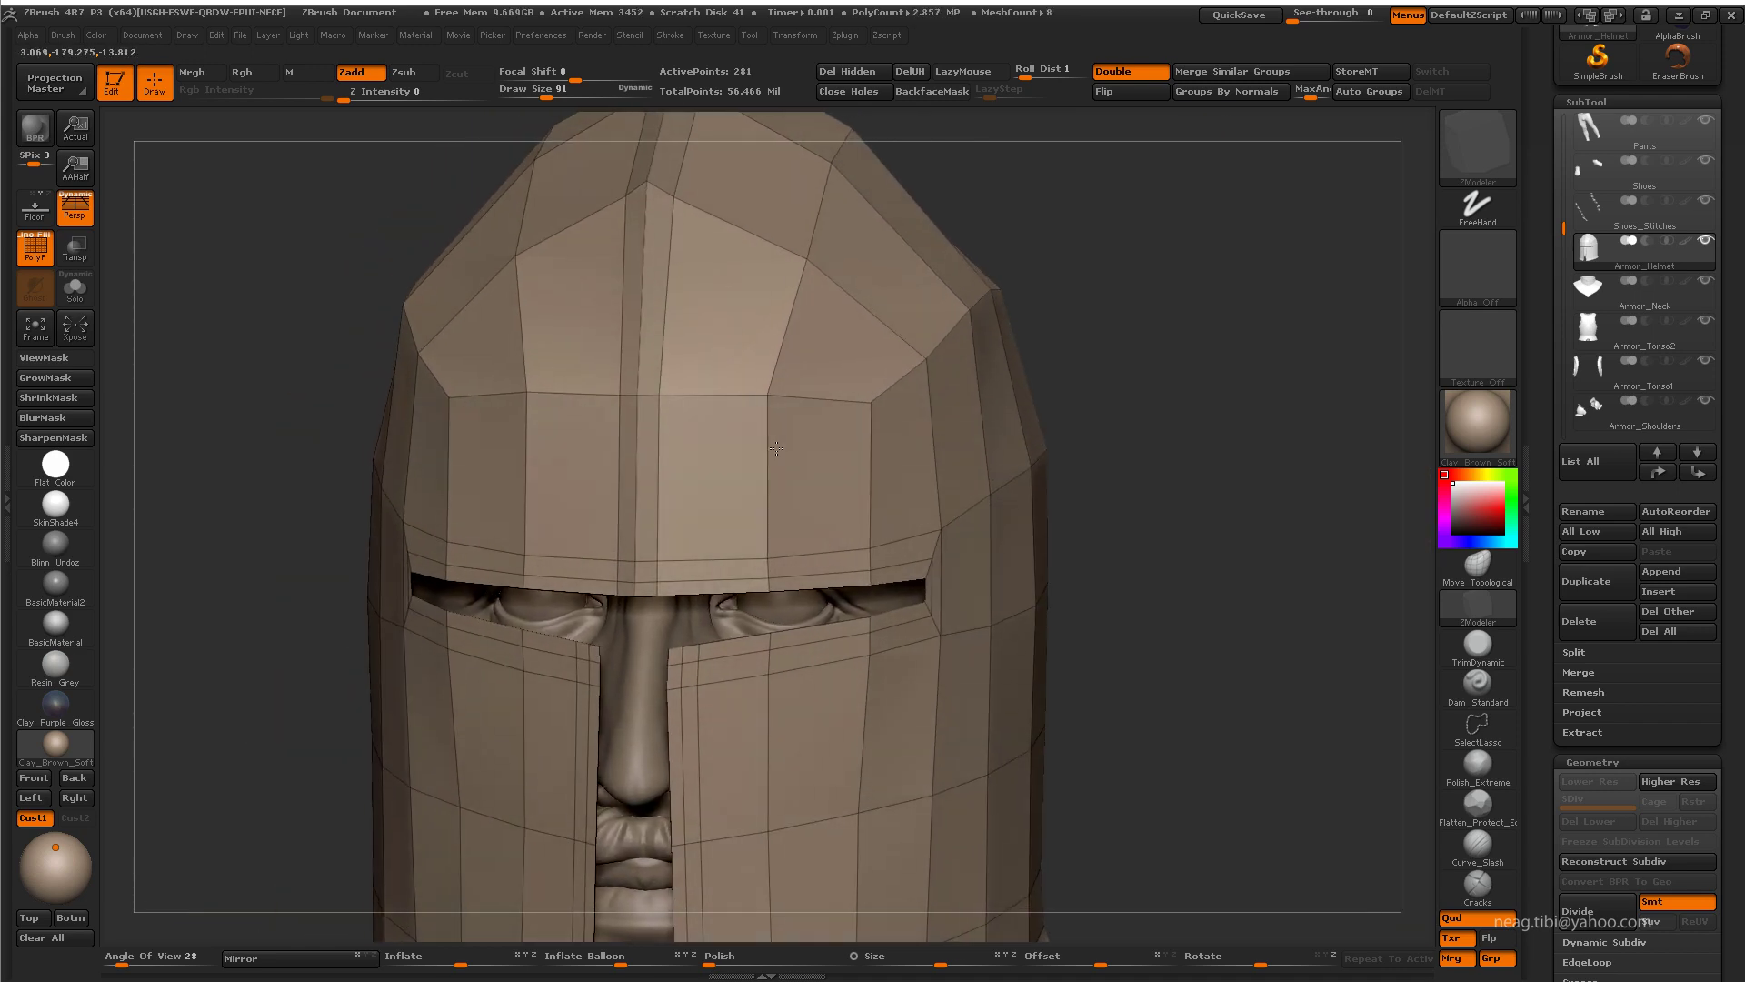
{"action": "left_click_drag", "start_coordinate": [775, 447], "coordinate": [970, 144]}
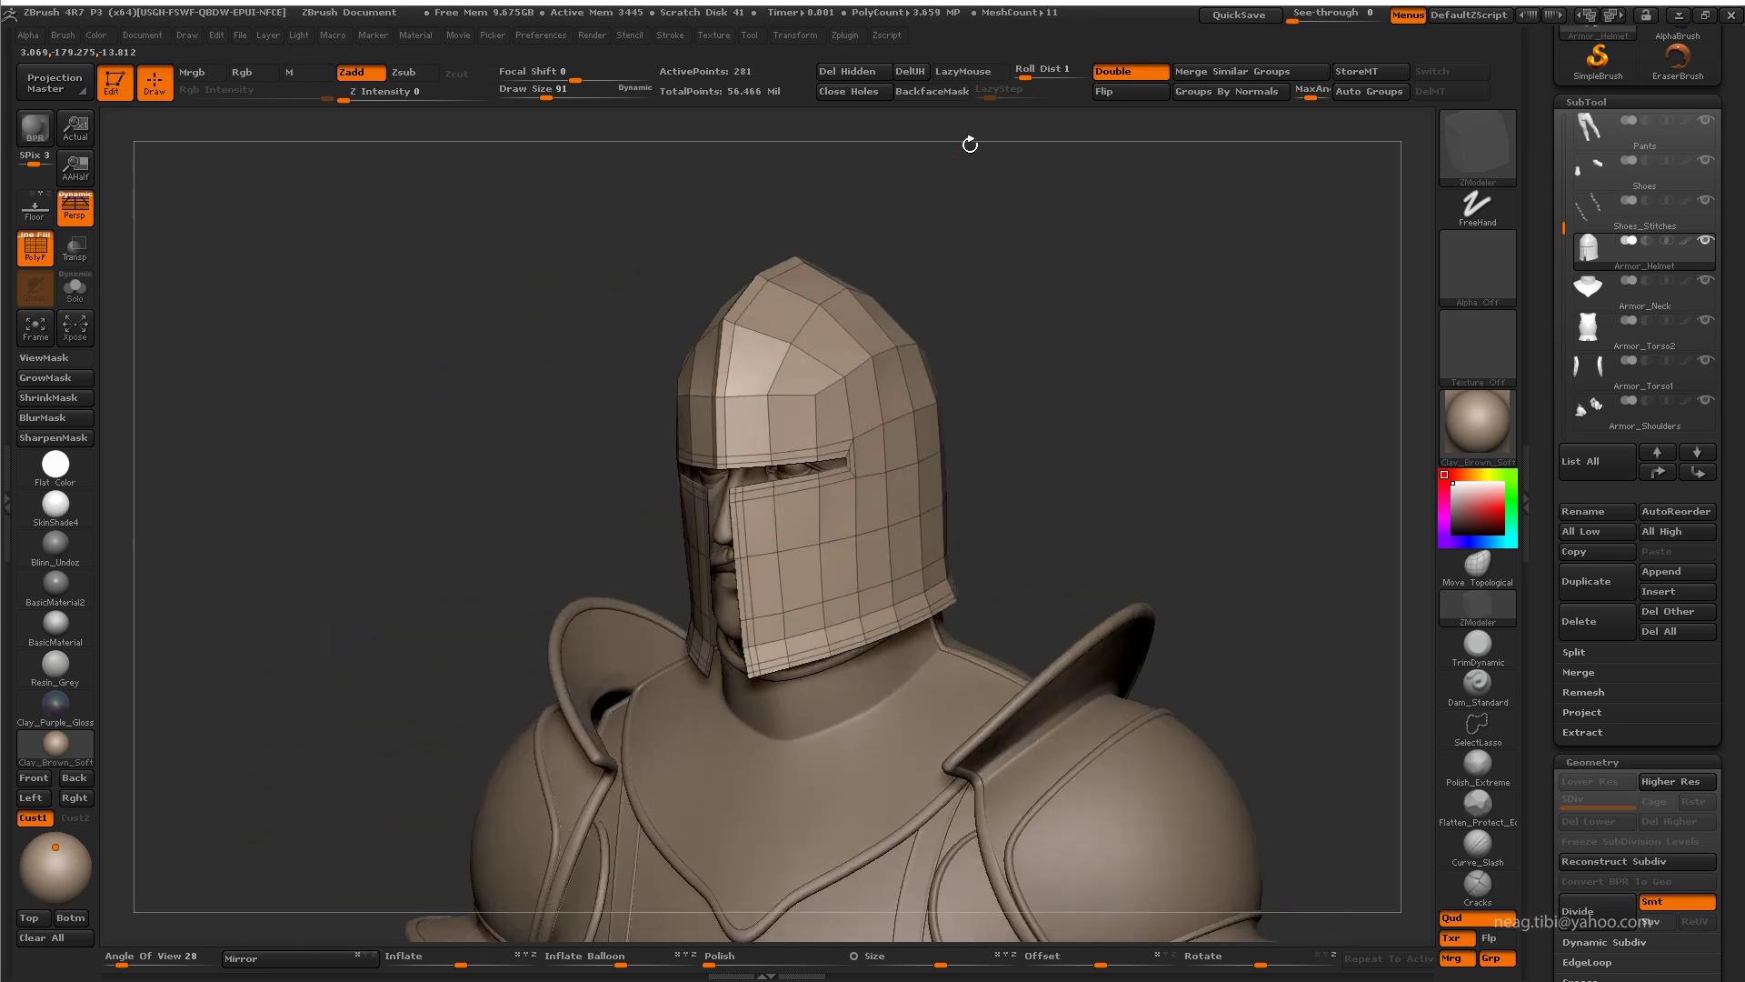
{"action": "left_click", "coordinate": [1127, 78]}
{"action": "left_click", "coordinate": [75, 289]}
{"action": "left_click_drag", "start_coordinate": [1091, 509], "coordinate": [855, 489]}
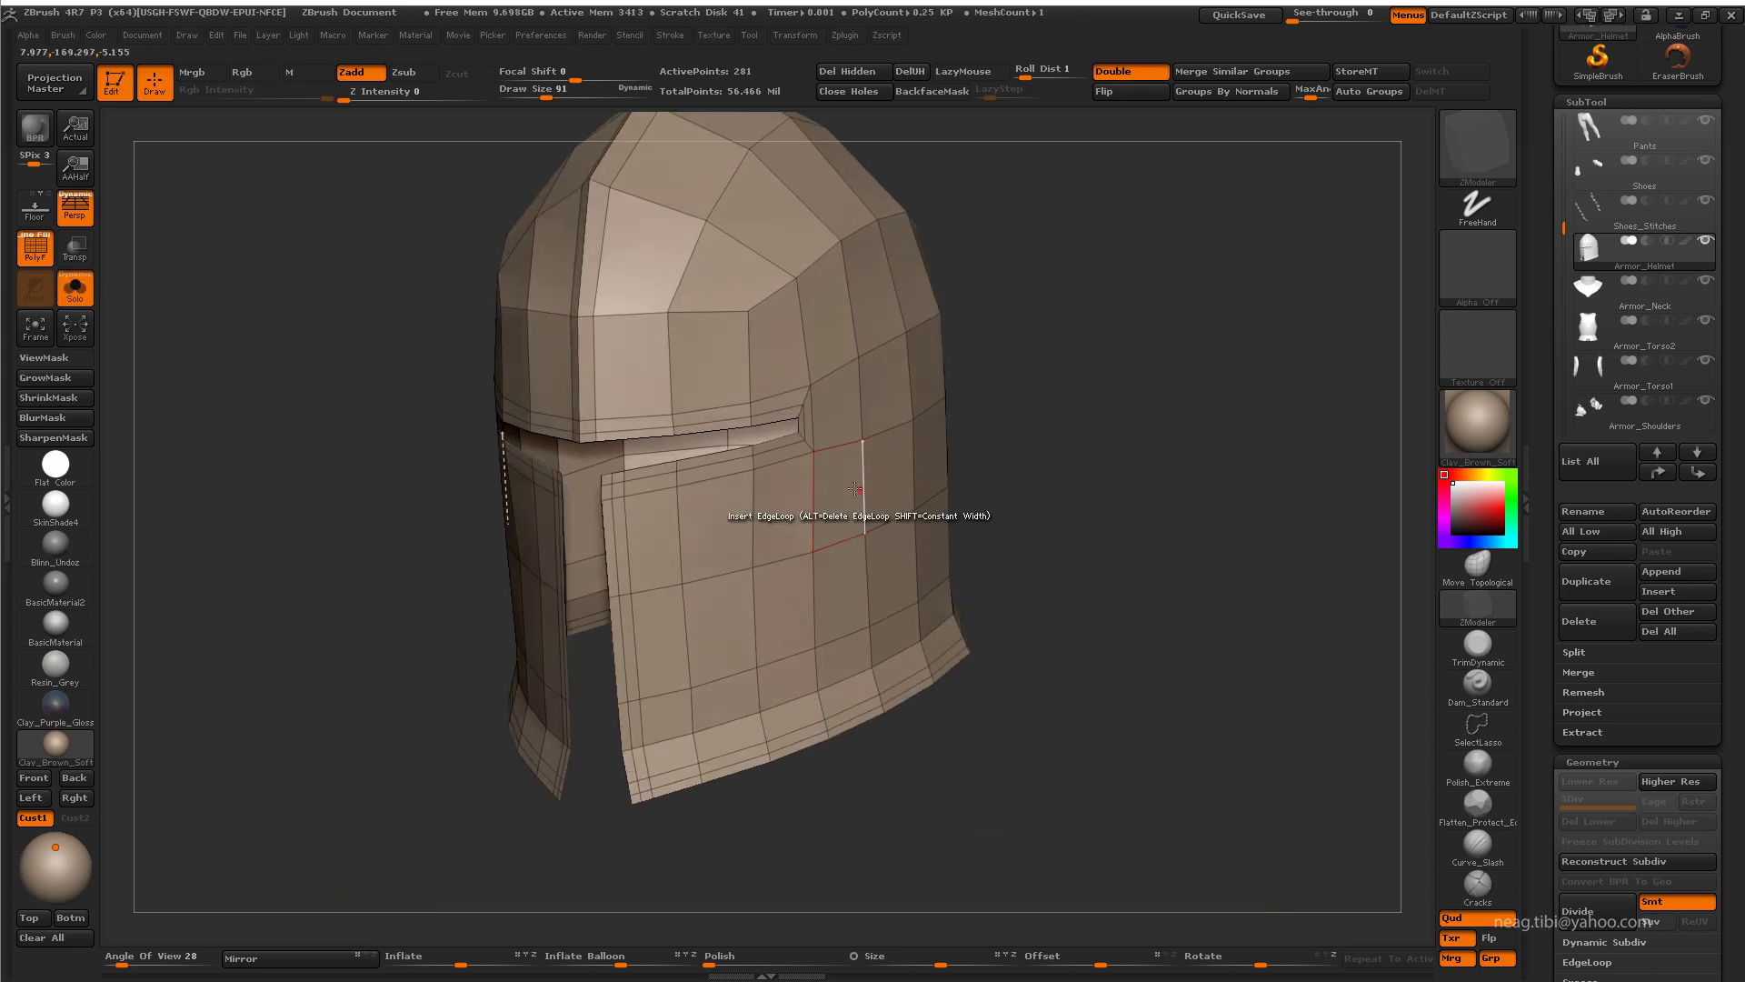
{"action": "key", "text": "space"}
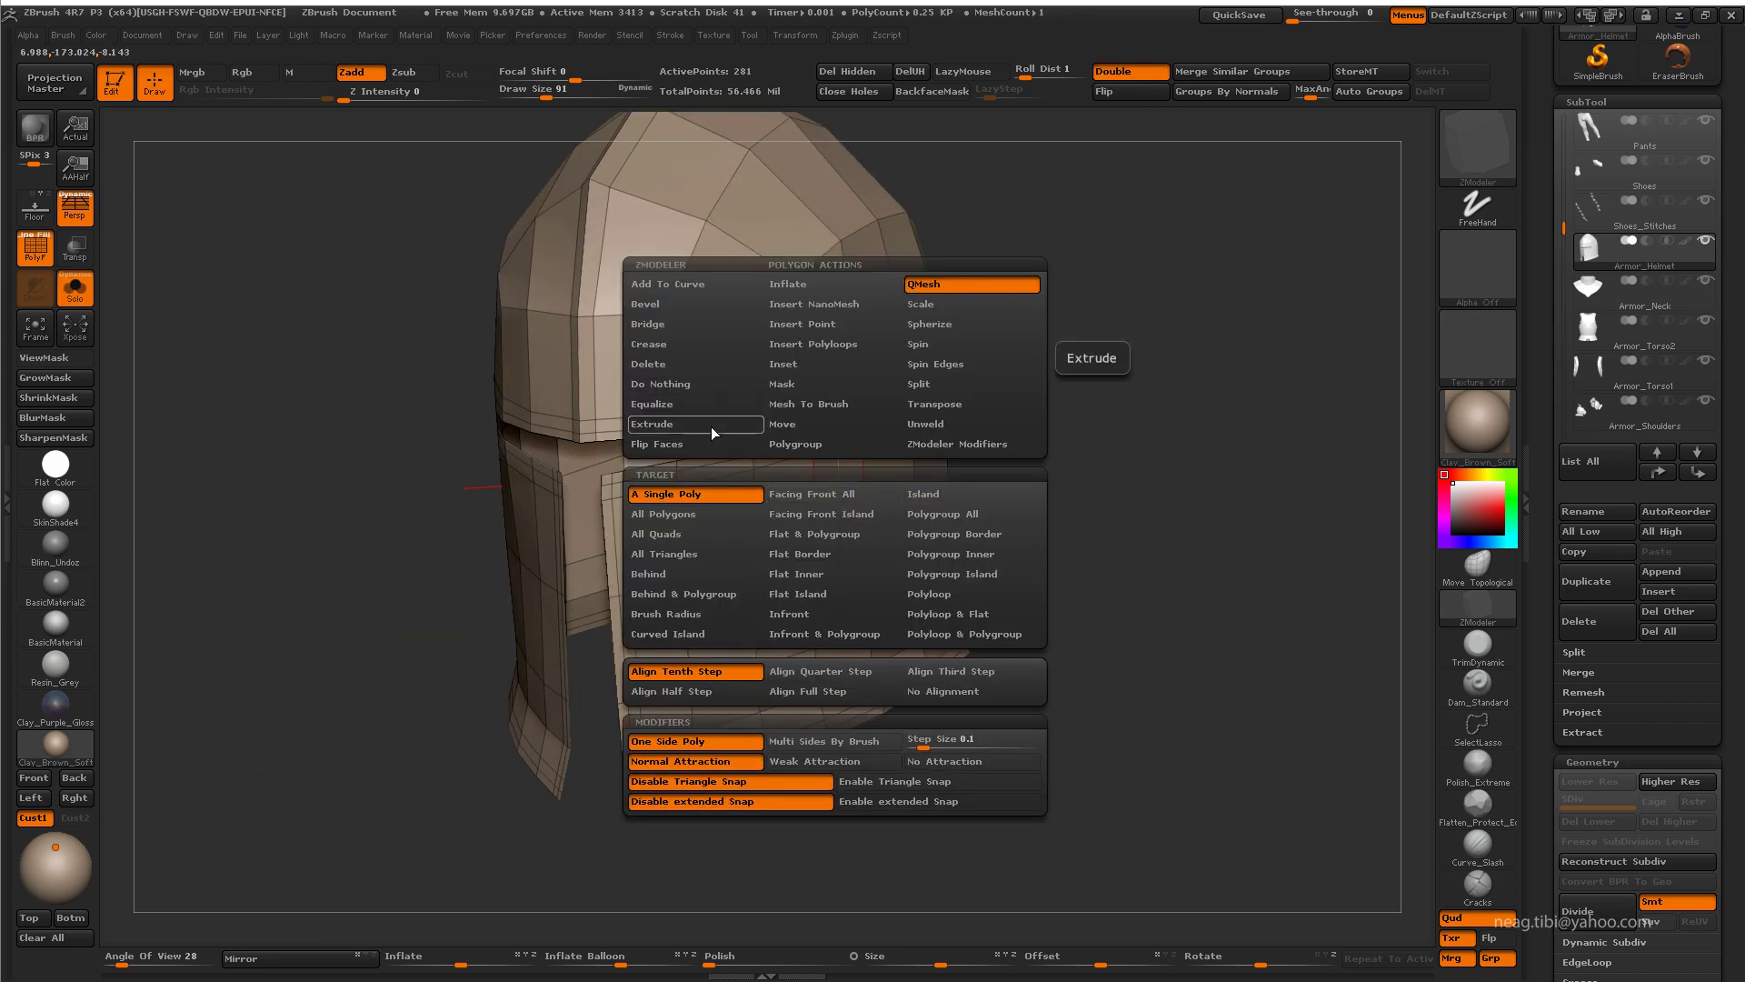
{"action": "left_click", "coordinate": [713, 424]}
{"action": "left_click", "coordinate": [663, 514]}
{"action": "left_click_drag", "start_coordinate": [785, 522], "coordinate": [790, 526]}
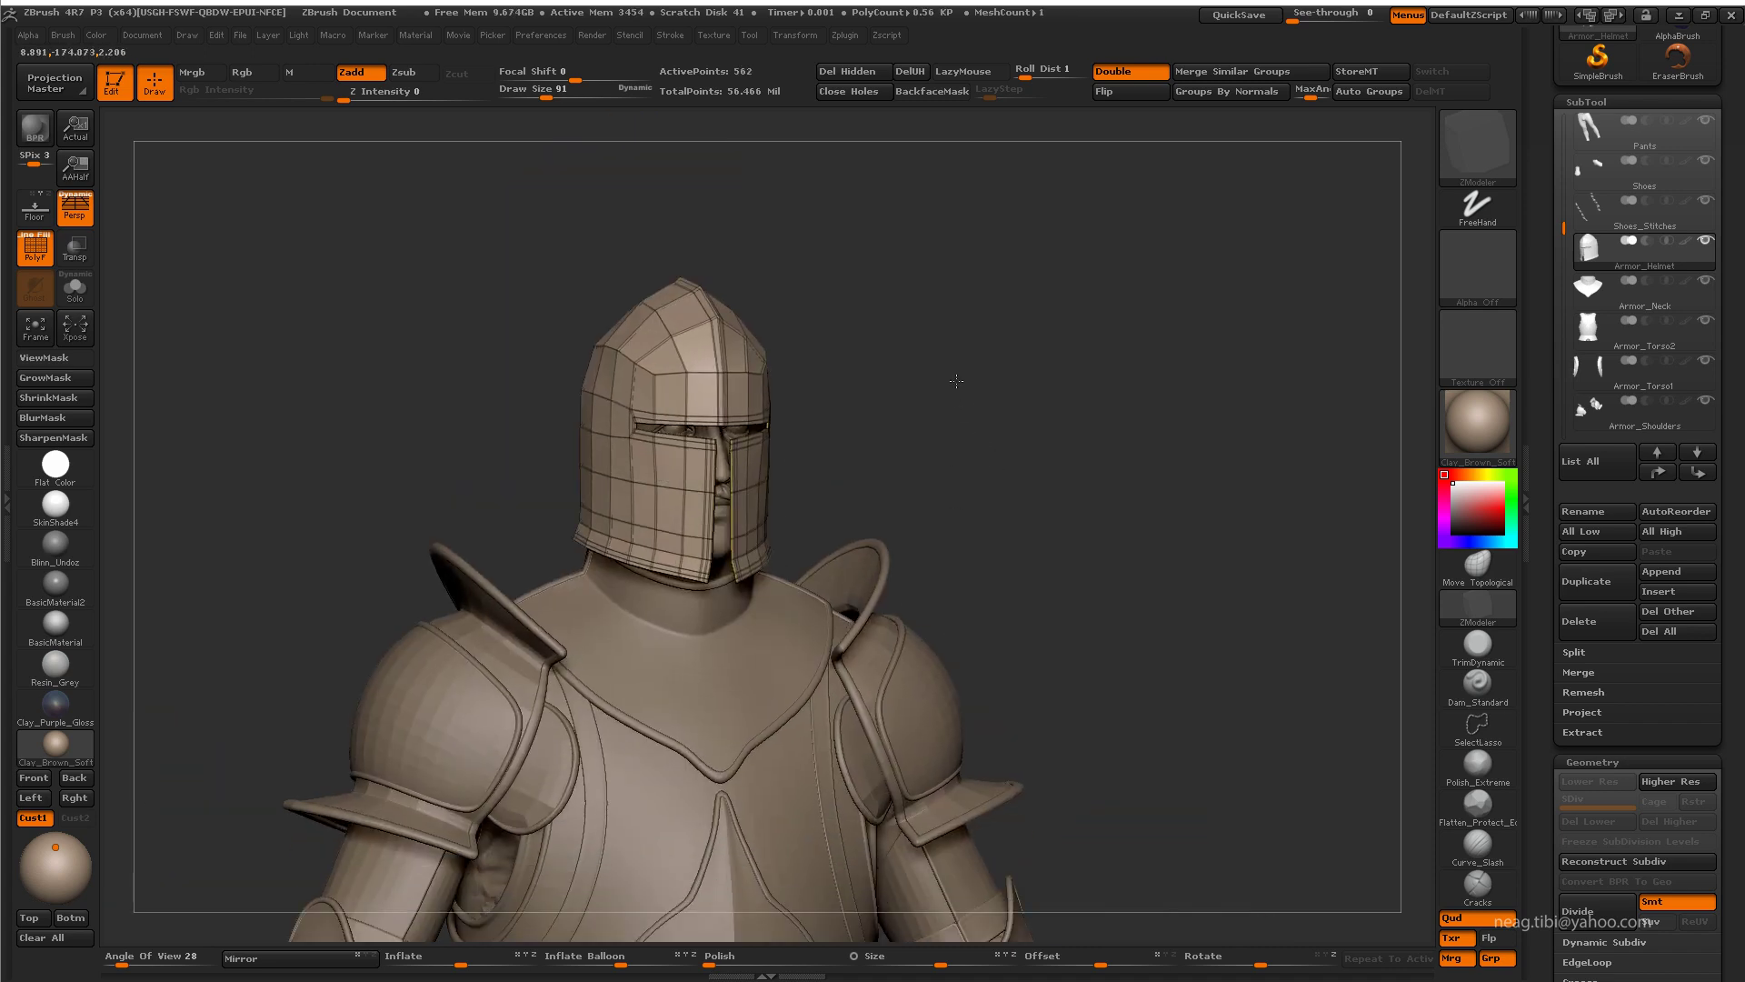
Step: Lasso-hide the helmet's interior, invert visibility and delete the hidden polygons
{"action": "mouse_move", "coordinate": [986, 454]}
{"action": "left_mouse_down", "text": "alt"}
{"action": "mouse_move", "coordinate": [982, 515]}
{"action": "mouse_move", "coordinate": [946, 527]}
{"action": "mouse_move", "coordinate": [974, 526]}
{"action": "mouse_move", "coordinate": [1036, 312]}
{"action": "mouse_move", "coordinate": [1032, 479]}
{"action": "mouse_move", "coordinate": [1014, 382]}
{"action": "mouse_move", "coordinate": [1227, 319]}
{"action": "mouse_move", "coordinate": [1173, 300]}
{"action": "mouse_move", "coordinate": [1076, 319]}
{"action": "mouse_move", "coordinate": [1079, 237]}
{"action": "mouse_move", "coordinate": [1029, 319]}
{"action": "mouse_move", "coordinate": [1056, 471]}
{"action": "mouse_move", "coordinate": [935, 394]}
{"action": "left_mouse_up", "text": "alt"}
{"action": "key", "text": "ctrl+shift+s"}
{"action": "left_click_drag", "start_coordinate": [886, 257], "coordinate": [605, 487], "text": "ctrl+shift"}
{"action": "key", "text": "ctrl+shift+s"}
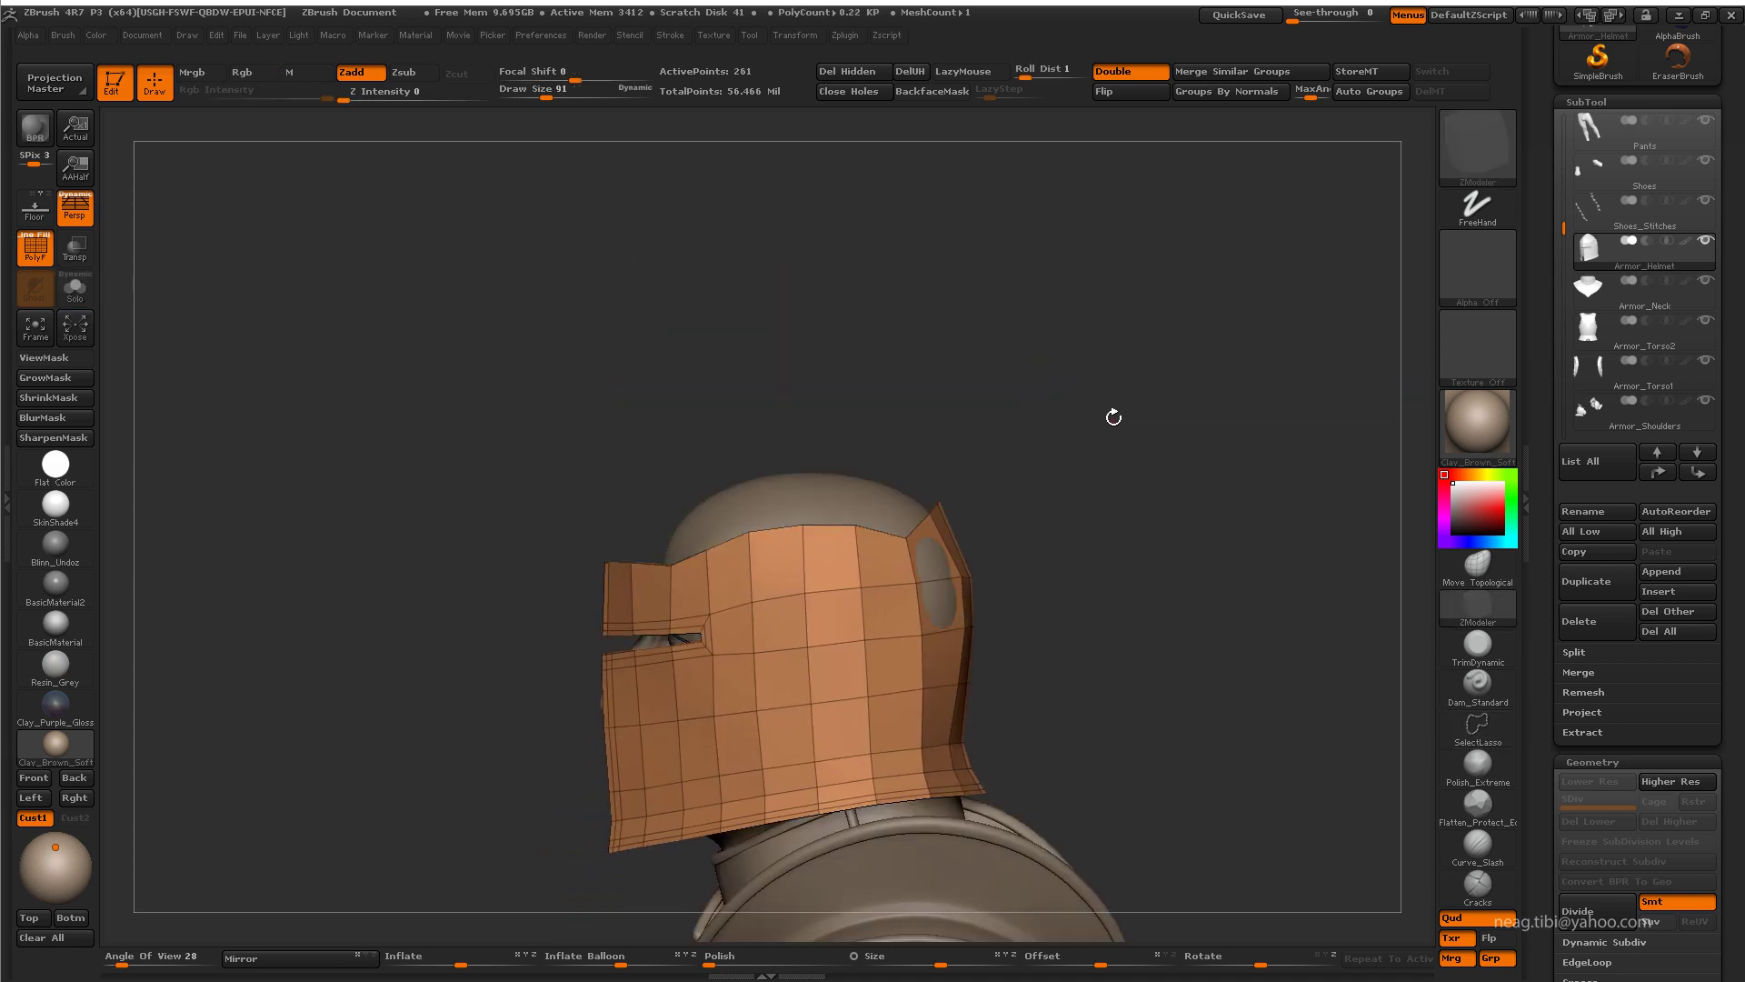
{"action": "mouse_move", "coordinate": [1115, 414]}
{"action": "left_mouse_down"}
{"action": "mouse_move", "coordinate": [1135, 475]}
{"action": "mouse_move", "coordinate": [1115, 460]}
{"action": "mouse_move", "coordinate": [1131, 468]}
{"action": "mouse_move", "coordinate": [1141, 264]}
{"action": "mouse_move", "coordinate": [1118, 374]}
{"action": "mouse_move", "coordinate": [1085, 243]}
{"action": "mouse_move", "coordinate": [1128, 382]}
{"action": "mouse_move", "coordinate": [1121, 509]}
{"action": "left_mouse_up"}
{"action": "key", "text": "ctrl+shift+s"}
{"action": "left_click", "coordinate": [1119, 373], "text": "ctrl+shift"}
{"action": "left_click", "coordinate": [854, 71]}
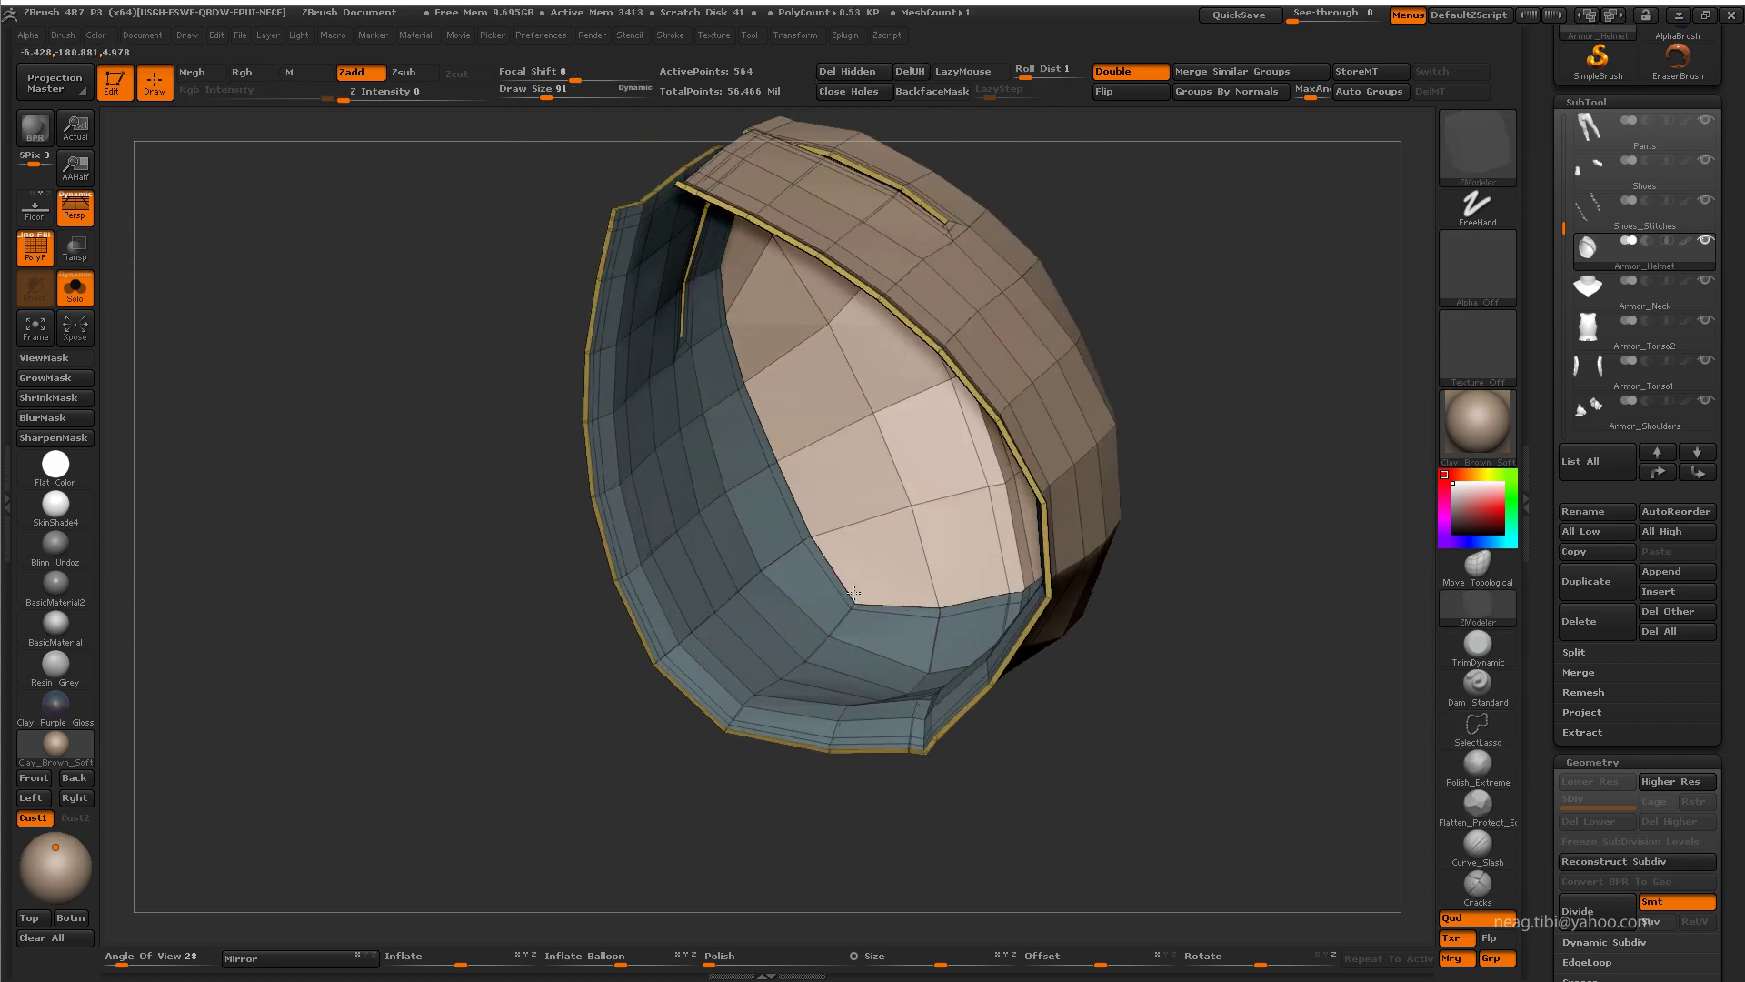
Step: Flip the helmet's normals so the shell faces outward
{"action": "left_click_drag", "start_coordinate": [854, 593], "coordinate": [1251, 304]}
{"action": "left_click", "coordinate": [1132, 71]}
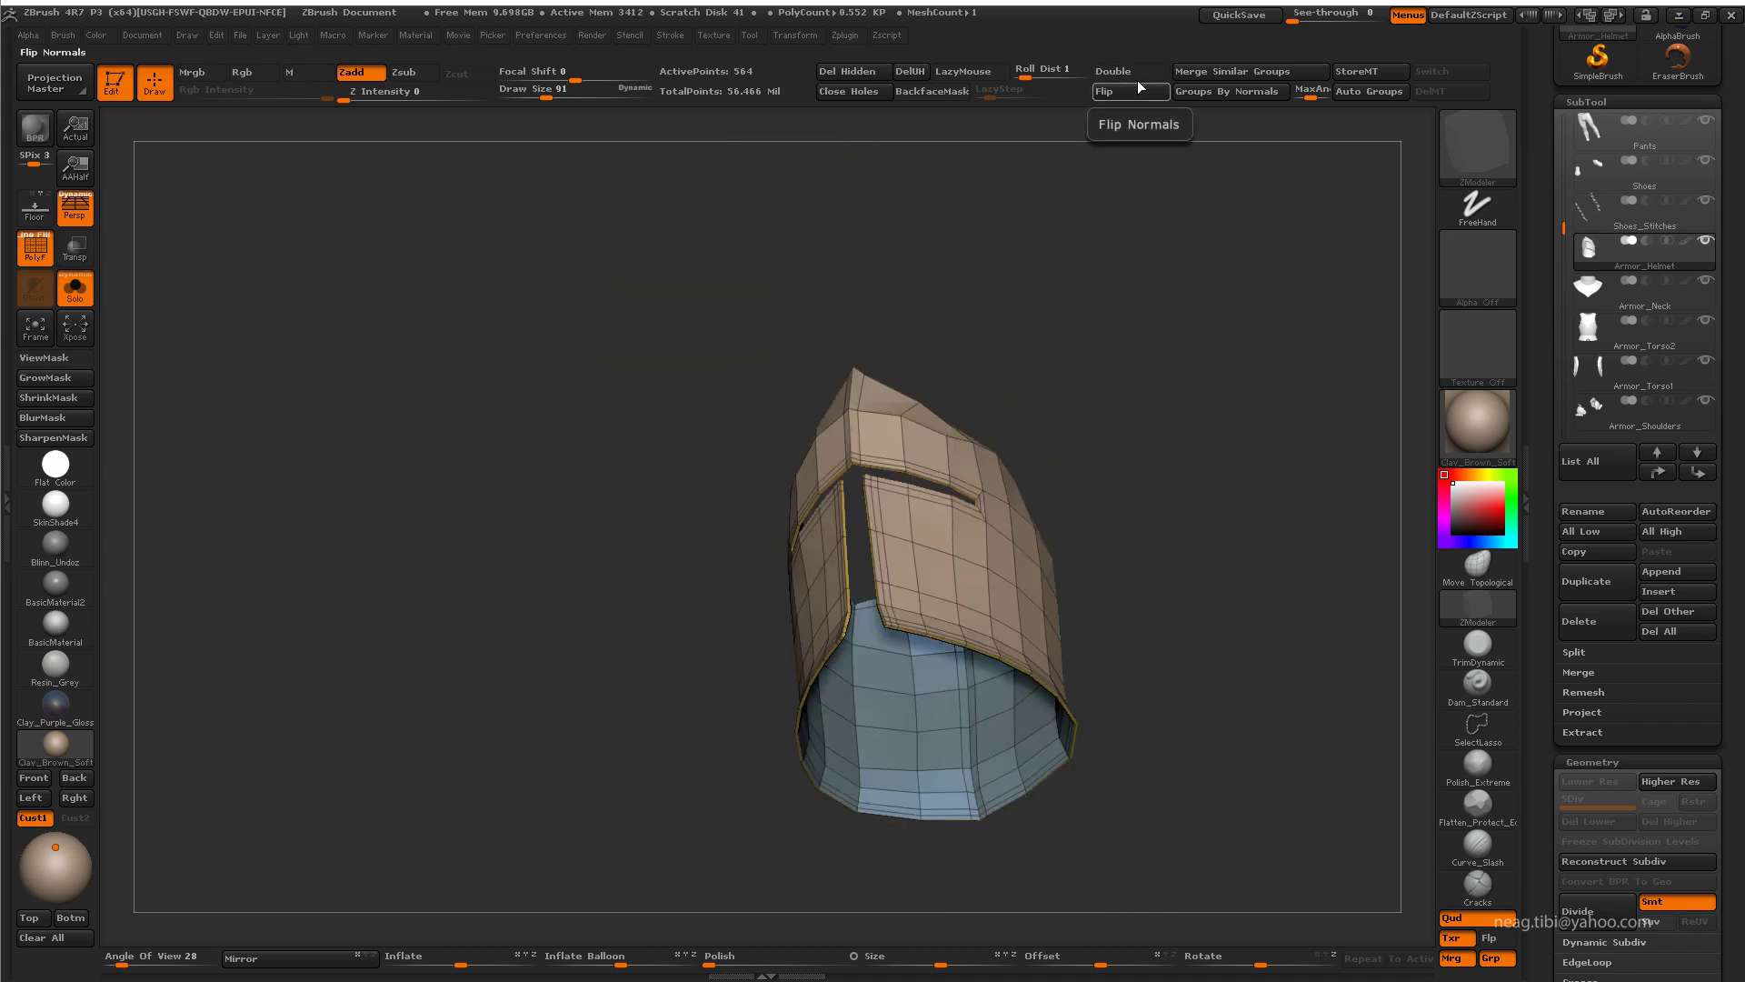
{"action": "mouse_move", "coordinate": [1103, 288]}
{"action": "left_mouse_down"}
{"action": "mouse_move", "coordinate": [966, 393]}
{"action": "mouse_move", "coordinate": [1164, 537]}
{"action": "mouse_move", "coordinate": [1092, 334]}
{"action": "mouse_move", "coordinate": [865, 345]}
{"action": "left_mouse_up"}
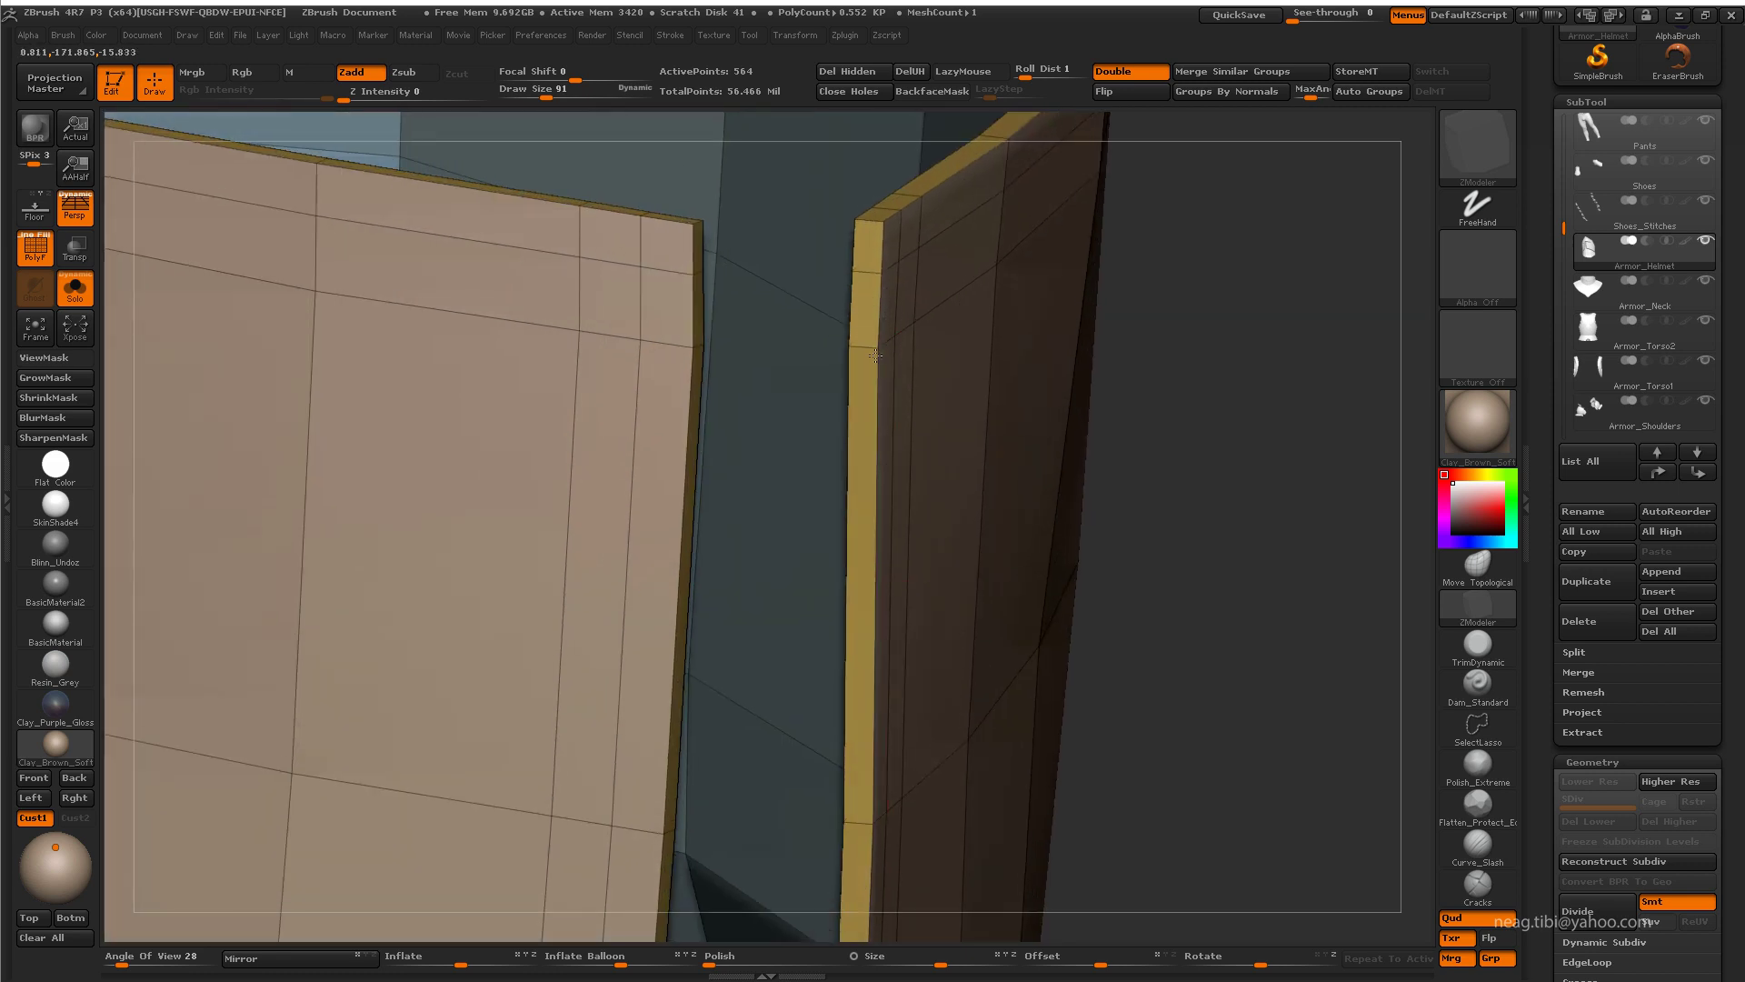
Step: Insert an edge loop close to the helmet's thickened plate rim
{"action": "left_click", "coordinate": [873, 216]}
{"action": "left_click_drag", "start_coordinate": [919, 237], "coordinate": [884, 461], "text": "alt"}
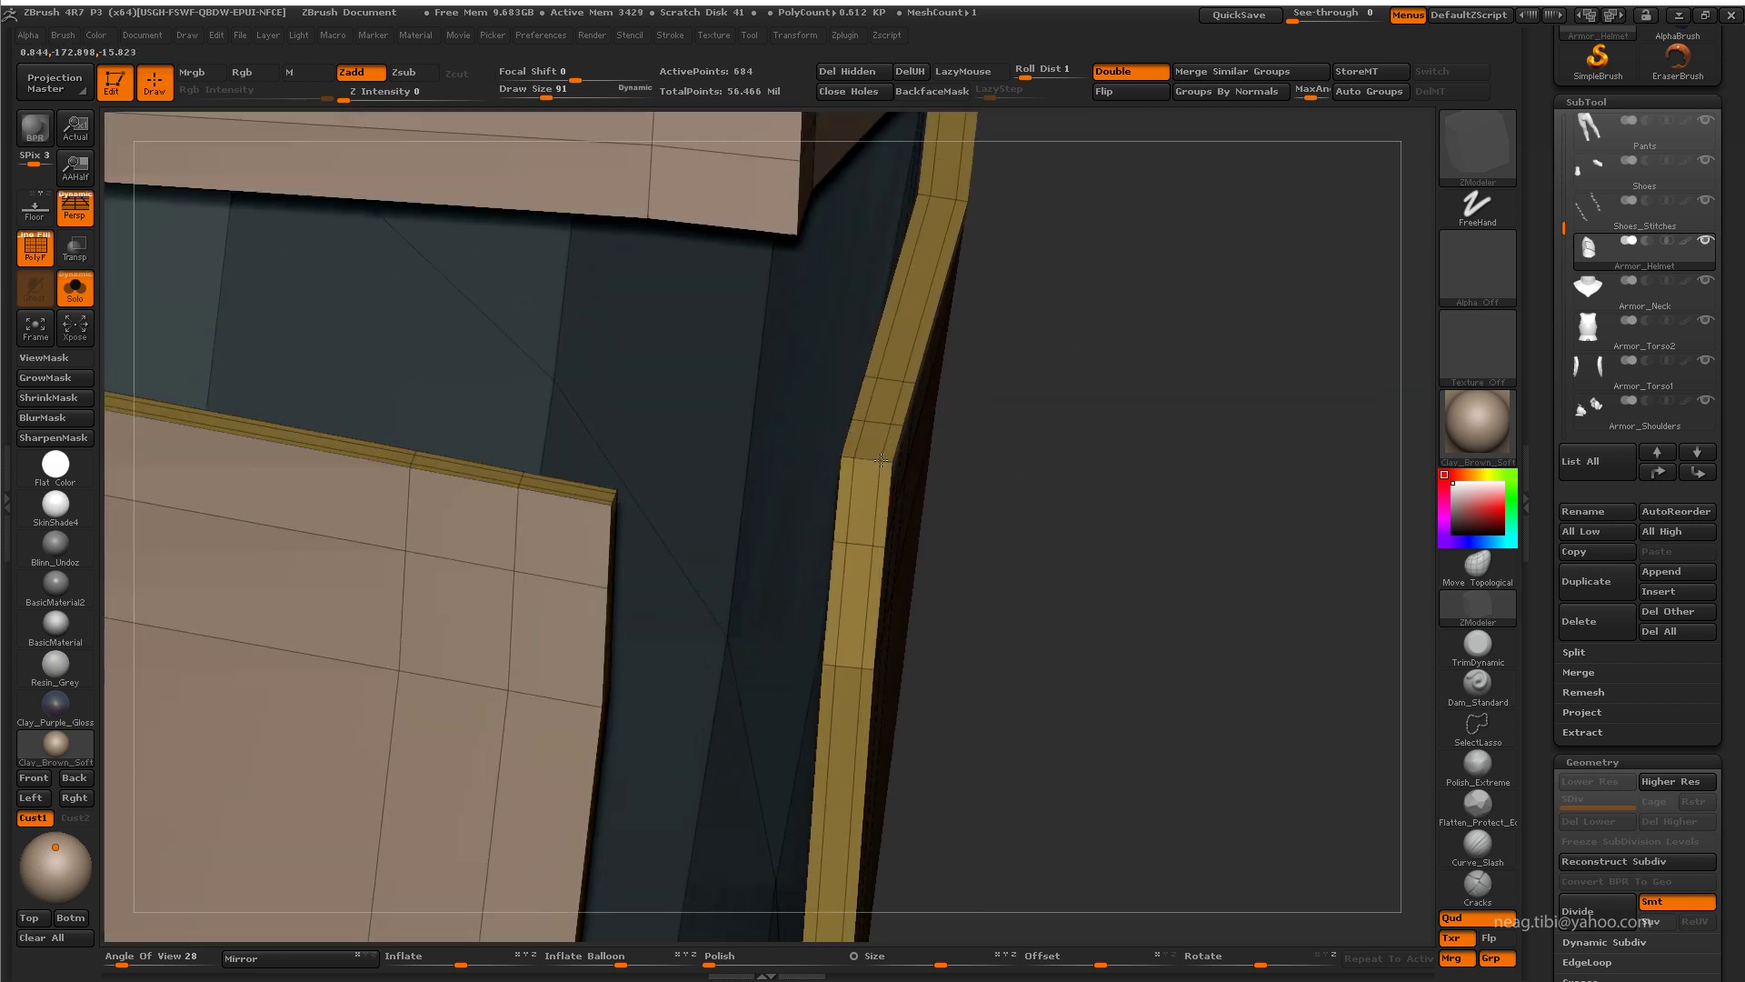
{"action": "key", "text": "f"}
{"action": "mouse_move", "coordinate": [1076, 245]}
{"action": "left_mouse_down"}
{"action": "mouse_move", "coordinate": [1118, 222]}
{"action": "mouse_move", "coordinate": [1171, 353]}
{"action": "mouse_move", "coordinate": [1136, 373]}
{"action": "mouse_move", "coordinate": [893, 723]}
{"action": "left_mouse_up"}
Step: Drop to the lowest subdivision level, show PolyFrame and set the edge action to Transpose Edge
{"action": "key", "text": "shift+d"}
{"action": "key", "text": "shift+f"}
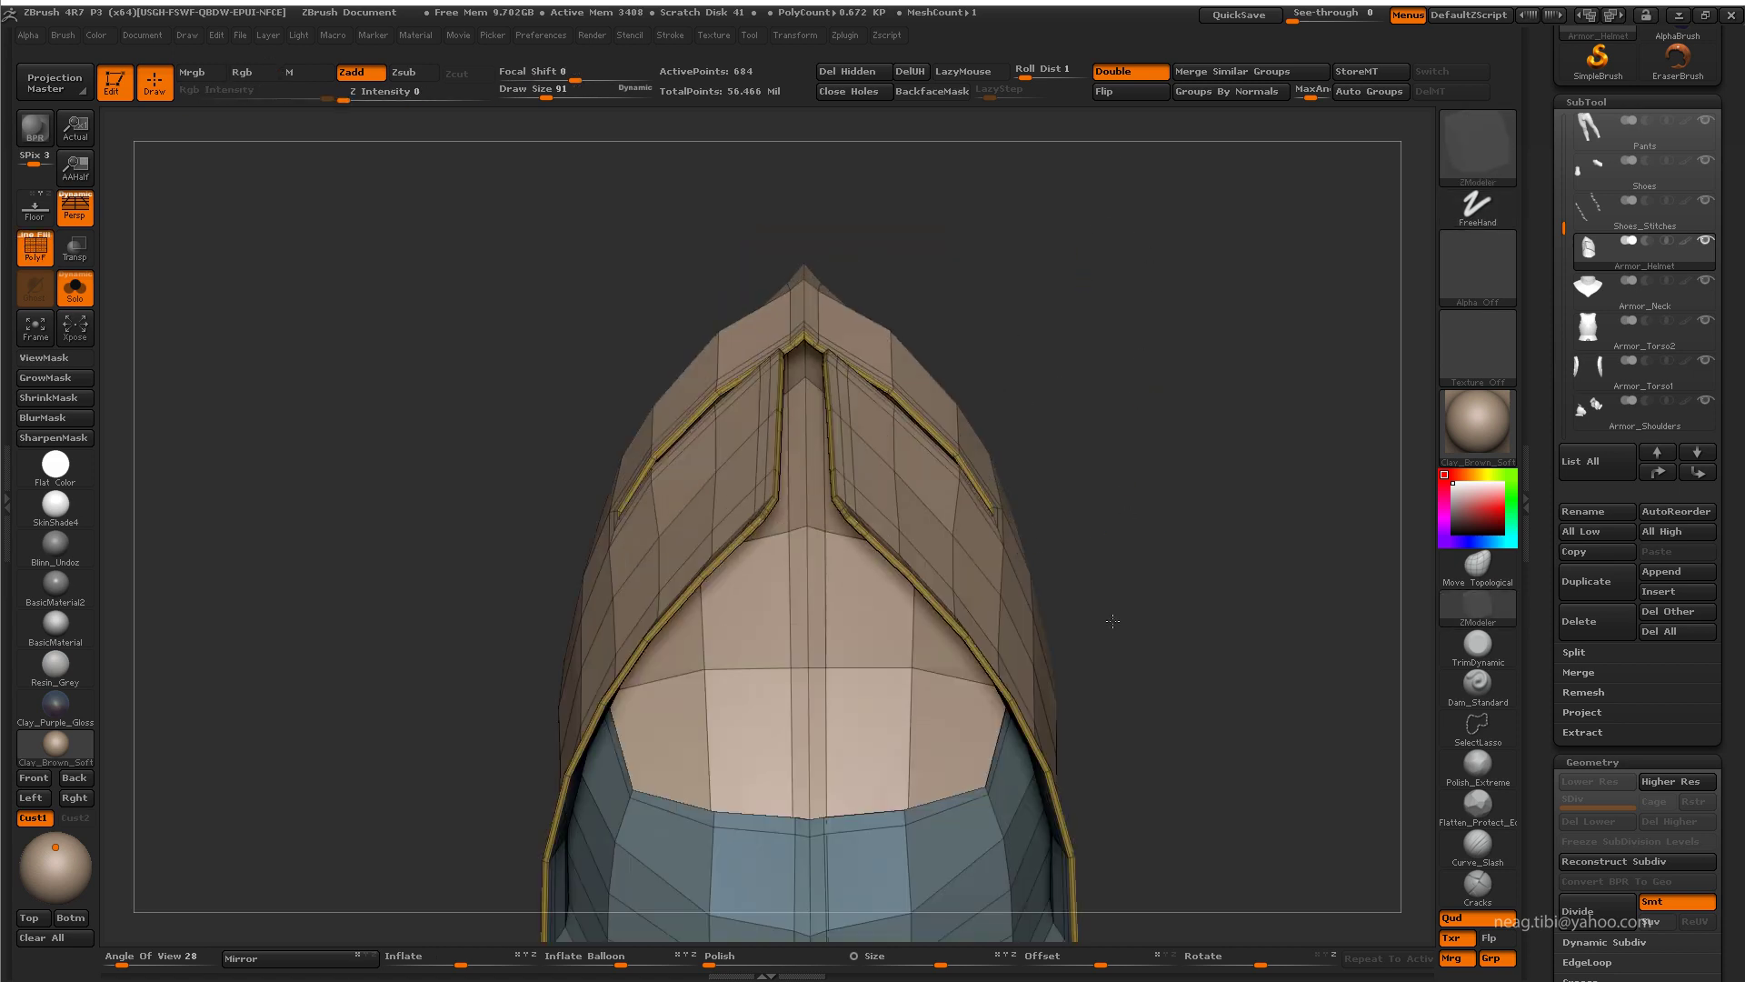
{"action": "key", "text": "space"}
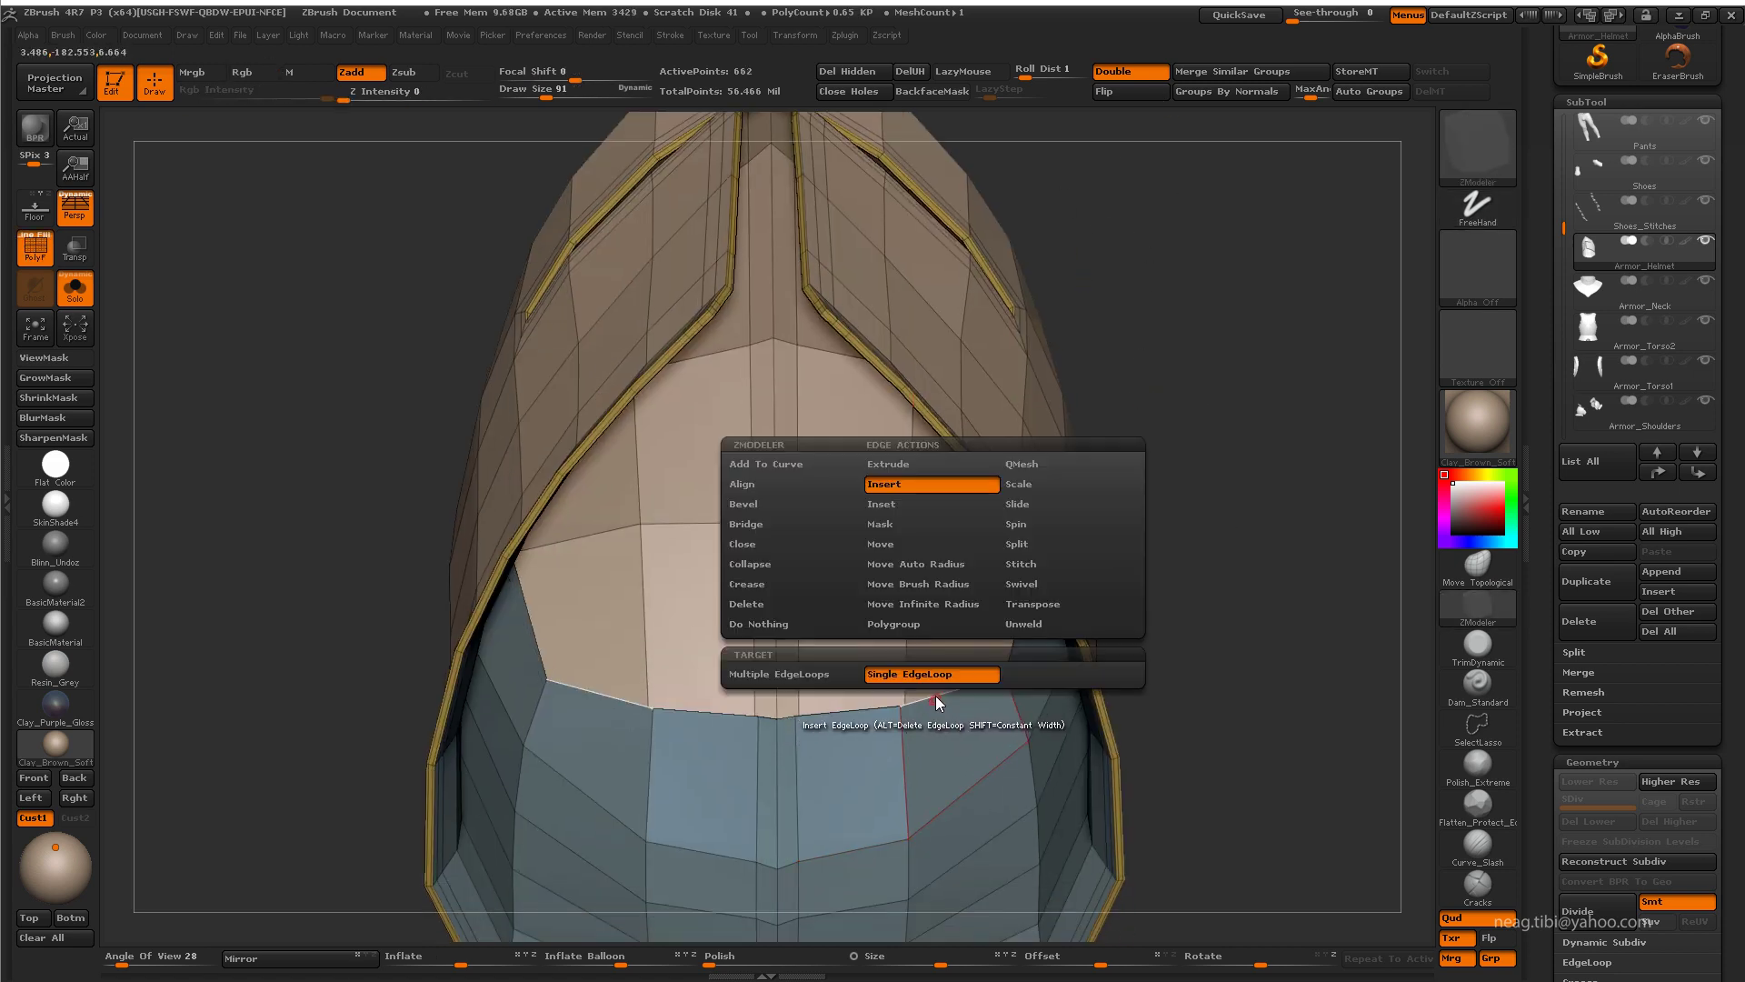
{"action": "mouse_move", "coordinate": [897, 725]}
{"action": "left_mouse_down"}
{"action": "mouse_move", "coordinate": [1143, 275]}
{"action": "mouse_move", "coordinate": [837, 518]}
{"action": "left_mouse_up"}
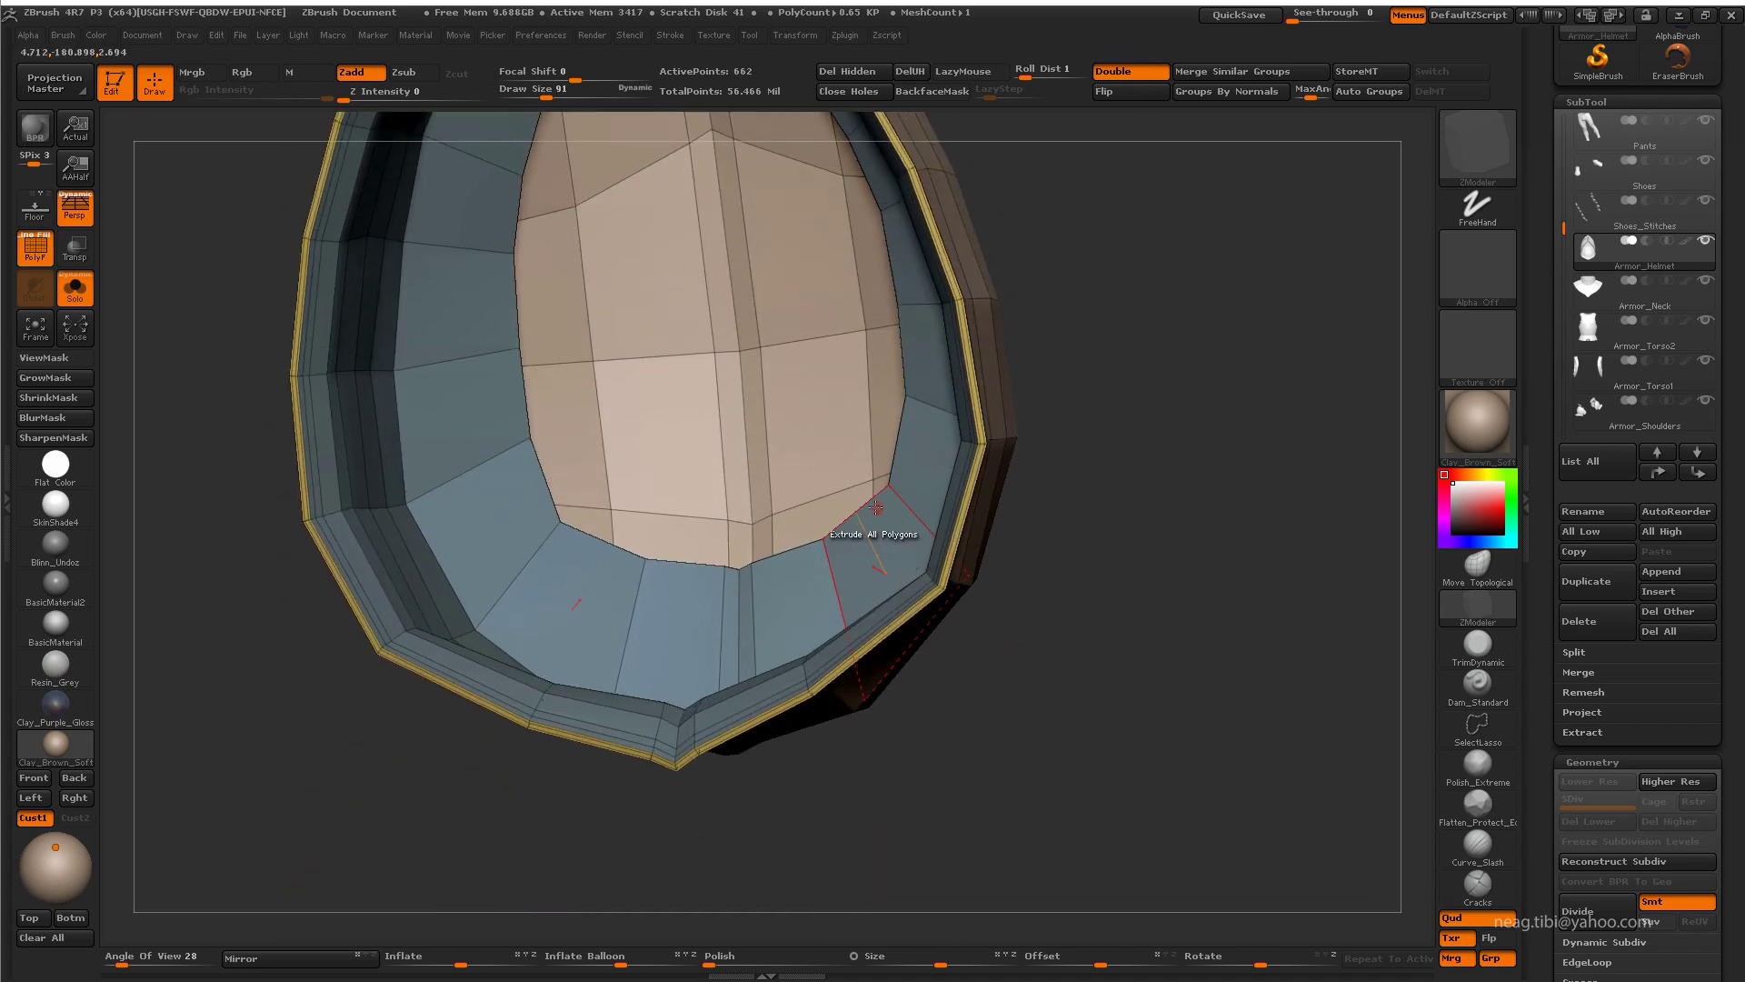
{"action": "key", "text": "space"}
{"action": "left_click", "coordinate": [780, 688]}
{"action": "left_click_drag", "start_coordinate": [1091, 545], "coordinate": [1157, 385]}
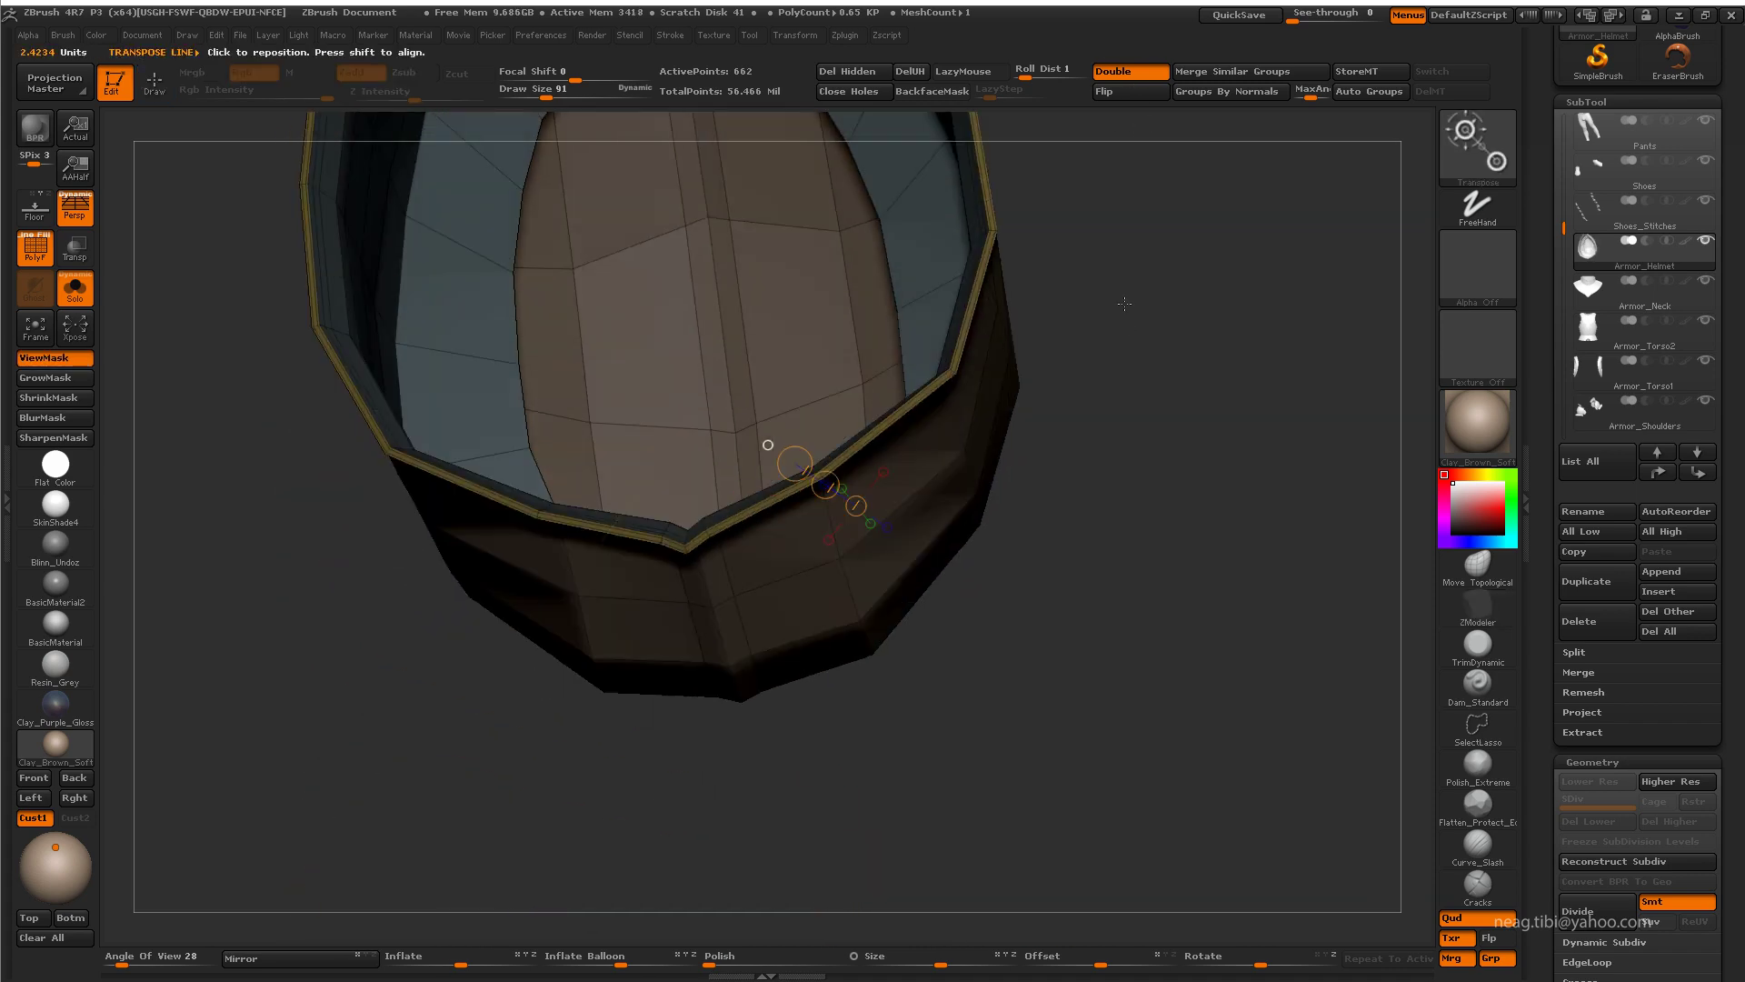
{"action": "key", "text": "f"}
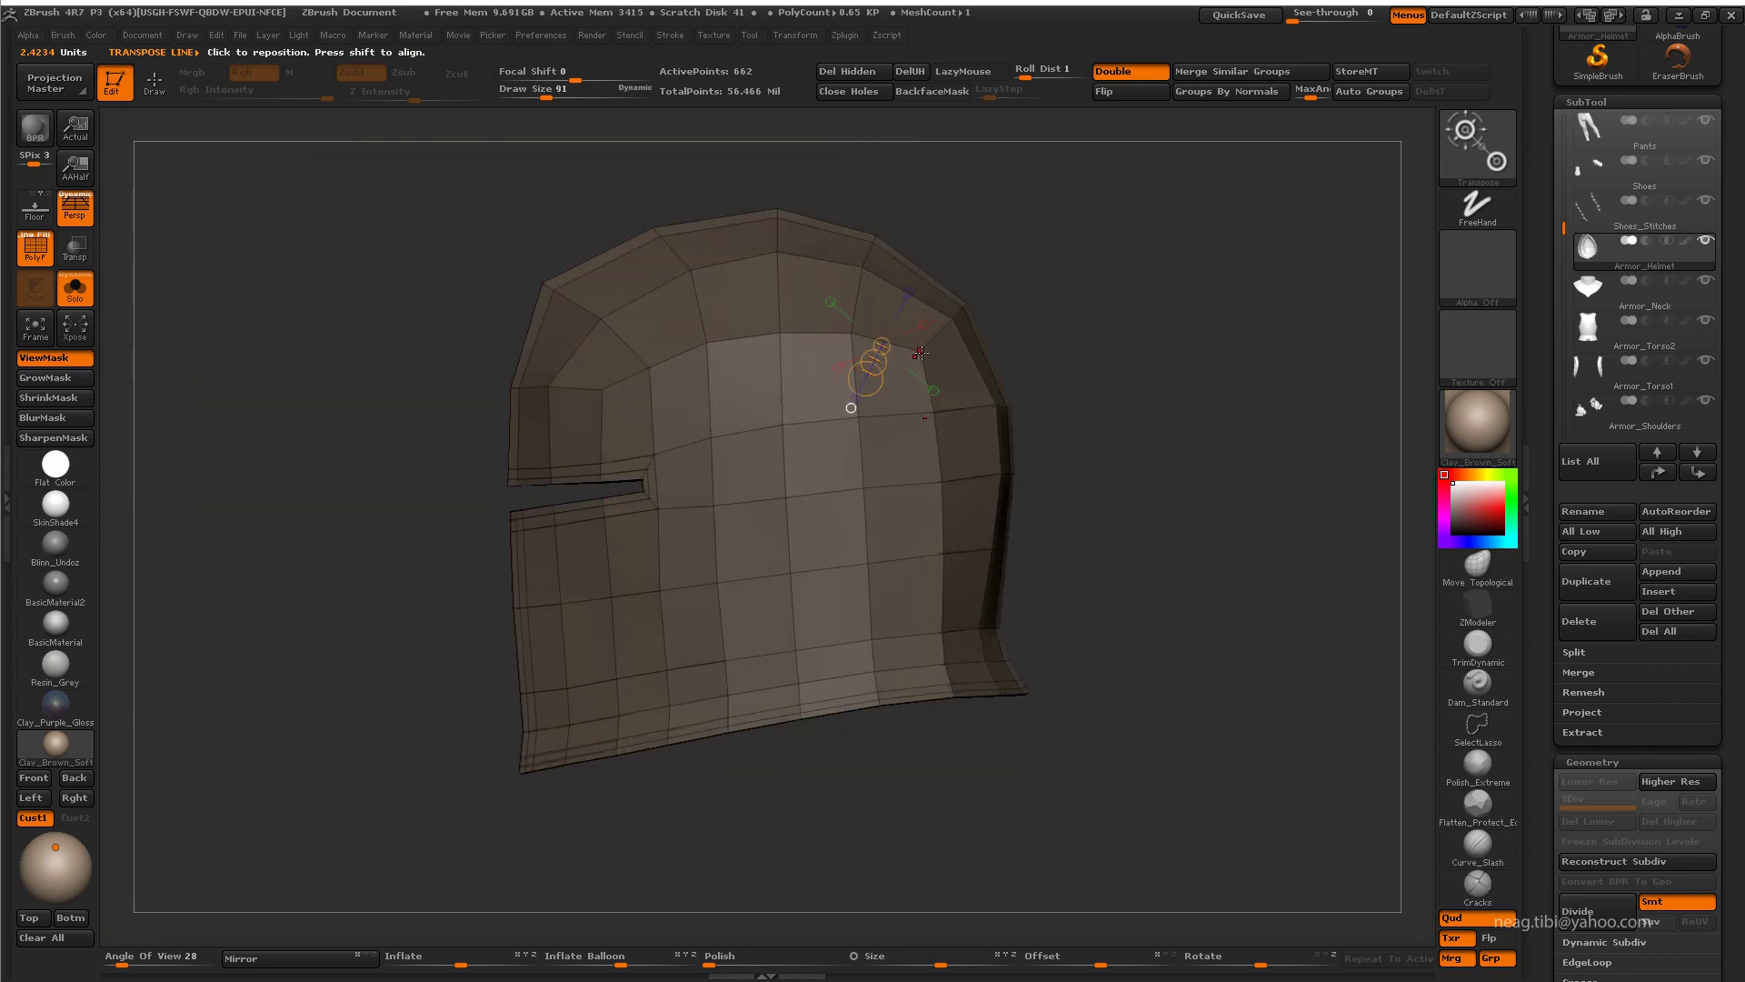
{"action": "mouse_move", "coordinate": [1087, 448]}
{"action": "left_mouse_down"}
{"action": "mouse_move", "coordinate": [1092, 212]}
{"action": "mouse_move", "coordinate": [988, 404]}
{"action": "left_mouse_up"}
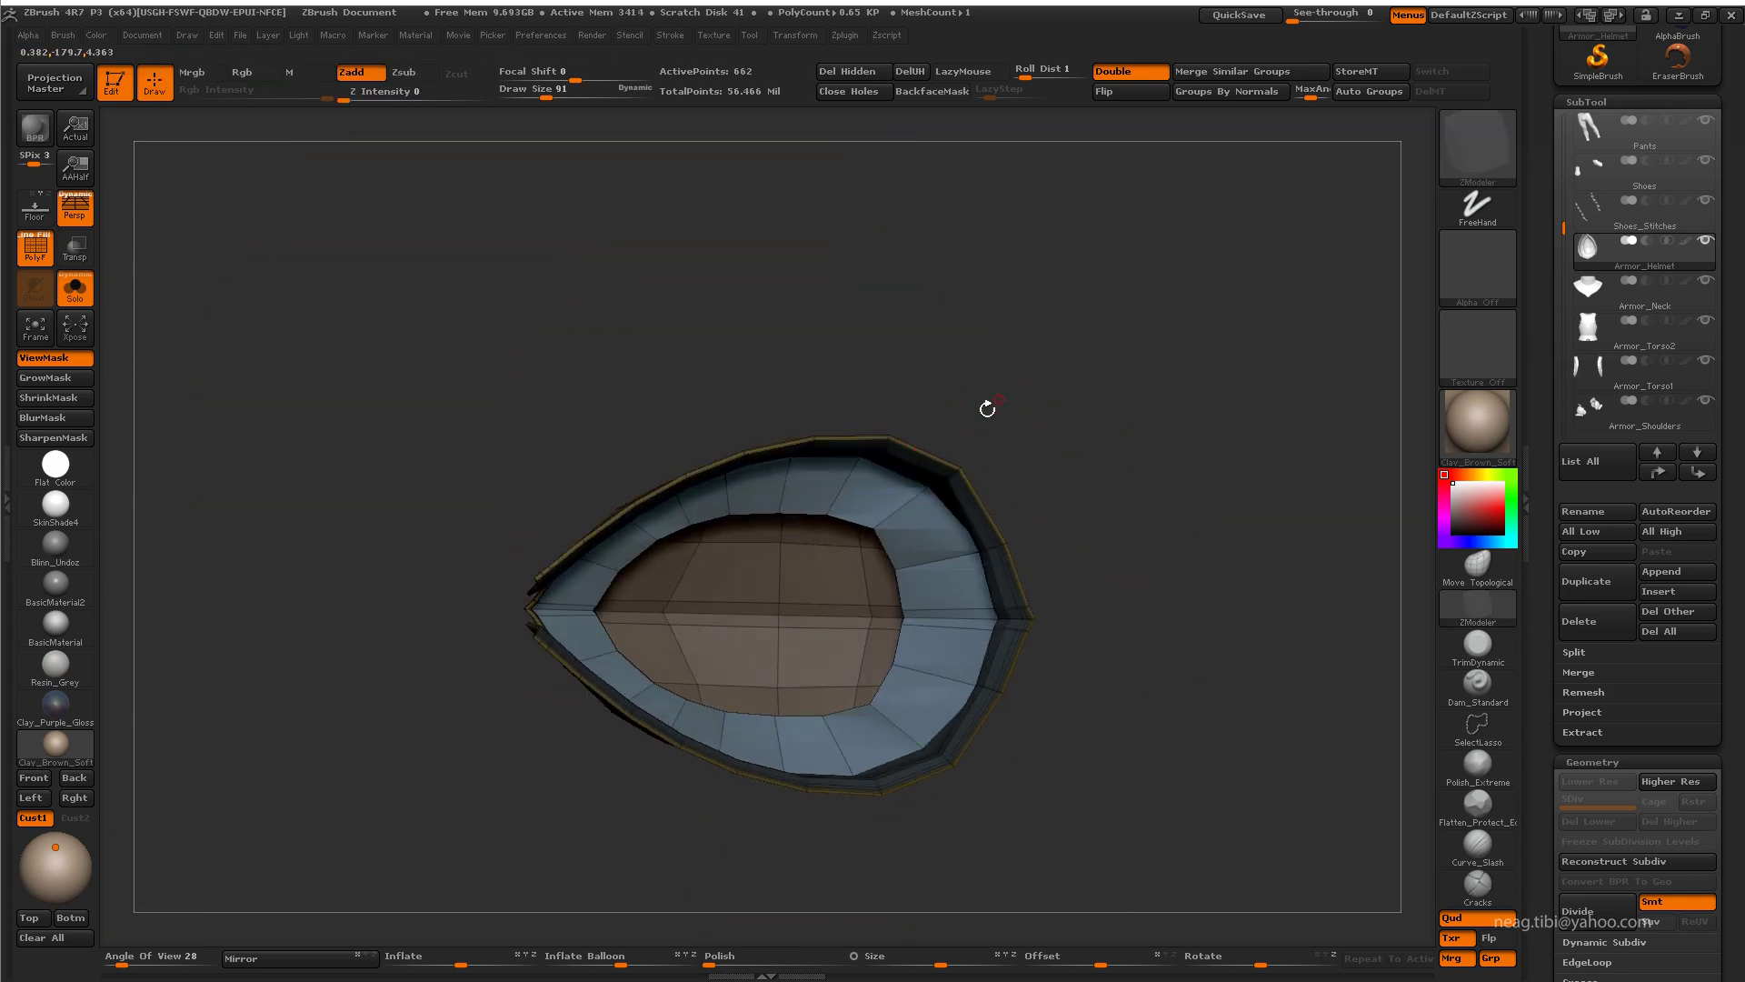
Step: Switch to Move Topological and inspect the helmet's rims, inner shell and pointed tip from all sides
{"action": "left_click", "coordinate": [1477, 563]}
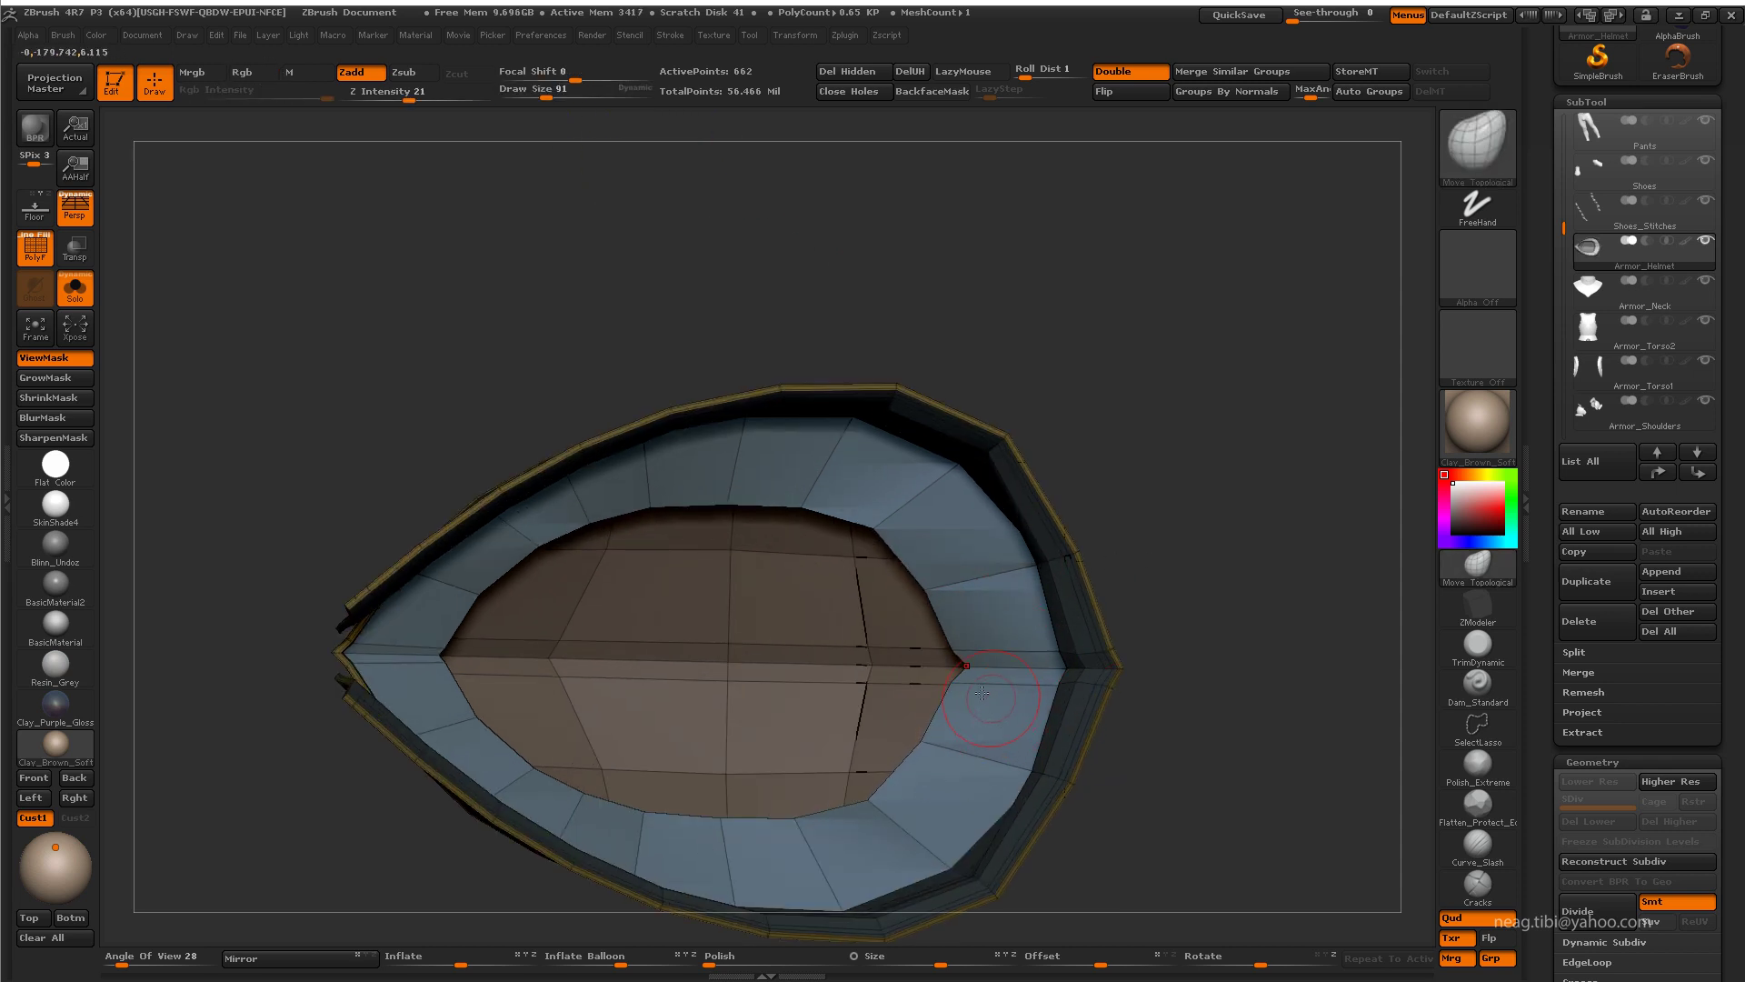
{"action": "left_click_drag", "start_coordinate": [969, 673], "coordinate": [818, 617]}
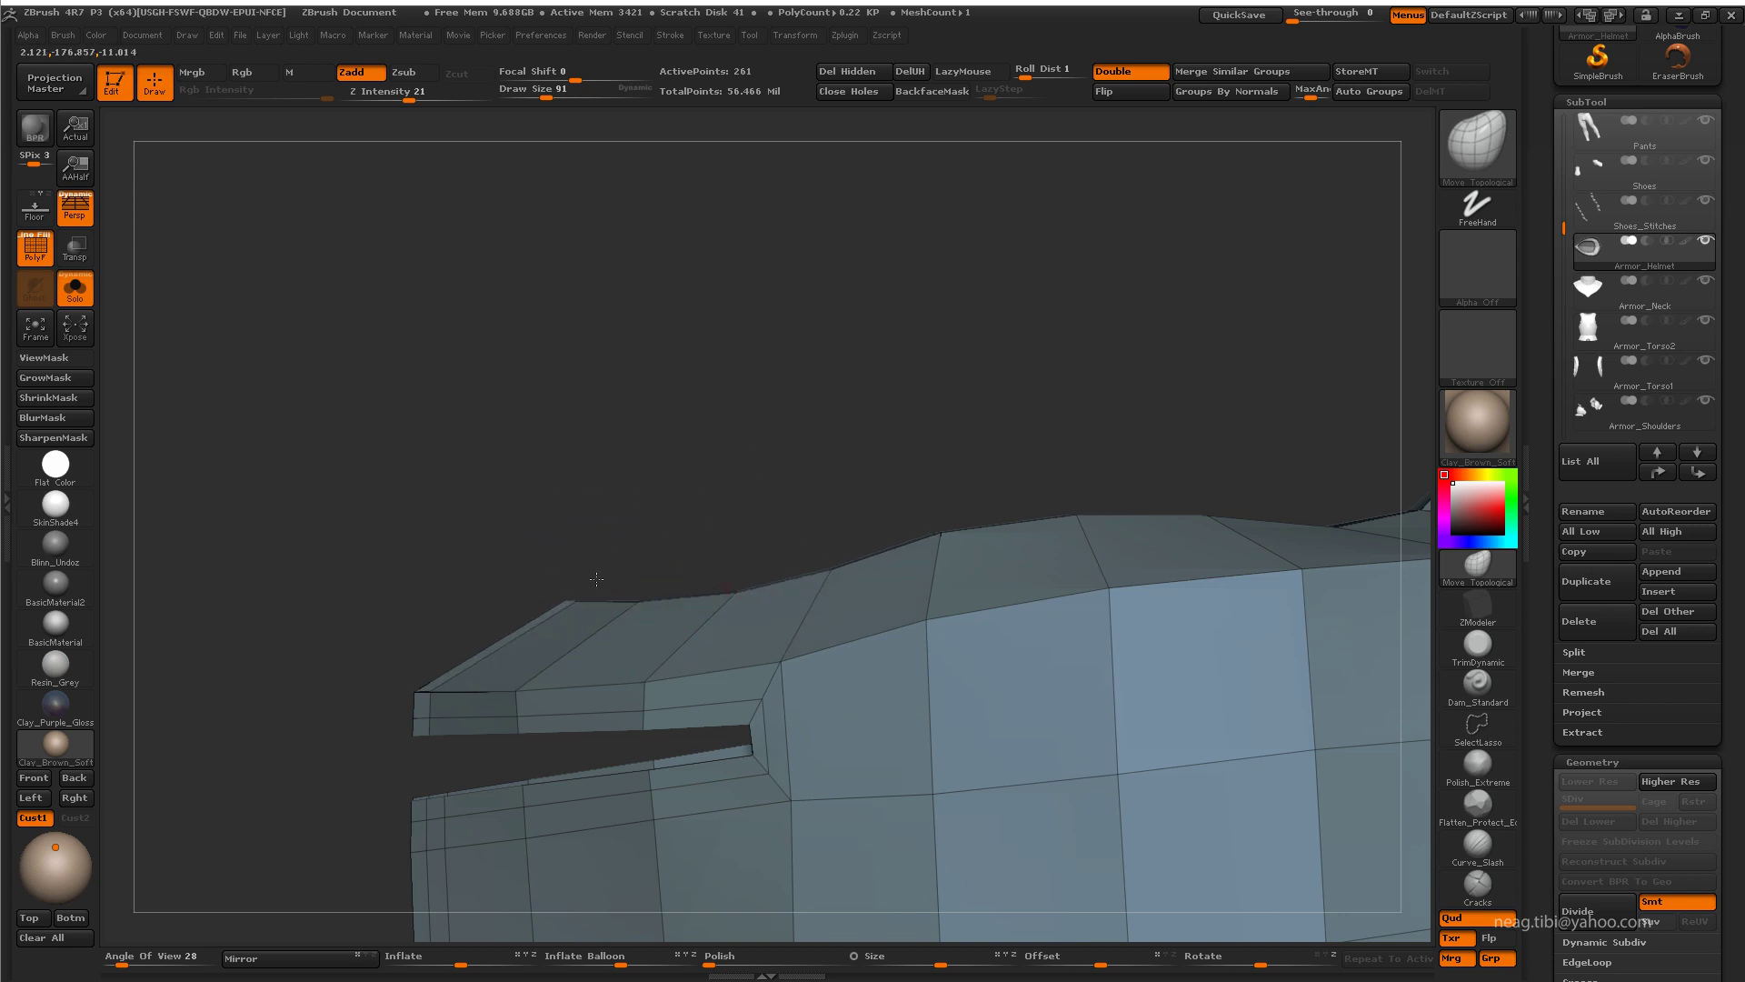
{"action": "left_click_drag", "start_coordinate": [811, 558], "coordinate": [982, 559]}
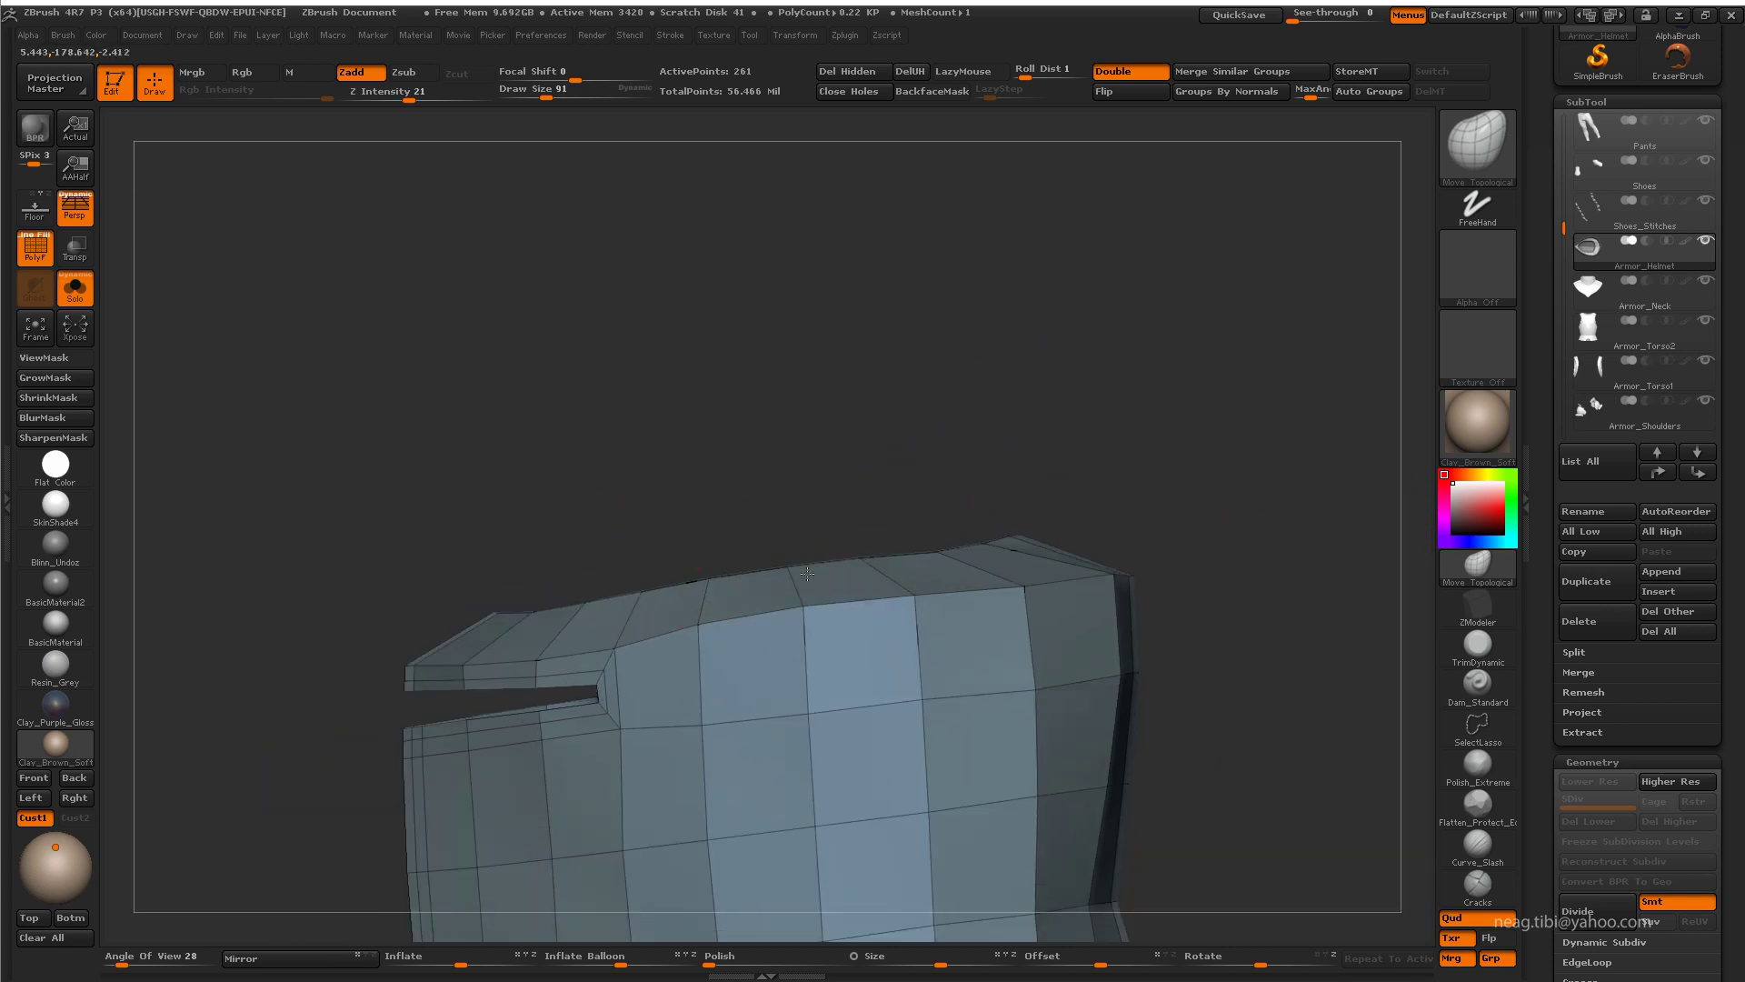
{"action": "key", "text": "f"}
{"action": "mouse_move", "coordinate": [1164, 485]}
{"action": "left_mouse_down"}
{"action": "mouse_move", "coordinate": [1161, 288]}
{"action": "mouse_move", "coordinate": [912, 533]}
{"action": "mouse_move", "coordinate": [858, 721]}
{"action": "left_mouse_up"}
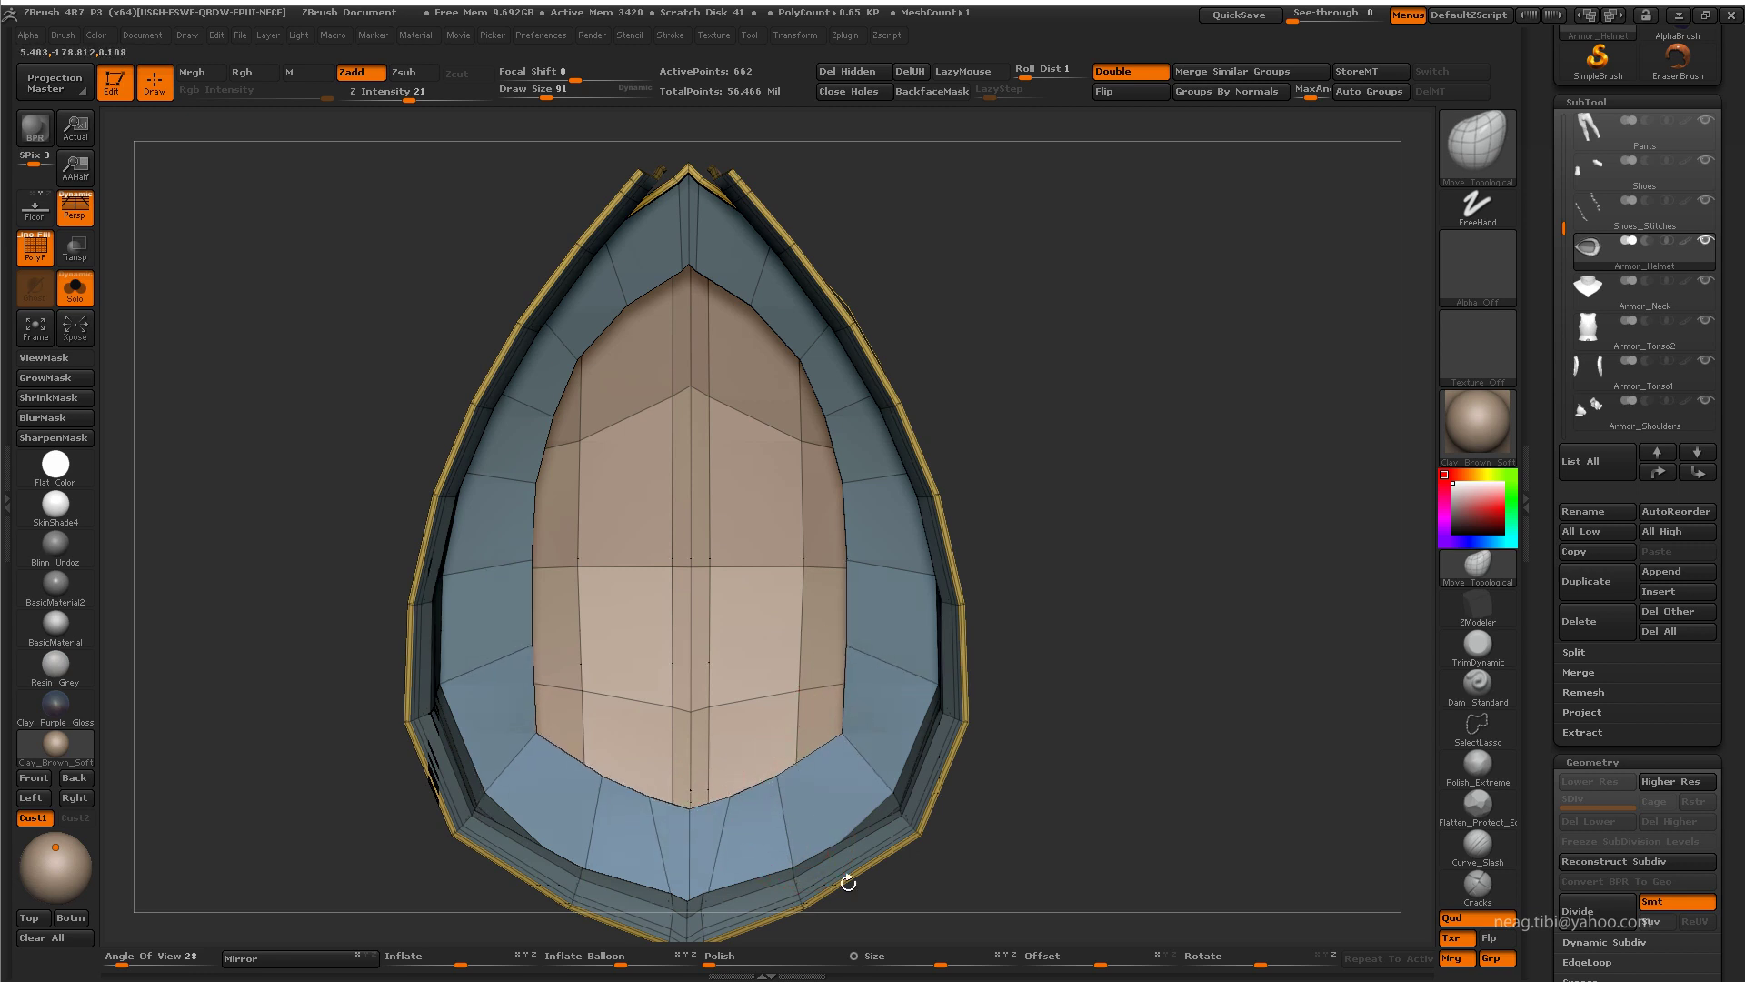
{"action": "left_click_drag", "start_coordinate": [916, 644], "coordinate": [842, 704], "text": "alt"}
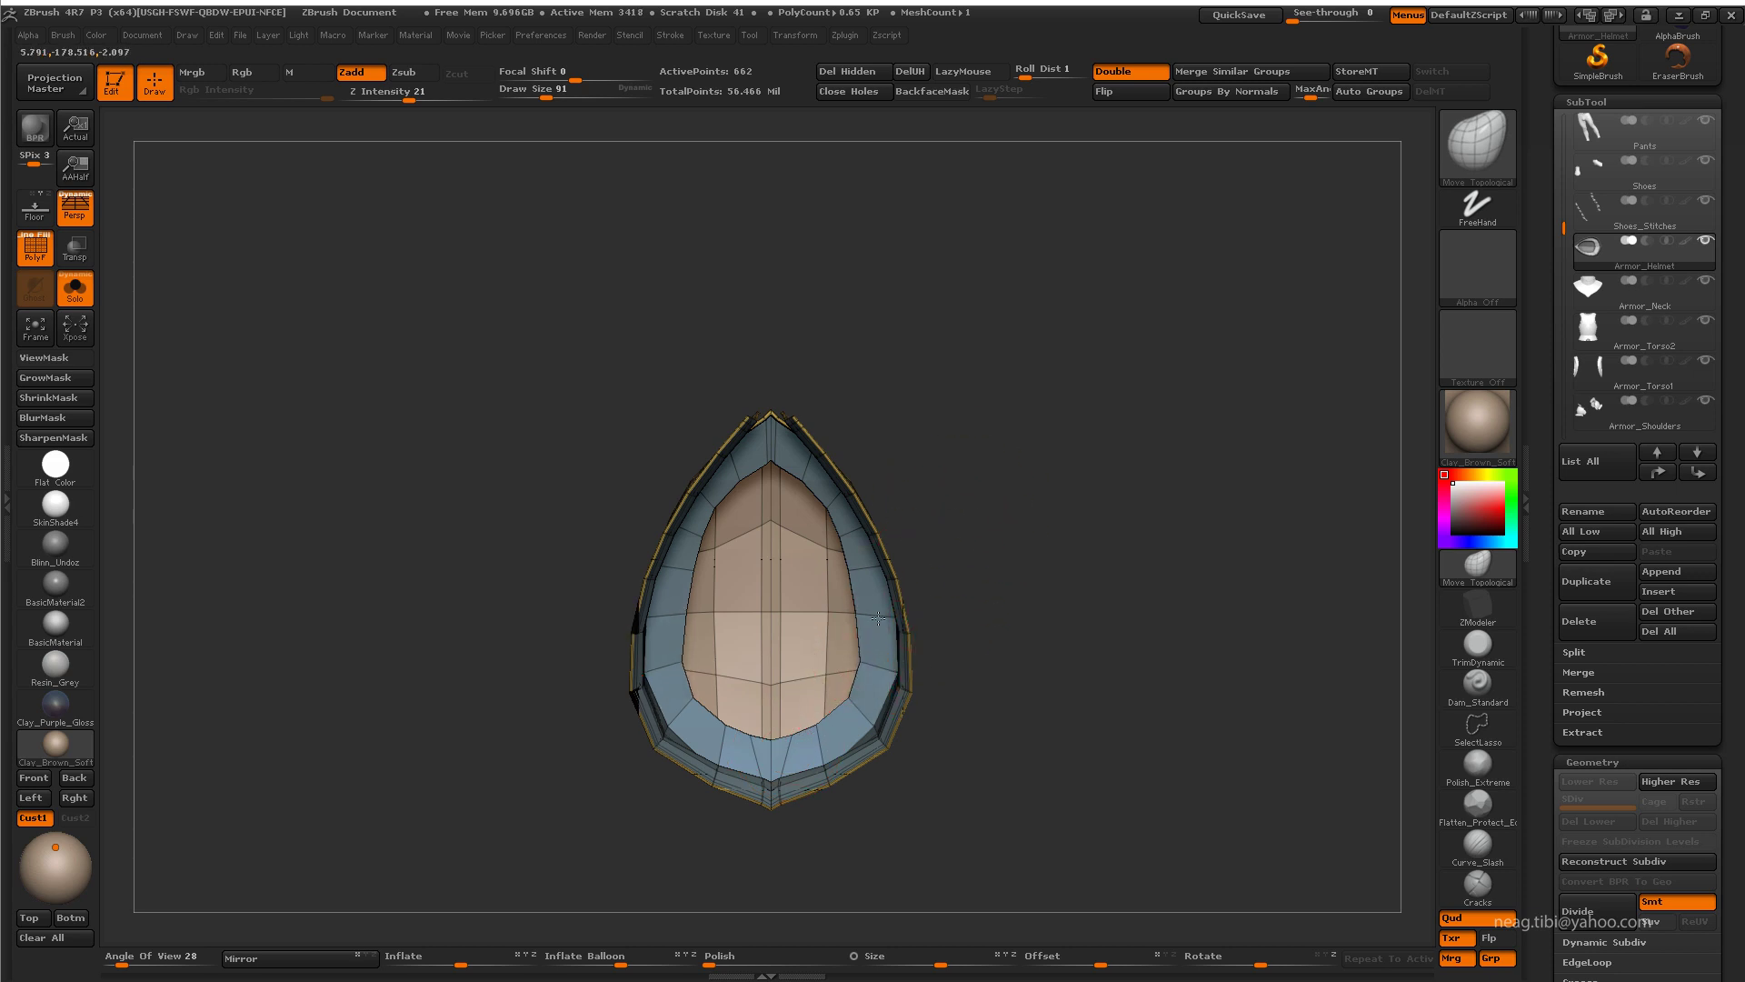
{"action": "left_click_drag", "start_coordinate": [842, 570], "coordinate": [833, 536], "text": "alt"}
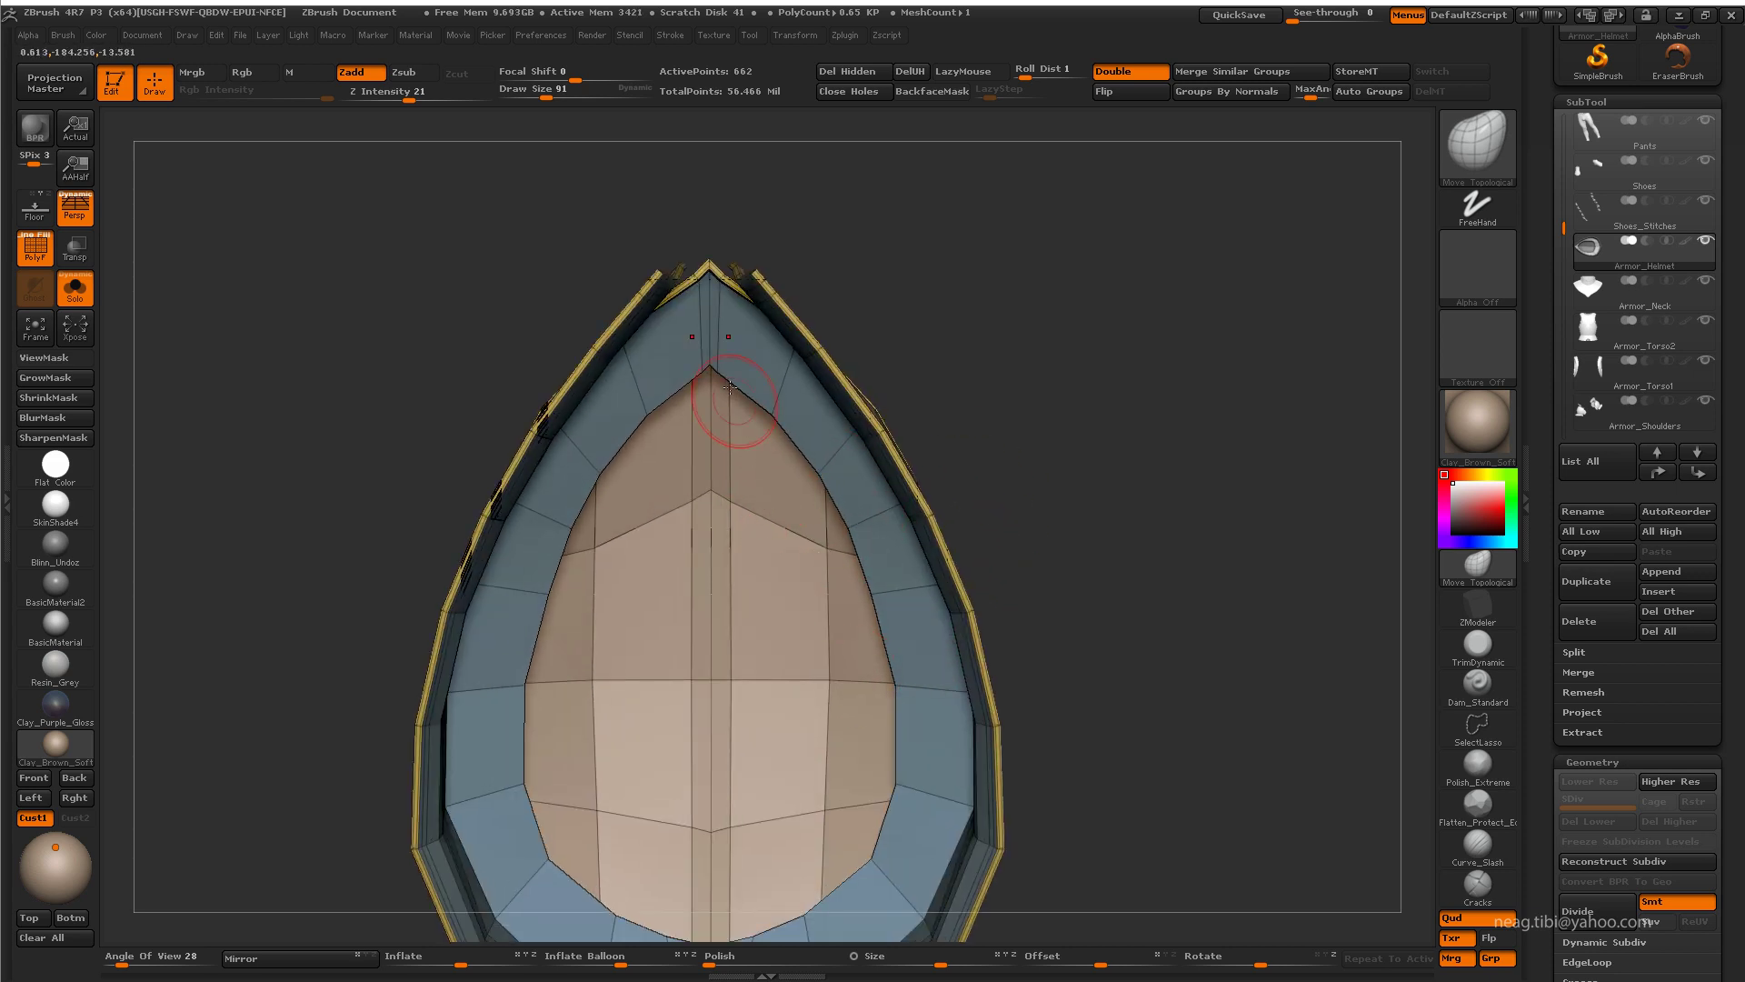
{"action": "mouse_move", "coordinate": [730, 387]}
{"action": "left_mouse_down", "text": "alt"}
{"action": "mouse_move", "coordinate": [819, 426]}
{"action": "mouse_move", "coordinate": [818, 534]}
{"action": "mouse_move", "coordinate": [1033, 378]}
{"action": "mouse_move", "coordinate": [1055, 331]}
{"action": "mouse_move", "coordinate": [1067, 466]}
{"action": "mouse_move", "coordinate": [689, 632]}
{"action": "left_mouse_up", "text": "alt"}
Step: Frame the eye-slit corner at SDiv 2 in orthographic view with the polygroup wireframe shown
{"action": "key", "text": "shift+f"}
{"action": "key", "text": "d"}
{"action": "key", "text": "d"}
{"action": "key", "text": "d"}
{"action": "key", "text": "shift+d"}
{"action": "key", "text": "shift+d"}
{"action": "key", "text": "shift+f"}
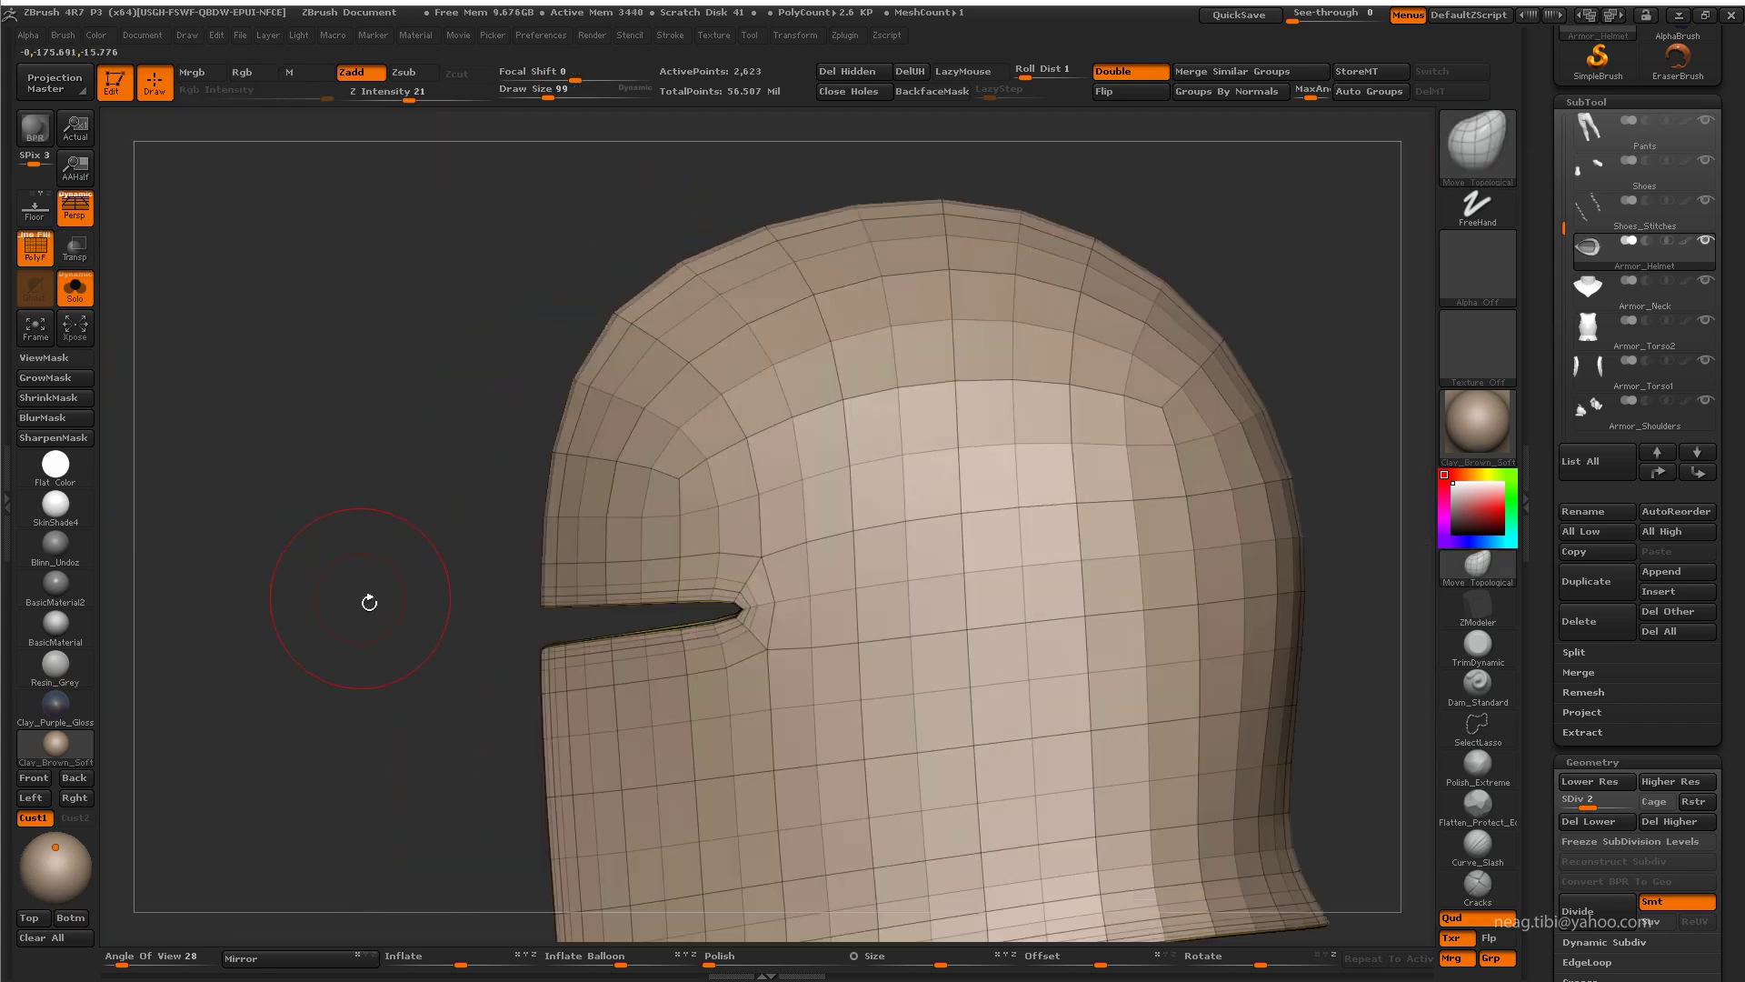
{"action": "key", "text": "p"}
{"action": "right_click_drag", "start_coordinate": [808, 815], "coordinate": [856, 636], "text": "alt"}
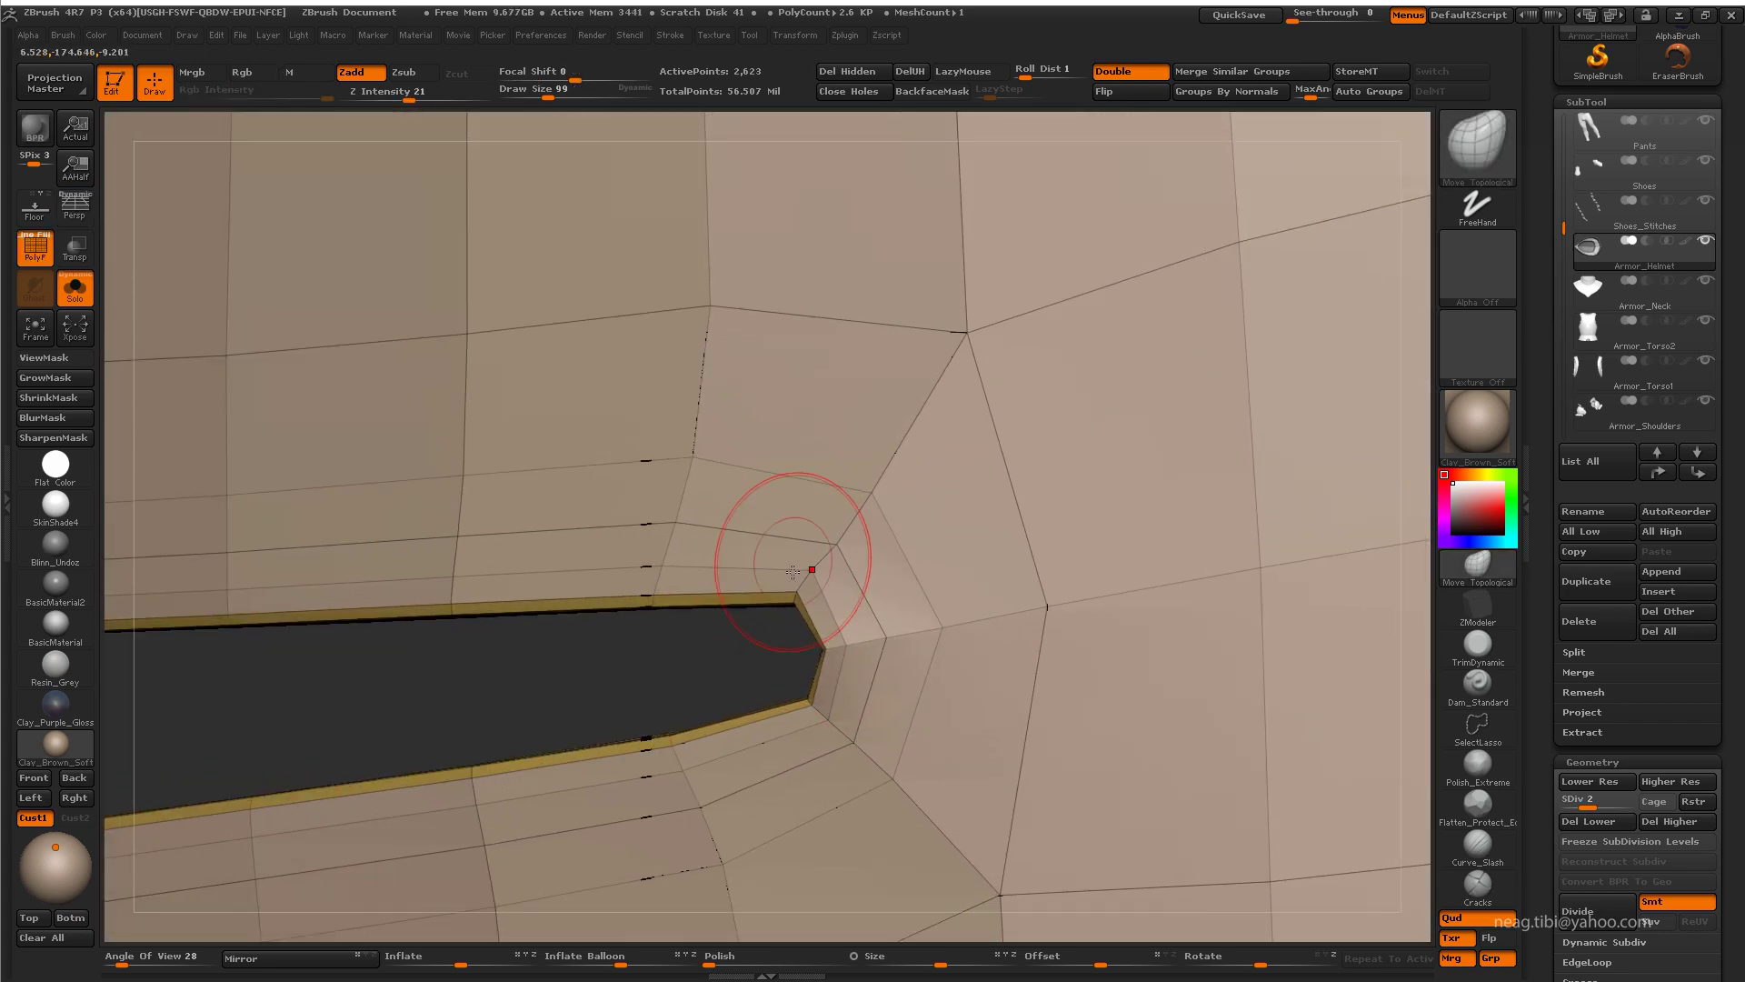
{"action": "mouse_move", "coordinate": [794, 571]}
{"action": "right_mouse_down", "text": "alt"}
{"action": "mouse_move", "coordinate": [823, 681]}
{"action": "mouse_move", "coordinate": [760, 624]}
{"action": "mouse_move", "coordinate": [772, 683]}
{"action": "mouse_move", "coordinate": [716, 553]}
{"action": "right_mouse_up", "text": "alt"}
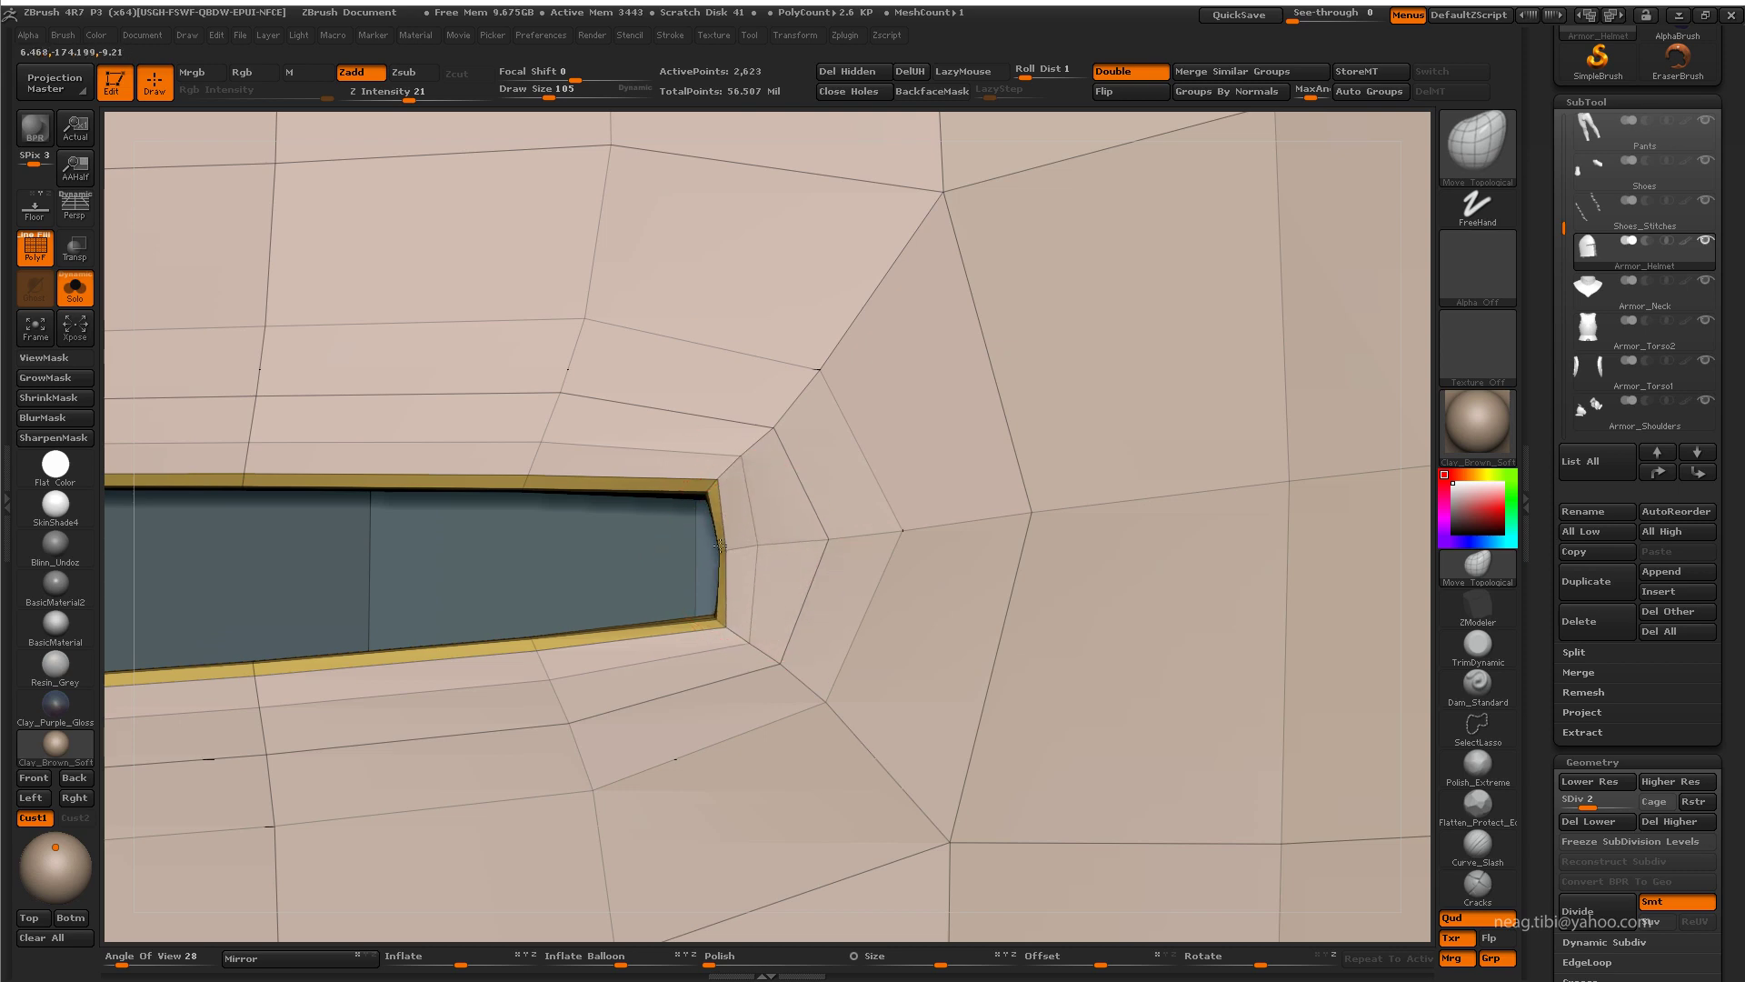
{"action": "right_click_drag", "start_coordinate": [783, 437], "coordinate": [864, 746]}
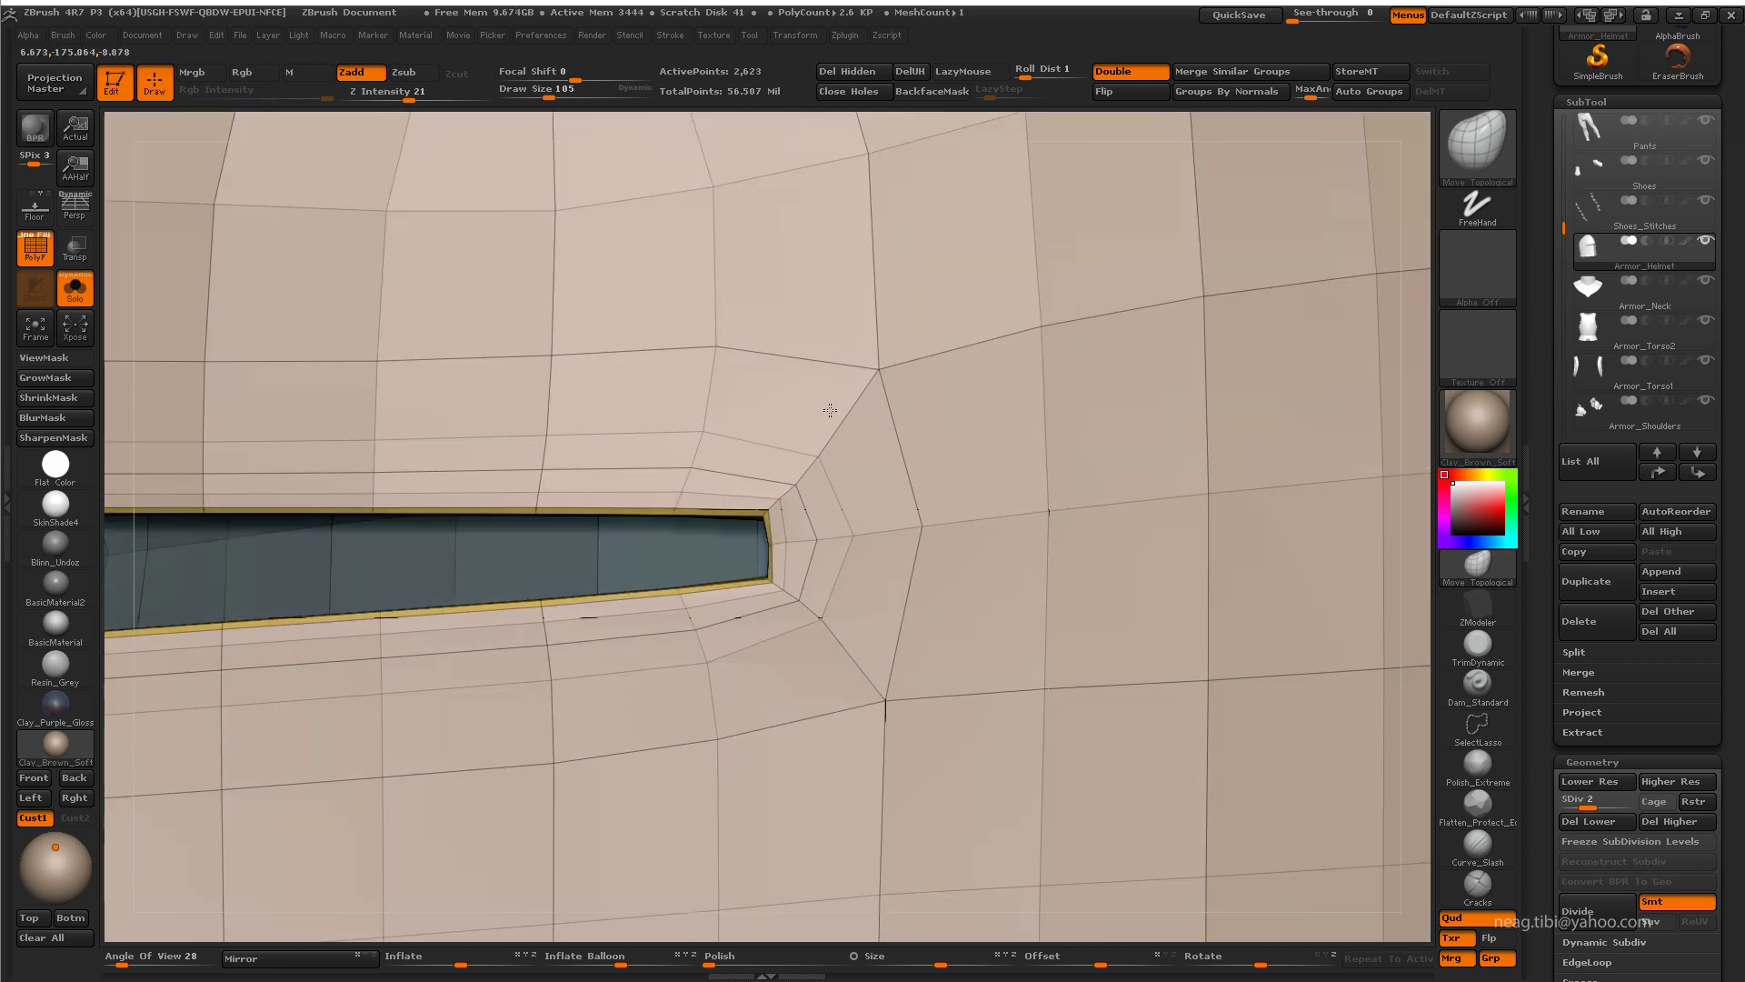
{"action": "mouse_move", "coordinate": [728, 362]}
{"action": "right_mouse_down"}
{"action": "mouse_move", "coordinate": [940, 622]}
{"action": "mouse_move", "coordinate": [885, 442]}
{"action": "mouse_move", "coordinate": [919, 662]}
{"action": "mouse_move", "coordinate": [927, 413]}
{"action": "mouse_move", "coordinate": [873, 572]}
{"action": "mouse_move", "coordinate": [755, 562]}
{"action": "mouse_move", "coordinate": [704, 622]}
{"action": "mouse_move", "coordinate": [721, 565]}
{"action": "mouse_move", "coordinate": [646, 600]}
{"action": "mouse_move", "coordinate": [810, 629]}
{"action": "right_mouse_up"}
Step: Isolate the yellow rim polygroup and round its corners with Move Topological
{"action": "left_click", "coordinate": [878, 664], "text": "ctrl+shift"}
{"action": "left_click", "coordinate": [856, 638], "text": "ctrl+shift"}
{"action": "key", "text": "b"}
{"action": "key", "text": "m"}
{"action": "key", "text": "t"}
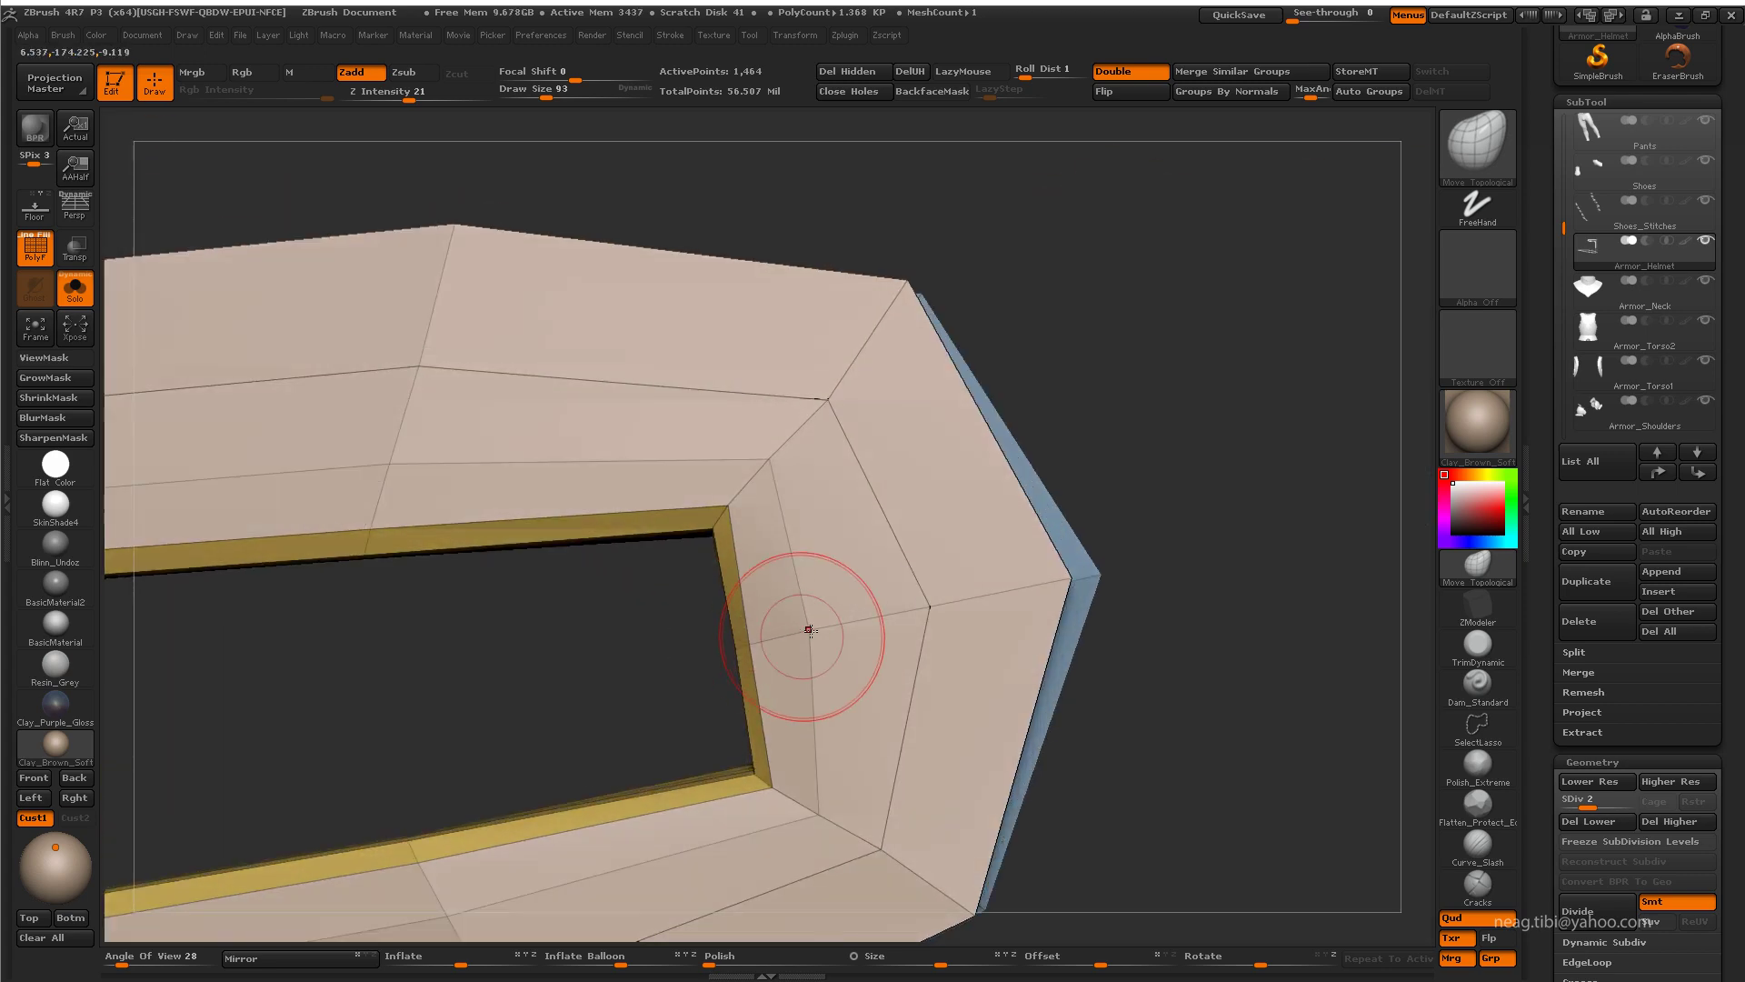
{"action": "mouse_move", "coordinate": [826, 353]}
{"action": "right_mouse_down"}
{"action": "mouse_move", "coordinate": [721, 506]}
{"action": "mouse_move", "coordinate": [849, 518]}
{"action": "mouse_move", "coordinate": [618, 462]}
{"action": "mouse_move", "coordinate": [888, 382]}
{"action": "right_mouse_up"}
Step: Subdivide the helmet twice and inspect the rounded rim and smoothed surface up close
{"action": "key", "text": "ctrl+d"}
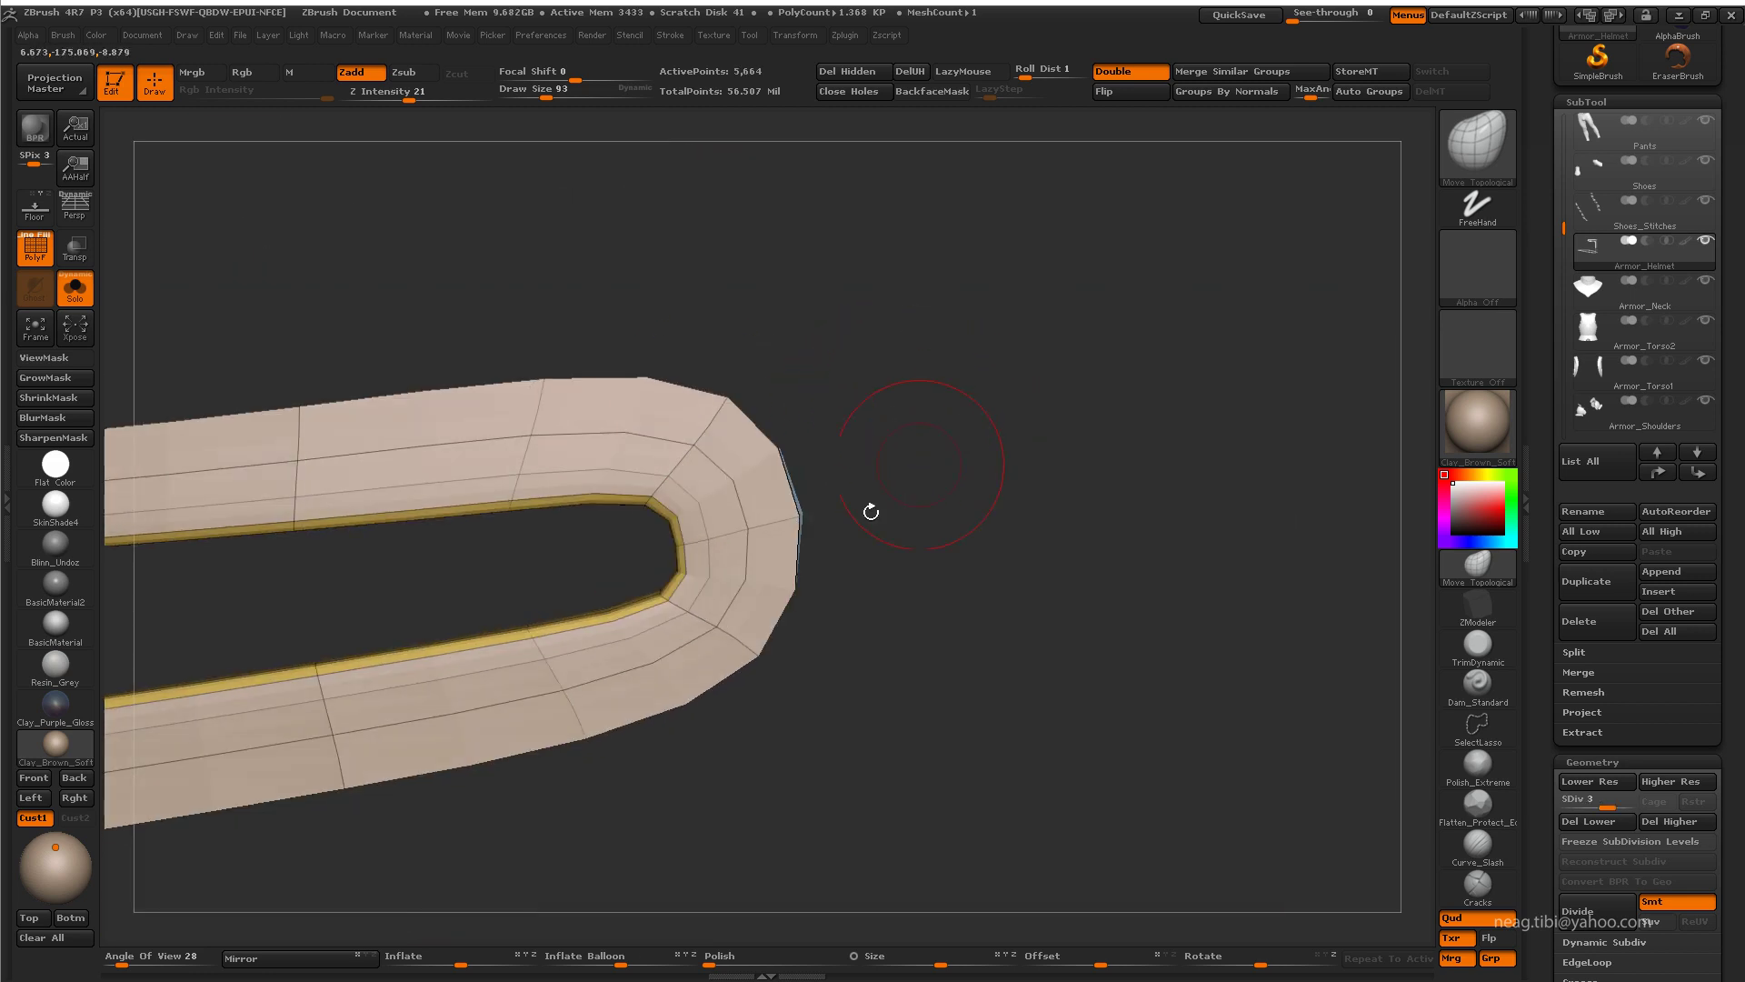
{"action": "mouse_move", "coordinate": [869, 510]}
{"action": "right_mouse_down"}
{"action": "mouse_move", "coordinate": [865, 573]}
{"action": "mouse_move", "coordinate": [888, 481]}
{"action": "mouse_move", "coordinate": [928, 690]}
{"action": "mouse_move", "coordinate": [923, 592]}
{"action": "mouse_move", "coordinate": [866, 664]}
{"action": "mouse_move", "coordinate": [904, 655]}
{"action": "mouse_move", "coordinate": [888, 709]}
{"action": "right_mouse_up"}
{"action": "key", "text": "ctrl+d"}
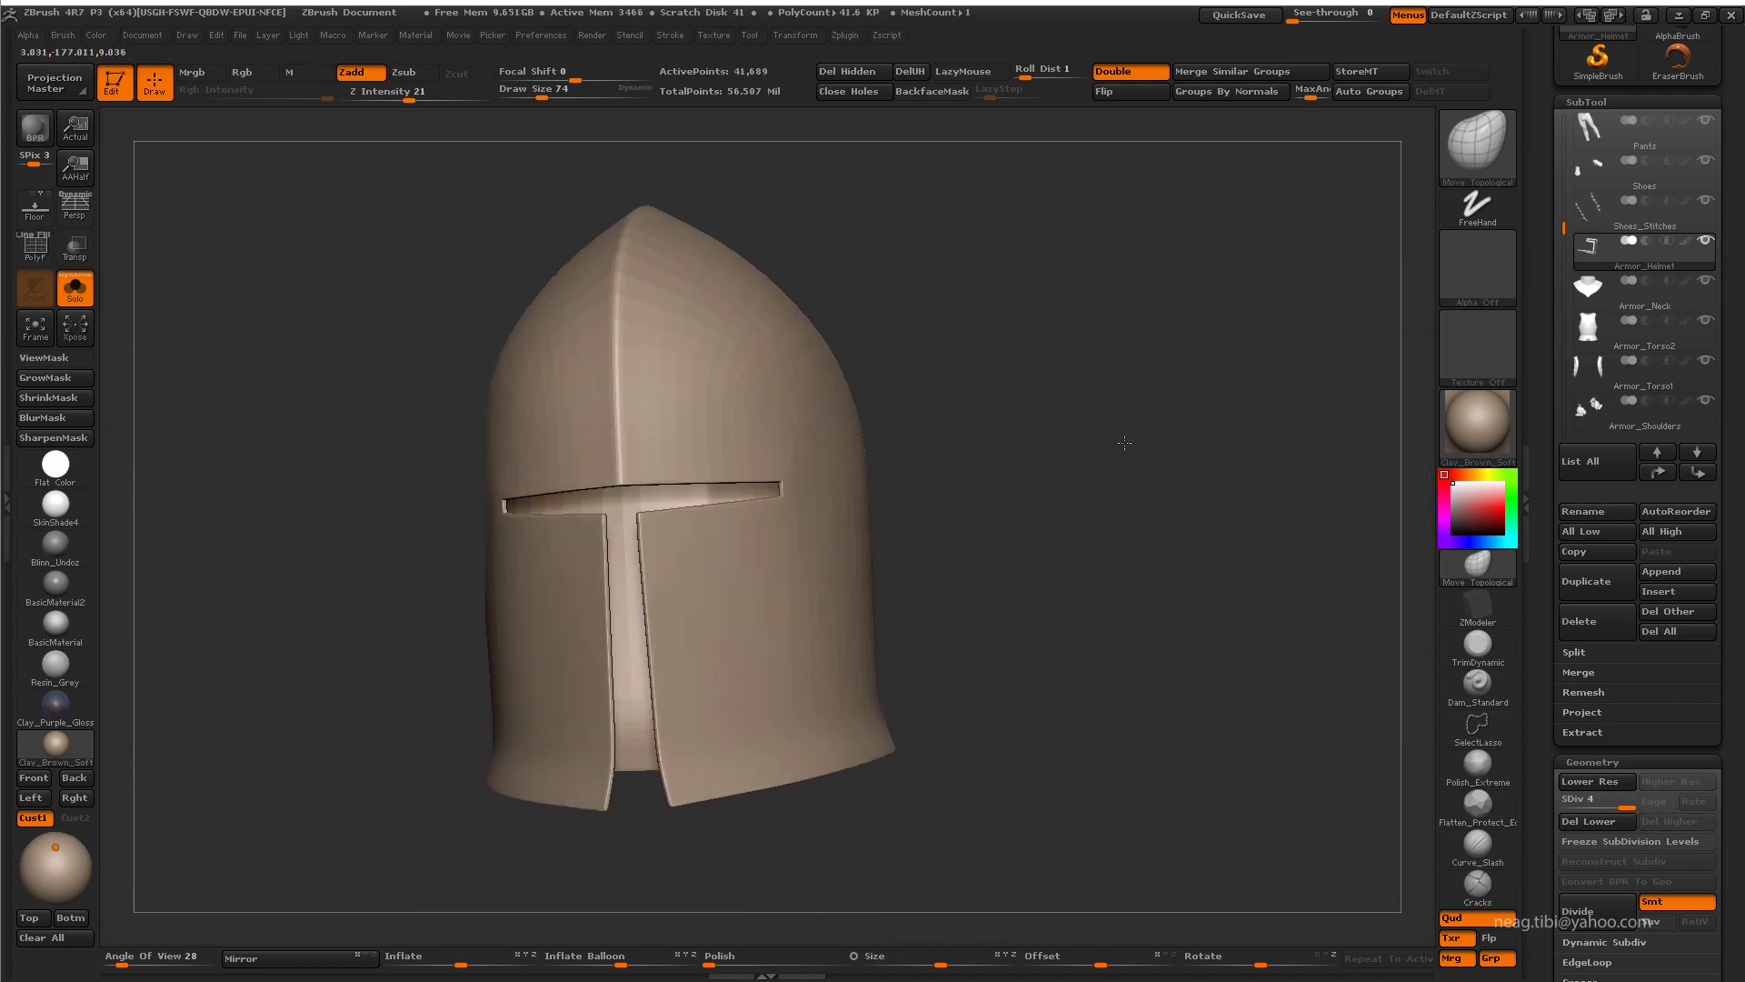
{"action": "right_click_drag", "start_coordinate": [907, 478], "coordinate": [907, 564], "text": "alt"}
{"action": "left_click_drag", "start_coordinate": [196, 368], "coordinate": [983, 625], "text": "ctrl"}
{"action": "right_click_drag", "start_coordinate": [983, 626], "coordinate": [120, 497], "text": "alt"}
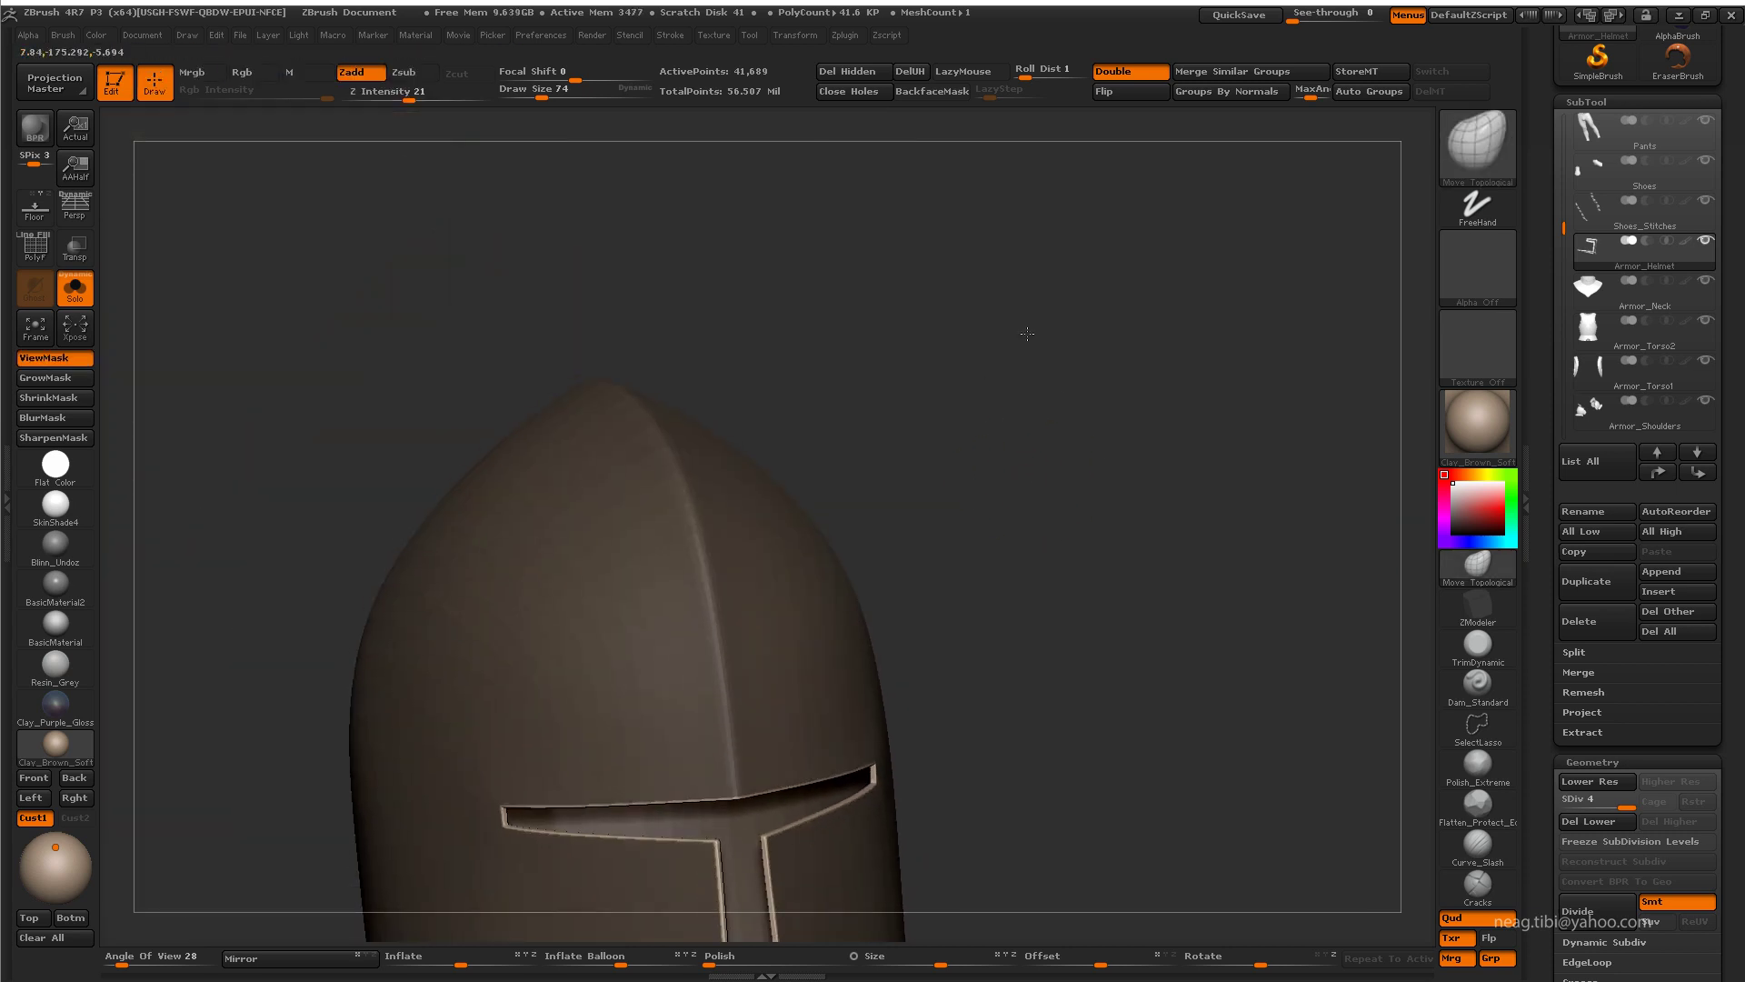
{"action": "right_click_drag", "start_coordinate": [136, 436], "coordinate": [203, 485]}
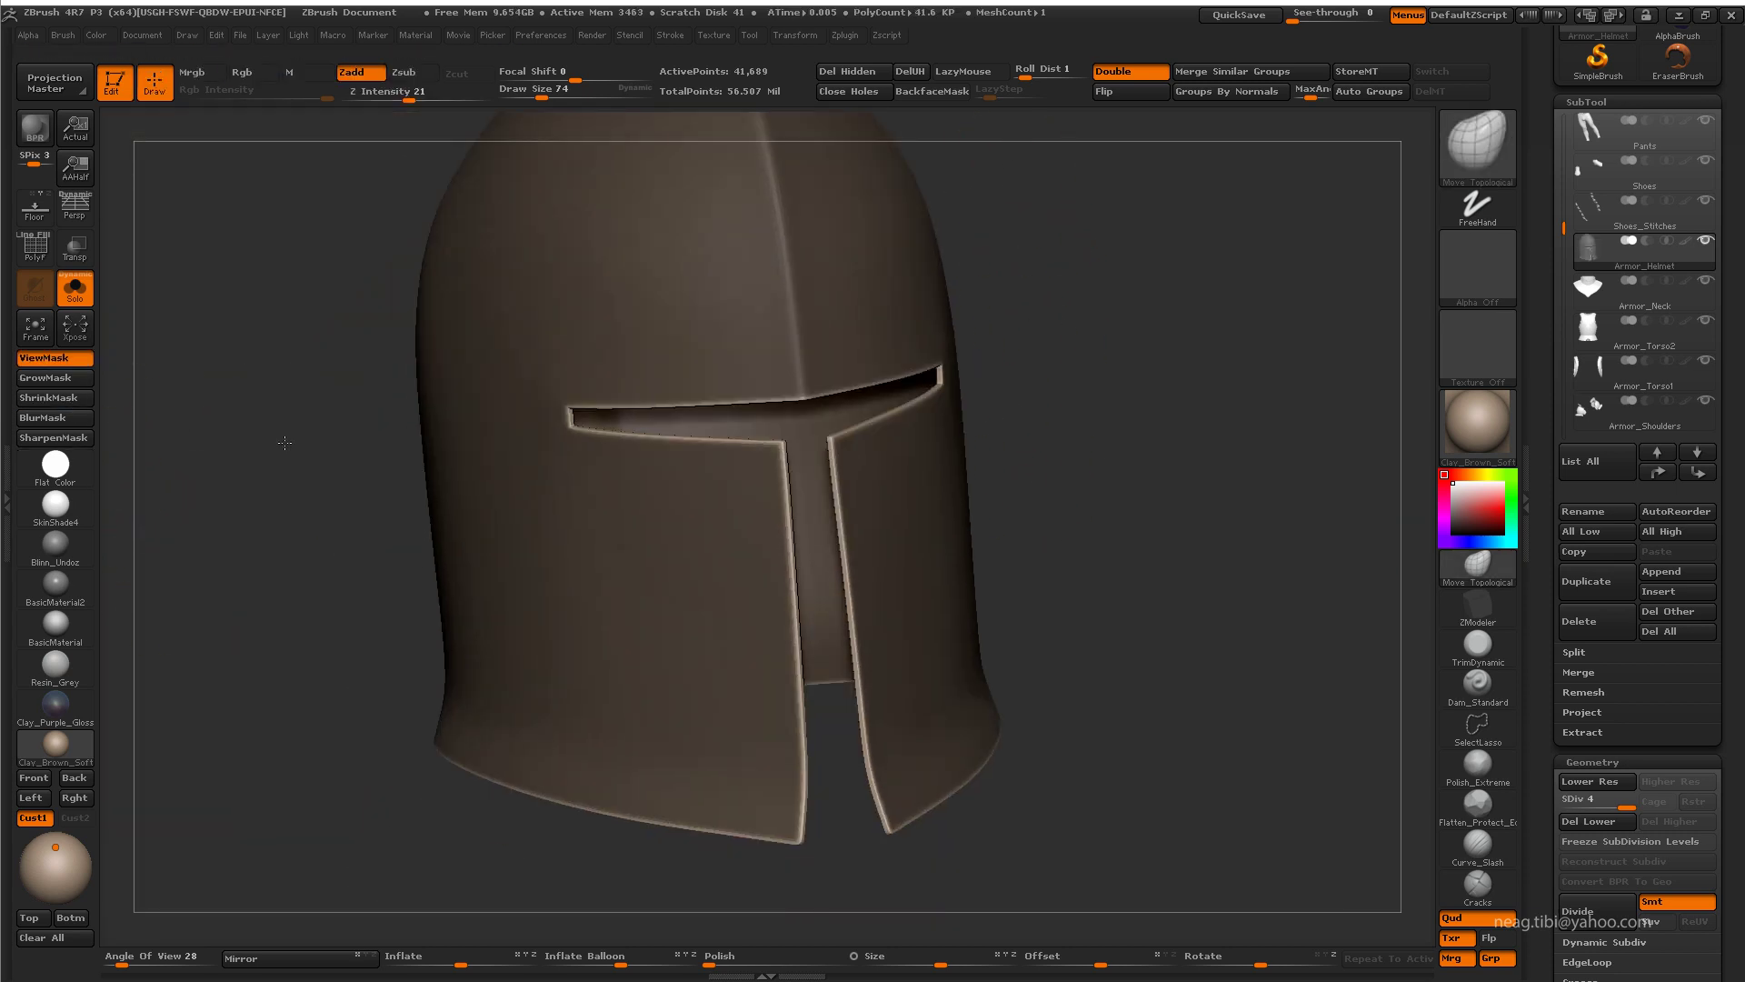
Step: Turn off the mask display and drop to SDiv 1 with the full character shown
{"action": "left_click", "coordinate": [43, 357]}
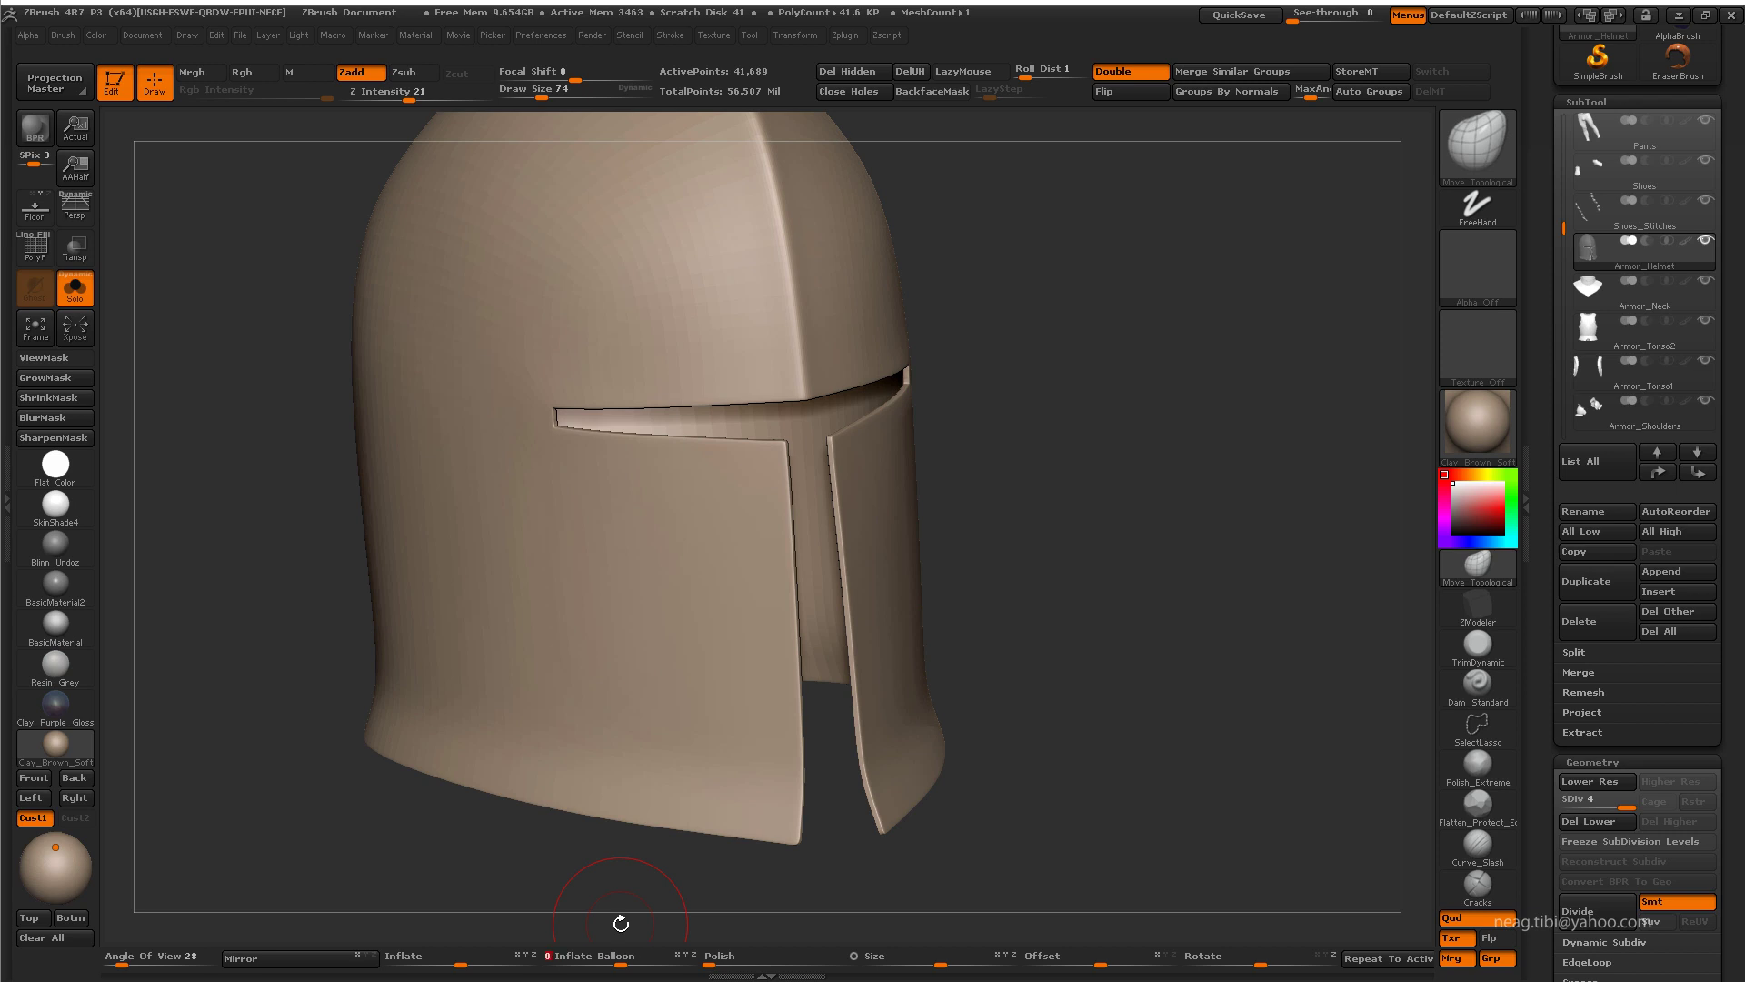
{"action": "mouse_move", "coordinate": [1095, 483]}
{"action": "right_mouse_down", "text": "shift"}
{"action": "mouse_move", "coordinate": [1091, 499]}
{"action": "mouse_move", "coordinate": [1225, 617]}
{"action": "mouse_move", "coordinate": [1073, 542]}
{"action": "mouse_move", "coordinate": [775, 576]}
{"action": "right_mouse_up", "text": "shift"}
{"action": "key", "text": "shift+d"}
{"action": "key", "text": "shift+d"}
{"action": "key", "text": "shift+d"}
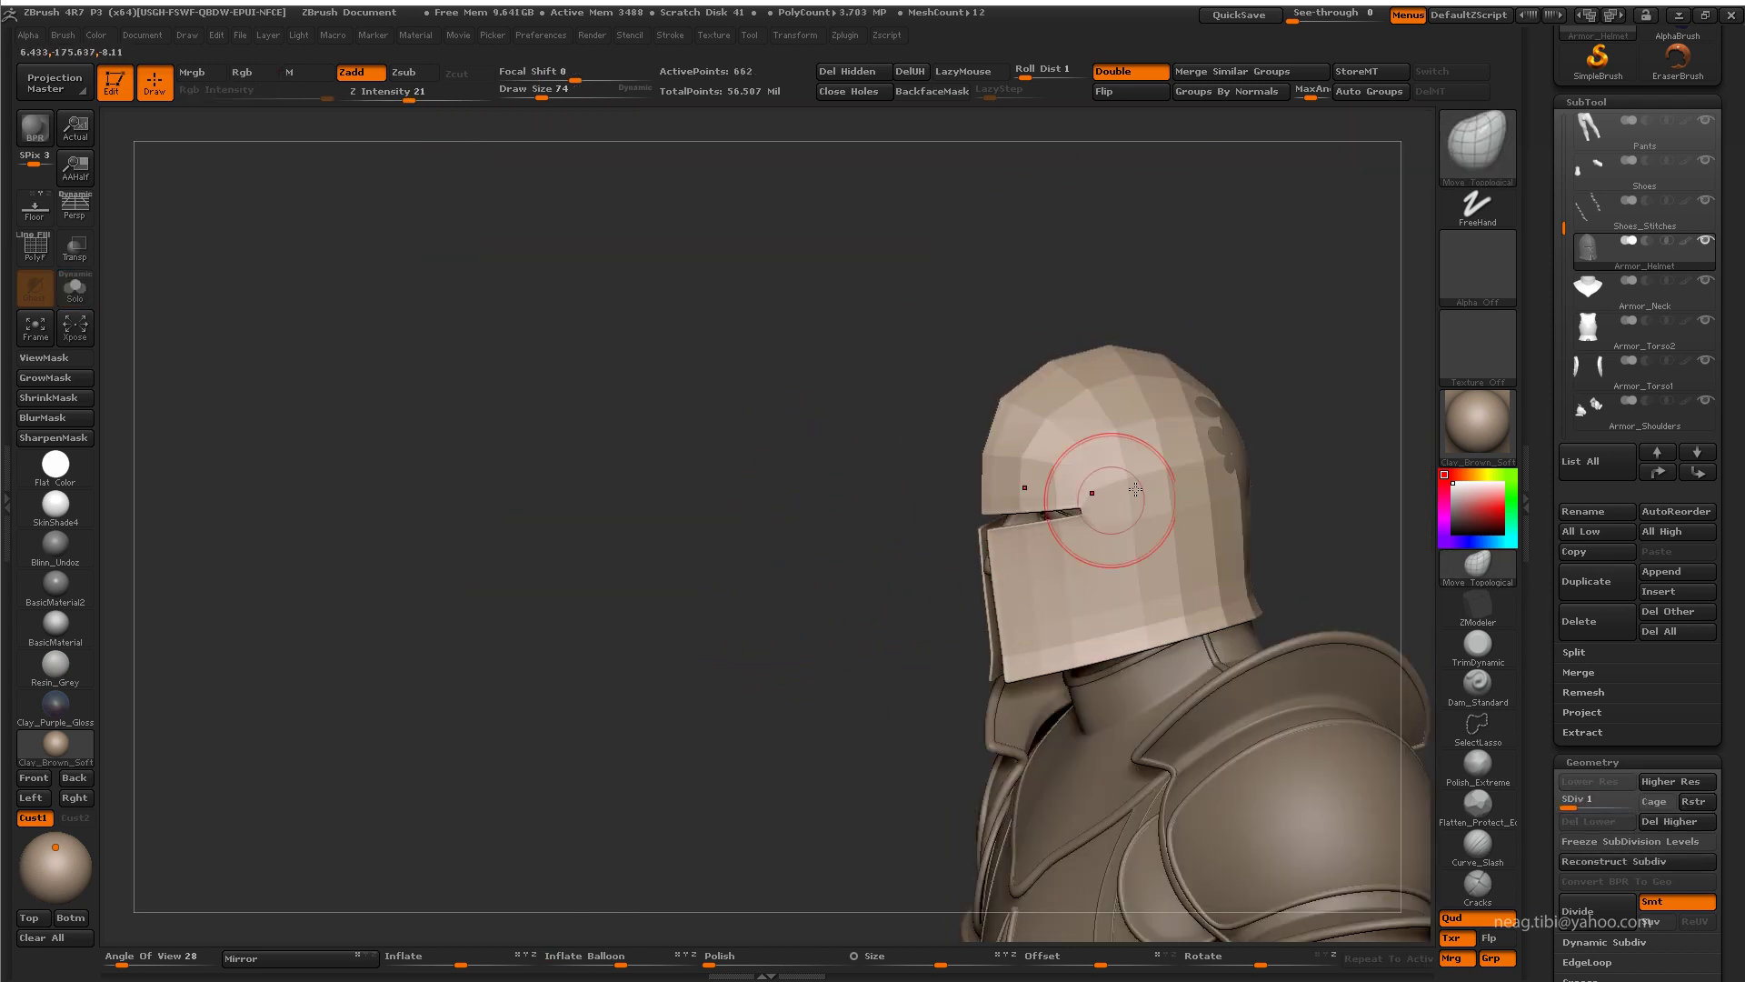
Step: Reactivate the Armor_Helmet subtool and paint and clear mask spots on it
{"action": "right_click_drag", "start_coordinate": [1135, 490], "coordinate": [1013, 467]}
{"action": "left_click", "coordinate": [807, 672], "text": "alt"}
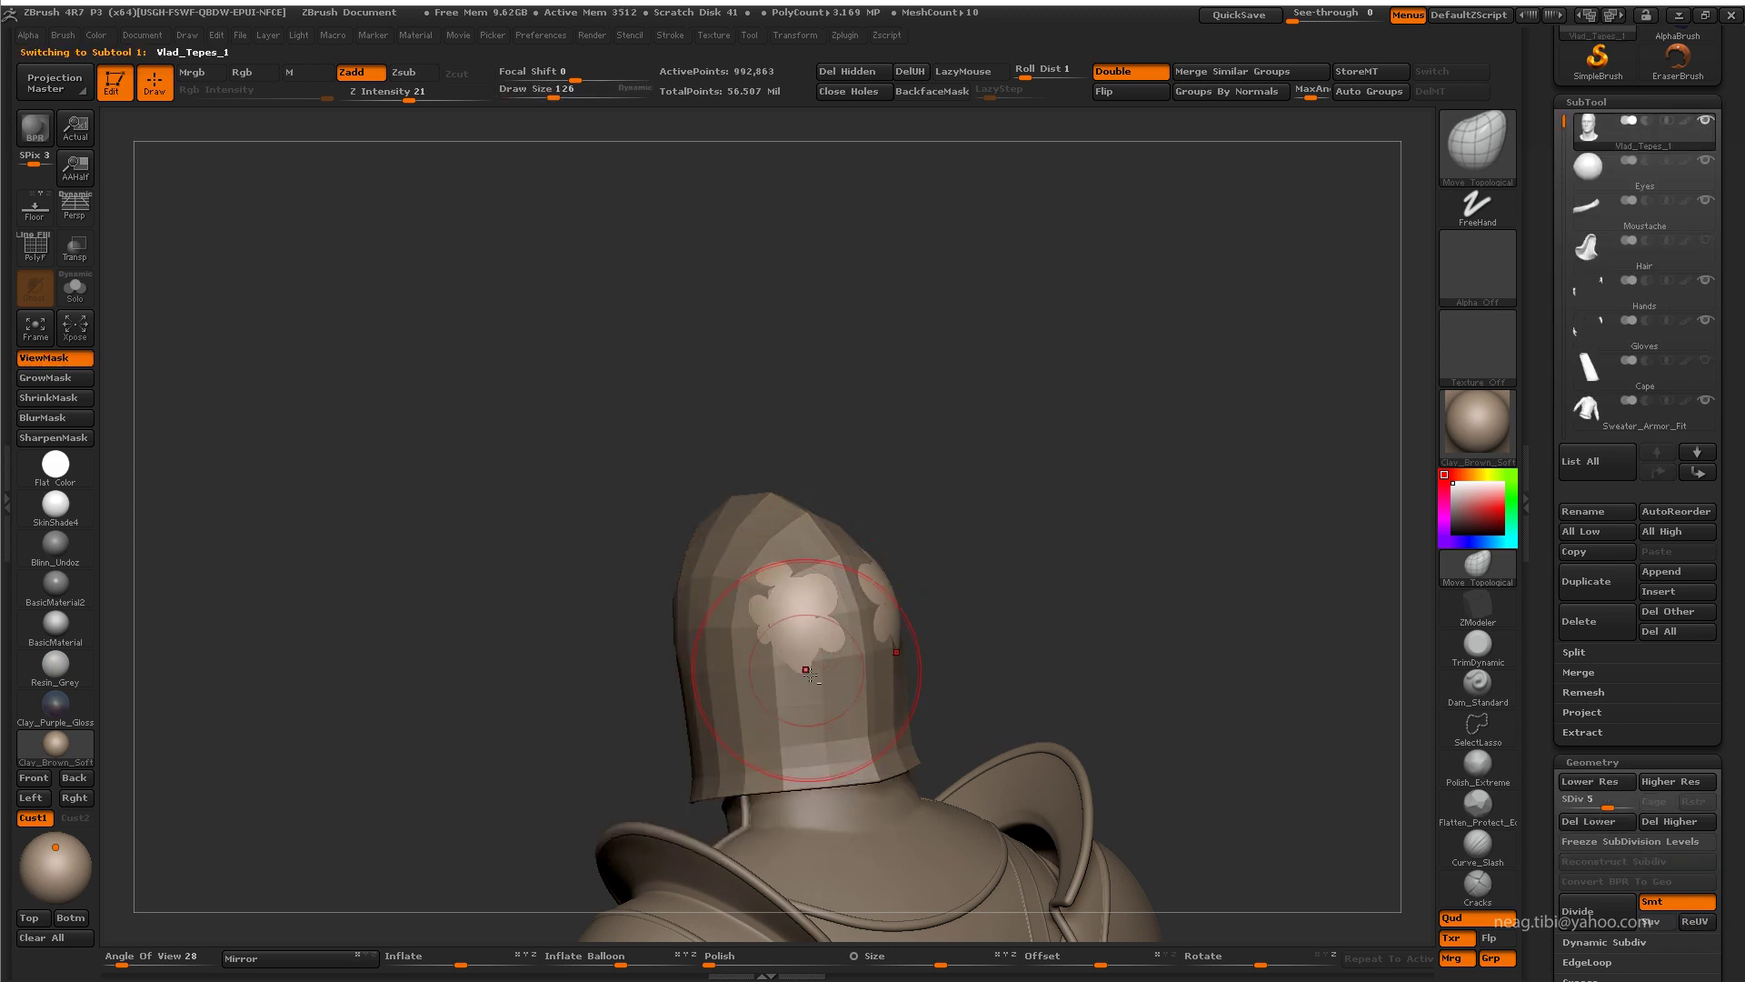
{"action": "left_click", "coordinate": [796, 615], "text": "alt"}
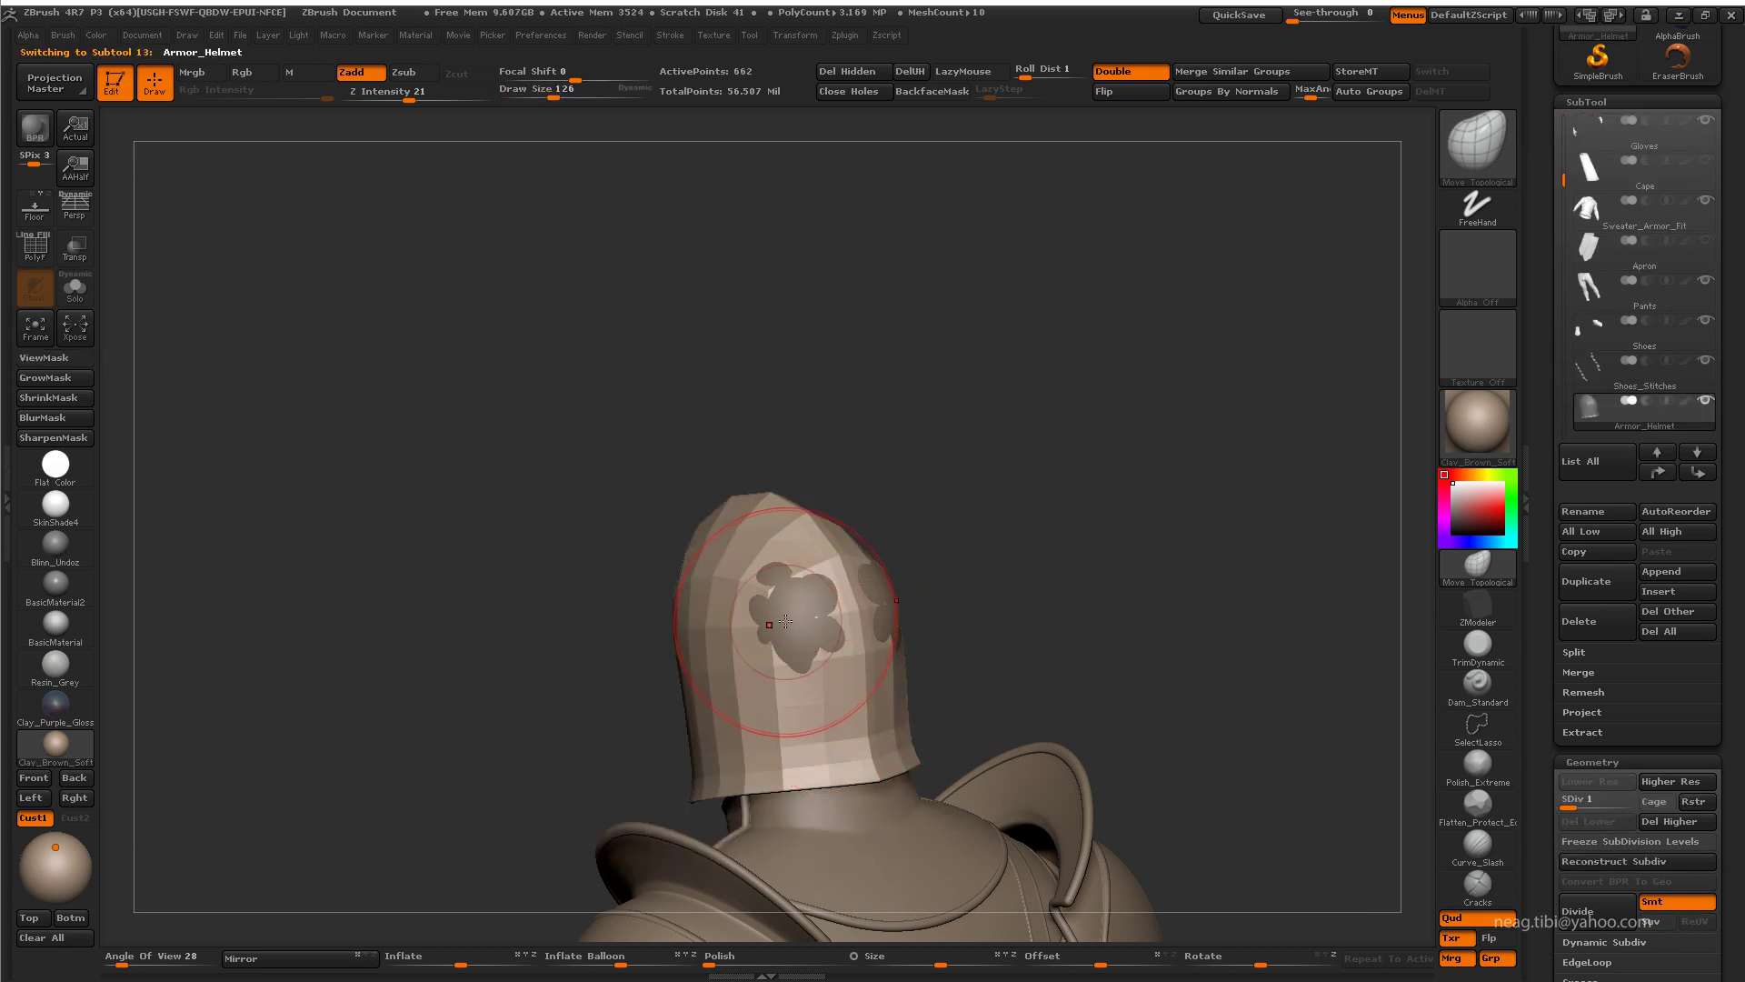
{"action": "key", "text": "ctrl+shift+x"}
{"action": "left_click_drag", "start_coordinate": [874, 472], "coordinate": [830, 488], "text": "ctrl"}
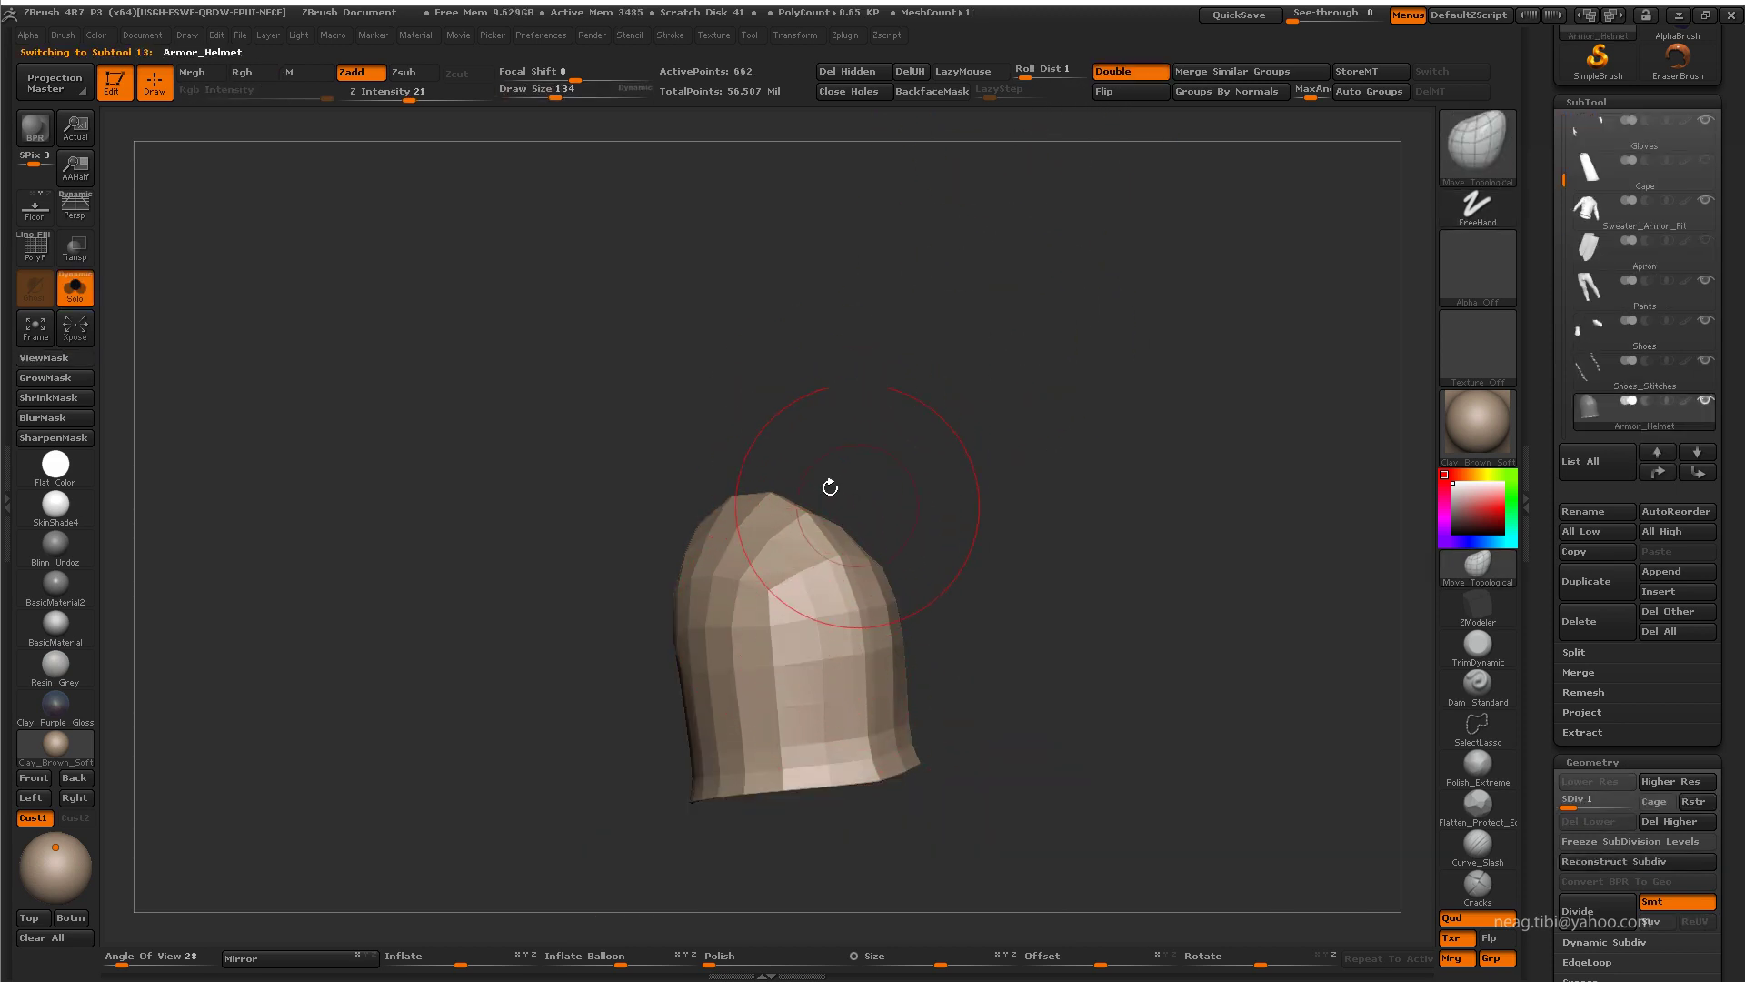
{"action": "right_click_drag", "start_coordinate": [812, 657], "coordinate": [1064, 427]}
{"action": "key", "text": "ctrl+shift+x"}
{"action": "left_click", "coordinate": [815, 619], "text": "ctrl"}
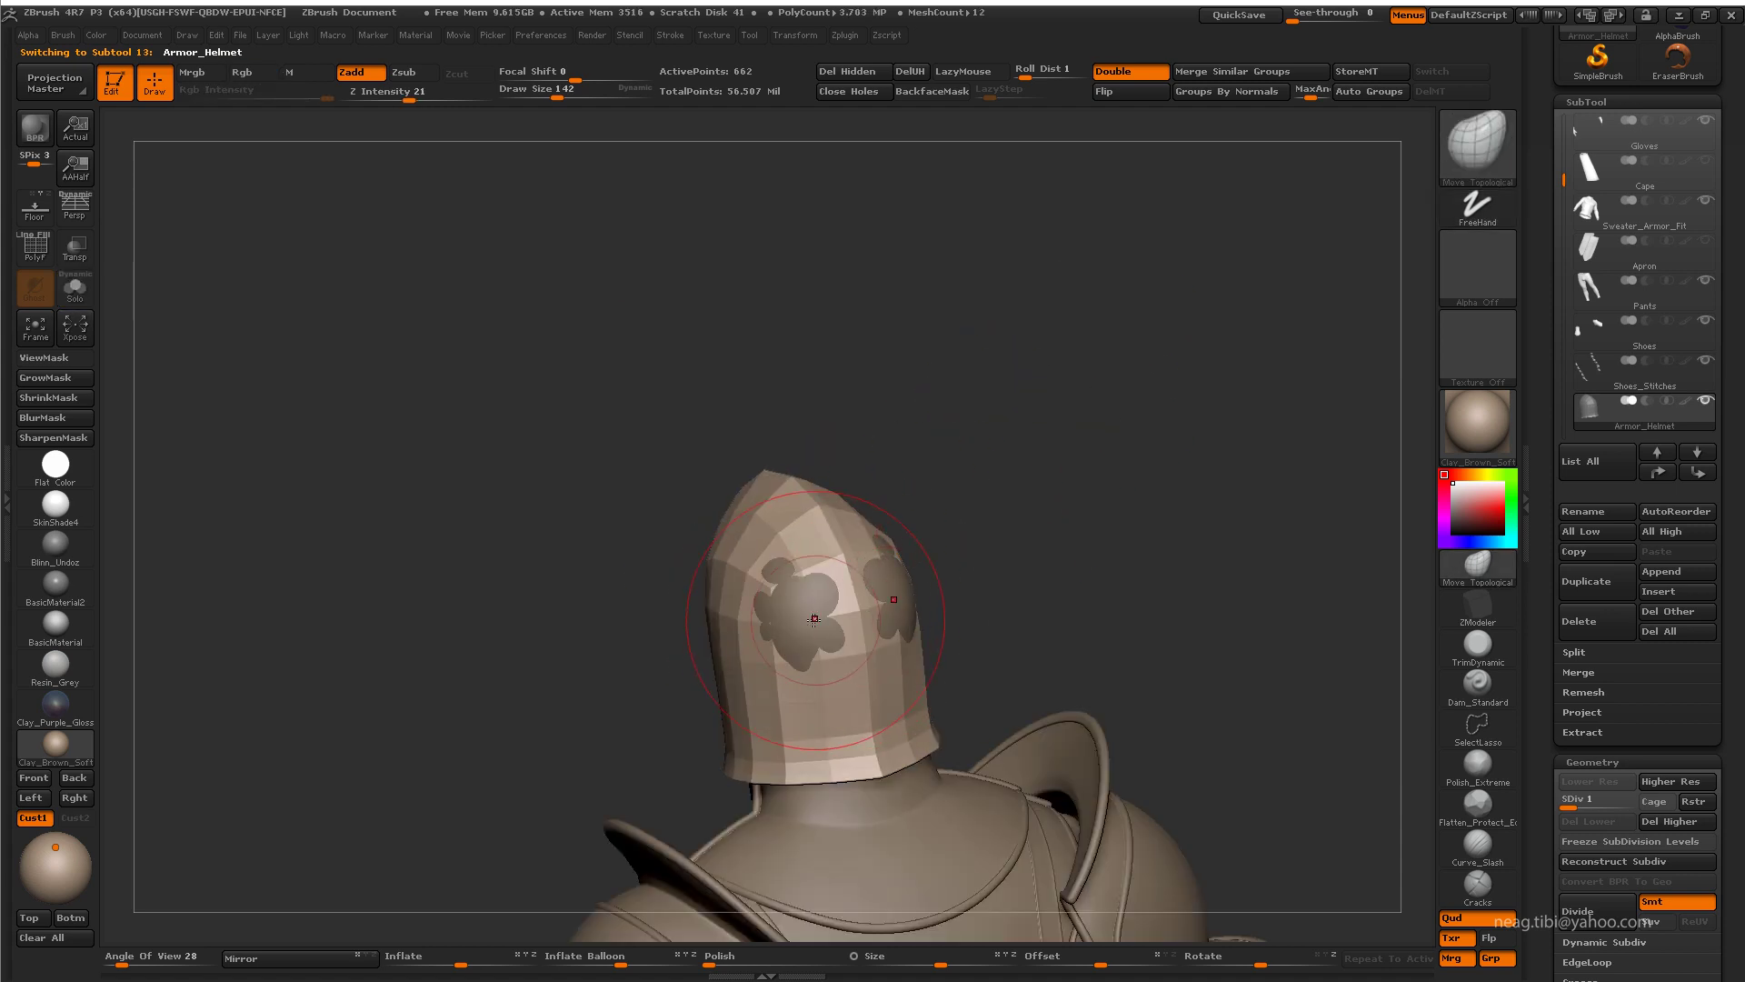
Step: Subdivide the helmet and view it from front, side and three-quarter angles, shrinking the brush
{"action": "mouse_move", "coordinate": [802, 624]}
{"action": "right_mouse_down", "text": "shift"}
{"action": "mouse_move", "coordinate": [922, 588]}
{"action": "mouse_move", "coordinate": [909, 647]}
{"action": "right_mouse_up", "text": "shift"}
{"action": "key", "text": "ctrl+d"}
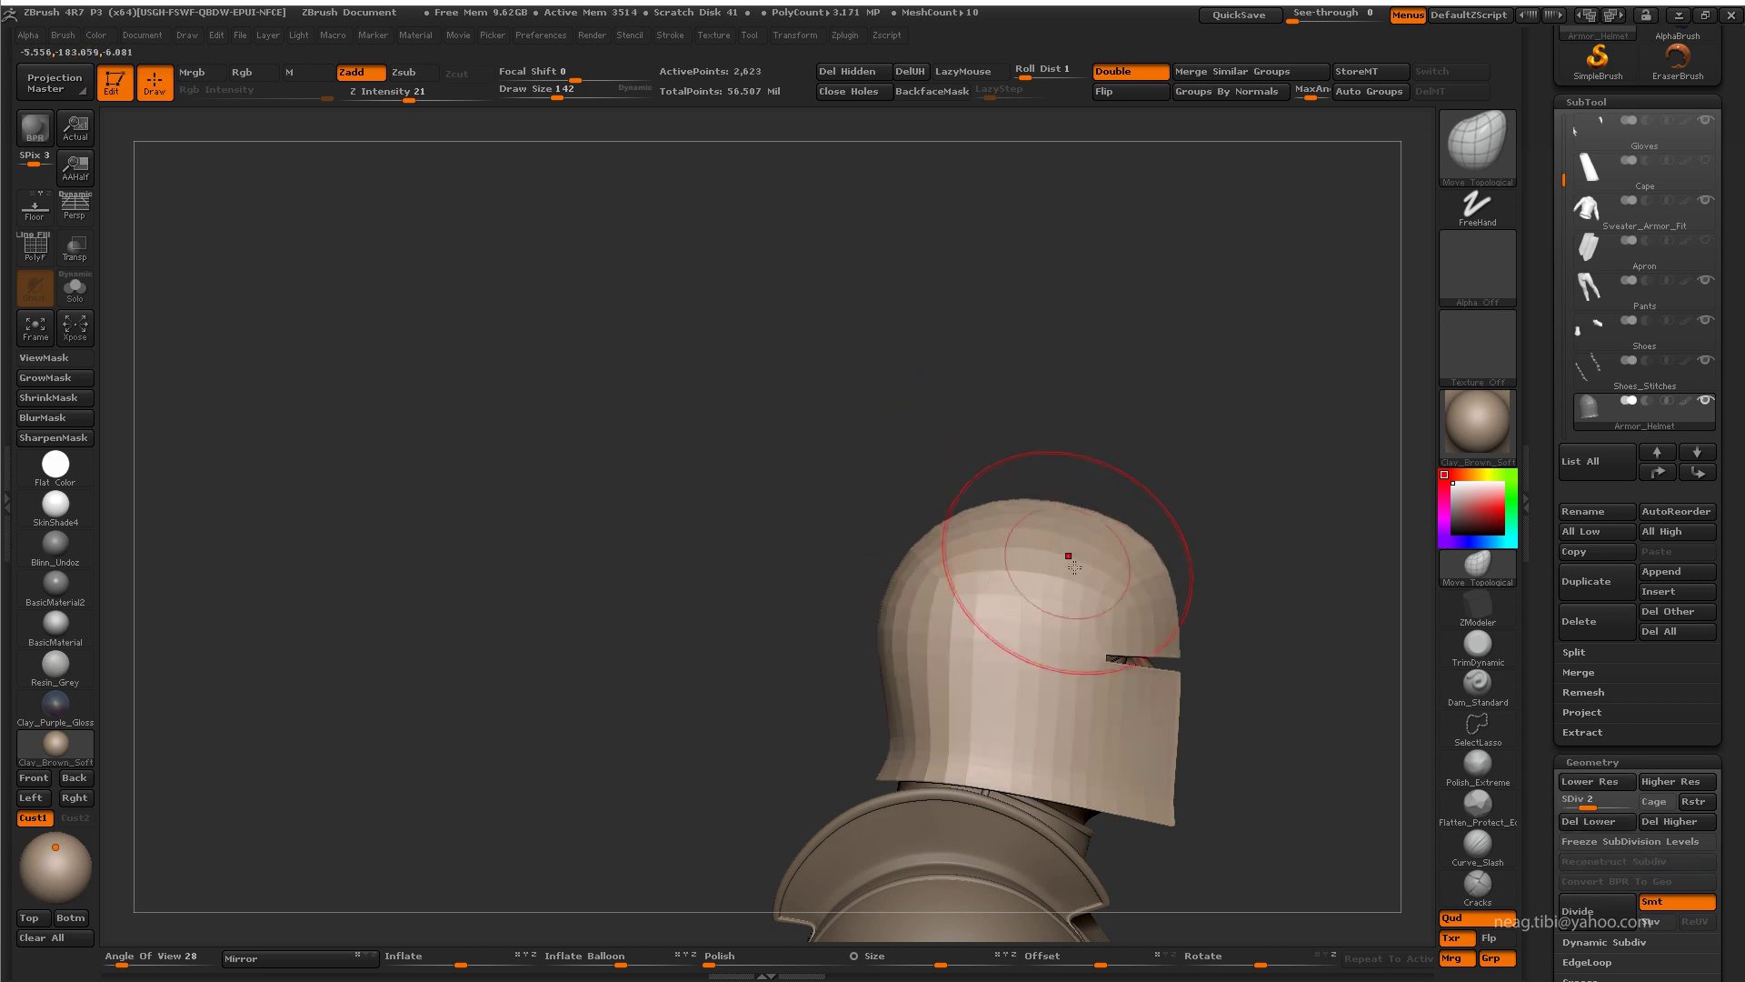
{"action": "right_click_drag", "start_coordinate": [1060, 557], "coordinate": [1041, 472]}
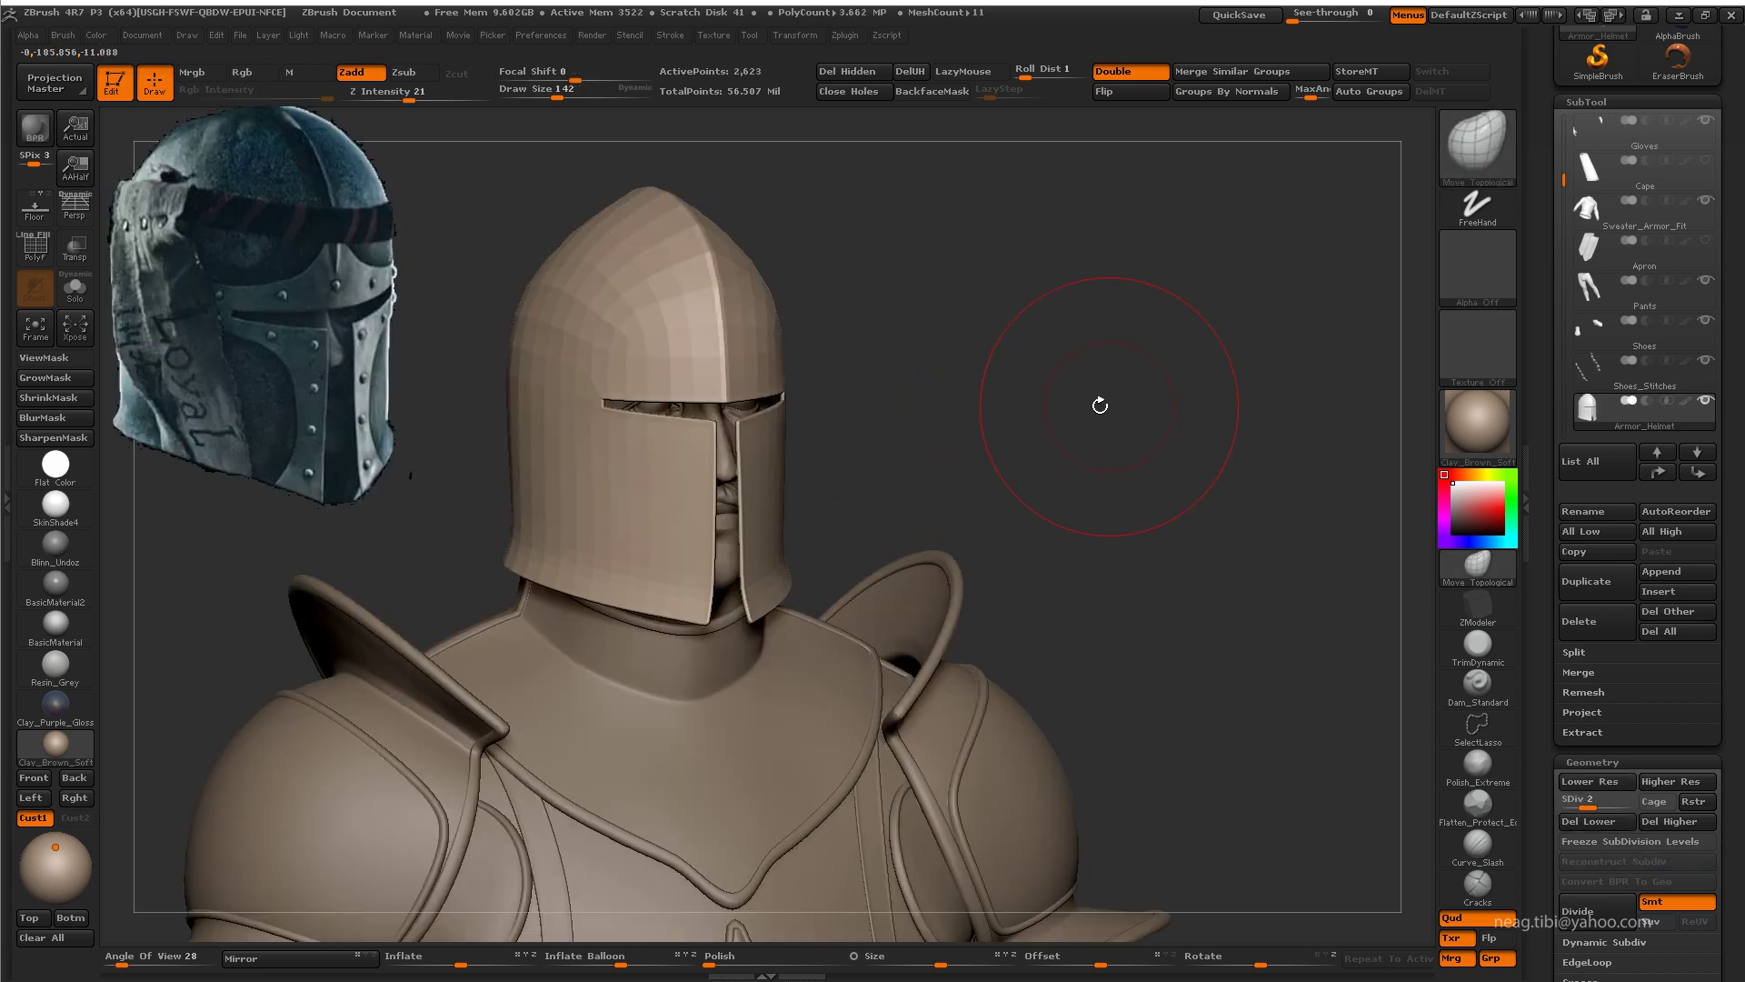
{"action": "right_click_drag", "start_coordinate": [807, 520], "coordinate": [773, 488]}
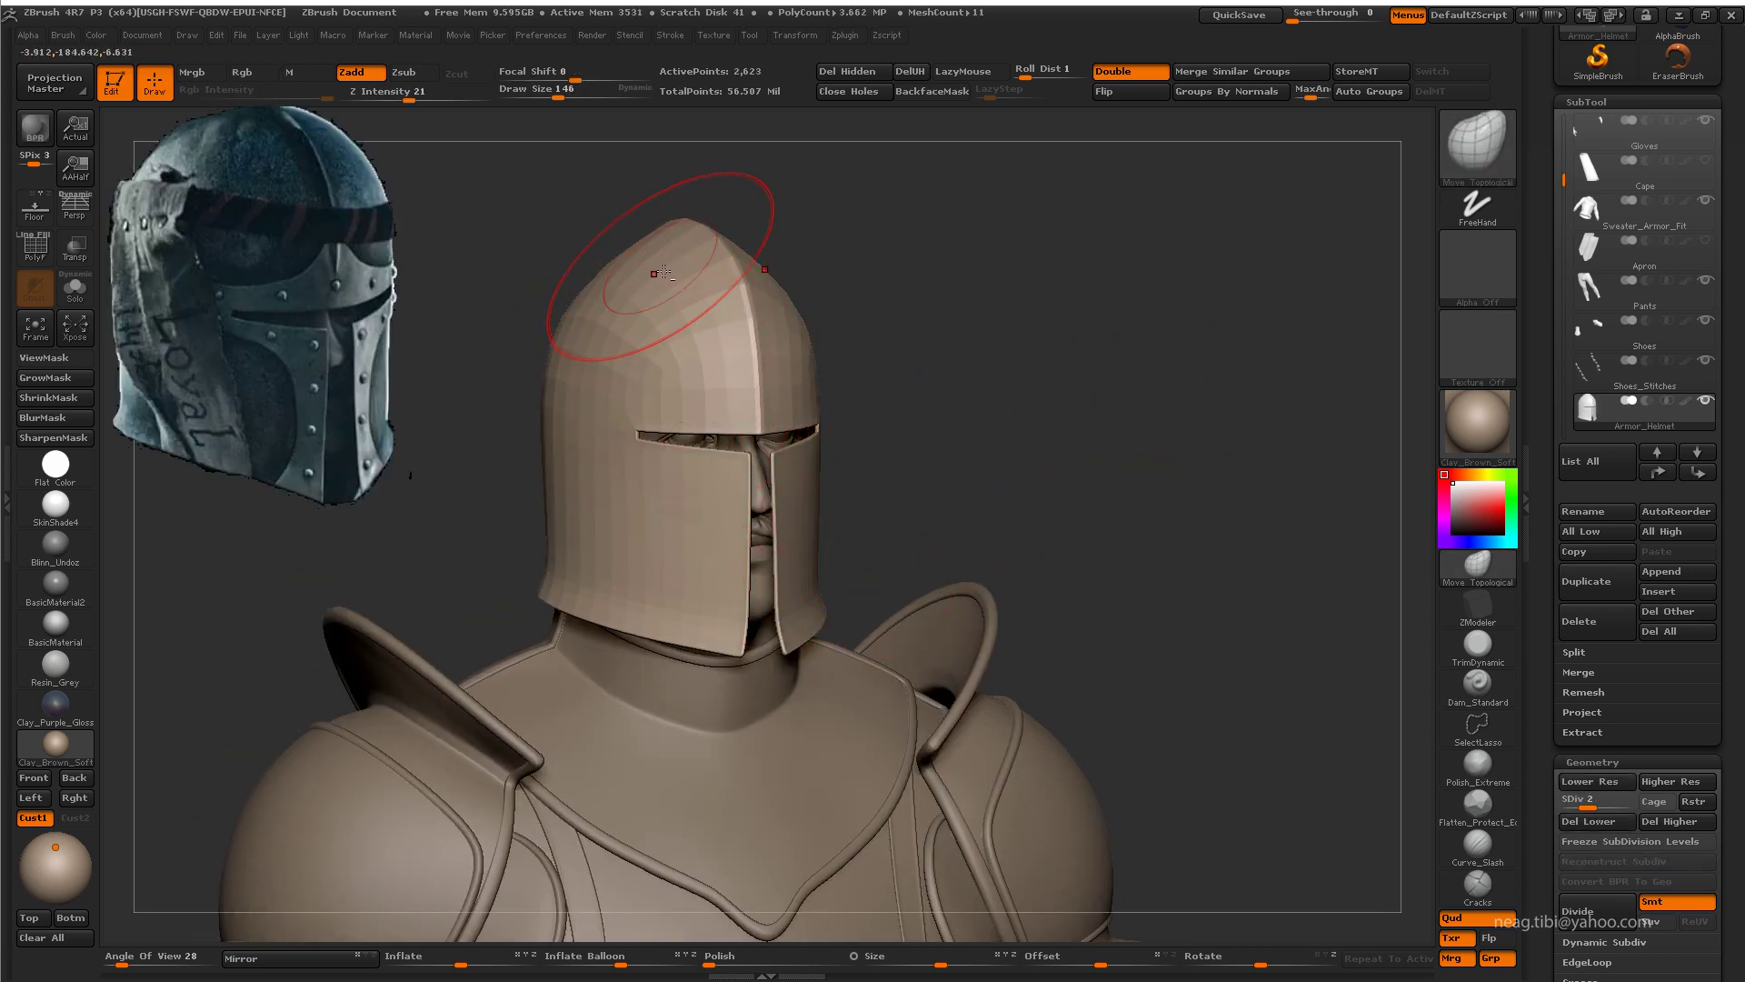
{"action": "right_click_drag", "start_coordinate": [665, 271], "coordinate": [685, 317]}
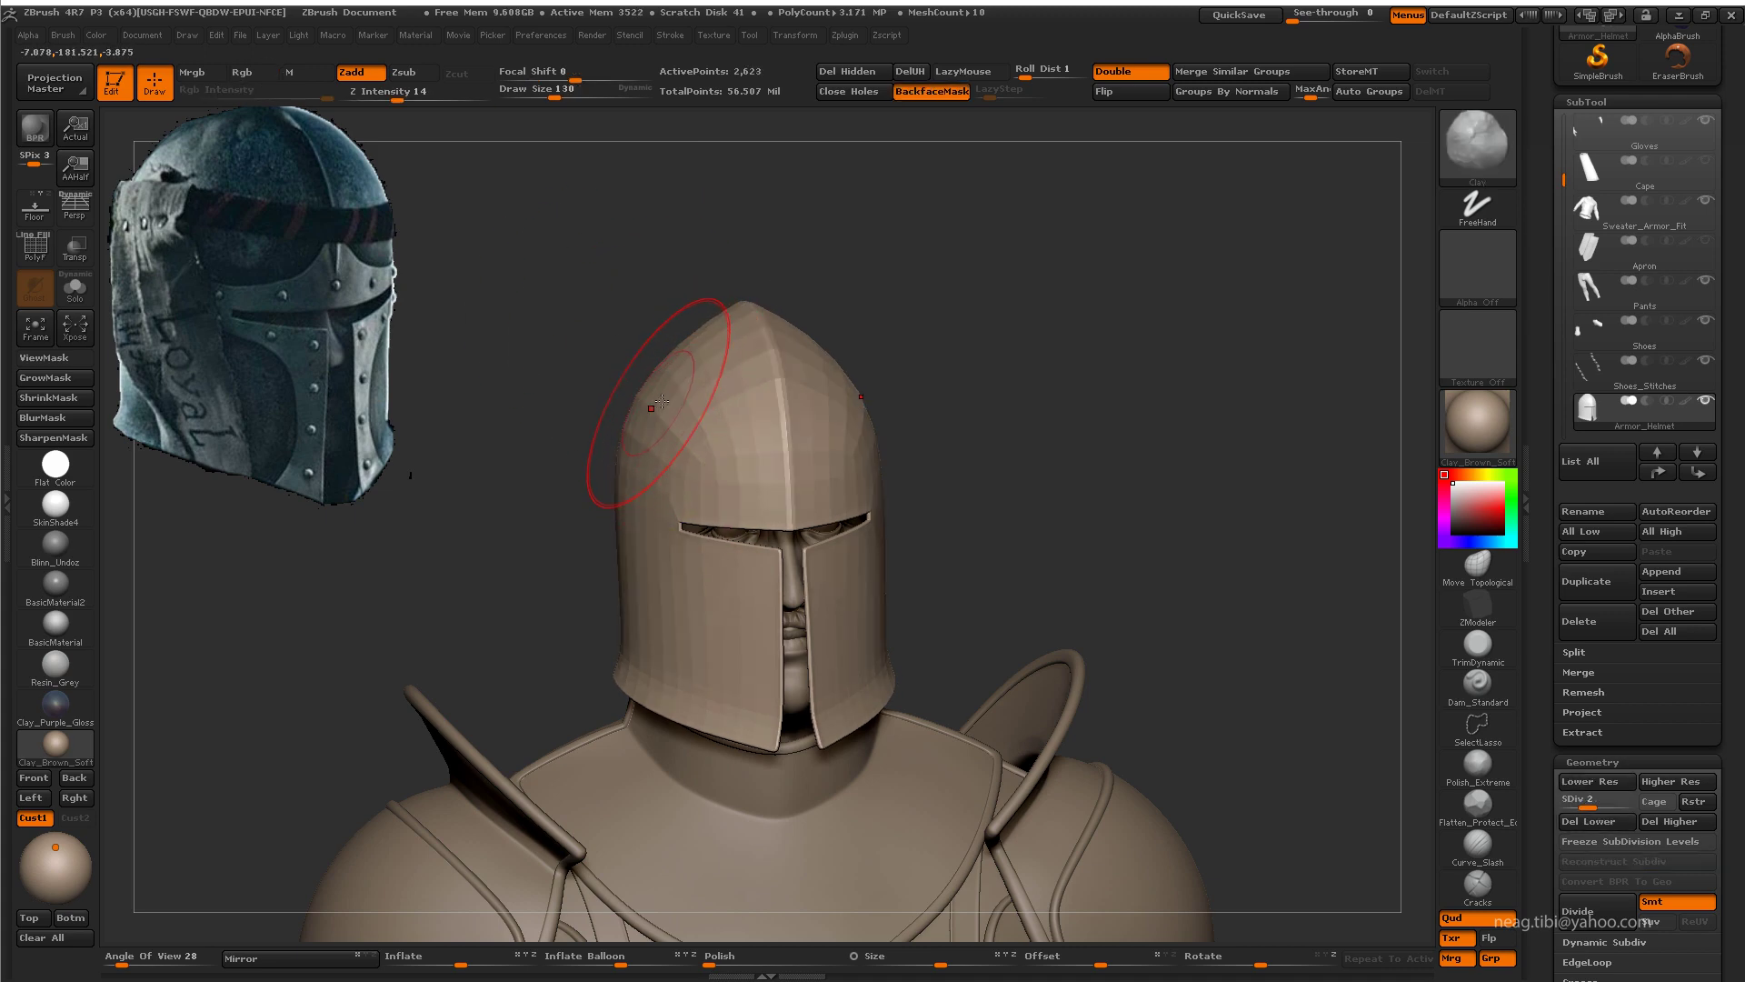
{"action": "right_click_drag", "start_coordinate": [652, 374], "coordinate": [709, 485]}
{"action": "key", "text": "space"}
{"action": "left_click_drag", "start_coordinate": [709, 484], "coordinate": [677, 491]}
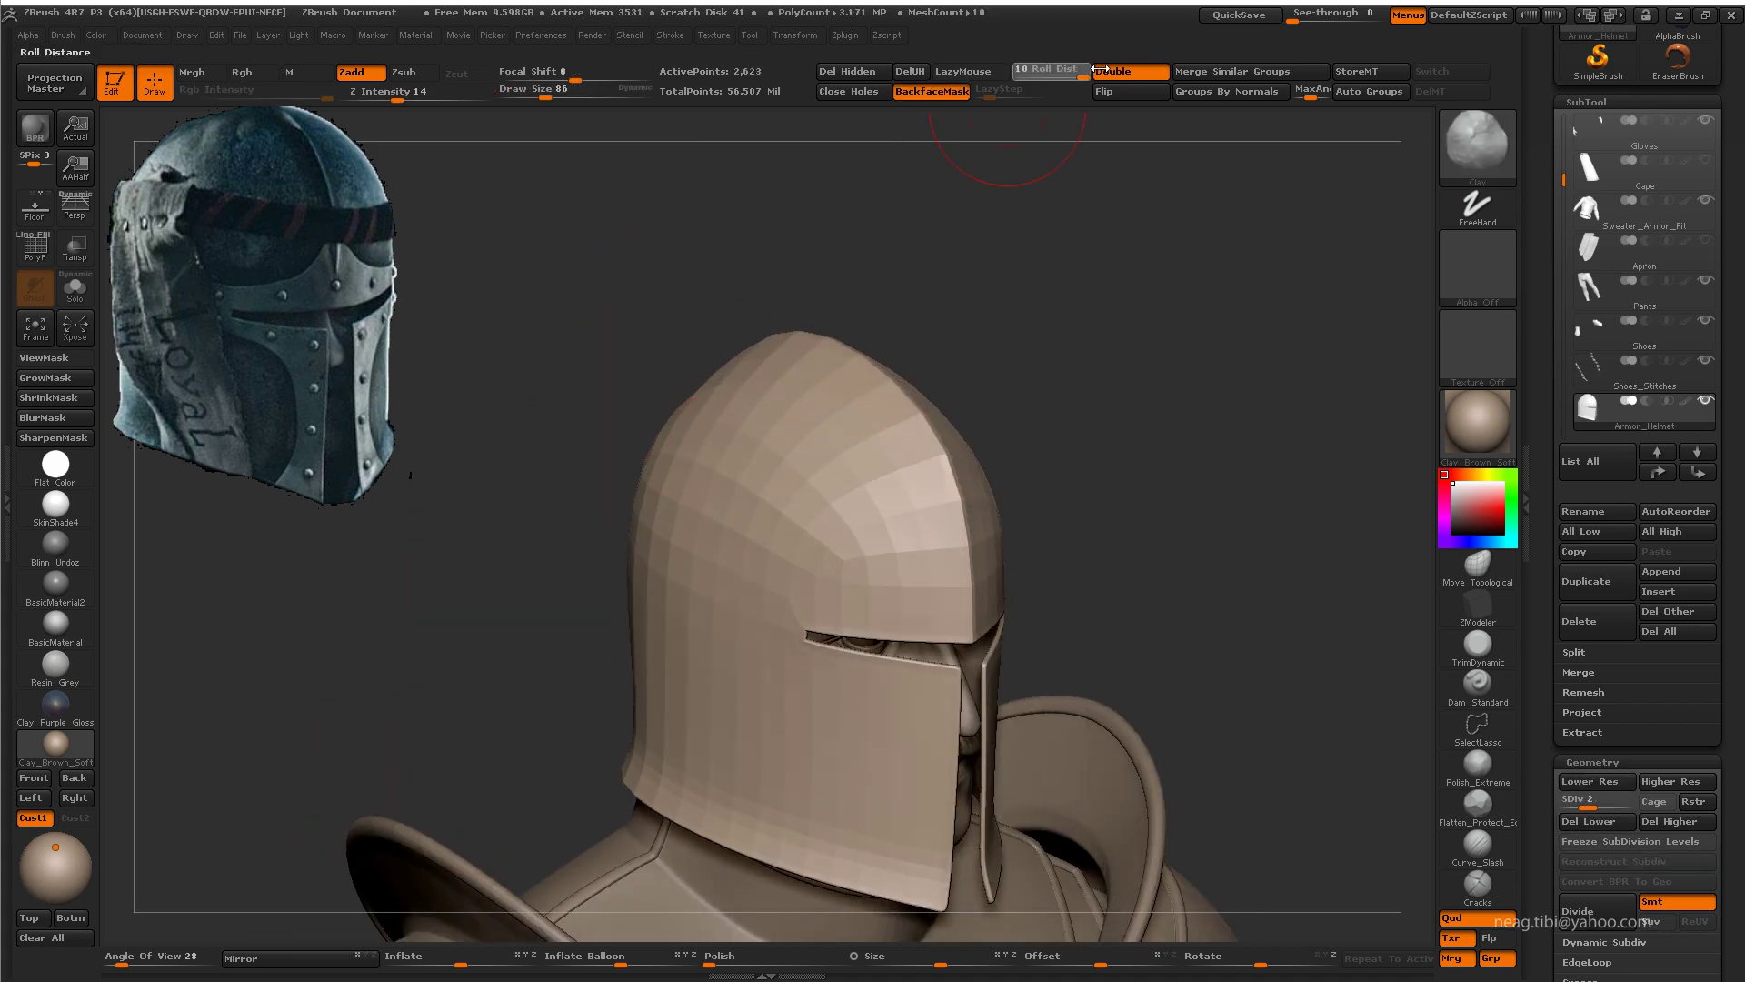
{"action": "mouse_move", "coordinate": [729, 513]}
{"action": "right_mouse_down"}
{"action": "mouse_move", "coordinate": [751, 427]}
{"action": "mouse_move", "coordinate": [795, 541]}
{"action": "mouse_move", "coordinate": [896, 436]}
{"action": "mouse_move", "coordinate": [907, 577]}
{"action": "right_mouse_up"}
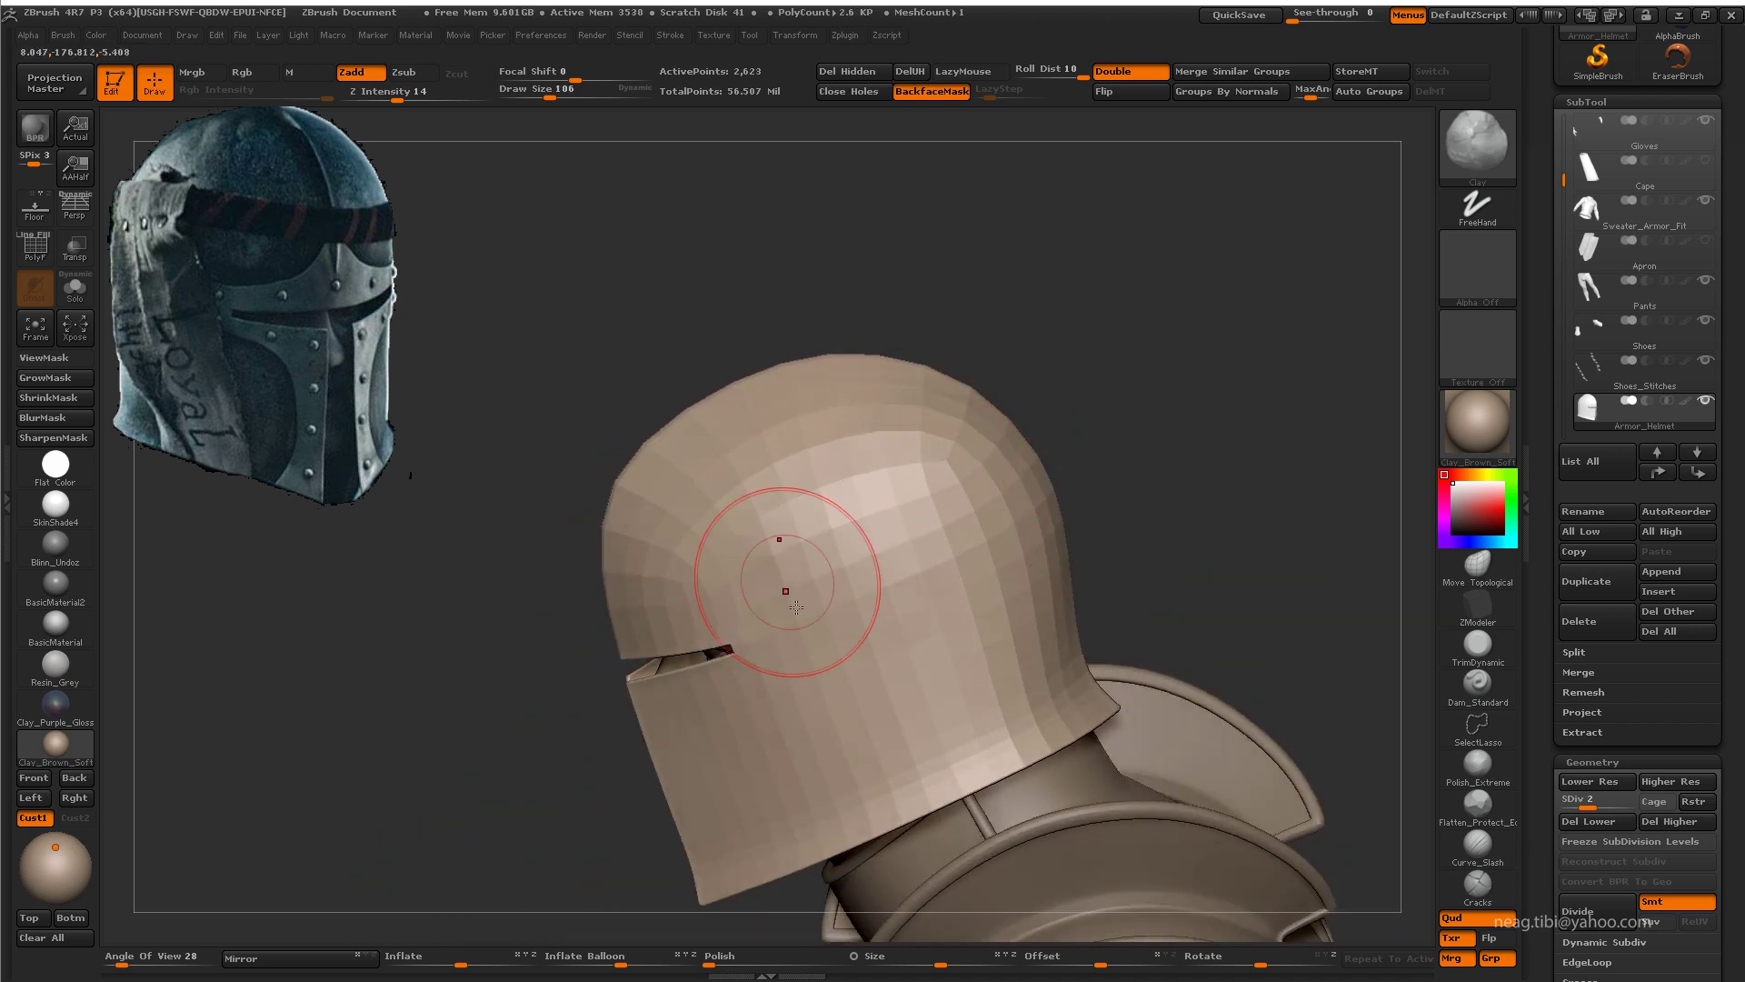
{"action": "right_click_drag", "start_coordinate": [796, 606], "coordinate": [1080, 342]}
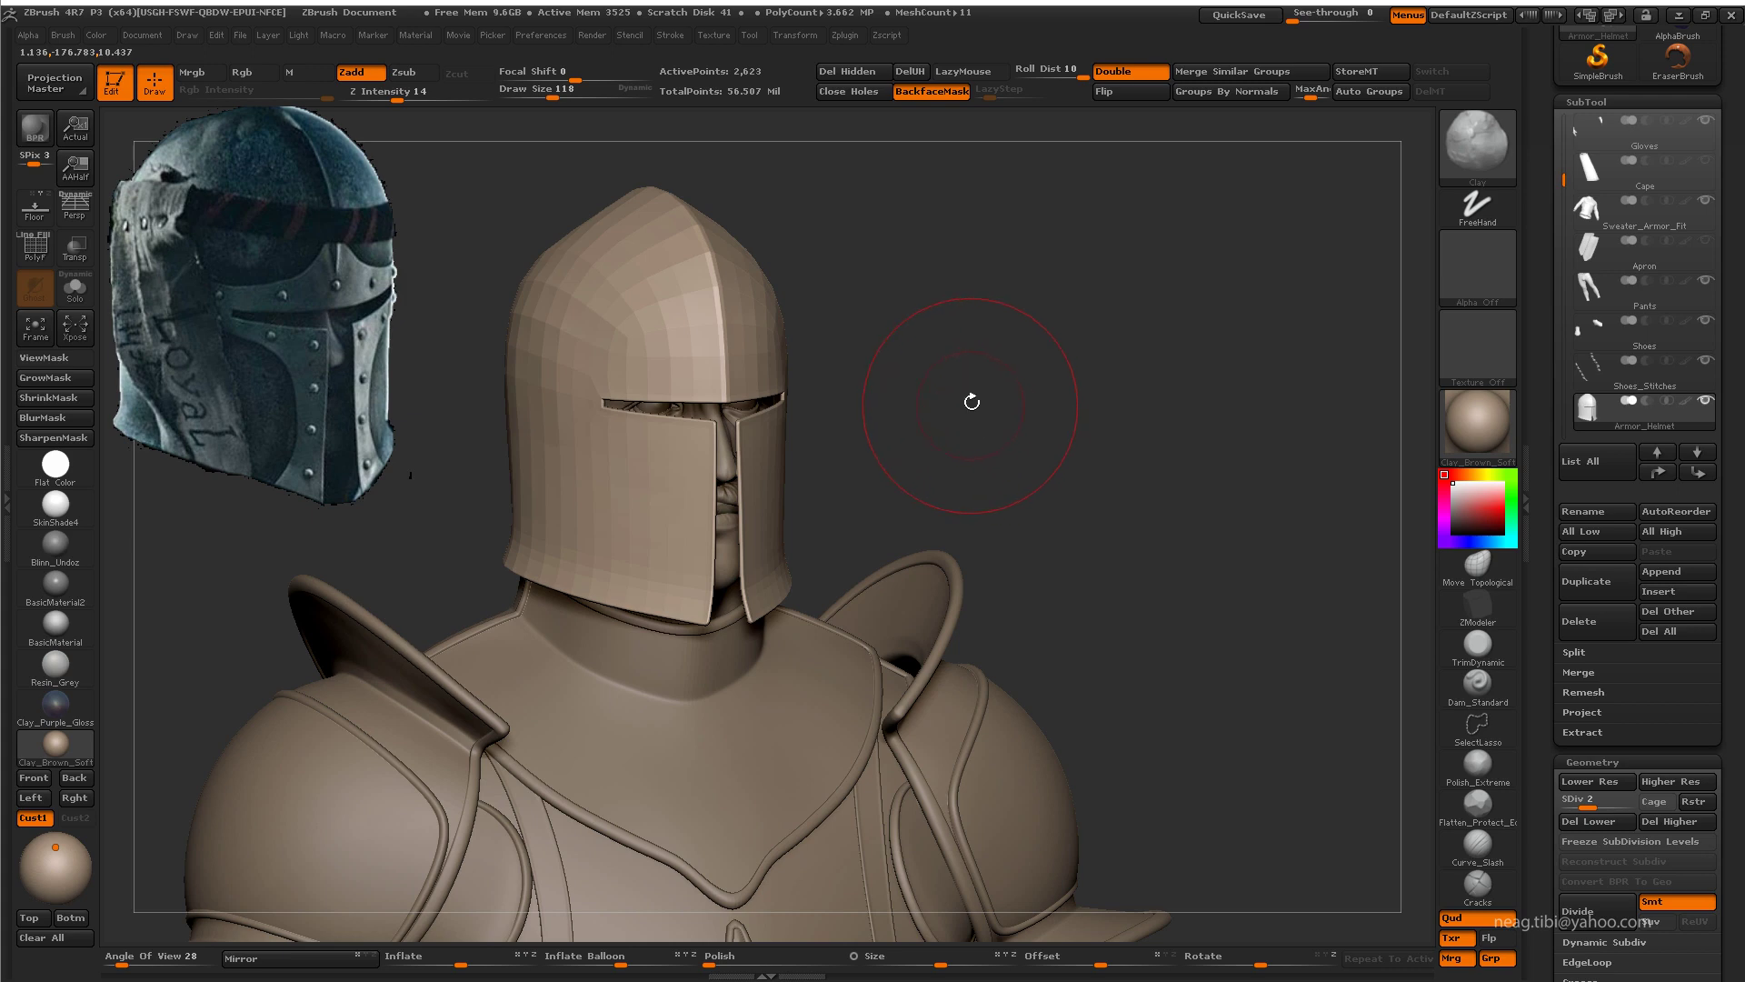
Step: Inspect the visor plates up close, switching between the lowest level and one subdivision up
{"action": "key", "text": "shift+d"}
{"action": "right_click_drag", "start_coordinate": [981, 400], "coordinate": [870, 454]}
{"action": "mouse_move", "coordinate": [668, 506]}
{"action": "right_mouse_down", "text": "alt"}
{"action": "mouse_move", "coordinate": [824, 498]}
{"action": "mouse_move", "coordinate": [845, 451]}
{"action": "right_mouse_up", "text": "alt"}
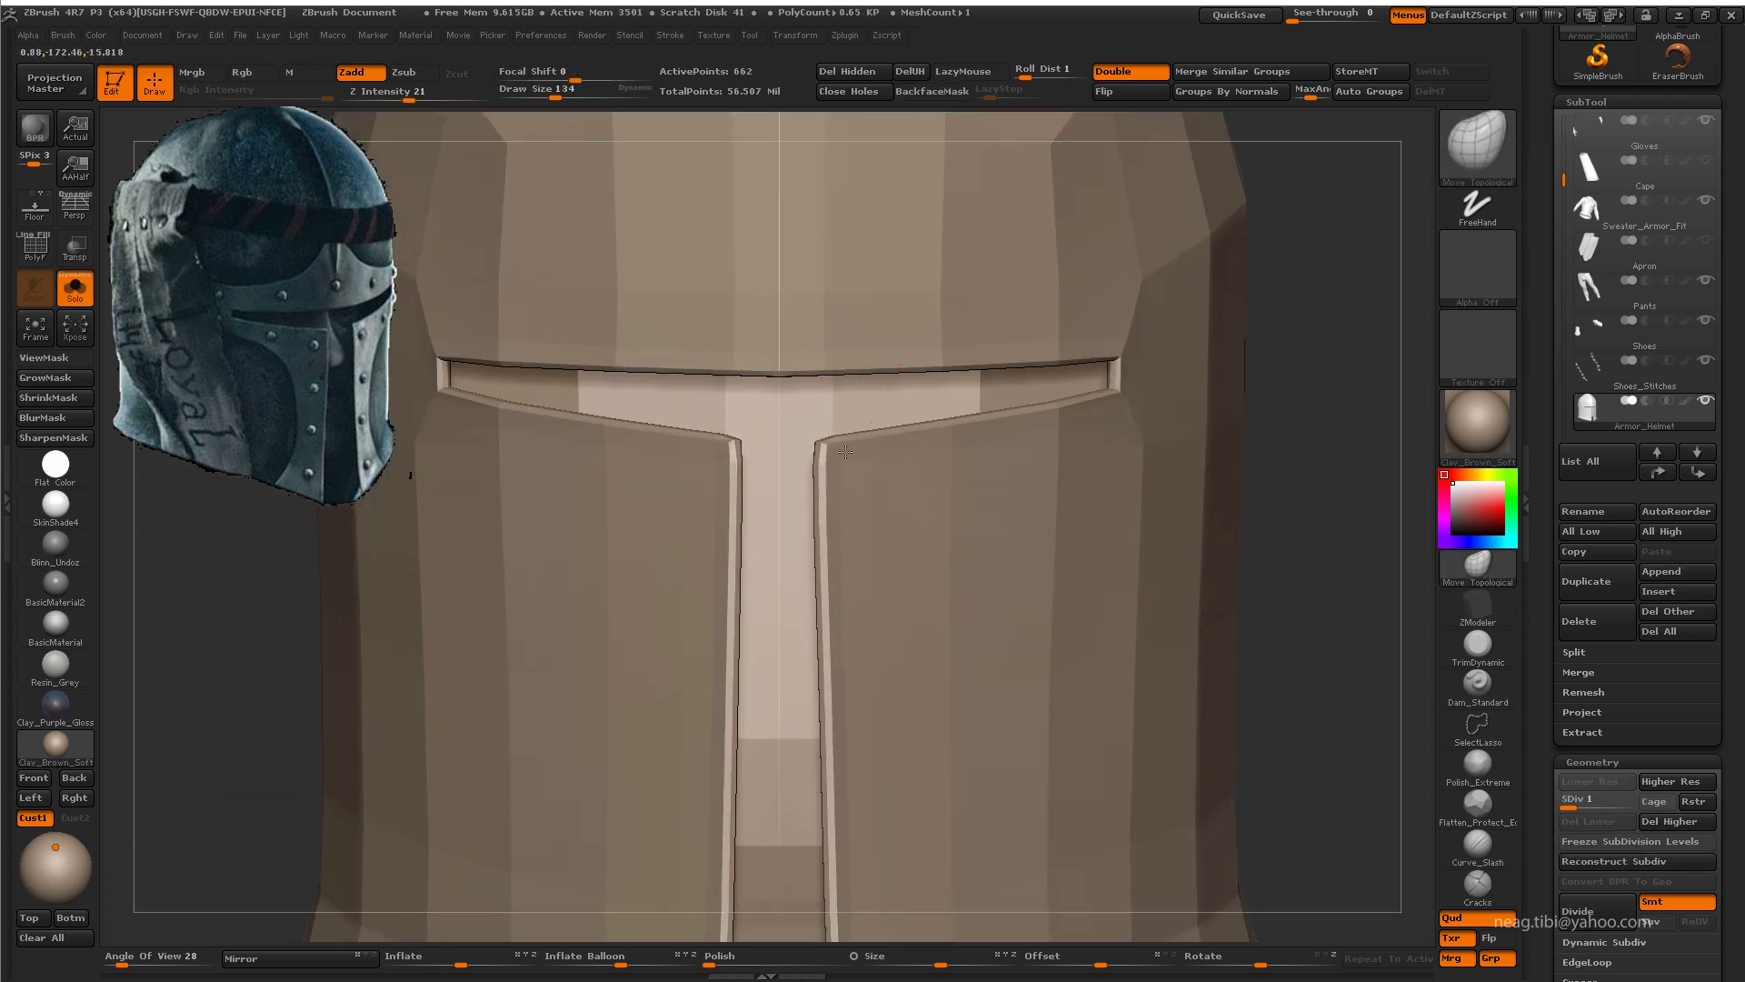
{"action": "mouse_move", "coordinate": [853, 552]}
{"action": "right_mouse_down", "text": "alt"}
{"action": "mouse_move", "coordinate": [827, 691]}
{"action": "mouse_move", "coordinate": [815, 591]}
{"action": "right_mouse_up", "text": "alt"}
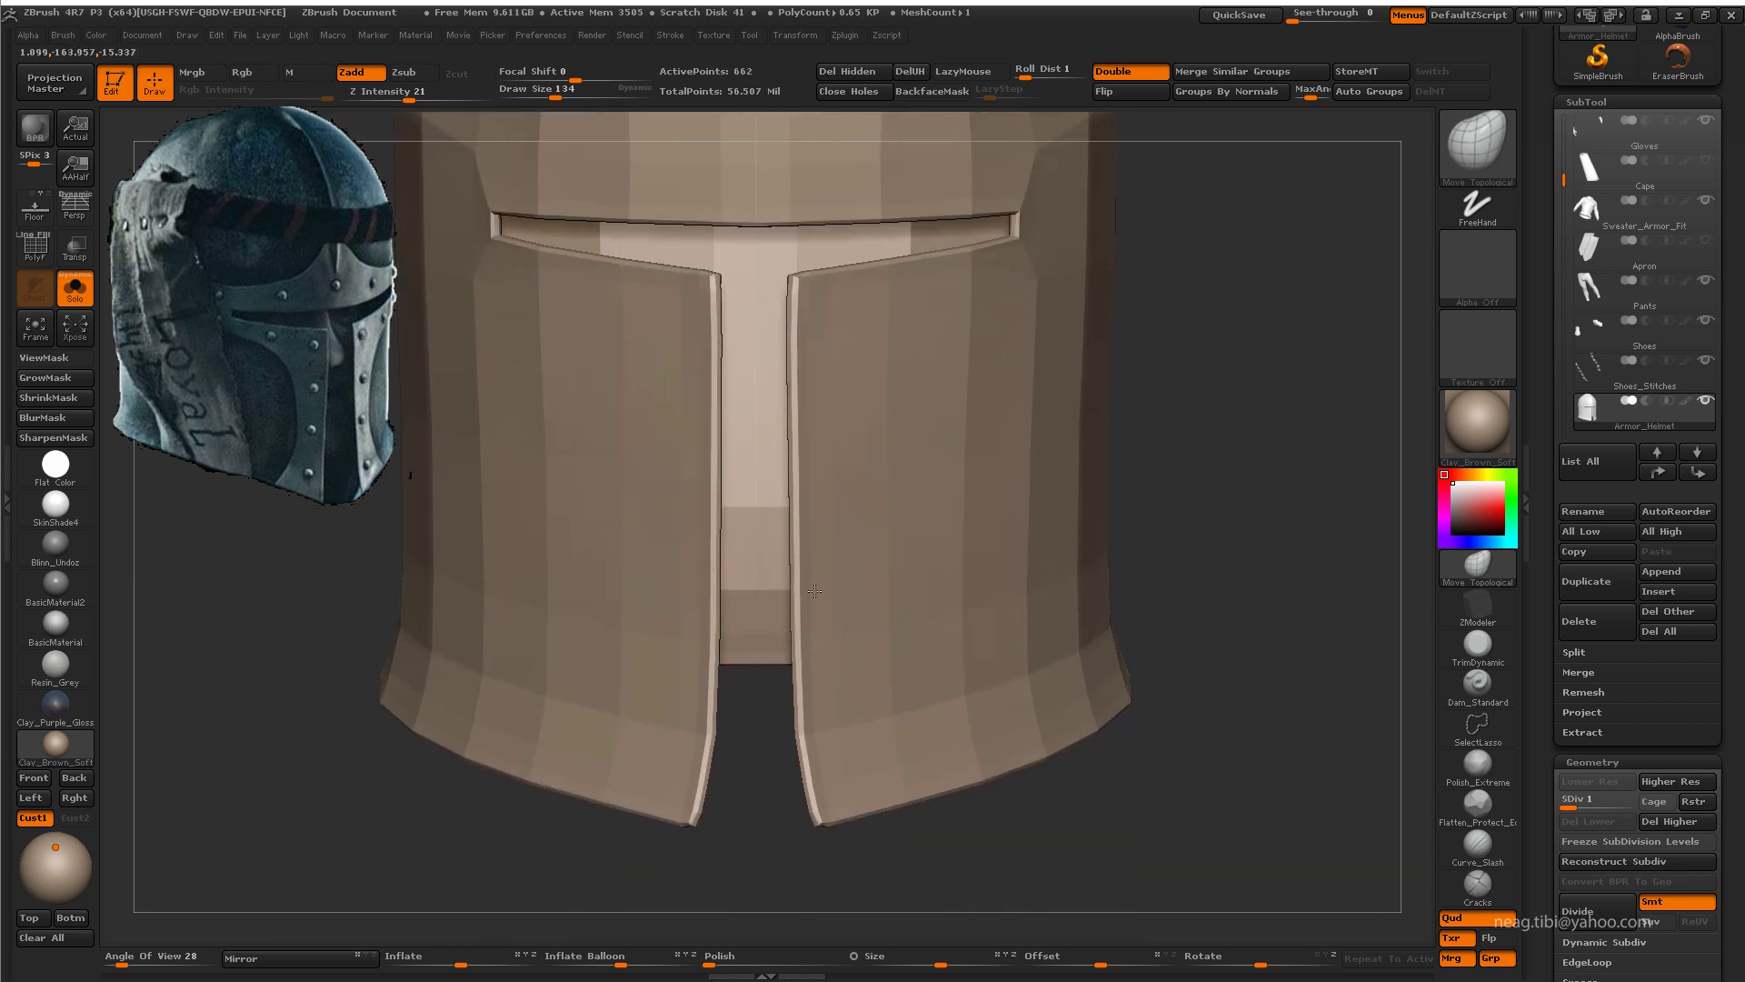
{"action": "mouse_move", "coordinate": [815, 785]}
{"action": "right_mouse_down"}
{"action": "mouse_move", "coordinate": [838, 800]}
{"action": "mouse_move", "coordinate": [818, 800]}
{"action": "mouse_move", "coordinate": [835, 738]}
{"action": "mouse_move", "coordinate": [800, 800]}
{"action": "right_mouse_up"}
{"action": "key", "text": "ctrl+d"}
{"action": "right_click_drag", "start_coordinate": [831, 682], "coordinate": [823, 645], "text": "alt"}
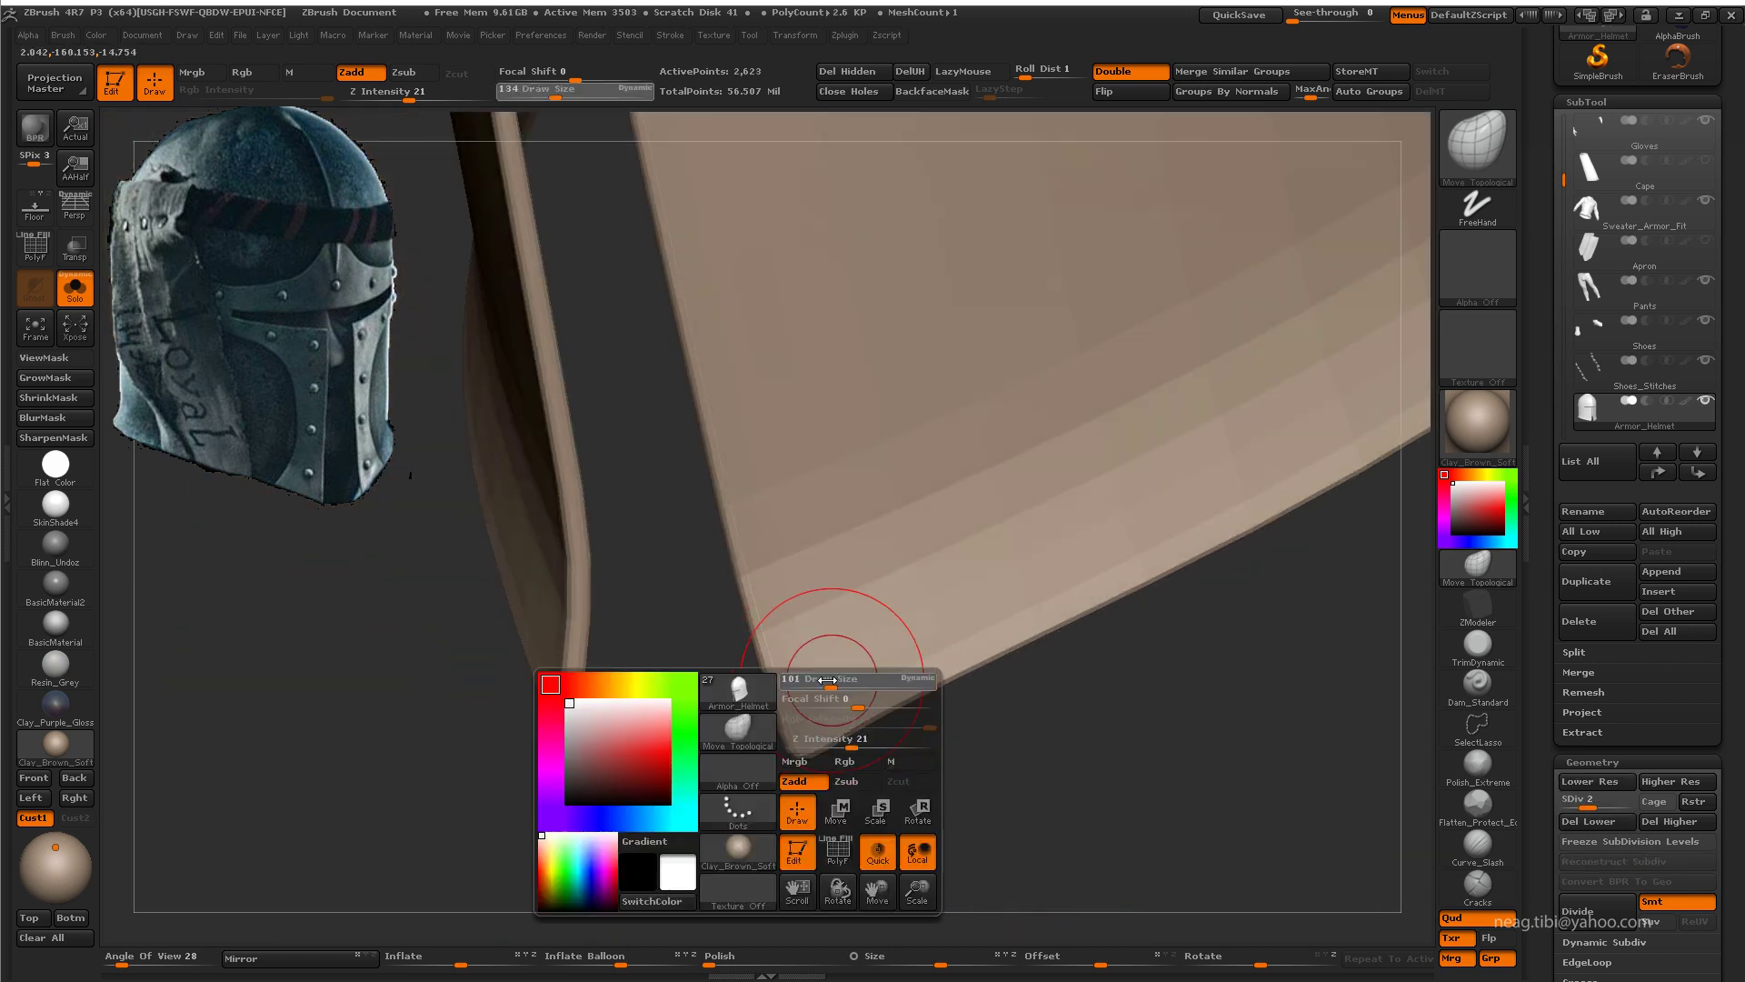
{"action": "right_click_drag", "start_coordinate": [774, 777], "coordinate": [1053, 277], "text": "alt"}
Step: Compare the helmet alone and on the full character across subdivision levels, ending isolated
{"action": "key", "text": "shift+alt+s"}
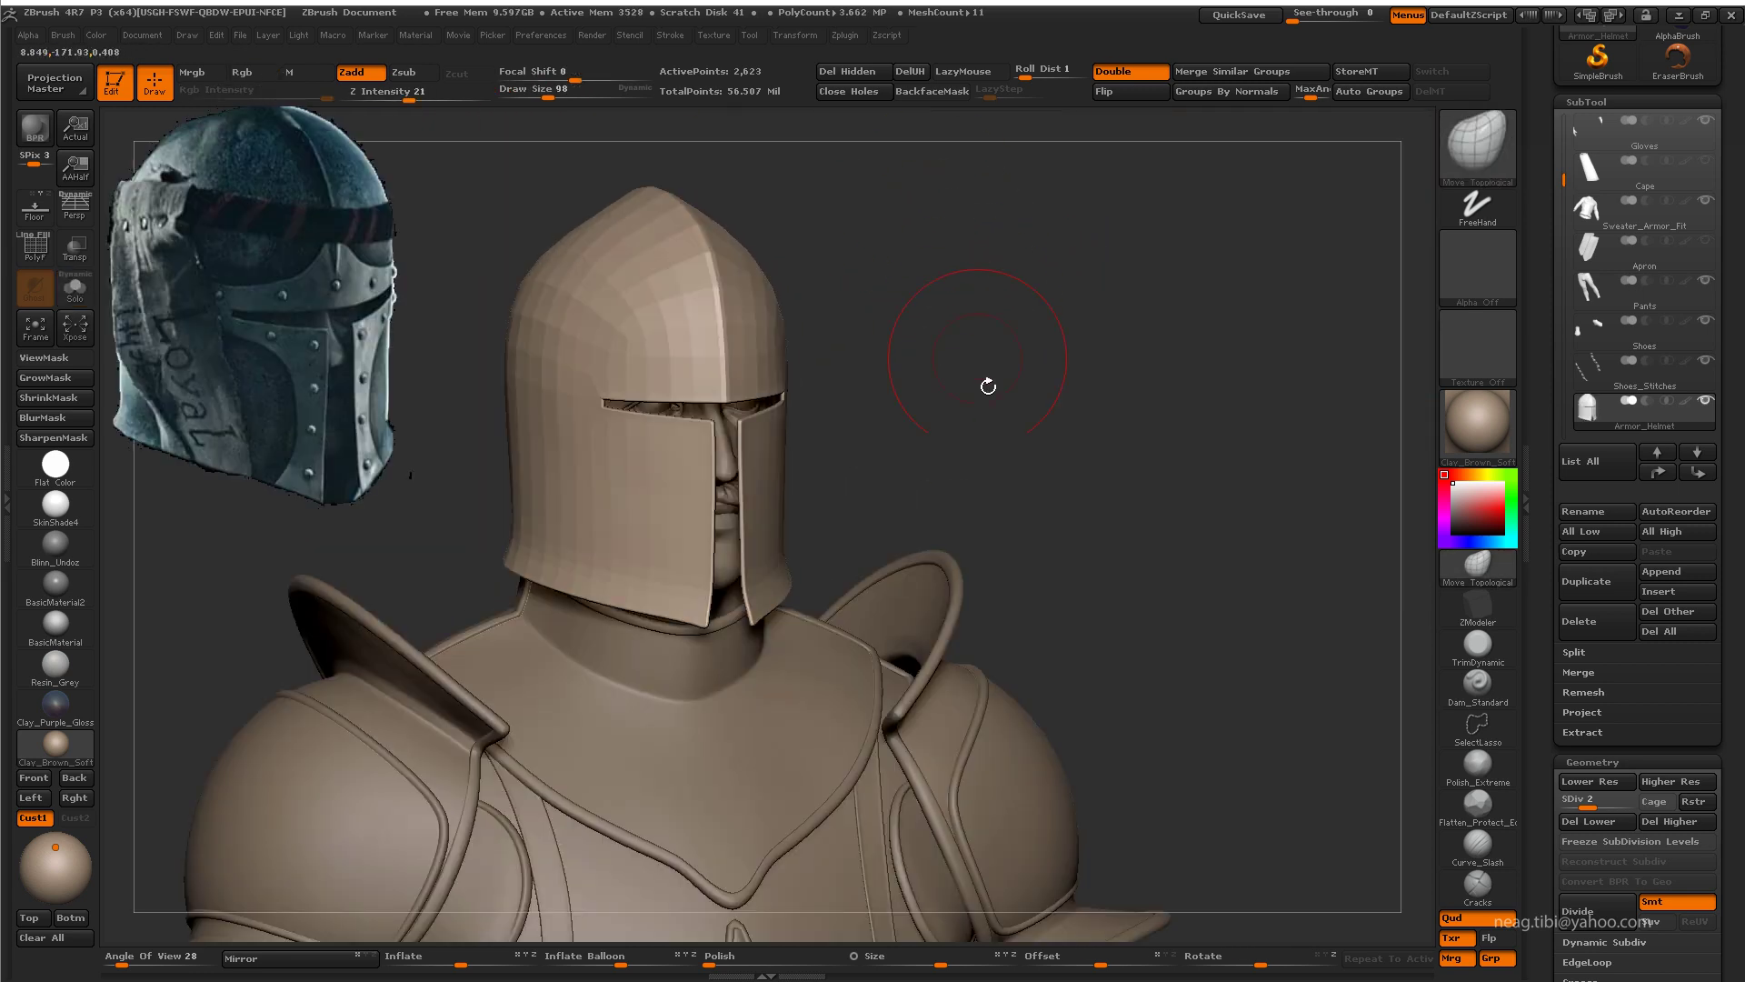
{"action": "mouse_move", "coordinate": [988, 387]}
{"action": "right_mouse_down"}
{"action": "mouse_move", "coordinate": [1015, 371]}
{"action": "mouse_move", "coordinate": [1087, 382]}
{"action": "mouse_move", "coordinate": [837, 455]}
{"action": "mouse_move", "coordinate": [1007, 565]}
{"action": "mouse_move", "coordinate": [793, 626]}
{"action": "right_mouse_up"}
{"action": "key", "text": "shift+d"}
{"action": "key", "text": "alt+s"}
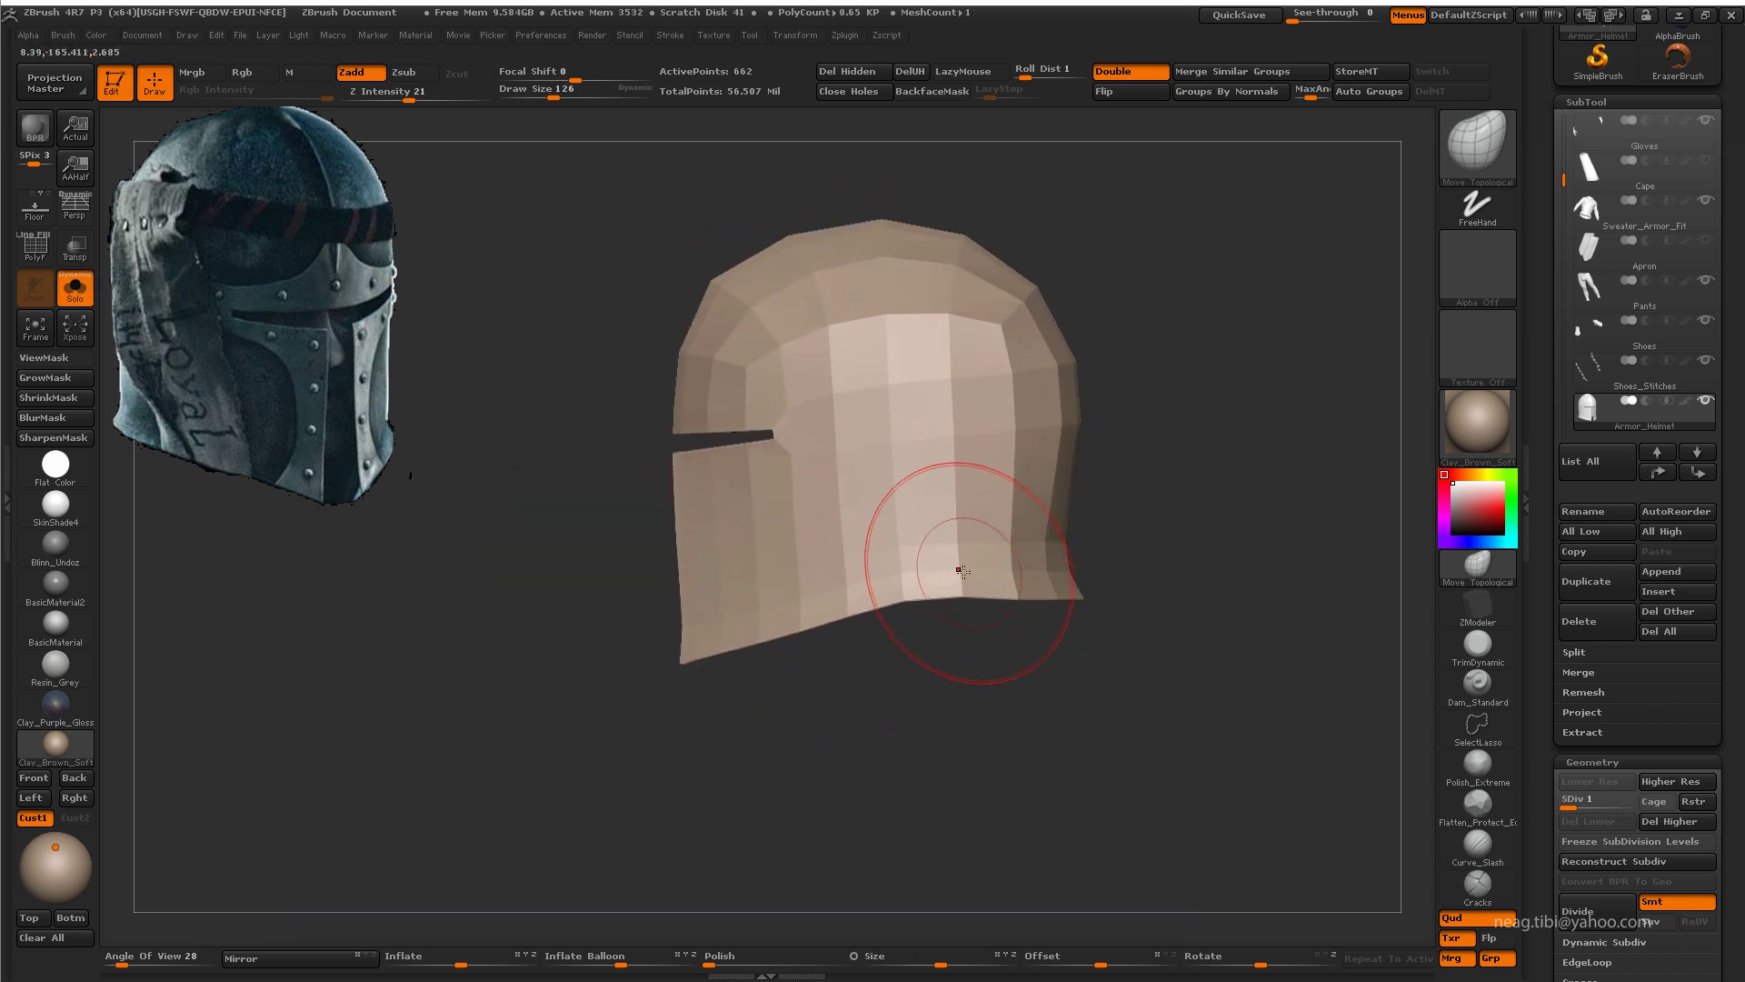
{"action": "mouse_move", "coordinate": [948, 592]}
{"action": "right_mouse_down", "text": "alt"}
{"action": "mouse_move", "coordinate": [935, 546]}
{"action": "mouse_move", "coordinate": [936, 592]}
{"action": "mouse_move", "coordinate": [955, 518]}
{"action": "mouse_move", "coordinate": [1288, 441]}
{"action": "mouse_move", "coordinate": [792, 630]}
{"action": "mouse_move", "coordinate": [449, 554]}
{"action": "mouse_move", "coordinate": [526, 573]}
{"action": "mouse_move", "coordinate": [958, 514]}
{"action": "mouse_move", "coordinate": [936, 495]}
{"action": "mouse_move", "coordinate": [706, 514]}
{"action": "mouse_move", "coordinate": [779, 499]}
{"action": "mouse_move", "coordinate": [623, 569]}
{"action": "right_mouse_up", "text": "alt"}
{"action": "key", "text": "ctrl+d"}
{"action": "key", "text": "alt+s"}
{"action": "key", "text": "shift+d"}
{"action": "mouse_move", "coordinate": [680, 519]}
{"action": "right_mouse_down", "text": "alt"}
{"action": "mouse_move", "coordinate": [738, 528]}
{"action": "mouse_move", "coordinate": [604, 553]}
{"action": "mouse_move", "coordinate": [674, 591]}
{"action": "right_mouse_up", "text": "alt"}
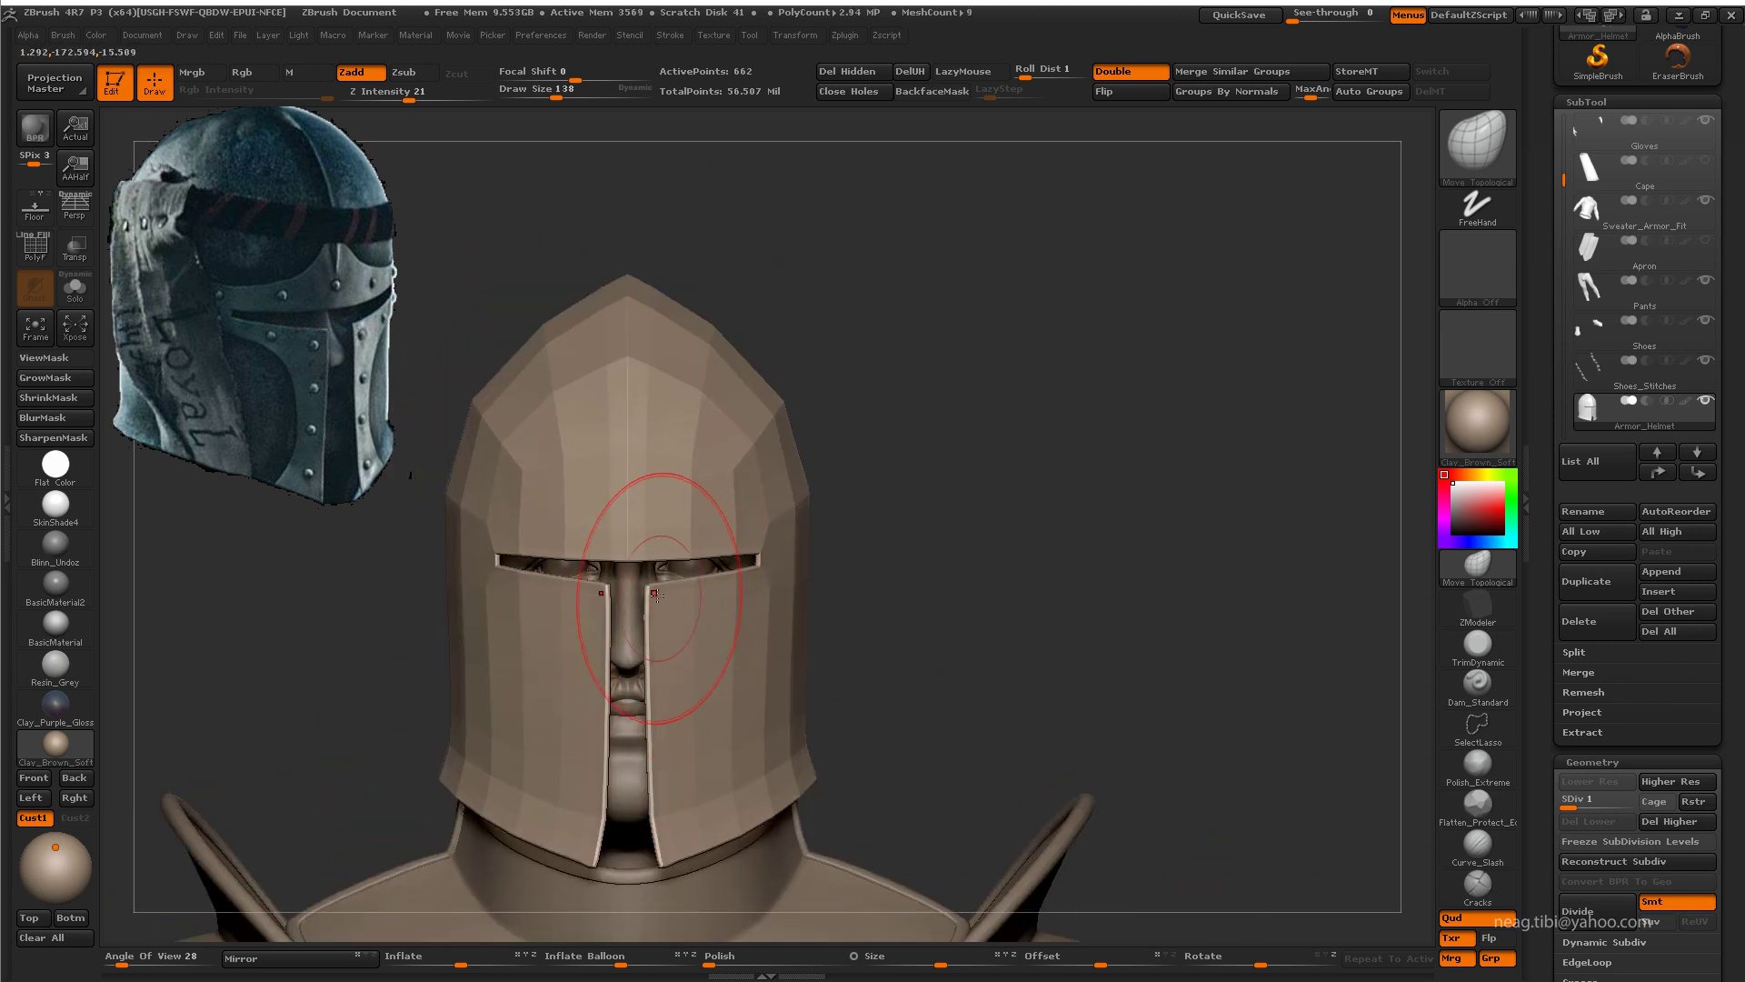
{"action": "key", "text": "ctrl+shift+s"}
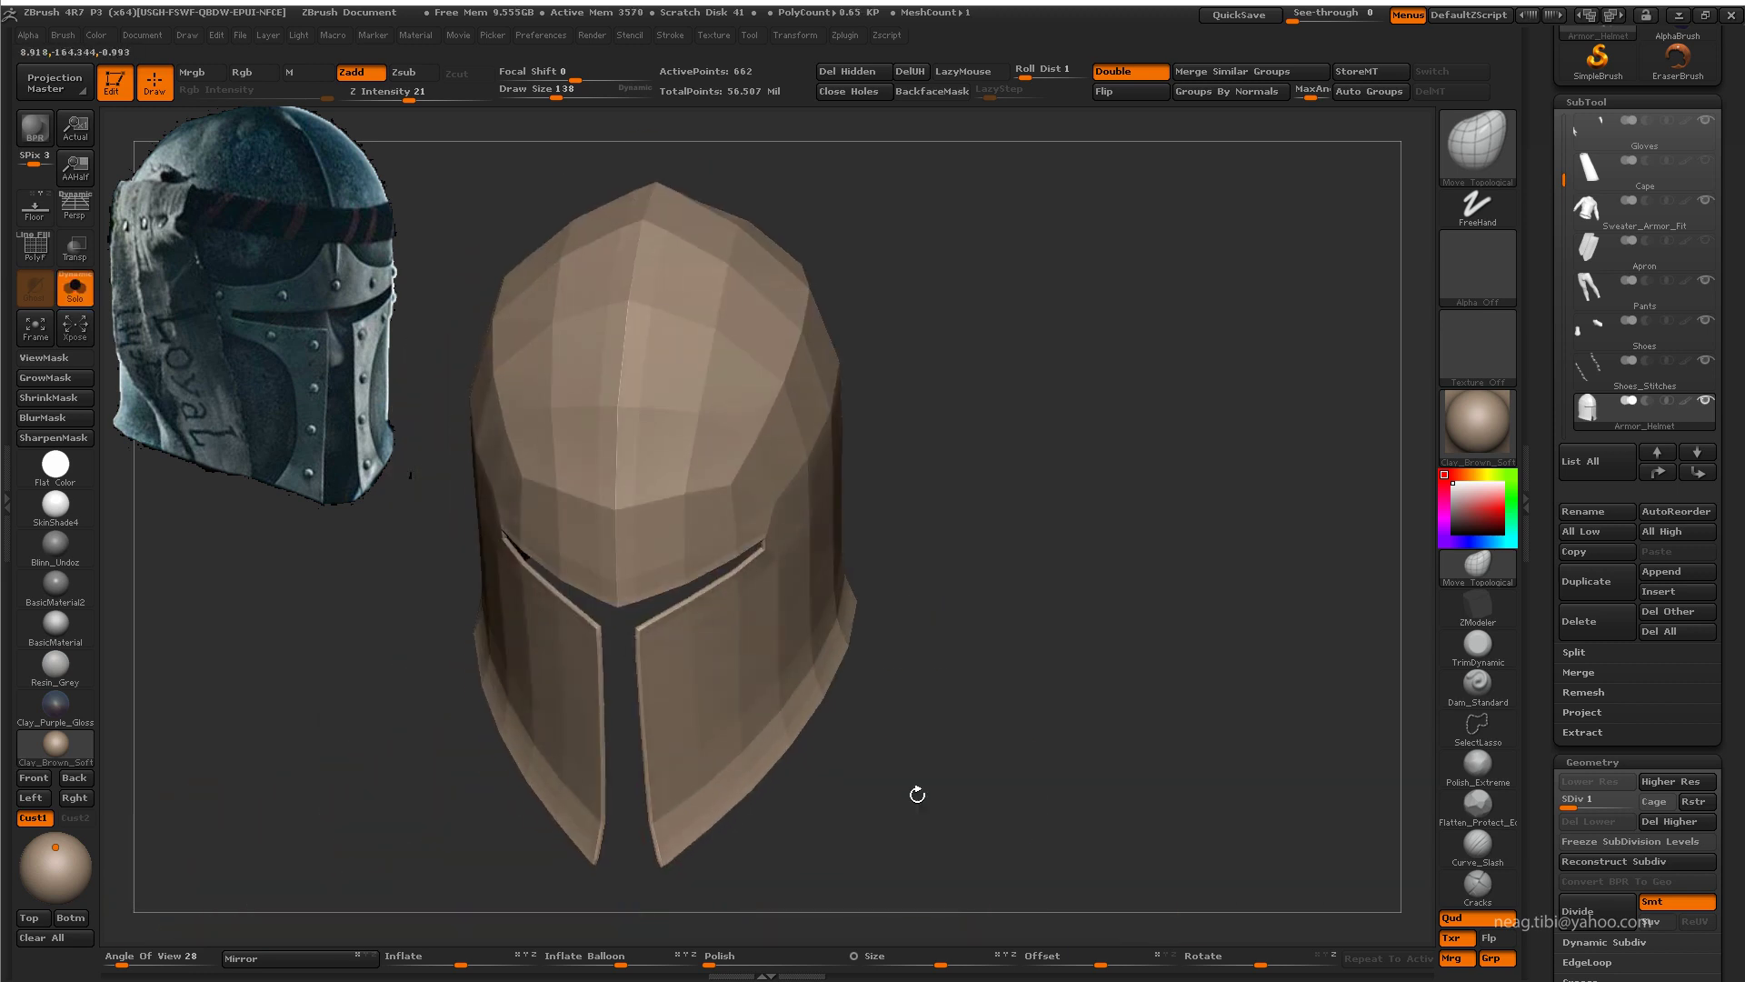
Step: Mask around the right face plate, invert the mask, and shift the plate's top edge
{"action": "key", "text": "d"}
{"action": "right_click_drag", "start_coordinate": [791, 782], "coordinate": [700, 601]}
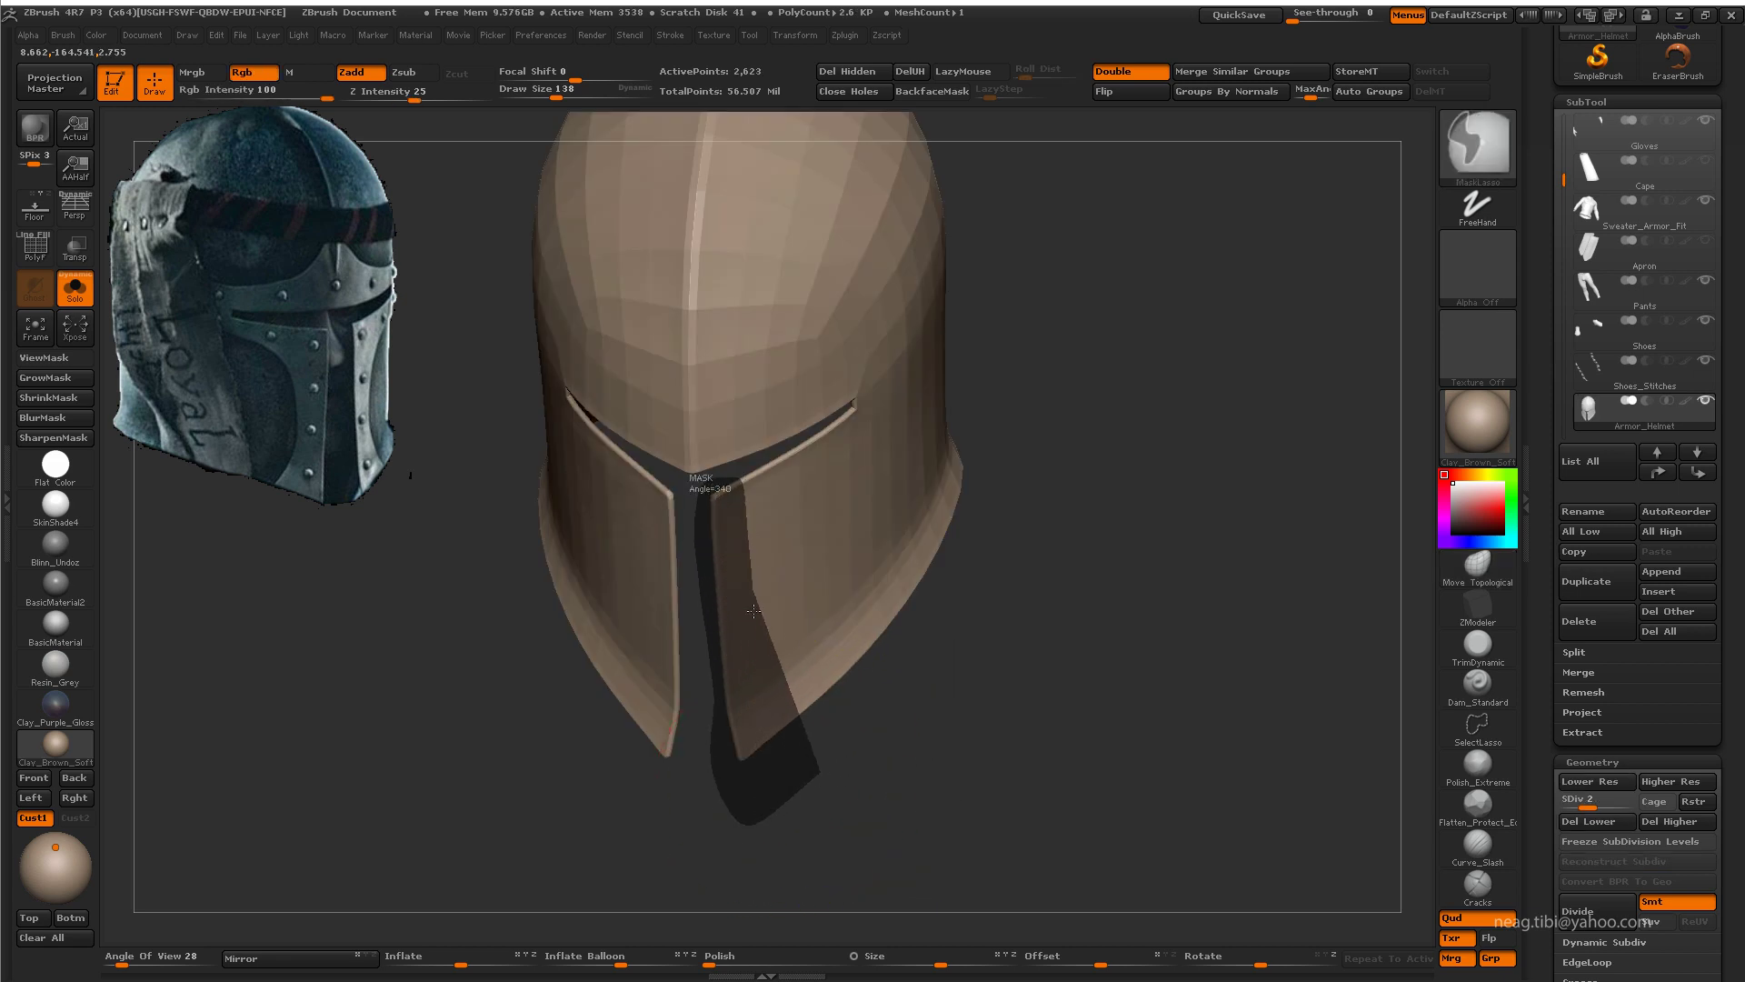
{"action": "left_click_drag", "start_coordinate": [753, 610], "coordinate": [759, 637], "text": "ctrl"}
{"action": "left_click", "coordinate": [791, 793], "text": "ctrl"}
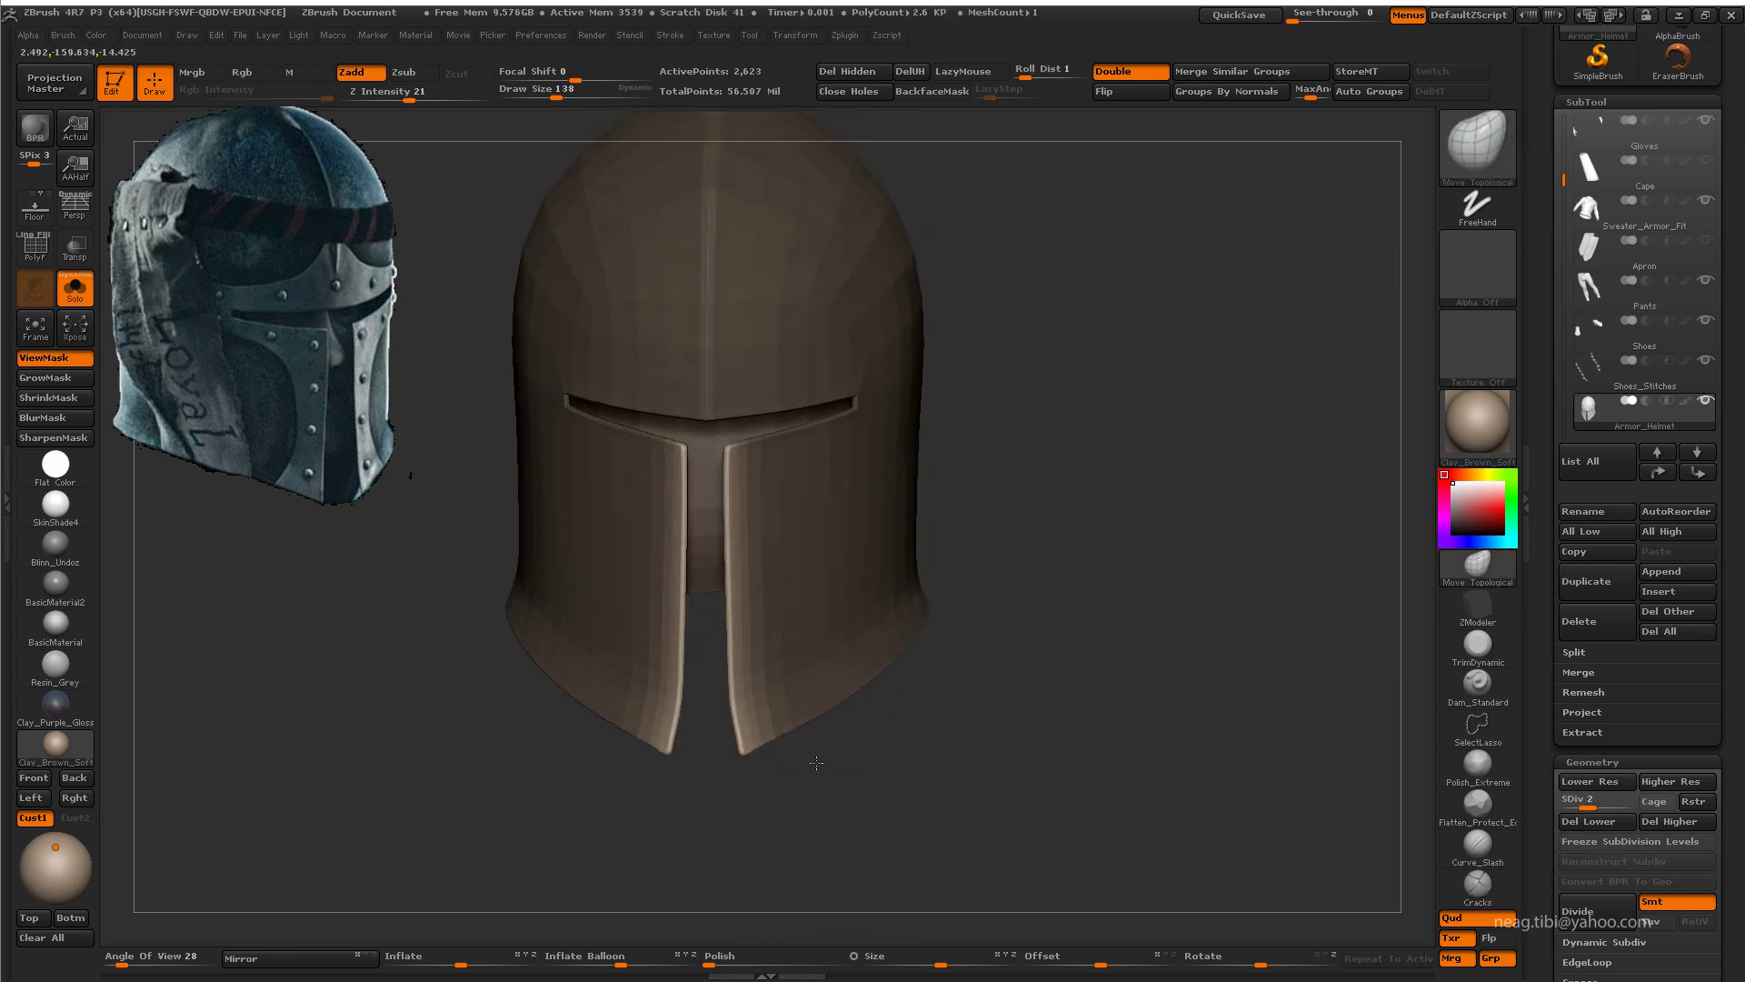
{"action": "key", "text": "w"}
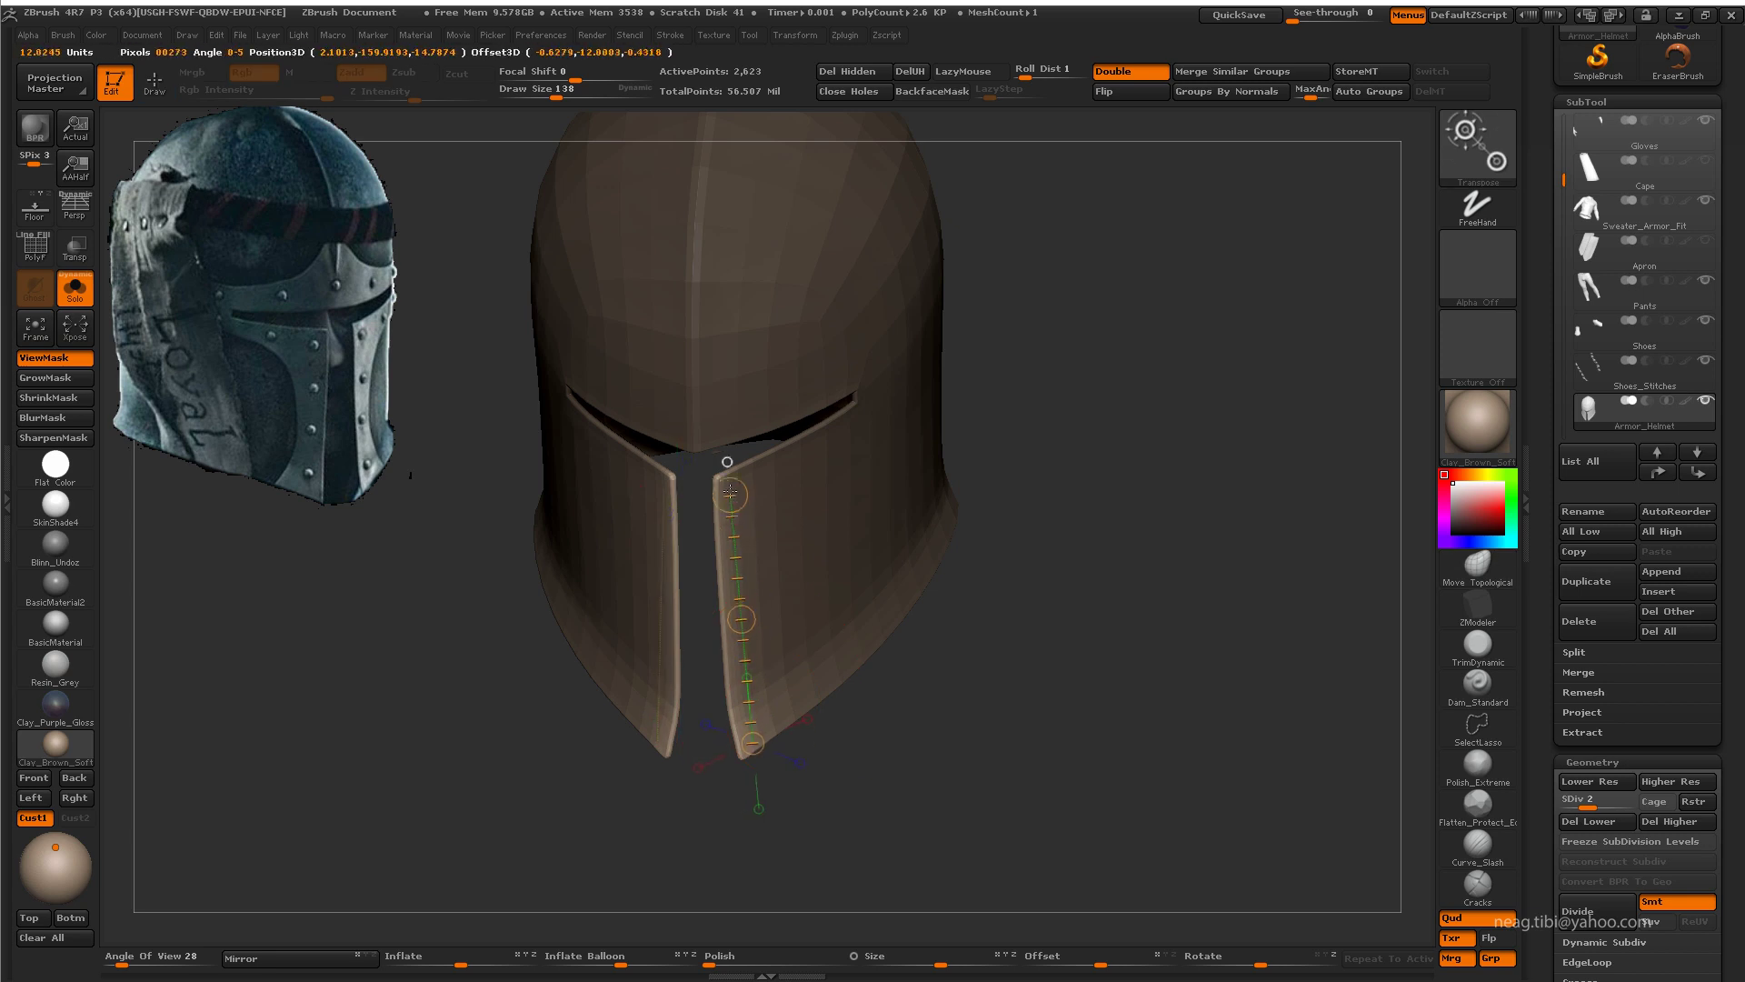
{"action": "left_click_drag", "start_coordinate": [718, 445], "coordinate": [741, 509]}
{"action": "left_click_drag", "start_coordinate": [909, 364], "coordinate": [874, 528]}
{"action": "left_click_drag", "start_coordinate": [734, 716], "coordinate": [744, 727]}
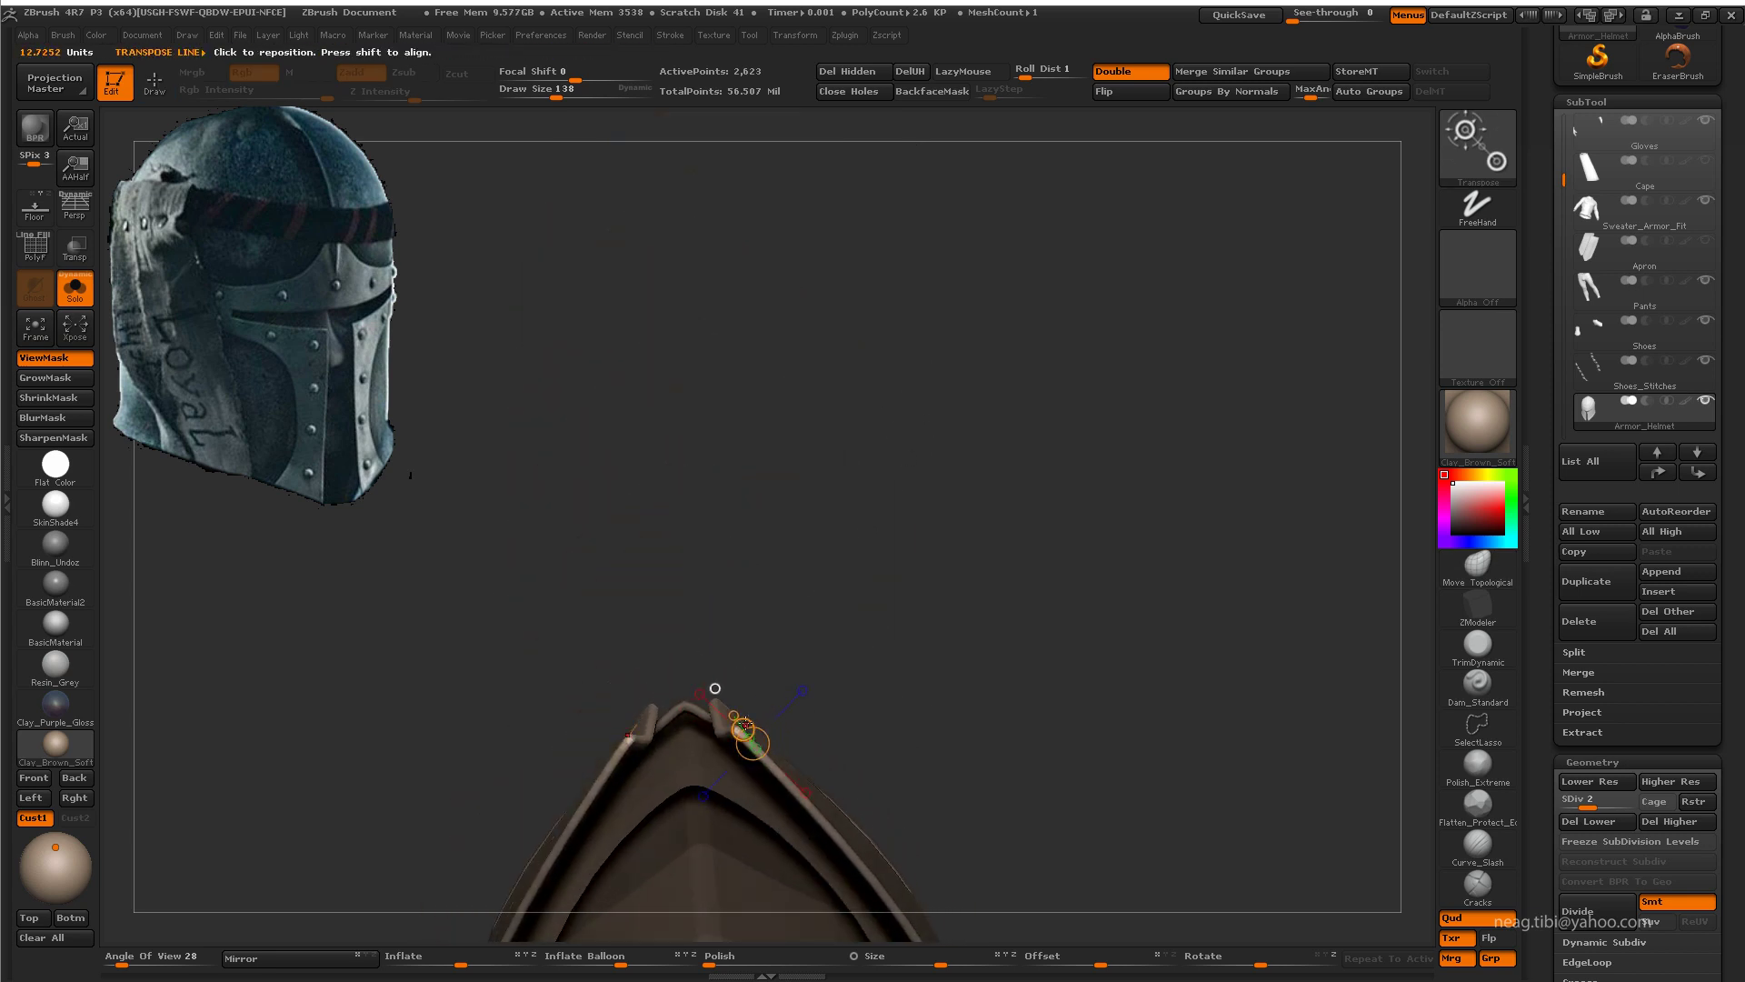
Step: Rotate the trim piece along its ridge, checking it from the front and the helmet side
{"action": "left_click_drag", "start_coordinate": [928, 752], "coordinate": [728, 636]}
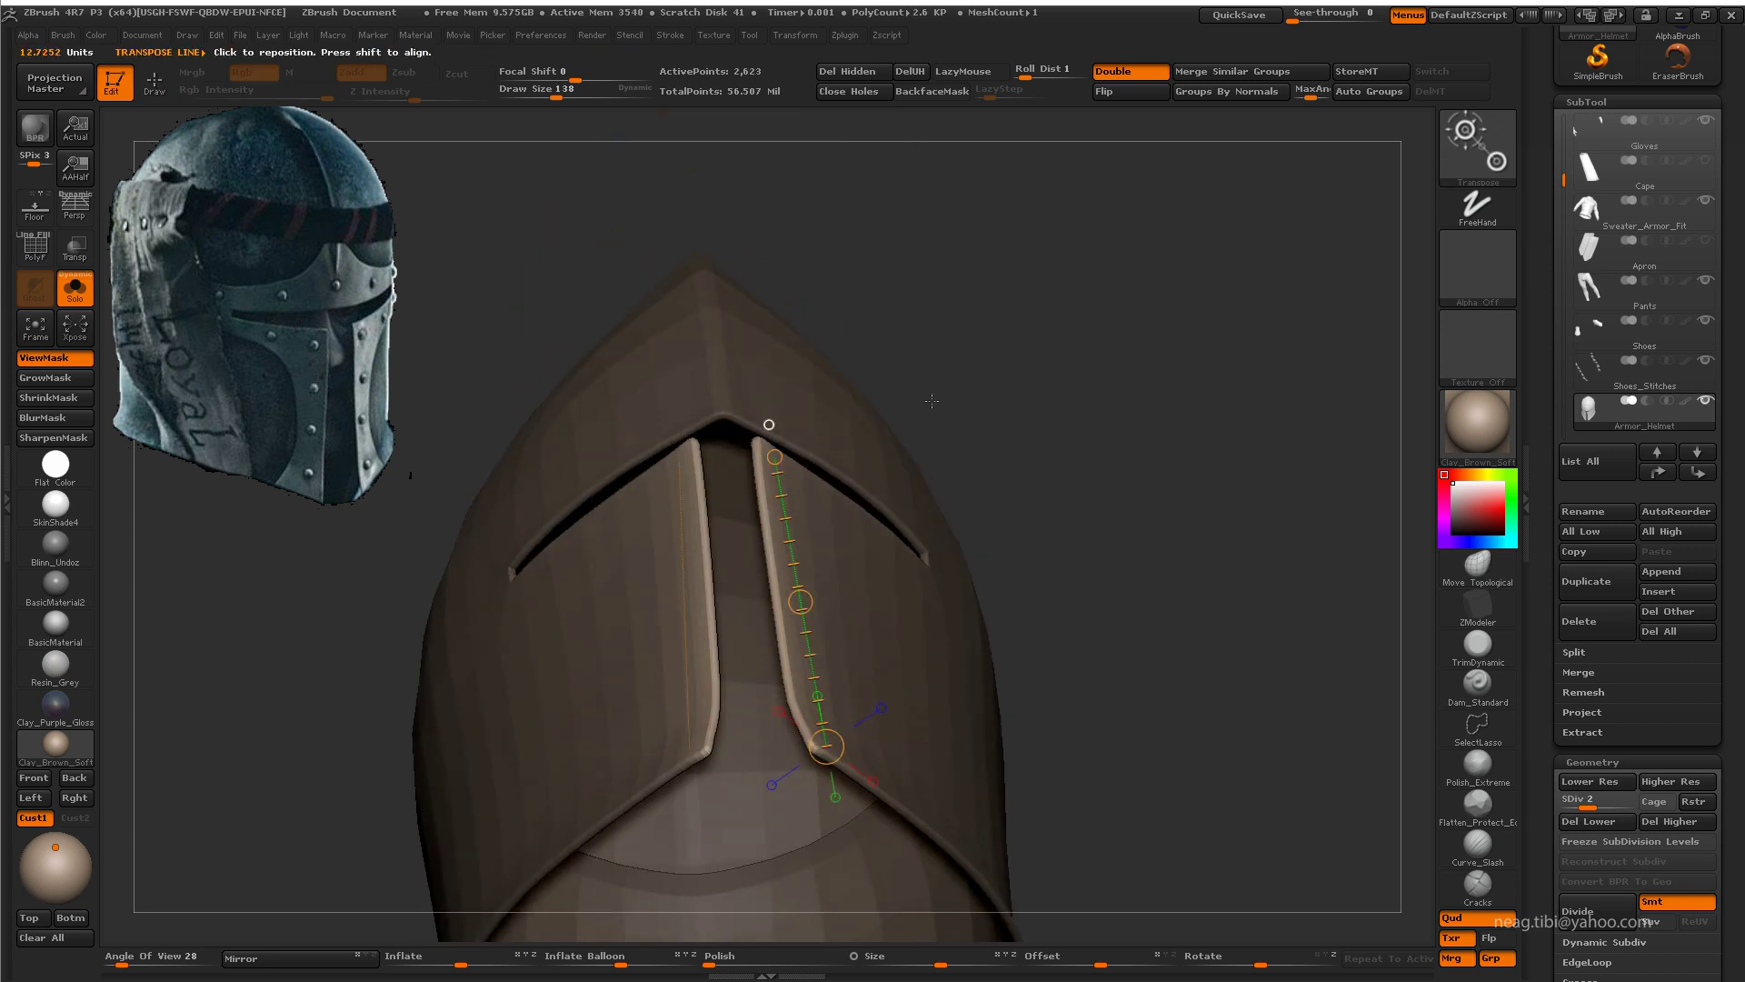
{"action": "left_click_drag", "start_coordinate": [864, 311], "coordinate": [818, 365]}
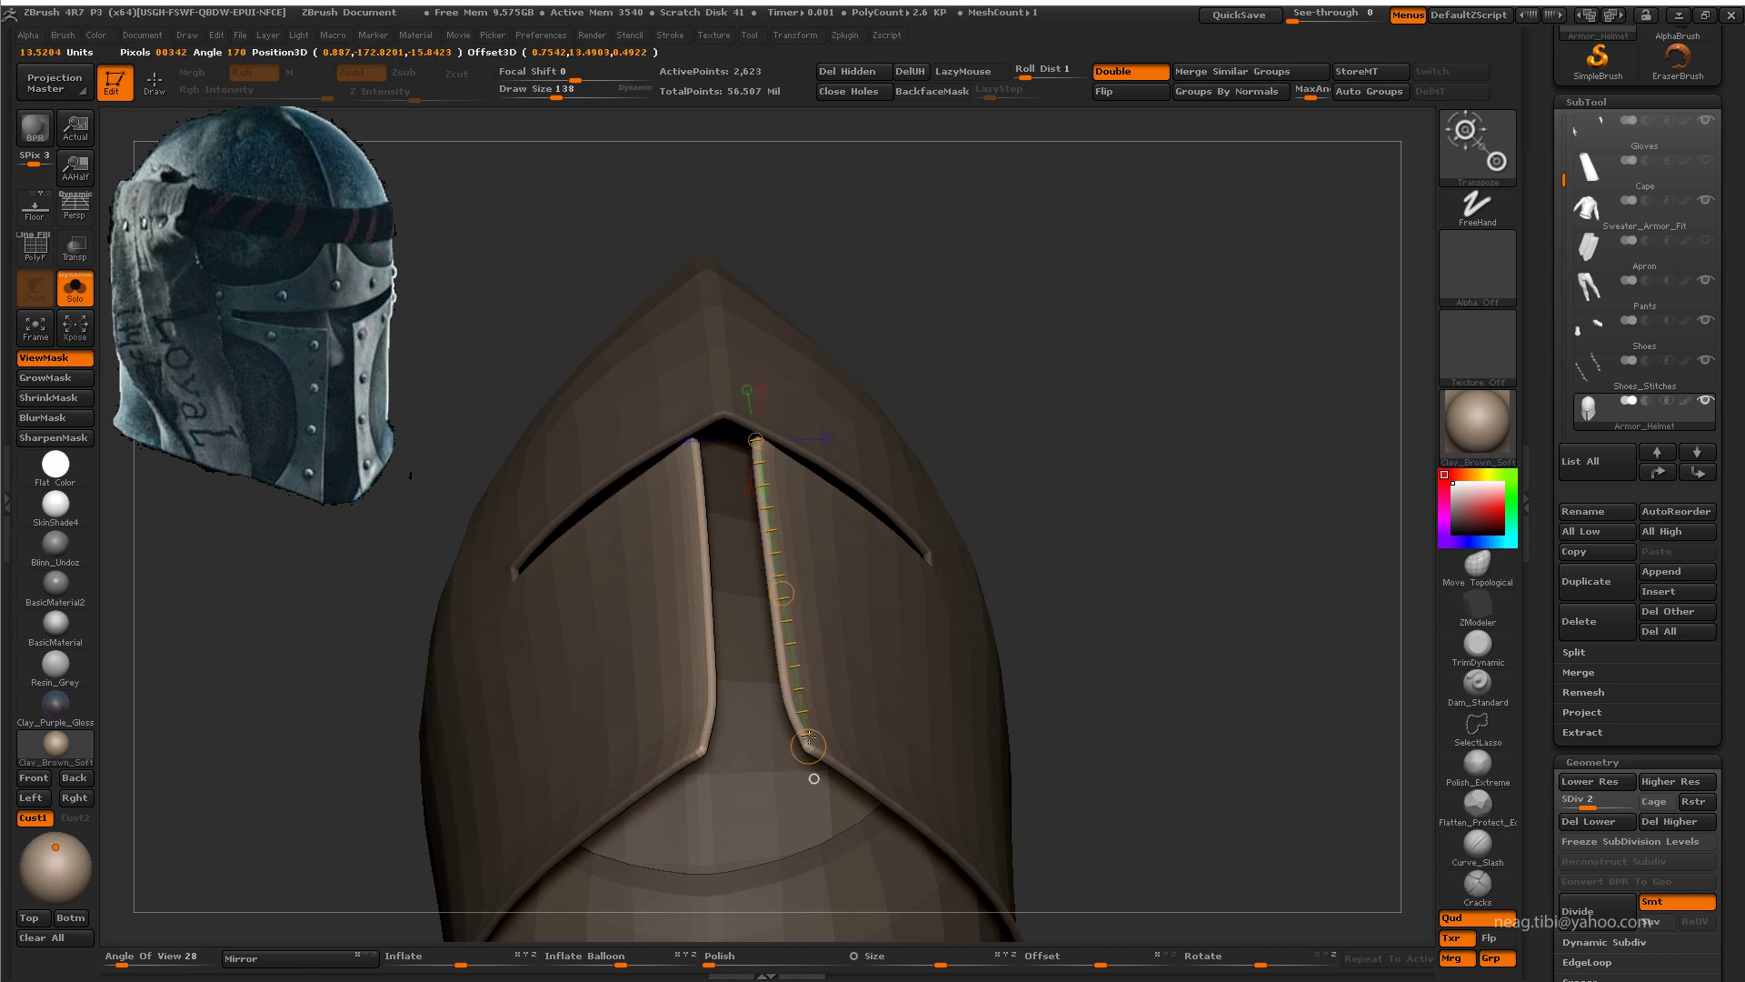
{"action": "left_click_drag", "start_coordinate": [809, 739], "coordinate": [778, 613]}
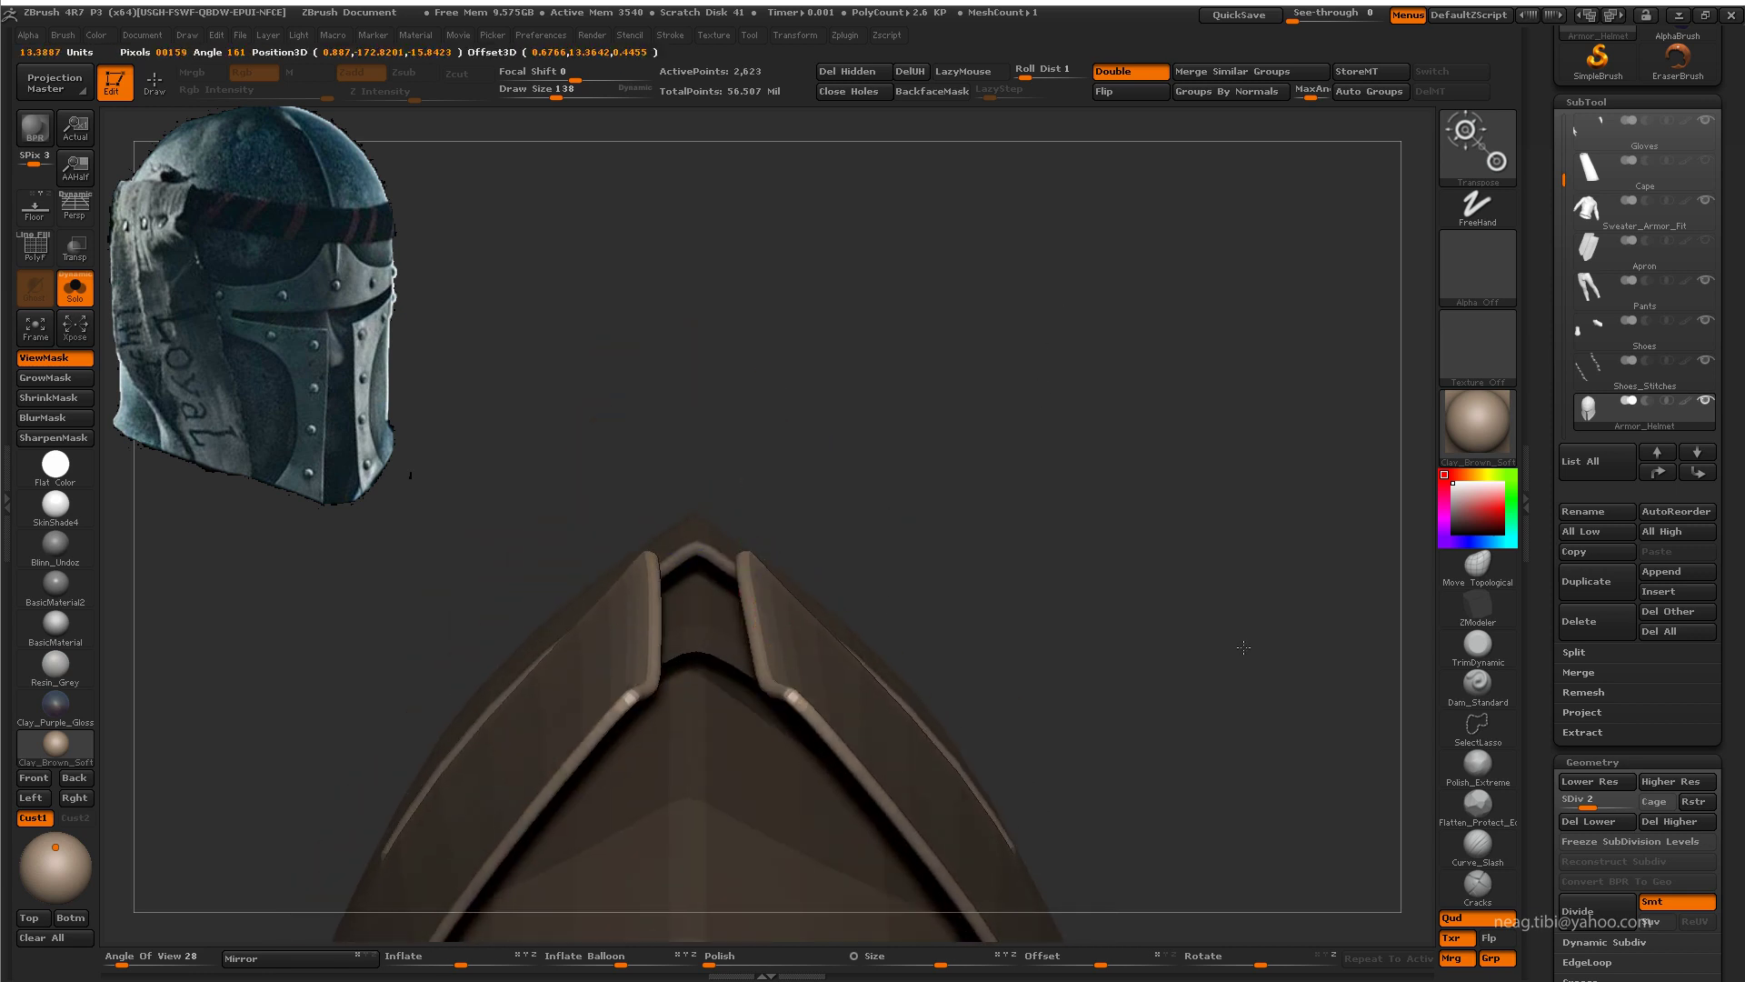
{"action": "key", "text": "r"}
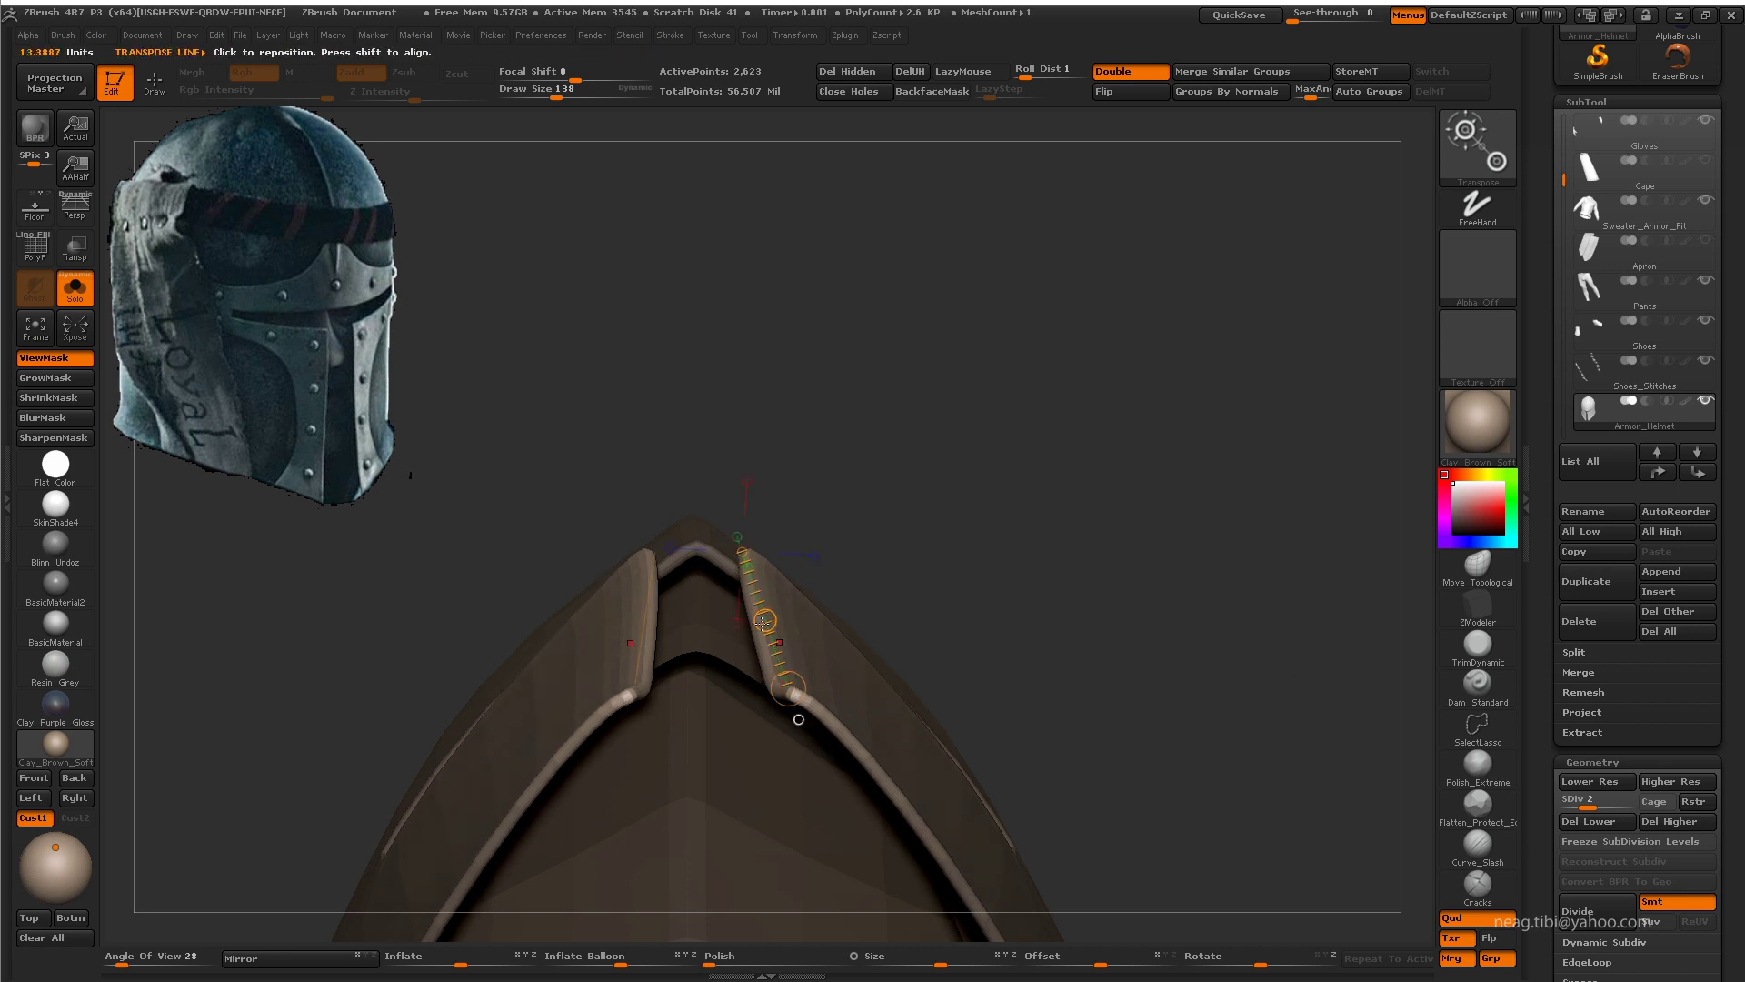
{"action": "mouse_move", "coordinate": [909, 618]}
{"action": "left_mouse_down"}
{"action": "mouse_move", "coordinate": [1059, 476]}
{"action": "mouse_move", "coordinate": [921, 477]}
{"action": "mouse_move", "coordinate": [761, 609]}
{"action": "left_mouse_up"}
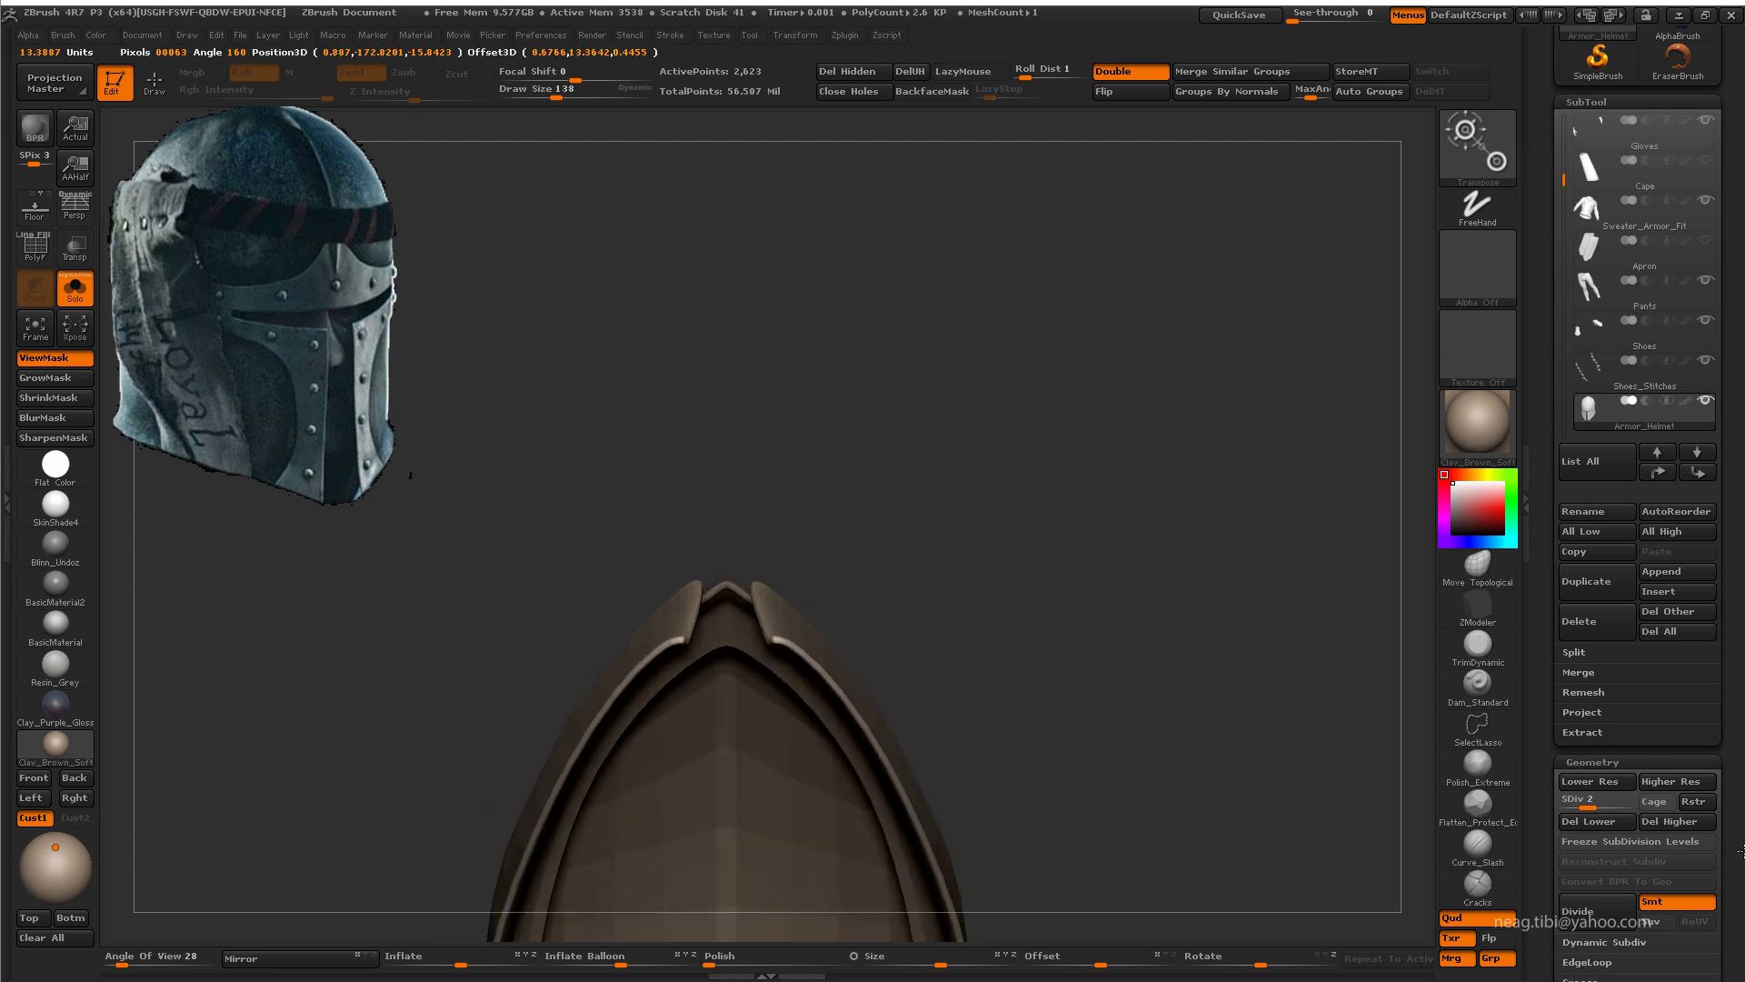
{"action": "left_click_drag", "start_coordinate": [819, 818], "coordinate": [1012, 815]}
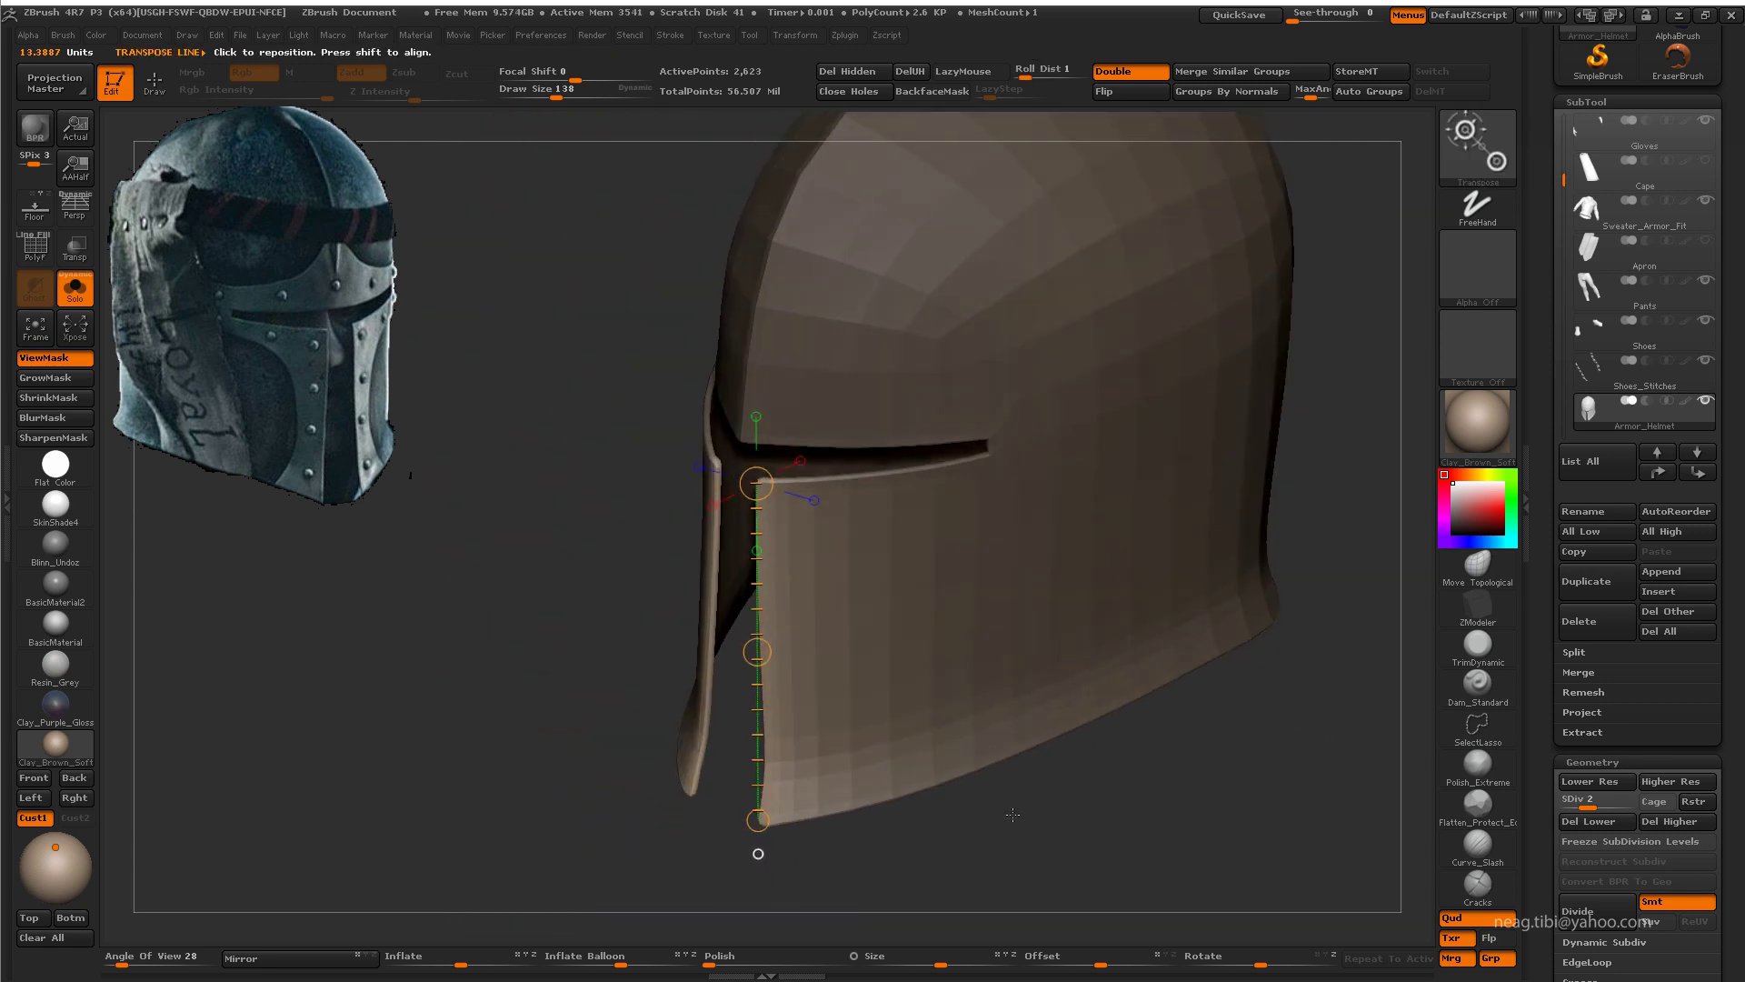
{"action": "left_click_drag", "start_coordinate": [764, 846], "coordinate": [1076, 853]}
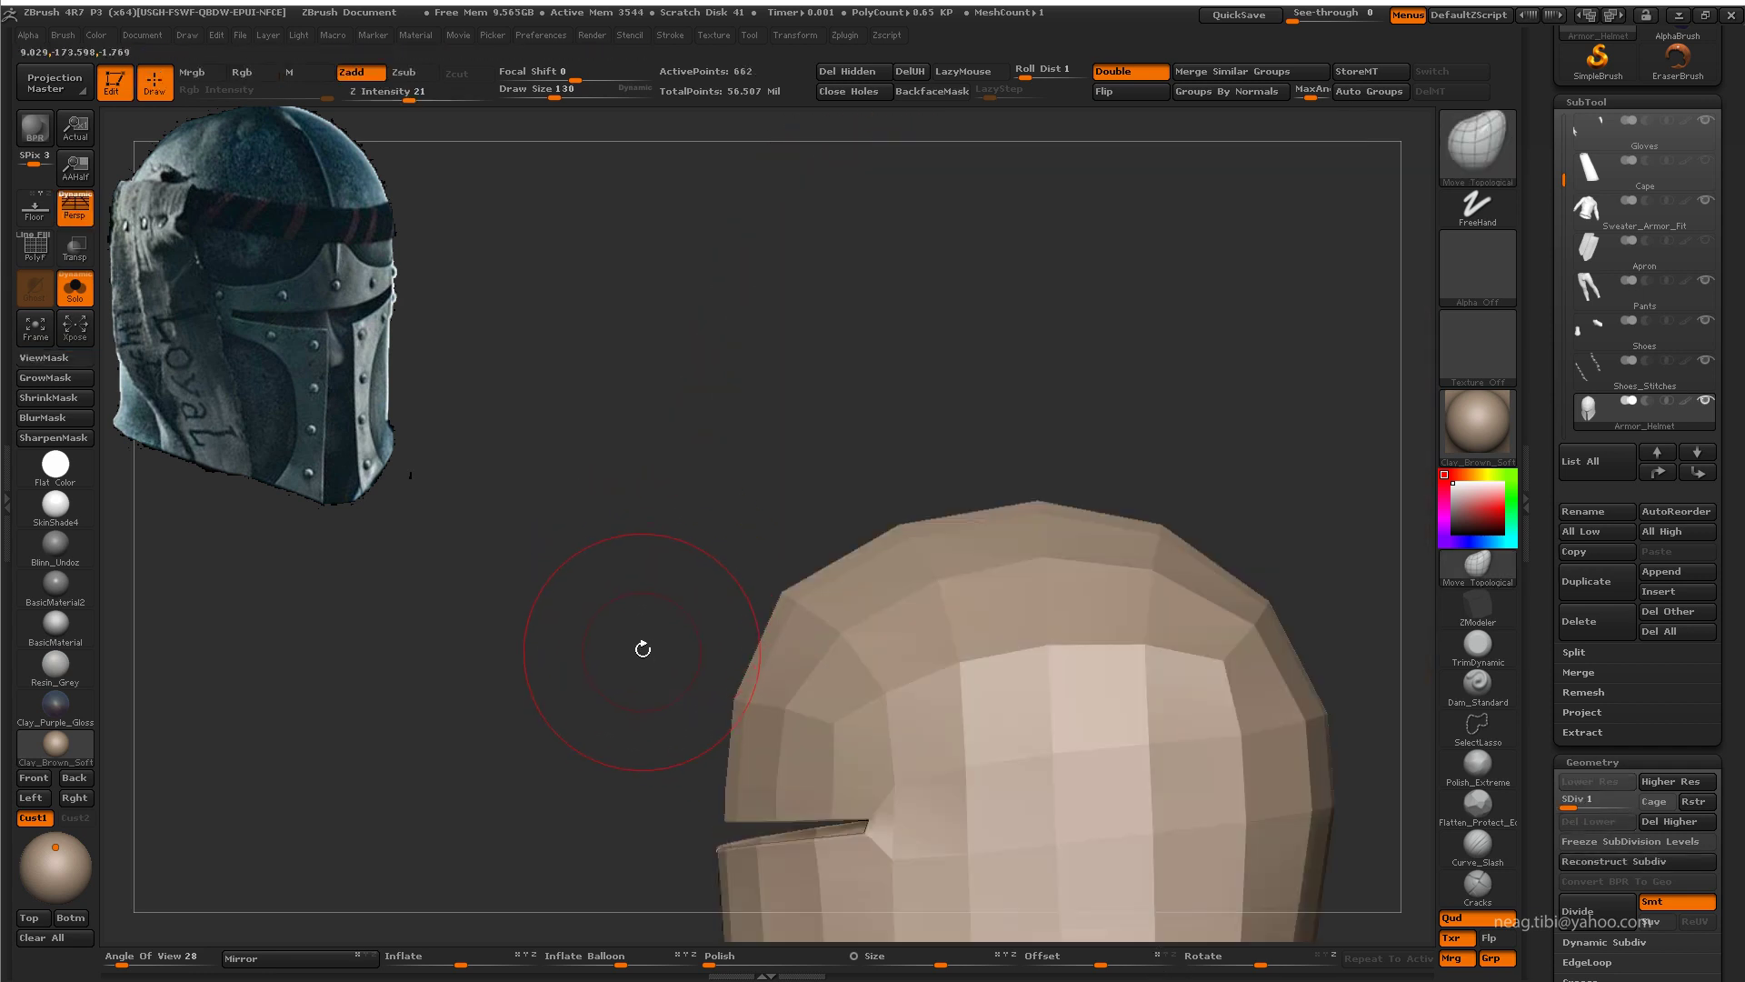
Step: With the character shown, shape the visor edge using a smaller Move brush, previewing one subdivision higher
{"action": "left_click_drag", "start_coordinate": [613, 684], "coordinate": [597, 351], "text": "alt"}
{"action": "key", "text": "ctrl+shift+s"}
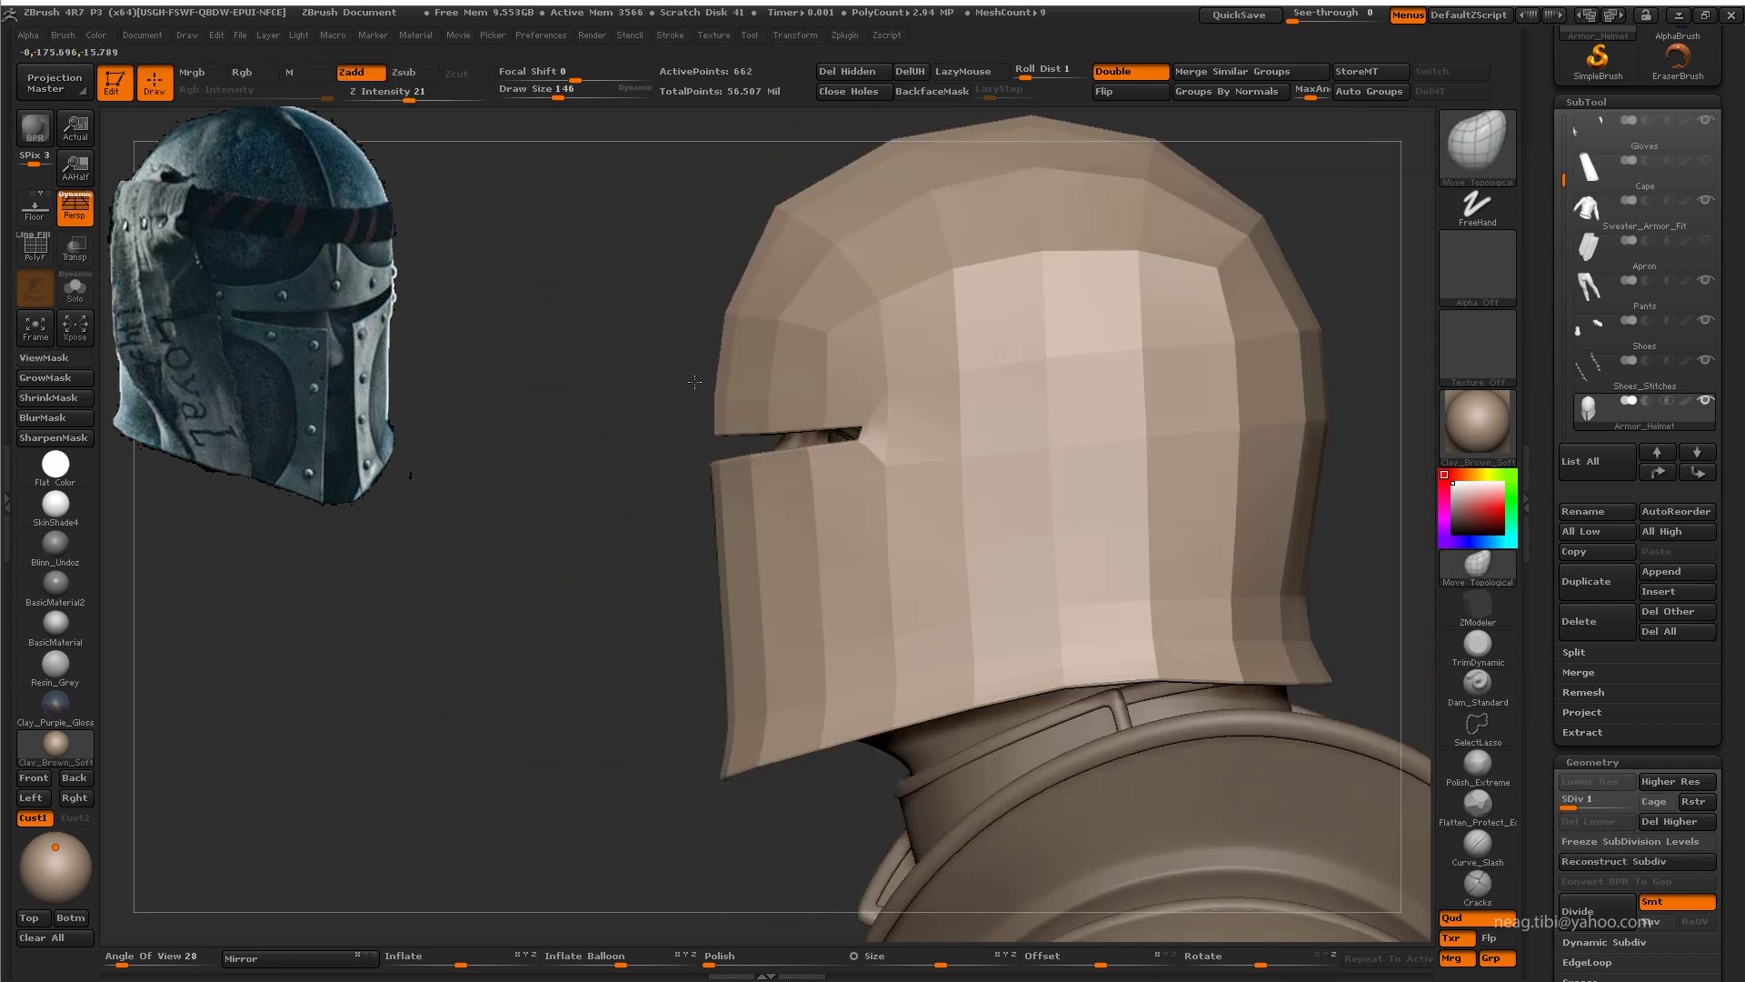
{"action": "mouse_move", "coordinate": [708, 419]}
{"action": "left_mouse_down"}
{"action": "mouse_move", "coordinate": [834, 432]}
{"action": "mouse_move", "coordinate": [721, 370]}
{"action": "mouse_move", "coordinate": [810, 578]}
{"action": "mouse_move", "coordinate": [760, 587]}
{"action": "left_mouse_up"}
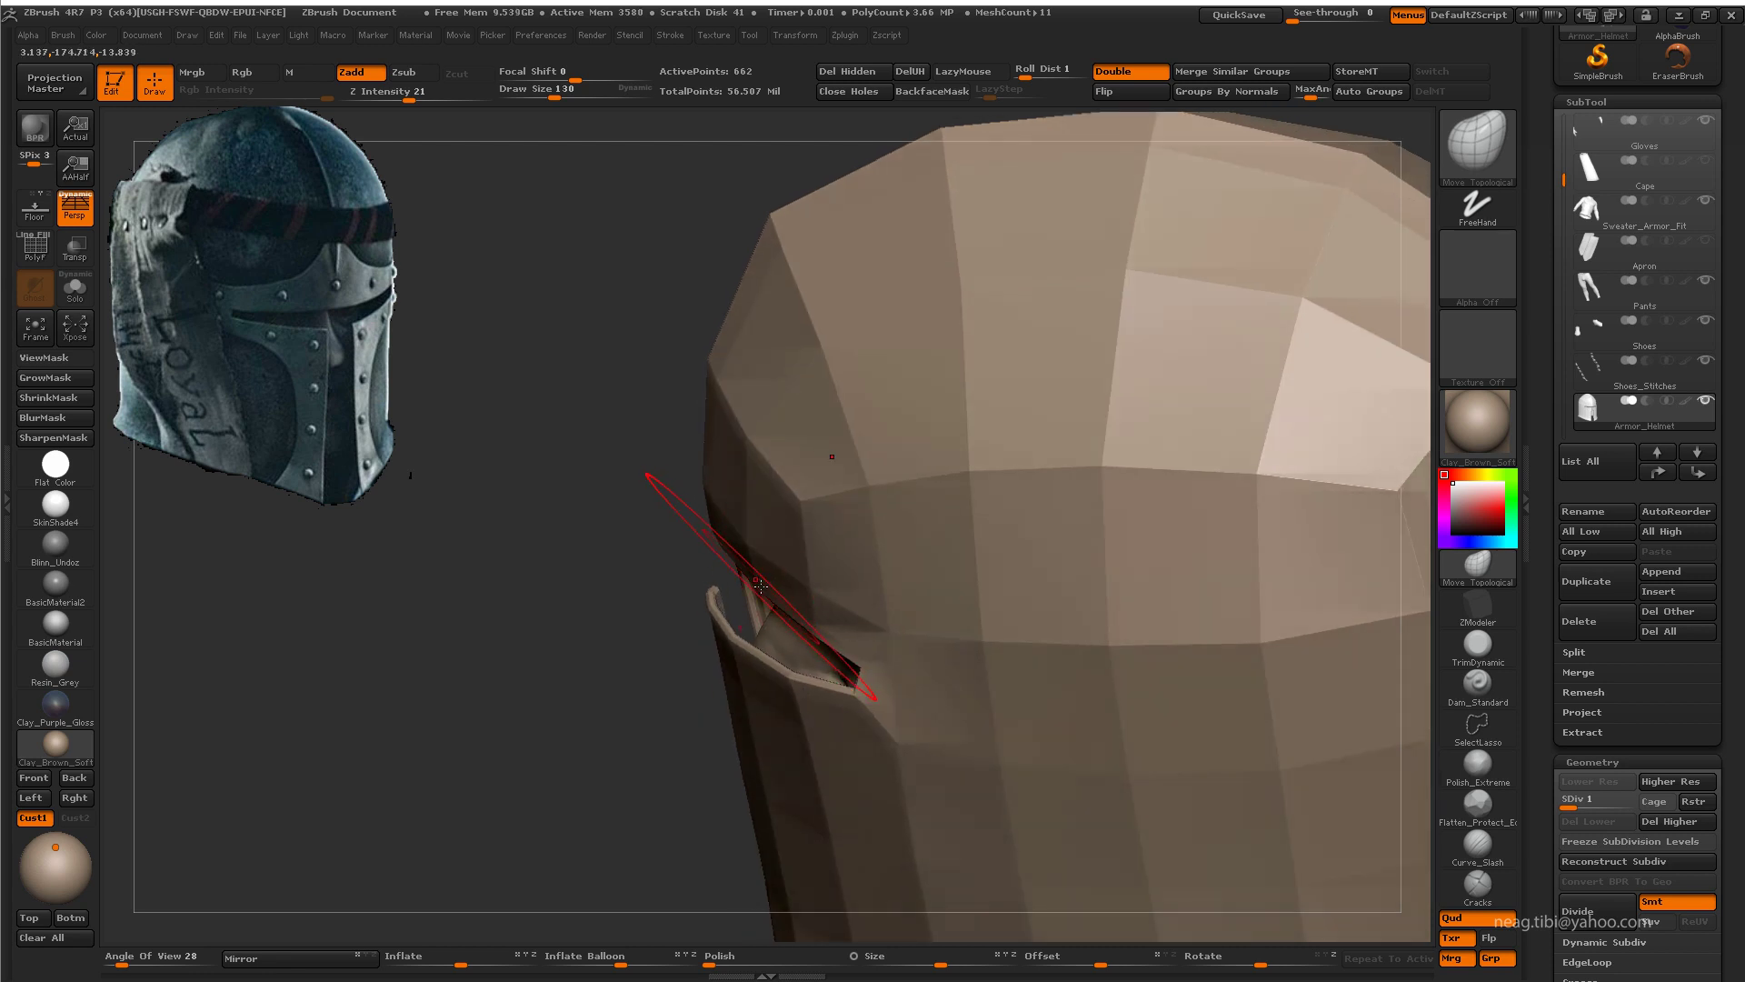
{"action": "left_click_drag", "start_coordinate": [825, 701], "coordinate": [810, 629]}
{"action": "key", "text": "space"}
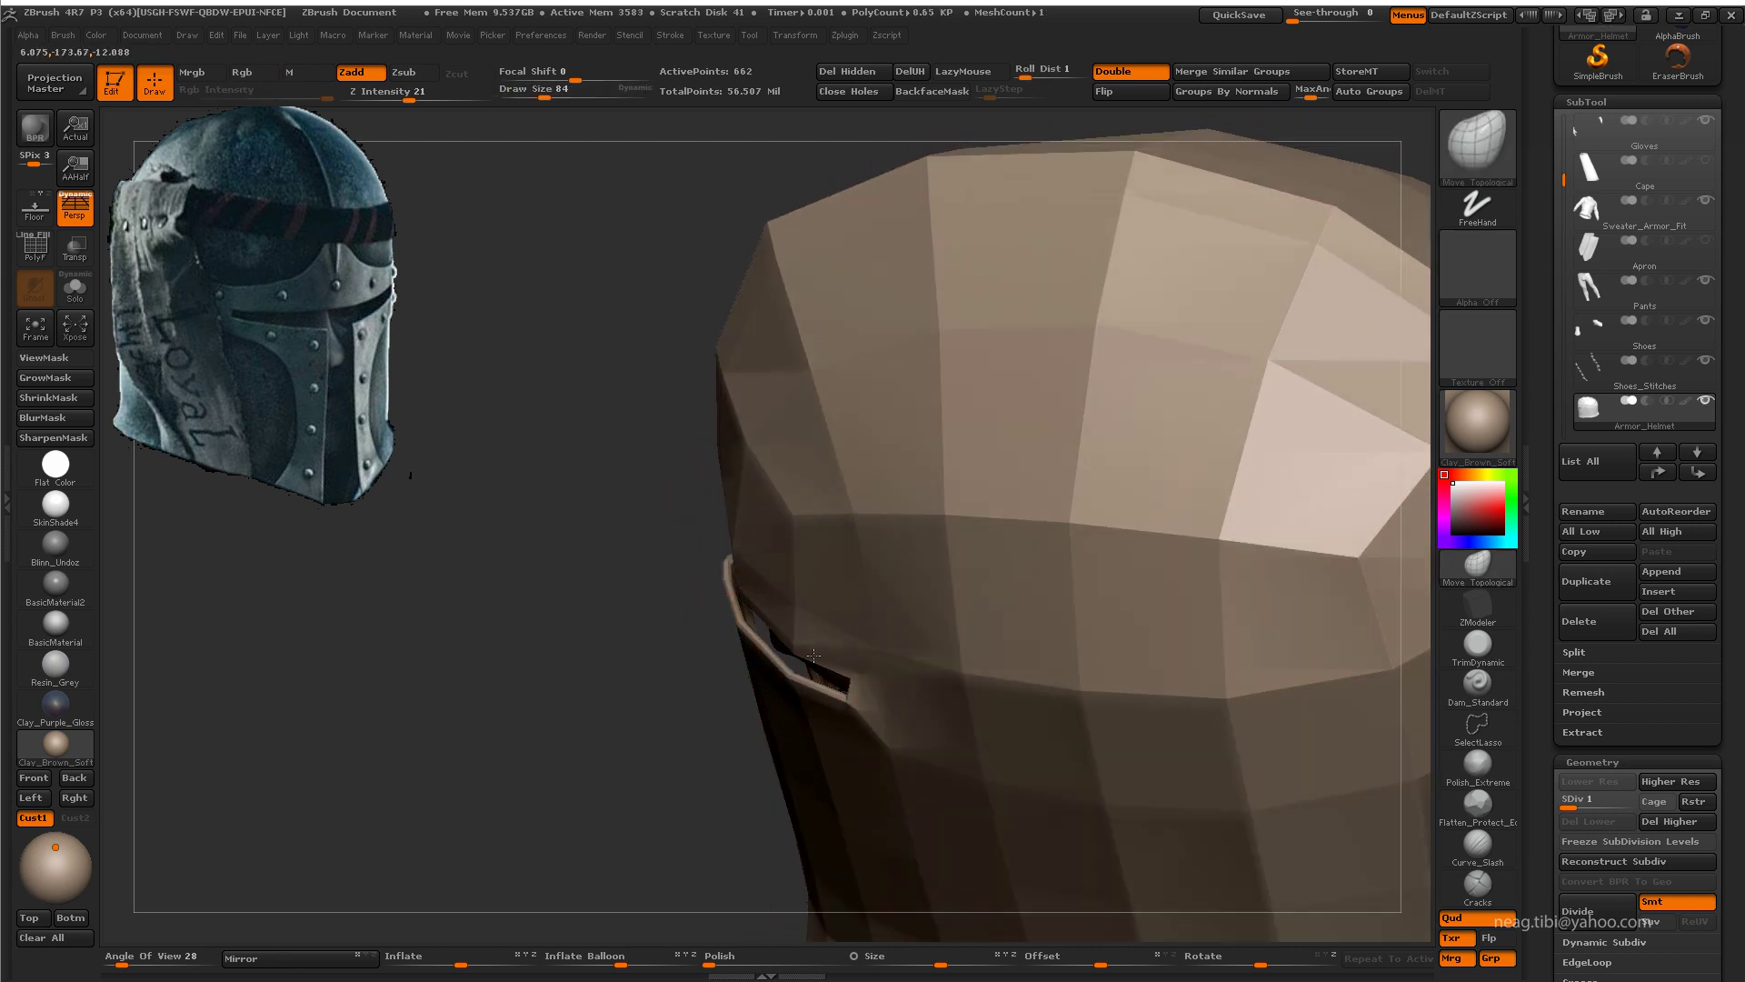
{"action": "mouse_move", "coordinate": [875, 642]}
{"action": "left_mouse_down"}
{"action": "mouse_move", "coordinate": [818, 721]}
{"action": "mouse_move", "coordinate": [665, 586]}
{"action": "mouse_move", "coordinate": [615, 416]}
{"action": "mouse_move", "coordinate": [592, 538]}
{"action": "mouse_move", "coordinate": [824, 463]}
{"action": "mouse_move", "coordinate": [886, 500]}
{"action": "mouse_move", "coordinate": [846, 503]}
{"action": "mouse_move", "coordinate": [816, 545]}
{"action": "mouse_move", "coordinate": [872, 527]}
{"action": "mouse_move", "coordinate": [990, 351]}
{"action": "left_mouse_up"}
{"action": "key", "text": "ctrl+d"}
{"action": "key", "text": "shift+d"}
Step: Drop to the base mesh and push broad helmet areas with an enlarged Move brush
{"action": "key", "text": "d"}
{"action": "key", "text": "d"}
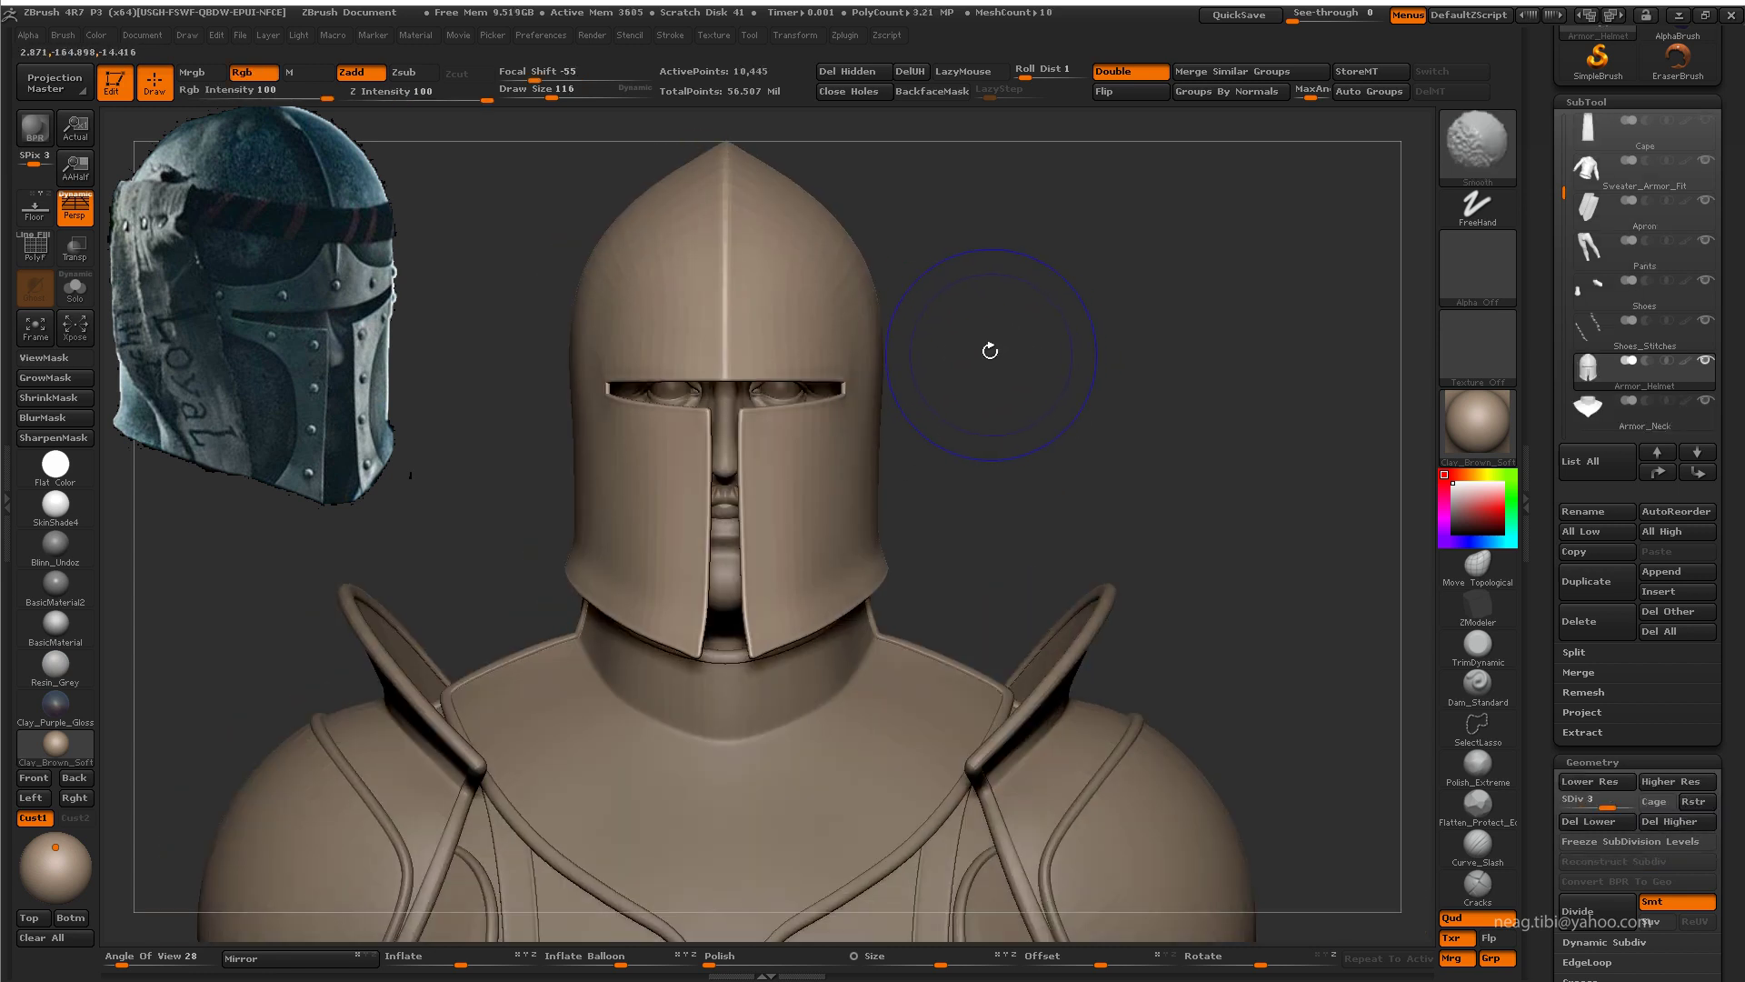
{"action": "key", "text": "shift+d"}
{"action": "key", "text": "shift+d"}
{"action": "key", "text": "b"}
{"action": "key", "text": "m"}
{"action": "key", "text": "v"}
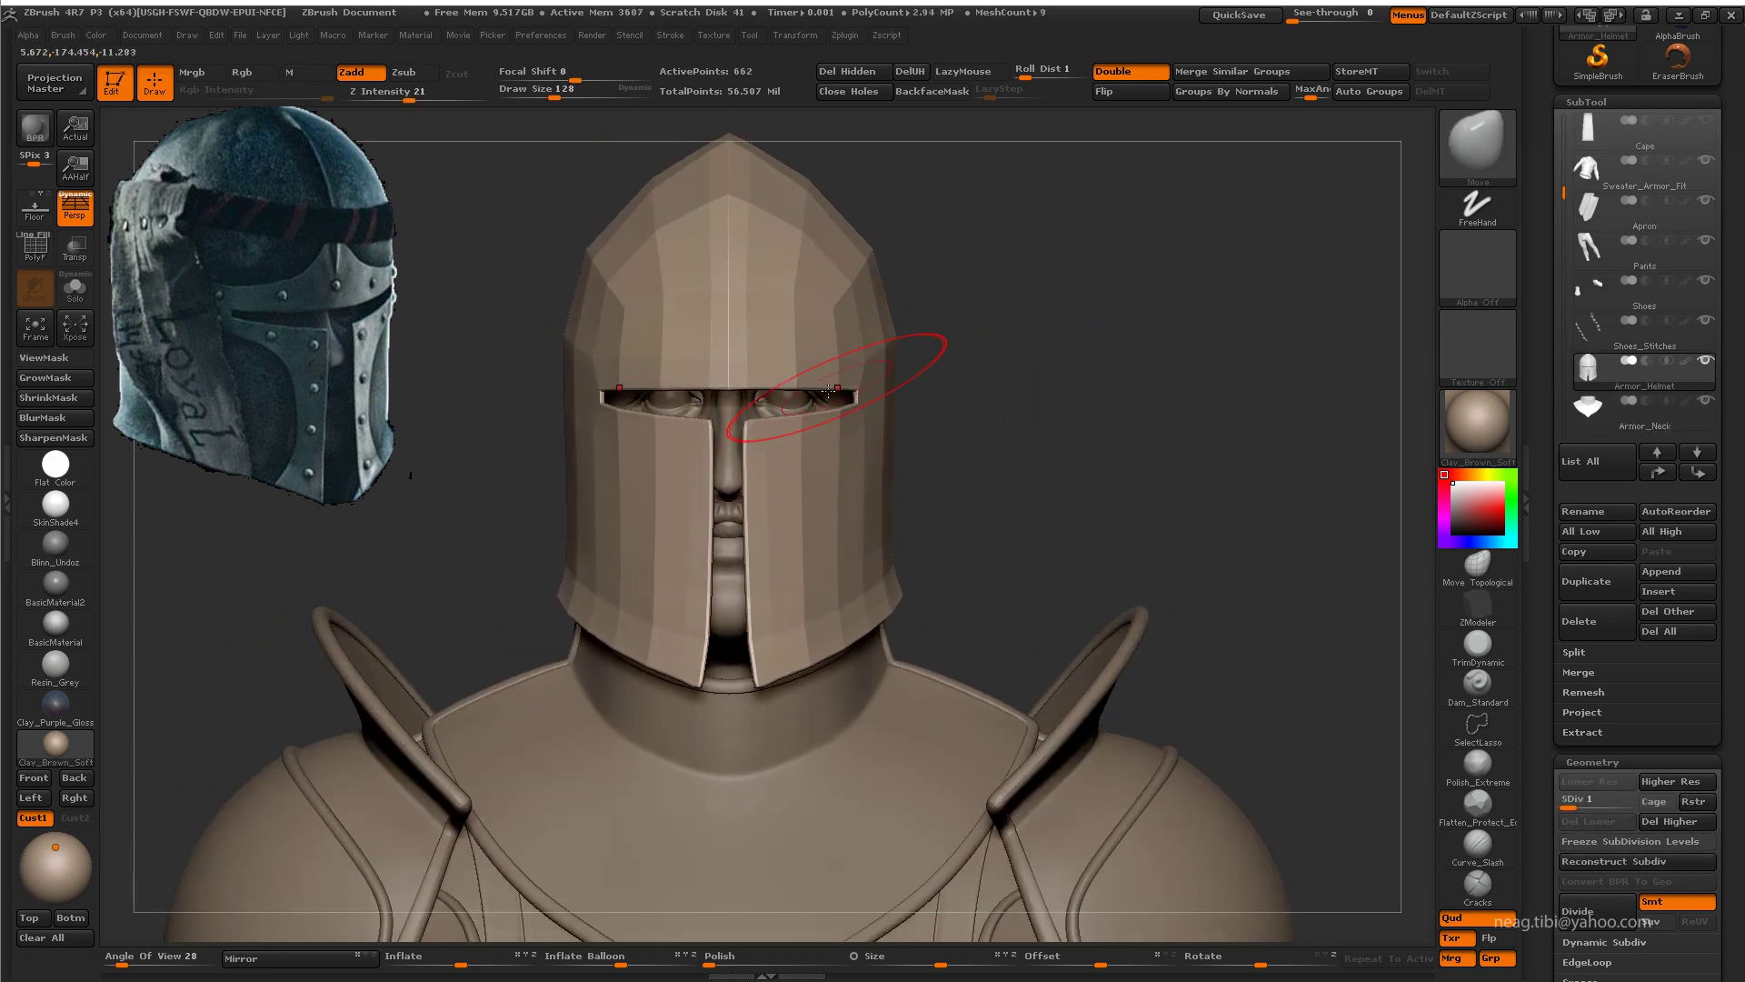
{"action": "mouse_move", "coordinate": [828, 391]}
{"action": "left_mouse_down"}
{"action": "mouse_move", "coordinate": [808, 392]}
{"action": "mouse_move", "coordinate": [857, 346]}
{"action": "mouse_move", "coordinate": [987, 309]}
{"action": "mouse_move", "coordinate": [959, 308]}
{"action": "left_mouse_up"}
{"action": "key", "text": "d"}
{"action": "key", "text": "f"}
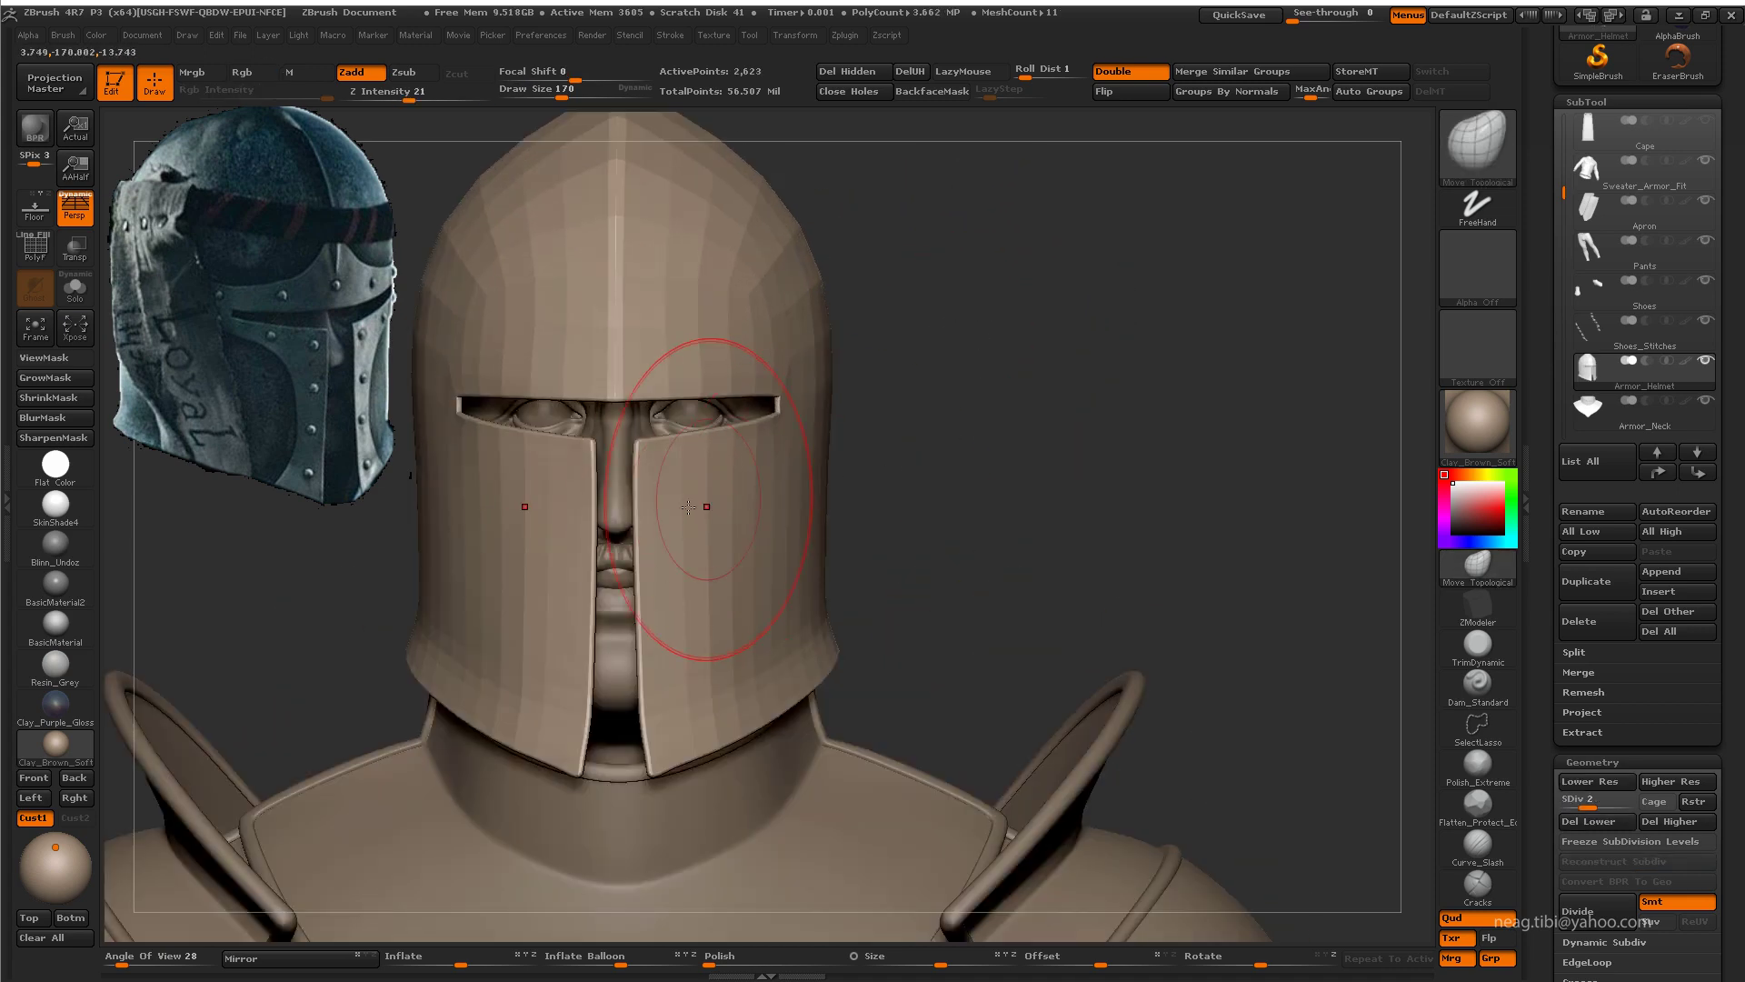
Step: Refine the face-plate and lower edges with a smaller brush, then preview at SDiv 4
{"action": "right_click_drag", "start_coordinate": [689, 507], "coordinate": [790, 639], "text": "ctrl"}
{"action": "key", "text": "s"}
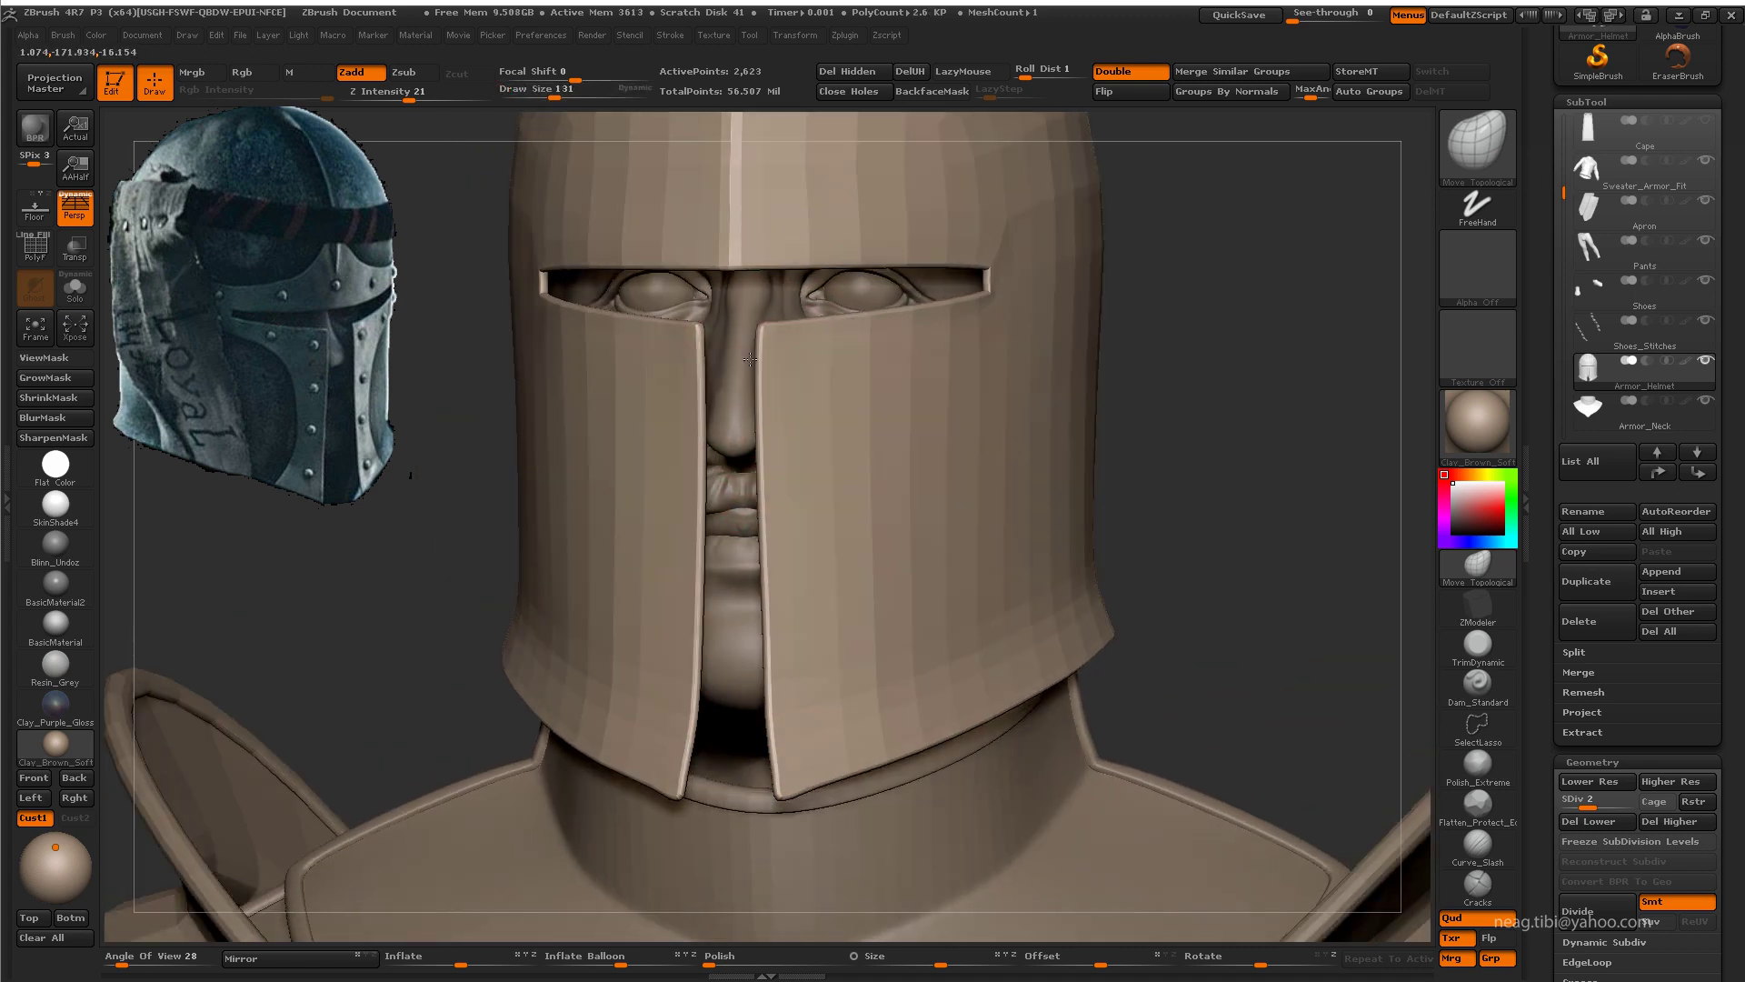
{"action": "mouse_move", "coordinate": [777, 595]}
{"action": "left_mouse_down"}
{"action": "mouse_move", "coordinate": [499, 507]}
{"action": "mouse_move", "coordinate": [756, 488]}
{"action": "mouse_move", "coordinate": [973, 330]}
{"action": "mouse_move", "coordinate": [842, 331]}
{"action": "mouse_move", "coordinate": [947, 329]}
{"action": "mouse_move", "coordinate": [965, 369]}
{"action": "mouse_move", "coordinate": [628, 343]}
{"action": "mouse_move", "coordinate": [733, 353]}
{"action": "mouse_move", "coordinate": [861, 241]}
{"action": "mouse_move", "coordinate": [905, 153]}
{"action": "left_mouse_up"}
{"action": "key", "text": "f"}
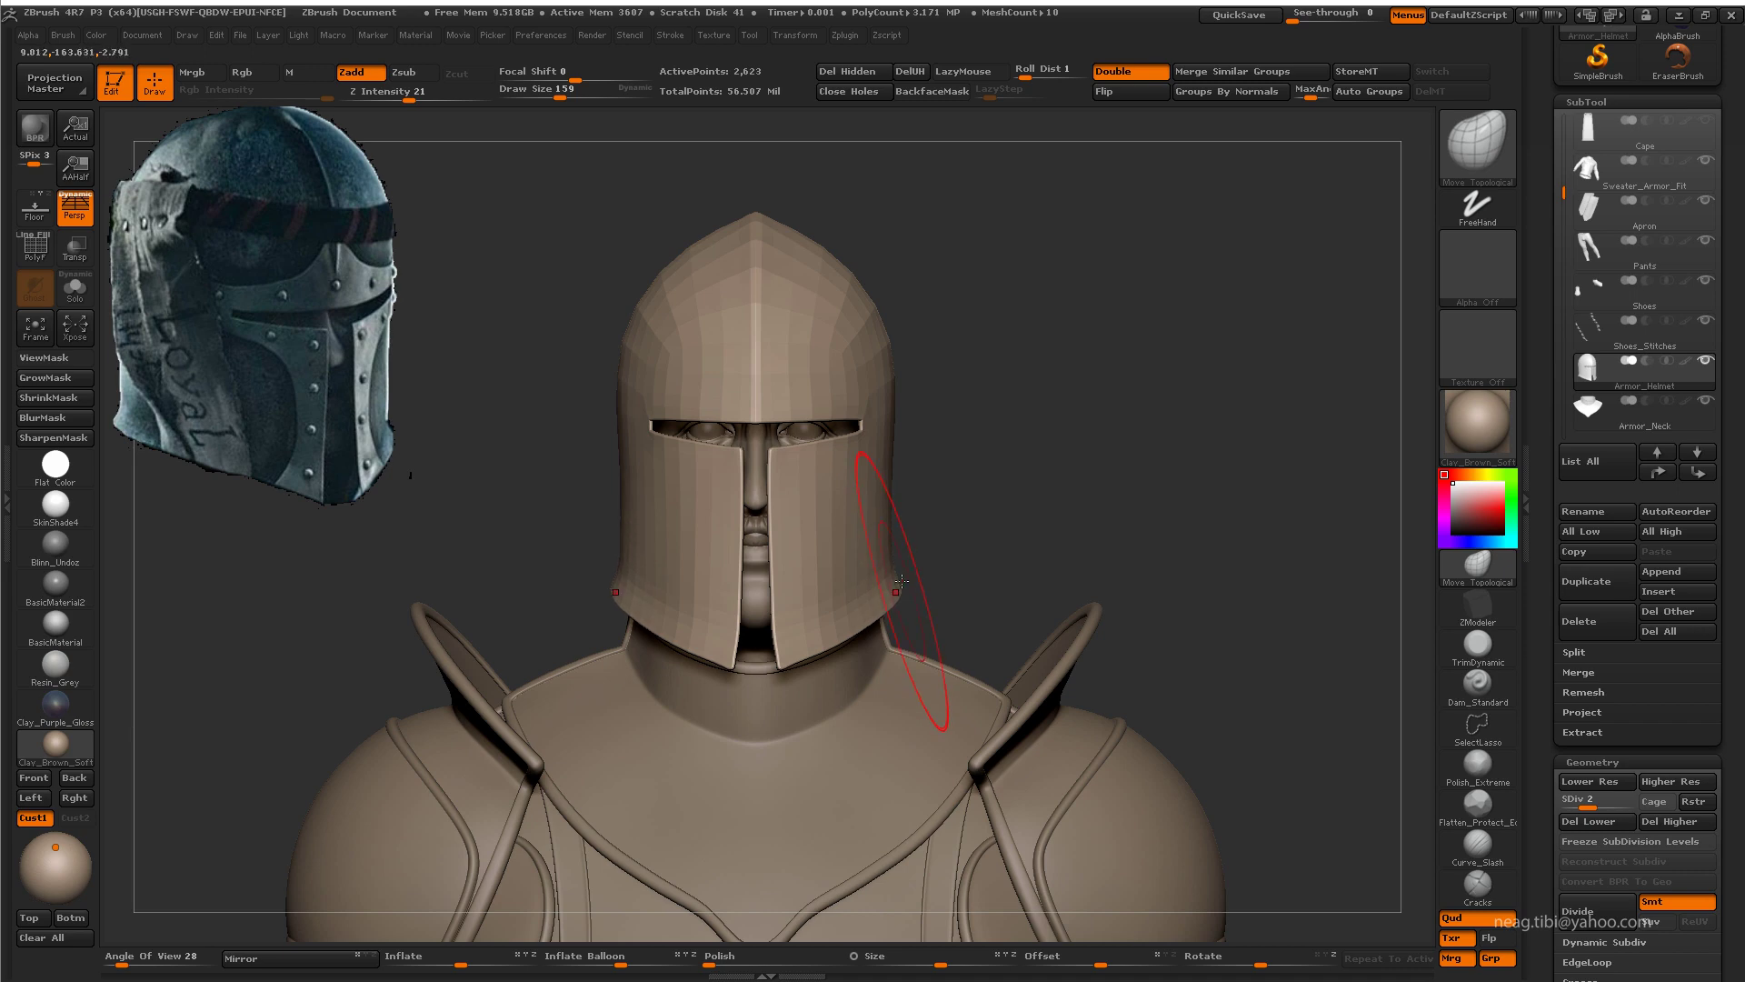
{"action": "mouse_move", "coordinate": [879, 382]}
{"action": "left_mouse_down"}
{"action": "mouse_move", "coordinate": [993, 569]}
{"action": "mouse_move", "coordinate": [974, 588]}
{"action": "left_mouse_up"}
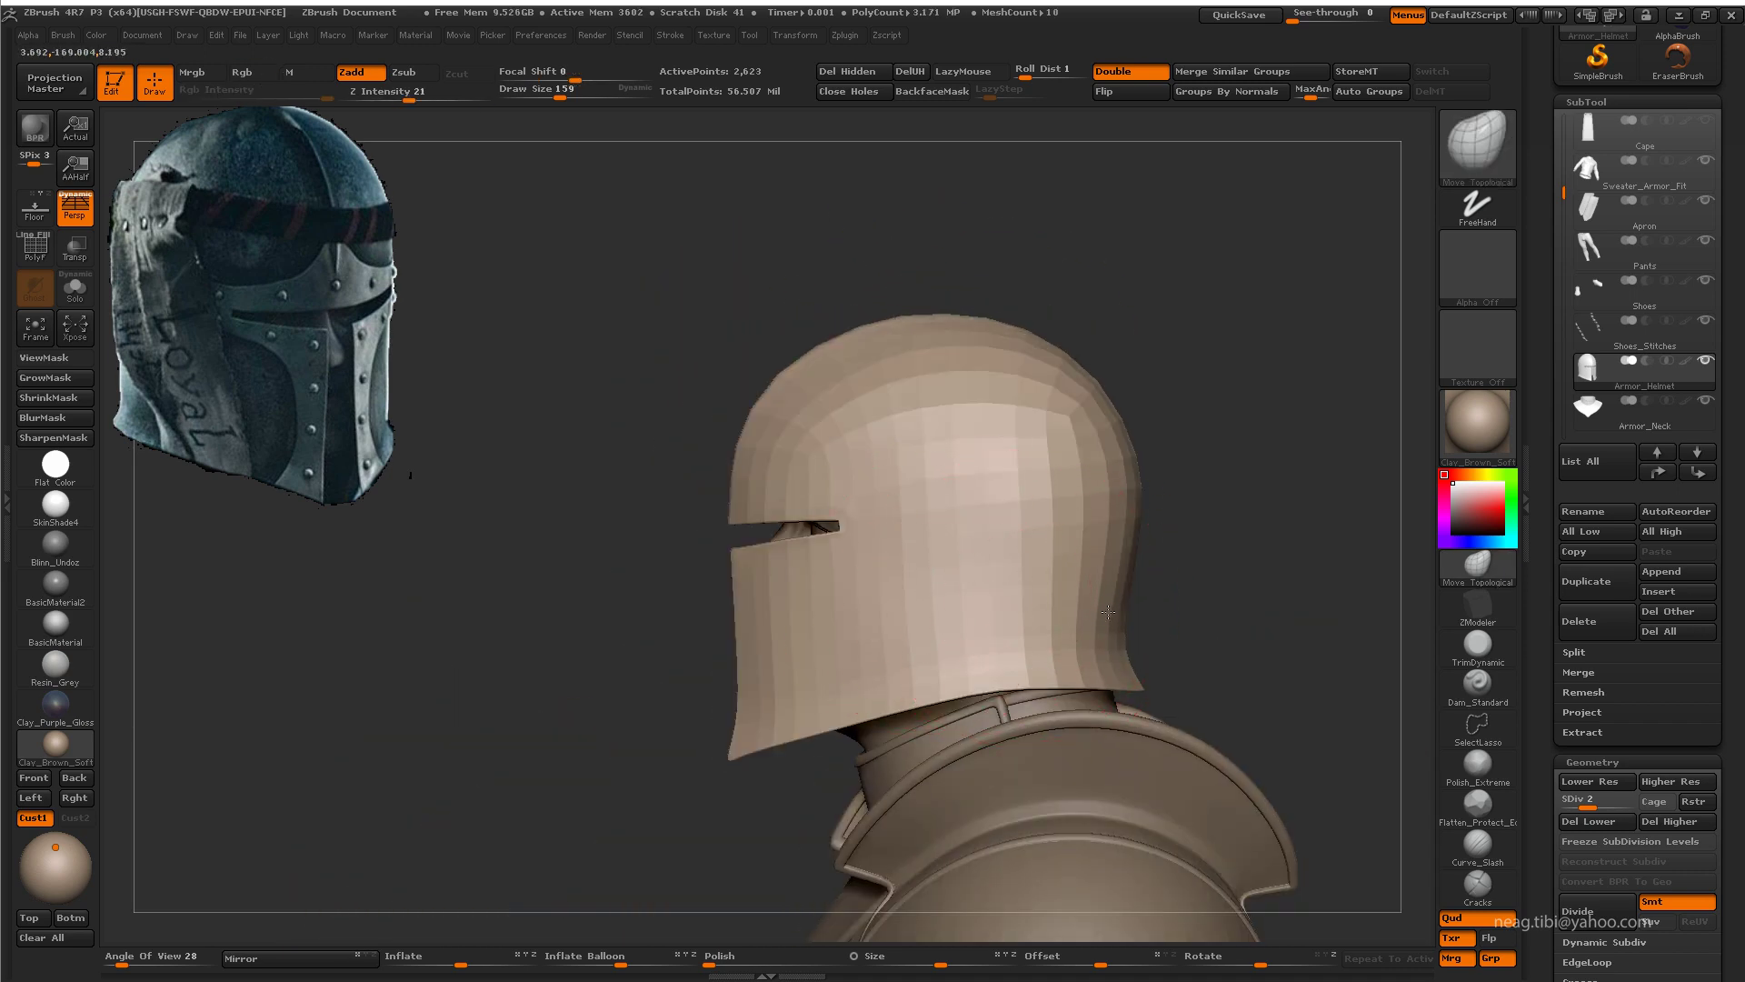
{"action": "mouse_move", "coordinate": [915, 714]}
{"action": "left_mouse_down"}
{"action": "mouse_move", "coordinate": [994, 584]}
{"action": "mouse_move", "coordinate": [1077, 680]}
{"action": "left_mouse_up"}
{"action": "mouse_move", "coordinate": [985, 640]}
{"action": "left_mouse_down"}
{"action": "mouse_move", "coordinate": [936, 642]}
{"action": "mouse_move", "coordinate": [1024, 499]}
{"action": "mouse_move", "coordinate": [924, 546]}
{"action": "mouse_move", "coordinate": [677, 575]}
{"action": "mouse_move", "coordinate": [1040, 378]}
{"action": "mouse_move", "coordinate": [1106, 483]}
{"action": "mouse_move", "coordinate": [1103, 545]}
{"action": "left_mouse_up"}
{"action": "key", "text": "d"}
{"action": "key", "text": "d"}
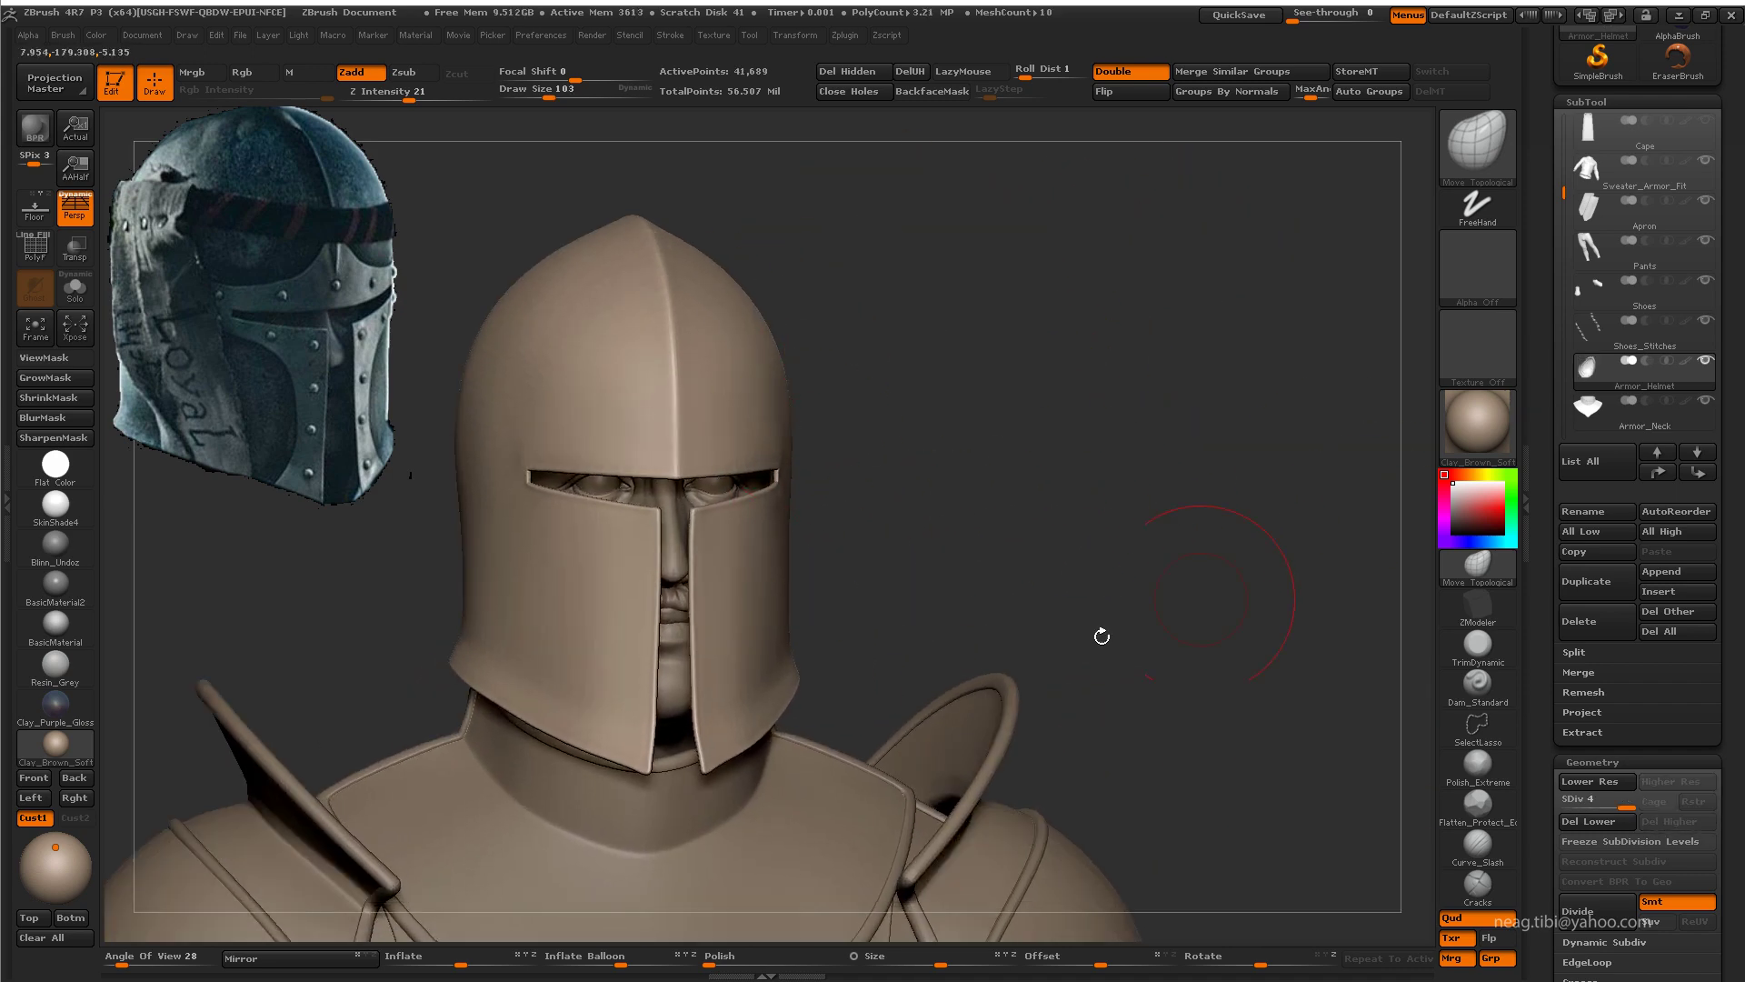
Step: Isolate the helmet at a lower subdivision and adjust the face-plate's lower tips
{"action": "left_click_drag", "start_coordinate": [1103, 631], "coordinate": [878, 671]}
{"action": "key", "text": "shift+d"}
{"action": "key", "text": "shift+d"}
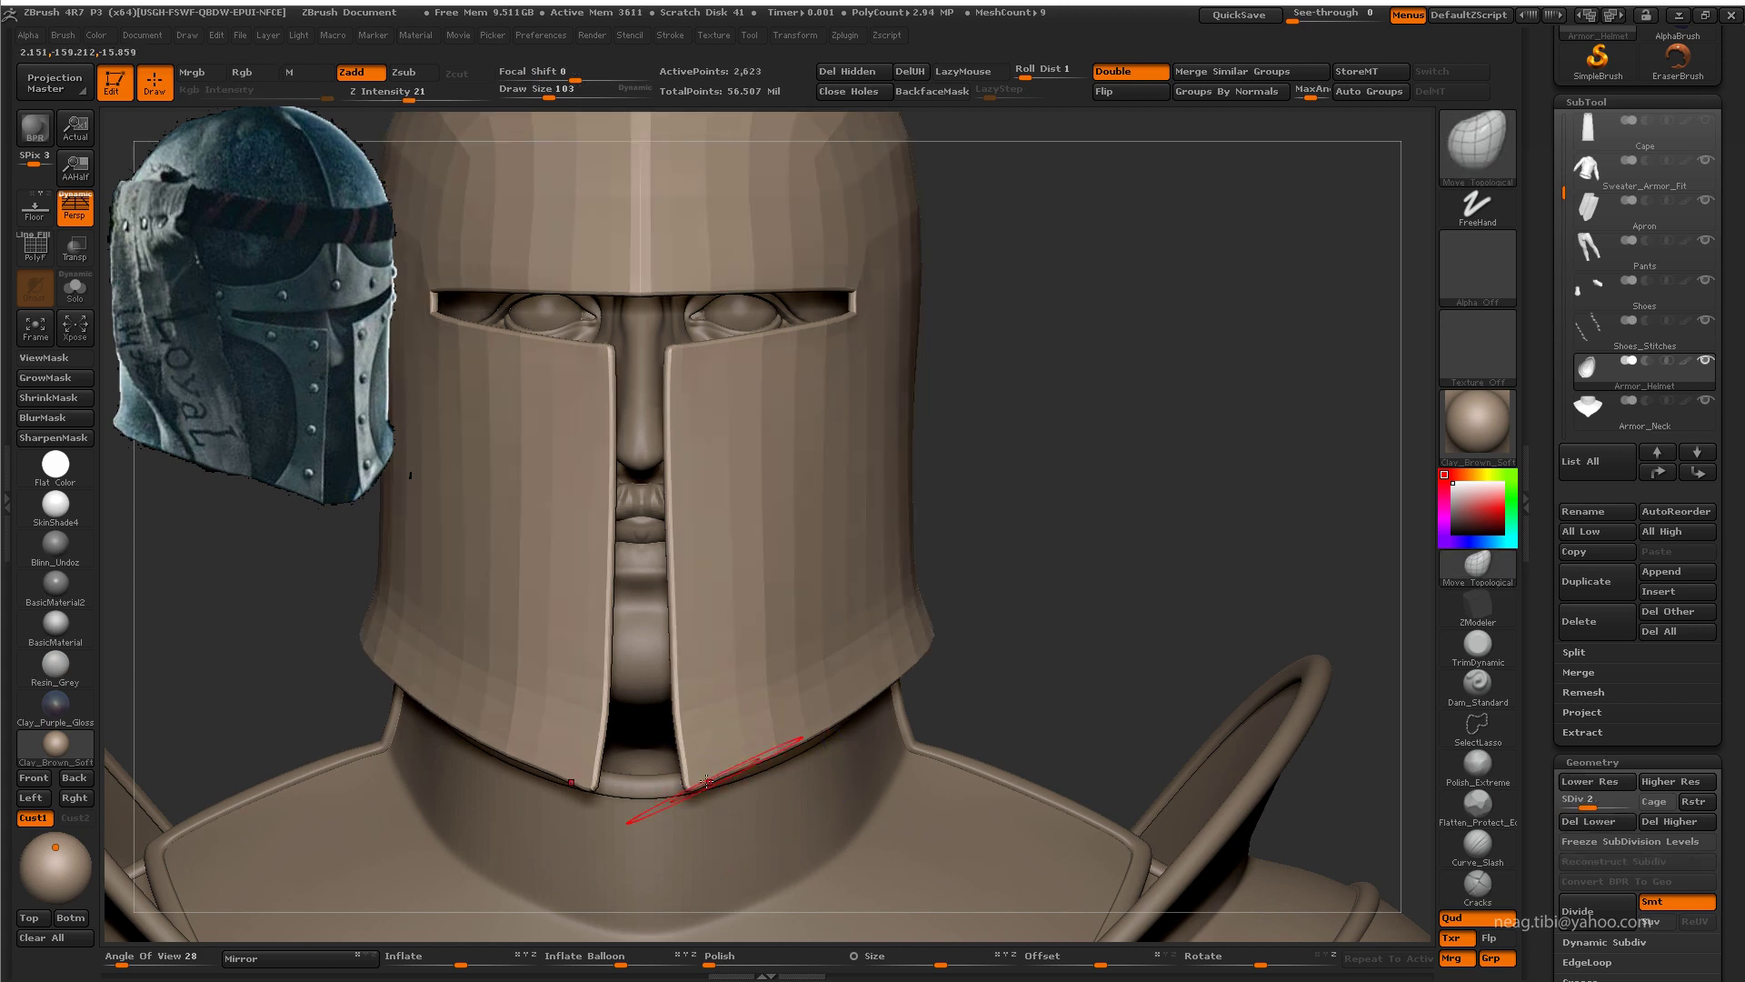
{"action": "mouse_move", "coordinate": [721, 780]}
{"action": "left_mouse_down", "text": "alt"}
{"action": "mouse_move", "coordinate": [675, 751]}
{"action": "mouse_move", "coordinate": [615, 748]}
{"action": "mouse_move", "coordinate": [685, 725]}
{"action": "mouse_move", "coordinate": [791, 740]}
{"action": "mouse_move", "coordinate": [766, 767]}
{"action": "mouse_move", "coordinate": [818, 709]}
{"action": "mouse_move", "coordinate": [775, 686]}
{"action": "mouse_move", "coordinate": [712, 712]}
{"action": "mouse_move", "coordinate": [705, 783]}
{"action": "left_mouse_up", "text": "alt"}
{"action": "key", "text": "shift+d"}
{"action": "key", "text": "ctrl+shift+s"}
{"action": "left_click_drag", "start_coordinate": [747, 648], "coordinate": [736, 729]}
{"action": "key", "text": "d"}
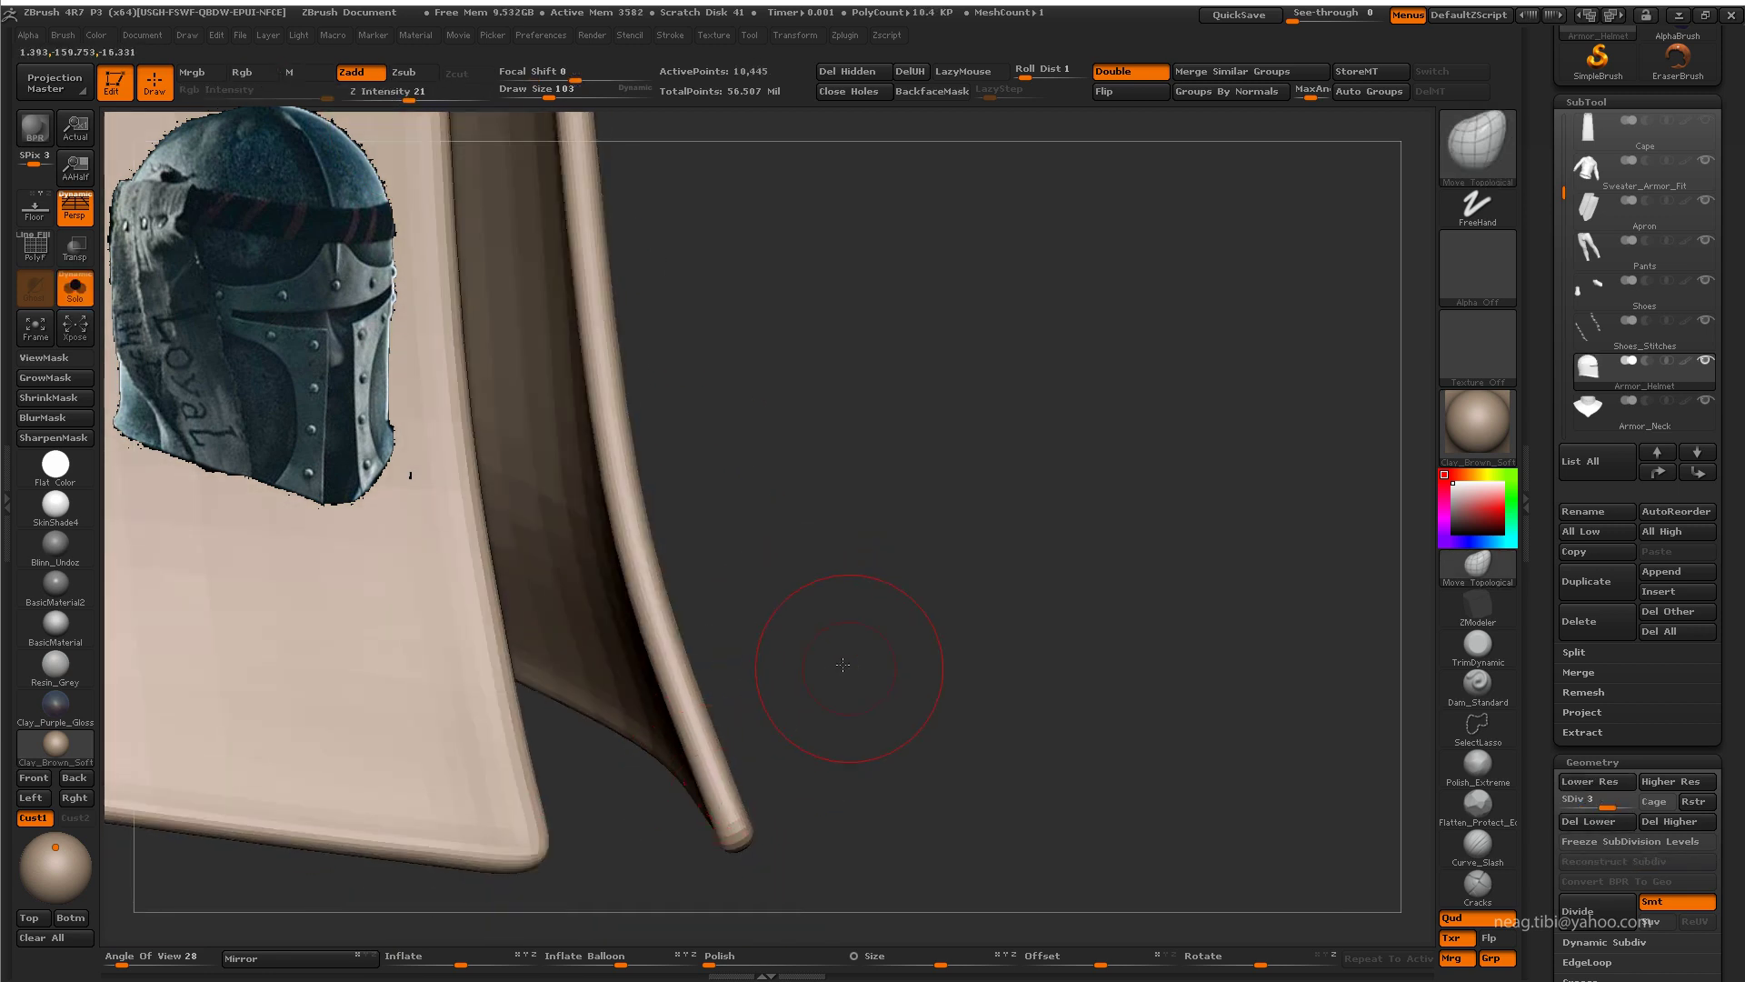
{"action": "mouse_move", "coordinate": [838, 670]}
{"action": "left_mouse_down"}
{"action": "mouse_move", "coordinate": [892, 787]}
{"action": "mouse_move", "coordinate": [875, 881]}
{"action": "mouse_move", "coordinate": [818, 794]}
{"action": "left_mouse_up"}
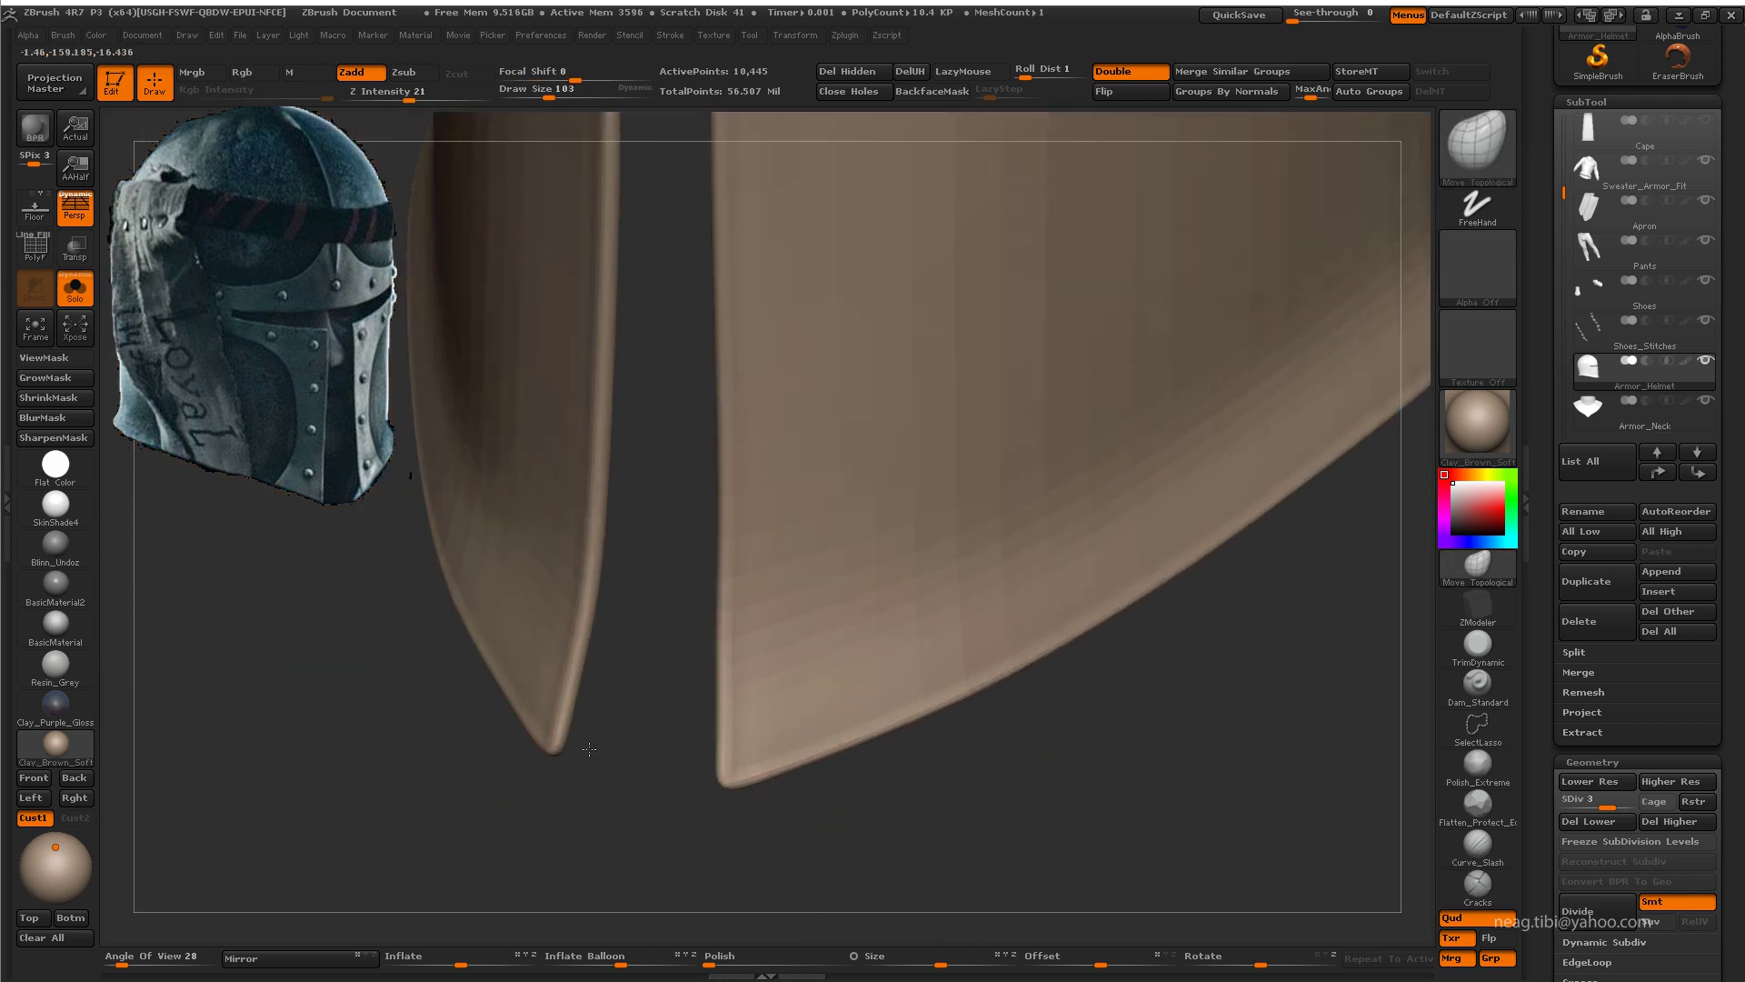
Step: Check the whole helmet smoothed, then drop to SDiv 1 showing wireframe and polygroups
{"action": "mouse_move", "coordinate": [589, 748]}
{"action": "left_mouse_down"}
{"action": "mouse_move", "coordinate": [855, 745]}
{"action": "mouse_move", "coordinate": [877, 721]}
{"action": "mouse_move", "coordinate": [948, 741]}
{"action": "mouse_move", "coordinate": [947, 604]}
{"action": "mouse_move", "coordinate": [971, 566]}
{"action": "mouse_move", "coordinate": [1017, 674]}
{"action": "mouse_move", "coordinate": [611, 577]}
{"action": "mouse_move", "coordinate": [578, 519]}
{"action": "left_mouse_up"}
{"action": "key", "text": "f"}
{"action": "key", "text": "shift+d"}
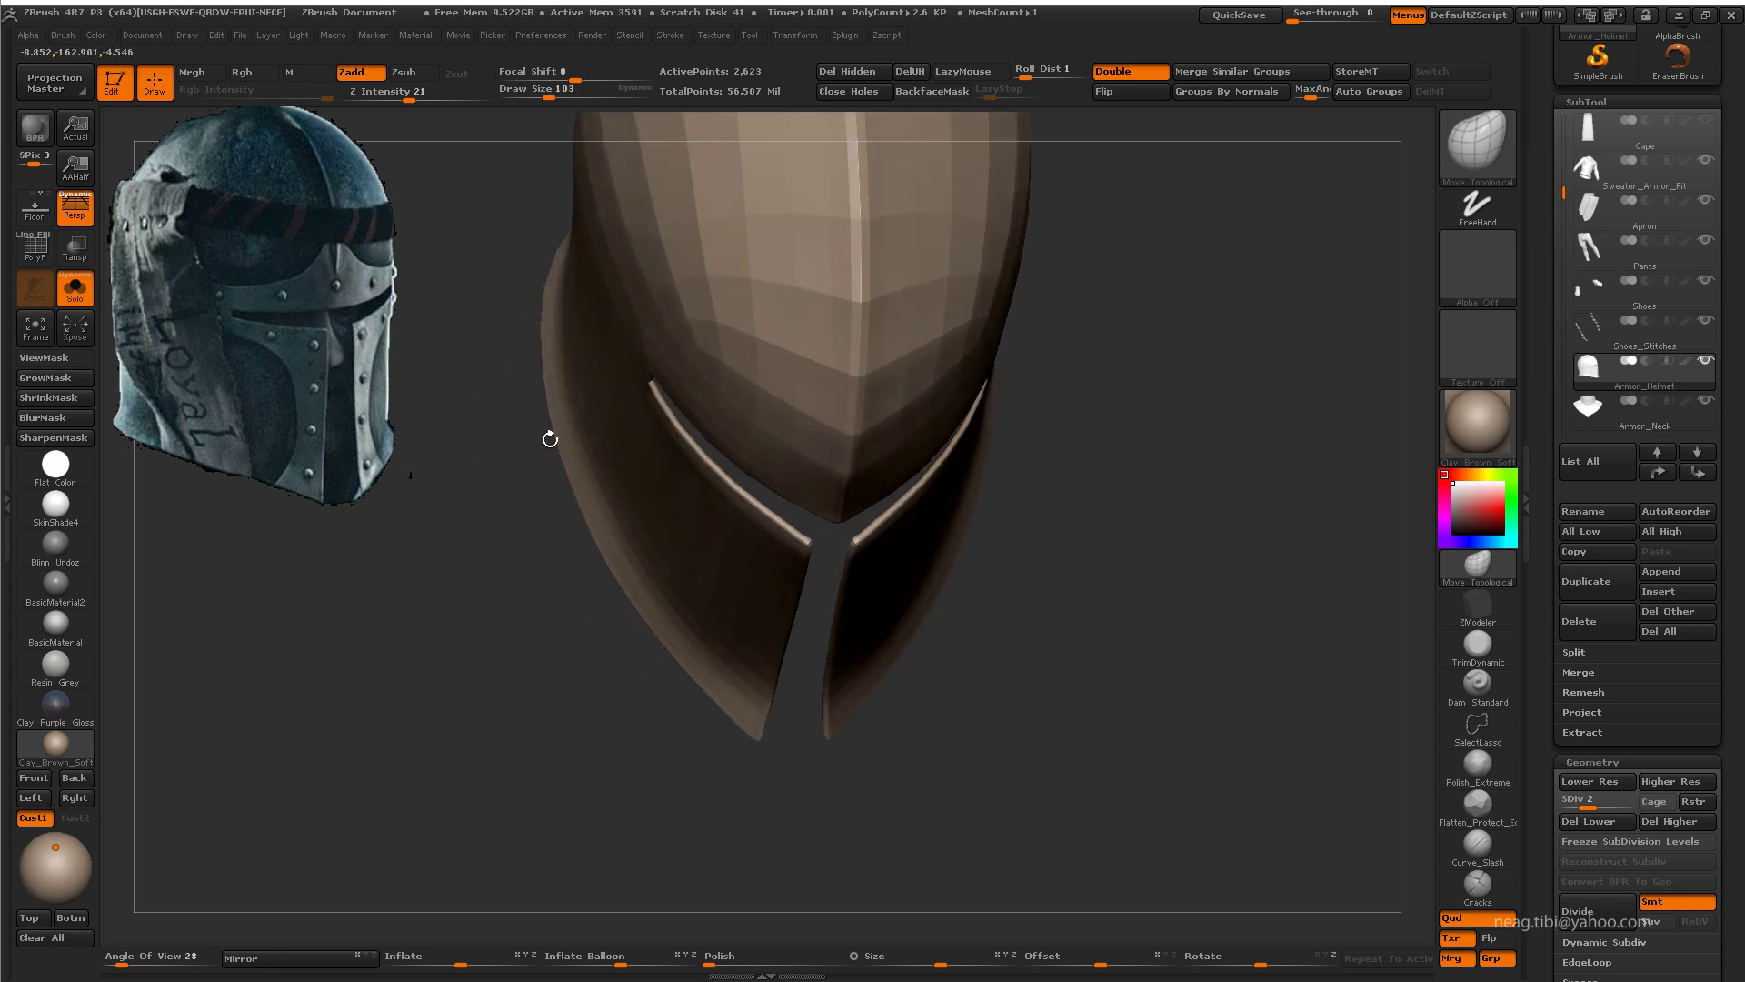
{"action": "mouse_move", "coordinate": [550, 439]}
{"action": "left_mouse_down"}
{"action": "mouse_move", "coordinate": [576, 668]}
{"action": "mouse_move", "coordinate": [840, 434]}
{"action": "mouse_move", "coordinate": [760, 569]}
{"action": "left_mouse_up"}
{"action": "key", "text": "f"}
{"action": "key", "text": "d"}
{"action": "key", "text": "d"}
{"action": "left_click_drag", "start_coordinate": [1133, 355], "coordinate": [1265, 262]}
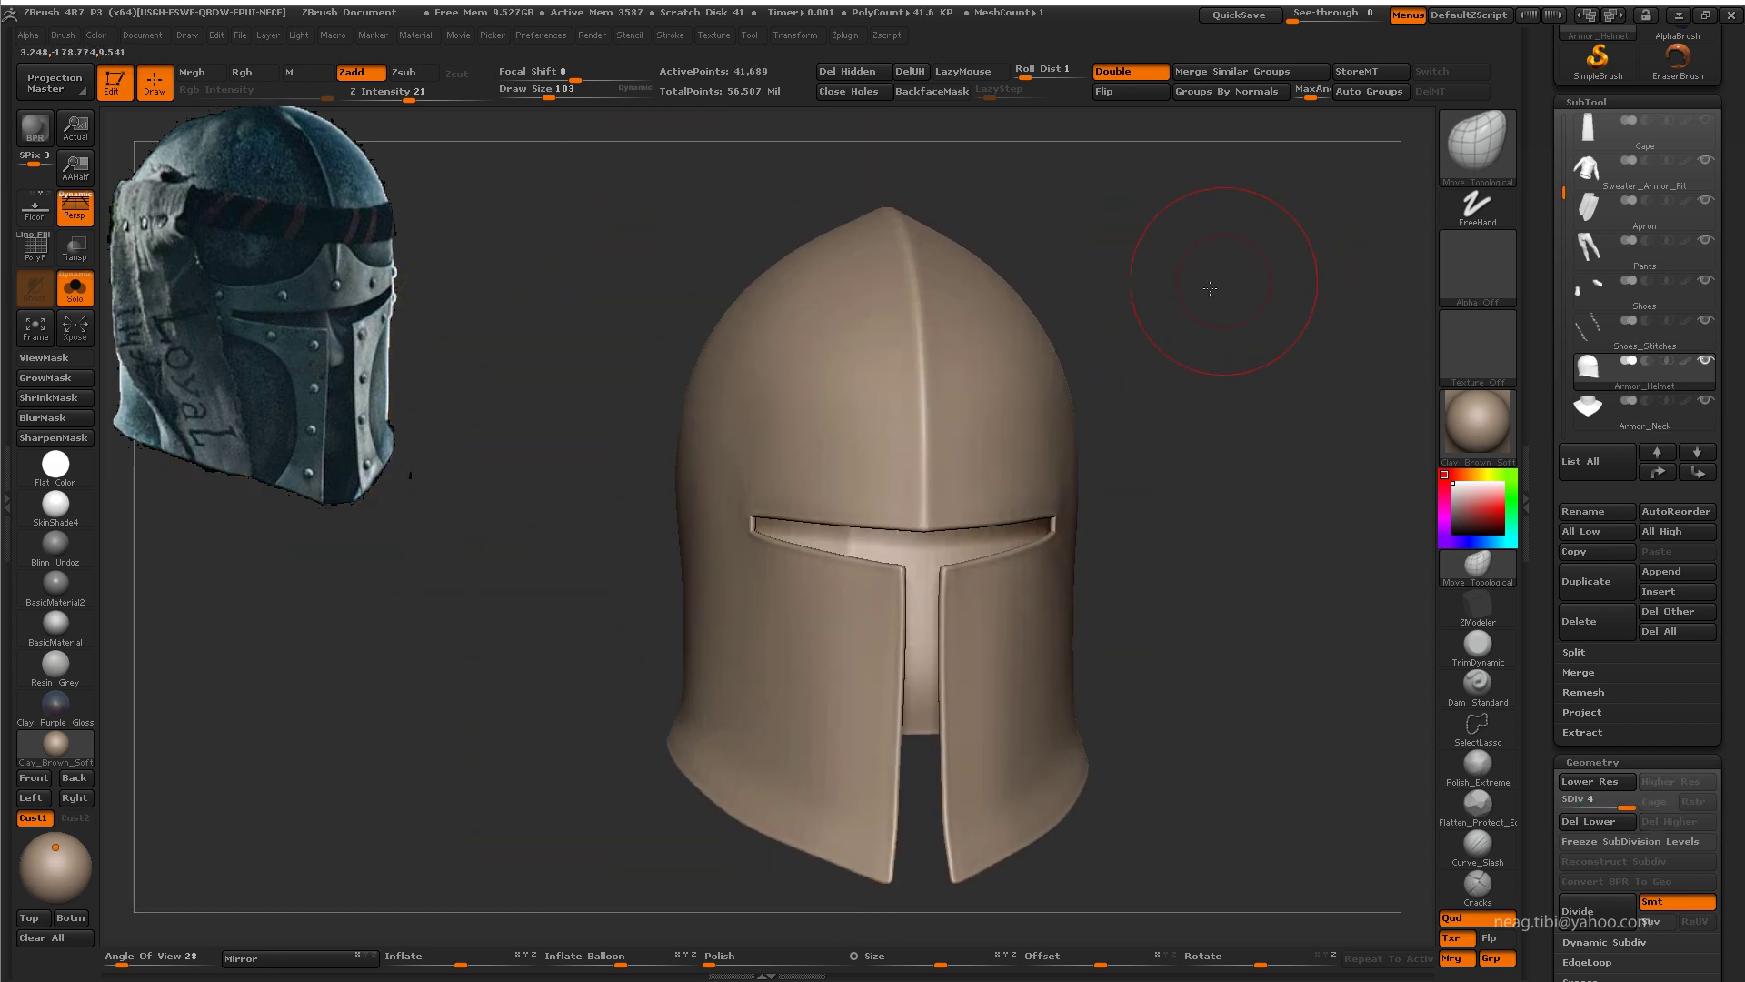
{"action": "key", "text": "shift+d"}
{"action": "key", "text": "shift+d"}
{"action": "key", "text": "shift+d"}
{"action": "key", "text": "shift+f"}
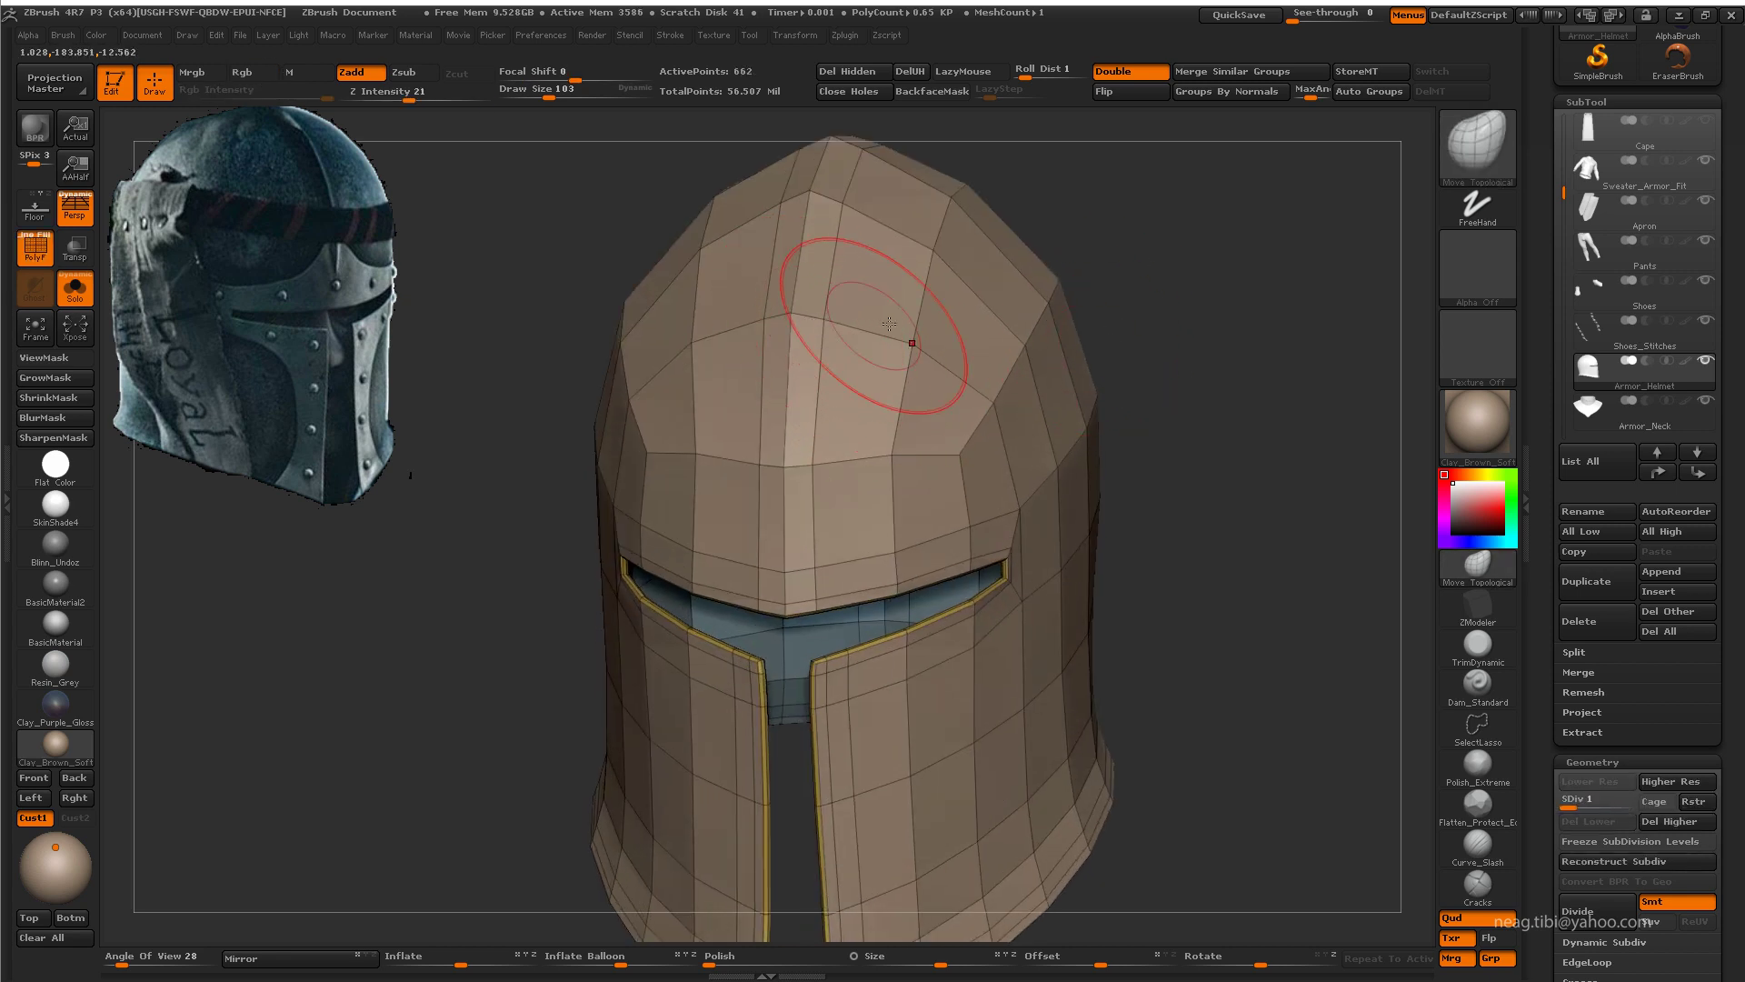
Step: Show only the trim strip polygroup, raise its subdivision, then unhide the rest of the helmet
{"action": "left_click", "coordinate": [800, 268], "text": "ctrl+alt+shift"}
{"action": "left_click", "coordinate": [1138, 235], "text": "ctrl+shift"}
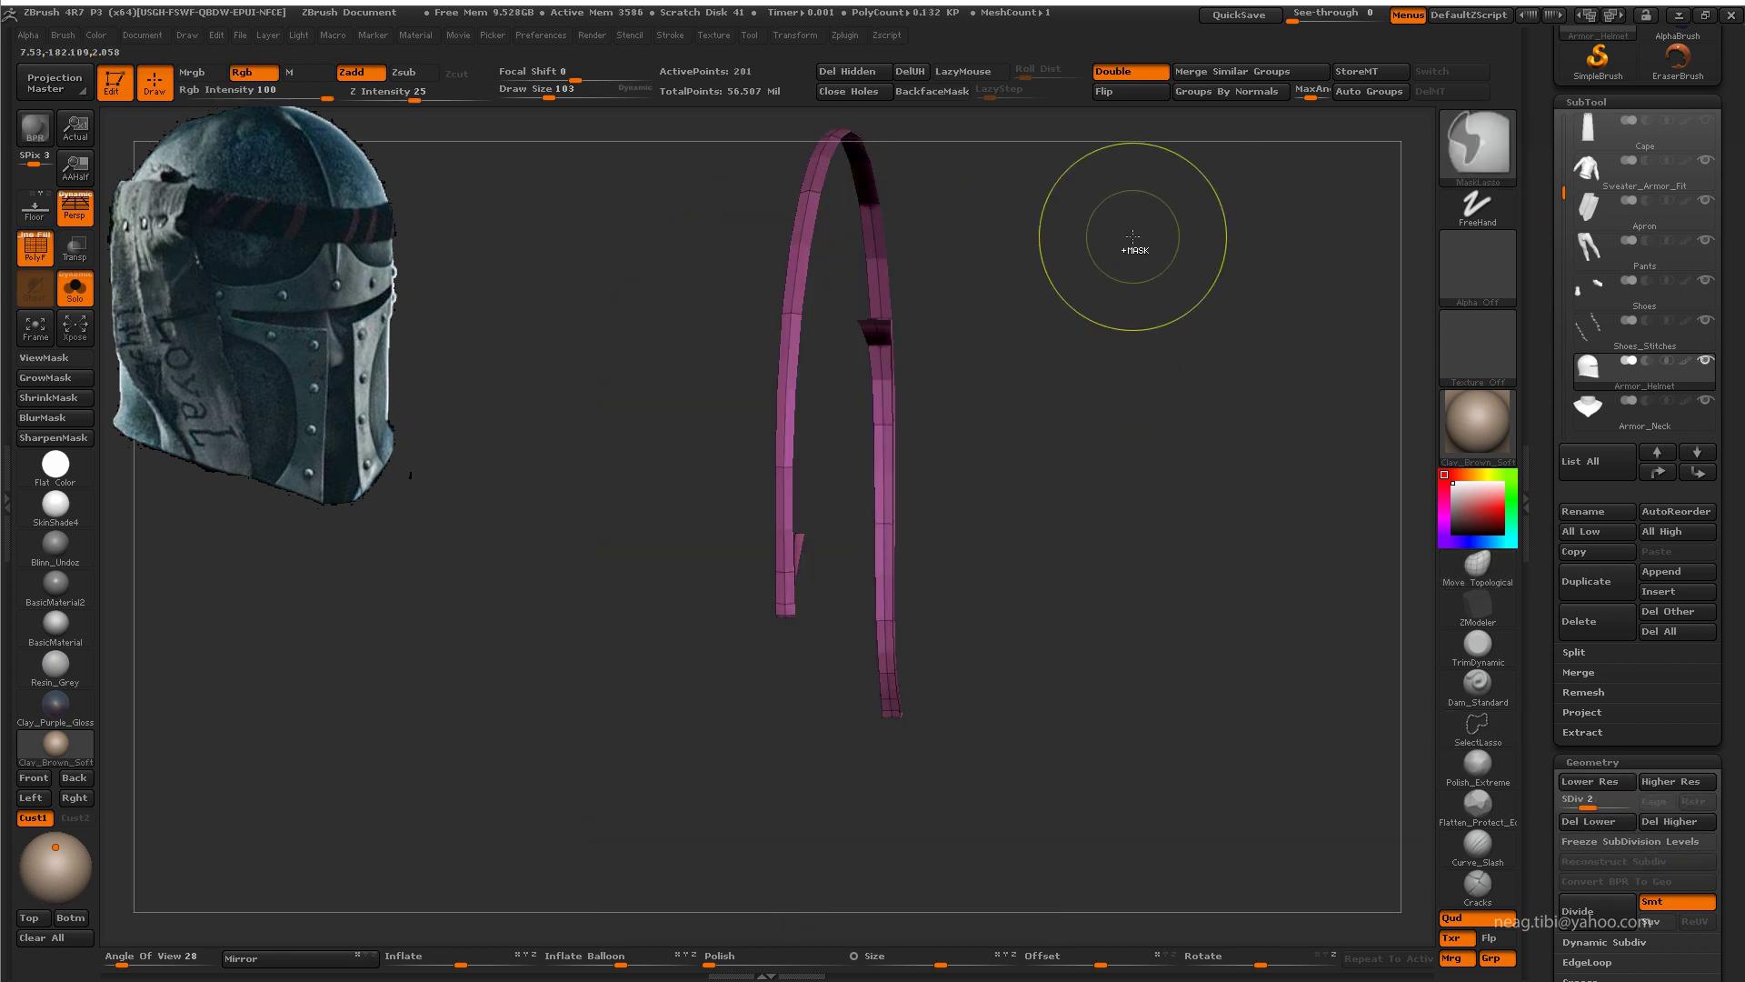
{"action": "key", "text": "shift+f"}
{"action": "key", "text": "d"}
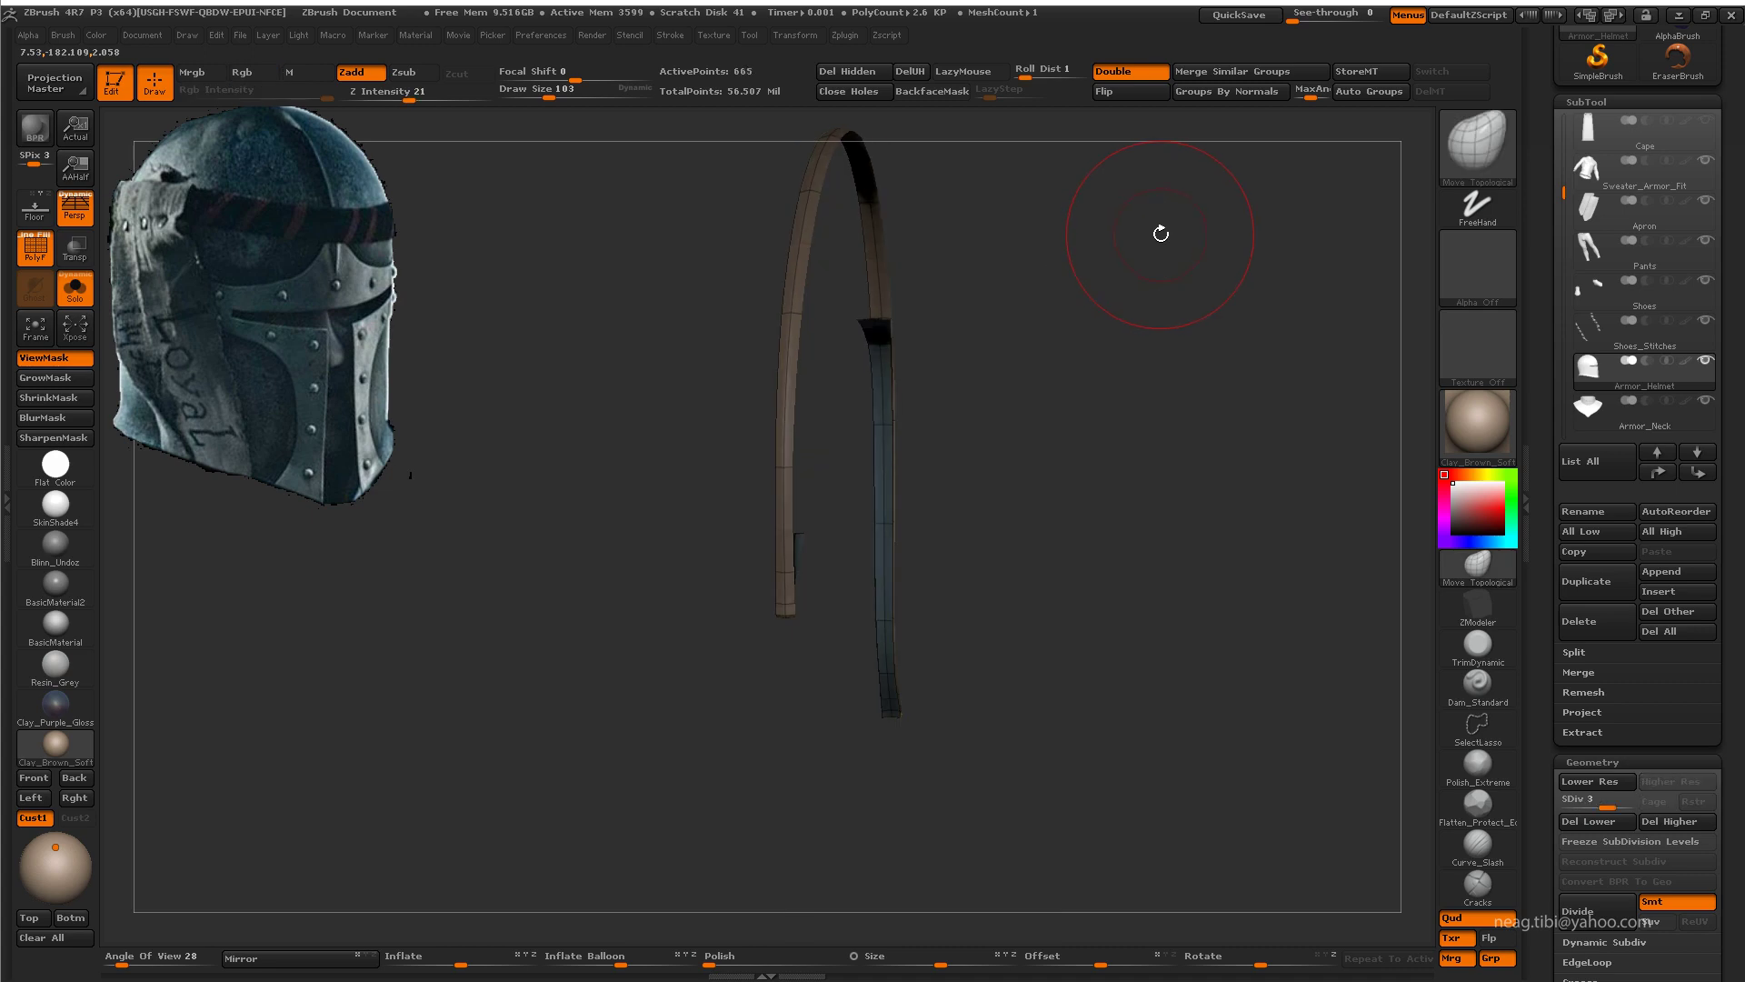
{"action": "left_click", "coordinate": [1169, 234], "text": "ctrl+shift"}
{"action": "key", "text": "shift+f"}
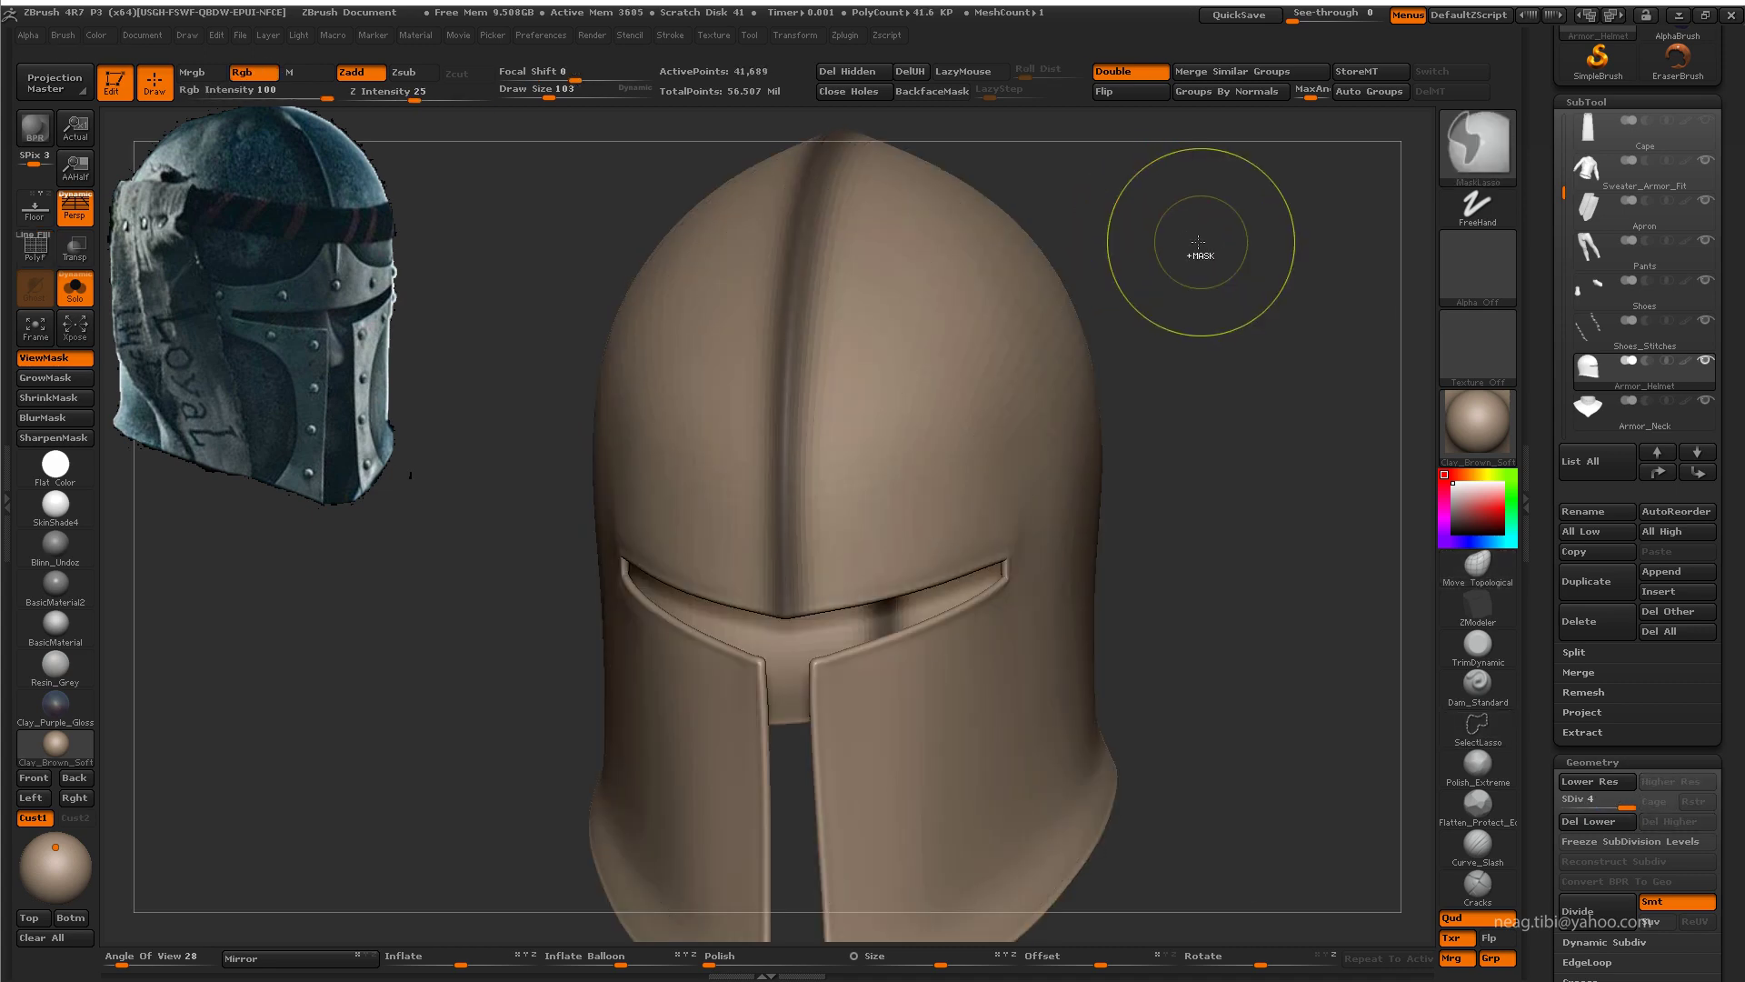
Step: Orbit the helmet at SDiv 2 to inspect it, then show the whole armoured figure
{"action": "left_click_drag", "start_coordinate": [401, 706], "coordinate": [419, 671]}
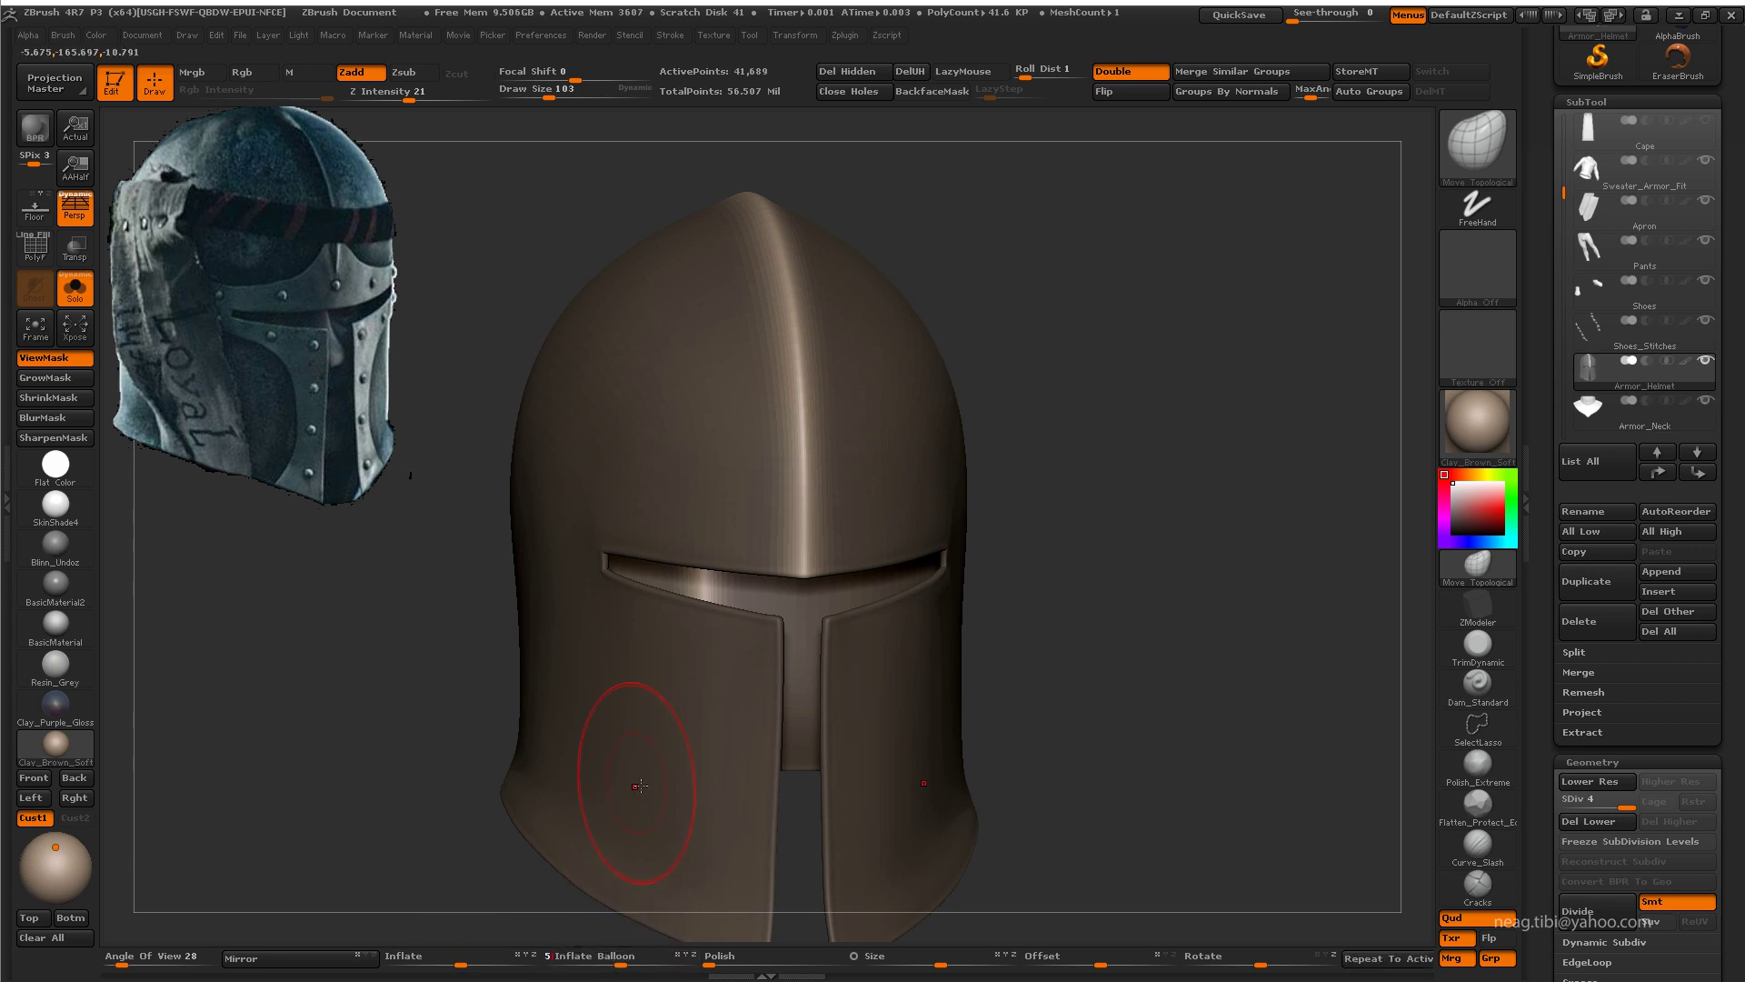
{"action": "left_click_drag", "start_coordinate": [1111, 429], "coordinate": [1021, 474]}
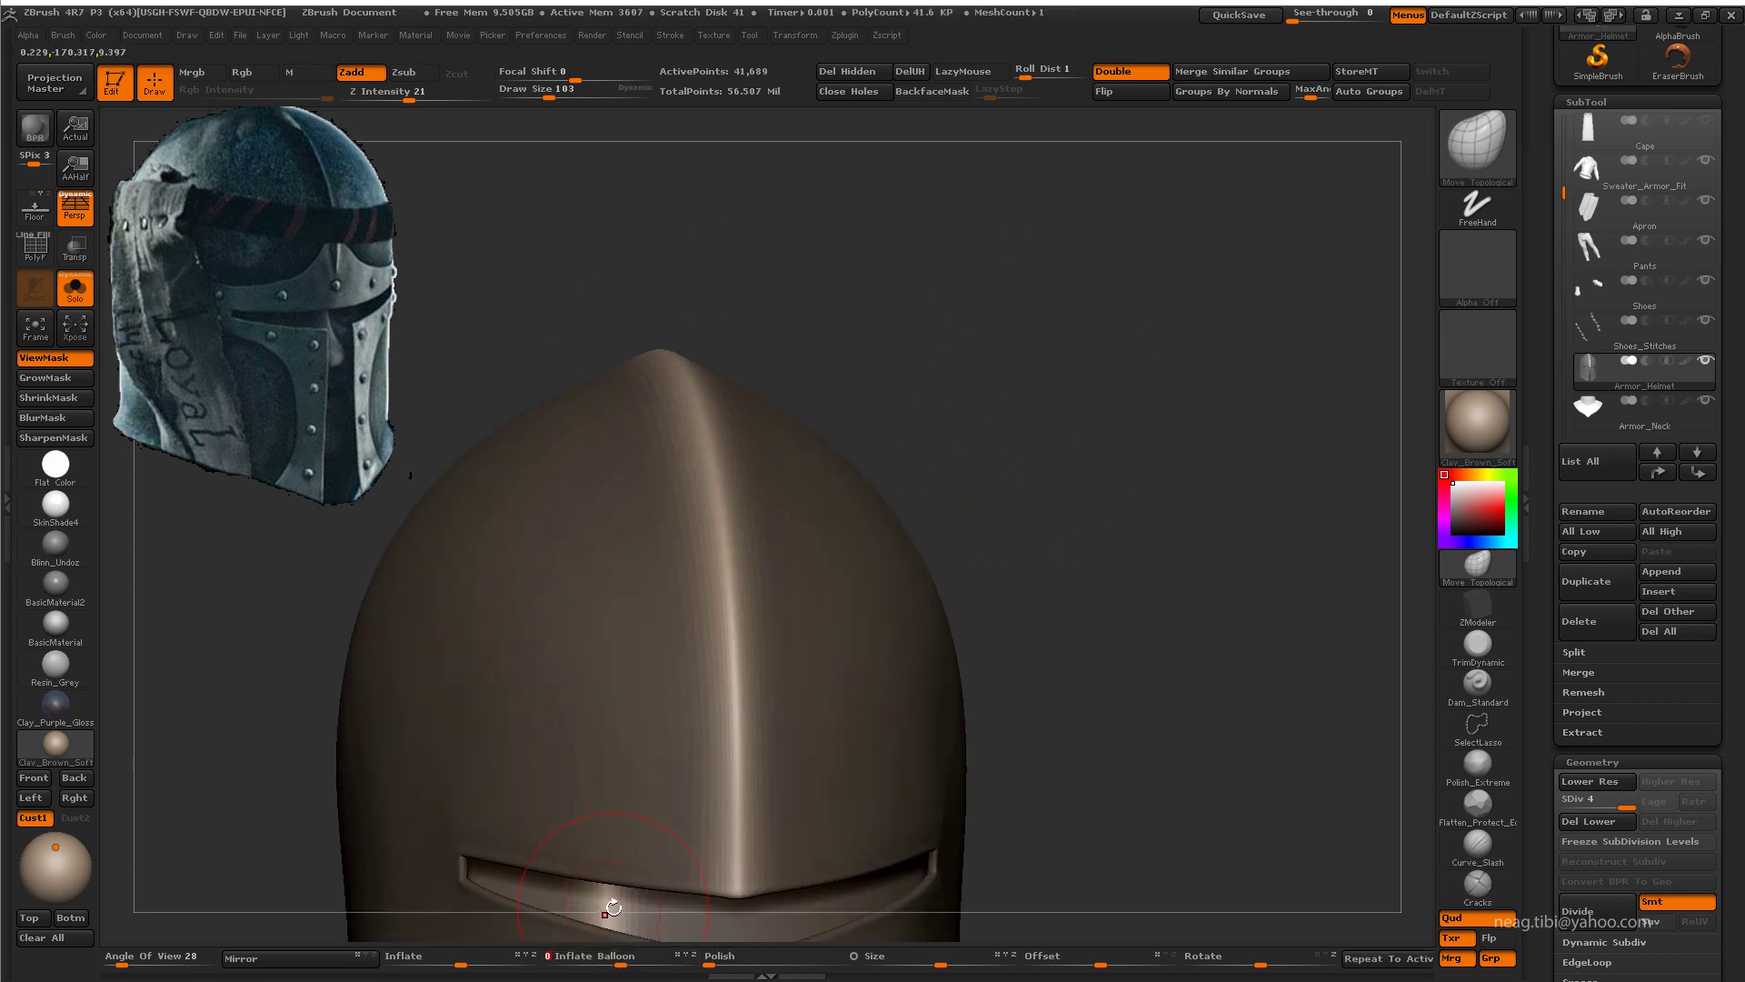
{"action": "mouse_move", "coordinate": [1043, 339]}
{"action": "left_mouse_down"}
{"action": "mouse_move", "coordinate": [1021, 343]}
{"action": "mouse_move", "coordinate": [1021, 304]}
{"action": "mouse_move", "coordinate": [1047, 568]}
{"action": "mouse_move", "coordinate": [1095, 296]}
{"action": "mouse_move", "coordinate": [1044, 342]}
{"action": "mouse_move", "coordinate": [1035, 402]}
{"action": "mouse_move", "coordinate": [1060, 603]}
{"action": "mouse_move", "coordinate": [1123, 474]}
{"action": "left_mouse_up"}
{"action": "key", "text": "shift+d"}
{"action": "key", "text": "shift+d"}
{"action": "mouse_move", "coordinate": [837, 818]}
{"action": "left_mouse_down"}
{"action": "mouse_move", "coordinate": [776, 750]}
{"action": "mouse_move", "coordinate": [948, 811]}
{"action": "mouse_move", "coordinate": [958, 422]}
{"action": "mouse_move", "coordinate": [869, 552]}
{"action": "mouse_move", "coordinate": [1051, 495]}
{"action": "left_mouse_up"}
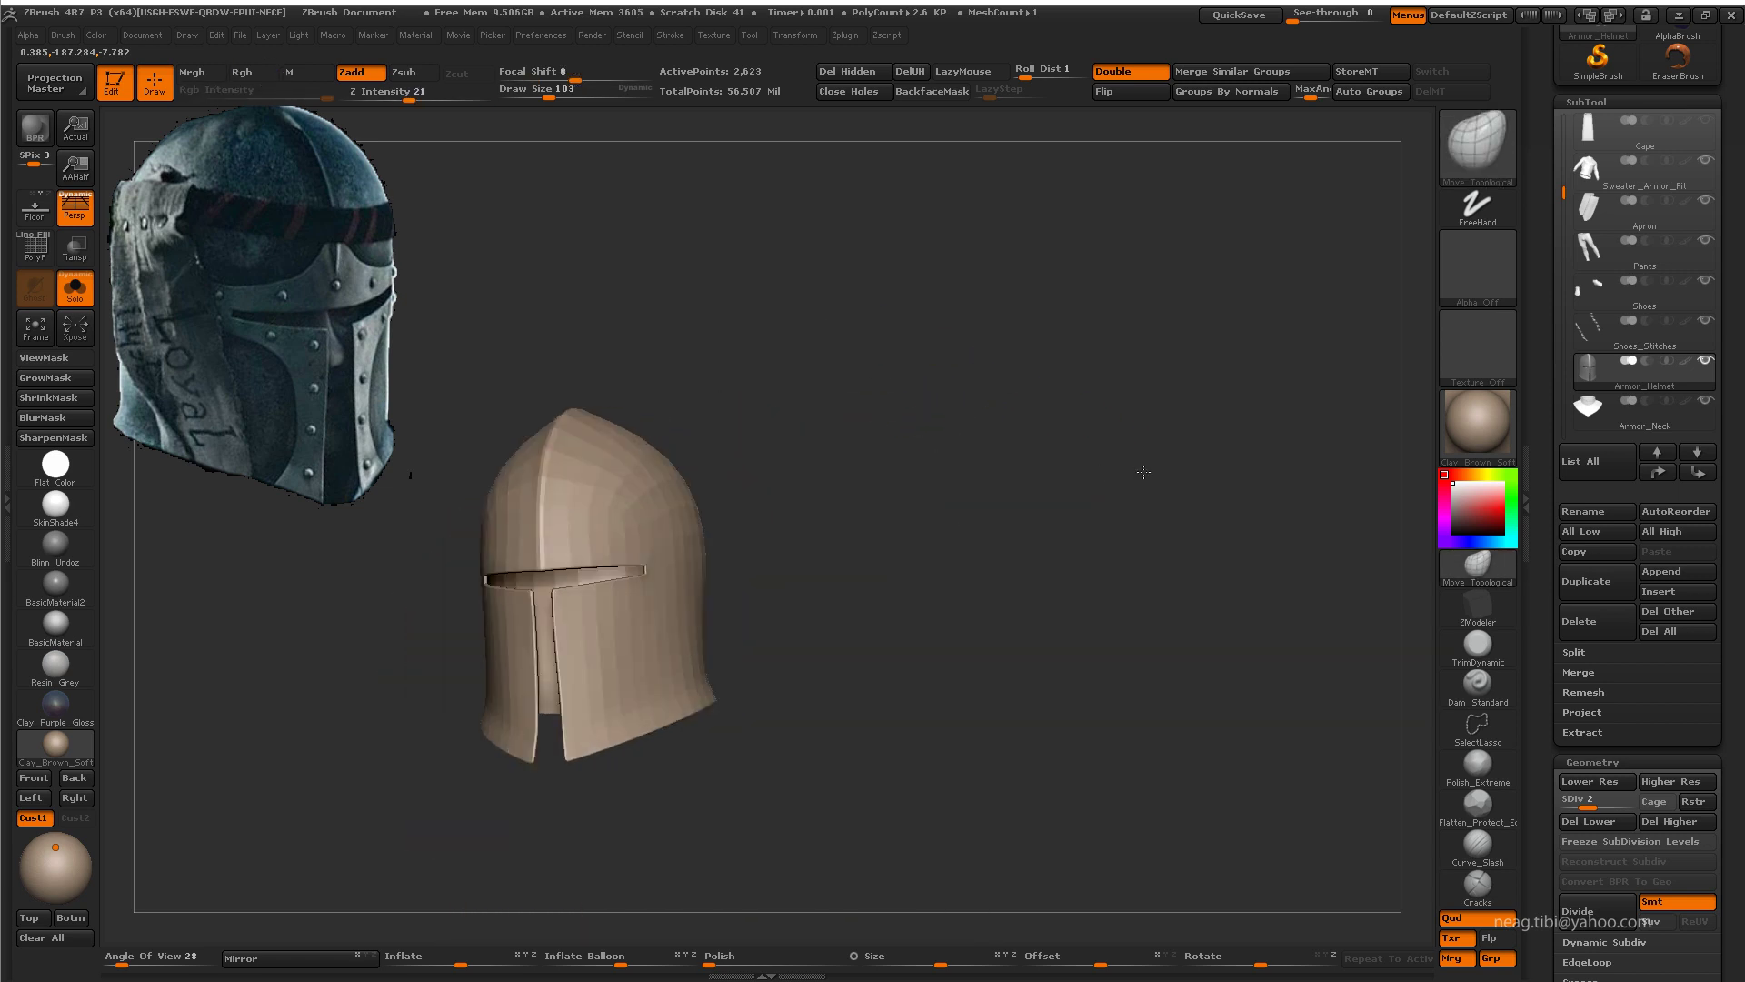
{"action": "key", "text": "ctrl+shift+s"}
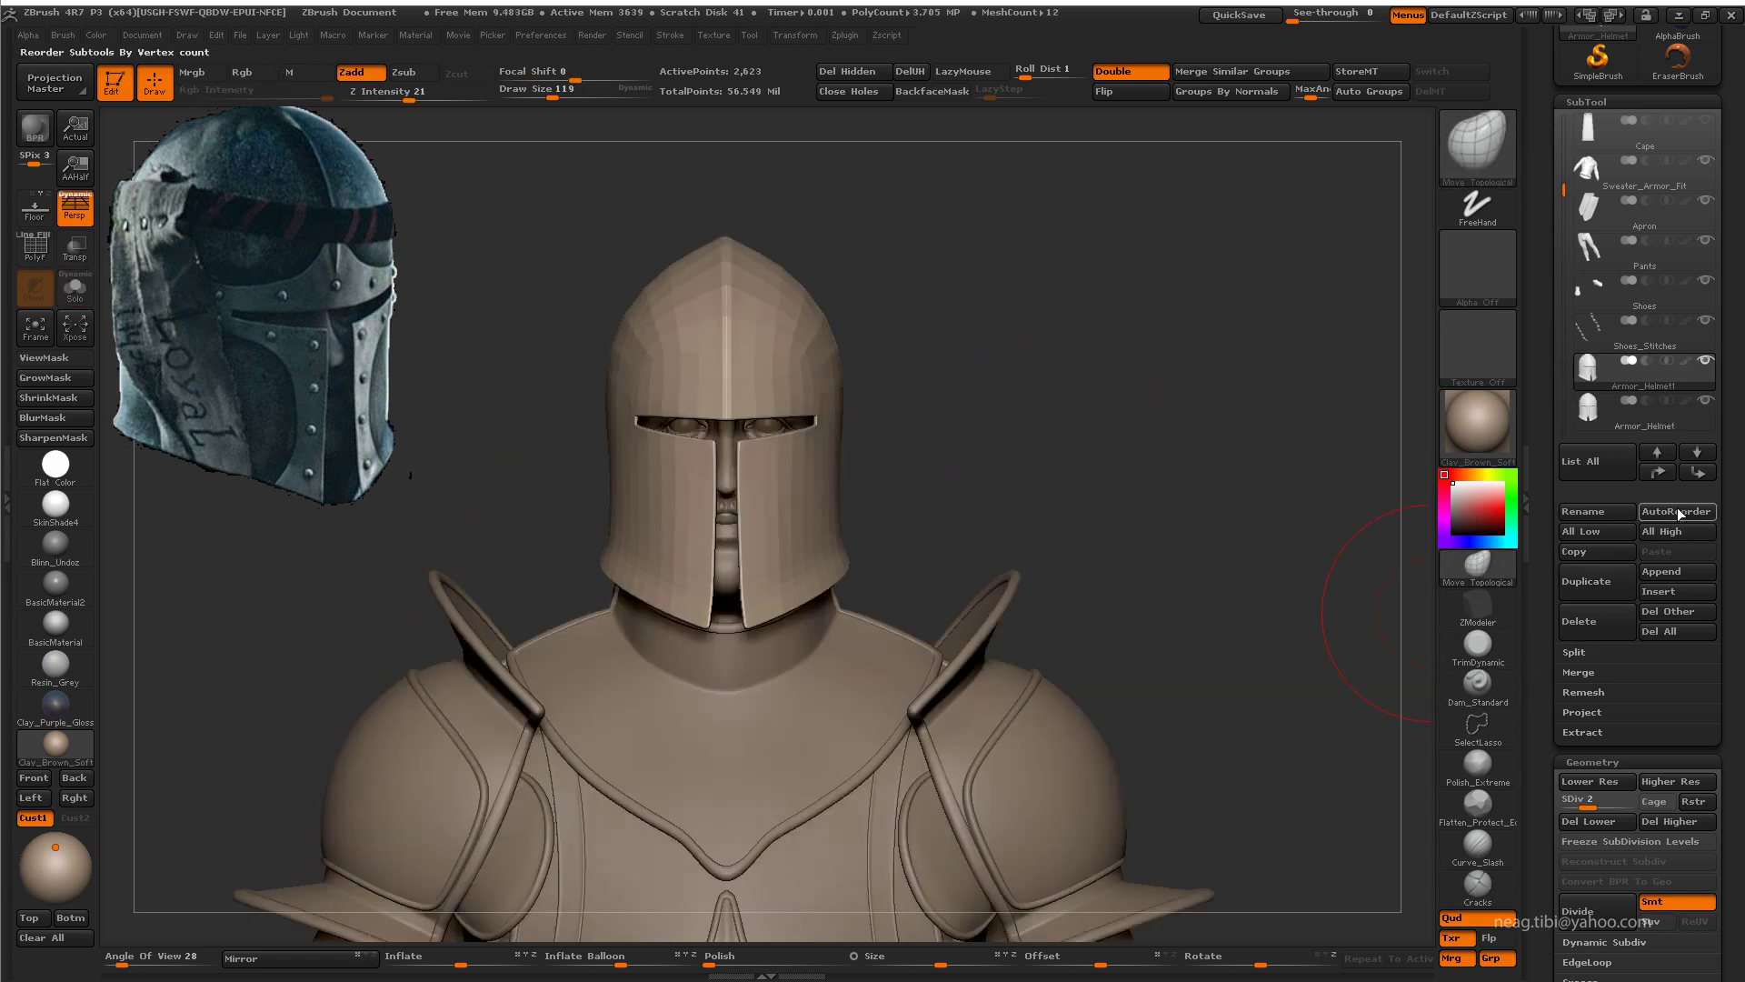
Step: Isolate the helmet copy at its base mesh and delete the hidden inner-shell polygons
{"action": "left_click", "coordinate": [1679, 514]}
{"action": "key", "text": "ctrl+shift+s"}
{"action": "key", "text": "shift+f"}
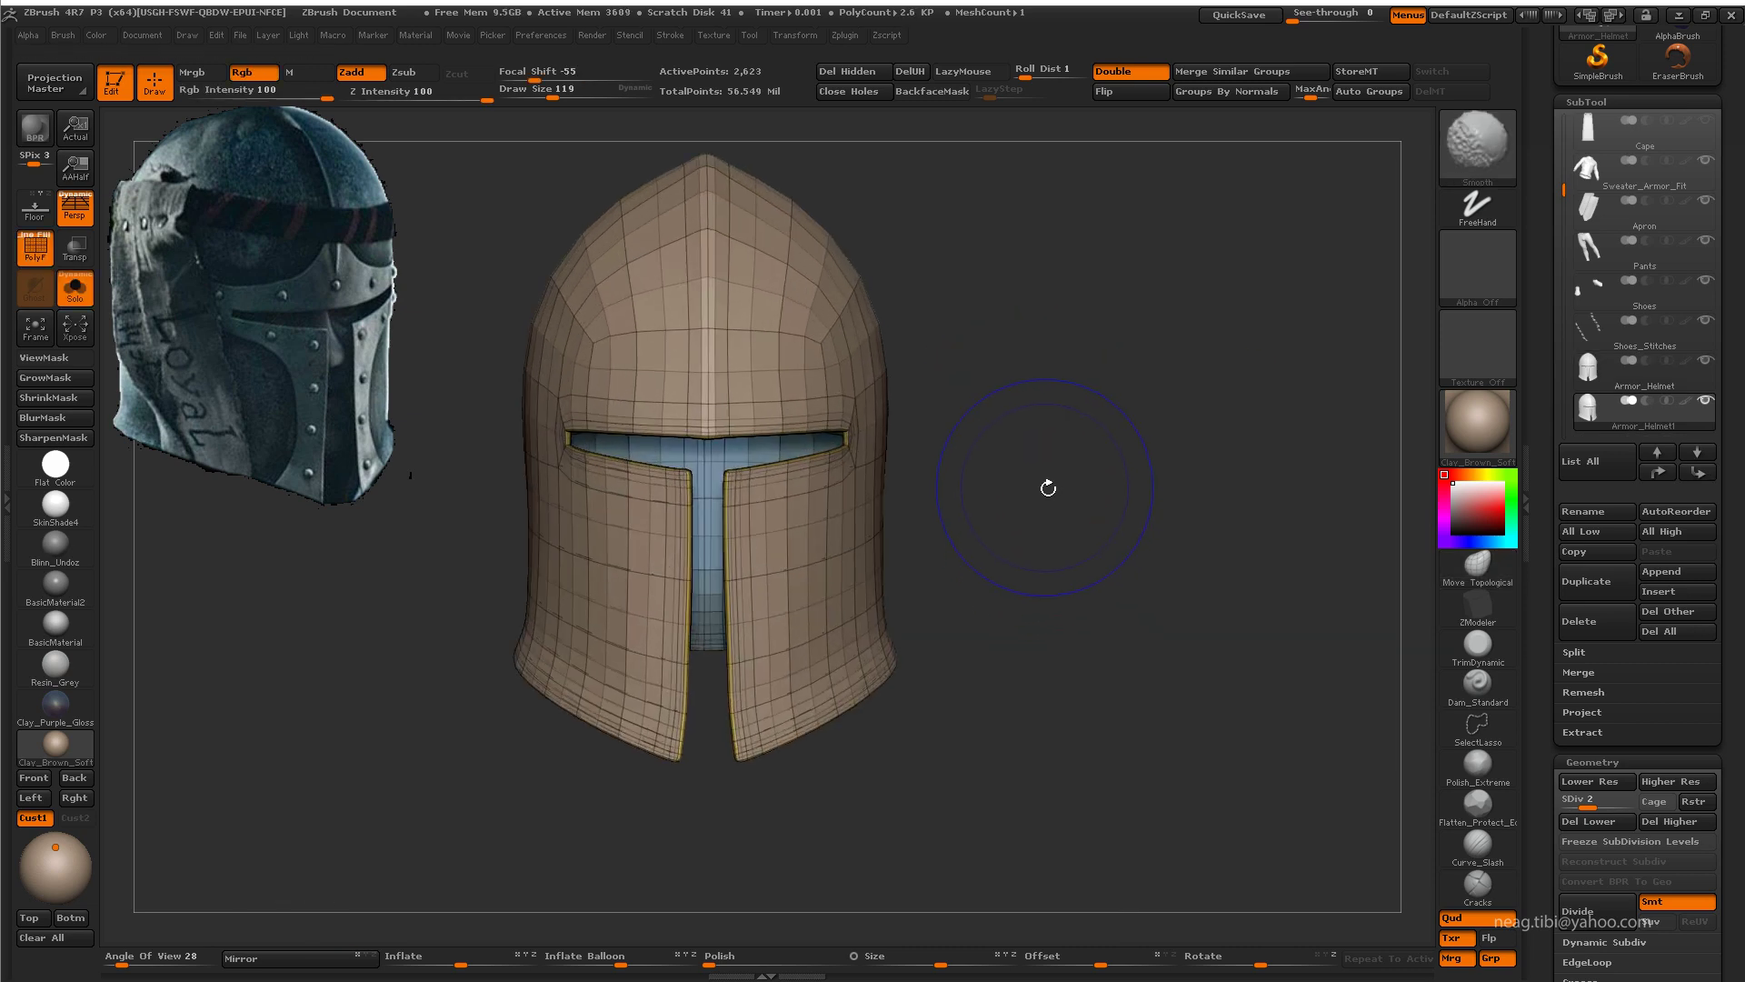
{"action": "key", "text": "shift+d"}
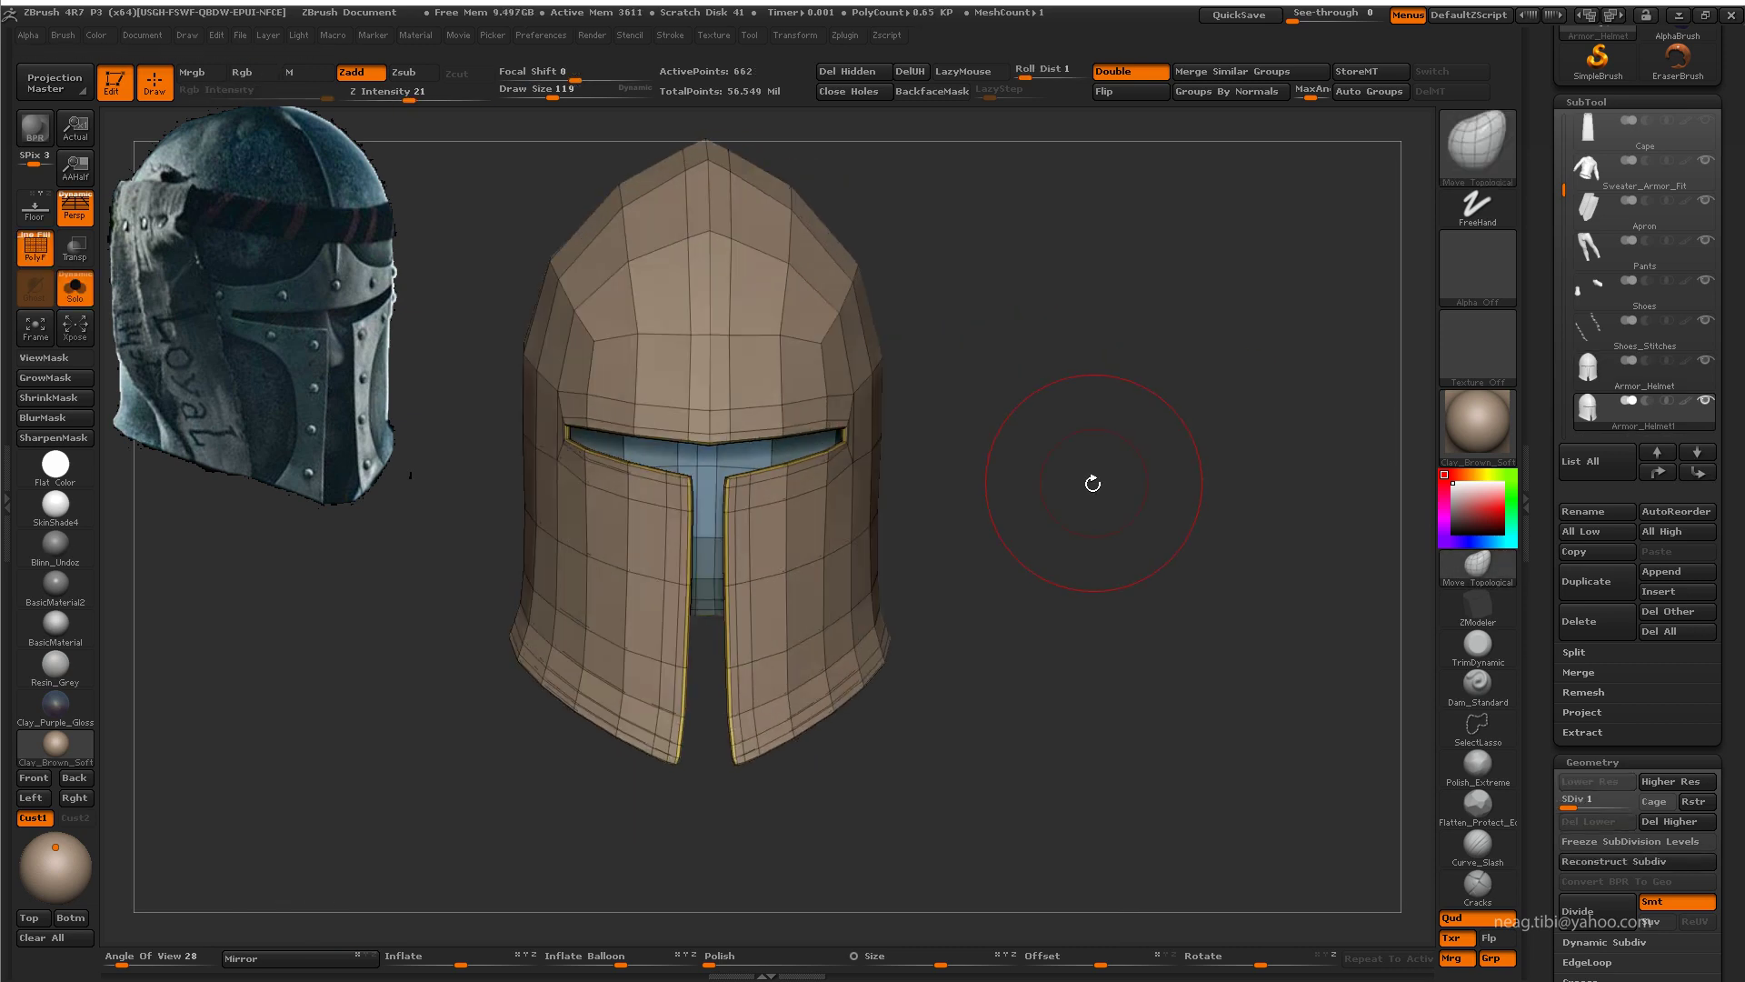
{"action": "mouse_move", "coordinate": [1093, 483]}
{"action": "left_mouse_down"}
{"action": "mouse_move", "coordinate": [1130, 409]}
{"action": "mouse_move", "coordinate": [1111, 420]}
{"action": "left_mouse_up"}
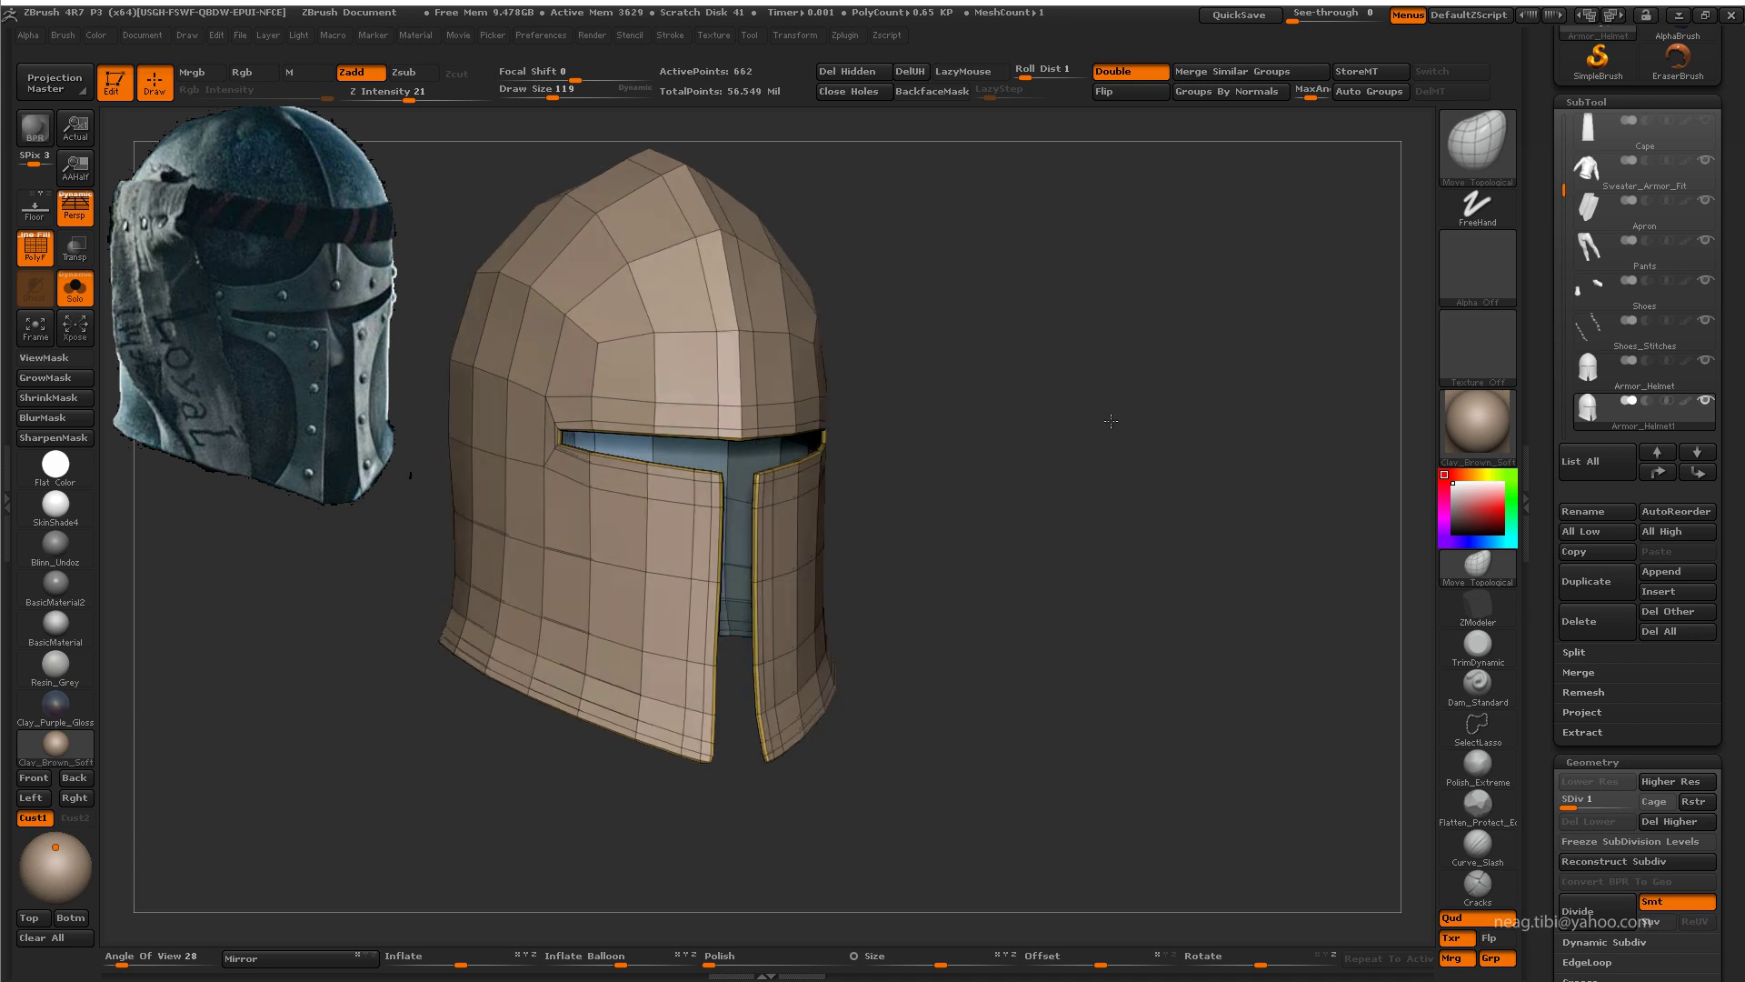
{"action": "left_click", "coordinate": [847, 71]}
{"action": "left_click_drag", "start_coordinate": [873, 127], "coordinate": [904, 448]}
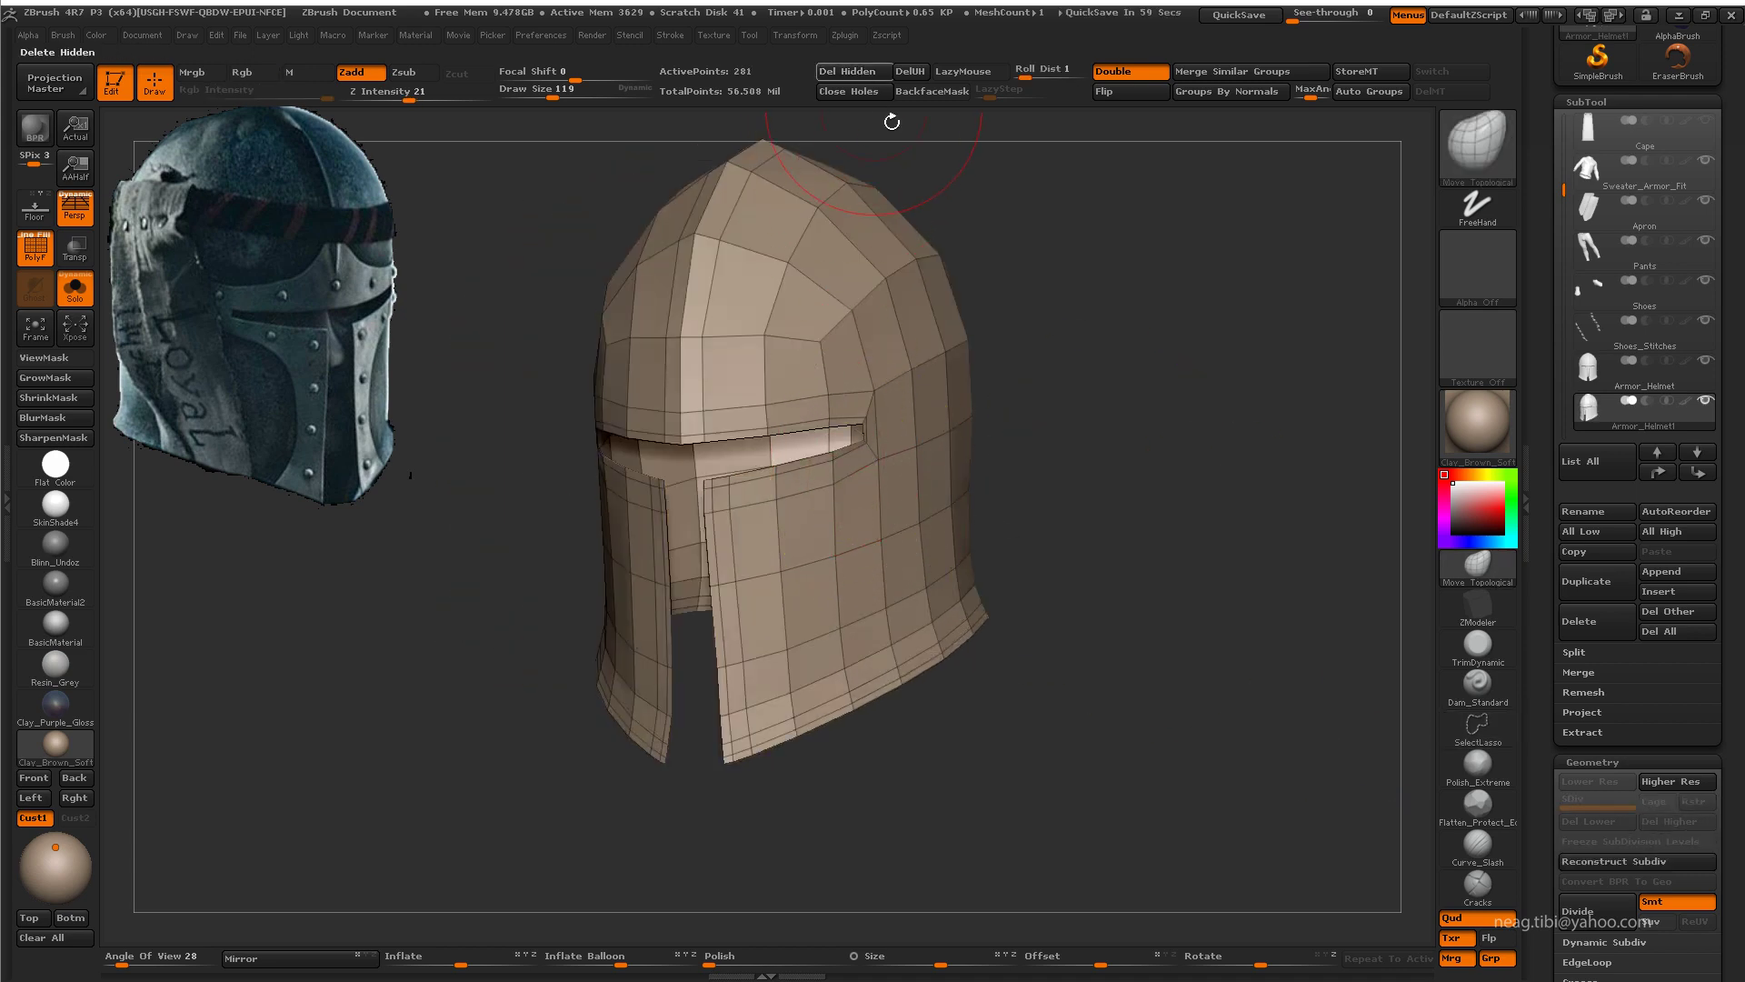
{"action": "left_click_drag", "start_coordinate": [892, 121], "coordinate": [1176, 385]}
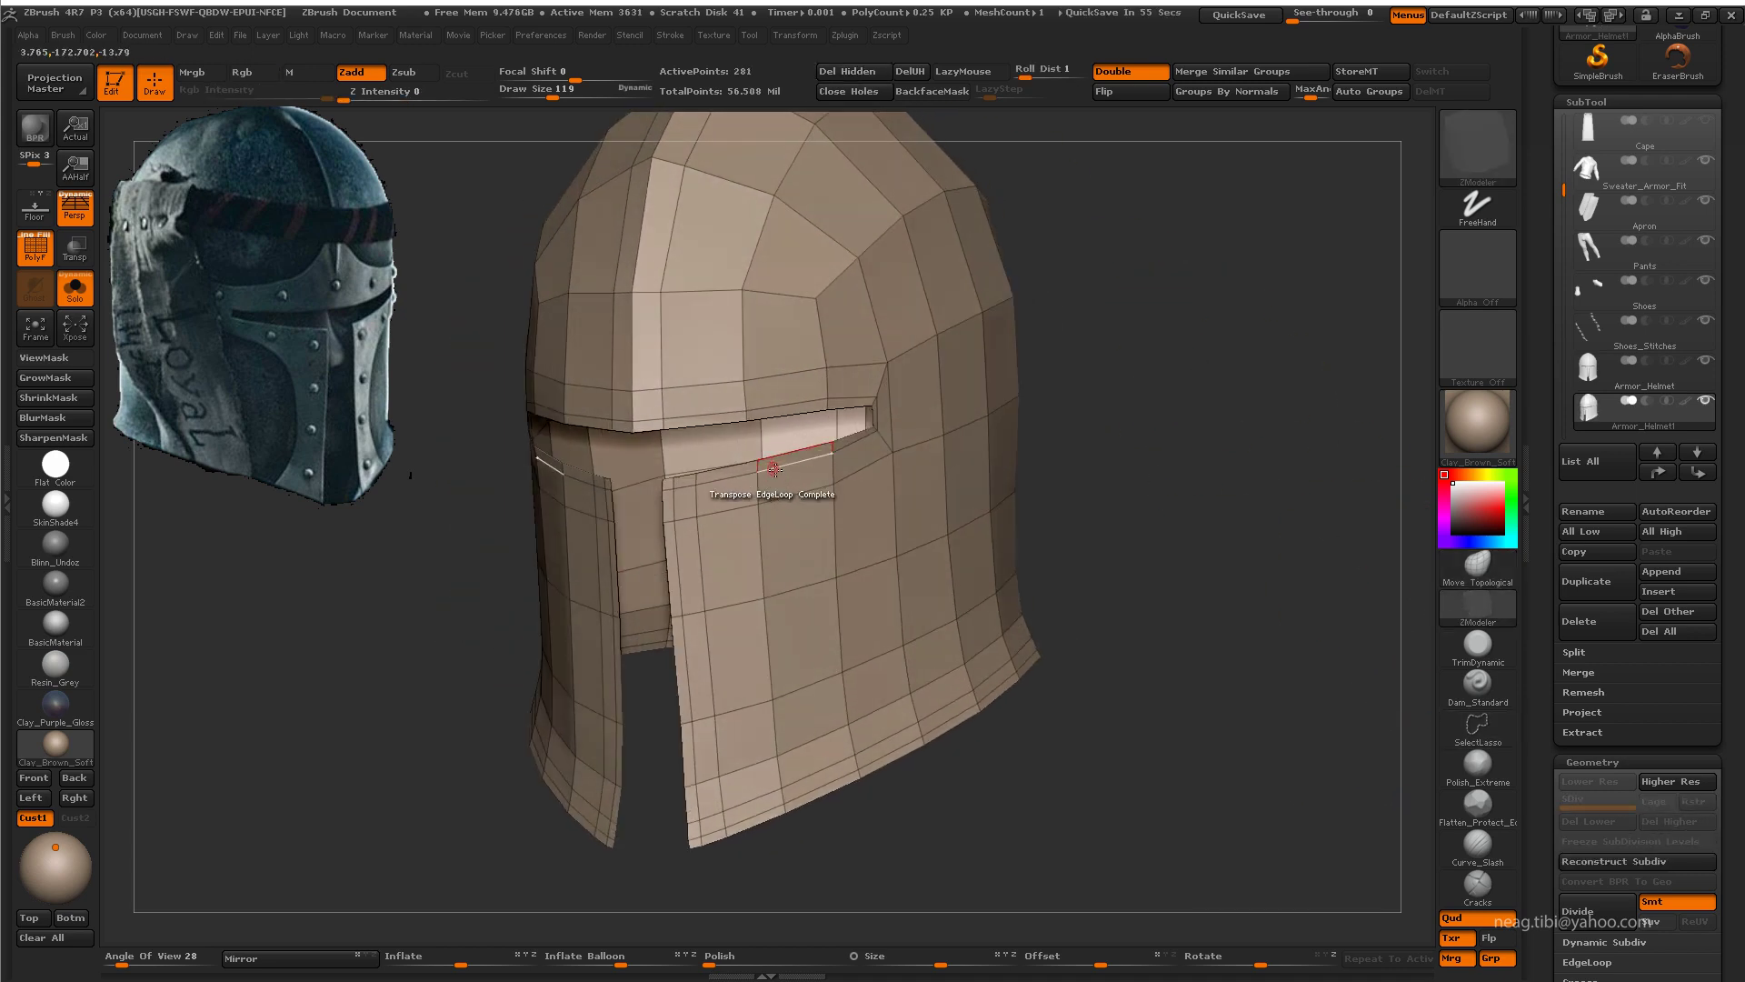
Step: Set the polygon action to extrude all polygons and rotate the helmet to inspect its face
{"action": "key", "text": "space"}
{"action": "left_click", "coordinate": [779, 482]}
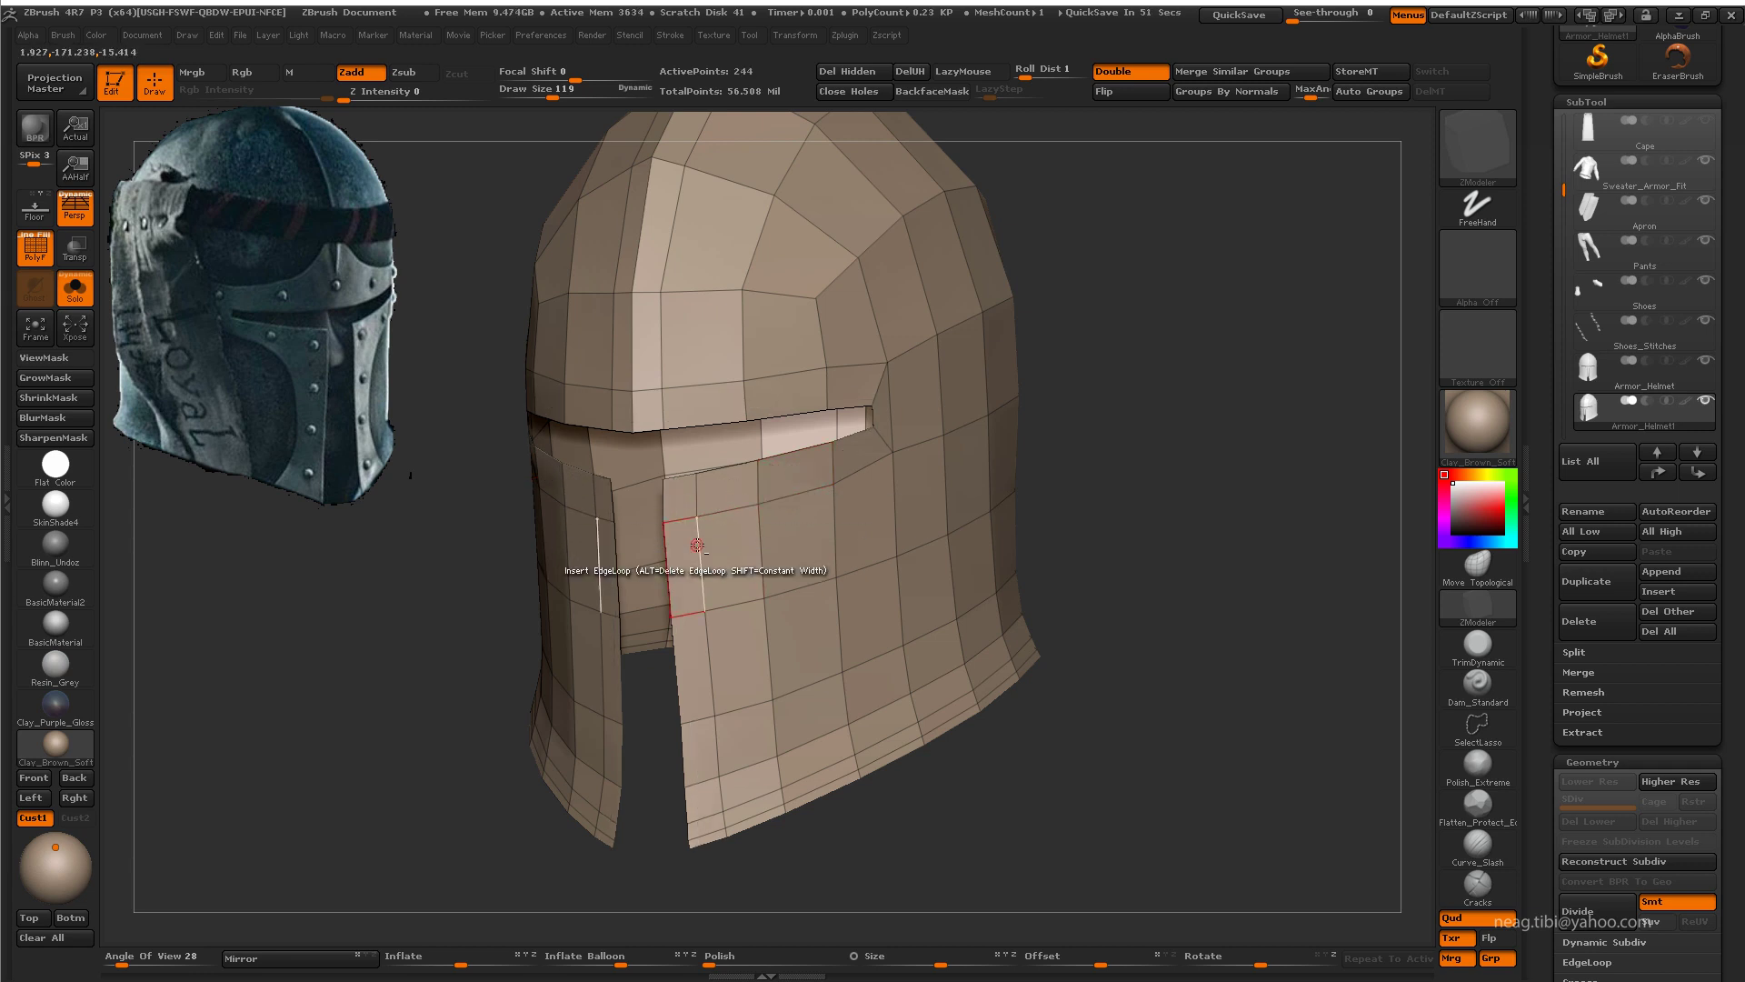
{"action": "left_click_drag", "start_coordinate": [743, 597], "coordinate": [695, 556]}
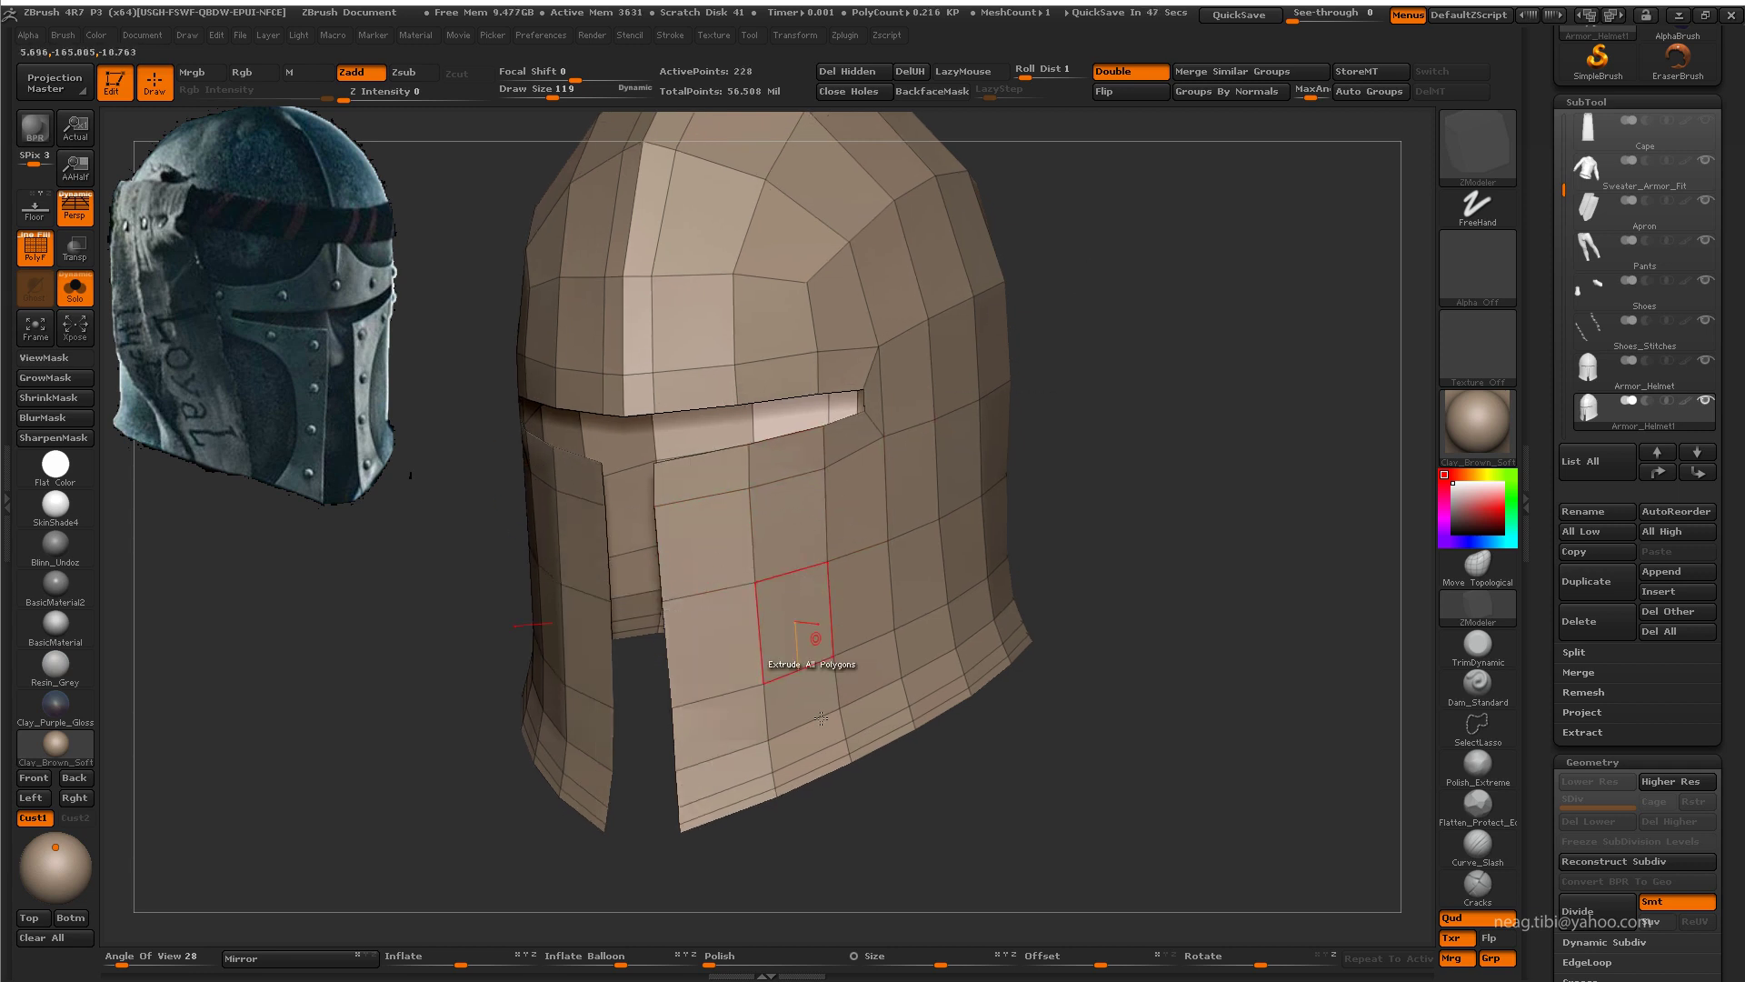
{"action": "mouse_move", "coordinate": [821, 718]}
{"action": "left_mouse_down"}
{"action": "mouse_move", "coordinate": [800, 779]}
{"action": "mouse_move", "coordinate": [826, 877]}
{"action": "mouse_move", "coordinate": [797, 892]}
{"action": "mouse_move", "coordinate": [800, 701]}
{"action": "left_mouse_up"}
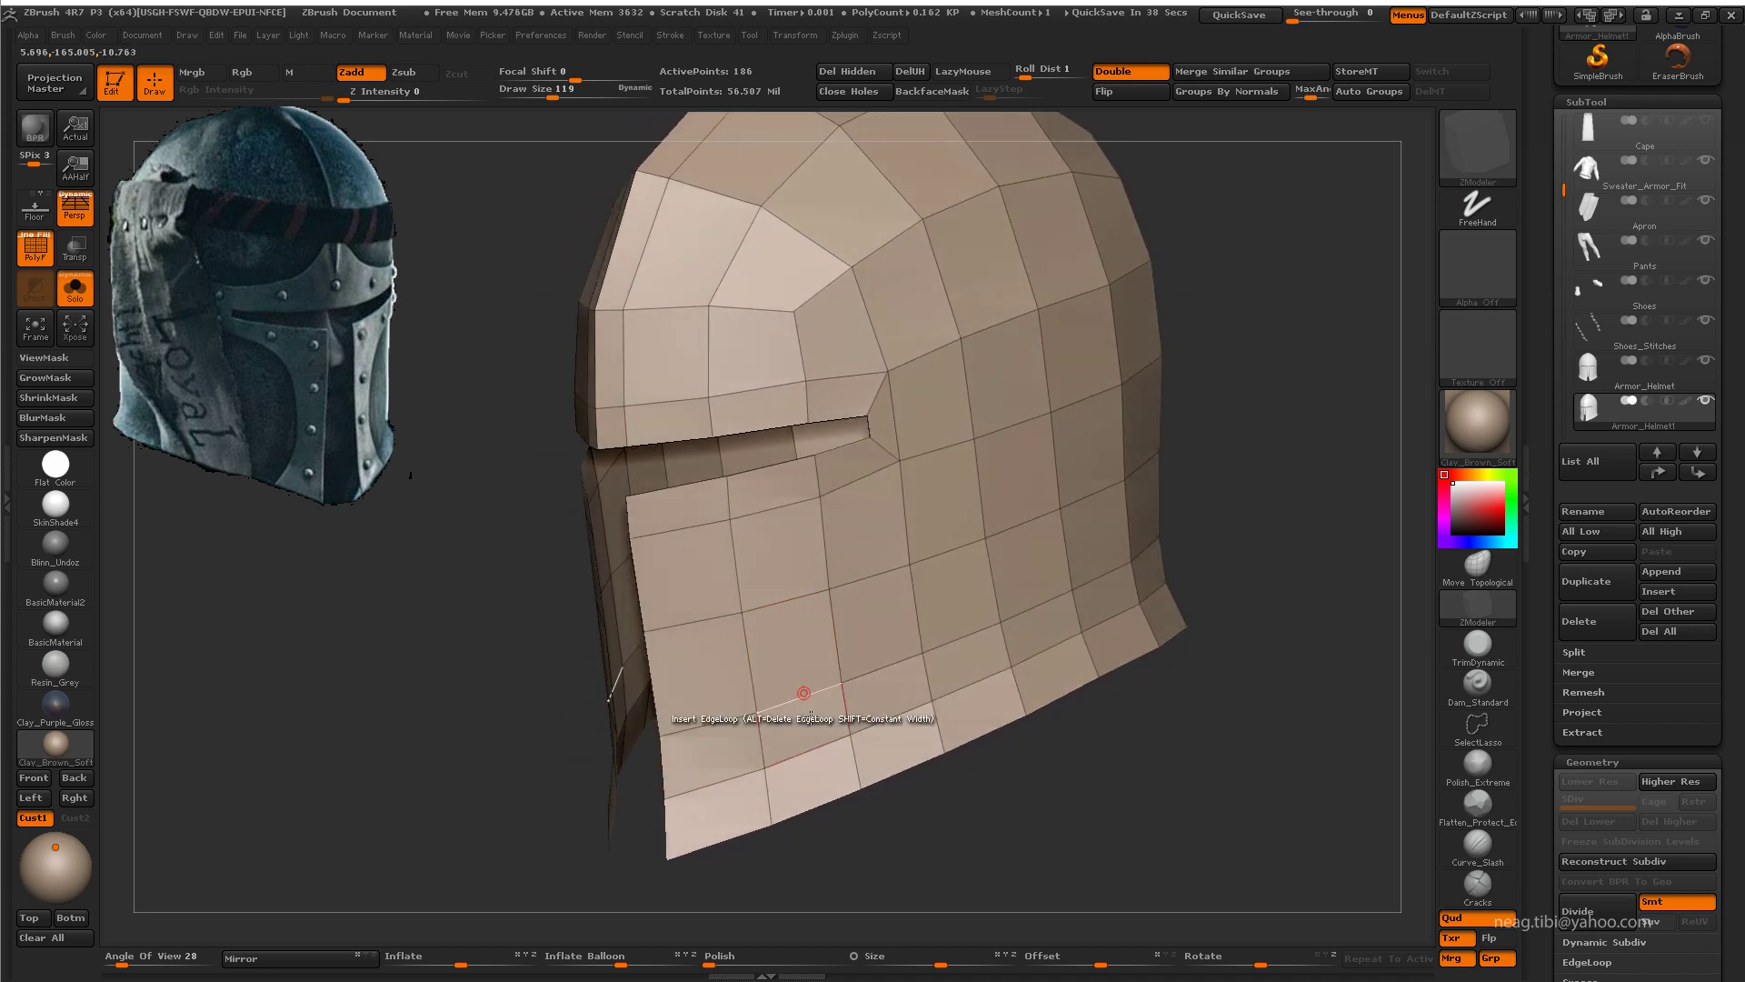
Step: Lasso-hide every helmet polygon except the T-shaped eye-slit trim and send it to 3ds Max via GoZ
{"action": "mouse_move", "coordinate": [1026, 624]}
{"action": "left_mouse_down", "text": "ctrl+alt+shift"}
{"action": "mouse_move", "coordinate": [1205, 788]}
{"action": "mouse_move", "coordinate": [895, 309]}
{"action": "mouse_move", "coordinate": [636, 382]}
{"action": "left_mouse_up", "text": "ctrl+alt+shift"}
{"action": "mouse_move", "coordinate": [1030, 468]}
{"action": "left_mouse_down", "text": "ctrl+shift"}
{"action": "mouse_move", "coordinate": [499, 395]}
{"action": "mouse_move", "coordinate": [464, 477]}
{"action": "left_mouse_up", "text": "ctrl+shift"}
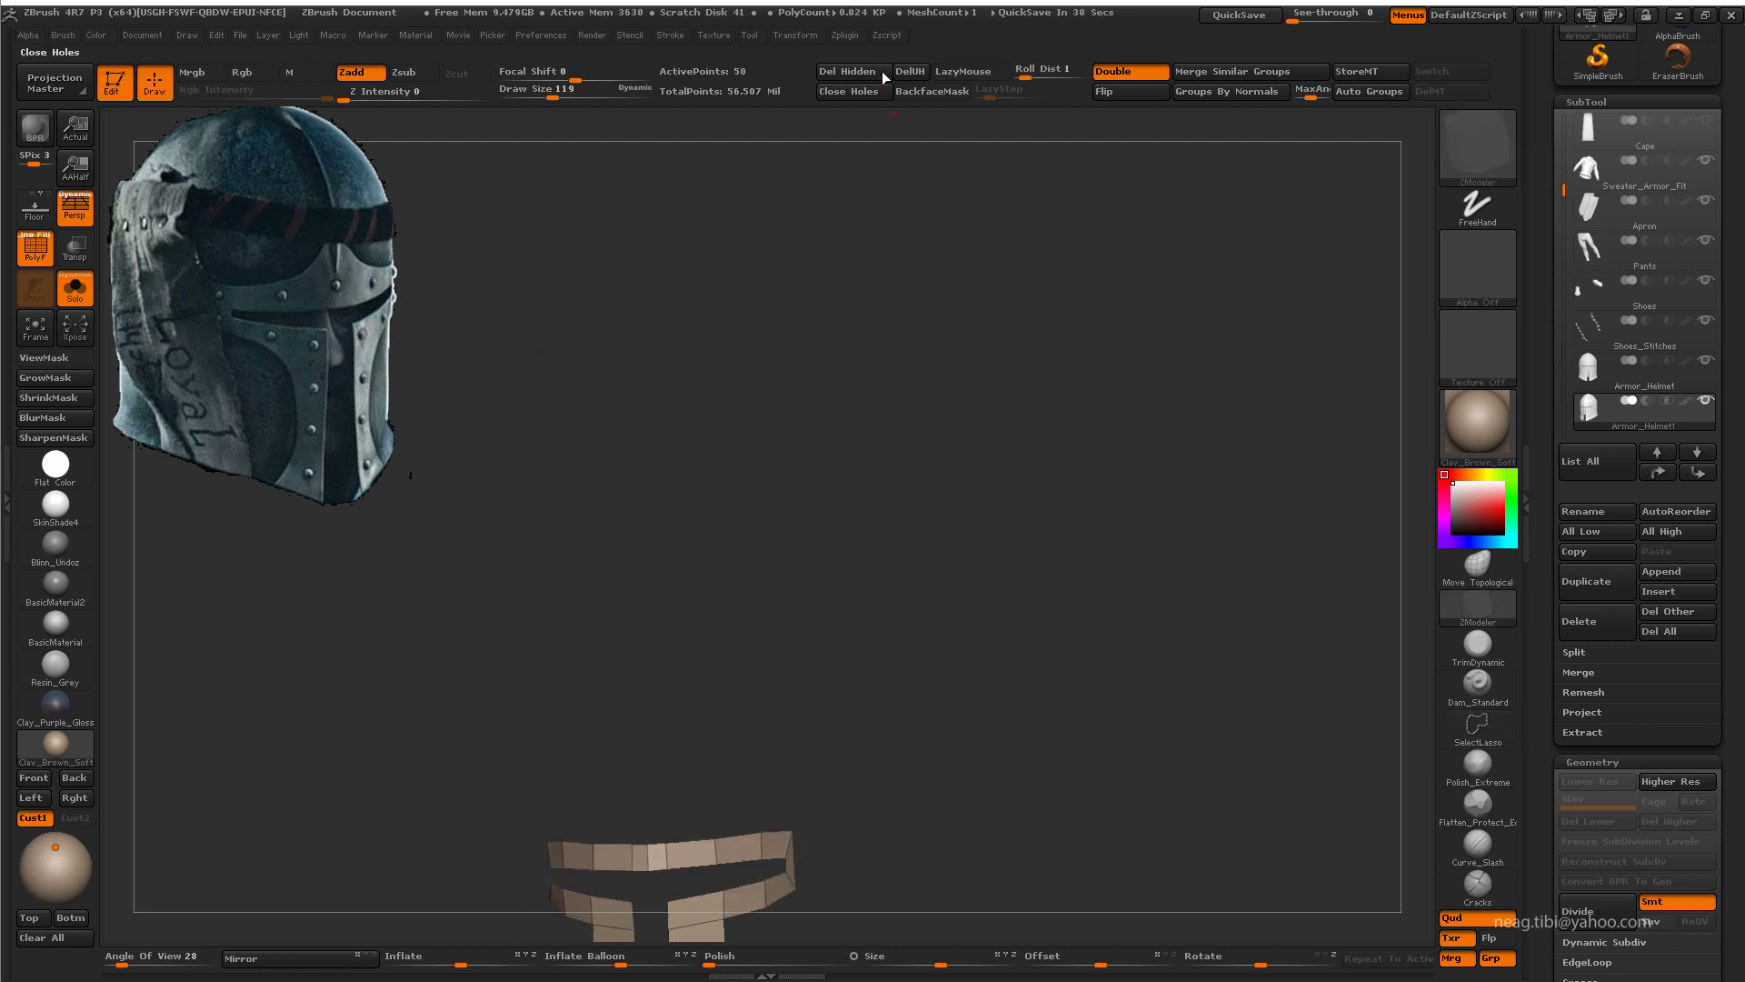
{"action": "mouse_move", "coordinate": [838, 285]}
{"action": "left_mouse_down"}
{"action": "mouse_move", "coordinate": [986, 510]}
{"action": "mouse_move", "coordinate": [925, 635]}
{"action": "mouse_move", "coordinate": [924, 662]}
{"action": "mouse_move", "coordinate": [961, 655]}
{"action": "left_mouse_up"}
{"action": "left_click_drag", "start_coordinate": [1739, 111], "coordinate": [1738, 364]}
{"action": "left_click", "coordinate": [1582, 144]}
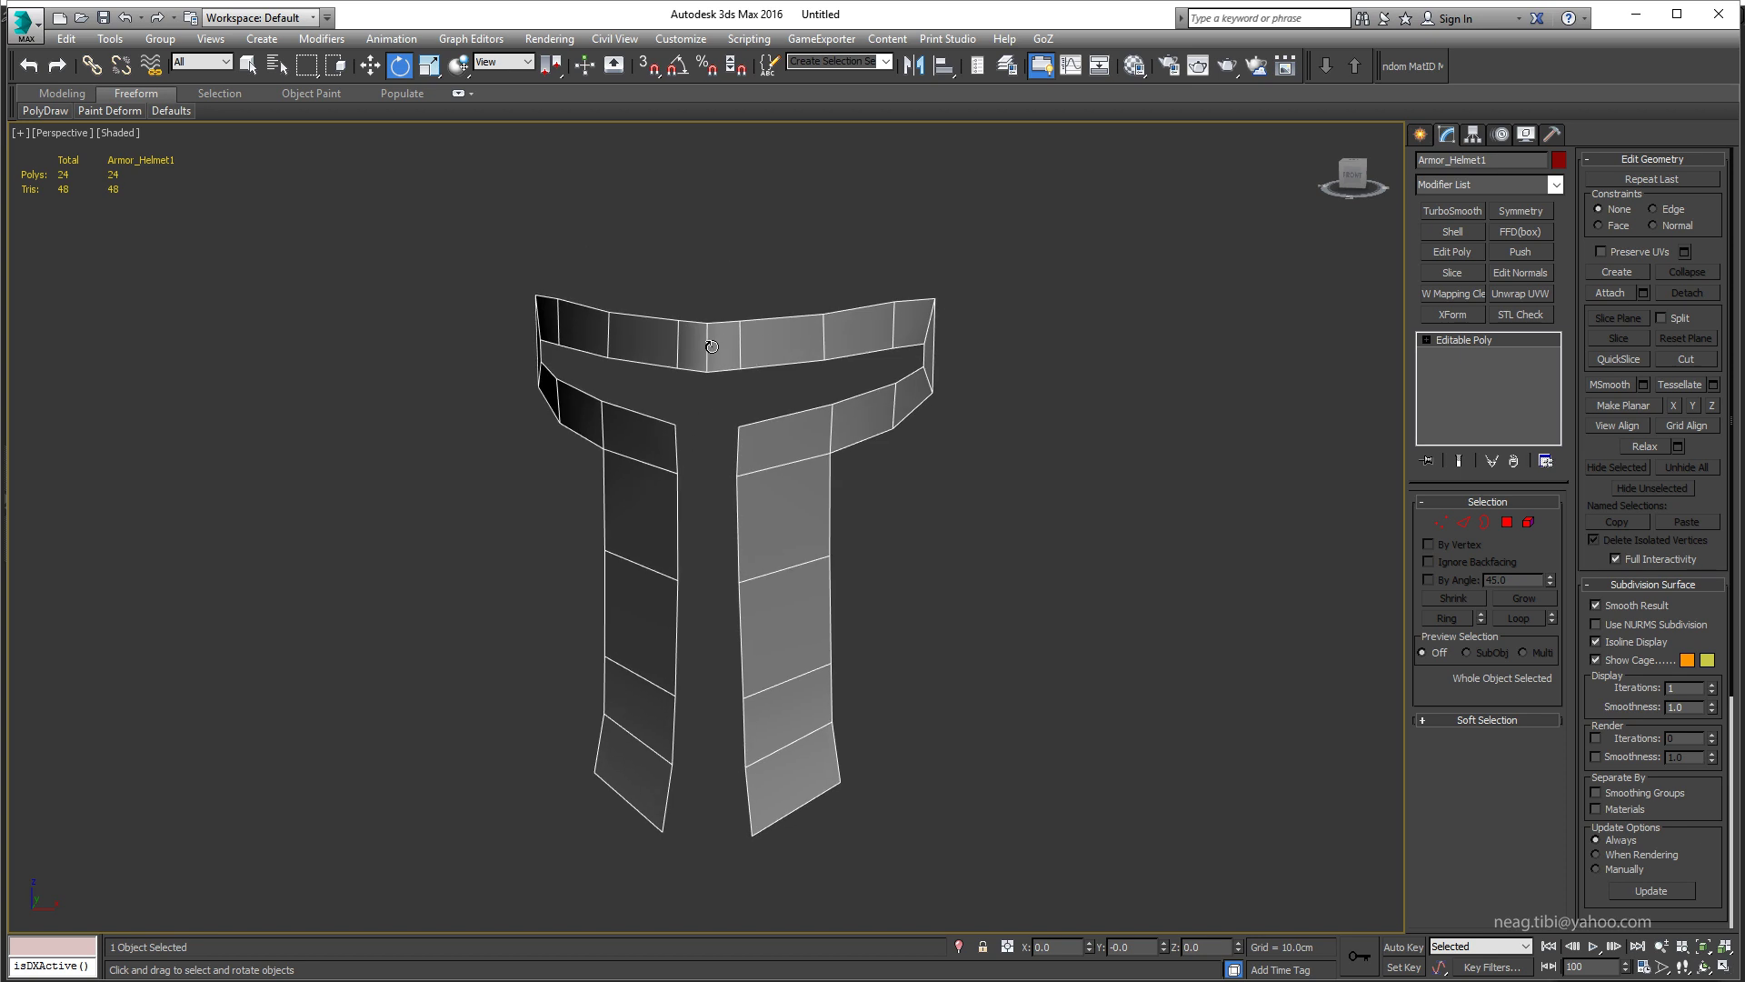
Step: Delete the left half element of the trim, leaving one half
{"action": "key", "text": "2"}
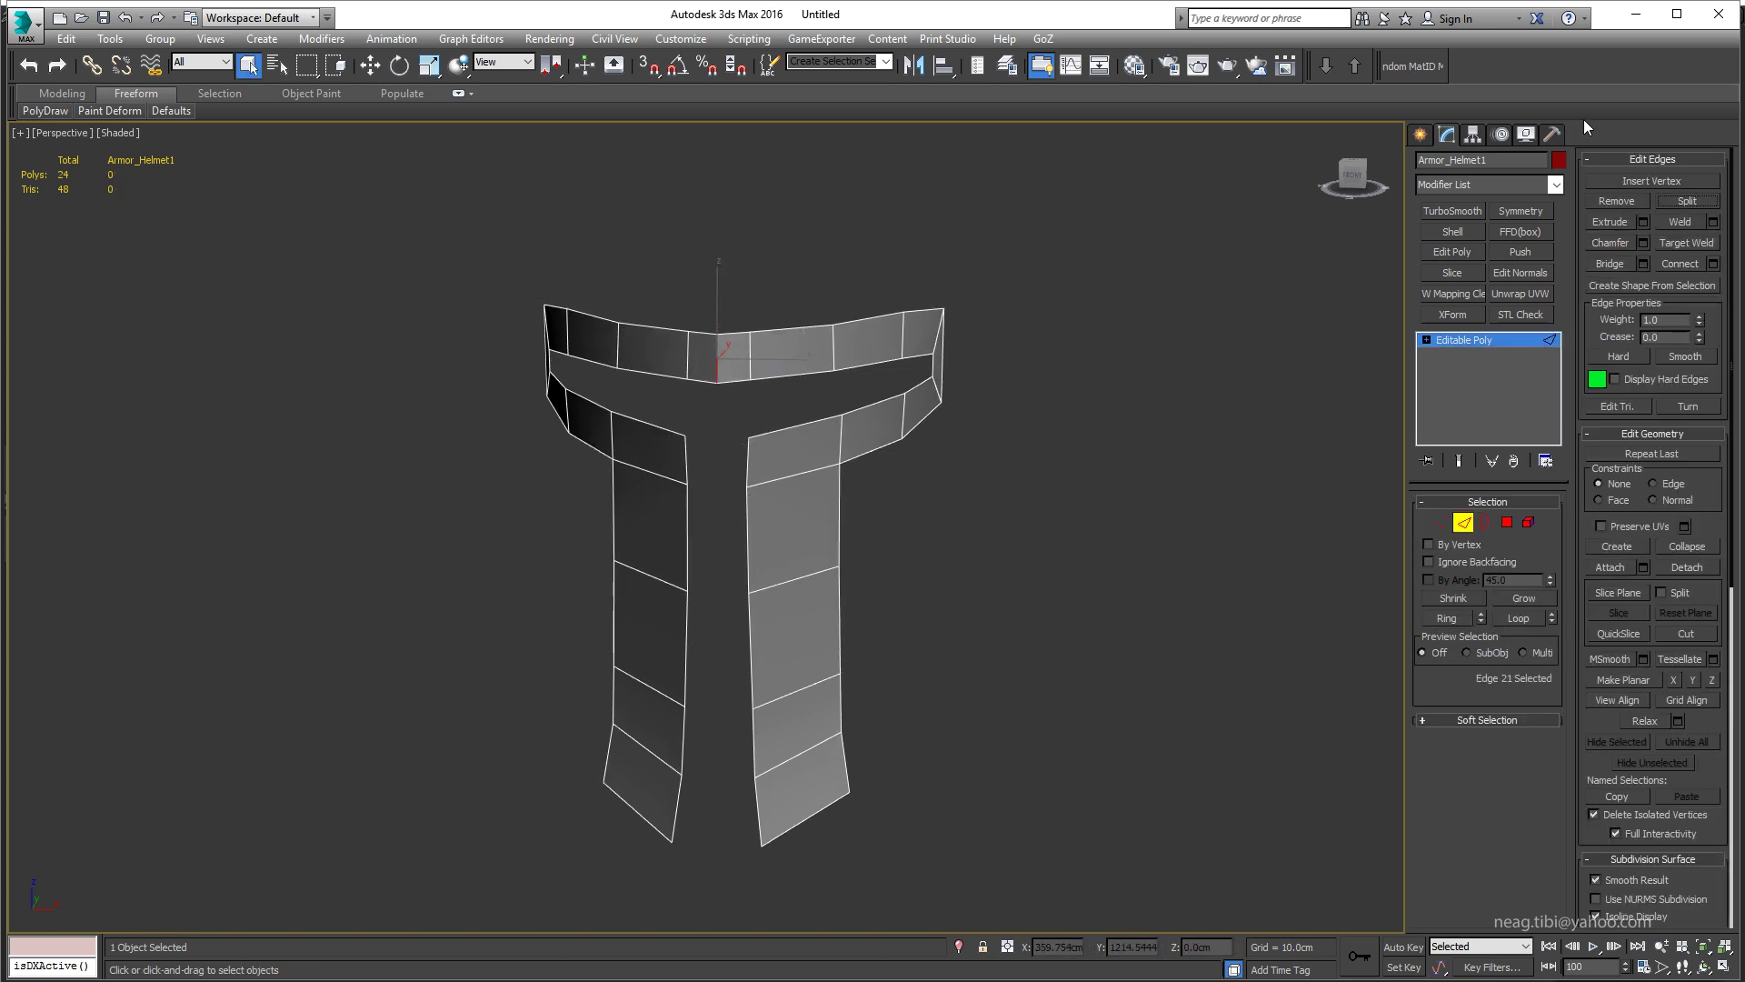
{"action": "key", "text": "5"}
{"action": "left_click", "coordinate": [650, 582]}
{"action": "key", "text": "Delete"}
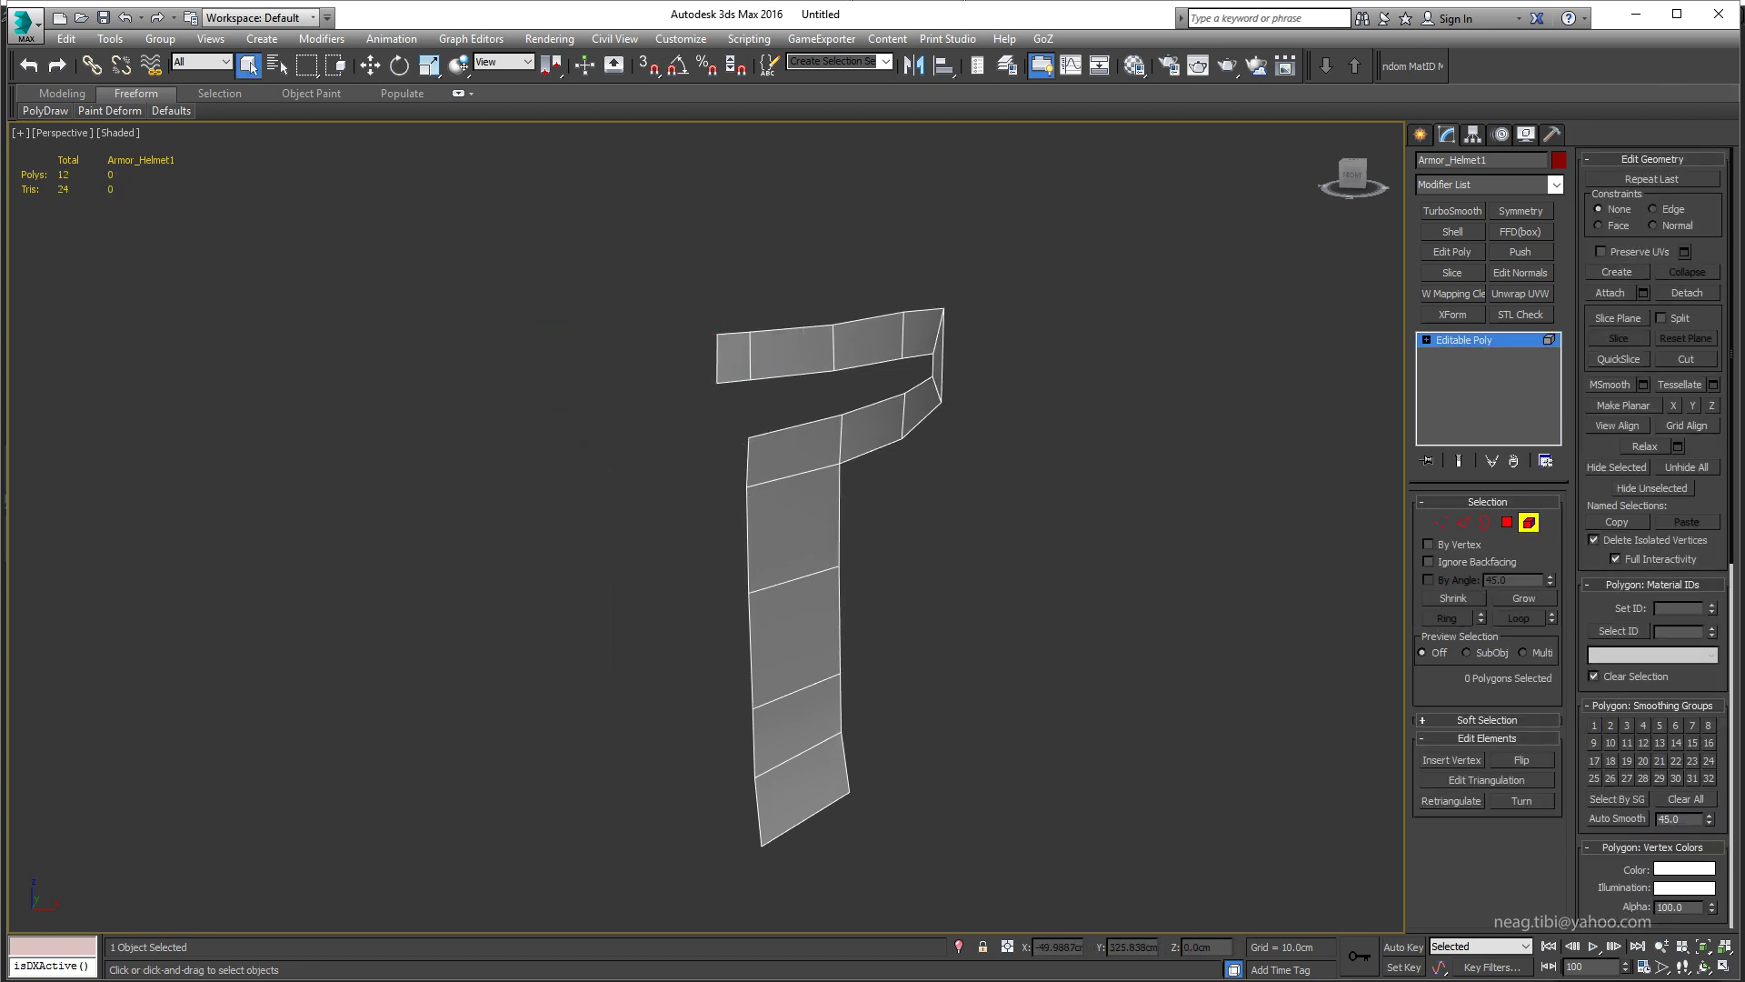
{"action": "middle_click_drag", "start_coordinate": [355, 664], "coordinate": [946, 370], "text": "alt"}
{"action": "scroll", "coordinate": [946, 370], "scroll_direction": "up", "scroll_amount": 2}
Step: Cut new edges into the remaining half and remove the X-cut centre vertices
{"action": "key", "text": "1"}
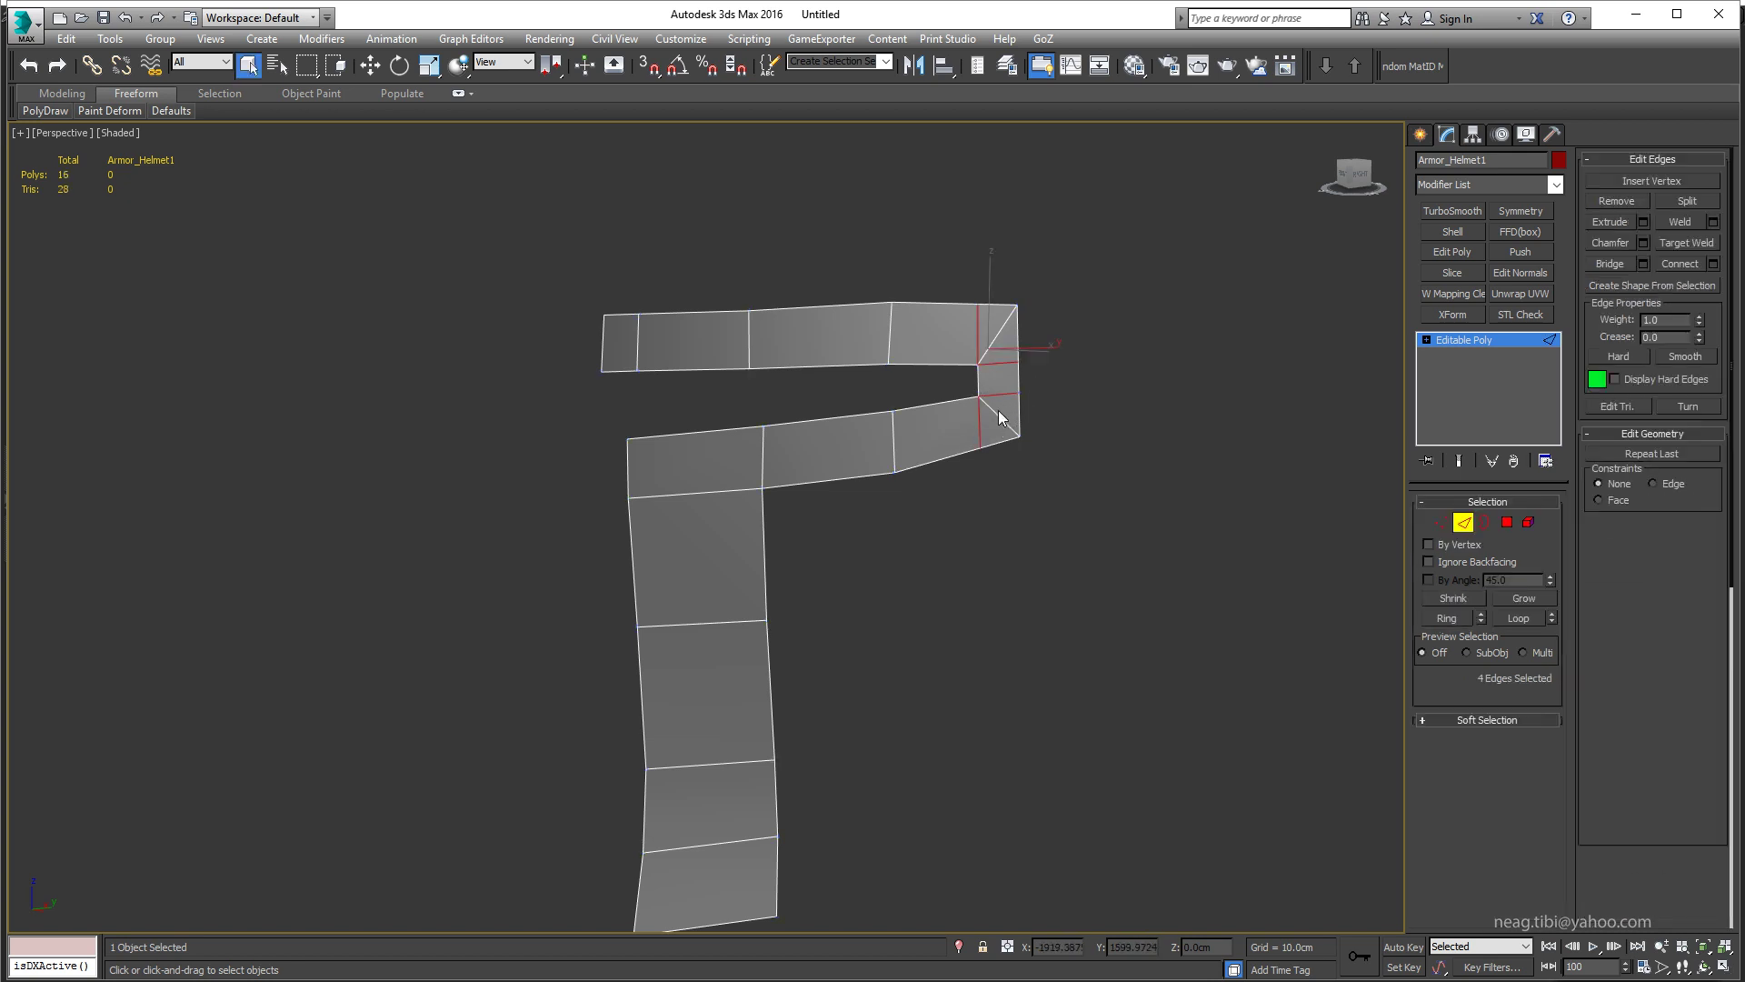
{"action": "key", "text": "2"}
{"action": "scroll", "coordinate": [1059, 400], "scroll_direction": "up", "scroll_amount": 3}
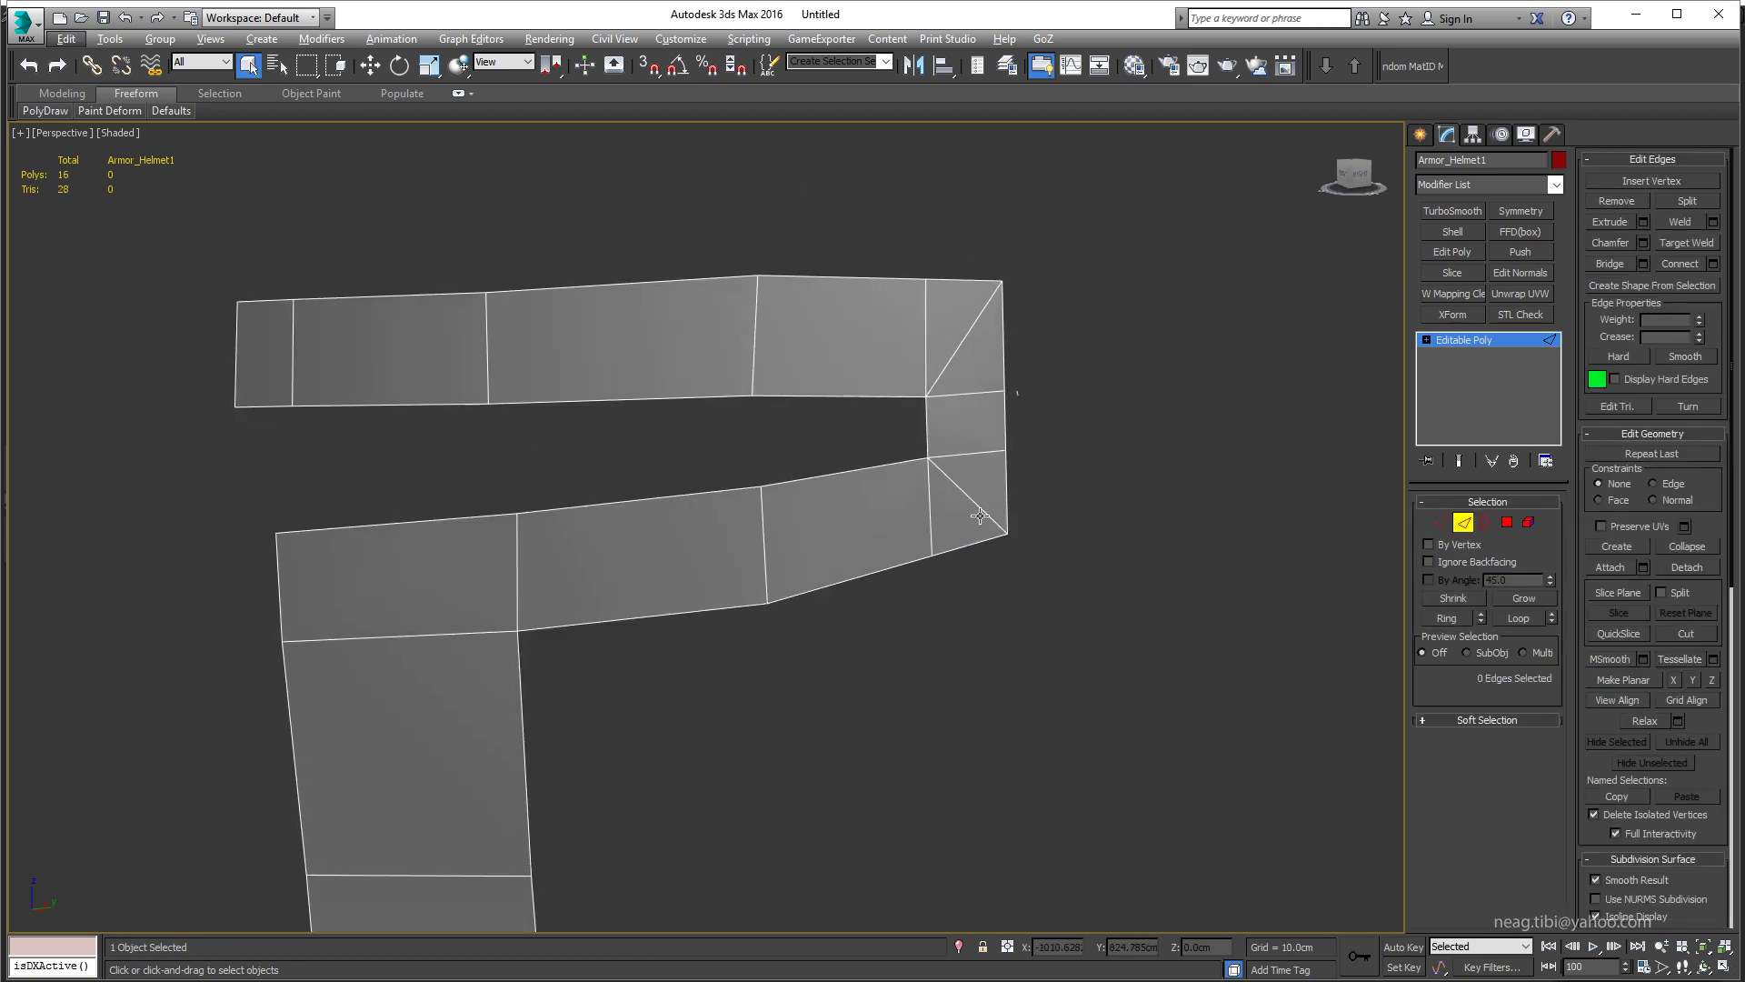
{"action": "key", "text": "1"}
{"action": "key", "text": "alt+c"}
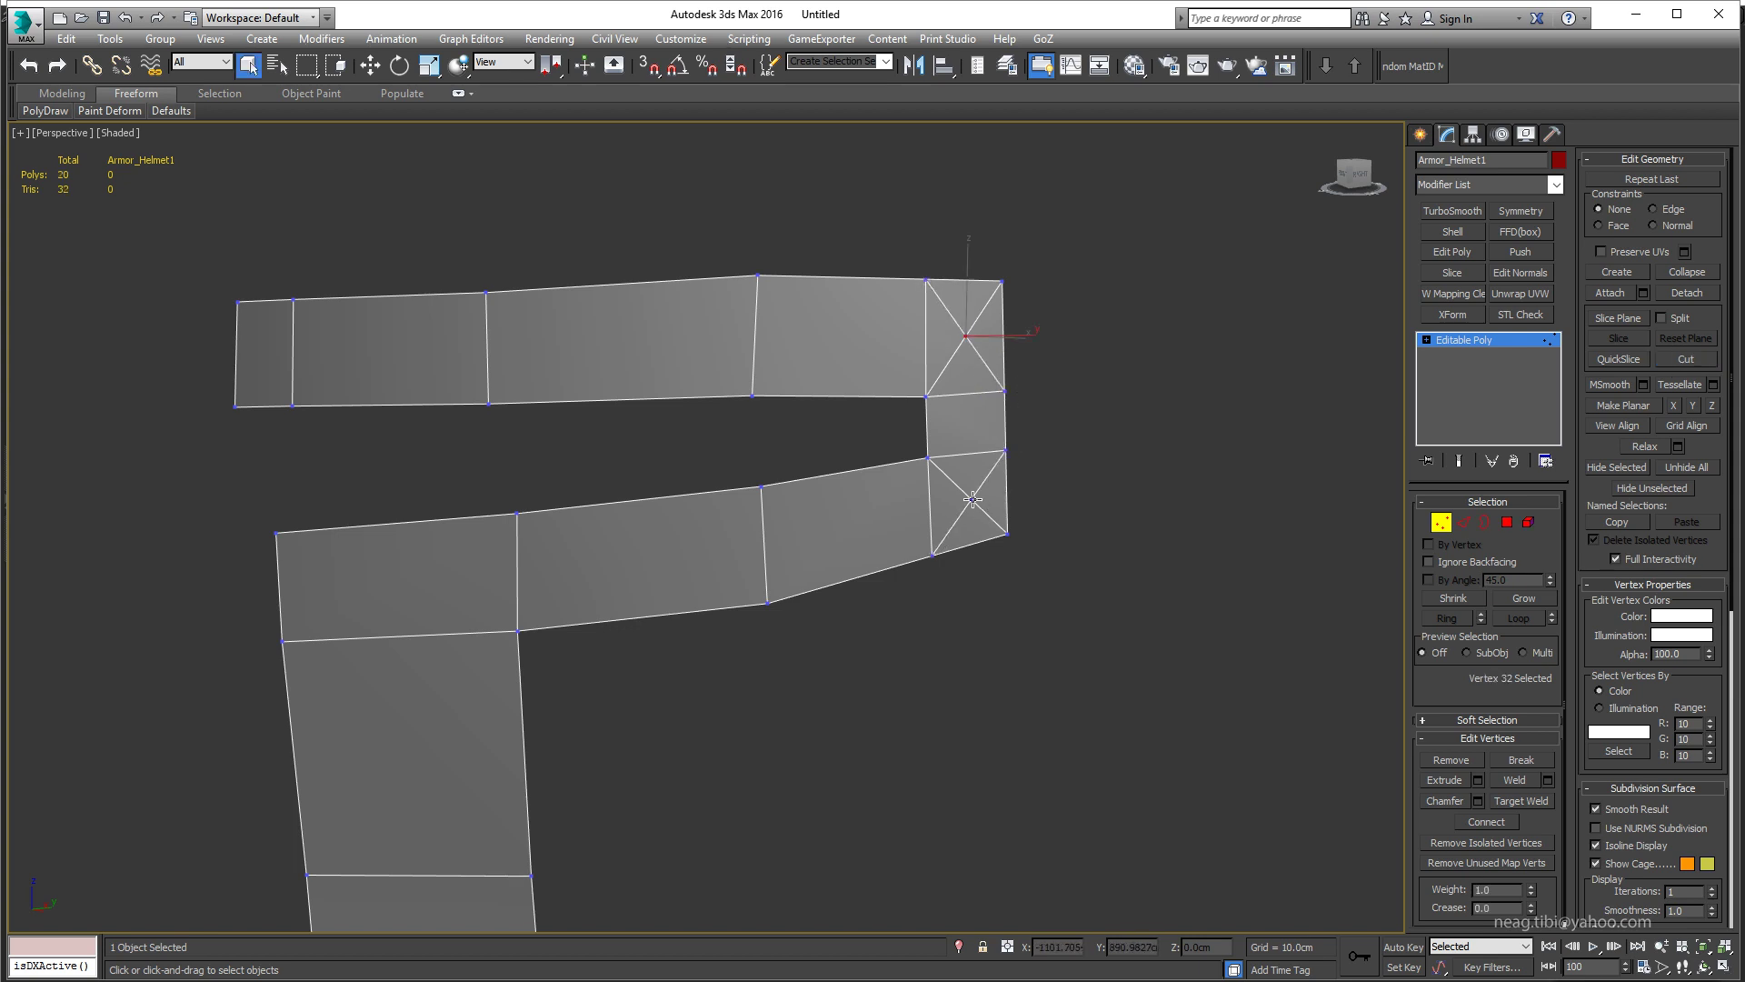
{"action": "key", "text": "BackSpace"}
{"action": "scroll", "coordinate": [967, 488], "scroll_direction": "down", "scroll_amount": 1}
{"action": "scroll", "coordinate": [931, 482], "scroll_direction": "down", "scroll_amount": 3}
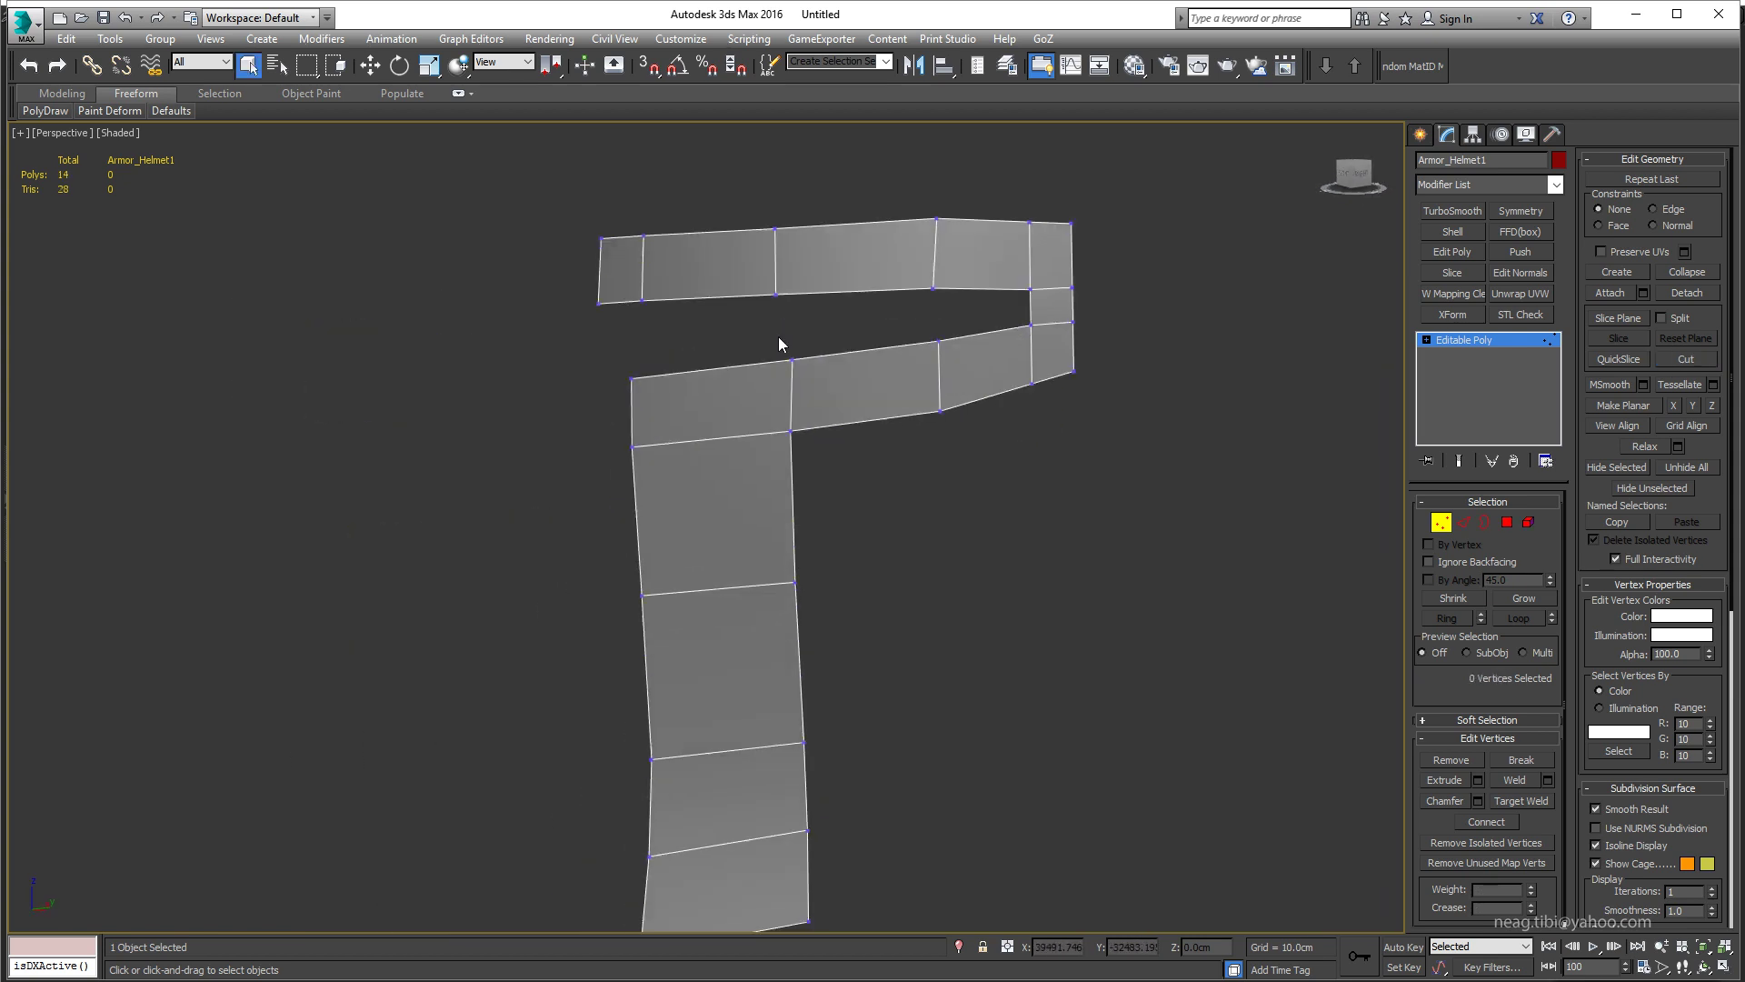
{"action": "scroll", "coordinate": [778, 336], "scroll_direction": "down", "scroll_amount": 2}
Step: Shift the lower strip's vertical edge left and adjust a bottom vertex to taper the strip
{"action": "mouse_move", "coordinate": [787, 451]}
{"action": "middle_mouse_down", "text": "alt"}
{"action": "mouse_move", "coordinate": [742, 449]}
{"action": "mouse_move", "coordinate": [942, 420]}
{"action": "middle_mouse_up", "text": "alt"}
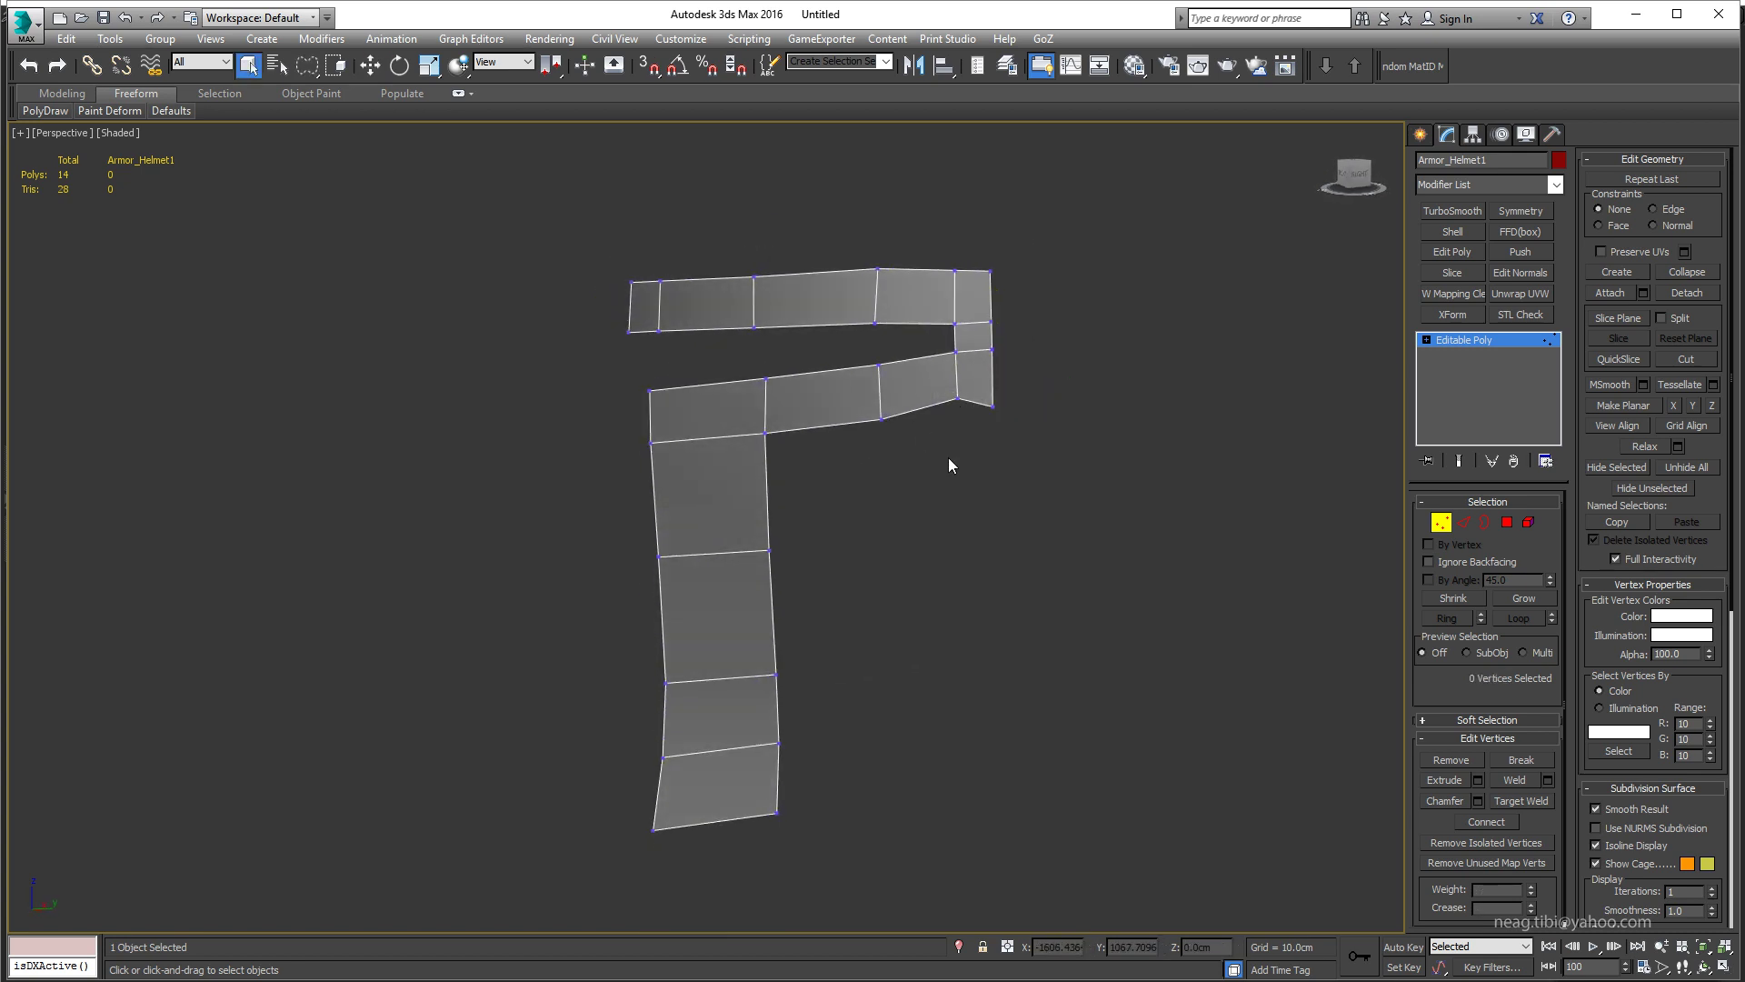
{"action": "mouse_move", "coordinate": [964, 366]}
{"action": "middle_mouse_down", "text": "alt"}
{"action": "mouse_move", "coordinate": [1072, 456]}
{"action": "mouse_move", "coordinate": [1027, 461]}
{"action": "middle_mouse_up", "text": "alt"}
{"action": "key", "text": "2"}
{"action": "left_click", "coordinate": [759, 634]}
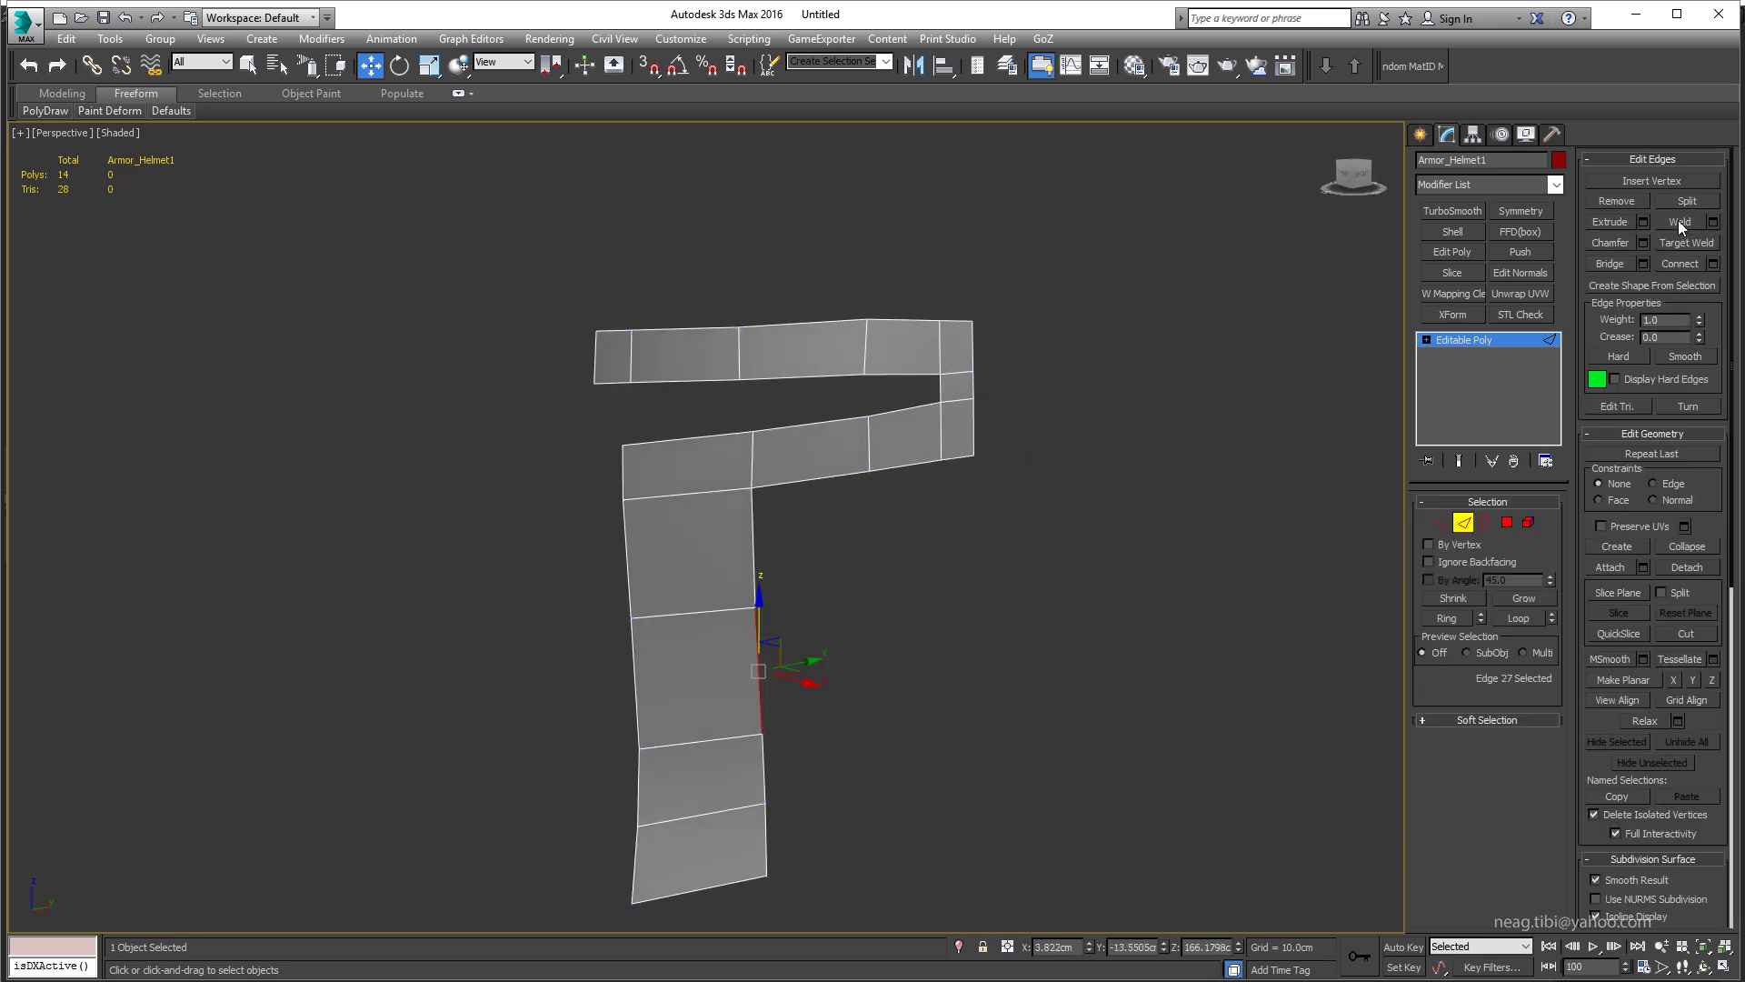
{"action": "left_click_drag", "start_coordinate": [773, 668], "coordinate": [743, 673]}
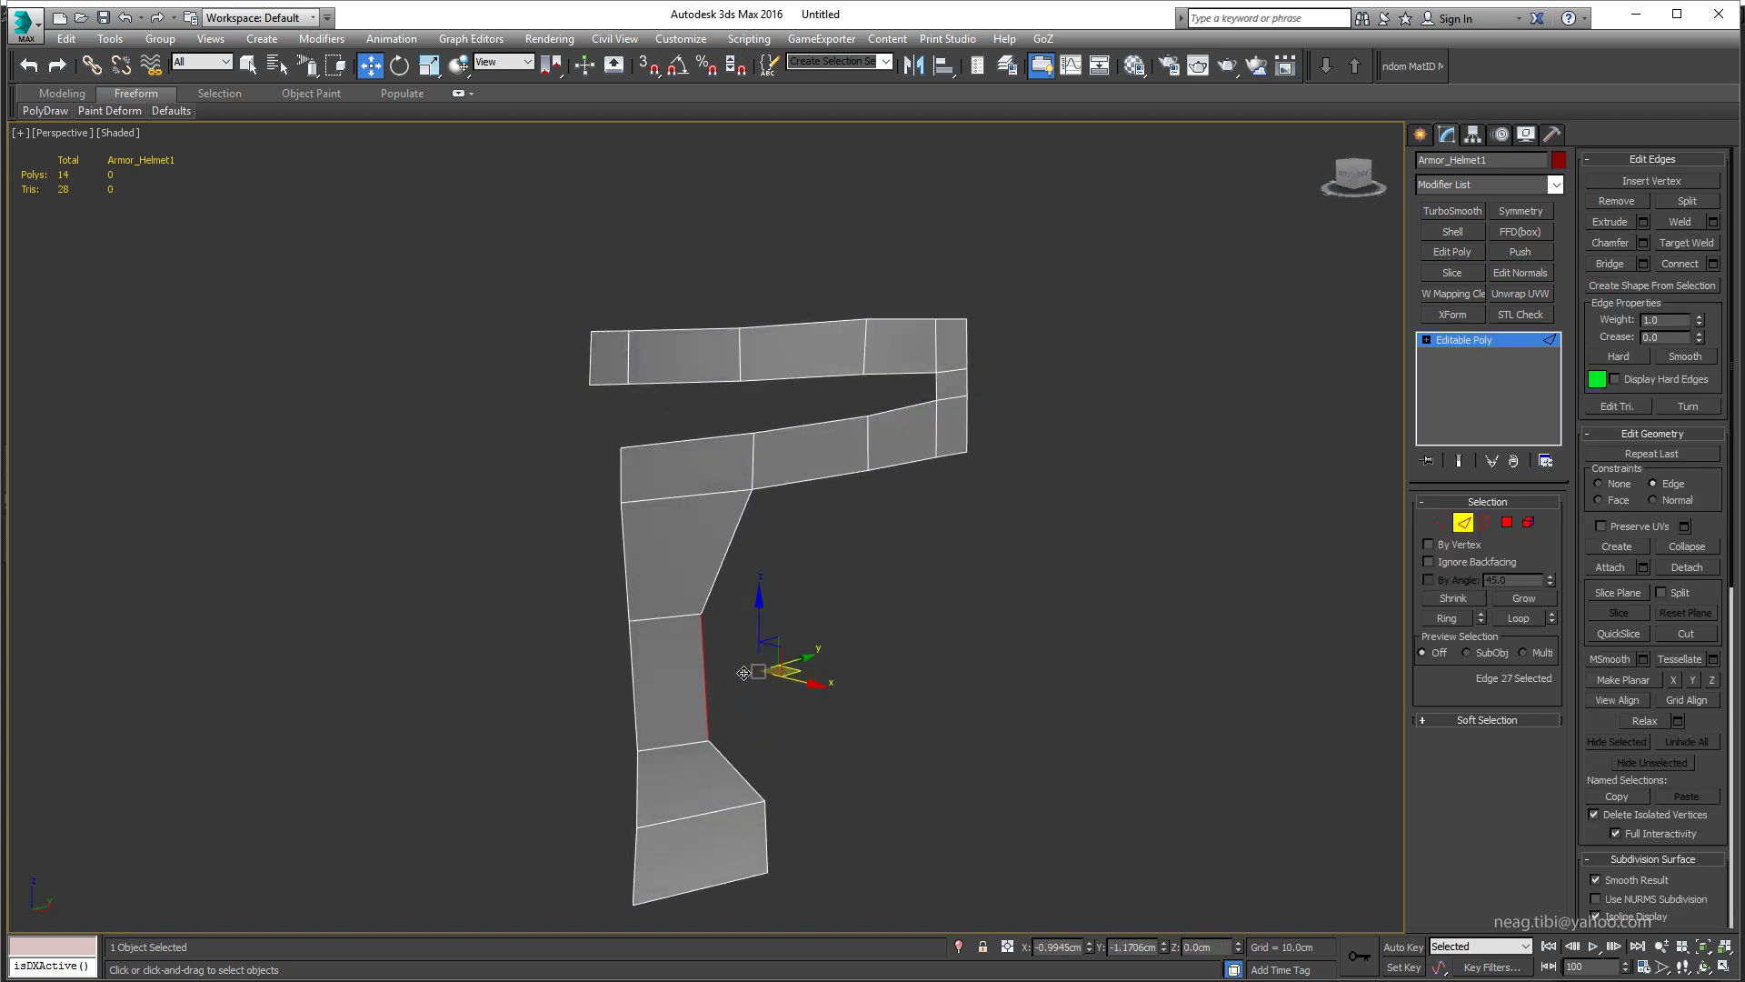
{"action": "key", "text": "1"}
{"action": "left_click", "coordinate": [765, 801]}
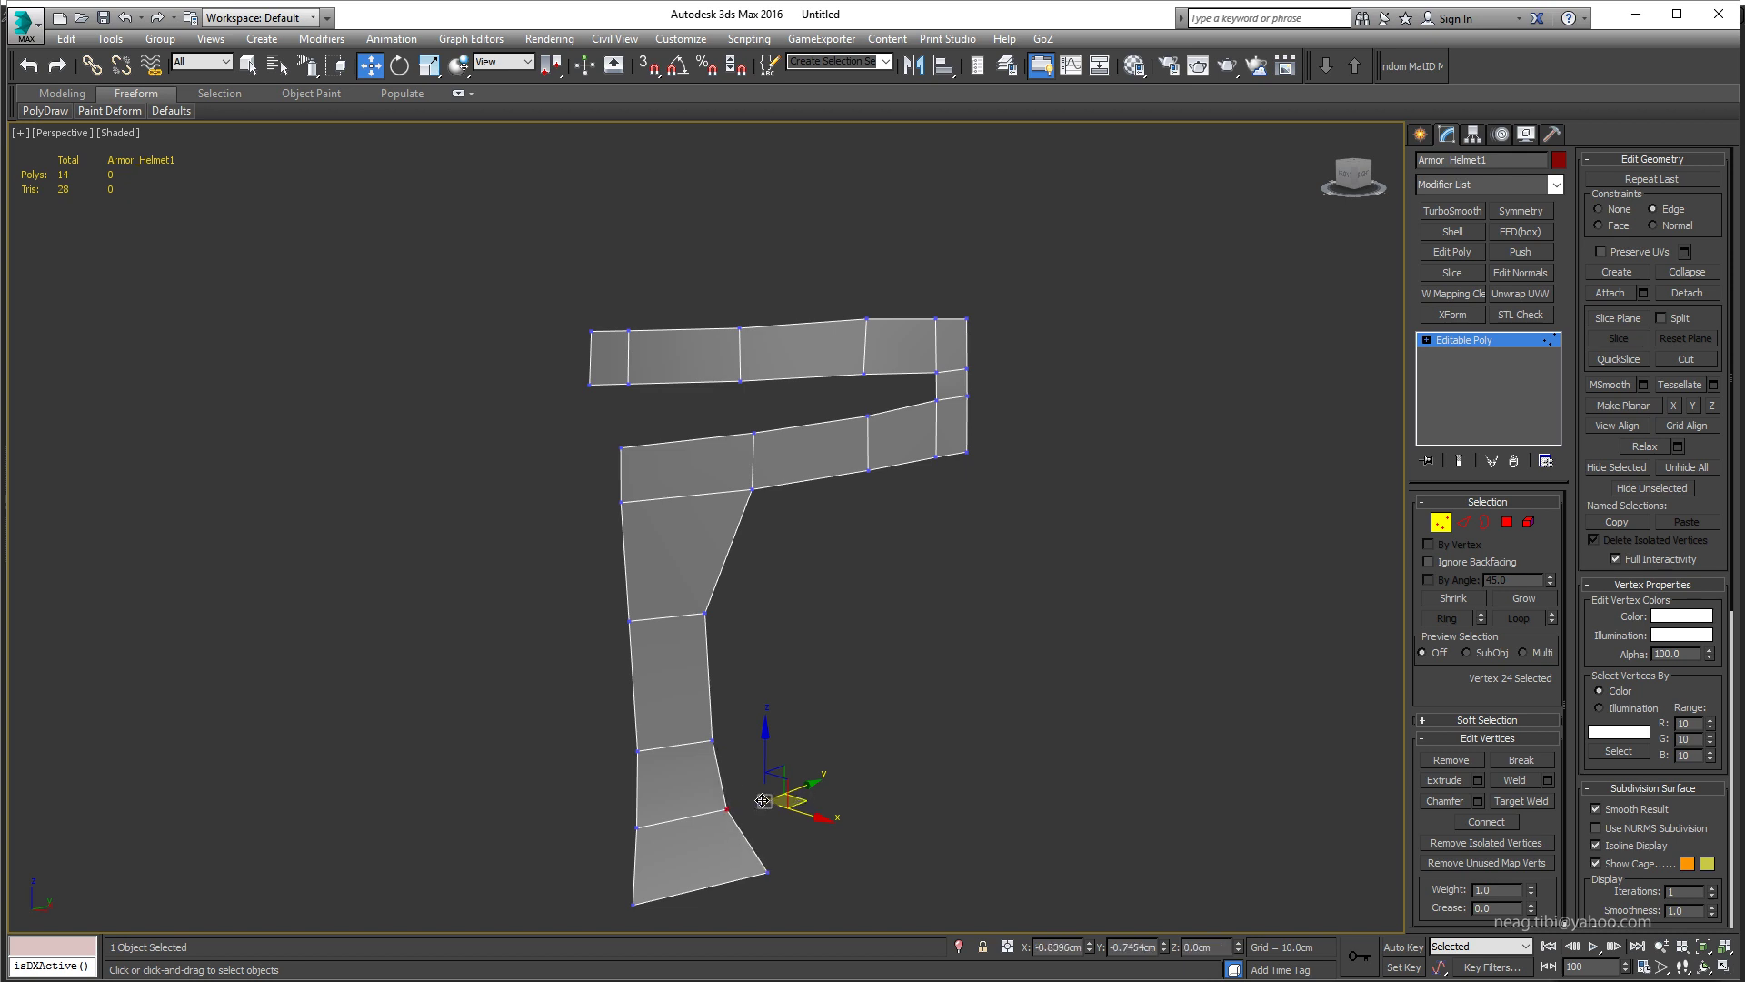
{"action": "middle_click_drag", "start_coordinate": [700, 441], "coordinate": [749, 490]}
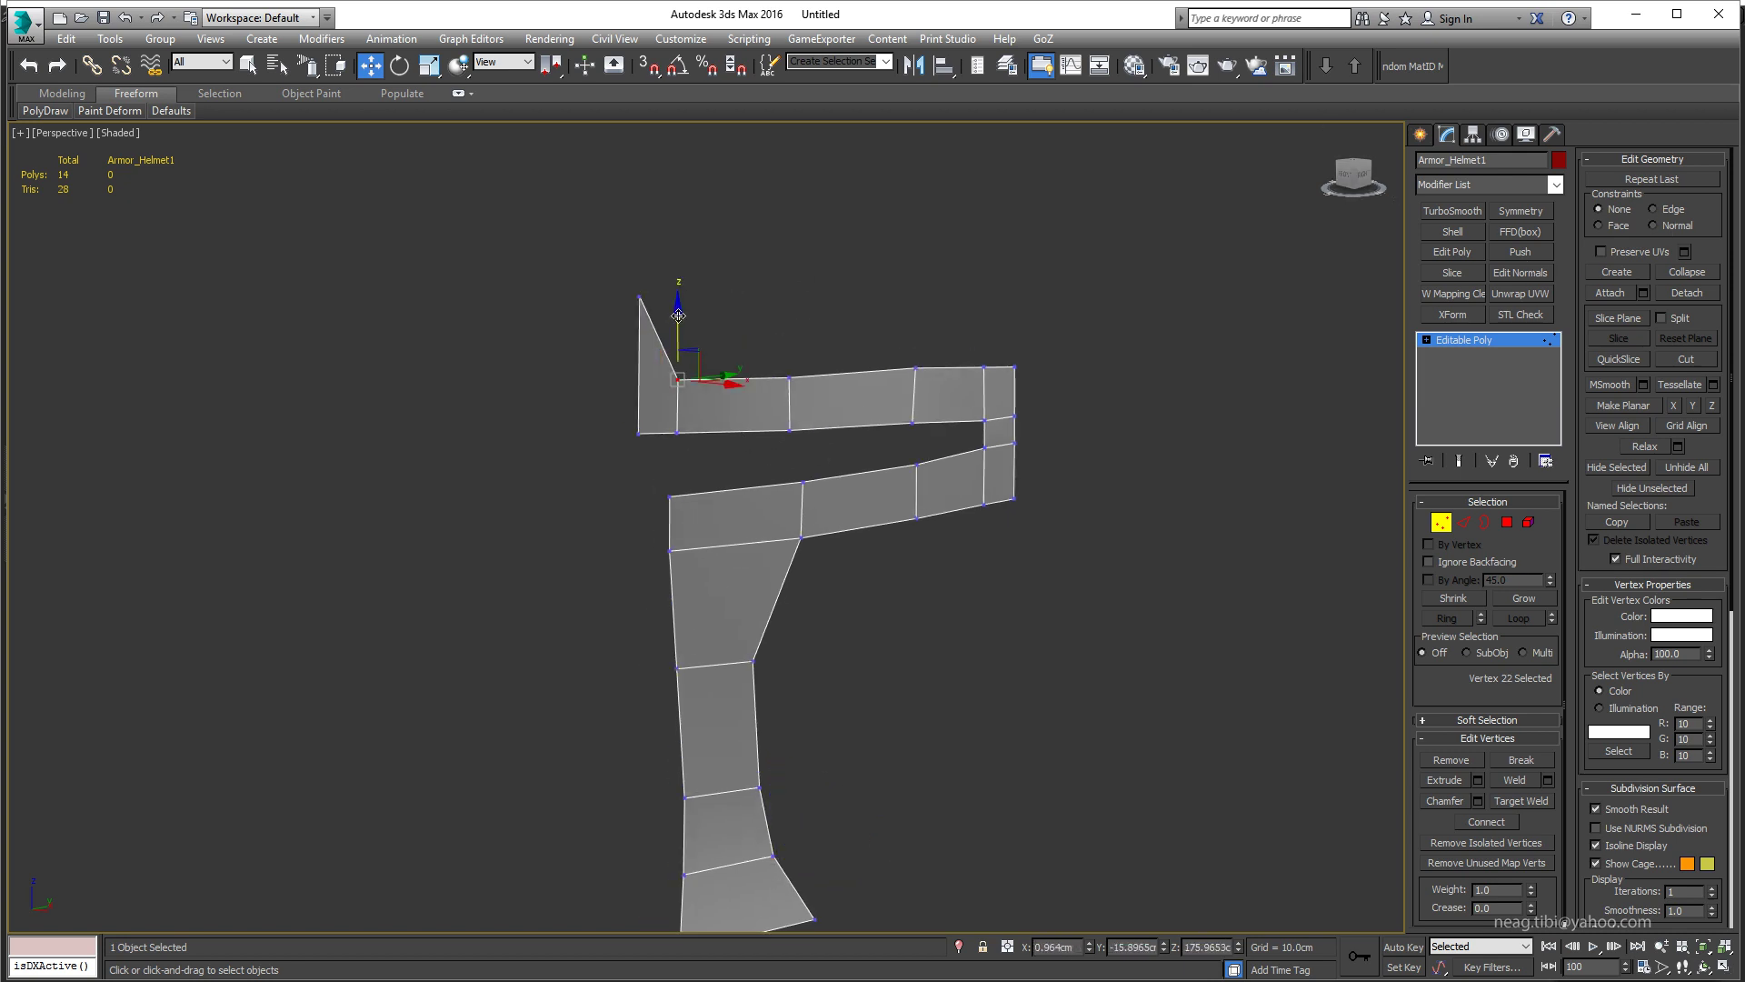
{"action": "scroll", "coordinate": [930, 391], "scroll_direction": "down", "scroll_amount": 1}
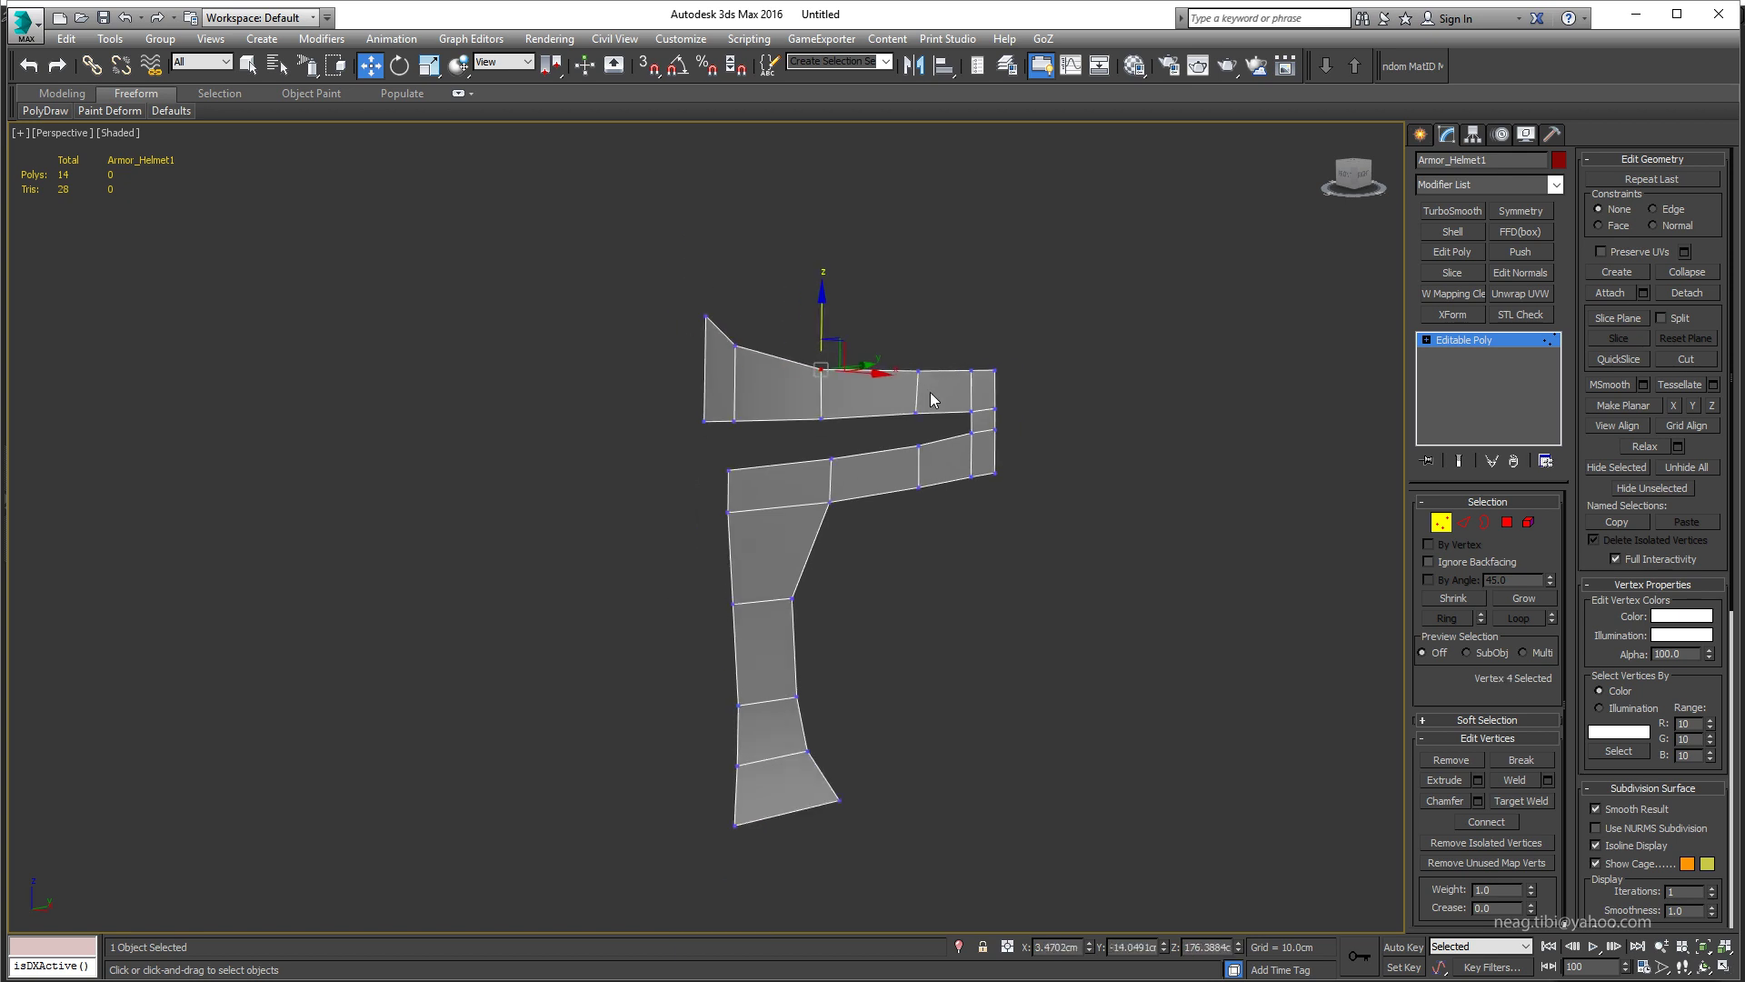
{"action": "scroll", "coordinate": [929, 400], "scroll_direction": "down", "scroll_amount": 1}
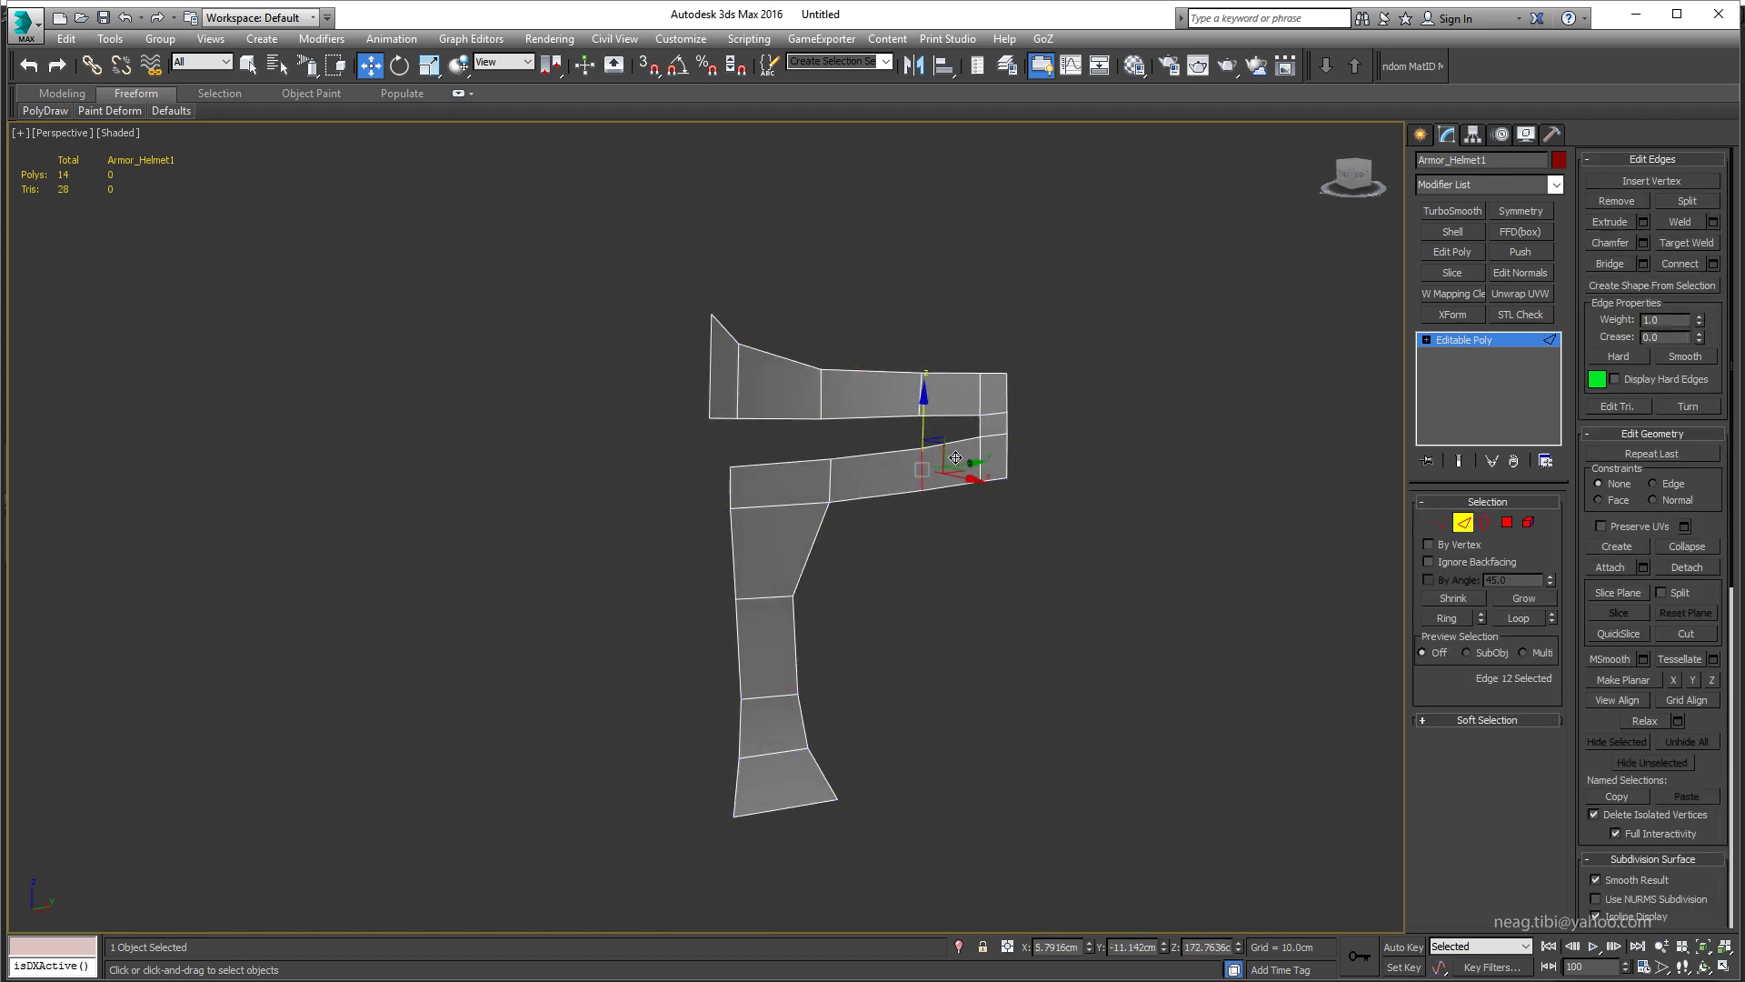
Step: Mirror the half with Symmetry, convert to Editable Poly, and GoZ it back to ZBrush
{"action": "left_click", "coordinate": [1521, 210]}
{"action": "mouse_move", "coordinate": [962, 363]}
{"action": "middle_mouse_down", "text": "alt"}
{"action": "mouse_move", "coordinate": [1064, 362]}
{"action": "mouse_move", "coordinate": [1065, 472]}
{"action": "middle_mouse_up", "text": "alt"}
{"action": "right_click", "coordinate": [1065, 473]}
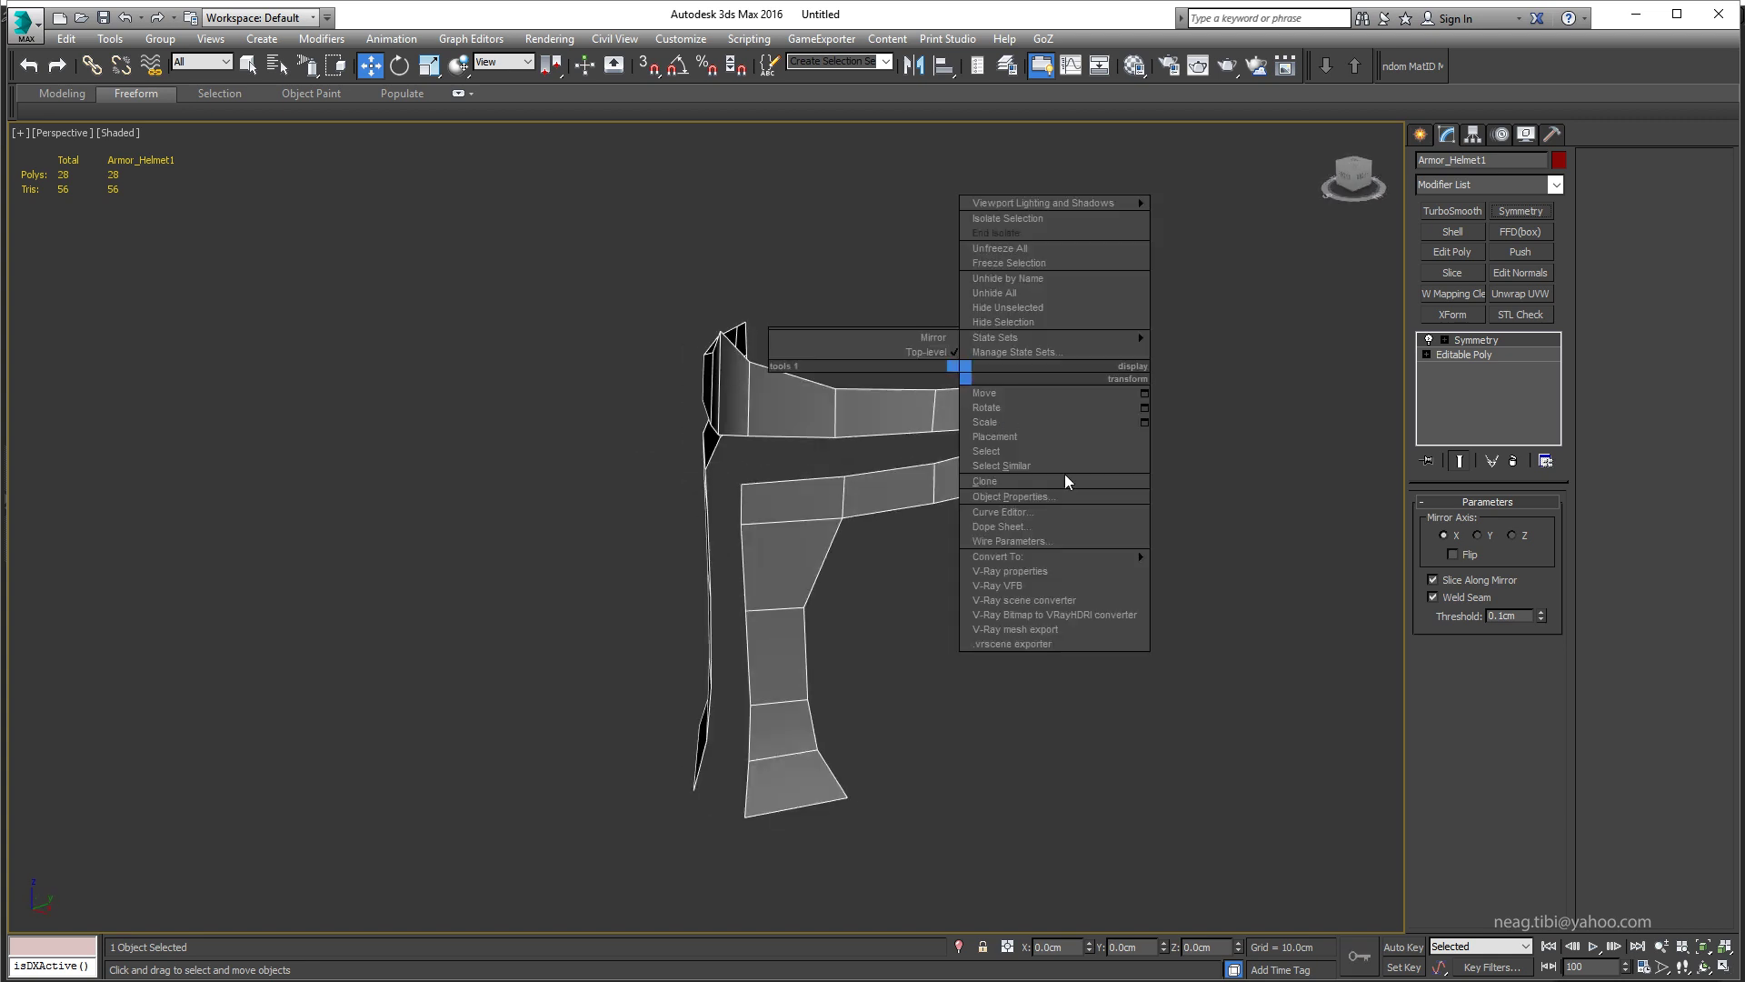
{"action": "left_click", "coordinate": [1227, 568]}
{"action": "left_click", "coordinate": [1091, 60]}
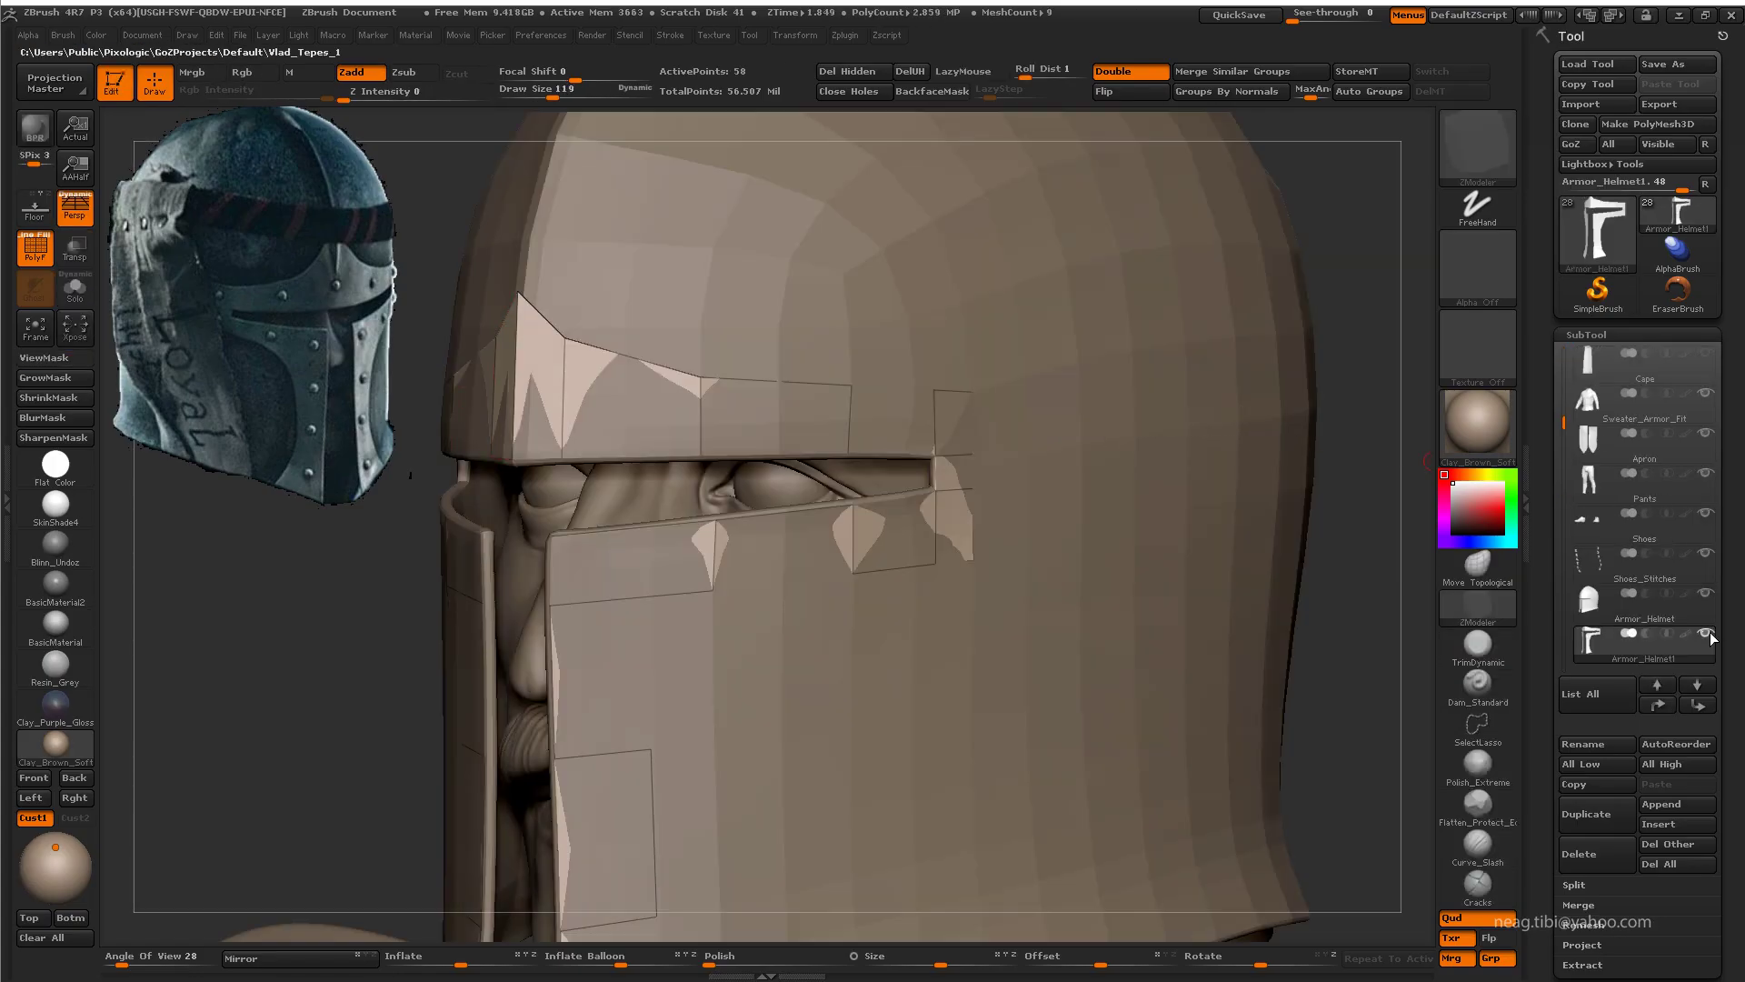
Step: Show only the helmet and trim, make the other pieces transparent, and display the trim's polyframe
{"action": "left_click", "coordinate": [1705, 633], "text": "shift"}
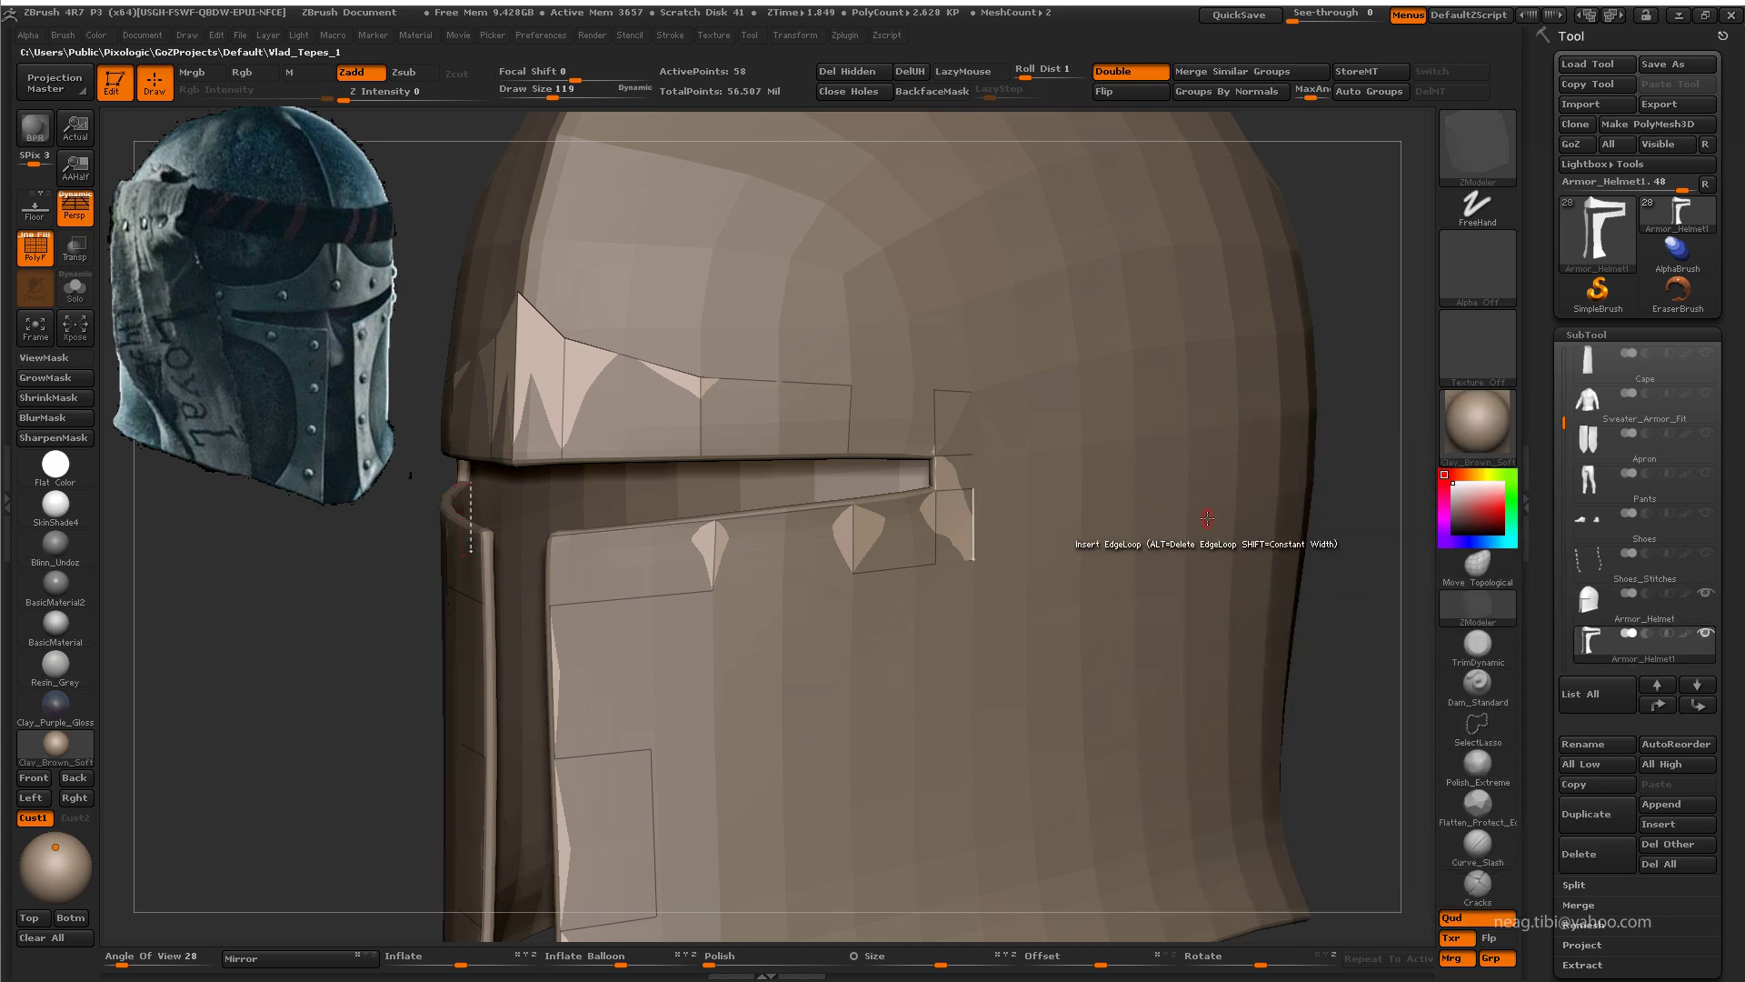
{"action": "left_click", "coordinate": [1211, 482], "text": "alt"}
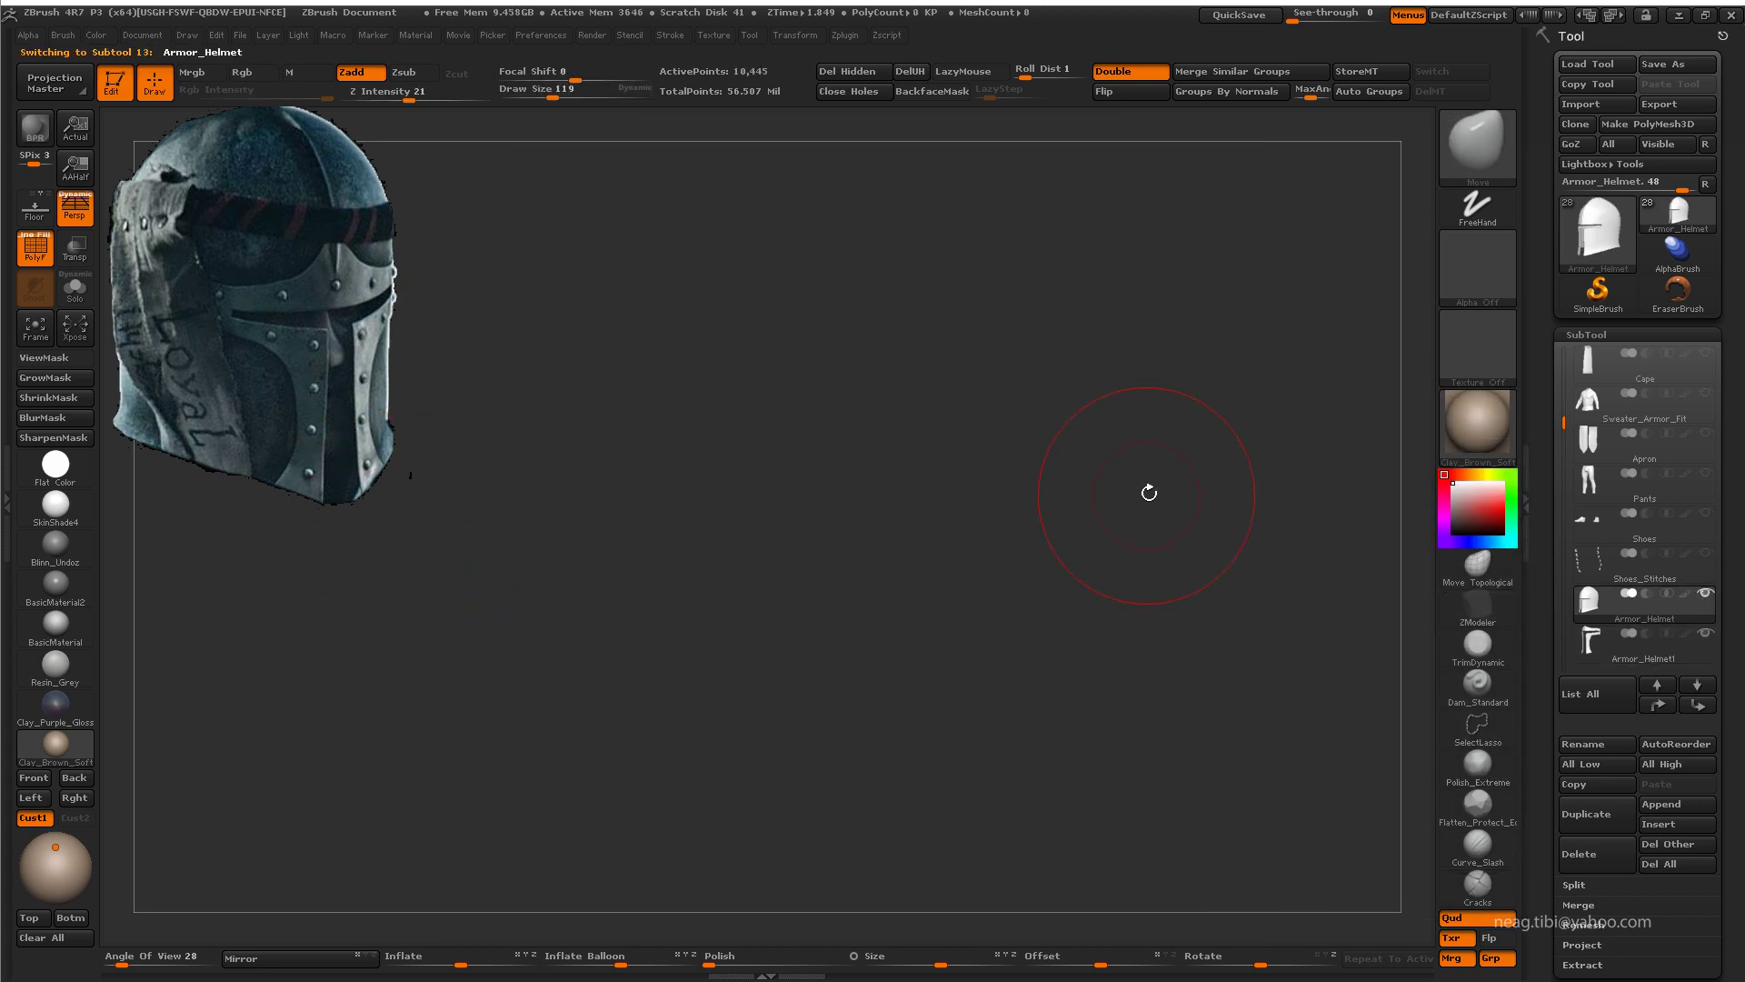
{"action": "left_click_drag", "start_coordinate": [1184, 444], "coordinate": [1309, 527]}
{"action": "key", "text": "alt+Down"}
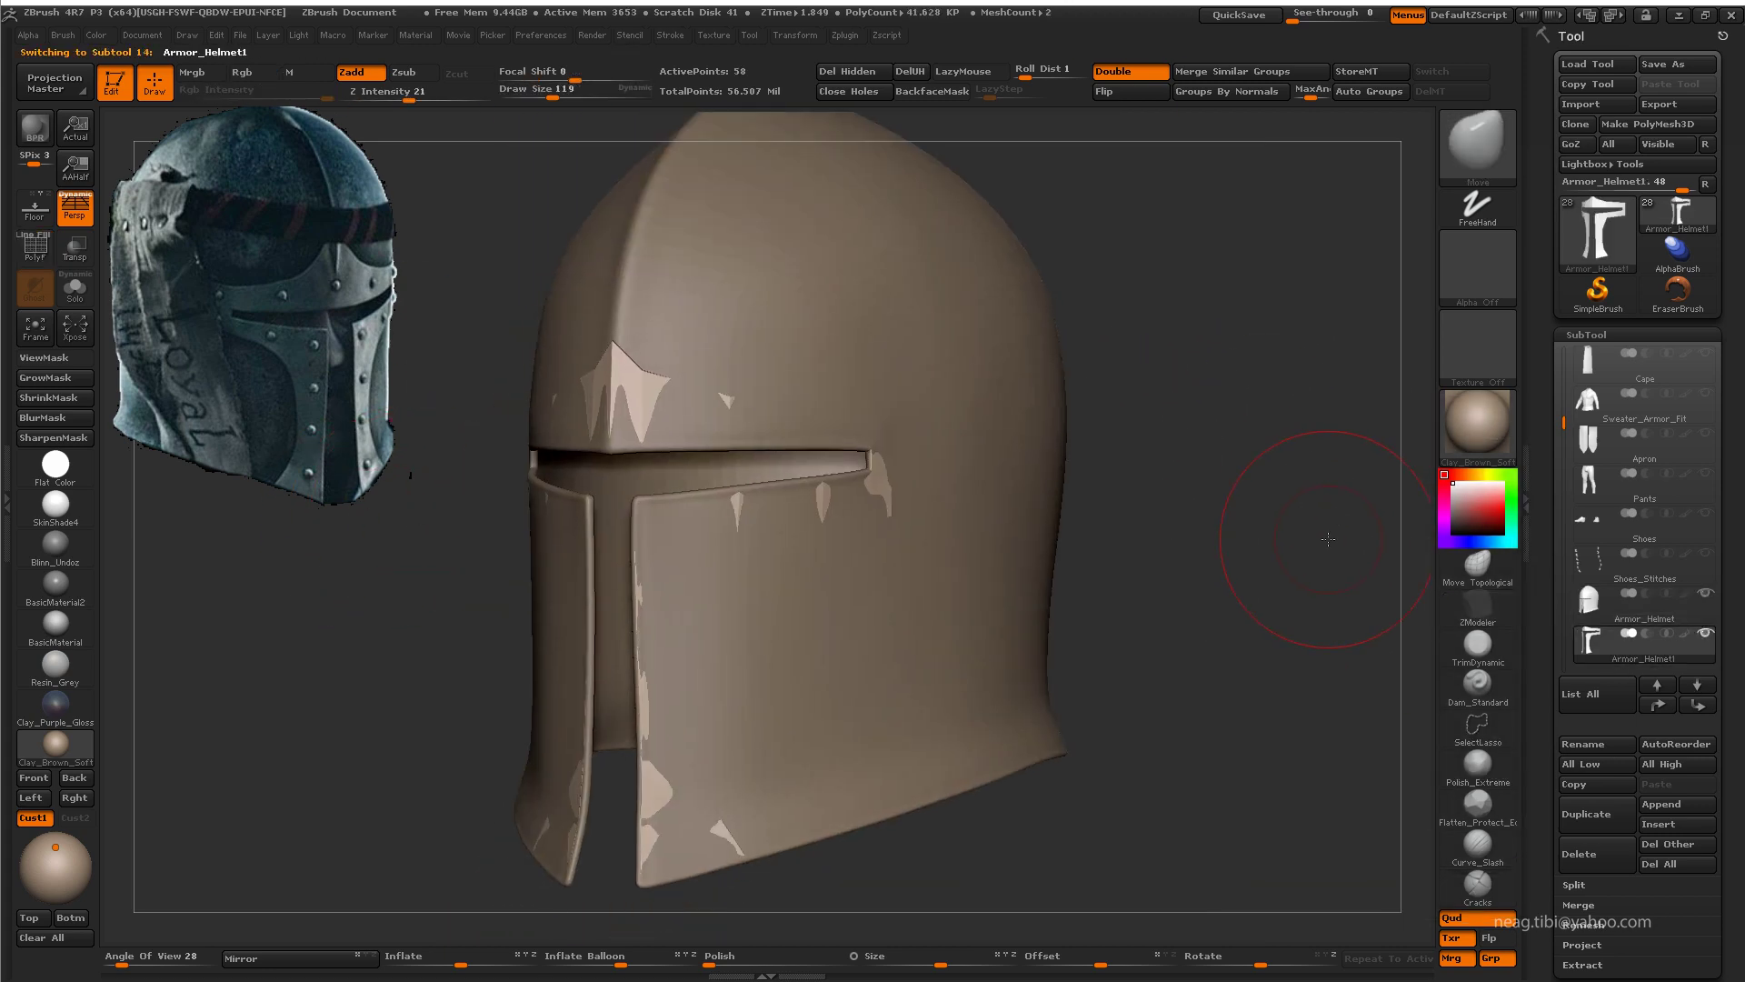
{"action": "left_click", "coordinate": [73, 253]}
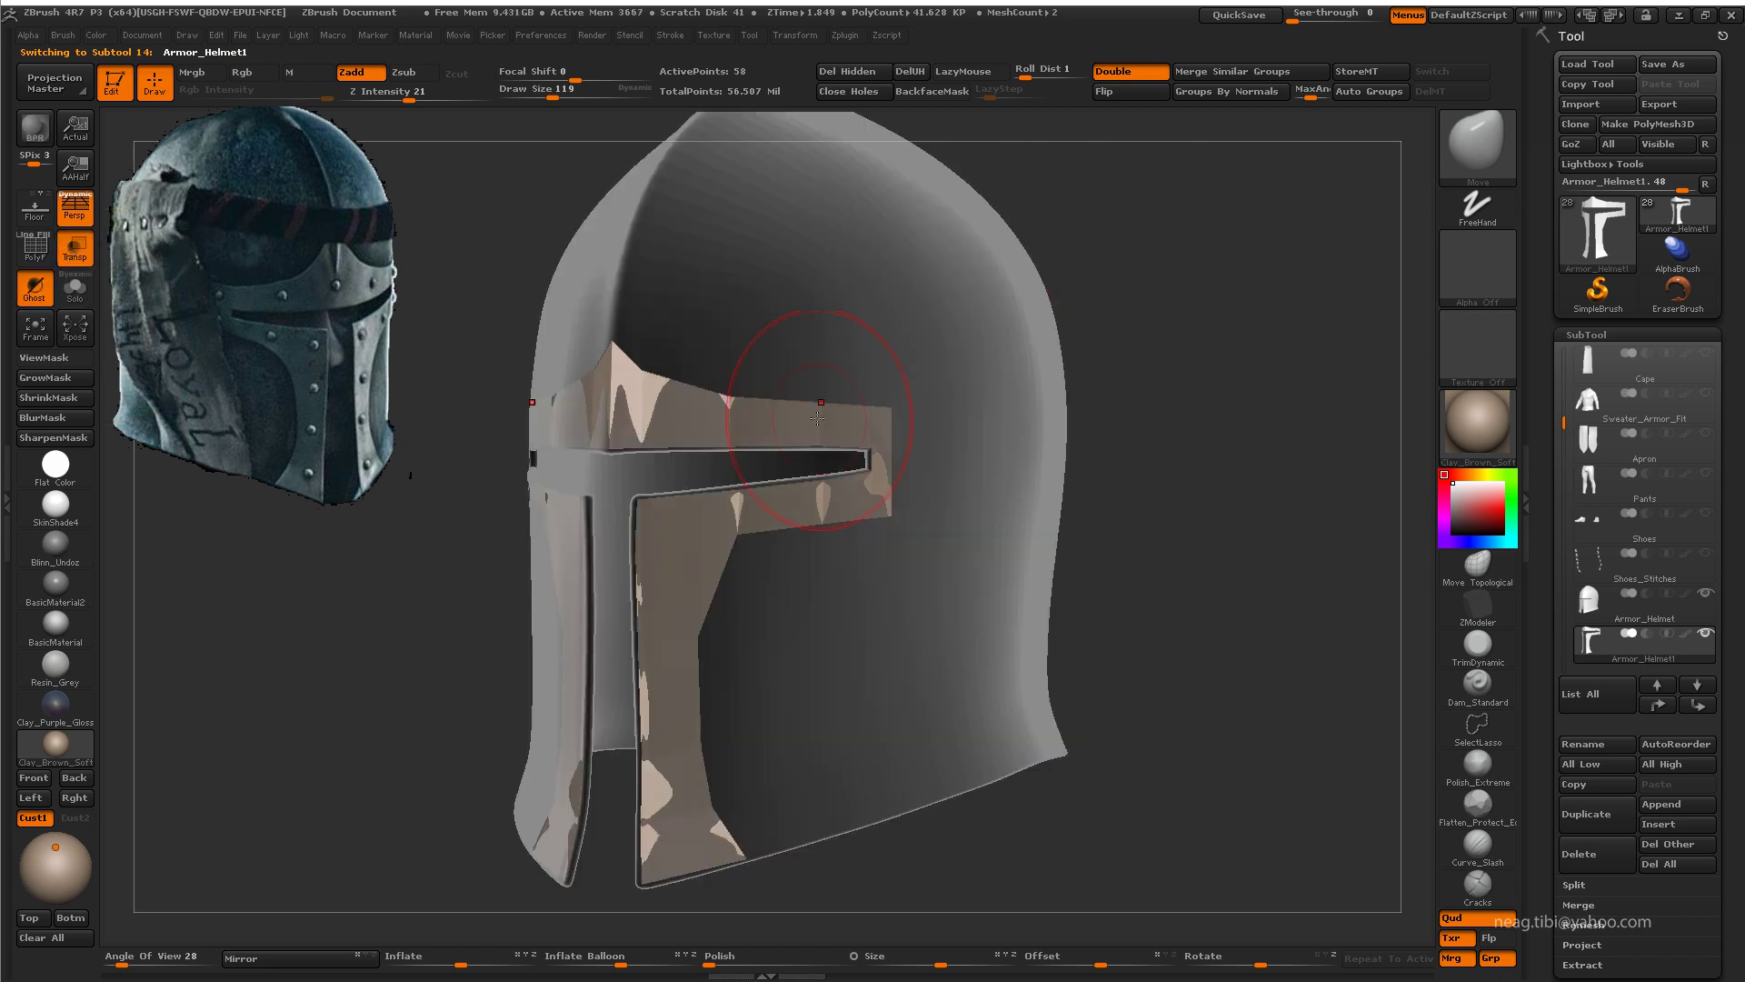
{"action": "key", "text": "shift+f"}
Step: Reduce the brush size and Solo the visor trim piece after viewing it in side profile
{"action": "mouse_move", "coordinate": [819, 370]}
{"action": "left_mouse_down"}
{"action": "mouse_move", "coordinate": [807, 331]}
{"action": "mouse_move", "coordinate": [557, 565]}
{"action": "mouse_move", "coordinate": [908, 377]}
{"action": "mouse_move", "coordinate": [818, 331]}
{"action": "mouse_move", "coordinate": [888, 390]}
{"action": "mouse_move", "coordinate": [944, 378]}
{"action": "left_mouse_up"}
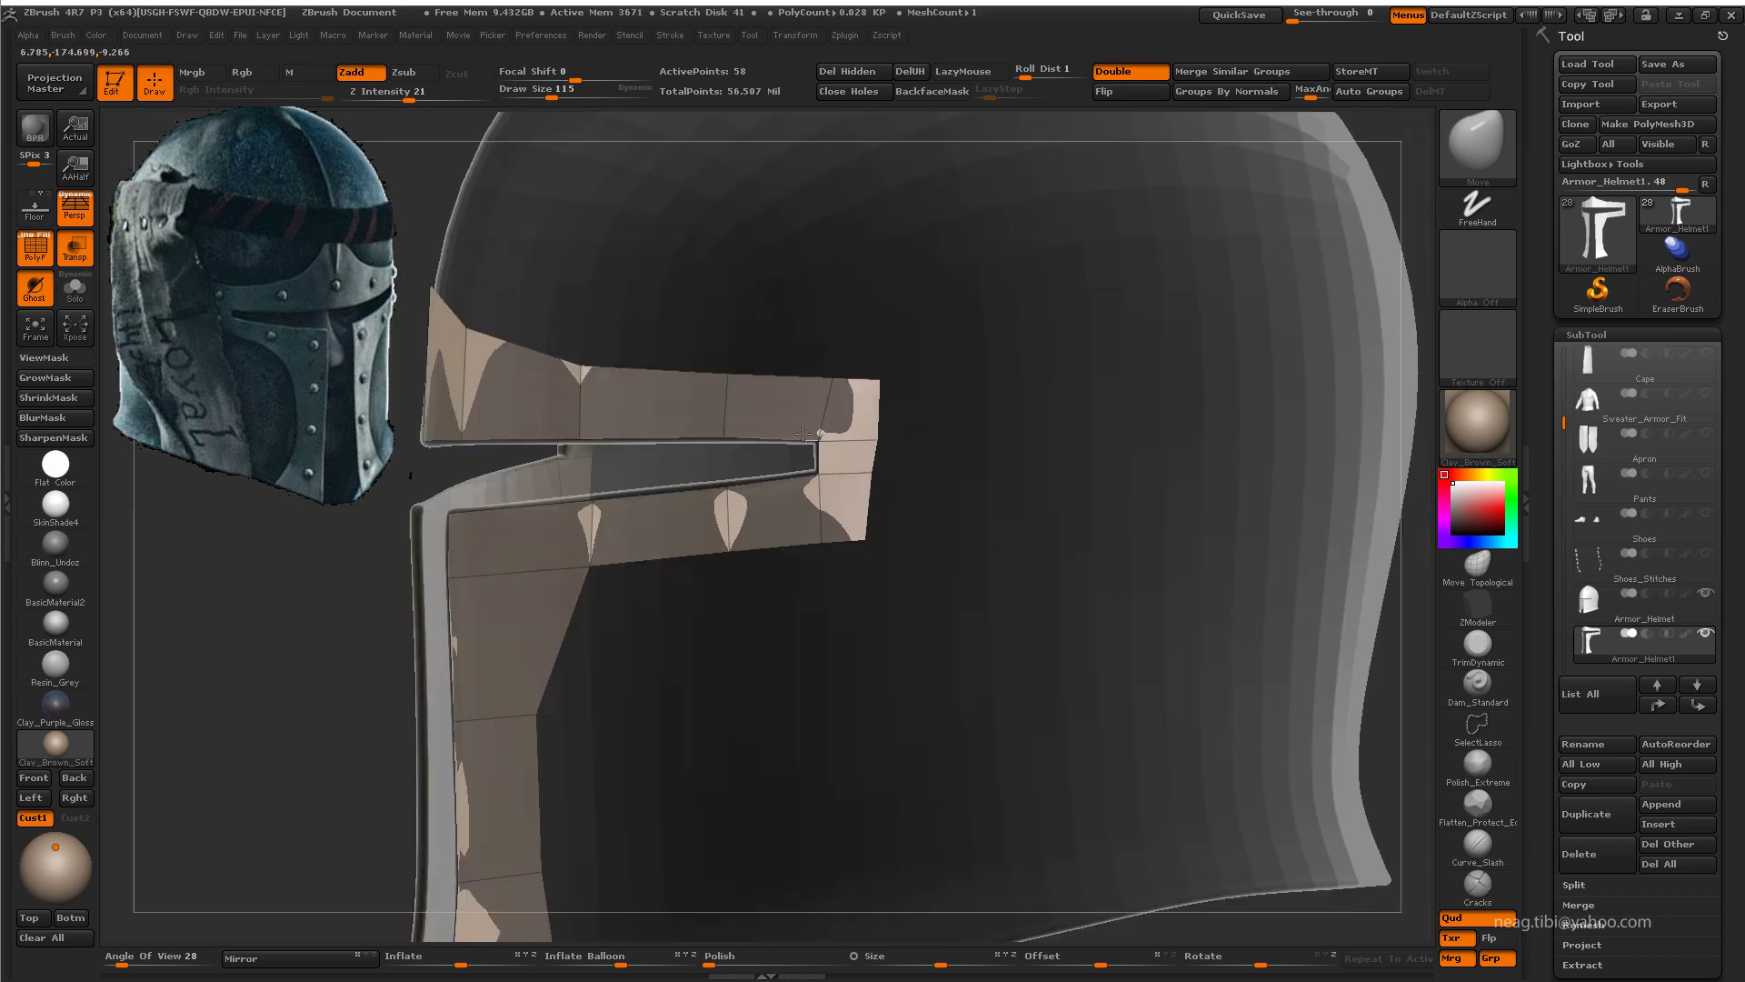
{"action": "mouse_move", "coordinate": [877, 489]}
{"action": "left_mouse_down"}
{"action": "mouse_move", "coordinate": [898, 545]}
{"action": "mouse_move", "coordinate": [953, 385]}
{"action": "left_mouse_up"}
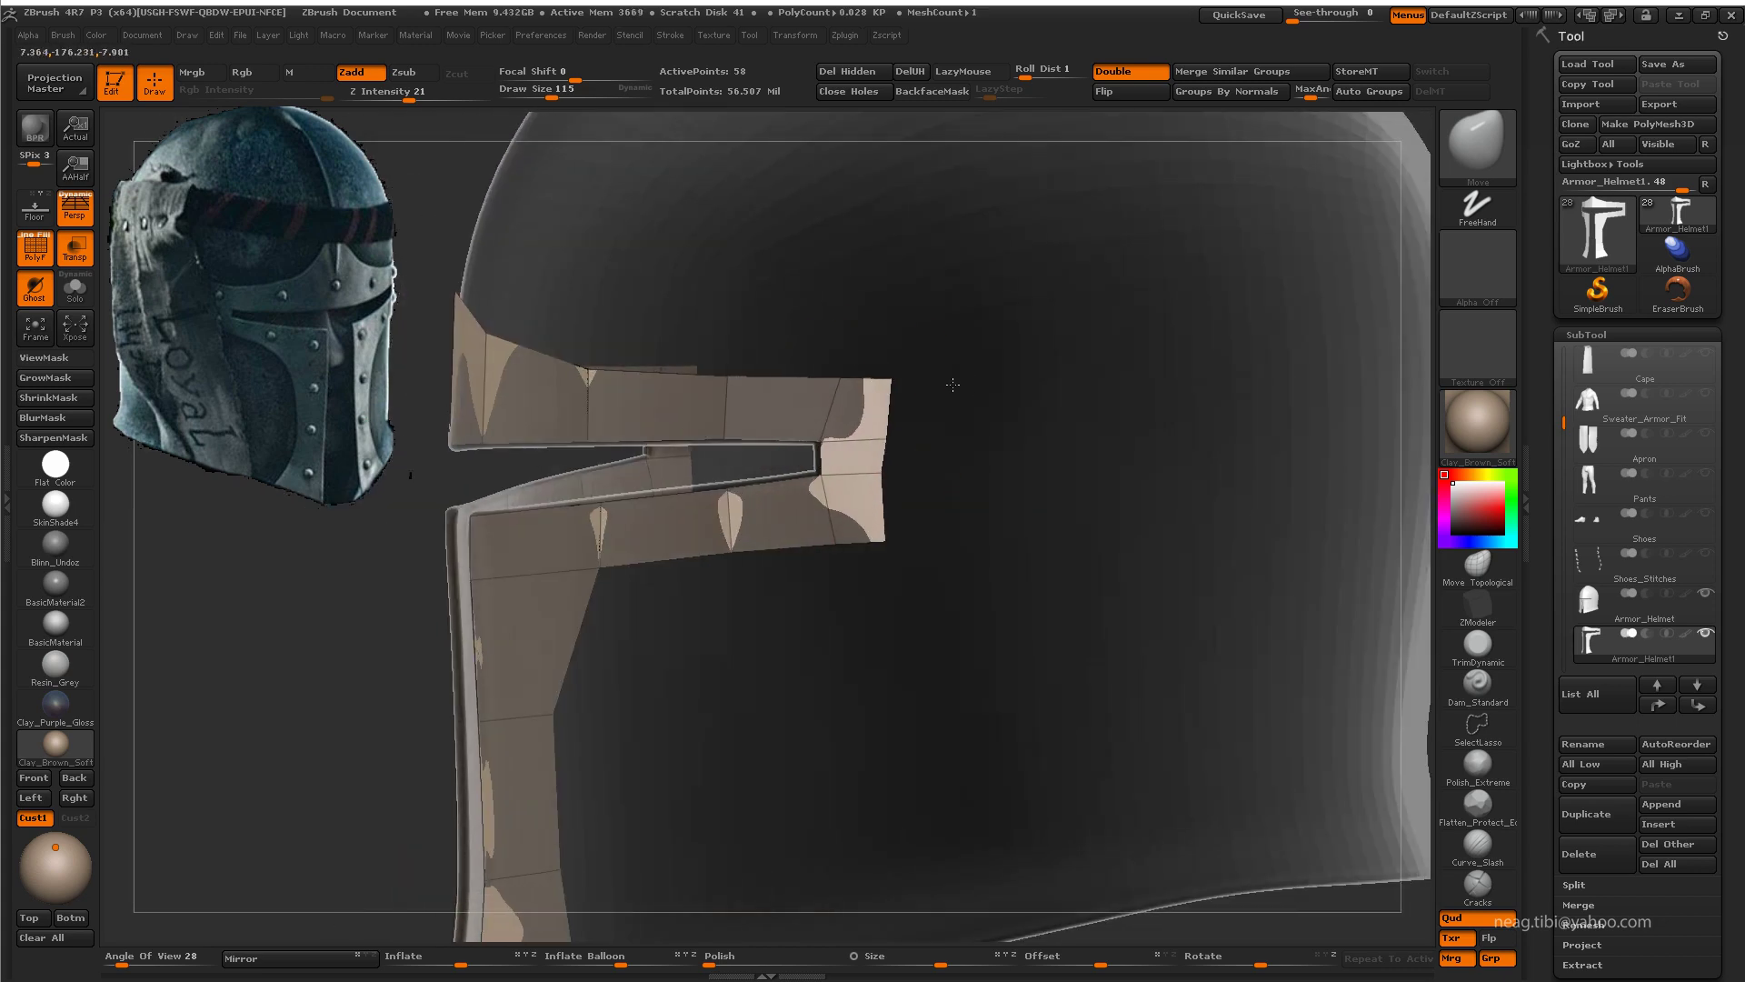
{"action": "key", "text": "space"}
{"action": "left_click_drag", "start_coordinate": [937, 481], "coordinate": [909, 482]}
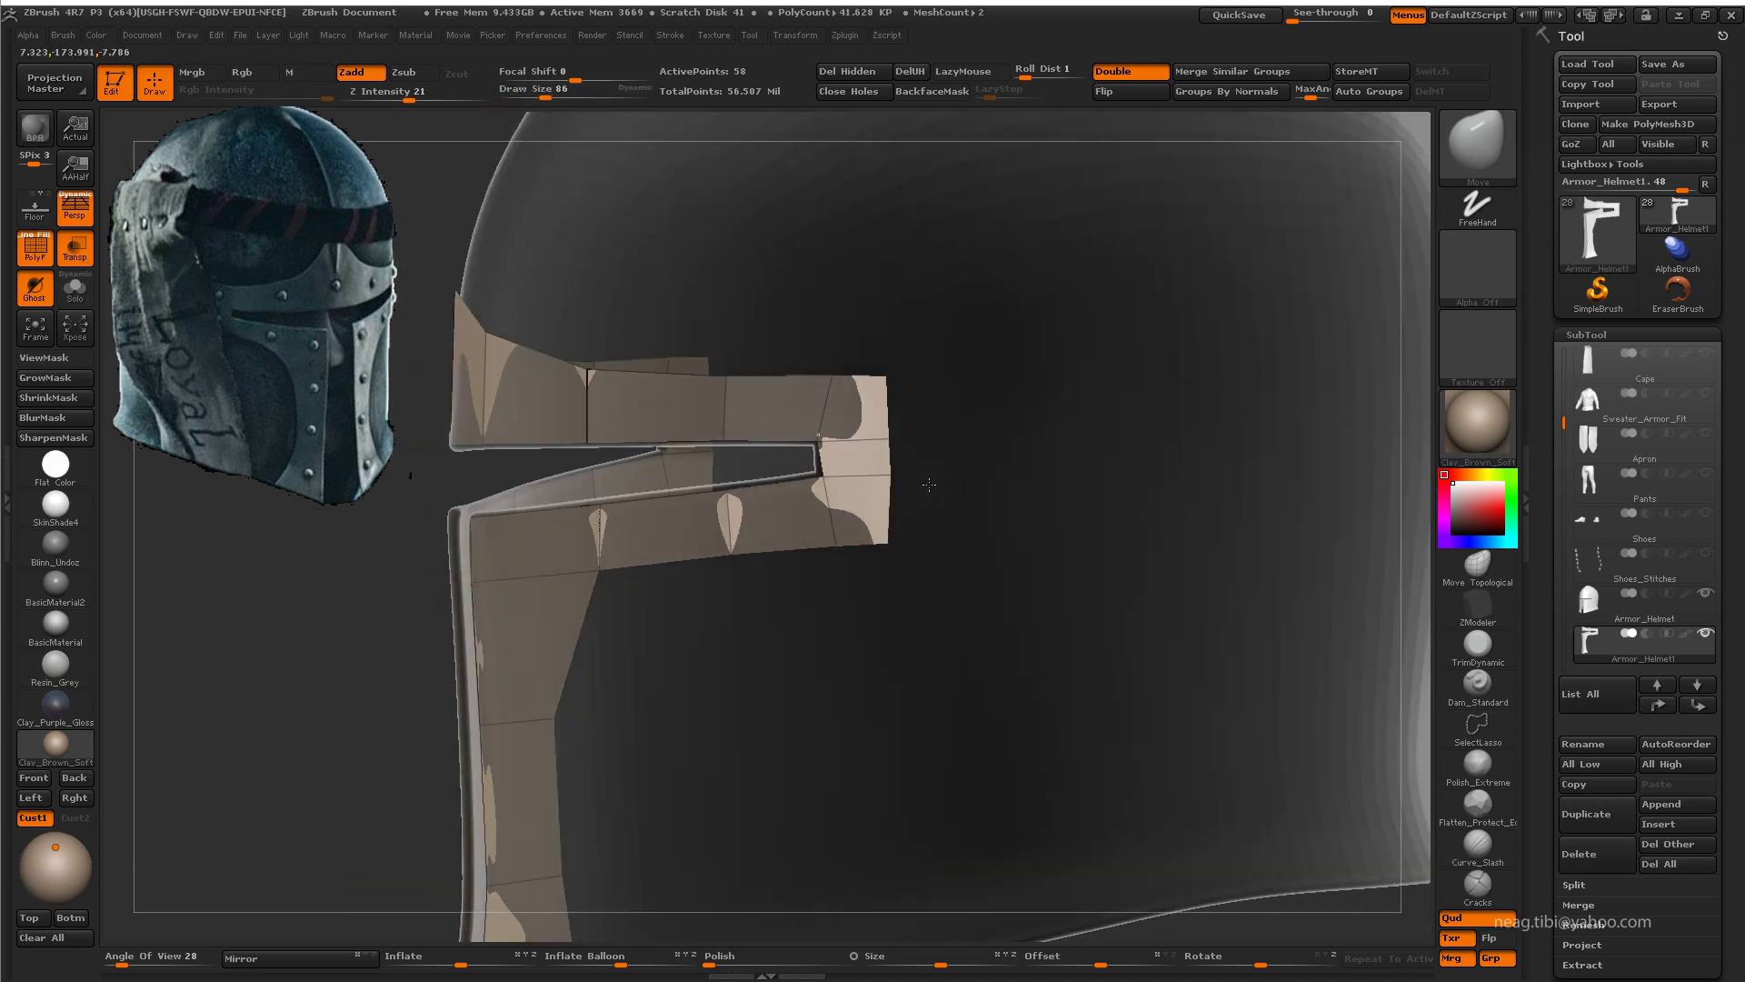
{"action": "left_click_drag", "start_coordinate": [835, 389], "coordinate": [884, 470]}
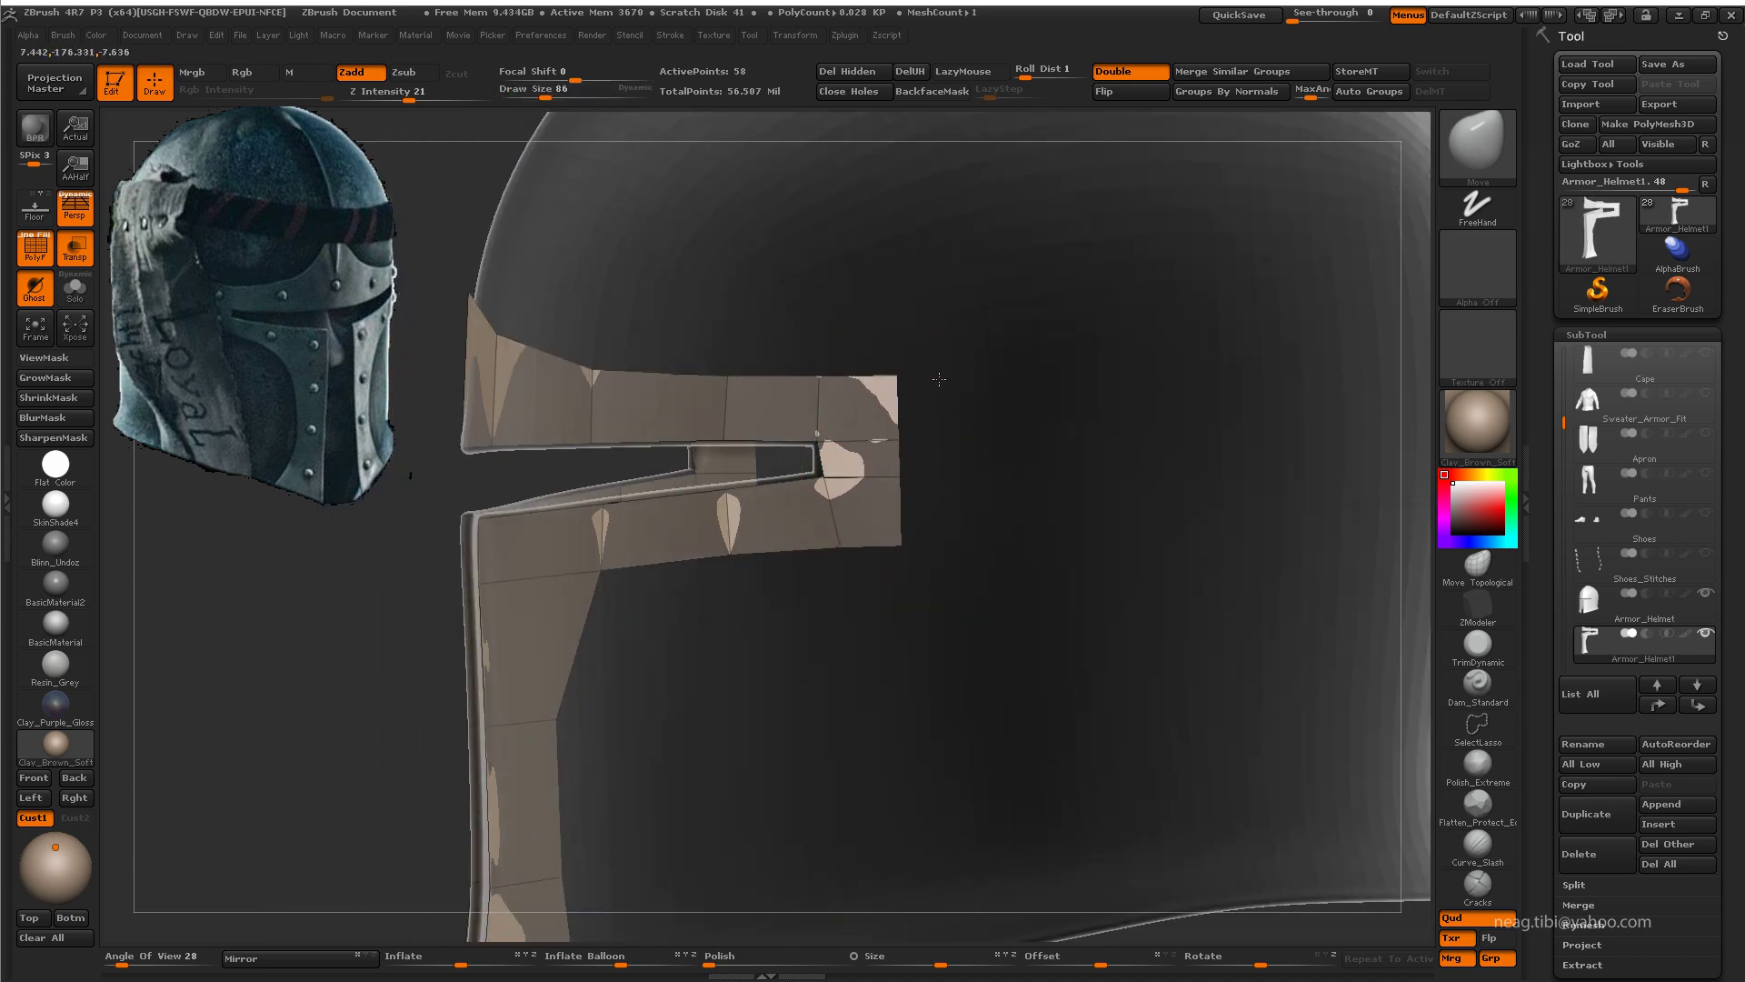
{"action": "left_click_drag", "start_coordinate": [833, 537], "coordinate": [884, 447]}
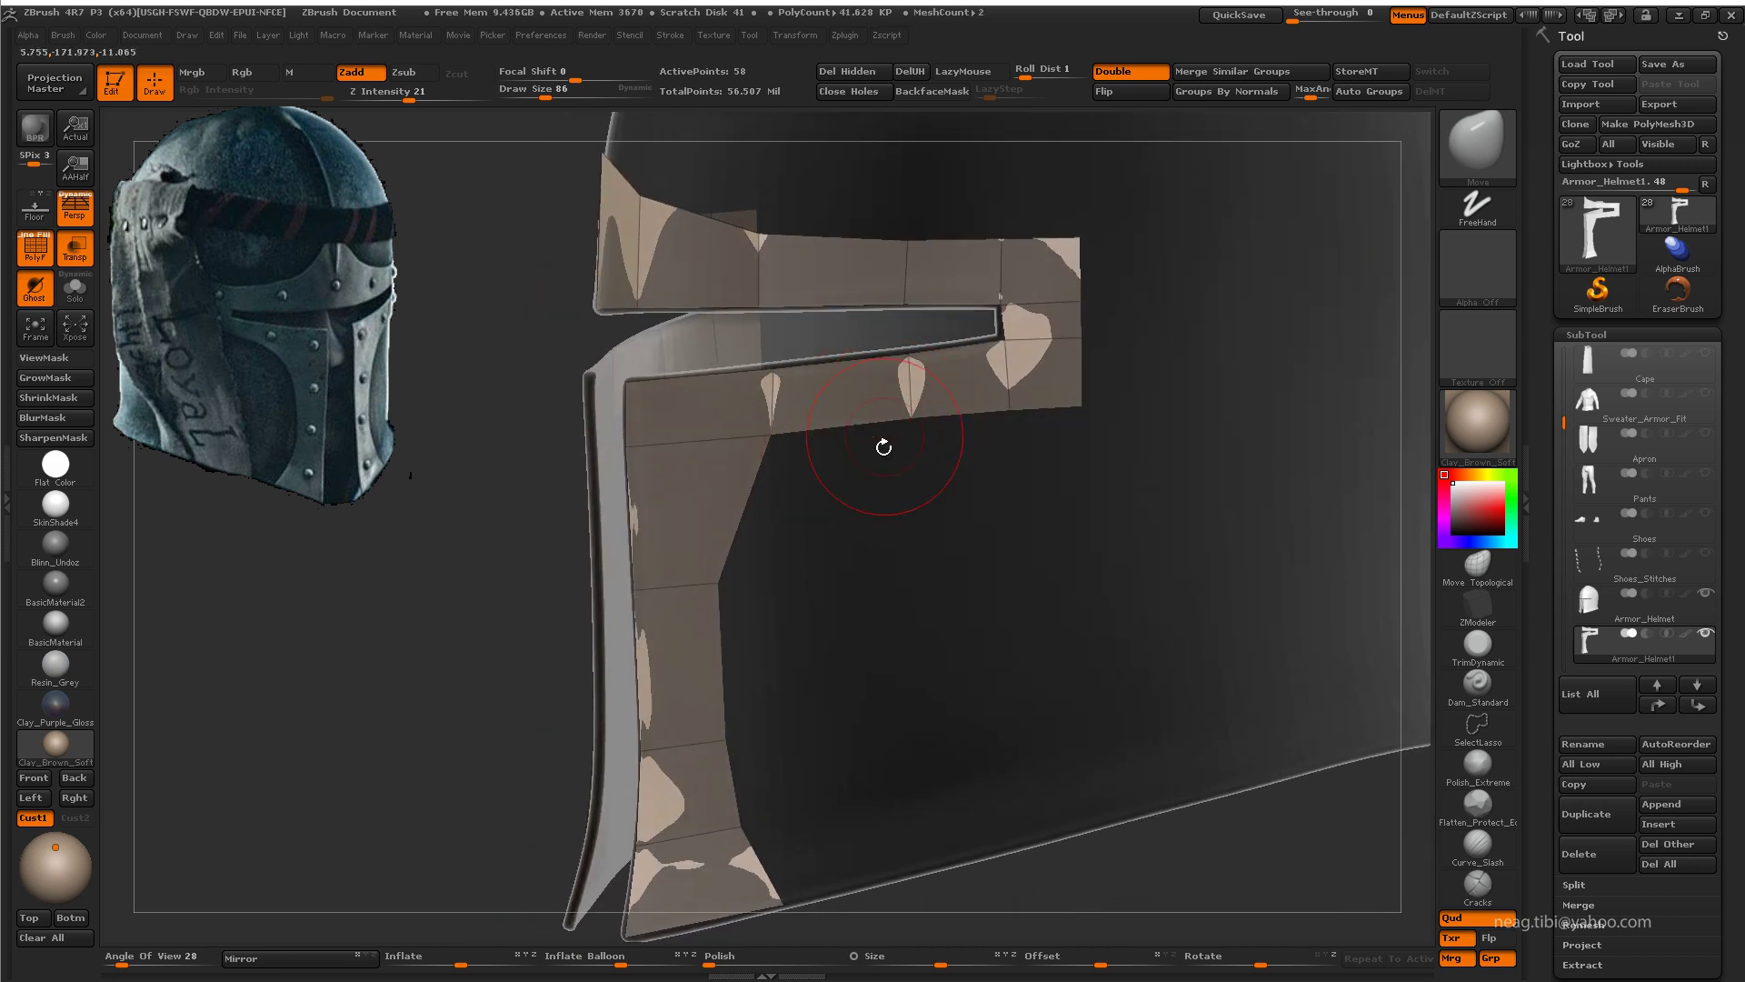
{"action": "key", "text": "ctrl+shift+f"}
{"action": "mouse_move", "coordinate": [700, 391]}
{"action": "left_mouse_down"}
{"action": "mouse_move", "coordinate": [468, 623]}
{"action": "mouse_move", "coordinate": [1390, 652]}
{"action": "left_mouse_up"}
{"action": "key", "text": "space"}
Step: Choose the Bevel edge action with the EdgeLoop Complete target on the face plate
{"action": "left_click", "coordinate": [663, 445]}
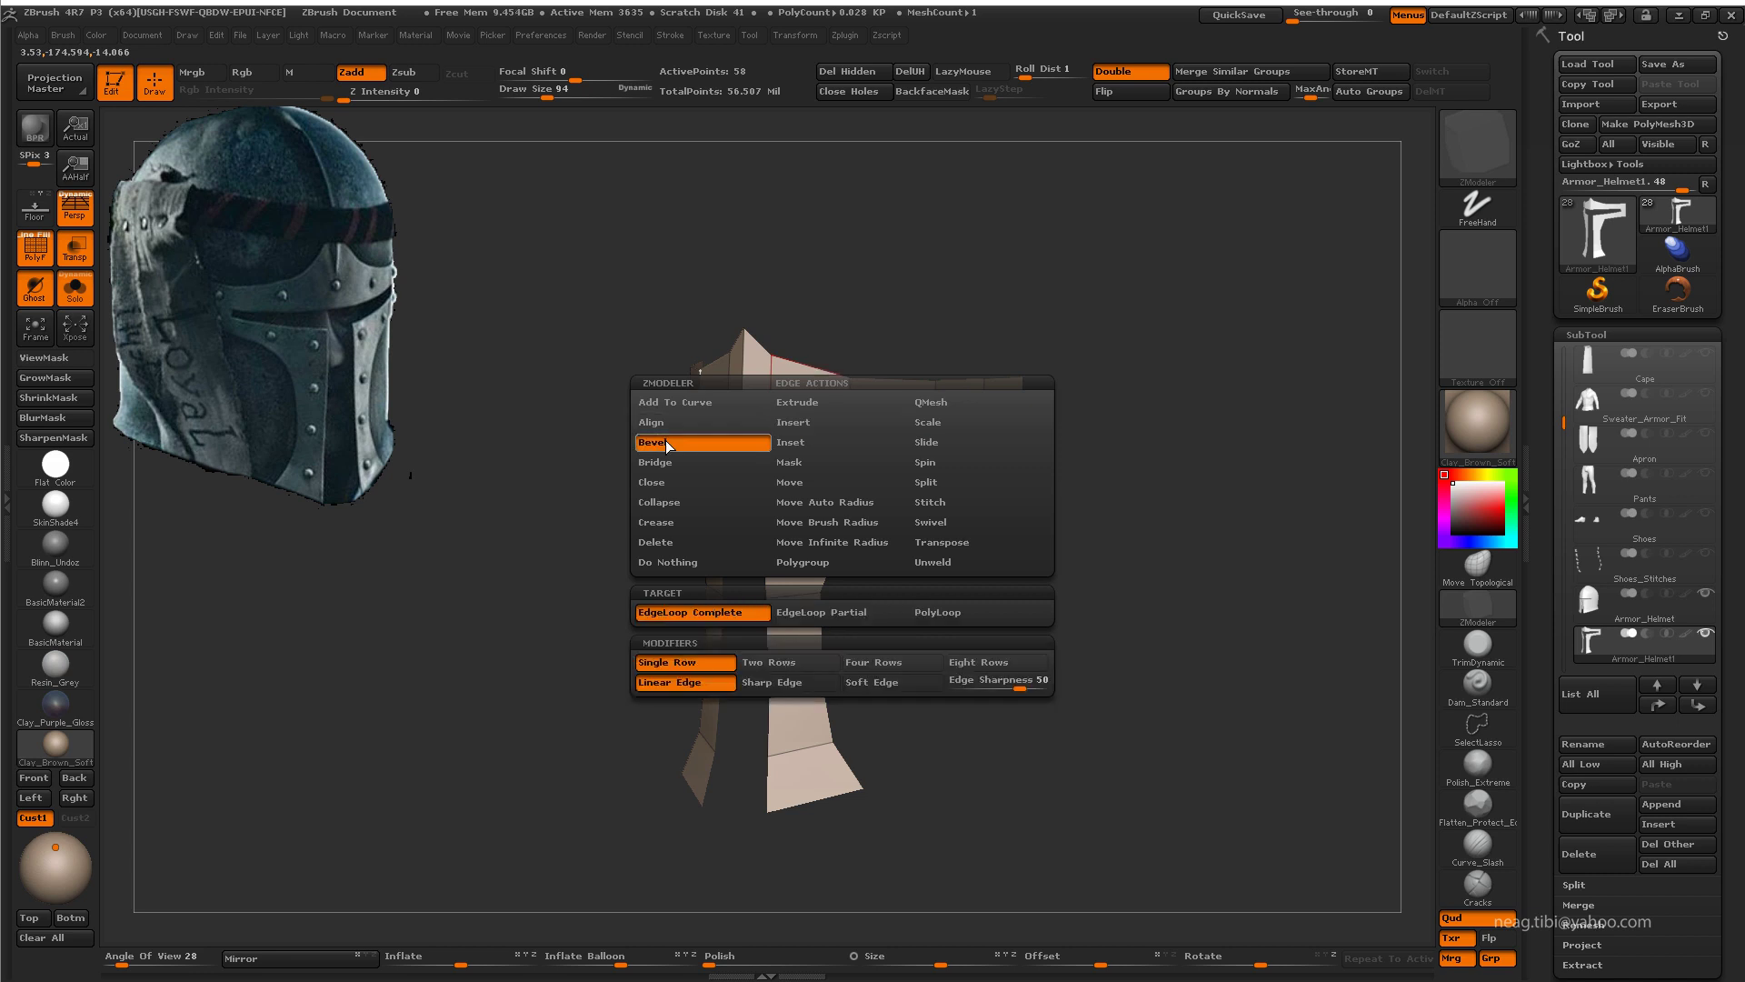
{"action": "left_click", "coordinate": [663, 670]}
{"action": "mouse_move", "coordinate": [873, 438]}
{"action": "left_mouse_down"}
{"action": "mouse_move", "coordinate": [990, 412]}
{"action": "mouse_move", "coordinate": [1130, 636]}
{"action": "mouse_move", "coordinate": [893, 591]}
{"action": "left_mouse_up"}
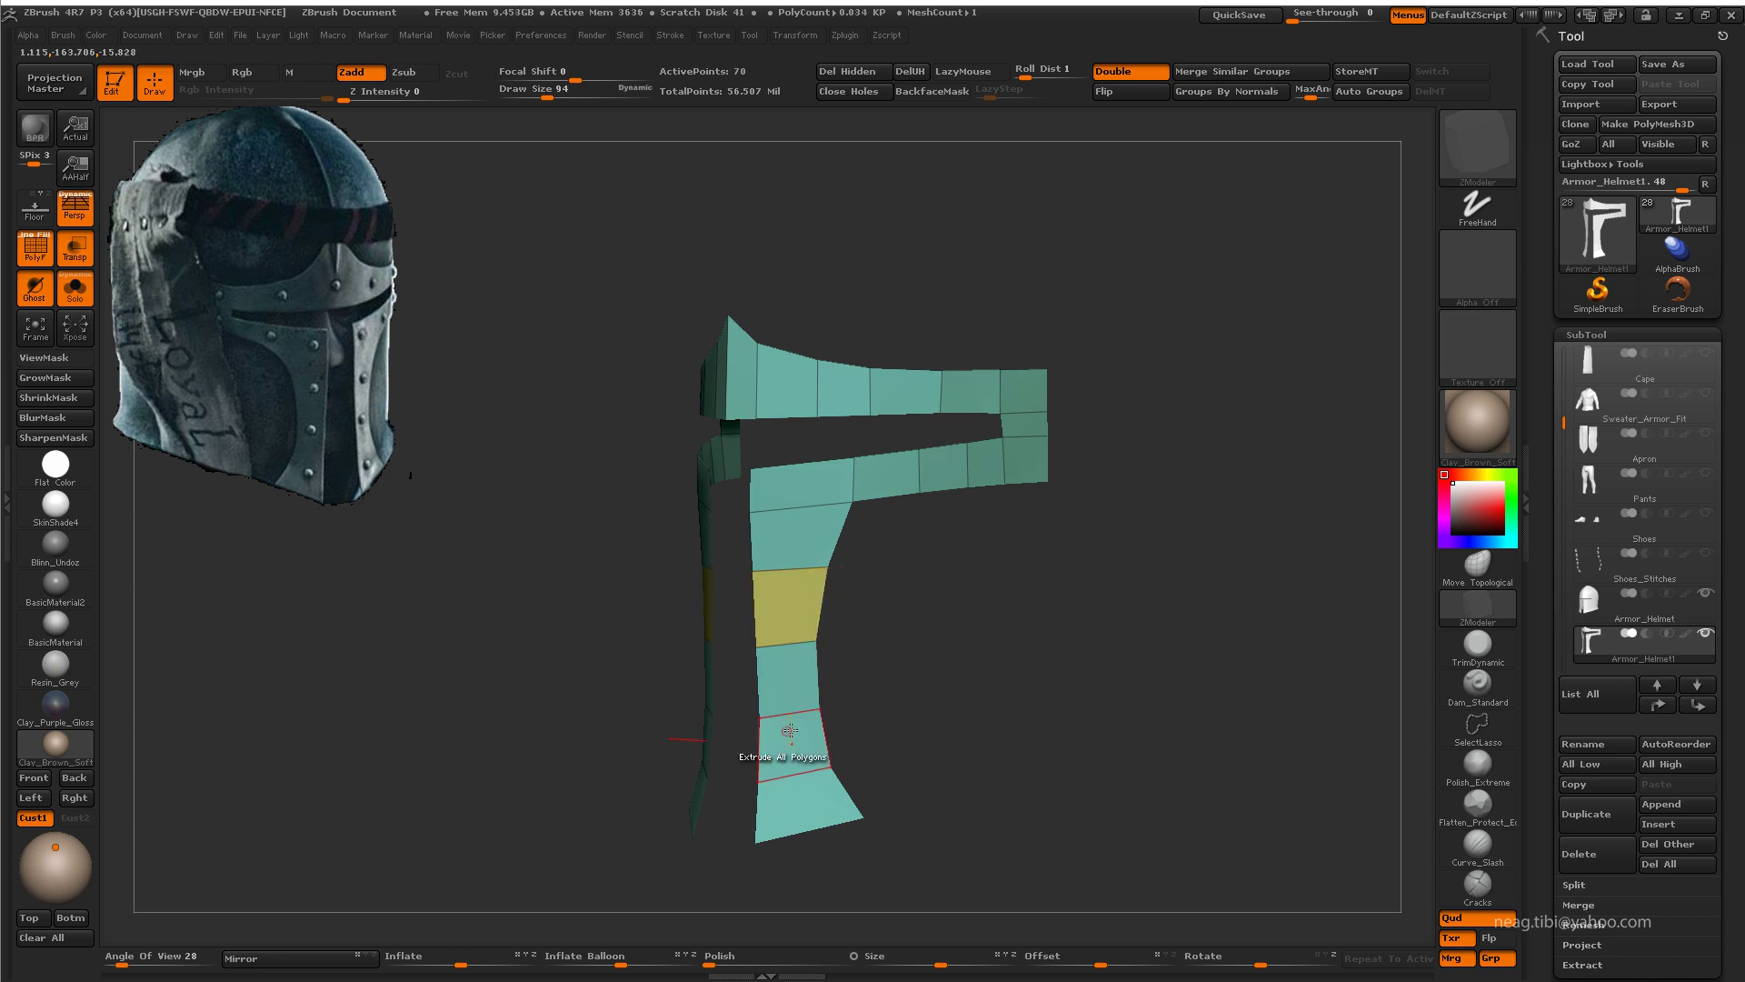
{"action": "mouse_move", "coordinate": [891, 727]}
{"action": "left_mouse_down"}
{"action": "mouse_move", "coordinate": [954, 718]}
{"action": "mouse_move", "coordinate": [1045, 618]}
{"action": "left_mouse_up"}
Step: Insert edge loops and switch to Move Topological in a squared front view
{"action": "key", "text": "space"}
{"action": "left_click", "coordinate": [763, 488]}
{"action": "left_click", "coordinate": [787, 643]}
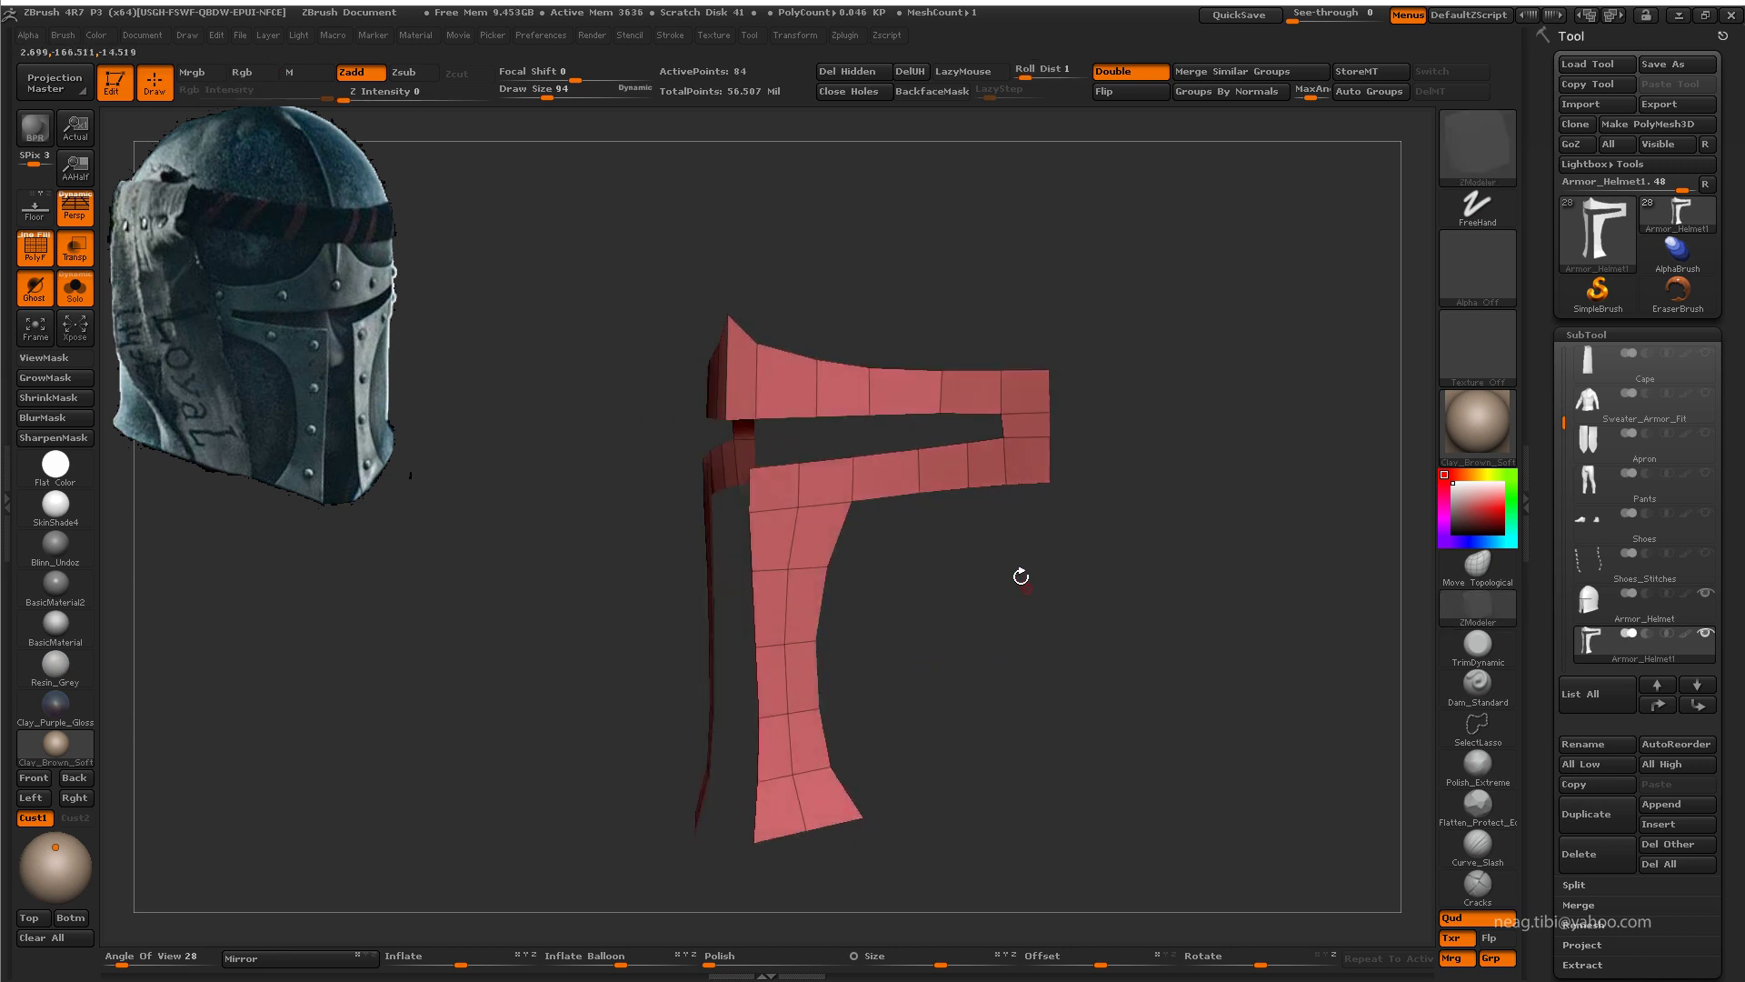
{"action": "left_click", "coordinate": [1477, 563]}
{"action": "left_click_drag", "start_coordinate": [1027, 363], "coordinate": [994, 301], "text": "shift"}
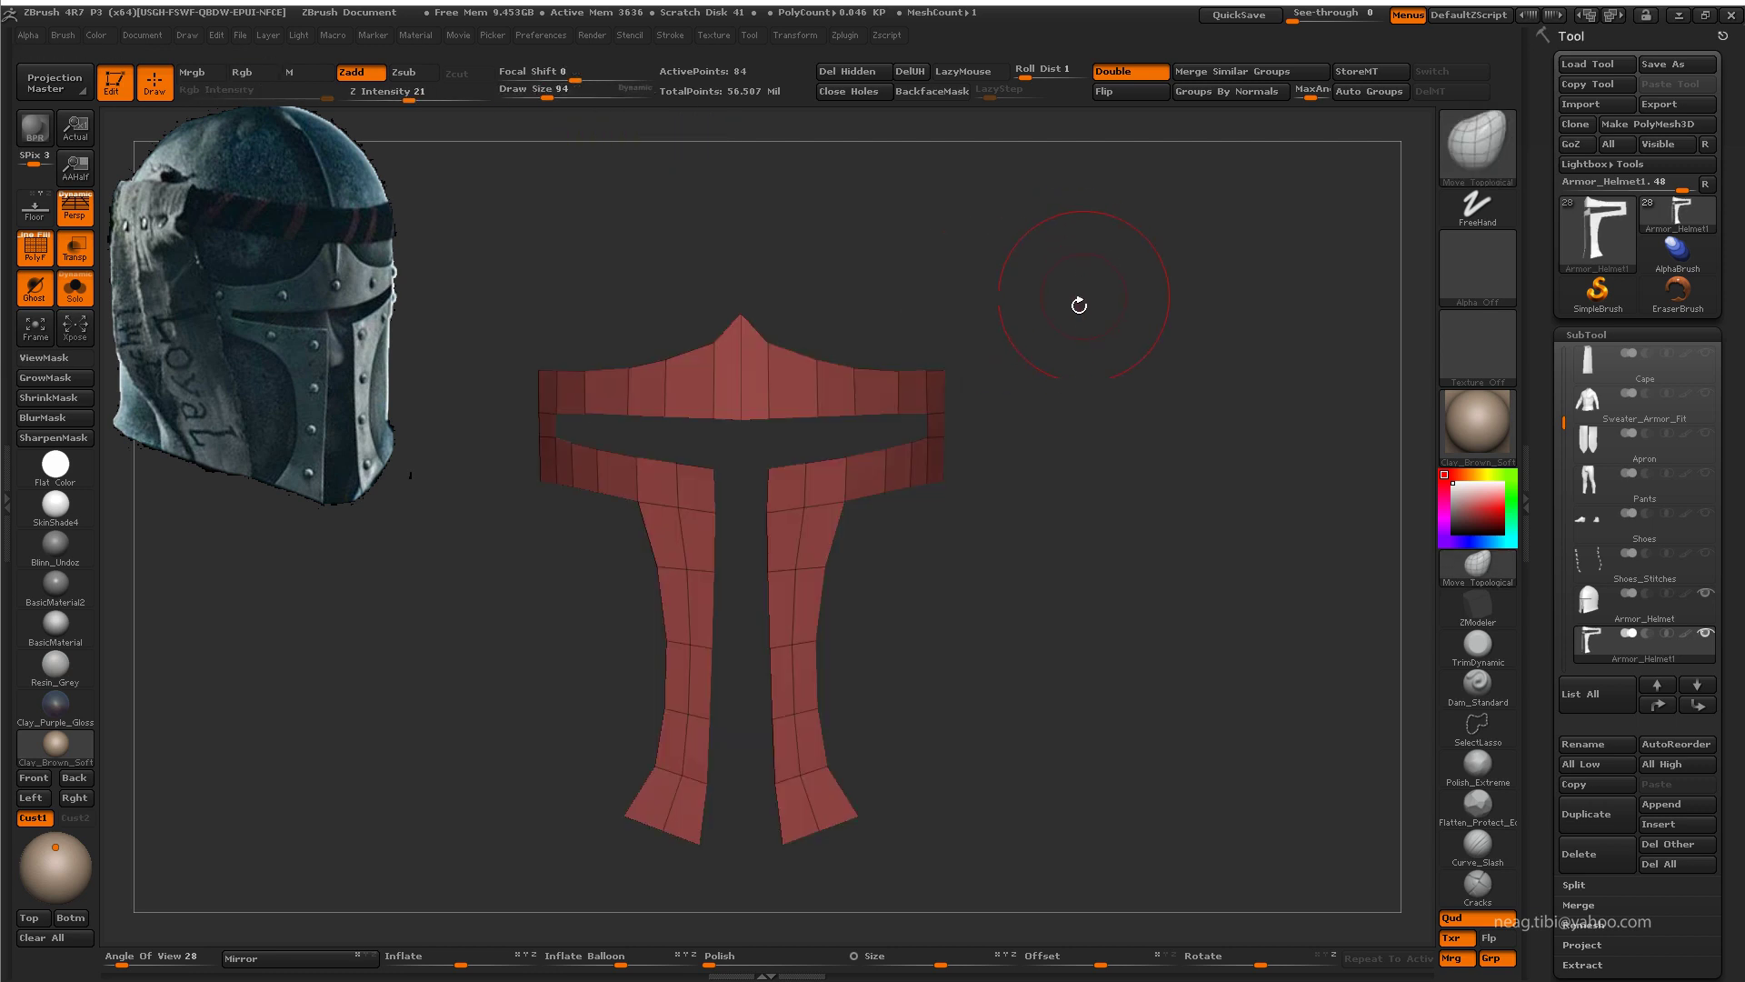
Step: Add an edge loop across the legs and slide a complete loop along the top bar
{"action": "key", "text": "space"}
{"action": "left_click", "coordinate": [800, 603]}
{"action": "left_click", "coordinate": [794, 606]}
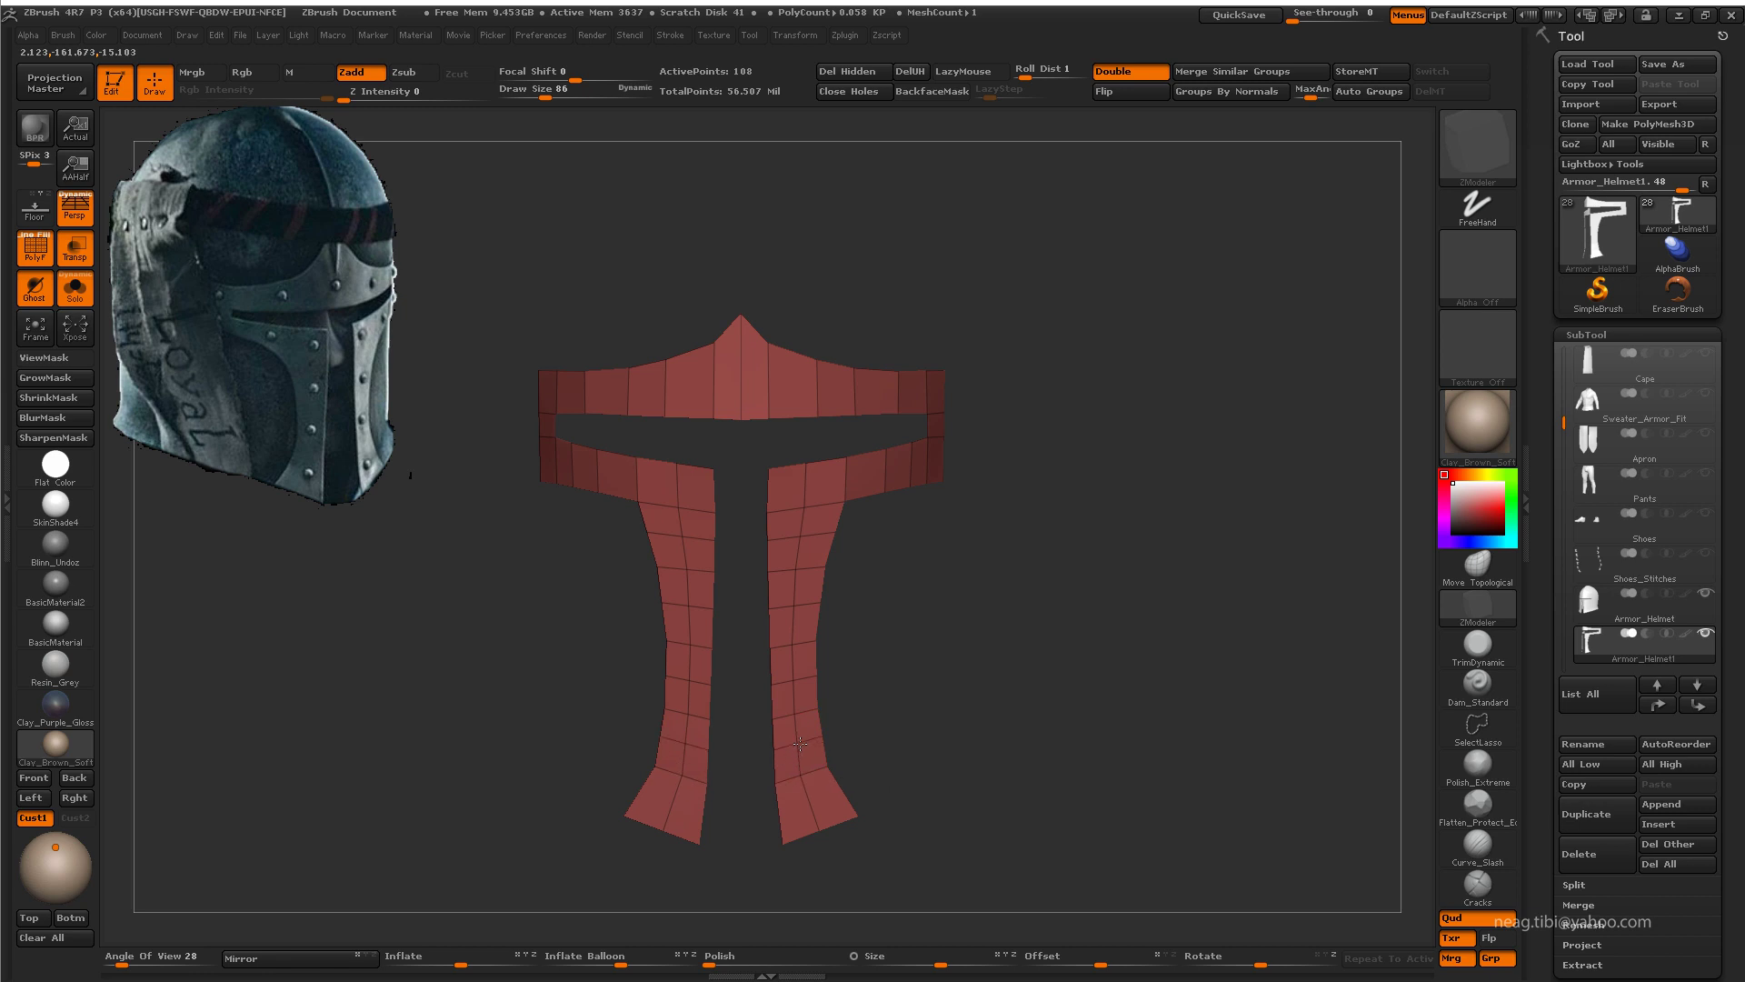
{"action": "left_click_drag", "start_coordinate": [808, 805], "coordinate": [899, 500]}
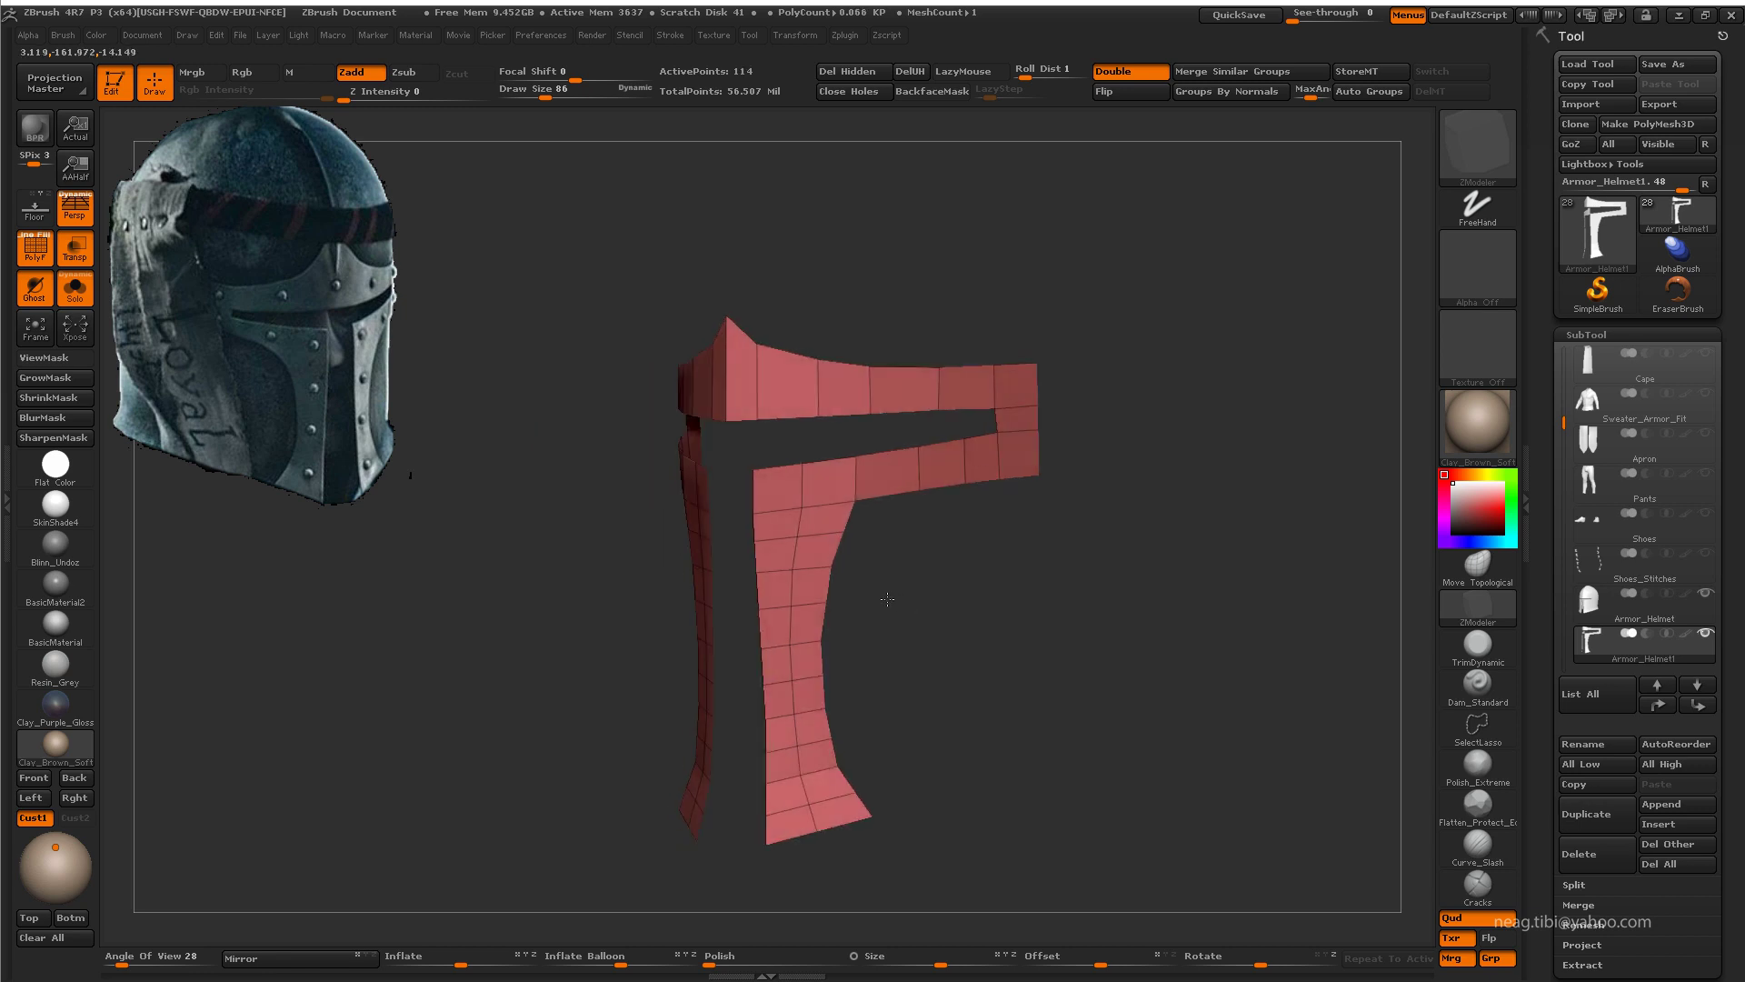
{"action": "key", "text": "space"}
{"action": "left_click", "coordinate": [910, 488]}
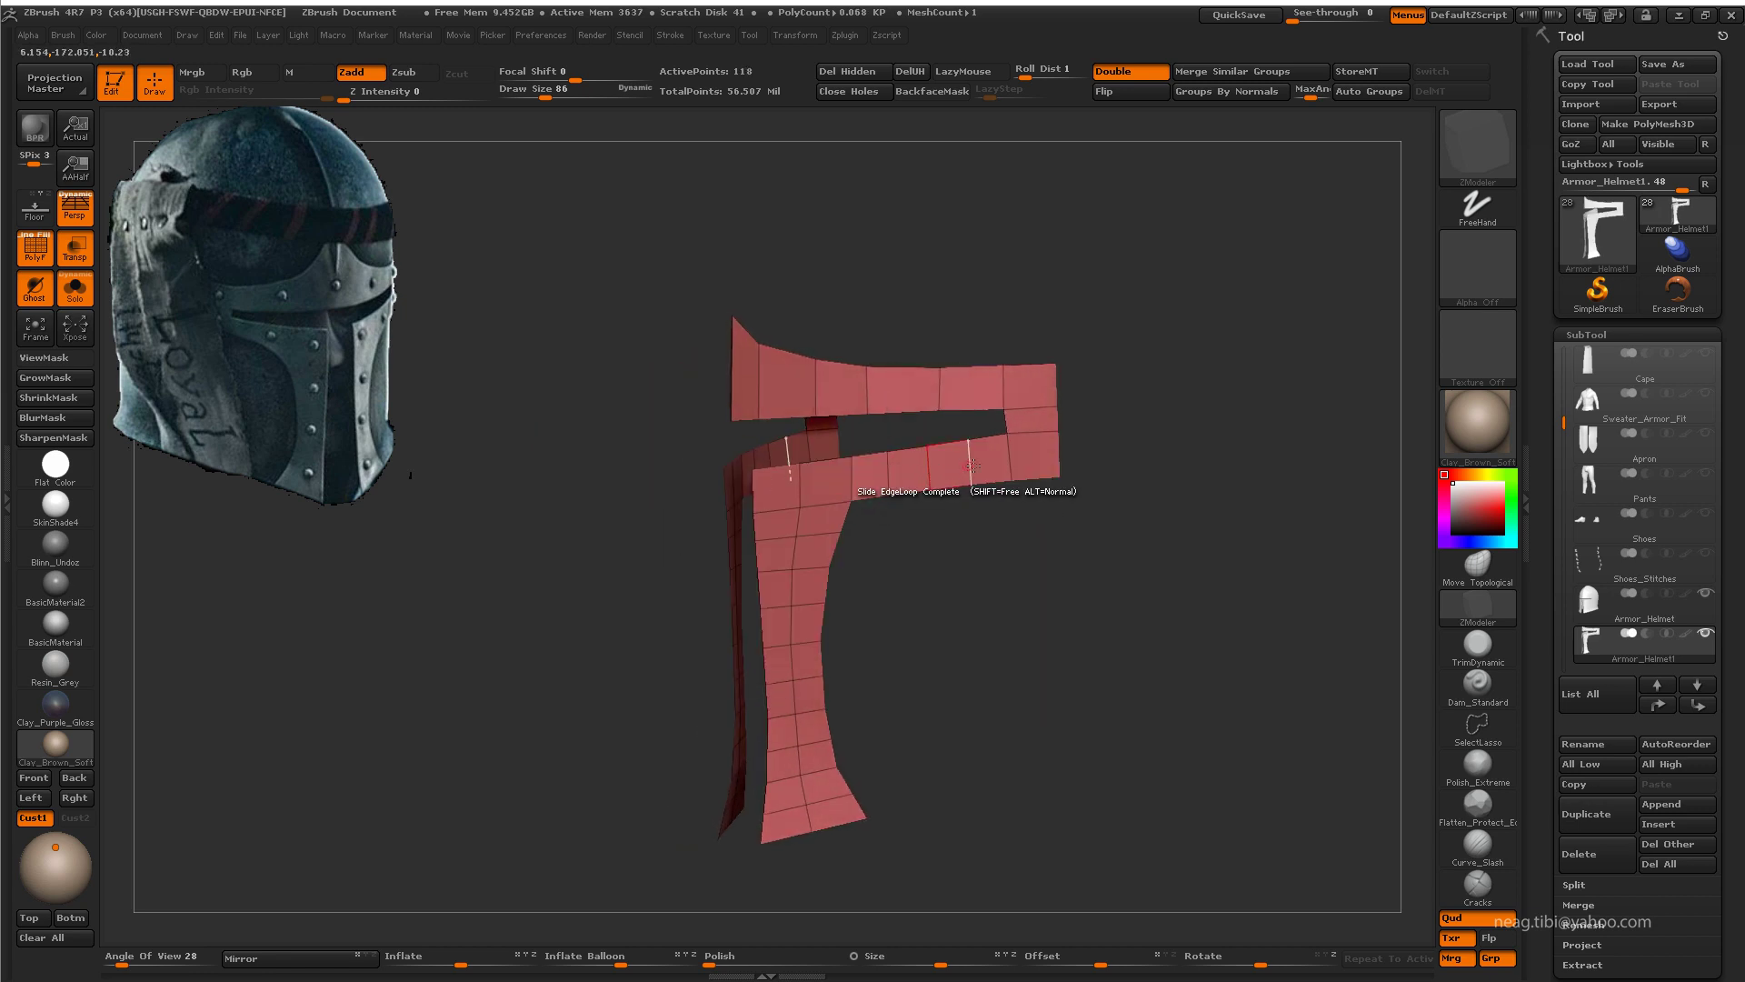
{"action": "left_click_drag", "start_coordinate": [968, 365], "coordinate": [850, 351]}
Step: Slide further complete edge loops and insert another loop into the face plate
{"action": "key", "text": "space"}
{"action": "left_click", "coordinate": [877, 449]}
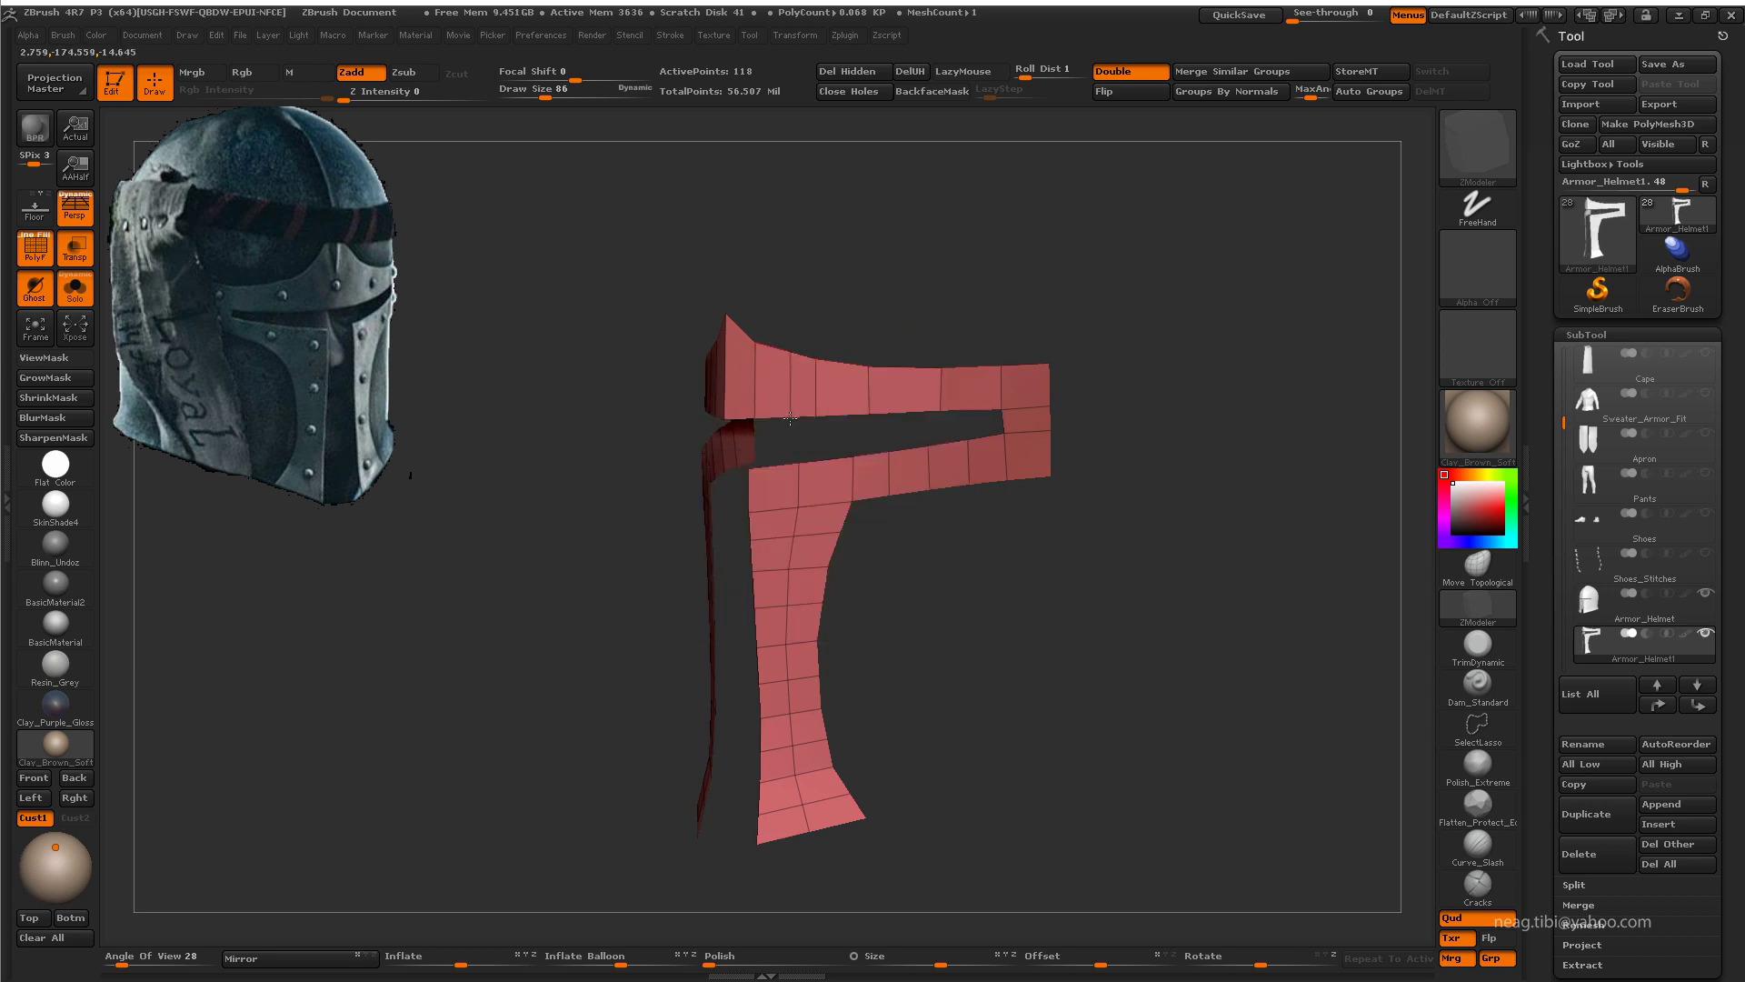
{"action": "left_click_drag", "start_coordinate": [896, 435], "coordinate": [870, 397]}
{"action": "key", "text": "space"}
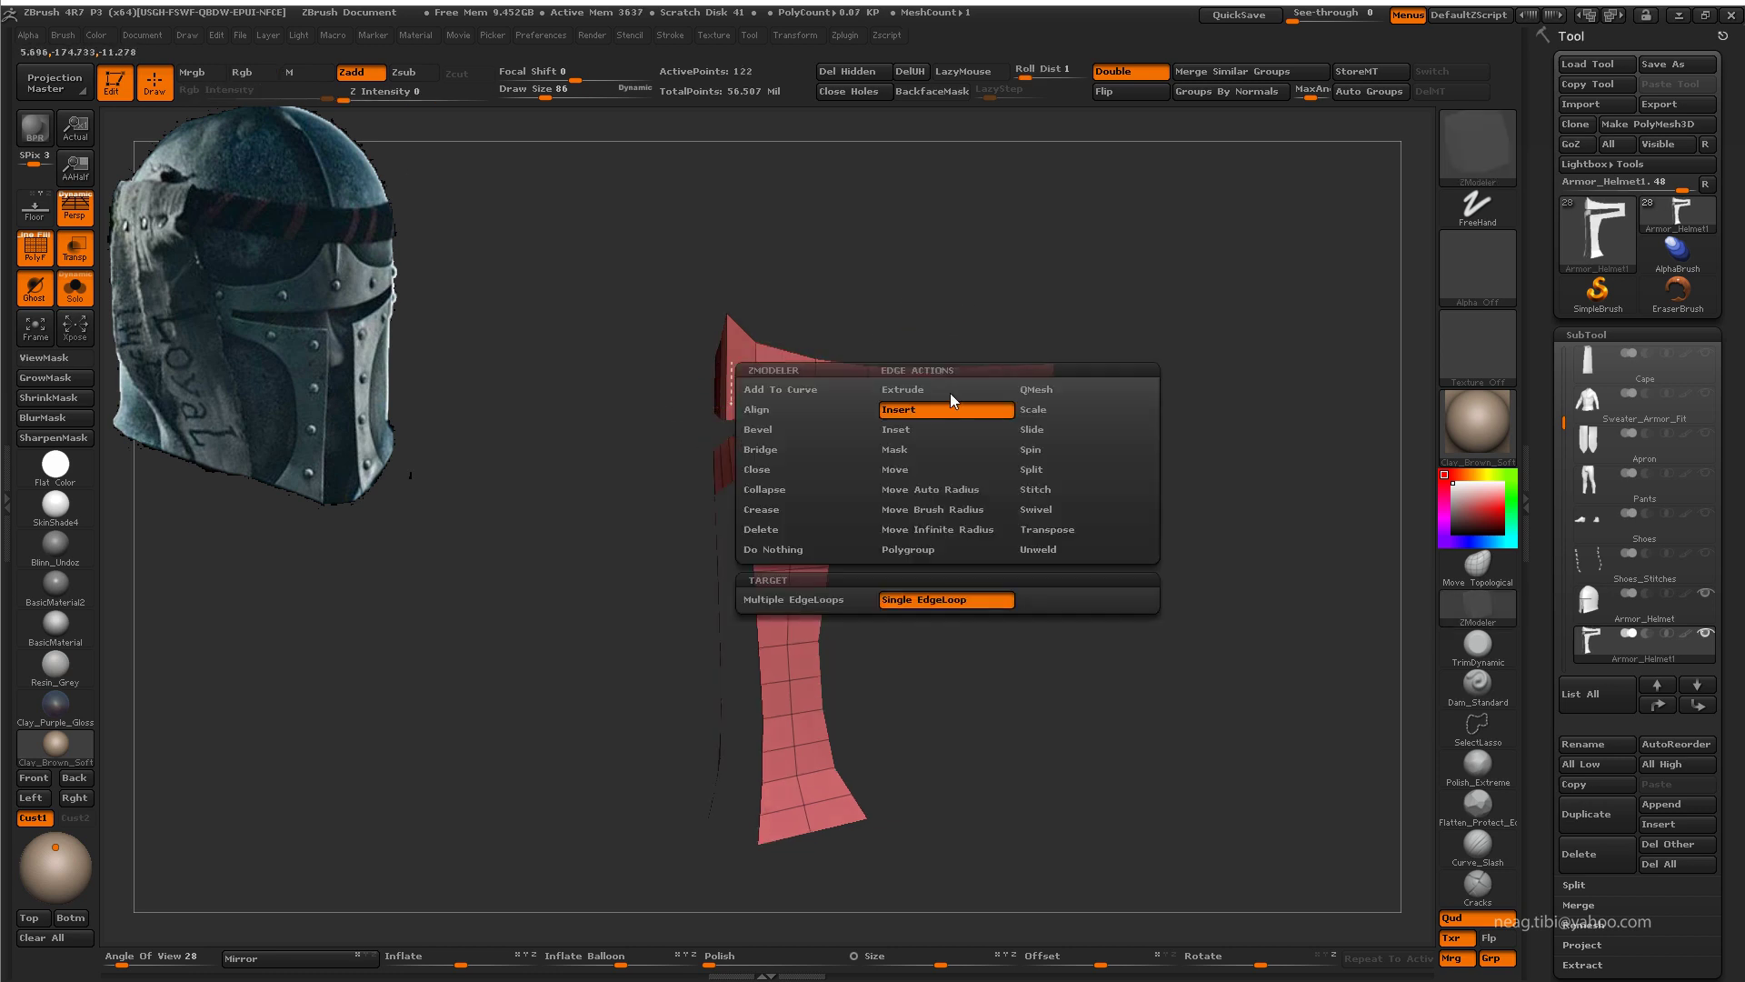
{"action": "left_click", "coordinate": [1027, 423]}
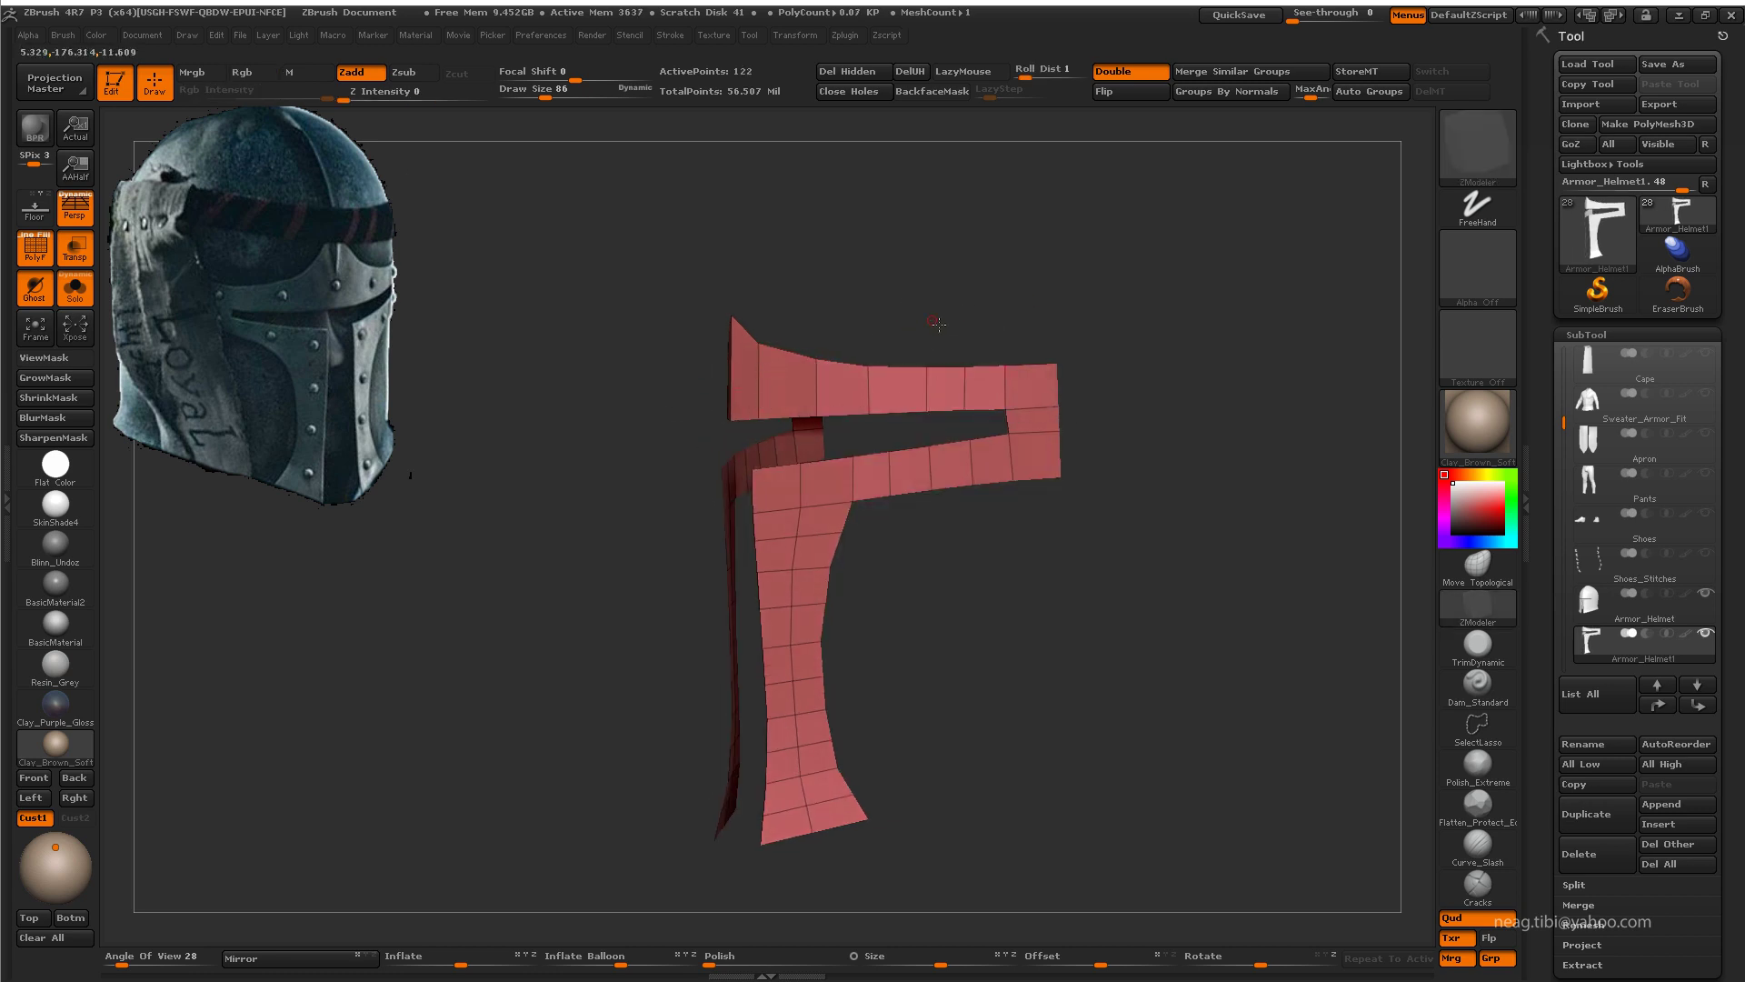
{"action": "left_click_drag", "start_coordinate": [937, 324], "coordinate": [892, 384]}
{"action": "key", "text": "space"}
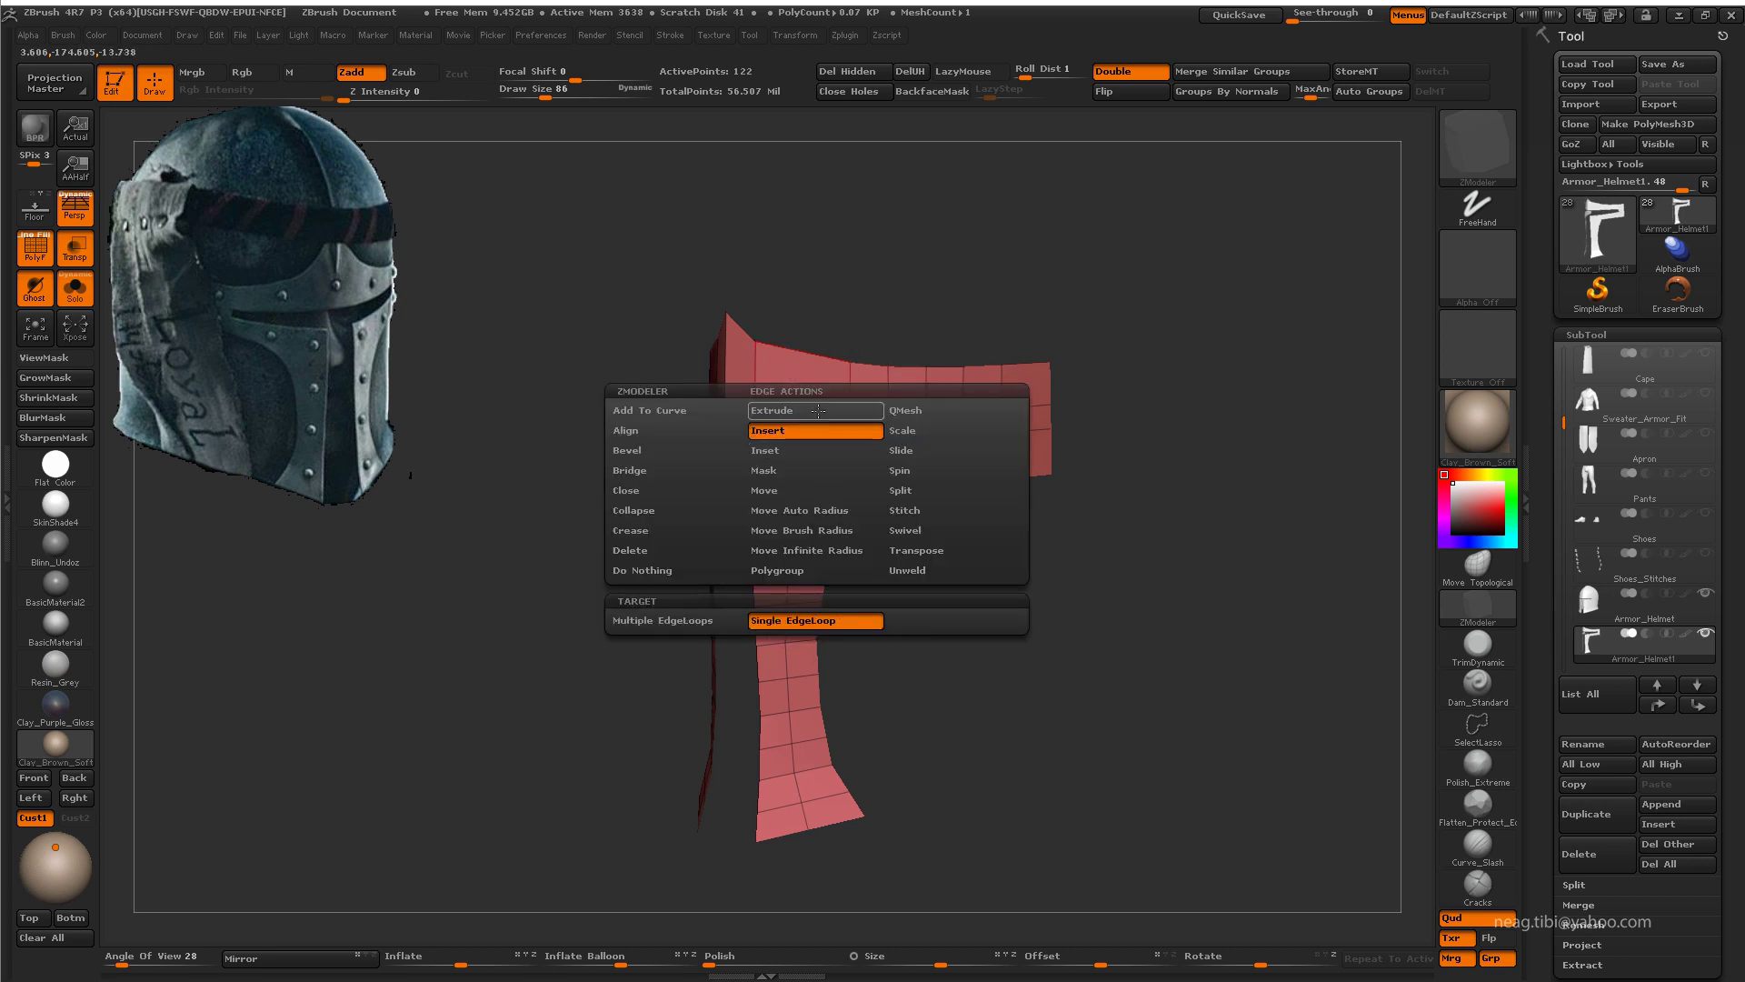
{"action": "left_click", "coordinate": [799, 612]}
{"action": "mouse_move", "coordinate": [1091, 291]}
{"action": "left_mouse_down"}
{"action": "mouse_move", "coordinate": [1007, 251]}
{"action": "mouse_move", "coordinate": [1017, 277]}
{"action": "left_mouse_up"}
Step: Snap the face plate to a flat, non-perspective front view with Move Topological active
{"action": "key", "text": "p"}
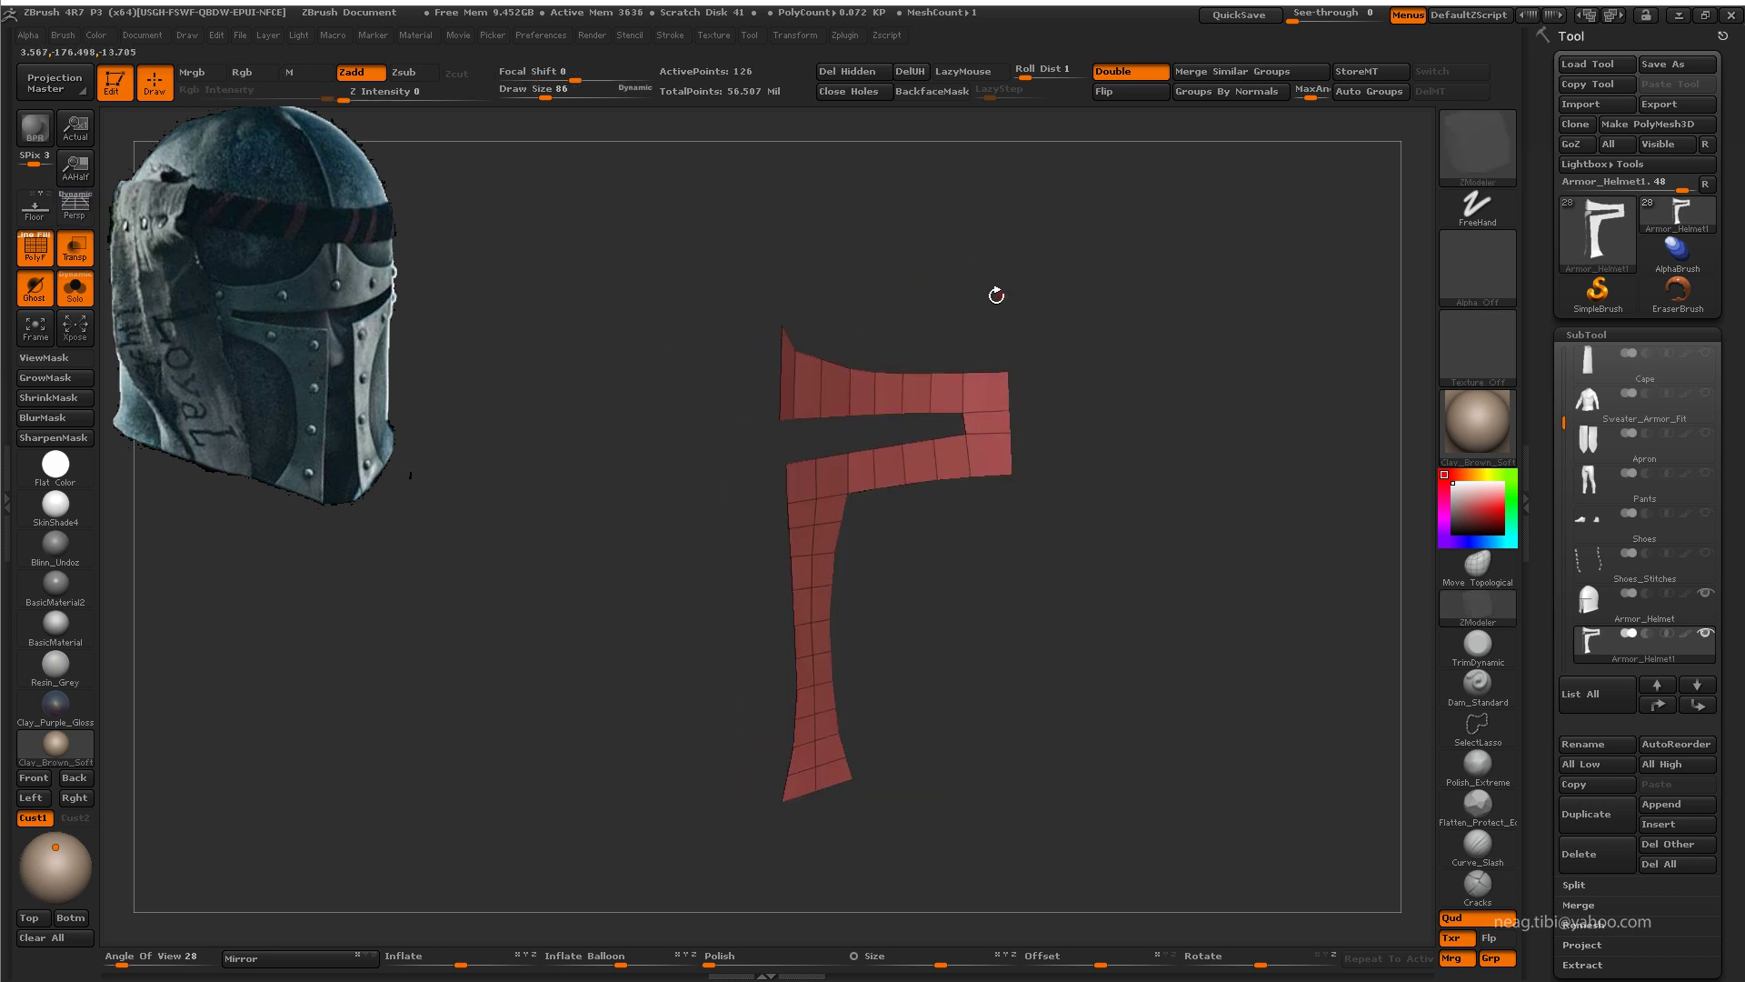
{"action": "key", "text": "b"}
{"action": "key", "text": "m"}
{"action": "key", "text": "t"}
{"action": "left_click_drag", "start_coordinate": [933, 475], "coordinate": [980, 501]}
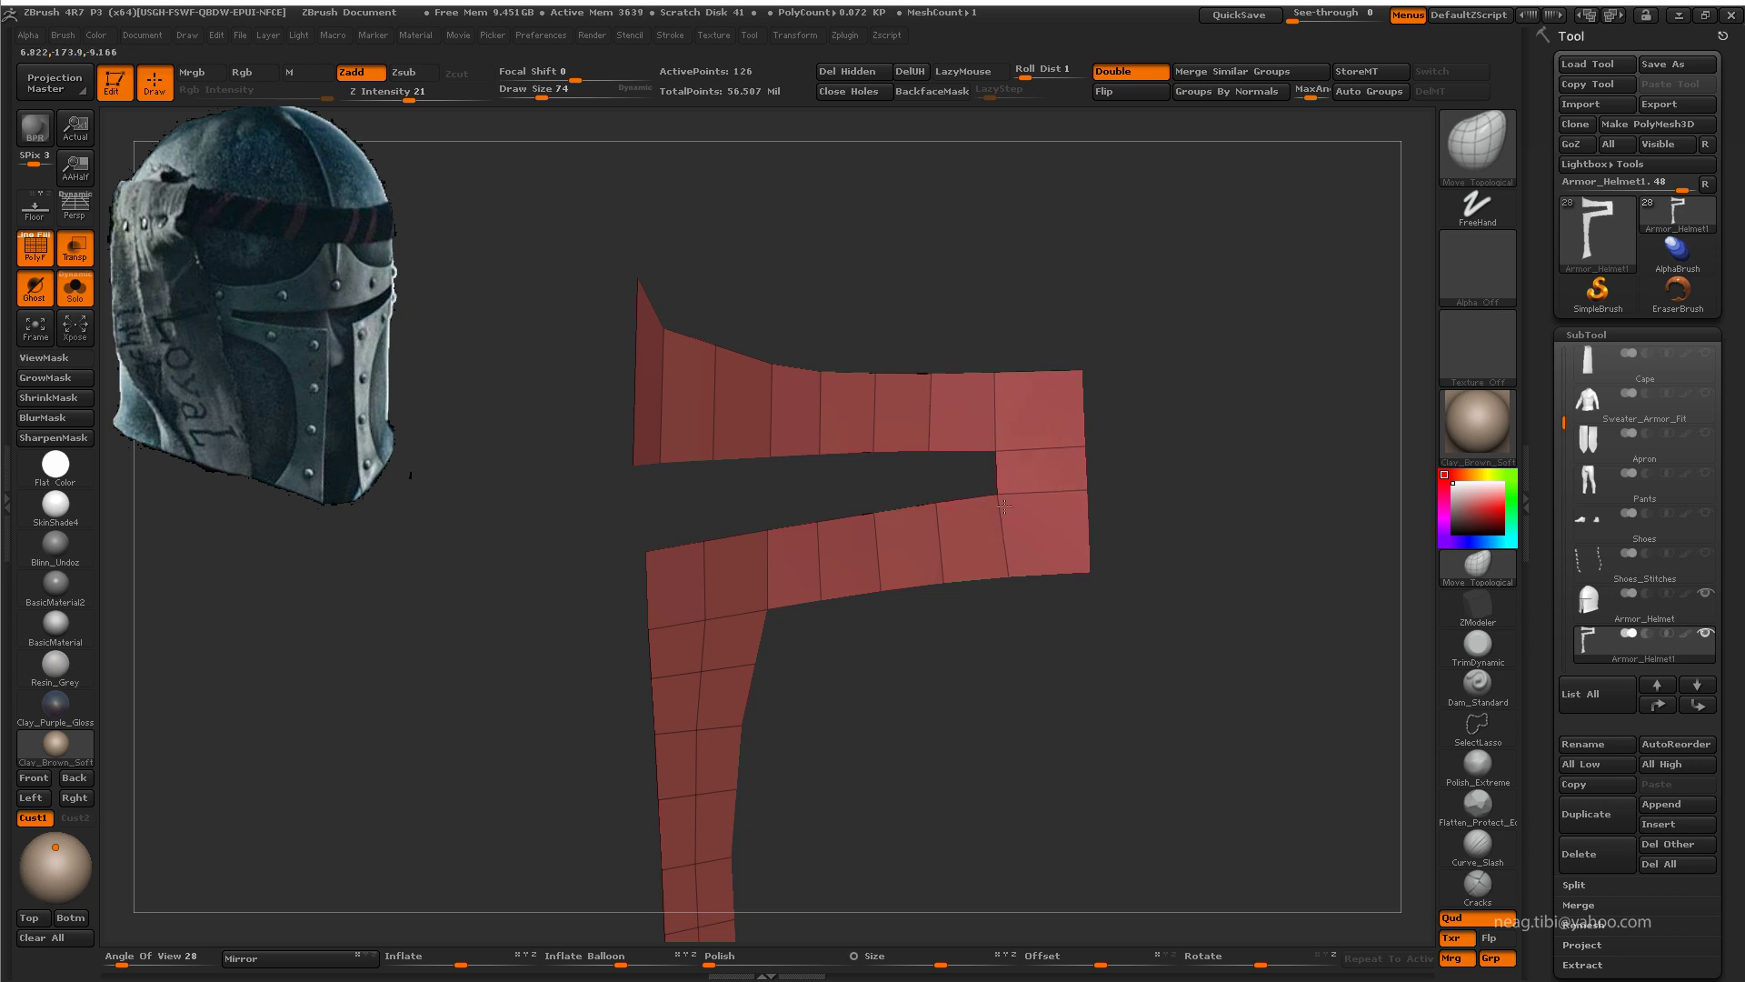
Step: Bring back the helmet shell, set Project Dist to 1, and inflate the plate over it
{"action": "left_click", "coordinate": [74, 289]}
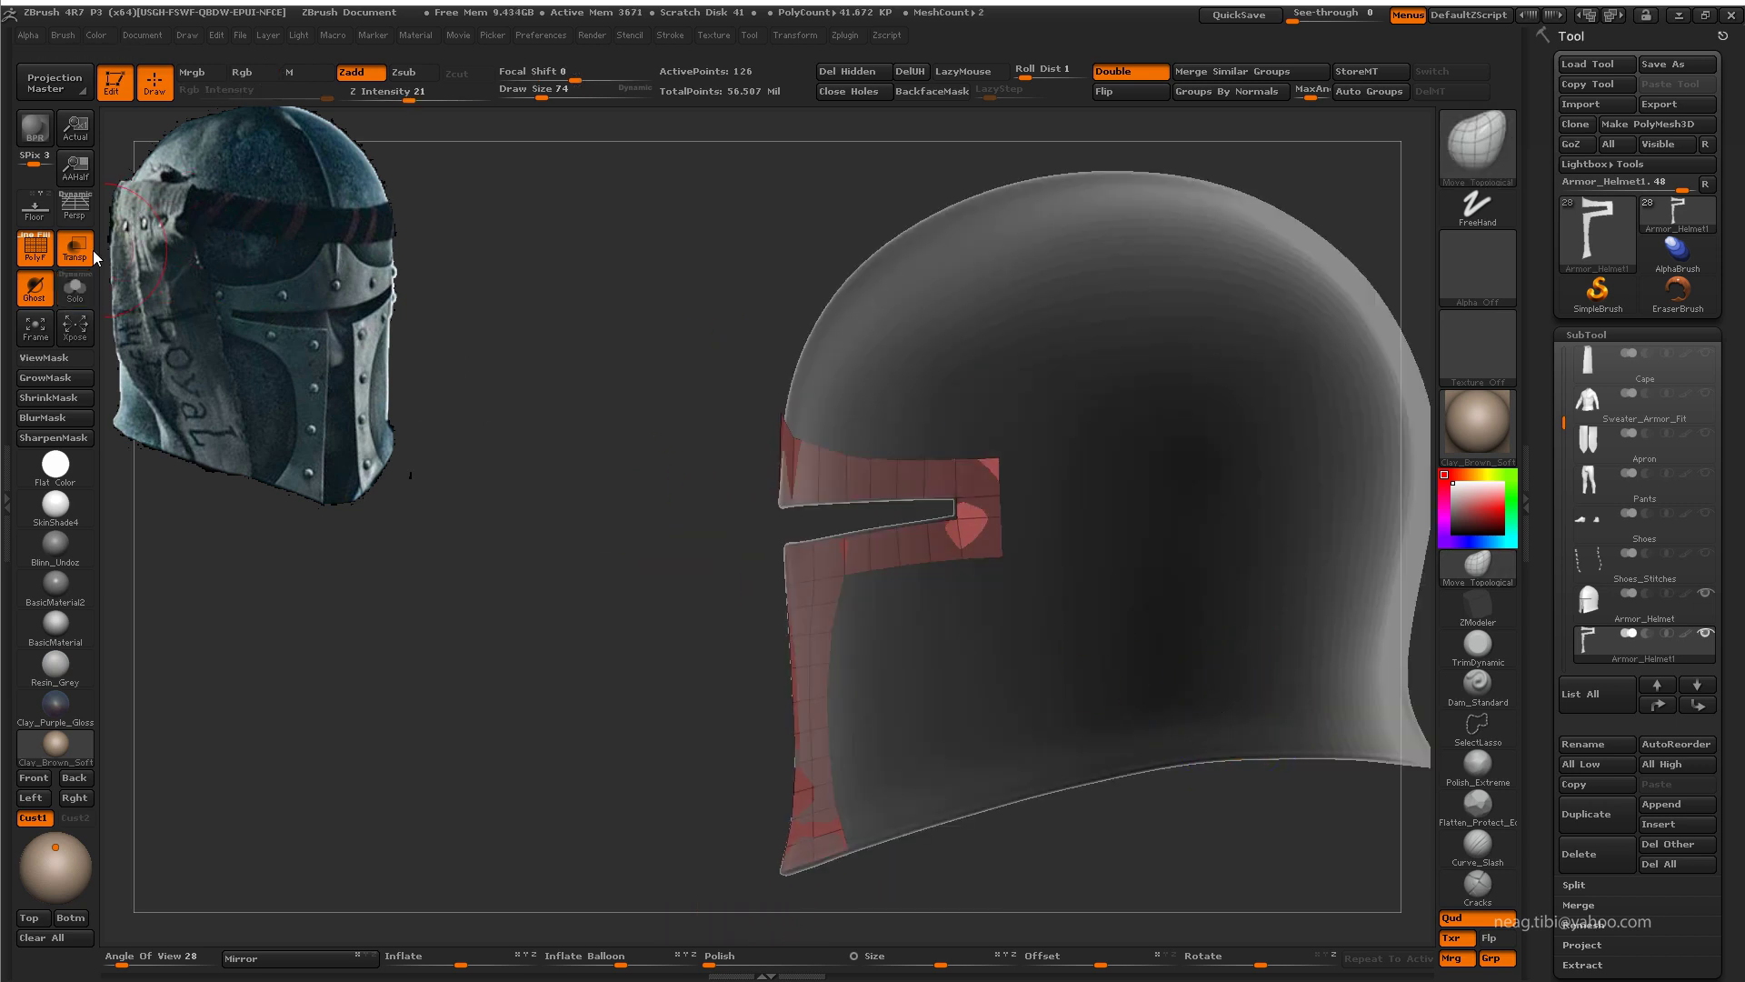
{"action": "scroll", "coordinate": [1636, 818], "scroll_direction": "down", "scroll_amount": 5}
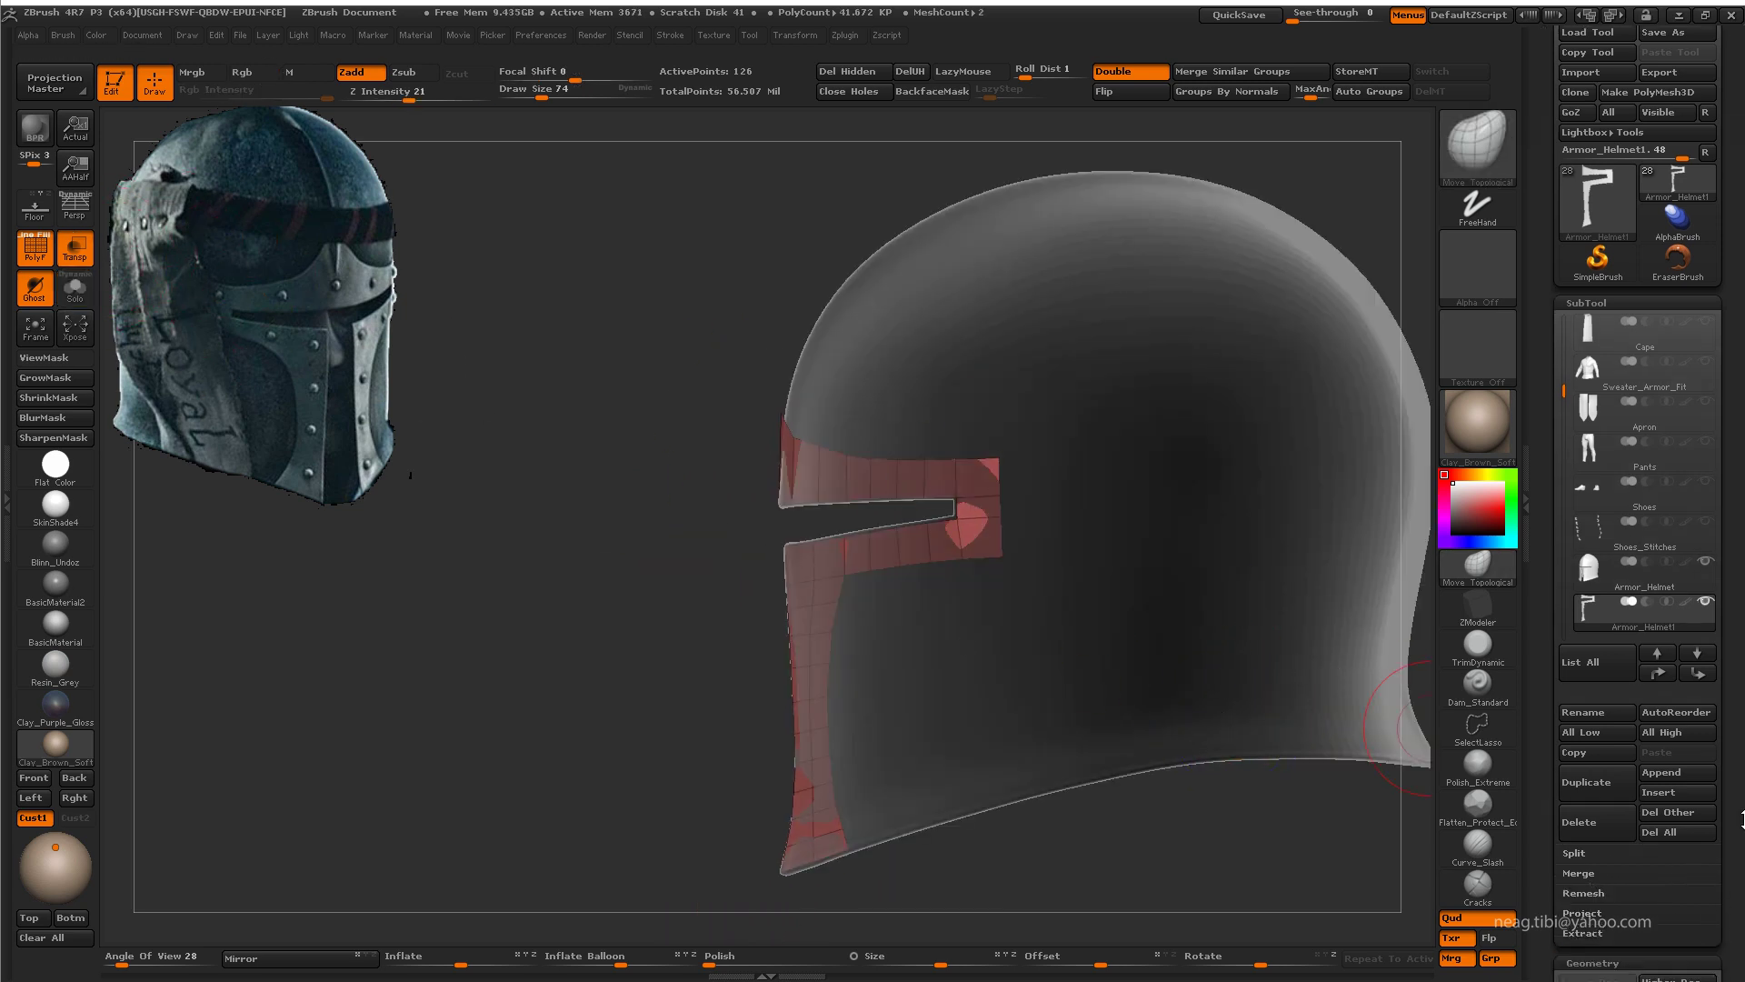
{"action": "left_click", "coordinate": [1709, 718]}
{"action": "left_click_drag", "start_coordinate": [654, 559], "coordinate": [526, 409]}
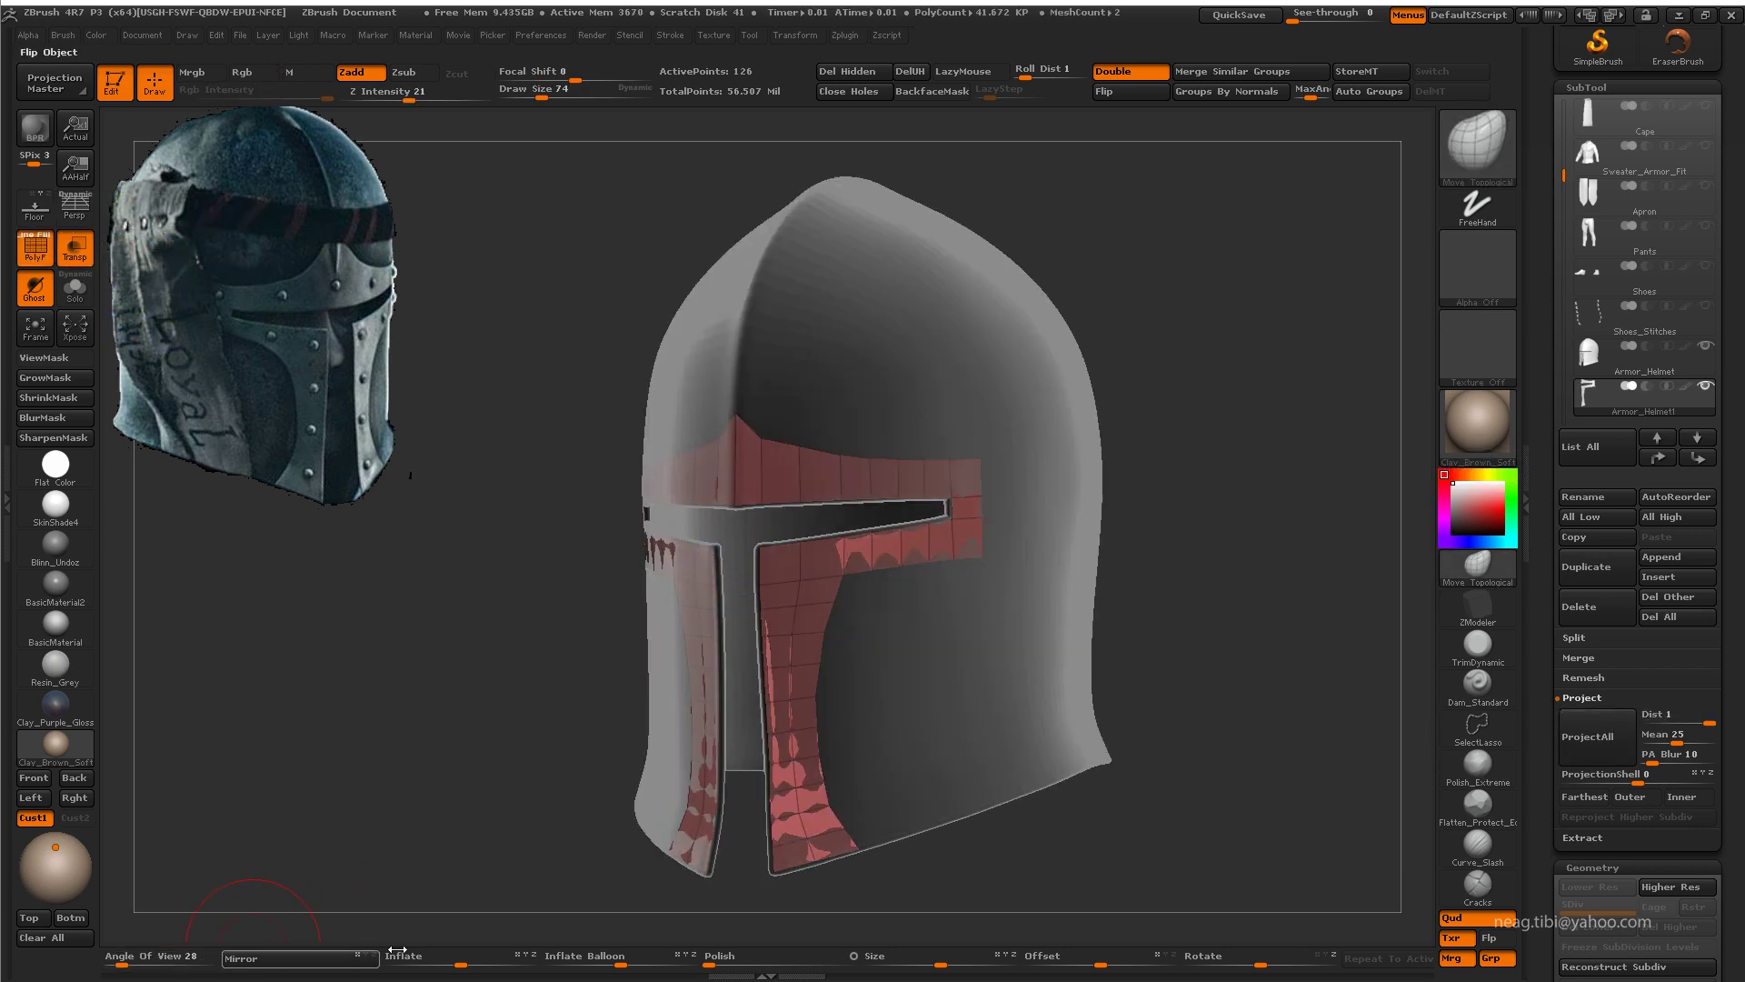
{"action": "left_click_drag", "start_coordinate": [398, 950], "coordinate": [493, 961]}
Step: Make the helmet opaque, check the plate's fit from several angles, then Solo the plate
{"action": "left_click", "coordinate": [74, 247]}
{"action": "left_click_drag", "start_coordinate": [1128, 300], "coordinate": [1187, 290]}
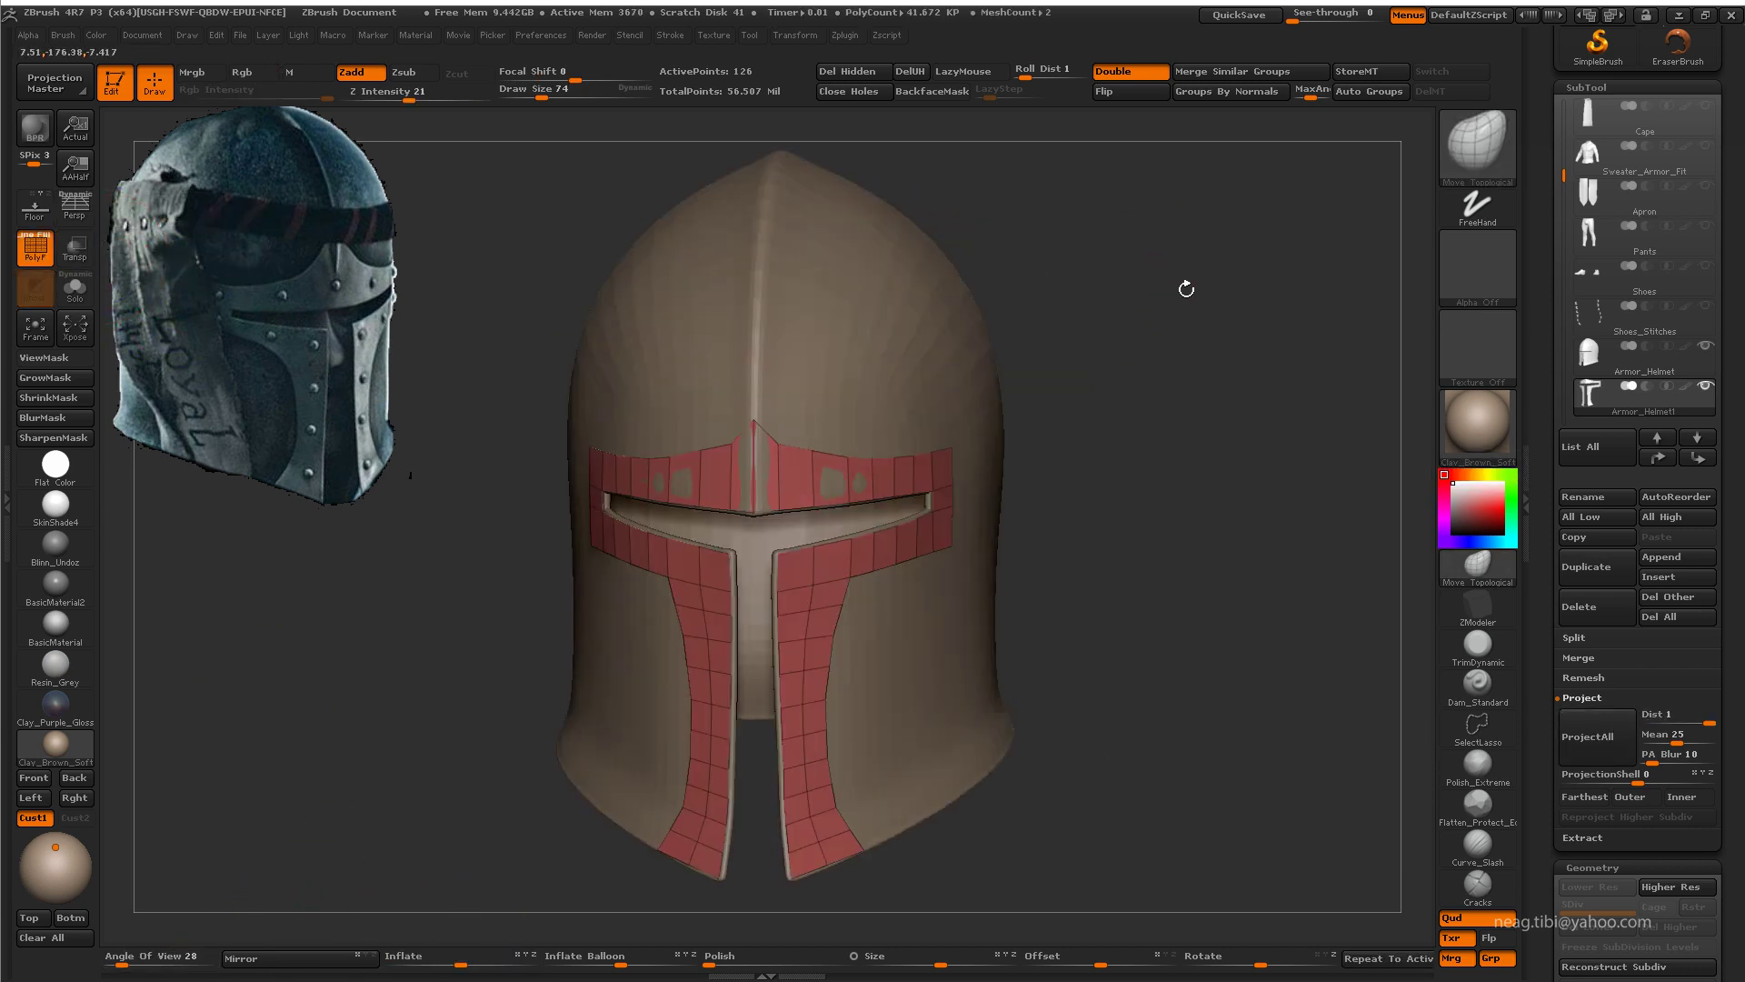
{"action": "left_click_drag", "start_coordinate": [1046, 427], "coordinate": [835, 401]}
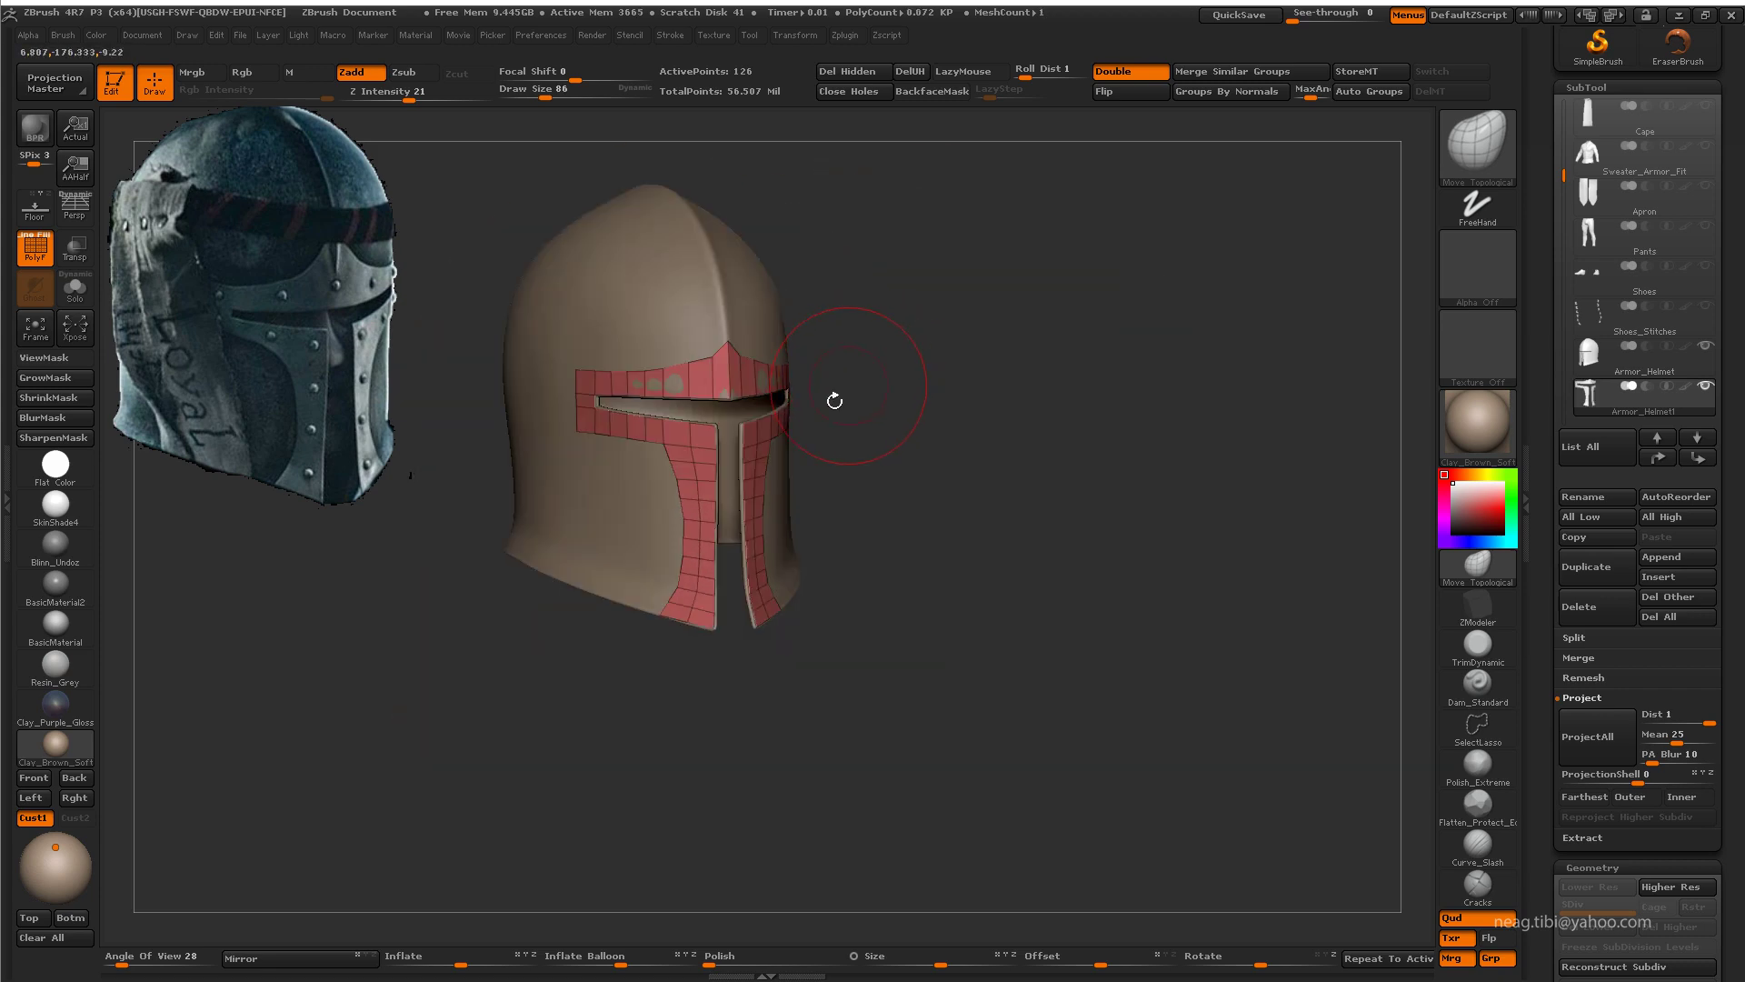
{"action": "scroll", "coordinate": [653, 516], "scroll_direction": "up", "scroll_amount": 5}
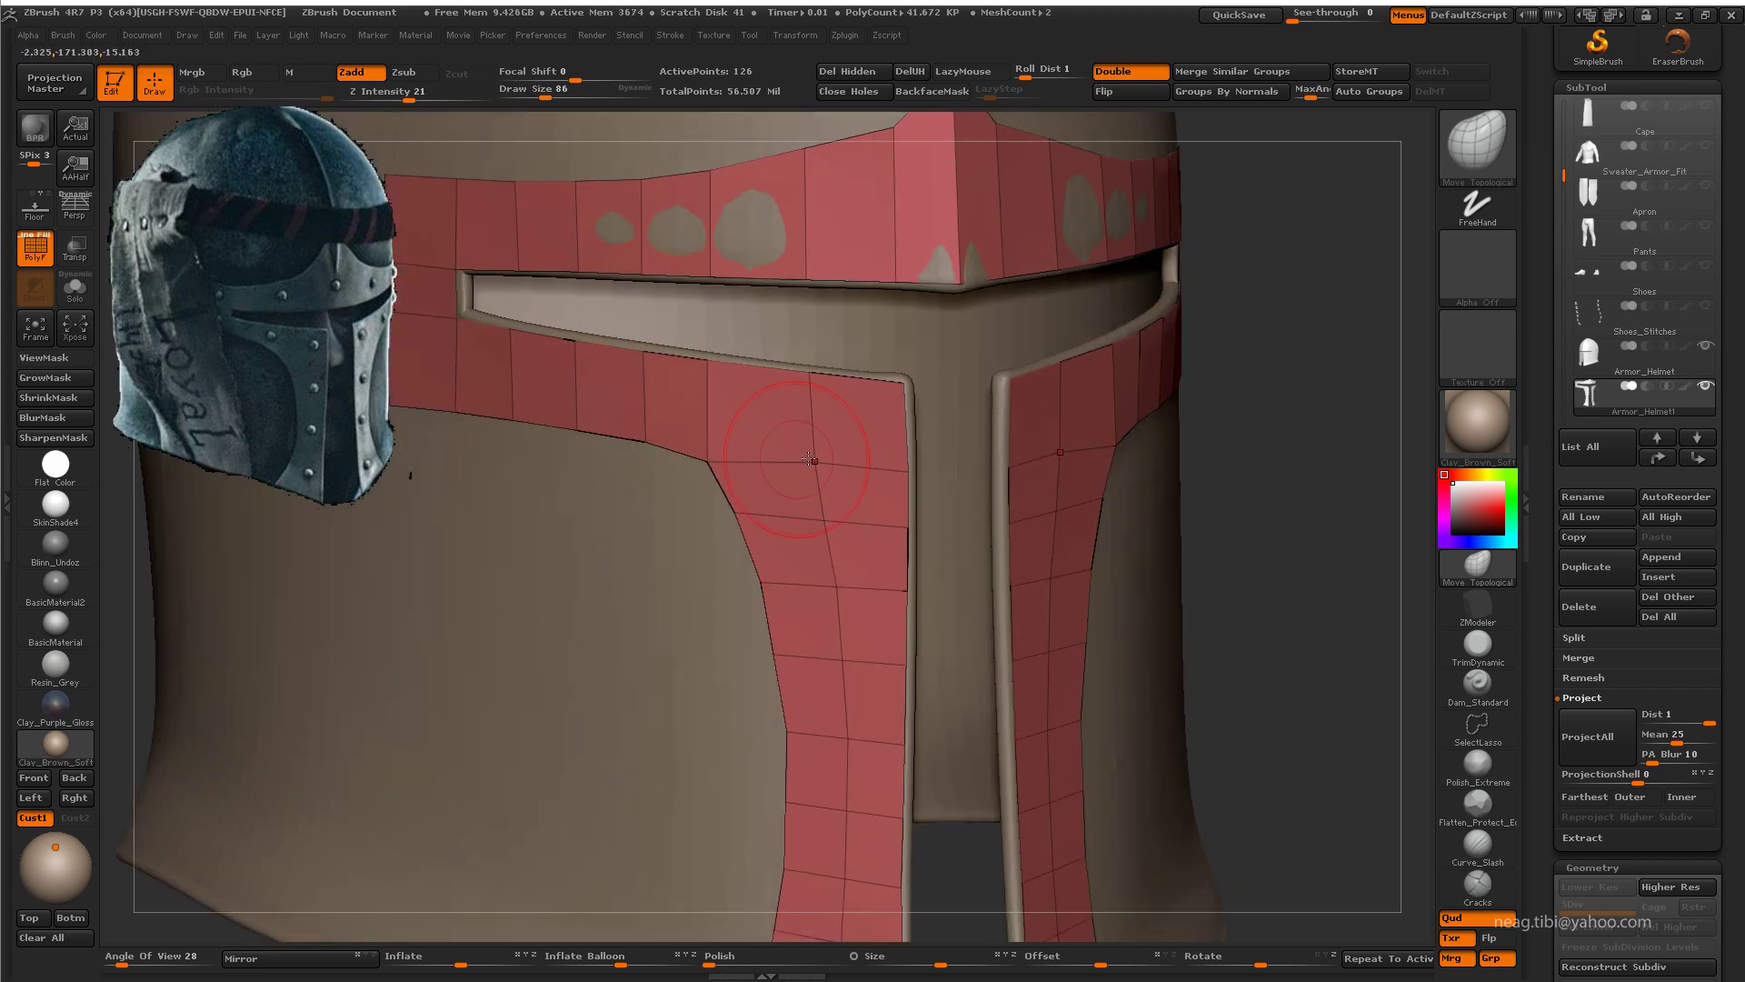
{"action": "key", "text": "f"}
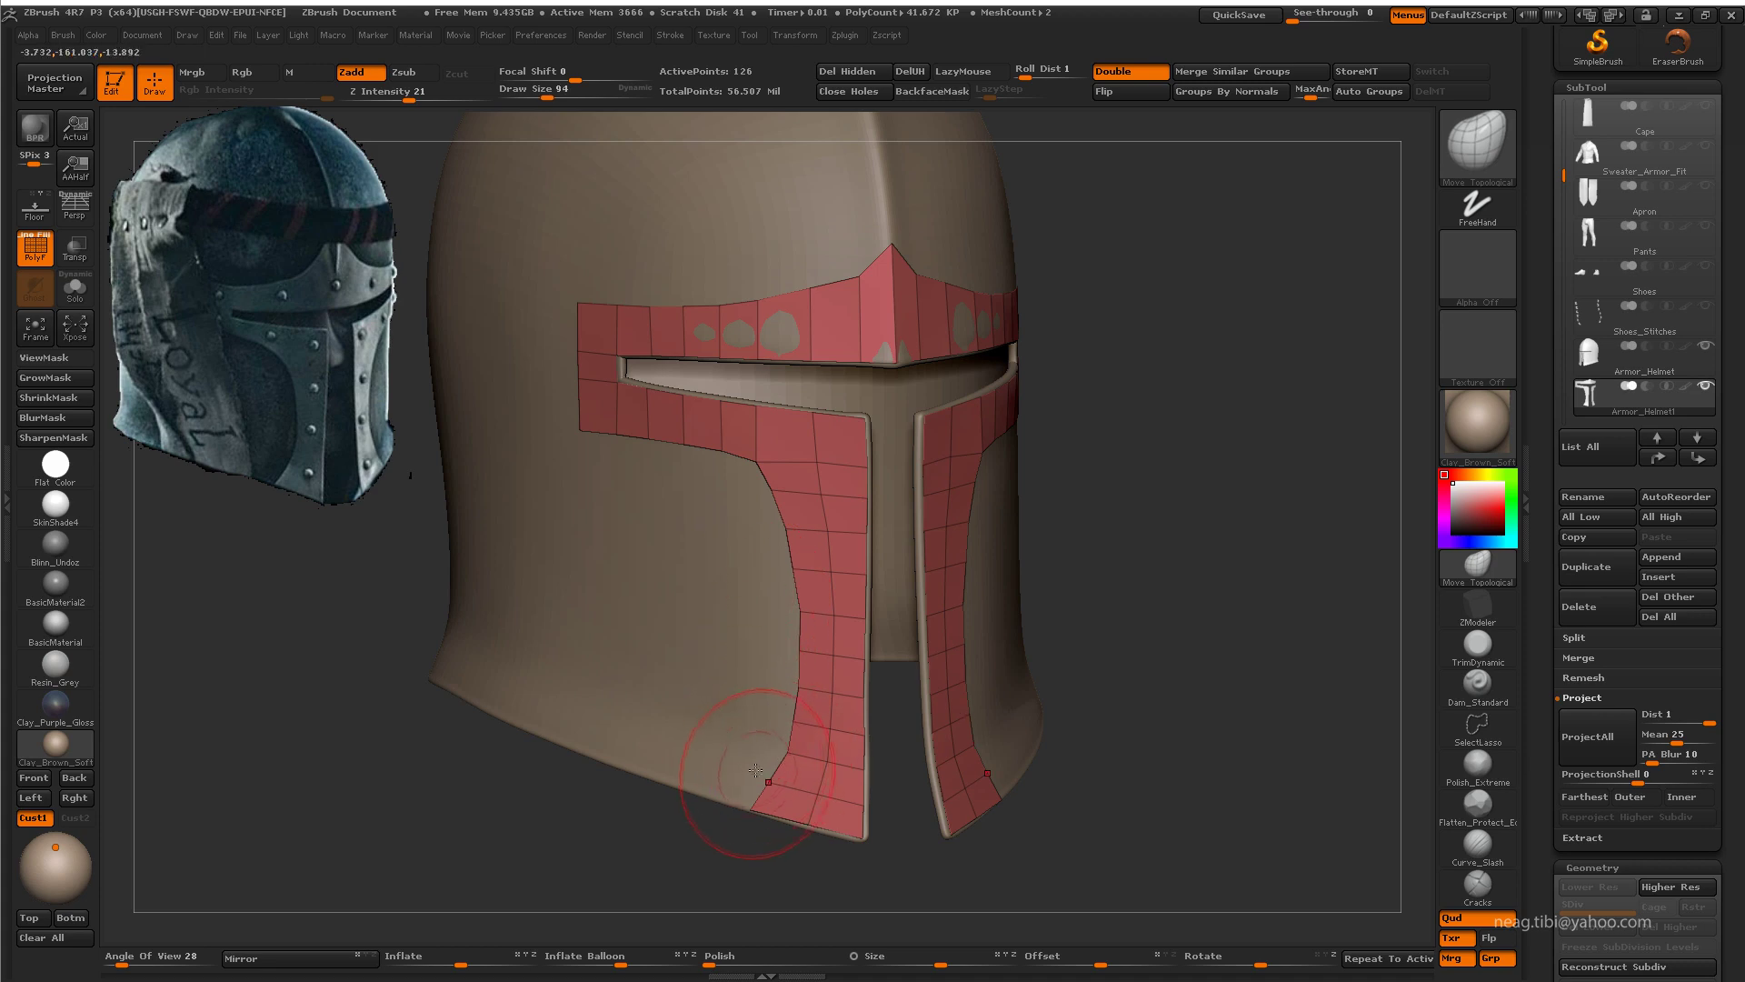
{"action": "left_click_drag", "start_coordinate": [804, 452], "coordinate": [691, 382]}
{"action": "scroll", "coordinate": [636, 312], "scroll_direction": "down", "scroll_amount": 5}
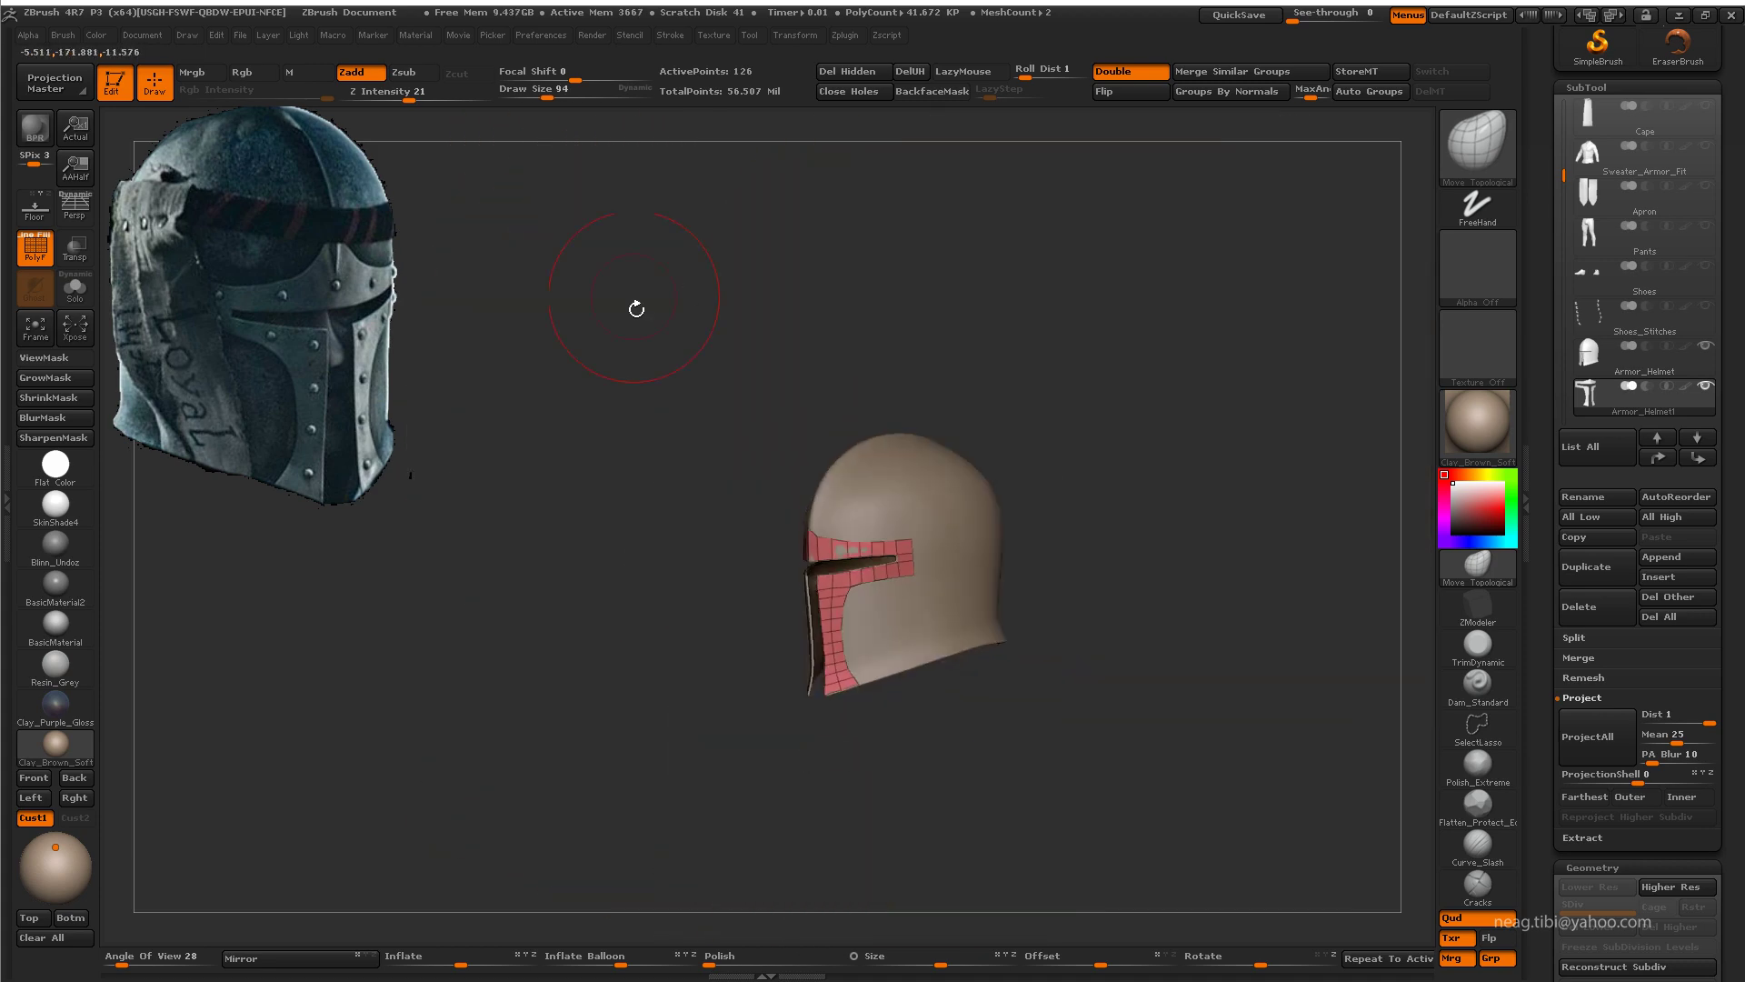
{"action": "mouse_move", "coordinate": [636, 312]}
{"action": "left_mouse_down"}
{"action": "mouse_move", "coordinate": [1005, 411]}
{"action": "mouse_move", "coordinate": [896, 574]}
{"action": "left_mouse_up"}
{"action": "key", "text": "f"}
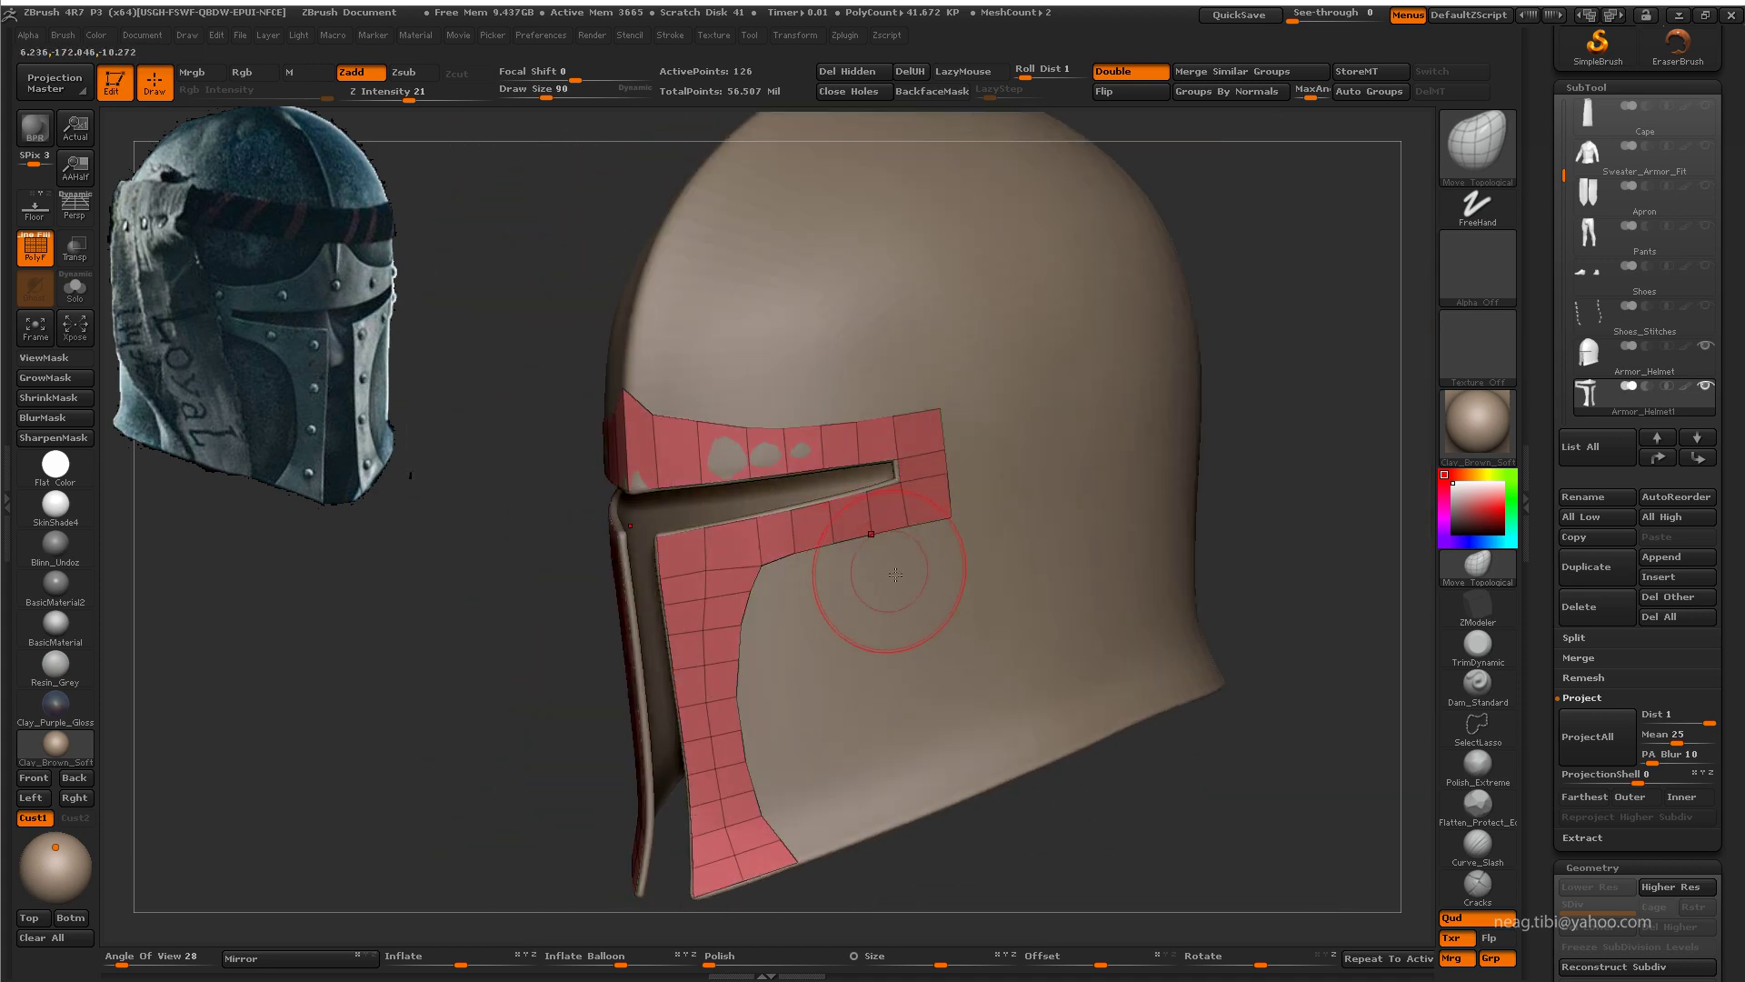
{"action": "key", "text": "ctrl+shift+s"}
{"action": "left_click_drag", "start_coordinate": [1173, 454], "coordinate": [1219, 509]}
Step: Insert an edge loop along the face plate's lower strip
{"action": "left_click", "coordinate": [1477, 605]}
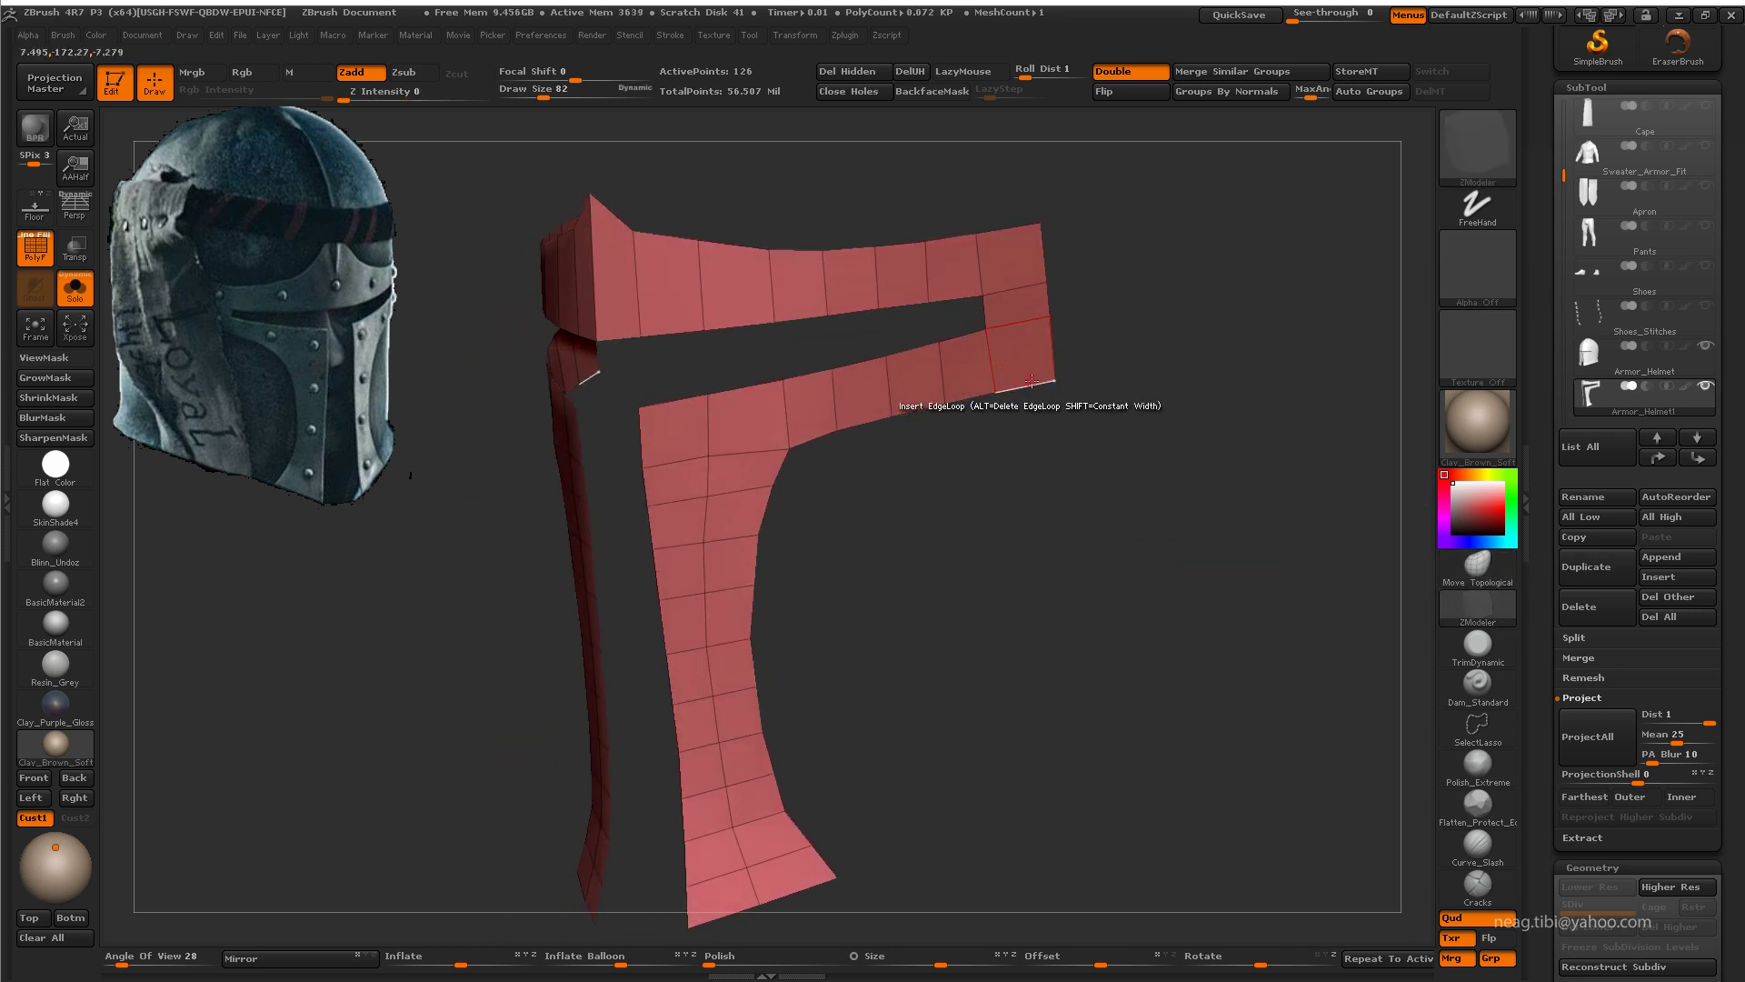
{"action": "key", "text": "space"}
{"action": "mouse_move", "coordinate": [1015, 403]}
{"action": "left_mouse_down"}
{"action": "mouse_move", "coordinate": [1027, 388]}
{"action": "mouse_move", "coordinate": [986, 364]}
{"action": "left_mouse_up"}
{"action": "left_click", "coordinate": [980, 345]}
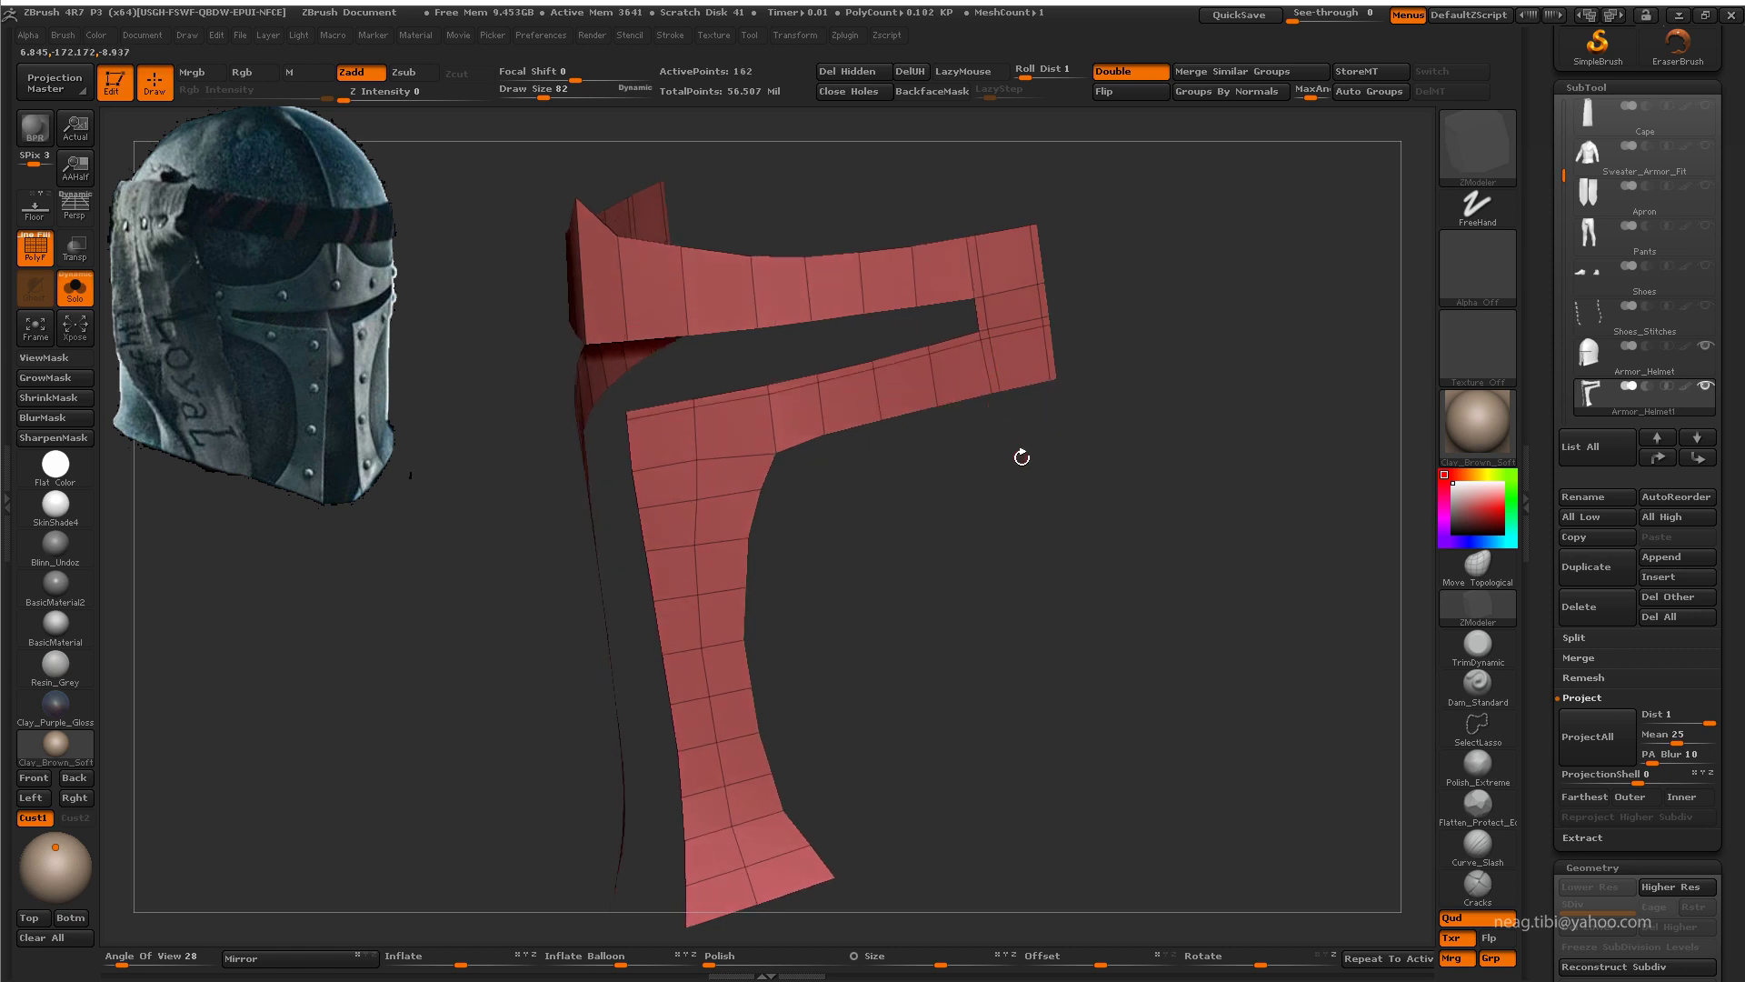
Step: Inset the whole face plate as one region using All Polygons target and Inset Region modifier
{"action": "key", "text": "space"}
{"action": "left_click", "coordinate": [873, 516]}
{"action": "left_click", "coordinate": [961, 365]}
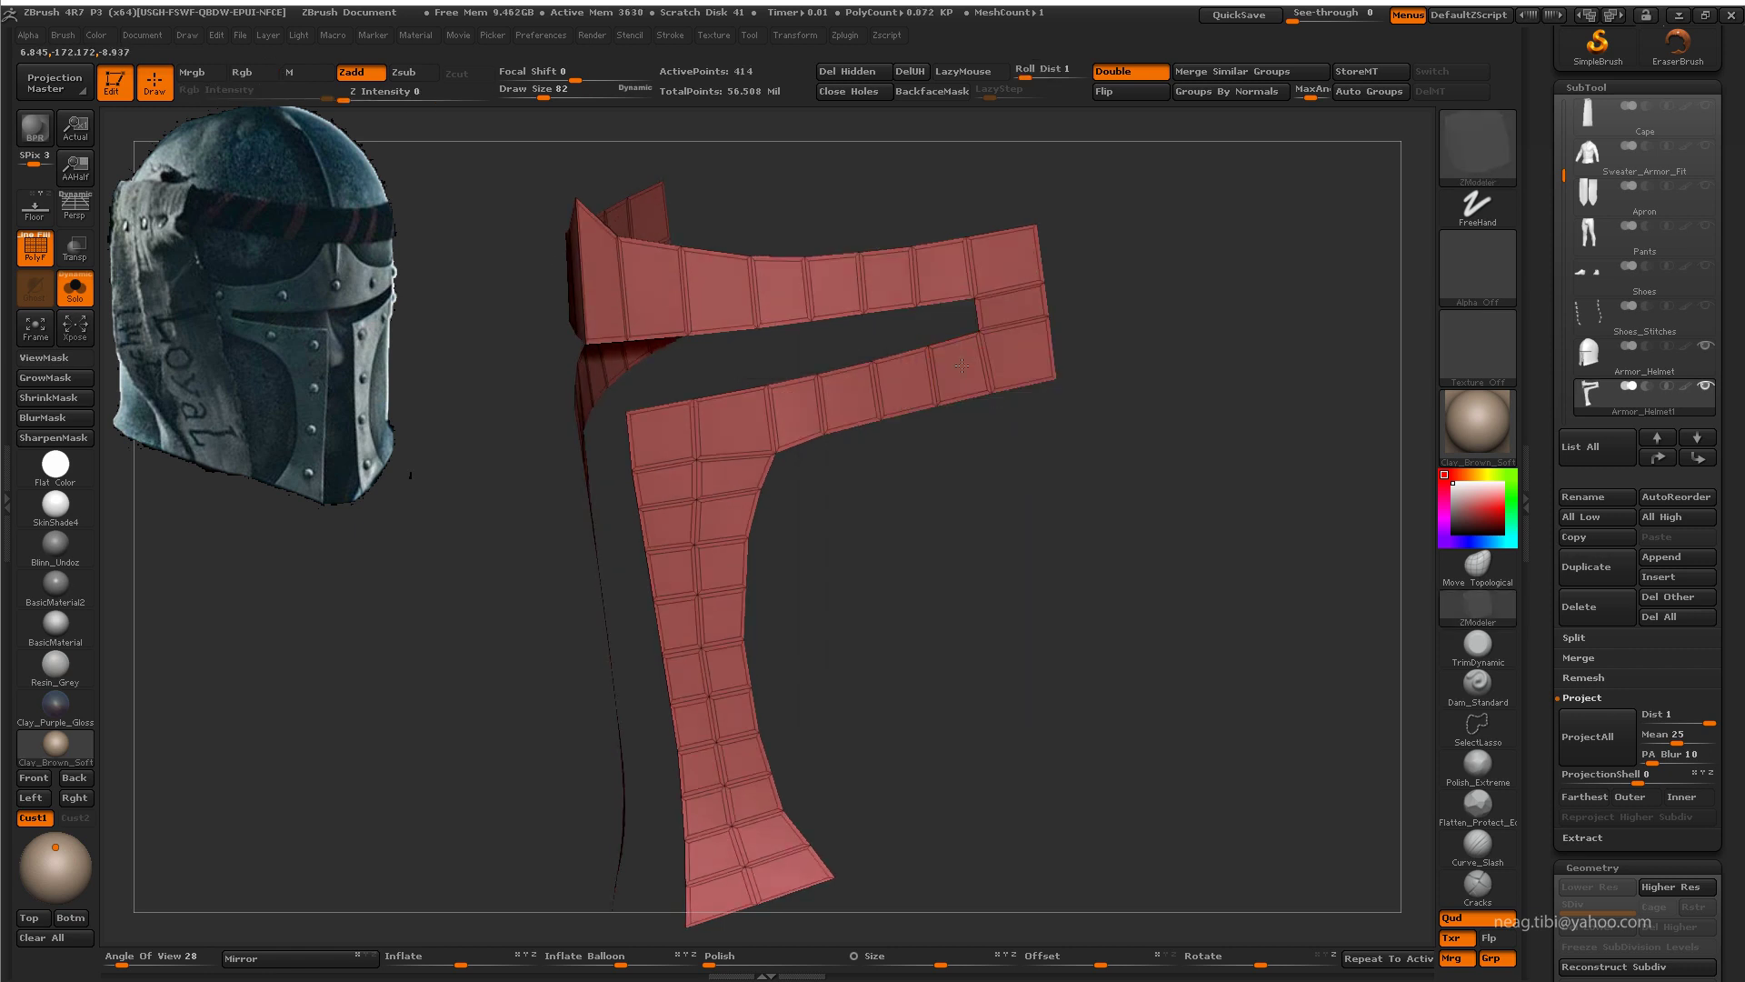
{"action": "key", "text": "ctrl+z"}
{"action": "key", "text": "space"}
{"action": "left_click", "coordinate": [968, 465]}
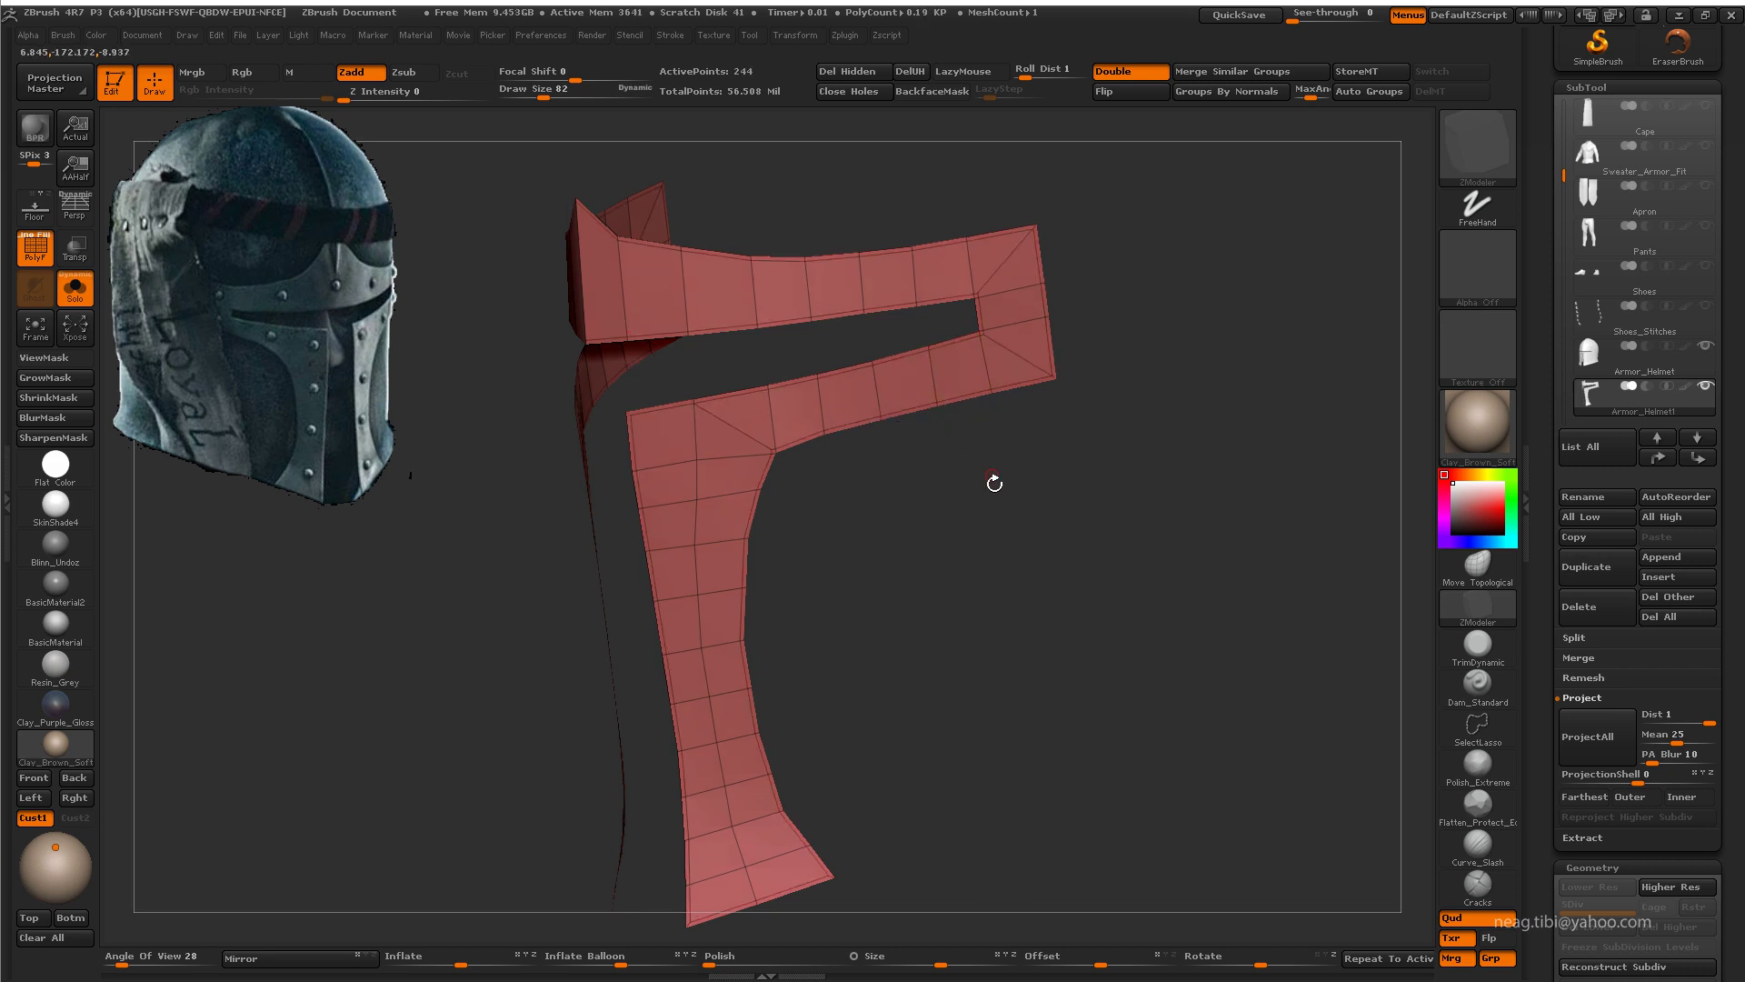
{"action": "scroll", "coordinate": [955, 368], "scroll_direction": "up", "scroll_amount": 3}
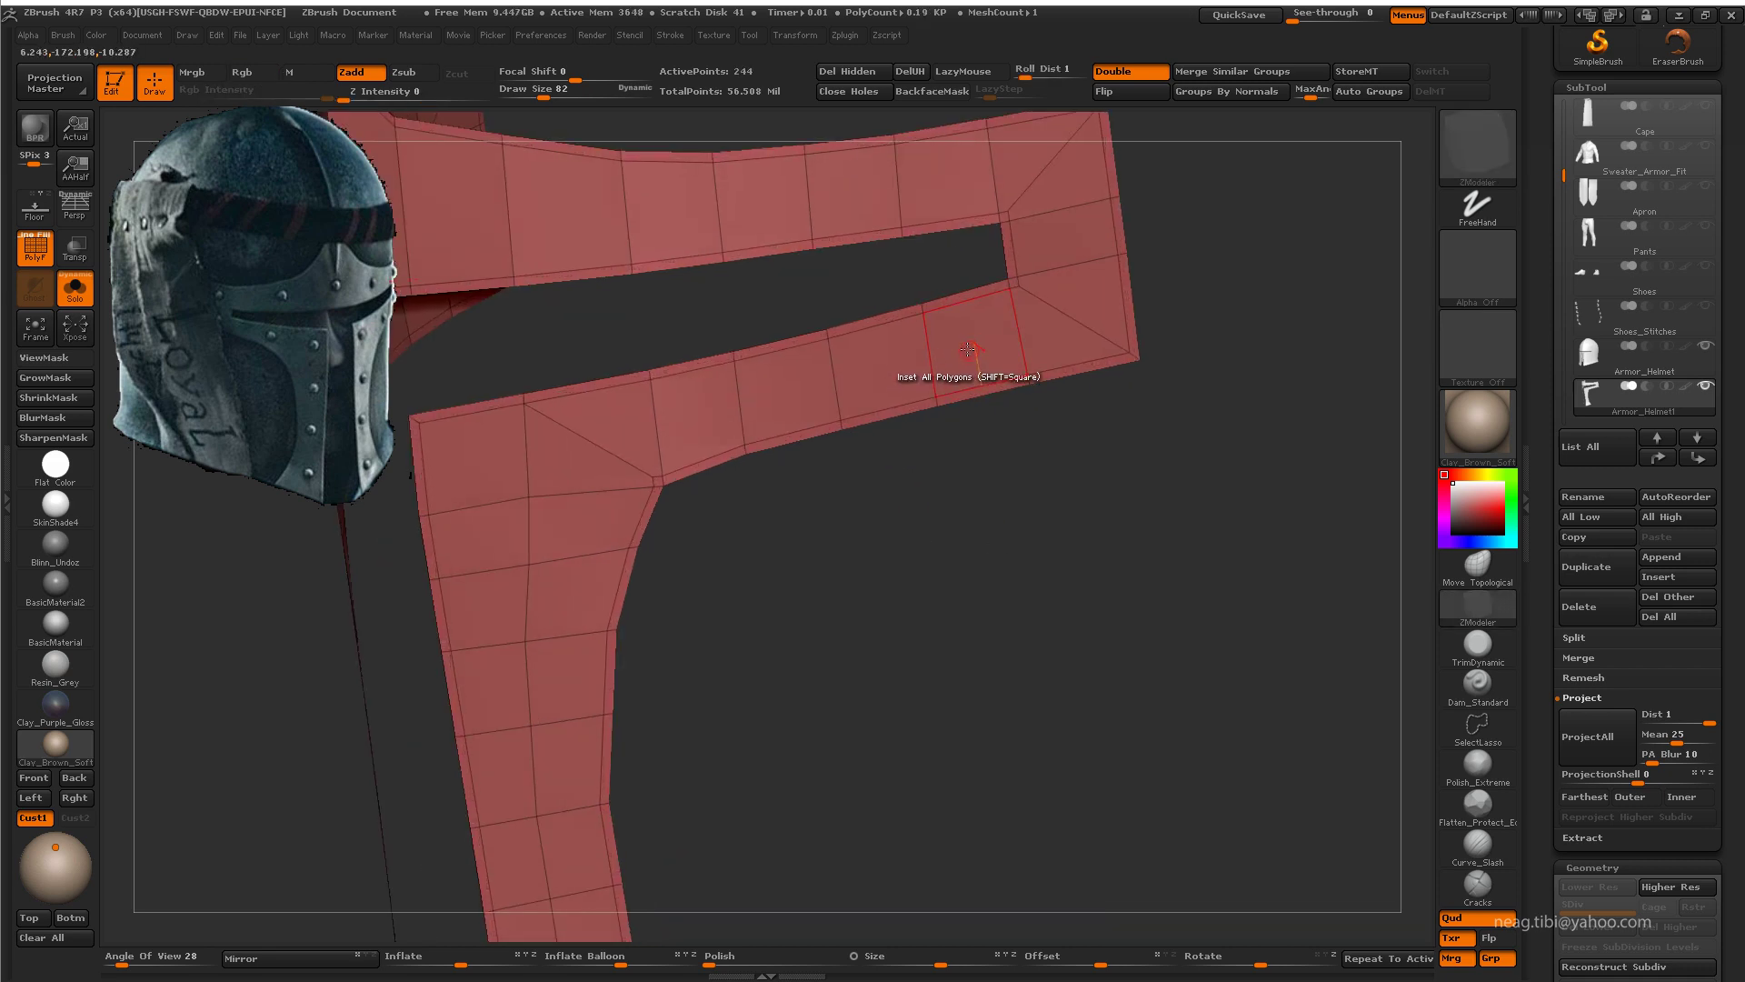
{"action": "key", "text": "space"}
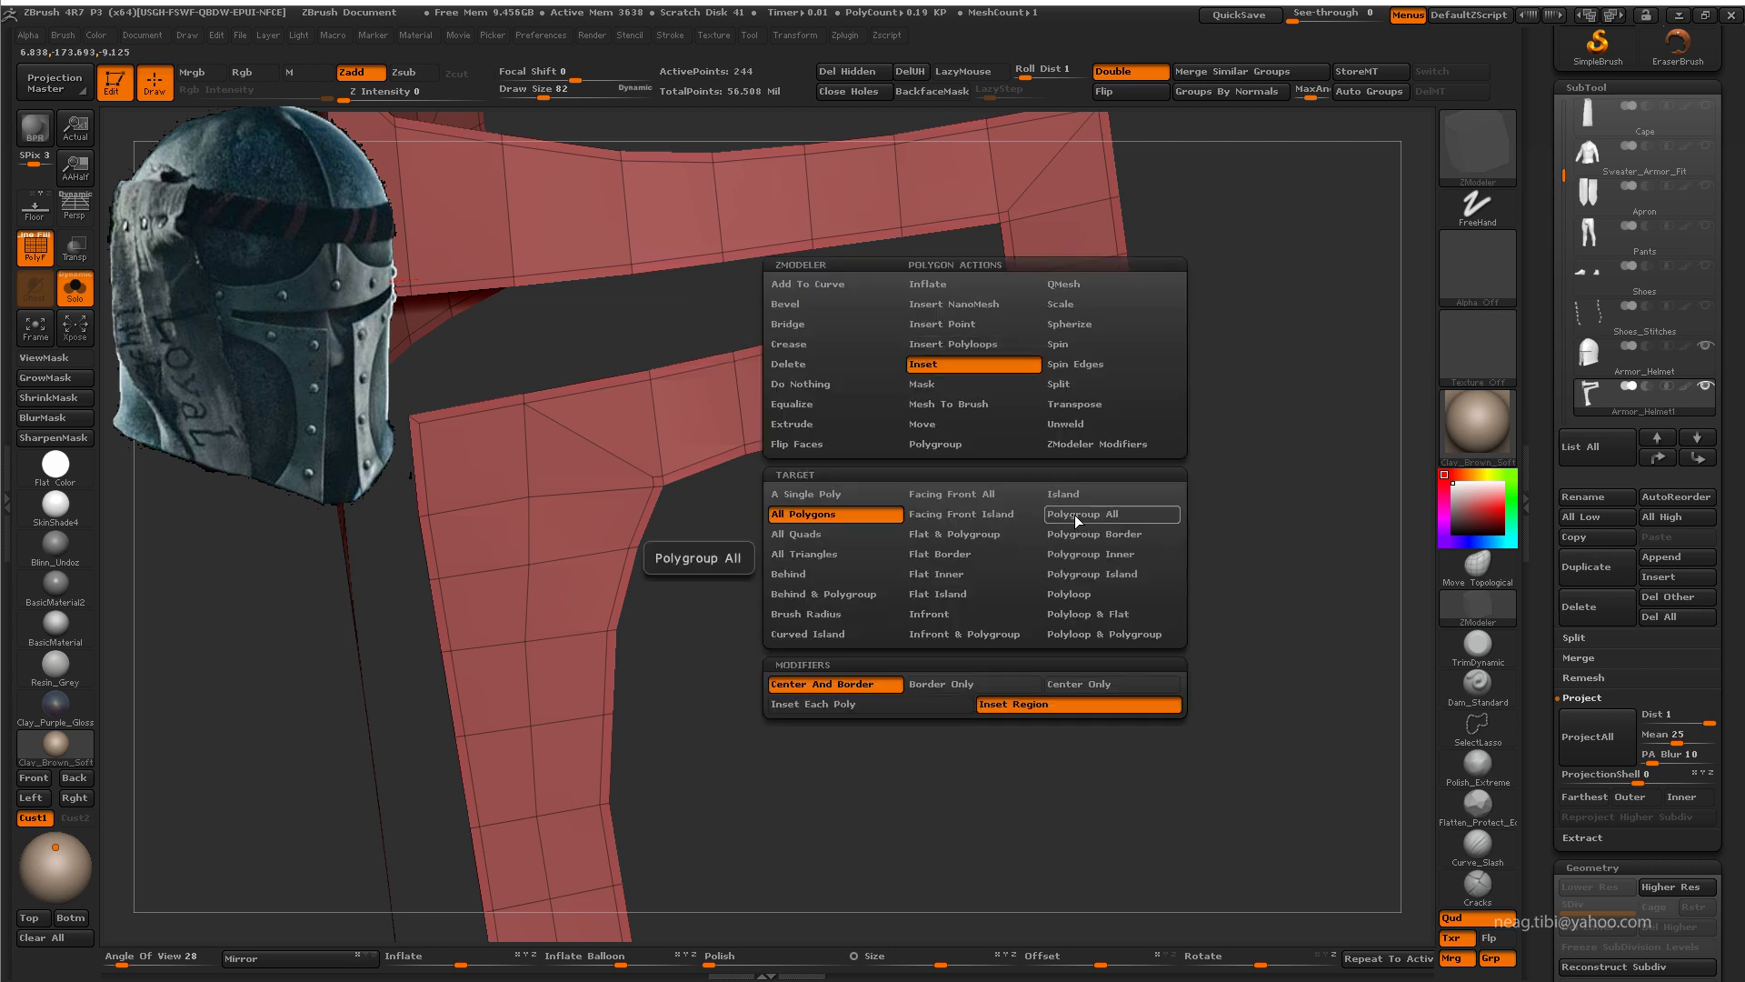
{"action": "left_click_drag", "start_coordinate": [1076, 514], "coordinate": [873, 377]}
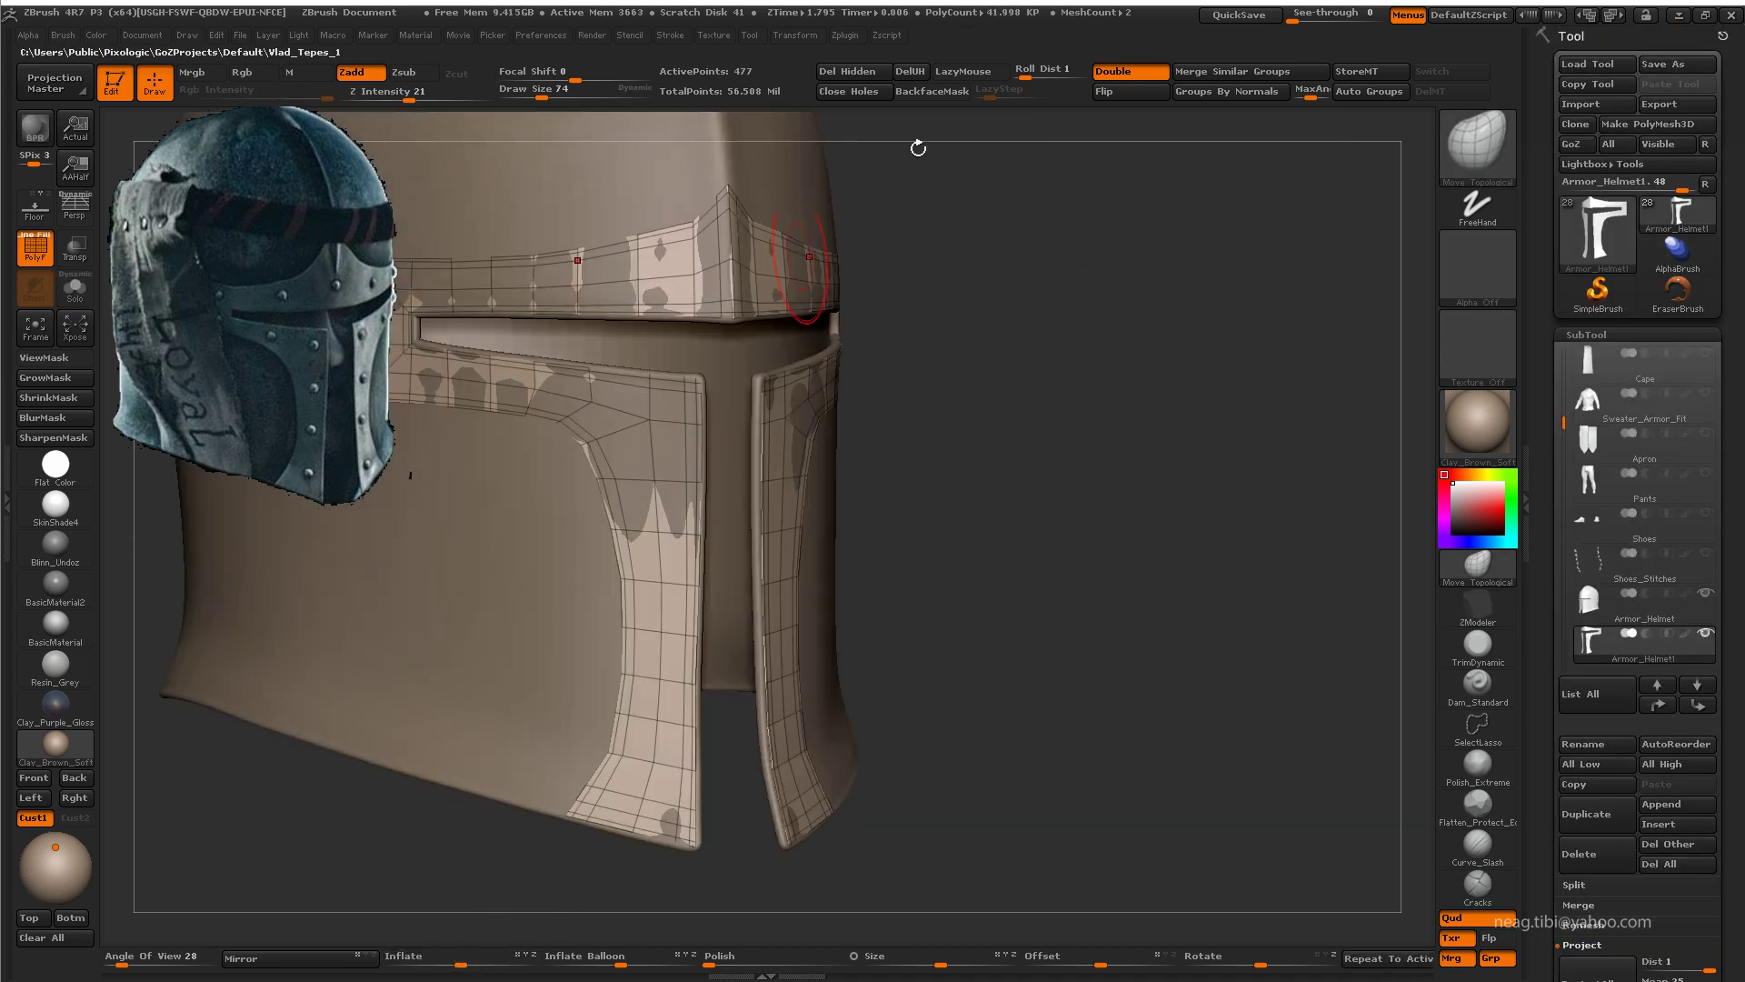
Step: Turn off double-sided display and extrude the inner visor panel outward
{"action": "left_click", "coordinate": [1106, 78]}
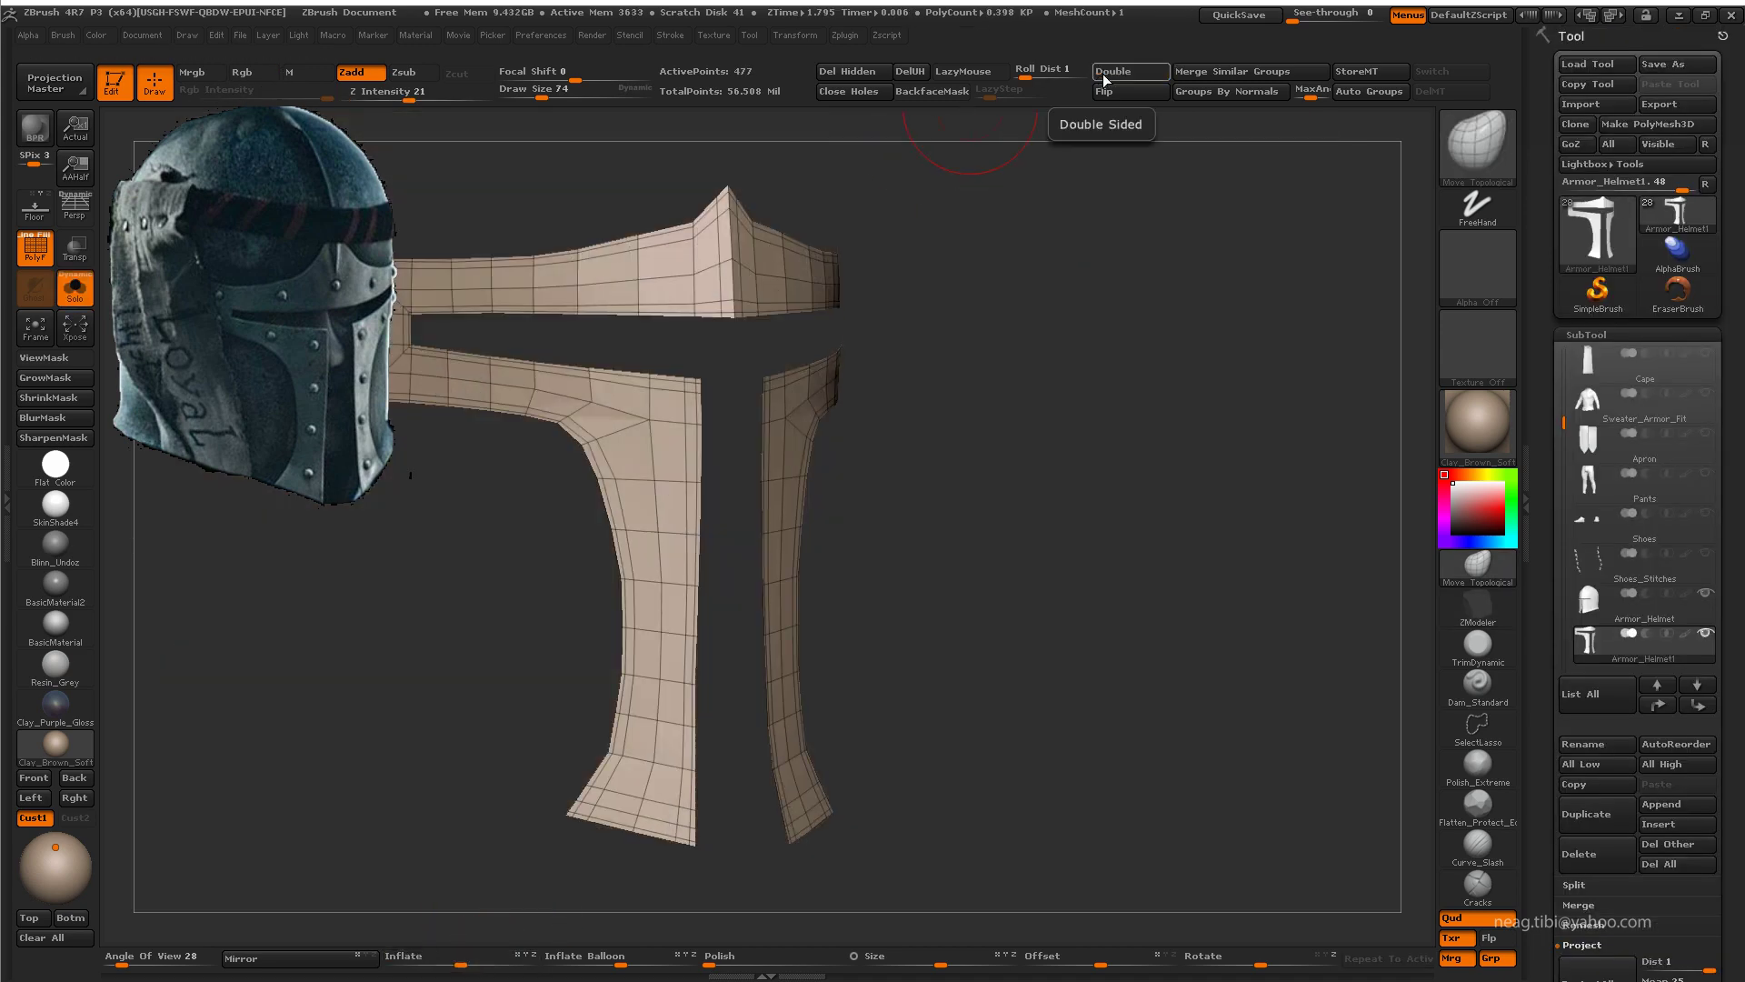
{"action": "key", "text": "b"}
{"action": "key", "text": "z"}
{"action": "key", "text": "m"}
{"action": "key", "text": "space"}
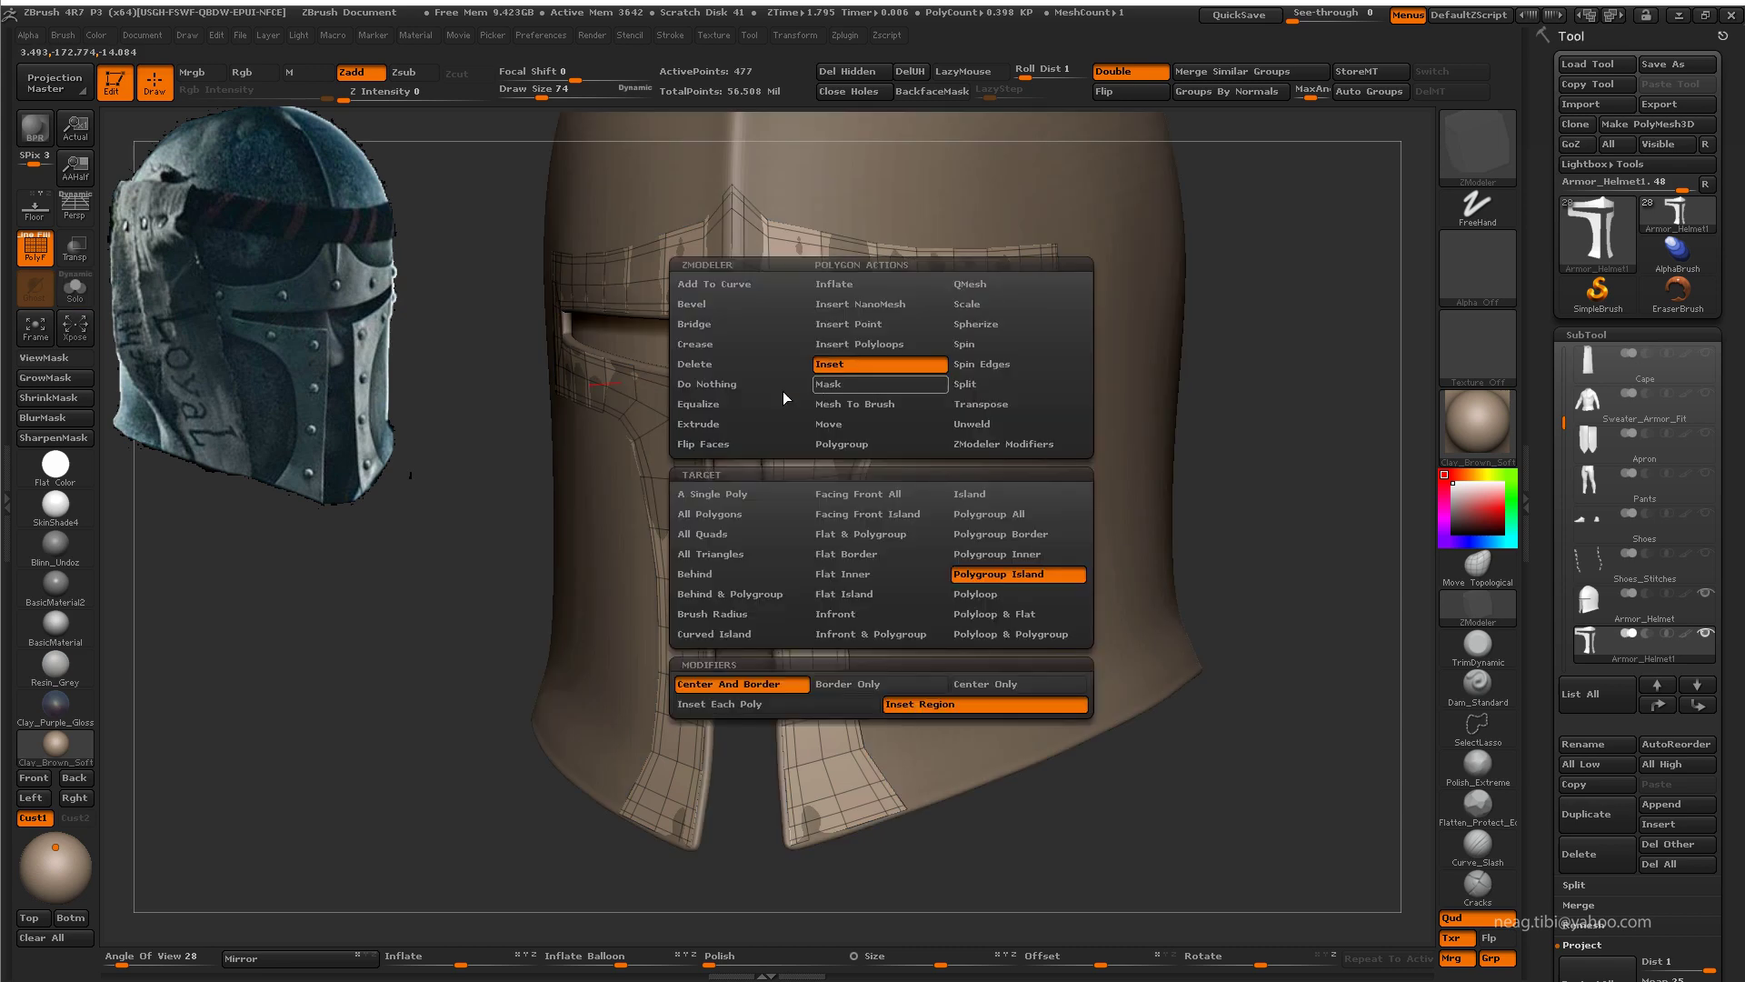
{"action": "left_click_drag", "start_coordinate": [1297, 386], "coordinate": [1270, 245]}
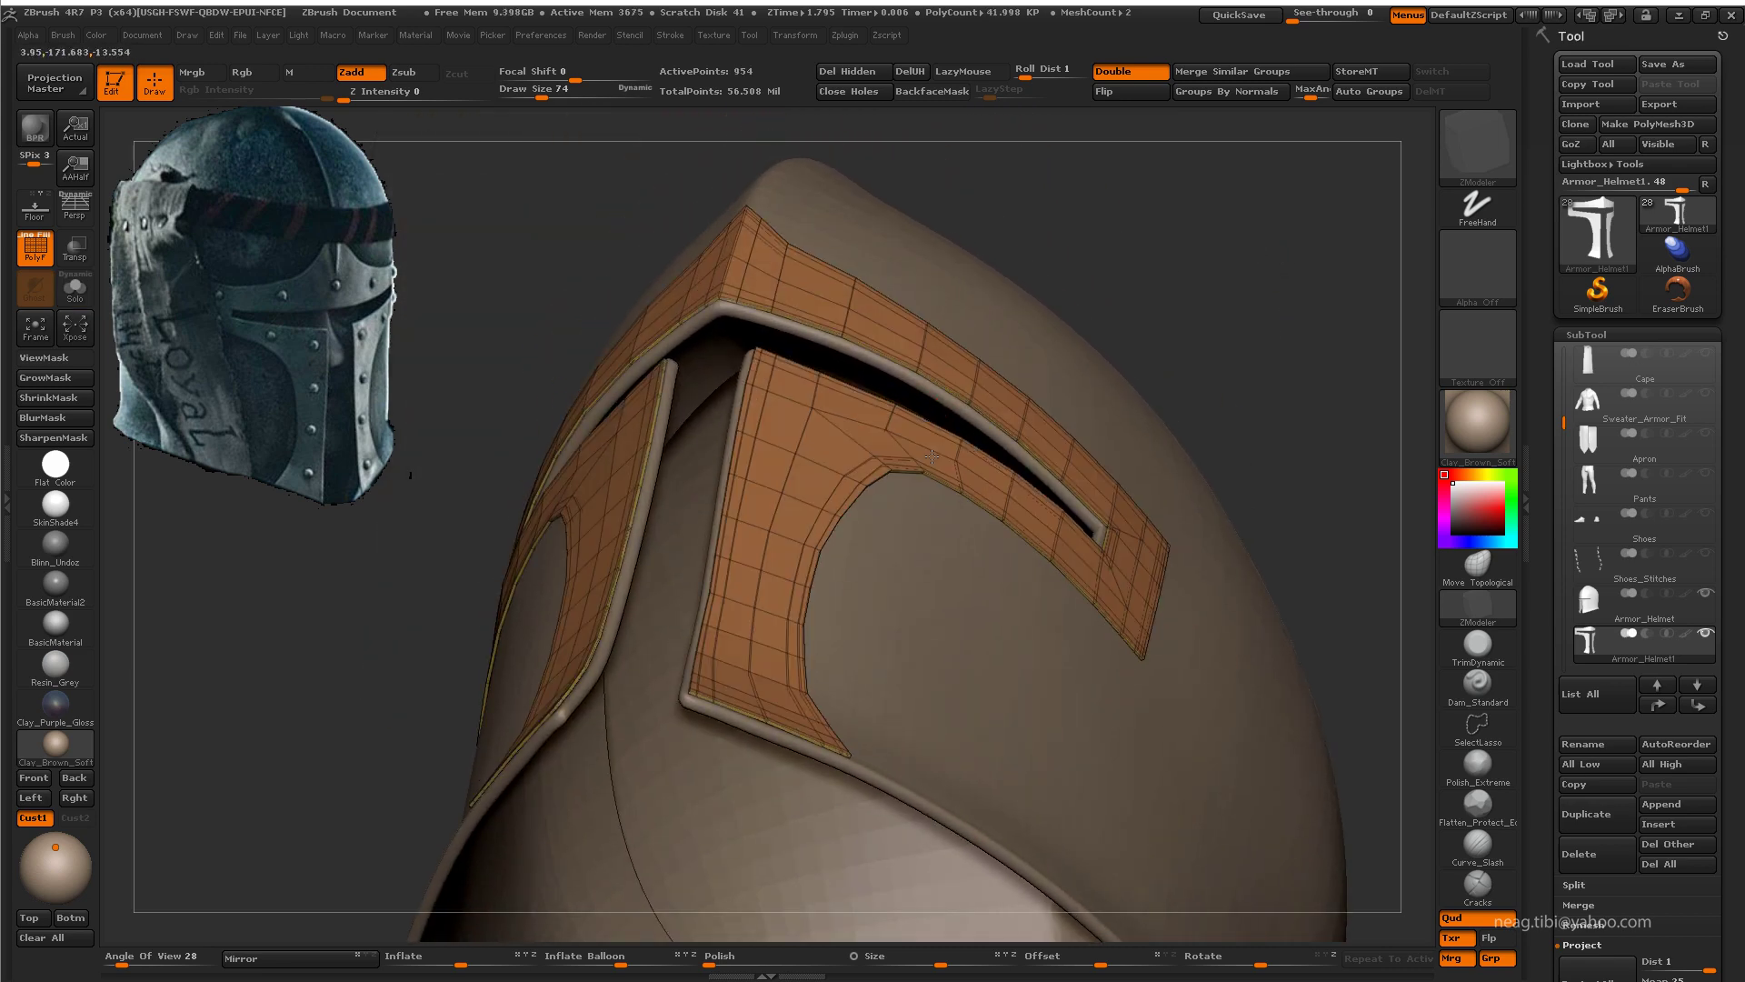
{"action": "left_click_drag", "start_coordinate": [927, 462], "coordinate": [938, 457]}
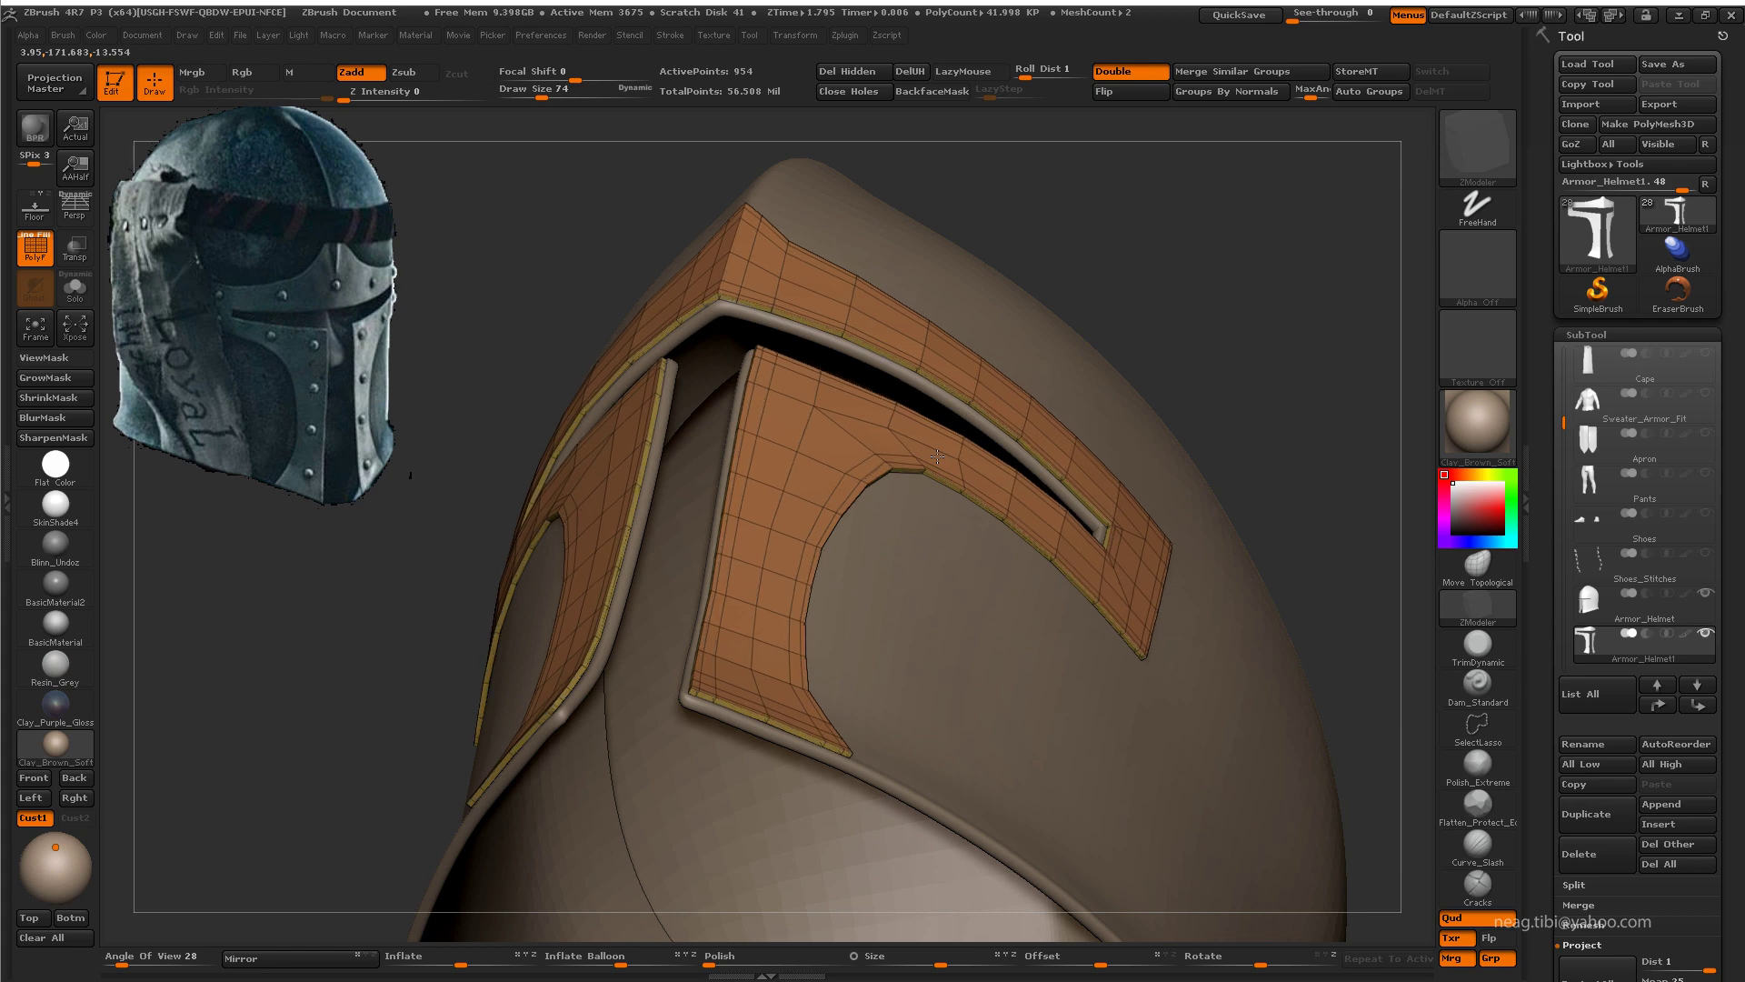
Step: Solo the visor piece and undo the panel extrusion and stray strap edits
{"action": "key", "text": "alt+s"}
{"action": "mouse_move", "coordinate": [1048, 478]}
{"action": "left_mouse_down"}
{"action": "mouse_move", "coordinate": [1251, 331]}
{"action": "mouse_move", "coordinate": [1161, 280]}
{"action": "left_mouse_up"}
{"action": "key", "text": "ctrl+z"}
{"action": "key", "text": "ctrl+z"}
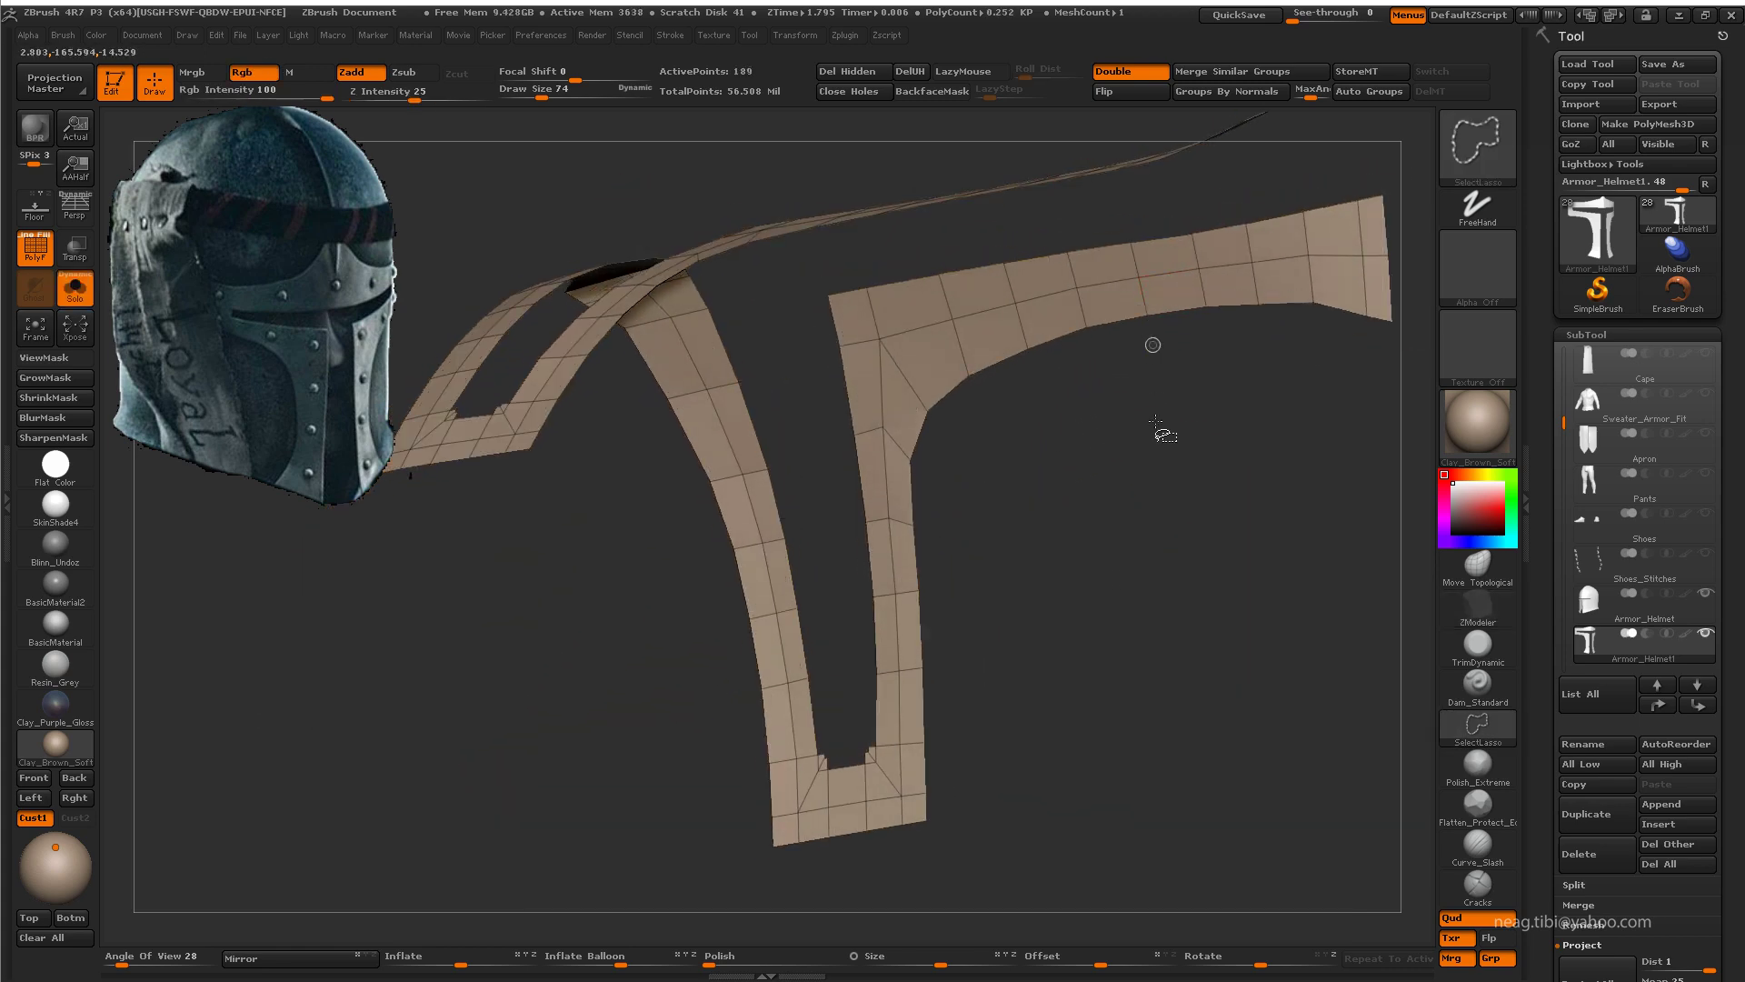
{"action": "key", "text": "ctrl+z"}
{"action": "key", "text": "ctrl+z"}
{"action": "mouse_move", "coordinate": [1180, 366]}
{"action": "left_mouse_down"}
{"action": "mouse_move", "coordinate": [953, 432]}
{"action": "mouse_move", "coordinate": [865, 306]}
{"action": "left_mouse_up"}
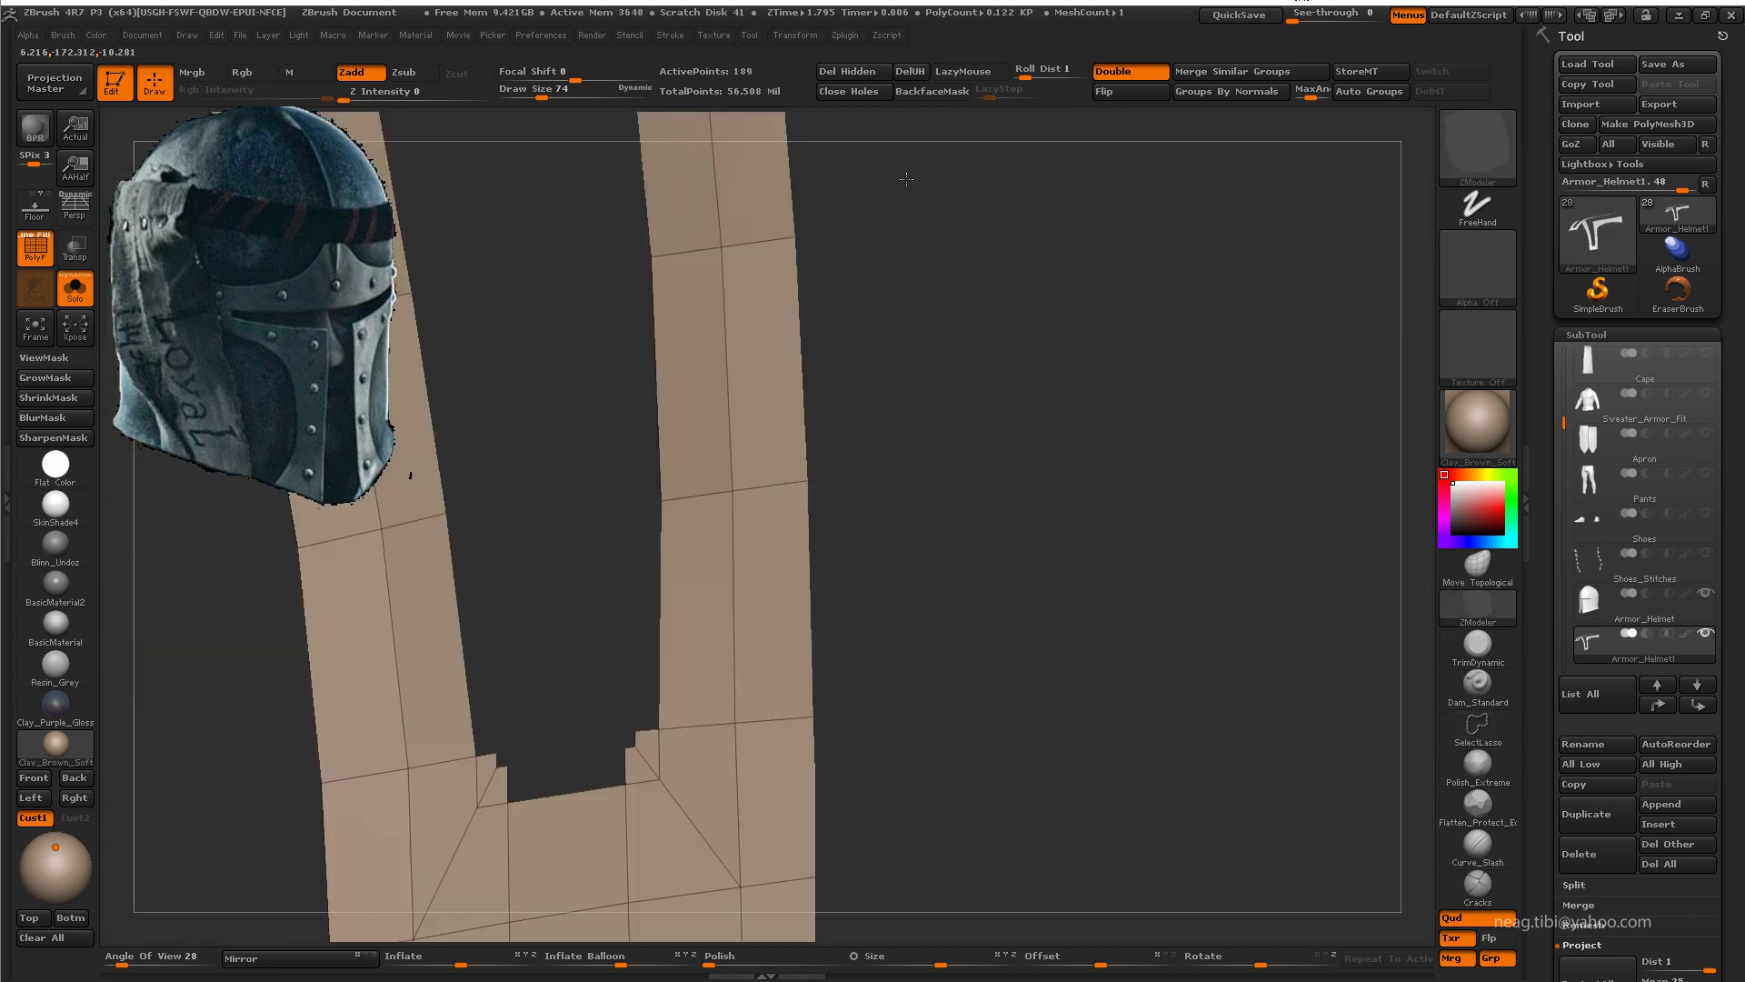
{"action": "key", "text": "ctrl+z"}
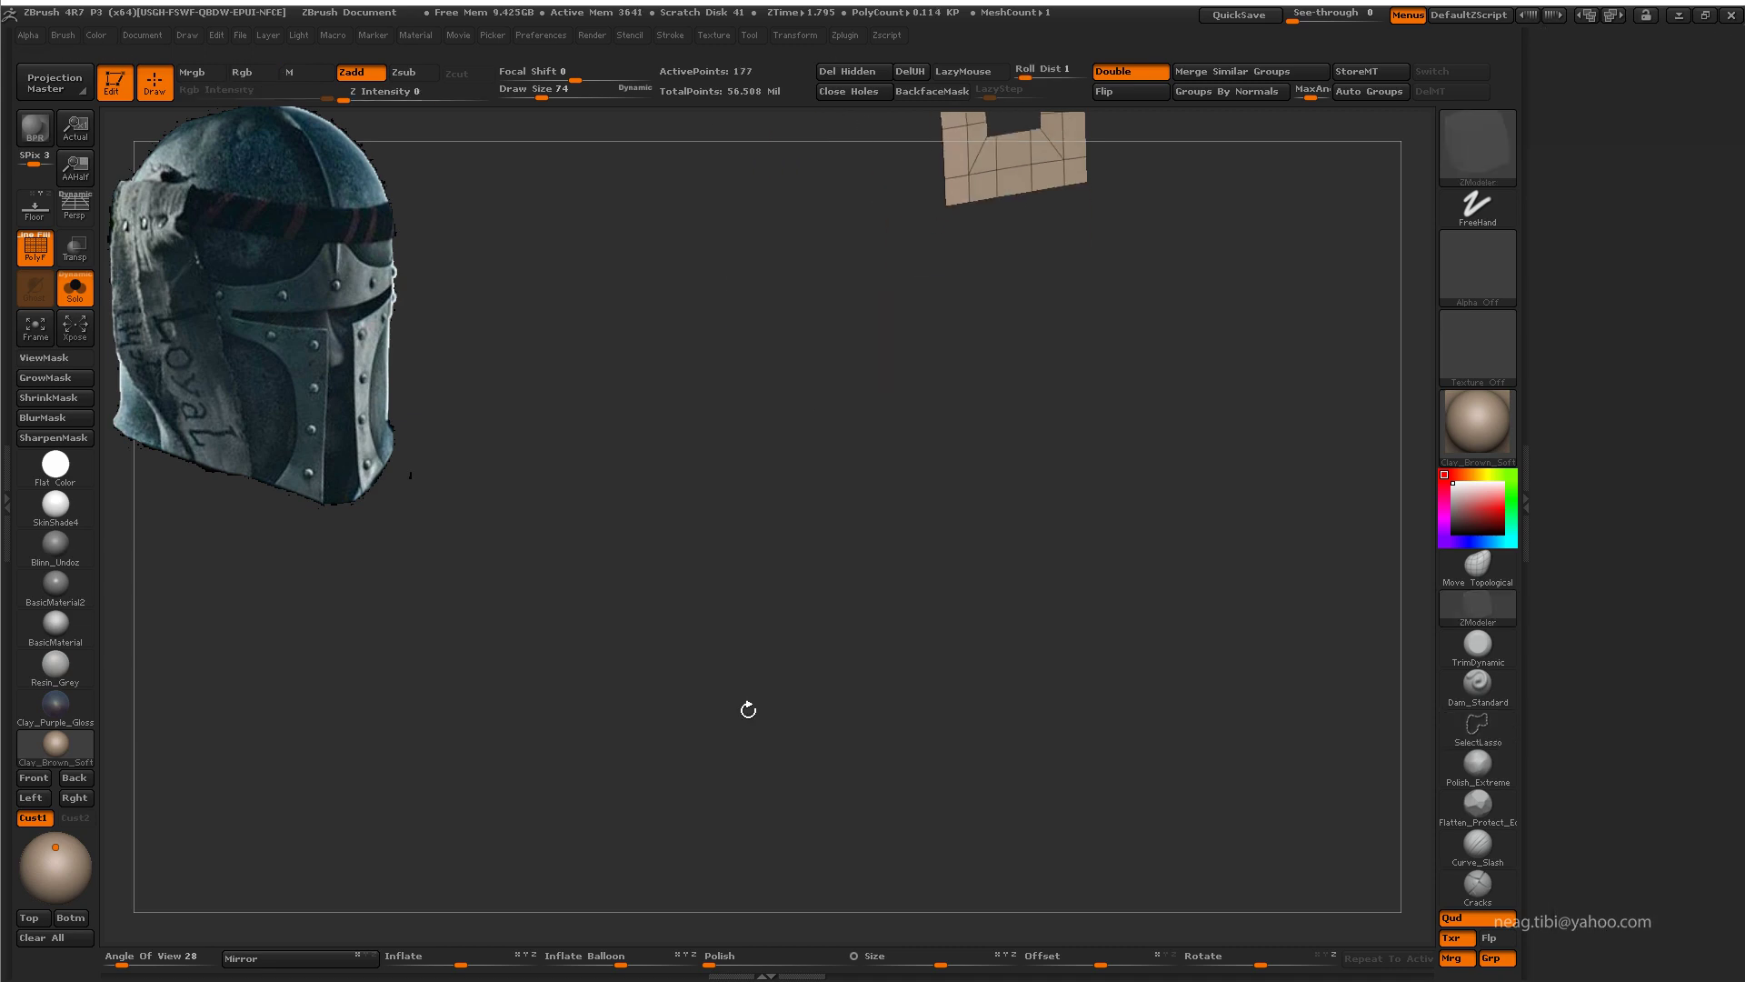
{"action": "left_click_drag", "start_coordinate": [744, 705], "coordinate": [1579, 185]}
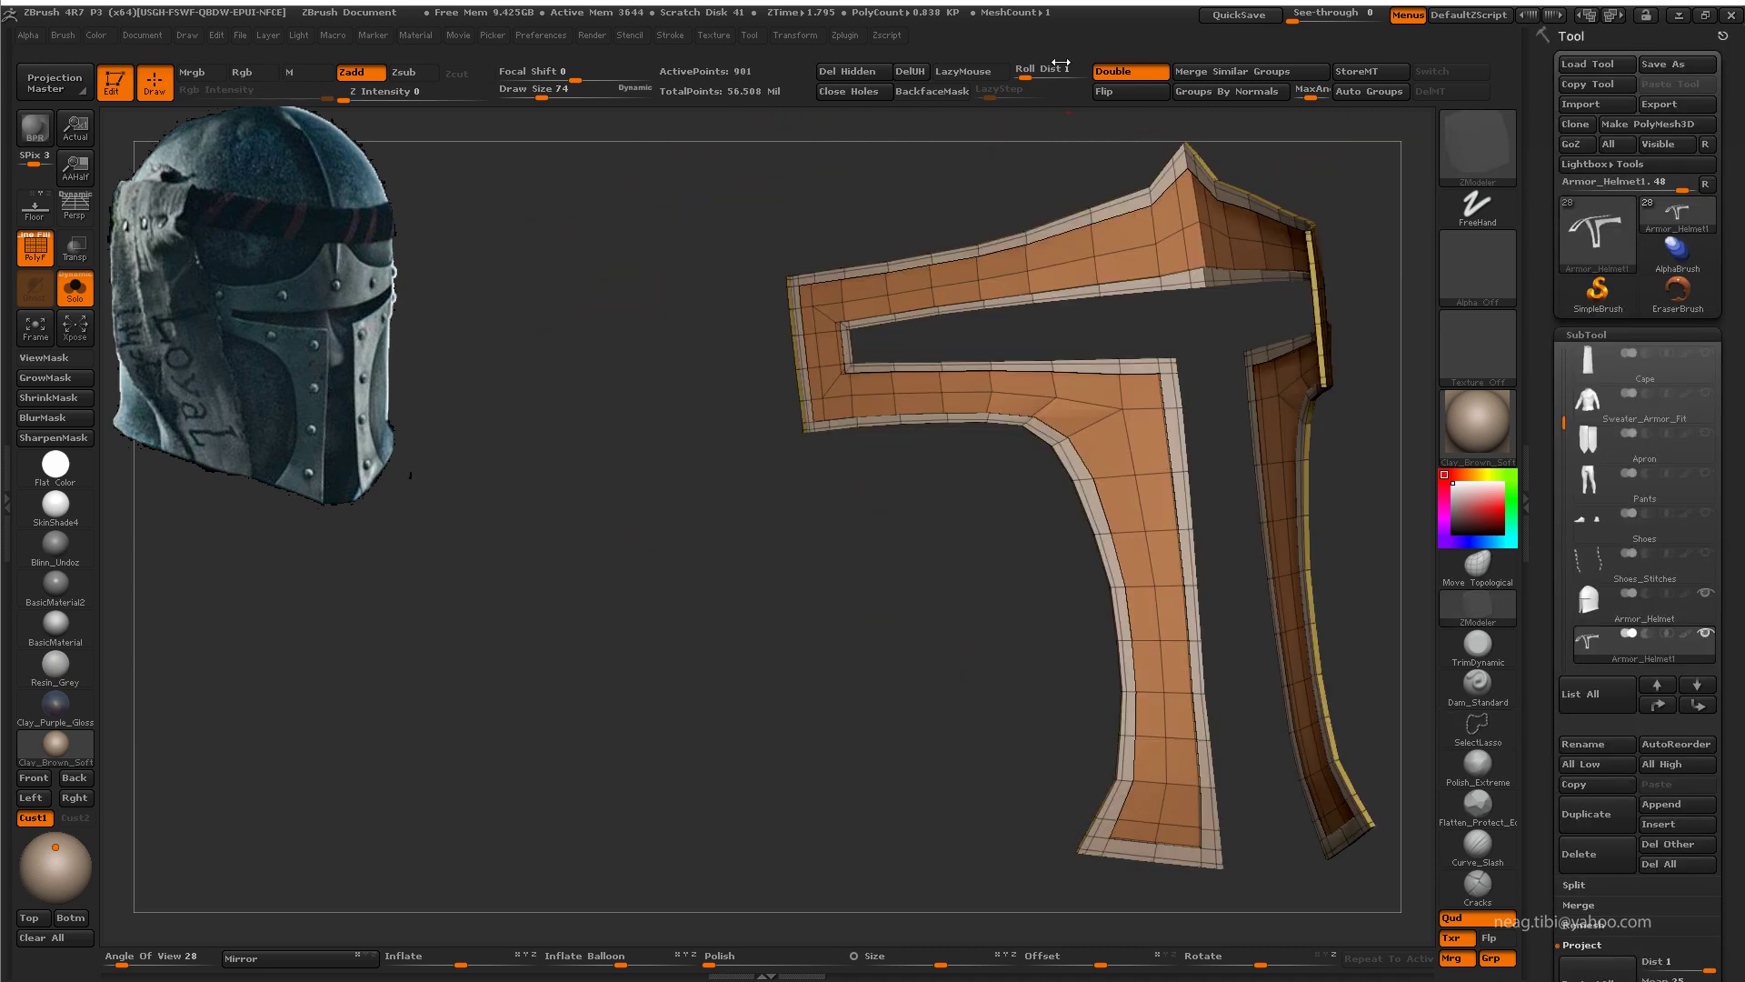
Step: Delete the hidden polygons and divide the thickened trim with smoothing to level 4
{"action": "left_click", "coordinate": [870, 78]}
{"action": "mouse_move", "coordinate": [624, 289]}
{"action": "left_mouse_down"}
{"action": "mouse_move", "coordinate": [586, 244]}
{"action": "mouse_move", "coordinate": [848, 257]}
{"action": "left_mouse_up"}
{"action": "scroll", "coordinate": [1715, 907], "scroll_direction": "down", "scroll_amount": 10}
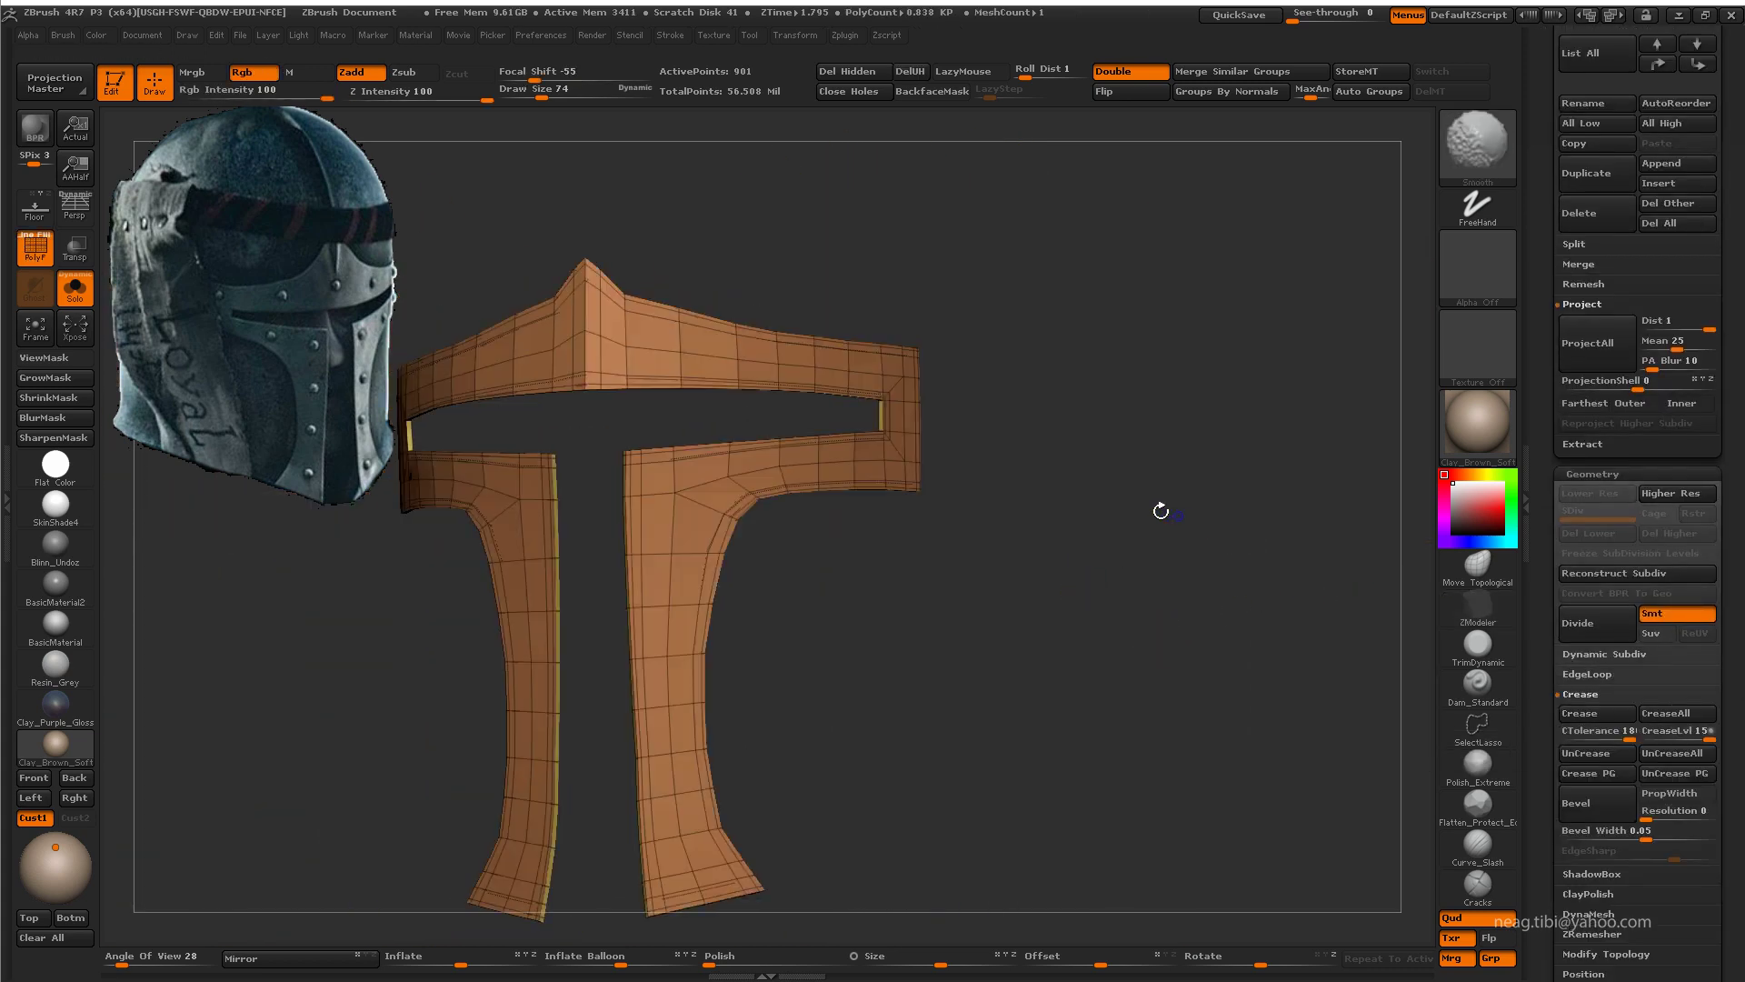
{"action": "left_click_drag", "start_coordinate": [940, 396], "coordinate": [929, 484]}
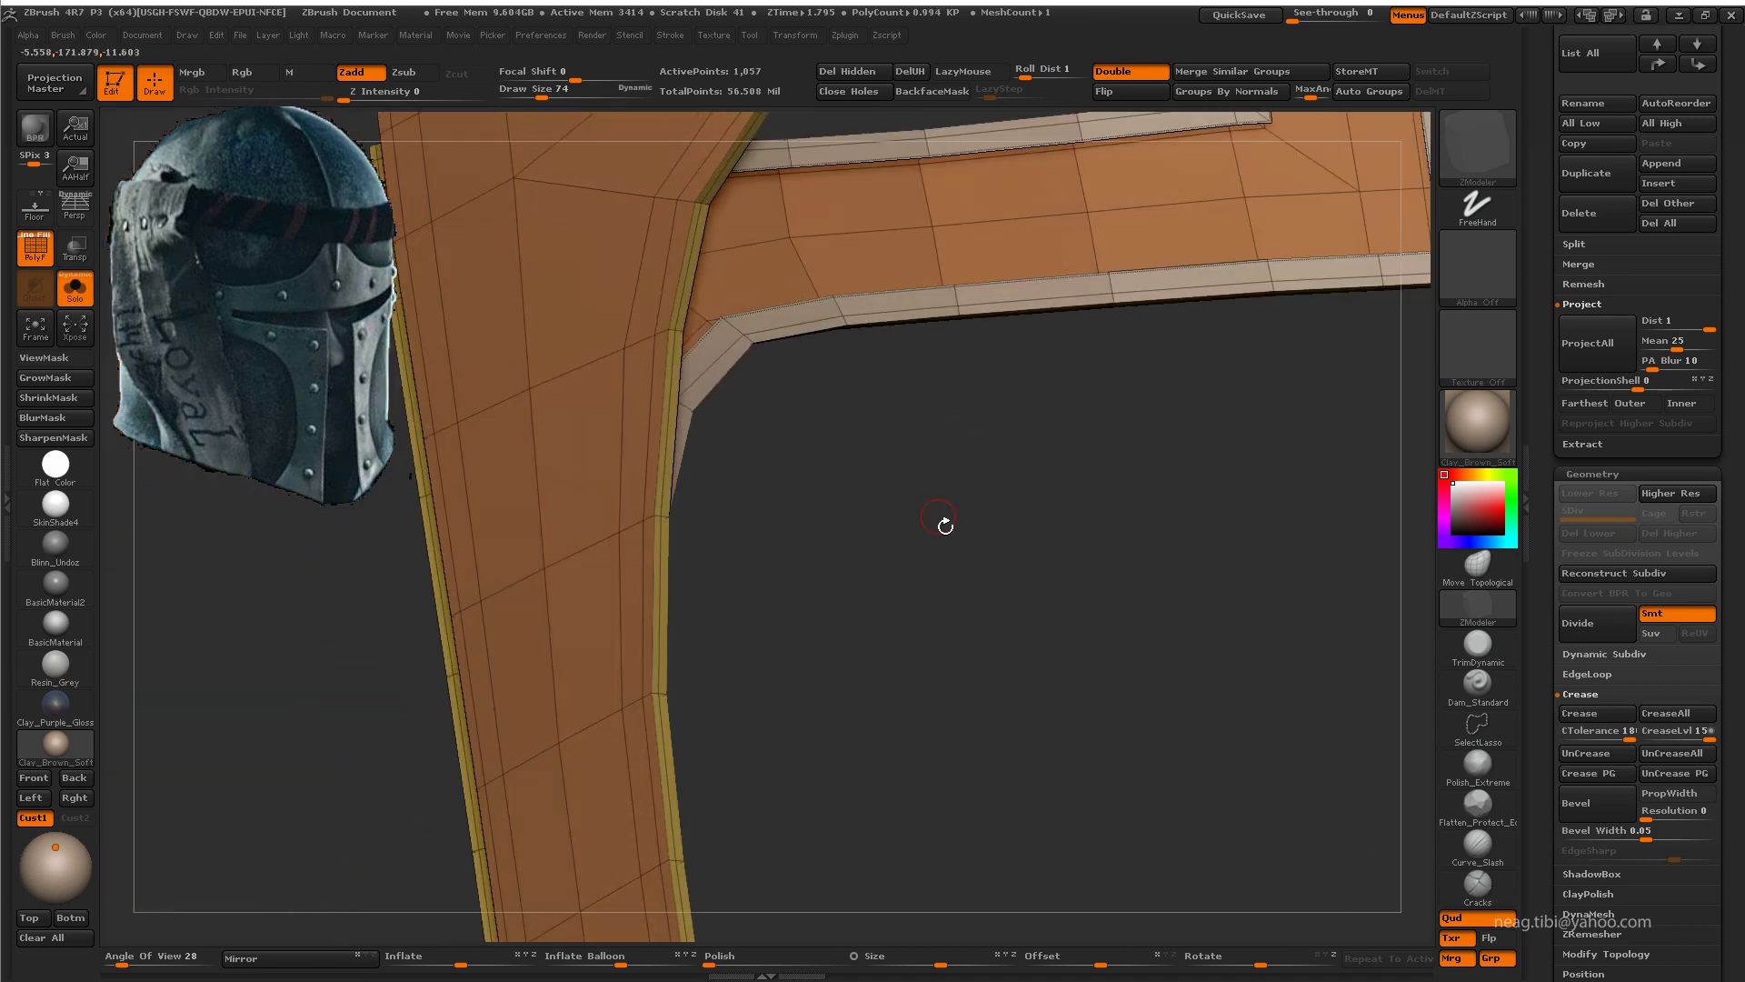
{"action": "key", "text": "ctrl+d"}
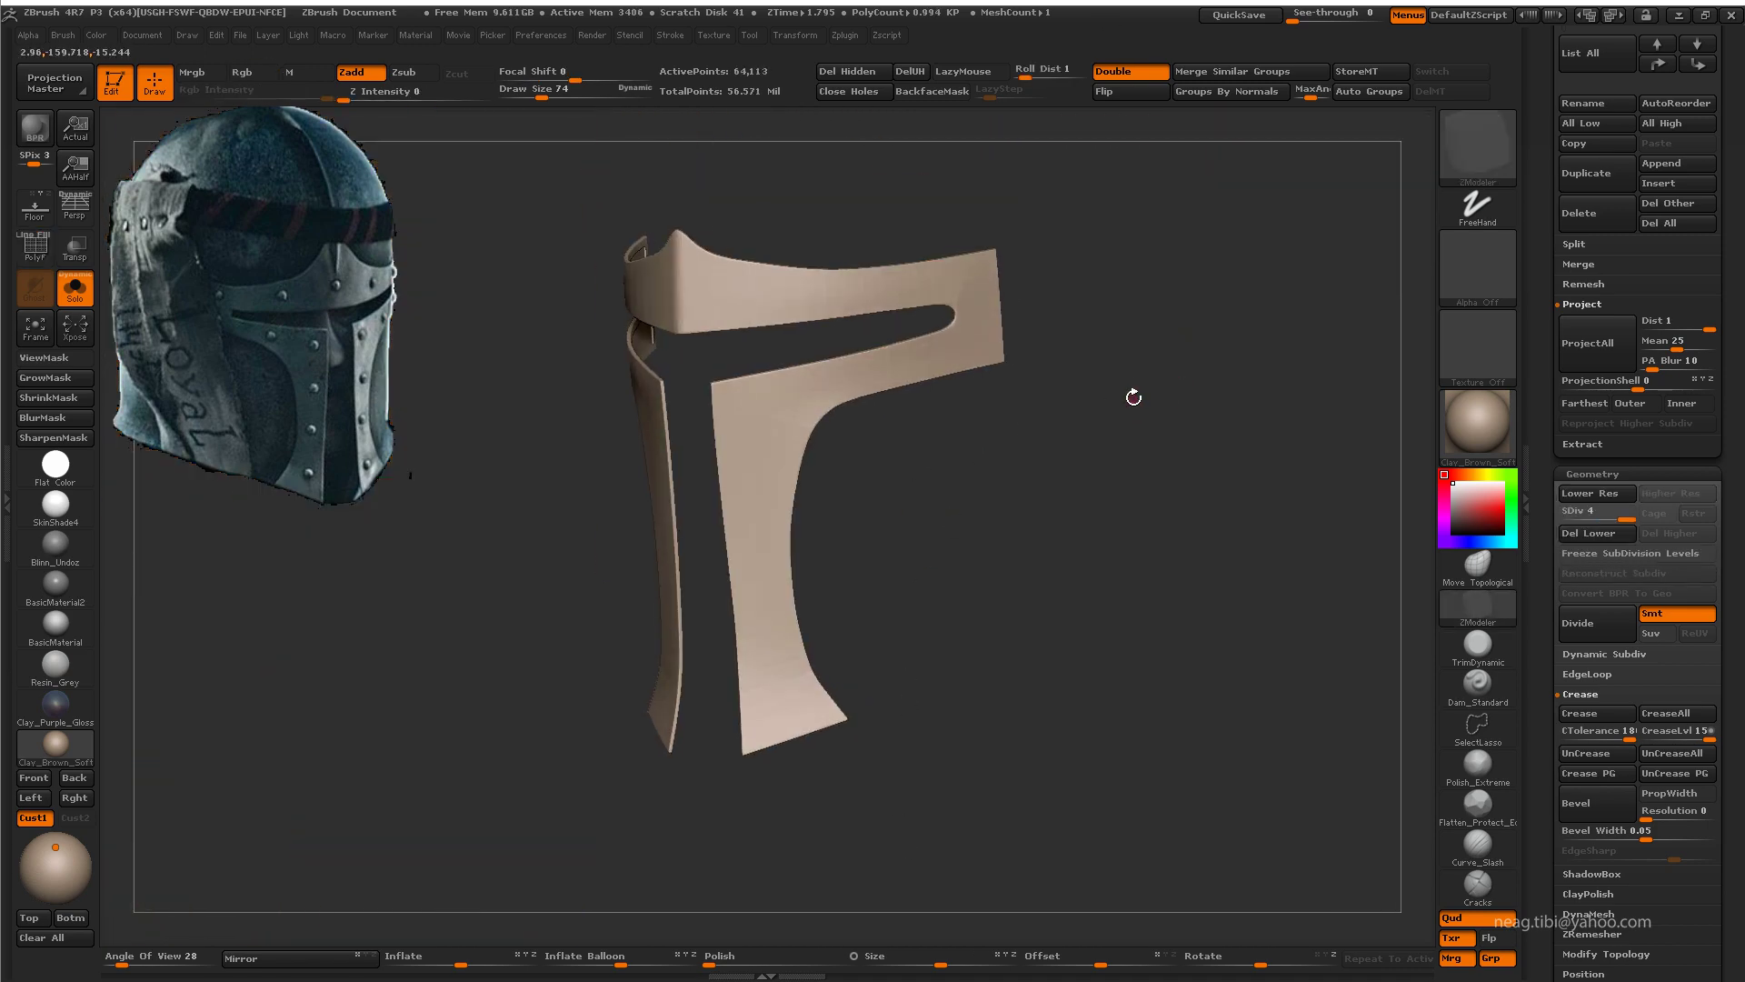
Step: Drop the trim to SDiv 1 and smooth it at strength 19 with the polyframe showing
{"action": "left_click_drag", "start_coordinate": [1130, 393], "coordinate": [1119, 366]}
{"action": "key", "text": "shift+d"}
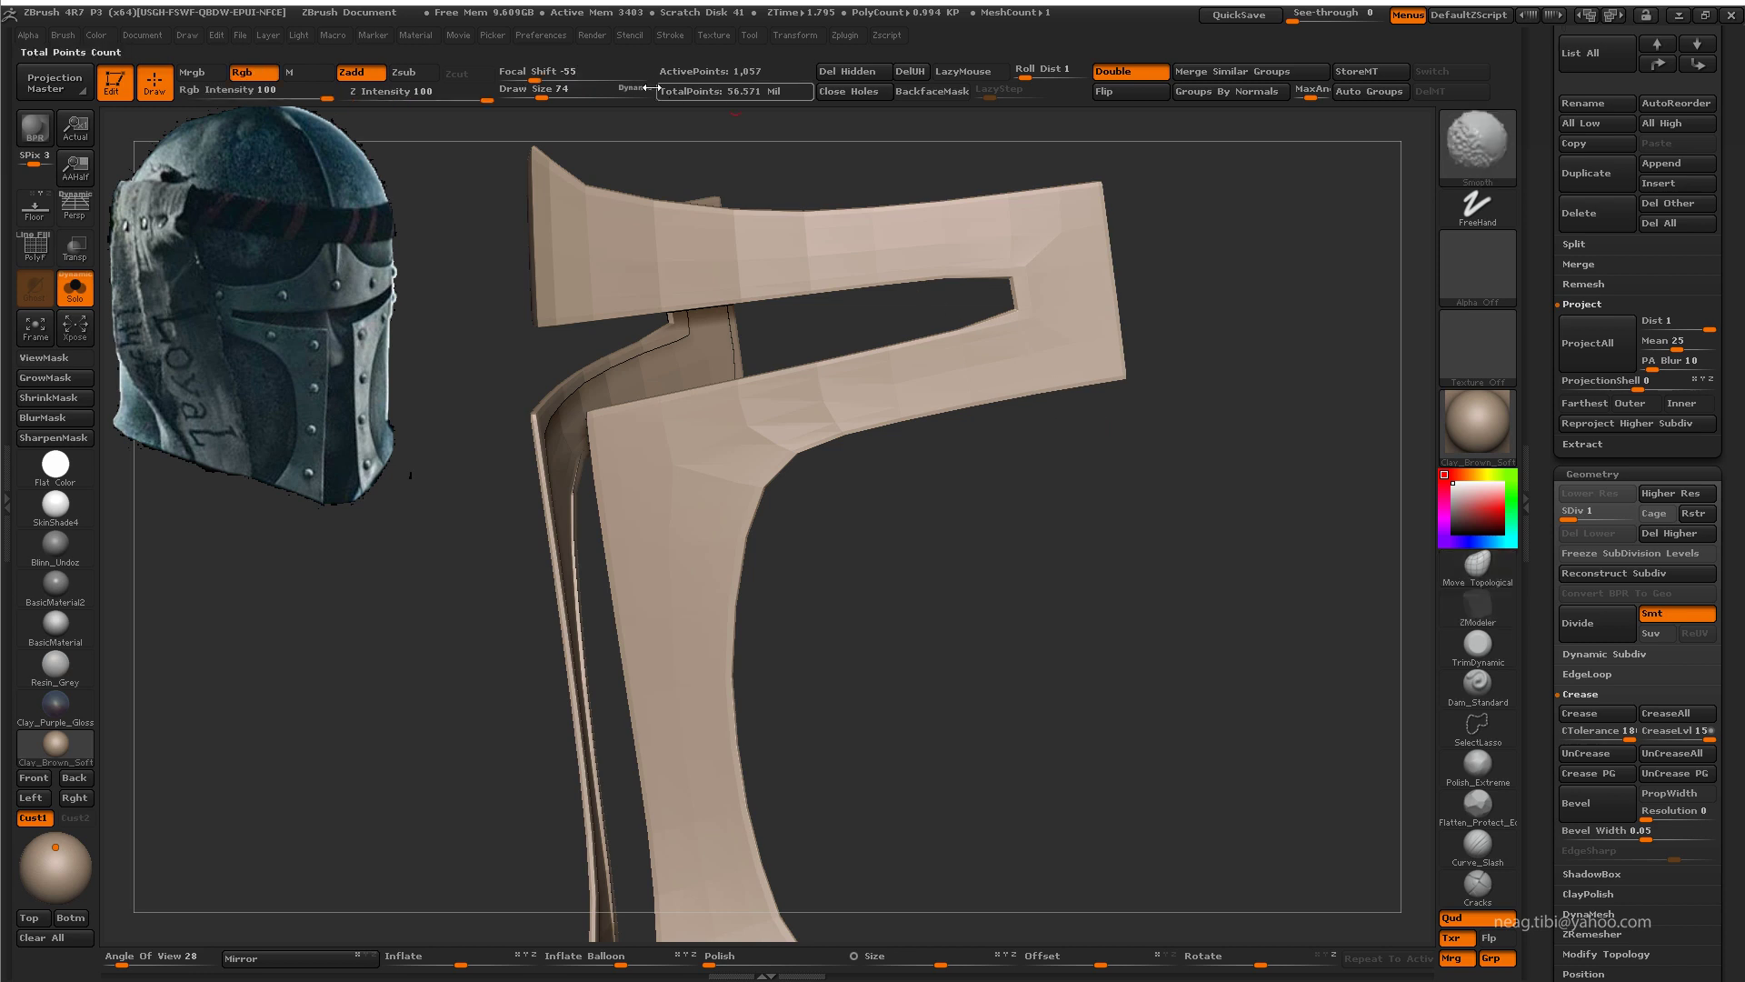
{"action": "key", "text": "shift"}
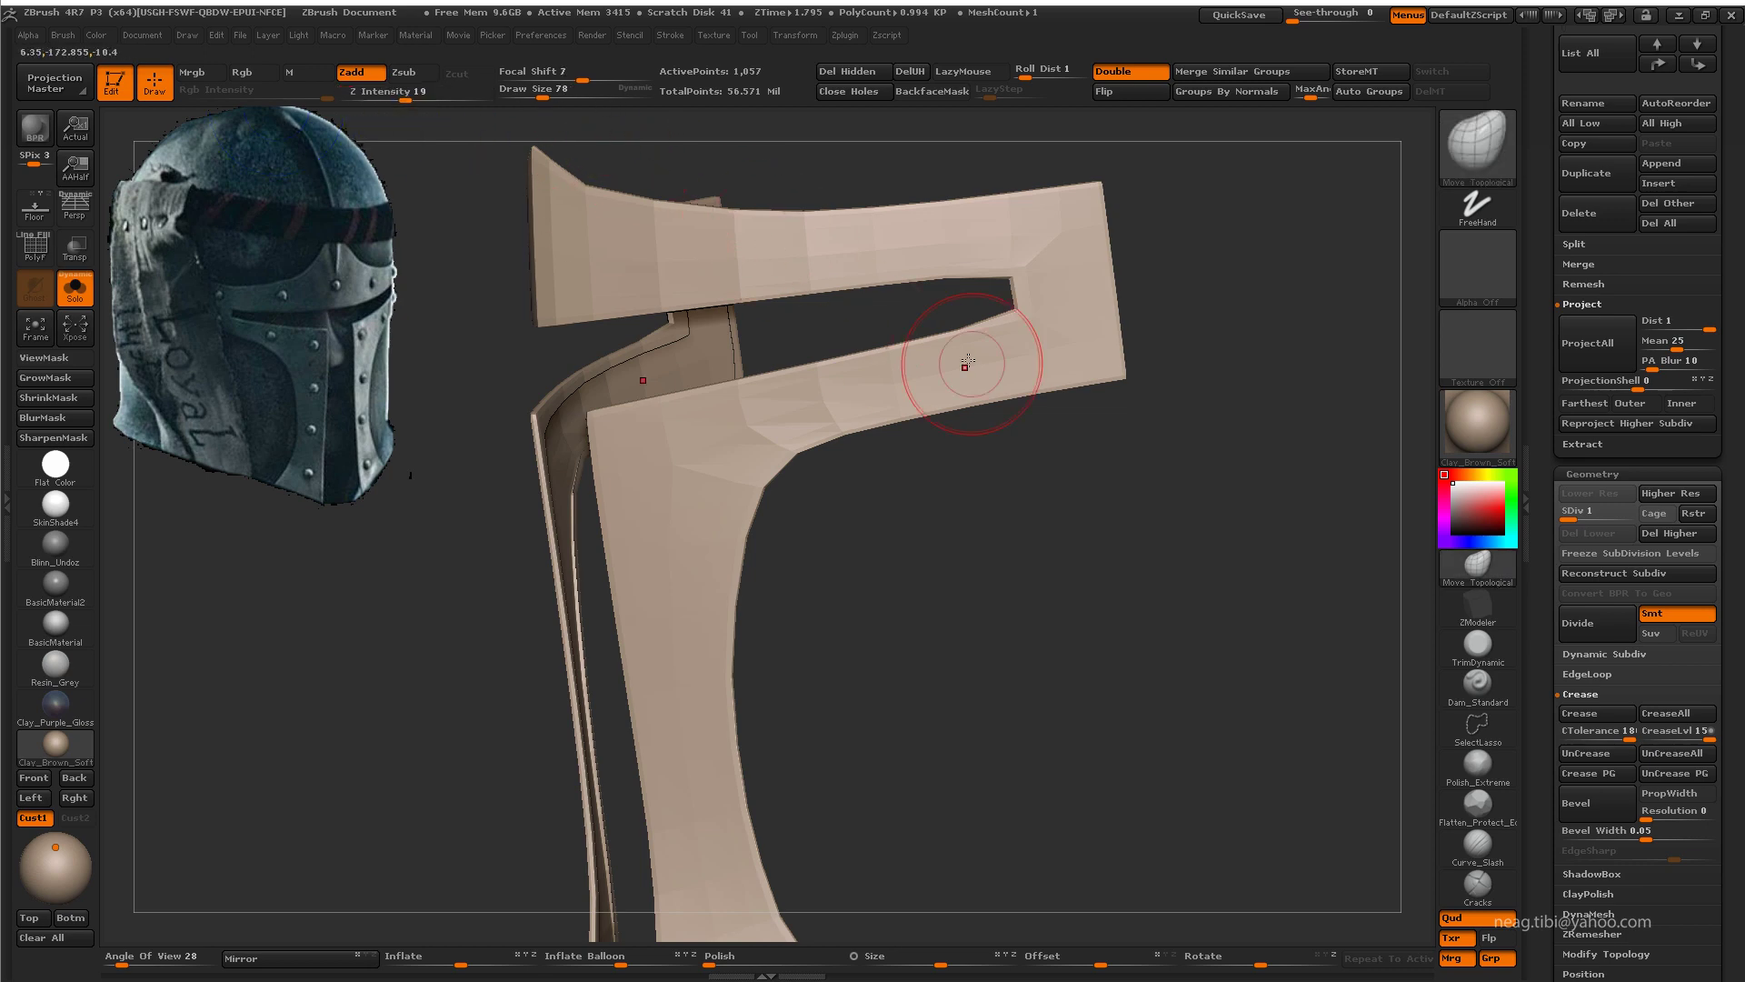
{"action": "key", "text": "Return"}
{"action": "left_click_drag", "start_coordinate": [991, 484], "coordinate": [985, 626], "text": "shift"}
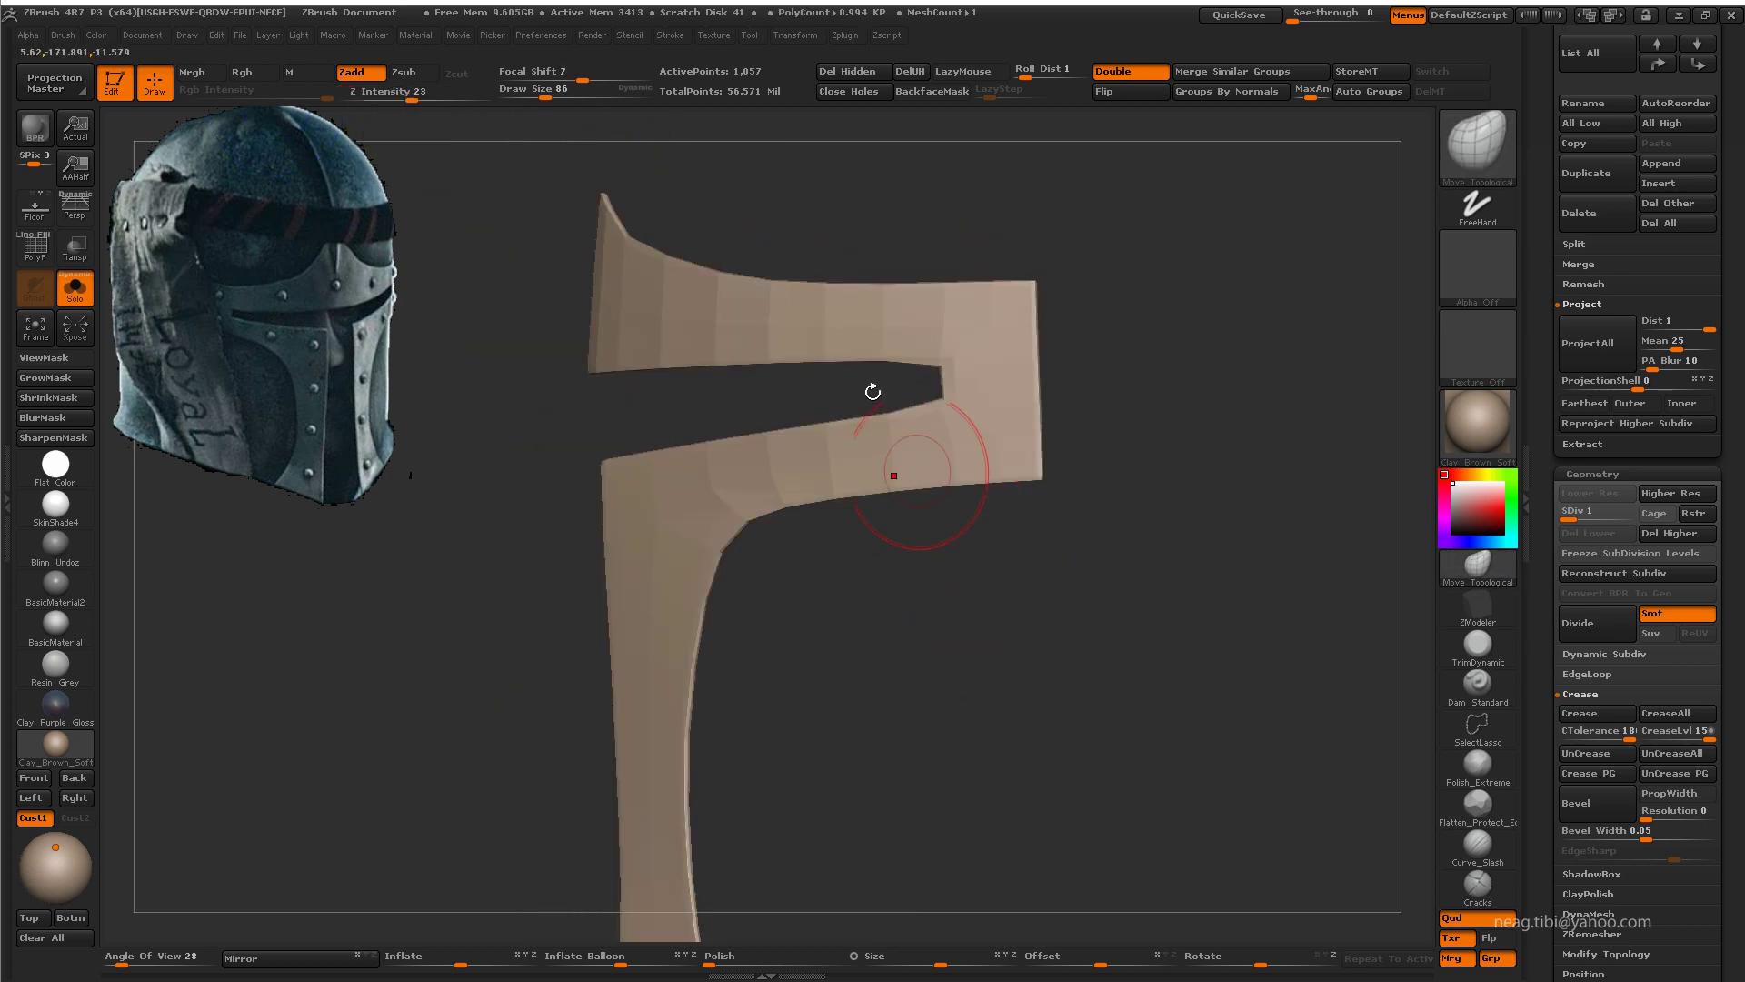
{"action": "key", "text": "shift+f"}
Step: Smooth and move the trim's eye-hole corners, checking them from several angles
{"action": "mouse_move", "coordinate": [873, 391]}
{"action": "left_mouse_down", "text": "alt"}
{"action": "mouse_move", "coordinate": [962, 488]}
{"action": "mouse_move", "coordinate": [934, 423]}
{"action": "mouse_move", "coordinate": [935, 304]}
{"action": "mouse_move", "coordinate": [947, 320]}
{"action": "mouse_move", "coordinate": [994, 311]}
{"action": "left_mouse_up", "text": "alt"}
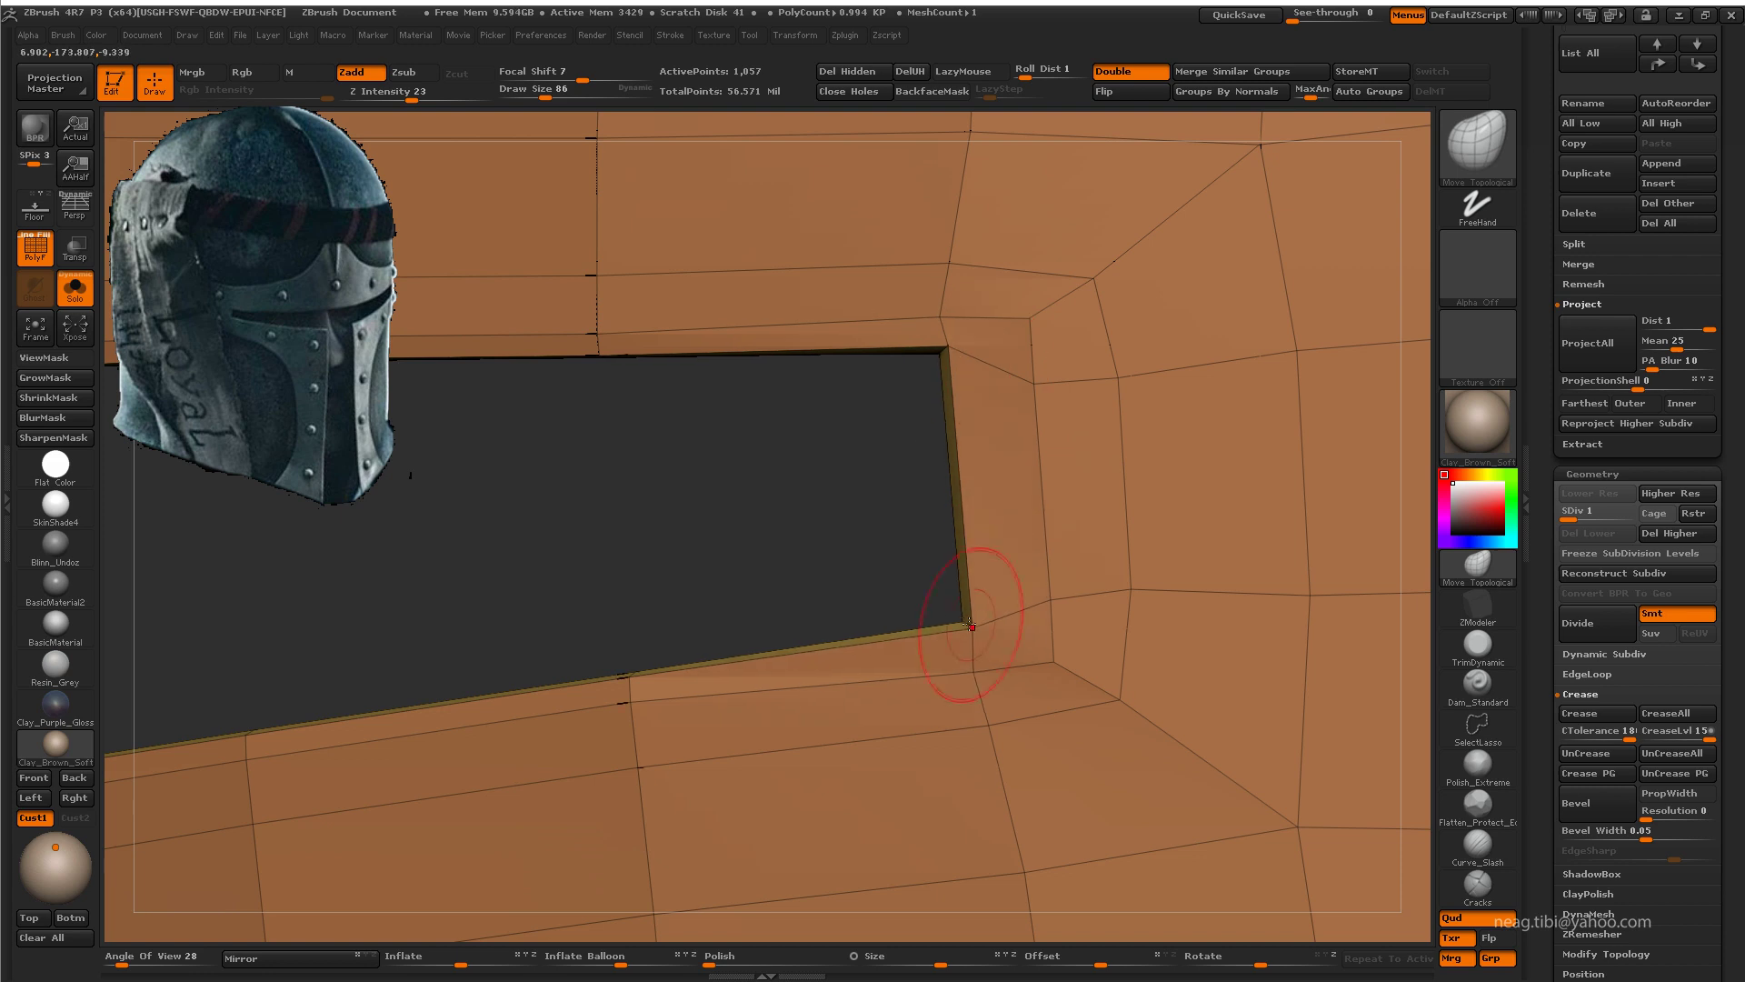
{"action": "key", "text": "f"}
{"action": "left_click_drag", "start_coordinate": [970, 624], "coordinate": [1100, 411], "text": "alt"}
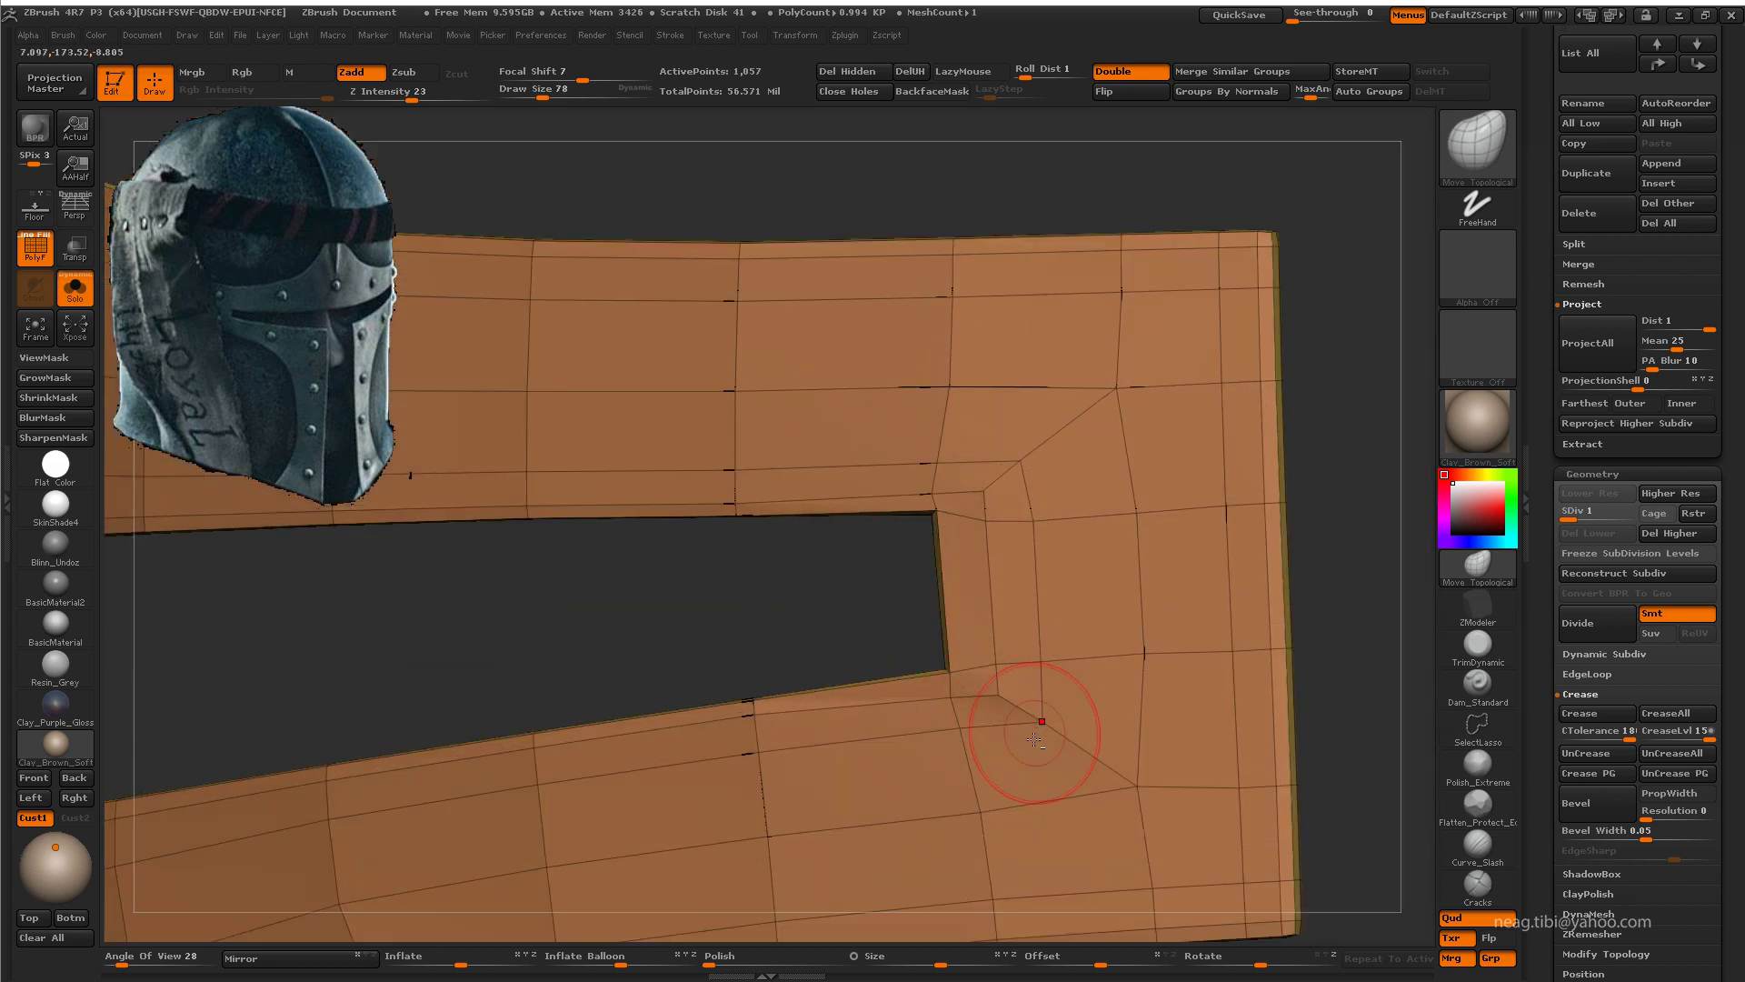
{"action": "key", "text": "f"}
{"action": "mouse_move", "coordinate": [947, 526]}
{"action": "left_mouse_down"}
{"action": "mouse_move", "coordinate": [947, 624]}
{"action": "mouse_move", "coordinate": [939, 594]}
{"action": "left_mouse_up"}
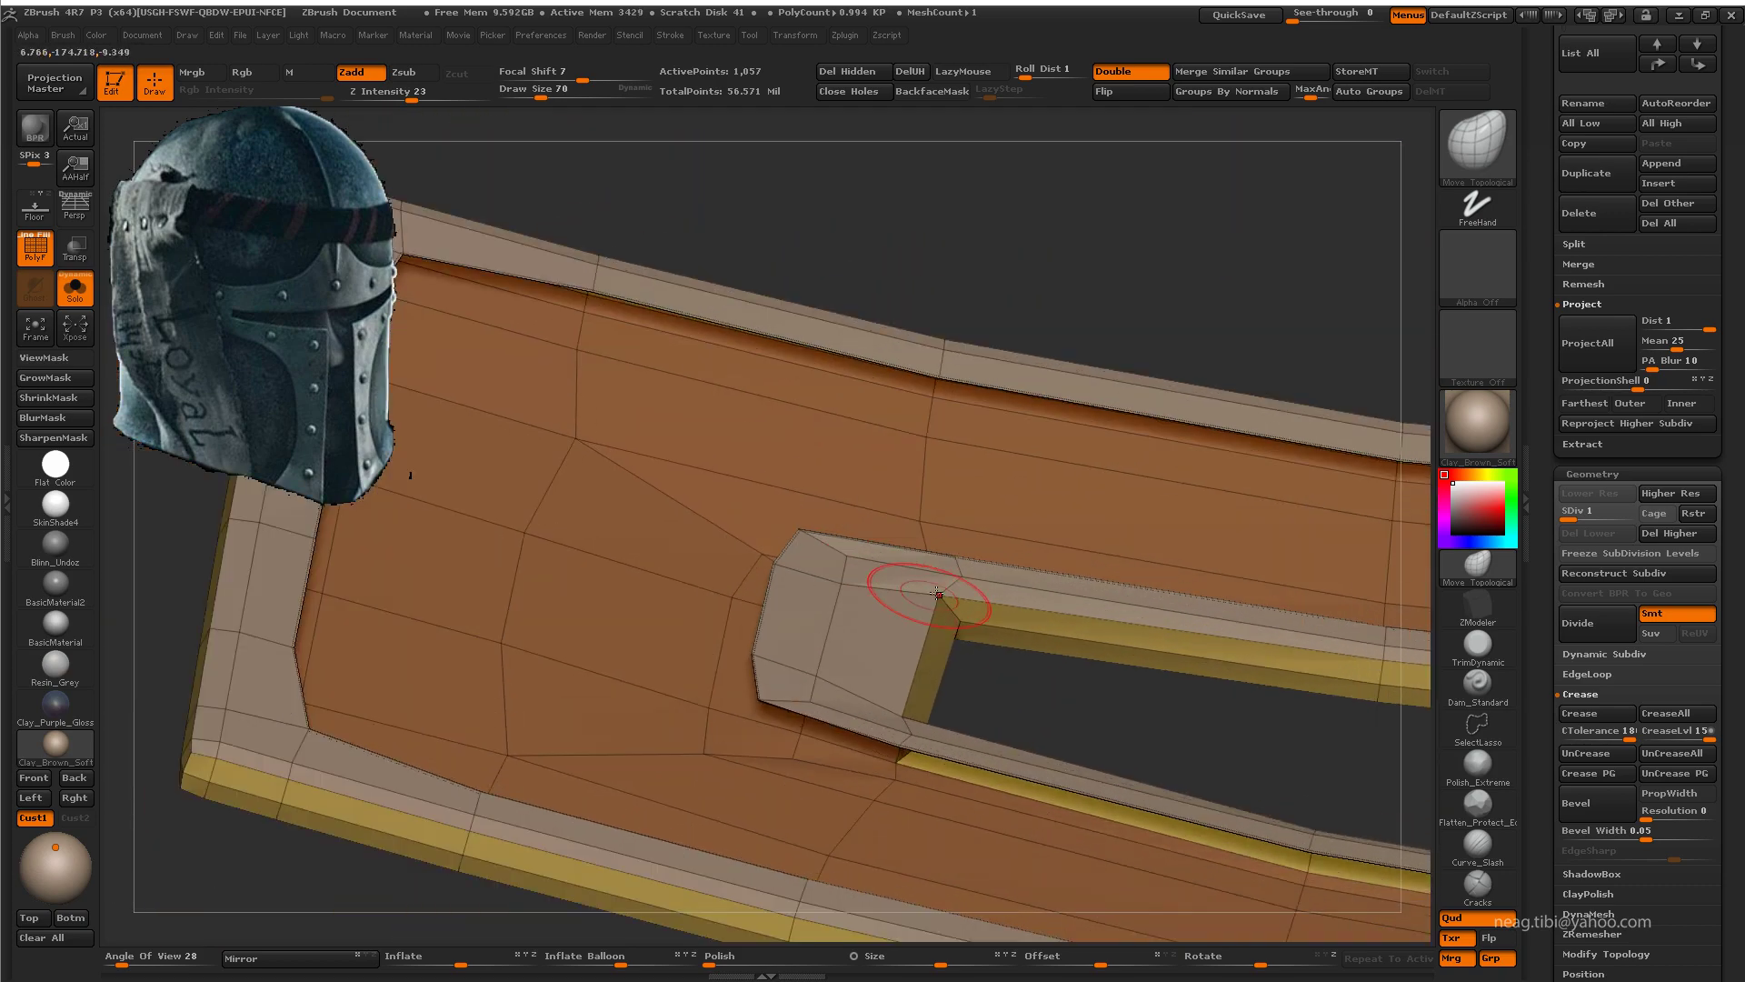
{"action": "mouse_move", "coordinate": [1090, 740]}
{"action": "left_mouse_down"}
{"action": "mouse_move", "coordinate": [881, 574]}
{"action": "mouse_move", "coordinate": [987, 345]}
{"action": "left_mouse_up"}
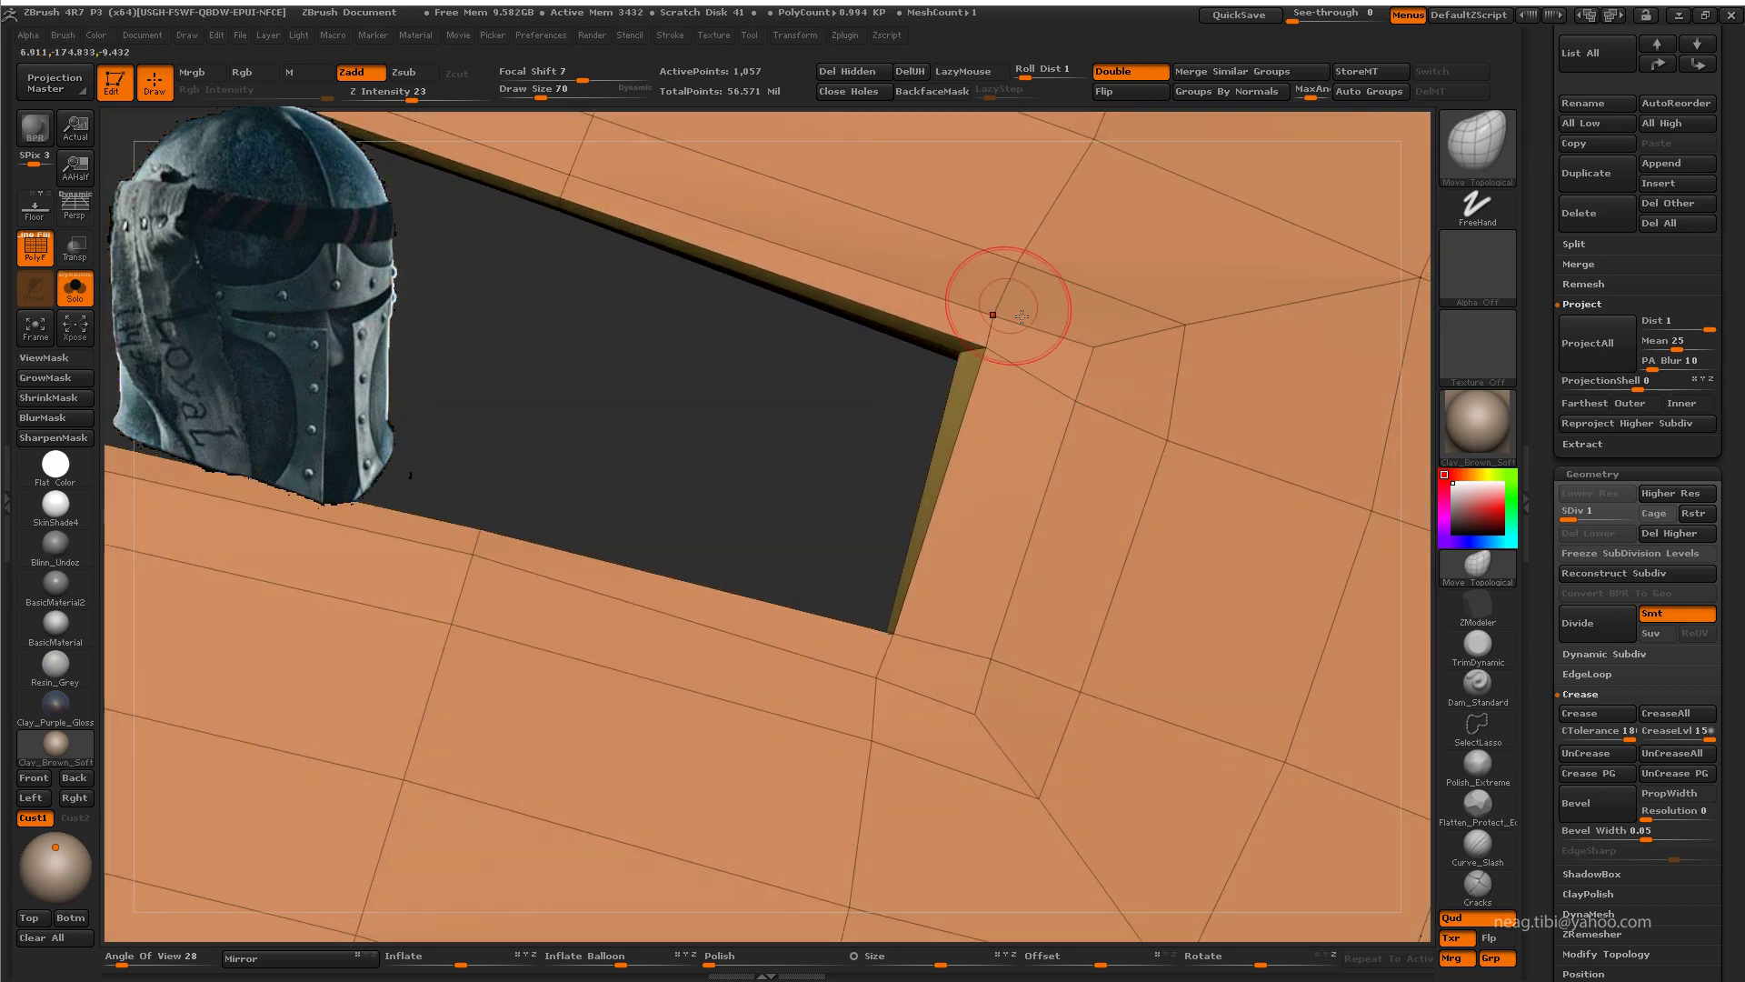
{"action": "mouse_move", "coordinate": [1011, 335]}
{"action": "left_mouse_down"}
{"action": "mouse_move", "coordinate": [1017, 673]}
{"action": "mouse_move", "coordinate": [998, 603]}
{"action": "left_mouse_up"}
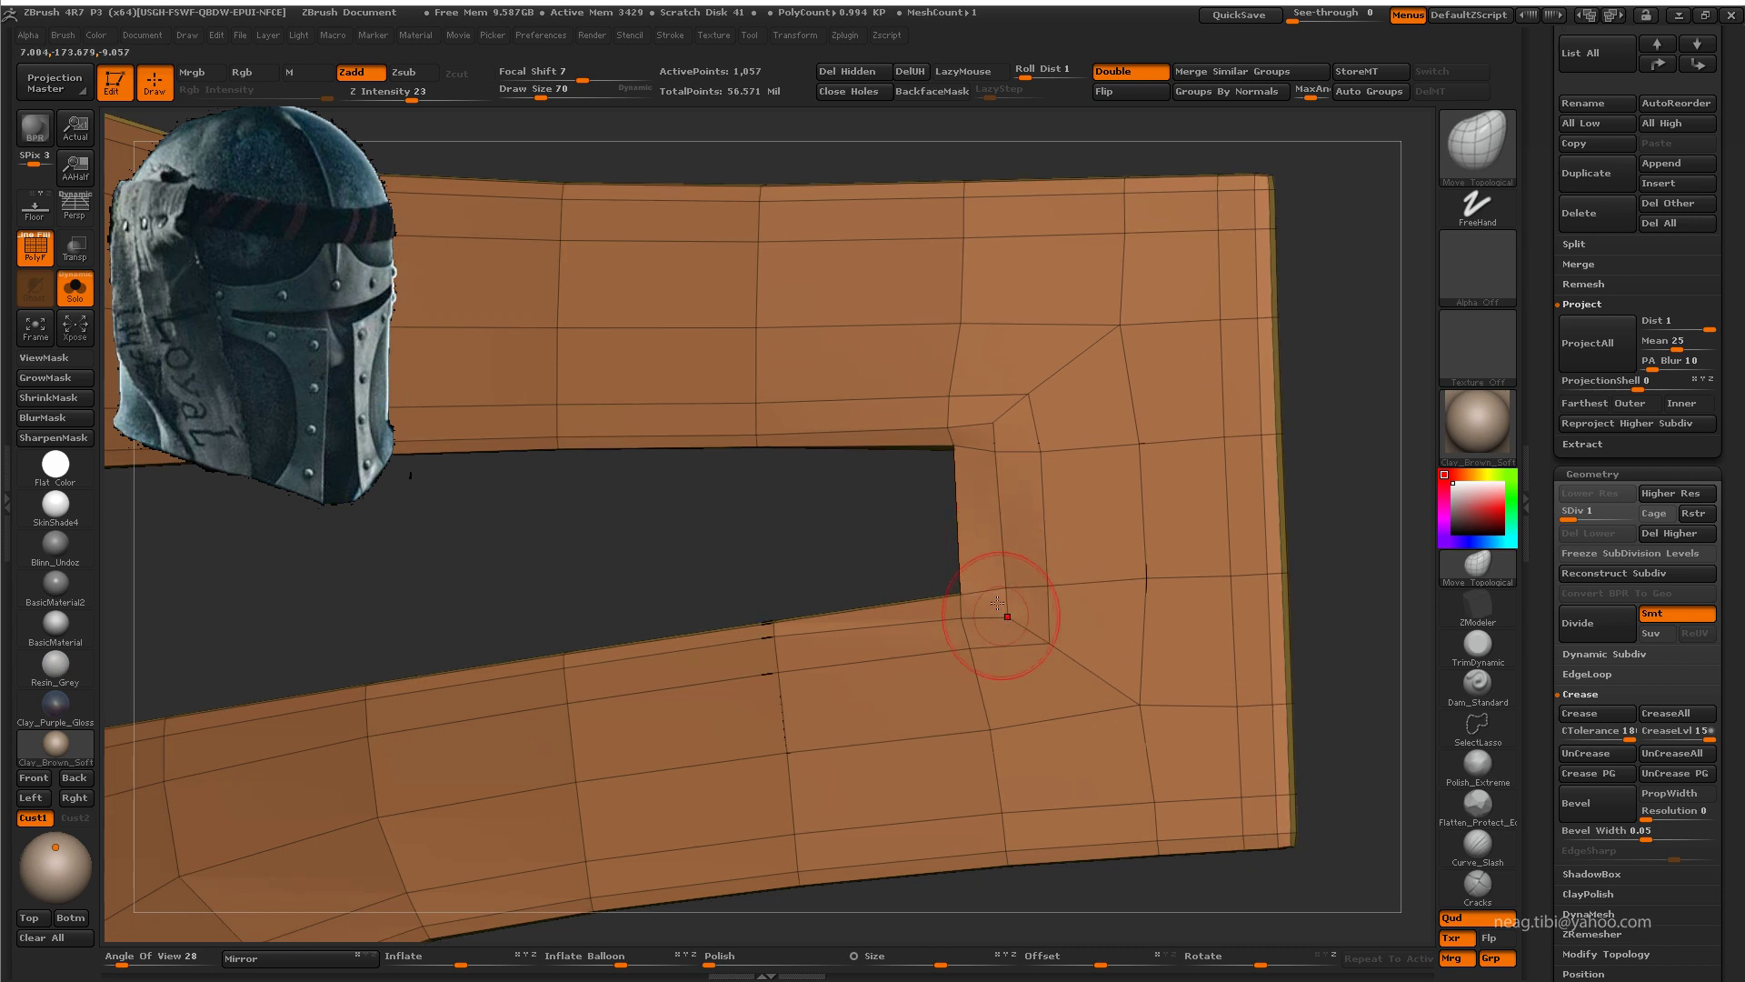
Step: Divide the trim to SDiv 2 to round off the hole corners
{"action": "key", "text": "ctrl+d"}
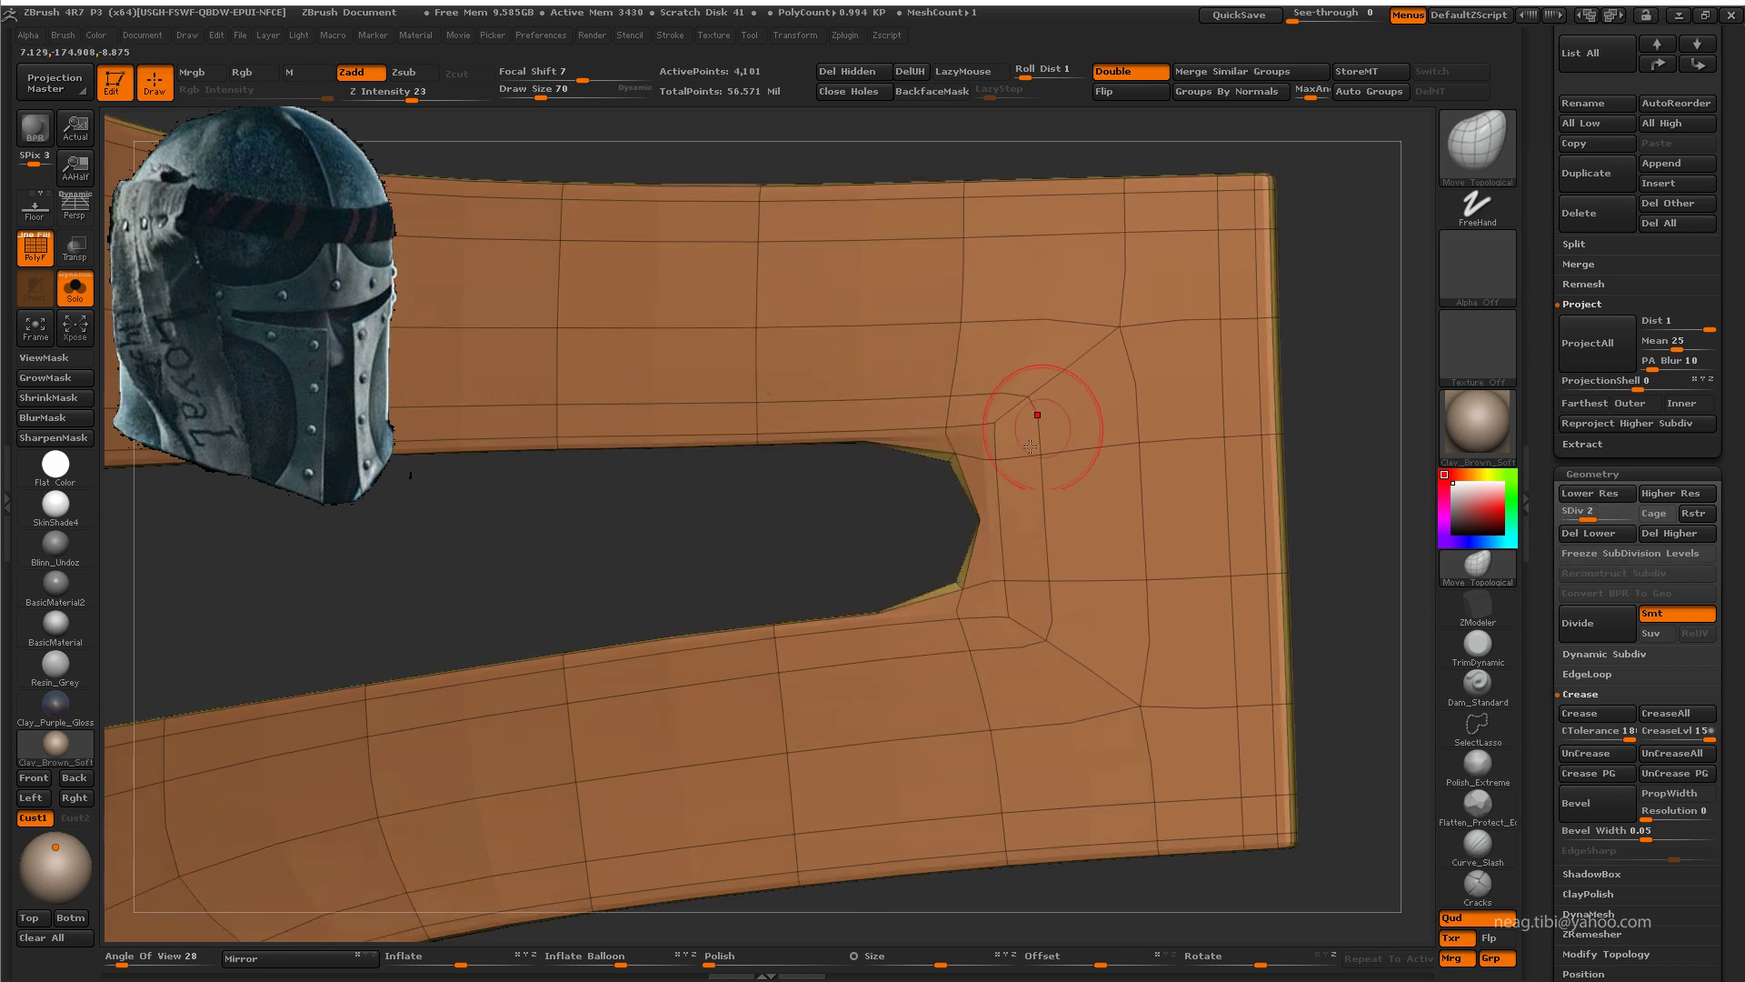
{"action": "left_click_drag", "start_coordinate": [958, 630], "coordinate": [966, 717], "text": "alt"}
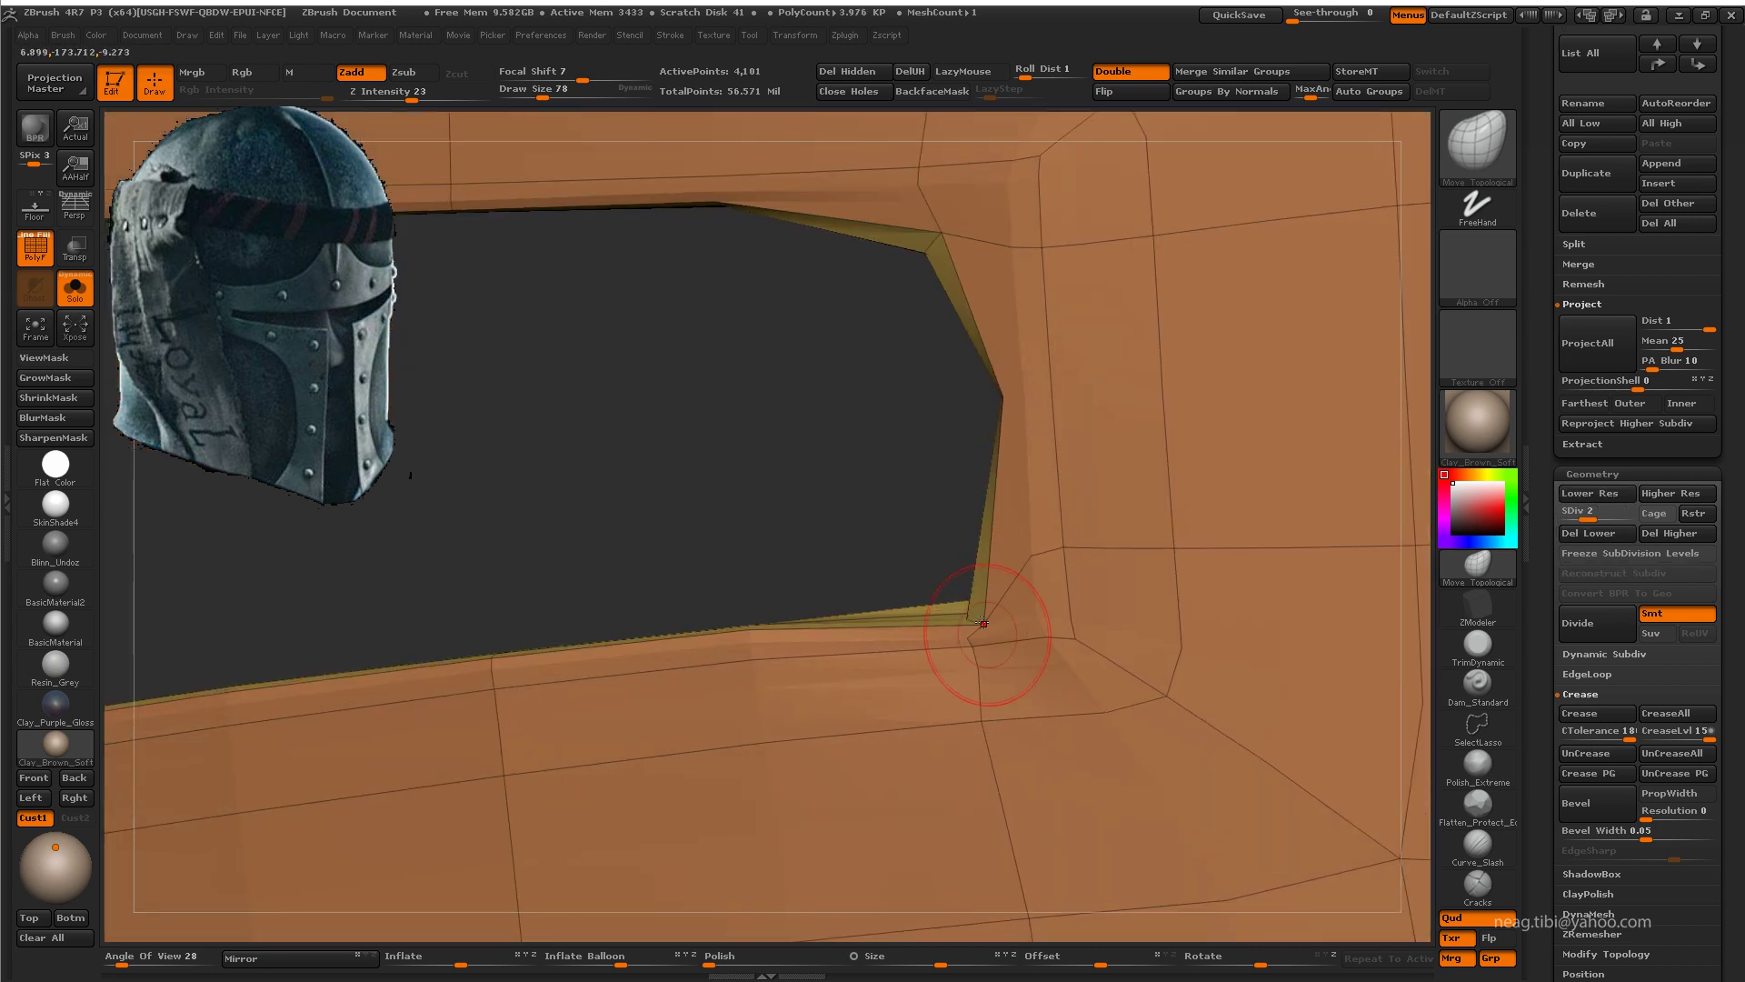
{"action": "mouse_move", "coordinate": [958, 633]}
{"action": "left_mouse_down", "text": "alt"}
{"action": "mouse_move", "coordinate": [990, 680]}
{"action": "mouse_move", "coordinate": [939, 530]}
{"action": "mouse_move", "coordinate": [970, 460]}
{"action": "left_mouse_up", "text": "alt"}
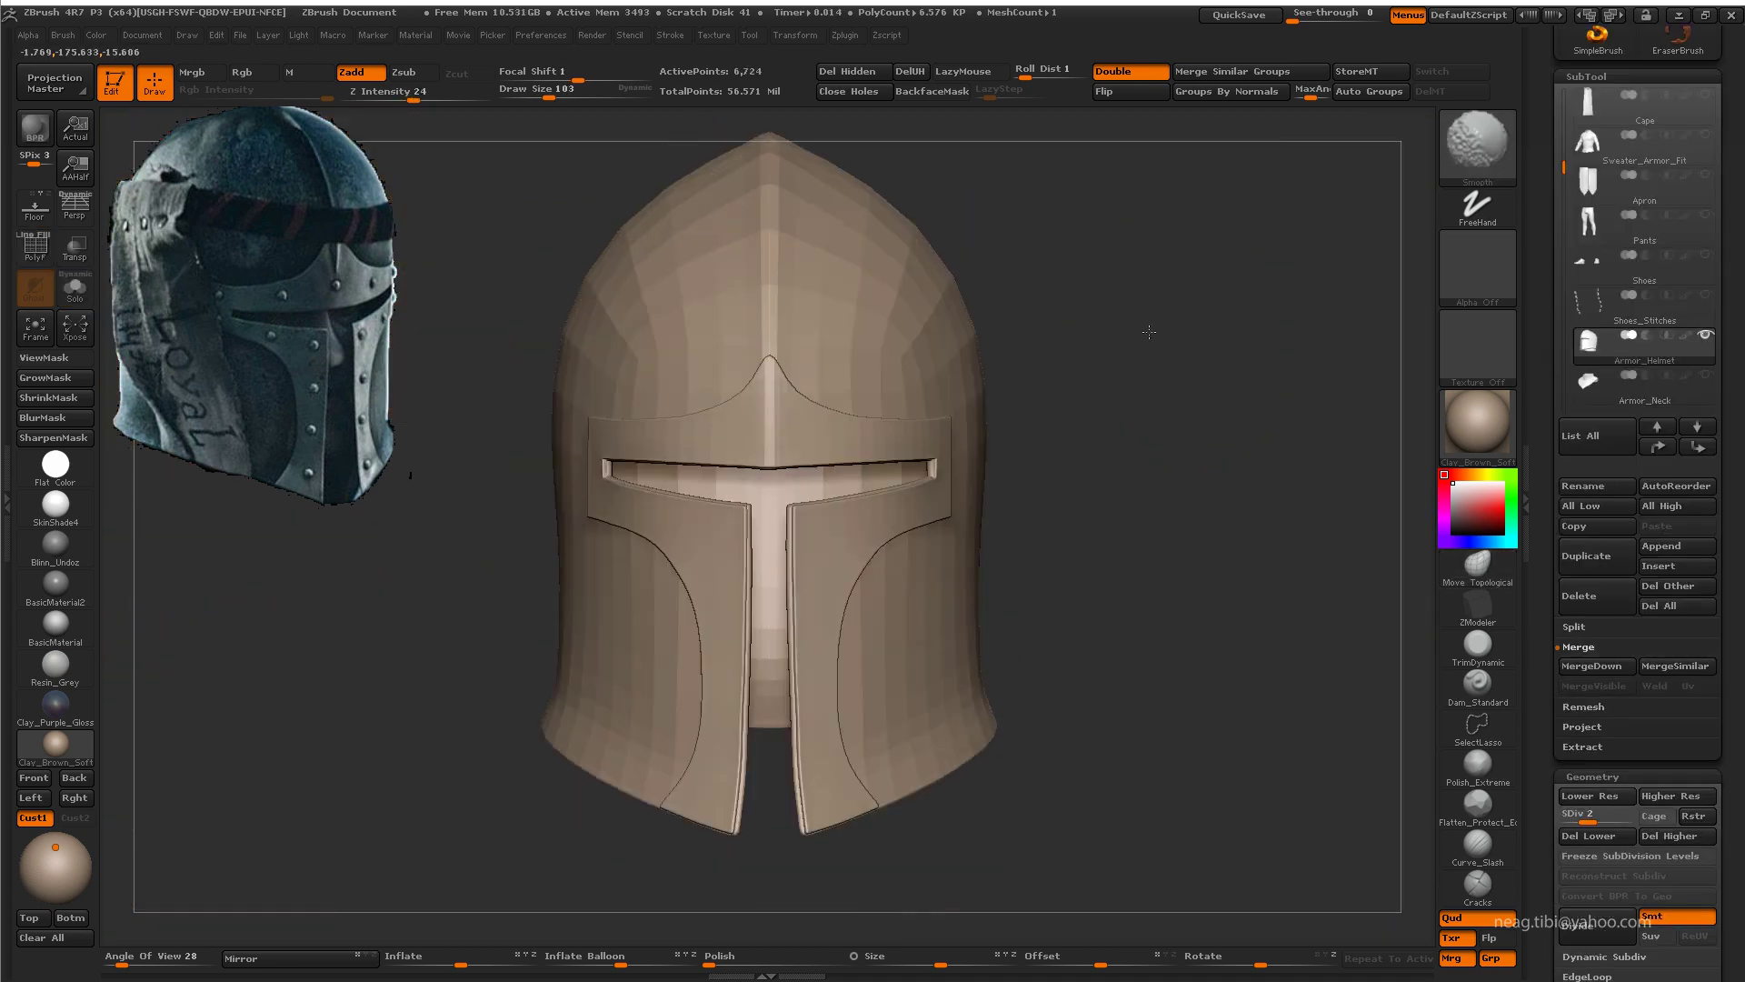
Step: Review the trimmed helmet on the armoured character in perspective from side and front
{"action": "left_click_drag", "start_coordinate": [1183, 352], "coordinate": [1110, 352]}
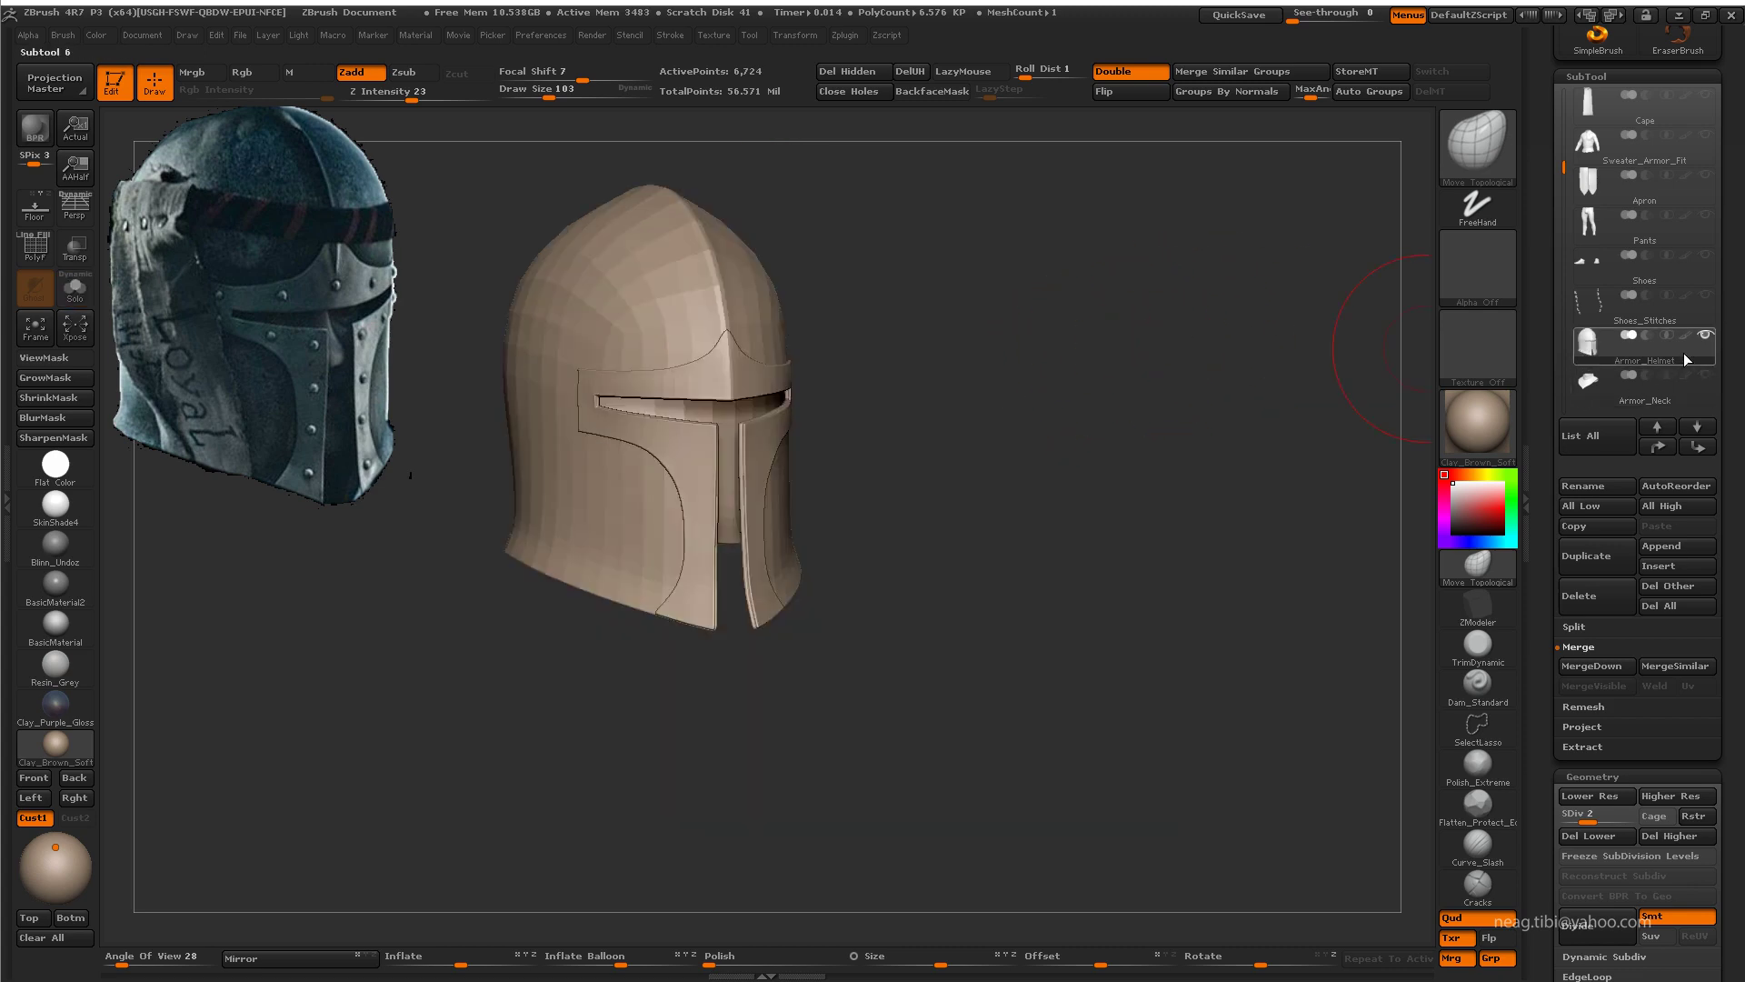
{"action": "left_click", "coordinate": [1706, 335], "text": "shift"}
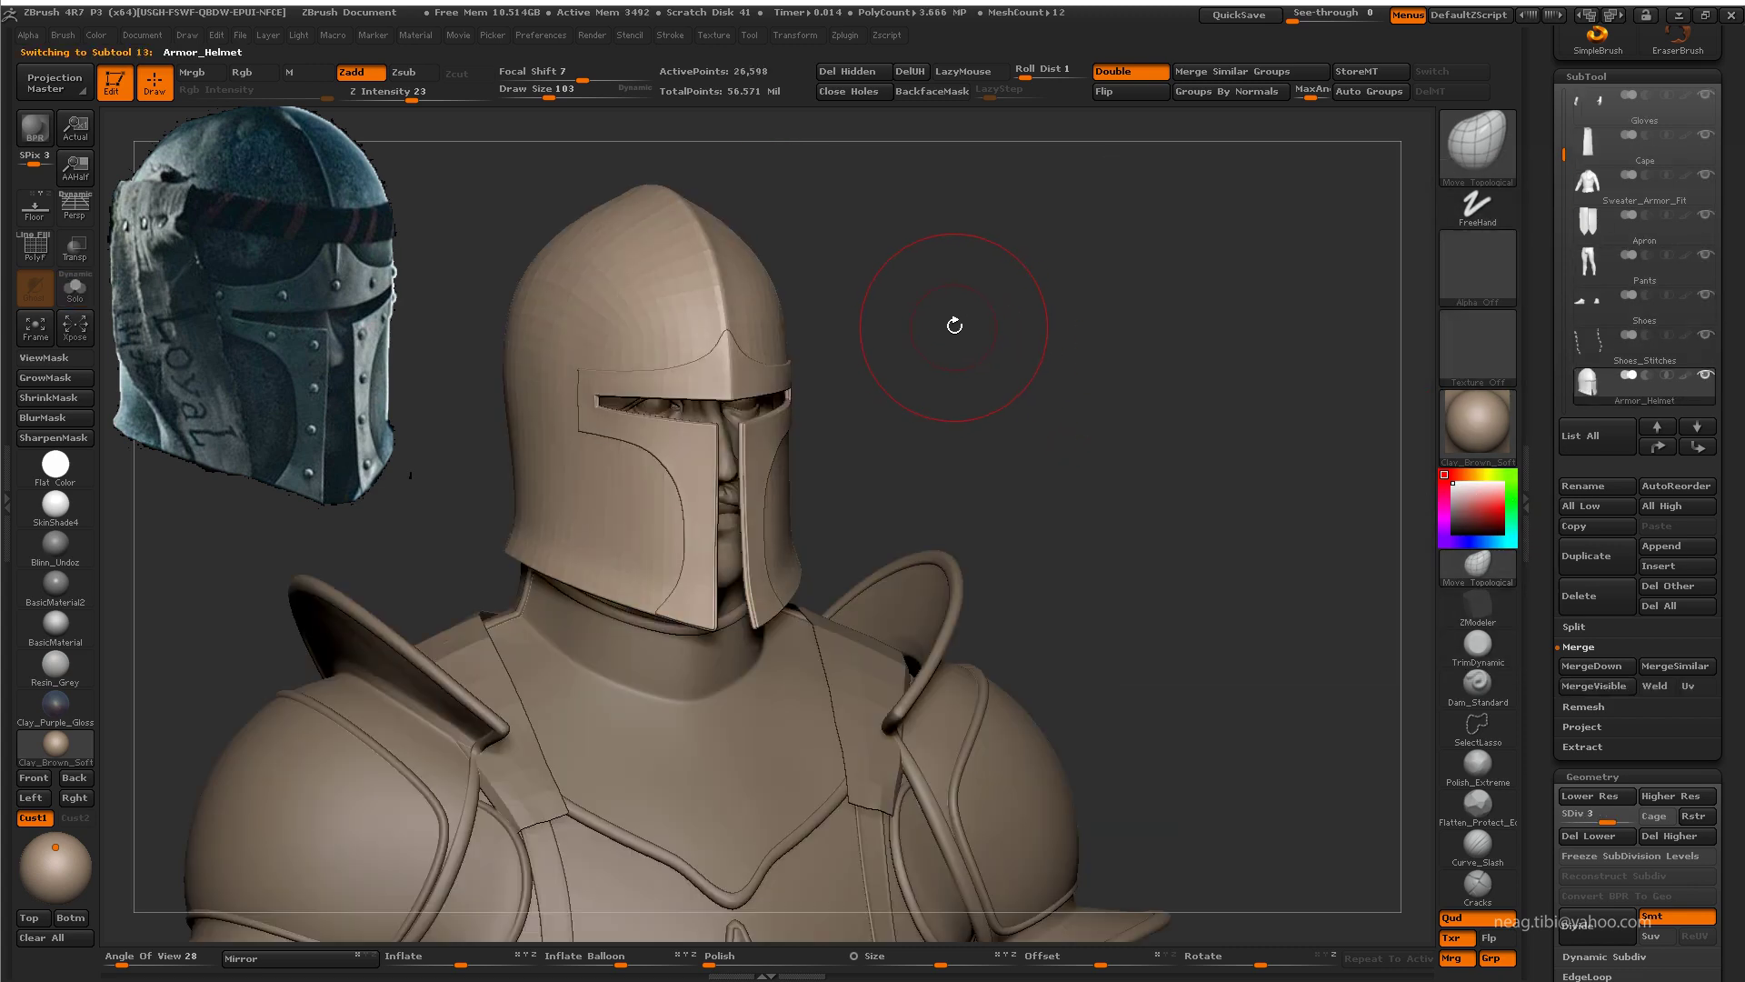
{"action": "mouse_move", "coordinate": [955, 325]}
{"action": "left_mouse_down"}
{"action": "mouse_move", "coordinate": [979, 375]}
{"action": "mouse_move", "coordinate": [919, 312]}
{"action": "mouse_move", "coordinate": [869, 344]}
{"action": "mouse_move", "coordinate": [989, 380]}
{"action": "left_mouse_up"}
{"action": "key", "text": "p"}
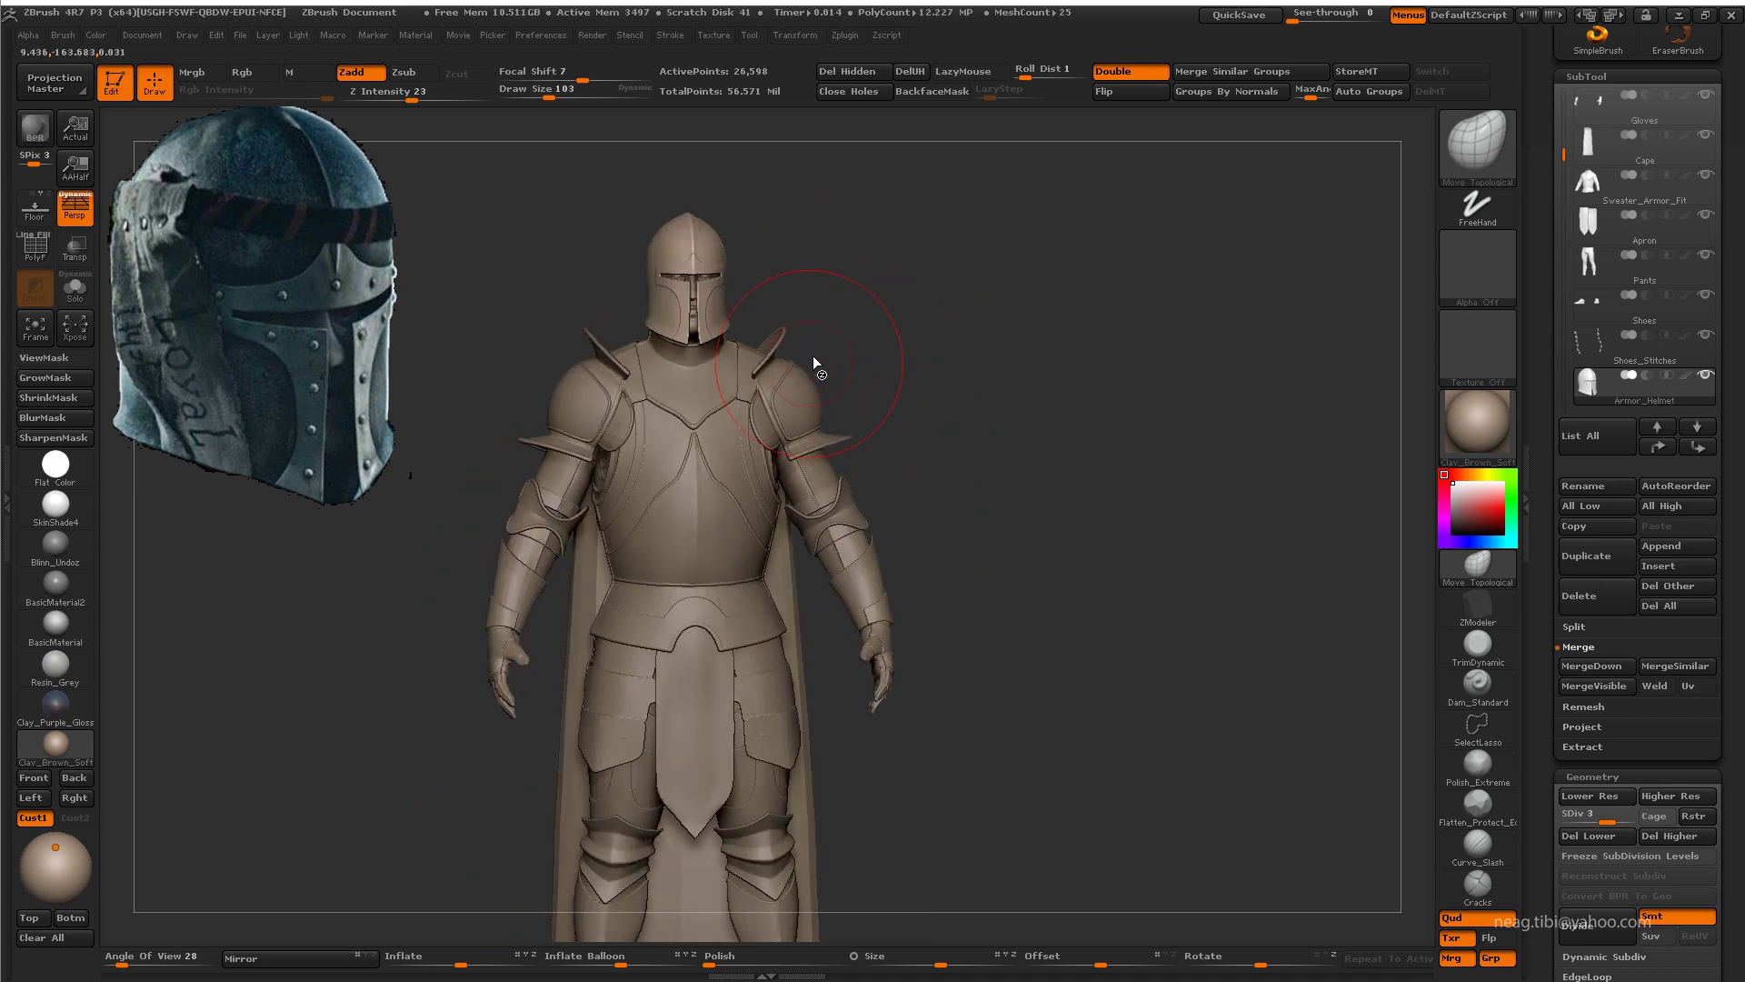
{"action": "left_click_drag", "start_coordinate": [814, 363], "coordinate": [746, 592], "text": "alt"}
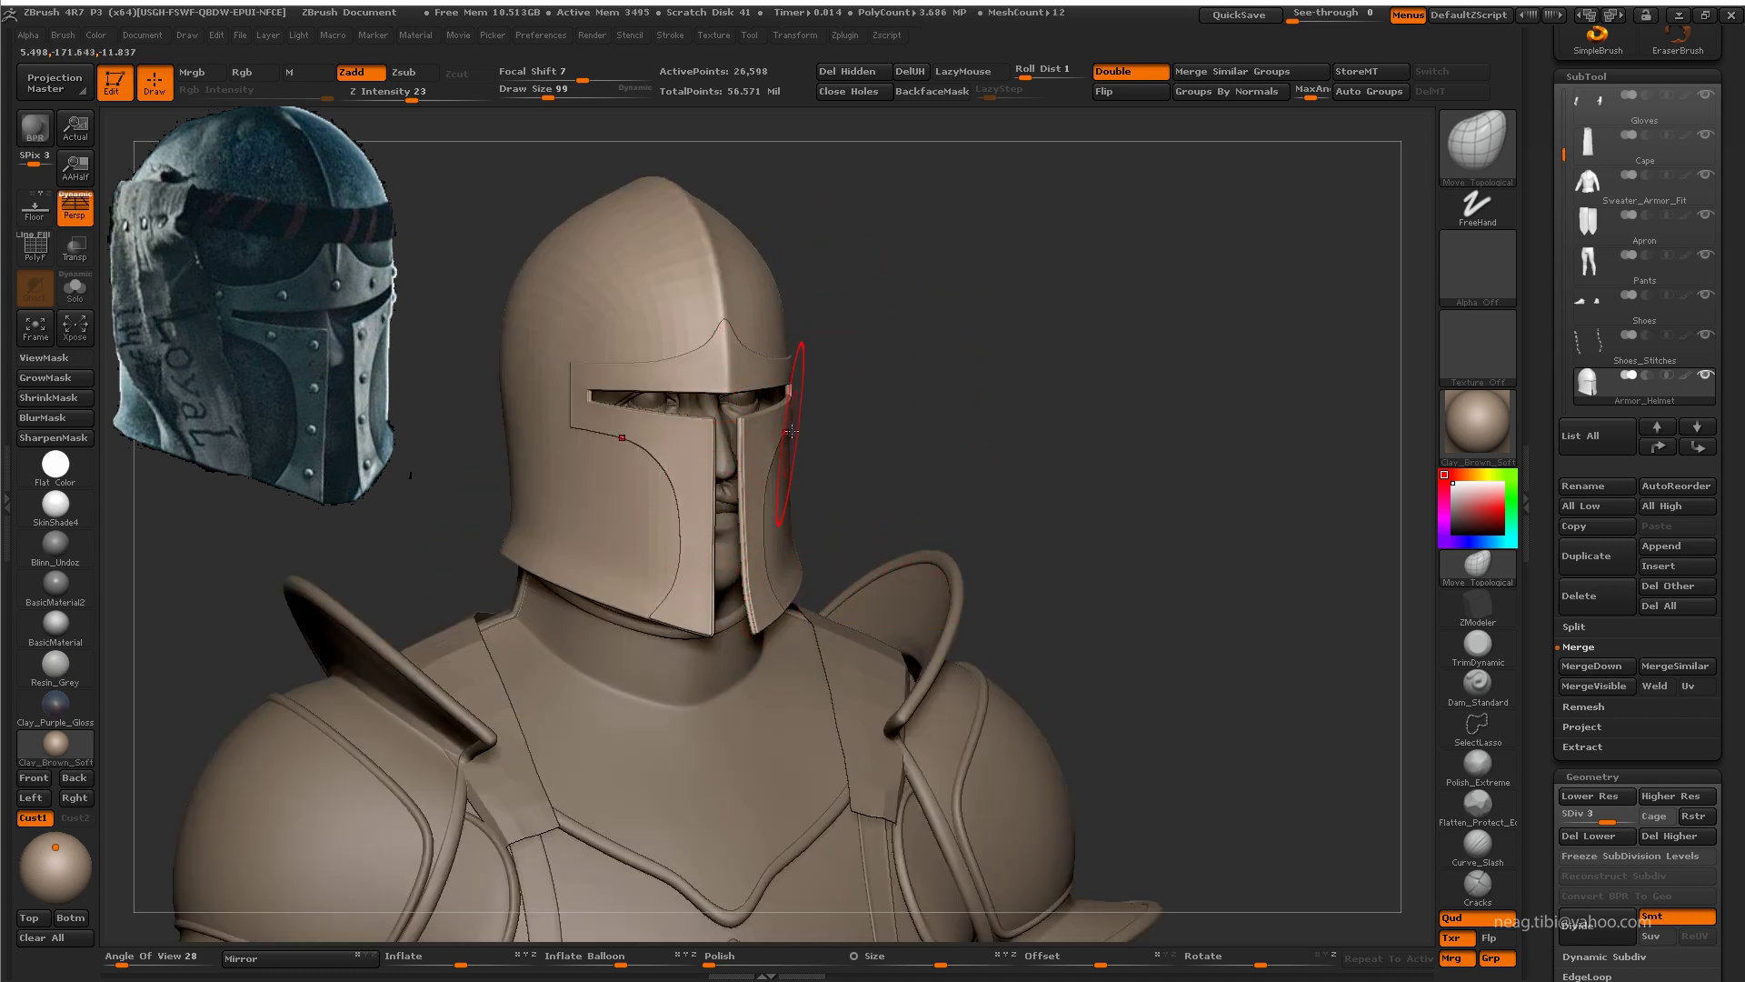
{"action": "mouse_move", "coordinate": [853, 368]}
{"action": "left_mouse_down"}
{"action": "mouse_move", "coordinate": [970, 281]}
{"action": "mouse_move", "coordinate": [1104, 258]}
{"action": "mouse_move", "coordinate": [973, 331]}
{"action": "mouse_move", "coordinate": [966, 553]}
{"action": "mouse_move", "coordinate": [838, 487]}
{"action": "mouse_move", "coordinate": [518, 535]}
{"action": "mouse_move", "coordinate": [1006, 499]}
{"action": "mouse_move", "coordinate": [794, 384]}
{"action": "mouse_move", "coordinate": [1072, 537]}
{"action": "mouse_move", "coordinate": [589, 519]}
{"action": "left_mouse_up"}
Step: Solo the helmet at SDiv 1 with its polyframe showing
{"action": "key", "text": "shift+d"}
{"action": "key", "text": "shift+alt+s"}
{"action": "key", "text": "shift+f"}
Step: Divide the helmet to SDiv 4, apply ViewMask and hide the polyframe
{"action": "key", "text": "f"}
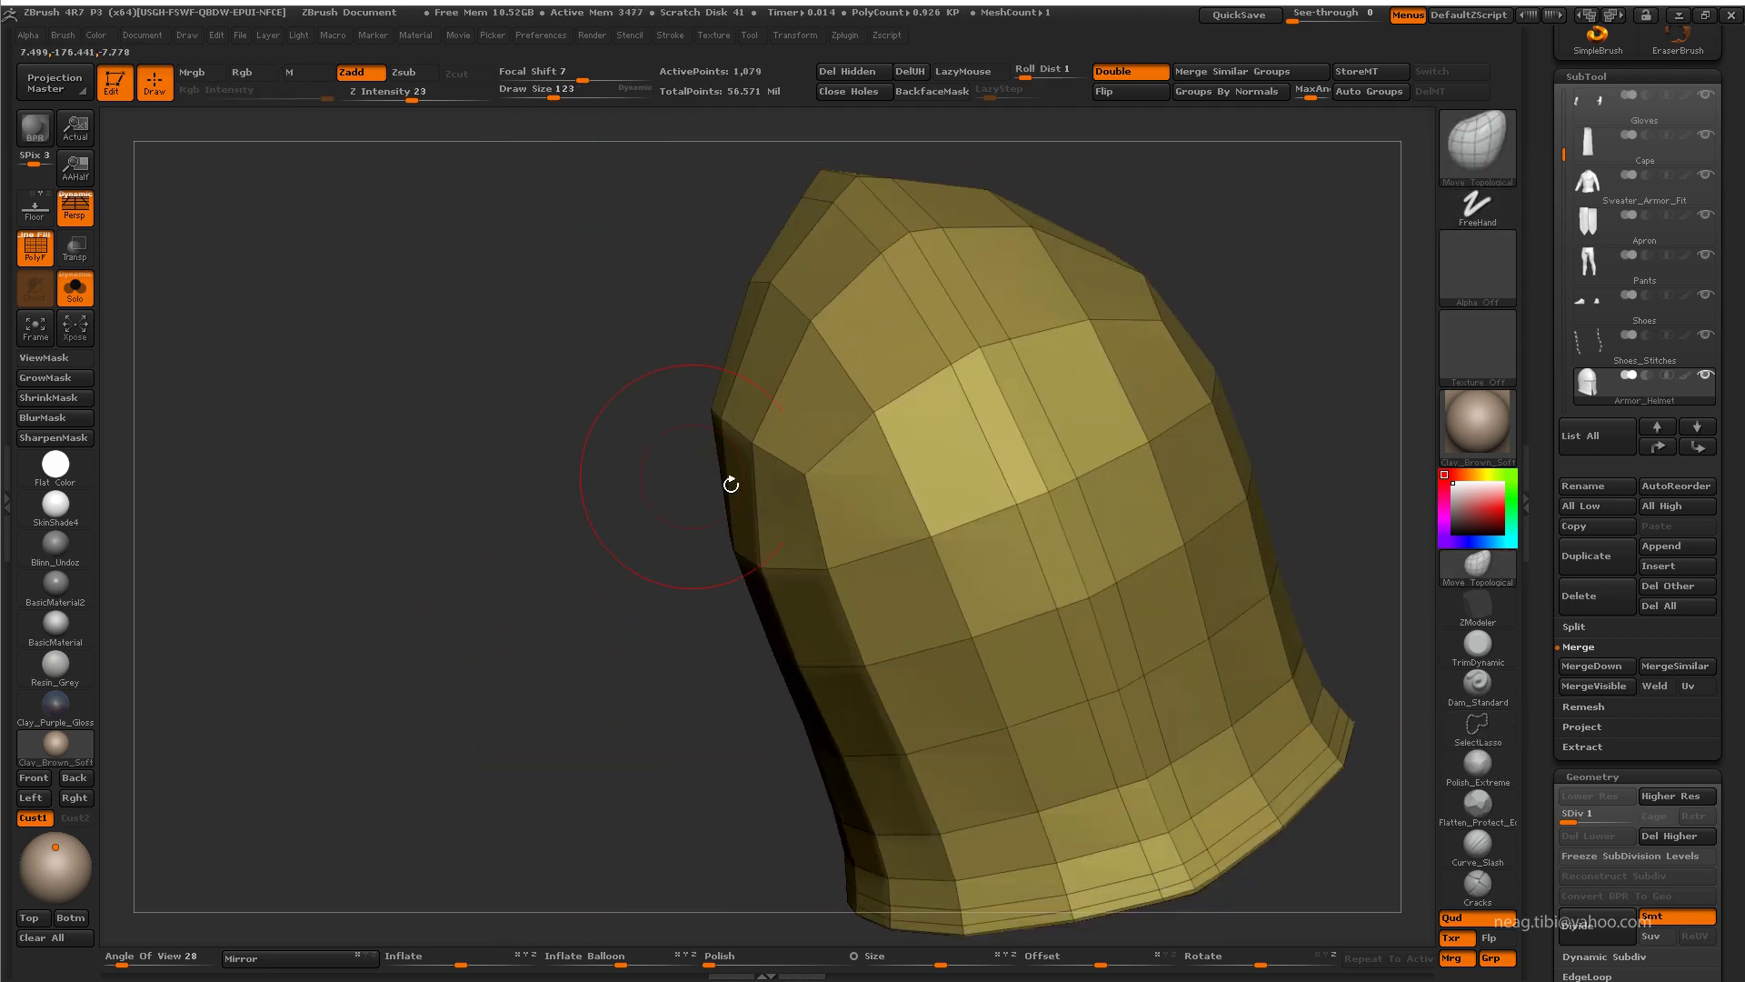
{"action": "mouse_move", "coordinate": [724, 483]}
{"action": "left_mouse_down"}
{"action": "mouse_move", "coordinate": [803, 494]}
{"action": "mouse_move", "coordinate": [548, 602]}
{"action": "mouse_move", "coordinate": [920, 305]}
{"action": "mouse_move", "coordinate": [1227, 175]}
{"action": "mouse_move", "coordinate": [510, 525]}
{"action": "mouse_move", "coordinate": [409, 740]}
{"action": "left_mouse_up"}
{"action": "key", "text": "d"}
{"action": "key", "text": "d"}
{"action": "key", "text": "d"}
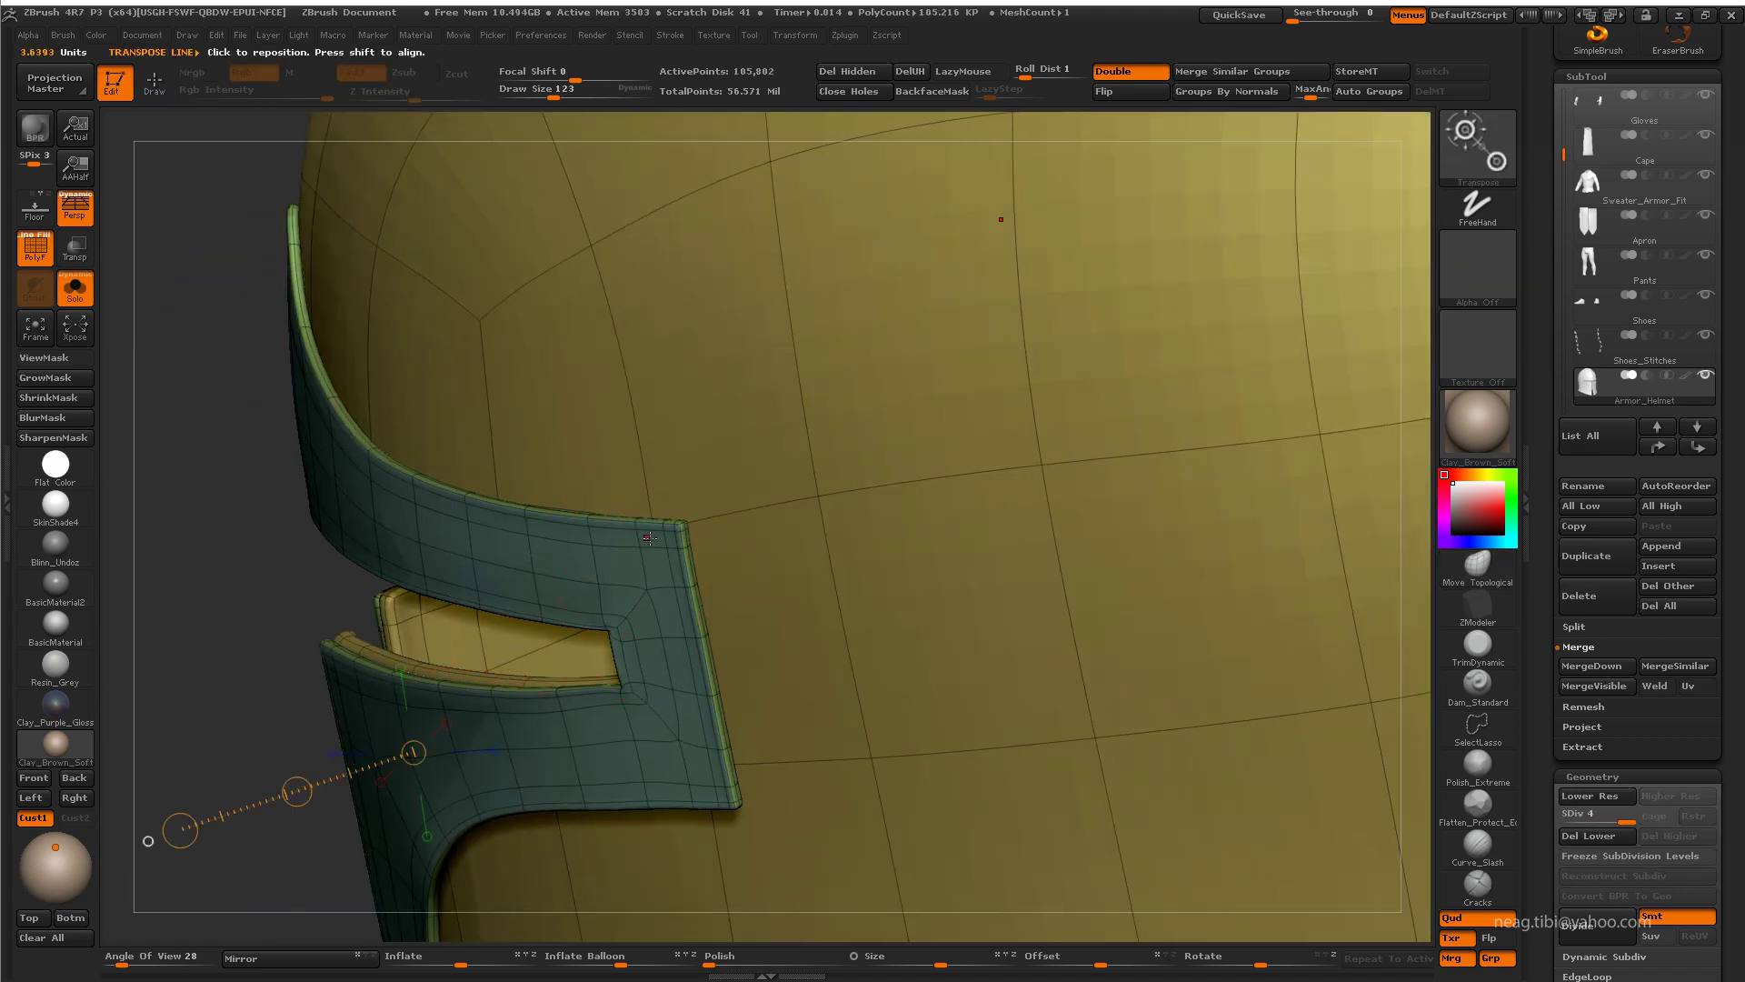
{"action": "left_click", "coordinate": [156, 830], "text": "ctrl"}
{"action": "key", "text": "shift+f"}
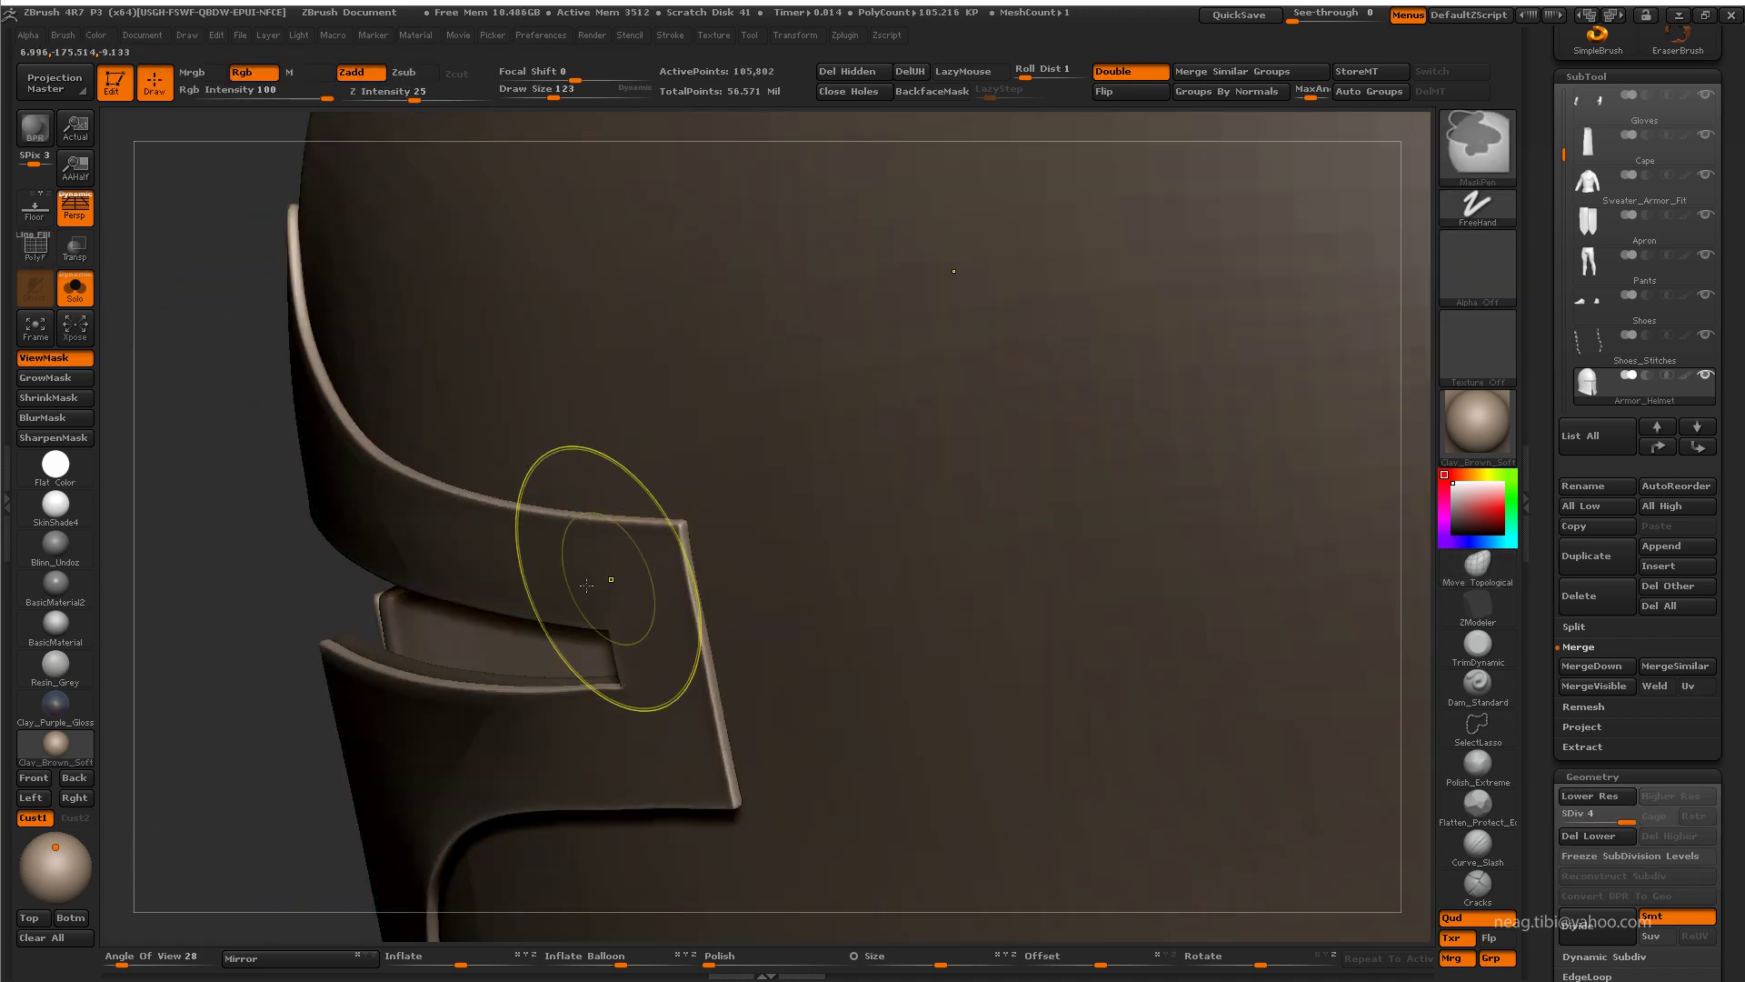
Step: Polish the helmet with the Polish deformer to crisp up the trim edges
{"action": "key", "text": "f"}
{"action": "left_click_drag", "start_coordinate": [1227, 318], "coordinate": [1185, 247]}
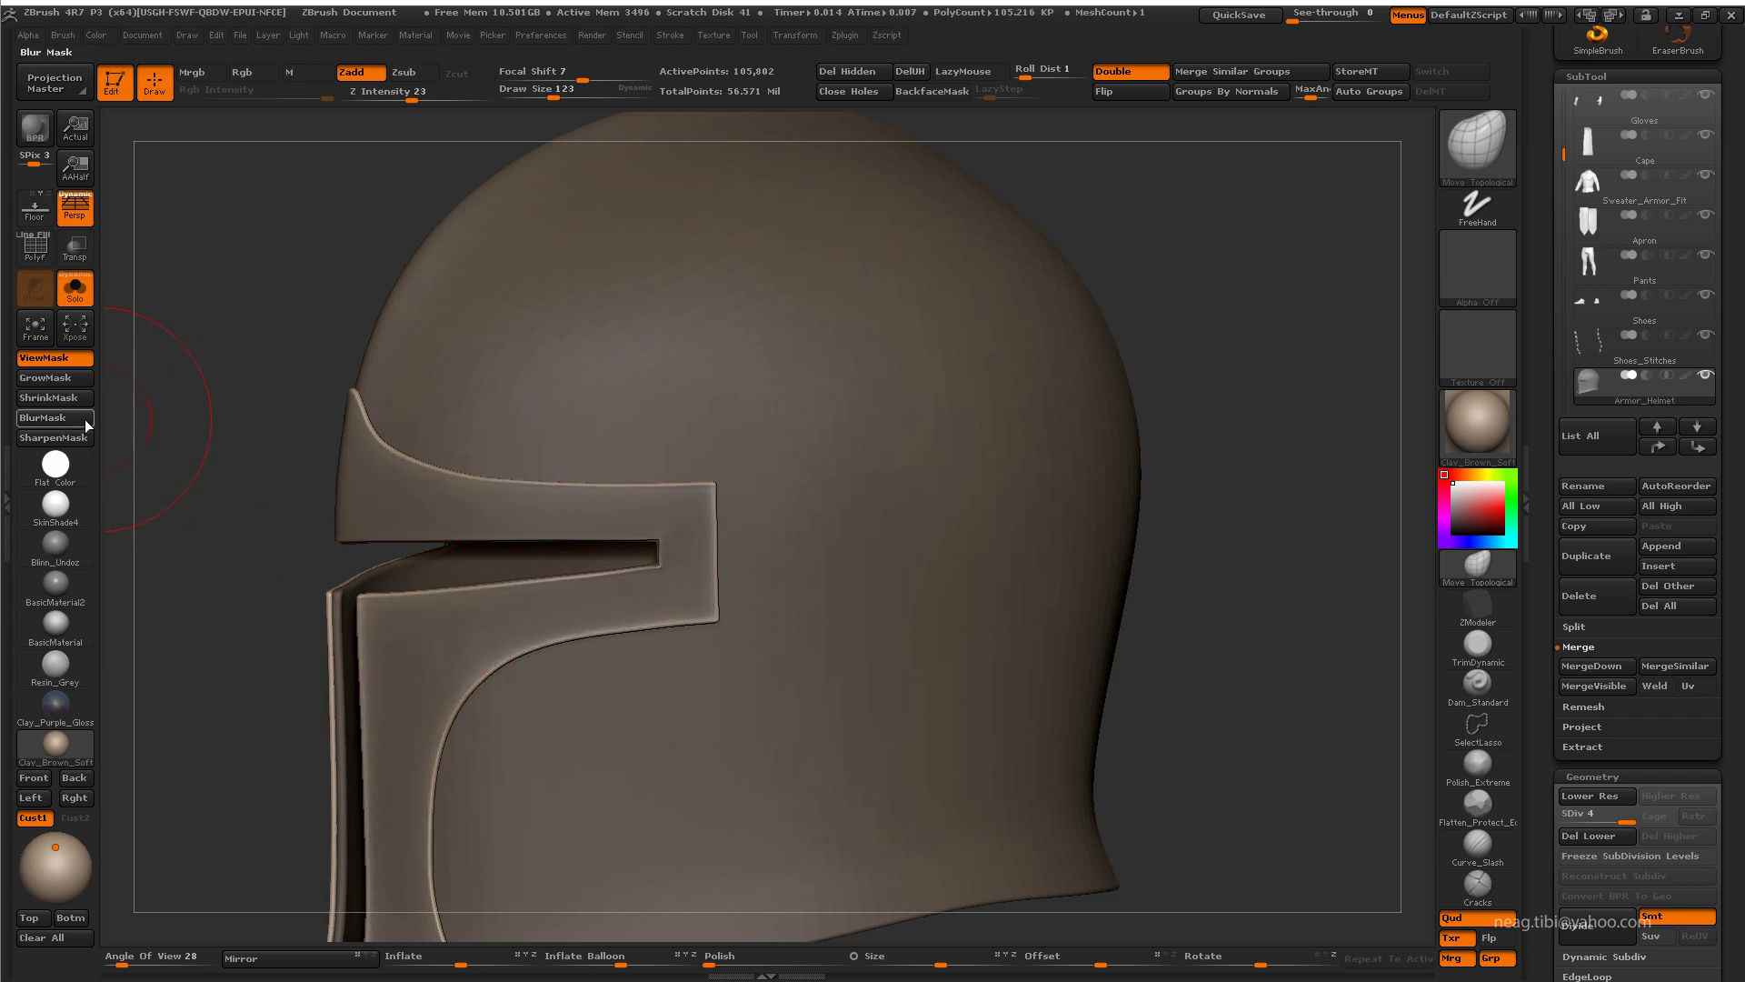
{"action": "left_click_drag", "start_coordinate": [762, 956], "coordinate": [751, 957]}
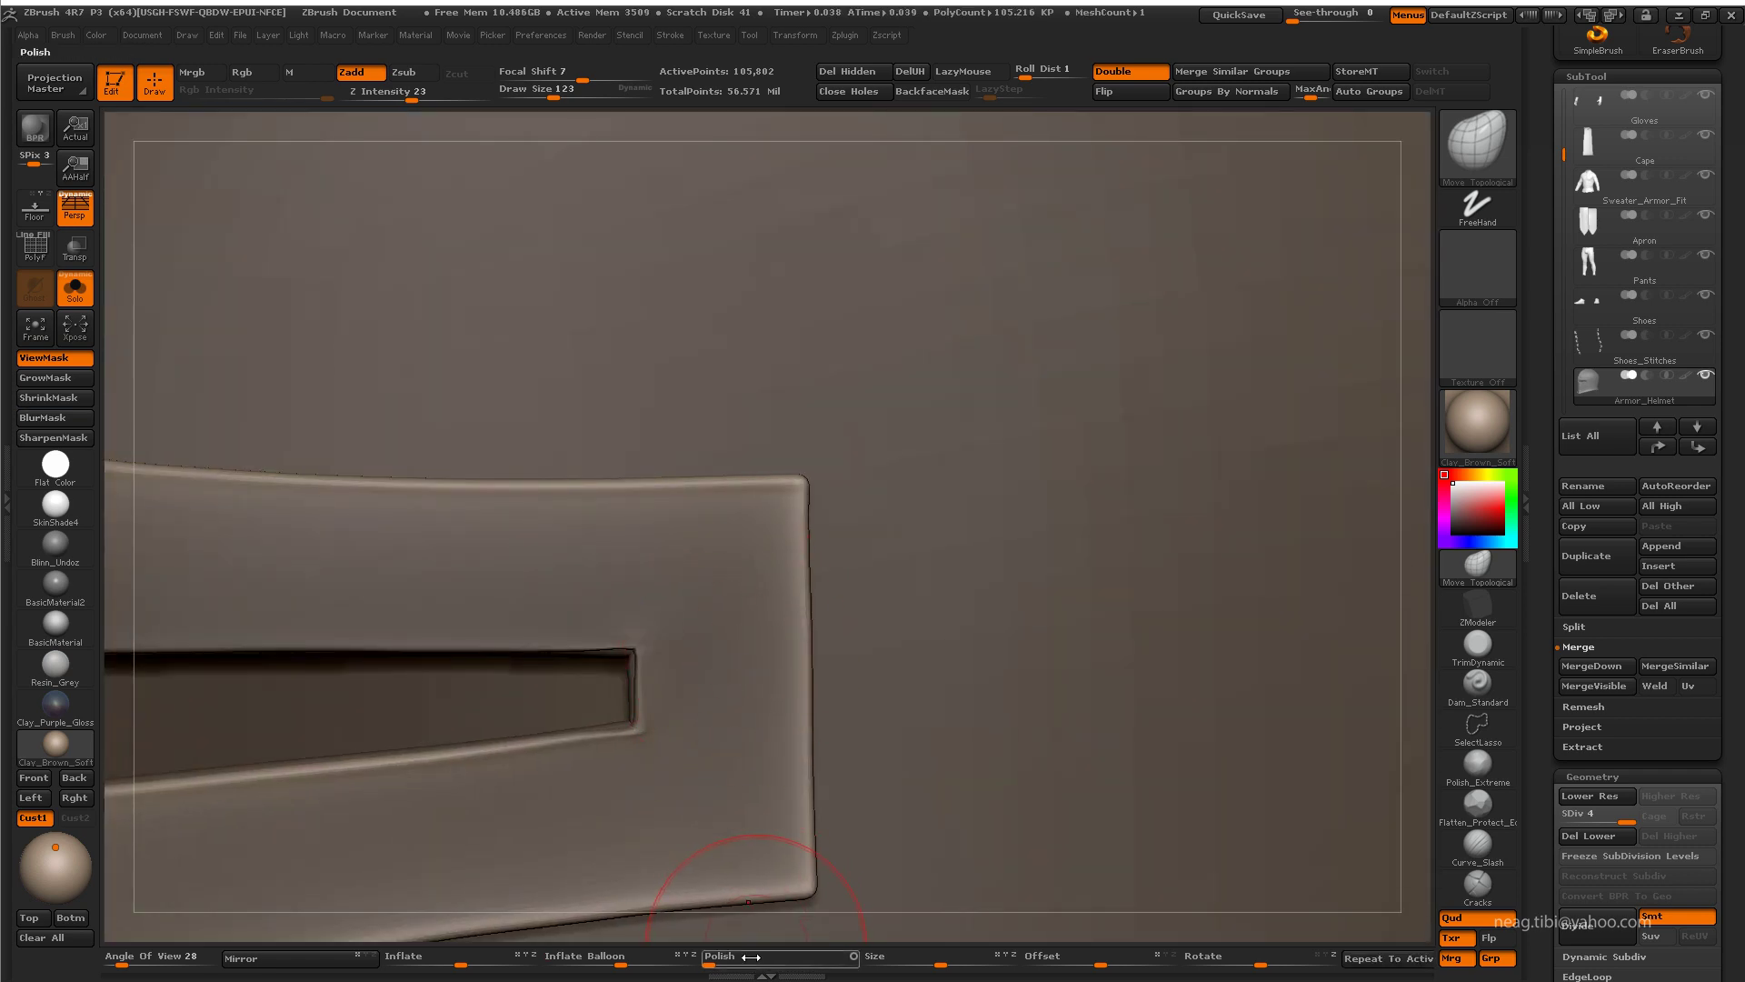
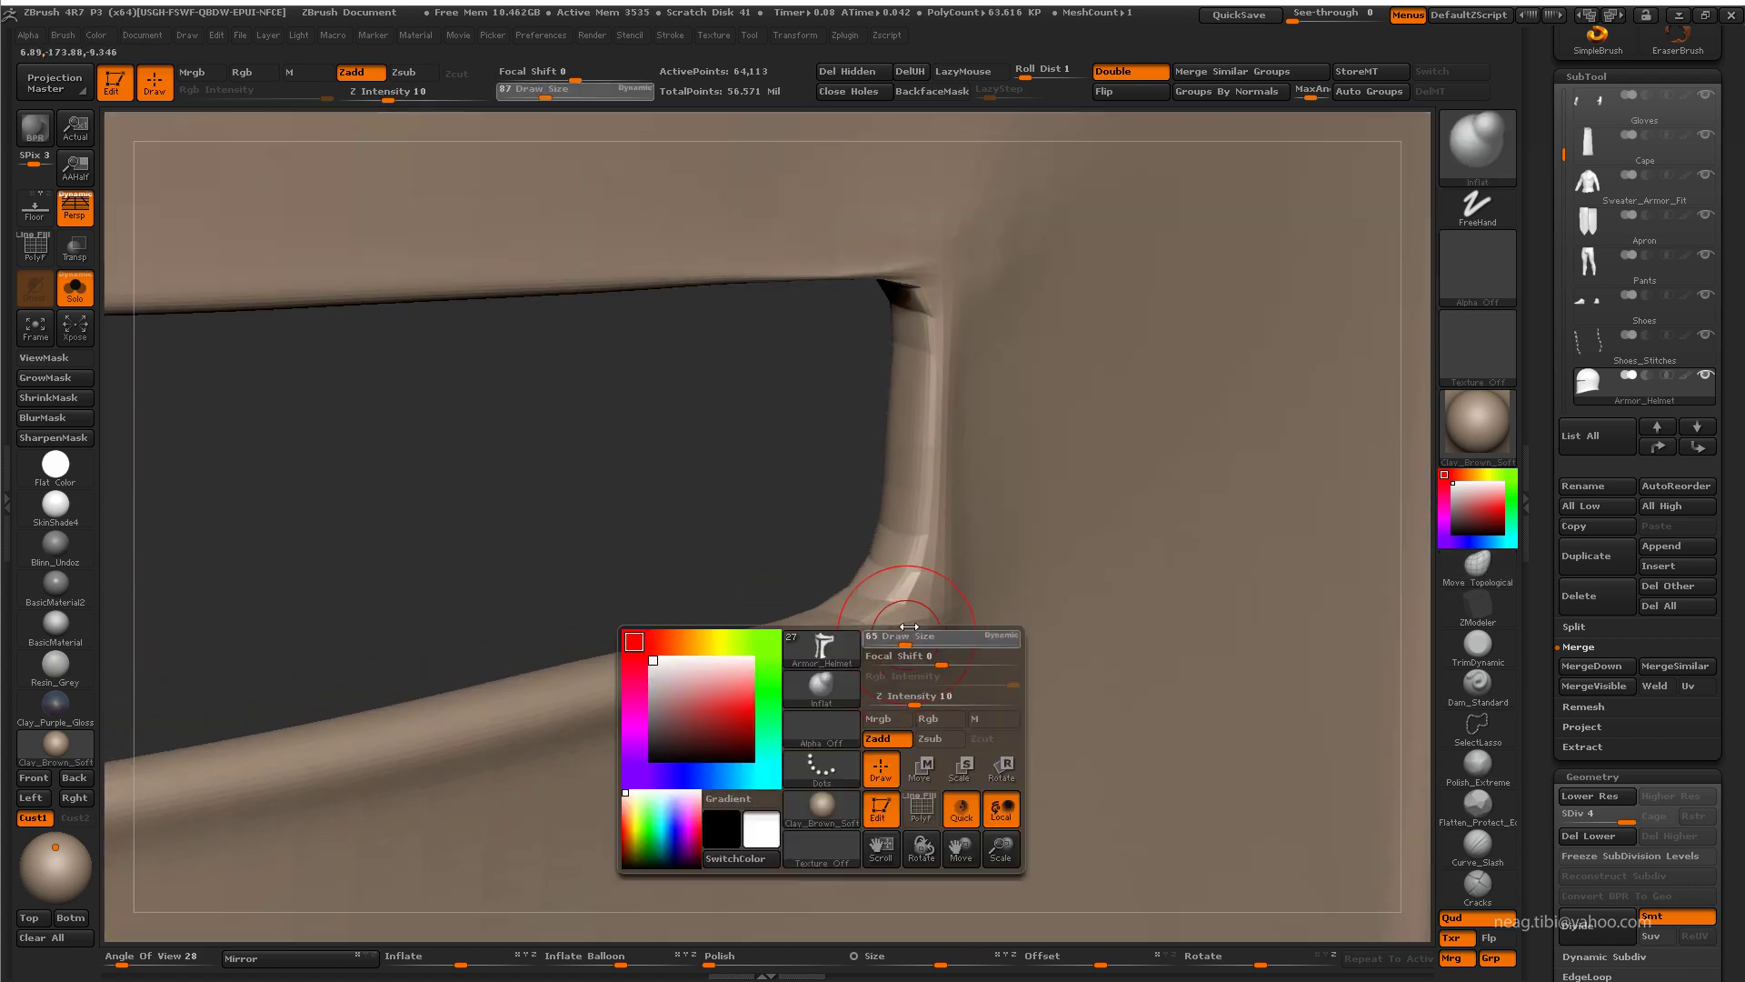
Step: Lower Draw Size and Z Intensity and switch to the Clay brush
{"action": "key", "text": "space"}
{"action": "left_click_drag", "start_coordinate": [384, 109], "coordinate": [378, 109]}
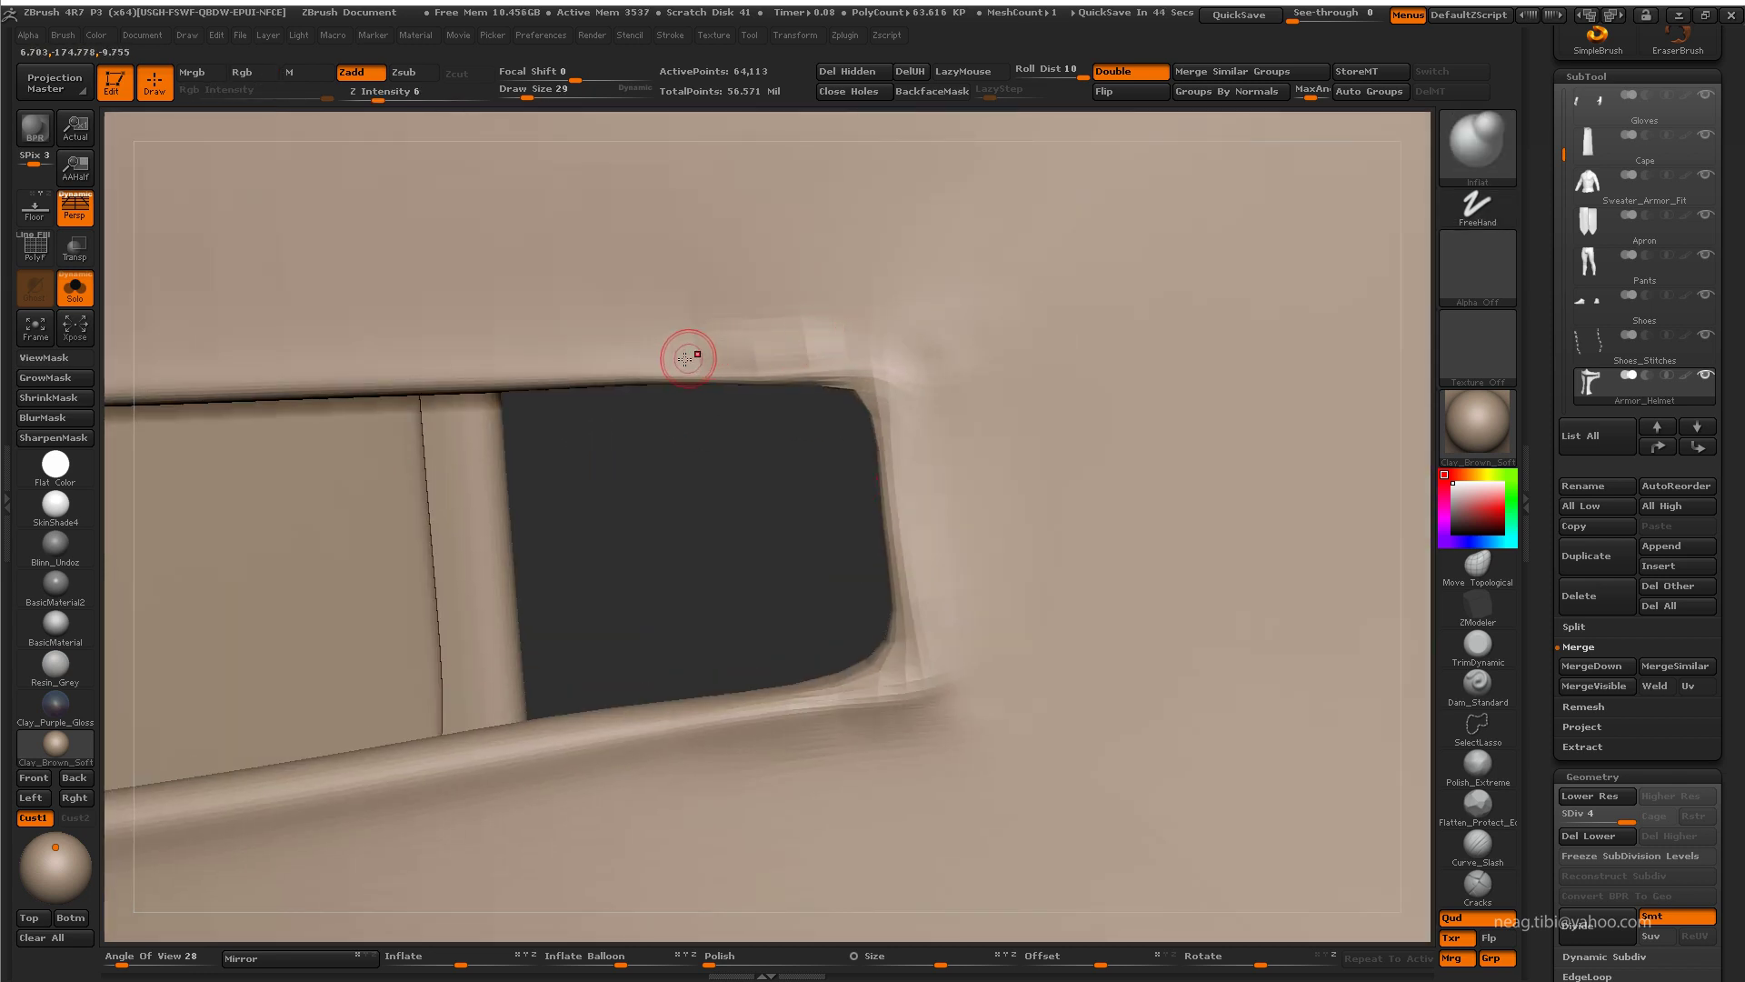
{"action": "key", "text": "b"}
{"action": "key", "text": "c"}
{"action": "key", "text": "l"}
Step: Sculpt the visor edge, divide the helmet to SDiv 6, and view it on the knight
{"action": "right_click_drag", "start_coordinate": [847, 364], "coordinate": [801, 473]}
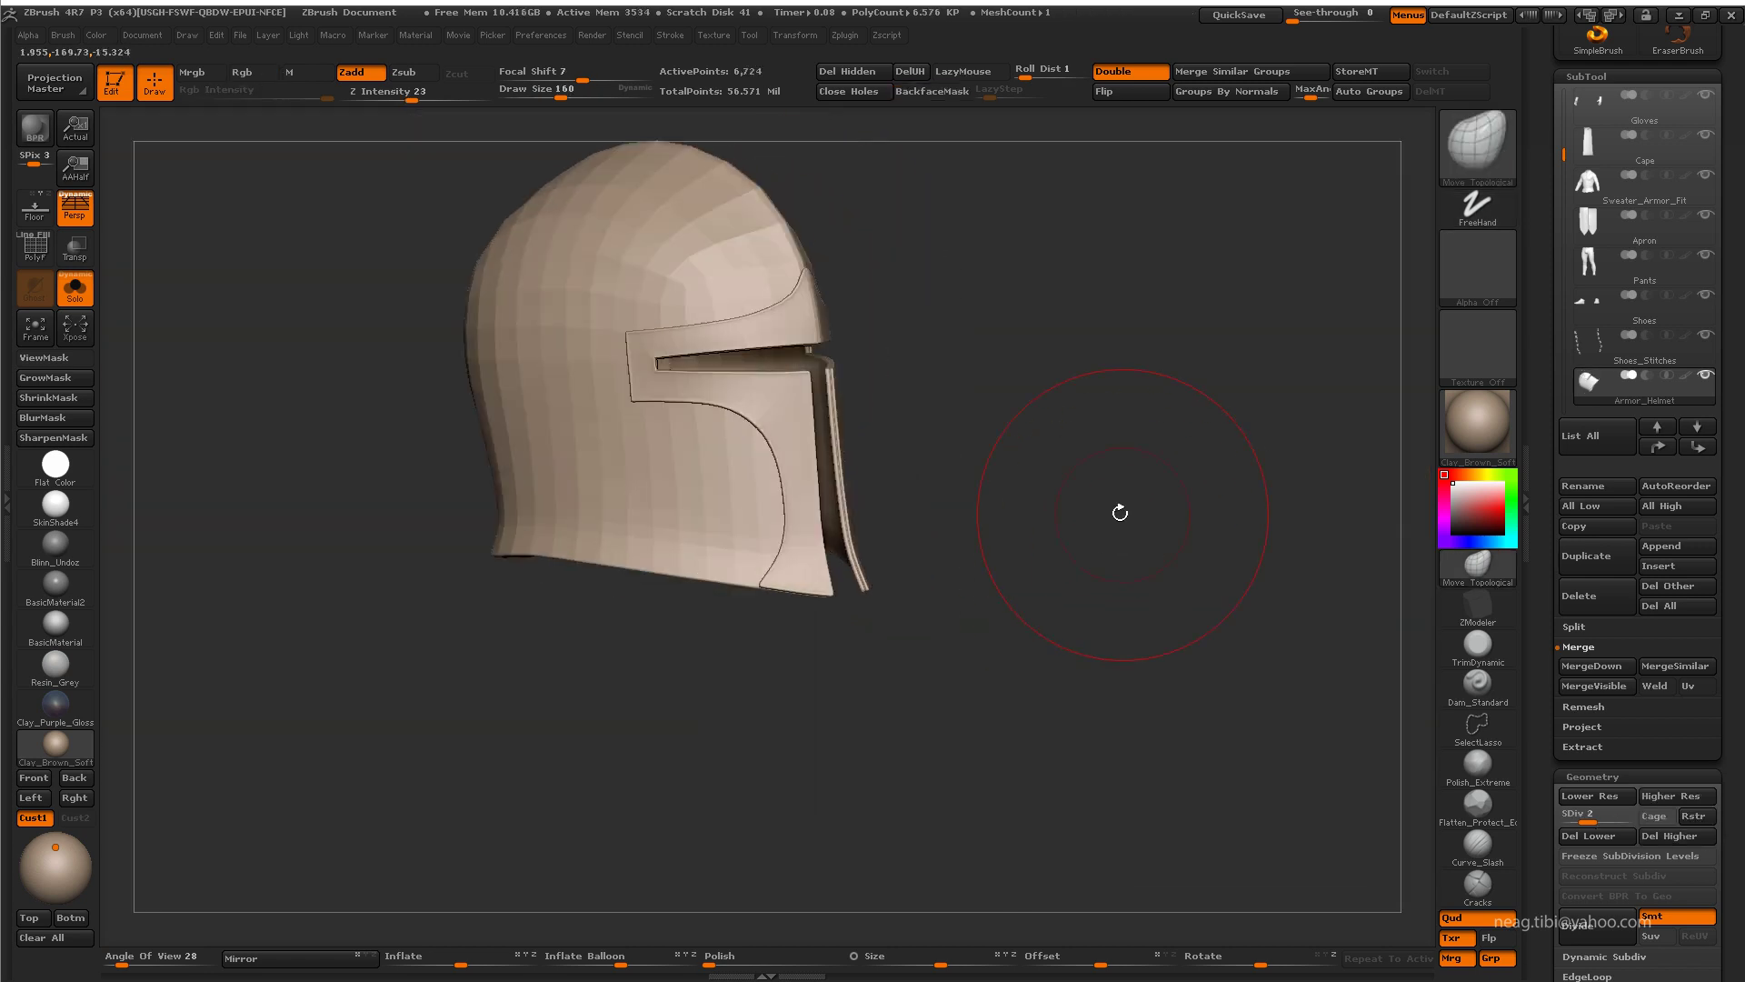
{"action": "right_click_drag", "start_coordinate": [1090, 491], "coordinate": [1160, 393]}
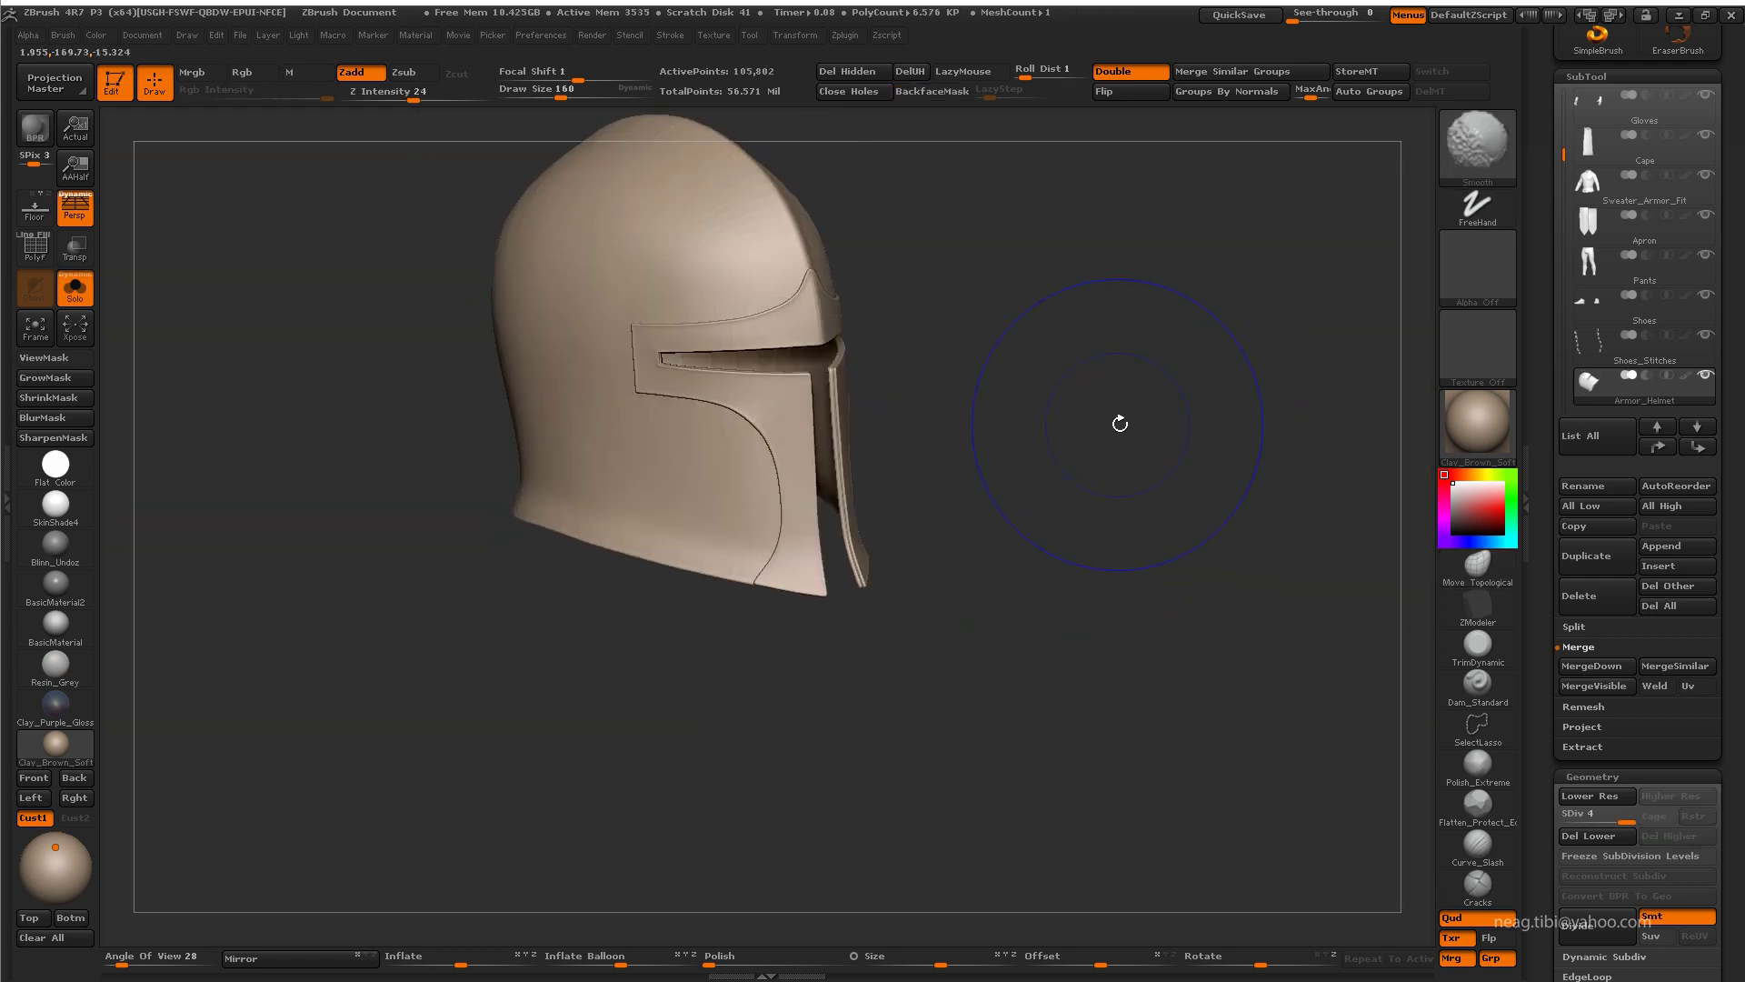
{"action": "left_click_drag", "start_coordinate": [1118, 421], "coordinate": [1100, 559], "text": "shift"}
{"action": "key", "text": "d"}
{"action": "key", "text": "d"}
{"action": "key", "text": "d"}
{"action": "left_click_drag", "start_coordinate": [1104, 419], "coordinate": [1198, 427]}
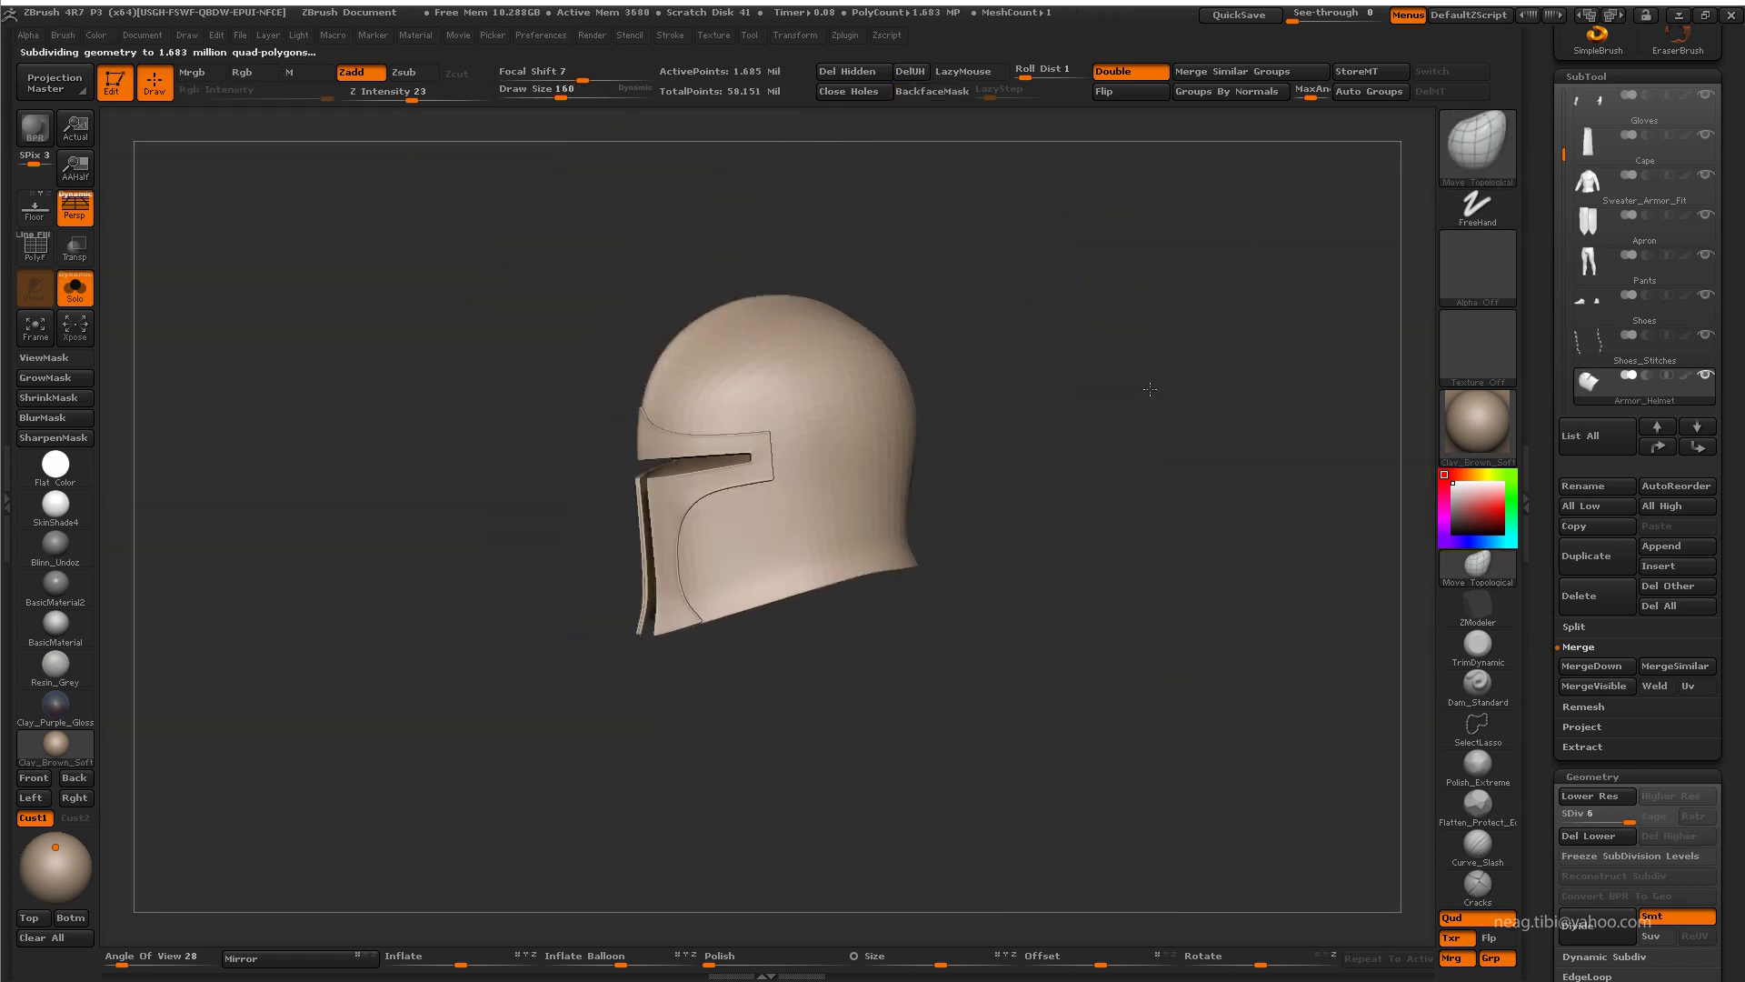
{"action": "key", "text": "ctrl+shift+s"}
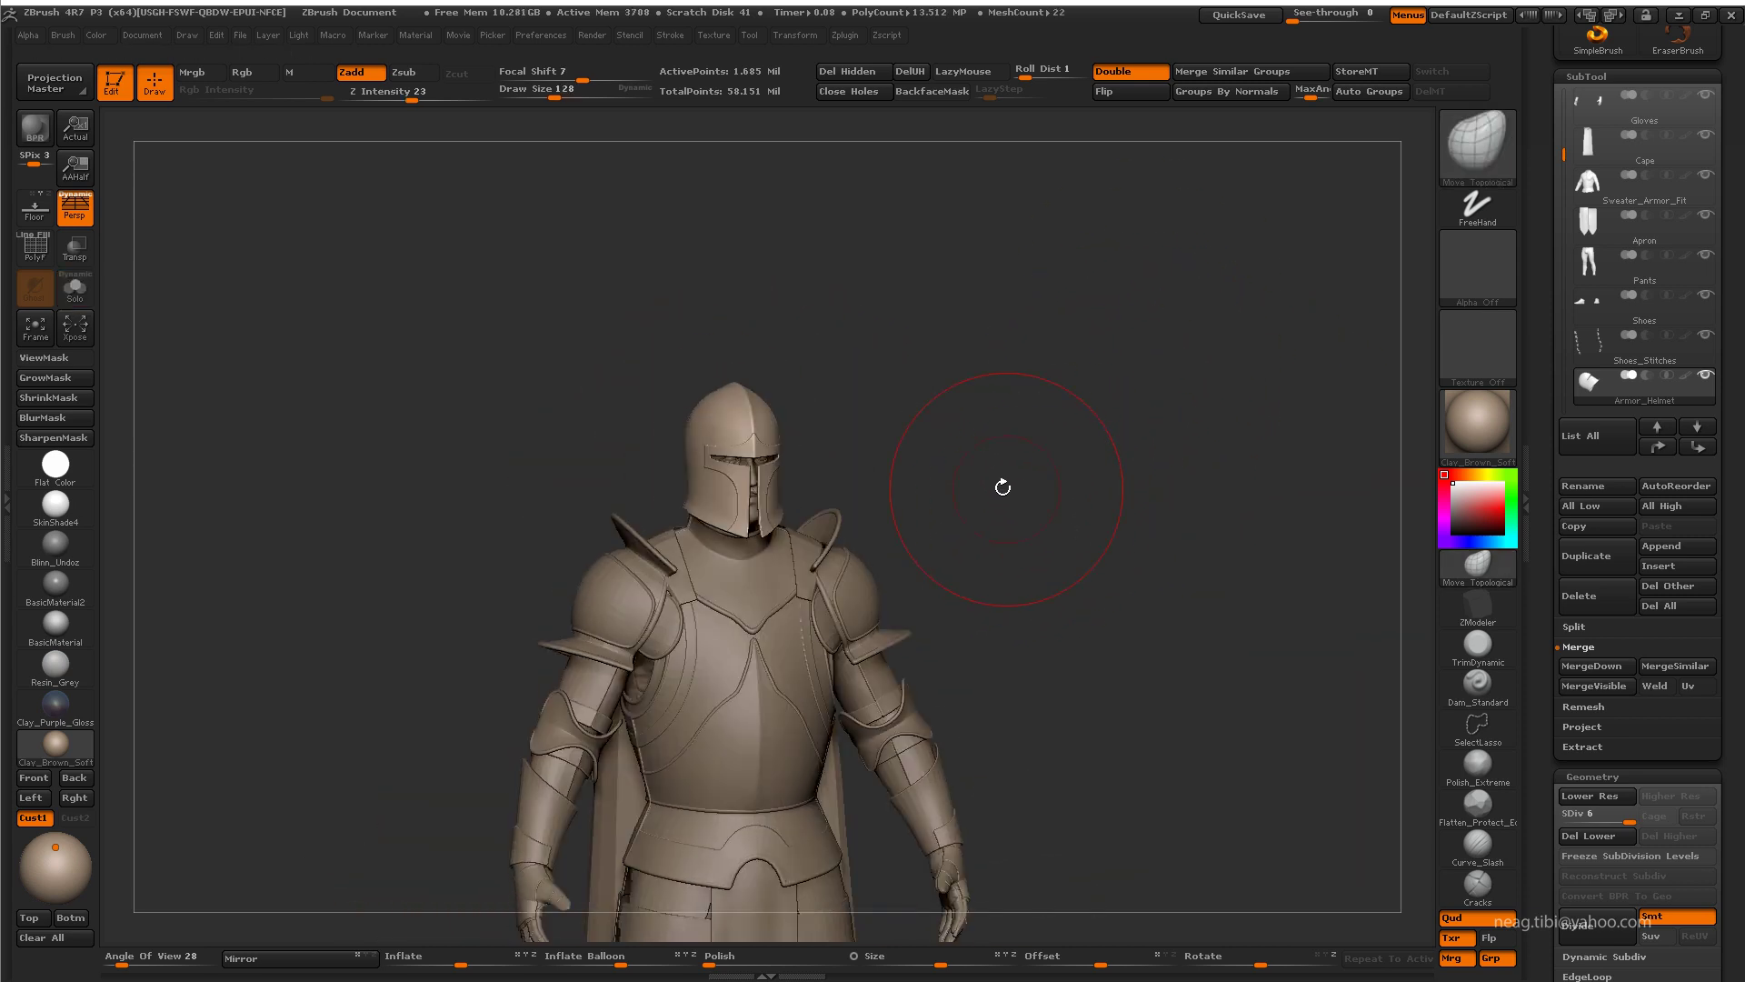
{"action": "left_click_drag", "start_coordinate": [1003, 487], "coordinate": [1040, 456]}
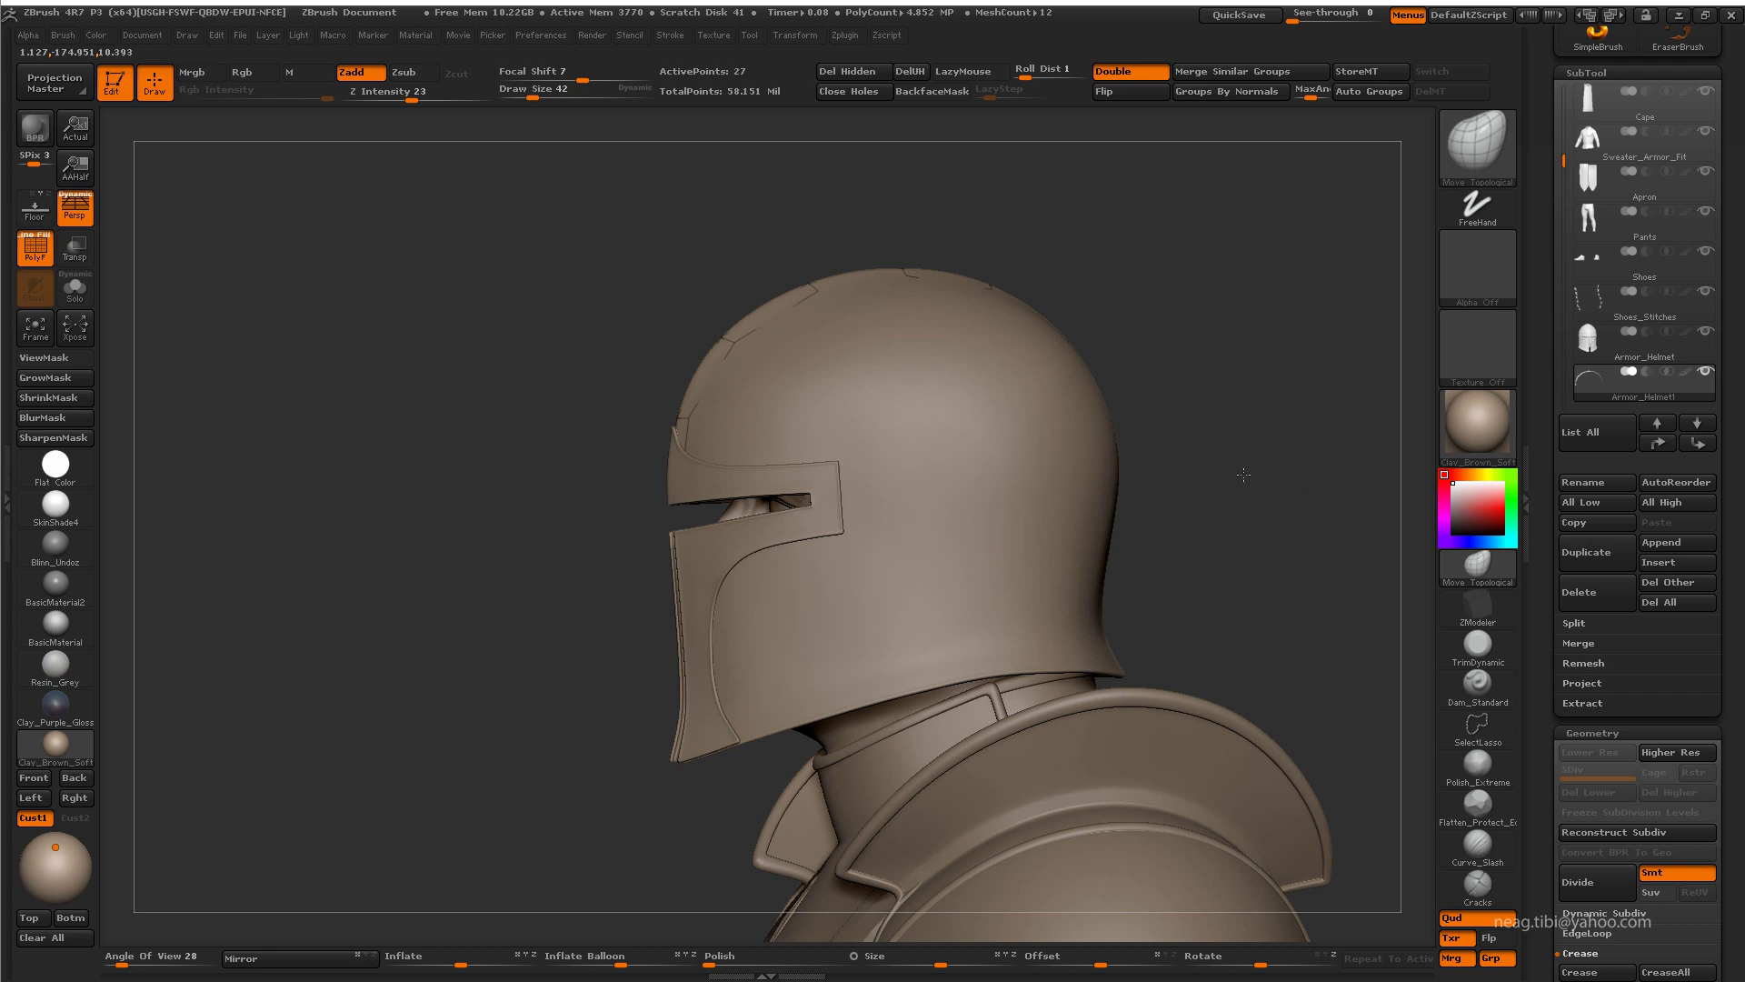
Step: Switch to ZModeler (BZM) and isolate the thin arc strip in Solo
{"action": "key", "text": "b"}
{"action": "key", "text": "z"}
{"action": "key", "text": "m"}
{"action": "key", "text": "ctrl+shift+s"}
{"action": "left_click_drag", "start_coordinate": [753, 480], "coordinate": [823, 553]}
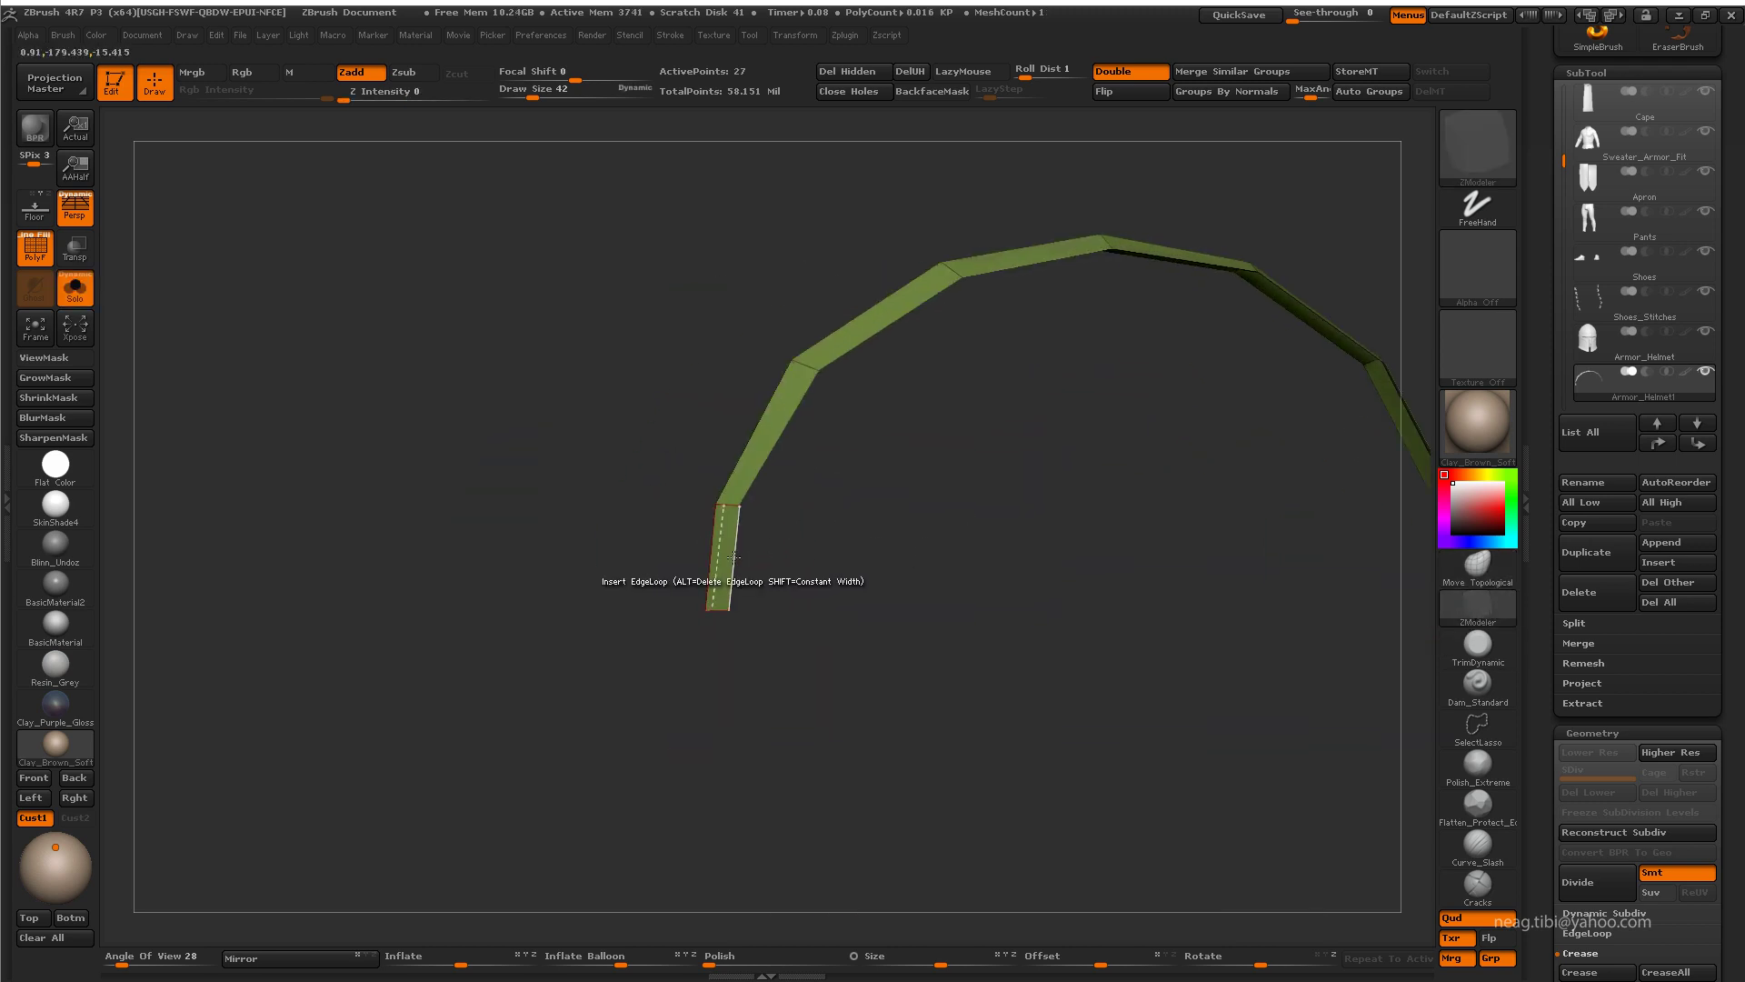
{"action": "key", "text": "ctrl+shift+s"}
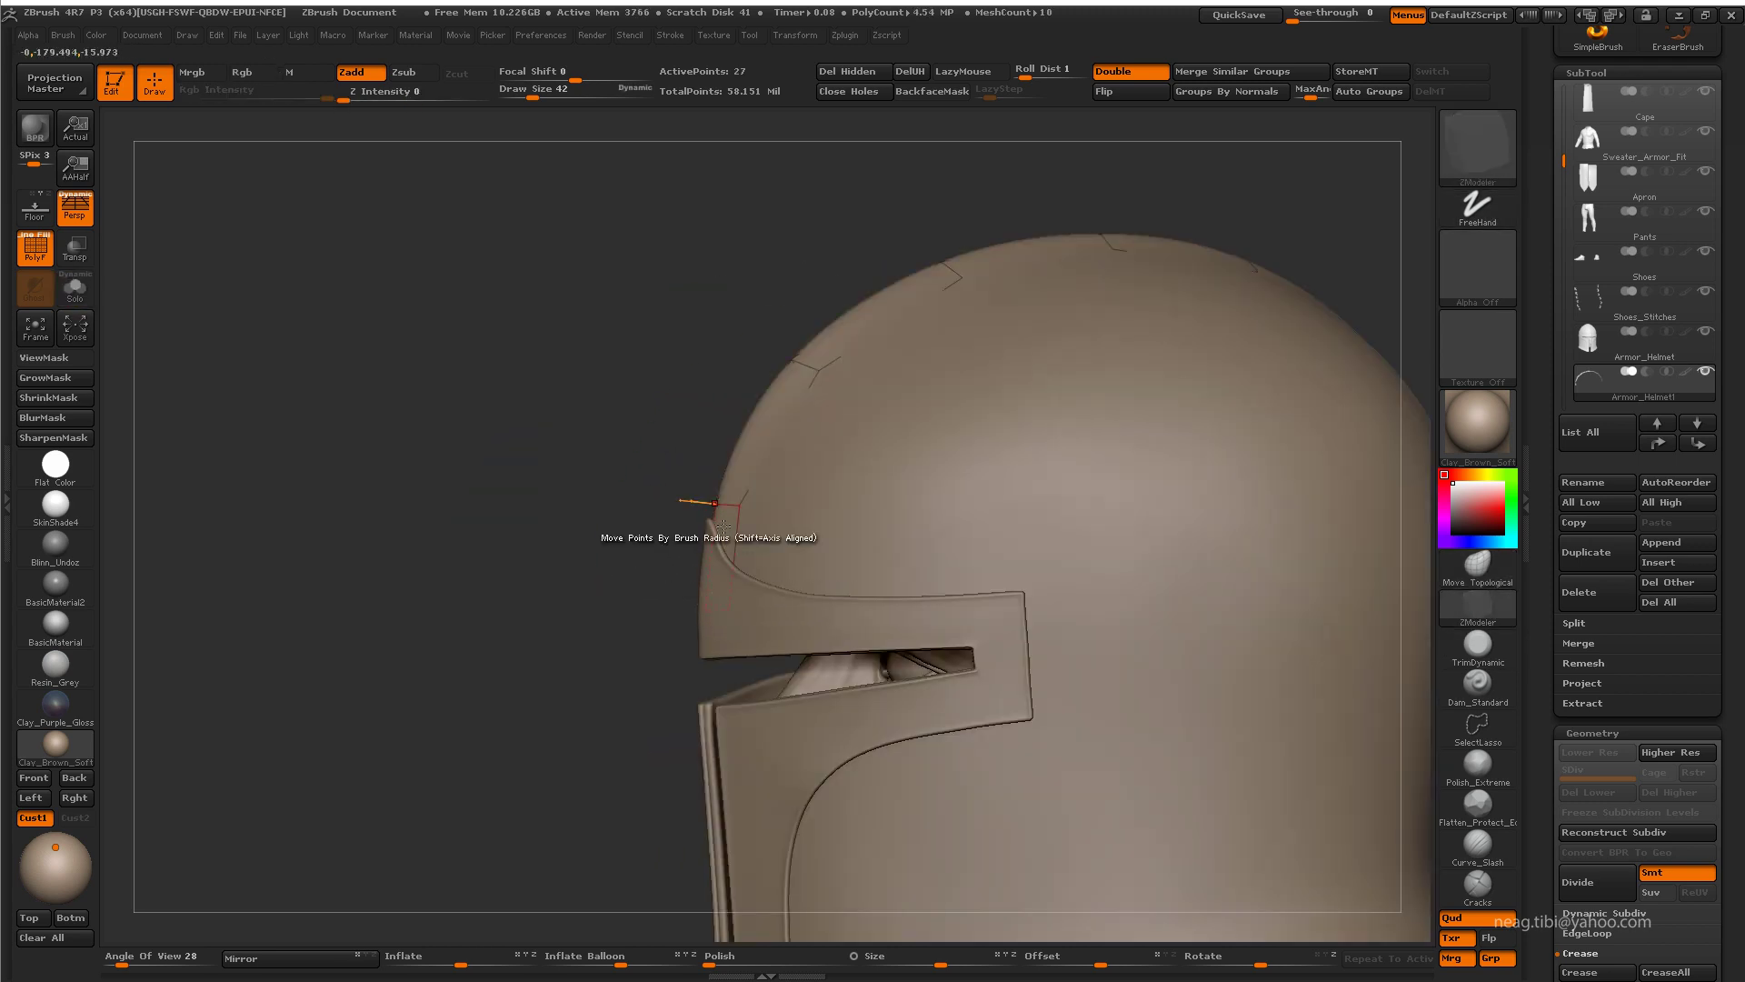
{"action": "key", "text": "ctrl+shift+s"}
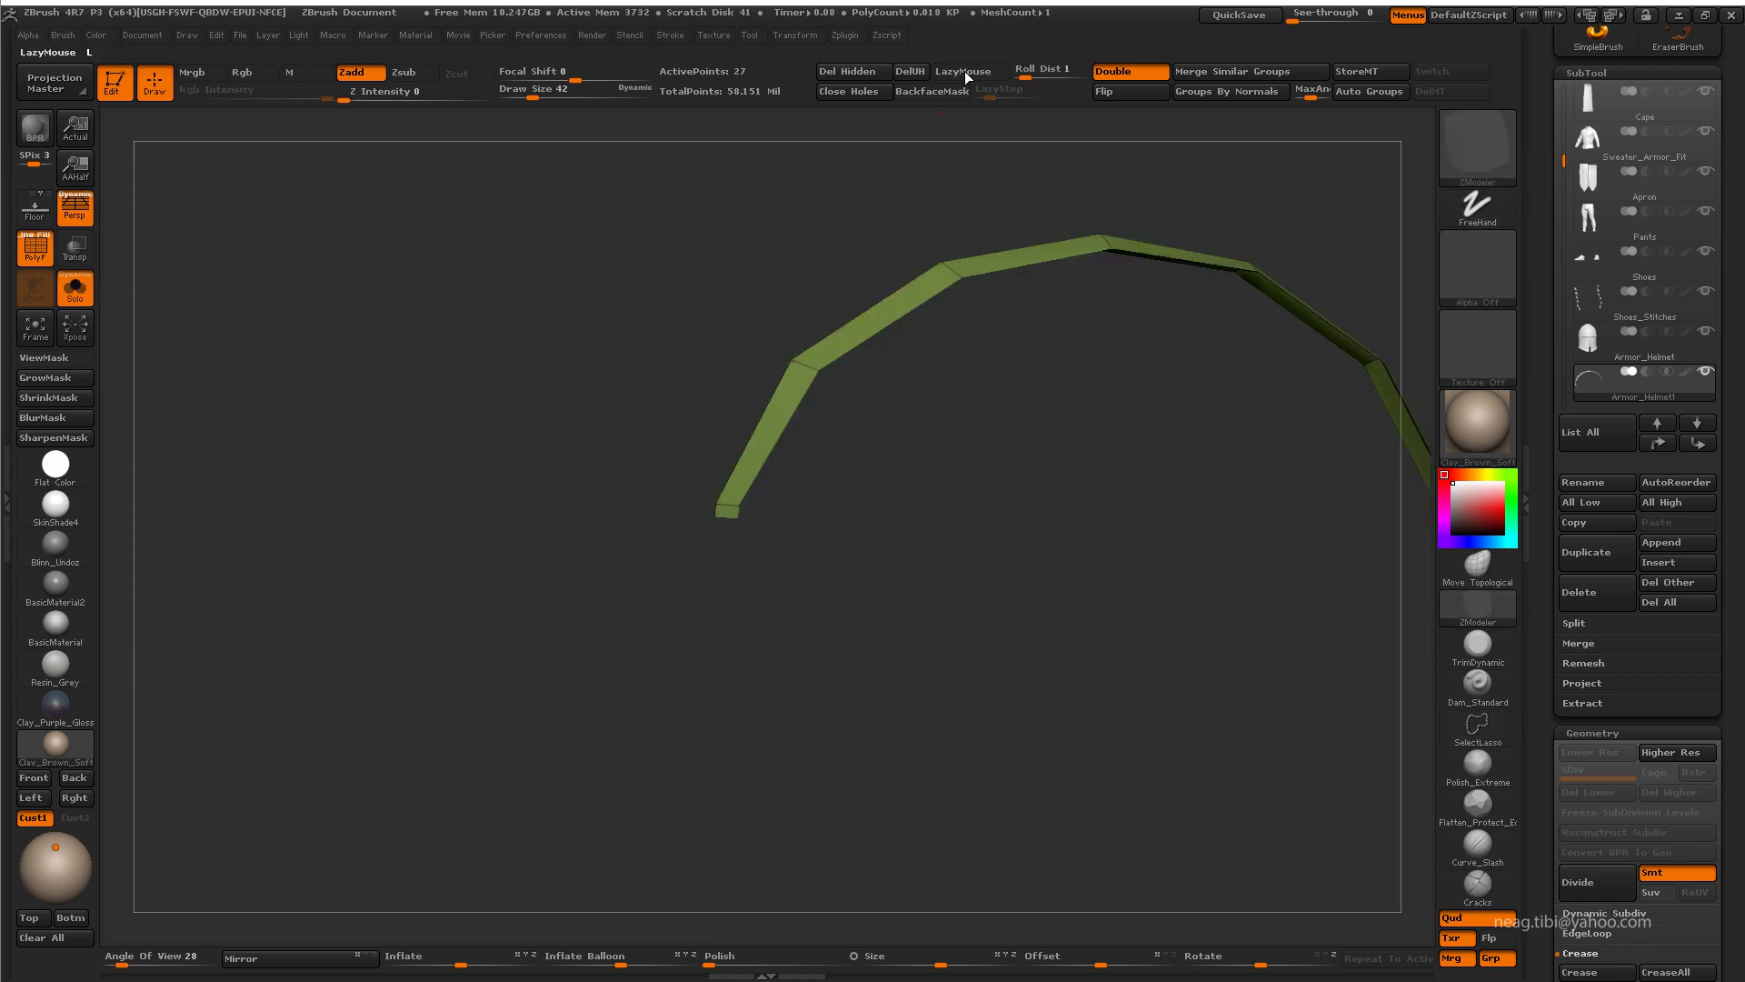
Step: Try extruding the arc strip, undo it, and recheck it against the helmet
{"action": "left_click_drag", "start_coordinate": [727, 505], "coordinate": [746, 483]}
{"action": "key", "text": "ctrl+z"}
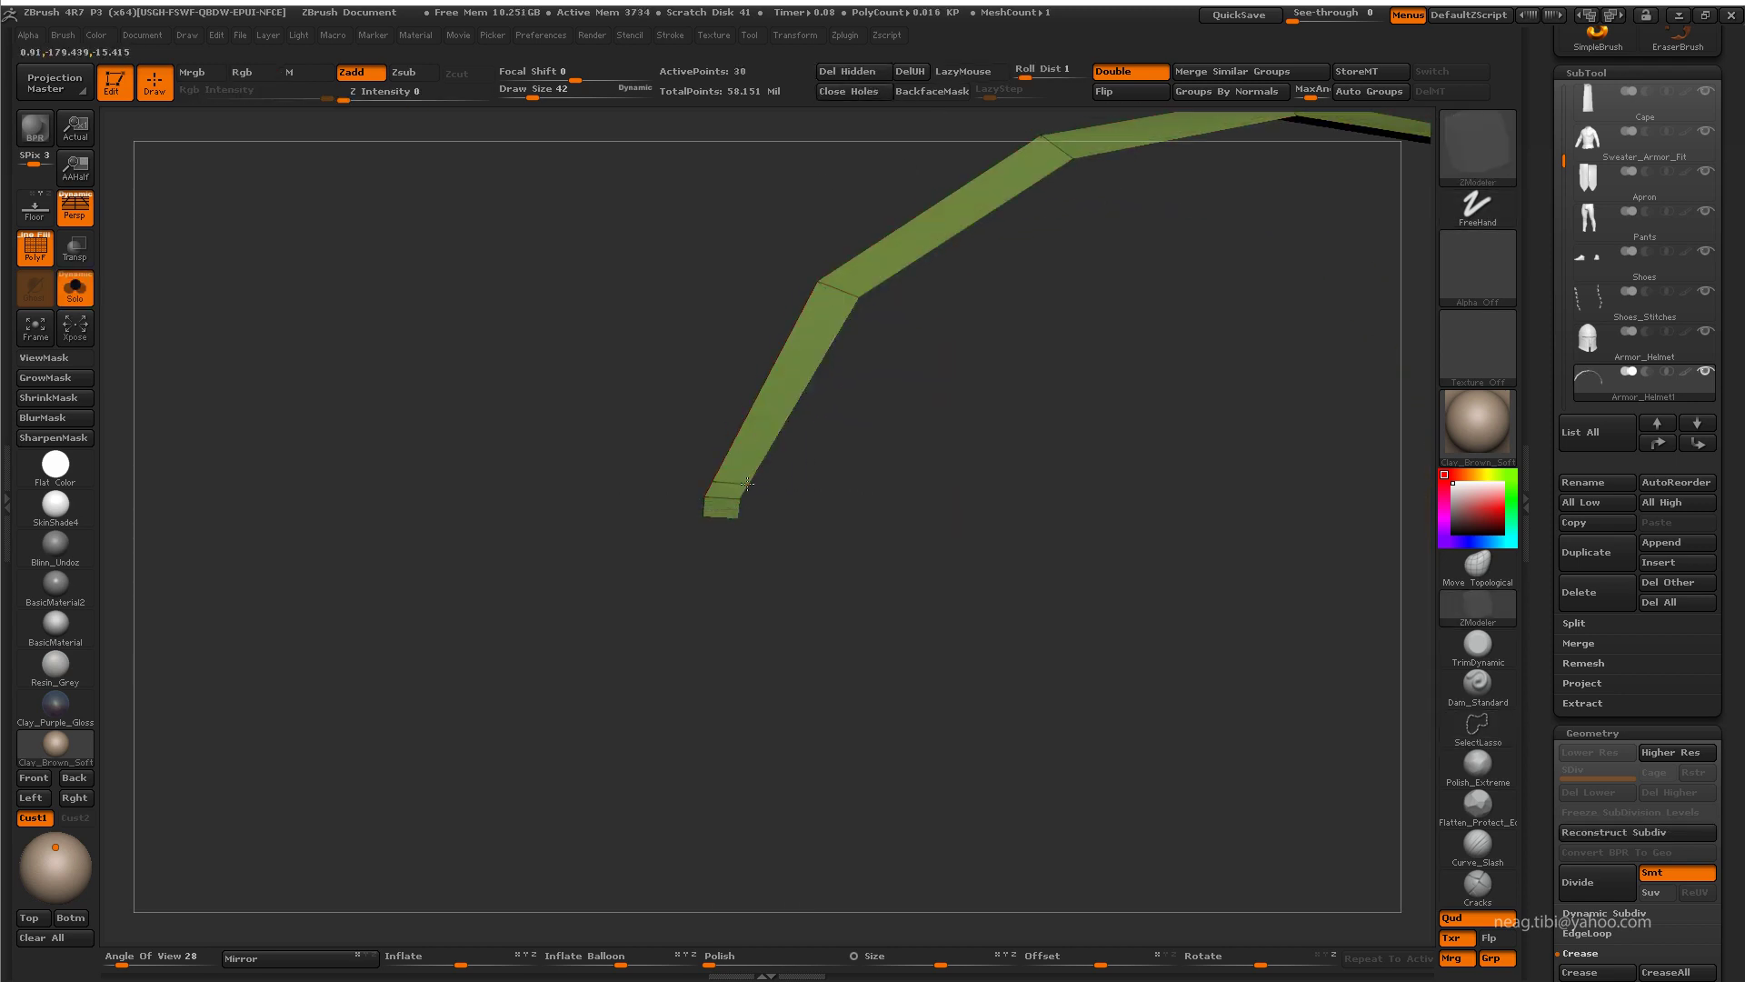
{"action": "key", "text": "f"}
{"action": "mouse_move", "coordinate": [837, 546]}
{"action": "left_mouse_down"}
{"action": "mouse_move", "coordinate": [809, 629]}
{"action": "mouse_move", "coordinate": [955, 604]}
{"action": "left_mouse_up"}
{"action": "key", "text": "ctrl+shift+s"}
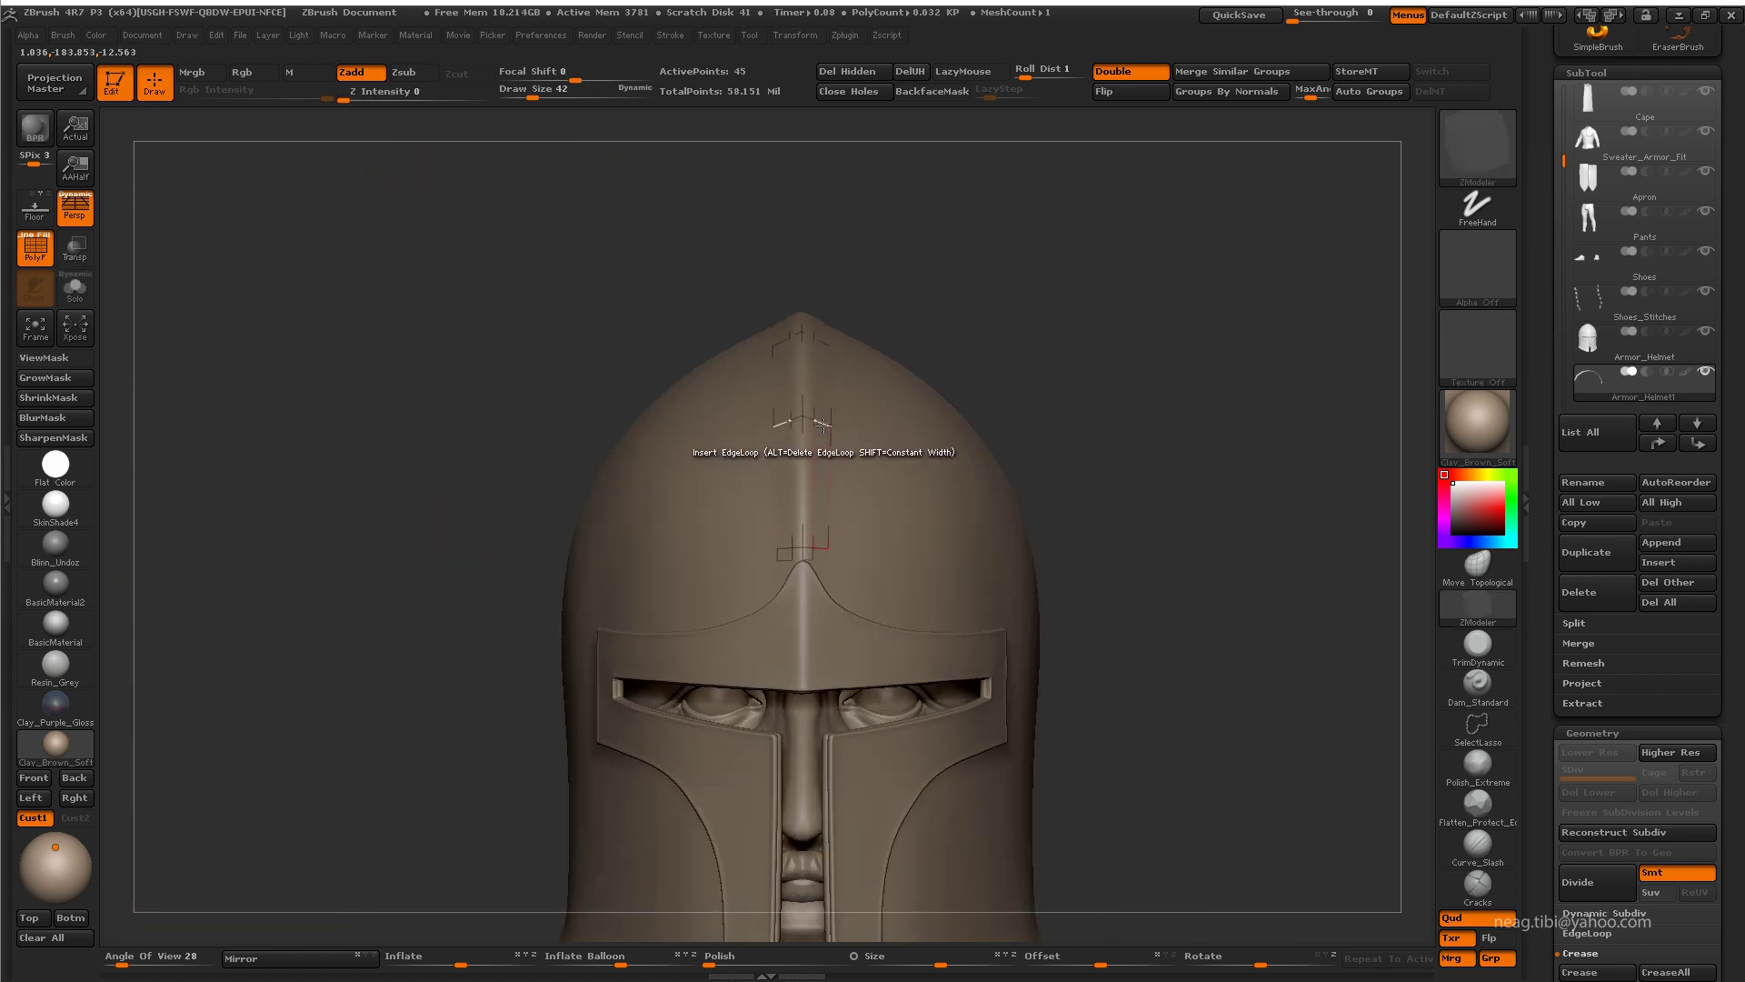
{"action": "key", "text": "ctrl+shift+s"}
{"action": "mouse_move", "coordinate": [909, 228]}
{"action": "left_mouse_down"}
{"action": "mouse_move", "coordinate": [794, 519]}
{"action": "mouse_move", "coordinate": [700, 565]}
{"action": "mouse_move", "coordinate": [799, 391]}
{"action": "left_mouse_up"}
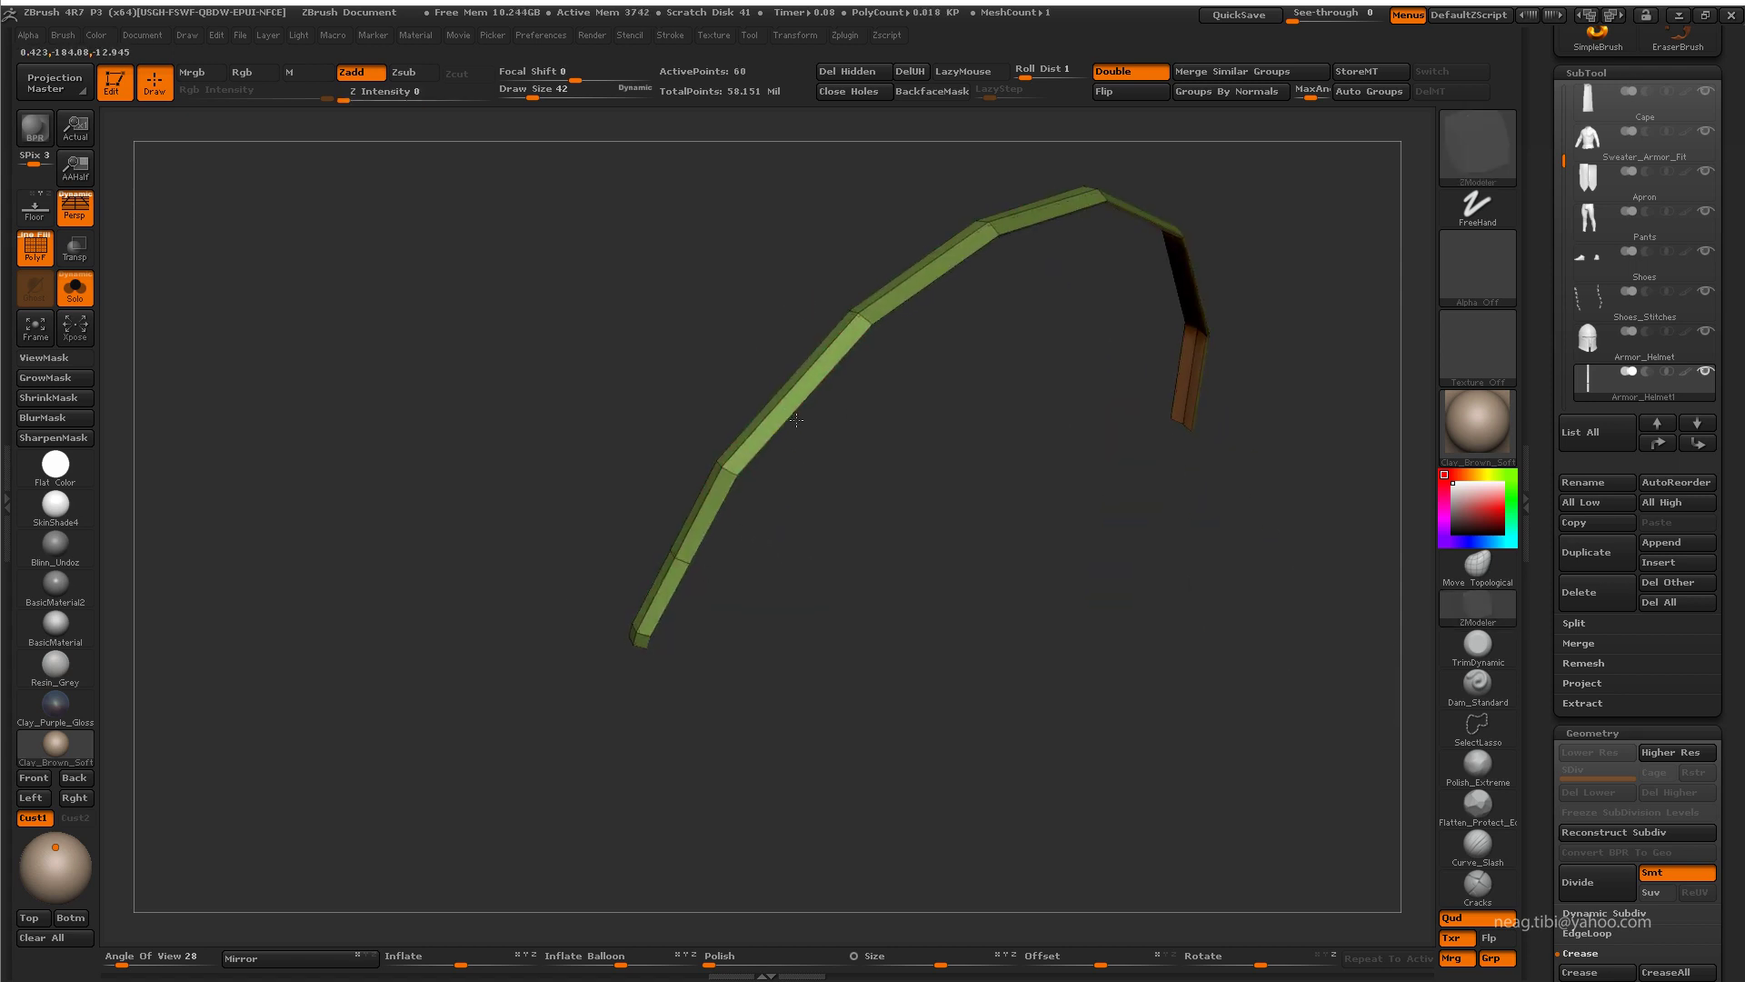
Step: Trim the arc's stray end segment and ProjectAll it onto the helmet surface
{"action": "left_click", "coordinate": [780, 418]}
{"action": "left_click", "coordinate": [642, 382]}
{"action": "mouse_move", "coordinate": [807, 403]}
{"action": "left_mouse_down"}
{"action": "mouse_move", "coordinate": [850, 546]}
{"action": "mouse_move", "coordinate": [986, 655]}
{"action": "mouse_move", "coordinate": [1422, 777]}
{"action": "left_mouse_up"}
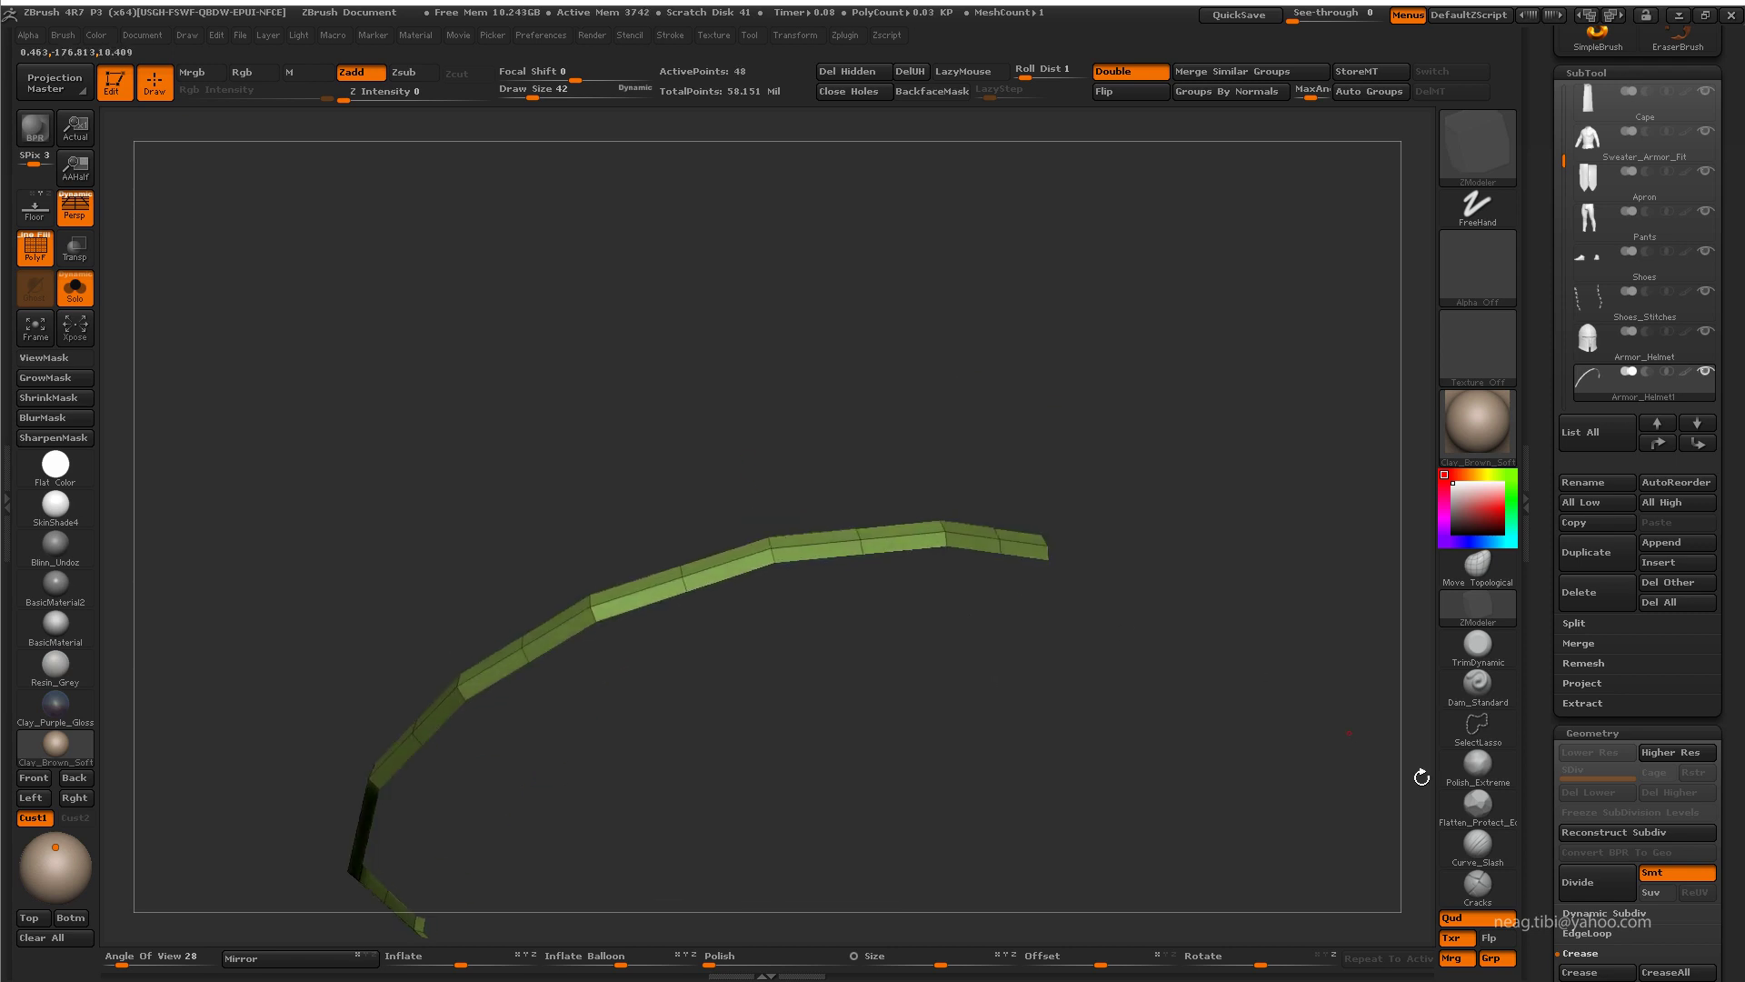
{"action": "left_click", "coordinate": [1582, 682]}
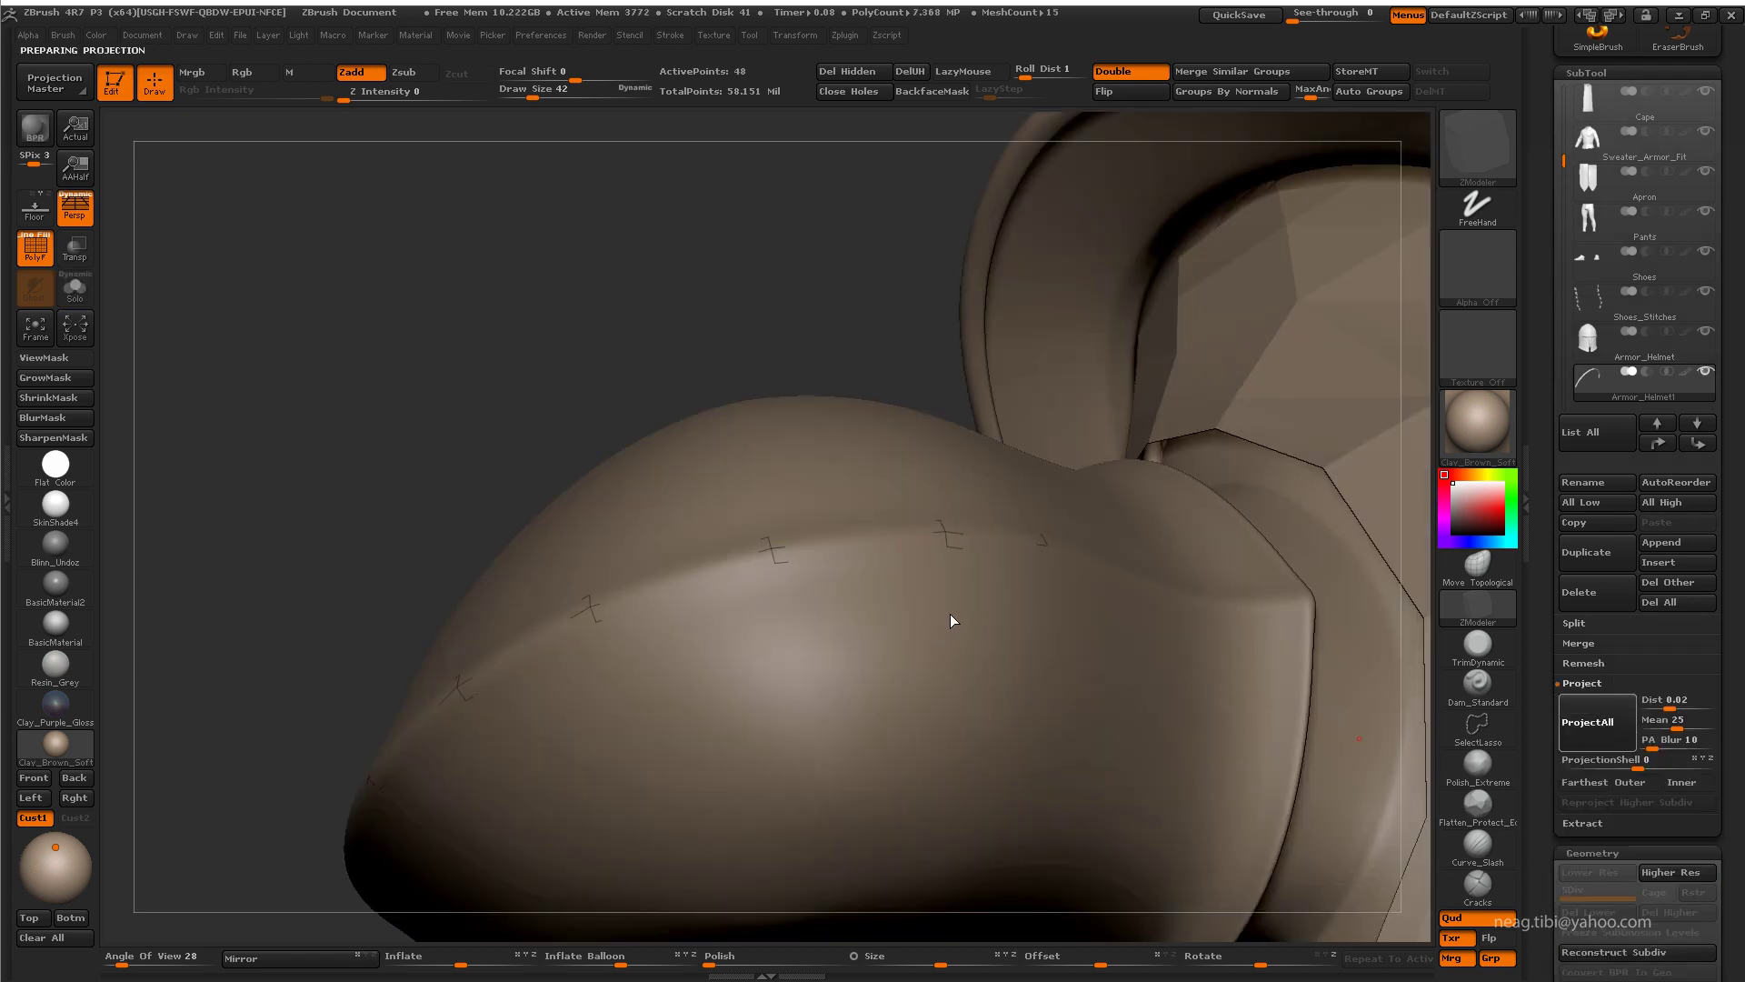
{"action": "left_click", "coordinate": [74, 288]}
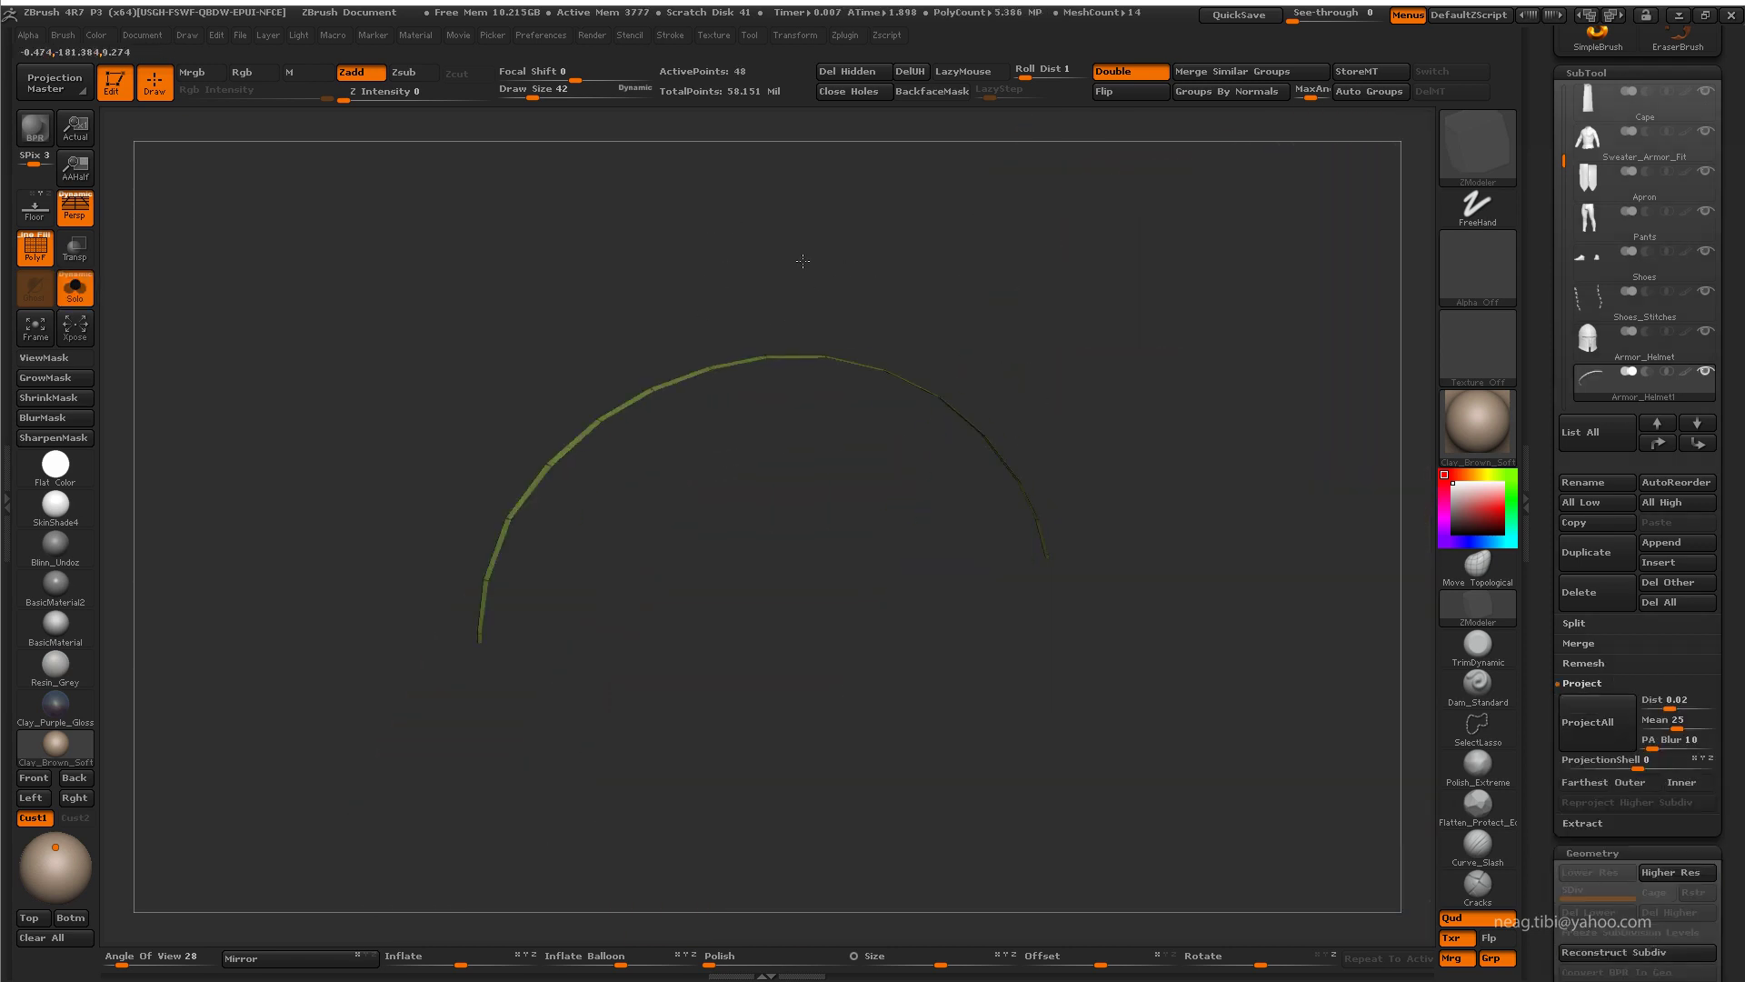
Step: Mask the arc strip and set the edge Insert action to Multiple EdgeLoops
{"action": "key", "text": "ctrl"}
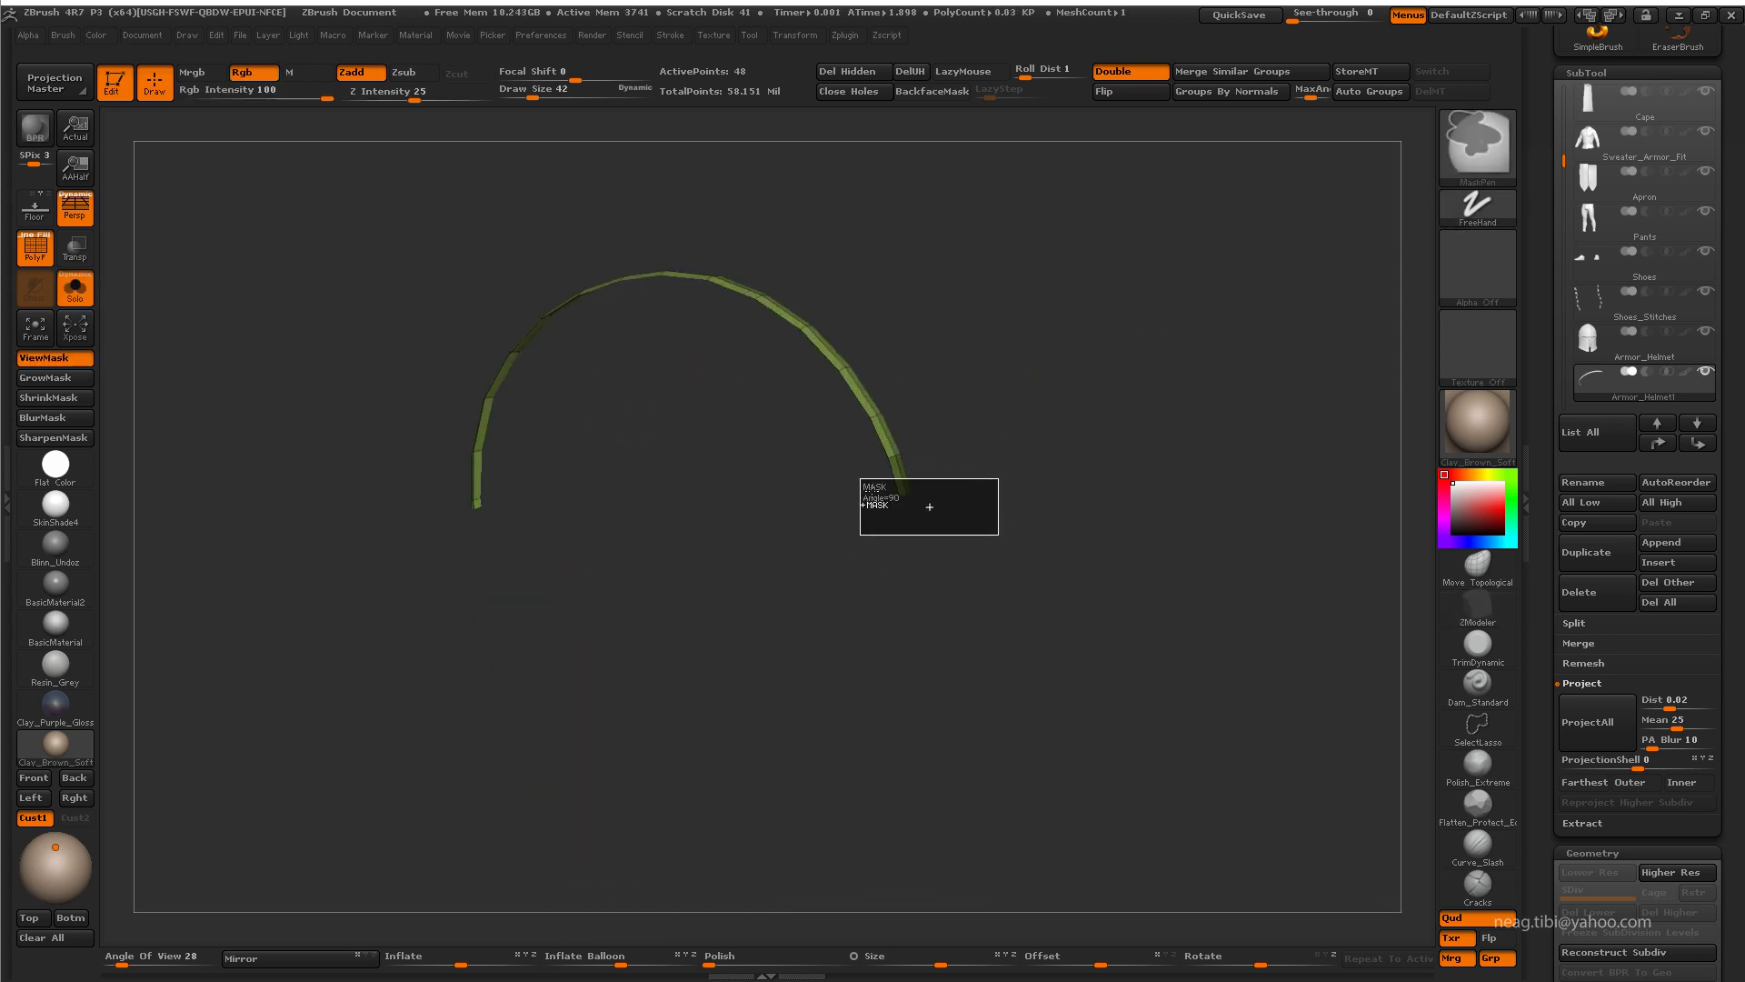
{"action": "left_click_drag", "start_coordinate": [930, 506], "coordinate": [1080, 401]}
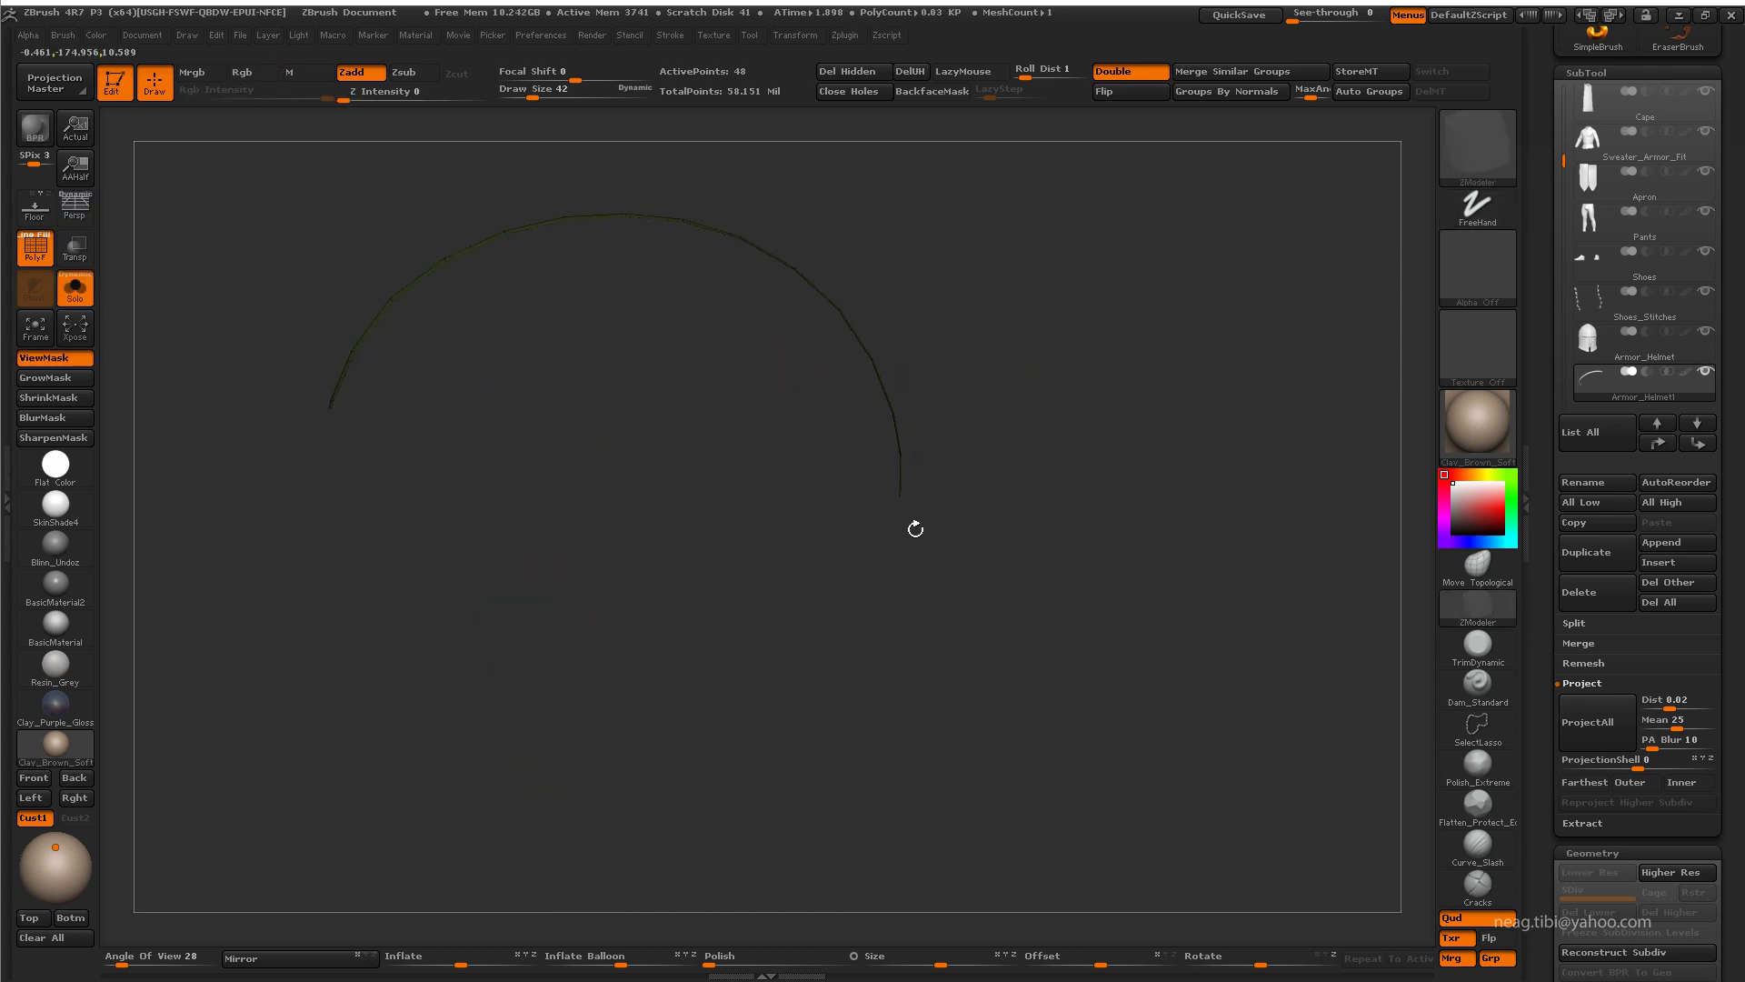
{"action": "key", "text": "w"}
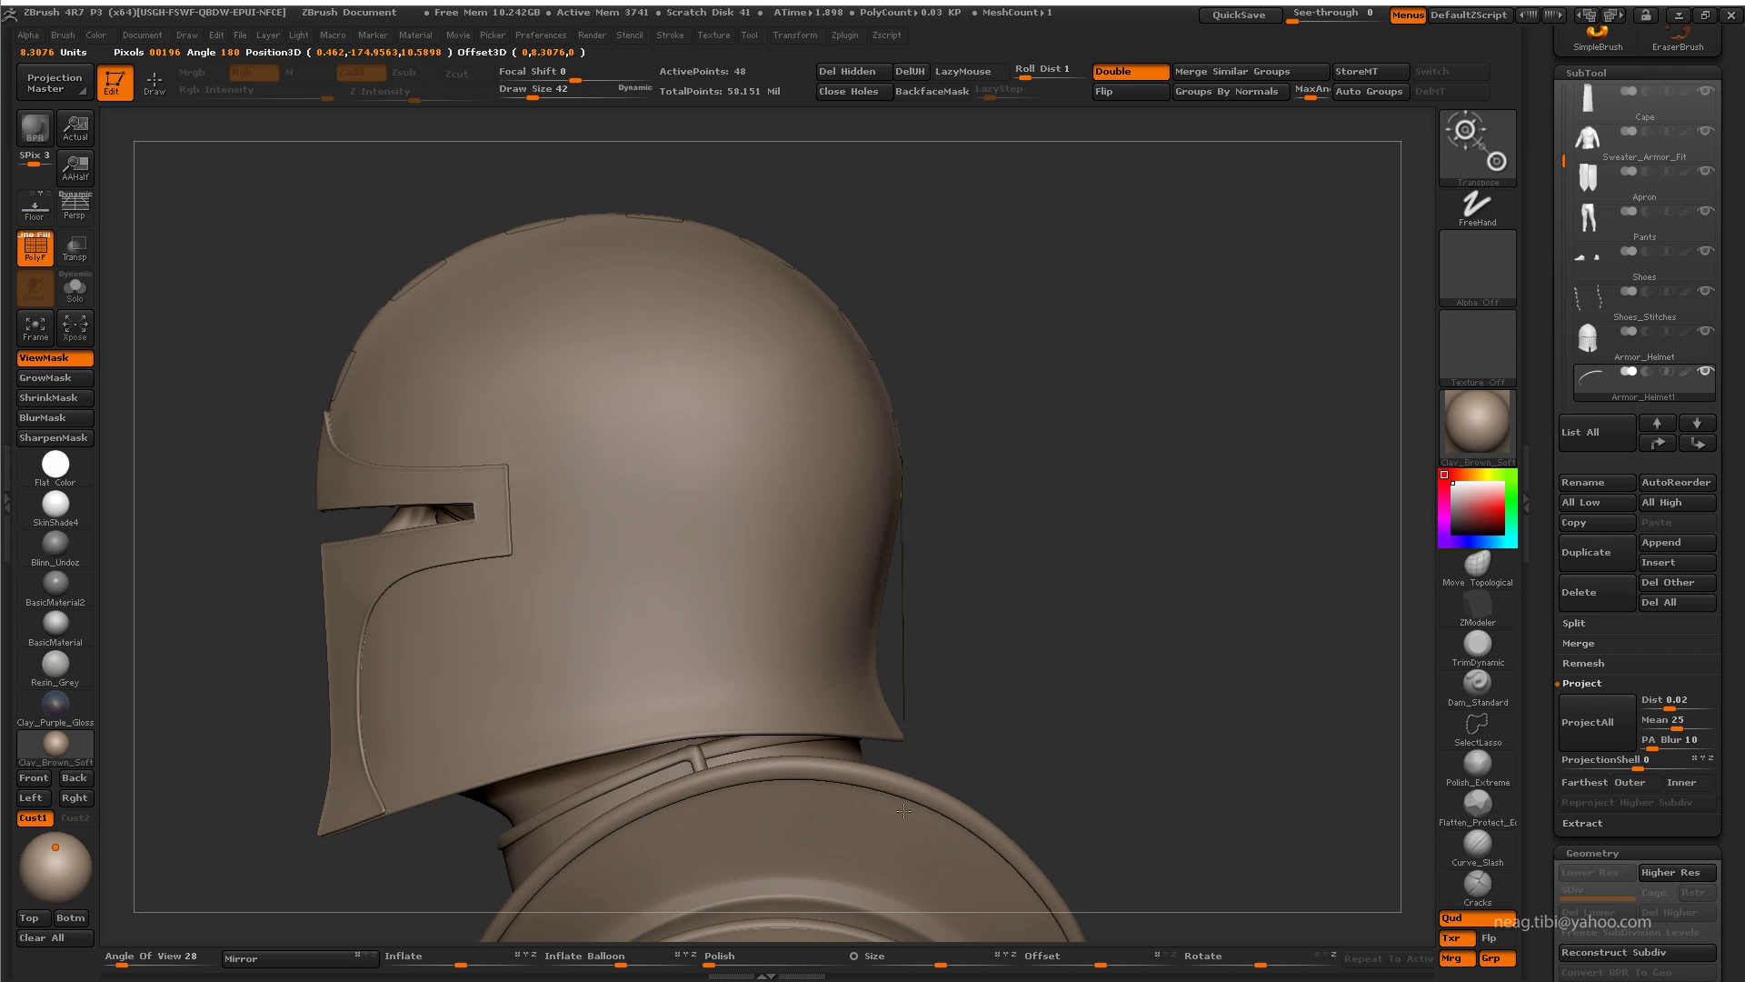
{"action": "key", "text": "q"}
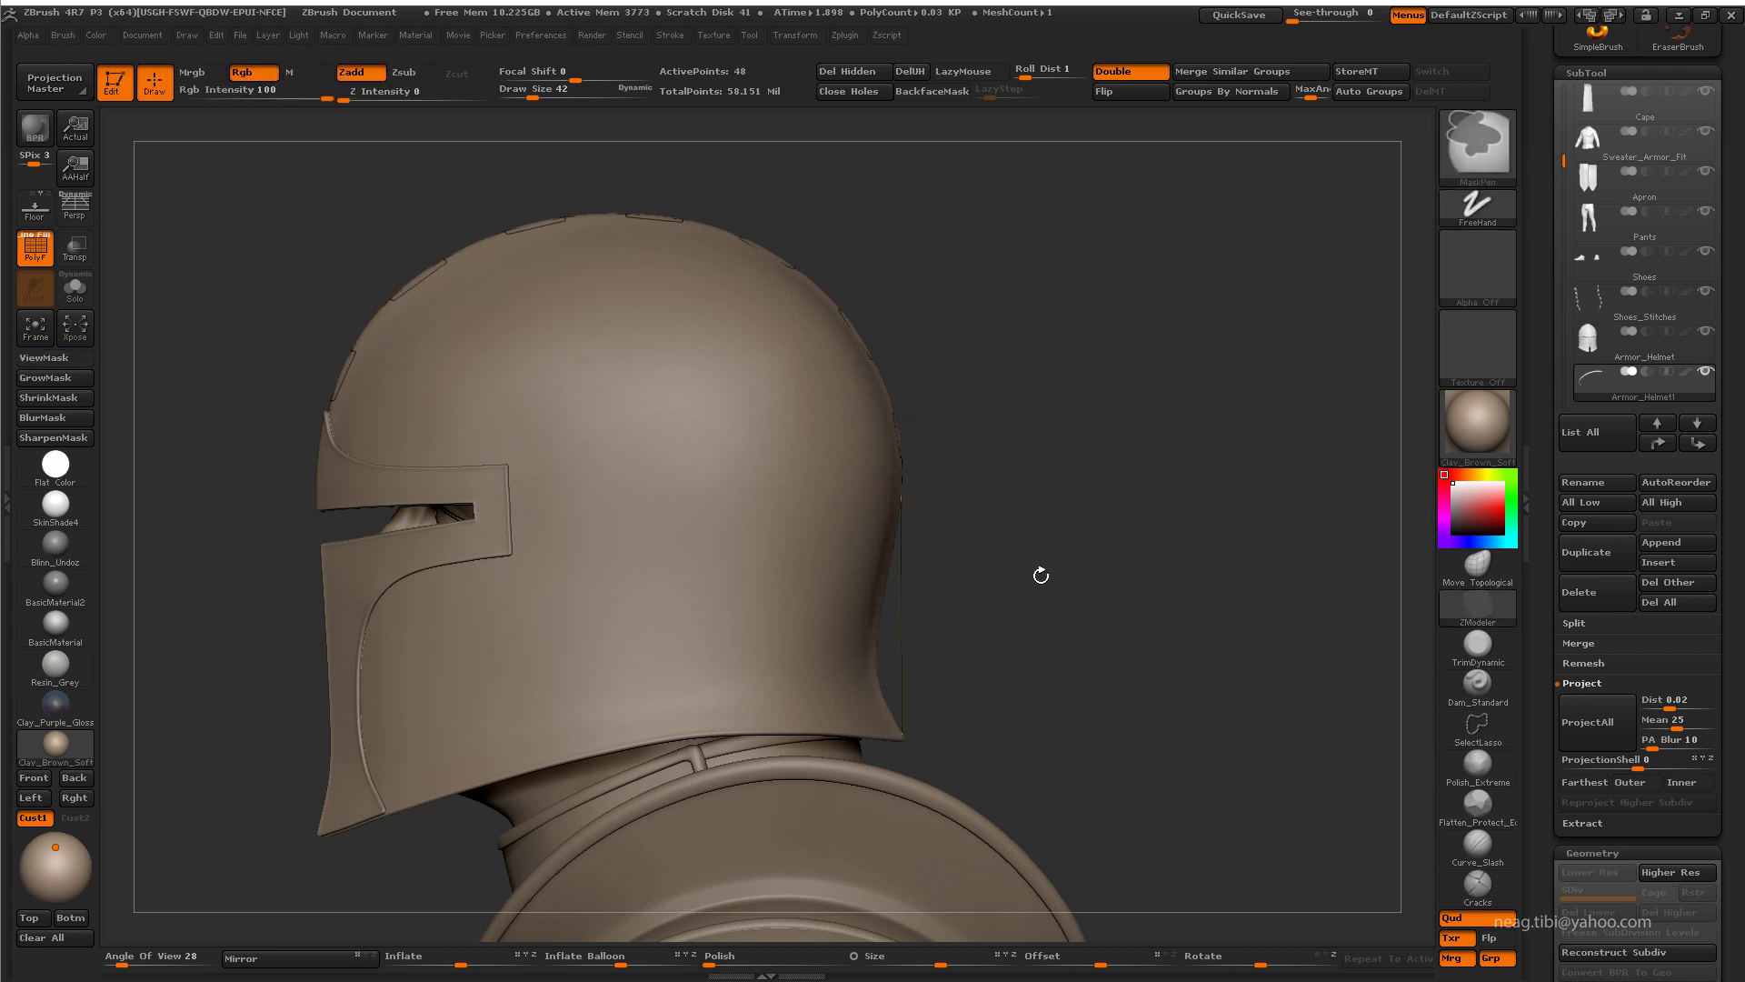
{"action": "key", "text": "p"}
{"action": "key", "text": "space"}
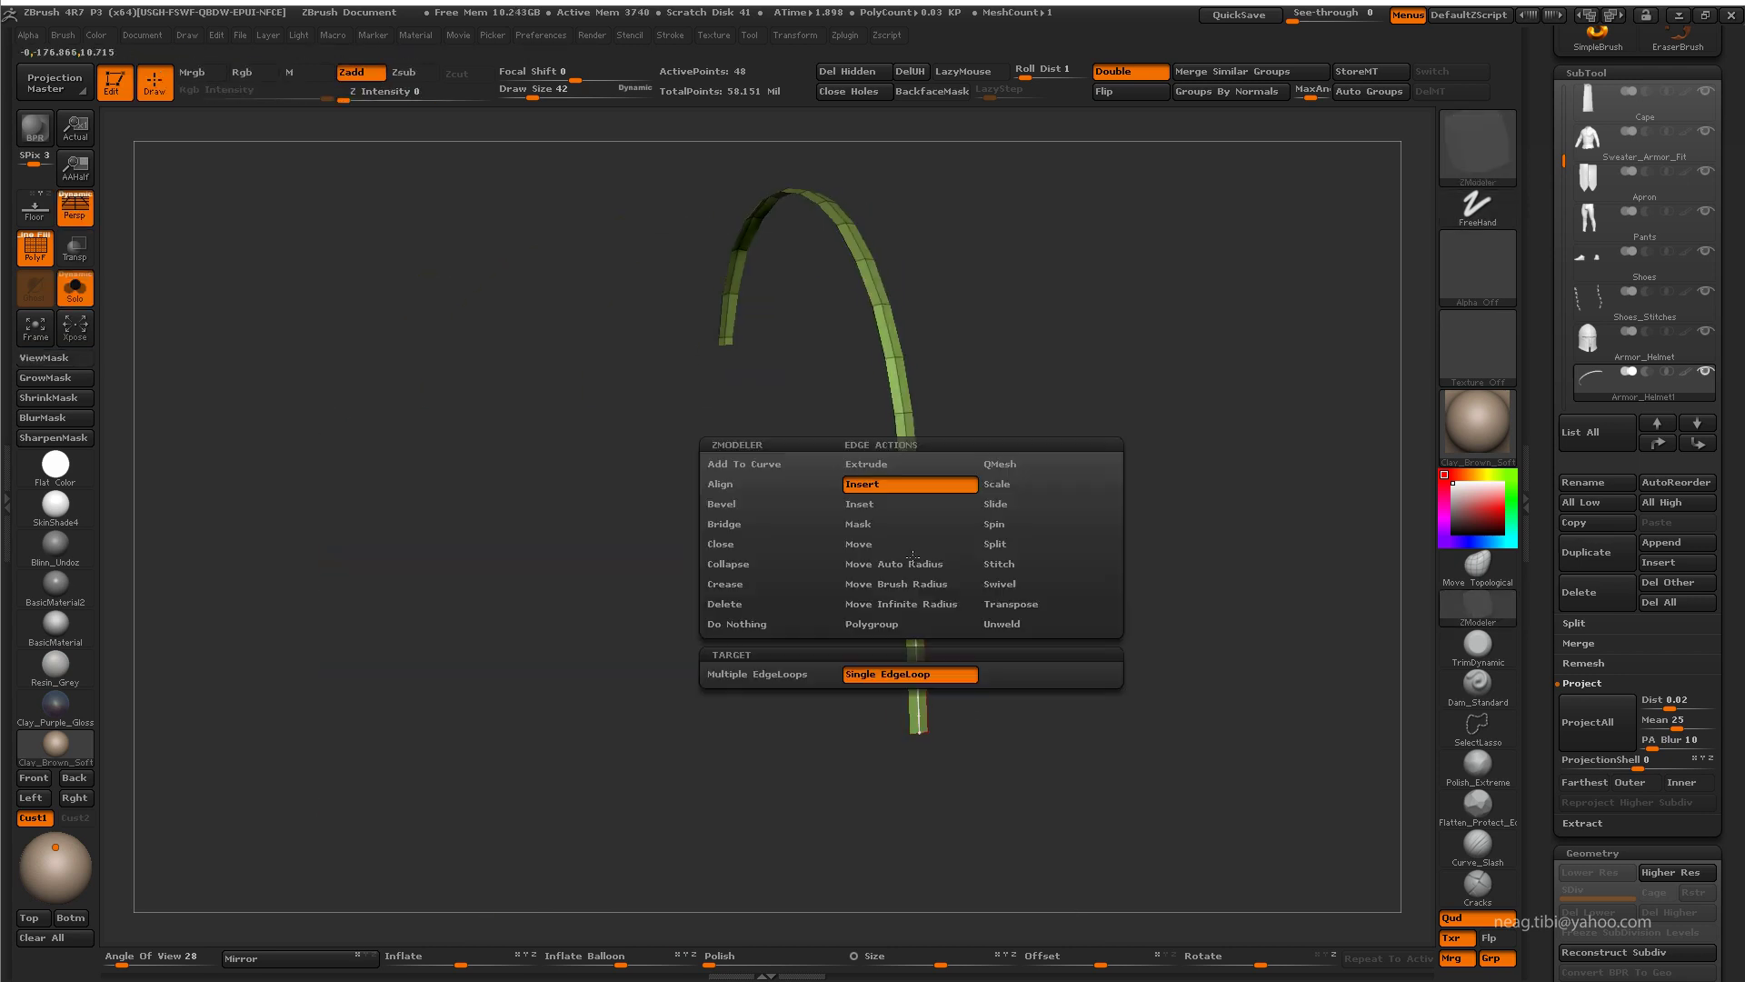
{"action": "left_click", "coordinate": [817, 678]}
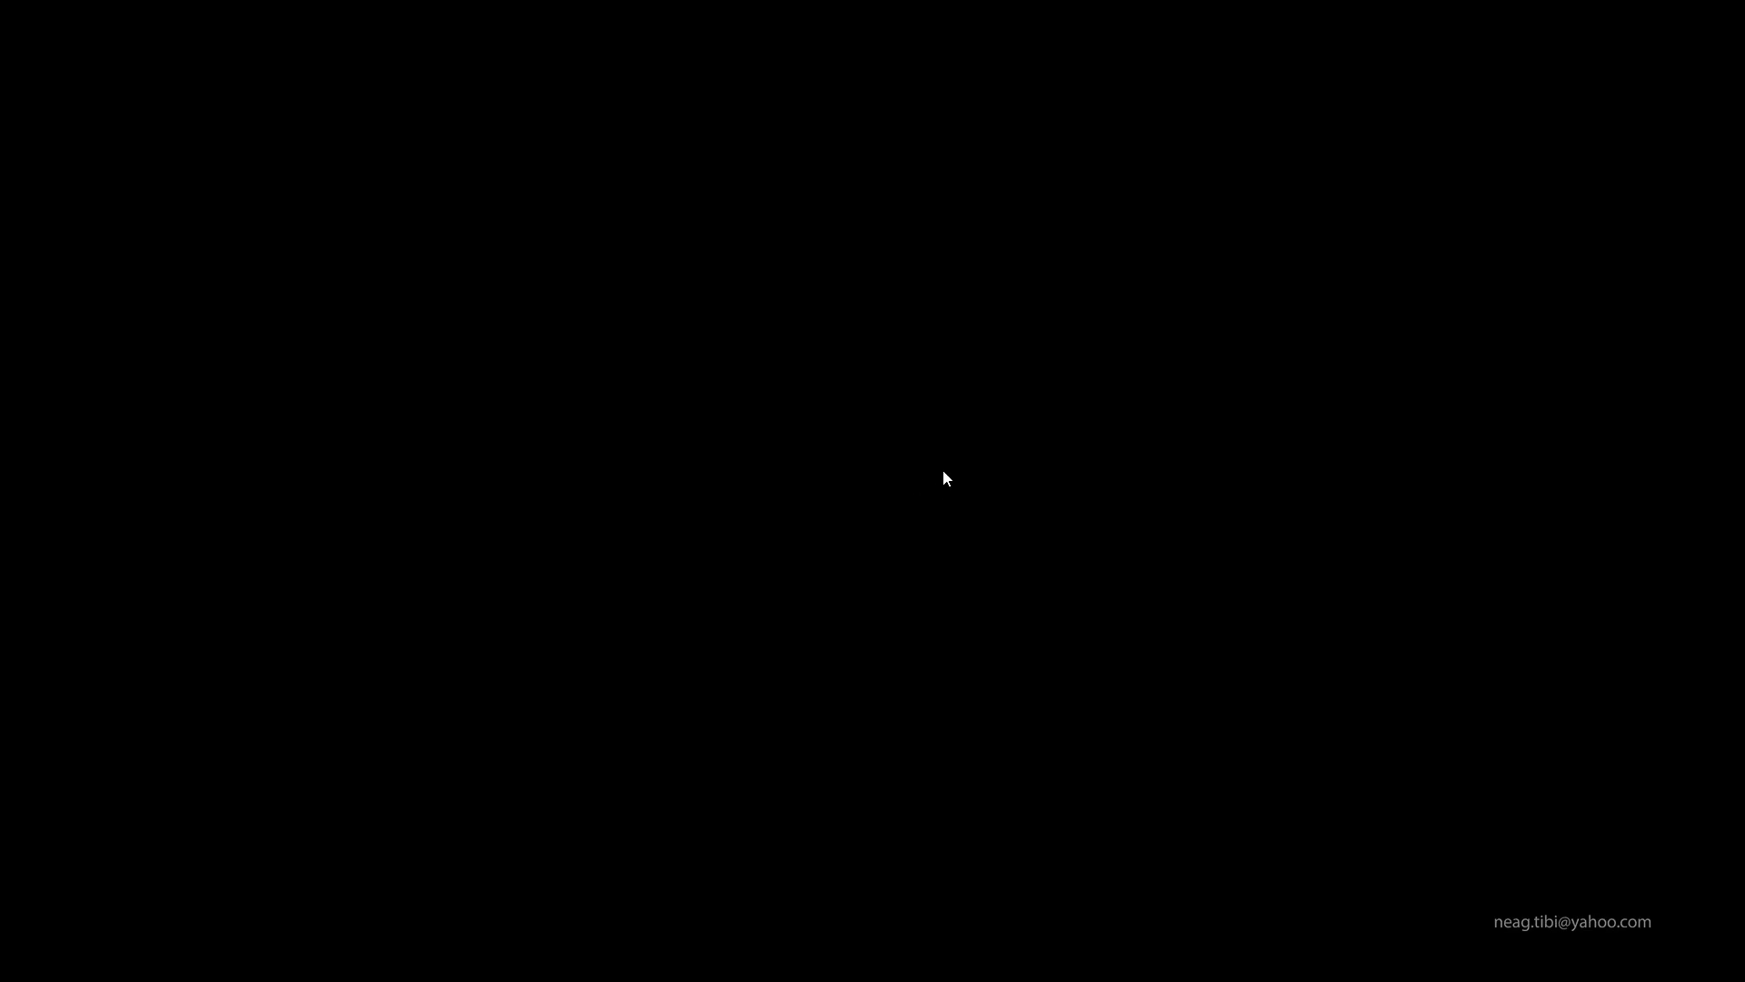
Step: Add edge loops along the arc strip and inspect it with and without the armour
{"action": "key", "text": "space"}
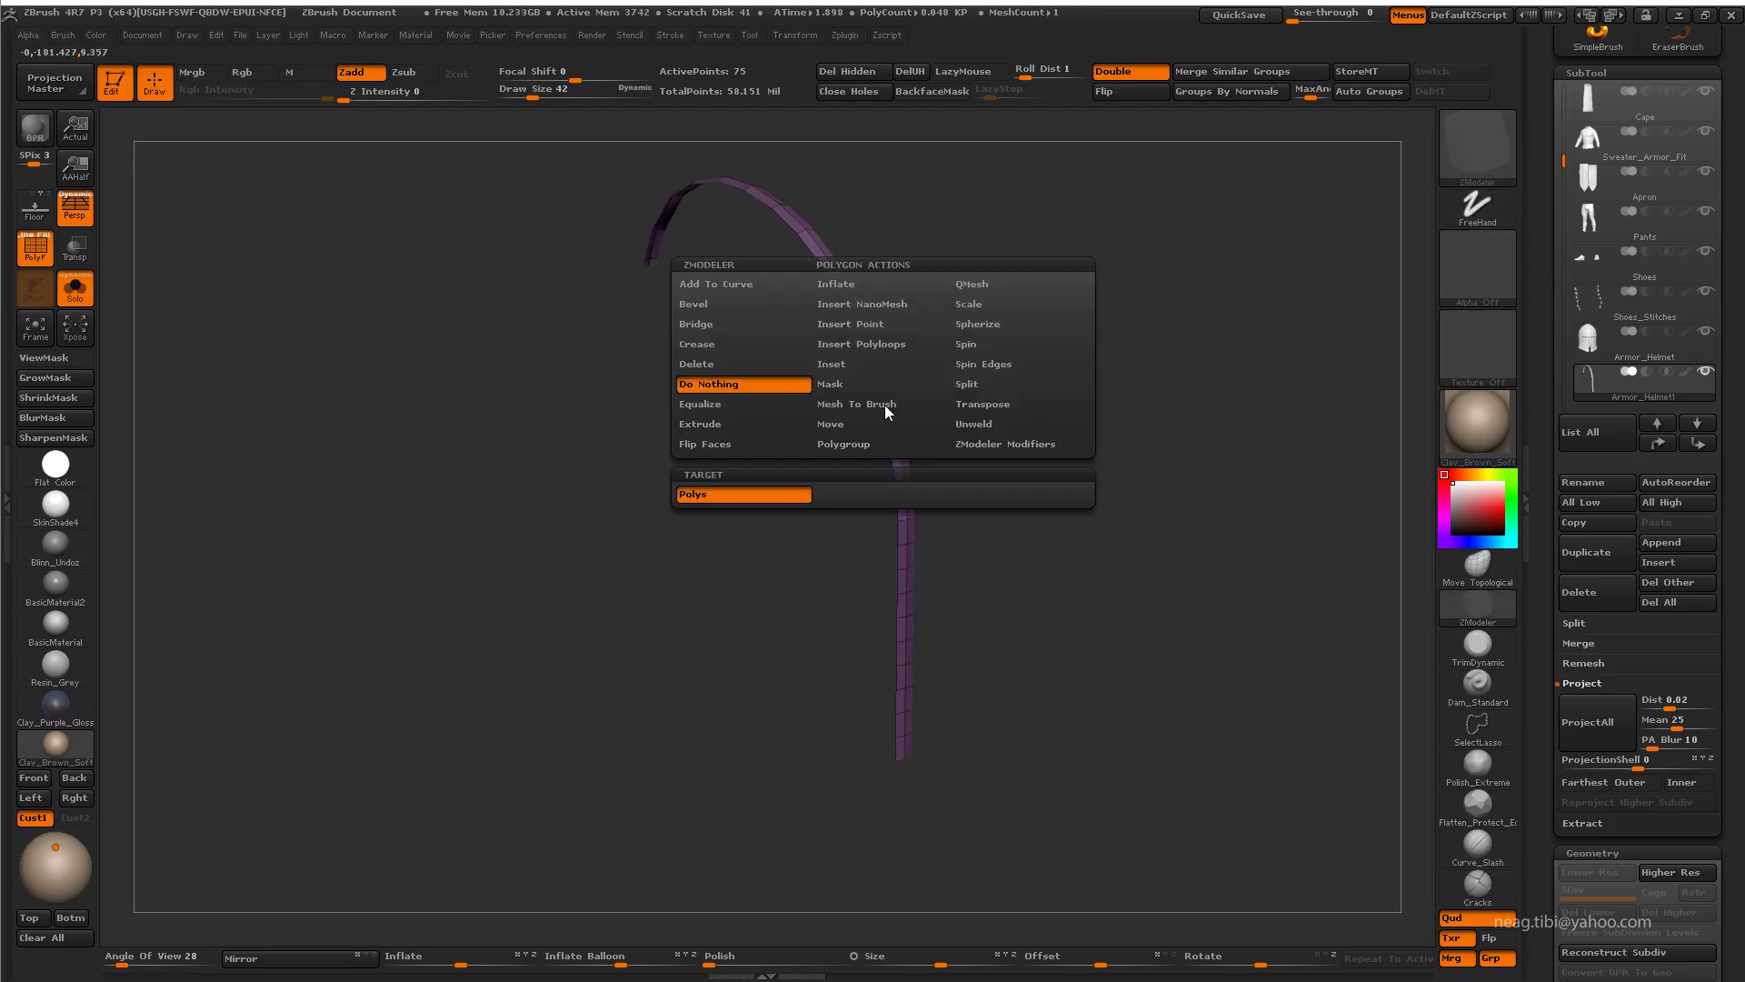
{"action": "key", "text": "space"}
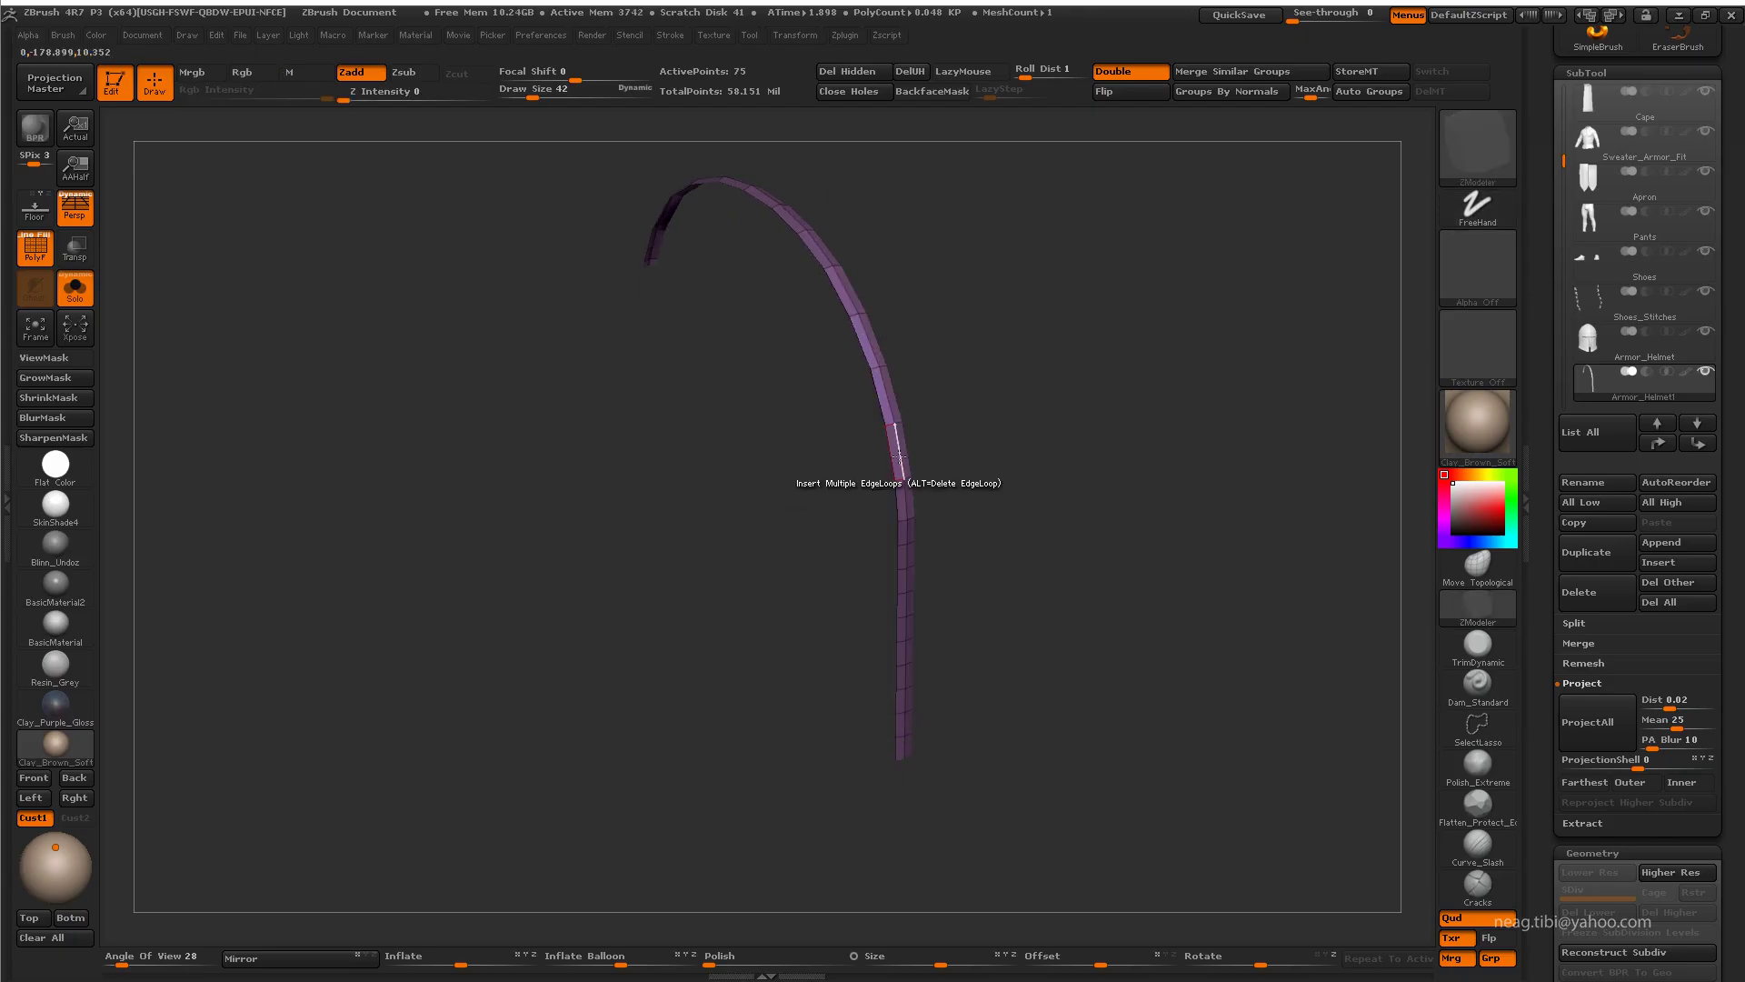
{"action": "key", "text": "space"}
{"action": "mouse_move", "coordinate": [960, 546]}
{"action": "left_mouse_down"}
{"action": "mouse_move", "coordinate": [982, 534]}
{"action": "mouse_move", "coordinate": [849, 440]}
{"action": "left_mouse_up"}
{"action": "key", "text": "ctrl+shift+s"}
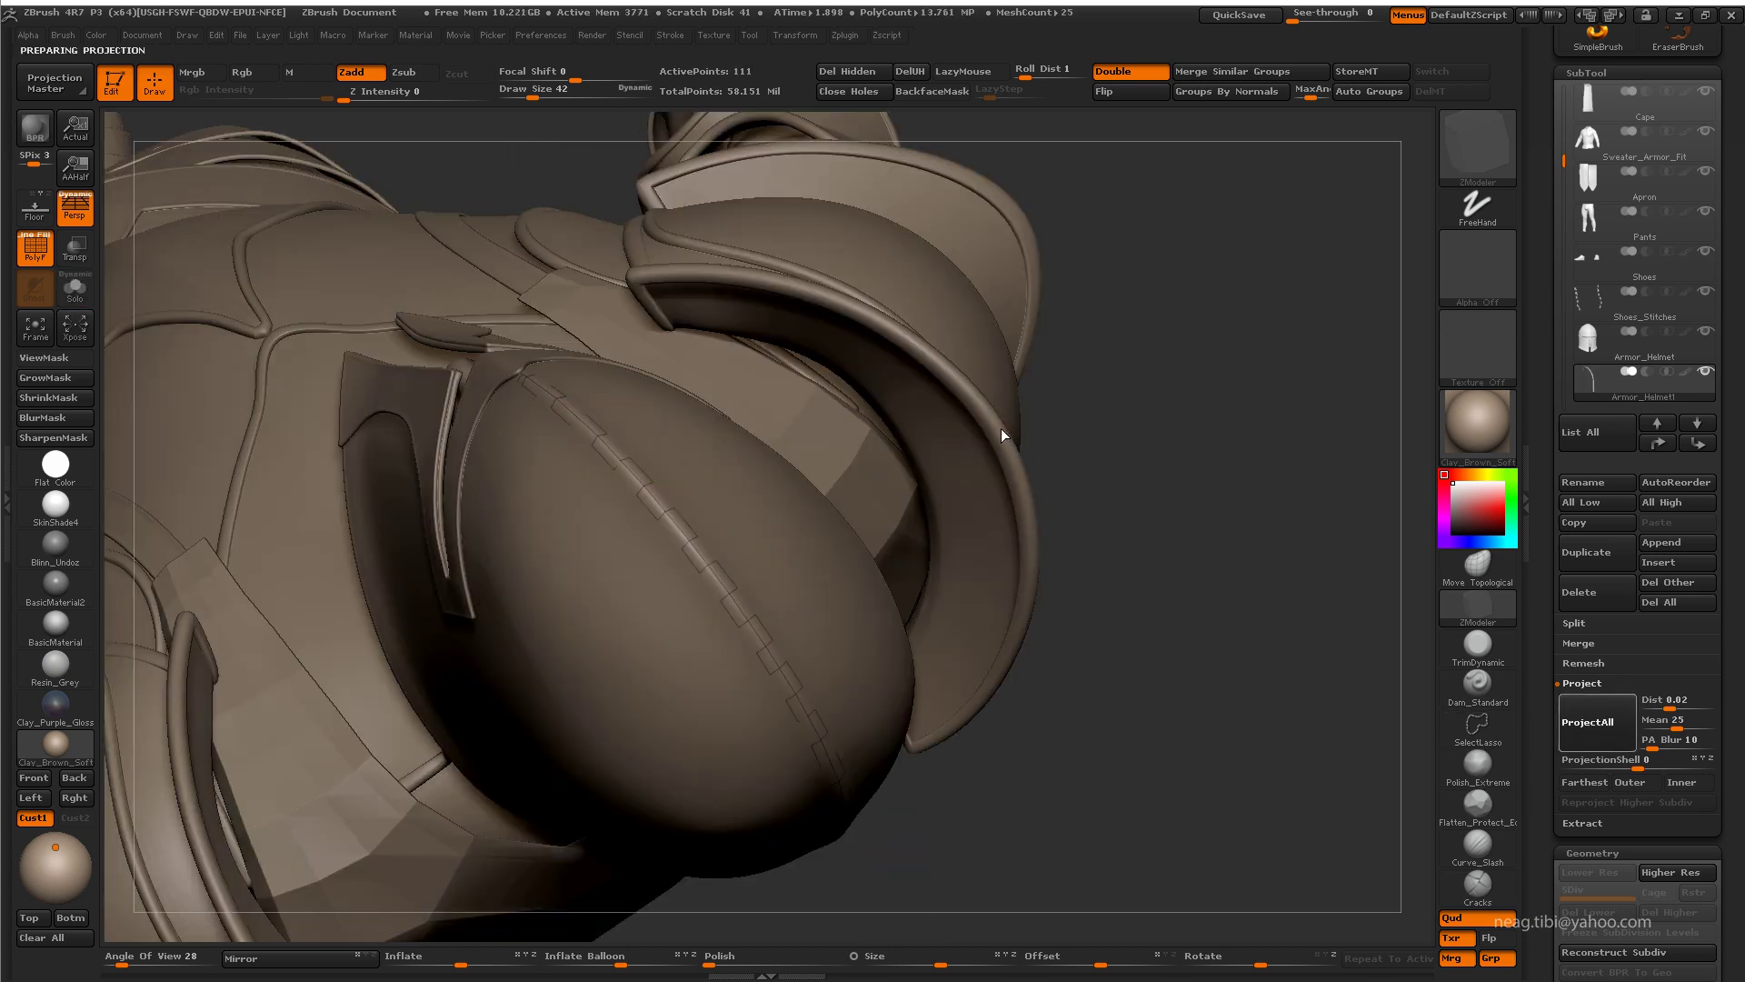
{"action": "left_click_drag", "start_coordinate": [1001, 434], "coordinate": [1123, 375]}
{"action": "key", "text": "ctrl+shift+s"}
{"action": "mouse_move", "coordinate": [1068, 565]}
{"action": "left_mouse_down"}
{"action": "mouse_move", "coordinate": [1151, 359]}
{"action": "mouse_move", "coordinate": [986, 637]}
{"action": "mouse_move", "coordinate": [955, 569]}
{"action": "mouse_move", "coordinate": [747, 501]}
{"action": "mouse_move", "coordinate": [835, 557]}
{"action": "left_mouse_up"}
{"action": "left_click_drag", "start_coordinate": [810, 772], "coordinate": [1052, 624], "text": "alt"}
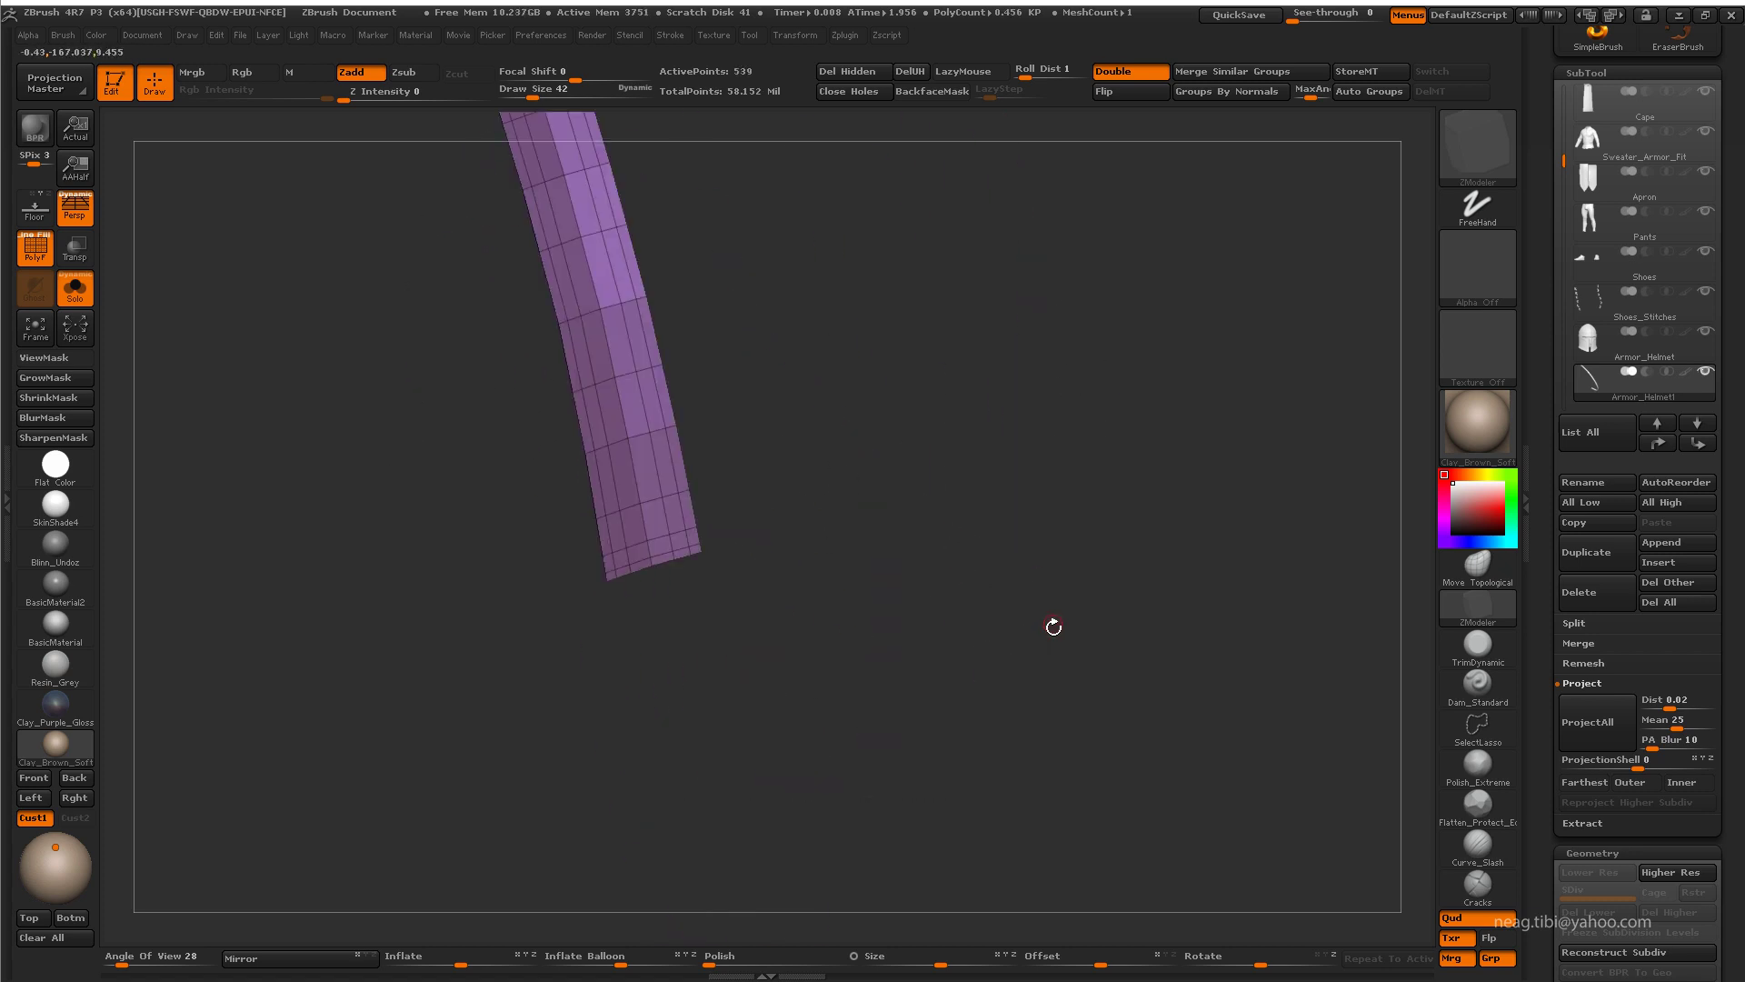
Step: Set the polygon action target for the strip while comparing it with the helmet
{"action": "key", "text": "ctrl+shift+s"}
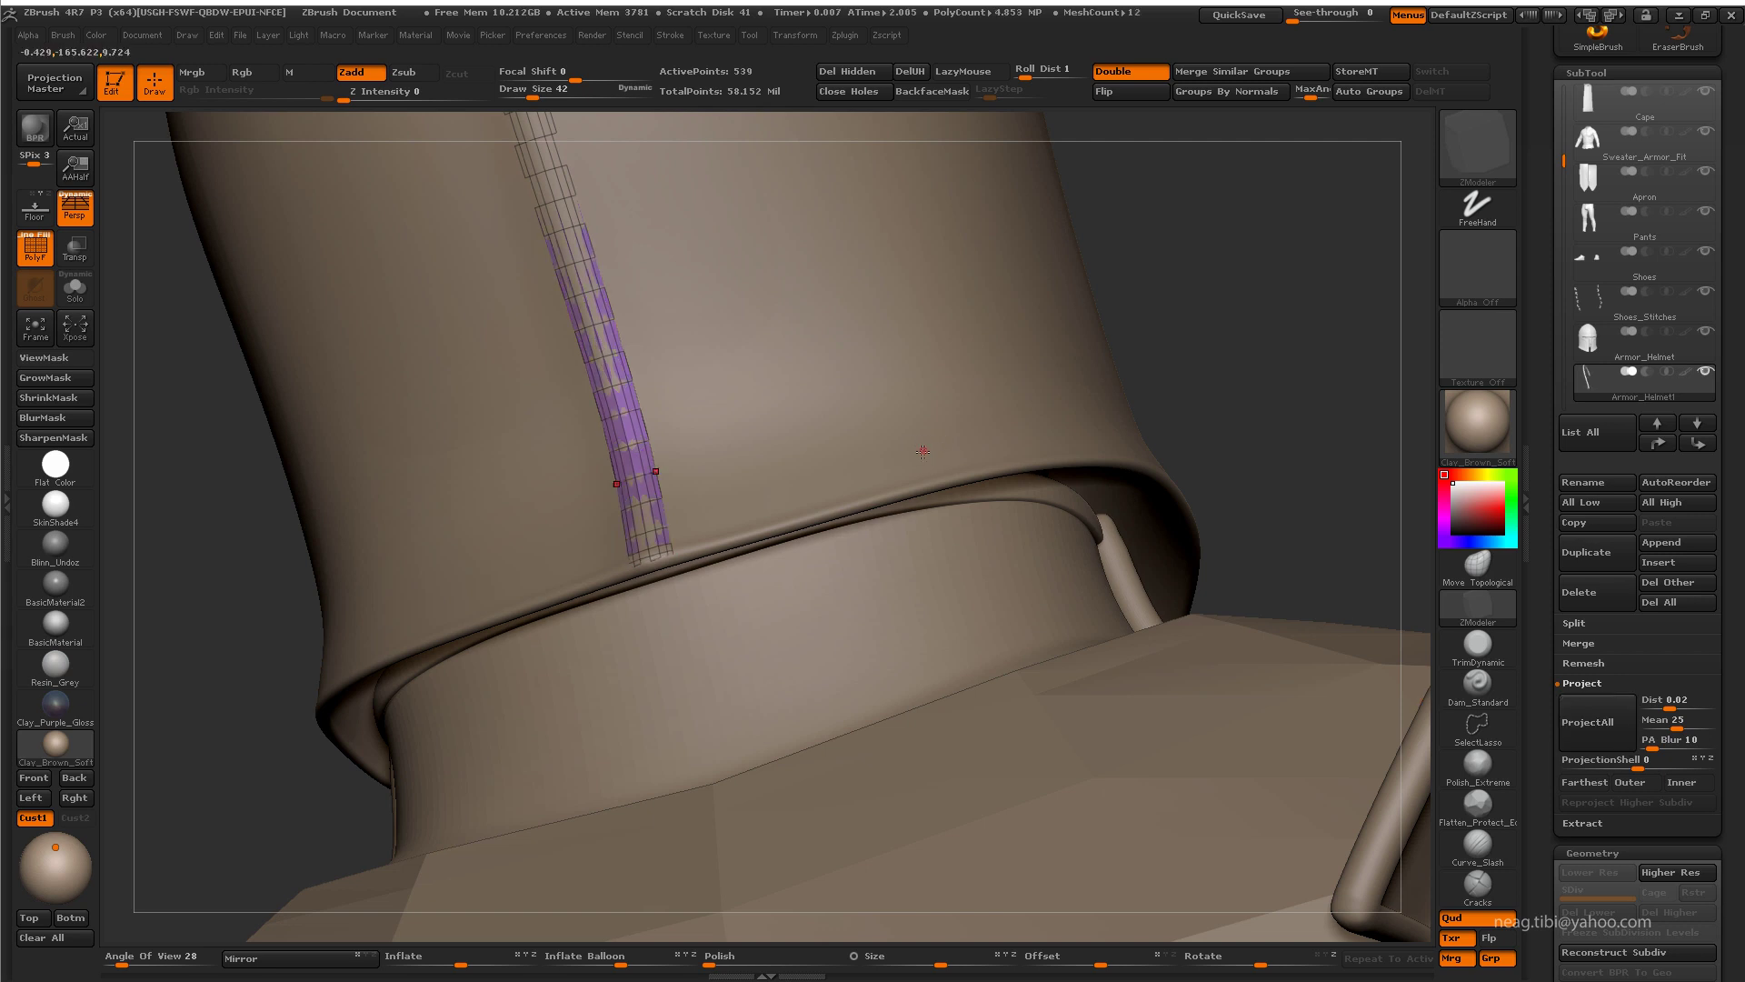
{"action": "mouse_move", "coordinate": [927, 438]}
{"action": "left_mouse_down"}
{"action": "mouse_move", "coordinate": [1146, 377]}
{"action": "mouse_move", "coordinate": [1030, 440]}
{"action": "left_mouse_up"}
{"action": "key", "text": "ctrl+shift+s"}
{"action": "key", "text": "ctrl+shift+s"}
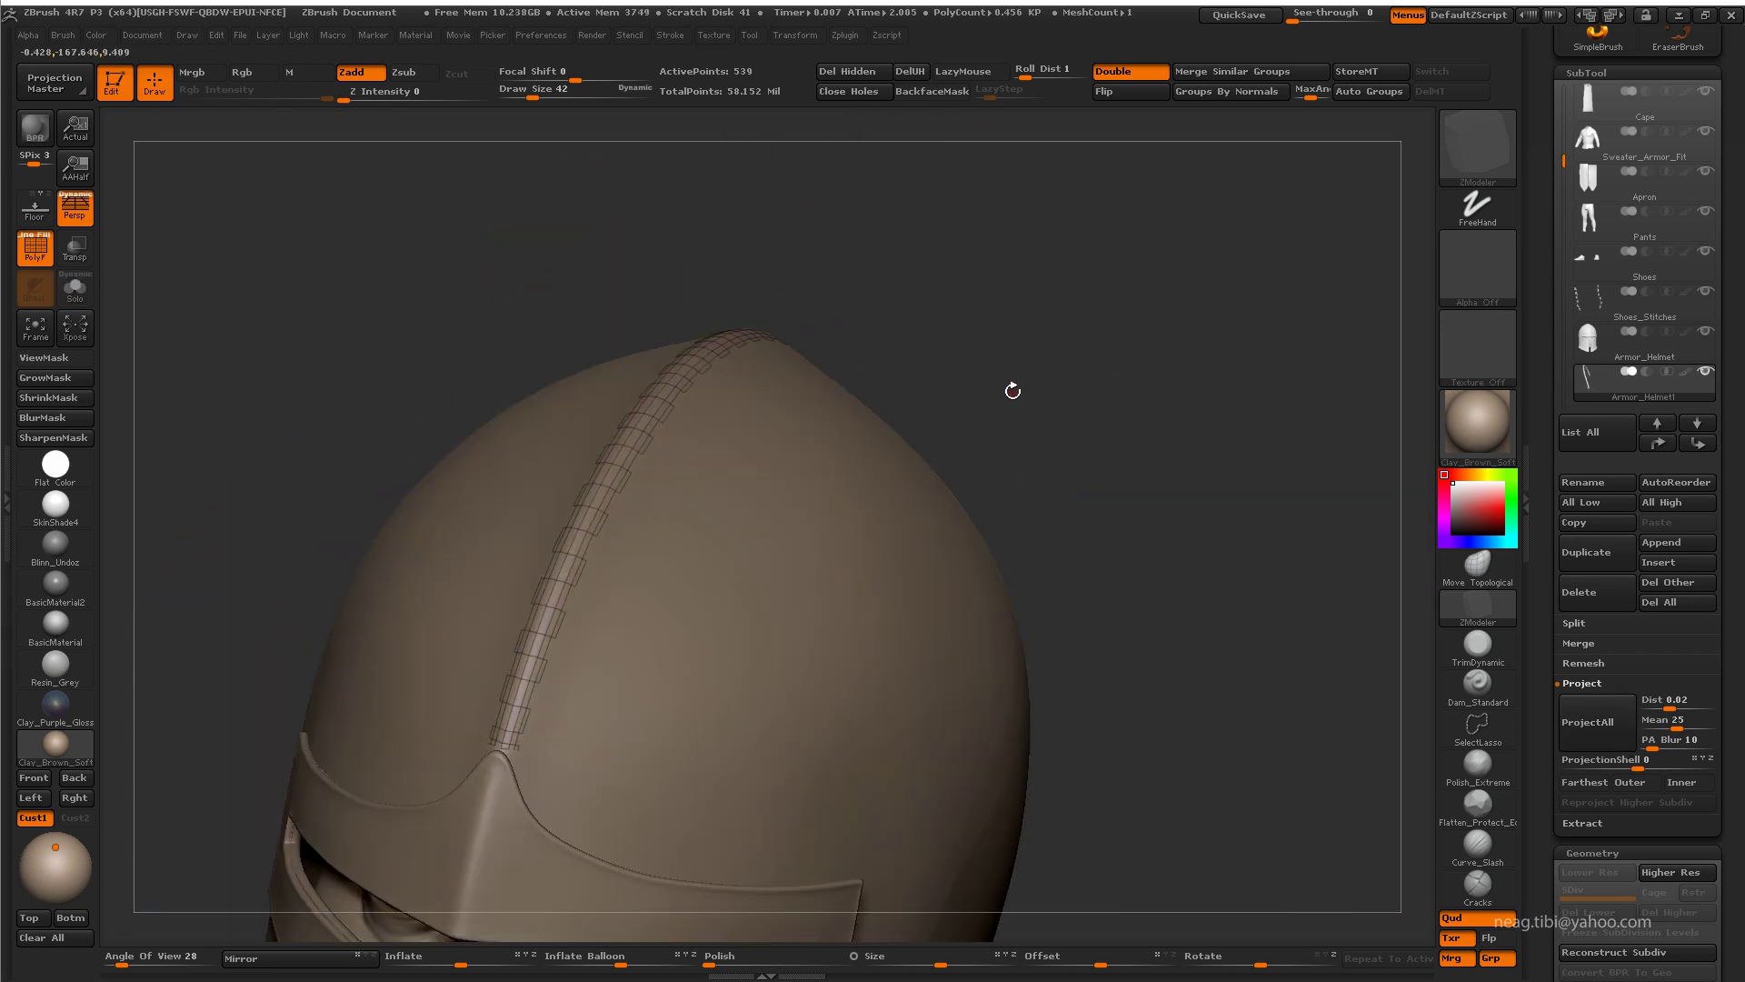
{"action": "key", "text": "ctrl+shift+s"}
{"action": "key", "text": "space"}
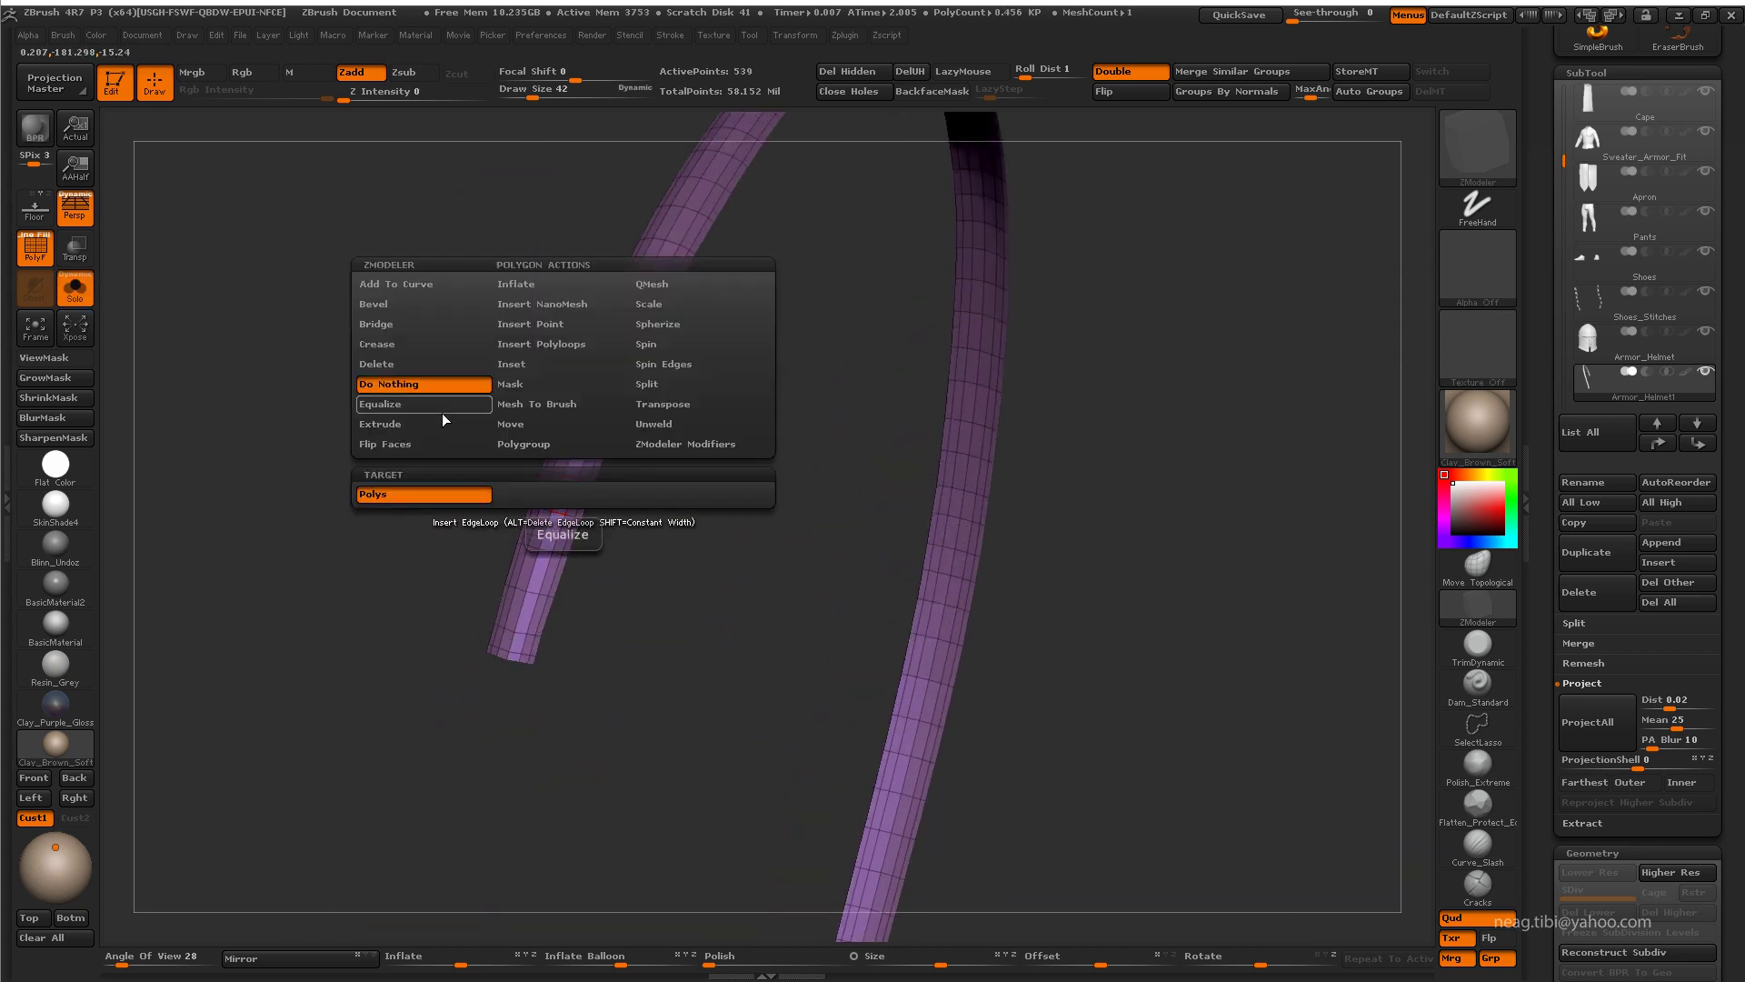
{"action": "left_click", "coordinate": [423, 519]}
{"action": "left_click_drag", "start_coordinate": [526, 507], "coordinate": [759, 304]}
{"action": "key", "text": "ctrl+shift+s"}
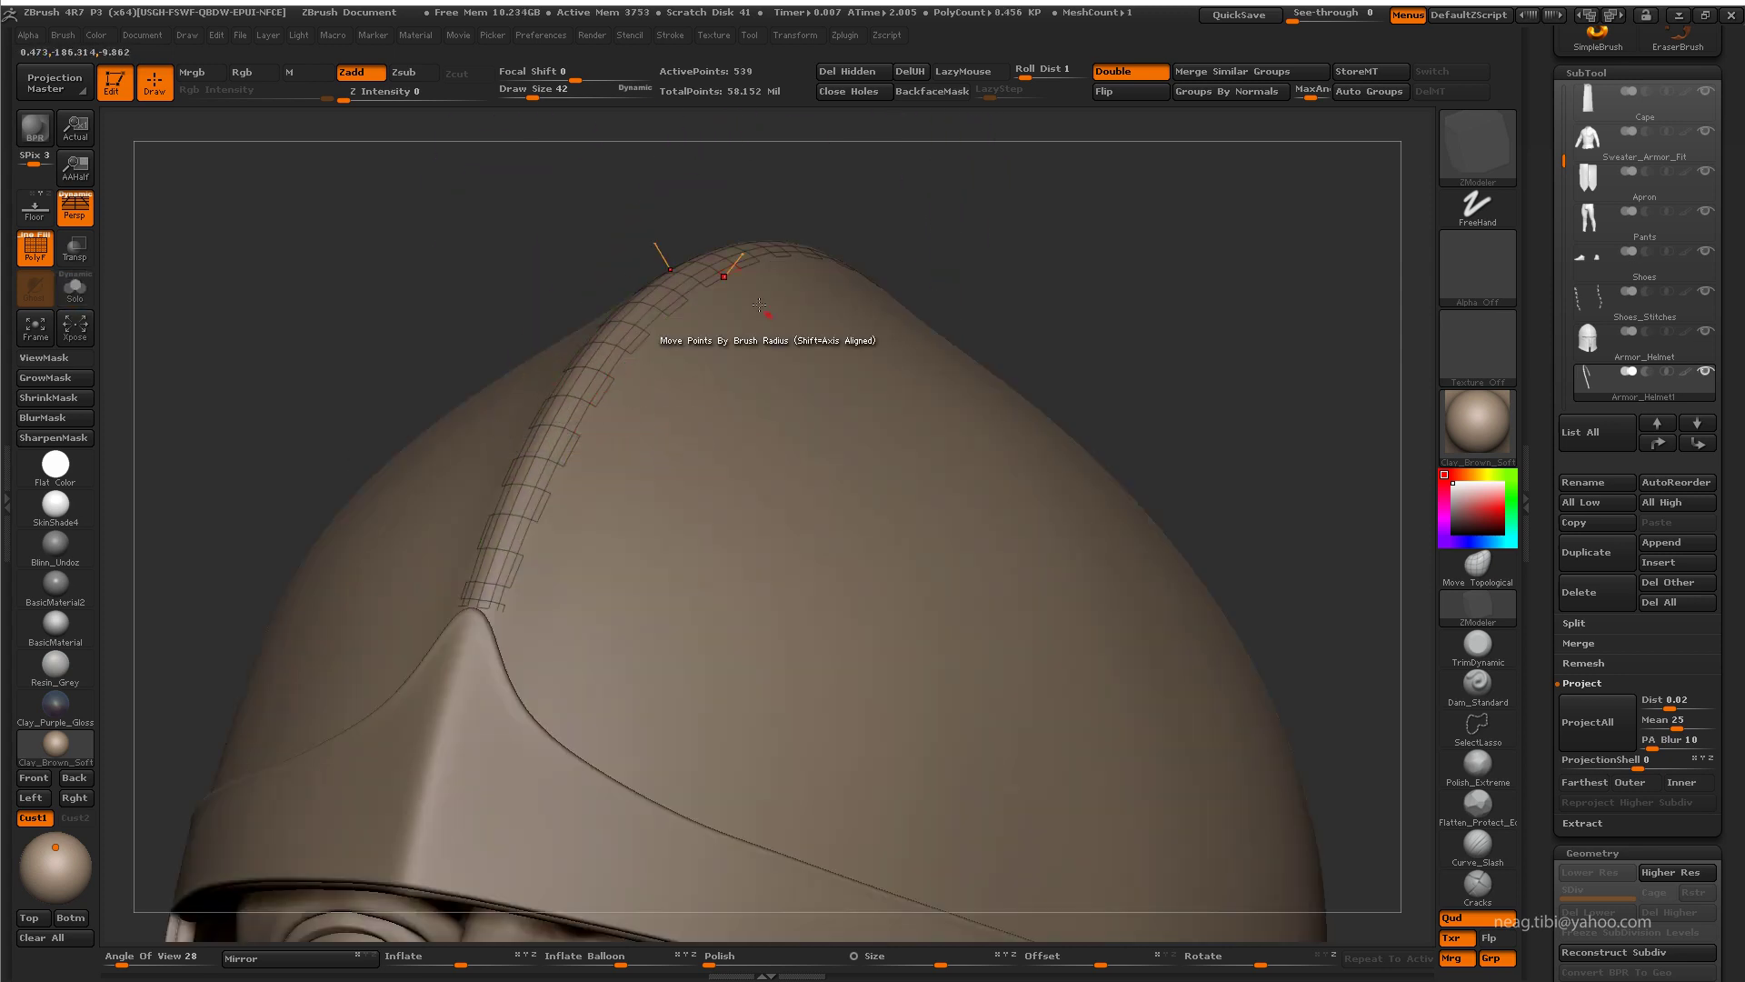
Step: Undo the extruded crest band and set the modifier to Step By Brush
{"action": "mouse_move", "coordinate": [601, 352]}
{"action": "left_mouse_down"}
{"action": "mouse_move", "coordinate": [932, 300]}
{"action": "mouse_move", "coordinate": [1046, 187]}
{"action": "left_mouse_up"}
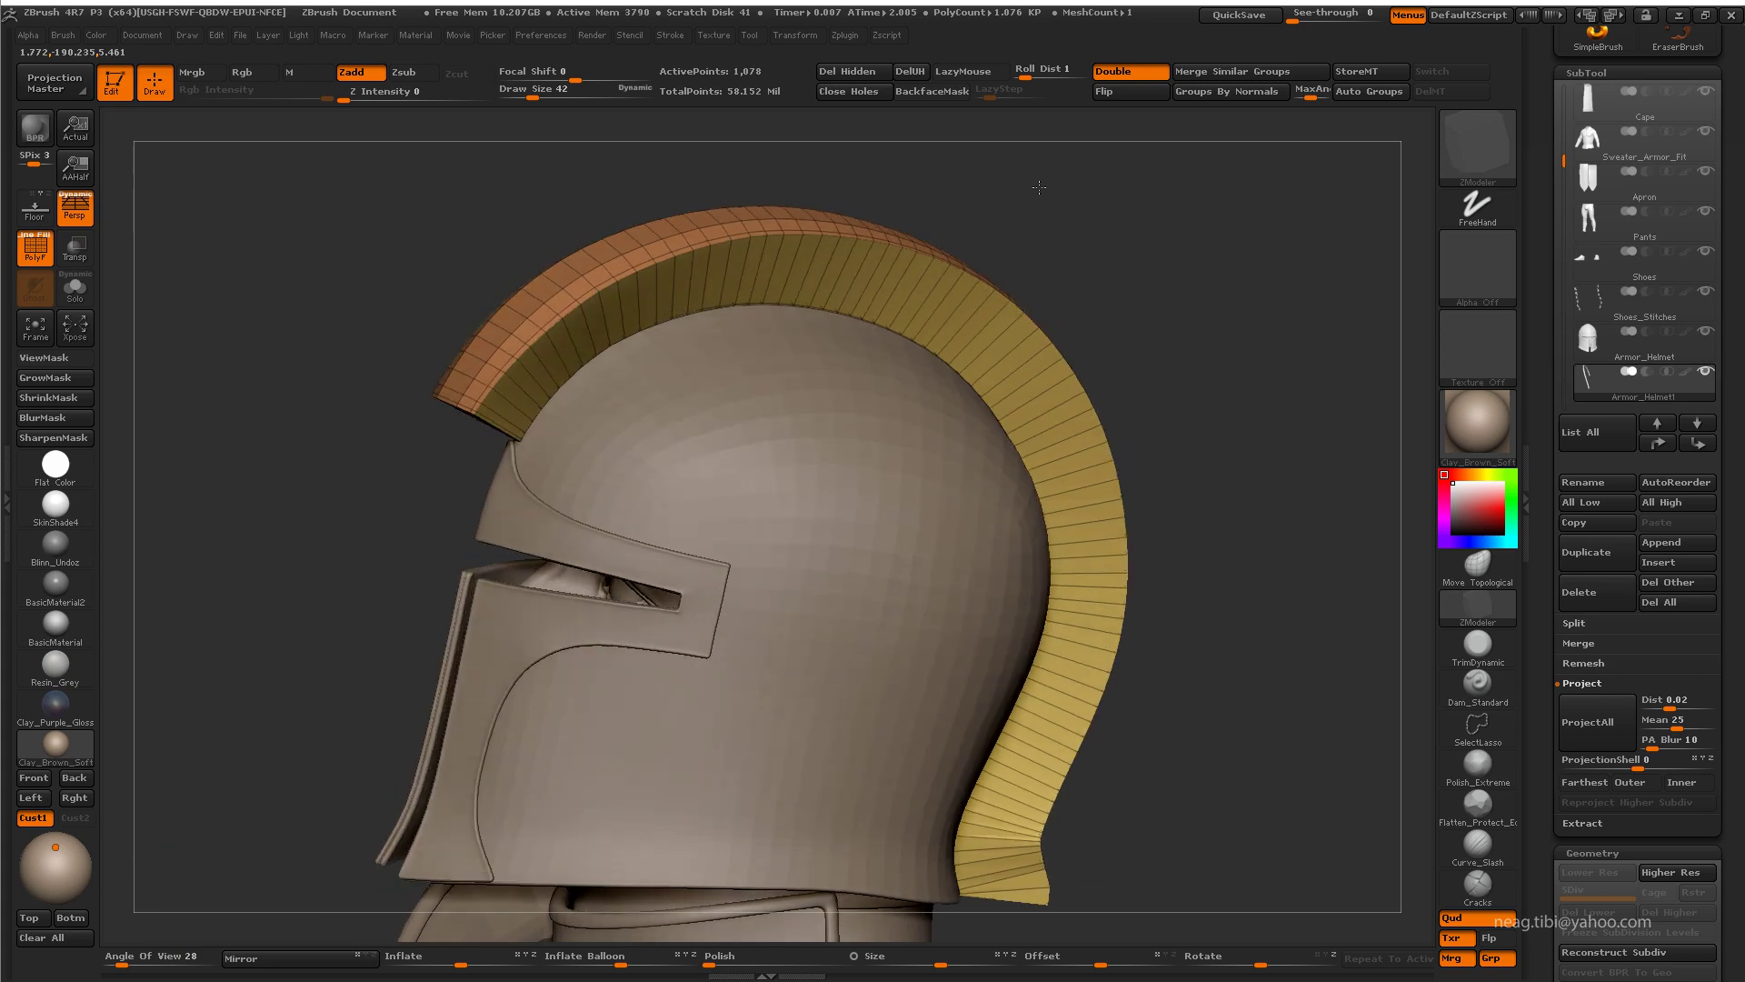
{"action": "key", "text": "ctrl+z"}
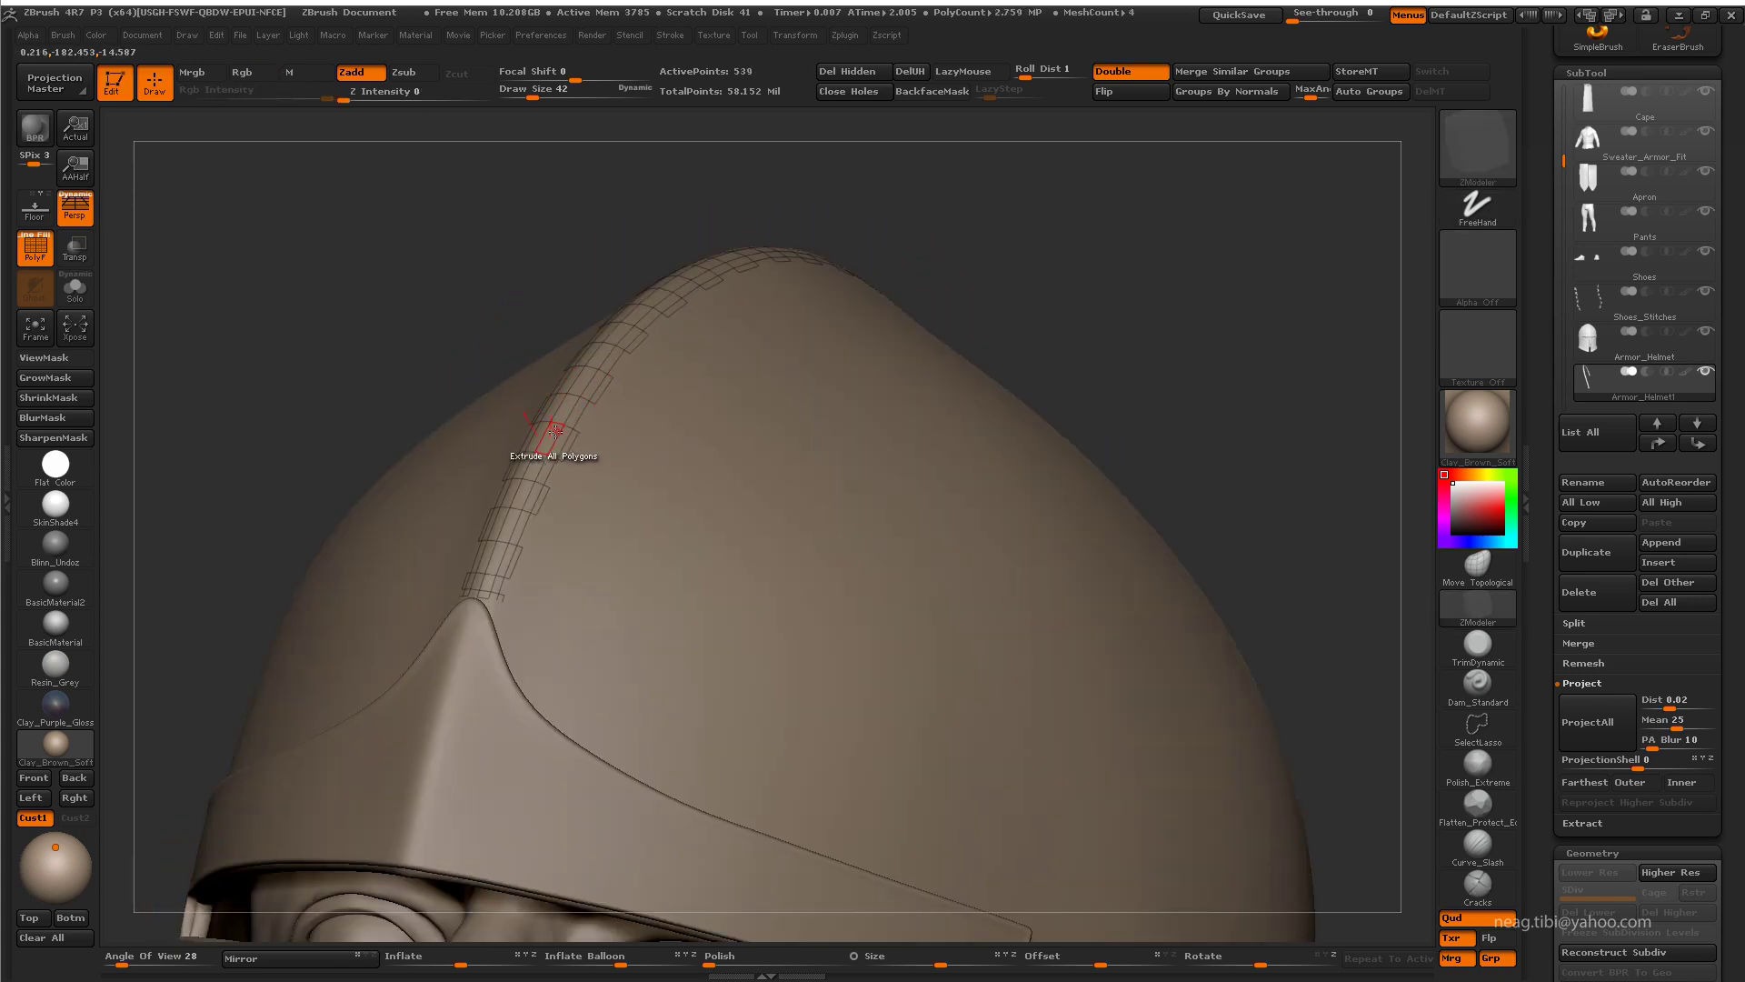
{"action": "key", "text": "space"}
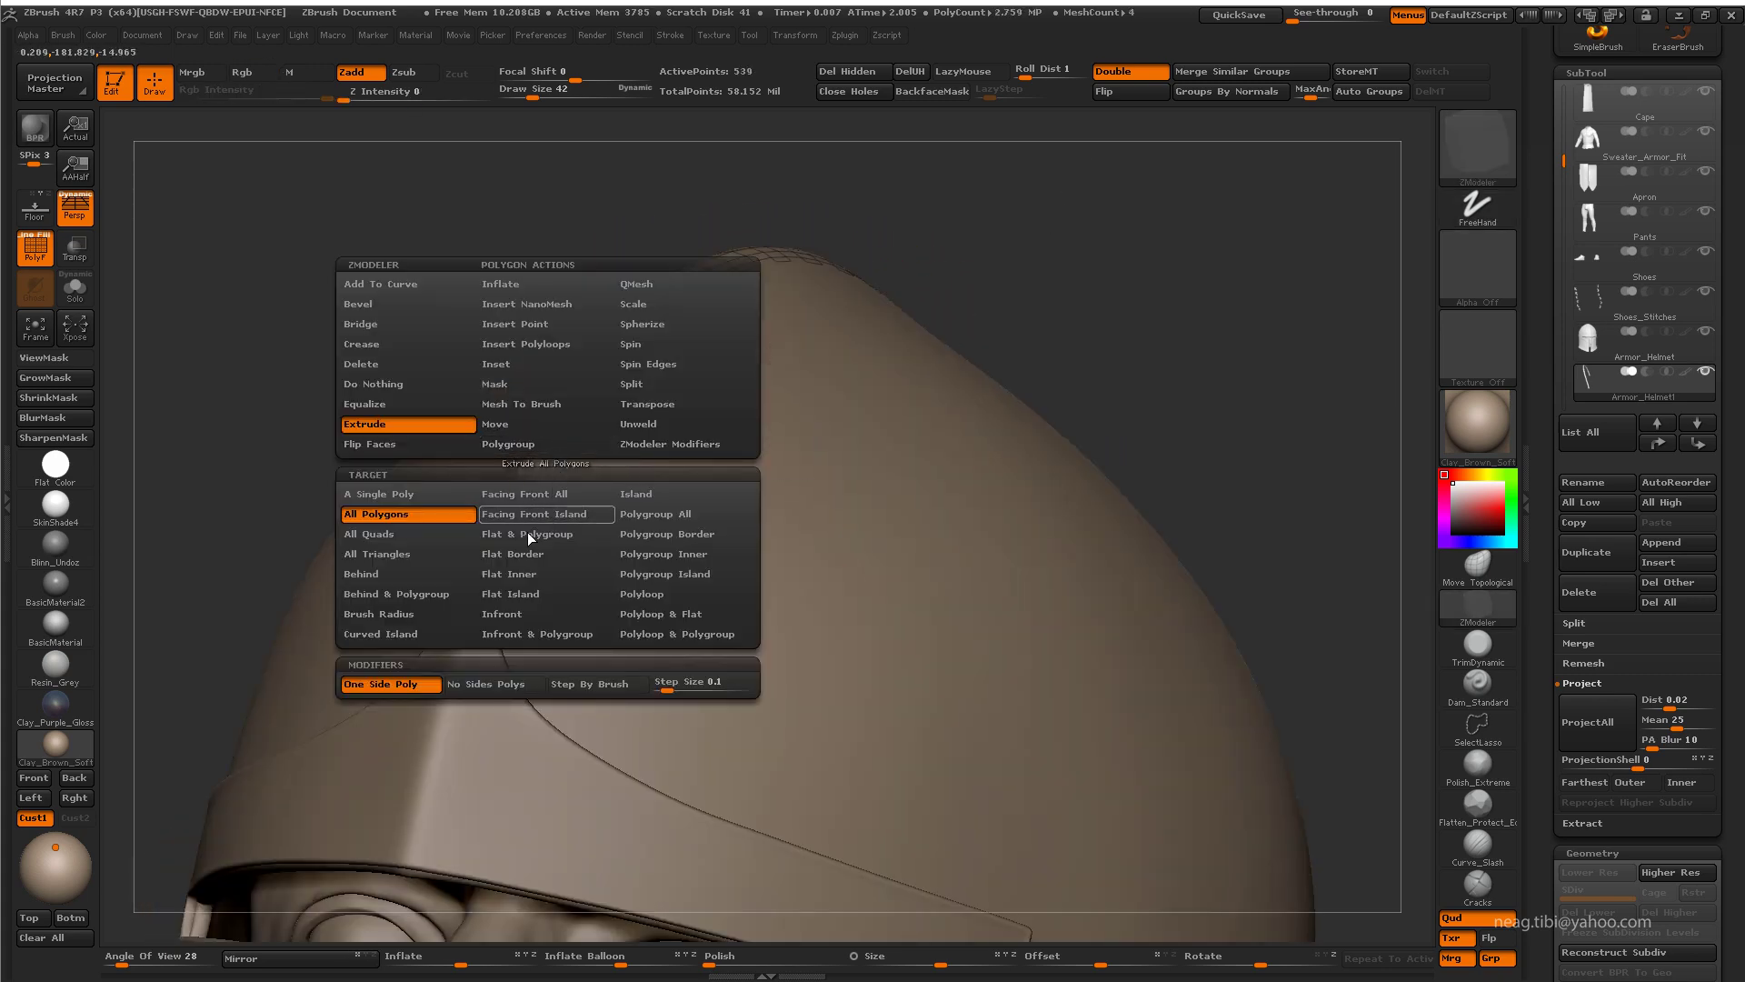
{"action": "left_click", "coordinate": [622, 688]}
{"action": "left_click_drag", "start_coordinate": [460, 281], "coordinate": [1118, 383]}
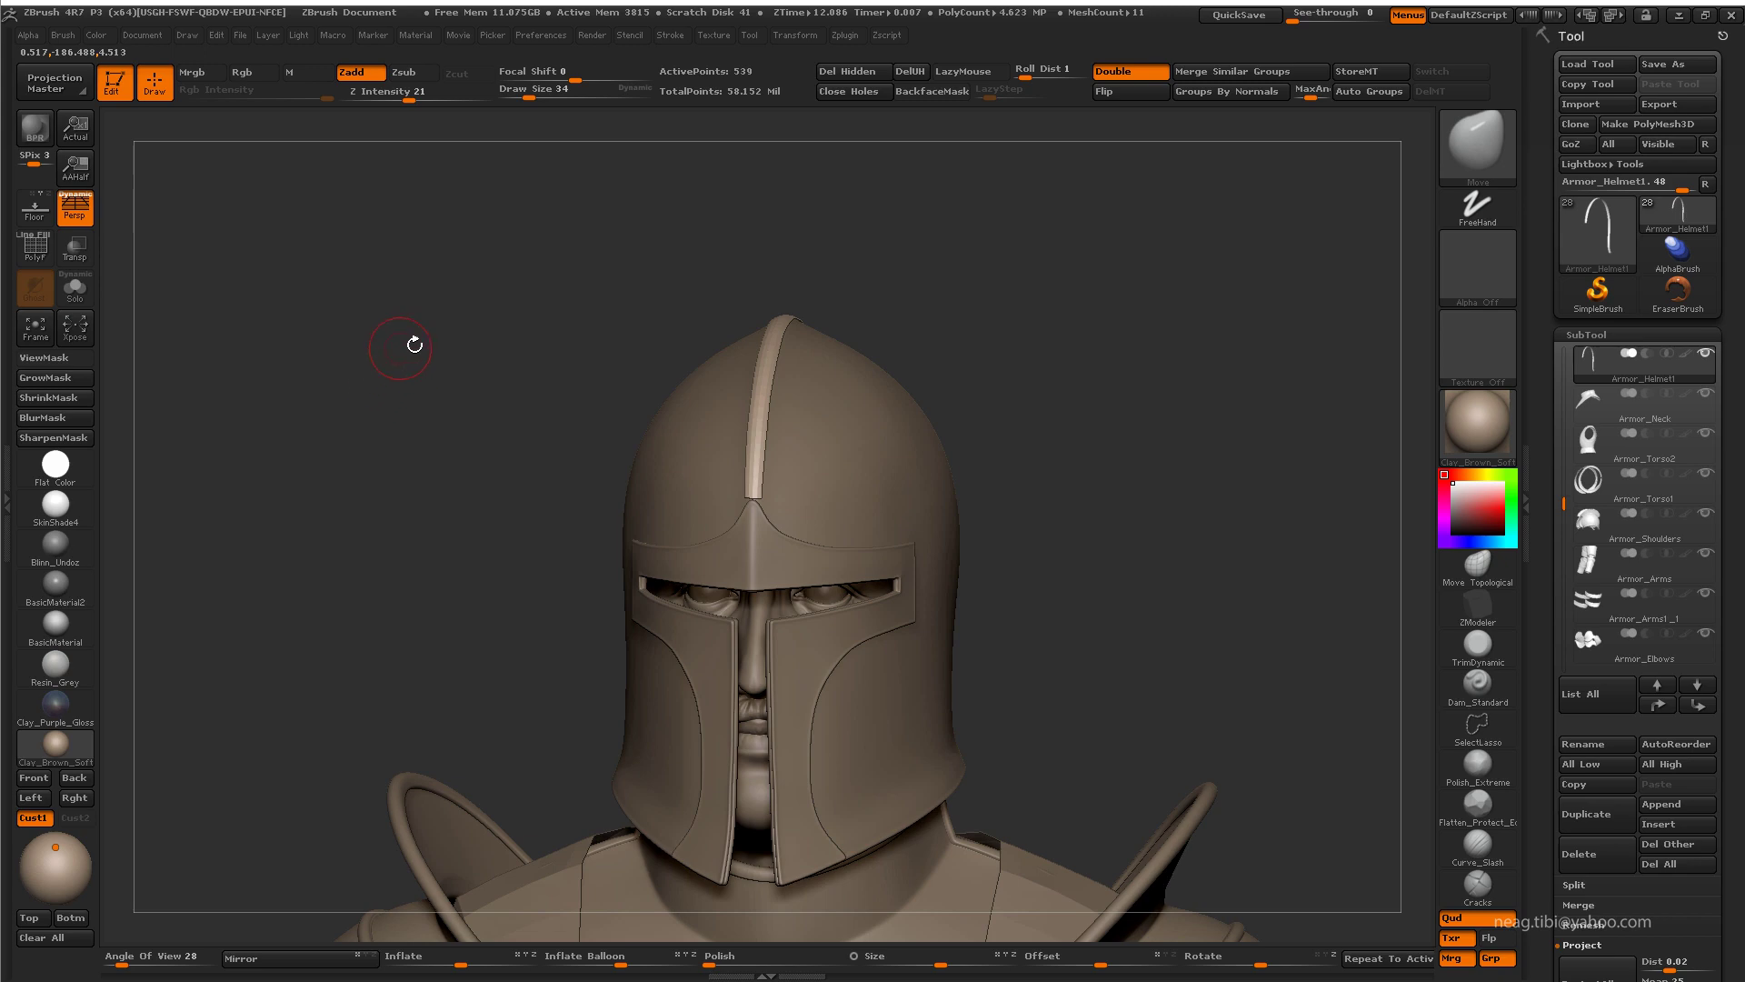
{"action": "left_click_drag", "start_coordinate": [417, 342], "coordinate": [421, 383]}
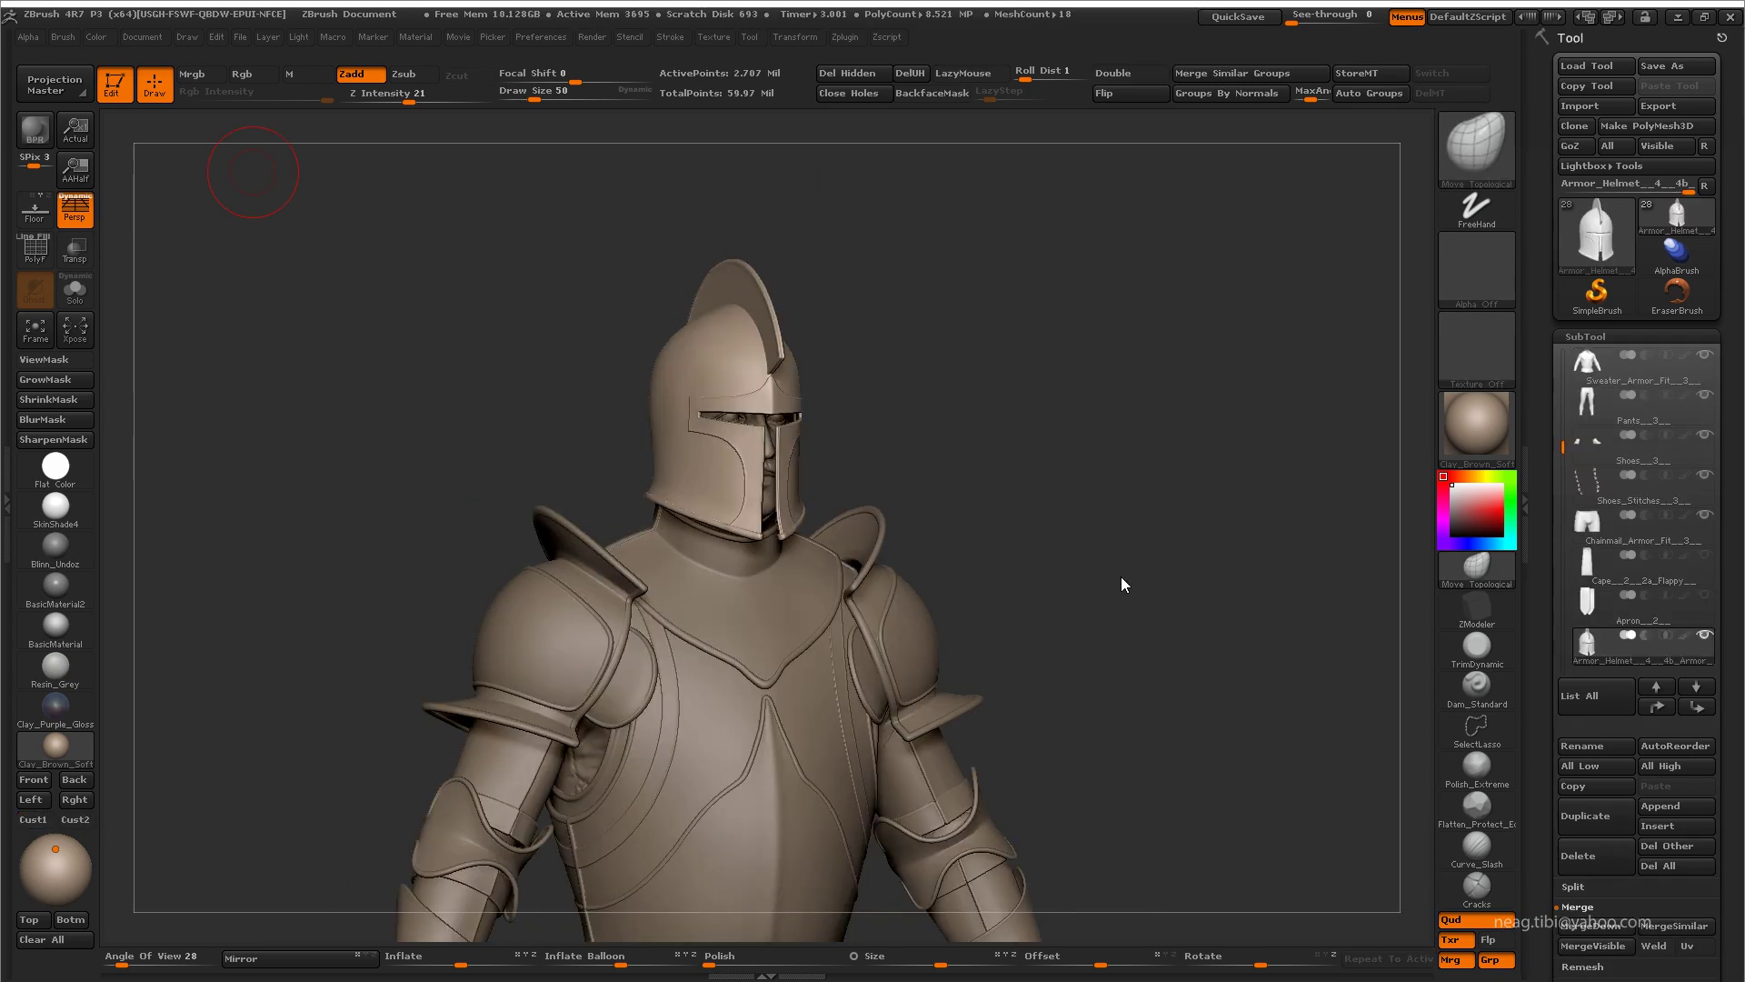
Step: Duplicate the helmet subtool and select the upper copy
{"action": "left_click_drag", "start_coordinate": [1122, 579], "coordinate": [1117, 581]}
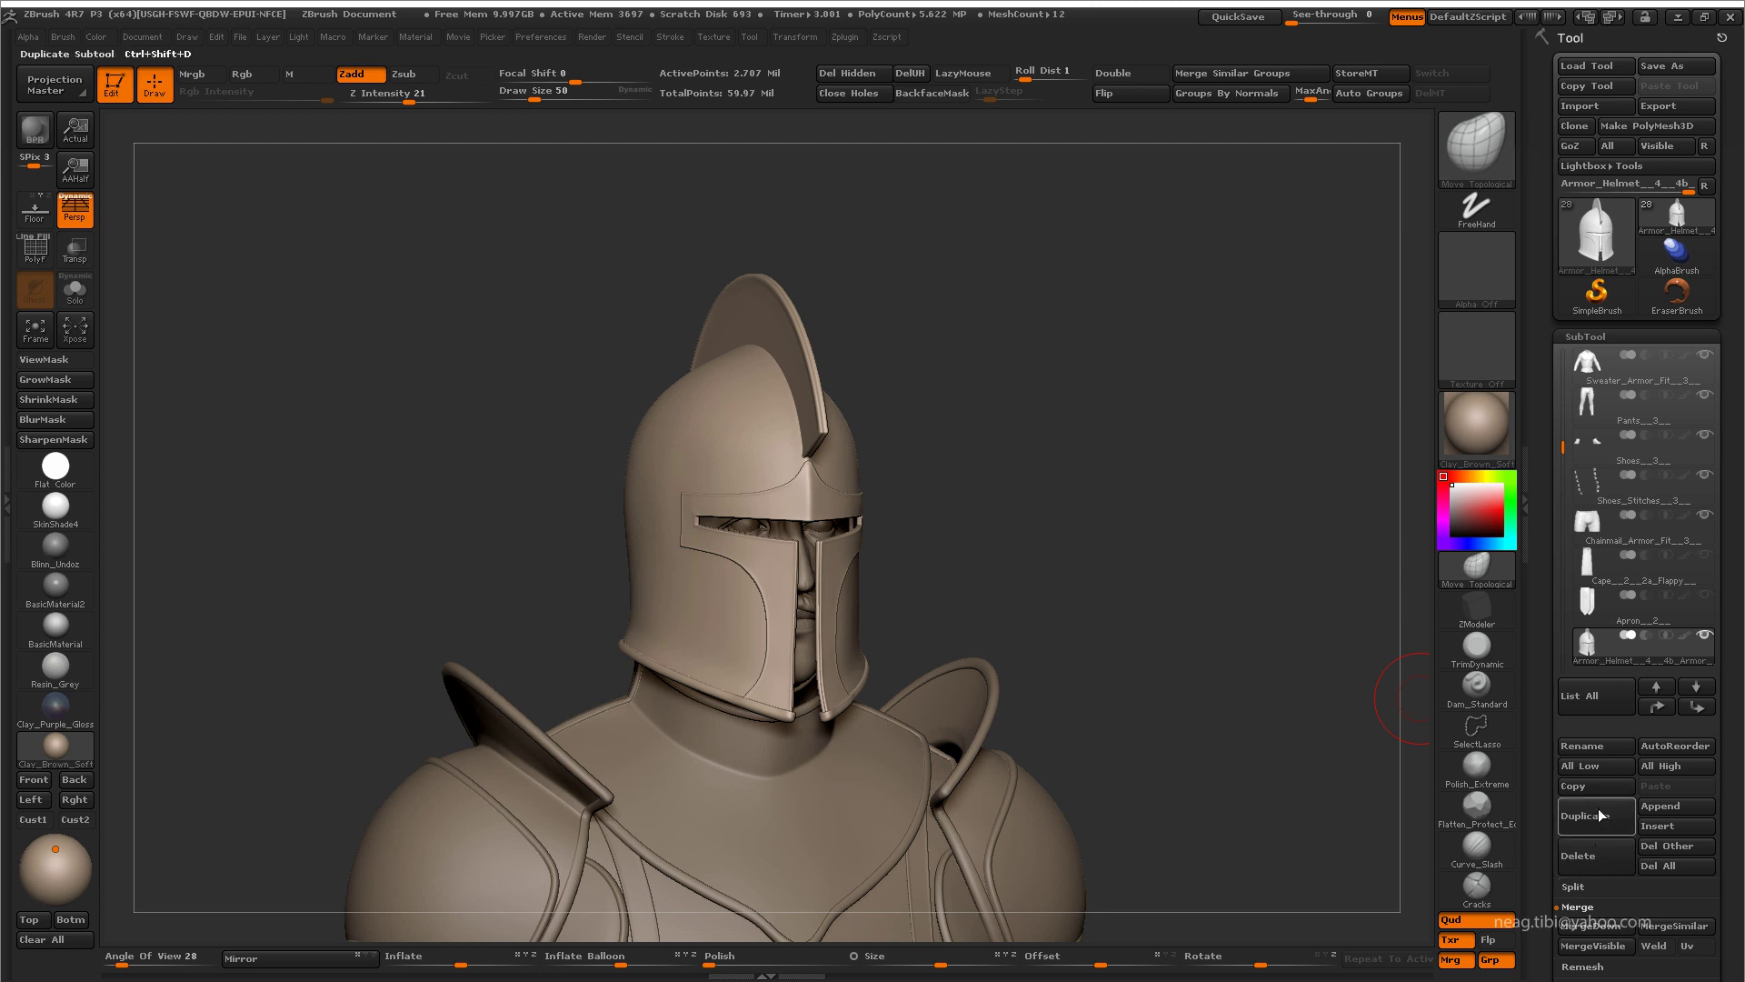
{"action": "left_click", "coordinate": [1602, 816]}
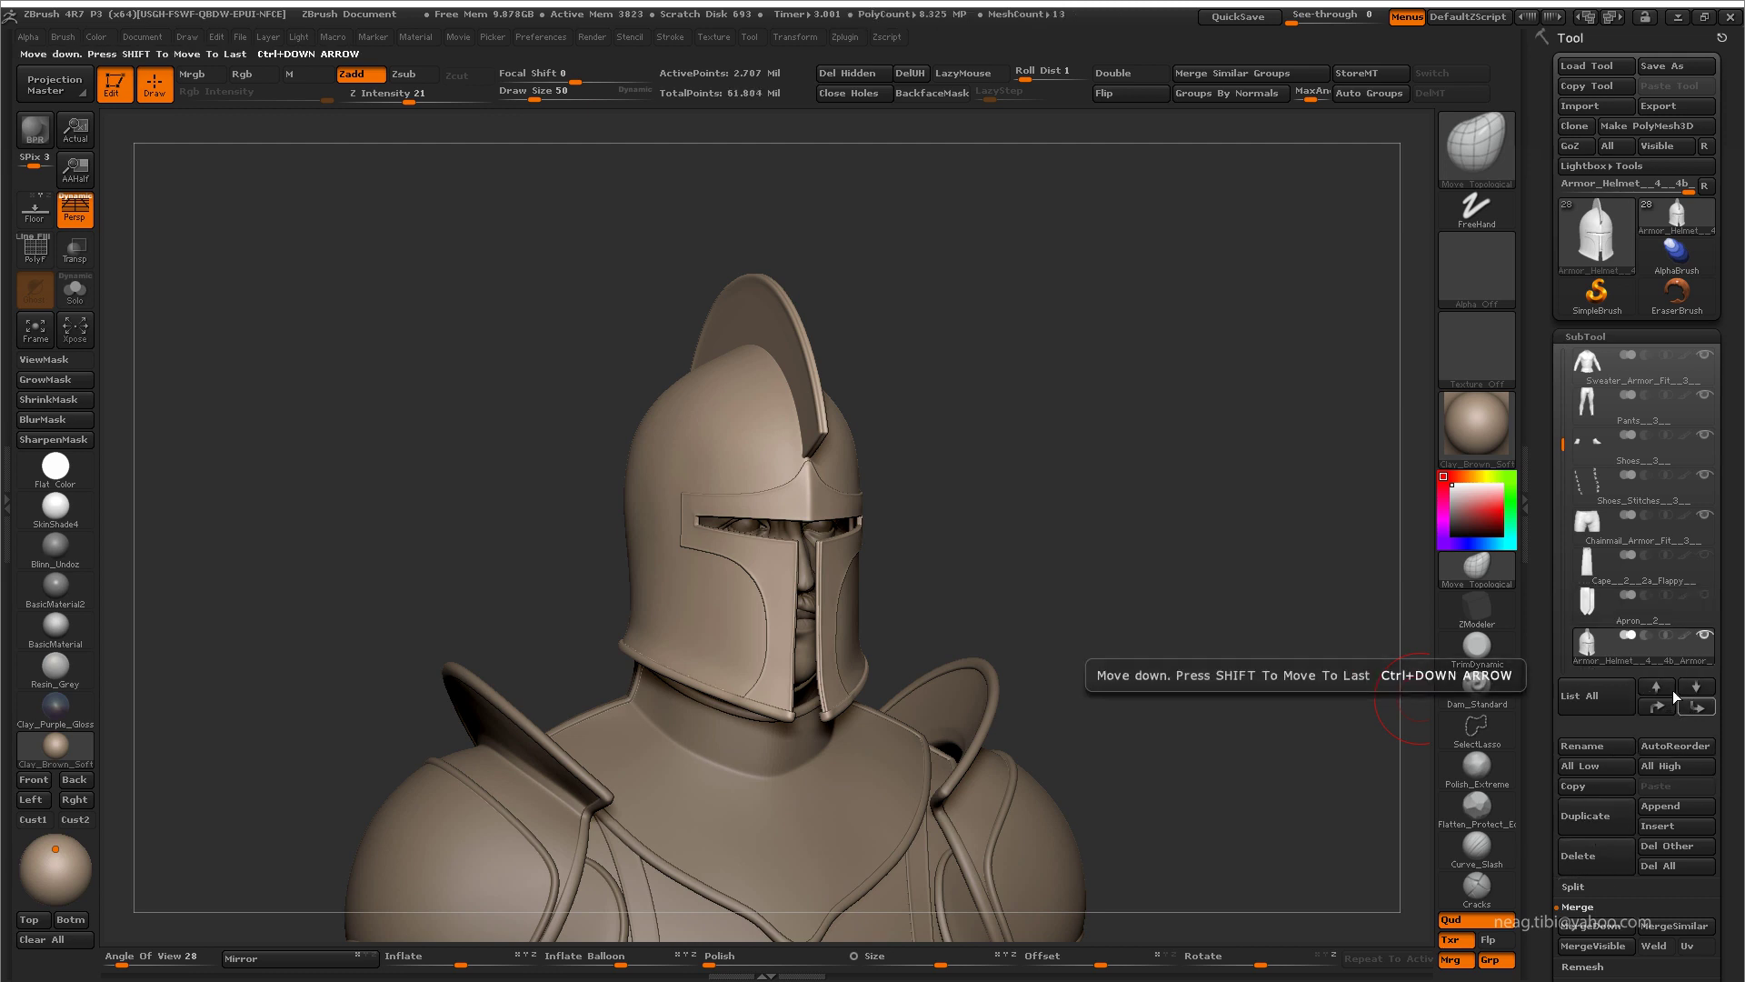
{"action": "left_click_drag", "start_coordinate": [1563, 444], "coordinate": [1566, 492]}
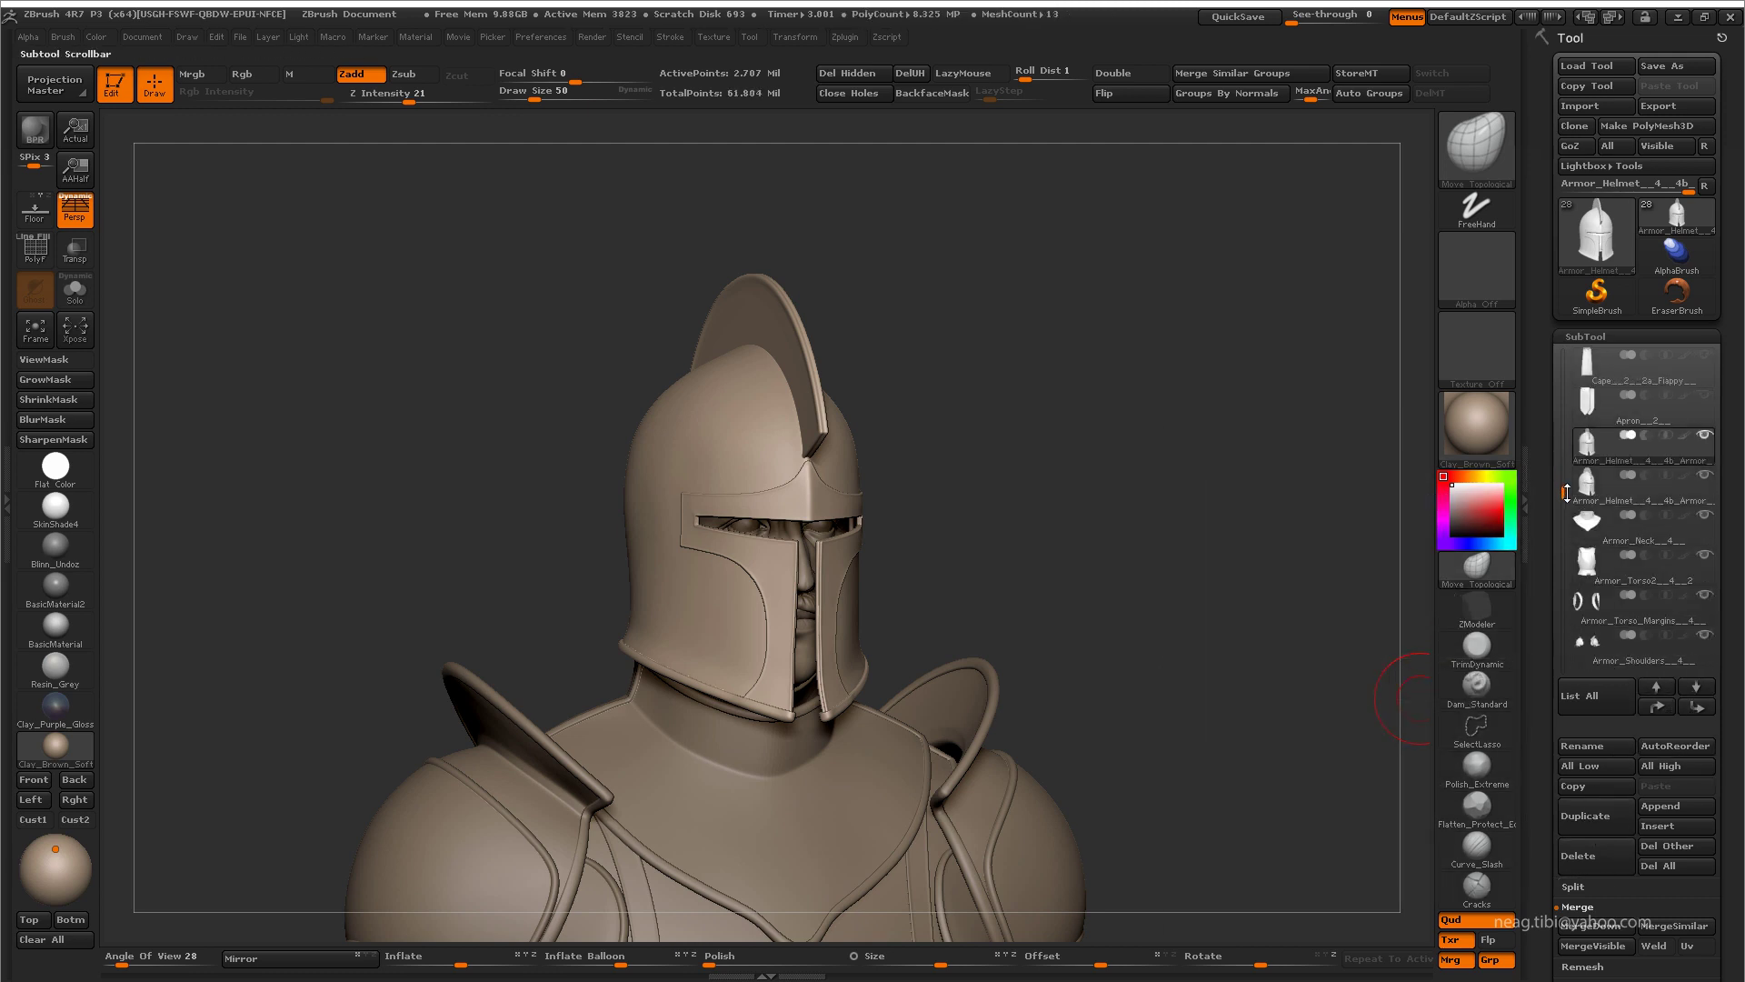
{"action": "left_click", "coordinate": [1602, 454]}
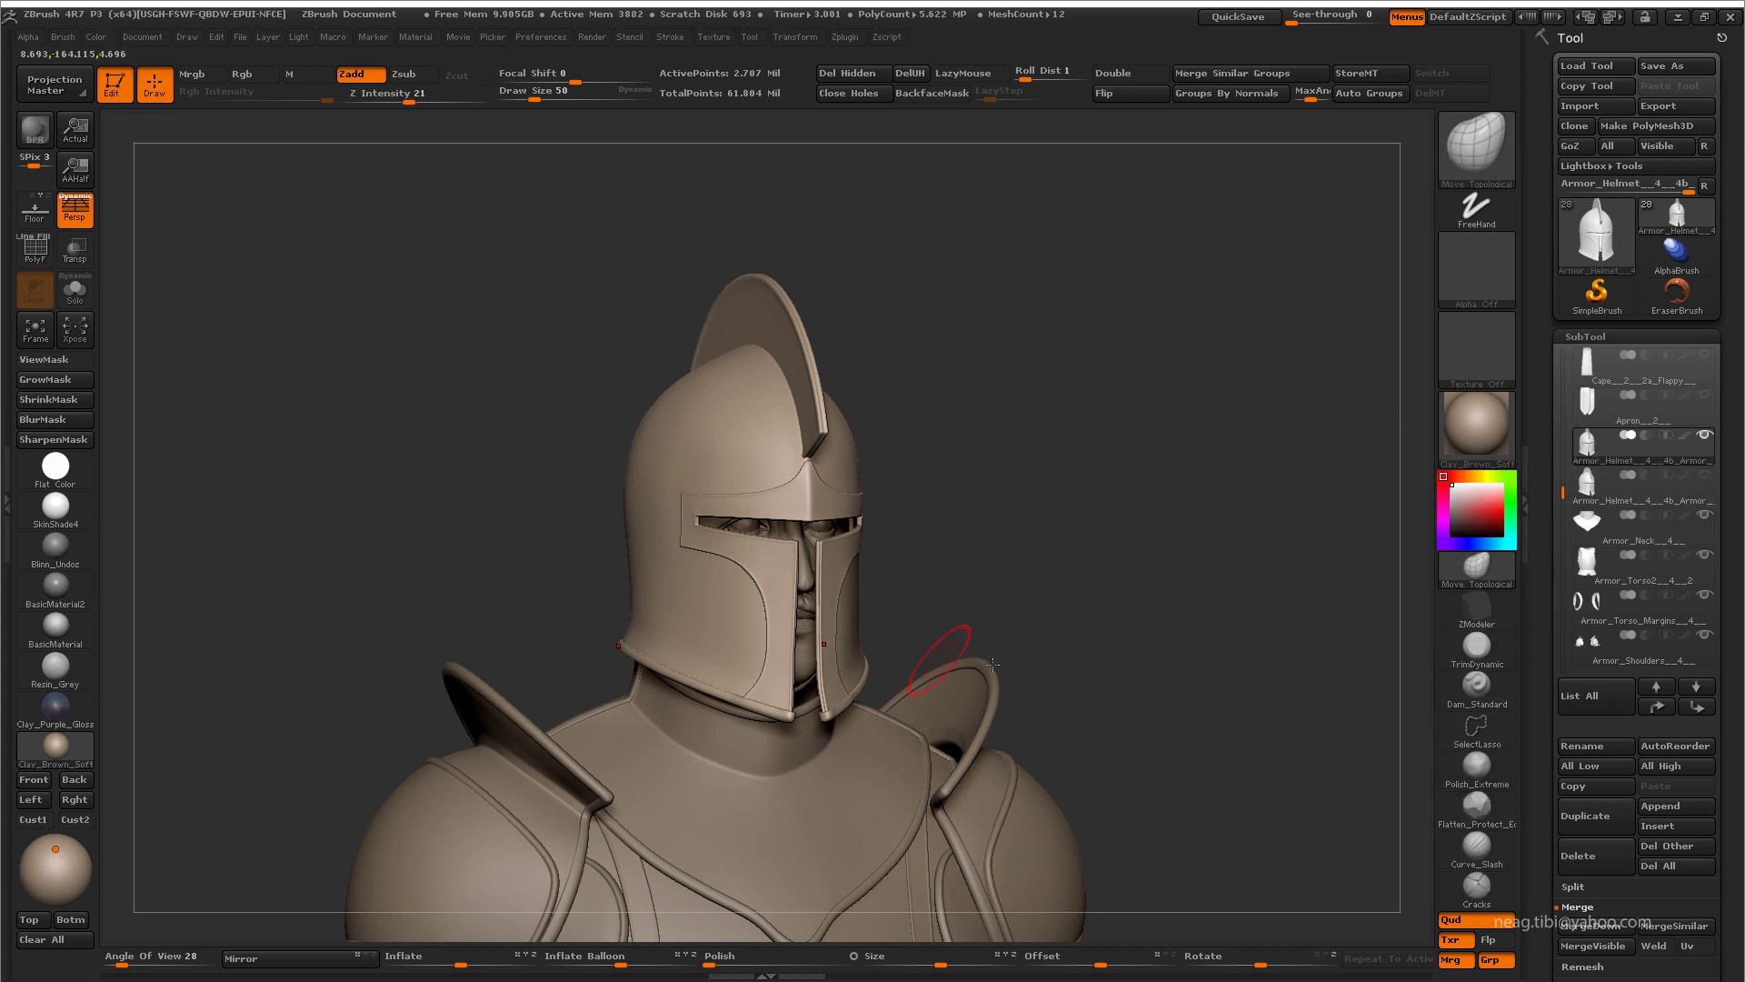
Step: Drop the copy to SDiv 1, Del Higher, and hide the crest and brow band
{"action": "scroll", "coordinate": [1718, 684], "scroll_direction": "down", "scroll_amount": 5}
{"action": "left_click_drag", "start_coordinate": [1612, 626], "coordinate": [1560, 625]}
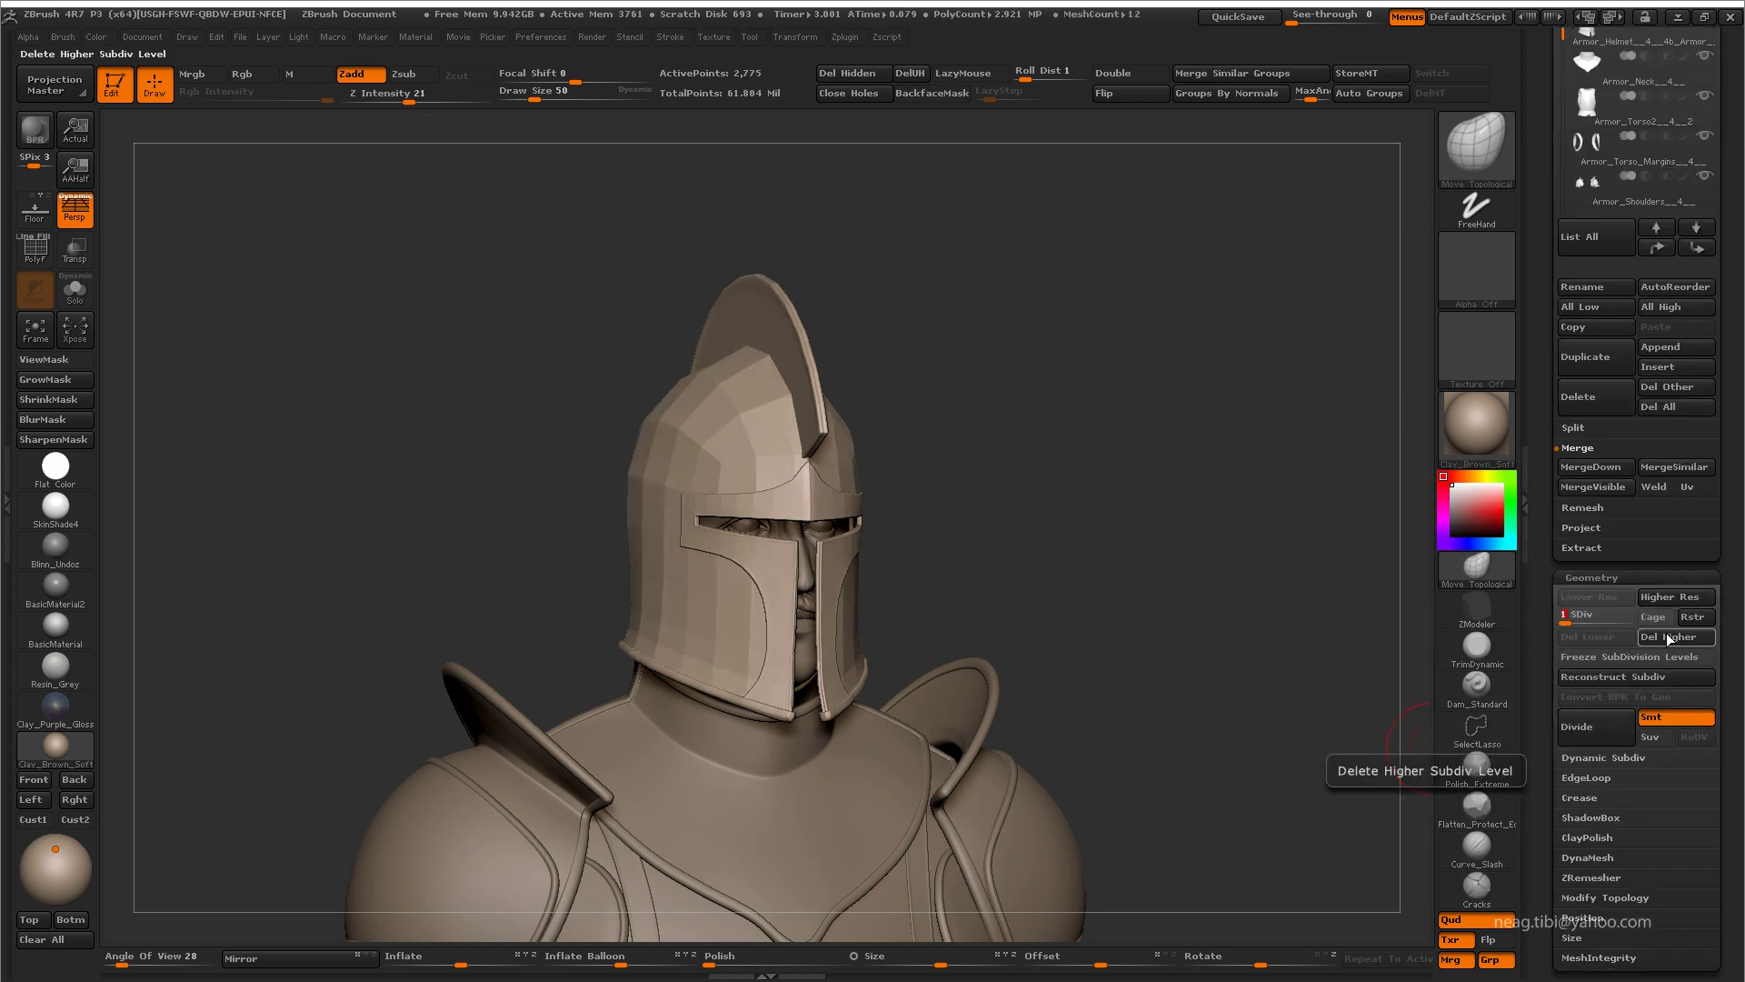
{"action": "mouse_move", "coordinate": [1000, 582]}
{"action": "left_mouse_down"}
{"action": "mouse_move", "coordinate": [922, 524]}
{"action": "mouse_move", "coordinate": [888, 448]}
{"action": "mouse_move", "coordinate": [977, 368]}
{"action": "left_mouse_up"}
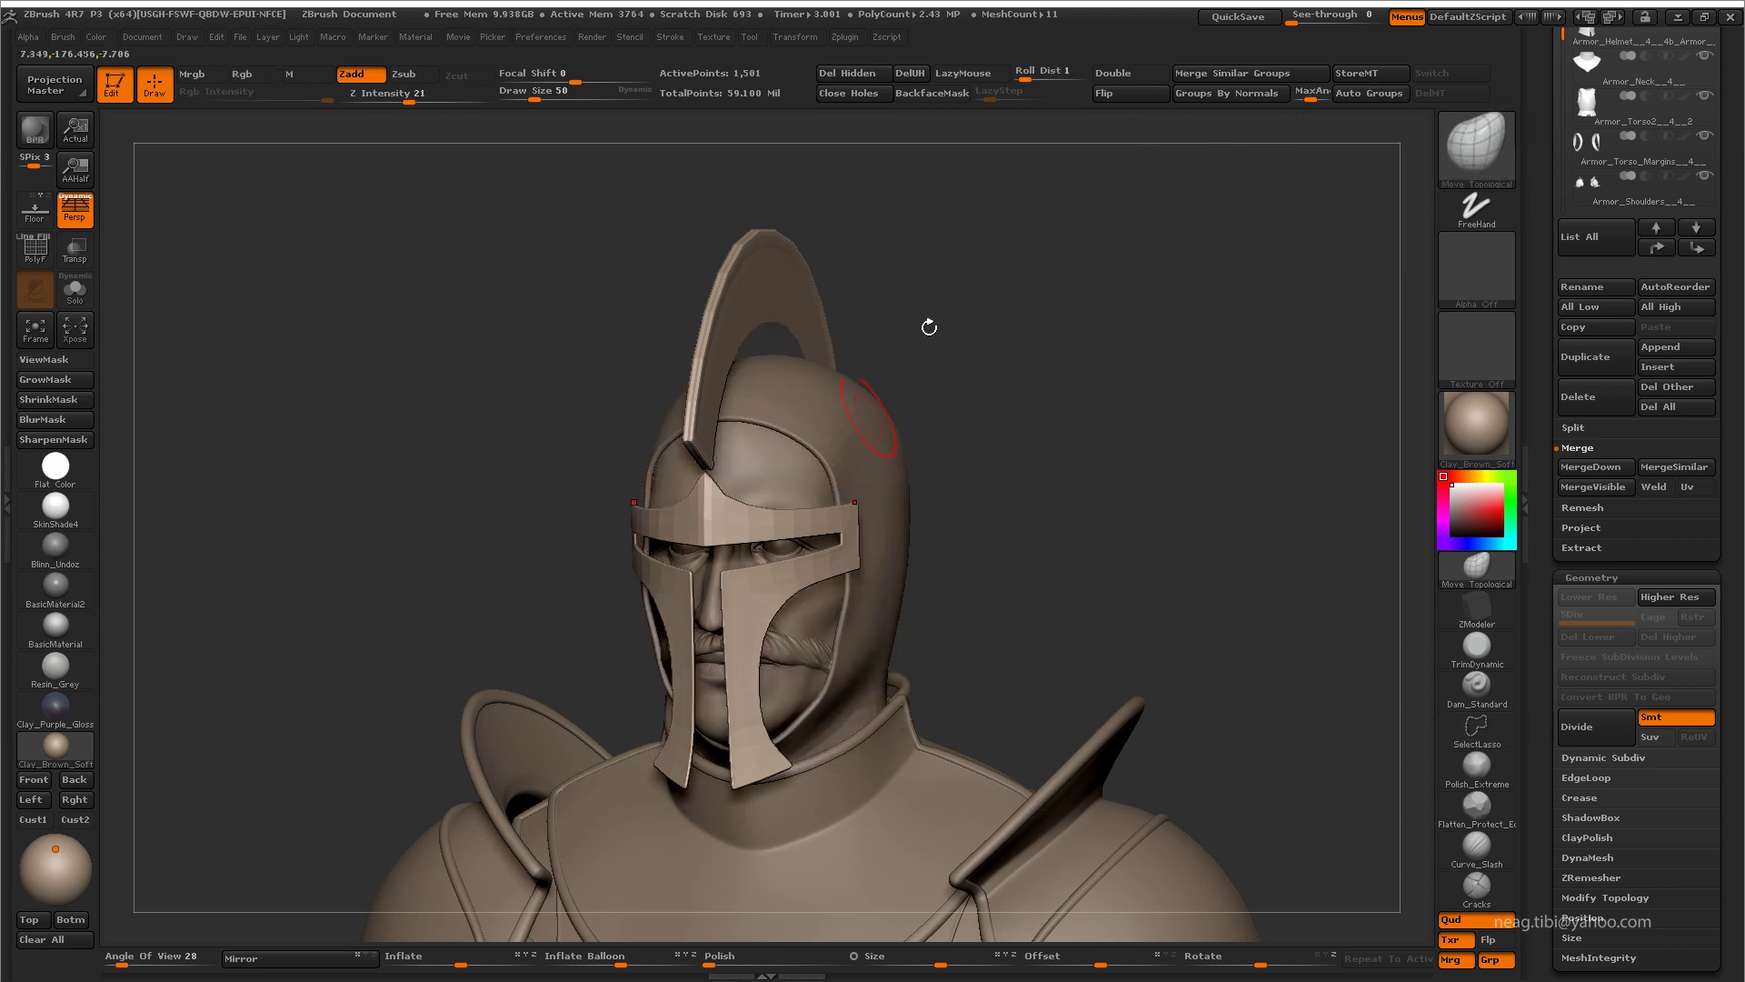
{"action": "left_click_drag", "start_coordinate": [900, 420], "coordinate": [939, 258], "text": "ctrl+alt+shift"}
Step: Delete the hidden crest and brow, show the PolyF wireframe, and solo the helmet
{"action": "left_click", "coordinate": [864, 78]}
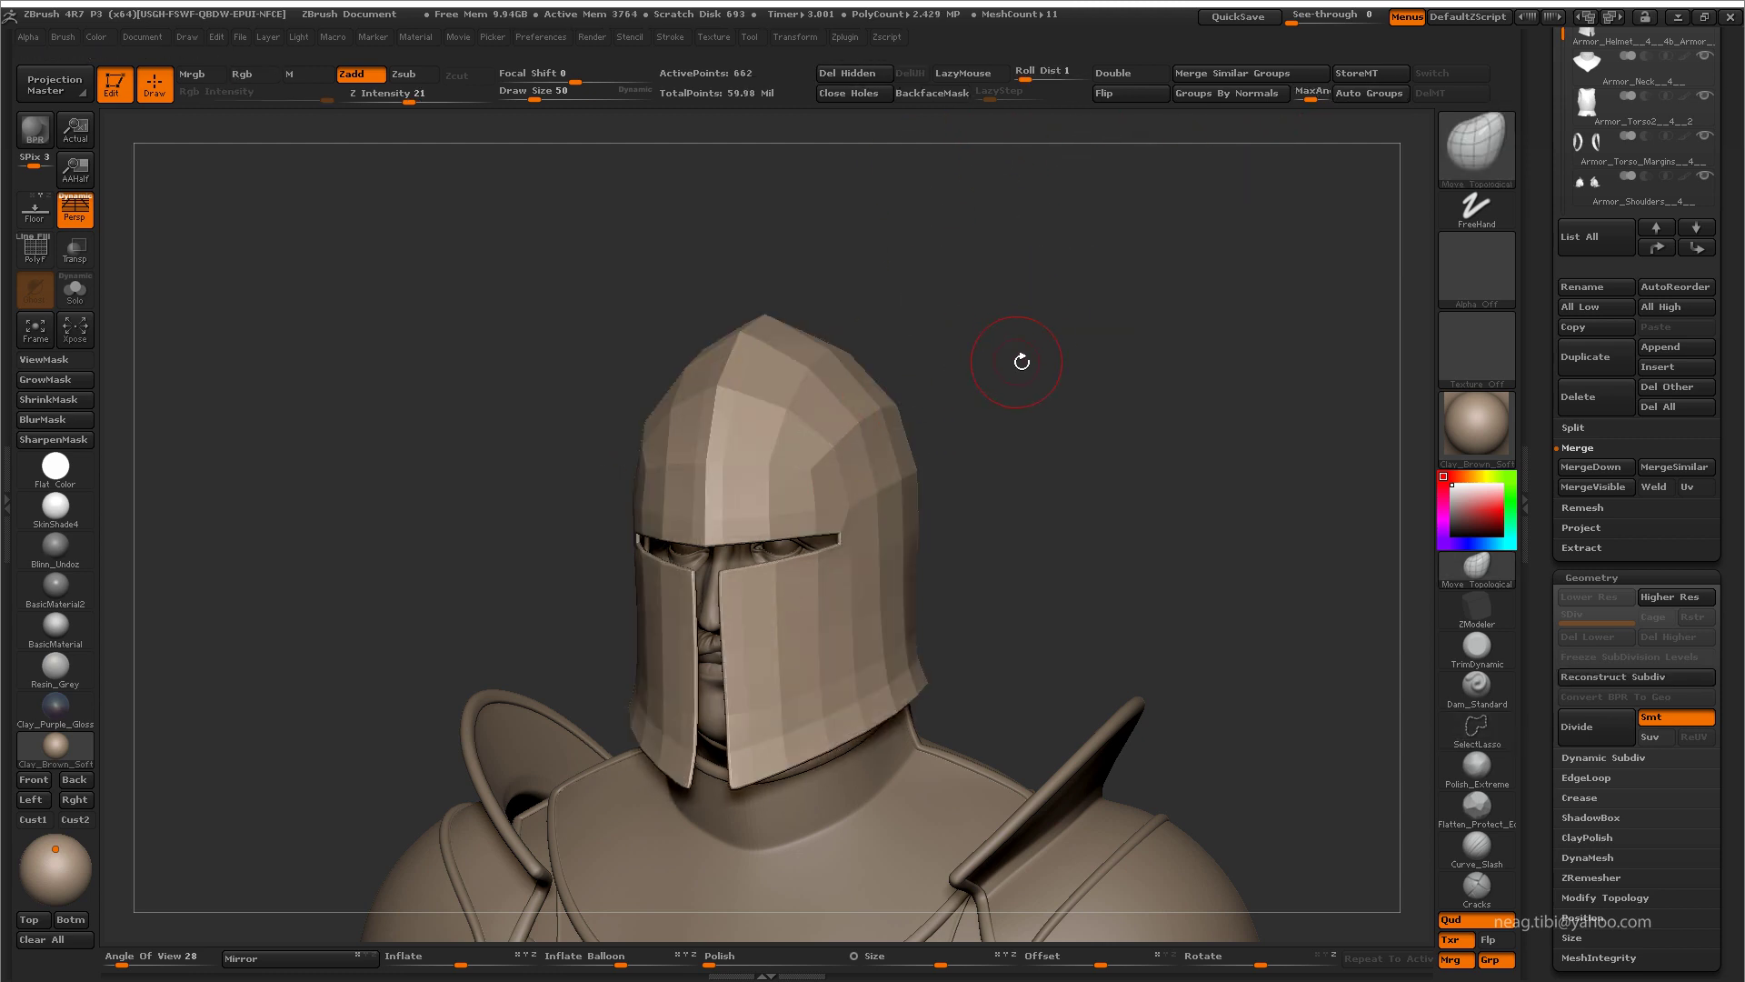
{"action": "key", "text": "shift+f"}
{"action": "left_click_drag", "start_coordinate": [1052, 437], "coordinate": [887, 446]}
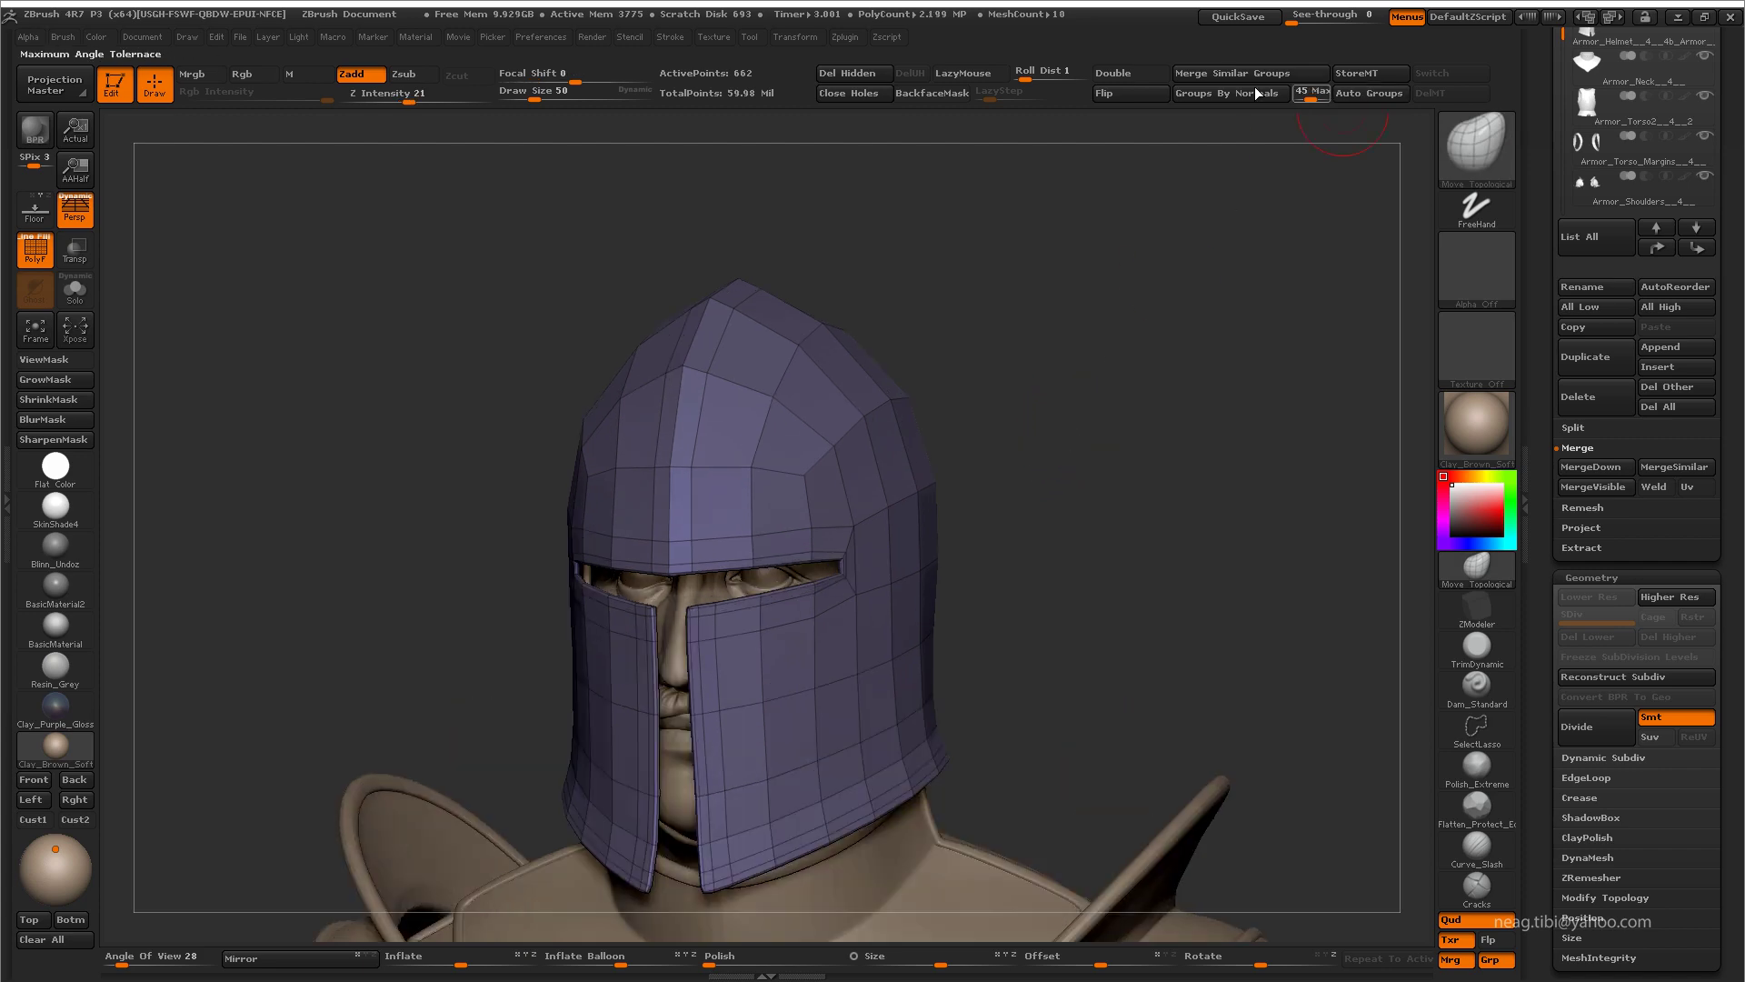
{"action": "key", "text": "ctrl+w"}
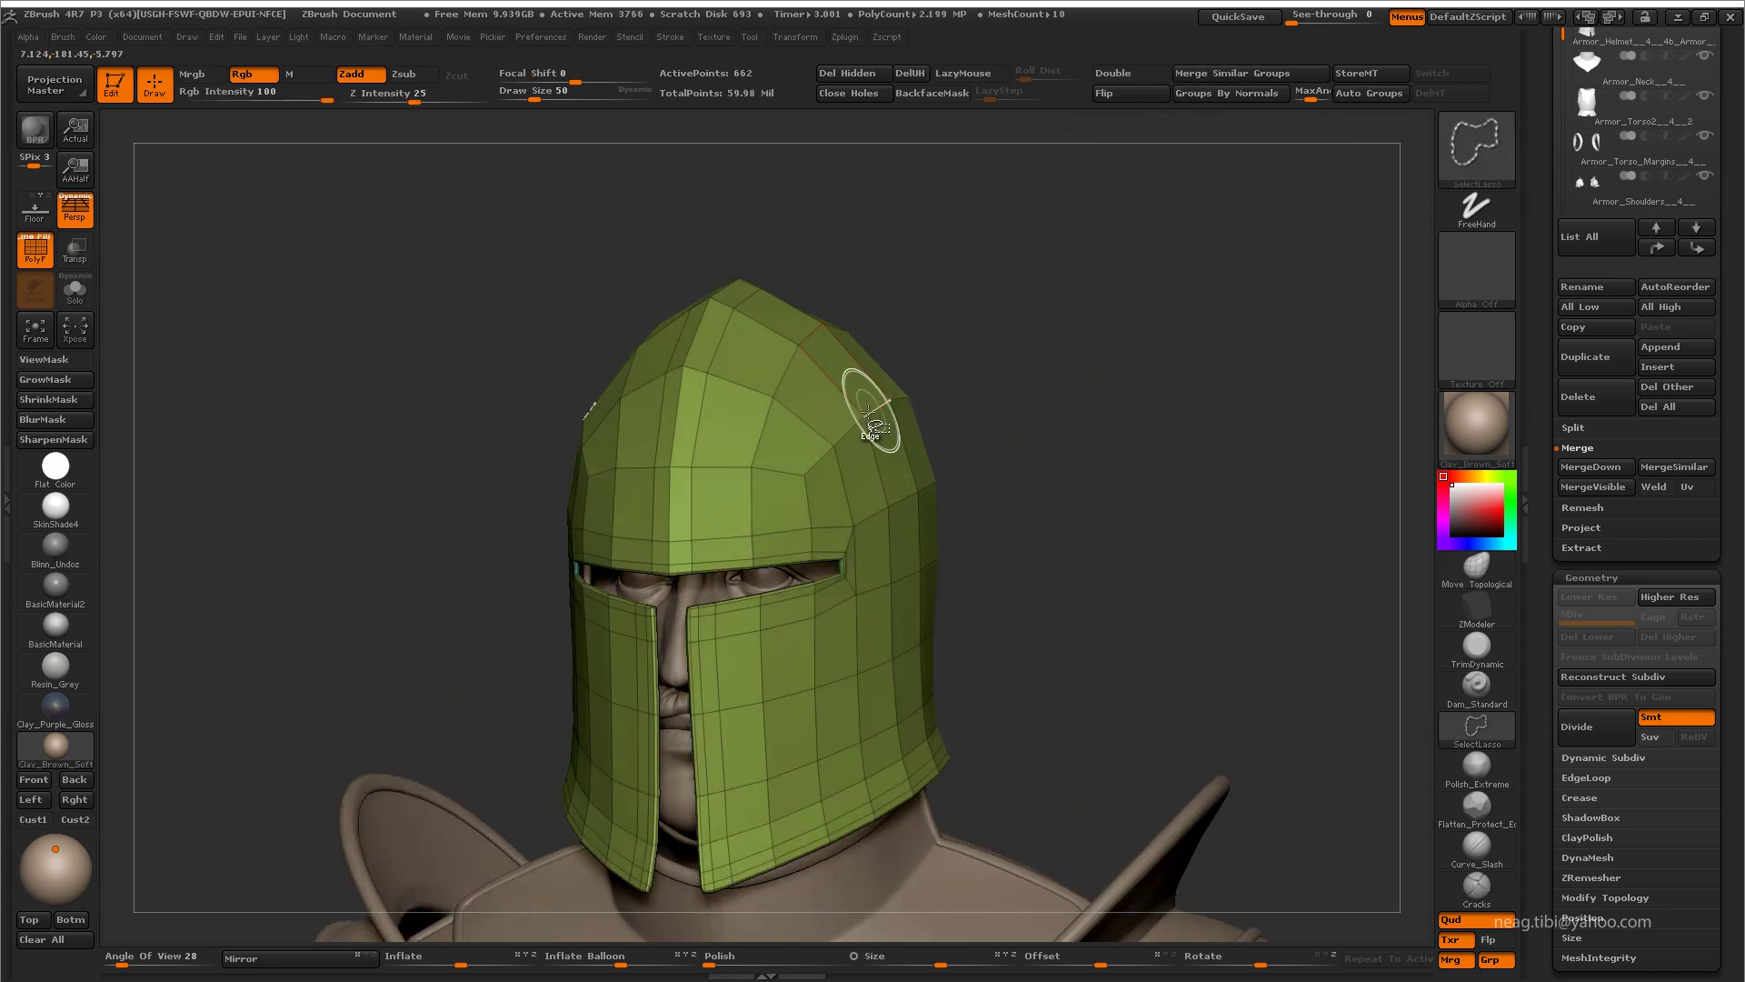
{"action": "mouse_move", "coordinate": [1032, 391]}
{"action": "left_mouse_down", "text": "alt"}
{"action": "mouse_move", "coordinate": [1141, 512]}
{"action": "mouse_move", "coordinate": [1082, 456]}
{"action": "mouse_move", "coordinate": [1030, 497]}
{"action": "left_mouse_up", "text": "alt"}
{"action": "key", "text": "ctrl+shift+s"}
Step: Enable Double, delete the hidden inner faces, and put the helmet in one polygroup
{"action": "left_click", "coordinate": [1130, 73]}
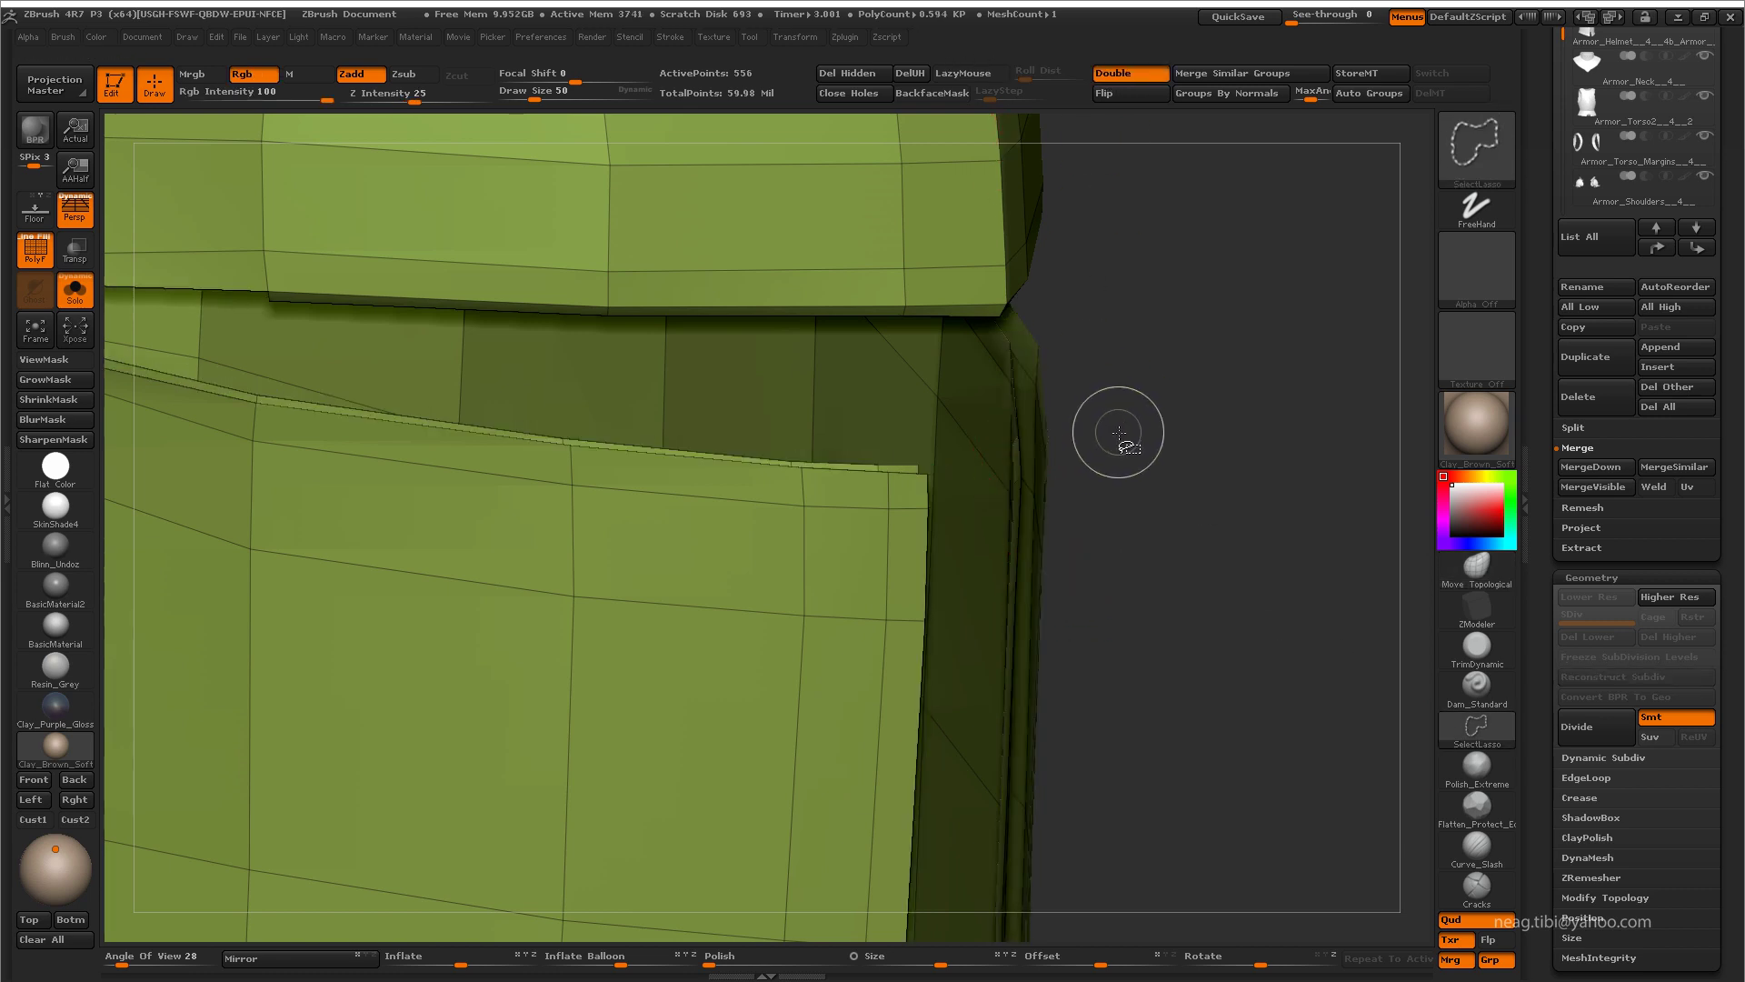
{"action": "left_click_drag", "start_coordinate": [1119, 428], "coordinate": [1145, 454]}
{"action": "left_click", "coordinate": [856, 74]}
{"action": "left_click", "coordinate": [1370, 93]}
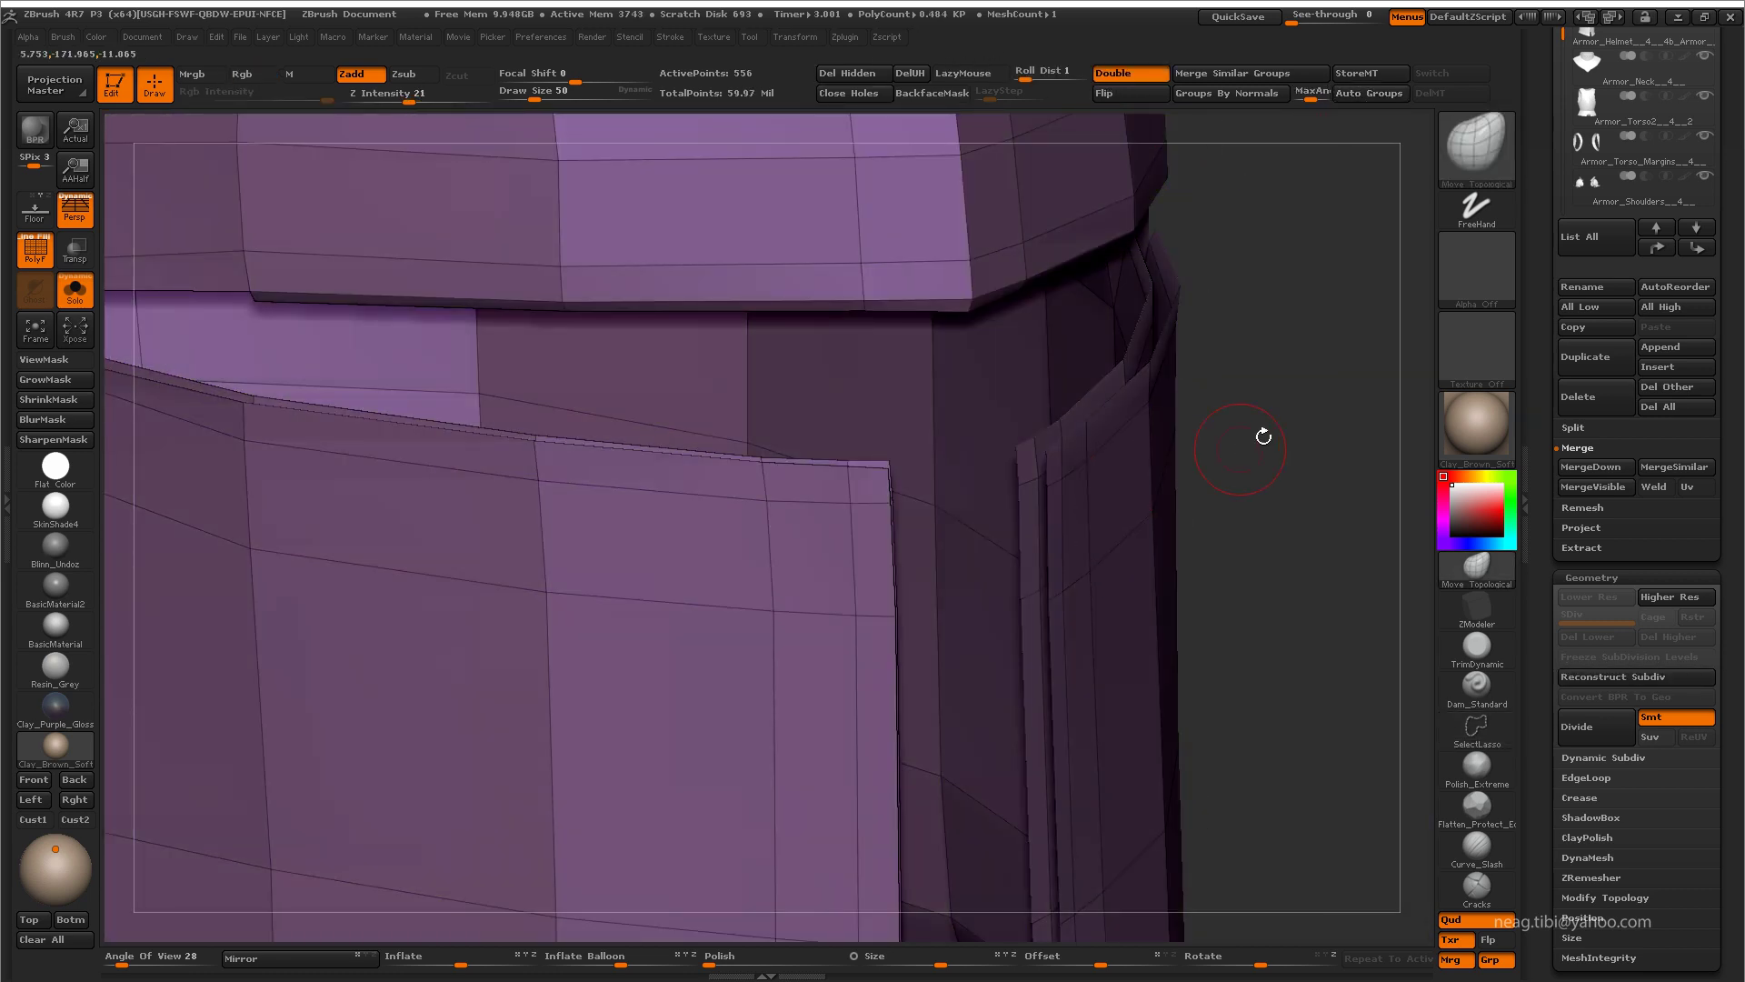
{"action": "key", "text": "f"}
{"action": "mouse_move", "coordinate": [691, 454]}
{"action": "left_mouse_down"}
{"action": "mouse_move", "coordinate": [892, 476]}
{"action": "mouse_move", "coordinate": [1129, 198]}
{"action": "mouse_move", "coordinate": [961, 465]}
{"action": "left_mouse_up"}
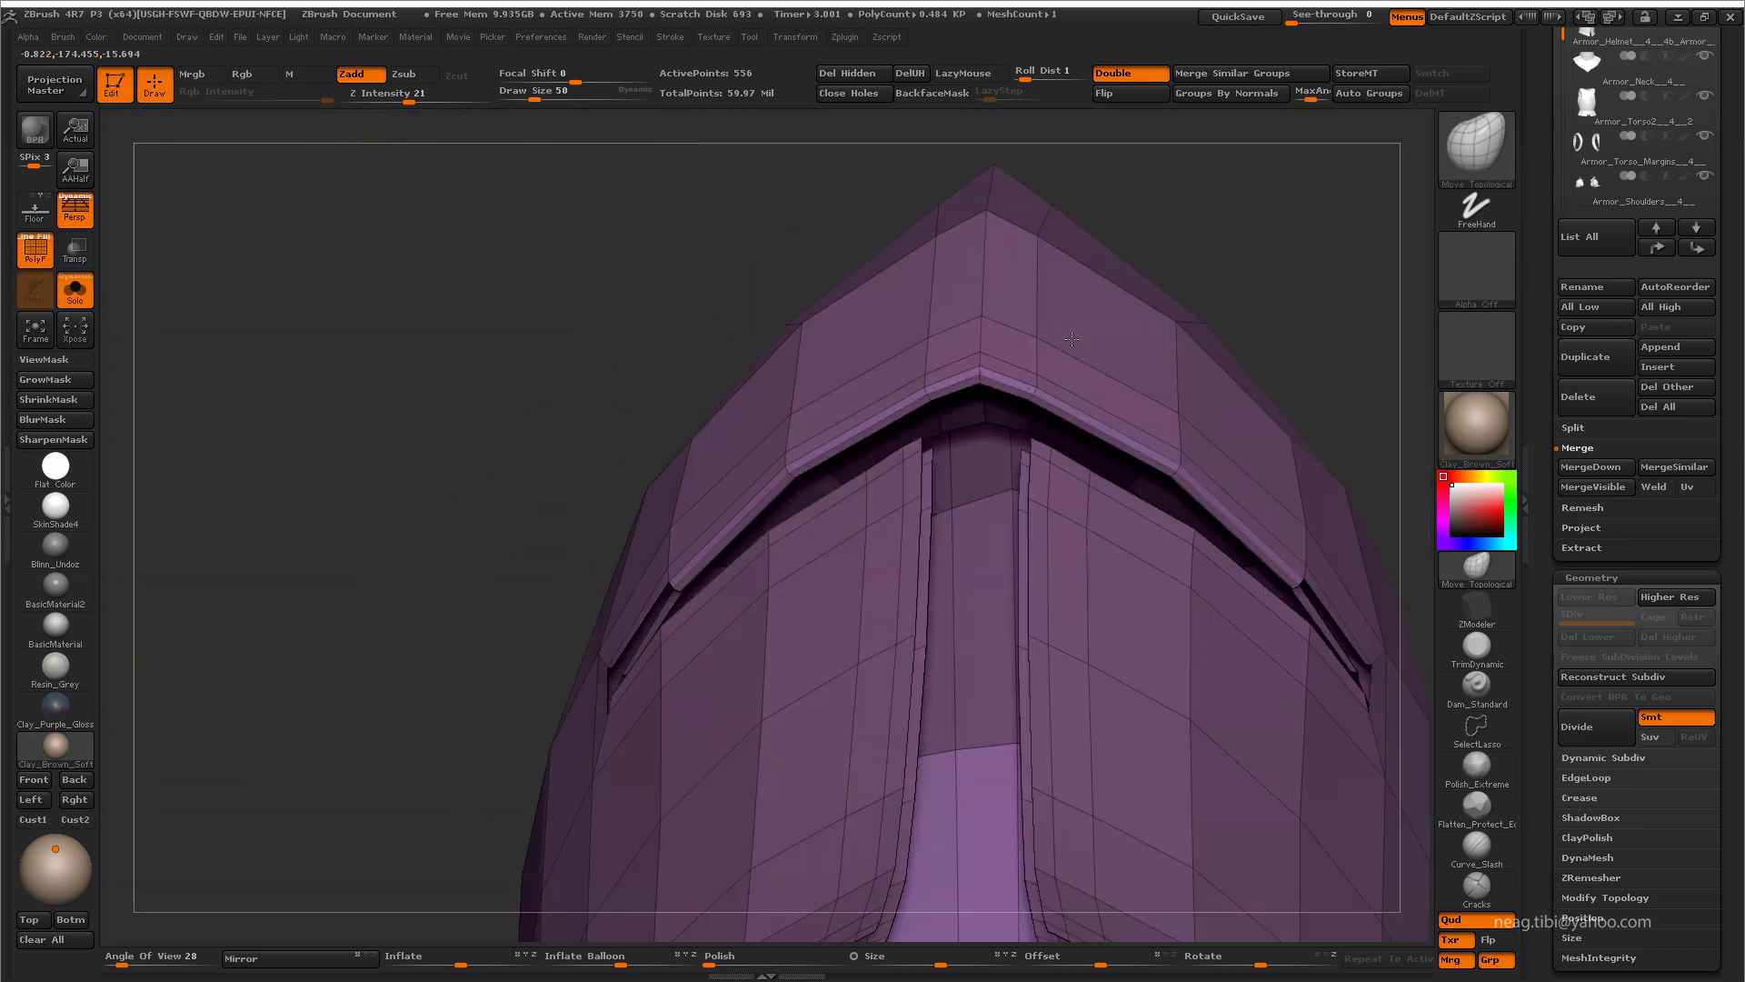
Step: Hide the bright rim strip and apply Merge Similar Groups
{"action": "left_click", "coordinate": [961, 466], "text": "ctrl+shift"}
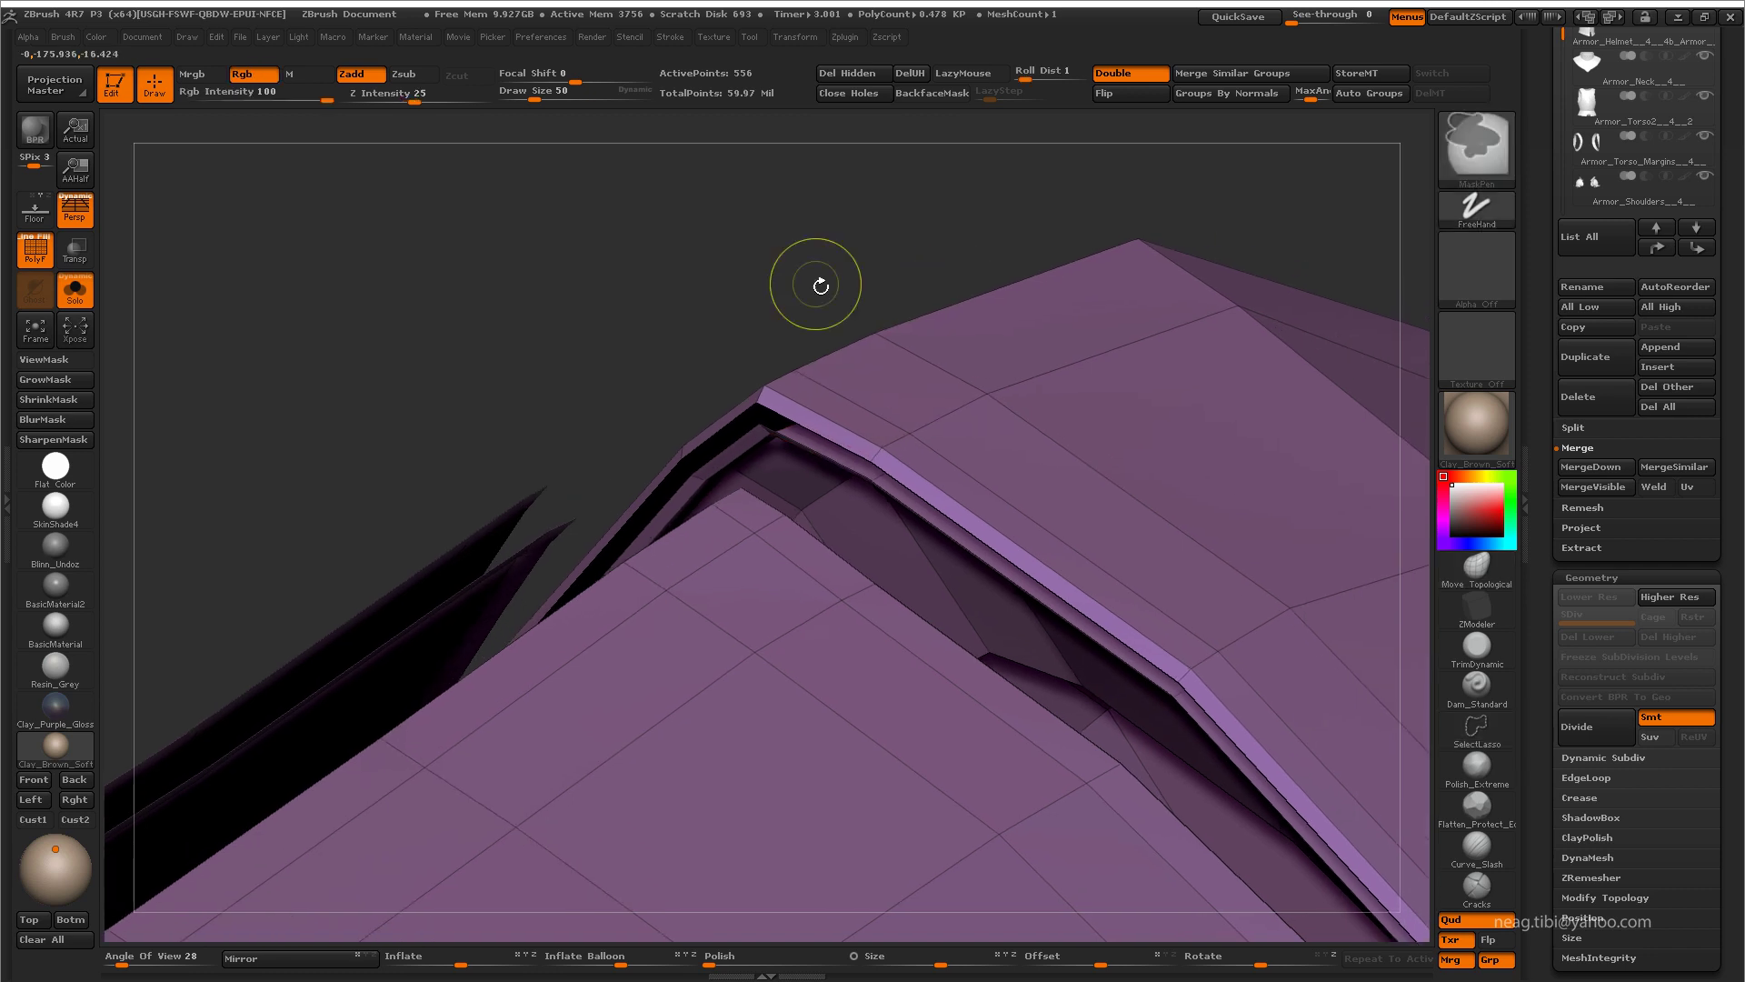
{"action": "left_click_drag", "start_coordinate": [872, 258], "coordinate": [889, 136]}
{"action": "left_click", "coordinate": [1295, 77]}
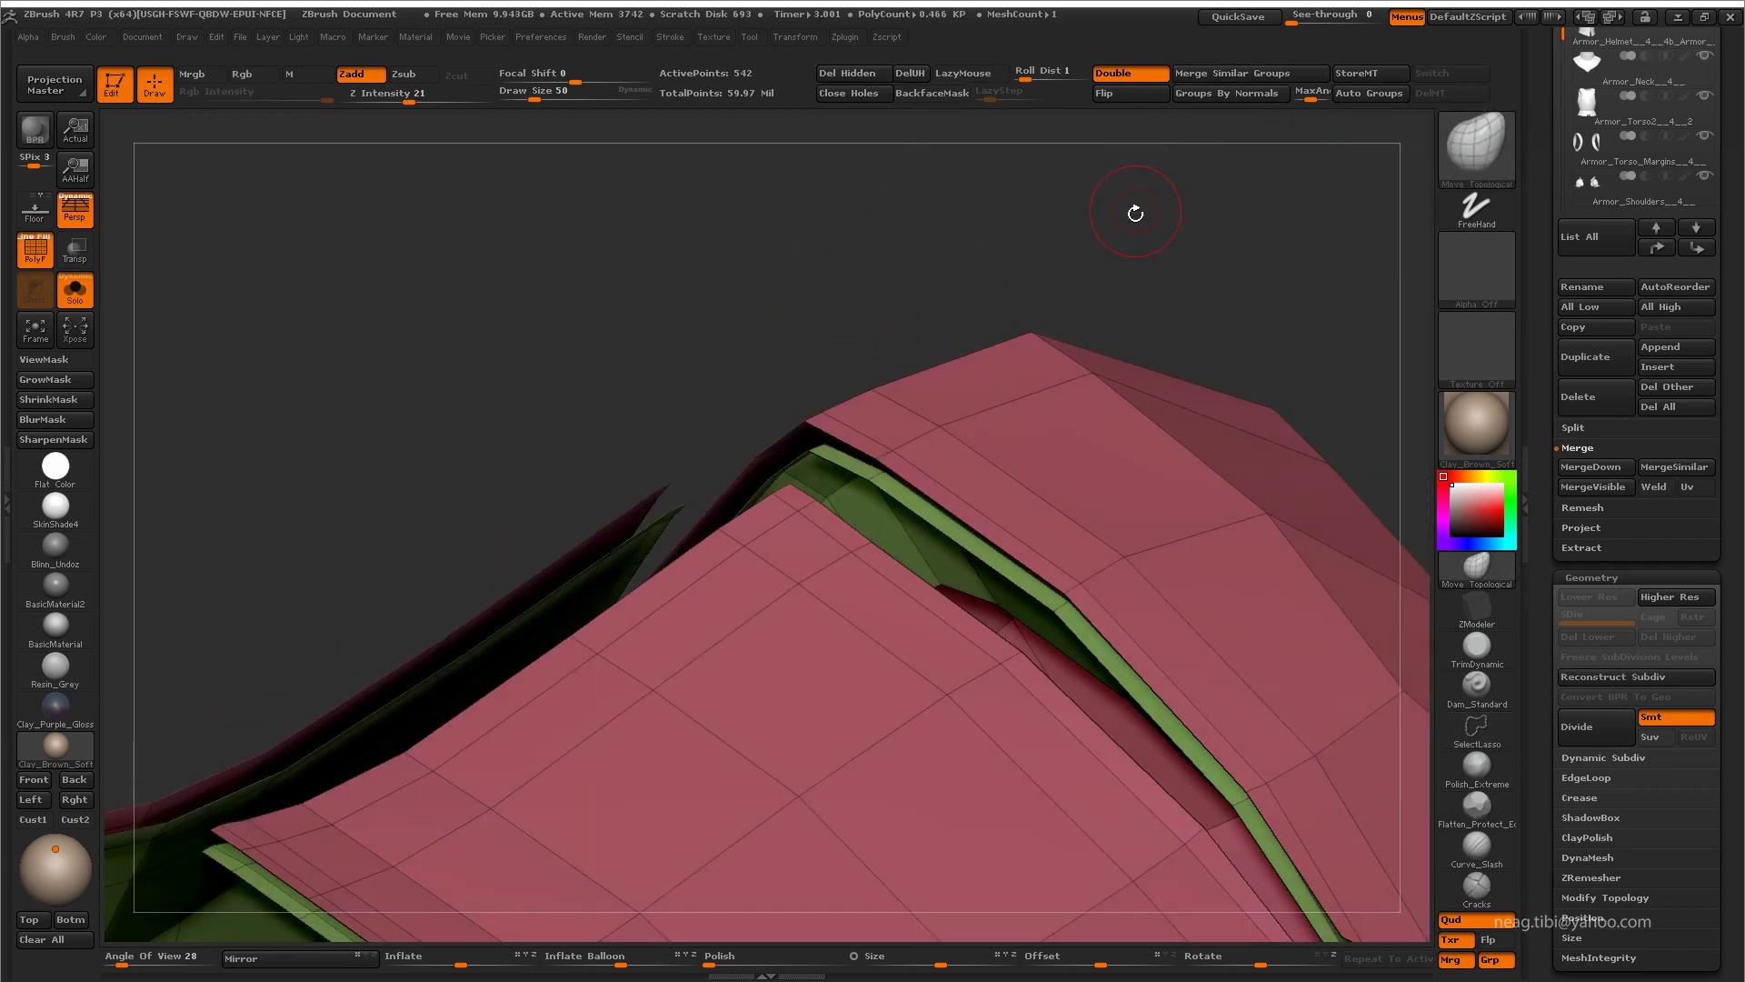
{"action": "mouse_move", "coordinate": [1130, 215]}
{"action": "left_mouse_down"}
{"action": "mouse_move", "coordinate": [1004, 406]}
{"action": "mouse_move", "coordinate": [1050, 189]}
{"action": "left_mouse_up"}
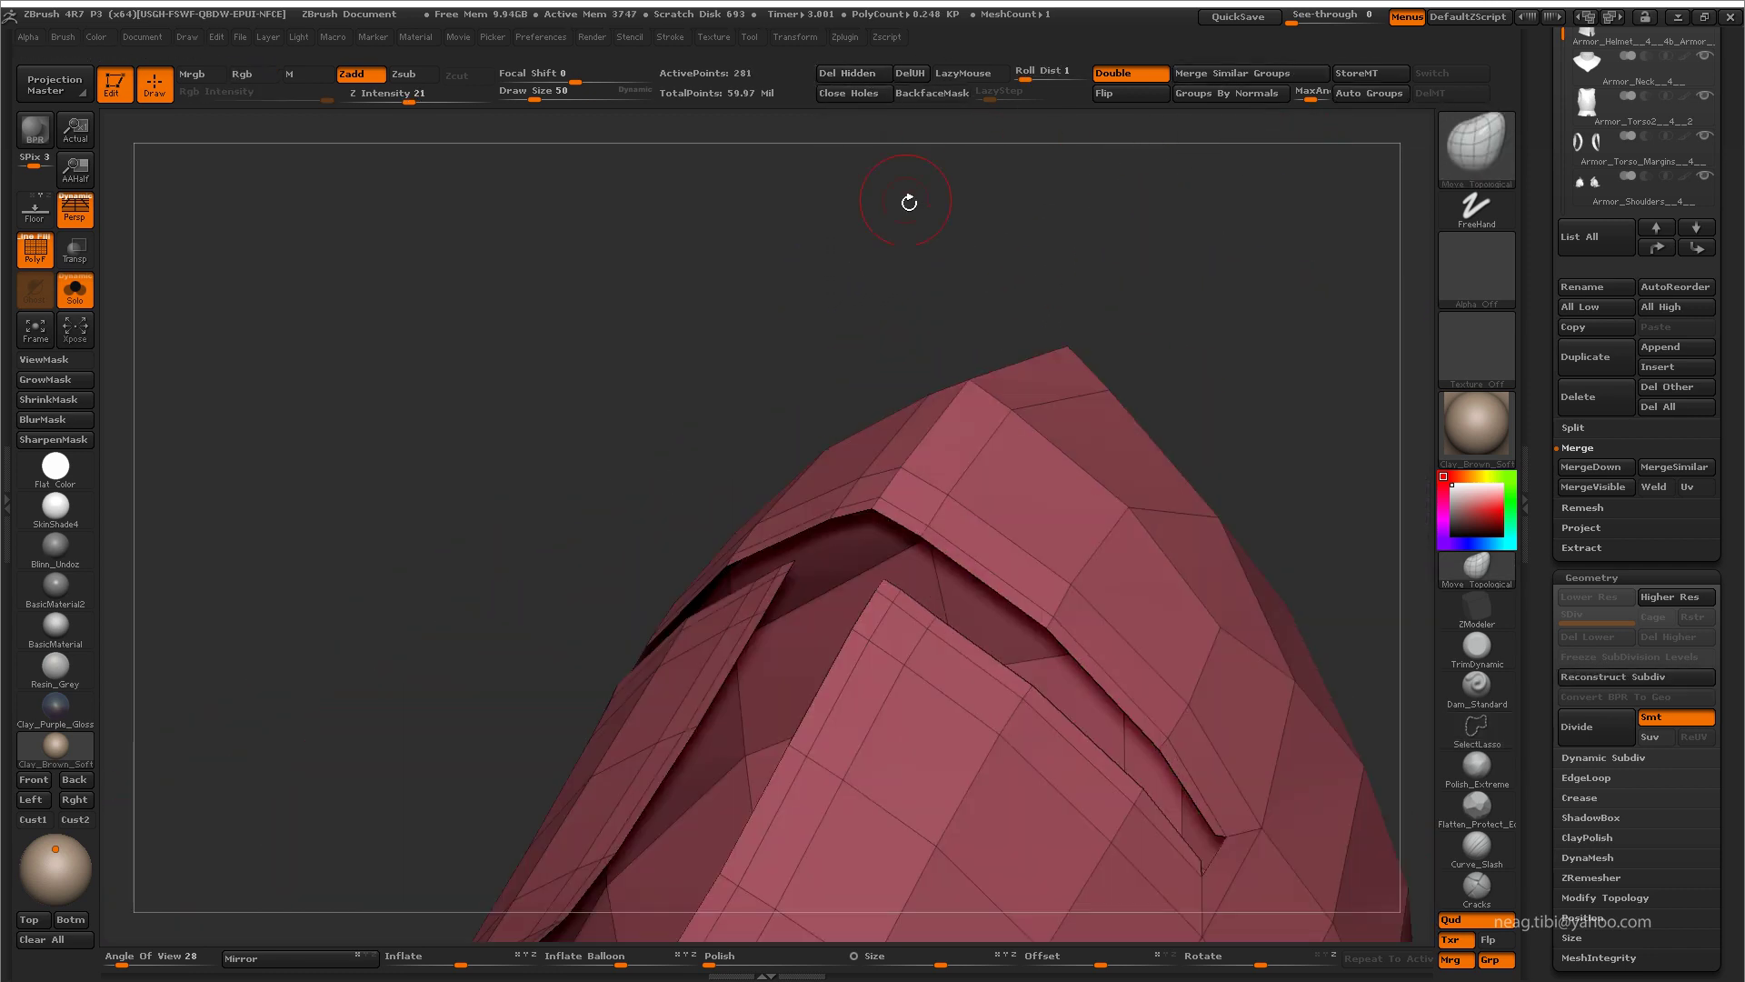
{"action": "mouse_move", "coordinate": [909, 202]}
{"action": "left_mouse_down"}
{"action": "mouse_move", "coordinate": [1145, 362]}
{"action": "mouse_move", "coordinate": [1218, 329]}
{"action": "left_mouse_up"}
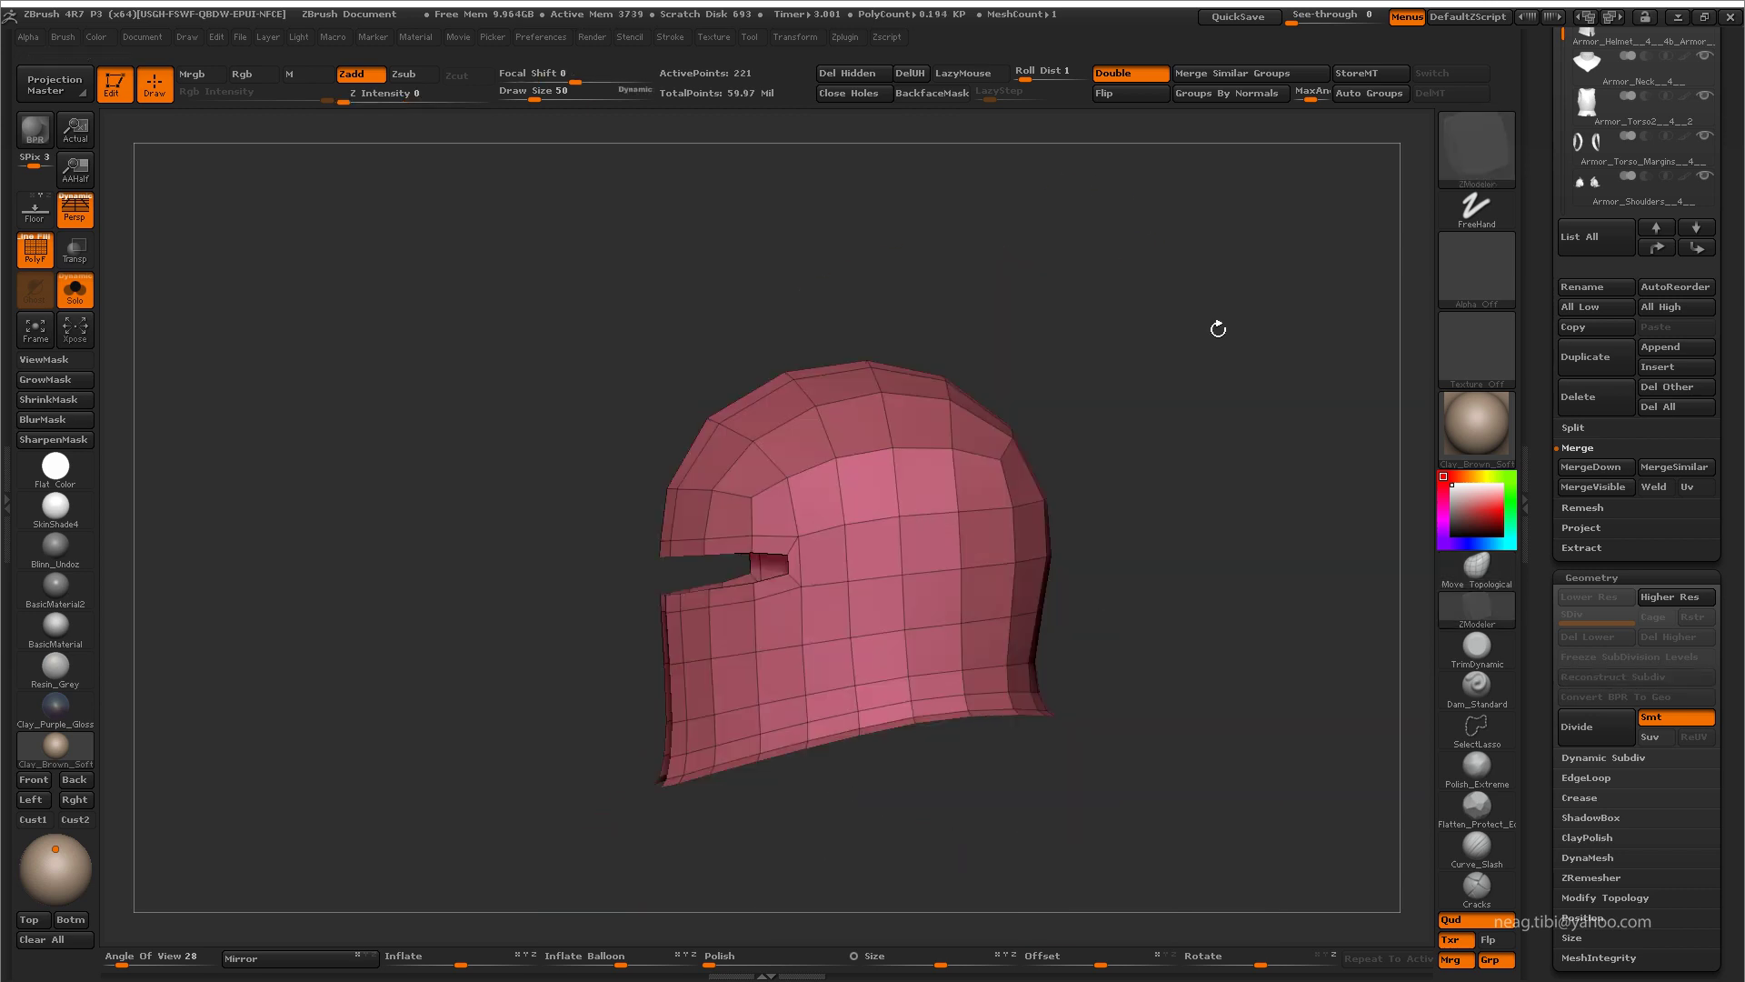
Step: Tweak points around the eye slit with Move Topological at Draw Size 140
{"action": "left_click", "coordinate": [1476, 568]}
{"action": "left_click_drag", "start_coordinate": [858, 207], "coordinate": [1169, 330], "text": "alt"}
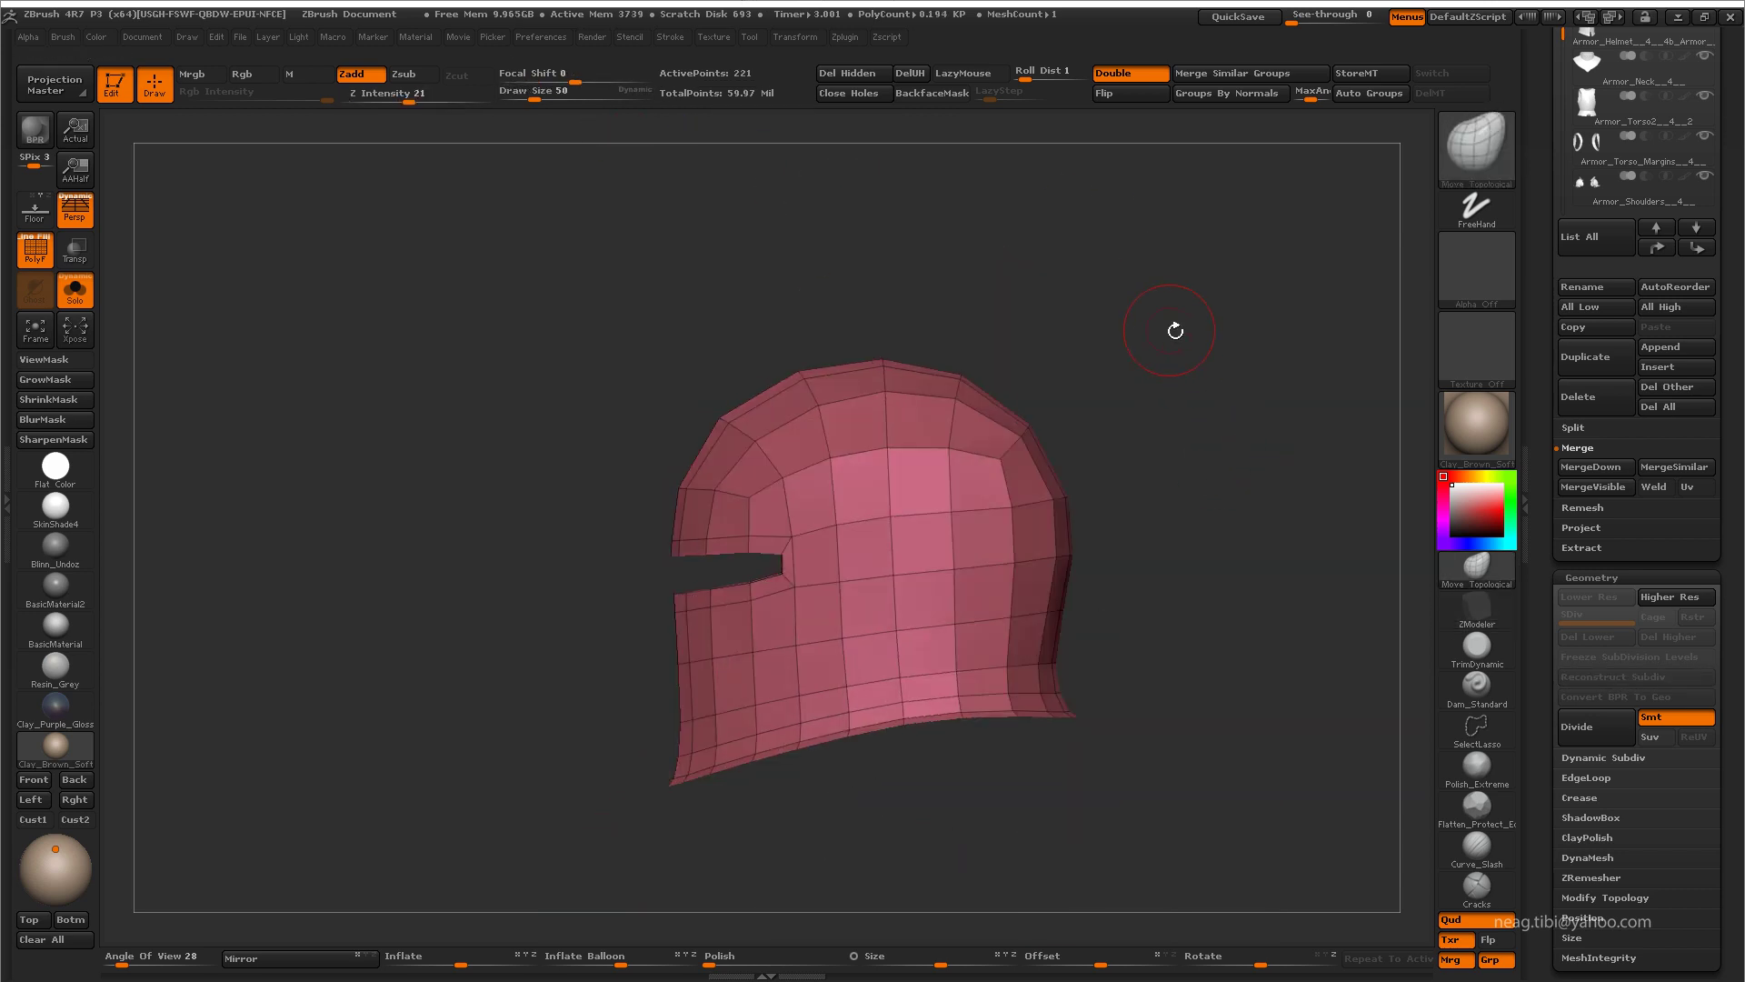
{"action": "mouse_move", "coordinate": [1060, 343]}
{"action": "left_mouse_down"}
{"action": "mouse_move", "coordinate": [699, 427]}
{"action": "mouse_move", "coordinate": [724, 413]}
{"action": "left_mouse_up"}
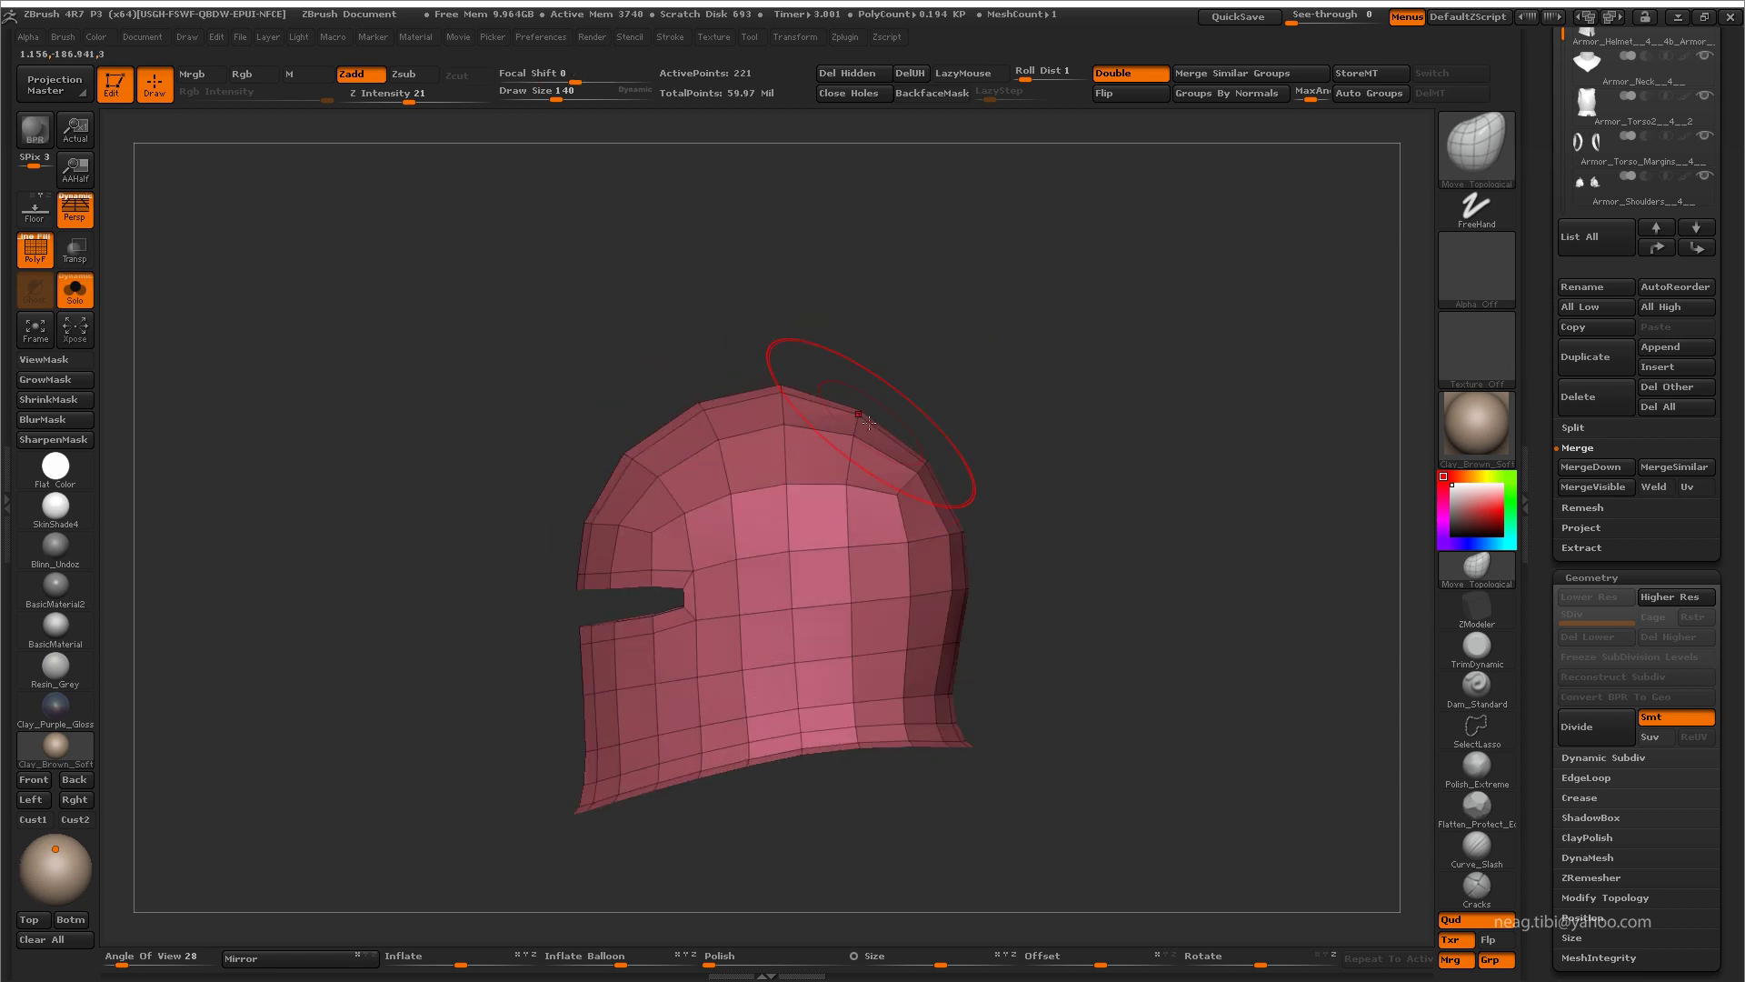
{"action": "mouse_move", "coordinate": [885, 479]}
{"action": "left_mouse_down"}
{"action": "mouse_move", "coordinate": [749, 502]}
{"action": "mouse_move", "coordinate": [799, 518]}
{"action": "mouse_move", "coordinate": [715, 598]}
{"action": "mouse_move", "coordinate": [735, 641]}
{"action": "left_mouse_up"}
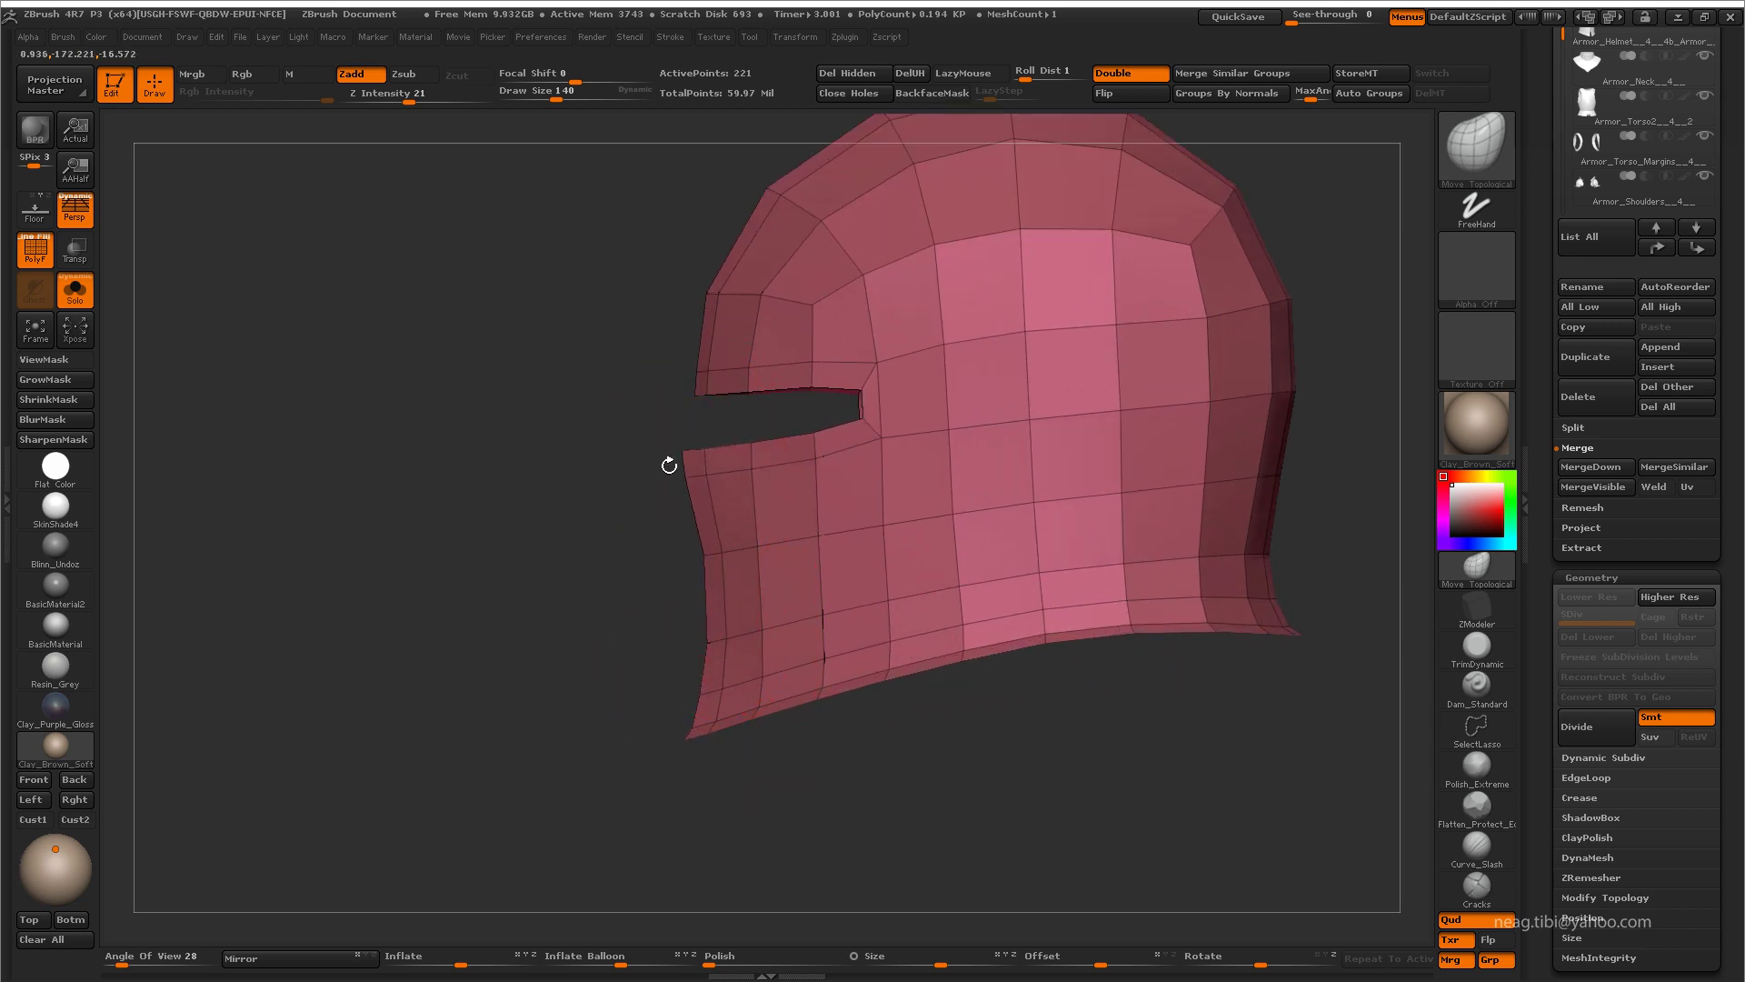
{"action": "mouse_move", "coordinate": [694, 562]}
{"action": "left_mouse_down"}
{"action": "mouse_move", "coordinate": [720, 507]}
{"action": "mouse_move", "coordinate": [693, 428]}
{"action": "mouse_move", "coordinate": [673, 488]}
{"action": "mouse_move", "coordinate": [659, 421]}
{"action": "left_mouse_up"}
{"action": "left_click_drag", "start_coordinate": [674, 553], "coordinate": [686, 457]}
{"action": "mouse_move", "coordinate": [682, 600]}
{"action": "left_mouse_down"}
{"action": "mouse_move", "coordinate": [736, 522]}
{"action": "mouse_move", "coordinate": [677, 592]}
{"action": "left_mouse_up"}
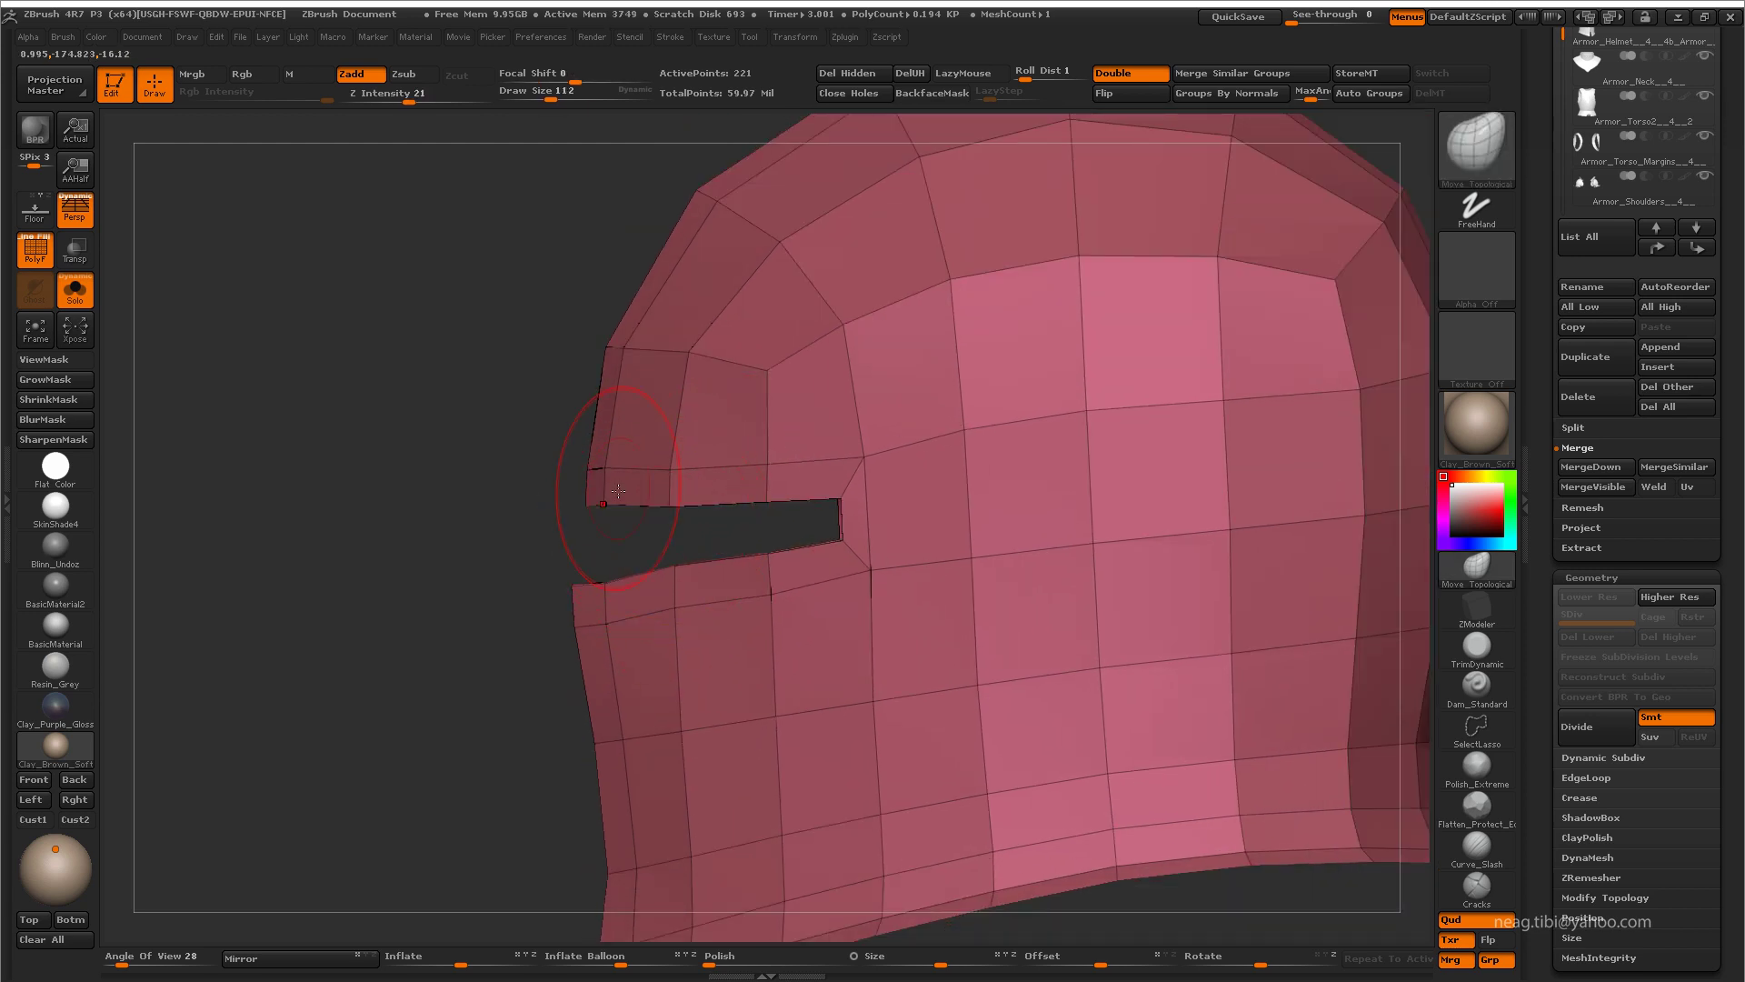
{"action": "mouse_move", "coordinate": [618, 491]}
{"action": "left_mouse_down"}
{"action": "mouse_move", "coordinate": [623, 522]}
{"action": "mouse_move", "coordinate": [721, 489]}
{"action": "mouse_move", "coordinate": [741, 528]}
{"action": "mouse_move", "coordinate": [782, 541]}
{"action": "mouse_move", "coordinate": [755, 523]}
{"action": "left_mouse_up"}
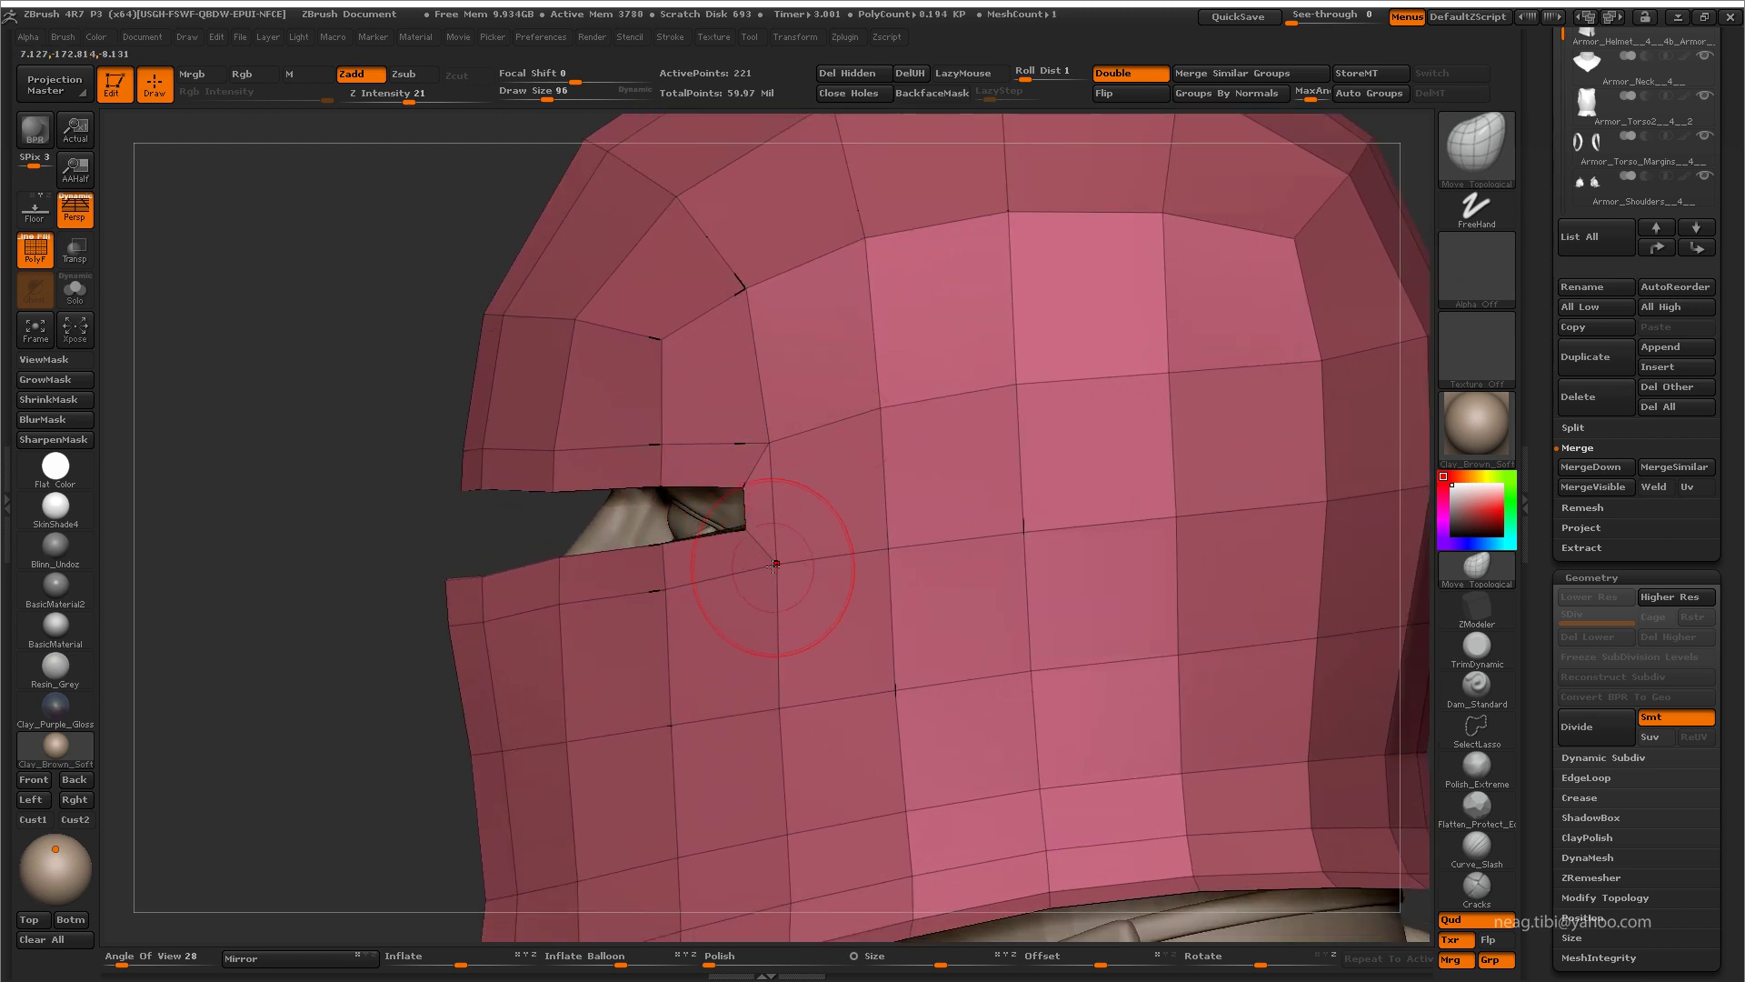
{"action": "left_click_drag", "start_coordinate": [741, 569], "coordinate": [725, 532]}
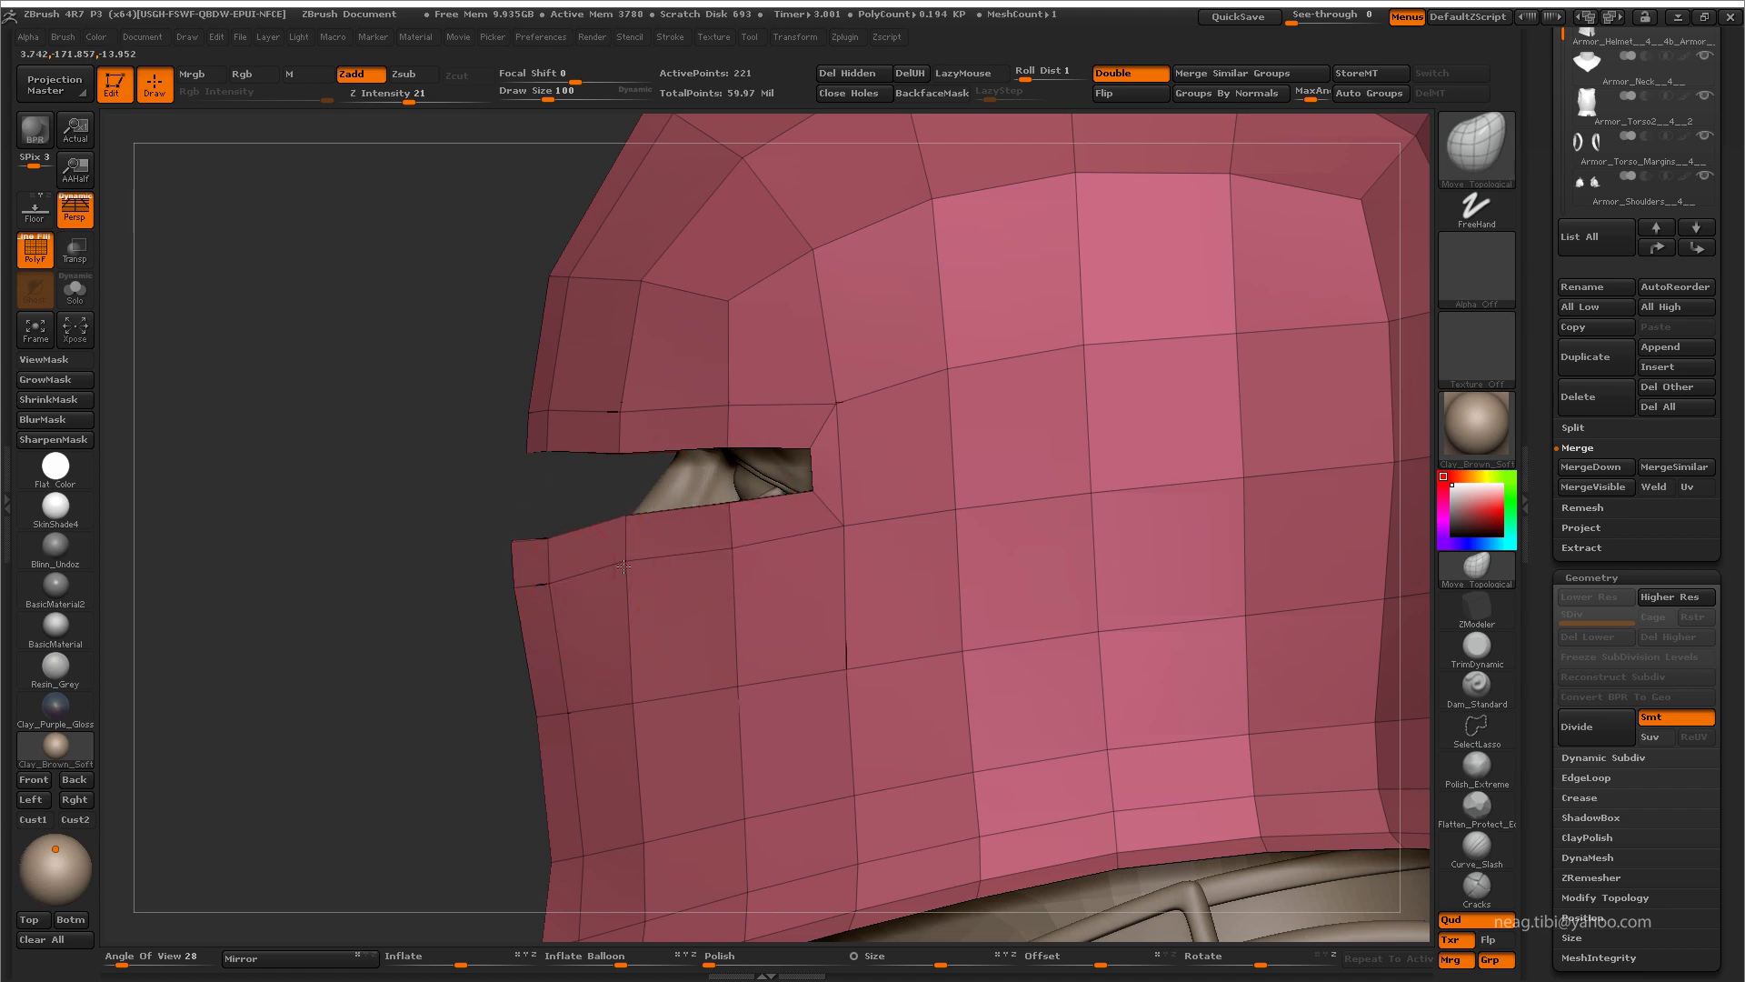
{"action": "left_click_drag", "start_coordinate": [623, 567], "coordinate": [1071, 488]}
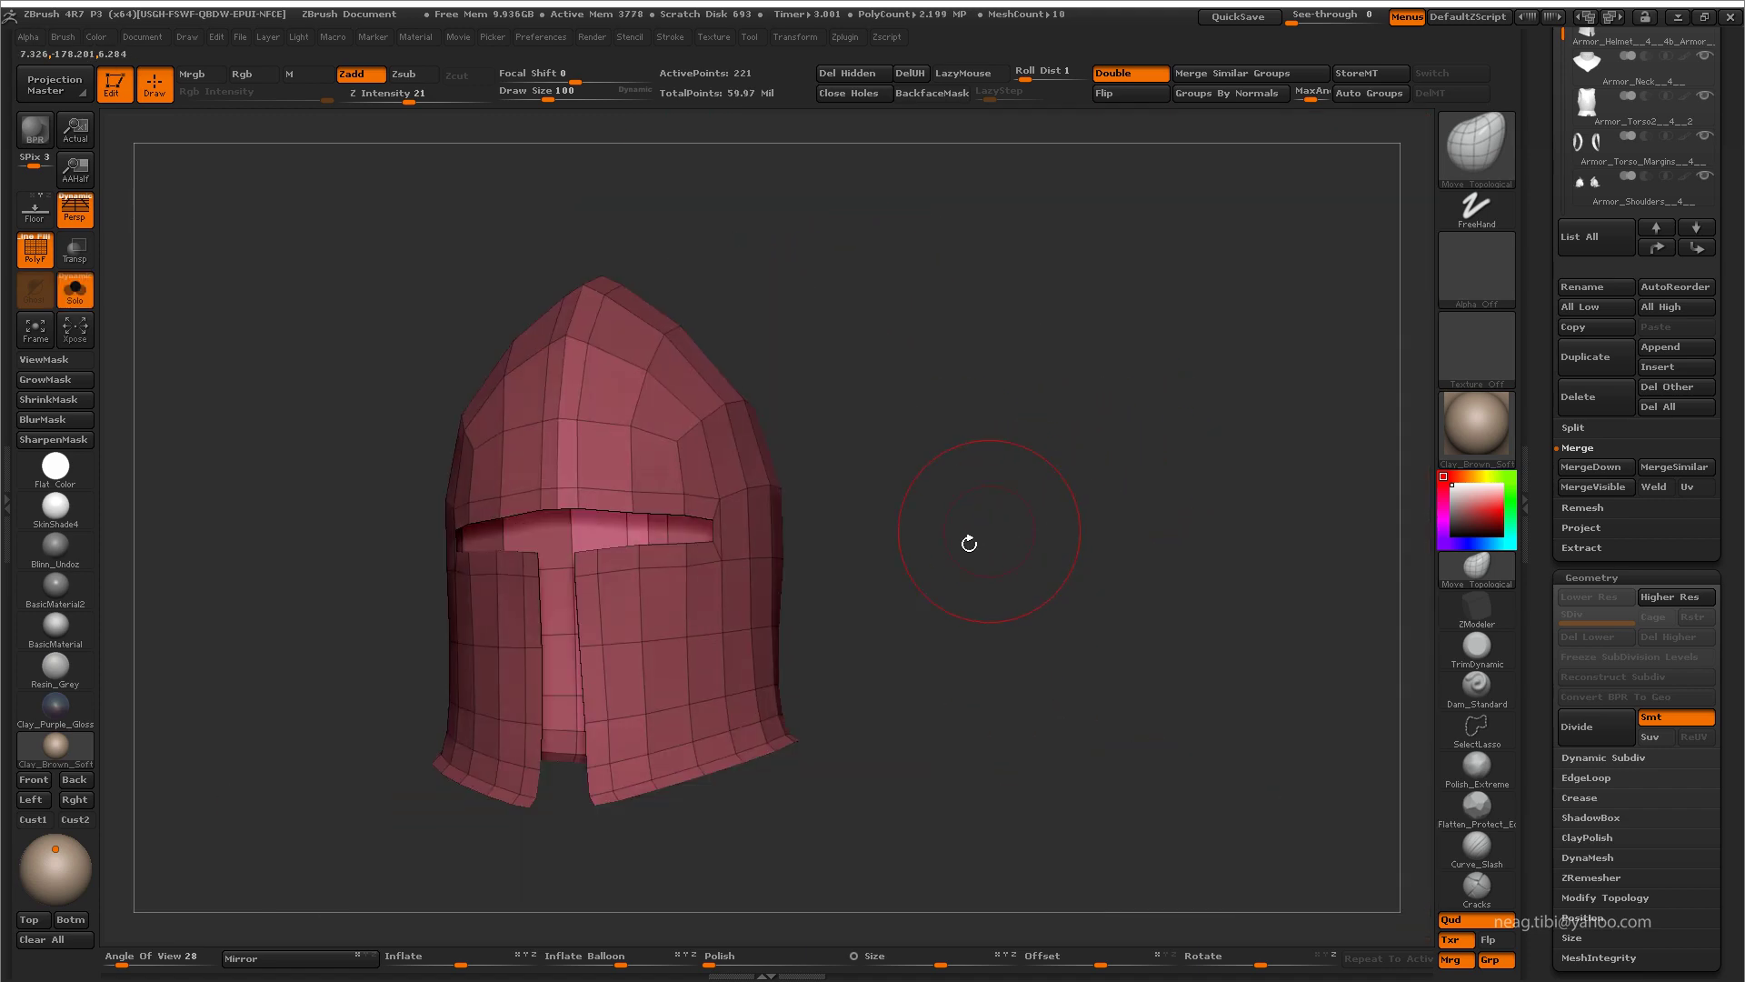
Step: Bridge the bottom of the helmet's front gap with ZModeler
{"action": "mouse_move", "coordinate": [969, 544]}
{"action": "left_mouse_down"}
{"action": "mouse_move", "coordinate": [1091, 549]}
{"action": "mouse_move", "coordinate": [1046, 554]}
{"action": "mouse_move", "coordinate": [986, 646]}
{"action": "left_mouse_up"}
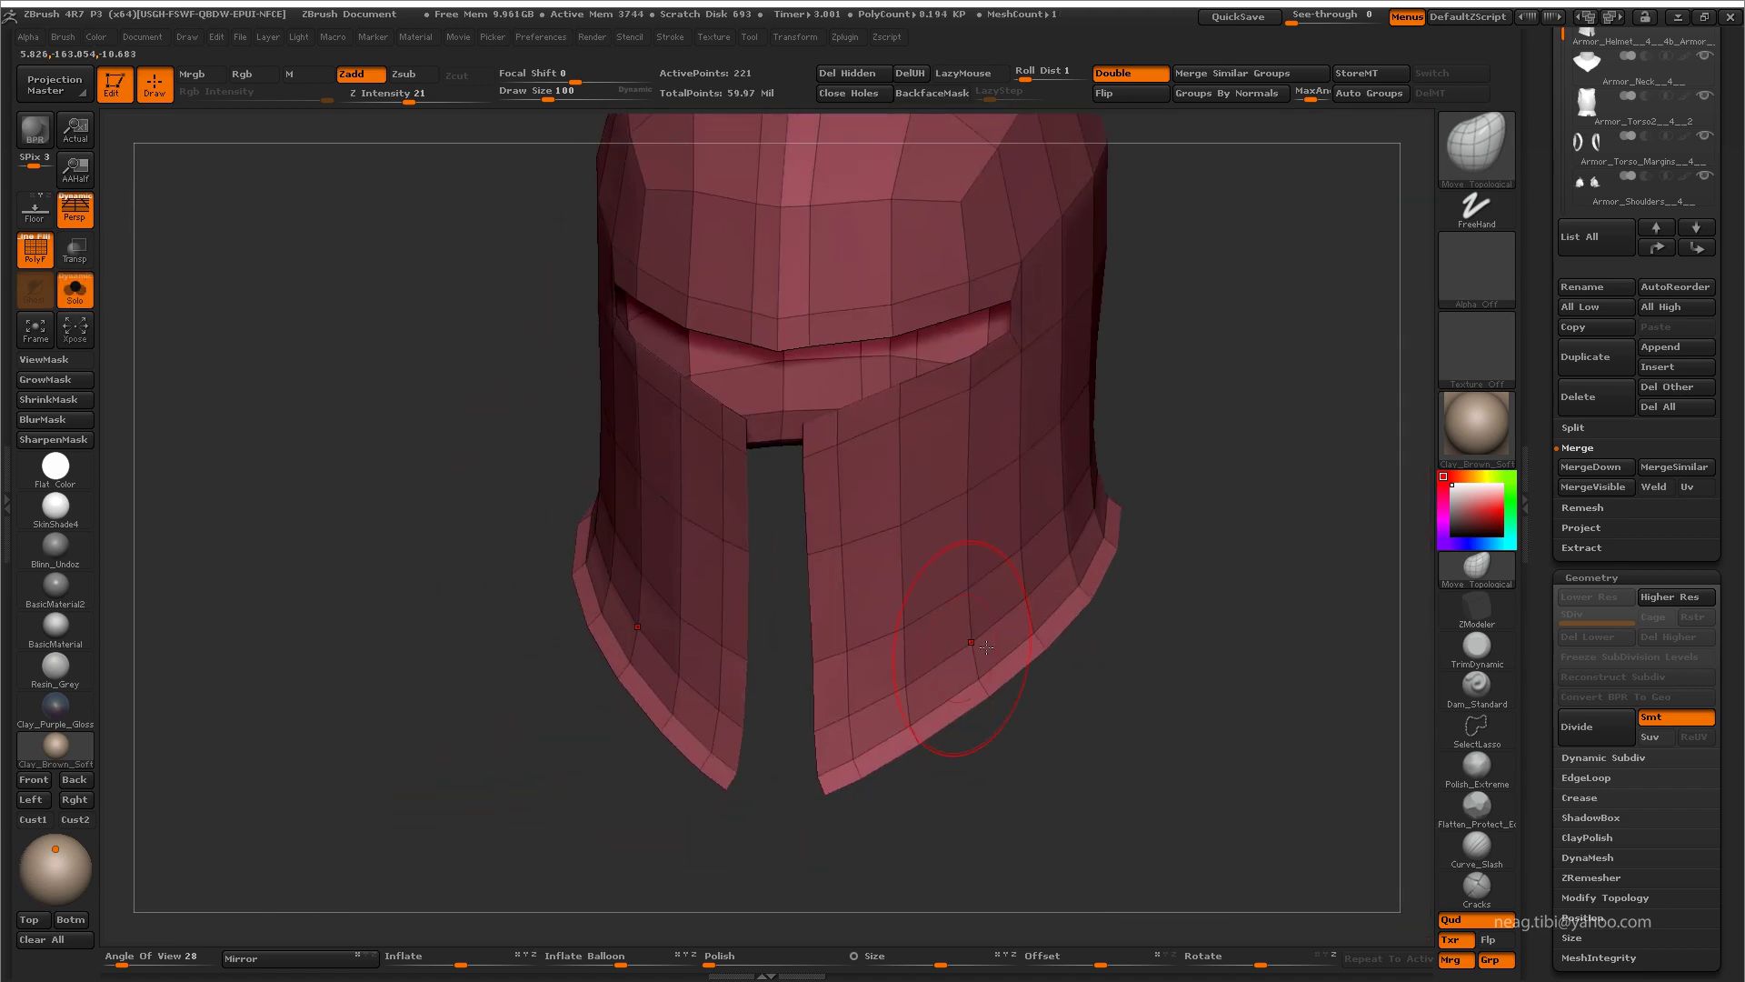
{"action": "key", "text": "b"}
{"action": "key", "text": "z"}
{"action": "key", "text": "m"}
{"action": "left_click_drag", "start_coordinate": [873, 771], "coordinate": [800, 809]}
{"action": "key", "text": "space"}
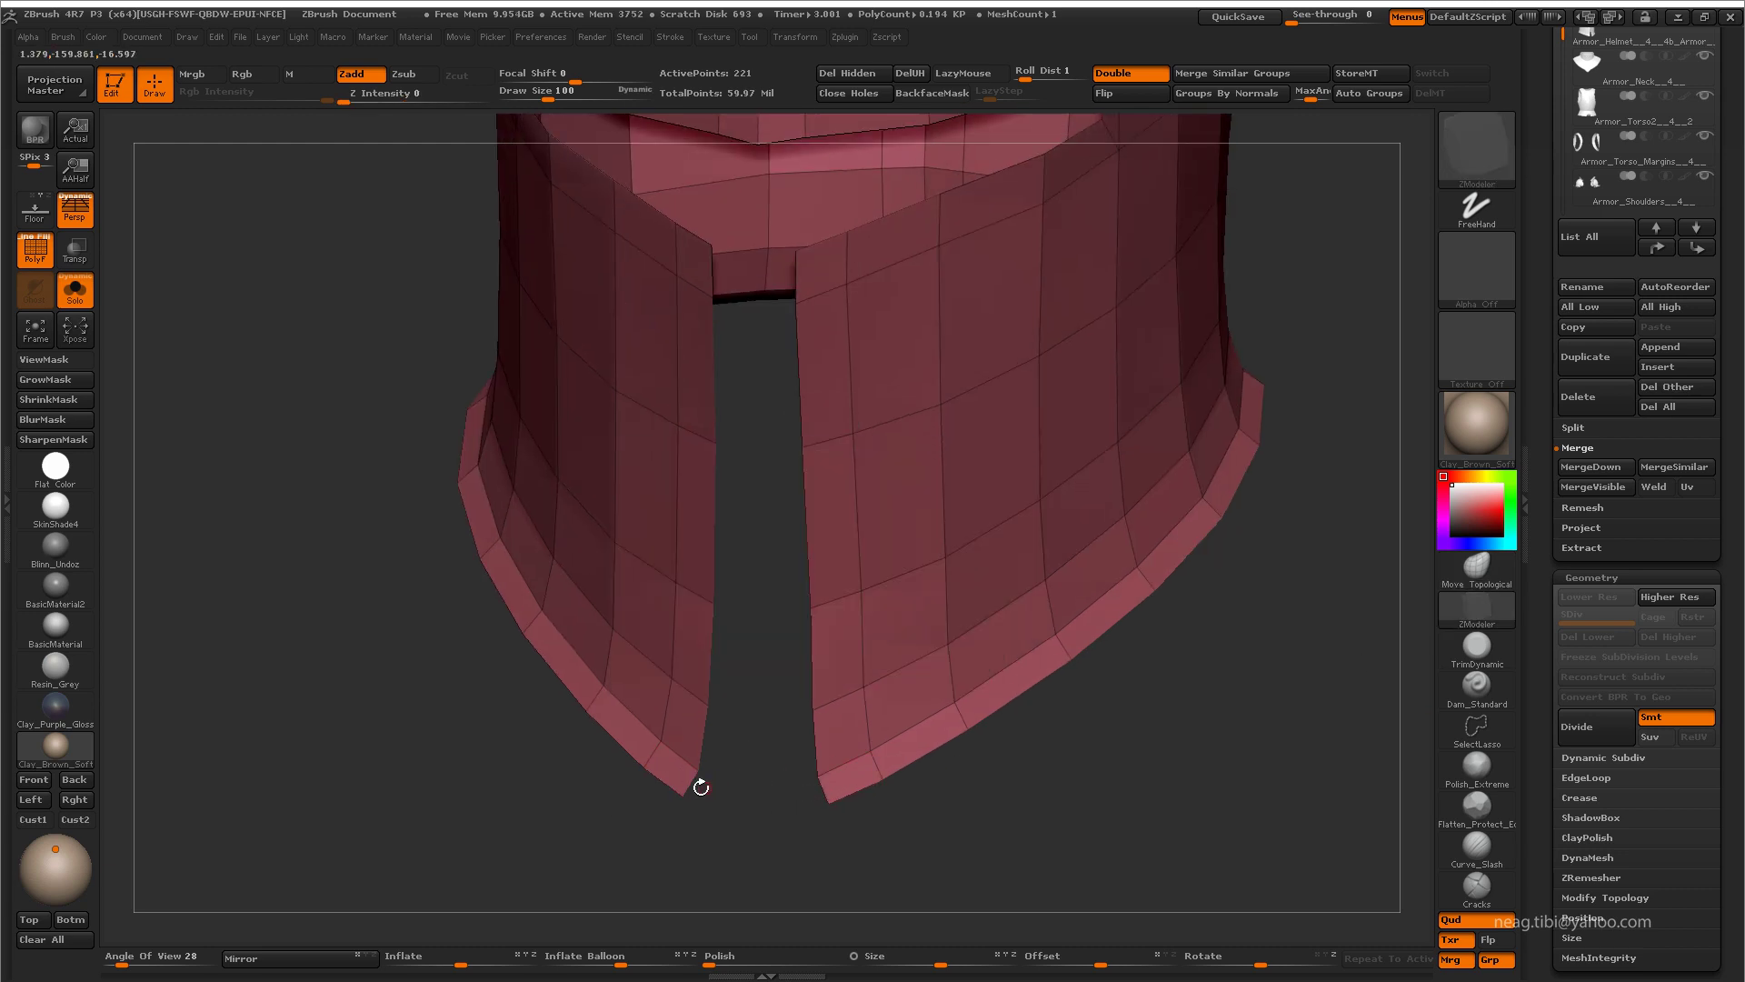
{"action": "left_click_drag", "start_coordinate": [914, 816], "coordinate": [927, 849]}
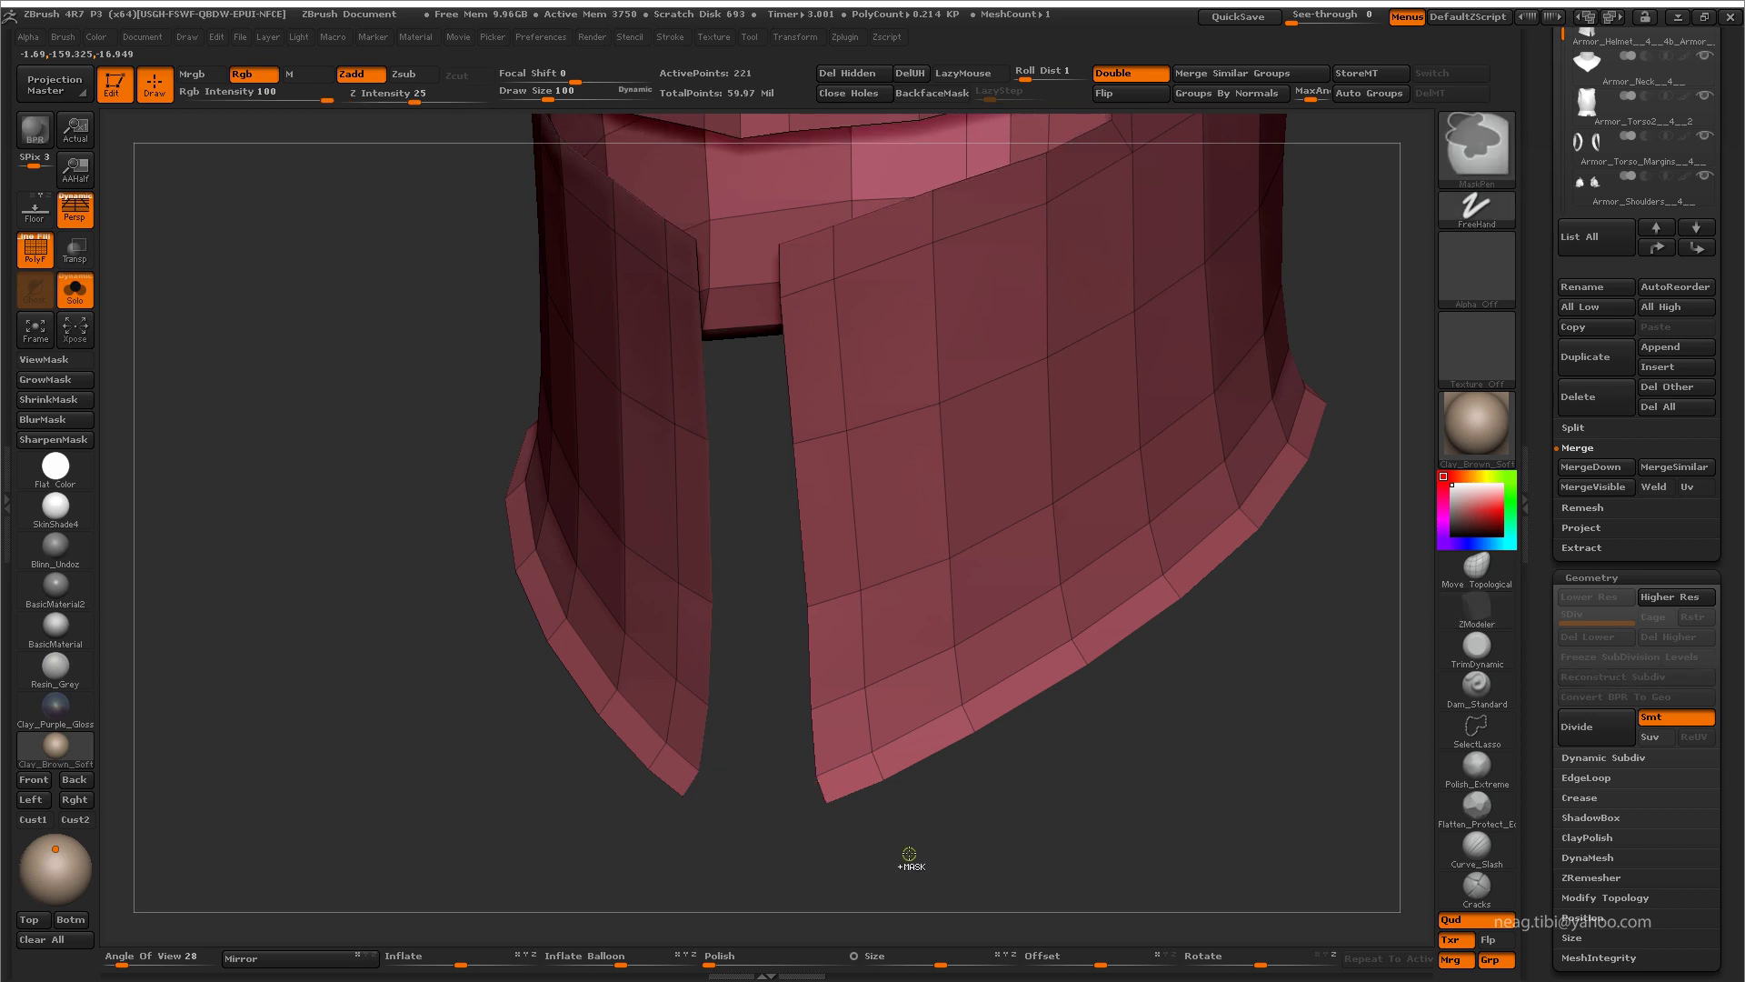
{"action": "key", "text": "ctrl+z"}
{"action": "mouse_move", "coordinate": [901, 862]}
{"action": "left_mouse_down"}
{"action": "mouse_move", "coordinate": [785, 878]}
{"action": "mouse_move", "coordinate": [763, 515]}
{"action": "mouse_move", "coordinate": [380, 762]}
{"action": "mouse_move", "coordinate": [750, 541]}
{"action": "left_mouse_up"}
{"action": "left_click", "coordinate": [701, 782]}
Step: Insert an edge loop and transpose the front rim edge outward
{"action": "key", "text": "space"}
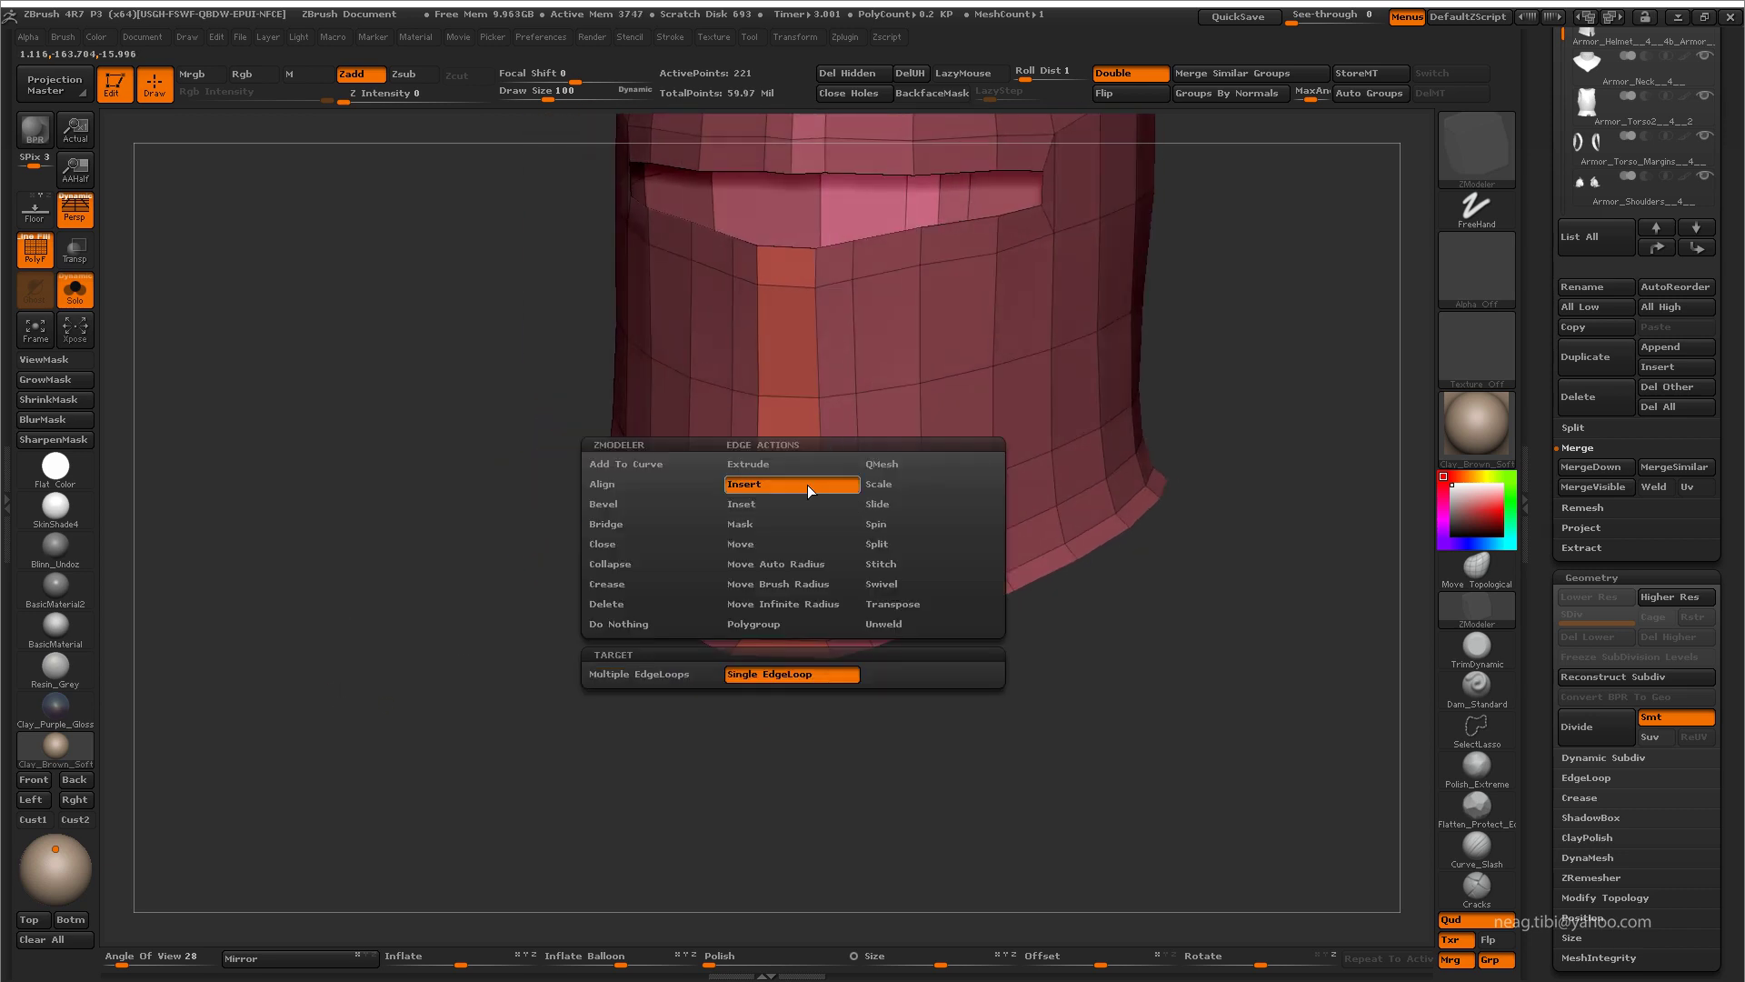
{"action": "left_click", "coordinate": [779, 500]}
{"action": "left_click_drag", "start_coordinate": [789, 700], "coordinate": [798, 576]}
{"action": "key", "text": "space"}
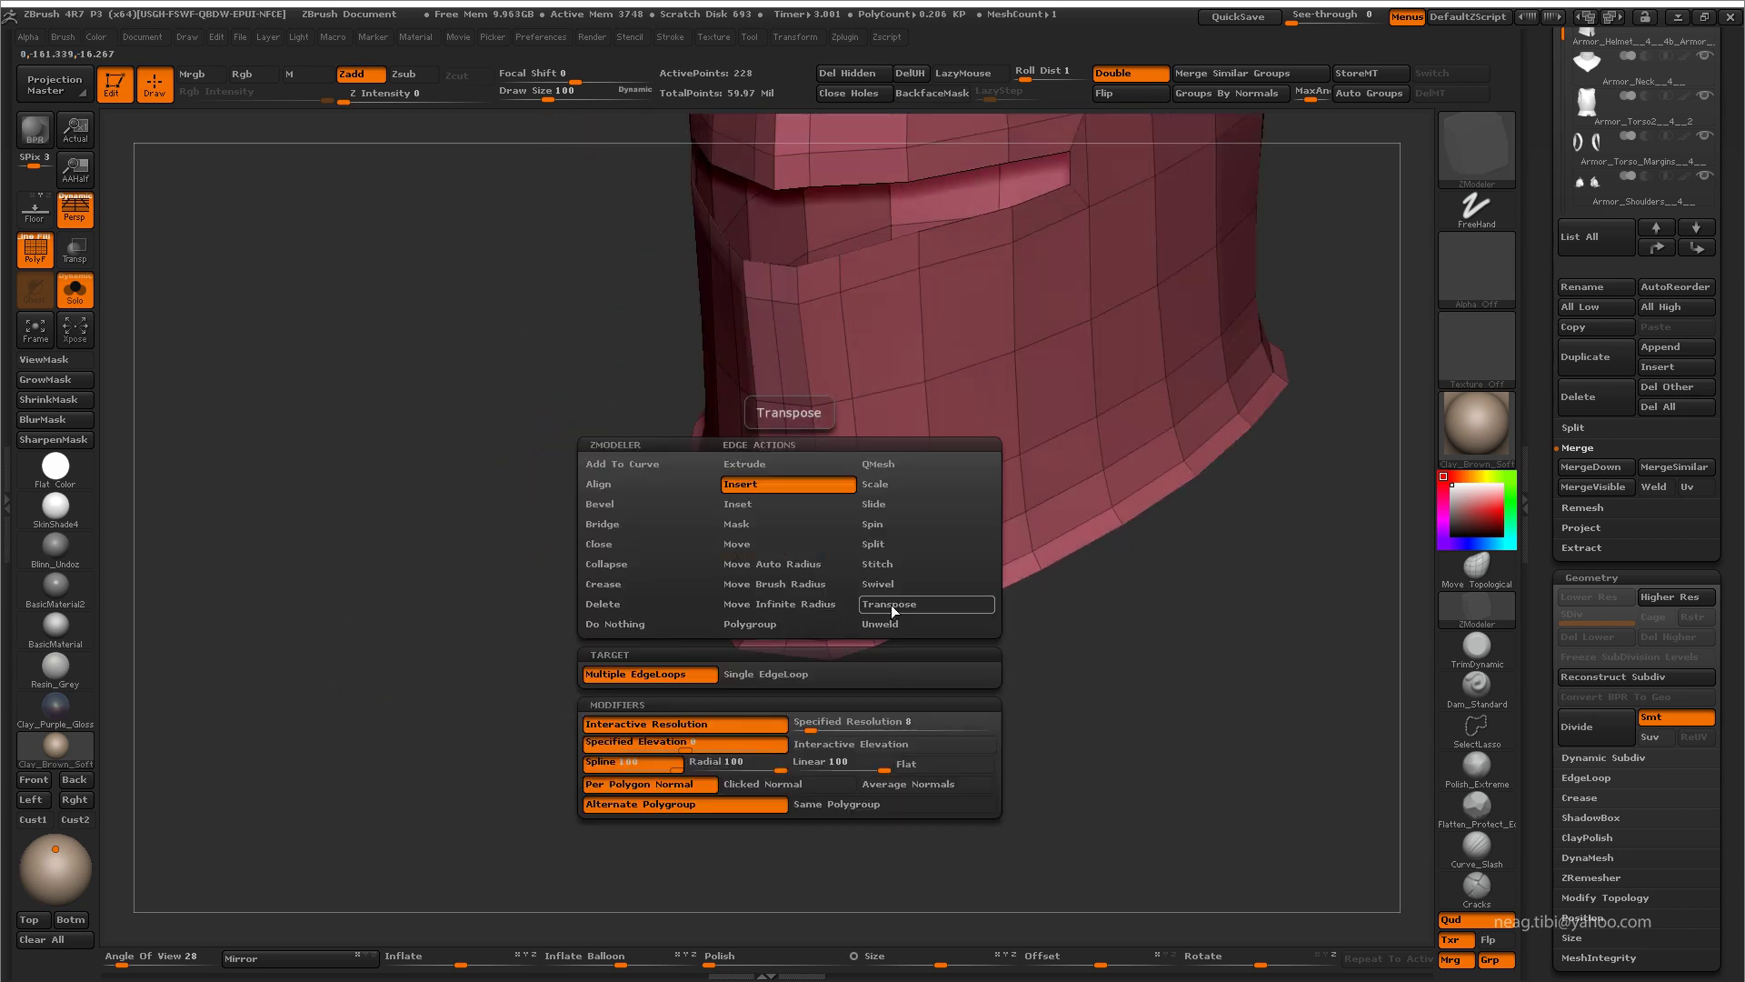
{"action": "left_click", "coordinate": [903, 609]}
{"action": "left_click", "coordinate": [741, 593]}
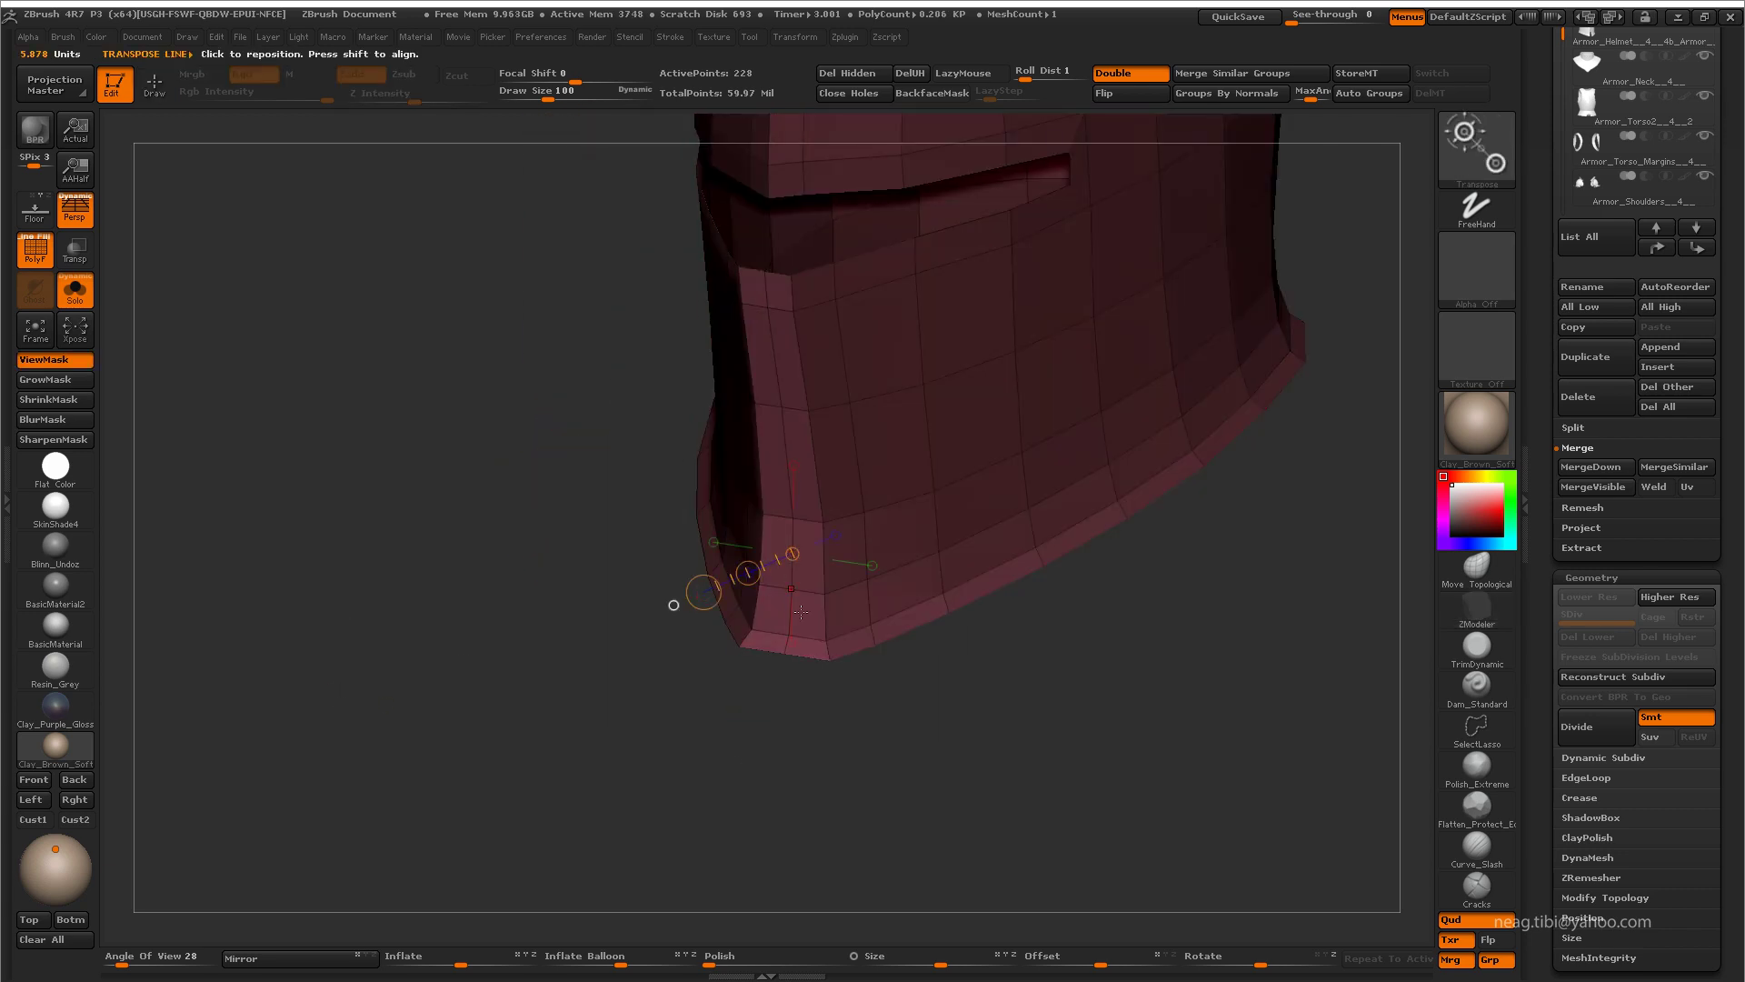
{"action": "key", "text": "p"}
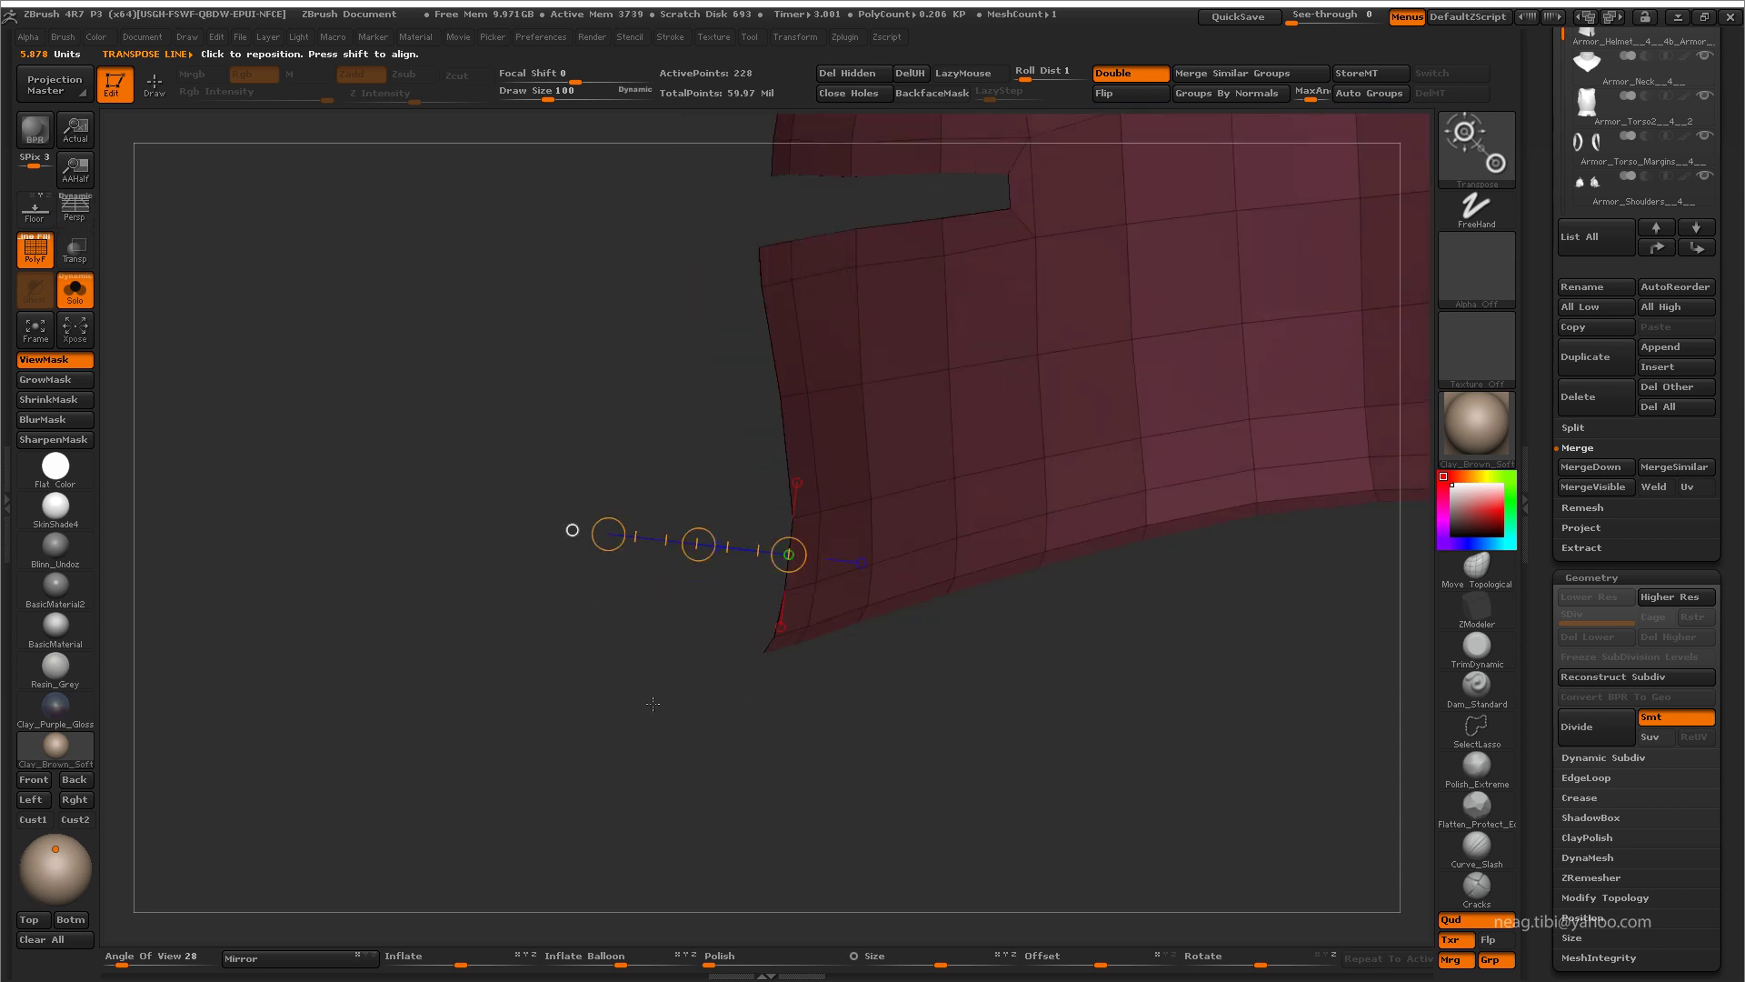
{"action": "key", "text": "p"}
{"action": "key", "text": "p"}
{"action": "left_click_drag", "start_coordinate": [704, 556], "coordinate": [687, 545]}
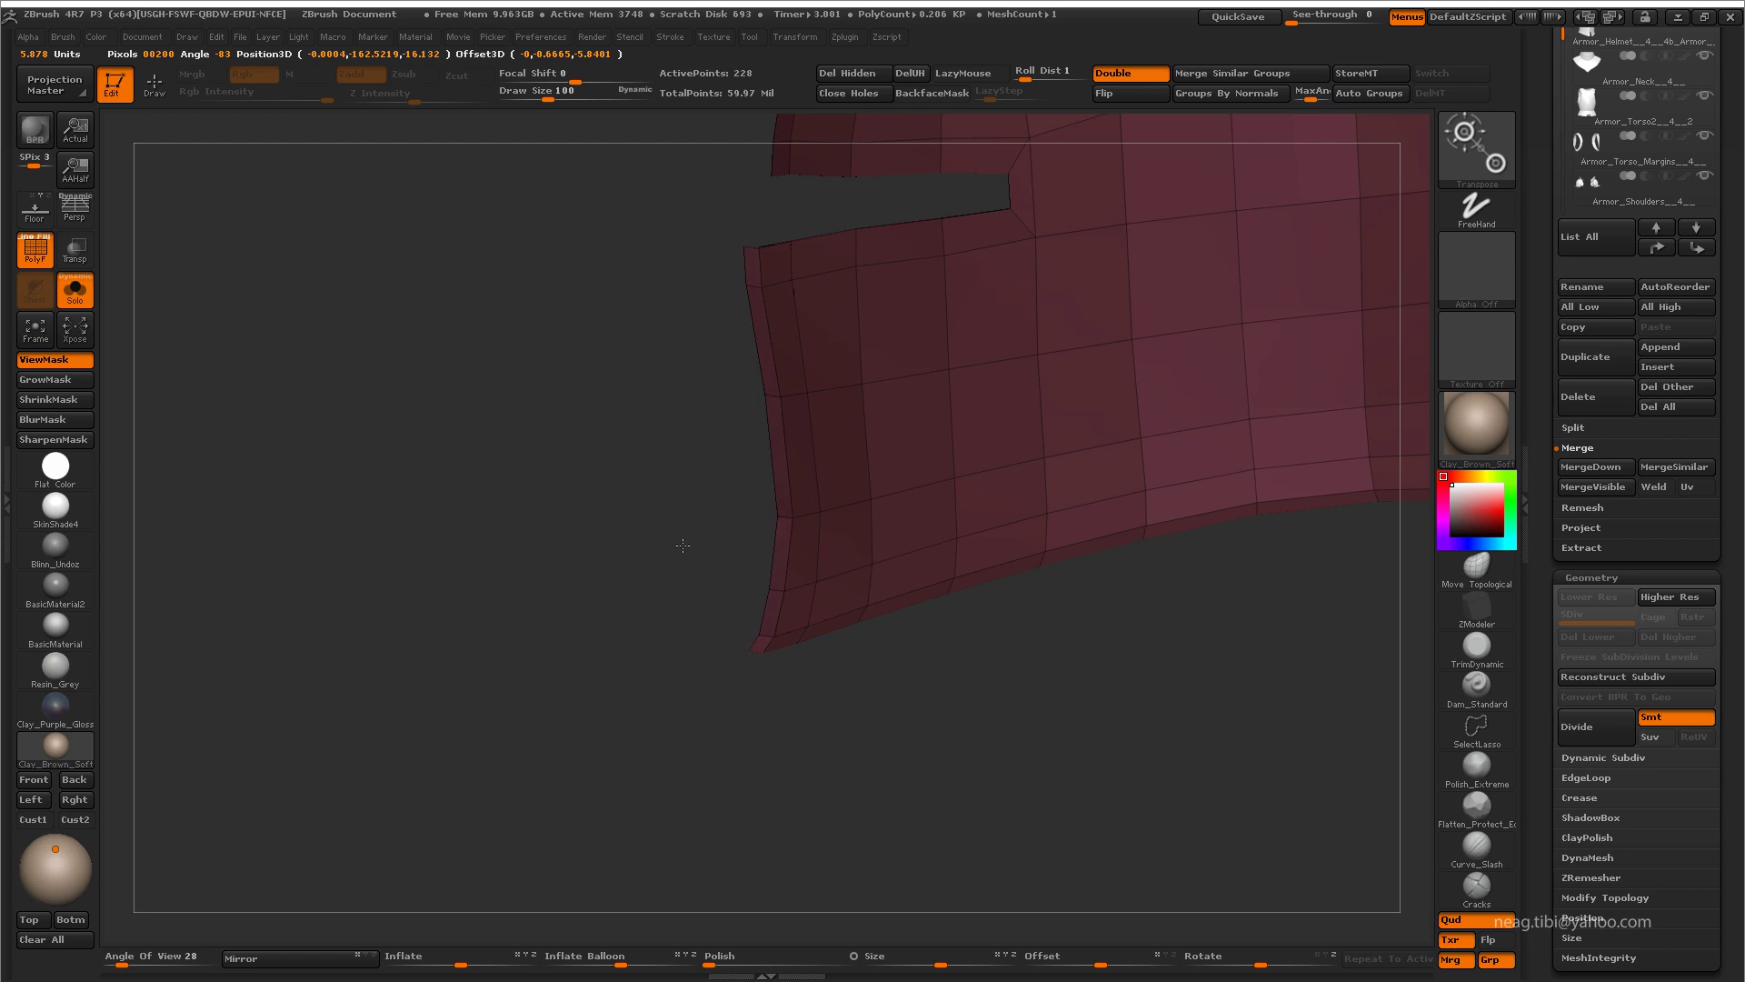
Step: Review the pushed-out rim edge from the front and side
{"action": "key", "text": "q"}
{"action": "left_click_drag", "start_coordinate": [709, 650], "coordinate": [798, 623]}
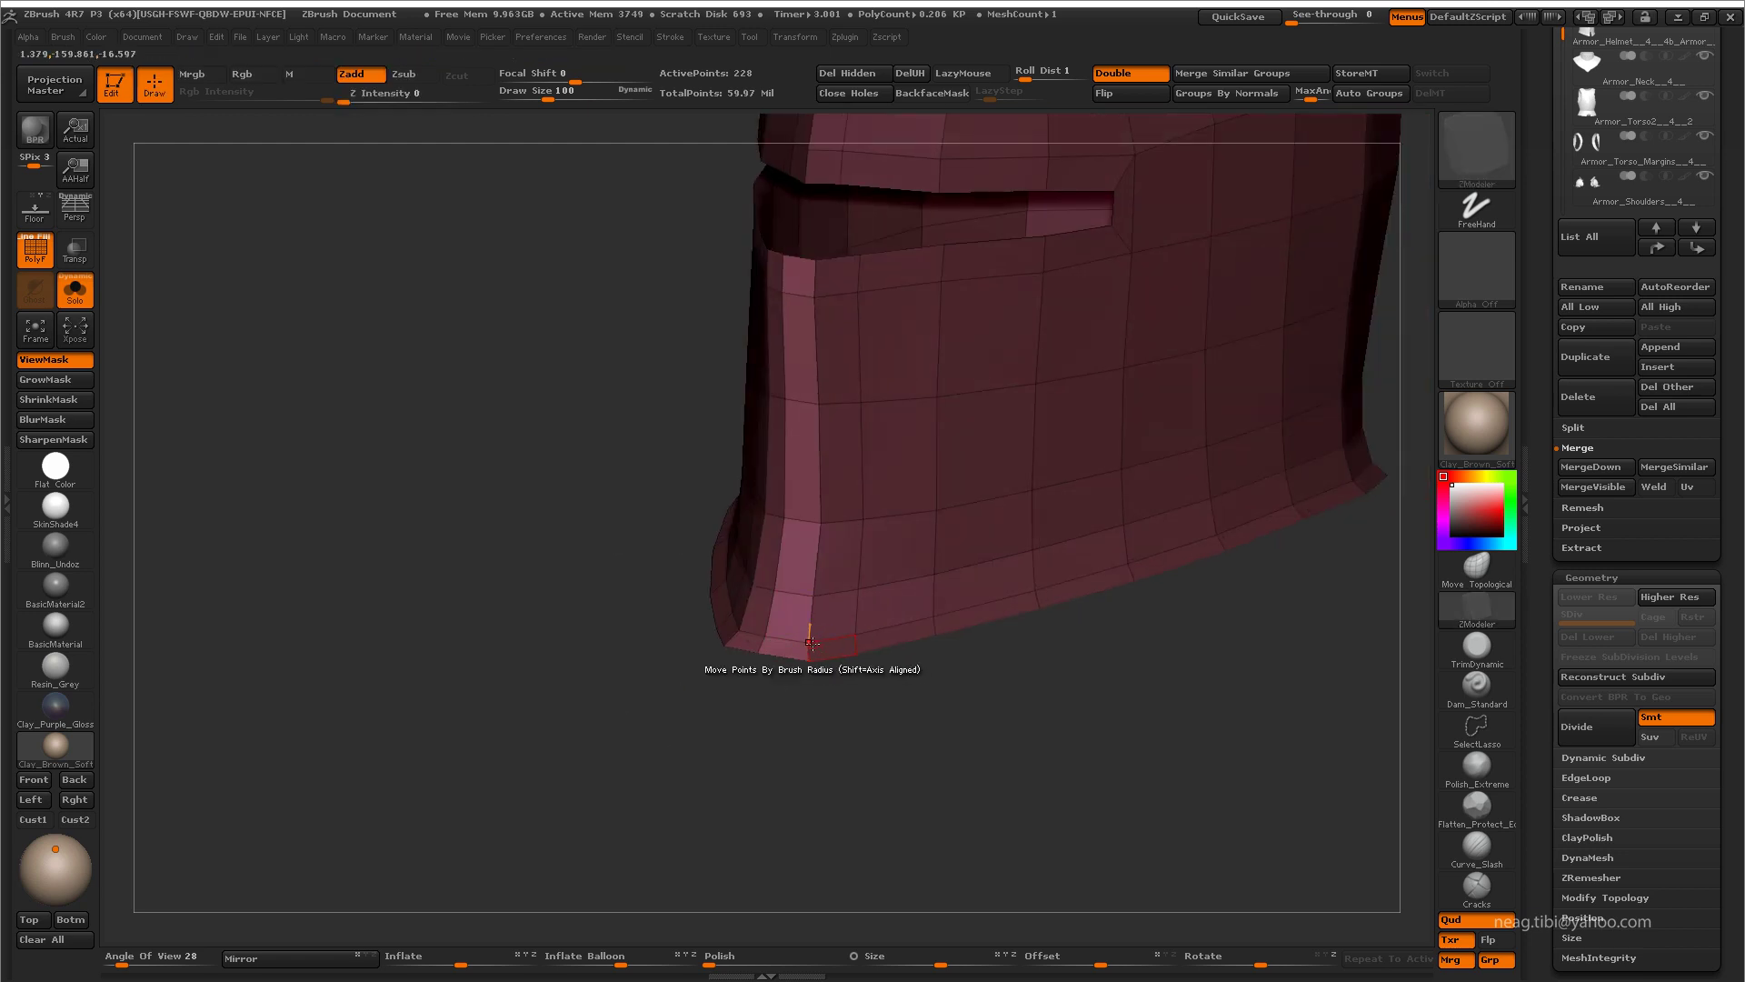
{"action": "mouse_move", "coordinate": [804, 718]}
{"action": "left_mouse_down"}
{"action": "mouse_move", "coordinate": [791, 799]}
{"action": "mouse_move", "coordinate": [749, 755]}
{"action": "left_mouse_up"}
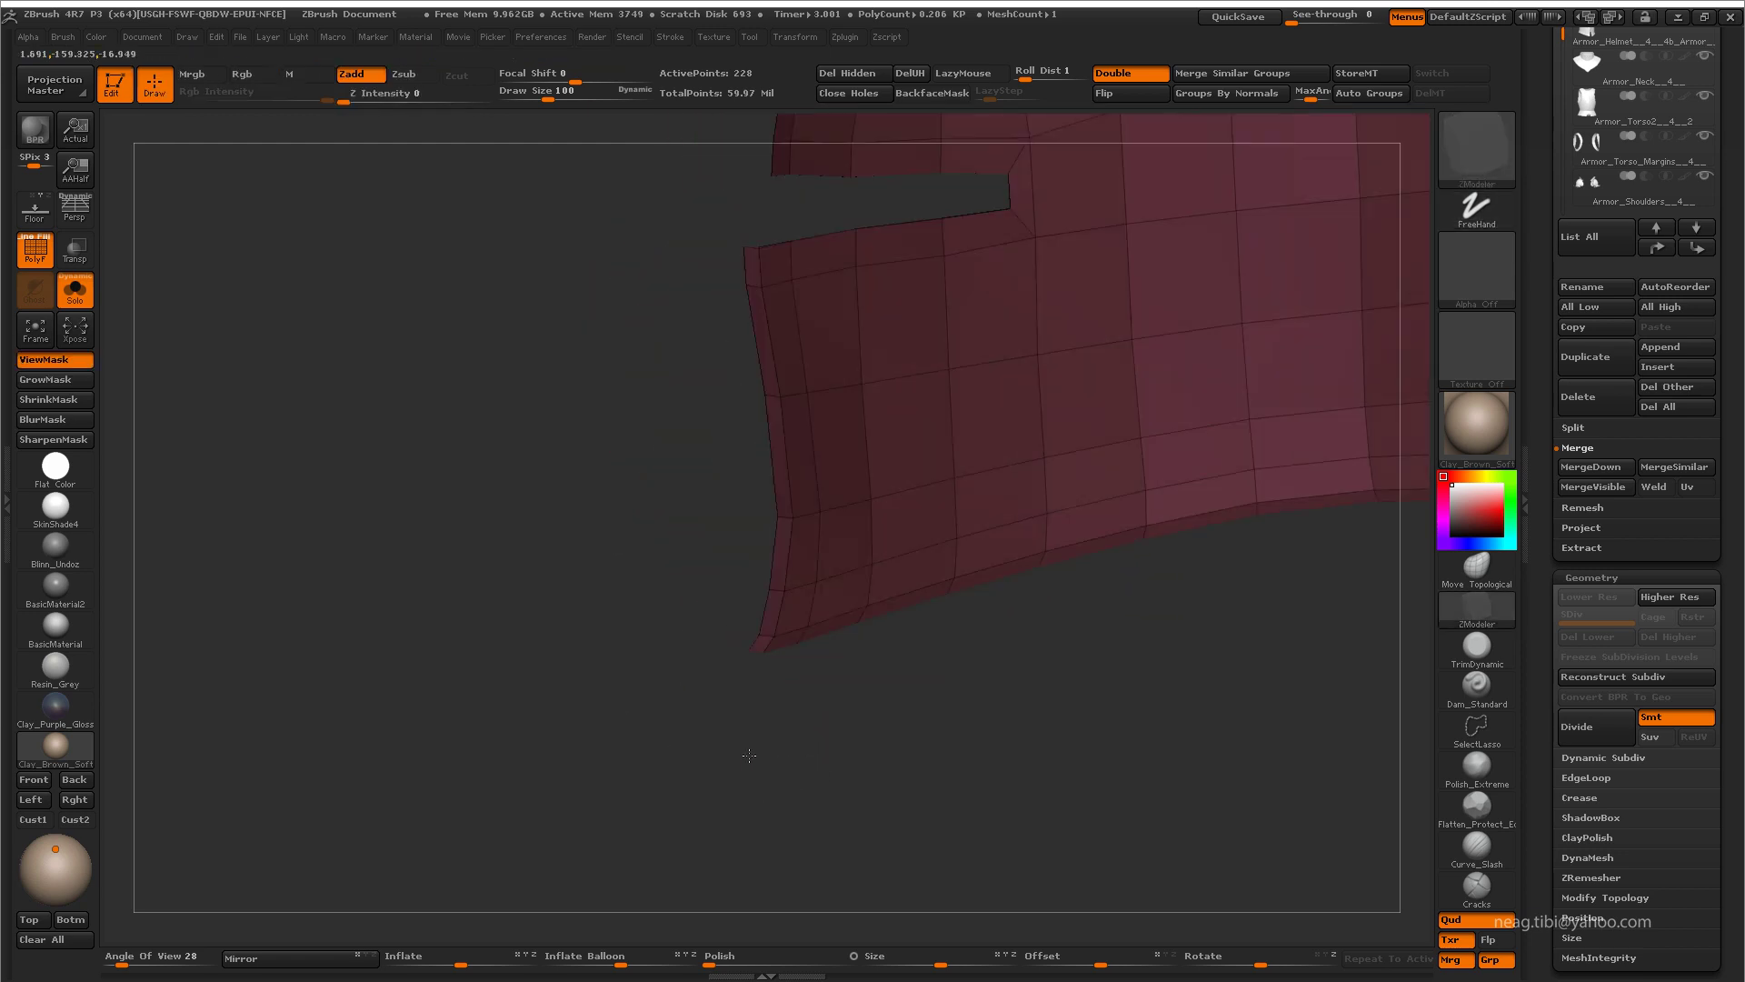
{"action": "key", "text": "w"}
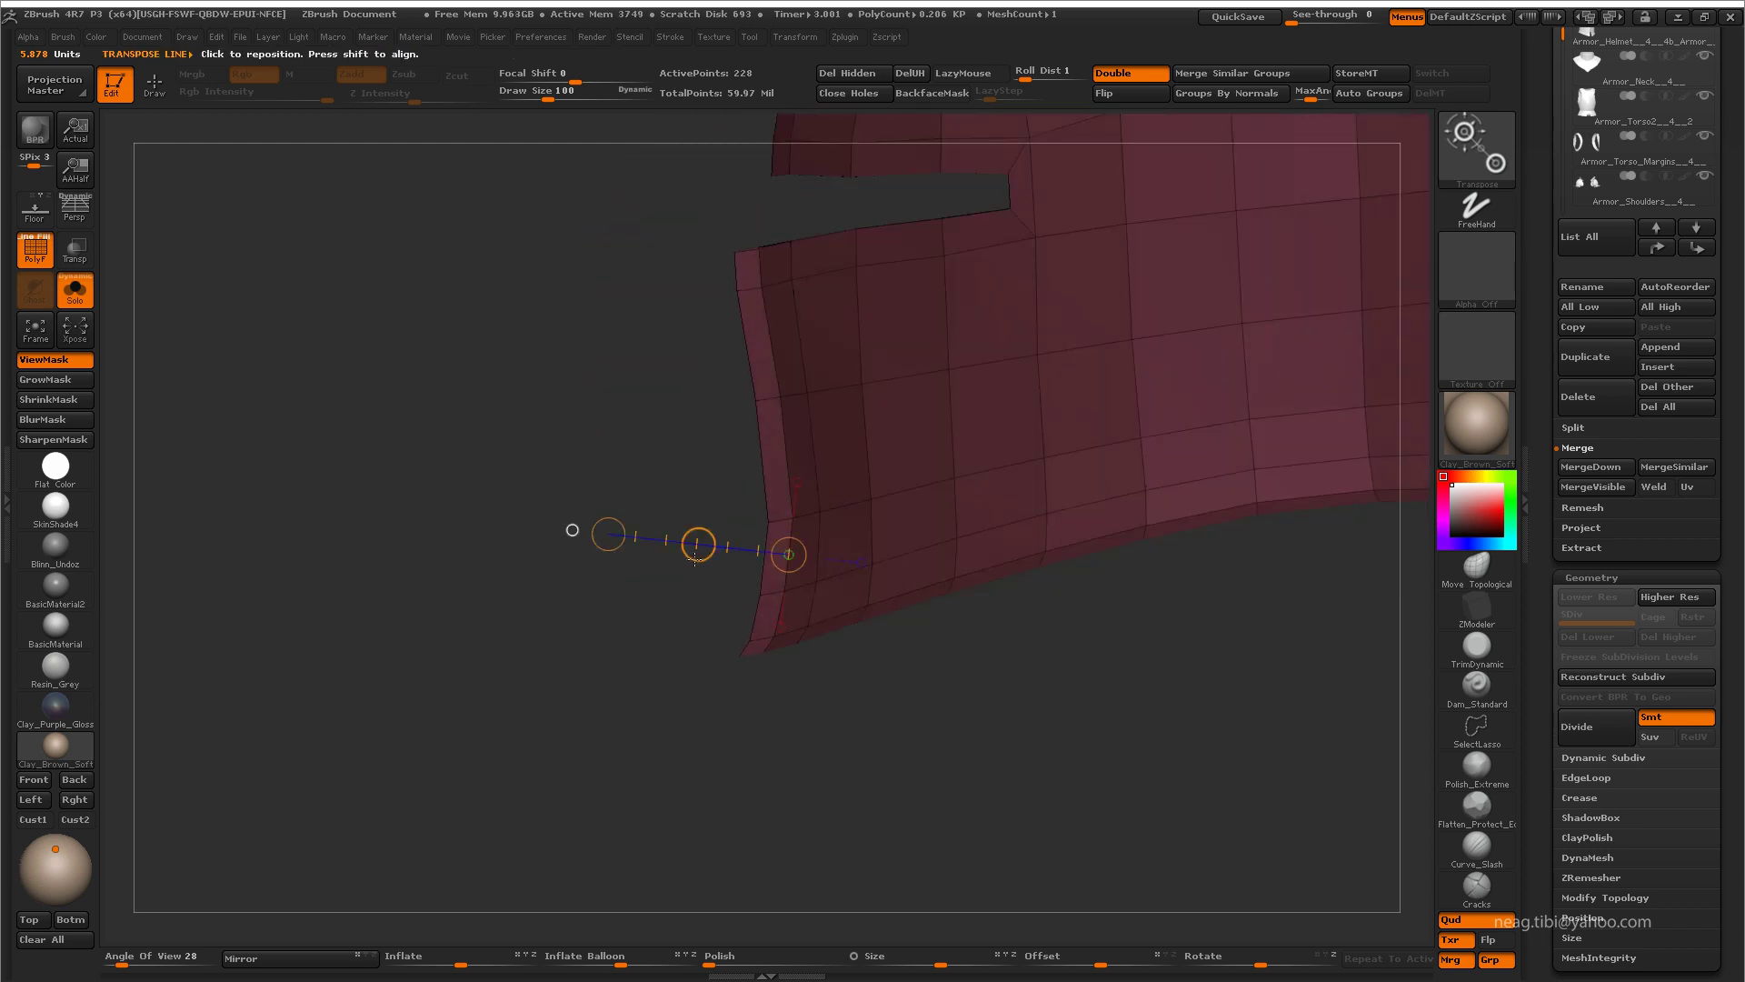
{"action": "key", "text": "q"}
{"action": "mouse_move", "coordinate": [695, 556]}
{"action": "left_mouse_down"}
{"action": "mouse_move", "coordinate": [782, 662]}
{"action": "mouse_move", "coordinate": [624, 472]}
{"action": "mouse_move", "coordinate": [666, 351]}
{"action": "mouse_move", "coordinate": [624, 530]}
{"action": "mouse_move", "coordinate": [665, 531]}
{"action": "left_mouse_up"}
Step: Reshape the corner under the eye slit with the Move Topological brush
{"action": "key", "text": "b"}
{"action": "key", "text": "m"}
{"action": "key", "text": "t"}
{"action": "left_click_drag", "start_coordinate": [645, 435], "coordinate": [639, 480]}
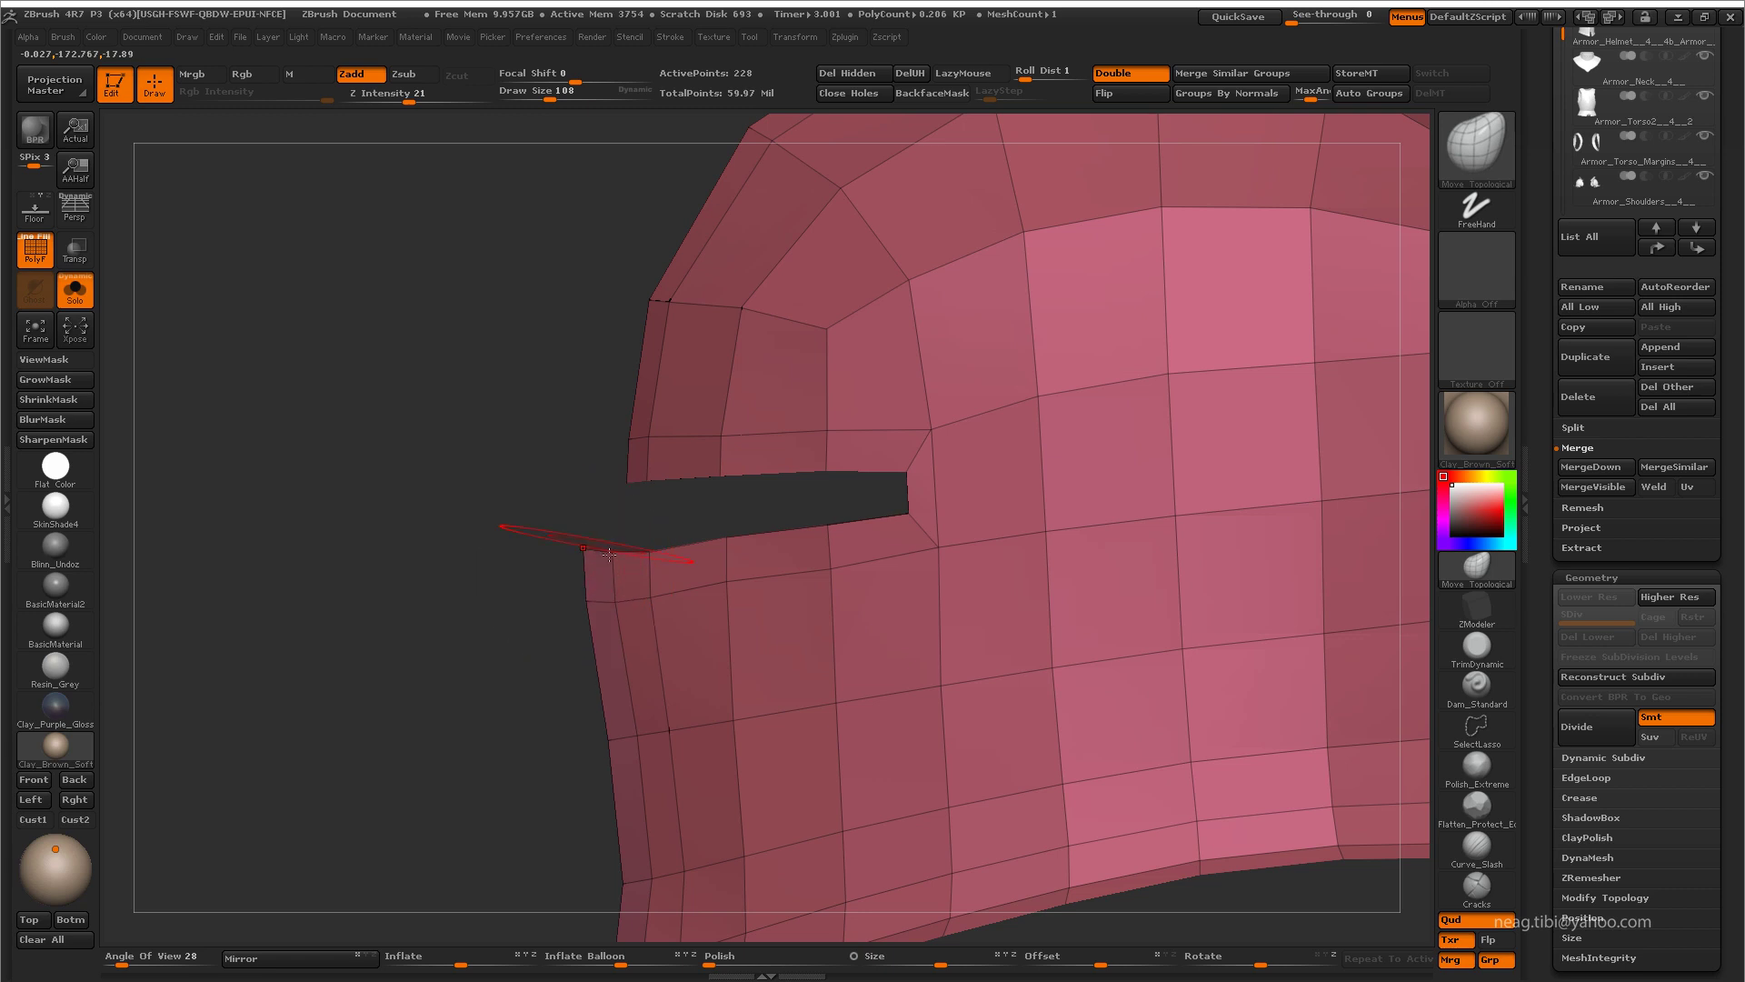
{"action": "left_click_drag", "start_coordinate": [608, 554], "coordinate": [592, 611]}
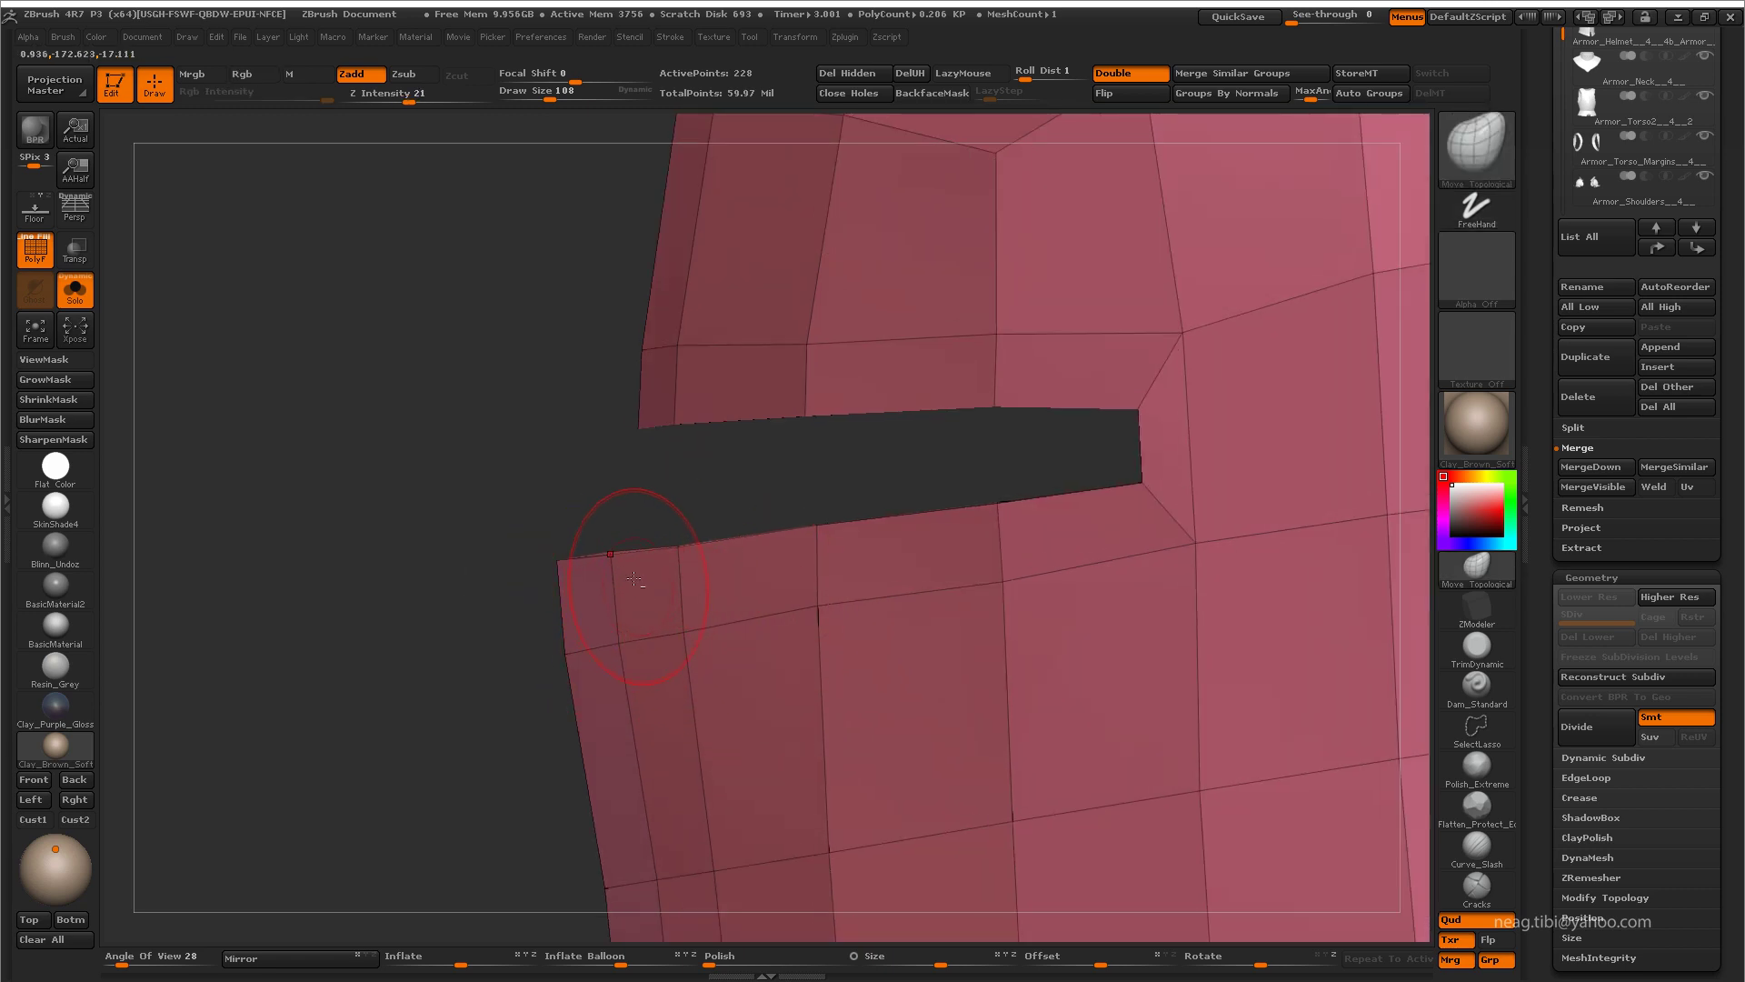
{"action": "key", "text": "f"}
{"action": "left_click_drag", "start_coordinate": [661, 390], "coordinate": [510, 582]}
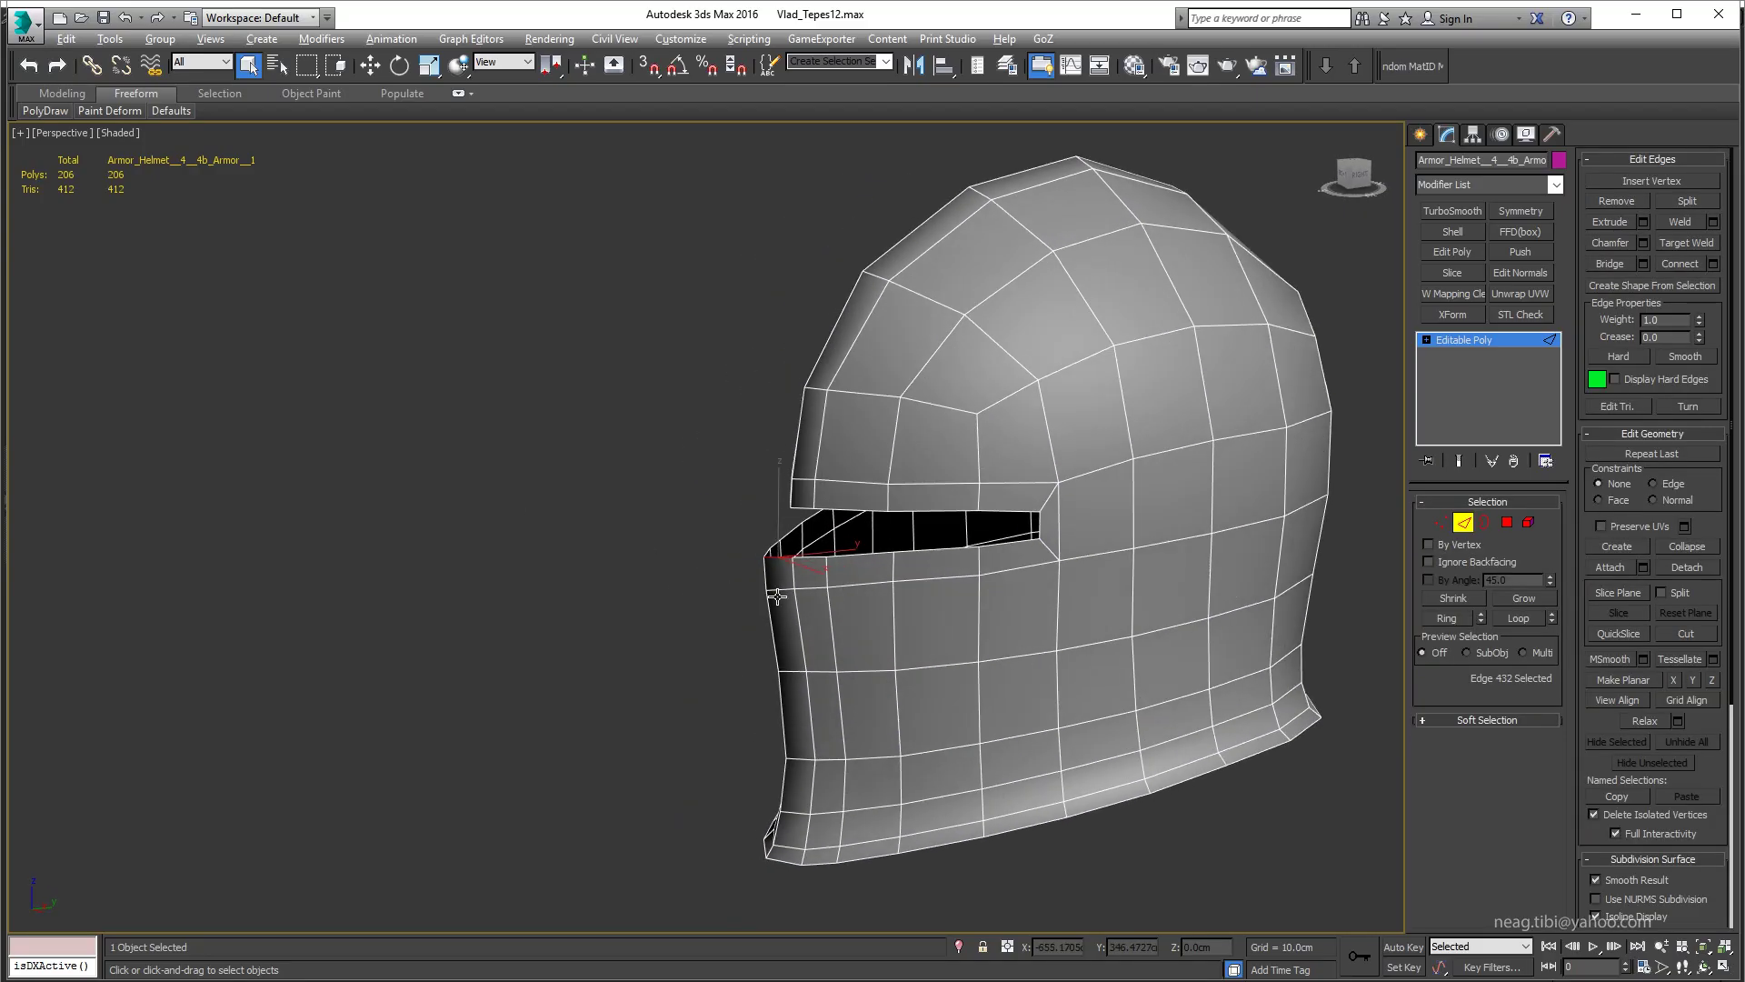
Step: Split the helmet along its front centre loop and delete the left half
{"action": "mouse_move", "coordinate": [777, 595]}
{"action": "middle_mouse_down", "text": "alt"}
{"action": "mouse_move", "coordinate": [813, 584]}
{"action": "mouse_move", "coordinate": [769, 579]}
{"action": "middle_mouse_up", "text": "alt"}
{"action": "double_click", "coordinate": [813, 584]}
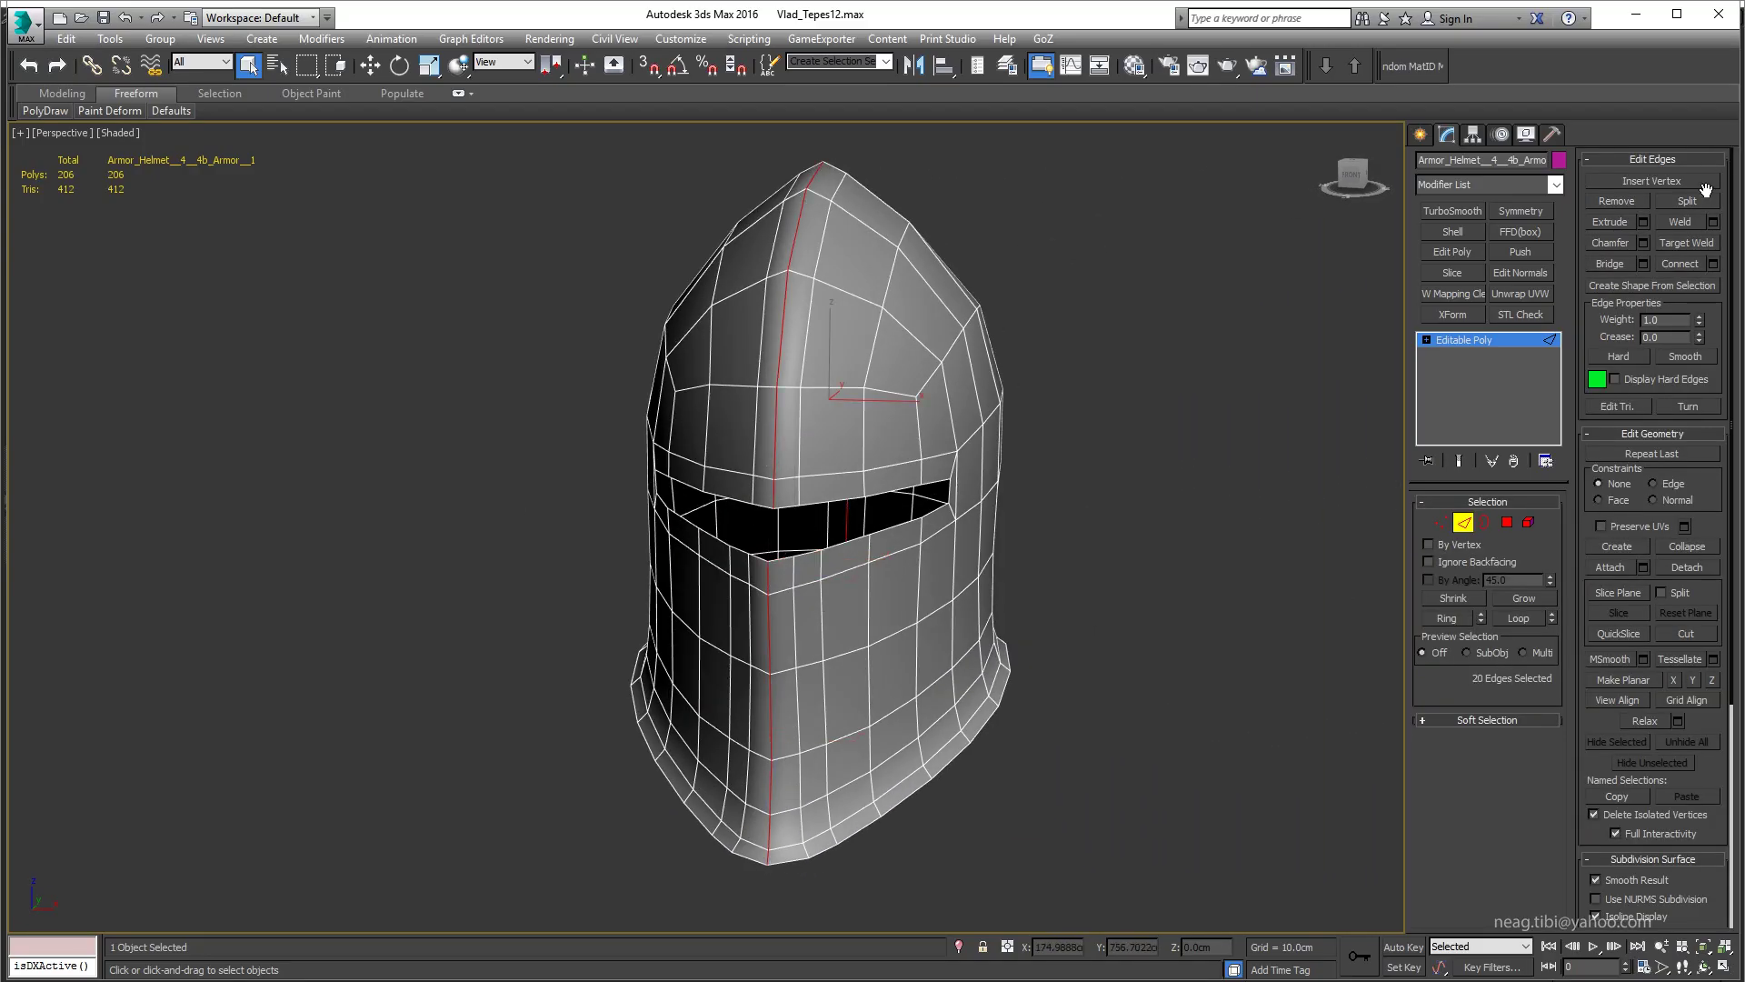
{"action": "left_click", "coordinate": [1705, 190]}
{"action": "key", "text": "5"}
{"action": "left_click", "coordinate": [710, 591]}
{"action": "key", "text": "Delete"}
{"action": "key", "text": "2"}
Step: Select an edge beside the eye slit and inspect it from the side
{"action": "left_click", "coordinate": [804, 557]}
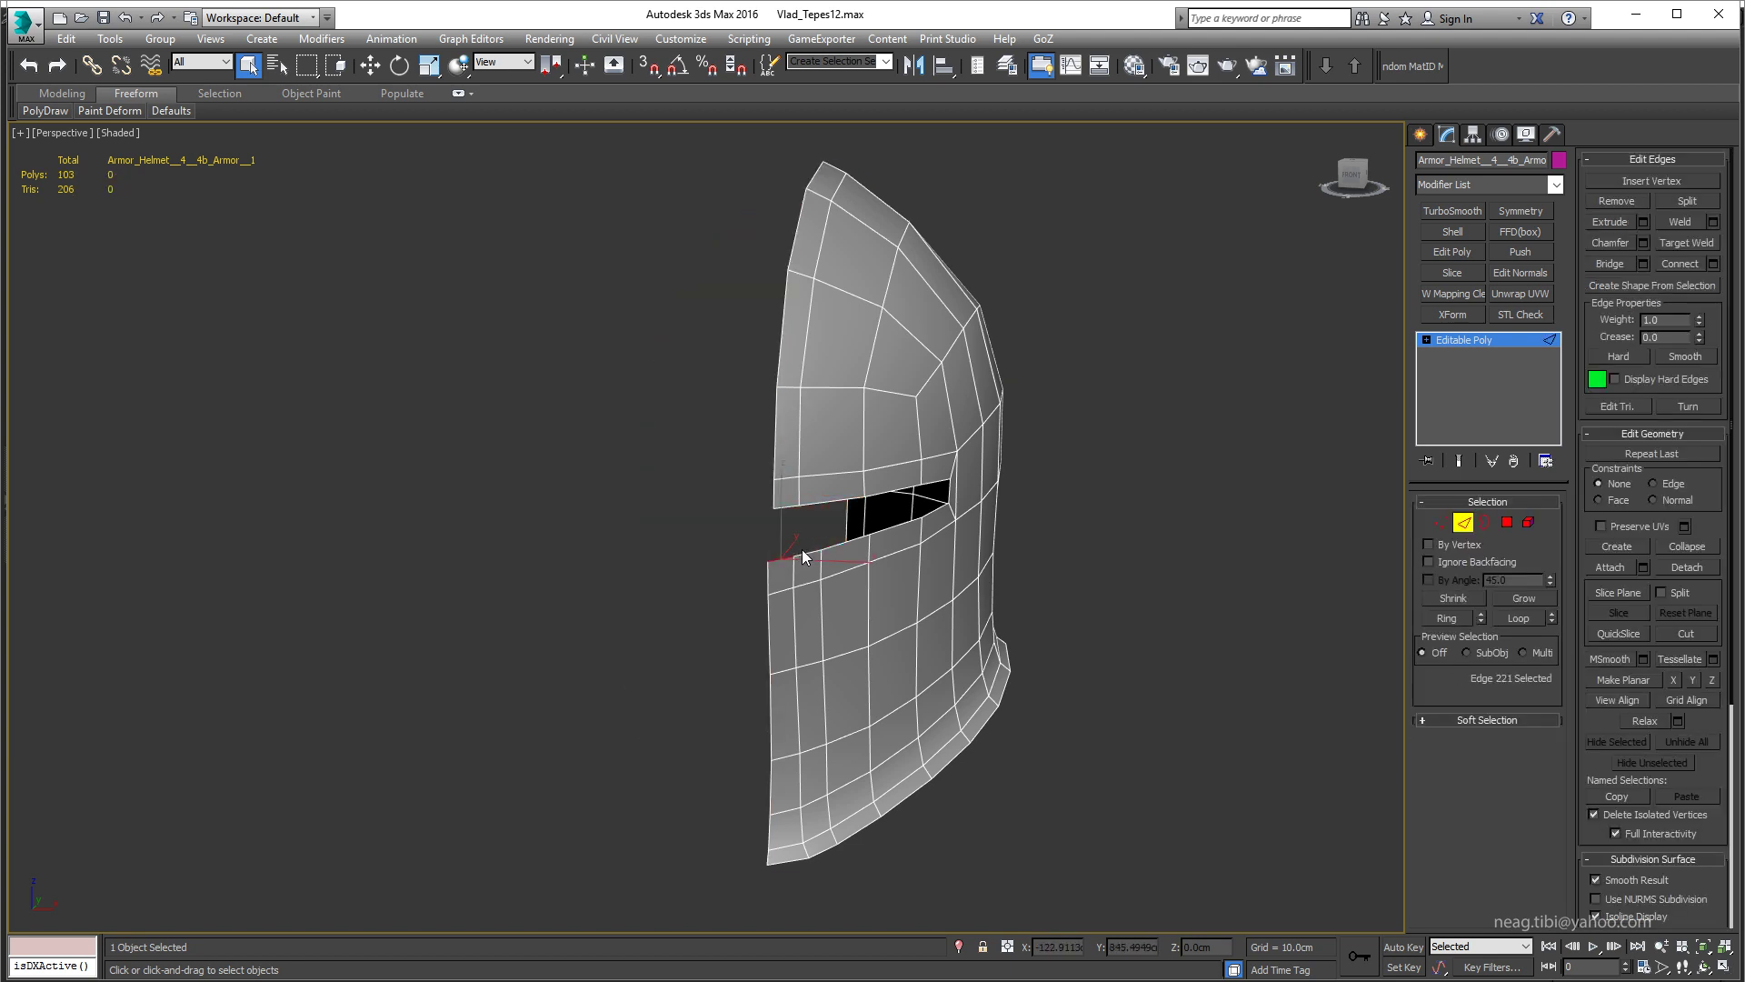
{"action": "middle_click_drag", "start_coordinate": [804, 557], "coordinate": [729, 566], "text": "alt"}
{"action": "scroll", "coordinate": [724, 553], "scroll_direction": "up", "scroll_amount": 5}
{"action": "key", "text": "w"}
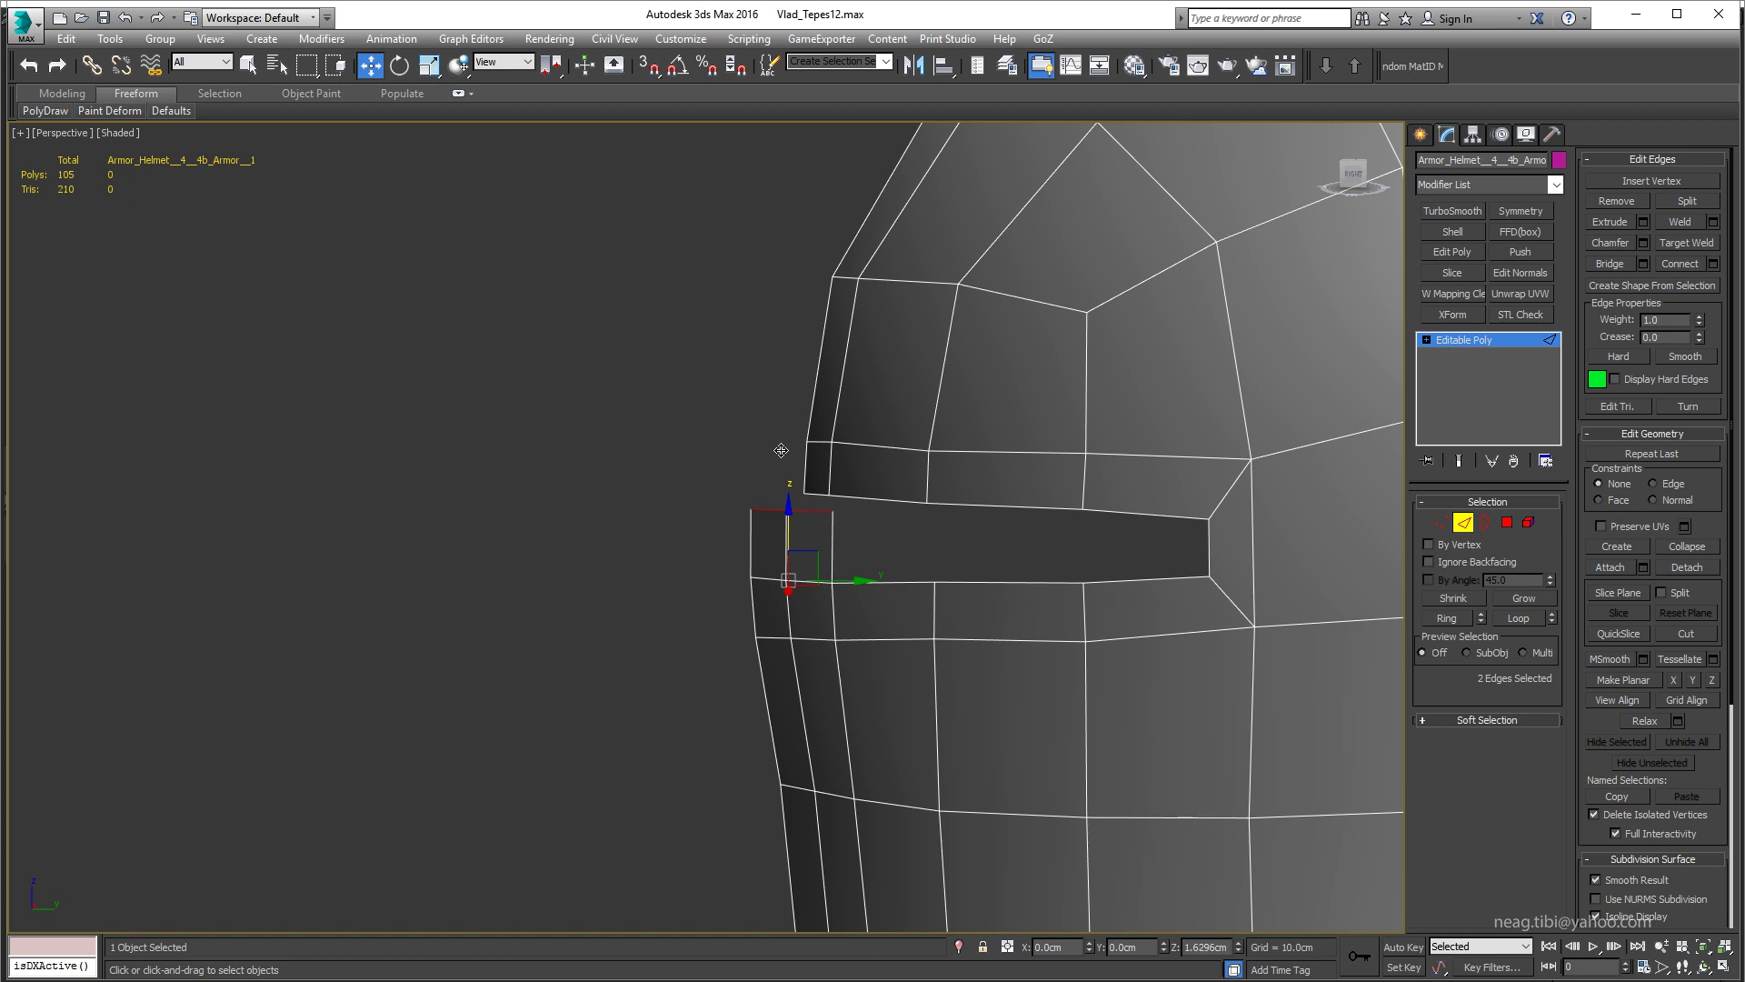
{"action": "scroll", "coordinate": [799, 514], "scroll_direction": "down", "scroll_amount": 2}
{"action": "scroll", "coordinate": [791, 509], "scroll_direction": "down", "scroll_amount": 5}
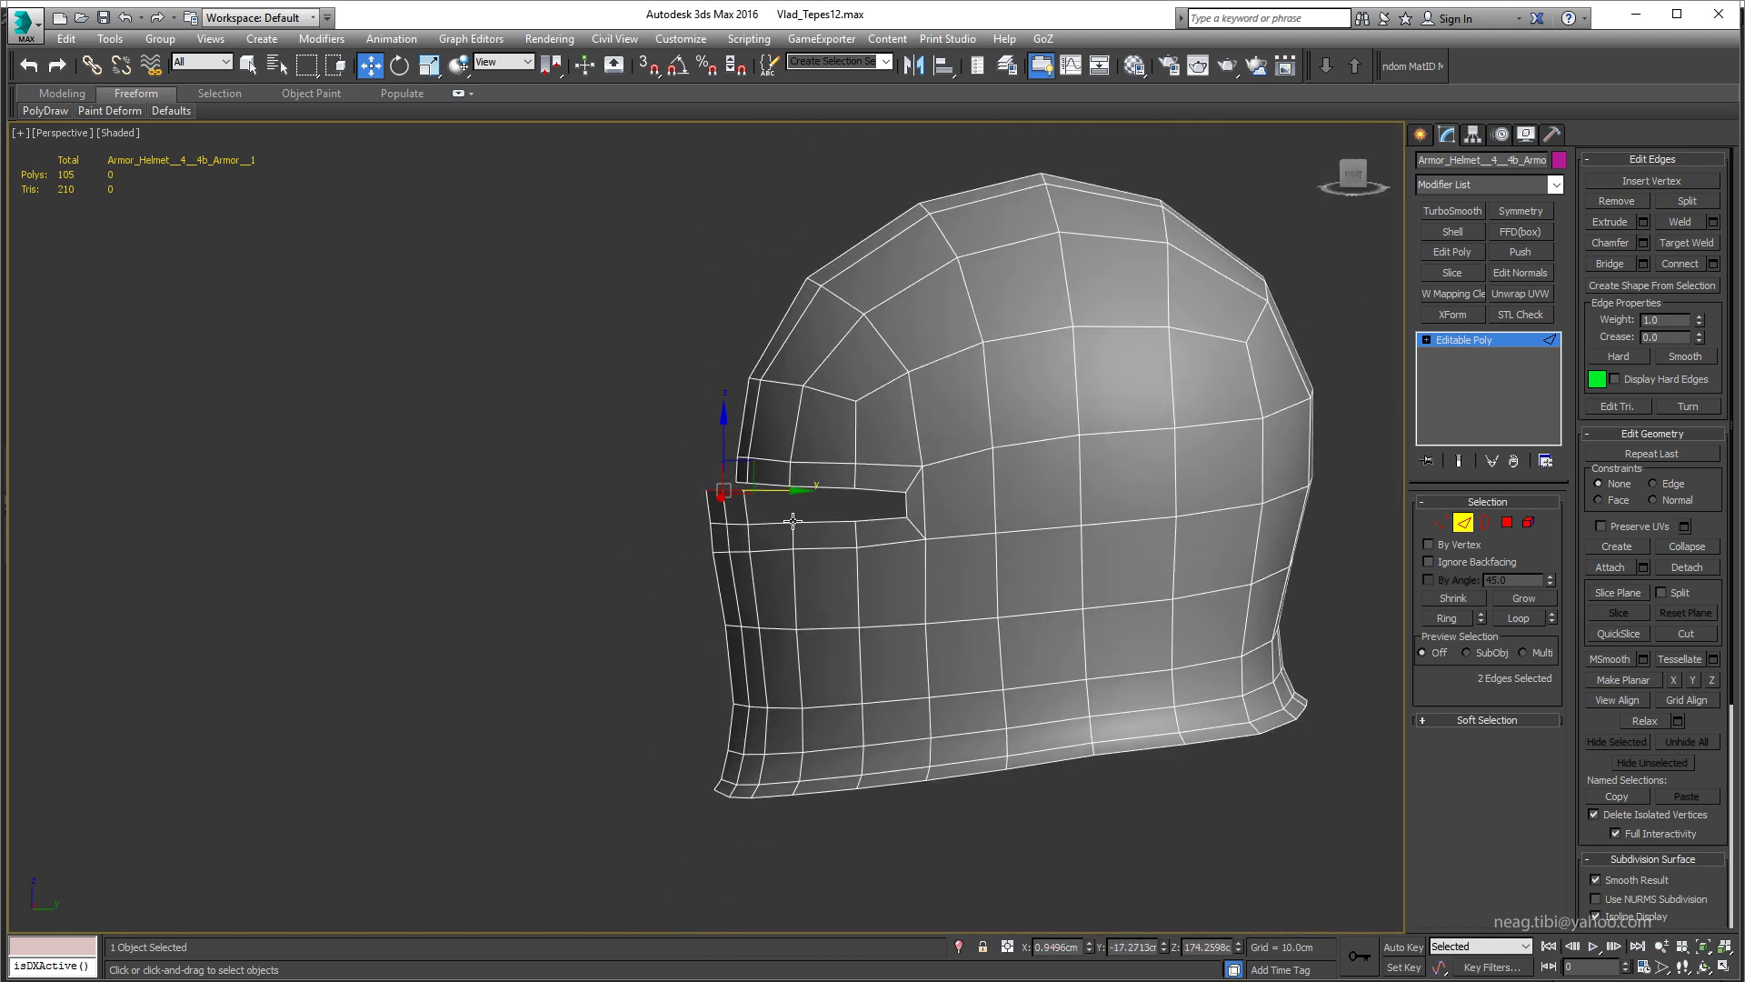
{"action": "scroll", "coordinate": [773, 528], "scroll_direction": "down", "scroll_amount": 1}
{"action": "scroll", "coordinate": [742, 569], "scroll_direction": "down", "scroll_amount": 1}
{"action": "scroll", "coordinate": [727, 509], "scroll_direction": "up", "scroll_amount": 2}
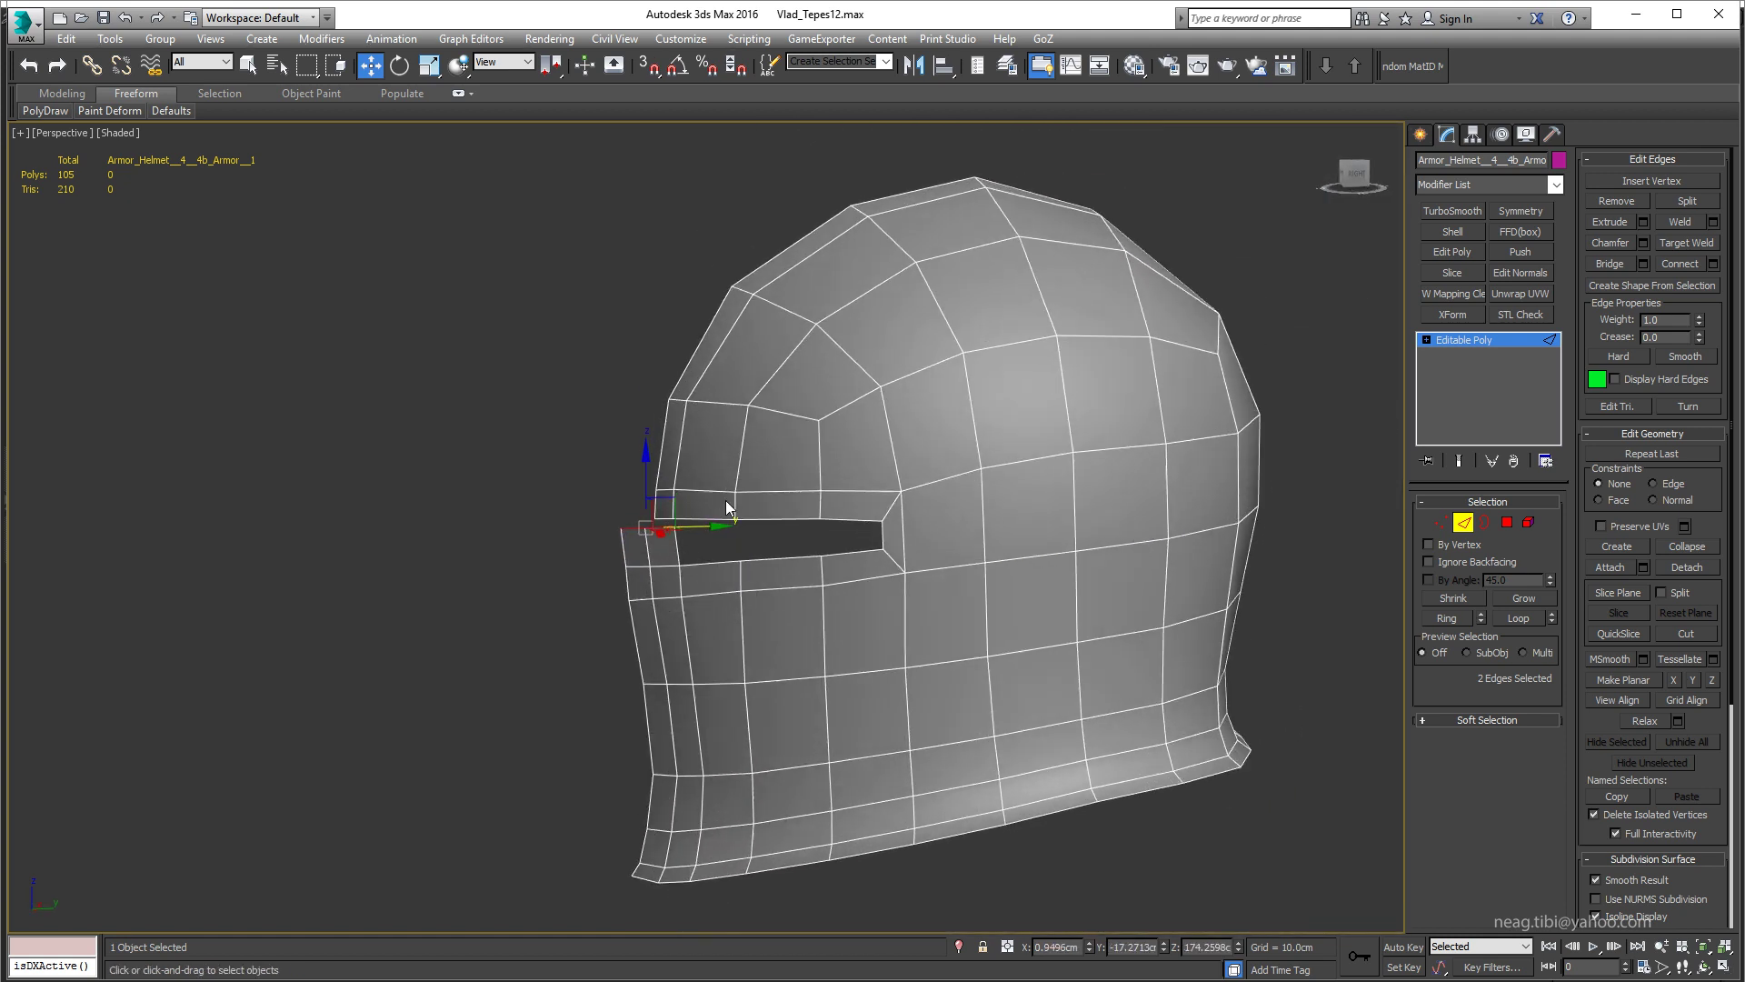
{"action": "middle_click_drag", "start_coordinate": [685, 576], "coordinate": [792, 586], "text": "alt"}
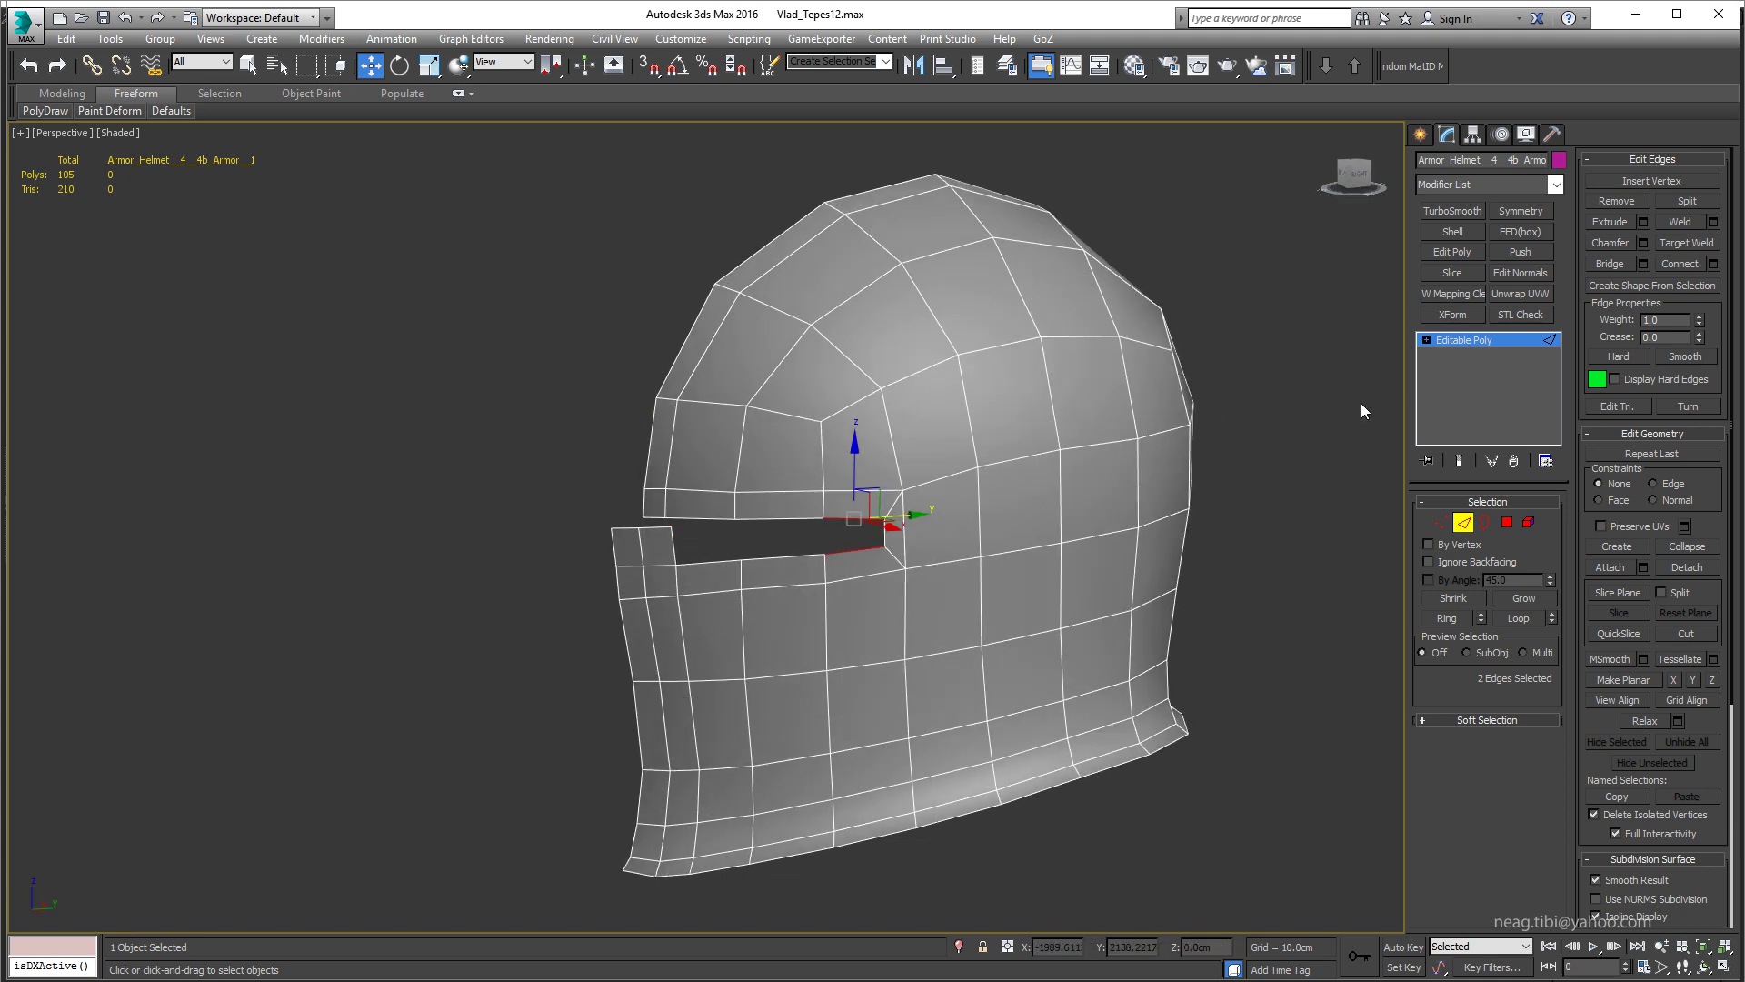
{"action": "scroll", "coordinate": [809, 582], "scroll_direction": "up", "scroll_amount": 2}
Step: Add a connecting edge loop across the edge ring above the eye slit
{"action": "left_click", "coordinate": [893, 508]}
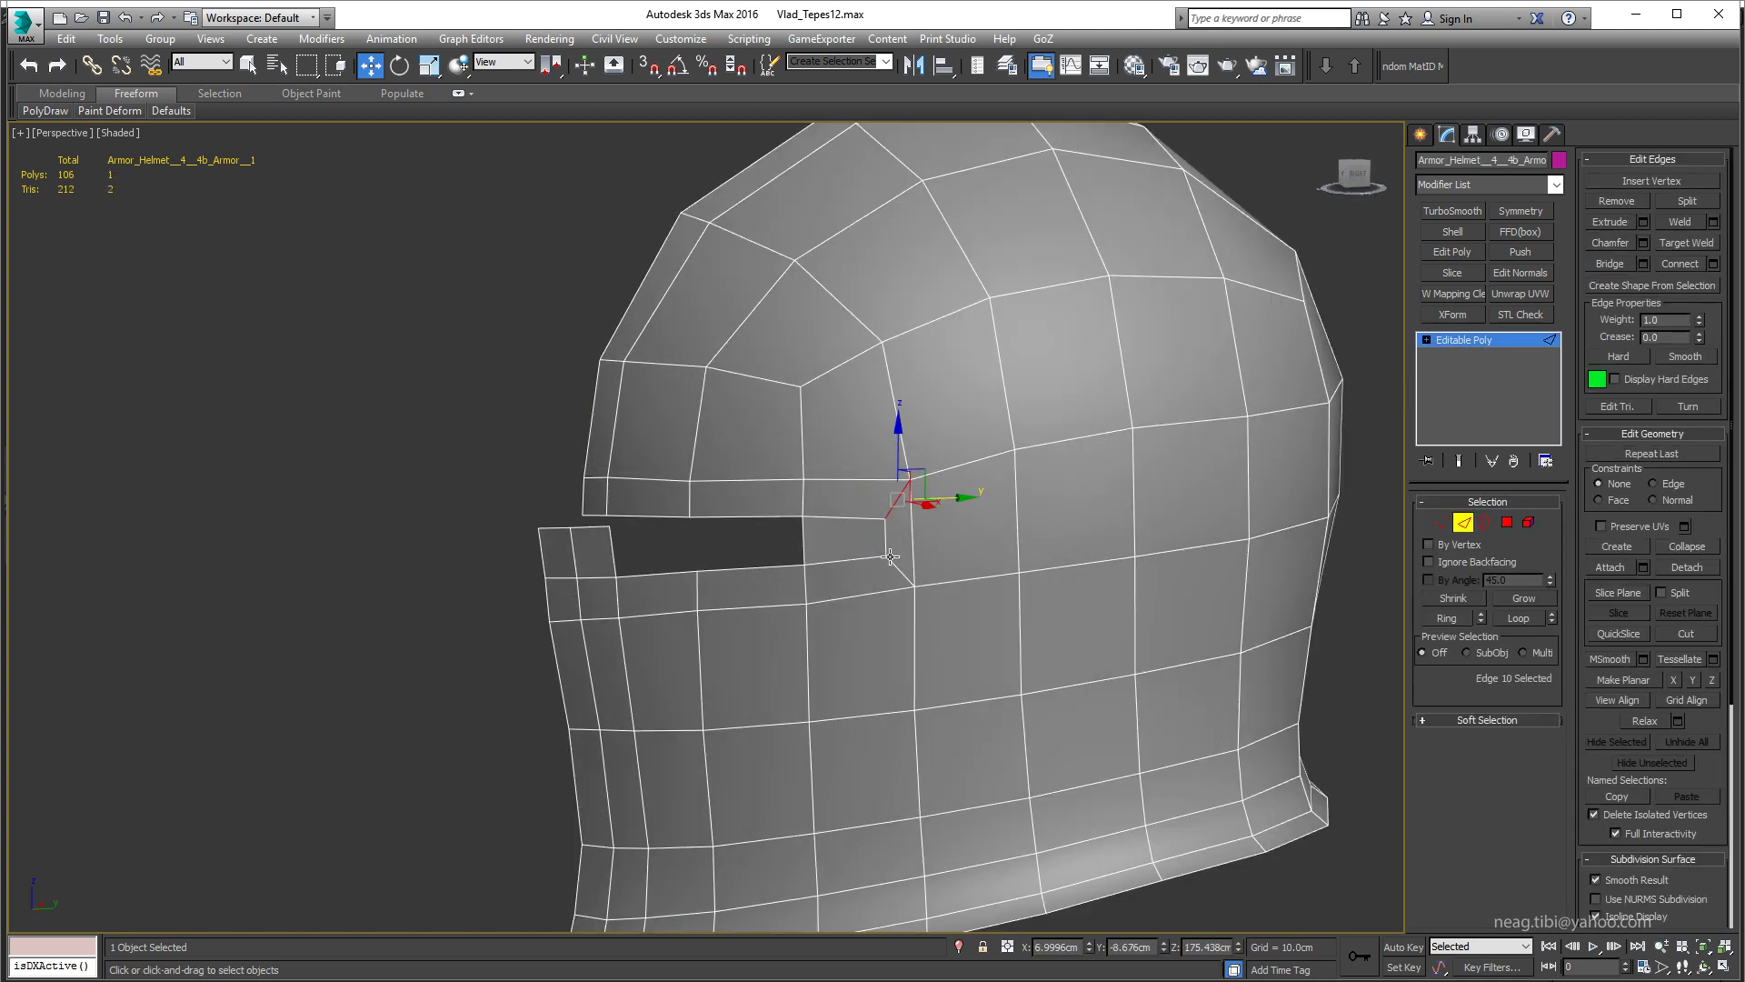
{"action": "mouse_move", "coordinate": [884, 540]}
{"action": "middle_mouse_down", "text": "alt"}
{"action": "mouse_move", "coordinate": [767, 596]}
{"action": "mouse_move", "coordinate": [824, 512]}
{"action": "middle_mouse_up", "text": "alt"}
{"action": "key", "text": "alt+r"}
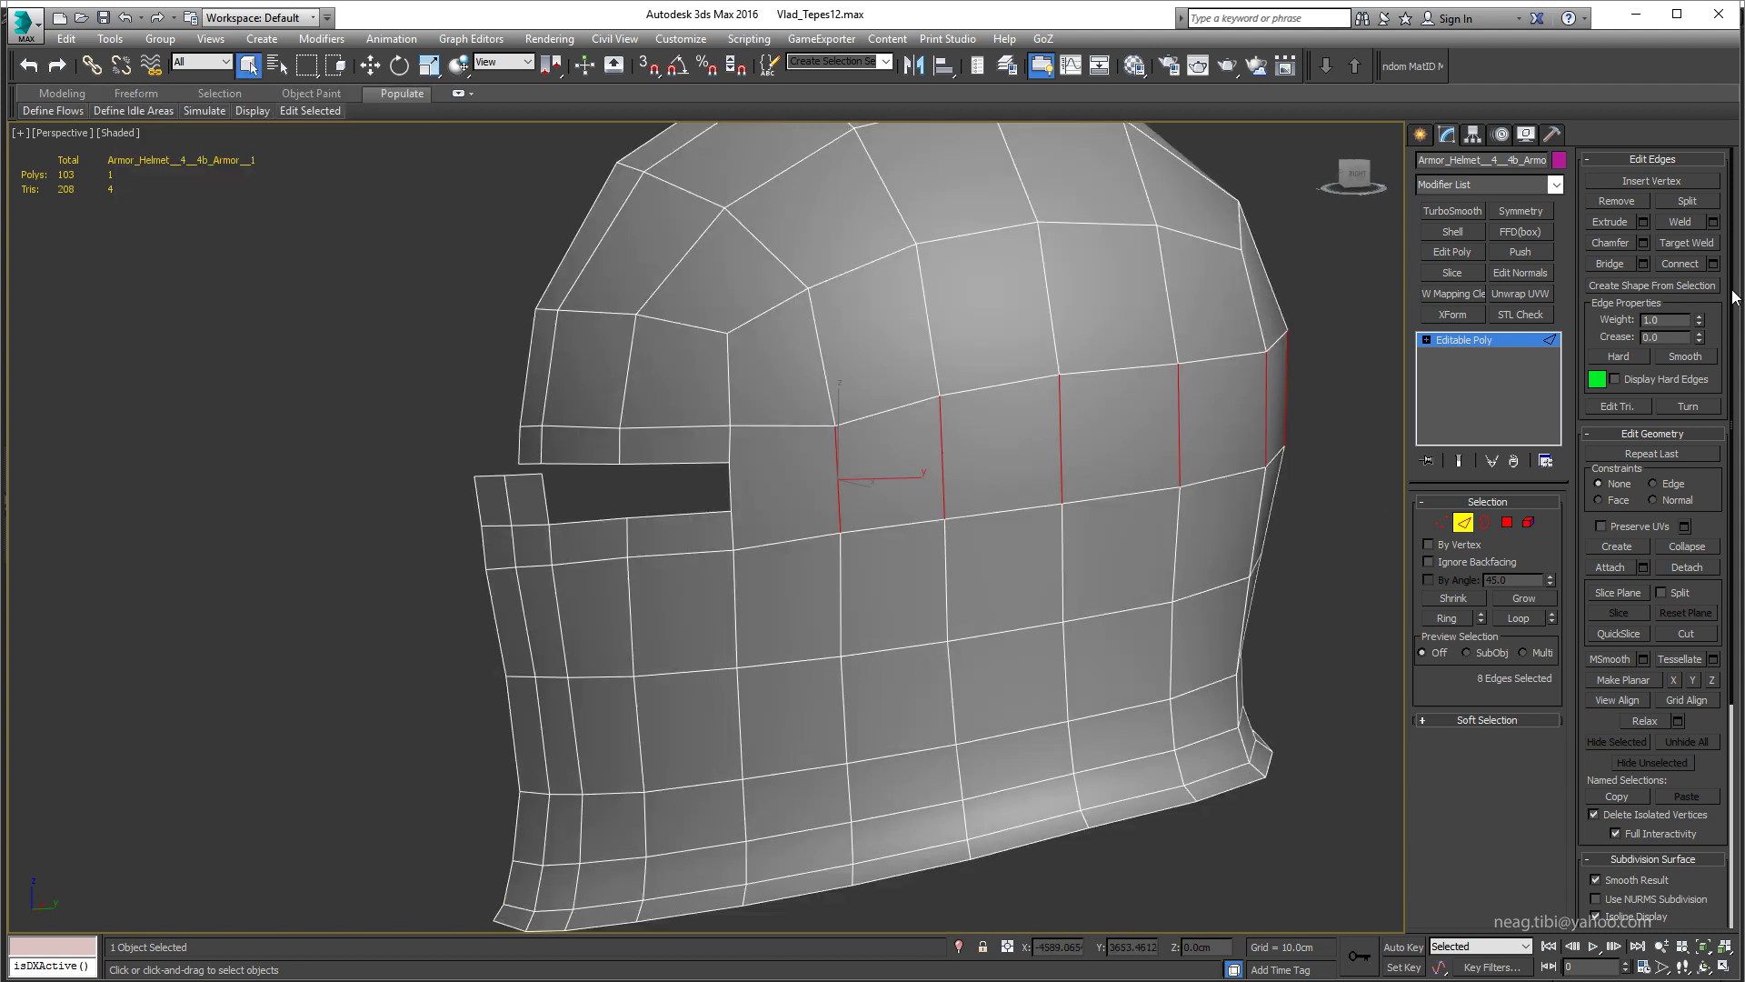
{"action": "key", "text": "ctrl+shift+e"}
{"action": "left_click", "coordinate": [716, 616]}
{"action": "key", "text": "1"}
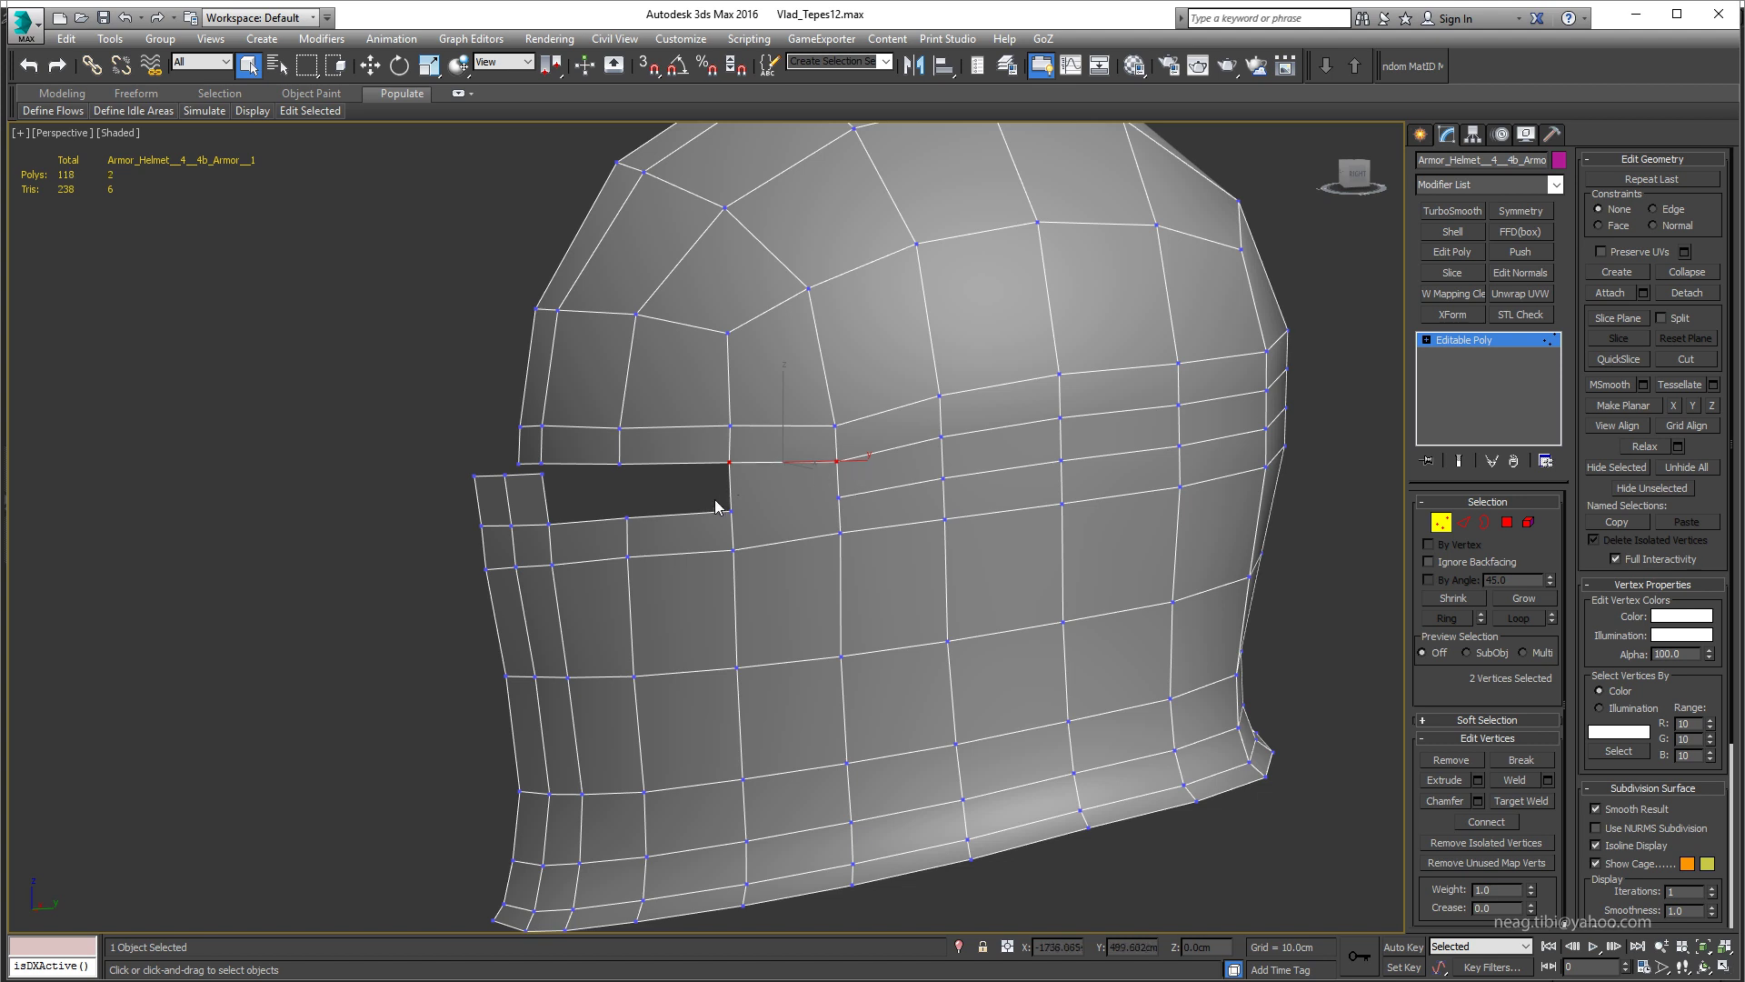
{"action": "key", "text": "q"}
Step: Connect a second new loop alongside the edge loop running over the helmet
{"action": "mouse_move", "coordinate": [793, 514]}
{"action": "middle_mouse_down", "text": "alt"}
{"action": "mouse_move", "coordinate": [809, 560]}
{"action": "mouse_move", "coordinate": [653, 574]}
{"action": "middle_mouse_up", "text": "alt"}
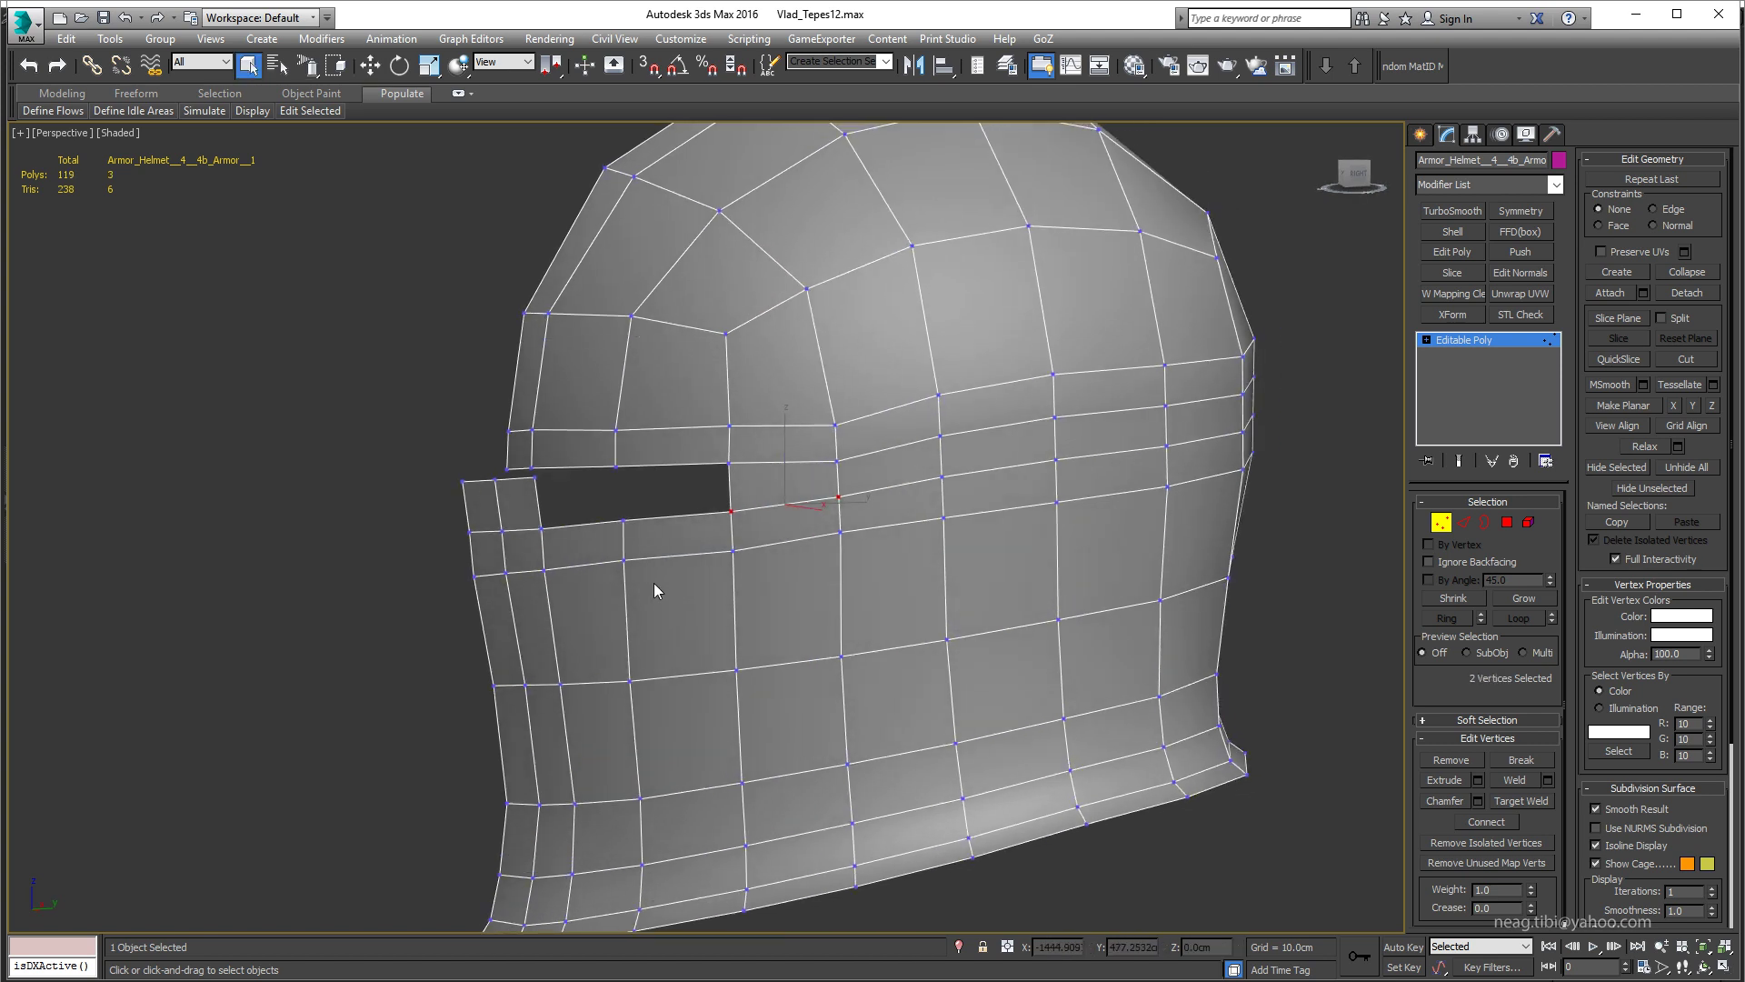
{"action": "mouse_move", "coordinate": [742, 482]}
{"action": "middle_mouse_down", "text": "alt"}
{"action": "mouse_move", "coordinate": [803, 510]}
{"action": "mouse_move", "coordinate": [804, 532]}
{"action": "mouse_move", "coordinate": [1329, 488]}
{"action": "mouse_move", "coordinate": [1018, 543]}
{"action": "mouse_move", "coordinate": [829, 524]}
{"action": "mouse_move", "coordinate": [787, 456]}
{"action": "mouse_move", "coordinate": [772, 472]}
{"action": "mouse_move", "coordinate": [837, 597]}
{"action": "middle_mouse_up", "text": "alt"}
{"action": "scroll", "coordinate": [829, 524], "scroll_direction": "down", "scroll_amount": 3}
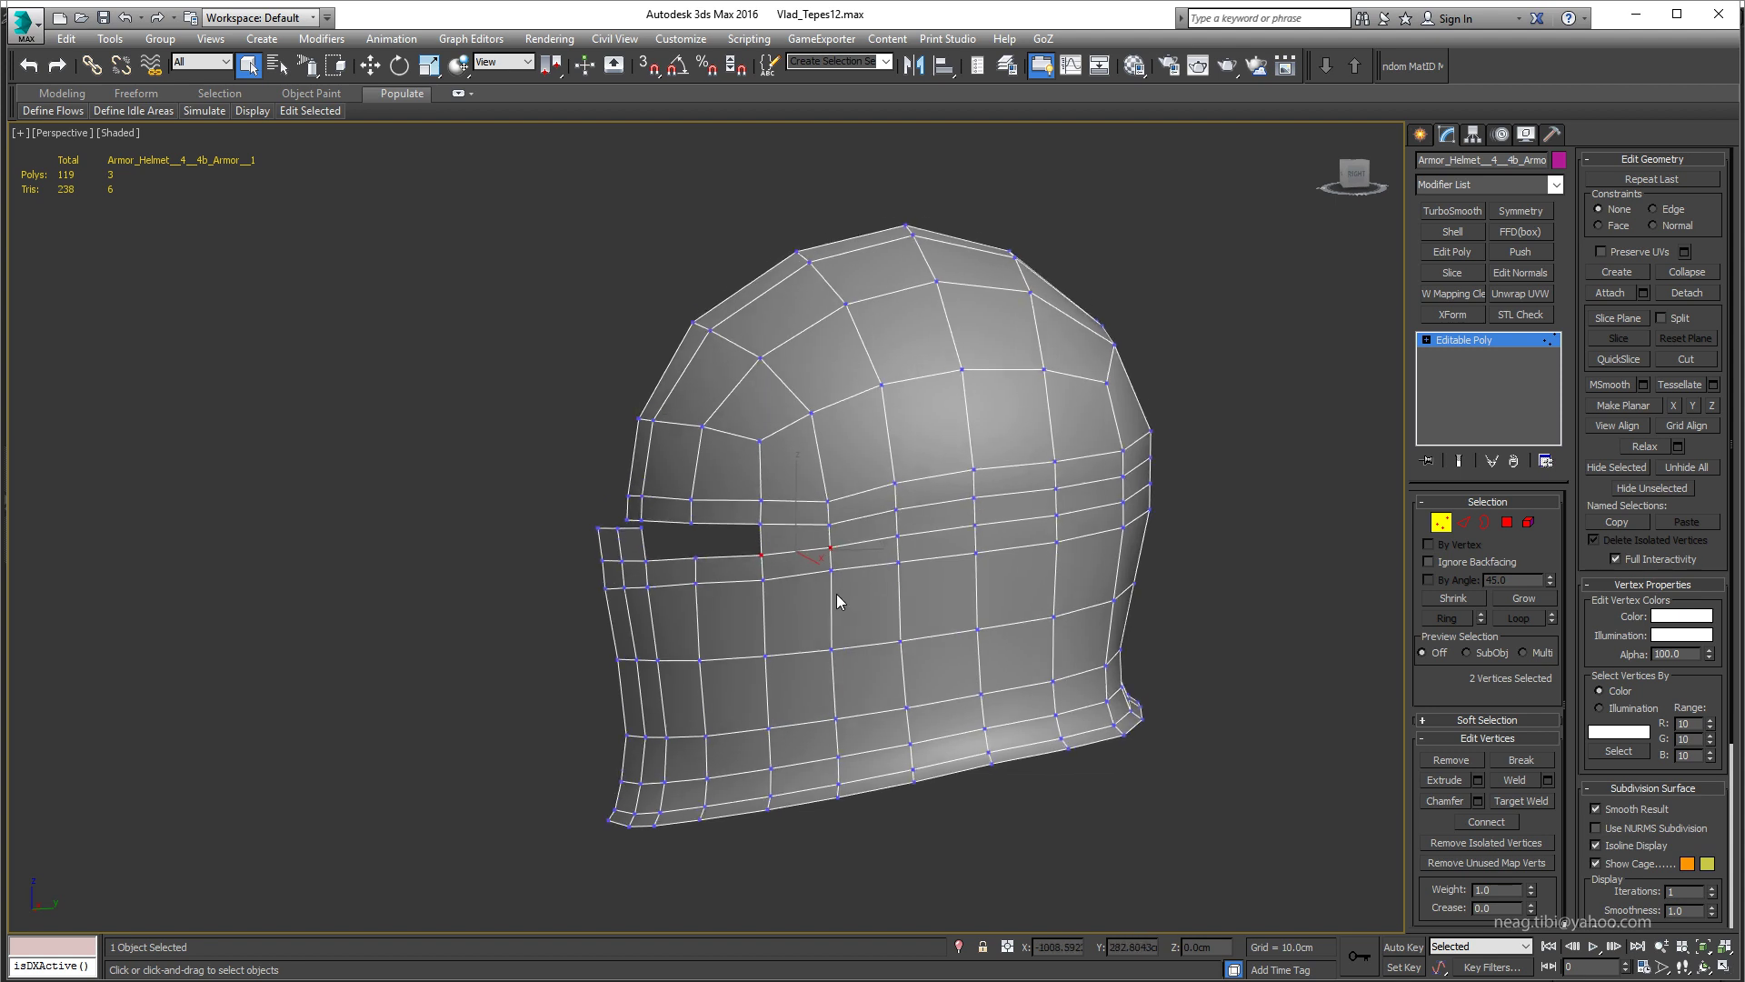
{"action": "key", "text": "2"}
{"action": "double_click", "coordinate": [838, 744]}
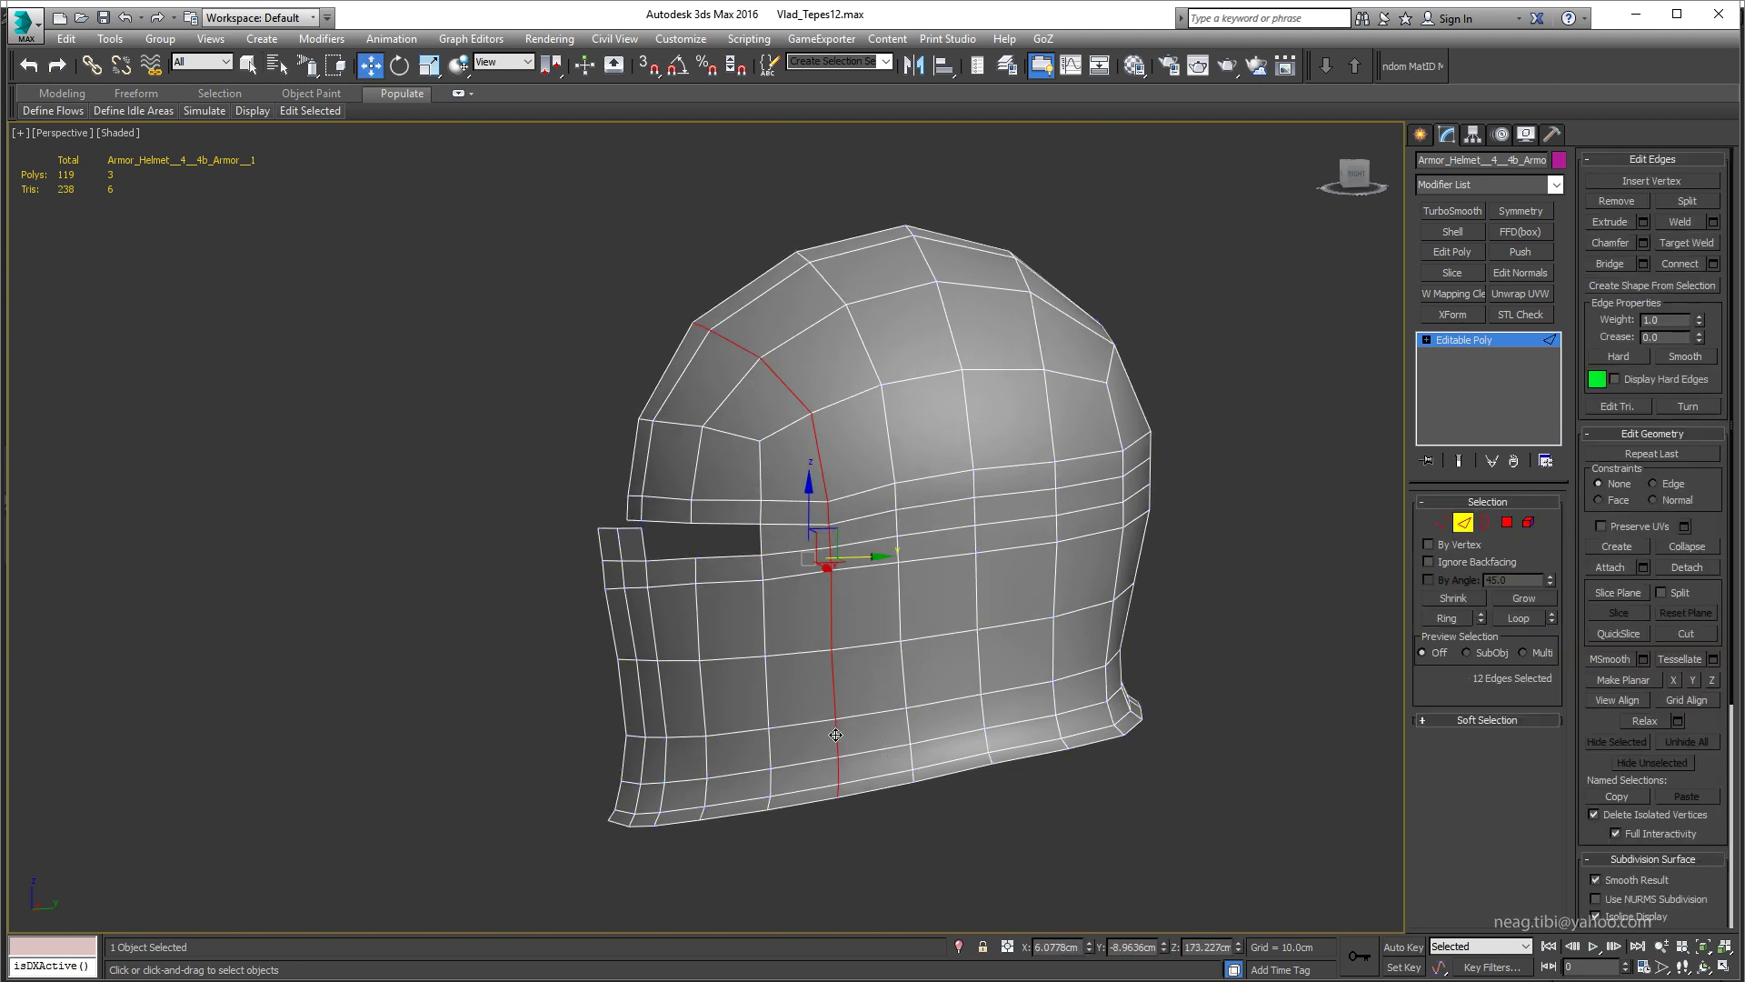
{"action": "mouse_move", "coordinate": [805, 540]}
{"action": "middle_mouse_down", "text": "alt"}
{"action": "mouse_move", "coordinate": [820, 510]}
{"action": "mouse_move", "coordinate": [778, 526]}
{"action": "mouse_move", "coordinate": [801, 505]}
{"action": "middle_mouse_up", "text": "alt"}
{"action": "left_click", "coordinate": [801, 505]}
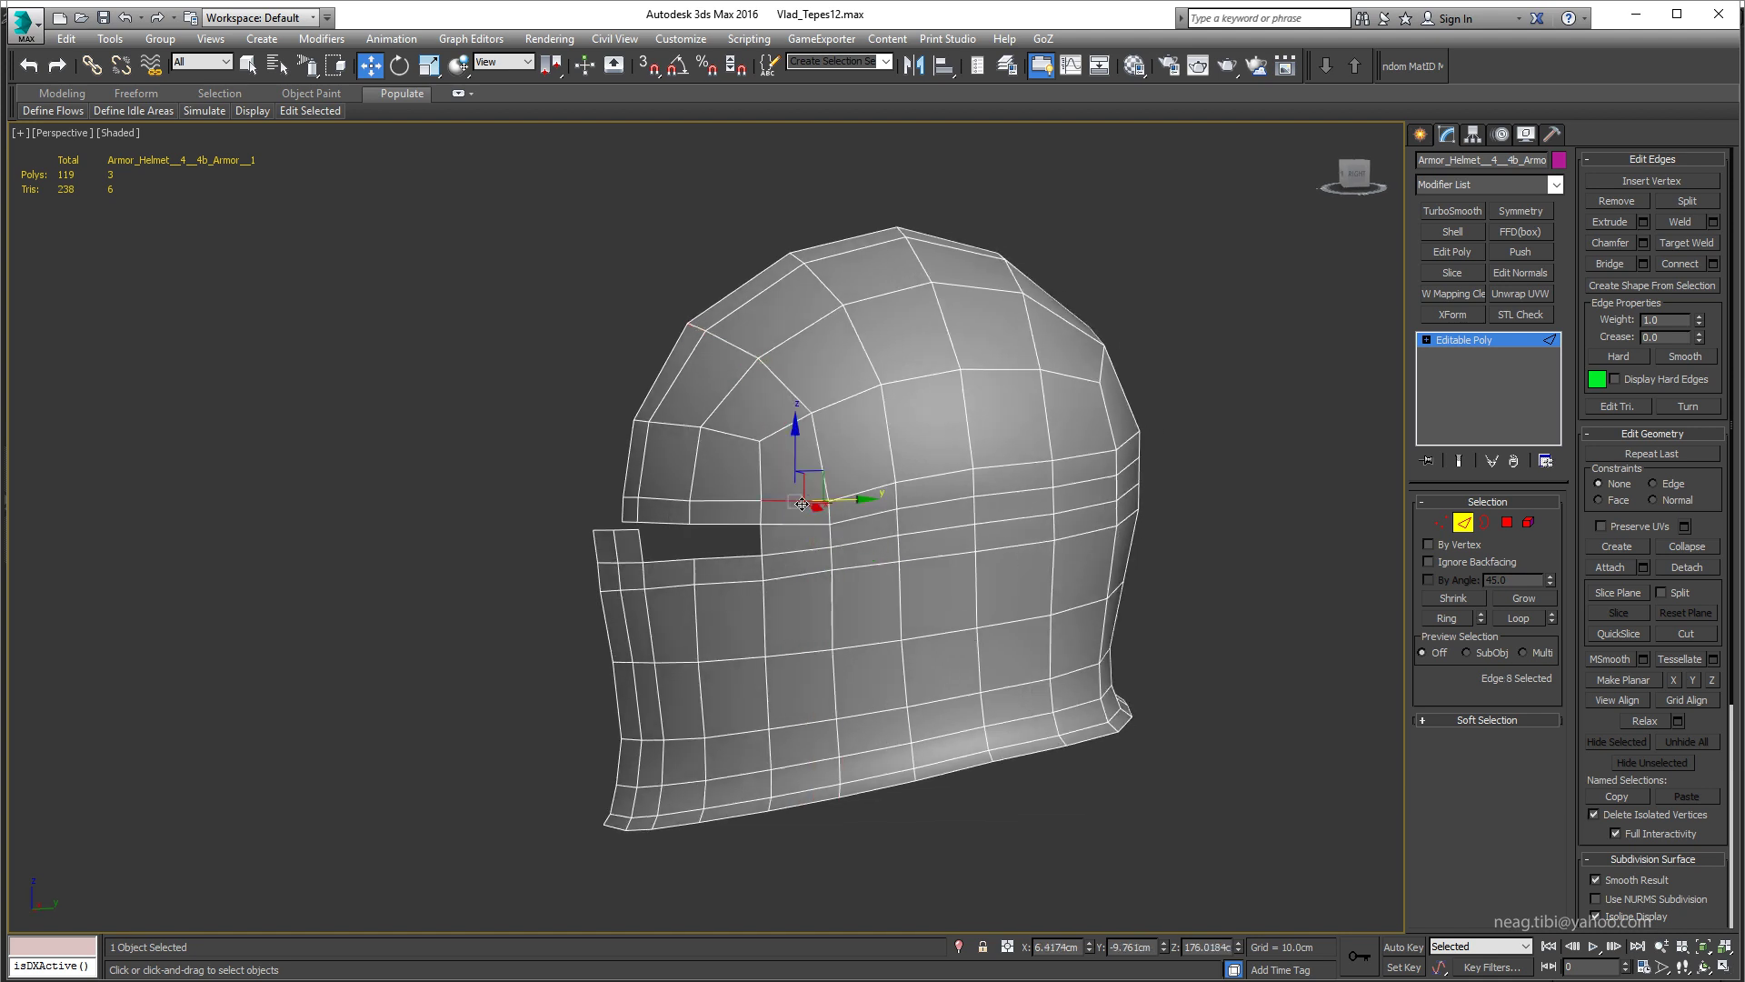
{"action": "left_click", "coordinate": [1714, 264]}
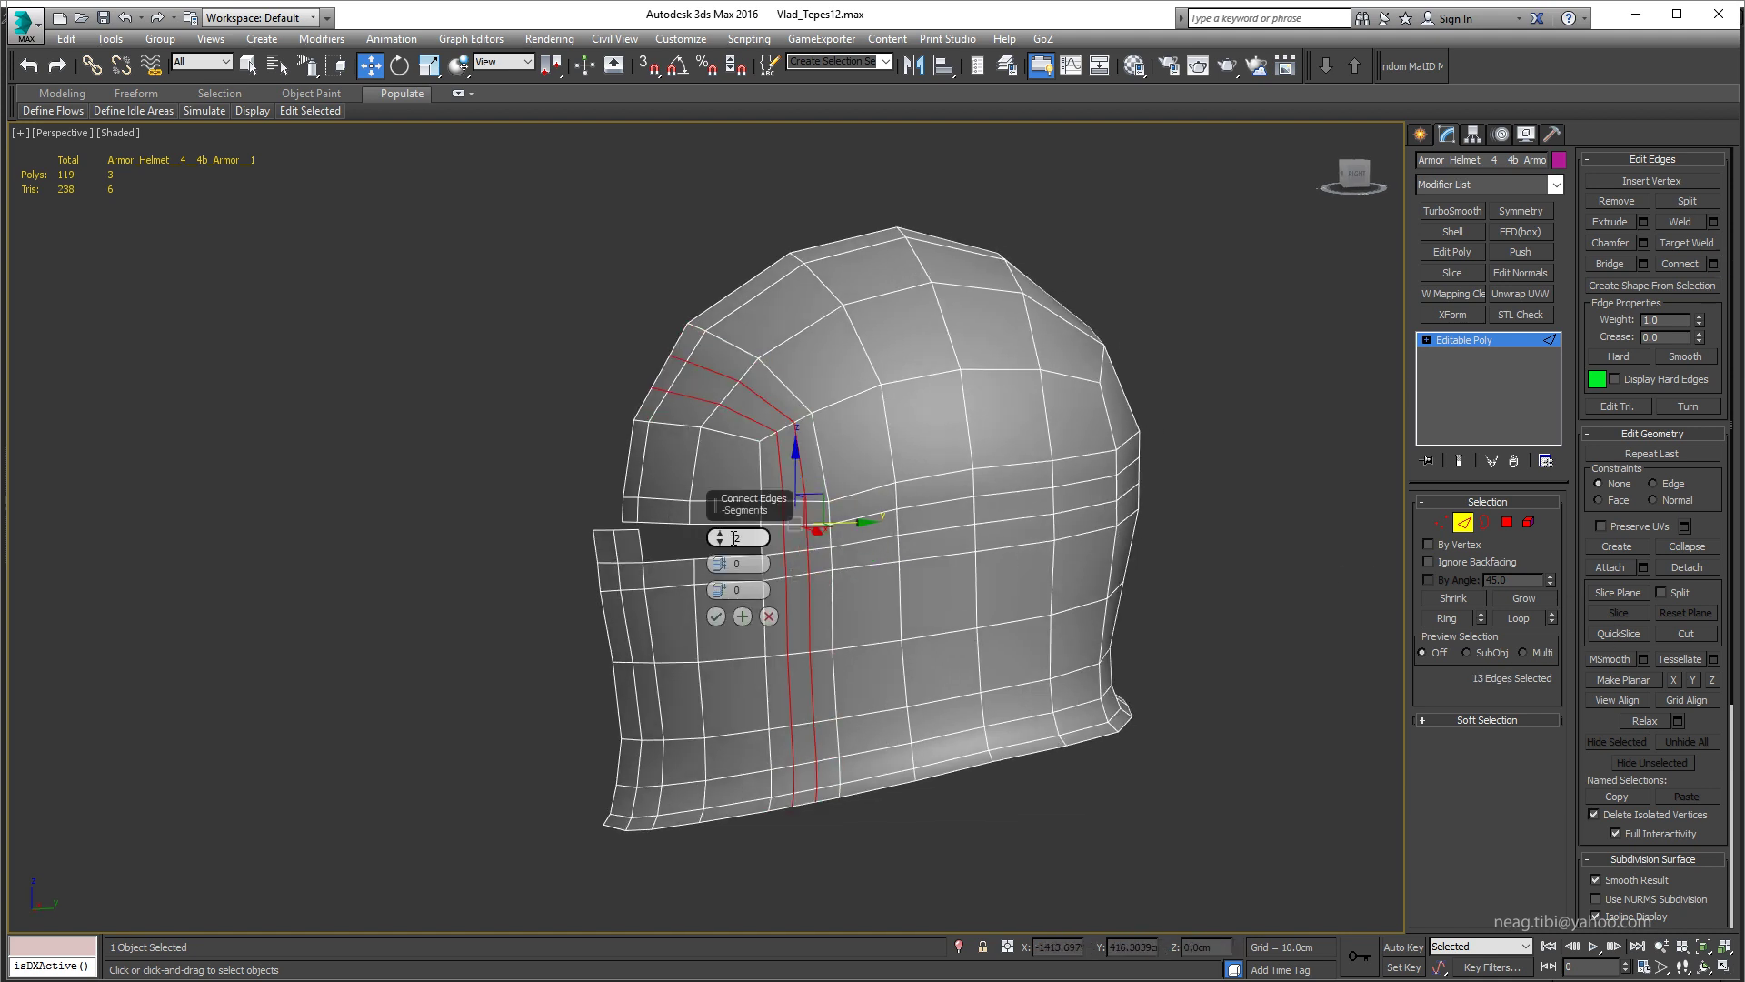
{"action": "left_click", "coordinate": [715, 618]}
Step: Select the front visor plate element and give it a 0.23cm Push modifier
{"action": "scroll", "coordinate": [721, 467], "scroll_direction": "up", "scroll_amount": 3}
{"action": "key", "text": "5"}
{"action": "left_click", "coordinate": [721, 464]}
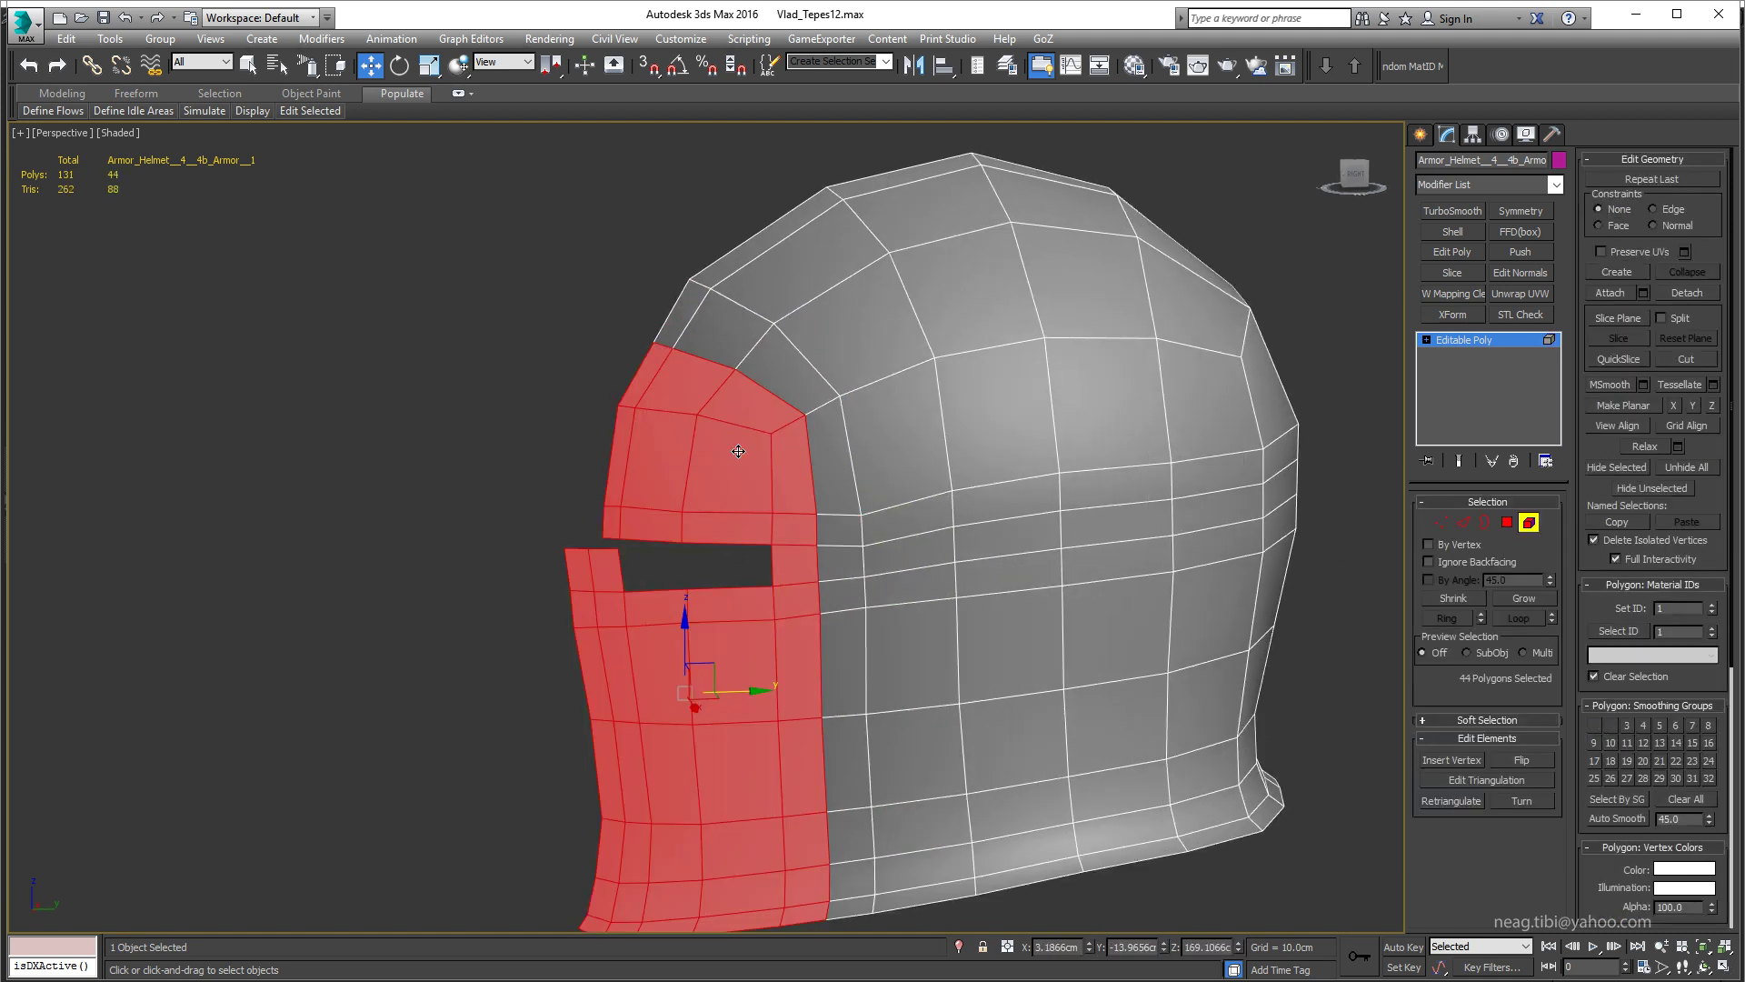
{"action": "scroll", "coordinate": [787, 450], "scroll_direction": "up", "scroll_amount": 2}
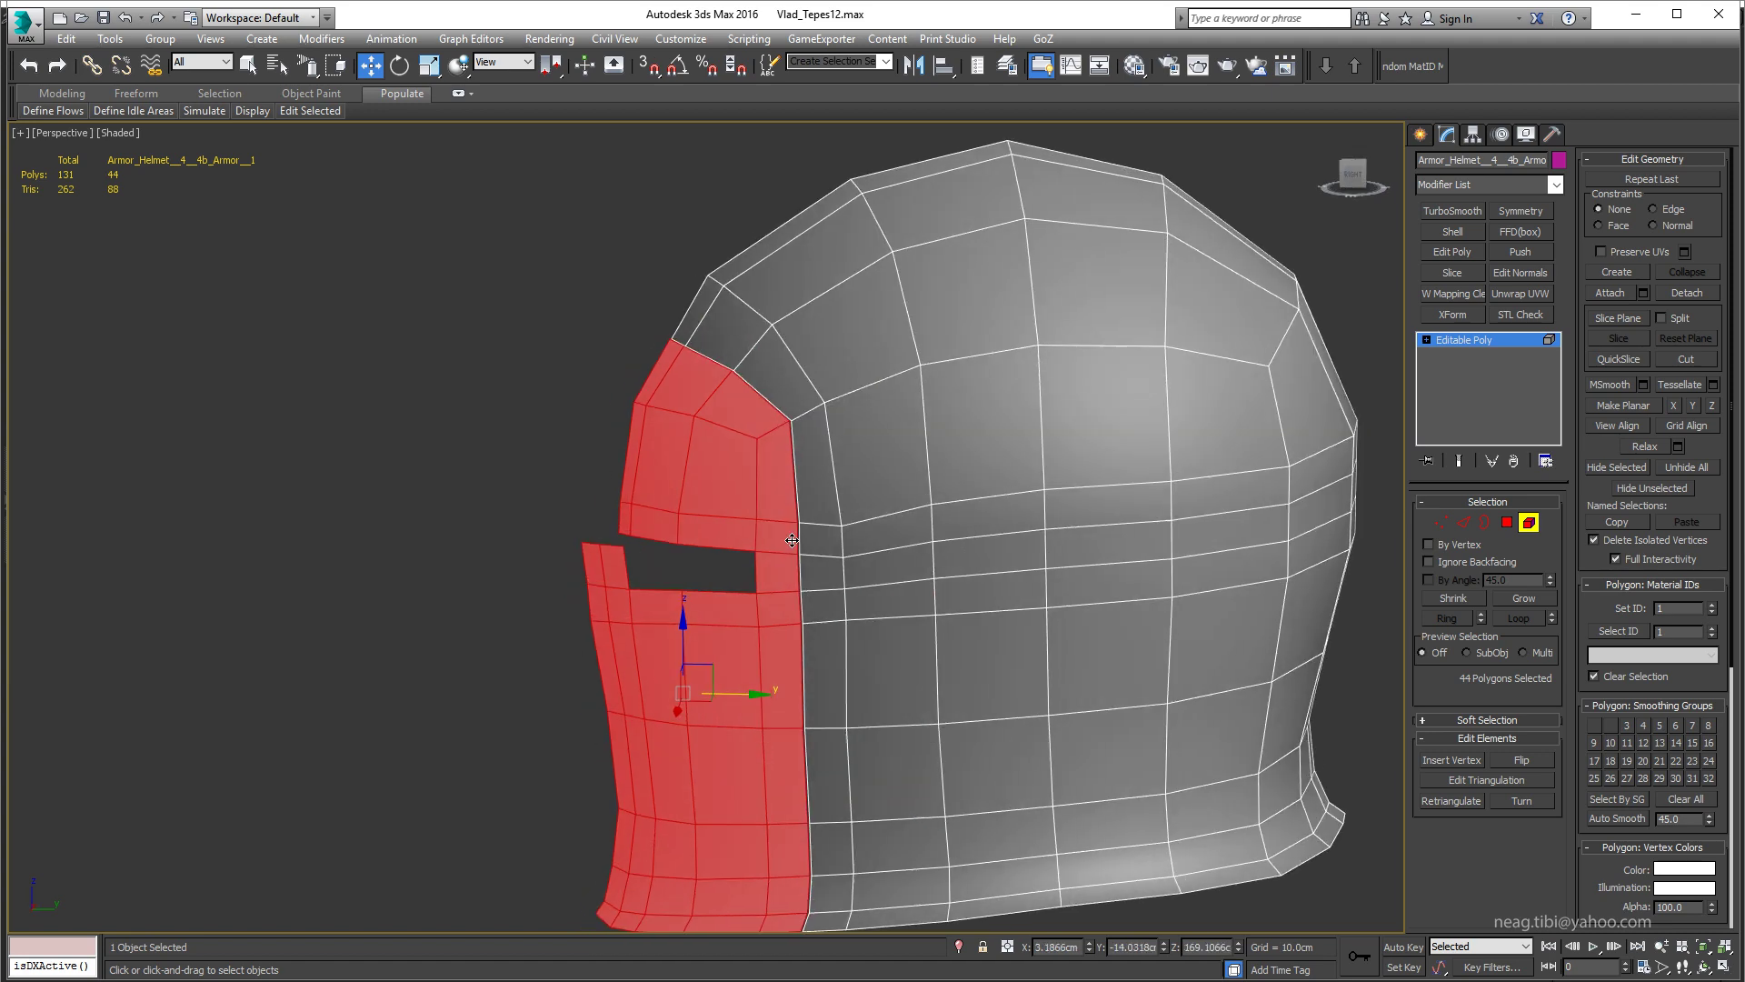
{"action": "key", "text": "2"}
{"action": "scroll", "coordinate": [787, 450], "scroll_direction": "up", "scroll_amount": 3}
{"action": "scroll", "coordinate": [787, 450], "scroll_direction": "down", "scroll_amount": 2}
{"action": "scroll", "coordinate": [810, 406], "scroll_direction": "down", "scroll_amount": 3}
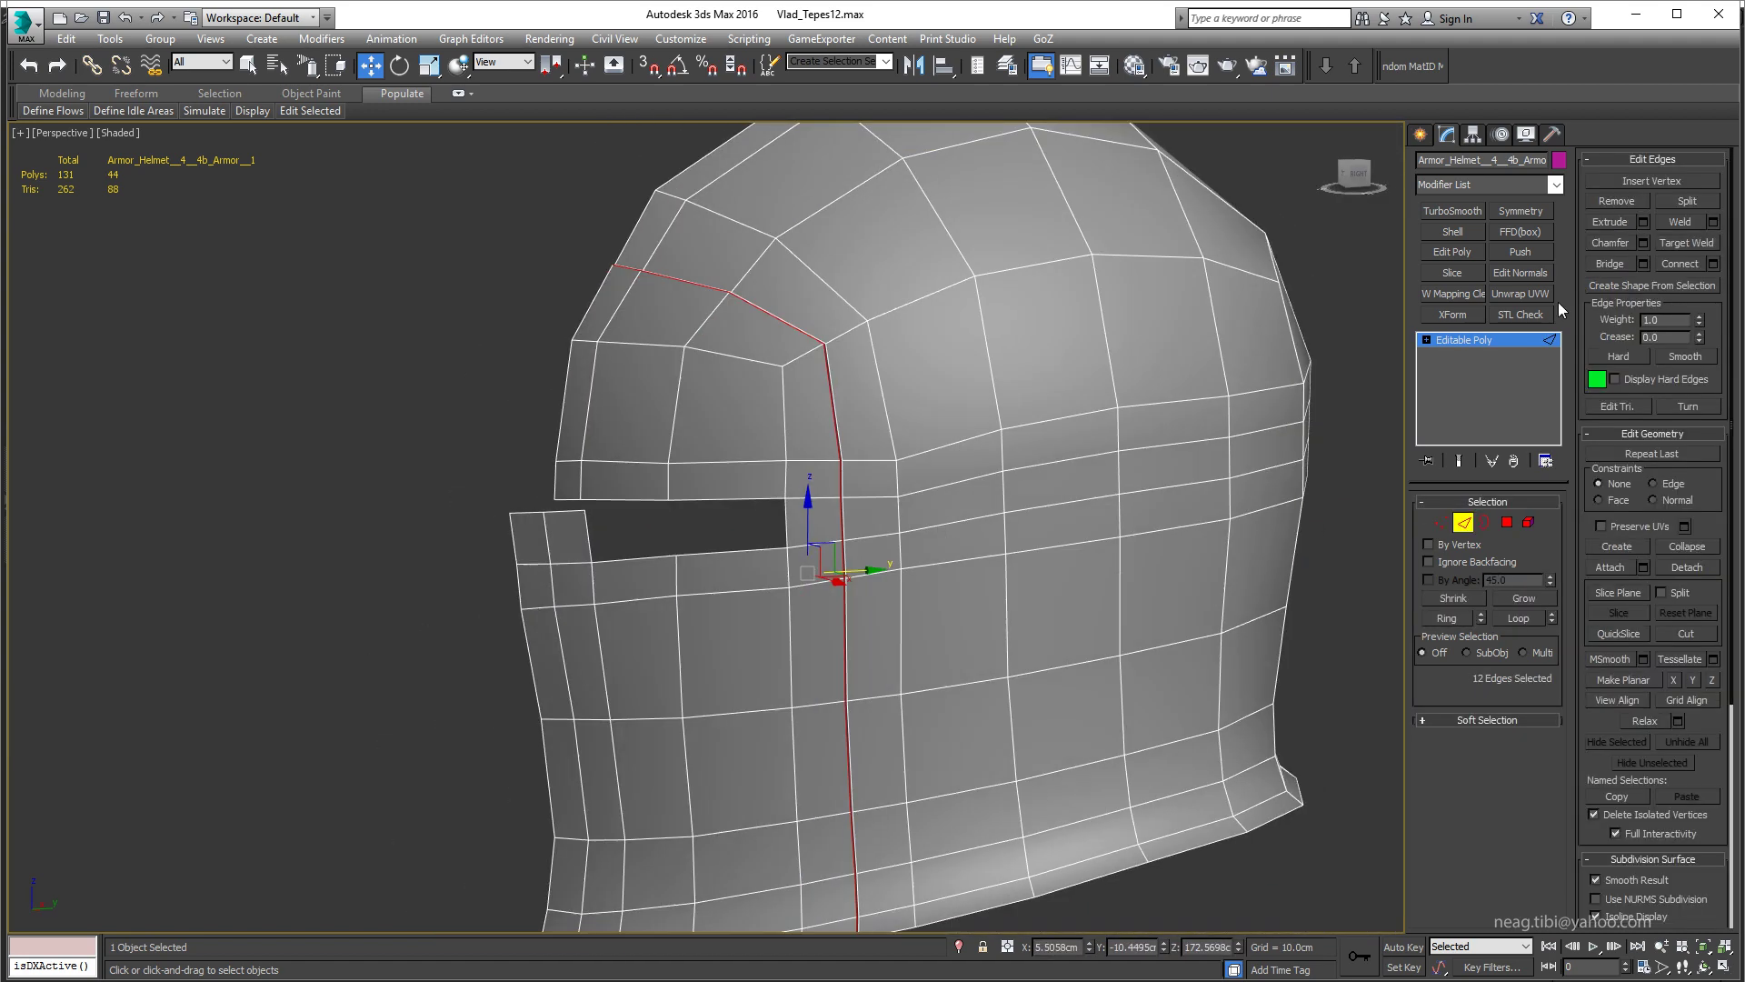
{"action": "left_click", "coordinate": [1520, 252]}
{"action": "middle_click_drag", "start_coordinate": [815, 543], "coordinate": [755, 532], "text": "alt"}
{"action": "right_click", "coordinate": [784, 413]}
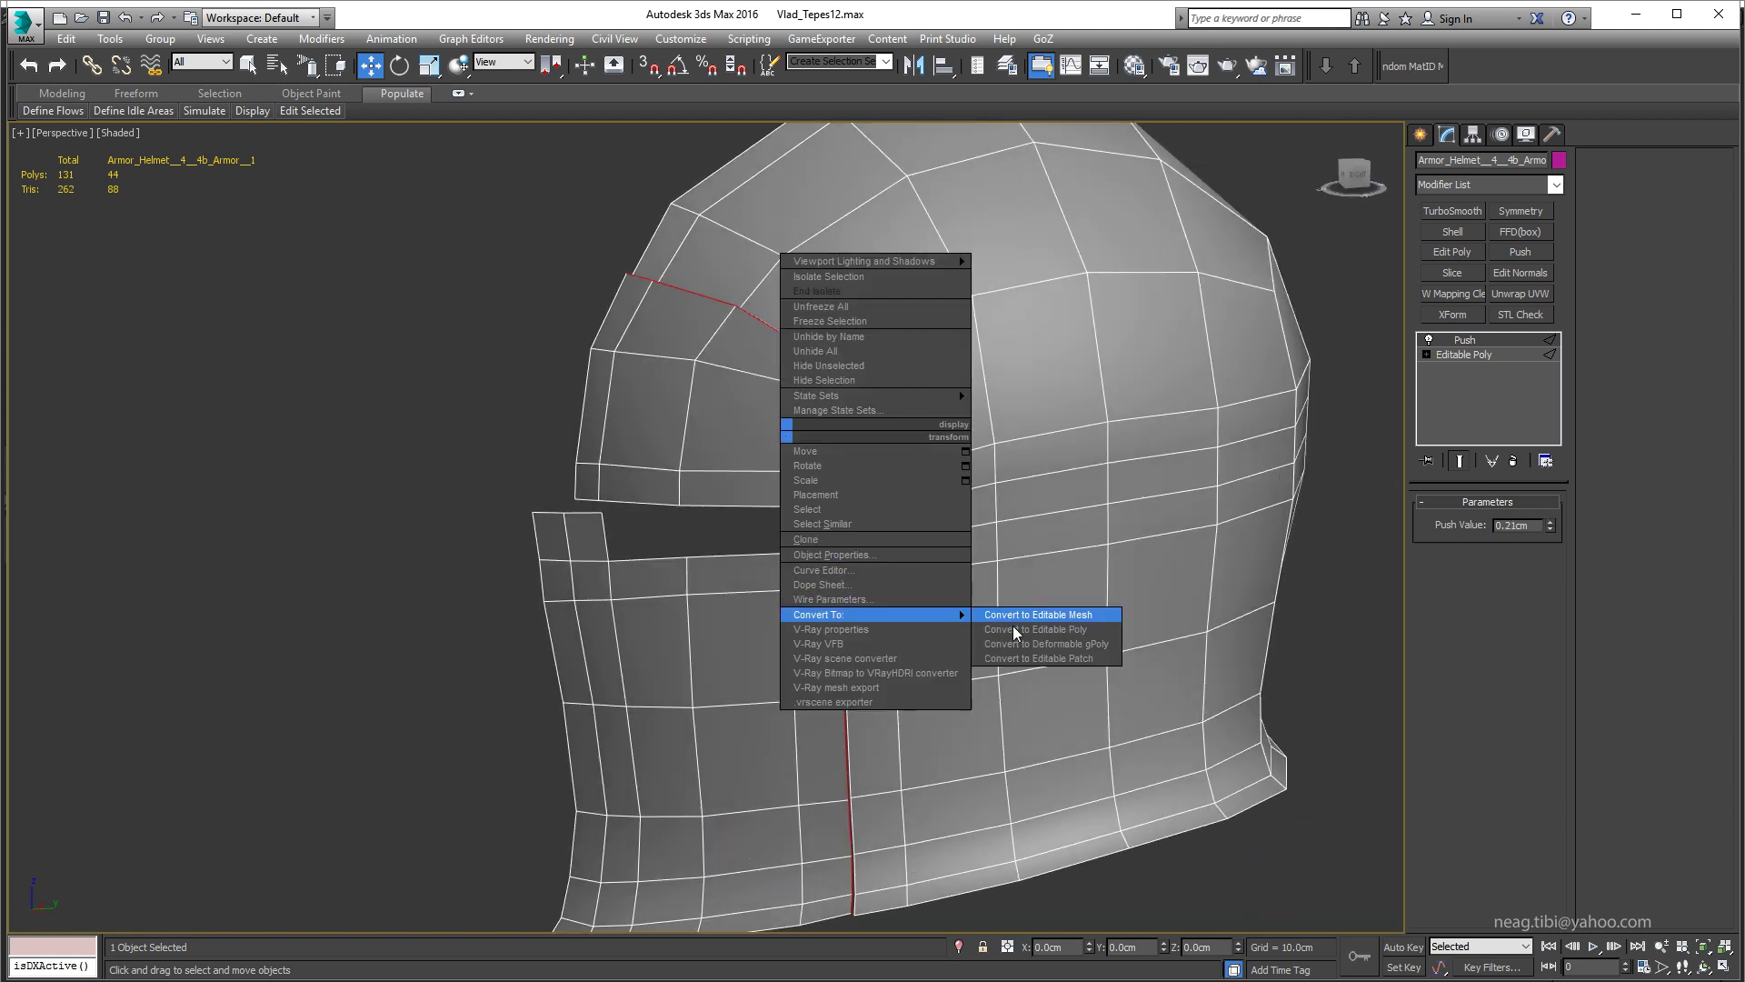
Step: Collapse the Push into Editable Poly and Shift-drag the seam edge loop outward into a side panel
{"action": "left_click", "coordinate": [1022, 626]}
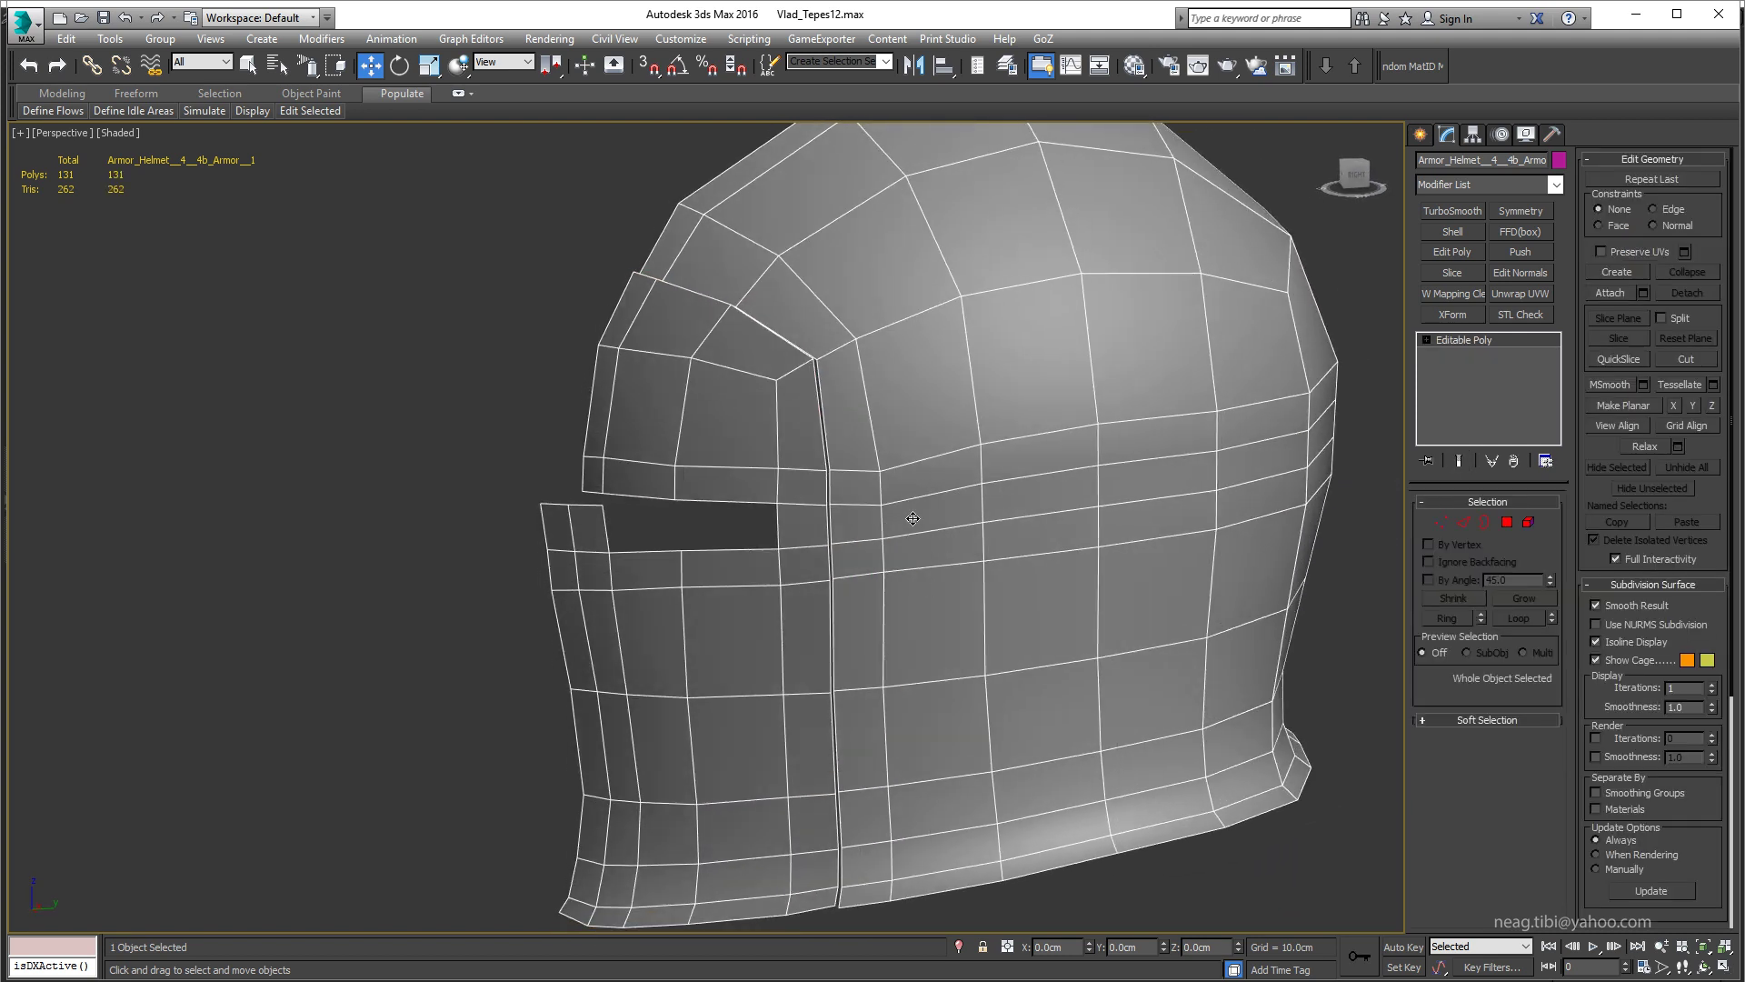
{"action": "double_click", "coordinate": [814, 684]}
{"action": "mouse_move", "coordinate": [814, 684]}
{"action": "middle_mouse_down", "text": "alt"}
{"action": "mouse_move", "coordinate": [798, 584]}
{"action": "mouse_move", "coordinate": [778, 573]}
{"action": "mouse_move", "coordinate": [775, 542]}
{"action": "mouse_move", "coordinate": [800, 537]}
{"action": "middle_mouse_up", "text": "alt"}
{"action": "key", "text": "w"}
{"action": "left_click_drag", "start_coordinate": [818, 533], "coordinate": [841, 530], "text": "shift"}
{"action": "middle_click_drag", "start_coordinate": [841, 530], "coordinate": [883, 532], "text": "alt"}
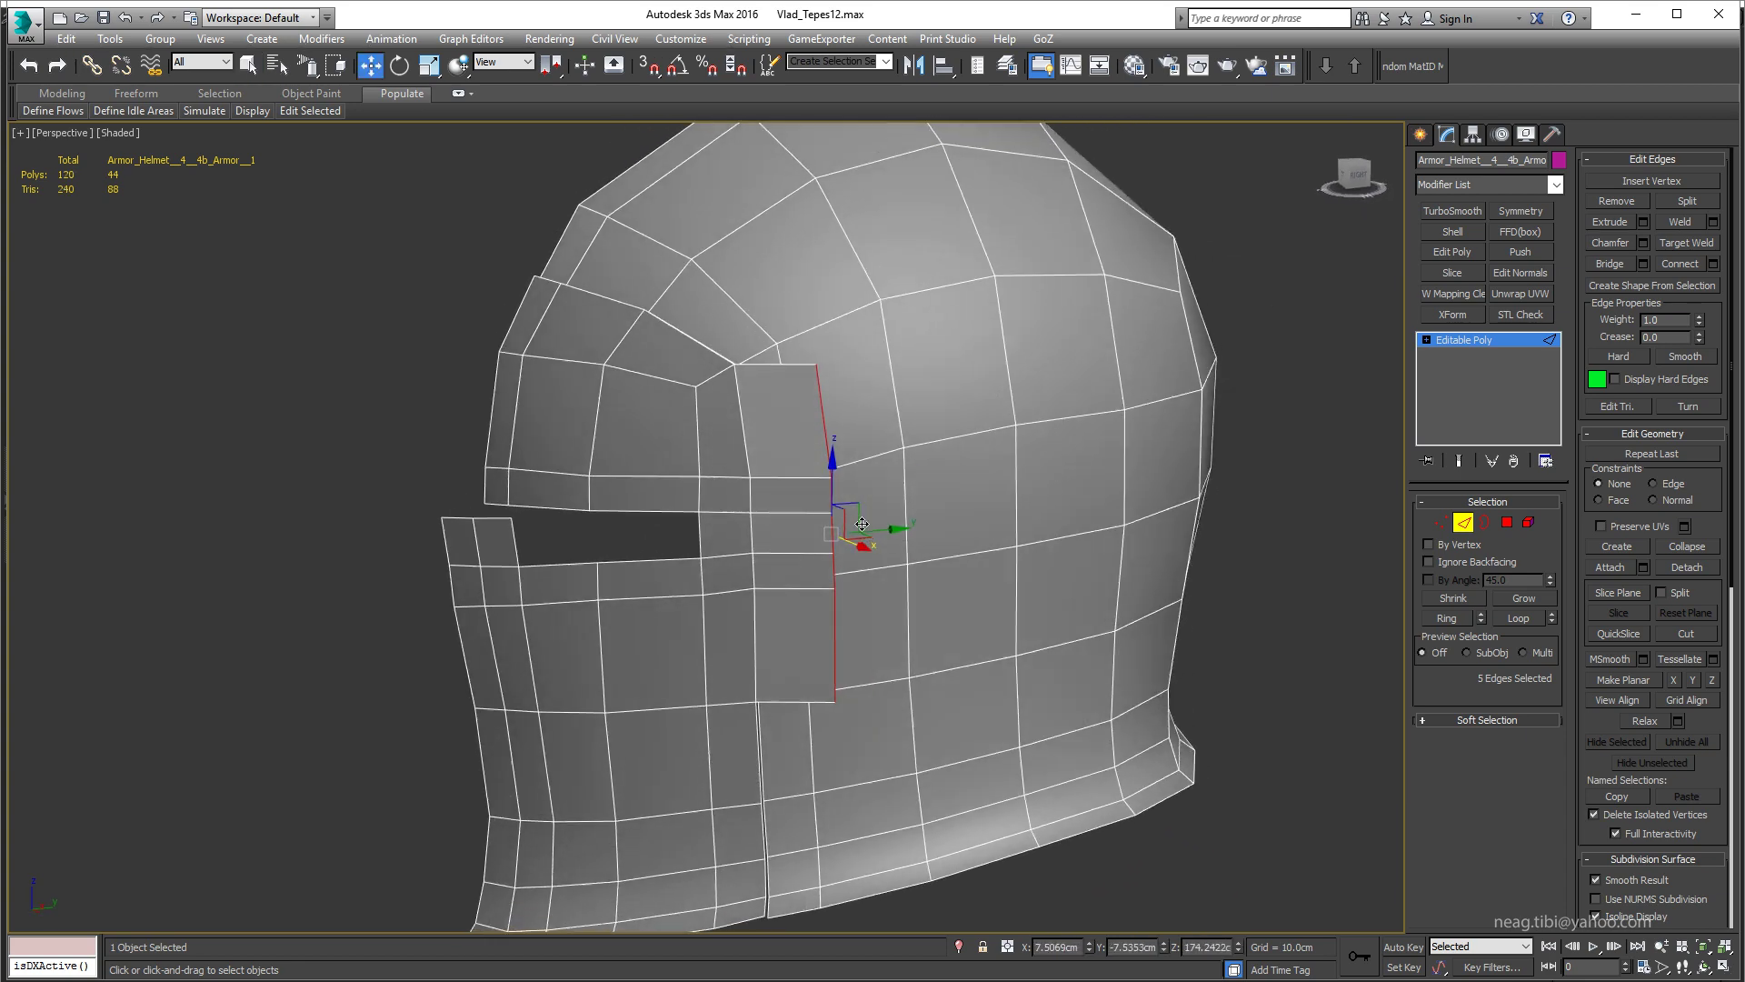
{"action": "left_click_drag", "start_coordinate": [883, 532], "coordinate": [891, 532]}
{"action": "middle_click_drag", "start_coordinate": [841, 546], "coordinate": [853, 536], "text": "alt"}
{"action": "left_click_drag", "start_coordinate": [853, 536], "coordinate": [858, 534]}
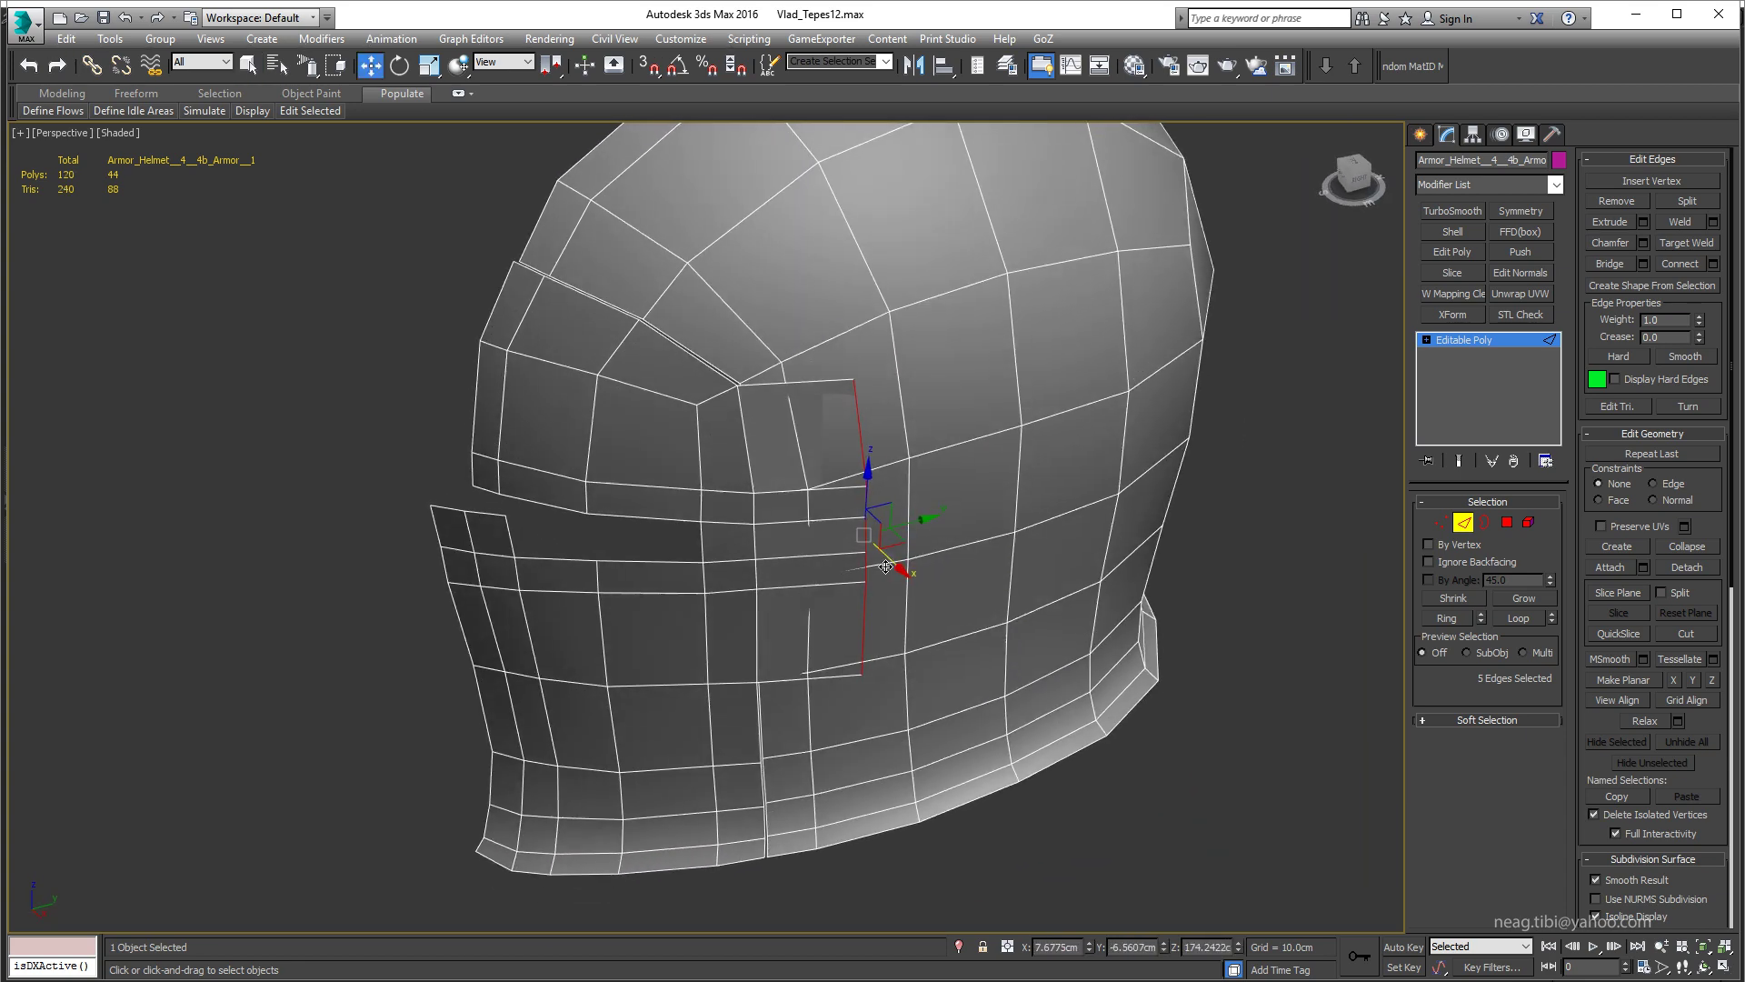
{"action": "mouse_move", "coordinate": [858, 534]}
{"action": "middle_mouse_down", "text": "alt"}
{"action": "mouse_move", "coordinate": [860, 504]}
{"action": "mouse_move", "coordinate": [863, 555]}
{"action": "middle_mouse_up", "text": "alt"}
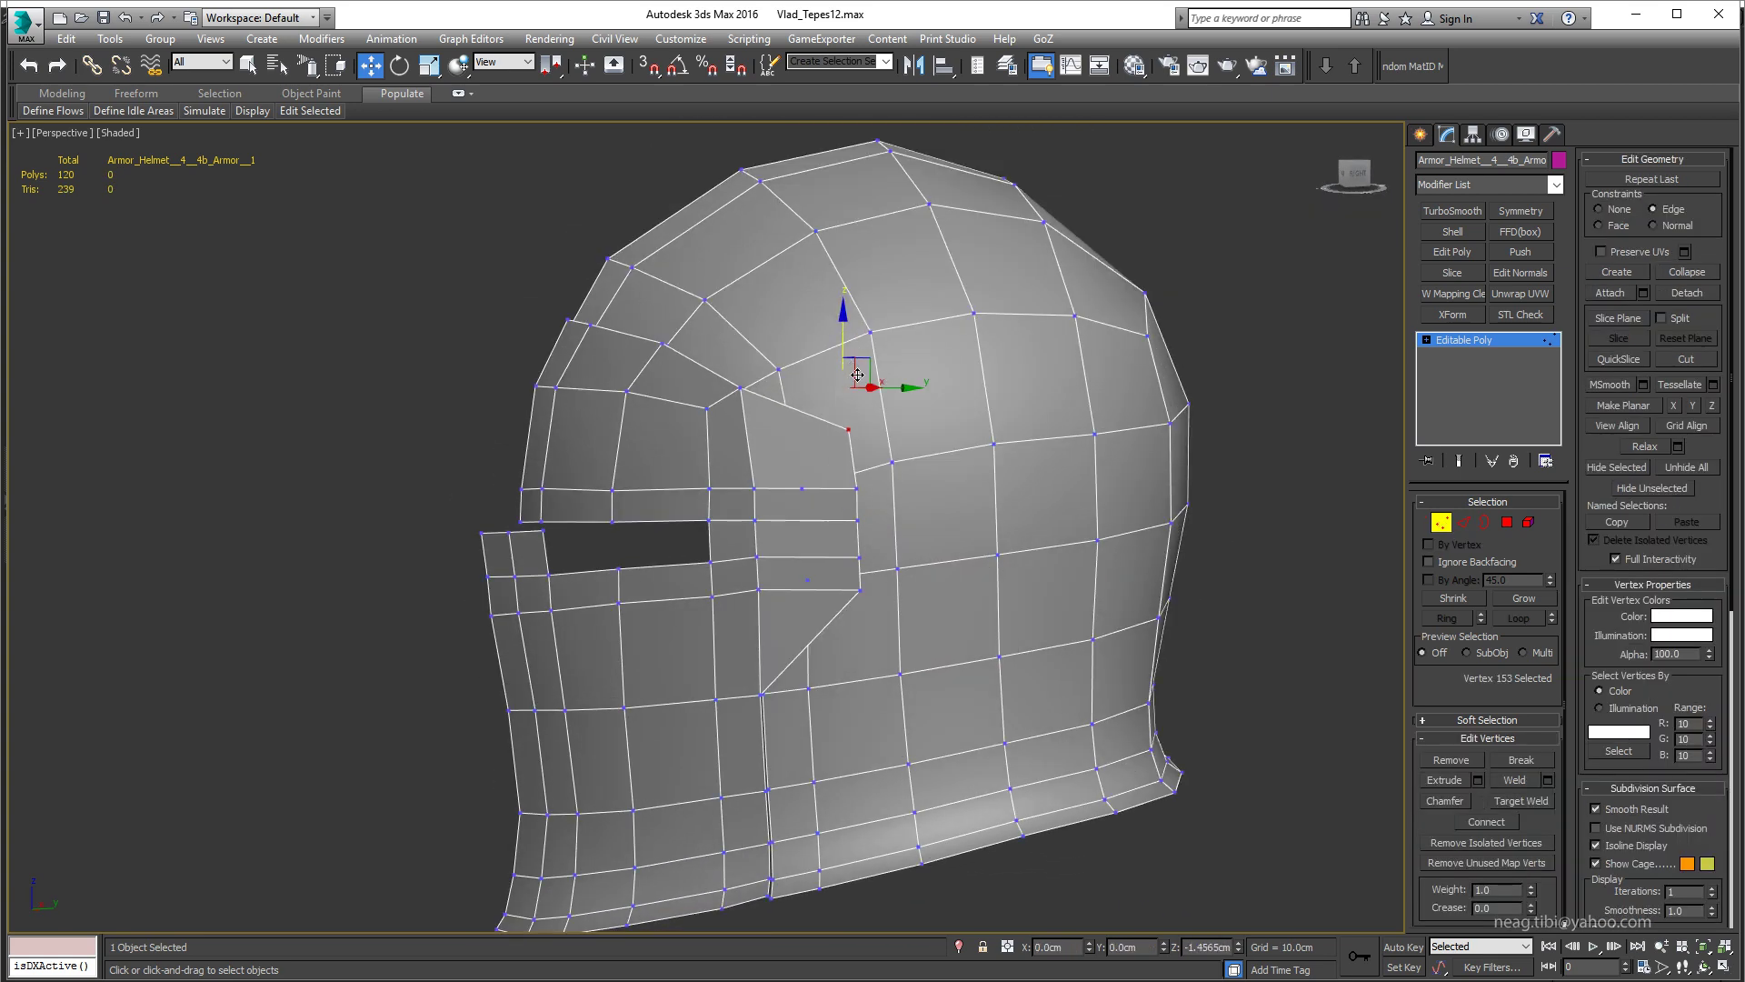
{"action": "middle_click_drag", "start_coordinate": [858, 375], "coordinate": [861, 561], "text": "alt"}
Step: Extrude the selected visor border edges further out into new faces
{"action": "key", "text": "2"}
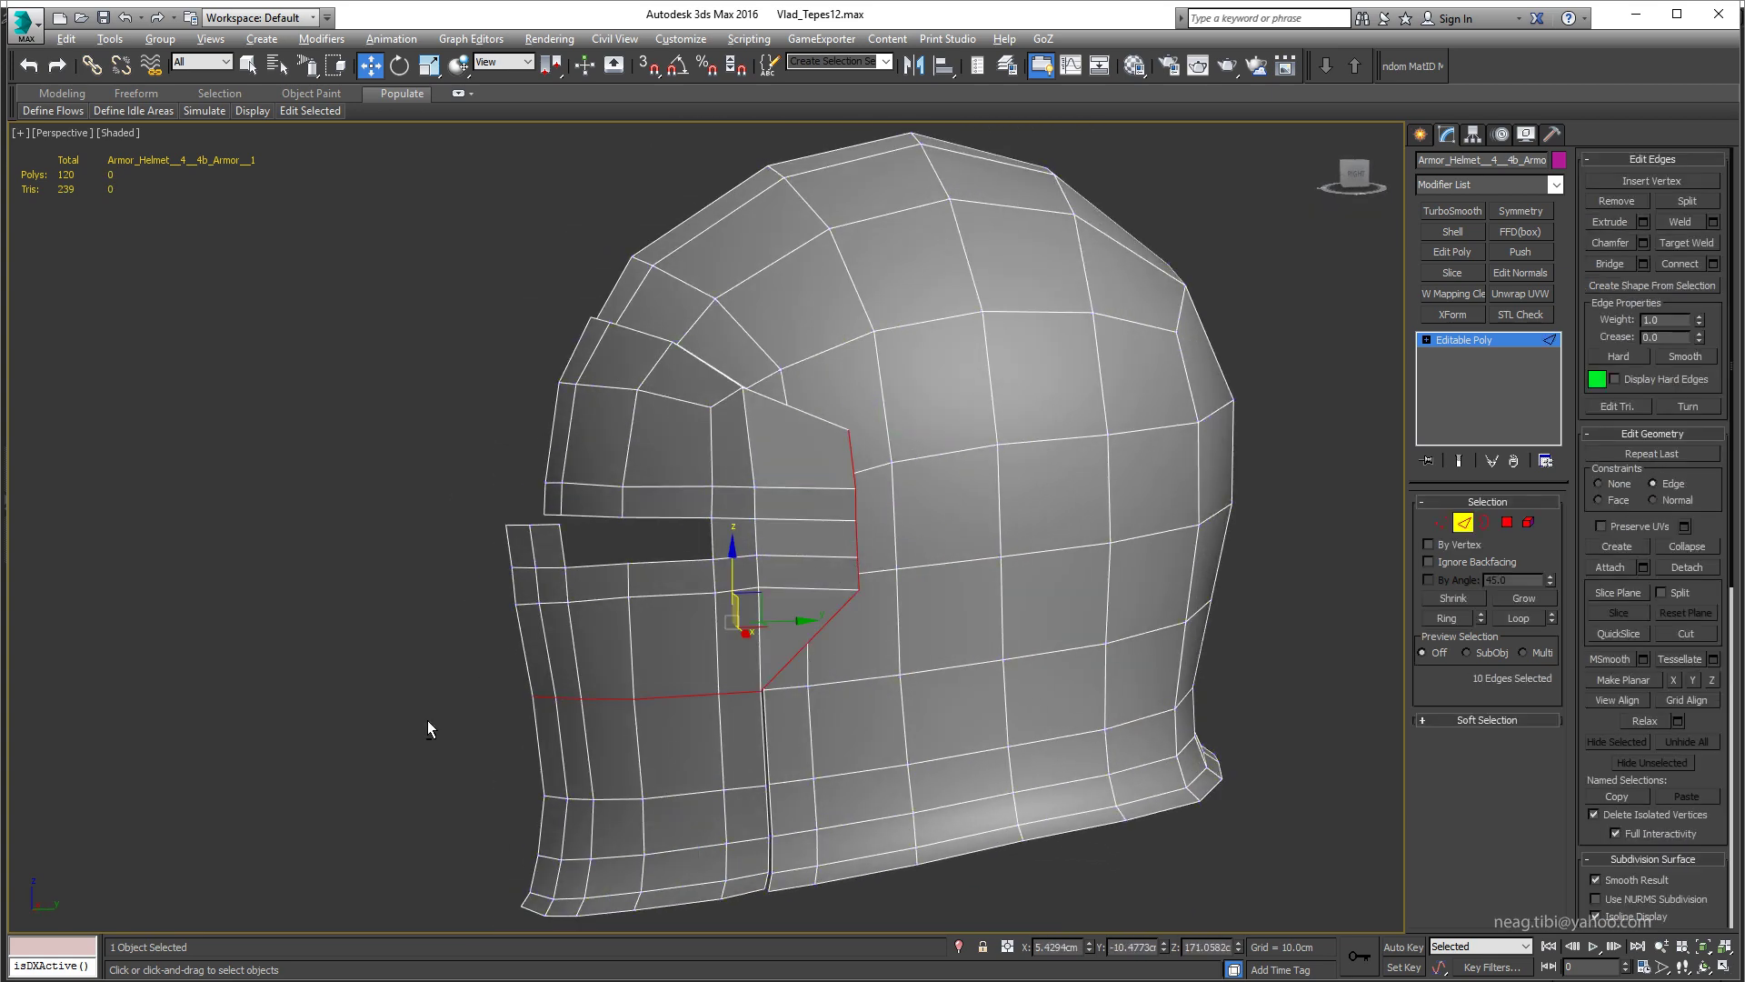
{"action": "middle_click_drag", "start_coordinate": [720, 706], "coordinate": [835, 646], "text": "alt"}
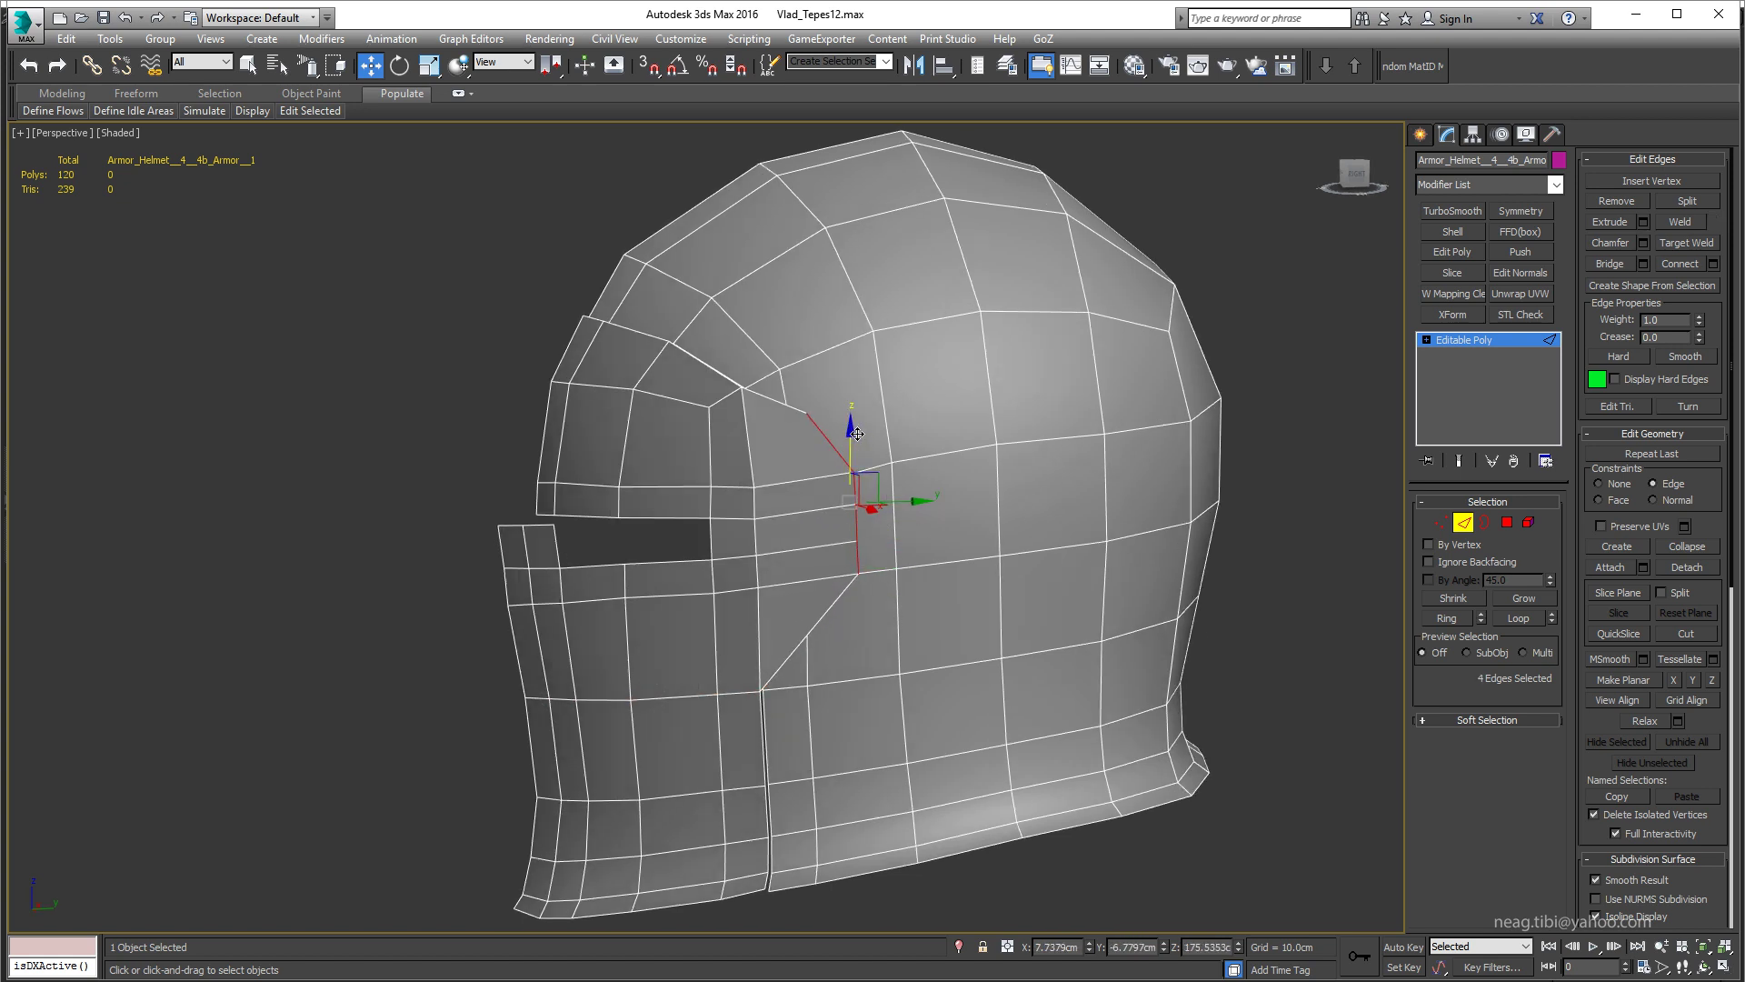
{"action": "middle_click_drag", "start_coordinate": [859, 451], "coordinate": [929, 518], "text": "alt"}
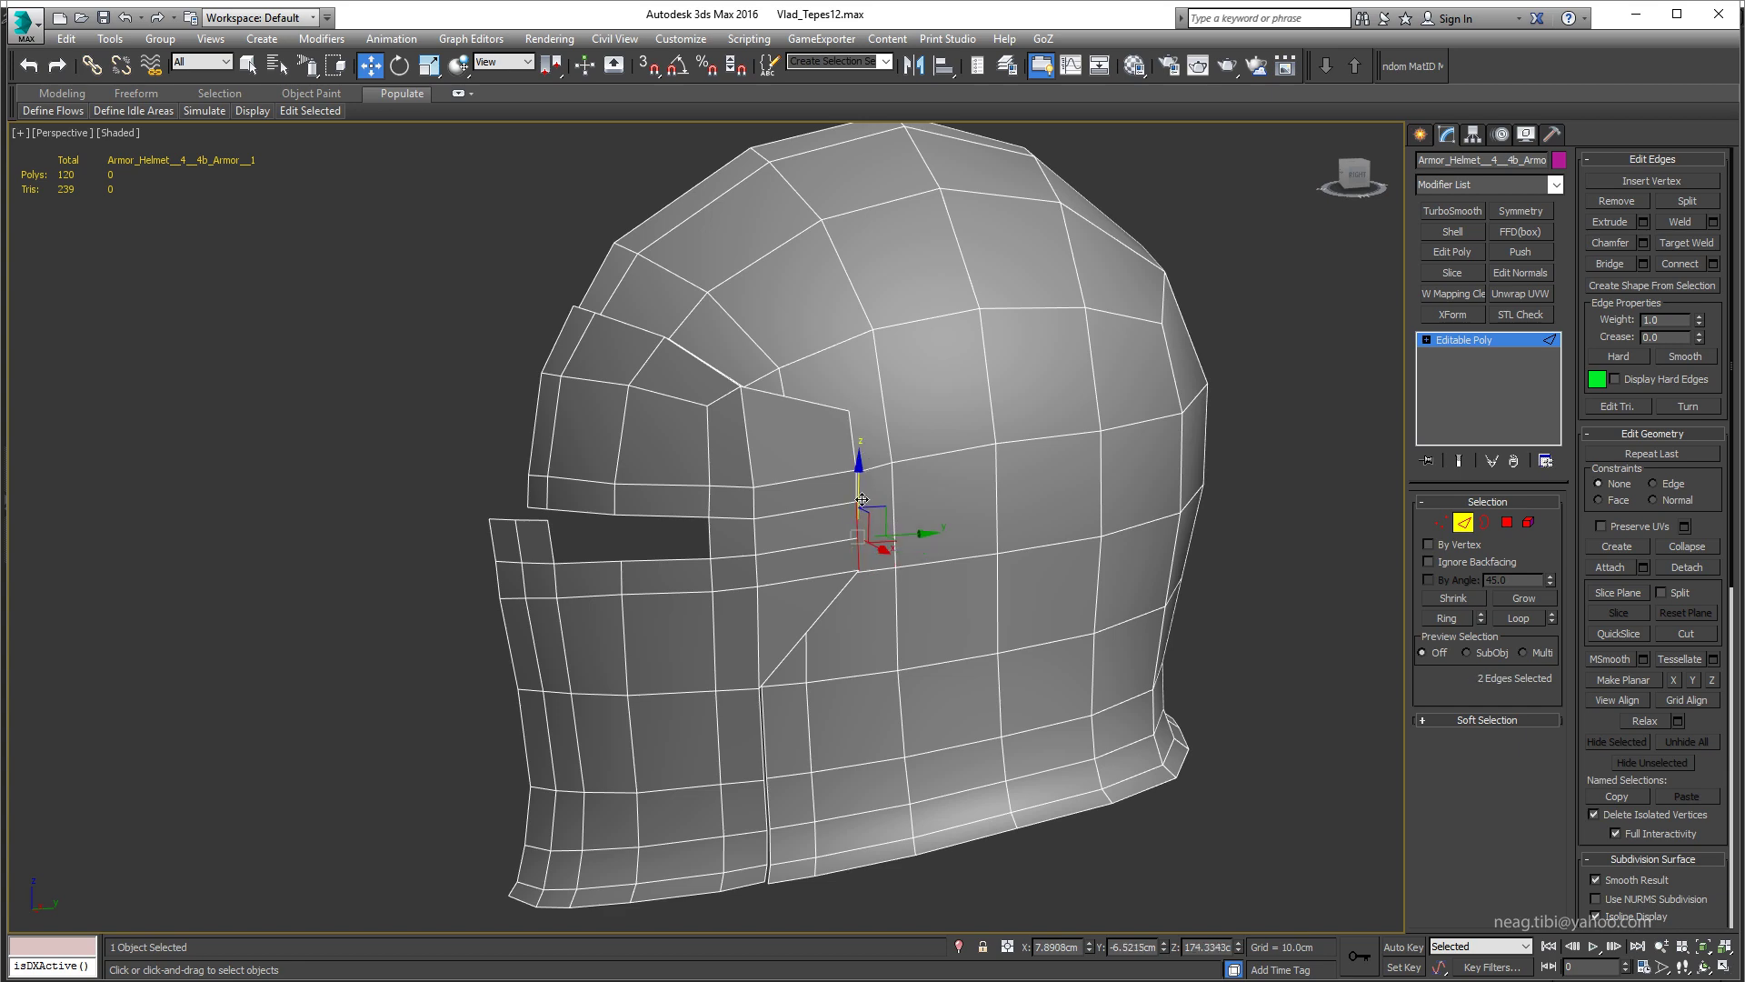
{"action": "middle_click_drag", "start_coordinate": [909, 518], "coordinate": [823, 500], "text": "alt"}
{"action": "left_click_drag", "start_coordinate": [823, 500], "coordinate": [832, 487], "text": "shift"}
{"action": "mouse_move", "coordinate": [832, 487]}
{"action": "middle_mouse_down", "text": "alt"}
{"action": "mouse_move", "coordinate": [924, 491]}
{"action": "mouse_move", "coordinate": [950, 514]}
{"action": "mouse_move", "coordinate": [970, 500]}
{"action": "mouse_move", "coordinate": [1012, 540]}
{"action": "mouse_move", "coordinate": [1002, 506]}
{"action": "middle_mouse_up", "text": "alt"}
{"action": "scroll", "coordinate": [950, 513], "scroll_direction": "down", "scroll_amount": 1}
{"action": "scroll", "coordinate": [955, 500], "scroll_direction": "up", "scroll_amount": 2}
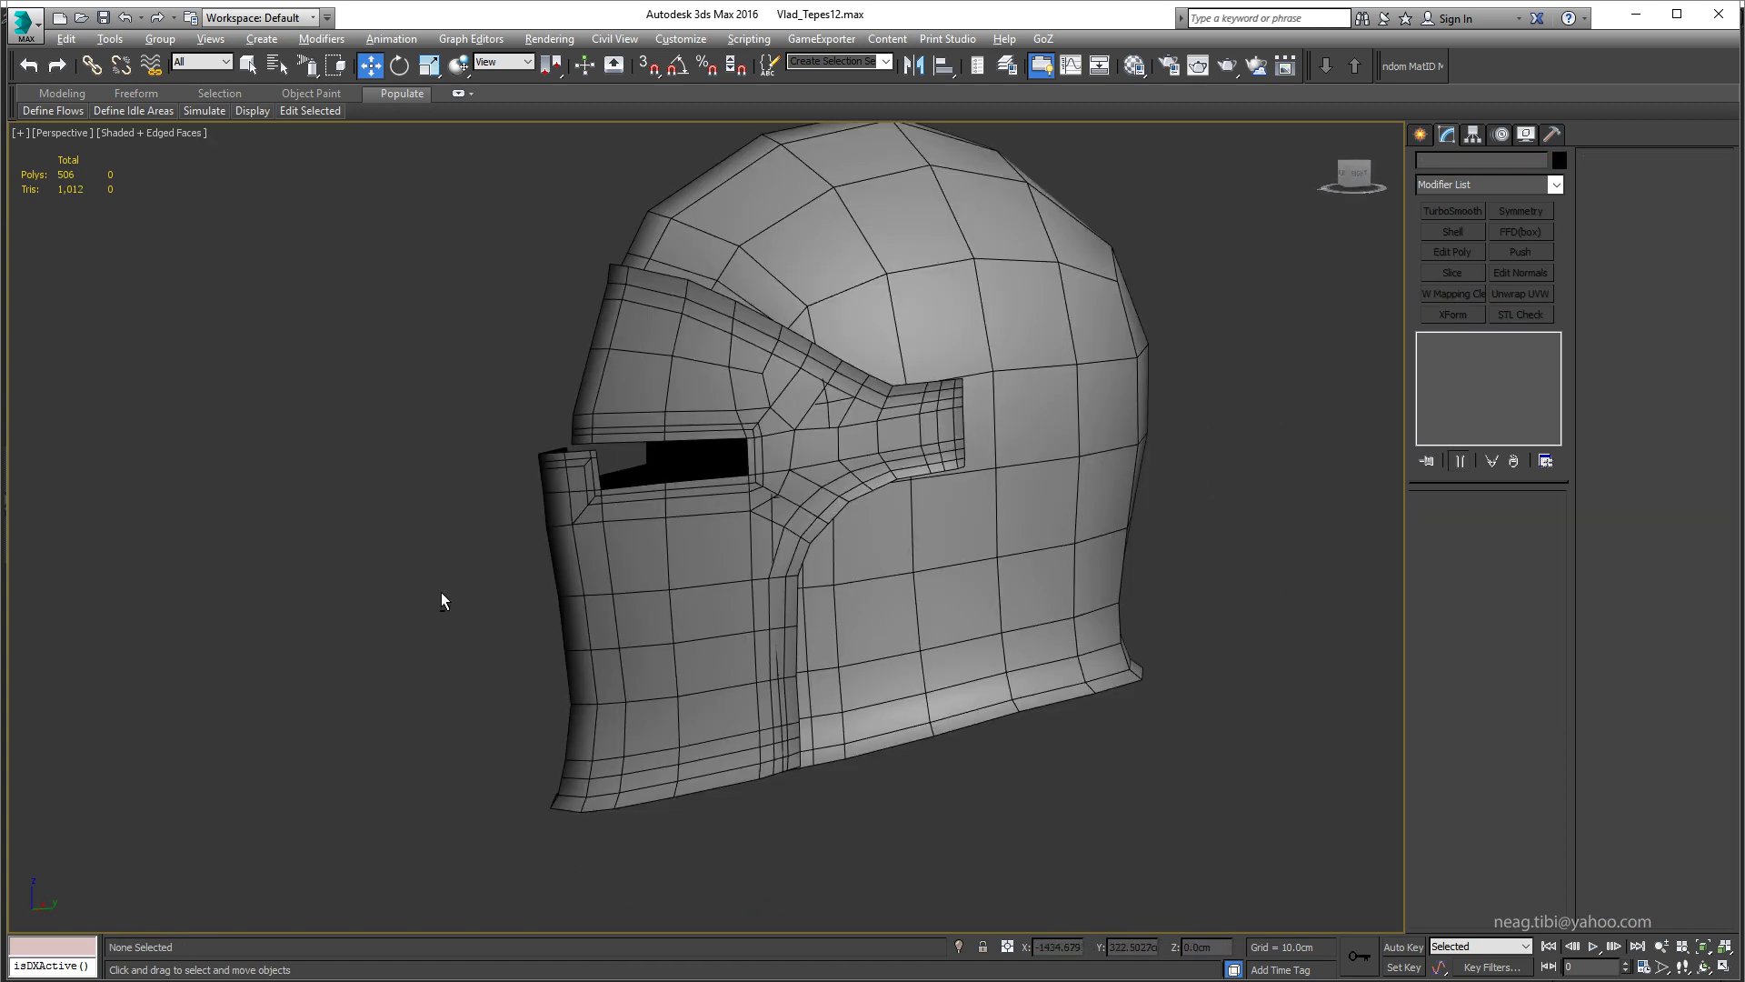
{"action": "mouse_move", "coordinate": [441, 594]}
{"action": "middle_mouse_down", "text": "alt"}
{"action": "mouse_move", "coordinate": [719, 600]}
{"action": "mouse_move", "coordinate": [486, 598]}
{"action": "middle_mouse_up", "text": "alt"}
{"action": "left_click", "coordinate": [642, 592]}
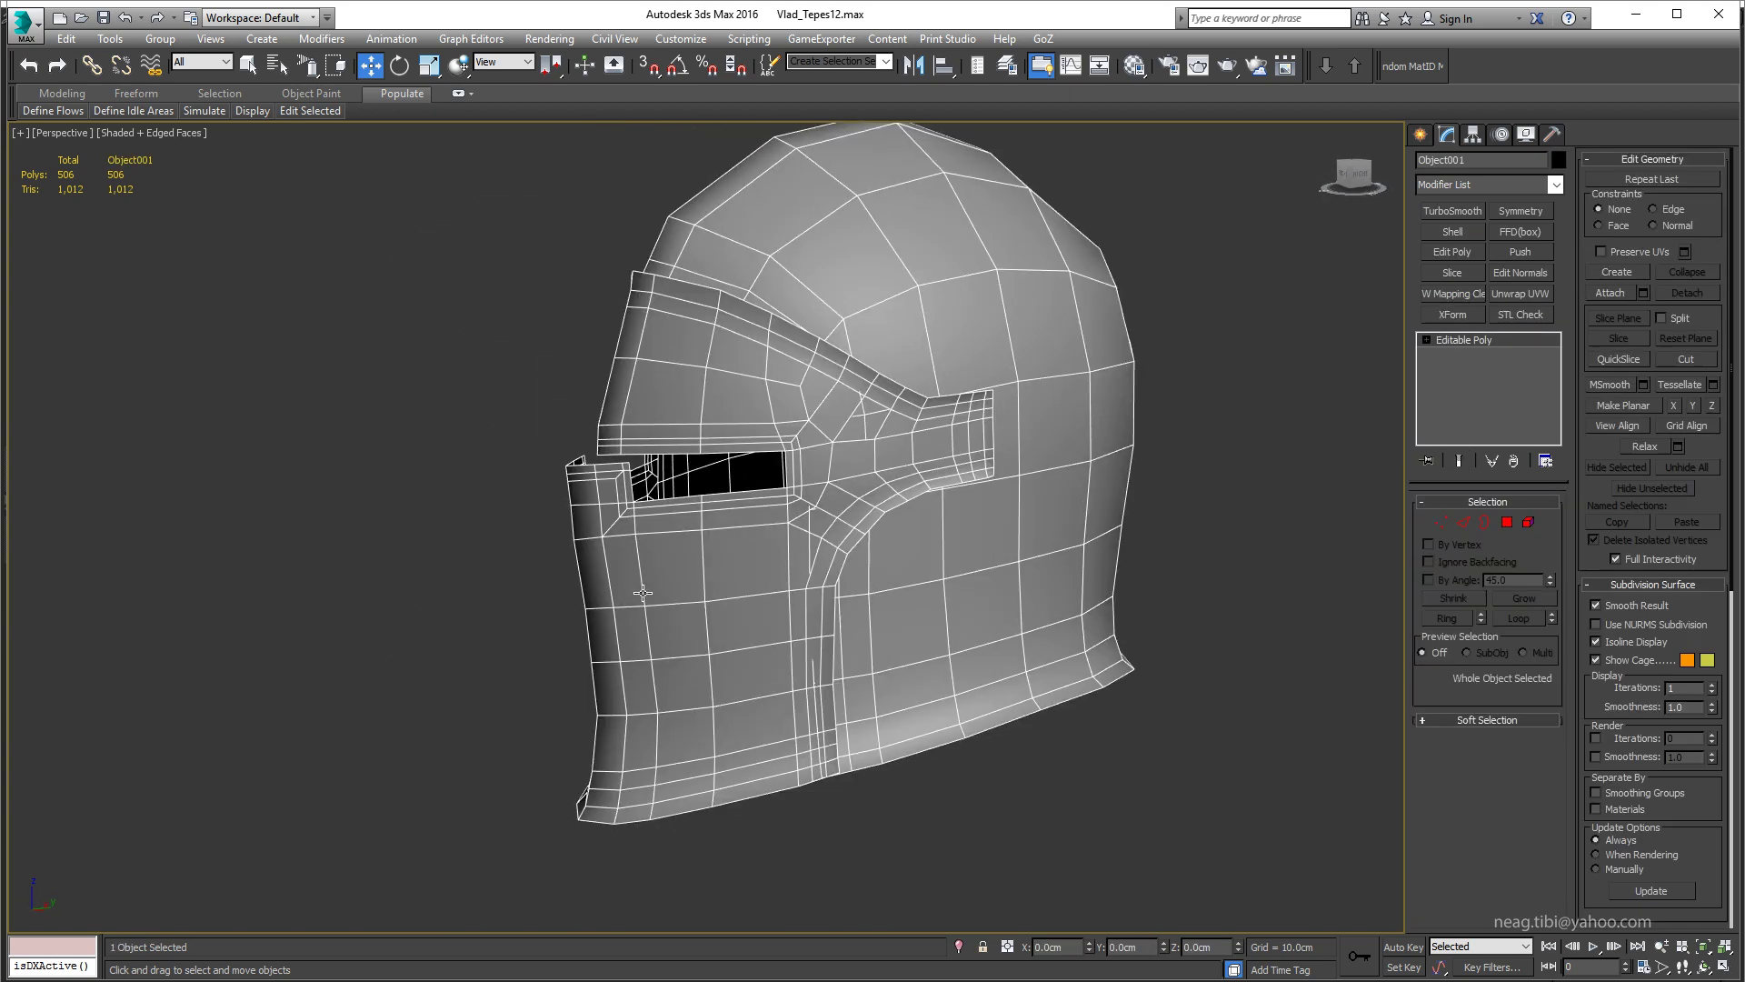
{"action": "key", "text": "5"}
{"action": "left_click", "coordinate": [691, 582]}
{"action": "key", "text": "F2"}
{"action": "key", "text": "alt+i"}
{"action": "left_click", "coordinate": [1197, 593]}
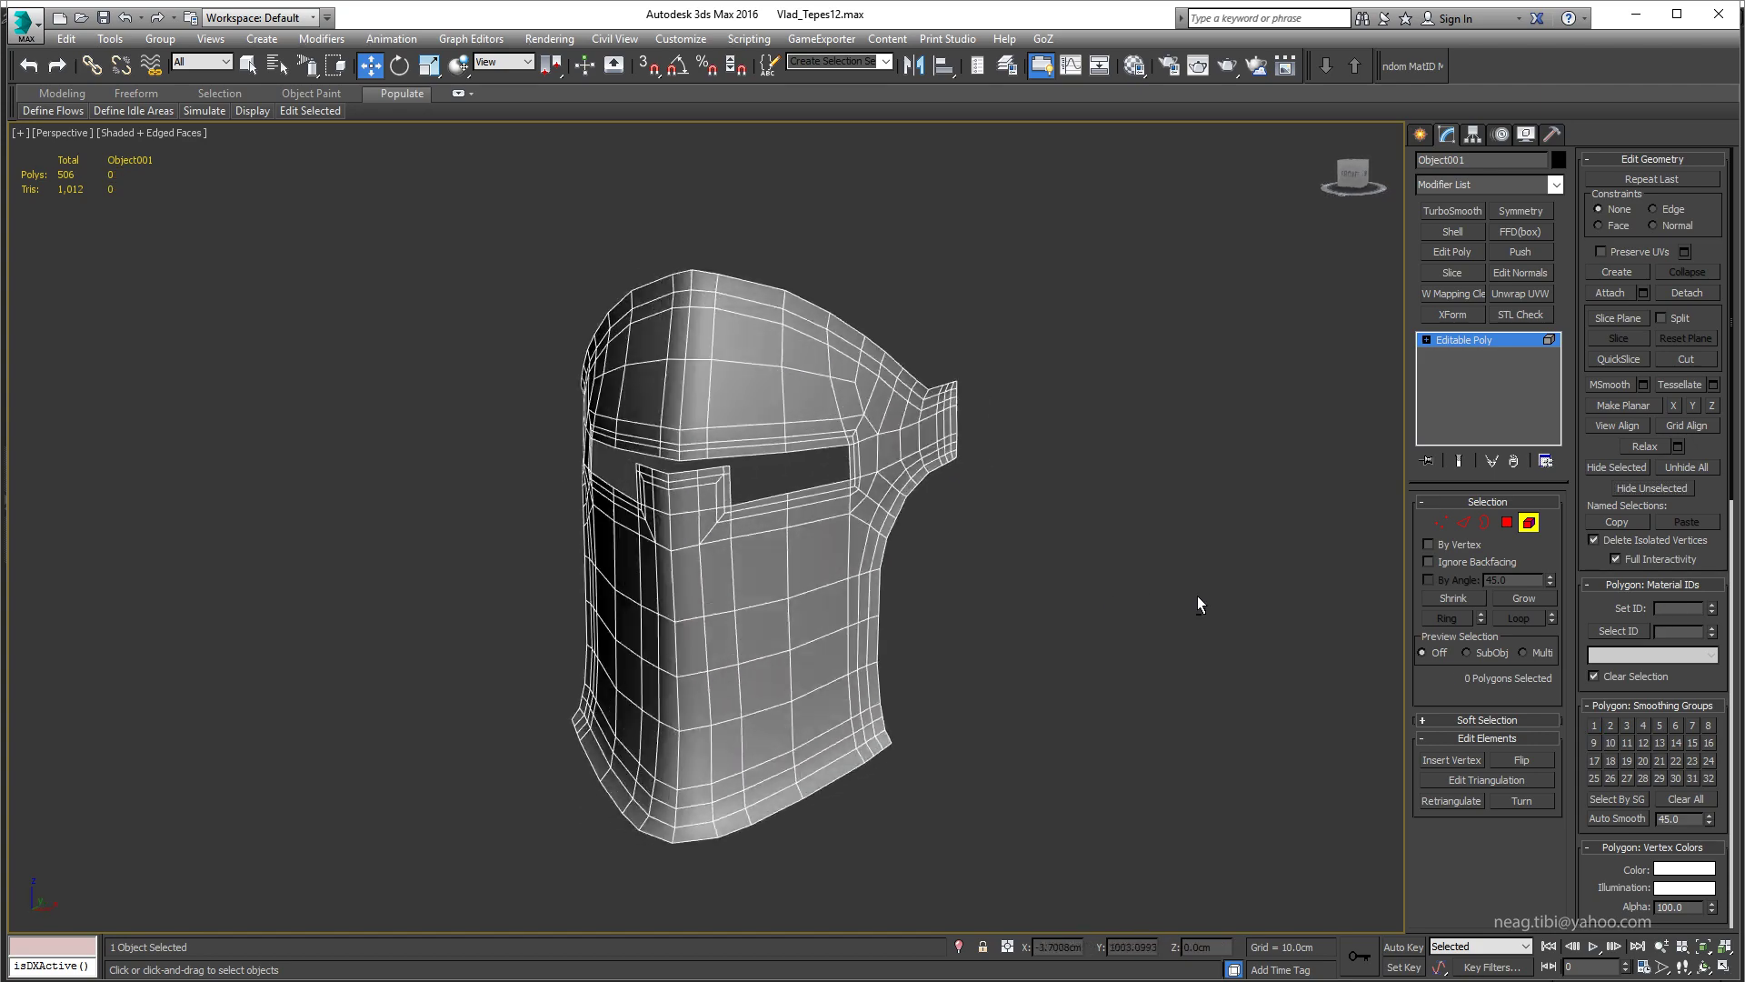
{"action": "mouse_move", "coordinate": [1197, 605]}
{"action": "middle_mouse_down", "text": "alt"}
{"action": "mouse_move", "coordinate": [1274, 594]}
{"action": "mouse_move", "coordinate": [1220, 607]}
{"action": "mouse_move", "coordinate": [1118, 512]}
{"action": "middle_mouse_up", "text": "alt"}
{"action": "scroll", "coordinate": [1118, 512], "scroll_direction": "up", "scroll_amount": 3}
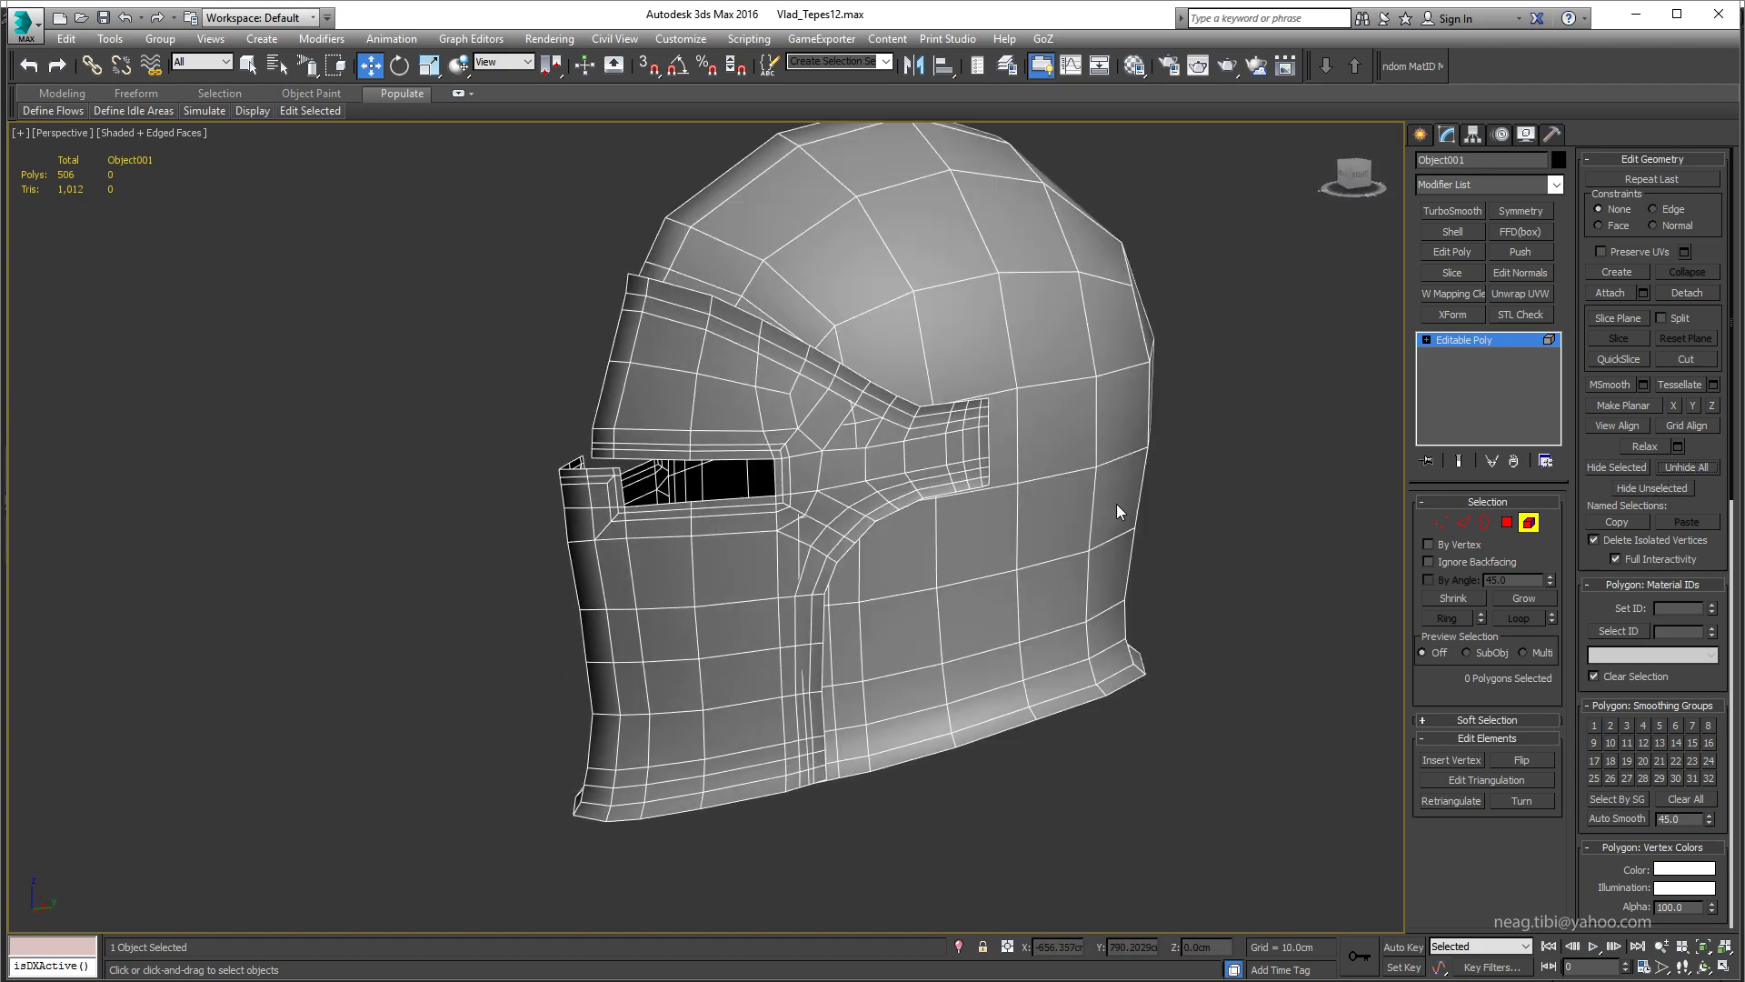
{"action": "left_click", "coordinate": [818, 544]}
{"action": "left_click", "coordinate": [1627, 467]}
{"action": "mouse_move", "coordinate": [1345, 498]}
{"action": "middle_mouse_down", "text": "alt"}
{"action": "mouse_move", "coordinate": [1146, 509]}
{"action": "mouse_move", "coordinate": [1337, 509]}
{"action": "mouse_move", "coordinate": [1272, 505]}
{"action": "mouse_move", "coordinate": [1455, 482]}
{"action": "middle_mouse_up", "text": "alt"}
{"action": "left_click", "coordinate": [1686, 466]}
Step: Apply the inset edge action to the imported helmet and view it from another angle
{"action": "key", "text": "5"}
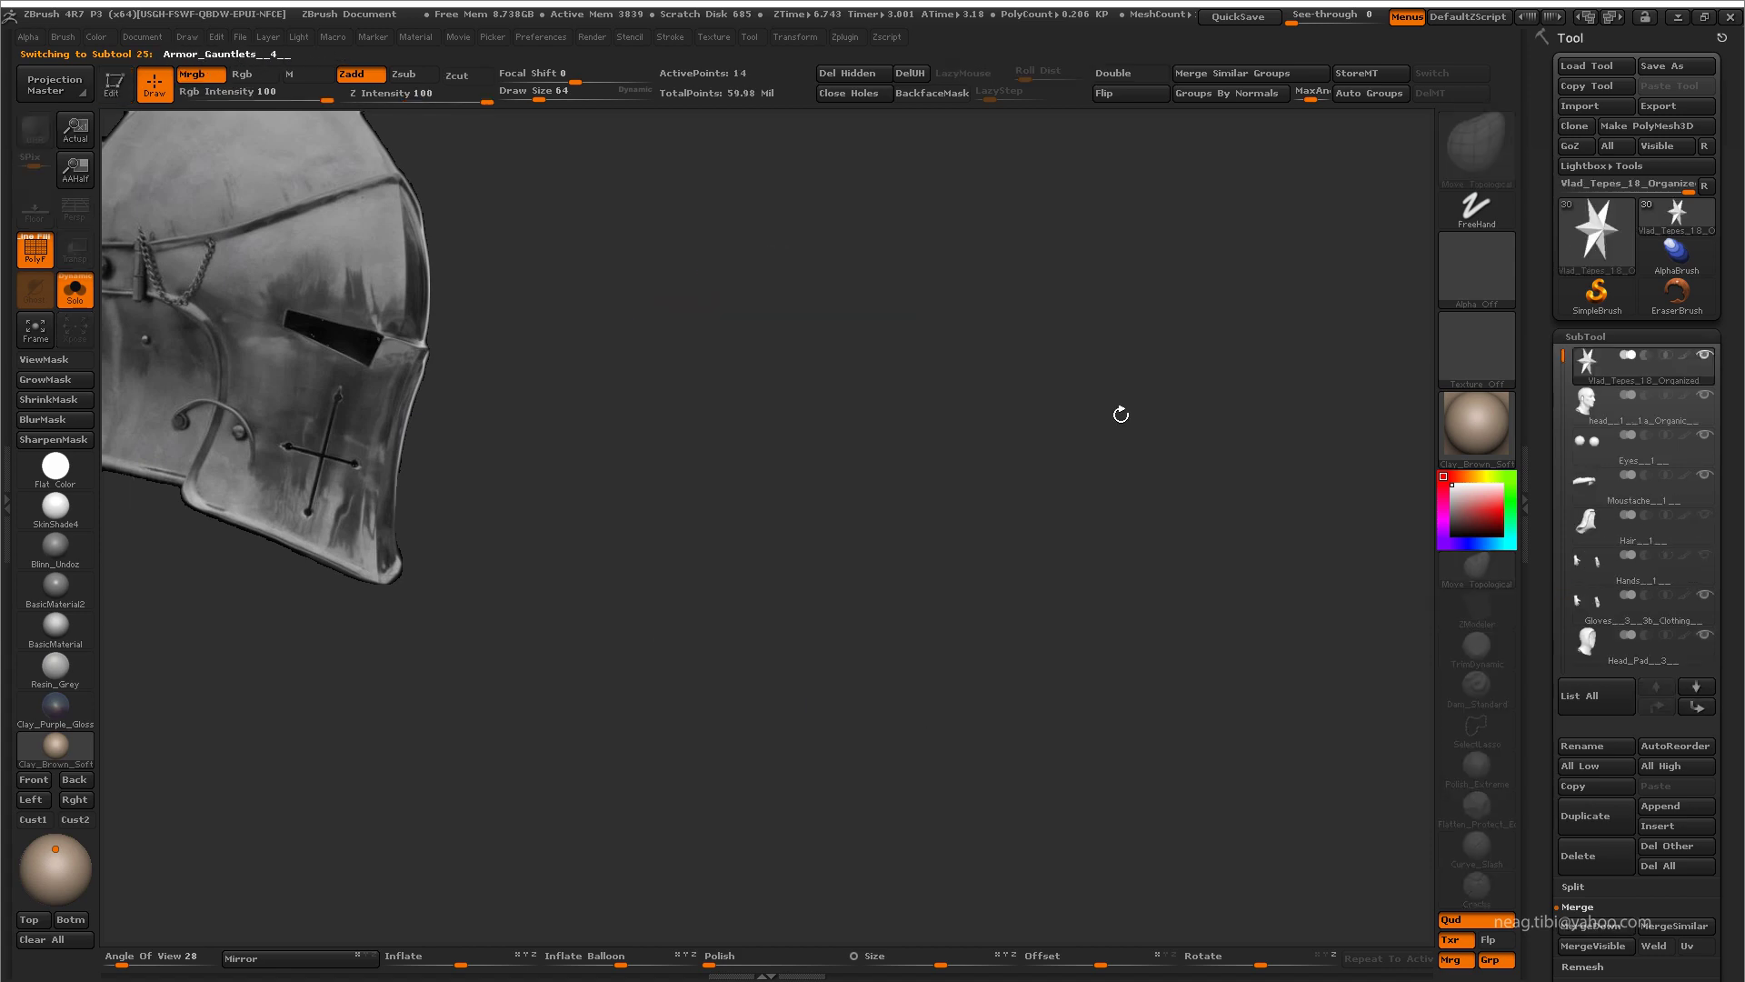
{"action": "key", "text": "space"}
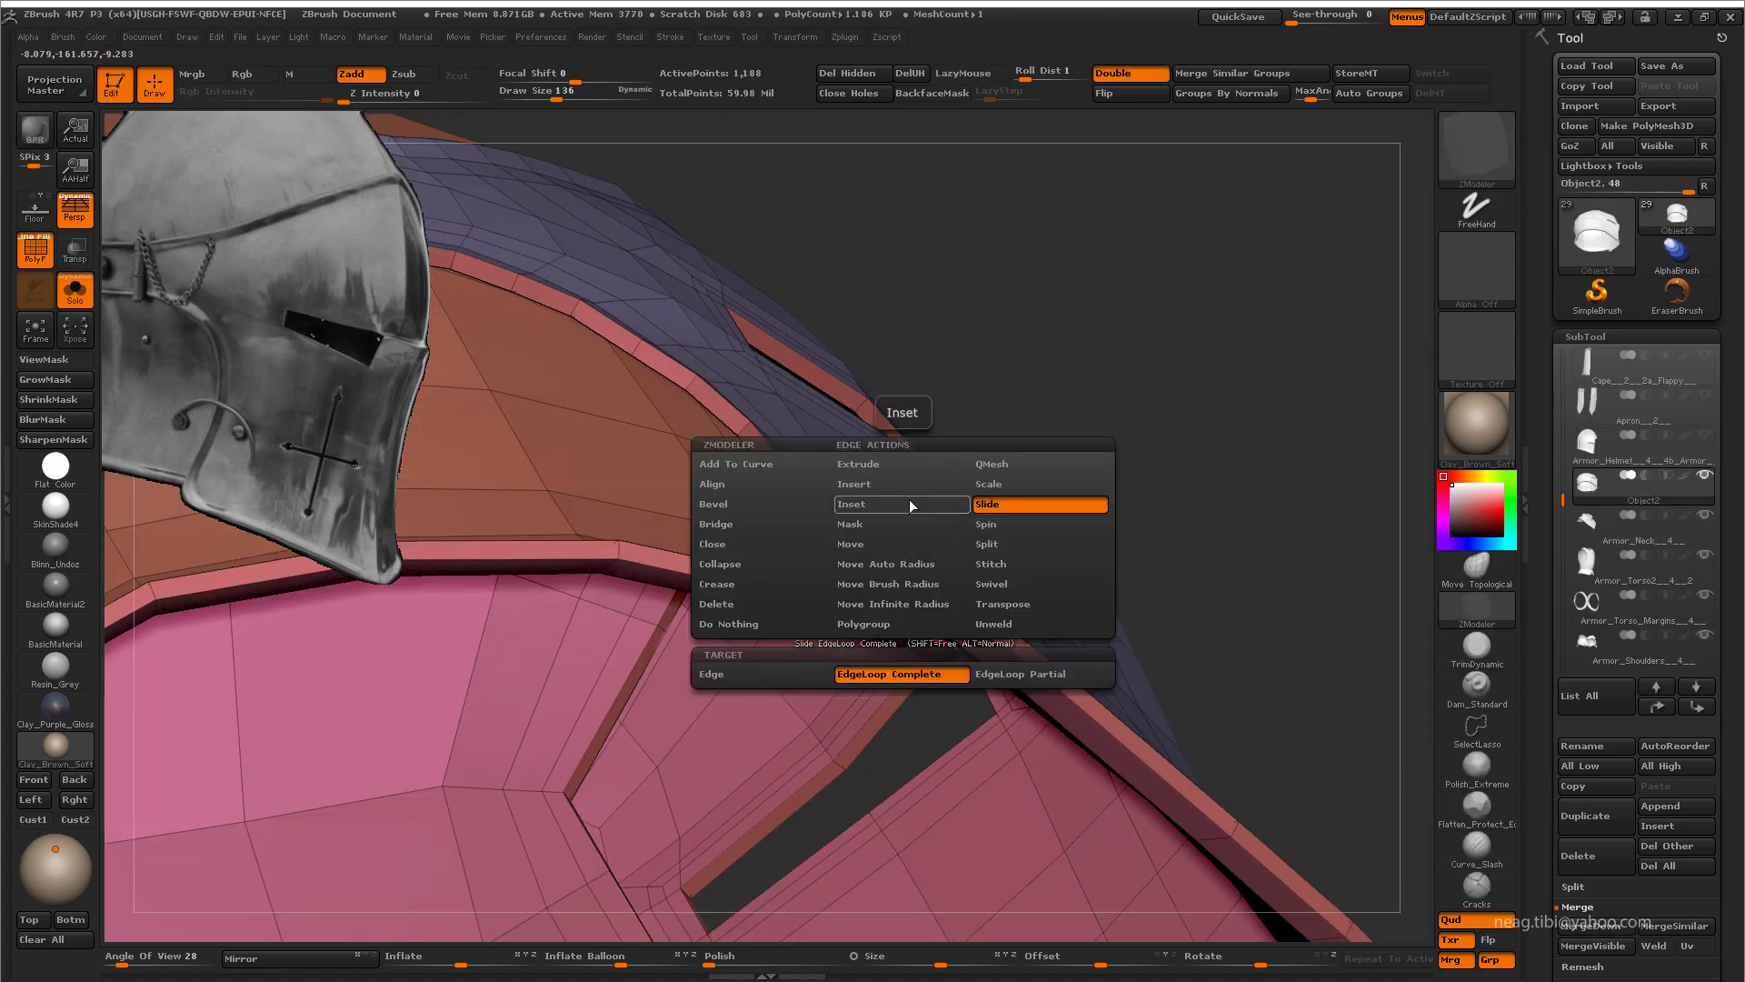
{"action": "left_click", "coordinate": [912, 506]}
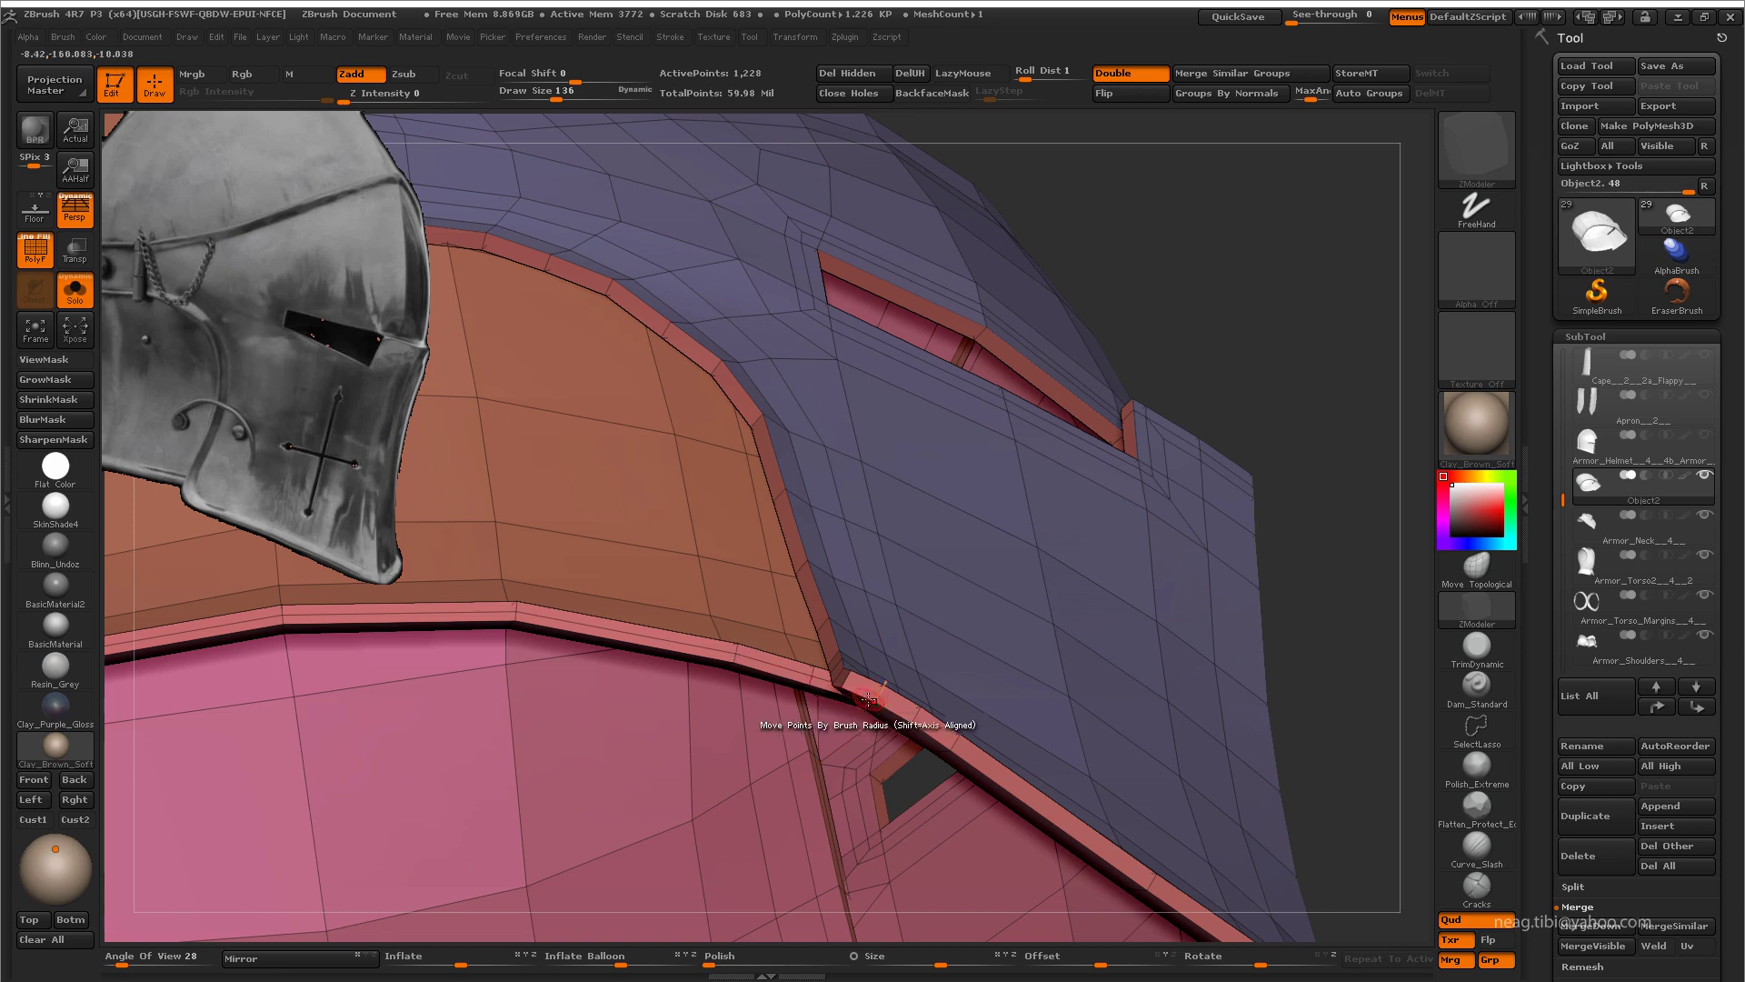
{"action": "mouse_move", "coordinate": [1235, 188]}
{"action": "left_mouse_down"}
{"action": "mouse_move", "coordinate": [972, 827]}
{"action": "mouse_move", "coordinate": [959, 626]}
{"action": "left_mouse_up"}
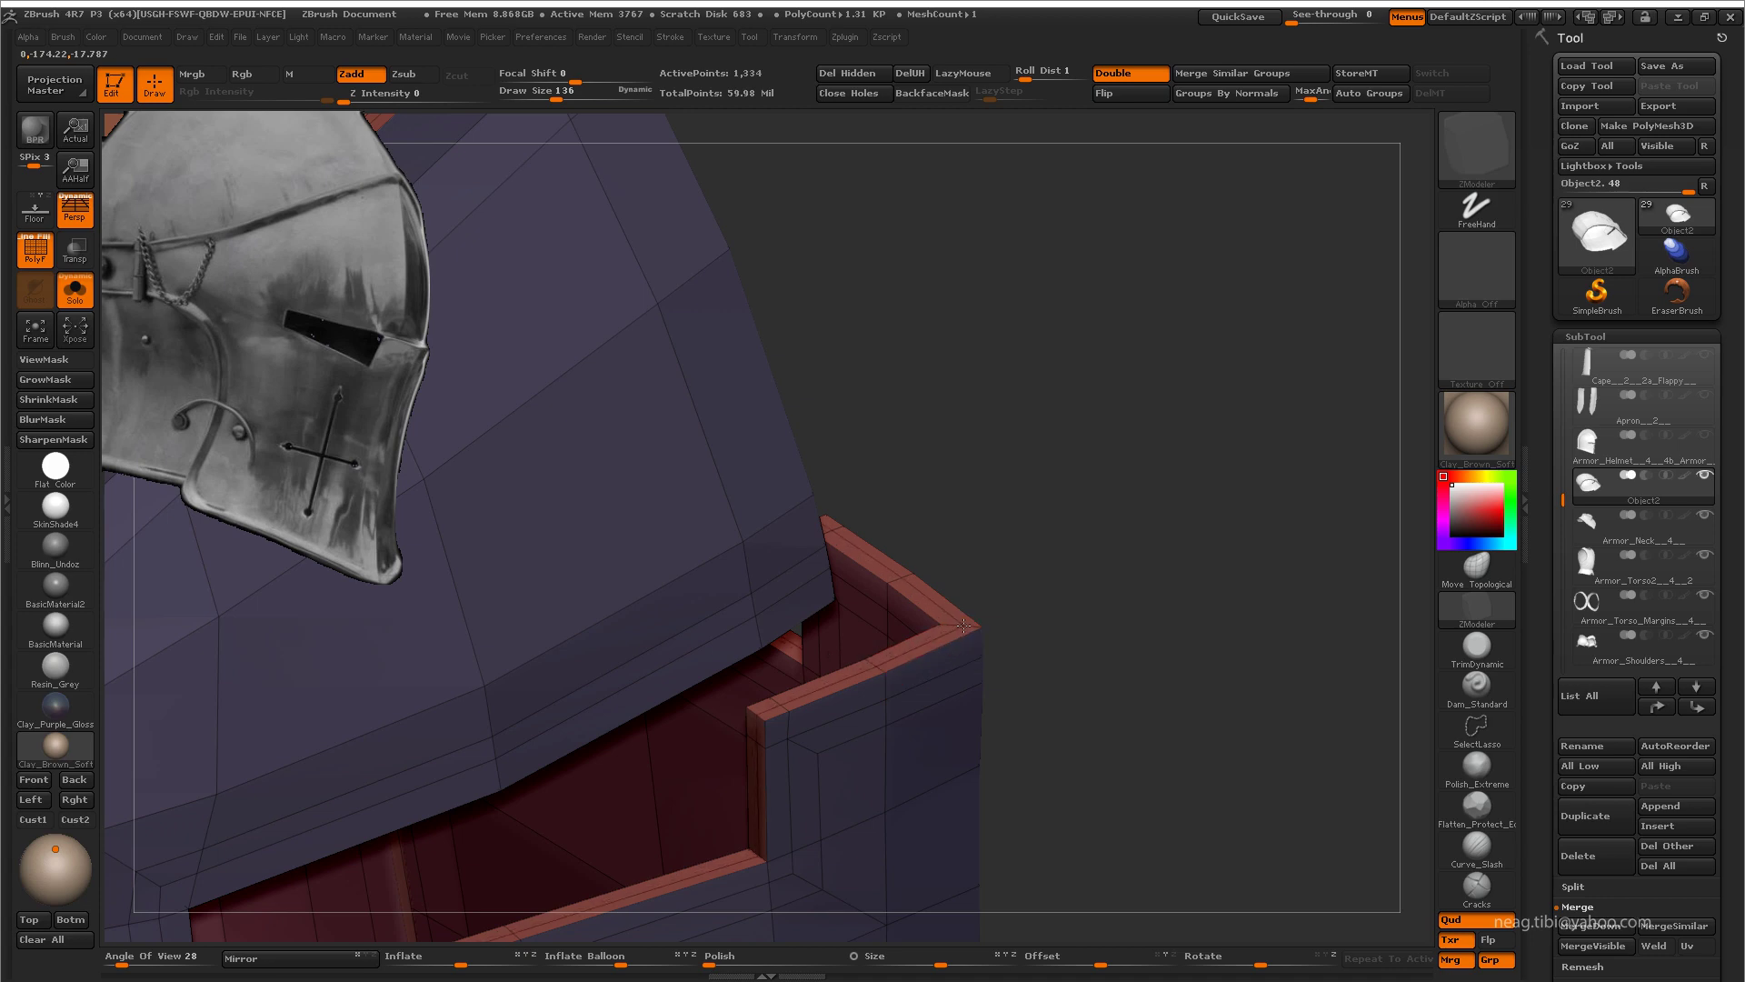
{"action": "mouse_move", "coordinate": [962, 625]}
{"action": "left_mouse_down"}
{"action": "mouse_move", "coordinate": [880, 539]}
{"action": "mouse_move", "coordinate": [908, 656]}
{"action": "left_mouse_up"}
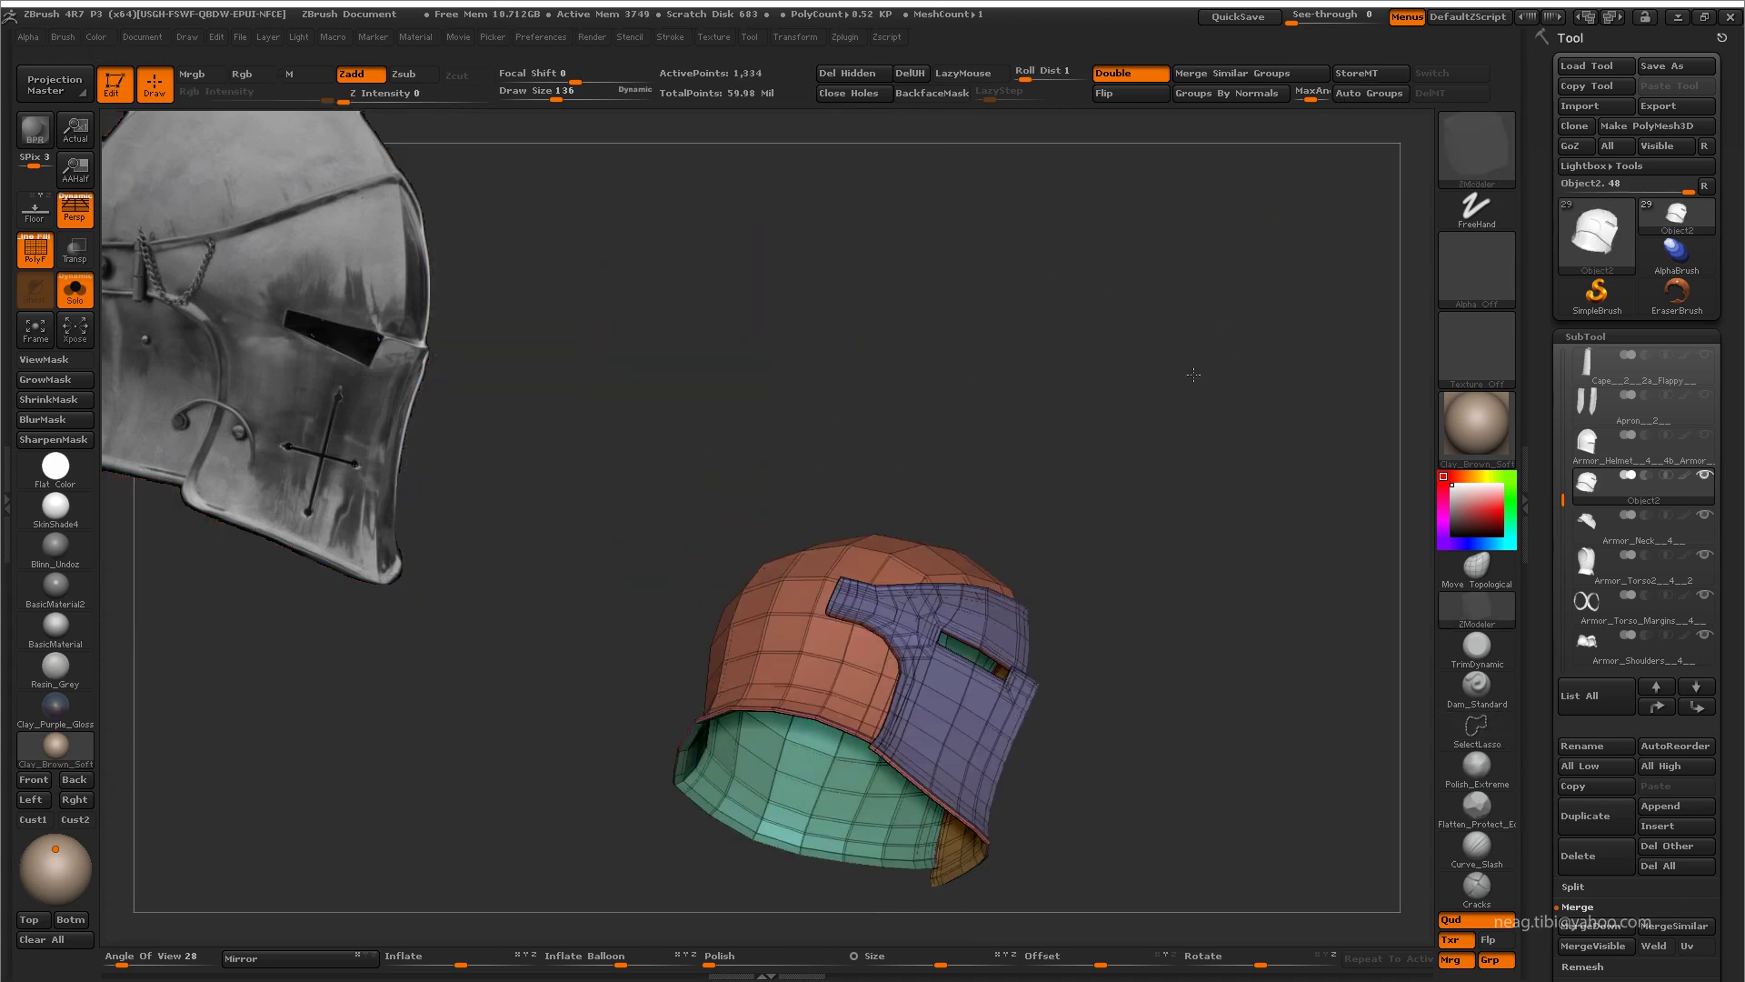
Step: Isolate the teal inner polygroup, turn it around to inspect, then show everything again
{"action": "left_click", "coordinate": [907, 657], "text": "ctrl+shift"}
{"action": "mouse_move", "coordinate": [1123, 402]}
{"action": "left_mouse_down"}
{"action": "mouse_move", "coordinate": [1090, 436]}
{"action": "mouse_move", "coordinate": [1123, 402]}
{"action": "mouse_move", "coordinate": [1161, 464]}
{"action": "mouse_move", "coordinate": [1098, 276]}
{"action": "mouse_move", "coordinate": [1096, 400]}
{"action": "mouse_move", "coordinate": [1123, 524]}
{"action": "left_mouse_up"}
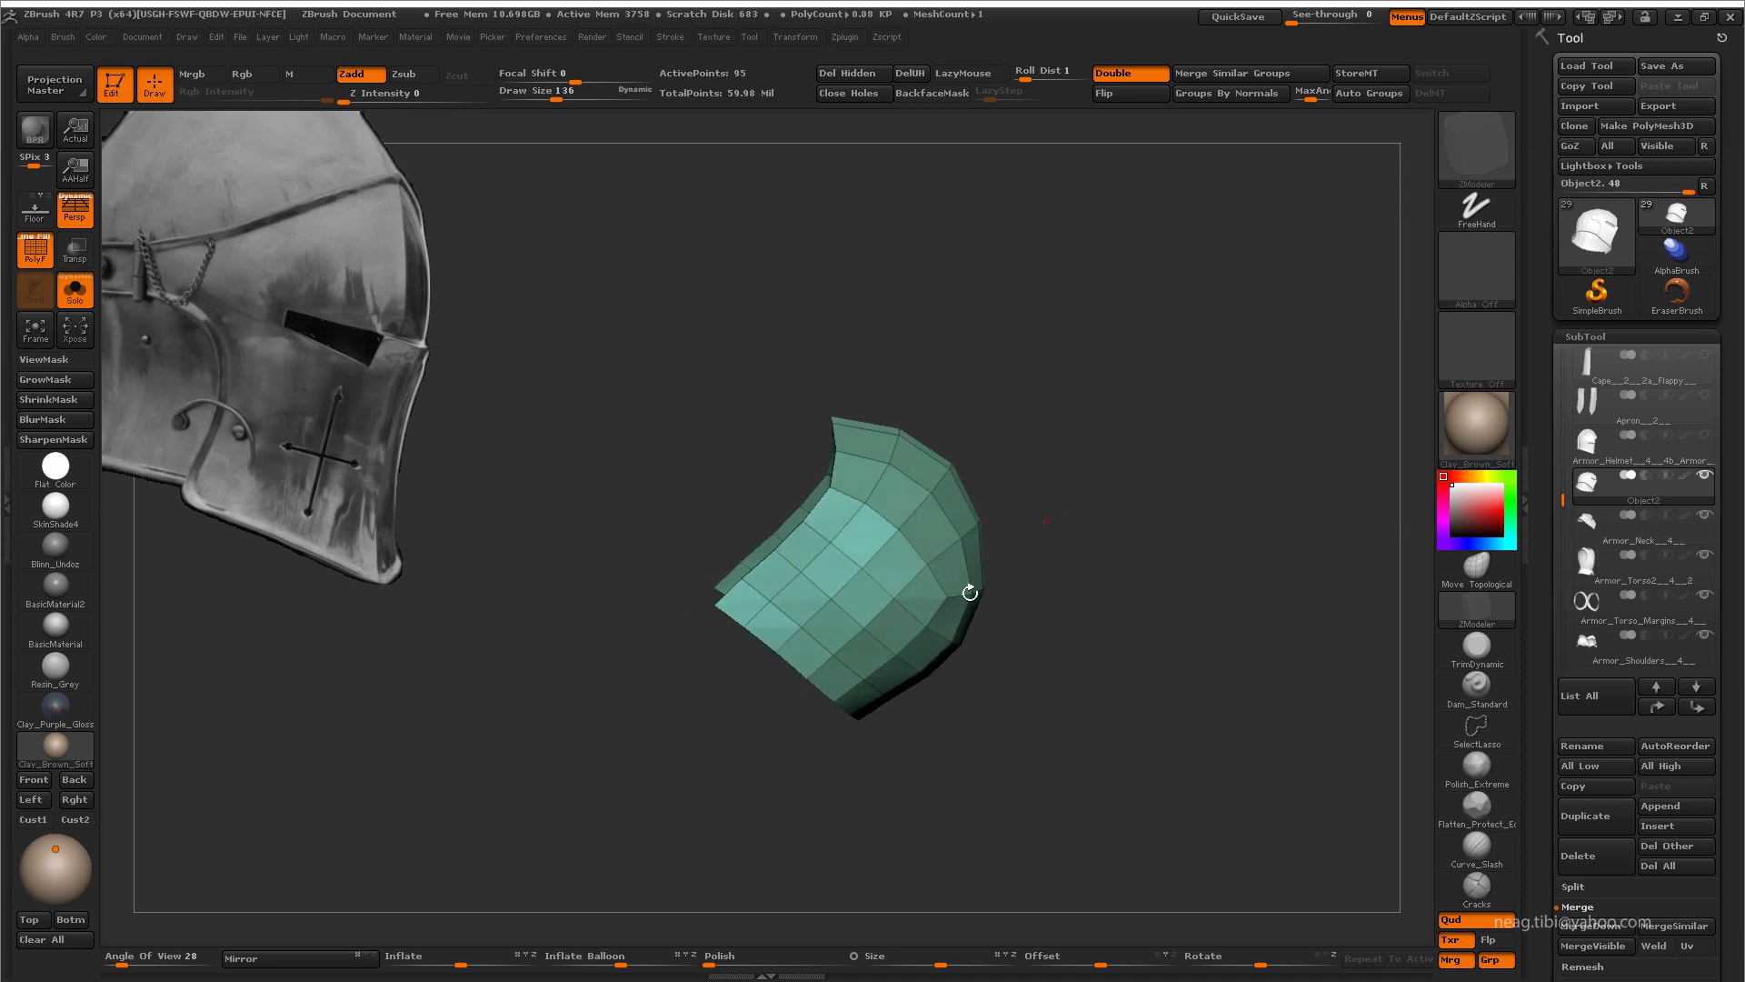
{"action": "left_click_drag", "start_coordinate": [970, 593], "coordinate": [830, 670]}
{"action": "left_click", "coordinate": [1130, 545], "text": "ctrl+shift"}
{"action": "mouse_move", "coordinate": [1130, 546]}
{"action": "left_mouse_down"}
{"action": "mouse_move", "coordinate": [1138, 557]}
{"action": "mouse_move", "coordinate": [1110, 493]}
{"action": "mouse_move", "coordinate": [1139, 534]}
{"action": "mouse_move", "coordinate": [1208, 542]}
{"action": "mouse_move", "coordinate": [1178, 436]}
{"action": "mouse_move", "coordinate": [1158, 503]}
{"action": "mouse_move", "coordinate": [1032, 514]}
{"action": "left_mouse_up"}
{"action": "key", "text": "shift+f"}
{"action": "key", "text": "shift+f"}
Step: Isolate the teal piece, hide its inner part, then reveal the whole helmet again
{"action": "left_click", "coordinate": [584, 780], "text": "ctrl+shift"}
{"action": "left_click", "coordinate": [837, 514], "text": "ctrl+shift"}
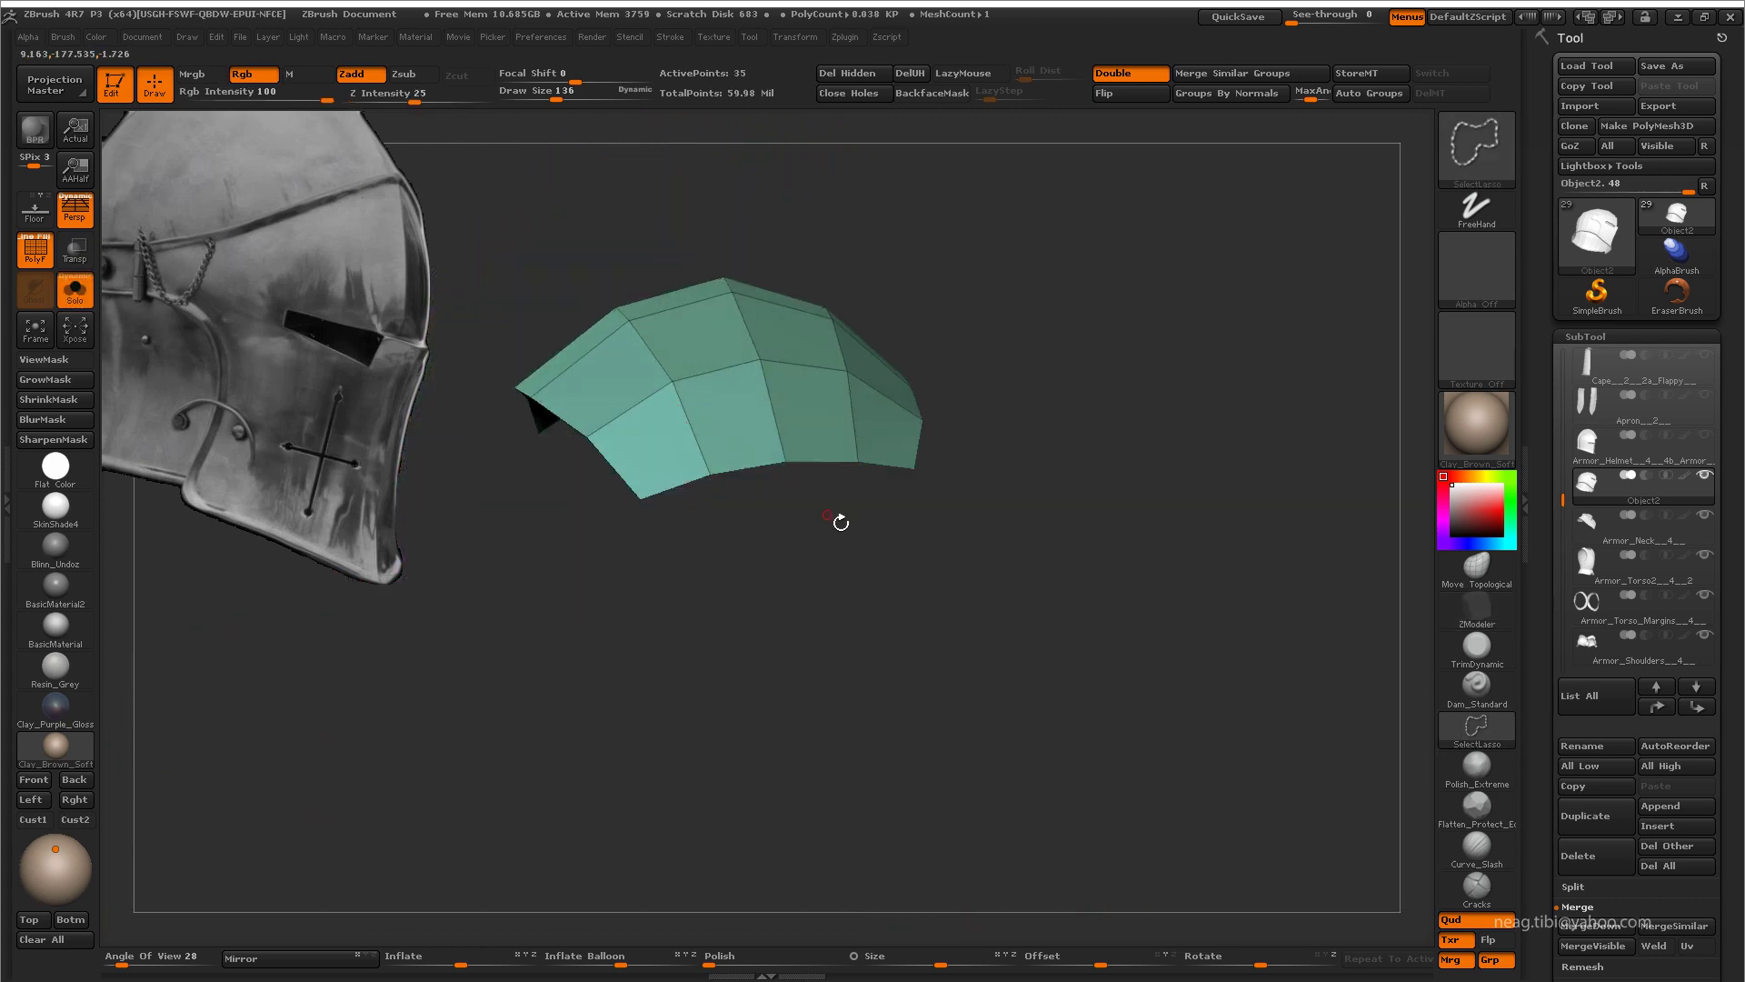
{"action": "left_click_drag", "start_coordinate": [837, 515], "coordinate": [978, 677]}
{"action": "left_click", "coordinate": [1170, 387], "text": "ctrl+shift"}
{"action": "mouse_move", "coordinate": [1130, 448]}
{"action": "left_mouse_down"}
{"action": "mouse_move", "coordinate": [1140, 295]}
{"action": "mouse_move", "coordinate": [898, 102]}
{"action": "left_mouse_up"}
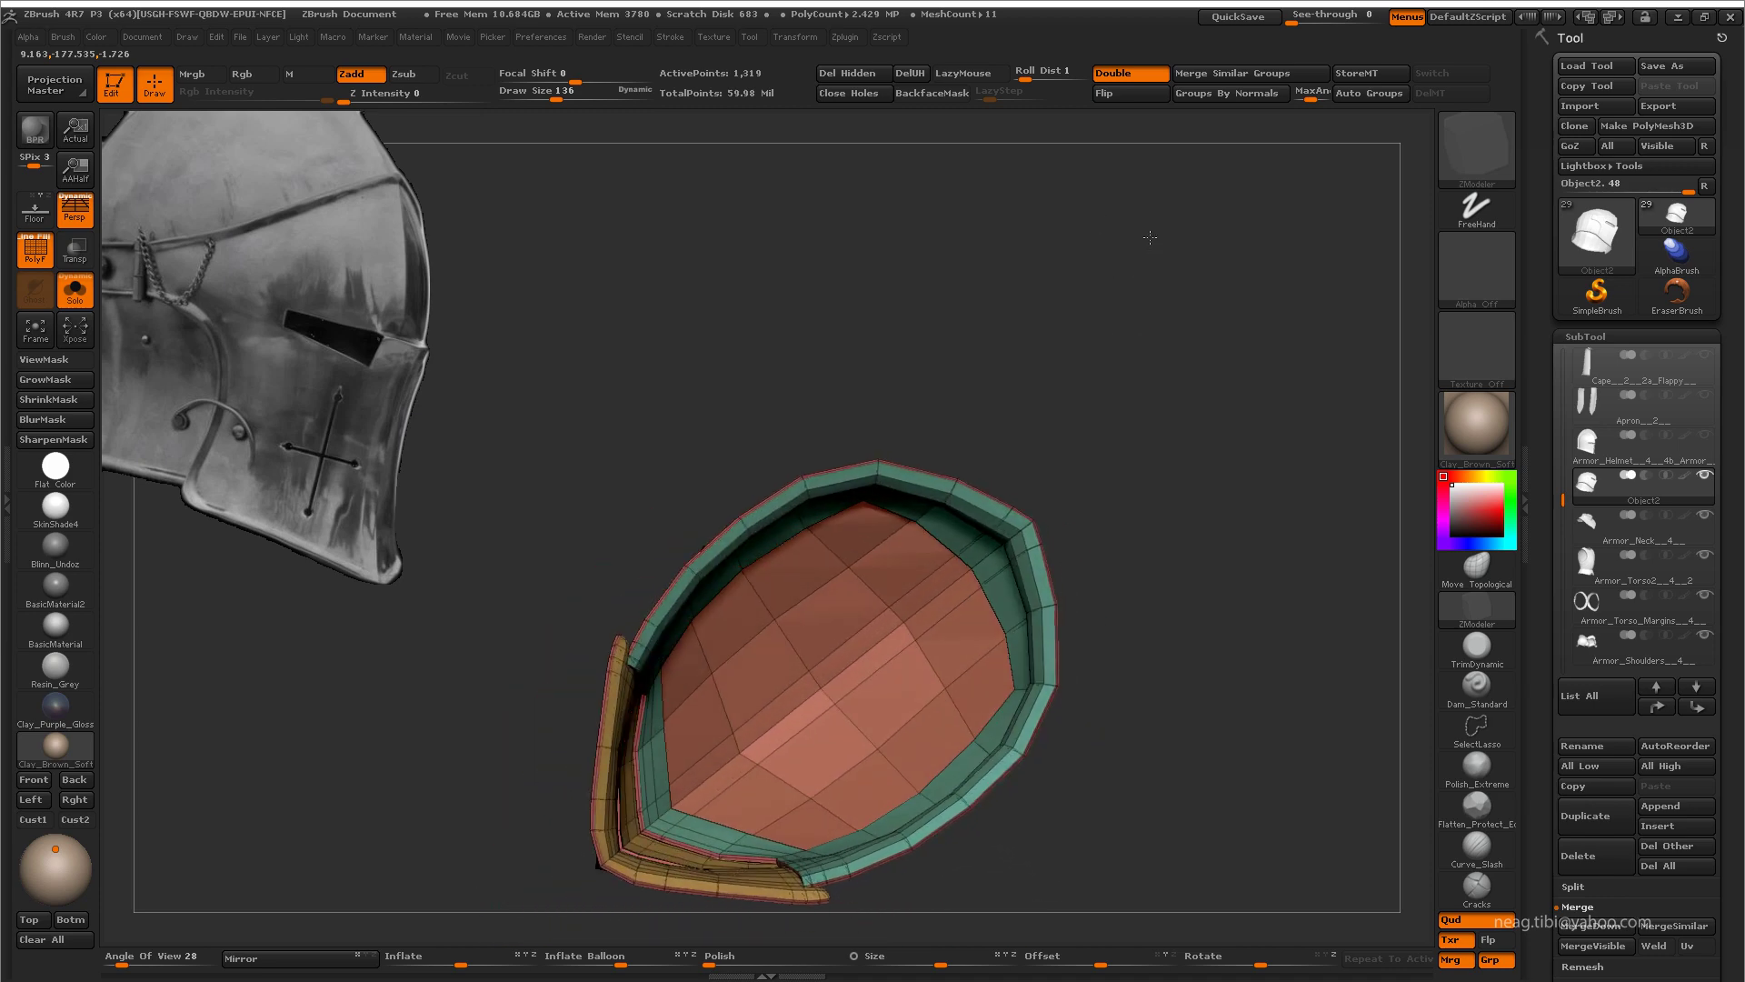
{"action": "mouse_move", "coordinate": [971, 286]}
{"action": "left_mouse_down"}
{"action": "mouse_move", "coordinate": [1169, 323]}
{"action": "mouse_move", "coordinate": [1145, 226]}
{"action": "mouse_move", "coordinate": [1162, 238]}
{"action": "left_mouse_up"}
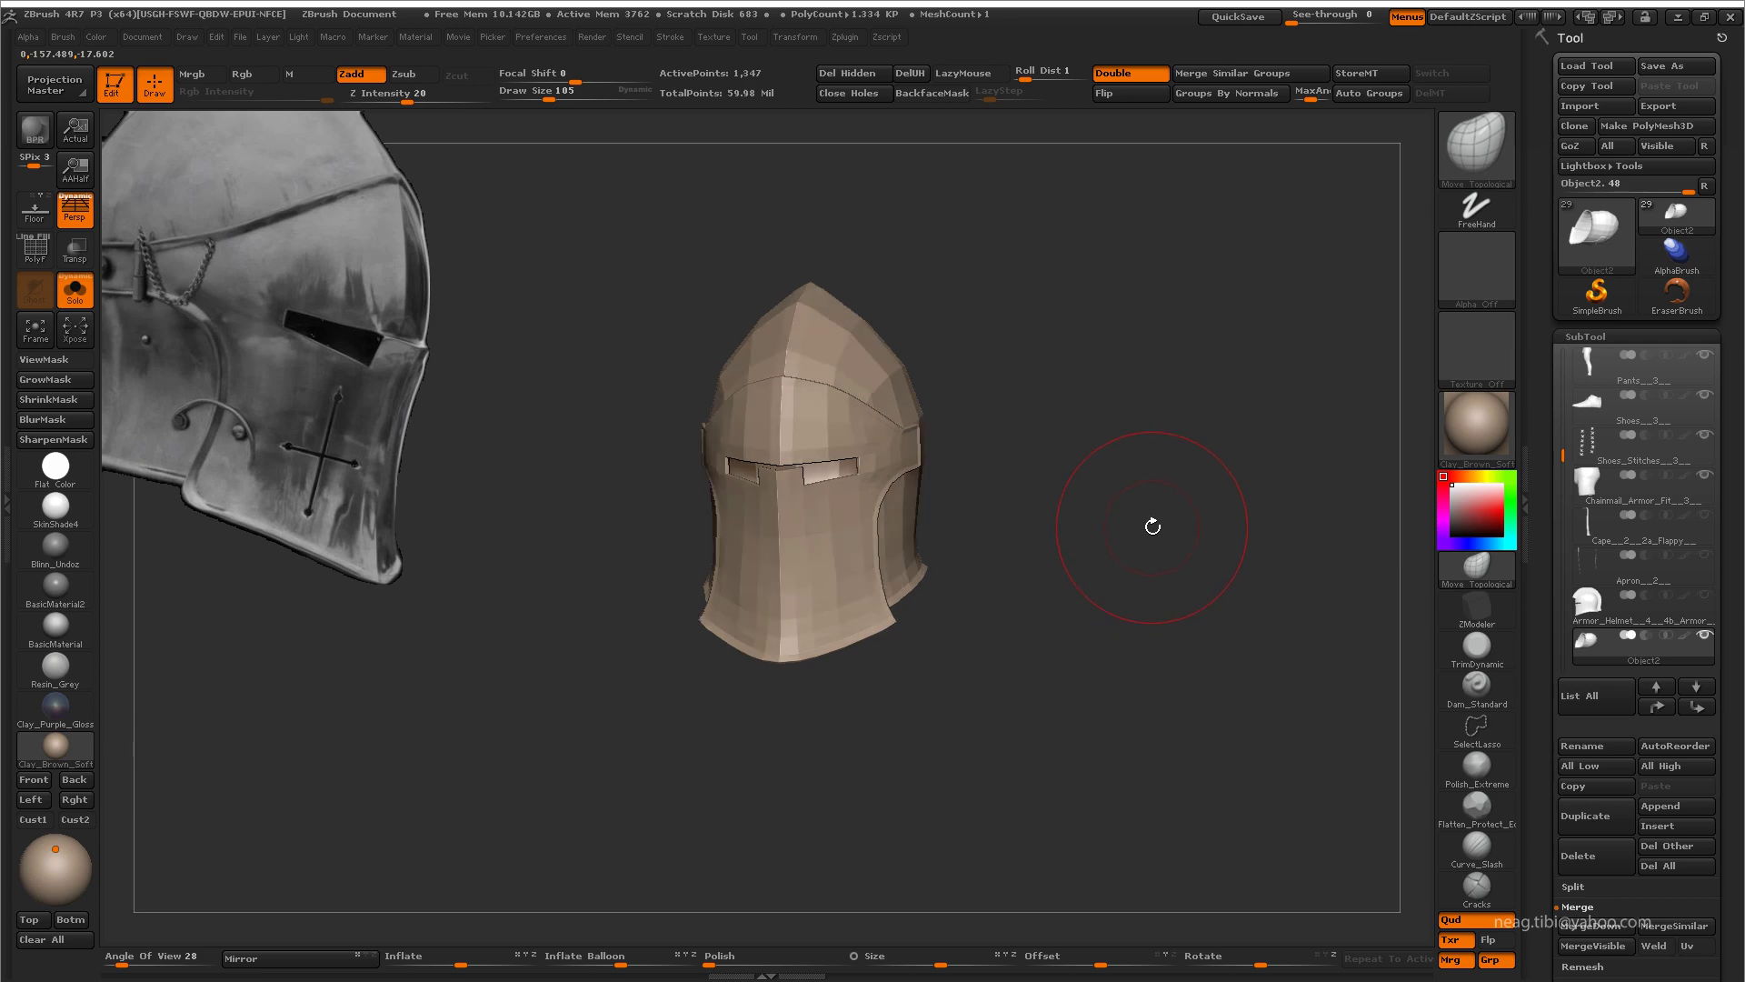
Step: Drop the helmet to SDiv 1 with polygroup wireframe visible, zoomed on the eye slit
{"action": "key", "text": "shift+d"}
{"action": "mouse_move", "coordinate": [1161, 506]}
{"action": "left_mouse_down"}
{"action": "mouse_move", "coordinate": [1628, 902]}
{"action": "mouse_move", "coordinate": [1736, 741]}
{"action": "left_mouse_up"}
{"action": "left_click_drag", "start_coordinate": [1137, 800], "coordinate": [1174, 873], "text": "alt"}
{"action": "key", "text": "shift+f"}
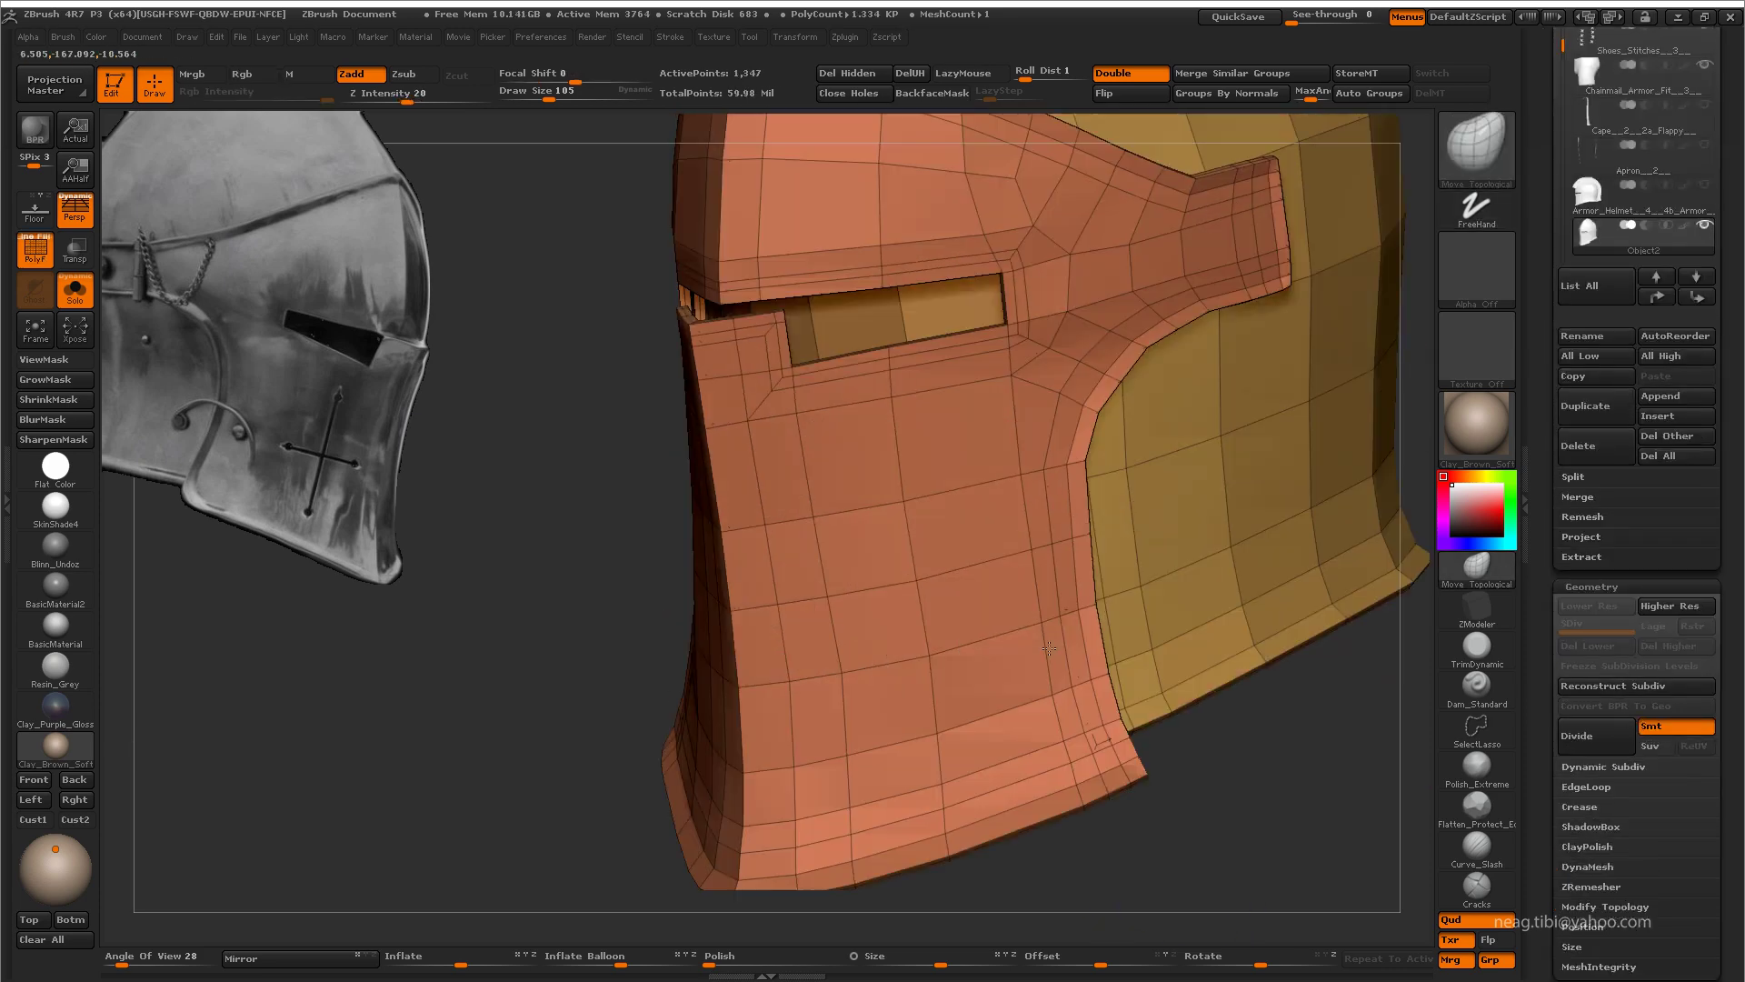
{"action": "mouse_move", "coordinate": [677, 895]}
{"action": "left_mouse_down", "text": "alt"}
{"action": "mouse_move", "coordinate": [1035, 550]}
{"action": "mouse_move", "coordinate": [1014, 579]}
{"action": "mouse_move", "coordinate": [936, 564]}
{"action": "mouse_move", "coordinate": [1022, 428]}
{"action": "mouse_move", "coordinate": [923, 517]}
{"action": "left_mouse_up", "text": "alt"}
{"action": "key", "text": "d"}
{"action": "key", "text": "d"}
{"action": "key", "text": "shift+d"}
{"action": "key", "text": "shift+d"}
Step: Insert a ZModeler edge loop around the eye slit
{"action": "key", "text": "b"}
{"action": "key", "text": "m"}
{"action": "key", "text": "t"}
{"action": "key", "text": "b"}
{"action": "key", "text": "z"}
{"action": "key", "text": "m"}
{"action": "key", "text": "space"}
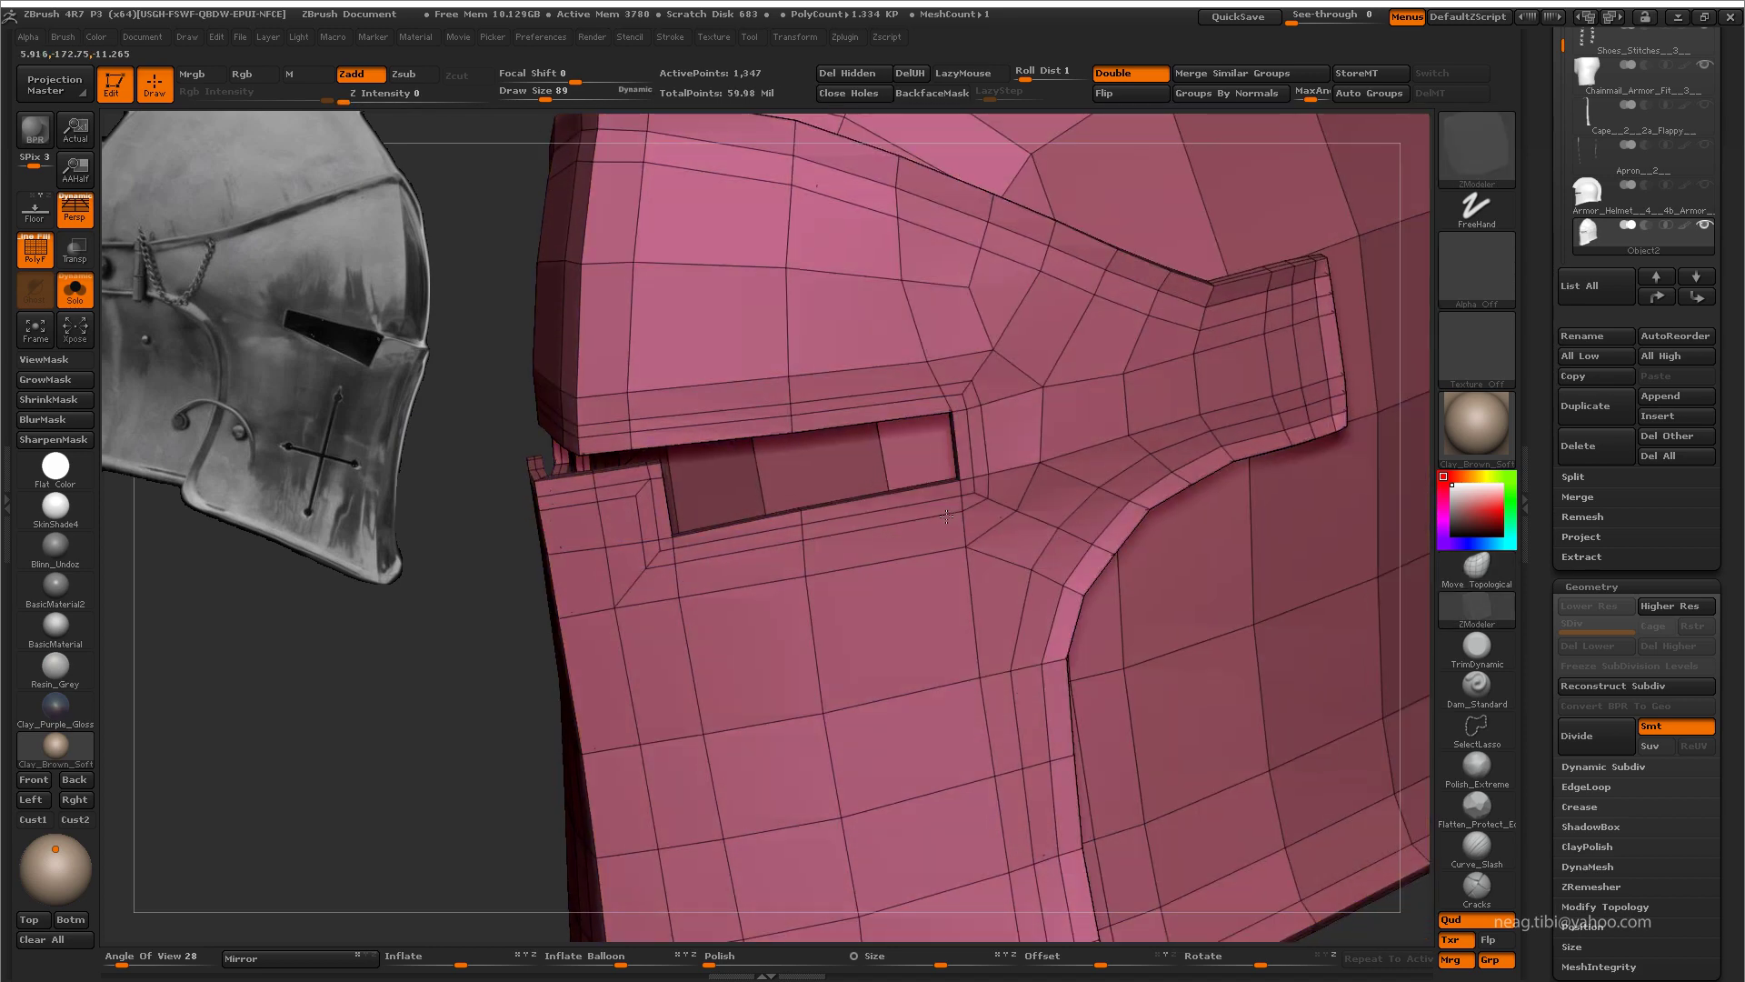
{"action": "left_click", "coordinate": [845, 384]}
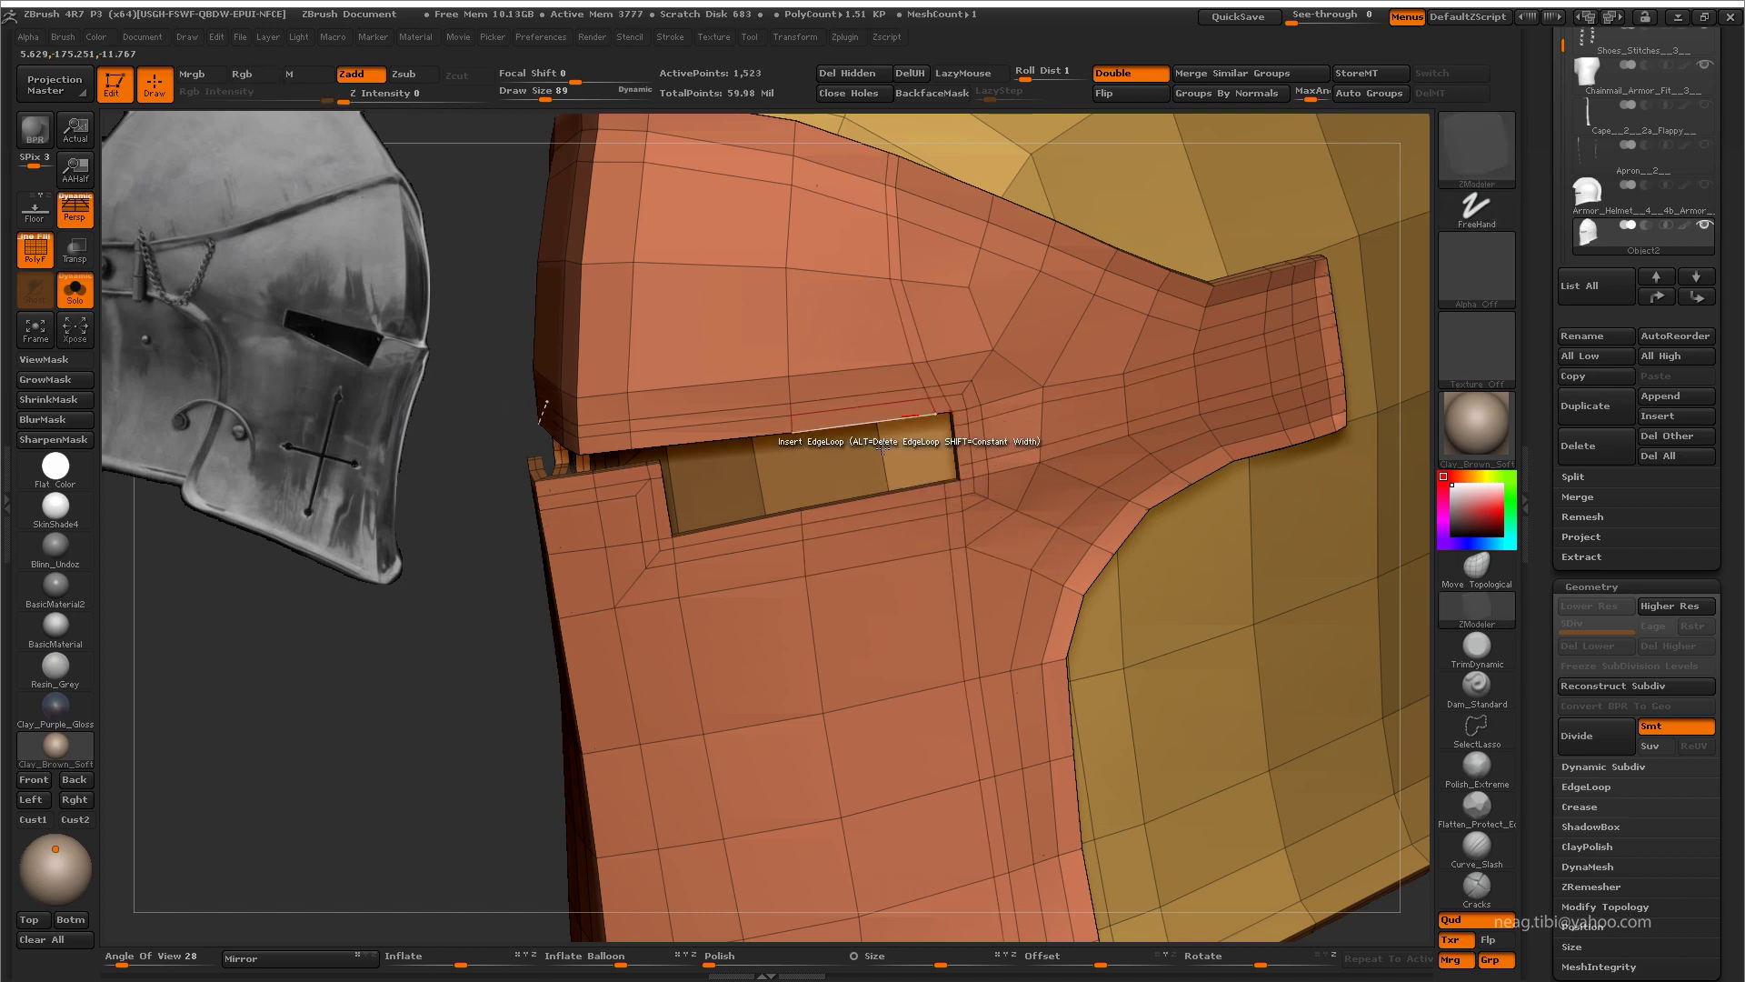
{"action": "left_click_drag", "start_coordinate": [460, 749], "coordinate": [627, 600]}
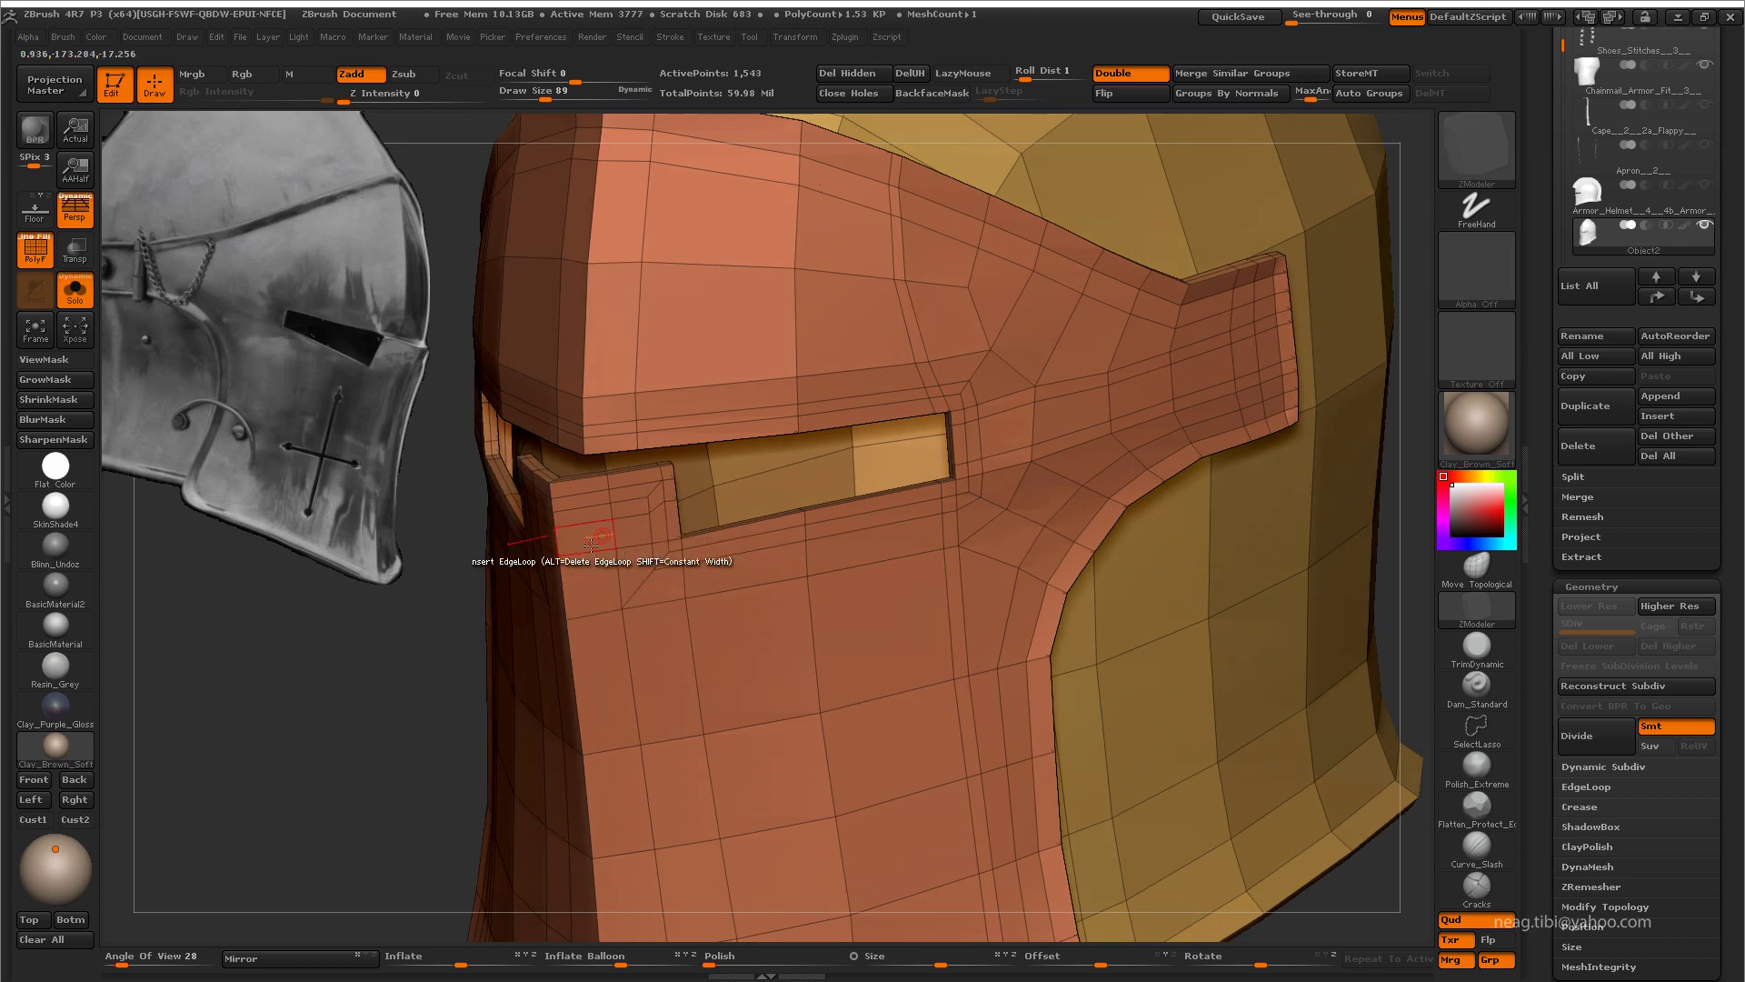
Step: Subdivide the helmet smoothly, hide the wireframe, and inspect the visor side
{"action": "key", "text": "d"}
{"action": "key", "text": "d"}
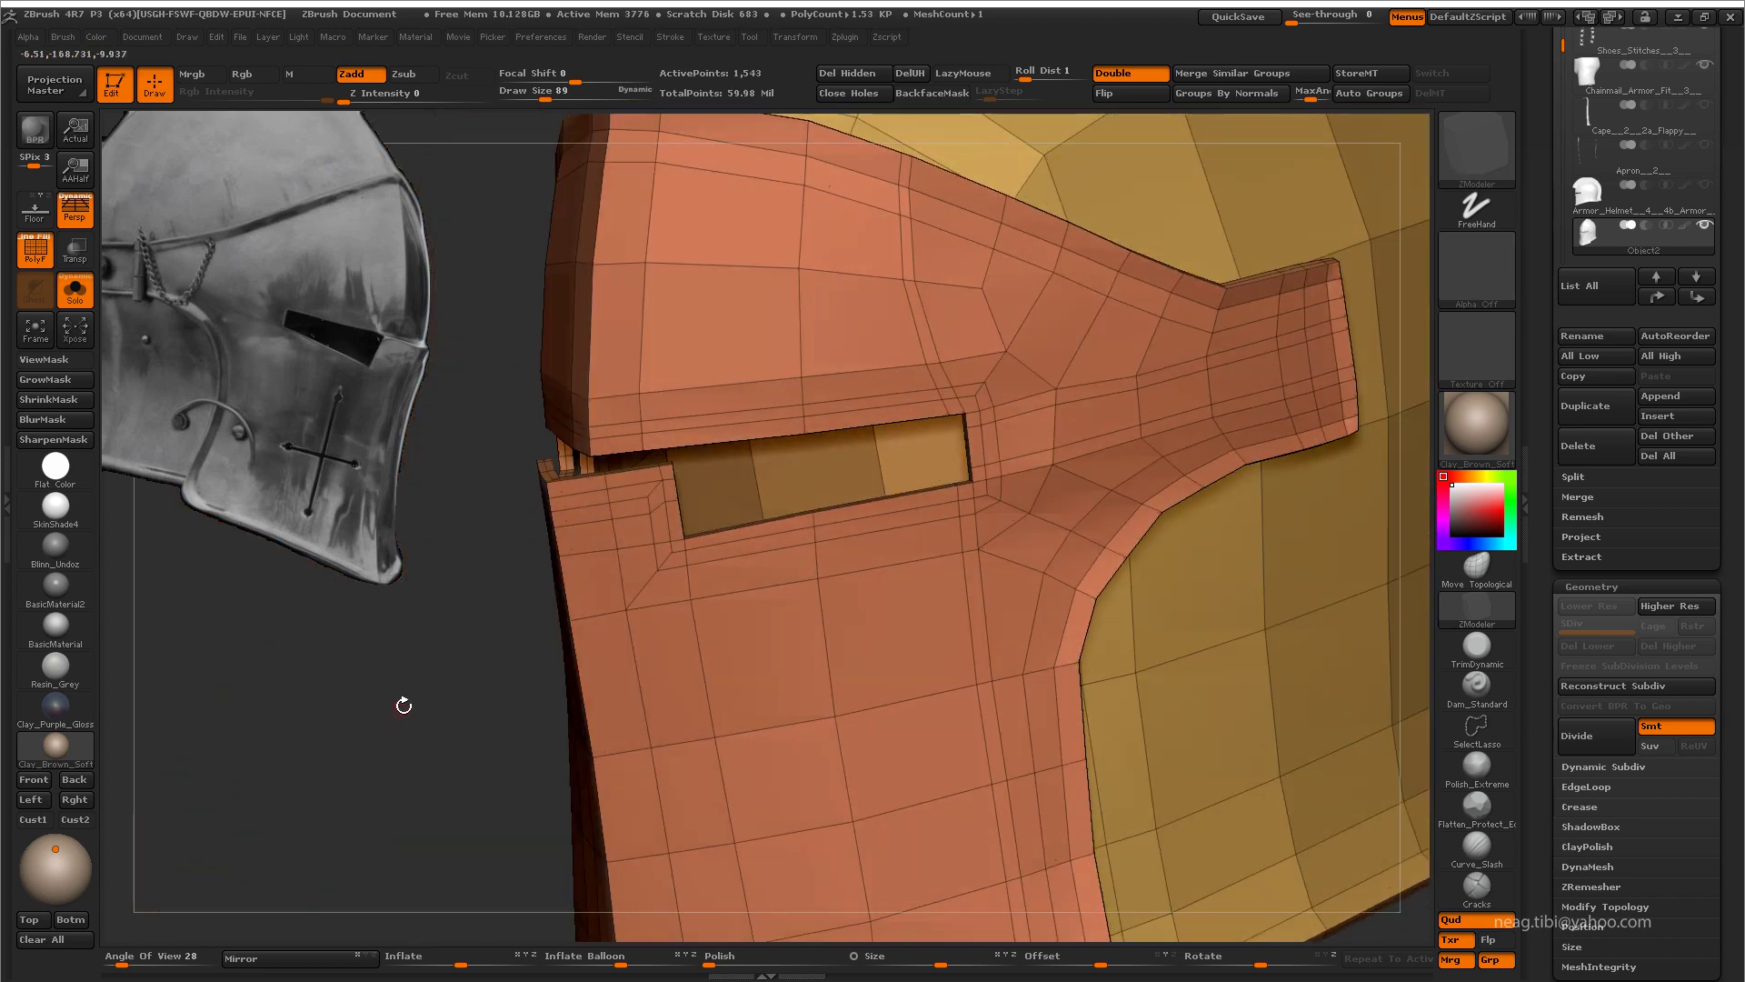
{"action": "key", "text": "f"}
{"action": "key", "text": "shift+f"}
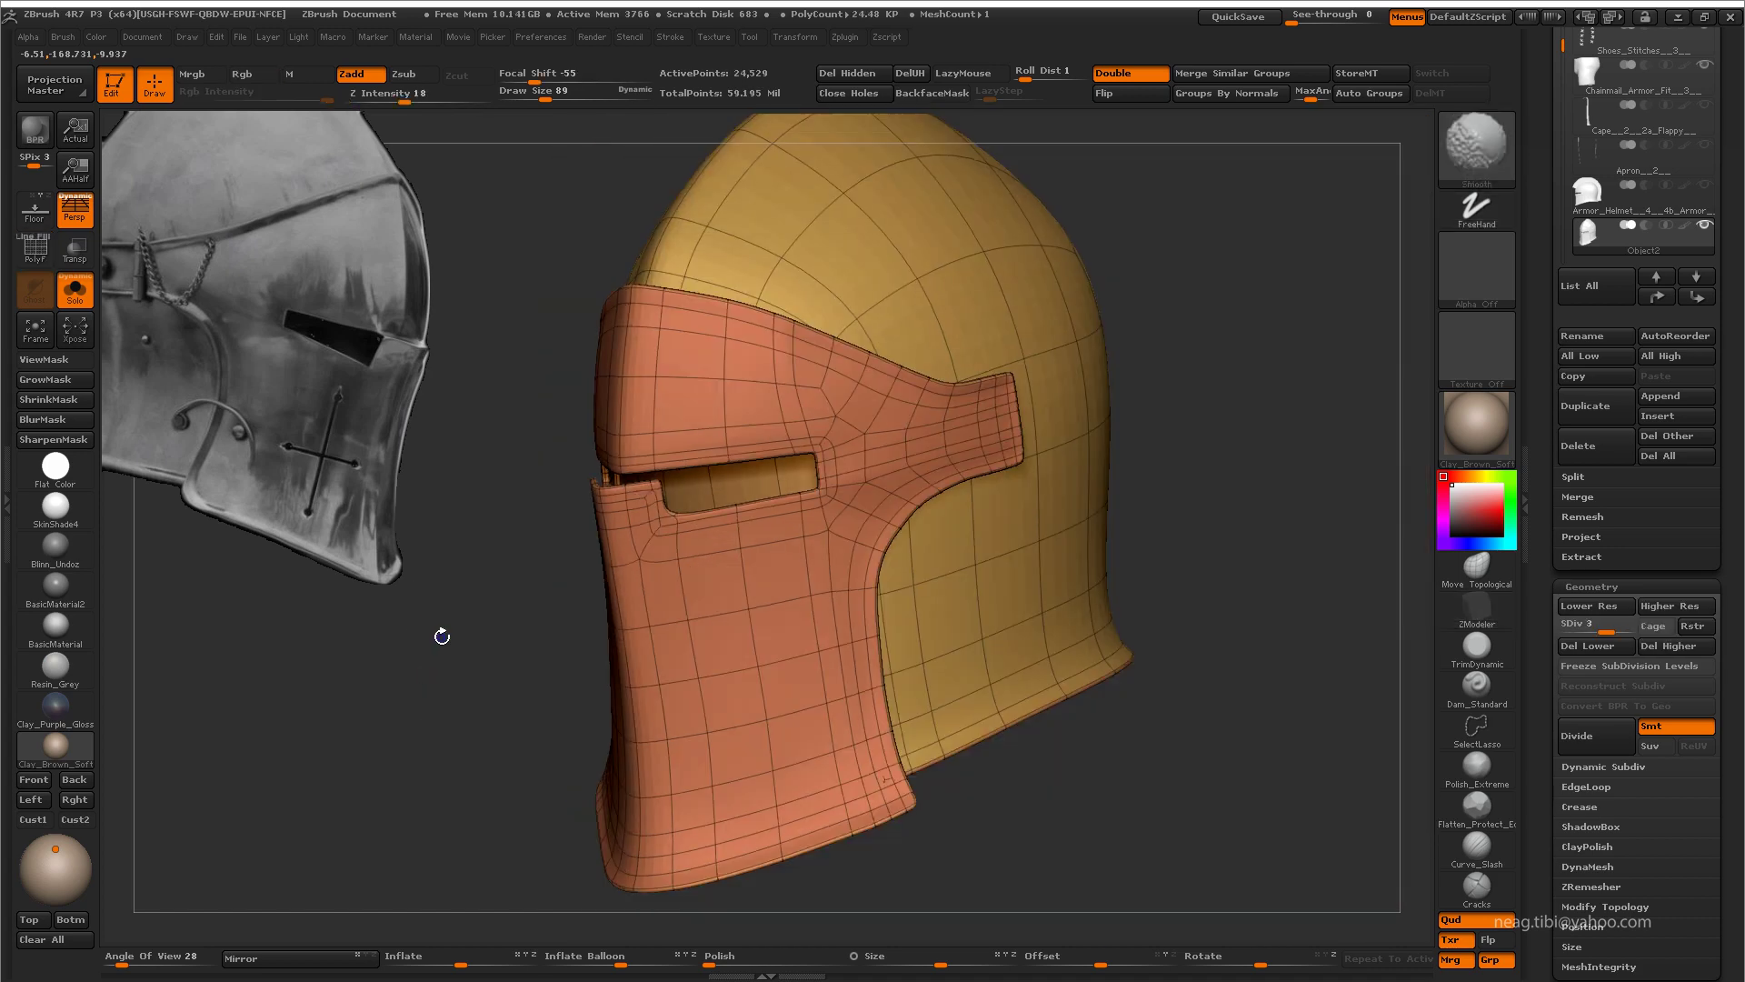
{"action": "left_click_drag", "start_coordinate": [441, 631], "coordinate": [482, 668]}
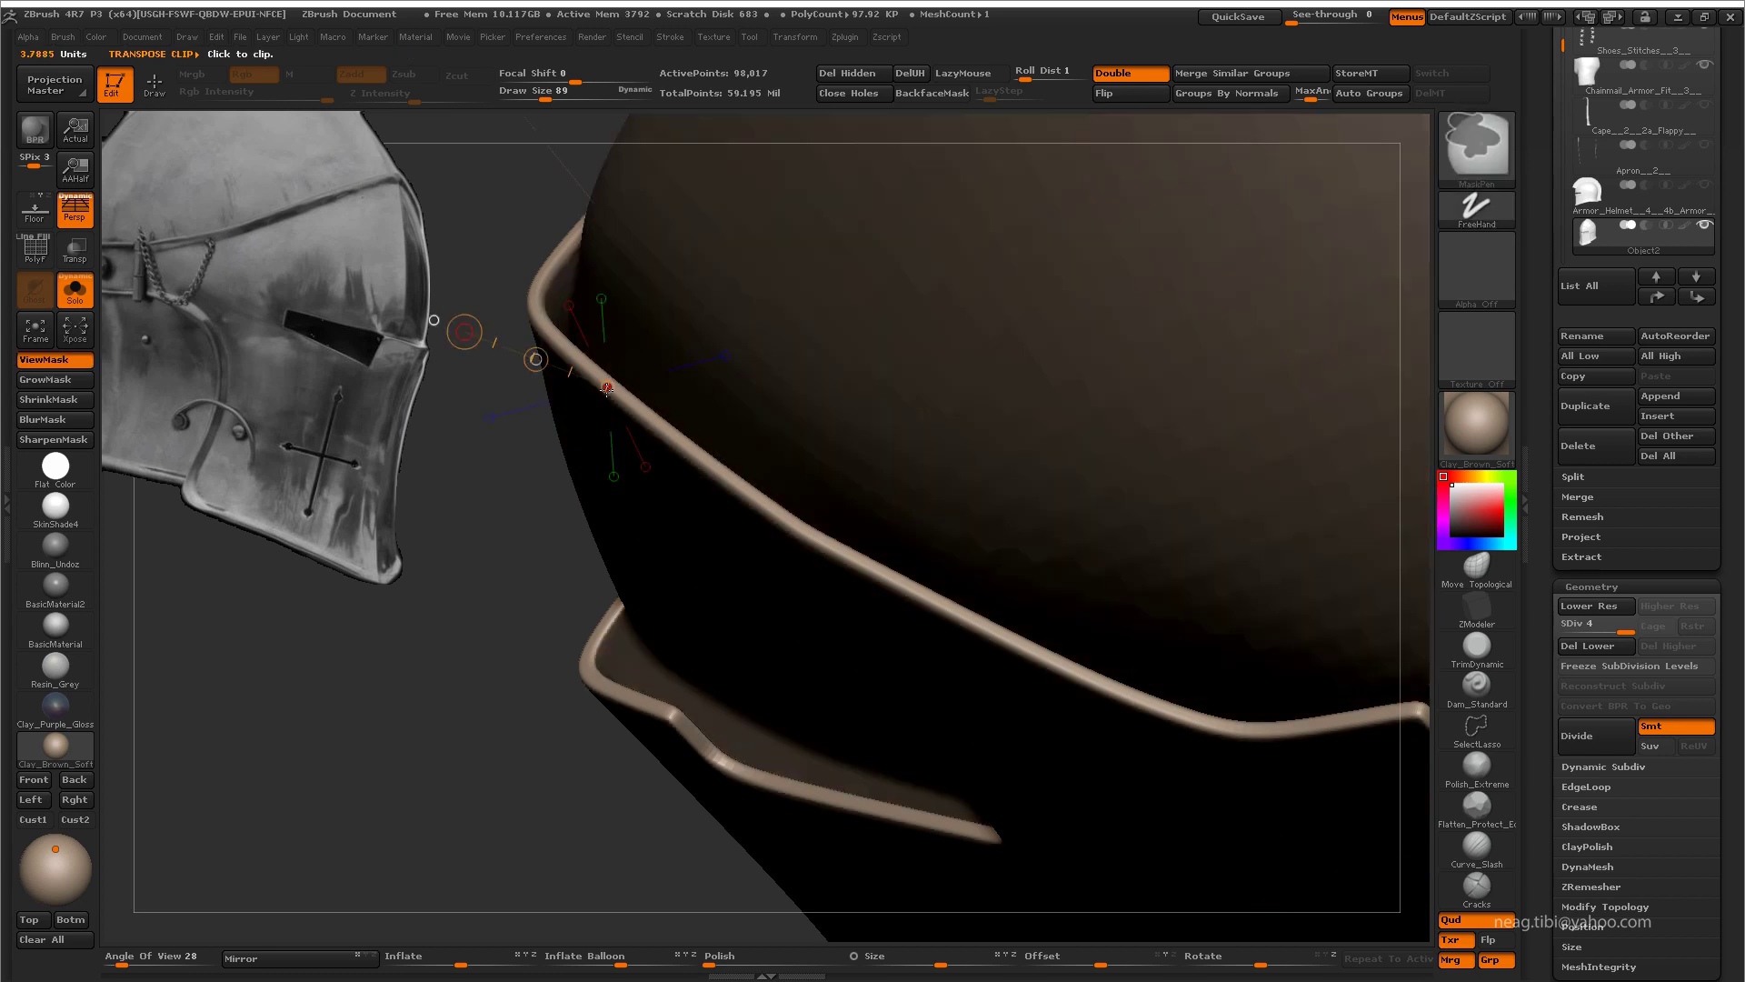
{"action": "mouse_move", "coordinate": [482, 669]}
{"action": "left_mouse_down"}
{"action": "mouse_move", "coordinate": [518, 506]}
{"action": "mouse_move", "coordinate": [567, 972]}
{"action": "left_mouse_up"}
{"action": "key", "text": "b"}
{"action": "key", "text": "z"}
{"action": "key", "text": "m"}
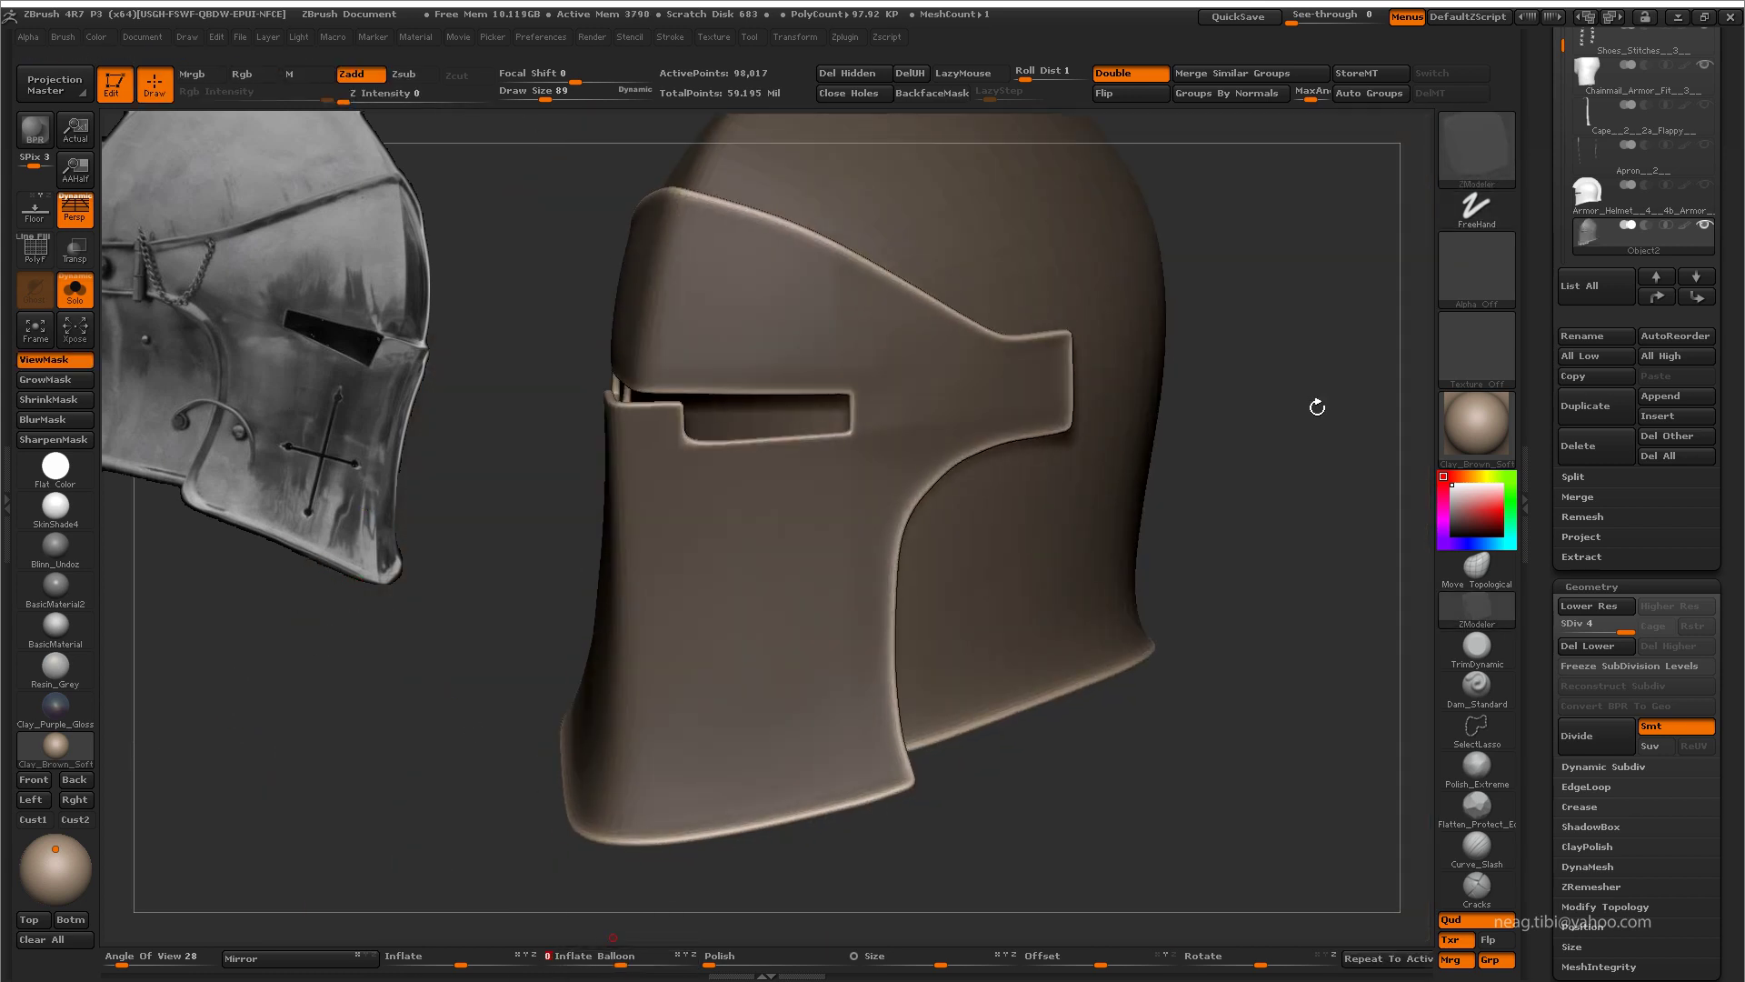
{"action": "left_click_drag", "start_coordinate": [1318, 407], "coordinate": [1307, 519]}
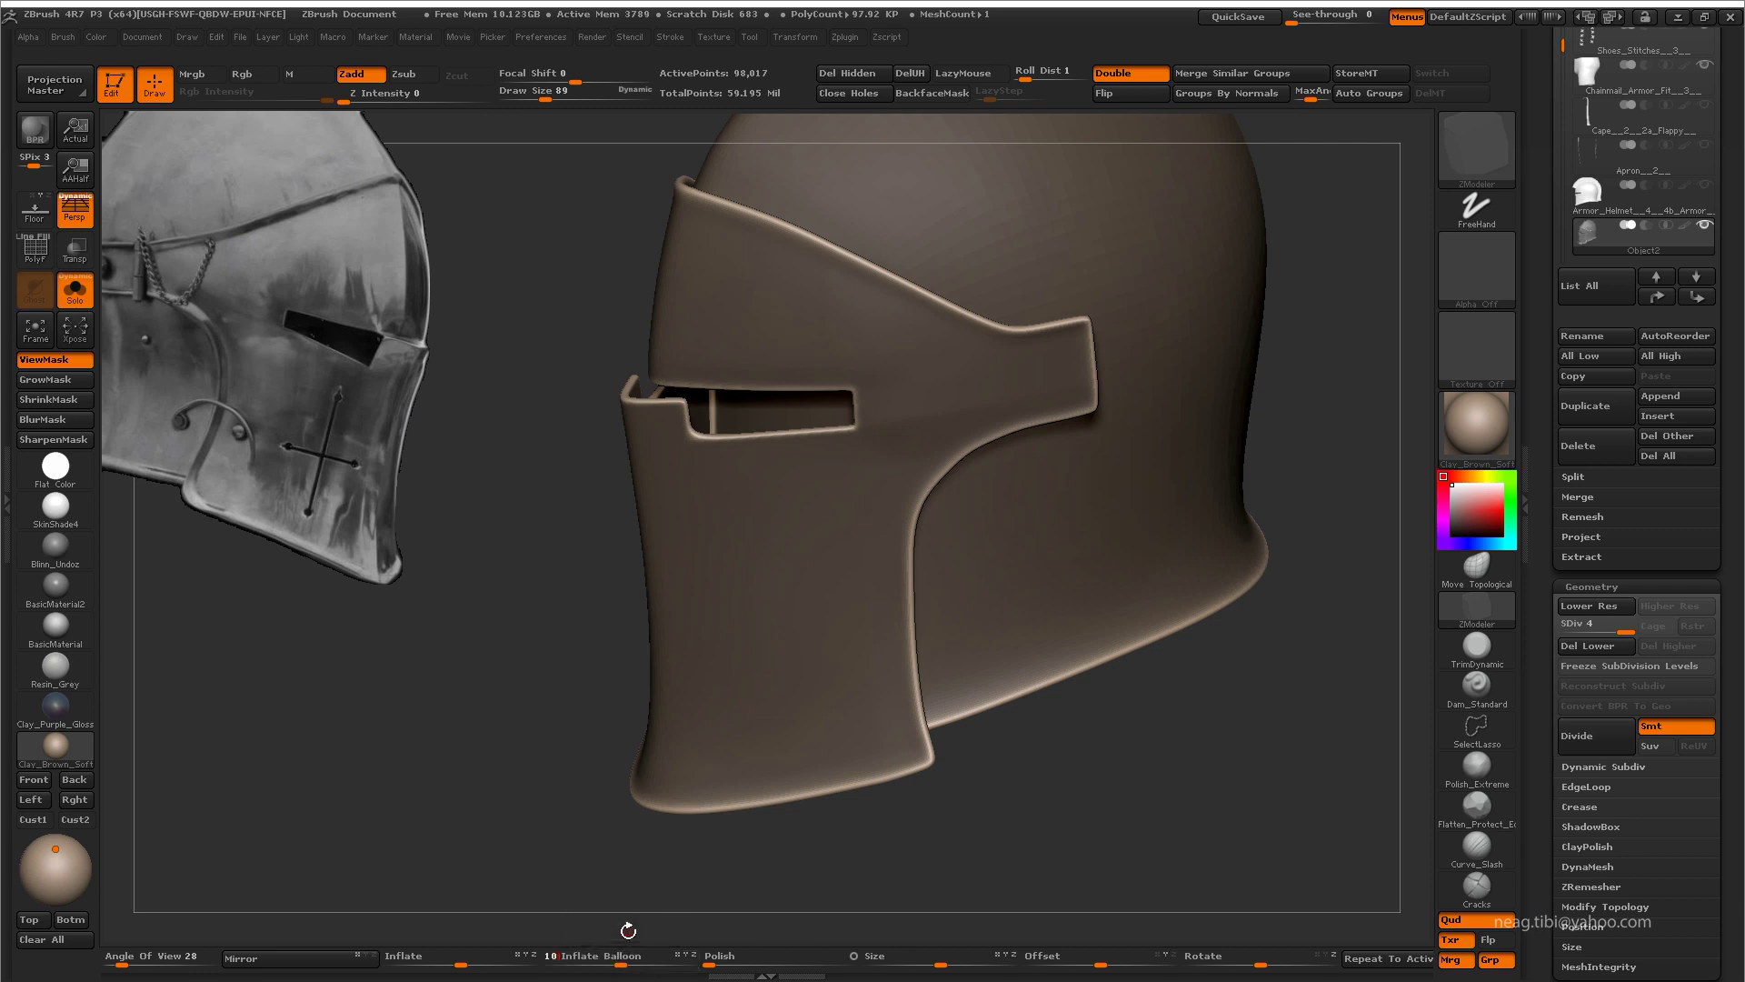
{"action": "left_click_drag", "start_coordinate": [1383, 779], "coordinate": [1222, 823]}
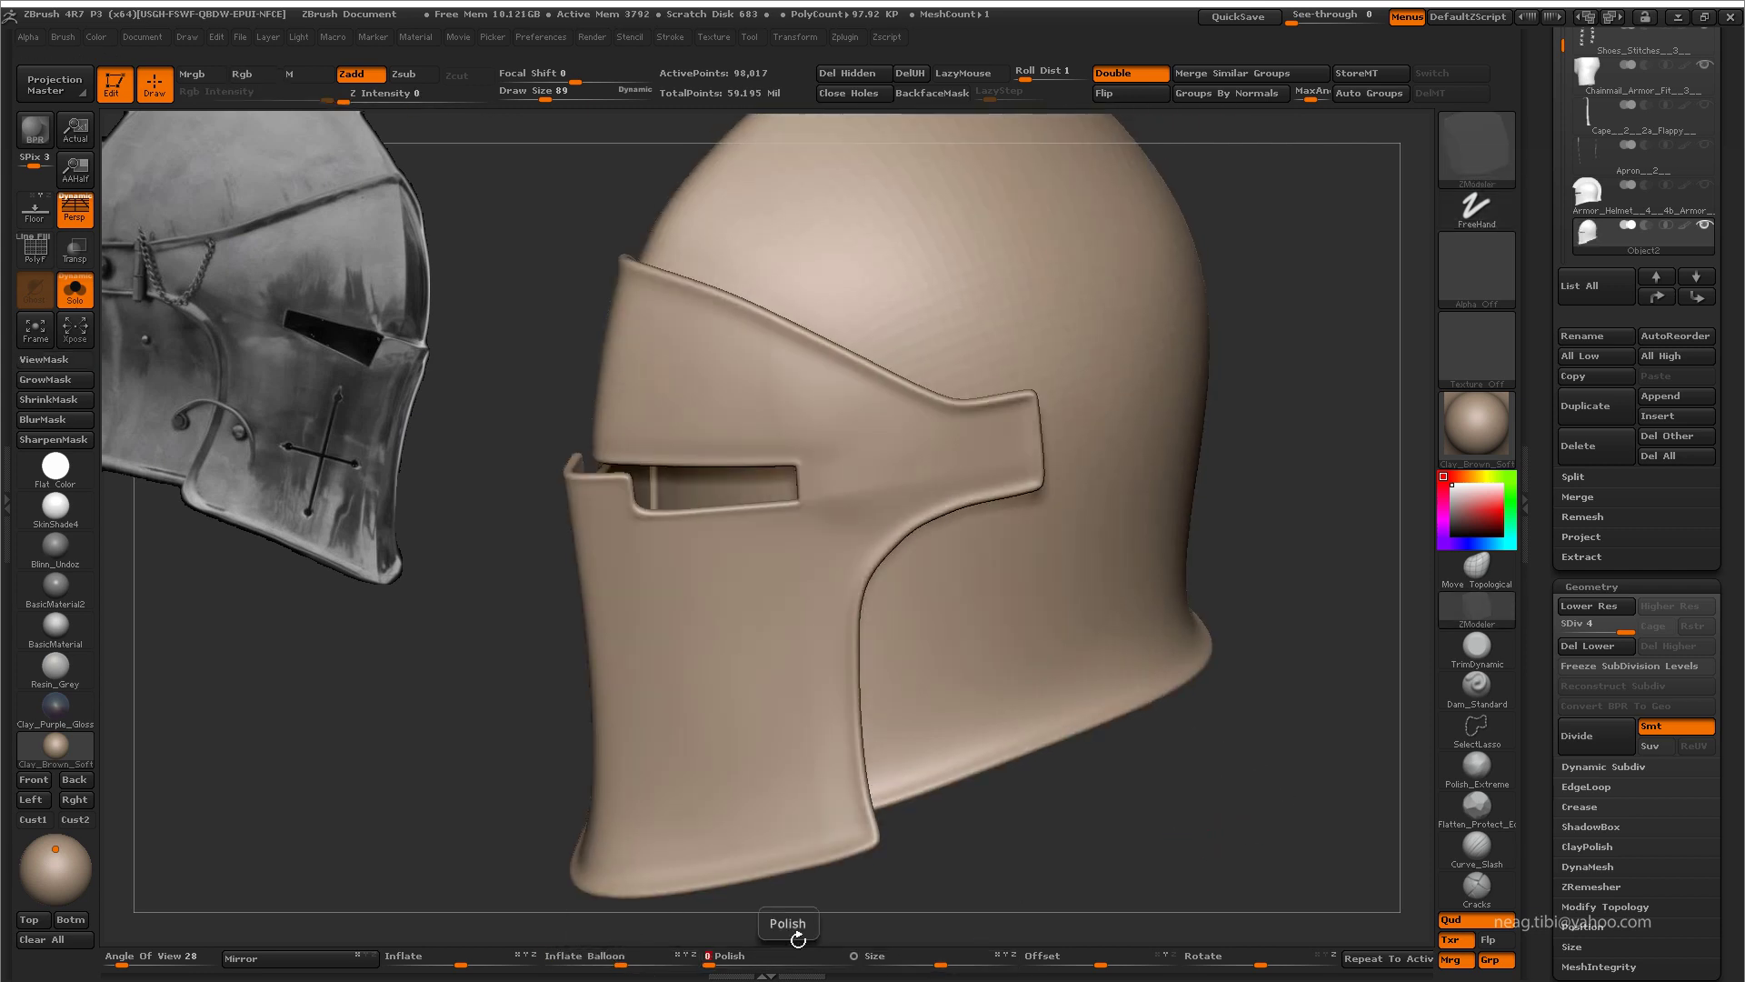
Step: Isolate the visor at SDiv 1, subdivide and smooth its front, then refine the eye-slit corner
{"action": "key", "text": "shift+d"}
{"action": "key", "text": "shift+d"}
{"action": "key", "text": "shift+d"}
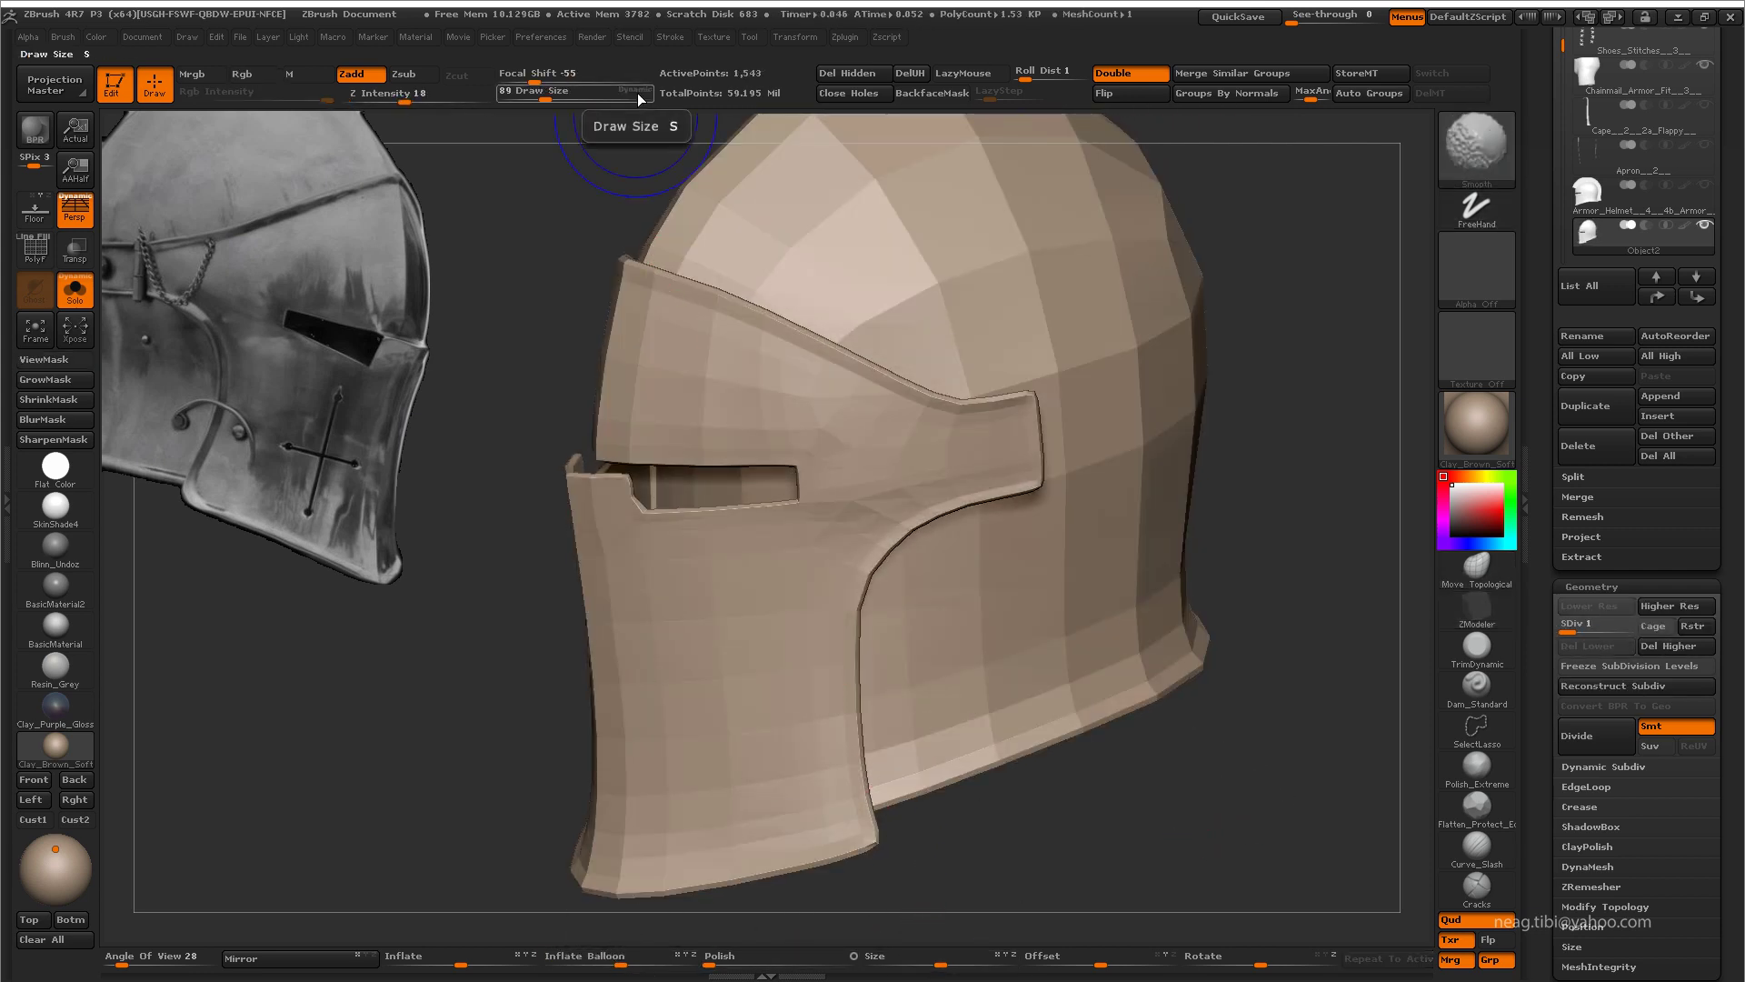
{"action": "left_click", "coordinate": [916, 452], "text": "ctrl+shift"}
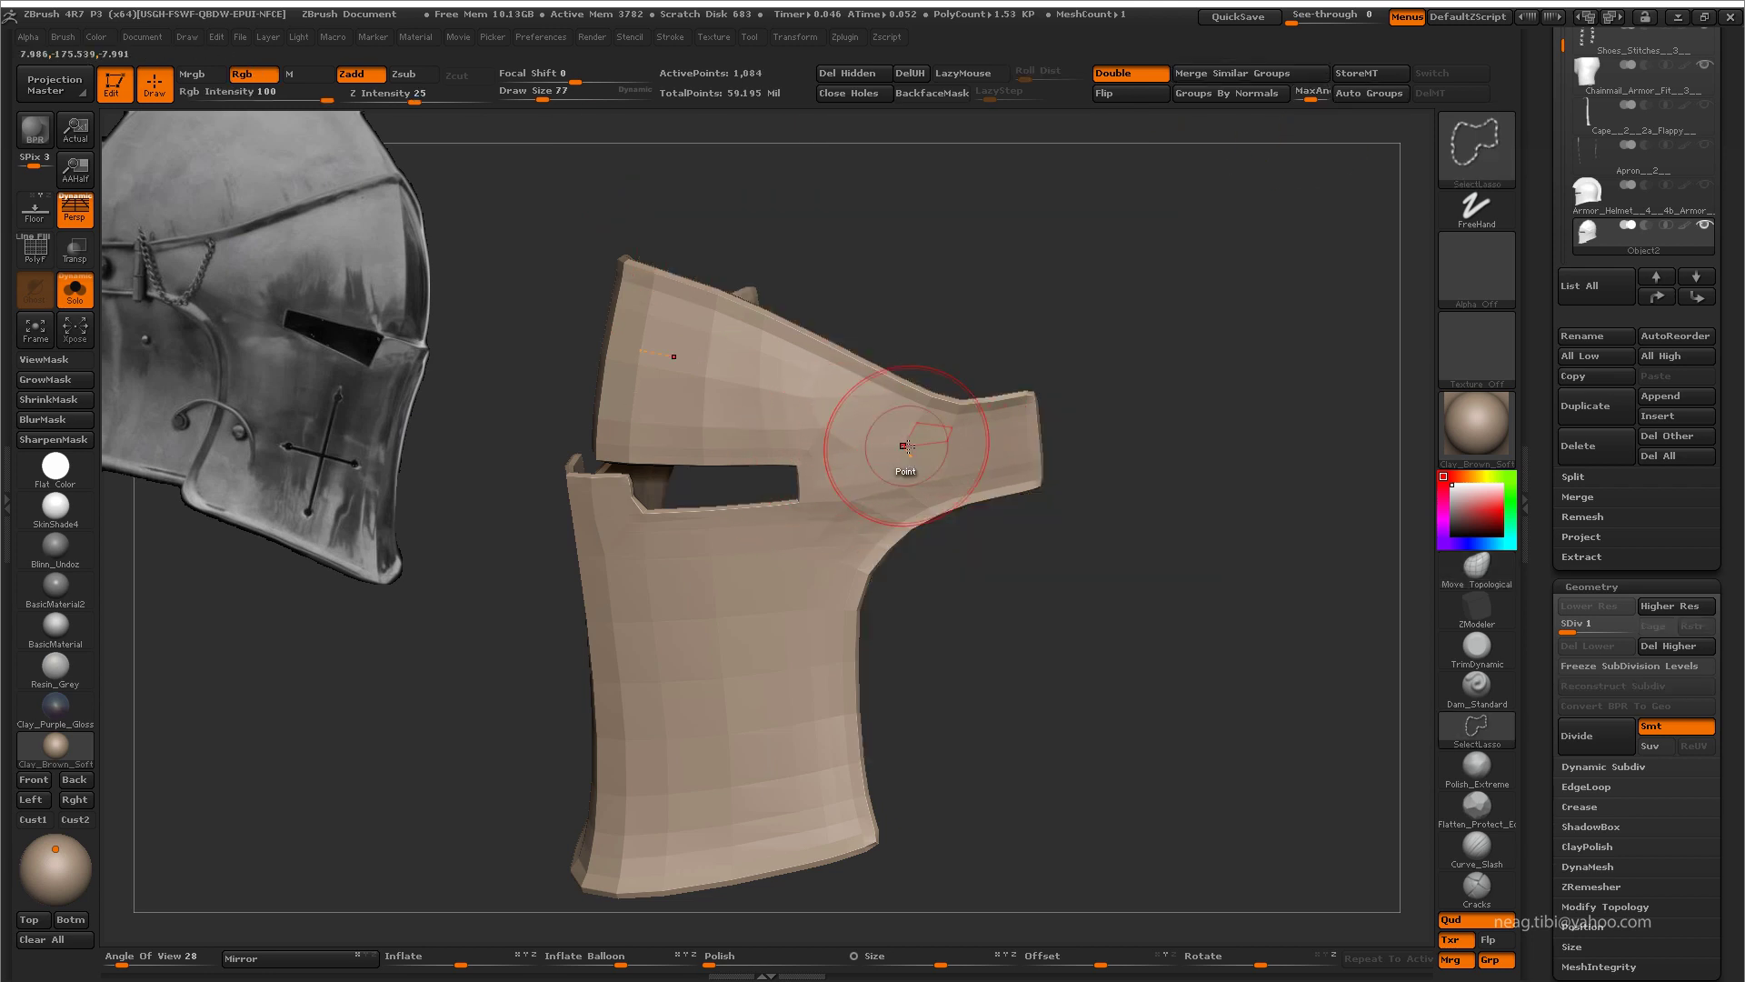
{"action": "key", "text": "shift+f"}
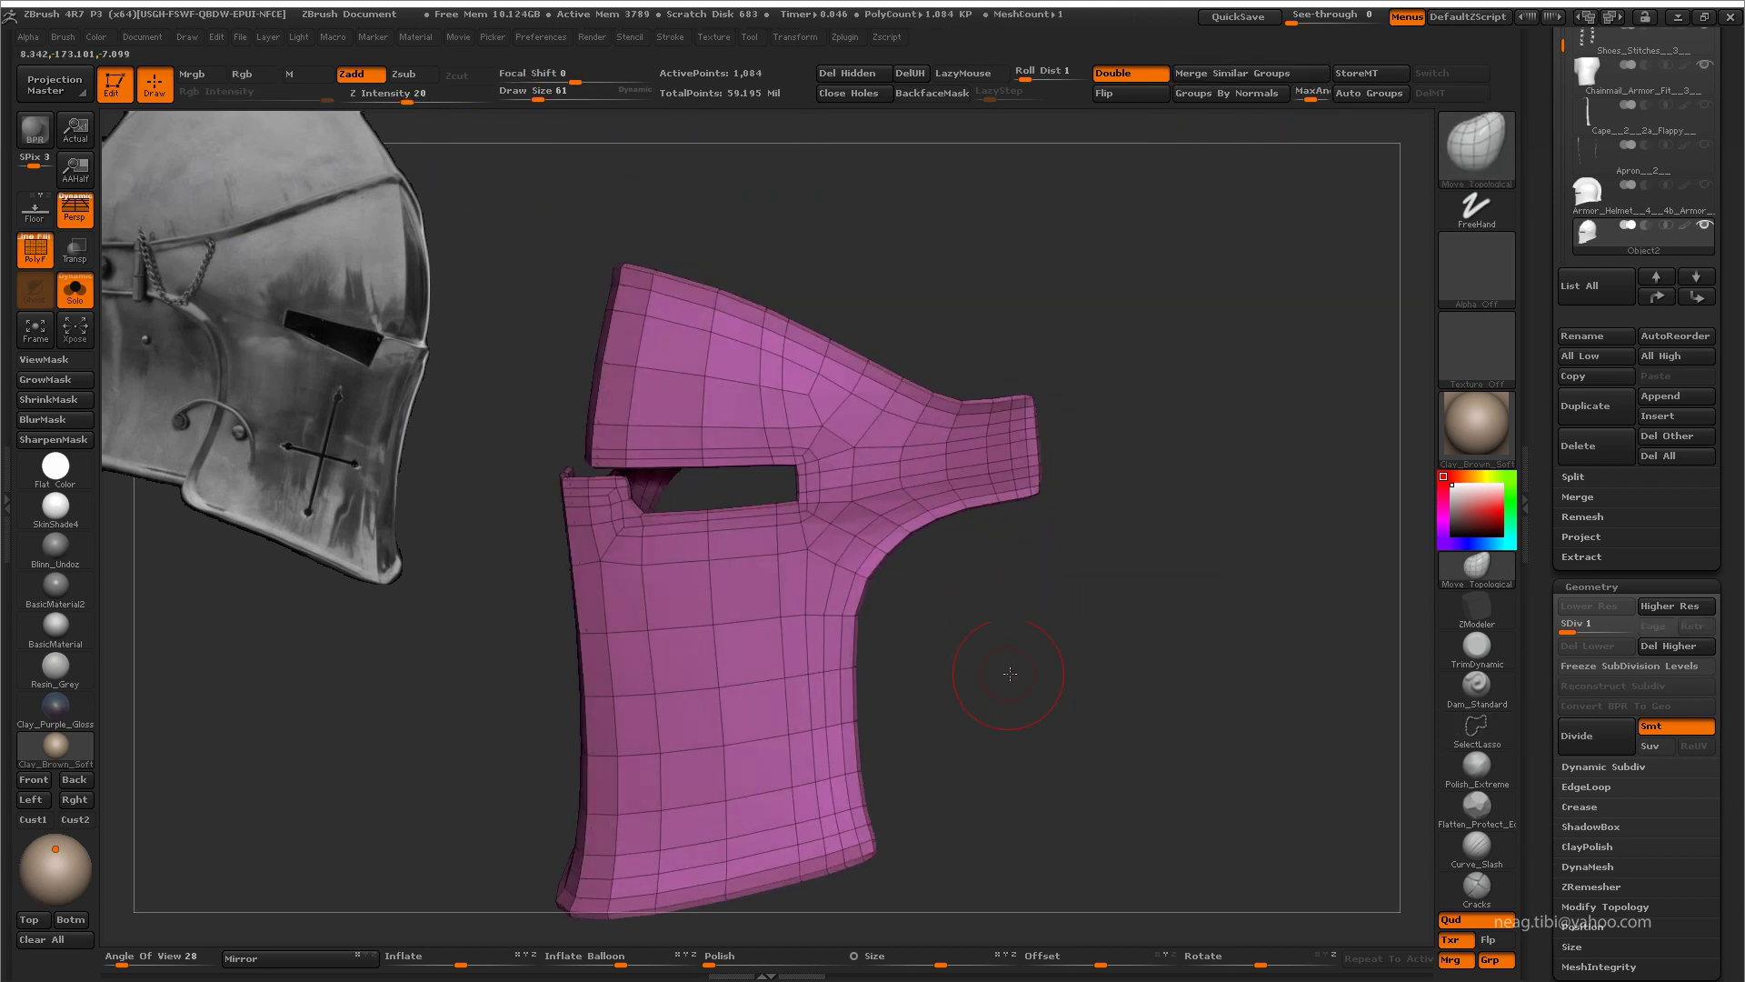
{"action": "key", "text": "ctrl+d"}
{"action": "left_click_drag", "start_coordinate": [1010, 674], "coordinate": [857, 514], "text": "alt"}
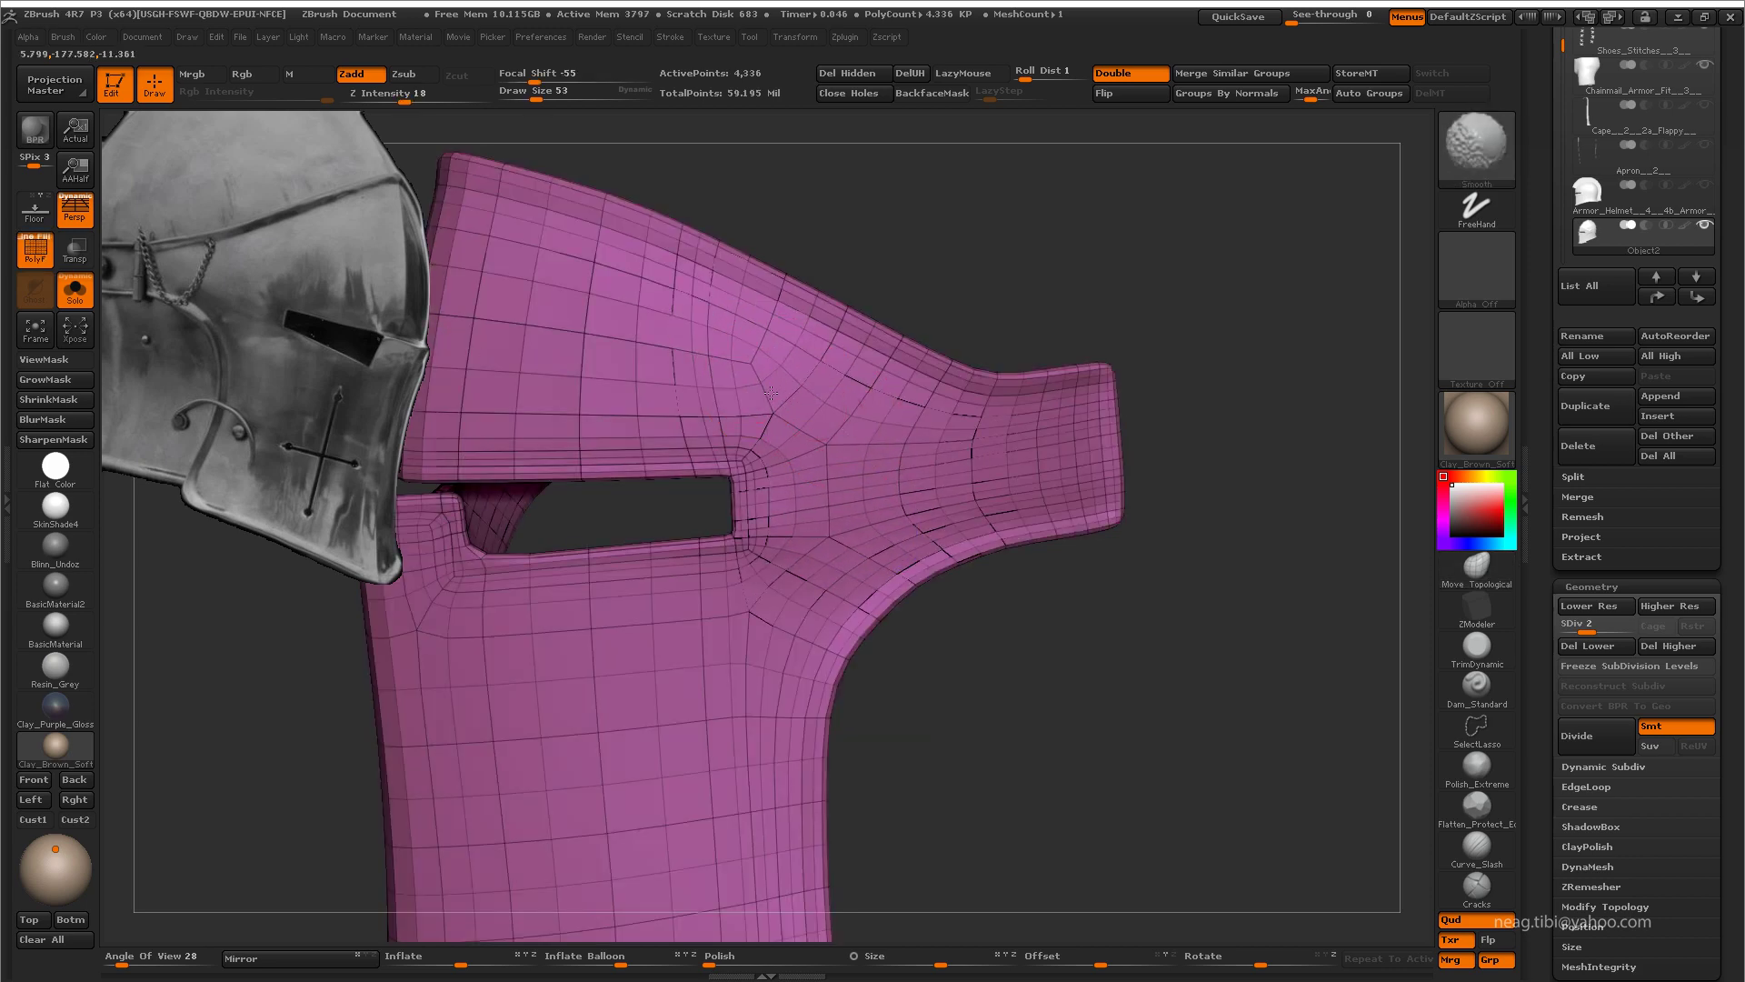
{"action": "left_click_drag", "start_coordinate": [754, 707], "coordinate": [809, 637], "text": "alt"}
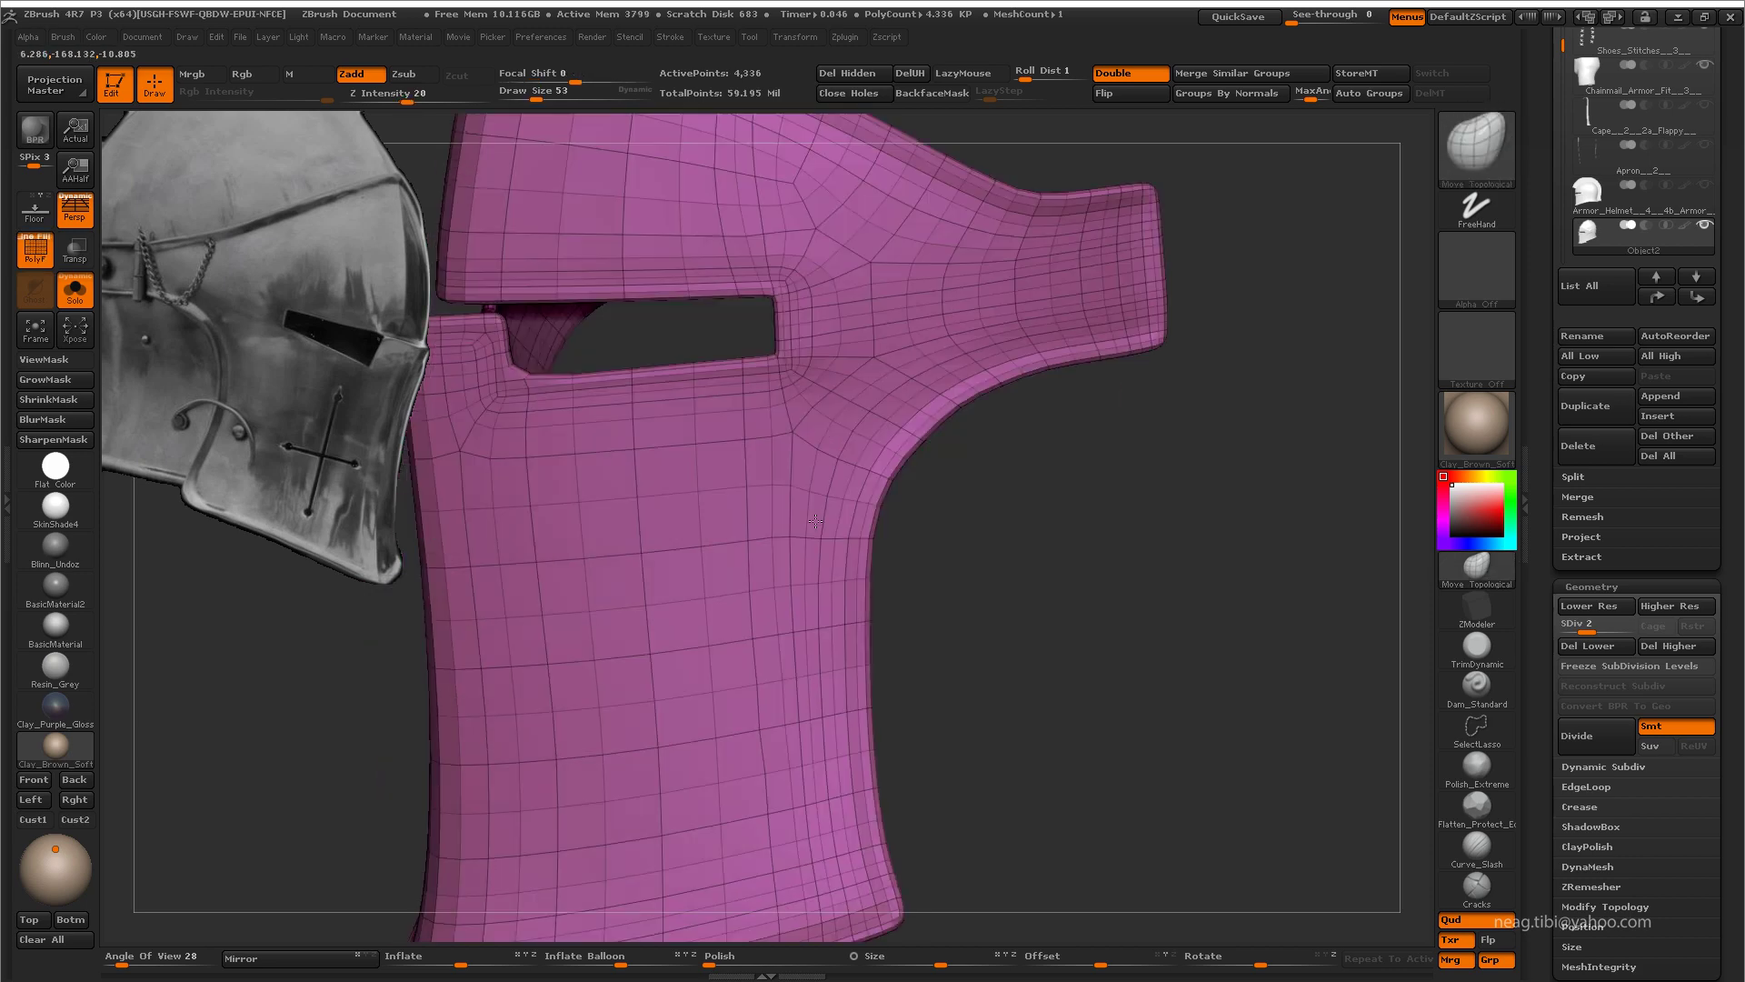
{"action": "left_click_drag", "start_coordinate": [804, 357], "coordinate": [1001, 524], "text": "shift"}
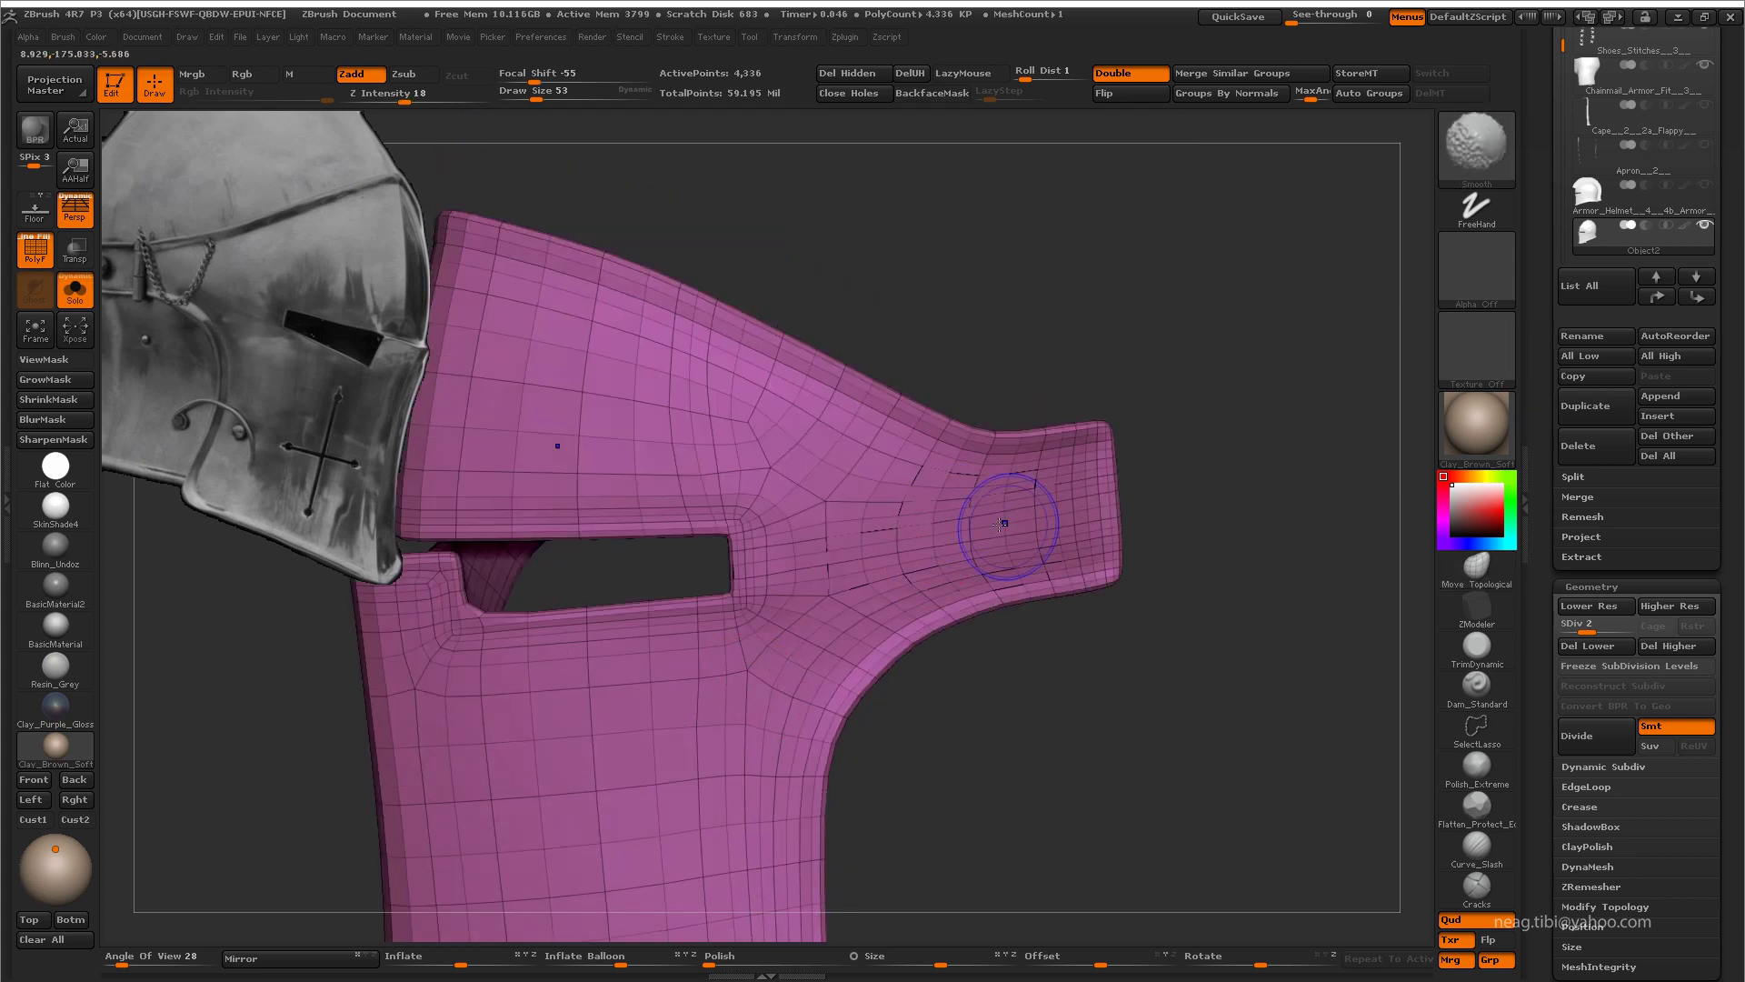
{"action": "left_click_drag", "start_coordinate": [861, 448], "coordinate": [853, 396], "text": "alt"}
{"action": "right_click_drag", "start_coordinate": [821, 395], "coordinate": [898, 553], "text": "ctrl"}
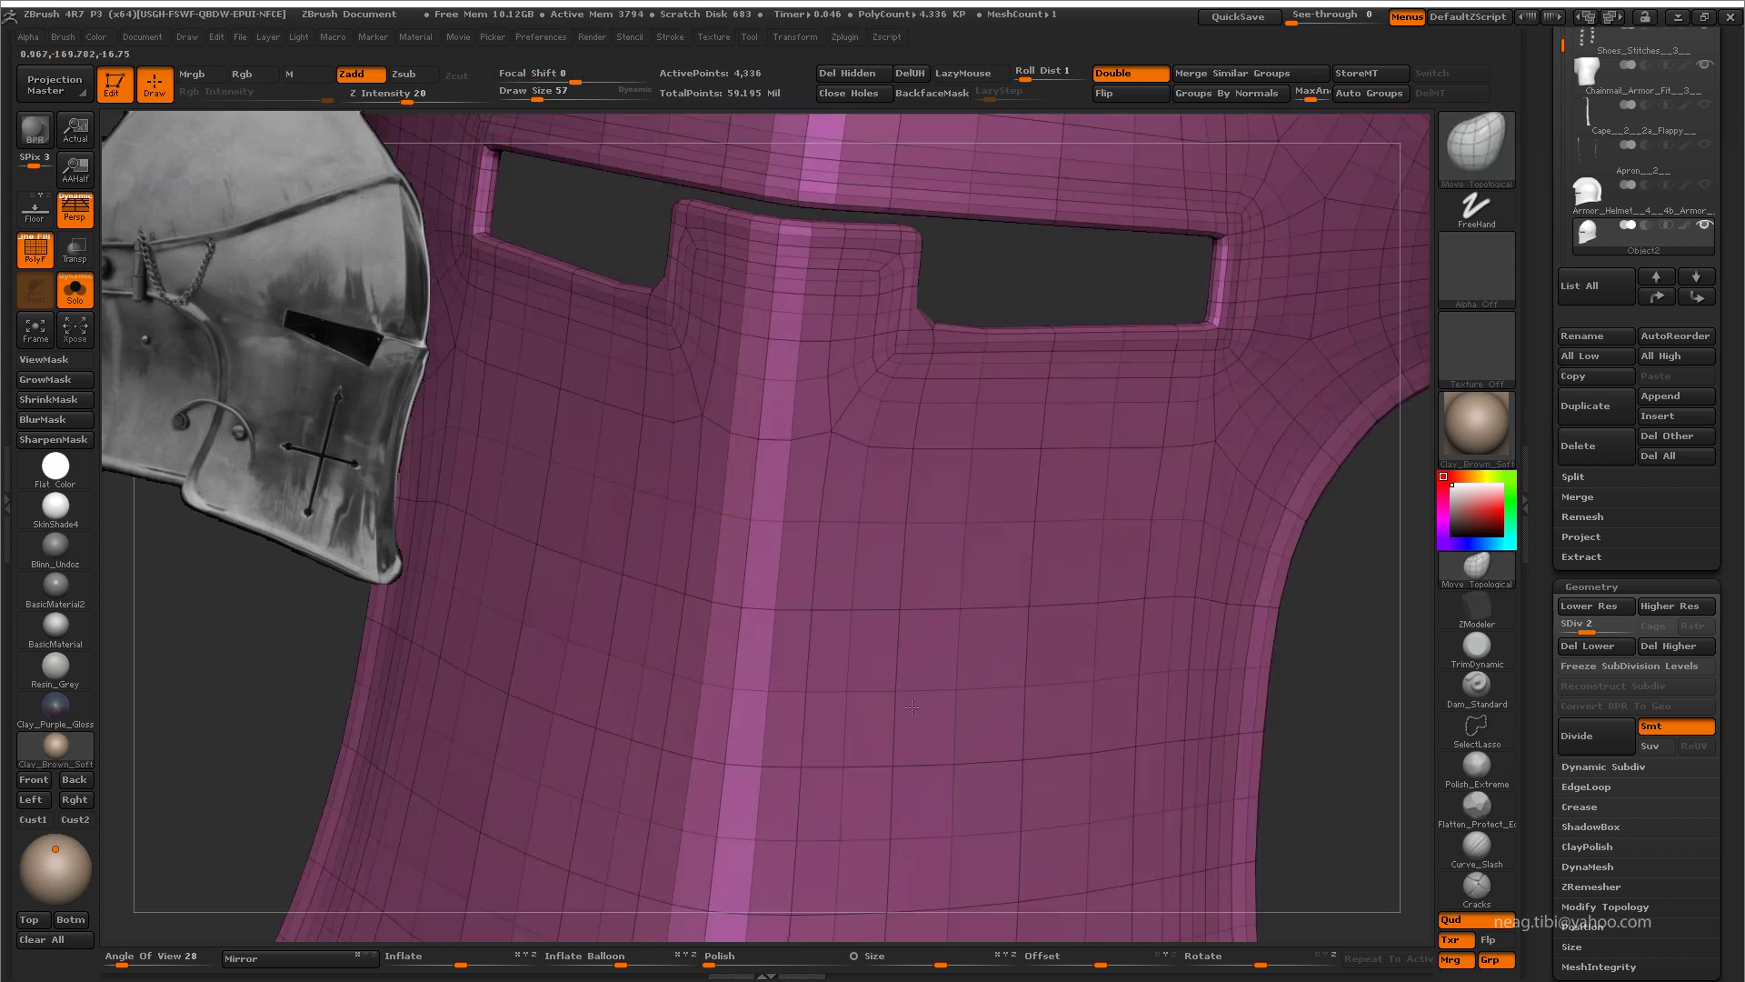
{"action": "key", "text": "shift+d"}
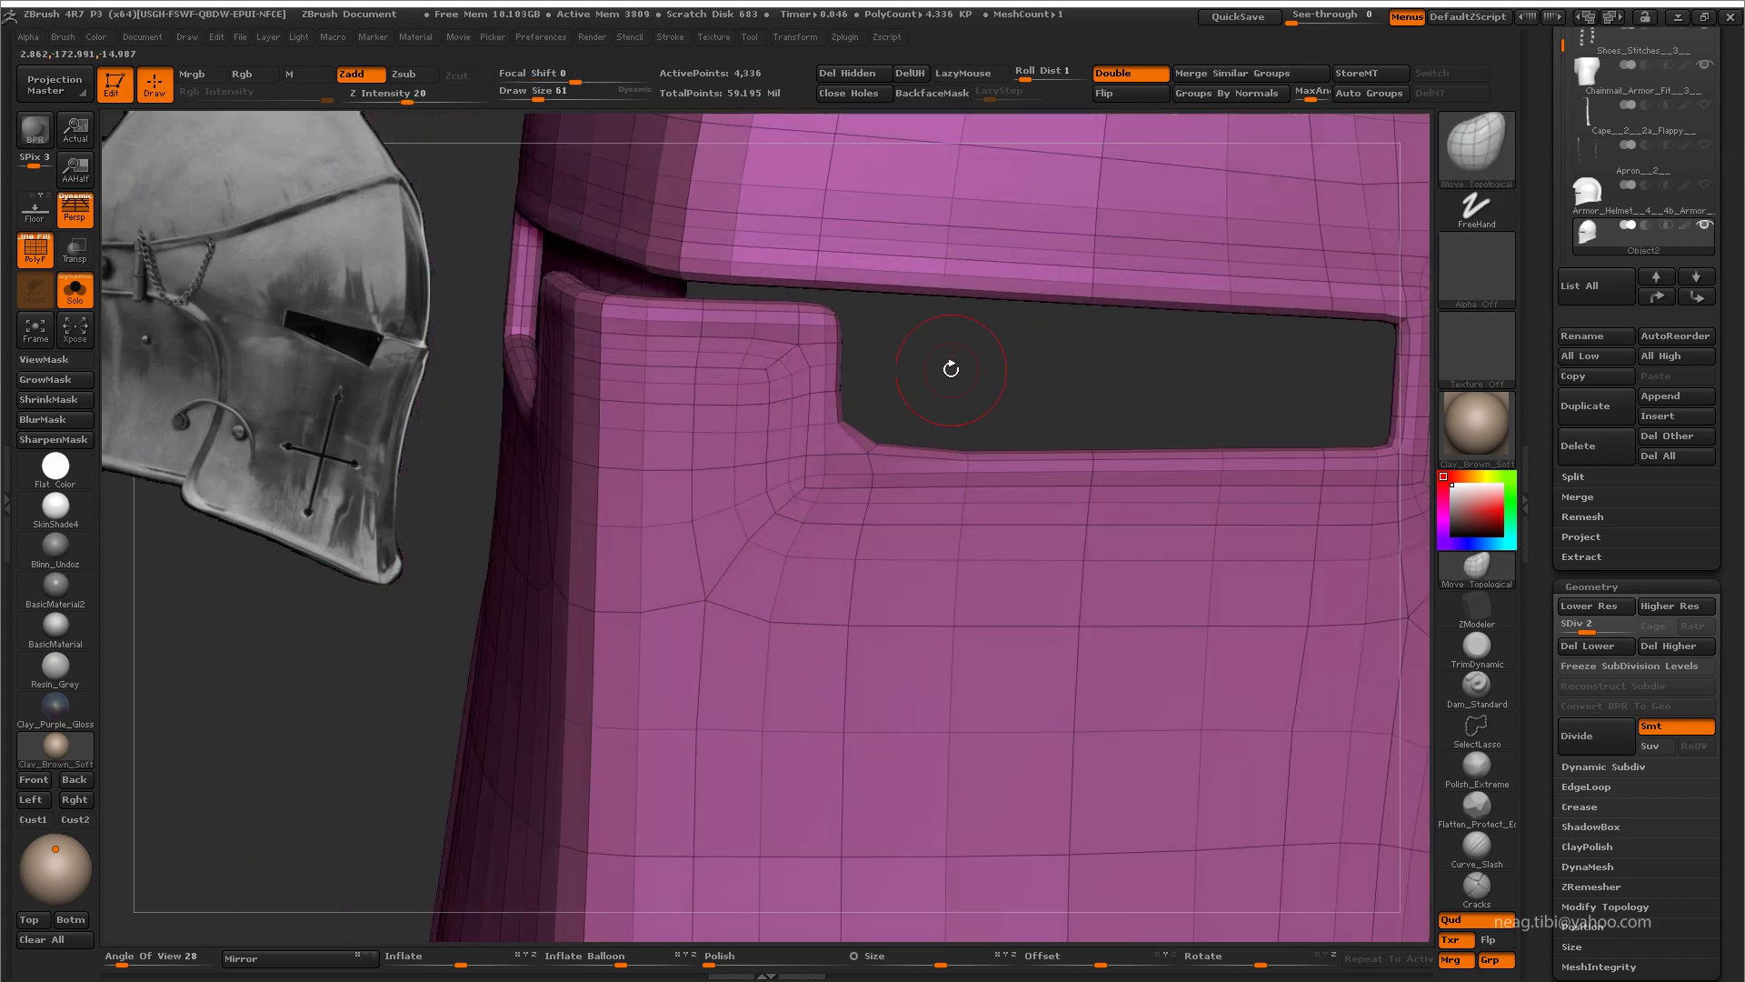
{"action": "mouse_move", "coordinate": [946, 370]}
{"action": "right_mouse_down", "text": "ctrl"}
{"action": "mouse_move", "coordinate": [998, 387]}
{"action": "mouse_move", "coordinate": [920, 495]}
{"action": "right_mouse_up", "text": "ctrl"}
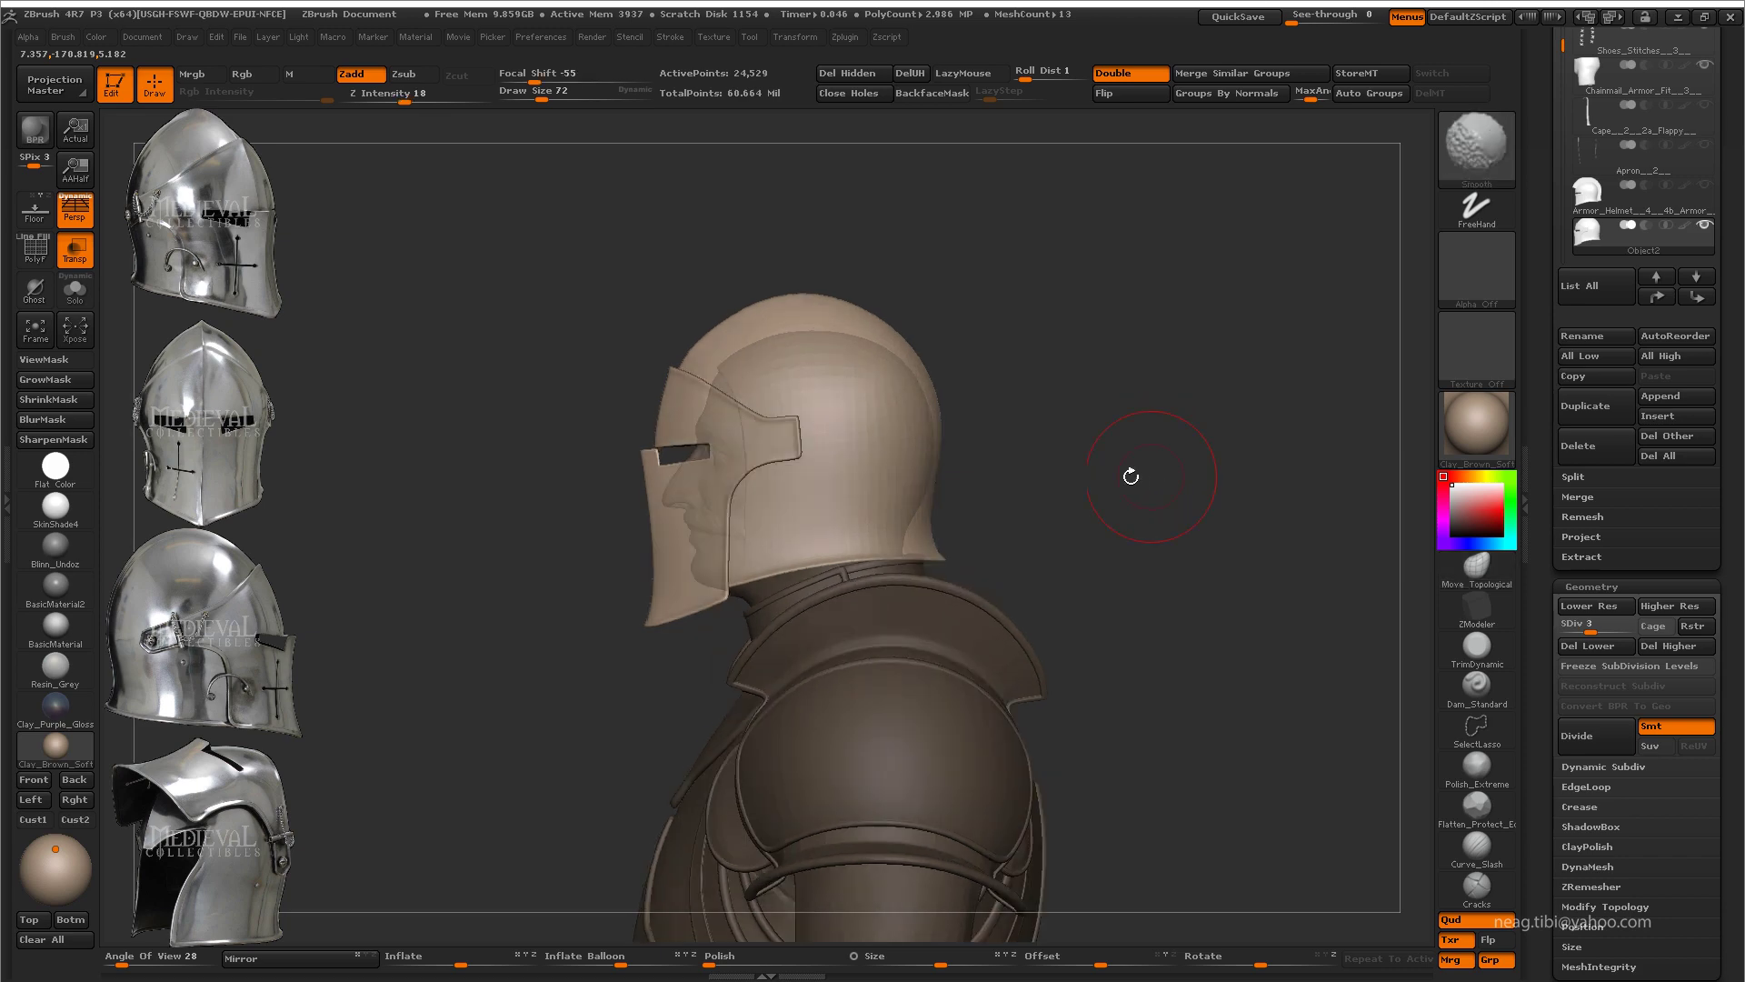
Step: With perspective off, Transpose-move the visor slightly back toward the head, then return to Draw
{"action": "mouse_move", "coordinate": [1169, 463]}
{"action": "left_mouse_down"}
{"action": "mouse_move", "coordinate": [830, 499]}
{"action": "mouse_move", "coordinate": [900, 491]}
{"action": "left_mouse_up"}
{"action": "key", "text": "p"}
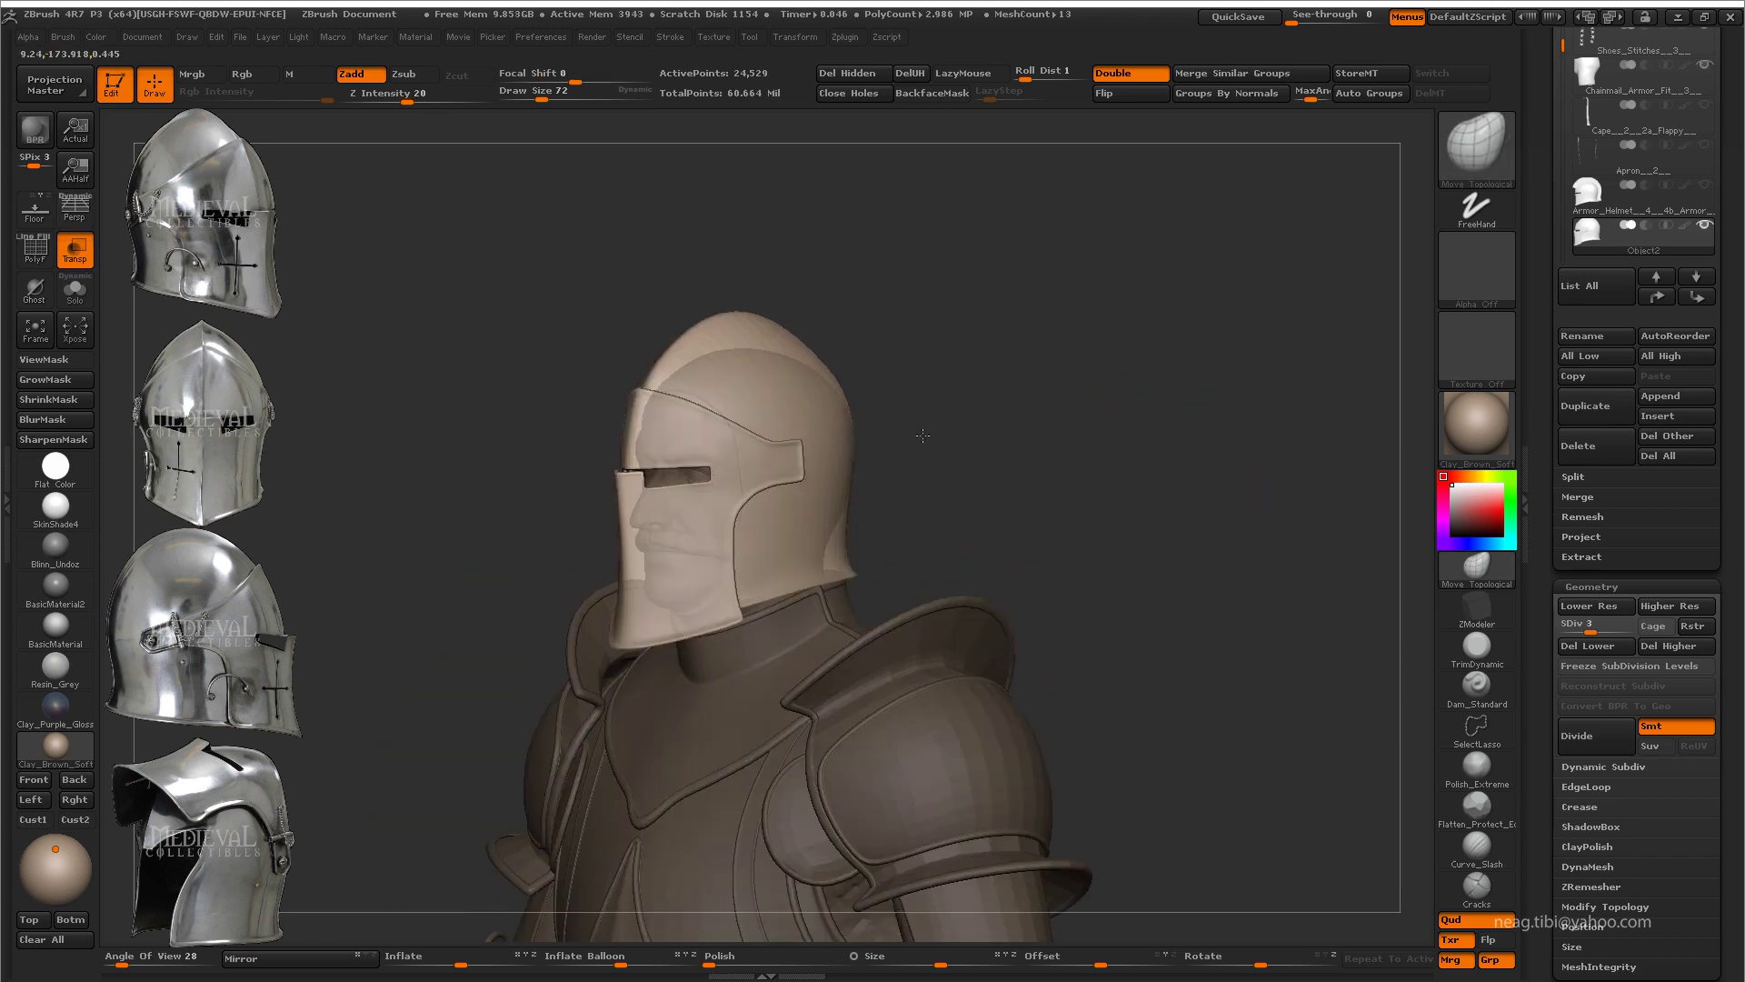
{"action": "key", "text": "w"}
{"action": "left_click_drag", "start_coordinate": [782, 469], "coordinate": [1070, 469]}
{"action": "left_click_drag", "start_coordinate": [926, 469], "coordinate": [942, 477]}
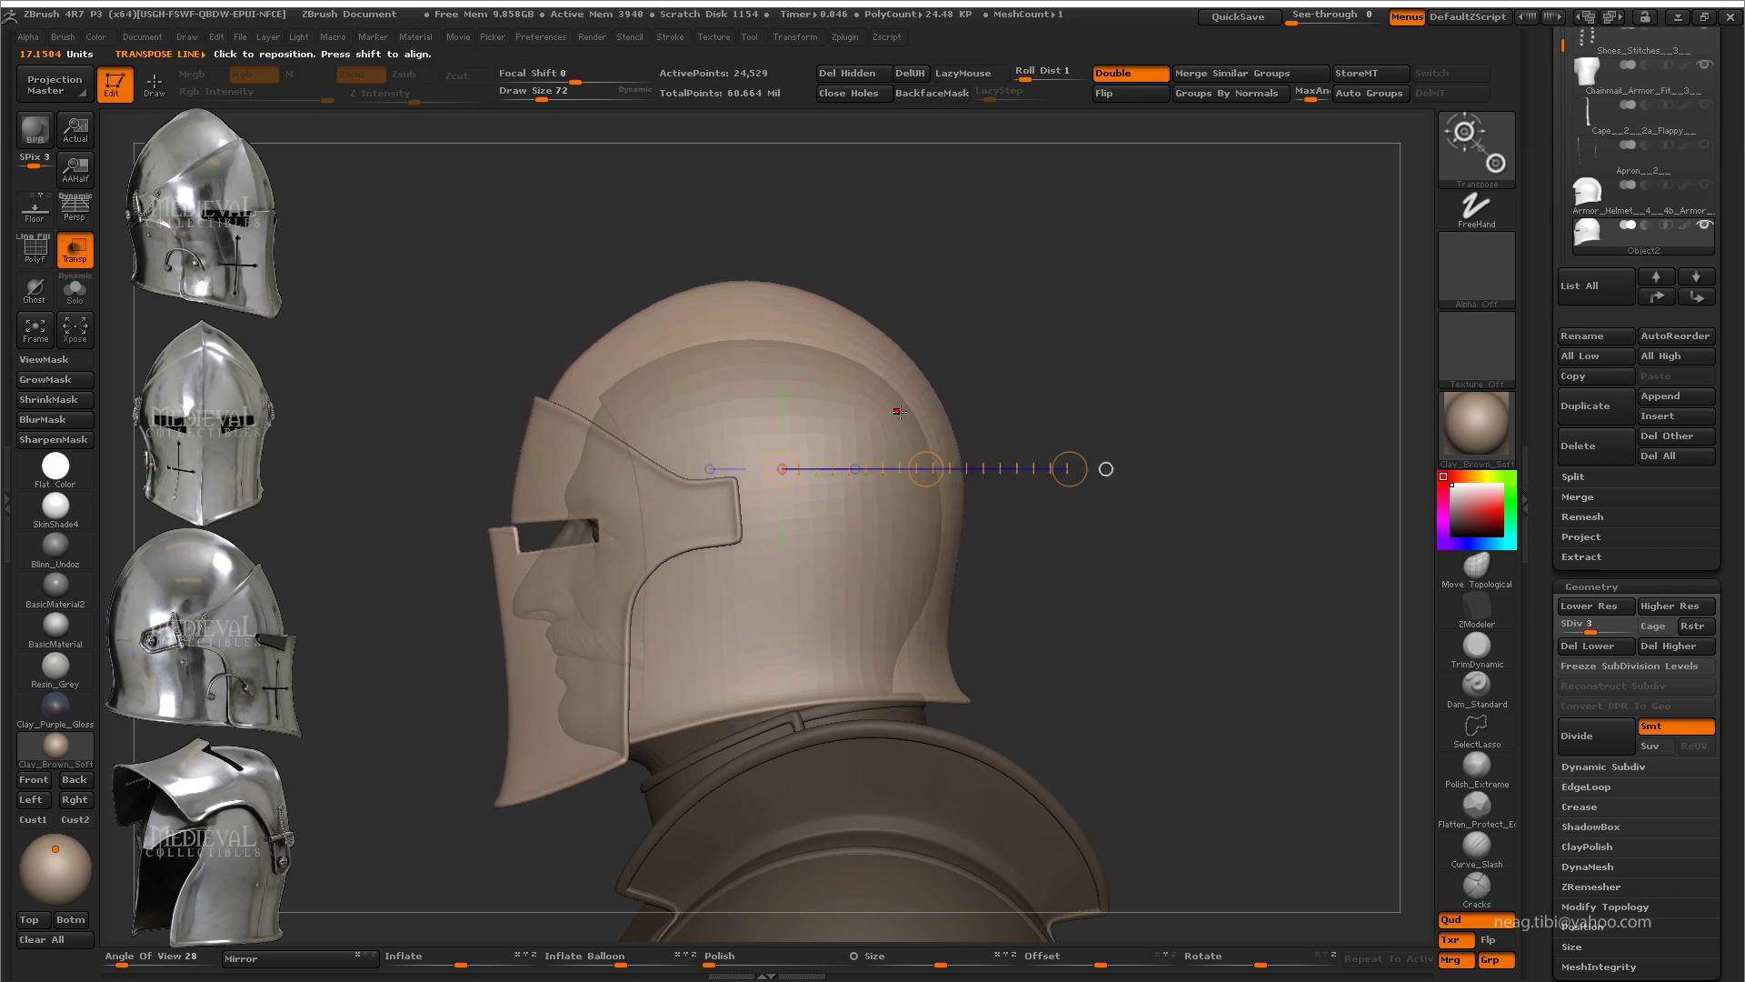
{"action": "left_click_drag", "start_coordinate": [899, 411], "coordinate": [896, 186]}
{"action": "mouse_move", "coordinate": [898, 301]}
{"action": "left_mouse_down"}
{"action": "mouse_move", "coordinate": [900, 324]}
{"action": "mouse_move", "coordinate": [898, 187]}
{"action": "left_mouse_up"}
{"action": "key", "text": "ctrl+z"}
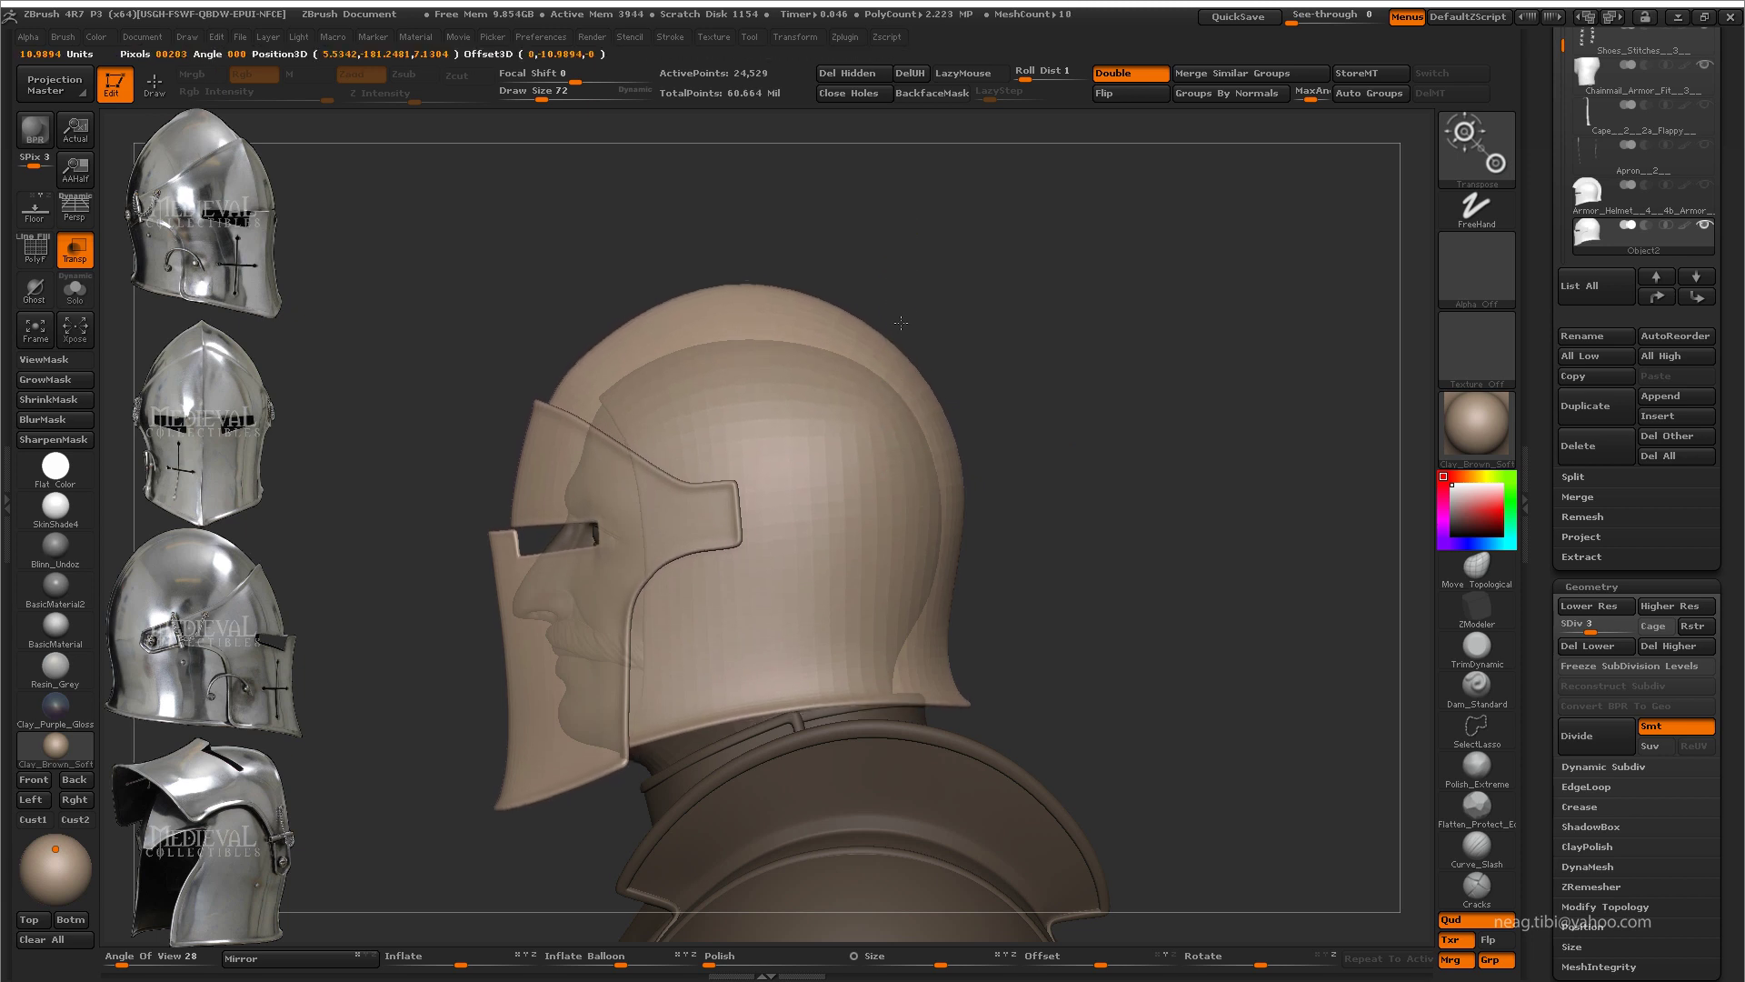
{"action": "mouse_move", "coordinate": [916, 475]}
{"action": "left_mouse_down"}
{"action": "mouse_move", "coordinate": [1032, 474]}
{"action": "mouse_move", "coordinate": [973, 469]}
{"action": "left_mouse_up"}
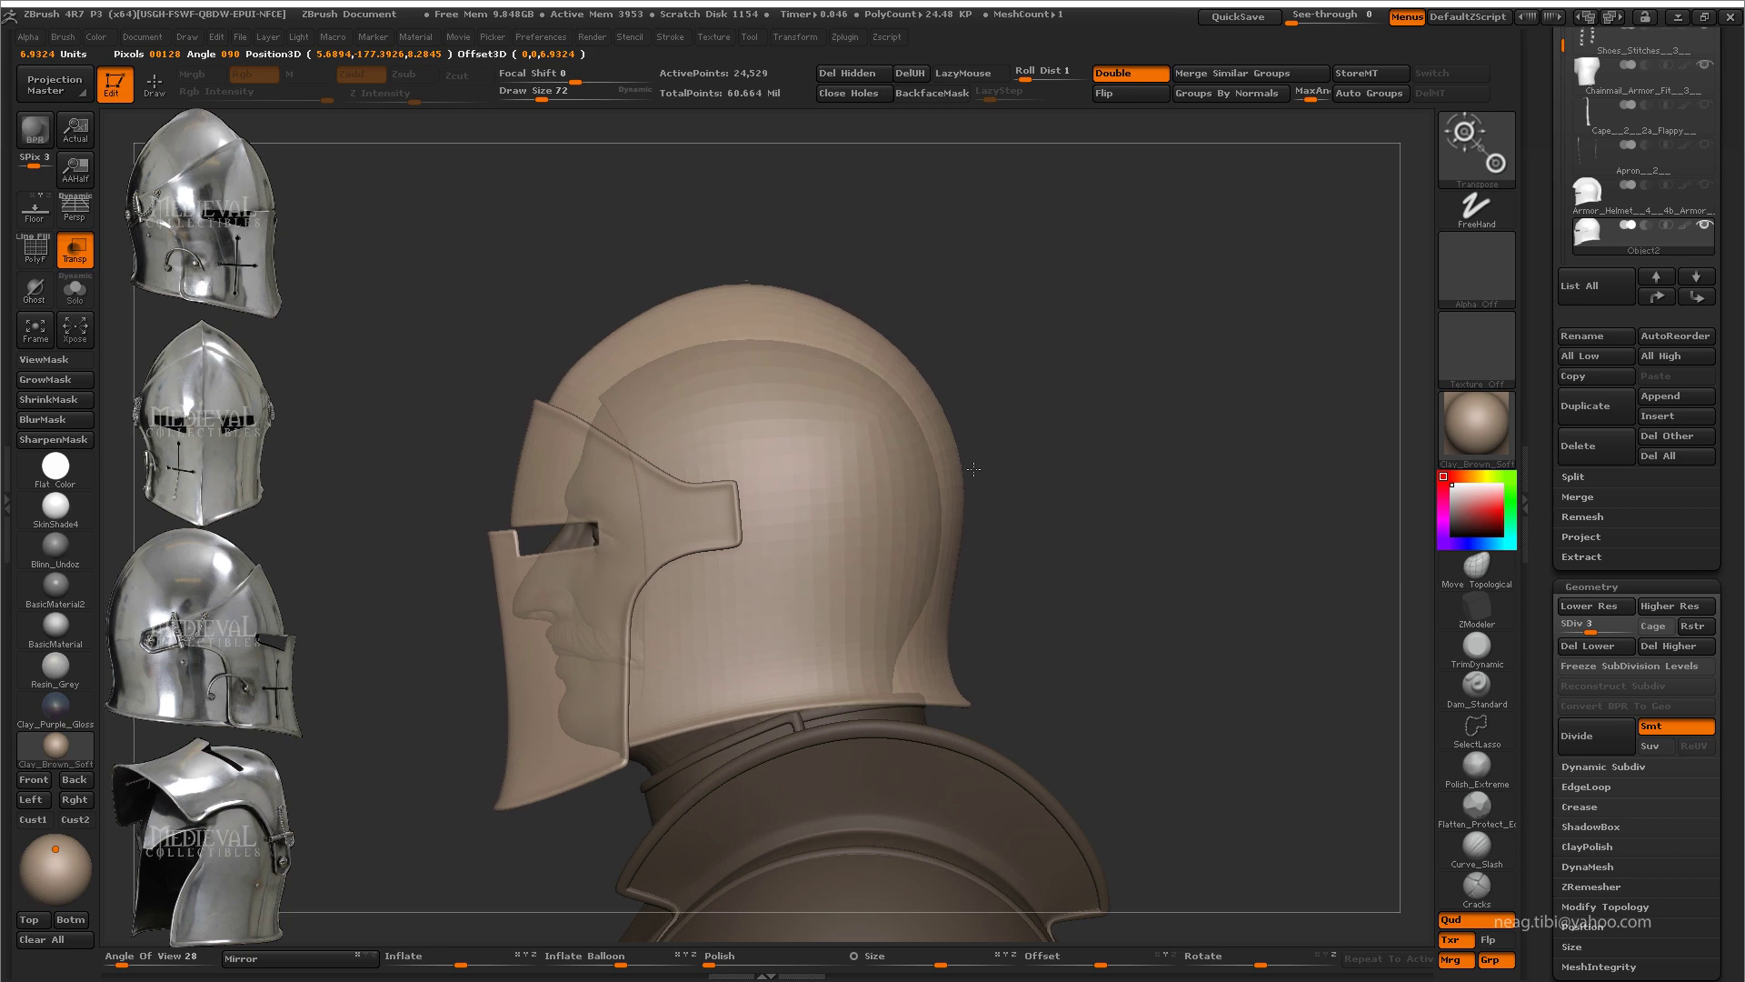
{"action": "key", "text": "q"}
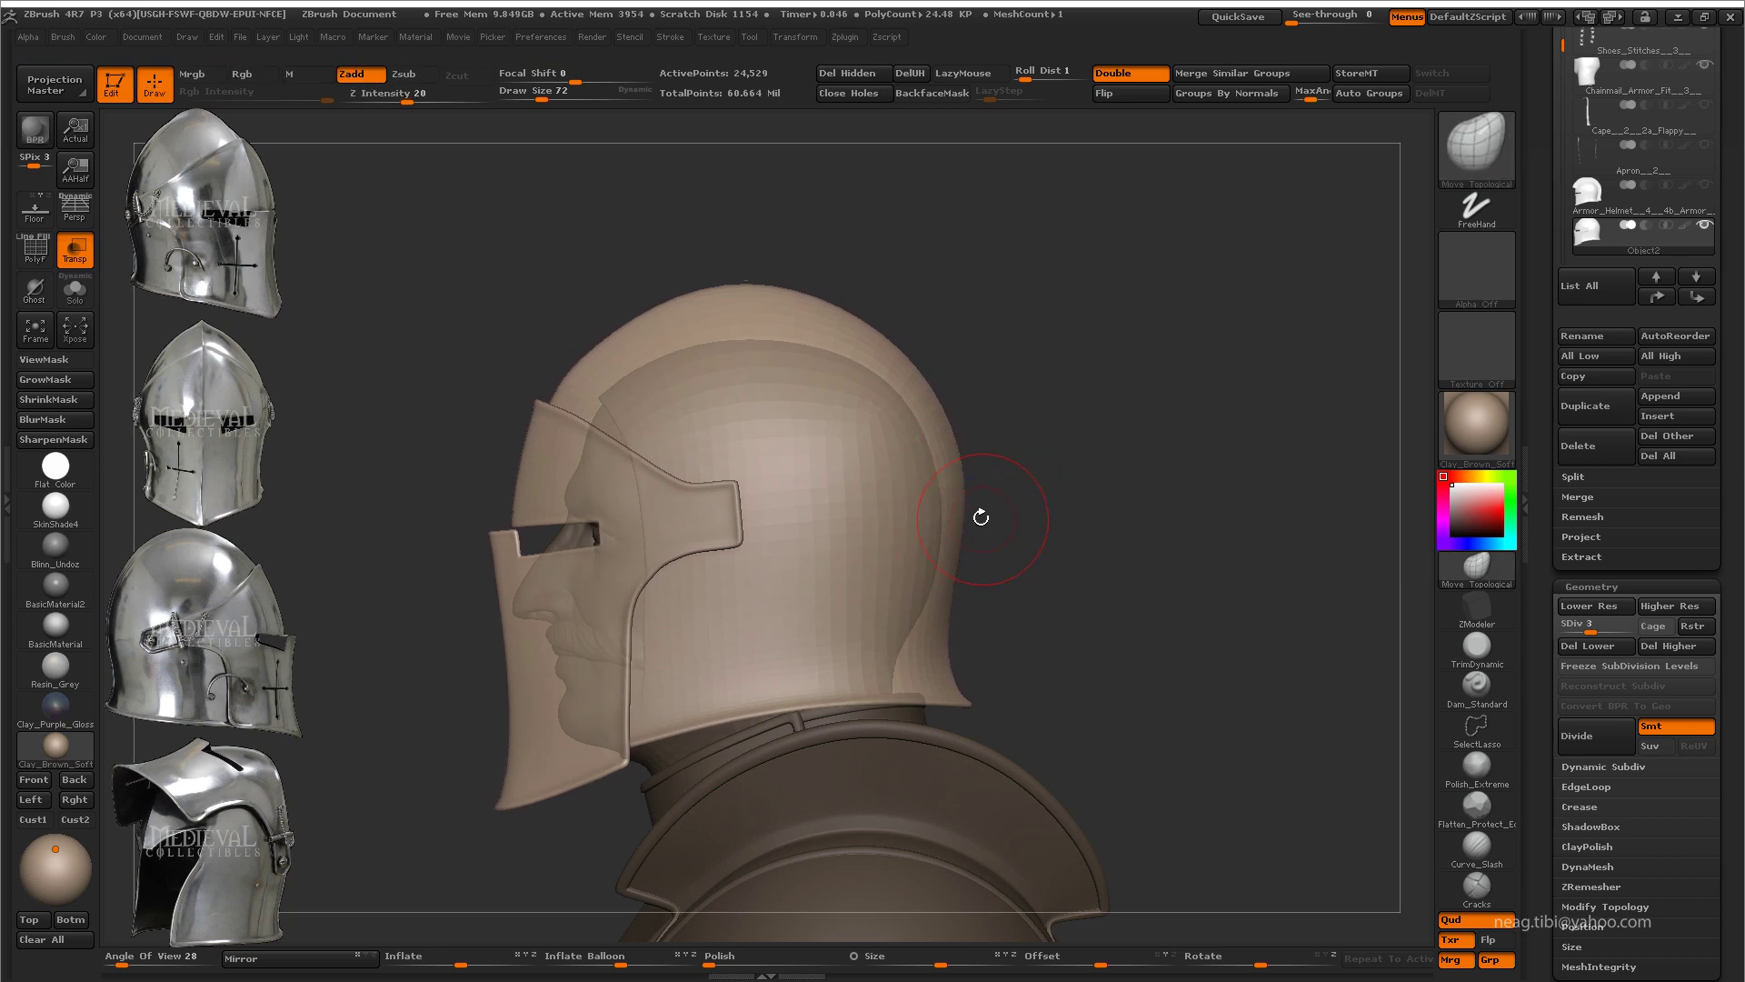
{"action": "mouse_move", "coordinate": [1111, 525]}
{"action": "left_mouse_down"}
{"action": "mouse_move", "coordinate": [1221, 254]}
{"action": "mouse_move", "coordinate": [931, 350]}
{"action": "left_mouse_up"}
Step: Drop the helmet to SDiv 1 and set Move Topological to Draw Size 150
{"action": "key", "text": "shift+d"}
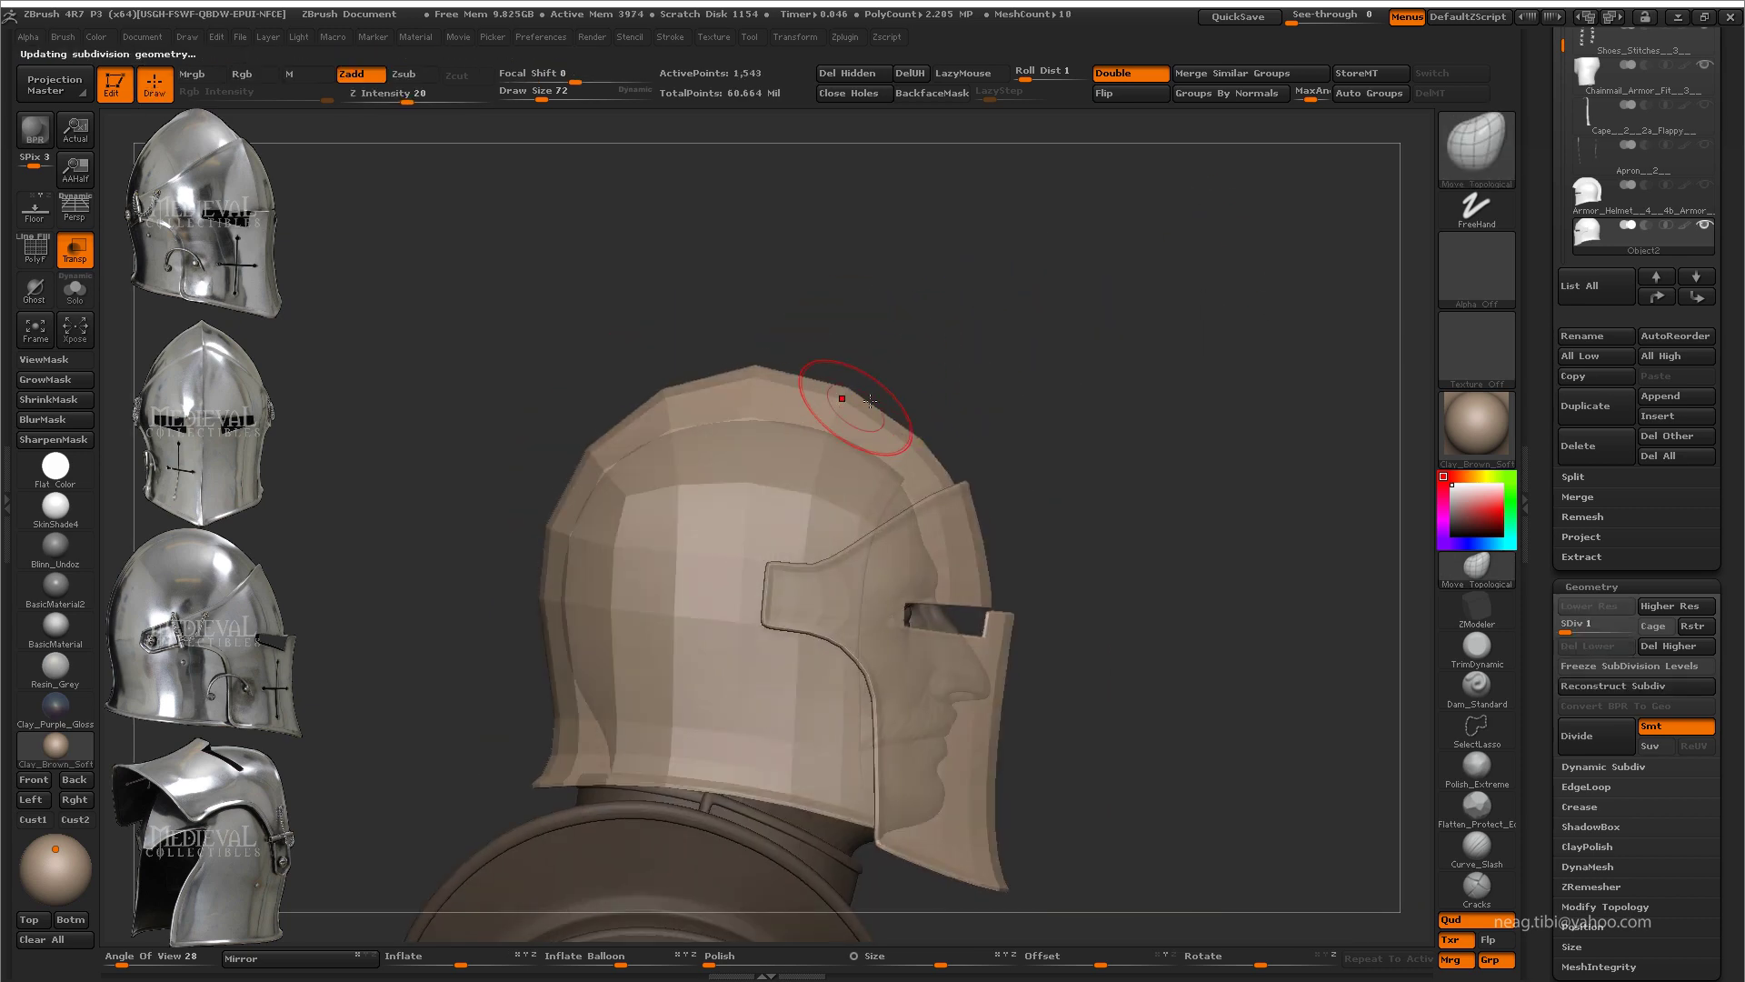
{"action": "key", "text": "shift+d"}
{"action": "key", "text": "b"}
{"action": "key", "text": "m"}
{"action": "key", "text": "t"}
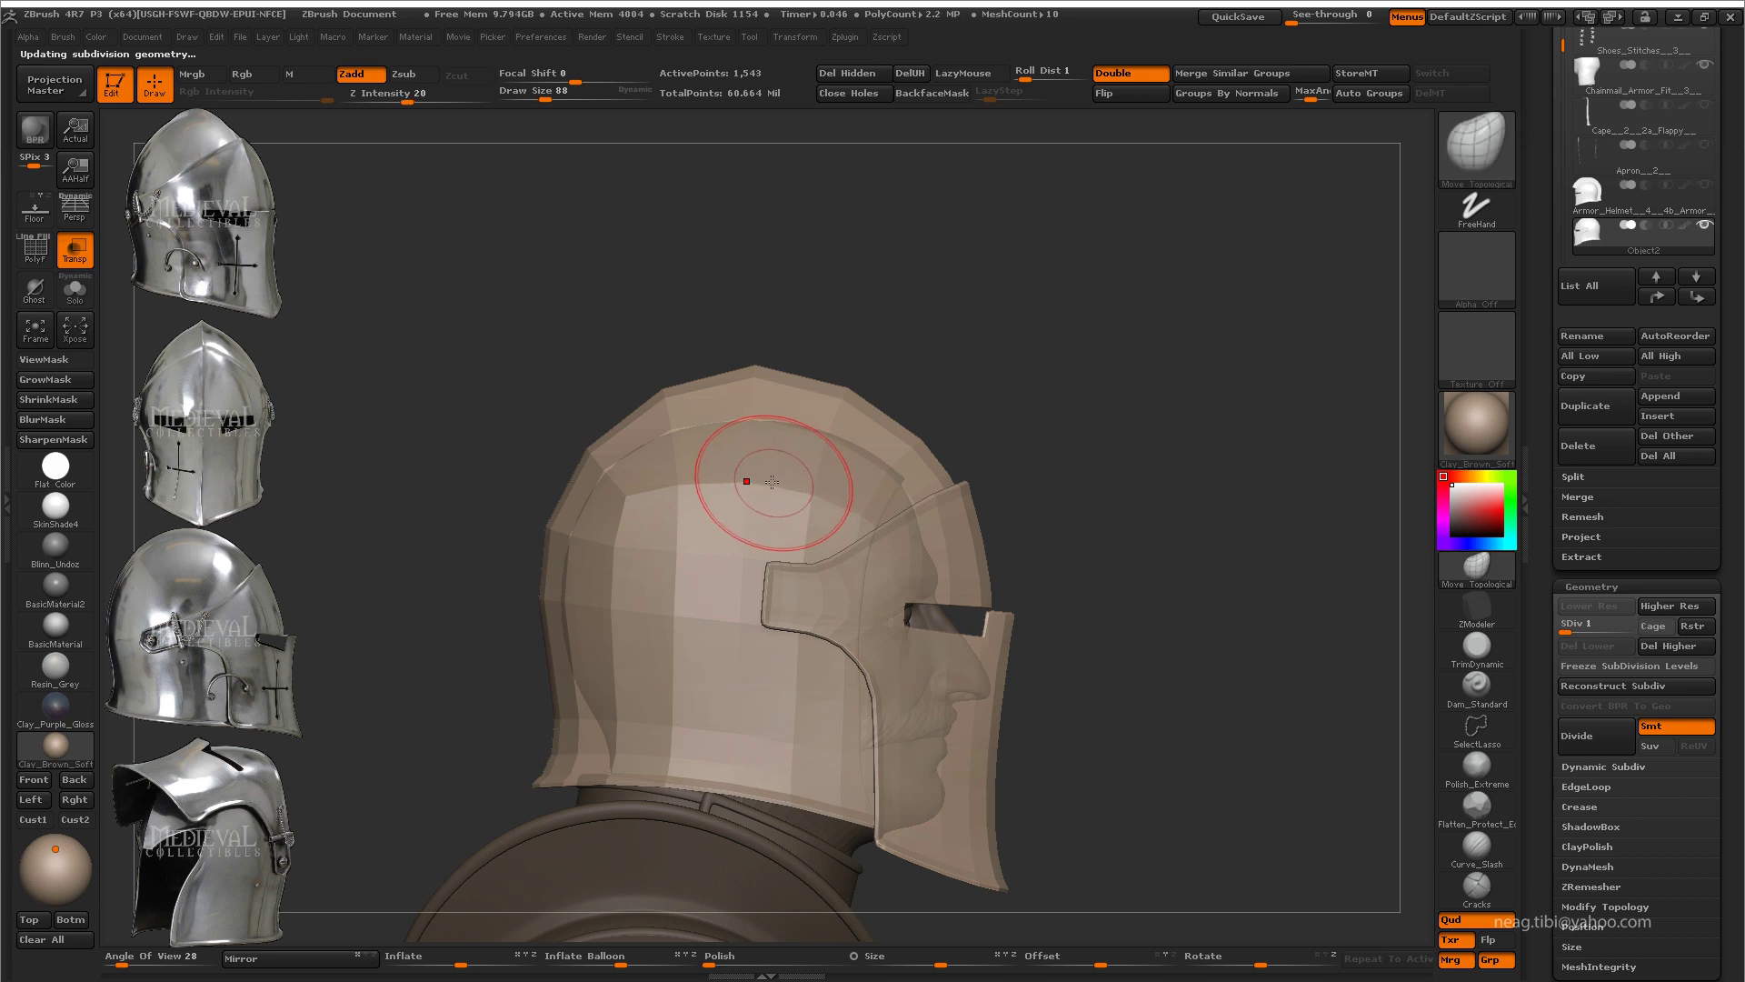
{"action": "key", "text": "space"}
{"action": "left_click_drag", "start_coordinate": [772, 477], "coordinate": [789, 454]}
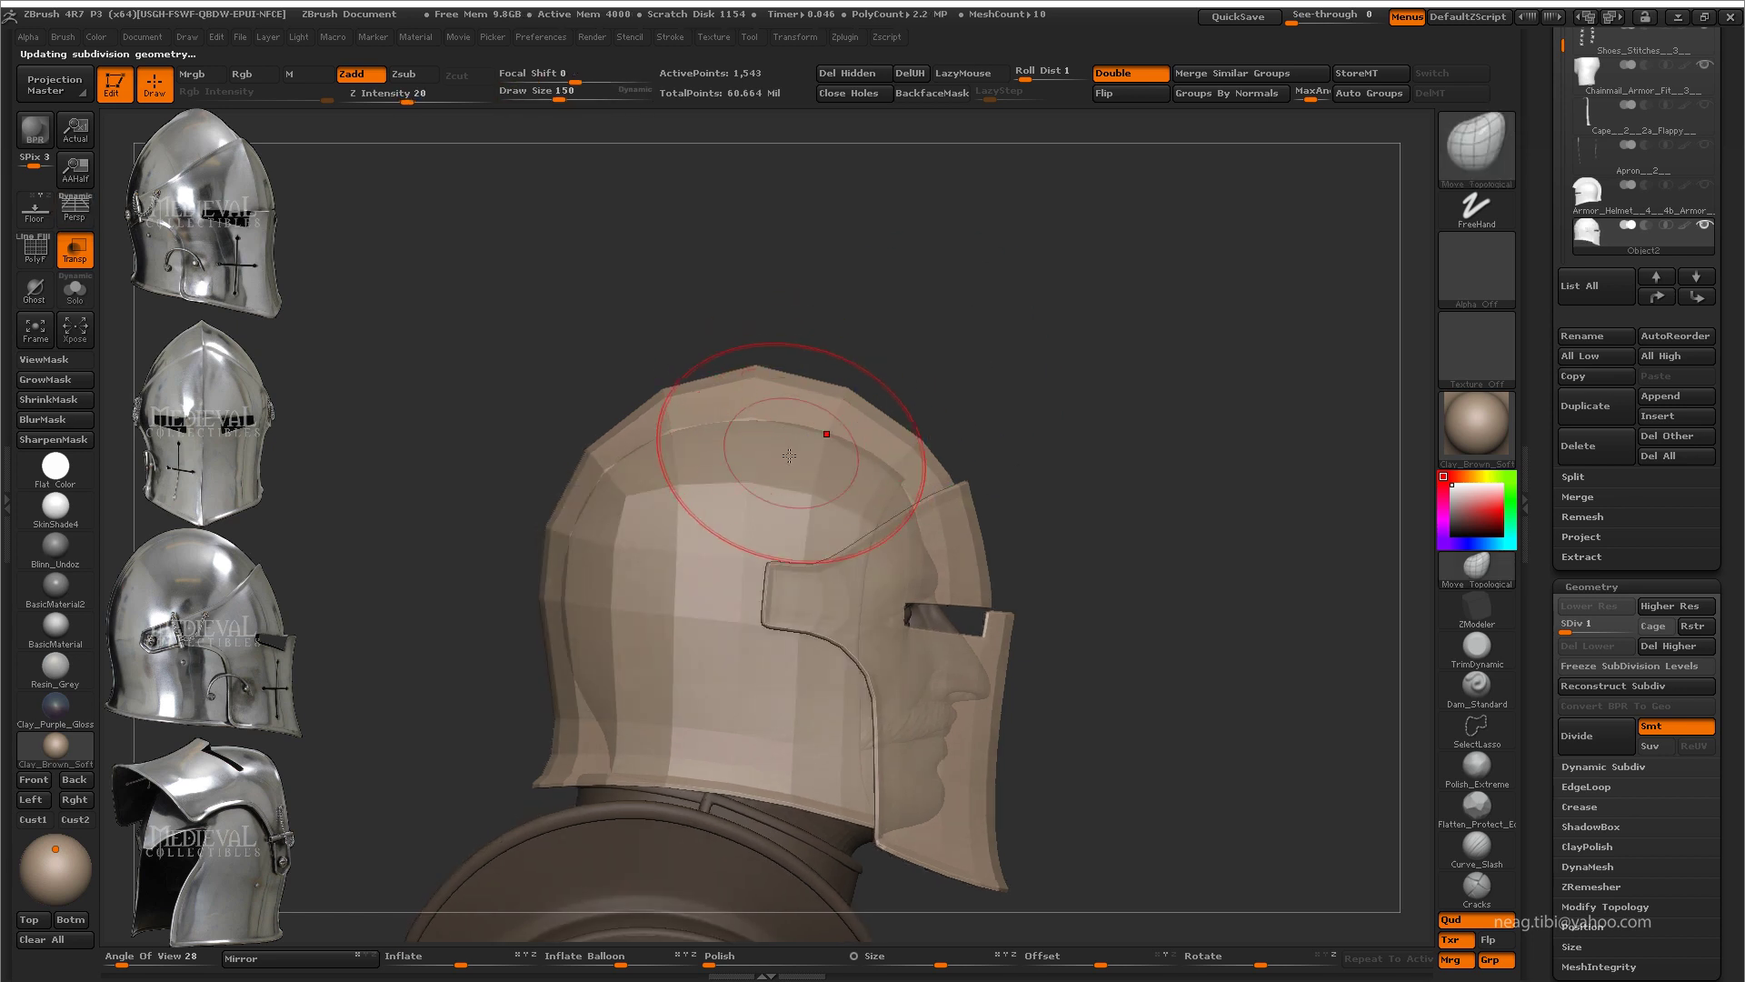
{"action": "key", "text": "p"}
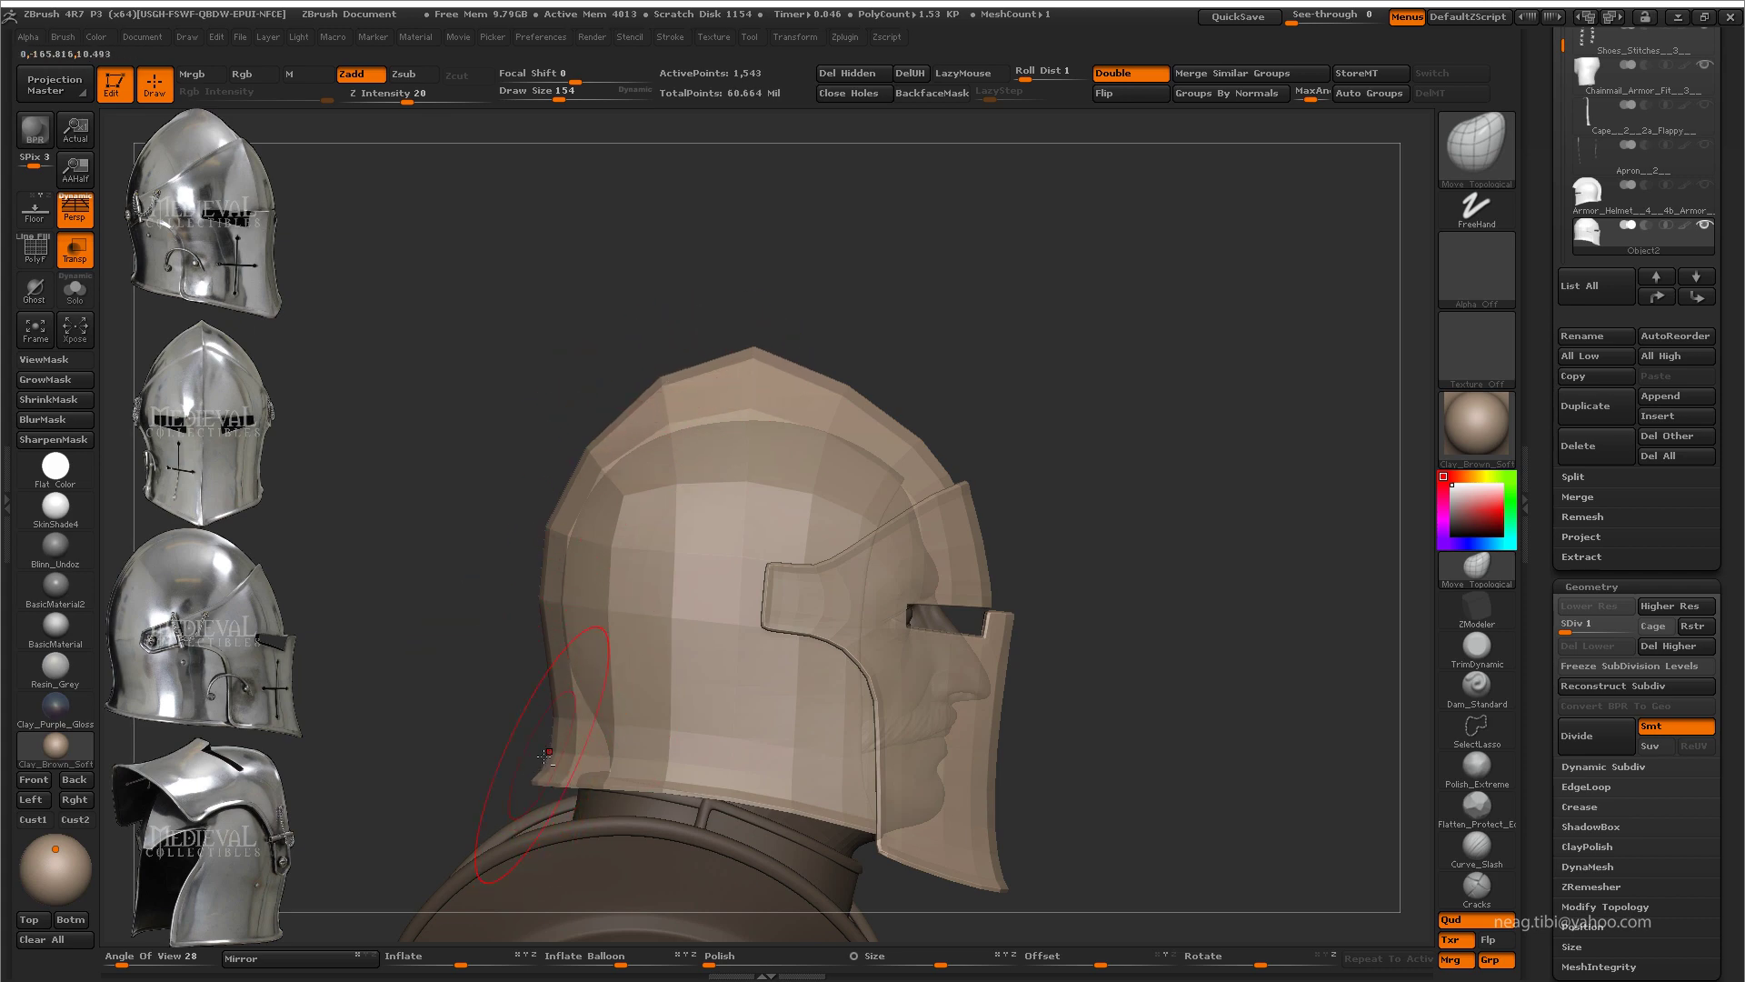
Step: Hide the helmet subtool and turn off Transp so the coif shows solid
{"action": "mouse_move", "coordinate": [545, 754]}
{"action": "left_mouse_down", "text": "alt"}
{"action": "mouse_move", "coordinate": [567, 618]}
{"action": "mouse_move", "coordinate": [790, 675]}
{"action": "mouse_move", "coordinate": [797, 654]}
{"action": "mouse_move", "coordinate": [959, 673]}
{"action": "left_mouse_up", "text": "alt"}
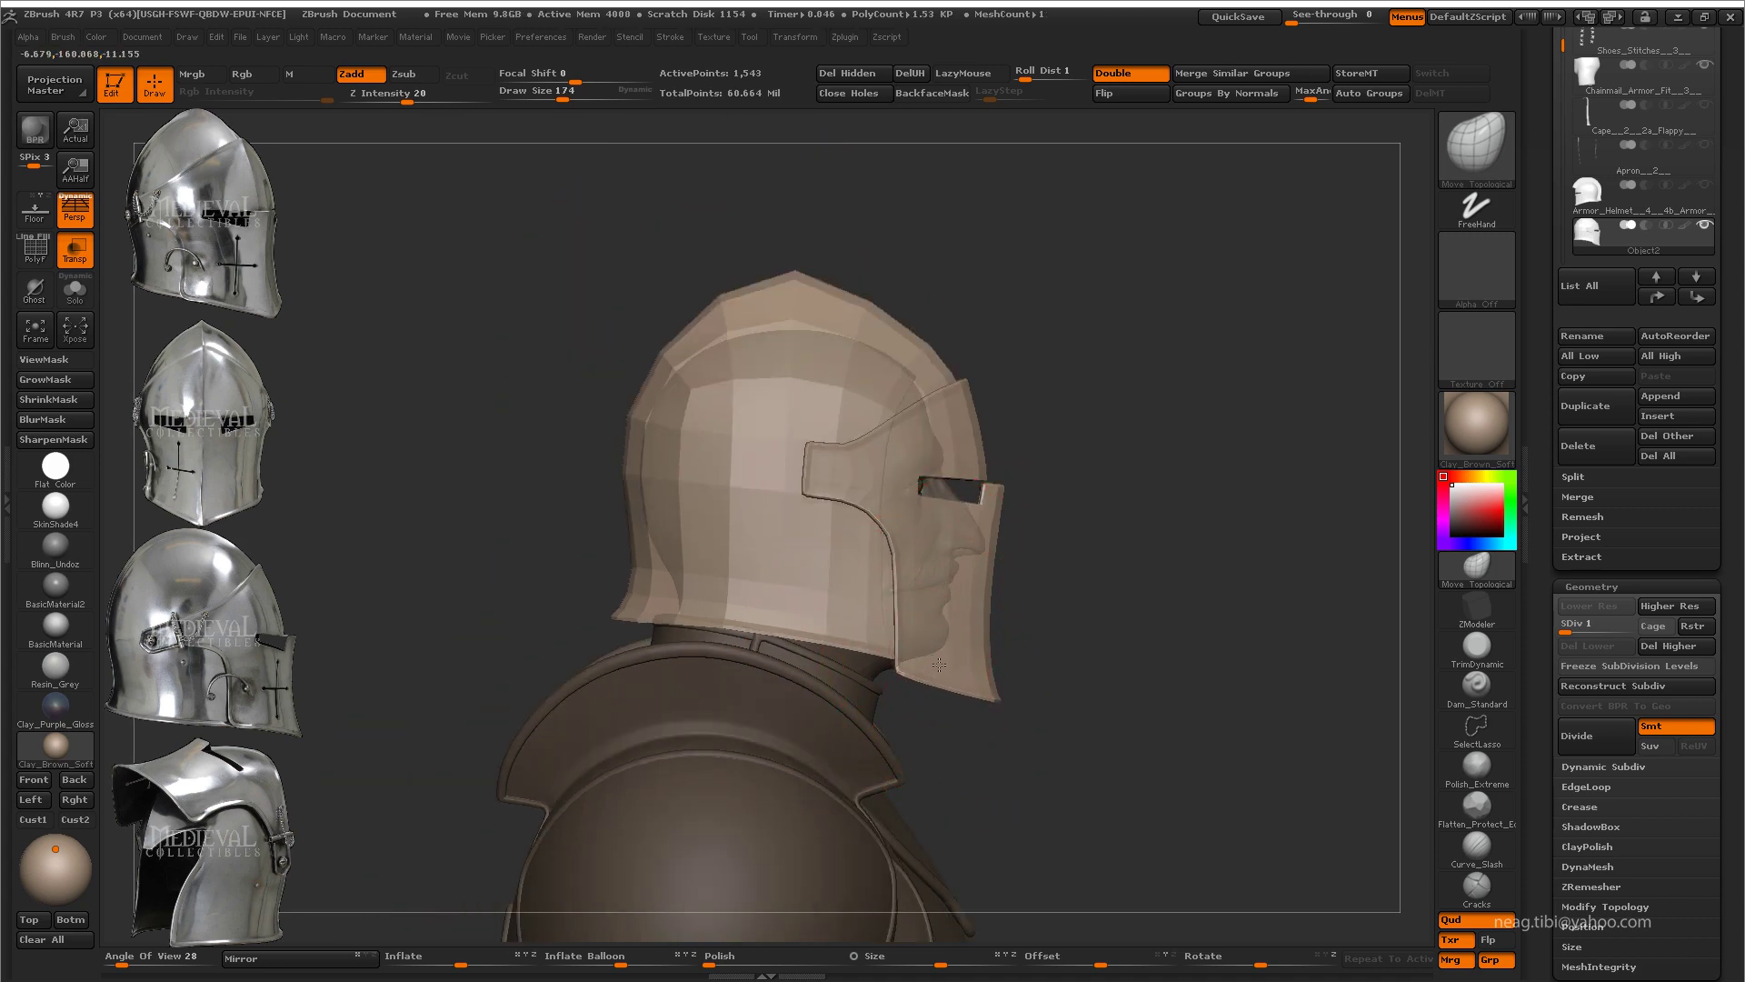
{"action": "mouse_move", "coordinate": [906, 595]}
{"action": "left_mouse_down", "text": "alt"}
{"action": "mouse_move", "coordinate": [927, 646]}
{"action": "mouse_move", "coordinate": [909, 637]}
{"action": "mouse_move", "coordinate": [889, 661]}
{"action": "left_mouse_up", "text": "alt"}
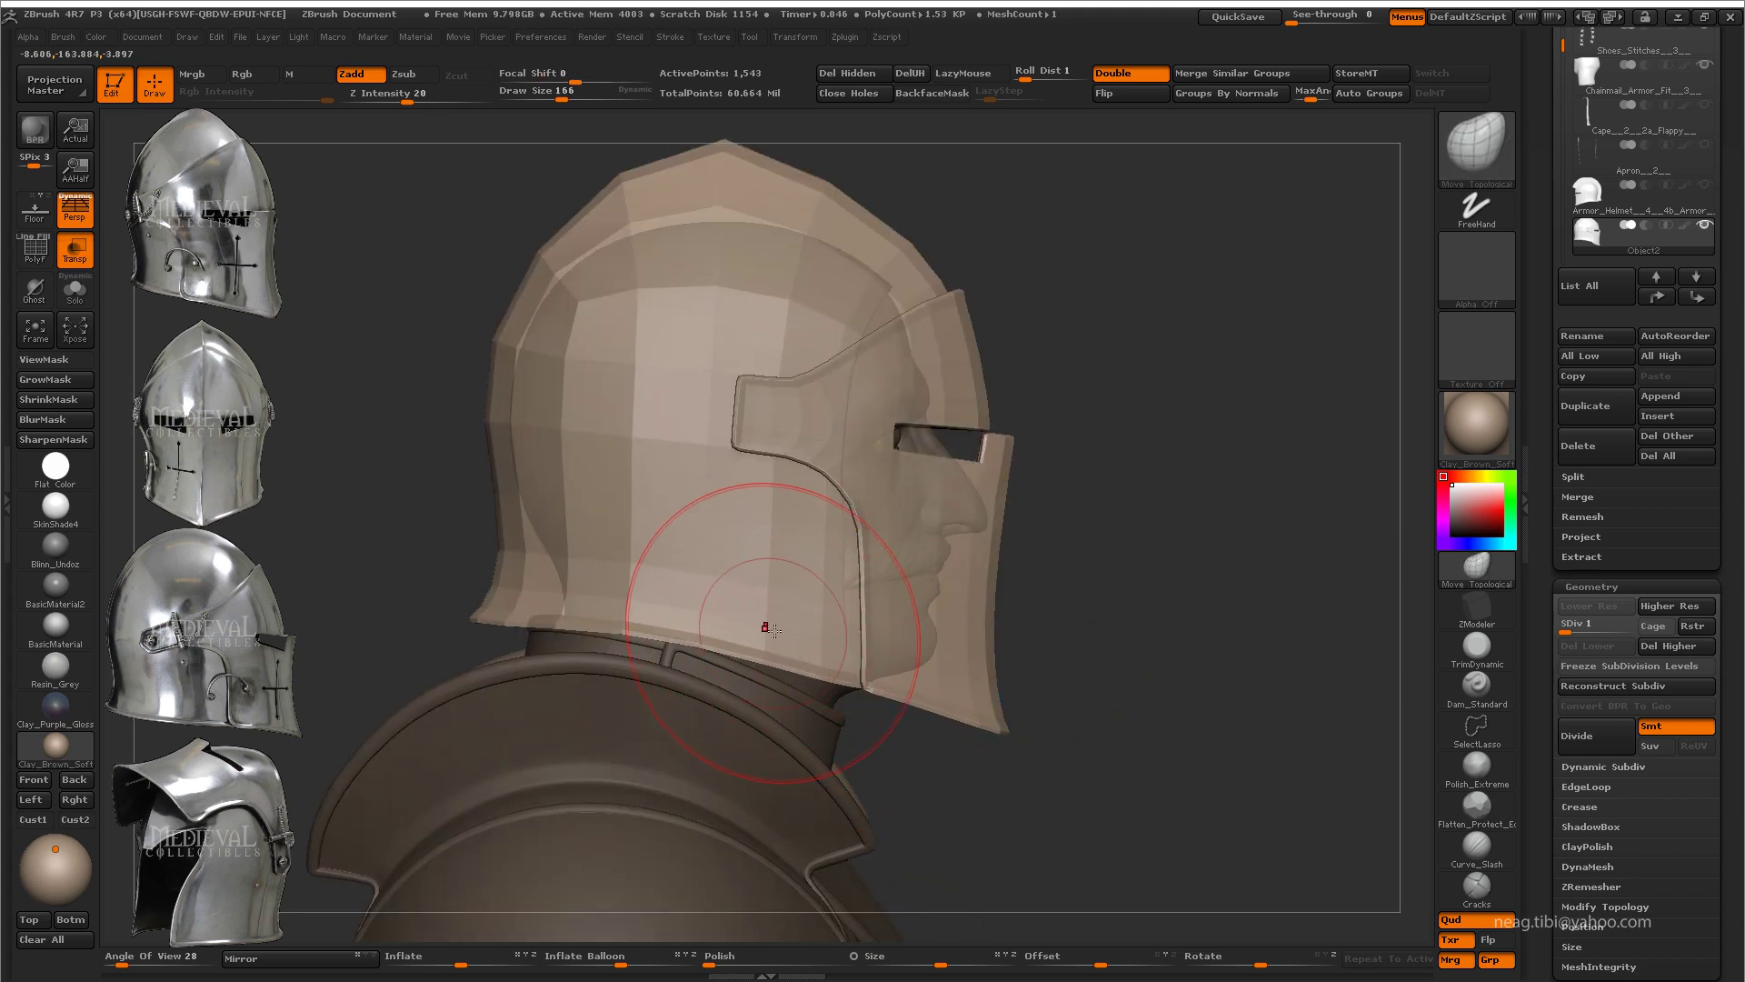
{"action": "left_click", "coordinate": [849, 665], "text": "ctrl+shift"}
{"action": "mouse_move", "coordinate": [818, 585]}
{"action": "left_mouse_down", "text": "alt"}
{"action": "mouse_move", "coordinate": [826, 663]}
{"action": "mouse_move", "coordinate": [872, 637]}
{"action": "left_mouse_up", "text": "alt"}
{"action": "left_click", "coordinate": [86, 256]}
Step: Make the coif (Object2) the active subtool and frame the head
{"action": "left_click_drag", "start_coordinate": [745, 643], "coordinate": [740, 818], "text": "alt"}
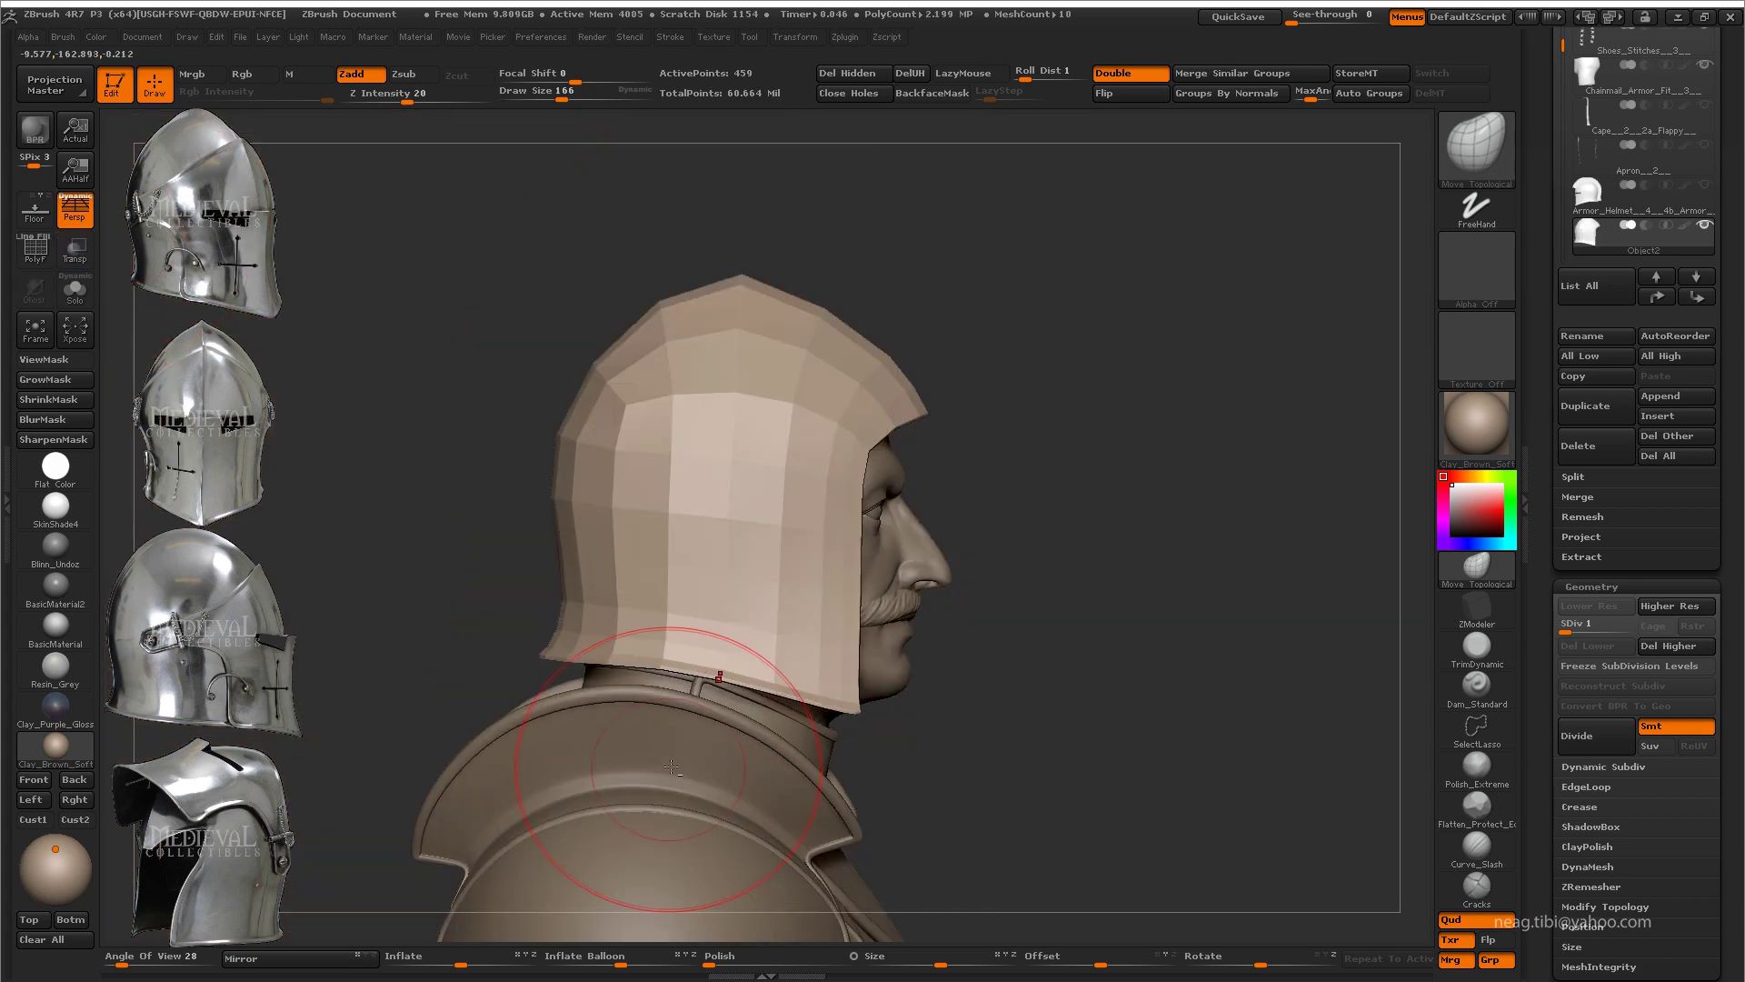
{"action": "left_click", "coordinate": [740, 837], "text": "alt"}
{"action": "left_click", "coordinate": [730, 542], "text": "alt"}
{"action": "left_click_drag", "start_coordinate": [730, 542], "coordinate": [722, 603], "text": "alt"}
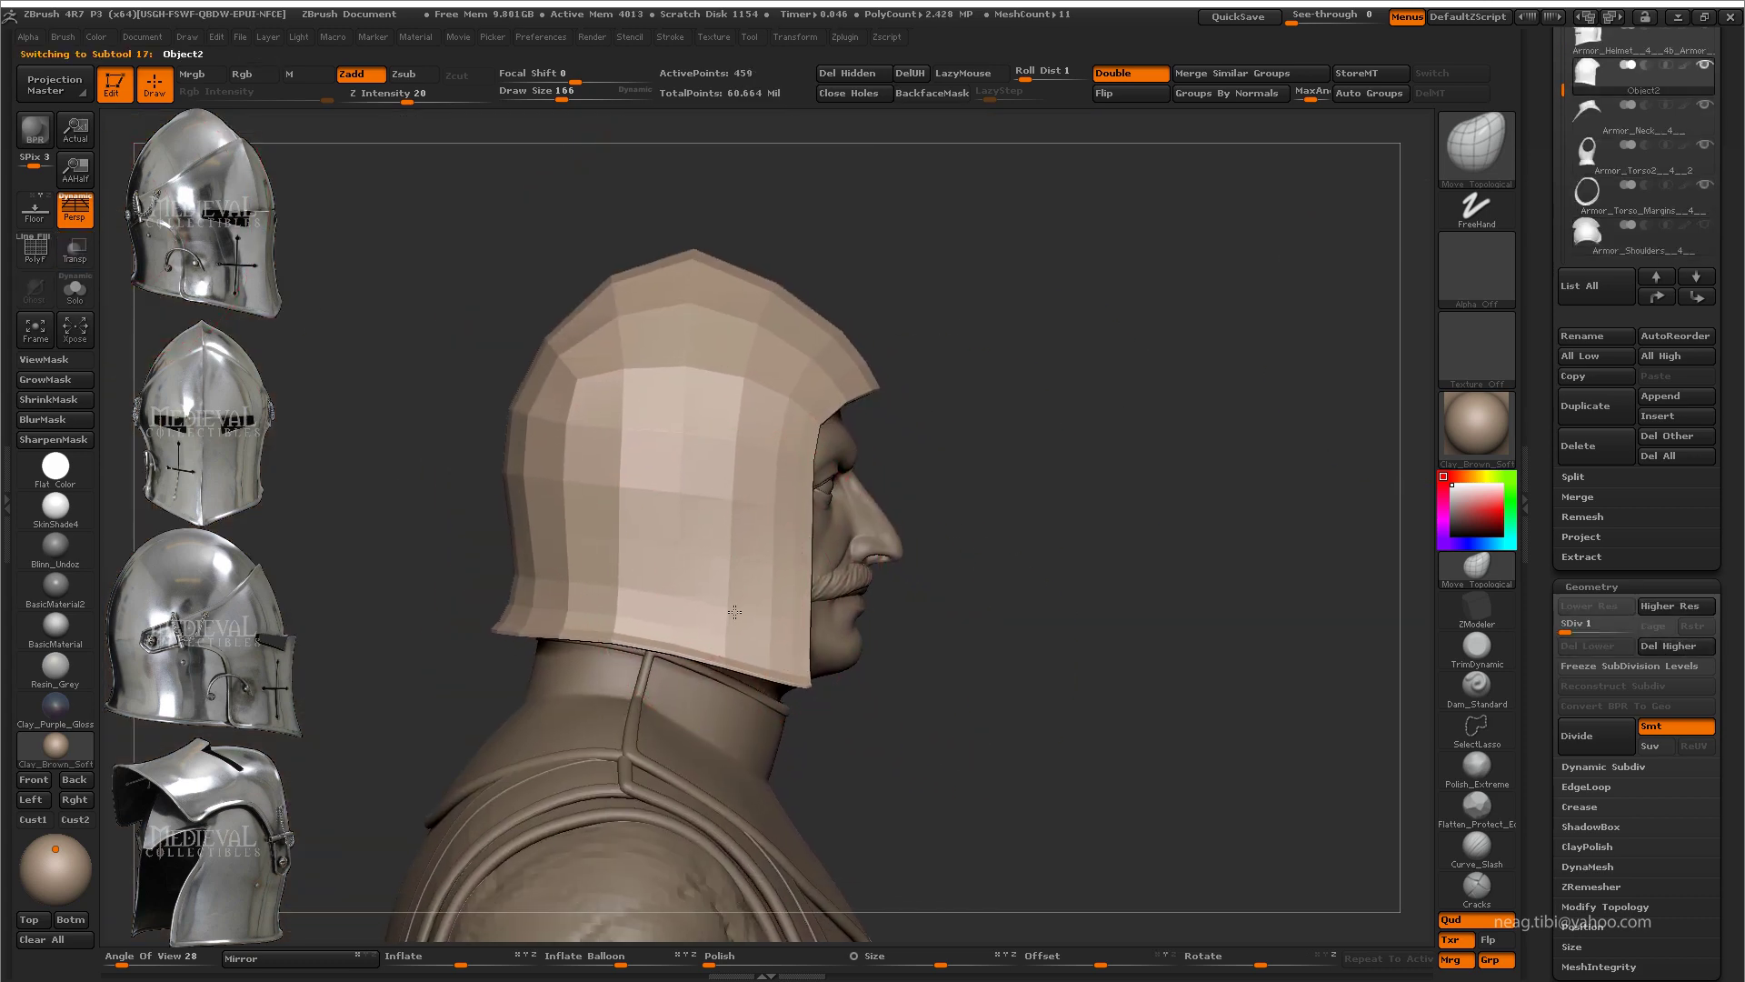
{"action": "mouse_move", "coordinate": [843, 498]}
{"action": "left_mouse_down"}
{"action": "mouse_move", "coordinate": [1023, 402]}
{"action": "mouse_move", "coordinate": [643, 545]}
{"action": "mouse_move", "coordinate": [698, 423]}
{"action": "left_mouse_up"}
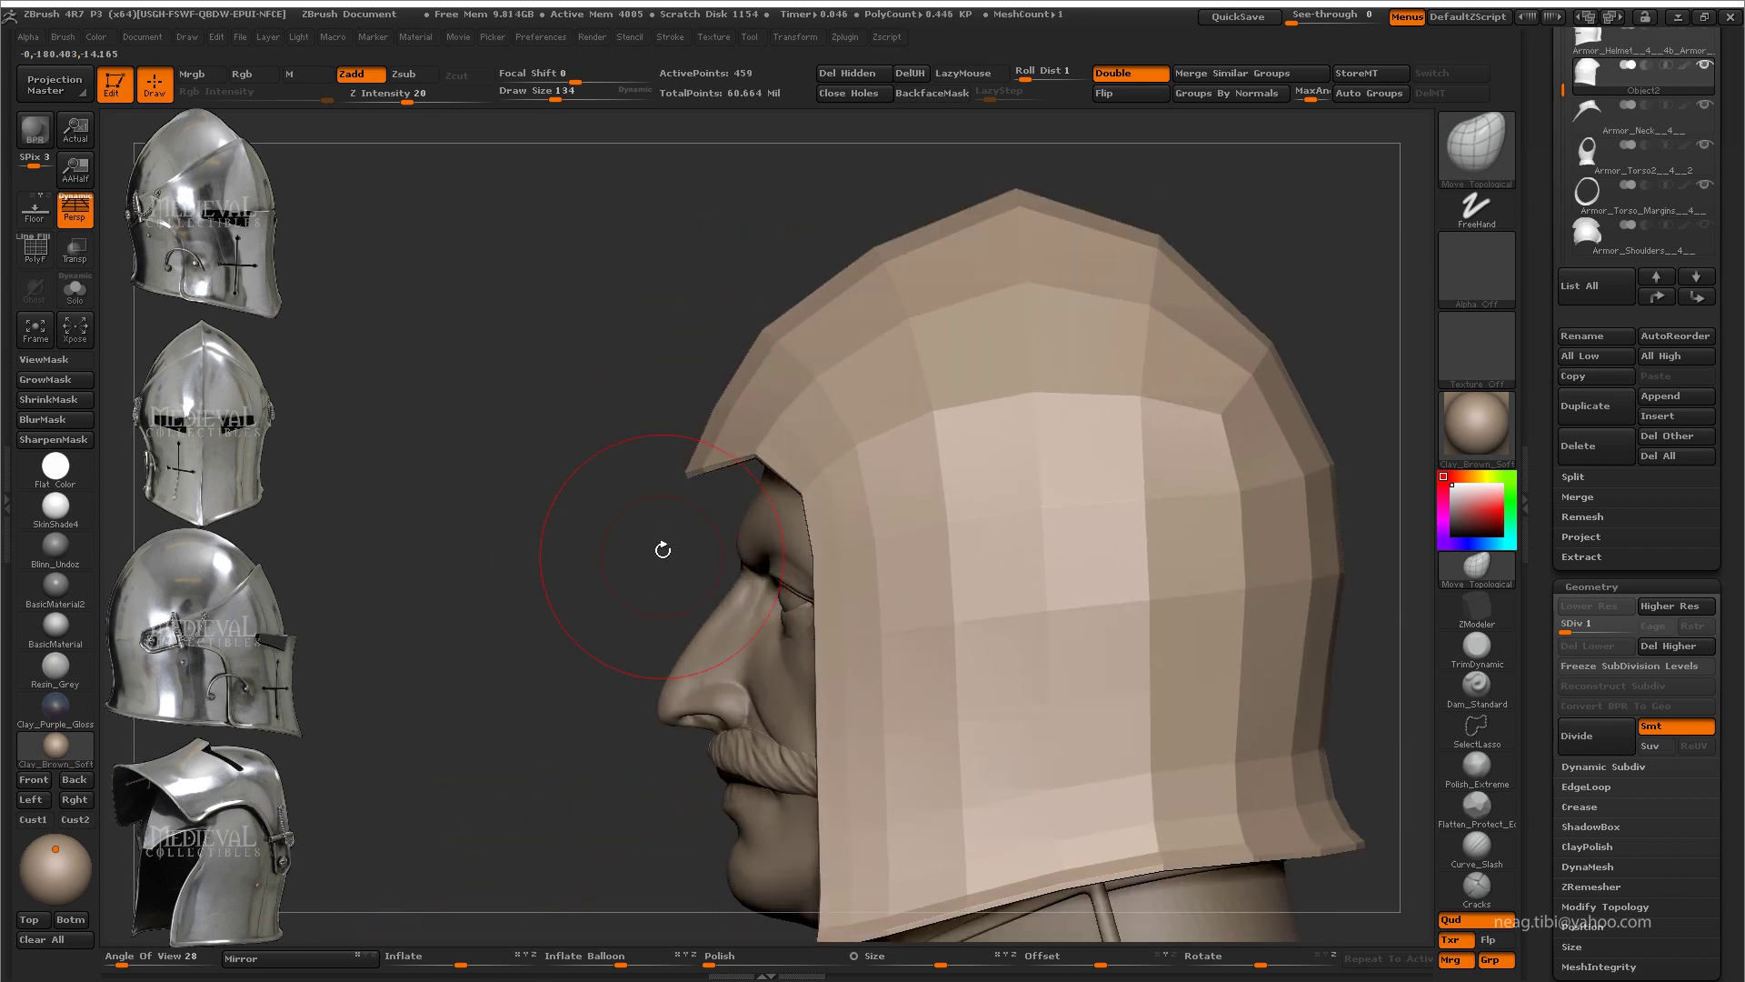
Step: Subdivide the coif to SDiv 3 and refine its brow edge with a size-72 brush
{"action": "key", "text": "ctrl+d"}
{"action": "mouse_move", "coordinate": [663, 535]}
{"action": "left_mouse_down"}
{"action": "mouse_move", "coordinate": [663, 460]}
{"action": "mouse_move", "coordinate": [741, 530]}
{"action": "mouse_move", "coordinate": [845, 455]}
{"action": "left_mouse_up"}
{"action": "key", "text": "space"}
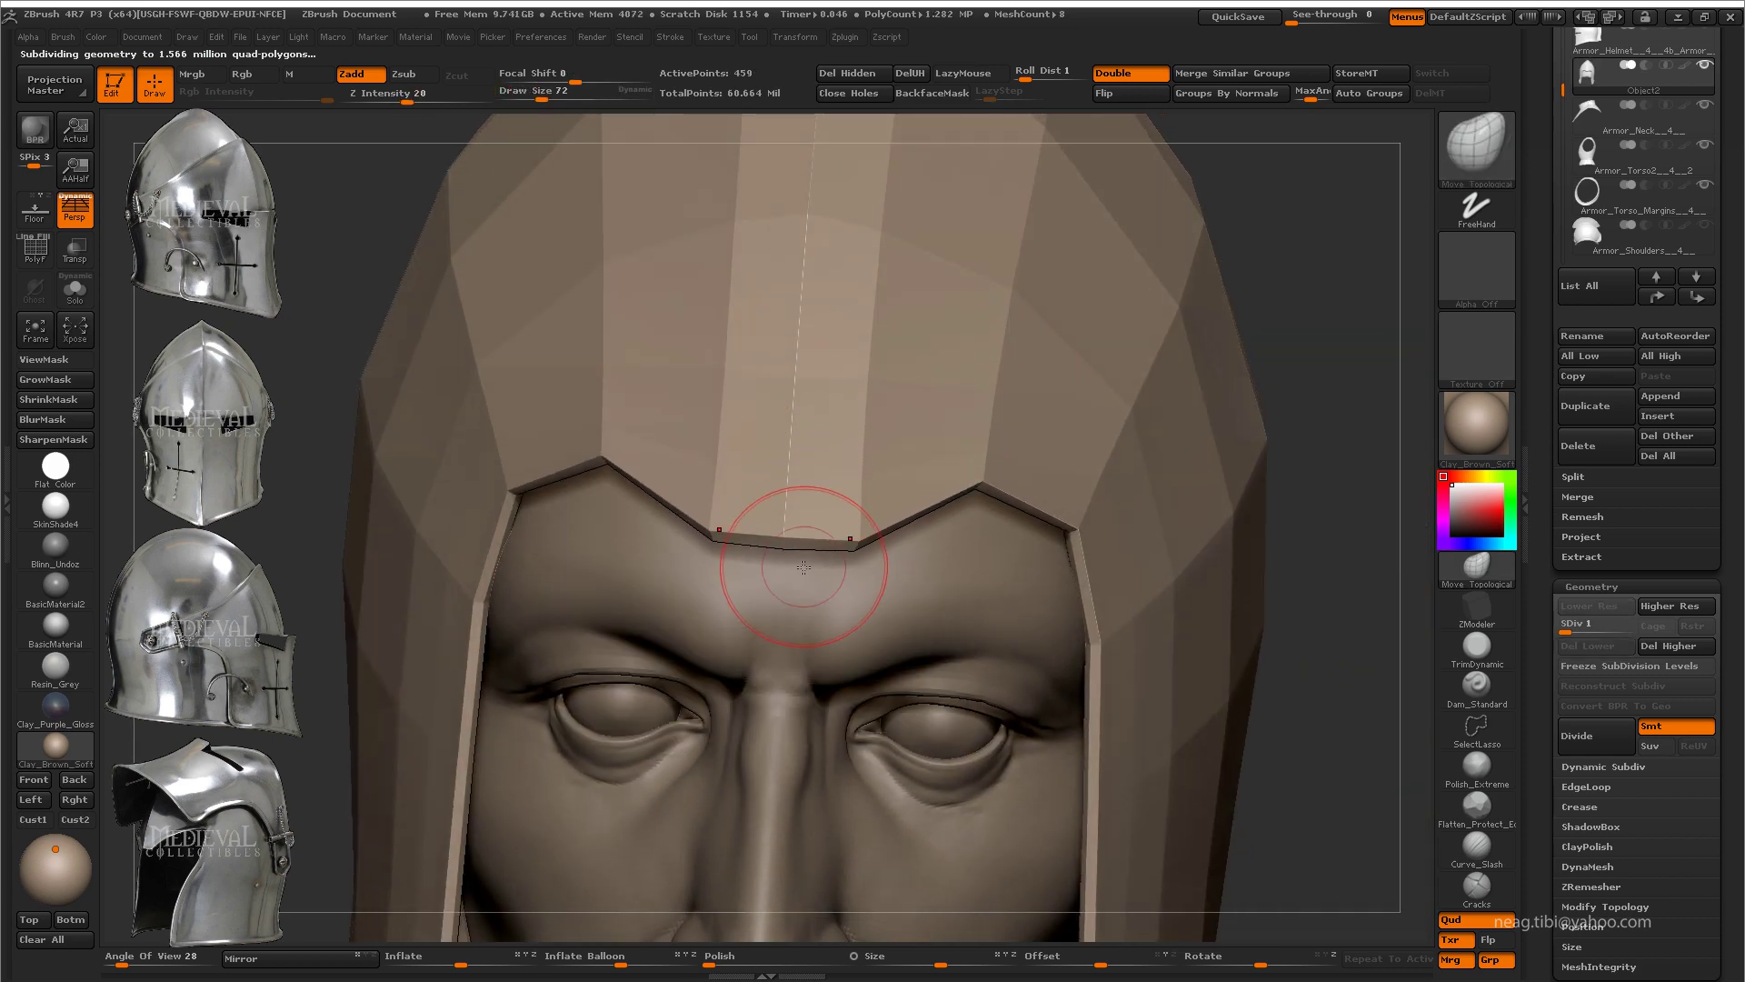
{"action": "key", "text": "ctrl+d"}
{"action": "left_click_drag", "start_coordinate": [804, 567], "coordinate": [886, 603], "text": "alt"}
{"action": "mouse_move", "coordinate": [797, 543]}
{"action": "left_mouse_down"}
{"action": "mouse_move", "coordinate": [857, 579]}
{"action": "mouse_move", "coordinate": [811, 714]}
{"action": "mouse_move", "coordinate": [825, 644]}
{"action": "left_mouse_up"}
{"action": "key", "text": "ctrl+d"}
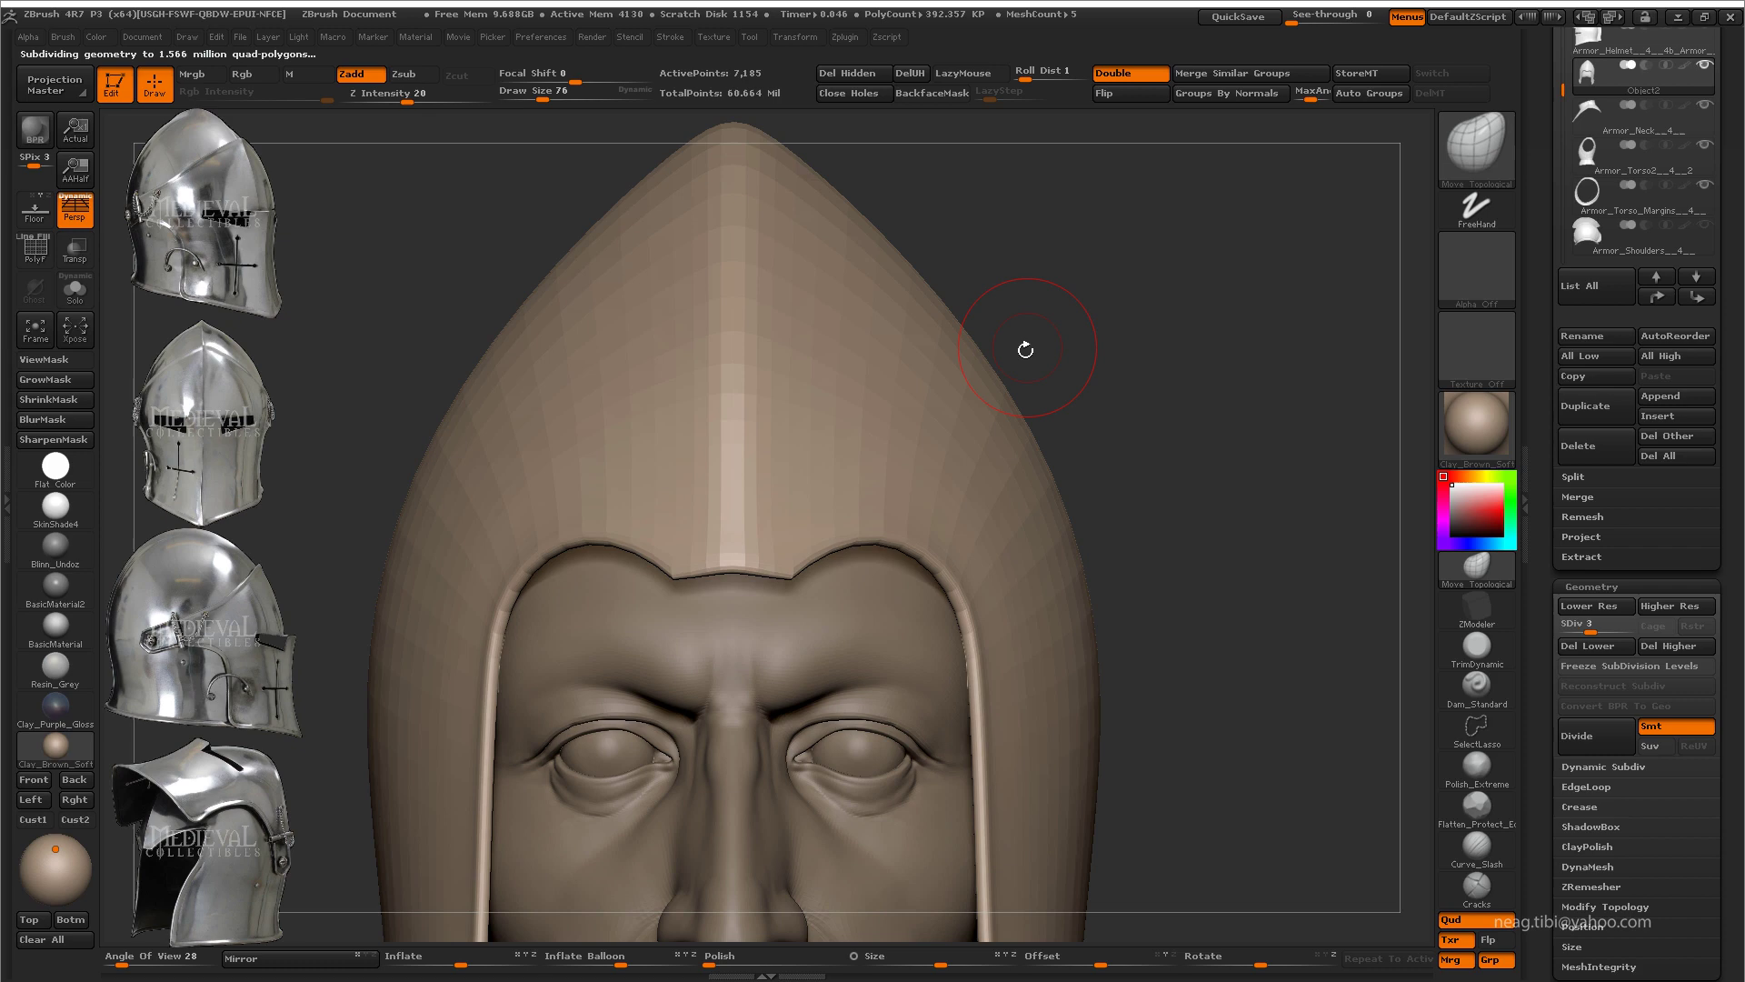
{"action": "left_click_drag", "start_coordinate": [1025, 343], "coordinate": [1109, 282]}
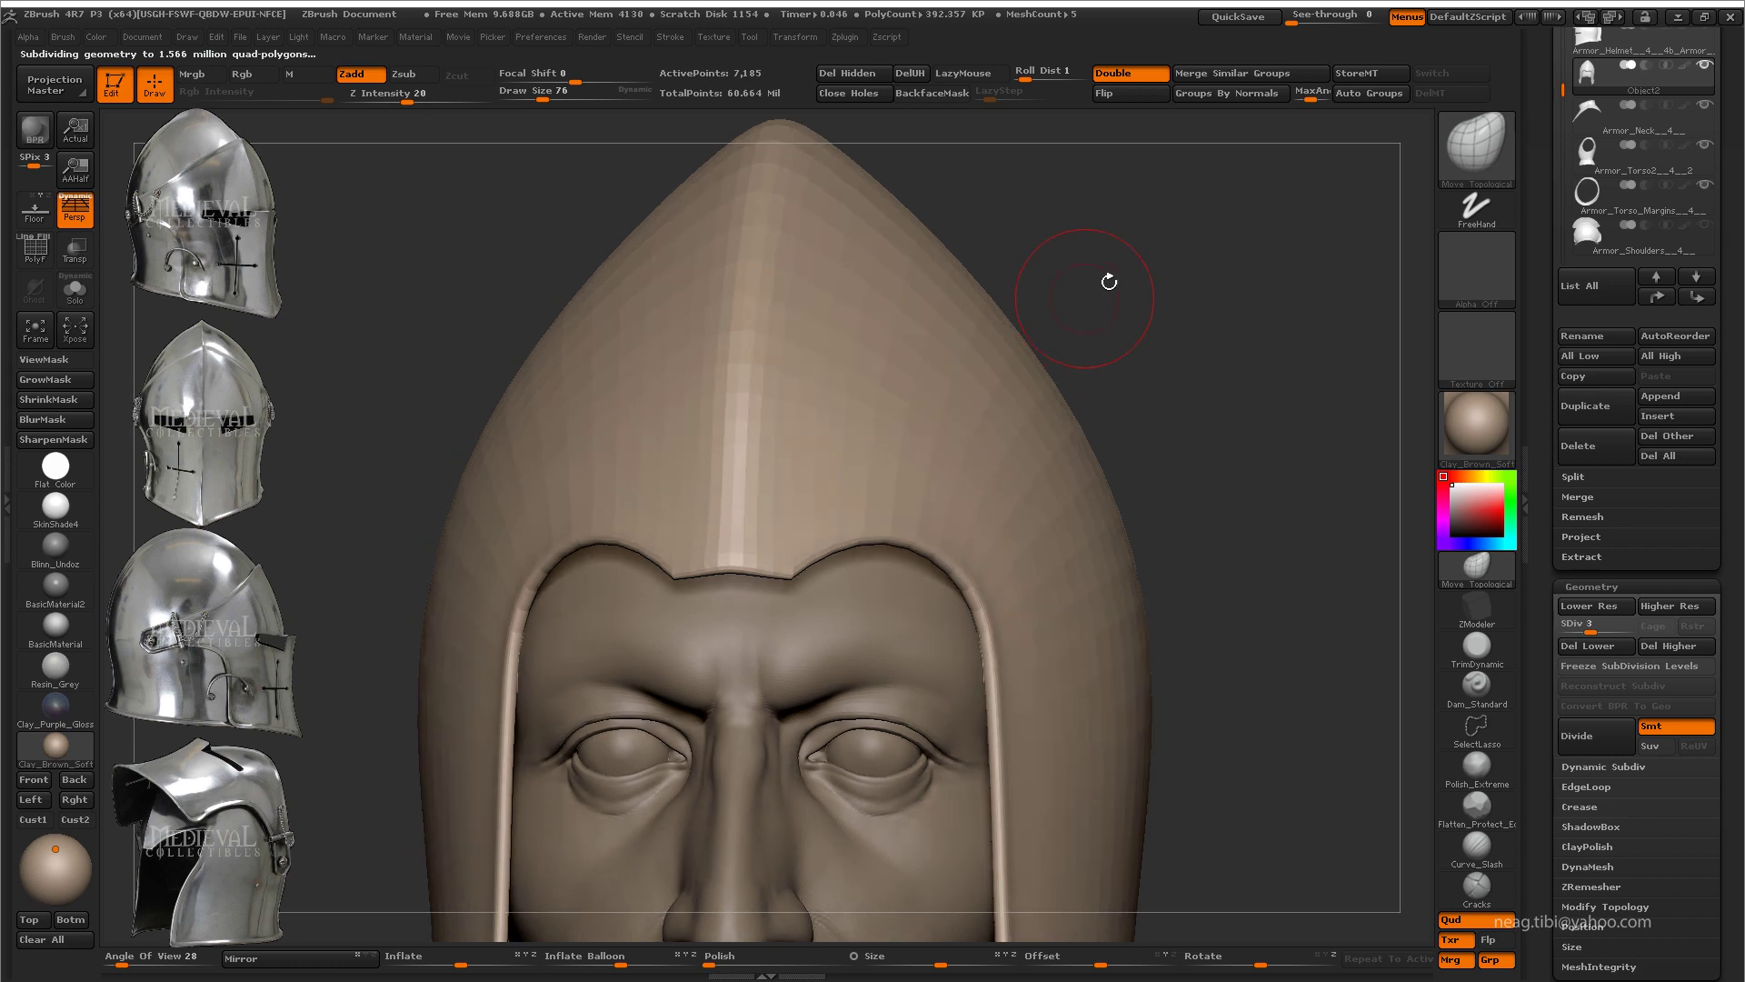
{"action": "mouse_move", "coordinate": [818, 570]}
{"action": "left_mouse_down", "text": "alt"}
{"action": "mouse_move", "coordinate": [818, 740]}
{"action": "mouse_move", "coordinate": [612, 612]}
{"action": "mouse_move", "coordinate": [629, 651]}
{"action": "mouse_move", "coordinate": [642, 583]}
{"action": "mouse_move", "coordinate": [623, 556]}
{"action": "mouse_move", "coordinate": [669, 724]}
{"action": "mouse_move", "coordinate": [693, 693]}
{"action": "mouse_move", "coordinate": [721, 712]}
{"action": "mouse_move", "coordinate": [604, 818]}
{"action": "mouse_move", "coordinate": [640, 830]}
{"action": "mouse_move", "coordinate": [592, 740]}
{"action": "left_mouse_up", "text": "alt"}
{"action": "mouse_move", "coordinate": [637, 845]}
{"action": "left_mouse_down"}
{"action": "mouse_move", "coordinate": [636, 584]}
{"action": "mouse_move", "coordinate": [627, 615]}
{"action": "mouse_move", "coordinate": [707, 514]}
{"action": "mouse_move", "coordinate": [682, 539]}
{"action": "mouse_move", "coordinate": [1021, 292]}
{"action": "mouse_move", "coordinate": [1002, 352]}
{"action": "mouse_move", "coordinate": [987, 351]}
{"action": "left_mouse_up"}
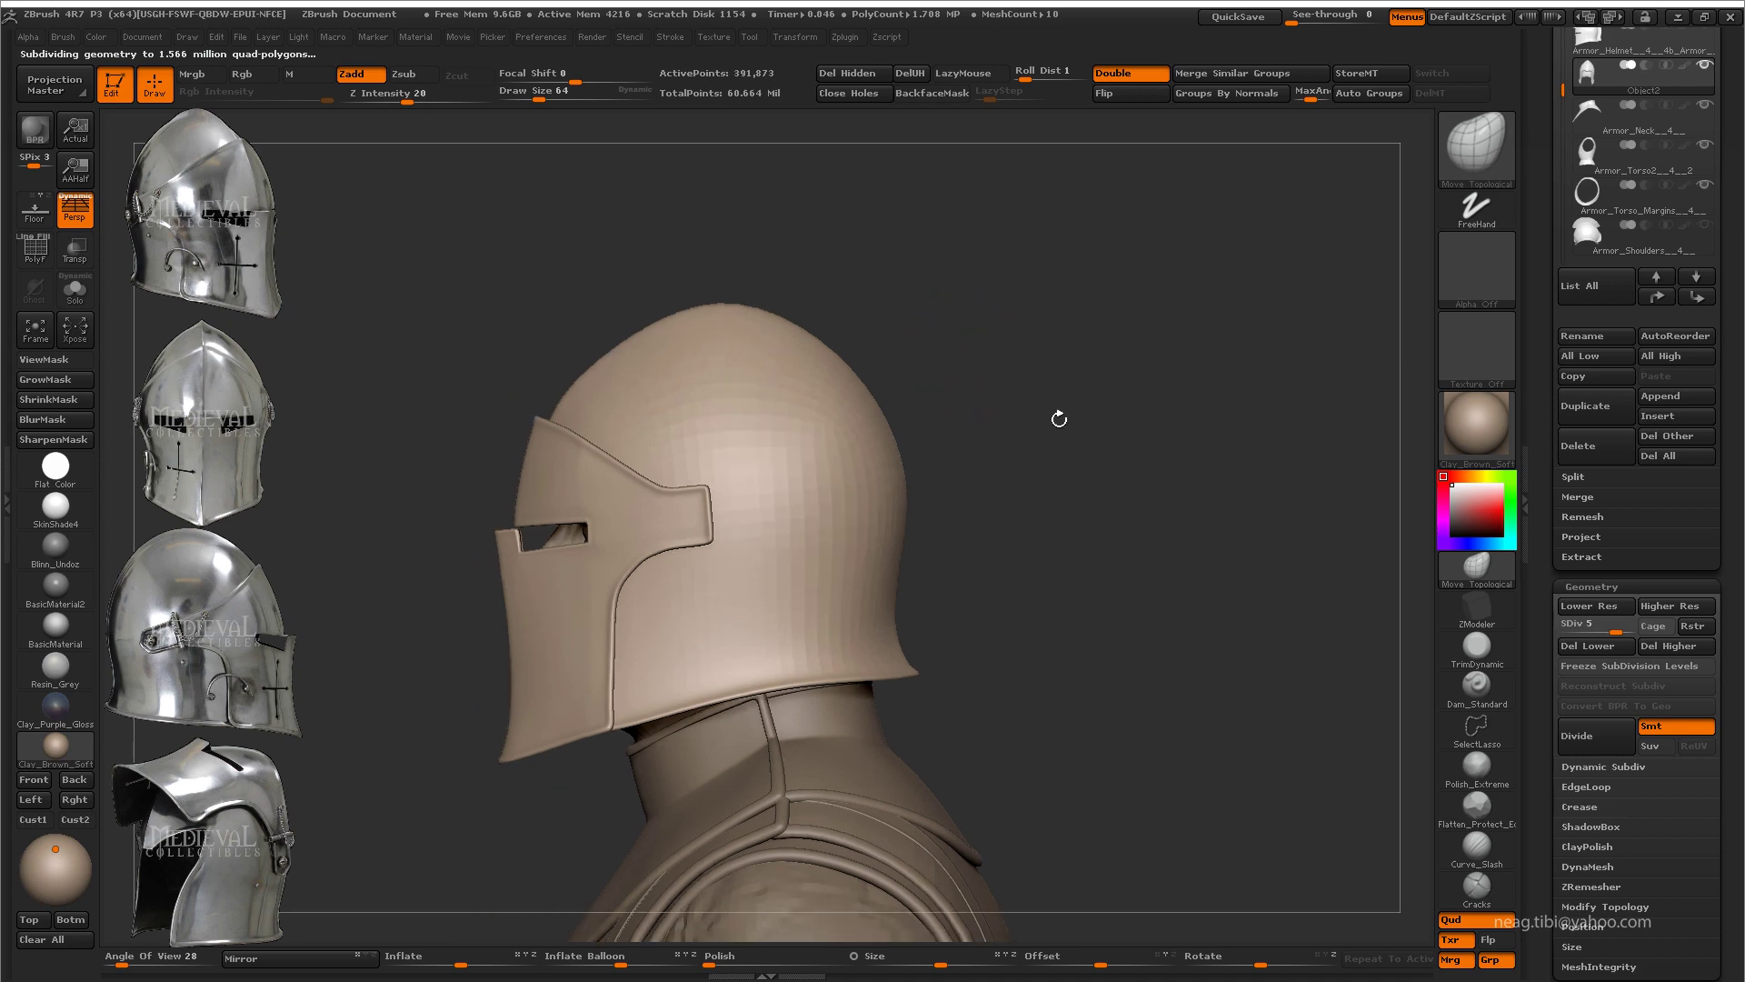
Step: Solo the visor plate with polyframe on and step it down to its base level
{"action": "left_click_drag", "start_coordinate": [1061, 417], "coordinate": [993, 634]}
{"action": "key", "text": "shift+d"}
{"action": "key", "text": "shift+d"}
{"action": "key", "text": "shift+d"}
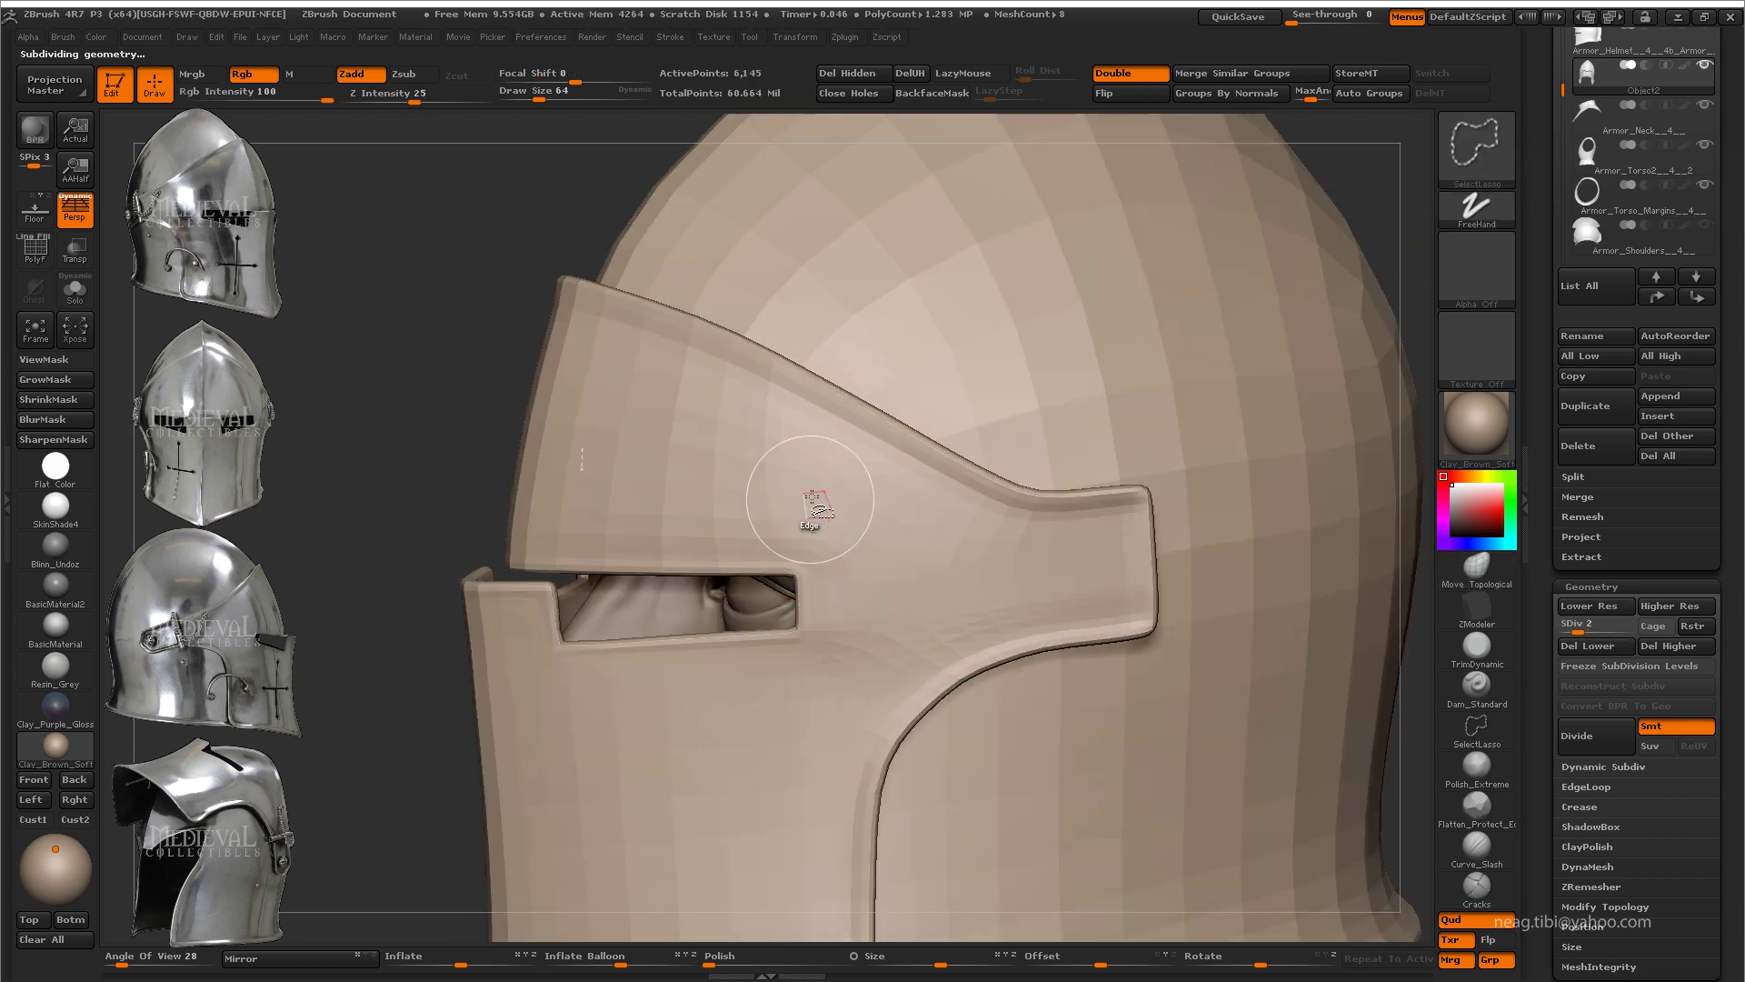
{"action": "key", "text": "alt+s"}
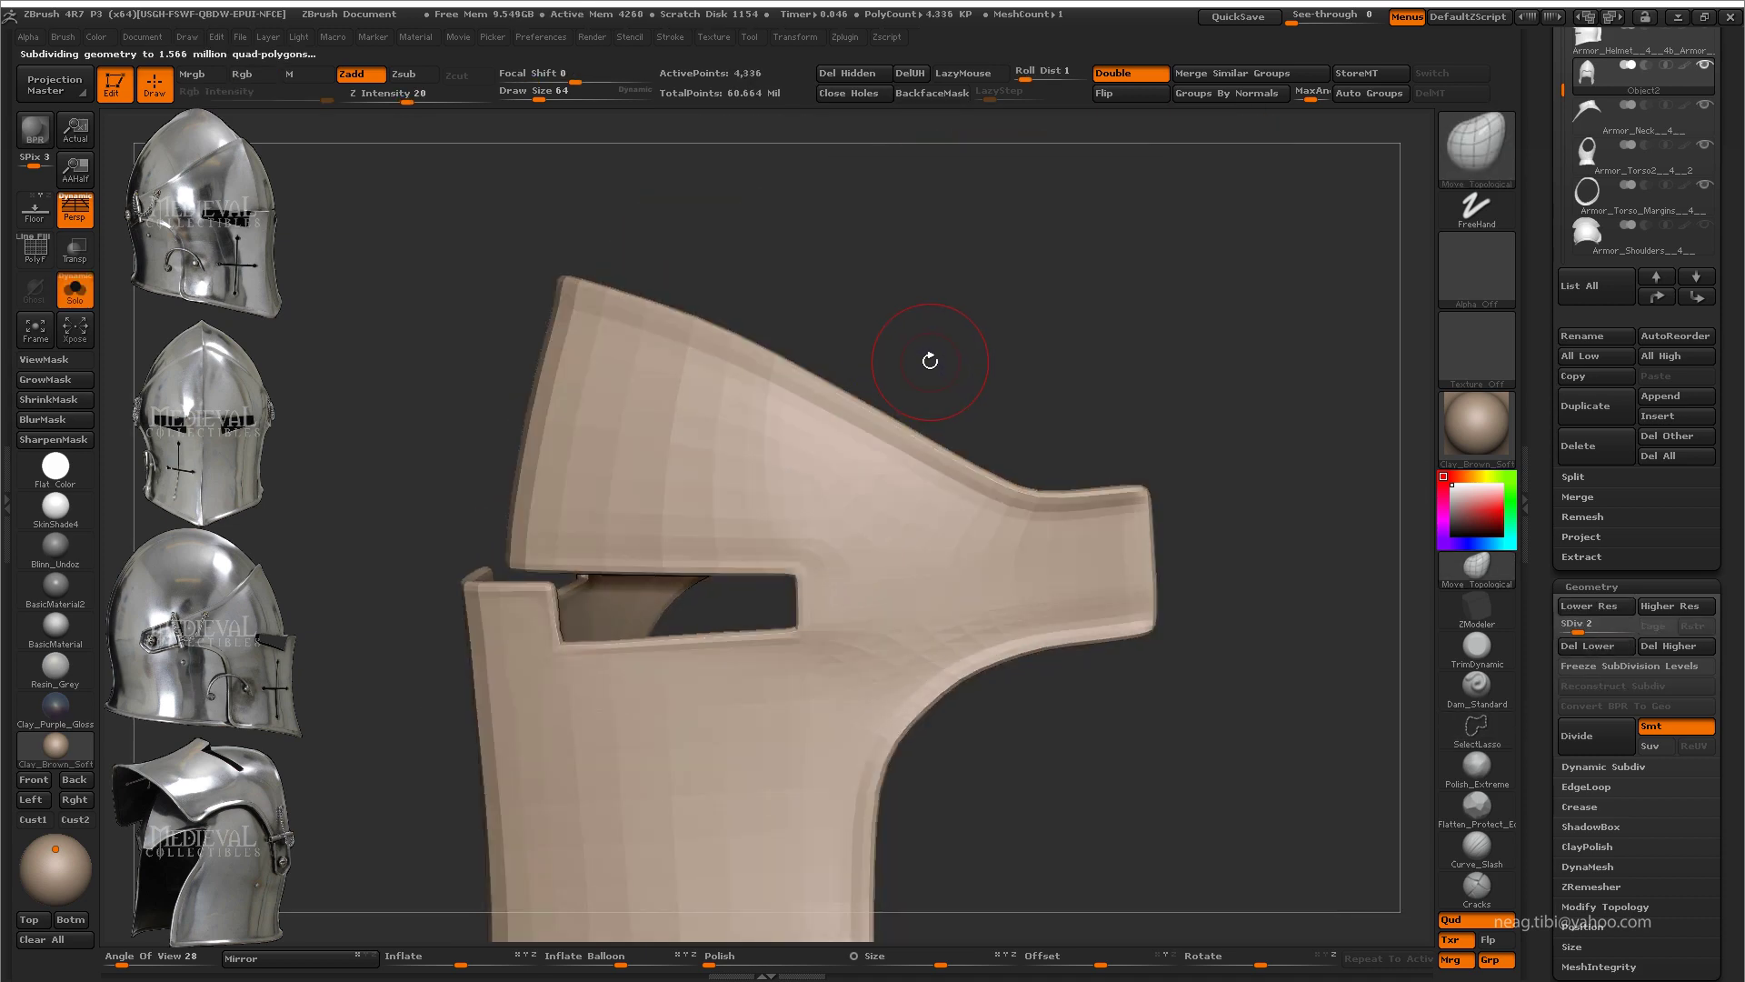
{"action": "key", "text": "shift+f"}
{"action": "scroll", "coordinate": [777, 496], "scroll_direction": "up", "scroll_amount": 3}
{"action": "key", "text": "shift+d"}
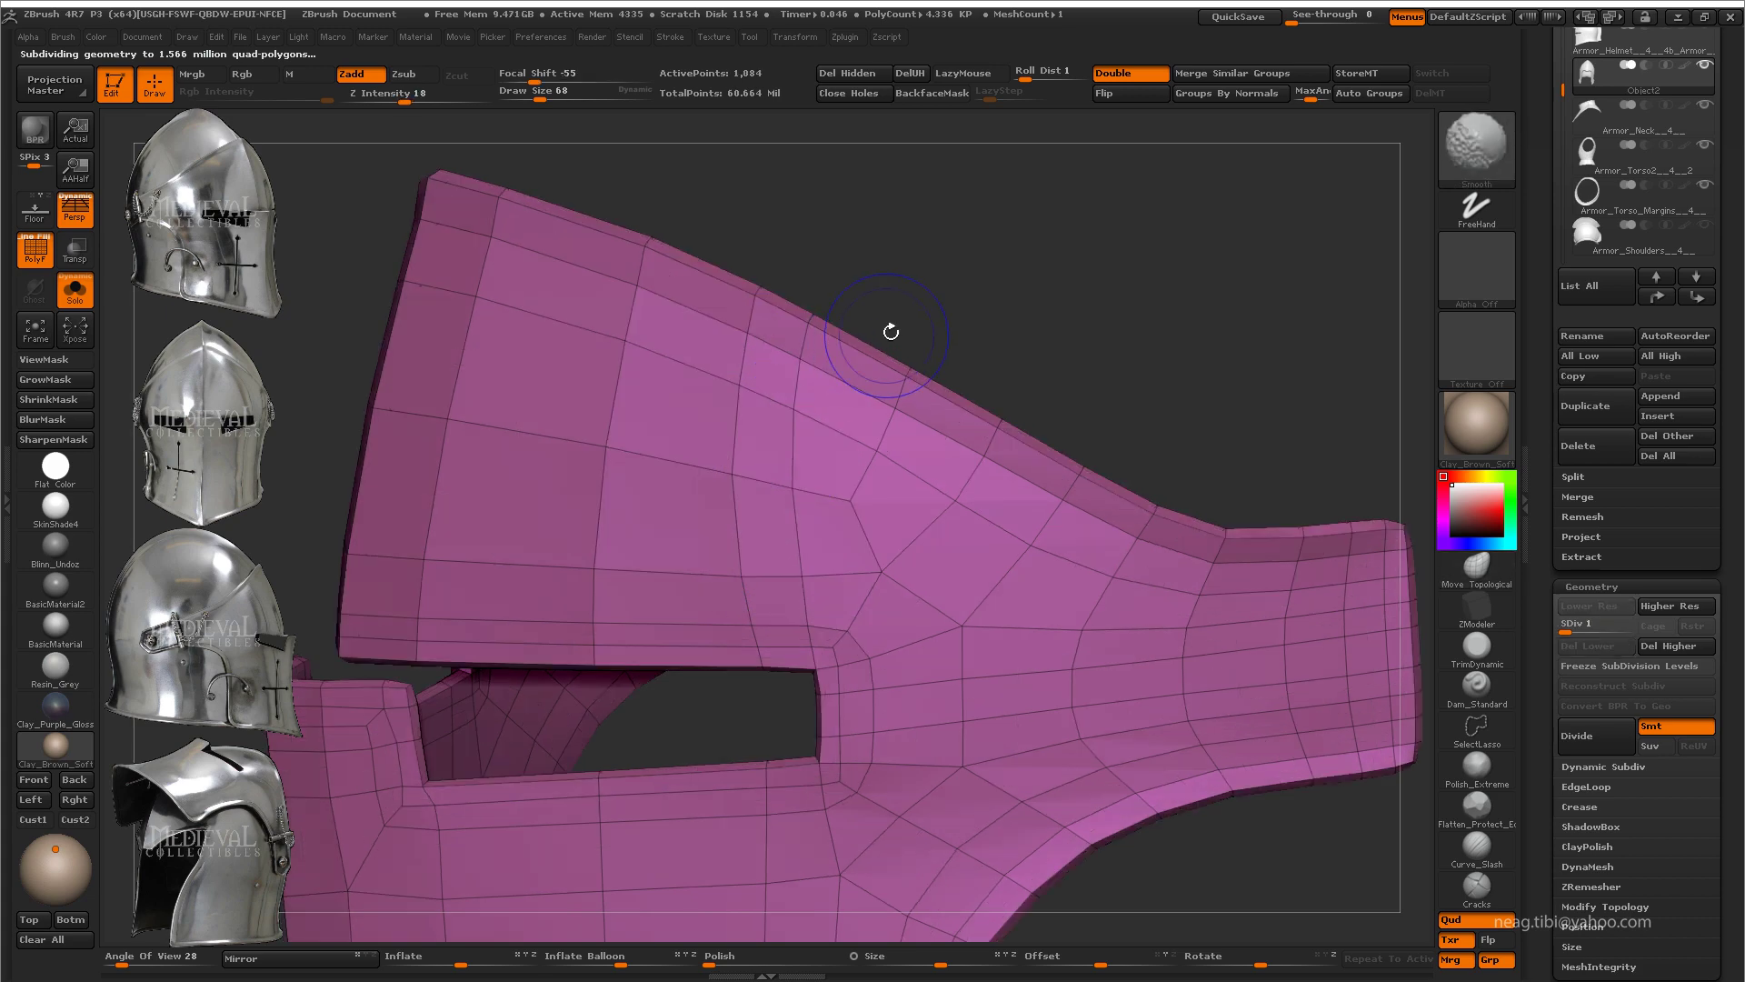
Step: Slide the visor's edge loops along its surface with the sliding brush
{"action": "key", "text": "b"}
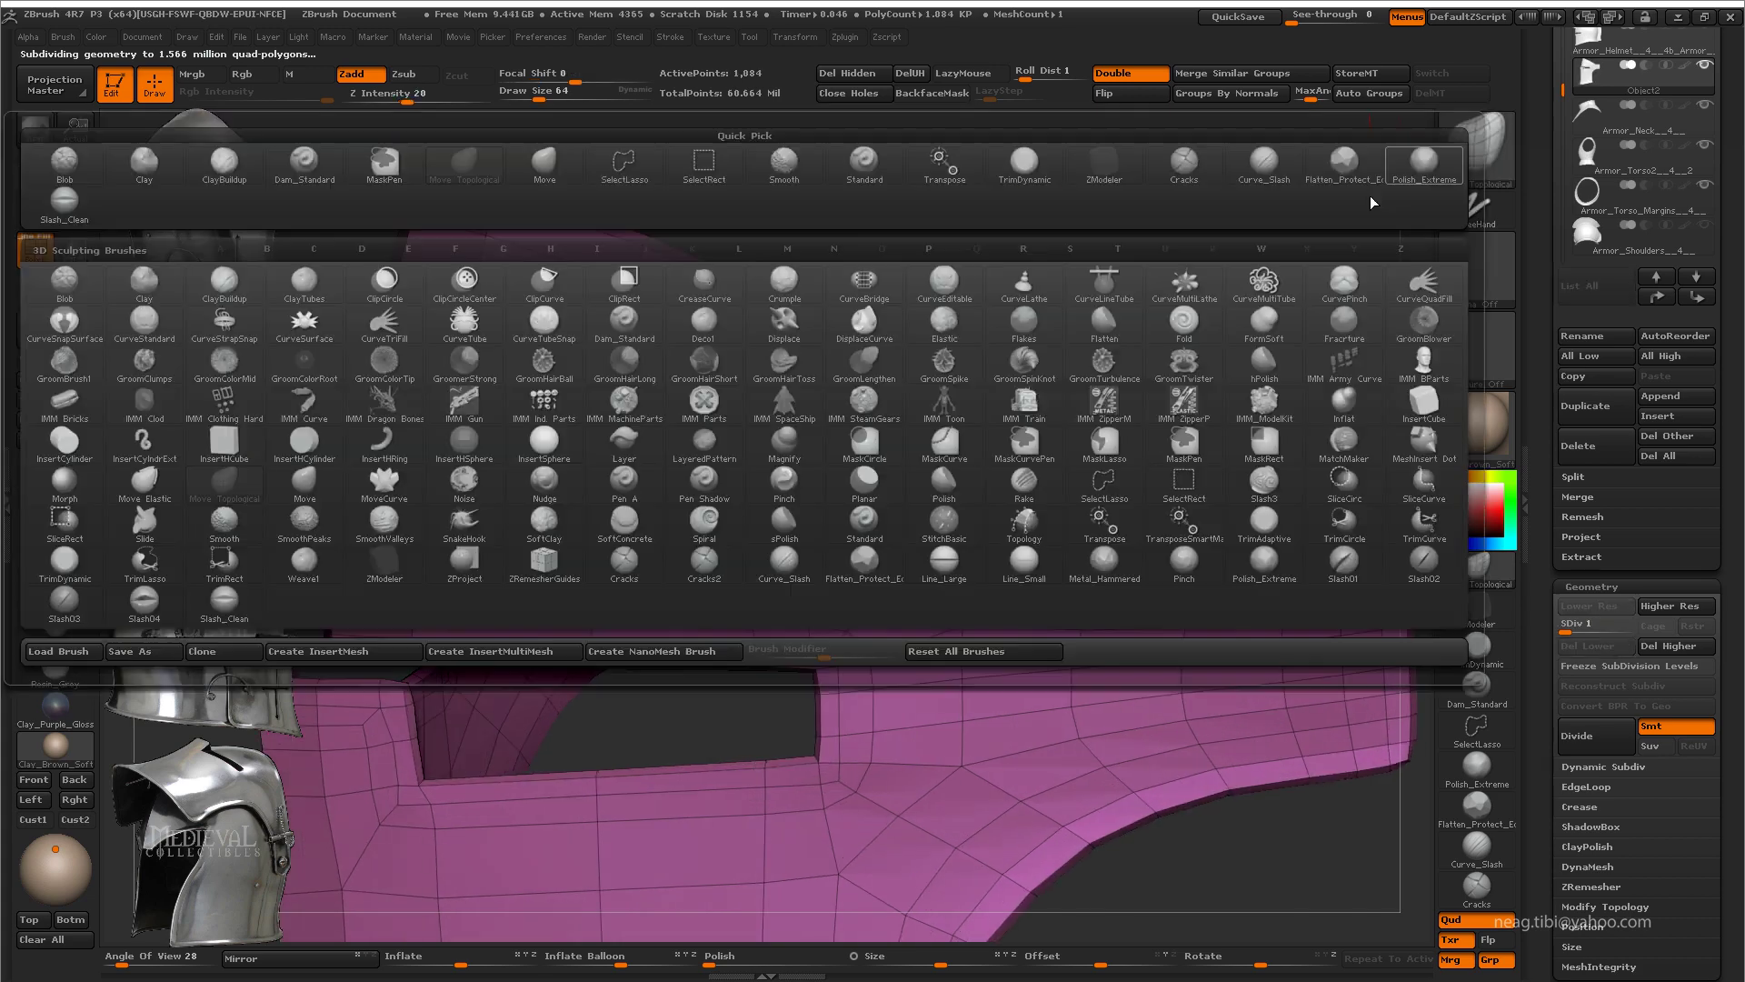
{"action": "key", "text": "n"}
{"action": "key", "text": "u"}
{"action": "left_click_drag", "start_coordinate": [409, 92], "coordinate": [468, 93]}
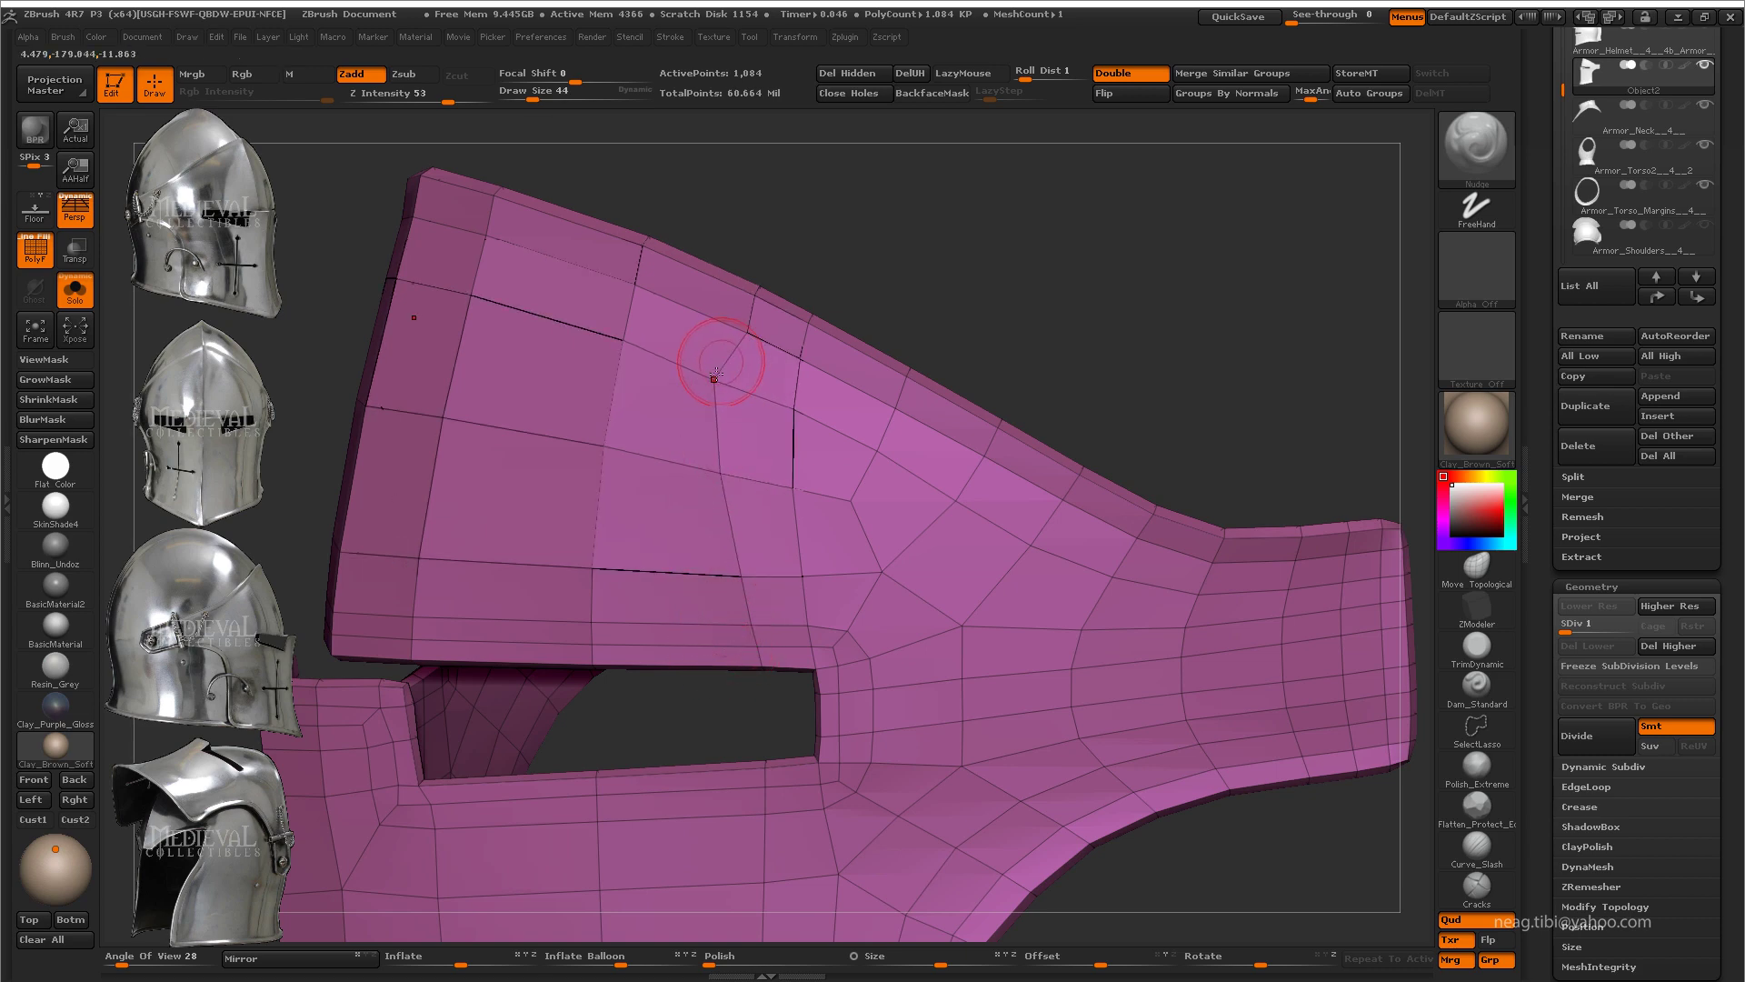
{"action": "right_click_drag", "start_coordinate": [716, 373], "coordinate": [748, 315], "text": "alt"}
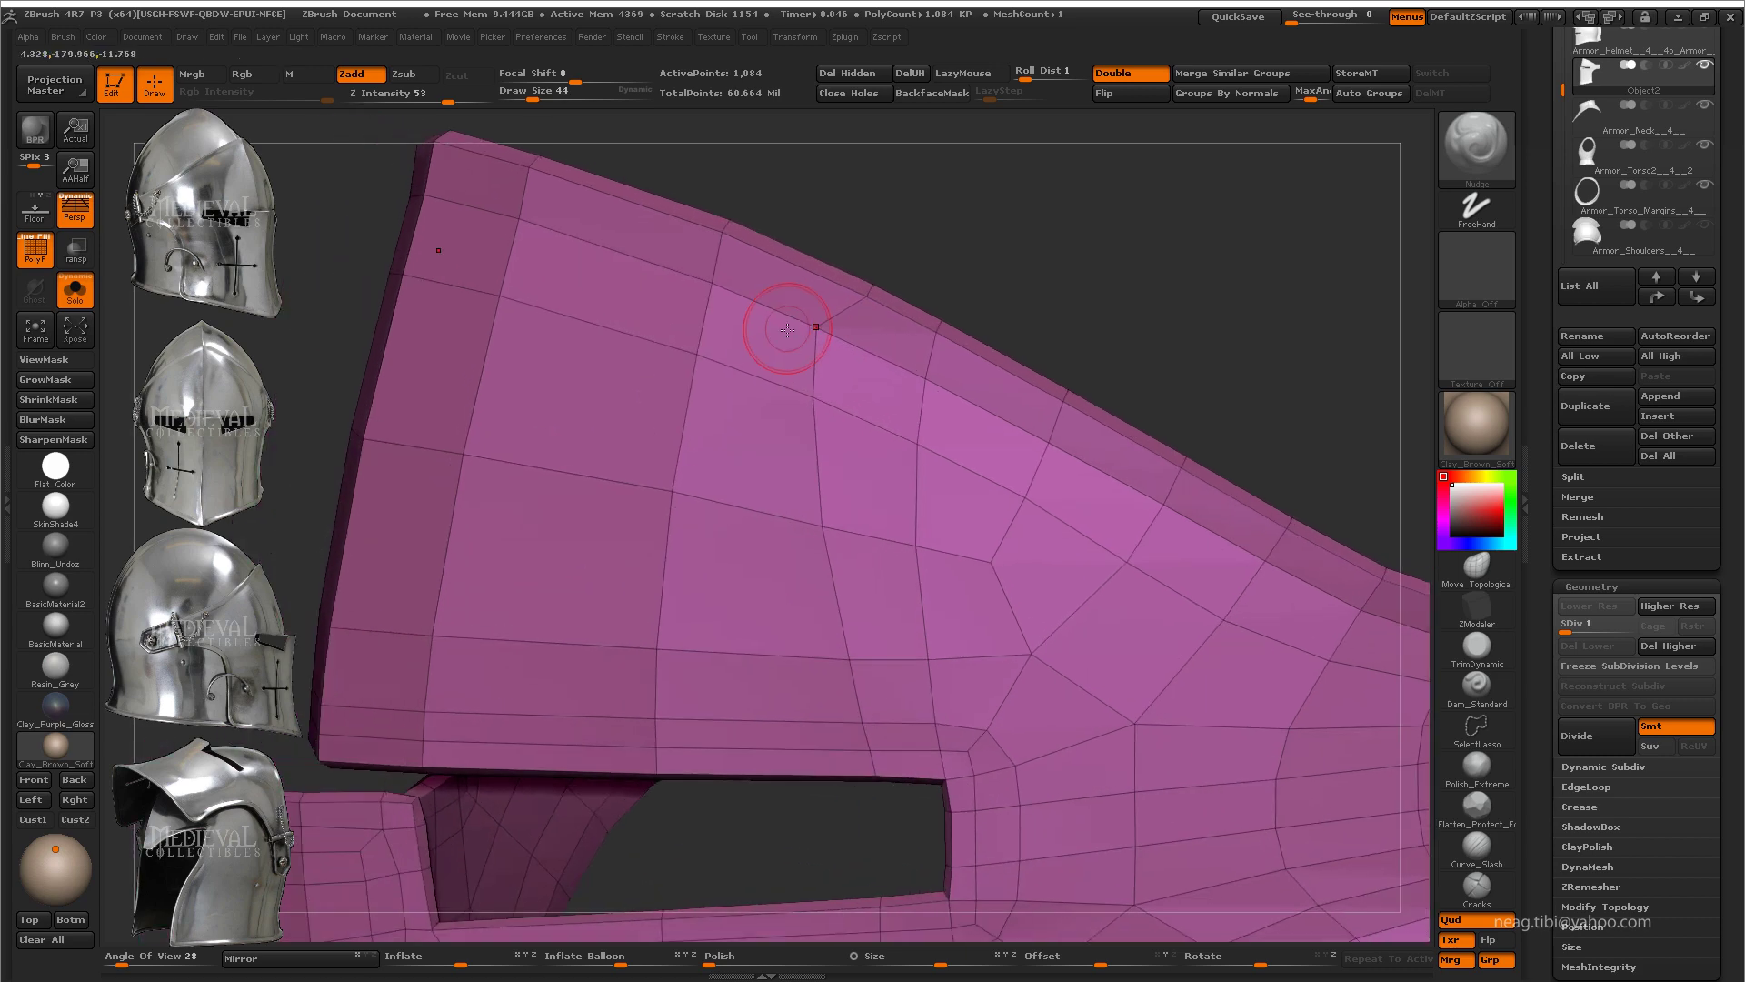
{"action": "mouse_move", "coordinate": [779, 331]}
{"action": "left_mouse_down"}
{"action": "mouse_move", "coordinate": [1079, 355]}
{"action": "mouse_move", "coordinate": [1064, 351]}
{"action": "mouse_move", "coordinate": [1044, 401]}
{"action": "left_mouse_up"}
{"action": "key", "text": "shift+f"}
Step: Subdivide the visor, reshape it with Move Topological, then drop it to SDiv 1
{"action": "key", "text": "ctrl+d"}
{"action": "key", "text": "ctrl+d"}
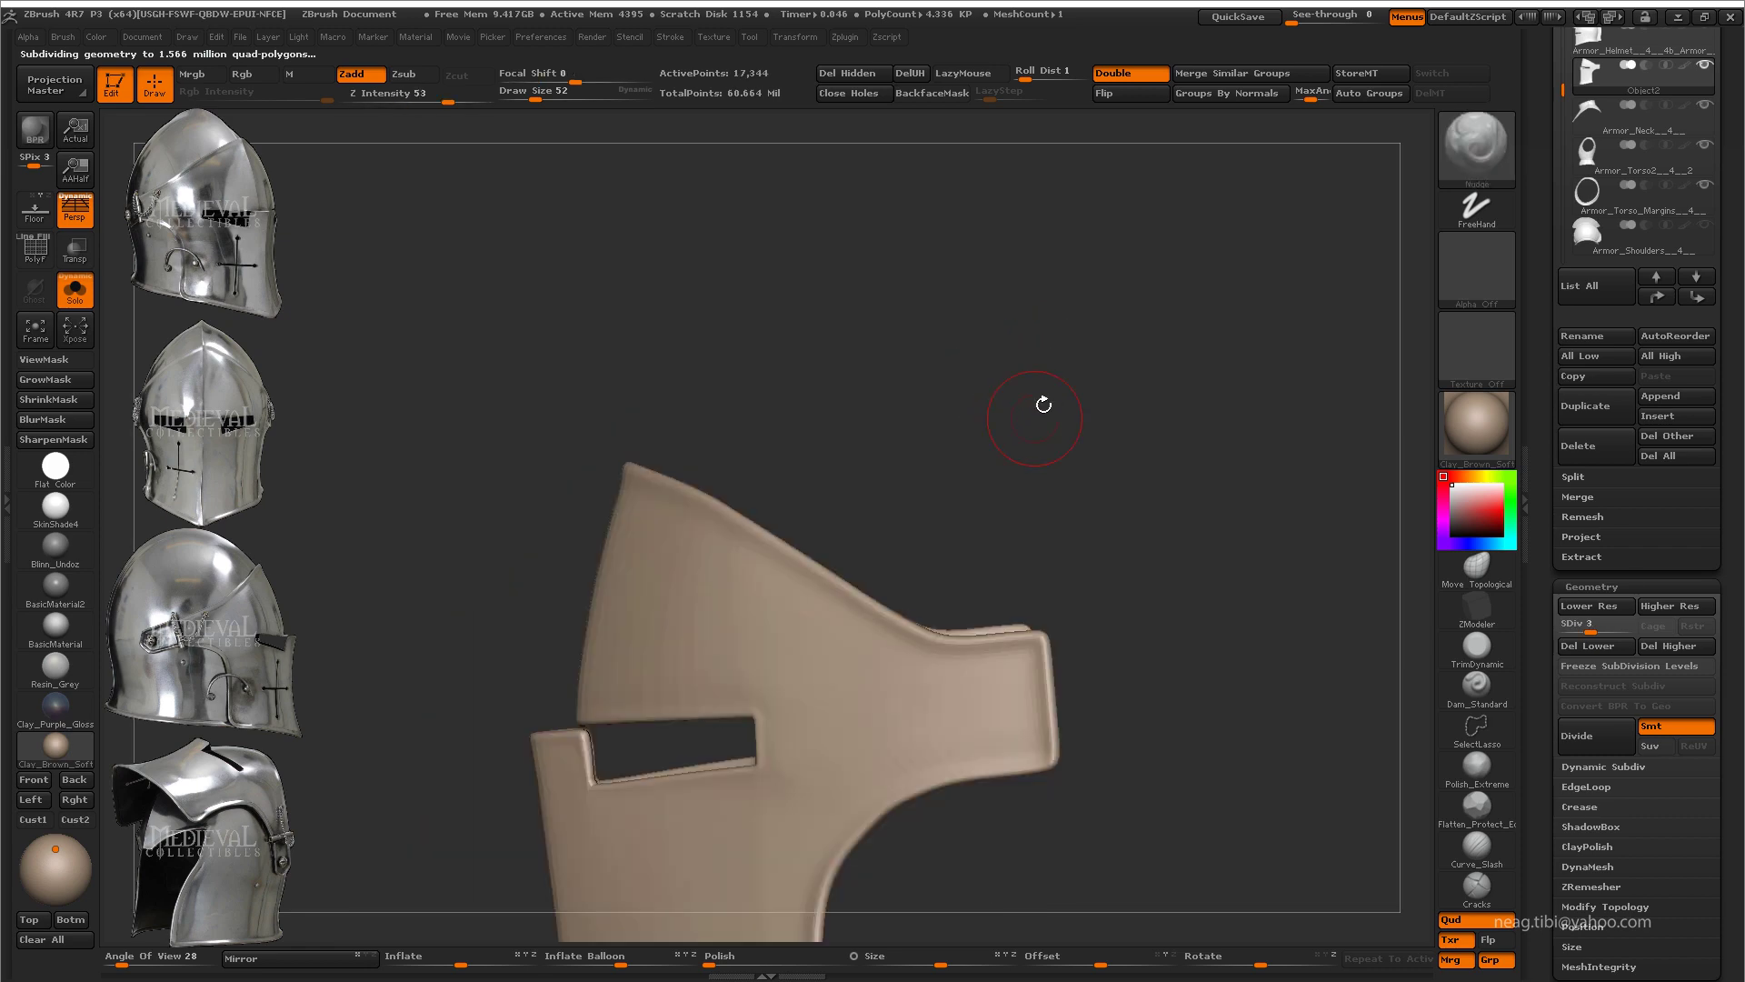
{"action": "right_click_drag", "start_coordinate": [1044, 401], "coordinate": [1028, 401], "text": "alt"}
{"action": "key", "text": "b"}
{"action": "key", "text": "m"}
{"action": "key", "text": "t"}
{"action": "right_click_drag", "start_coordinate": [788, 289], "coordinate": [838, 331], "text": "alt"}
{"action": "key", "text": "shift+d"}
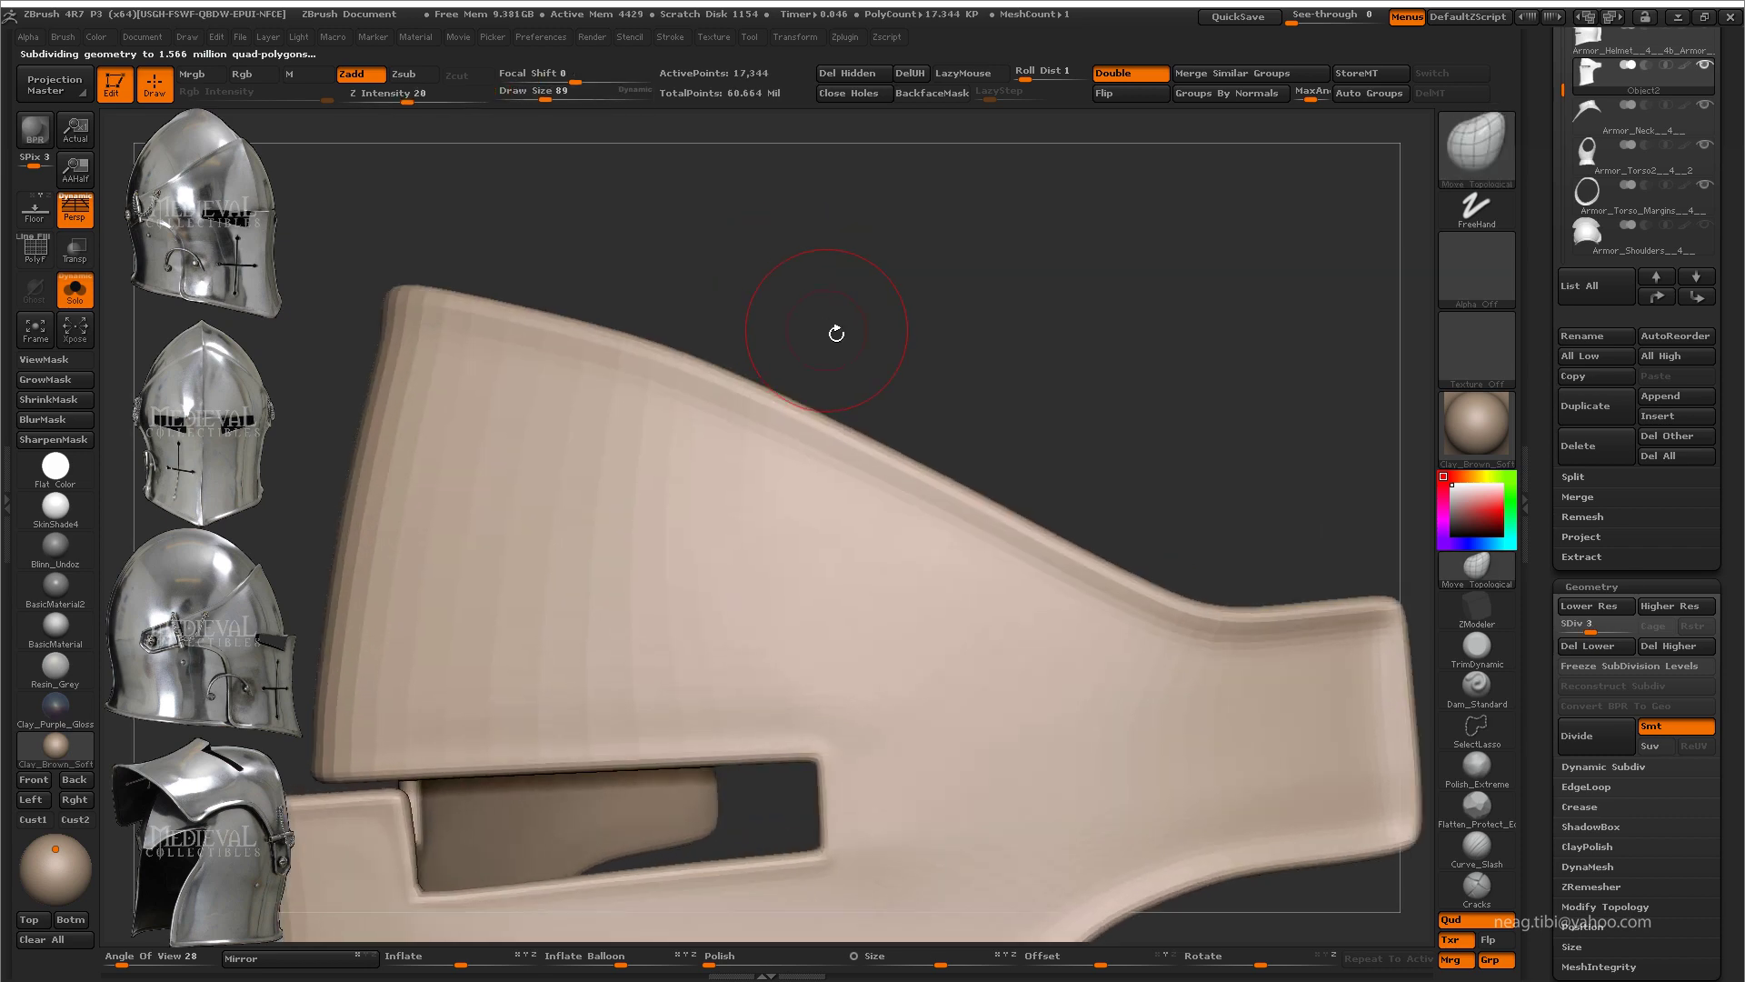
{"action": "mouse_move", "coordinate": [797, 400]}
{"action": "right_mouse_down"}
{"action": "mouse_move", "coordinate": [897, 460]}
{"action": "mouse_move", "coordinate": [878, 397]}
{"action": "mouse_move", "coordinate": [999, 326]}
{"action": "mouse_move", "coordinate": [864, 416]}
{"action": "mouse_move", "coordinate": [799, 546]}
{"action": "right_mouse_up"}
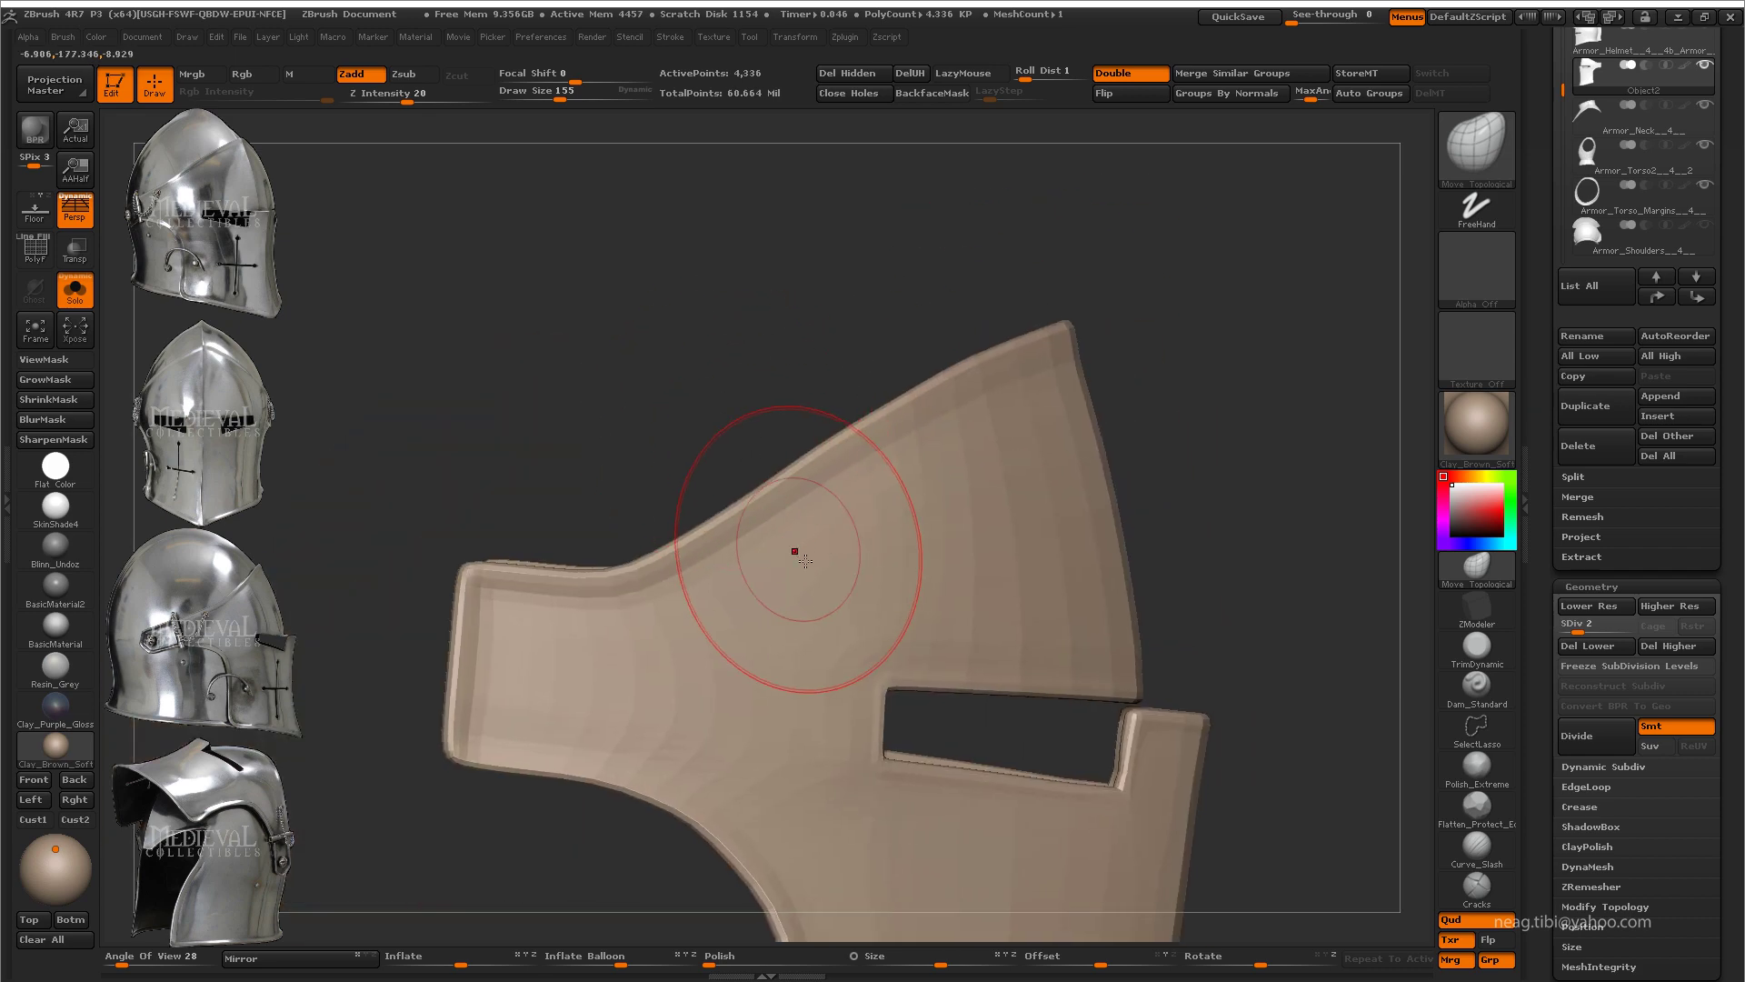
{"action": "right_click_drag", "start_coordinate": [935, 525], "coordinate": [929, 472], "text": "alt"}
{"action": "key", "text": "shift+d"}
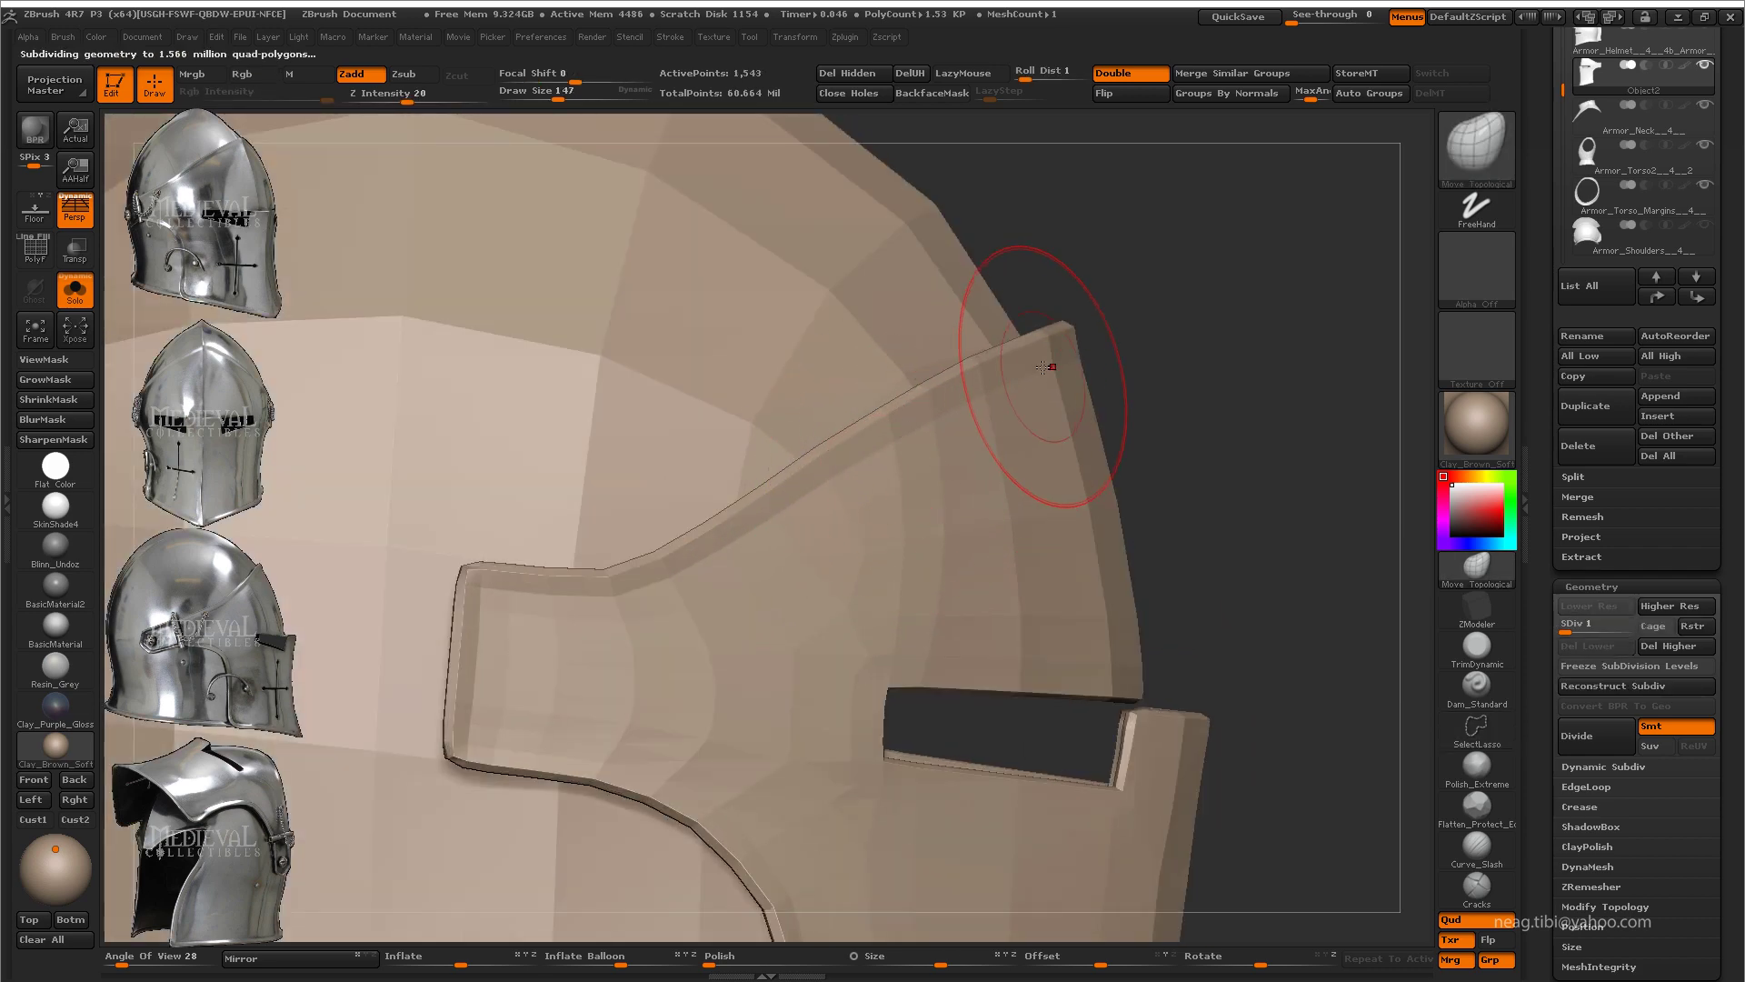
Step: Preview the helmet subdivided, then inspect the eye-slot edge at base level
{"action": "mouse_move", "coordinate": [1056, 350]}
{"action": "right_mouse_down", "text": "alt"}
{"action": "mouse_move", "coordinate": [1052, 429]}
{"action": "mouse_move", "coordinate": [1109, 584]}
{"action": "mouse_move", "coordinate": [1015, 500]}
{"action": "mouse_move", "coordinate": [904, 545]}
{"action": "mouse_move", "coordinate": [799, 682]}
{"action": "mouse_move", "coordinate": [926, 700]}
{"action": "mouse_move", "coordinate": [896, 662]}
{"action": "mouse_move", "coordinate": [783, 772]}
{"action": "mouse_move", "coordinate": [678, 584]}
{"action": "mouse_move", "coordinate": [792, 651]}
{"action": "mouse_move", "coordinate": [1007, 575]}
{"action": "right_mouse_up", "text": "alt"}
{"action": "mouse_move", "coordinate": [1003, 654]}
{"action": "right_mouse_down"}
{"action": "mouse_move", "coordinate": [911, 610]}
{"action": "mouse_move", "coordinate": [921, 552]}
{"action": "mouse_move", "coordinate": [843, 409]}
{"action": "mouse_move", "coordinate": [1098, 308]}
{"action": "mouse_move", "coordinate": [966, 401]}
{"action": "mouse_move", "coordinate": [989, 371]}
{"action": "right_mouse_up"}
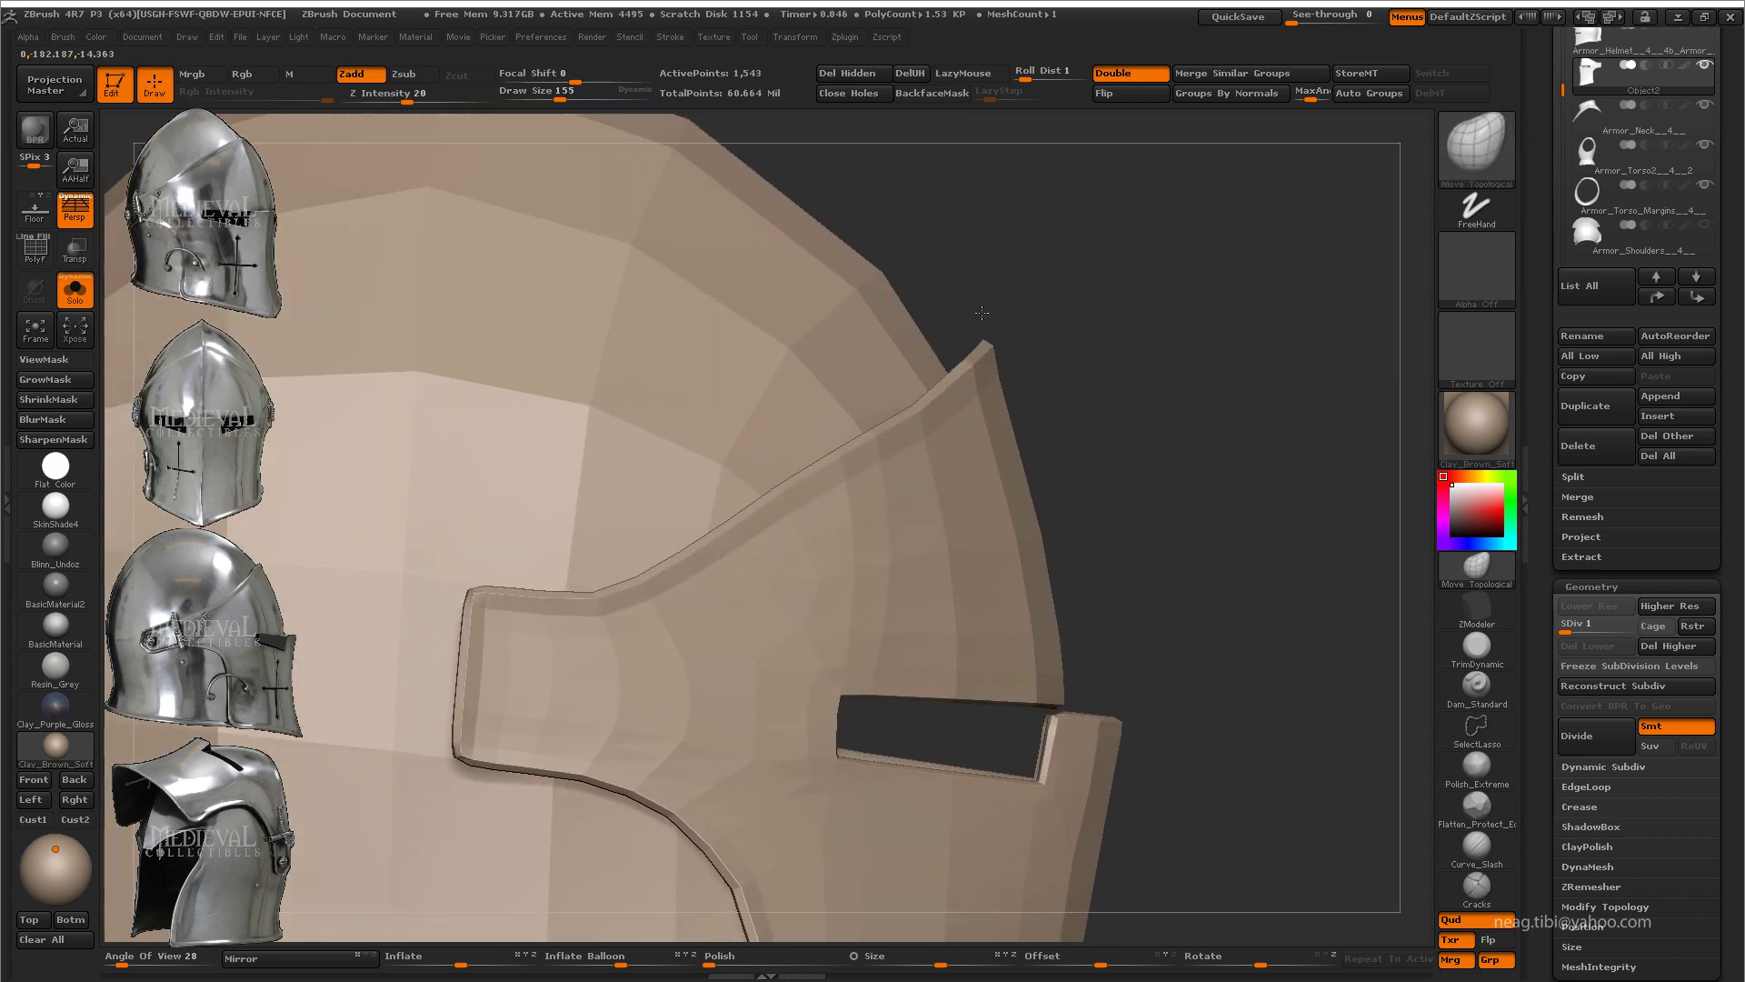
{"action": "key", "text": "ctrl+d"}
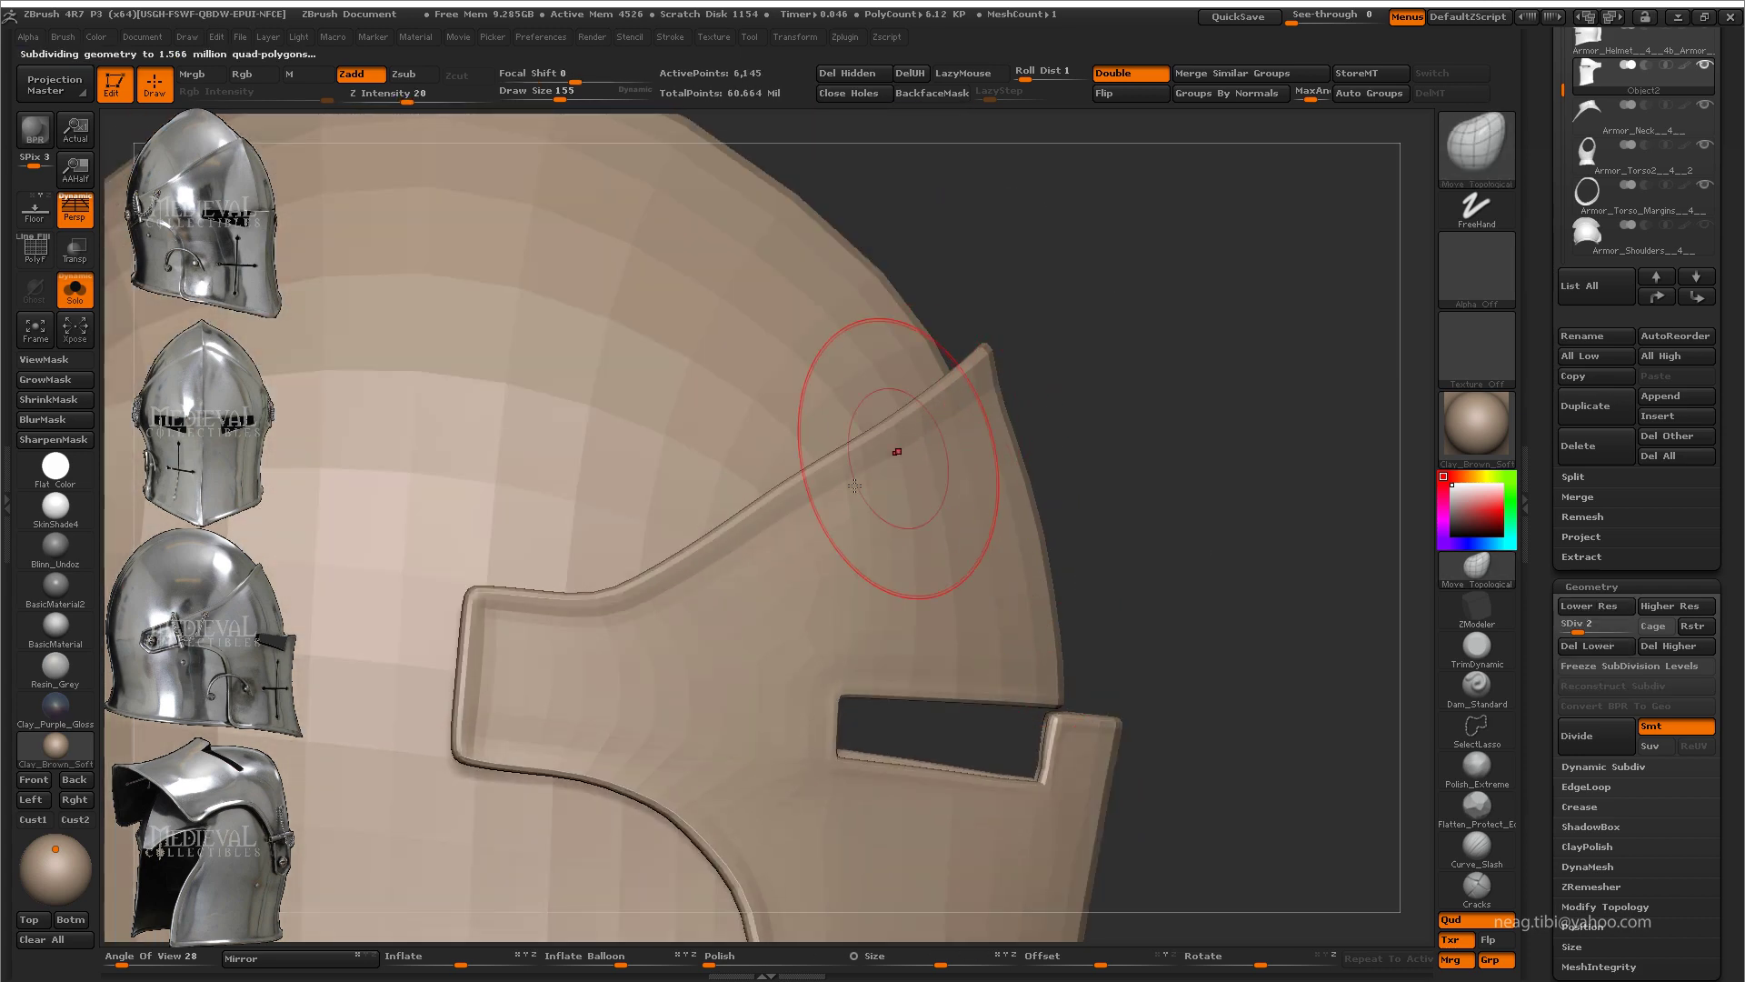
{"action": "key", "text": "shift+d"}
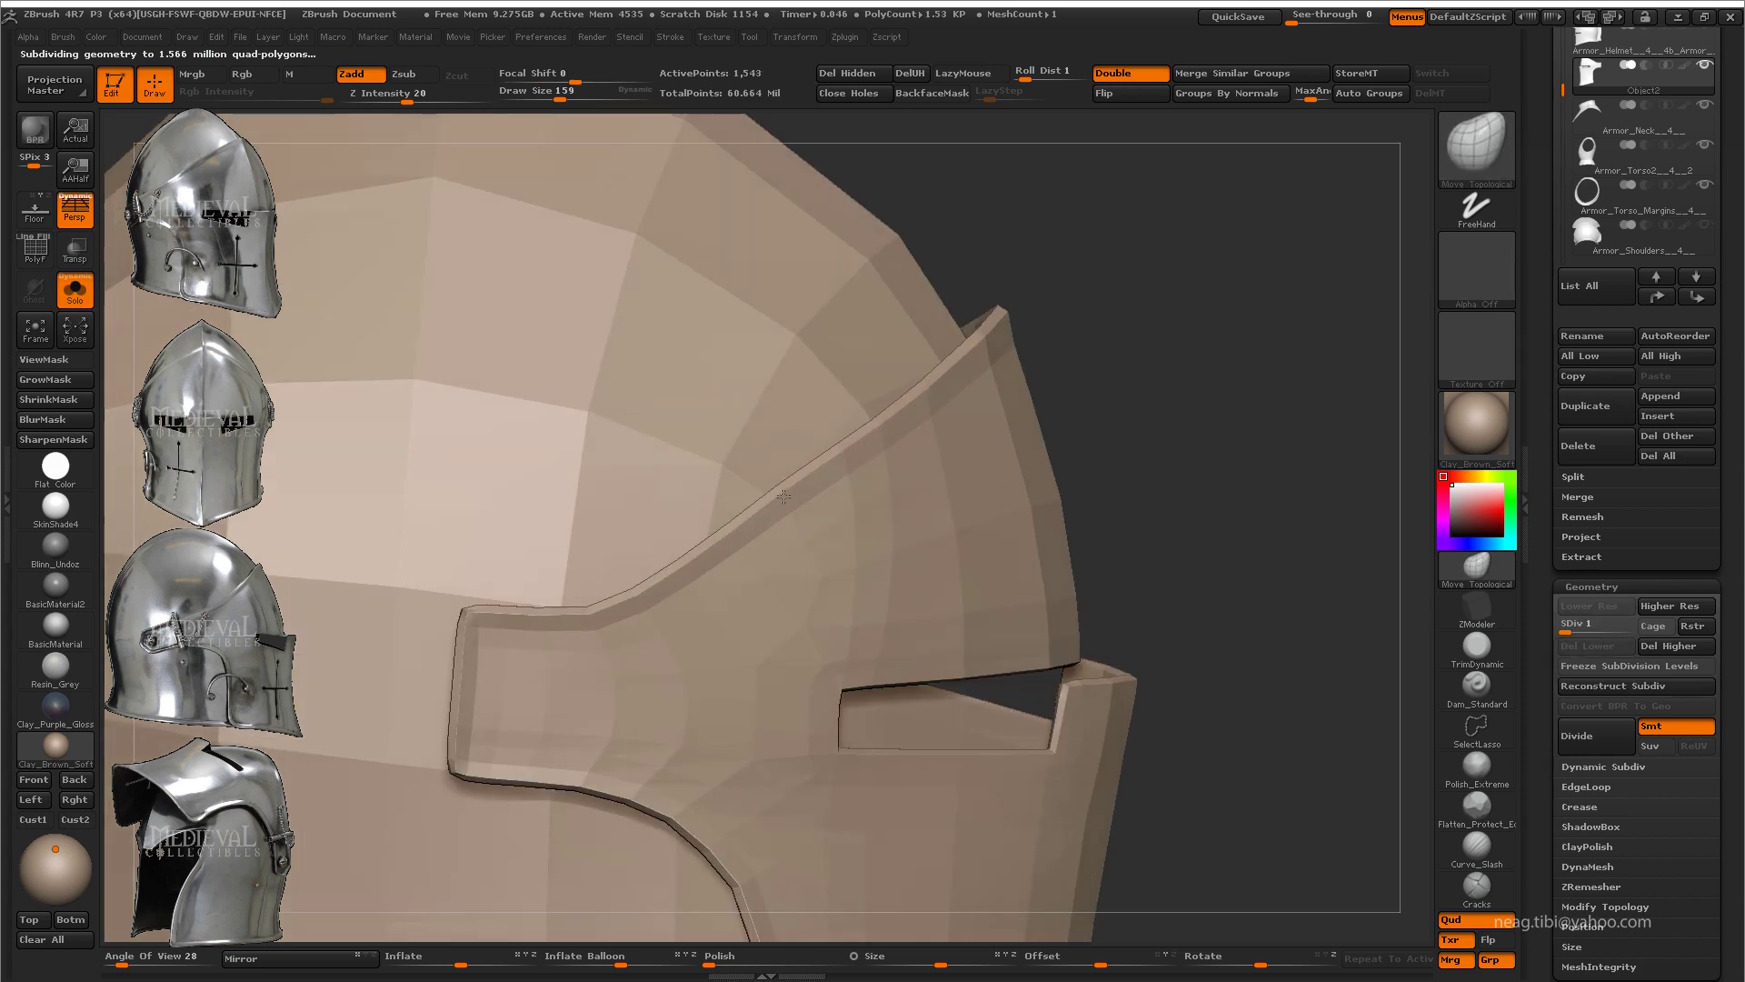
{"action": "right_click_drag", "start_coordinate": [779, 560], "coordinate": [855, 487]}
{"action": "right_click_drag", "start_coordinate": [937, 400], "coordinate": [952, 433]}
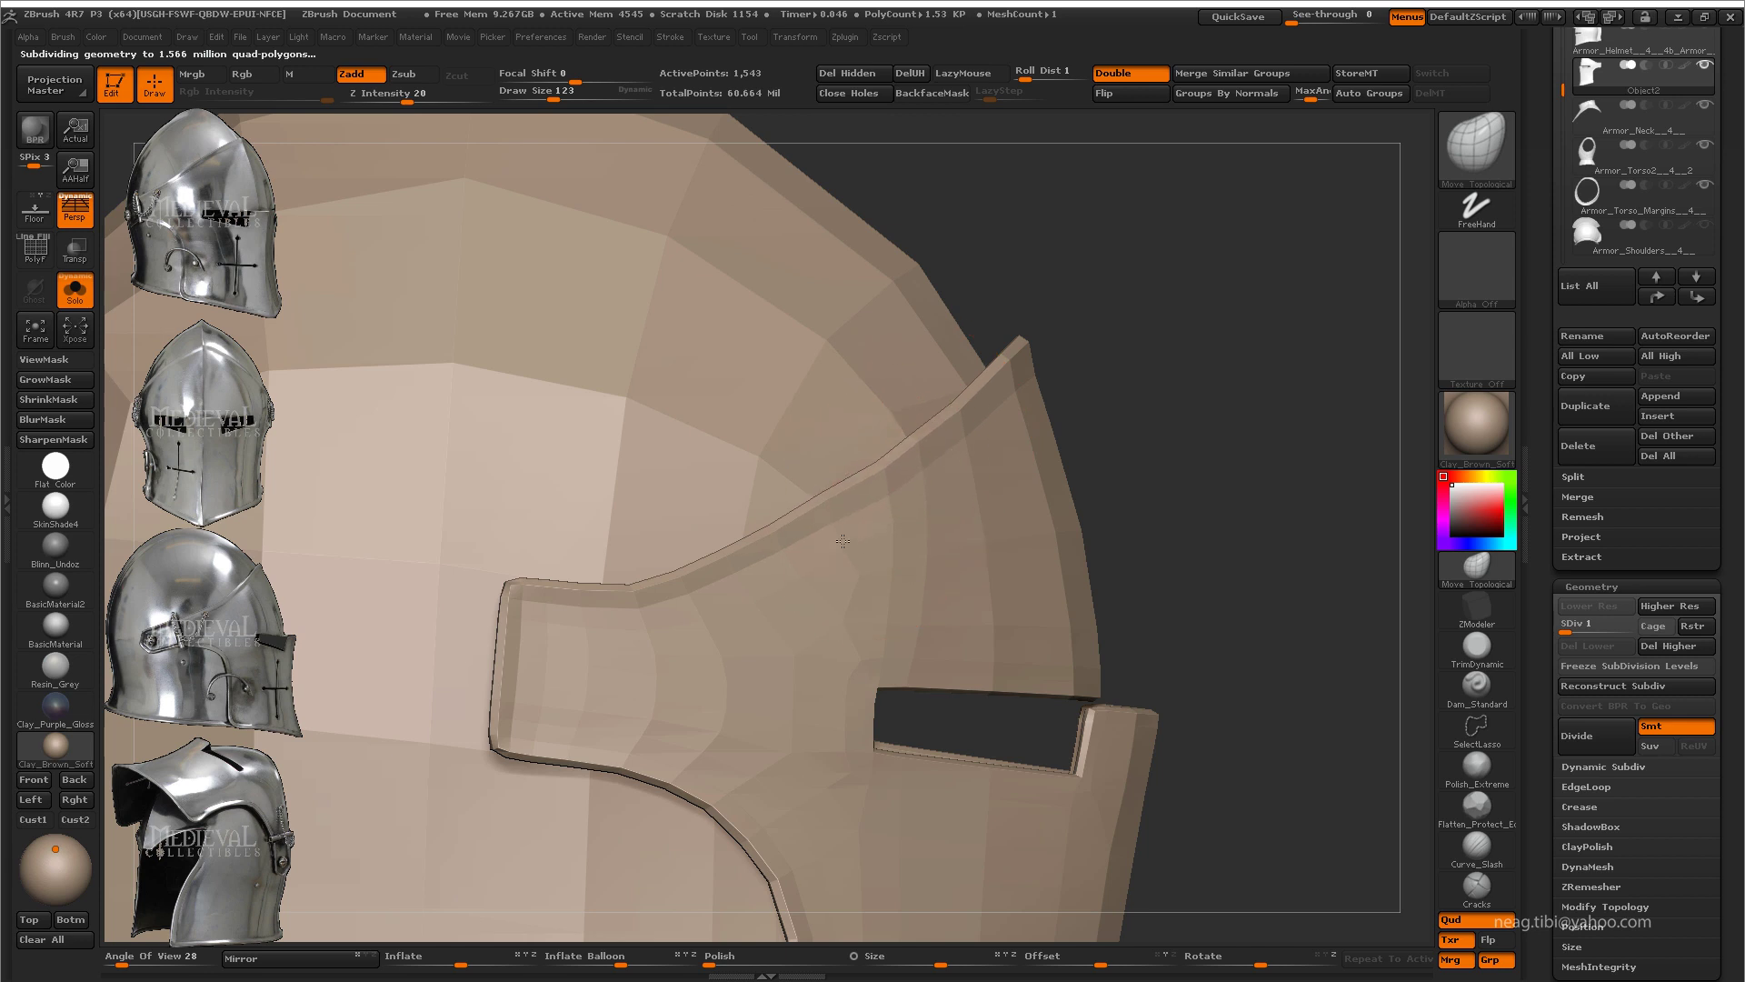
{"action": "right_click_drag", "start_coordinate": [728, 565], "coordinate": [759, 571], "text": "alt"}
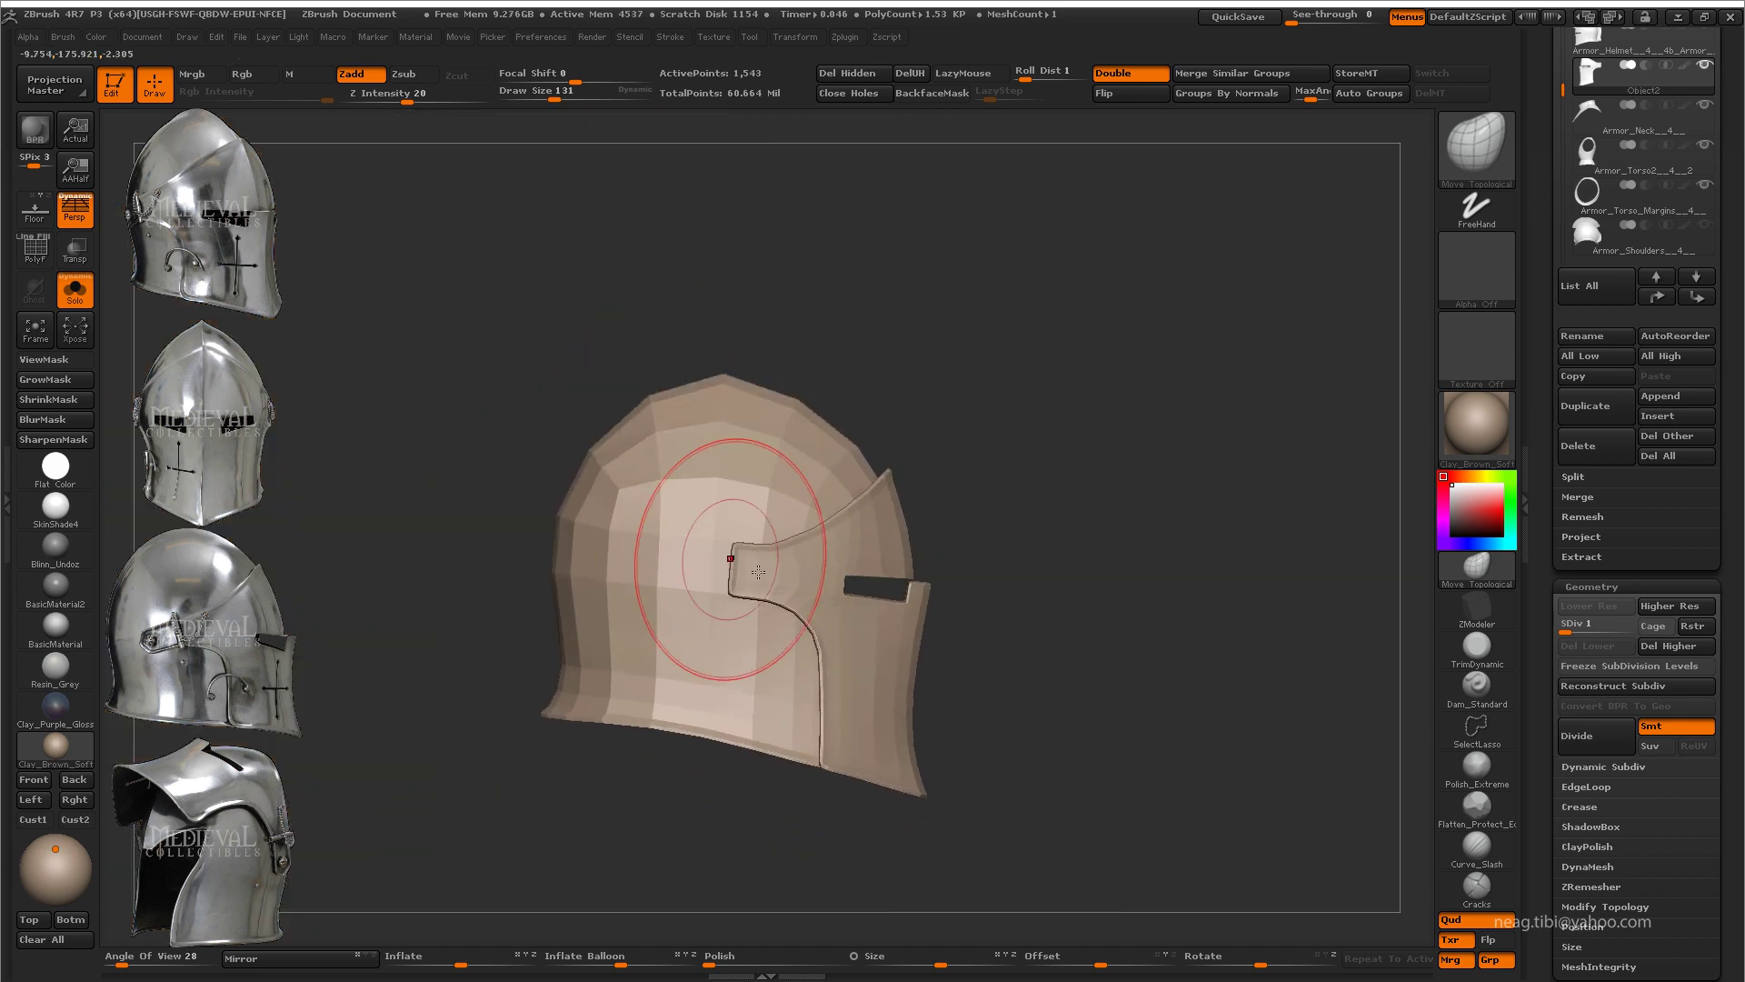
{"action": "mouse_move", "coordinate": [908, 500]}
{"action": "right_mouse_down"}
{"action": "mouse_move", "coordinate": [720, 494]}
{"action": "mouse_move", "coordinate": [615, 519]}
{"action": "mouse_move", "coordinate": [655, 506]}
{"action": "mouse_move", "coordinate": [725, 391]}
{"action": "right_mouse_up"}
Step: Solo the visor, mask its rear tab, invert the mask and switch to Transpose
{"action": "left_click", "coordinate": [864, 505], "text": "ctrl+shift"}
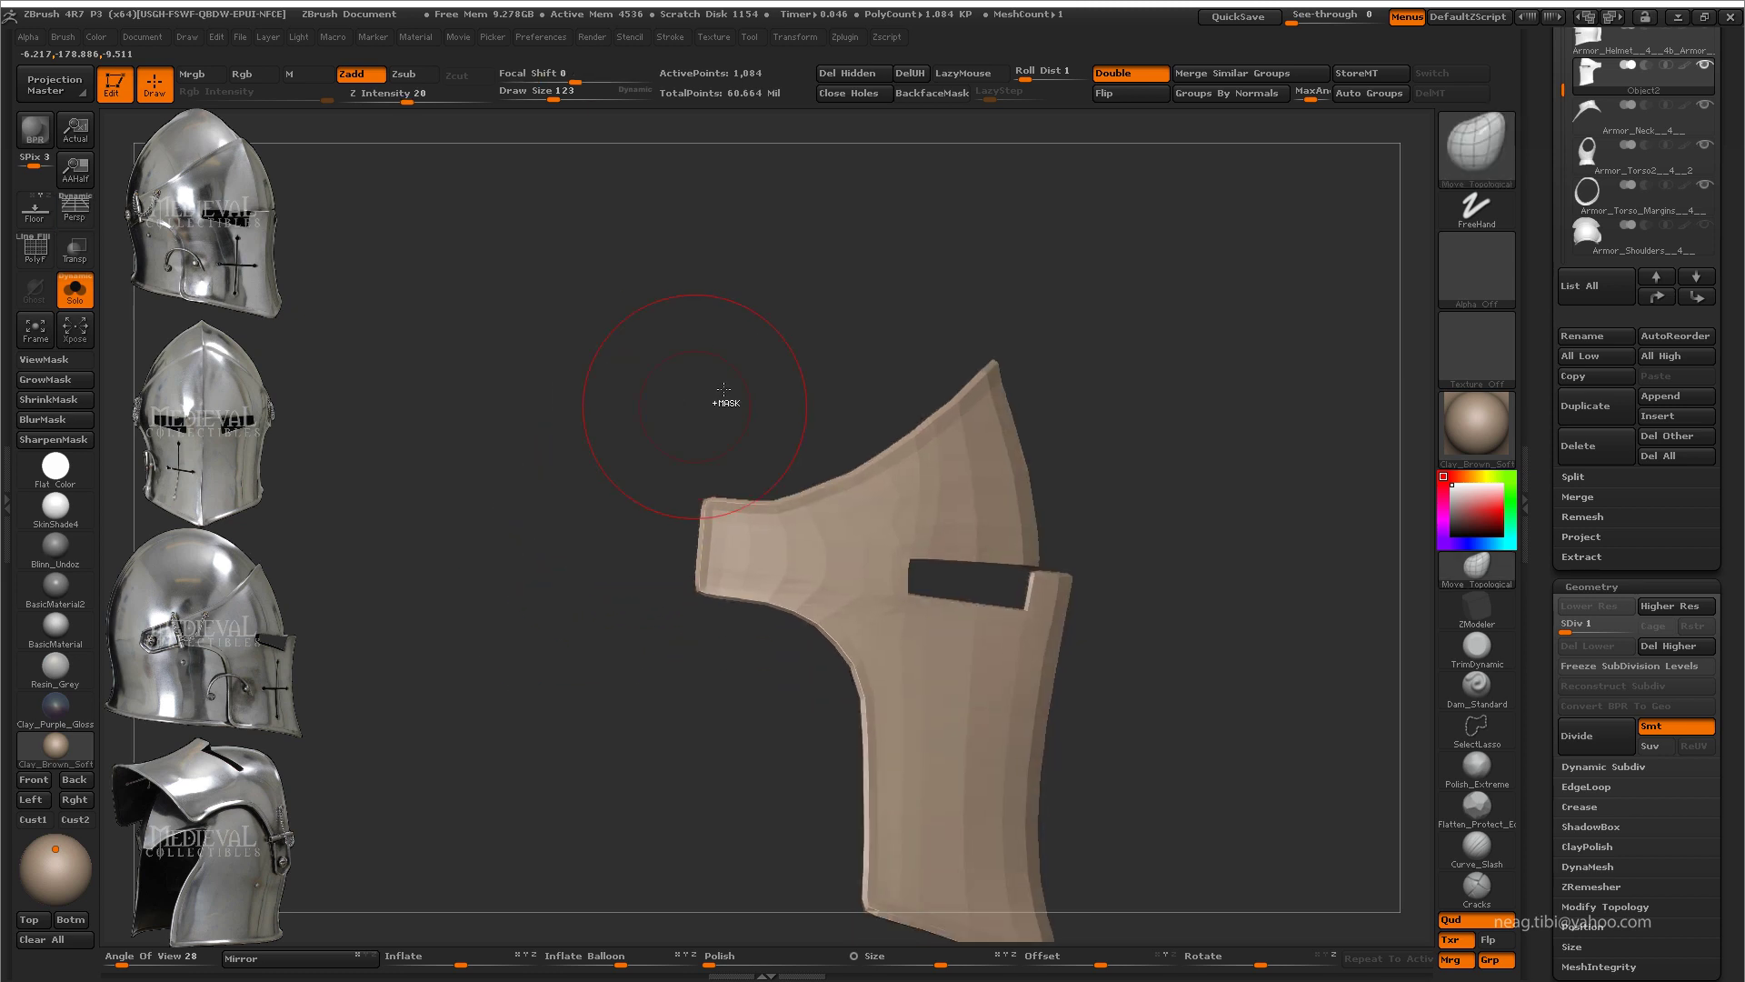
{"action": "left_click_drag", "start_coordinate": [618, 380], "coordinate": [751, 728], "text": "ctrl"}
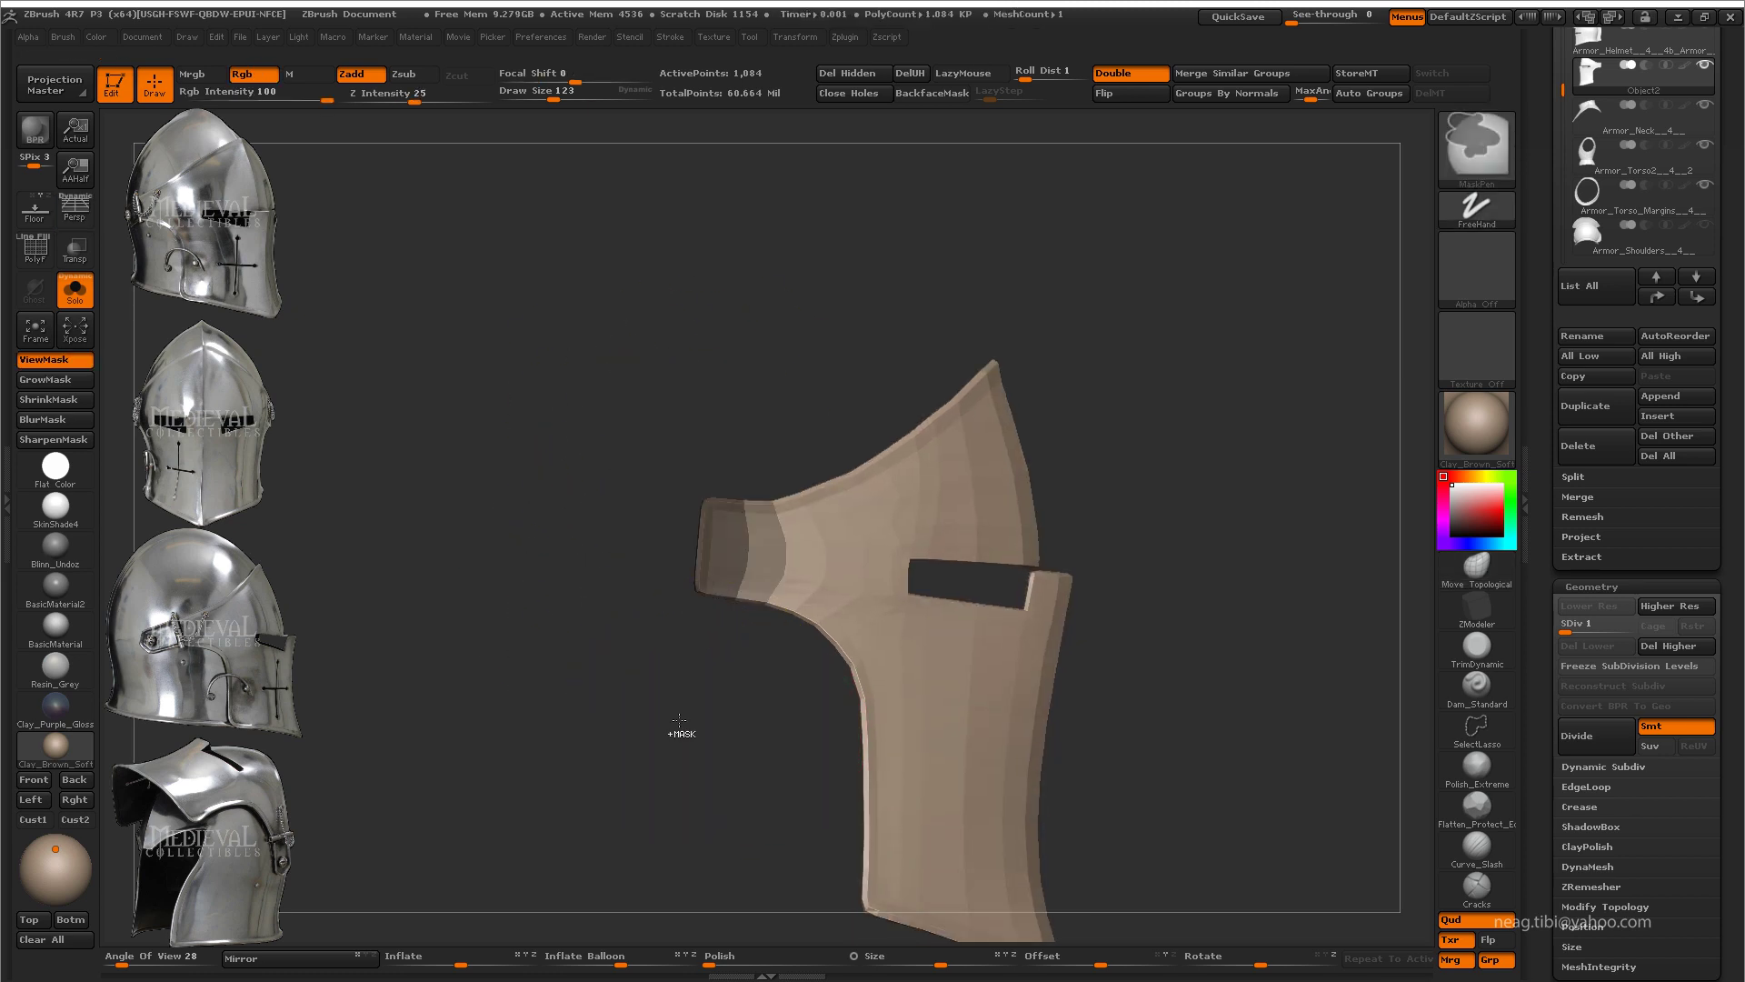
{"action": "left_click", "coordinate": [624, 712], "text": "ctrl"}
{"action": "key", "text": "w"}
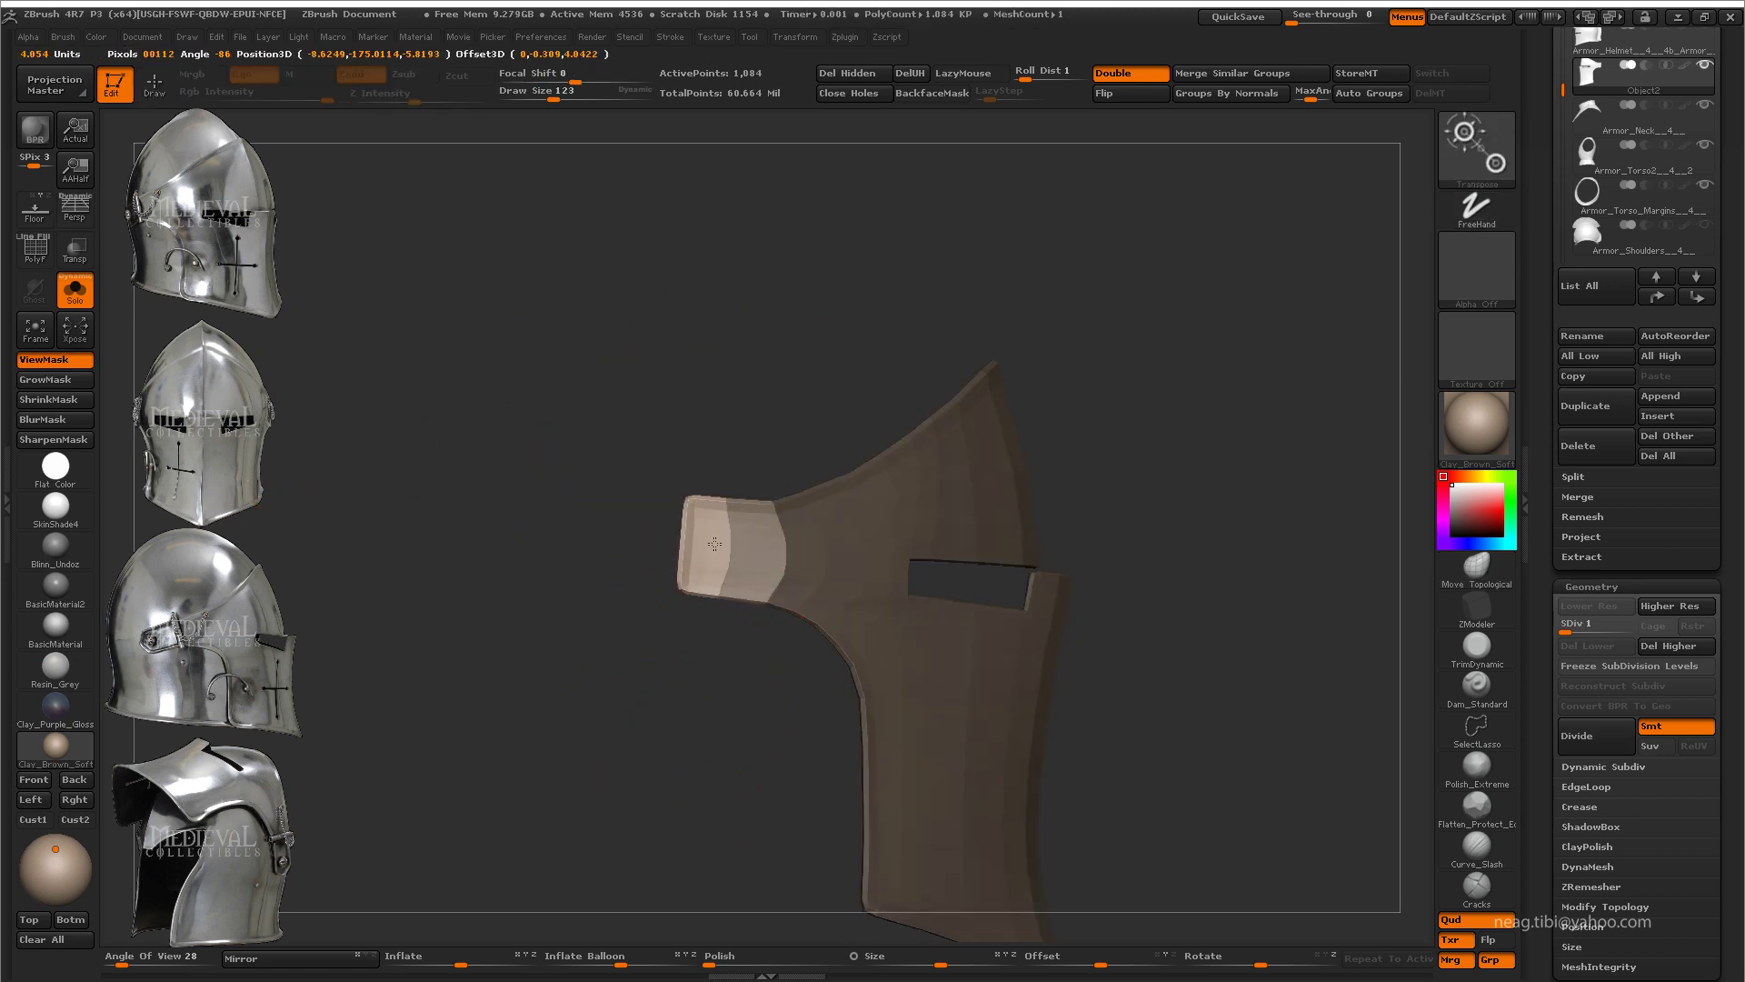
Step: Subdivide the visor, clear its mask and frame the helmet facing forward
{"action": "key", "text": "ctrl+d"}
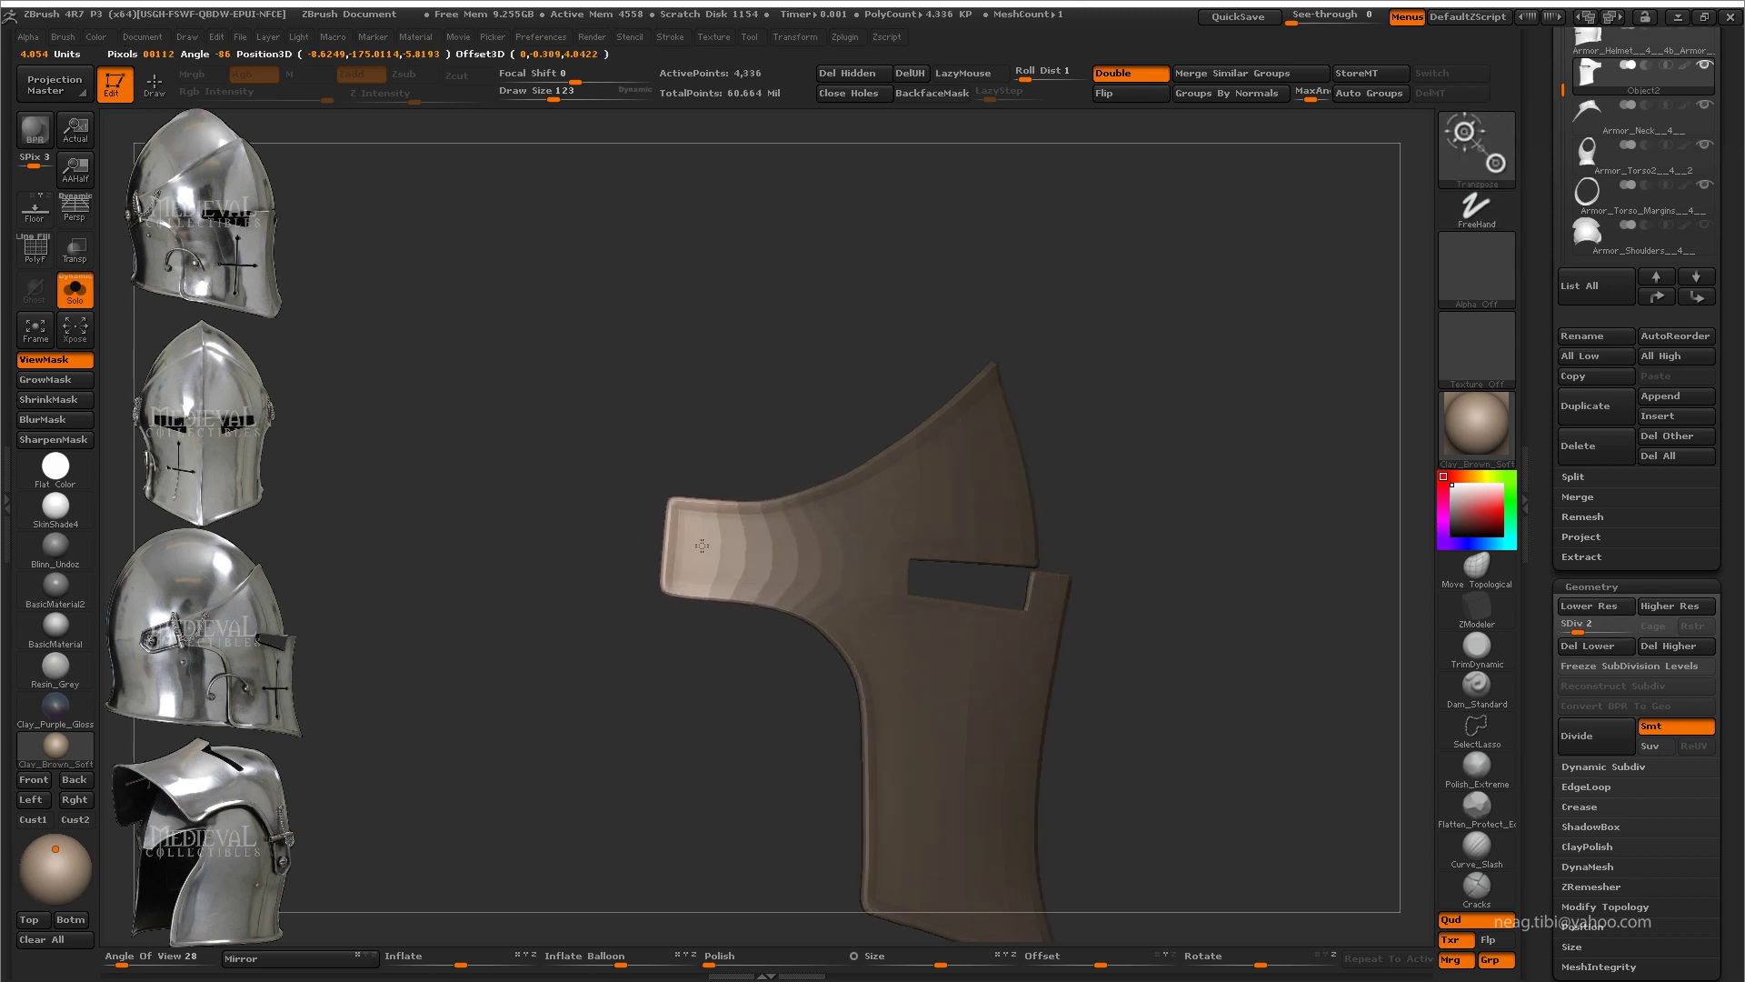
{"action": "key", "text": "q"}
{"action": "left_click", "coordinate": [810, 445], "text": "ctrl"}
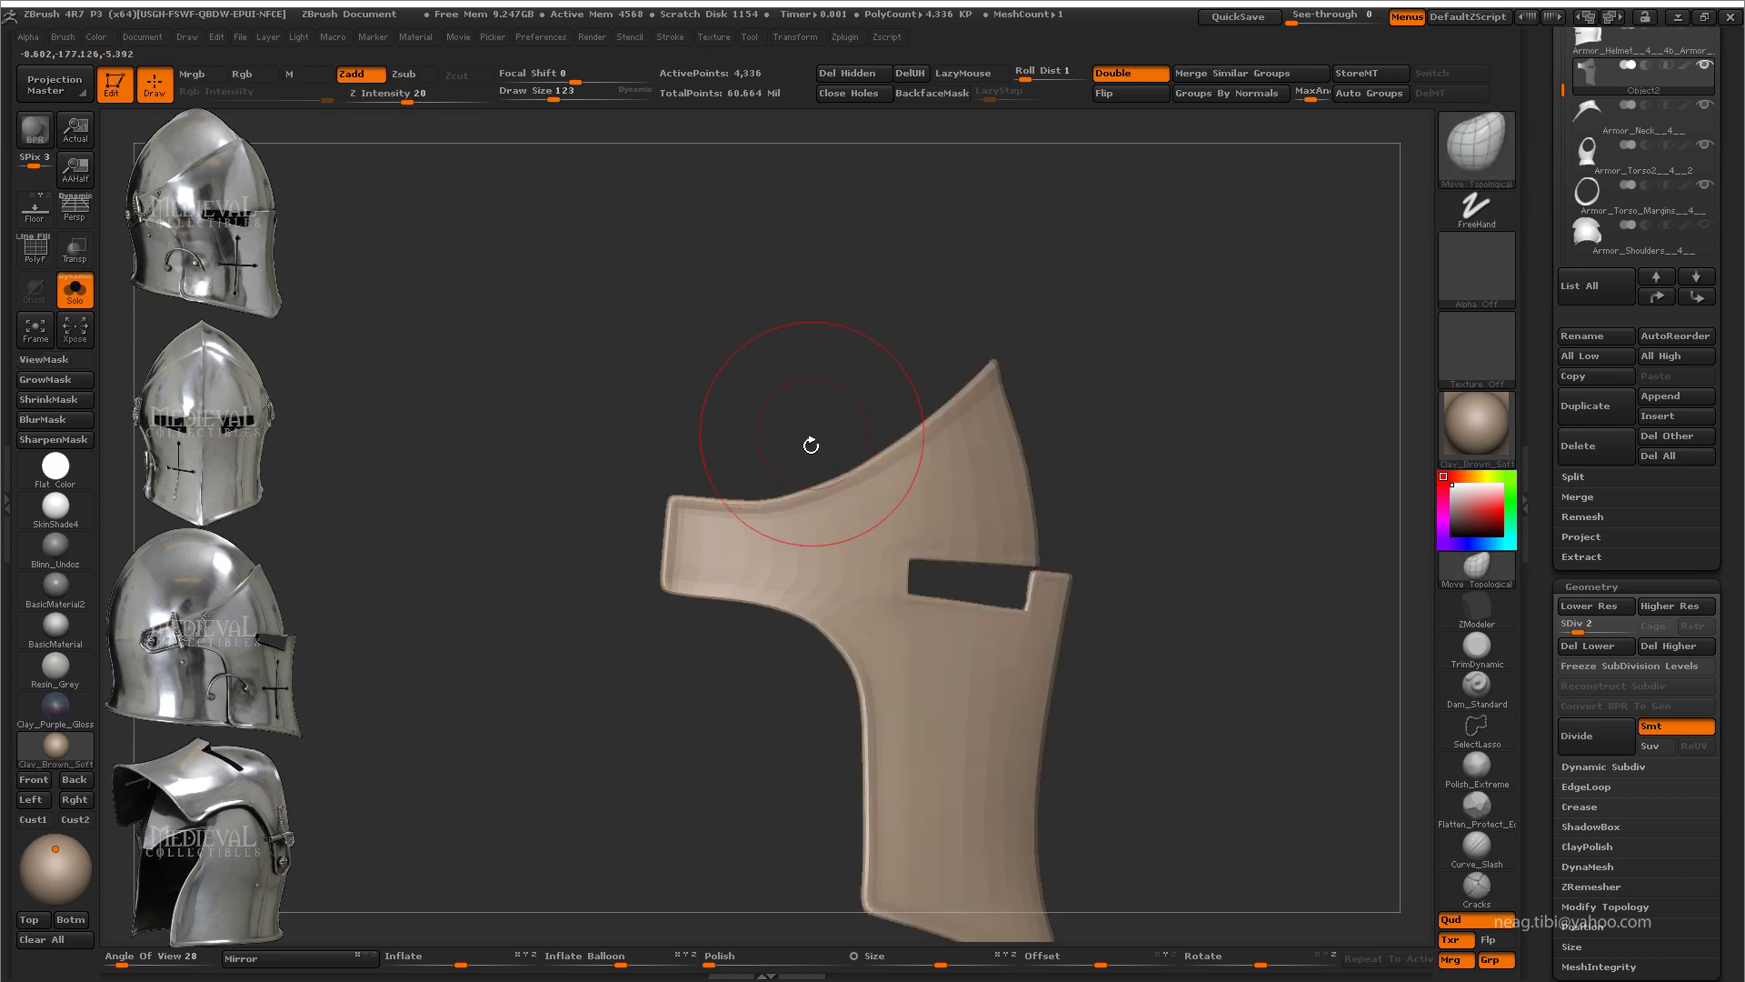
{"action": "left_click_drag", "start_coordinate": [1181, 367], "coordinate": [921, 480], "text": "alt"}
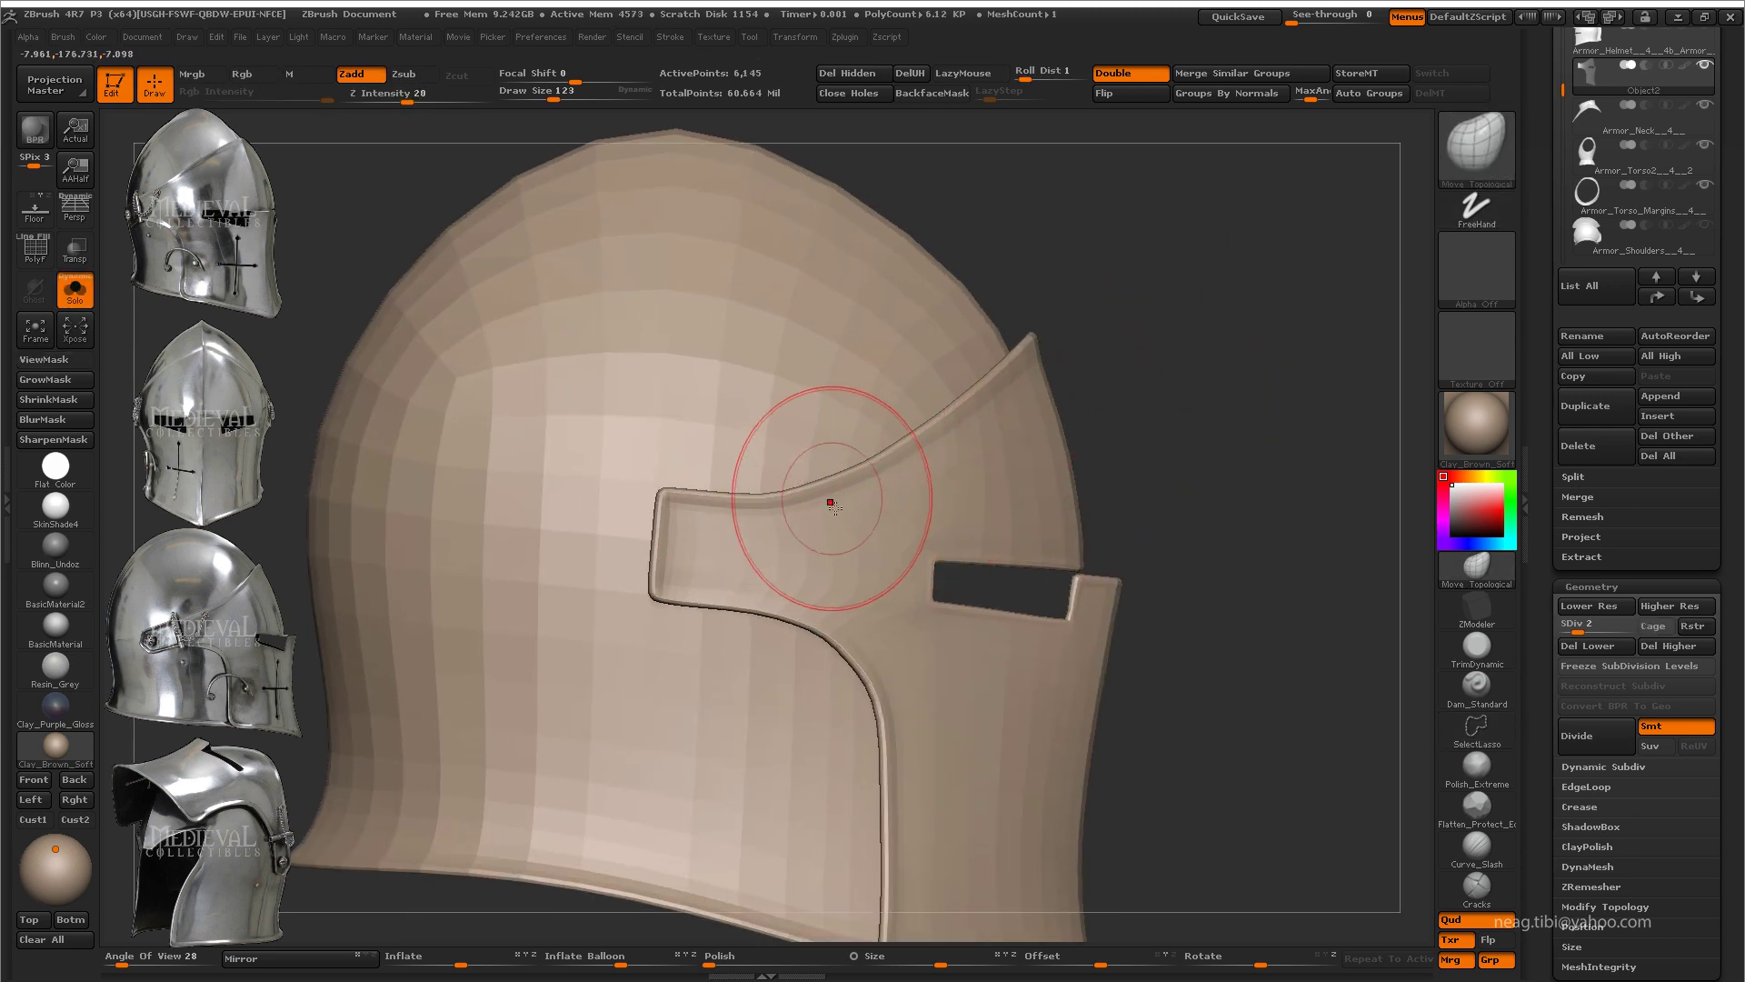
{"action": "key", "text": "f"}
{"action": "left_click_drag", "start_coordinate": [1000, 382], "coordinate": [1054, 399], "text": "shift"}
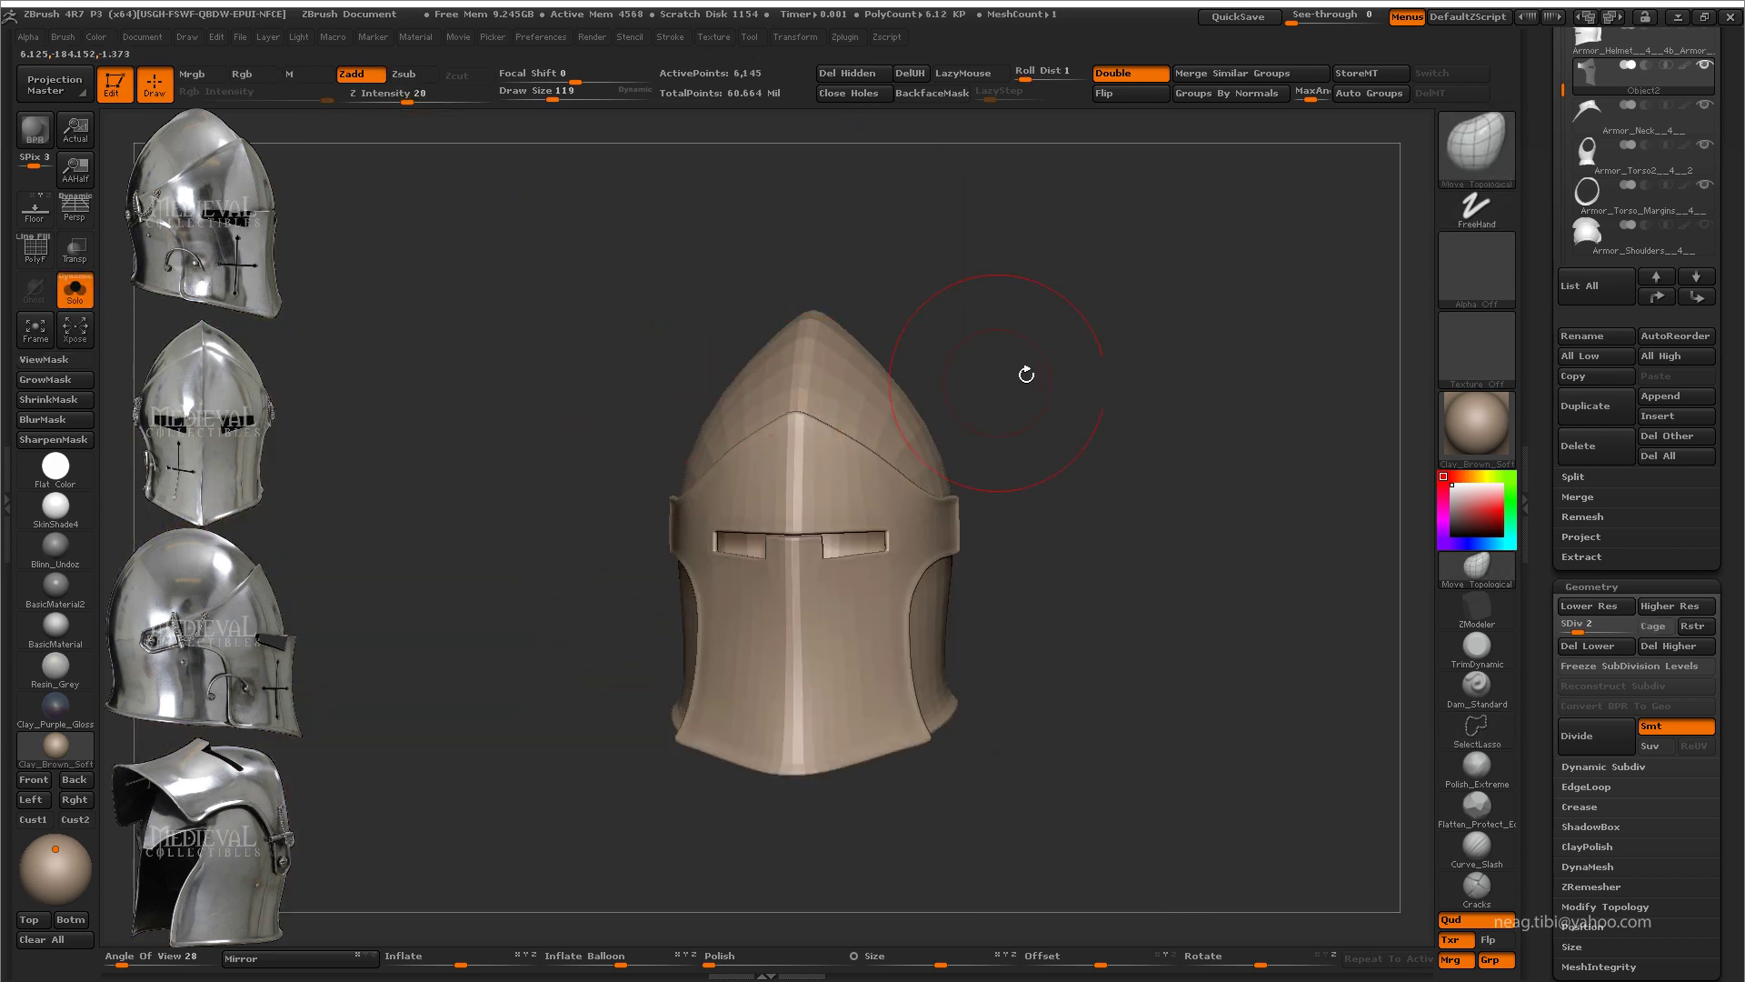
Step: Reshape the cheek plates at base level, then subdivide the helmet one level
{"action": "key", "text": "shift+d"}
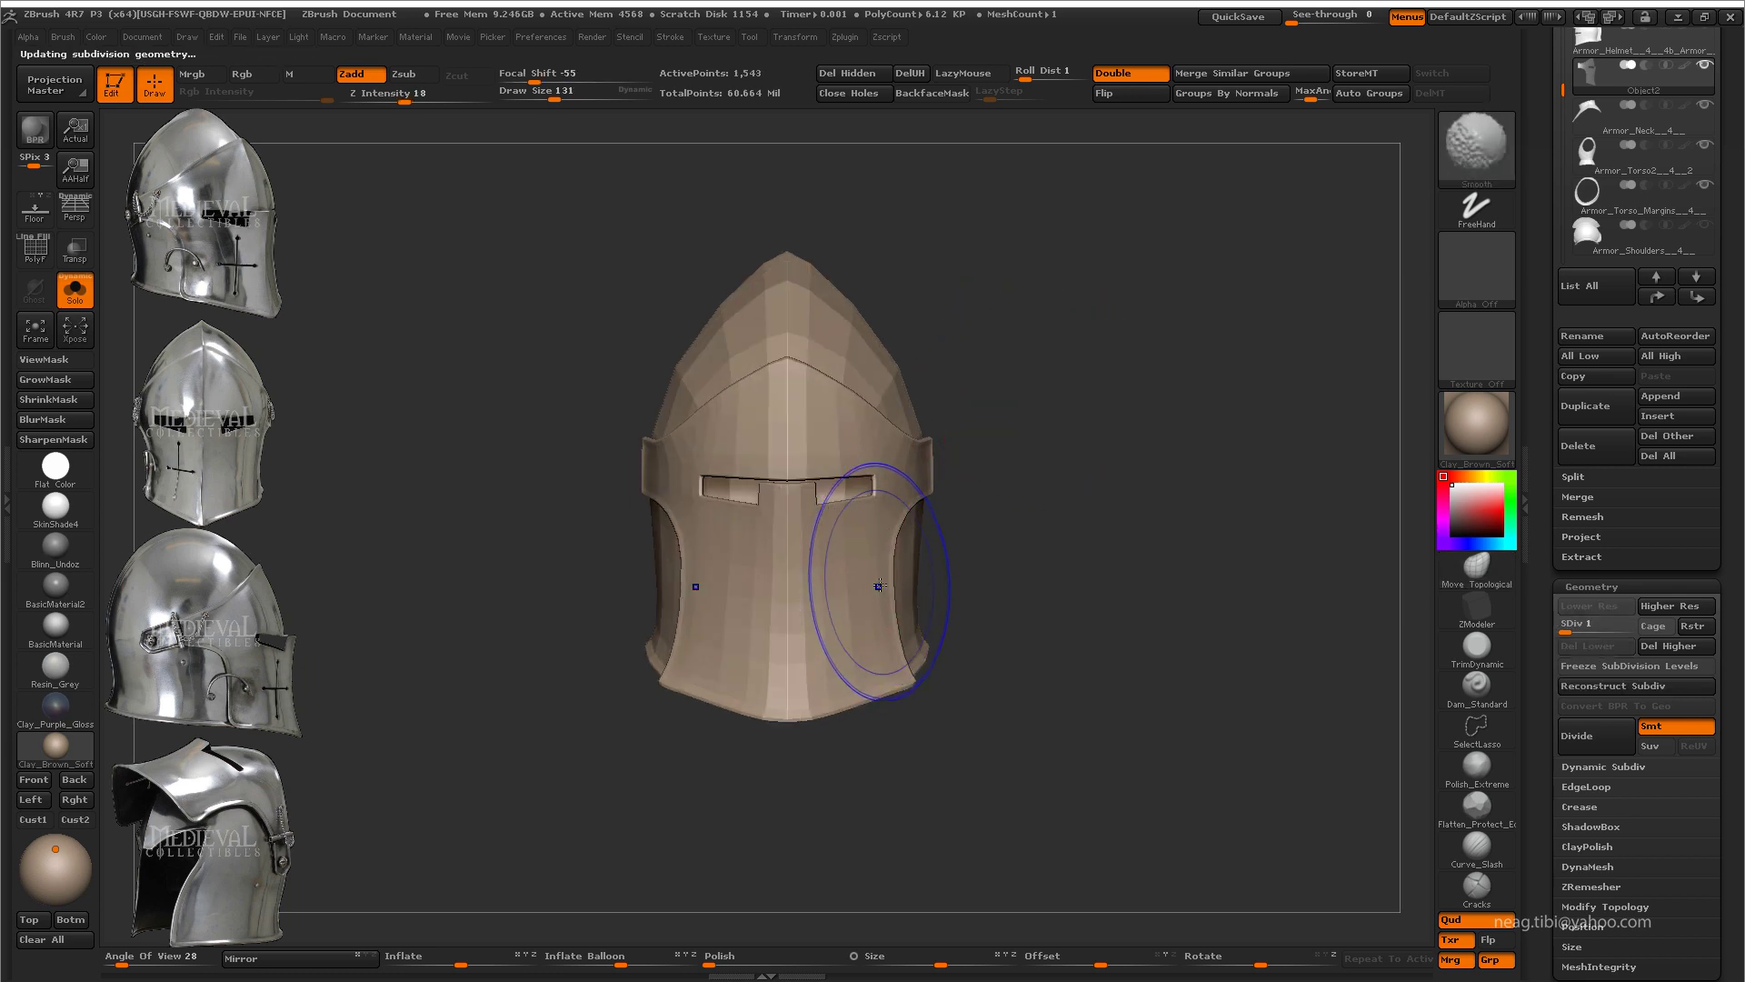
{"action": "key", "text": "f"}
{"action": "mouse_move", "coordinate": [874, 590]}
{"action": "right_mouse_down"}
{"action": "mouse_move", "coordinate": [954, 546]}
{"action": "mouse_move", "coordinate": [762, 674]}
{"action": "mouse_move", "coordinate": [1169, 389]}
{"action": "mouse_move", "coordinate": [832, 546]}
{"action": "mouse_move", "coordinate": [985, 511]}
{"action": "mouse_move", "coordinate": [1051, 472]}
{"action": "right_mouse_up"}
{"action": "key", "text": "ctrl+d"}
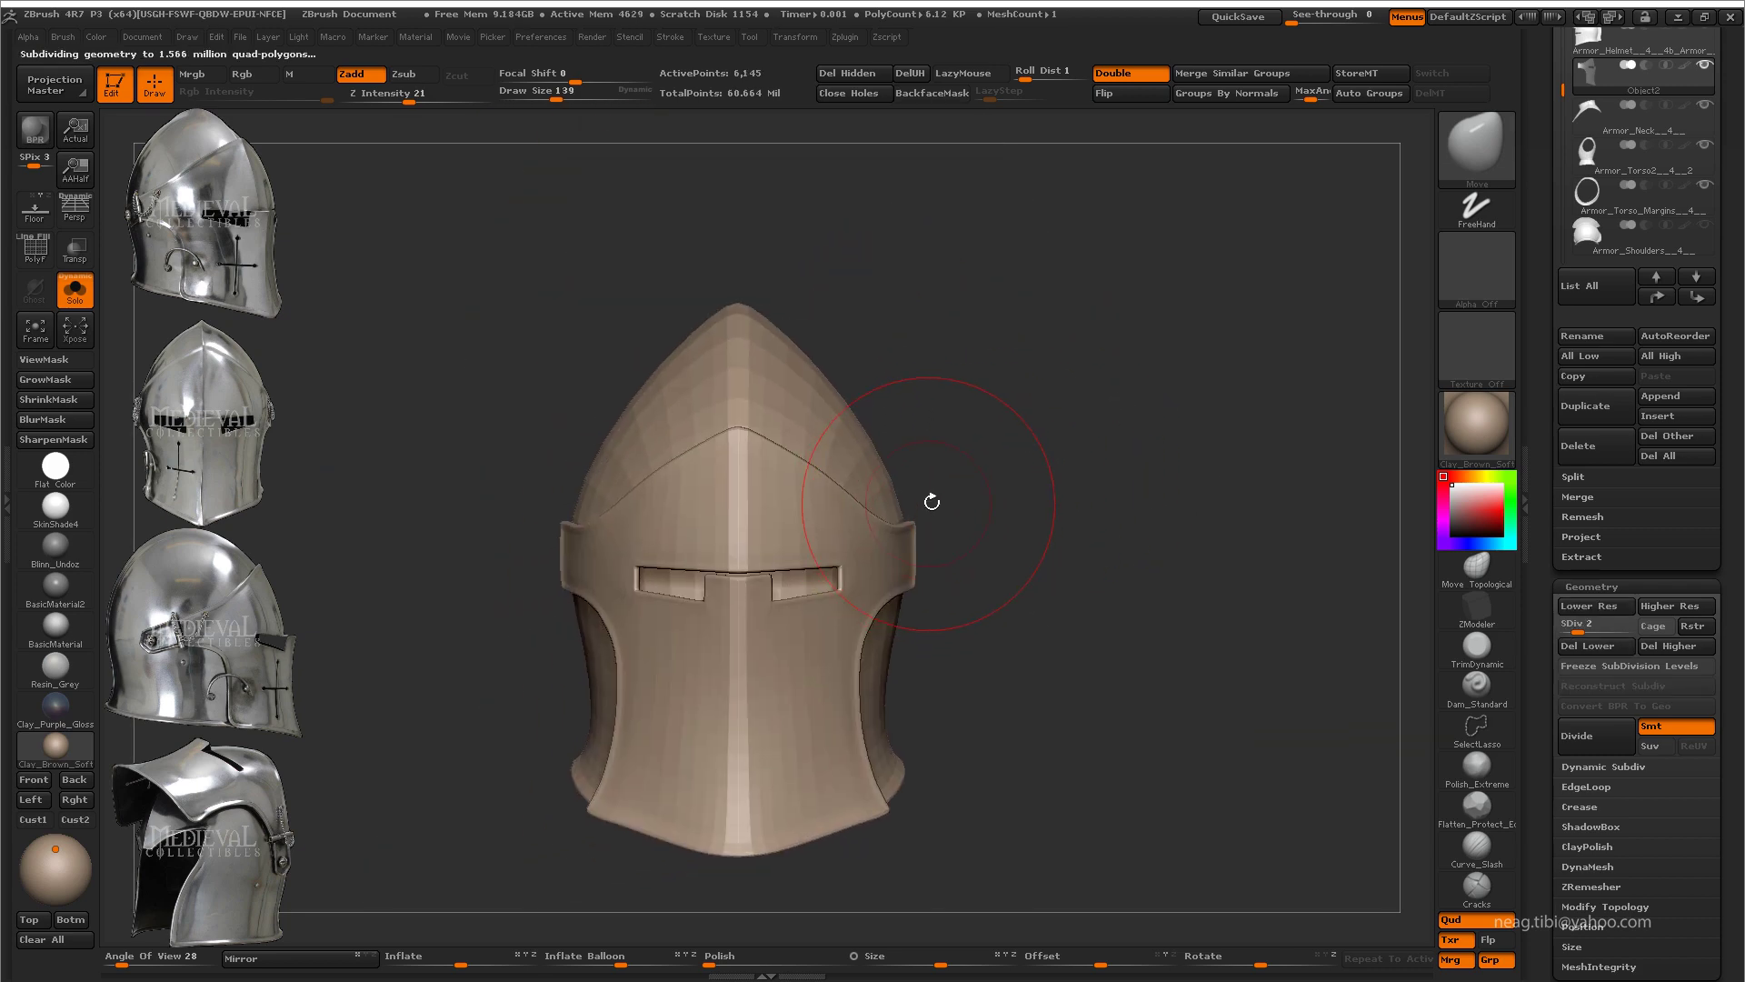
{"action": "mouse_move", "coordinate": [932, 501]}
{"action": "right_mouse_down", "text": "alt"}
{"action": "mouse_move", "coordinate": [962, 460]}
{"action": "mouse_move", "coordinate": [984, 354]}
{"action": "right_mouse_up", "text": "alt"}
{"action": "key", "text": "p"}
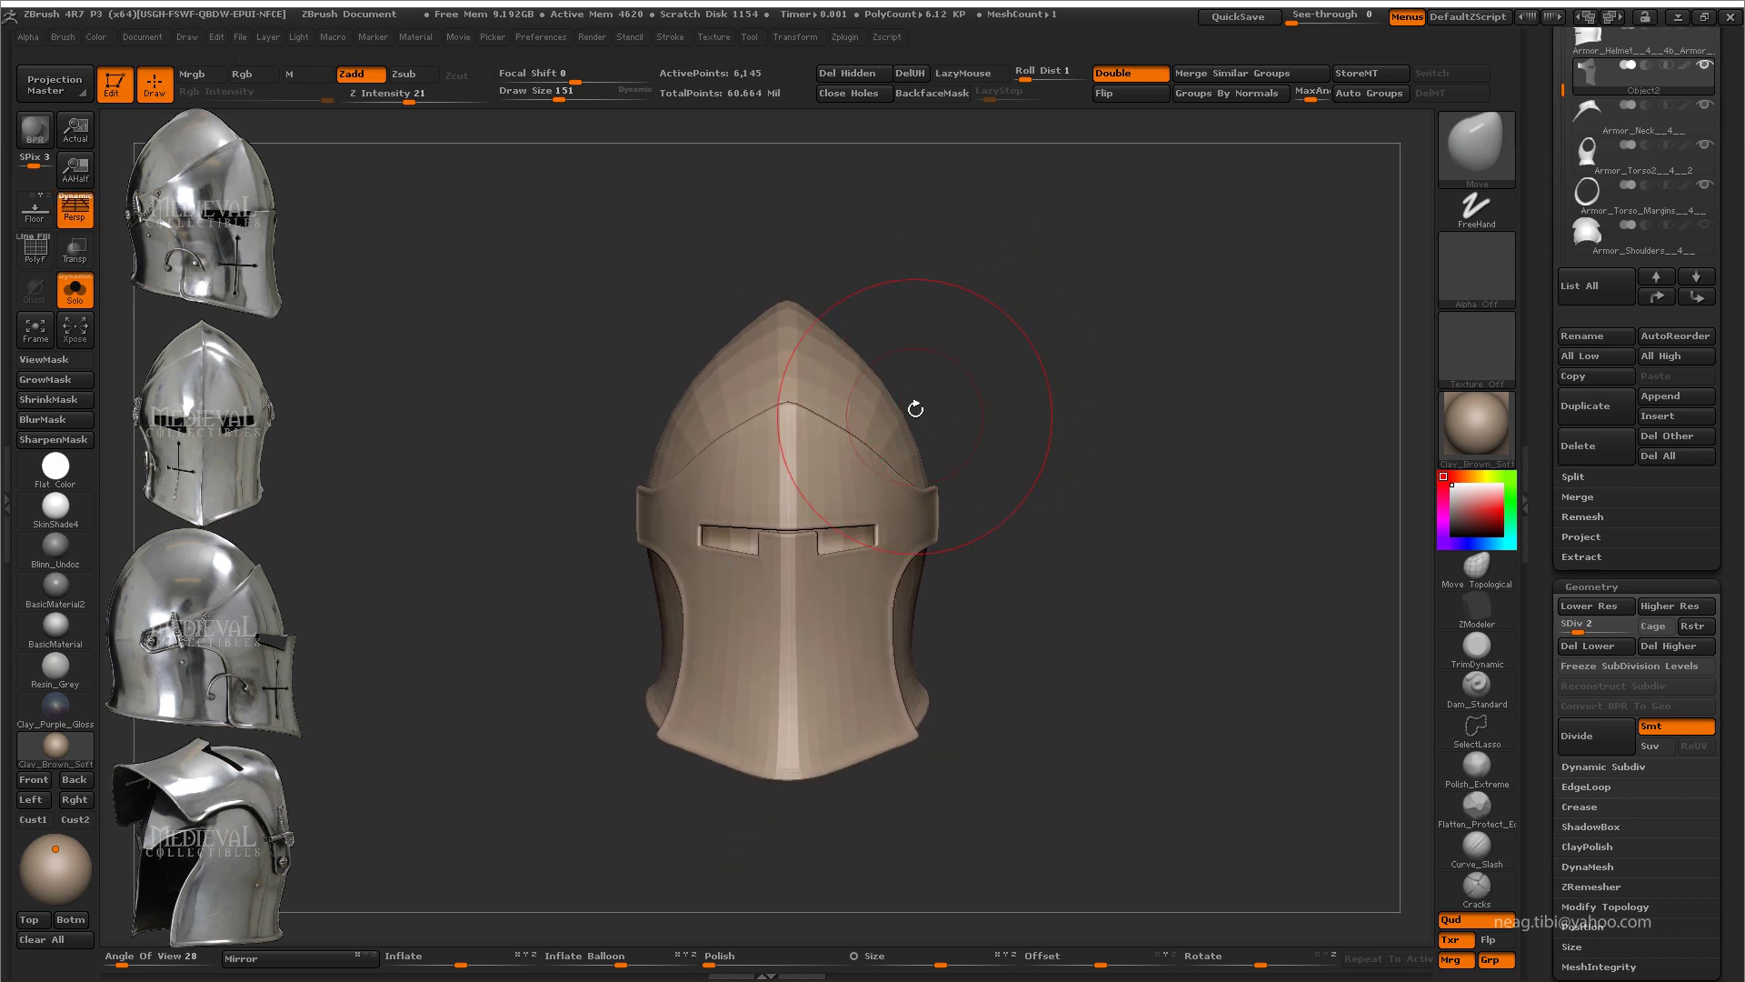
{"action": "mouse_move", "coordinate": [916, 405]}
{"action": "right_mouse_down", "text": "ctrl"}
{"action": "mouse_move", "coordinate": [870, 723]}
{"action": "mouse_move", "coordinate": [726, 671]}
{"action": "mouse_move", "coordinate": [798, 702]}
{"action": "mouse_move", "coordinate": [794, 815]}
{"action": "right_mouse_up", "text": "ctrl"}
Step: Switch to Move Topological and preview the helmet tip at SDiv 4 before returning to base
{"action": "key", "text": "b"}
{"action": "key", "text": "d"}
{"action": "key", "text": "s"}
{"action": "key", "text": "b"}
{"action": "key", "text": "m"}
{"action": "key", "text": "t"}
{"action": "key", "text": "ctrl+d"}
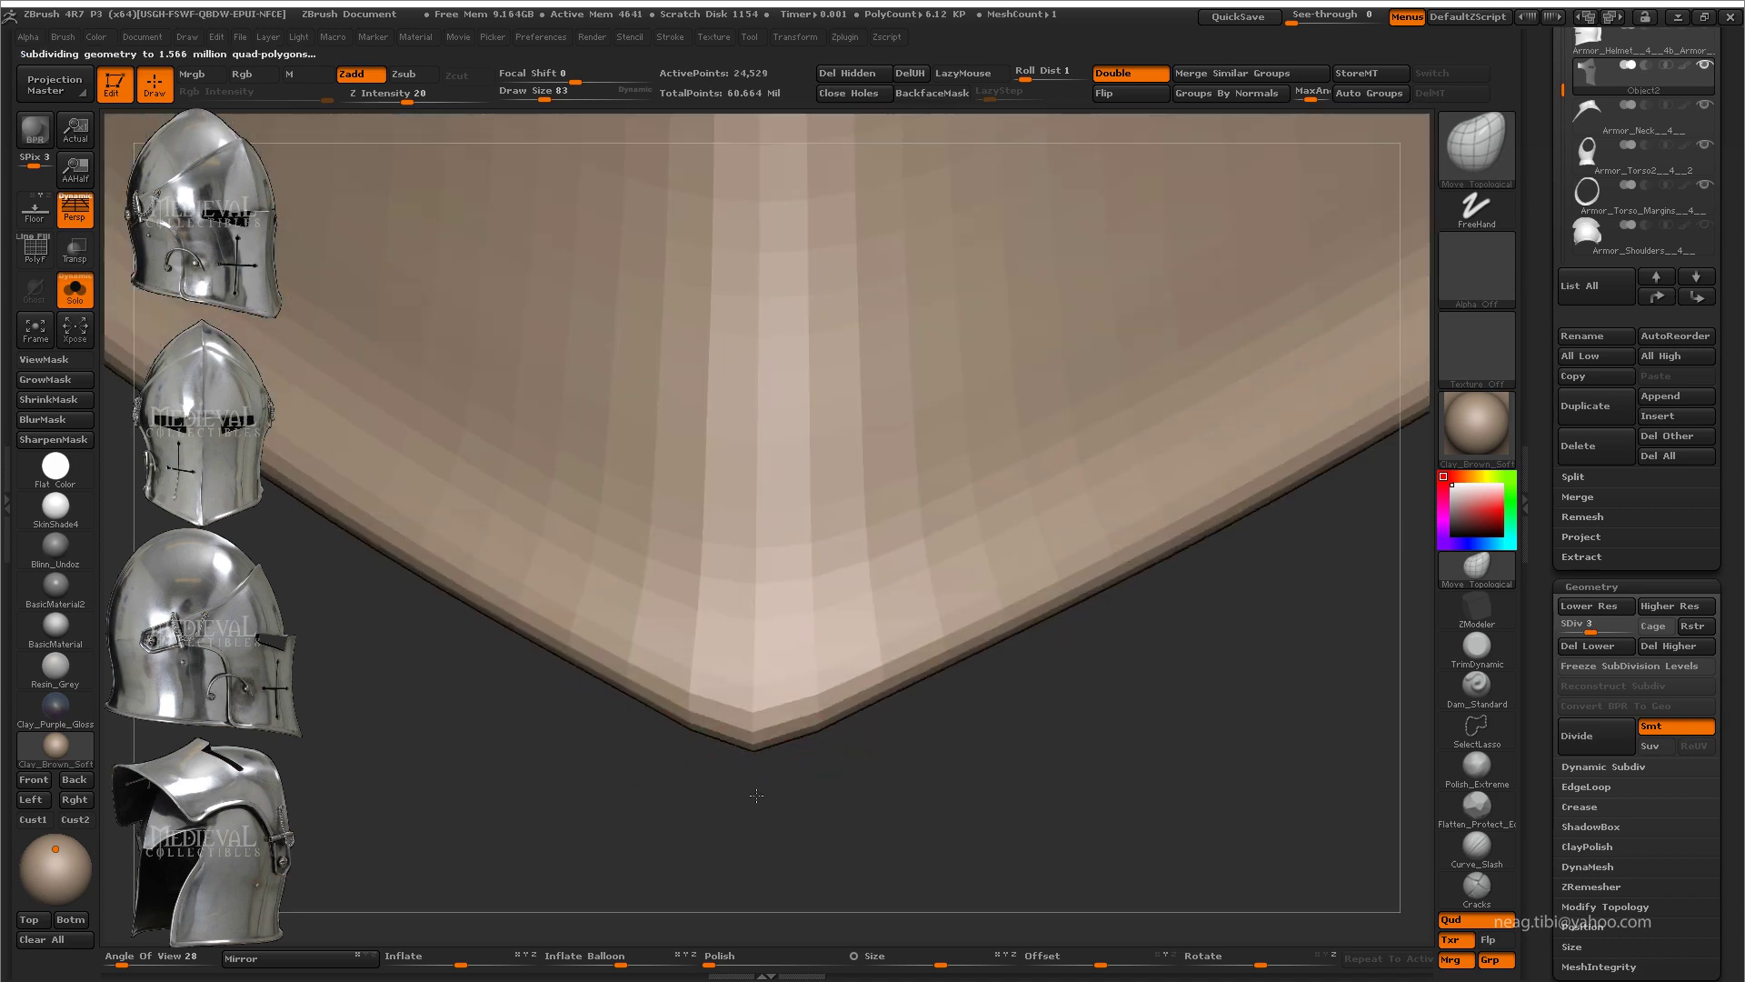
{"action": "key", "text": "ctrl+d"}
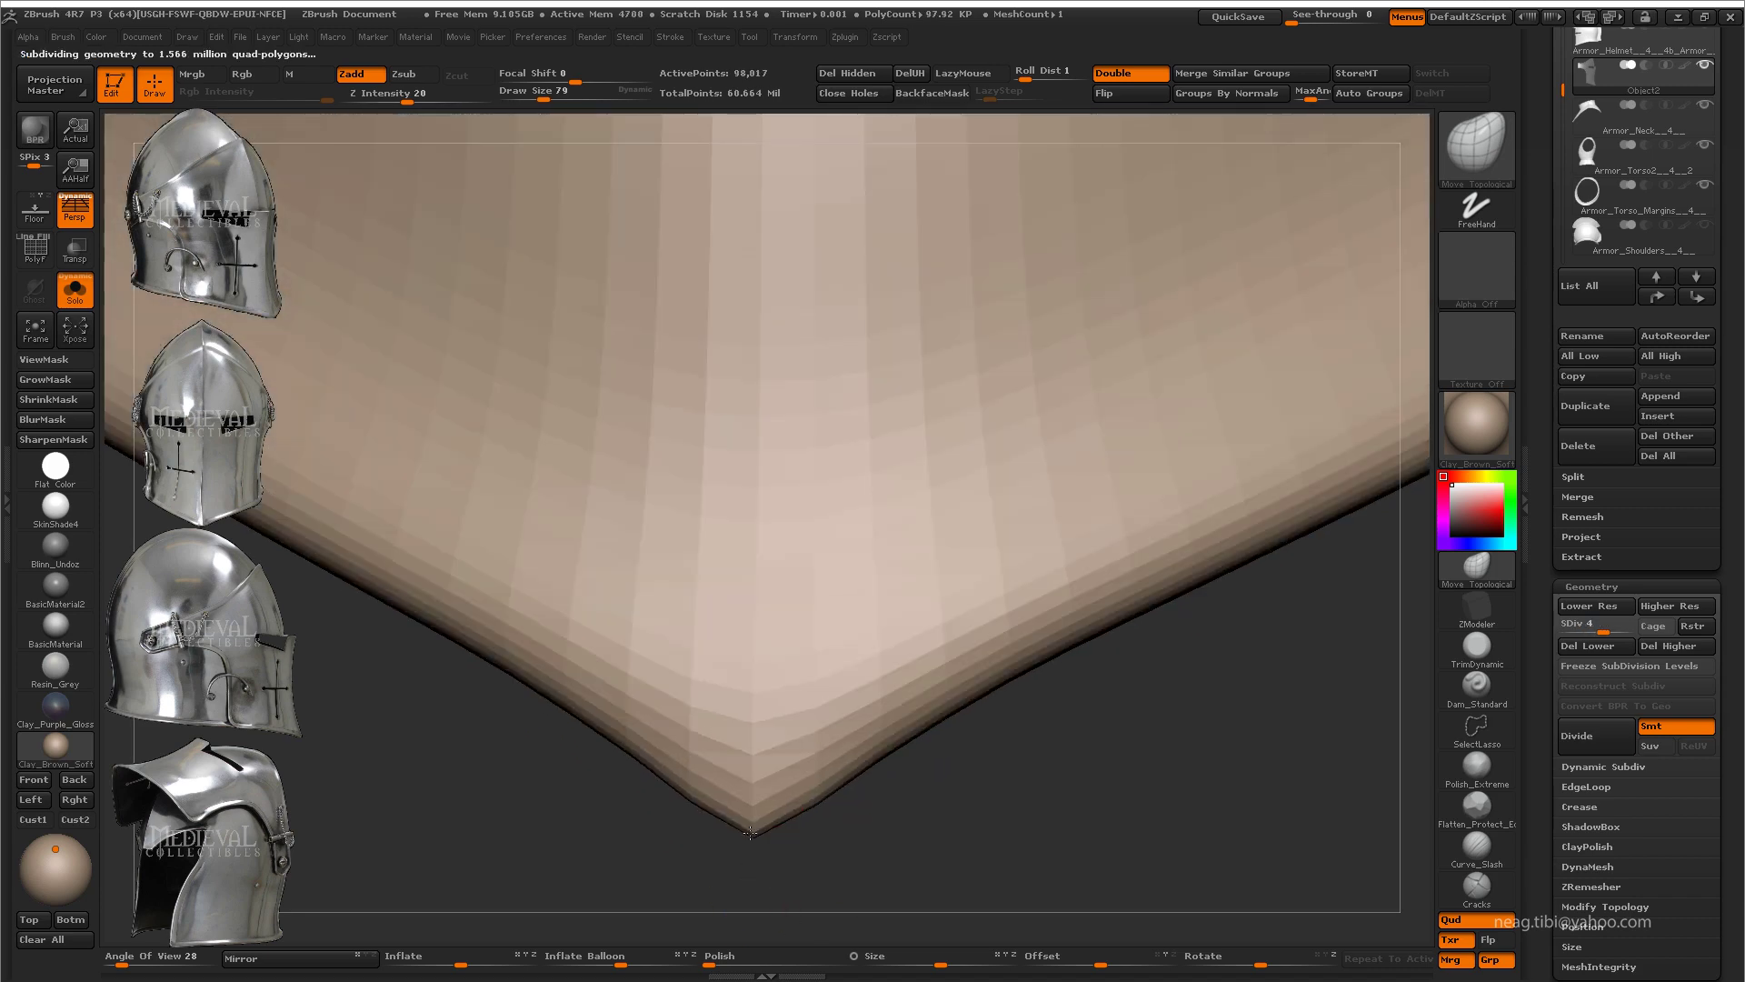
{"action": "mouse_move", "coordinate": [745, 780]}
{"action": "left_mouse_down"}
{"action": "mouse_move", "coordinate": [674, 735]}
{"action": "mouse_move", "coordinate": [619, 752]}
{"action": "mouse_move", "coordinate": [712, 710]}
{"action": "mouse_move", "coordinate": [771, 742]}
{"action": "left_mouse_up"}
{"action": "key", "text": "shift+d"}
{"action": "key", "text": "shift+d"}
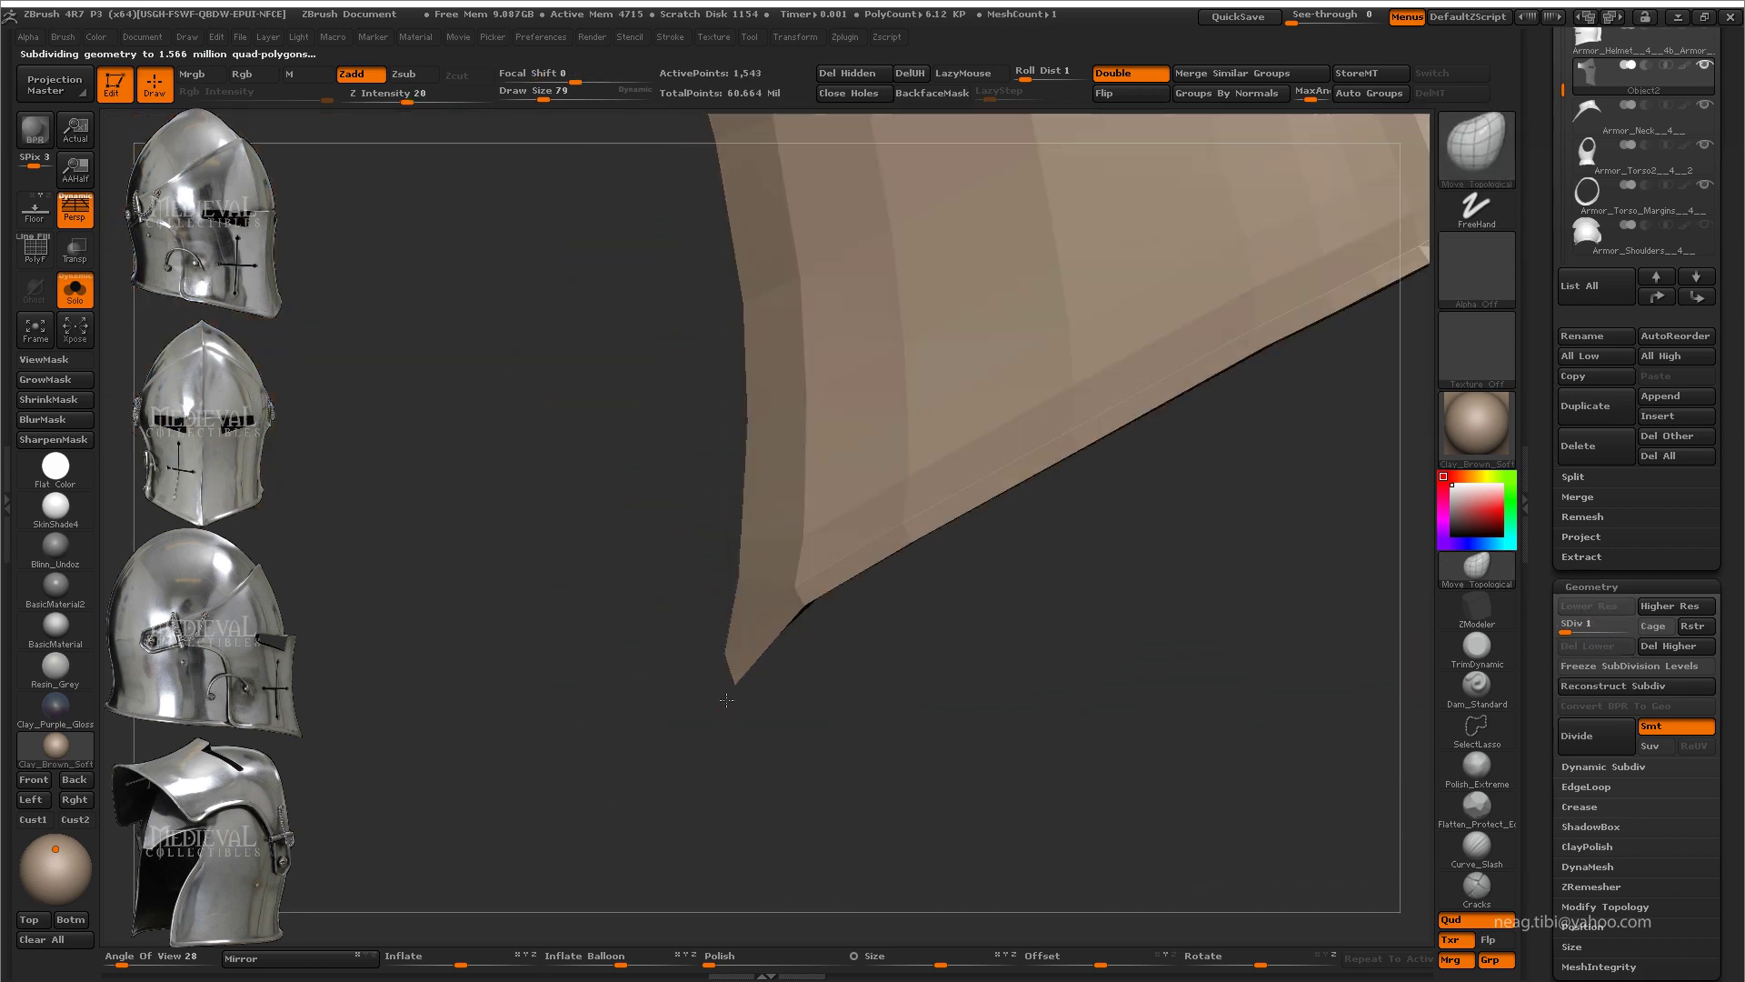
{"action": "key", "text": "shift+d"}
Step: Shape the helmet's pointed lower tip at SDiv 3 with Inflate and Move Topological
{"action": "key", "text": "d"}
{"action": "key", "text": "d"}
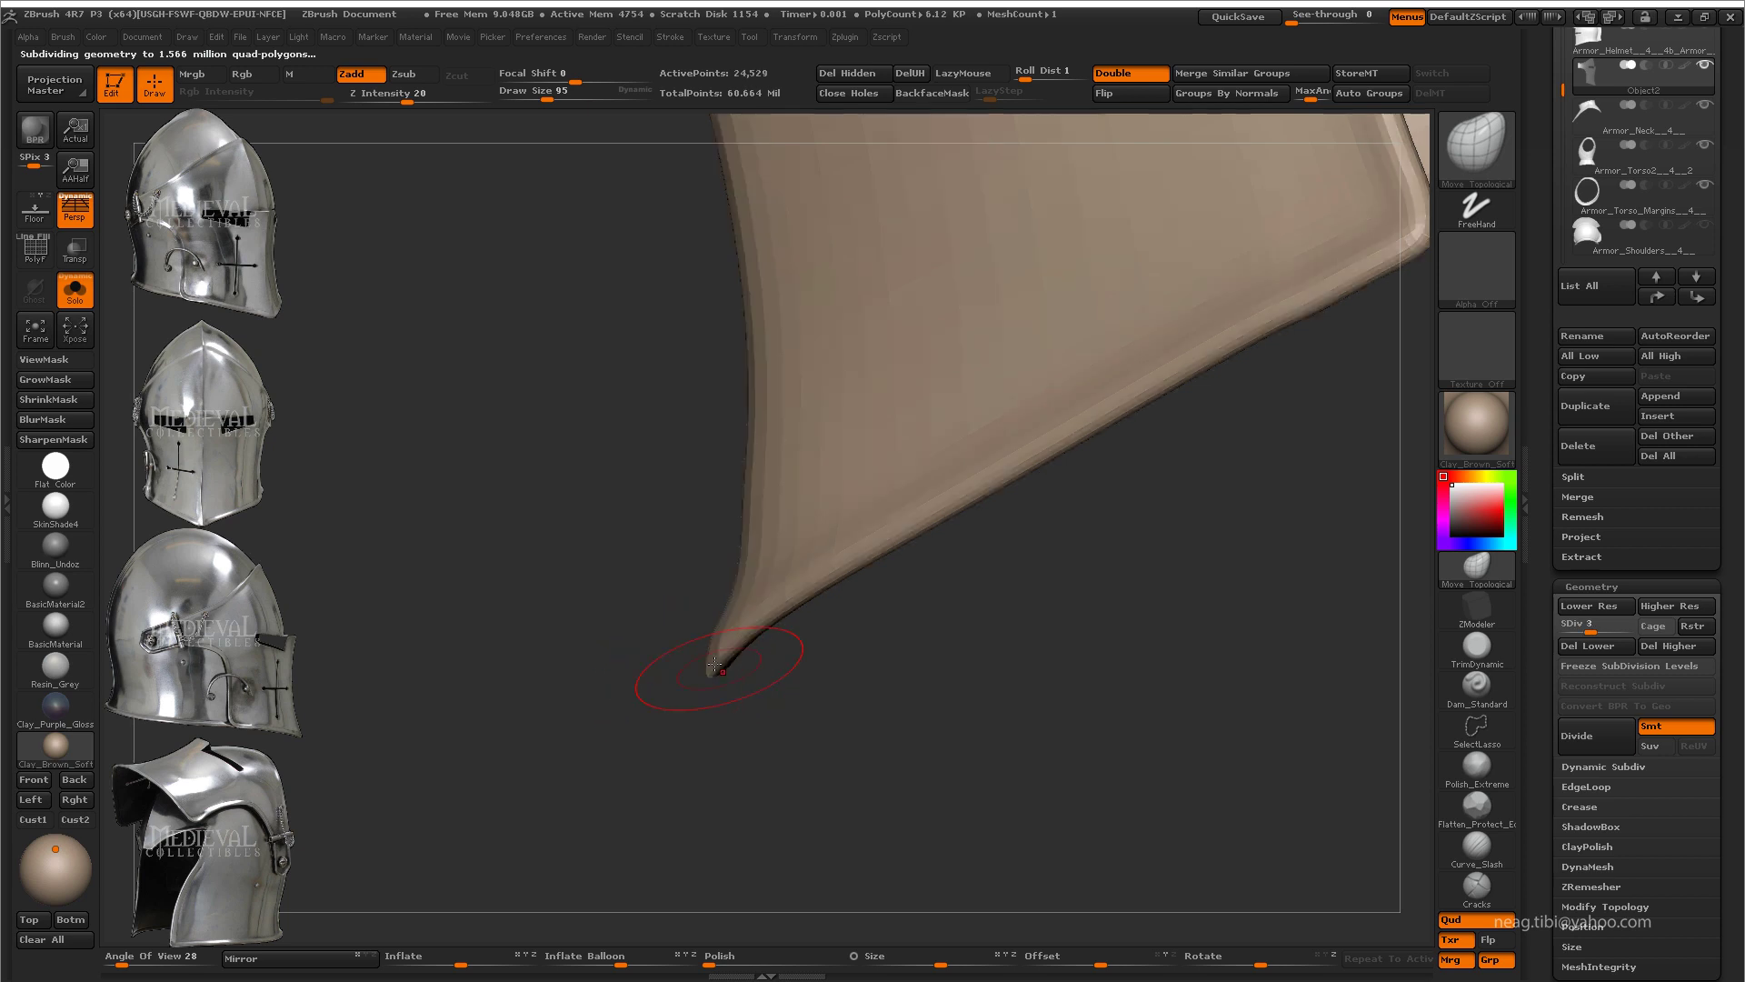
{"action": "left_click_drag", "start_coordinate": [669, 660], "coordinate": [799, 904]}
{"action": "key", "text": "d"}
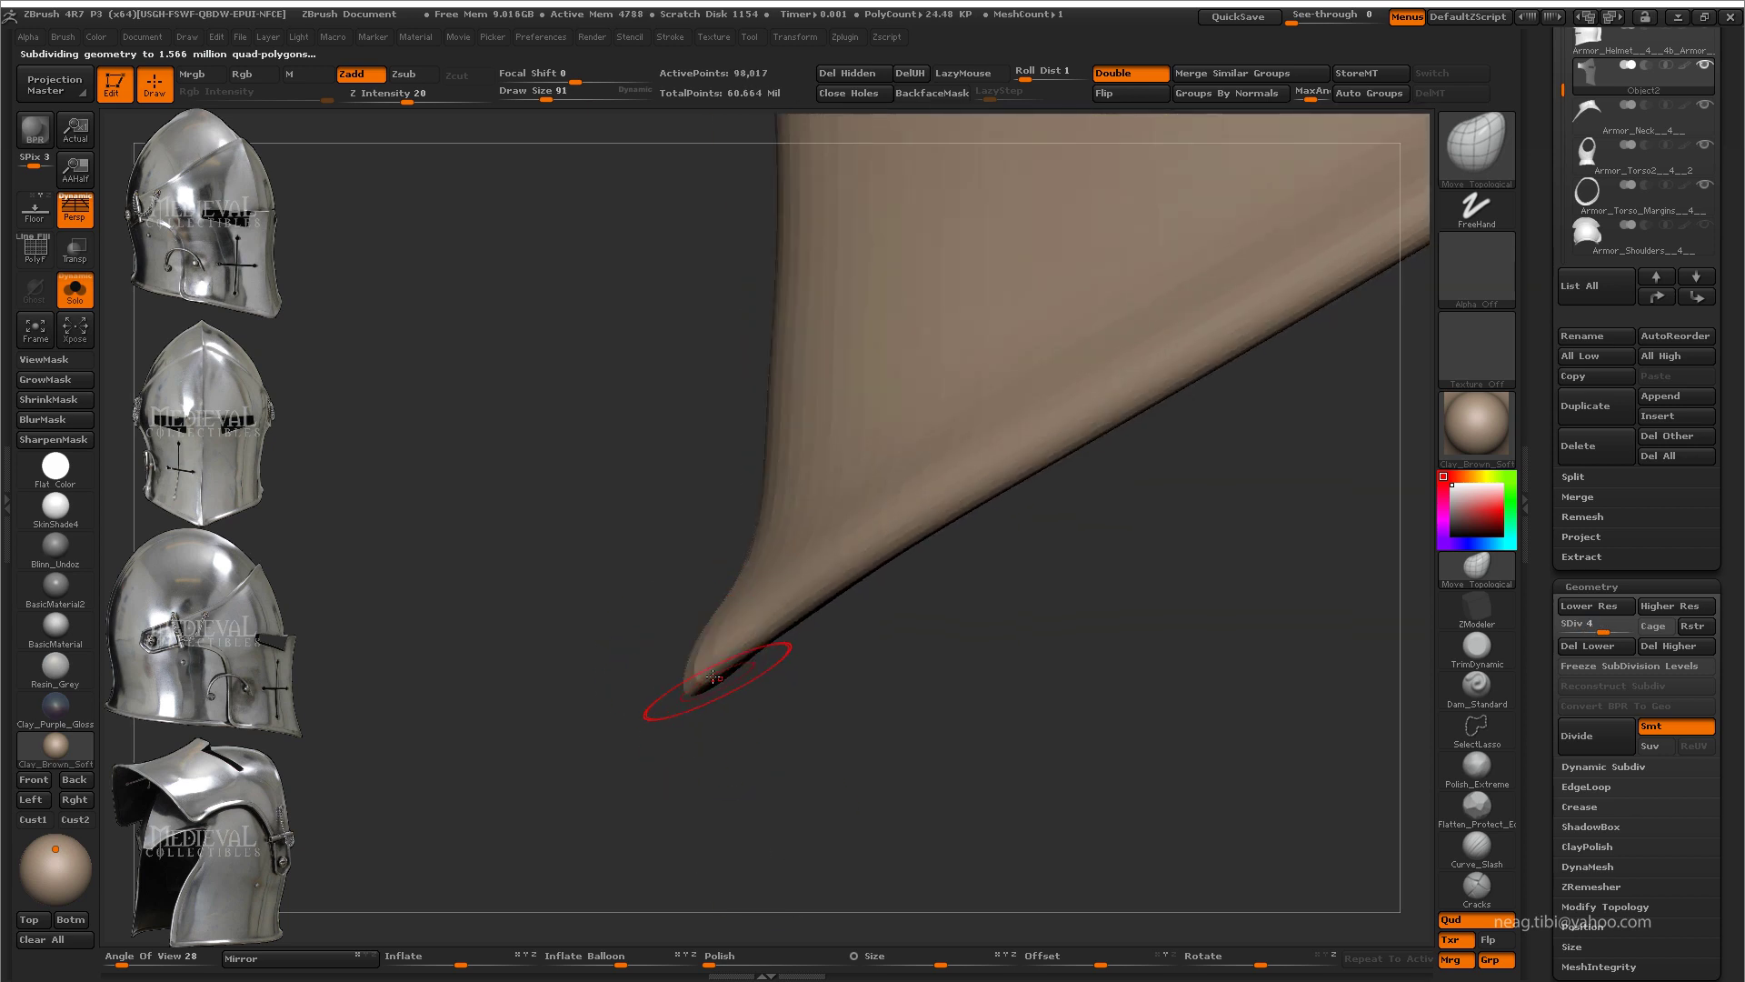
{"action": "mouse_move", "coordinate": [682, 733]}
{"action": "left_mouse_down"}
{"action": "mouse_move", "coordinate": [672, 691]}
{"action": "mouse_move", "coordinate": [721, 713]}
{"action": "left_mouse_up"}
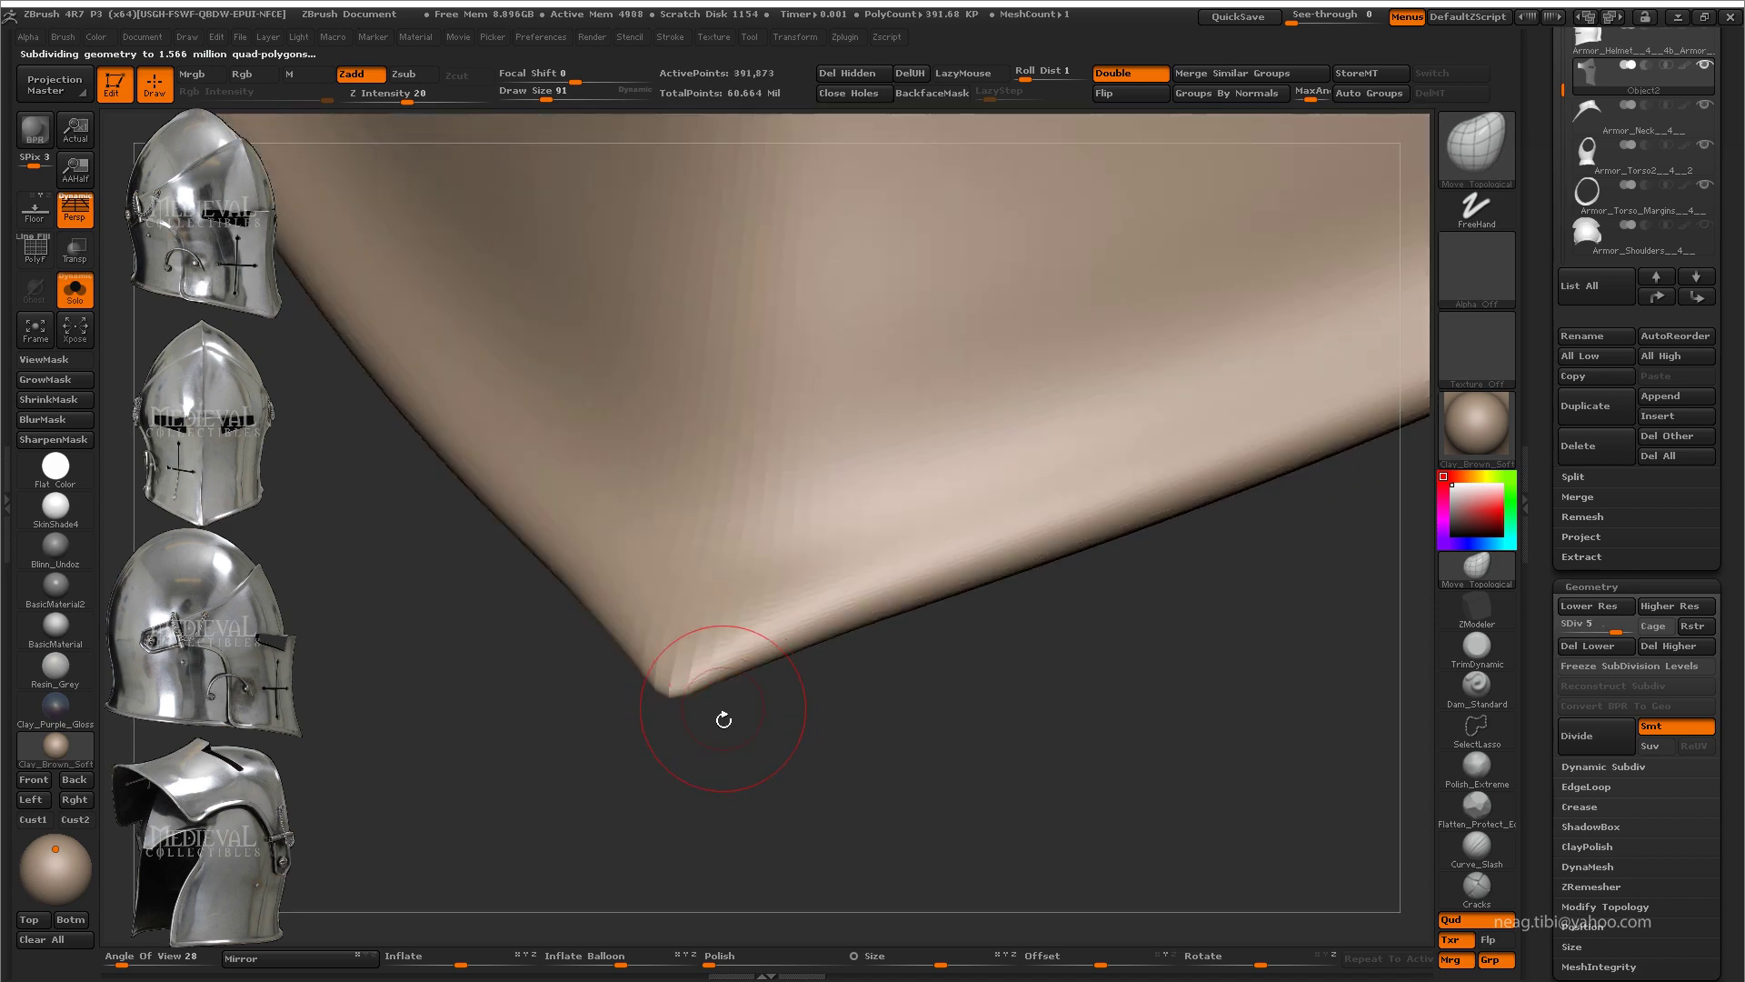
{"action": "key", "text": "b"}
{"action": "key", "text": "i"}
{"action": "key", "text": "n"}
{"action": "mouse_move", "coordinate": [801, 618]}
{"action": "left_mouse_down"}
{"action": "mouse_move", "coordinate": [654, 702]}
{"action": "mouse_move", "coordinate": [806, 695]}
{"action": "mouse_move", "coordinate": [837, 662]}
{"action": "mouse_move", "coordinate": [655, 527]}
{"action": "mouse_move", "coordinate": [565, 416]}
{"action": "mouse_move", "coordinate": [713, 752]}
{"action": "left_mouse_up"}
{"action": "key", "text": "b"}
{"action": "key", "text": "m"}
{"action": "key", "text": "t"}
{"action": "left_click_drag", "start_coordinate": [1007, 549], "coordinate": [984, 539]}
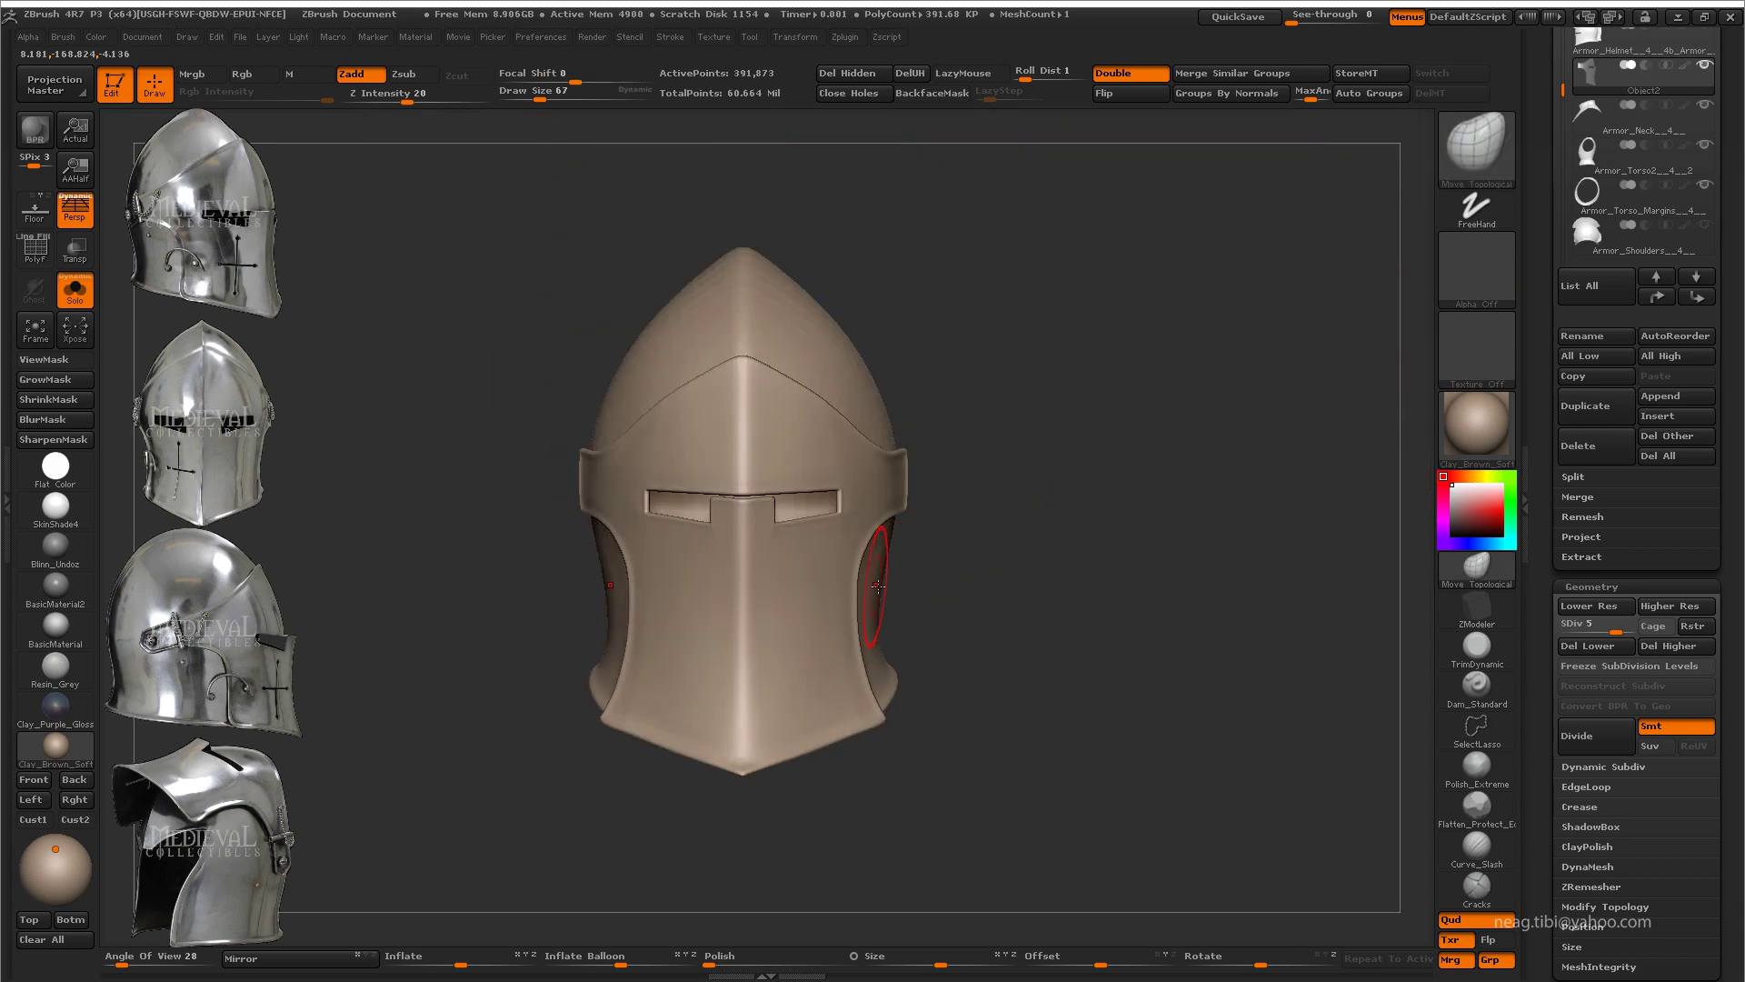
Step: Exit Solo, drop the helmet to SDiv 1 and inspect the eye slit from both sides
{"action": "key", "text": "alt+s"}
{"action": "key", "text": "shift+d"}
{"action": "key", "text": "shift+d"}
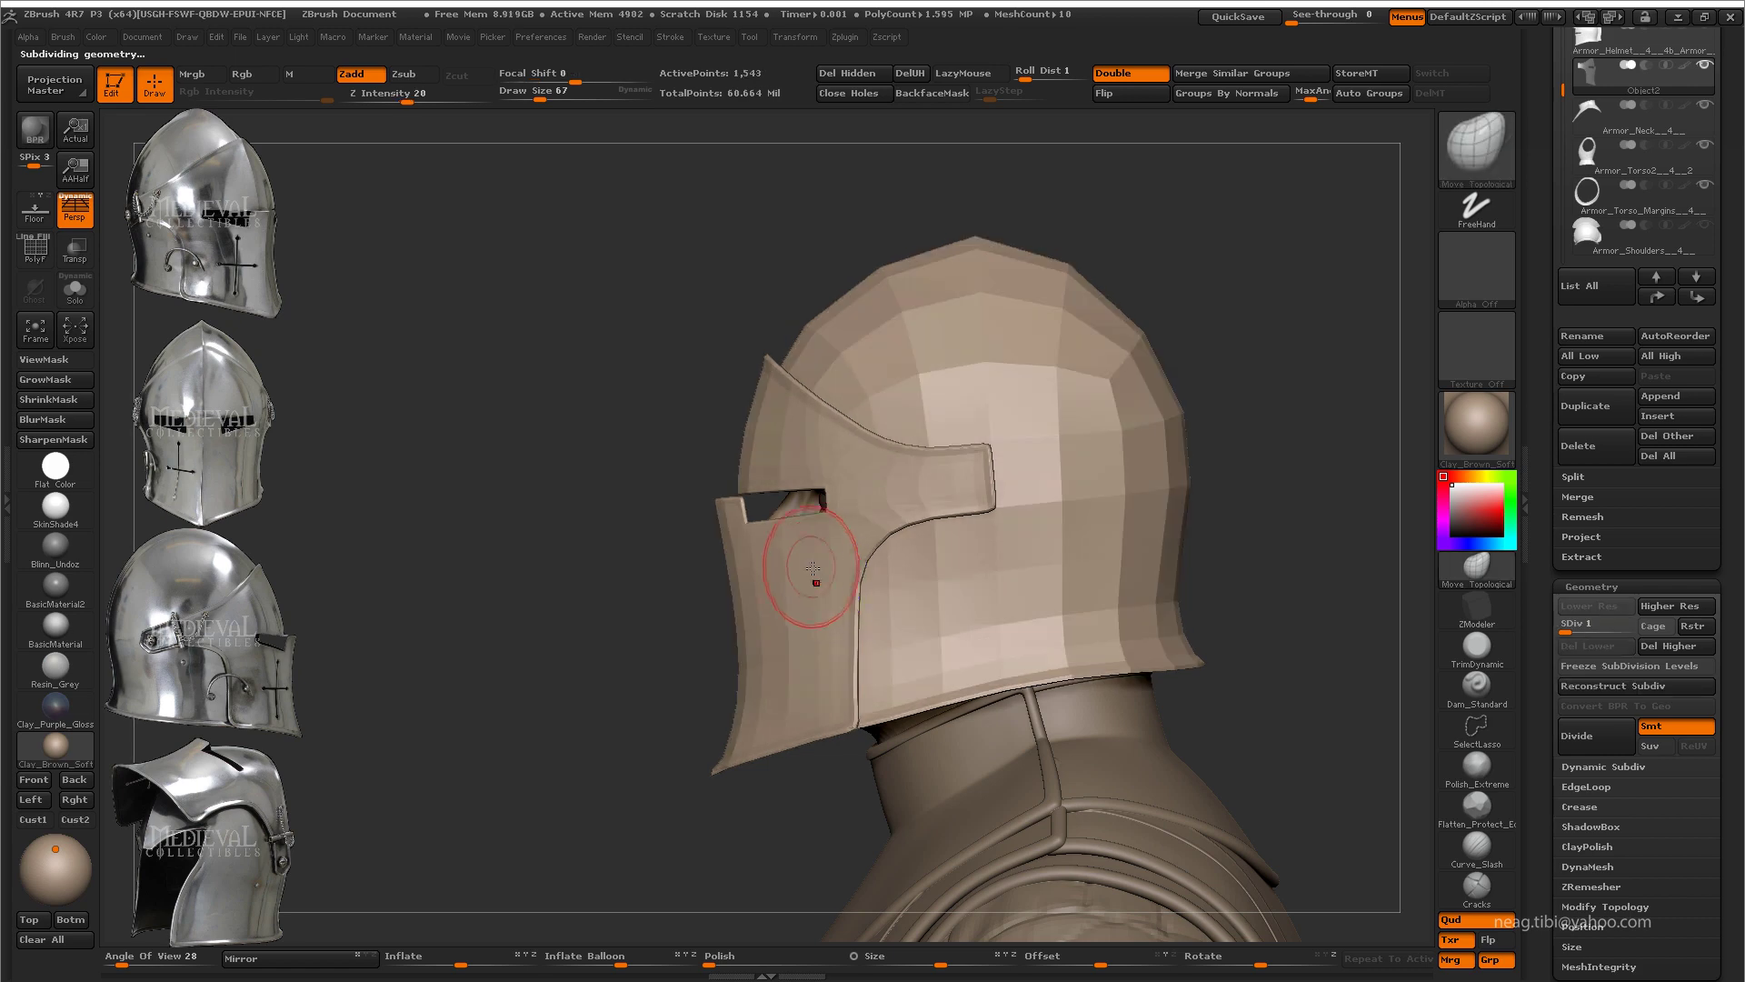
{"action": "mouse_move", "coordinate": [845, 528]}
{"action": "left_mouse_down"}
{"action": "mouse_move", "coordinate": [891, 546]}
{"action": "mouse_move", "coordinate": [921, 527]}
{"action": "mouse_move", "coordinate": [869, 552]}
{"action": "mouse_move", "coordinate": [862, 476]}
{"action": "mouse_move", "coordinate": [857, 552]}
{"action": "left_mouse_up"}
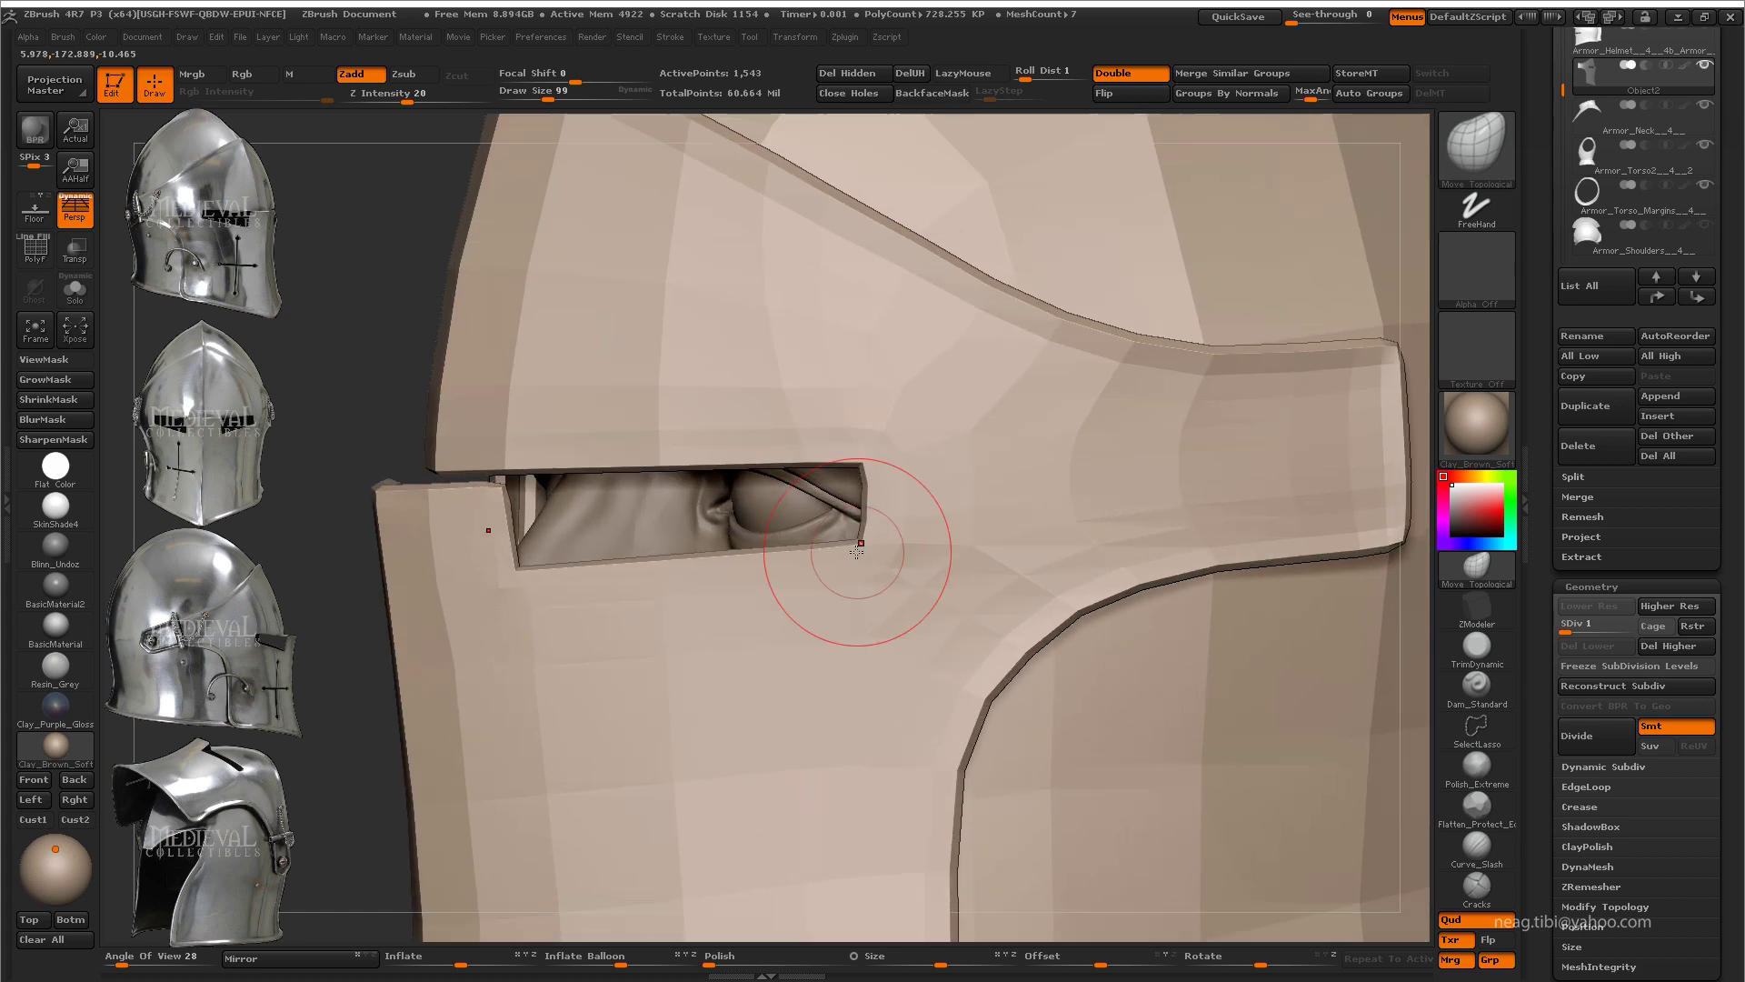
{"action": "mouse_move", "coordinate": [898, 469]}
{"action": "left_mouse_down"}
{"action": "mouse_move", "coordinate": [856, 469]}
{"action": "mouse_move", "coordinate": [864, 561]}
{"action": "left_mouse_up"}
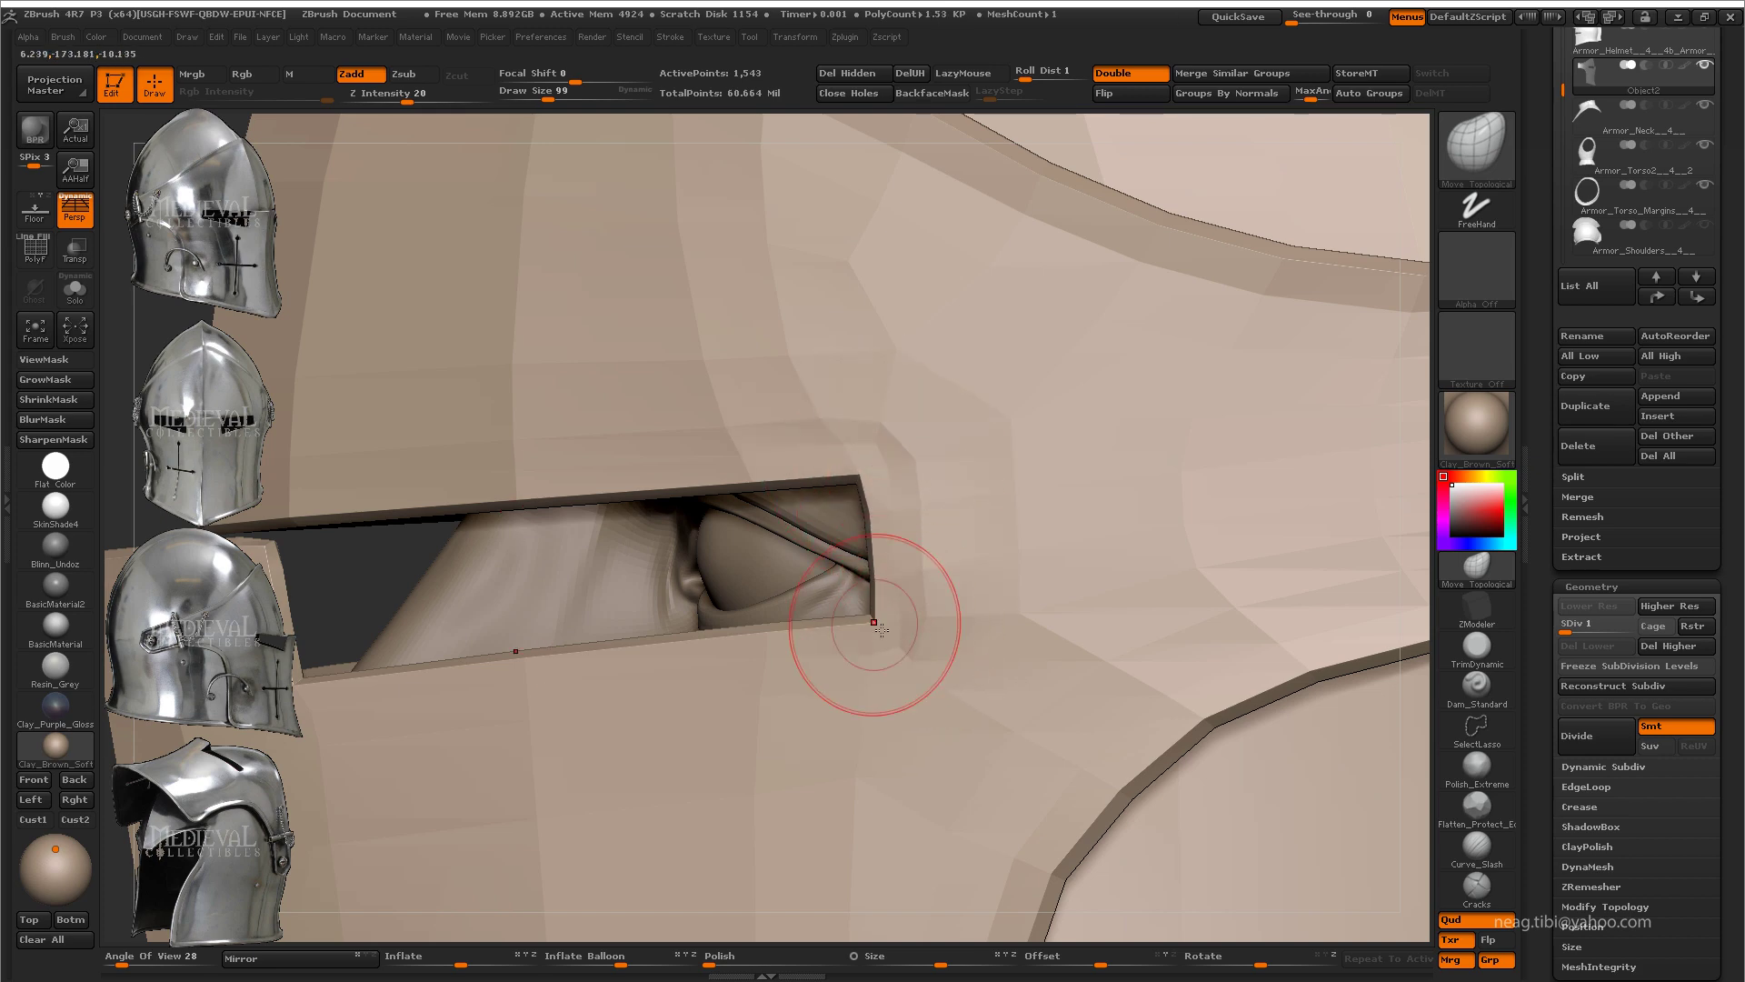
{"action": "mouse_move", "coordinate": [881, 629]}
{"action": "left_mouse_down", "text": "alt"}
{"action": "mouse_move", "coordinate": [850, 662]}
{"action": "mouse_move", "coordinate": [1060, 612]}
{"action": "mouse_move", "coordinate": [939, 636]}
{"action": "left_mouse_up", "text": "alt"}
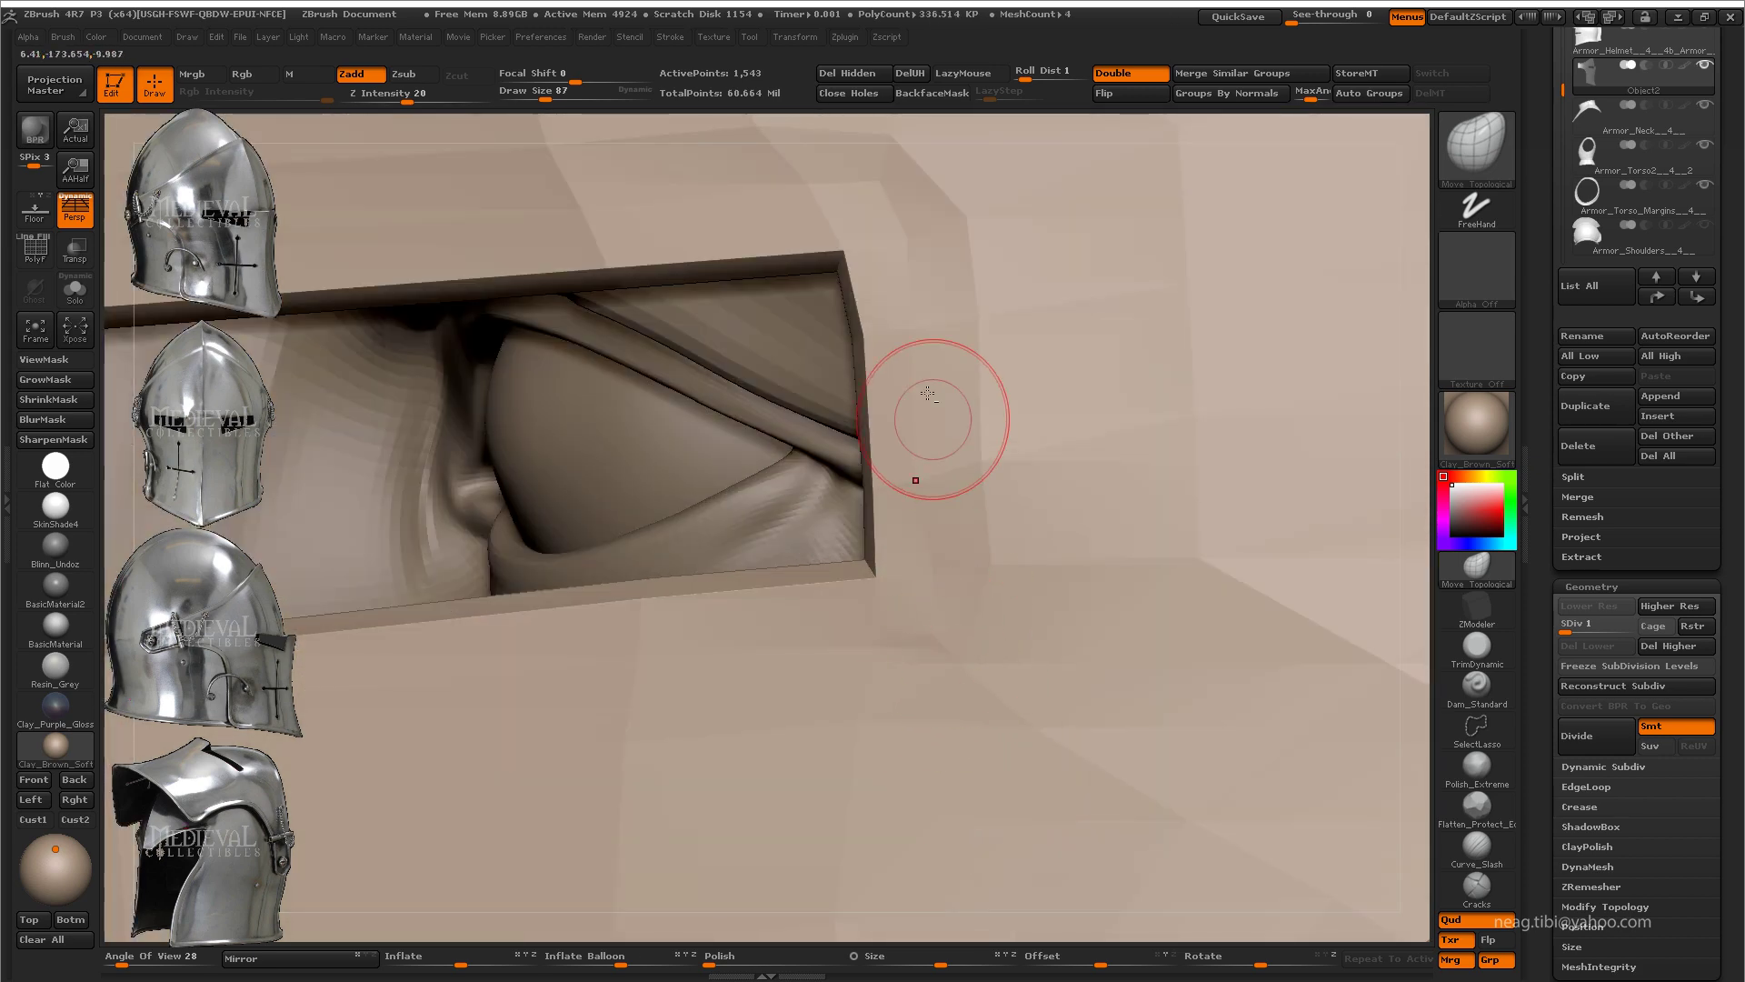
{"action": "left_click_drag", "start_coordinate": [927, 393], "coordinate": [910, 362]}
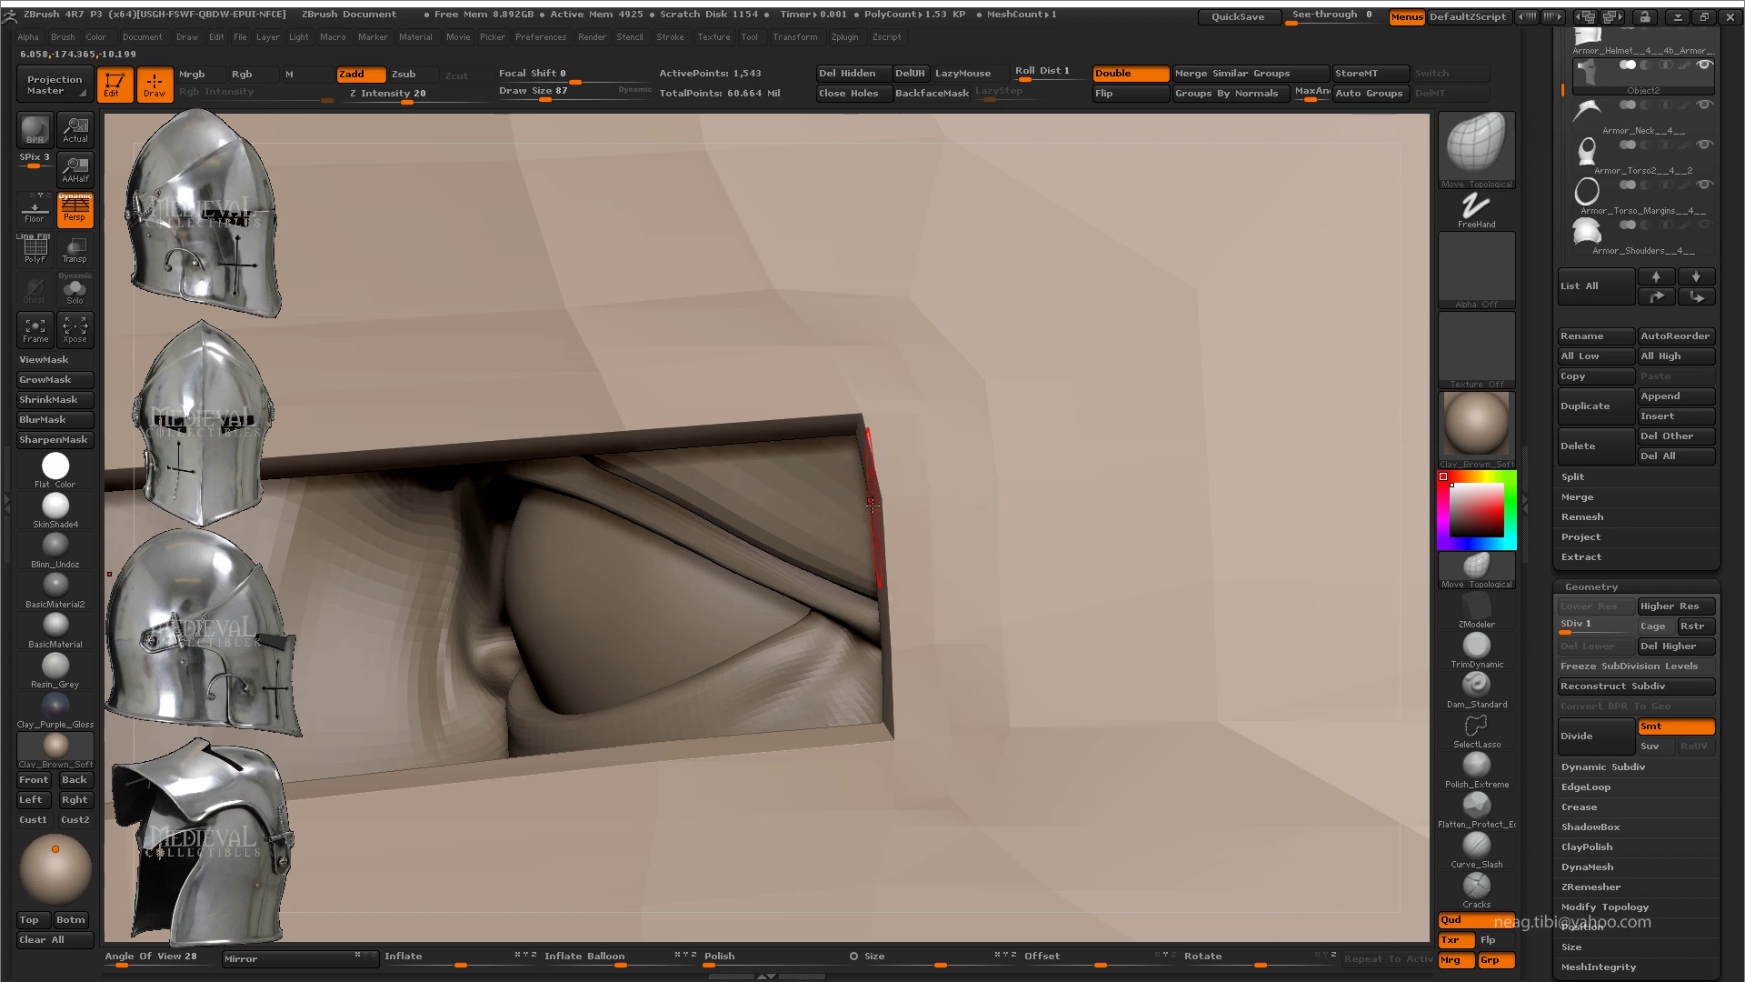
{"action": "mouse_move", "coordinate": [886, 518]}
{"action": "left_mouse_down", "text": "alt"}
{"action": "mouse_move", "coordinate": [761, 556]}
{"action": "mouse_move", "coordinate": [798, 486]}
{"action": "left_mouse_up", "text": "alt"}
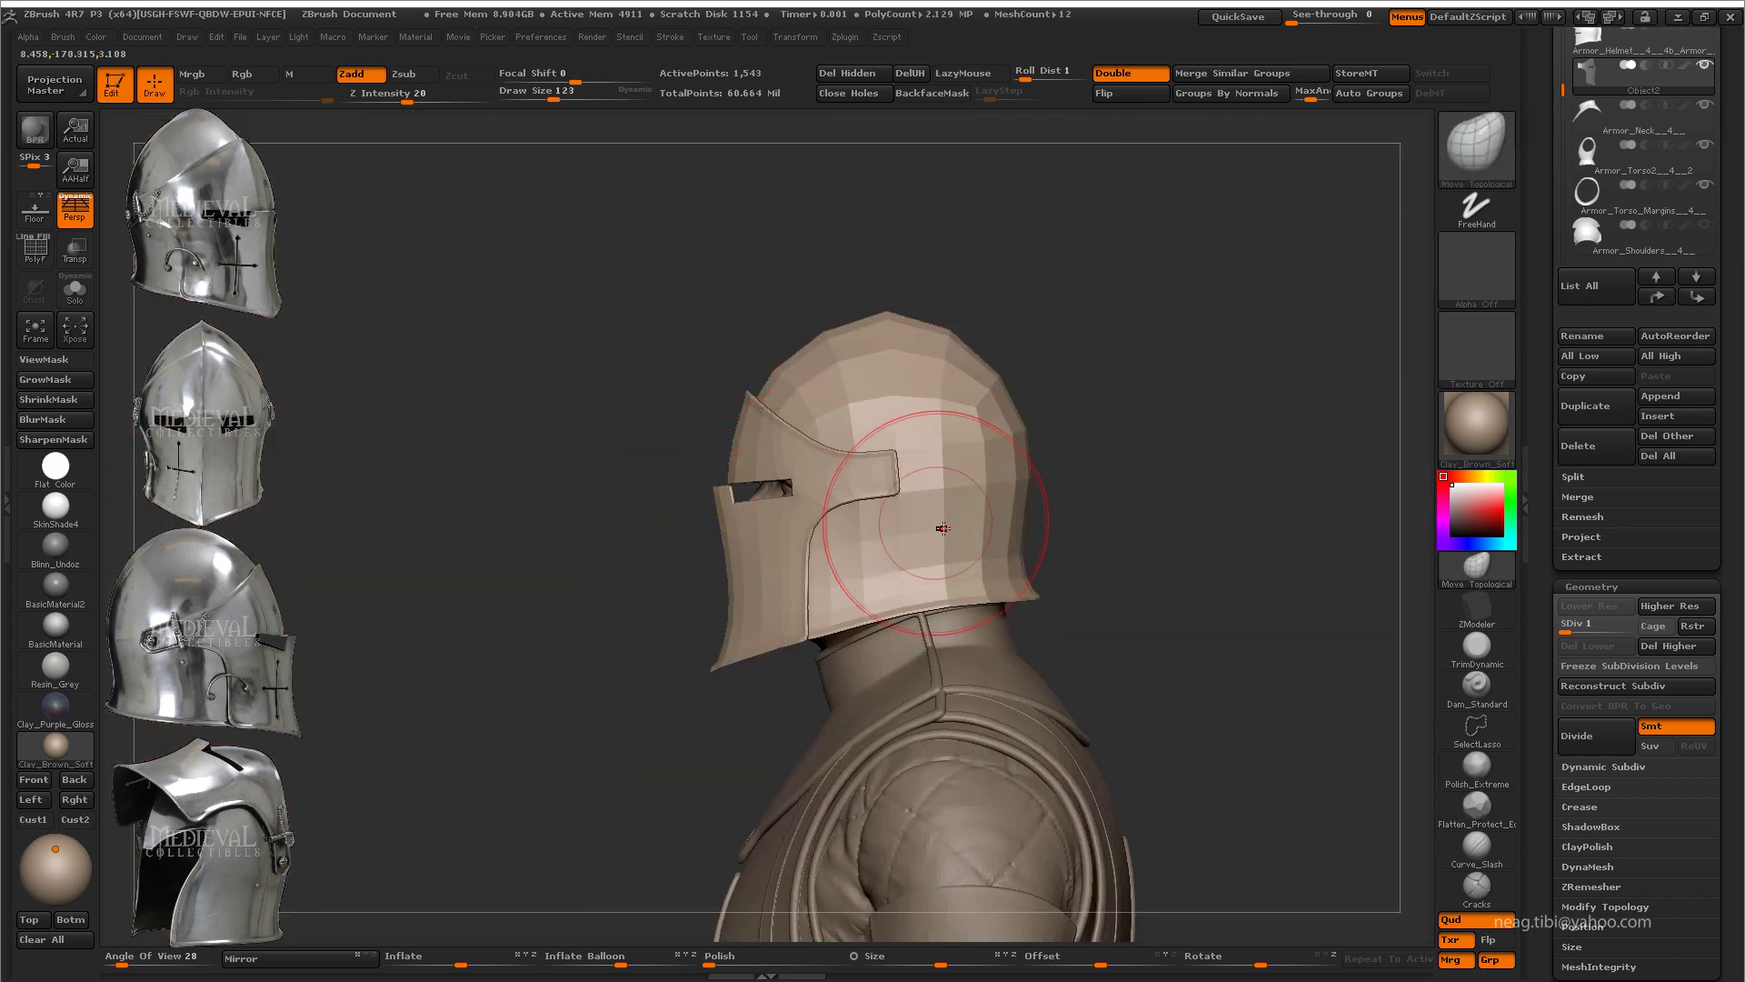
{"action": "left_click_drag", "start_coordinate": [778, 375], "coordinate": [791, 346], "text": "alt"}
{"action": "mouse_move", "coordinate": [637, 364]}
{"action": "left_mouse_down"}
{"action": "mouse_move", "coordinate": [819, 364]}
{"action": "mouse_move", "coordinate": [773, 387]}
{"action": "mouse_move", "coordinate": [814, 388]}
{"action": "left_mouse_up"}
Step: Review the helmet from side and front, then drop it to SDiv 1 with Transp on
{"action": "key", "text": "ctrl+d"}
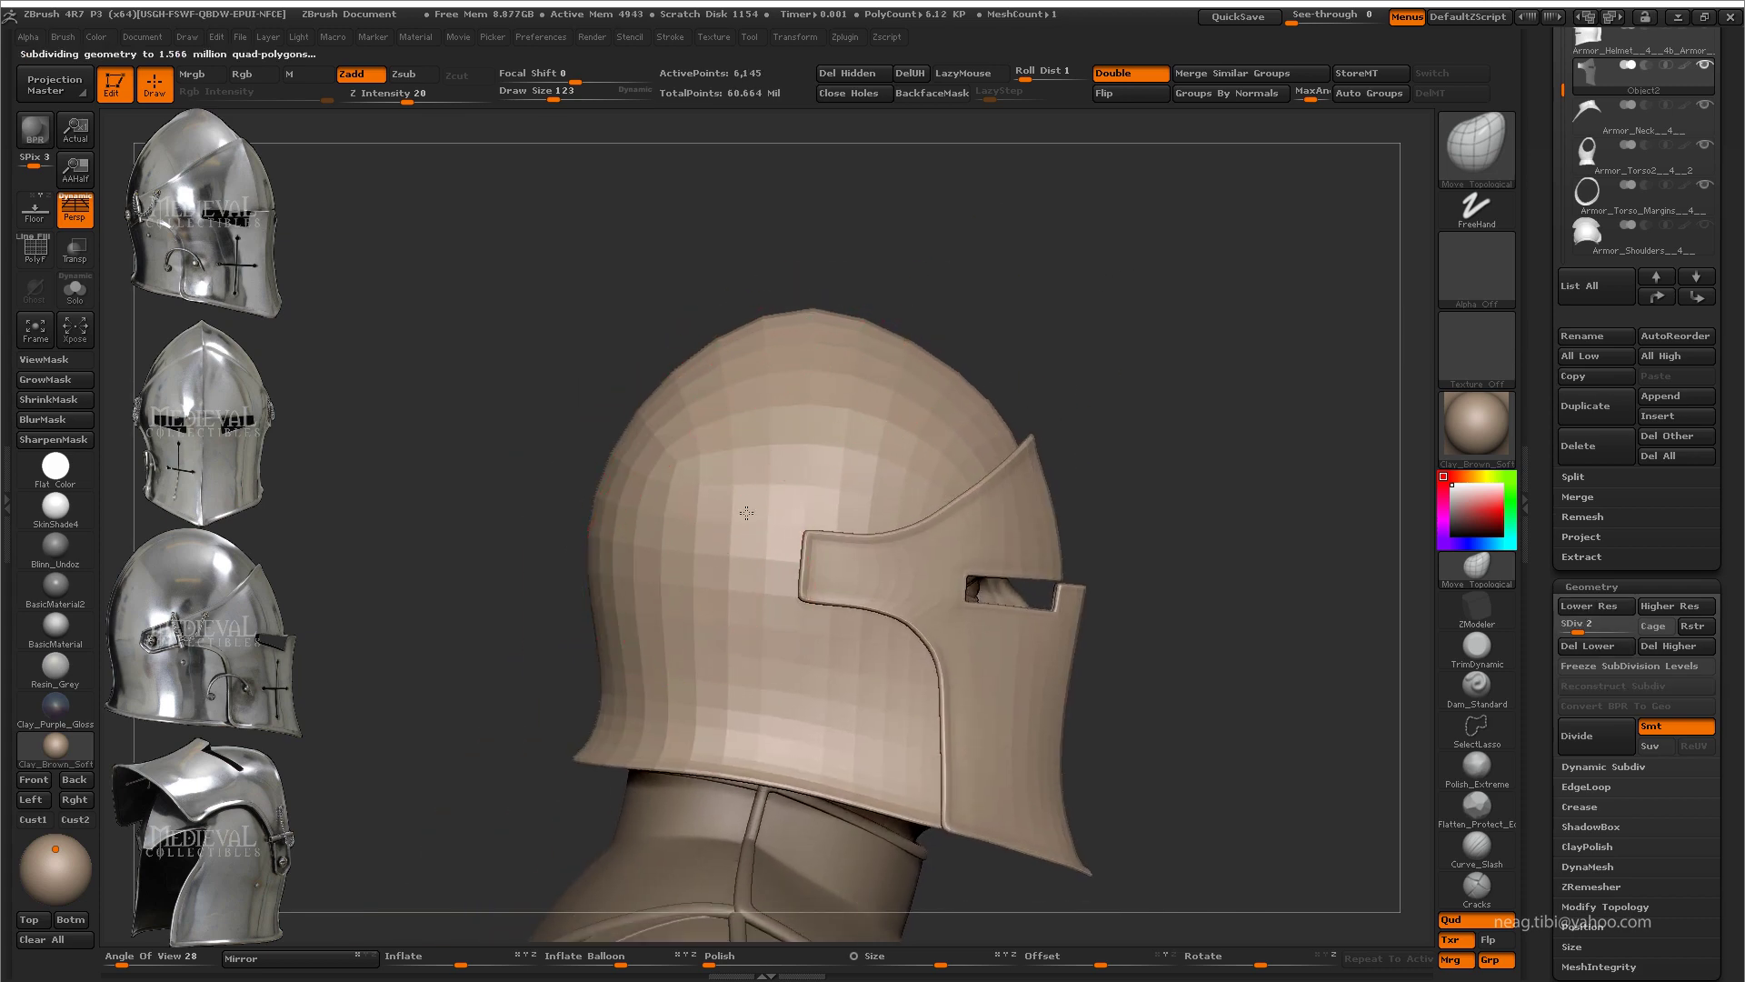
{"action": "mouse_move", "coordinate": [747, 513]}
{"action": "left_mouse_down", "text": "alt"}
{"action": "mouse_move", "coordinate": [857, 895]}
{"action": "mouse_move", "coordinate": [870, 735]}
{"action": "mouse_move", "coordinate": [933, 641]}
{"action": "mouse_move", "coordinate": [819, 519]}
{"action": "mouse_move", "coordinate": [800, 273]}
{"action": "mouse_move", "coordinate": [1099, 339]}
{"action": "mouse_move", "coordinate": [909, 589]}
{"action": "left_mouse_up", "text": "alt"}
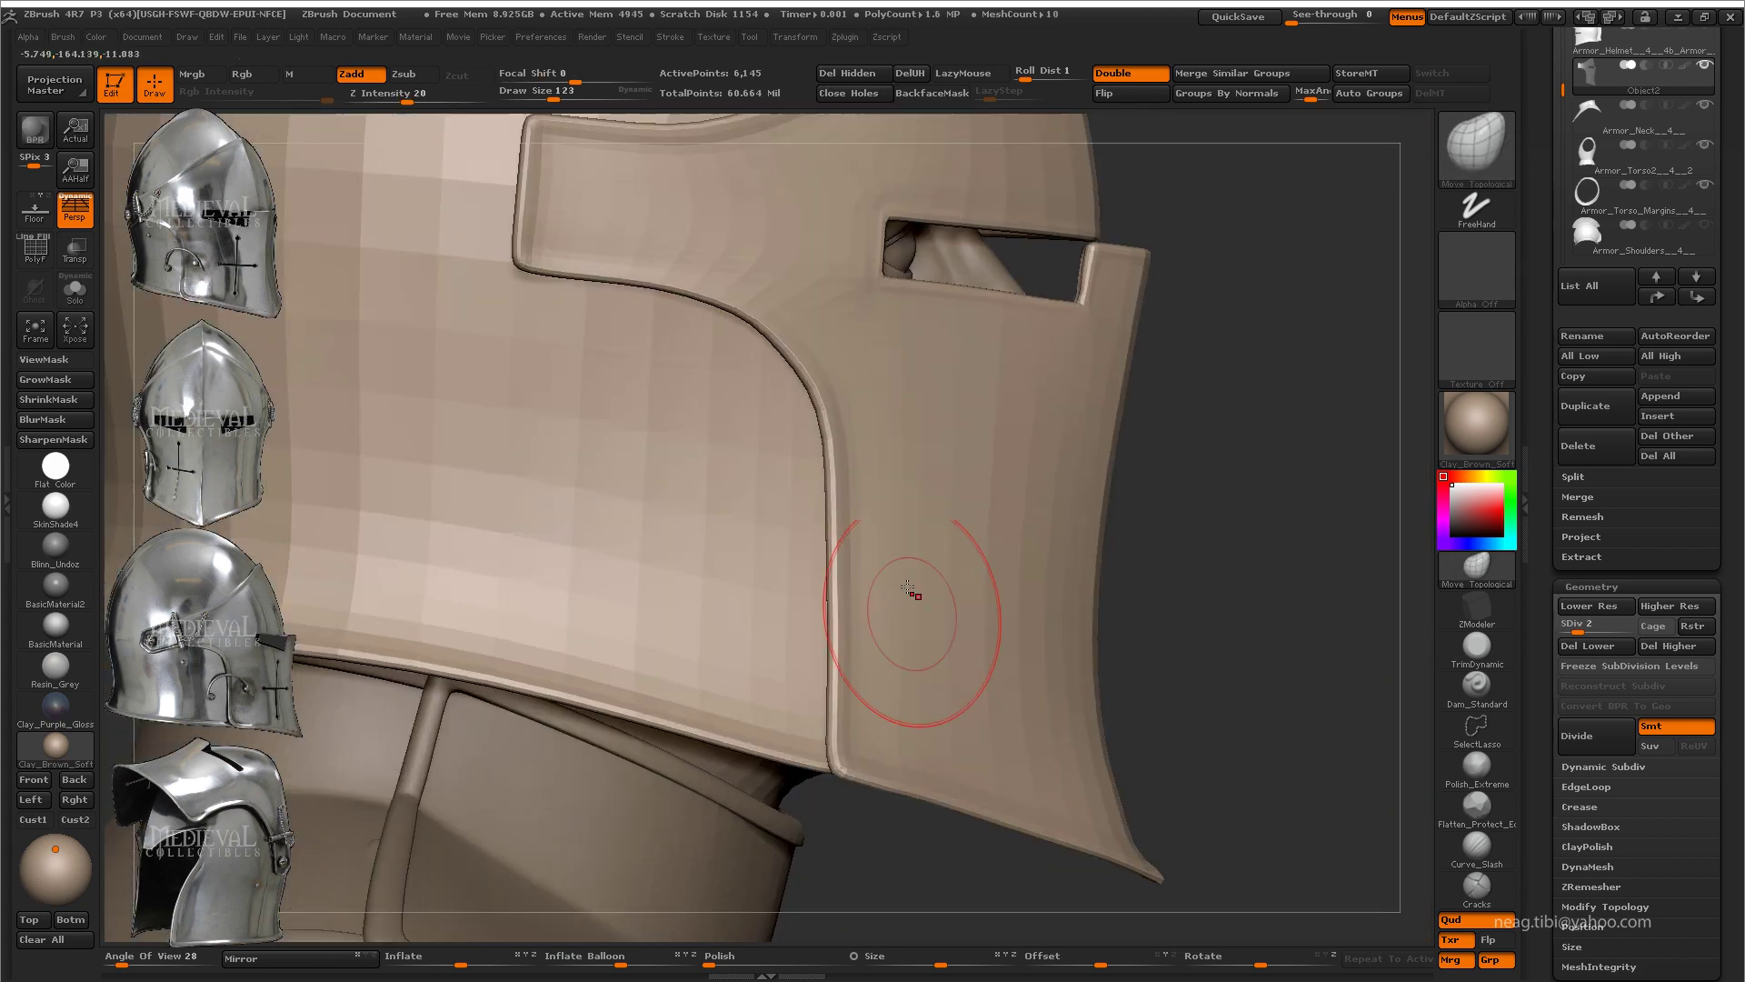
{"action": "left_click_drag", "start_coordinate": [810, 364], "coordinate": [850, 589], "text": "alt"}
{"action": "left_click_drag", "start_coordinate": [764, 302], "coordinate": [926, 386], "text": "alt"}
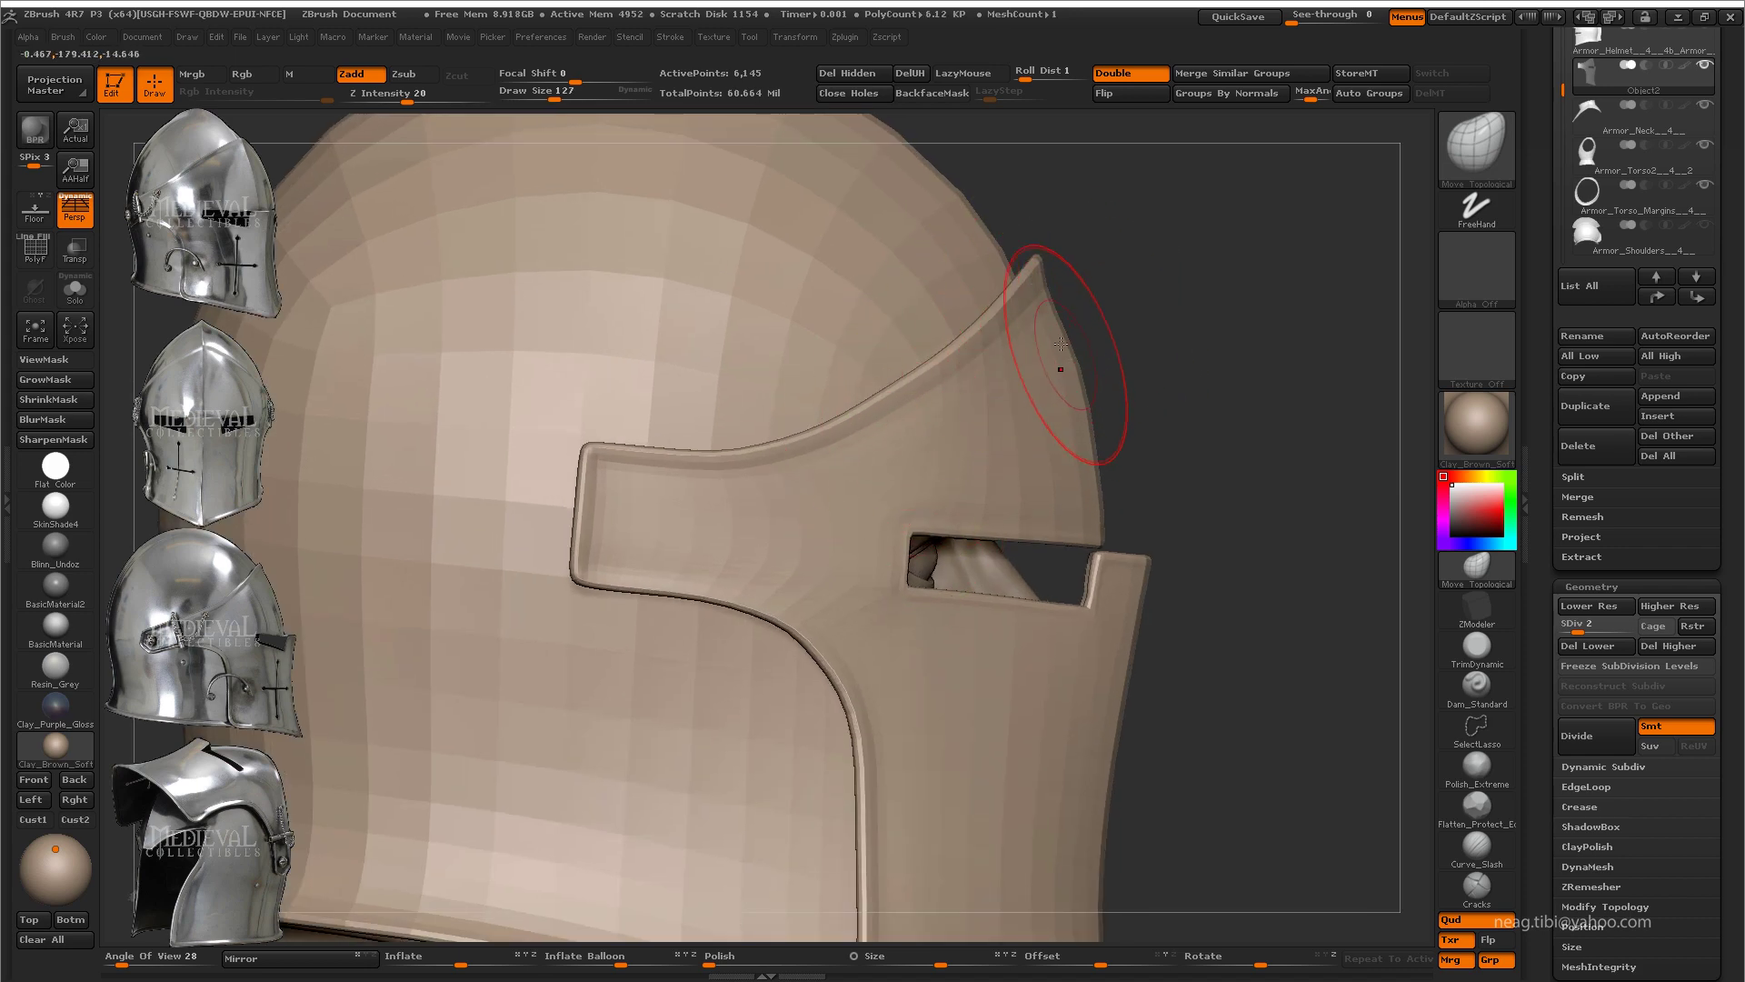
{"action": "mouse_move", "coordinate": [1089, 465]}
{"action": "left_mouse_down", "text": "alt"}
{"action": "mouse_move", "coordinate": [1130, 382]}
{"action": "mouse_move", "coordinate": [1111, 416]}
{"action": "left_mouse_up", "text": "alt"}
{"action": "mouse_move", "coordinate": [1209, 546]}
{"action": "left_mouse_down"}
{"action": "mouse_move", "coordinate": [1193, 418]}
{"action": "mouse_move", "coordinate": [1138, 390]}
{"action": "mouse_move", "coordinate": [1016, 511]}
{"action": "mouse_move", "coordinate": [1100, 550]}
{"action": "mouse_move", "coordinate": [963, 624]}
{"action": "mouse_move", "coordinate": [1015, 631]}
{"action": "left_mouse_up"}
{"action": "key", "text": "shift+d"}
{"action": "left_click", "coordinate": [74, 248]}
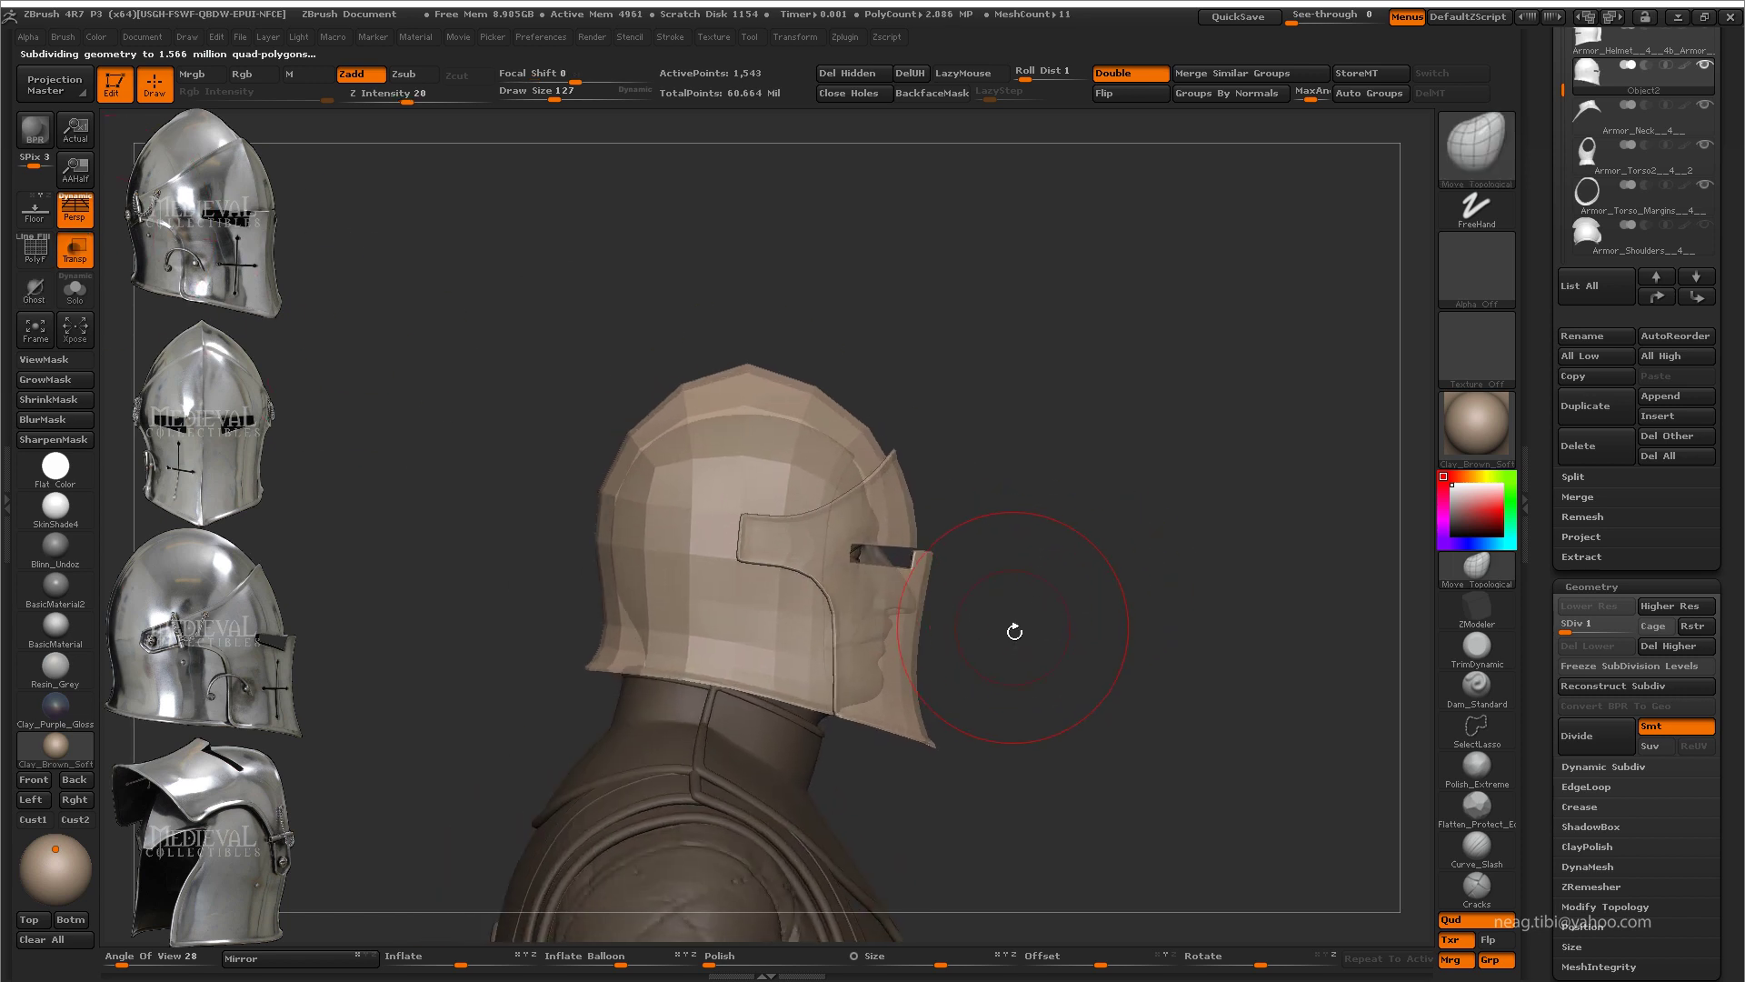
Step: Raise Draw Size to 192, subdivide the helmet one level and orbit it to front view
{"action": "key", "text": "bracketright"}
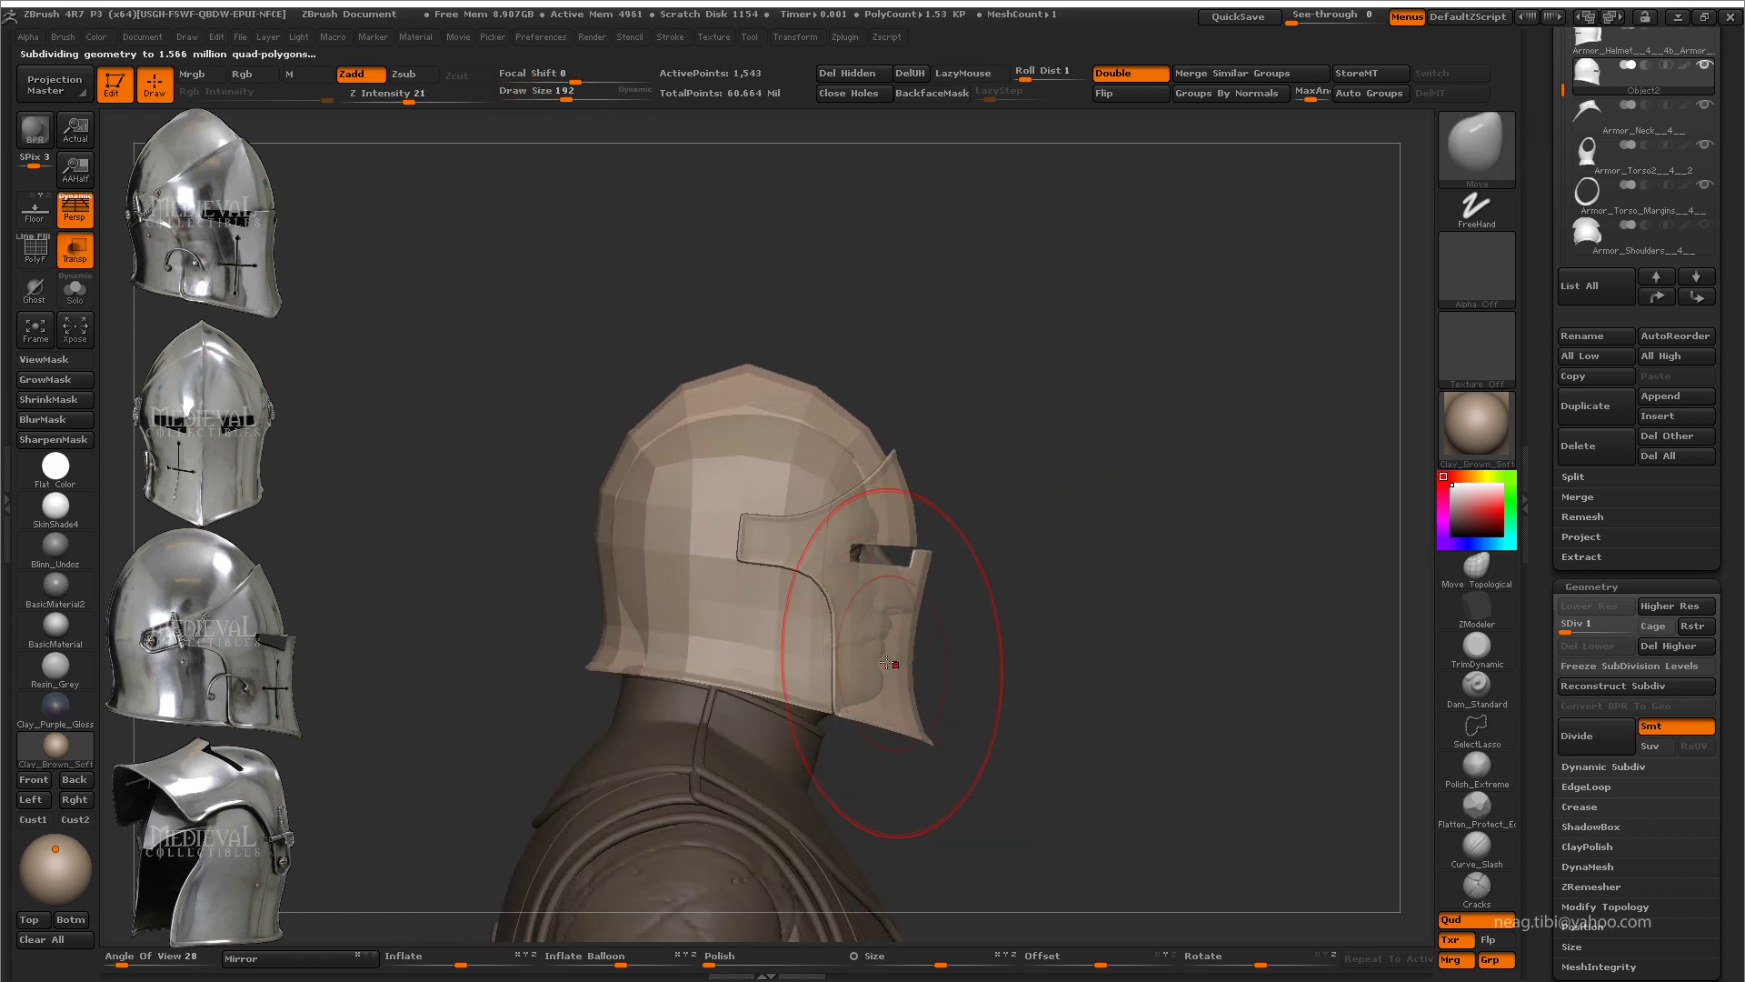
{"action": "left_click_drag", "start_coordinate": [894, 458], "coordinate": [914, 424]}
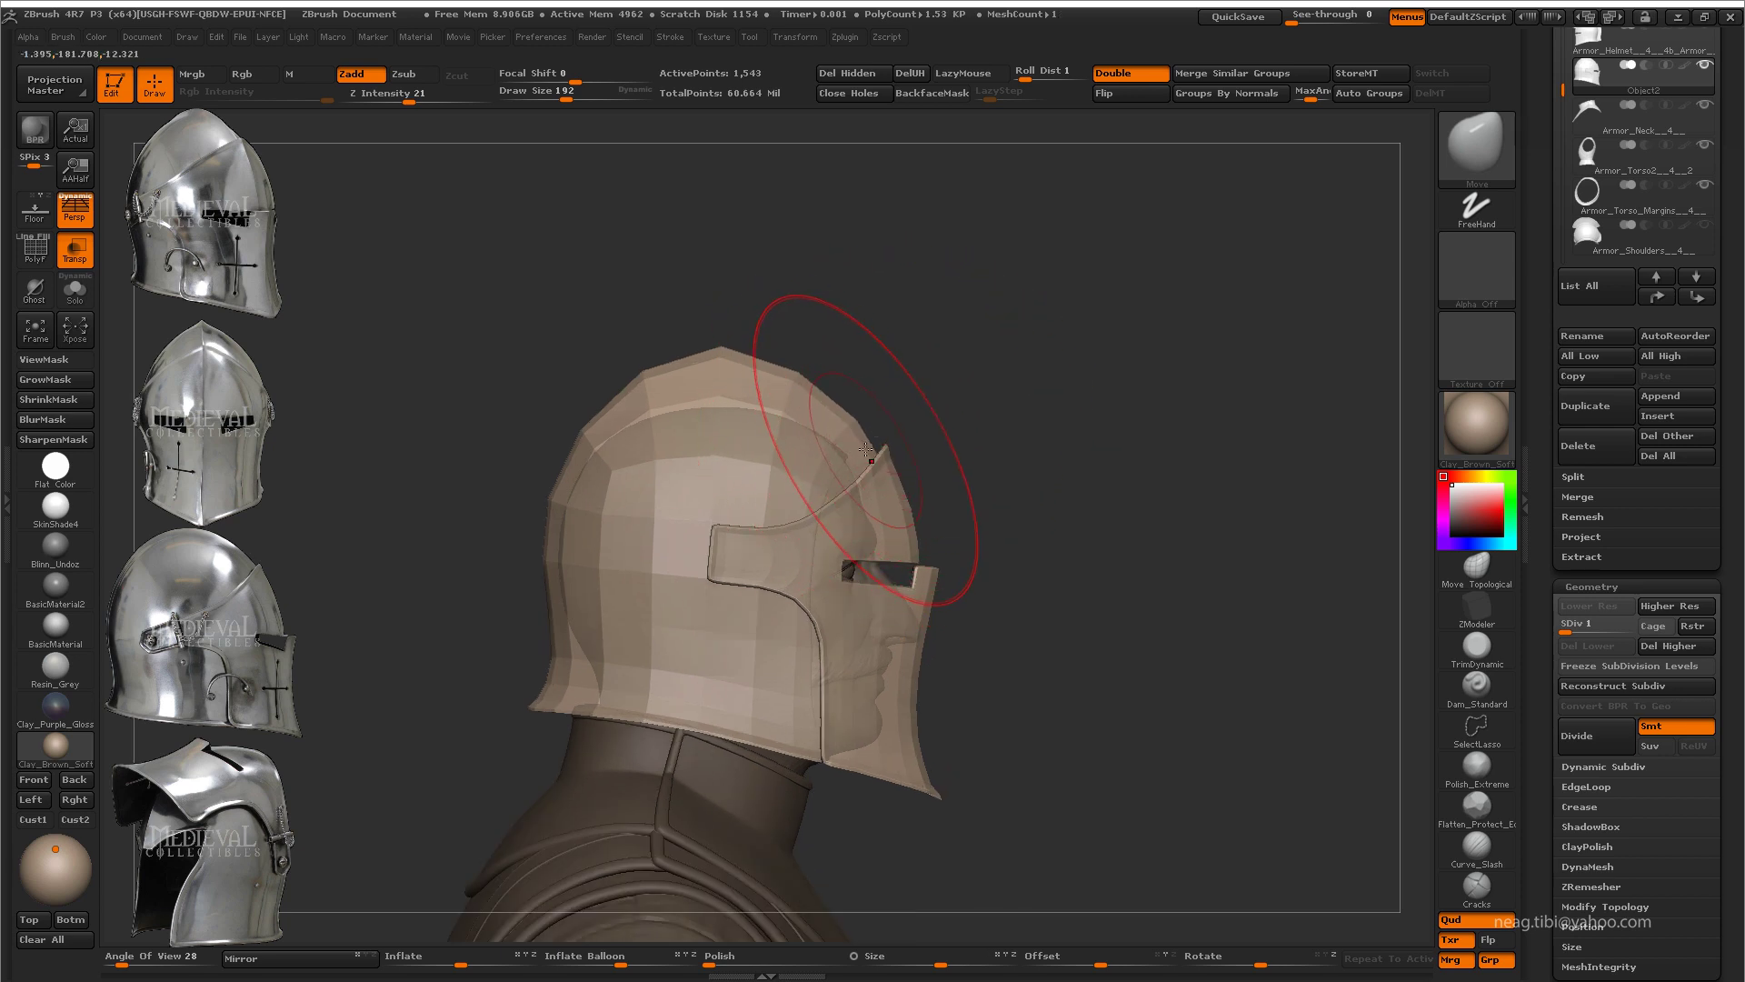
{"action": "left_click_drag", "start_coordinate": [901, 516], "coordinate": [936, 672], "text": "alt"}
{"action": "mouse_move", "coordinate": [932, 611]}
{"action": "left_mouse_down", "text": "alt"}
{"action": "mouse_move", "coordinate": [849, 393]}
{"action": "mouse_move", "coordinate": [933, 417]}
{"action": "left_mouse_up", "text": "alt"}
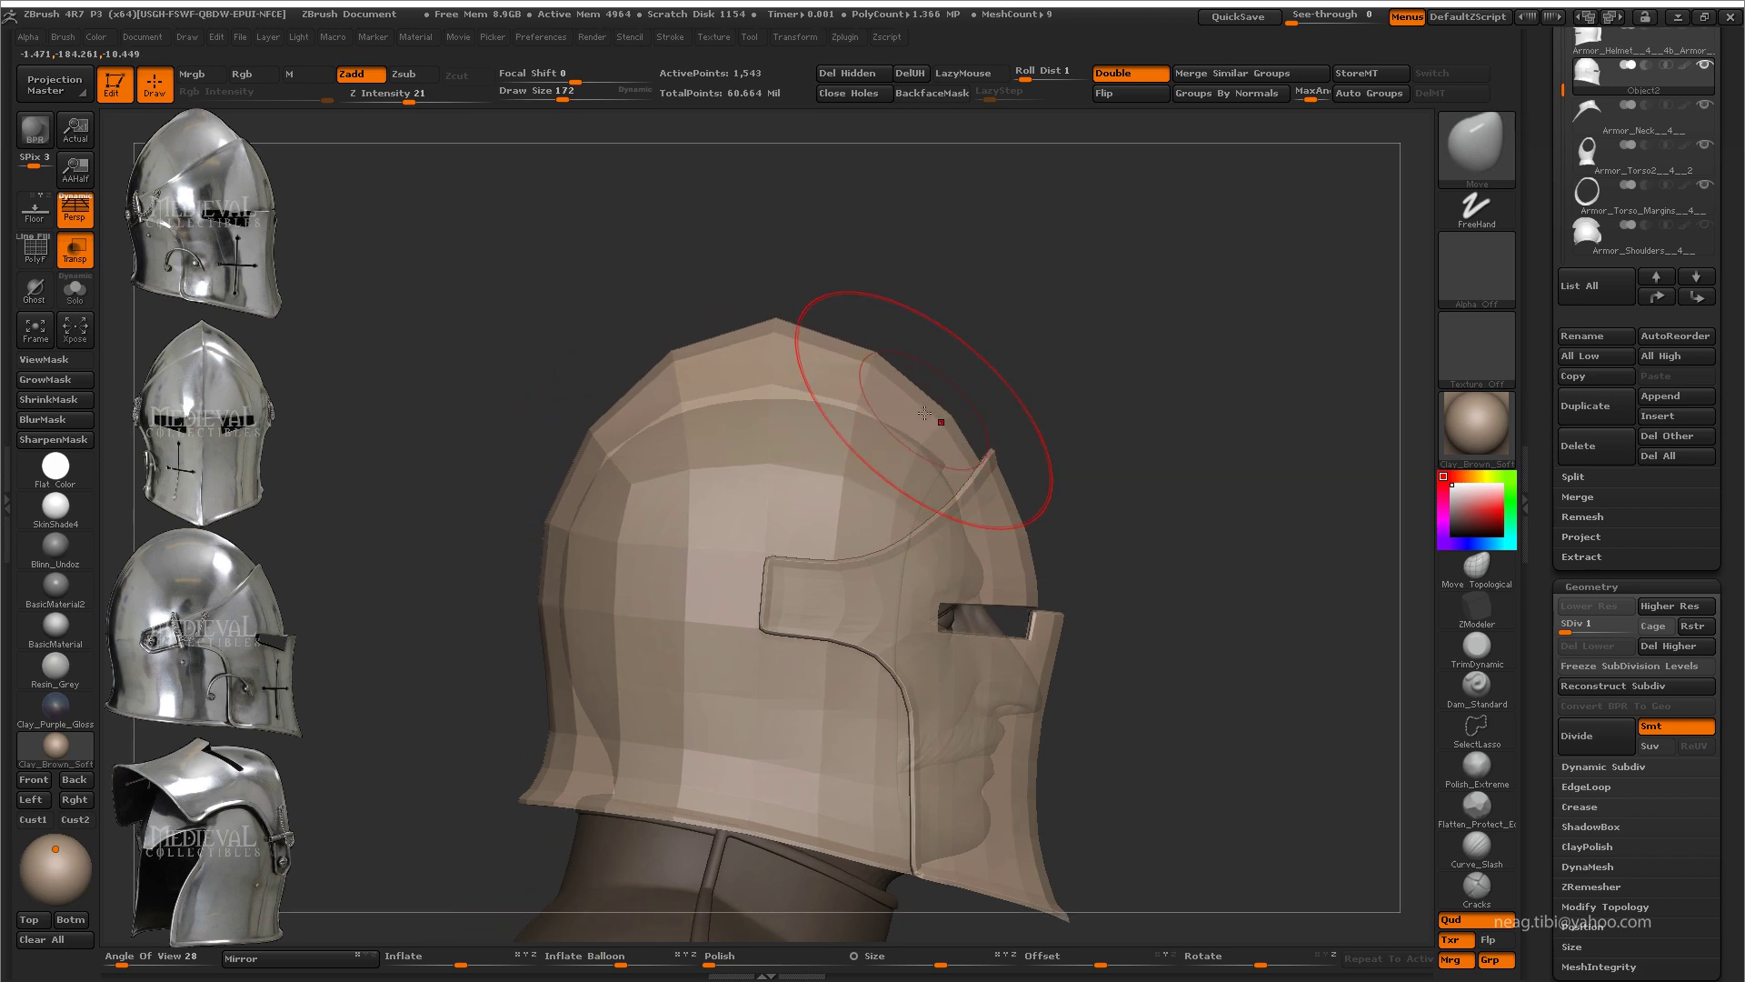
{"action": "key", "text": "ctrl+d"}
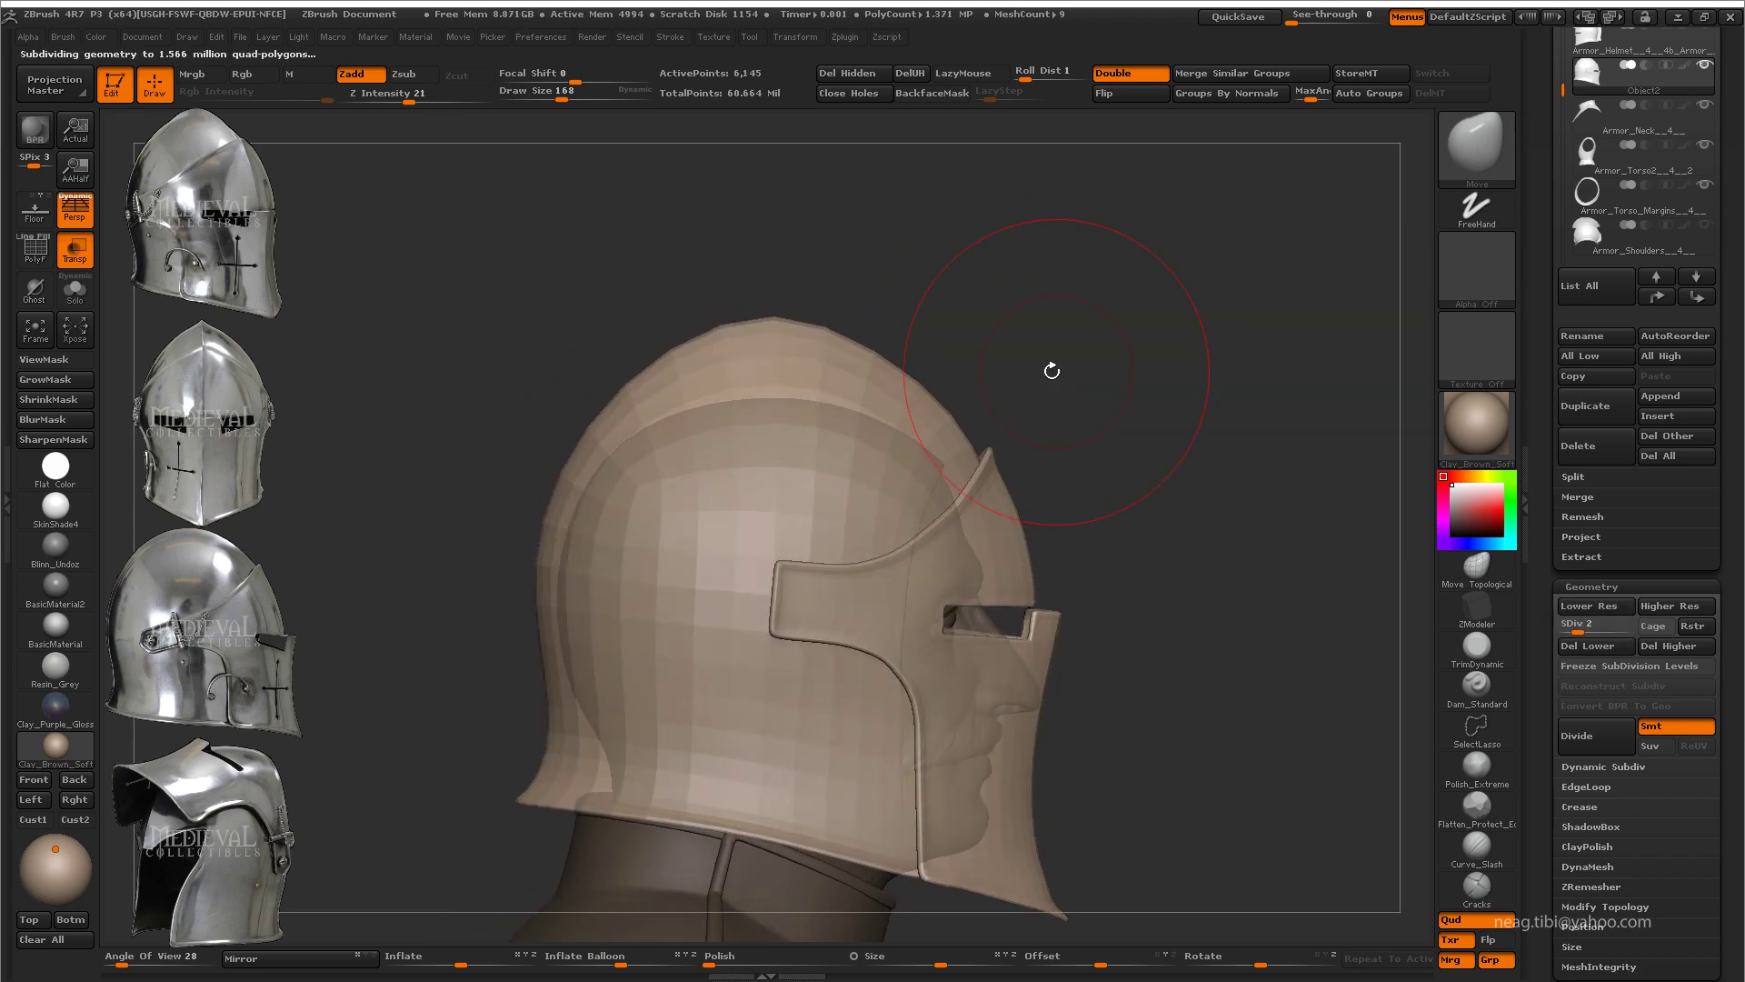
{"action": "mouse_move", "coordinate": [578, 249]}
{"action": "left_mouse_down"}
{"action": "mouse_move", "coordinate": [1115, 370]}
{"action": "mouse_move", "coordinate": [1060, 346]}
{"action": "mouse_move", "coordinate": [1125, 346]}
{"action": "left_mouse_up"}
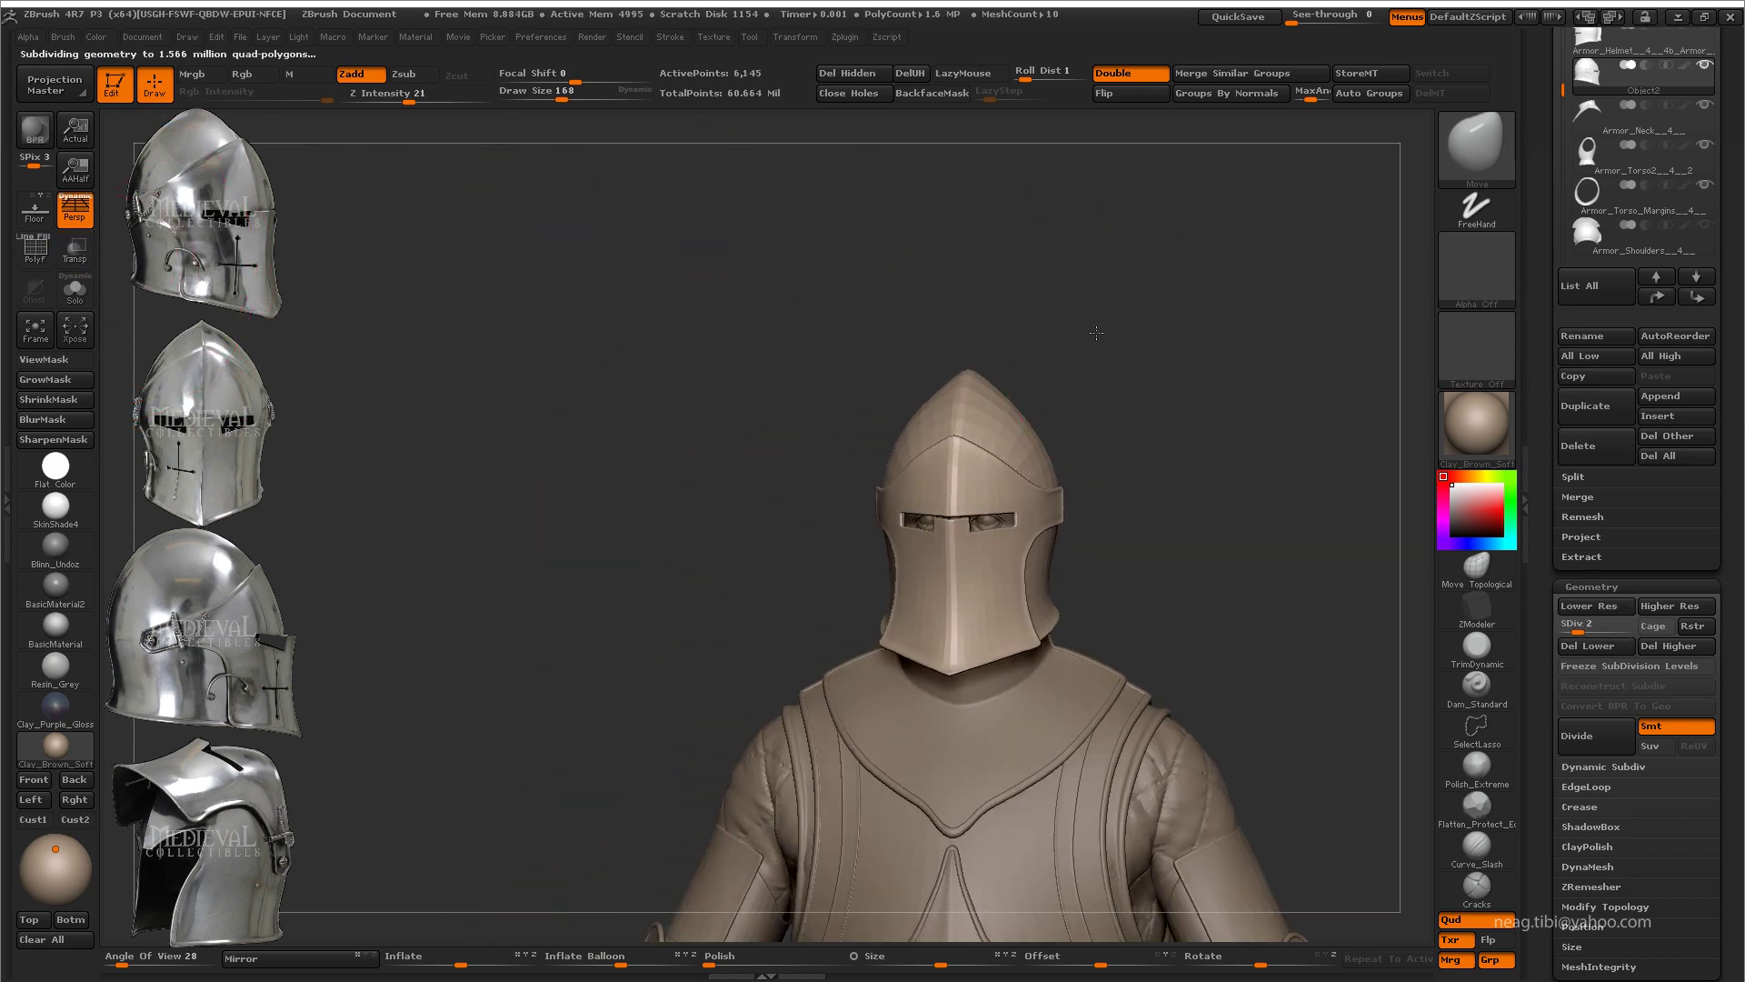
{"action": "mouse_move", "coordinate": [721, 643]}
{"action": "left_mouse_down"}
{"action": "mouse_move", "coordinate": [799, 760]}
{"action": "mouse_move", "coordinate": [785, 747]}
{"action": "left_mouse_up"}
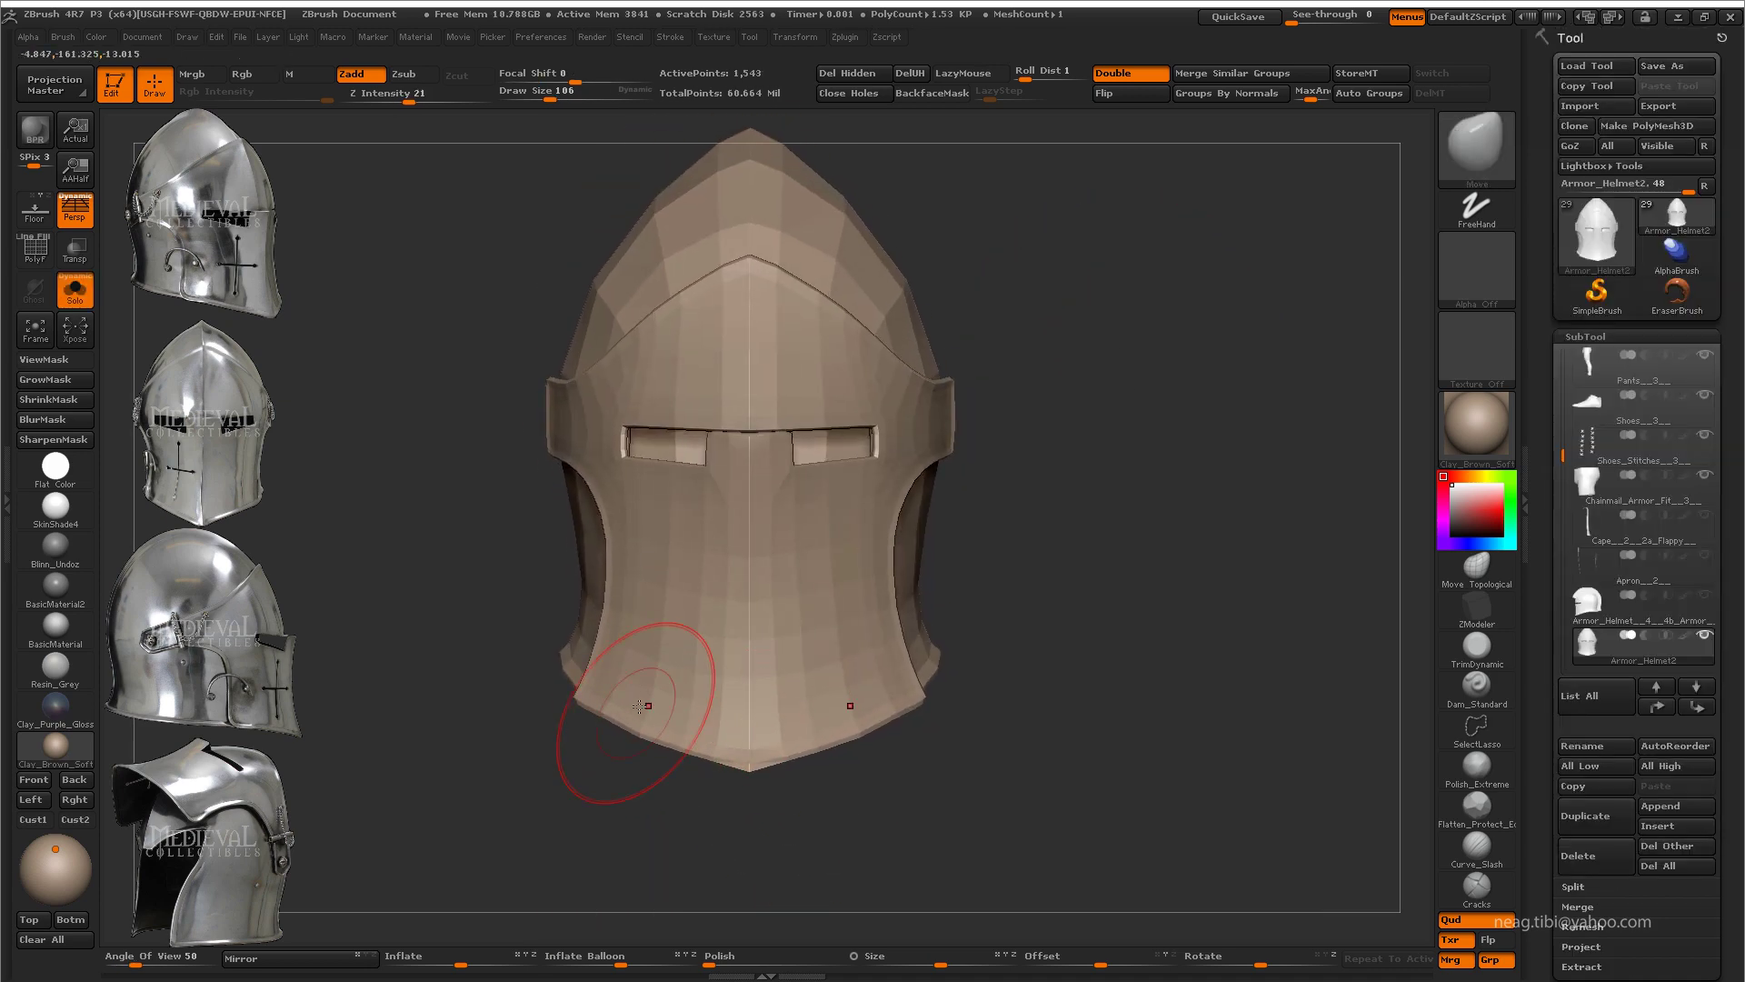
Step: Hide the visor polygroup, shrink the brush and raise the helmet's subdivision level
{"action": "mouse_move", "coordinate": [641, 705]}
{"action": "left_mouse_down"}
{"action": "mouse_move", "coordinate": [959, 523]}
{"action": "mouse_move", "coordinate": [966, 460]}
{"action": "mouse_move", "coordinate": [1055, 464]}
{"action": "mouse_move", "coordinate": [952, 433]}
{"action": "left_mouse_up"}
{"action": "left_click_drag", "start_coordinate": [814, 337], "coordinate": [833, 395], "text": "alt"}
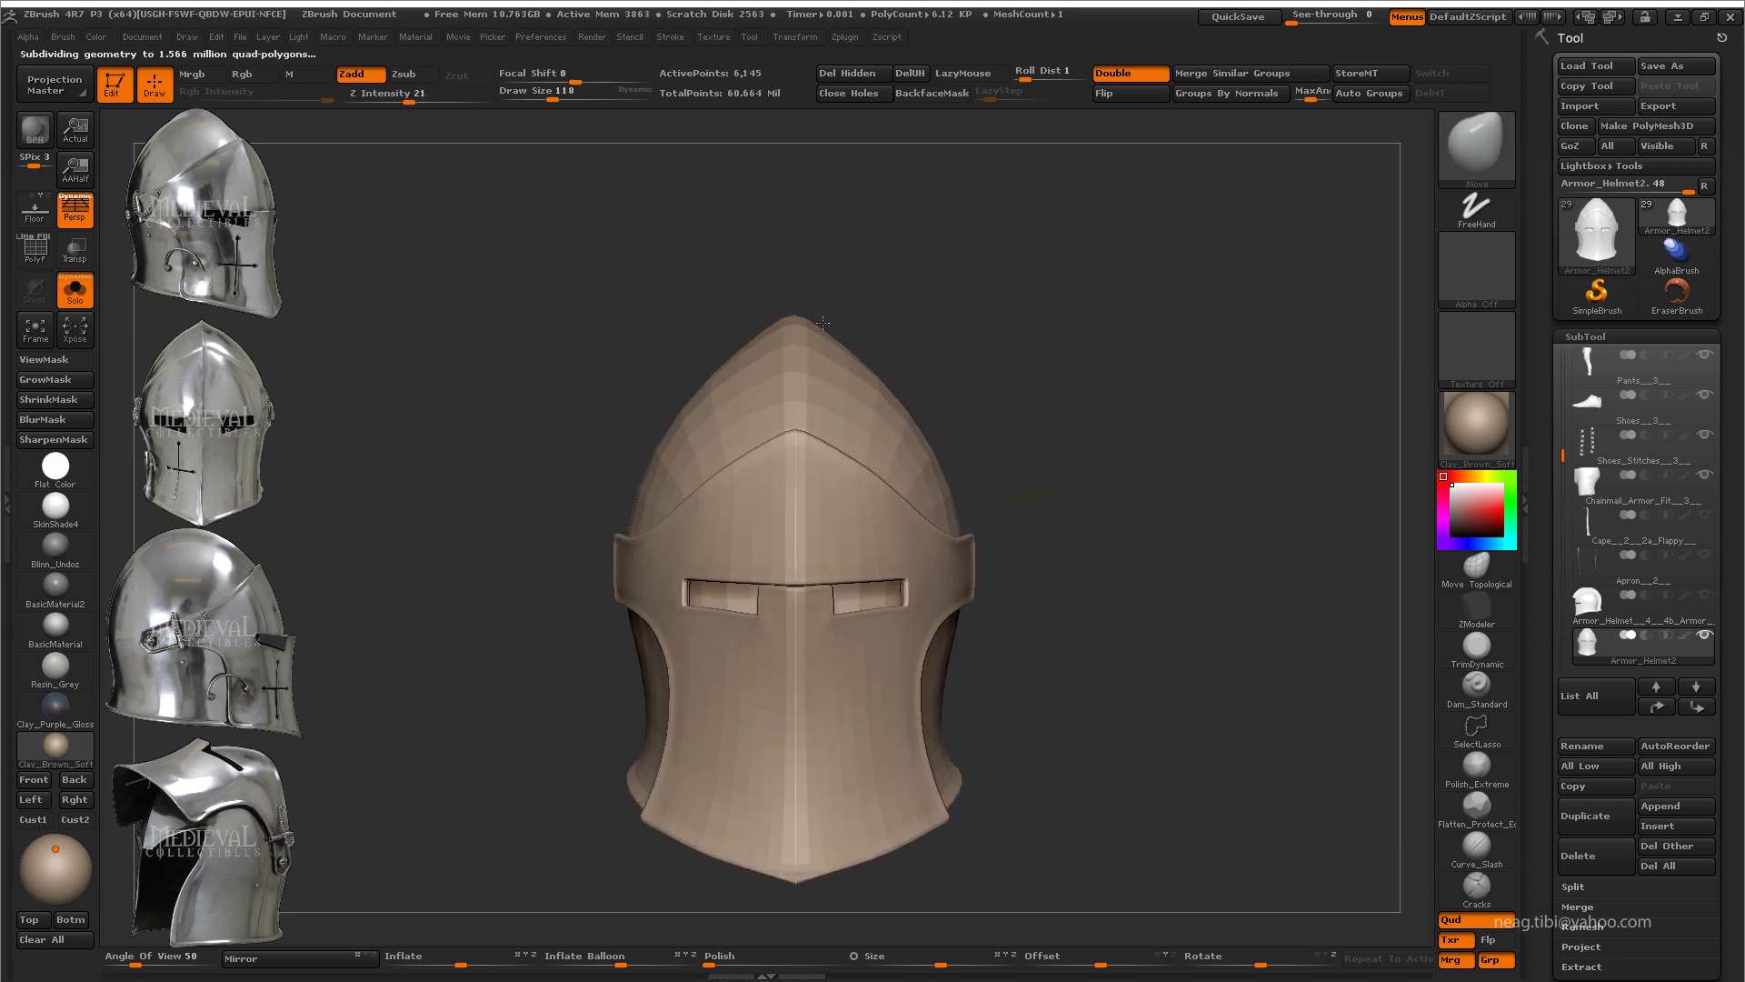
{"action": "left_click", "coordinate": [816, 398], "text": "ctrl+shift"}
{"action": "scroll", "coordinate": [818, 446], "scroll_direction": "up", "scroll_amount": 3}
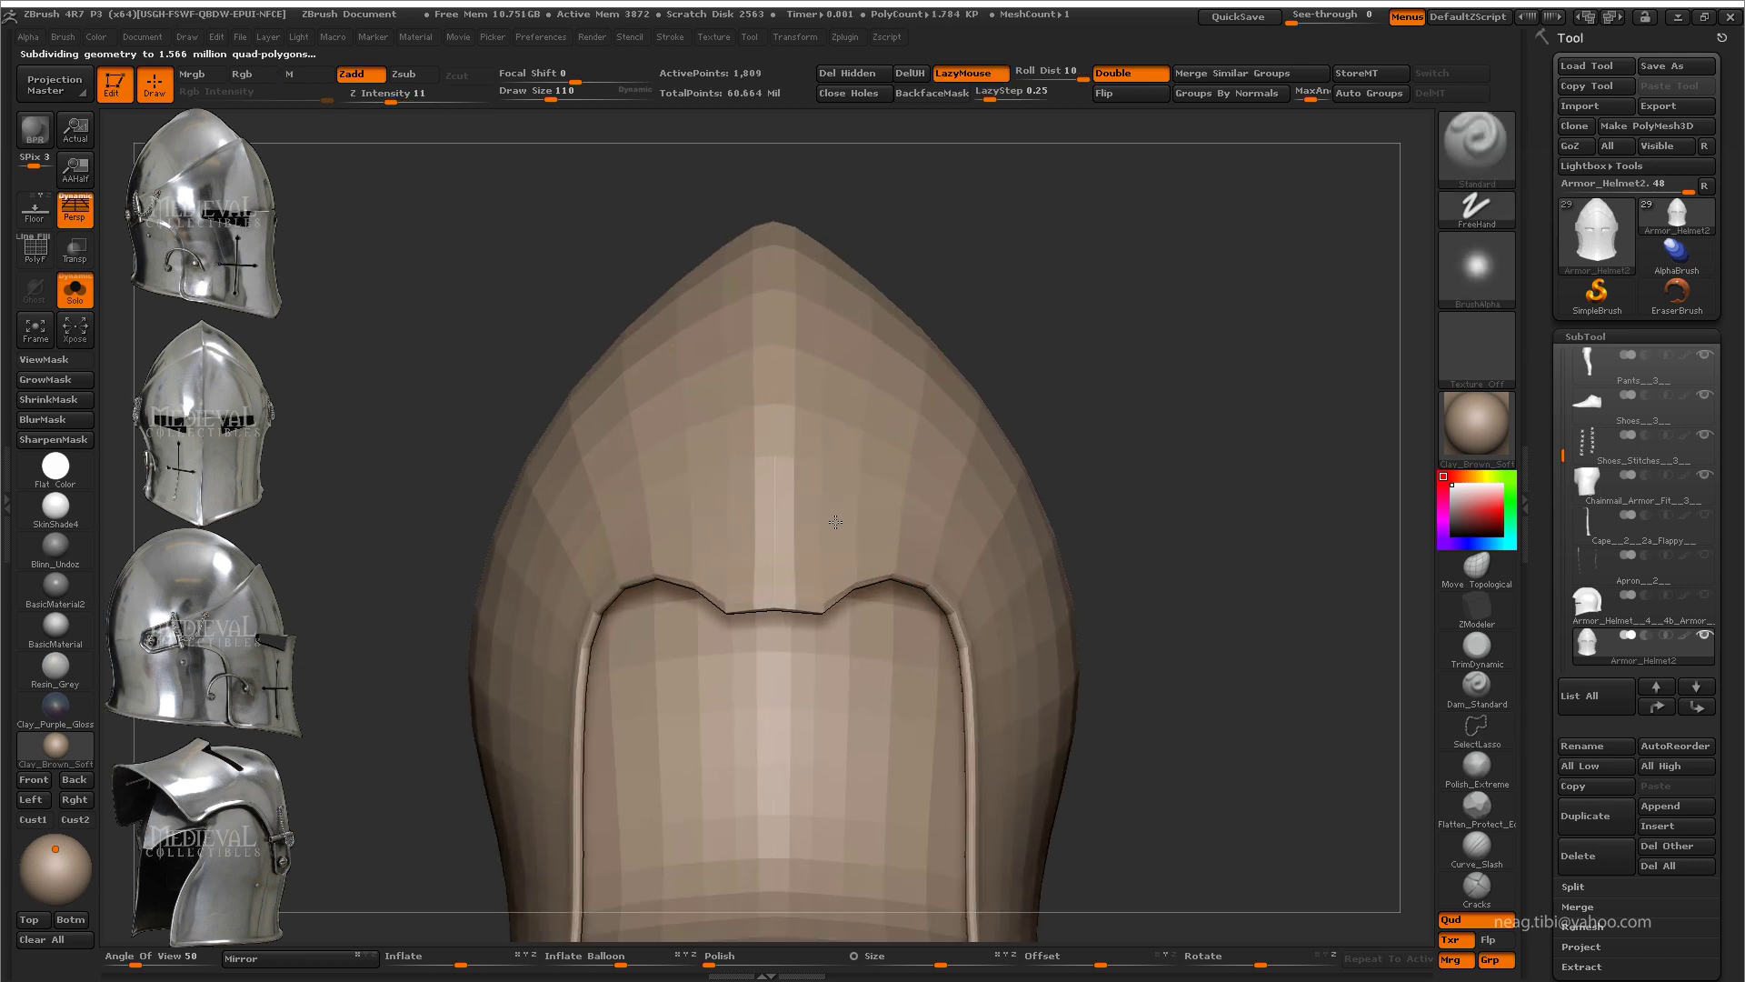
{"action": "key", "text": "space"}
{"action": "mouse_move", "coordinate": [855, 527]}
{"action": "left_mouse_down"}
{"action": "mouse_move", "coordinate": [805, 527]}
{"action": "mouse_move", "coordinate": [770, 741]}
{"action": "left_mouse_up"}
{"action": "key", "text": "d"}
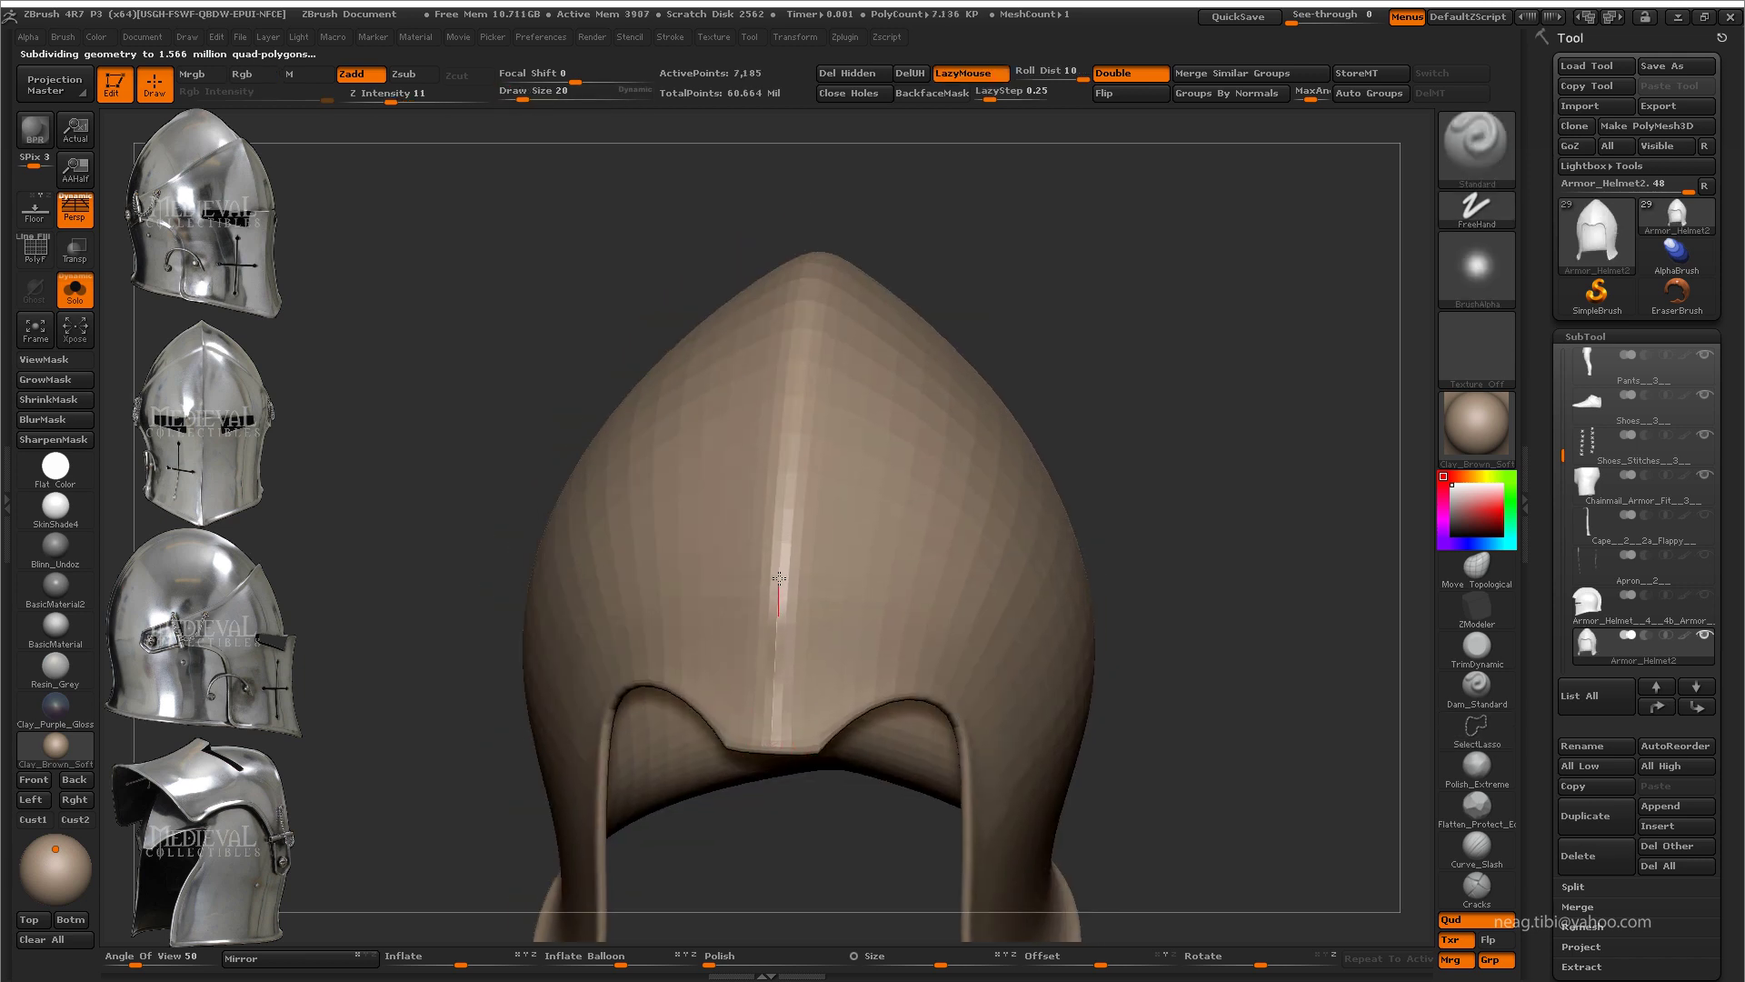
Step: Draw a ridge up the dome's centre, check it with PolyF, and subdivide further
{"action": "mouse_move", "coordinate": [787, 474]}
{"action": "left_mouse_down"}
{"action": "mouse_move", "coordinate": [1045, 183]}
{"action": "mouse_move", "coordinate": [792, 723]}
{"action": "left_mouse_up"}
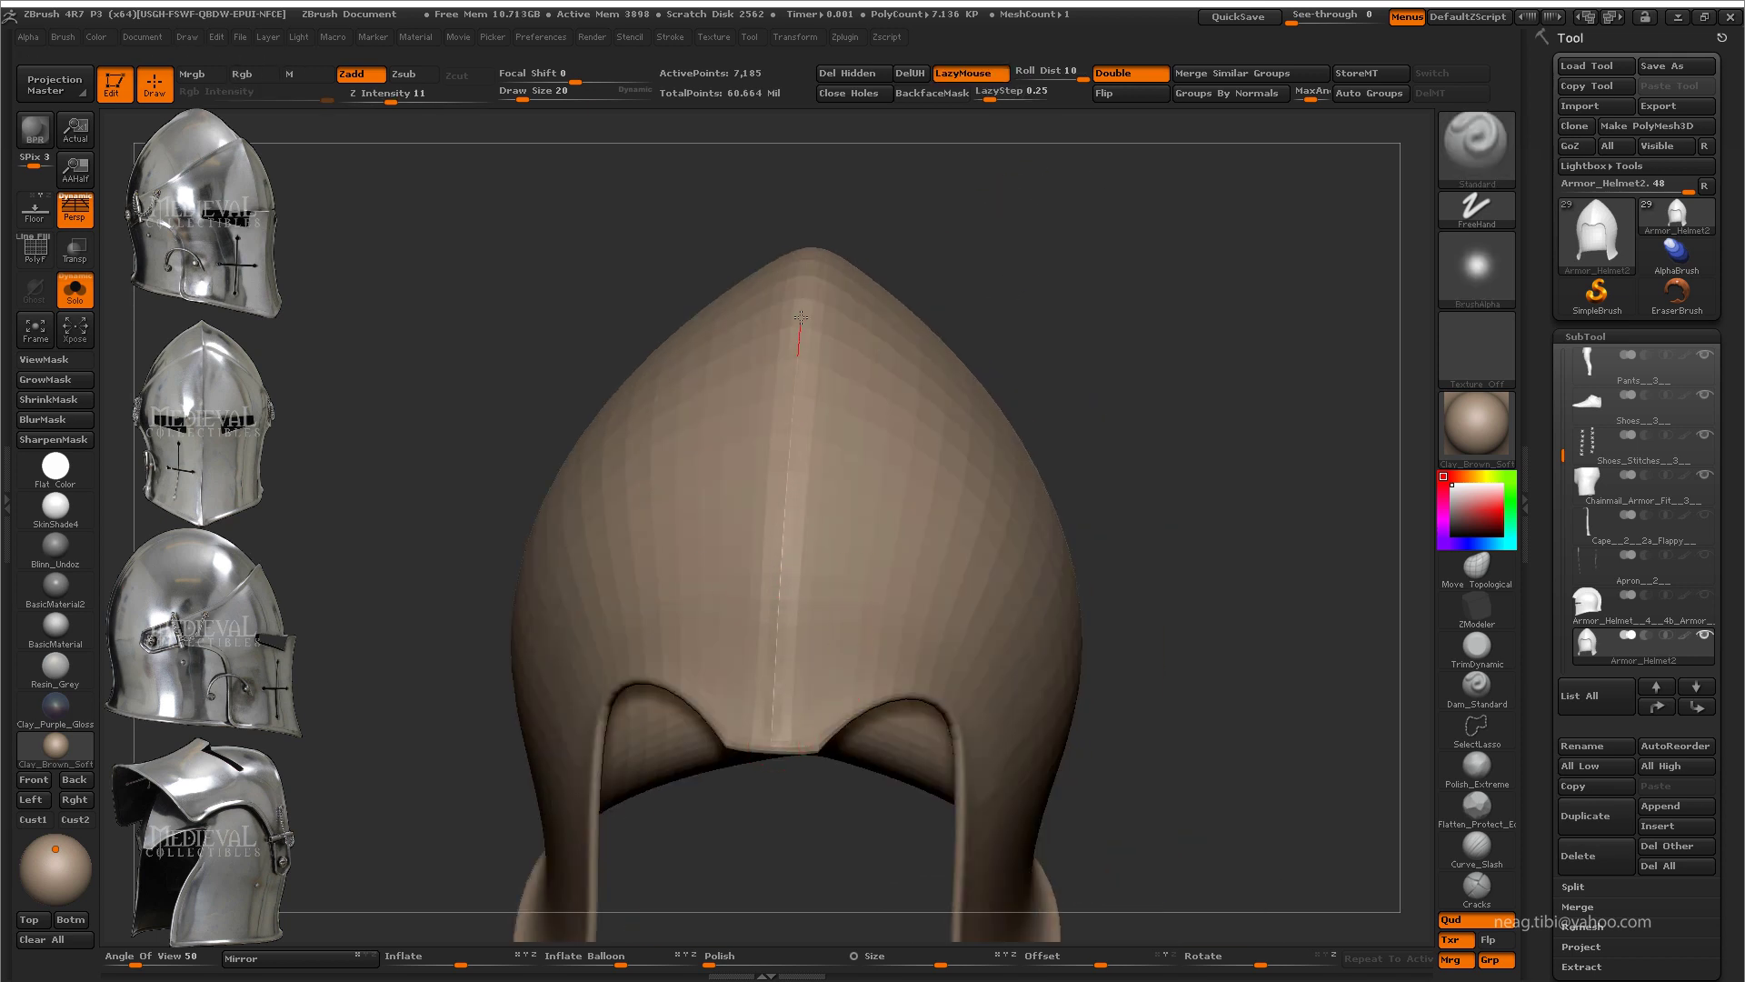
{"action": "left_click_drag", "start_coordinate": [800, 318], "coordinate": [770, 747]}
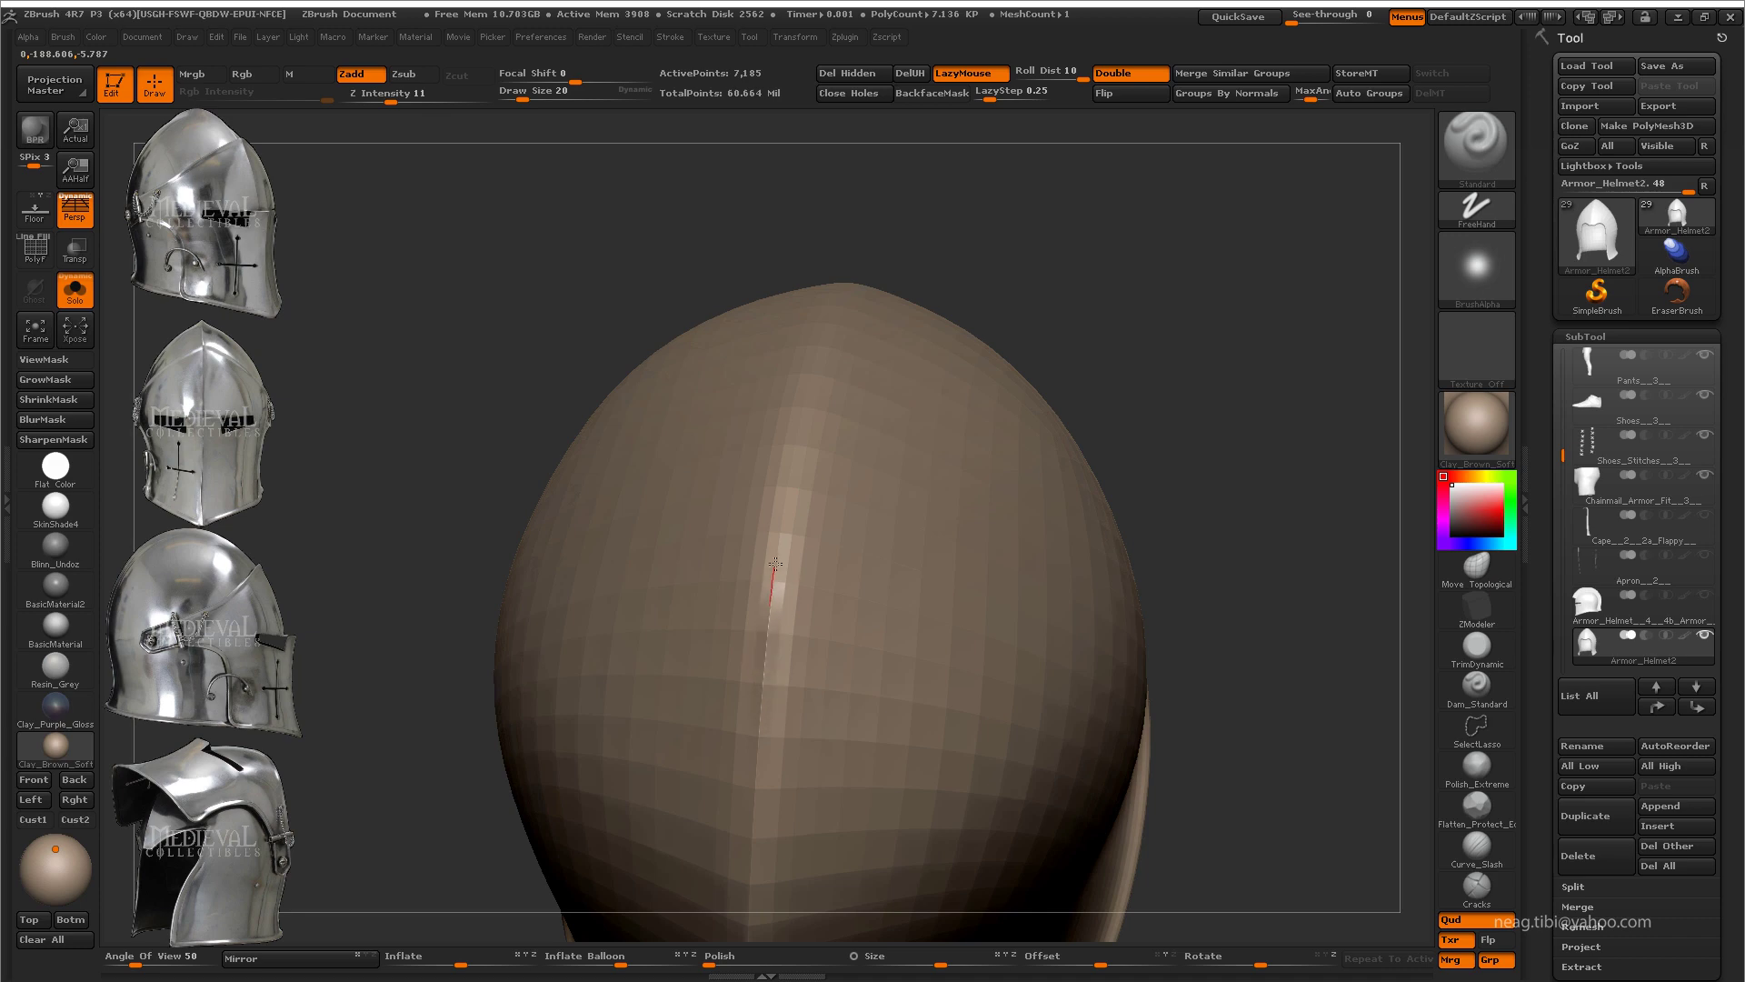
{"action": "key", "text": "shift+f"}
{"action": "mouse_move", "coordinate": [787, 473]}
{"action": "left_mouse_down"}
{"action": "mouse_move", "coordinate": [838, 394]}
{"action": "mouse_move", "coordinate": [674, 592]}
{"action": "mouse_move", "coordinate": [621, 362]}
{"action": "left_mouse_up"}
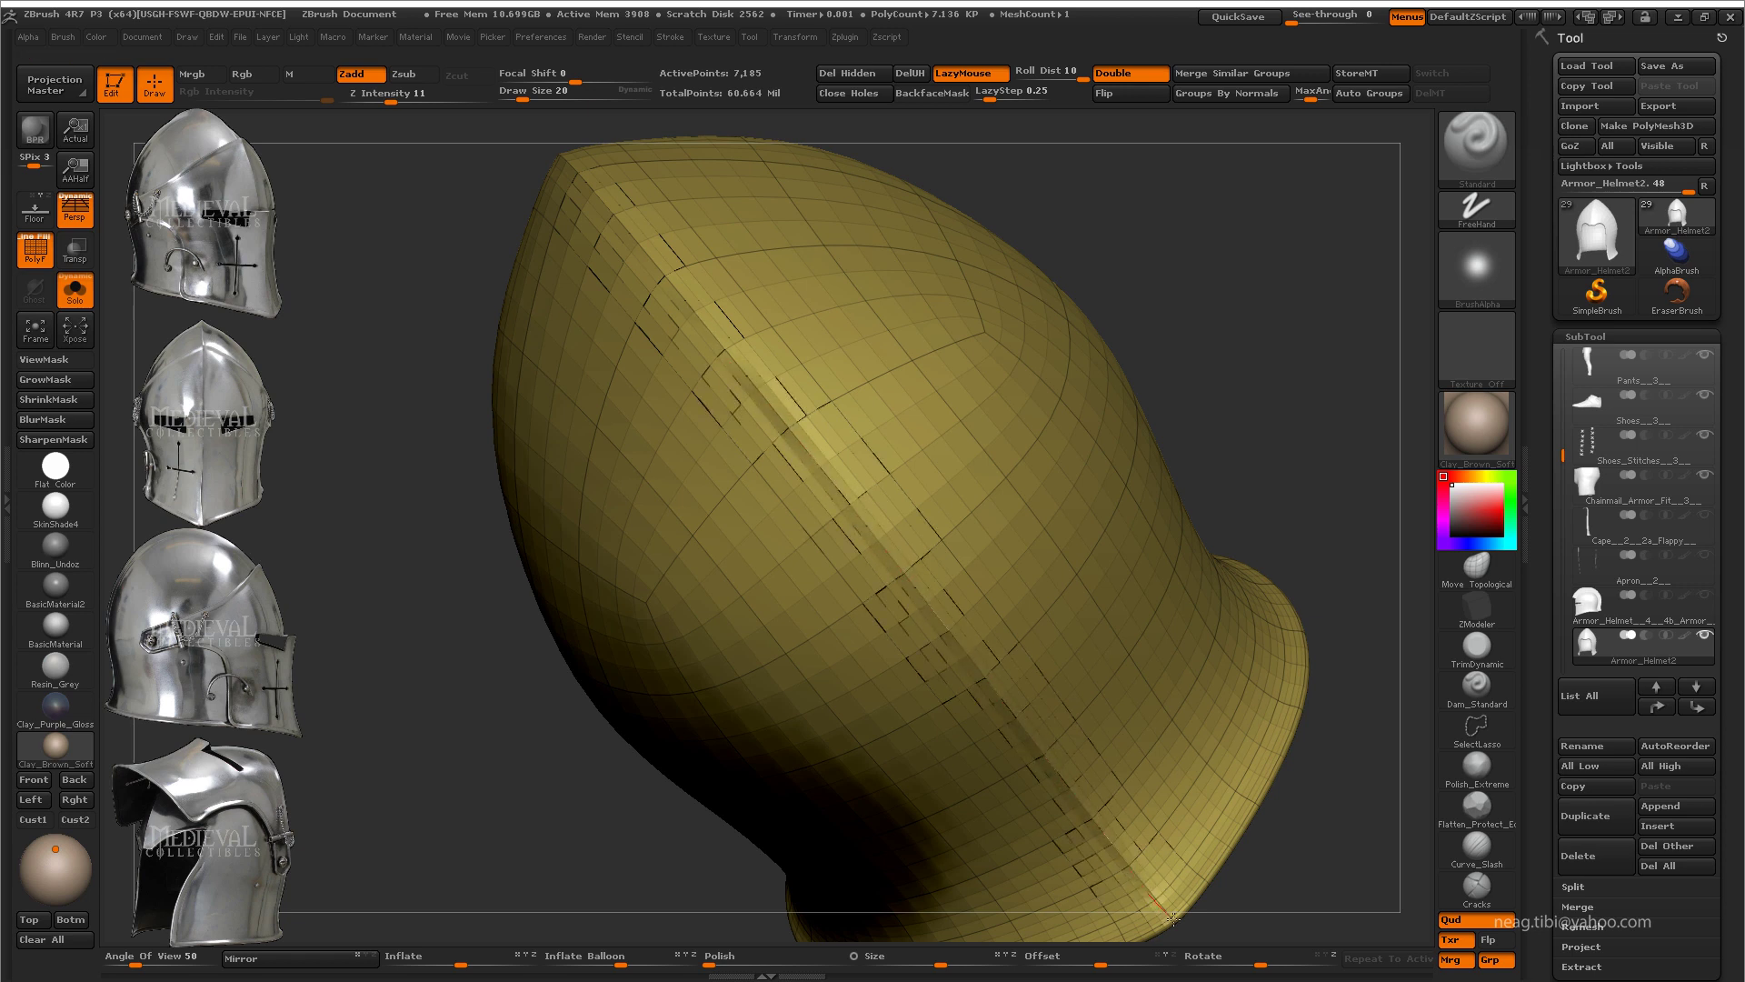
{"action": "key", "text": "f"}
{"action": "key", "text": "ctrl+d"}
{"action": "key", "text": "shift+f"}
{"action": "mouse_move", "coordinate": [1074, 492]}
{"action": "left_mouse_down"}
{"action": "mouse_move", "coordinate": [1150, 543]}
{"action": "mouse_move", "coordinate": [1103, 437]}
{"action": "mouse_move", "coordinate": [1130, 363]}
{"action": "mouse_move", "coordinate": [1209, 418]}
{"action": "mouse_move", "coordinate": [1200, 359]}
{"action": "mouse_move", "coordinate": [1134, 343]}
{"action": "mouse_move", "coordinate": [1094, 378]}
{"action": "mouse_move", "coordinate": [1133, 399]}
{"action": "mouse_move", "coordinate": [1063, 409]}
{"action": "mouse_move", "coordinate": [1115, 425]}
{"action": "left_mouse_up"}
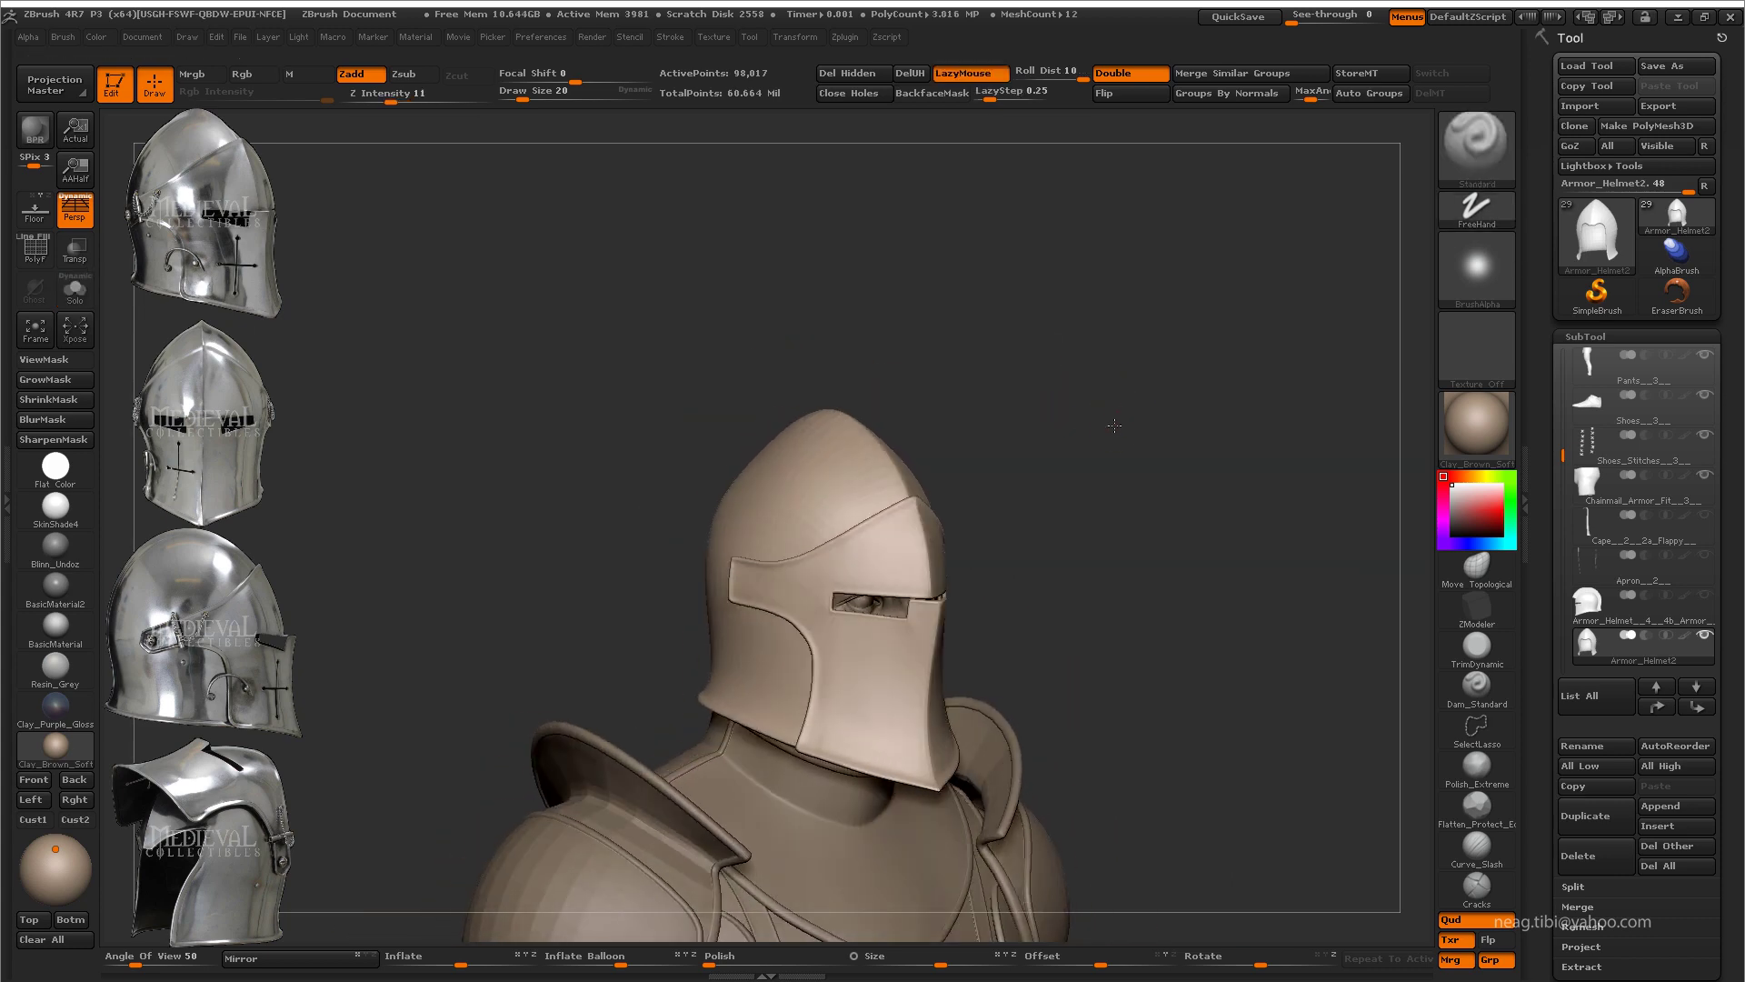
Step: At SDiv 1, reshape the eye-slit edges with Move Topological at Draw Size 113
{"action": "key", "text": "shift+d"}
{"action": "key", "text": "shift+d"}
{"action": "key", "text": "shift+d"}
{"action": "key", "text": "b"}
{"action": "key", "text": "m"}
{"action": "key", "text": "t"}
{"action": "mouse_move", "coordinate": [1009, 576]}
{"action": "left_mouse_down", "text": "alt"}
{"action": "mouse_move", "coordinate": [797, 517]}
{"action": "mouse_move", "coordinate": [761, 466]}
{"action": "left_mouse_up", "text": "alt"}
{"action": "right_click", "coordinate": [796, 517]}
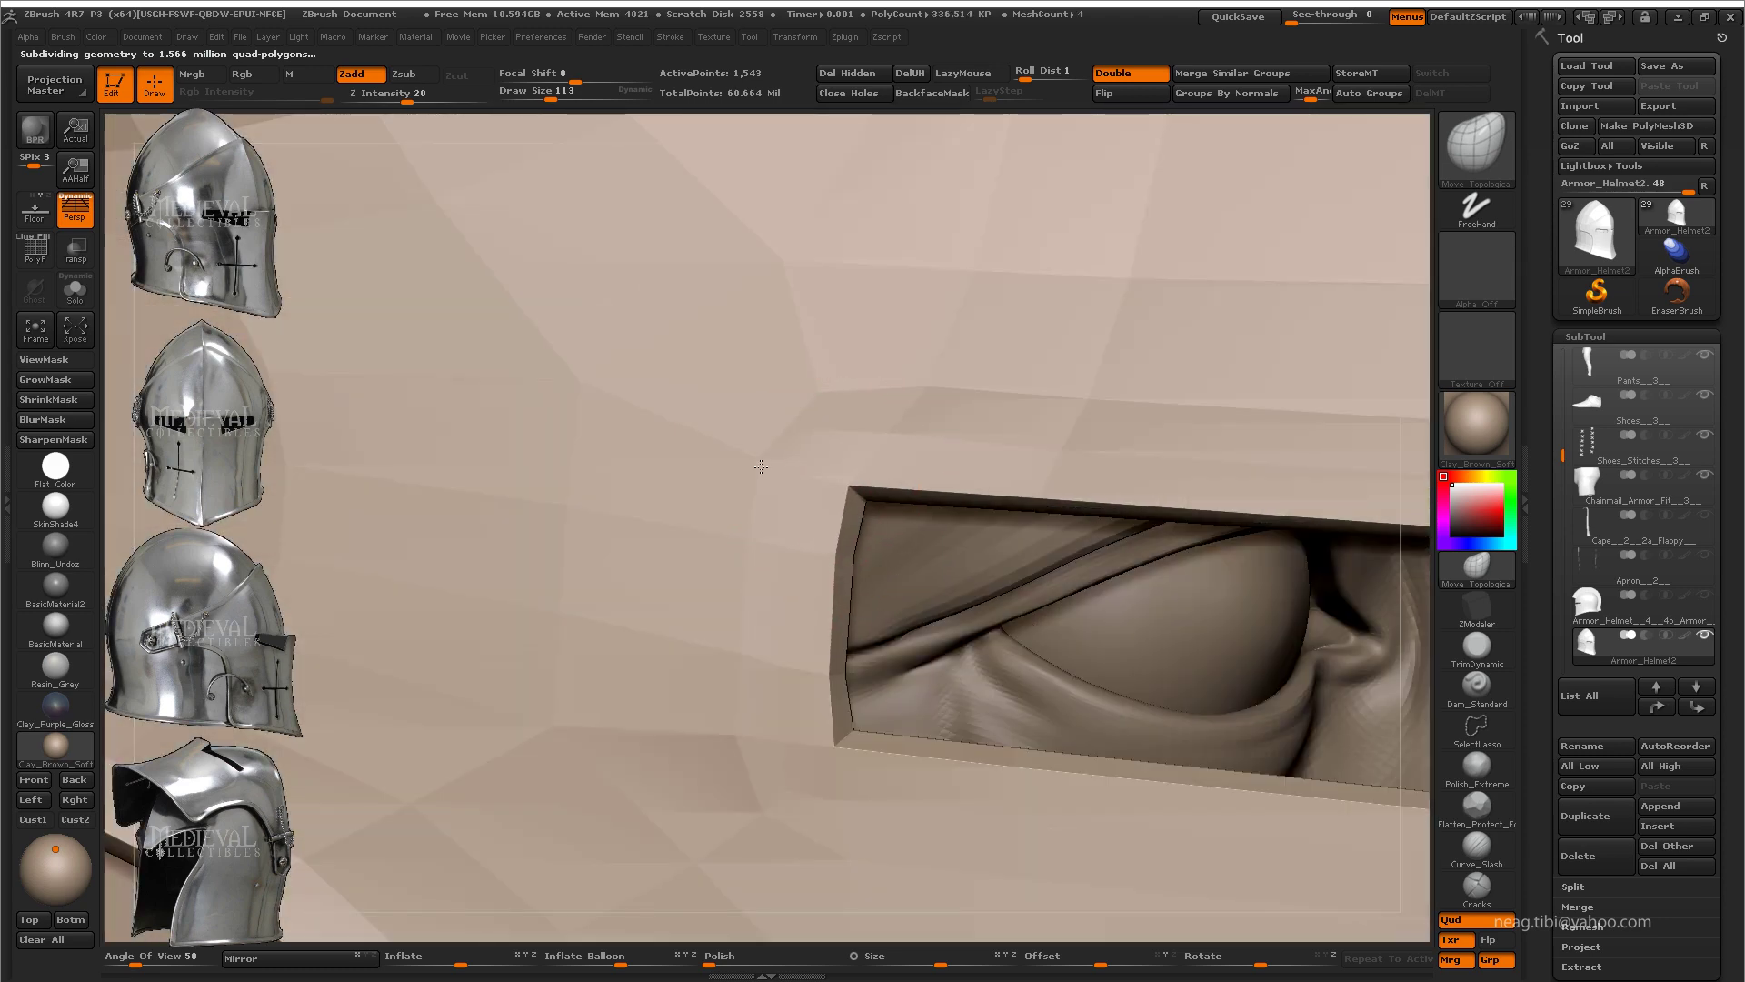
{"action": "left_click_drag", "start_coordinate": [852, 584], "coordinate": [848, 800], "text": "alt"}
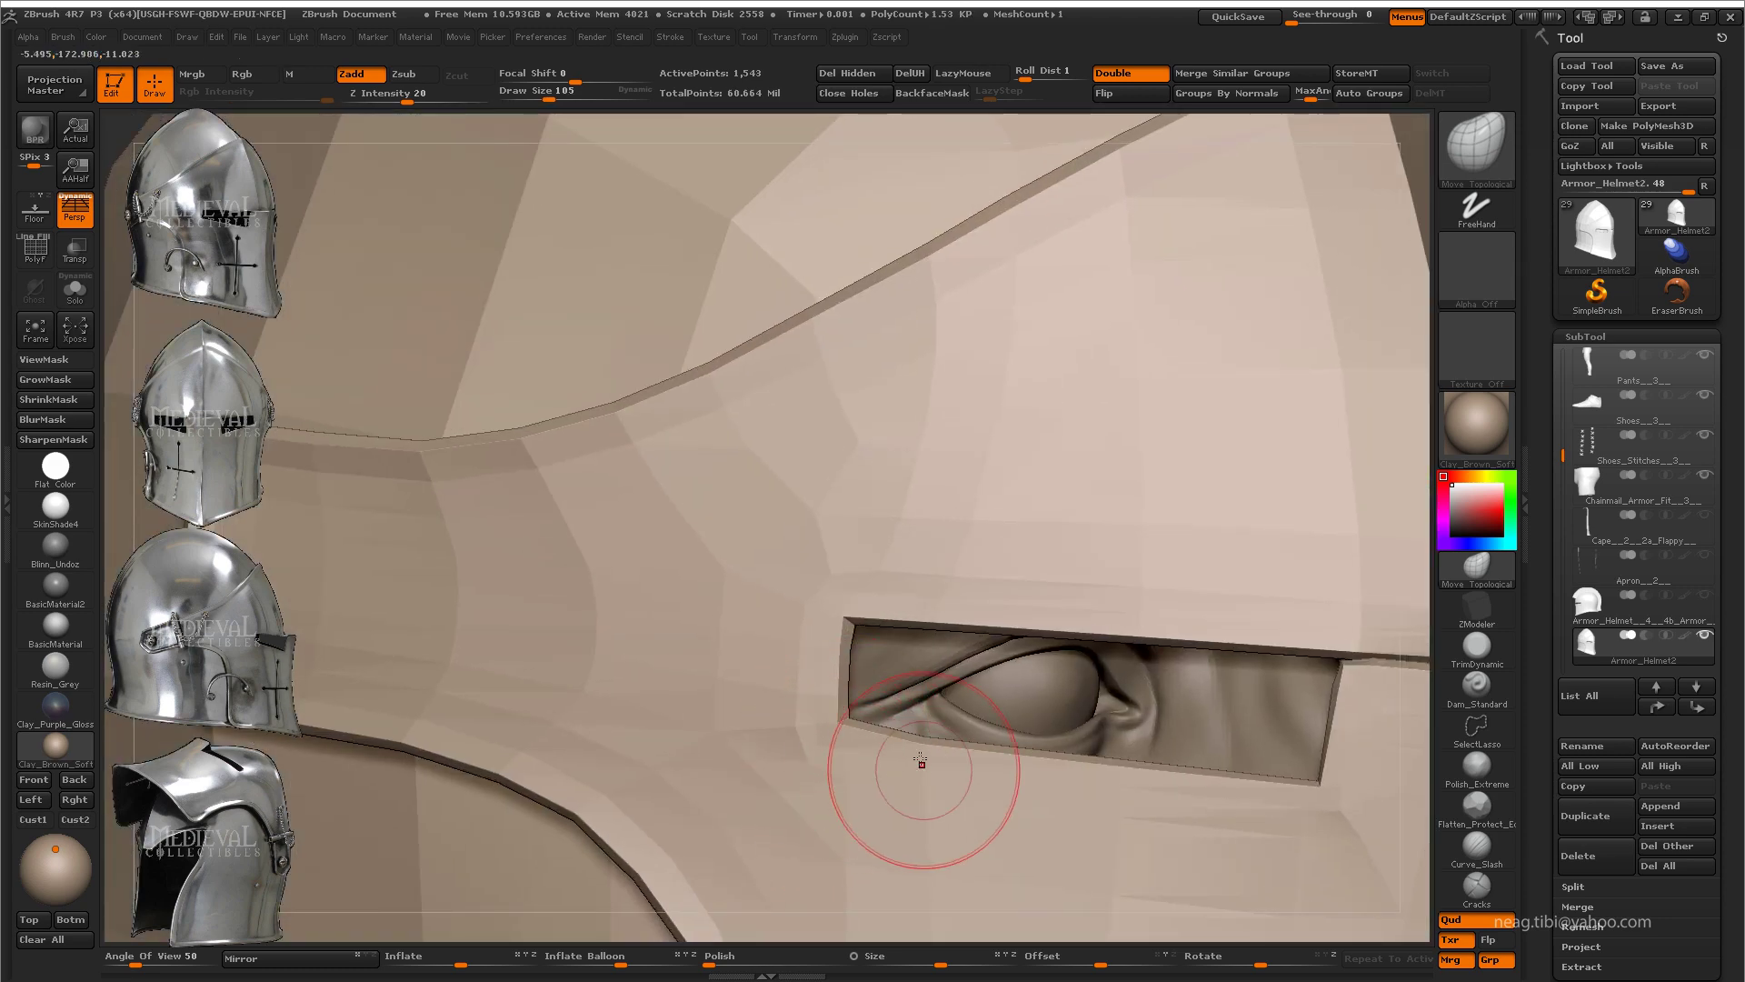
{"action": "mouse_move", "coordinate": [920, 759]}
{"action": "left_mouse_down", "text": "alt"}
{"action": "mouse_move", "coordinate": [823, 691]}
{"action": "mouse_move", "coordinate": [959, 628]}
{"action": "mouse_move", "coordinate": [931, 591]}
{"action": "mouse_move", "coordinate": [704, 523]}
{"action": "mouse_move", "coordinate": [1044, 724]}
{"action": "left_mouse_up", "text": "alt"}
Step: Toggle subdivision levels to preview the smoothed visor, then view the helmeted bust in profile
{"action": "key", "text": "ctrl+d"}
{"action": "key", "text": "shift+d"}
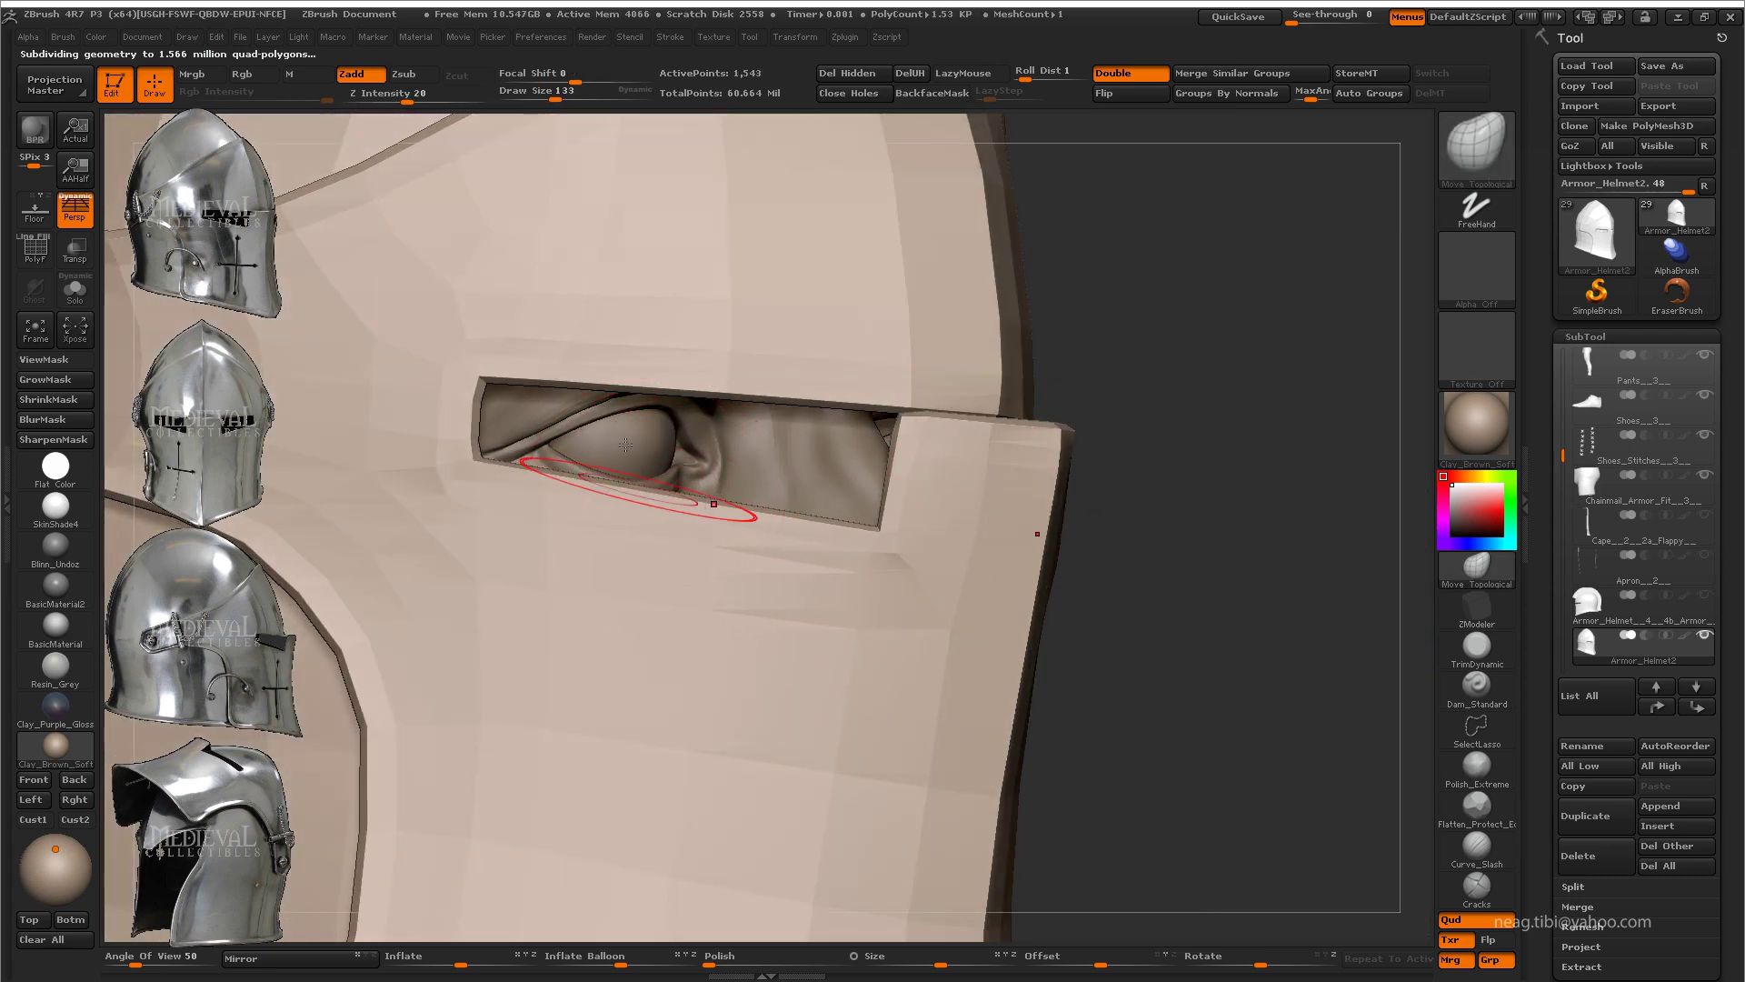
{"action": "scroll", "coordinate": [859, 530], "scroll_direction": "up", "scroll_amount": 2}
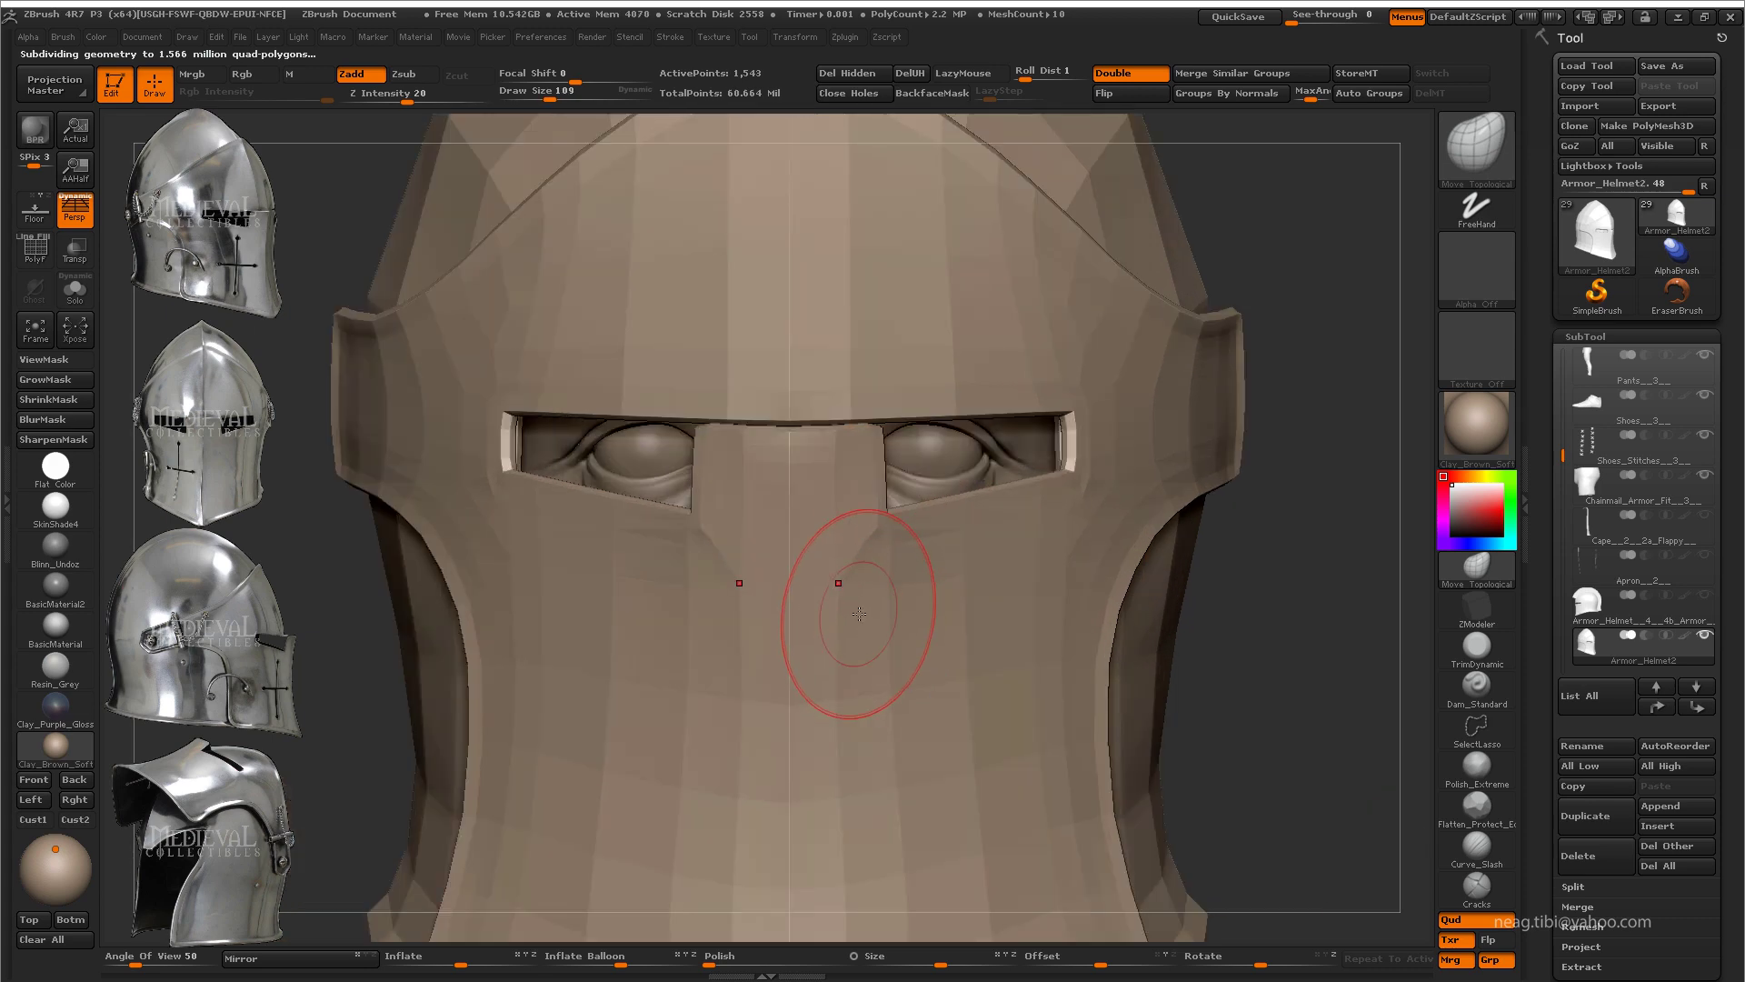
{"action": "scroll", "coordinate": [839, 584], "scroll_direction": "up", "scroll_amount": 2}
{"action": "scroll", "coordinate": [849, 427], "scroll_direction": "up", "scroll_amount": 2}
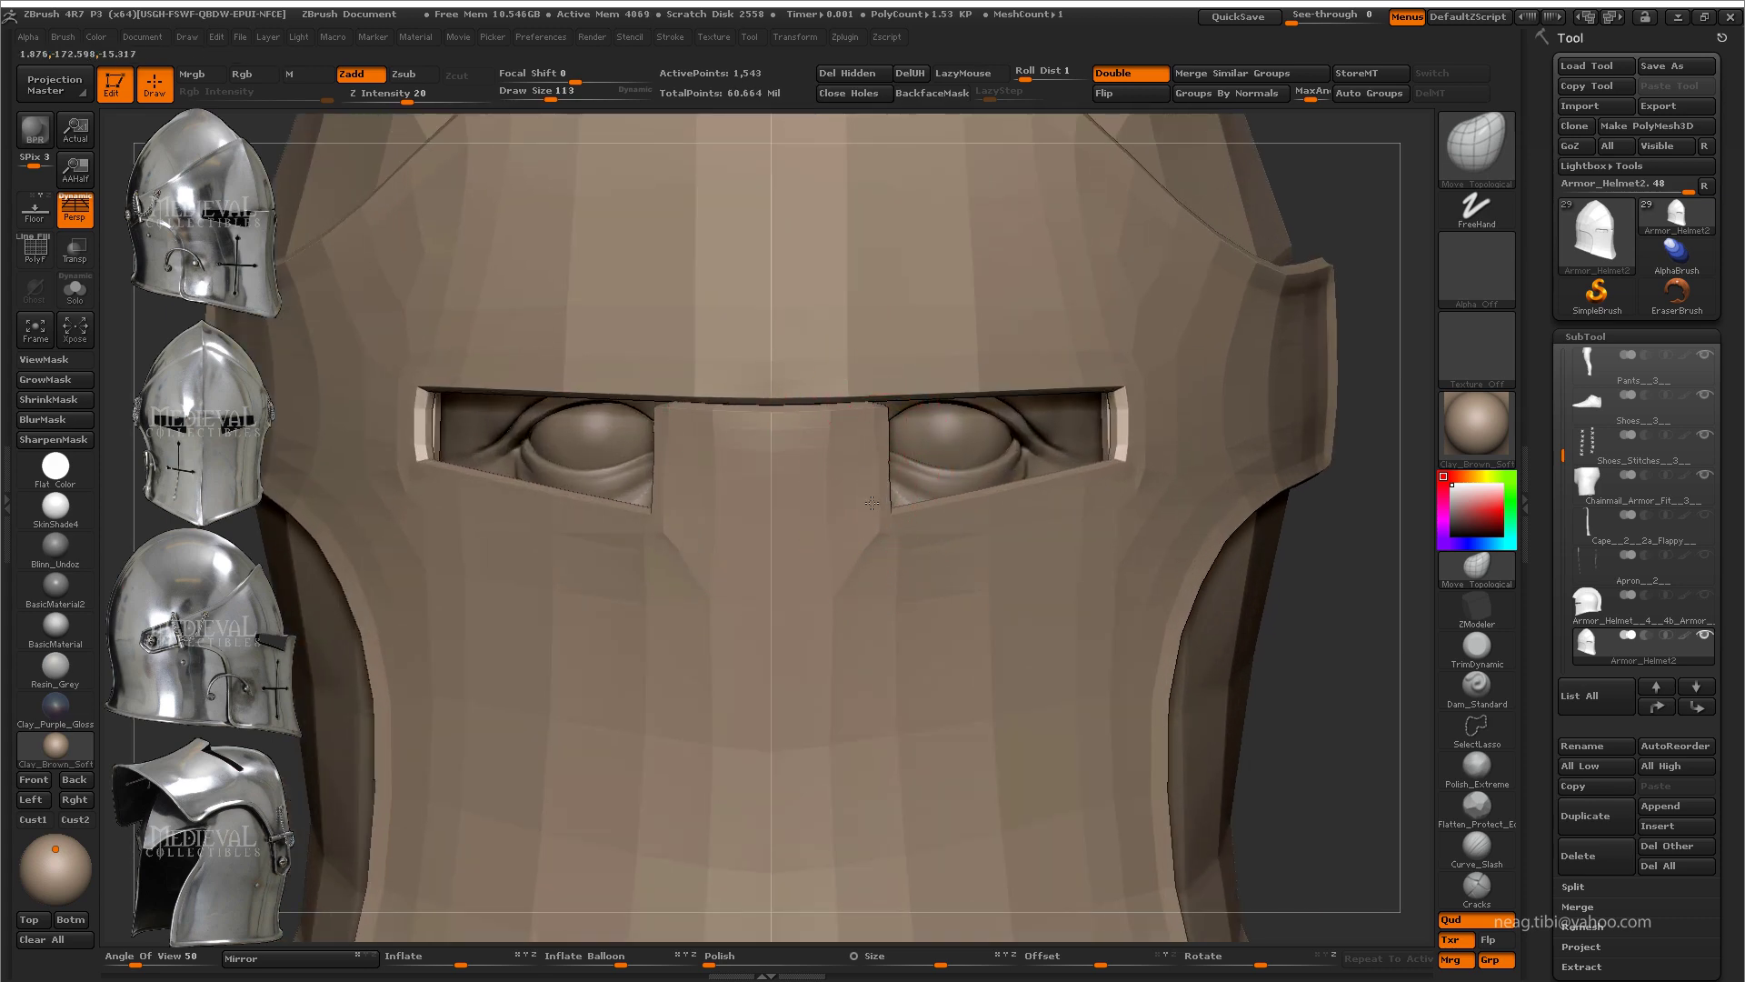
{"action": "scroll", "coordinate": [855, 468], "scroll_direction": "up", "scroll_amount": 1}
{"action": "scroll", "coordinate": [910, 390], "scroll_direction": "up", "scroll_amount": 2}
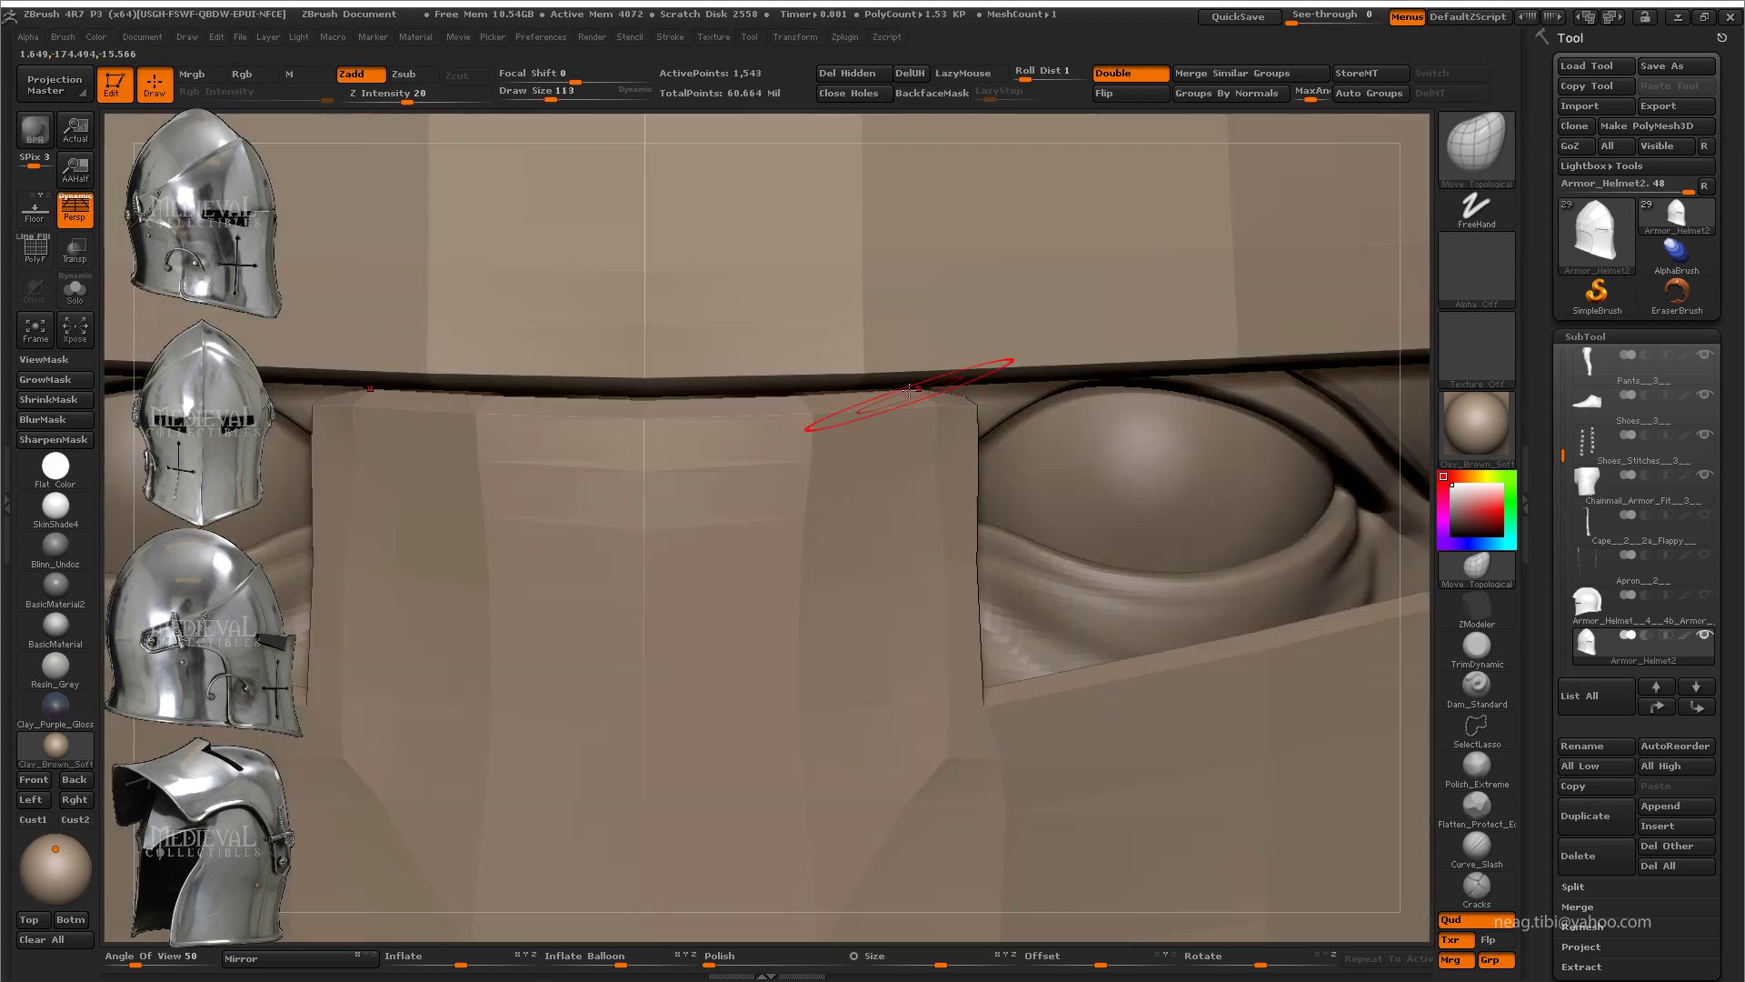
{"action": "key", "text": "ctrl+d"}
{"action": "scroll", "coordinate": [782, 527], "scroll_direction": "down", "scroll_amount": 1}
{"action": "scroll", "coordinate": [799, 584], "scroll_direction": "down", "scroll_amount": 2}
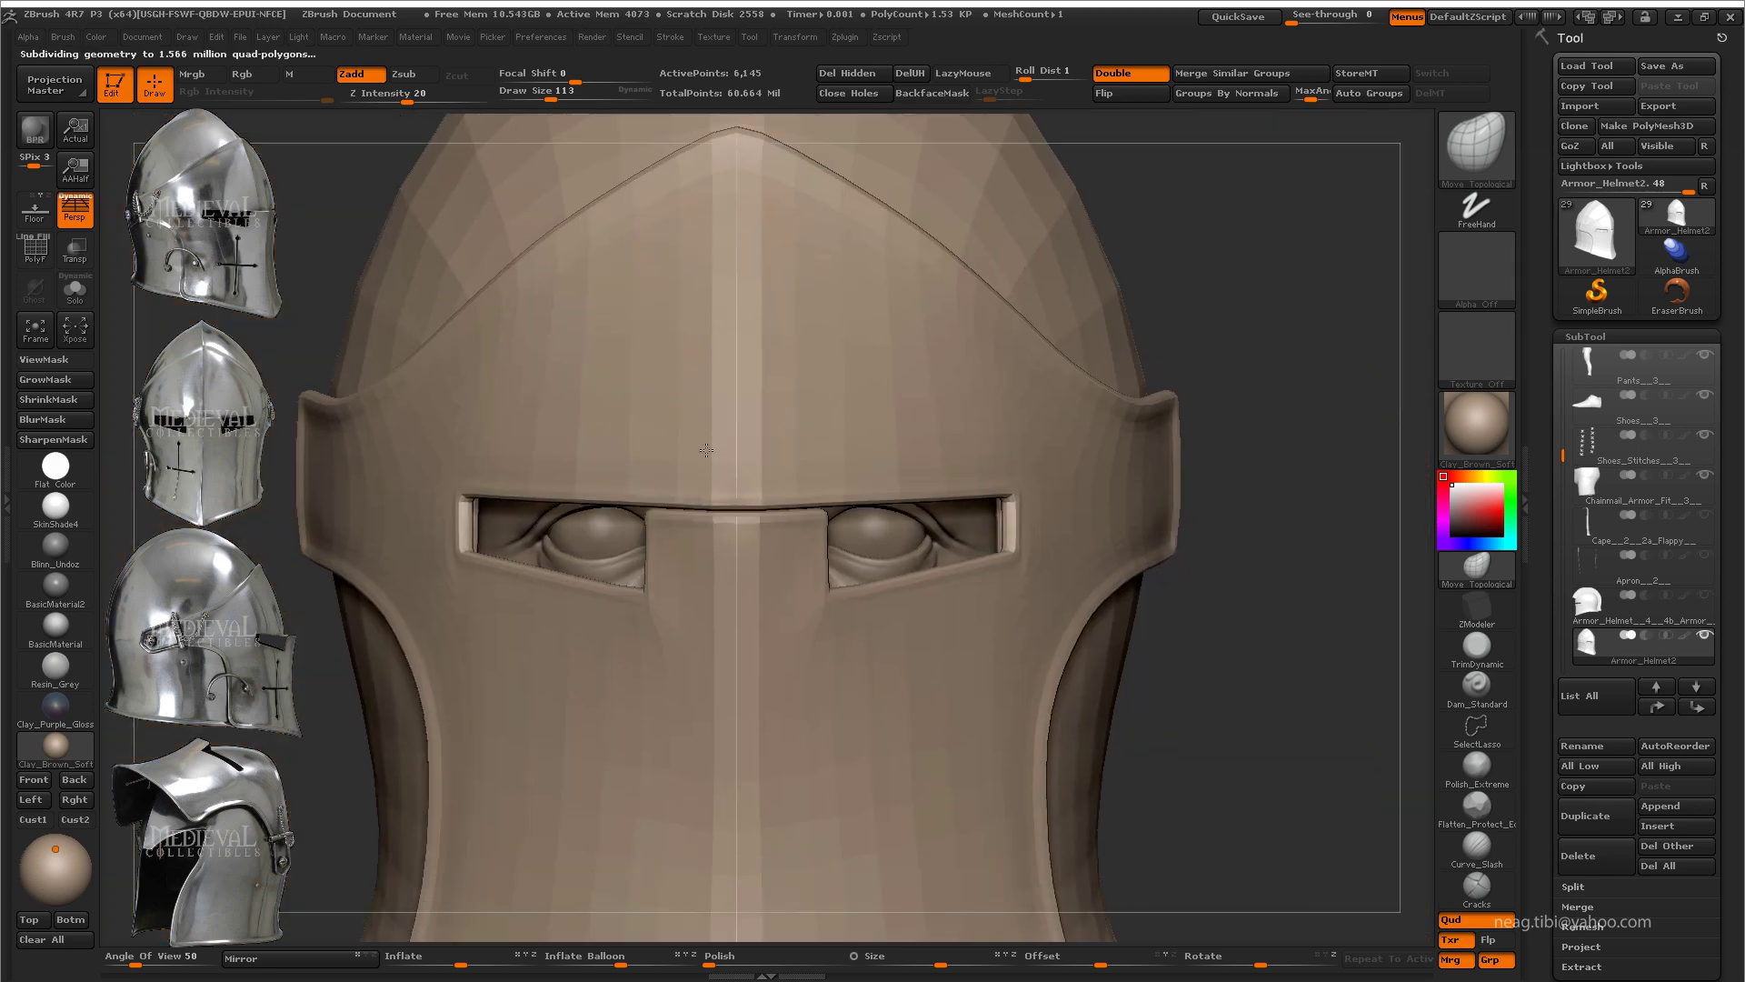
{"action": "scroll", "coordinate": [872, 509], "scroll_direction": "down", "scroll_amount": 2}
{"action": "scroll", "coordinate": [950, 423], "scroll_direction": "down", "scroll_amount": 1}
{"action": "scroll", "coordinate": [950, 424], "scroll_direction": "down", "scroll_amount": 1}
{"action": "mouse_move", "coordinate": [909, 637]}
{"action": "left_mouse_down"}
{"action": "mouse_move", "coordinate": [635, 650]}
{"action": "mouse_move", "coordinate": [634, 611]}
{"action": "mouse_move", "coordinate": [714, 574]}
{"action": "mouse_move", "coordinate": [774, 730]}
{"action": "mouse_move", "coordinate": [702, 554]}
{"action": "left_mouse_up"}
Step: Solo the helmet and return it to its 1,543-point base level
{"action": "key", "text": "ctrl+shift+s"}
{"action": "key", "text": "shift+d"}
{"action": "scroll", "coordinate": [713, 574], "scroll_direction": "up", "scroll_amount": 2}
{"action": "scroll", "coordinate": [787, 627], "scroll_direction": "up", "scroll_amount": 3}
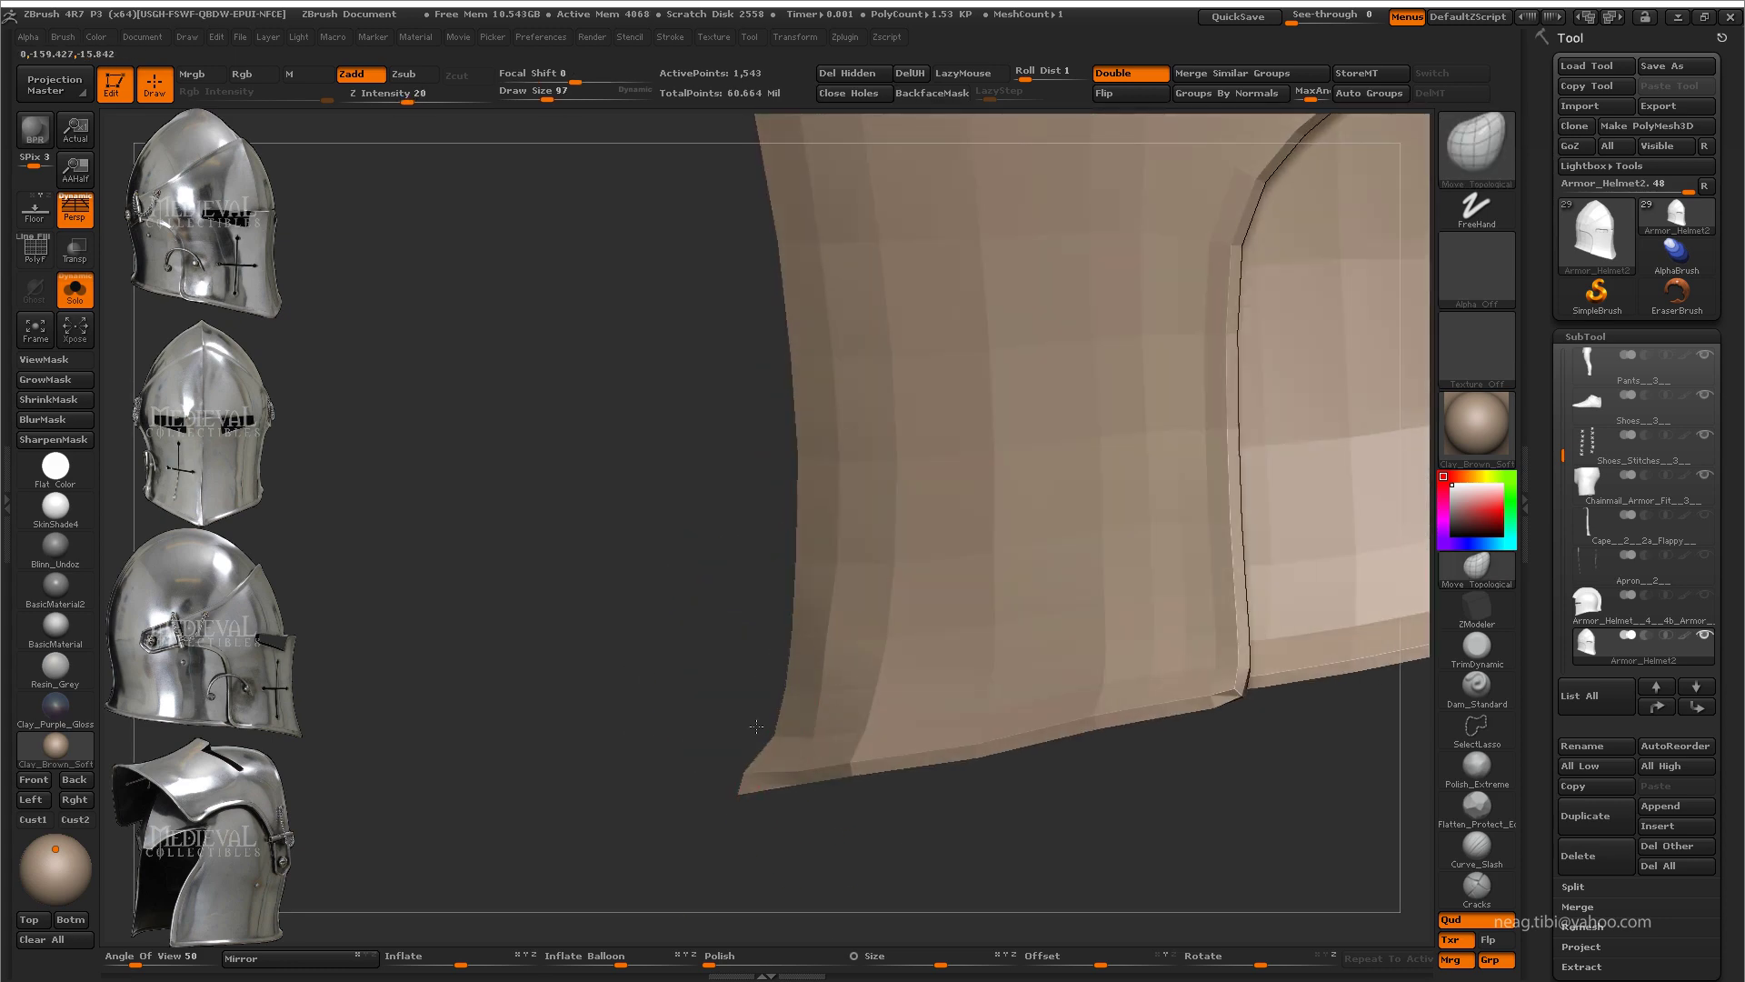
Step: Inspect the visor's side plate, frame the helmet frontally, then turn Solo off to restore the knight
{"action": "left_click_drag", "start_coordinate": [774, 616], "coordinate": [807, 517]}
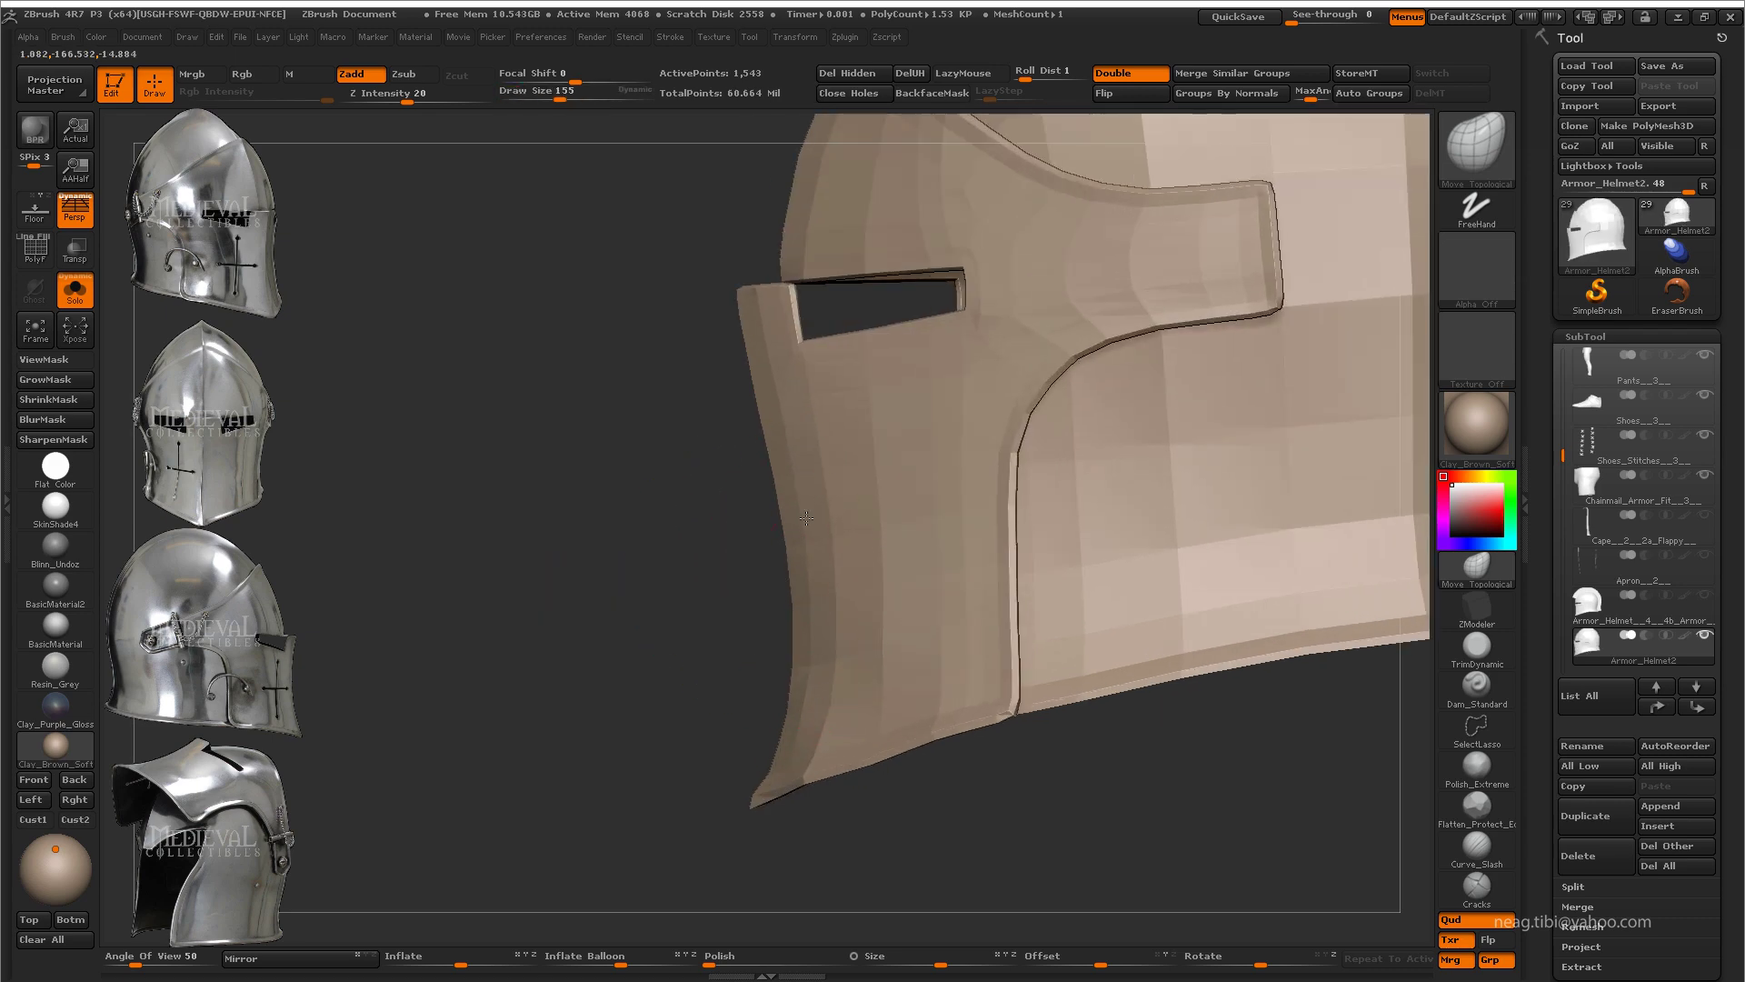
{"action": "mouse_move", "coordinate": [817, 769]}
{"action": "left_mouse_down"}
{"action": "mouse_move", "coordinate": [888, 748]}
{"action": "mouse_move", "coordinate": [764, 780]}
{"action": "mouse_move", "coordinate": [780, 719]}
{"action": "mouse_move", "coordinate": [721, 682]}
{"action": "left_mouse_up"}
{"action": "key", "text": "shift+f"}
{"action": "key", "text": "shift+f"}
{"action": "key", "text": "f"}
{"action": "mouse_move", "coordinate": [964, 618]}
{"action": "left_mouse_down"}
{"action": "mouse_move", "coordinate": [993, 609]}
{"action": "mouse_move", "coordinate": [954, 582]}
{"action": "mouse_move", "coordinate": [946, 603]}
{"action": "mouse_move", "coordinate": [896, 582]}
{"action": "mouse_move", "coordinate": [879, 546]}
{"action": "left_mouse_up"}
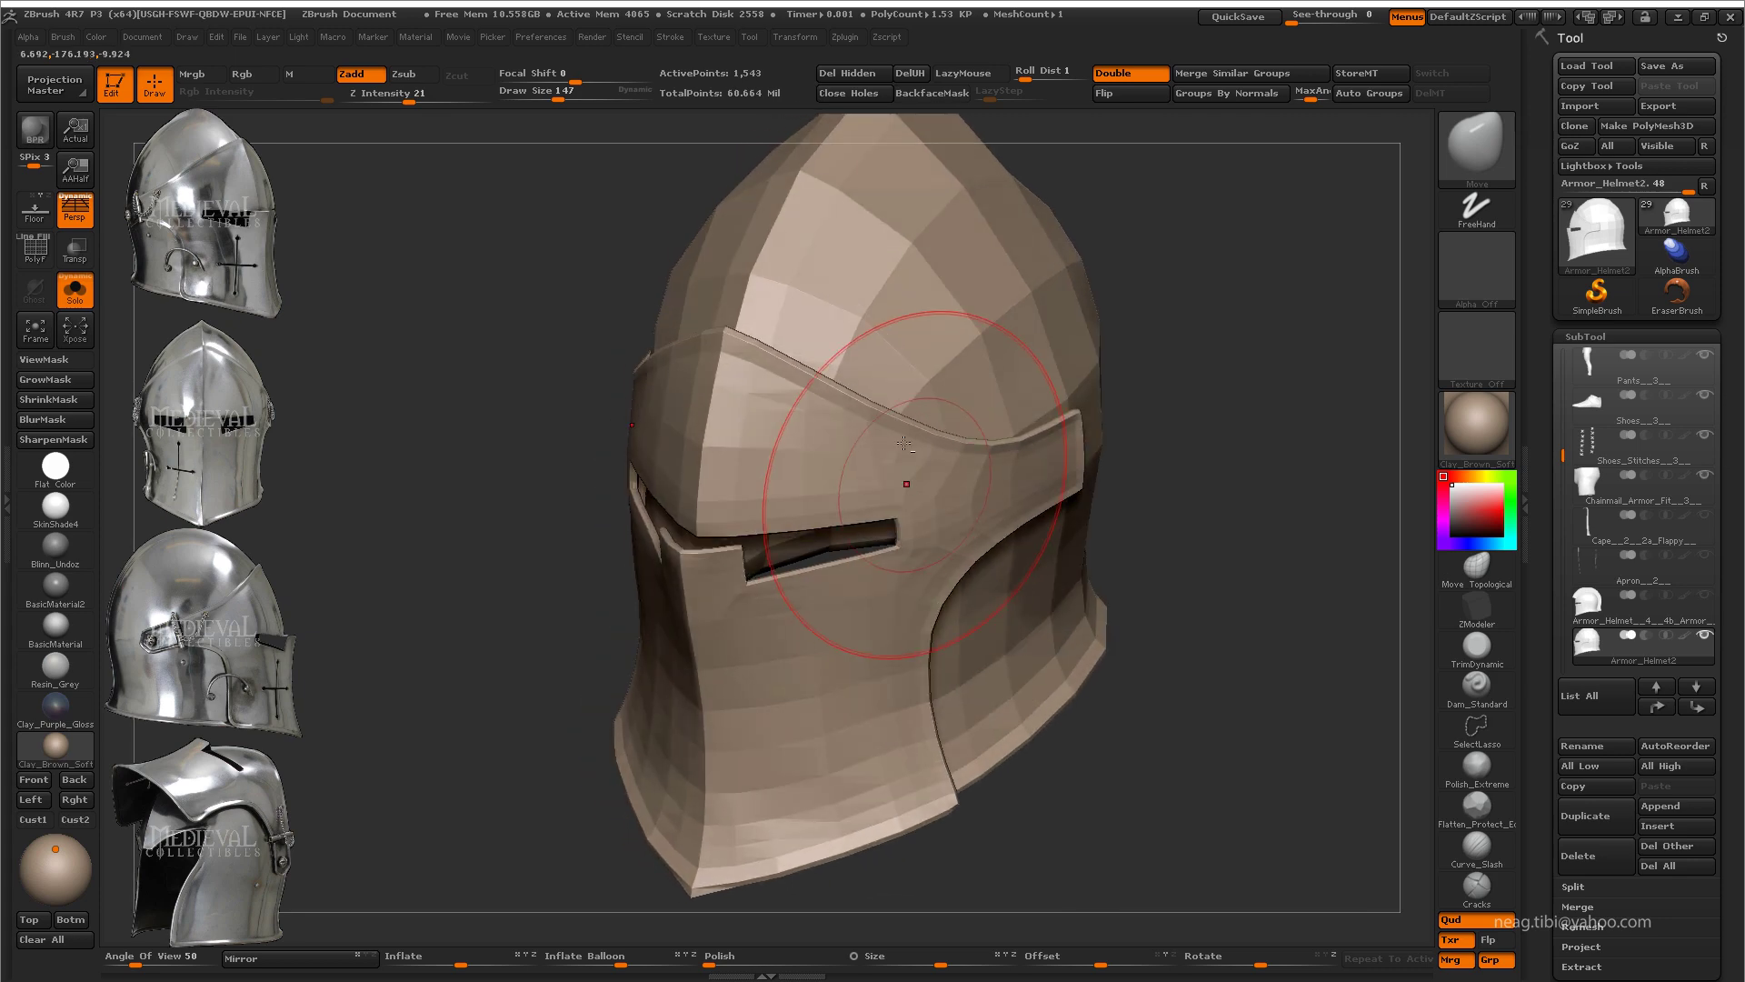
{"action": "key", "text": "f"}
{"action": "mouse_move", "coordinate": [1045, 363]}
{"action": "left_mouse_down"}
{"action": "mouse_move", "coordinate": [1074, 342]}
{"action": "mouse_move", "coordinate": [927, 681]}
{"action": "mouse_move", "coordinate": [837, 760]}
{"action": "mouse_move", "coordinate": [682, 760]}
{"action": "mouse_move", "coordinate": [893, 698]}
{"action": "mouse_move", "coordinate": [937, 577]}
{"action": "mouse_move", "coordinate": [1021, 472]}
{"action": "mouse_move", "coordinate": [1093, 435]}
{"action": "left_mouse_up"}
{"action": "key", "text": "ctrl+shift+s"}
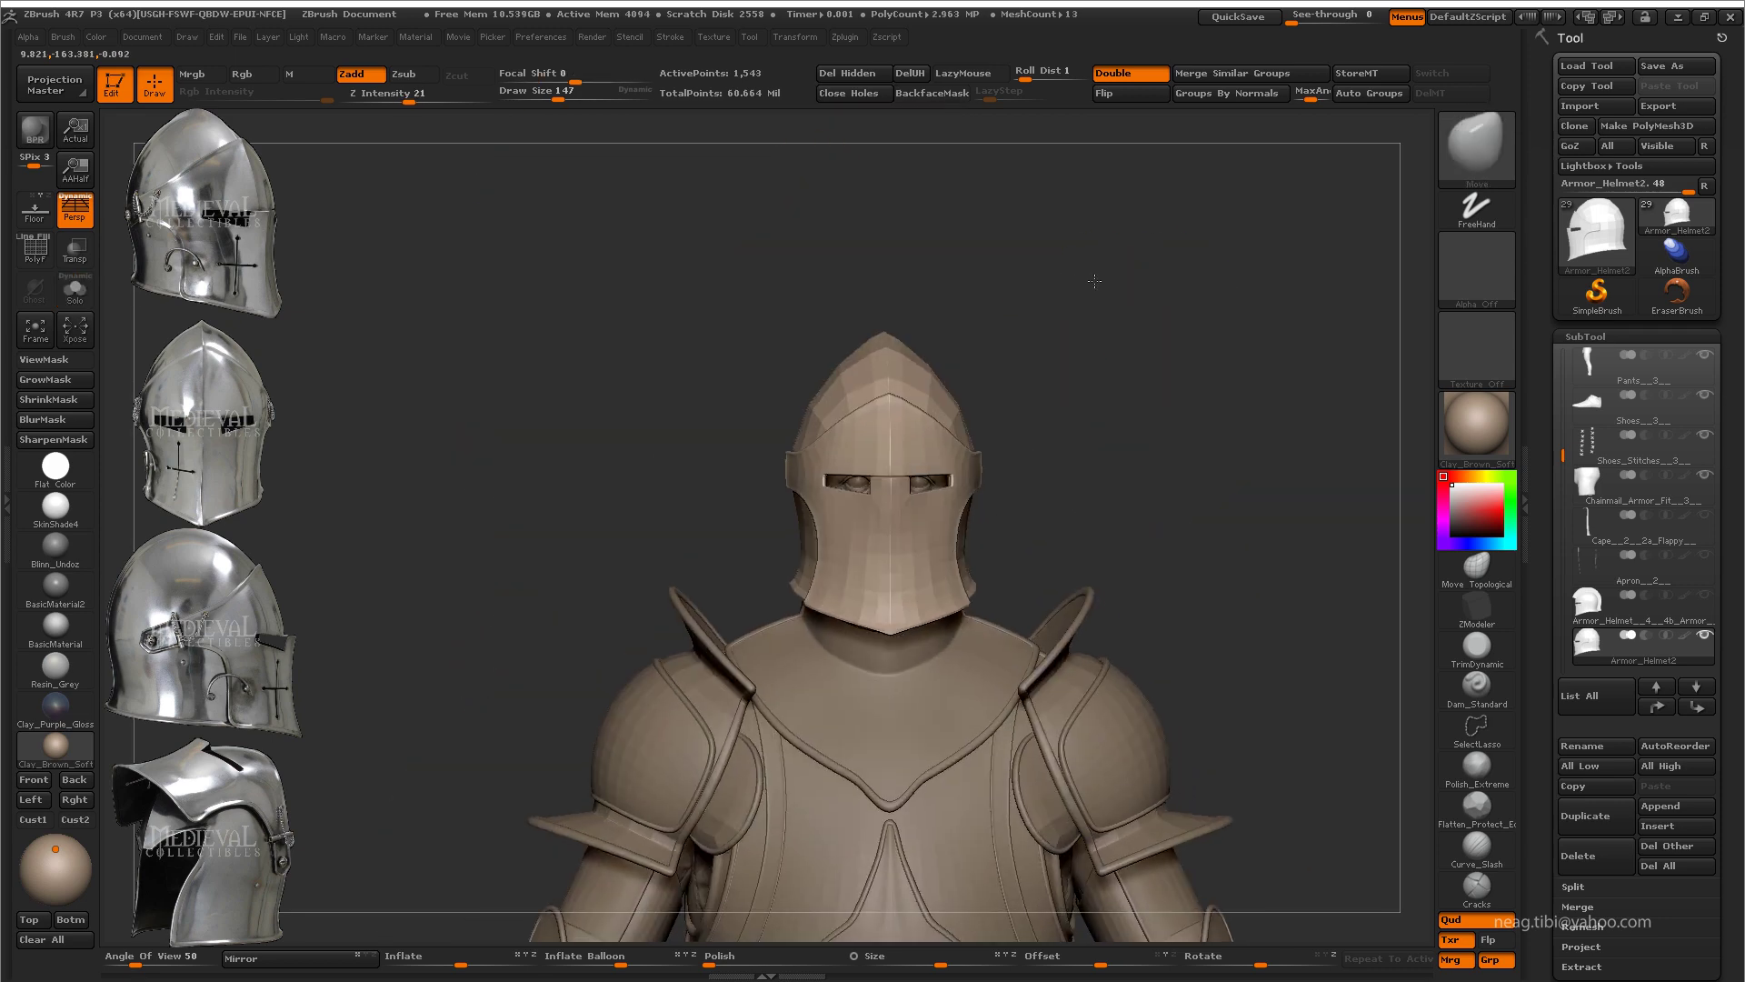
Step: Check the helmet's fit over the face using transparency, ending on a straight front view
{"action": "left_click", "coordinate": [74, 250]}
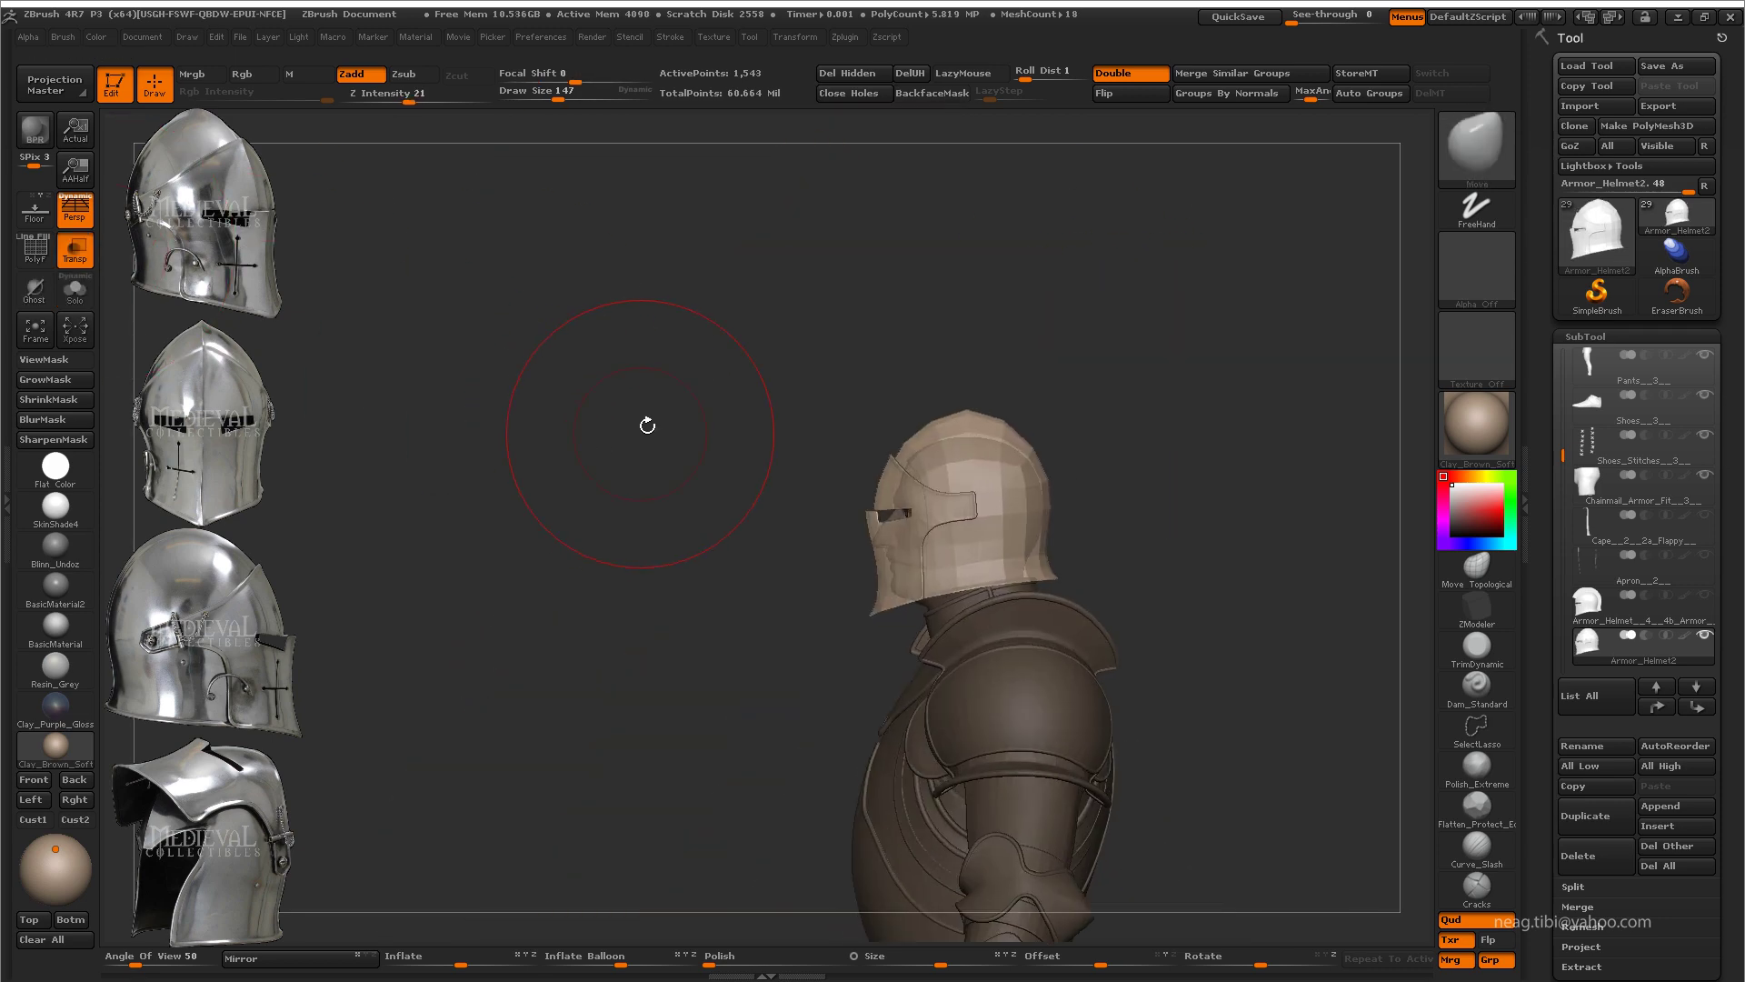
{"action": "mouse_move", "coordinate": [647, 438]}
{"action": "left_mouse_down"}
{"action": "mouse_move", "coordinate": [1263, 421]}
{"action": "mouse_move", "coordinate": [1071, 473]}
{"action": "left_mouse_up"}
{"action": "key", "text": "ctrl+d"}
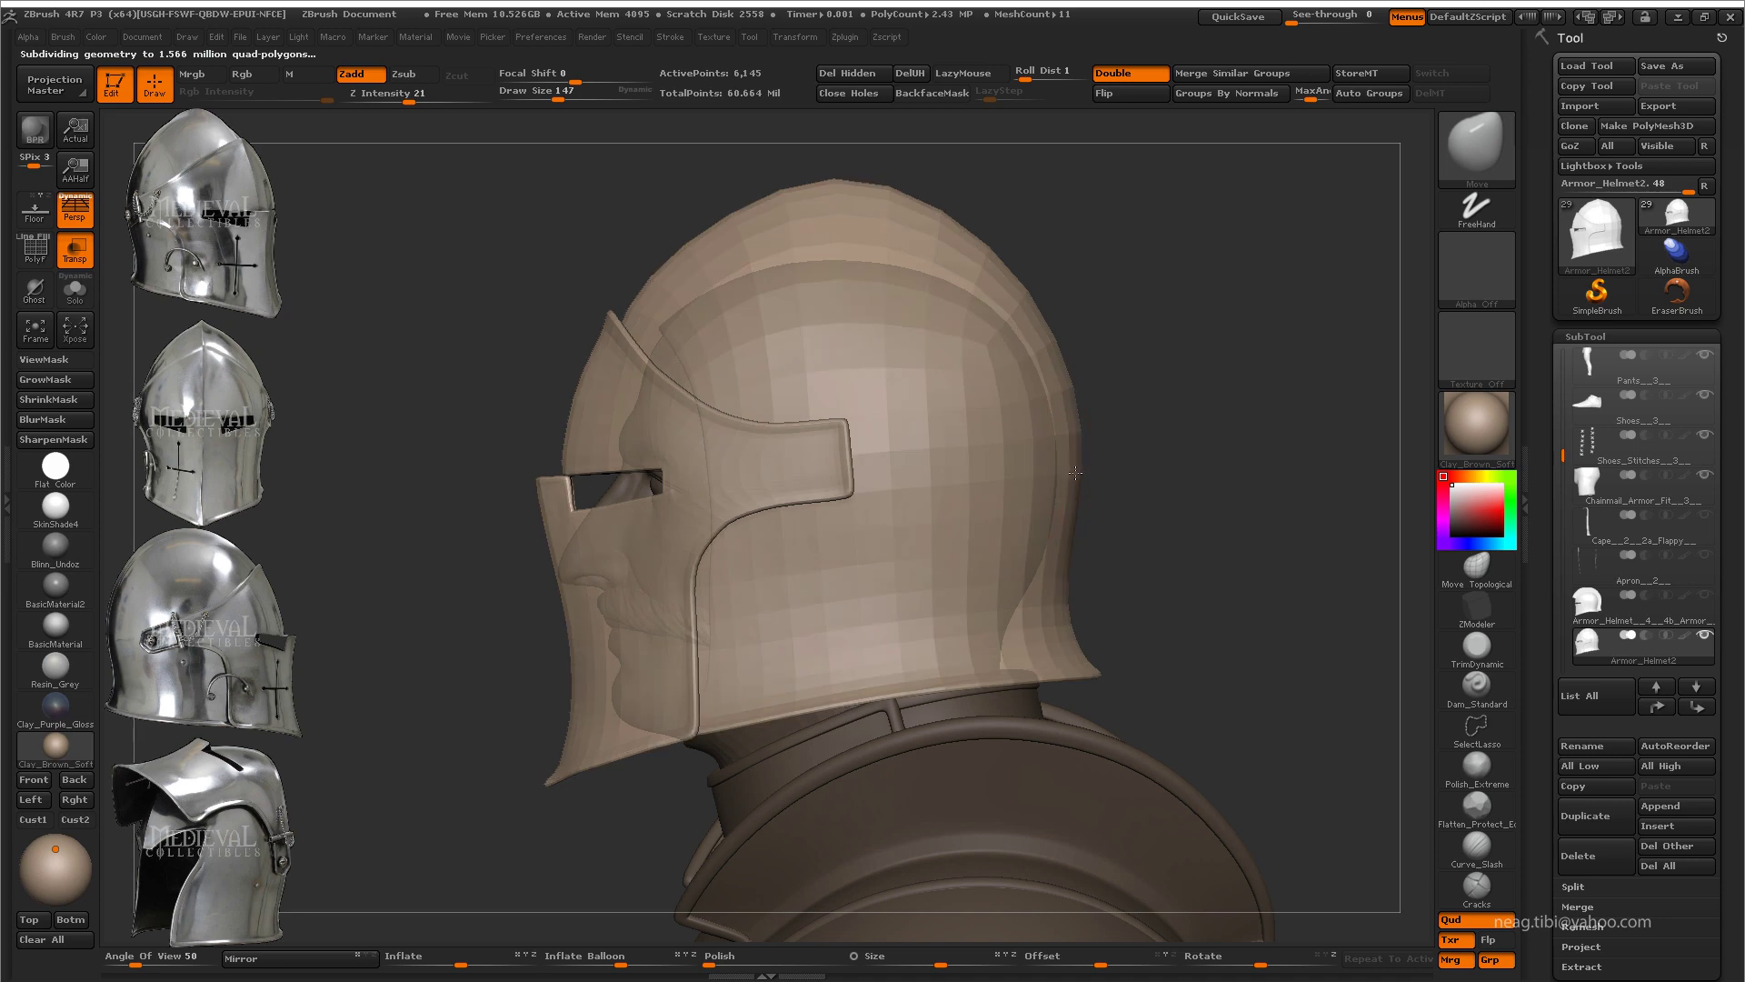
{"action": "mouse_move", "coordinate": [1071, 222]}
{"action": "left_mouse_down"}
{"action": "mouse_move", "coordinate": [849, 436]}
{"action": "mouse_move", "coordinate": [1098, 374]}
{"action": "mouse_move", "coordinate": [980, 373]}
{"action": "left_mouse_up"}
{"action": "left_click", "coordinate": [74, 250]}
{"action": "mouse_move", "coordinate": [909, 509]}
{"action": "left_mouse_down", "text": "alt"}
{"action": "mouse_move", "coordinate": [881, 615]}
{"action": "mouse_move", "coordinate": [837, 564]}
{"action": "mouse_move", "coordinate": [852, 409]}
{"action": "mouse_move", "coordinate": [818, 351]}
{"action": "mouse_move", "coordinate": [849, 499]}
{"action": "left_mouse_up", "text": "alt"}
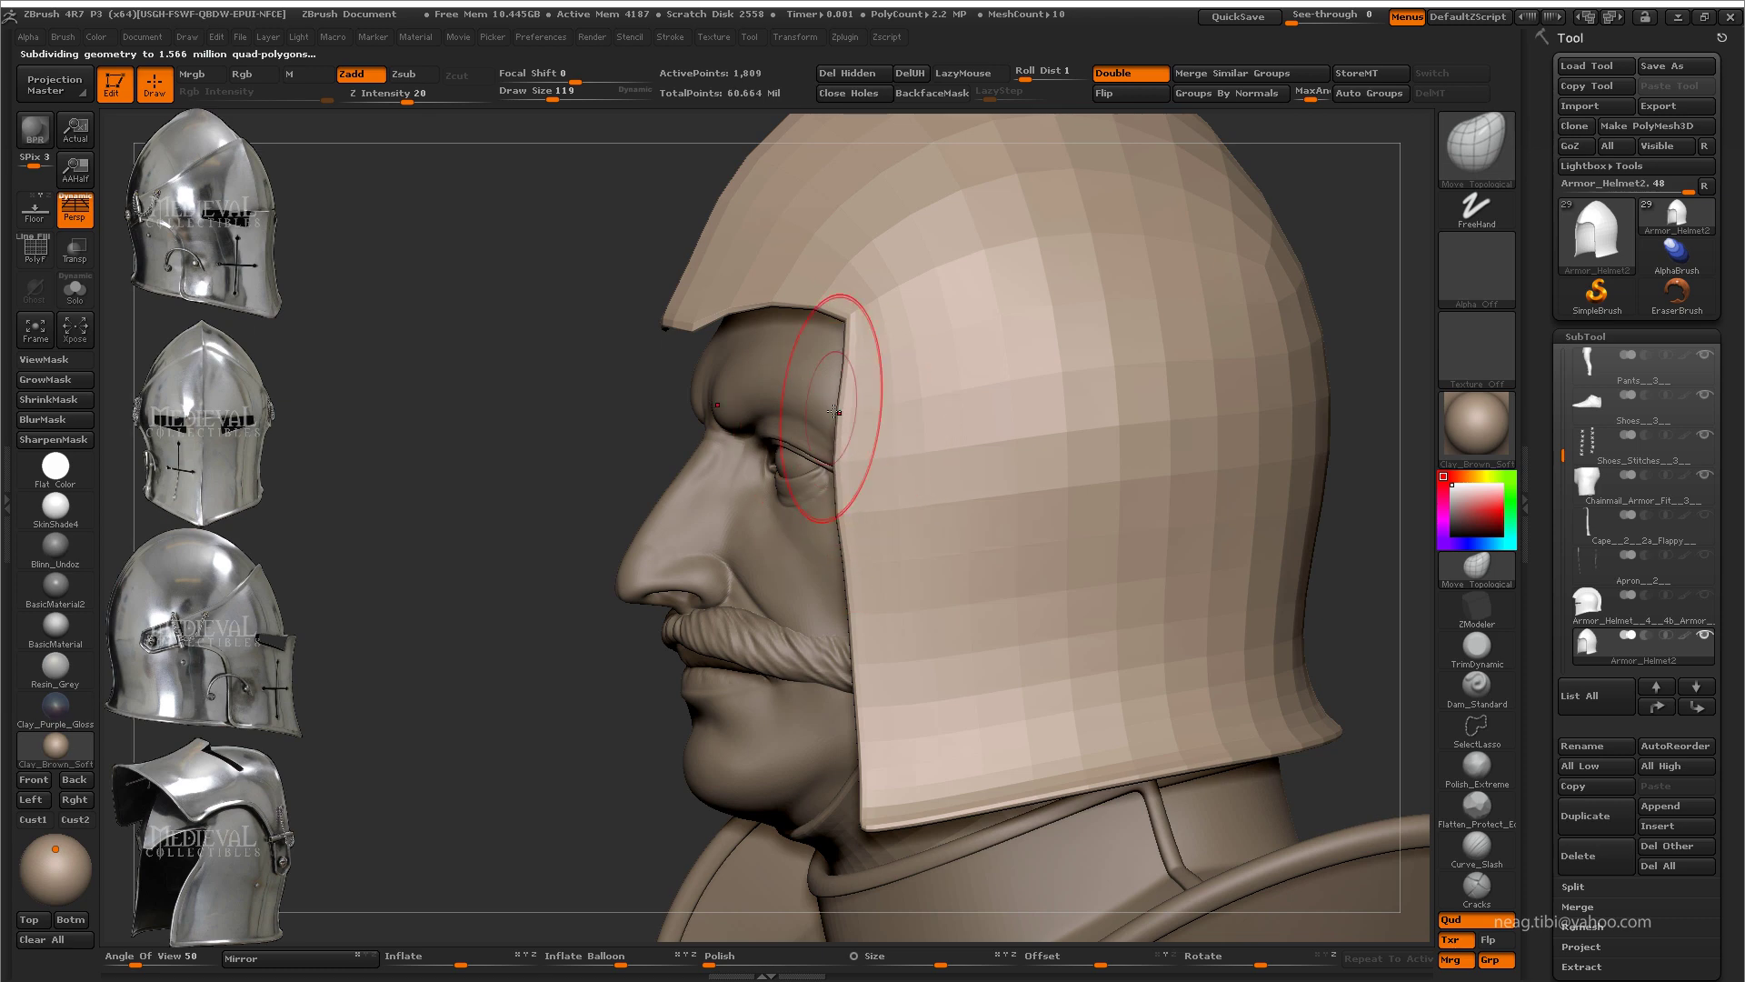
{"action": "mouse_move", "coordinate": [834, 411]}
{"action": "left_mouse_down"}
{"action": "mouse_move", "coordinate": [1079, 515]}
{"action": "mouse_move", "coordinate": [479, 483]}
{"action": "left_mouse_up"}
Step: Solo the helmet at its lowest subdivision and nudge the shell with Move Topological
{"action": "key", "text": "alt+s"}
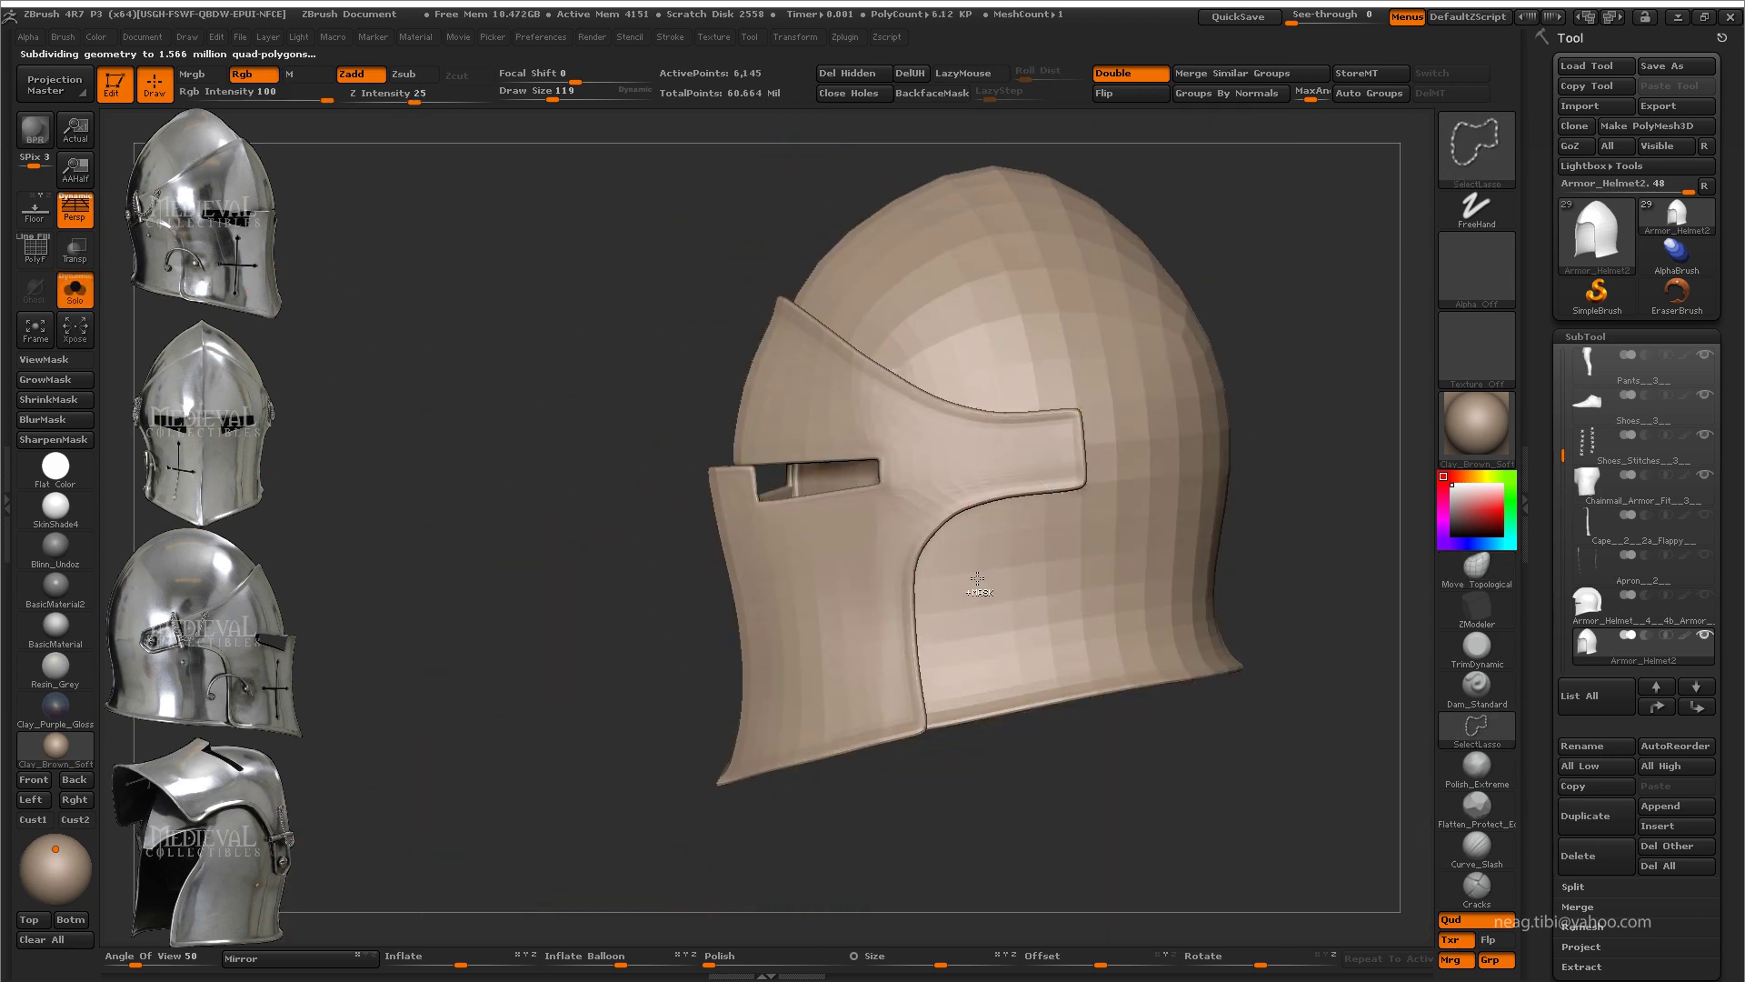
{"action": "key", "text": "shift+d"}
{"action": "left_click_drag", "start_coordinate": [965, 603], "coordinate": [891, 509], "text": "alt"}
{"action": "left_click_drag", "start_coordinate": [509, 546], "coordinate": [545, 555]}
{"action": "key", "text": "b"}
{"action": "key", "text": "m"}
{"action": "key", "text": "t"}
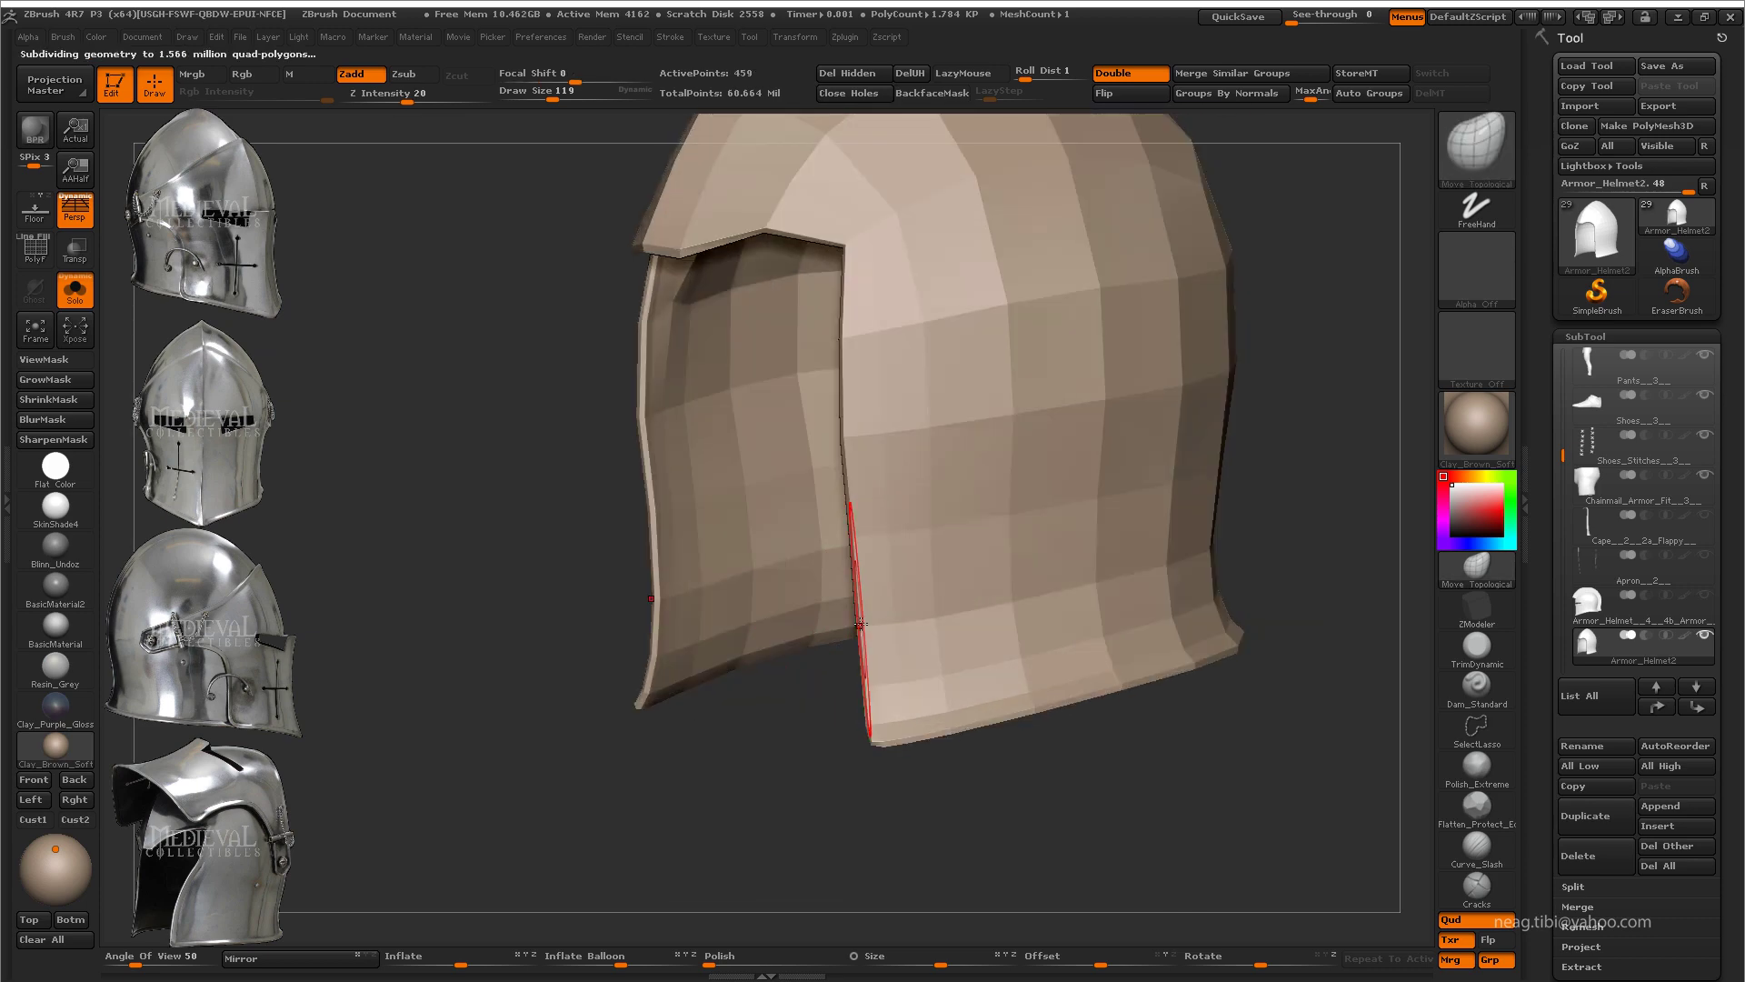
Step: Turn Solo off and raise the helmet's subdivision to check its fit around the head
{"action": "key", "text": "f"}
{"action": "left_click_drag", "start_coordinate": [792, 791], "coordinate": [850, 693]}
{"action": "key", "text": "alt+s"}
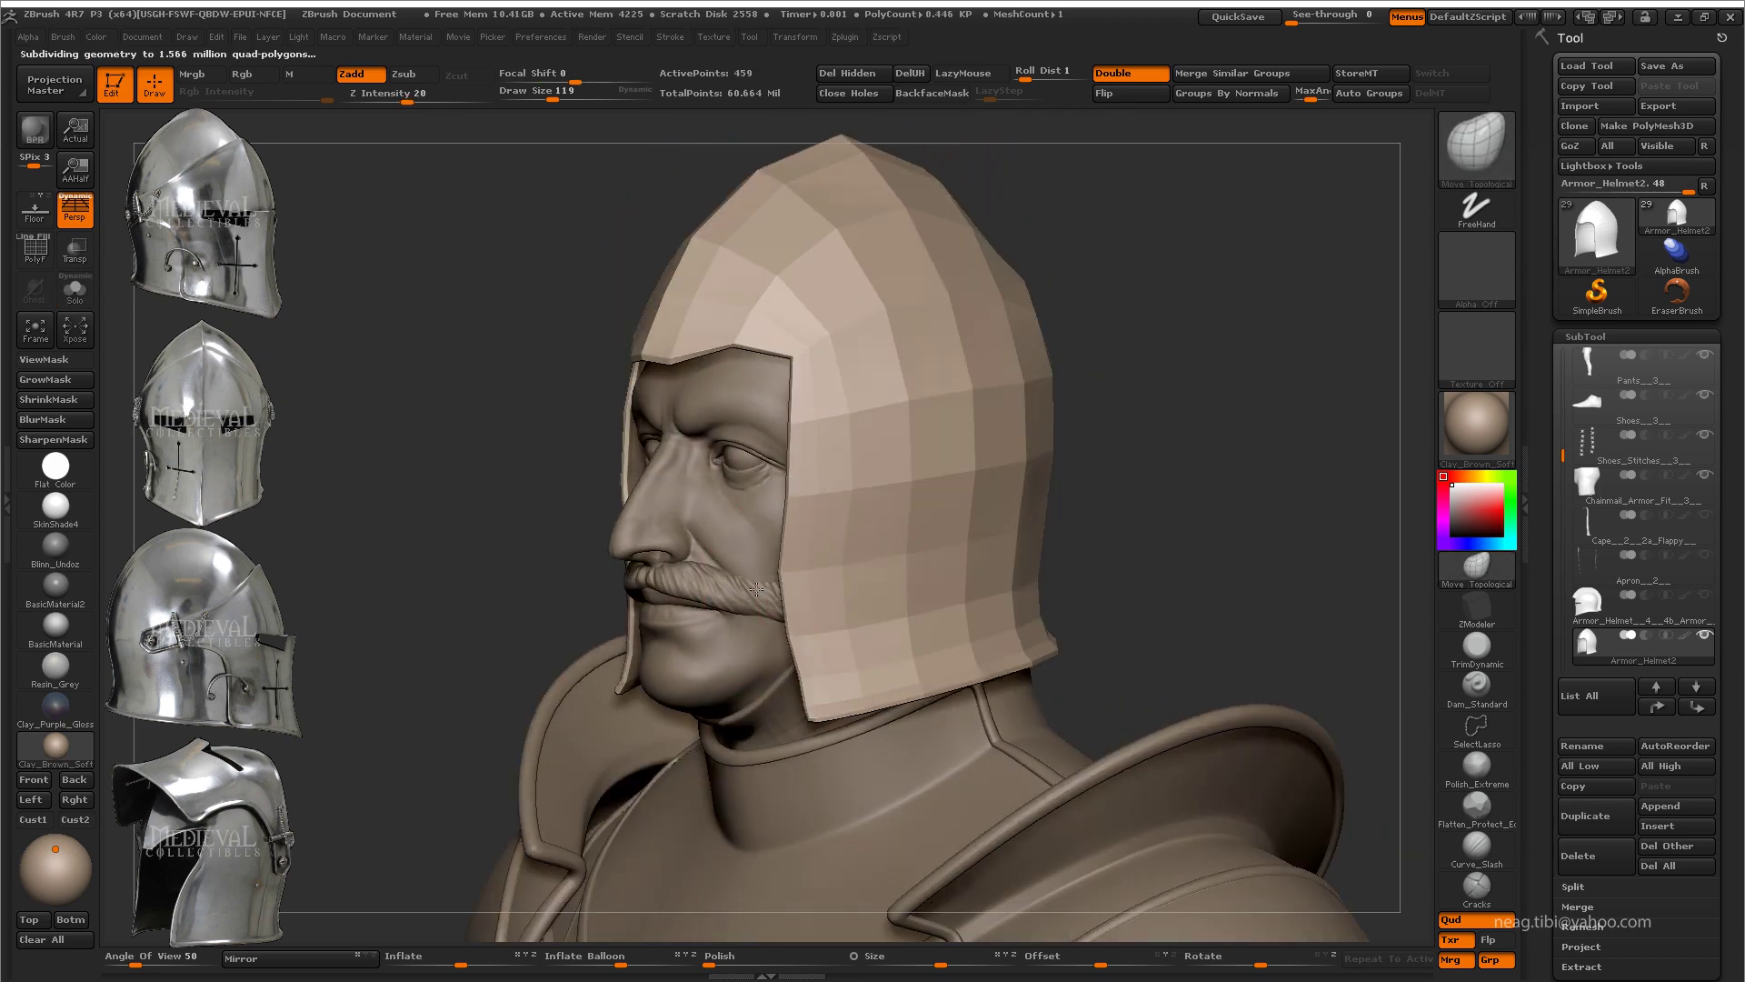
{"action": "mouse_move", "coordinate": [756, 589]}
{"action": "left_mouse_down"}
{"action": "mouse_move", "coordinate": [880, 644]}
{"action": "mouse_move", "coordinate": [901, 528]}
{"action": "left_mouse_up"}
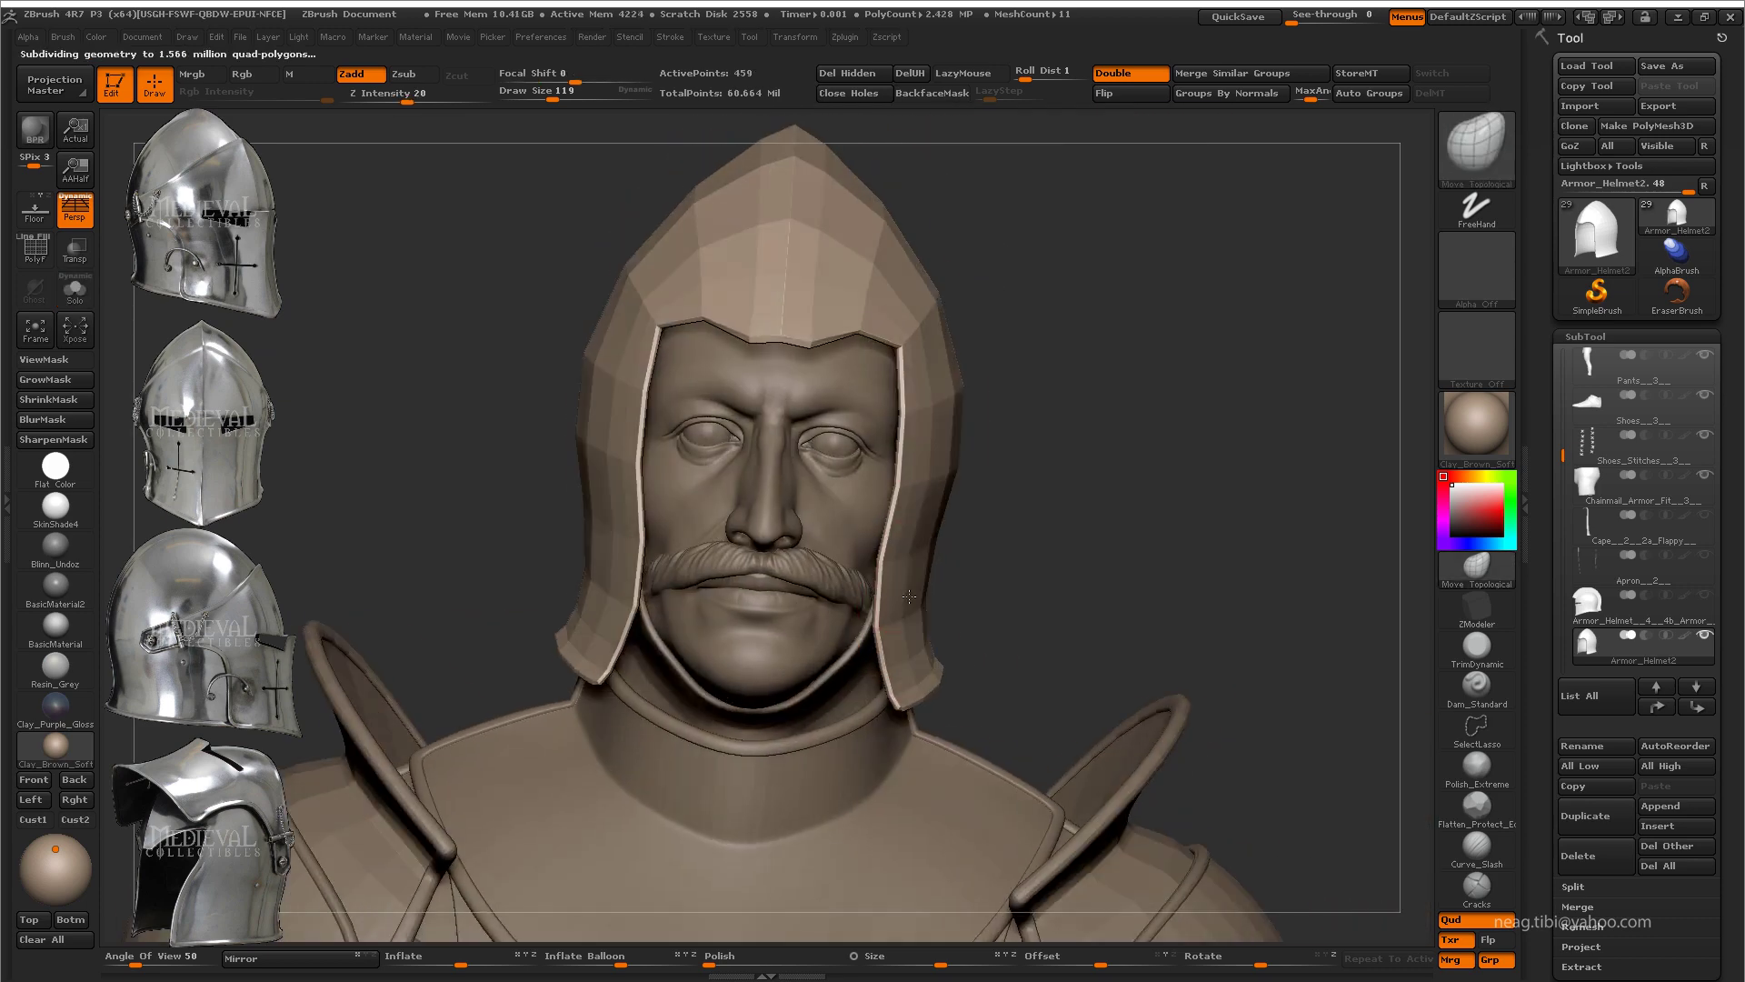
{"action": "key", "text": "ctrl+d"}
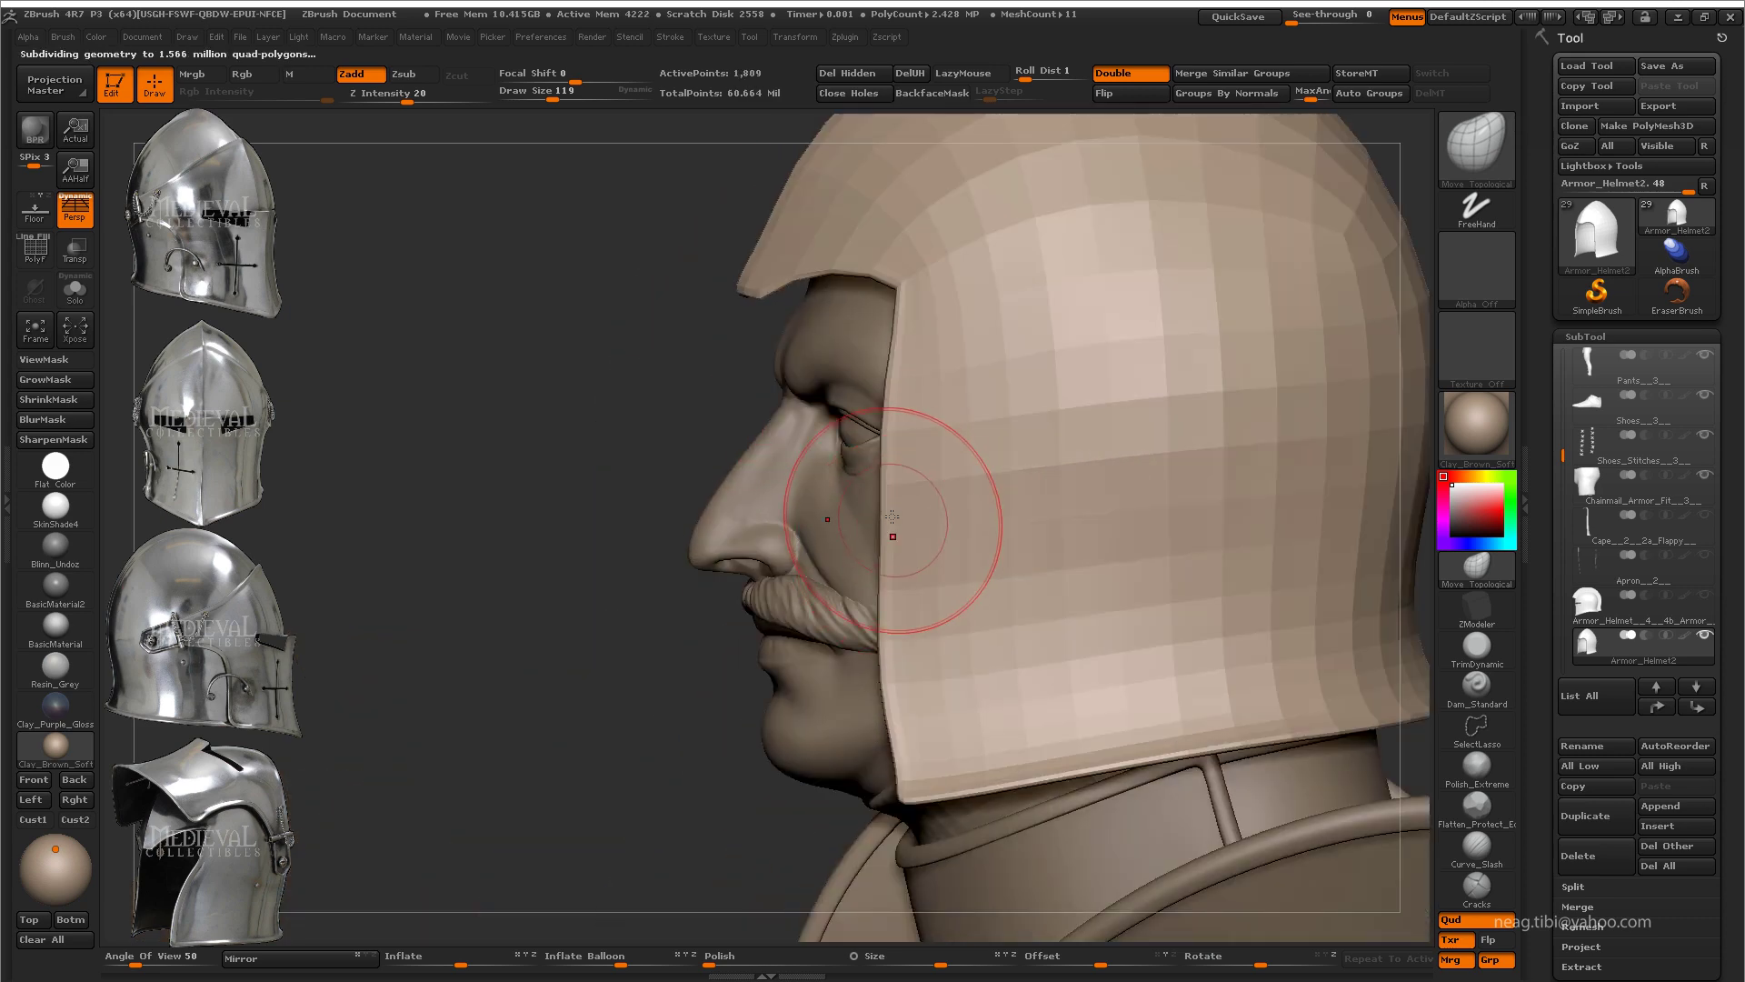
{"action": "mouse_move", "coordinate": [885, 569]}
{"action": "left_mouse_down"}
{"action": "mouse_move", "coordinate": [904, 526]}
{"action": "mouse_move", "coordinate": [876, 487]}
{"action": "mouse_move", "coordinate": [912, 575]}
{"action": "mouse_move", "coordinate": [1063, 471]}
{"action": "mouse_move", "coordinate": [946, 437]}
{"action": "mouse_move", "coordinate": [935, 694]}
{"action": "mouse_move", "coordinate": [779, 545]}
{"action": "mouse_move", "coordinate": [754, 584]}
{"action": "mouse_move", "coordinate": [794, 501]}
{"action": "mouse_move", "coordinate": [740, 370]}
{"action": "mouse_move", "coordinate": [849, 428]}
{"action": "mouse_move", "coordinate": [1100, 315]}
{"action": "left_mouse_up"}
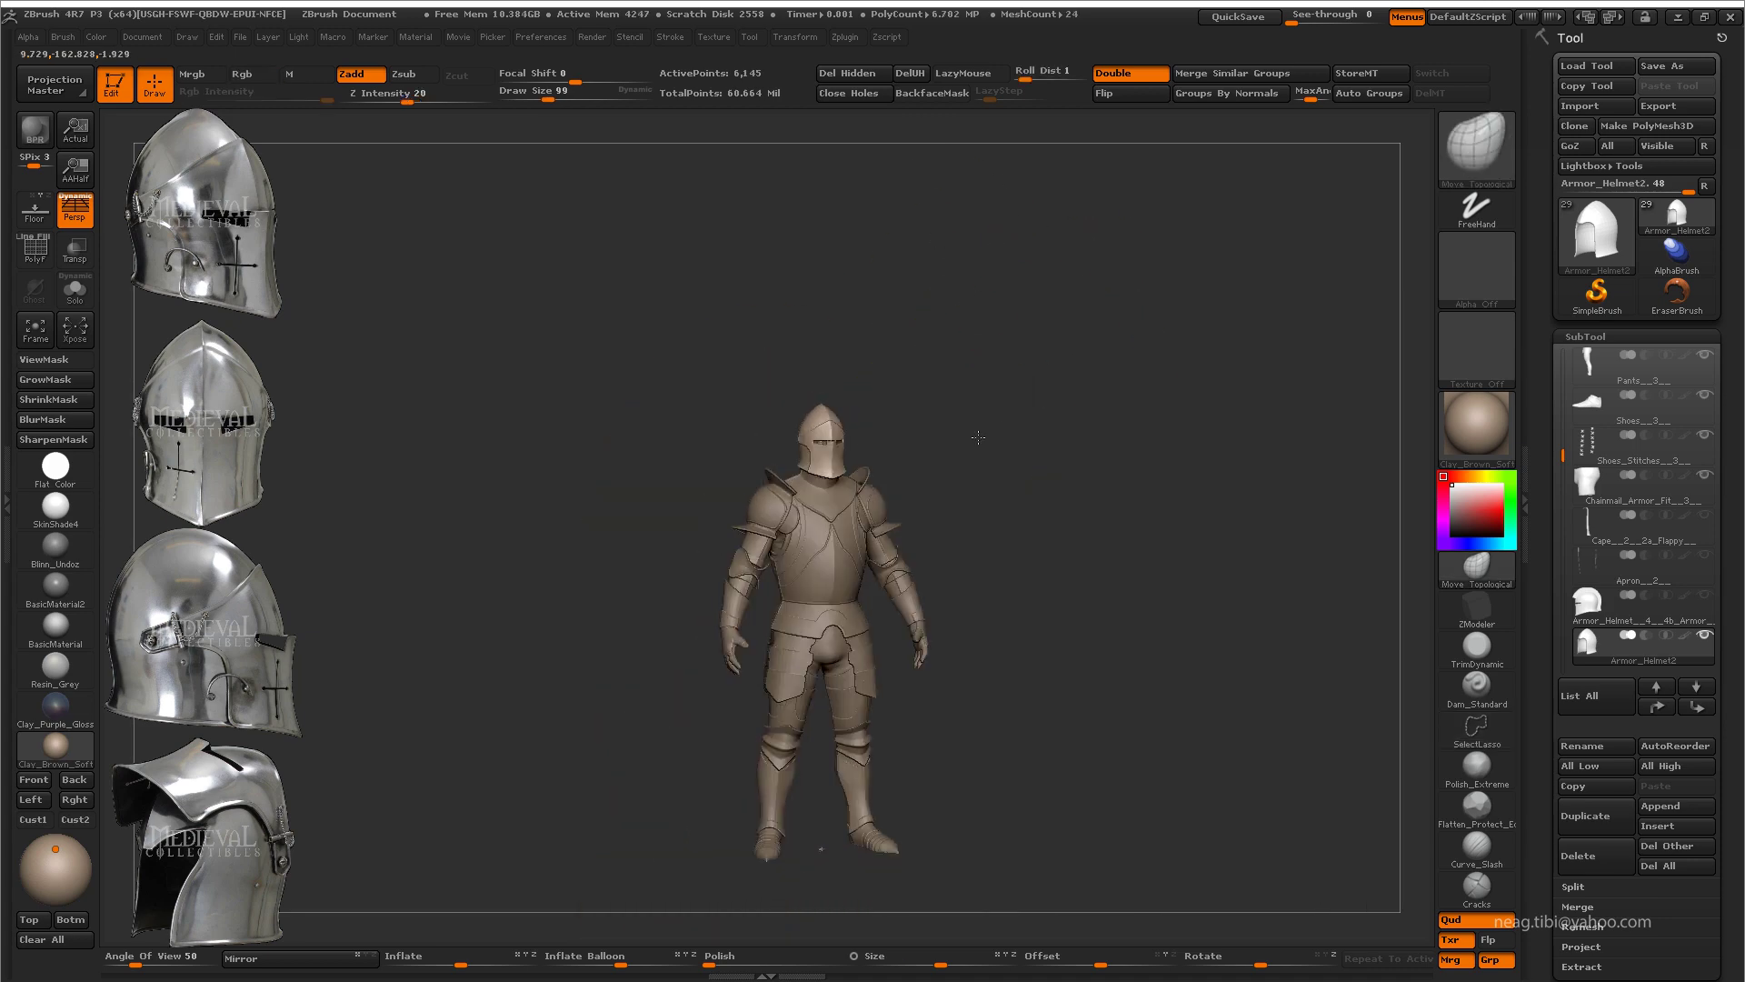
Step: Look over the visor from side and front, then raise the helmet two subdivision levels
{"action": "scroll", "coordinate": [854, 463], "scroll_direction": "up", "scroll_amount": 1}
{"action": "scroll", "coordinate": [827, 500], "scroll_direction": "up", "scroll_amount": 1}
{"action": "scroll", "coordinate": [807, 538], "scroll_direction": "up", "scroll_amount": 1}
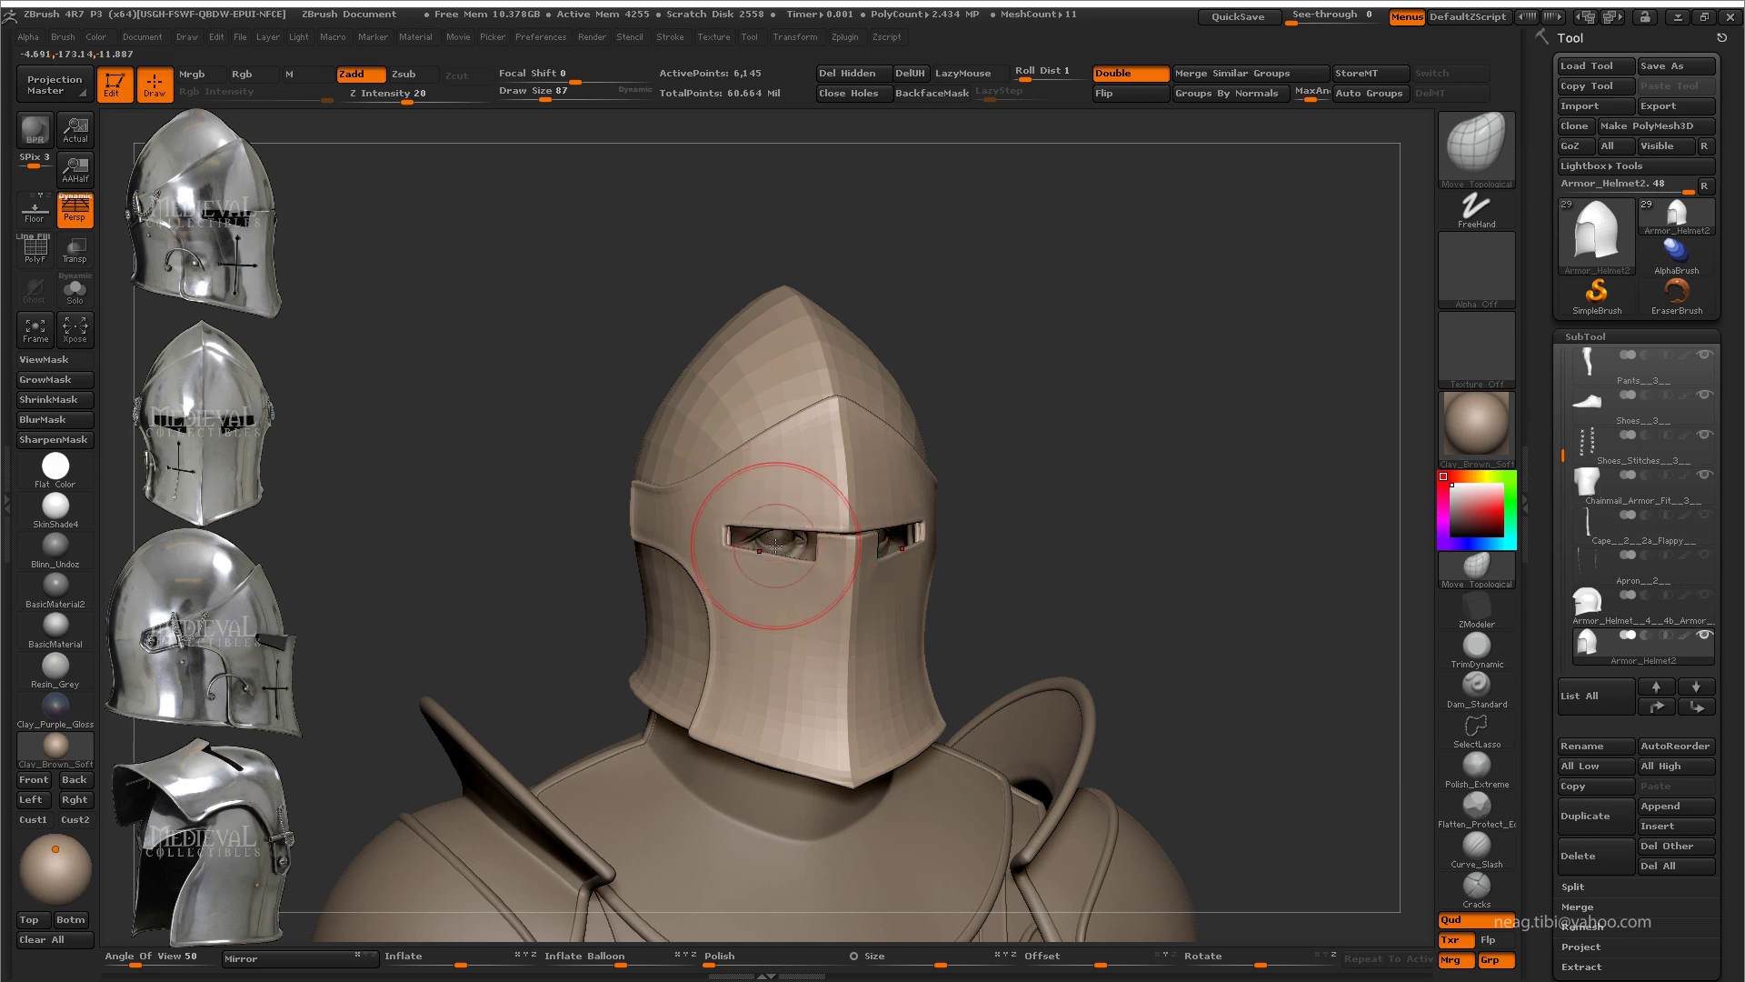
{"action": "scroll", "coordinate": [776, 543], "scroll_direction": "up", "scroll_amount": 1}
{"action": "right_click_drag", "start_coordinate": [790, 600], "coordinate": [812, 527]}
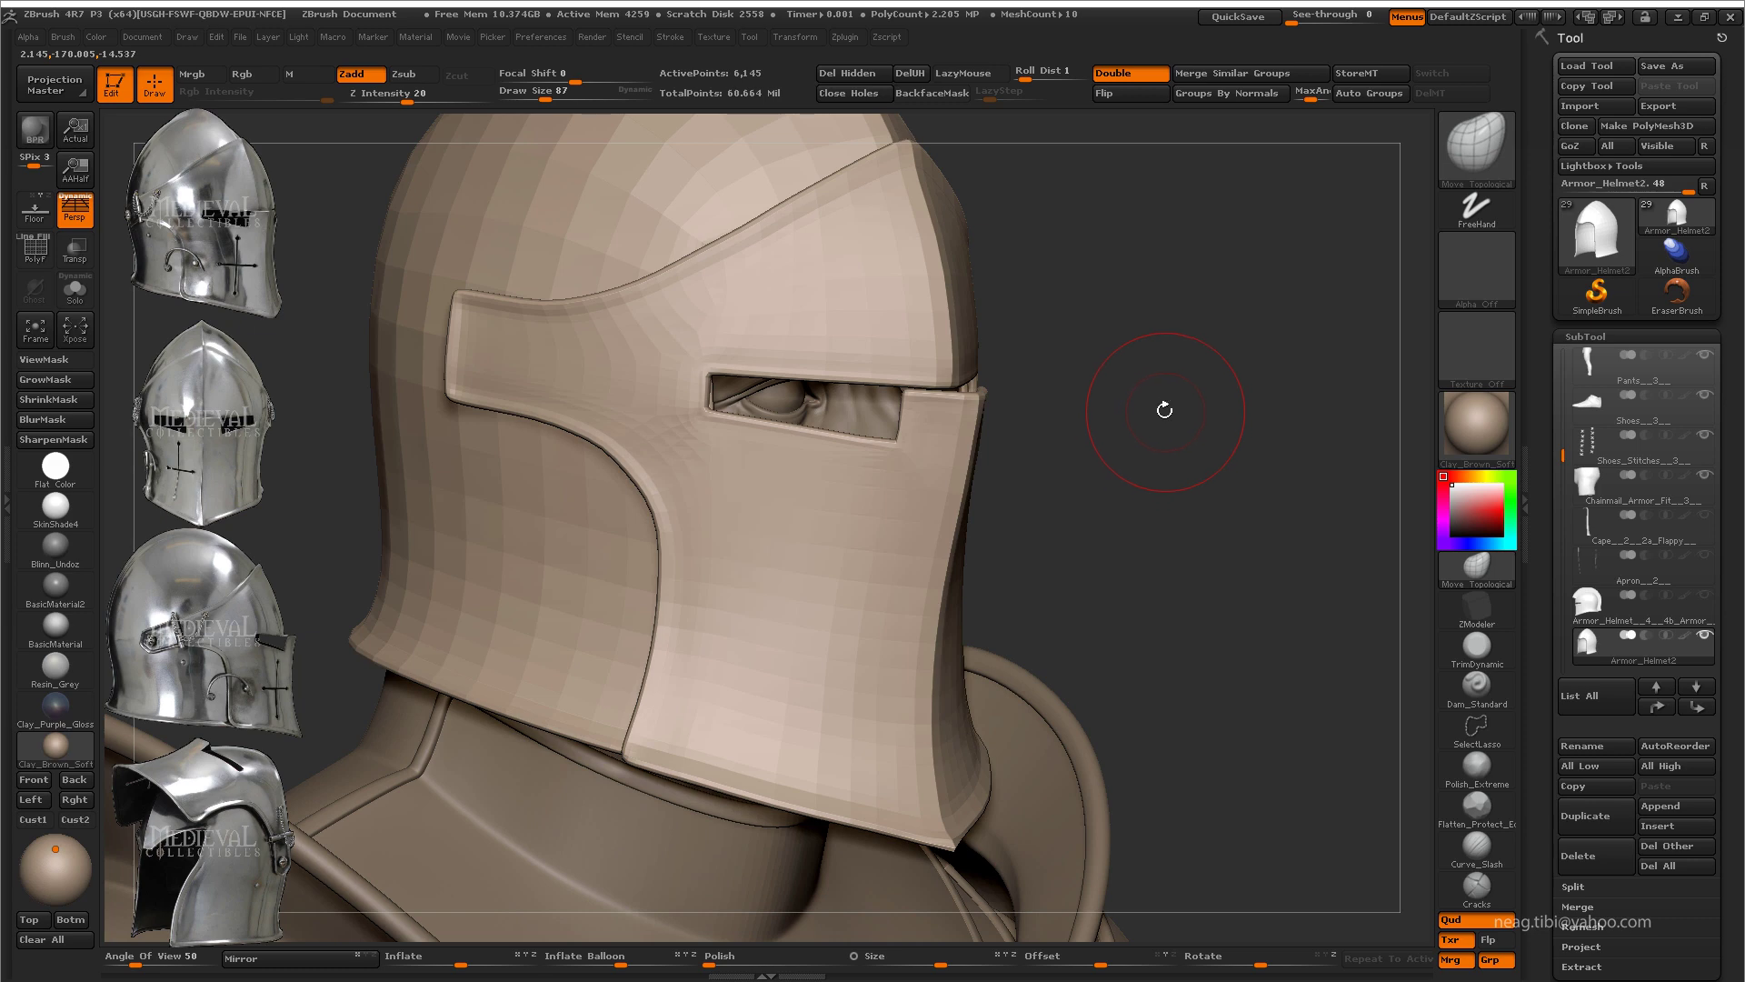
{"action": "right_click_drag", "start_coordinate": [1174, 381], "coordinate": [909, 409]}
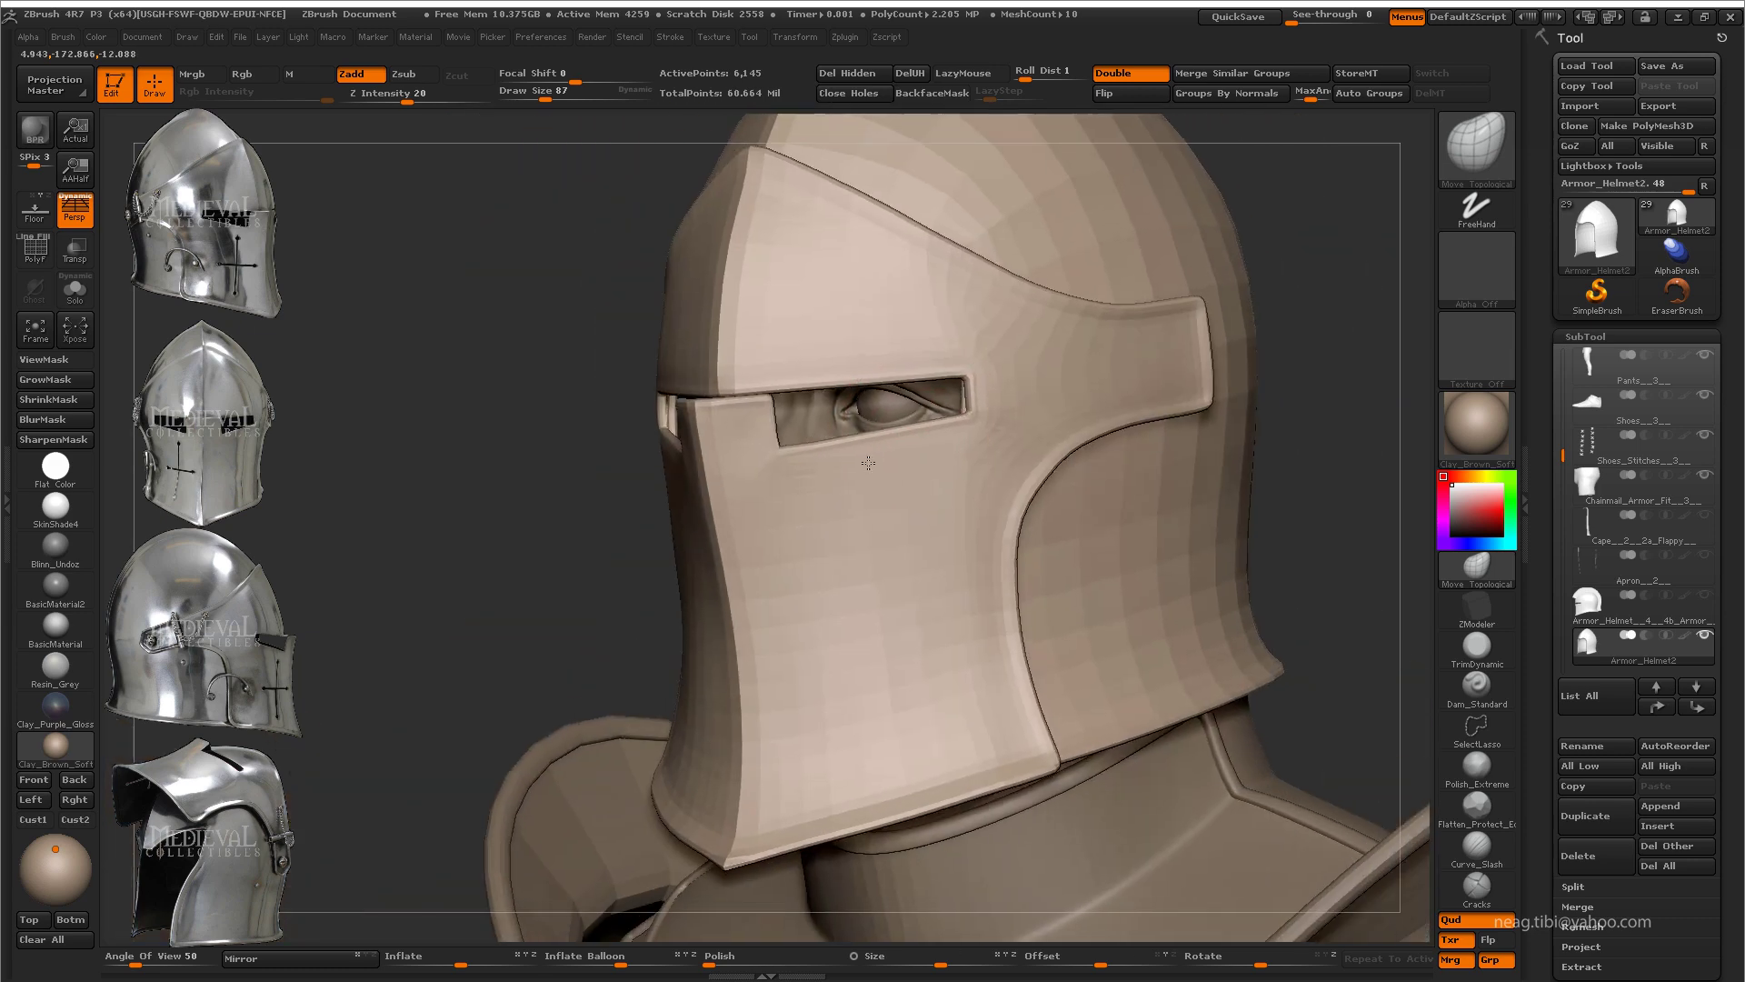
{"action": "scroll", "coordinate": [864, 409], "scroll_direction": "down", "scroll_amount": 2}
{"action": "scroll", "coordinate": [818, 404], "scroll_direction": "down", "scroll_amount": 2}
{"action": "scroll", "coordinate": [797, 400], "scroll_direction": "up", "scroll_amount": 1}
{"action": "key", "text": "ctrl+d"}
{"action": "key", "text": "ctrl+d"}
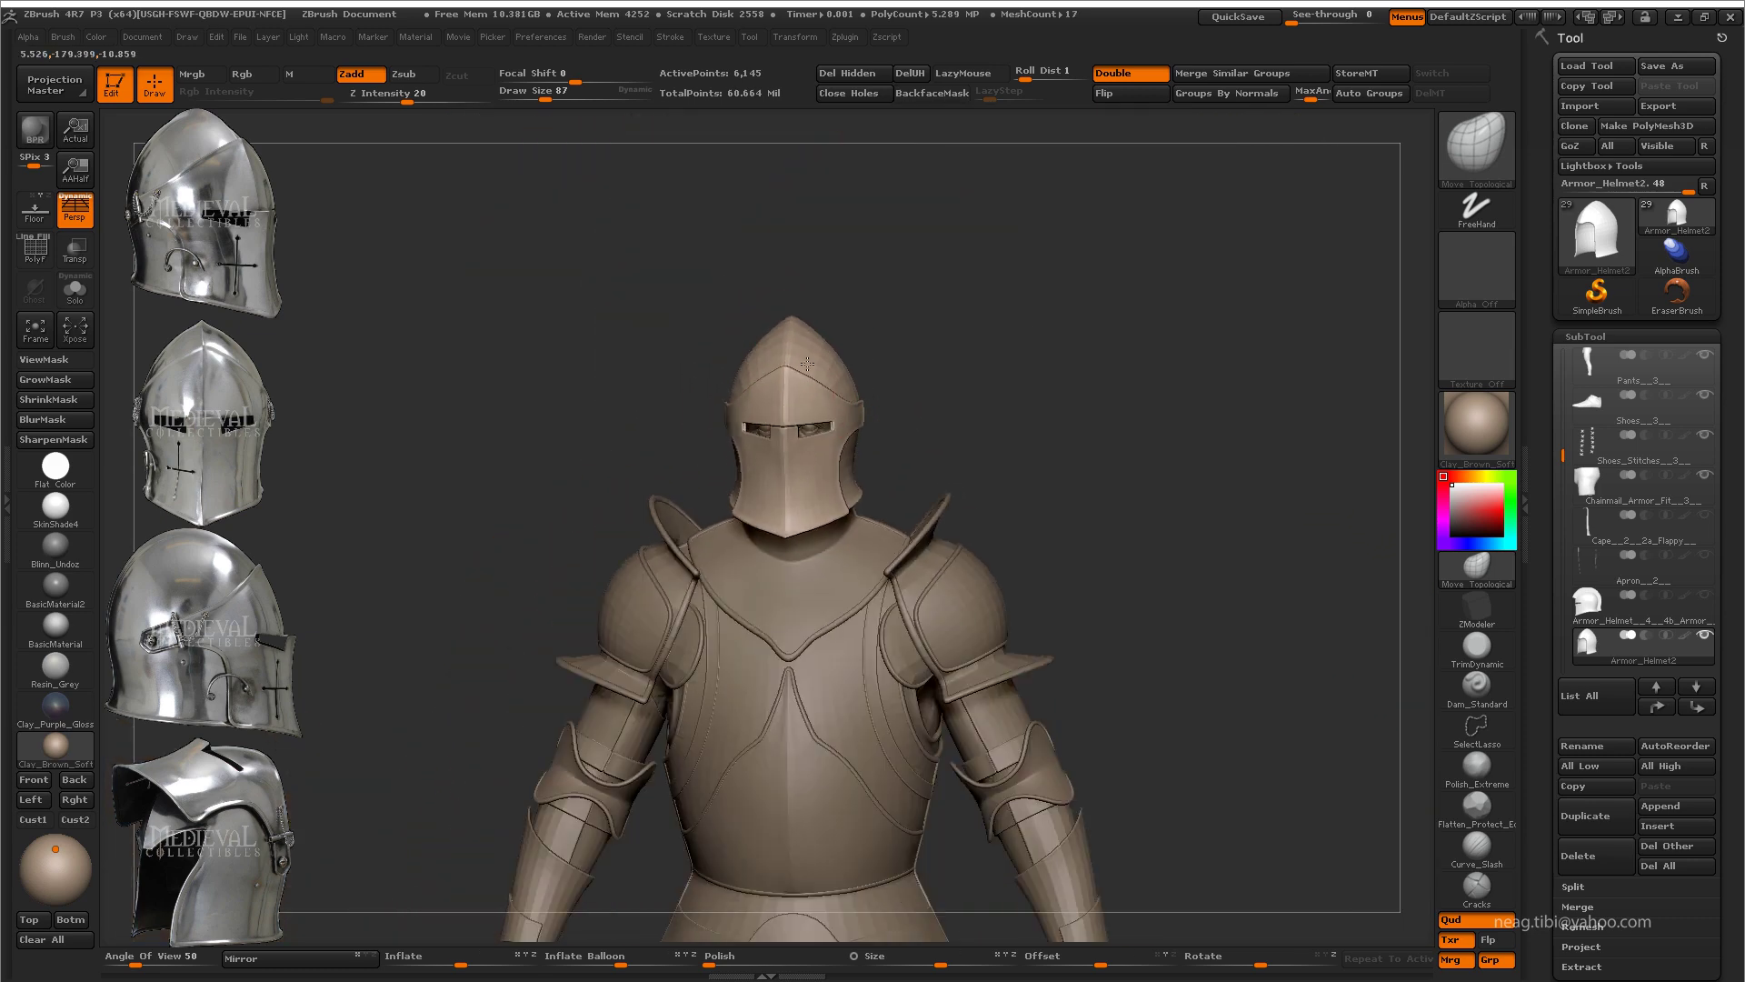
{"action": "key", "text": "ctrl+d"}
Step: Smooth the shell's front edge near the brow with a larger brush, then subdivide to check
{"action": "scroll", "coordinate": [1068, 529], "scroll_direction": "up", "scroll_amount": 3}
{"action": "right_click_drag", "start_coordinate": [1068, 529], "coordinate": [812, 673]}
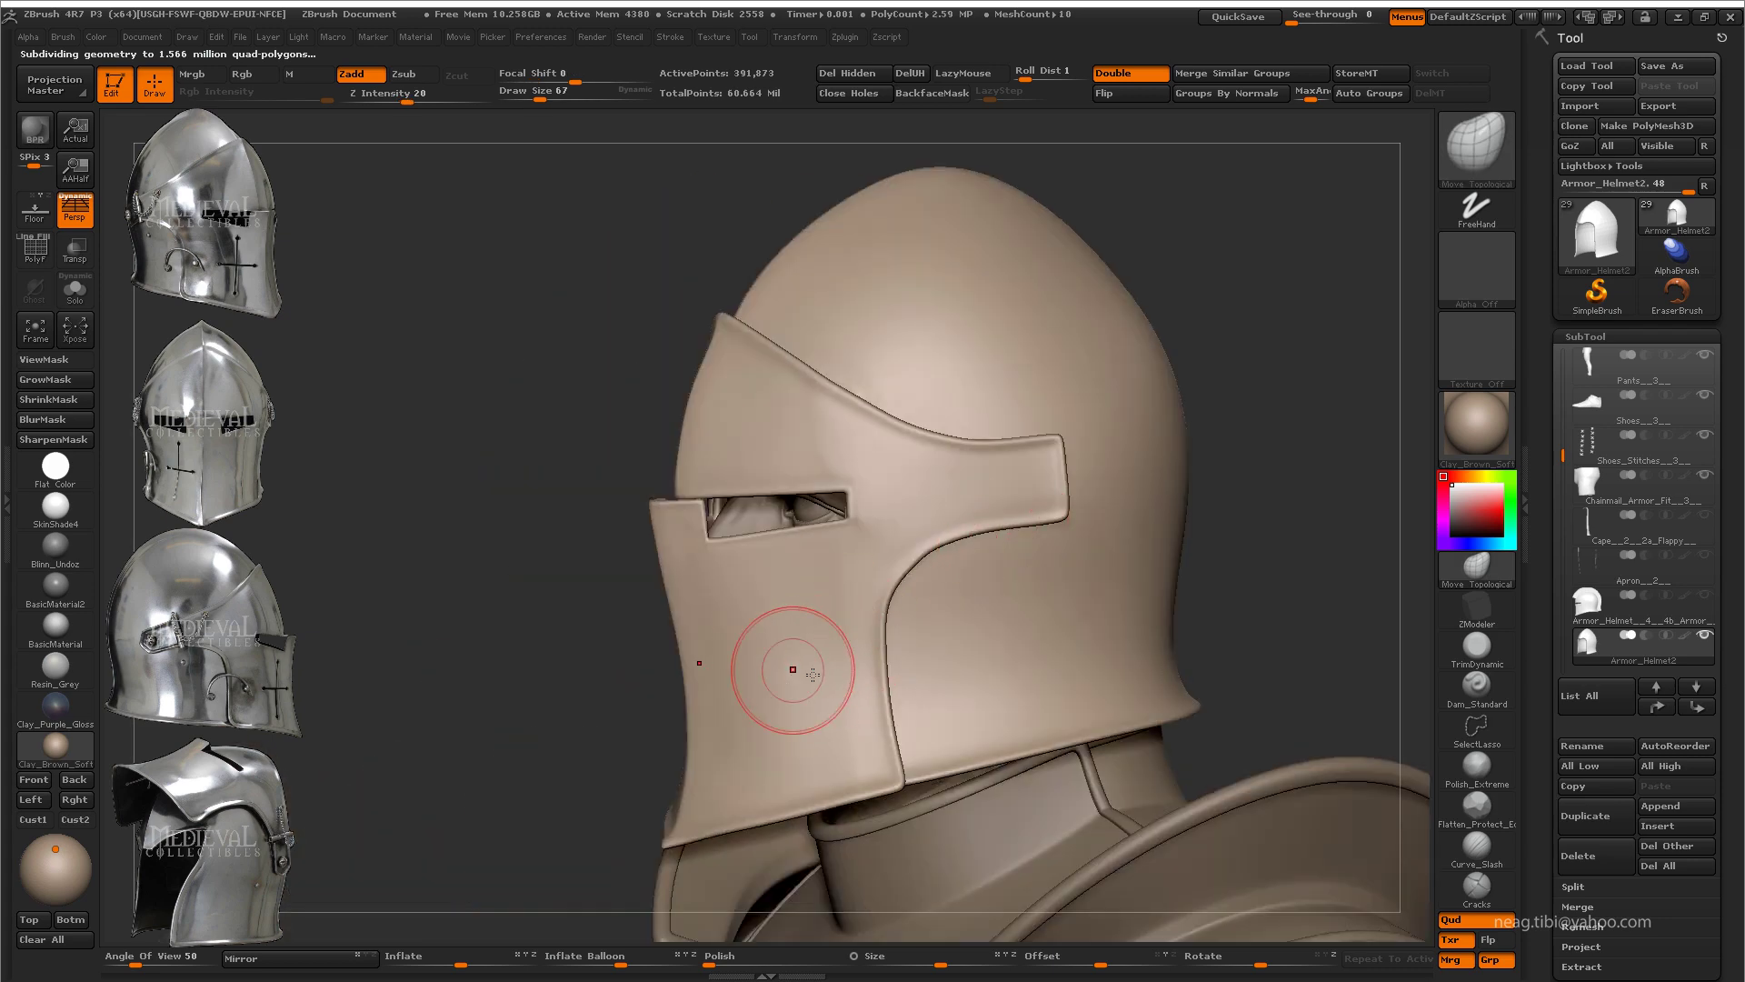
{"action": "right_click_drag", "start_coordinate": [495, 681], "coordinate": [902, 393]}
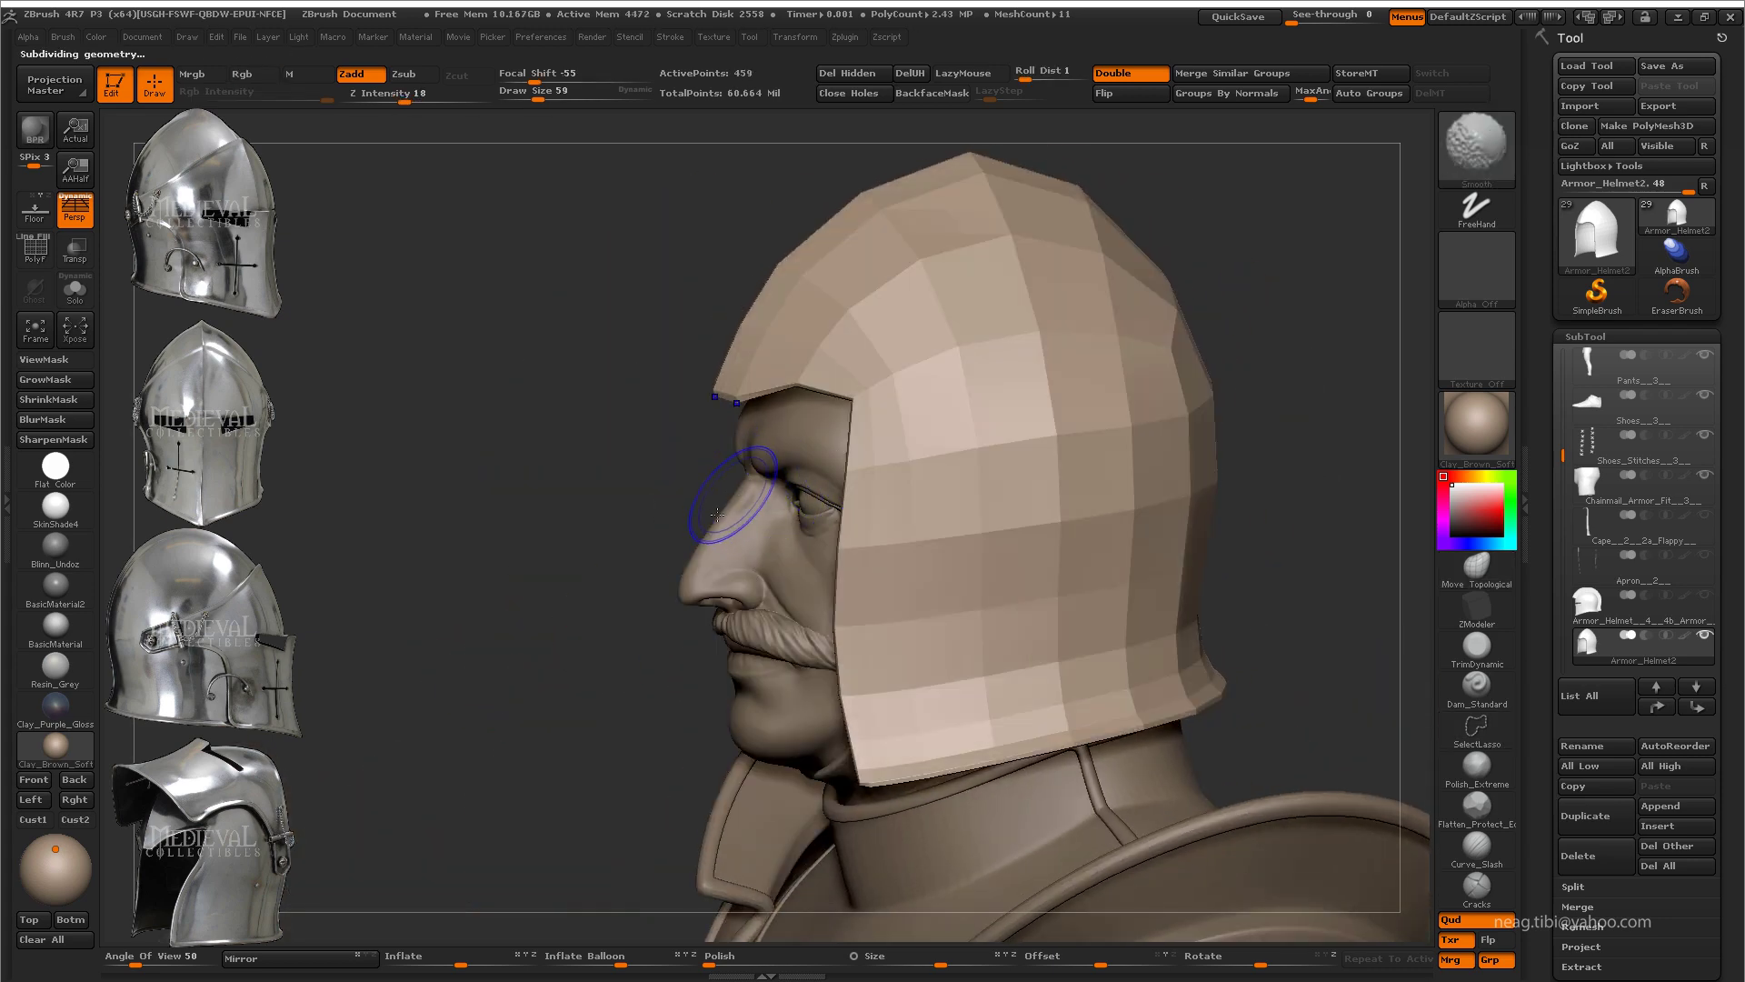
{"action": "key", "text": "space"}
{"action": "mouse_move", "coordinate": [890, 415]}
{"action": "right_mouse_down", "text": "alt"}
{"action": "mouse_move", "coordinate": [821, 436]}
{"action": "mouse_move", "coordinate": [643, 420]}
{"action": "mouse_move", "coordinate": [576, 436]}
{"action": "mouse_move", "coordinate": [546, 300]}
{"action": "mouse_move", "coordinate": [636, 409]}
{"action": "mouse_move", "coordinate": [666, 543]}
{"action": "mouse_move", "coordinate": [734, 461]}
{"action": "mouse_move", "coordinate": [749, 387]}
{"action": "mouse_move", "coordinate": [839, 506]}
{"action": "mouse_move", "coordinate": [816, 466]}
{"action": "mouse_move", "coordinate": [785, 471]}
{"action": "mouse_move", "coordinate": [1000, 446]}
{"action": "mouse_move", "coordinate": [886, 322]}
{"action": "mouse_move", "coordinate": [904, 409]}
{"action": "mouse_move", "coordinate": [836, 400]}
{"action": "mouse_move", "coordinate": [973, 417]}
{"action": "mouse_move", "coordinate": [865, 390]}
{"action": "mouse_move", "coordinate": [837, 409]}
{"action": "mouse_move", "coordinate": [939, 291]}
{"action": "mouse_move", "coordinate": [1028, 327]}
{"action": "right_mouse_up", "text": "alt"}
{"action": "key", "text": "ctrl+d"}
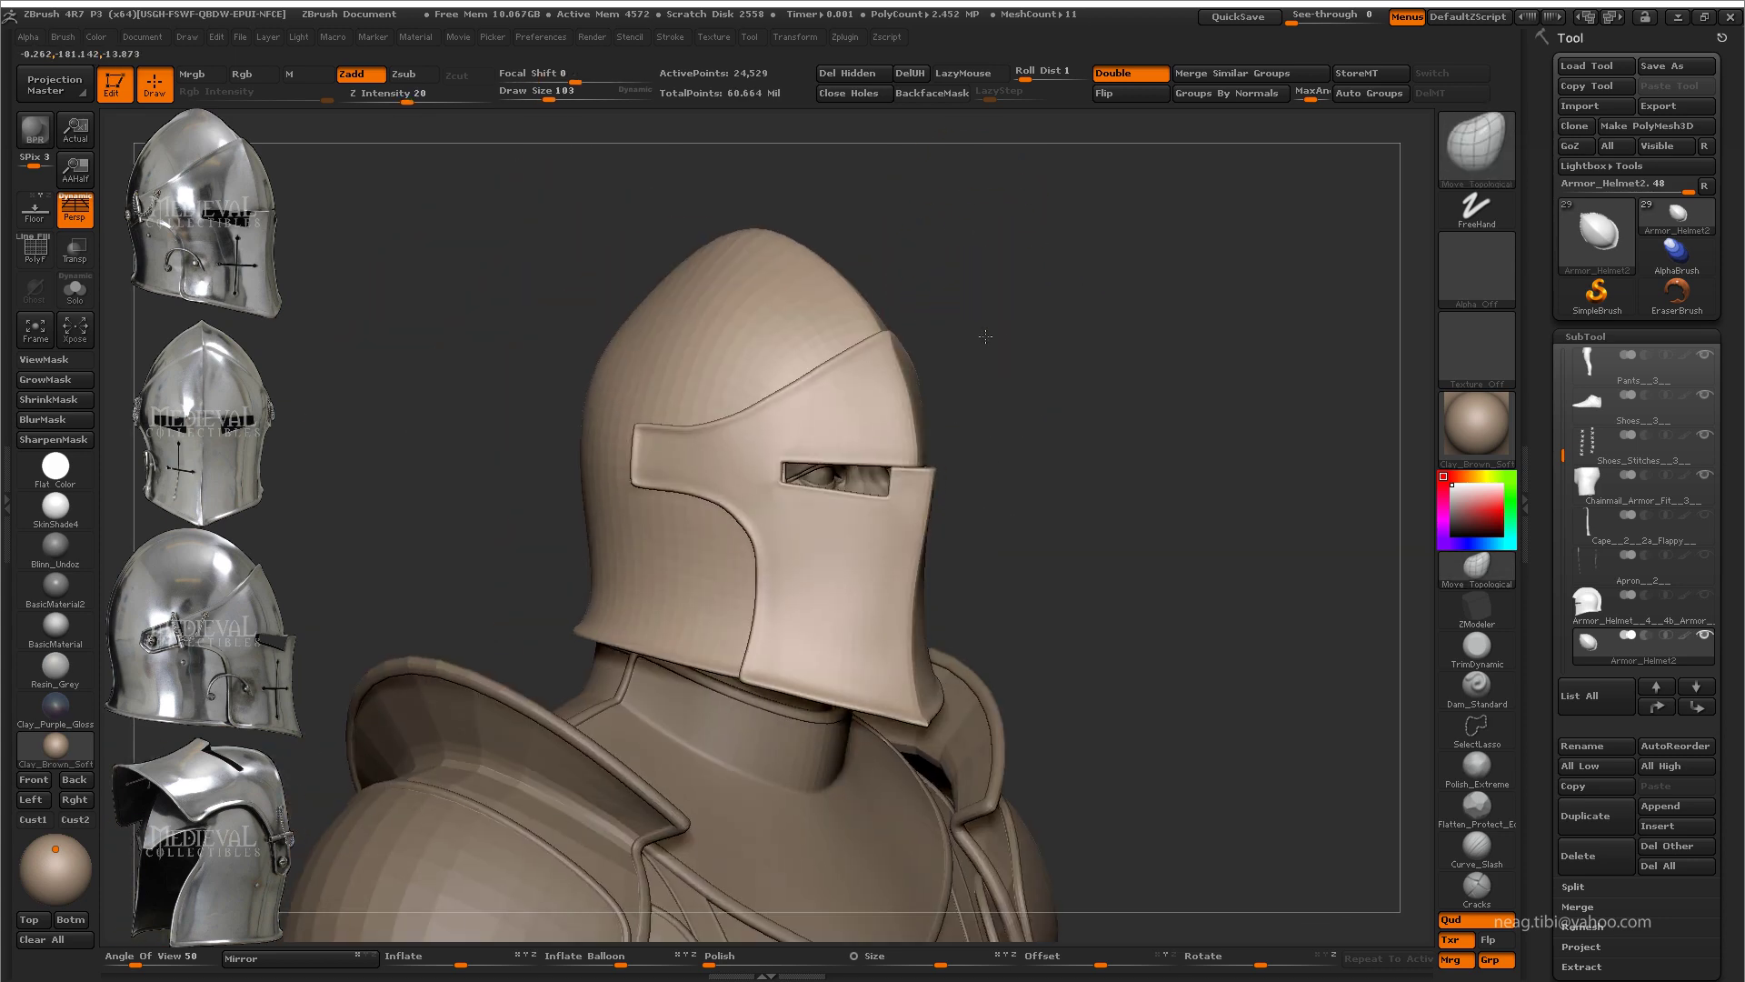
Step: At low subdivision, pull the helmet's front and the side beside the visor into place
{"action": "key", "text": "shift+d"}
{"action": "mouse_move", "coordinate": [904, 319]}
{"action": "right_mouse_down"}
{"action": "mouse_move", "coordinate": [878, 407]}
{"action": "mouse_move", "coordinate": [881, 379]}
{"action": "mouse_move", "coordinate": [877, 391]}
{"action": "right_mouse_up"}
{"action": "mouse_move", "coordinate": [820, 453]}
{"action": "right_mouse_down"}
{"action": "mouse_move", "coordinate": [838, 437]}
{"action": "mouse_move", "coordinate": [840, 309]}
{"action": "right_mouse_up"}
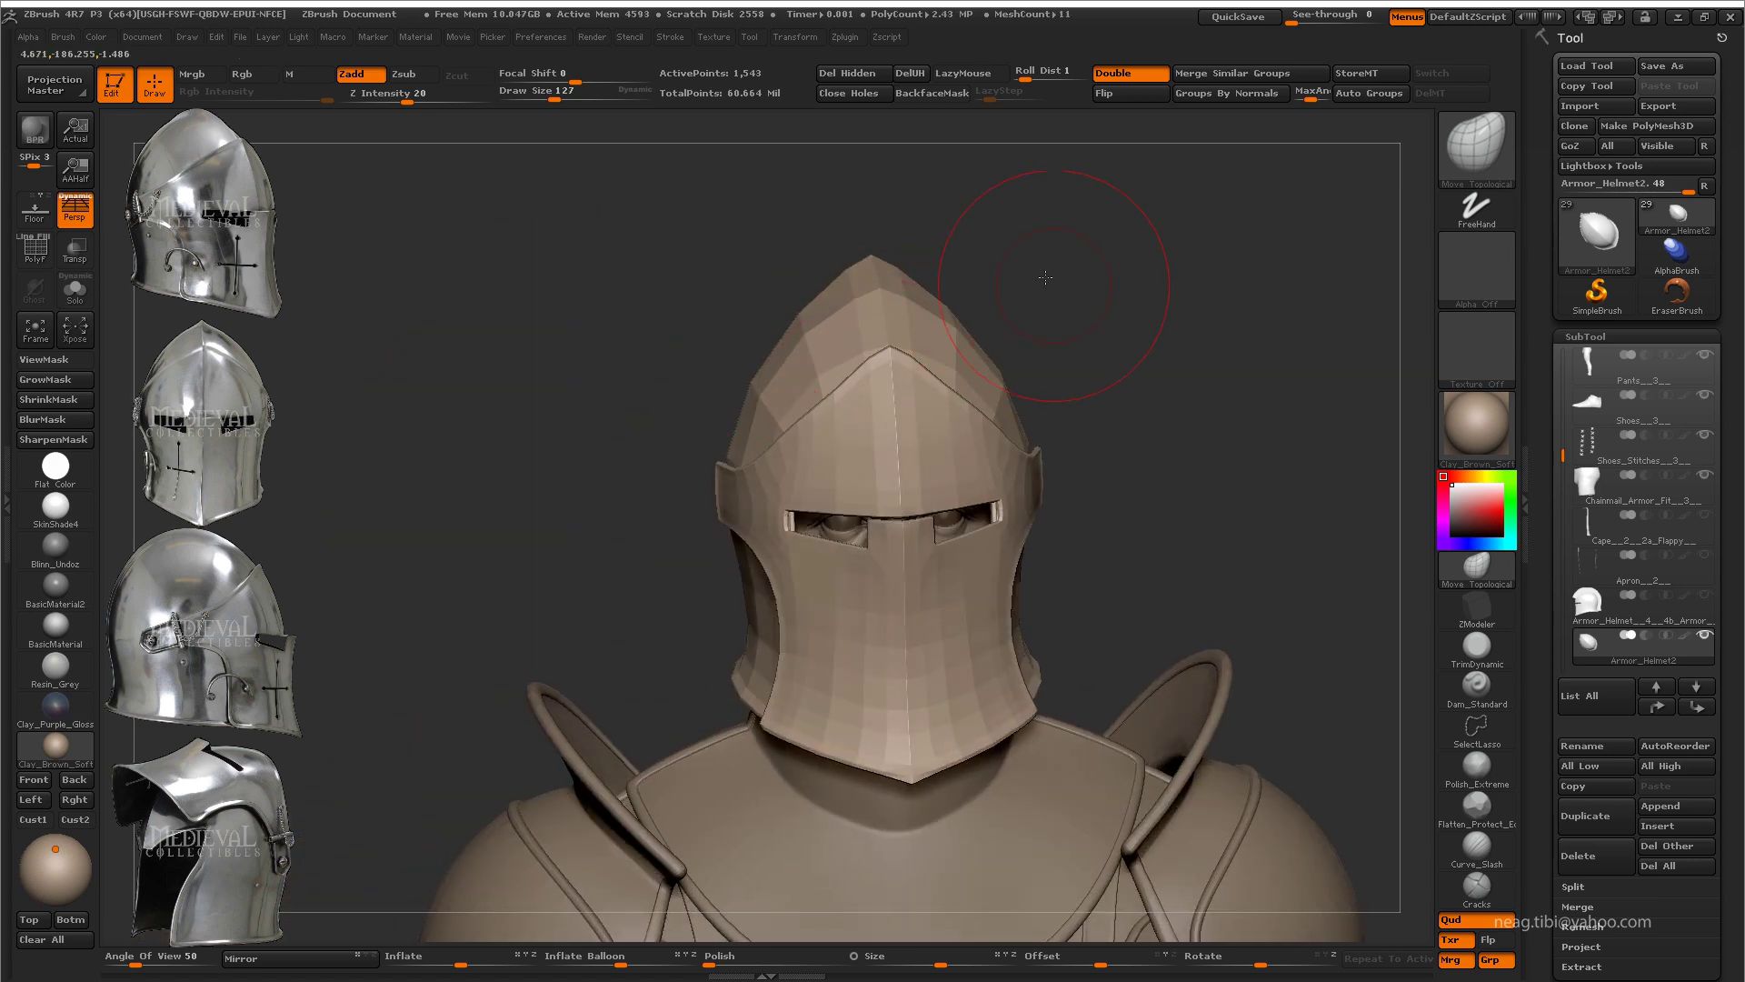
{"action": "mouse_move", "coordinate": [1052, 234]}
{"action": "right_mouse_down"}
{"action": "mouse_move", "coordinate": [1063, 327]}
{"action": "mouse_move", "coordinate": [1071, 253]}
{"action": "mouse_move", "coordinate": [1010, 337]}
{"action": "right_mouse_up"}
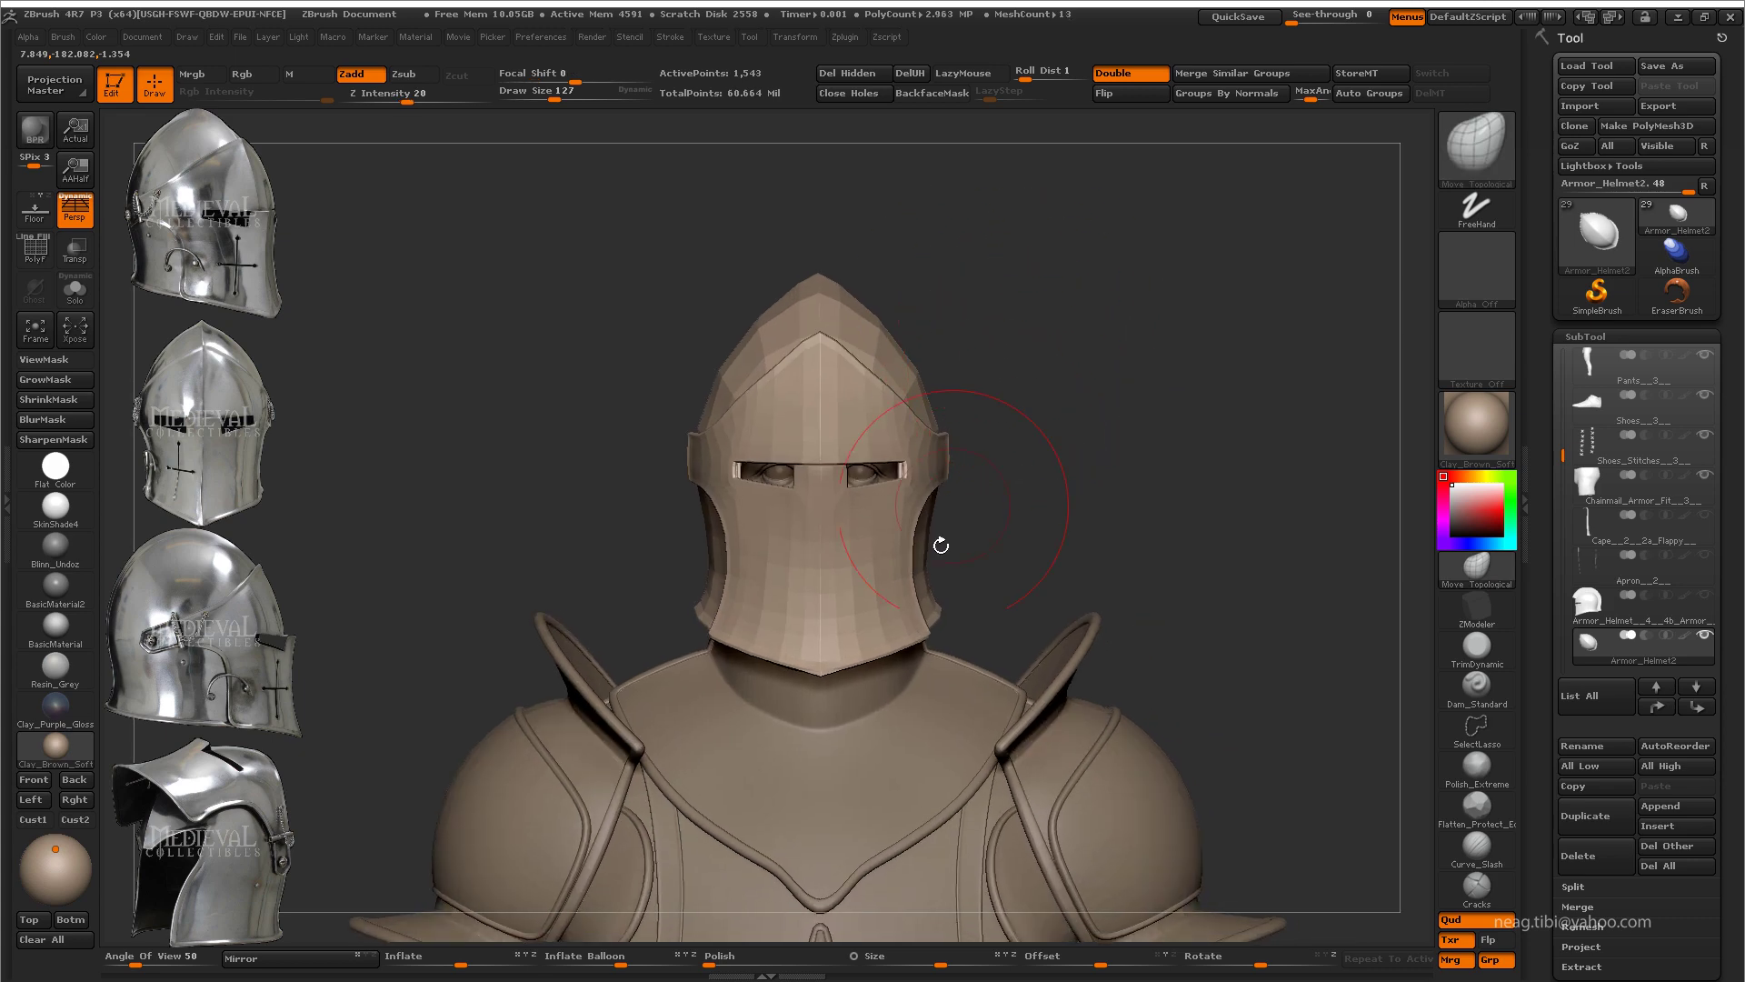
{"action": "mouse_move", "coordinate": [941, 544]}
{"action": "right_mouse_down", "text": "alt"}
{"action": "mouse_move", "coordinate": [857, 584]}
{"action": "mouse_move", "coordinate": [927, 637]}
{"action": "right_mouse_up", "text": "alt"}
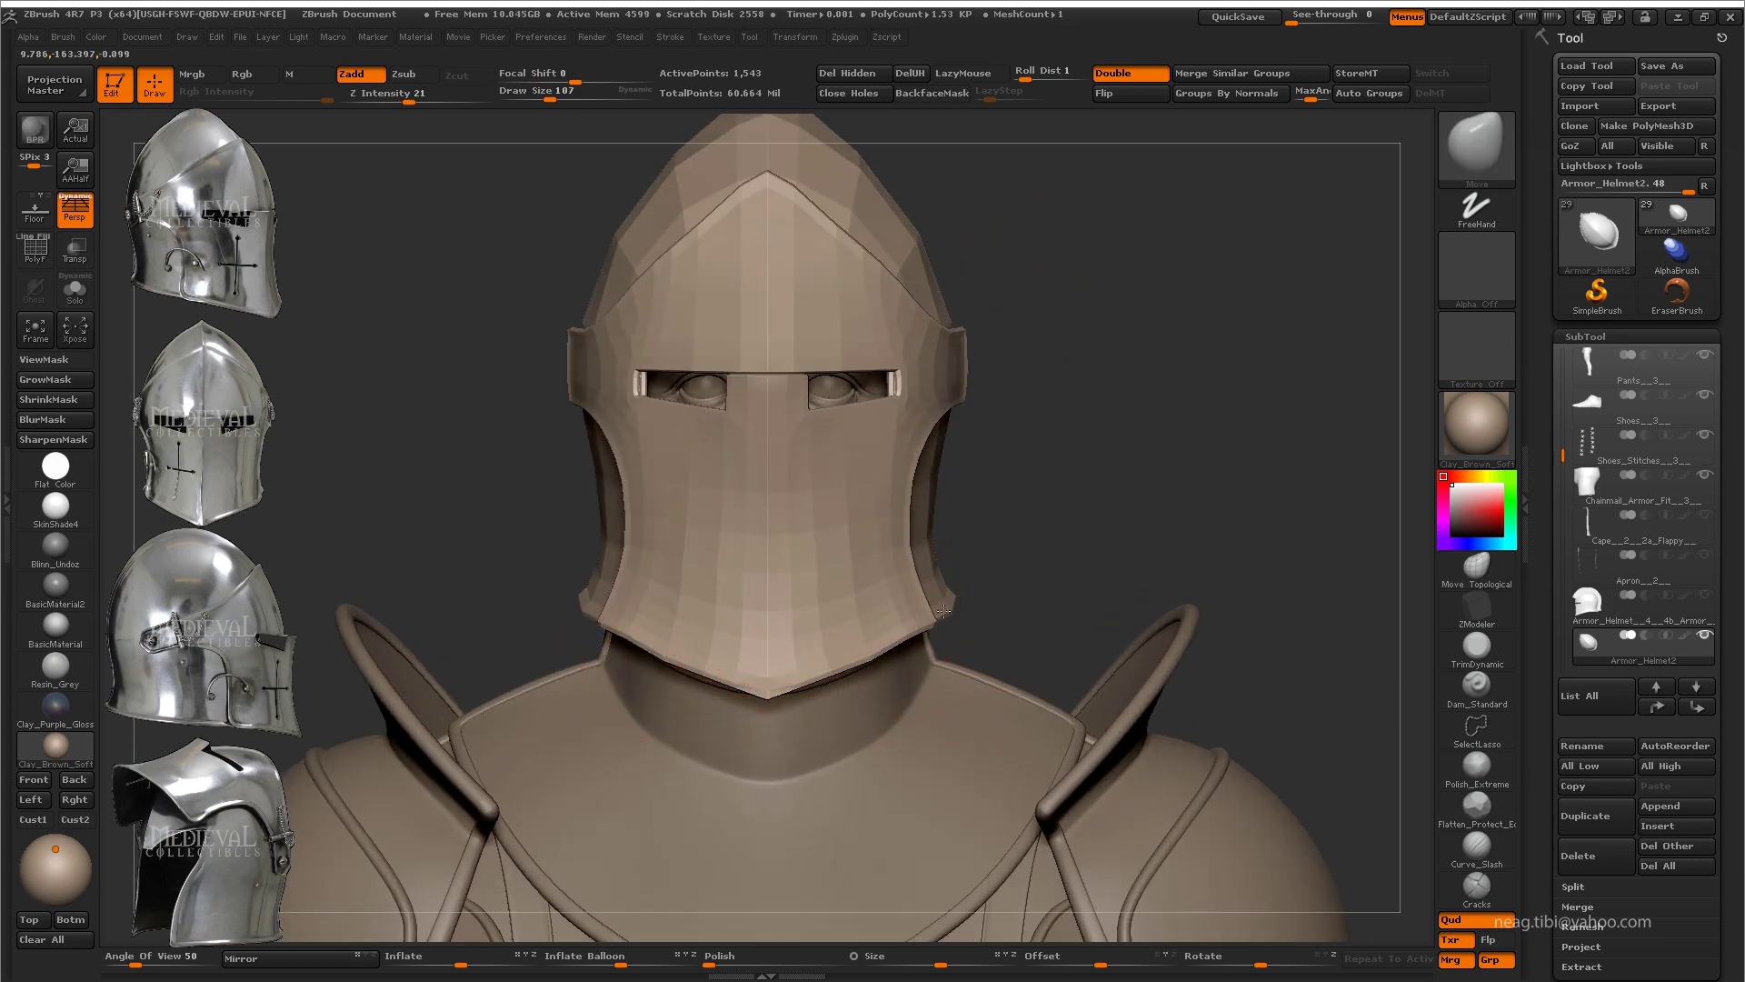
{"action": "mouse_move", "coordinate": [944, 611]}
{"action": "right_mouse_down"}
{"action": "mouse_move", "coordinate": [905, 630]}
{"action": "mouse_move", "coordinate": [740, 584]}
{"action": "mouse_move", "coordinate": [684, 607]}
{"action": "mouse_move", "coordinate": [936, 467]}
{"action": "mouse_move", "coordinate": [740, 436]}
{"action": "mouse_move", "coordinate": [1068, 443]}
{"action": "right_mouse_up"}
{"action": "mouse_move", "coordinate": [818, 429]}
{"action": "right_mouse_down", "text": "alt"}
{"action": "mouse_move", "coordinate": [890, 521]}
{"action": "mouse_move", "coordinate": [919, 514]}
{"action": "right_mouse_up", "text": "alt"}
Step: Subdivide once, shape the brow ridge above the visor and check under the chin
{"action": "key", "text": "ctrl+d"}
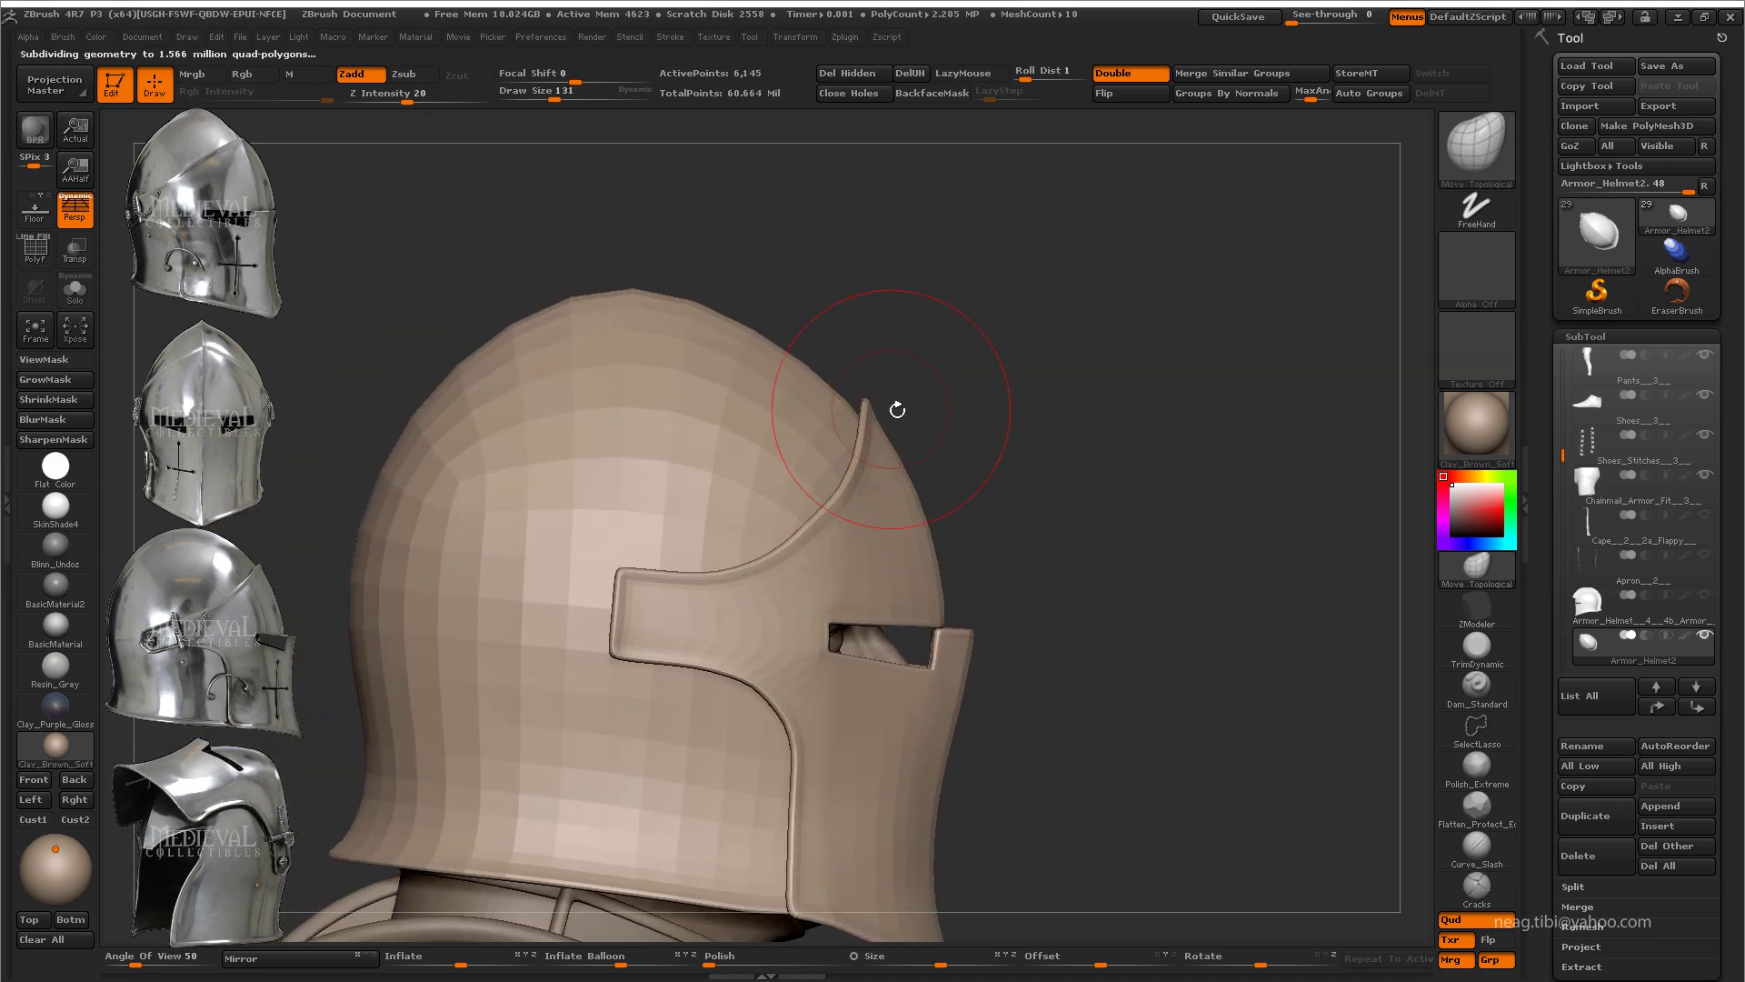
{"action": "mouse_move", "coordinate": [897, 410]}
{"action": "right_mouse_down", "text": "alt"}
{"action": "mouse_move", "coordinate": [955, 421]}
{"action": "mouse_move", "coordinate": [798, 564]}
{"action": "mouse_move", "coordinate": [663, 536]}
{"action": "right_mouse_up", "text": "alt"}
{"action": "mouse_move", "coordinate": [783, 545]}
{"action": "right_mouse_down", "text": "alt"}
{"action": "mouse_move", "coordinate": [752, 587]}
{"action": "mouse_move", "coordinate": [790, 552]}
{"action": "right_mouse_up", "text": "alt"}
{"action": "mouse_move", "coordinate": [780, 483]}
{"action": "right_mouse_down"}
{"action": "mouse_move", "coordinate": [615, 650]}
{"action": "mouse_move", "coordinate": [720, 545]}
{"action": "mouse_move", "coordinate": [581, 592]}
{"action": "mouse_move", "coordinate": [654, 624]}
{"action": "mouse_move", "coordinate": [781, 607]}
{"action": "mouse_move", "coordinate": [721, 545]}
{"action": "mouse_move", "coordinate": [820, 424]}
{"action": "mouse_move", "coordinate": [782, 472]}
{"action": "mouse_move", "coordinate": [637, 509]}
{"action": "right_mouse_up"}
Step: Solo the Head_Pad coif, isolate its hood-edge polygroup, restore it and grow the mask on the inner rim
{"action": "left_click", "coordinate": [74, 289]}
{"action": "mouse_move", "coordinate": [417, 690]}
{"action": "right_mouse_down"}
{"action": "mouse_move", "coordinate": [545, 591]}
{"action": "mouse_move", "coordinate": [661, 540]}
{"action": "mouse_move", "coordinate": [460, 631]}
{"action": "mouse_move", "coordinate": [472, 535]}
{"action": "mouse_move", "coordinate": [148, 421]}
{"action": "right_mouse_up"}
{"action": "key", "text": "shift+f"}
{"action": "left_click", "coordinate": [665, 530], "text": "ctrl+shift"}
{"action": "left_click", "coordinate": [439, 568], "text": "ctrl+shift"}
{"action": "key", "text": "shift+f"}
{"action": "left_click", "coordinate": [71, 380]}
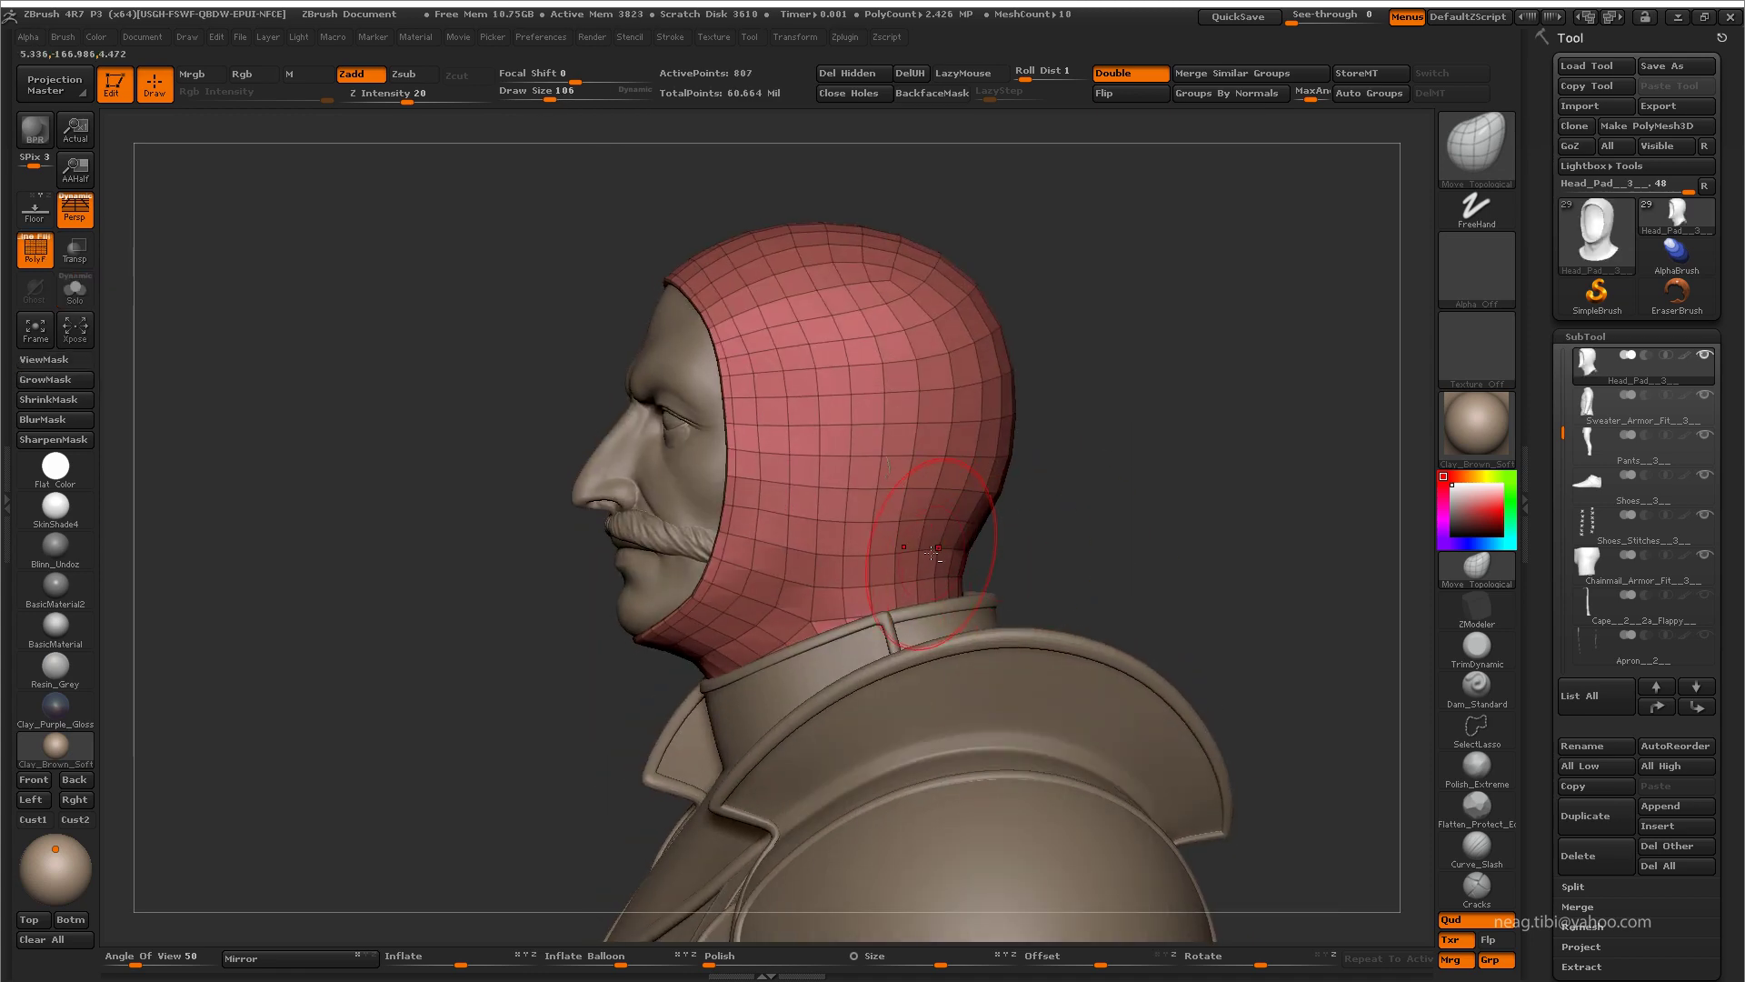
Step: Select the Head_Pad coif and smooth it where it meets the jaw with an enlarged brush
{"action": "key", "text": "space"}
{"action": "mouse_move", "coordinate": [987, 566]}
{"action": "left_mouse_down"}
{"action": "mouse_move", "coordinate": [929, 544]}
{"action": "mouse_move", "coordinate": [838, 662]}
{"action": "left_mouse_up"}
{"action": "left_click", "coordinate": [1035, 595], "text": "alt"}
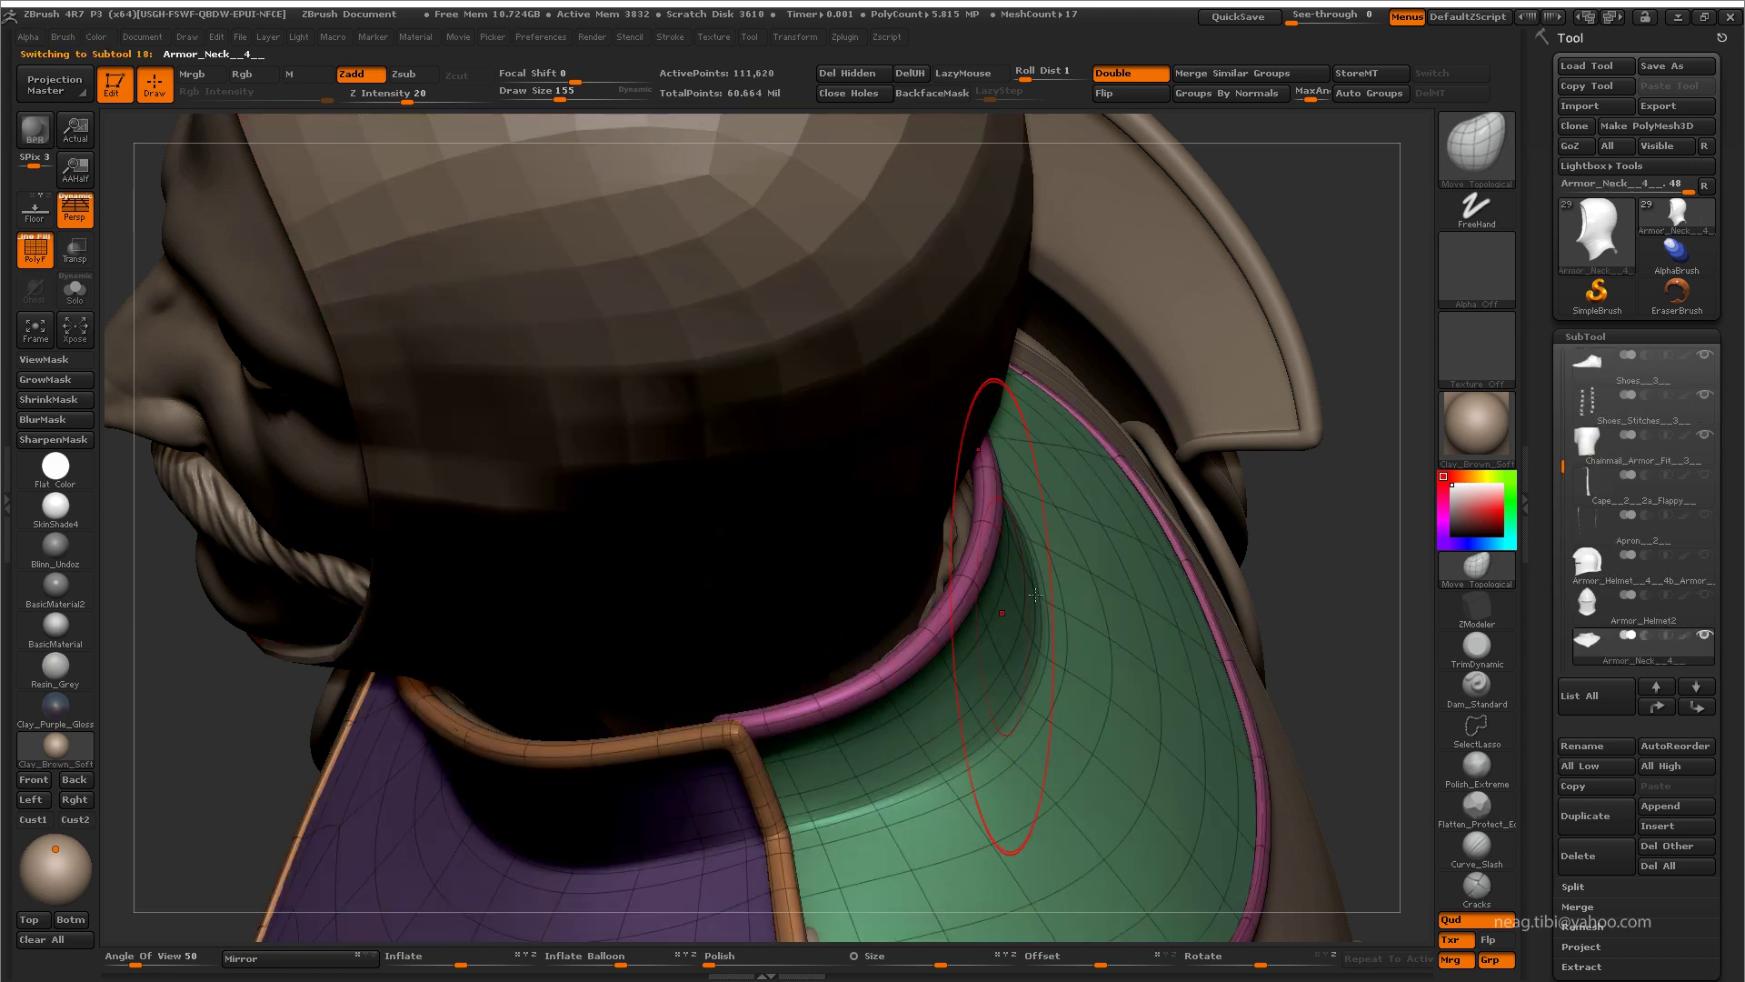
{"action": "left_click", "coordinate": [850, 596], "text": "alt"}
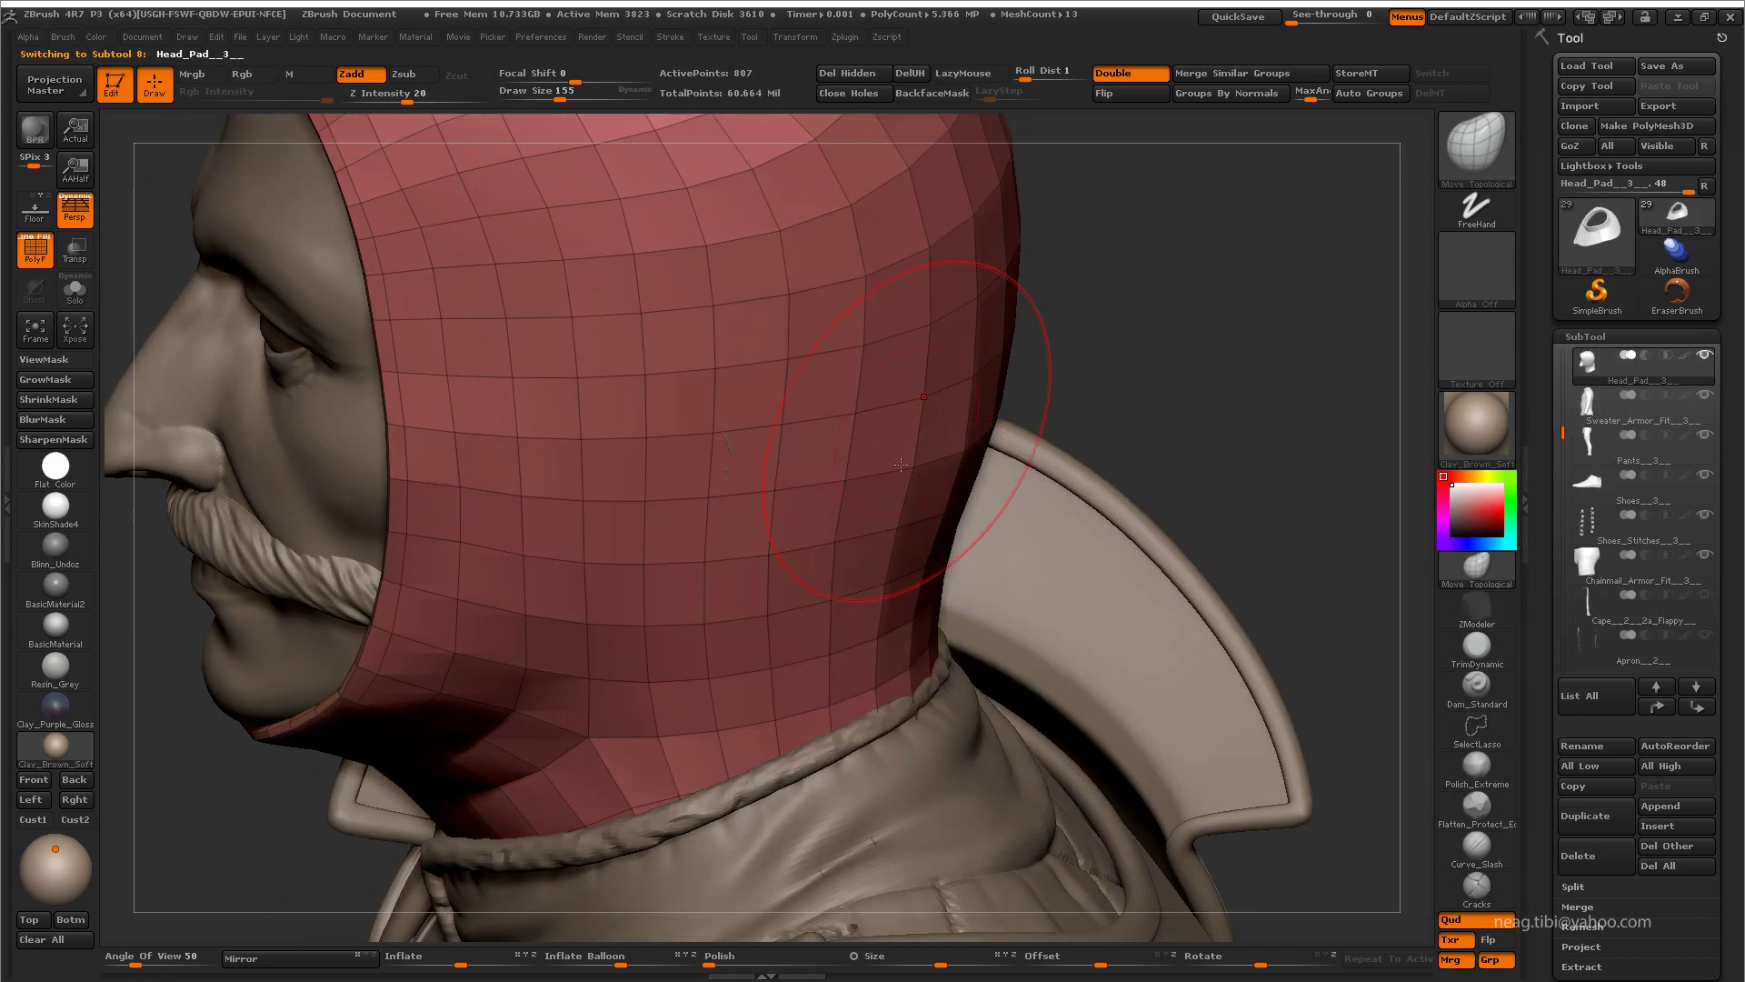
{"action": "key", "text": "shift+f"}
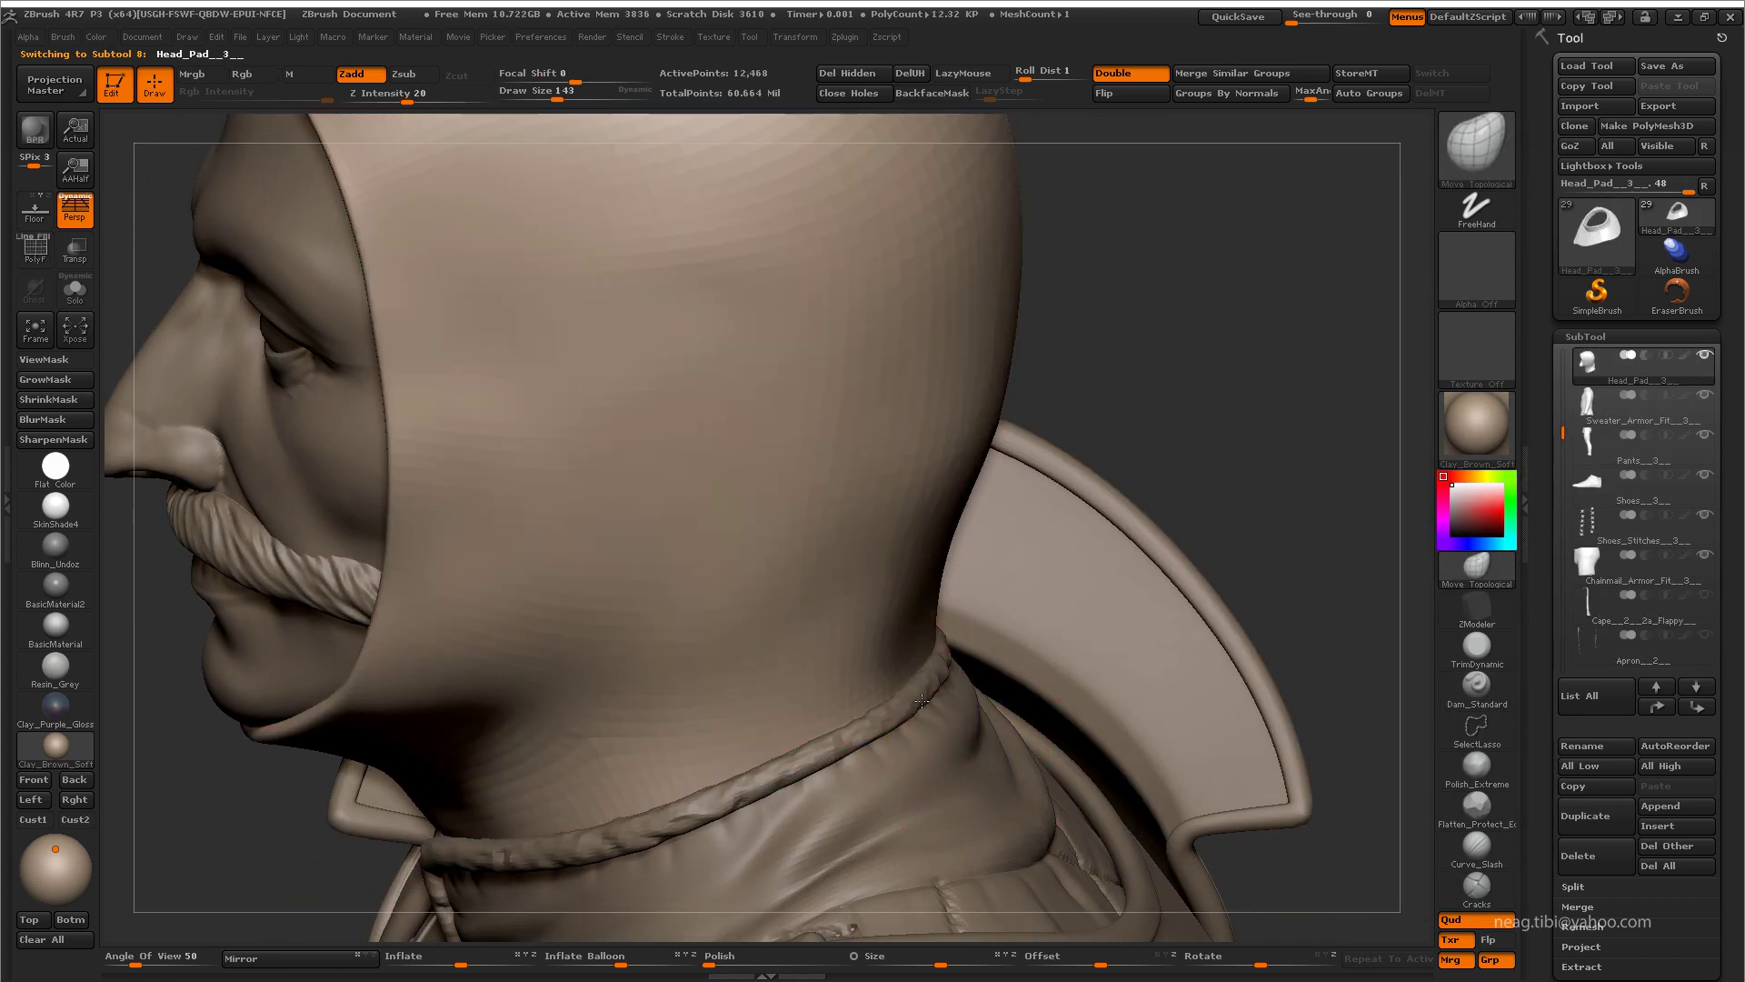
{"action": "mouse_move", "coordinate": [918, 686]}
{"action": "left_mouse_down", "text": "alt"}
{"action": "mouse_move", "coordinate": [953, 564]}
{"action": "mouse_move", "coordinate": [926, 650]}
{"action": "mouse_move", "coordinate": [1023, 498]}
{"action": "mouse_move", "coordinate": [1042, 513]}
{"action": "mouse_move", "coordinate": [1066, 476]}
{"action": "left_mouse_up", "text": "alt"}
{"action": "left_click_drag", "start_coordinate": [1065, 400], "coordinate": [1091, 331]}
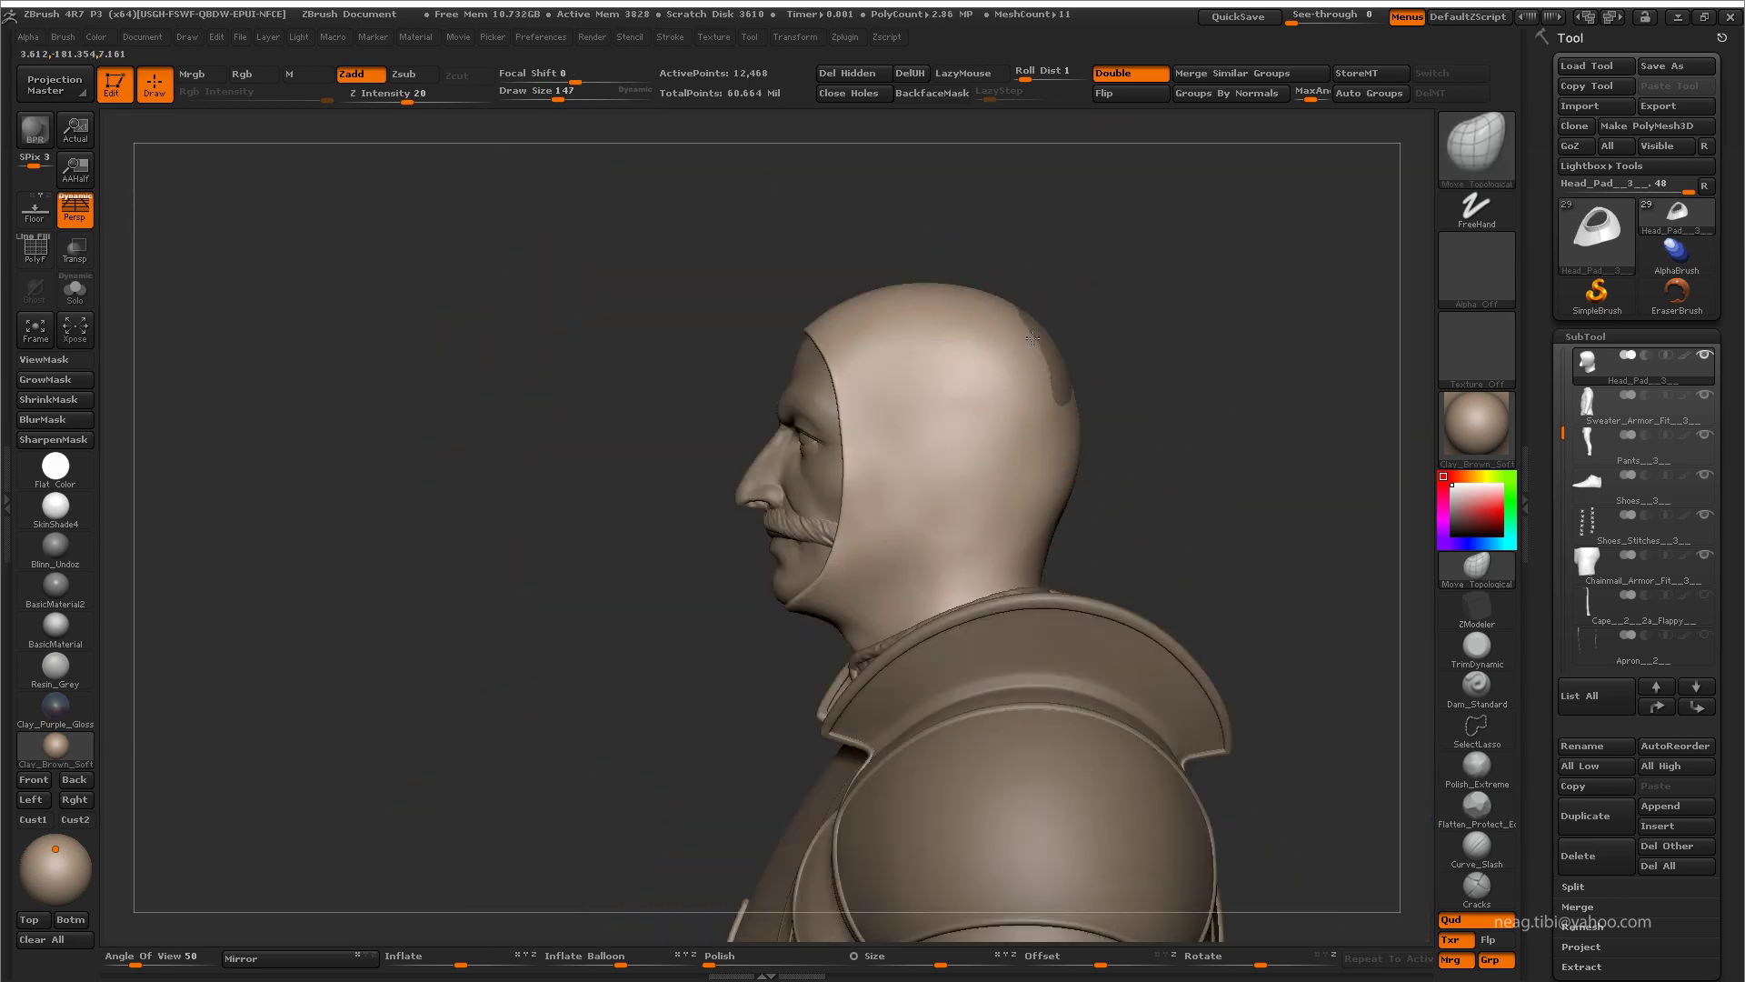
{"action": "left_click_drag", "start_coordinate": [826, 527], "coordinate": [898, 585]}
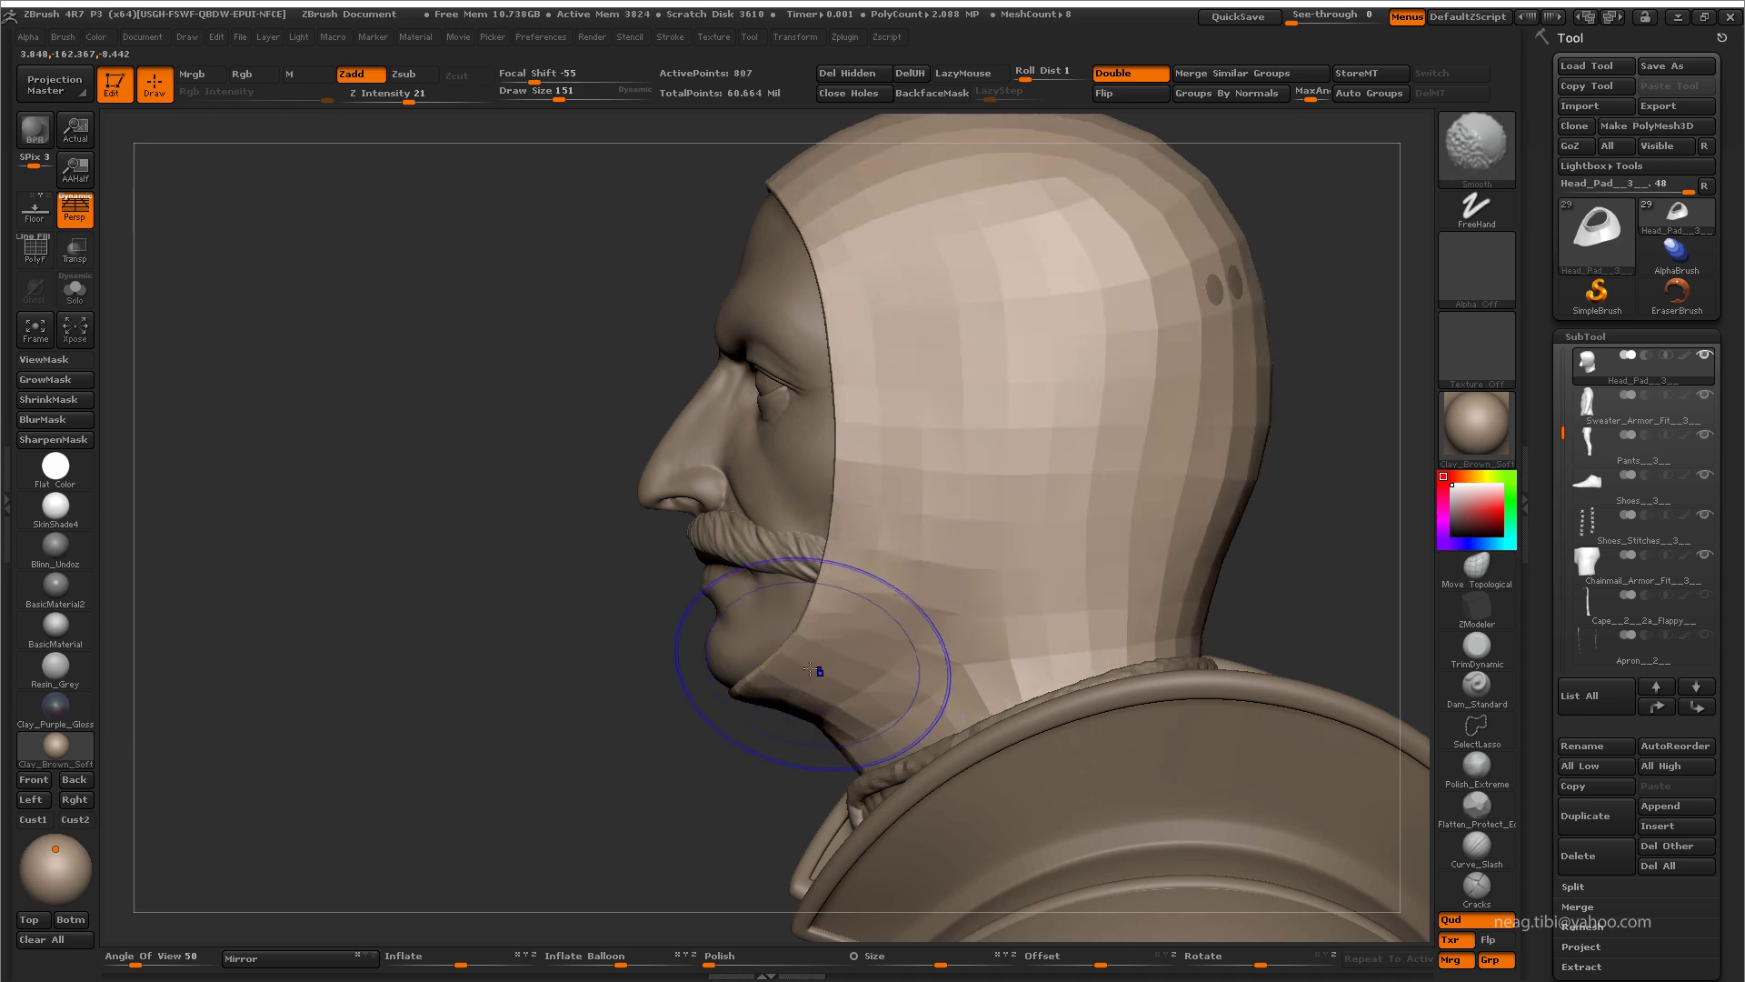
{"action": "mouse_move", "coordinate": [774, 677]}
{"action": "left_mouse_down"}
{"action": "mouse_move", "coordinate": [787, 730]}
{"action": "mouse_move", "coordinate": [626, 805]}
{"action": "left_mouse_up"}
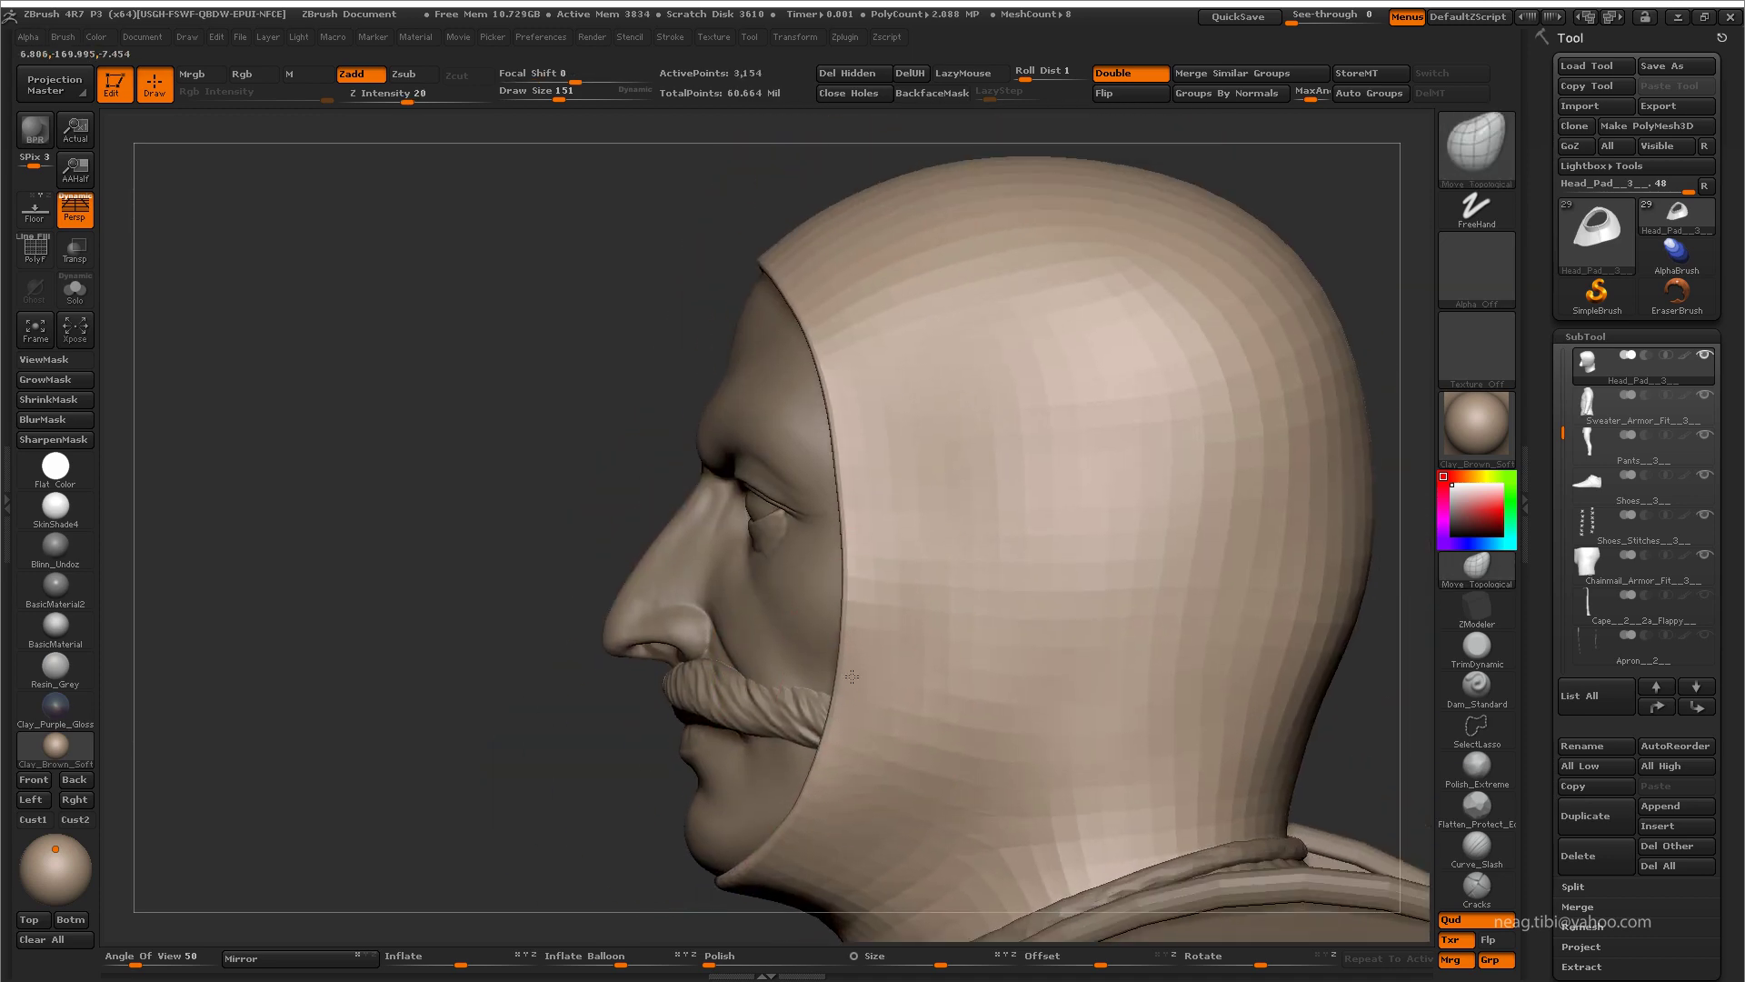
Step: Orbit around the hooded head, then show the coif alone with PolyF and frame it
{"action": "mouse_move", "coordinate": [815, 718]}
{"action": "left_mouse_down"}
{"action": "mouse_move", "coordinate": [974, 358]}
{"action": "mouse_move", "coordinate": [1059, 404]}
{"action": "mouse_move", "coordinate": [955, 545]}
{"action": "mouse_move", "coordinate": [1172, 700]}
{"action": "left_mouse_up"}
{"action": "left_click", "coordinate": [1181, 709], "text": "alt"}
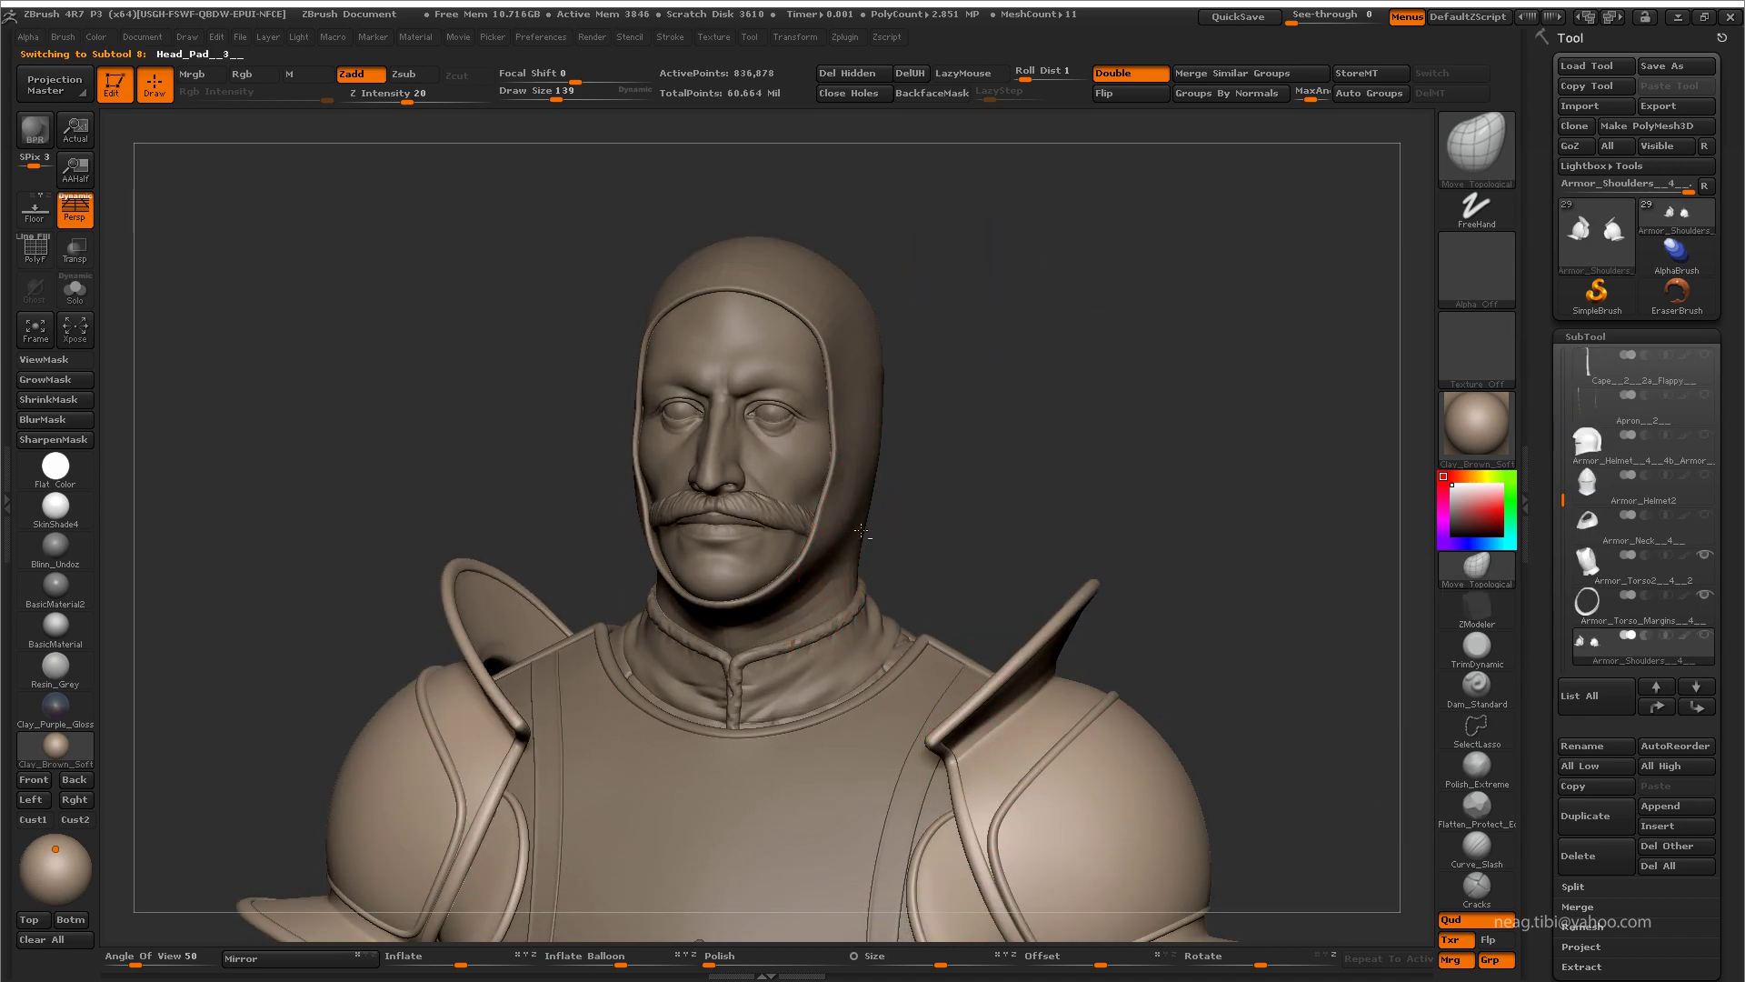
{"action": "mouse_move", "coordinate": [862, 531]}
{"action": "left_mouse_down"}
{"action": "mouse_move", "coordinate": [1060, 401]}
{"action": "mouse_move", "coordinate": [1219, 479]}
{"action": "mouse_move", "coordinate": [1060, 483]}
{"action": "mouse_move", "coordinate": [1067, 522]}
{"action": "mouse_move", "coordinate": [1122, 557]}
{"action": "left_mouse_up"}
{"action": "key", "text": "shift+f"}
{"action": "key", "text": "f"}
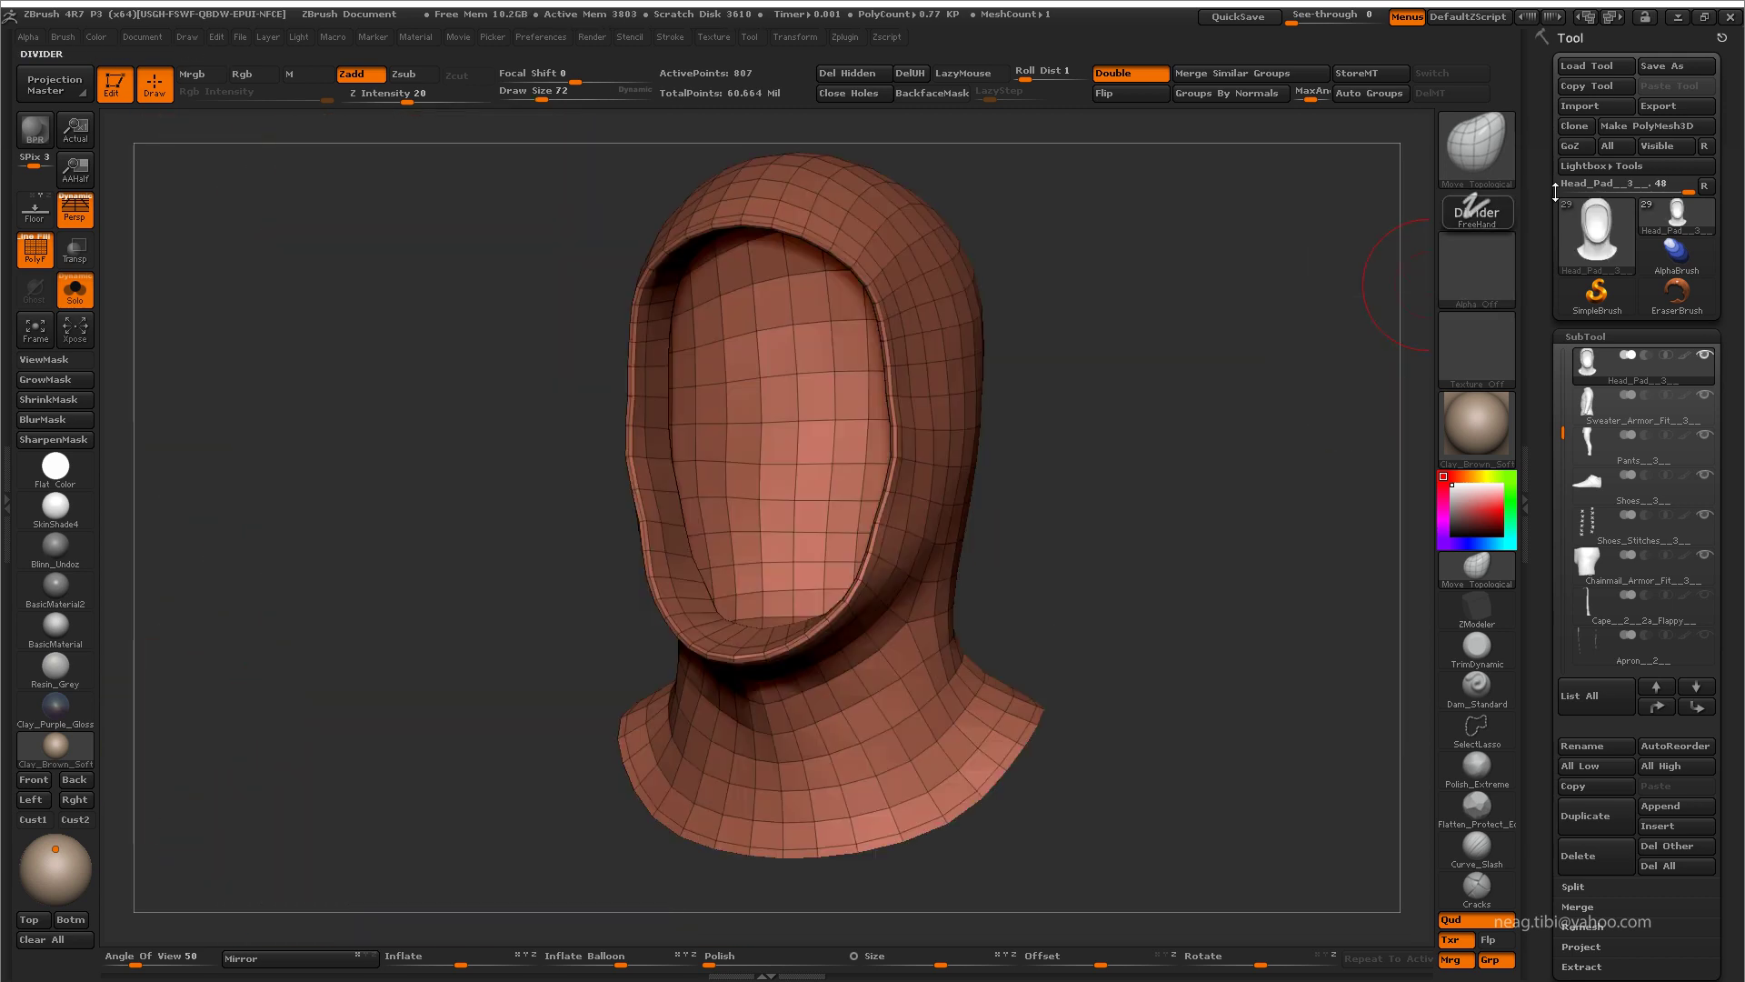
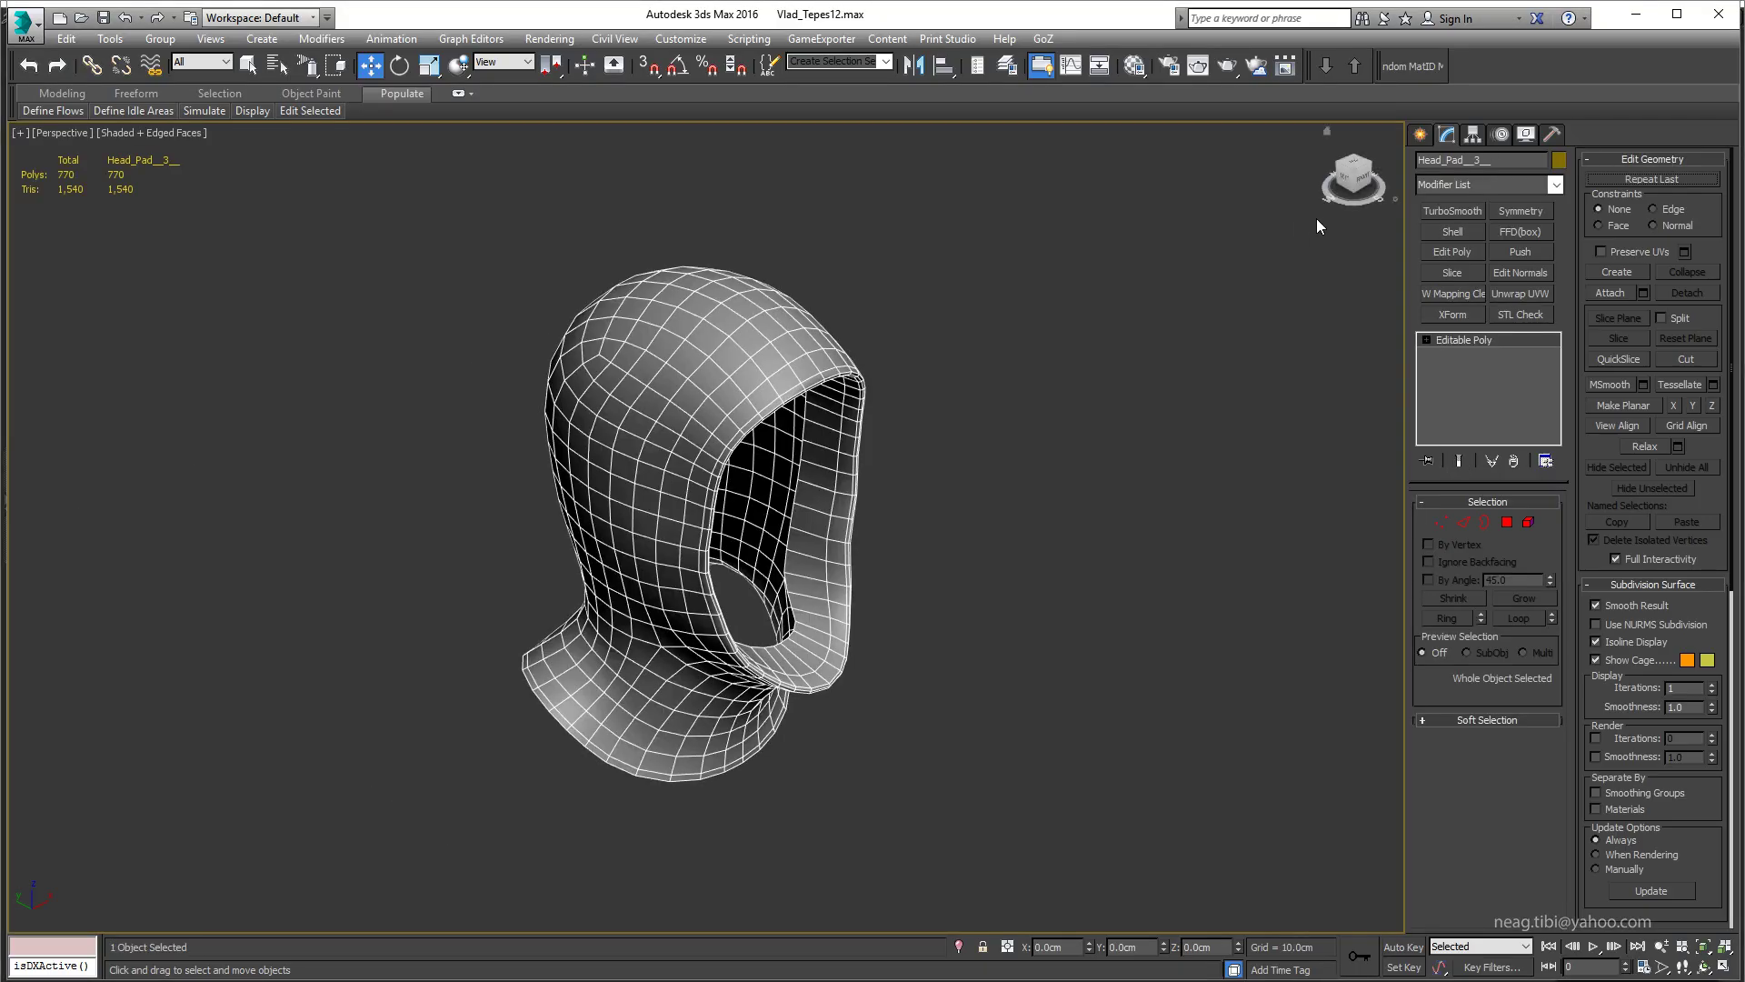
Step: Collapse the hood to an Editable Poly and add an Unwrap UVW modifier
{"action": "left_click_drag", "start_coordinate": [1327, 186], "coordinate": [1382, 187]}
{"action": "right_click", "coordinate": [893, 369]}
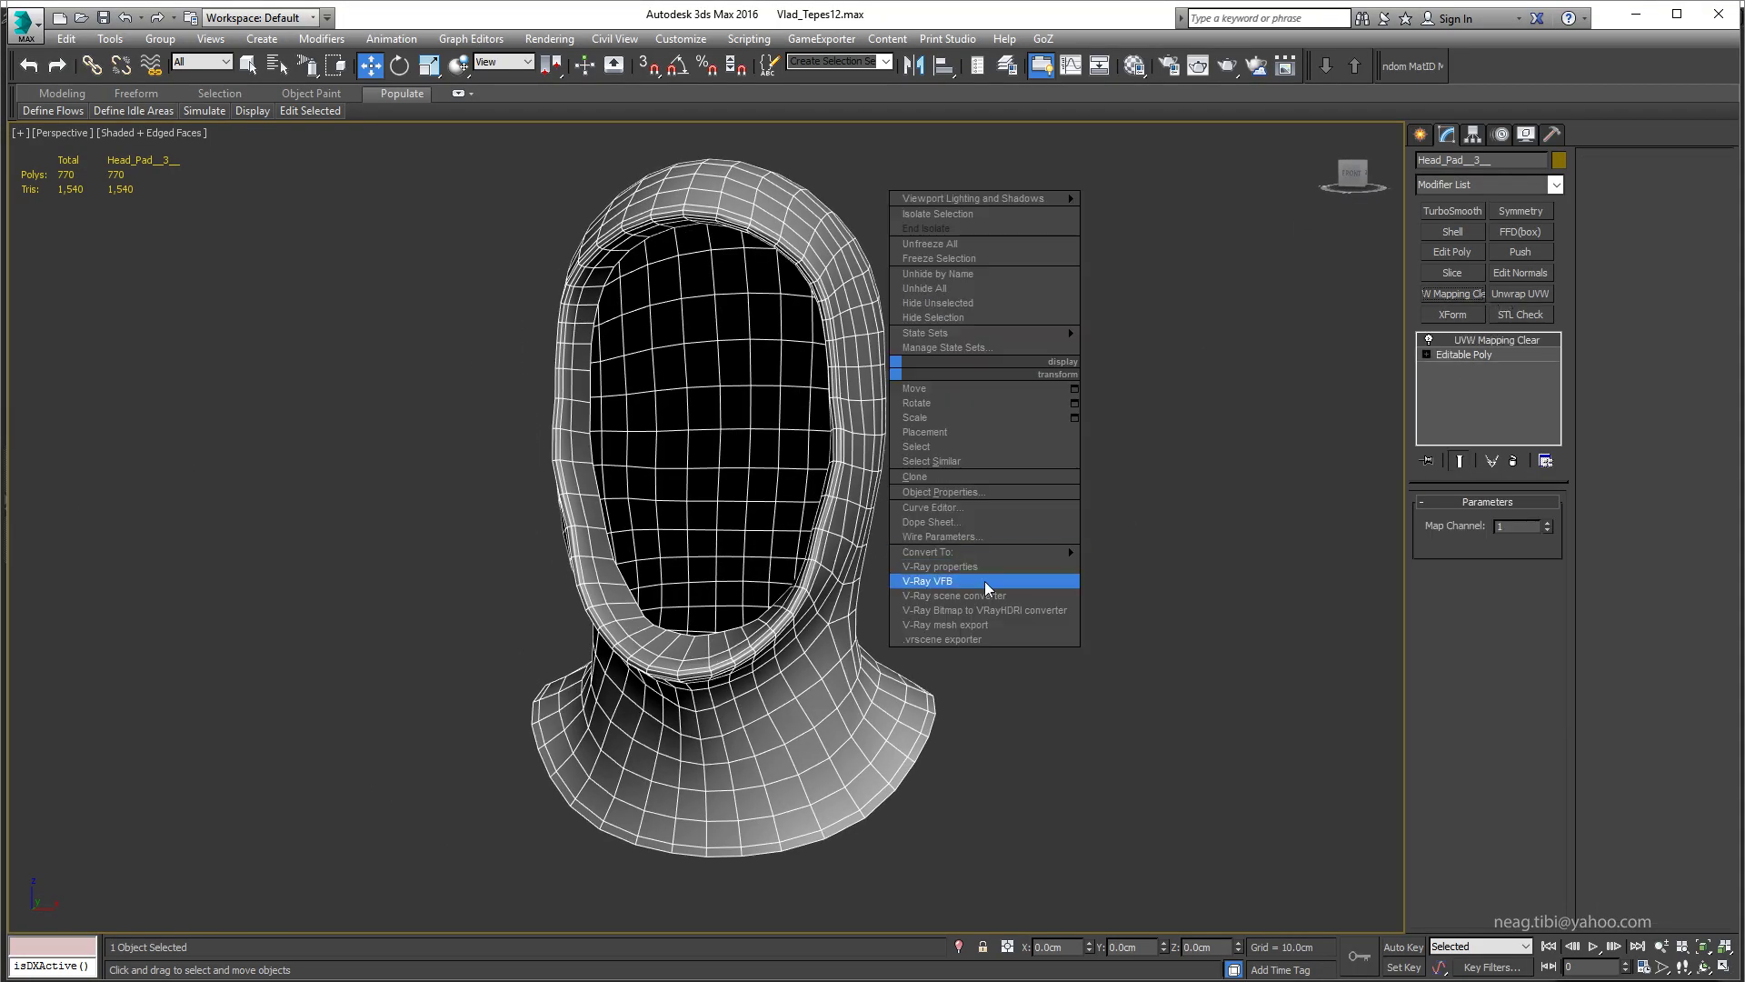
{"action": "left_click", "coordinate": [1098, 566]}
{"action": "left_click", "coordinate": [1520, 293]}
{"action": "left_click_drag", "start_coordinate": [1353, 172], "coordinate": [1318, 173]}
Step: Open the UV Editor without the checker and turn the face-opening and neck-hem edges into seams
{"action": "left_click", "coordinate": [1488, 713]}
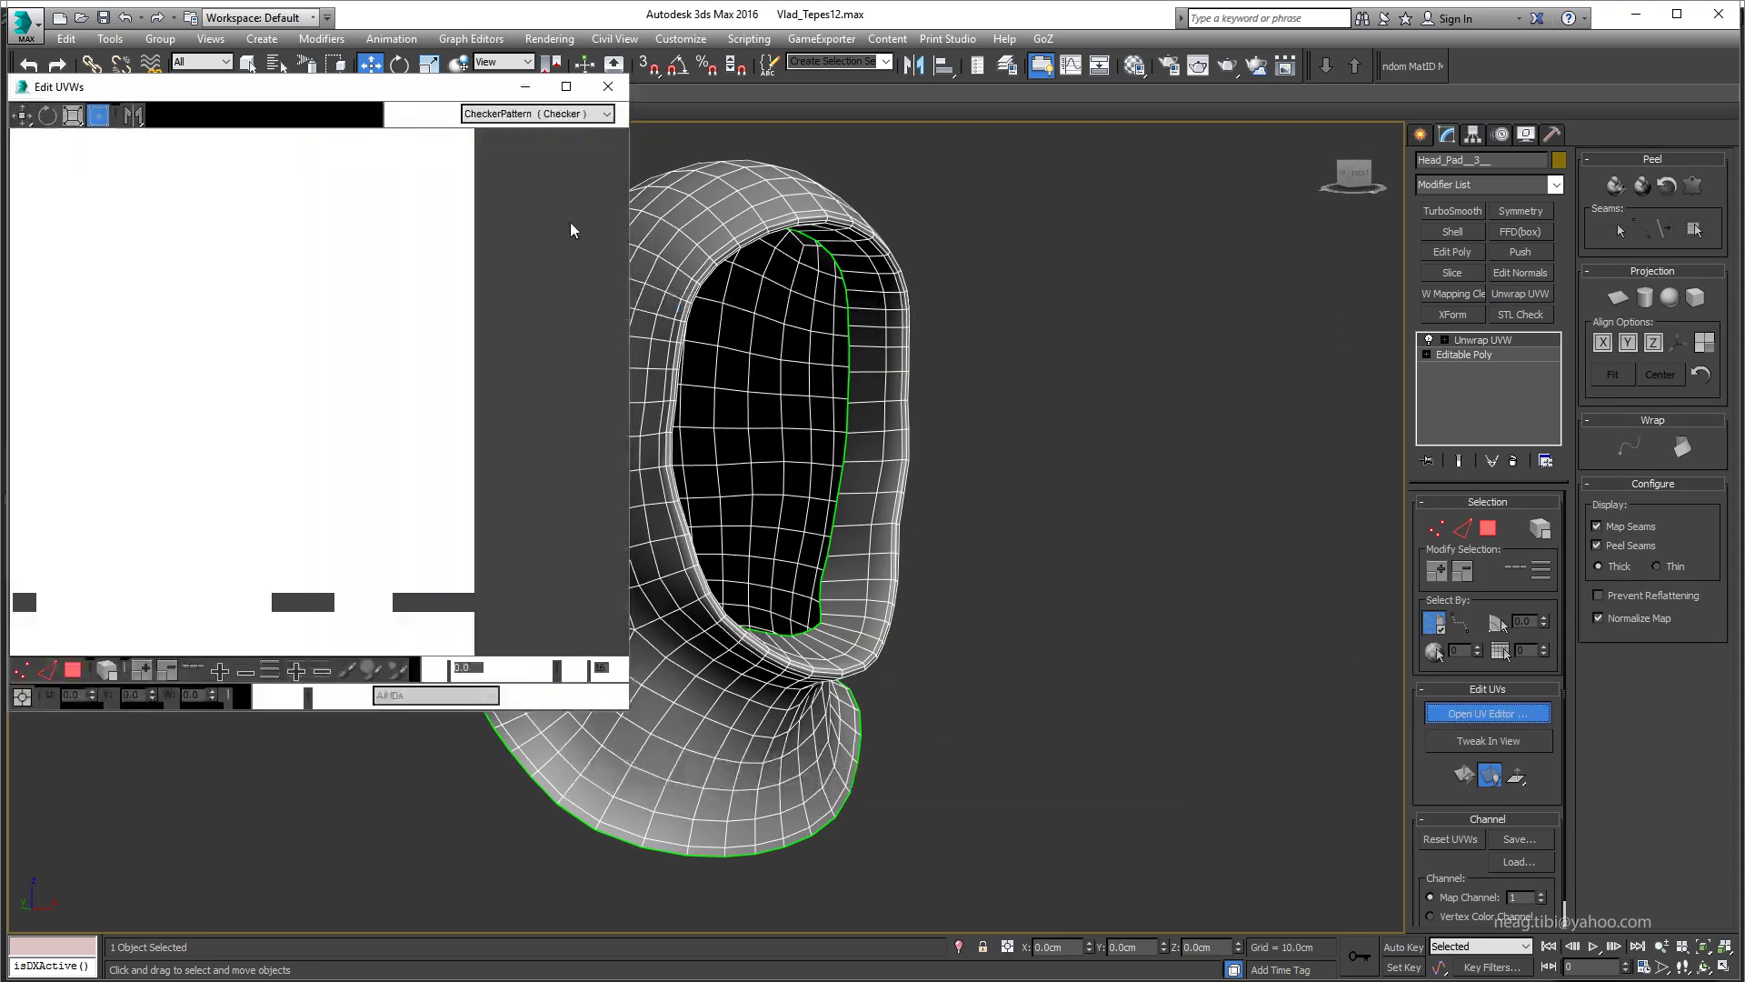
{"action": "left_click", "coordinate": [396, 137]}
{"action": "middle_click_drag", "start_coordinate": [1076, 522], "coordinate": [1184, 616], "text": "alt"}
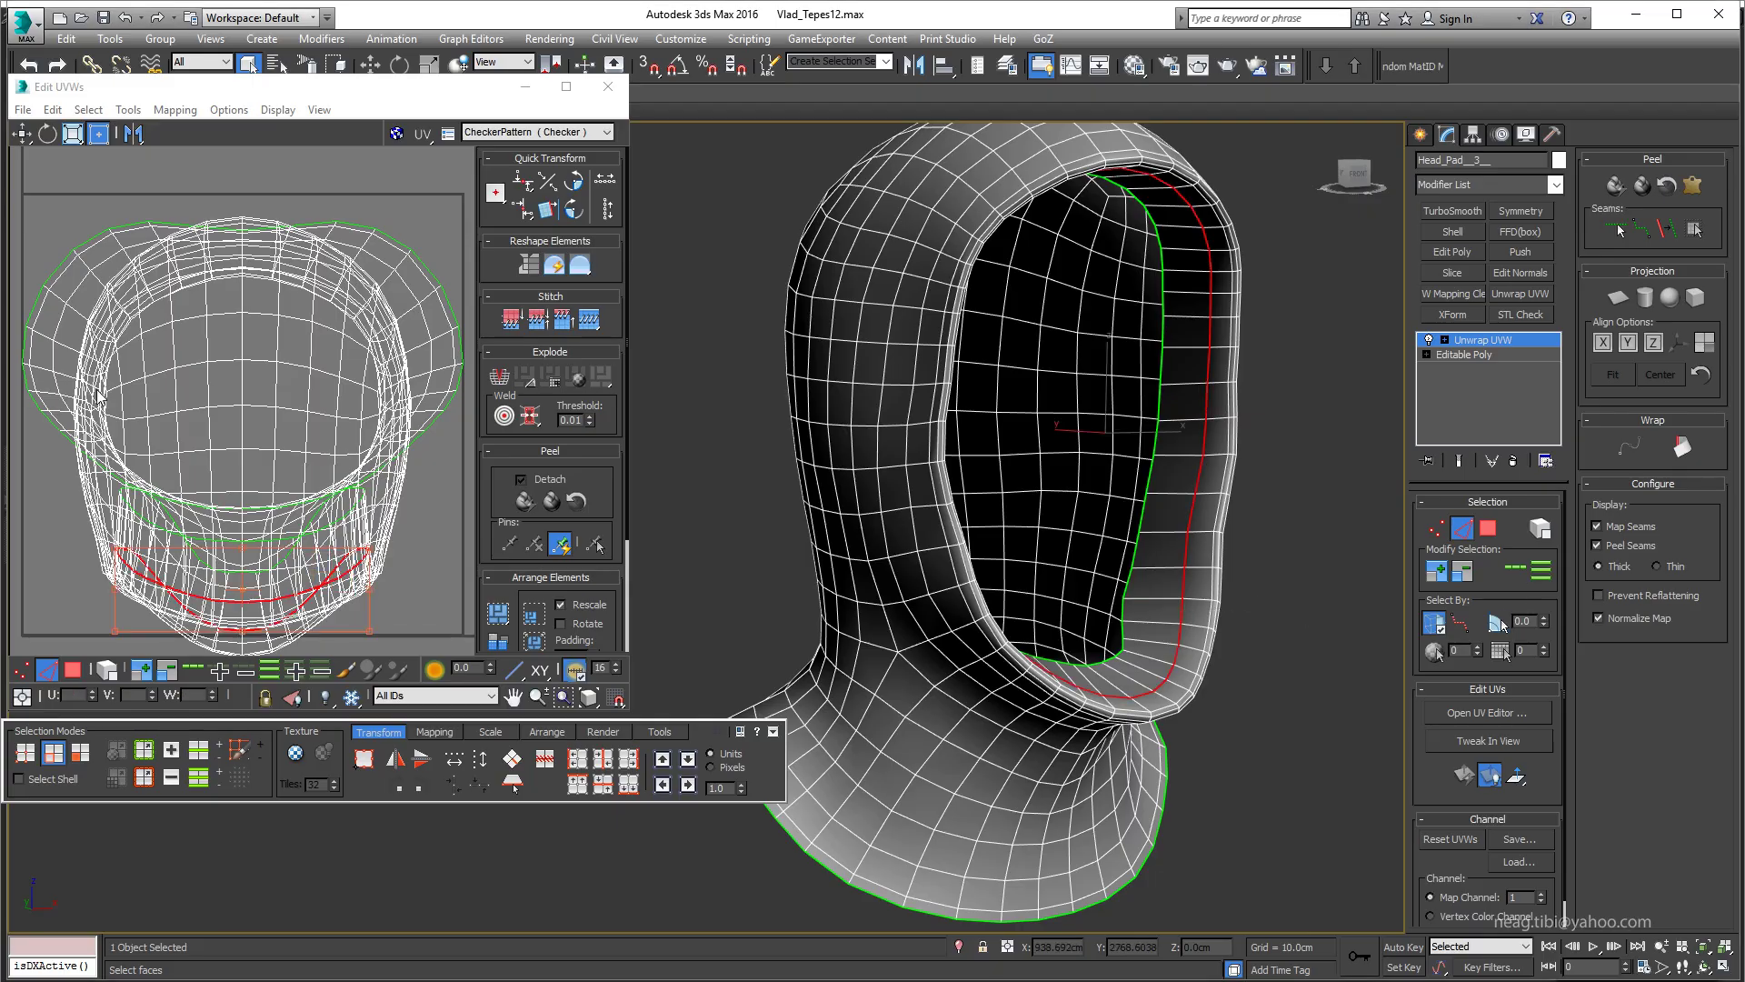
{"action": "right_click", "coordinate": [98, 396]}
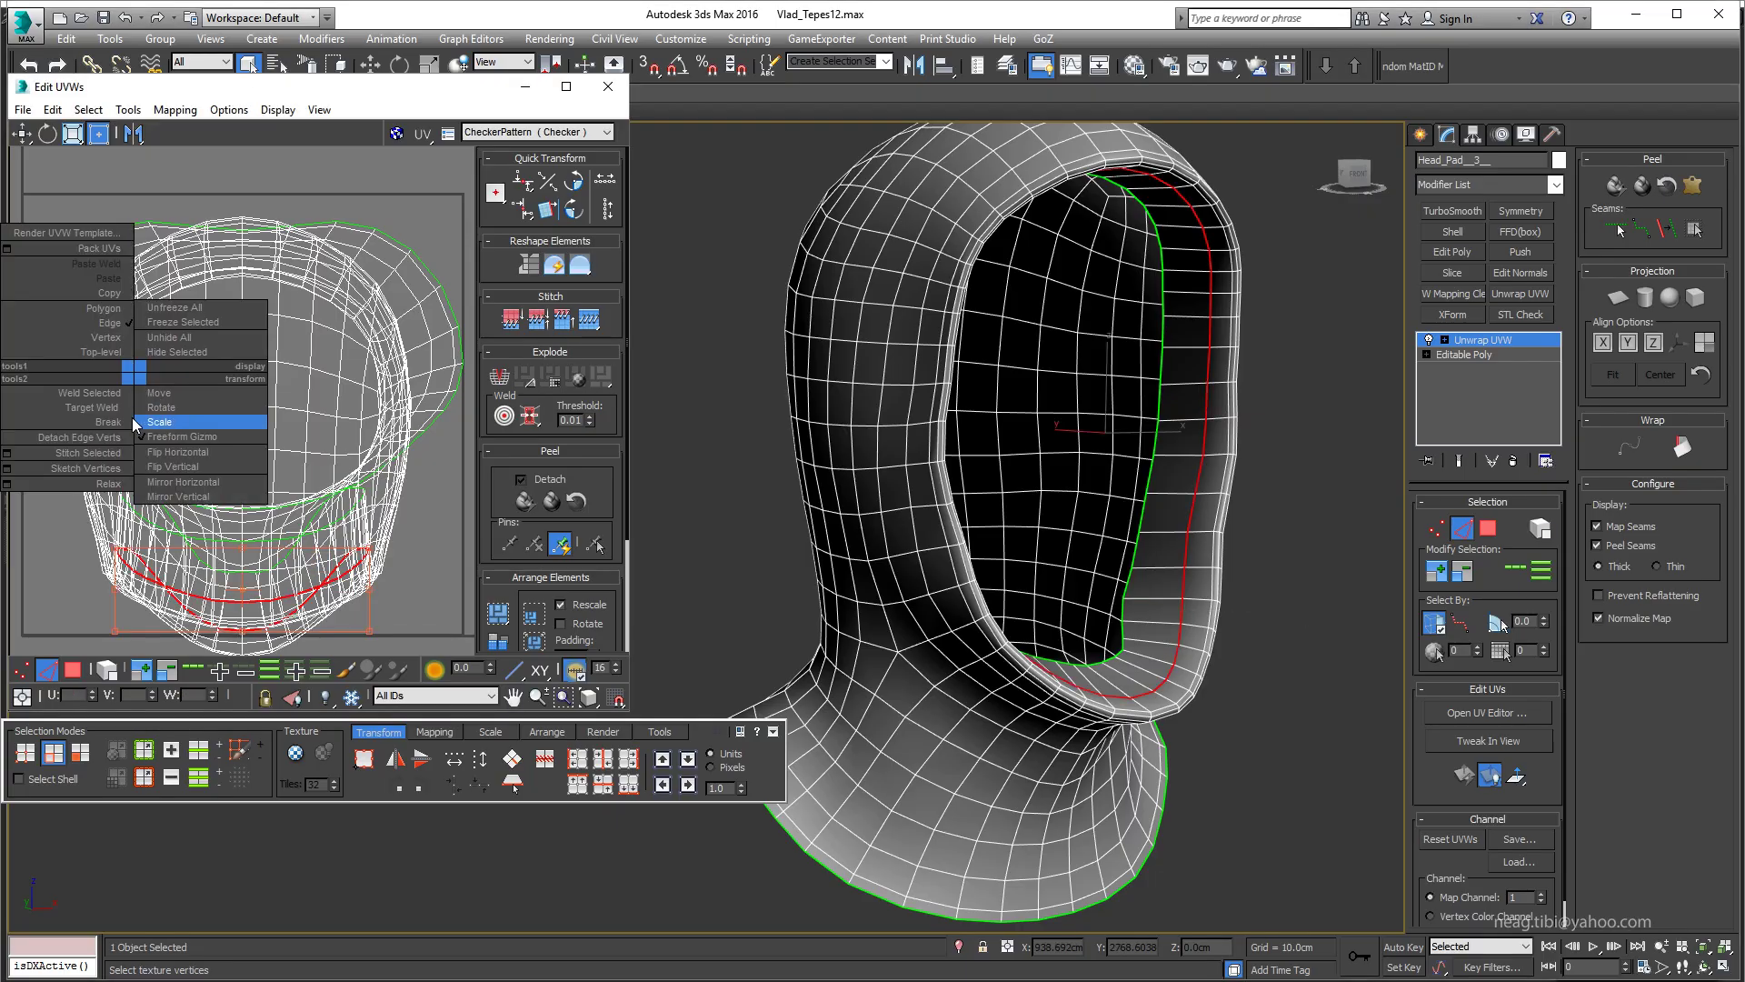
{"action": "left_click", "coordinate": [159, 435]}
{"action": "left_click_drag", "start_coordinate": [123, 93], "coordinate": [151, 170]}
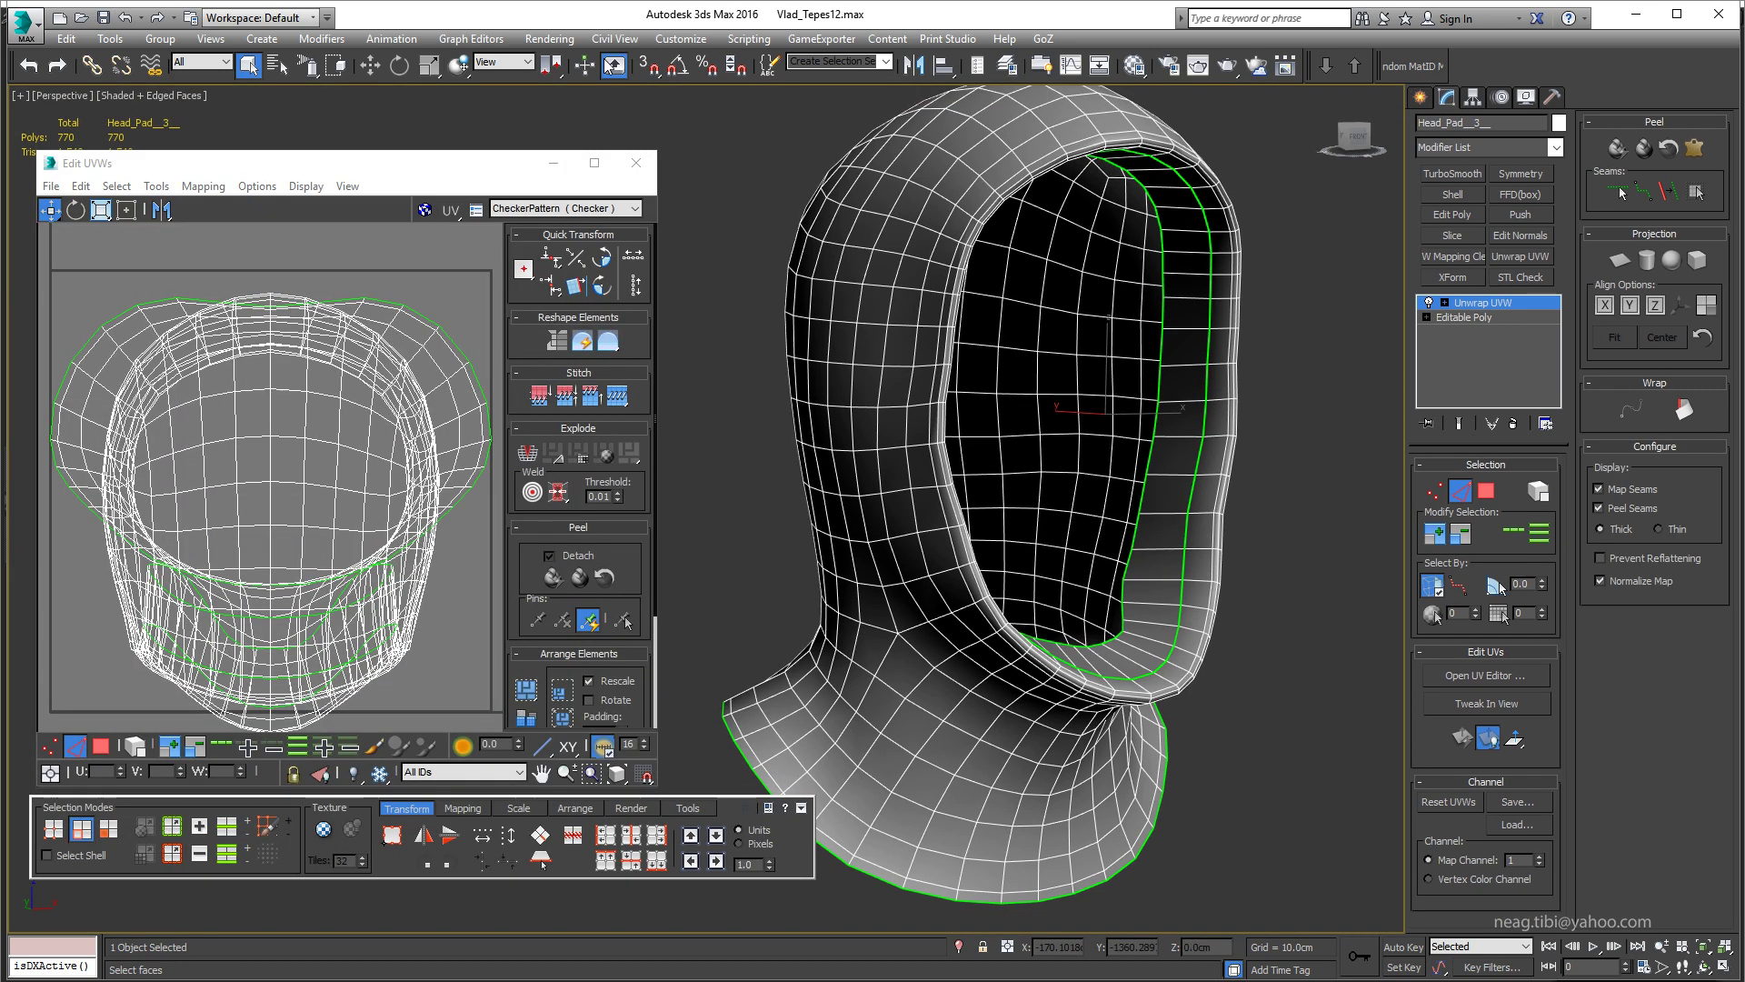
{"action": "left_click_drag", "start_coordinate": [421, 163], "coordinate": [407, 110]}
{"action": "middle_click_drag", "start_coordinate": [1000, 546], "coordinate": [1034, 540], "text": "alt"}
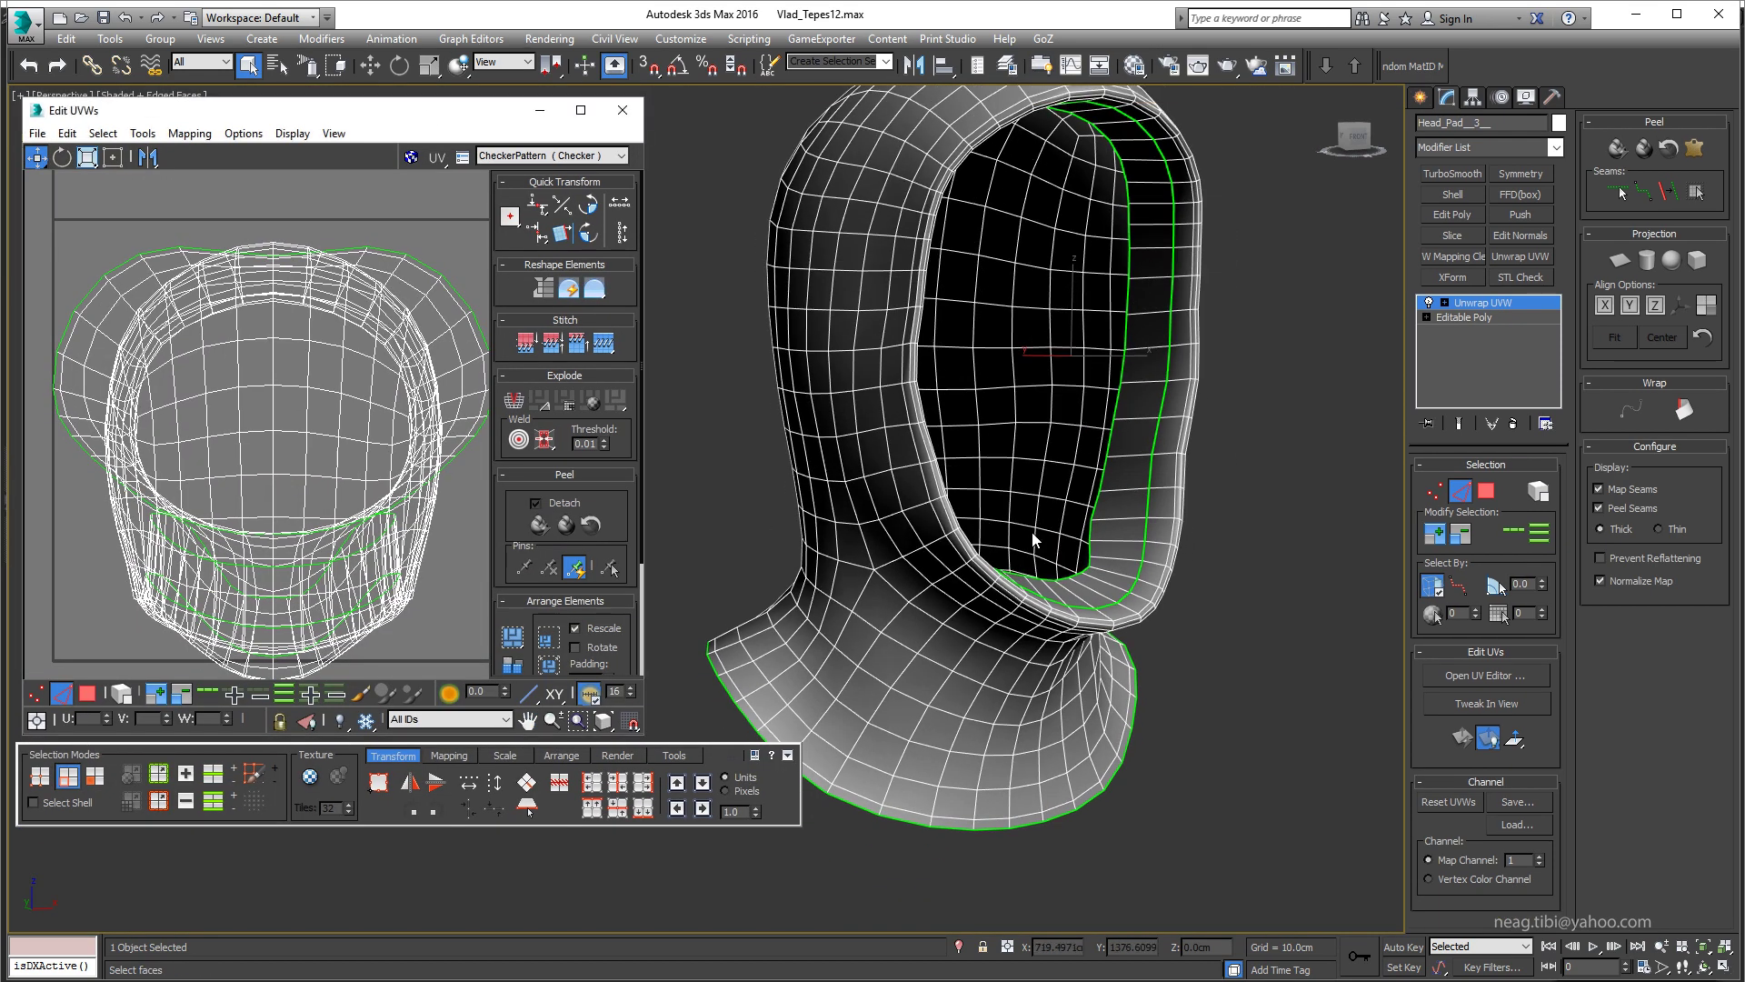
Step: Peel all the hood's UVs into two flat islands
{"action": "key", "text": "ctrl+a"}
{"action": "left_click", "coordinate": [512, 635]}
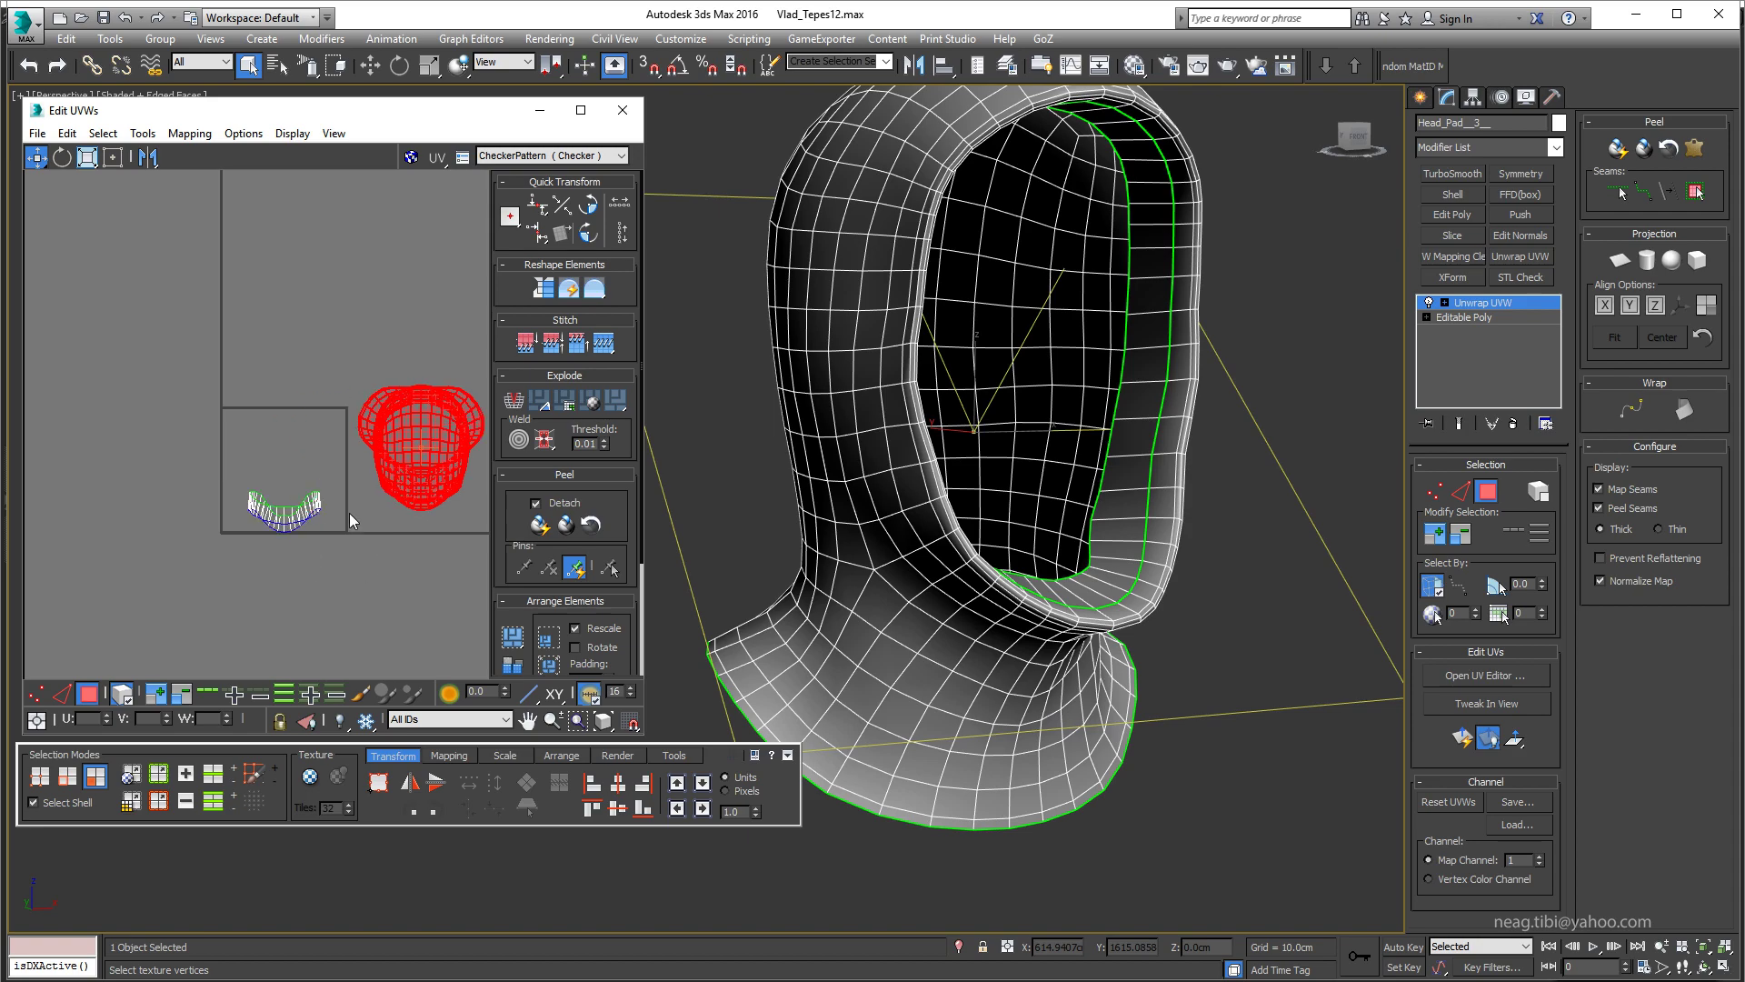
{"action": "left_click", "coordinate": [137, 273]}
{"action": "mouse_move", "coordinate": [1046, 618]}
{"action": "middle_mouse_down", "text": "alt"}
{"action": "mouse_move", "coordinate": [959, 617]}
{"action": "mouse_move", "coordinate": [918, 581]}
{"action": "middle_mouse_up", "text": "alt"}
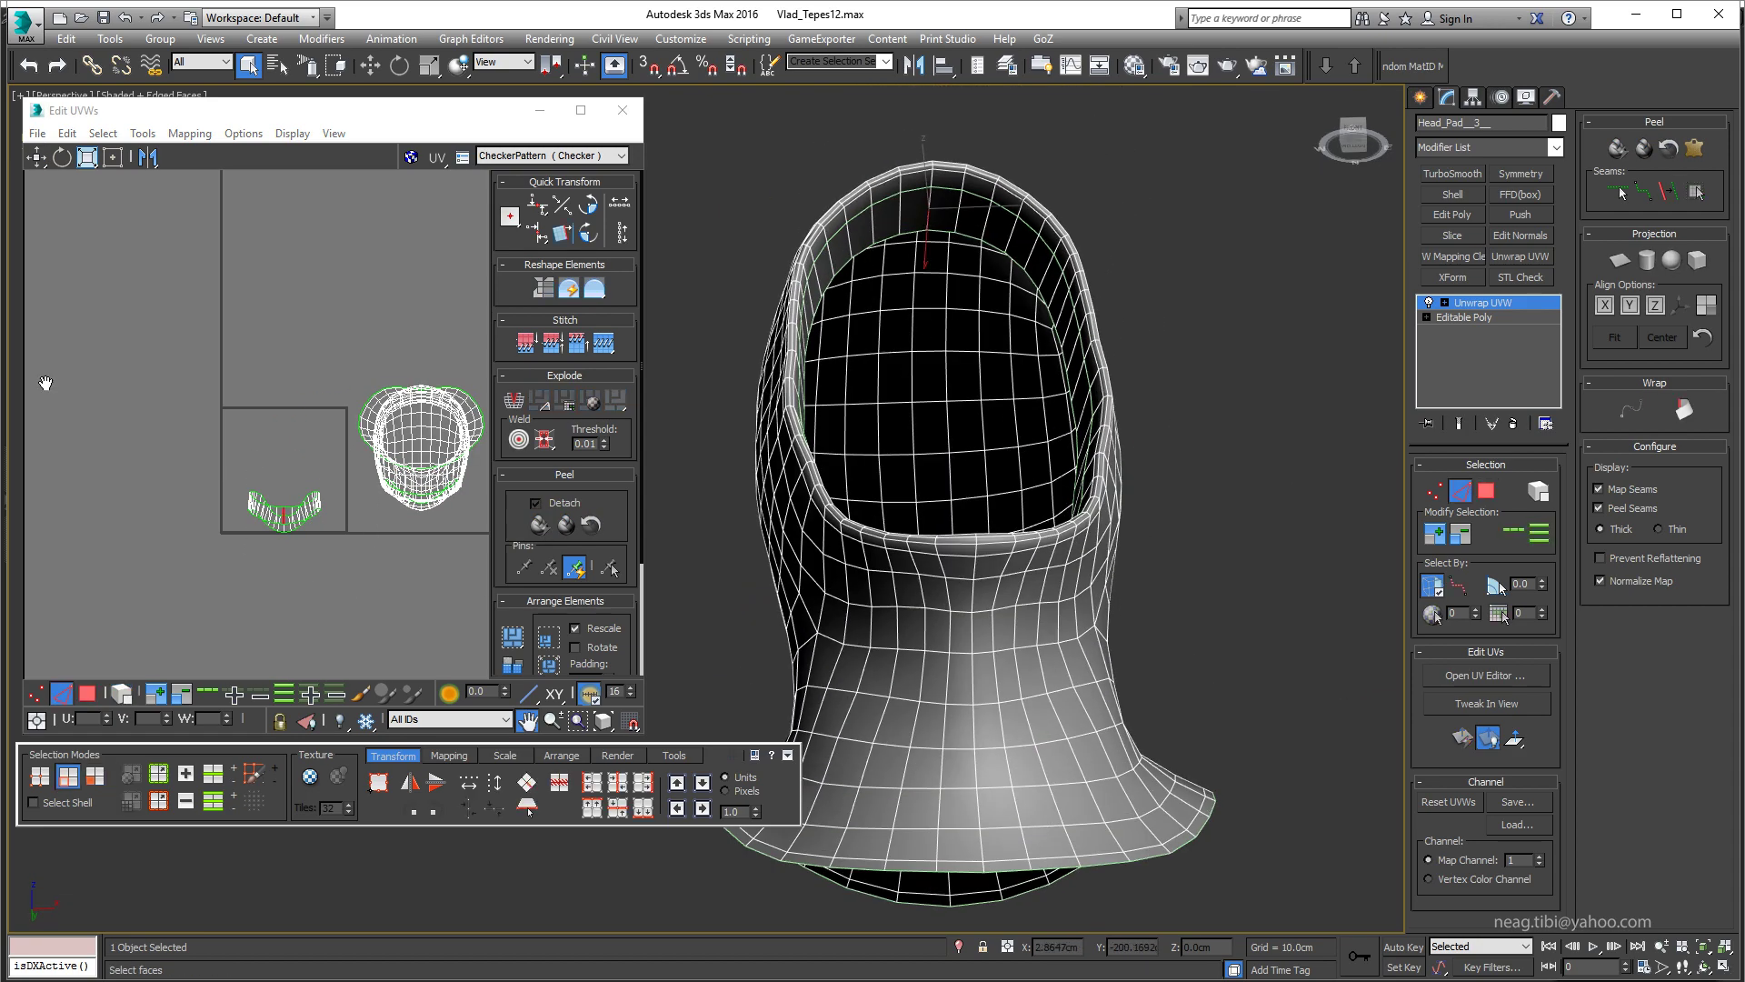
{"action": "right_click", "coordinate": [182, 400]}
{"action": "left_click", "coordinate": [145, 386]}
Step: Close the UV editor and collapse the hood's stack to a plain Editable Poly
{"action": "mouse_move", "coordinate": [914, 673]}
{"action": "middle_mouse_down", "text": "alt"}
{"action": "mouse_move", "coordinate": [994, 762]}
{"action": "mouse_move", "coordinate": [871, 343]}
{"action": "middle_mouse_up", "text": "alt"}
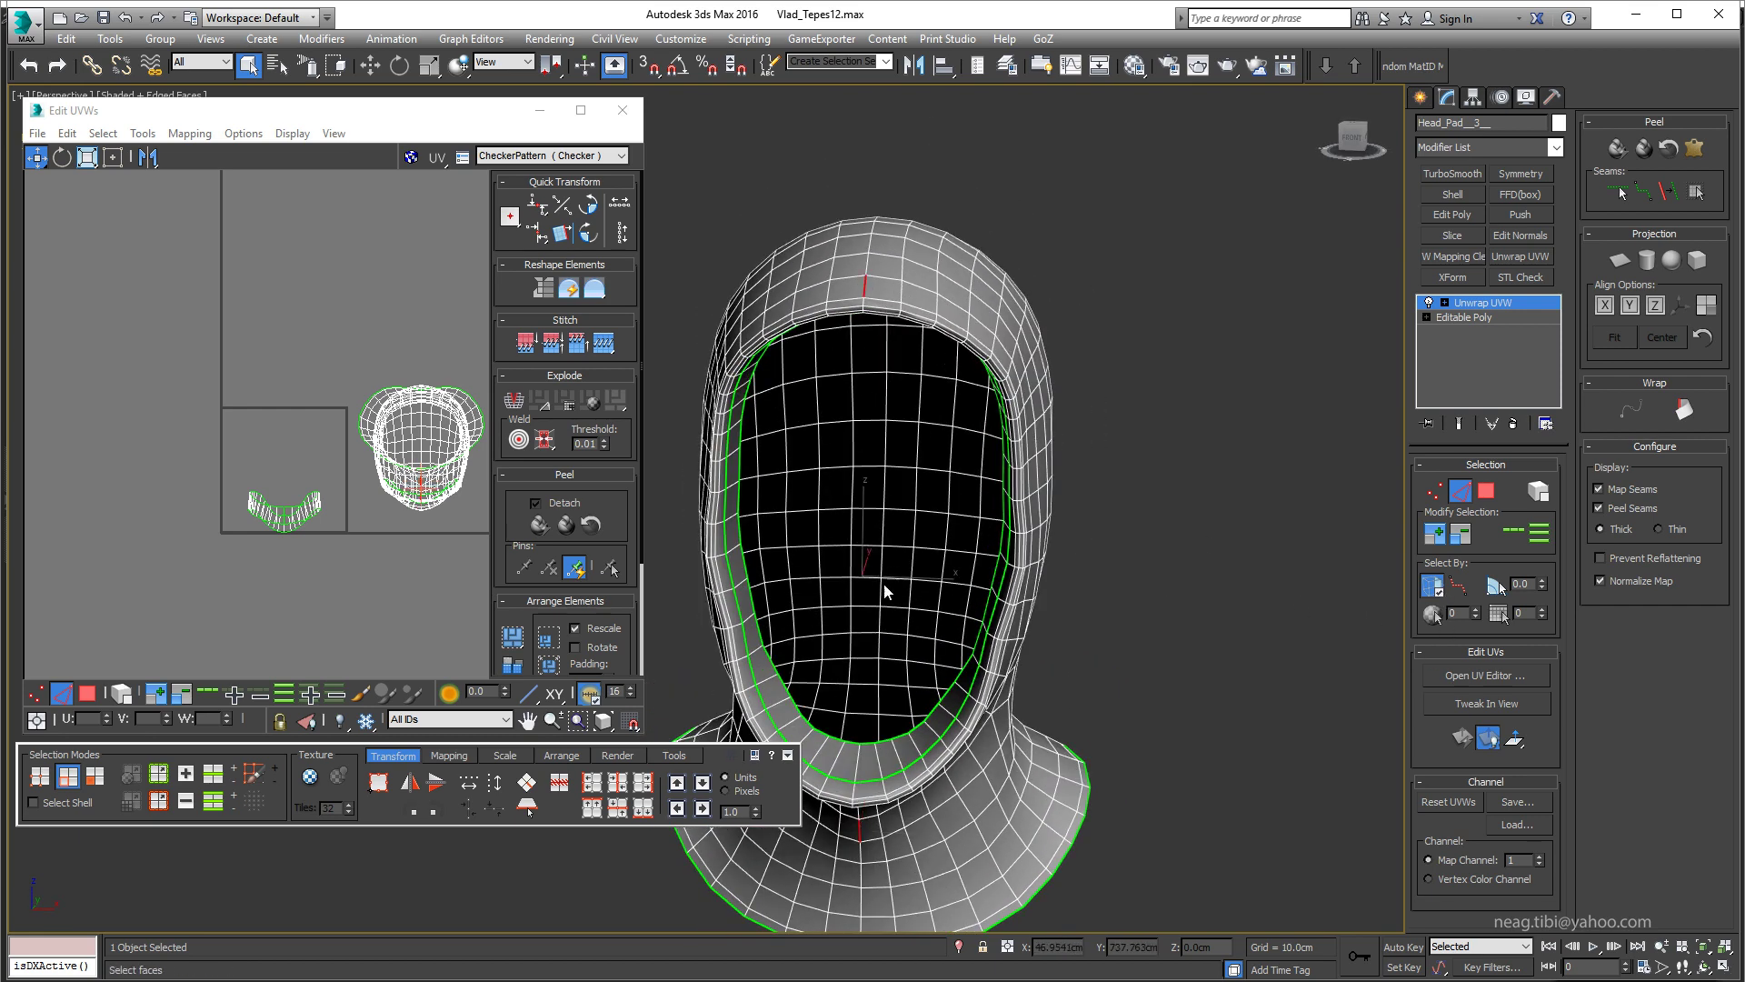
{"action": "middle_click_drag", "start_coordinate": [819, 608], "coordinate": [787, 576]}
{"action": "right_click", "coordinate": [787, 582]}
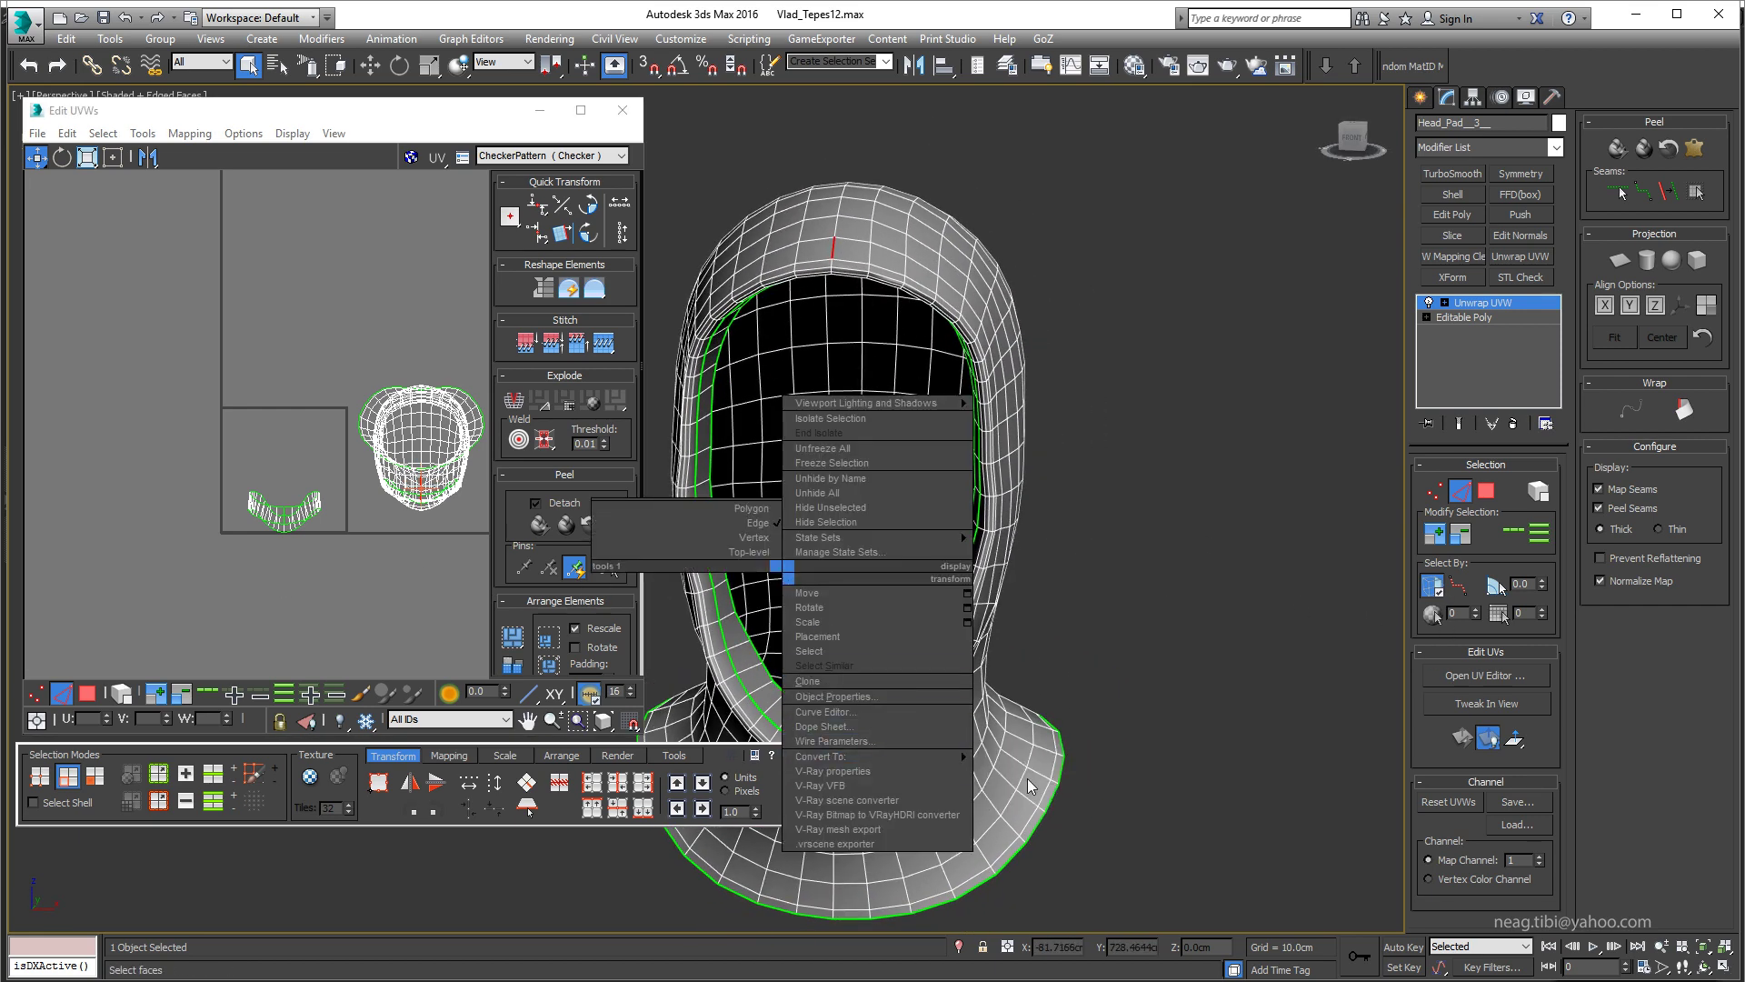
{"action": "left_click", "coordinate": [755, 561]}
{"action": "right_click", "coordinate": [953, 647]}
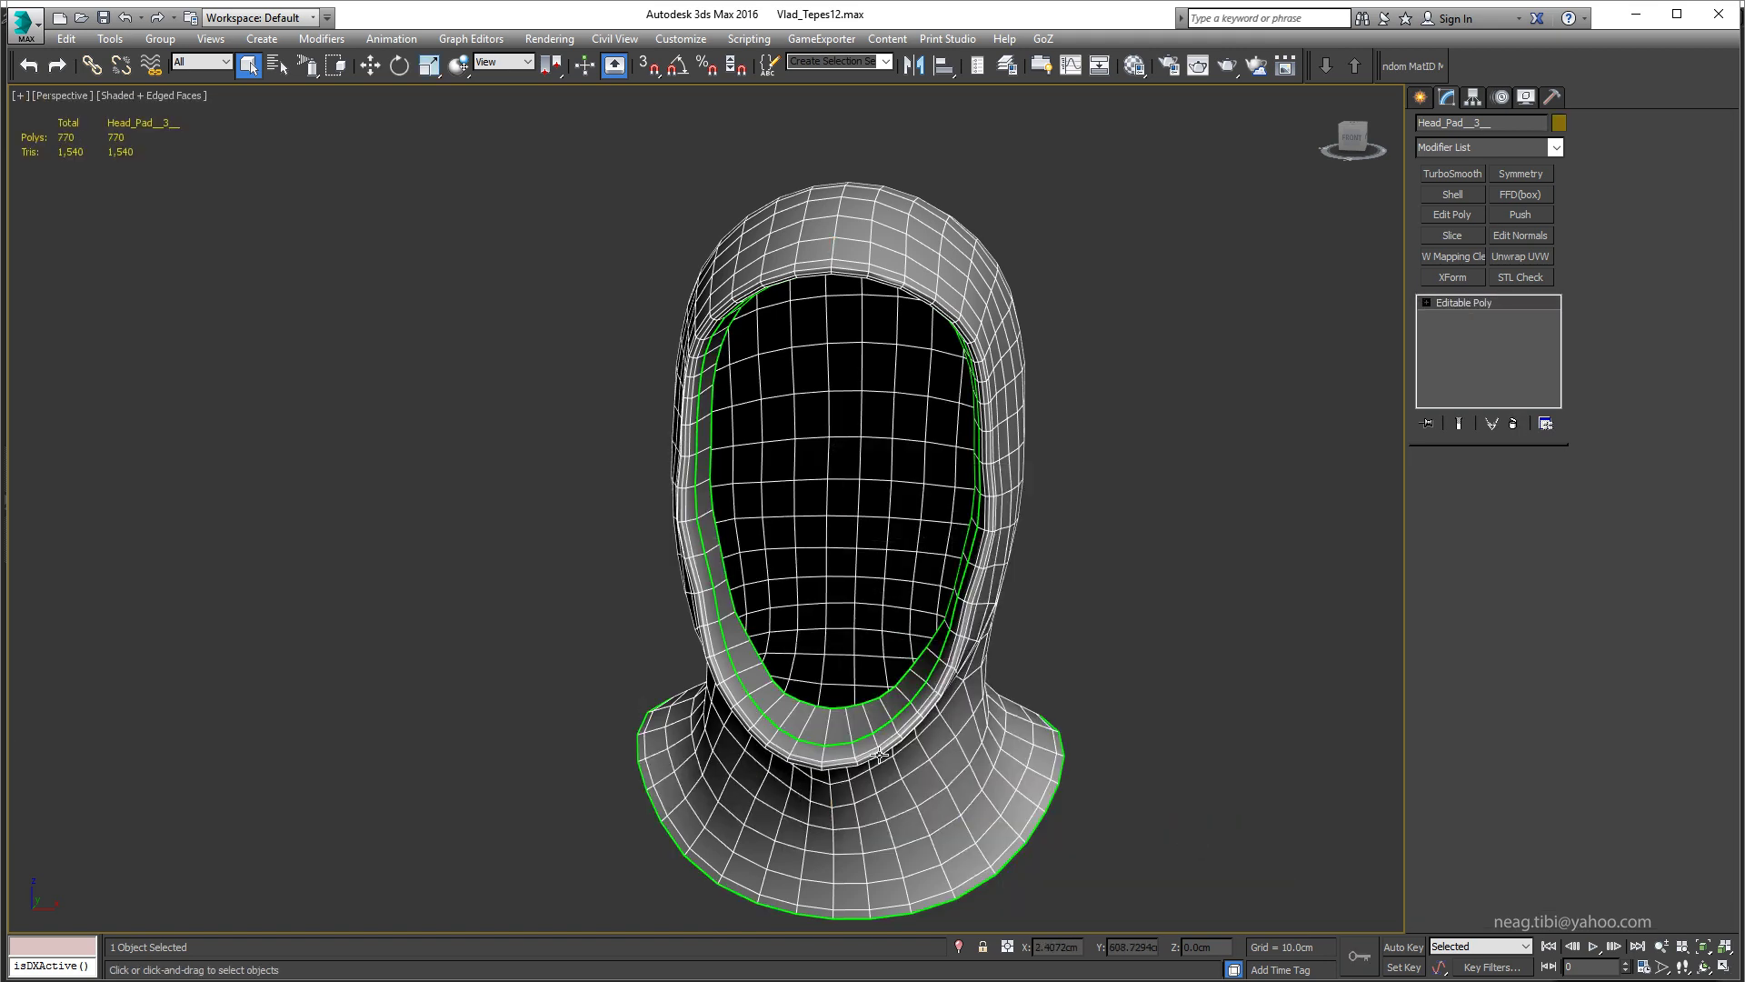
Step: Delete one half of the hood using element selection
{"action": "mouse_move", "coordinate": [864, 595]}
{"action": "middle_mouse_down", "text": "alt"}
{"action": "mouse_move", "coordinate": [606, 614]}
{"action": "mouse_move", "coordinate": [817, 518]}
{"action": "middle_mouse_up", "text": "alt"}
{"action": "scroll", "coordinate": [607, 615], "scroll_direction": "down", "scroll_amount": 4}
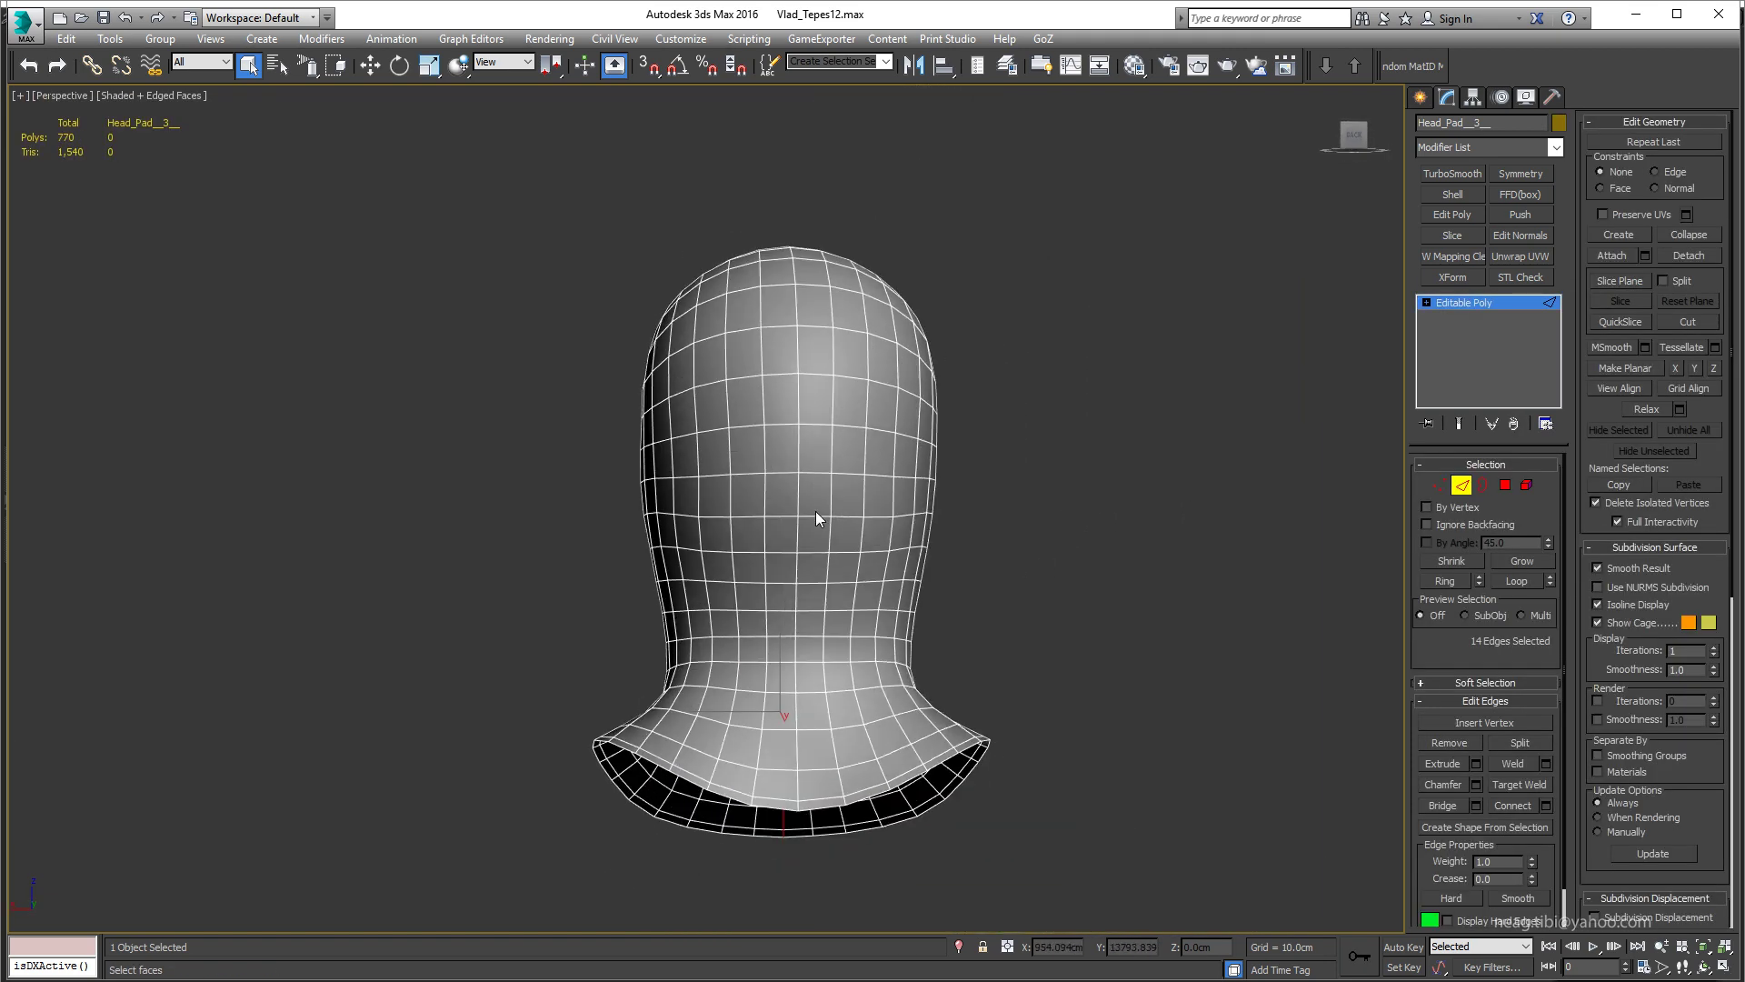
{"action": "middle_click_drag", "start_coordinate": [679, 513], "coordinate": [1052, 553], "text": "alt"}
{"action": "key", "text": "5"}
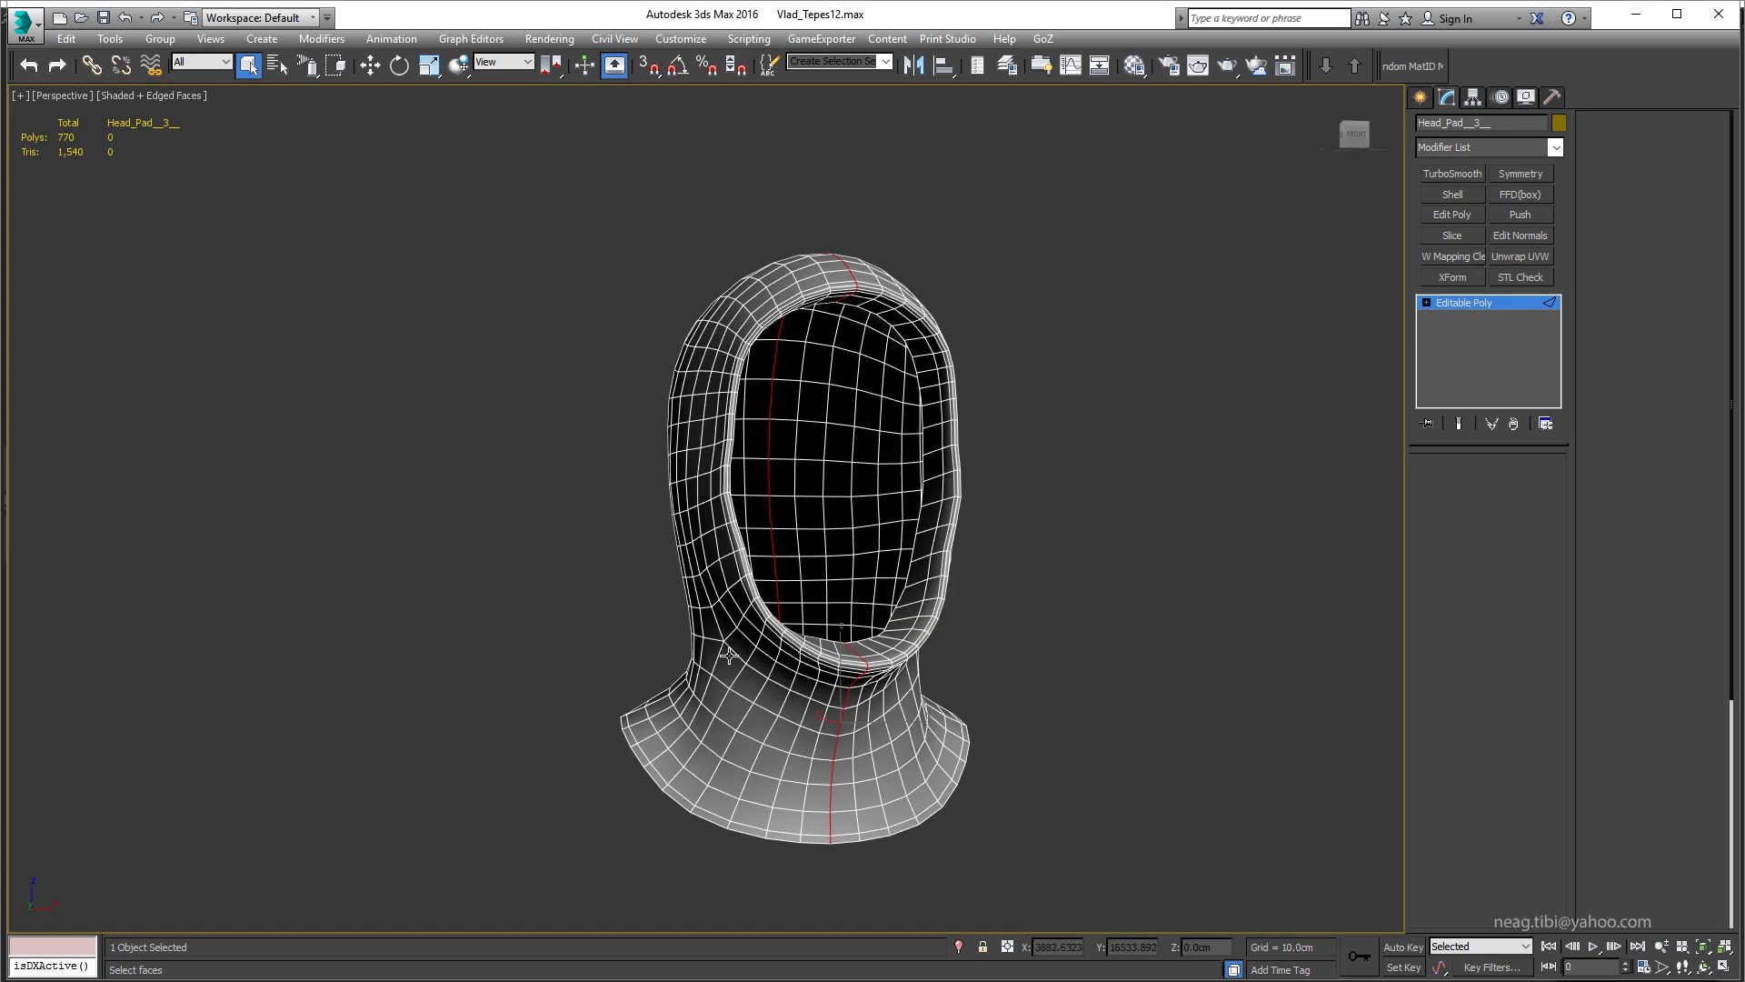
{"action": "left_click", "coordinate": [772, 509]}
{"action": "key", "text": "Delete"}
{"action": "mouse_move", "coordinate": [773, 509]}
{"action": "middle_mouse_down", "text": "alt"}
{"action": "mouse_move", "coordinate": [821, 600]}
{"action": "mouse_move", "coordinate": [954, 545]}
{"action": "middle_mouse_up", "text": "alt"}
Step: Unwrap the half hood, reset its existing UVs, and collapse it to an Editable Poly
{"action": "left_click", "coordinate": [1520, 255]}
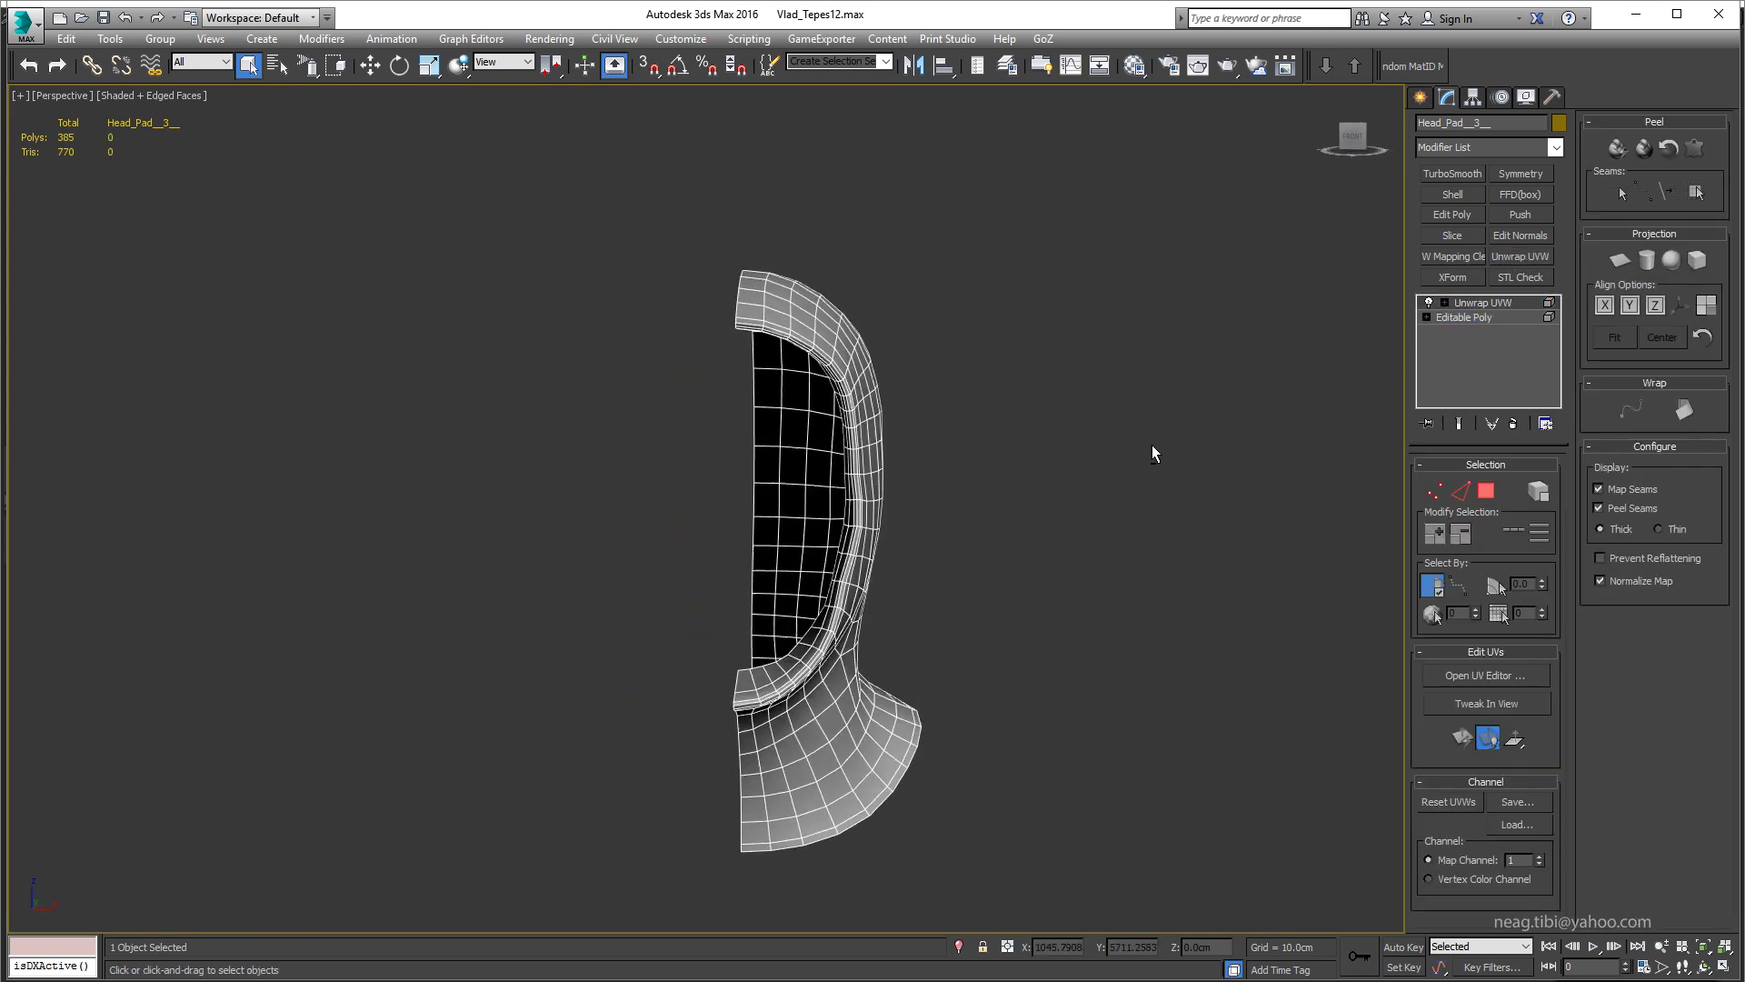
{"action": "left_click", "coordinate": [1486, 676]}
{"action": "left_click", "coordinate": [396, 133]}
{"action": "right_click", "coordinate": [1087, 361]}
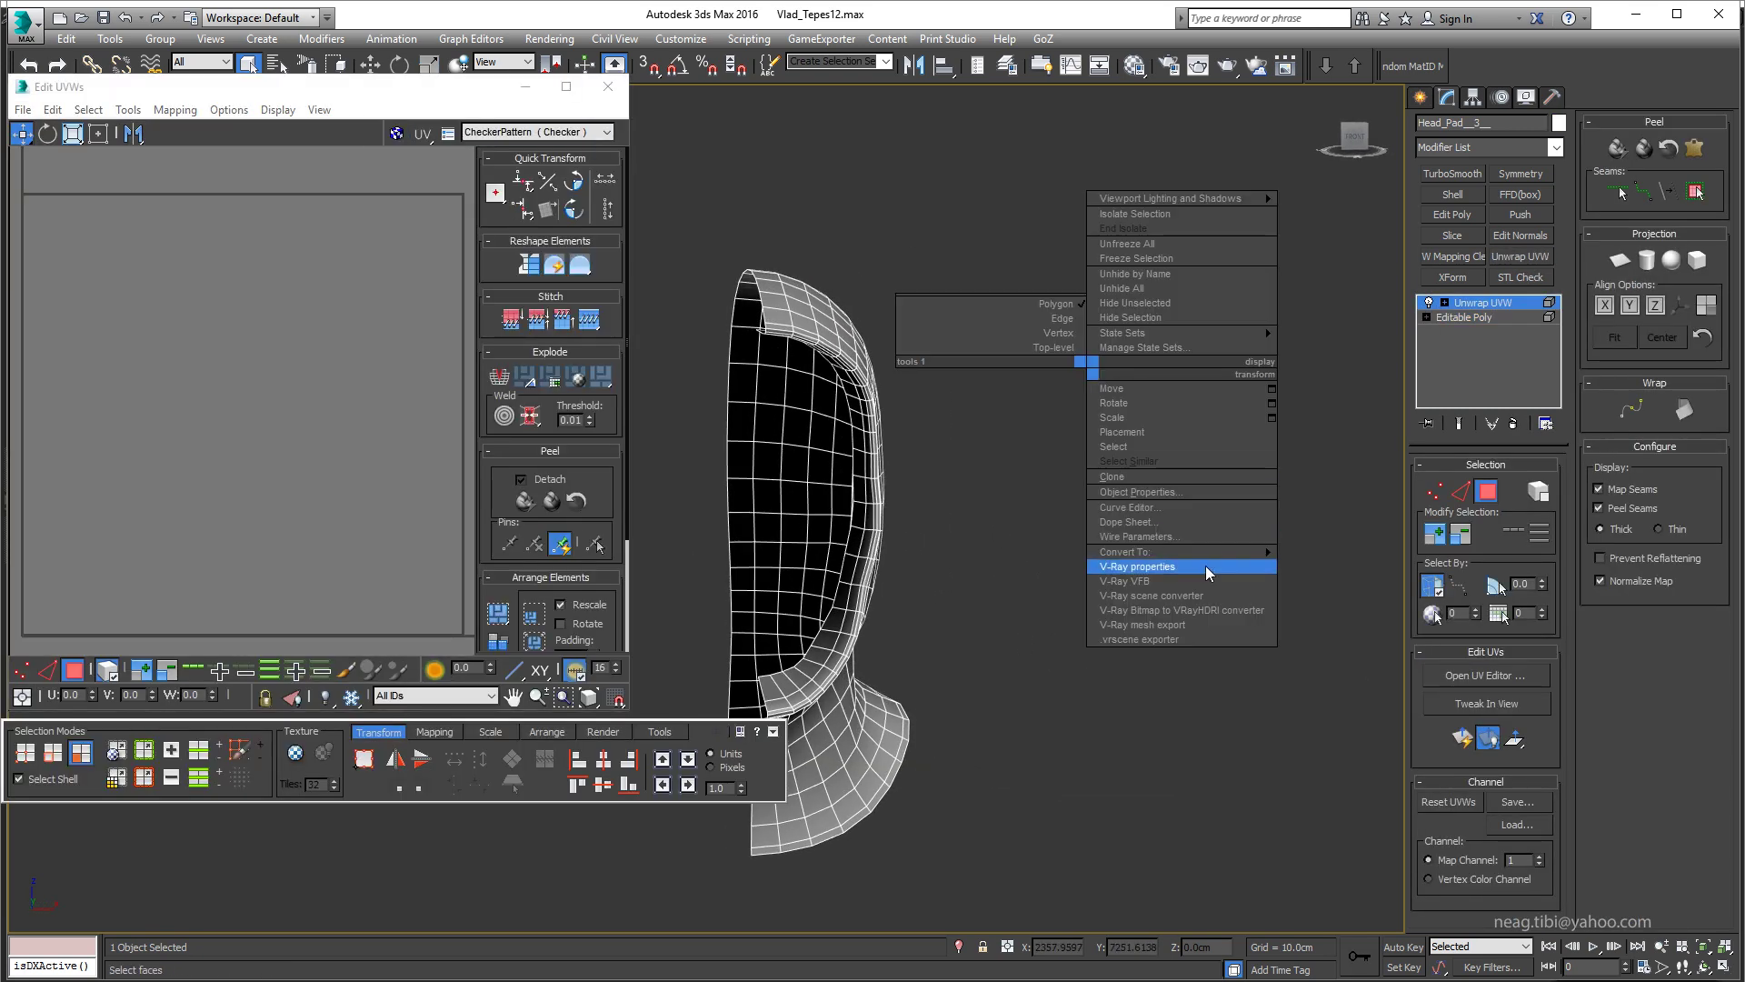
{"action": "left_click", "coordinate": [1336, 564]}
{"action": "left_click", "coordinate": [1453, 255]}
{"action": "right_click", "coordinate": [1260, 309]}
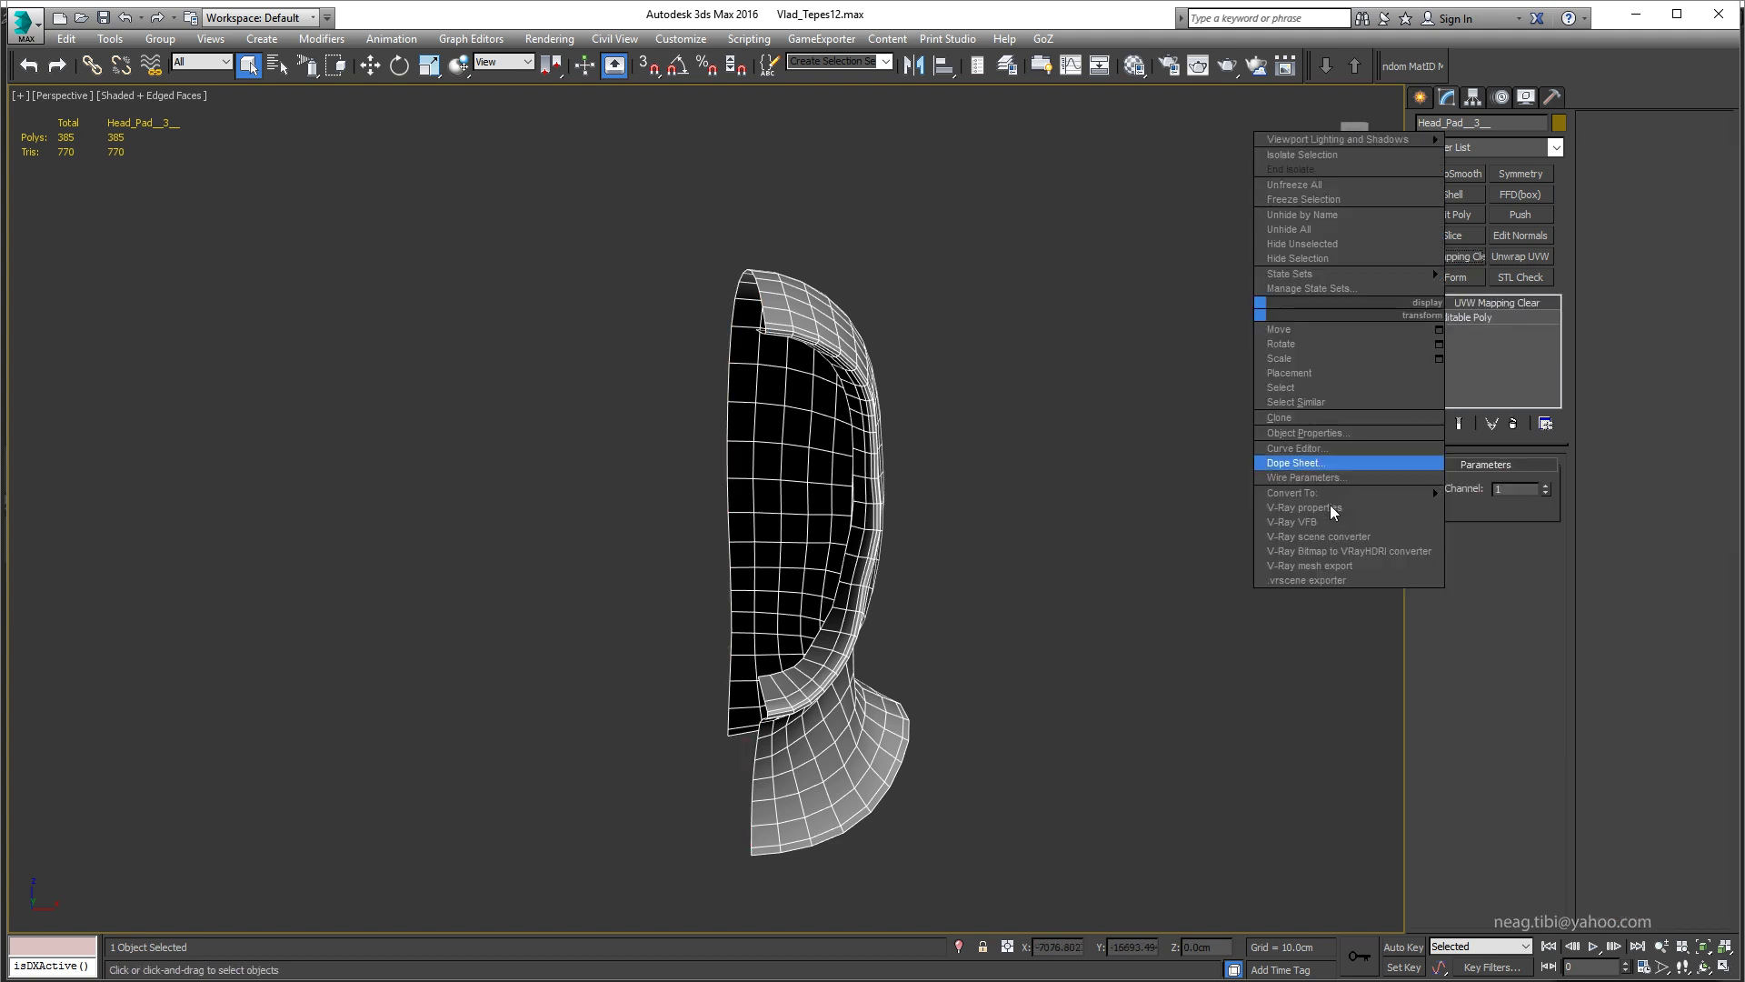
{"action": "left_click", "coordinate": [1509, 507]}
Step: Reapply Unwrap UVW and split the half hood's UVs along the seam edges
{"action": "left_click", "coordinate": [1520, 256]}
{"action": "left_click", "coordinate": [1486, 676]}
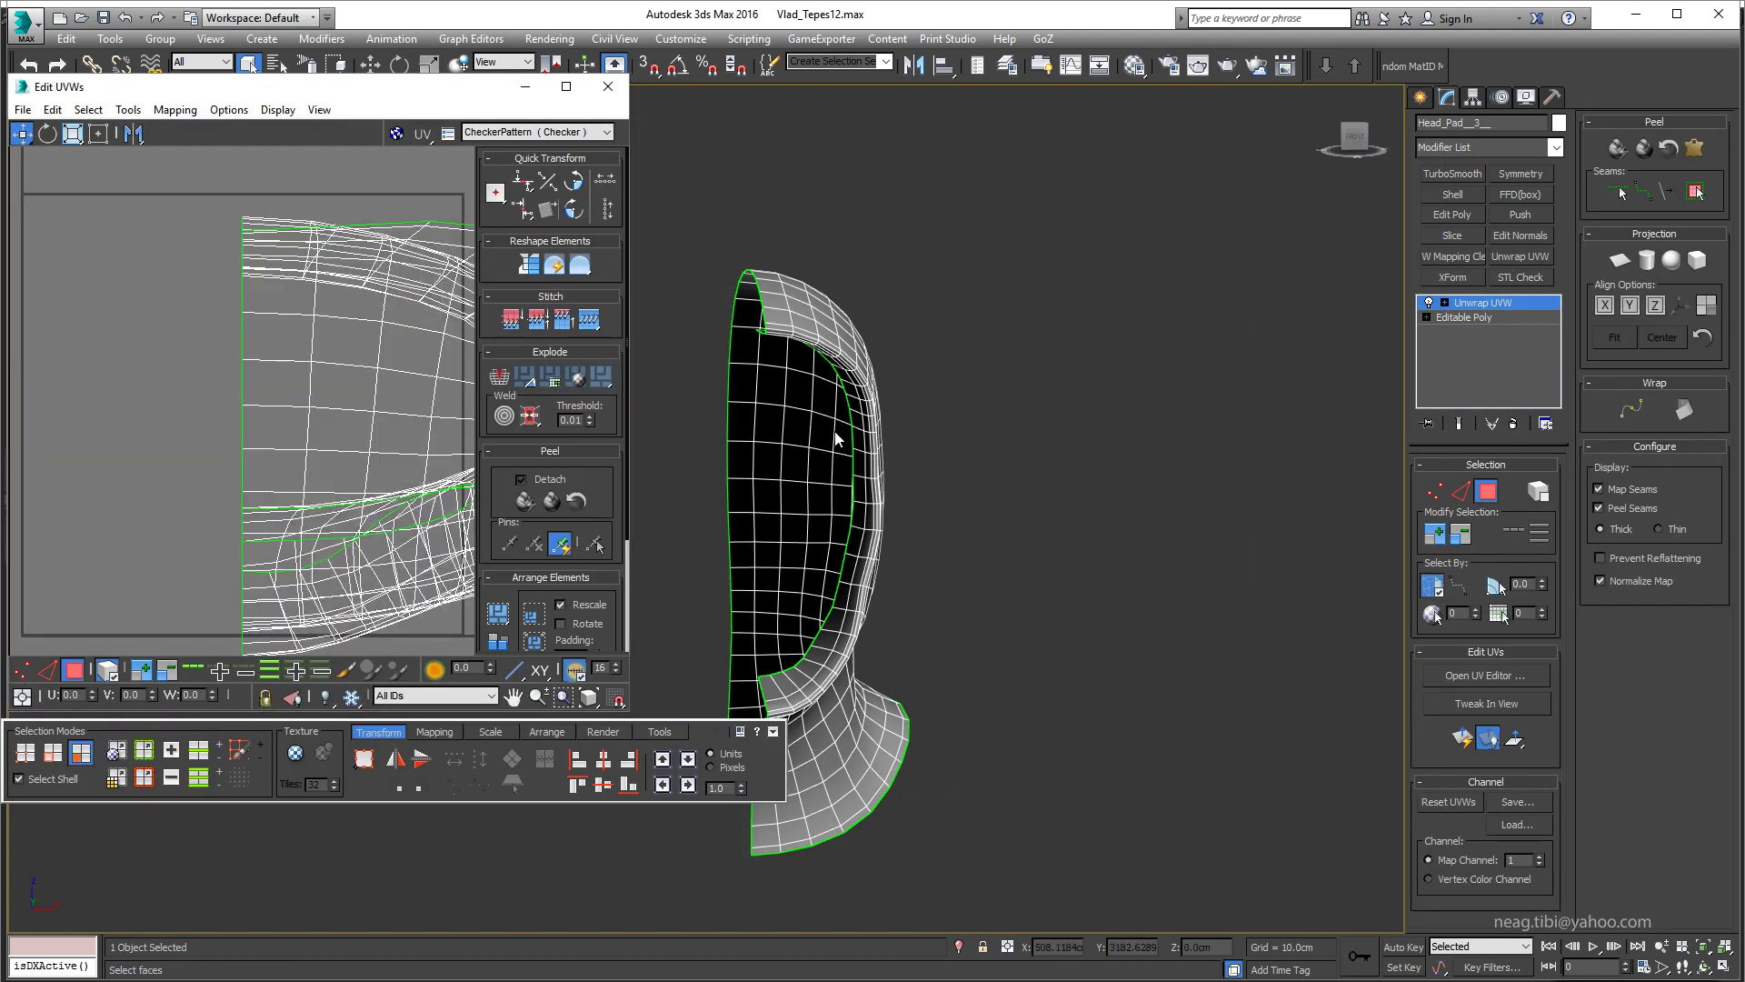
{"action": "middle_click_drag", "start_coordinate": [837, 439], "coordinate": [987, 608], "text": "alt"}
{"action": "right_click", "coordinate": [196, 382]}
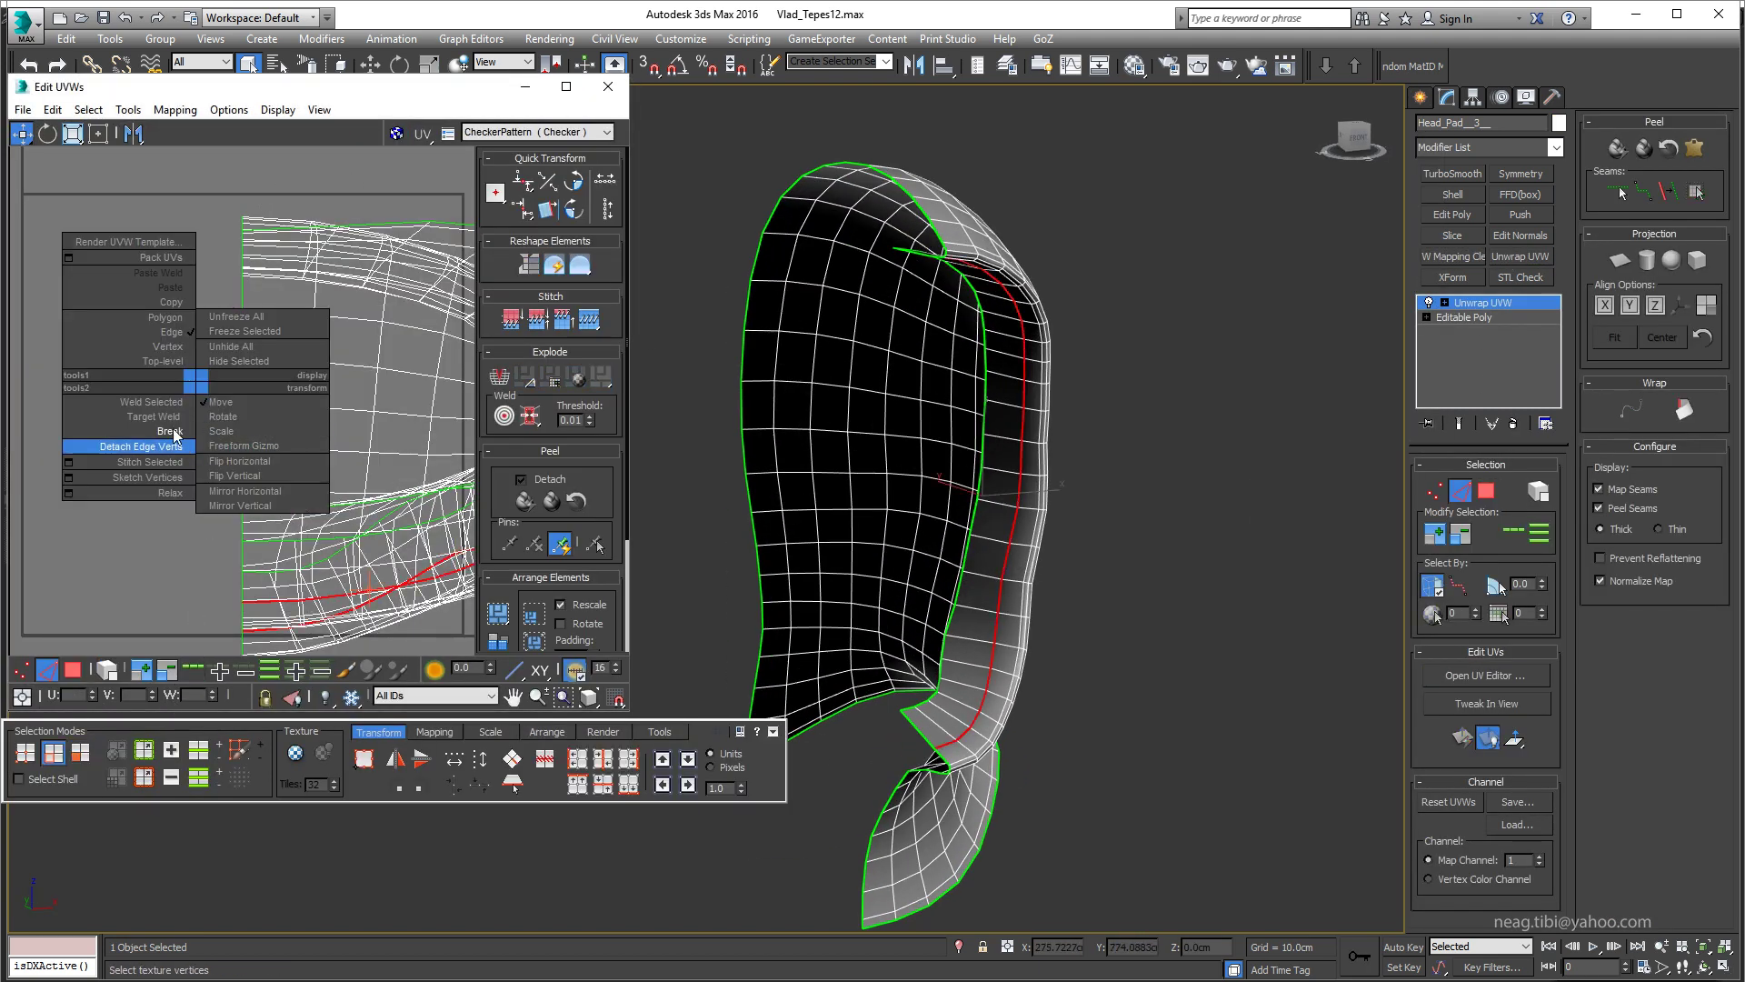
{"action": "left_click", "coordinate": [114, 445]}
{"action": "left_click_drag", "start_coordinate": [312, 423], "coordinate": [319, 425]}
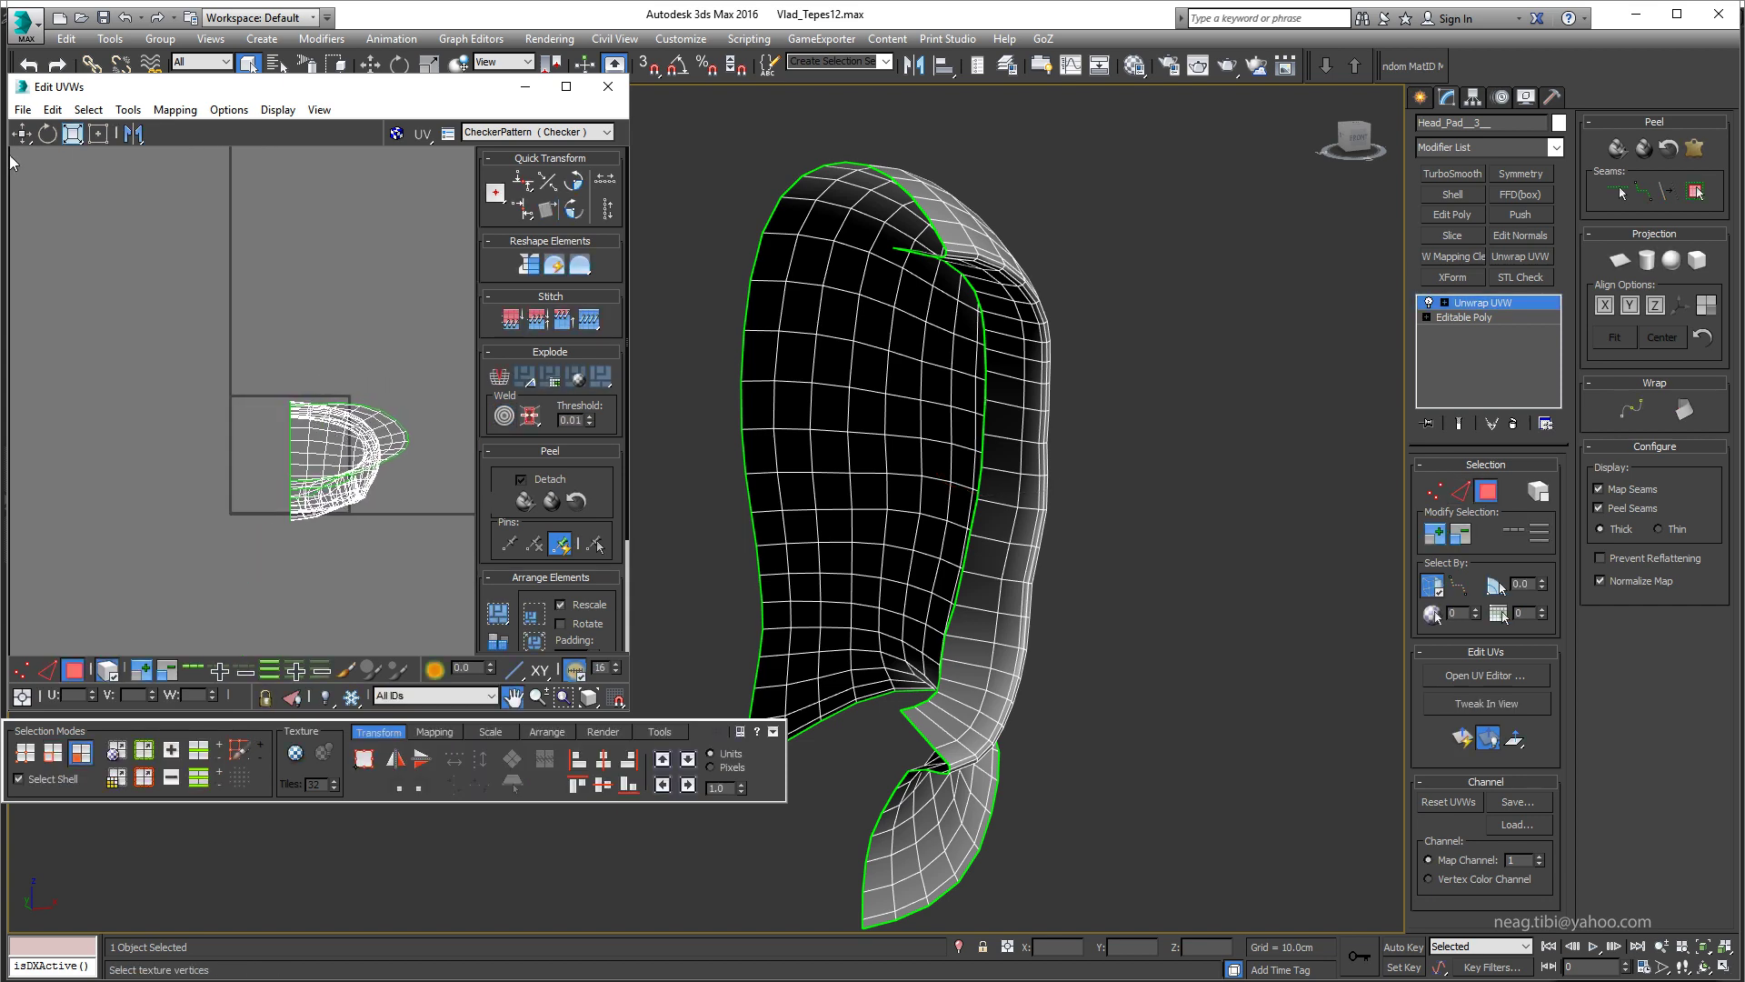
Step: Arrange the UV shells, moving the main shell aside, rotating it about 90° and shrinking it
{"action": "left_click", "coordinate": [311, 426]}
{"action": "key", "text": "2"}
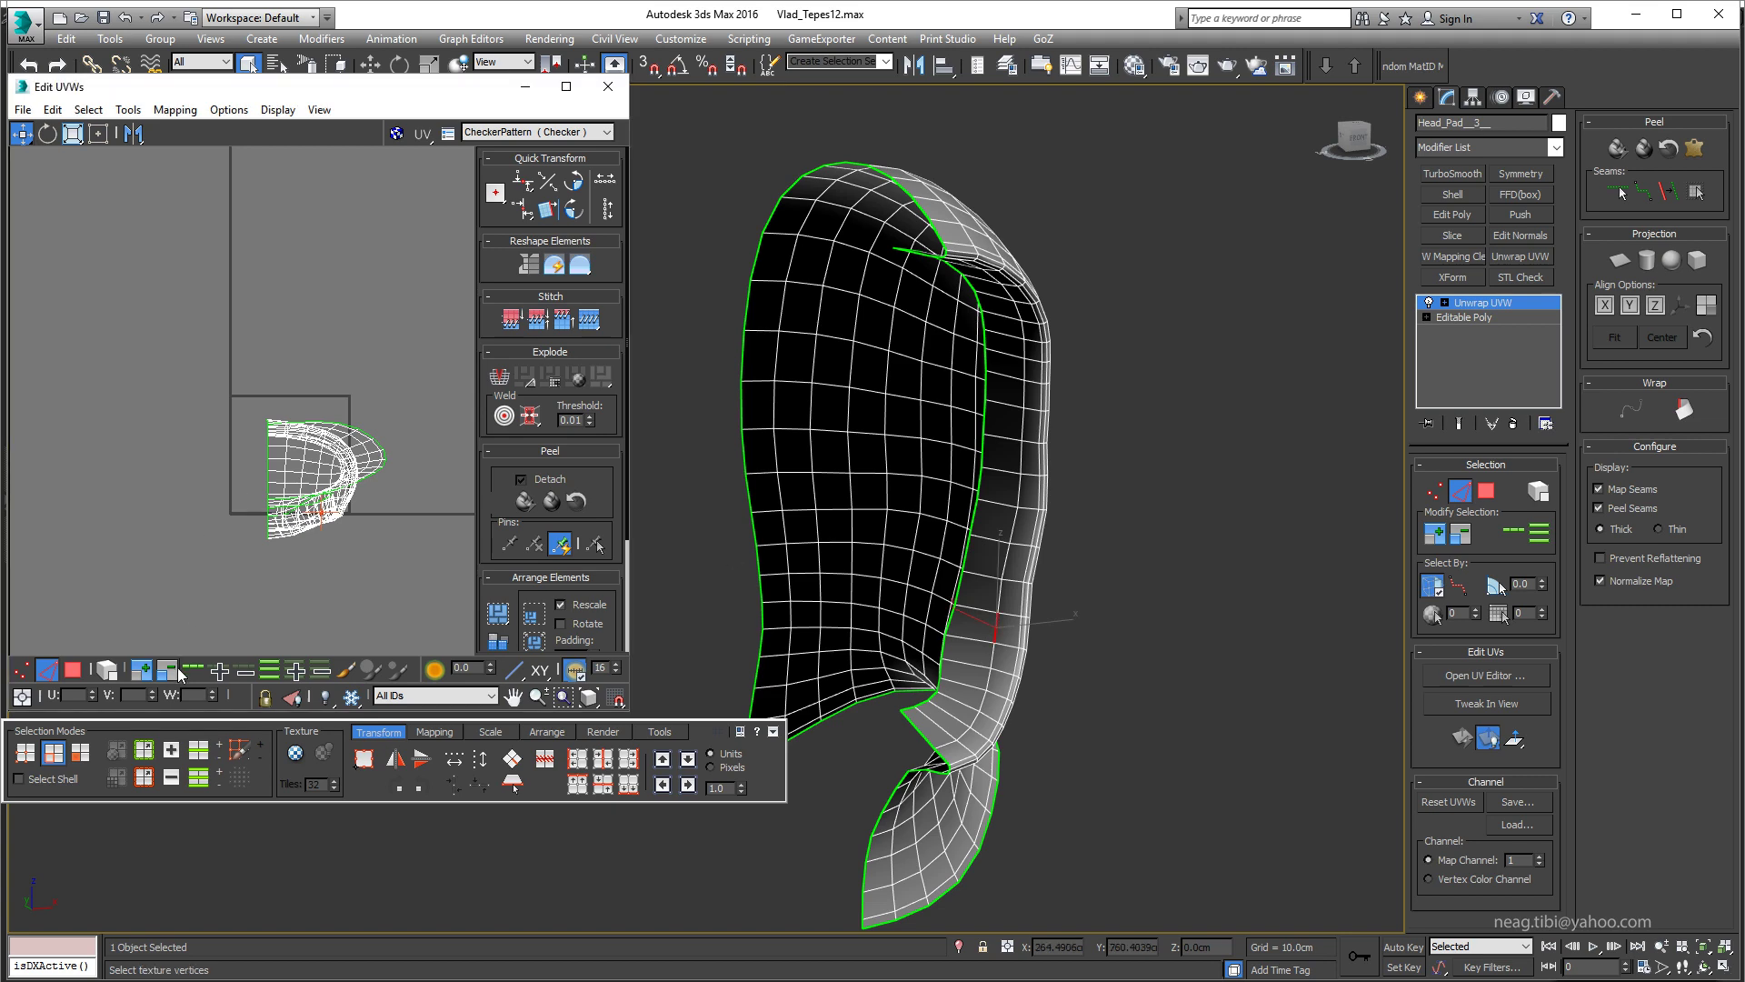
{"action": "key", "text": "3"}
{"action": "left_click", "coordinate": [334, 457]}
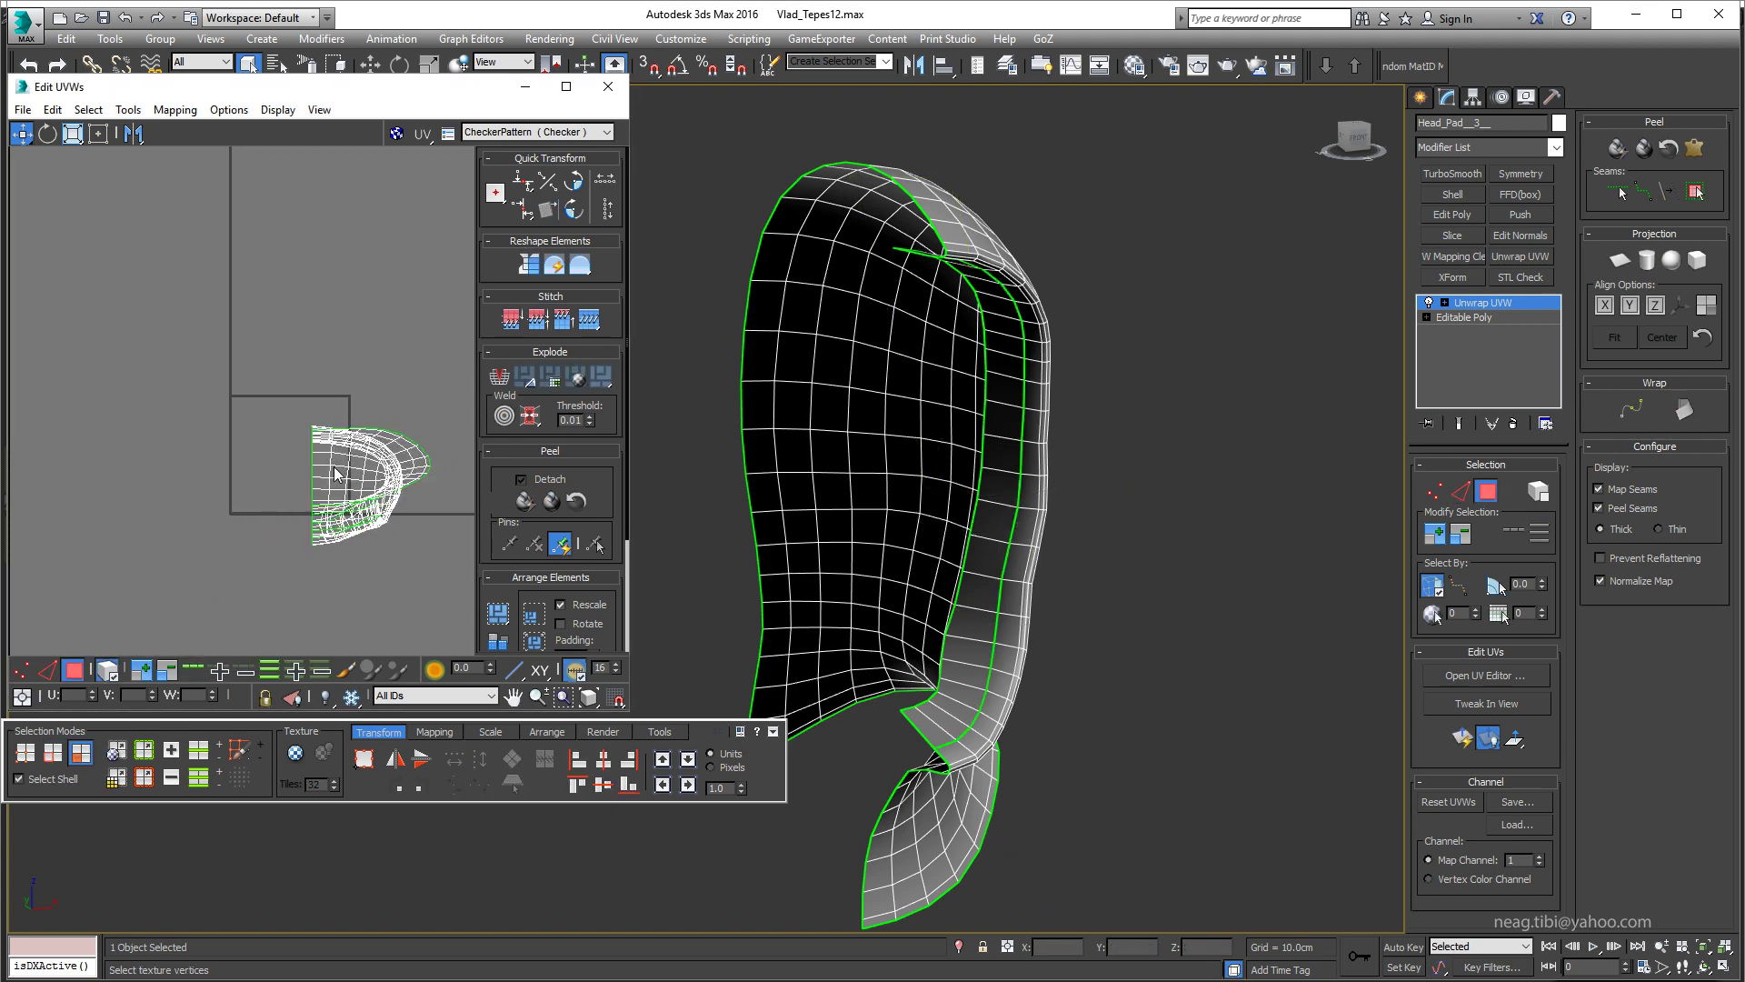
{"action": "left_click_drag", "start_coordinate": [336, 473], "coordinate": [401, 476]}
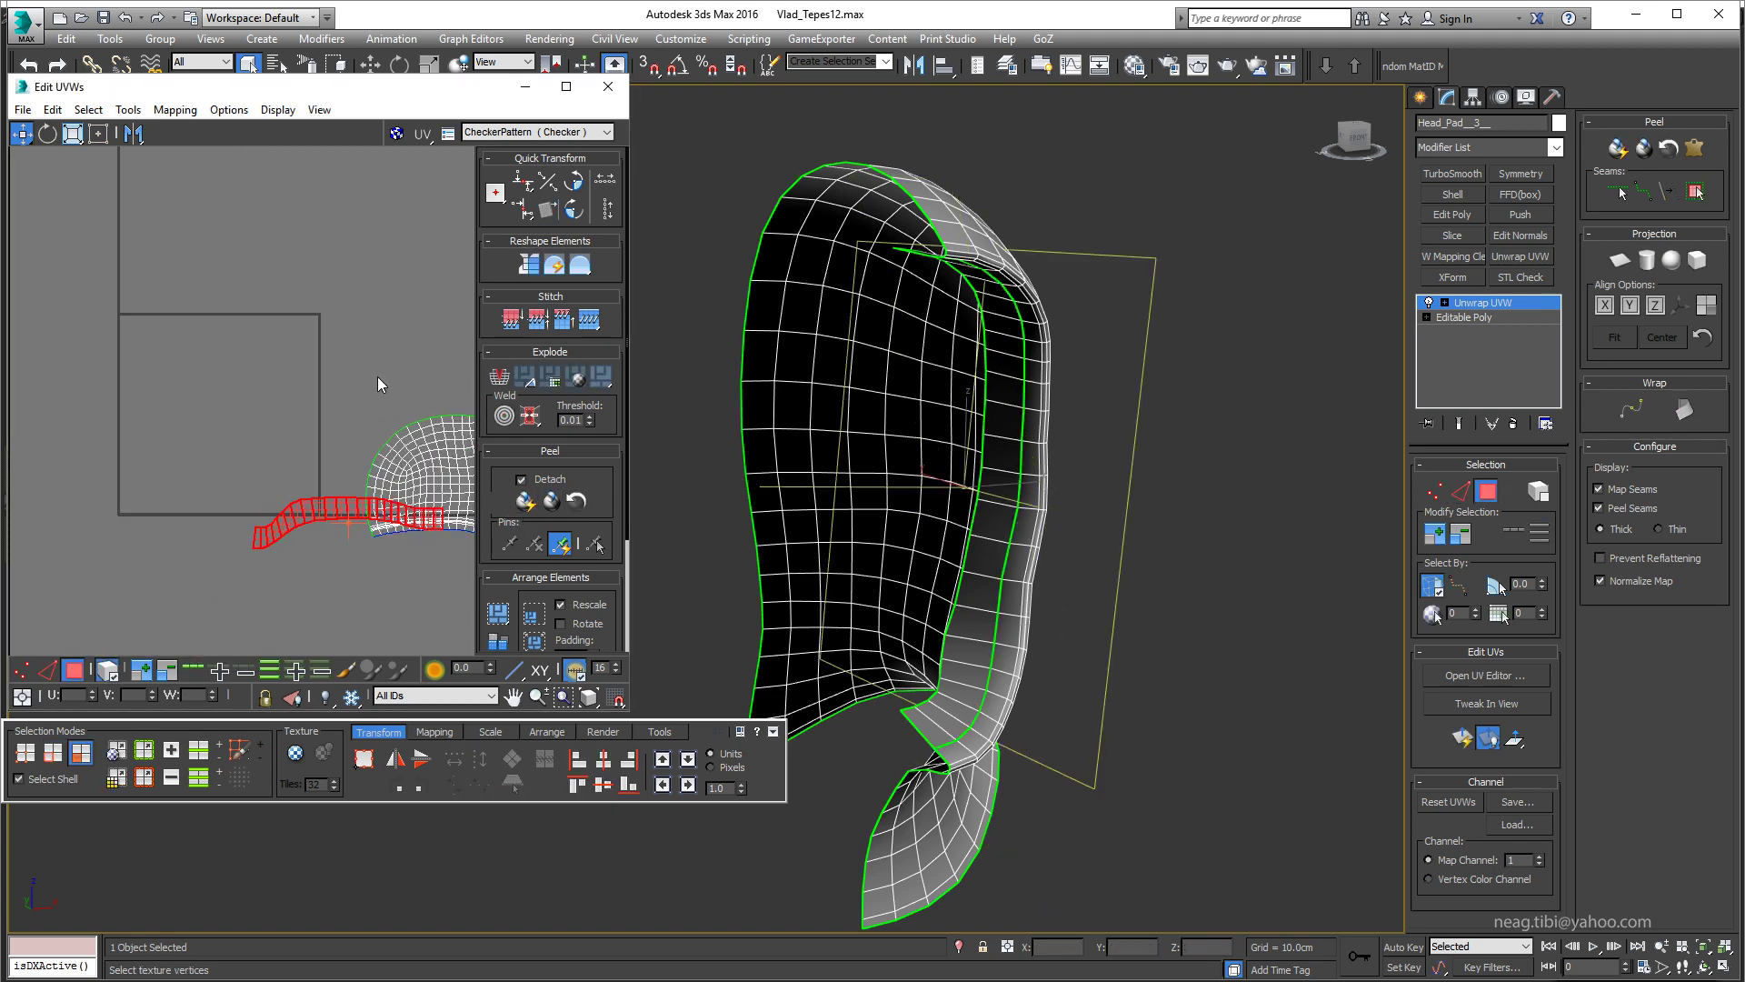
{"action": "mouse_move", "coordinate": [455, 414]}
{"action": "left_mouse_down"}
{"action": "mouse_move", "coordinate": [317, 418]}
{"action": "mouse_move", "coordinate": [306, 472]}
{"action": "mouse_move", "coordinate": [273, 357]}
{"action": "left_mouse_up"}
{"action": "scroll", "coordinate": [316, 418], "scroll_direction": "up", "scroll_amount": 2}
{"action": "key", "text": "e"}
{"action": "key", "text": "r"}
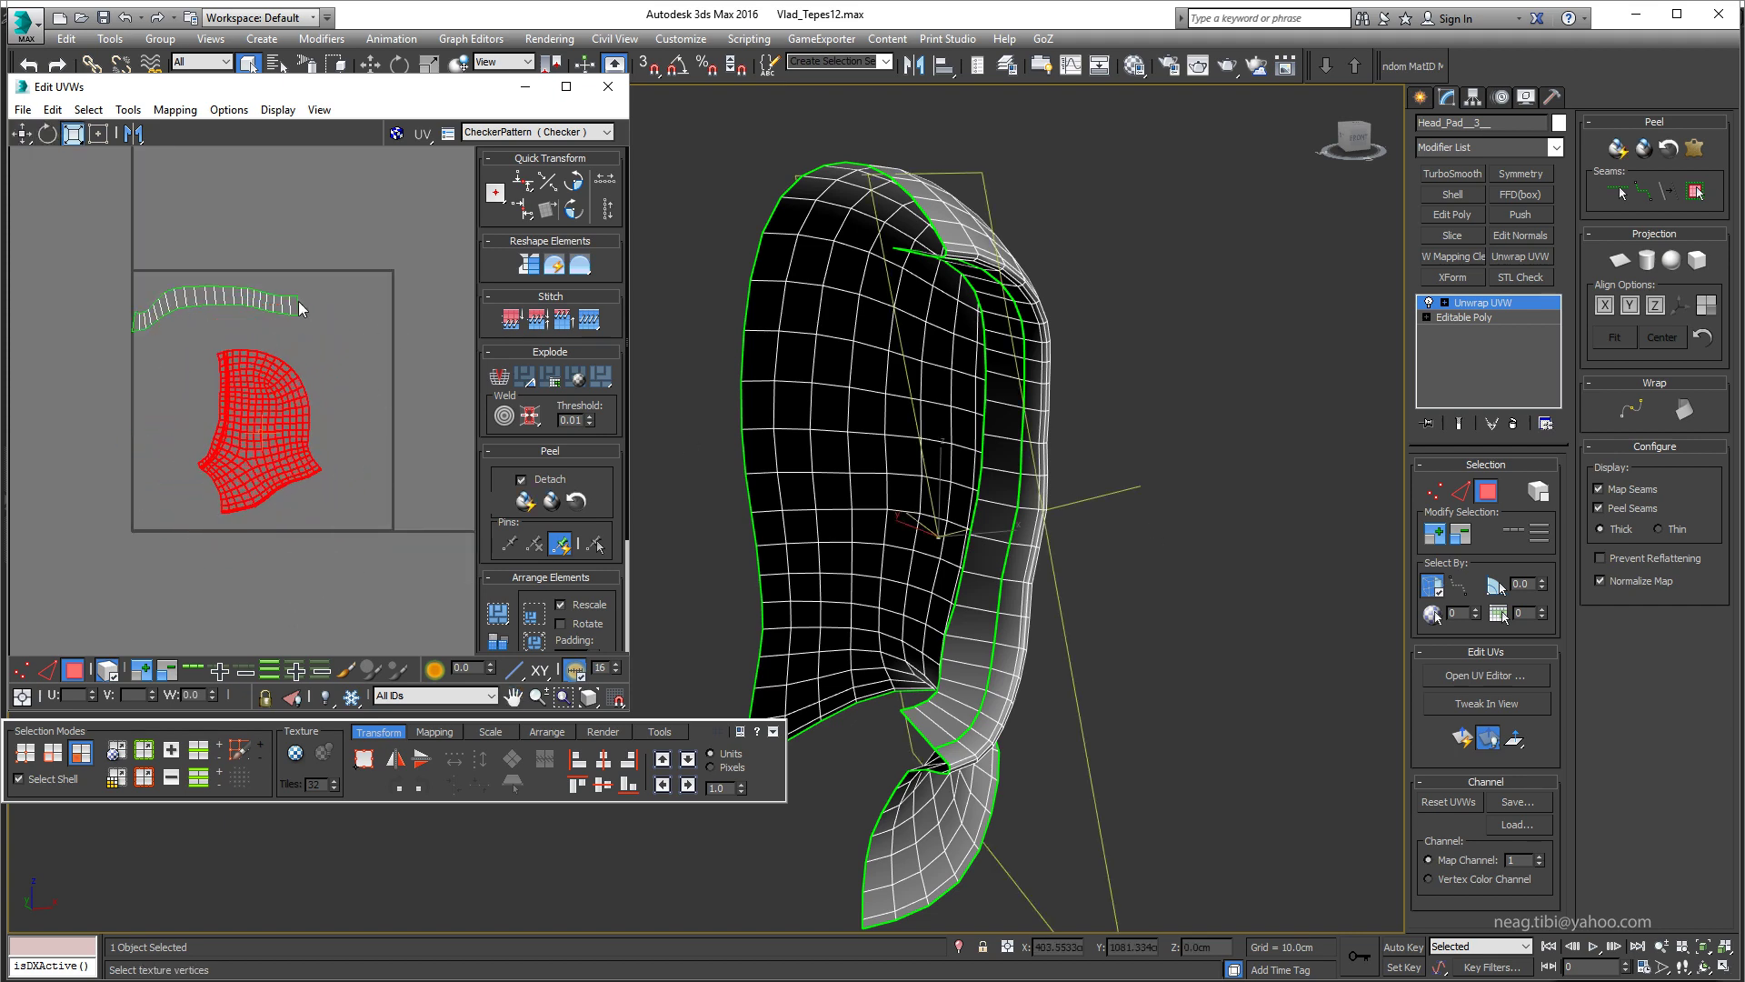
{"action": "left_click", "coordinate": [300, 309]}
{"action": "key", "text": "w"}
Step: Collapse the half hood, mirror it with Symmetry, and collapse into one 770-poly hood
{"action": "right_click", "coordinate": [951, 404]}
{"action": "left_click", "coordinate": [1179, 603]}
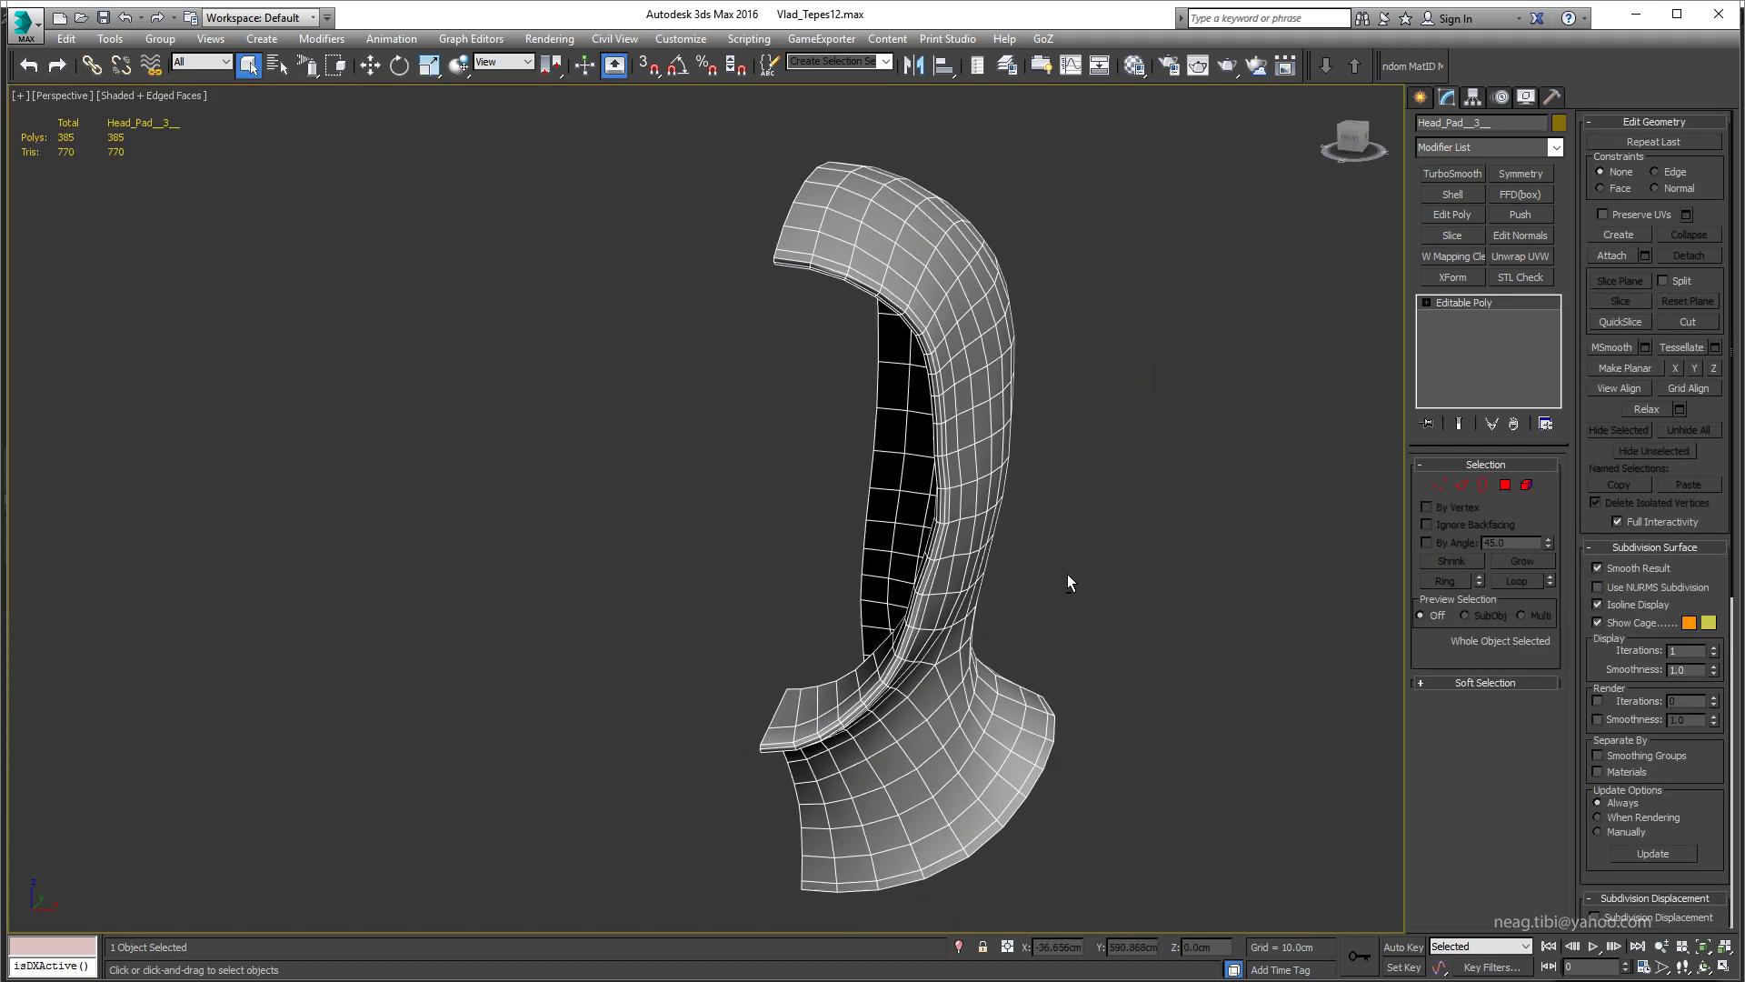
{"action": "middle_click_drag", "start_coordinate": [1068, 575], "coordinate": [1000, 509], "text": "alt"}
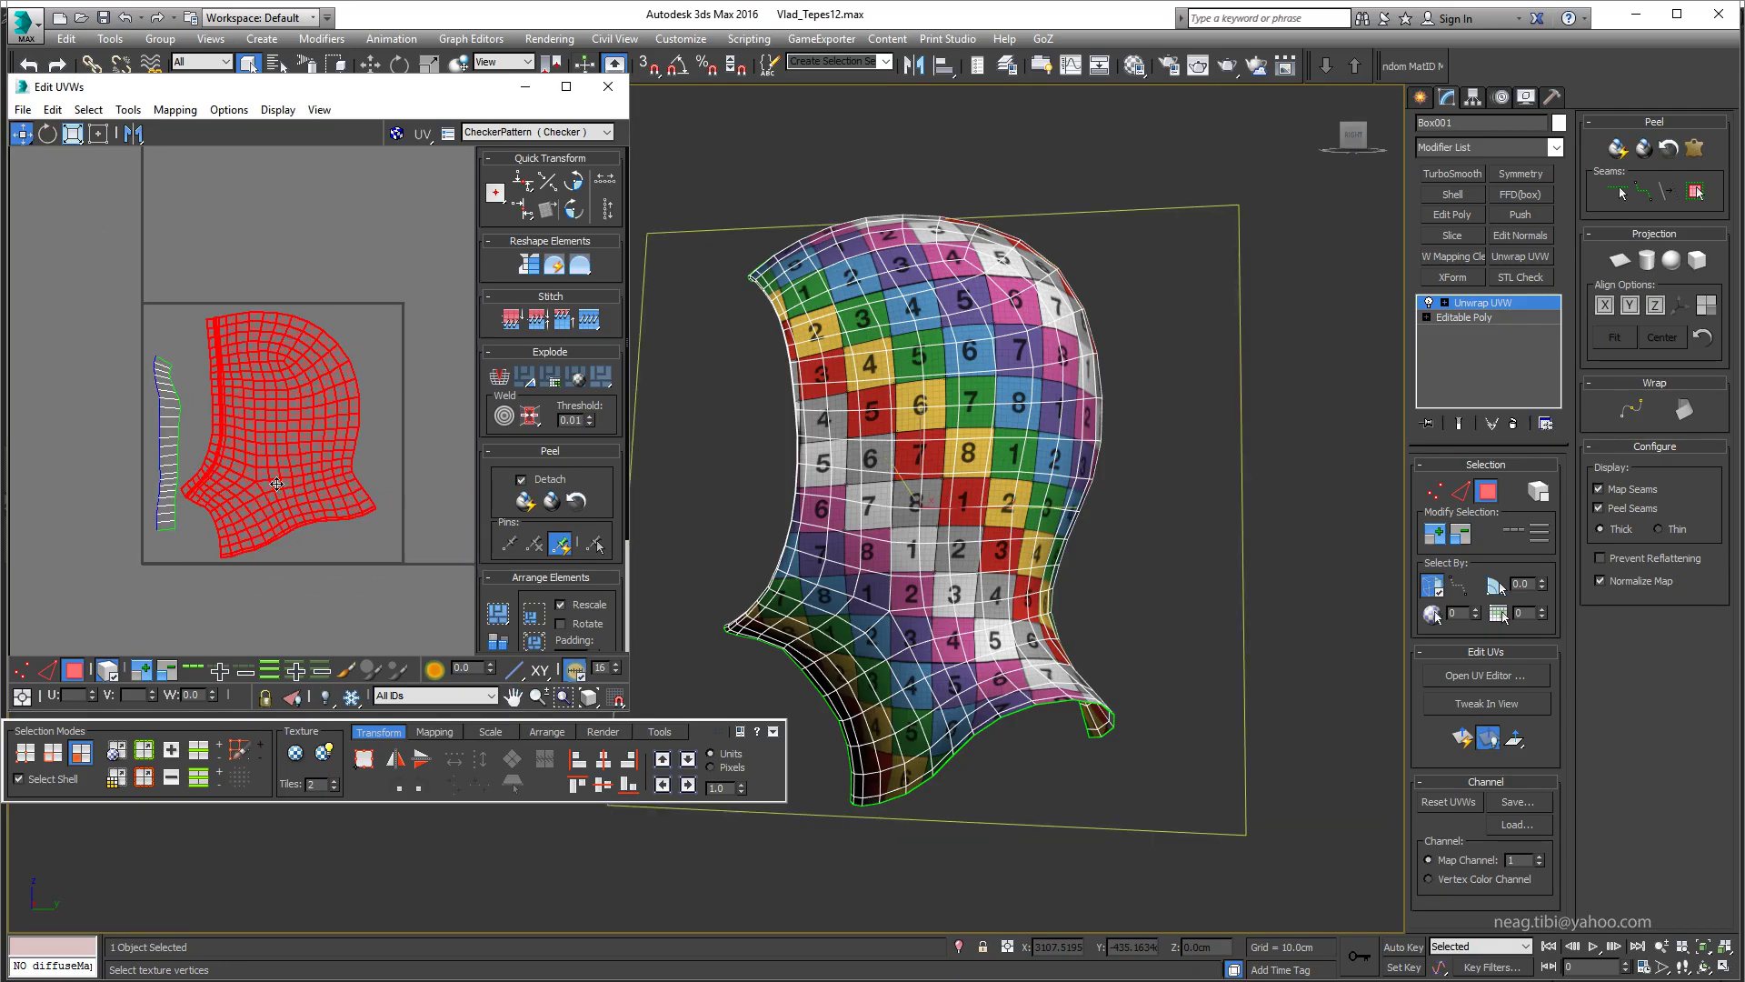
{"action": "right_click", "coordinate": [910, 384]}
{"action": "left_click", "coordinate": [1148, 595]}
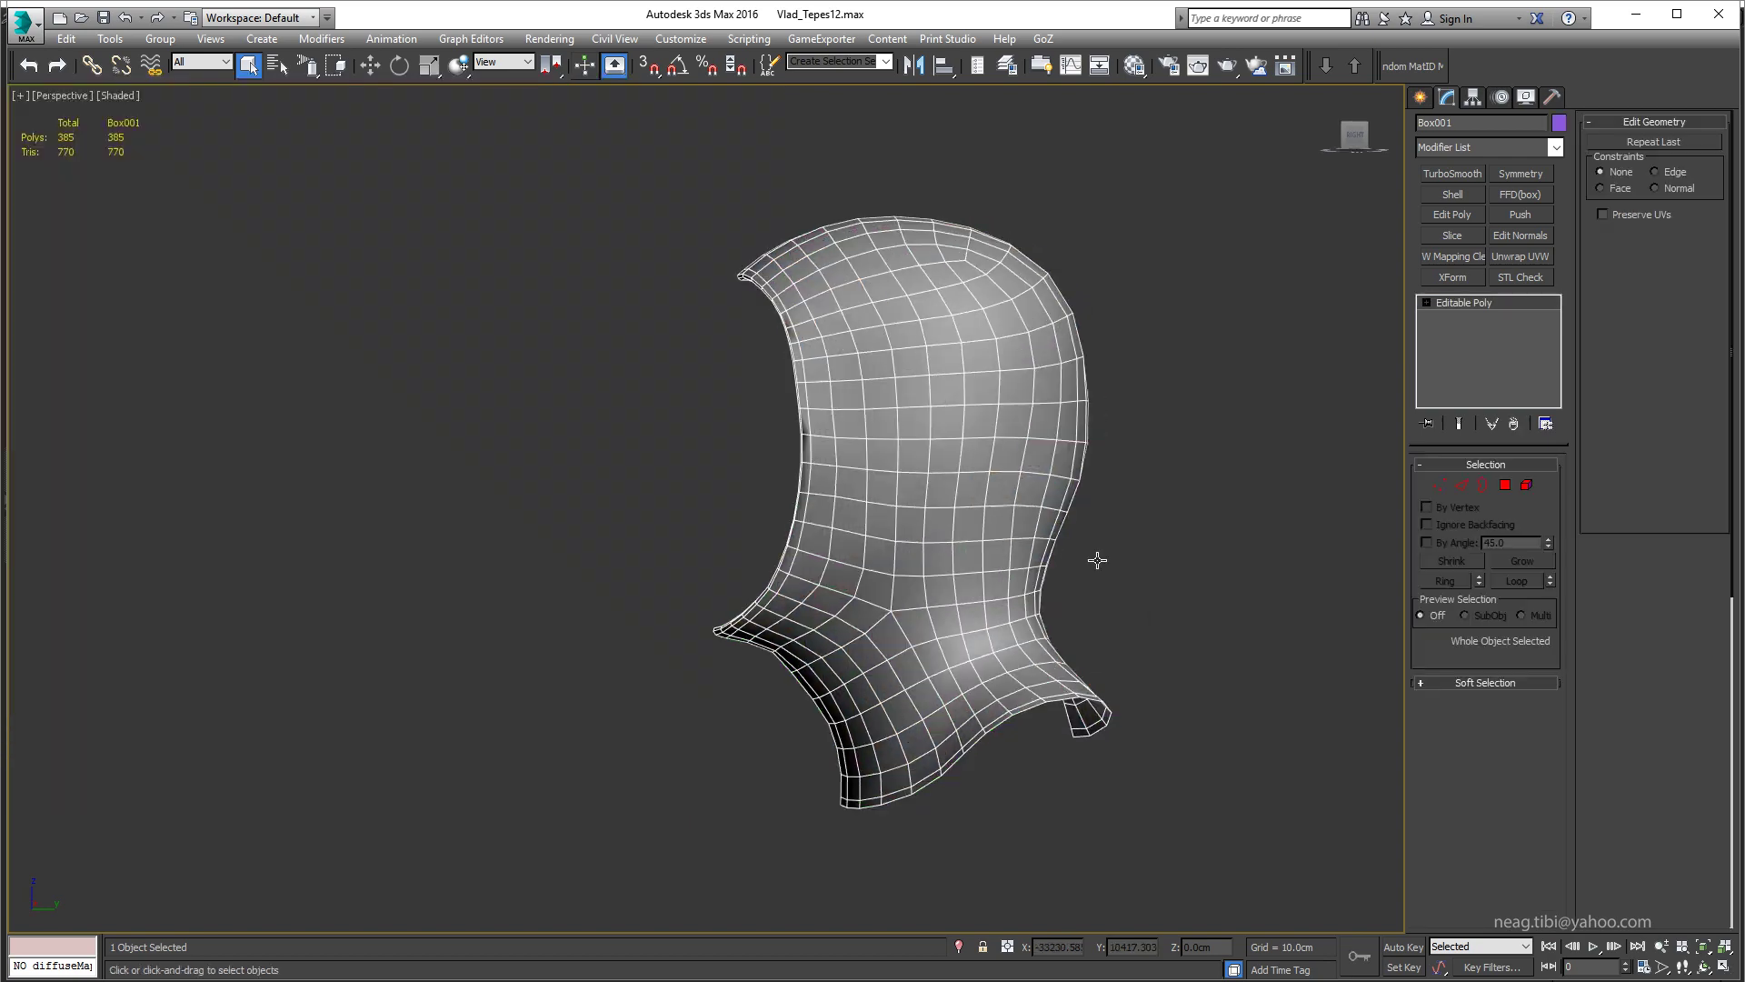
{"action": "middle_click_drag", "start_coordinate": [1099, 557], "coordinate": [1000, 491], "text": "alt"}
{"action": "scroll", "coordinate": [884, 428], "scroll_direction": "up", "scroll_amount": 5}
{"action": "left_click", "coordinate": [1514, 174]}
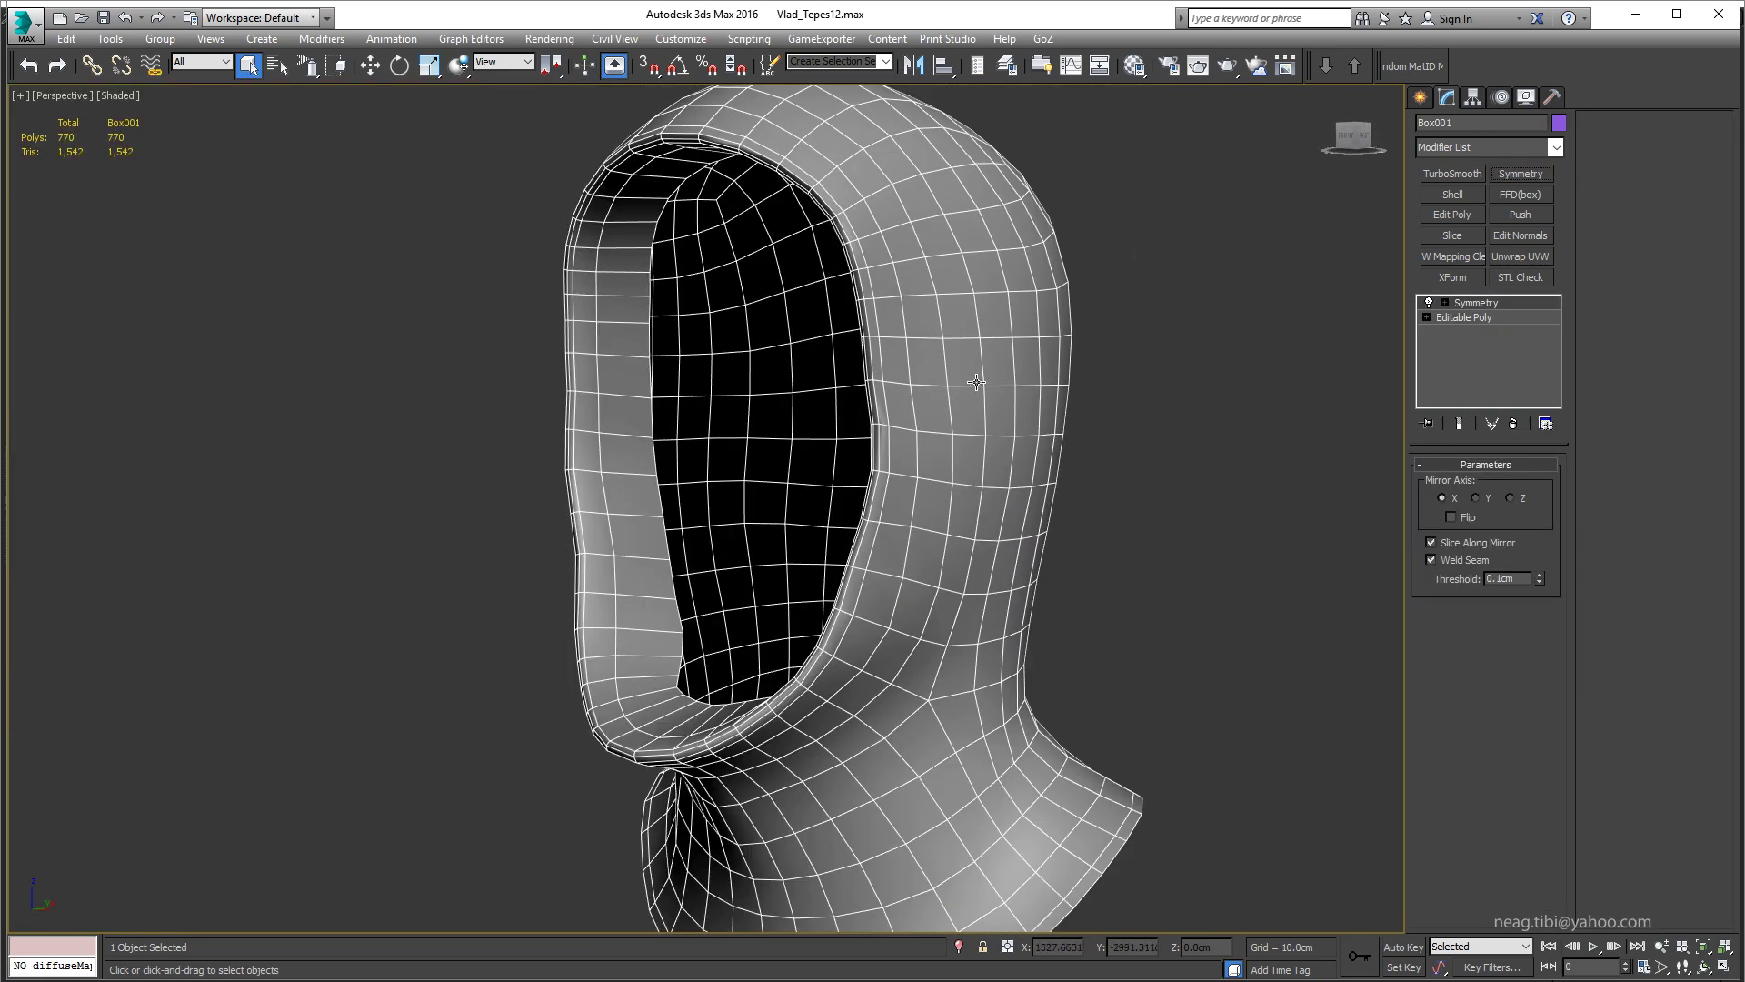
{"action": "mouse_move", "coordinate": [955, 410]}
{"action": "middle_mouse_down", "text": "alt"}
{"action": "mouse_move", "coordinate": [1370, 469]}
{"action": "mouse_move", "coordinate": [937, 400]}
{"action": "middle_mouse_up", "text": "alt"}
{"action": "right_click", "coordinate": [937, 400]}
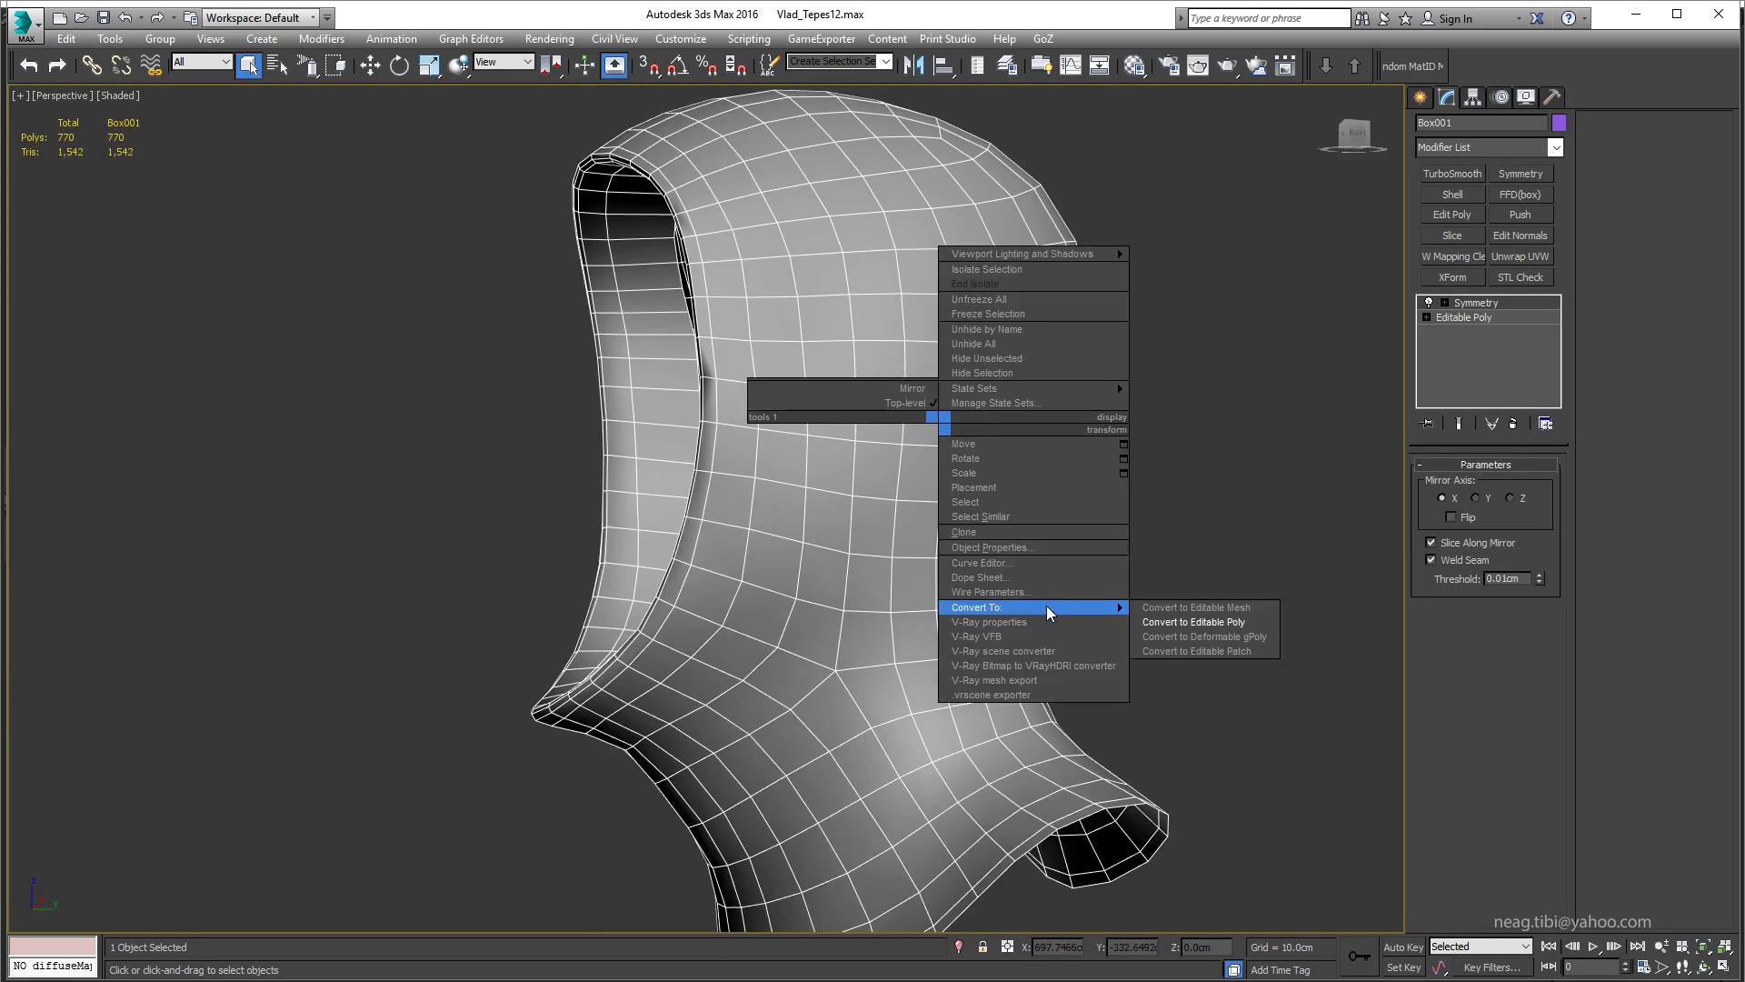
{"action": "left_click", "coordinate": [1173, 617]}
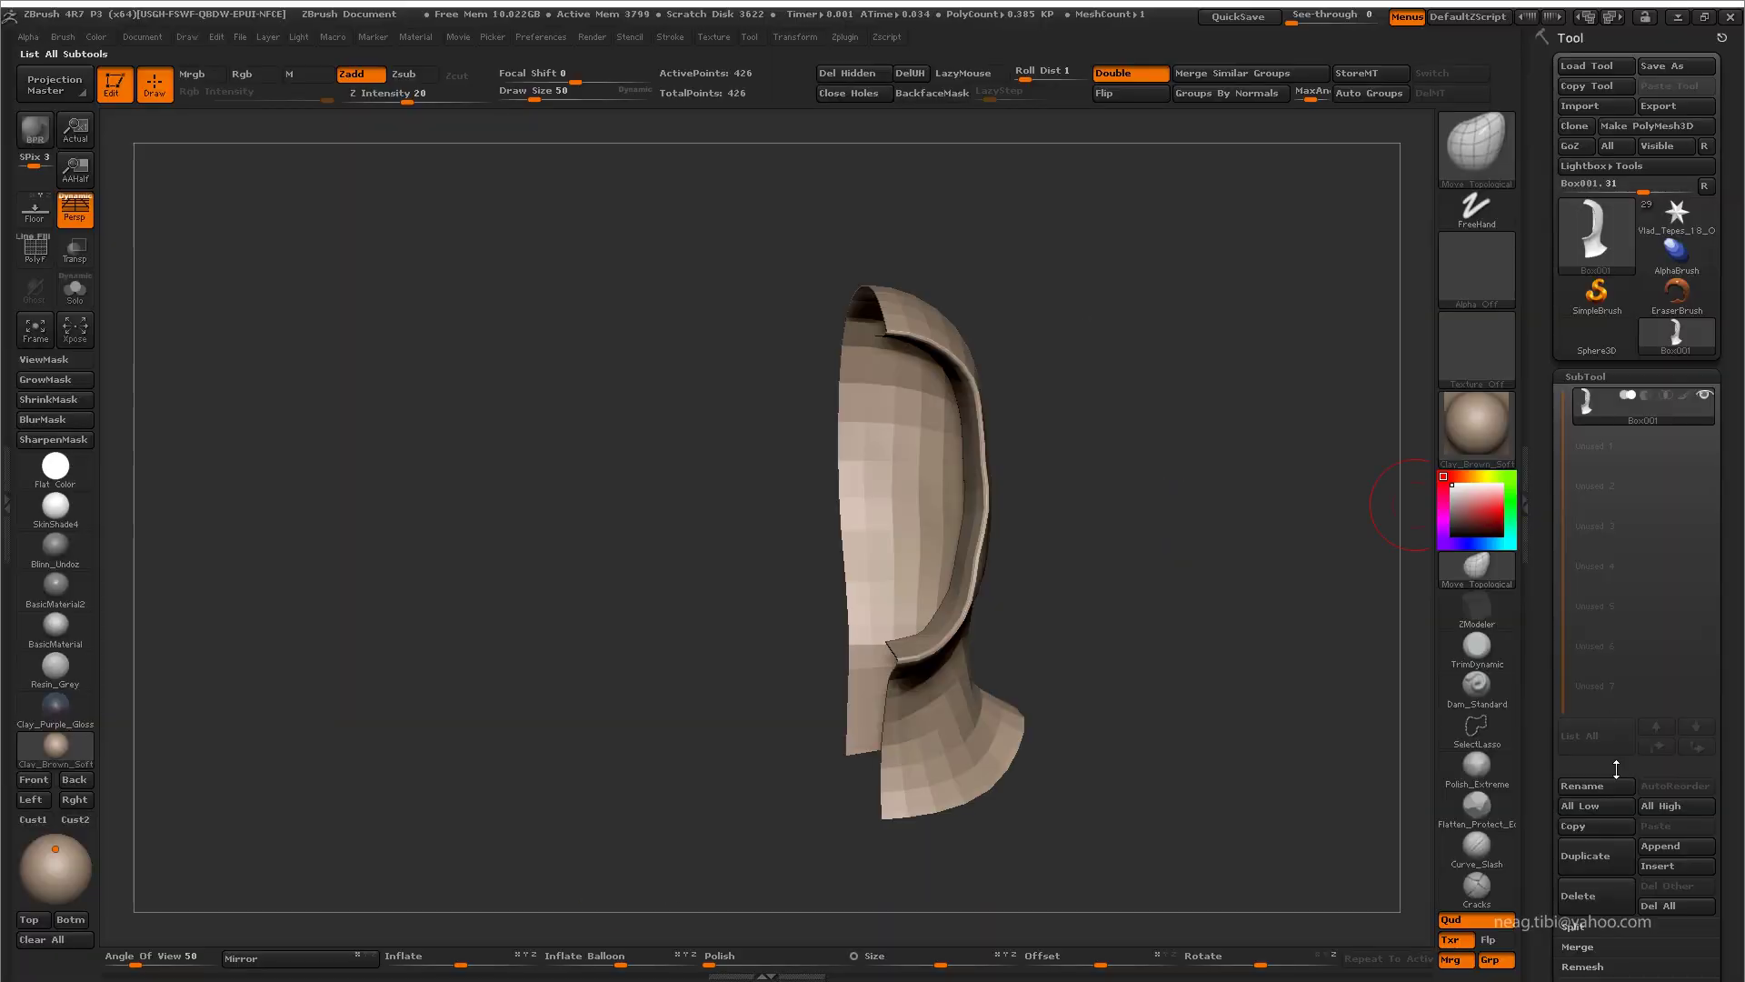
Step: Switch to the 3ds Max scene and deselect the hood
{"action": "left_click_drag", "start_coordinate": [1154, 658], "coordinate": [1367, 726]}
{"action": "key", "text": "alt+Tab"}
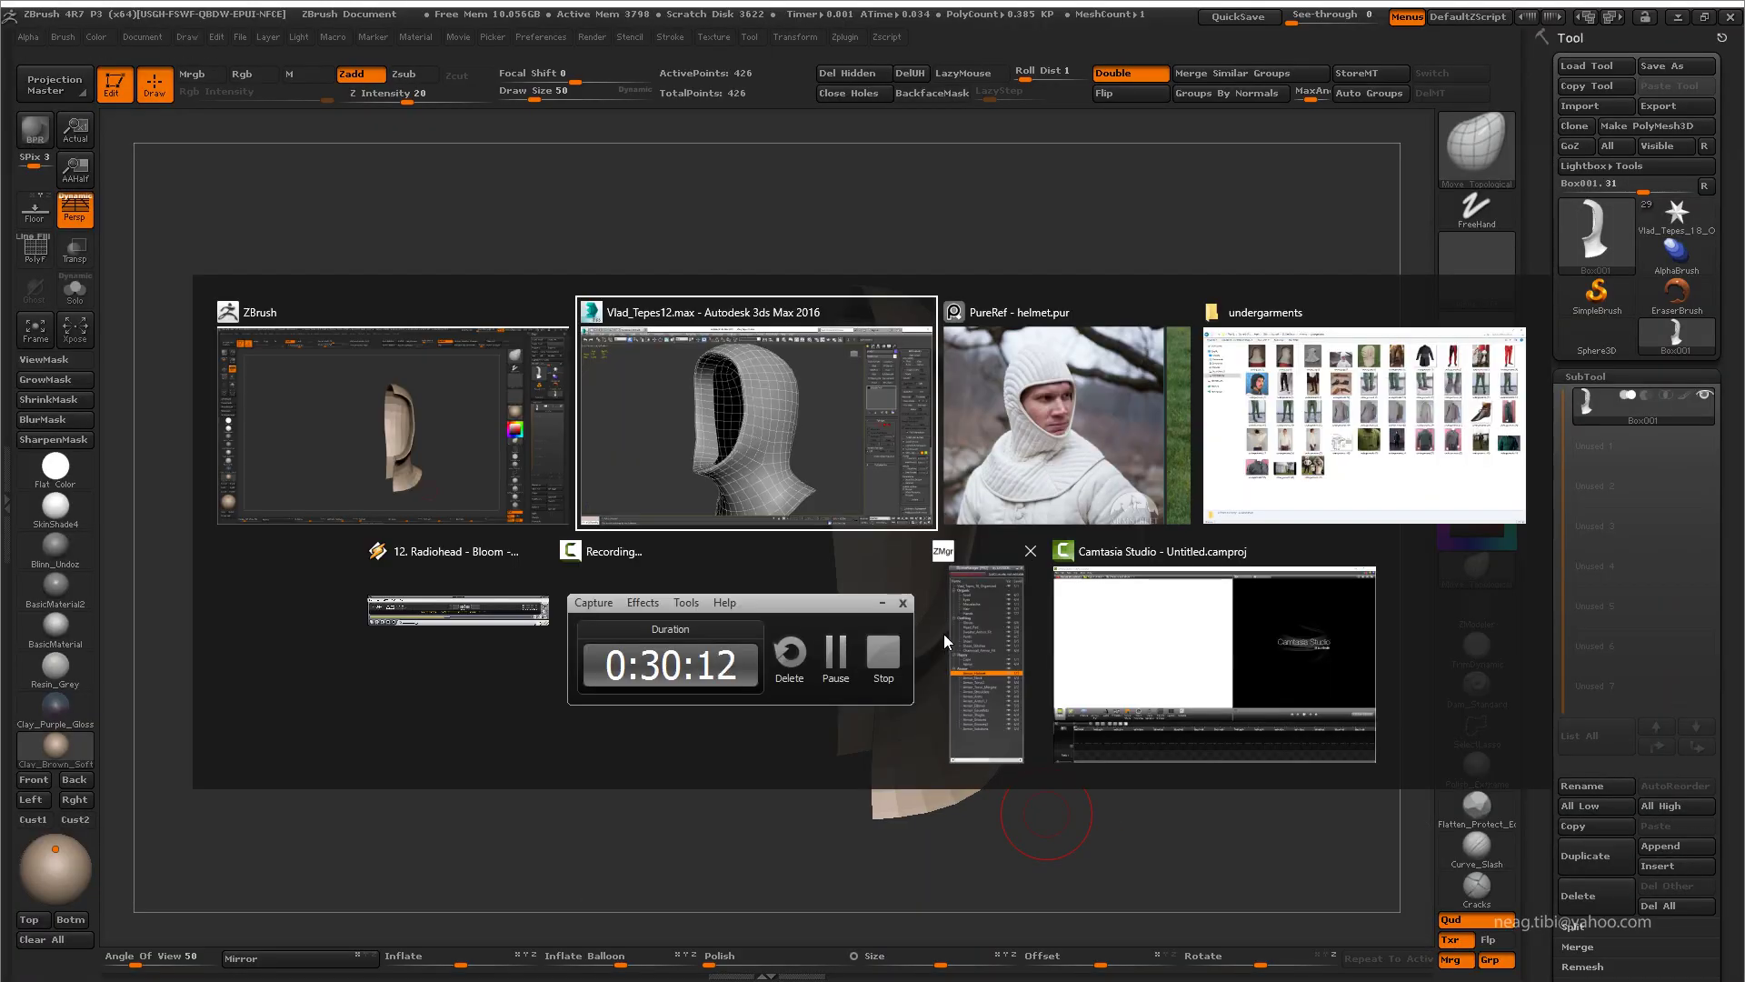
{"action": "left_click", "coordinate": [1111, 296]}
{"action": "scroll", "coordinate": [1111, 296], "scroll_direction": "down", "scroll_amount": 5}
{"action": "scroll", "coordinate": [862, 572], "scroll_direction": "down", "scroll_amount": 3}
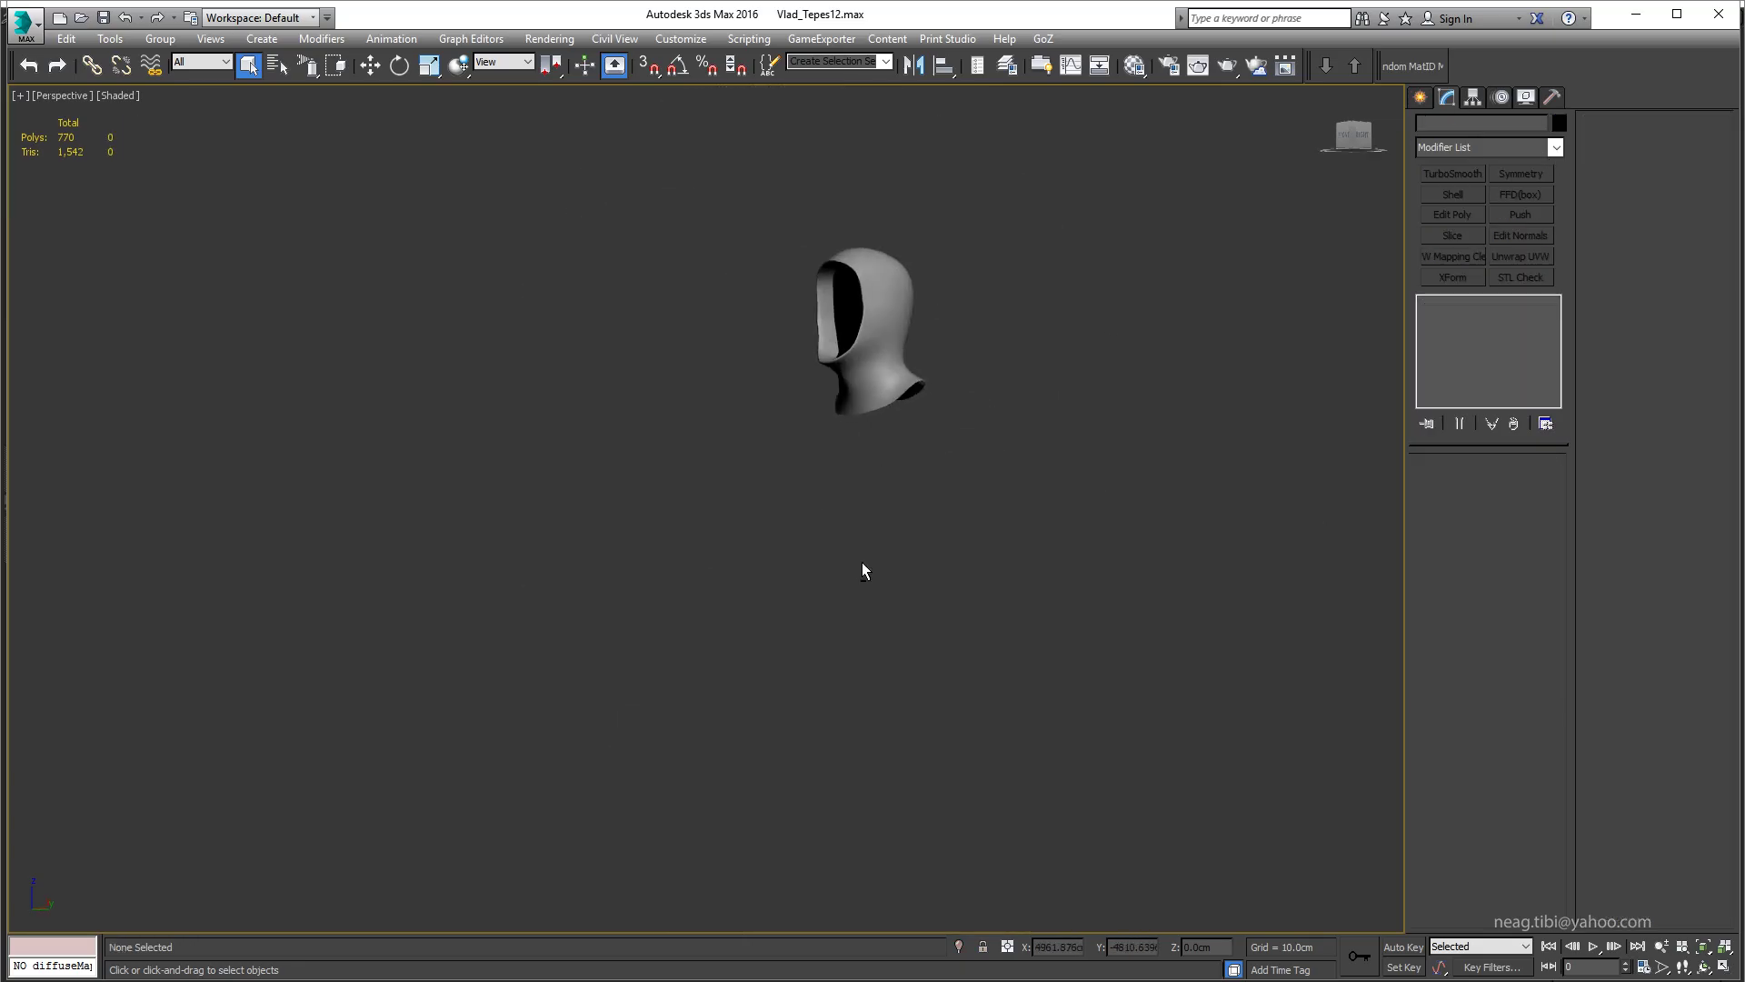
{"action": "left_click_drag", "start_coordinate": [1354, 136], "coordinate": [1353, 182]}
Step: Create a sphere primitive, send the object to ZBrush via GoZ, and preview the hood's UVs with Morph UV
{"action": "left_click", "coordinate": [1420, 97]}
{"action": "left_click", "coordinate": [1452, 231]}
{"action": "left_click_drag", "start_coordinate": [859, 653], "coordinate": [912, 653]}
{"action": "key", "text": "w"}
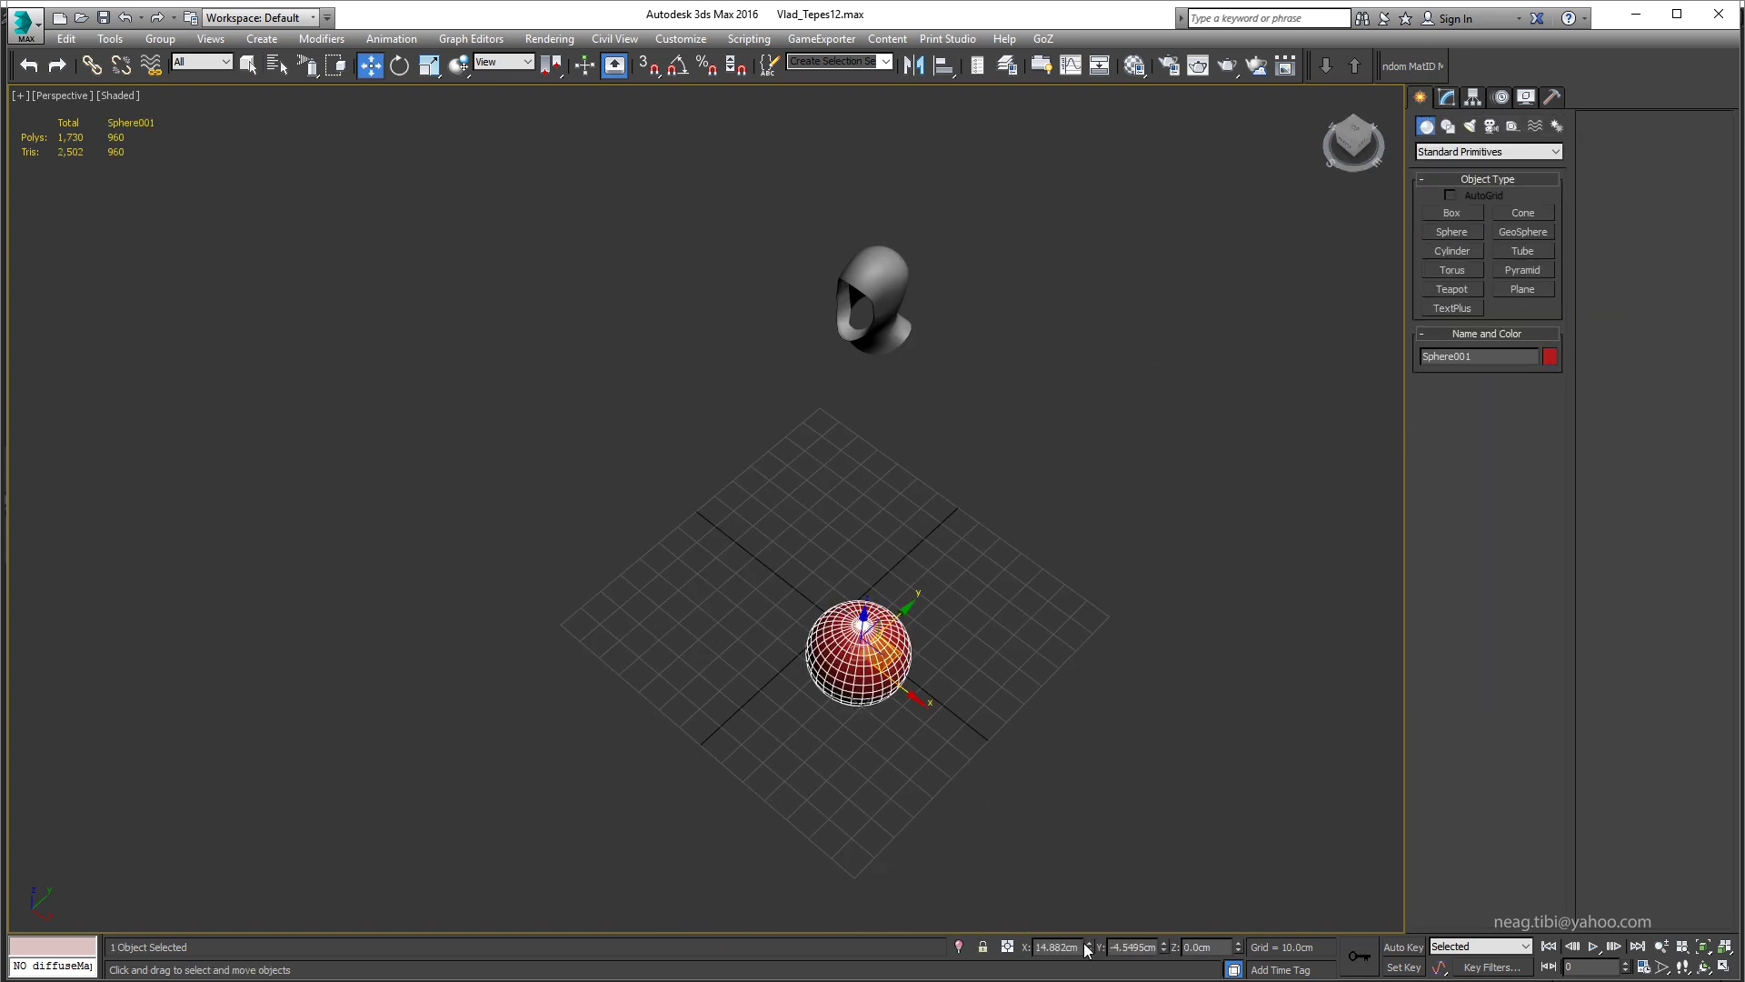
{"action": "left_click_drag", "start_coordinate": [1353, 136], "coordinate": [1438, 231]}
{"action": "left_click", "coordinate": [1446, 97]}
{"action": "key", "text": "alt+Tab"}
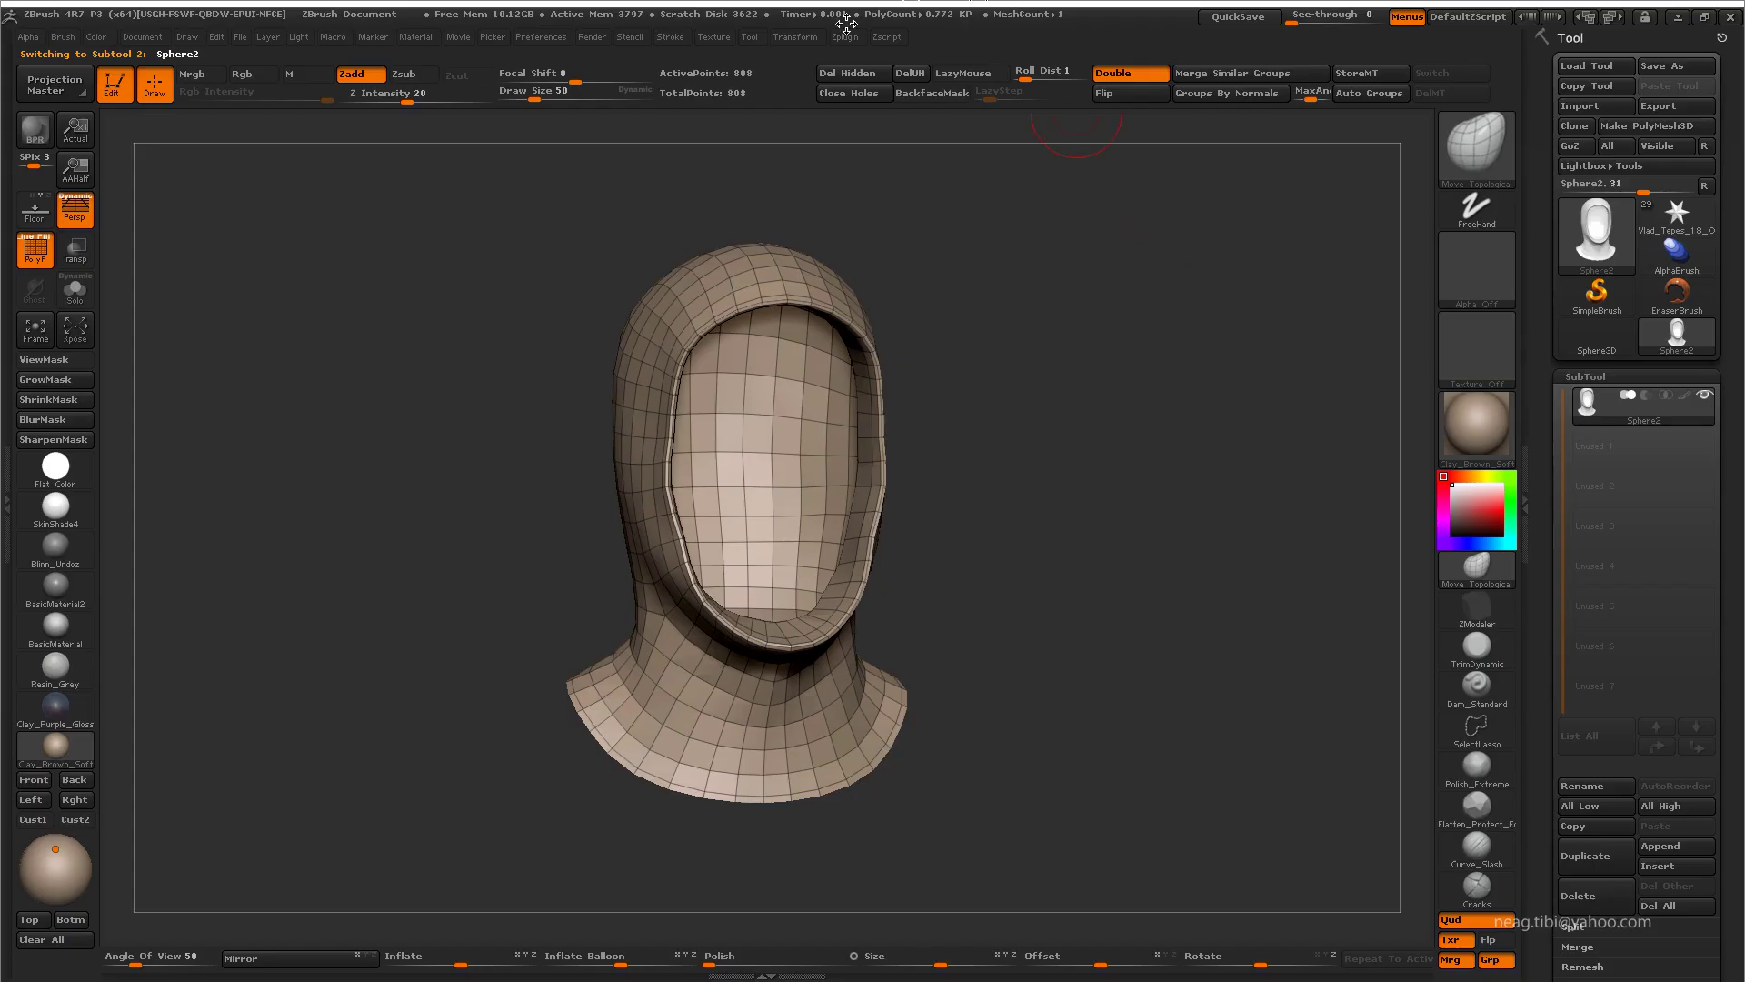
{"action": "left_click", "coordinate": [845, 36]}
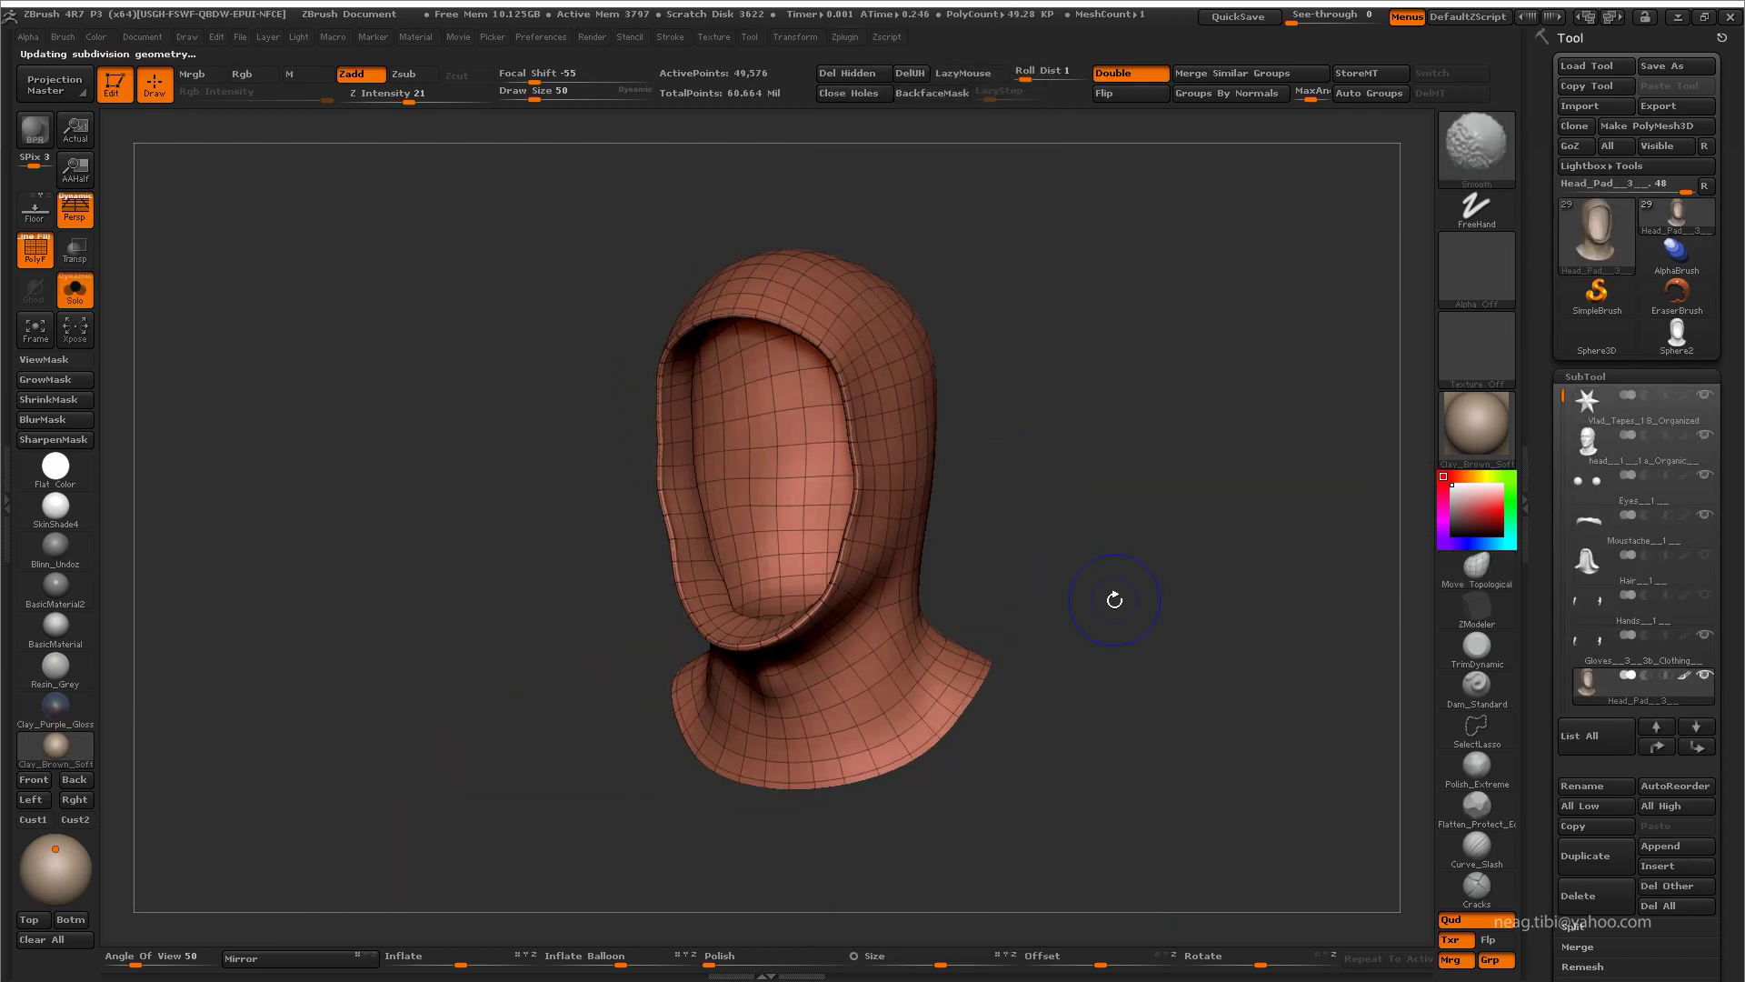
{"action": "left_click", "coordinate": [1582, 518]}
{"action": "left_click", "coordinate": [1676, 537]}
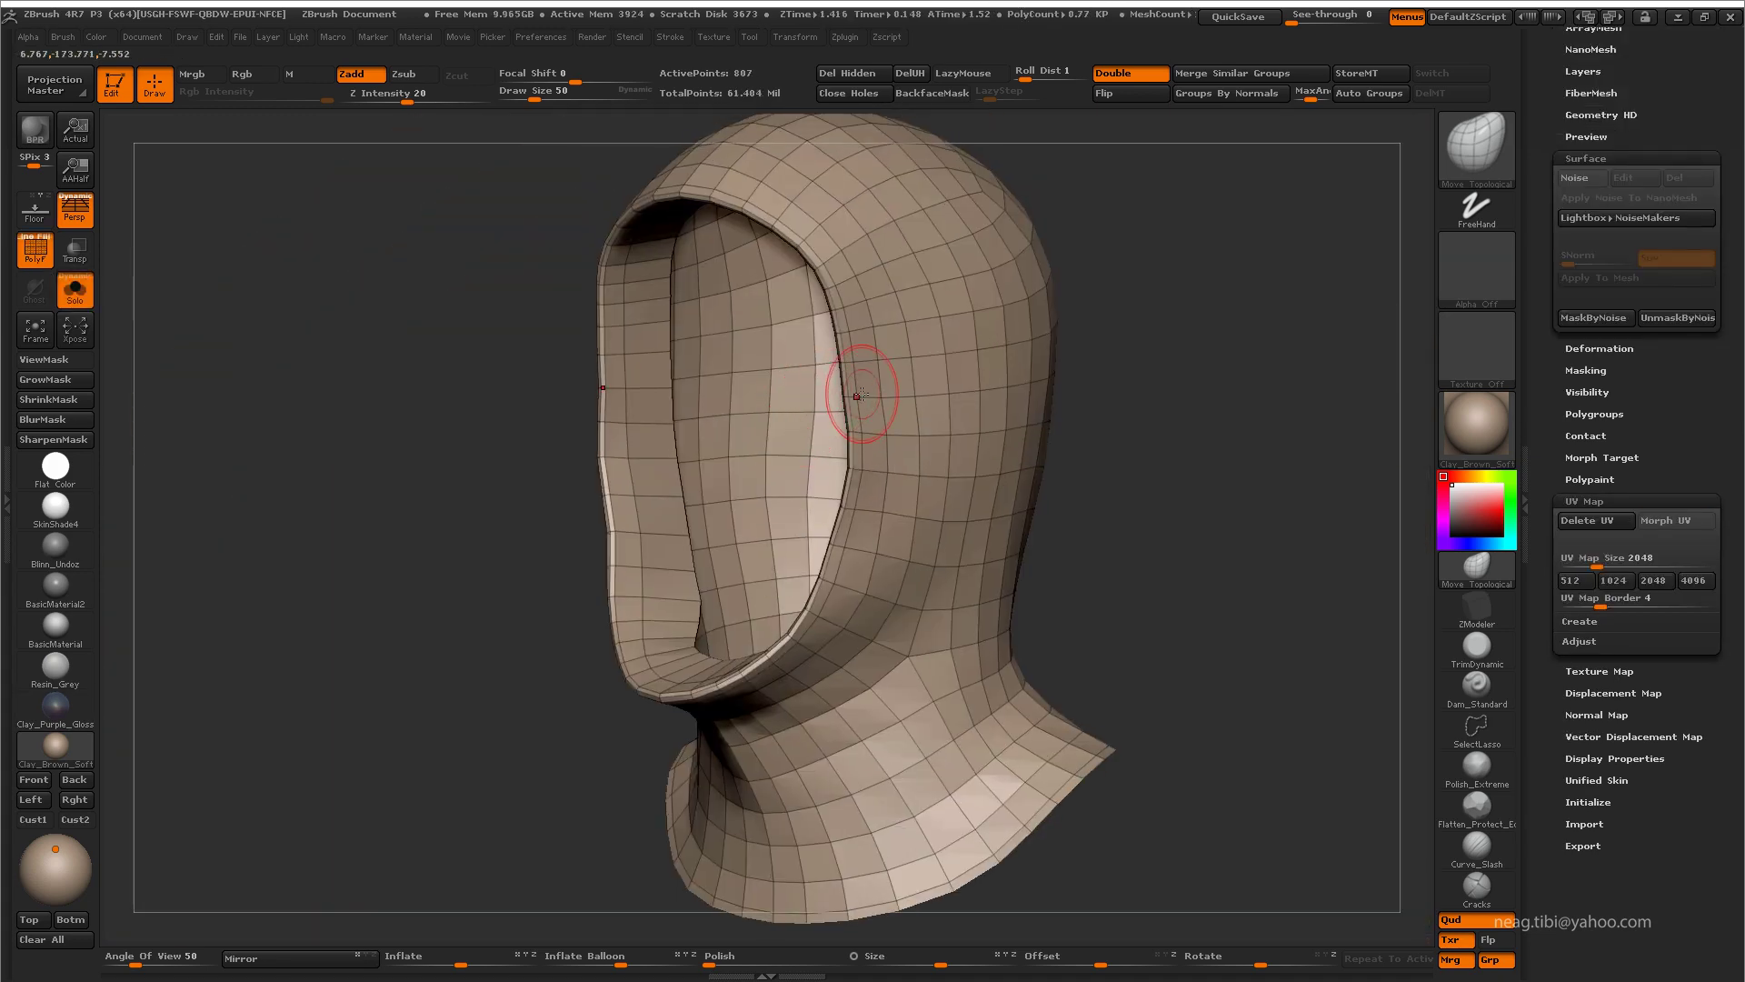
Step: Subdivide the hood twice with polygroups shown and mask its body, leaving the rim free
{"action": "left_click_drag", "start_coordinate": [859, 395], "coordinate": [838, 685], "text": "alt"}
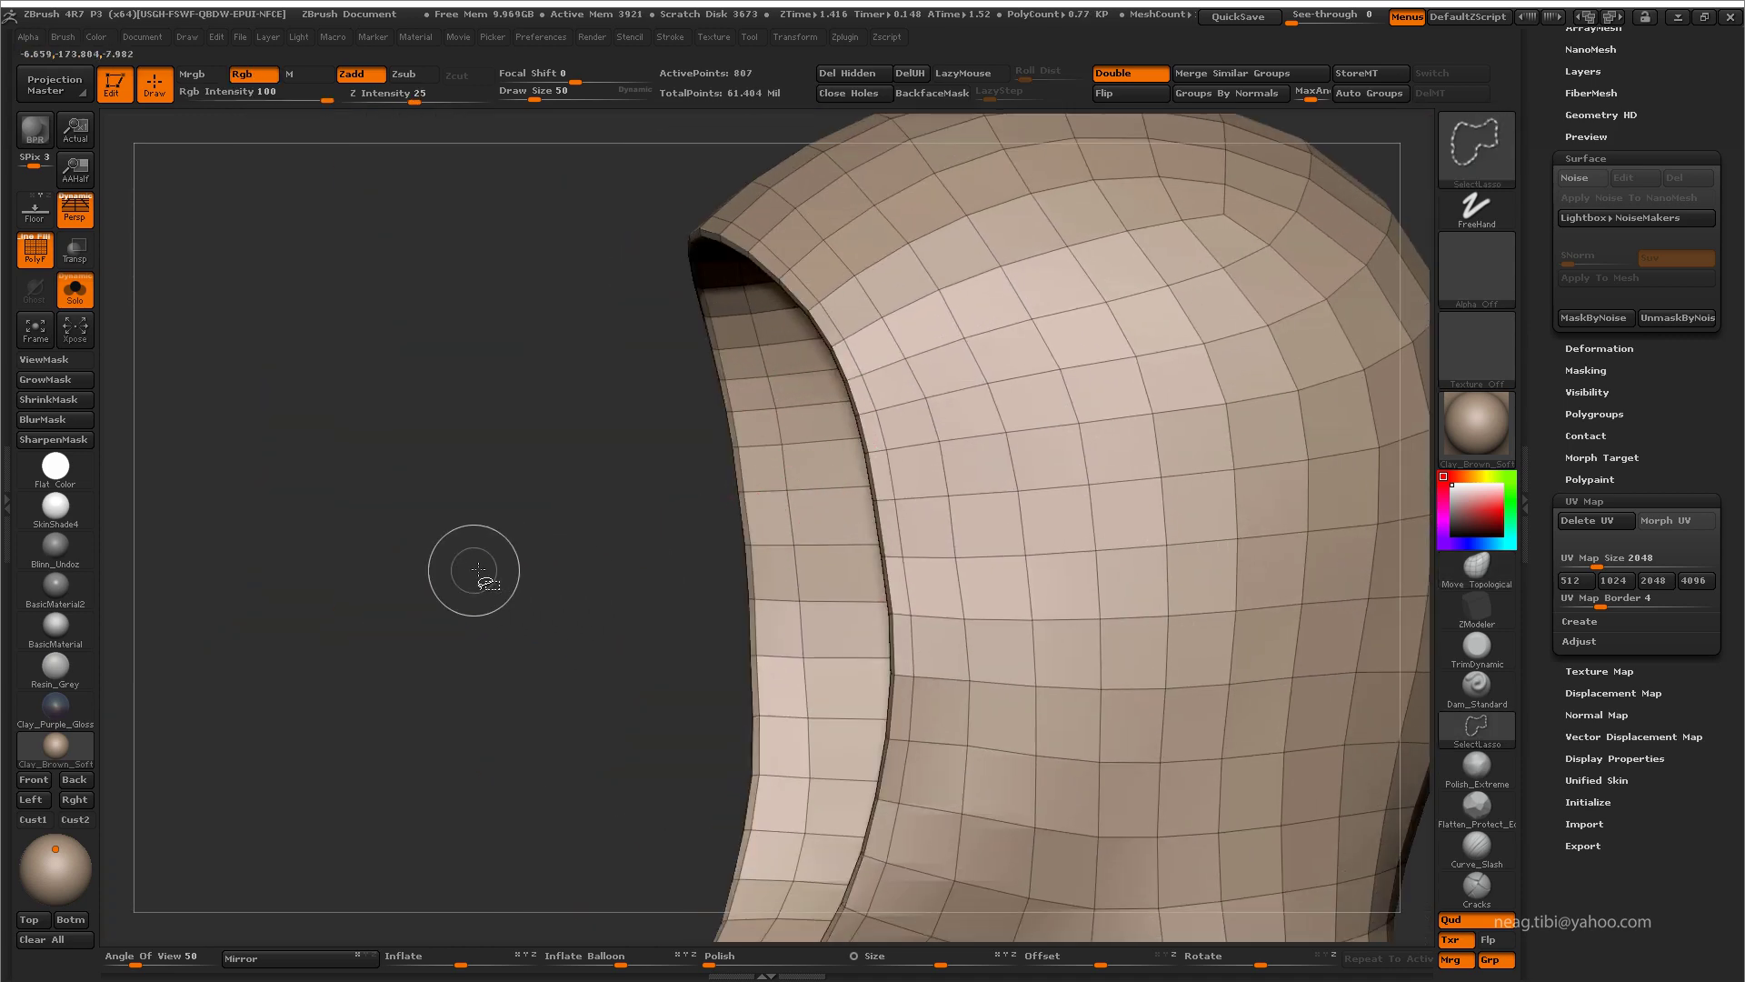
{"action": "key", "text": "b"}
{"action": "key", "text": "m"}
{"action": "key", "text": "t"}
{"action": "key", "text": "ctrl+d"}
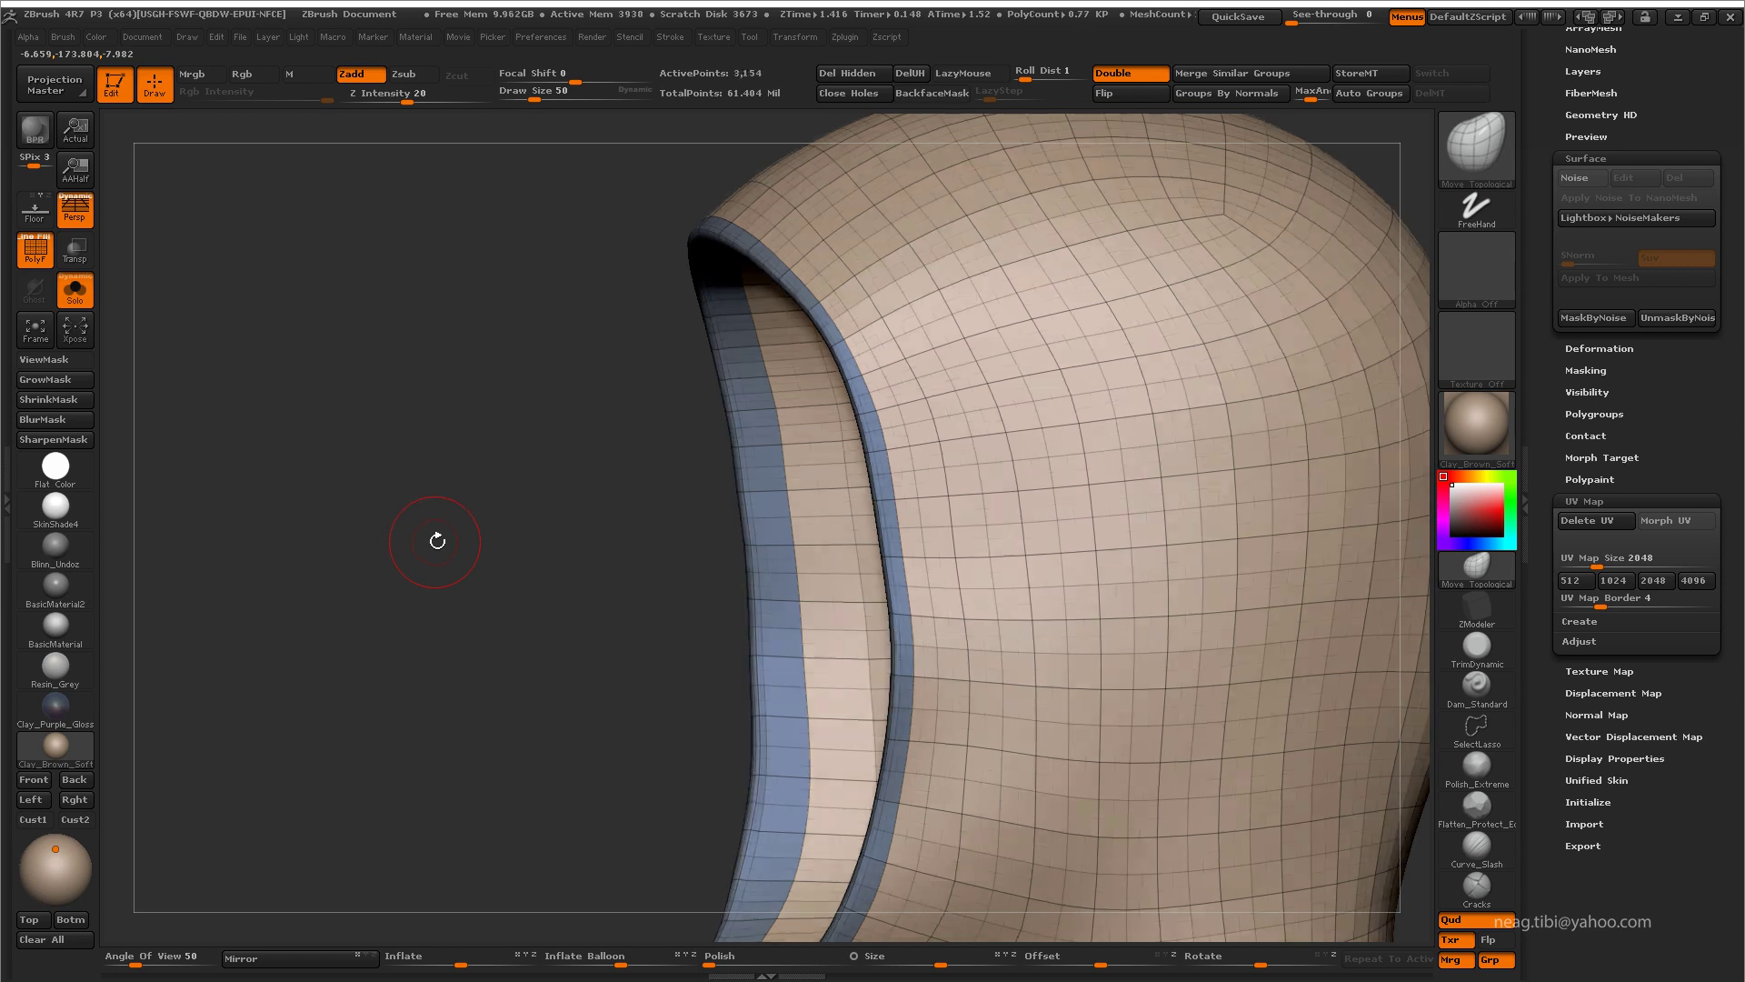
{"action": "key", "text": "ctrl+d"}
{"action": "key", "text": "ctrl+d"}
{"action": "key", "text": "ctrl+d"}
{"action": "key", "text": "ctrl+a"}
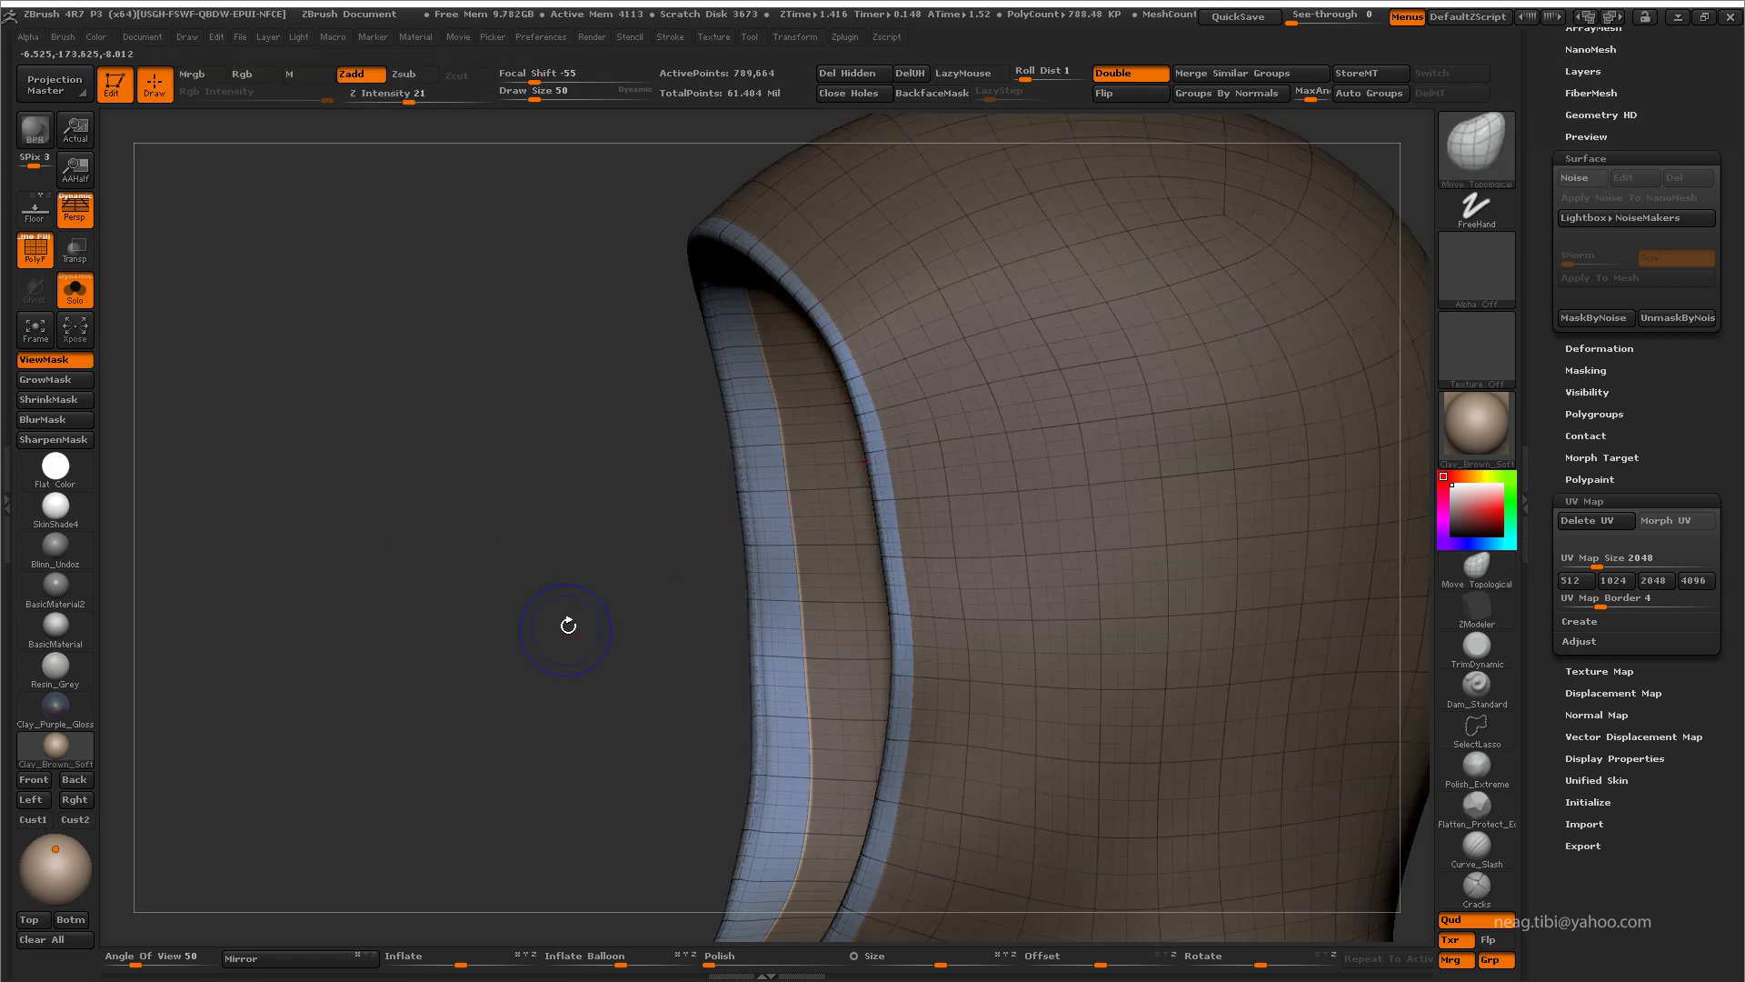
{"action": "key", "text": "shift+f"}
{"action": "key", "text": "f"}
Step: Check the rim polygroup at the lowest level by hiding and unhiding the inner hood surface
{"action": "mouse_move", "coordinate": [530, 495]}
{"action": "left_mouse_down"}
{"action": "mouse_move", "coordinate": [585, 578]}
{"action": "mouse_move", "coordinate": [558, 565]}
{"action": "left_mouse_up"}
{"action": "key", "text": "shift+d"}
{"action": "key", "text": "shift+d"}
{"action": "key", "text": "shift+d"}
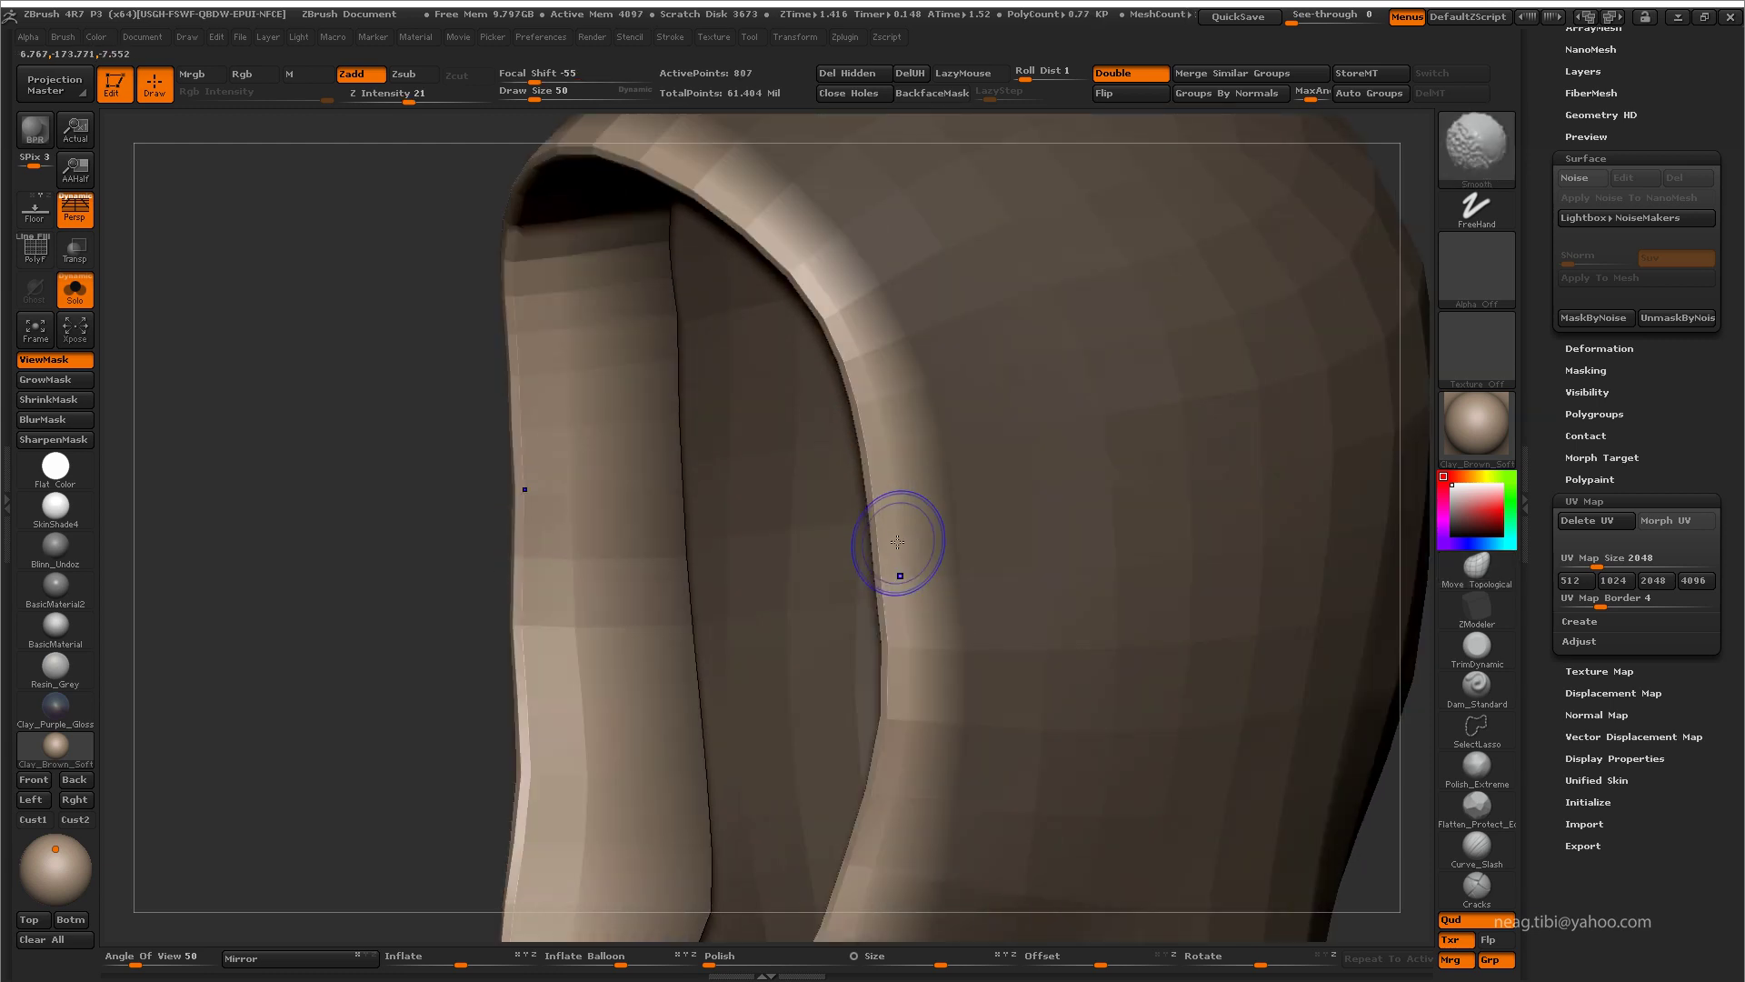
{"action": "key", "text": "shift+f"}
{"action": "left_click_drag", "start_coordinate": [441, 636], "coordinate": [878, 480], "text": "alt"}
{"action": "left_click", "coordinate": [875, 450], "text": "ctrl+shift"}
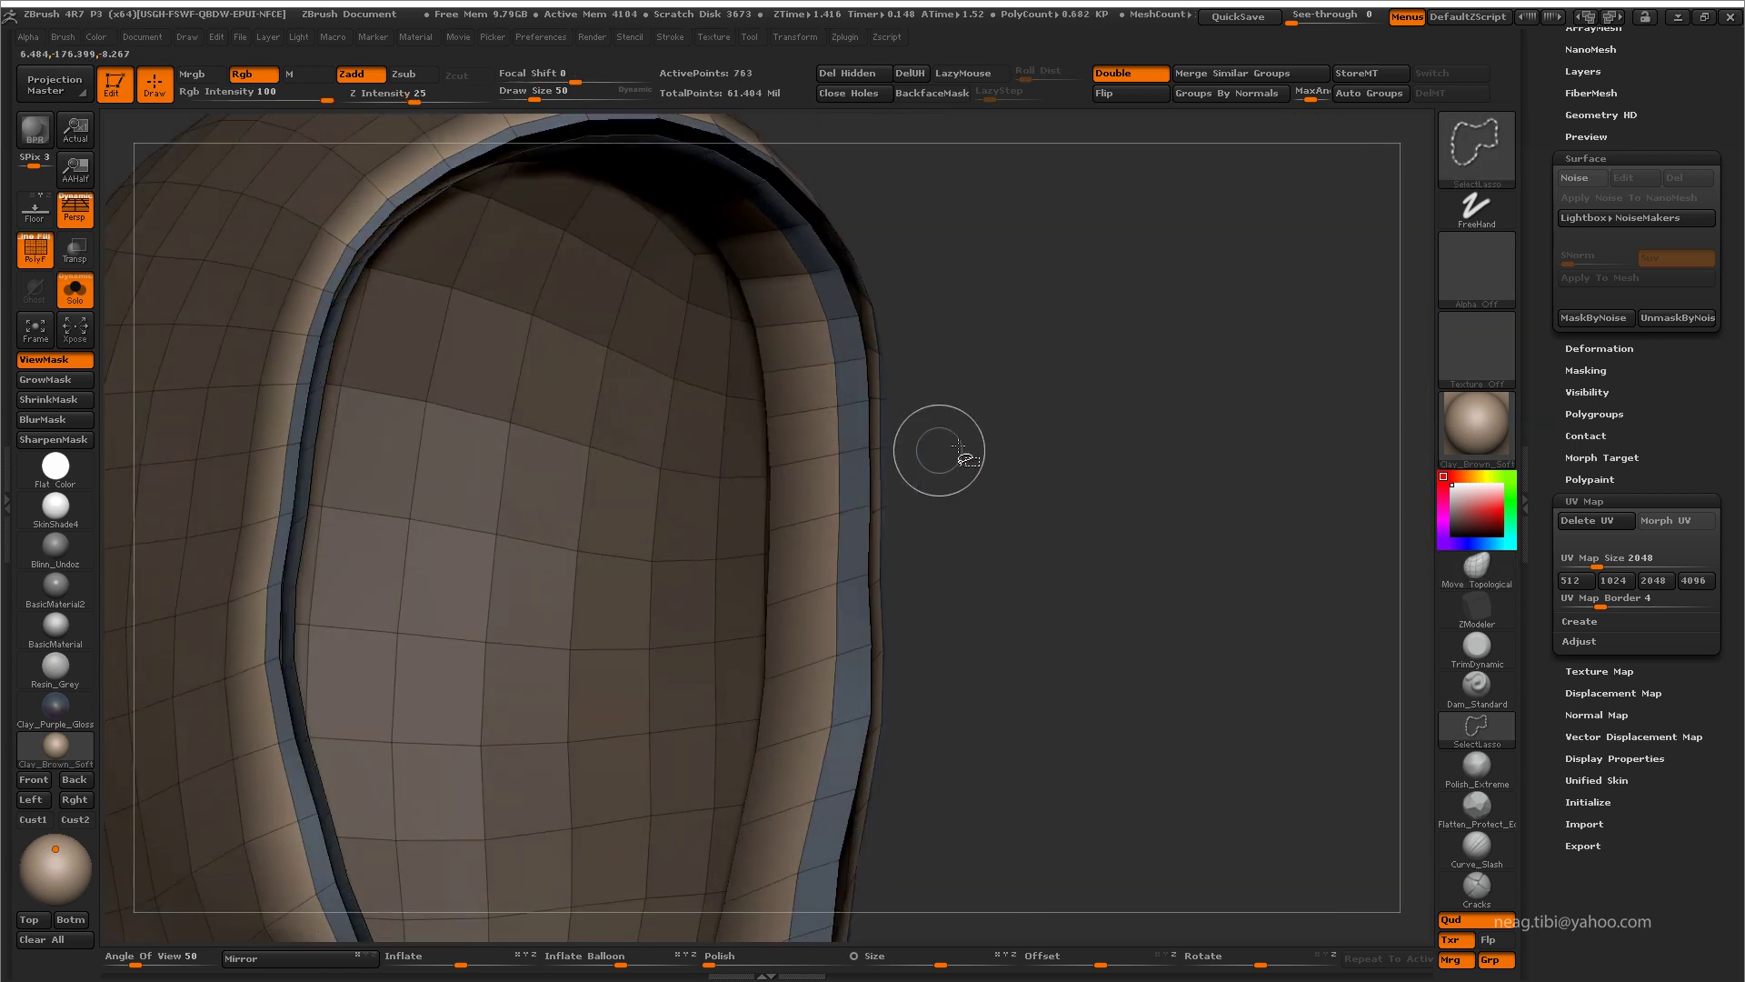
{"action": "left_click", "coordinate": [1009, 417], "text": "ctrl+shift"}
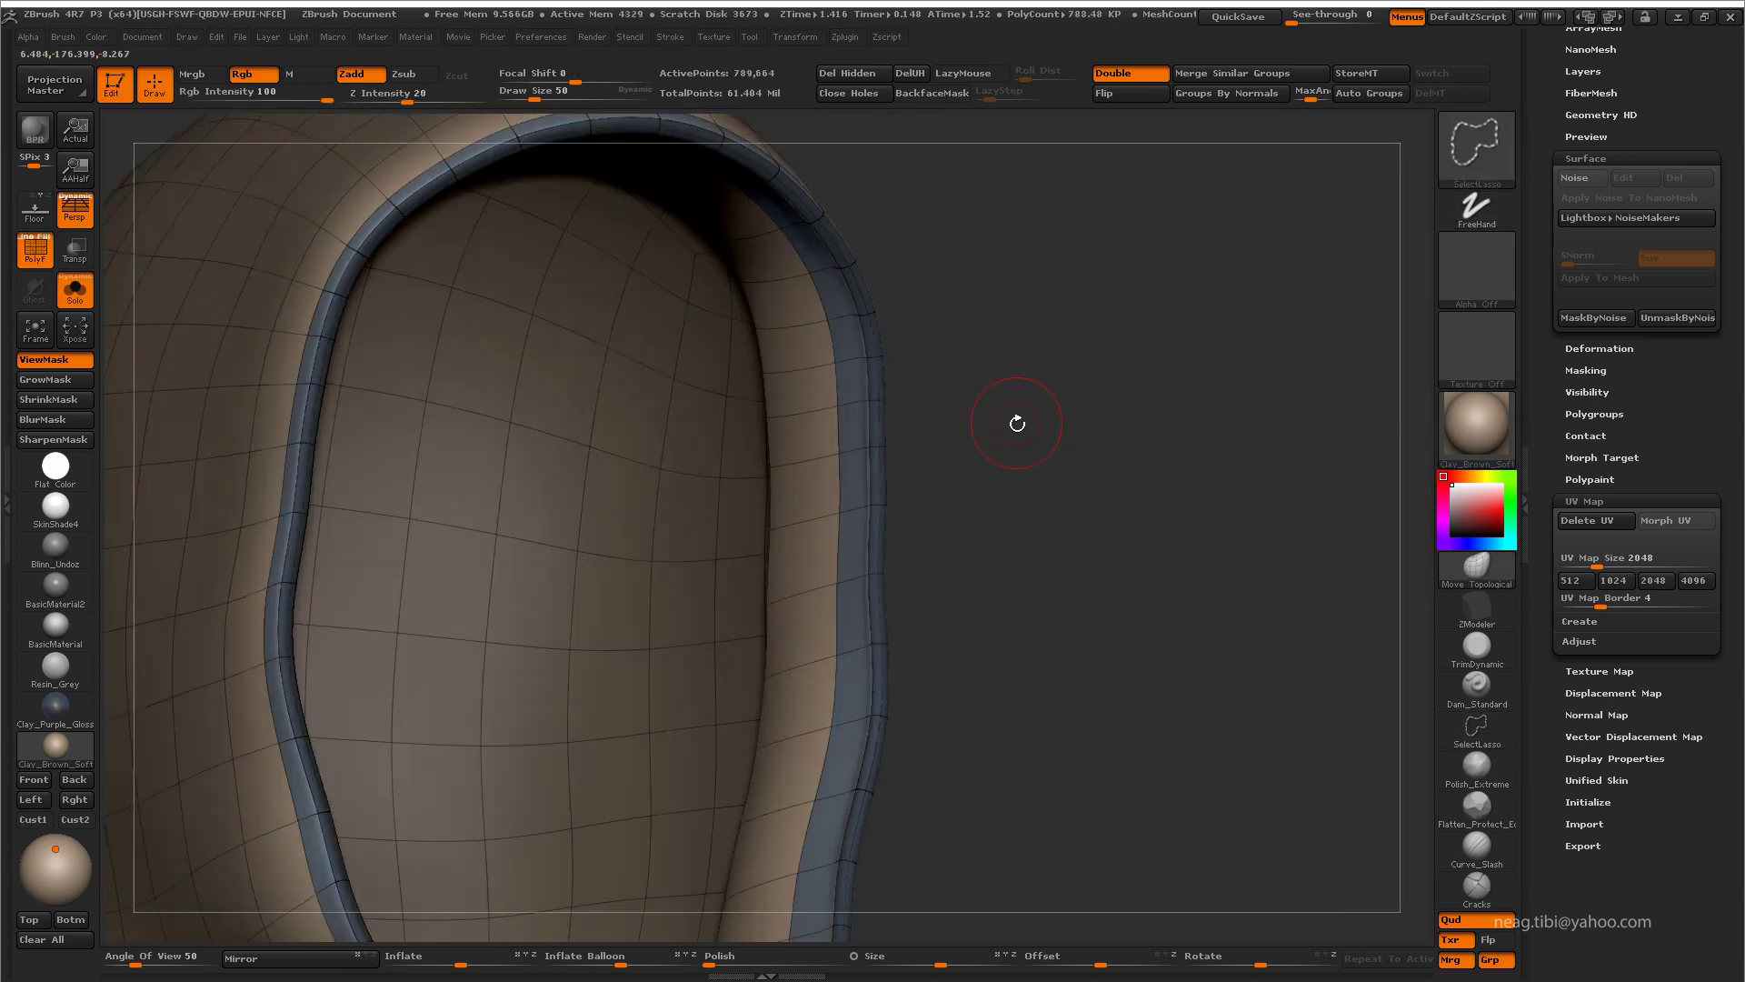
{"action": "key", "text": "d"}
{"action": "key", "text": "d"}
{"action": "key", "text": "d"}
{"action": "key", "text": "shift+f"}
{"action": "key", "text": "f"}
{"action": "mouse_move", "coordinate": [1043, 397]}
{"action": "left_mouse_down"}
{"action": "mouse_move", "coordinate": [624, 585]}
{"action": "mouse_move", "coordinate": [592, 633]}
{"action": "mouse_move", "coordinate": [783, 495]}
{"action": "mouse_move", "coordinate": [752, 612]}
{"action": "left_mouse_up"}
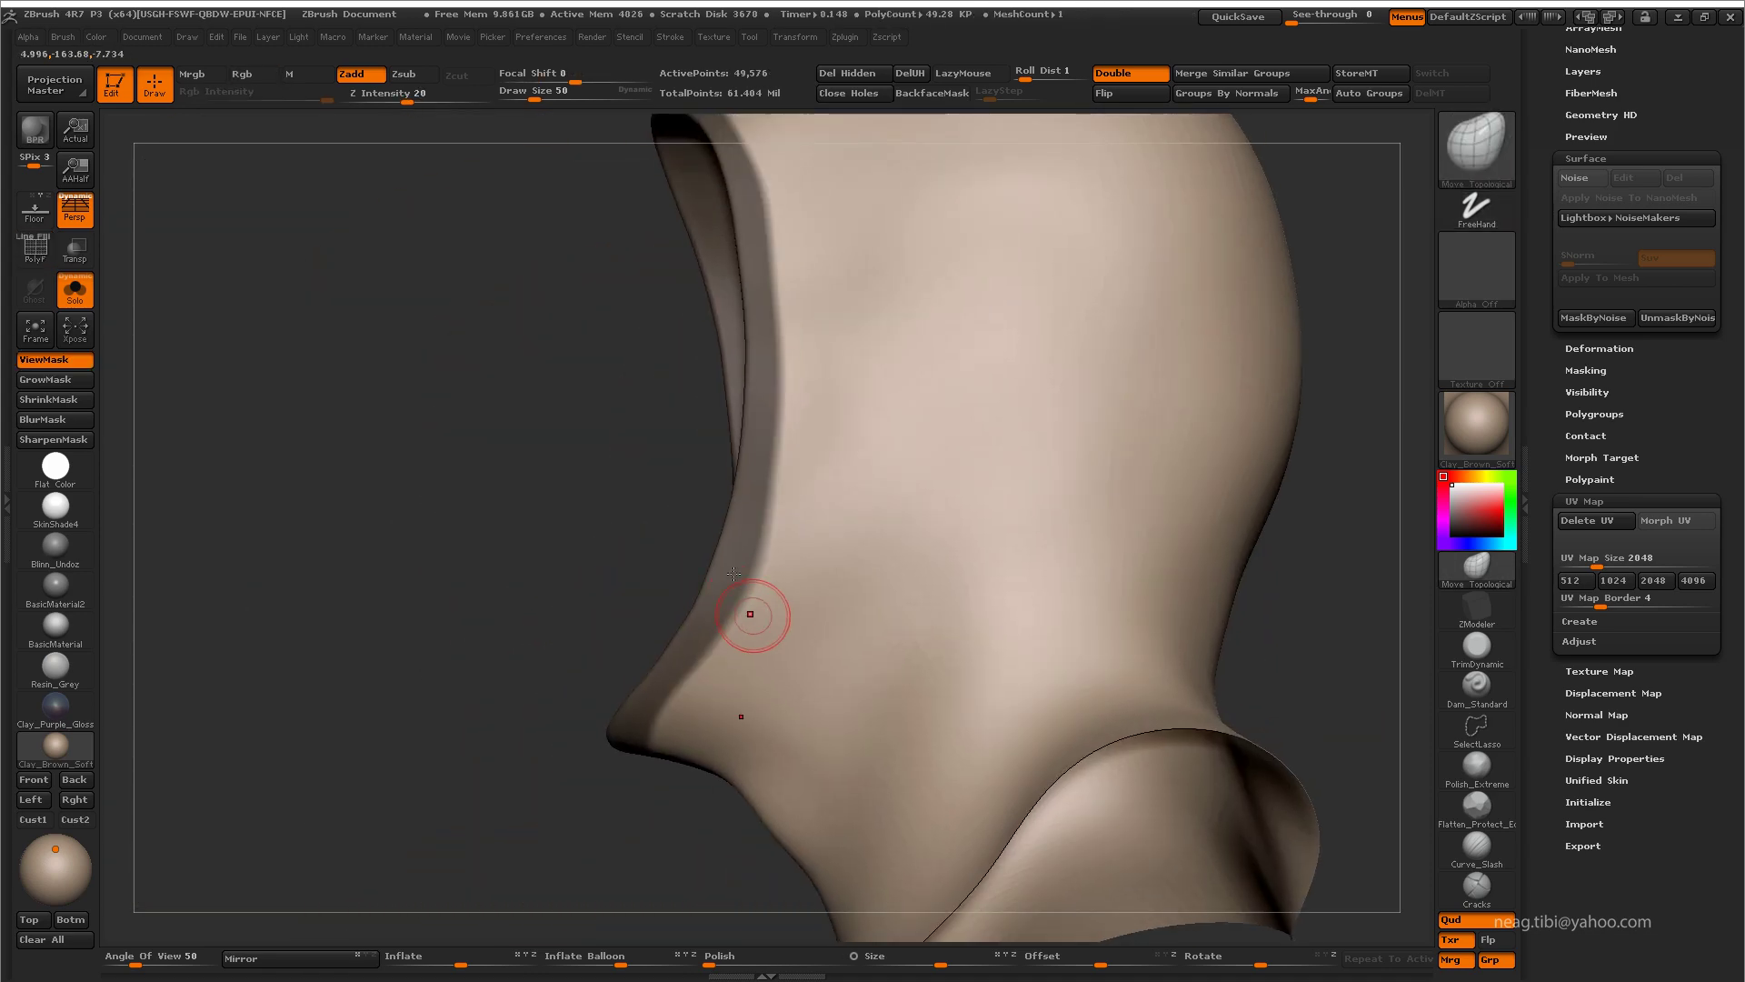
Step: Refine the rim mask with MaskPen strokes from several angles
{"action": "key", "text": "ctrl"}
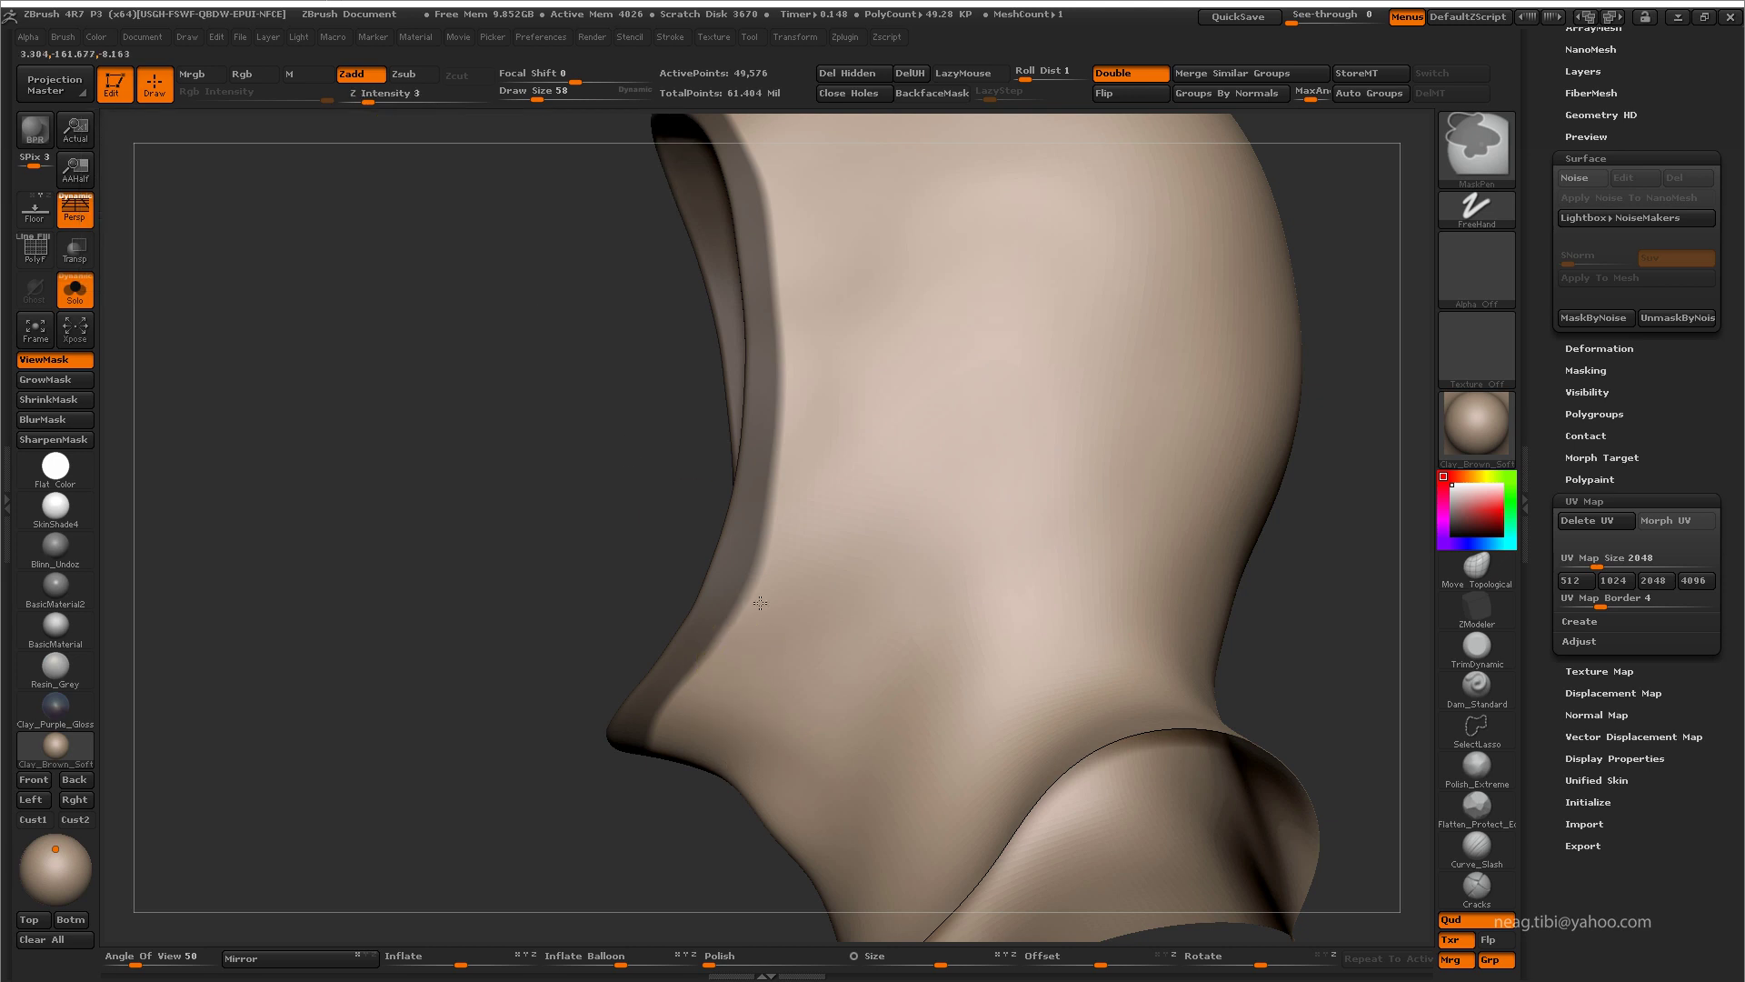
{"action": "mouse_move", "coordinate": [820, 366]}
{"action": "left_mouse_down"}
{"action": "mouse_move", "coordinate": [800, 362]}
{"action": "mouse_move", "coordinate": [1029, 183]}
{"action": "mouse_move", "coordinate": [832, 425]}
{"action": "mouse_move", "coordinate": [843, 469]}
{"action": "left_mouse_up"}
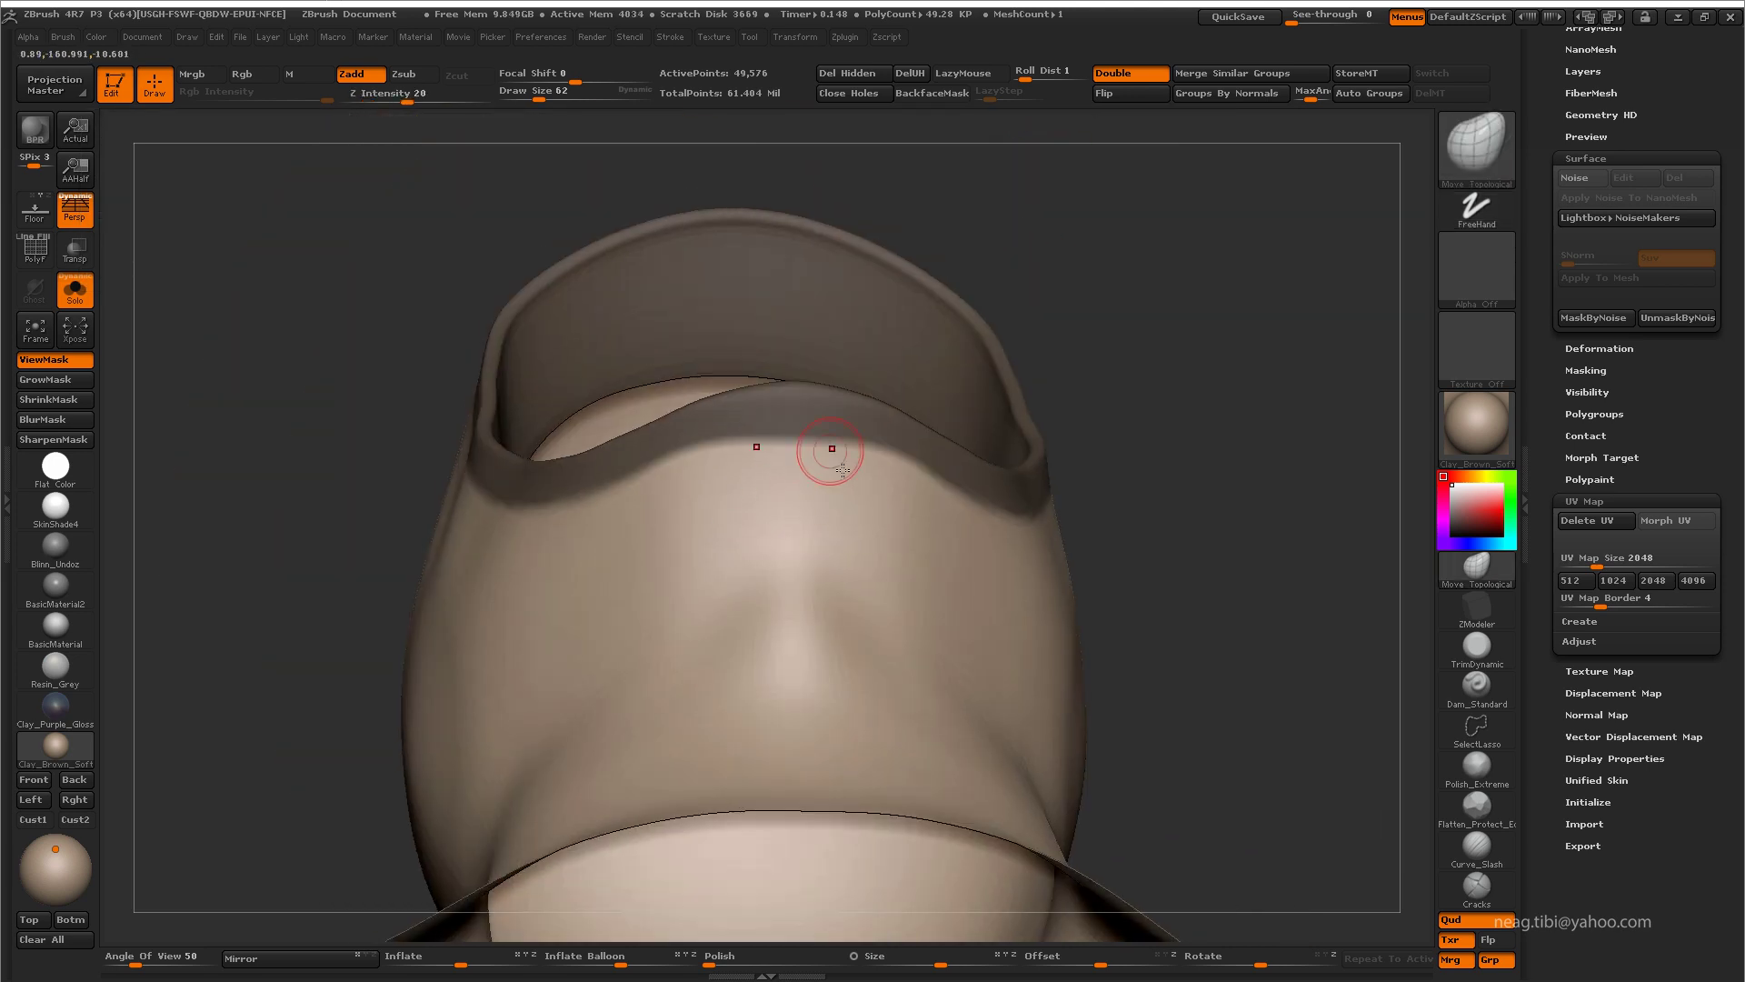
{"action": "key", "text": "ctrl"}
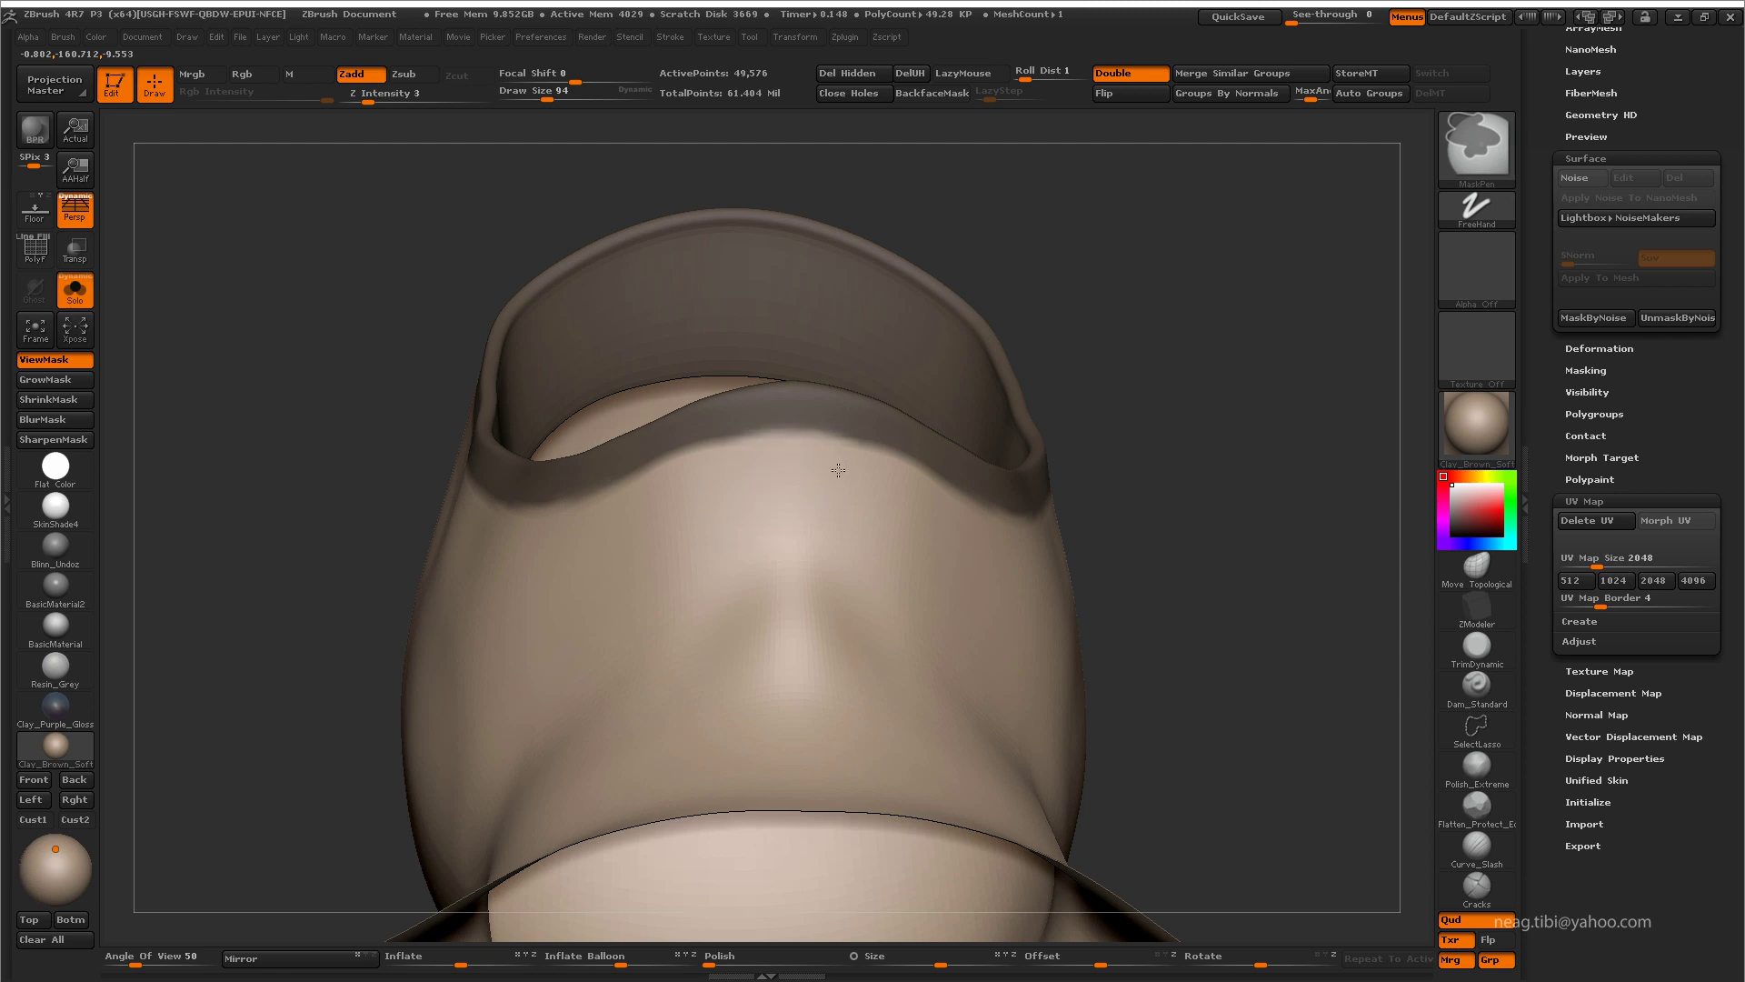
{"action": "mouse_move", "coordinate": [864, 499]}
{"action": "left_mouse_down"}
{"action": "mouse_move", "coordinate": [780, 468]}
{"action": "mouse_move", "coordinate": [751, 534]}
{"action": "mouse_move", "coordinate": [830, 527]}
{"action": "mouse_move", "coordinate": [888, 600]}
{"action": "mouse_move", "coordinate": [876, 591]}
{"action": "left_mouse_up"}
{"action": "key", "text": "ctrl"}
{"action": "key", "text": "ctrl"}
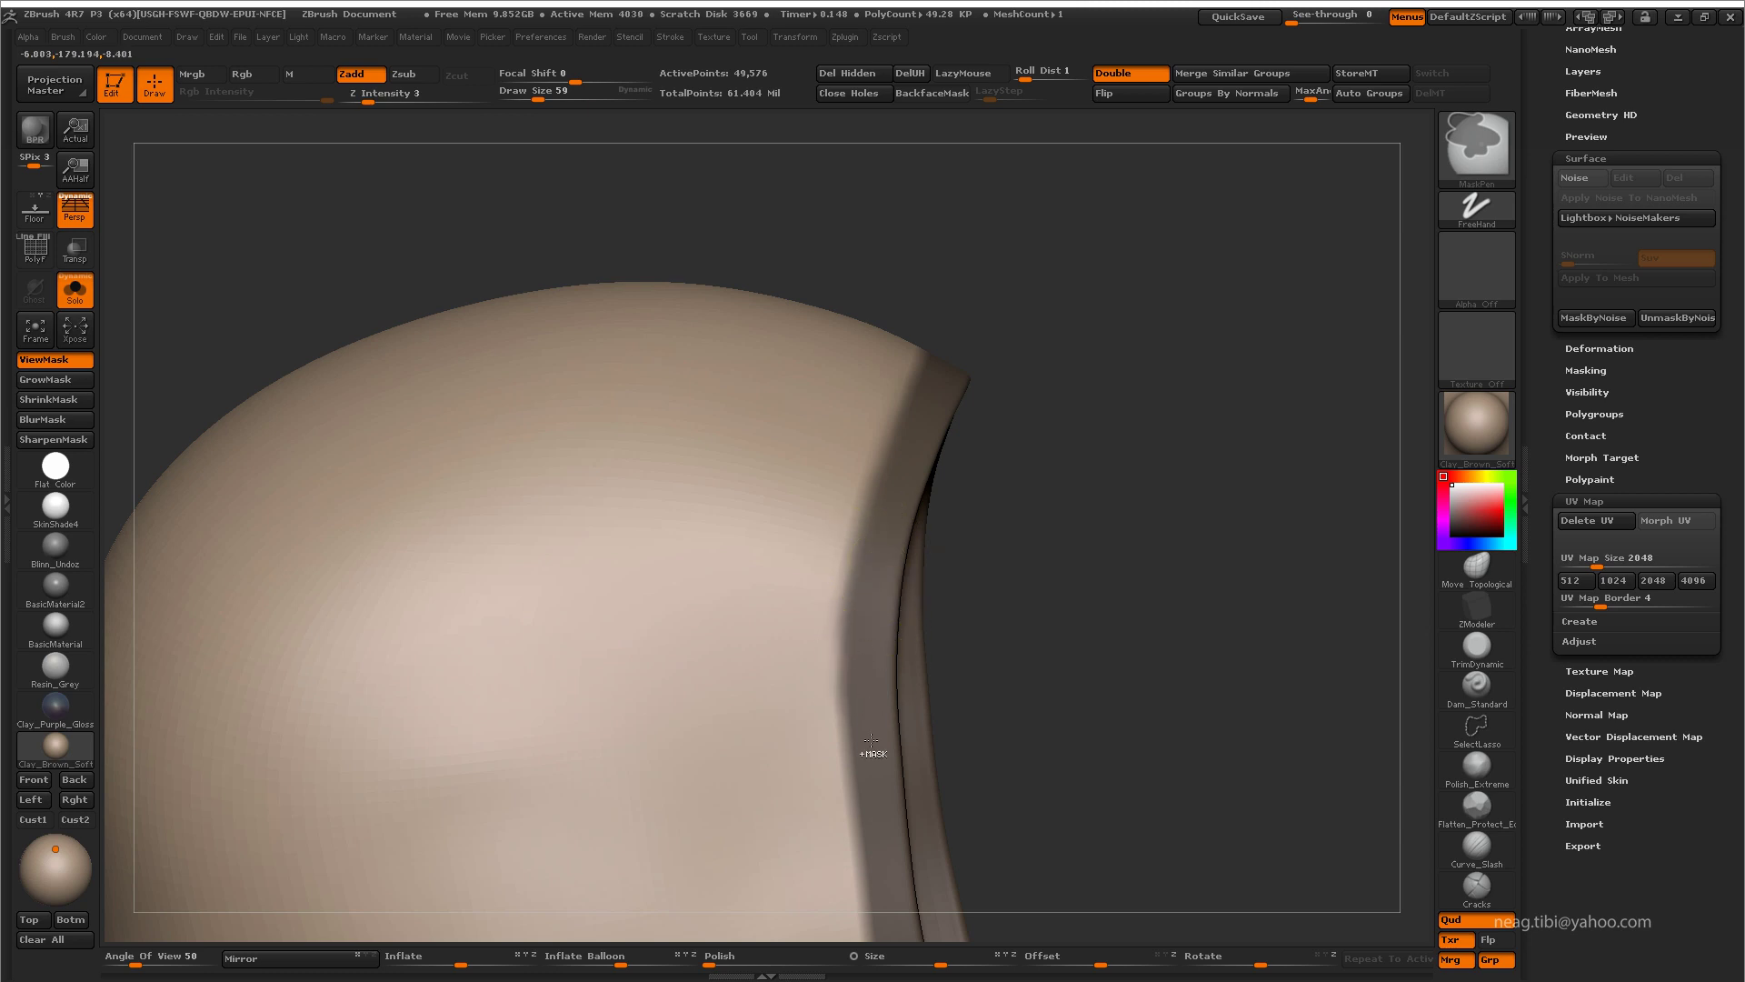
{"action": "mouse_move", "coordinate": [871, 740]}
{"action": "left_mouse_down", "text": "alt"}
{"action": "mouse_move", "coordinate": [946, 494]}
{"action": "mouse_move", "coordinate": [1156, 437]}
{"action": "mouse_move", "coordinate": [611, 534]}
{"action": "mouse_move", "coordinate": [631, 573]}
{"action": "mouse_move", "coordinate": [122, 531]}
{"action": "left_mouse_up", "text": "alt"}
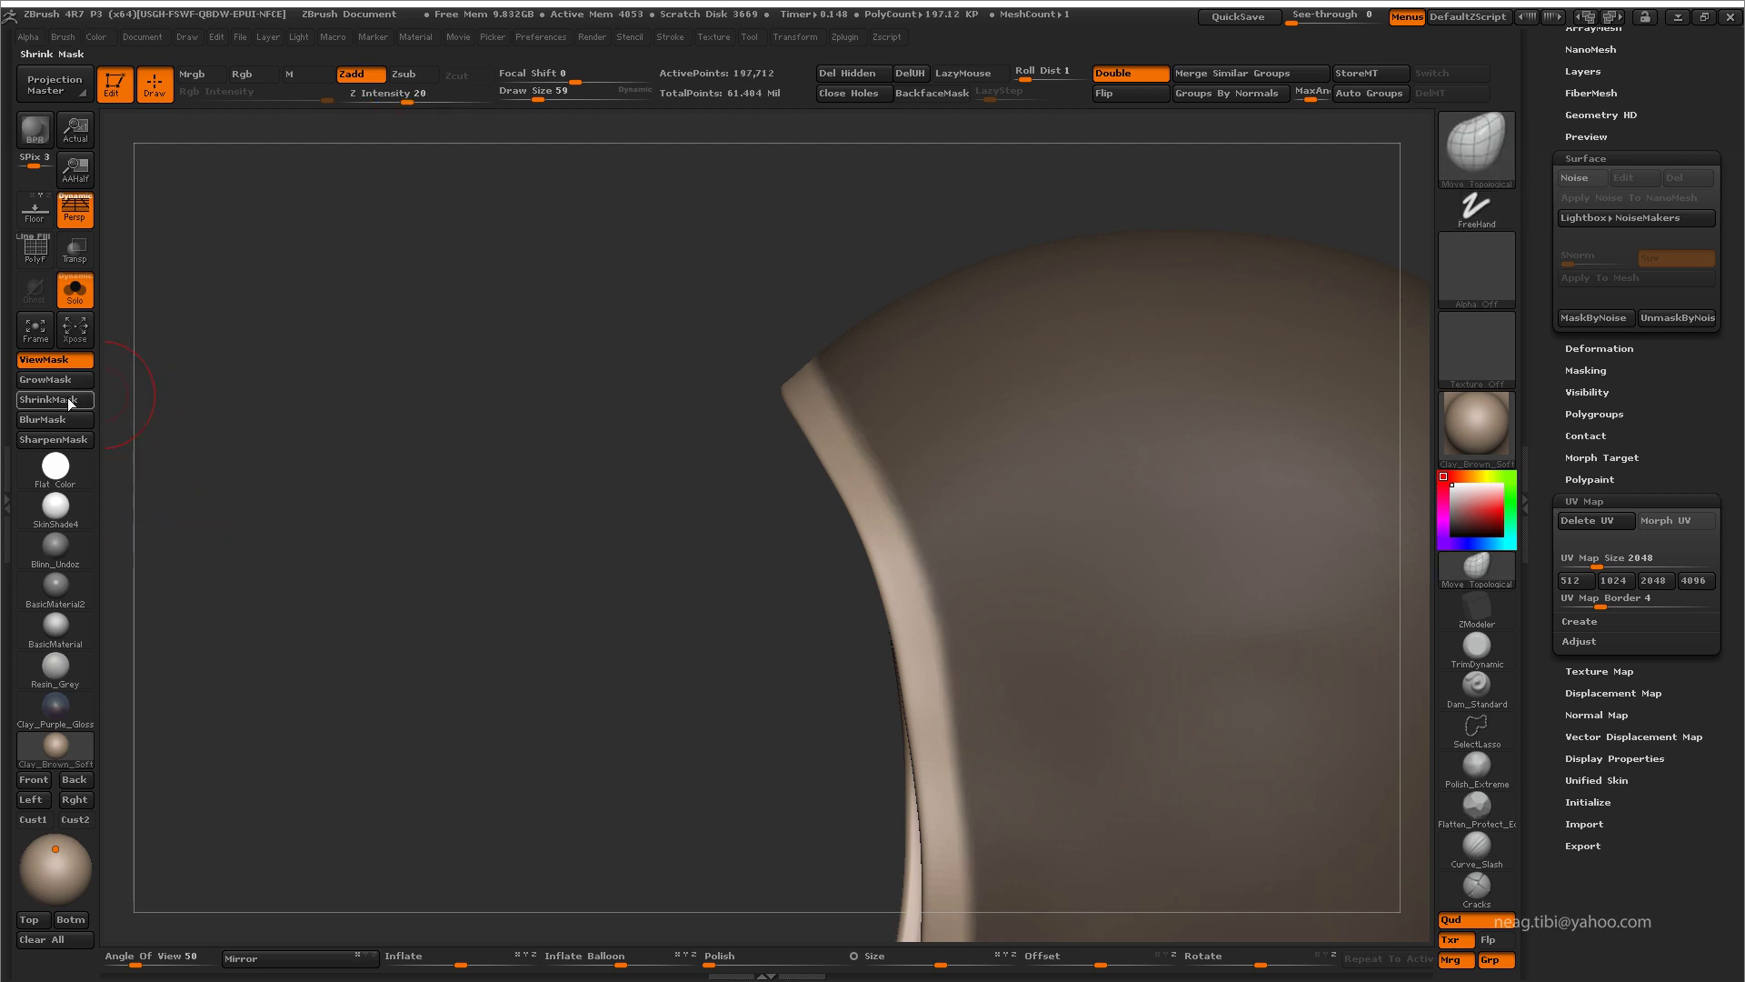
Step: Set Inflate Balloon to 42 to thicken the unmasked face-opening rim
{"action": "left_click_drag", "start_coordinate": [364, 524], "coordinate": [504, 813]}
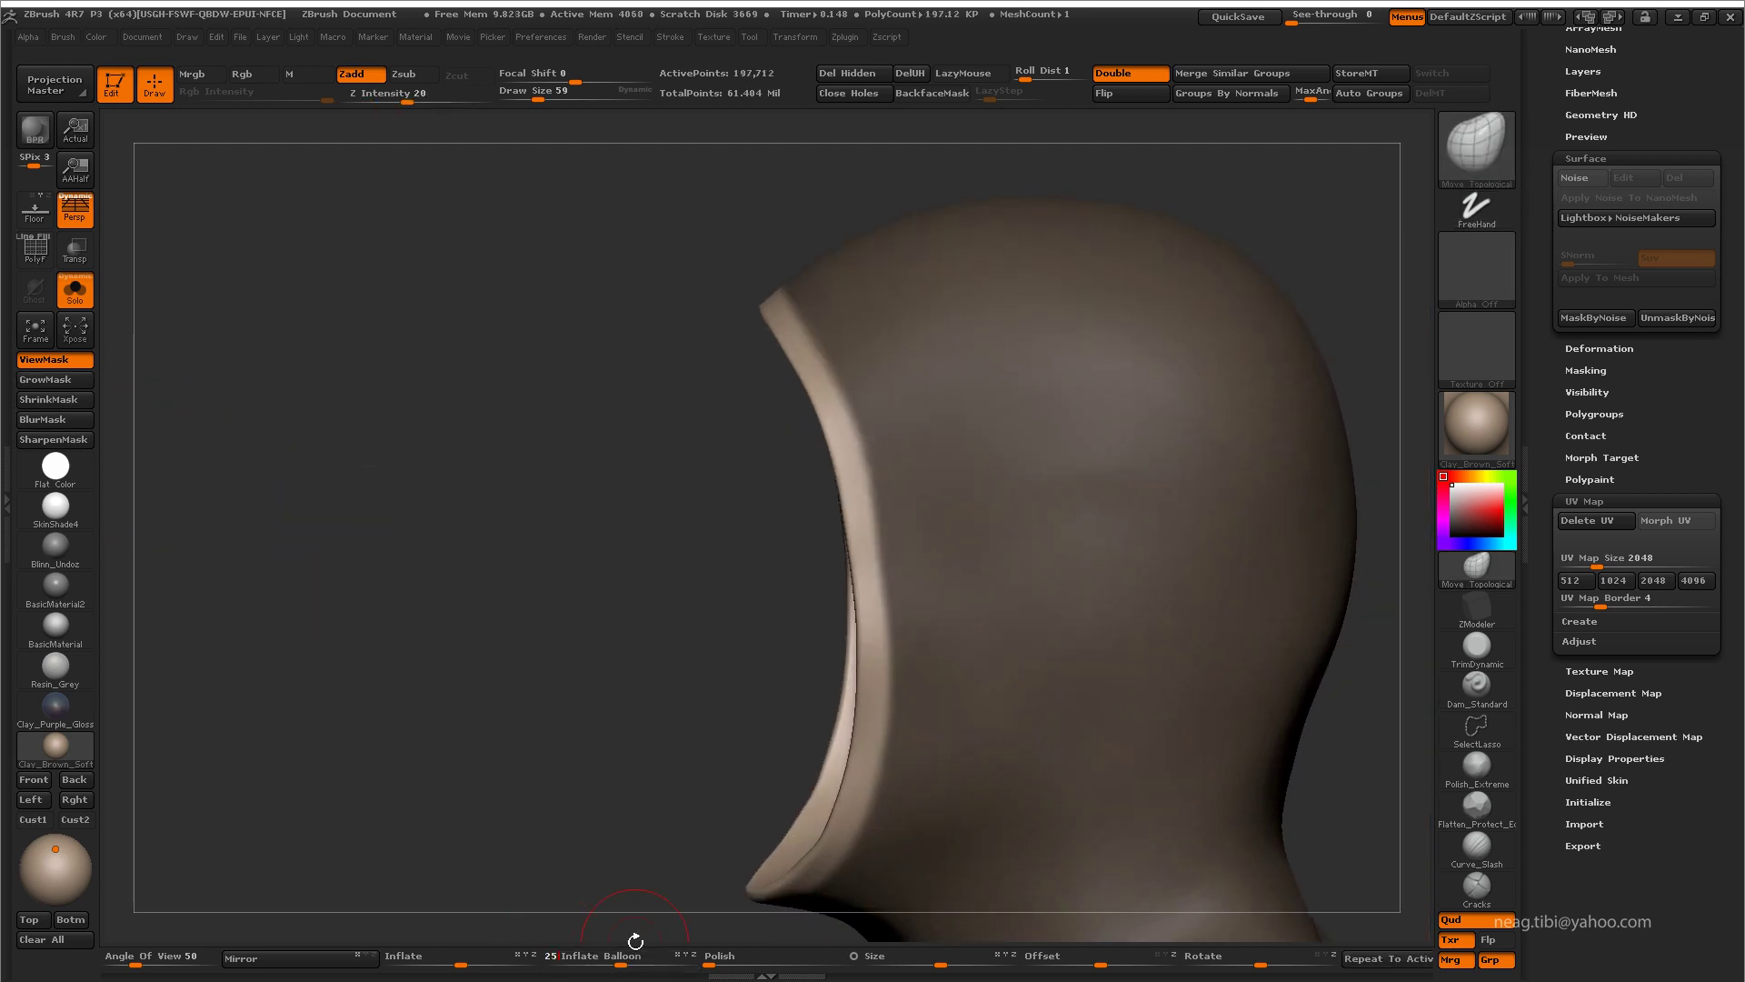
{"action": "left_click_drag", "start_coordinate": [635, 940], "coordinate": [618, 945]}
{"action": "left_click_drag", "start_coordinate": [642, 690], "coordinate": [363, 471]}
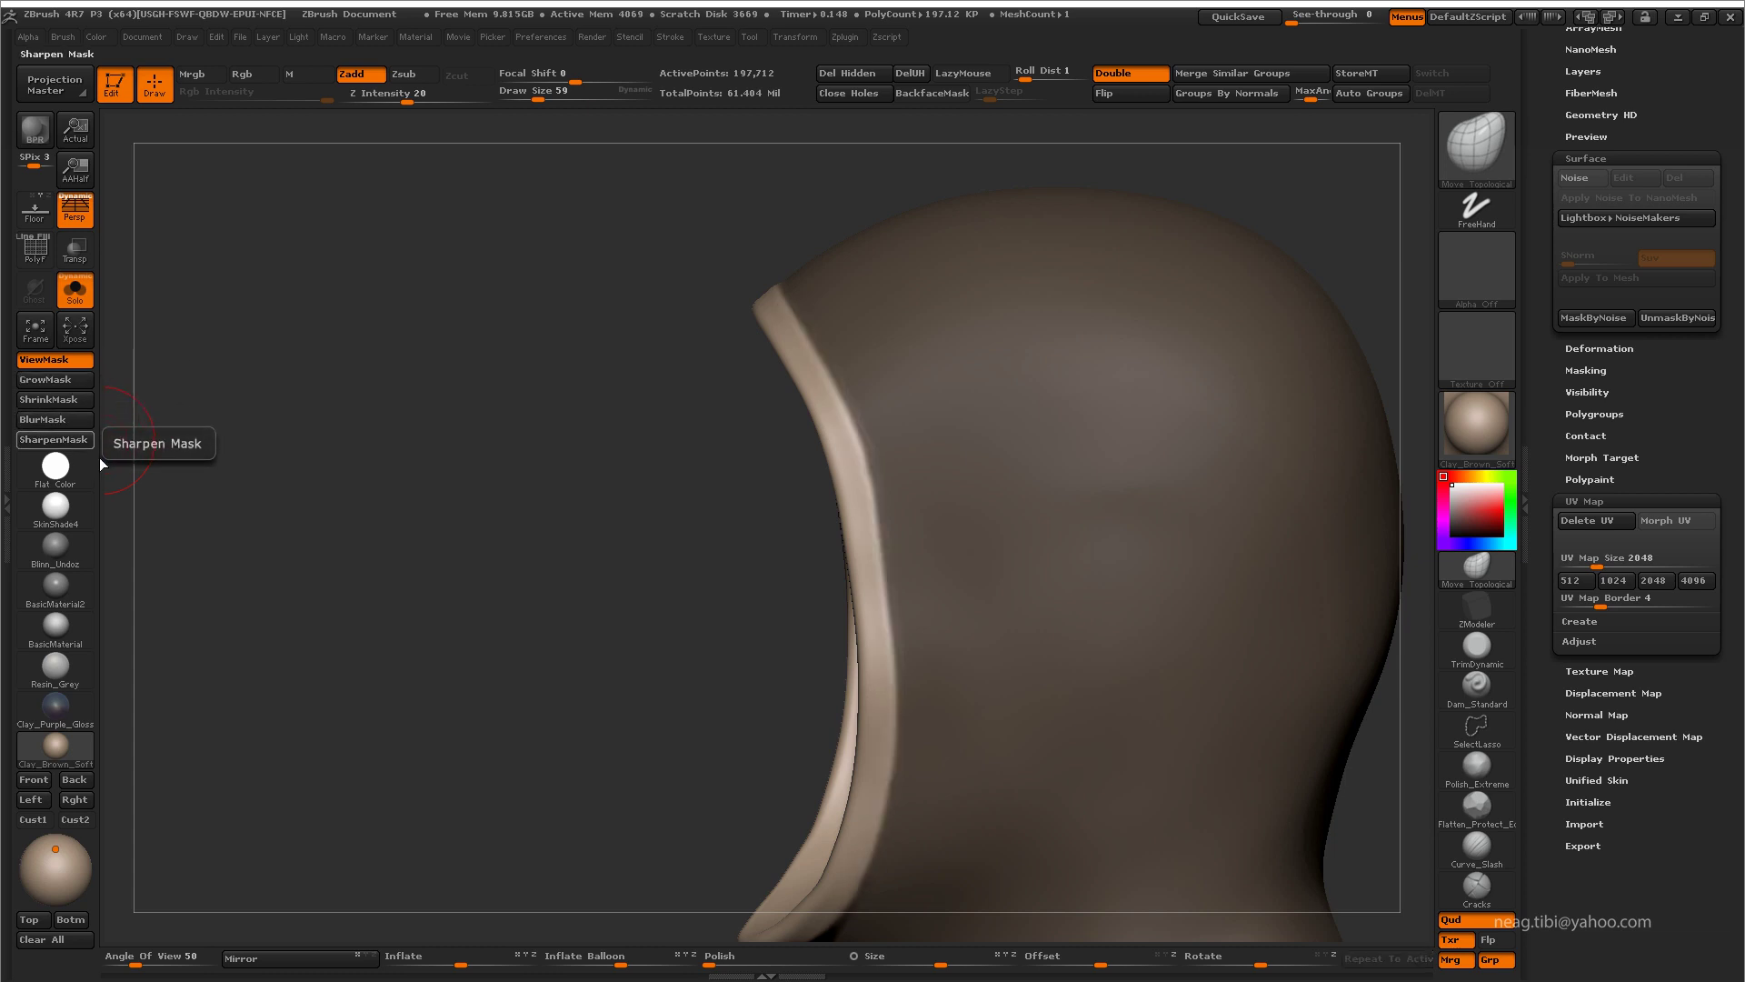
{"action": "left_click_drag", "start_coordinate": [273, 564], "coordinate": [546, 873]}
{"action": "left_click_drag", "start_coordinate": [627, 959], "coordinate": [655, 963]}
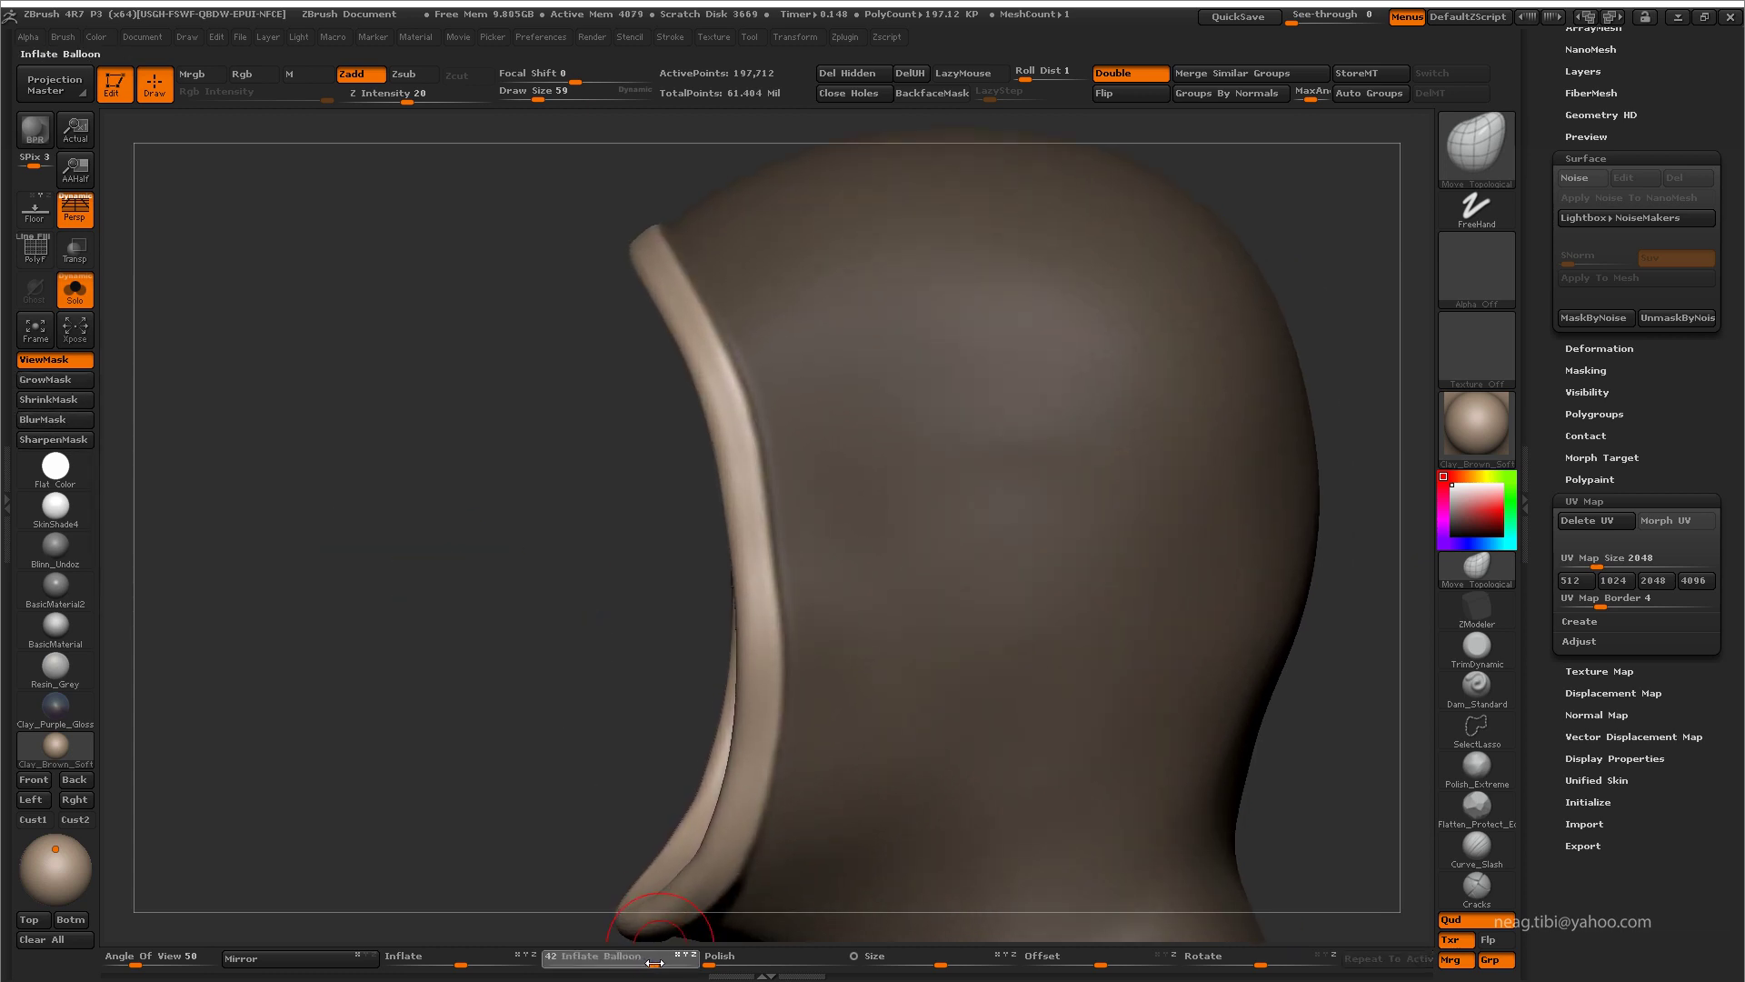
Step: Refine the rim mask edge with GrowMask, BlurMask, SharpenMask and ShrinkMask
{"action": "left_click_drag", "start_coordinate": [524, 645], "coordinate": [441, 636]}
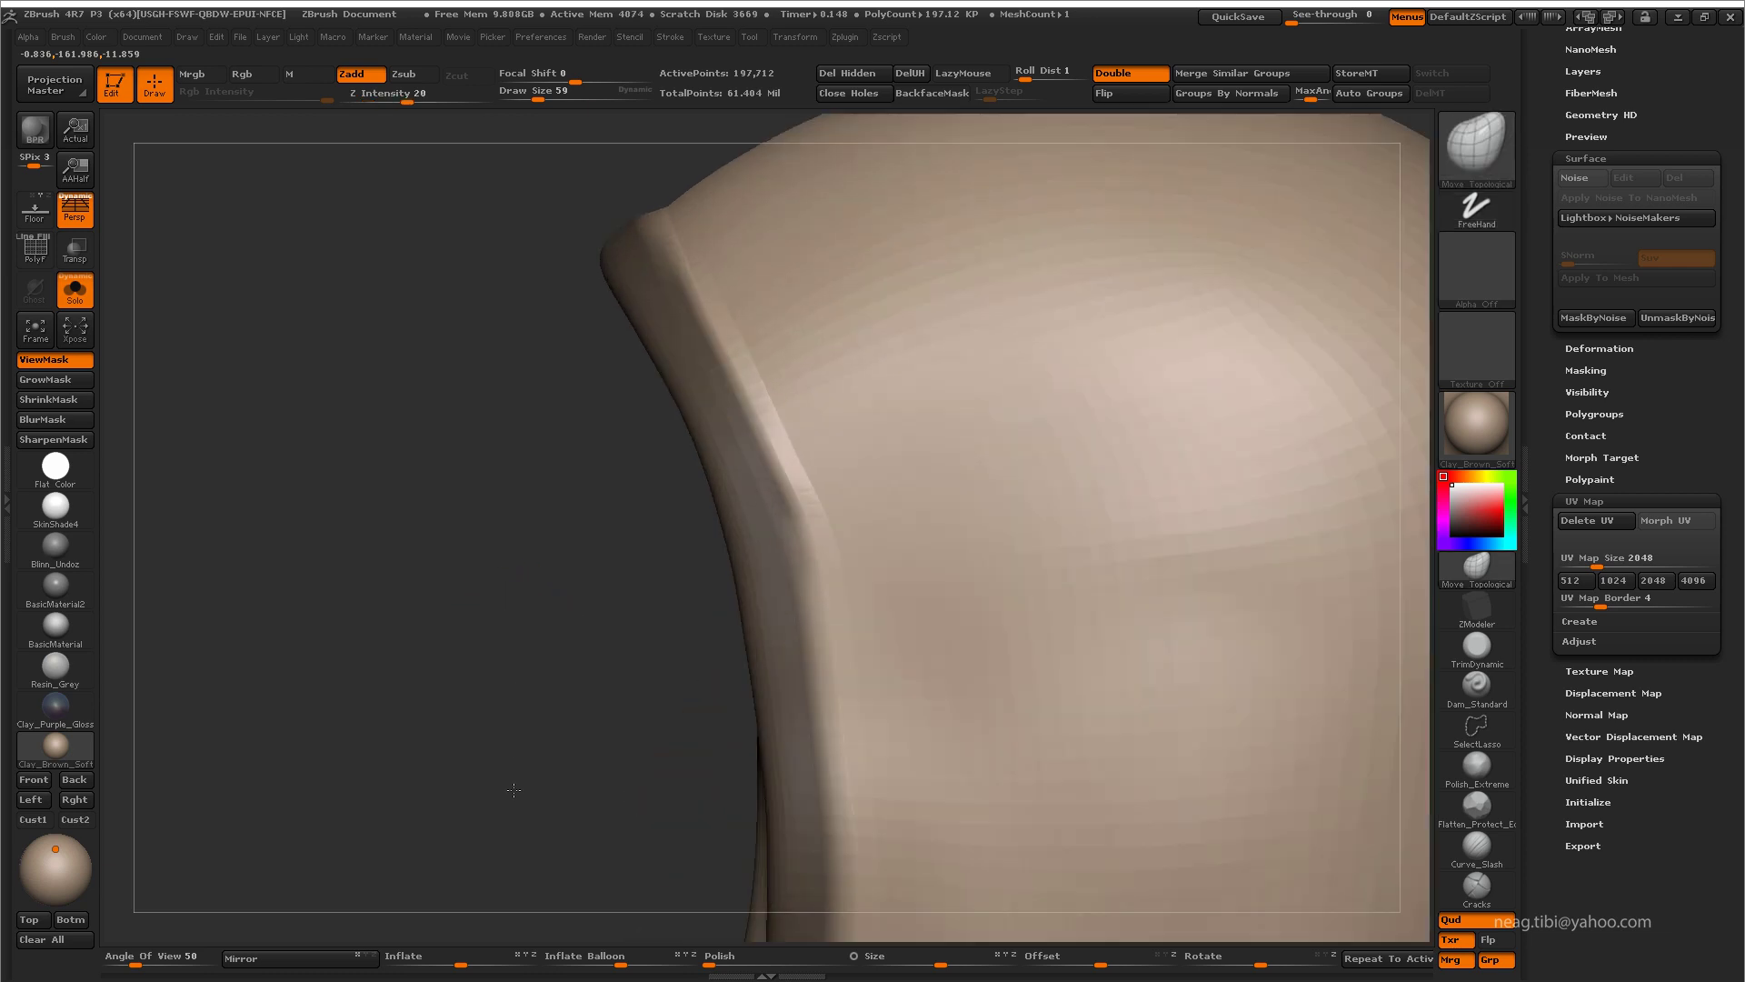
{"action": "mouse_move", "coordinate": [209, 537]}
{"action": "left_mouse_down"}
{"action": "mouse_move", "coordinate": [256, 564]}
{"action": "mouse_move", "coordinate": [308, 448]}
{"action": "left_mouse_up"}
{"action": "left_click", "coordinate": [52, 380]}
{"action": "left_click", "coordinate": [54, 419]}
{"action": "left_click", "coordinate": [78, 400]}
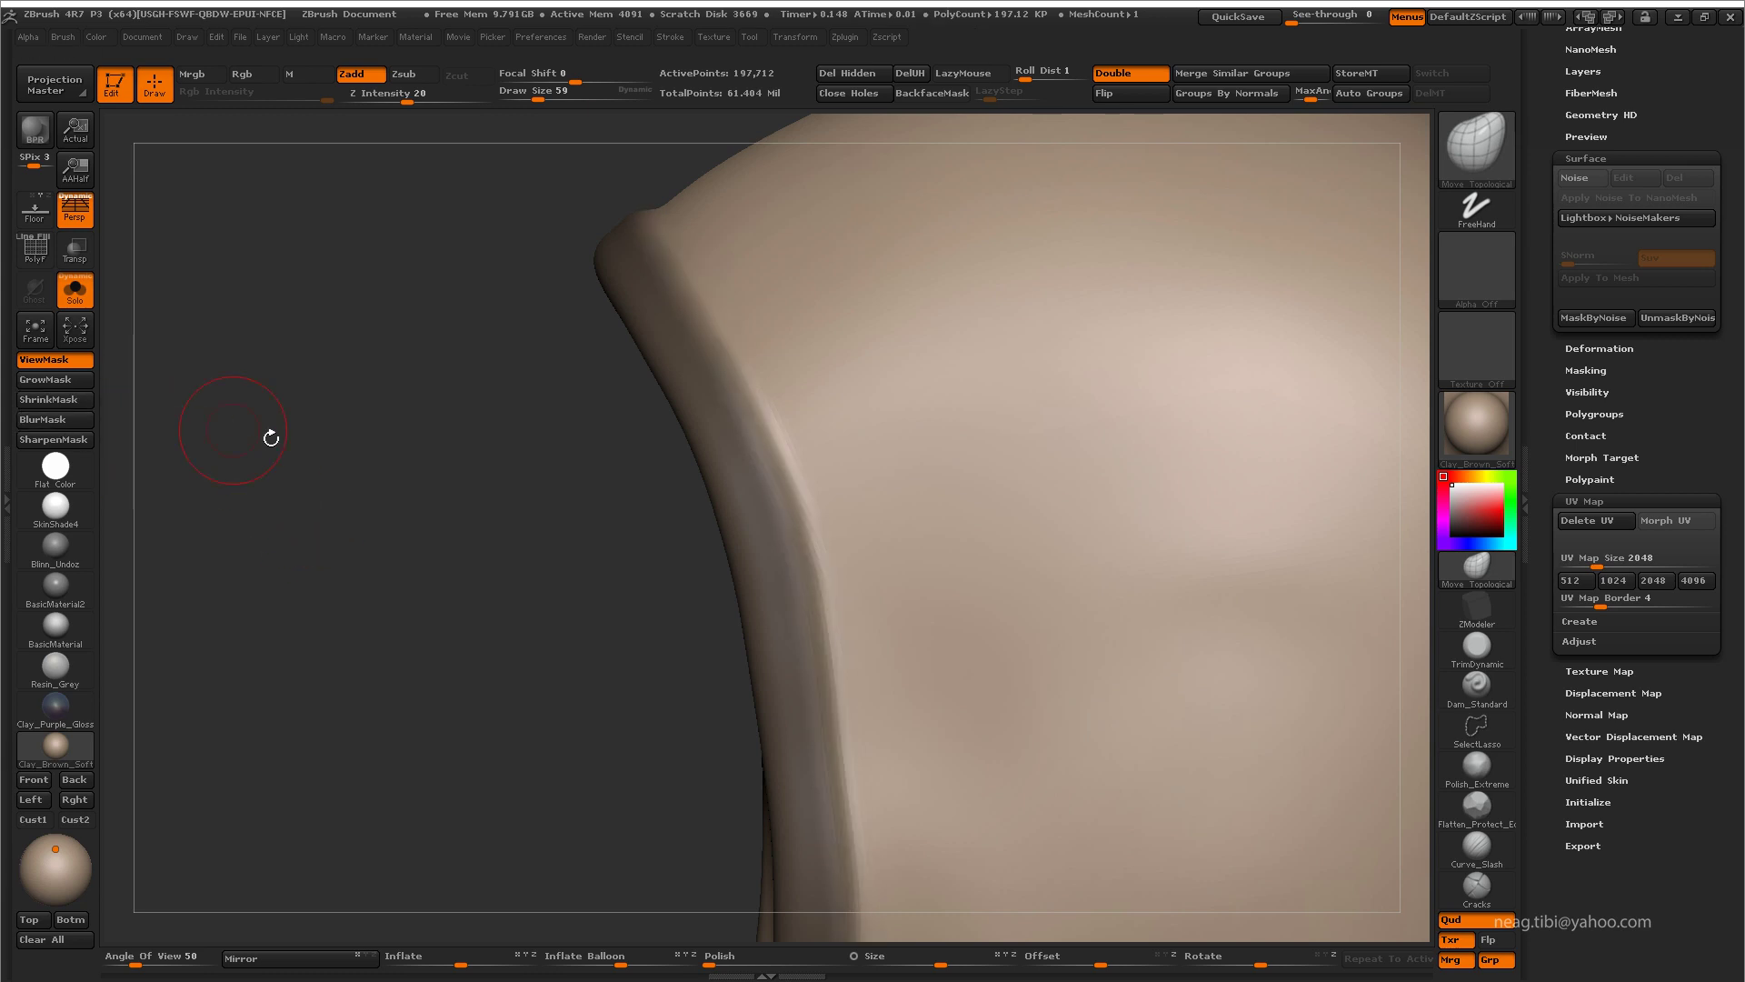
{"action": "key", "text": "f"}
{"action": "mouse_move", "coordinate": [458, 432]}
{"action": "left_mouse_down"}
{"action": "mouse_move", "coordinate": [409, 487]}
{"action": "mouse_move", "coordinate": [733, 452]}
{"action": "mouse_move", "coordinate": [663, 455]}
{"action": "mouse_move", "coordinate": [686, 358]}
{"action": "left_mouse_up"}
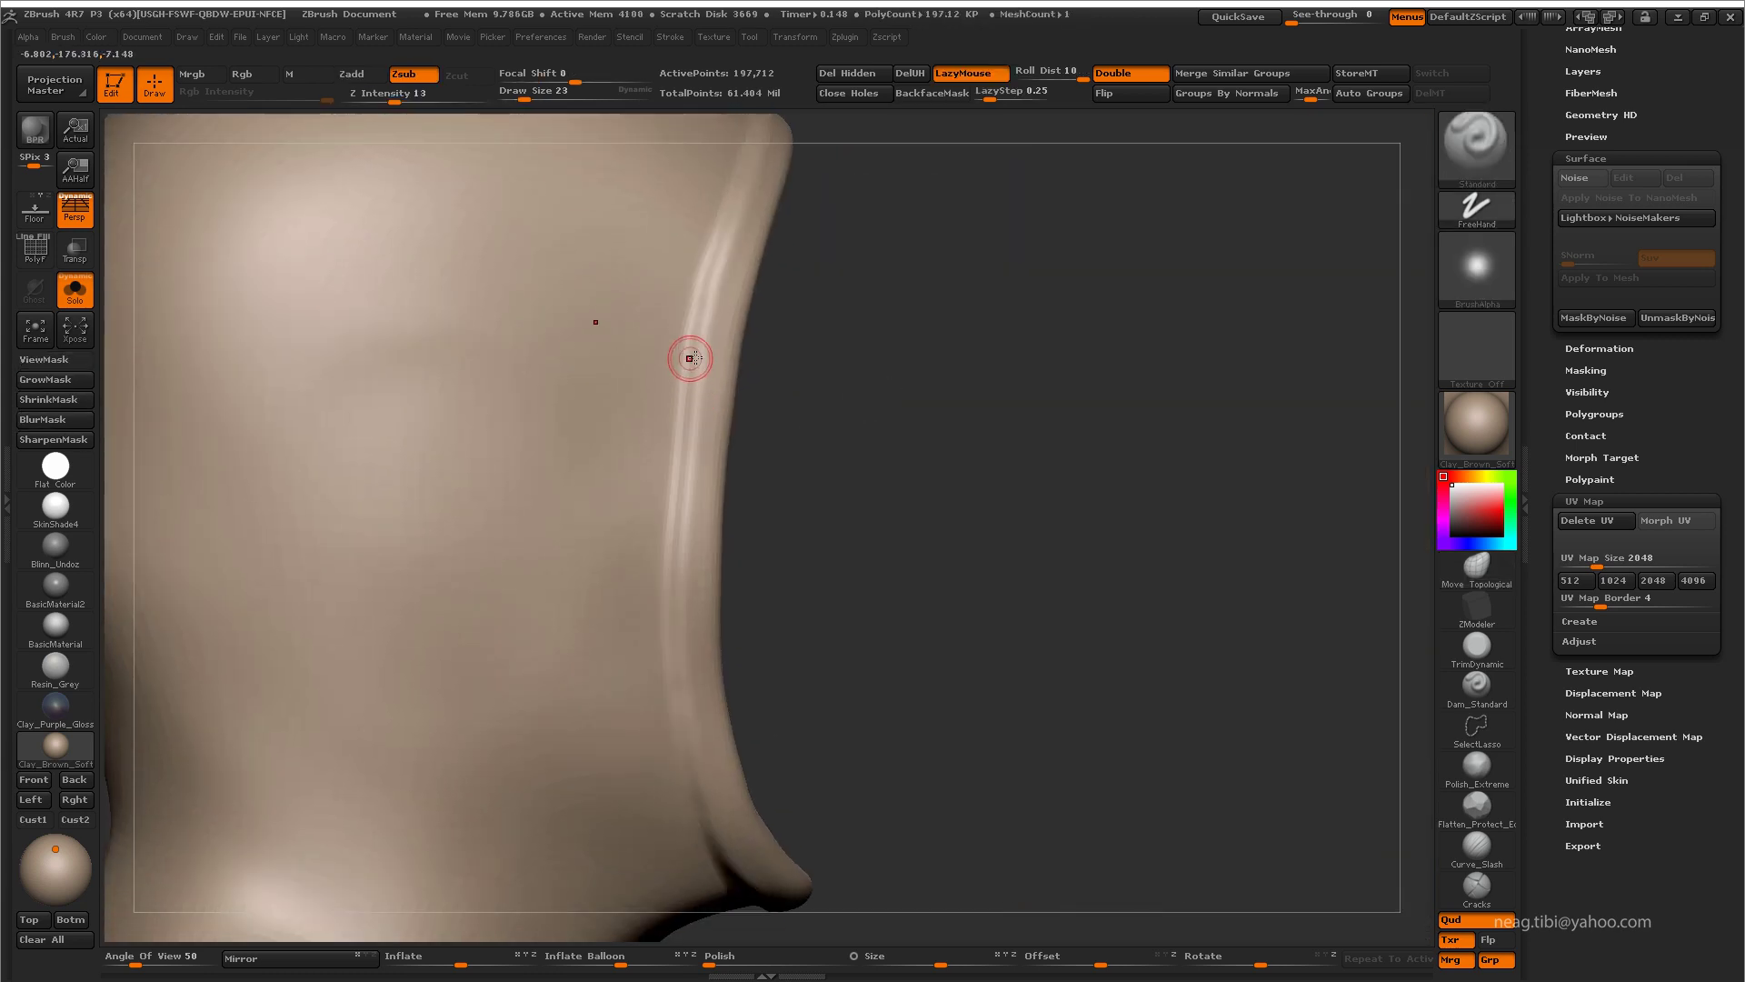
Step: Clear the mask and set up the Dam_Standard brush at size 43
{"action": "key", "text": "b"}
{"action": "key", "text": "d"}
{"action": "key", "text": "s"}
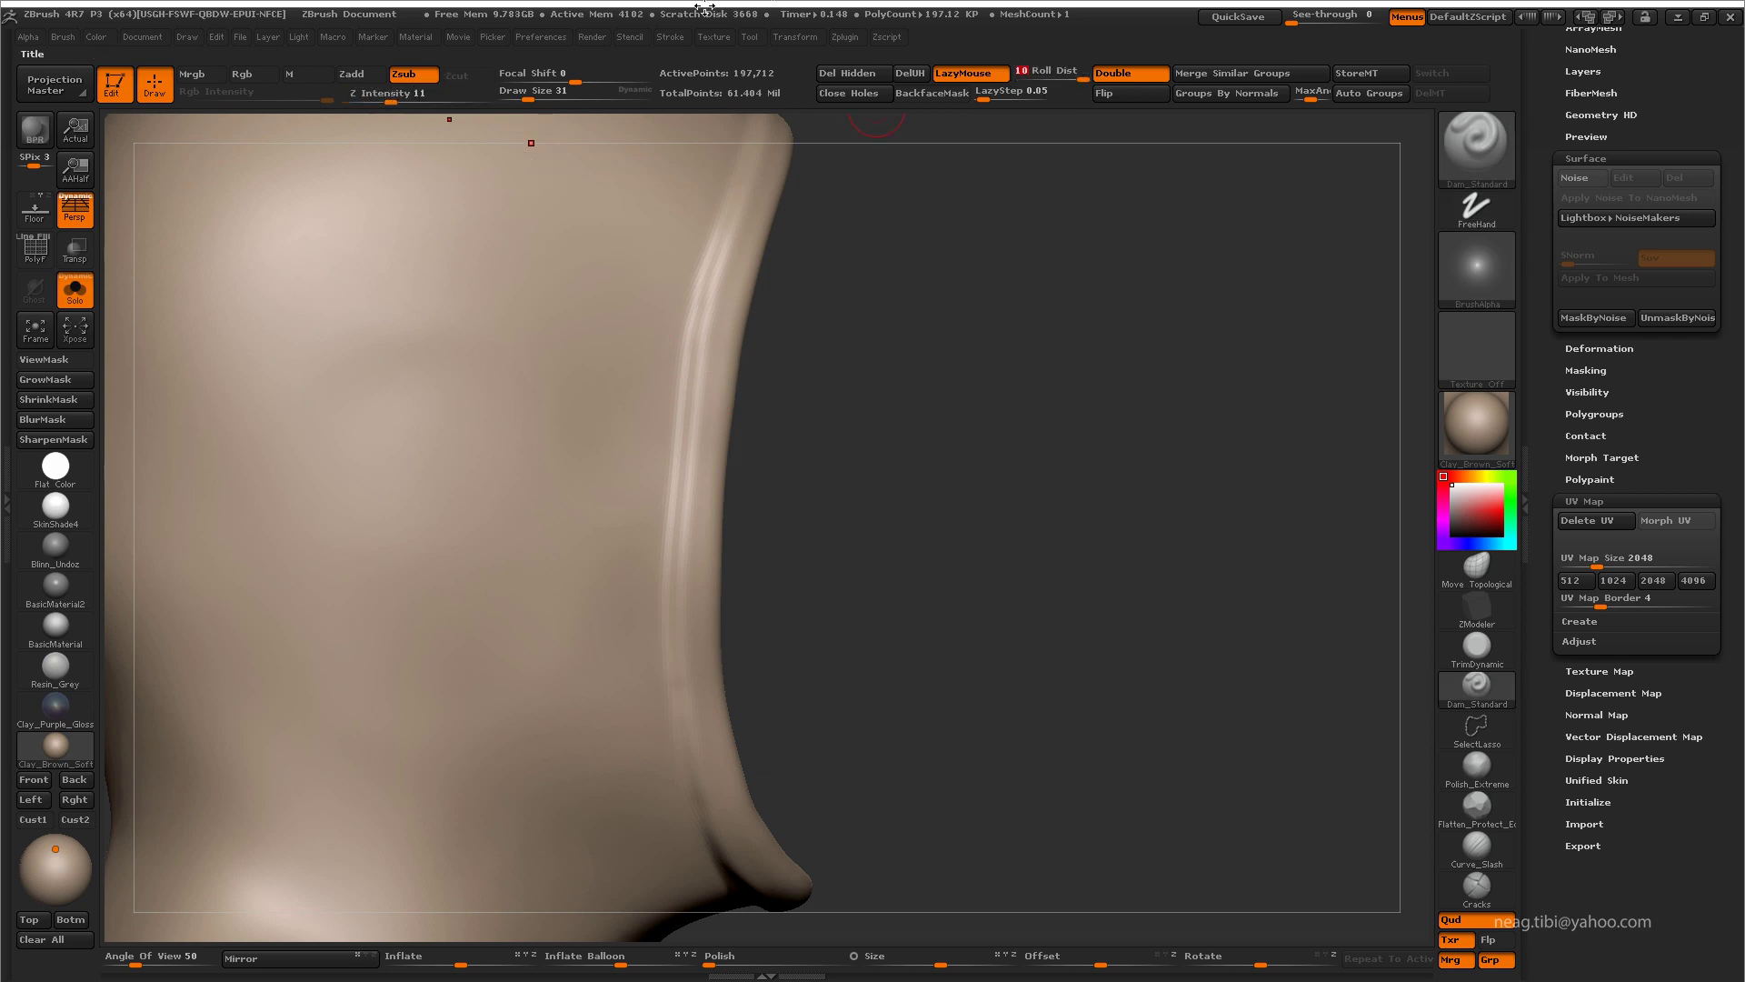
{"action": "left_click_drag", "start_coordinate": [700, 216], "coordinate": [737, 215]}
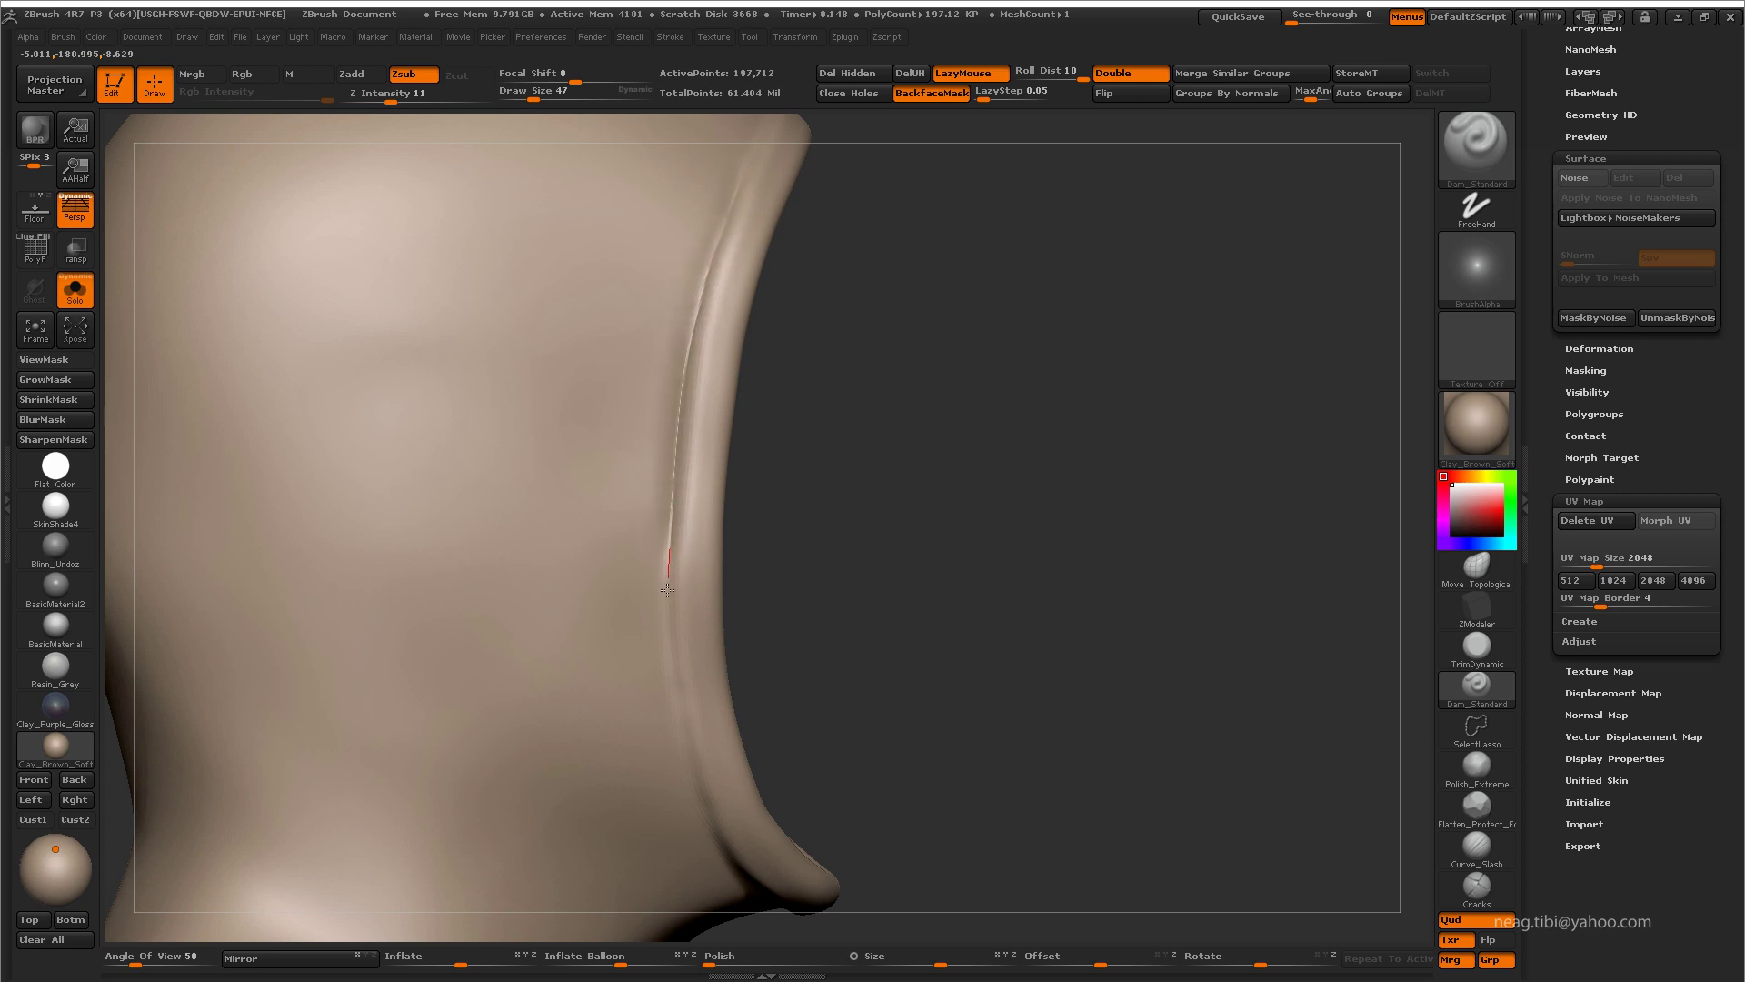
Step: Carve a crease along the rim's fold and turn off perspective view
{"action": "left_click_drag", "start_coordinate": [671, 673], "coordinate": [655, 391], "text": "alt"}
{"action": "left_click_drag", "start_coordinate": [657, 118], "coordinate": [651, 348]}
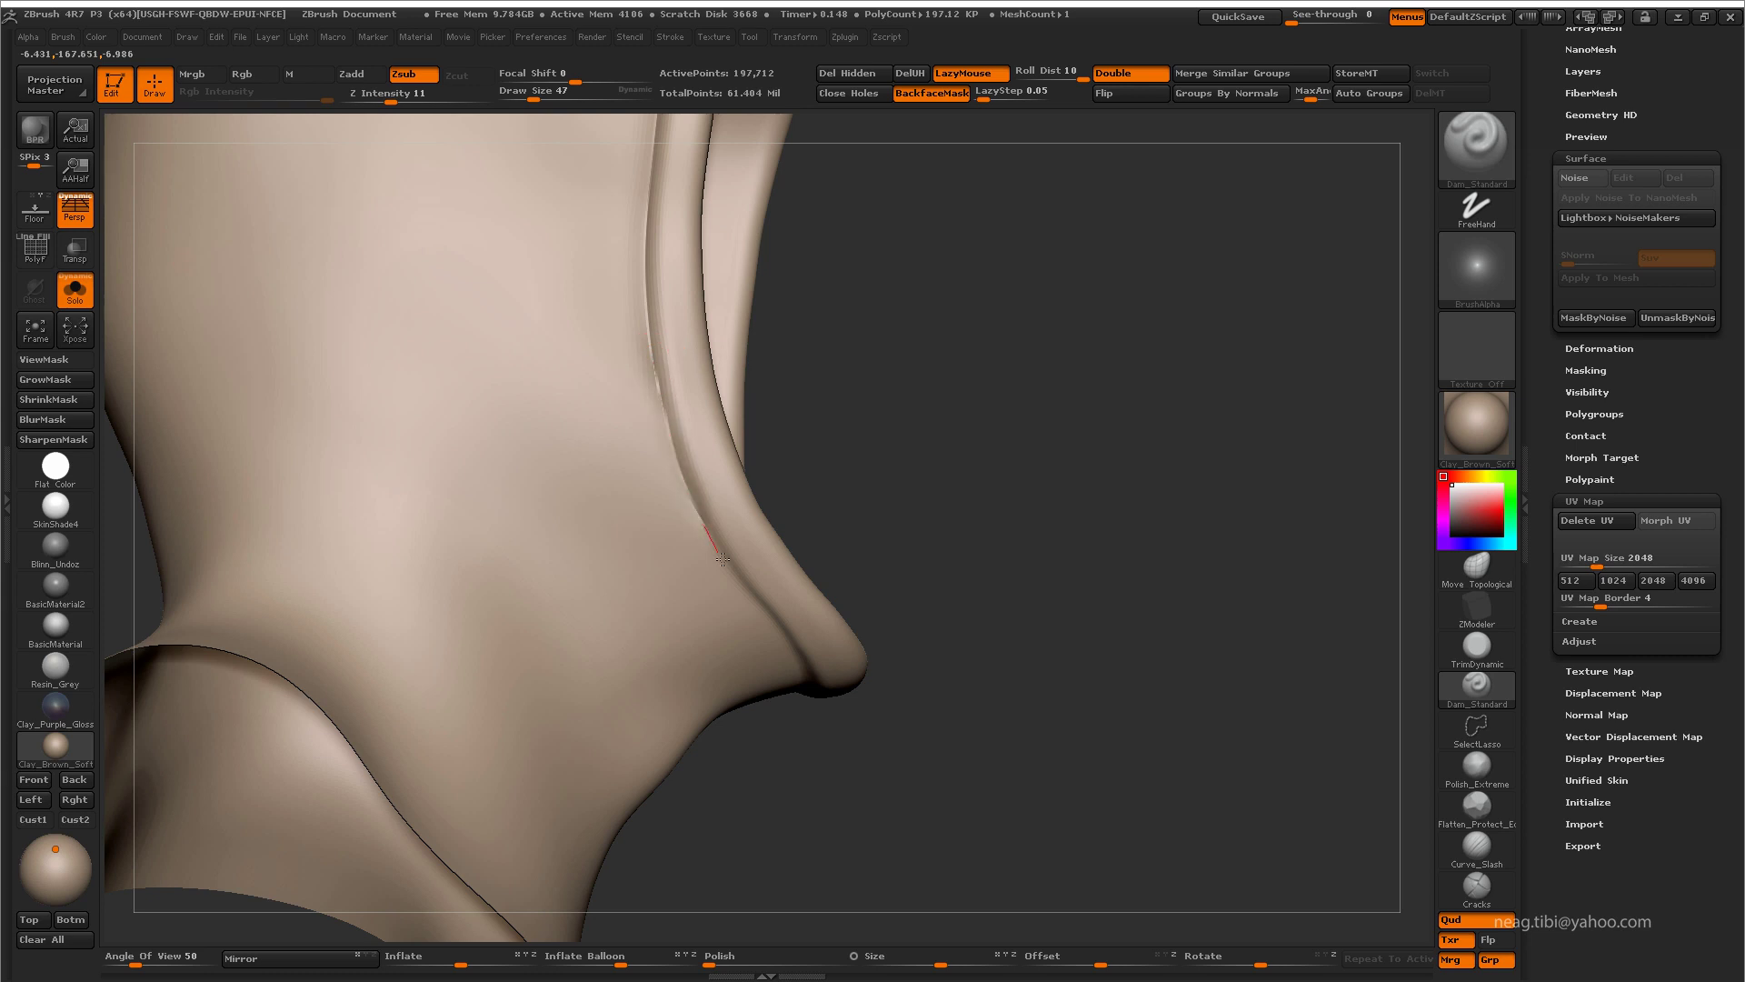
{"action": "left_click_drag", "start_coordinate": [761, 614], "coordinate": [666, 540]}
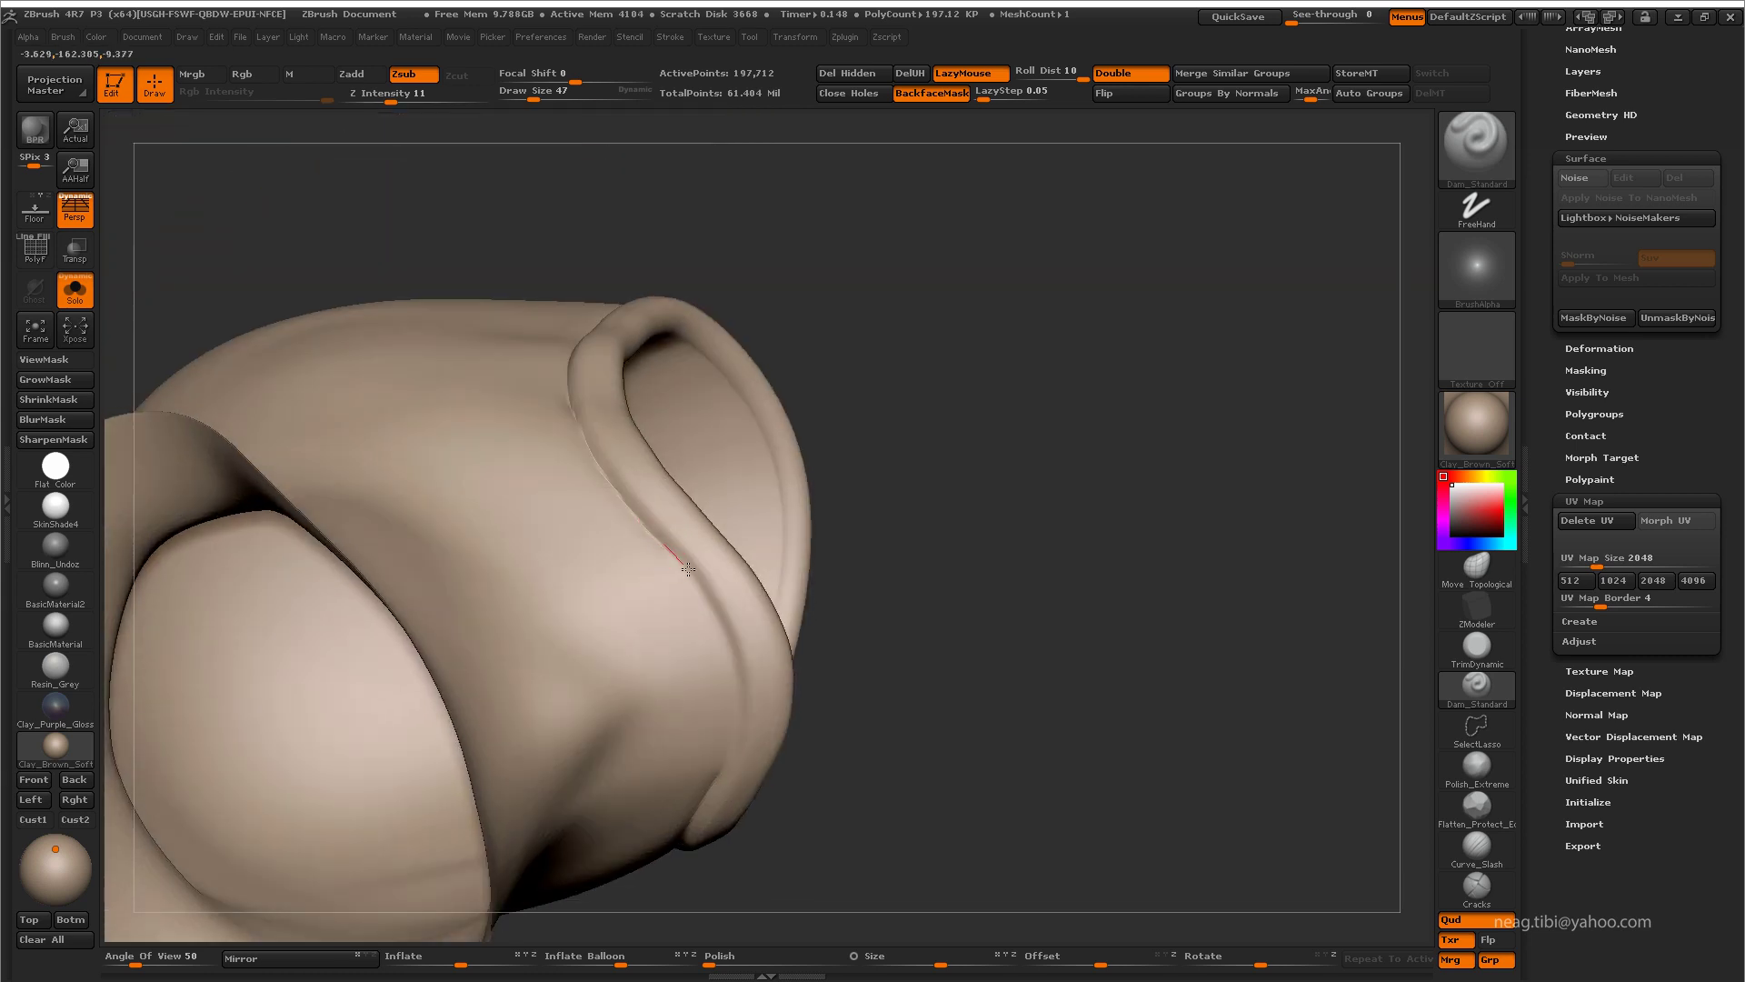
{"action": "mouse_move", "coordinate": [745, 690]}
{"action": "left_mouse_down"}
{"action": "mouse_move", "coordinate": [642, 680]}
{"action": "mouse_move", "coordinate": [653, 726]}
{"action": "left_mouse_up"}
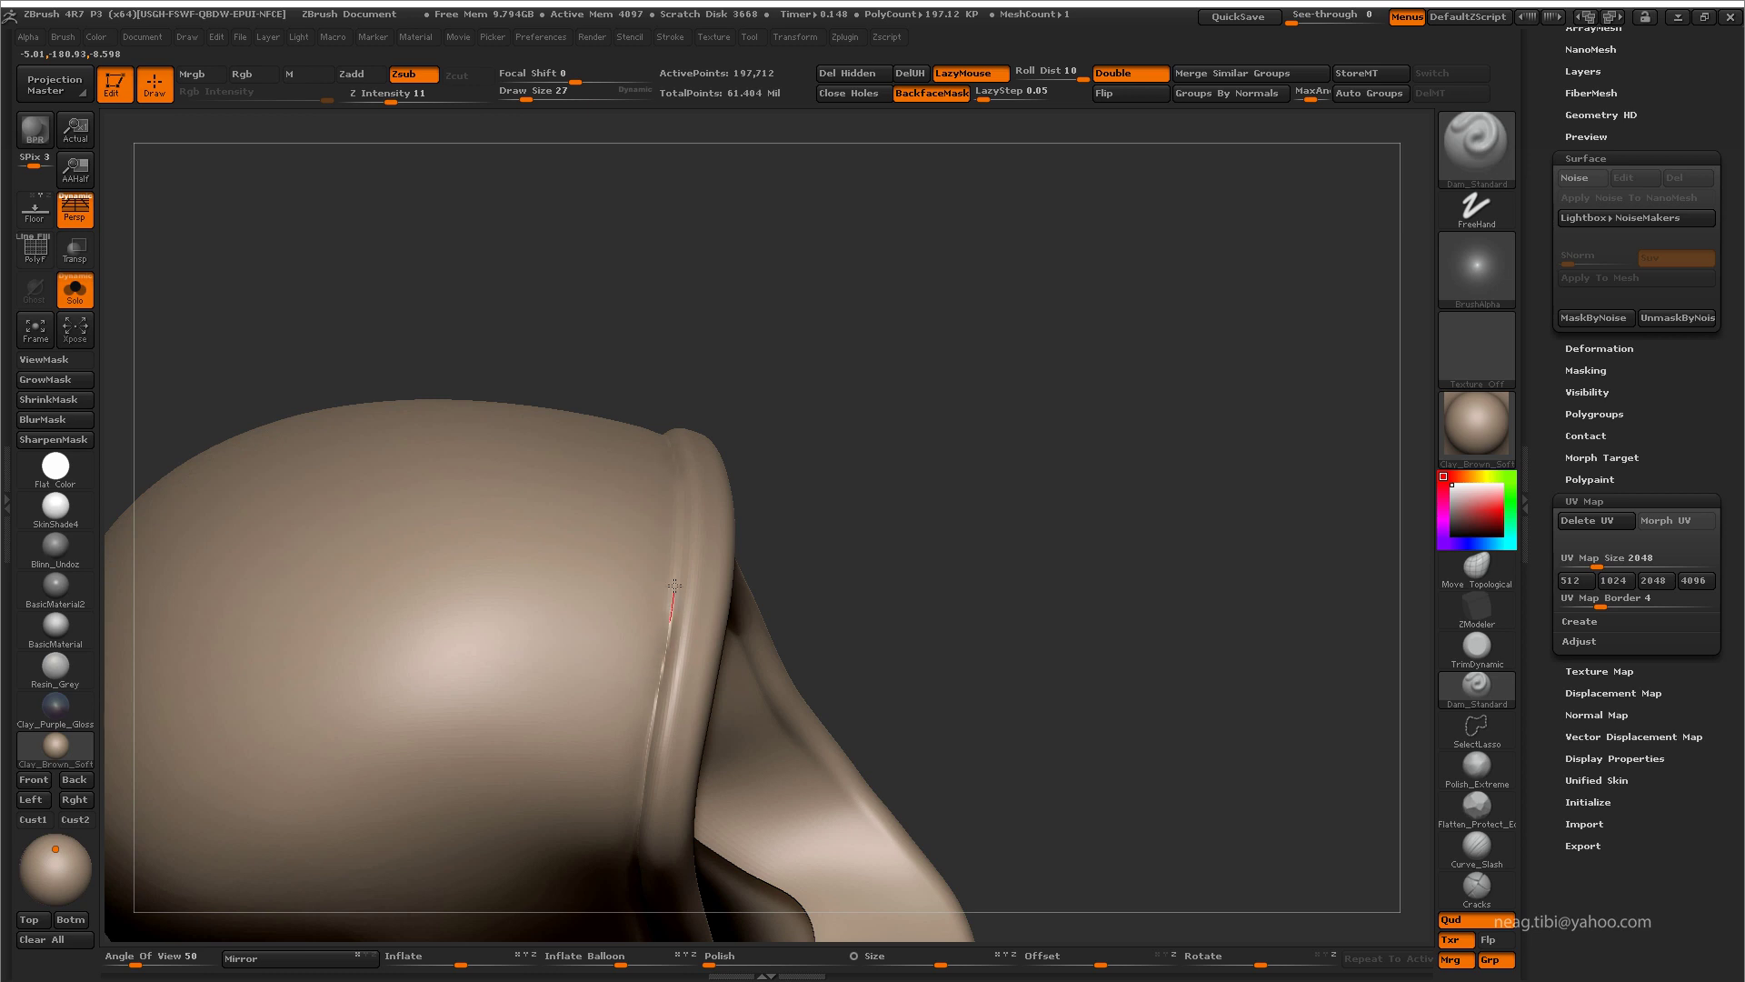
{"action": "left_click_drag", "start_coordinate": [782, 365], "coordinate": [951, 394]}
{"action": "key", "text": "p"}
{"action": "key", "text": "shift+d"}
{"action": "key", "text": "shift+d"}
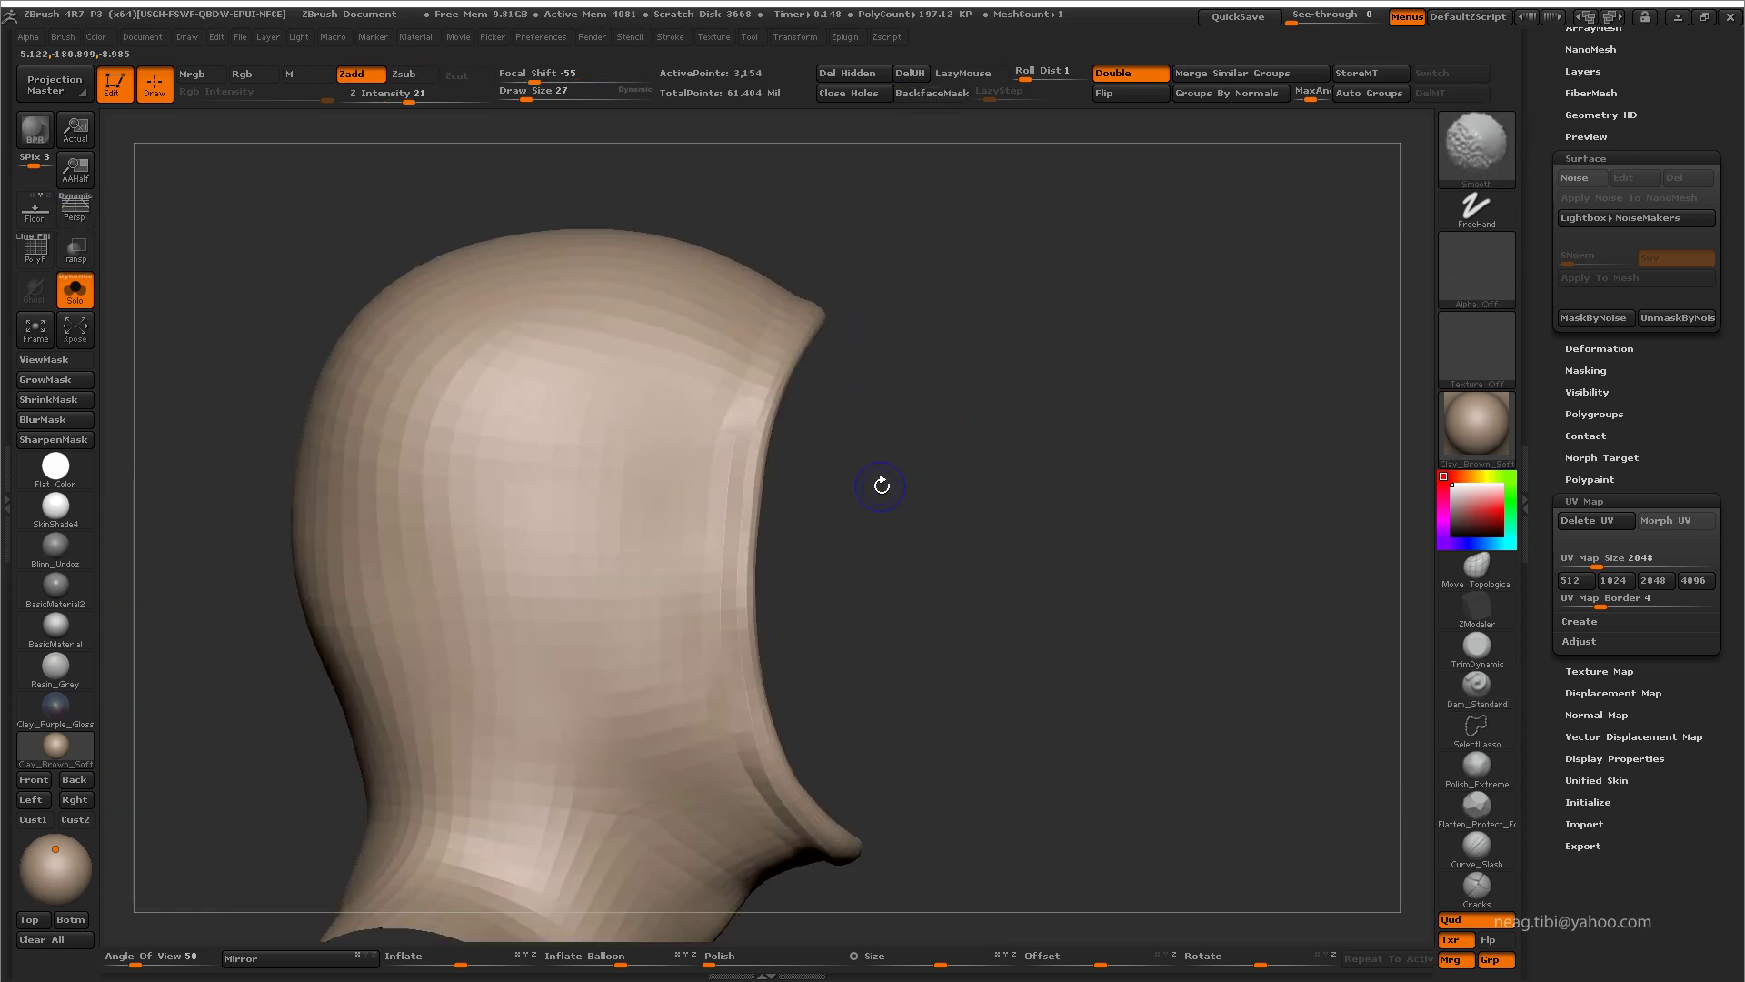
{"action": "key", "text": "b"}
{"action": "key", "text": "m"}
{"action": "key", "text": "t"}
{"action": "left_click_drag", "start_coordinate": [697, 290], "coordinate": [754, 273], "text": "alt"}
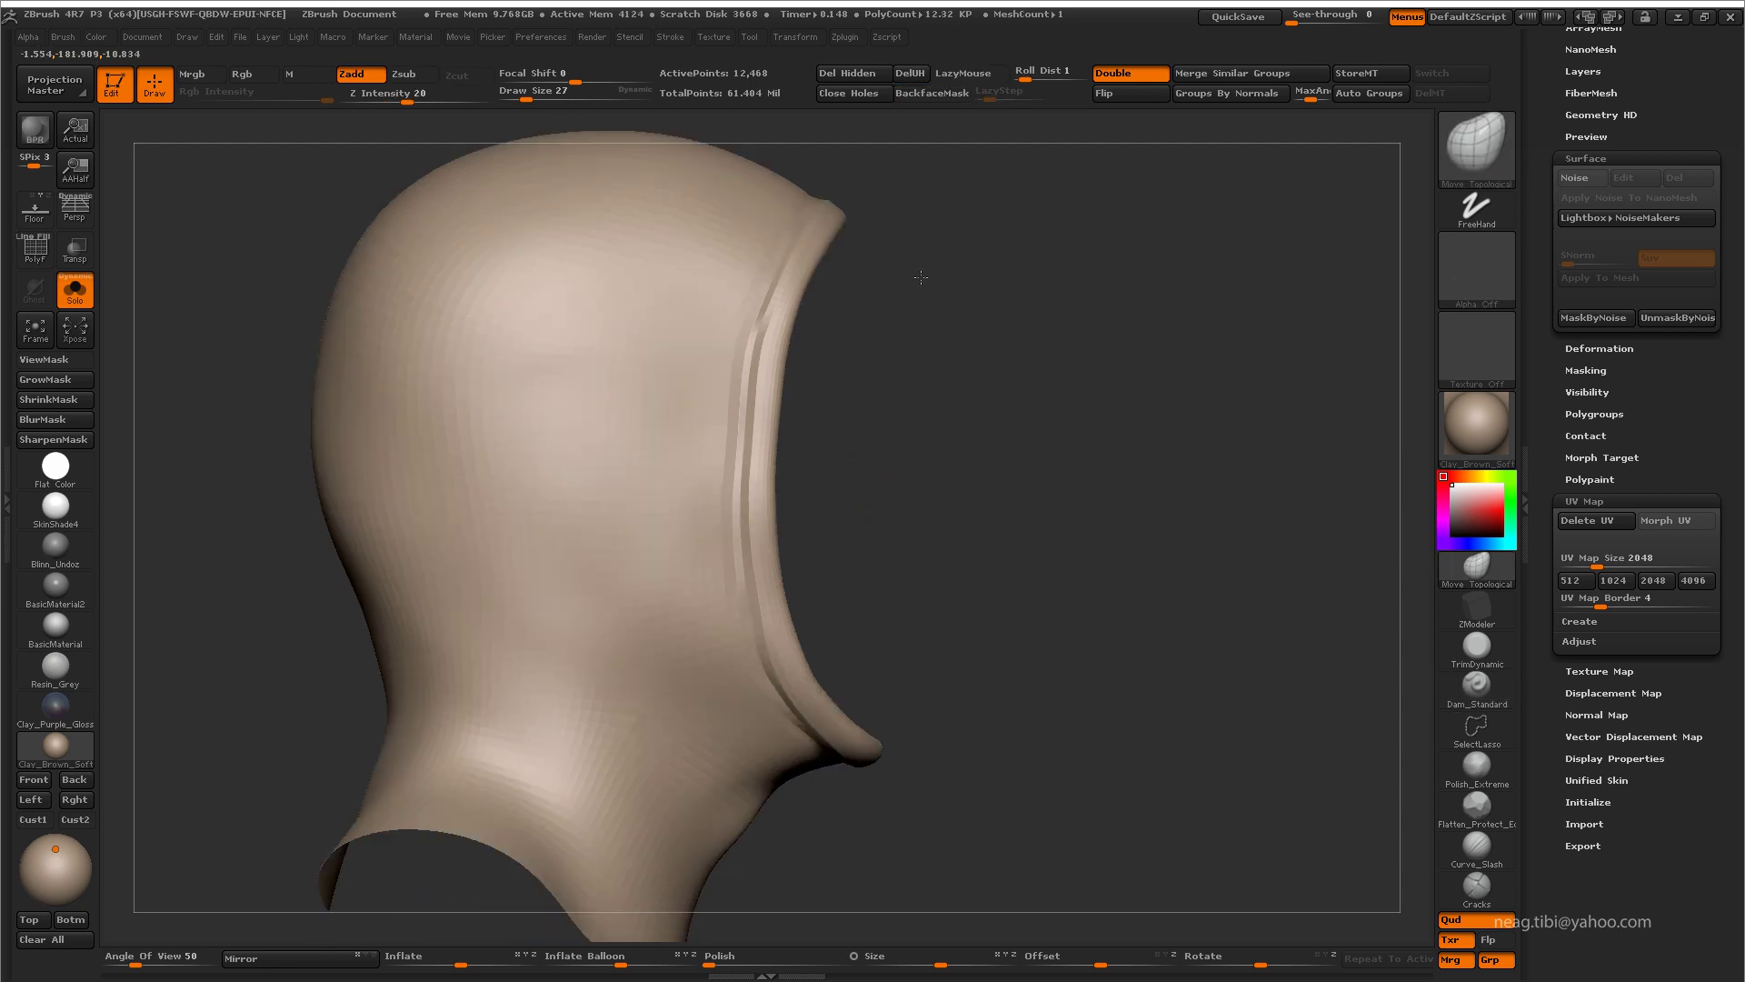
{"action": "key", "text": "space"}
{"action": "left_click_drag", "start_coordinate": [818, 362], "coordinate": [873, 362]}
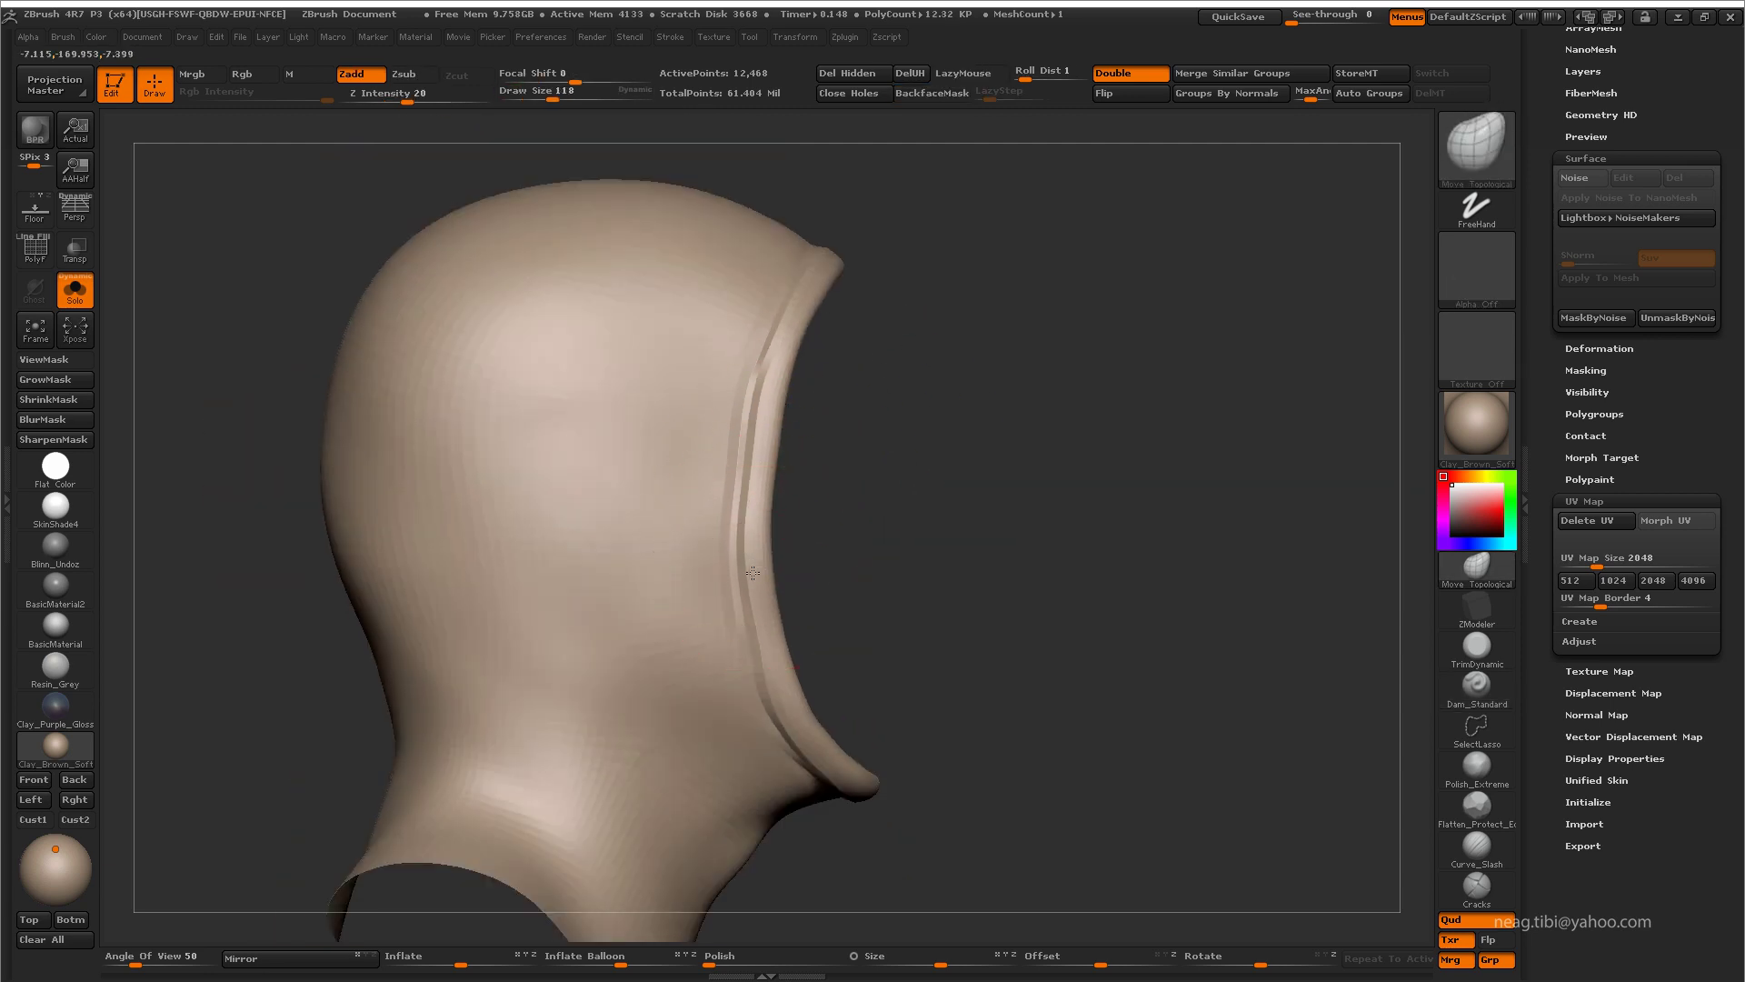
{"action": "left_click_drag", "start_coordinate": [753, 483], "coordinate": [796, 732], "text": "alt"}
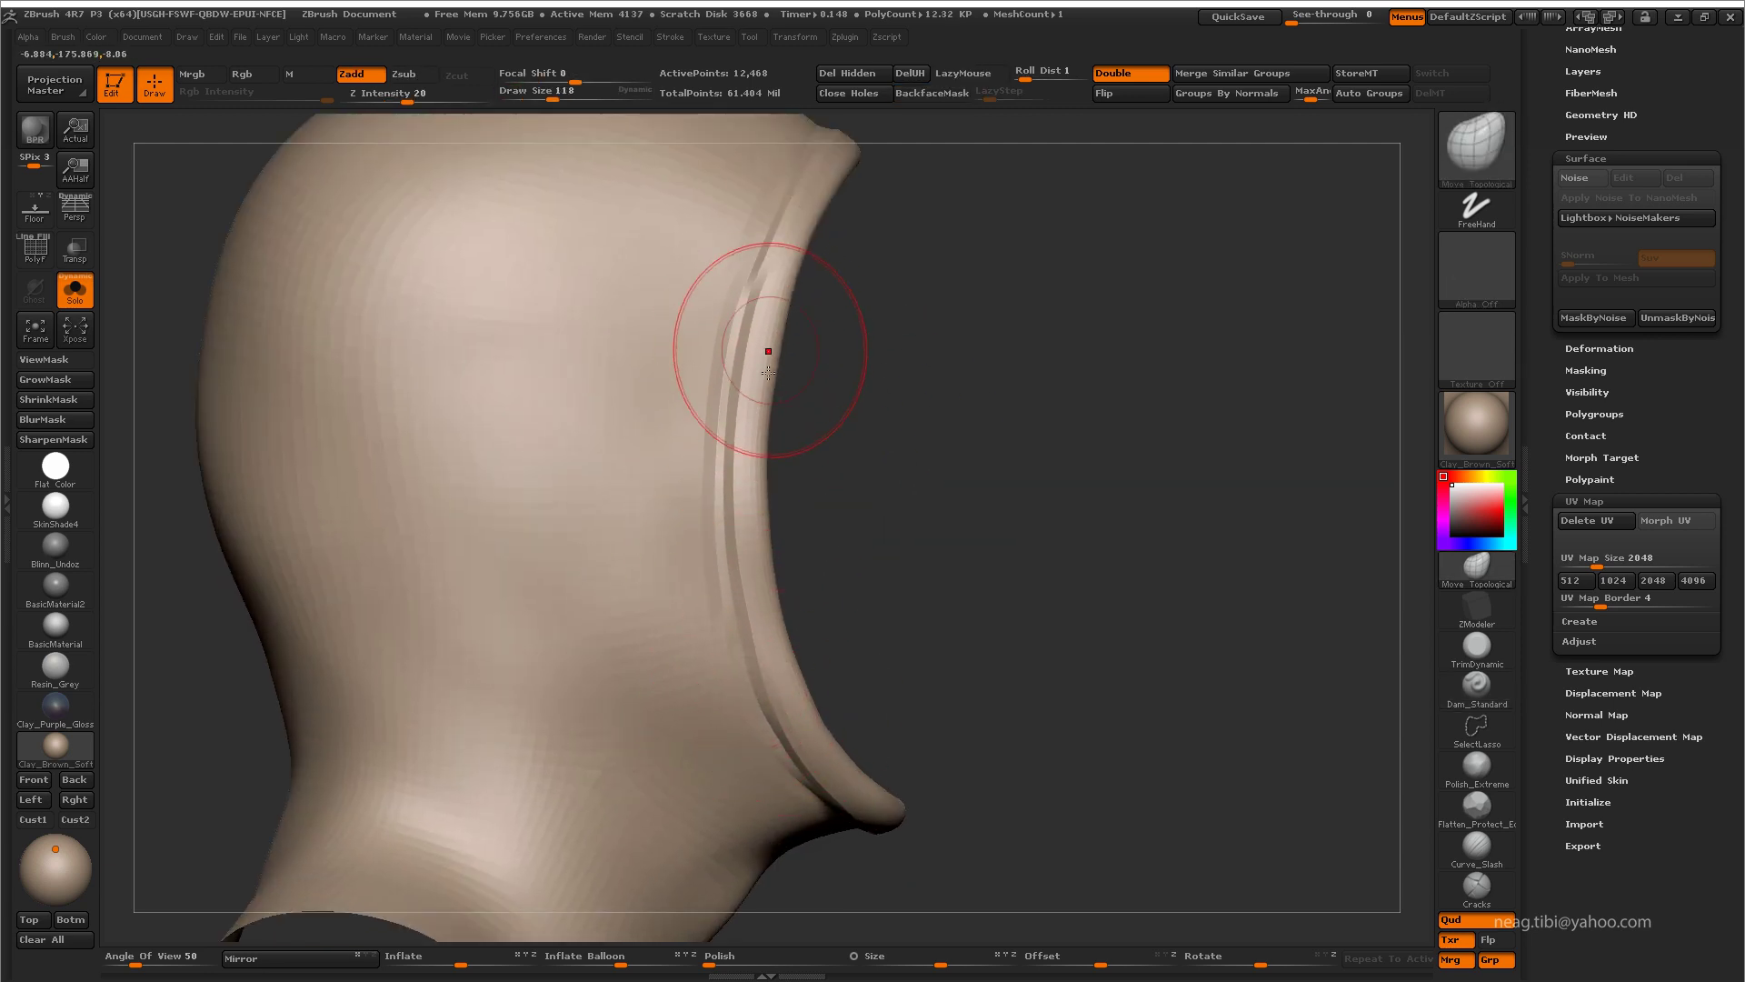
{"action": "key", "text": "shift+d"}
{"action": "key", "text": "d"}
{"action": "key", "text": "d"}
{"action": "left_click_drag", "start_coordinate": [850, 291], "coordinate": [898, 341], "text": "alt"}
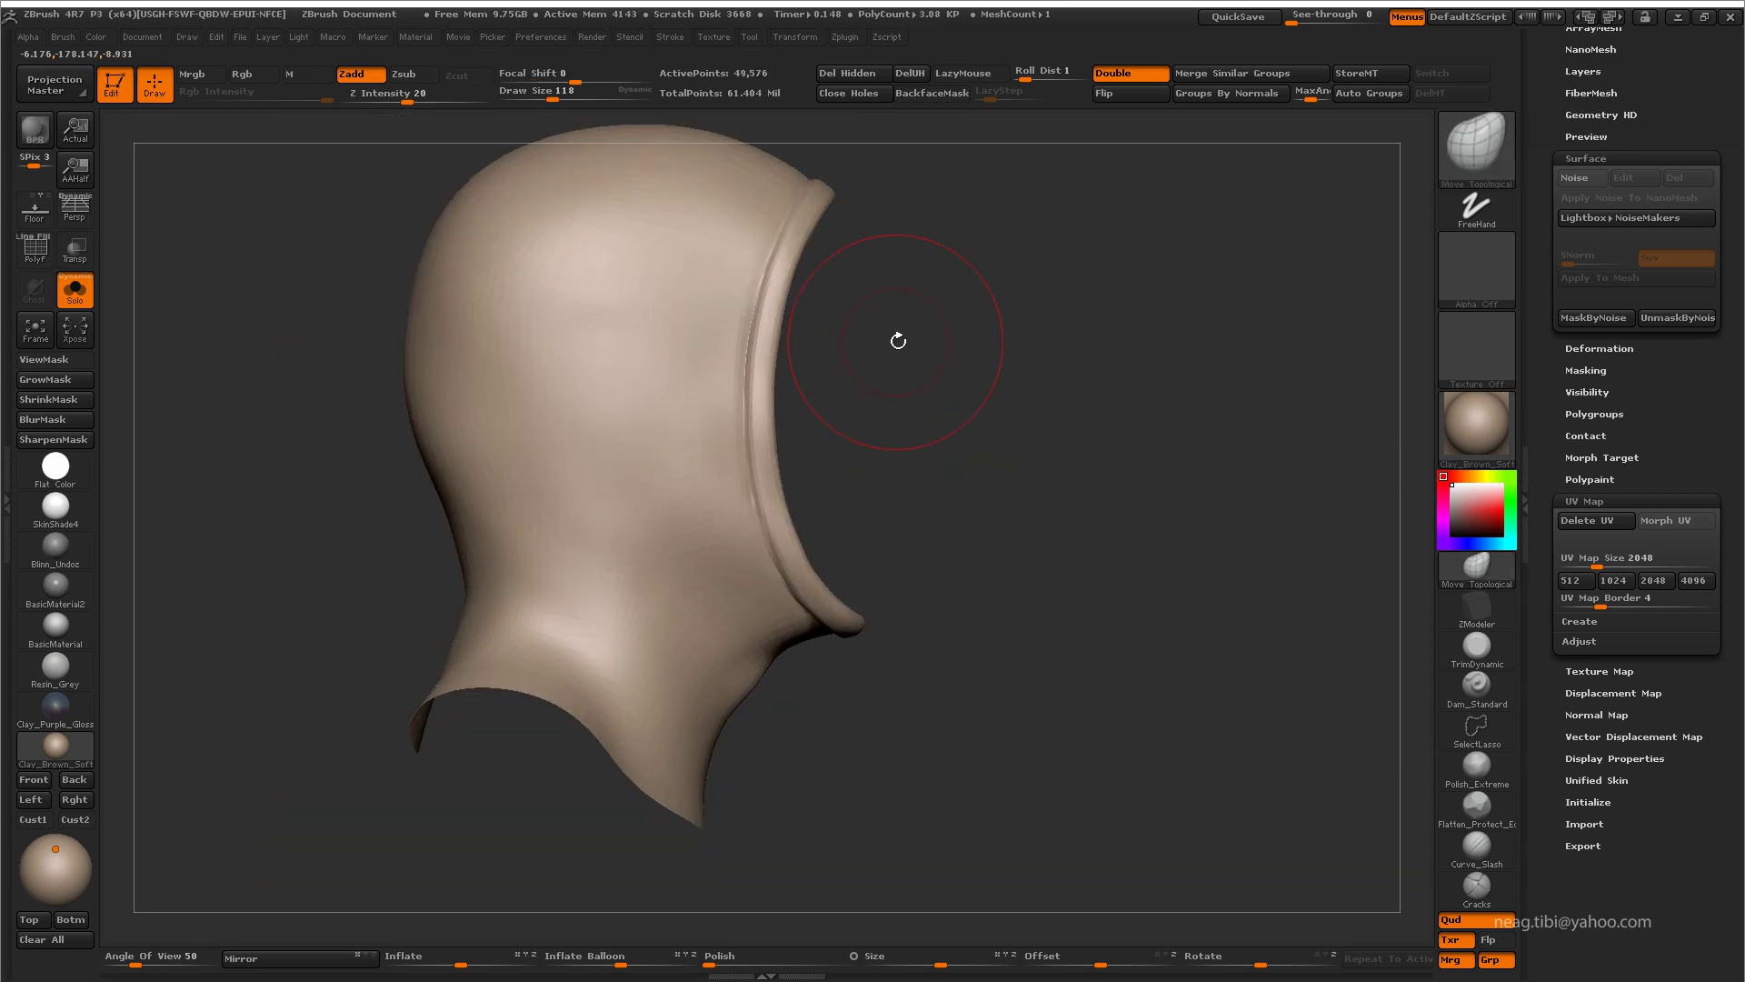
{"action": "left_click_drag", "start_coordinate": [1030, 386], "coordinate": [562, 463]}
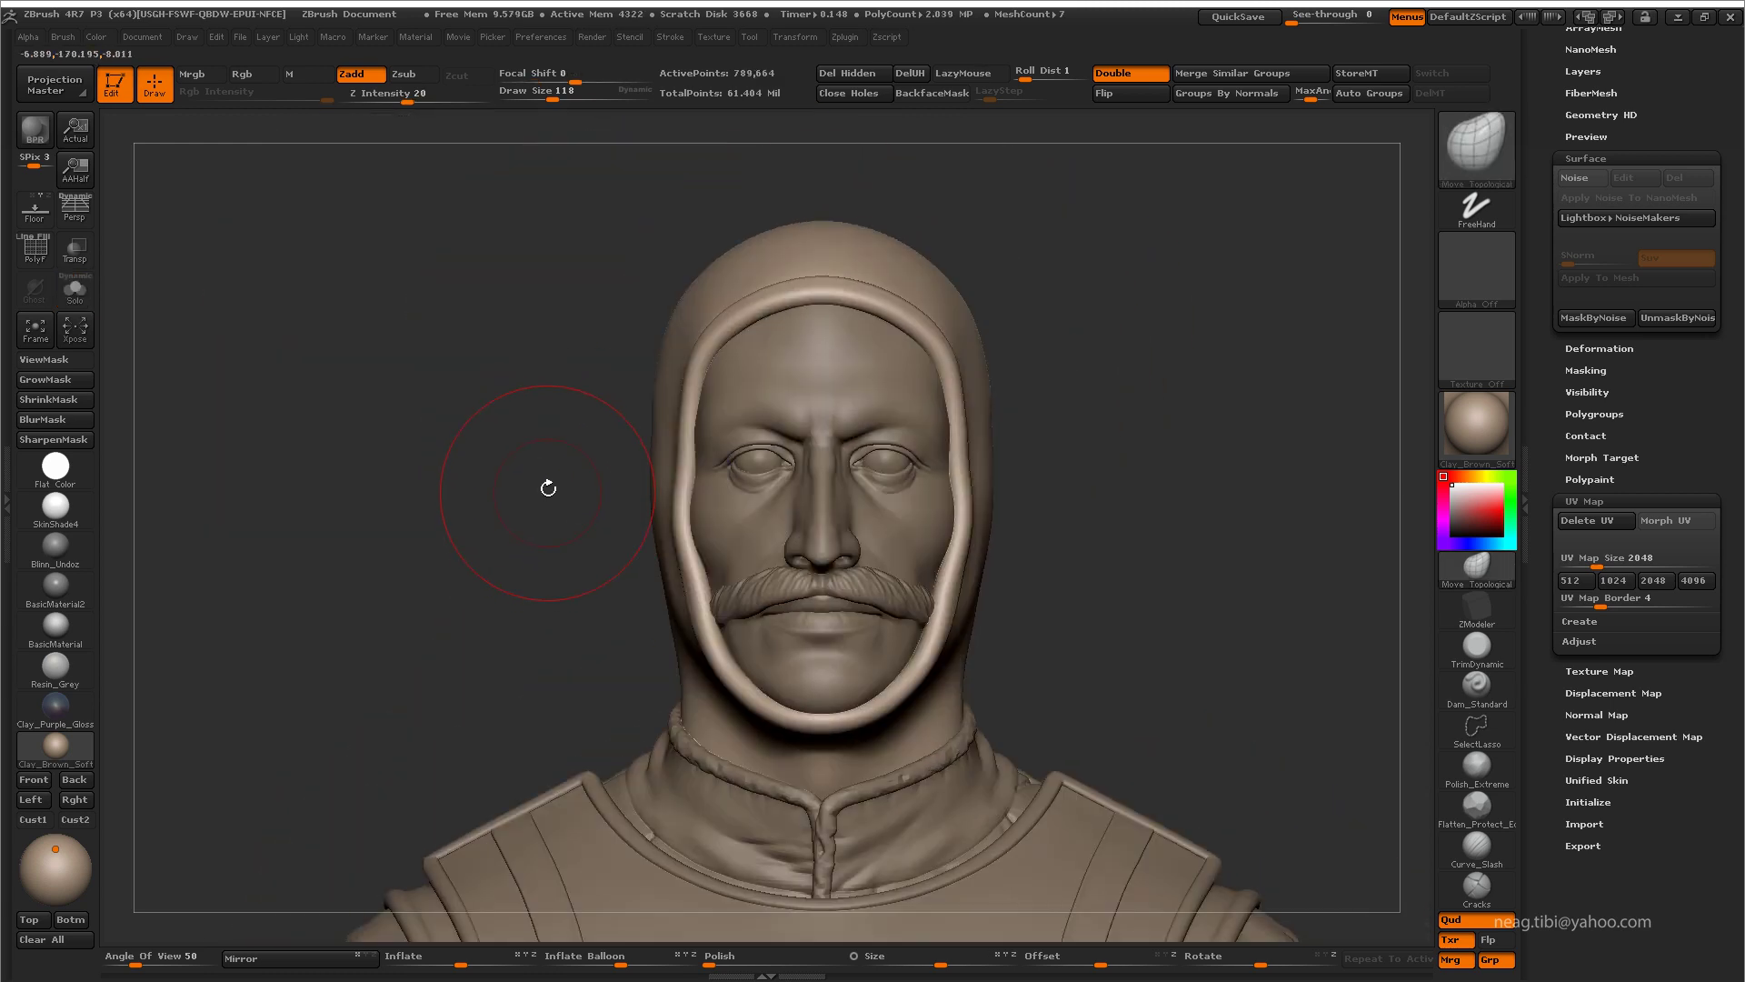
{"action": "key", "text": "ctrl+shift+s"}
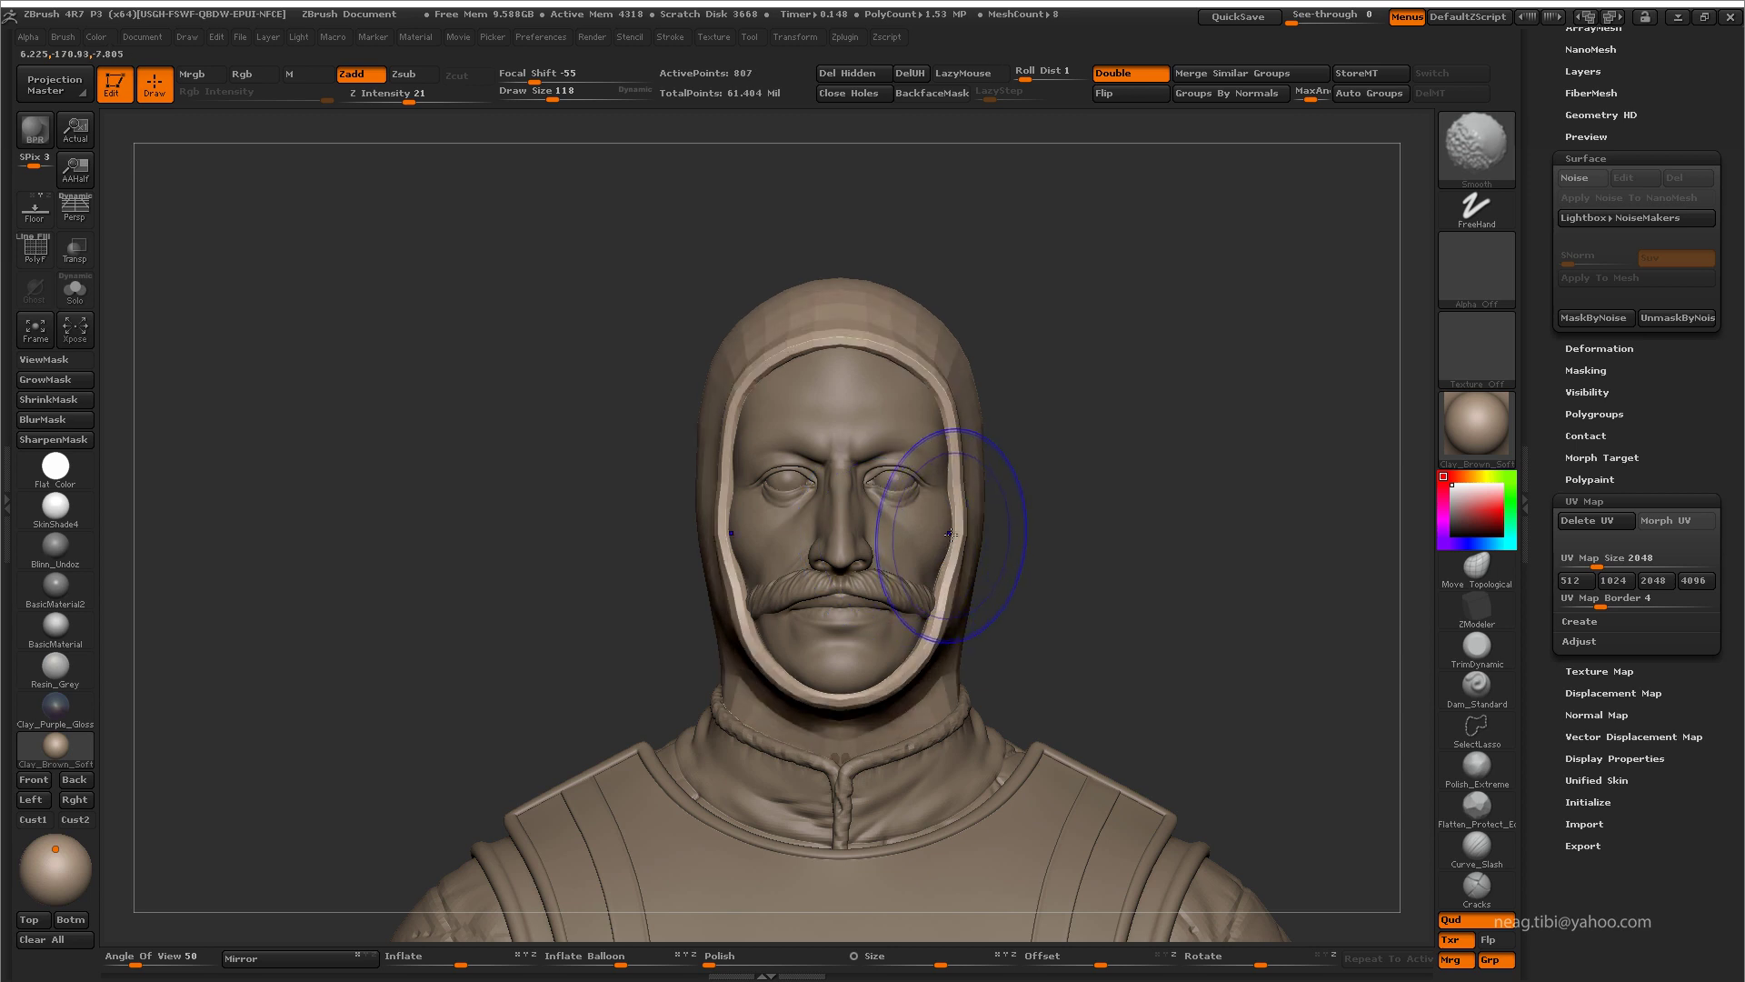
{"action": "left_click_drag", "start_coordinate": [948, 511], "coordinate": [950, 638], "text": "alt"}
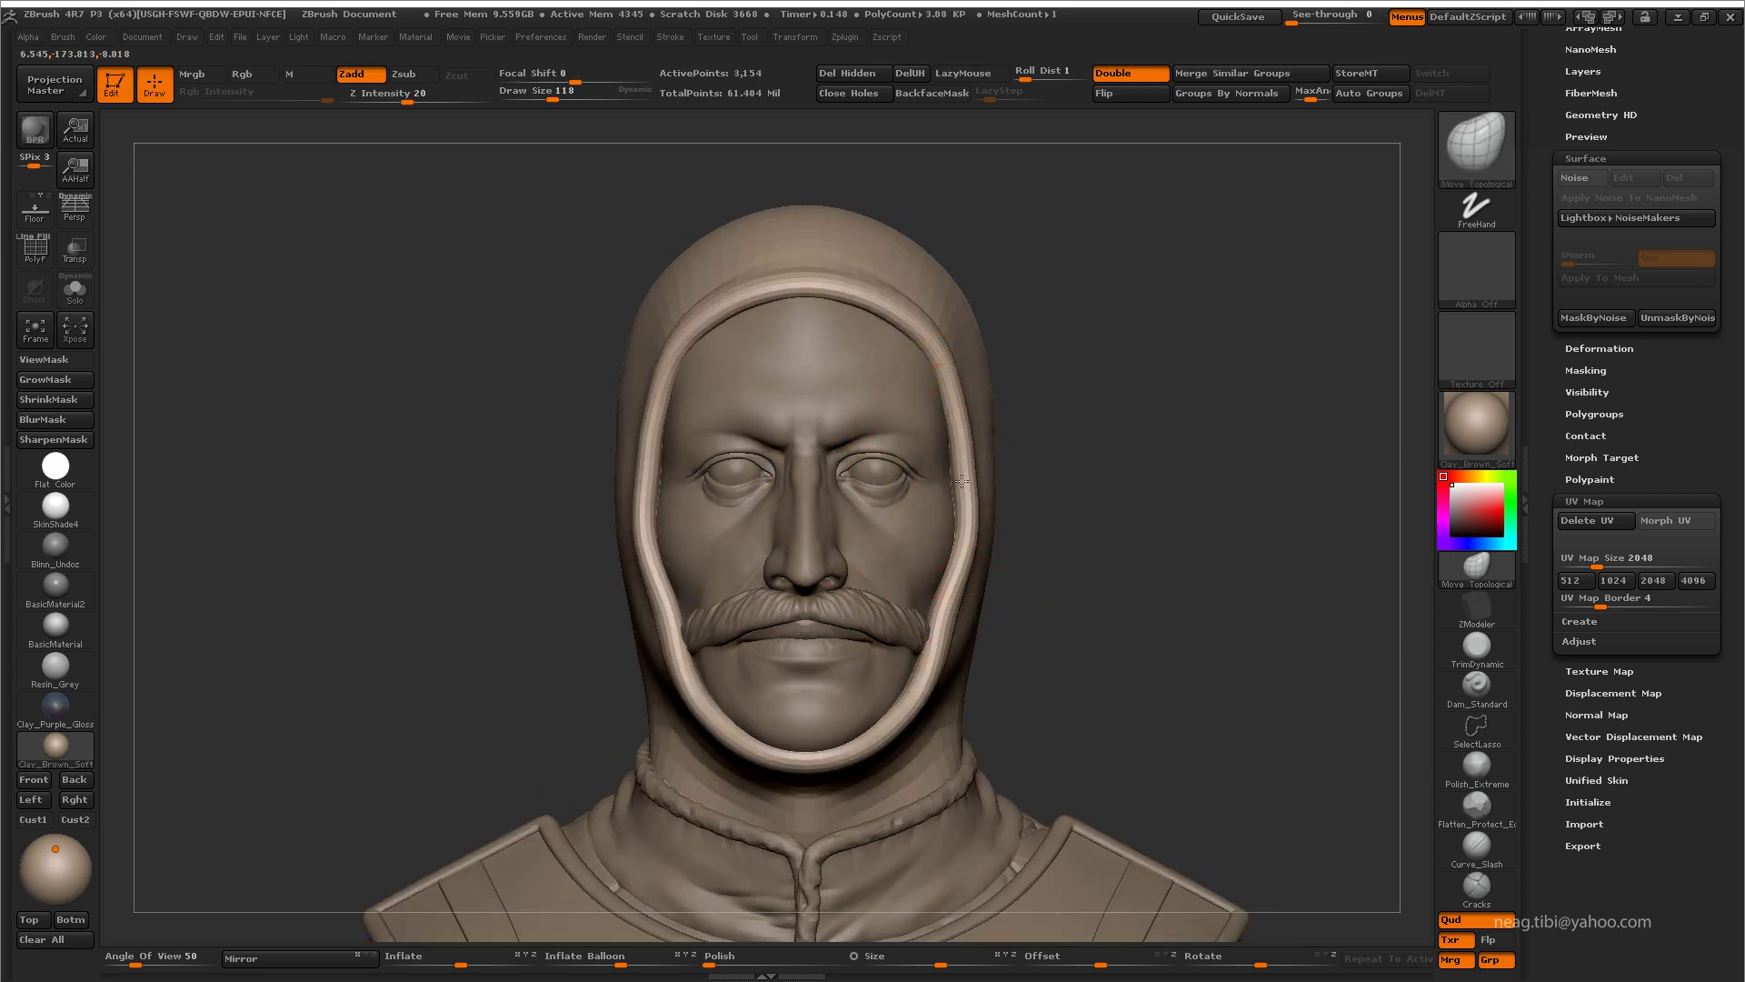
{"action": "key", "text": "ctrl+shift+s"}
{"action": "left_click_drag", "start_coordinate": [643, 662], "coordinate": [721, 588]}
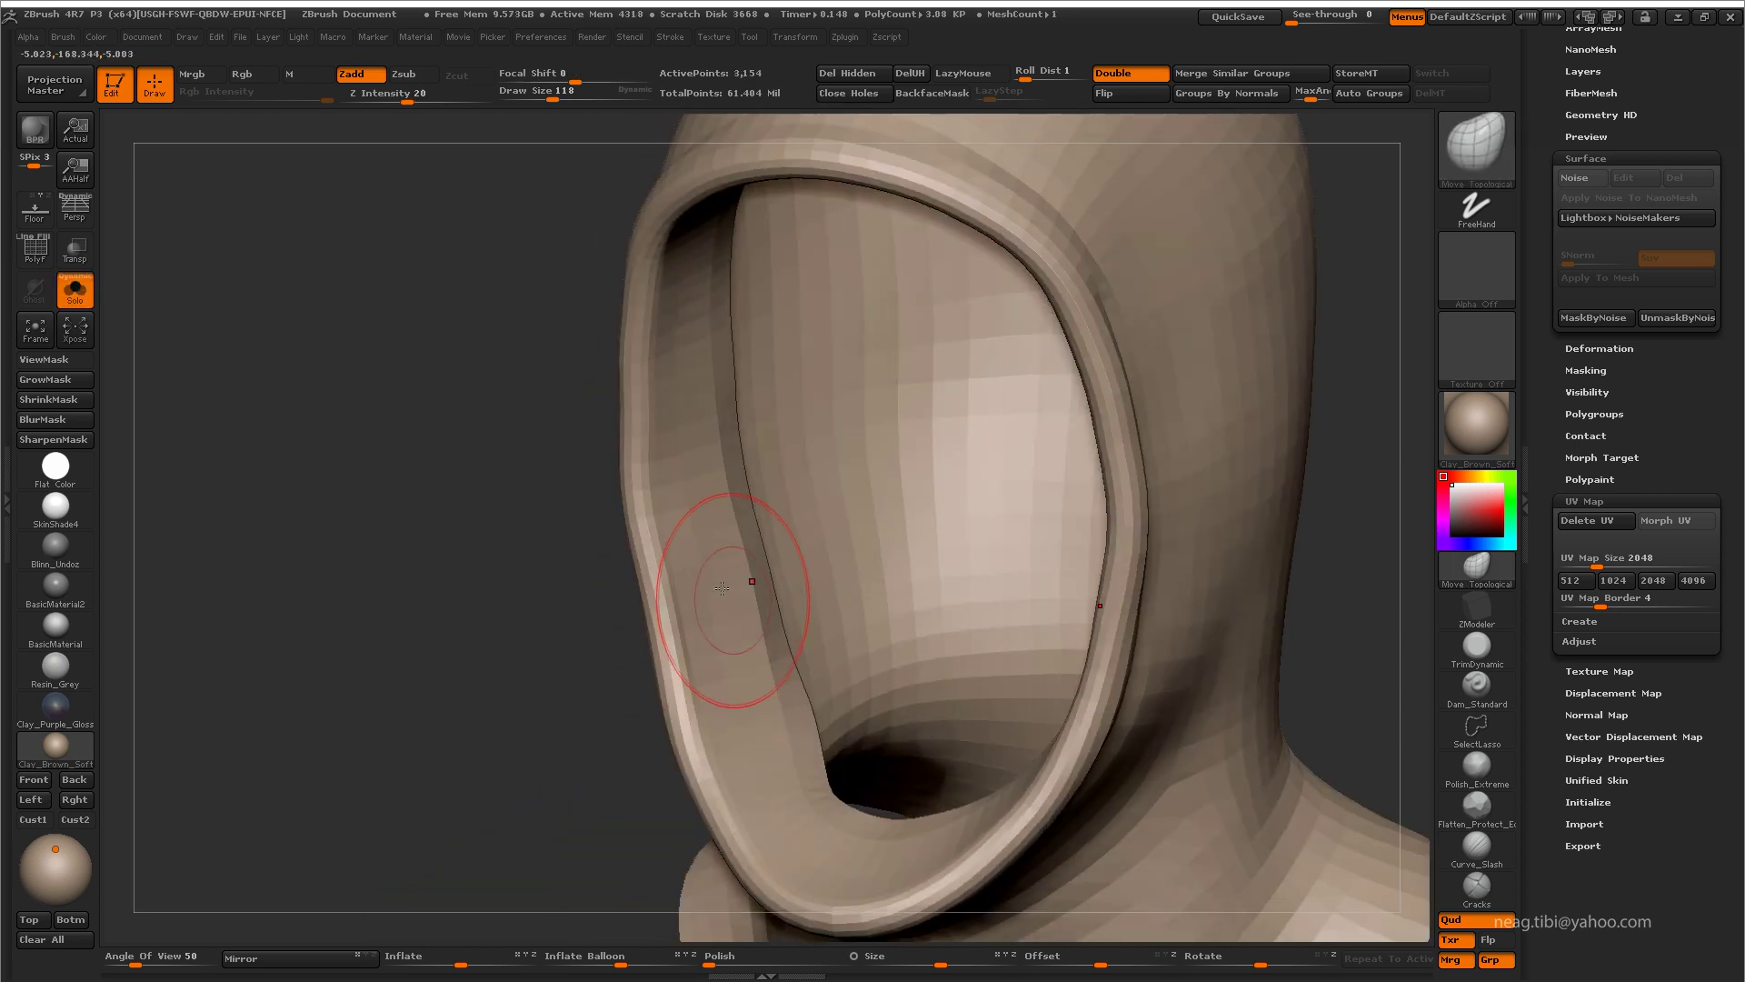
{"action": "mouse_move", "coordinate": [697, 427]}
{"action": "left_mouse_down"}
{"action": "mouse_move", "coordinate": [693, 486]}
{"action": "mouse_move", "coordinate": [694, 459]}
{"action": "mouse_move", "coordinate": [559, 485]}
{"action": "mouse_move", "coordinate": [581, 476]}
{"action": "mouse_move", "coordinate": [566, 503]}
{"action": "mouse_move", "coordinate": [832, 530]}
{"action": "mouse_move", "coordinate": [611, 517]}
{"action": "mouse_move", "coordinate": [739, 291]}
{"action": "mouse_move", "coordinate": [778, 300]}
{"action": "mouse_move", "coordinate": [780, 336]}
{"action": "left_mouse_up"}
{"action": "key", "text": "ctrl+shift+s"}
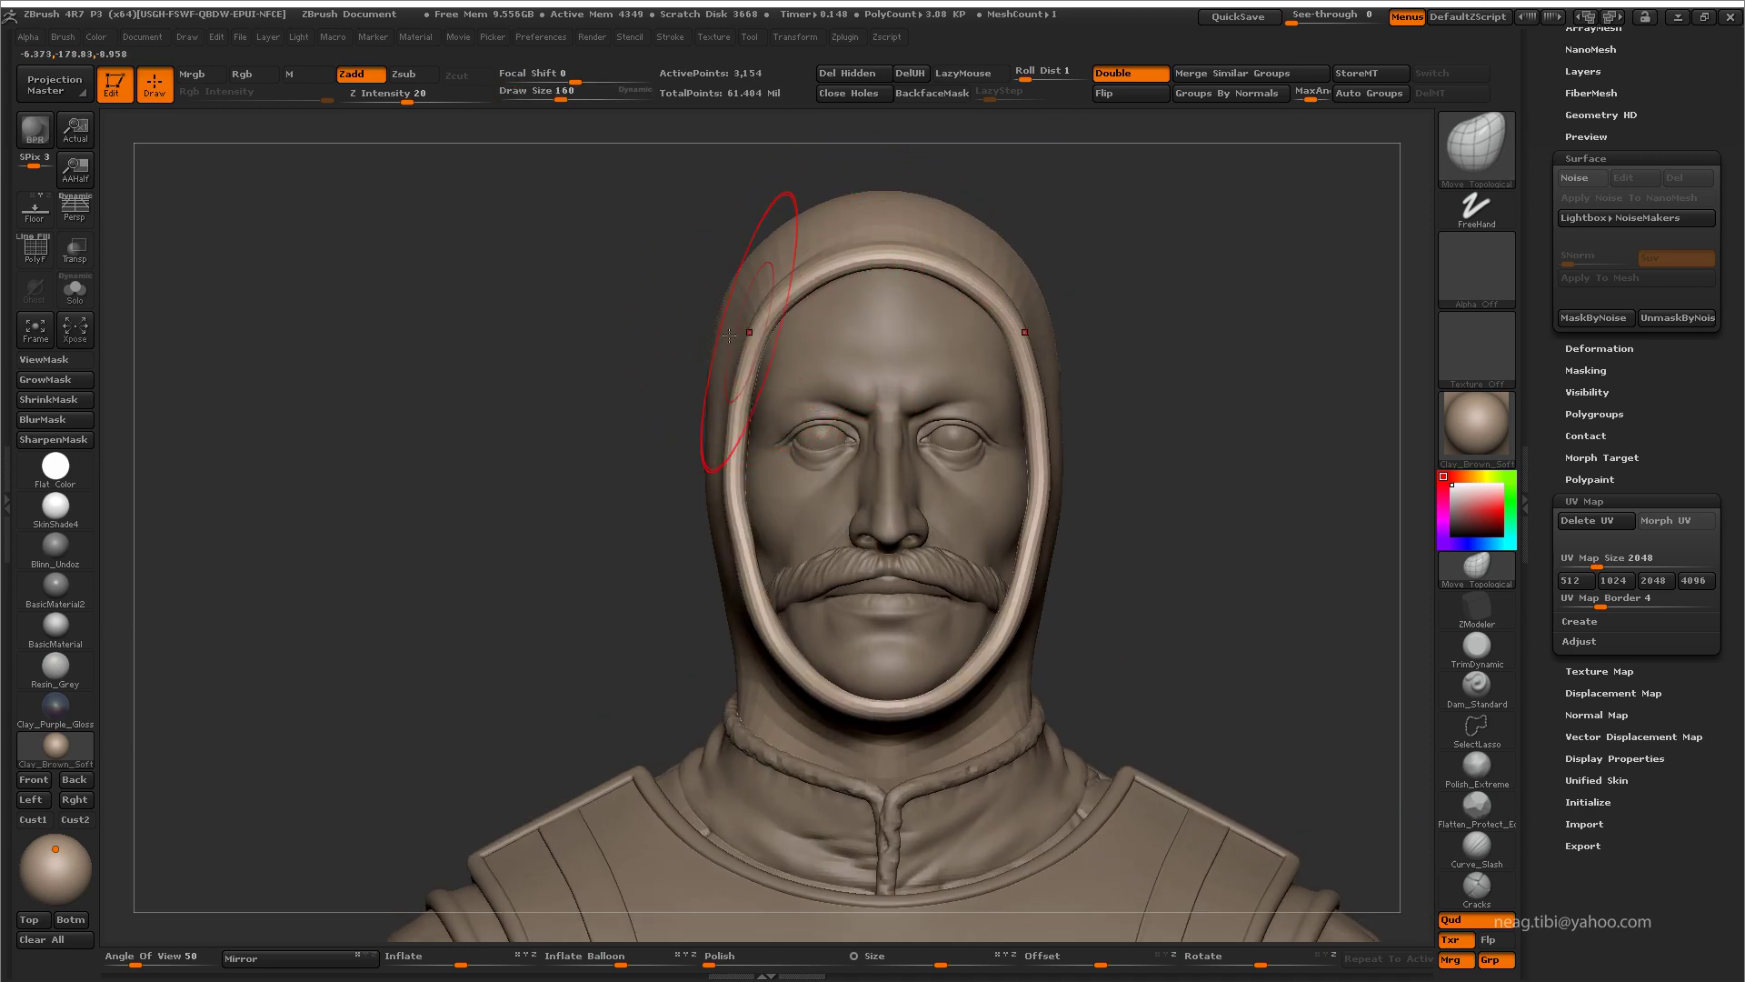
{"action": "left_click_drag", "start_coordinate": [780, 218], "coordinate": [741, 292], "text": "shift"}
{"action": "mouse_move", "coordinate": [687, 346]}
{"action": "left_mouse_down"}
{"action": "mouse_move", "coordinate": [721, 799]}
{"action": "mouse_move", "coordinate": [701, 643]}
{"action": "mouse_move", "coordinate": [876, 631]}
{"action": "mouse_move", "coordinate": [501, 498]}
{"action": "mouse_move", "coordinate": [682, 475]}
{"action": "mouse_move", "coordinate": [1161, 561]}
{"action": "left_mouse_up"}
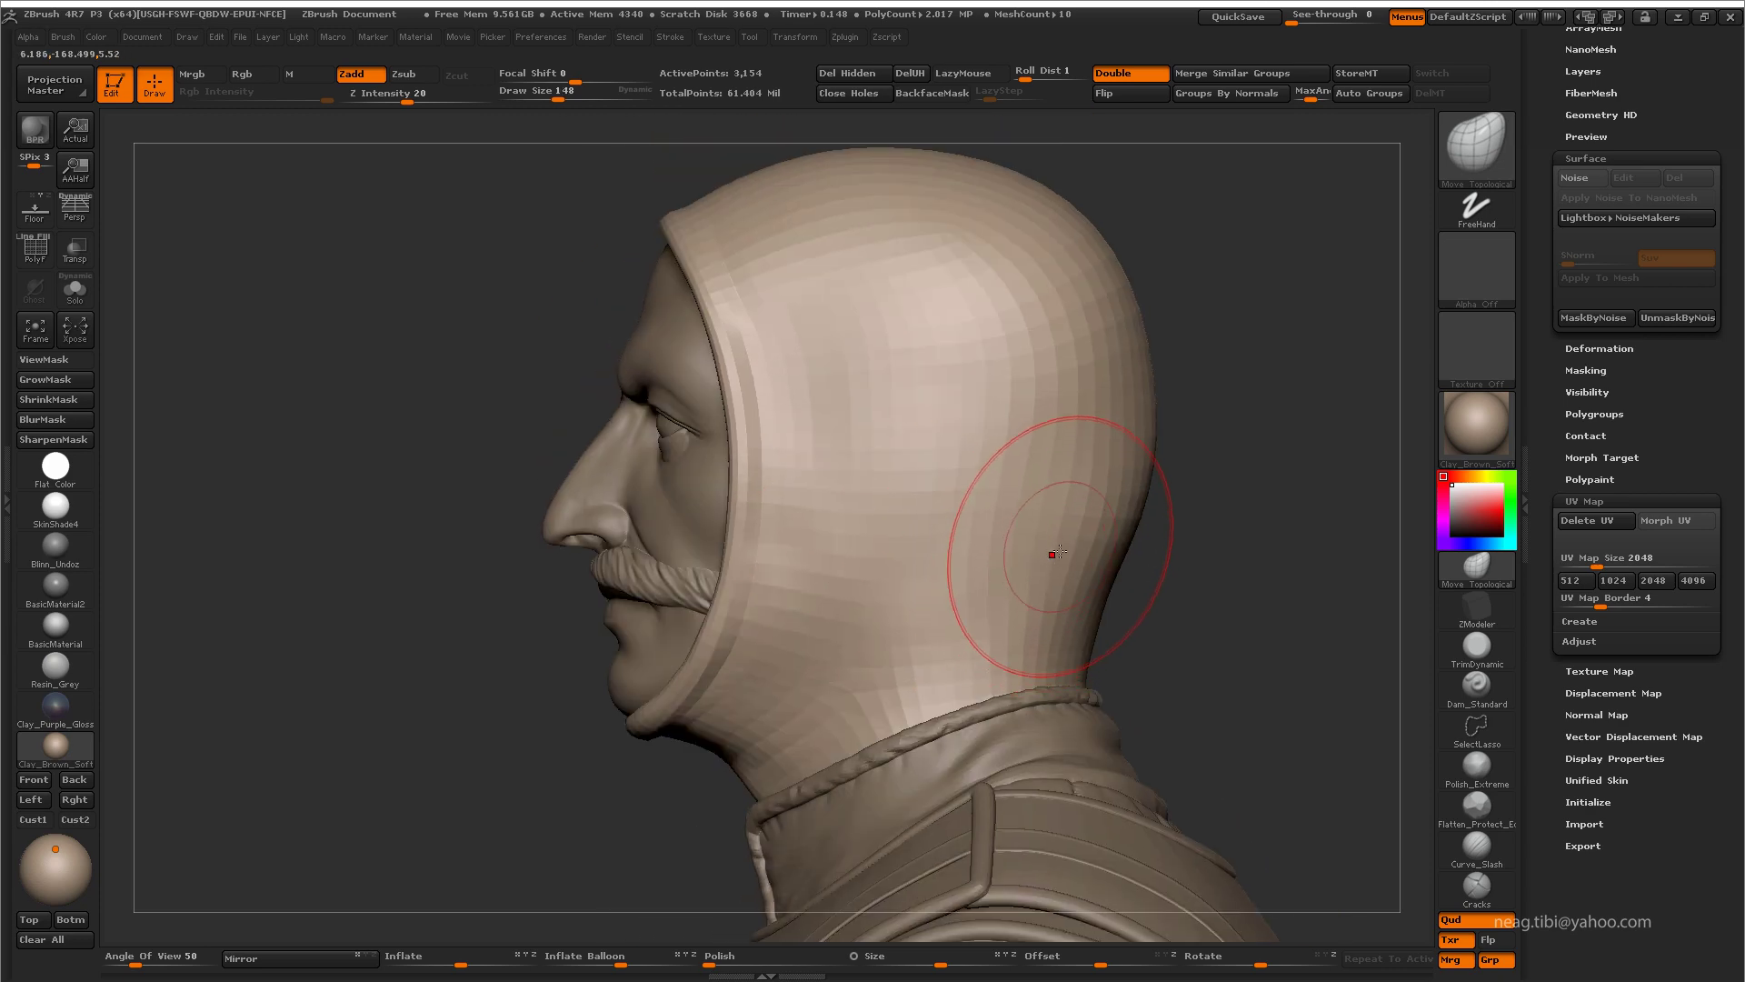
{"action": "mouse_move", "coordinate": [741, 429]}
{"action": "left_mouse_down"}
{"action": "mouse_move", "coordinate": [721, 390]}
{"action": "mouse_move", "coordinate": [687, 459]}
{"action": "left_mouse_up"}
{"action": "left_click_drag", "start_coordinate": [670, 397], "coordinate": [1173, 460]}
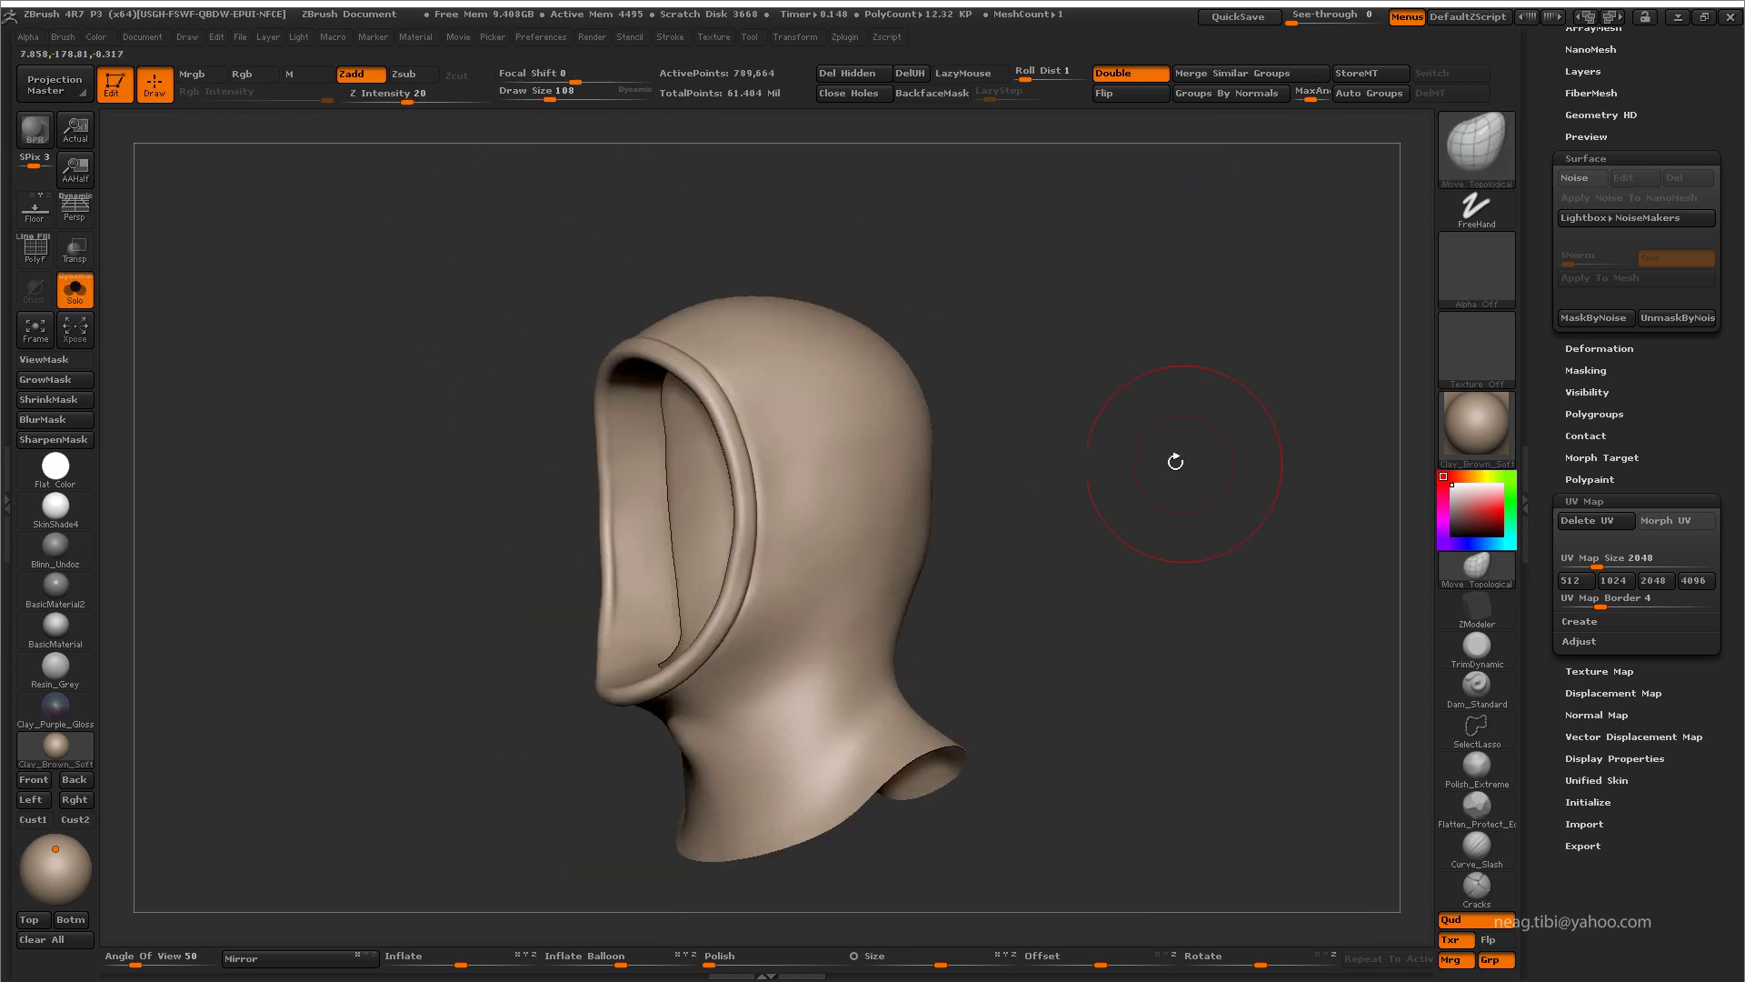
{"action": "left_click", "coordinate": [1582, 178]}
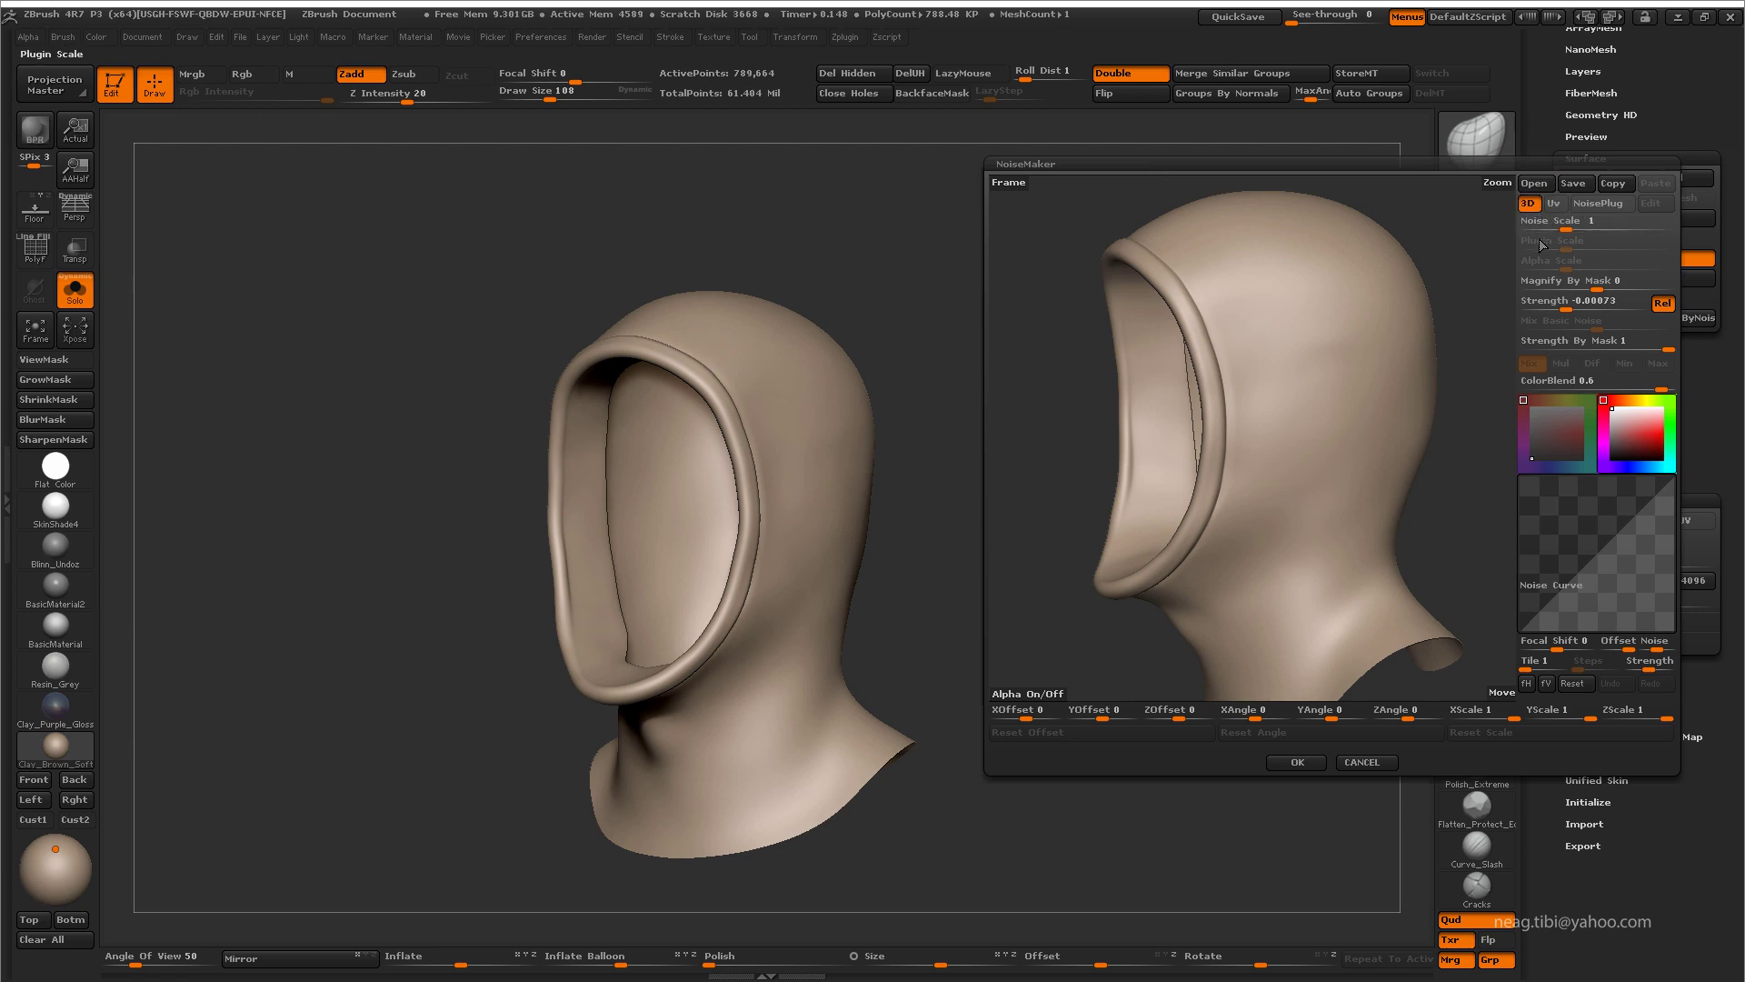
{"action": "left_click", "coordinate": [1055, 693]}
{"action": "scroll", "coordinate": [960, 594], "scroll_direction": "down", "scroll_amount": 10}
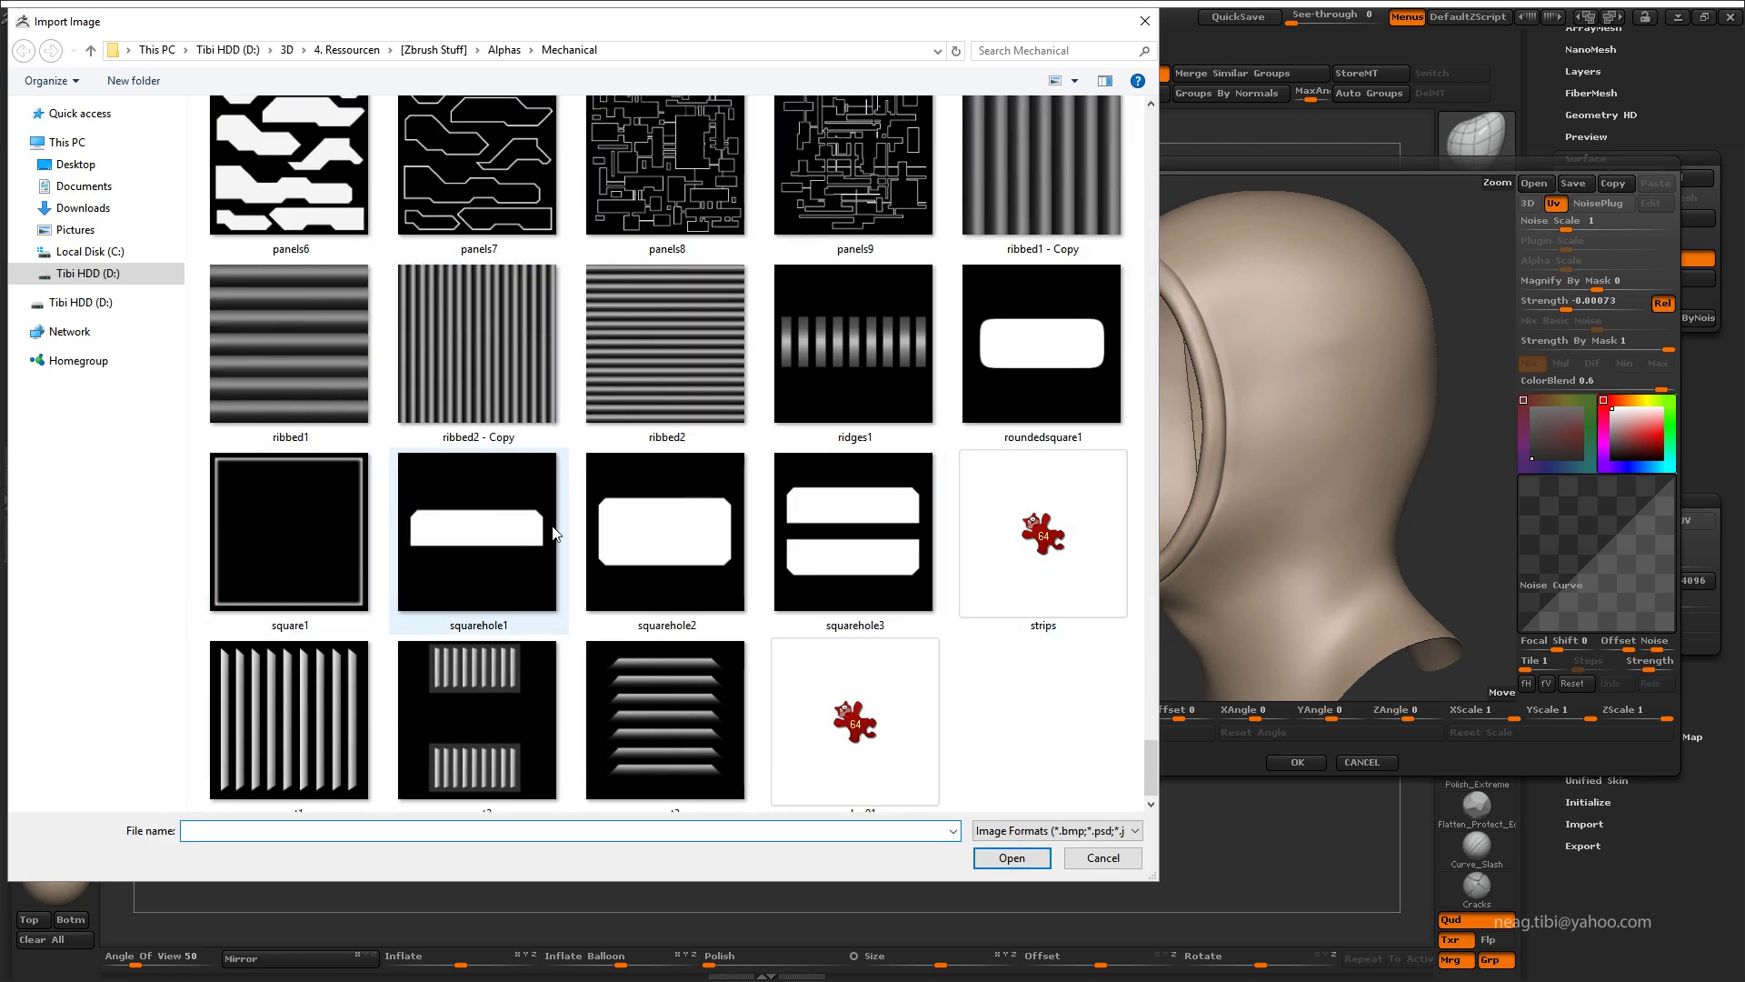
{"action": "left_click", "coordinate": [682, 409]}
{"action": "left_click", "coordinate": [1011, 858]}
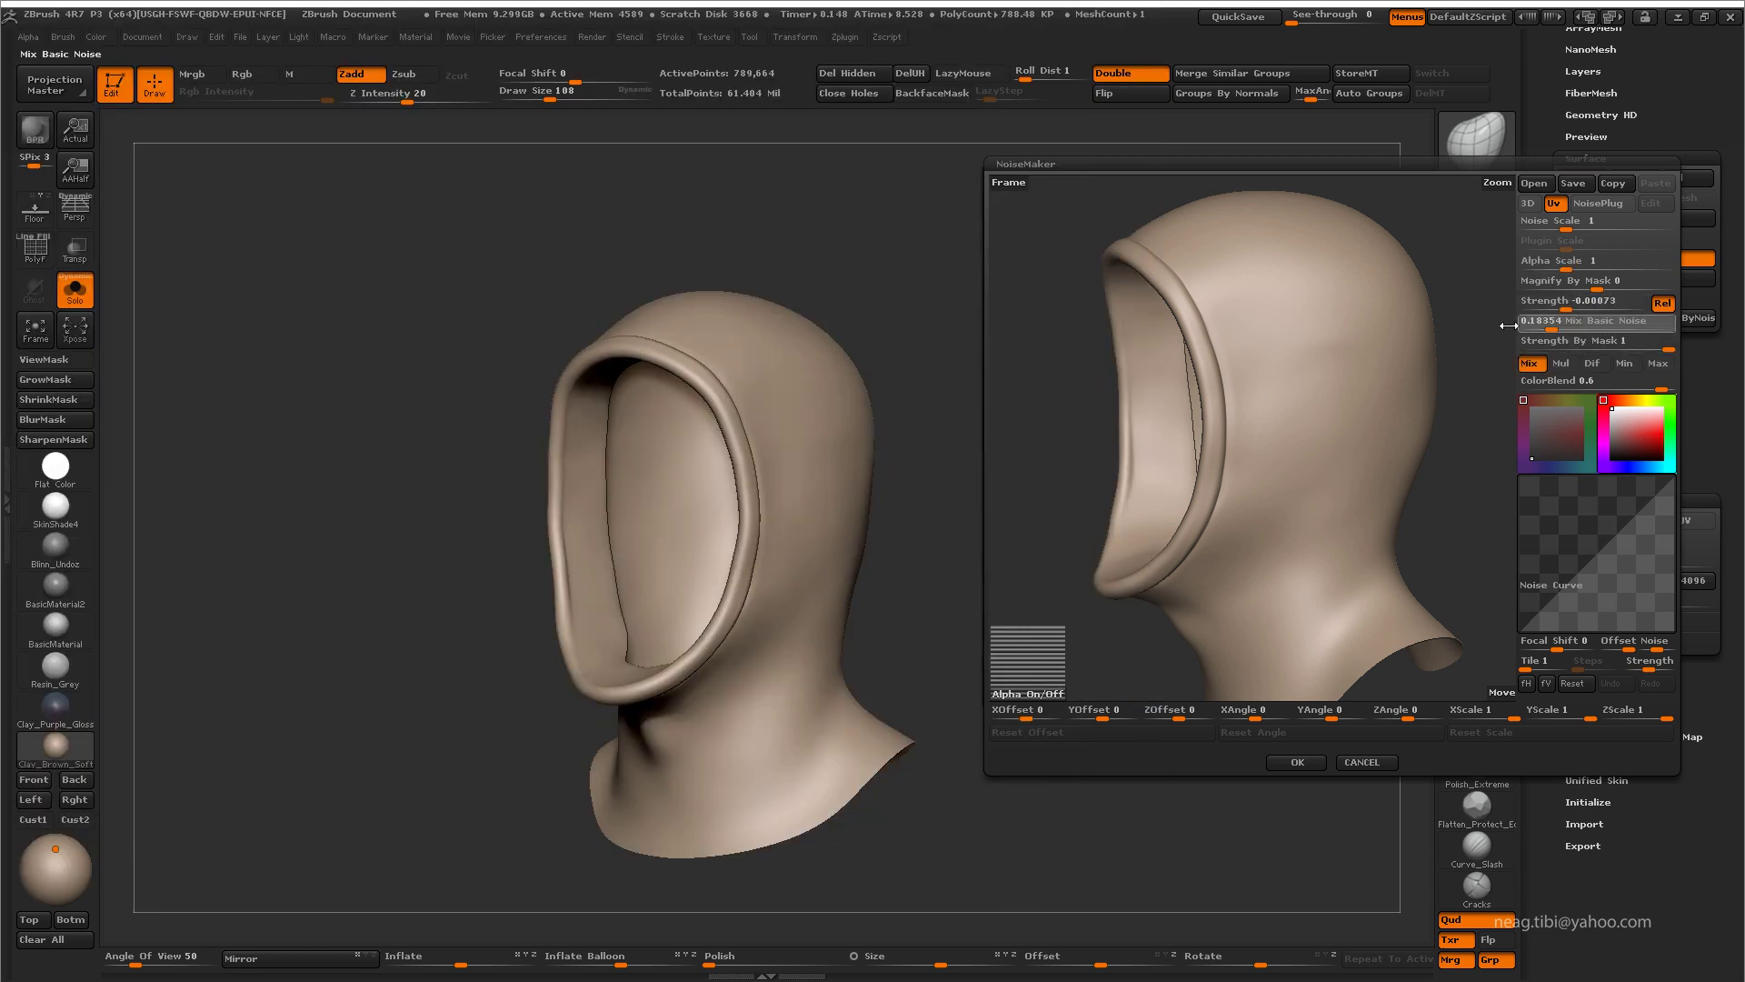
{"action": "left_click_drag", "start_coordinate": [1643, 309], "coordinate": [1563, 260]}
{"action": "mouse_move", "coordinate": [1290, 509]}
{"action": "left_mouse_down"}
{"action": "mouse_move", "coordinate": [1263, 464]}
{"action": "mouse_move", "coordinate": [1327, 390]}
{"action": "mouse_move", "coordinate": [1246, 420]}
{"action": "mouse_move", "coordinate": [1348, 331]}
{"action": "mouse_move", "coordinate": [1309, 416]}
{"action": "left_mouse_up"}
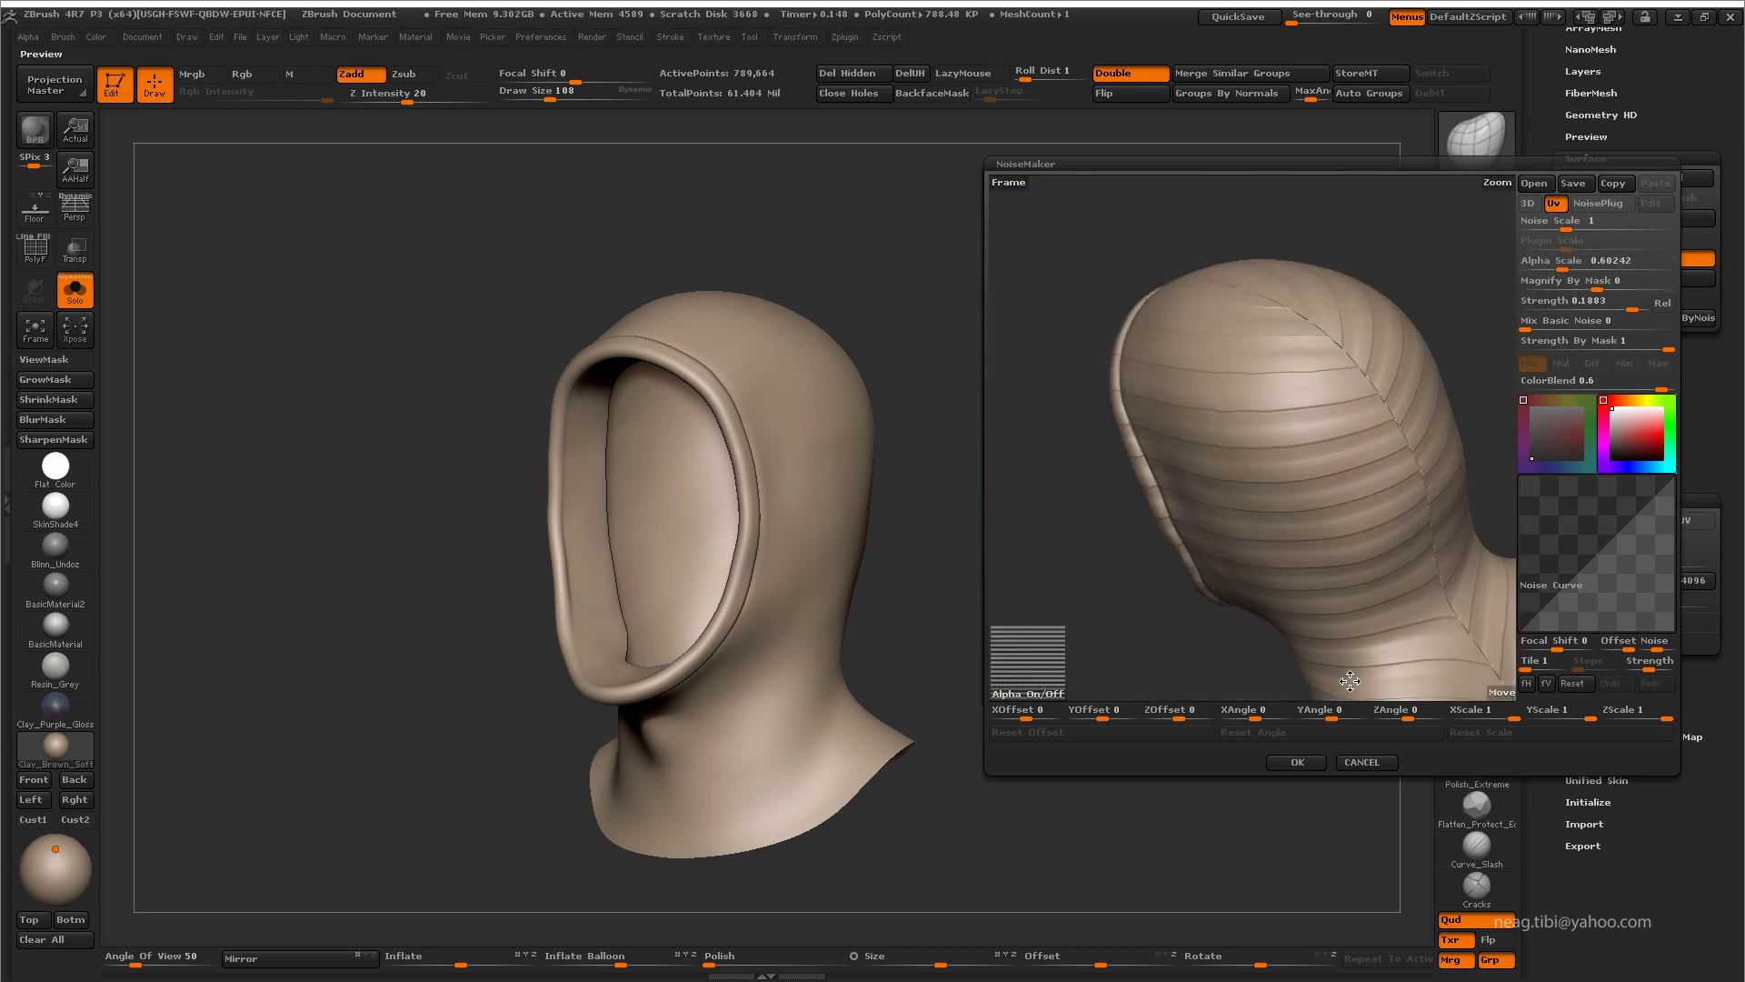
{"action": "left_click", "coordinate": [1362, 762]}
{"action": "mouse_move", "coordinate": [1206, 603]}
{"action": "left_mouse_down"}
{"action": "mouse_move", "coordinate": [1112, 542]}
{"action": "mouse_move", "coordinate": [1072, 616]}
{"action": "left_mouse_up"}
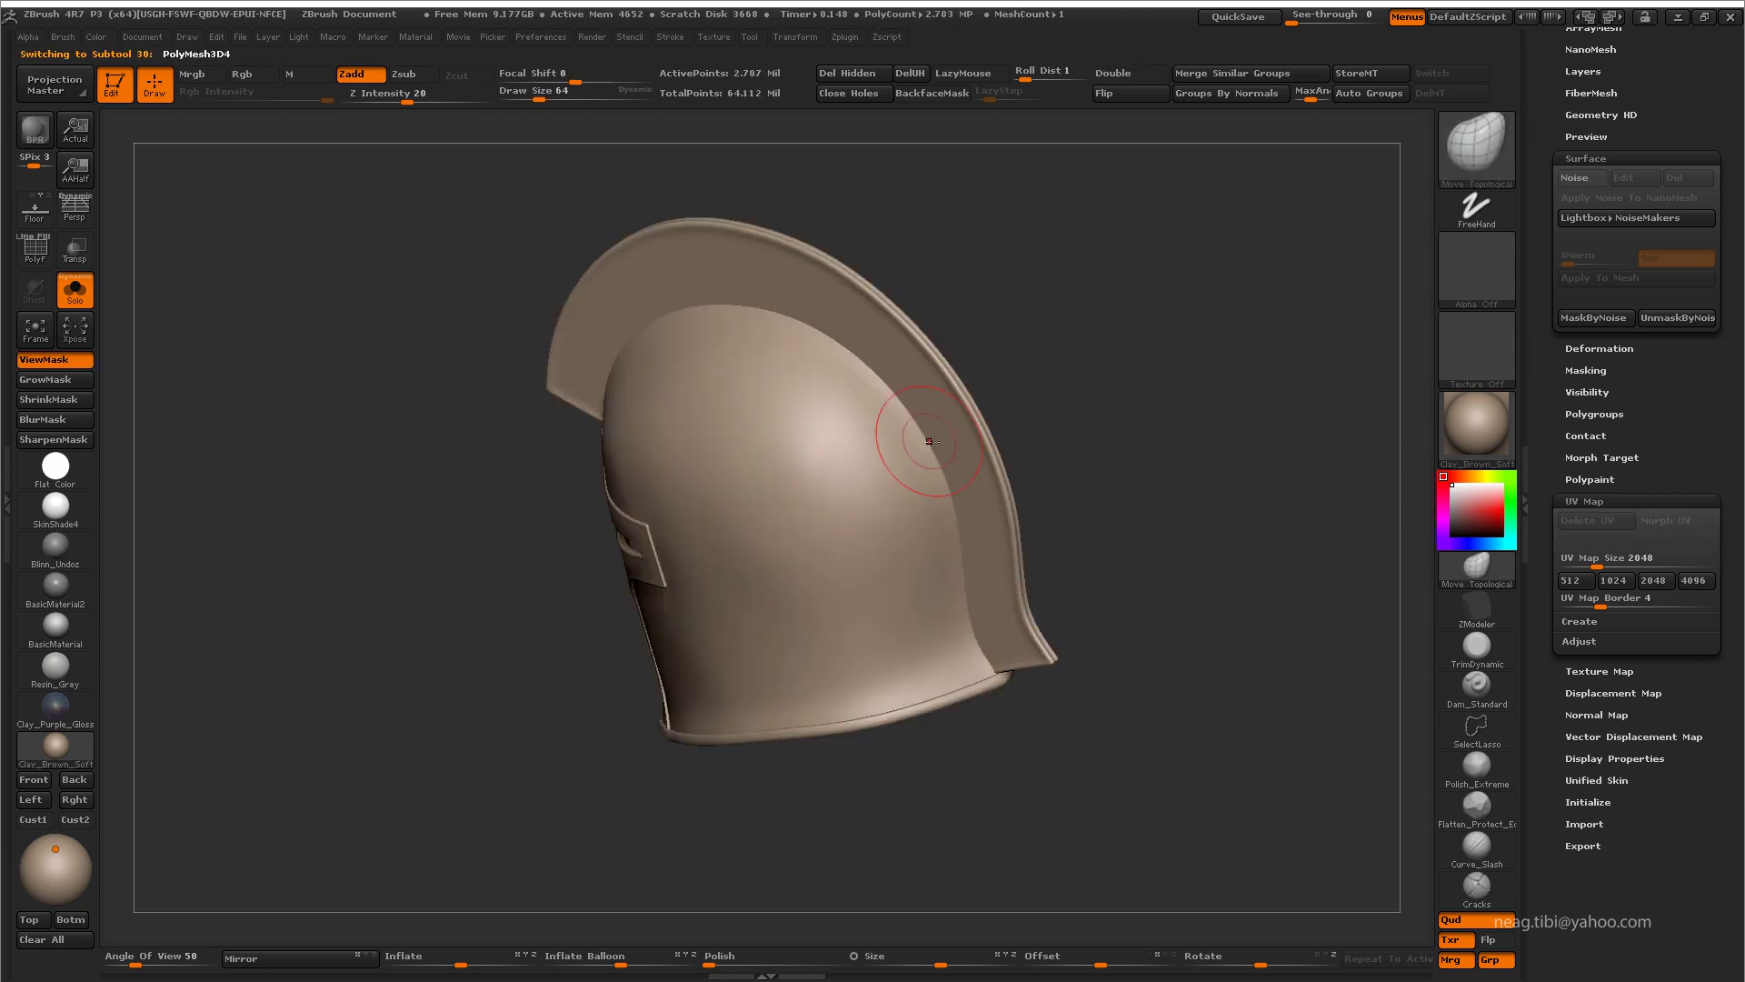
{"action": "key", "text": "shift+ctrl+s"}
{"action": "left_click_drag", "start_coordinate": [1018, 379], "coordinate": [944, 499]}
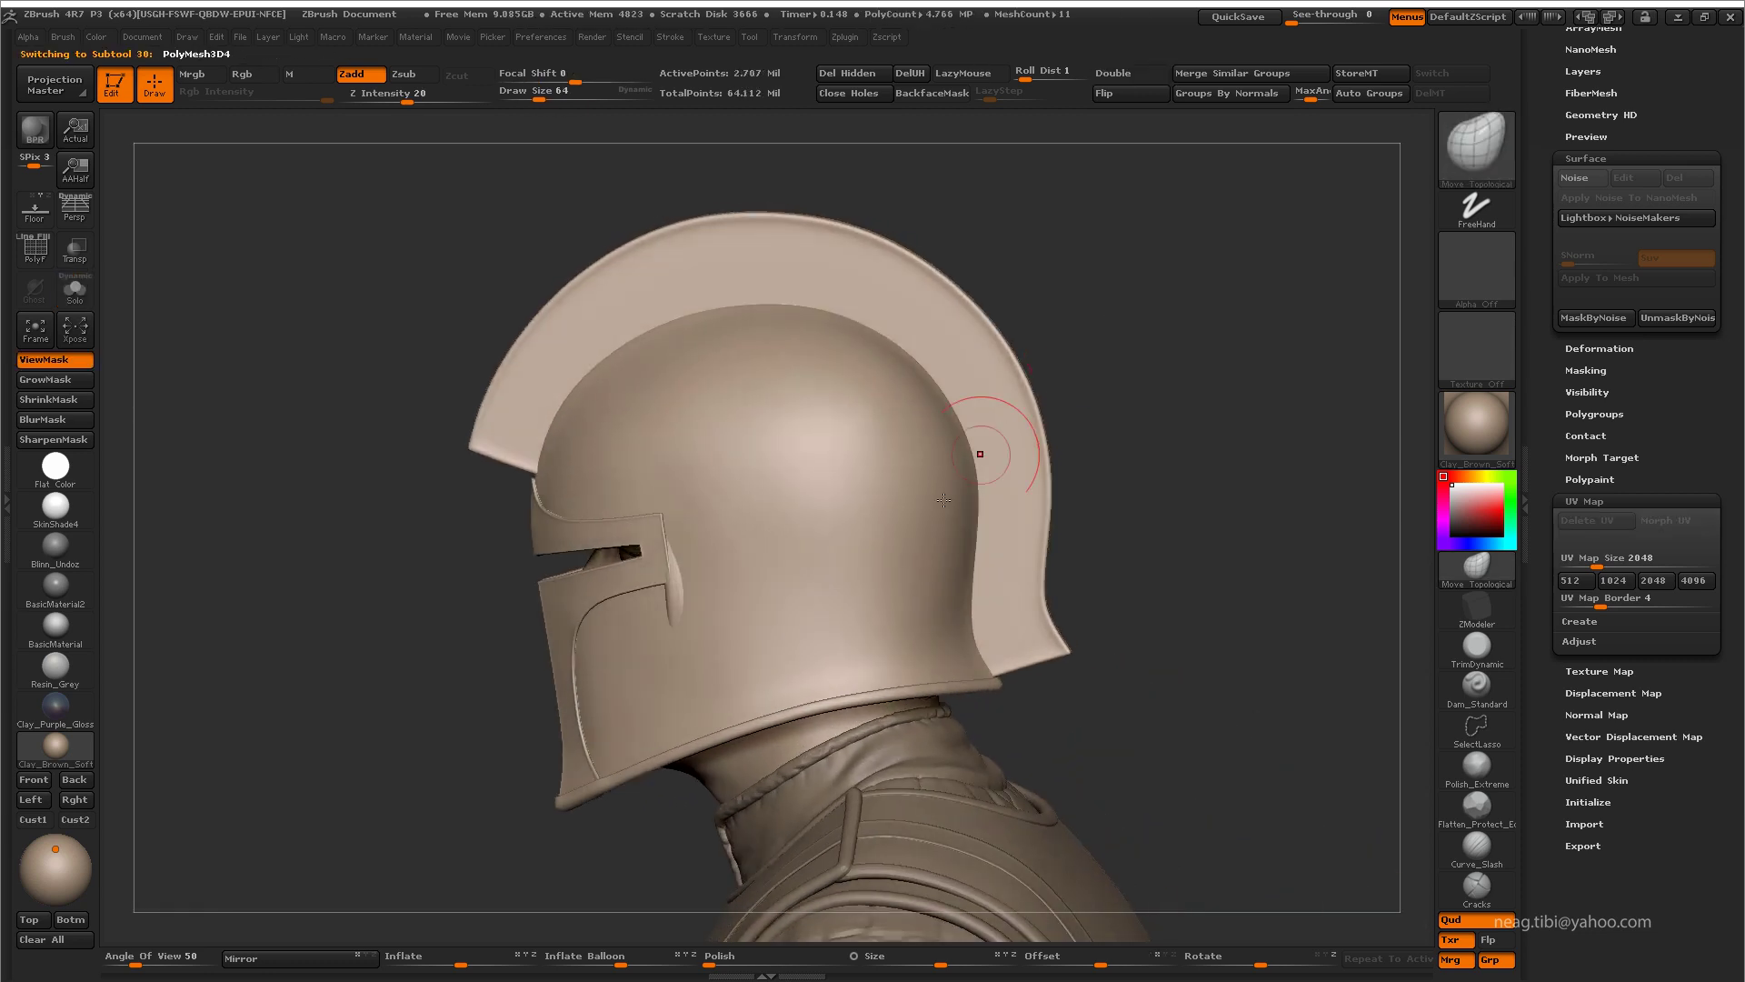
{"action": "left_click_drag", "start_coordinate": [1137, 393], "coordinate": [1173, 378]}
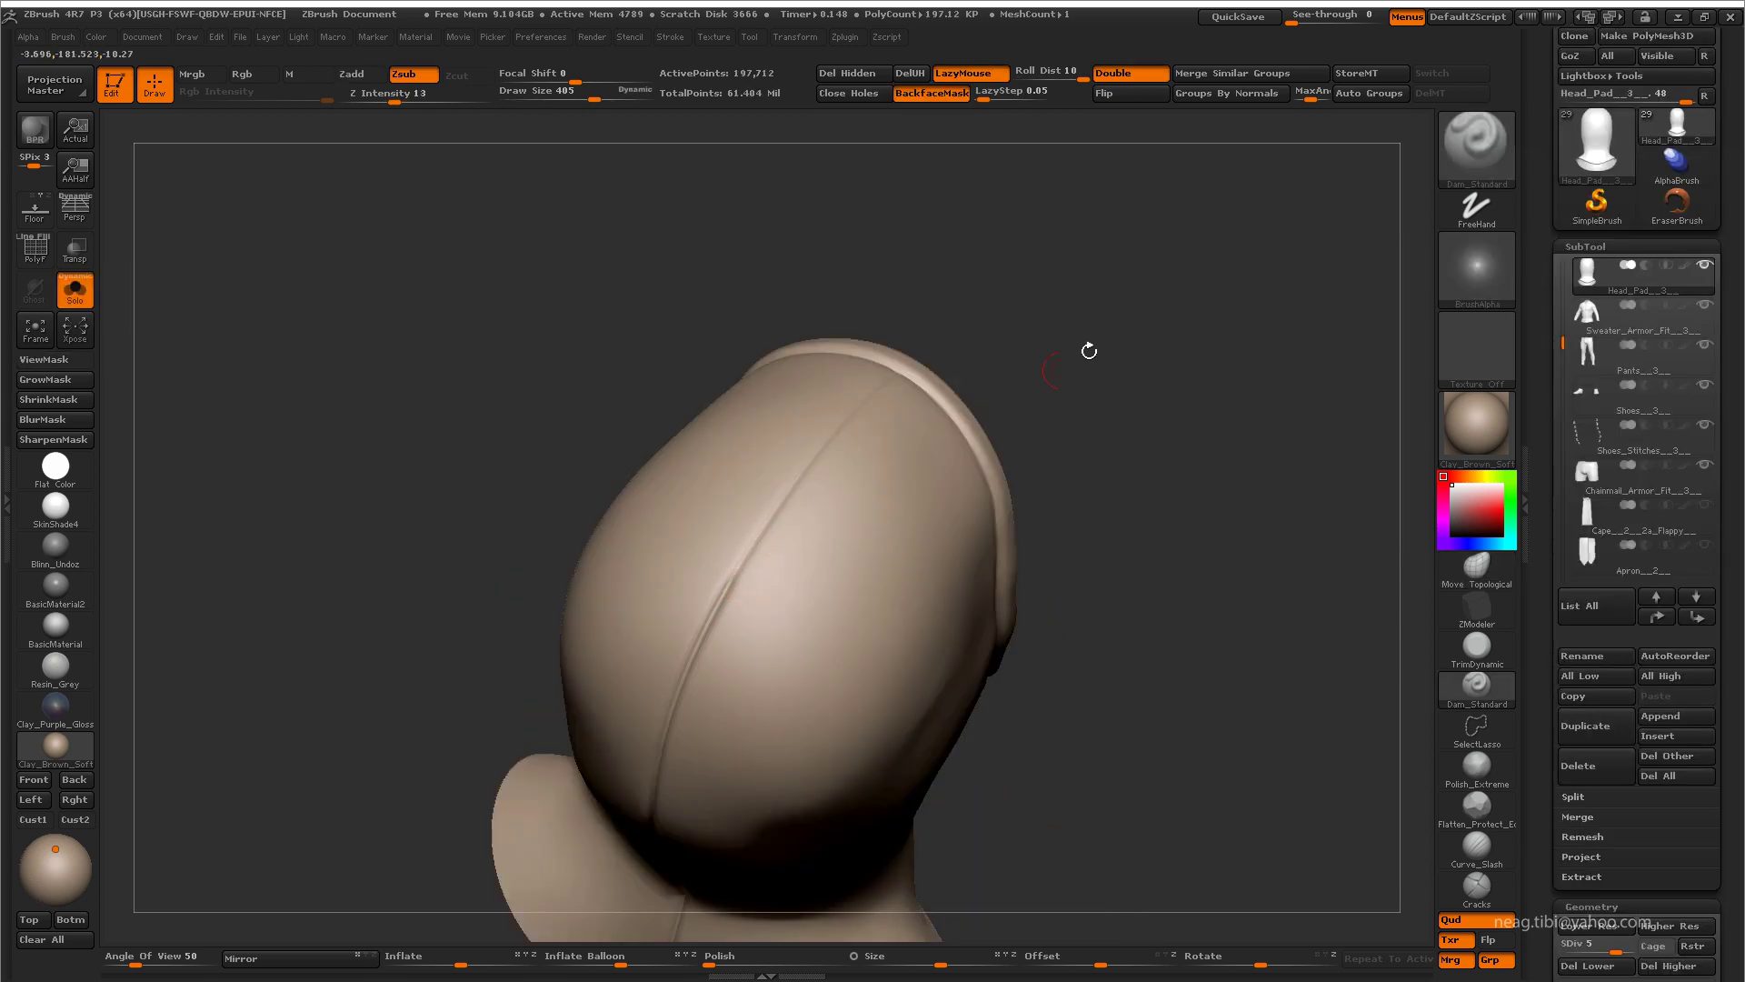
{"action": "scroll", "coordinate": [758, 624], "scroll_direction": "up", "scroll_amount": 2}
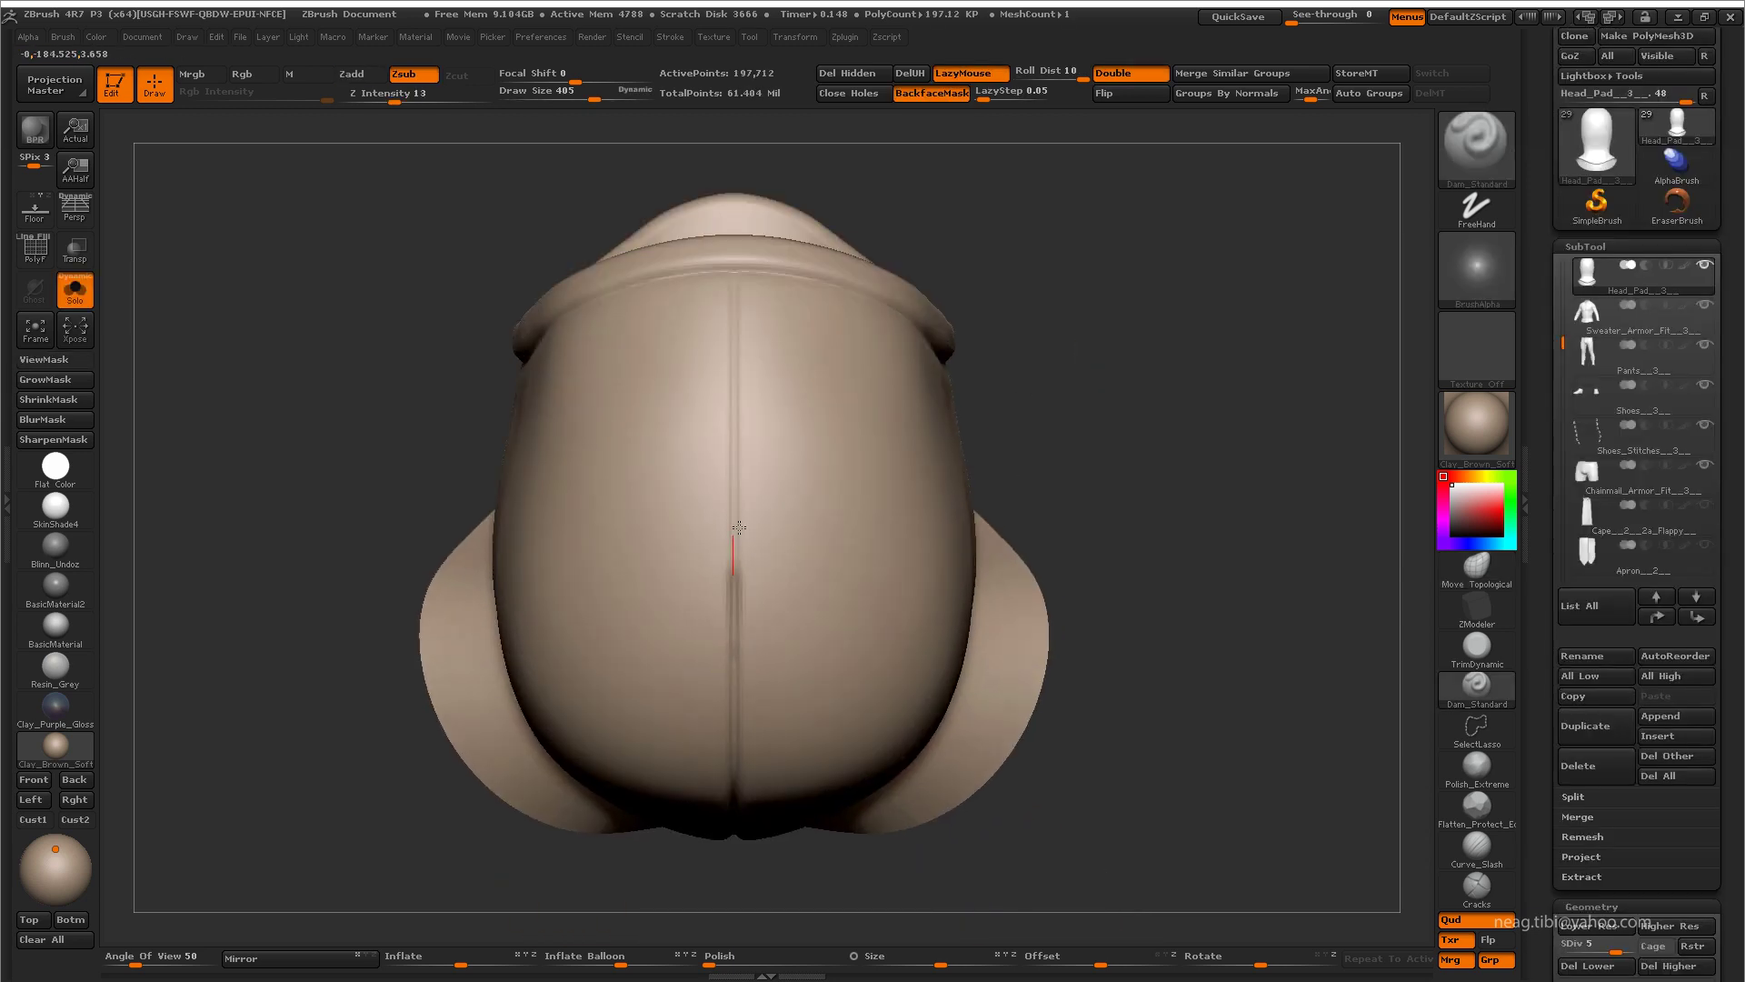
{"action": "mouse_move", "coordinate": [733, 164]}
{"action": "left_mouse_down"}
{"action": "mouse_move", "coordinate": [932, 630]}
{"action": "mouse_move", "coordinate": [1037, 482]}
{"action": "left_mouse_up"}
{"action": "scroll", "coordinate": [1052, 506], "scroll_direction": "up", "scroll_amount": 3}
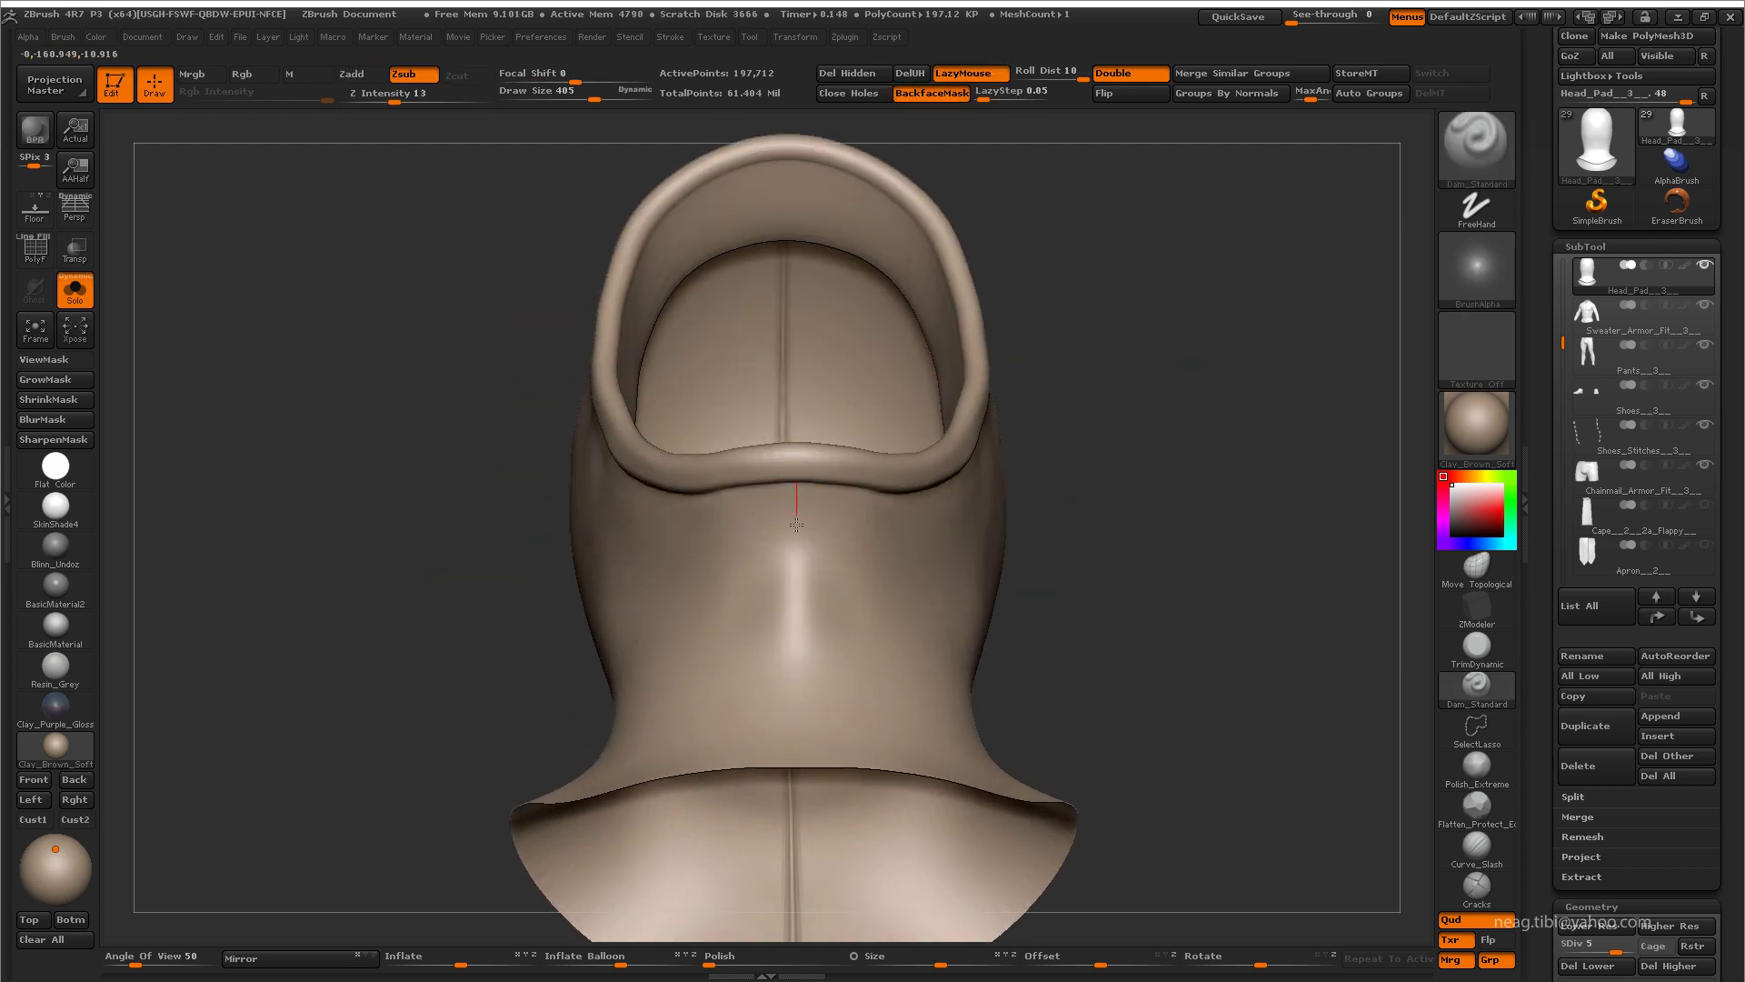
{"action": "left_click_drag", "start_coordinate": [803, 807], "coordinate": [800, 743]}
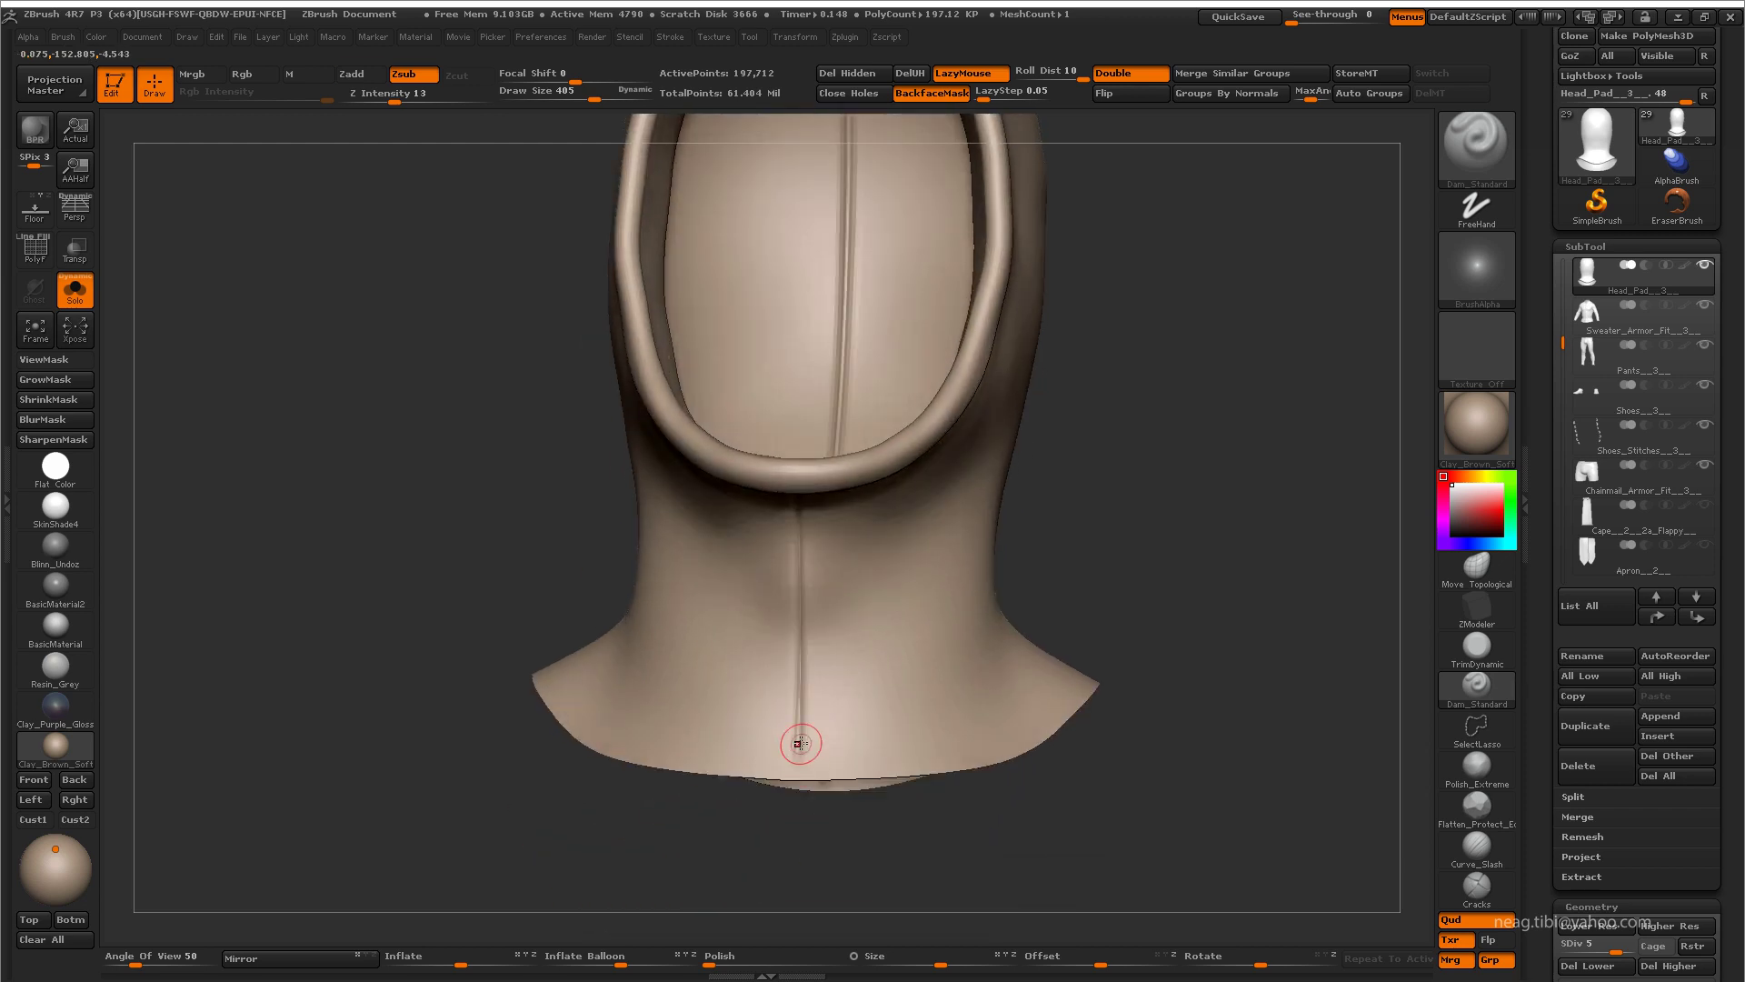
{"action": "left_click_drag", "start_coordinate": [791, 835], "coordinate": [795, 754]}
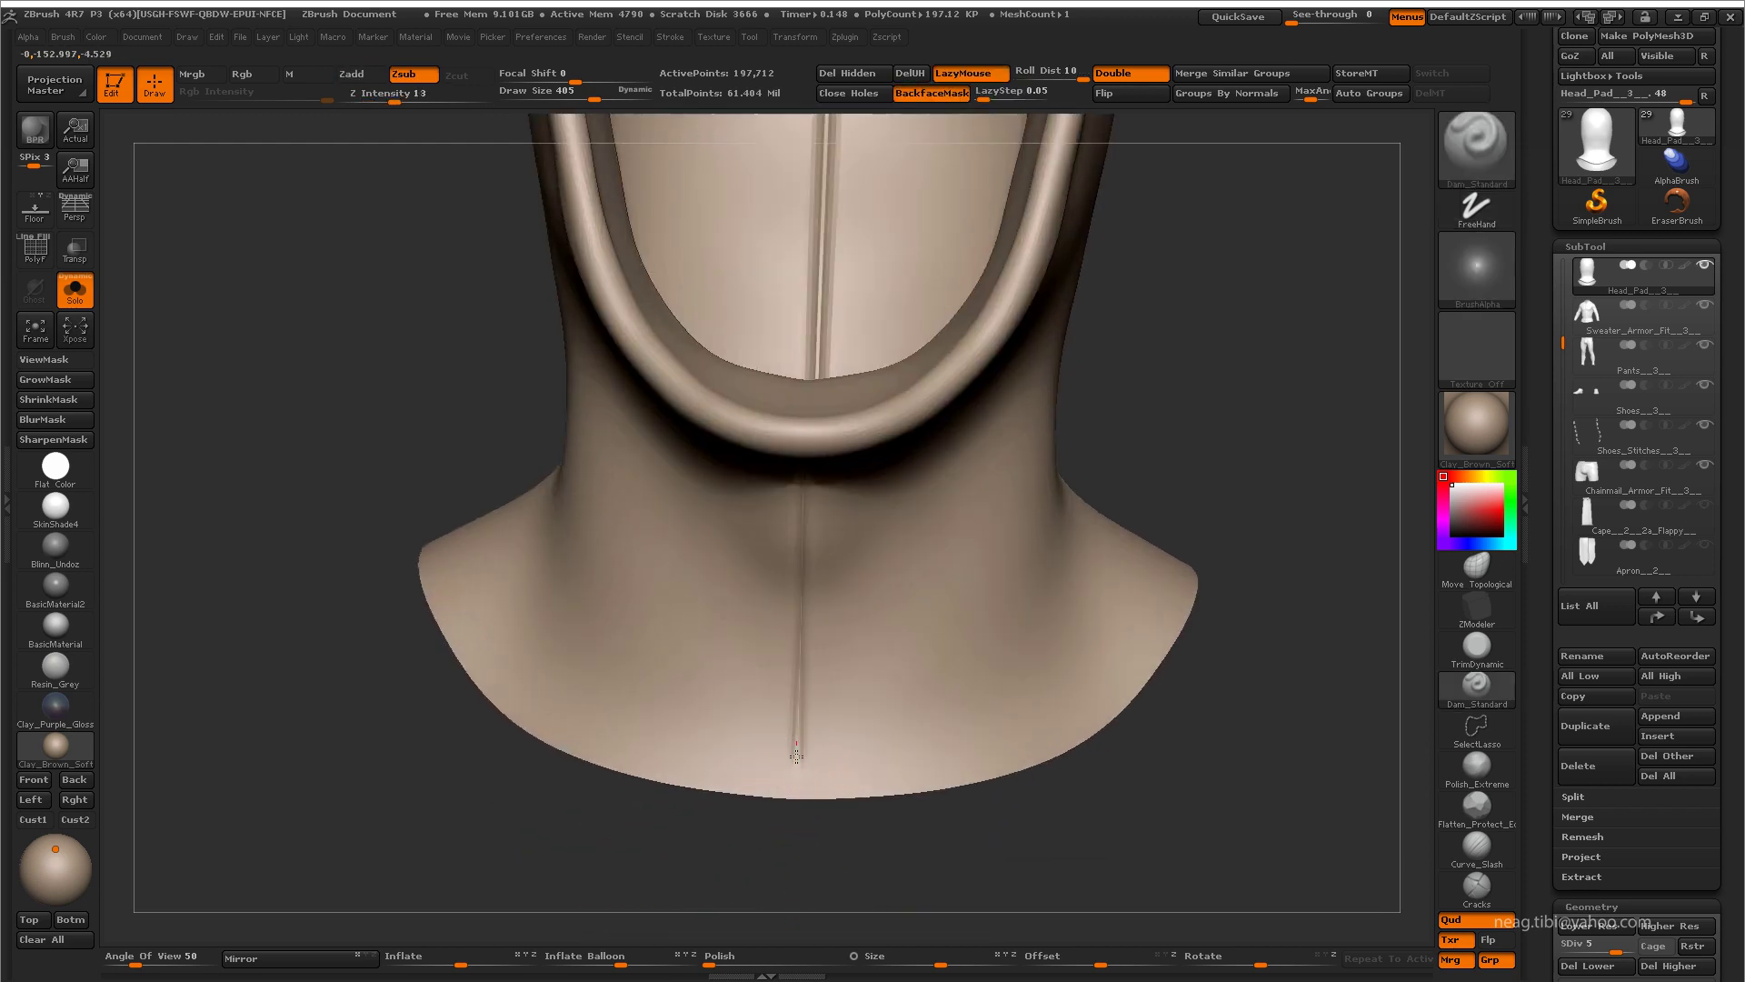
{"action": "key", "text": "f"}
{"action": "mouse_move", "coordinate": [1018, 491]}
{"action": "left_mouse_down"}
{"action": "mouse_move", "coordinate": [1149, 428]}
{"action": "mouse_move", "coordinate": [1094, 421]}
{"action": "left_mouse_up"}
{"action": "key", "text": "alt+Tab"}
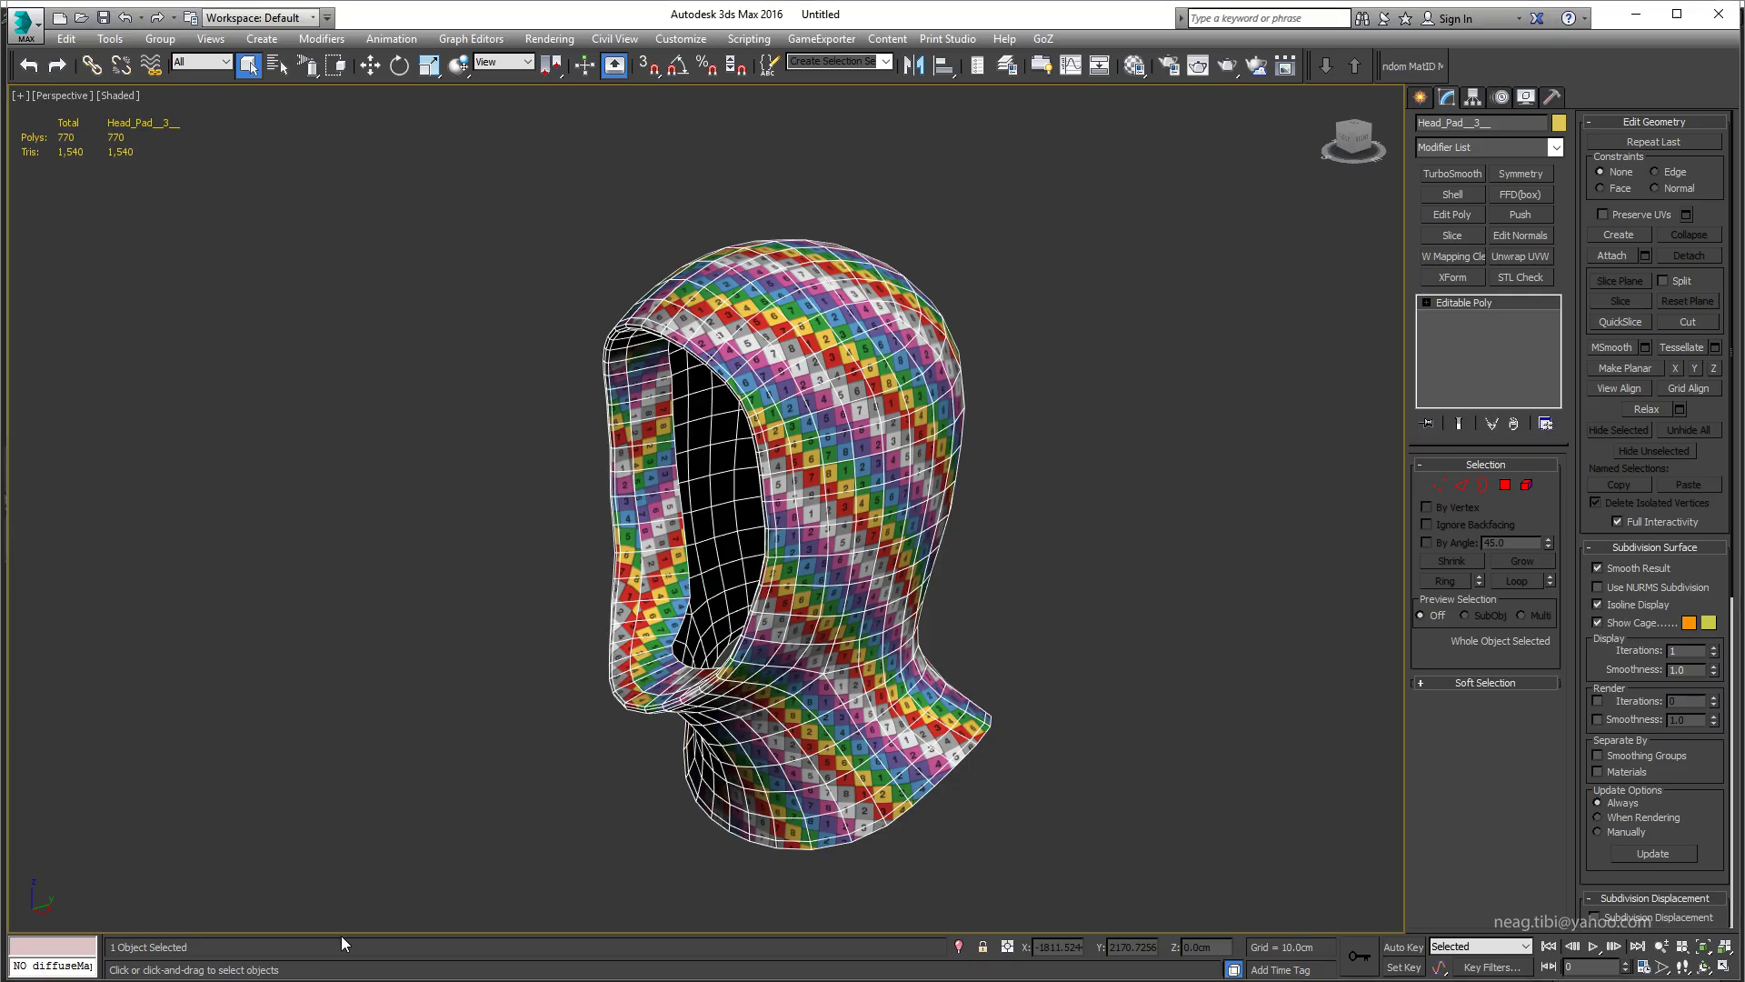
{"action": "key", "text": "alt+Tab"}
{"action": "mouse_move", "coordinate": [962, 417]}
{"action": "left_mouse_down"}
{"action": "mouse_move", "coordinate": [1110, 307]}
{"action": "mouse_move", "coordinate": [1144, 341]}
{"action": "mouse_move", "coordinate": [1082, 362]}
{"action": "left_mouse_up"}
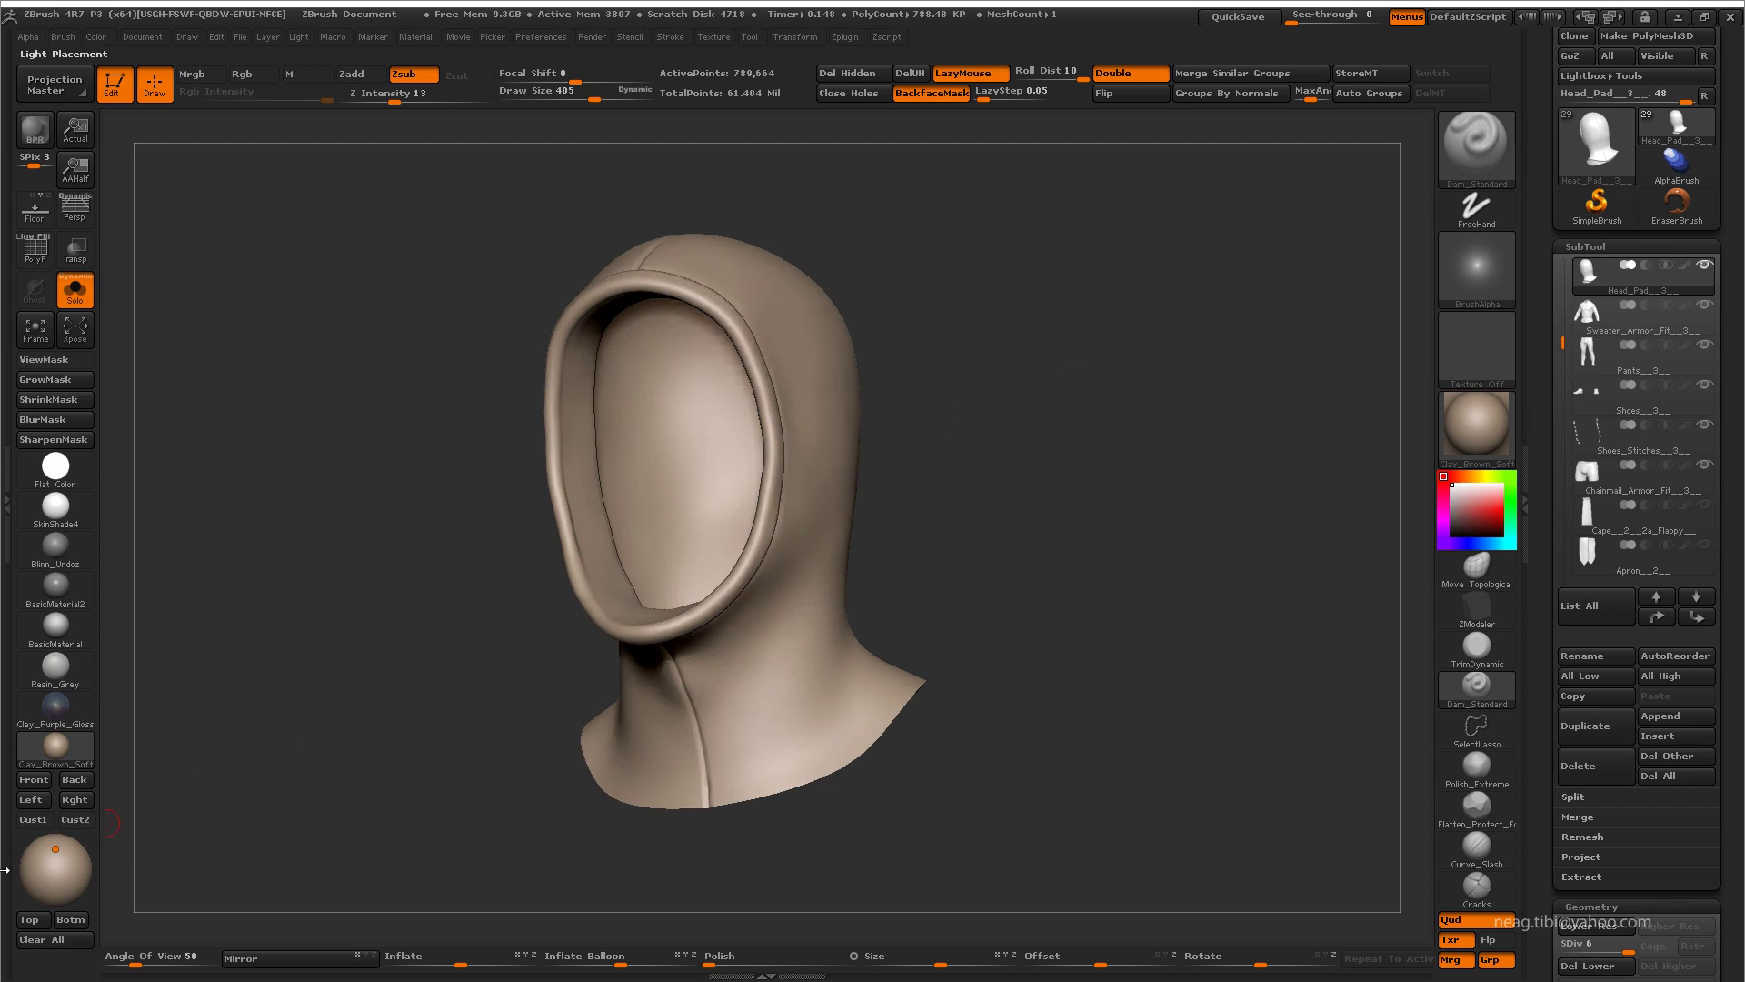
Step: Hide the interface, turn the hood side-on, and start a crease line down the neck
{"action": "mouse_move", "coordinate": [1173, 517]}
{"action": "left_mouse_down"}
{"action": "mouse_move", "coordinate": [1079, 526]}
{"action": "mouse_move", "coordinate": [947, 608]}
{"action": "mouse_move", "coordinate": [982, 541]}
{"action": "mouse_move", "coordinate": [710, 454]}
{"action": "mouse_move", "coordinate": [699, 394]}
{"action": "left_mouse_up"}
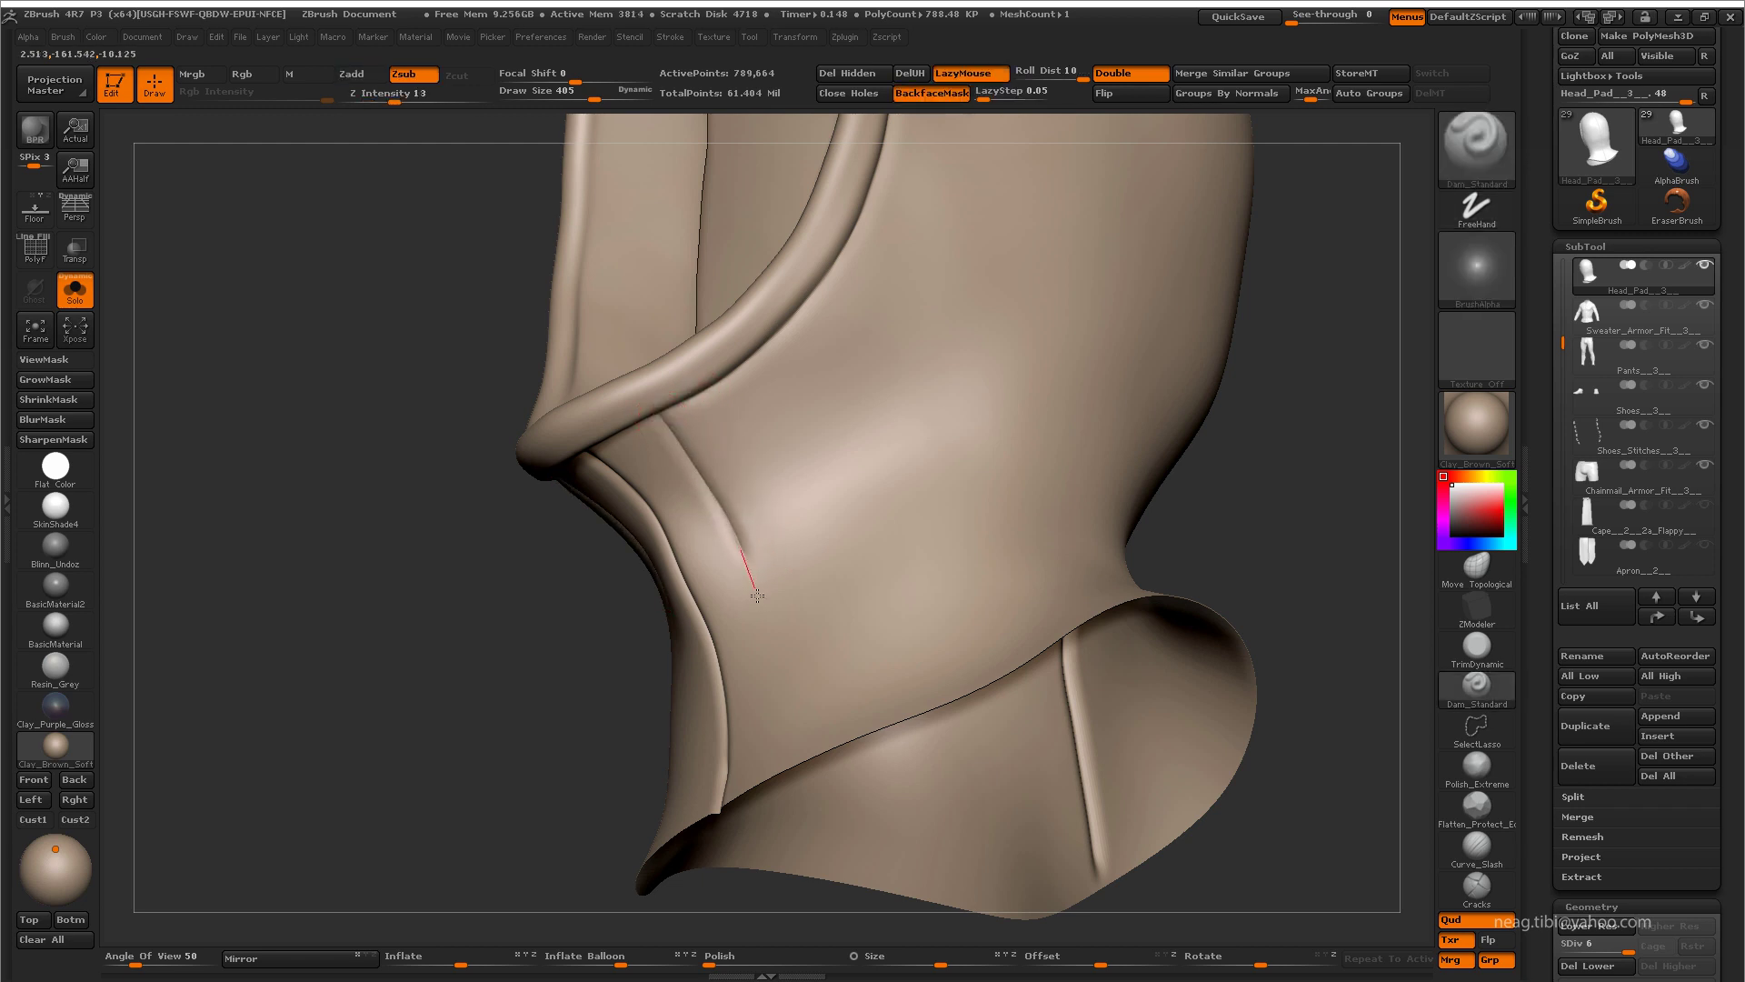
{"action": "mouse_move", "coordinate": [803, 804]}
{"action": "left_mouse_down"}
{"action": "mouse_move", "coordinate": [799, 769]}
{"action": "mouse_move", "coordinate": [1131, 387]}
{"action": "mouse_move", "coordinate": [1141, 291]}
{"action": "mouse_move", "coordinate": [974, 299]}
{"action": "left_mouse_up"}
{"action": "key", "text": "Tab"}
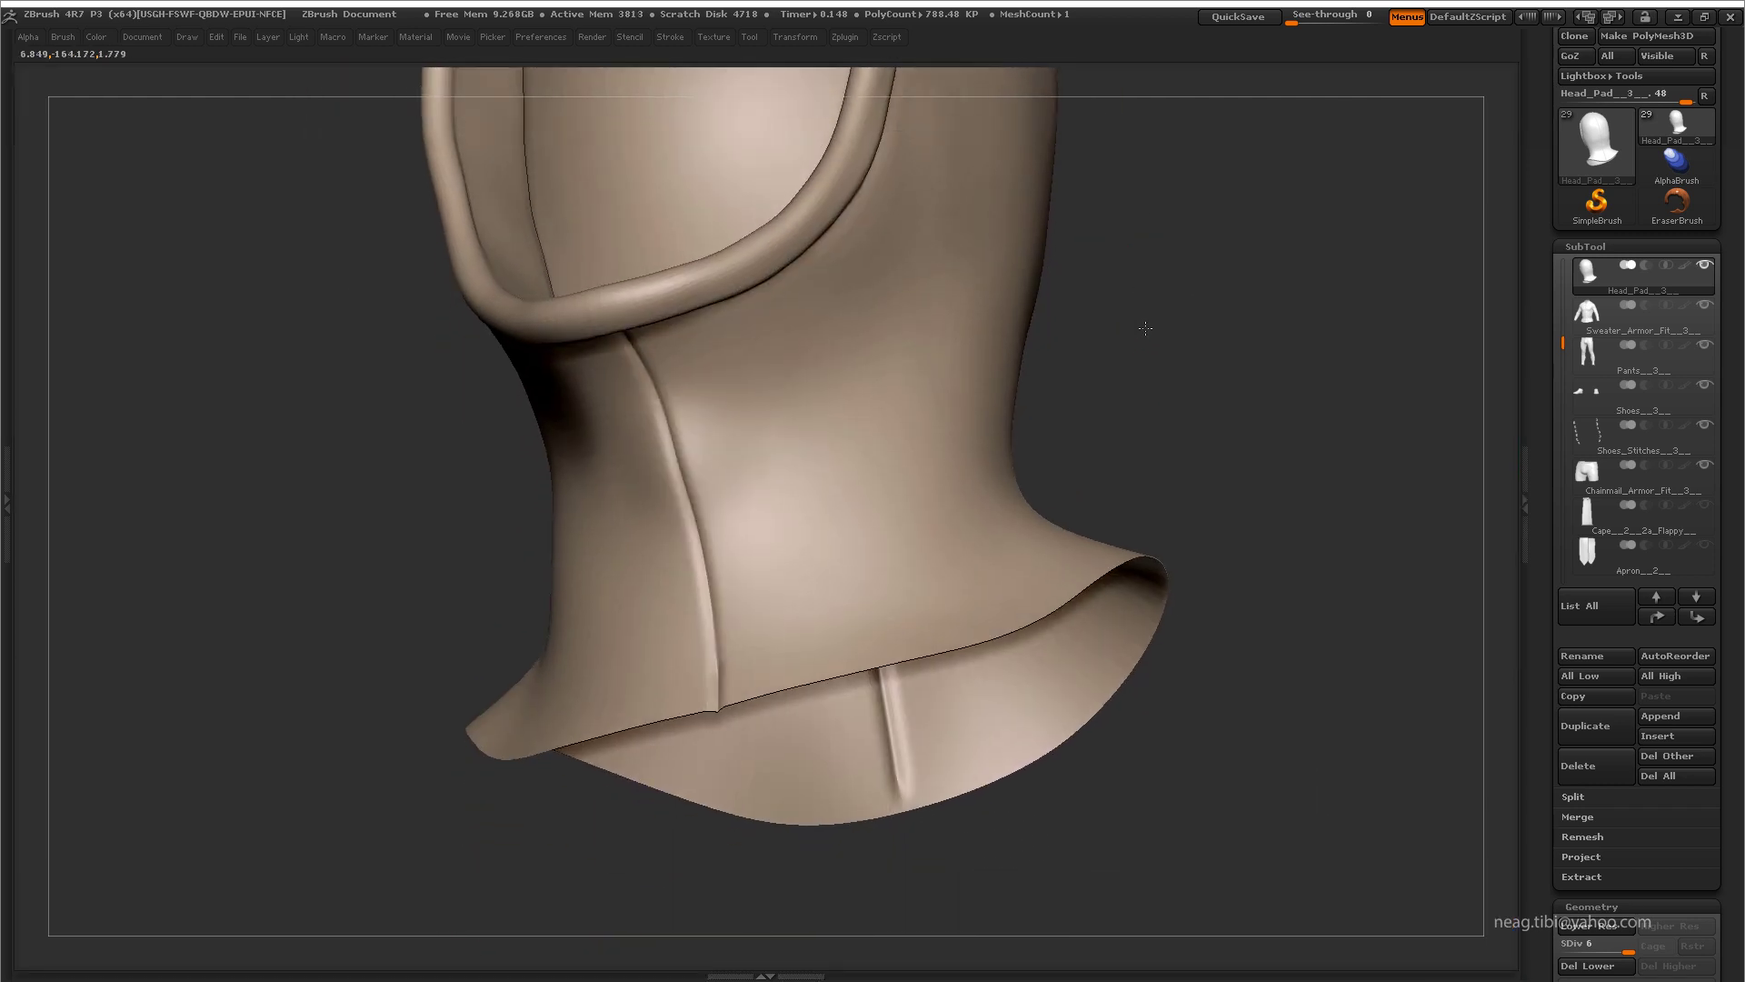
{"action": "left_click_drag", "start_coordinate": [686, 348], "coordinate": [680, 337]}
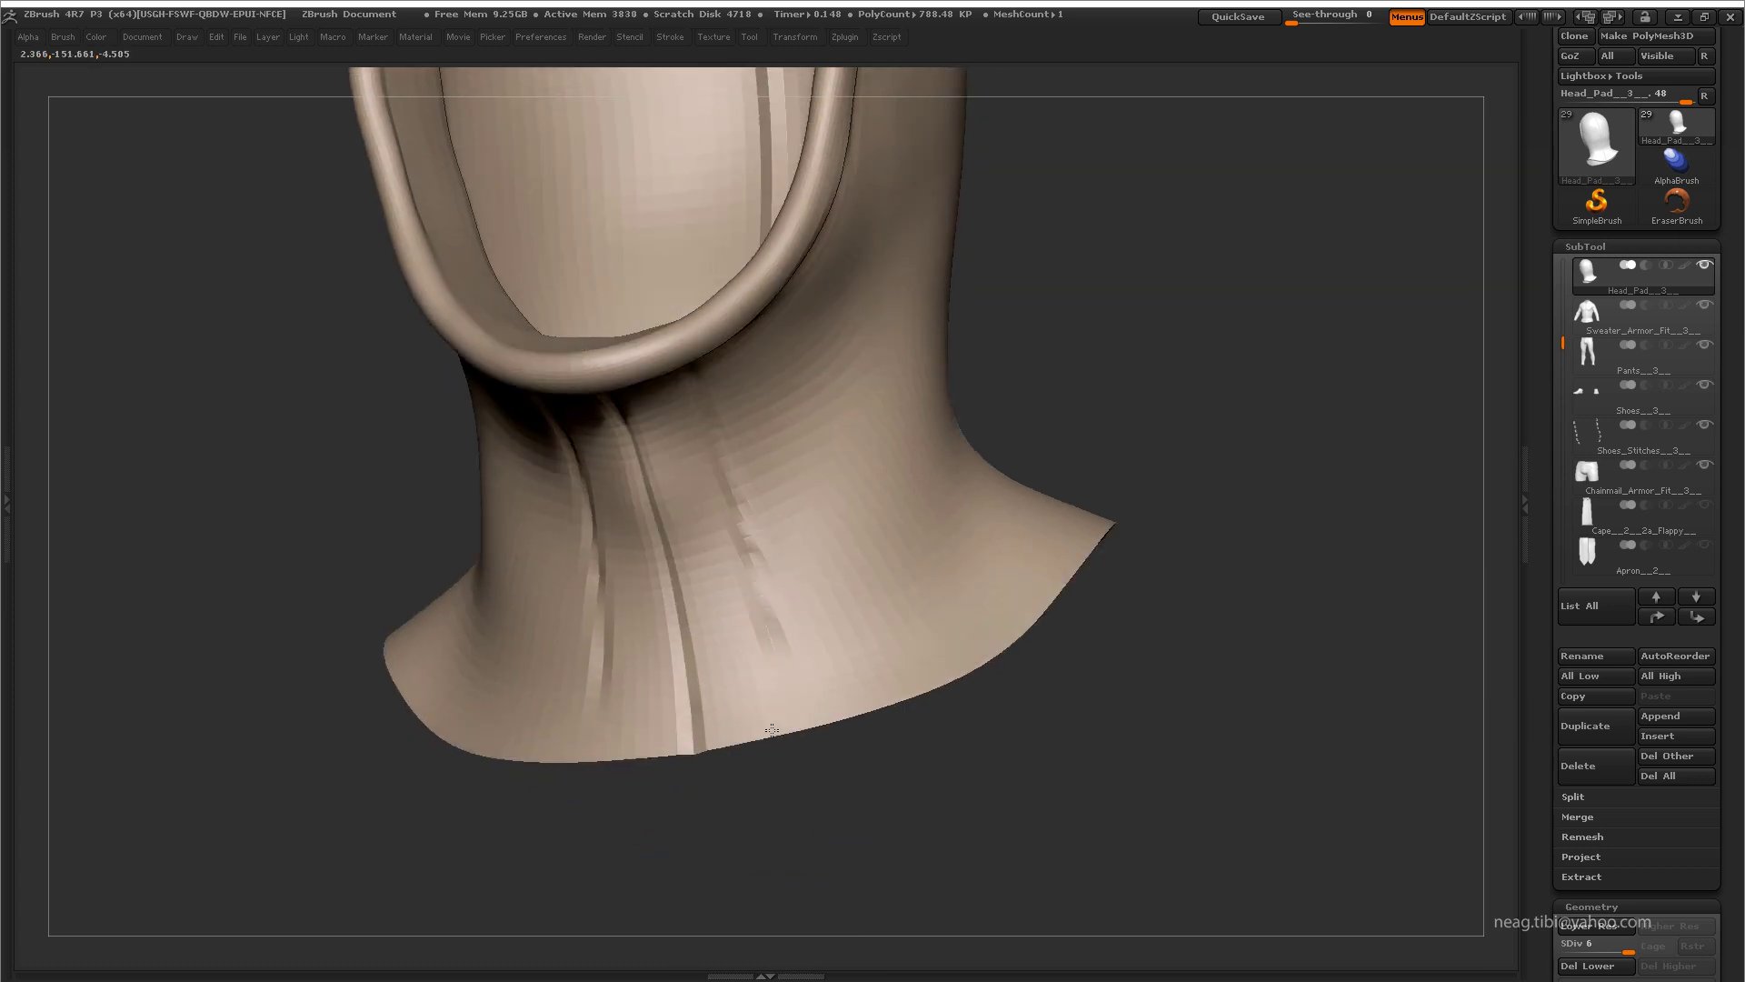
{"action": "left_click_drag", "start_coordinate": [798, 757], "coordinate": [642, 435]}
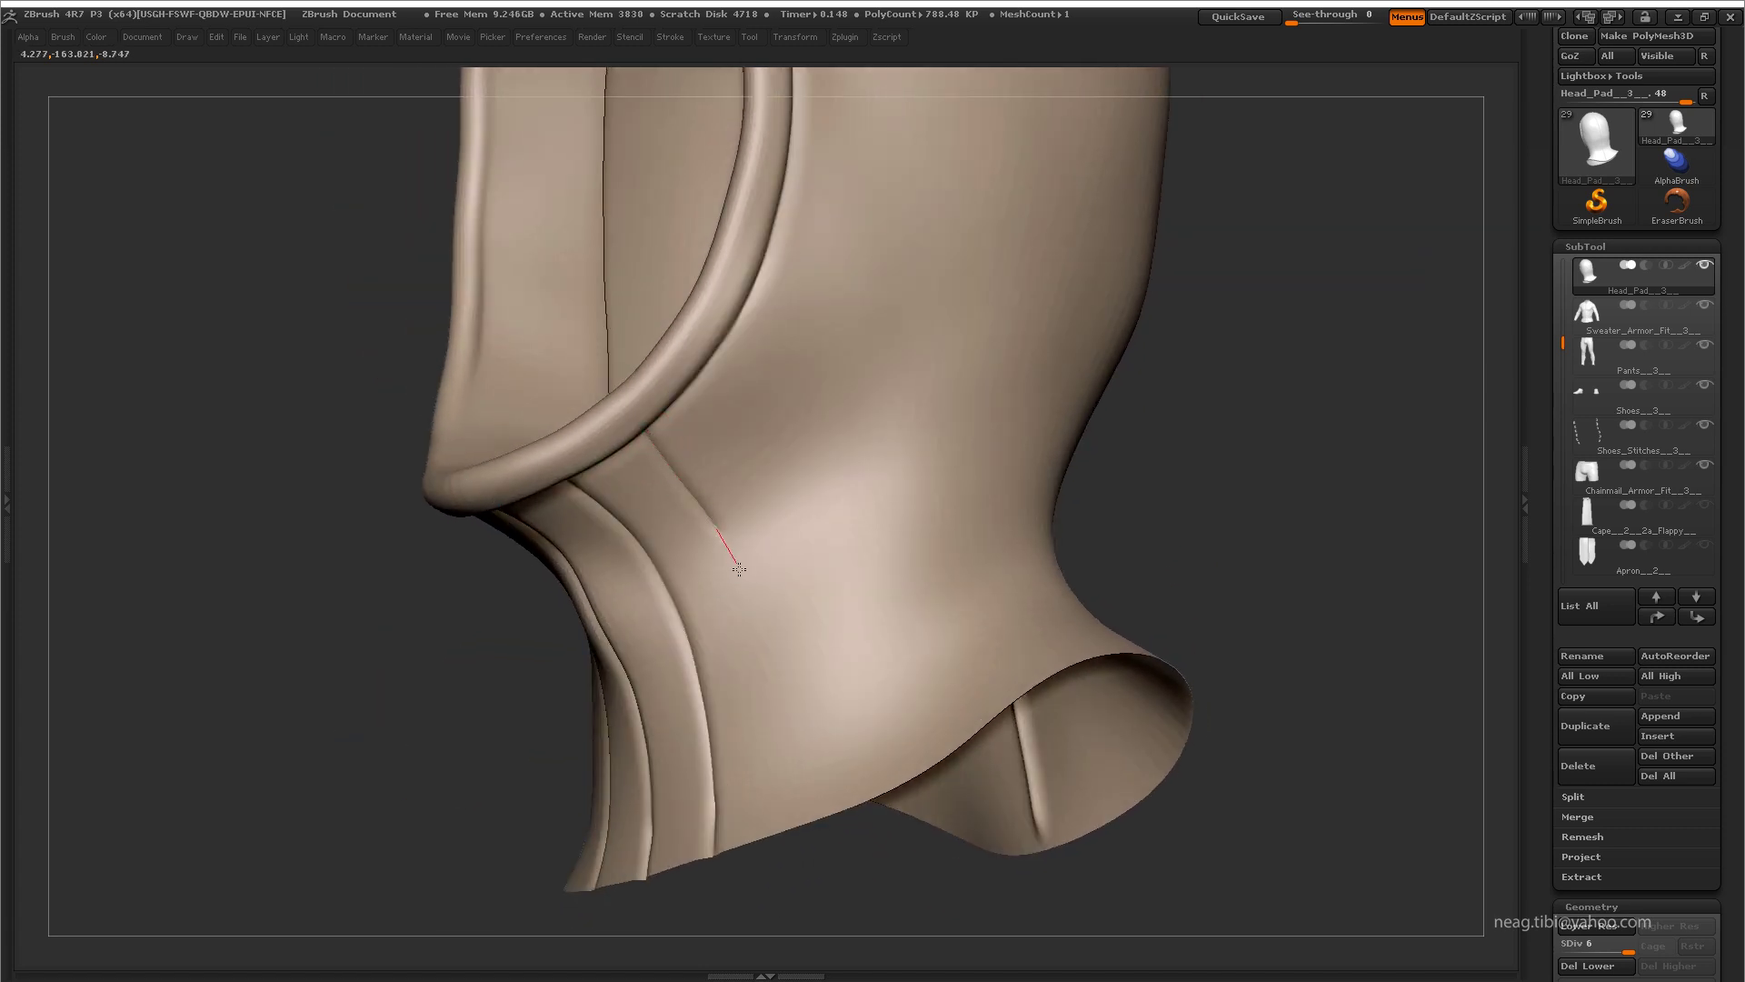
{"action": "left_click_drag", "start_coordinate": [739, 569], "coordinate": [797, 799]}
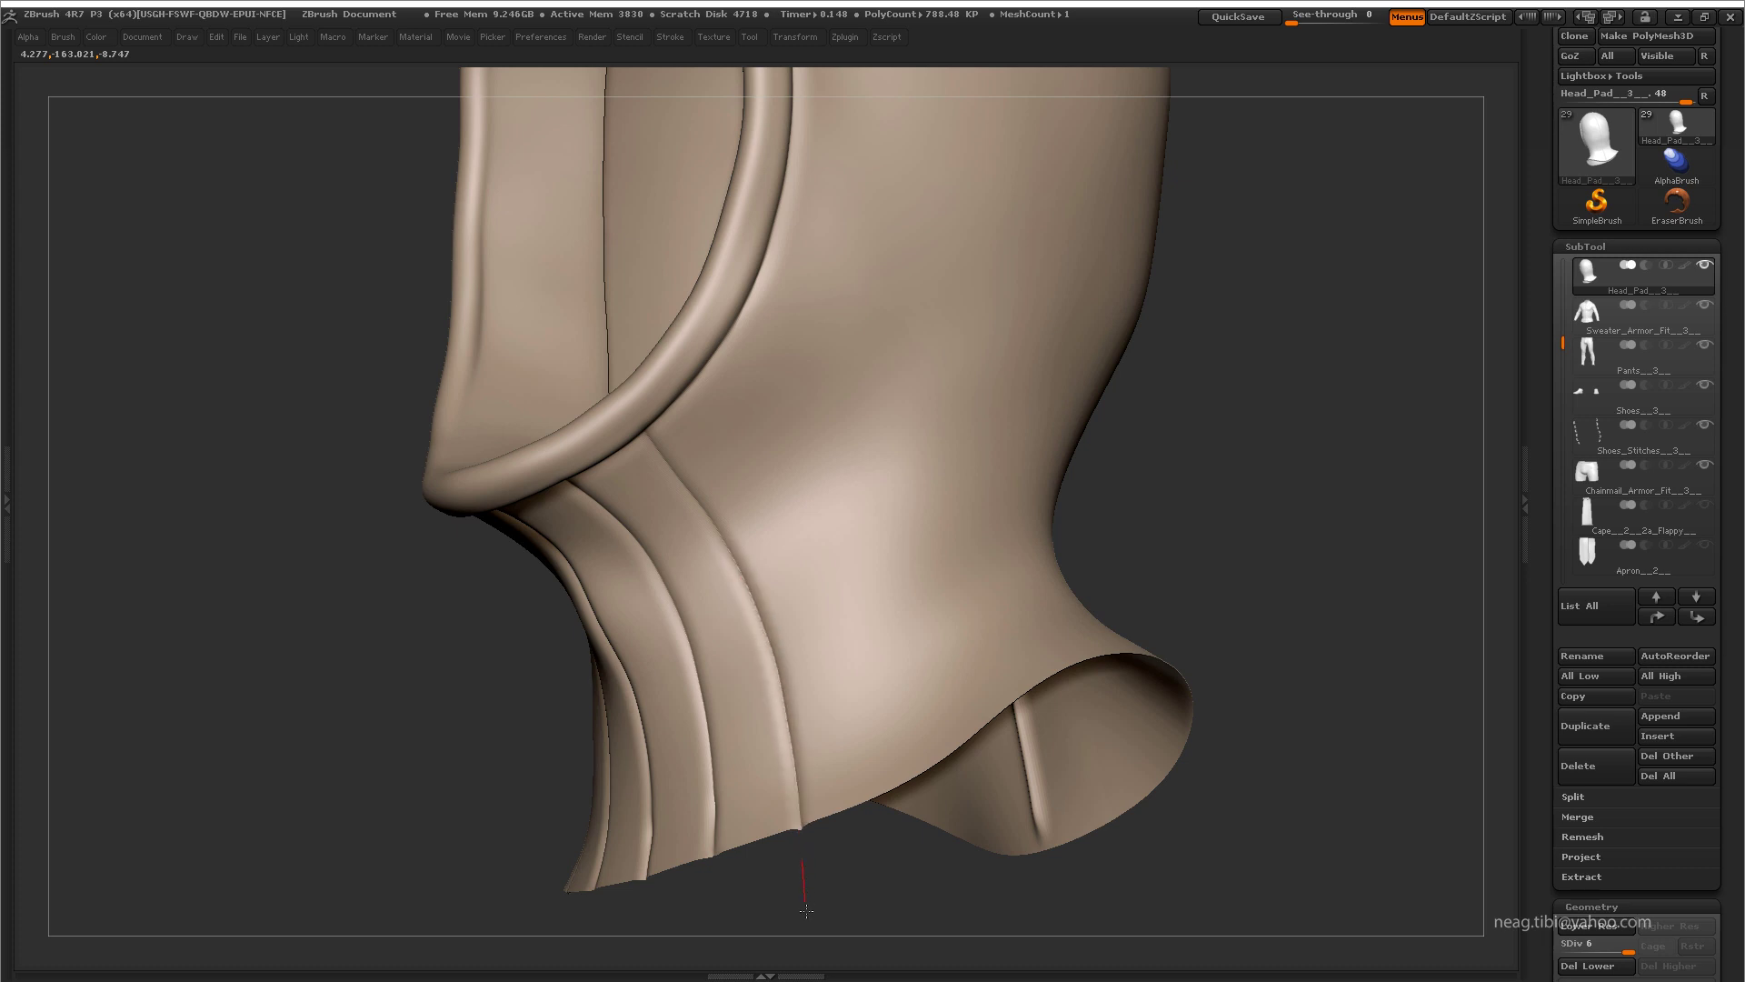
{"action": "left_click_drag", "start_coordinate": [806, 910], "coordinate": [670, 450]}
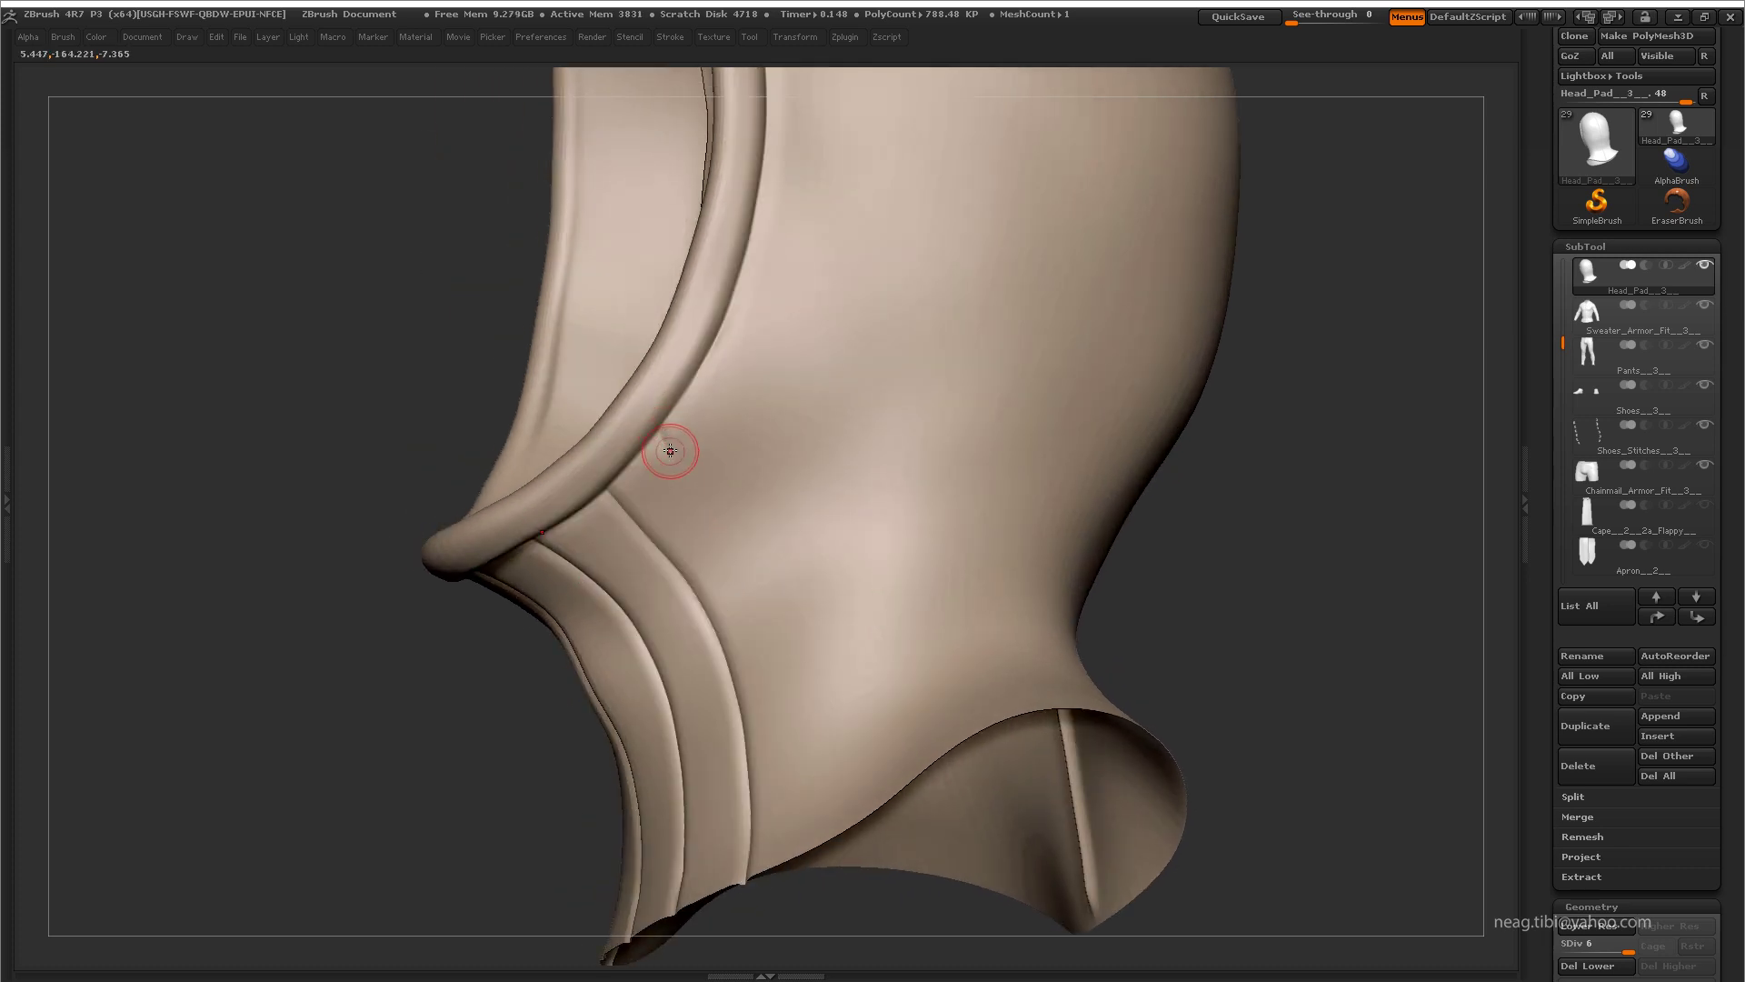
Step: Carve the new collar crease, lengthen it downward, and frame the whole hood
{"action": "left_click_drag", "start_coordinate": [733, 512], "coordinate": [829, 760]}
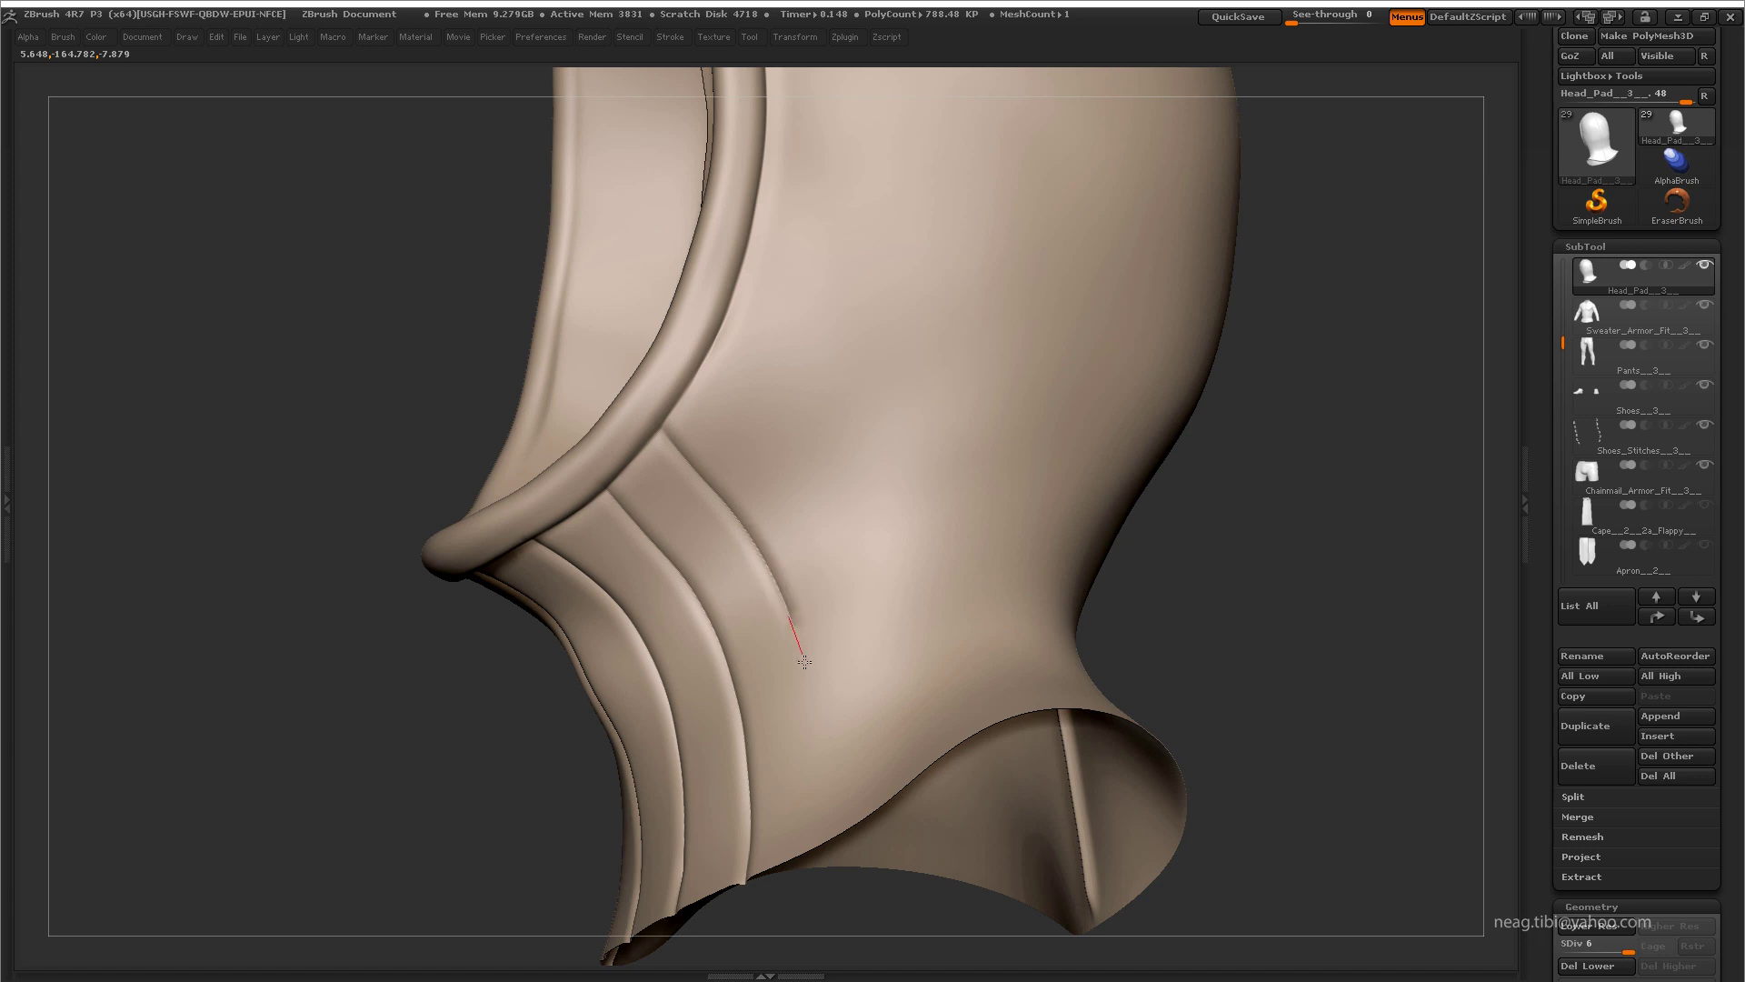
{"action": "left_click_drag", "start_coordinate": [857, 929], "coordinate": [834, 789]}
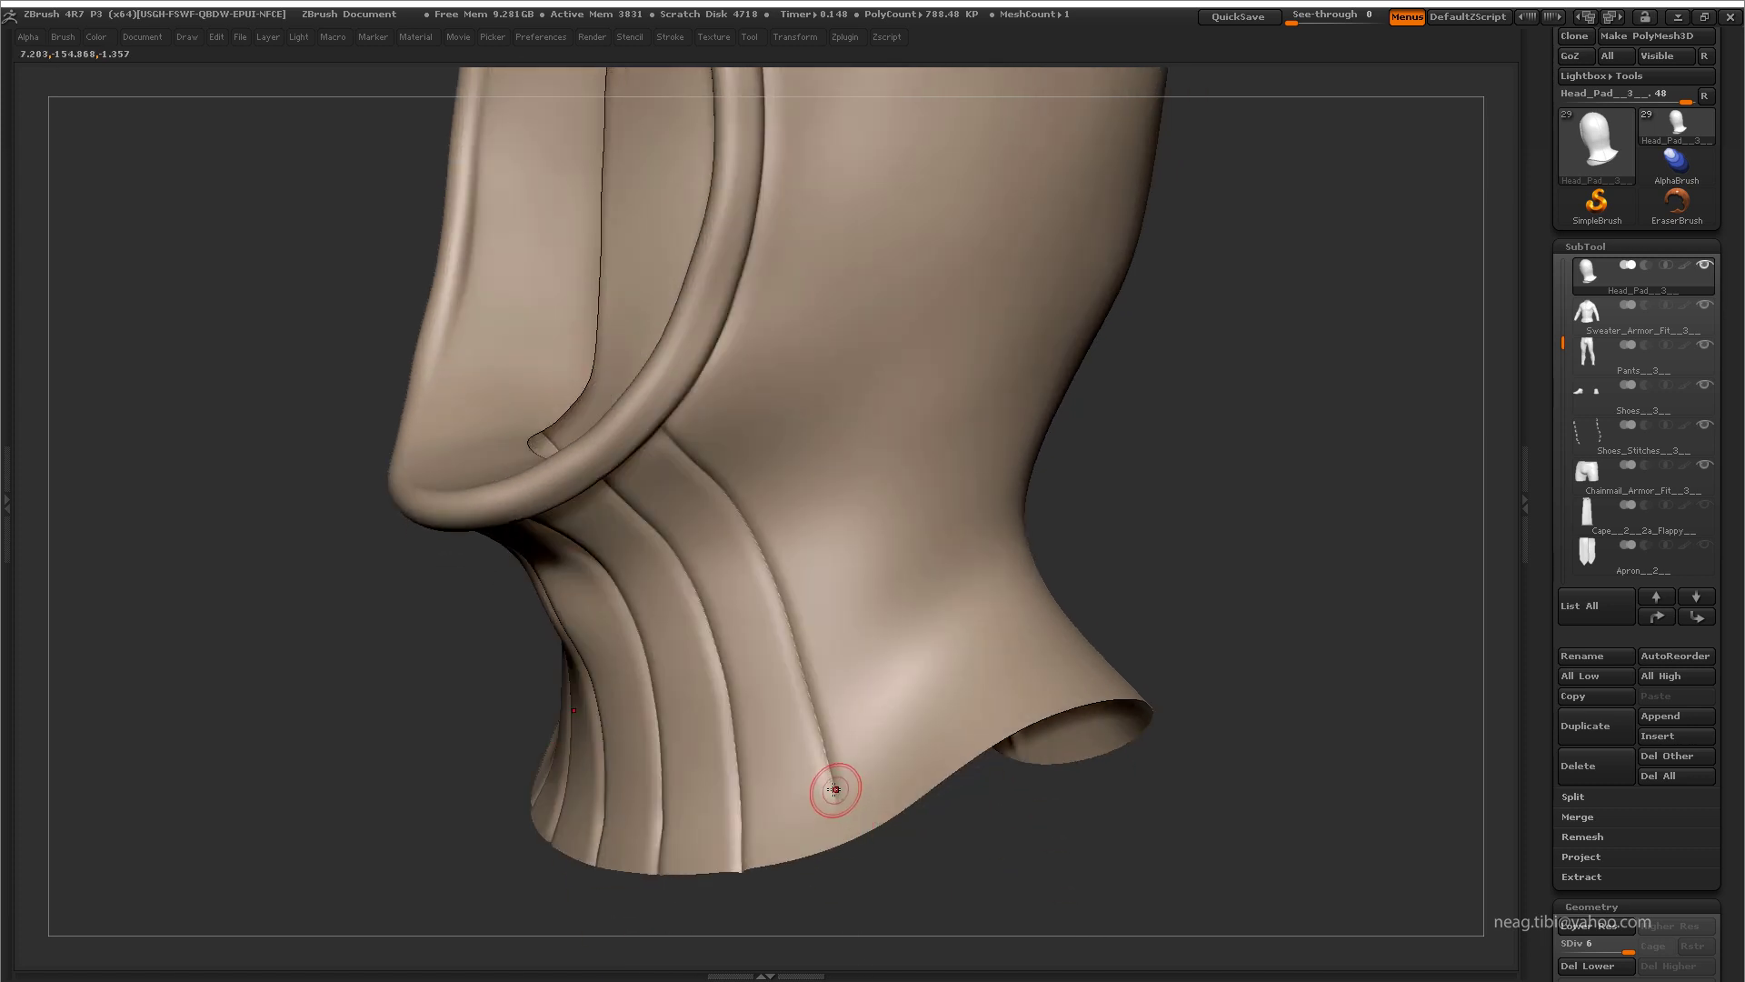
{"action": "left_click_drag", "start_coordinate": [856, 868], "coordinate": [834, 800]}
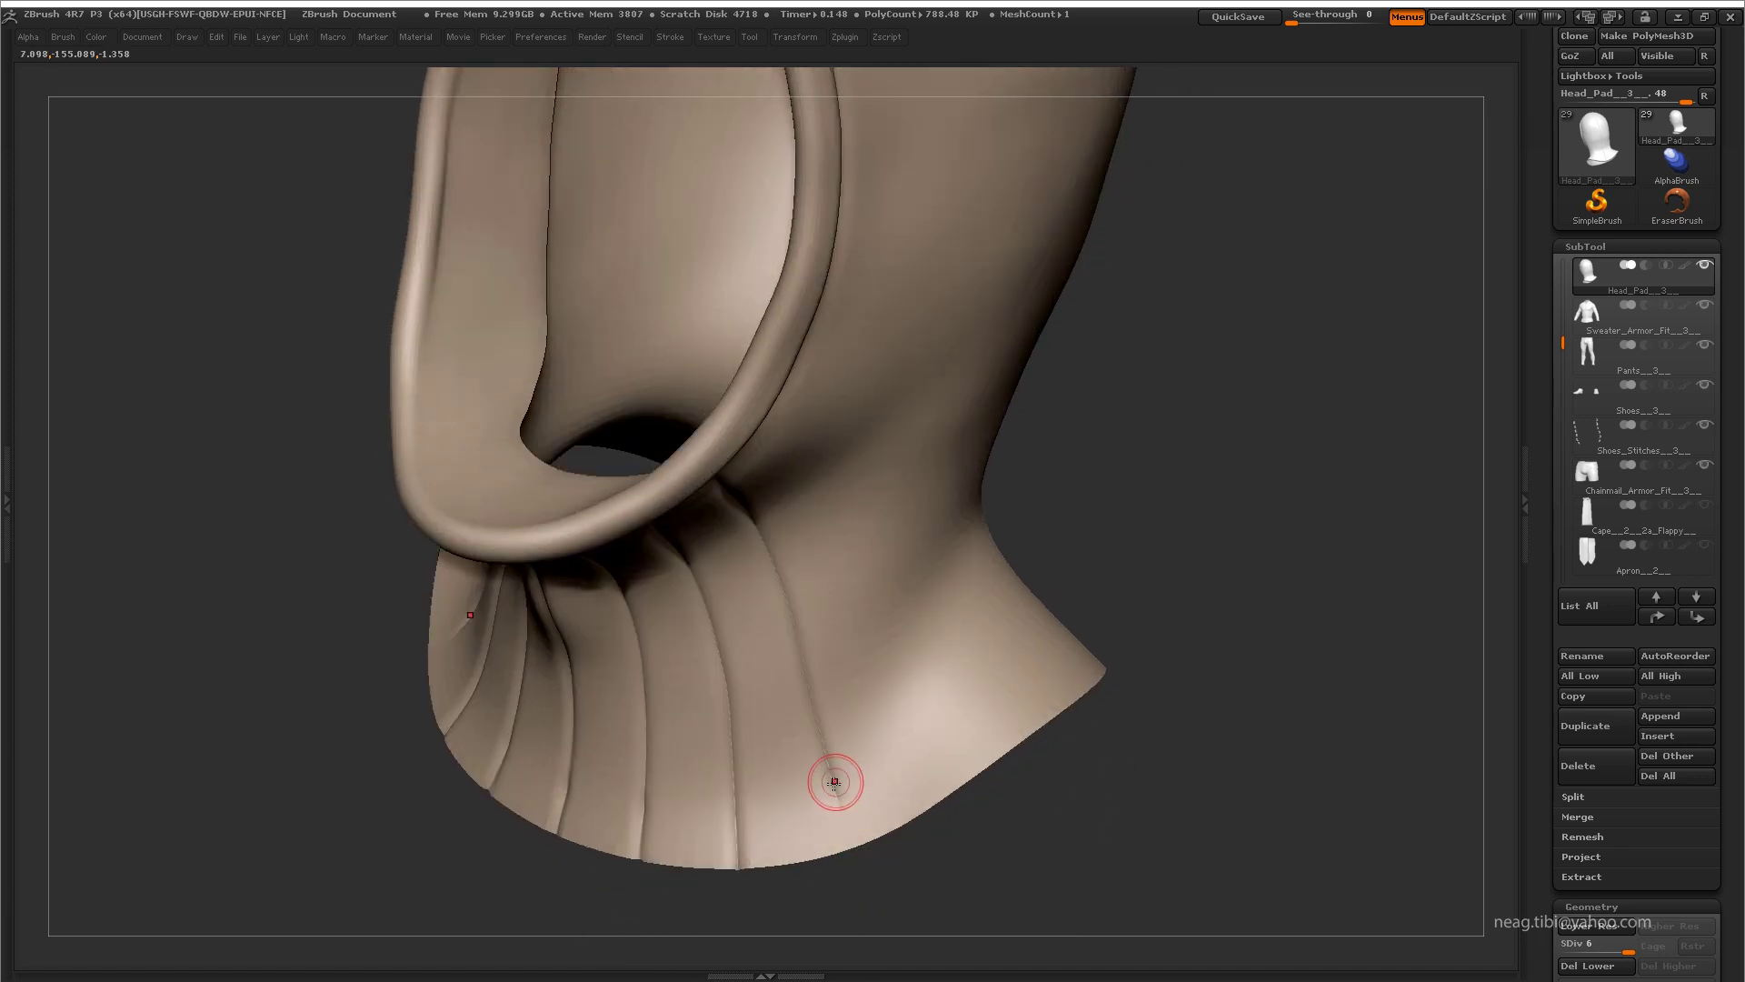
{"action": "left_click_drag", "start_coordinate": [822, 655], "coordinate": [710, 485]}
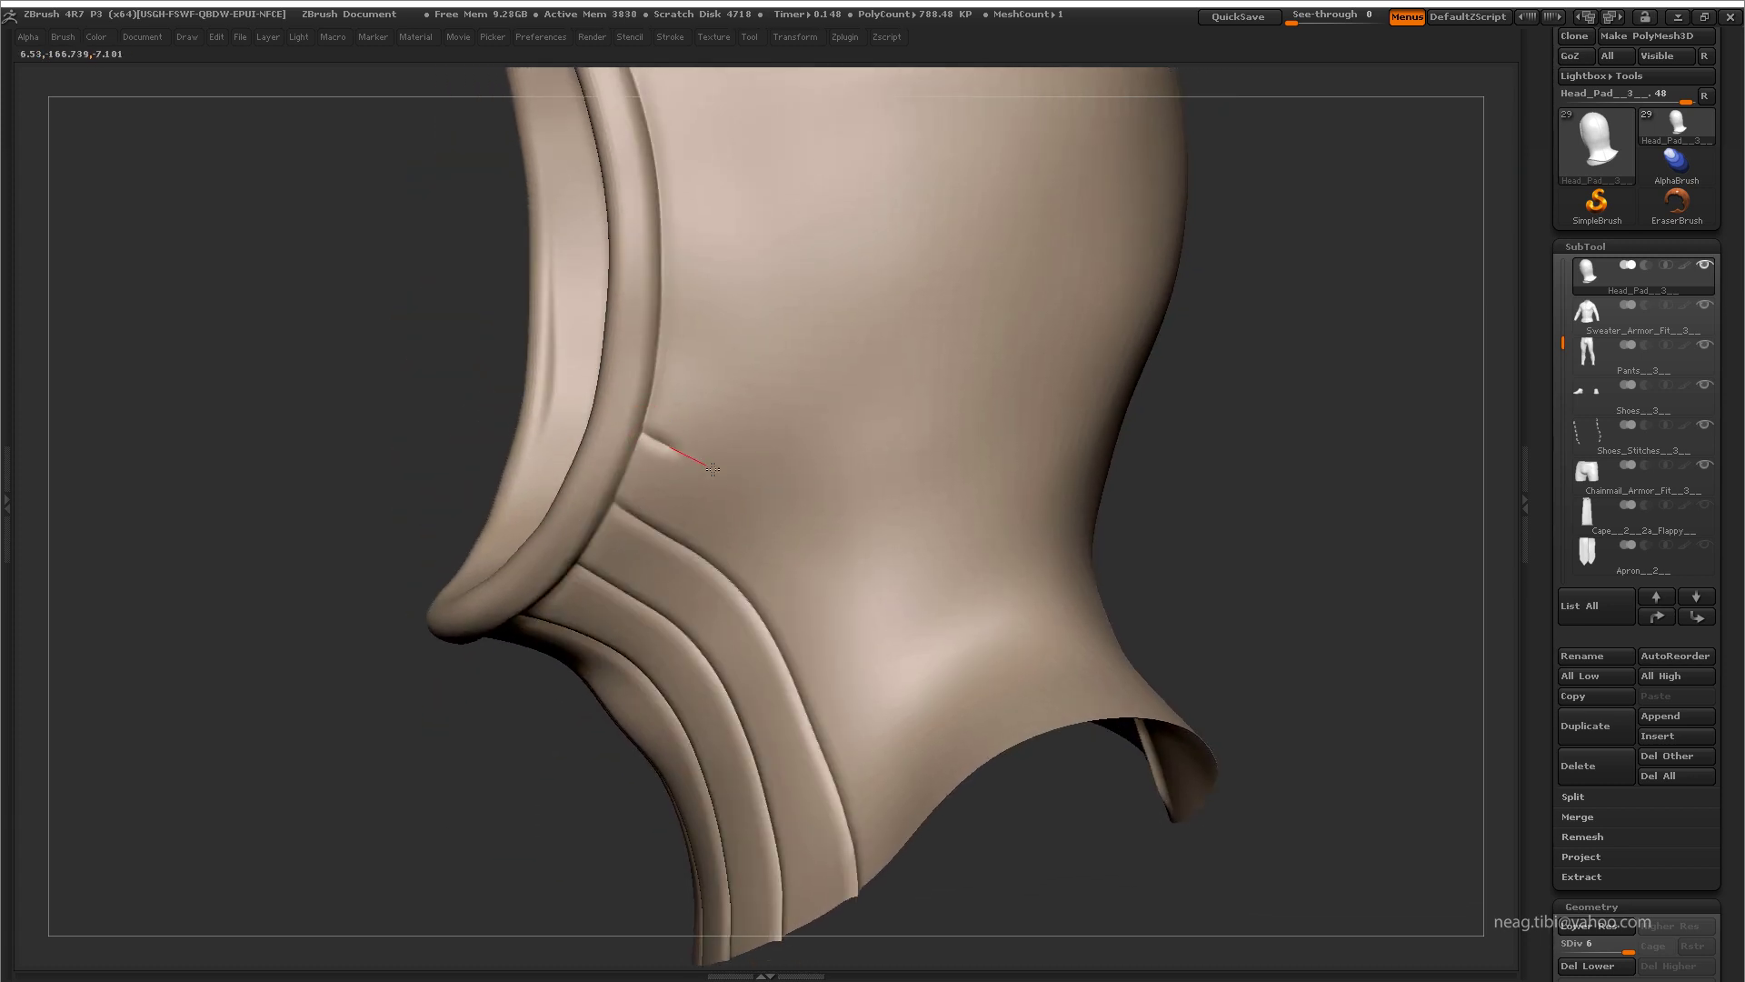
{"action": "left_click_drag", "start_coordinate": [849, 620], "coordinate": [879, 689]}
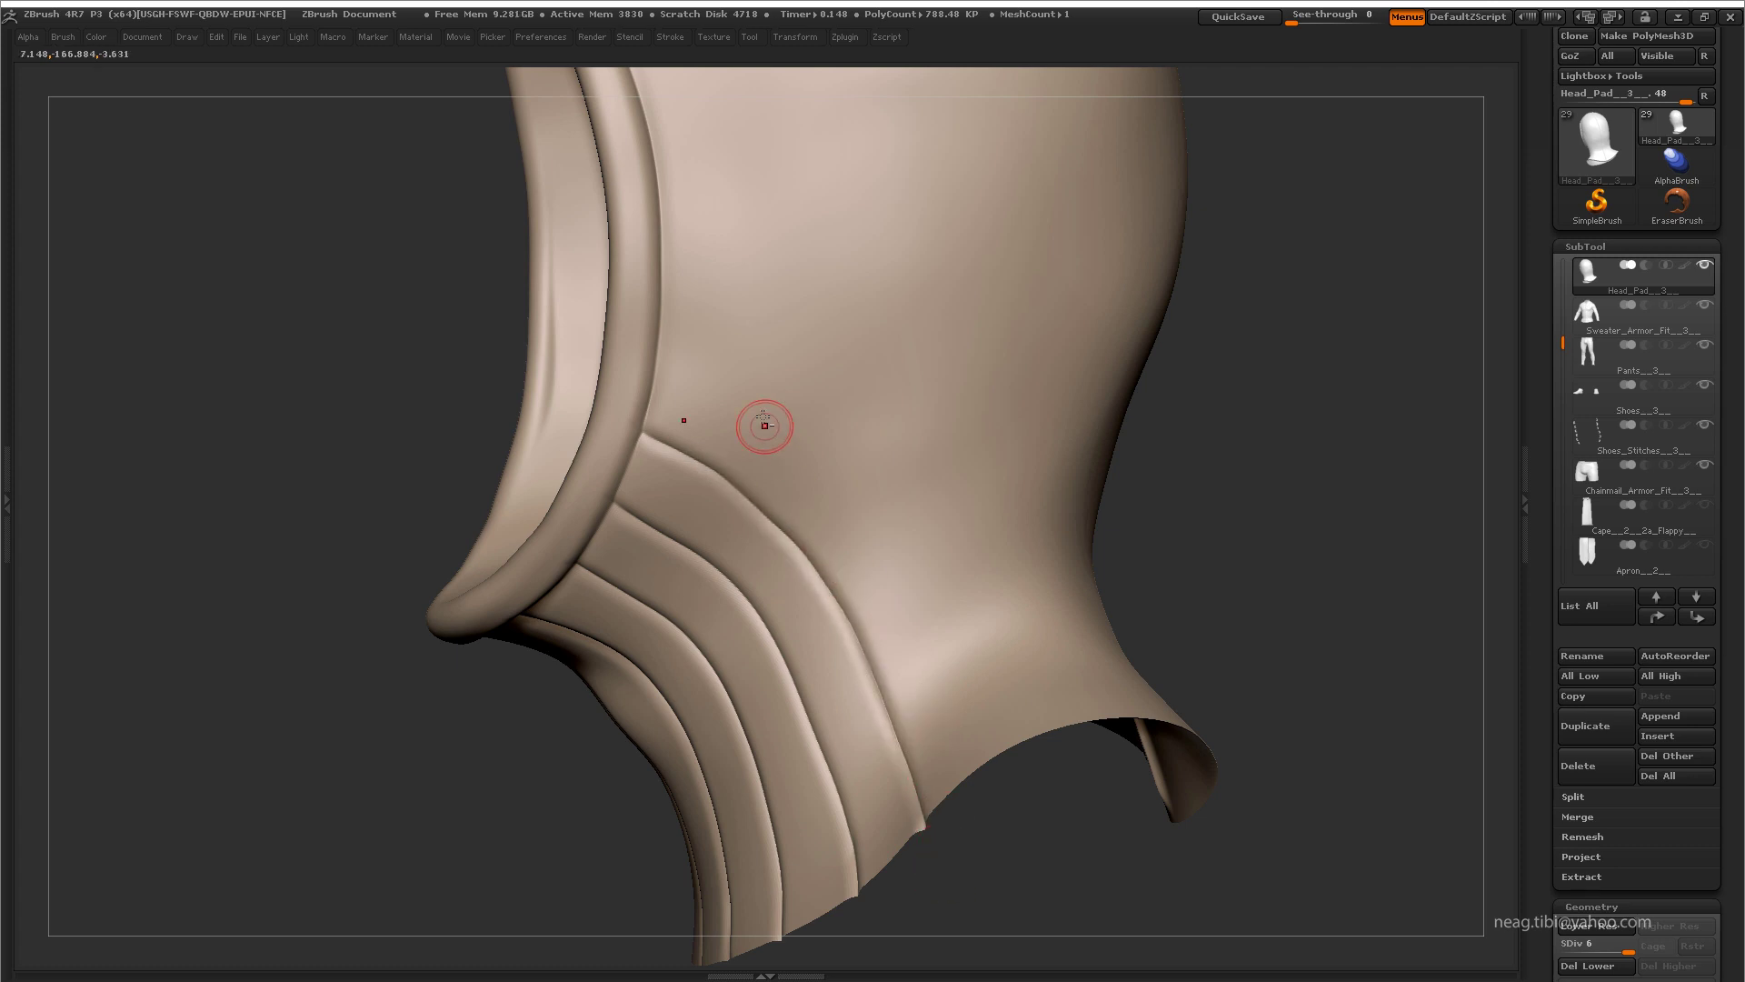
{"action": "key", "text": "f"}
{"action": "mouse_move", "coordinate": [698, 482]}
{"action": "left_mouse_down", "text": "alt"}
{"action": "mouse_move", "coordinate": [664, 594]}
{"action": "mouse_move", "coordinate": [635, 590]}
{"action": "left_mouse_up", "text": "alt"}
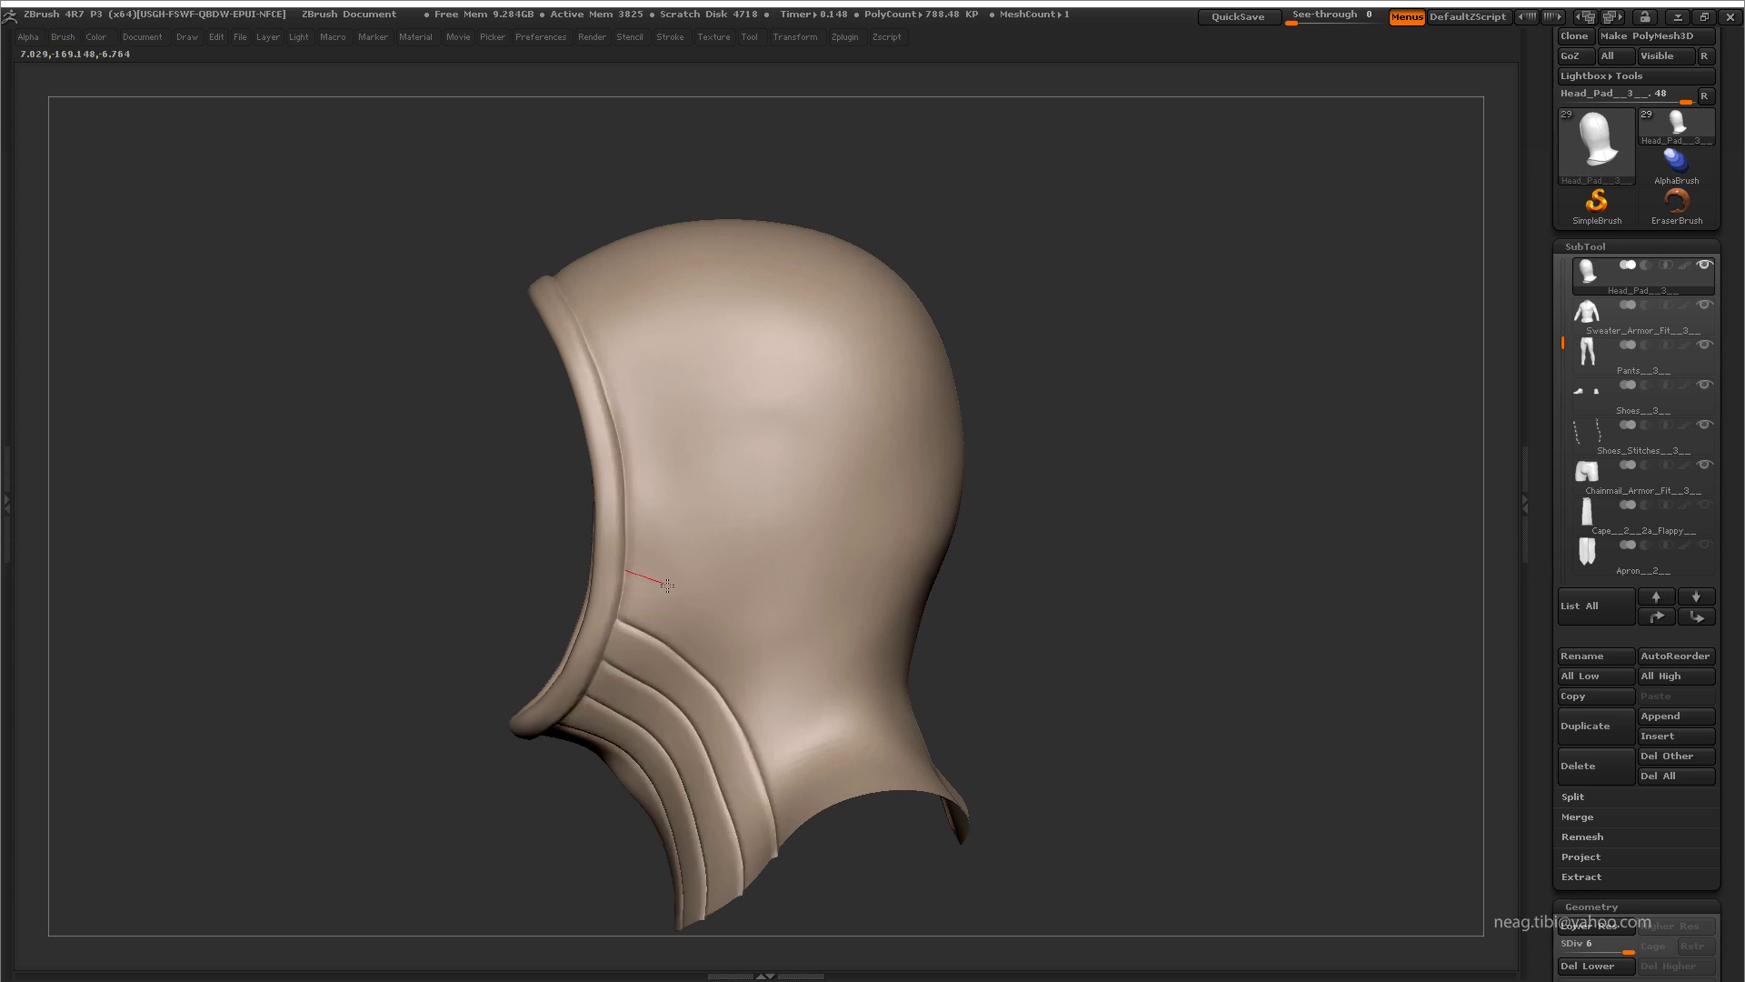
Step: Smooth a stray crease, undo two short marks, and carve symmetric grooves down to the collar
{"action": "left_click_drag", "start_coordinate": [670, 617], "coordinate": [623, 571], "text": "shift"}
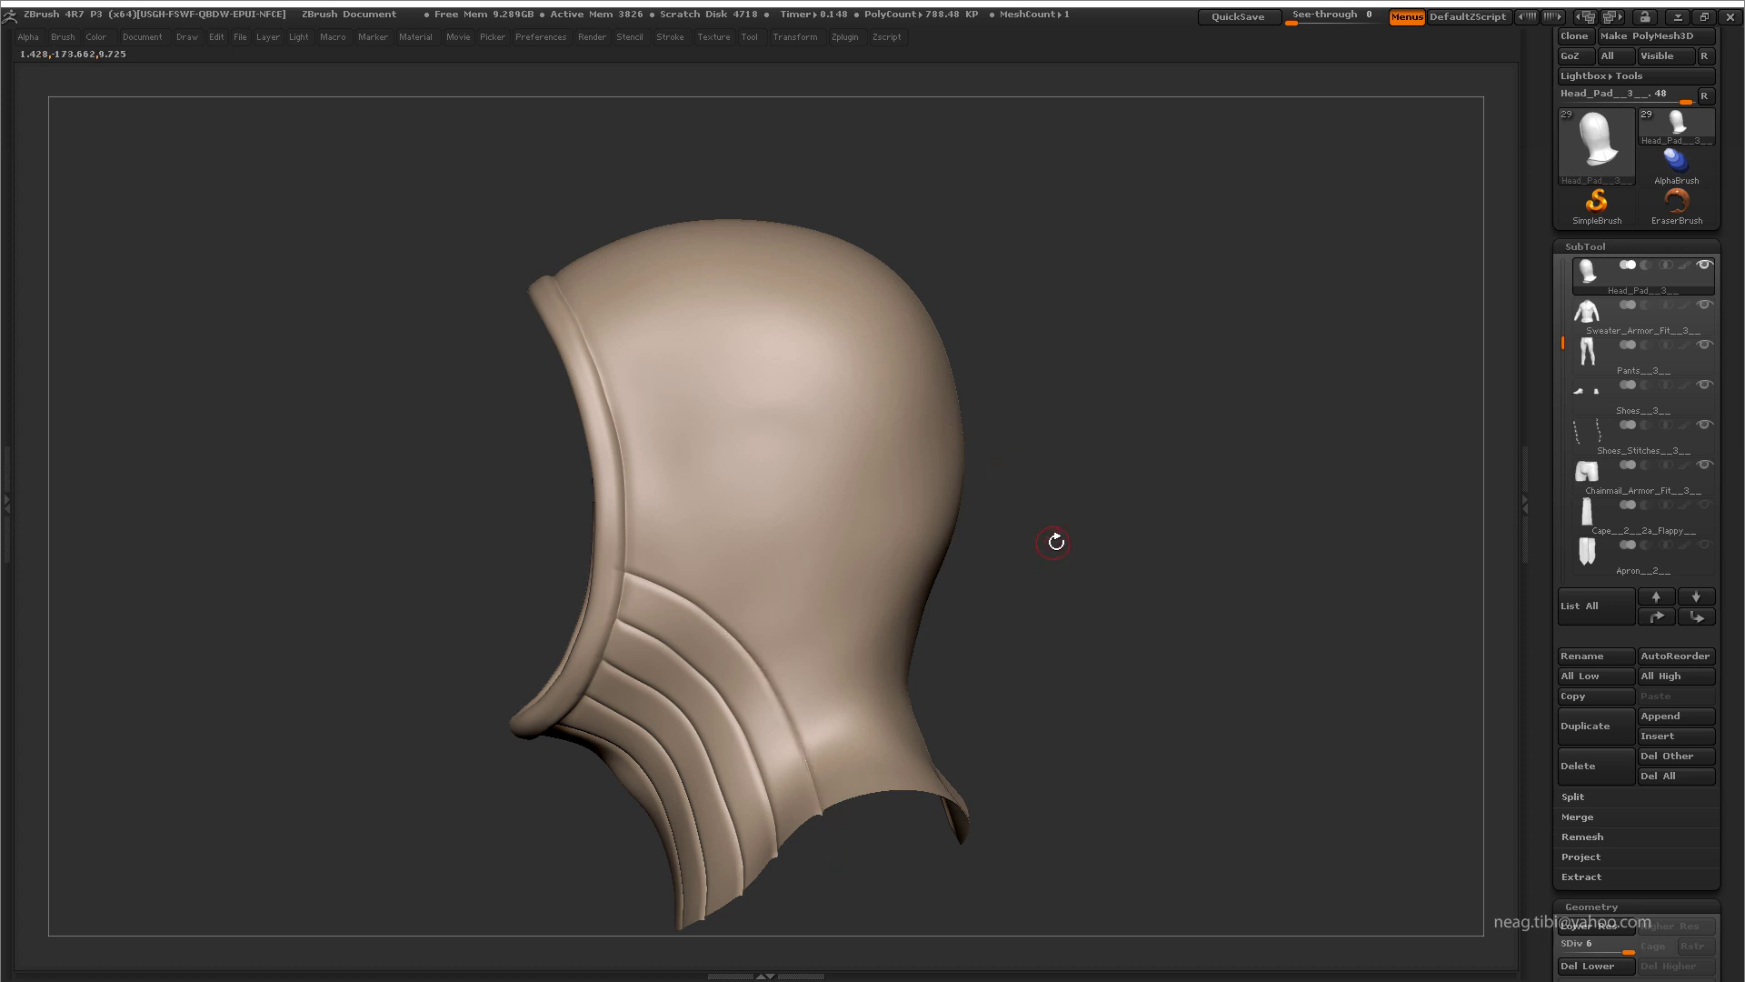
{"action": "mouse_move", "coordinate": [666, 488]}
{"action": "left_mouse_down"}
{"action": "mouse_move", "coordinate": [621, 412]}
{"action": "mouse_move", "coordinate": [550, 521]}
{"action": "left_mouse_up"}
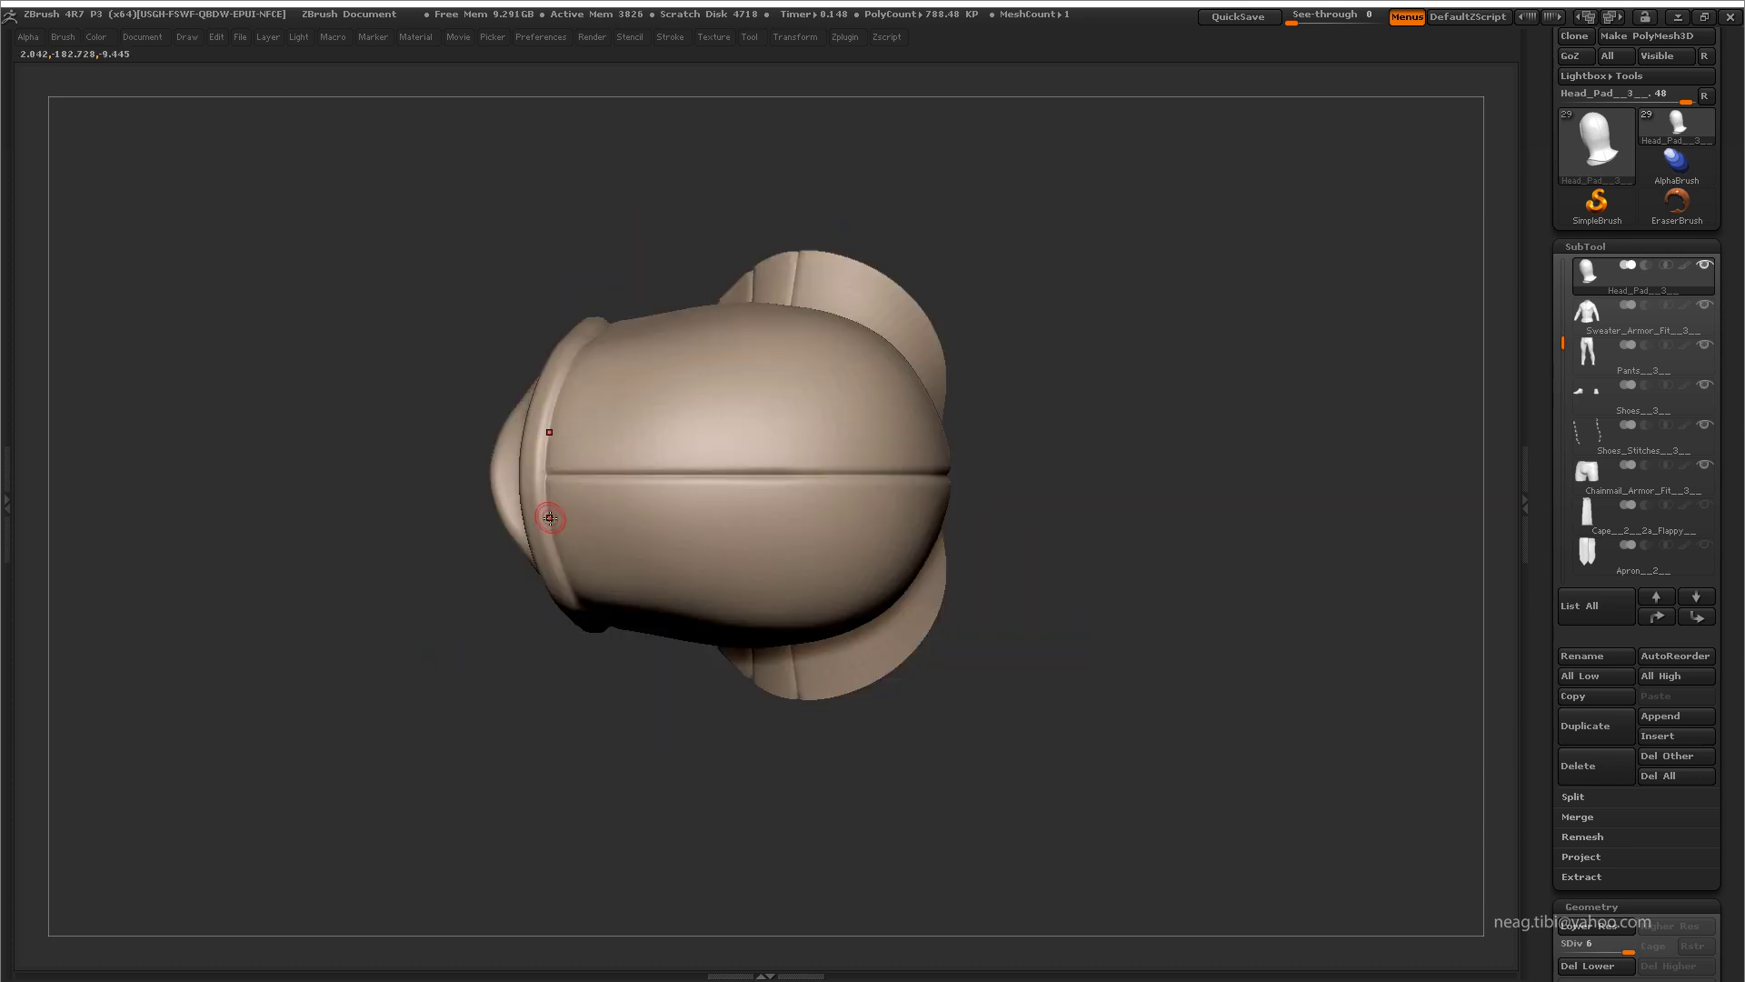
{"action": "key", "text": "ctrl+z"}
{"action": "mouse_move", "coordinate": [665, 524]}
{"action": "left_mouse_down"}
{"action": "mouse_move", "coordinate": [1033, 569]}
{"action": "mouse_move", "coordinate": [999, 312]}
{"action": "left_mouse_up"}
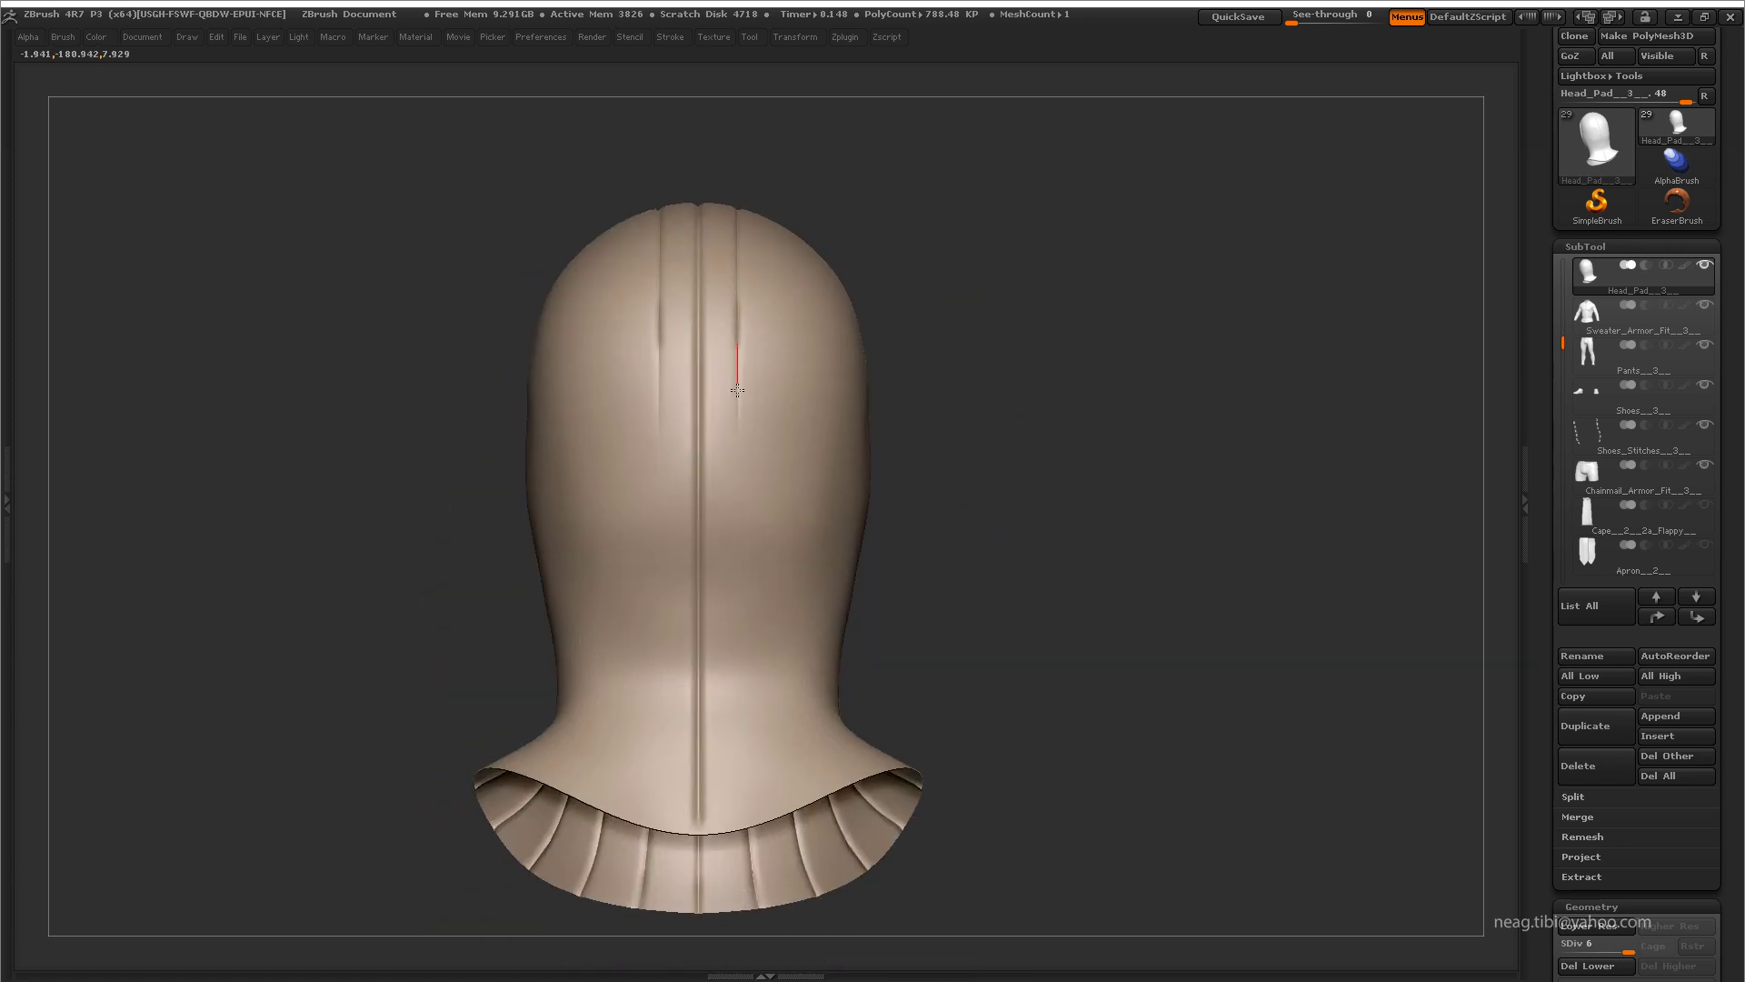
{"action": "left_click_drag", "start_coordinate": [737, 391], "coordinate": [754, 874]}
Step: Redraw both mirrored grooves longer until they run from crown to collar
{"action": "left_click_drag", "start_coordinate": [955, 437], "coordinate": [932, 442]}
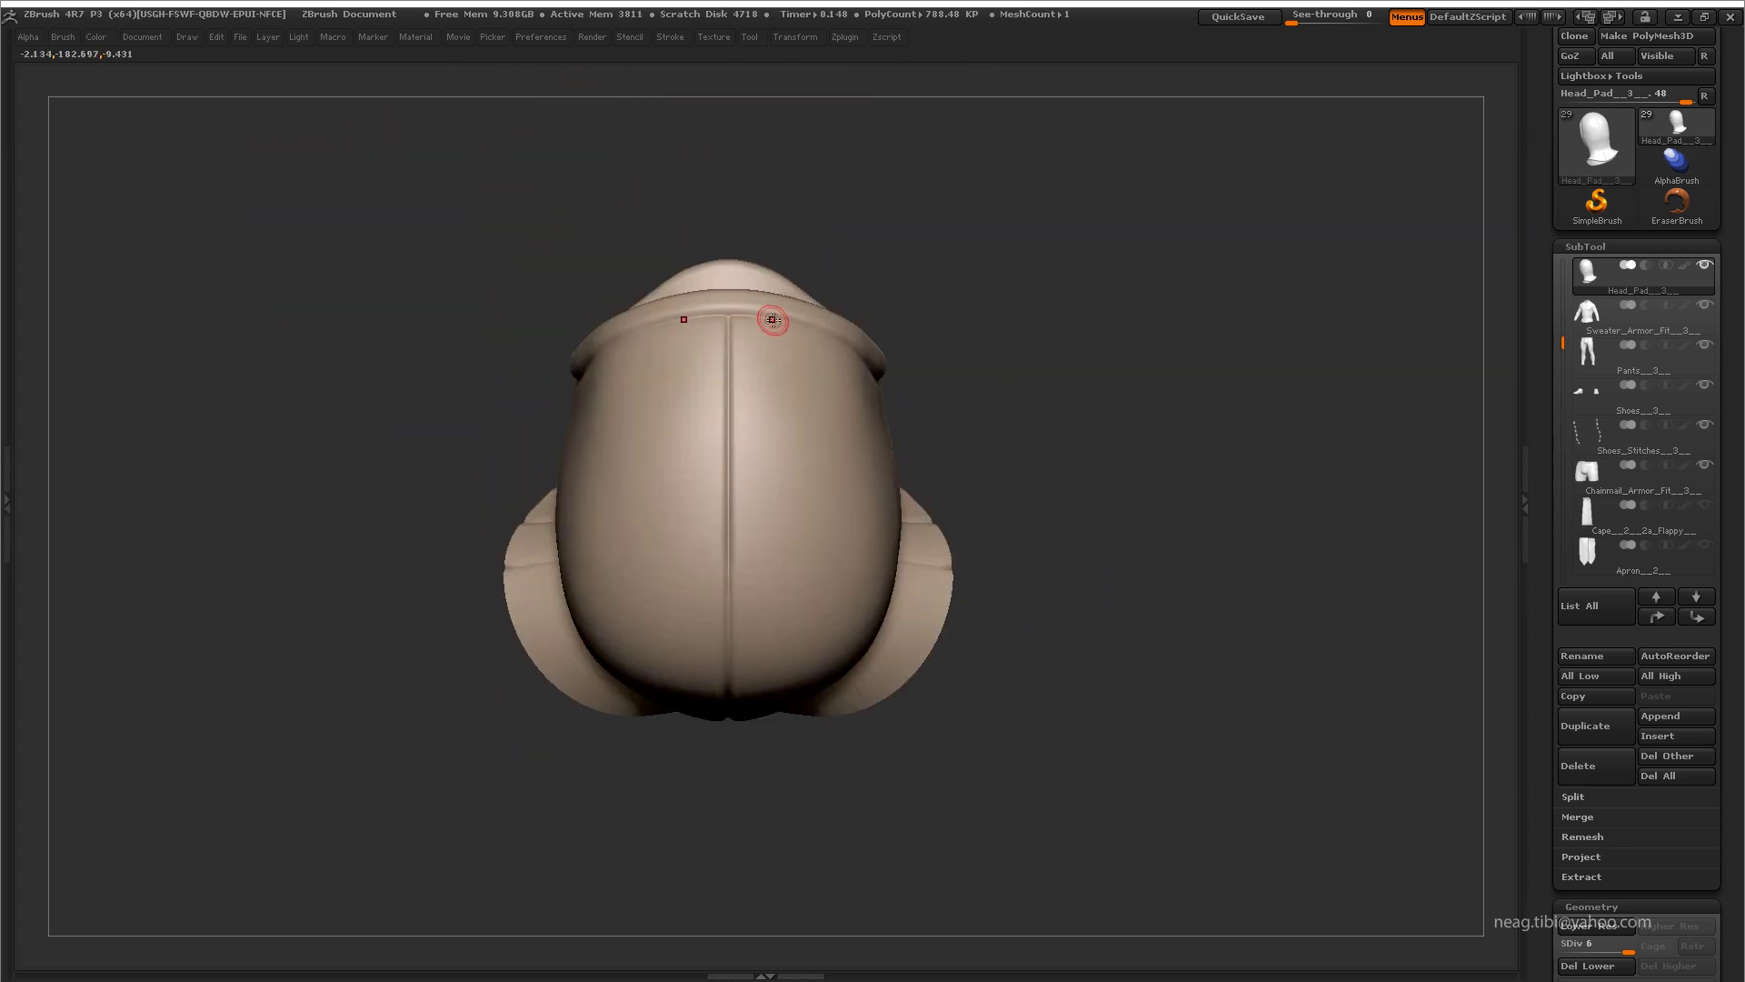
{"action": "left_click_drag", "start_coordinate": [773, 322], "coordinate": [775, 432]}
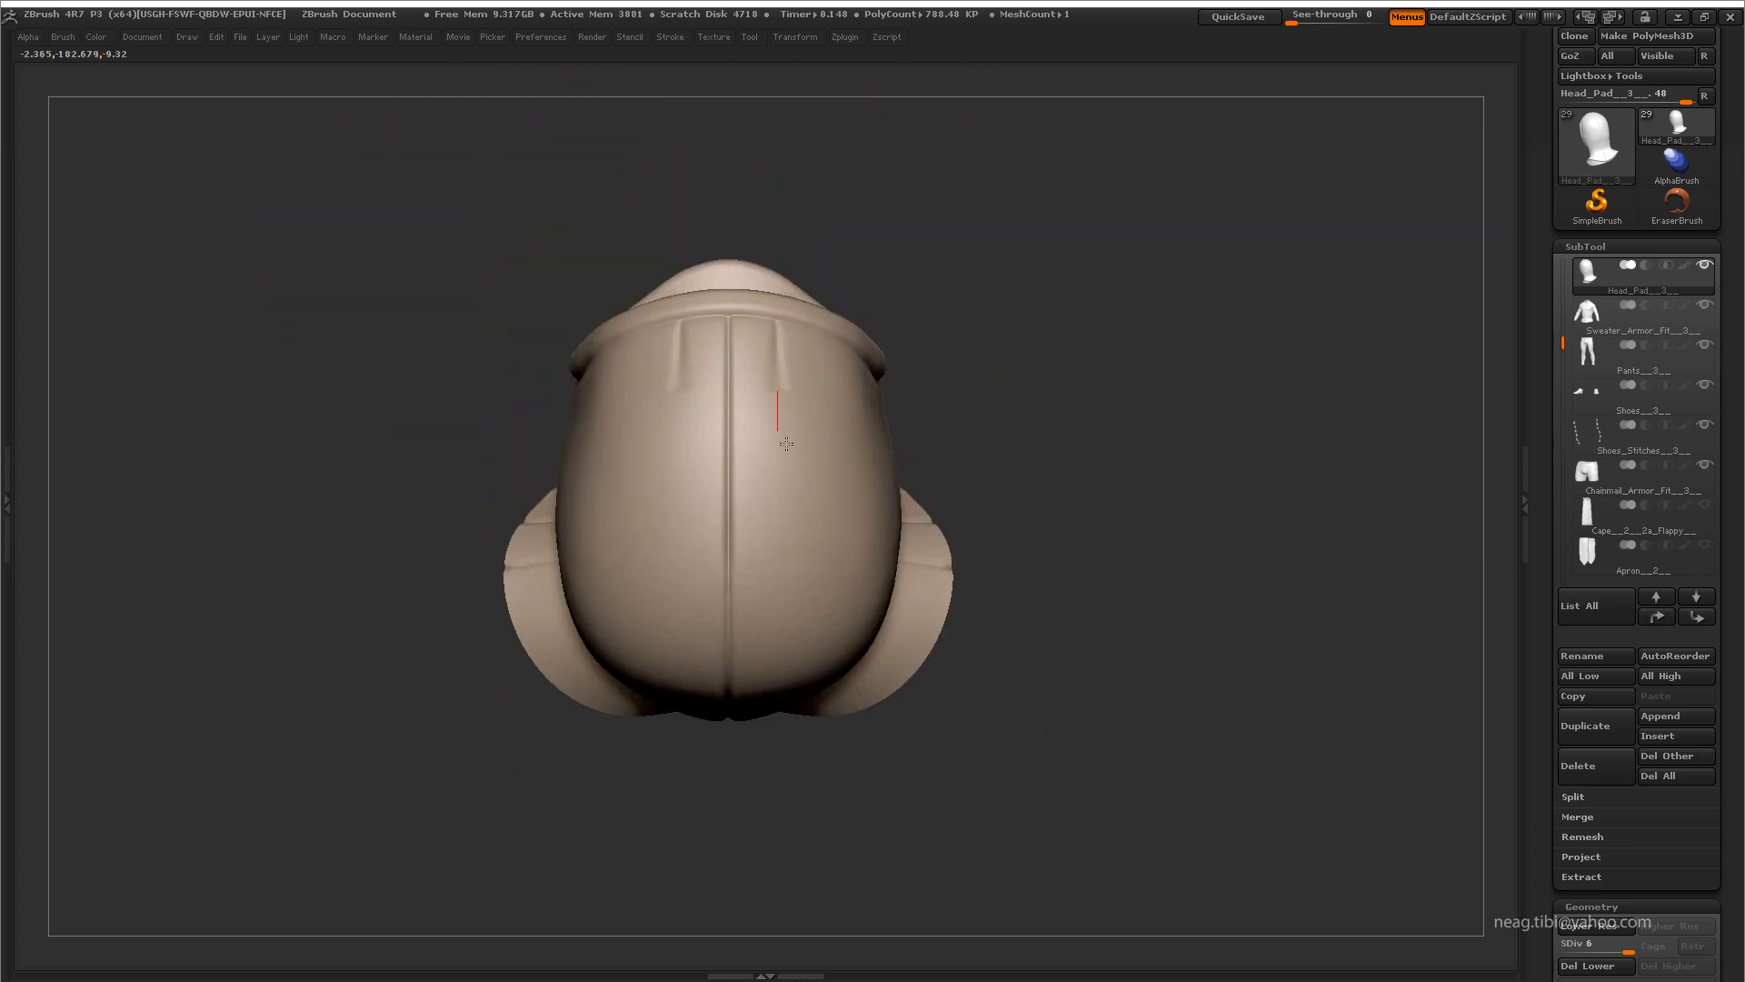
{"action": "key", "text": "ctrl+z"}
{"action": "left_click_drag", "start_coordinate": [773, 322], "coordinate": [785, 480]}
{"action": "key", "text": "ctrl+z"}
{"action": "left_click_drag", "start_coordinate": [775, 323], "coordinate": [778, 641]}
{"action": "mouse_move", "coordinate": [1000, 473]}
{"action": "left_mouse_down"}
{"action": "mouse_move", "coordinate": [991, 316]}
{"action": "mouse_move", "coordinate": [989, 345]}
{"action": "left_mouse_up"}
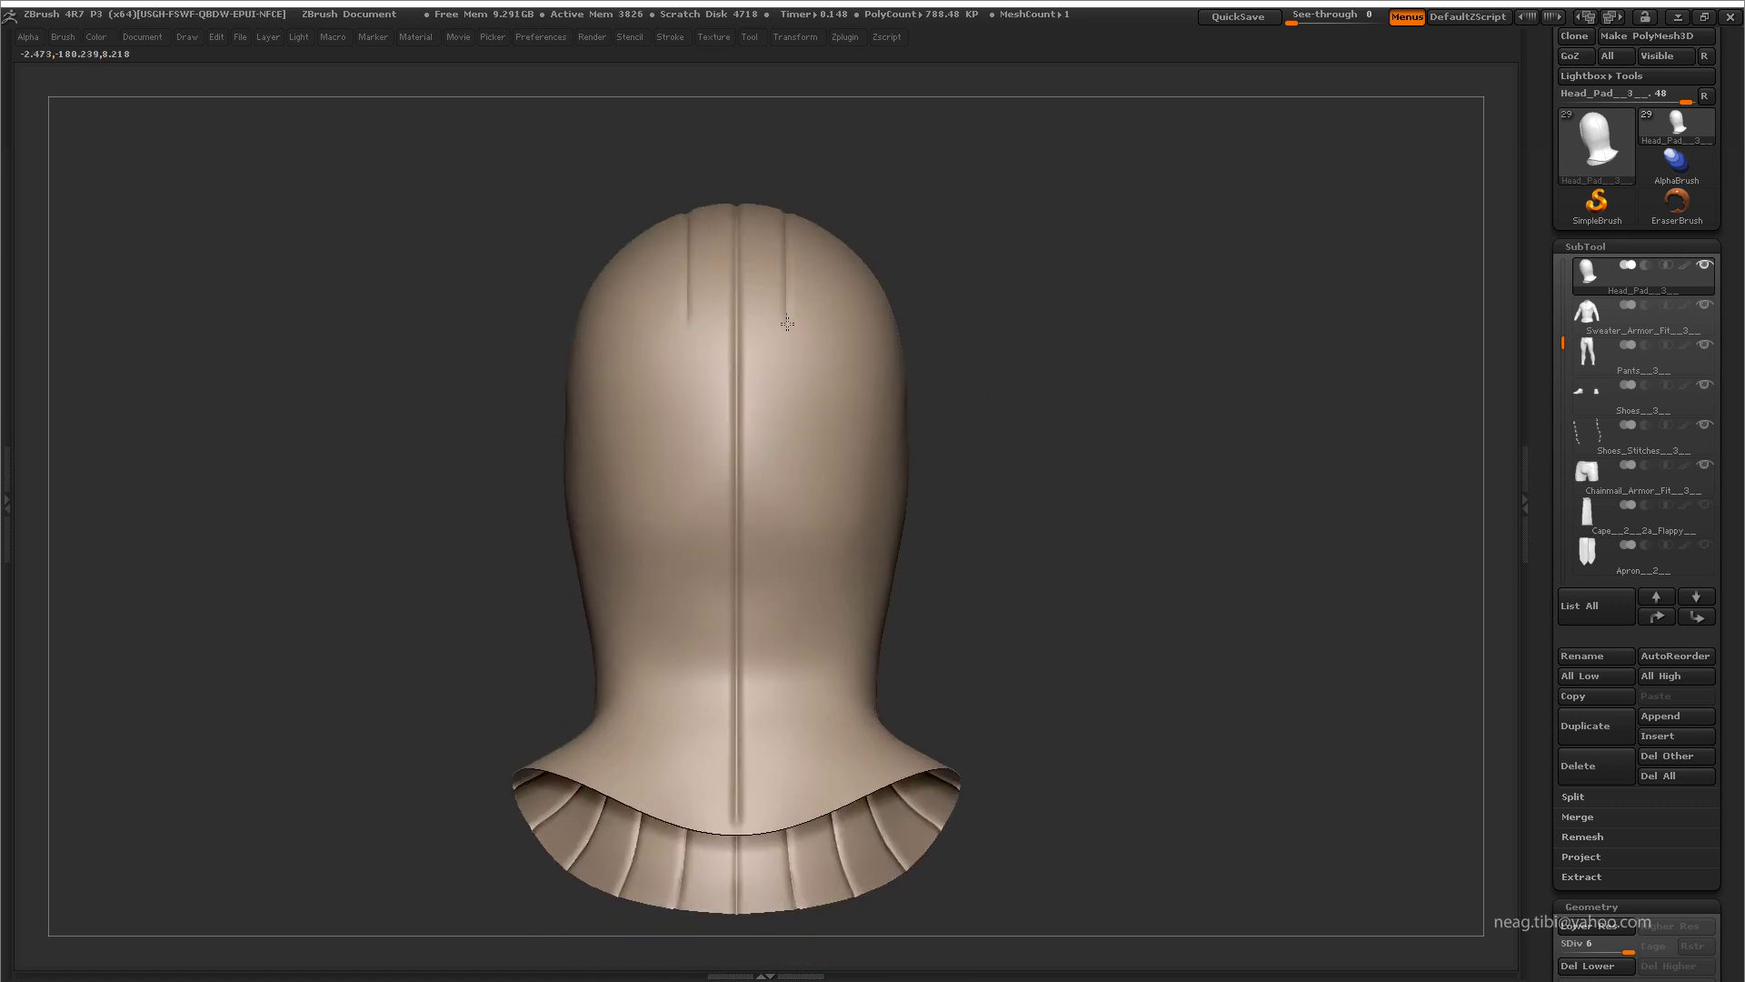
{"action": "left_click_drag", "start_coordinate": [787, 323], "coordinate": [790, 848]}
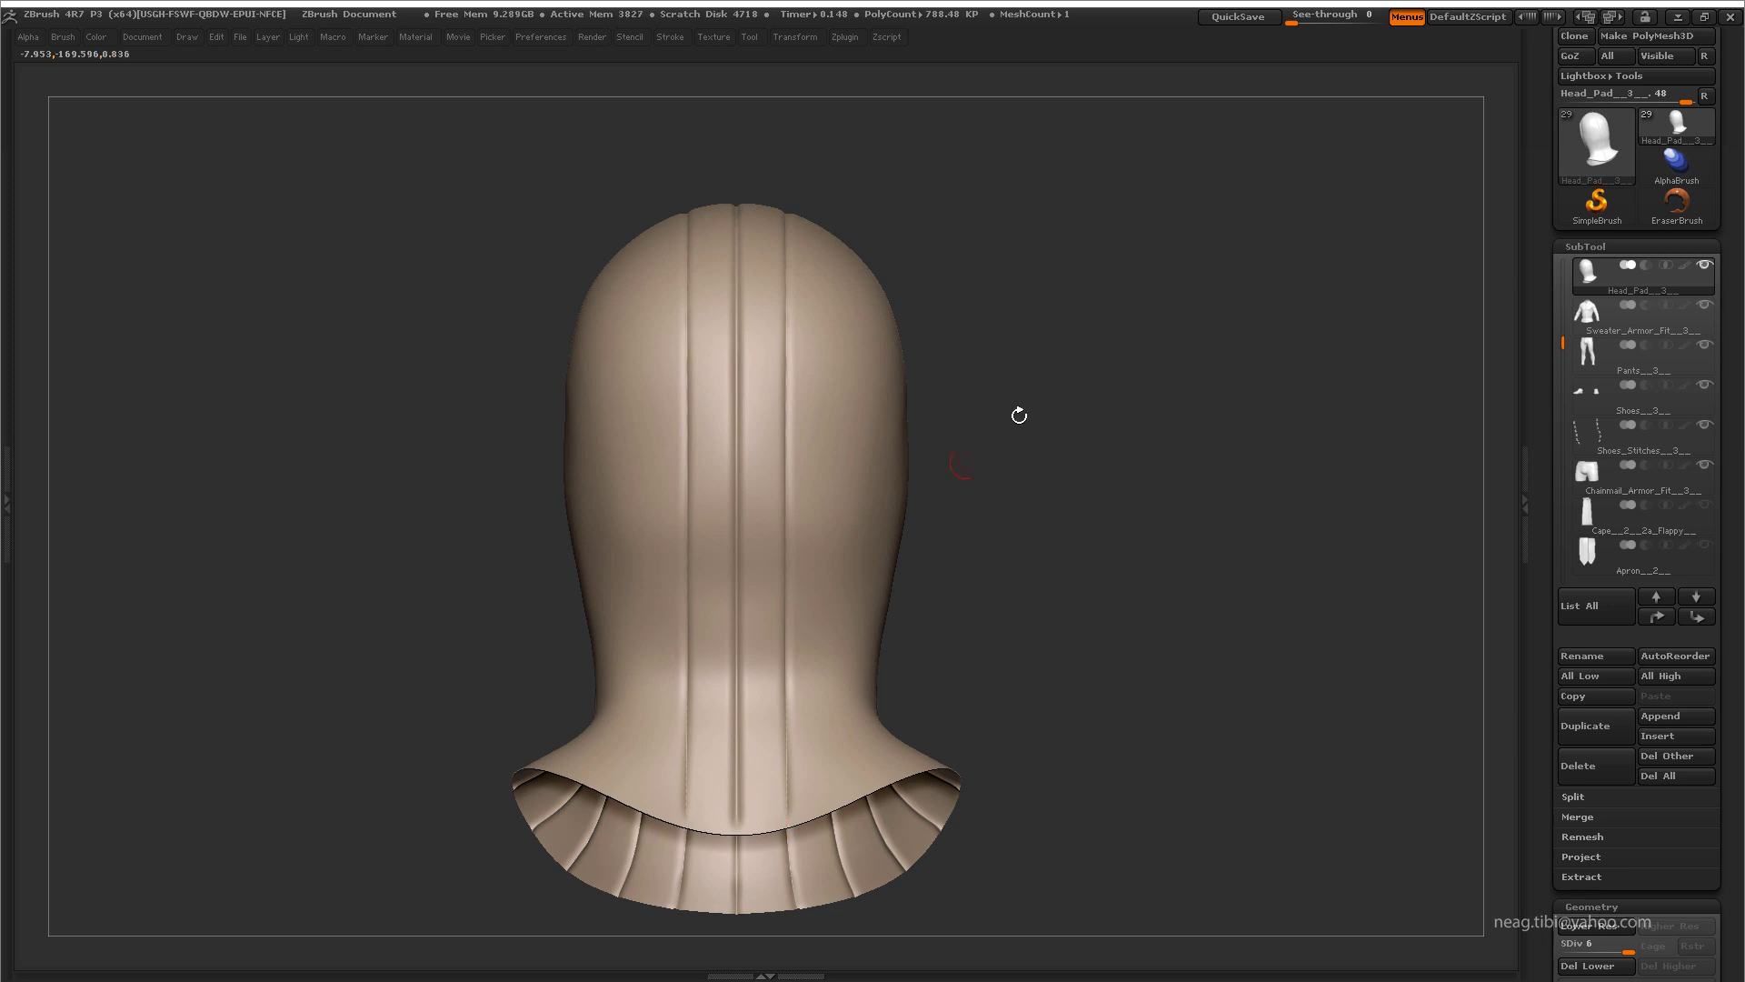
Step: Extend the mirrored grooves down the back, redoing the extension to reach the collar
{"action": "mouse_move", "coordinate": [1019, 415]}
{"action": "left_mouse_down"}
{"action": "mouse_move", "coordinate": [1006, 363]}
{"action": "mouse_move", "coordinate": [1020, 336]}
{"action": "mouse_move", "coordinate": [982, 273]}
{"action": "mouse_move", "coordinate": [985, 175]}
{"action": "mouse_move", "coordinate": [902, 442]}
{"action": "left_mouse_up"}
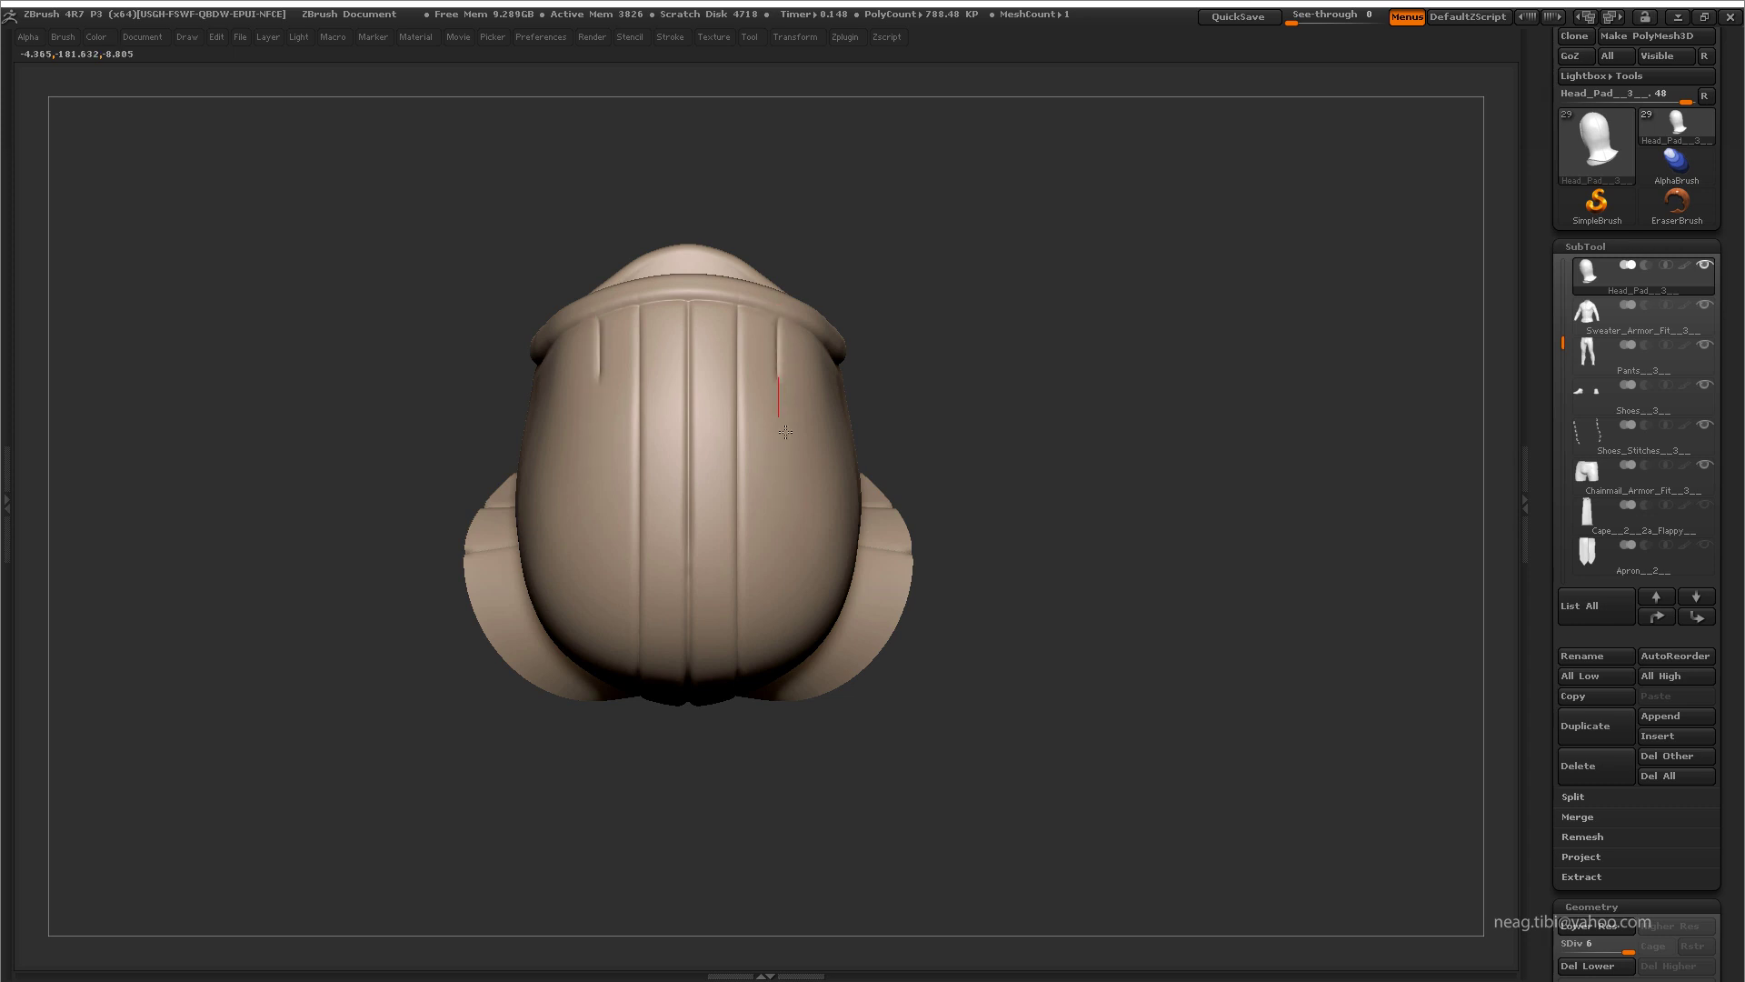
{"action": "left_click_drag", "start_coordinate": [785, 432], "coordinate": [793, 617]}
{"action": "mouse_move", "coordinate": [923, 438]}
{"action": "left_mouse_down"}
{"action": "mouse_move", "coordinate": [1132, 188]}
{"action": "mouse_move", "coordinate": [804, 372]}
{"action": "mouse_move", "coordinate": [780, 436]}
{"action": "mouse_move", "coordinate": [795, 663]}
{"action": "left_mouse_up"}
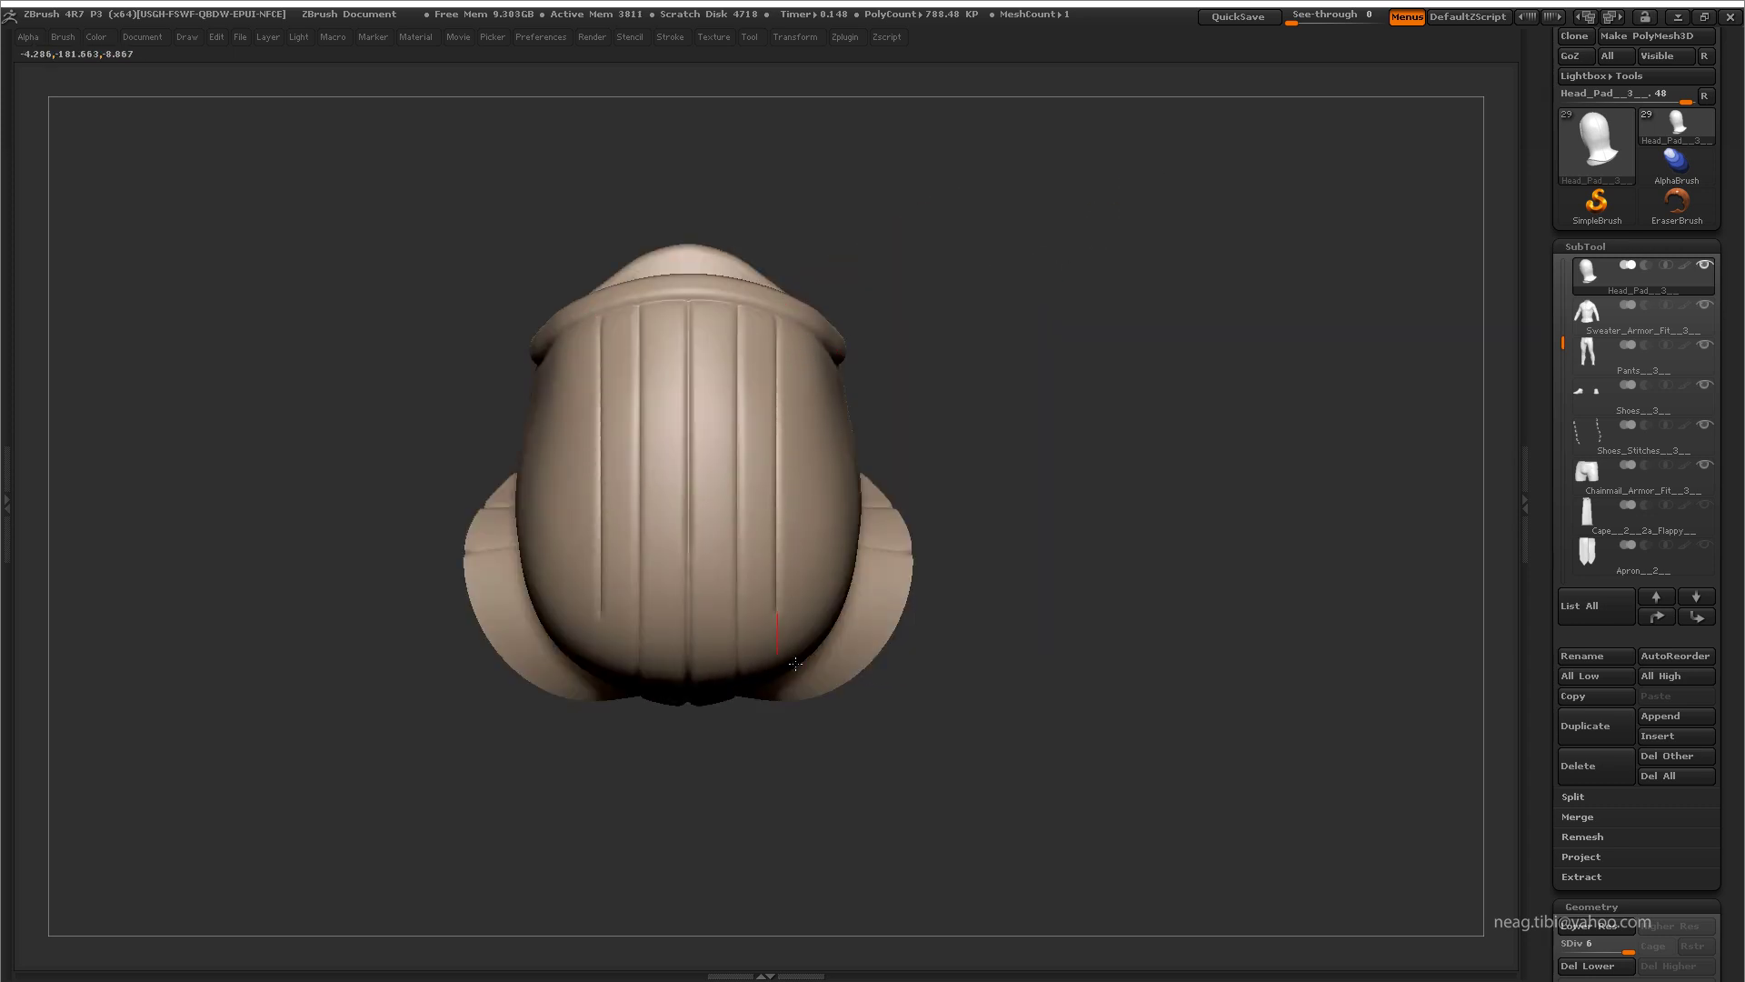
{"action": "left_click_drag", "start_coordinate": [1013, 275], "coordinate": [997, 328]}
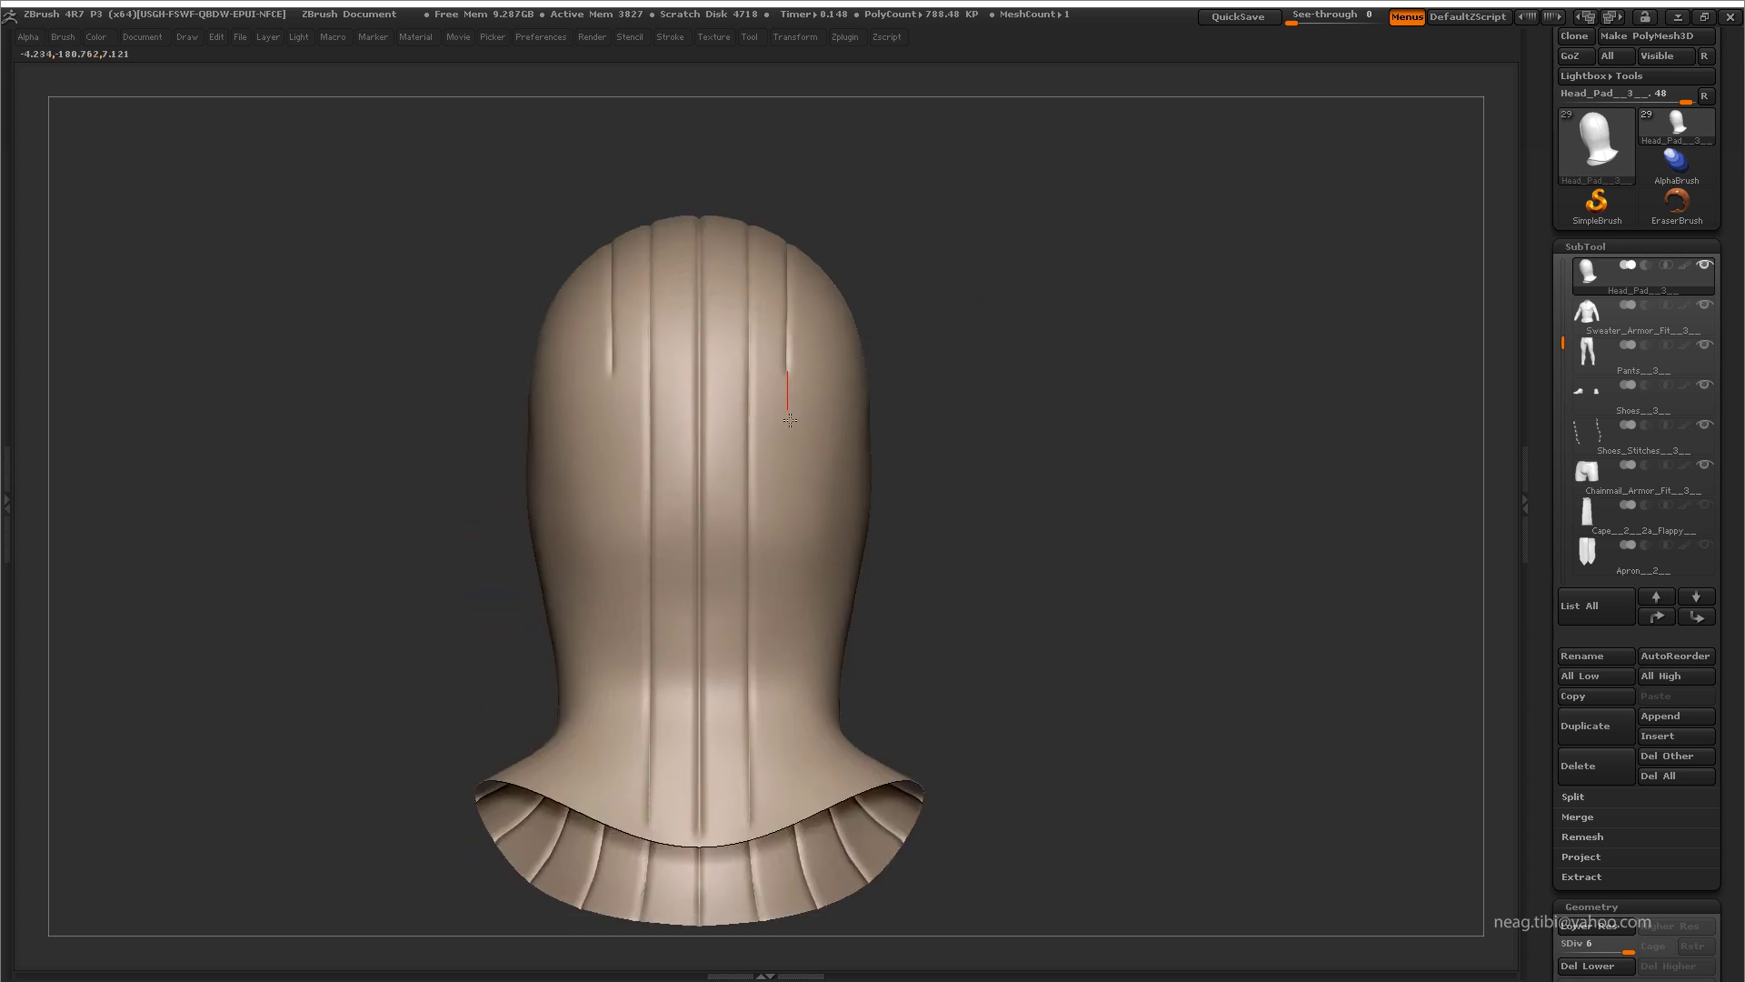
{"action": "key", "text": "ctrl+z"}
{"action": "left_click_drag", "start_coordinate": [791, 389], "coordinate": [804, 853]}
Step: Sculpt curved side grooves parallel to the face-opening rim, undoing unsatisfying curves
{"action": "left_click_drag", "start_coordinate": [999, 499], "coordinate": [1009, 452]}
{"action": "left_click_drag", "start_coordinate": [966, 380], "coordinate": [981, 358]}
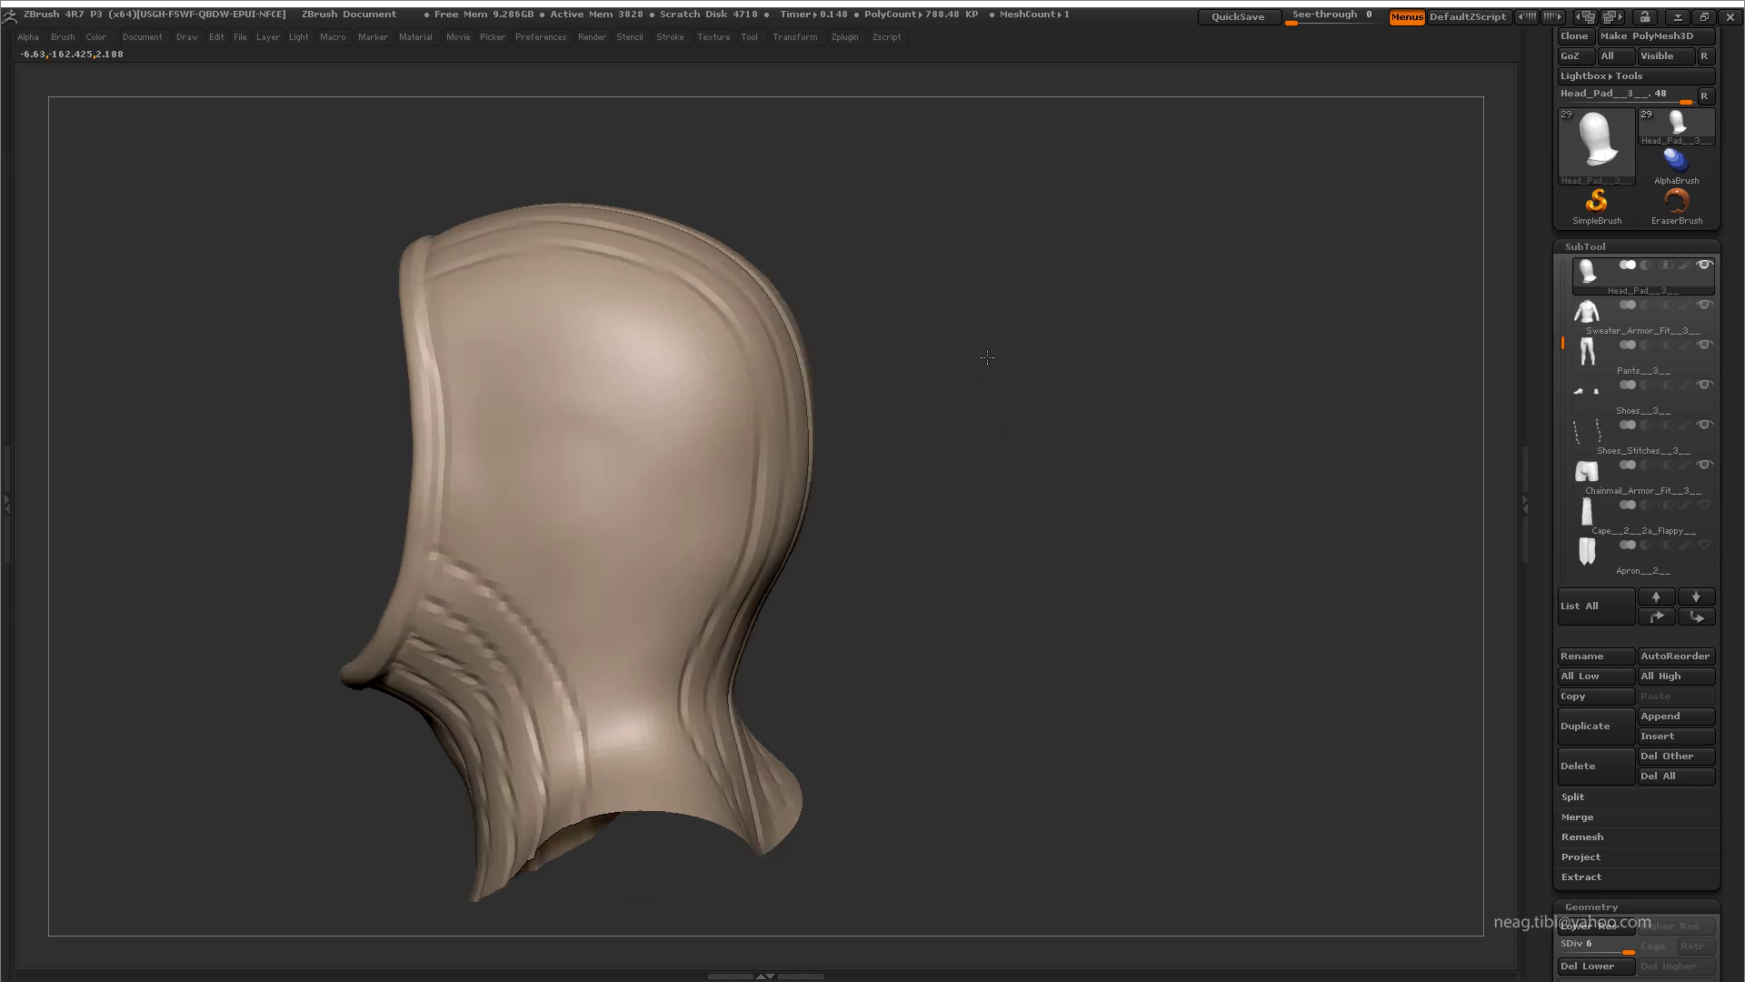
{"action": "mouse_move", "coordinate": [484, 330]}
{"action": "left_mouse_down"}
{"action": "mouse_move", "coordinate": [436, 340]}
{"action": "mouse_move", "coordinate": [443, 365]}
{"action": "mouse_move", "coordinate": [463, 345]}
{"action": "left_mouse_up"}
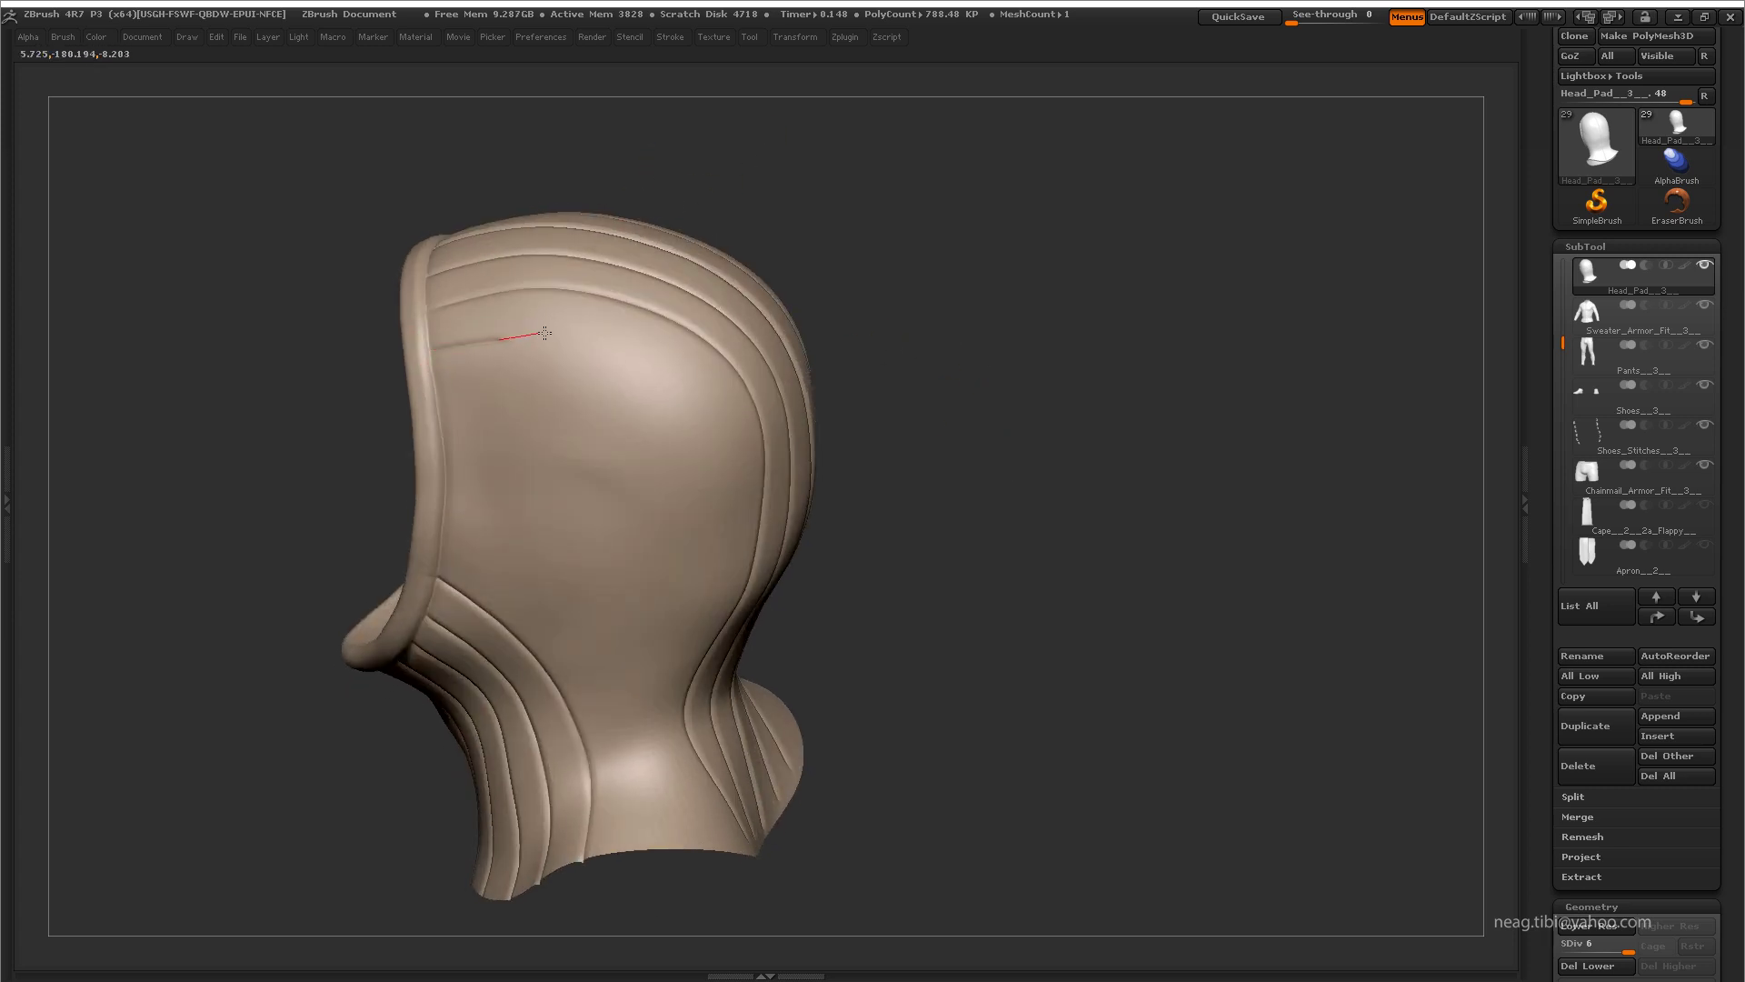
{"action": "key", "text": "ctrl+z"}
{"action": "left_click_drag", "start_coordinate": [649, 362], "coordinate": [495, 343]}
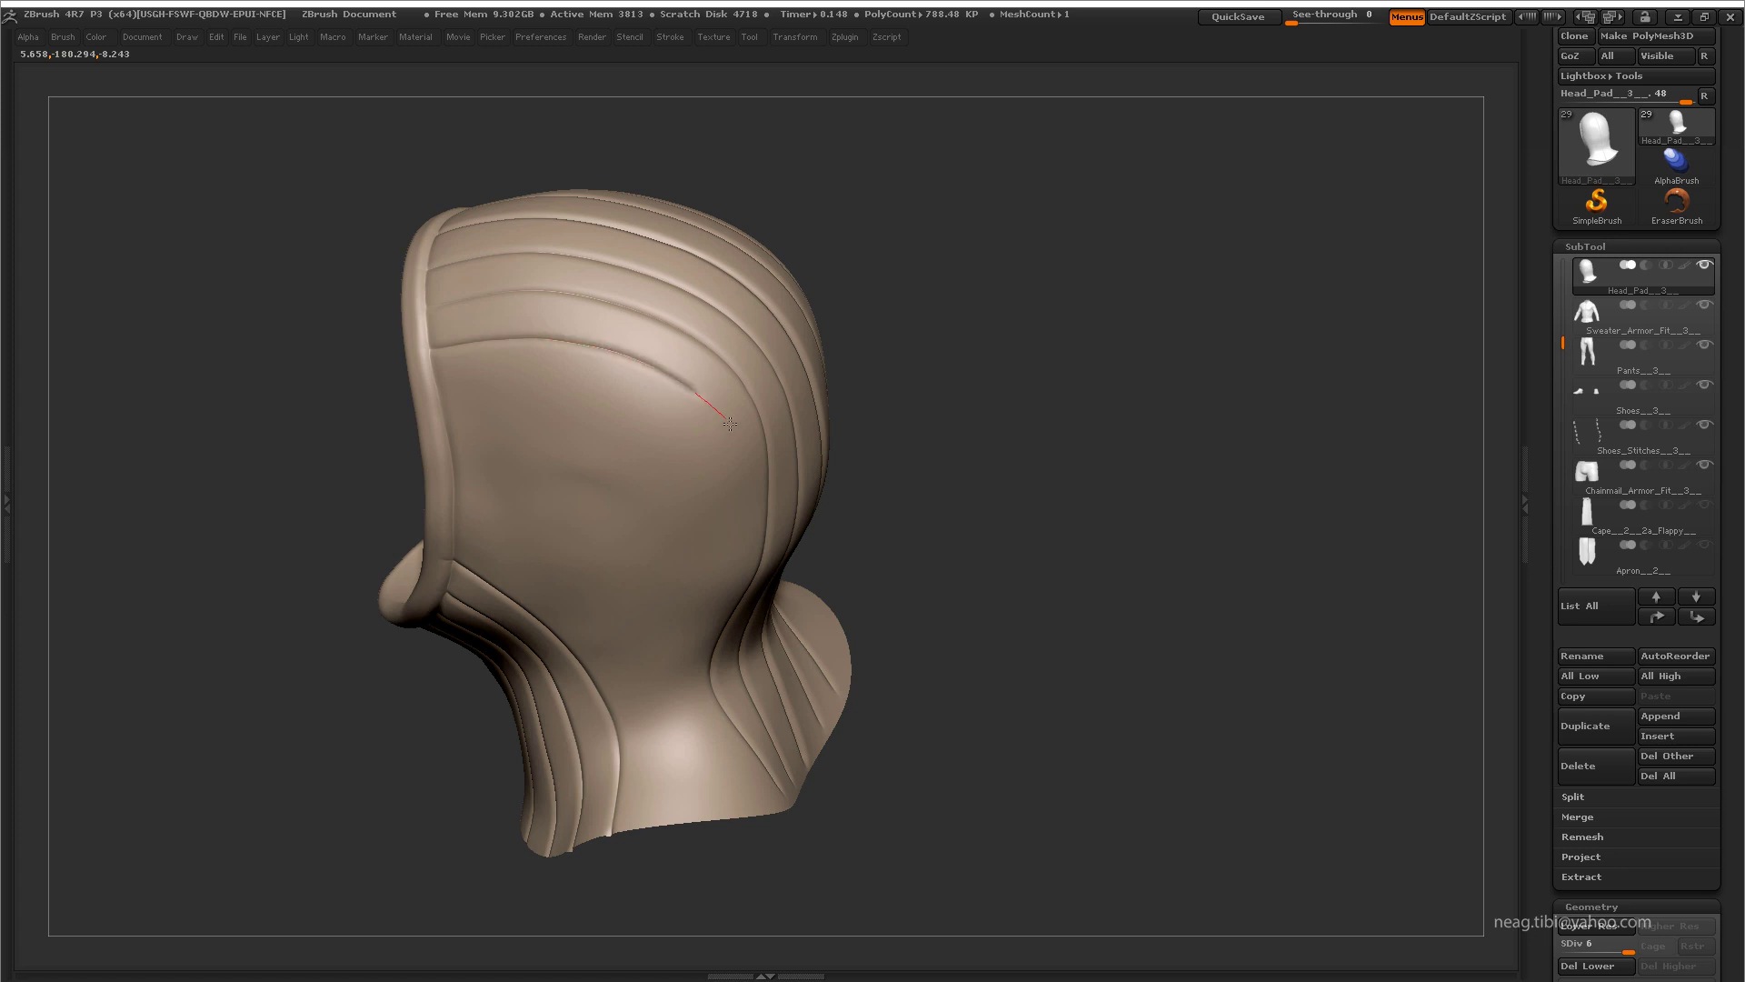
{"action": "mouse_move", "coordinate": [711, 598]}
{"action": "left_mouse_down"}
{"action": "mouse_move", "coordinate": [986, 397]}
{"action": "mouse_move", "coordinate": [904, 537]}
{"action": "mouse_move", "coordinate": [732, 589]}
{"action": "left_mouse_up"}
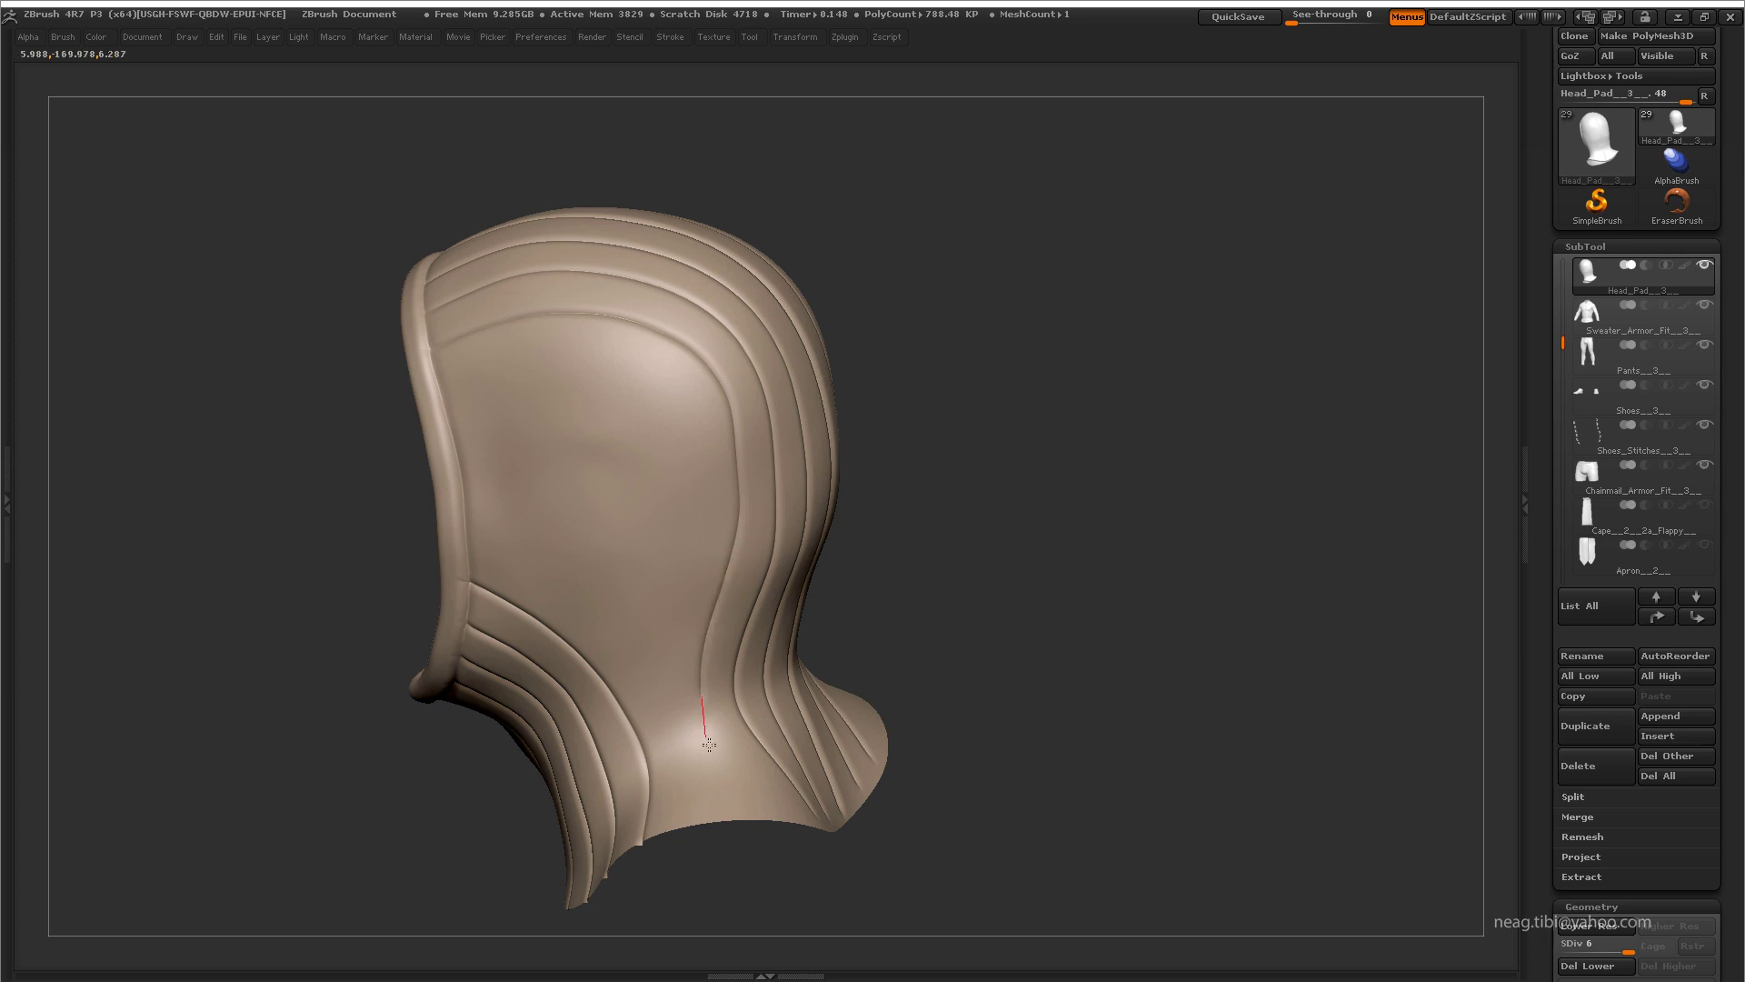
{"action": "mouse_move", "coordinate": [785, 838]}
{"action": "left_mouse_down"}
{"action": "mouse_move", "coordinate": [810, 740]}
{"action": "mouse_move", "coordinate": [925, 739]}
{"action": "left_mouse_up"}
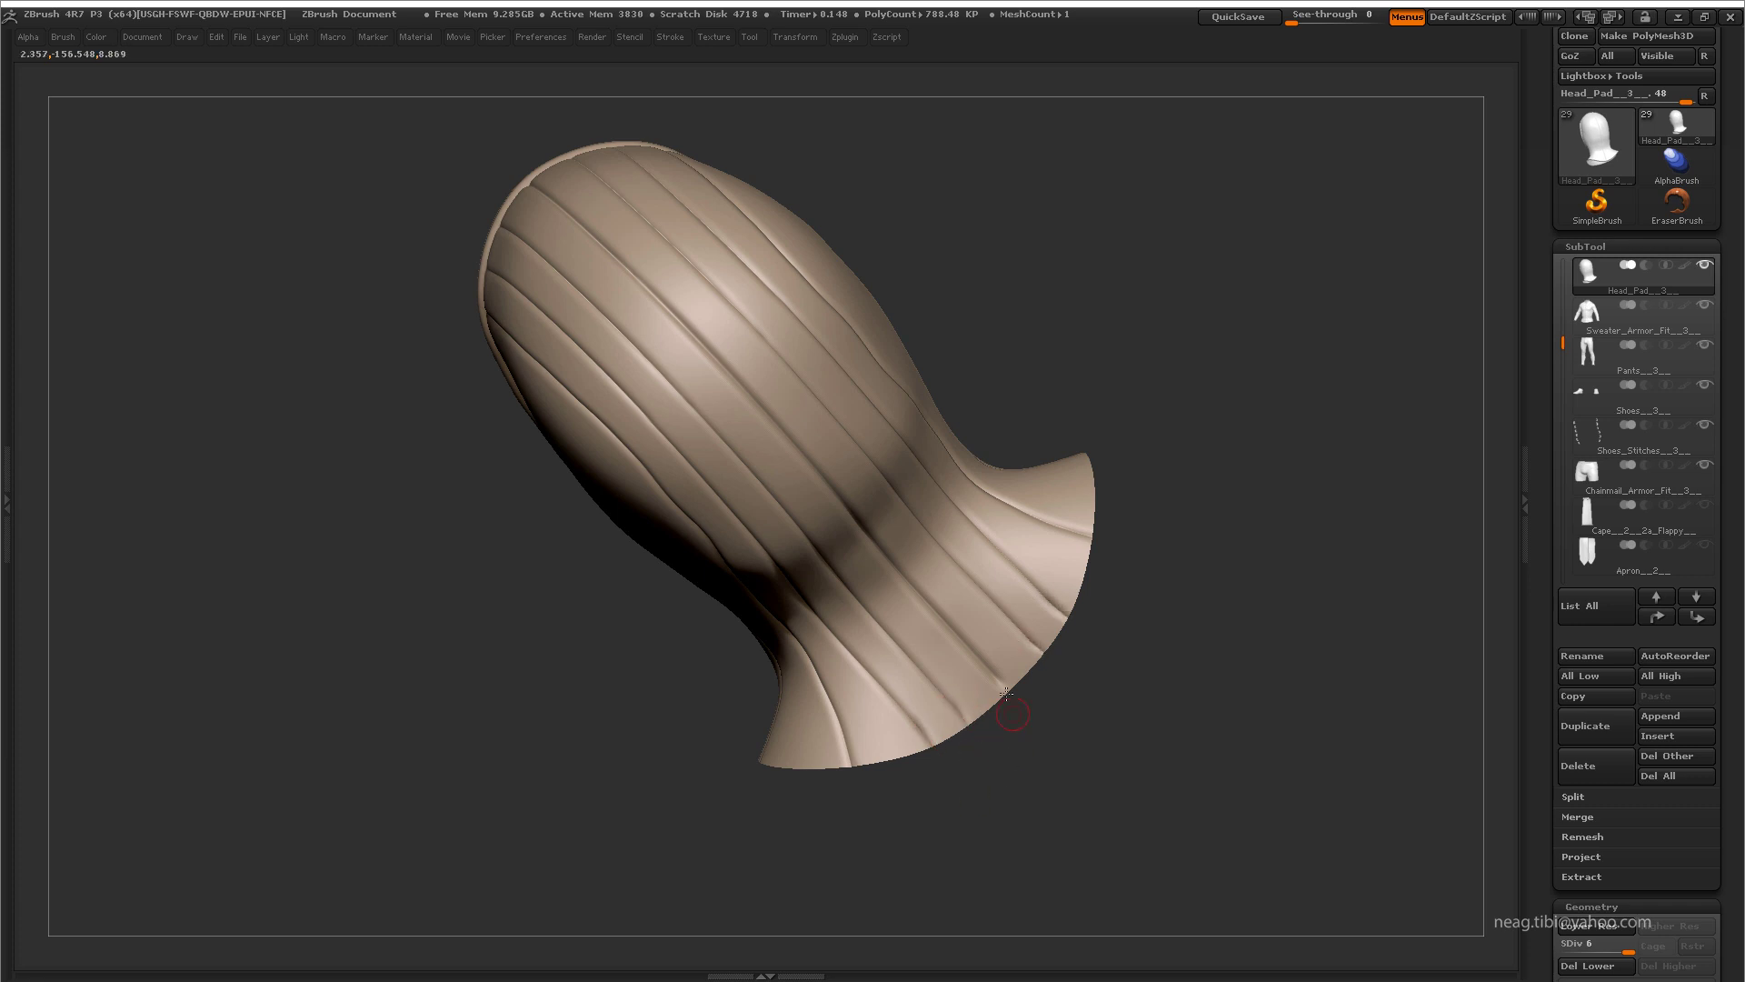
{"action": "mouse_move", "coordinate": [1025, 757]}
{"action": "left_mouse_down"}
{"action": "mouse_move", "coordinate": [1099, 721]}
{"action": "mouse_move", "coordinate": [1005, 527]}
{"action": "left_mouse_up"}
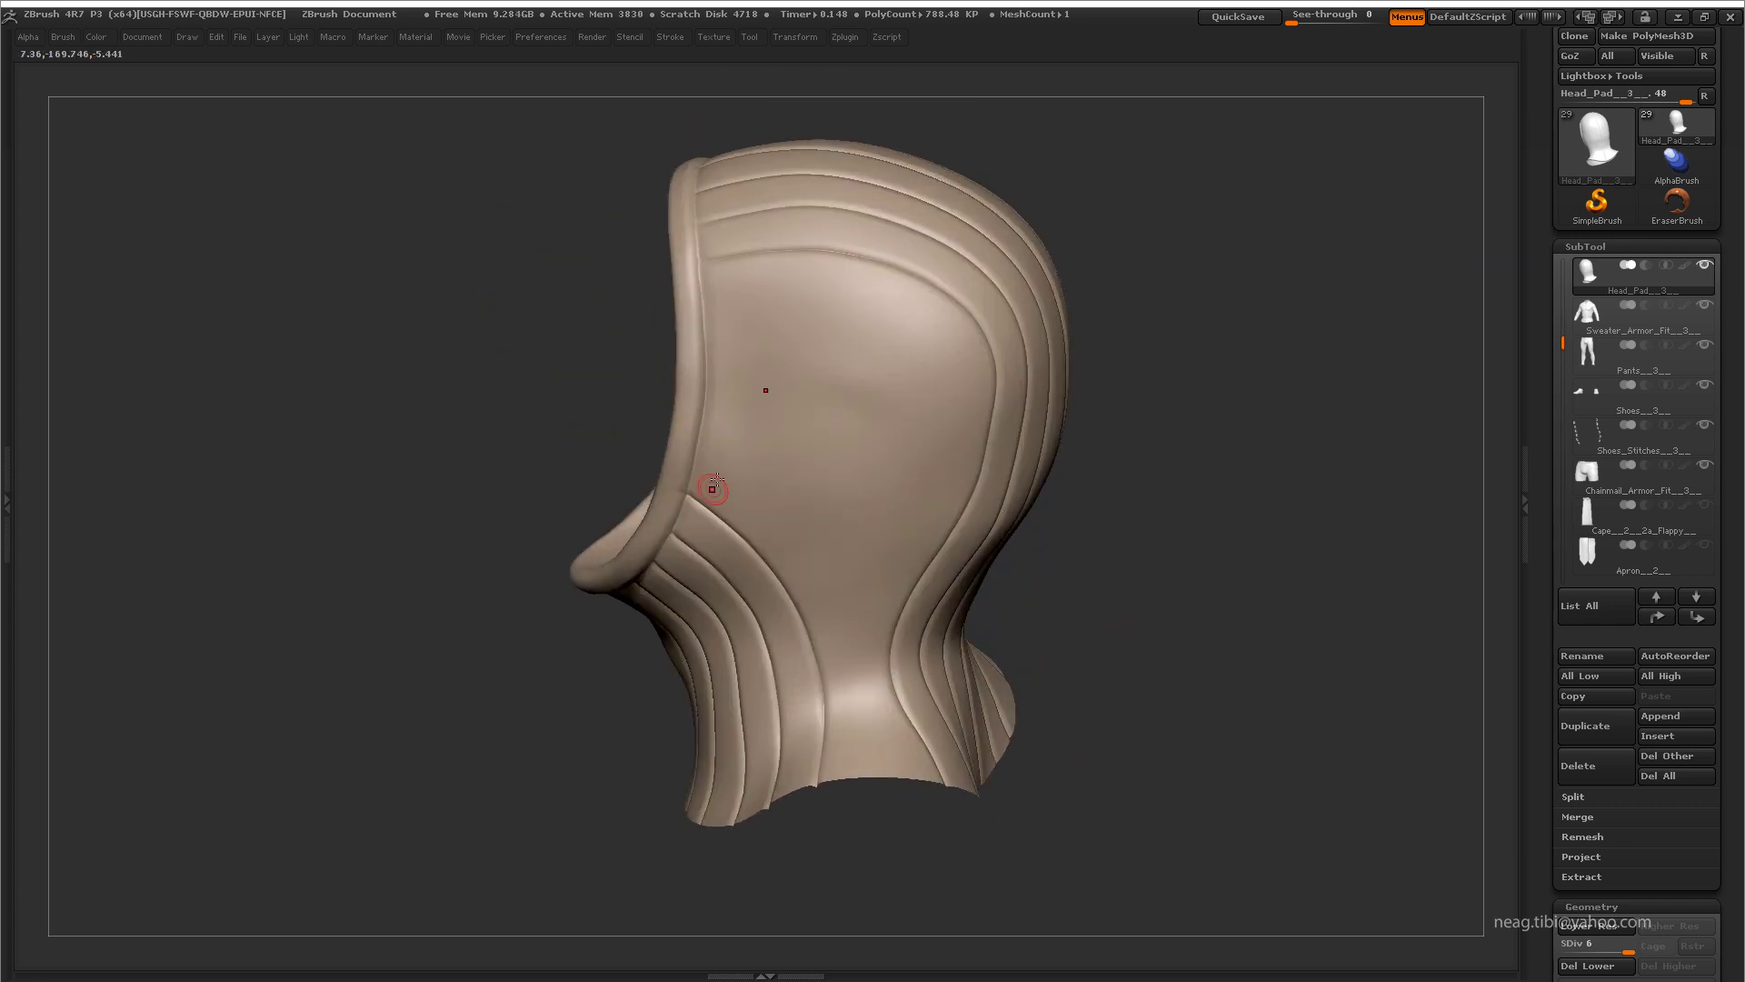
{"action": "mouse_move", "coordinate": [713, 487]}
{"action": "left_mouse_down"}
{"action": "mouse_move", "coordinate": [1016, 289]}
{"action": "mouse_move", "coordinate": [987, 193]}
{"action": "left_mouse_up"}
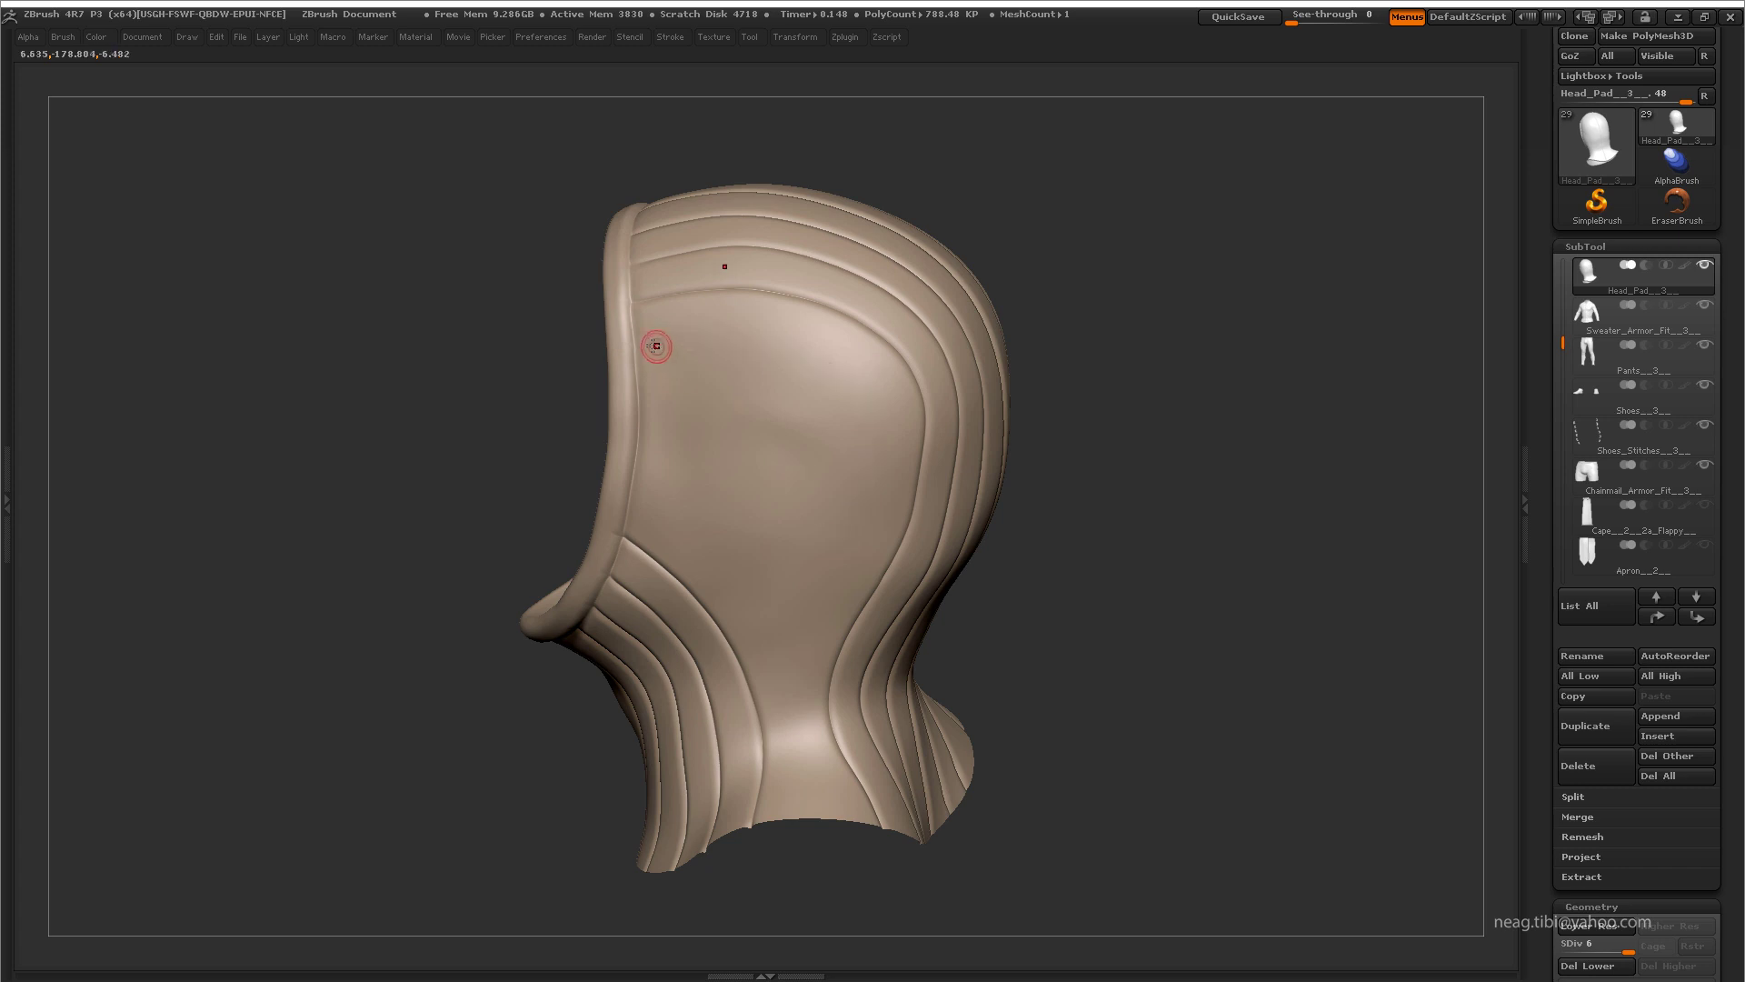
{"action": "left_click", "coordinate": [670, 38]}
{"action": "key", "text": "ctrl+z"}
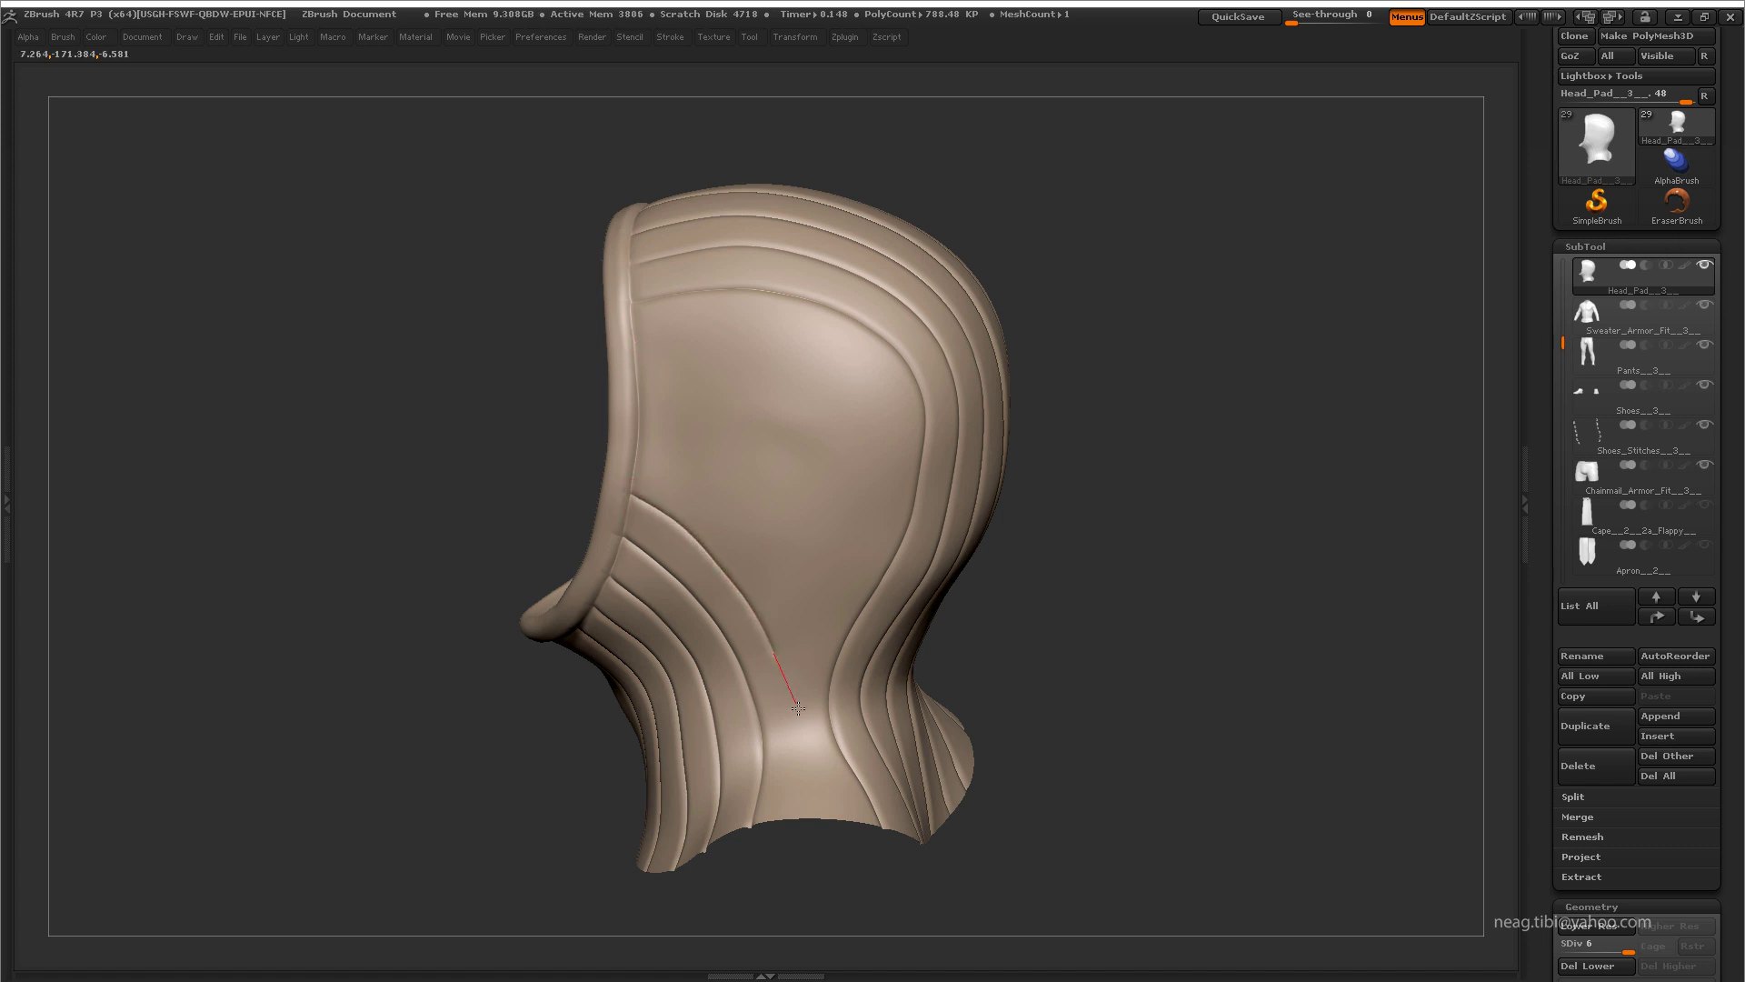
{"action": "left_click_drag", "start_coordinate": [1173, 560], "coordinate": [654, 510]}
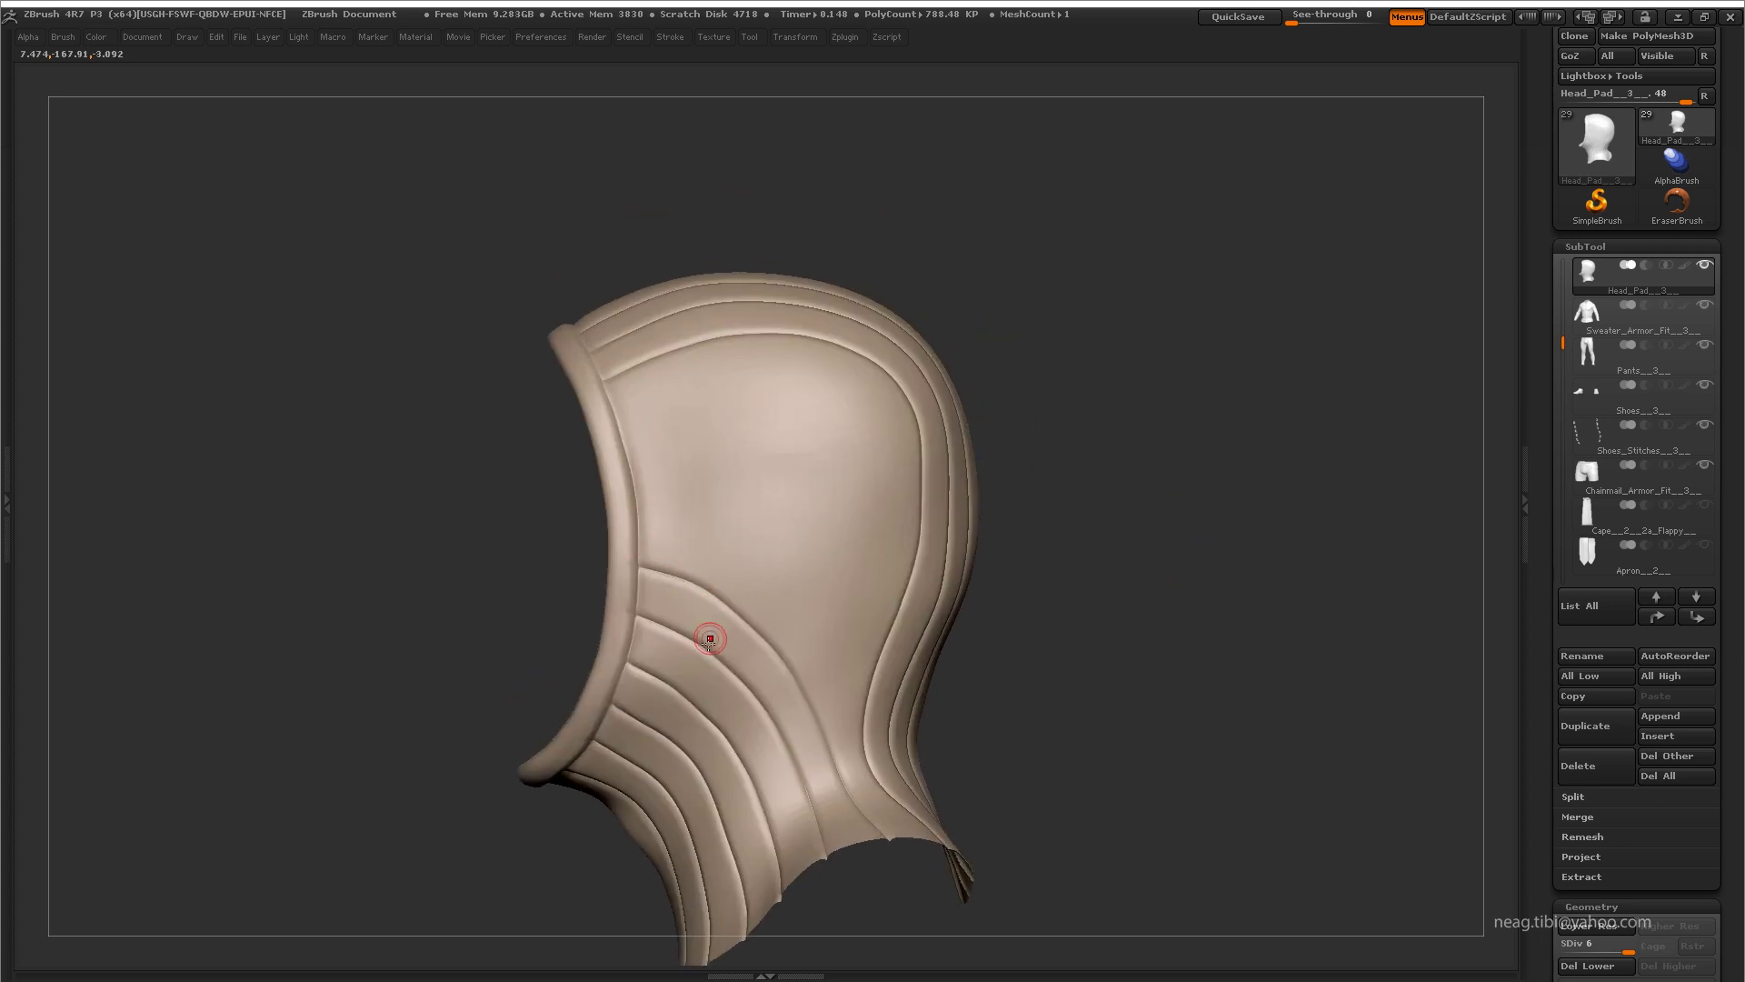
Step: Extend a groove over the head and carve two parallel symmetric grooves toward the collar
{"action": "mouse_move", "coordinate": [710, 636]}
{"action": "left_mouse_down"}
{"action": "mouse_move", "coordinate": [682, 593]}
{"action": "mouse_move", "coordinate": [592, 565]}
{"action": "left_mouse_up"}
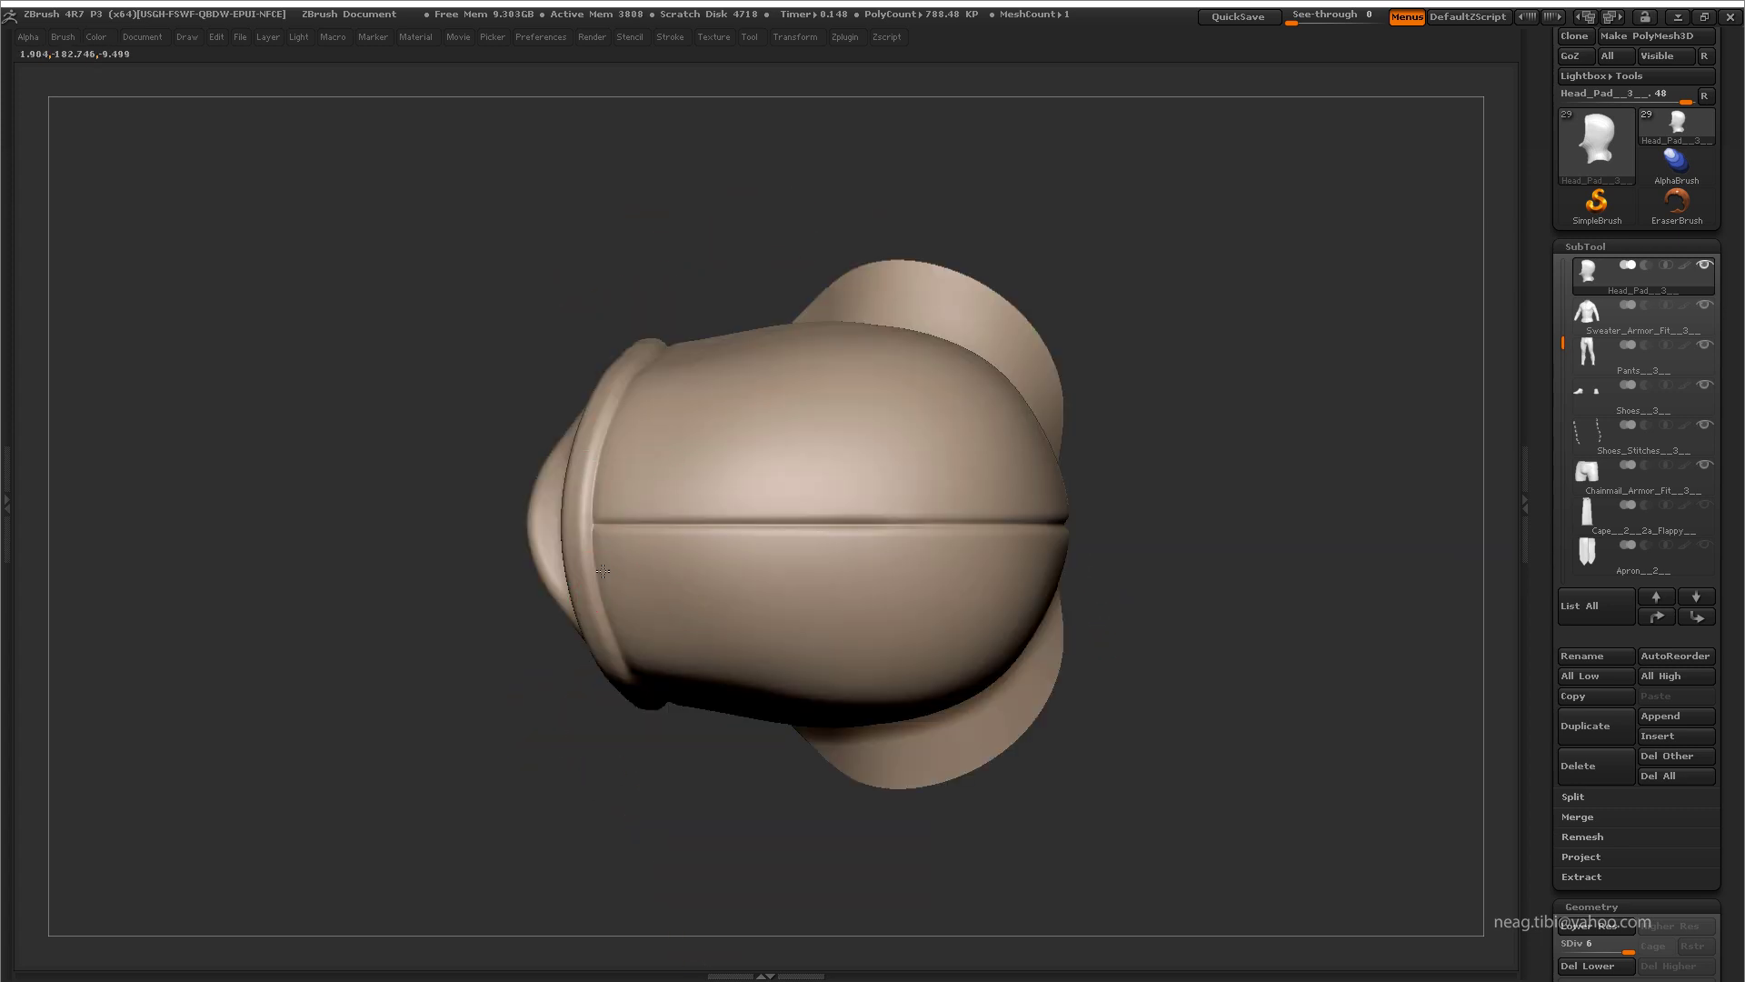
{"action": "mouse_move", "coordinate": [727, 572]}
{"action": "left_mouse_down"}
{"action": "mouse_move", "coordinate": [1100, 573]}
{"action": "mouse_move", "coordinate": [1099, 367]}
{"action": "mouse_move", "coordinate": [1104, 400]}
{"action": "left_mouse_up"}
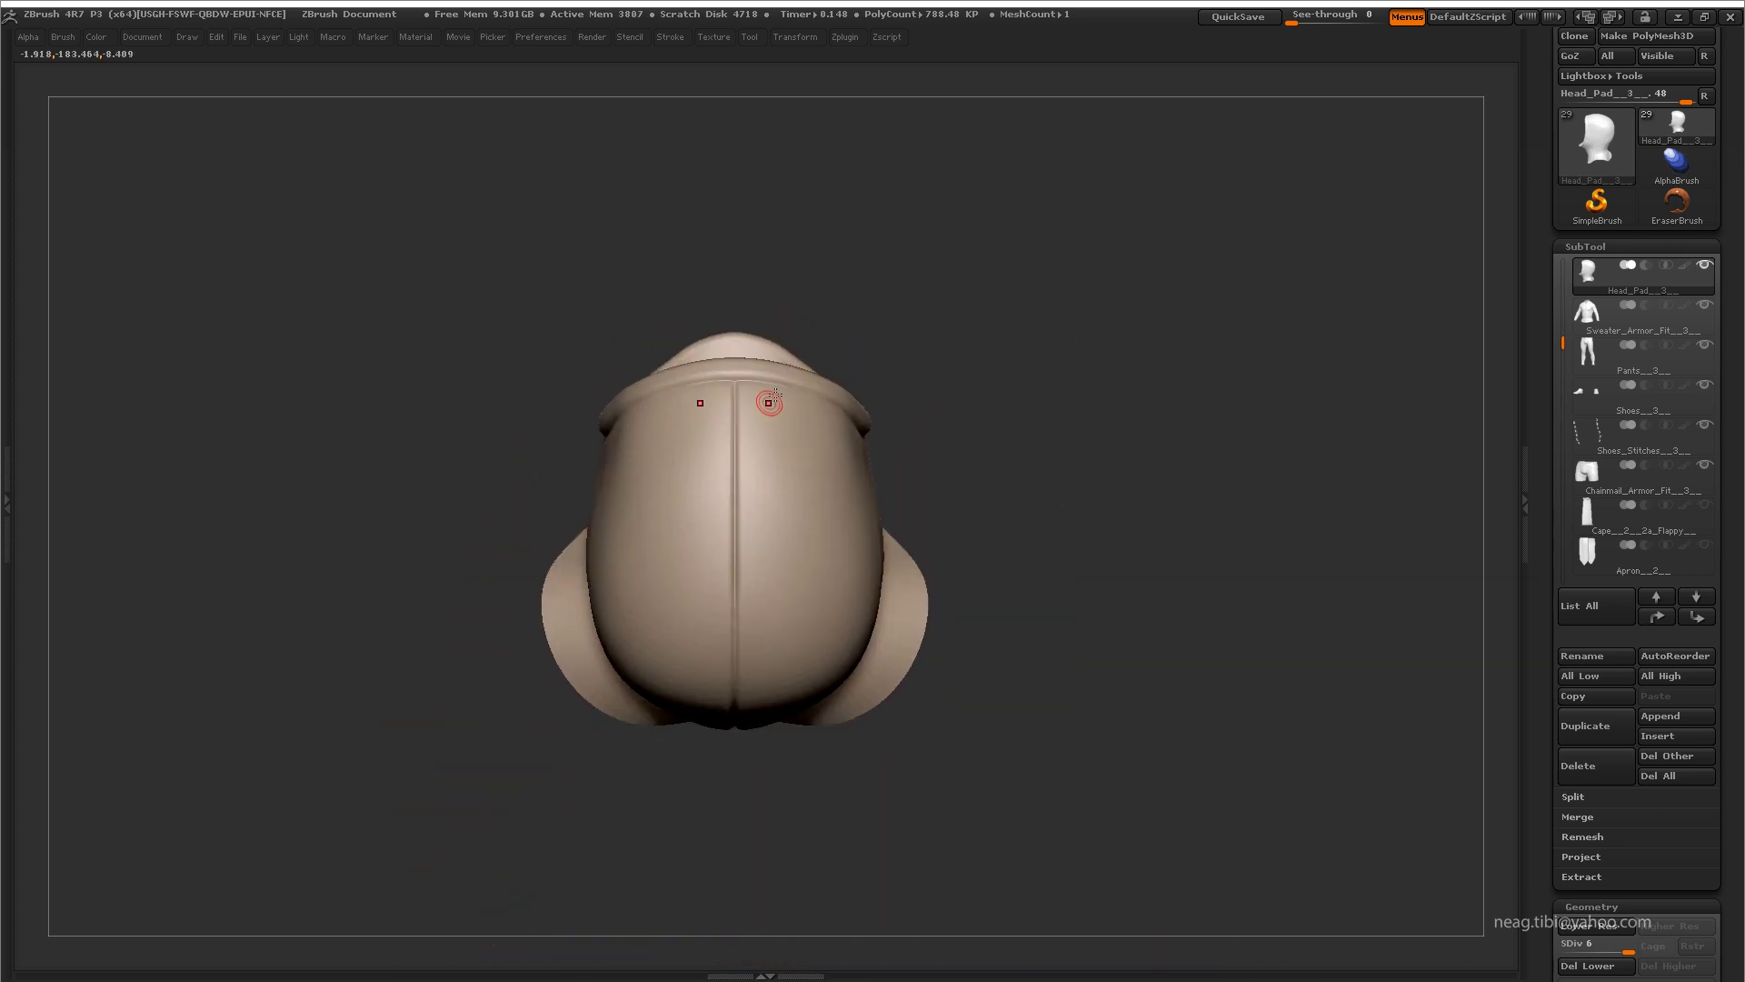
{"action": "left_click_drag", "start_coordinate": [780, 389], "coordinate": [782, 486]}
{"action": "key", "text": "ctrl+z"}
{"action": "left_click_drag", "start_coordinate": [780, 385], "coordinate": [796, 739]}
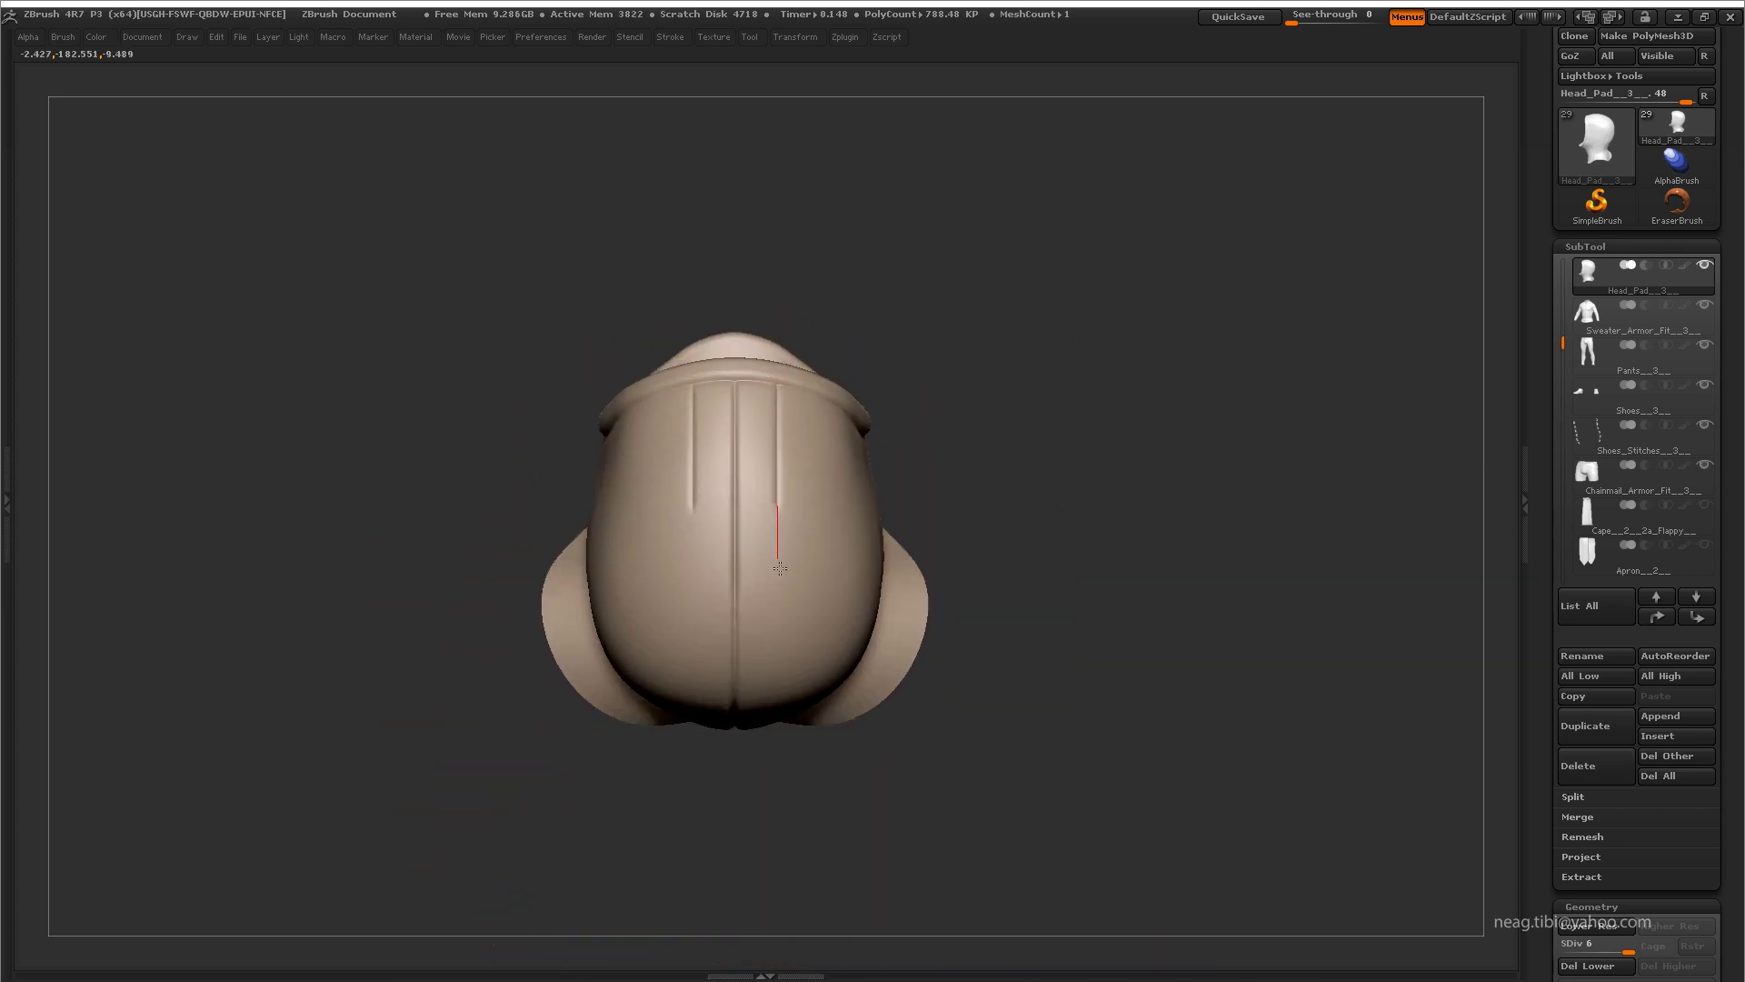
{"action": "left_click_drag", "start_coordinate": [989, 452], "coordinate": [989, 400], "text": "shift"}
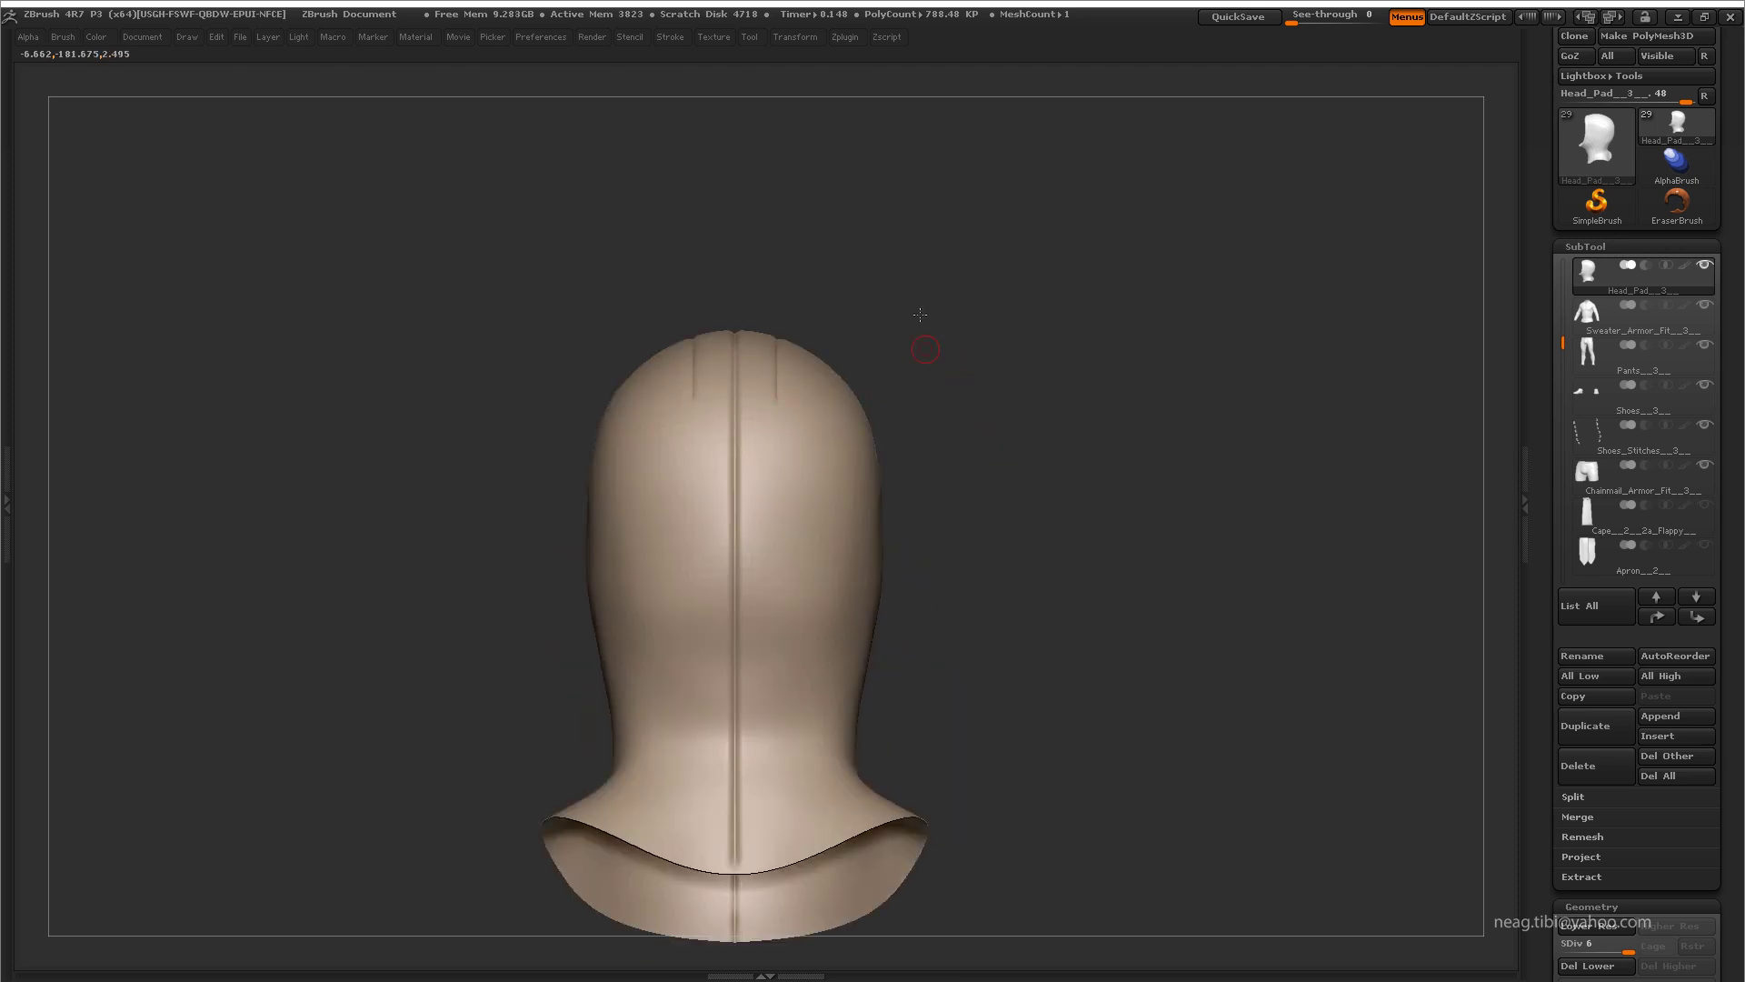
{"action": "left_click_drag", "start_coordinate": [920, 315], "coordinate": [850, 289], "text": "alt"}
{"action": "left_click_drag", "start_coordinate": [783, 411], "coordinate": [780, 864]}
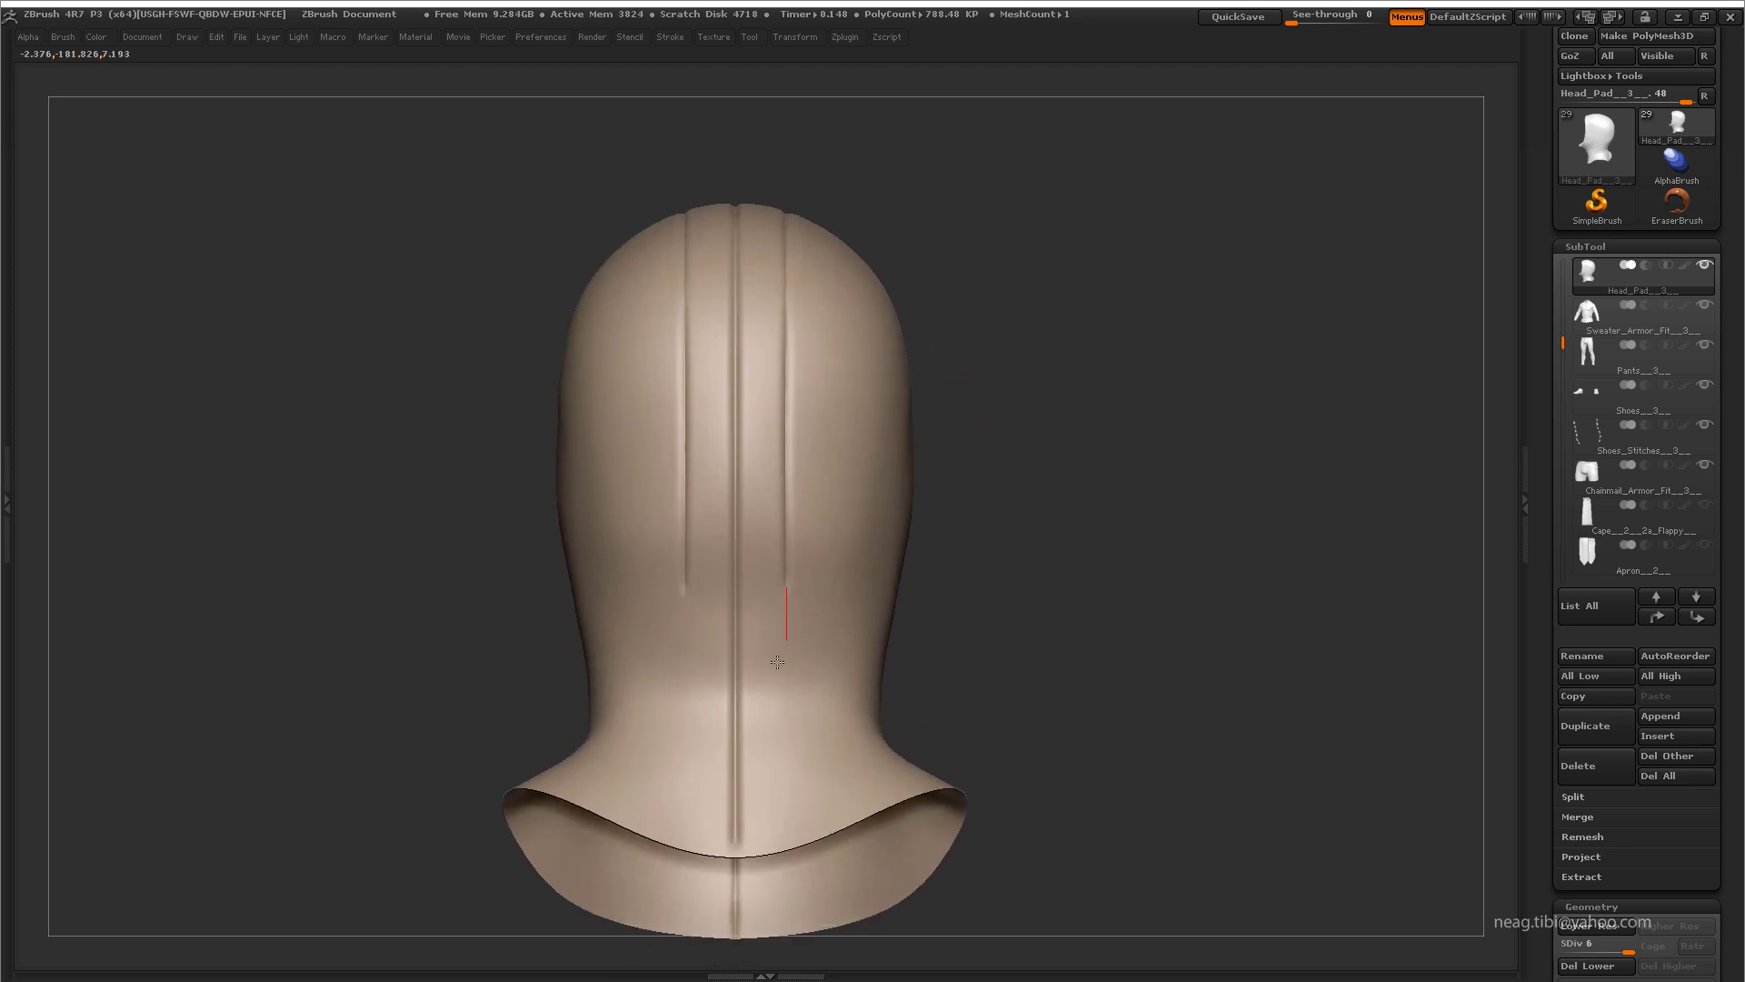
Step: Carve another symmetric pair of vertical grooves down the back and inspect the quilted hood
{"action": "mouse_move", "coordinate": [1009, 452]}
{"action": "left_mouse_down"}
{"action": "mouse_move", "coordinate": [1019, 387]}
{"action": "mouse_move", "coordinate": [1012, 483]}
{"action": "left_mouse_up"}
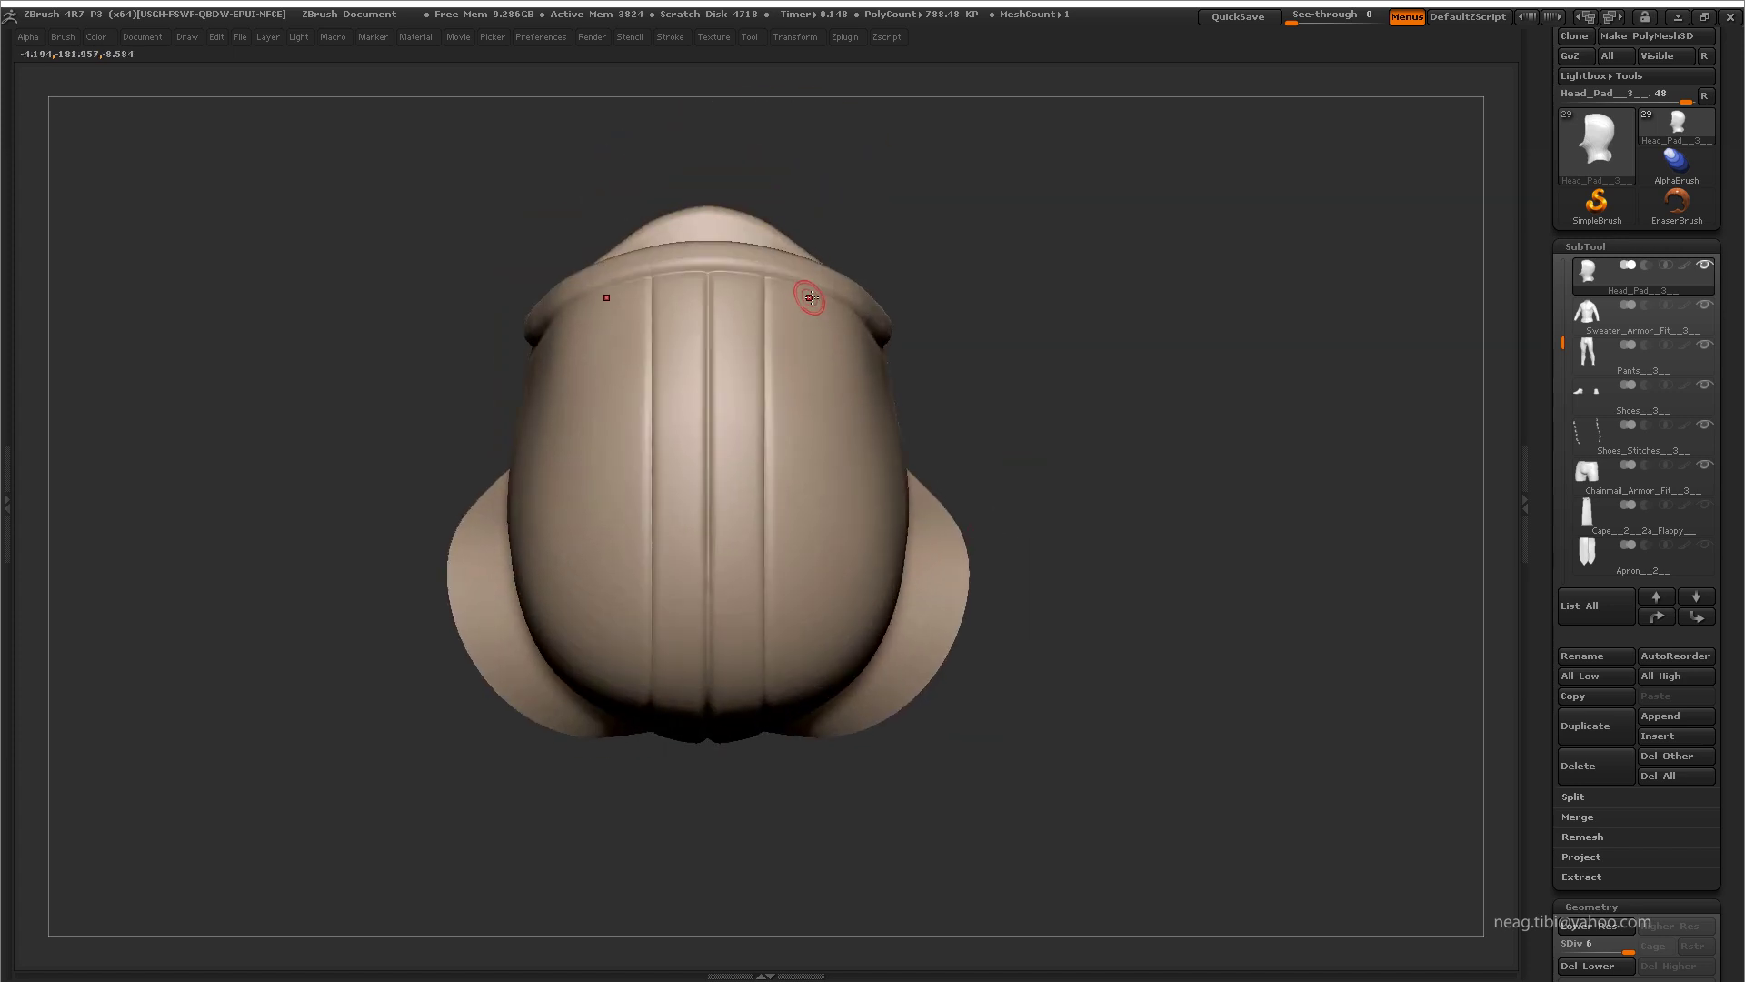
{"action": "left_click_drag", "start_coordinate": [812, 289], "coordinate": [826, 686]}
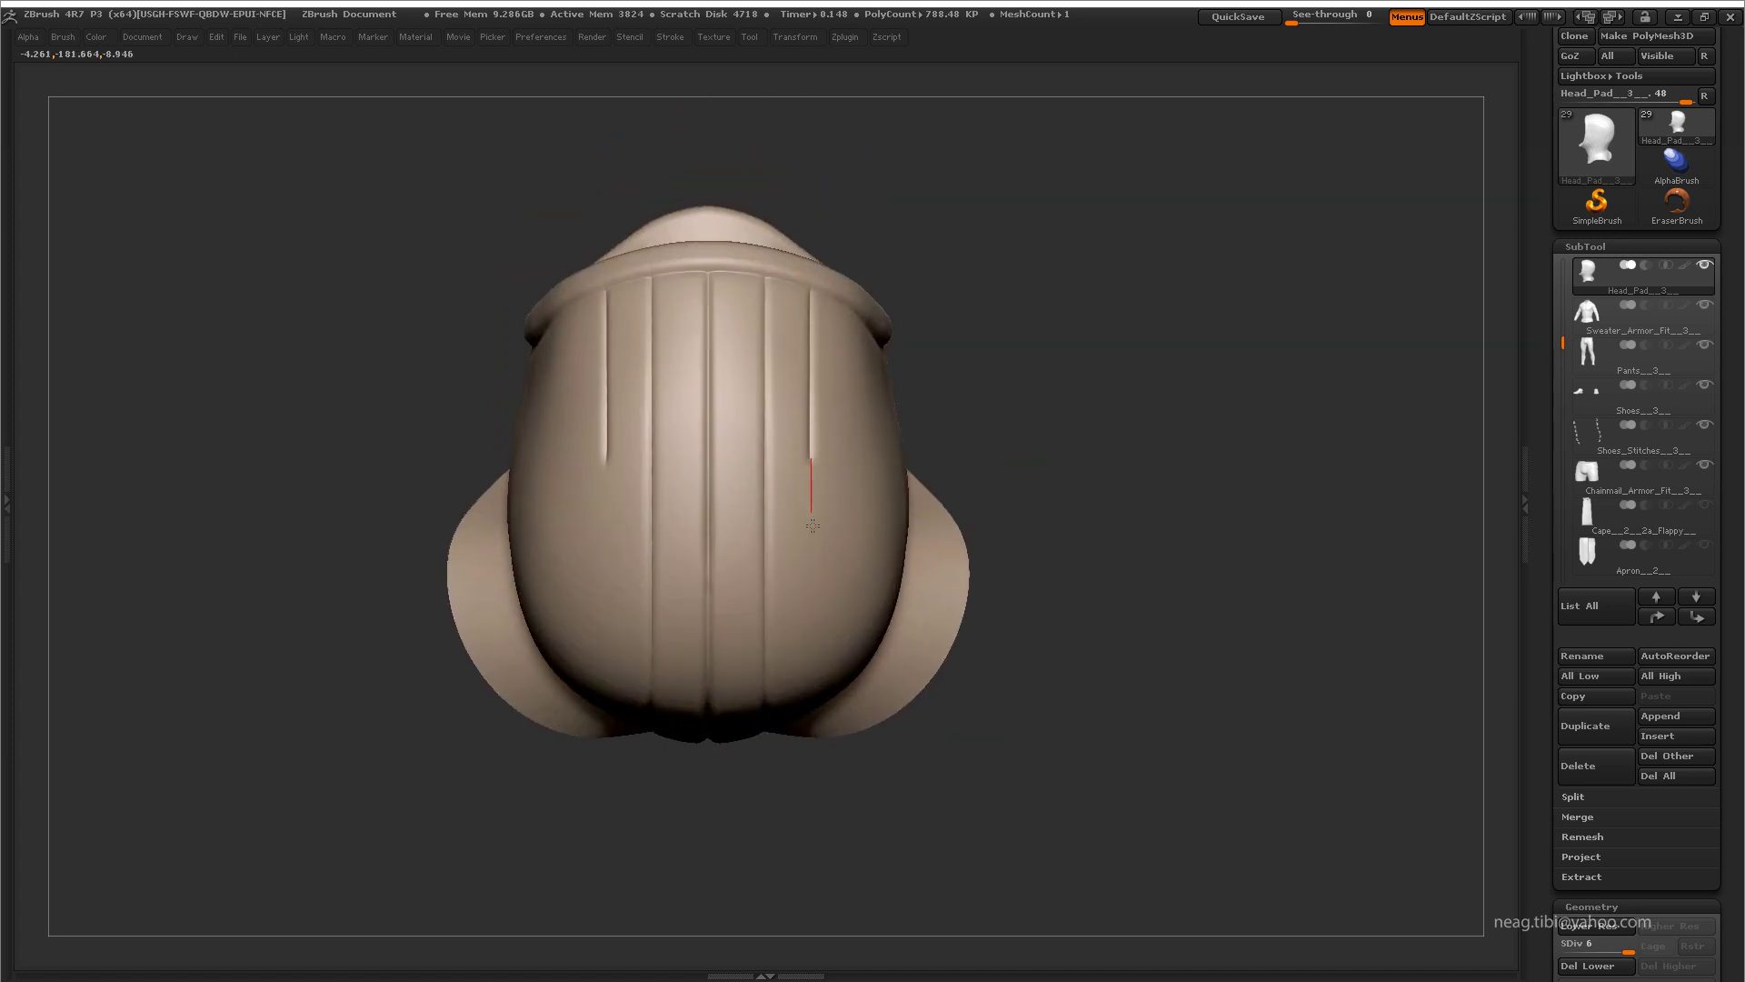
{"action": "left_click_drag", "start_coordinate": [987, 564], "coordinate": [981, 408], "text": "shift"}
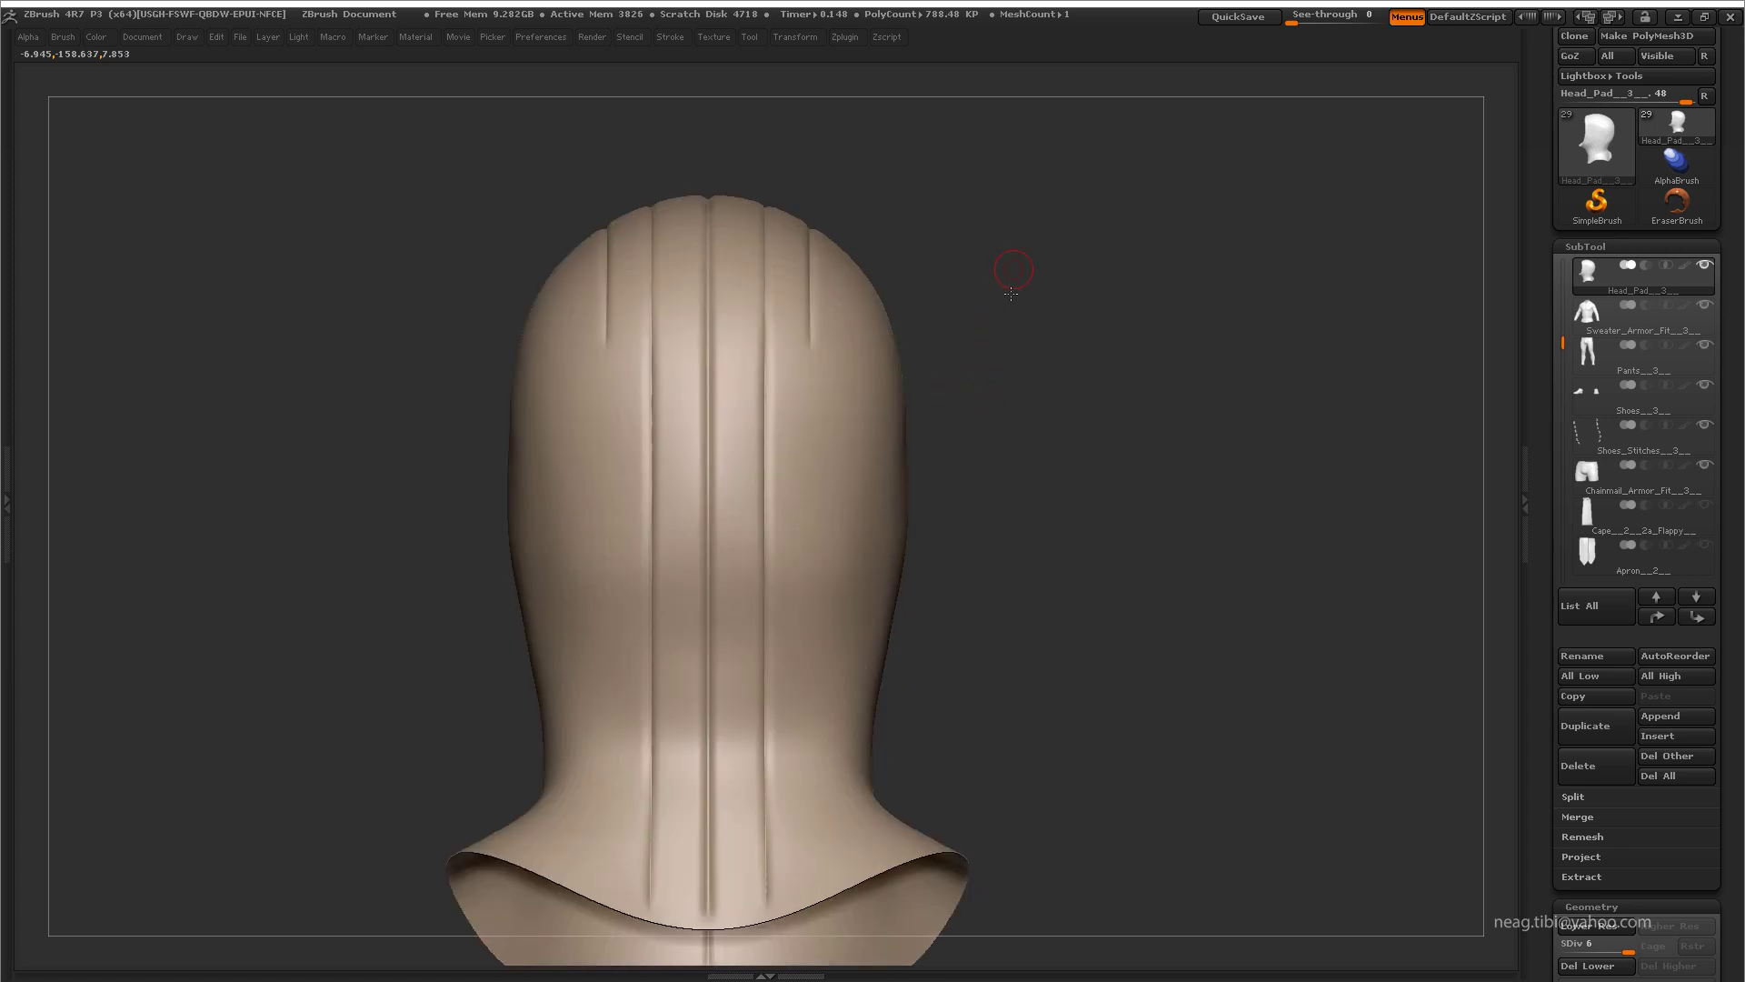
{"action": "mouse_move", "coordinate": [1012, 292]}
{"action": "left_mouse_down", "text": "shift"}
{"action": "mouse_move", "coordinate": [815, 289]}
{"action": "mouse_move", "coordinate": [811, 464]}
{"action": "left_mouse_up", "text": "shift"}
{"action": "key", "text": "ctrl+z"}
{"action": "left_click_drag", "start_coordinate": [815, 289], "coordinate": [825, 929]}
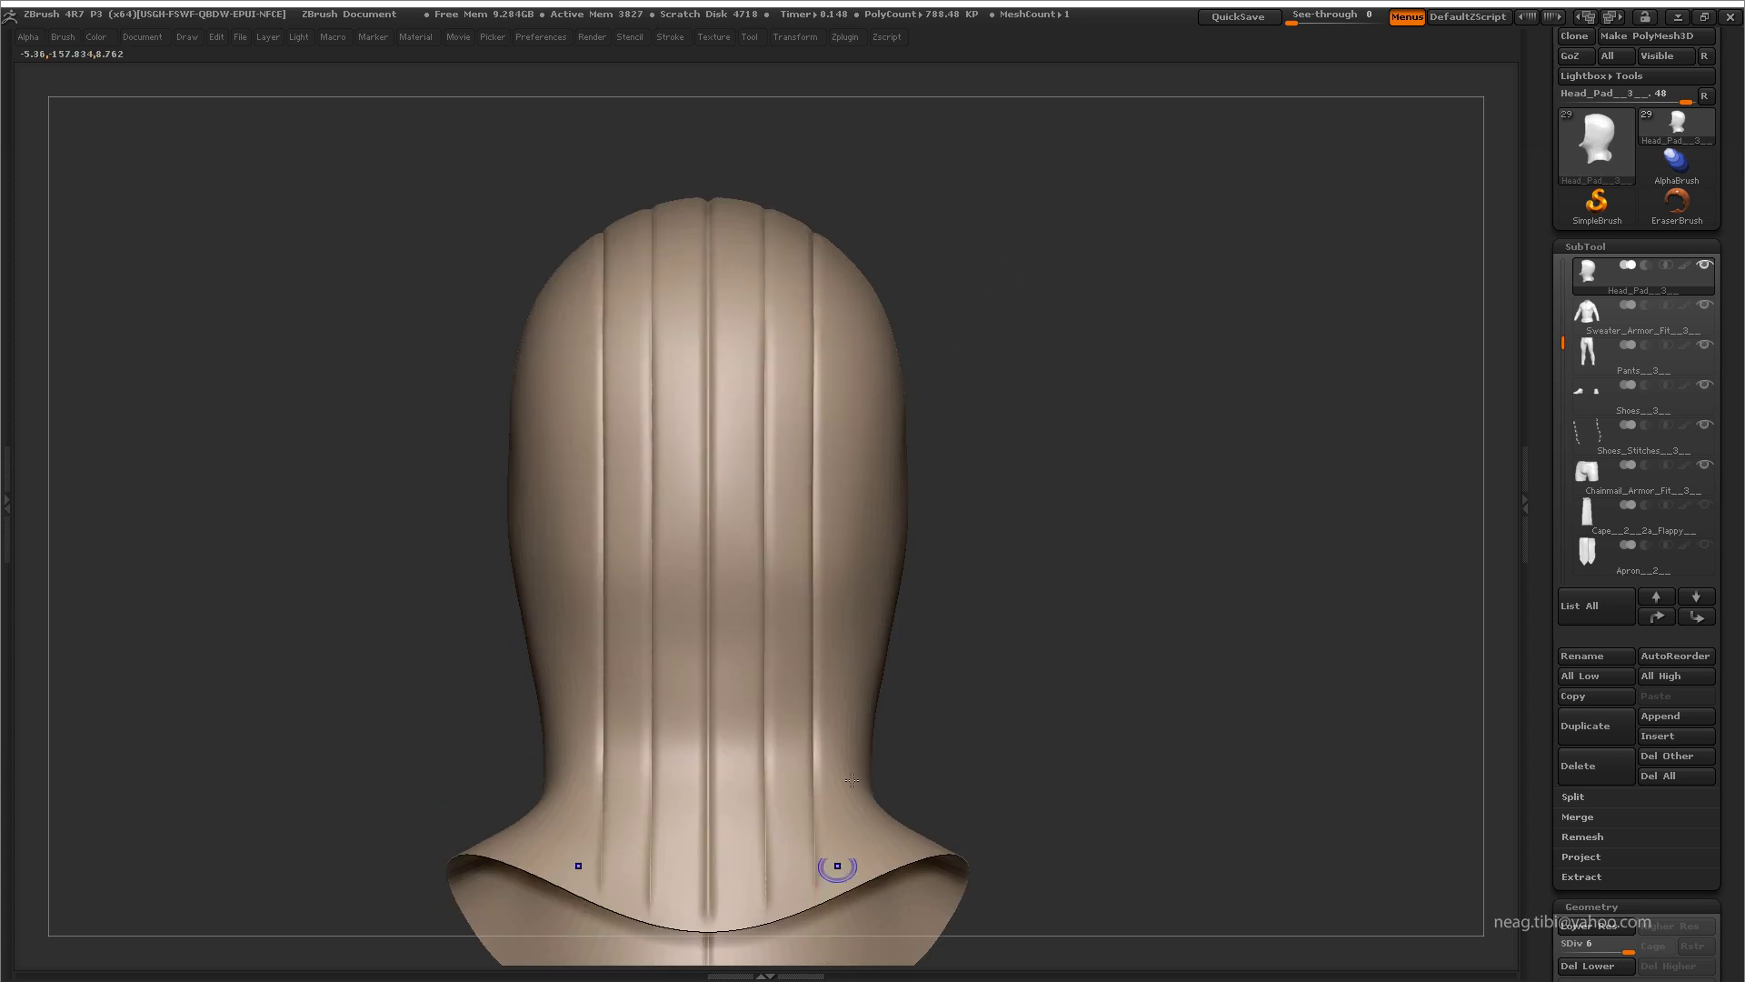
{"action": "mouse_move", "coordinate": [1118, 400]}
{"action": "left_mouse_down"}
{"action": "mouse_move", "coordinate": [565, 663]}
{"action": "mouse_move", "coordinate": [1161, 452]}
{"action": "mouse_move", "coordinate": [1247, 356]}
{"action": "mouse_move", "coordinate": [1052, 339]}
{"action": "mouse_move", "coordinate": [929, 291]}
{"action": "mouse_move", "coordinate": [1072, 281]}
{"action": "mouse_move", "coordinate": [1055, 242]}
{"action": "mouse_move", "coordinate": [957, 274]}
{"action": "mouse_move", "coordinate": [960, 289]}
{"action": "left_mouse_up"}
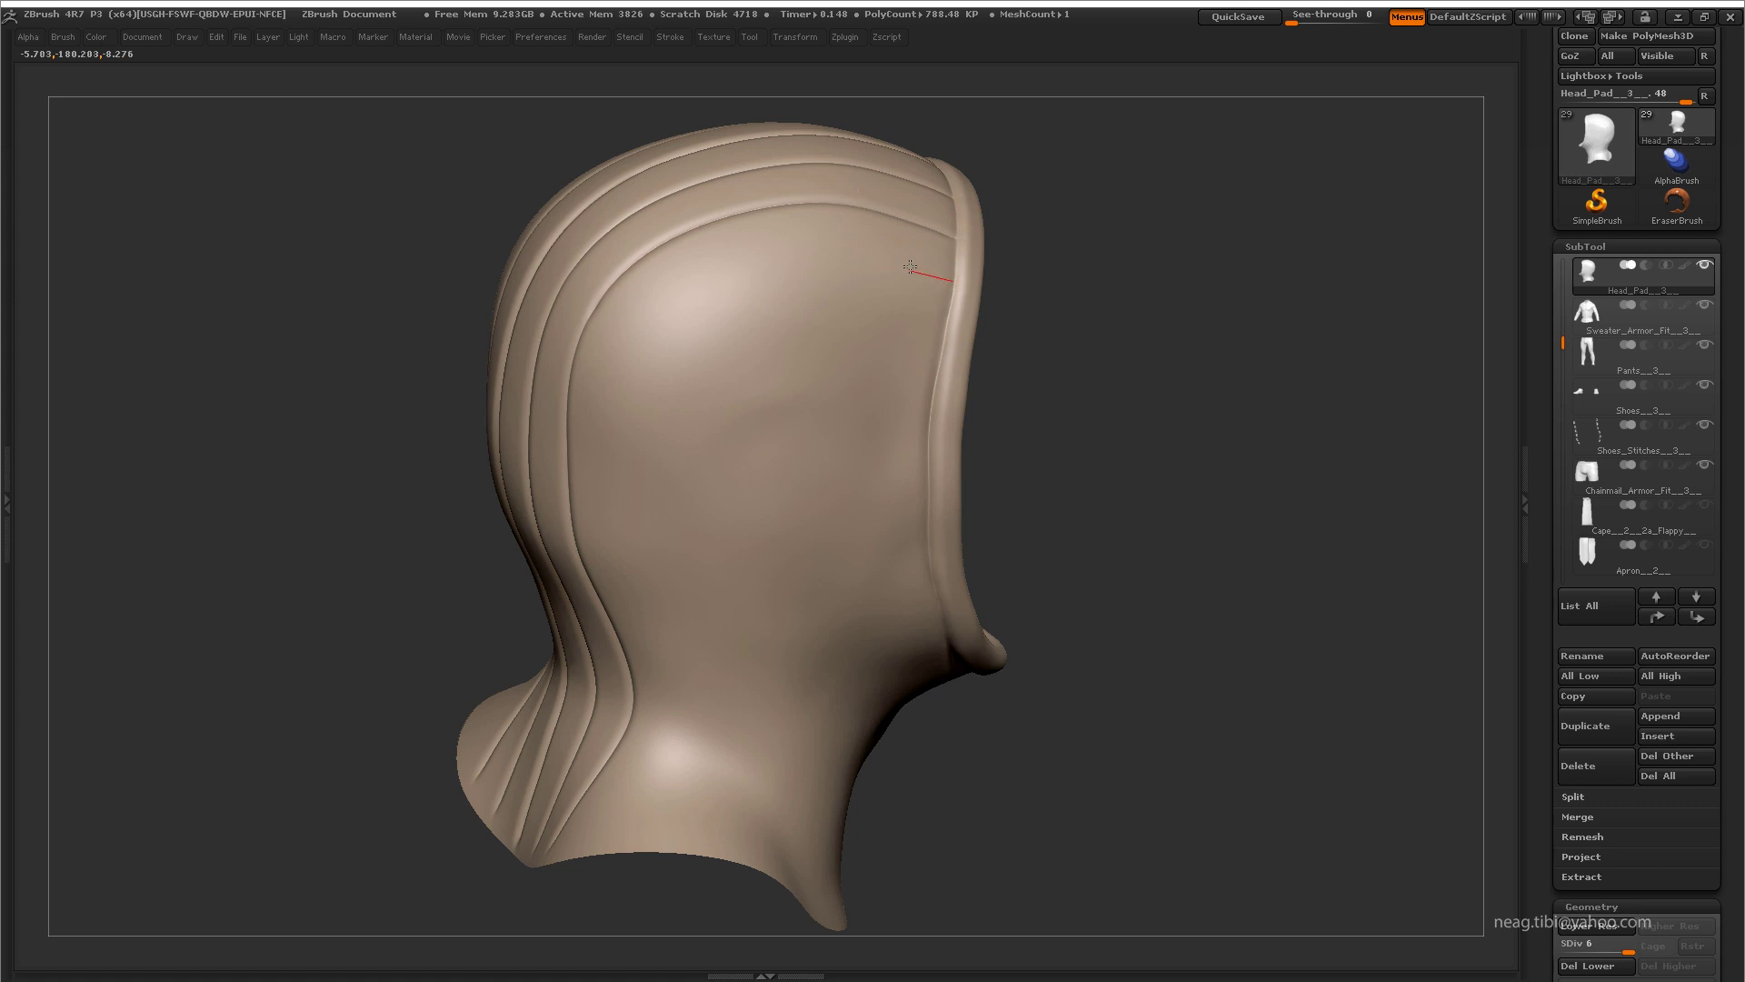
{"action": "mouse_move", "coordinate": [863, 256]}
{"action": "left_mouse_down"}
{"action": "mouse_move", "coordinate": [939, 284]}
{"action": "mouse_move", "coordinate": [1052, 253]}
{"action": "mouse_move", "coordinate": [1003, 470]}
{"action": "left_mouse_up"}
Step: Restore the interface, enlarge the brush to about 94, and settle the hood at subdivision level 4
{"action": "key", "text": "shift+d"}
{"action": "key", "text": "shift+d"}
{"action": "key", "text": "Tab"}
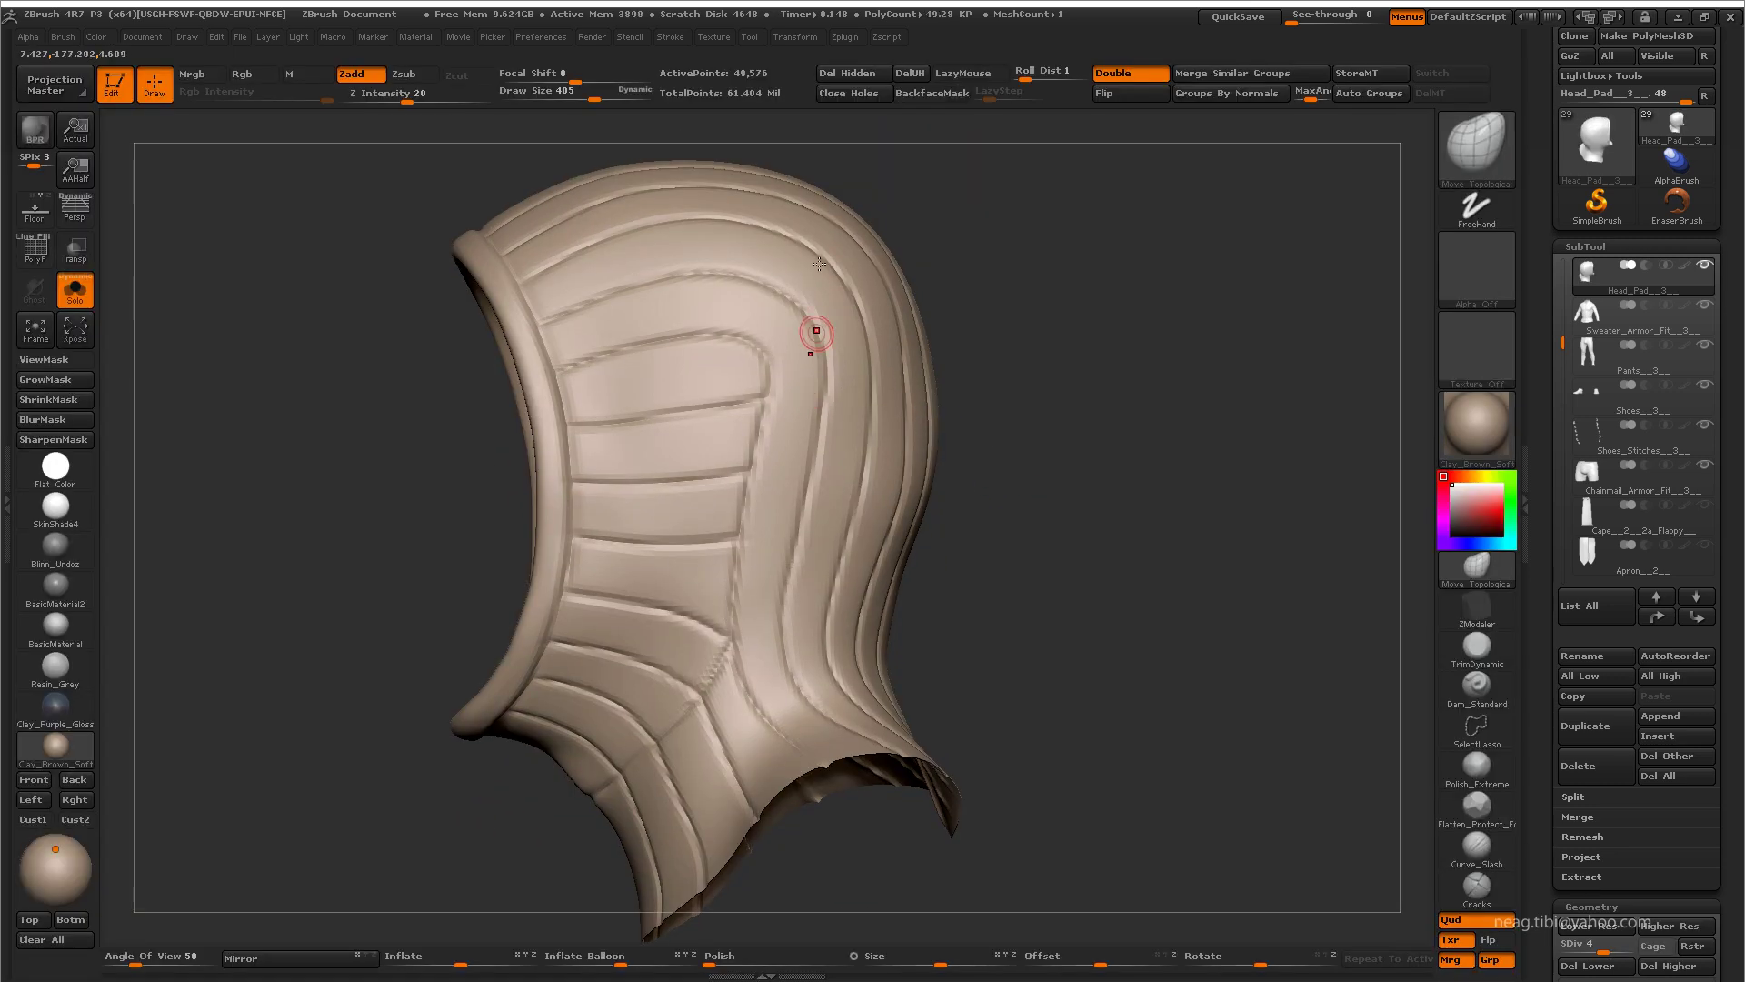
{"action": "left_click_drag", "start_coordinate": [546, 99], "coordinate": [568, 100]}
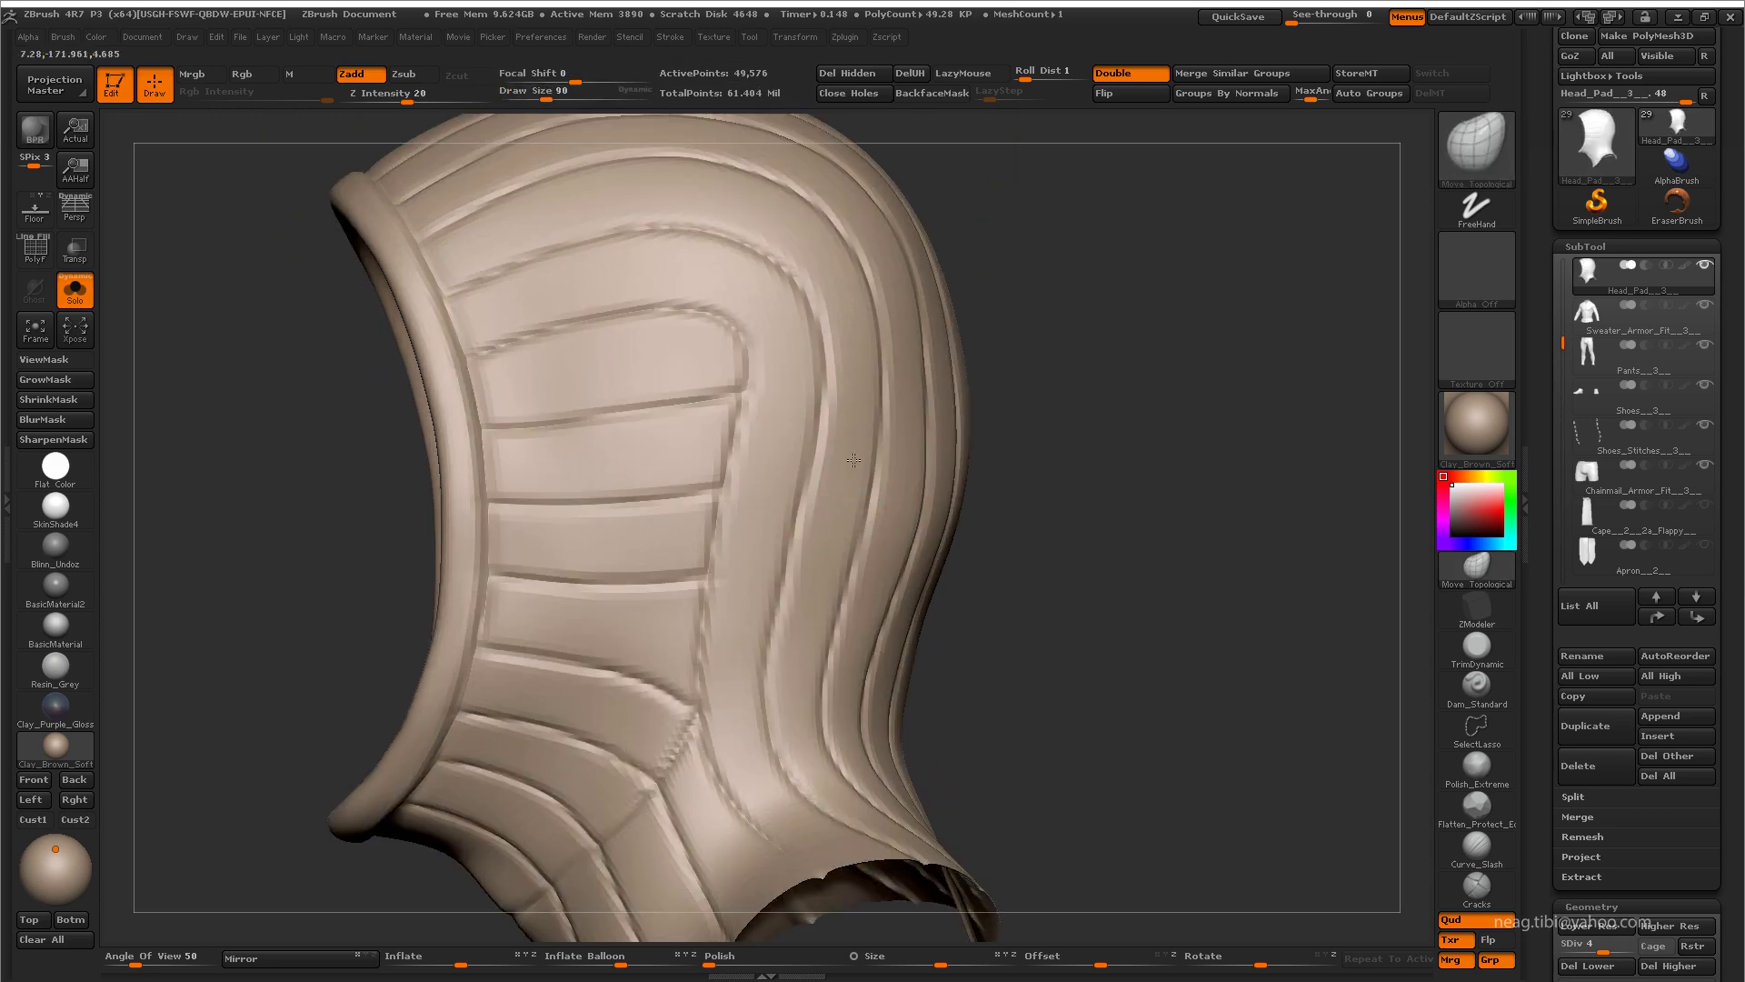
{"action": "mouse_move", "coordinate": [693, 460]}
{"action": "right_mouse_down", "text": "ctrl"}
{"action": "mouse_move", "coordinate": [706, 472]}
{"action": "mouse_move", "coordinate": [651, 406]}
{"action": "mouse_move", "coordinate": [776, 644]}
{"action": "mouse_move", "coordinate": [743, 629]}
{"action": "mouse_move", "coordinate": [624, 682]}
{"action": "mouse_move", "coordinate": [576, 565]}
{"action": "mouse_move", "coordinate": [644, 717]}
{"action": "mouse_move", "coordinate": [760, 733]}
{"action": "mouse_move", "coordinate": [779, 670]}
{"action": "mouse_move", "coordinate": [644, 714]}
{"action": "right_mouse_up", "text": "ctrl"}
{"action": "key", "text": "d"}
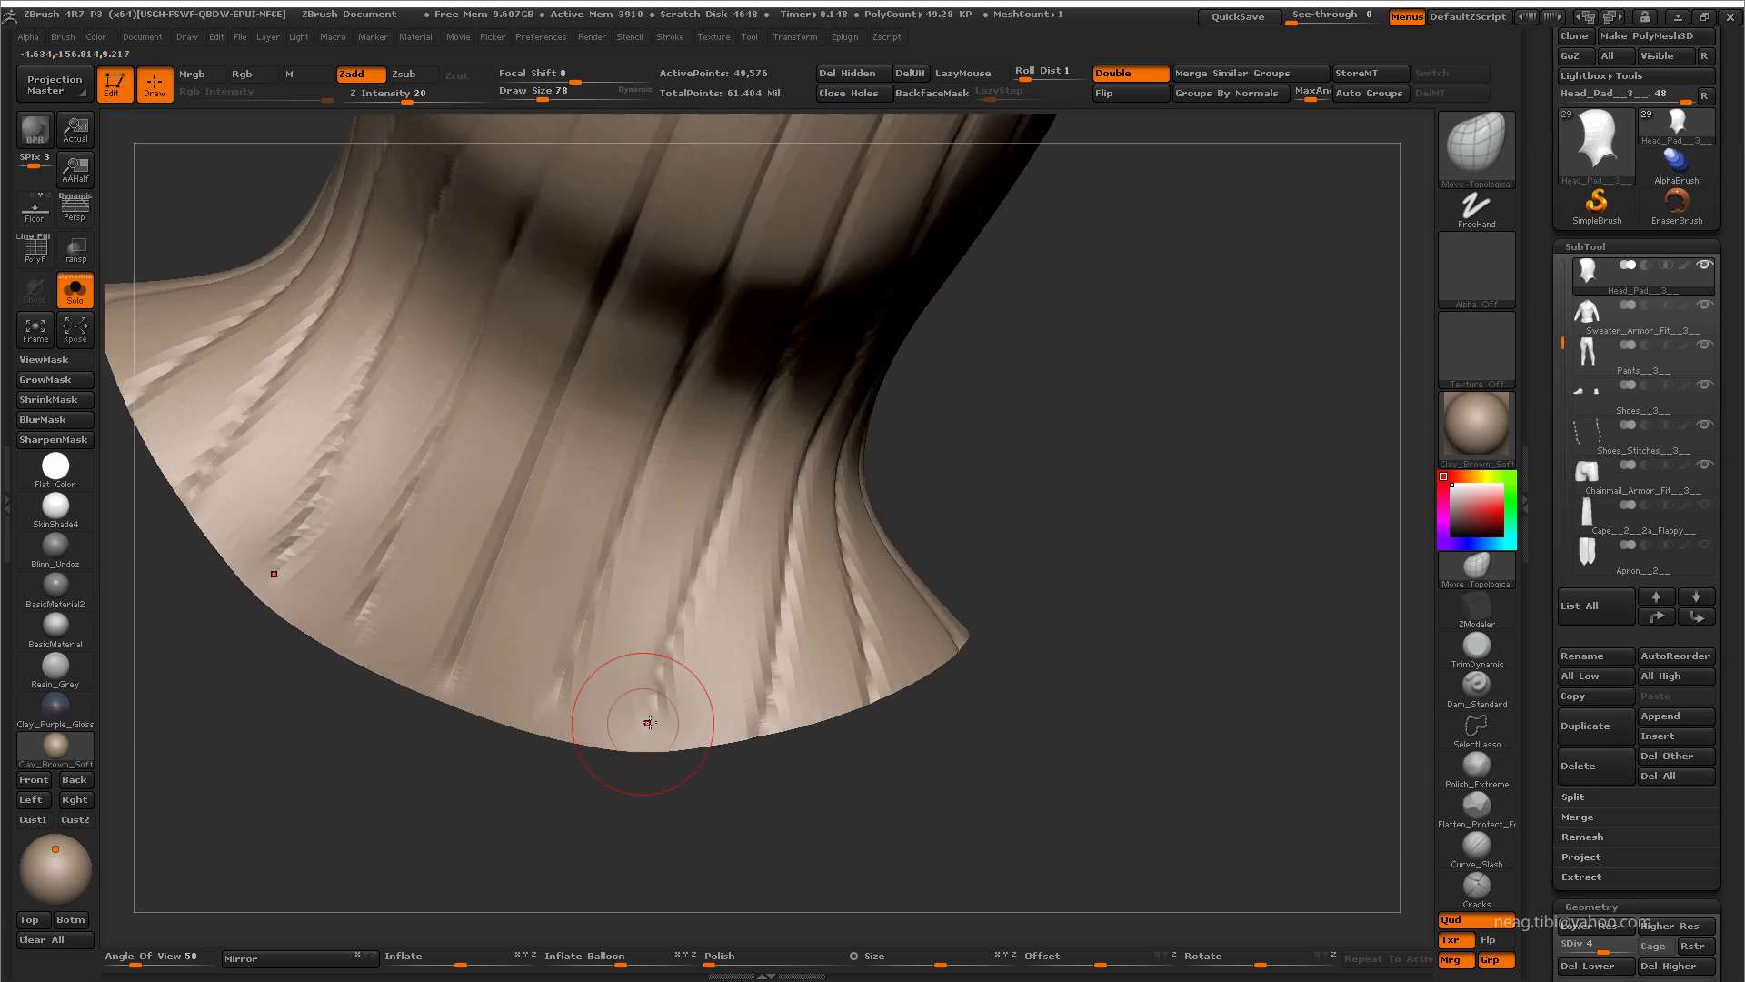
{"action": "mouse_move", "coordinate": [695, 627]}
{"action": "right_mouse_down", "text": "ctrl"}
{"action": "mouse_move", "coordinate": [1006, 421]}
{"action": "mouse_move", "coordinate": [637, 737]}
{"action": "mouse_move", "coordinate": [804, 810]}
{"action": "mouse_move", "coordinate": [779, 799]}
{"action": "right_mouse_up", "text": "ctrl"}
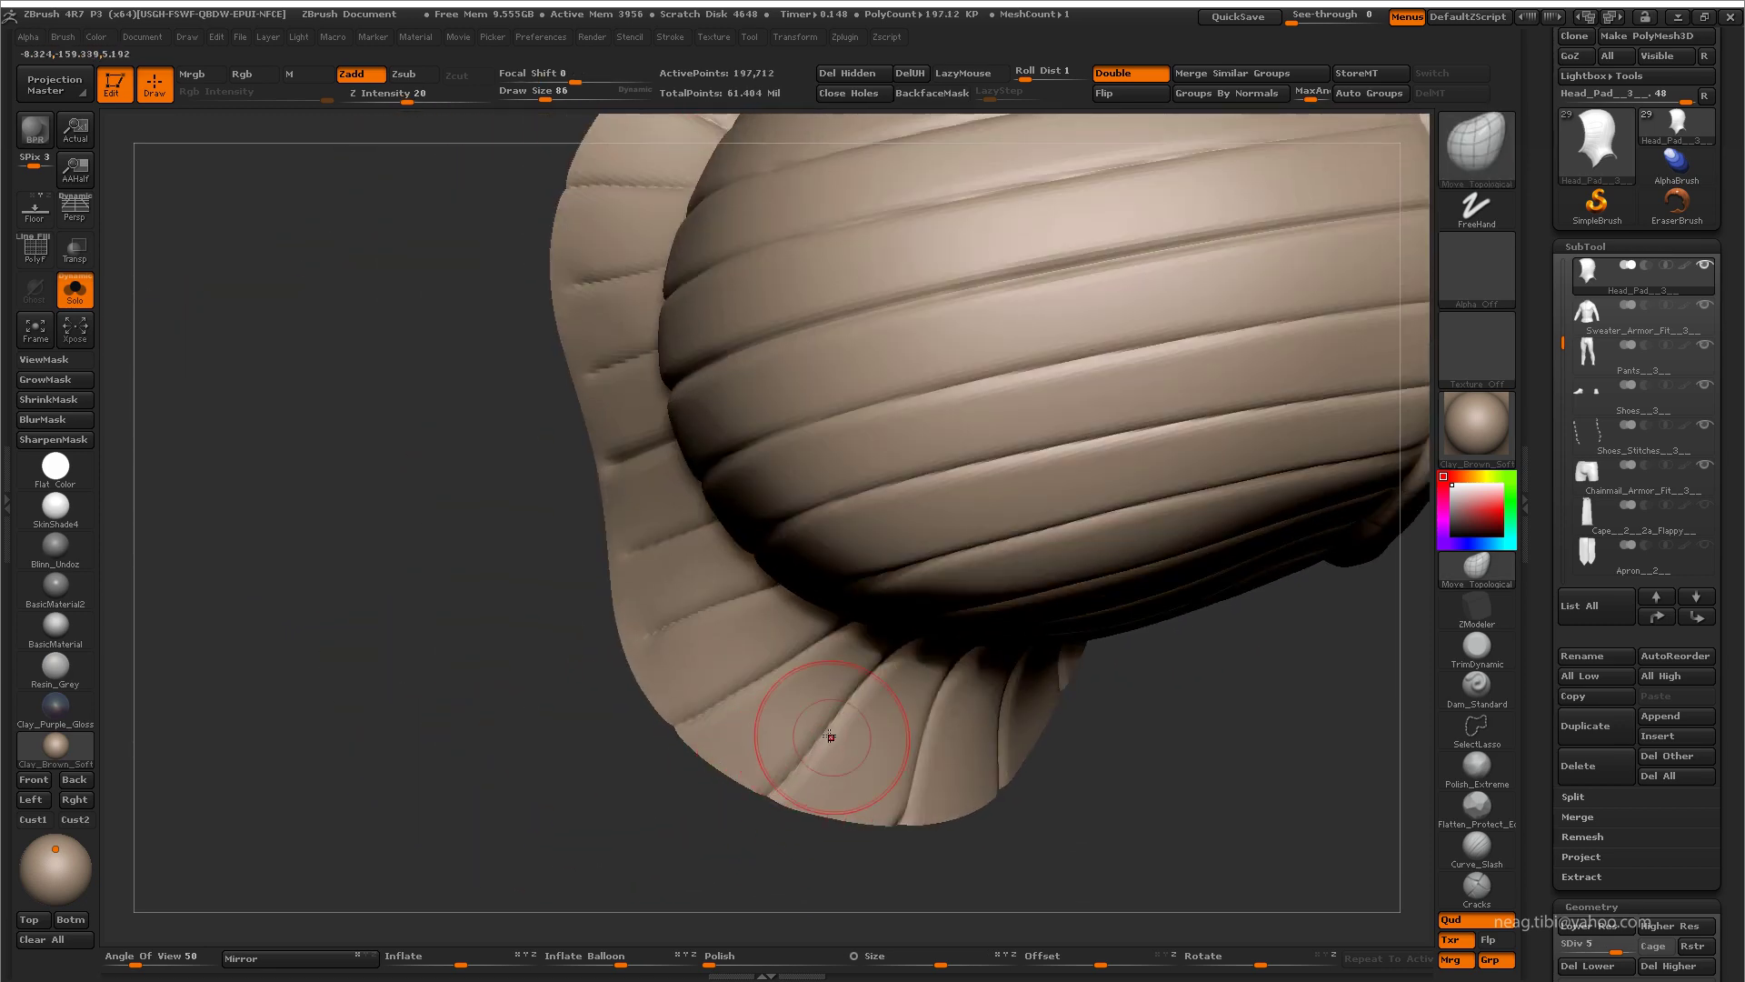
{"action": "mouse_move", "coordinate": [818, 733]}
{"action": "right_mouse_down"}
{"action": "mouse_move", "coordinate": [827, 631]}
{"action": "mouse_move", "coordinate": [673, 507]}
{"action": "mouse_move", "coordinate": [833, 616]}
{"action": "mouse_move", "coordinate": [845, 564]}
{"action": "mouse_move", "coordinate": [1060, 542]}
{"action": "mouse_move", "coordinate": [936, 604]}
{"action": "mouse_move", "coordinate": [914, 427]}
{"action": "right_mouse_up"}
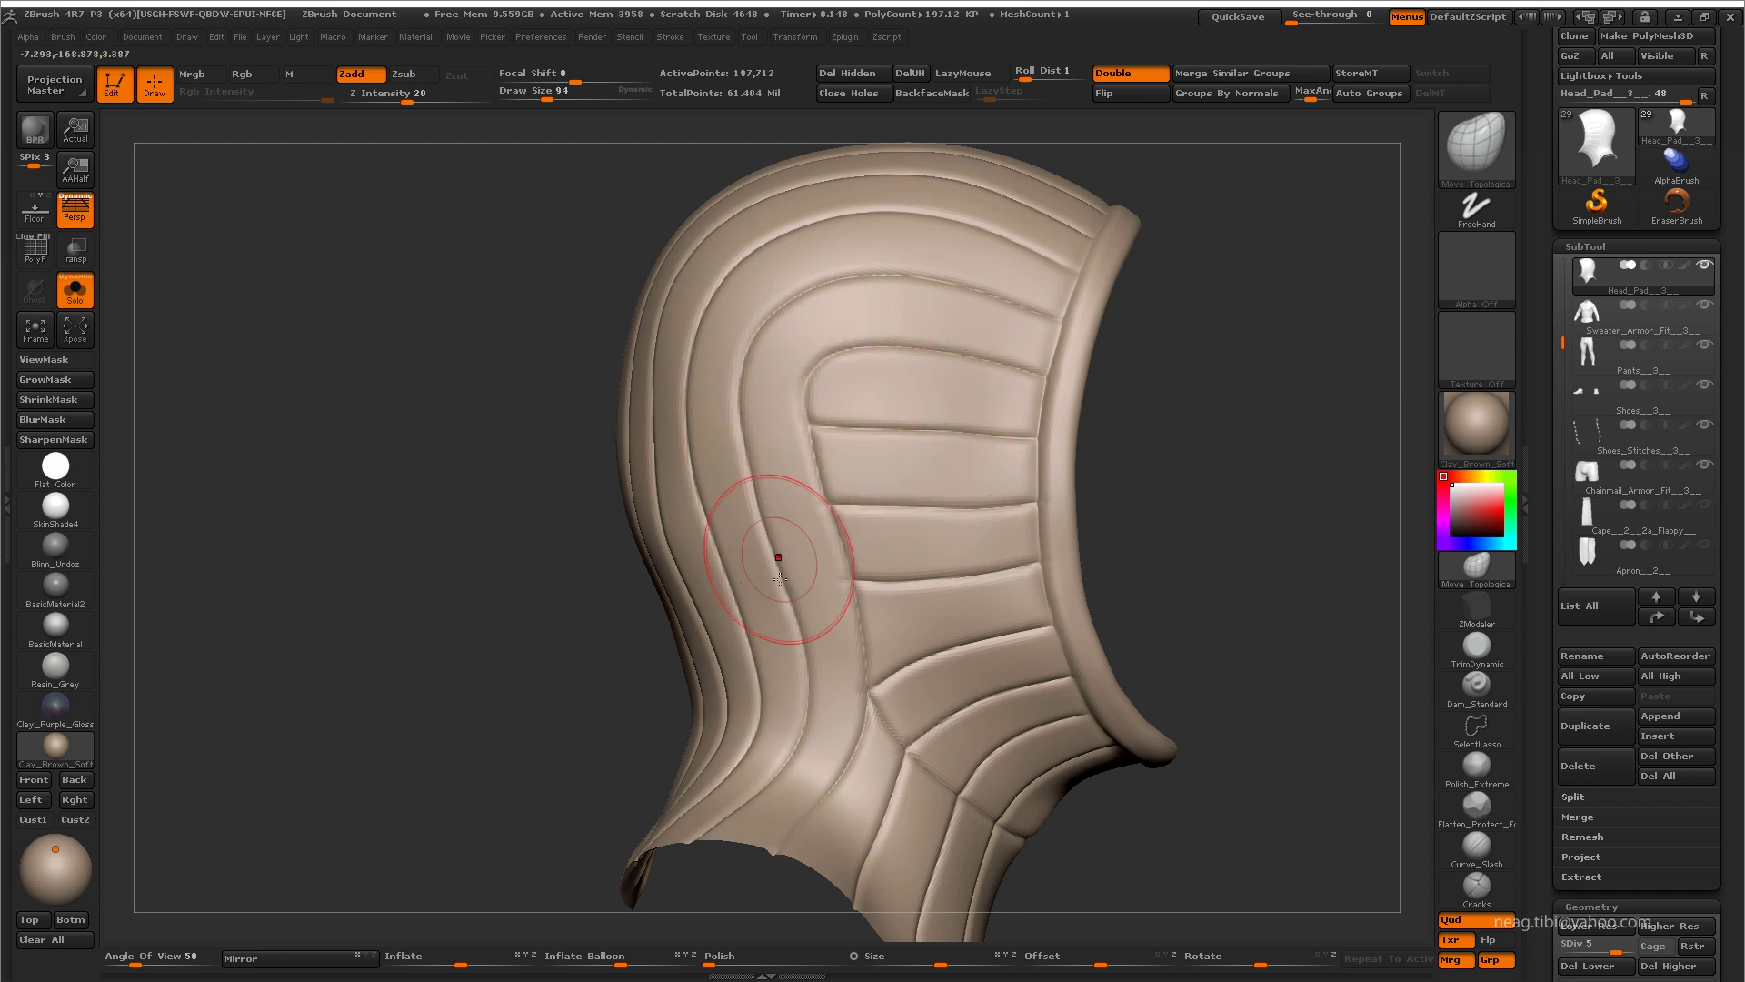
{"action": "right_click_drag", "start_coordinate": [772, 557], "coordinate": [800, 527], "text": "ctrl"}
{"action": "key", "text": "shift+d"}
{"action": "left_click_drag", "start_coordinate": [1096, 483], "coordinate": [1110, 472]}
Step: Choose the Inflate brush with LazyMouse, lower intensity and size, and open the Masking options
{"action": "key", "text": "b"}
{"action": "key", "text": "i"}
{"action": "key", "text": "n"}
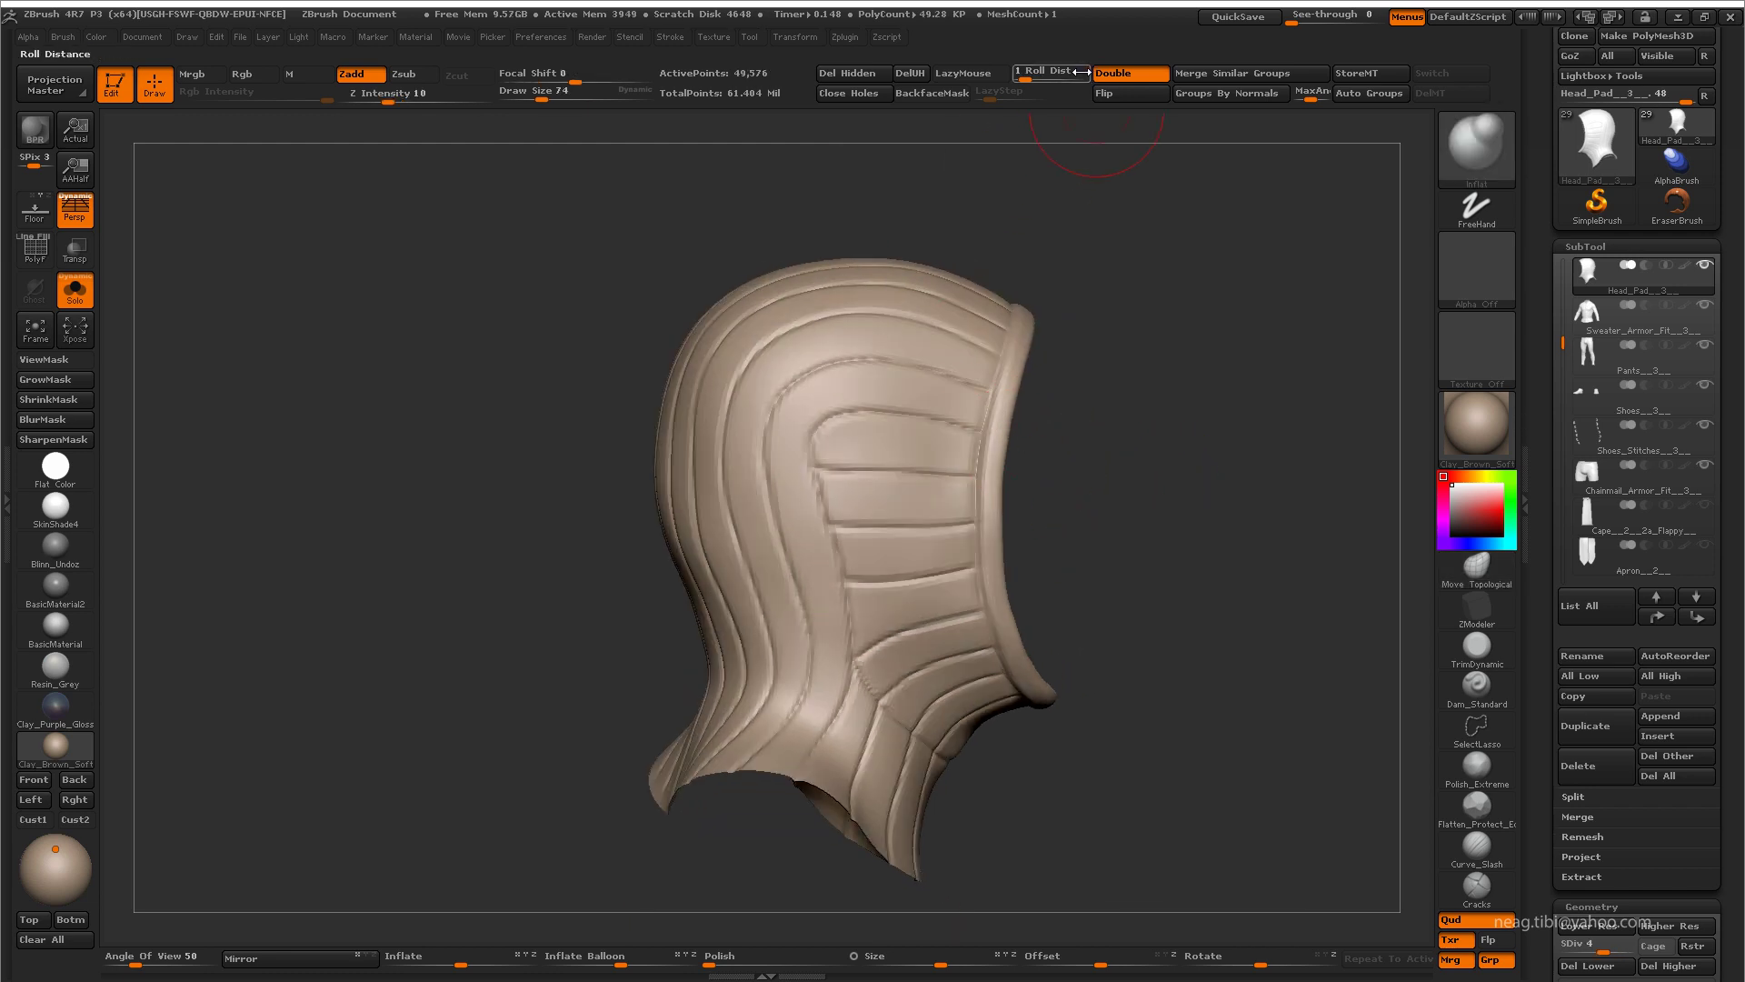
{"action": "key", "text": "l"}
{"action": "right_click_drag", "start_coordinate": [753, 423], "coordinate": [1060, 487], "text": "ctrl"}
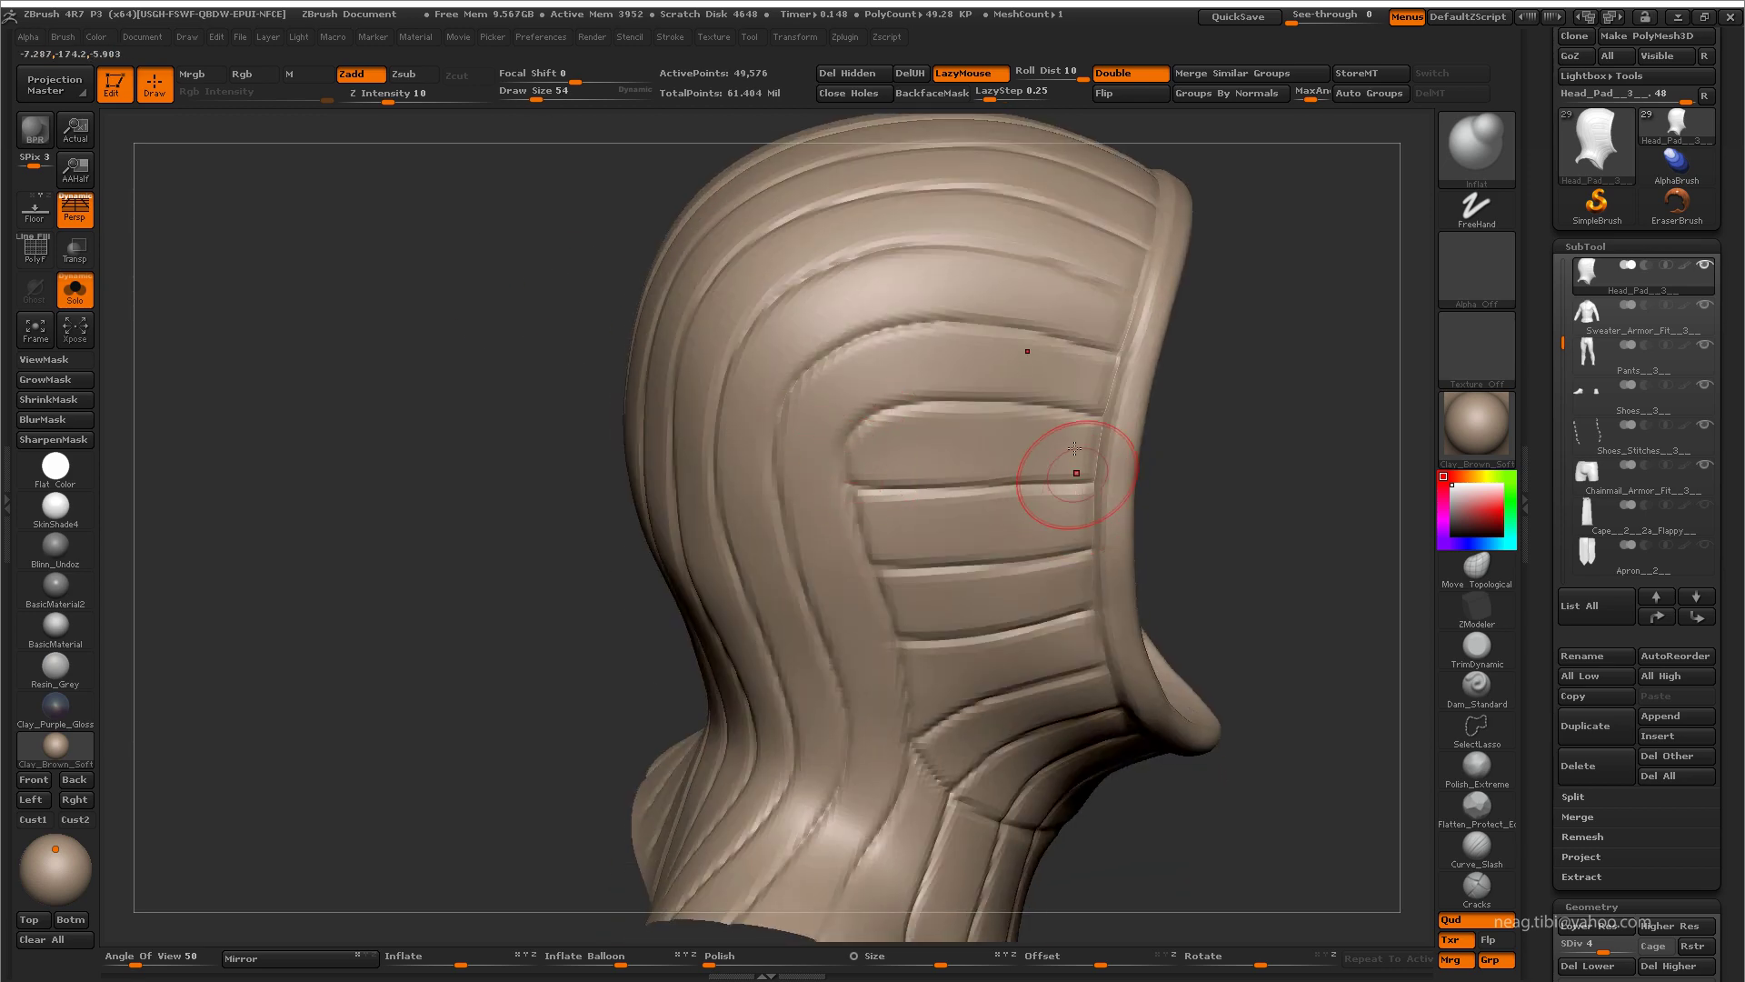
{"action": "left_click_drag", "start_coordinate": [1741, 382], "coordinate": [1740, 522]}
{"action": "left_click", "coordinate": [1587, 375]}
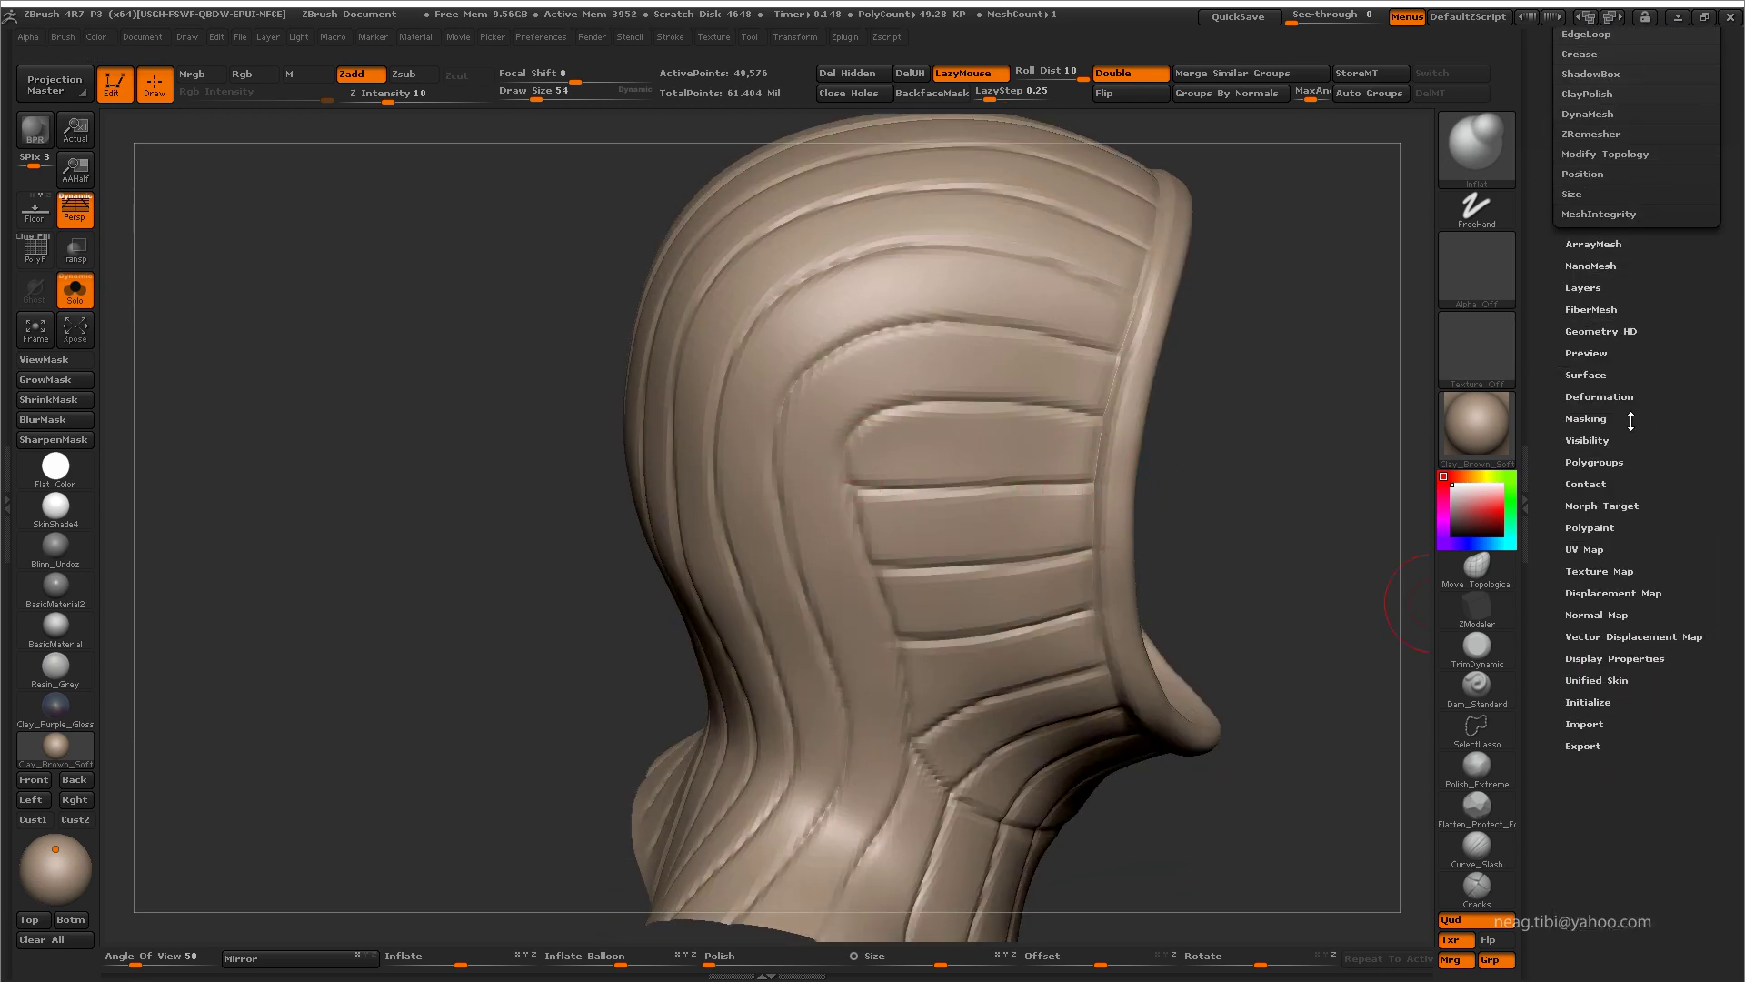
Step: Expand the Mask By Cavity settings, step the hood up a subdivision level, and clear the mask
{"action": "left_click", "coordinate": [1587, 419]}
{"action": "left_click", "coordinate": [1601, 658]}
{"action": "left_click_drag", "start_coordinate": [1291, 582], "coordinate": [1359, 543]}
{"action": "key", "text": "d"}
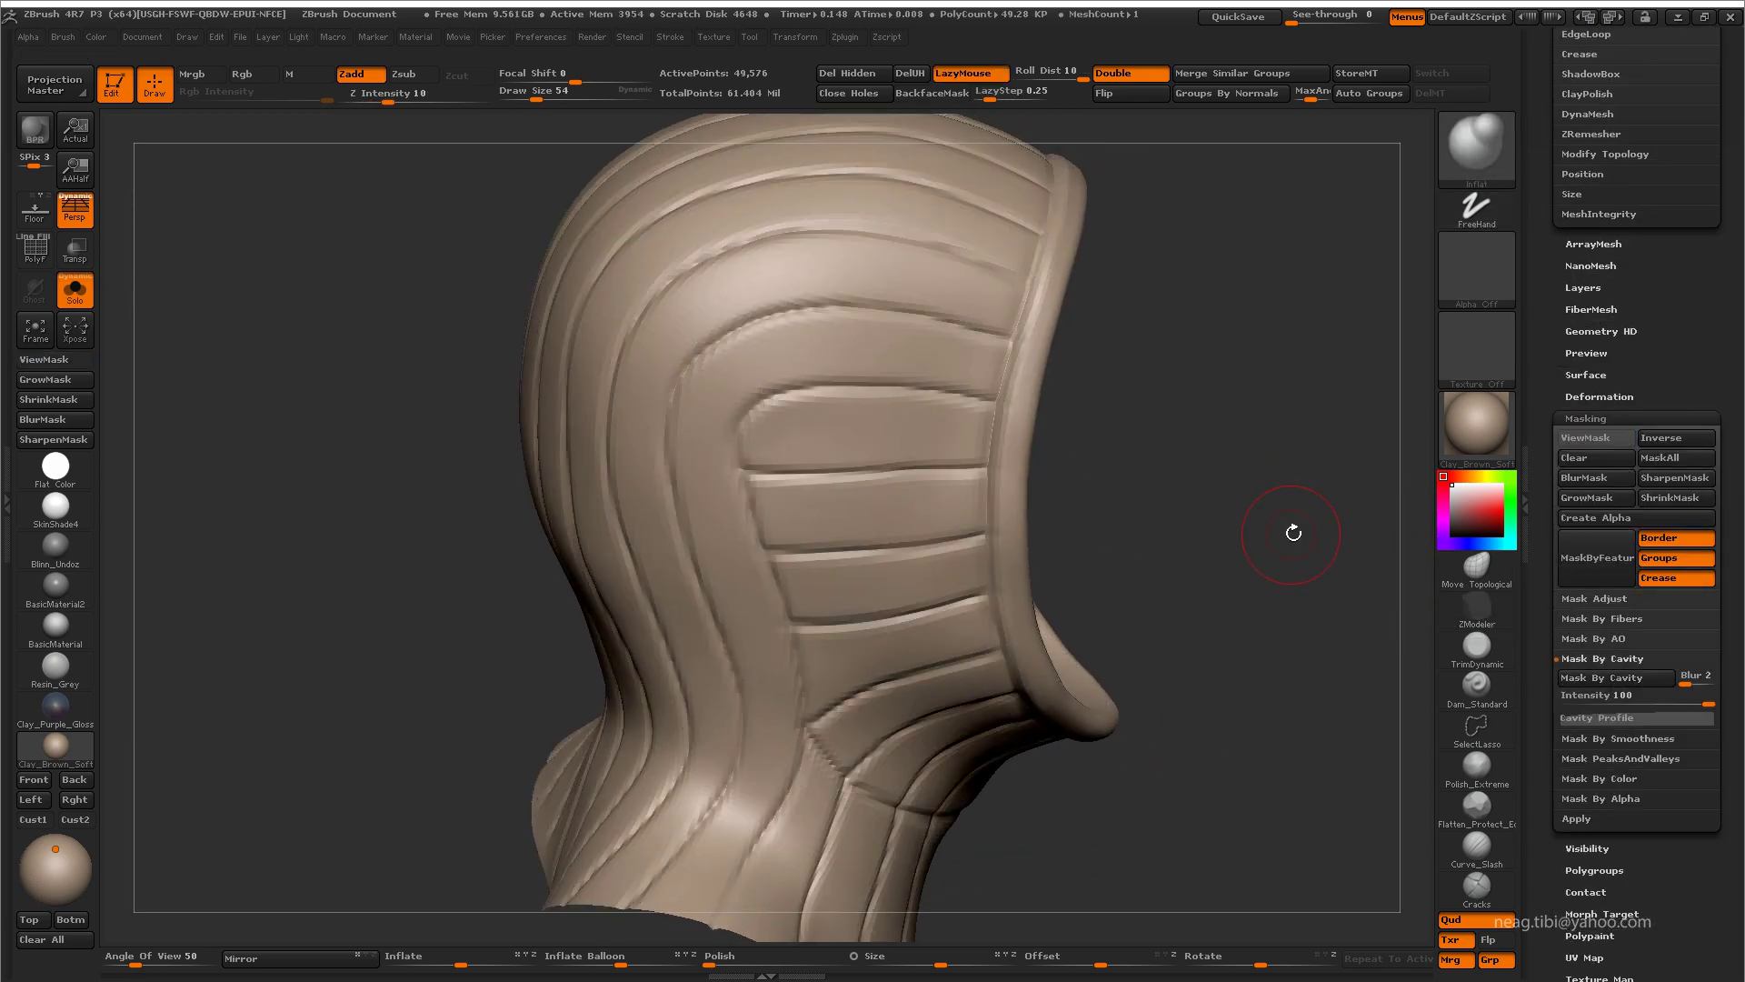
{"action": "mouse_move", "coordinate": [1246, 602]}
{"action": "right_mouse_down"}
{"action": "mouse_move", "coordinate": [907, 343]}
{"action": "mouse_move", "coordinate": [1141, 377]}
{"action": "mouse_move", "coordinate": [919, 448]}
{"action": "mouse_move", "coordinate": [751, 644]}
{"action": "right_mouse_up"}
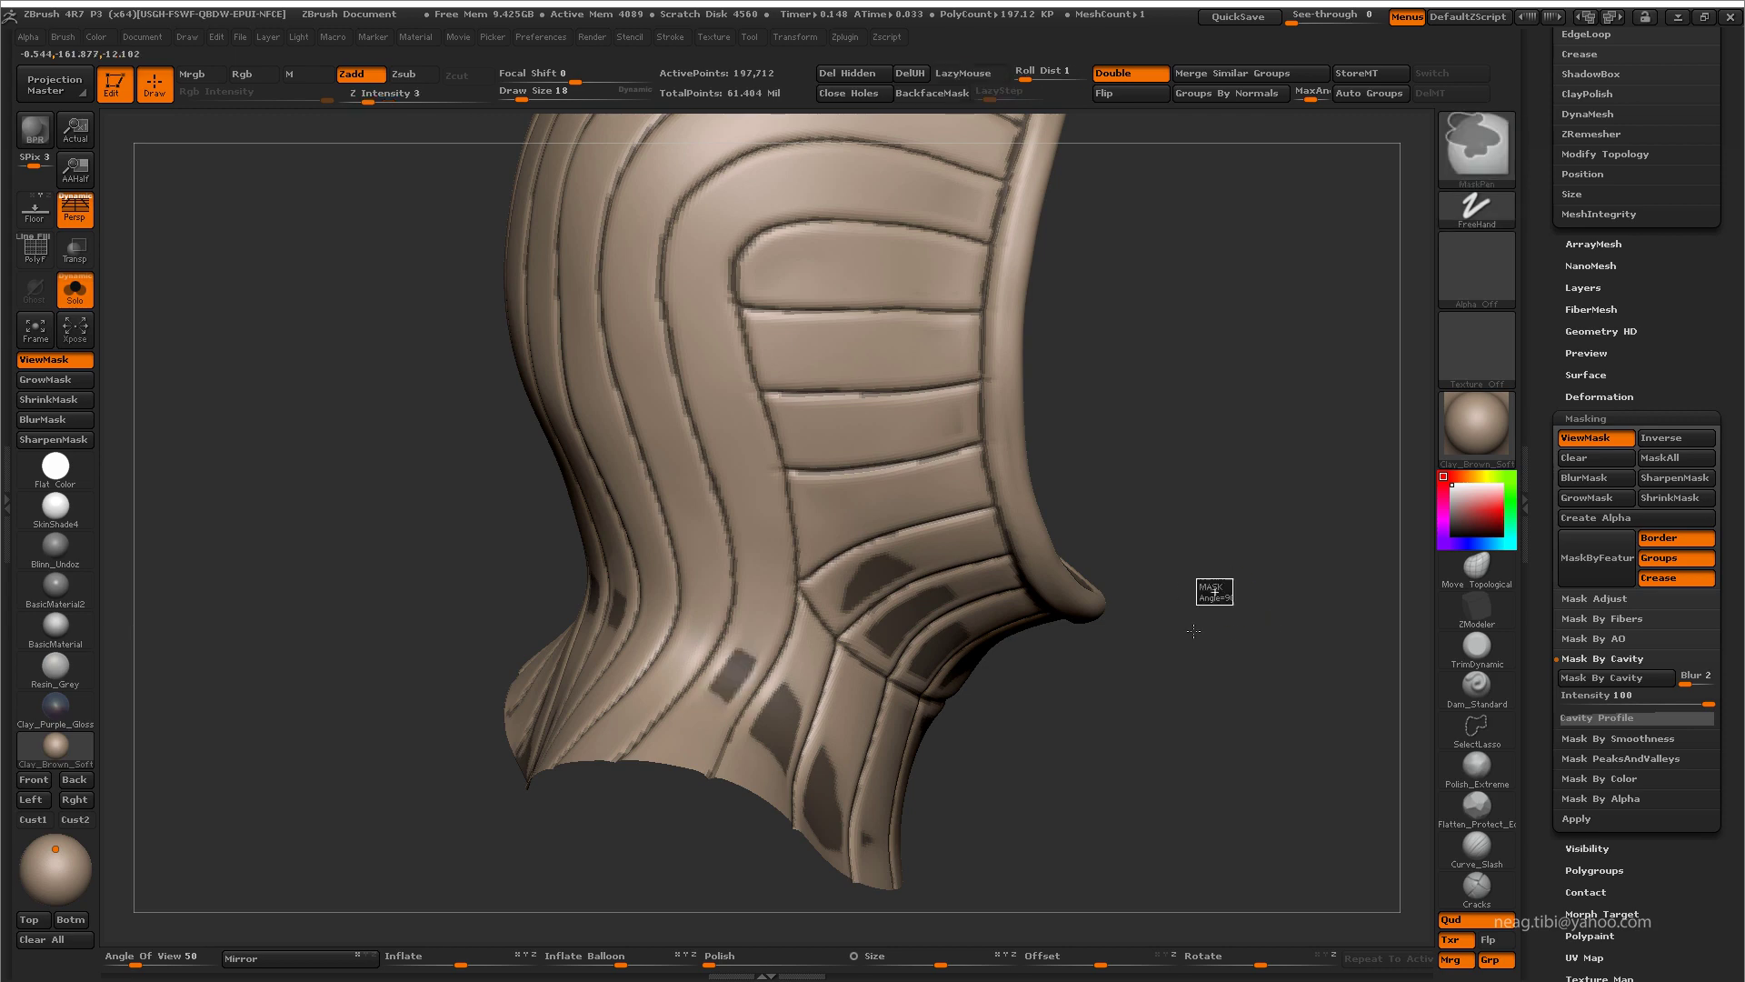
{"action": "key", "text": "ctrl+h"}
Step: Adjust cavity intensity, steepen the Cavity Profile curve, and apply Mask By Cavity
{"action": "mouse_move", "coordinate": [1710, 704]}
{"action": "left_mouse_down"}
{"action": "mouse_move", "coordinate": [1633, 698]}
{"action": "mouse_move", "coordinate": [1709, 700]}
{"action": "left_mouse_up"}
{"action": "left_click", "coordinate": [1636, 717]}
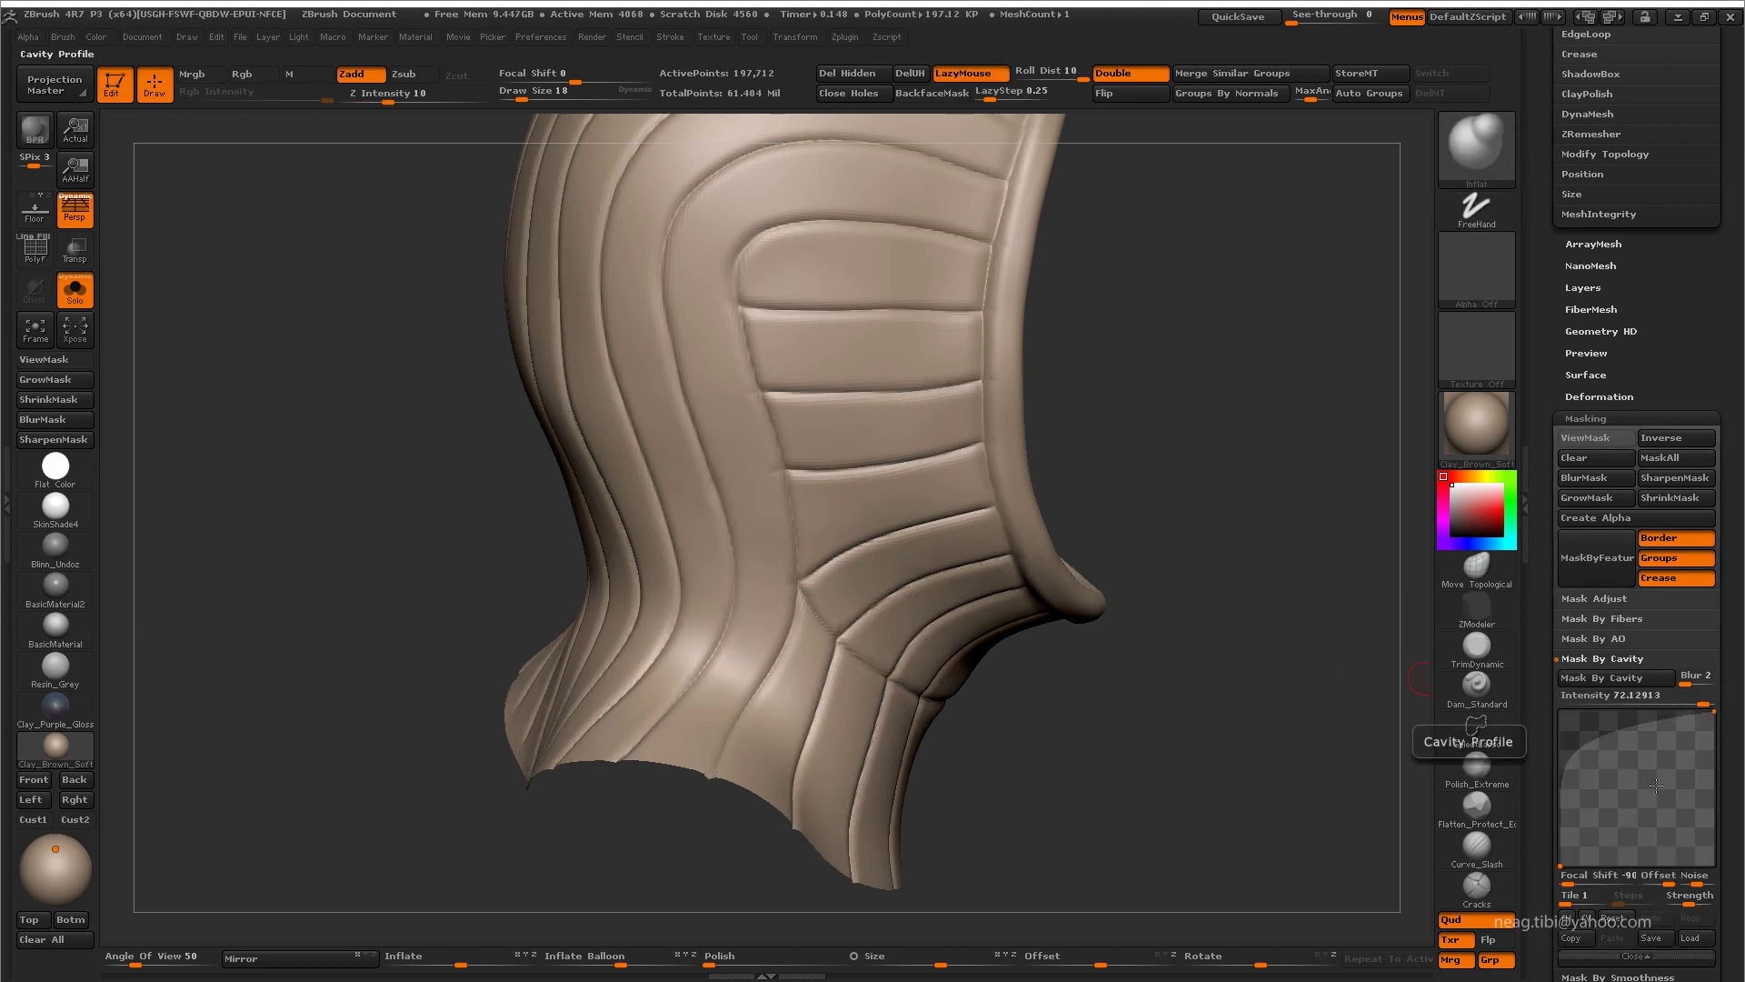
{"action": "left_click_drag", "start_coordinate": [1573, 851], "coordinate": [1627, 852]}
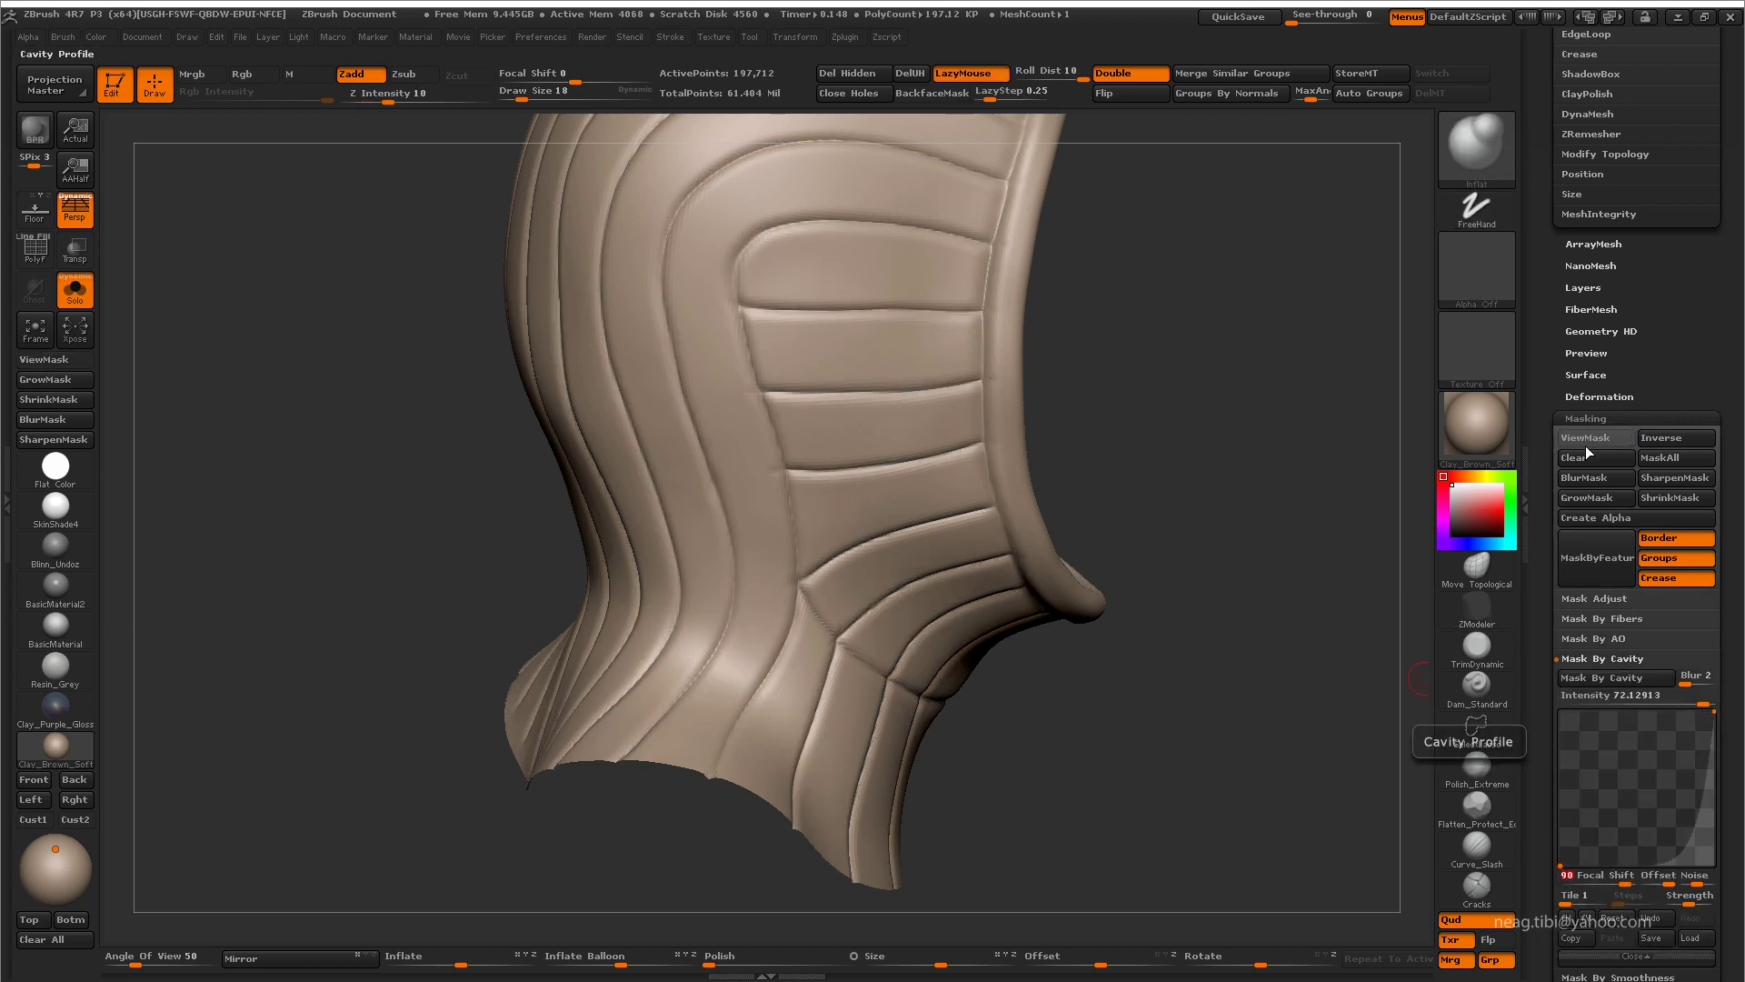
{"action": "left_click", "coordinate": [1565, 682]}
{"action": "left_click_drag", "start_coordinate": [1309, 616], "coordinate": [1255, 627]}
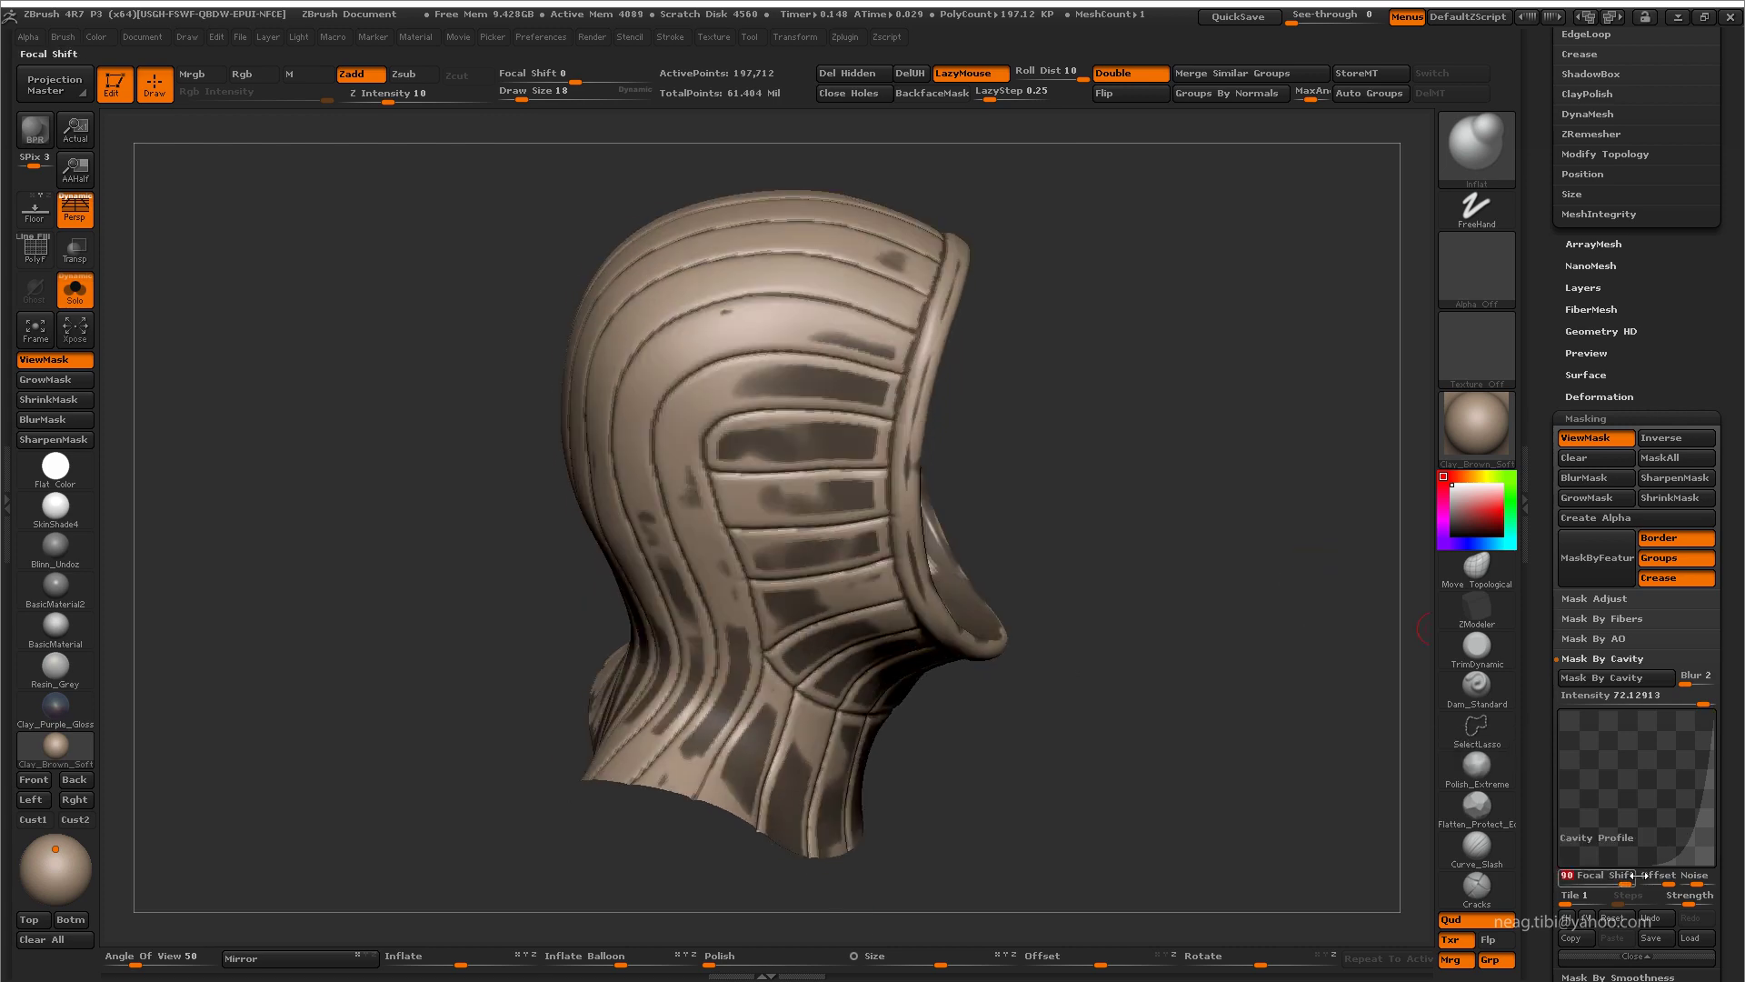
Step: Reshape the cavity profile, reapply the cavity mask, and raise its blur to 28
{"action": "left_click_drag", "start_coordinate": [1639, 876], "coordinate": [1664, 875]}
{"action": "left_click", "coordinate": [1615, 678]}
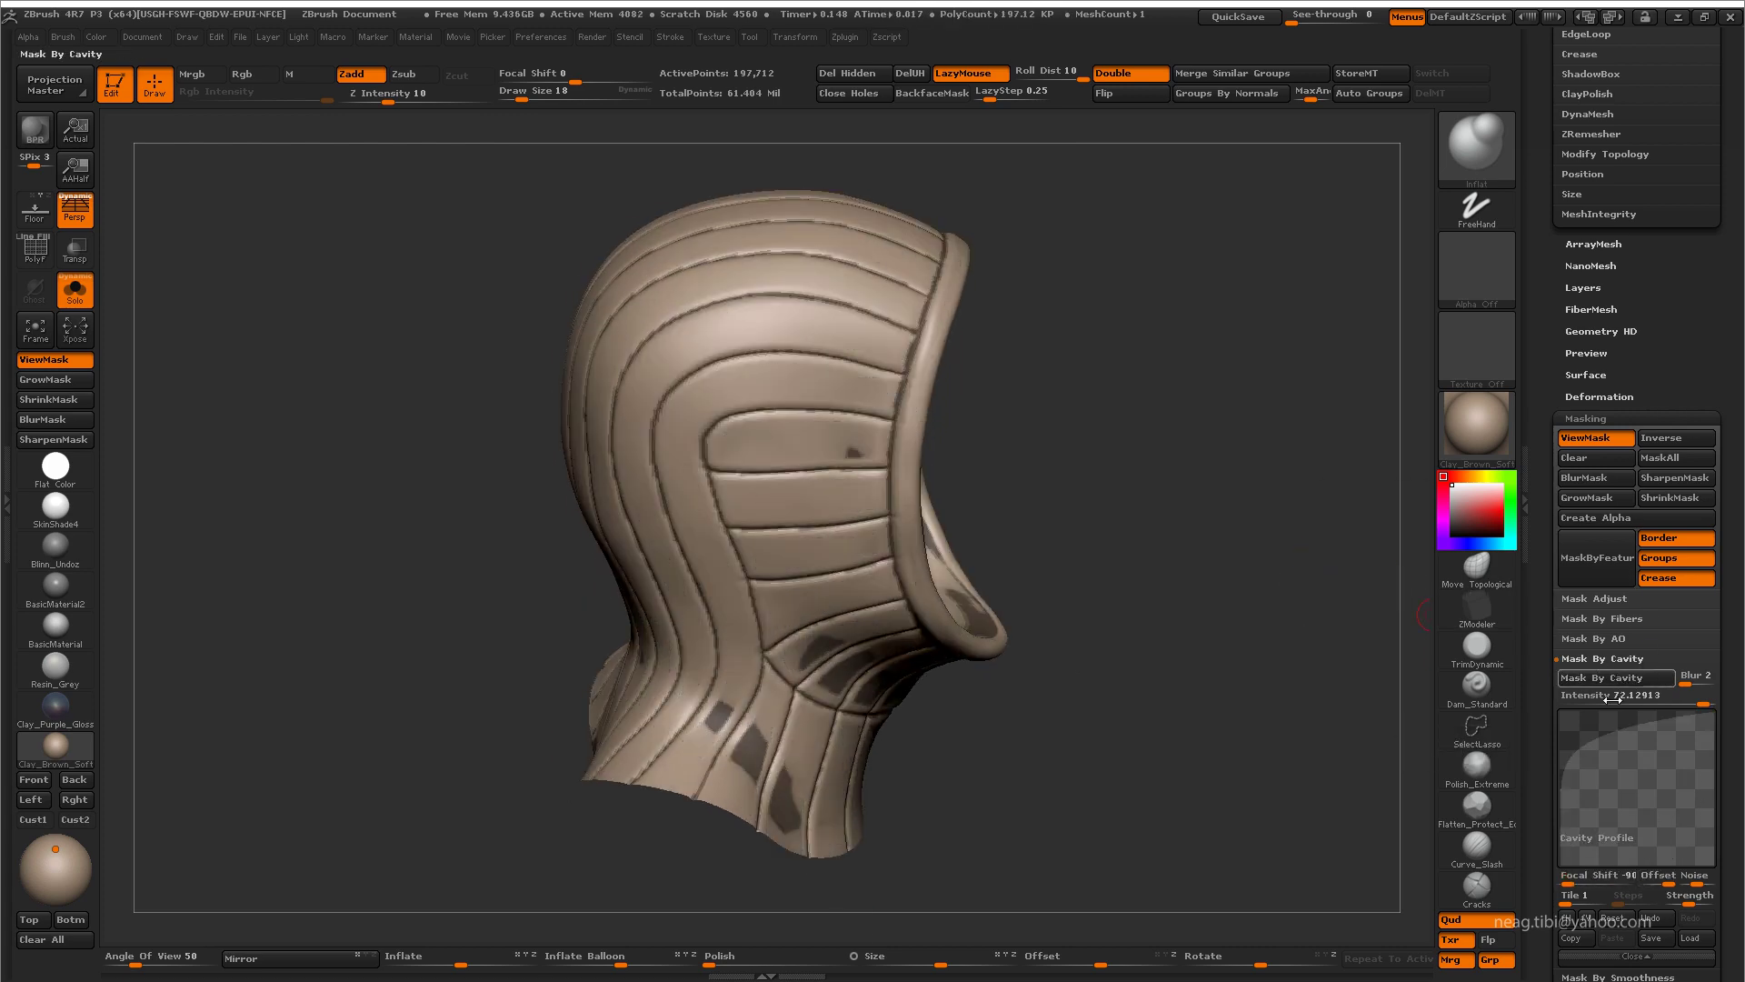
{"action": "left_click_drag", "start_coordinate": [1689, 682], "coordinate": [1685, 681]}
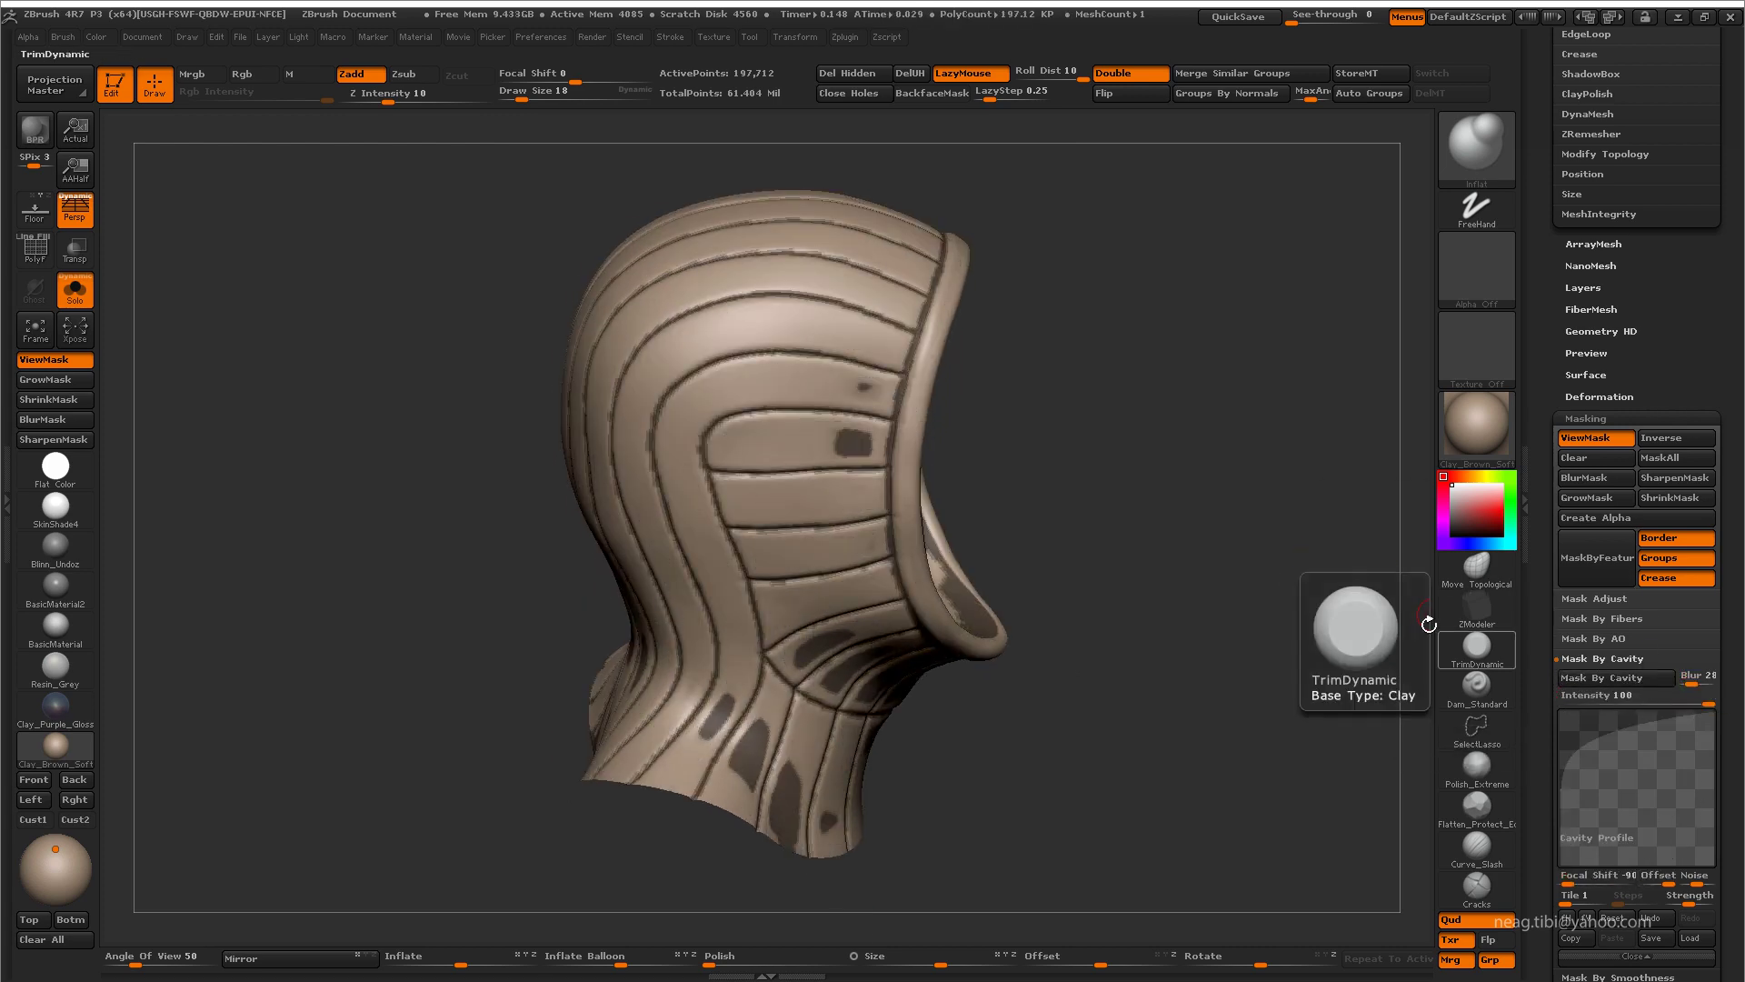
{"action": "left_click_drag", "start_coordinate": [1270, 710], "coordinate": [1076, 350]}
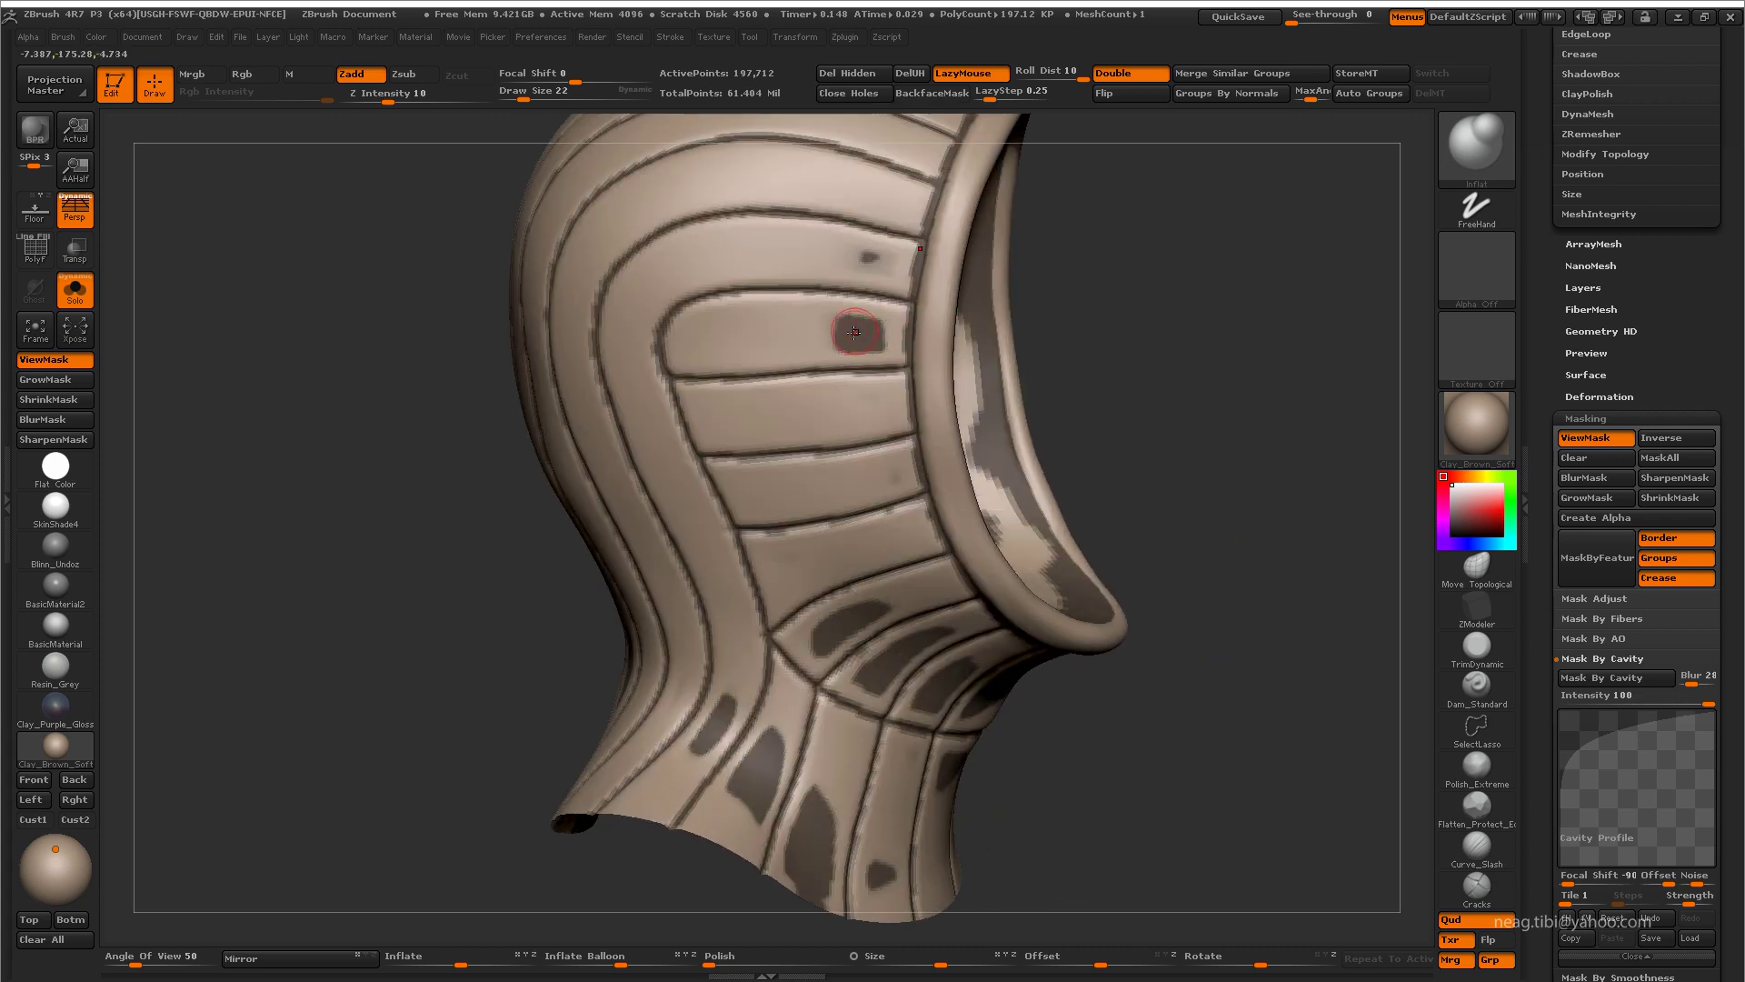
{"action": "key", "text": "ctrl"}
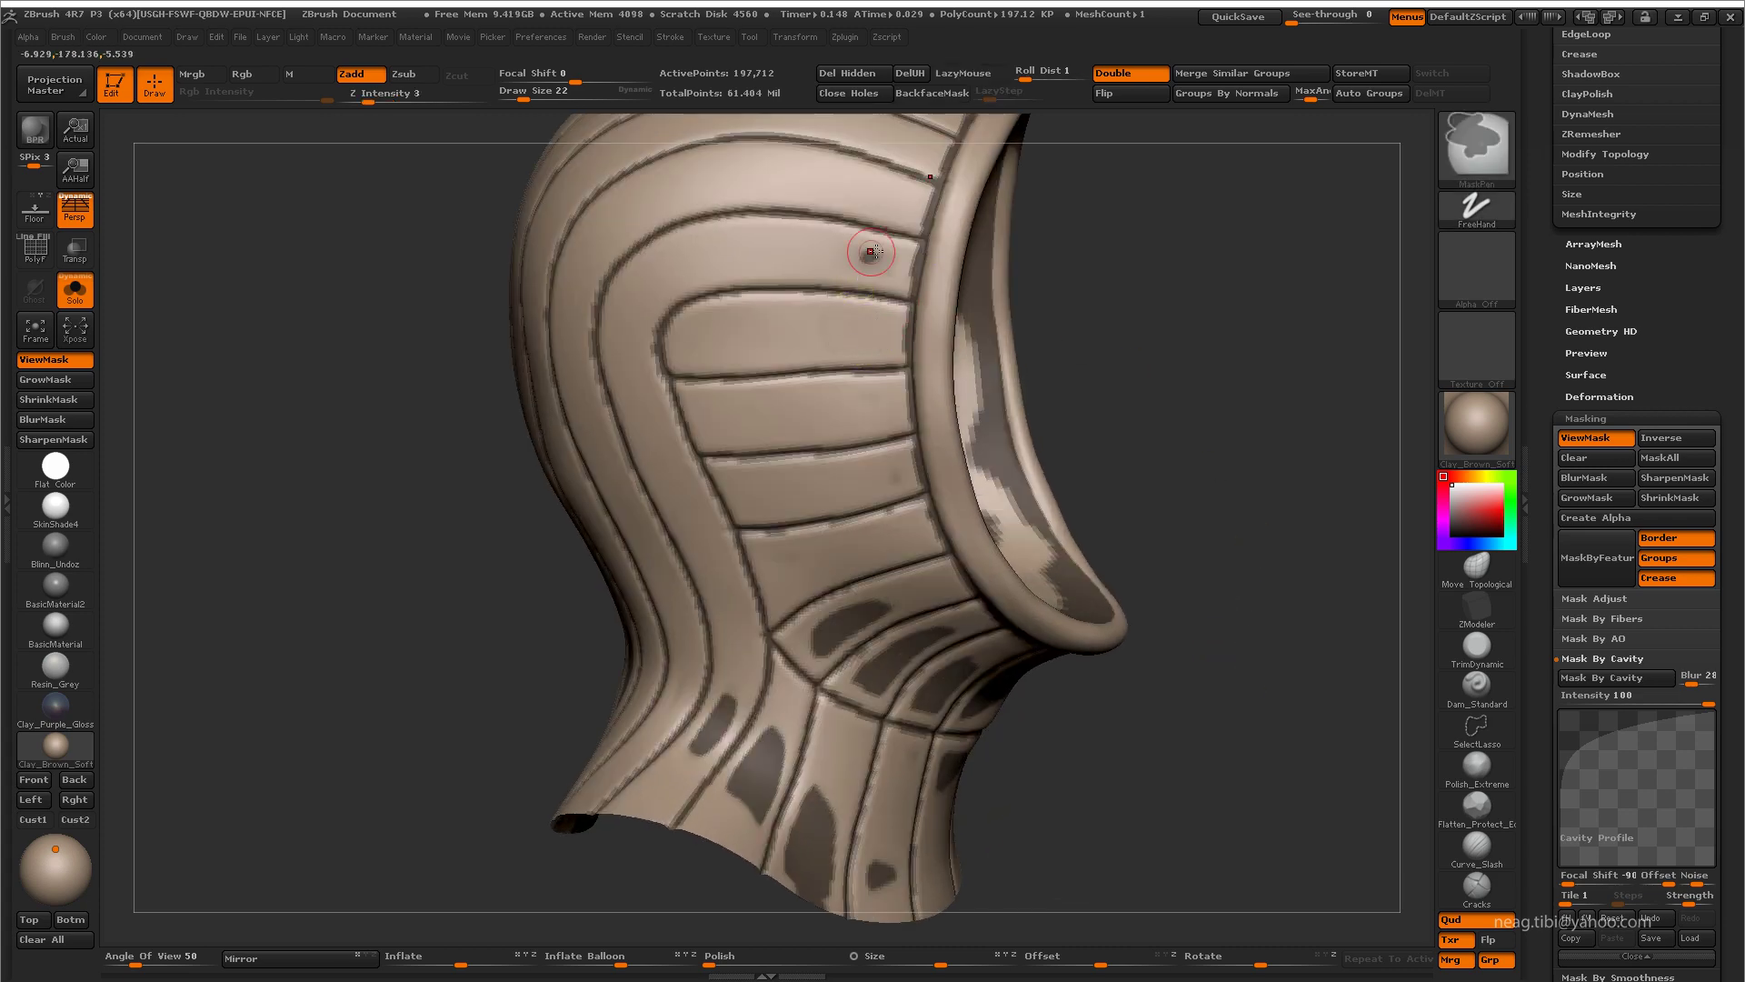
{"action": "mouse_move", "coordinate": [1076, 279]}
{"action": "left_mouse_down"}
{"action": "mouse_move", "coordinate": [754, 540]}
{"action": "mouse_move", "coordinate": [763, 612]}
{"action": "left_mouse_up"}
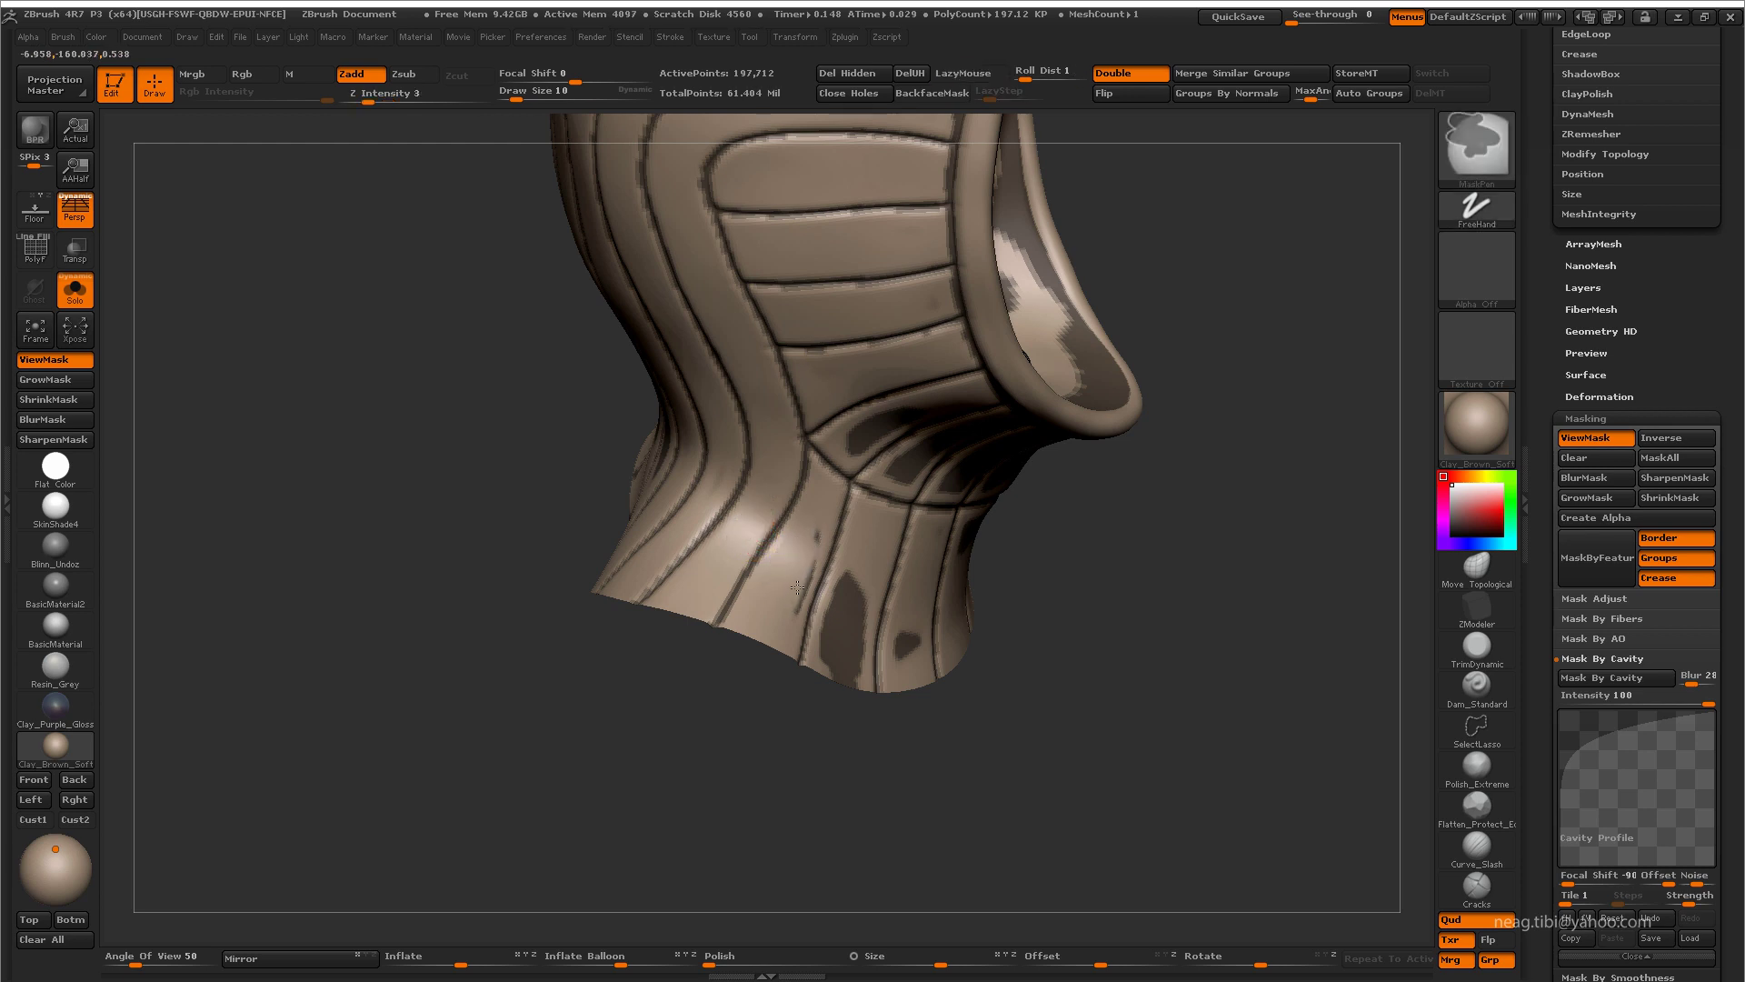
Step: Grow the groove mask twice and orbit around the hood to check it
{"action": "left_click", "coordinate": [76, 382]}
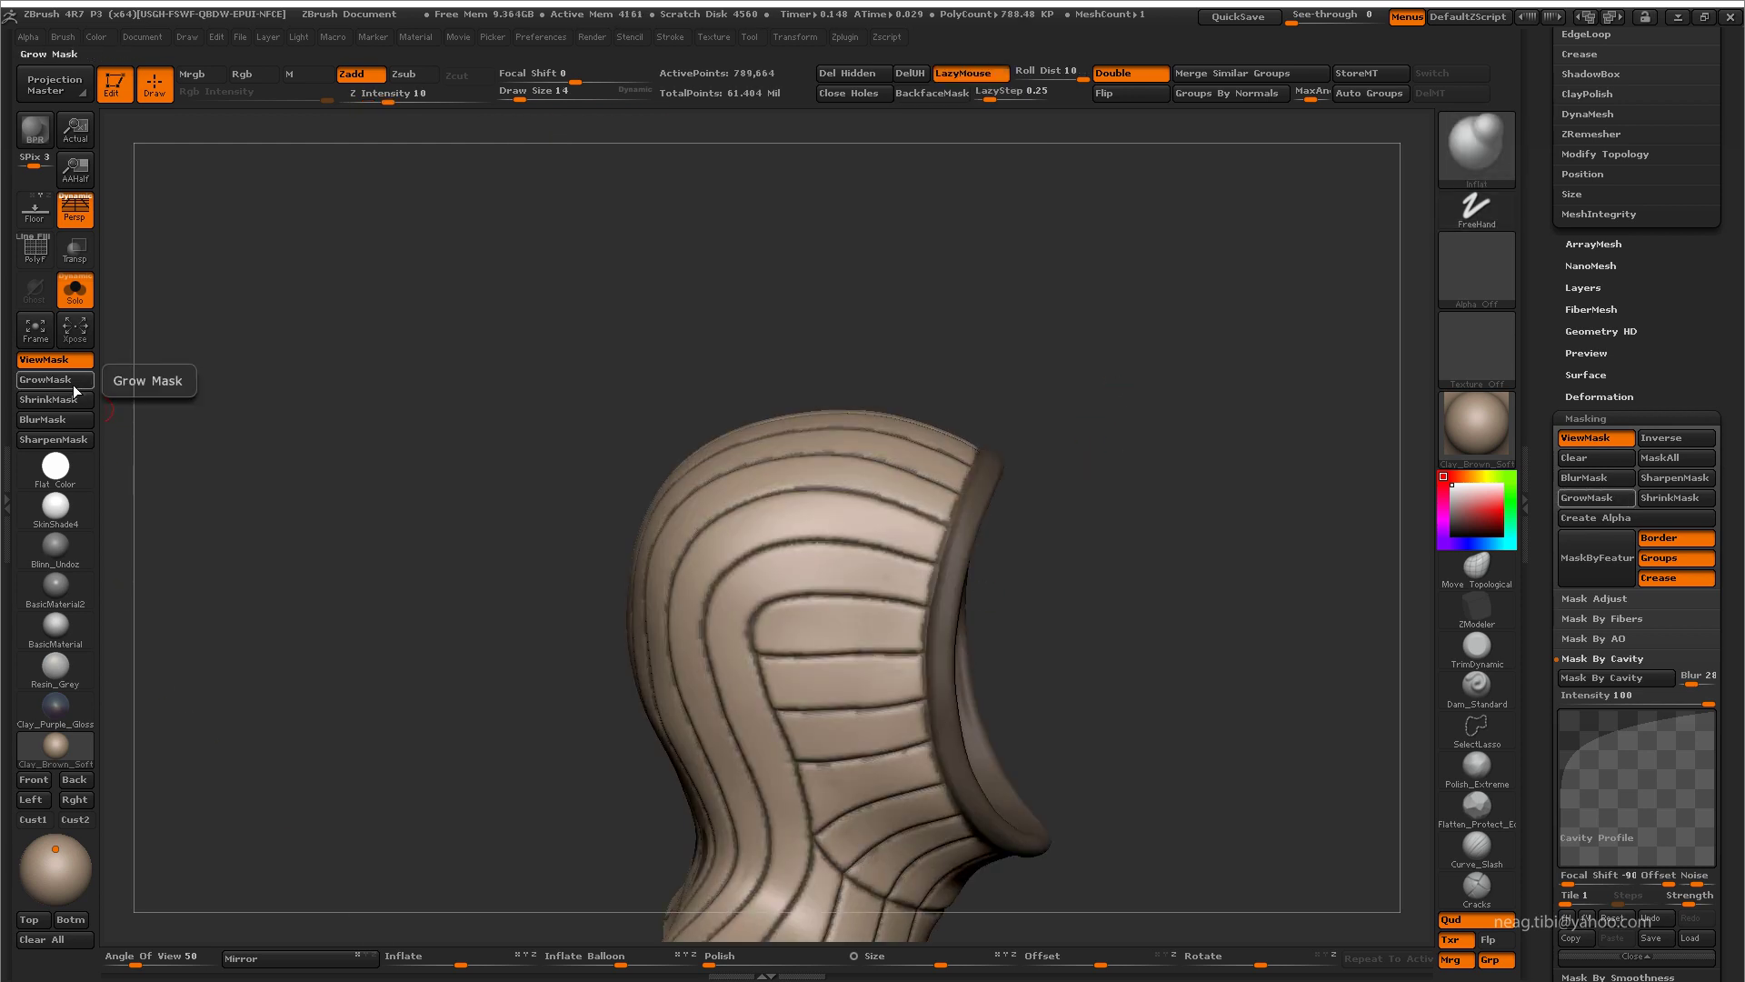
{"action": "left_click", "coordinate": [78, 381]}
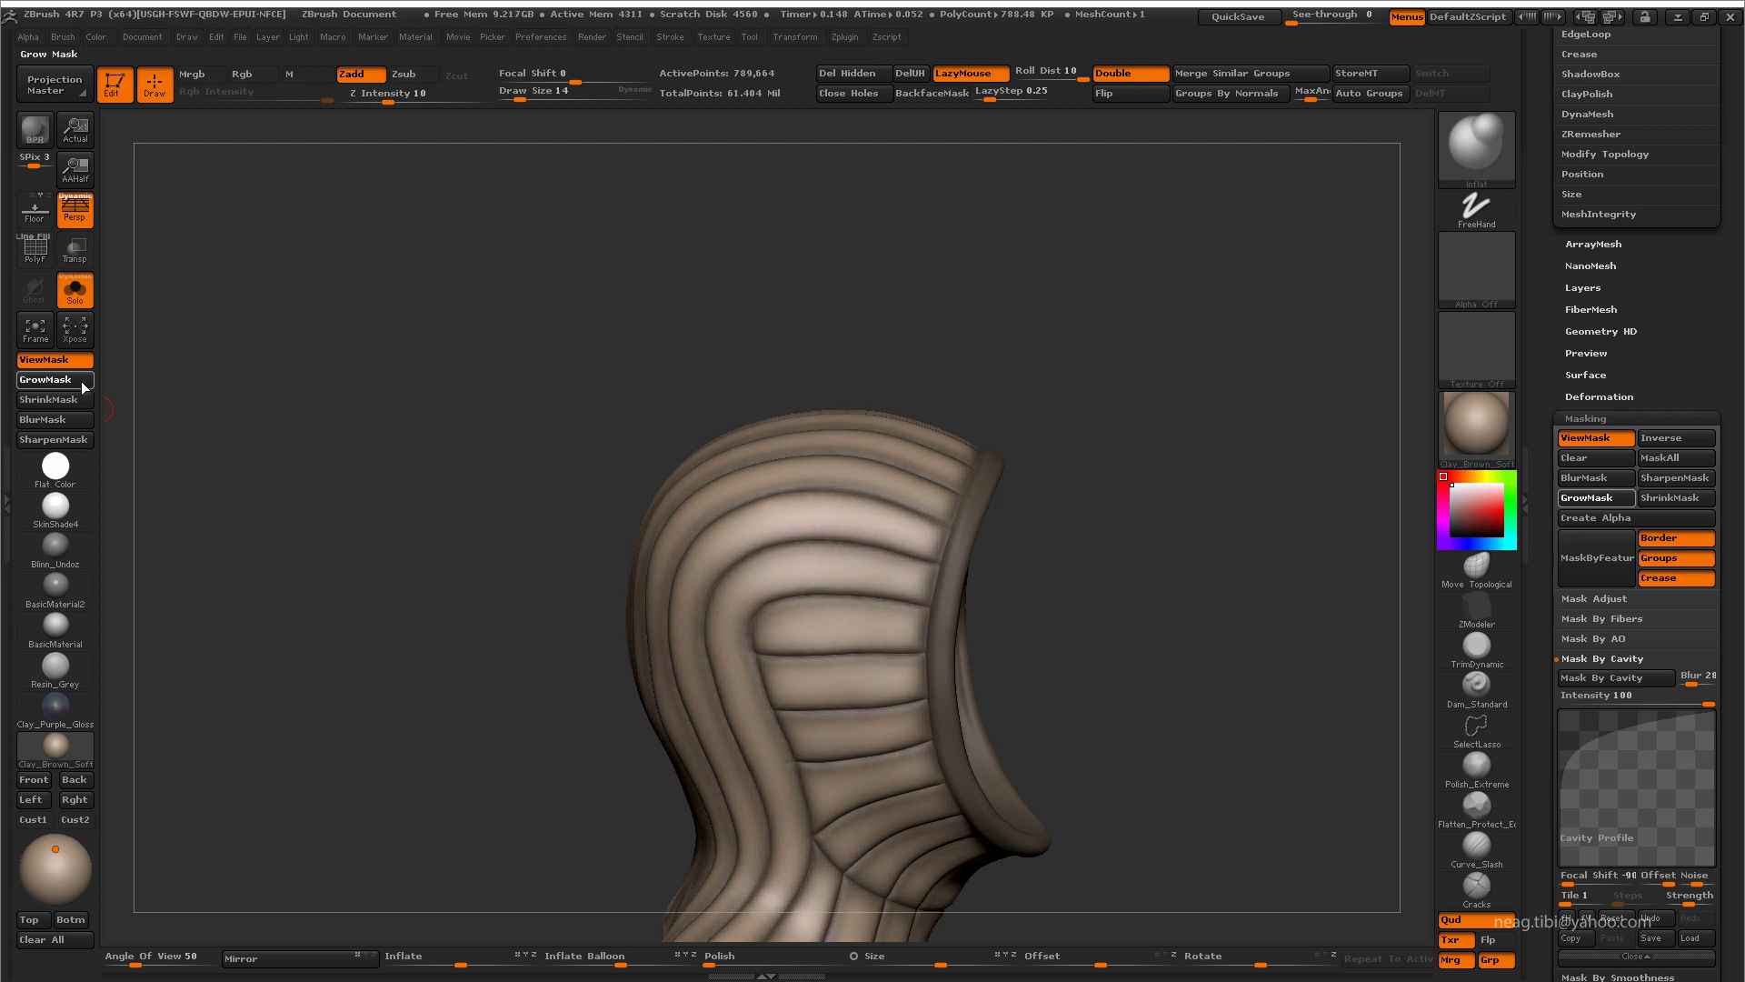
{"action": "left_click_drag", "start_coordinate": [443, 405], "coordinate": [456, 382]}
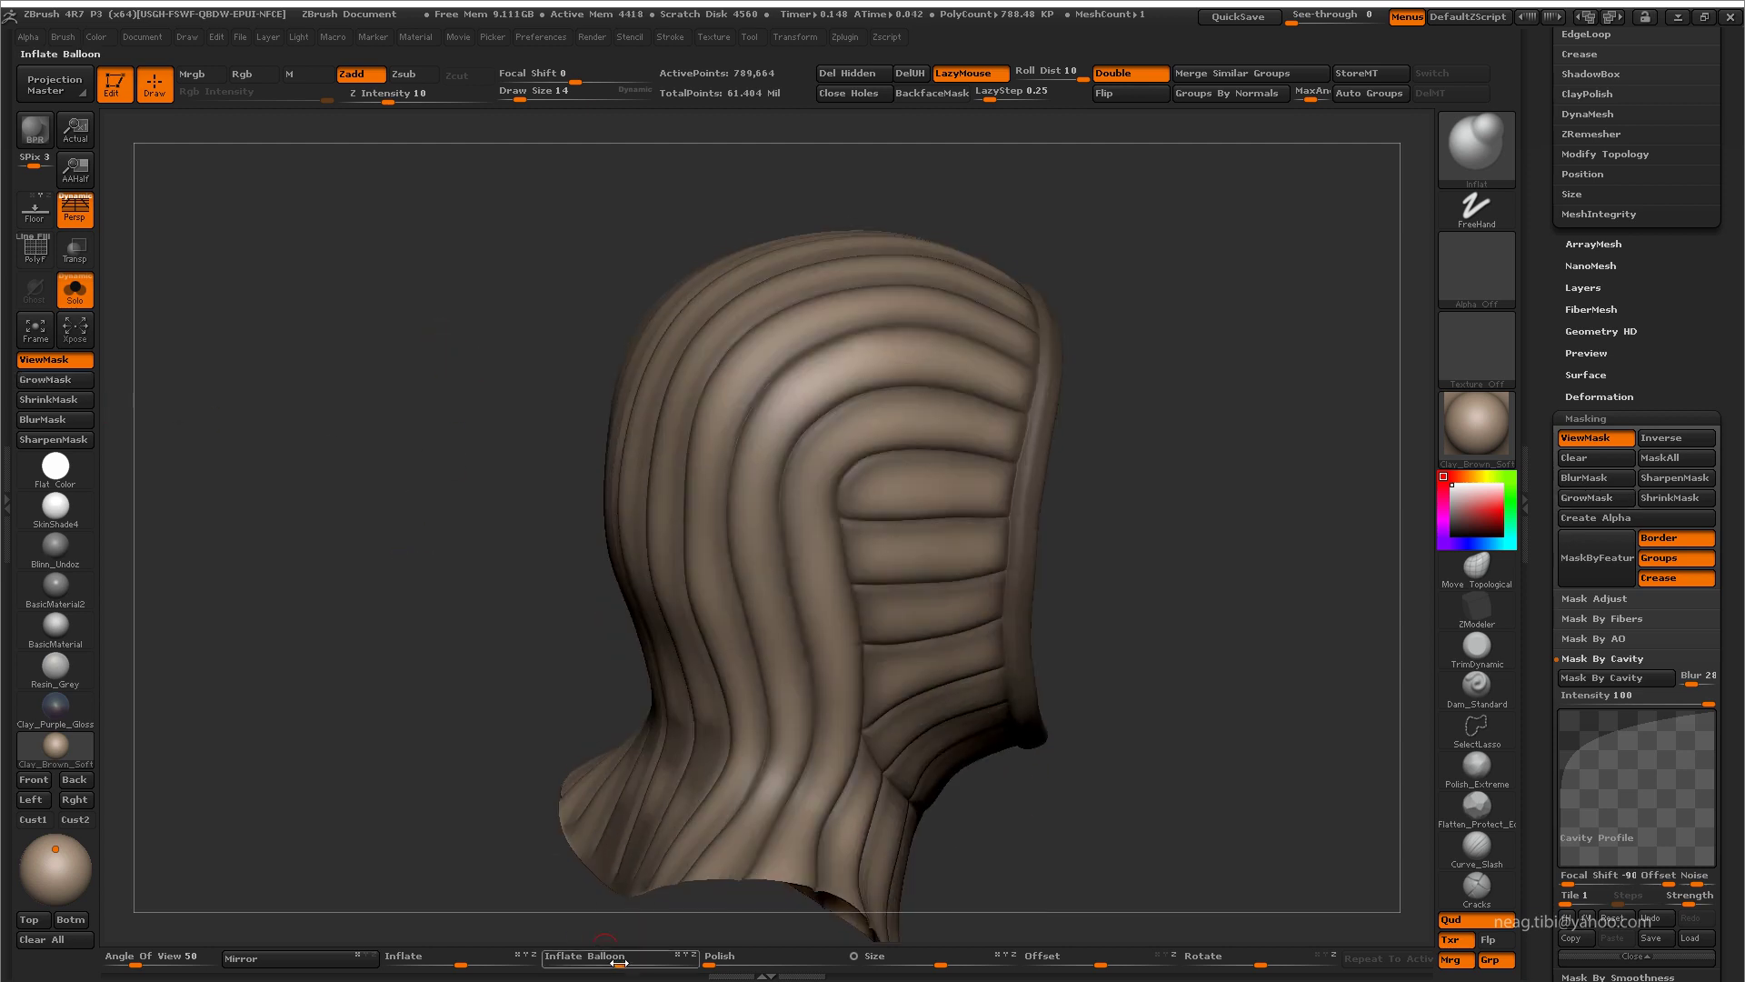
{"action": "mouse_move", "coordinate": [1165, 413]}
{"action": "left_mouse_down"}
{"action": "mouse_move", "coordinate": [1246, 303]}
{"action": "mouse_move", "coordinate": [1181, 264]}
{"action": "left_mouse_up"}
{"action": "key", "text": "ctrl"}
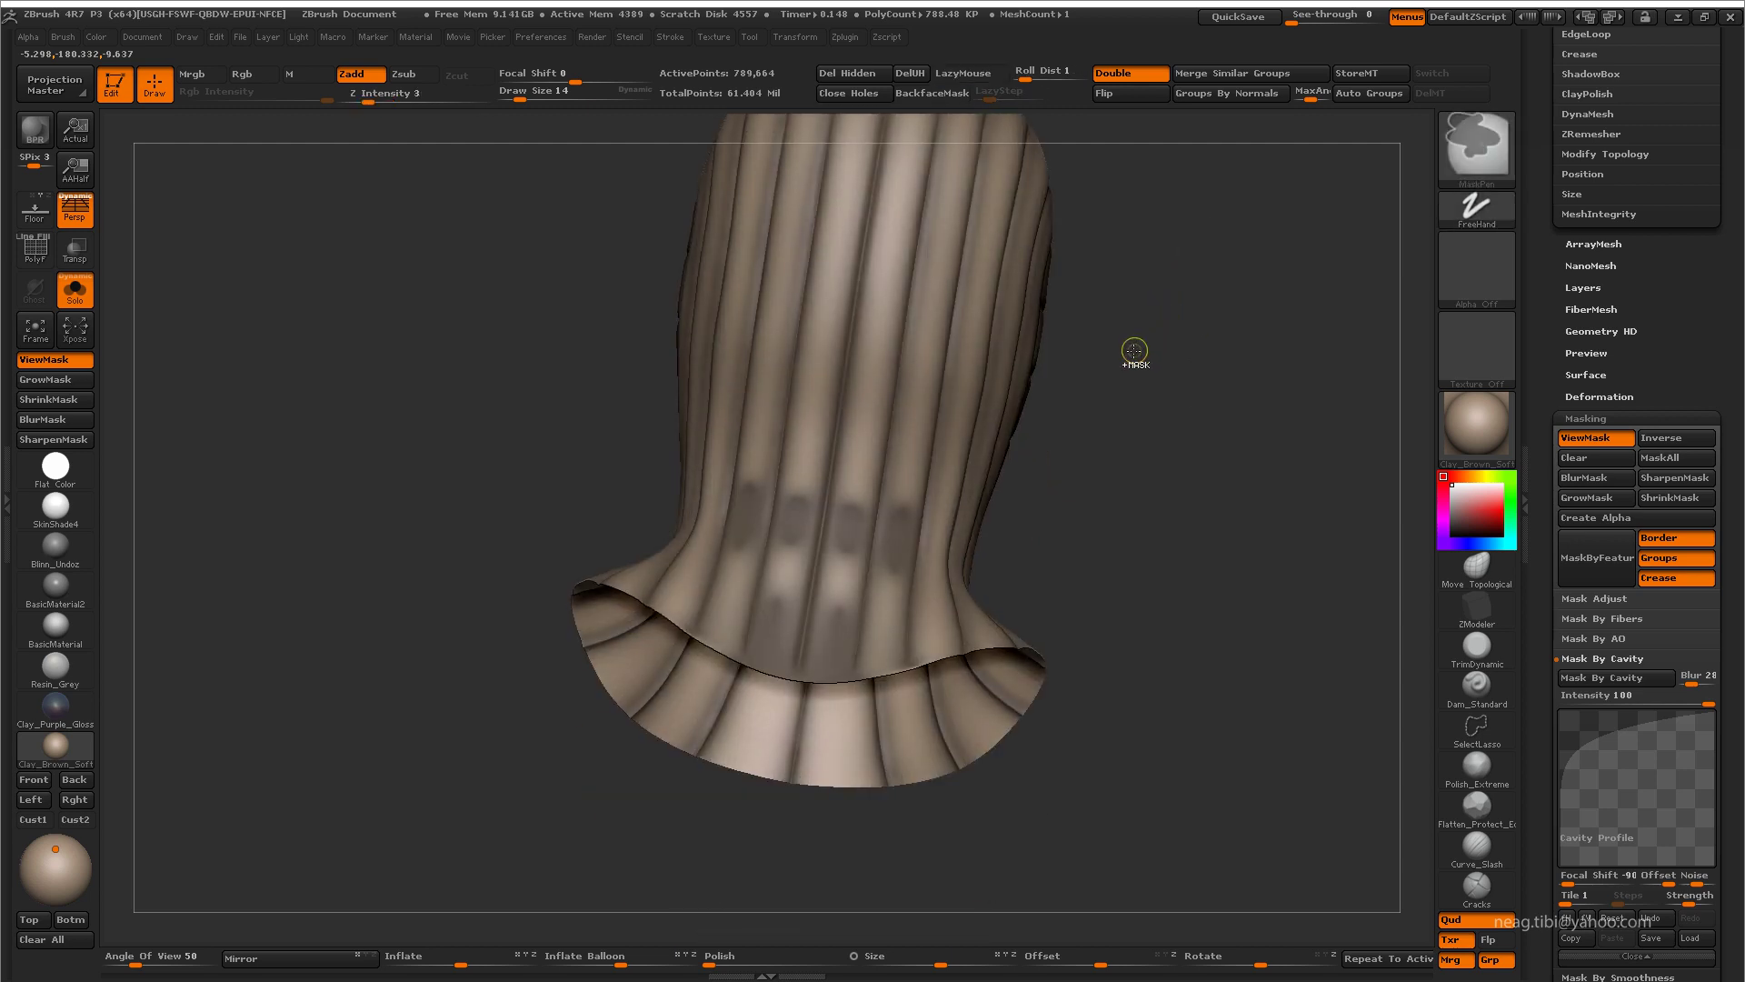
{"action": "mouse_move", "coordinate": [1130, 357]}
{"action": "left_mouse_down"}
{"action": "mouse_move", "coordinate": [1105, 411]}
{"action": "mouse_move", "coordinate": [1228, 355]}
{"action": "mouse_move", "coordinate": [878, 488]}
{"action": "mouse_move", "coordinate": [836, 651]}
{"action": "left_mouse_up"}
Step: Step down a subdivision level and erase the stray mask patches on the neck
{"action": "key", "text": "shift+d"}
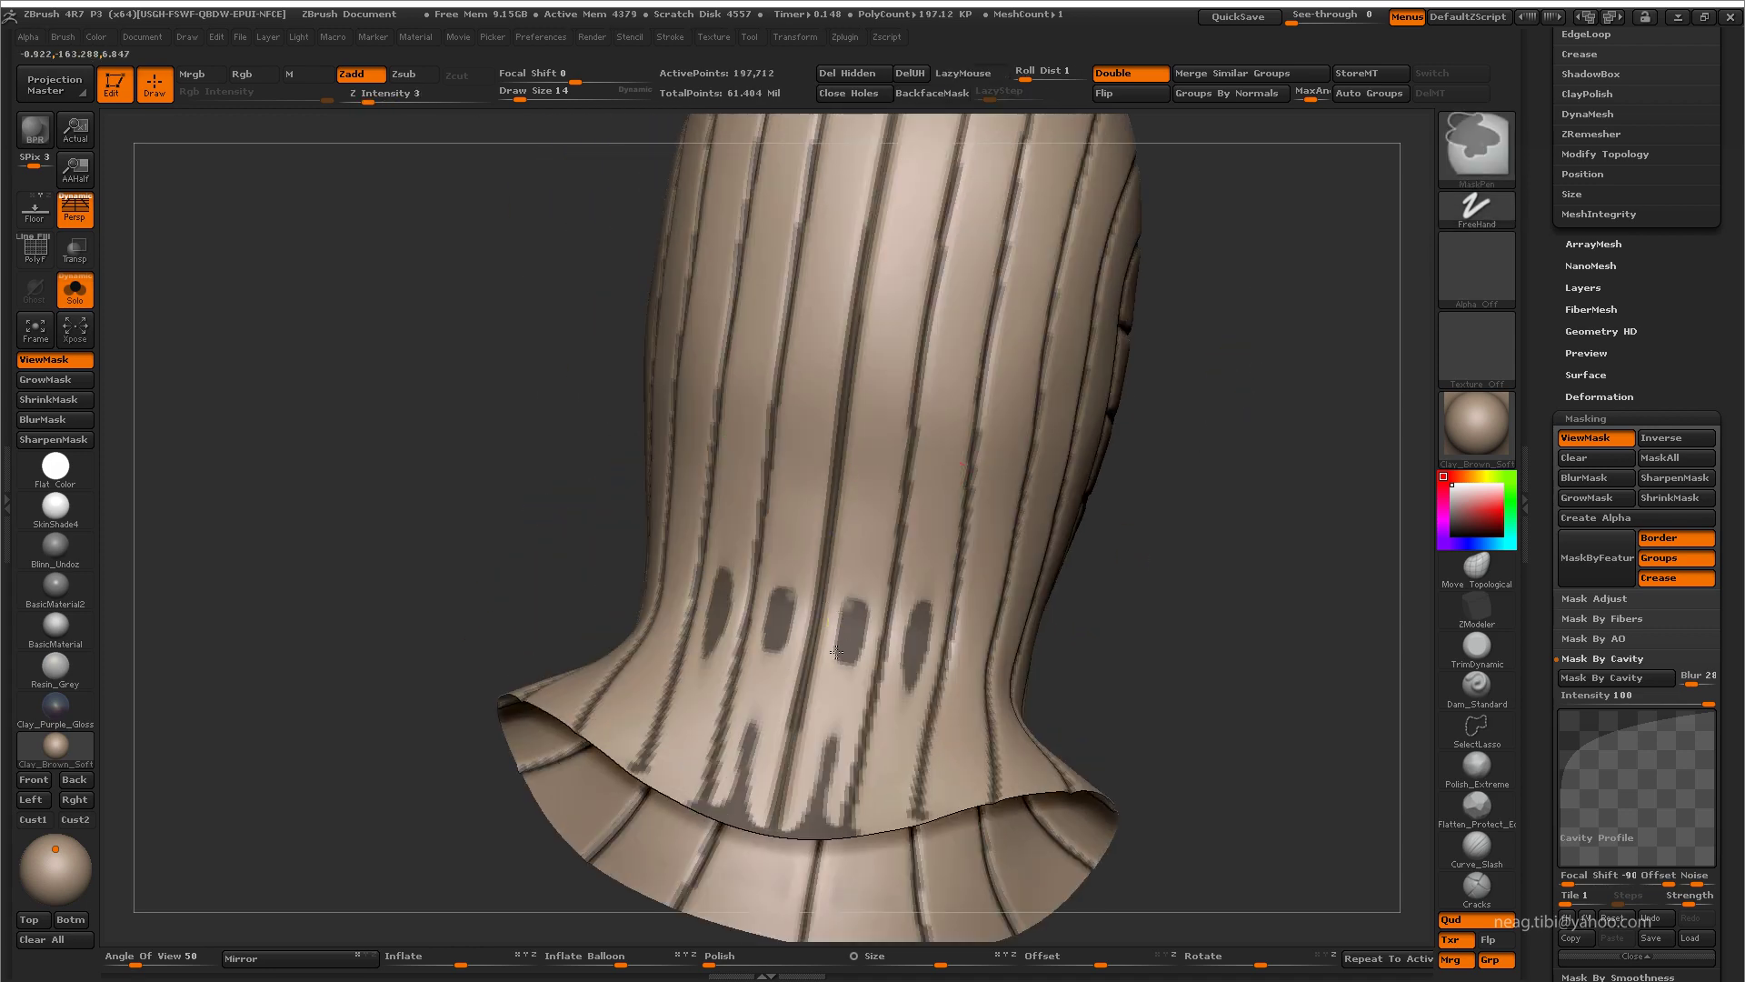
{"action": "left_click", "coordinate": [867, 545], "text": "ctrl"}
{"action": "key", "text": "Escape"}
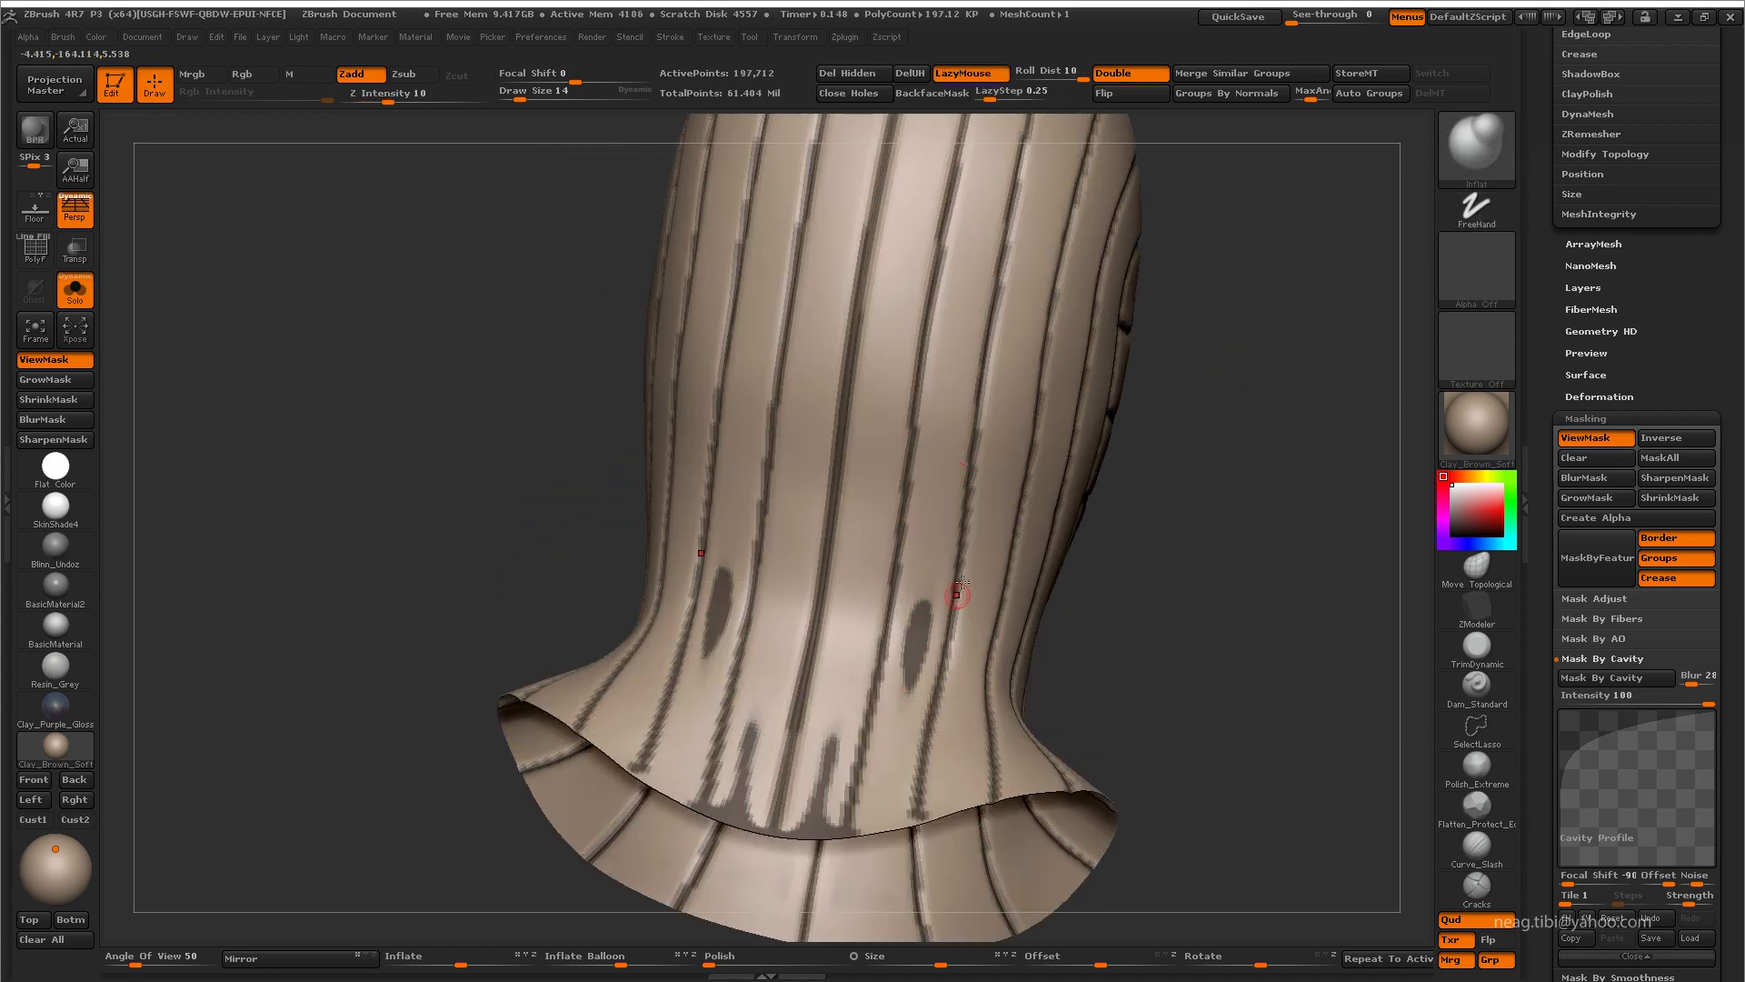
{"action": "left_click", "coordinate": [911, 611], "text": "ctrl"}
{"action": "left_click", "coordinate": [1185, 417], "text": "ctrl"}
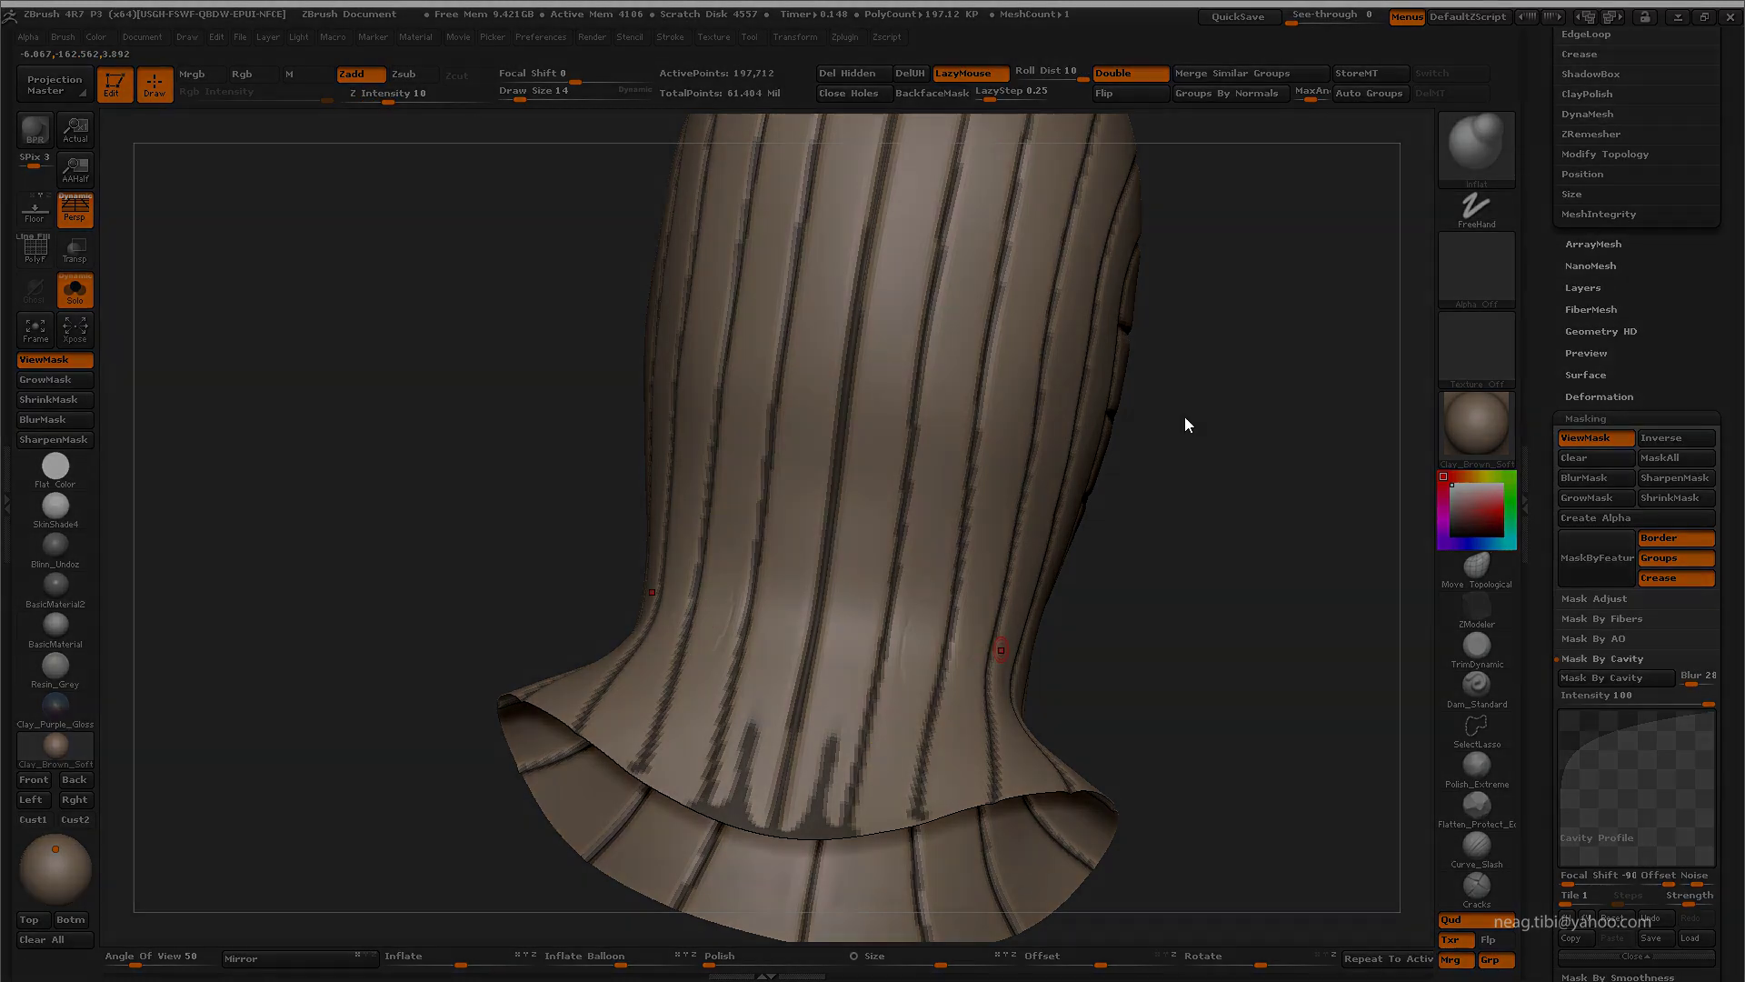
{"action": "left_click_drag", "start_coordinate": [1153, 554], "coordinate": [831, 657]}
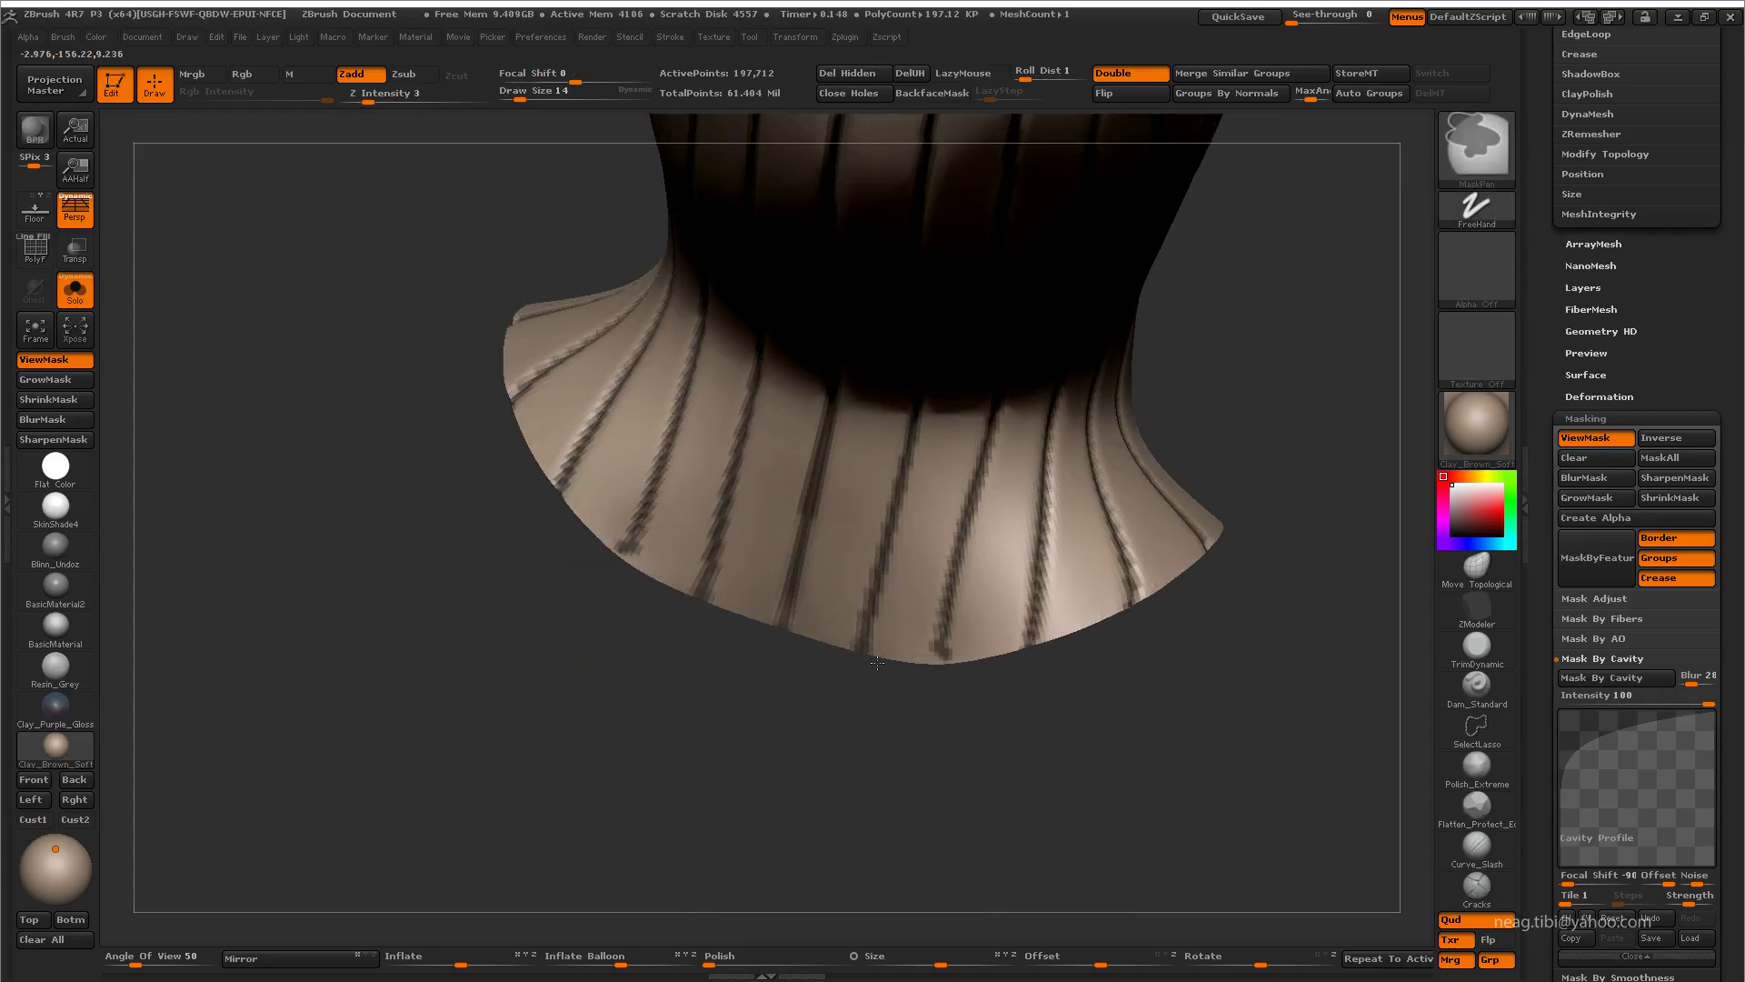
{"action": "key", "text": "bracketleft"}
{"action": "left_click_drag", "start_coordinate": [933, 712], "coordinate": [588, 111]}
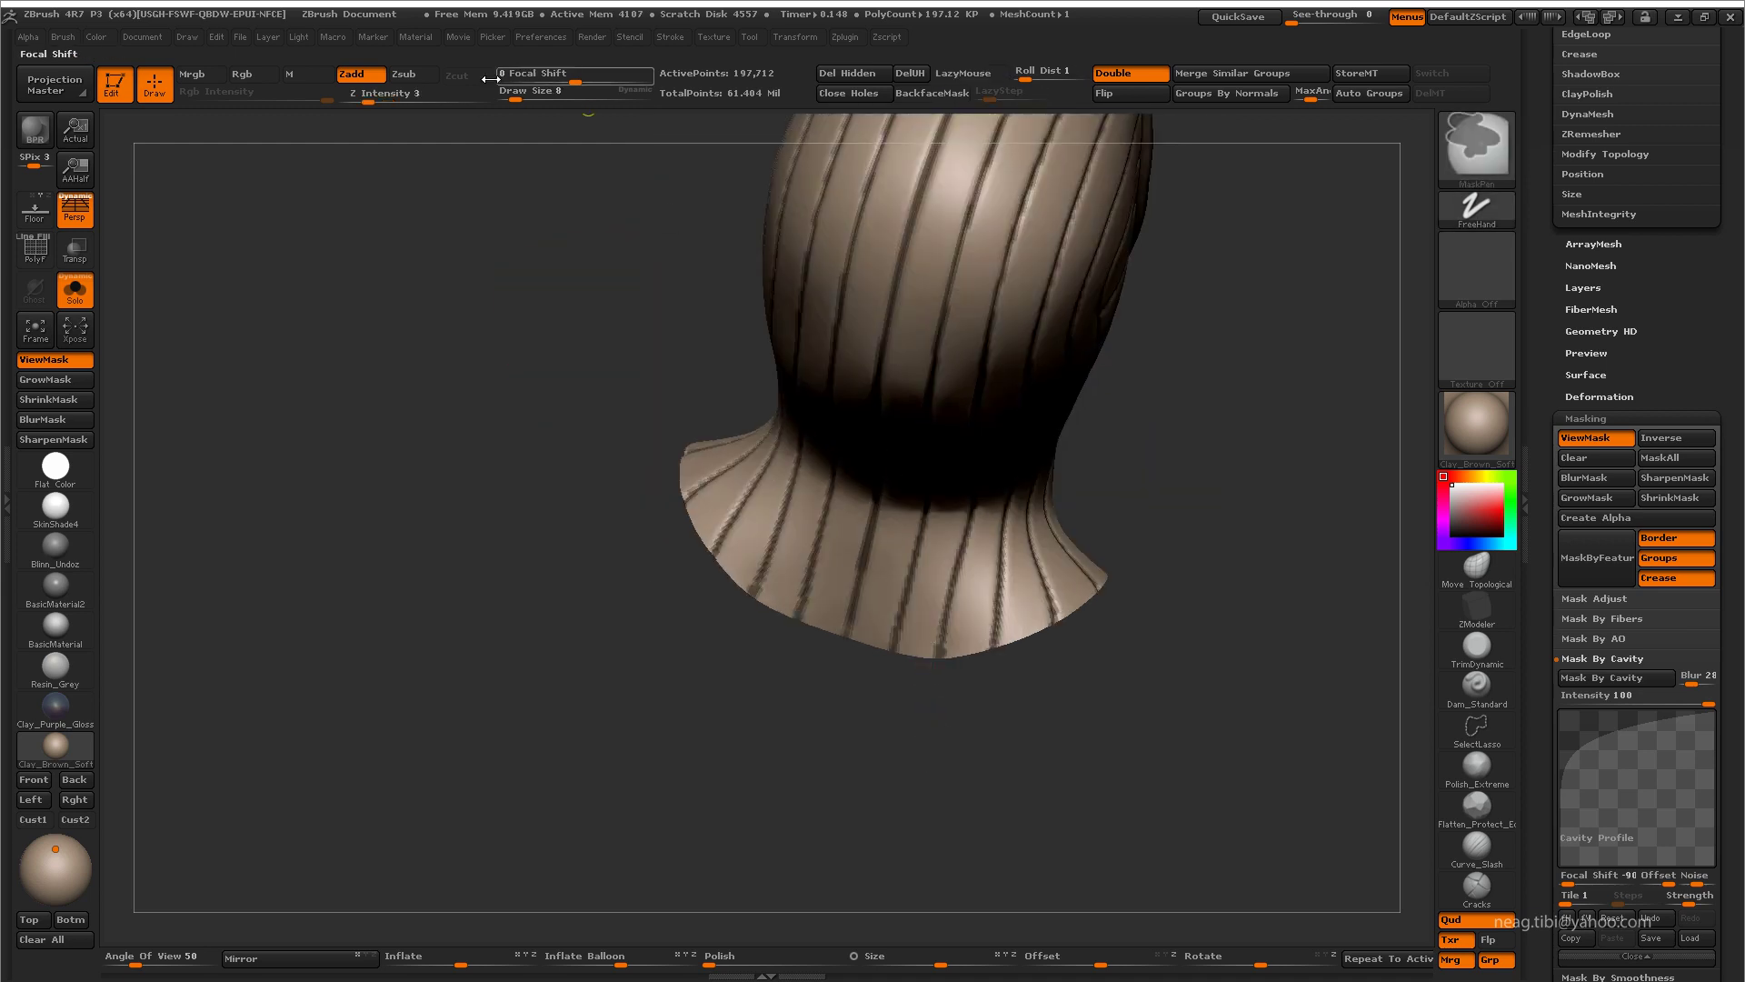
{"action": "mouse_move", "coordinate": [473, 182]}
{"action": "left_mouse_down"}
{"action": "mouse_move", "coordinate": [433, 416]}
{"action": "mouse_move", "coordinate": [451, 386]}
{"action": "left_mouse_up"}
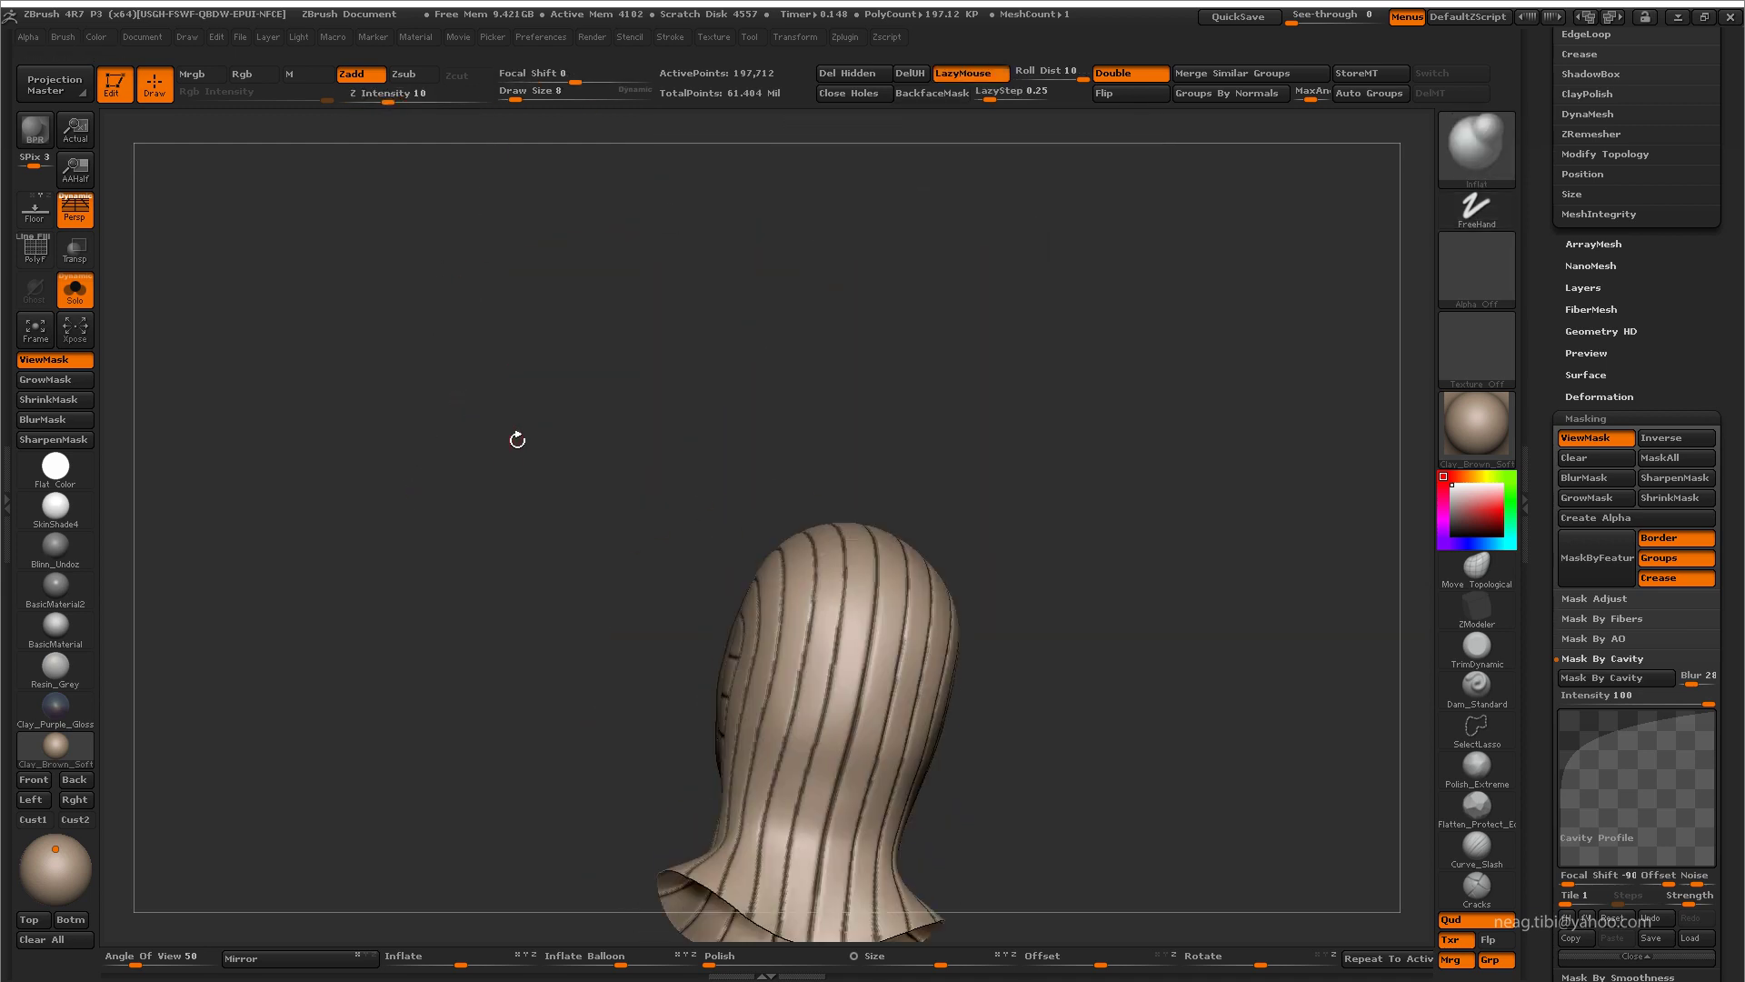
Step: Grow the mask around the grooves and hide the overlay briefly to judge the shape
{"action": "left_click_drag", "start_coordinate": [542, 516], "coordinate": [409, 473]}
{"action": "left_click", "coordinate": [82, 386]}
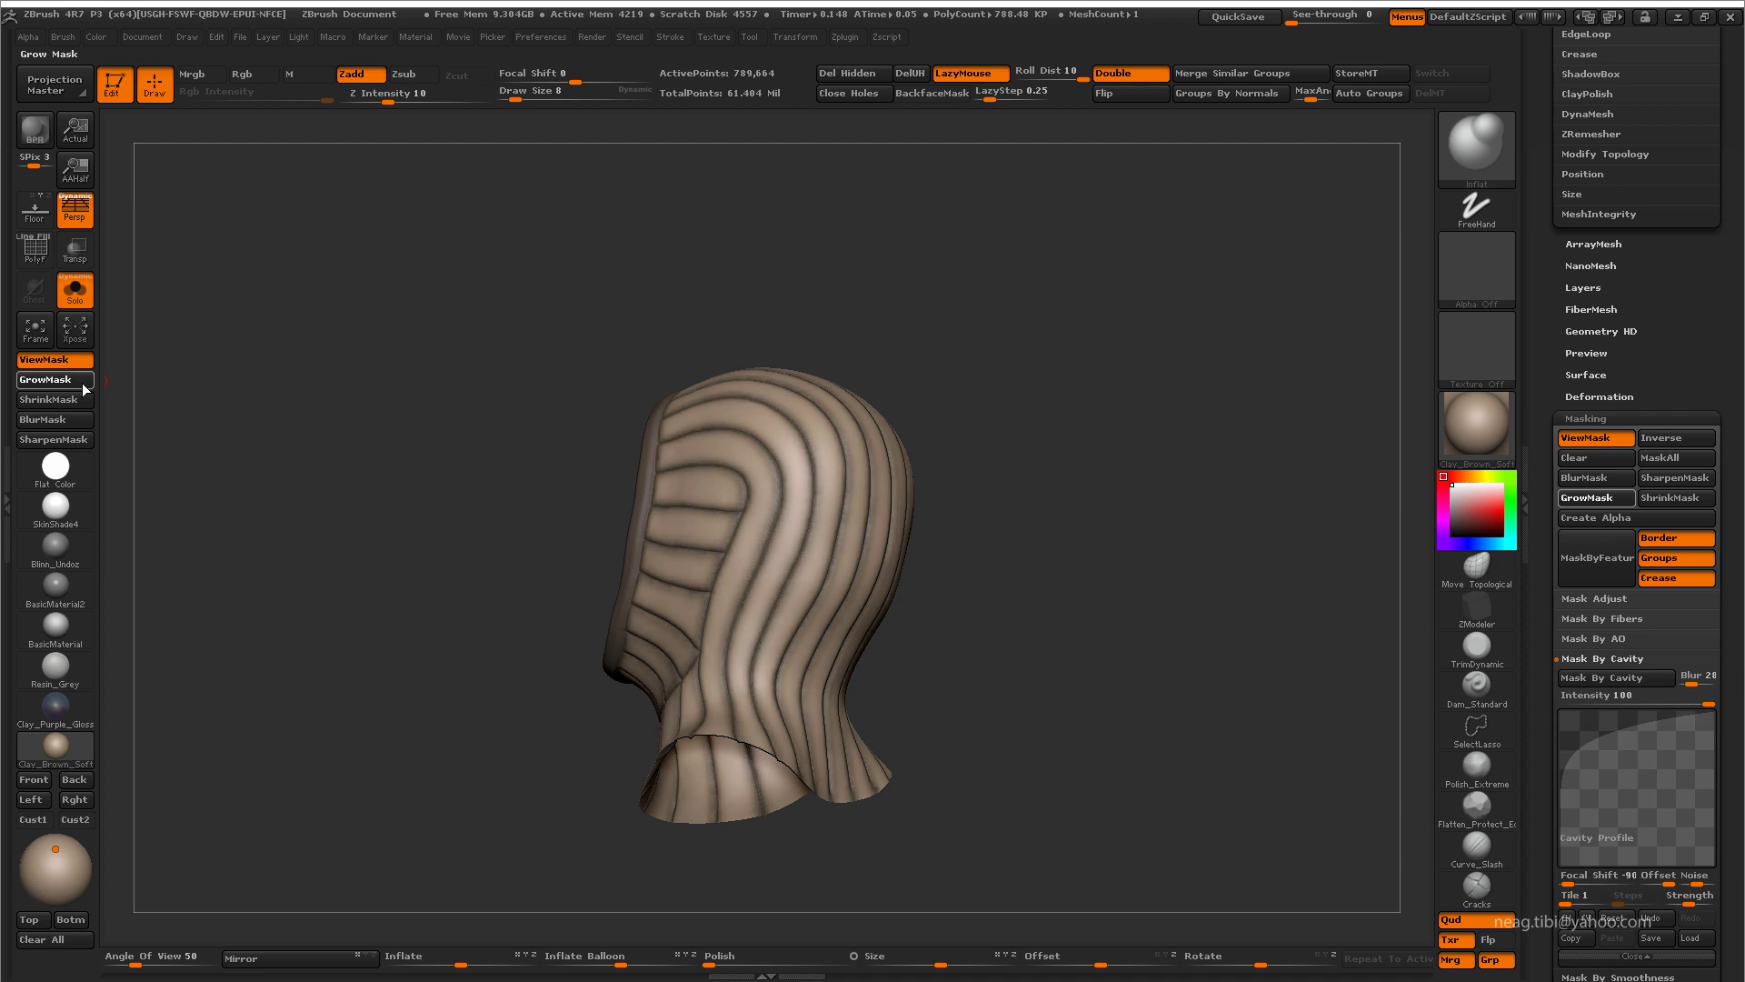
{"action": "mouse_move", "coordinate": [272, 418]}
{"action": "left_mouse_down"}
{"action": "mouse_move", "coordinate": [537, 440]}
{"action": "mouse_move", "coordinate": [490, 433]}
{"action": "mouse_move", "coordinate": [605, 960]}
{"action": "left_mouse_up"}
{"action": "key", "text": "ctrl+h"}
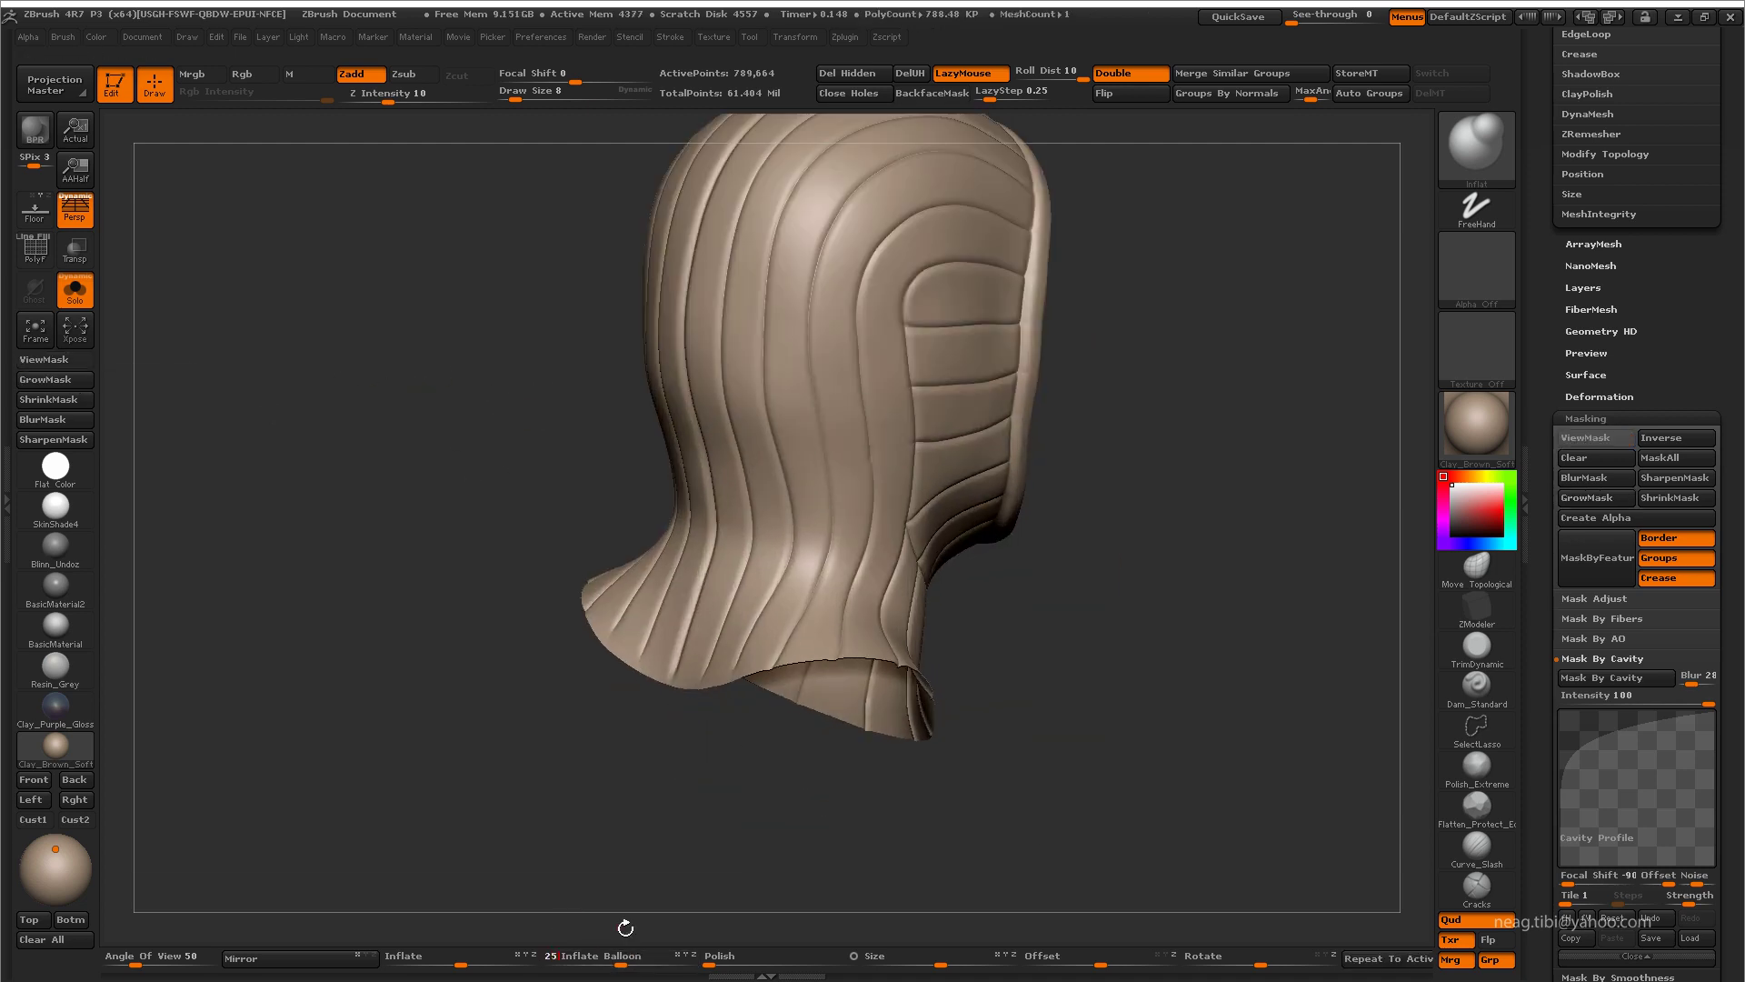
{"action": "mouse_move", "coordinate": [1138, 448]}
{"action": "left_mouse_down"}
{"action": "mouse_move", "coordinate": [1118, 502]}
{"action": "mouse_move", "coordinate": [1122, 417]}
{"action": "mouse_move", "coordinate": [1076, 399]}
{"action": "left_mouse_up"}
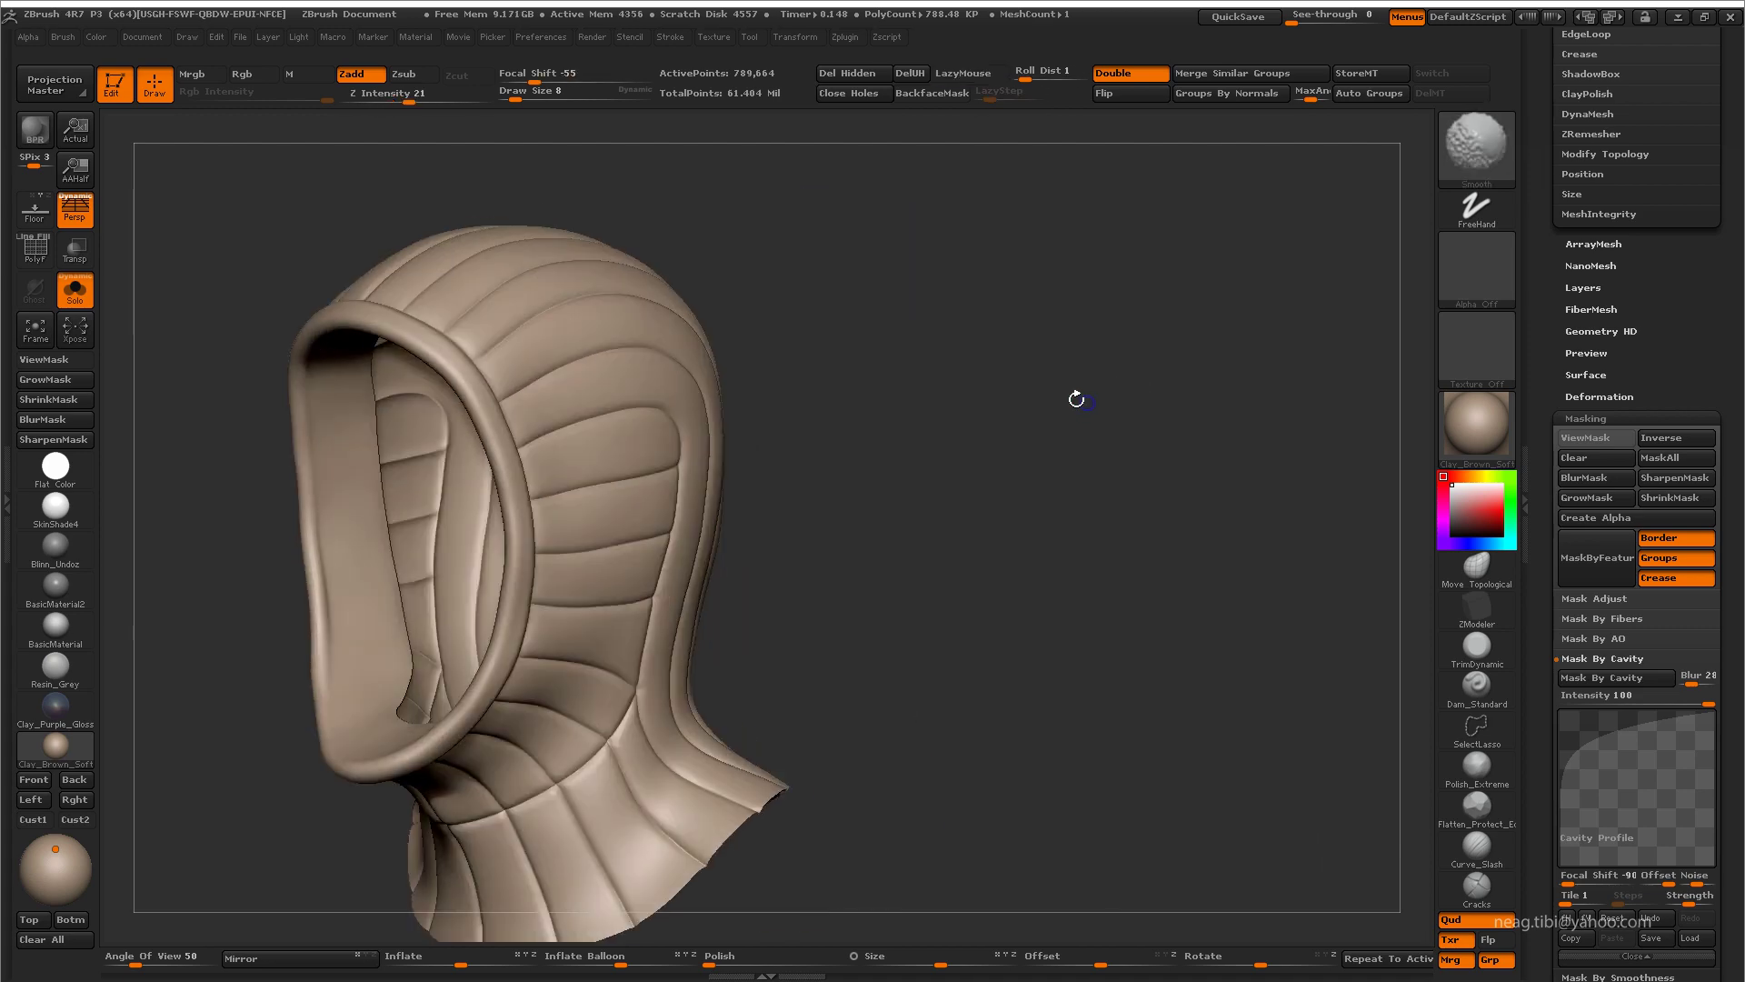
{"action": "left_click", "coordinate": [55, 359]}
{"action": "left_click_drag", "start_coordinate": [919, 530], "coordinate": [818, 509]}
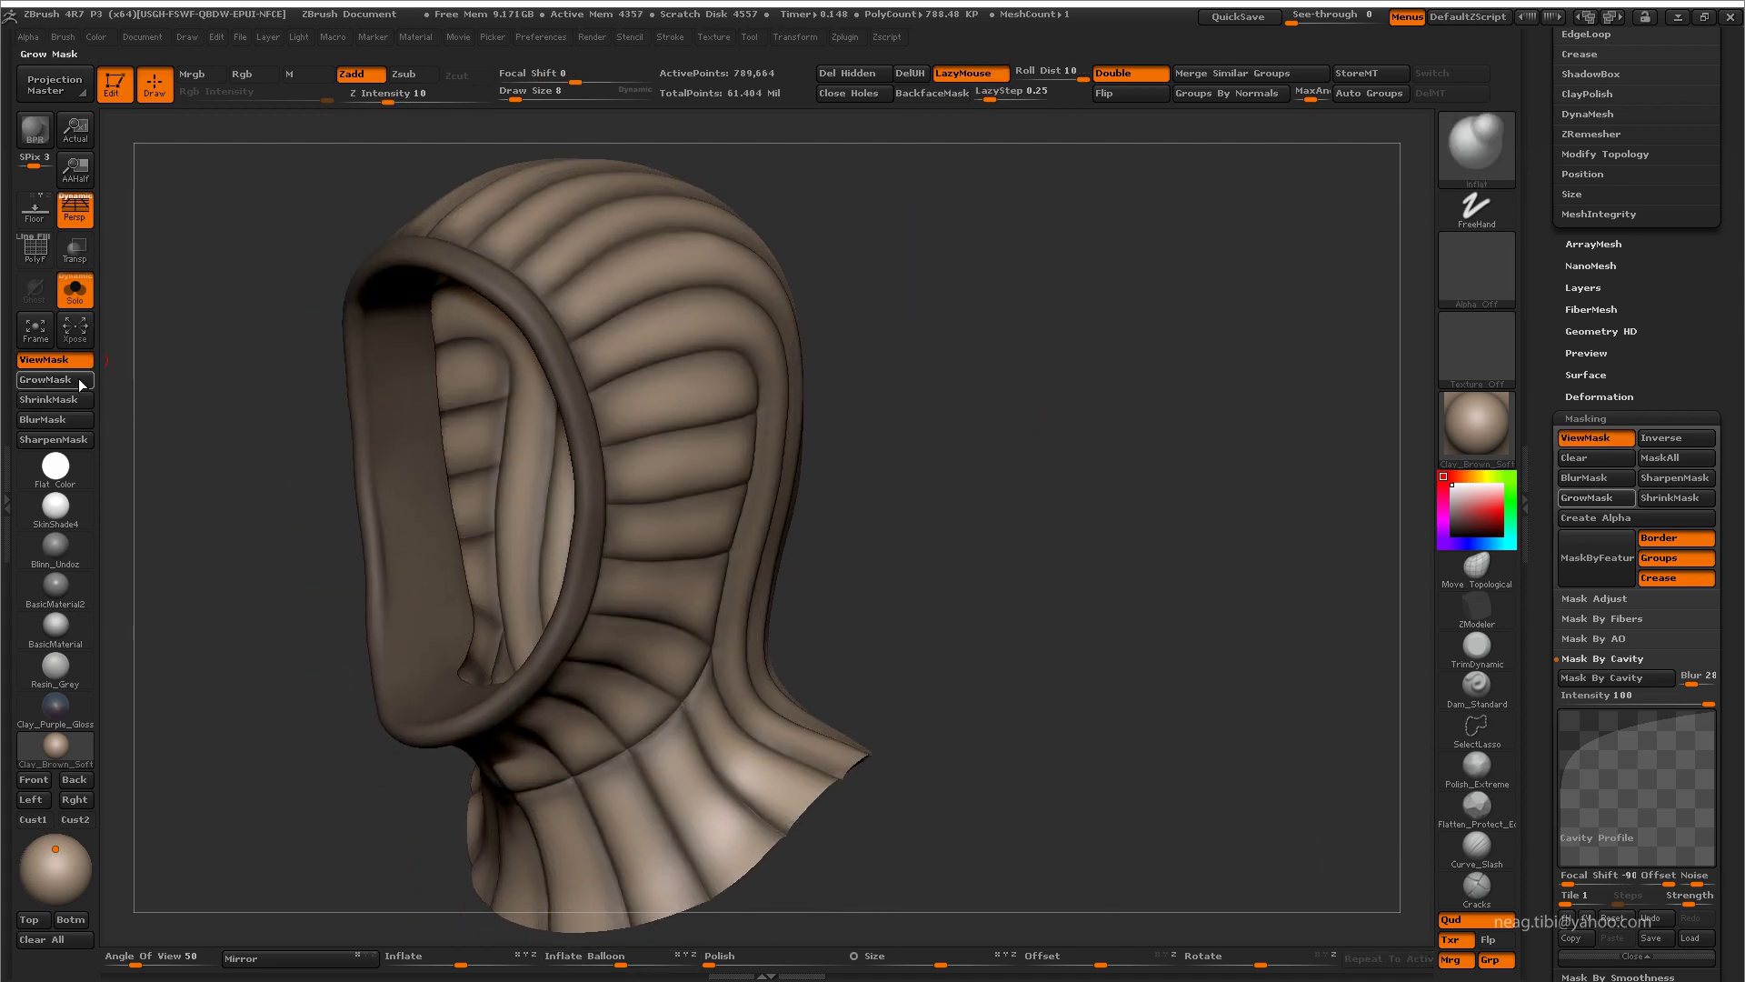
Step: Grow the groove mask twice more, then blur and shrink it twice to soften its edges
{"action": "left_click", "coordinate": [81, 380]}
{"action": "left_click", "coordinate": [81, 380]}
{"action": "left_click_drag", "start_coordinate": [946, 364], "coordinate": [1039, 312]}
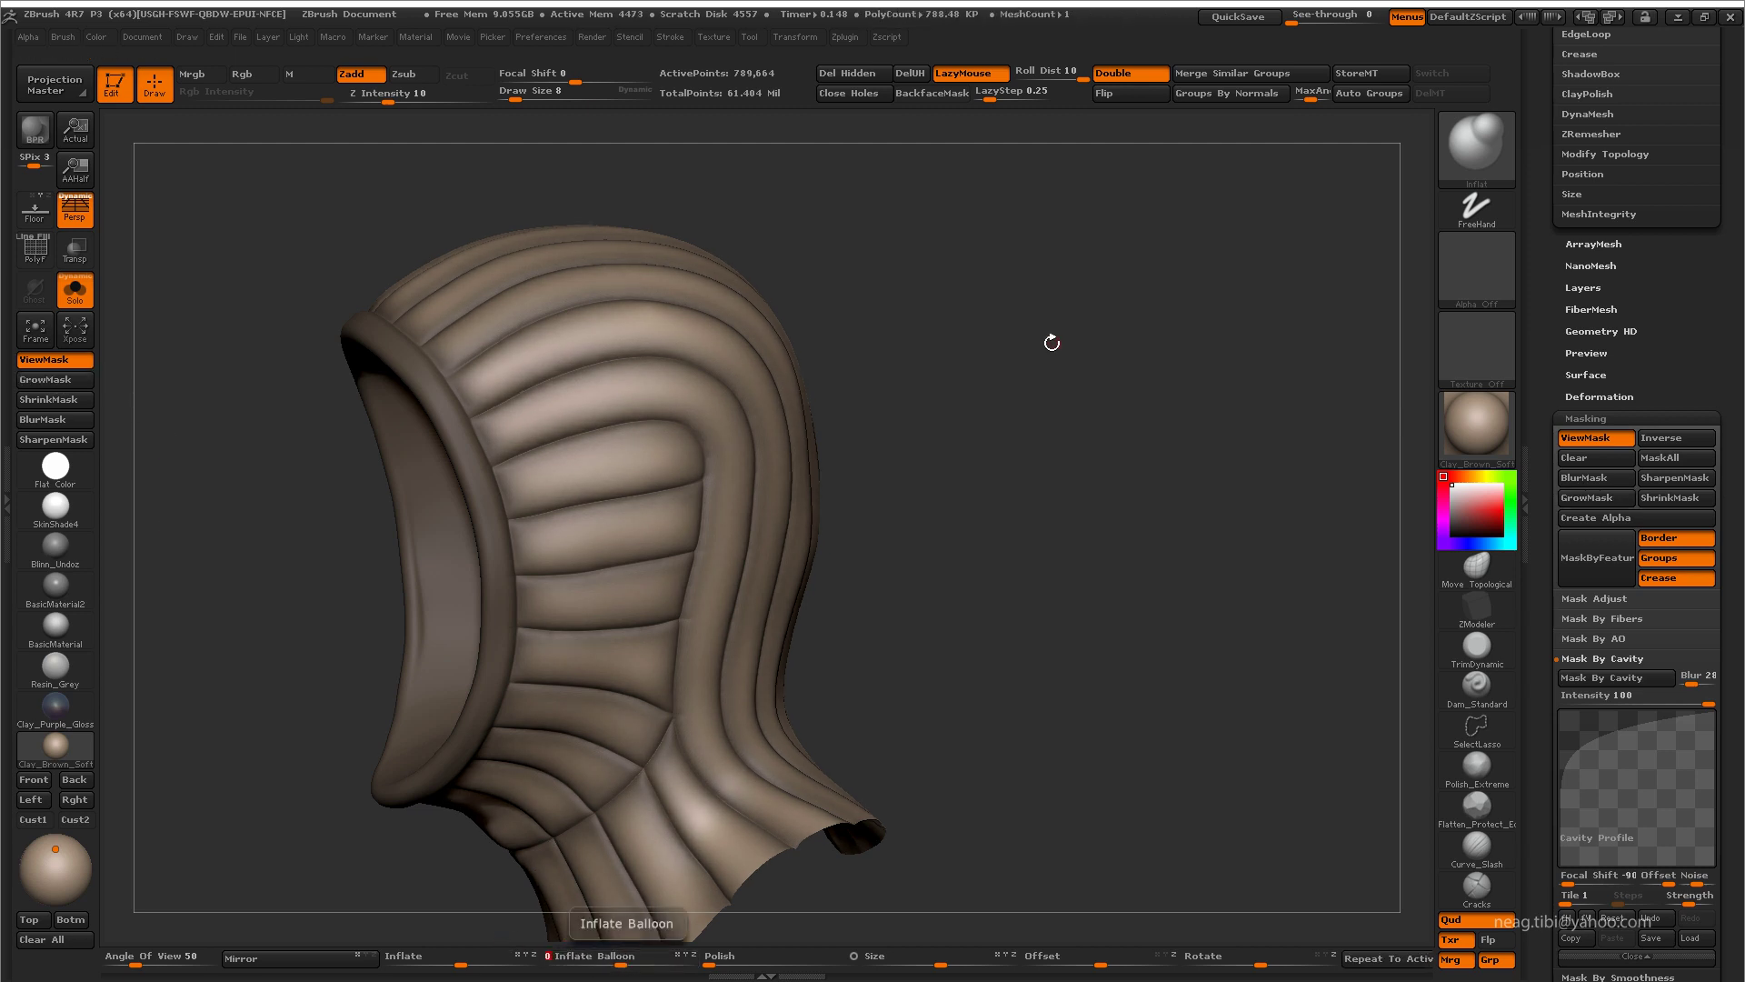
{"action": "left_click", "coordinate": [989, 448], "text": "ctrl"}
{"action": "left_click_drag", "start_coordinate": [989, 448], "coordinate": [1023, 444]}
{"action": "key", "text": "ctrl+z"}
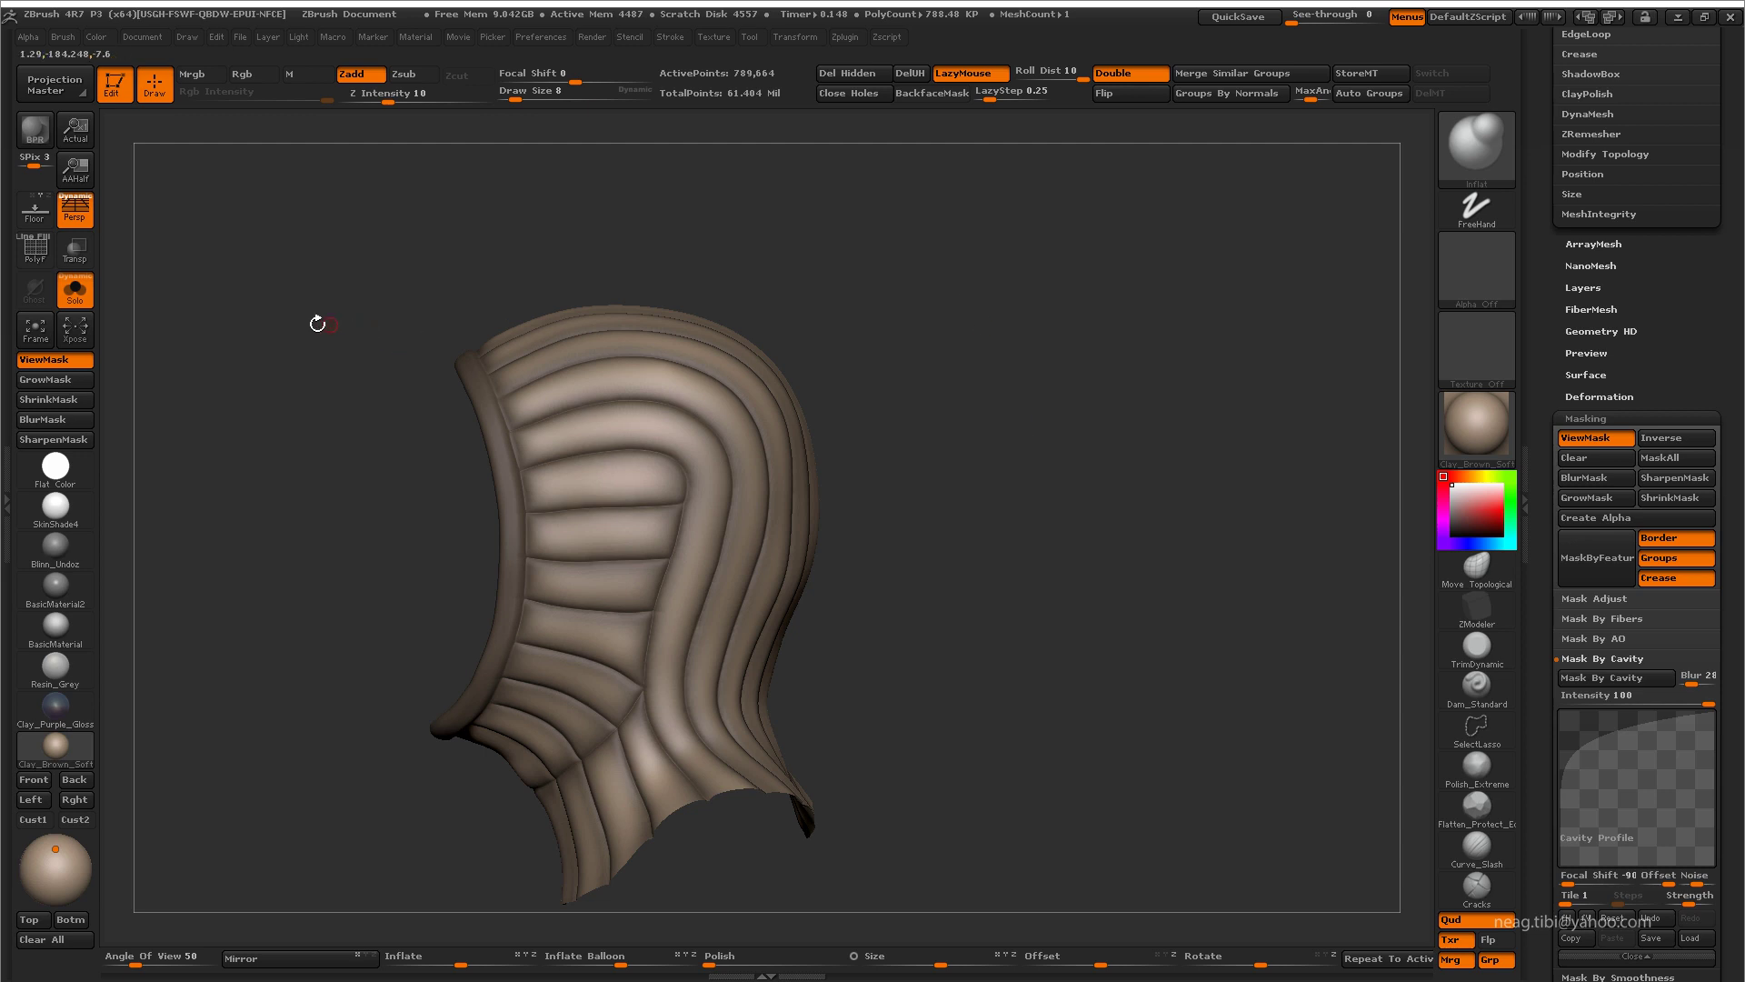
{"action": "left_click", "coordinate": [80, 424]}
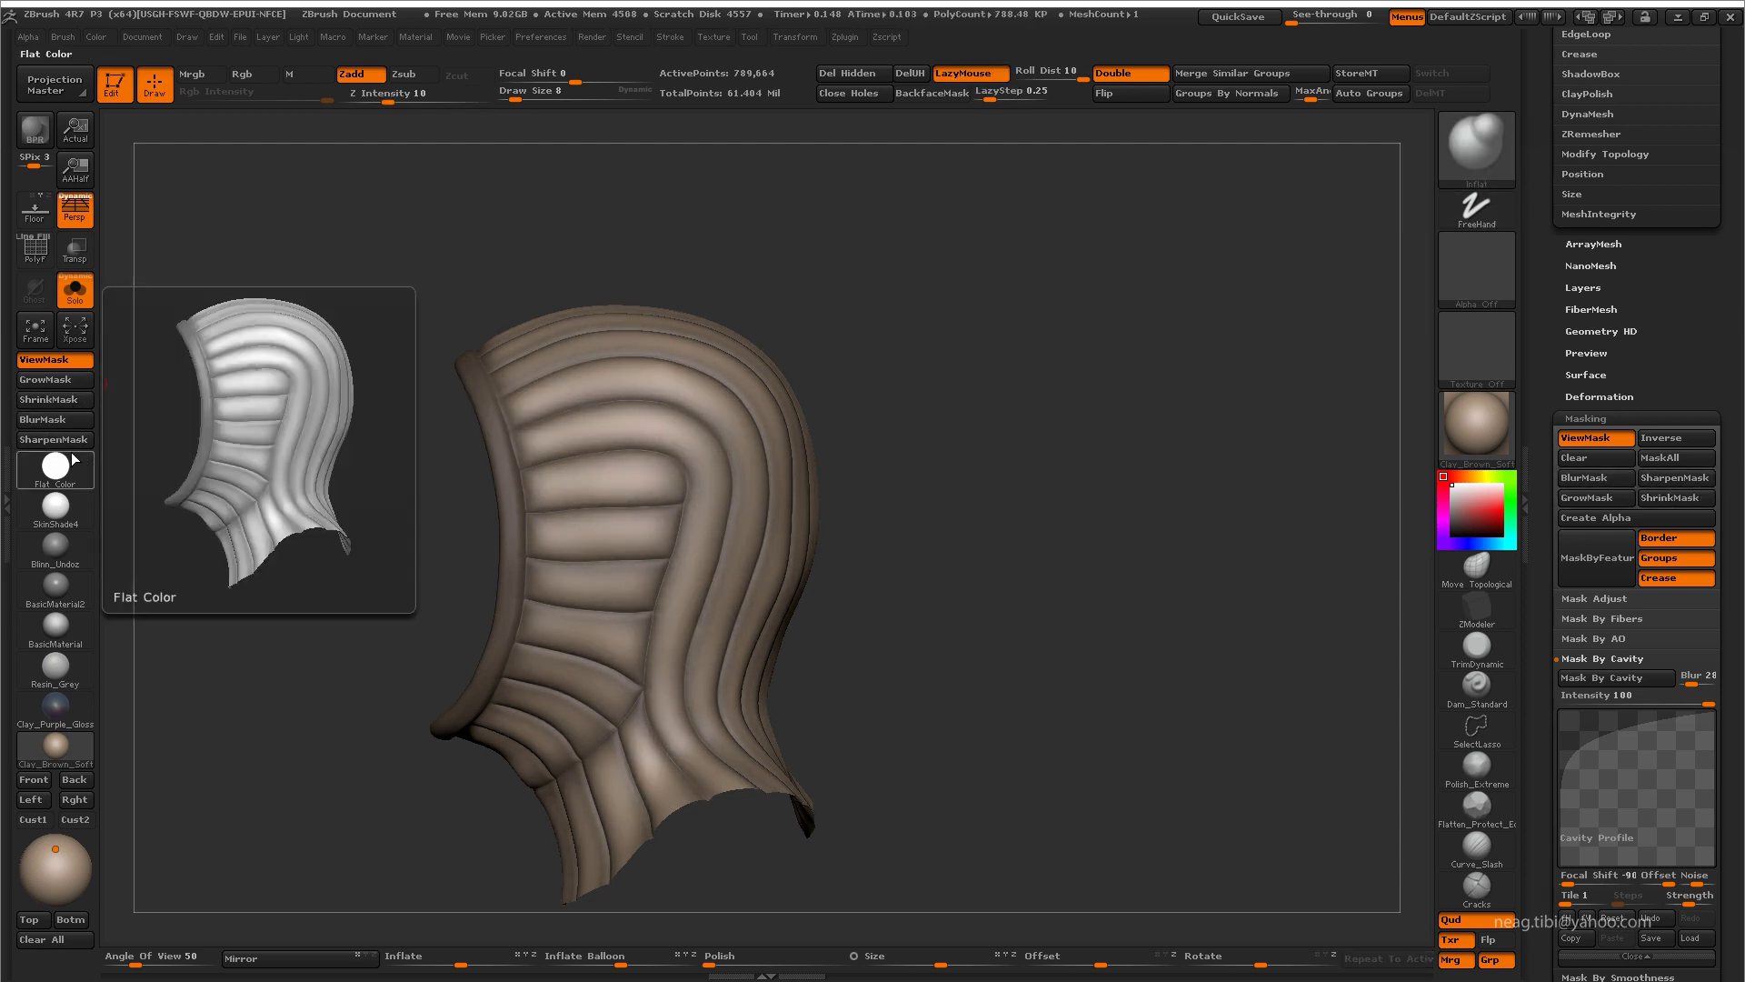
{"action": "left_click", "coordinate": [71, 401]}
{"action": "left_click", "coordinate": [82, 421]}
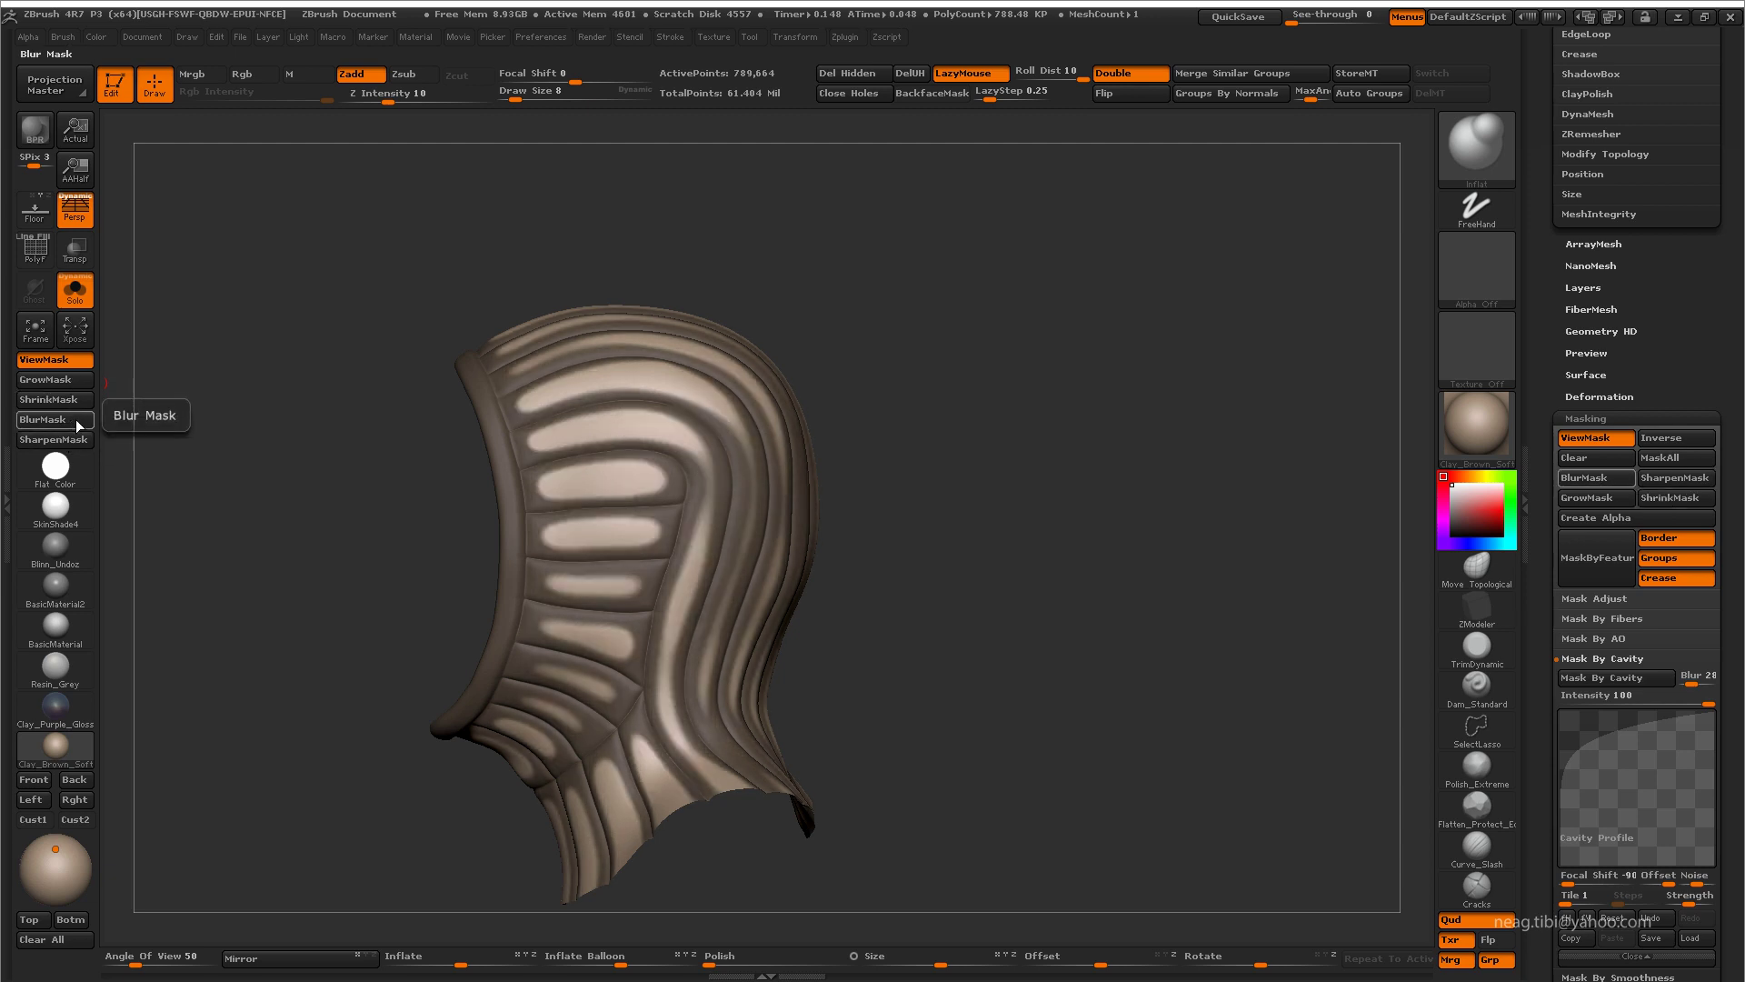
{"action": "left_click", "coordinate": [73, 405]}
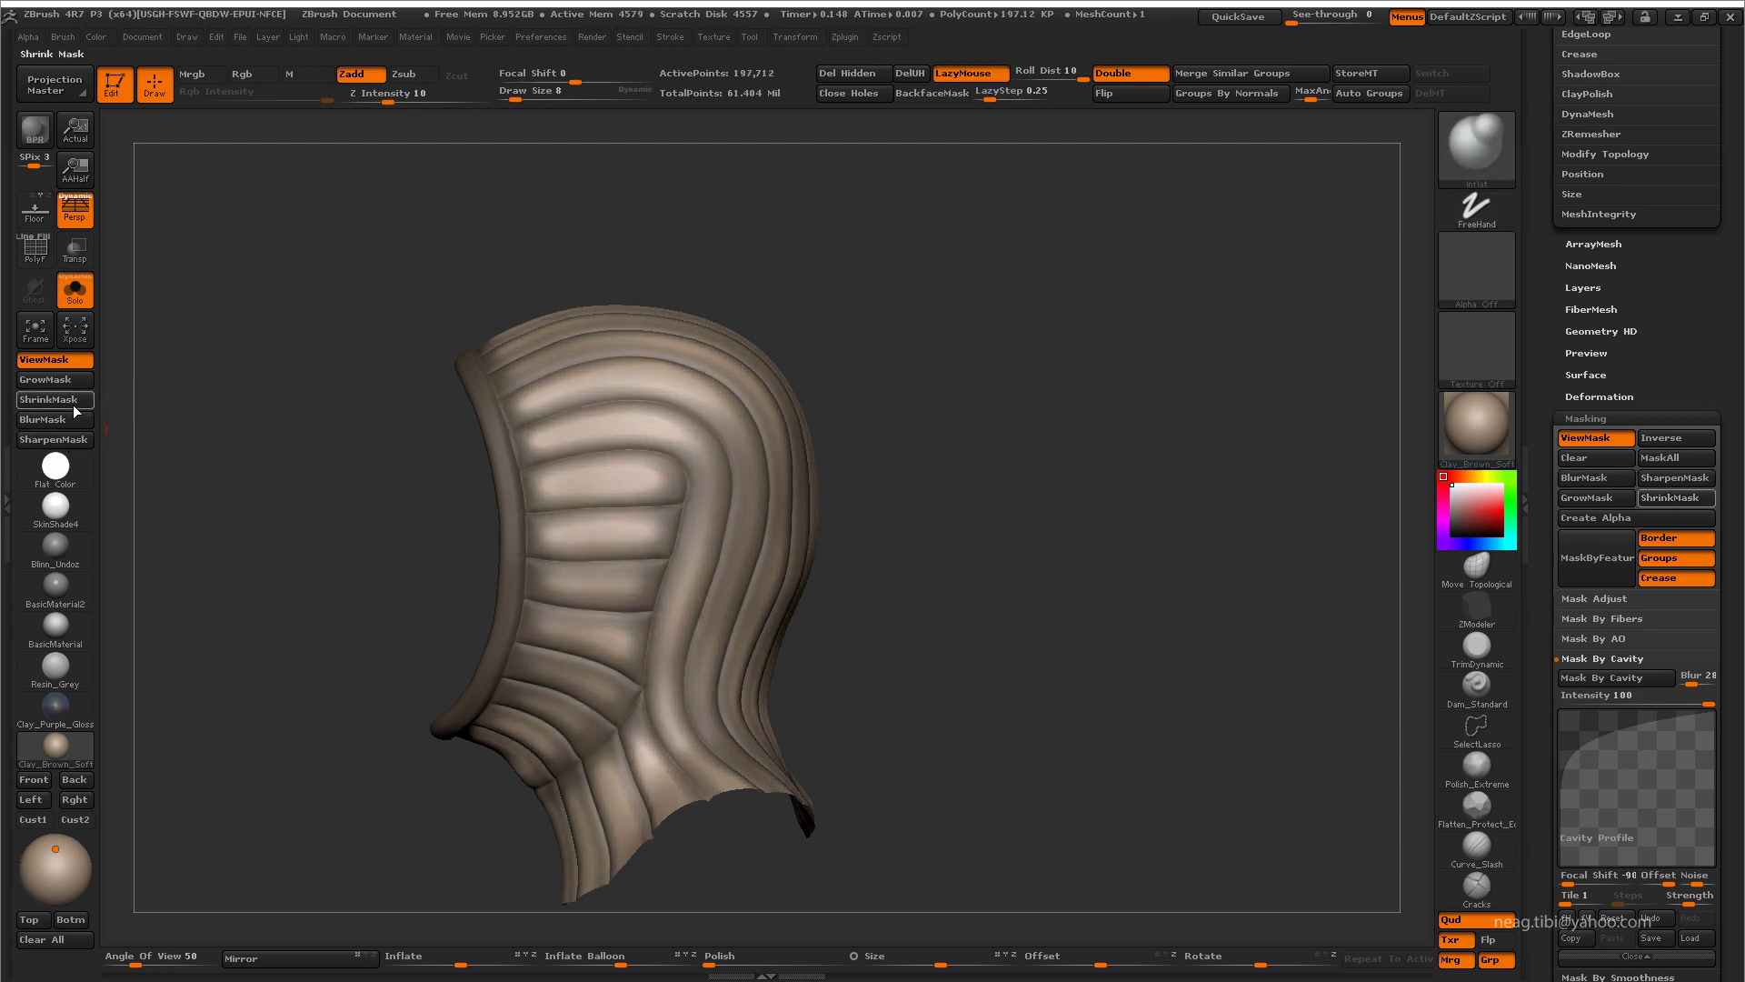
Step: Bring the whole bust back into view and select the Move Topological brush (BMT)
{"action": "left_click_drag", "start_coordinate": [304, 518], "coordinate": [942, 557]}
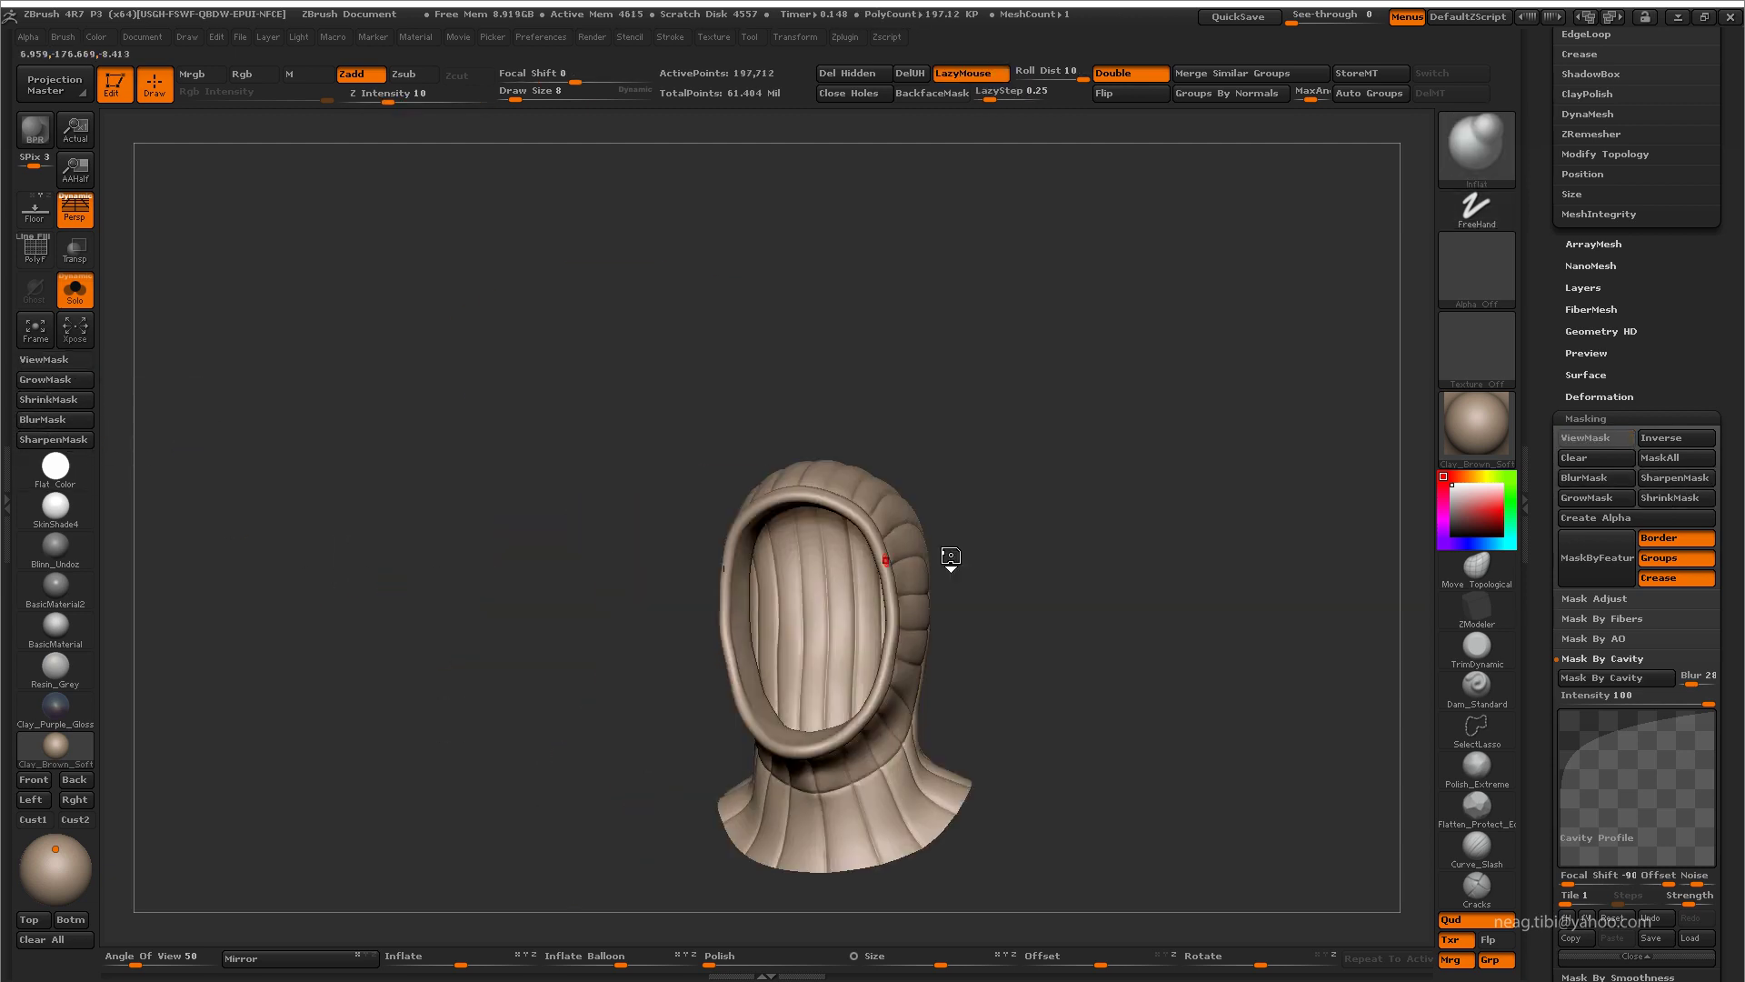
{"action": "left_click_drag", "start_coordinate": [1030, 507], "coordinate": [974, 483]}
{"action": "key", "text": "b"}
{"action": "key", "text": "m"}
{"action": "key", "text": "t"}
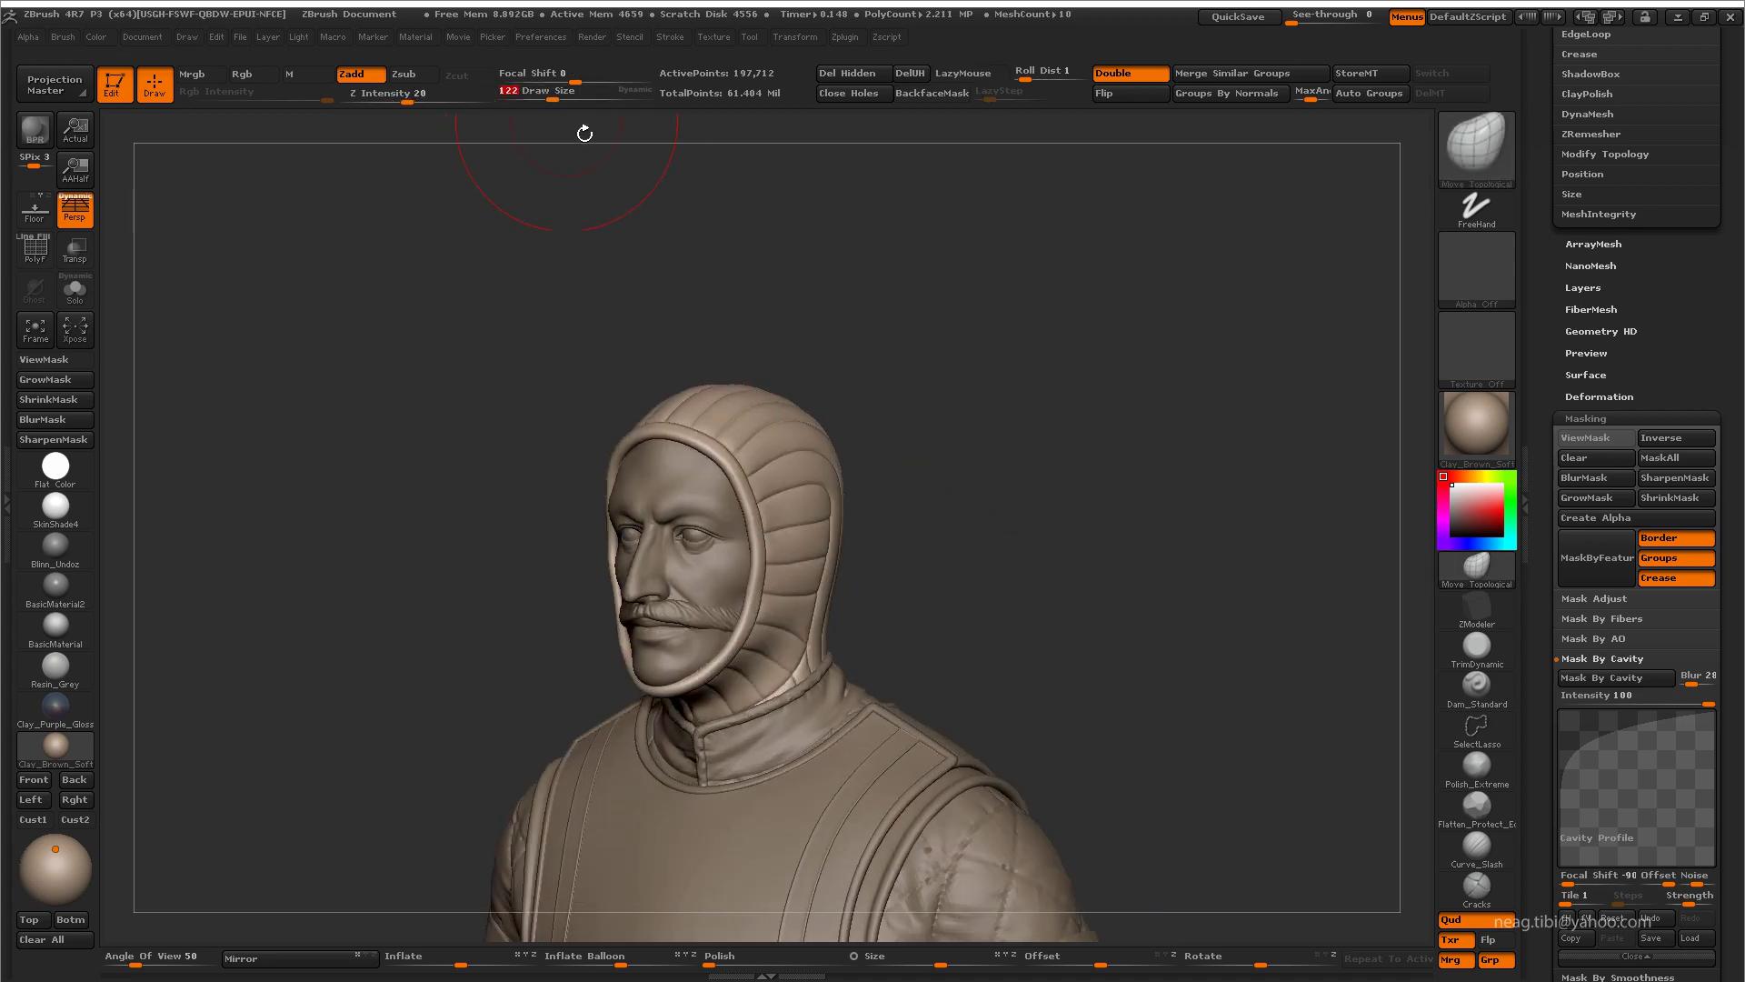
{"action": "left_click_drag", "start_coordinate": [585, 134], "coordinate": [721, 565], "text": "alt"}
{"action": "mouse_move", "coordinate": [1000, 482]}
{"action": "left_mouse_down"}
{"action": "mouse_move", "coordinate": [860, 482]}
{"action": "mouse_move", "coordinate": [623, 318]}
{"action": "mouse_move", "coordinate": [584, 506]}
{"action": "mouse_move", "coordinate": [467, 558]}
{"action": "mouse_move", "coordinate": [603, 389]}
{"action": "mouse_move", "coordinate": [635, 532]}
{"action": "mouse_move", "coordinate": [520, 633]}
{"action": "mouse_move", "coordinate": [624, 663]}
{"action": "mouse_move", "coordinate": [721, 546]}
{"action": "left_mouse_up"}
Step: Make the brush slightly smaller and inspect the hood-collar seam from the left profile
{"action": "key", "text": "space"}
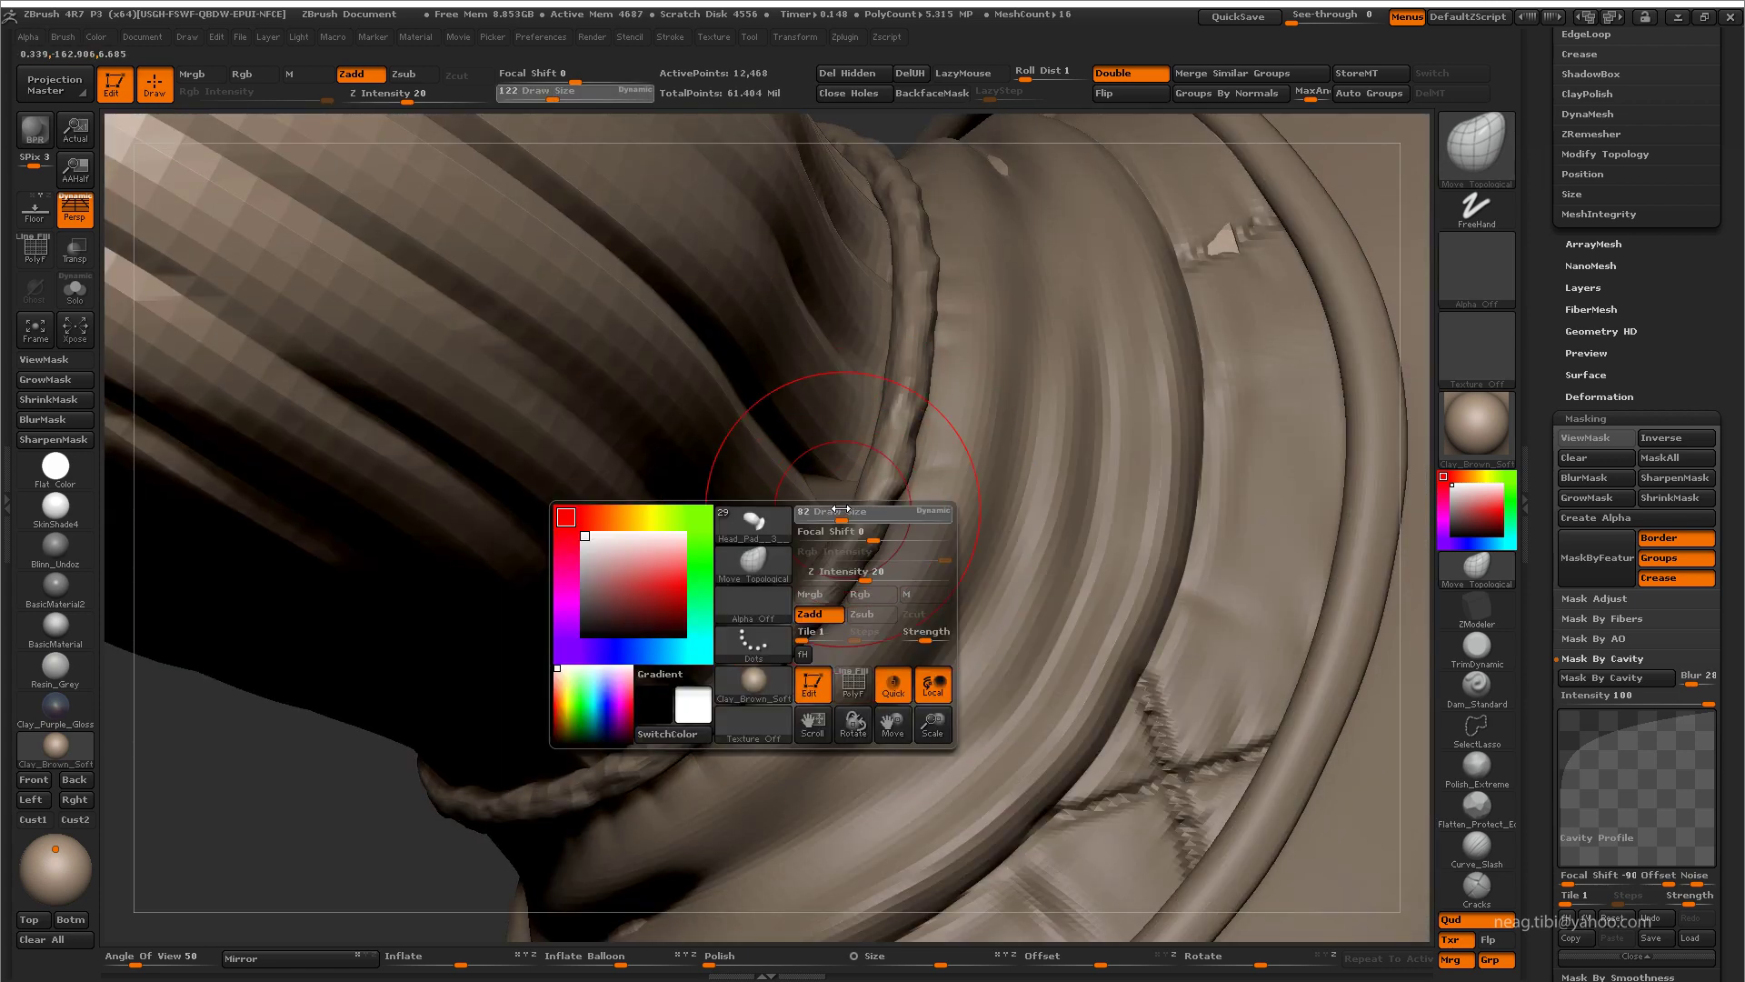
{"action": "left_click_drag", "start_coordinate": [842, 510], "coordinate": [846, 503]}
{"action": "left_click_drag", "start_coordinate": [886, 400], "coordinate": [971, 449]}
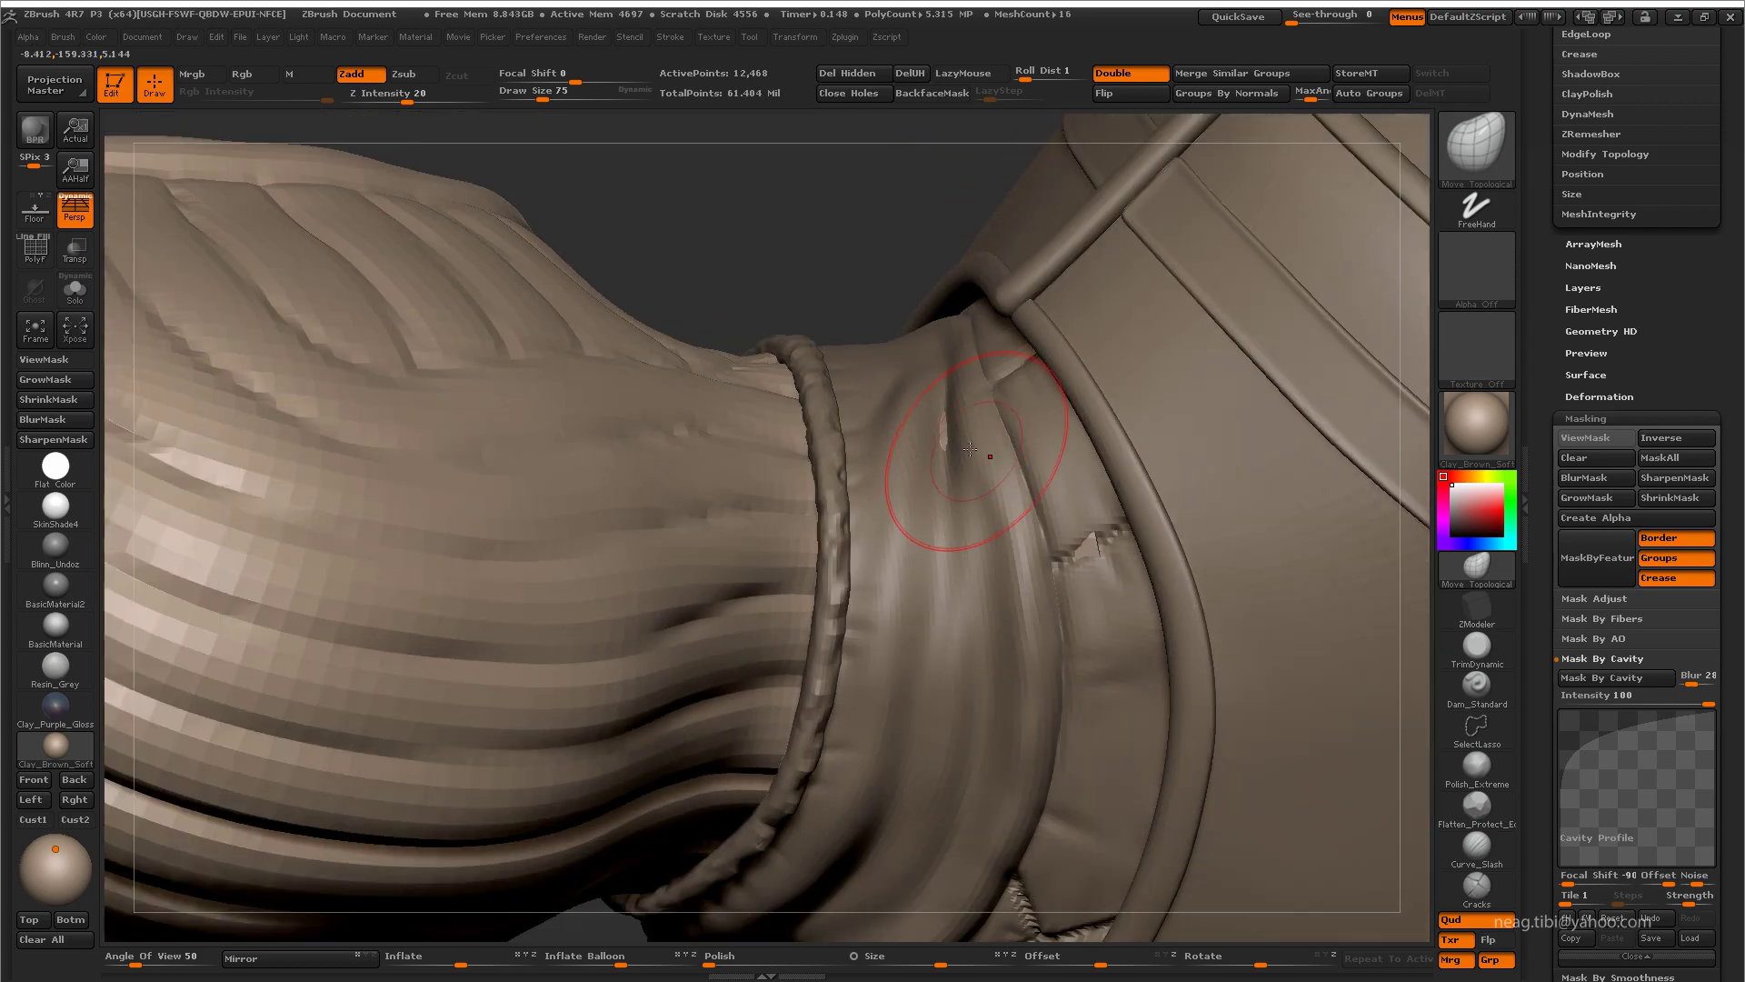
{"action": "mouse_move", "coordinate": [1039, 536]}
{"action": "left_mouse_down"}
{"action": "mouse_move", "coordinate": [863, 611]}
{"action": "mouse_move", "coordinate": [818, 486]}
{"action": "left_mouse_up"}
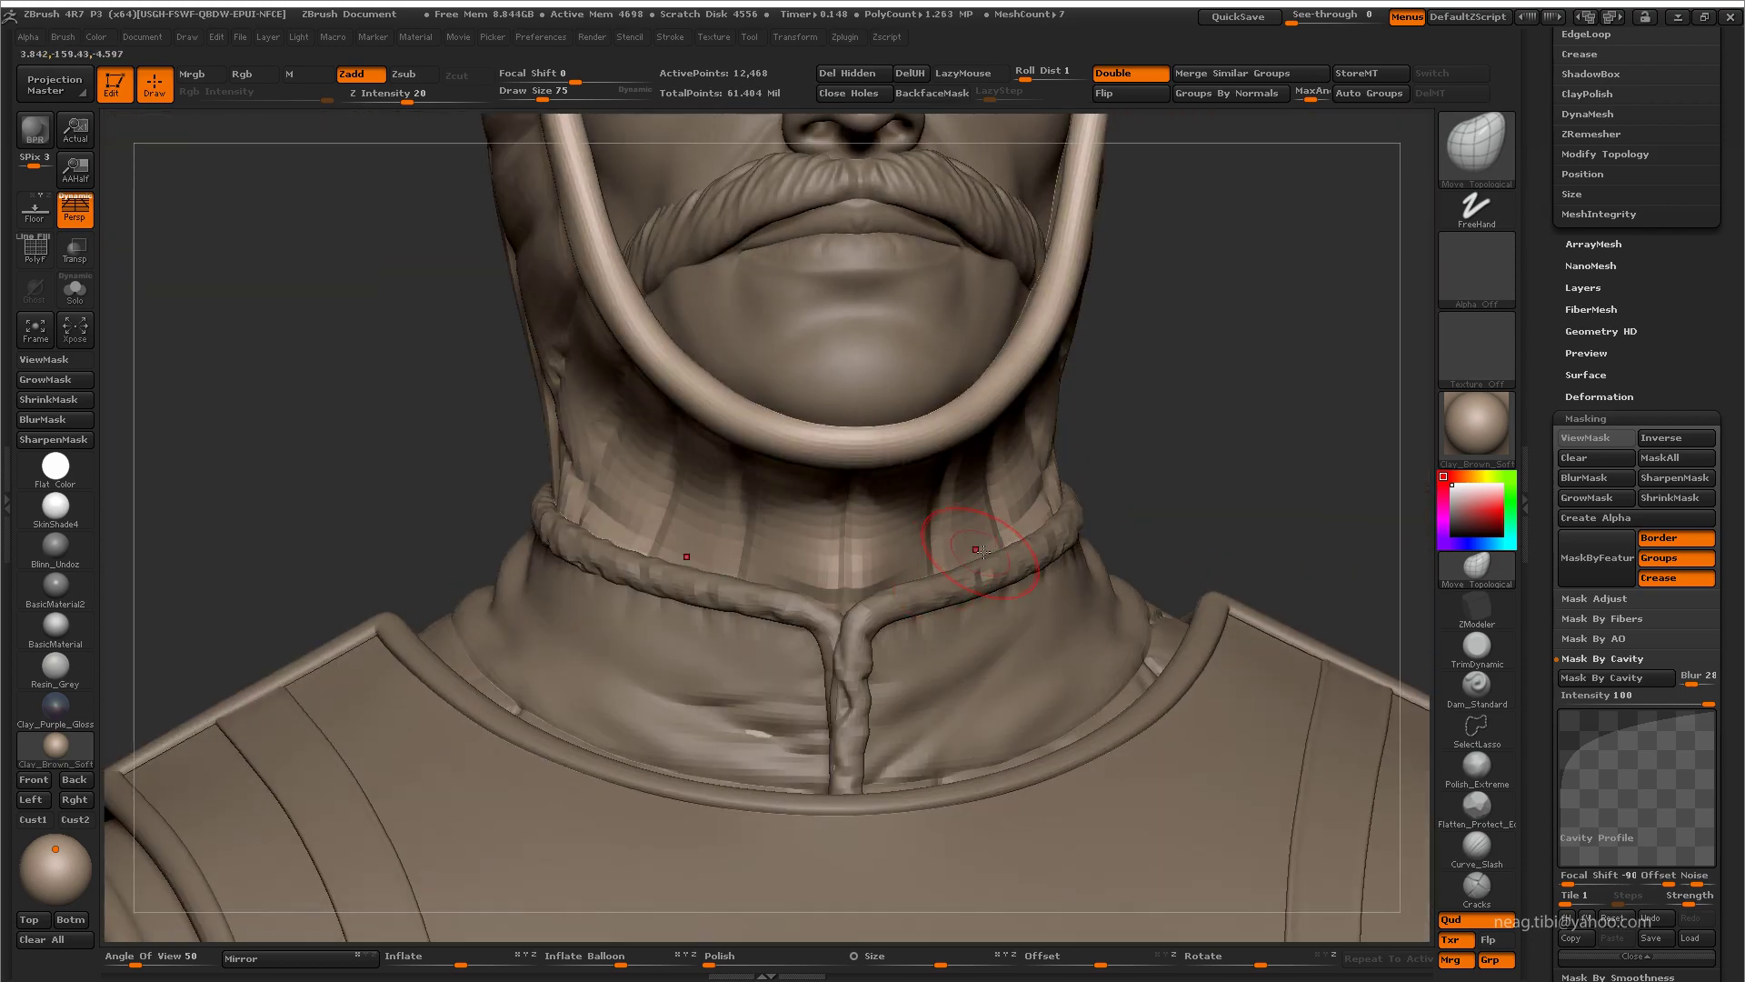
{"action": "mouse_move", "coordinate": [1257, 440]}
{"action": "left_mouse_down"}
{"action": "mouse_move", "coordinate": [1232, 379]}
{"action": "mouse_move", "coordinate": [612, 495]}
{"action": "mouse_move", "coordinate": [409, 720]}
{"action": "mouse_move", "coordinate": [1200, 514]}
{"action": "mouse_move", "coordinate": [1169, 564]}
{"action": "mouse_move", "coordinate": [1122, 571]}
{"action": "left_mouse_up"}
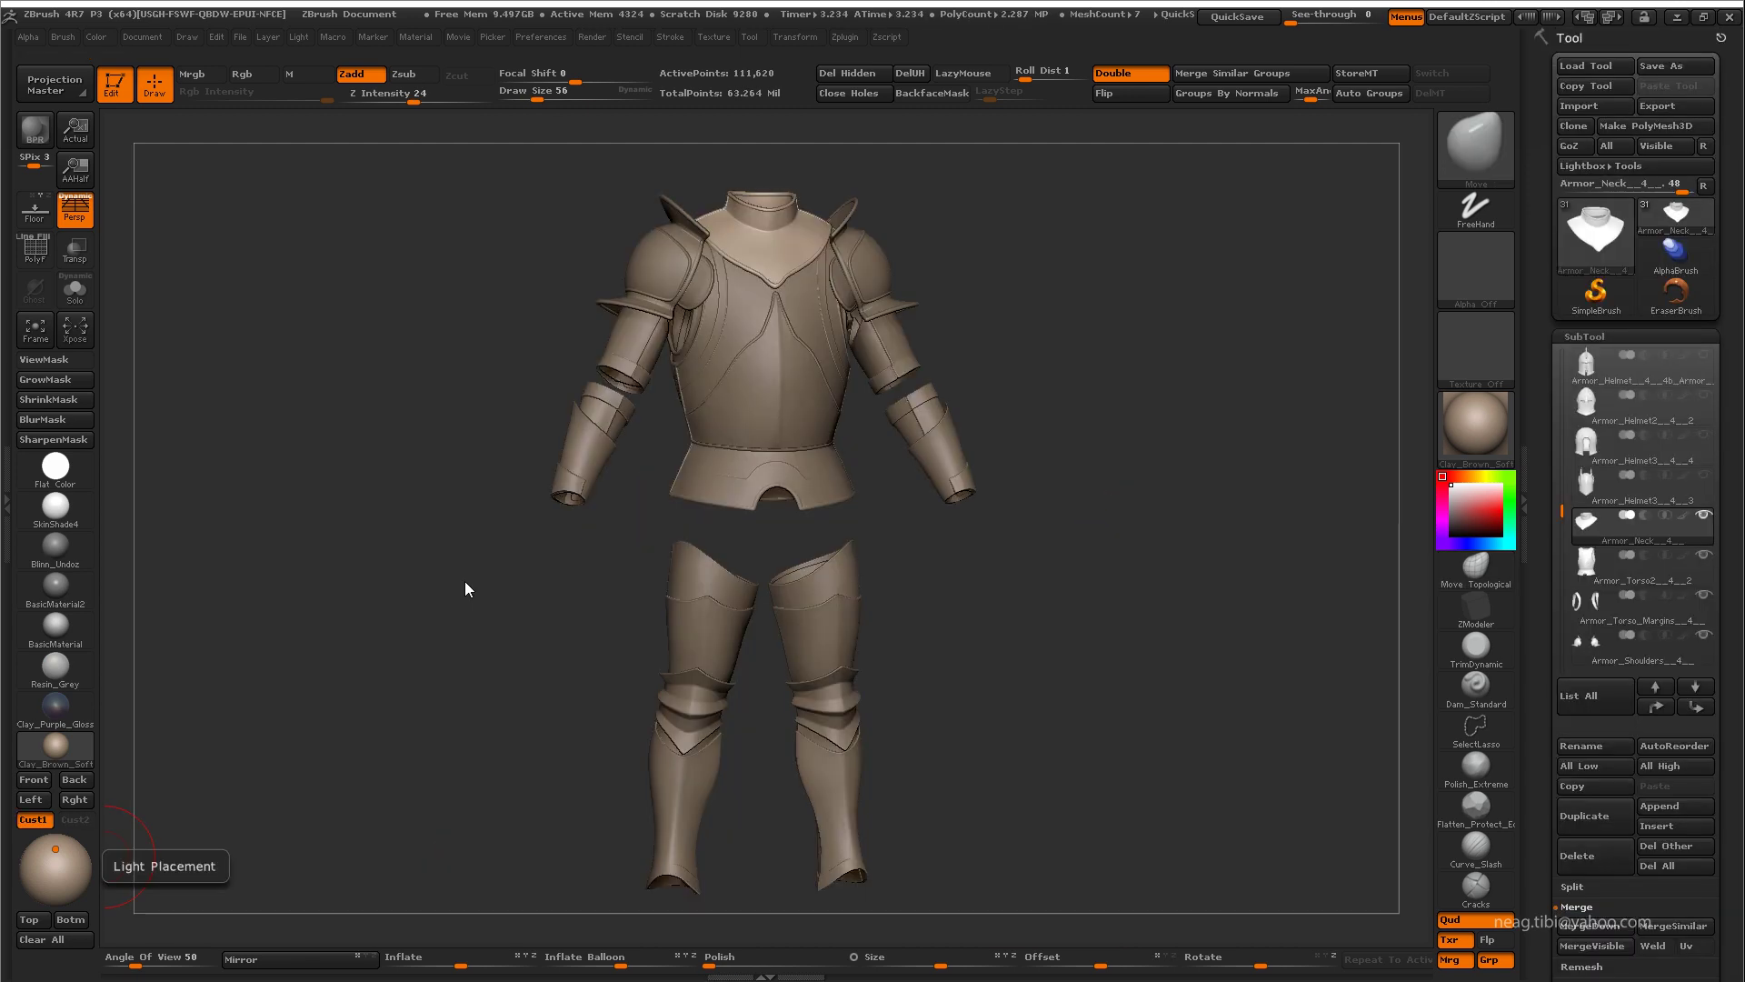
Step: Free memory in preferences, then pre-process all armor subtools in Decimation Master
{"action": "left_click", "coordinate": [541, 36]}
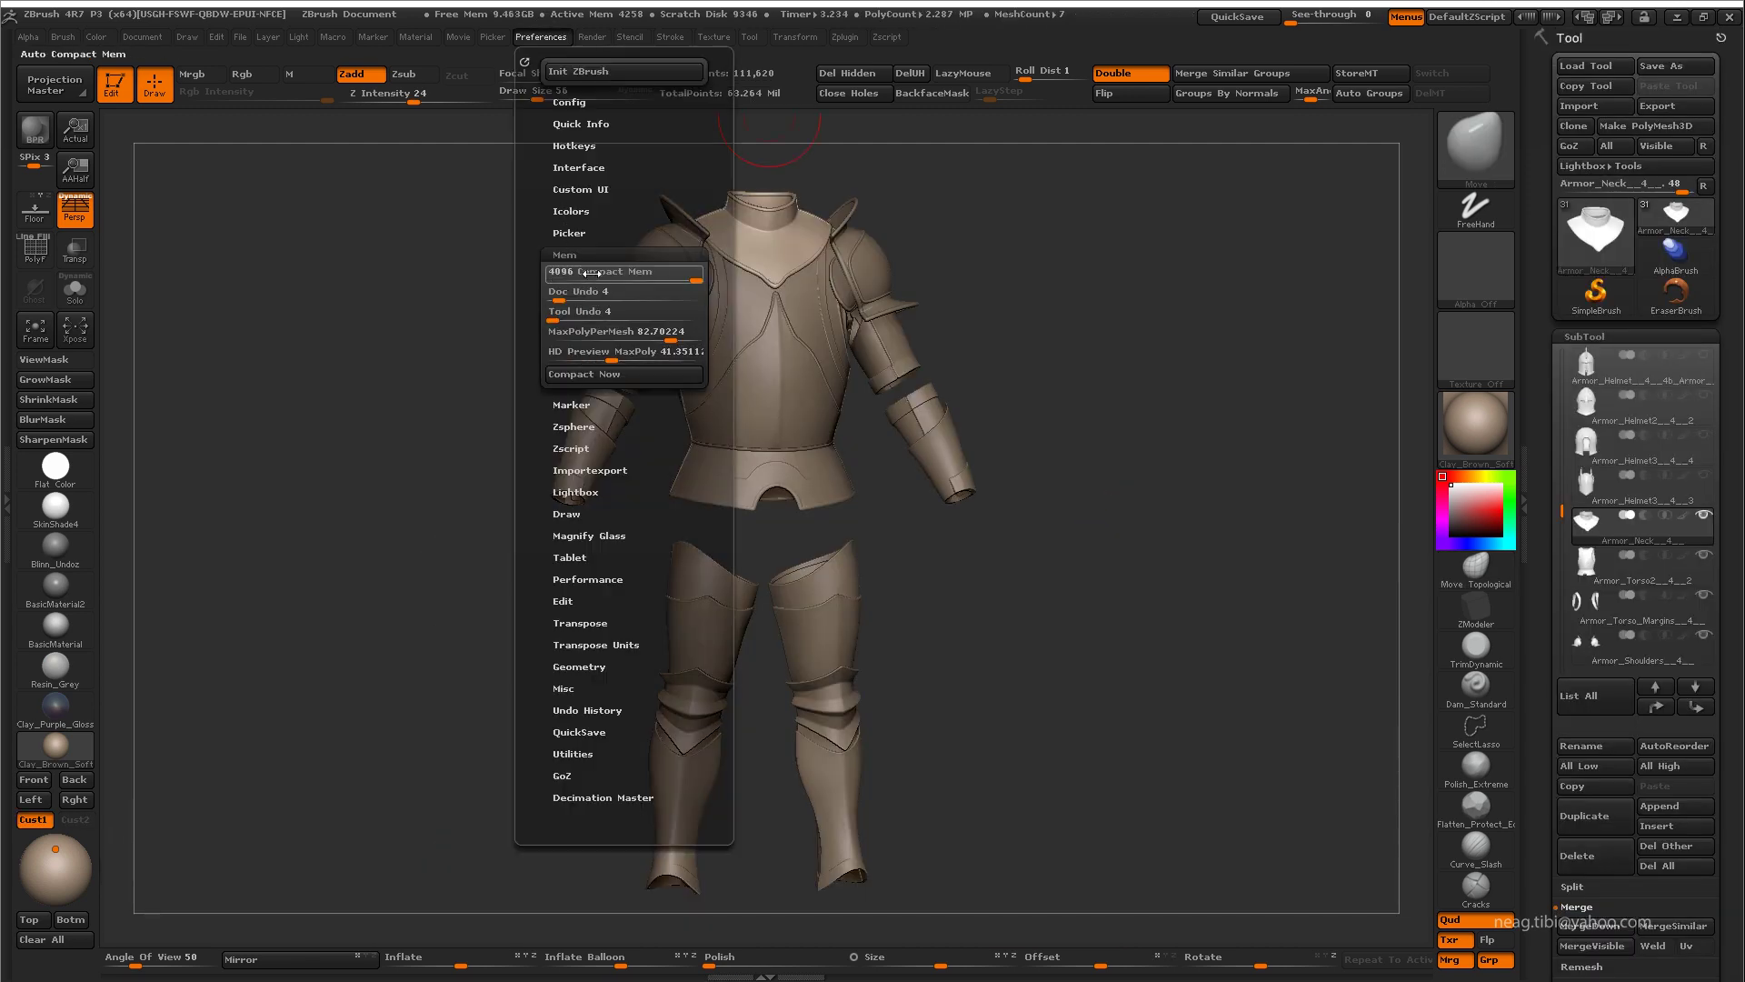
{"action": "left_click", "coordinate": [553, 40]}
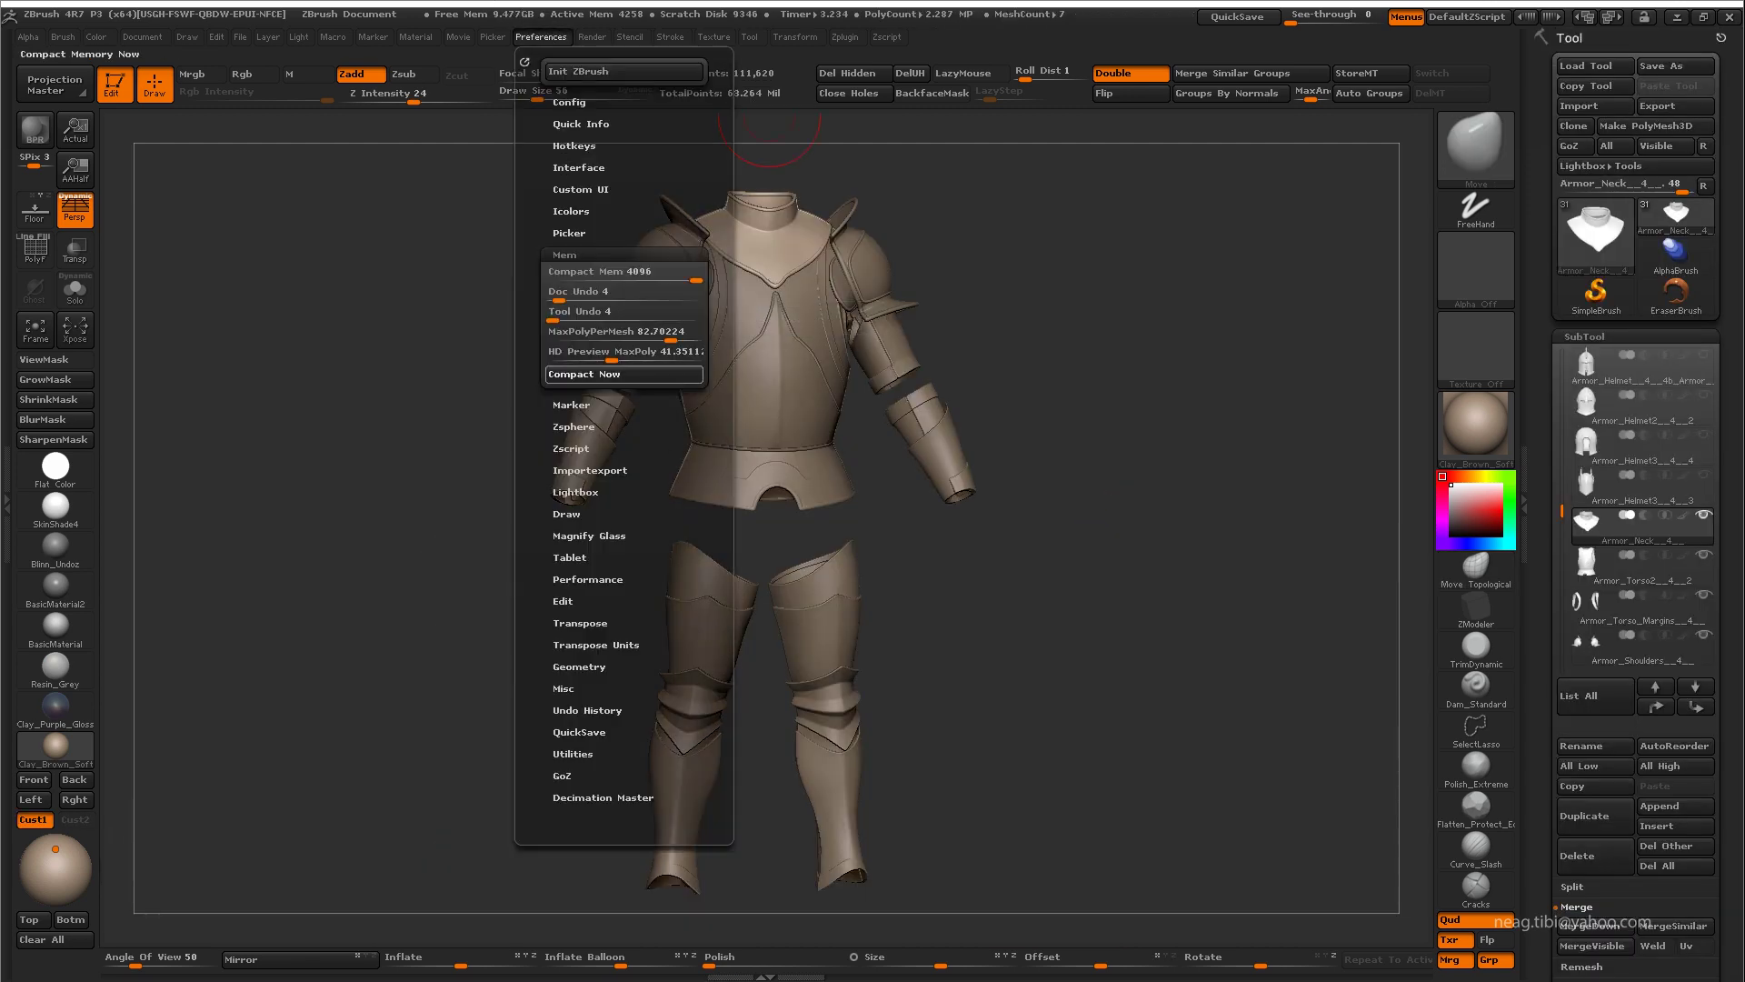
{"action": "left_click", "coordinate": [582, 373]}
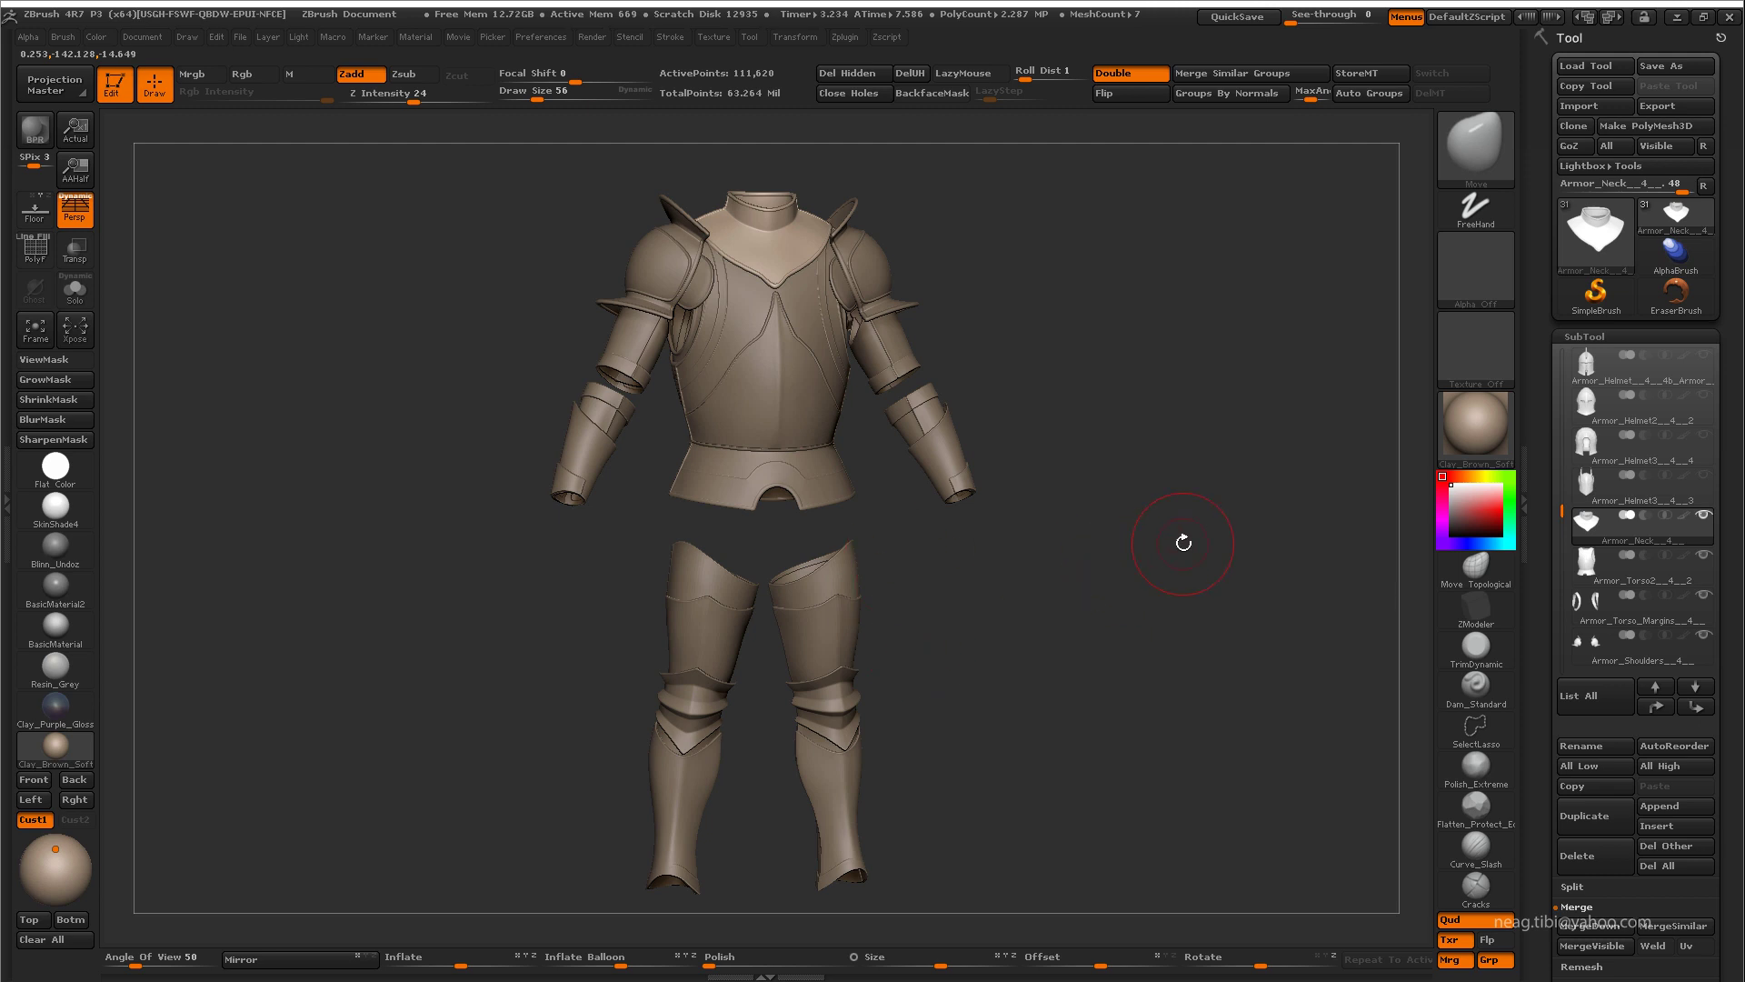
{"action": "left_click", "coordinate": [844, 37]}
{"action": "left_click", "coordinate": [919, 188]}
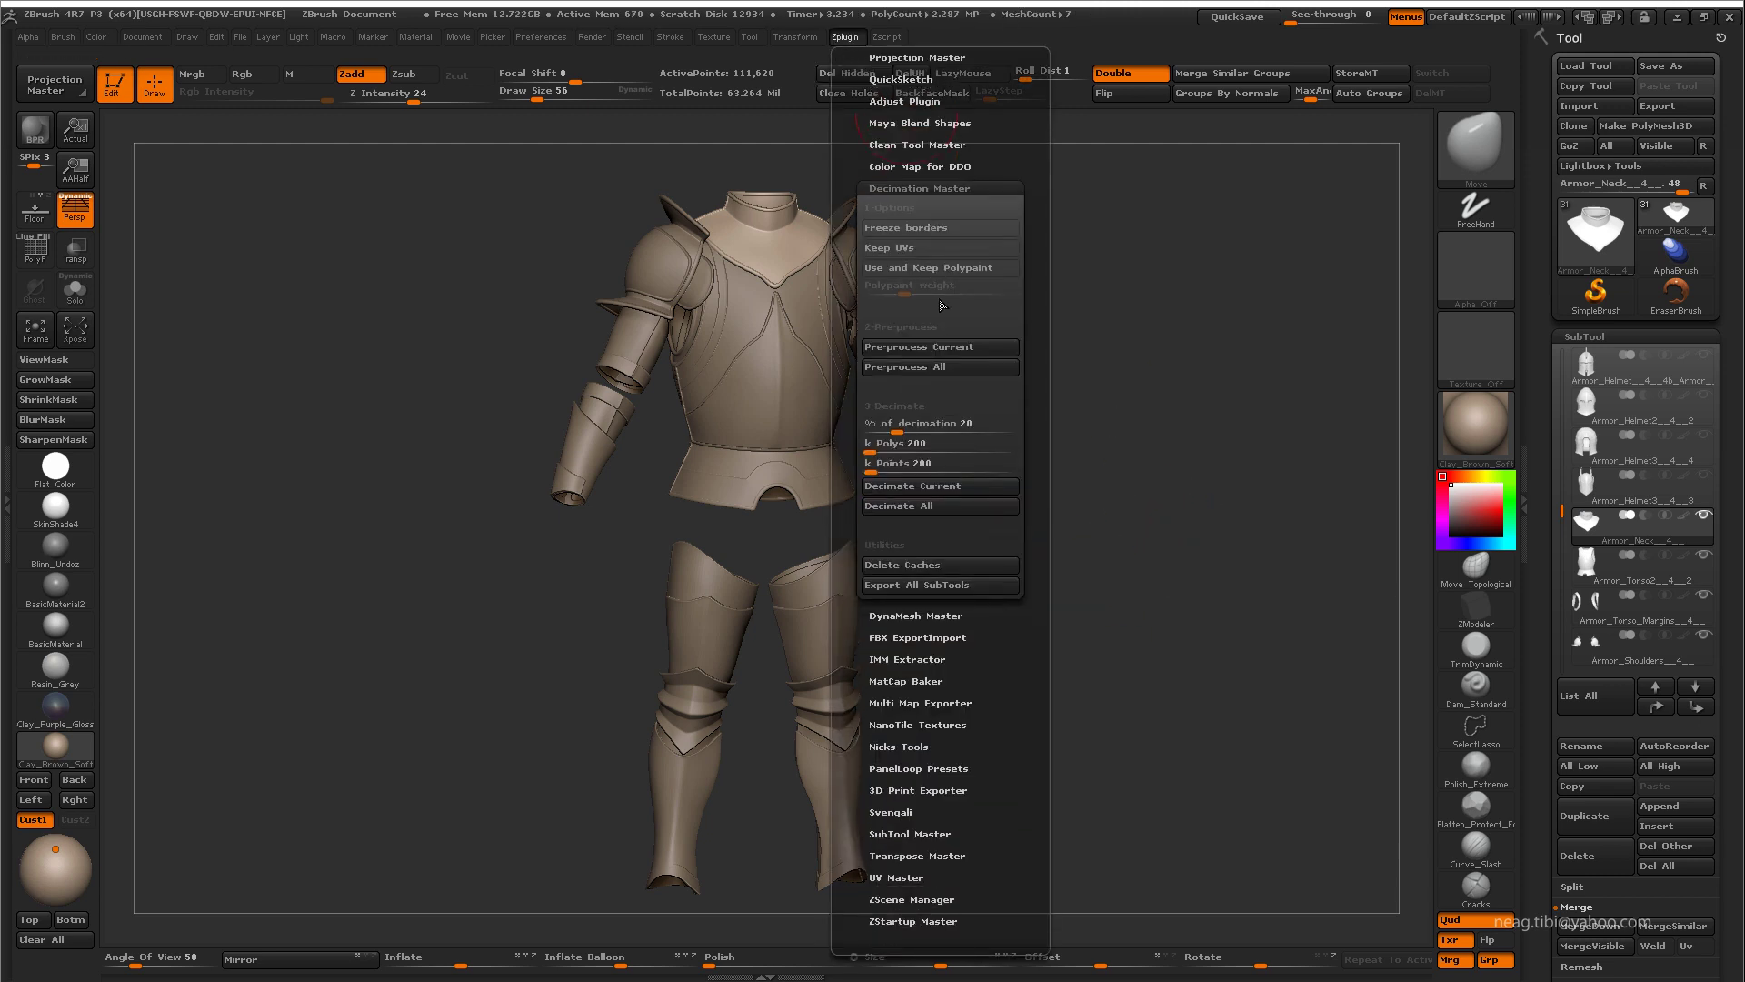
{"action": "left_click", "coordinate": [974, 368]}
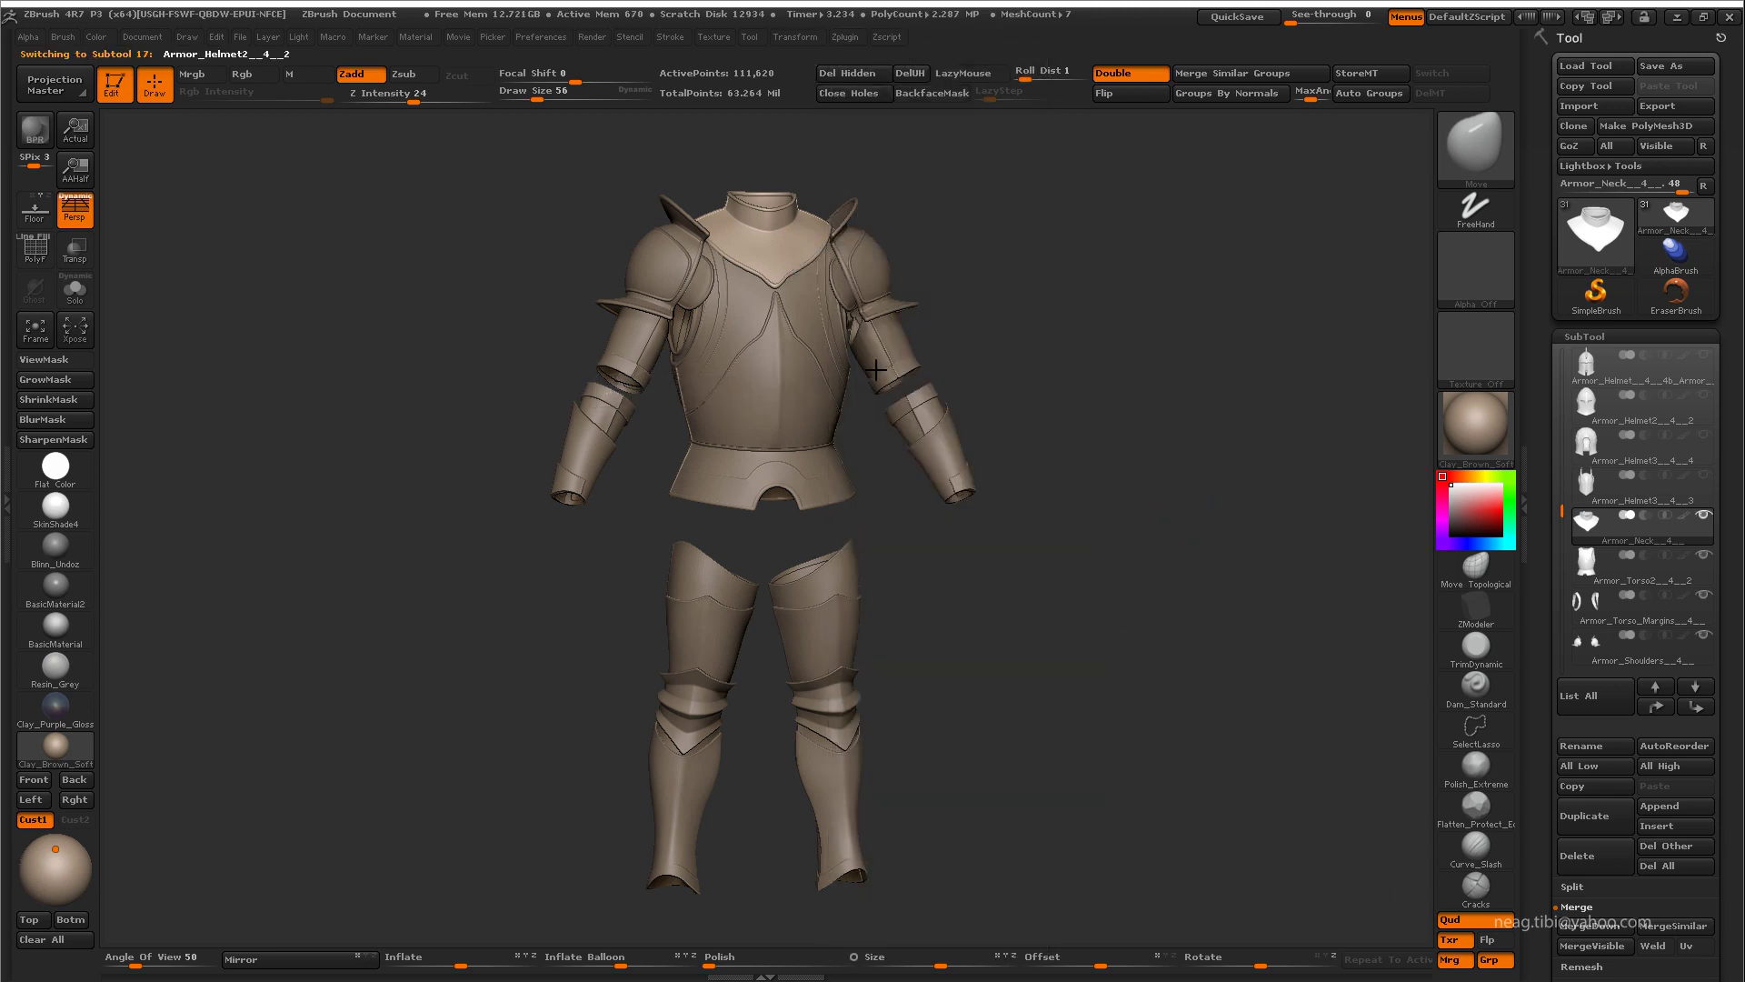
Step: Decimate the neck and torso armor pieces with a set polygon target
{"action": "key", "text": "ctrl+shift+f"}
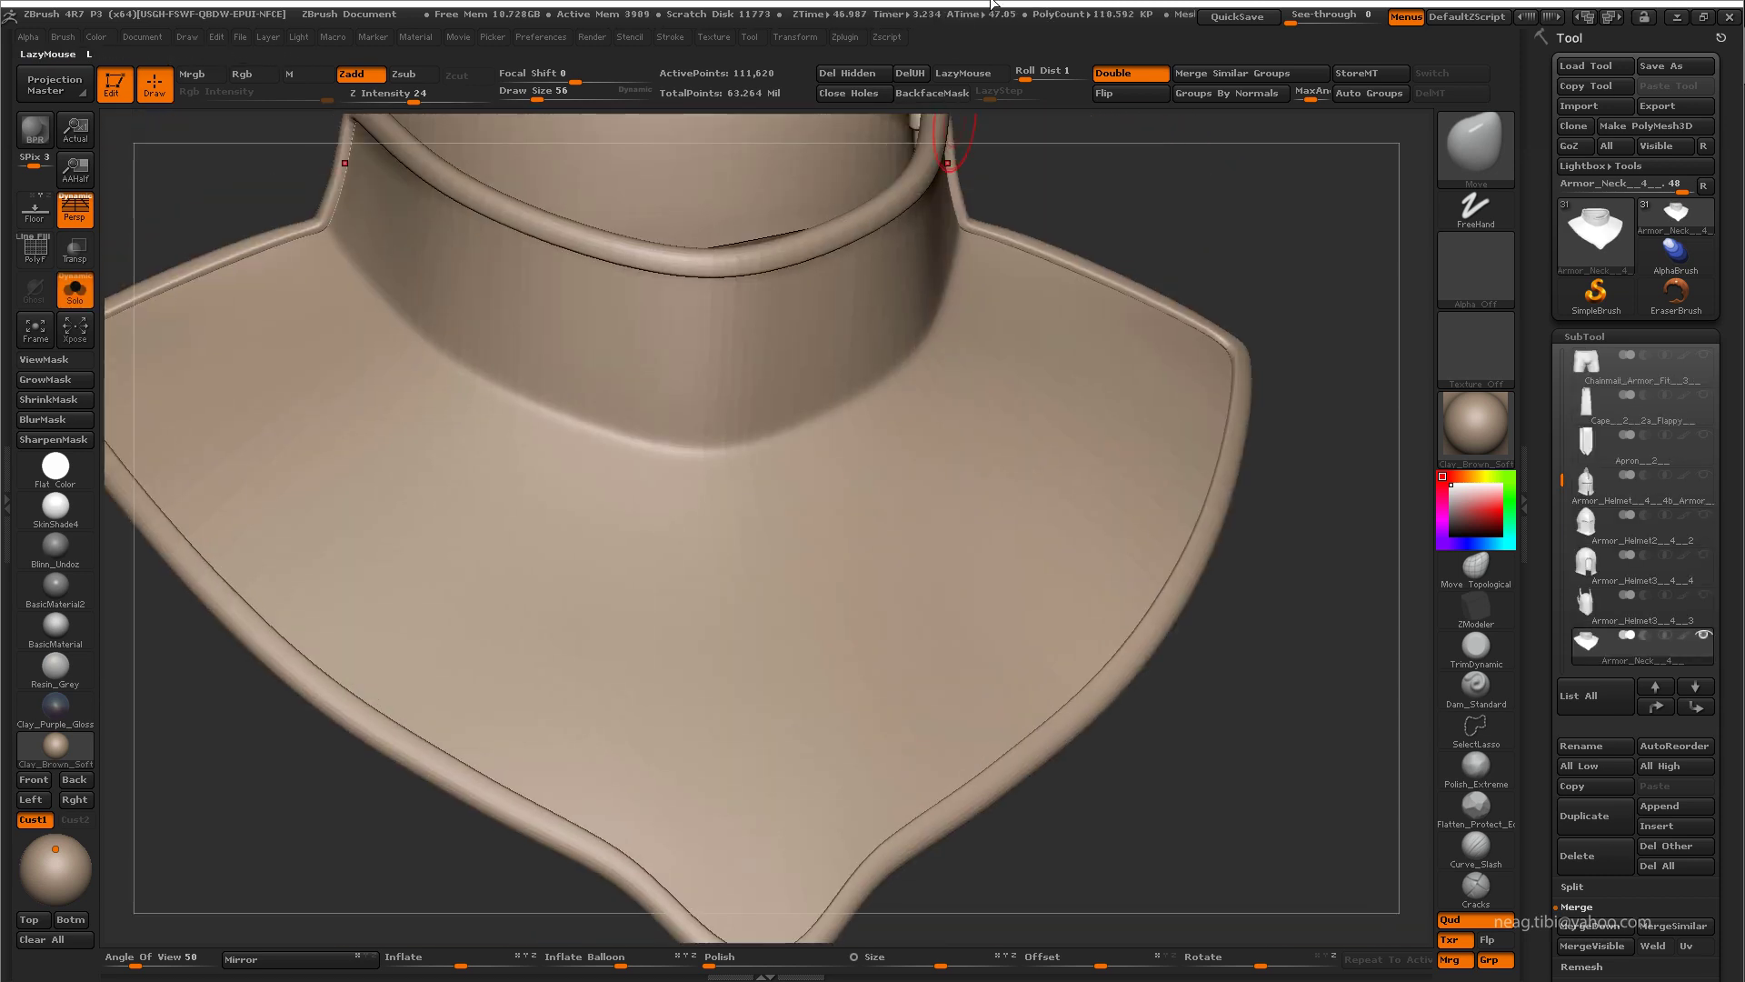
{"action": "left_click", "coordinate": [848, 37]}
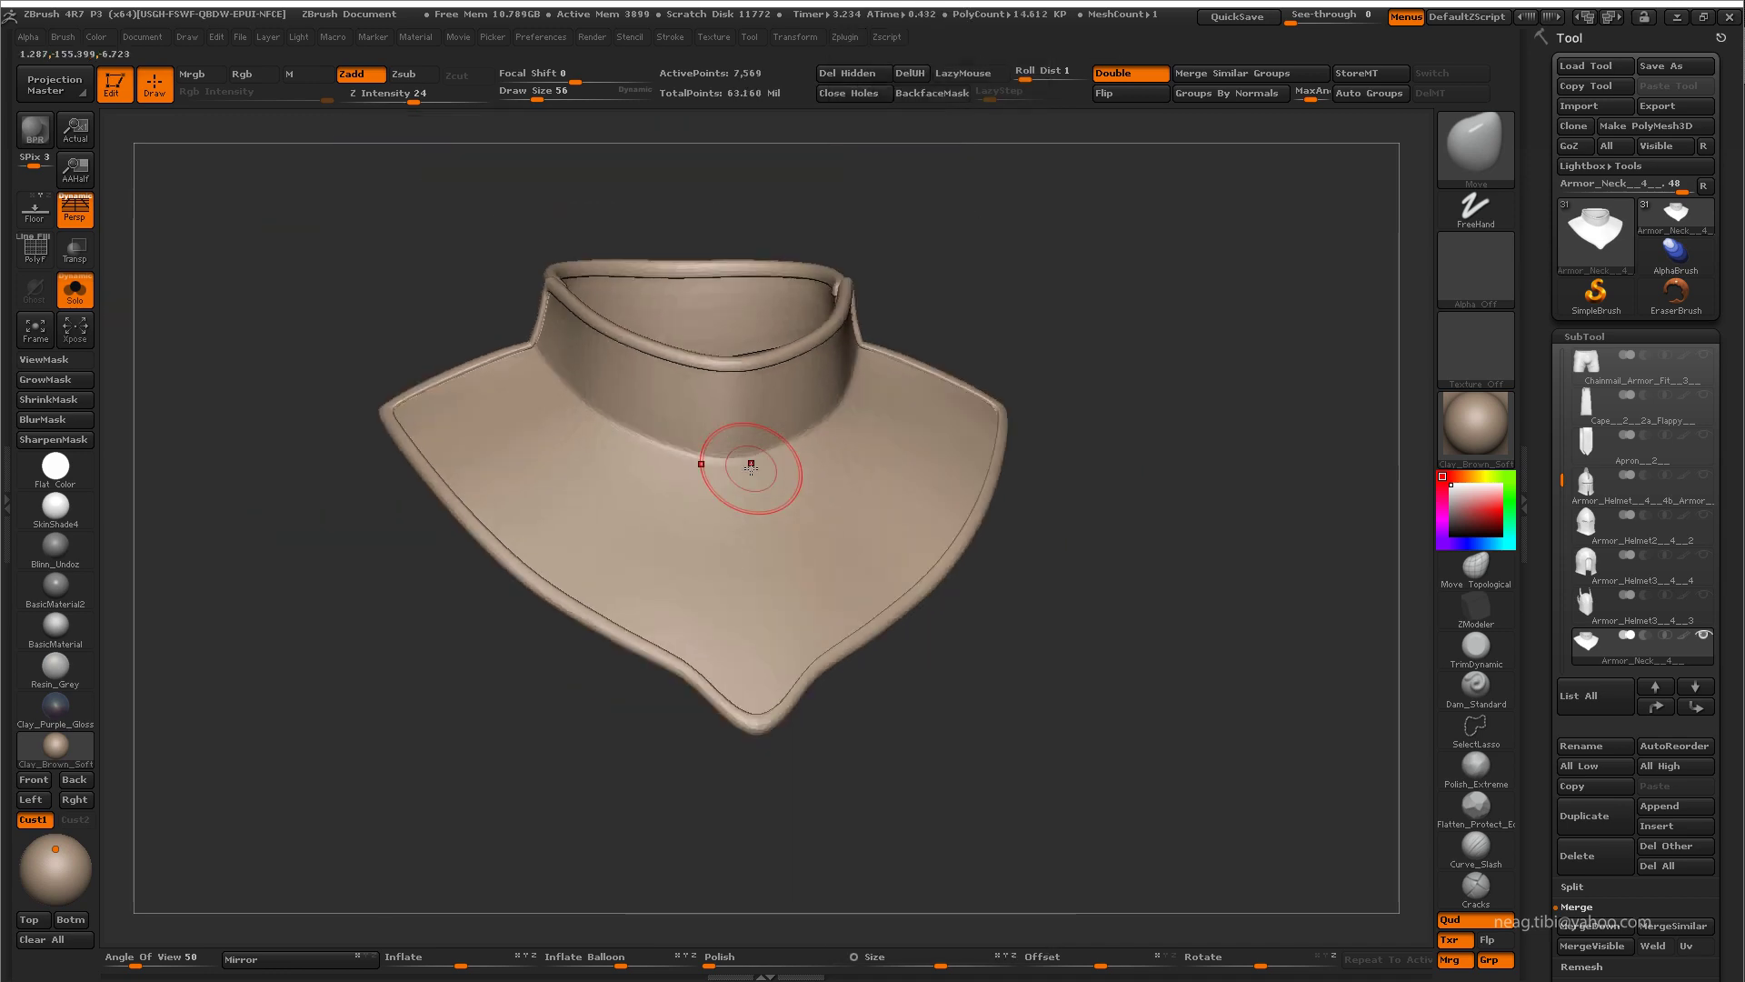
{"action": "key", "text": "ctrl+shift+f"}
{"action": "left_click", "coordinate": [946, 532], "text": "alt"}
{"action": "key", "text": "f"}
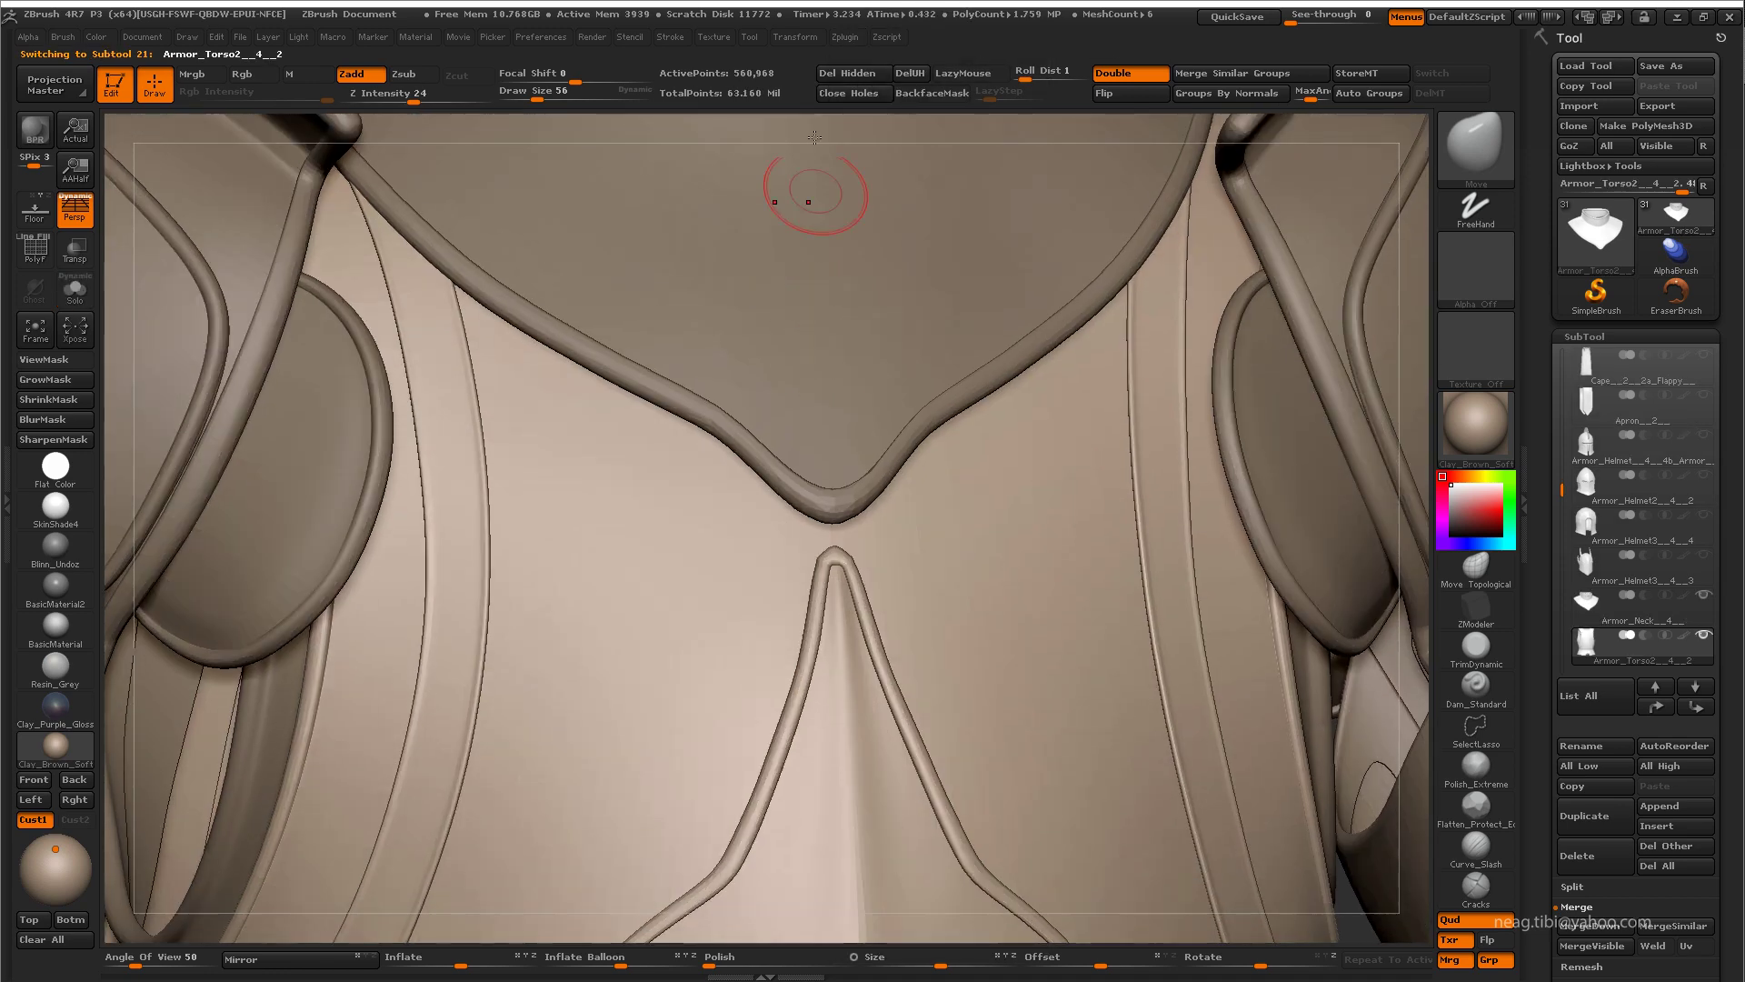
{"action": "left_click", "coordinate": [845, 37]}
{"action": "left_click", "coordinate": [909, 522]}
{"action": "key", "text": "Return"}
{"action": "left_click", "coordinate": [940, 563]}
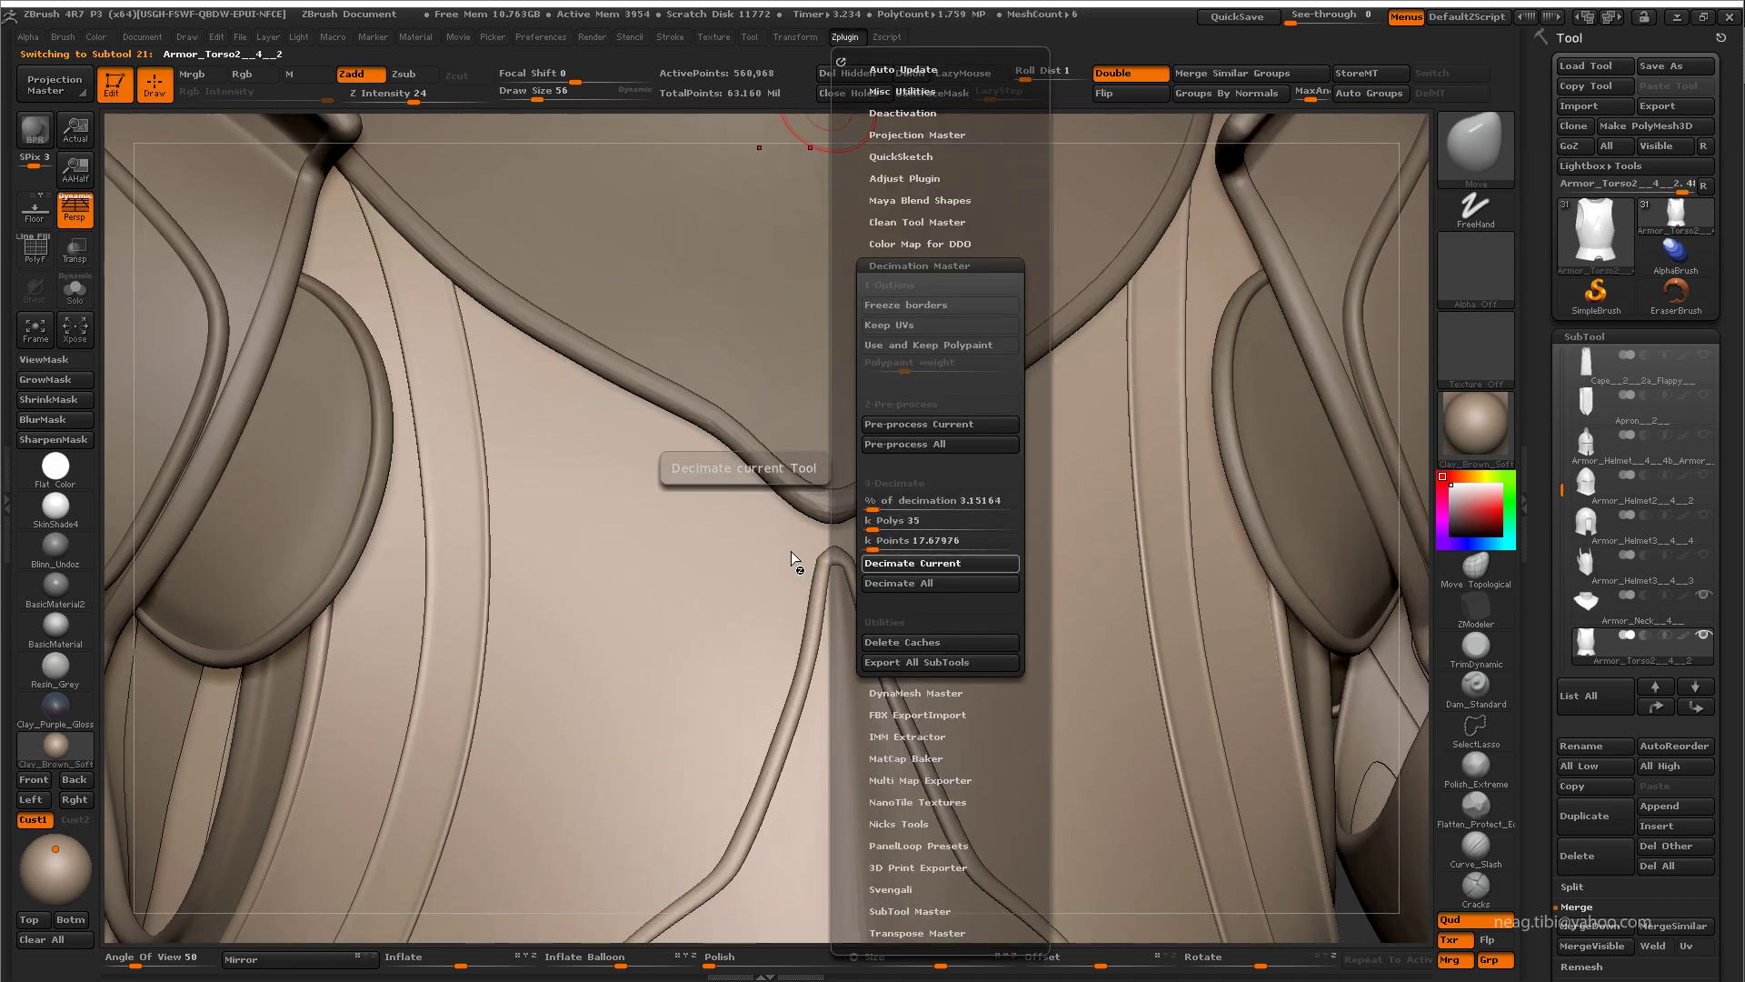
{"action": "key", "text": "f"}
Step: Decimate the shoulder armor down to 15 thousand polys
{"action": "left_click", "coordinate": [933, 532], "text": "alt"}
{"action": "key", "text": "f"}
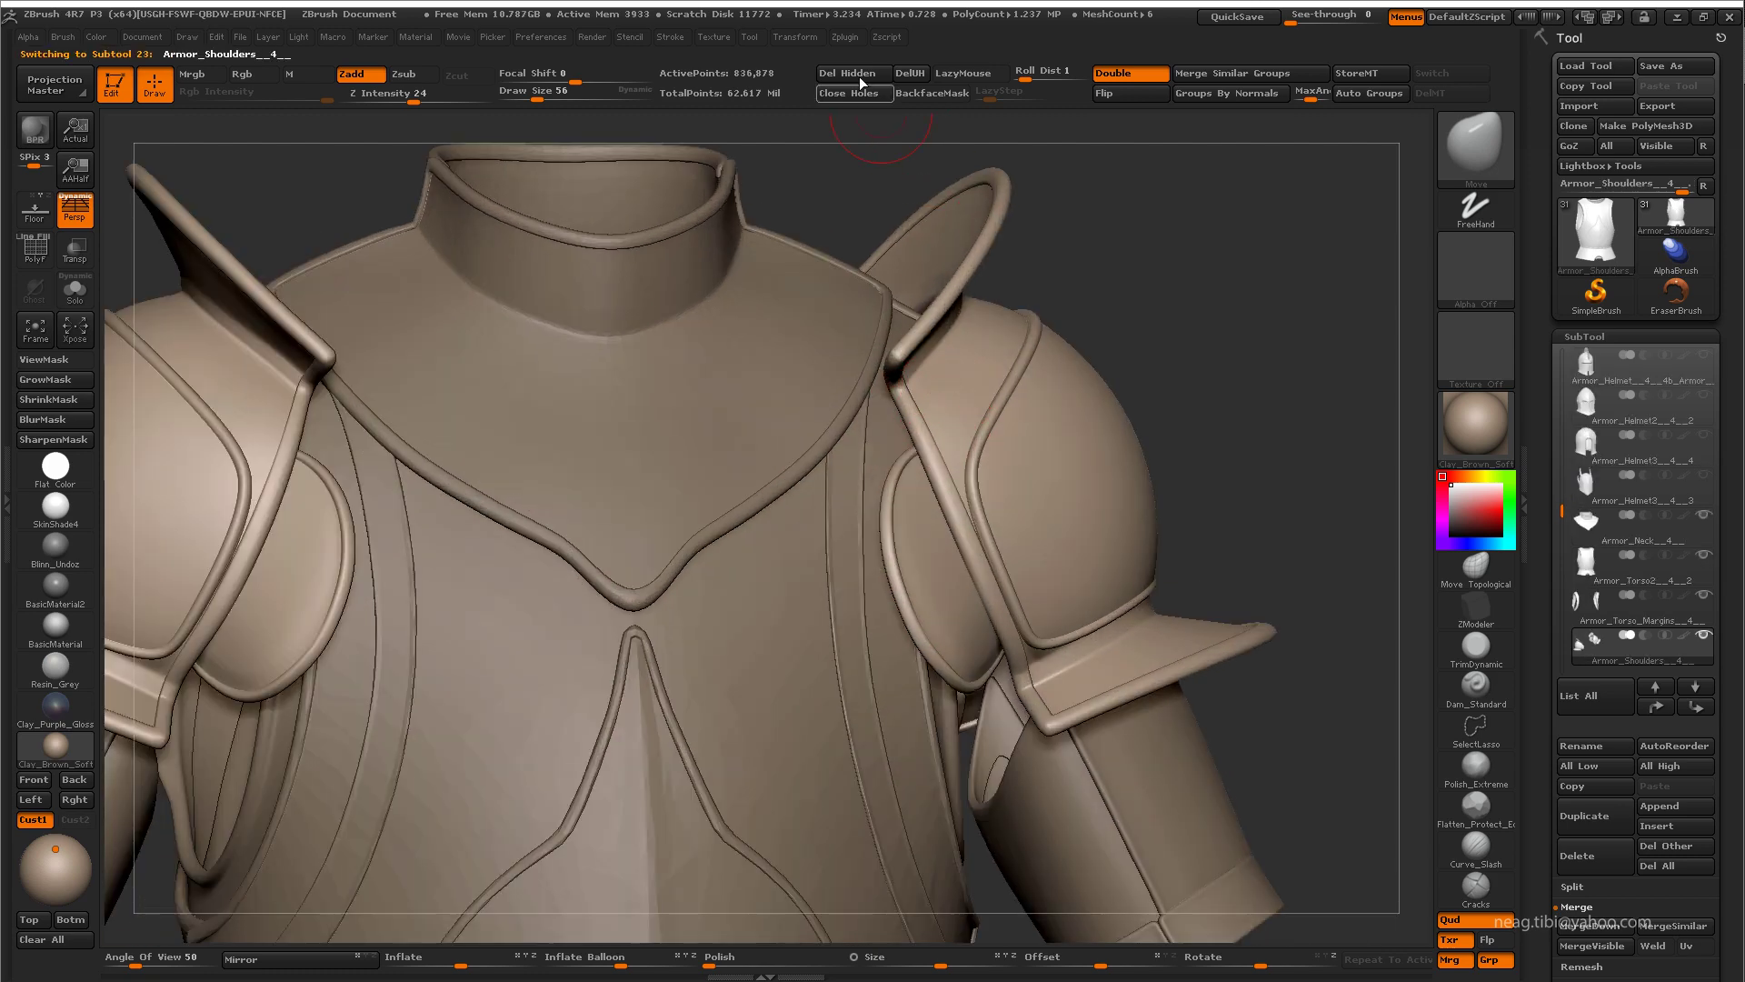
{"action": "left_click", "coordinate": [846, 37]}
{"action": "left_click", "coordinate": [927, 522]}
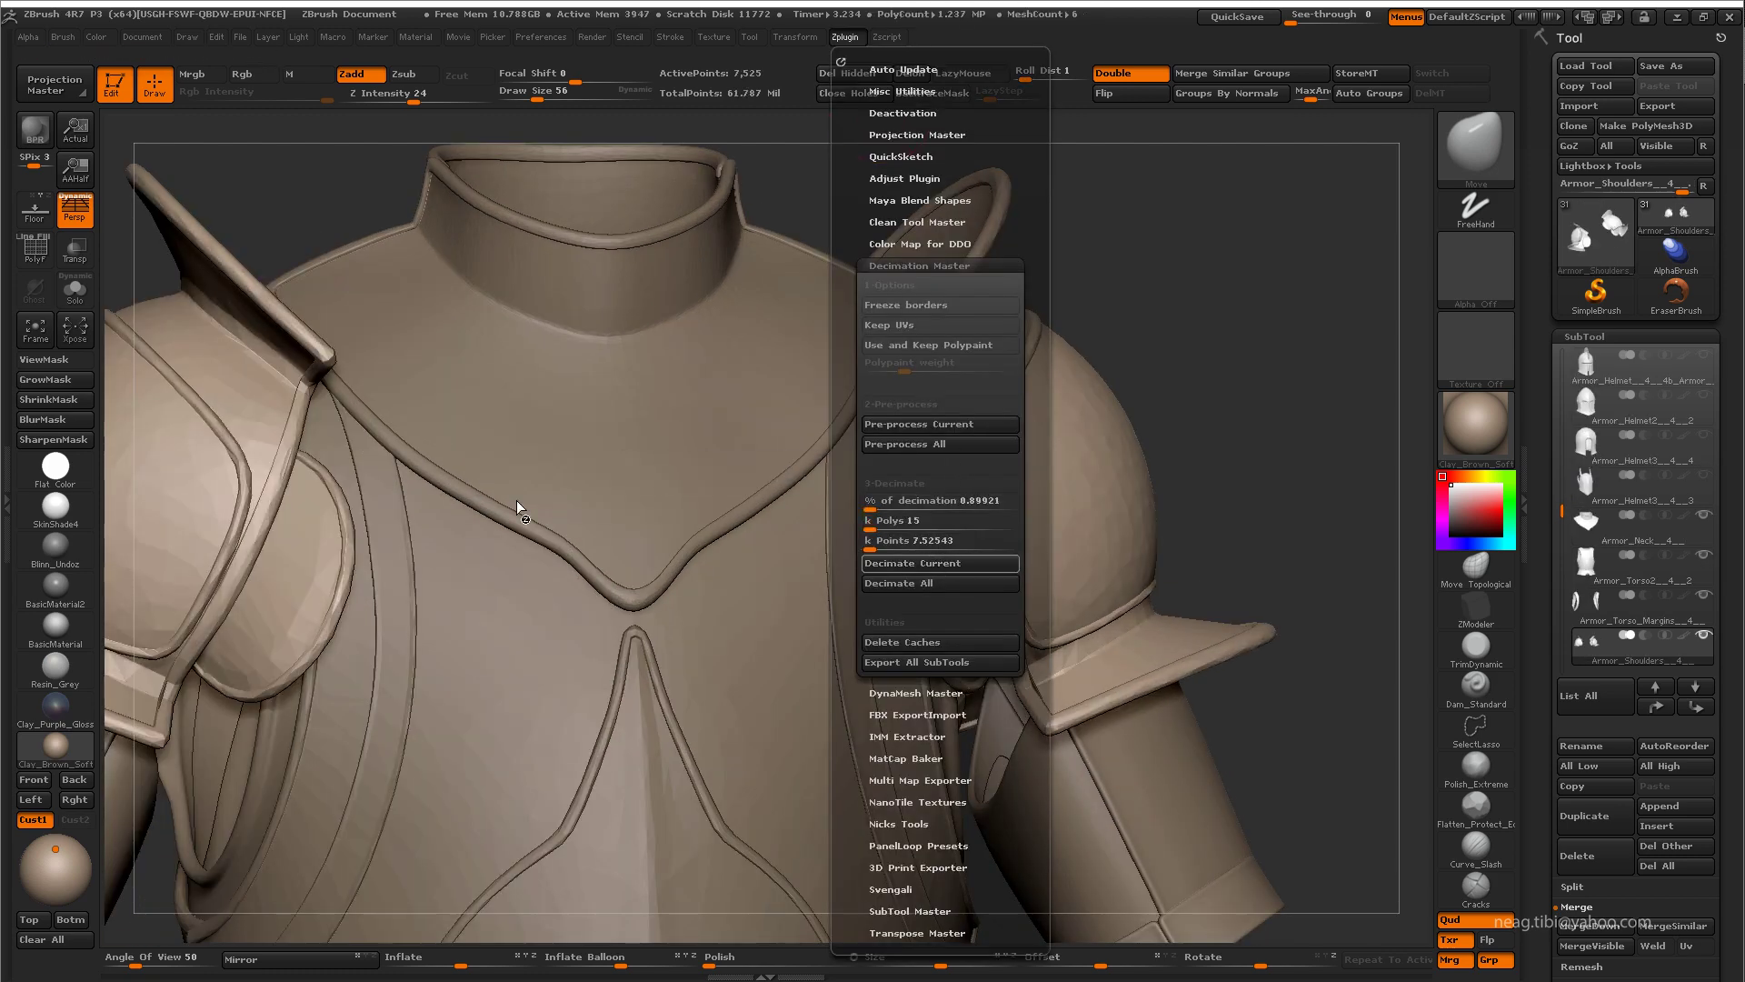
{"action": "left_click", "coordinate": [846, 37]}
{"action": "type", "text": "20"}
{"action": "key", "text": "Return"}
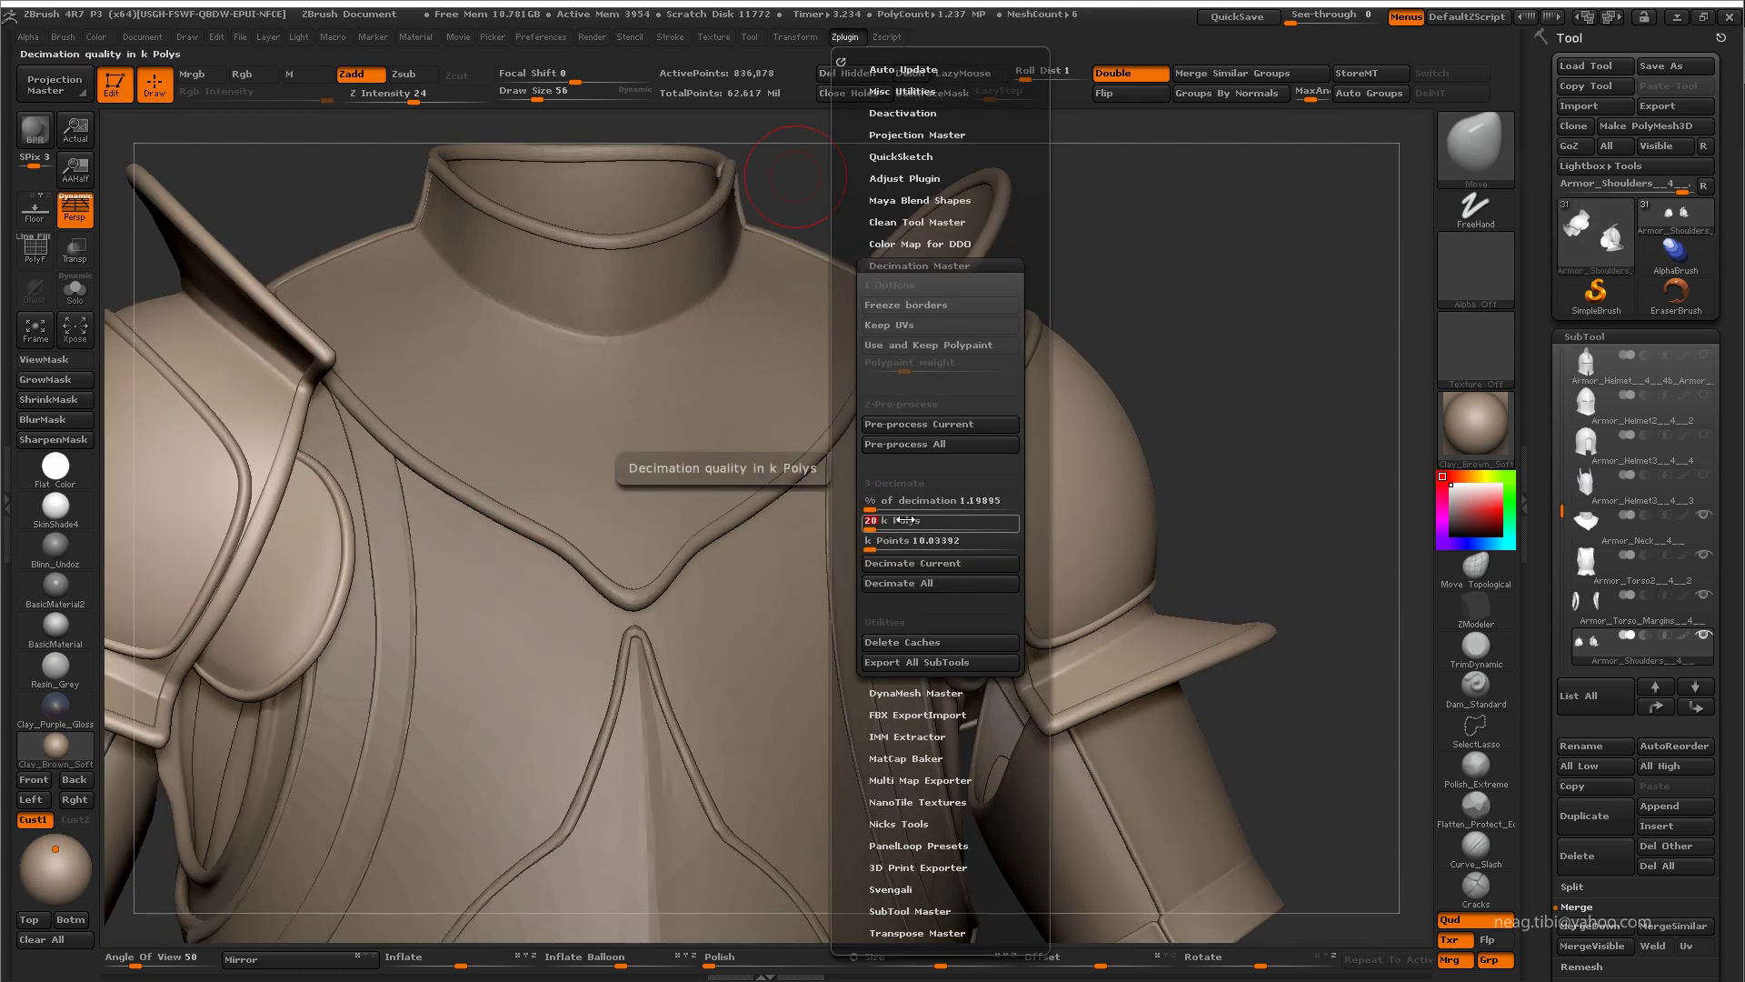
{"action": "left_click", "coordinate": [913, 562]}
{"action": "key", "text": "f"}
Step: Decimate both Armor_Arms subtools, the second with a 25 thousand poly target
{"action": "left_click", "coordinate": [984, 601], "text": "alt"}
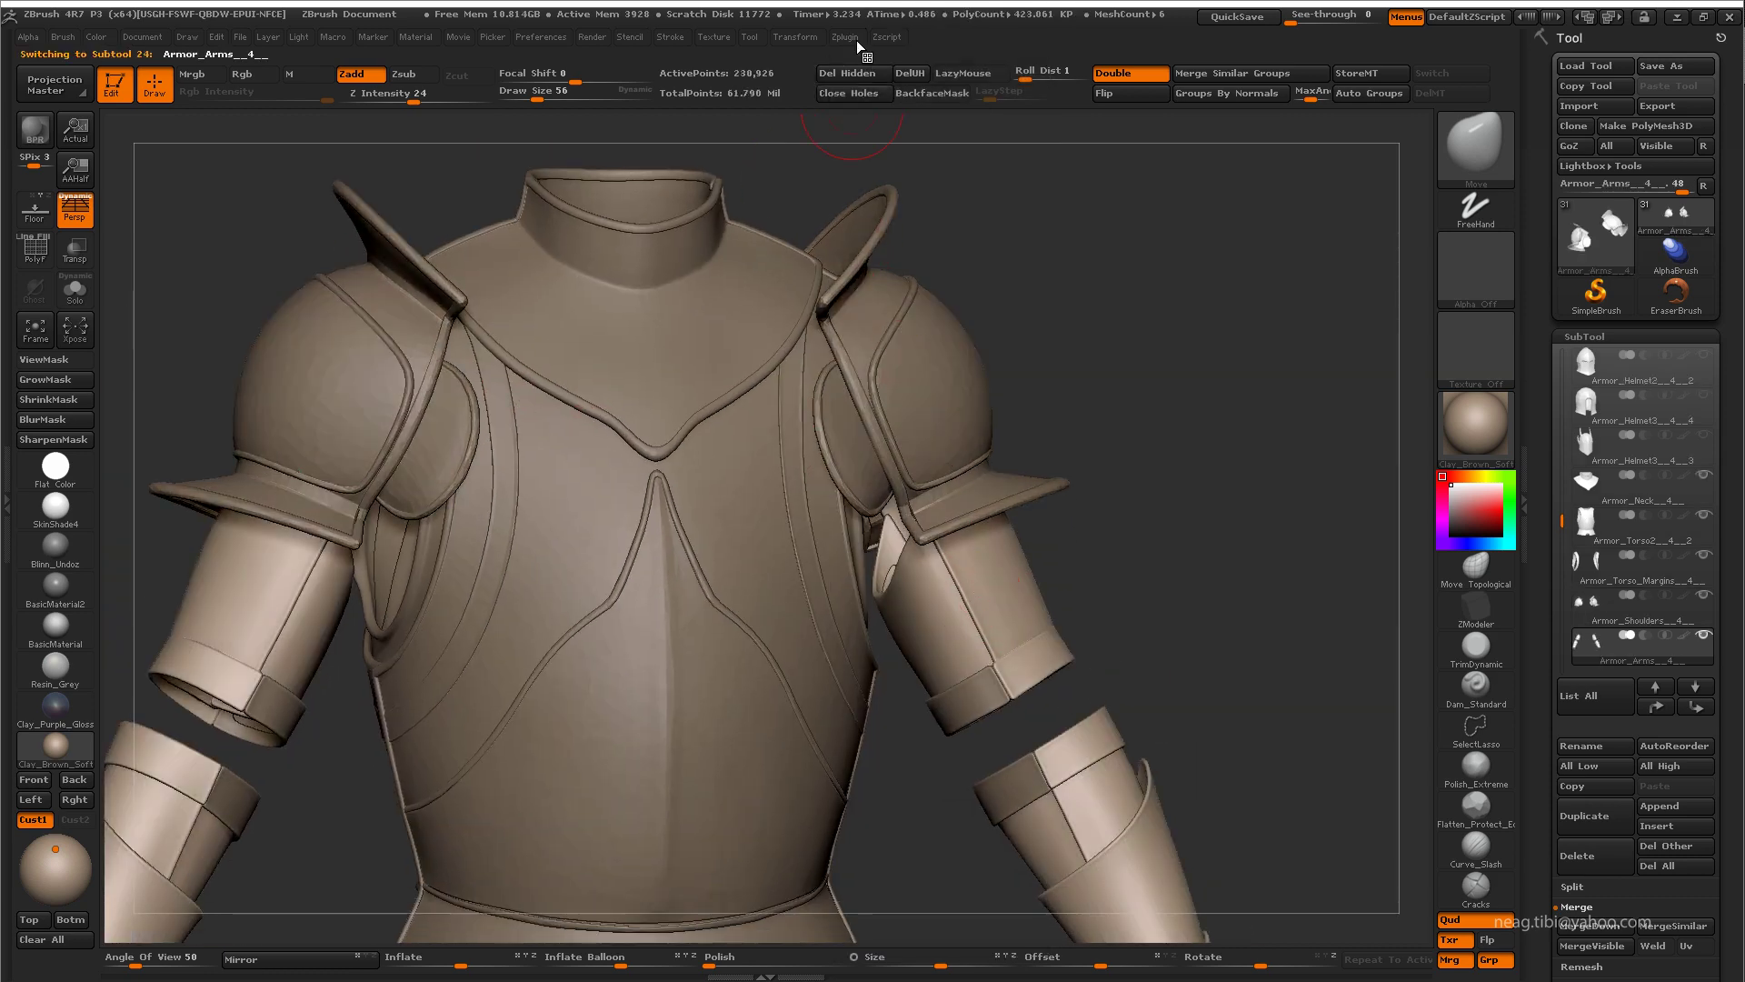
{"action": "left_click", "coordinate": [846, 37]}
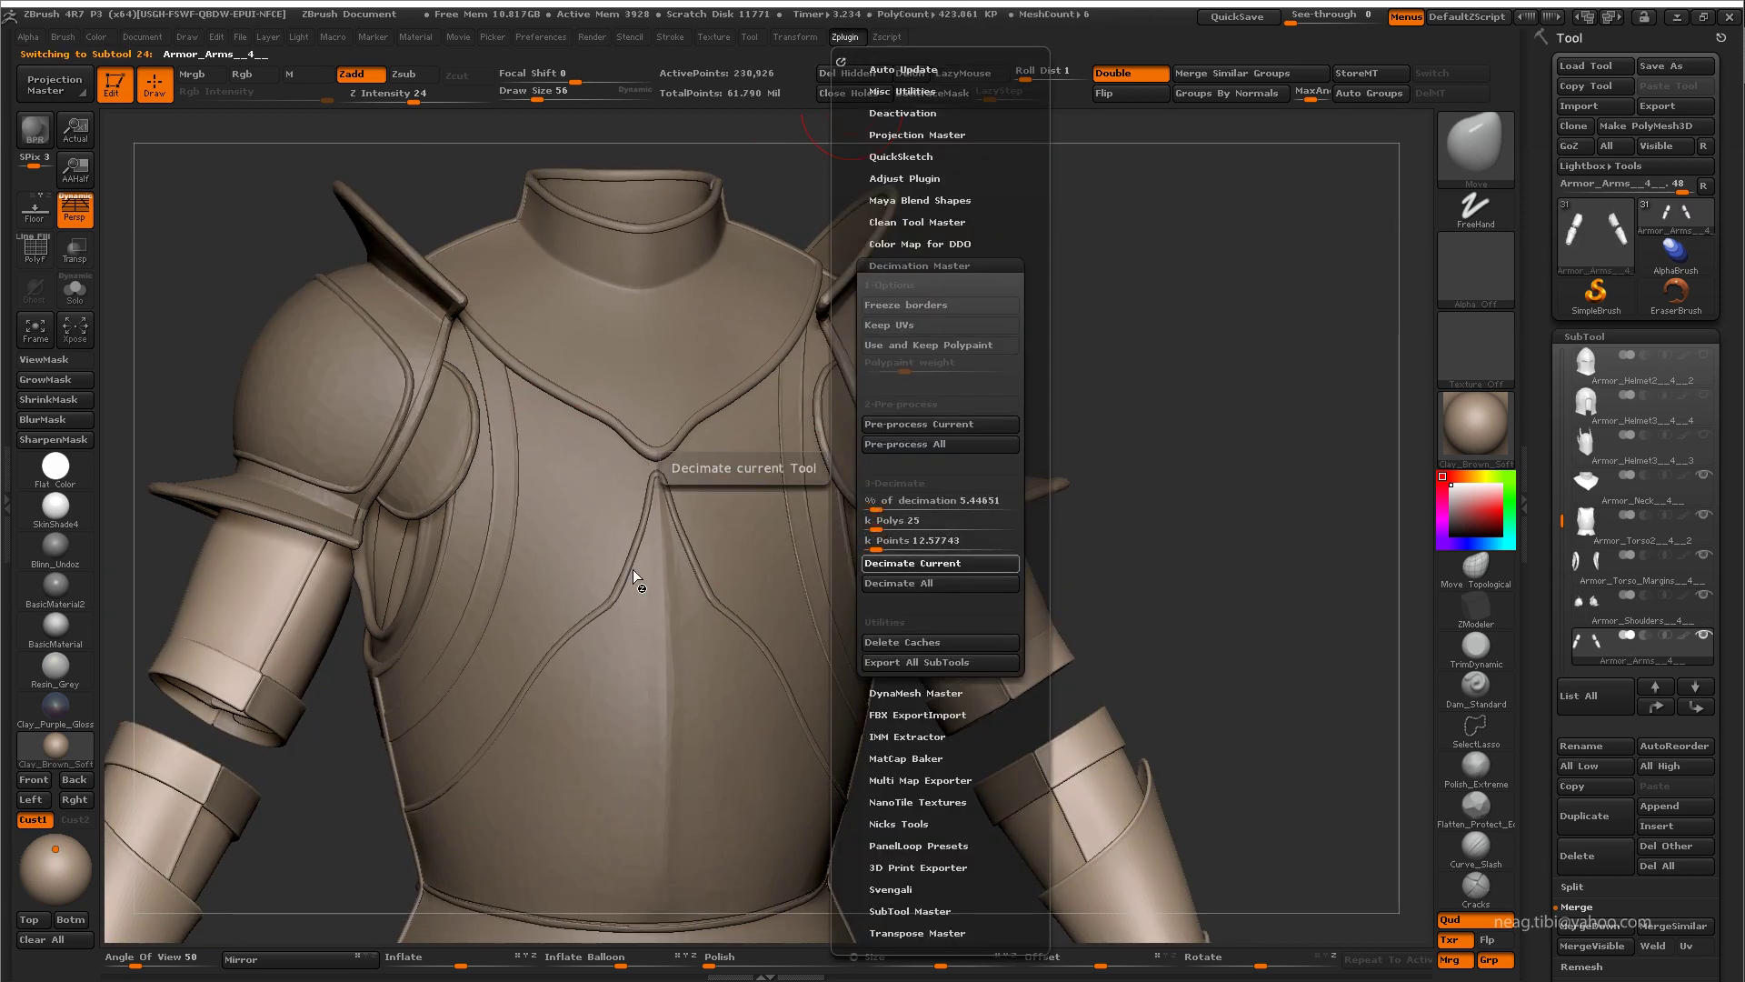
{"action": "left_click", "coordinate": [913, 563]}
{"action": "left_click", "coordinate": [973, 709], "text": "alt"}
{"action": "left_click", "coordinate": [845, 37]}
{"action": "key", "text": "Return"}
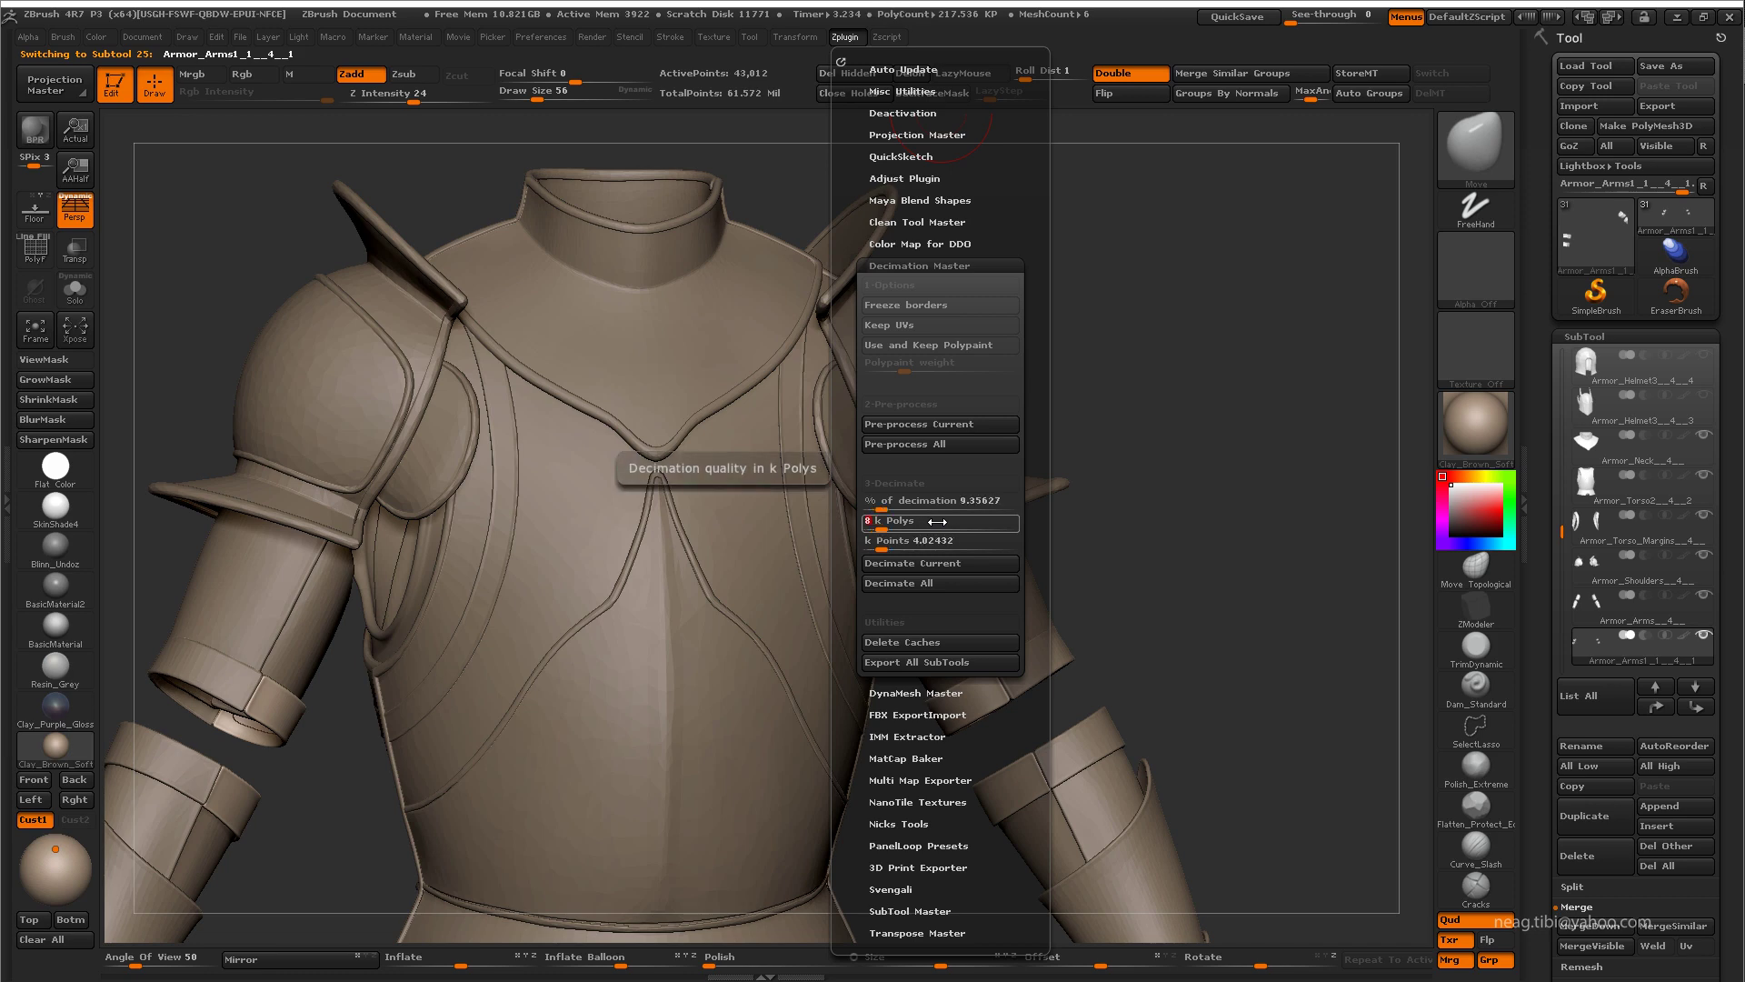
{"action": "left_click", "coordinate": [912, 563]}
Step: Decimate the greaves subtool and inspect the result
{"action": "key", "text": "f"}
{"action": "left_click_drag", "start_coordinate": [908, 596], "coordinate": [883, 286], "text": "alt"}
{"action": "left_click", "coordinate": [800, 637], "text": "alt"}
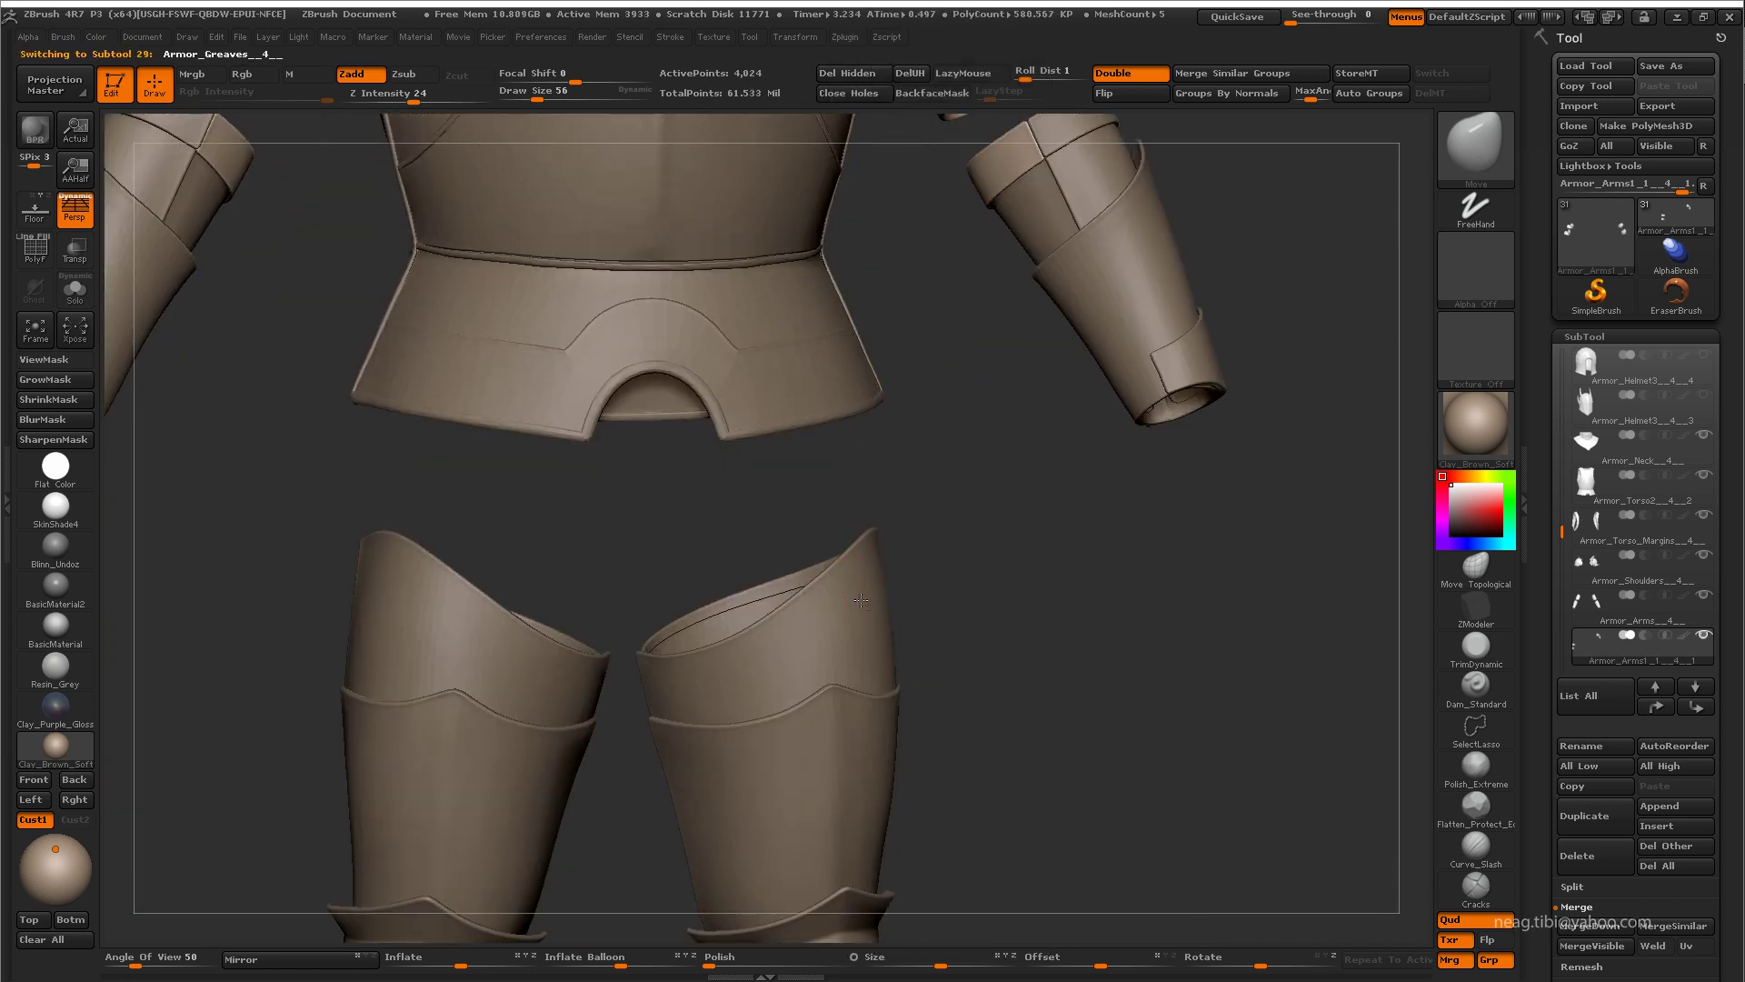
{"action": "left_click", "coordinate": [845, 37]}
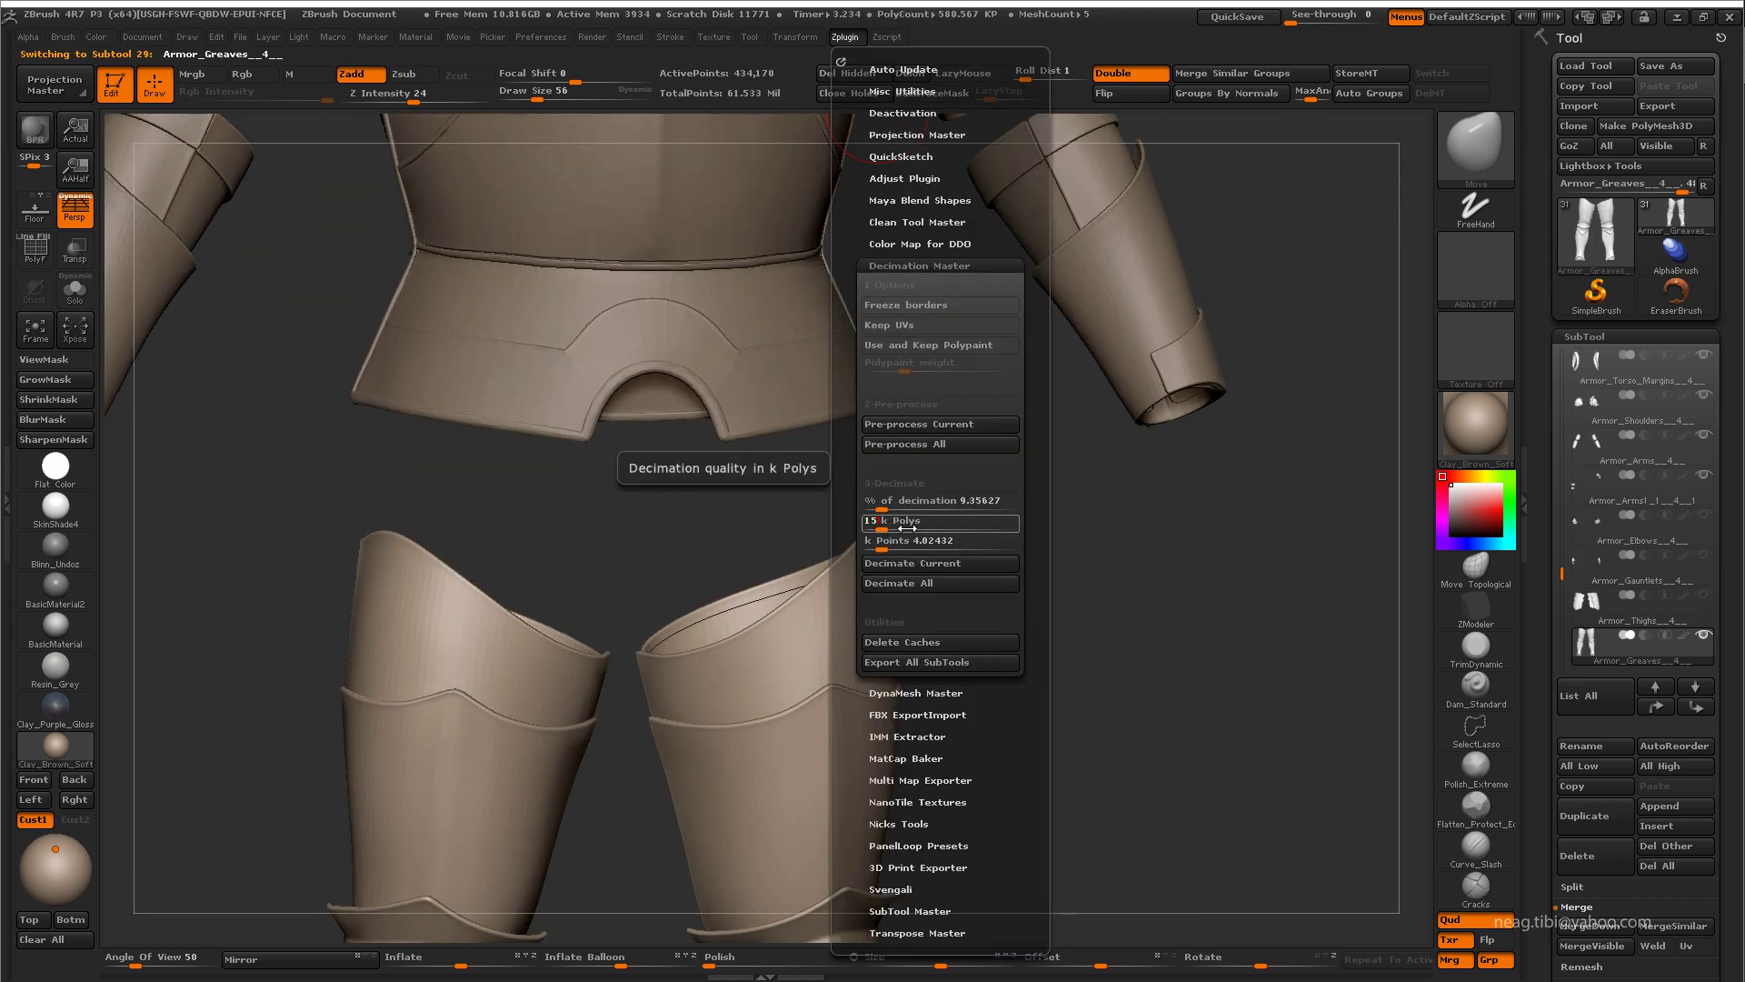
{"action": "left_click", "coordinate": [913, 563]}
{"action": "key", "text": "f"}
{"action": "mouse_move", "coordinate": [1136, 637]}
{"action": "left_mouse_down"}
{"action": "mouse_move", "coordinate": [838, 545]}
{"action": "mouse_move", "coordinate": [1000, 696]}
{"action": "mouse_move", "coordinate": [1200, 603]}
{"action": "left_mouse_up"}
Step: Reorder the greaves, arms, shoulders and neck subtools in the subtool list
{"action": "key", "text": "f"}
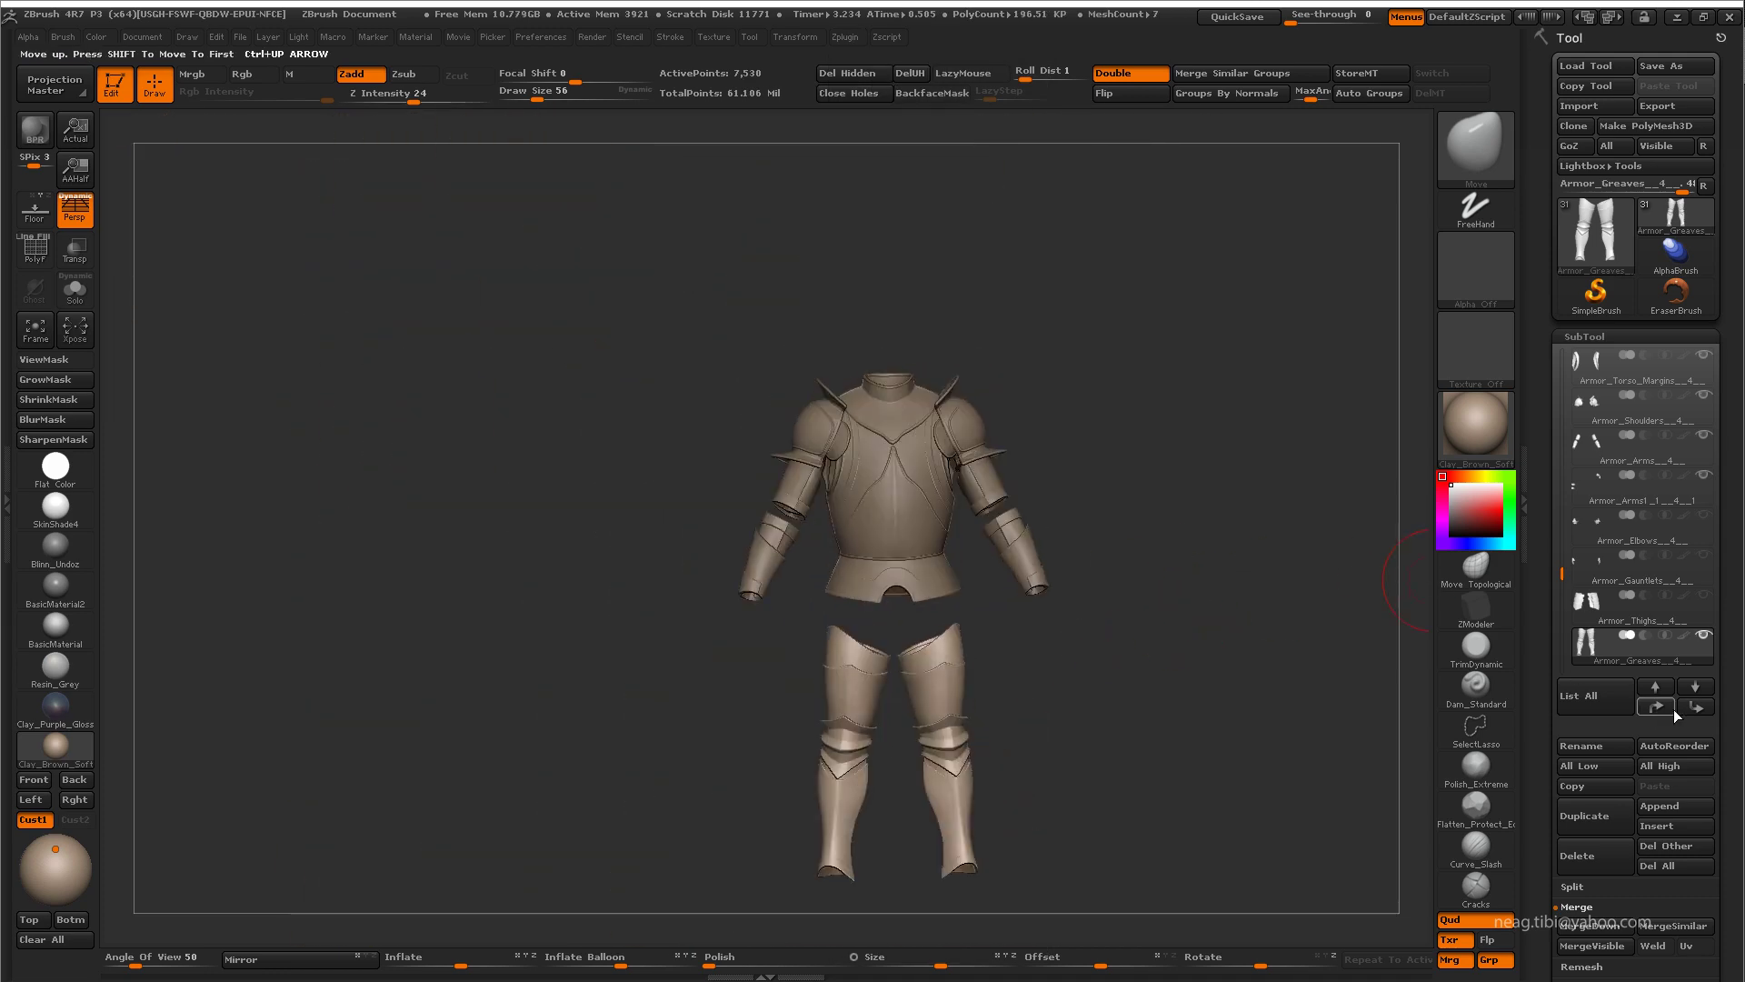
{"action": "left_click", "coordinate": [1677, 715]}
{"action": "left_click", "coordinate": [1027, 553], "text": "alt"}
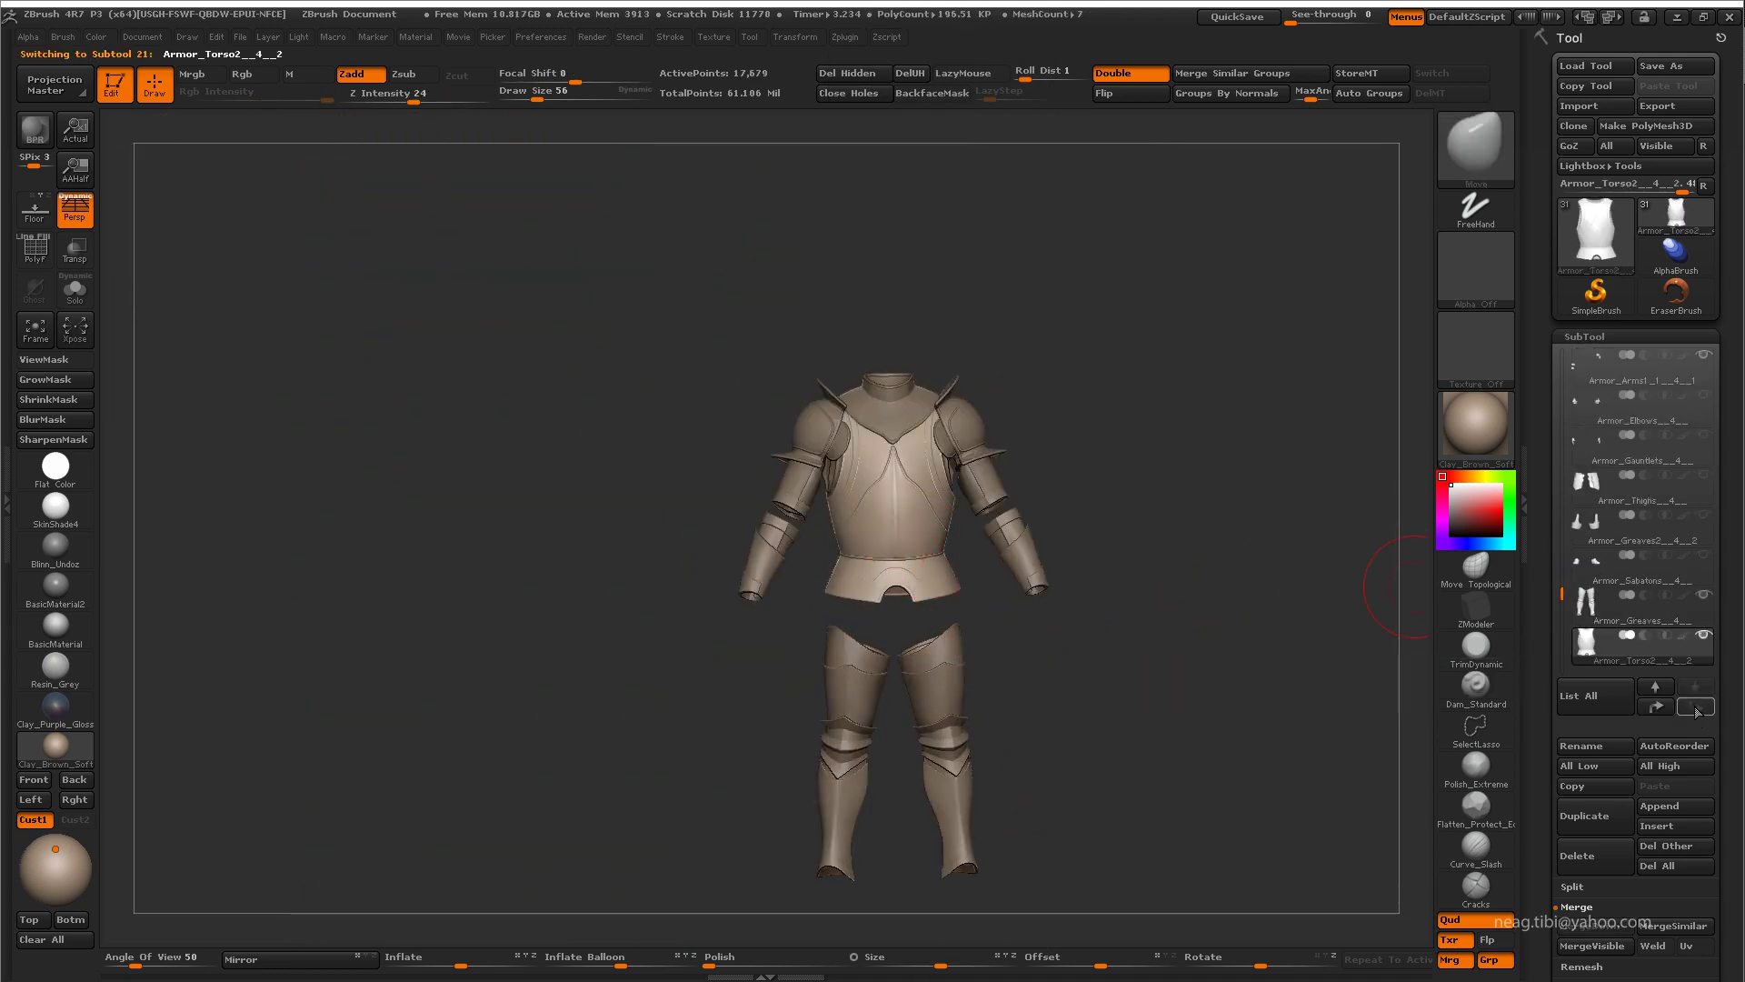
{"action": "left_click", "coordinate": [1697, 715]}
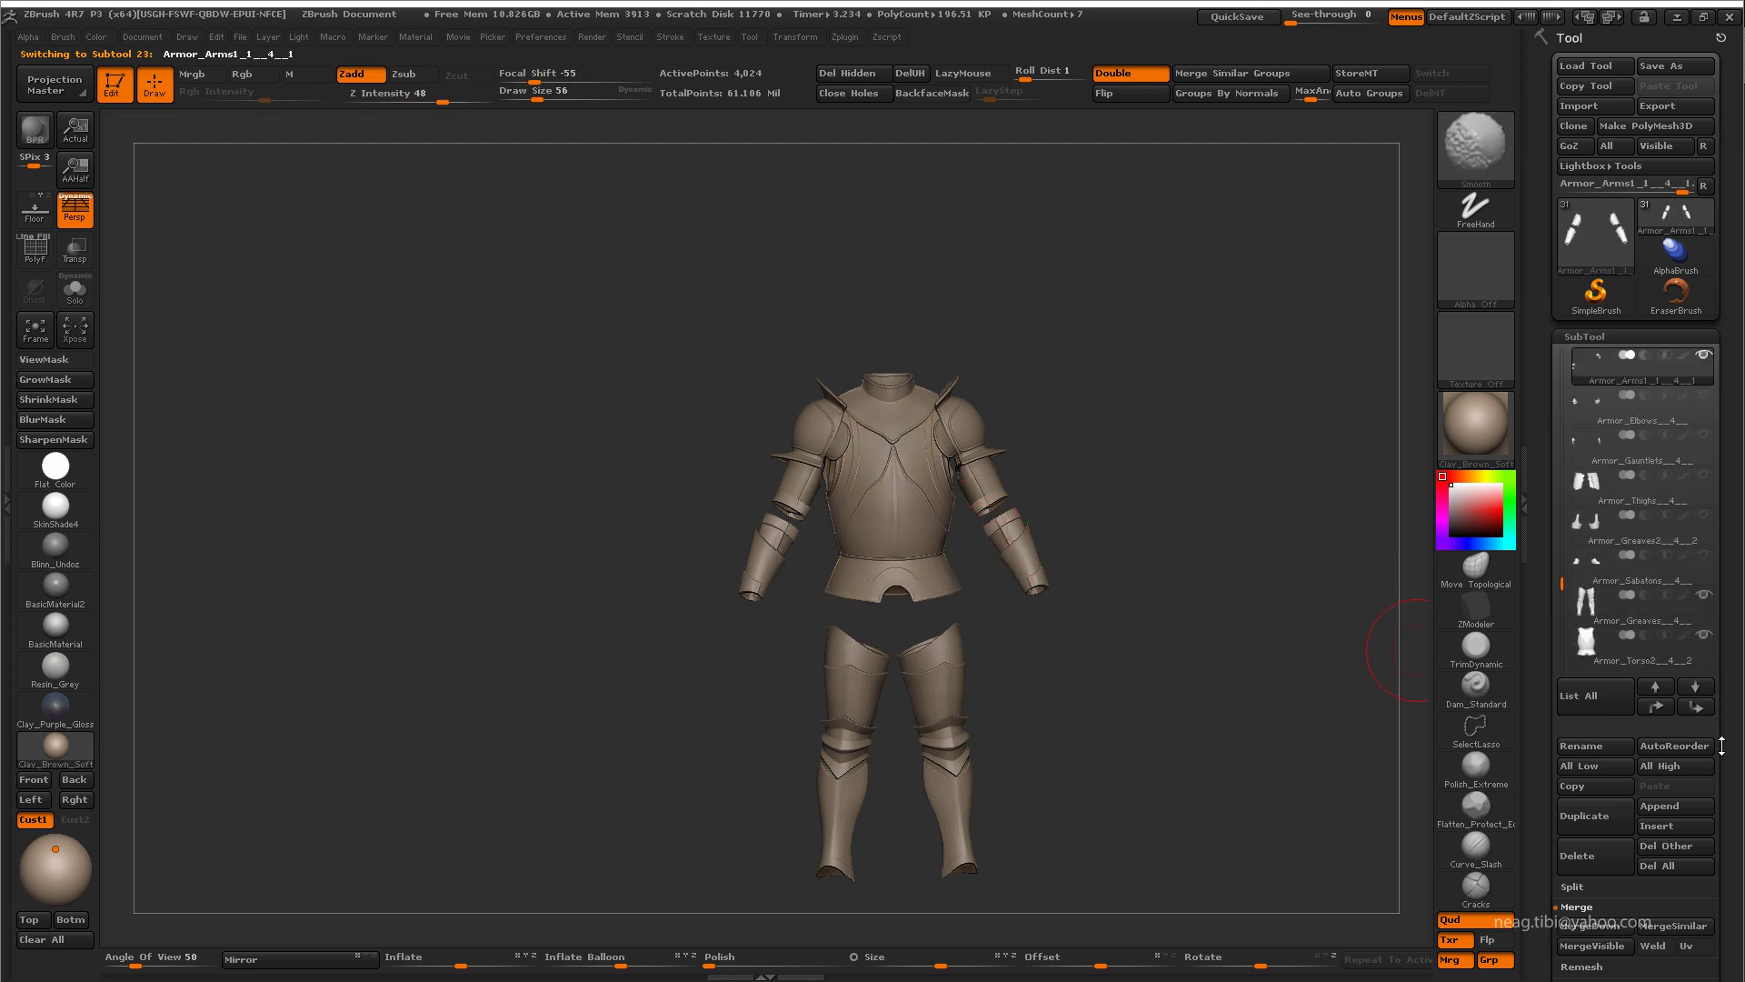
{"action": "left_click", "coordinate": [1696, 715]}
{"action": "left_click", "coordinate": [1697, 707]}
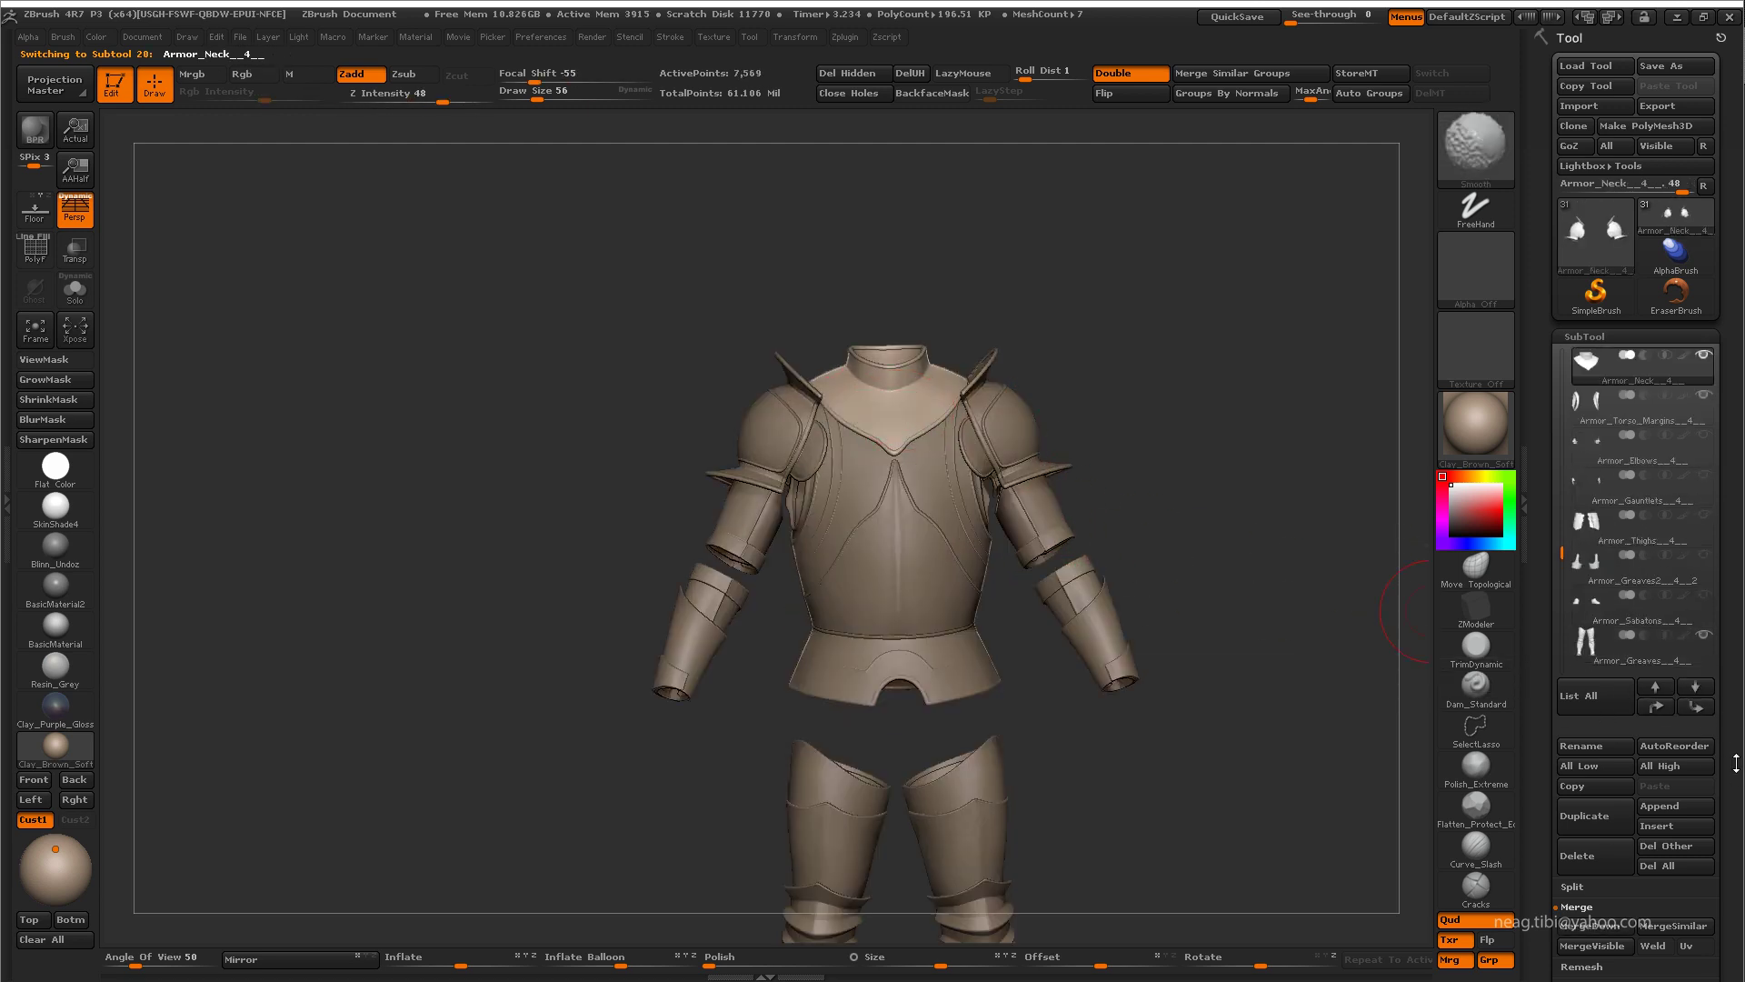
{"action": "left_click_drag", "start_coordinate": [1236, 593], "coordinate": [1407, 496], "text": "alt"}
Step: Merge down torso, both arms, shoulders and neck into Armor_Greaves, checking with PolyF
{"action": "left_click", "coordinate": [1586, 441]}
{"action": "left_click", "coordinate": [1591, 926]}
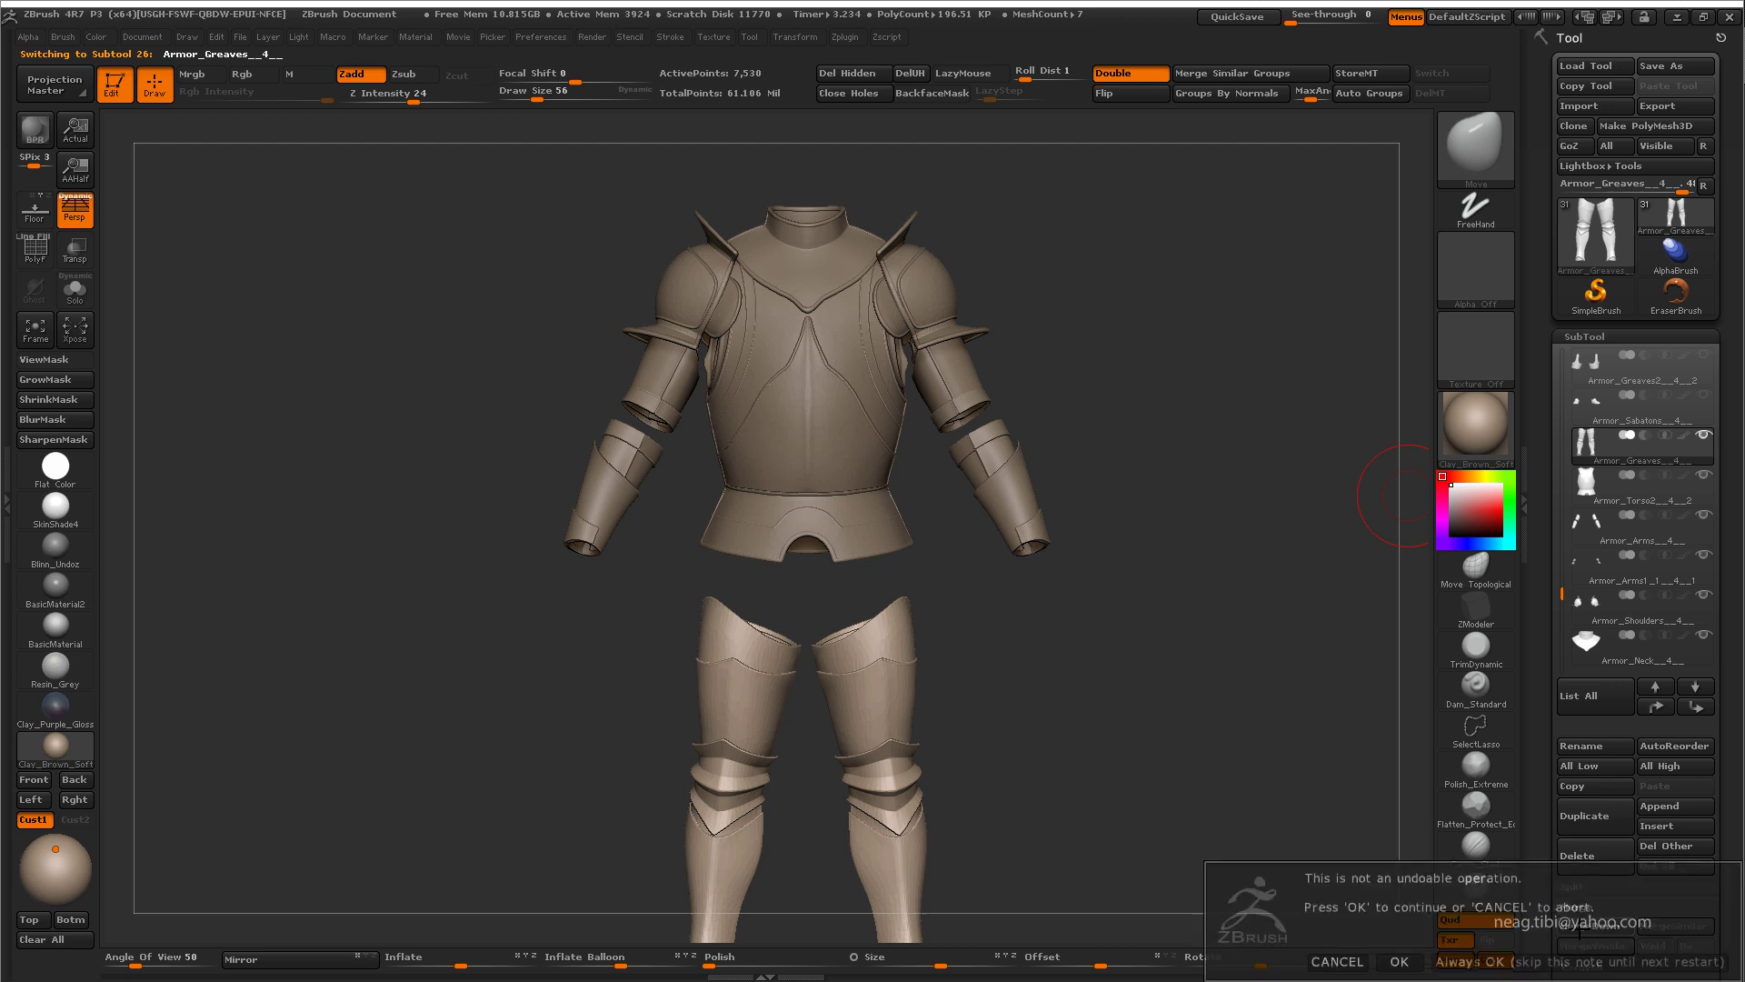
{"action": "left_click", "coordinate": [1252, 909]}
{"action": "key", "text": "shift+f"}
{"action": "left_click", "coordinate": [1579, 927]}
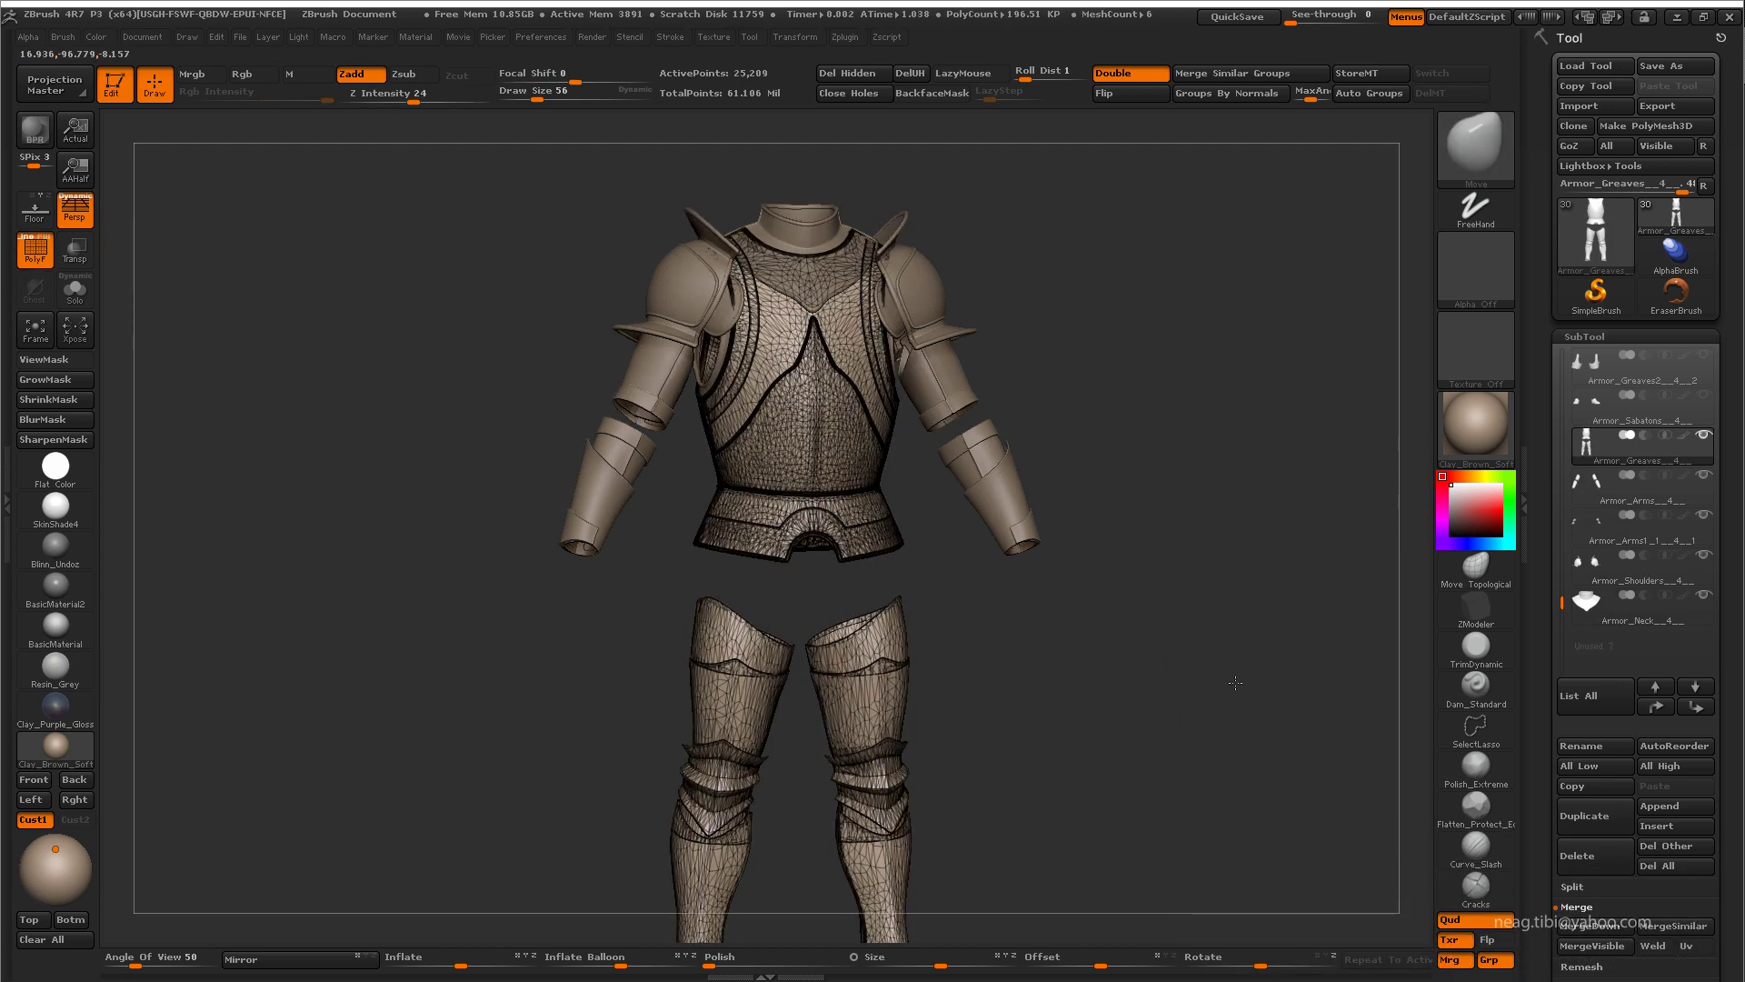
{"action": "left_click", "coordinate": [1579, 928]}
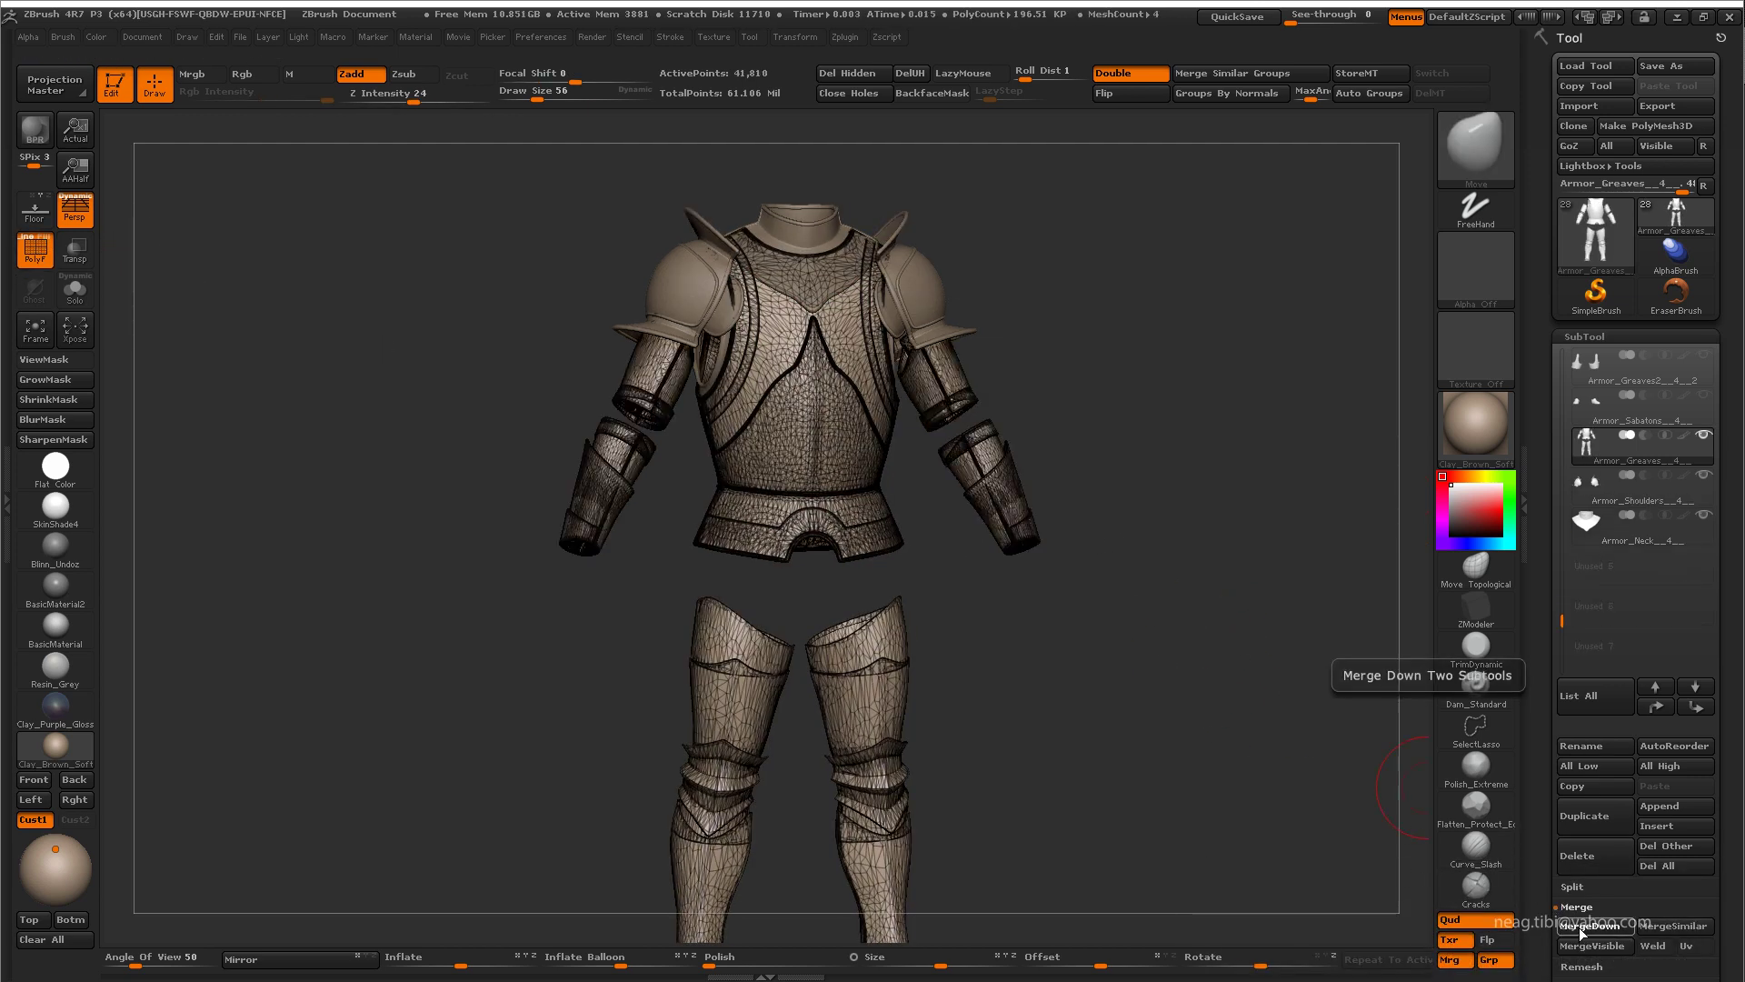
{"action": "left_click", "coordinate": [1579, 928]}
{"action": "key", "text": "shift+f"}
{"action": "mouse_move", "coordinate": [991, 464]}
{"action": "left_mouse_down"}
{"action": "mouse_move", "coordinate": [1178, 476]}
{"action": "mouse_move", "coordinate": [1391, 664]}
{"action": "left_mouse_up"}
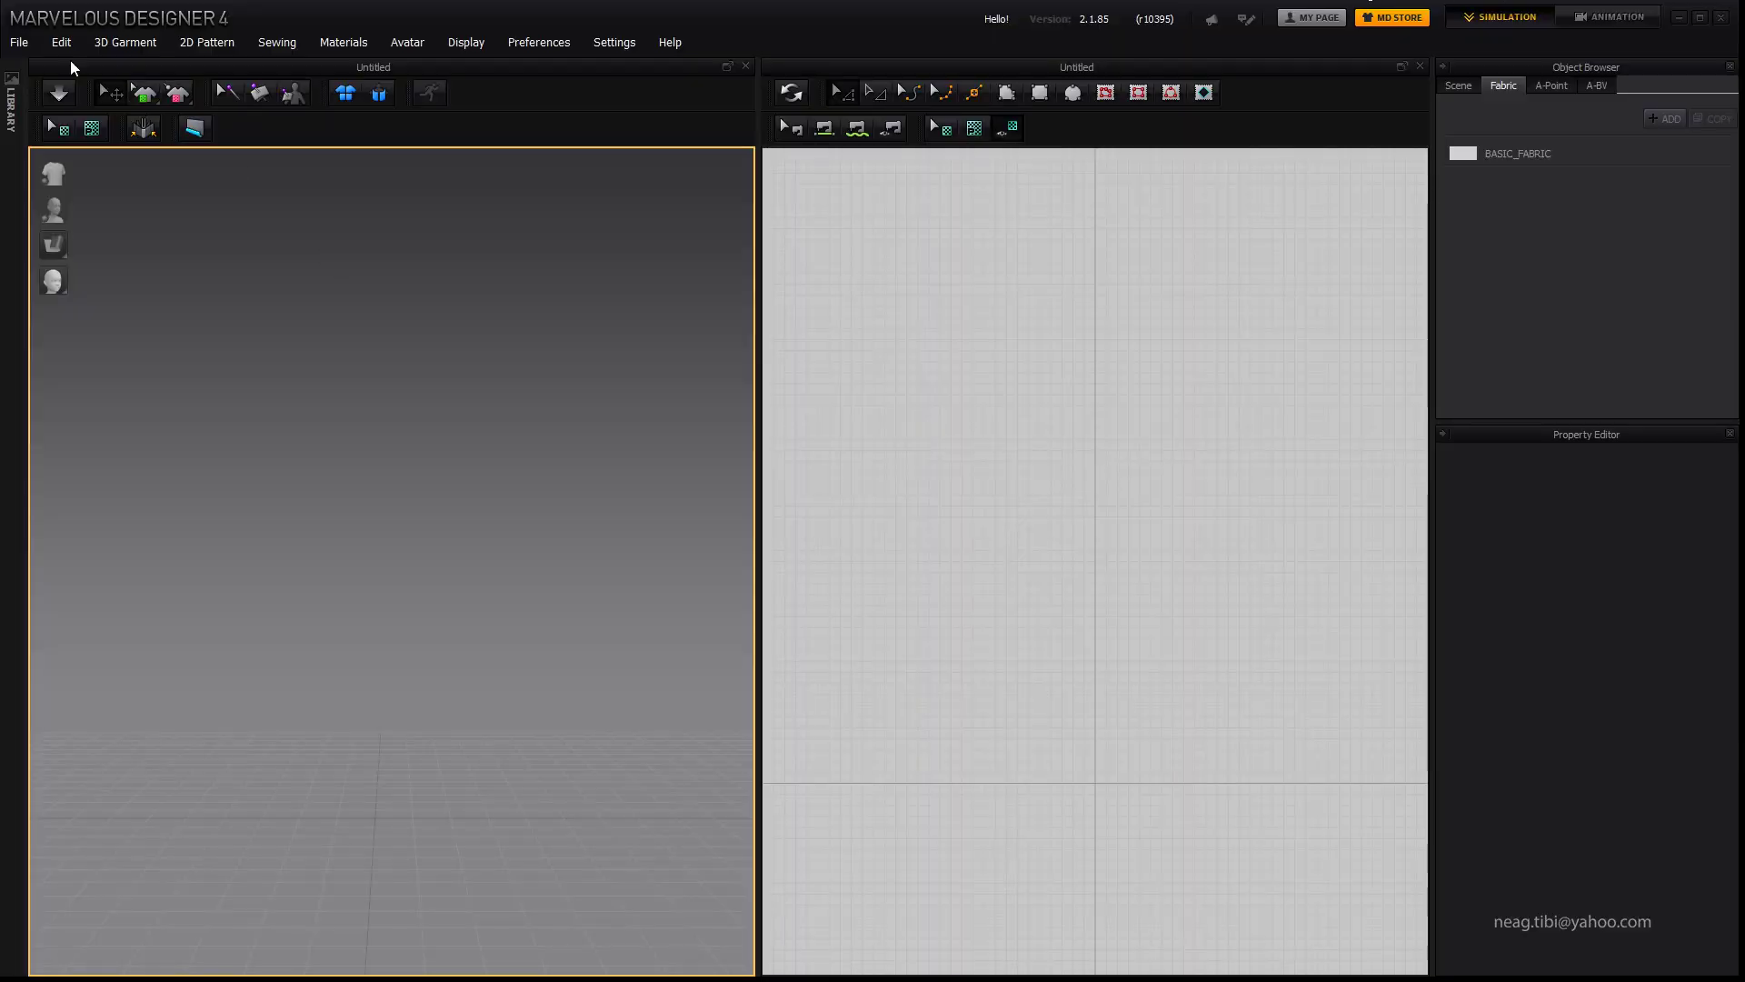
Step: Import Armor.OBJ as an avatar and select it
{"action": "left_click", "coordinate": [19, 41]}
{"action": "mouse_move", "coordinate": [43, 200]}
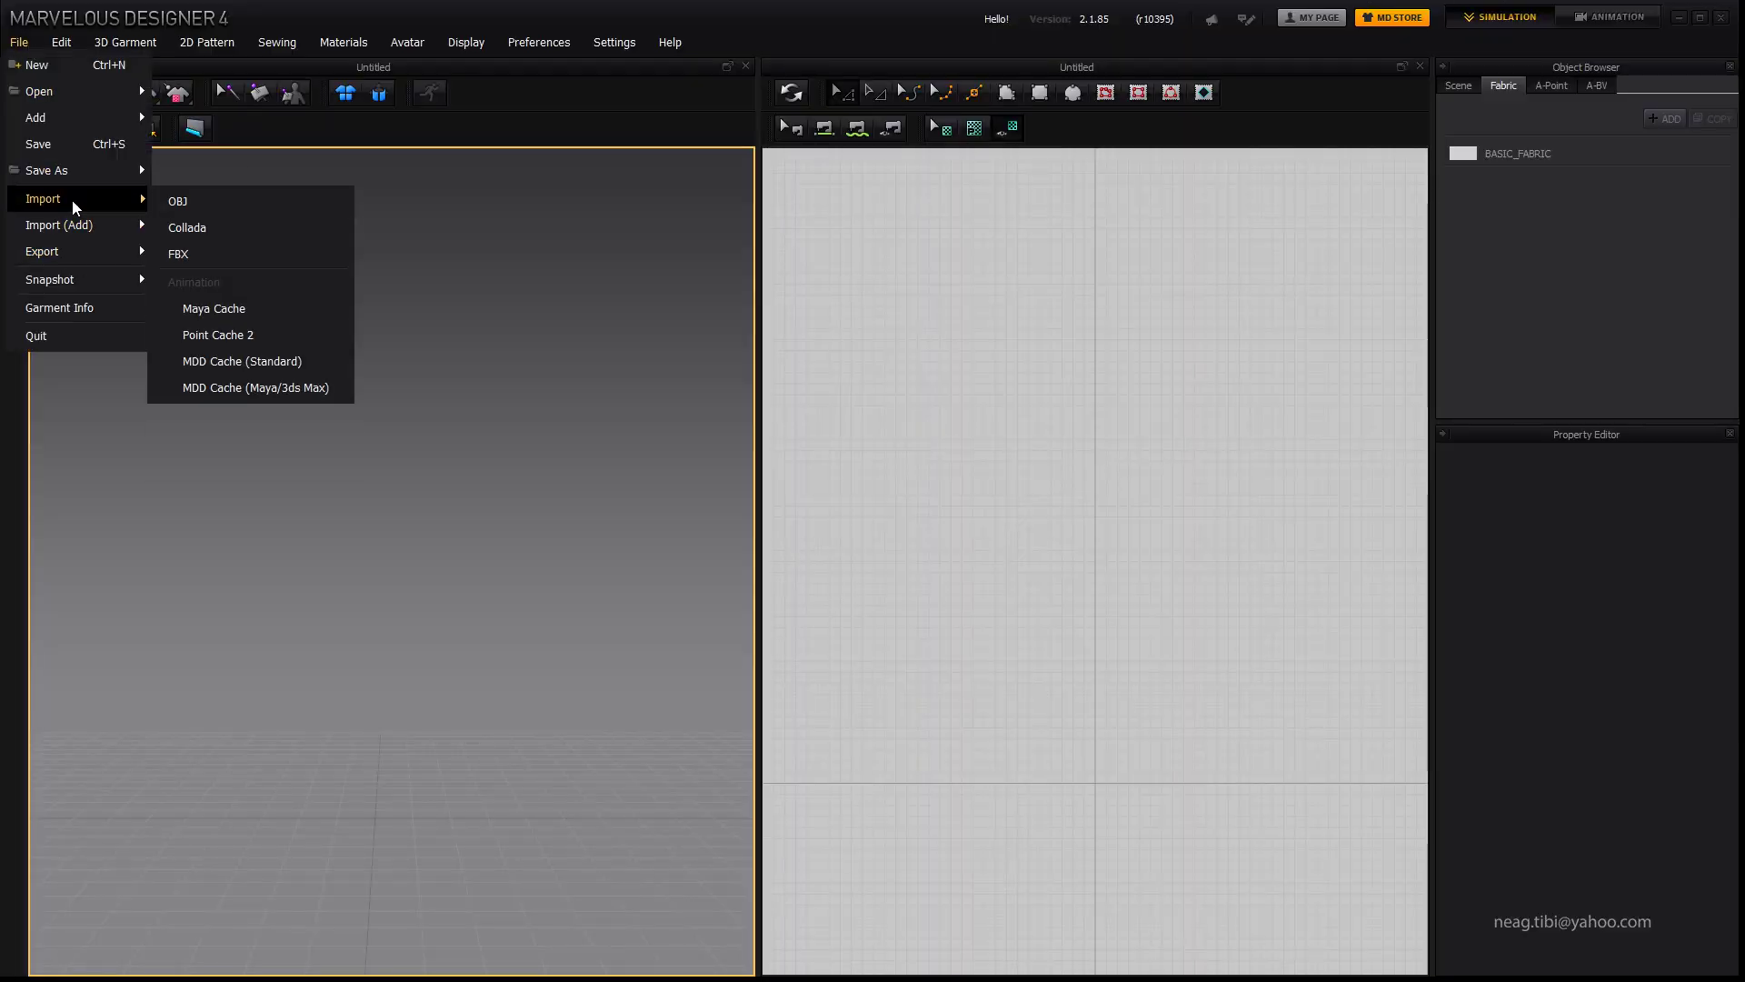
{"action": "left_click", "coordinate": [185, 204]}
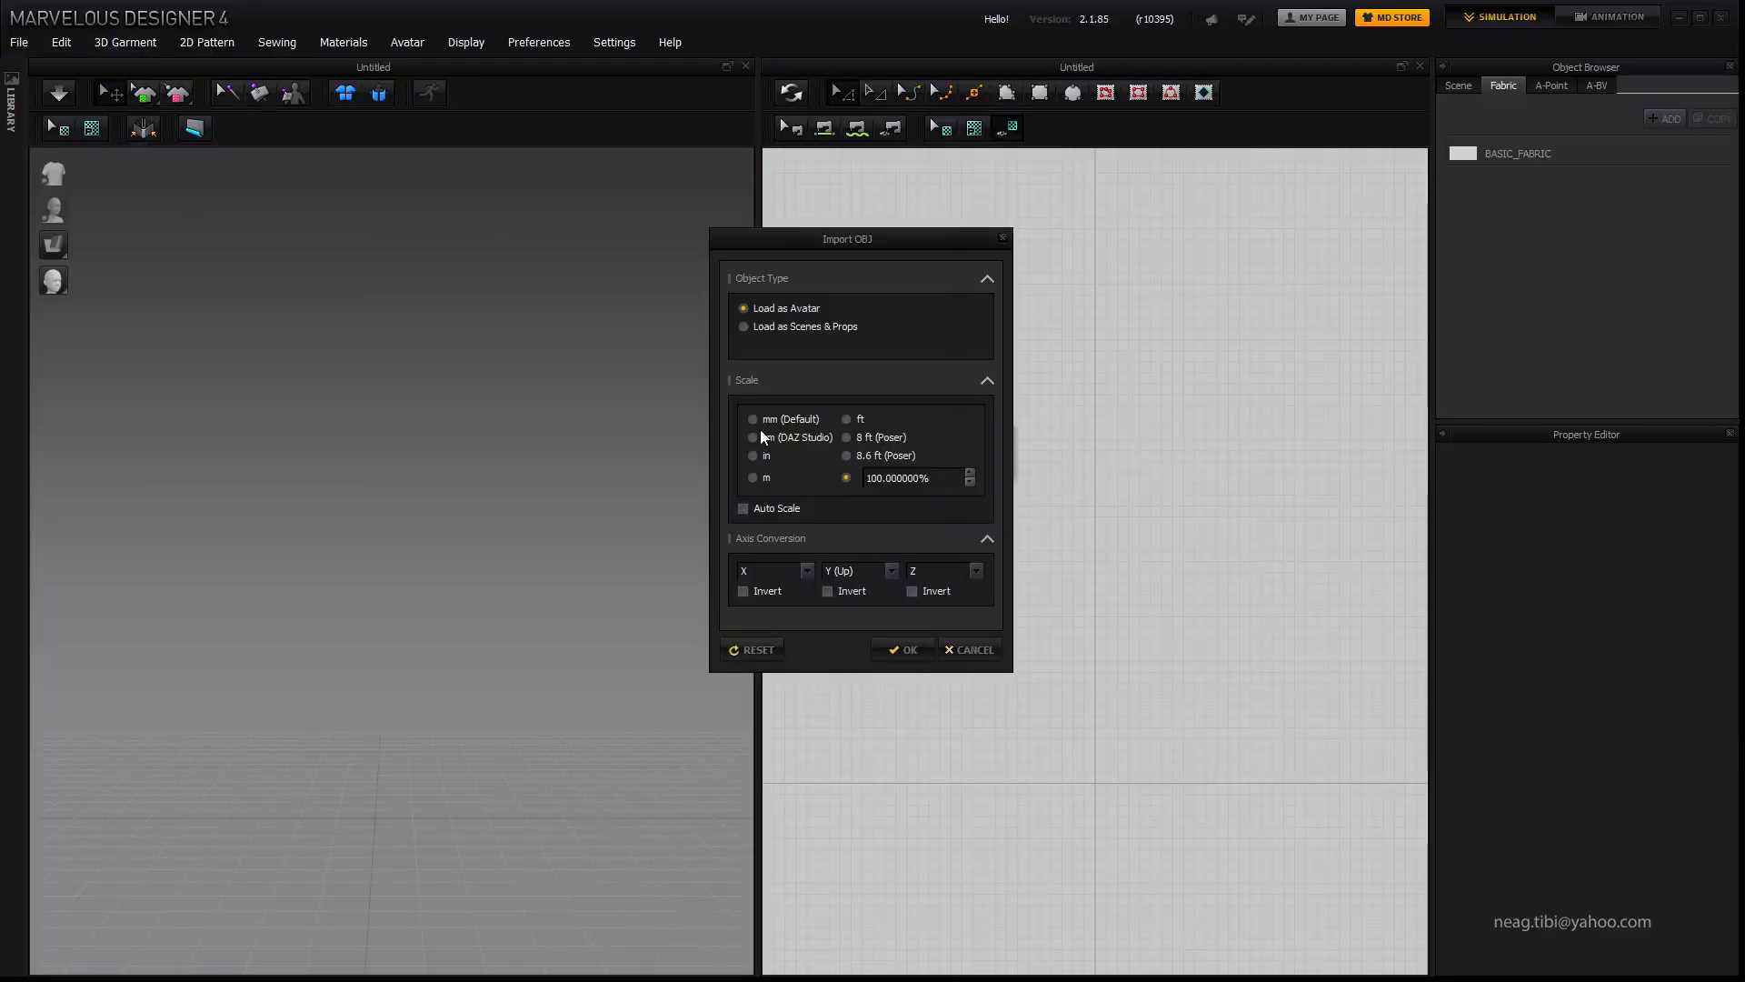
{"action": "left_click", "coordinate": [903, 649]}
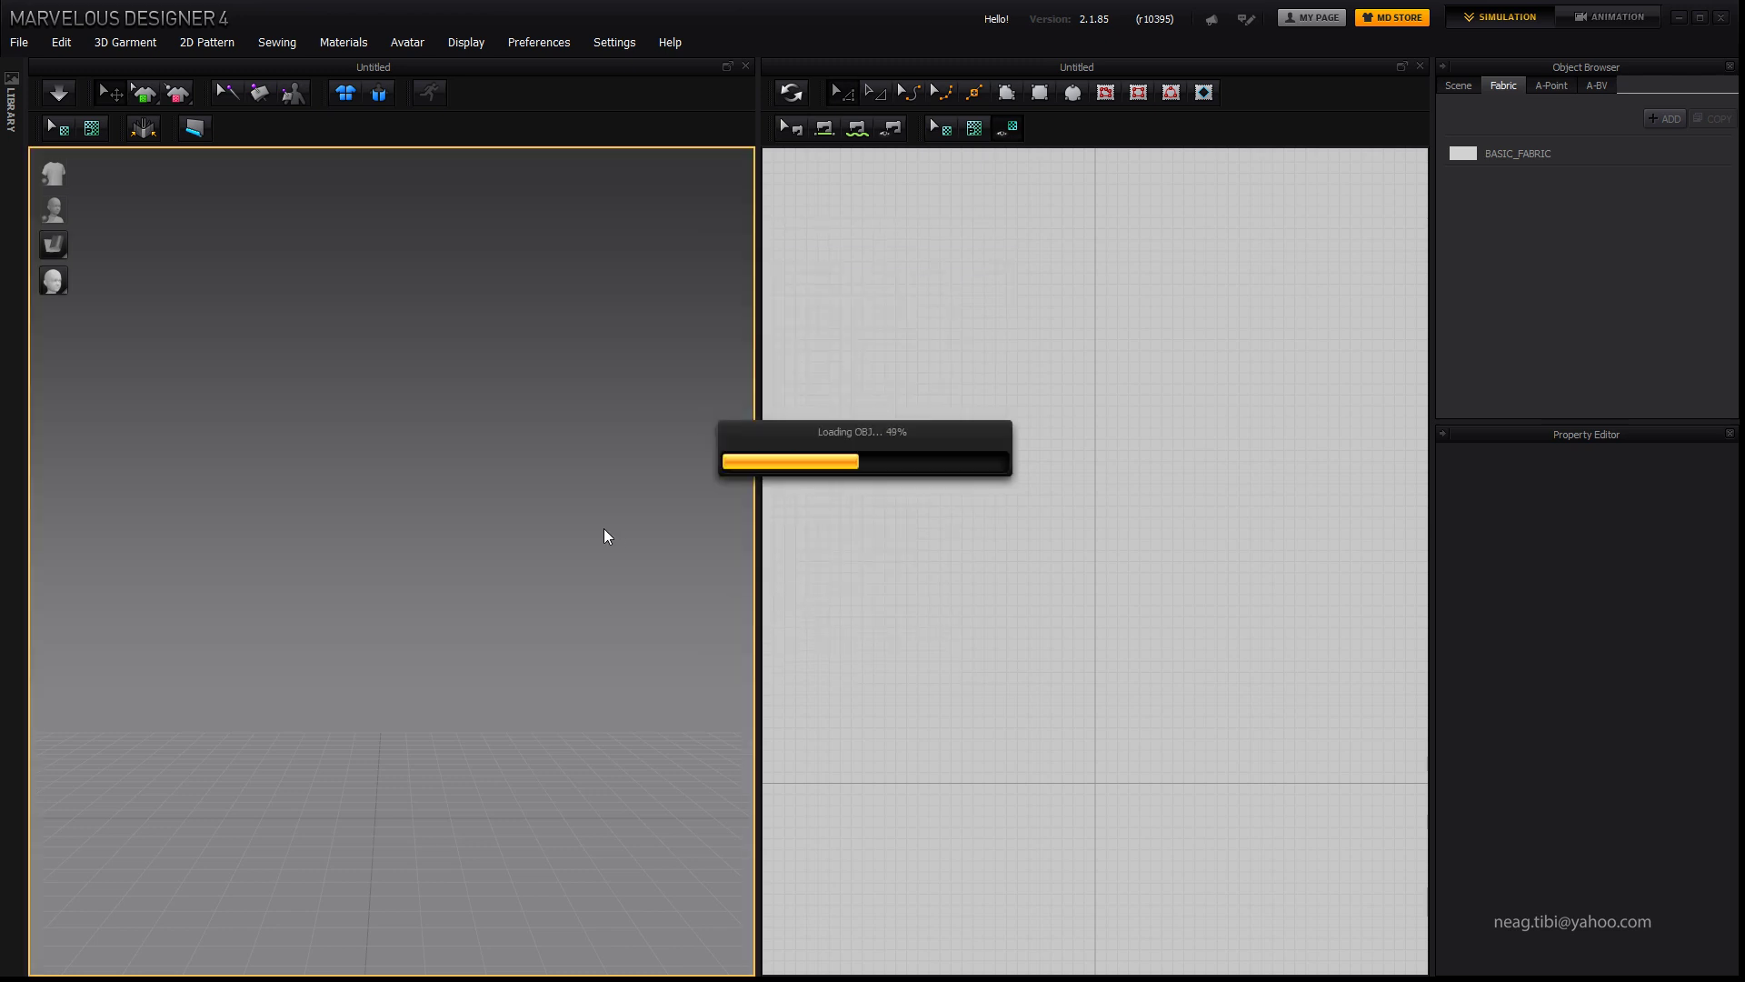
{"action": "left_click", "coordinate": [438, 426]}
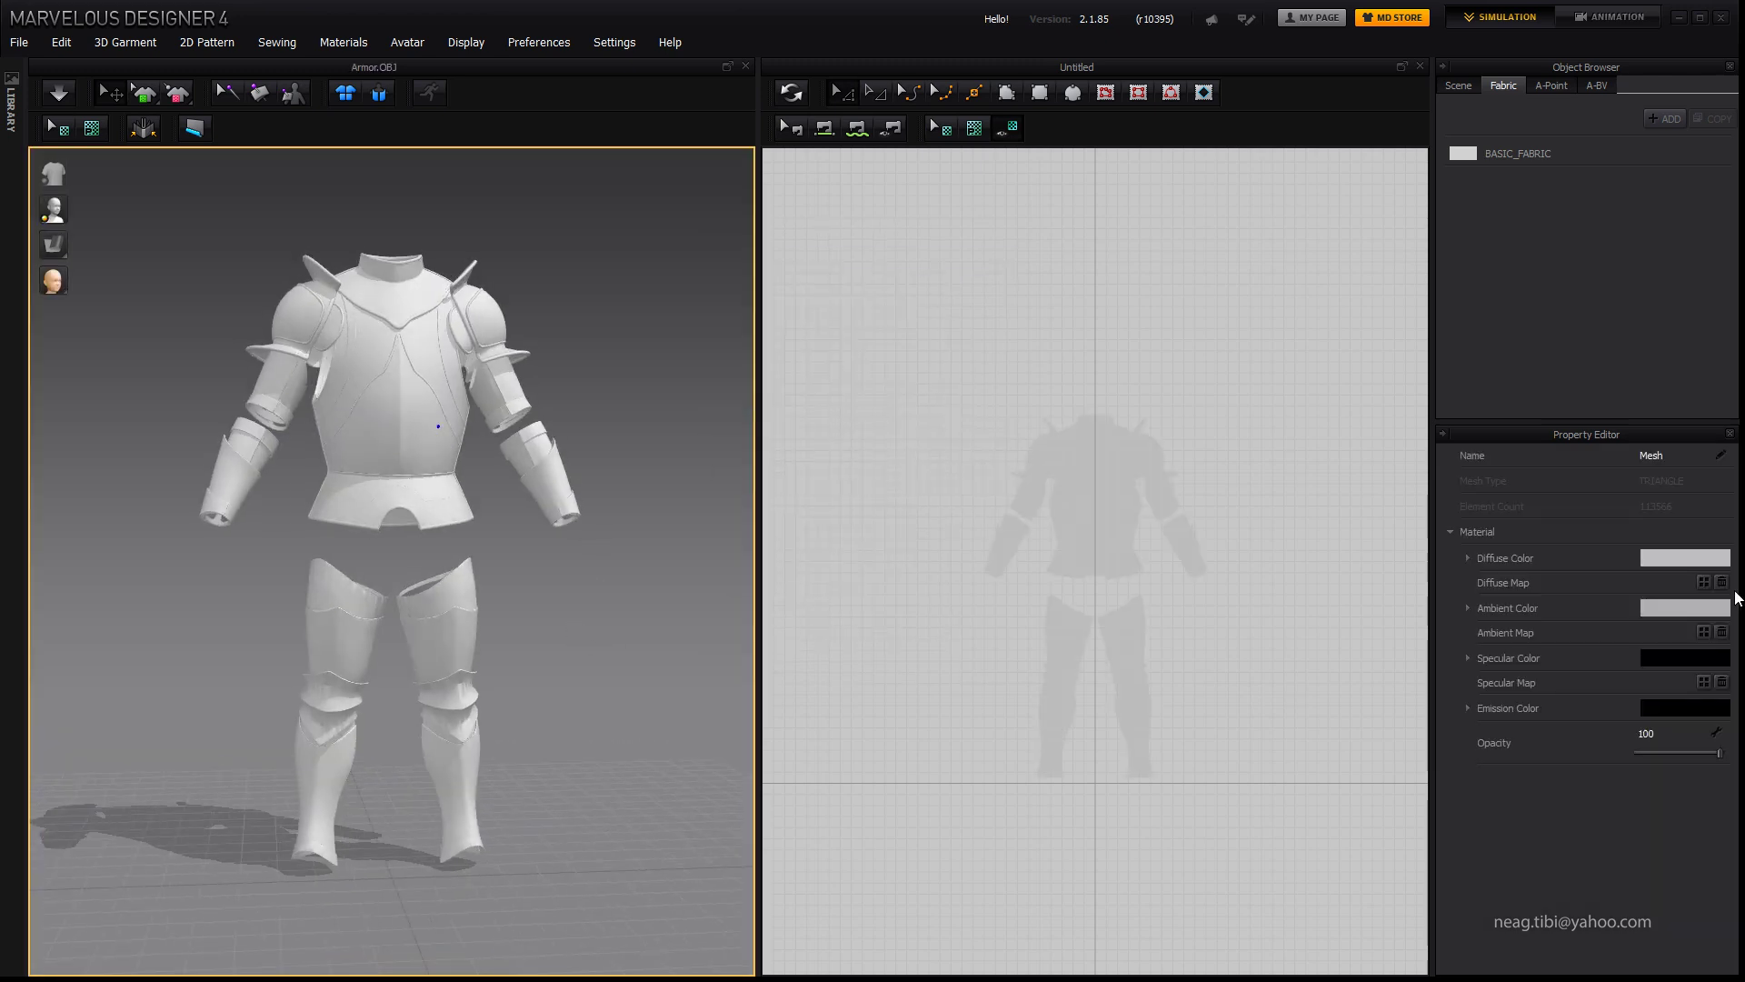
Step: Give the armor ambient colour 000000 and a dark red A10000 specular colour
{"action": "left_click", "coordinate": [1687, 607]}
{"action": "type", "text": "000000"}
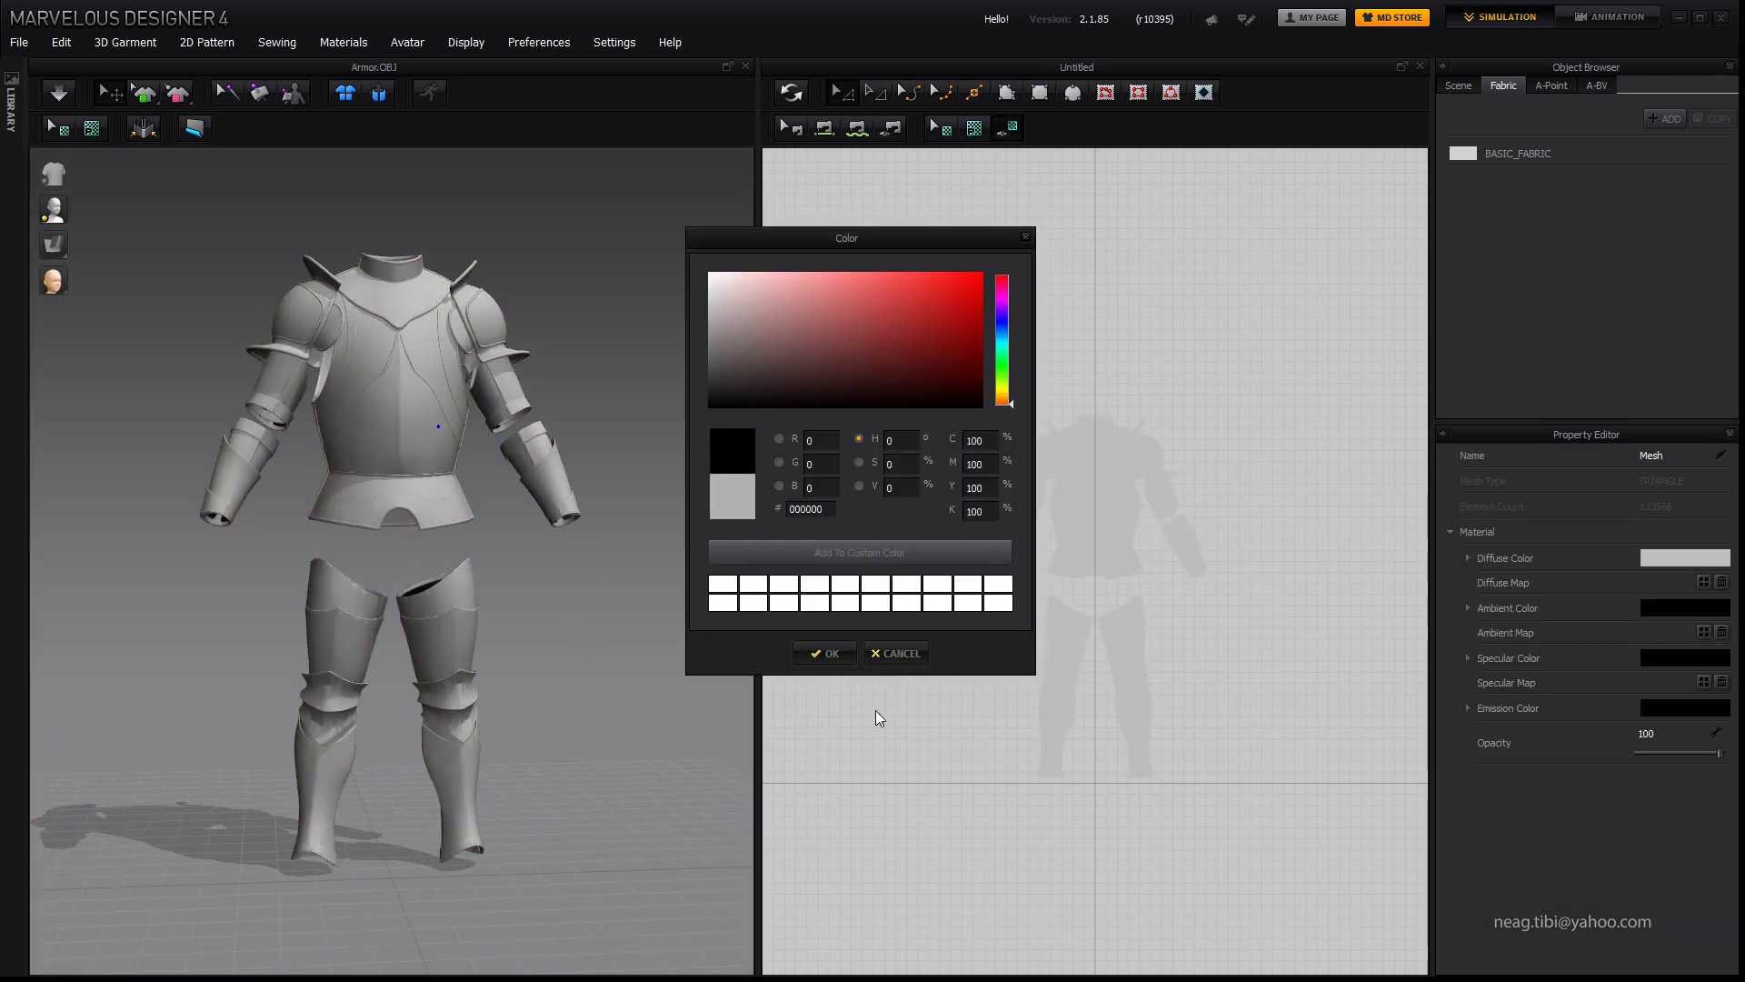
{"action": "left_click", "coordinate": [824, 652]}
{"action": "left_click", "coordinate": [1677, 658]}
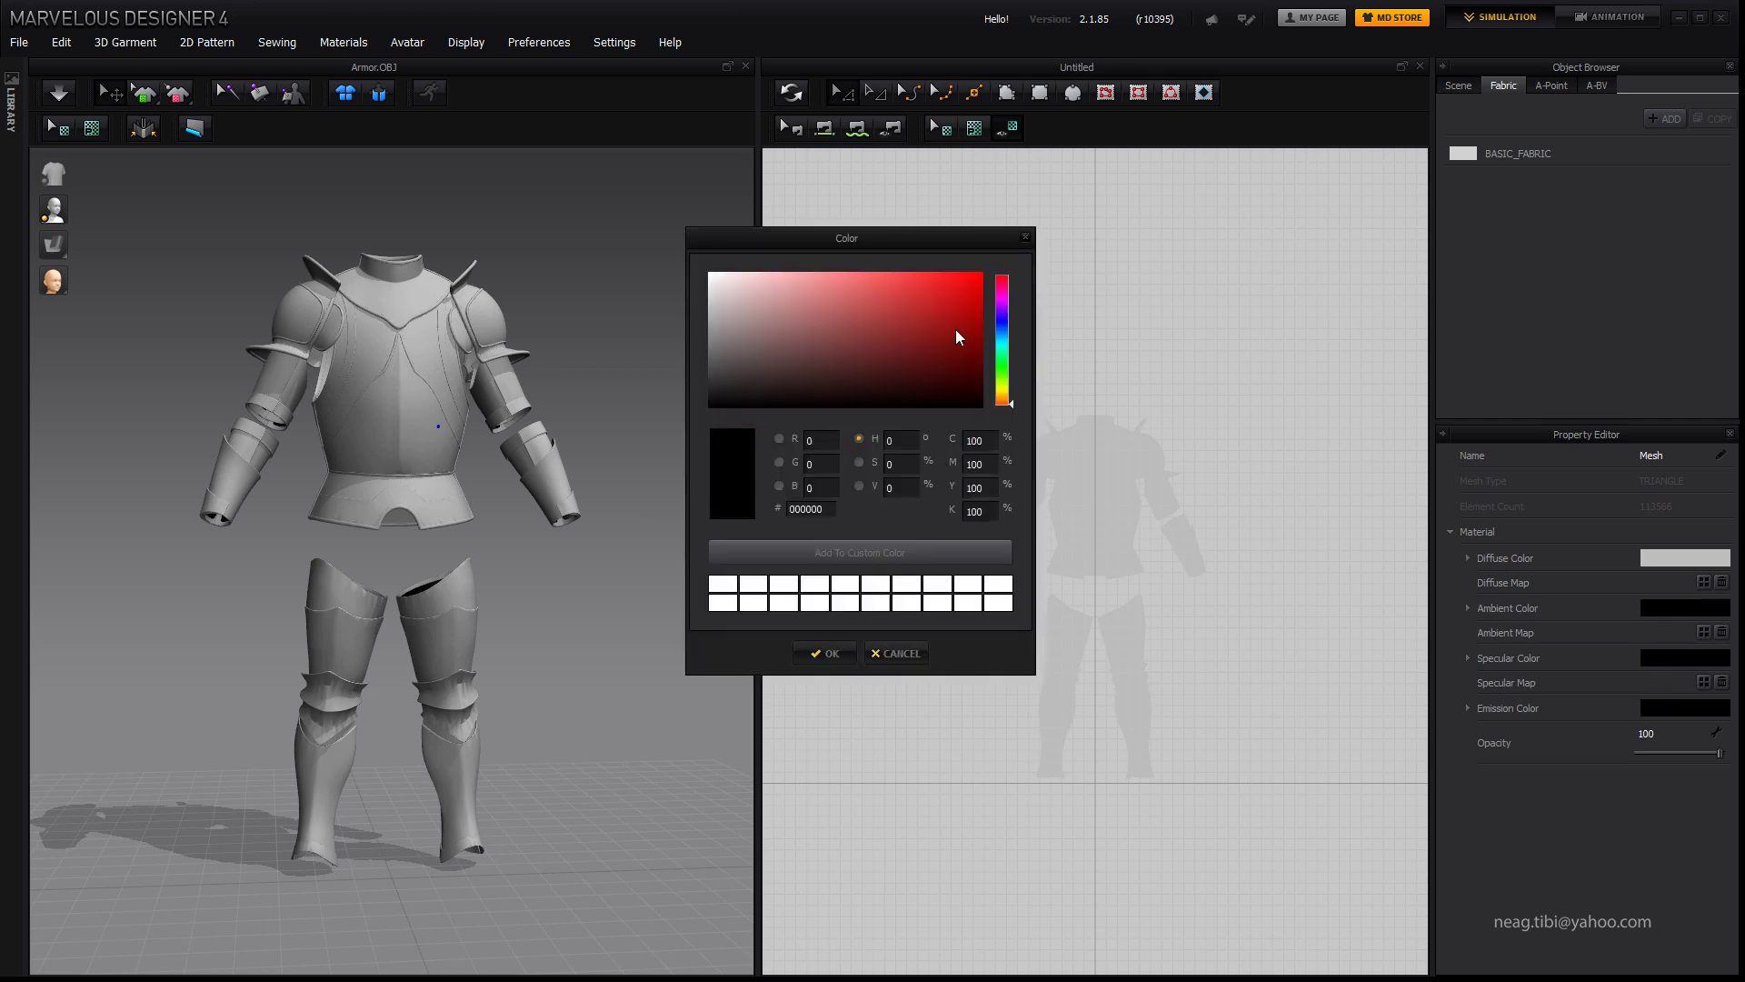
{"action": "left_click", "coordinate": [976, 341]}
{"action": "left_click_drag", "start_coordinate": [971, 346], "coordinate": [980, 305]}
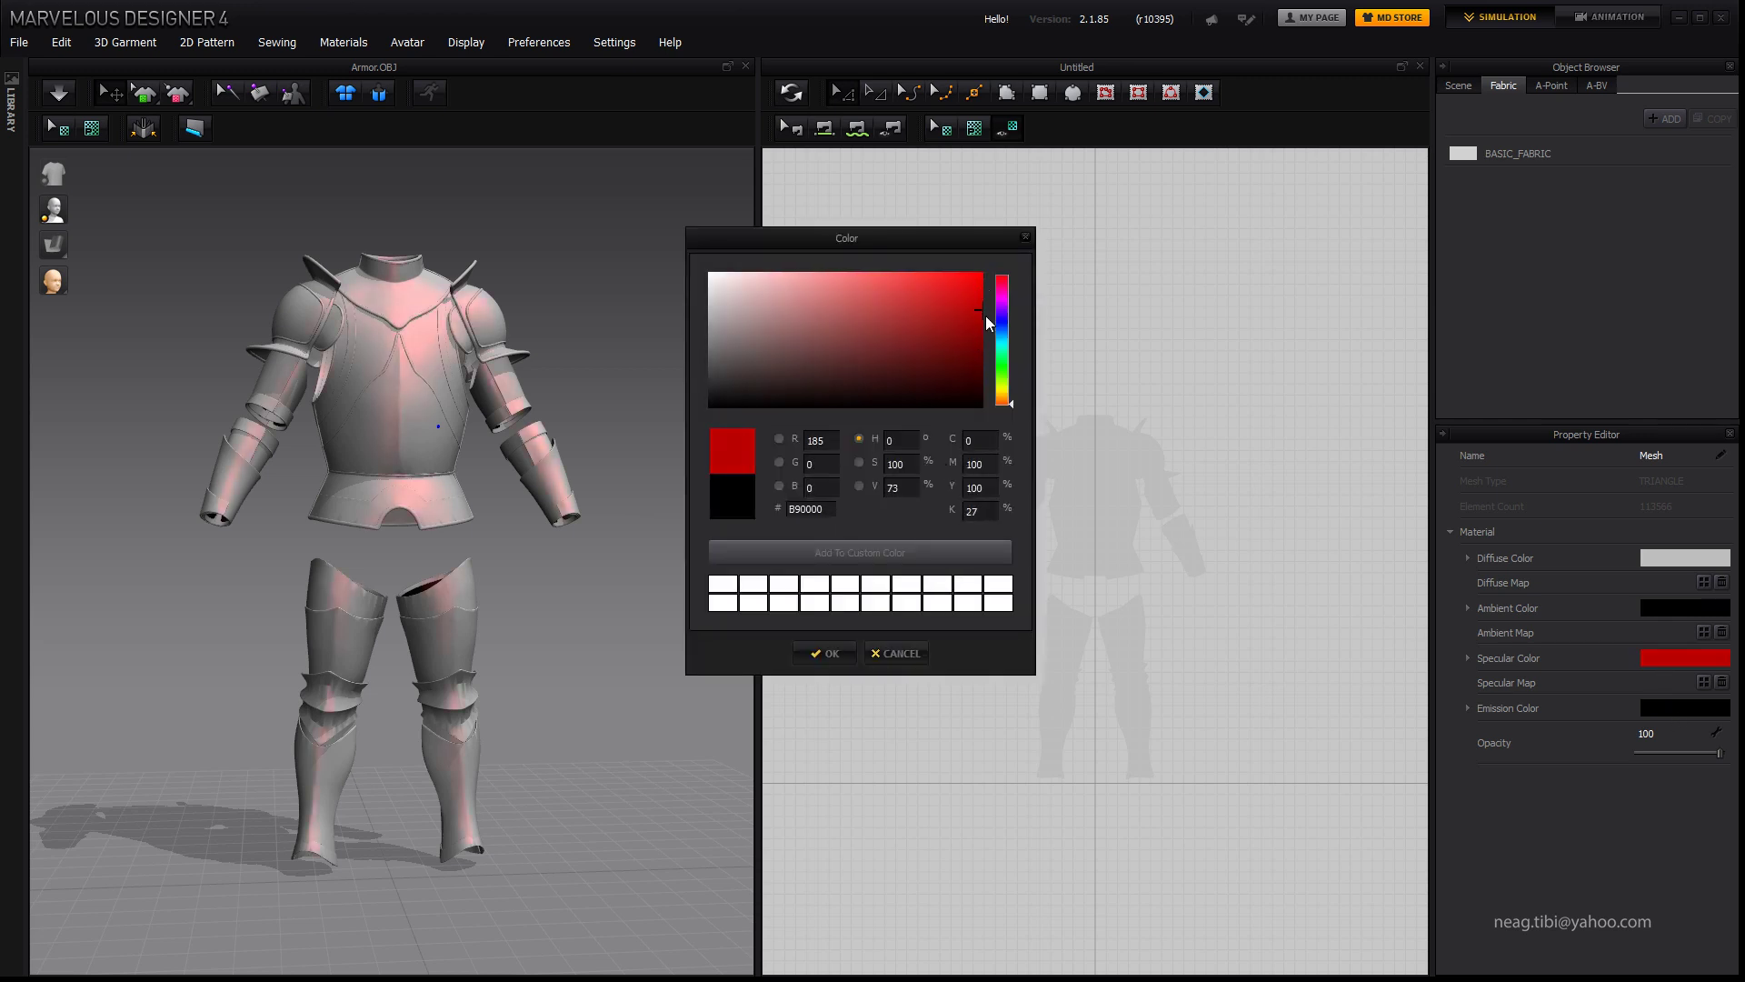
{"action": "left_click", "coordinate": [818, 652]}
{"action": "right_click_drag", "start_coordinate": [569, 585], "coordinate": [891, 600]}
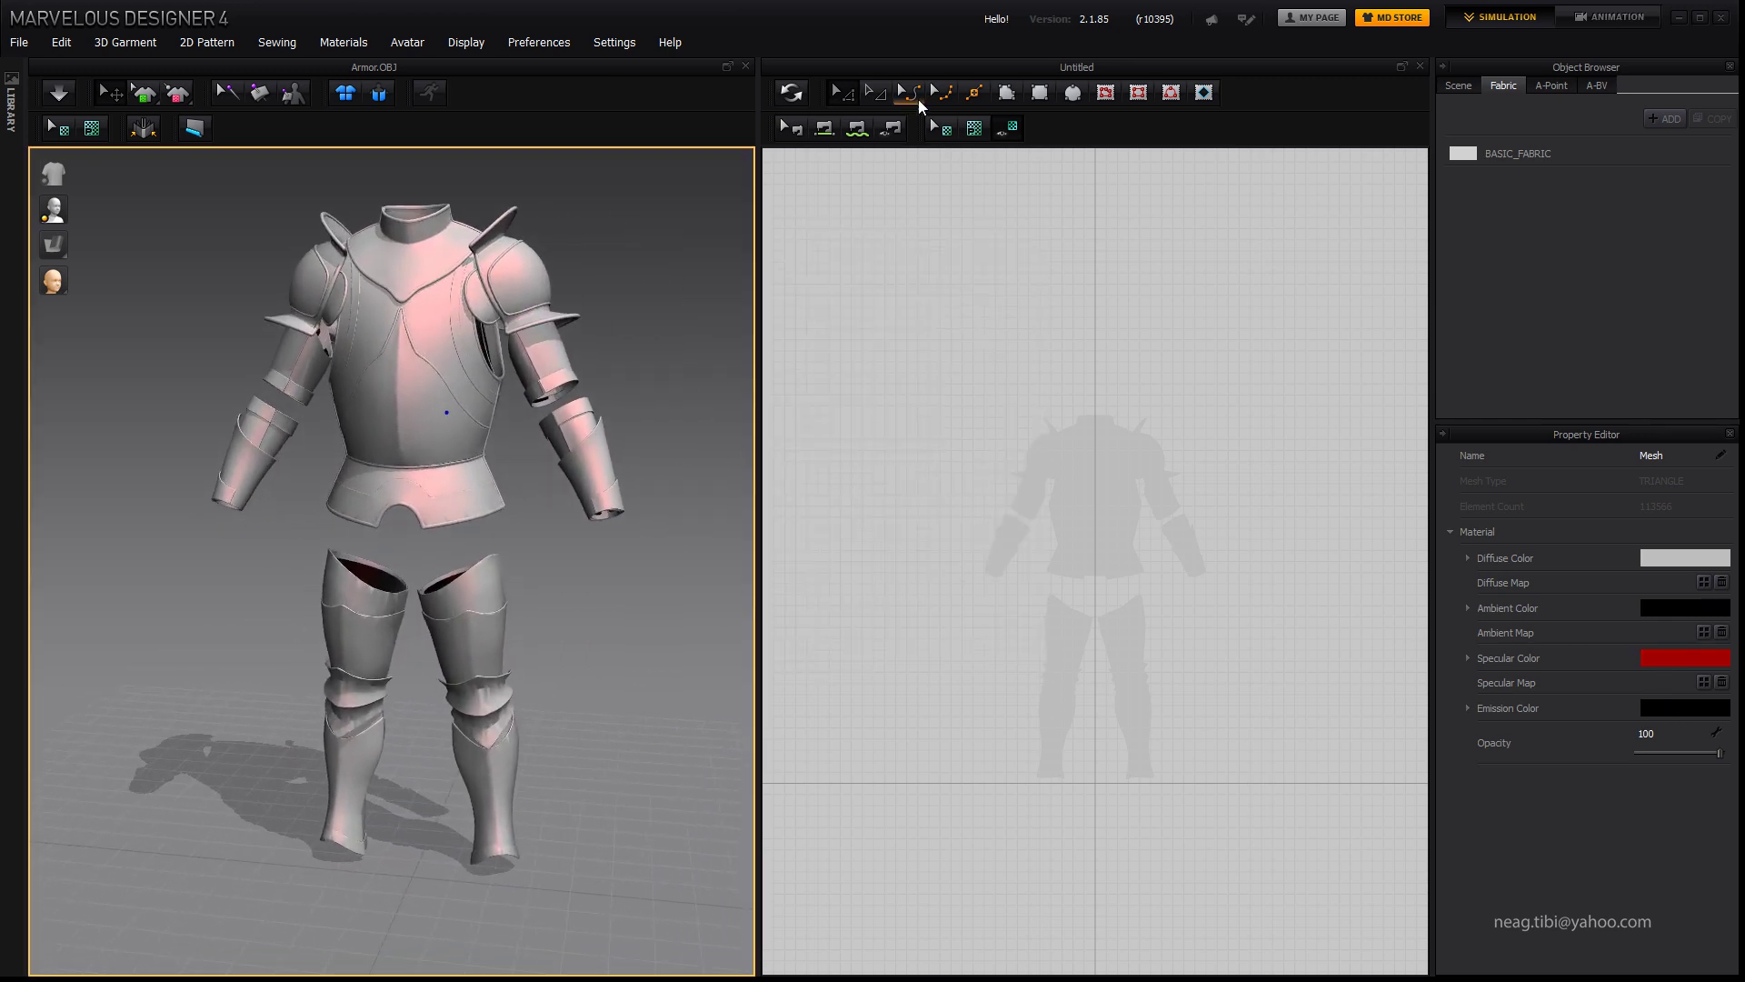
{"action": "left_click", "coordinate": [1040, 91]}
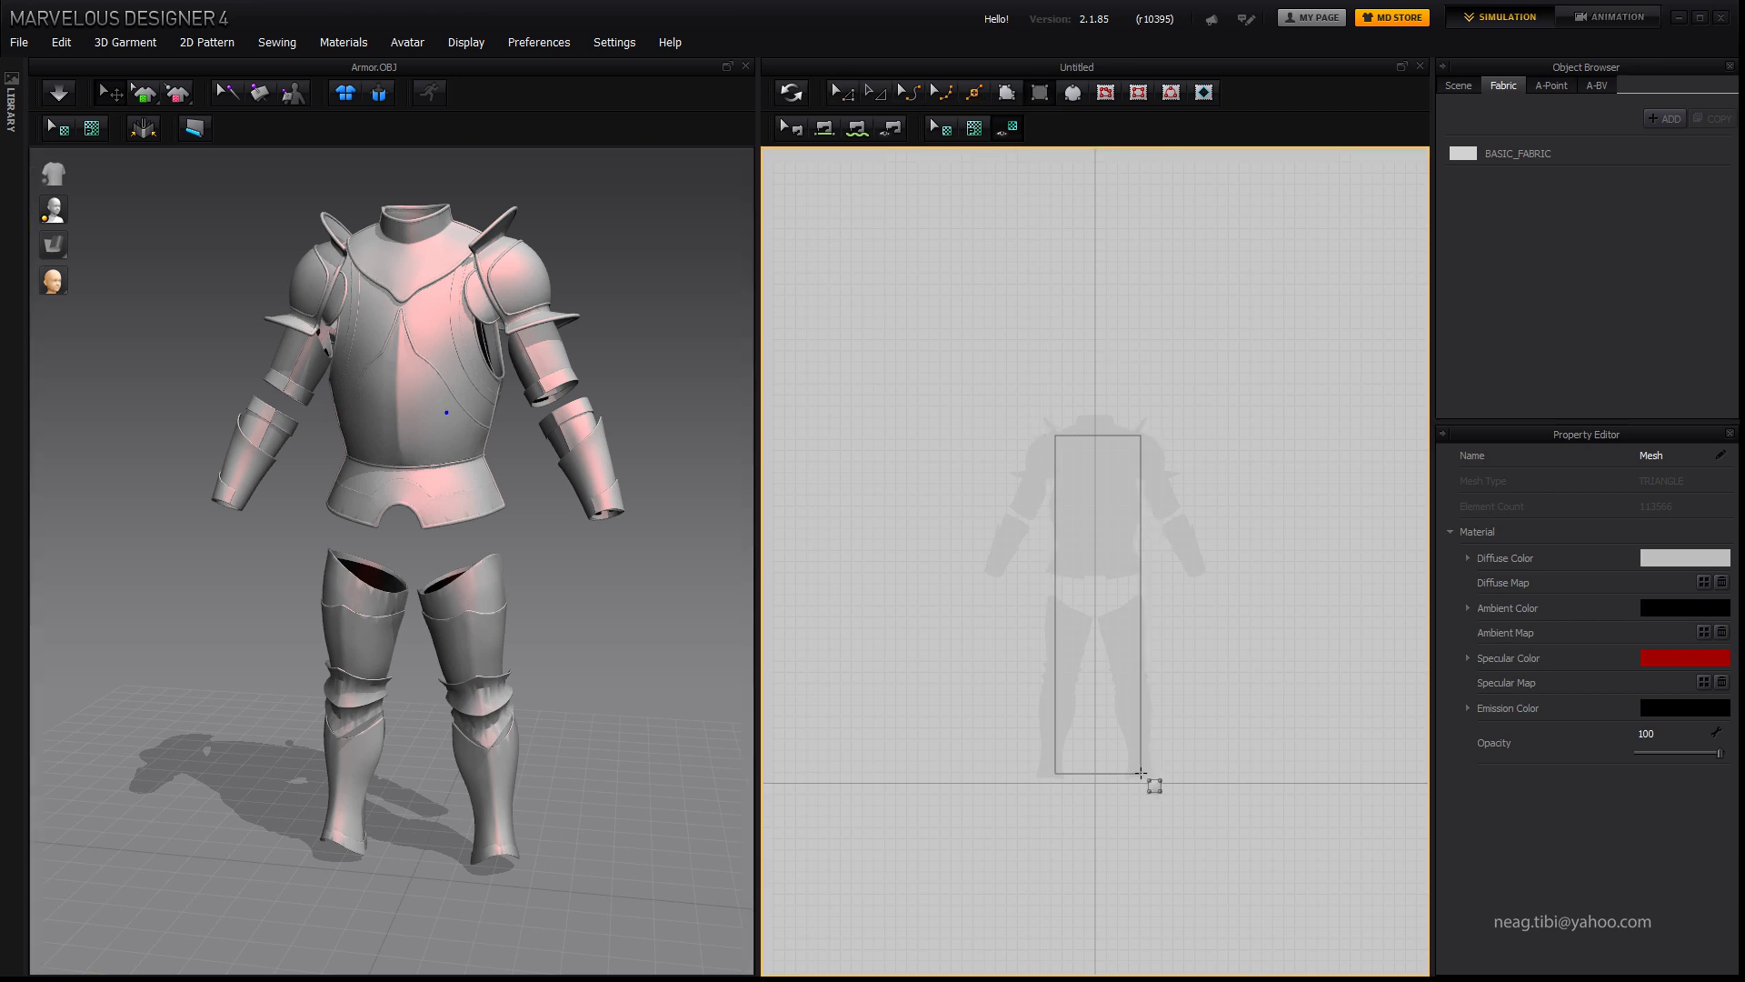
Step: Draw a tall rectangular pattern over the armor silhouette
{"action": "left_click_drag", "start_coordinate": [1141, 782], "coordinate": [1130, 701]}
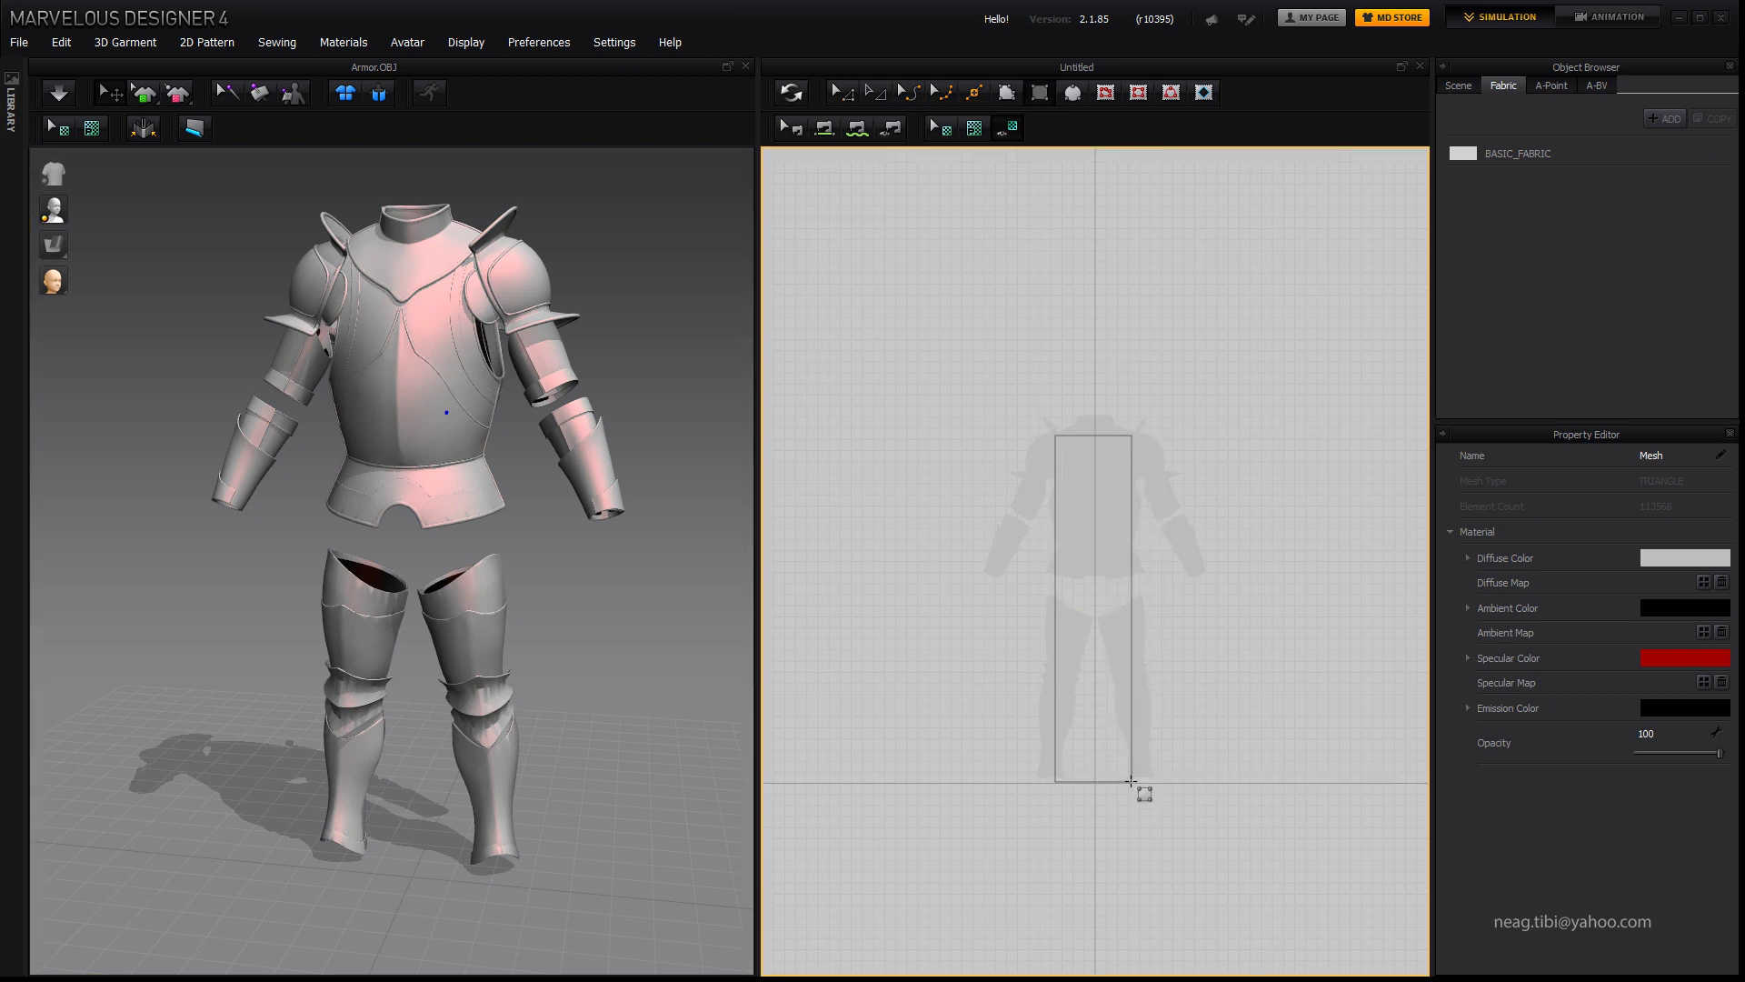
{"action": "left_click_drag", "start_coordinate": [1132, 782], "coordinate": [1132, 782]}
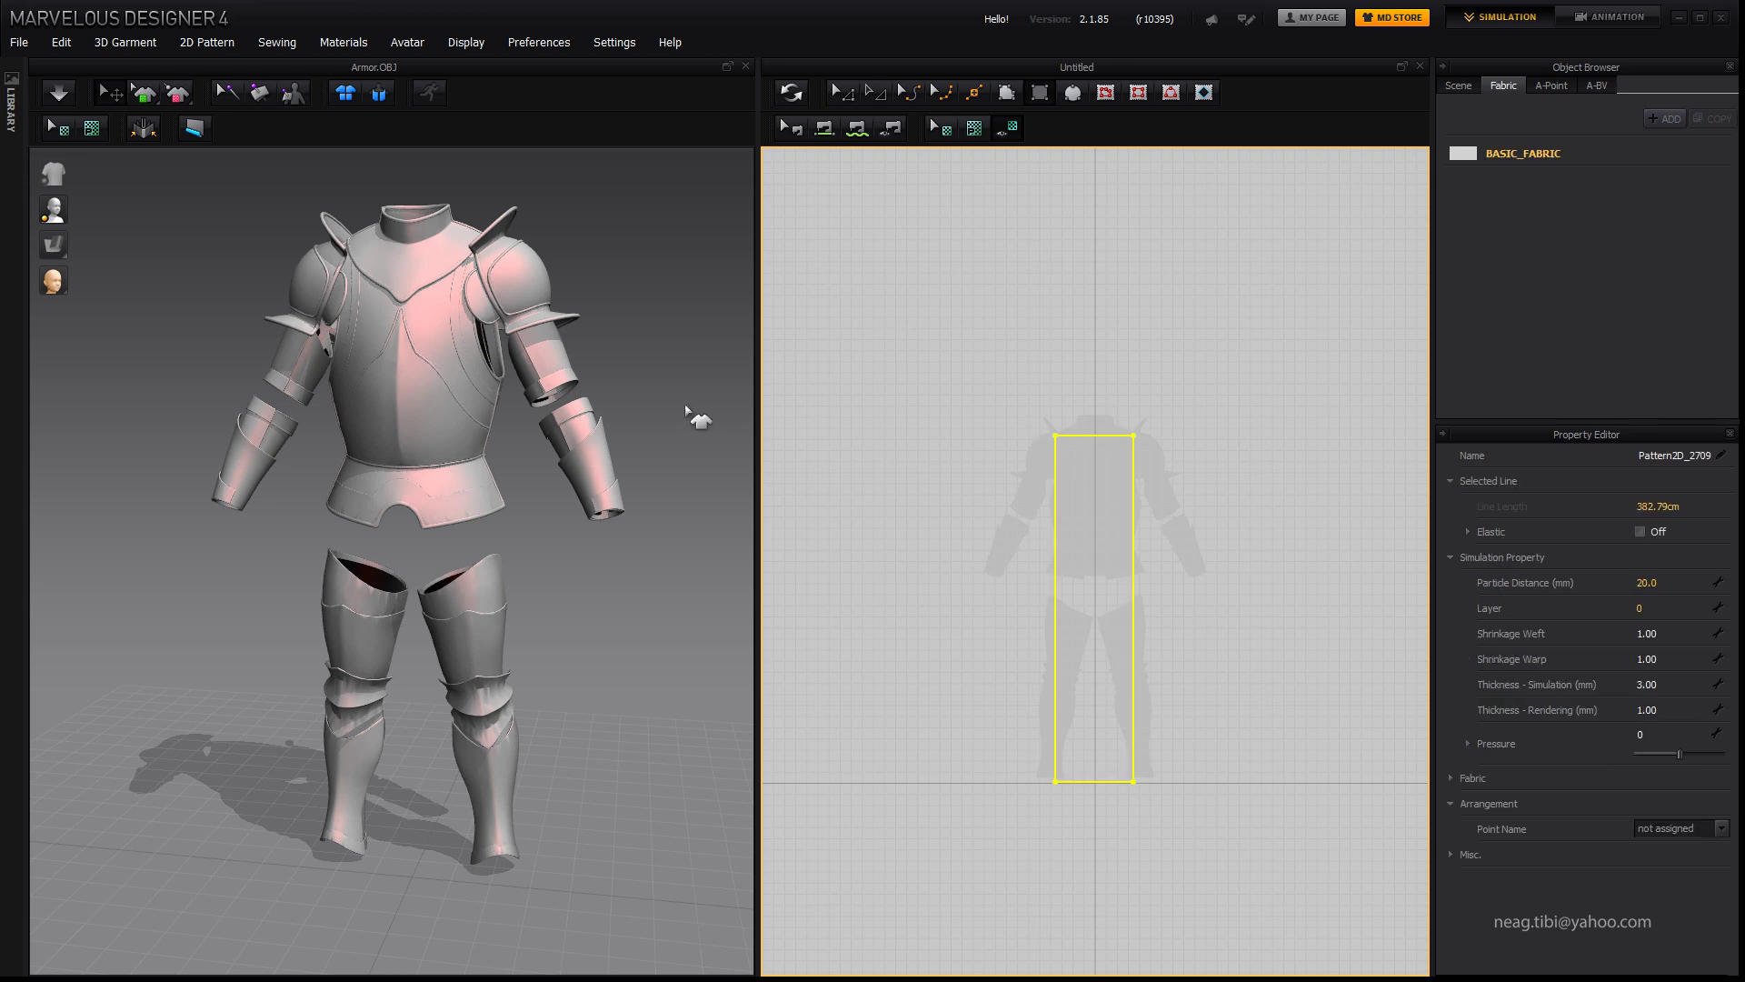
{"action": "right_click_drag", "start_coordinate": [693, 416], "coordinate": [559, 404]}
{"action": "right_click_drag", "start_coordinate": [662, 416], "coordinate": [405, 439]}
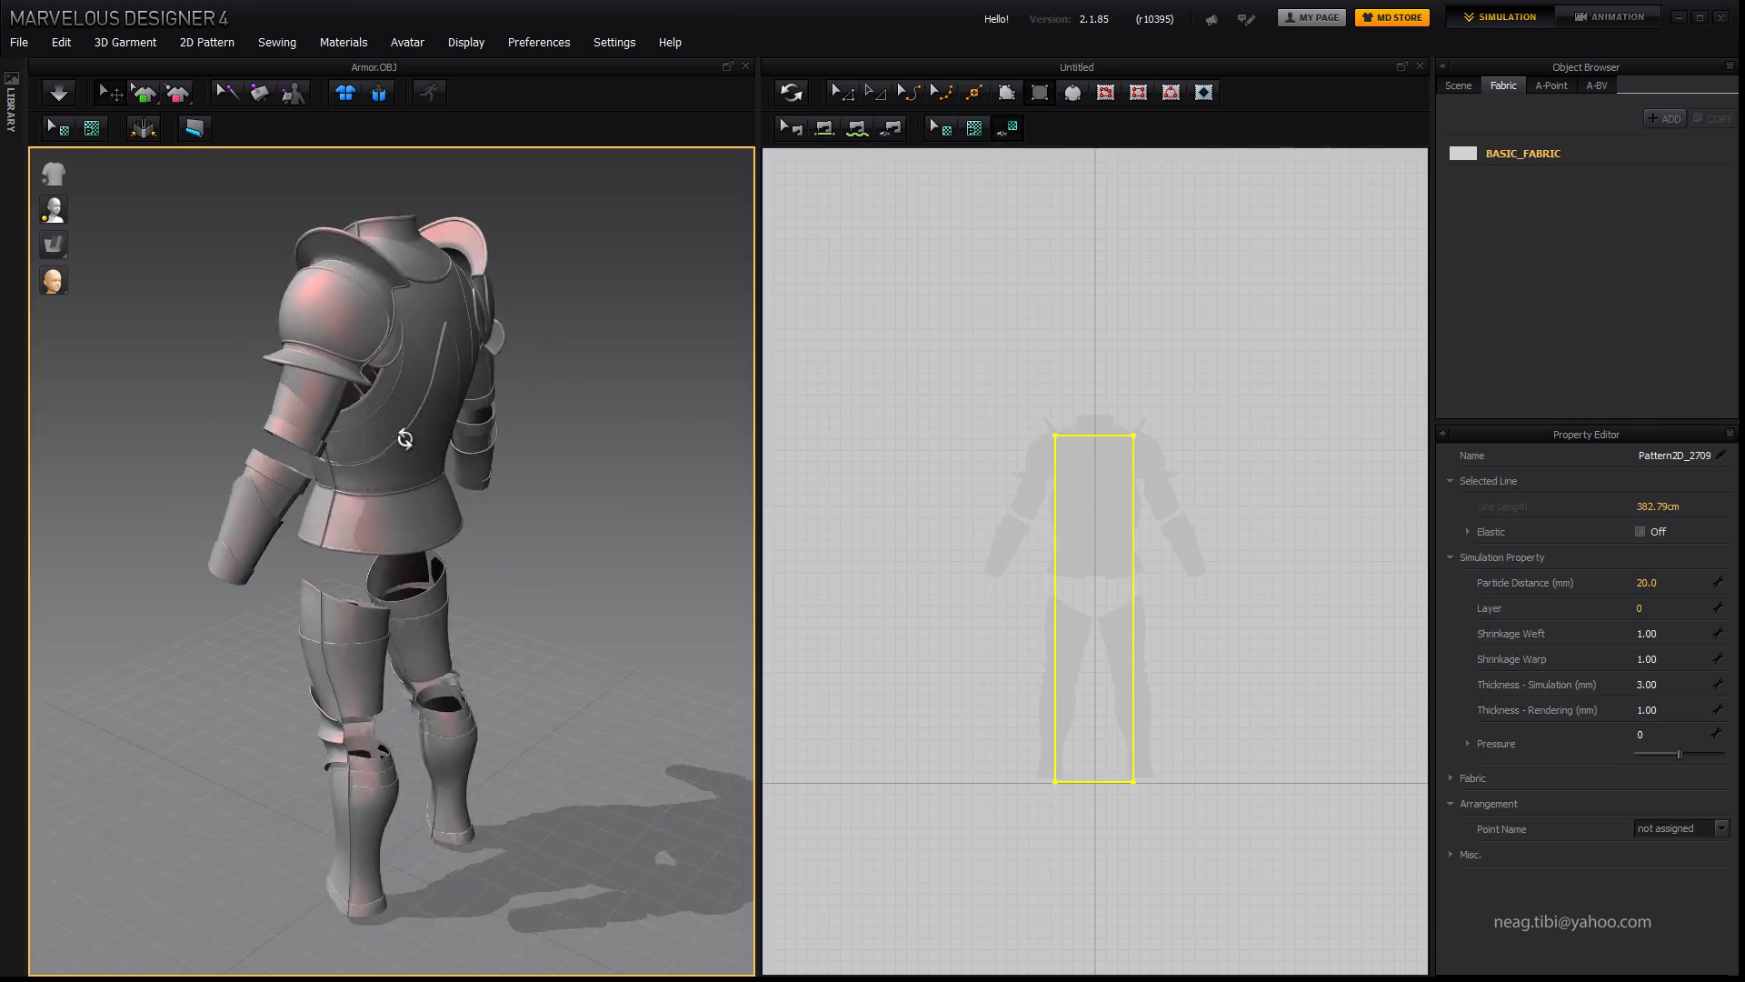
Step: Show the rectangle as a 3D panel and select it for repositioning behind the armor
{"action": "left_click", "coordinate": [58, 92]}
{"action": "mouse_move", "coordinate": [164, 377]}
{"action": "right_mouse_down"}
{"action": "mouse_move", "coordinate": [394, 364]}
{"action": "mouse_move", "coordinate": [246, 448]}
{"action": "mouse_move", "coordinate": [392, 361]}
{"action": "mouse_move", "coordinate": [337, 365]}
{"action": "mouse_move", "coordinate": [595, 482]}
{"action": "mouse_move", "coordinate": [476, 414]}
{"action": "mouse_move", "coordinate": [475, 446]}
{"action": "mouse_move", "coordinate": [584, 401]}
{"action": "mouse_move", "coordinate": [592, 358]}
{"action": "mouse_move", "coordinate": [307, 303]}
{"action": "right_mouse_up"}
{"action": "right_click", "coordinate": [393, 364]}
{"action": "left_click", "coordinate": [296, 370]}
{"action": "left_click", "coordinate": [311, 389]}
{"action": "scroll", "coordinate": [337, 365], "scroll_direction": "up", "scroll_amount": 3}
Step: Dismiss the 50 × 50 cm rectangle dialog, select the top edge and briefly simulate
{"action": "left_click", "coordinate": [1095, 459]}
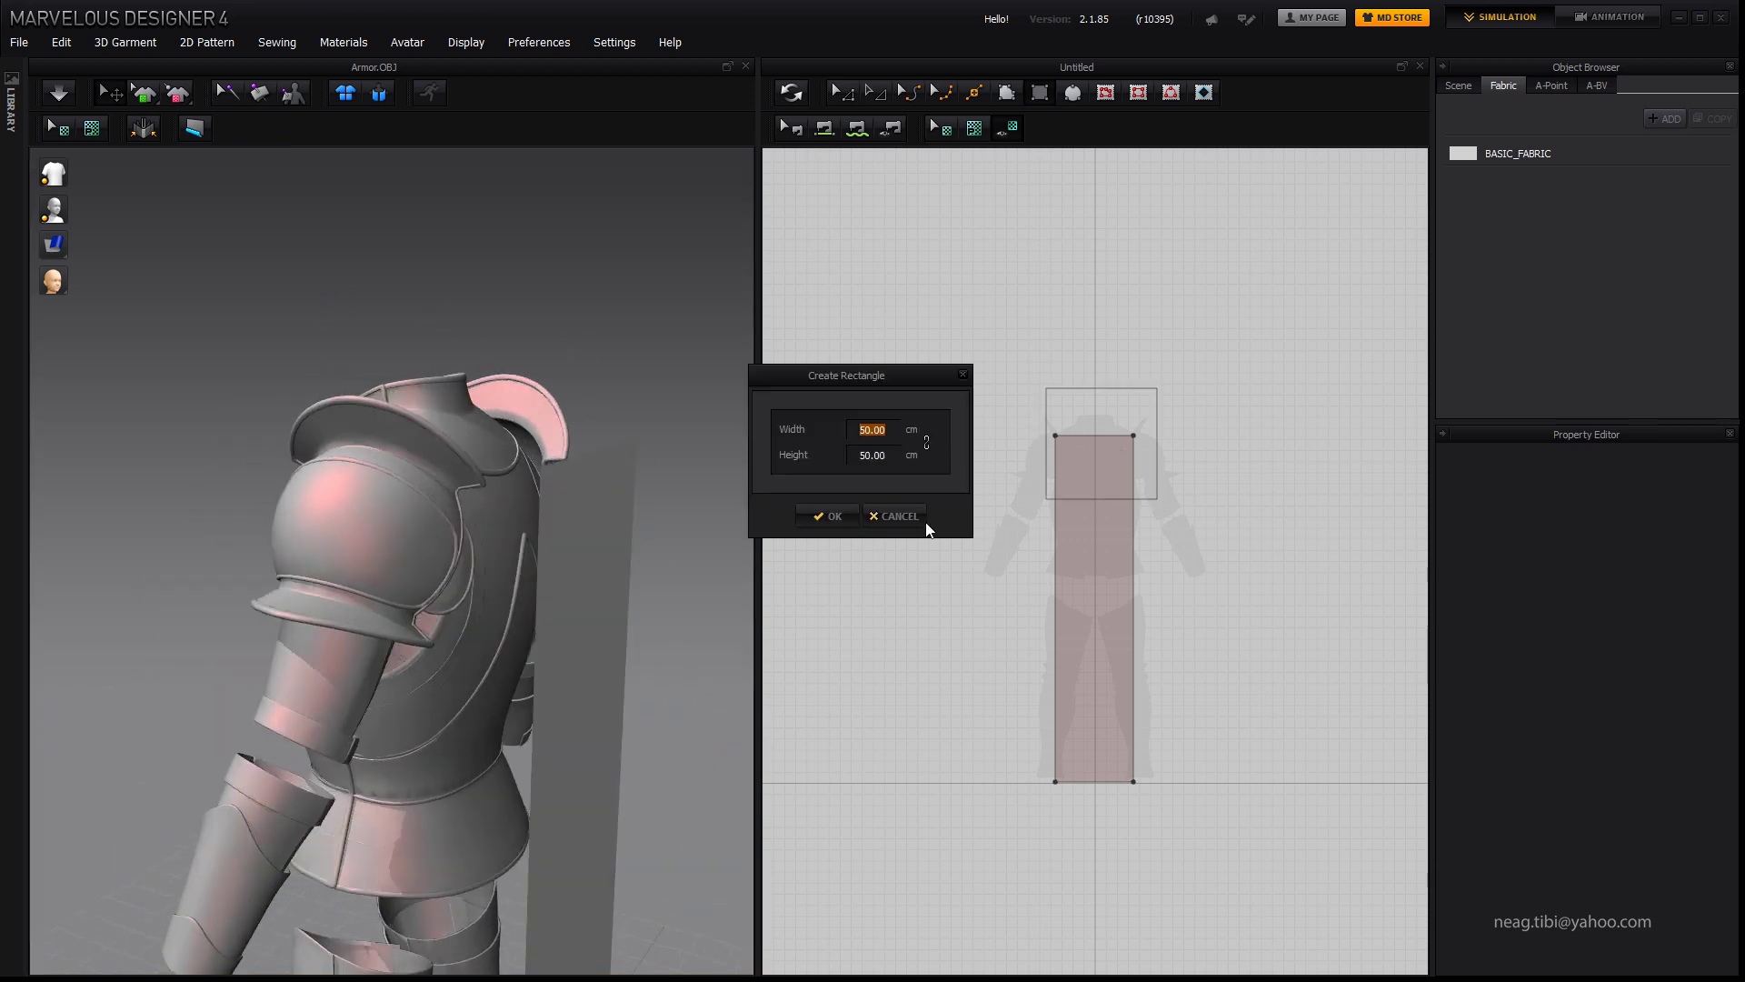
{"action": "left_click", "coordinate": [923, 514]}
{"action": "left_click", "coordinate": [838, 102]}
{"action": "left_click", "coordinate": [1093, 436]}
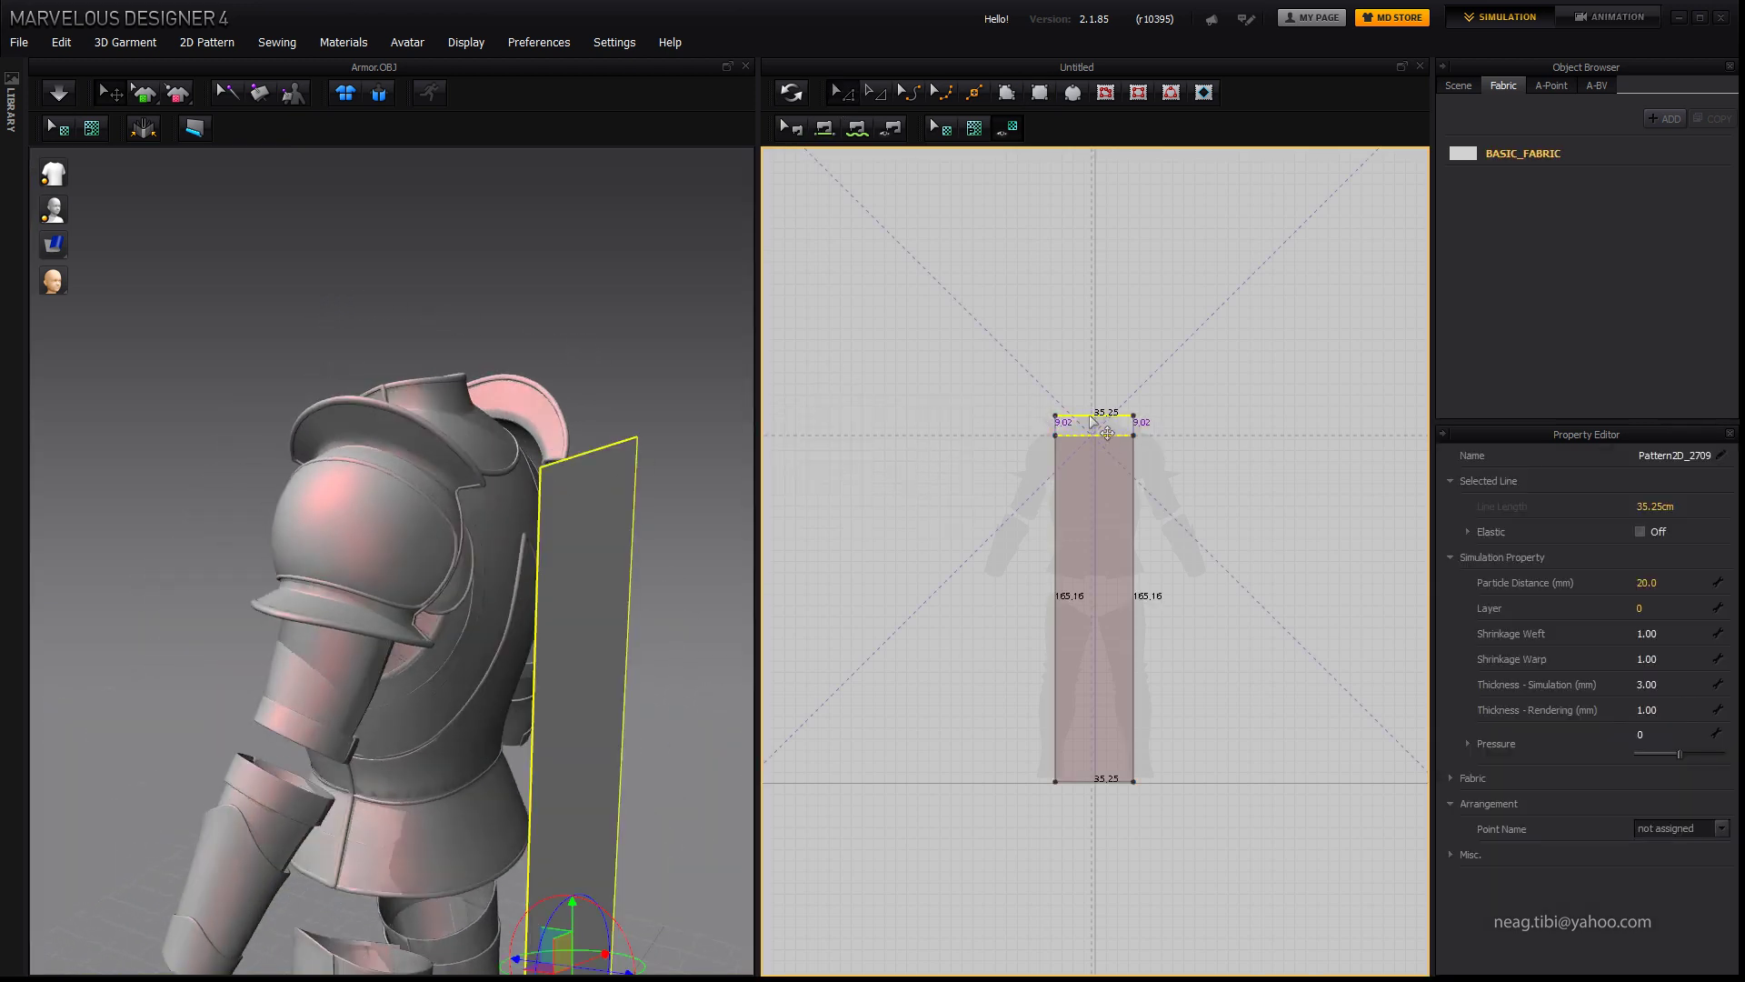
{"action": "key", "text": "space"}
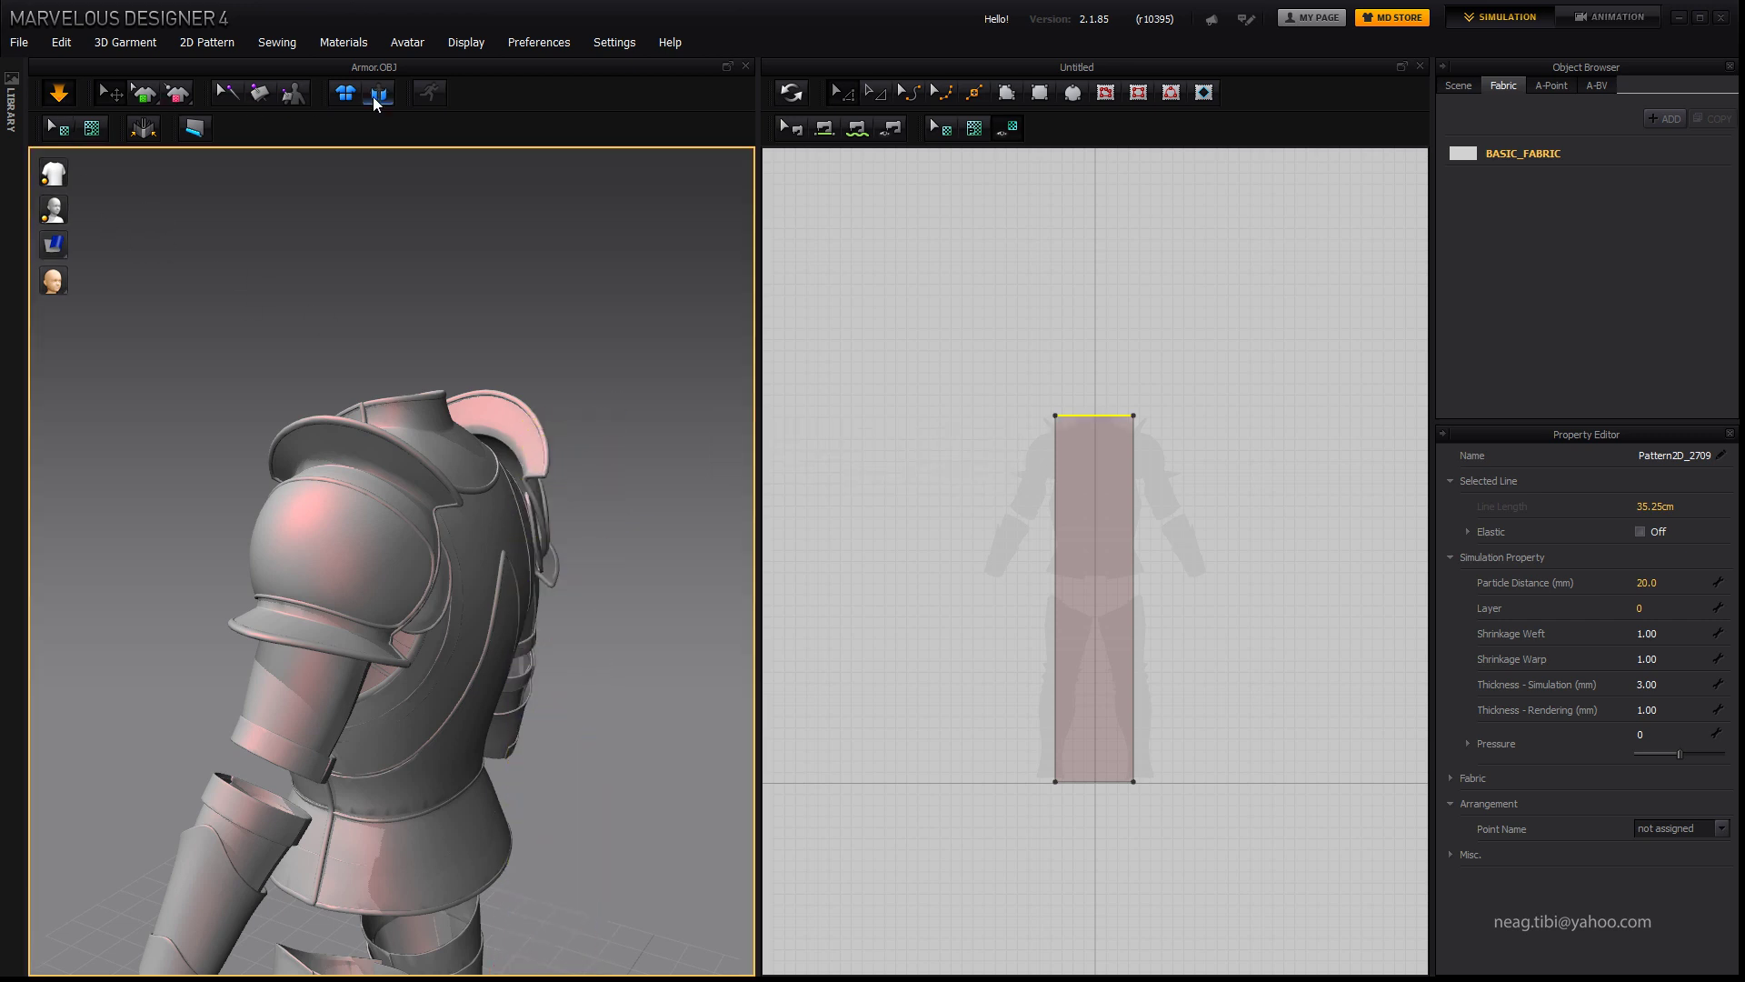
{"action": "left_click", "coordinate": [378, 94]}
Step: Raise the panel's top edge, let it settle, and start tacking its top-right corner
{"action": "mouse_move", "coordinate": [572, 895]}
{"action": "right_mouse_down"}
{"action": "mouse_move", "coordinate": [483, 374]}
{"action": "mouse_move", "coordinate": [472, 588]}
{"action": "mouse_move", "coordinate": [603, 483]}
{"action": "mouse_move", "coordinate": [778, 464]}
{"action": "right_mouse_up"}
{"action": "left_click_drag", "start_coordinate": [1105, 415], "coordinate": [1105, 394]}
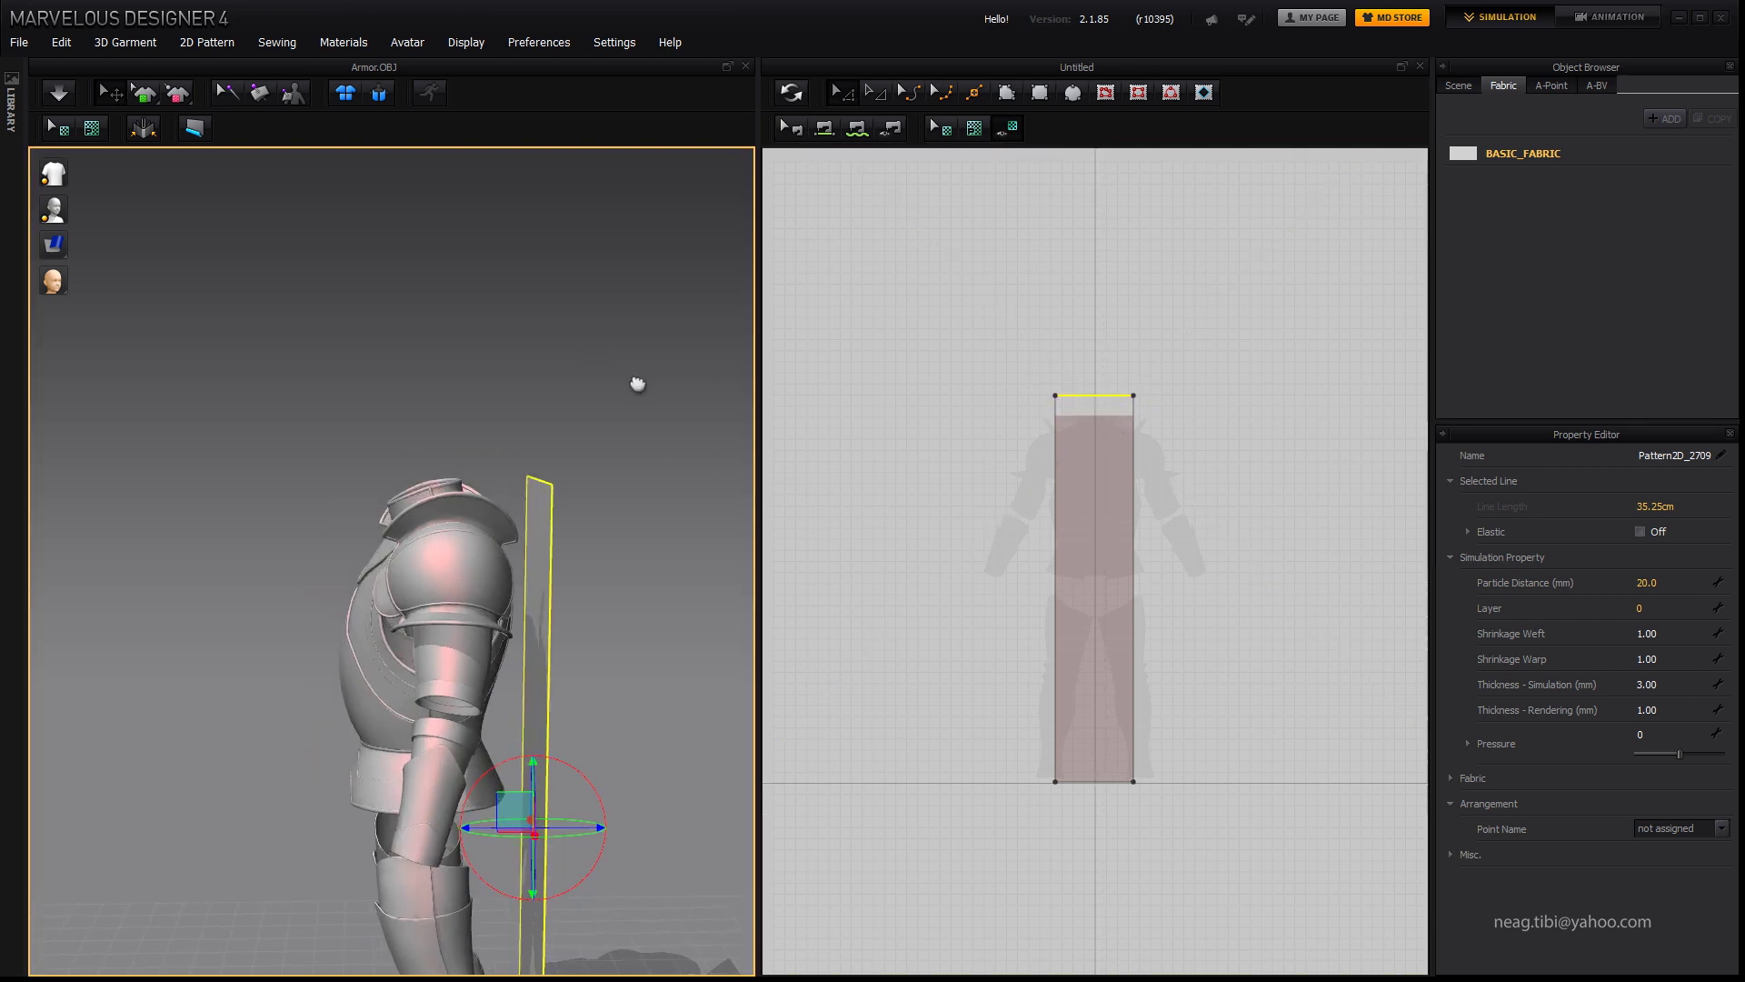
{"action": "mouse_move", "coordinate": [635, 378]}
{"action": "right_mouse_down"}
{"action": "mouse_move", "coordinate": [115, 168]}
{"action": "mouse_move", "coordinate": [549, 370]}
{"action": "mouse_move", "coordinate": [261, 175]}
{"action": "right_mouse_up"}
{"action": "left_click", "coordinate": [261, 175]}
{"action": "right_click_drag", "start_coordinate": [651, 418], "coordinate": [287, 123]}
{"action": "left_click", "coordinate": [520, 360]}
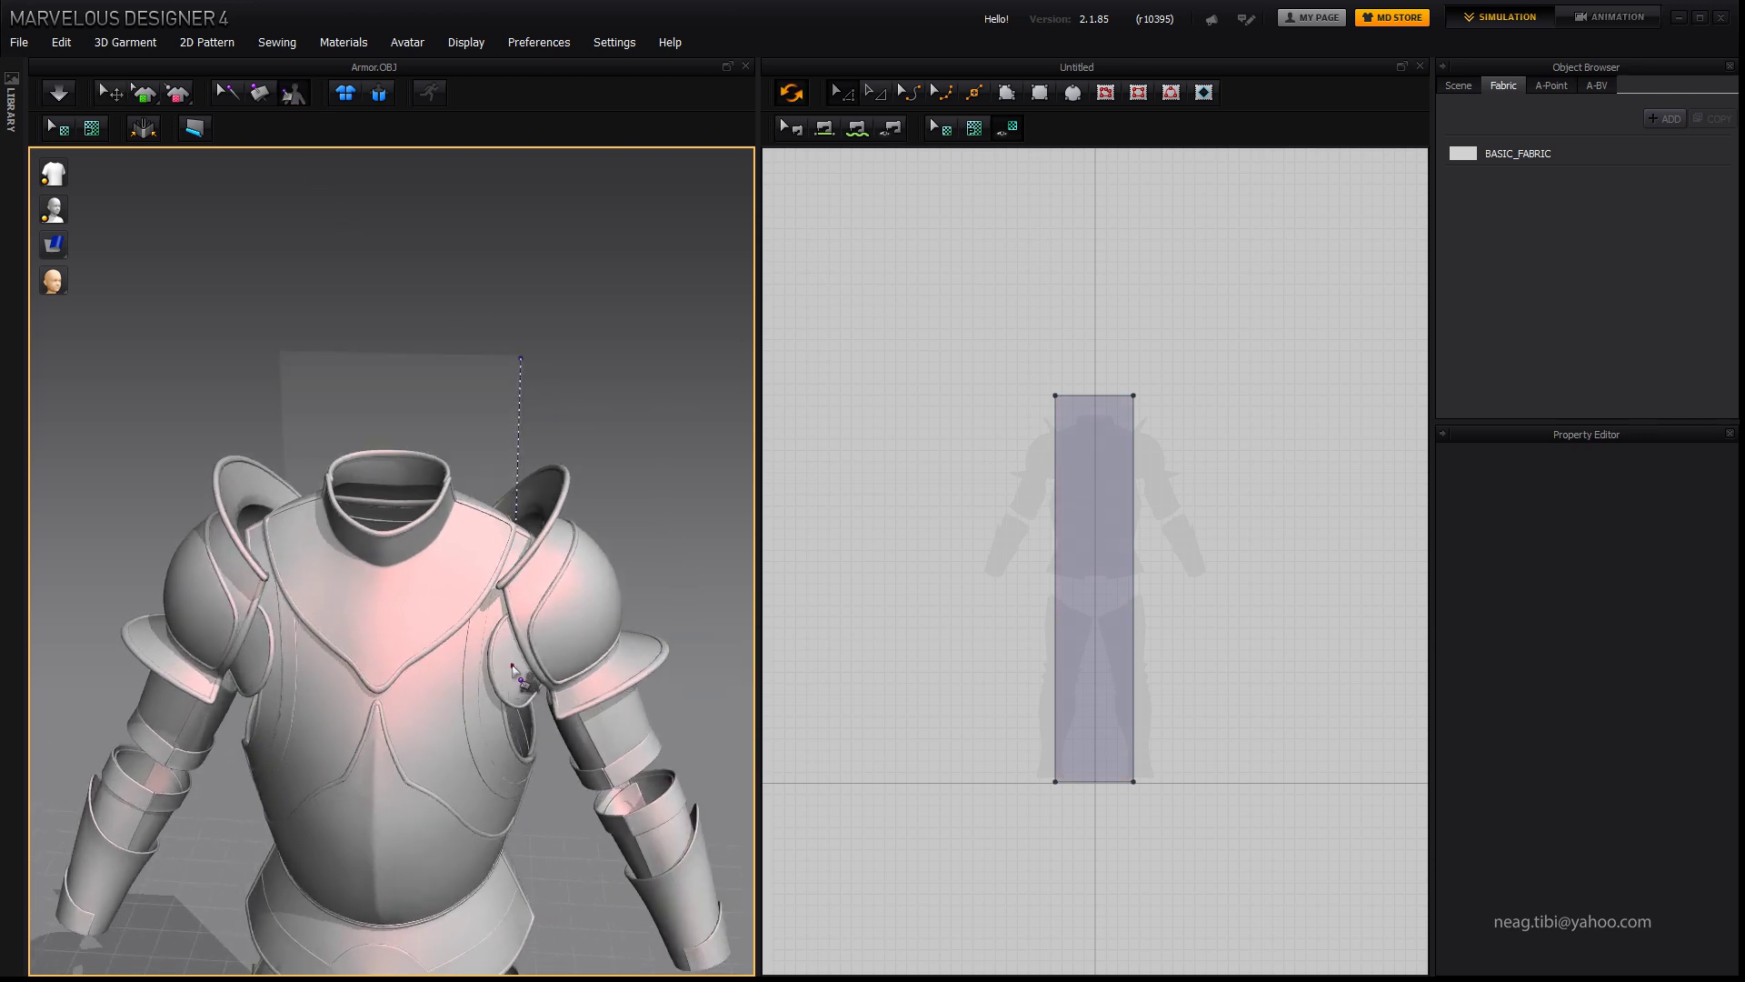
Step: Tack both top corners of the panel onto the shoulder armor
{"action": "left_click", "coordinate": [513, 667]}
{"action": "right_click_drag", "start_coordinate": [208, 294], "coordinate": [310, 133]}
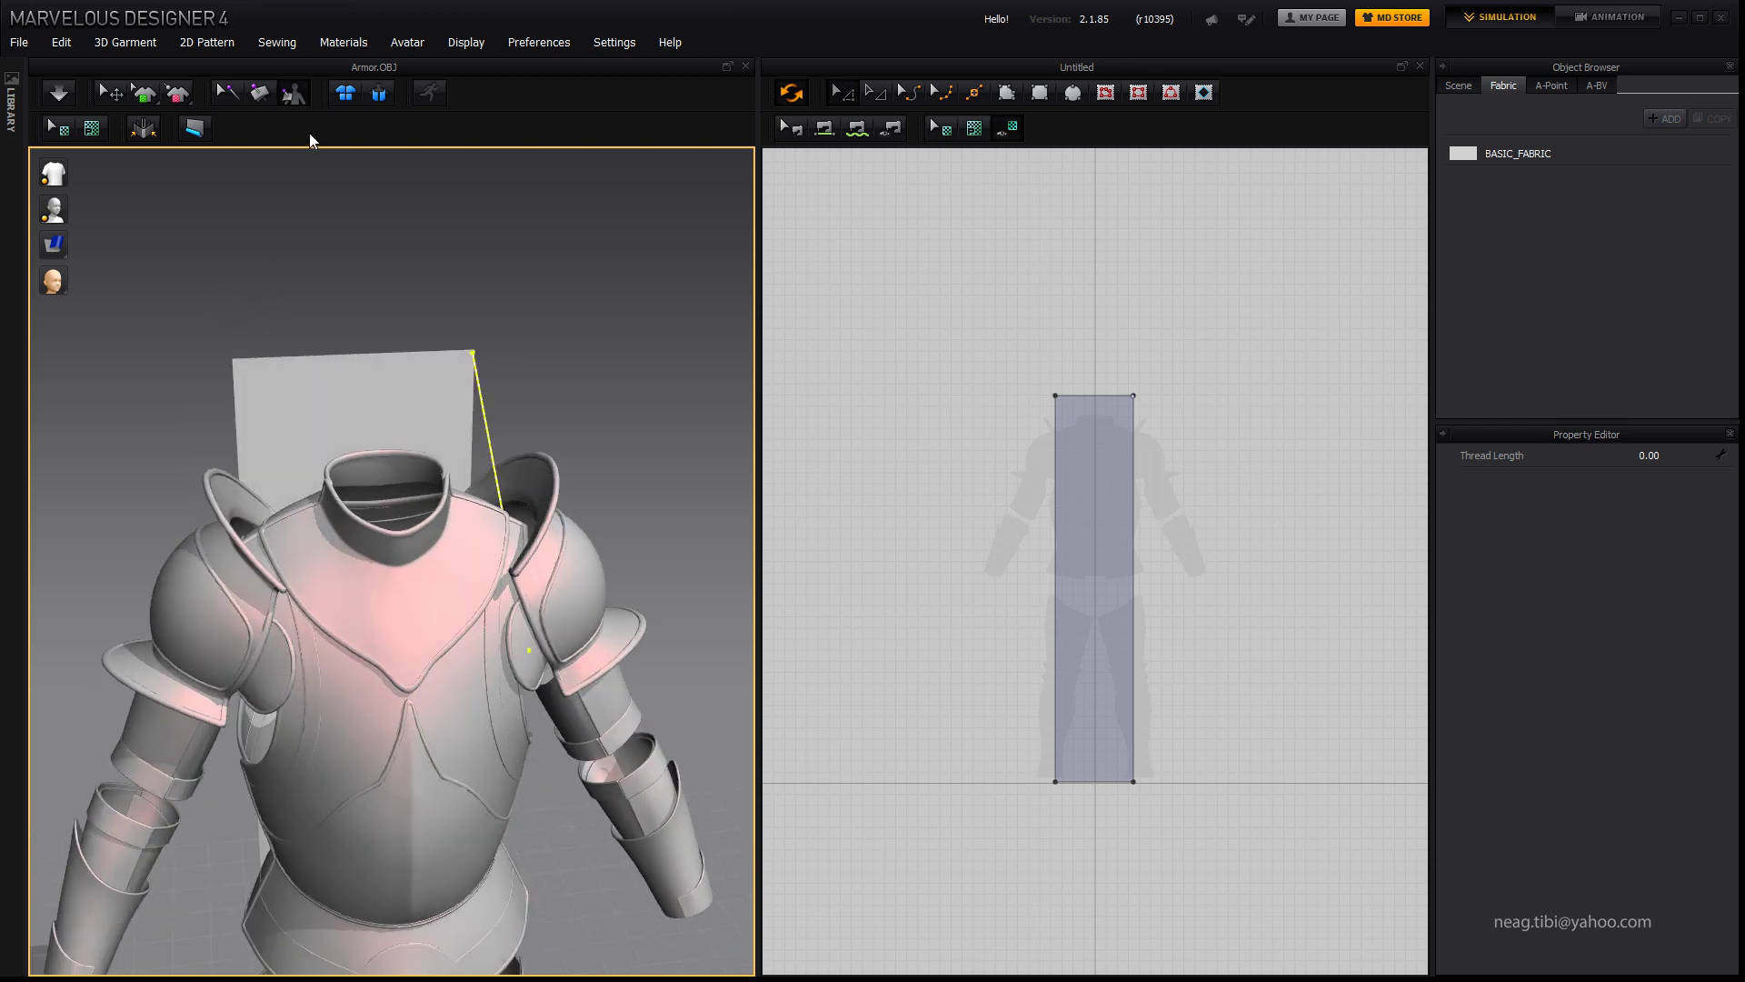
{"action": "left_click", "coordinate": [234, 362]}
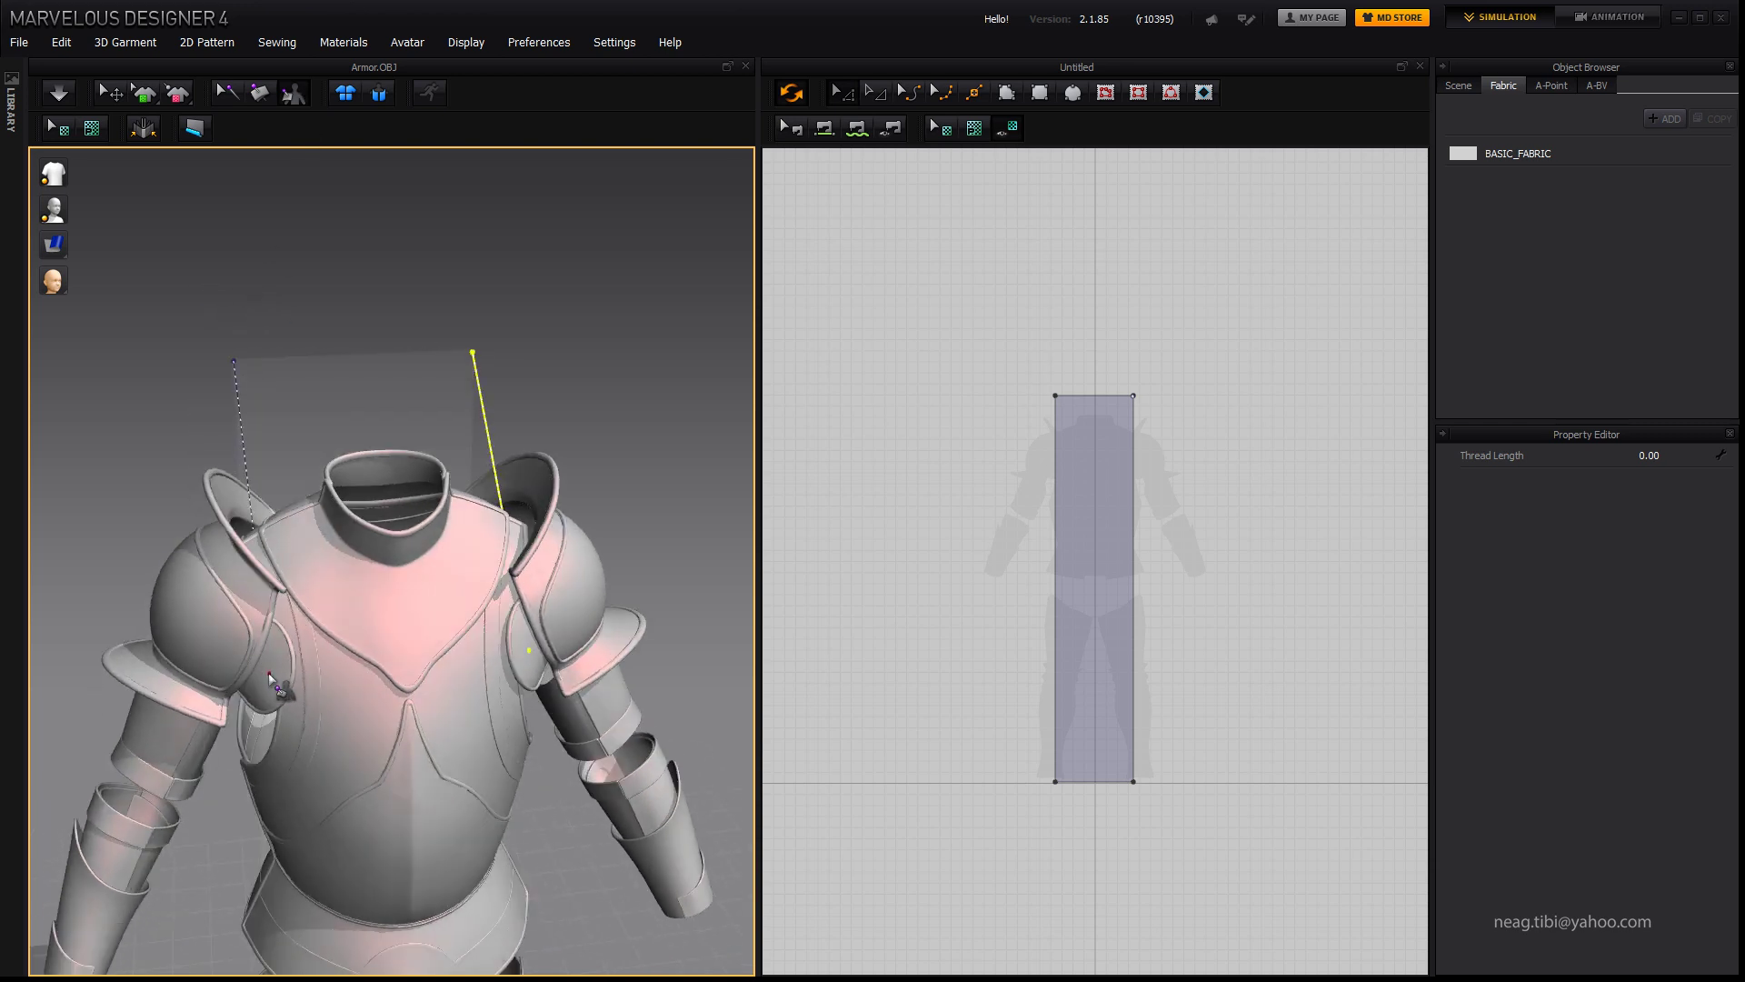
{"action": "right_click_drag", "start_coordinate": [271, 677], "coordinate": [194, 196]}
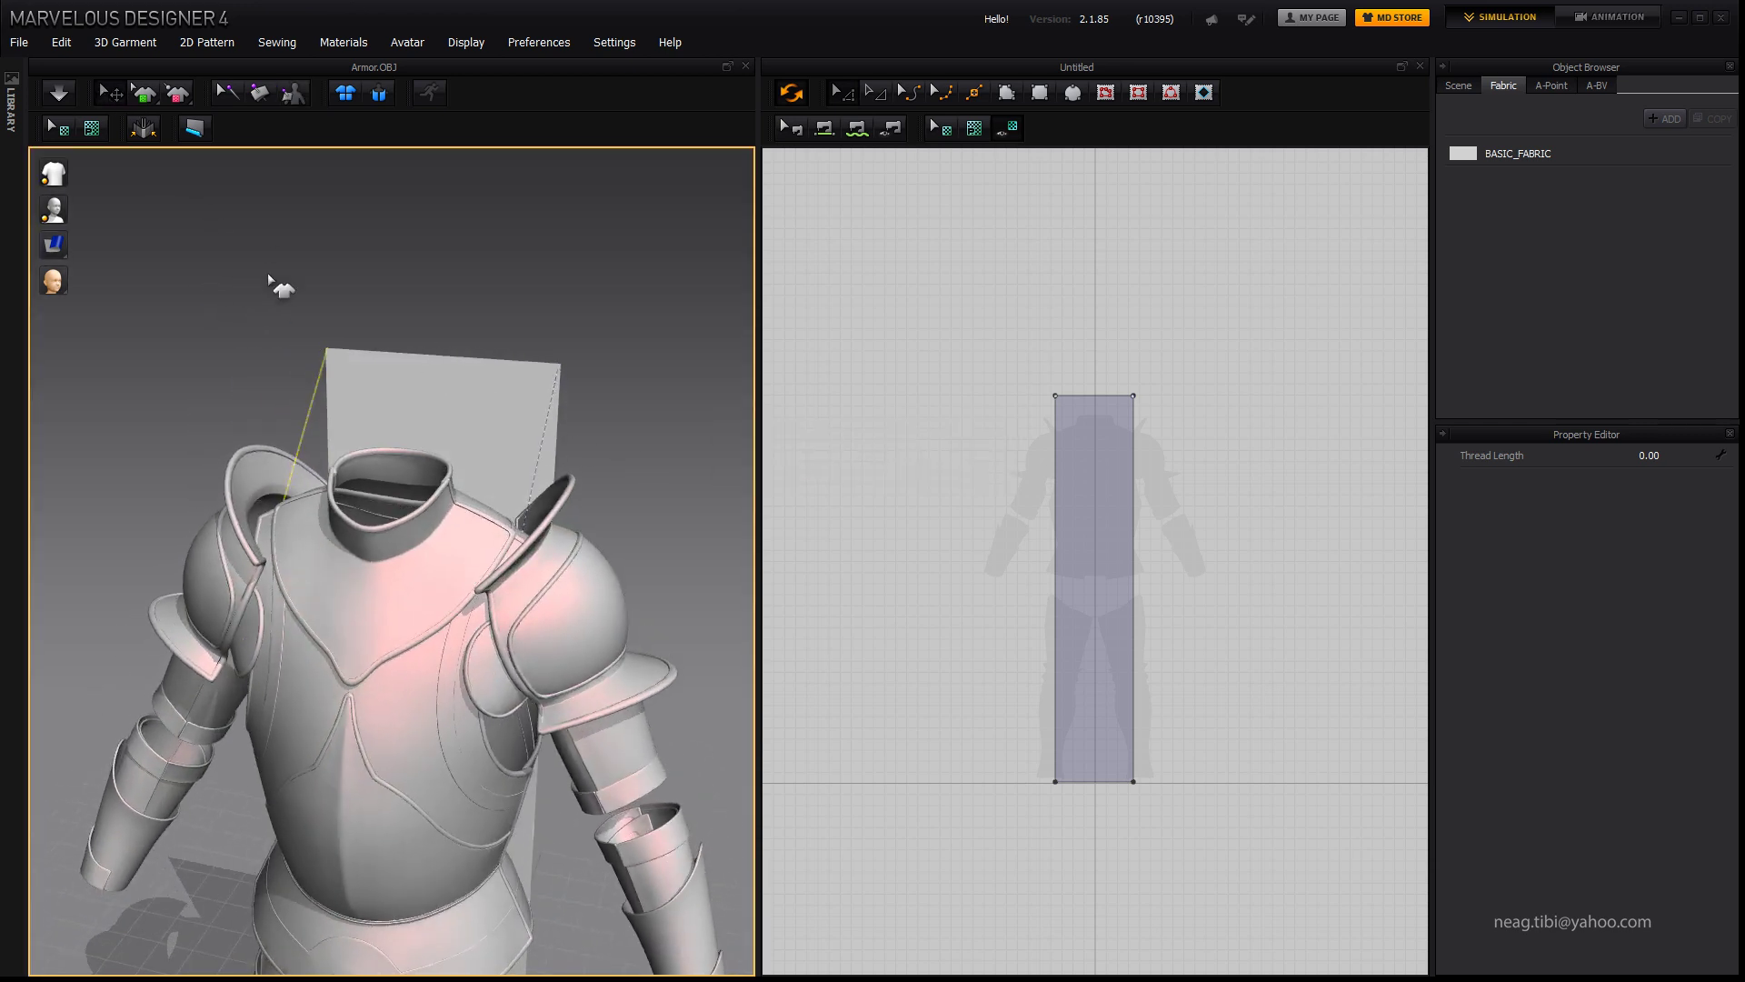
{"action": "right_click_drag", "start_coordinate": [269, 277], "coordinate": [506, 378]}
{"action": "scroll", "coordinate": [1023, 455], "scroll_direction": "up", "scroll_amount": 2}
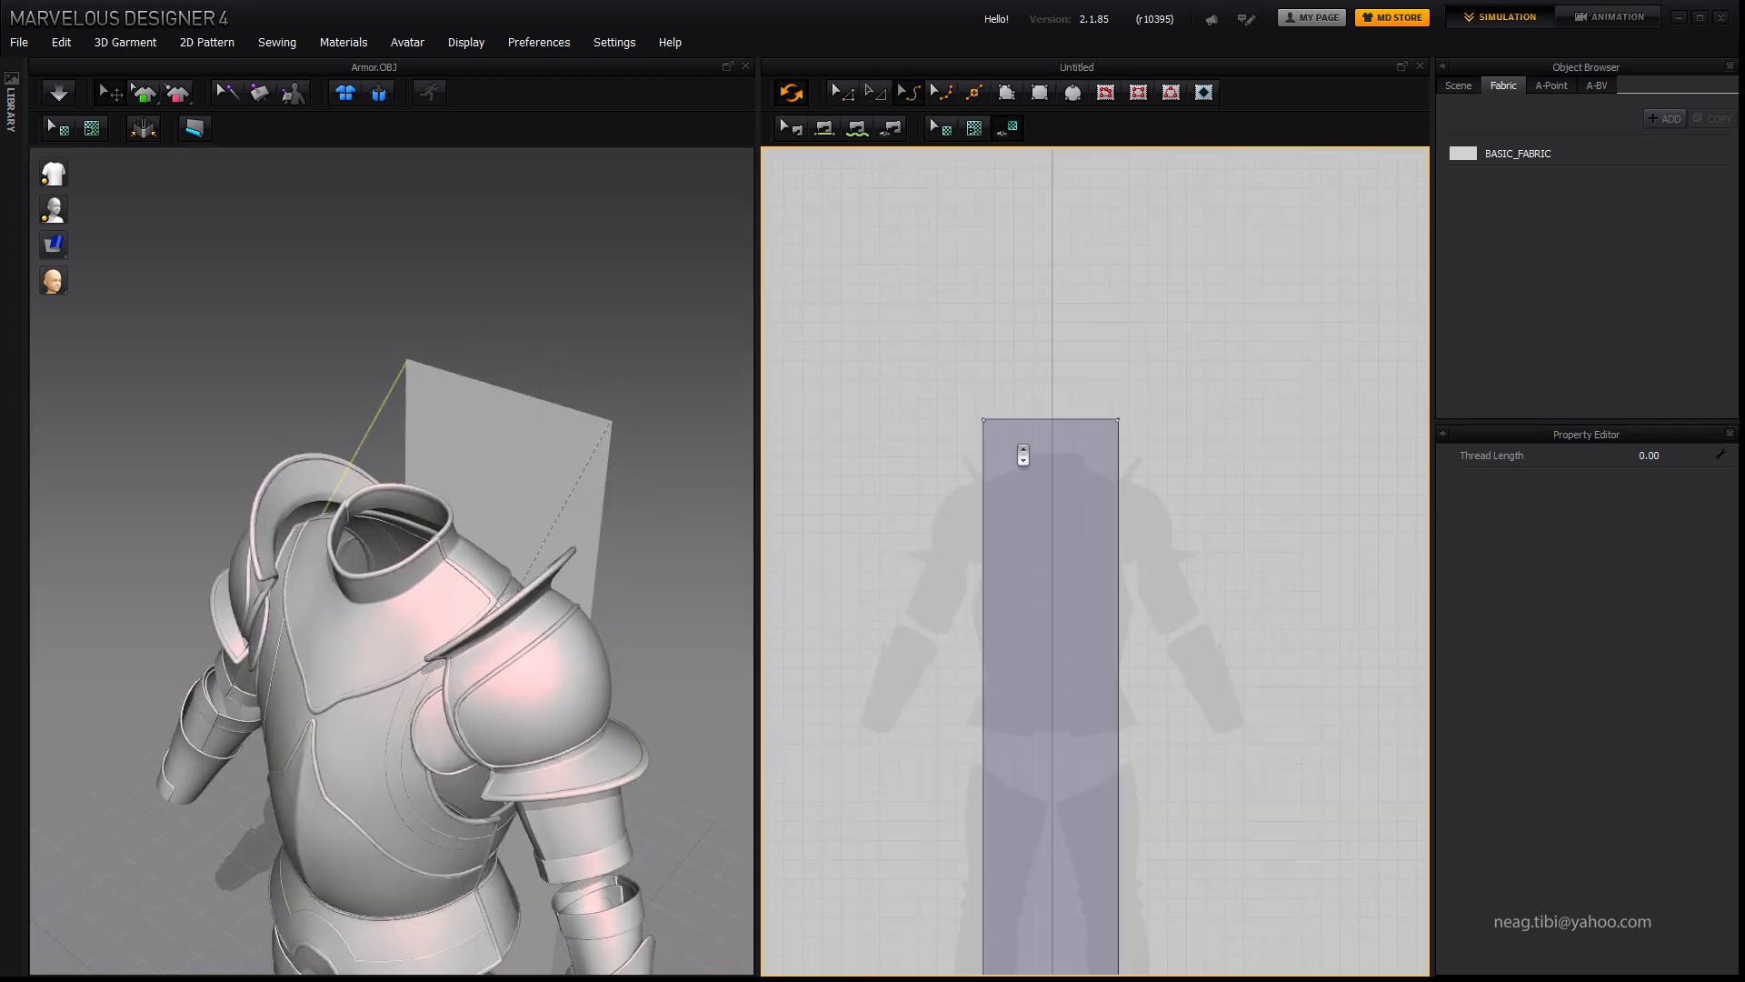
{"action": "scroll", "coordinate": [1022, 454], "scroll_direction": "up", "scroll_amount": 3}
Step: Curve the panel's top edge into a neckline and flare both bottom corners outward
{"action": "left_click_drag", "start_coordinate": [1054, 442], "coordinate": [1046, 576]}
{"action": "scroll", "coordinate": [1028, 749], "scroll_direction": "down", "scroll_amount": 4}
{"action": "mouse_move", "coordinate": [1018, 849]}
{"action": "right_mouse_down"}
{"action": "mouse_move", "coordinate": [1025, 707]}
{"action": "mouse_move", "coordinate": [1045, 745]}
{"action": "right_mouse_up"}
{"action": "scroll", "coordinate": [1025, 706], "scroll_direction": "down", "scroll_amount": 2}
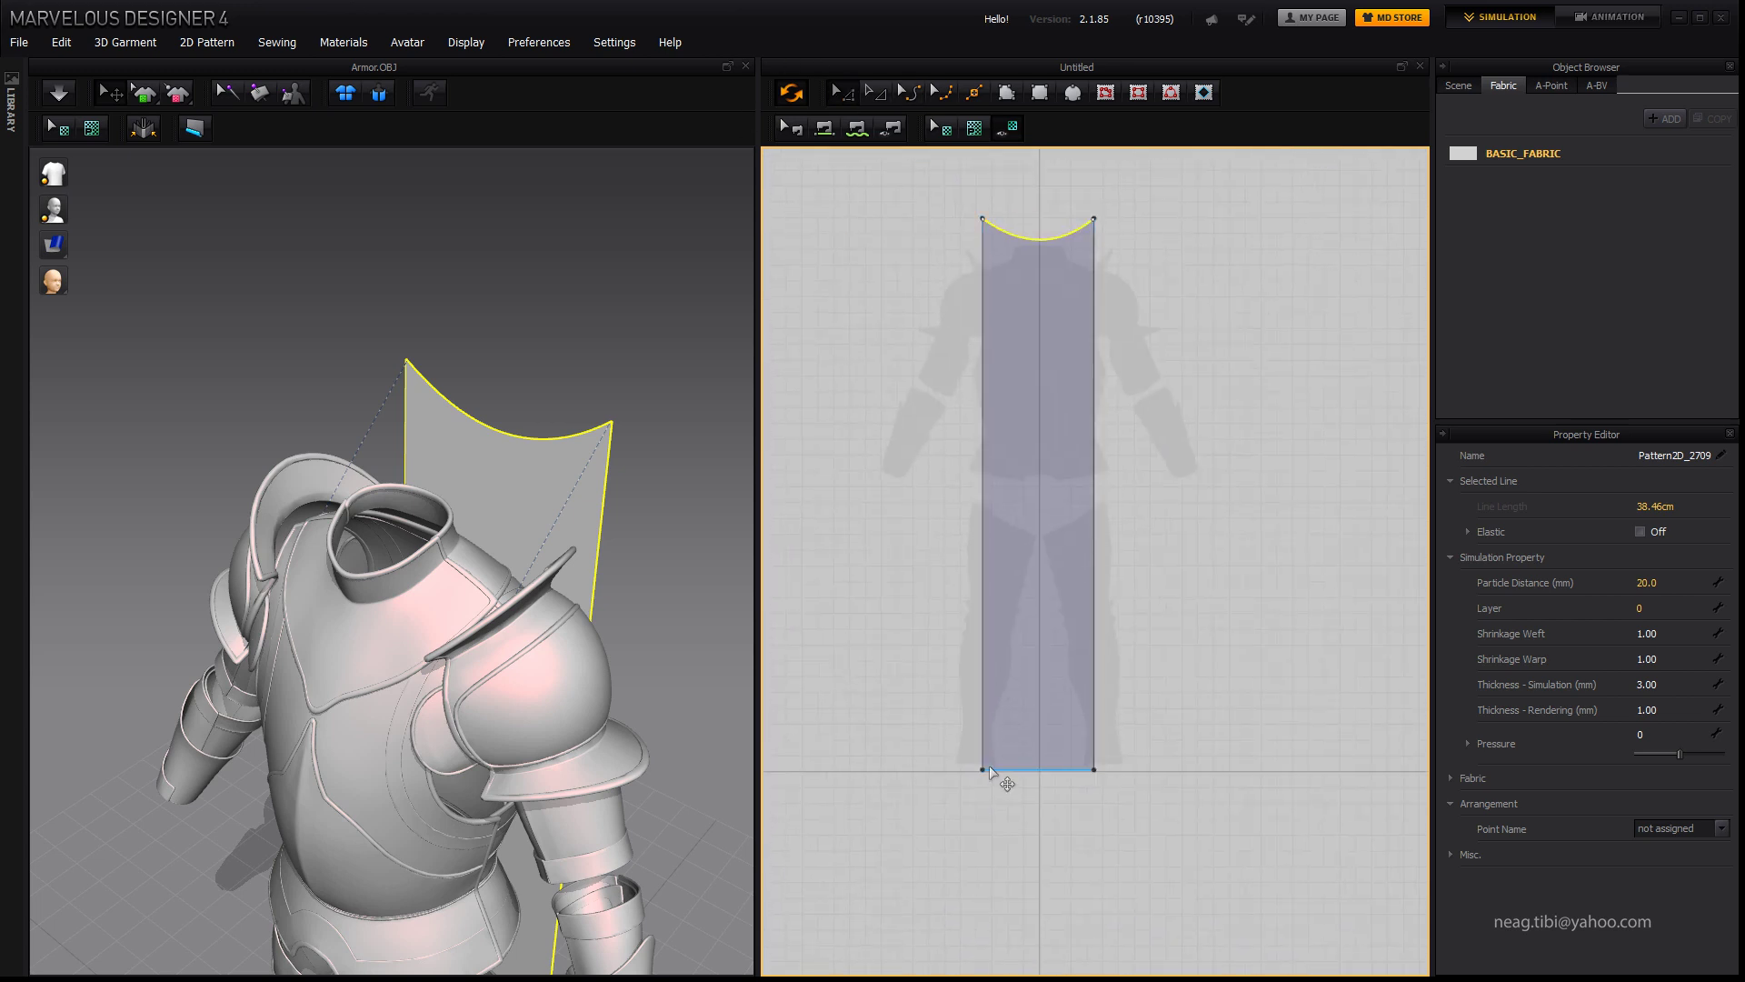
{"action": "left_click_drag", "start_coordinate": [984, 769], "coordinate": [937, 771]}
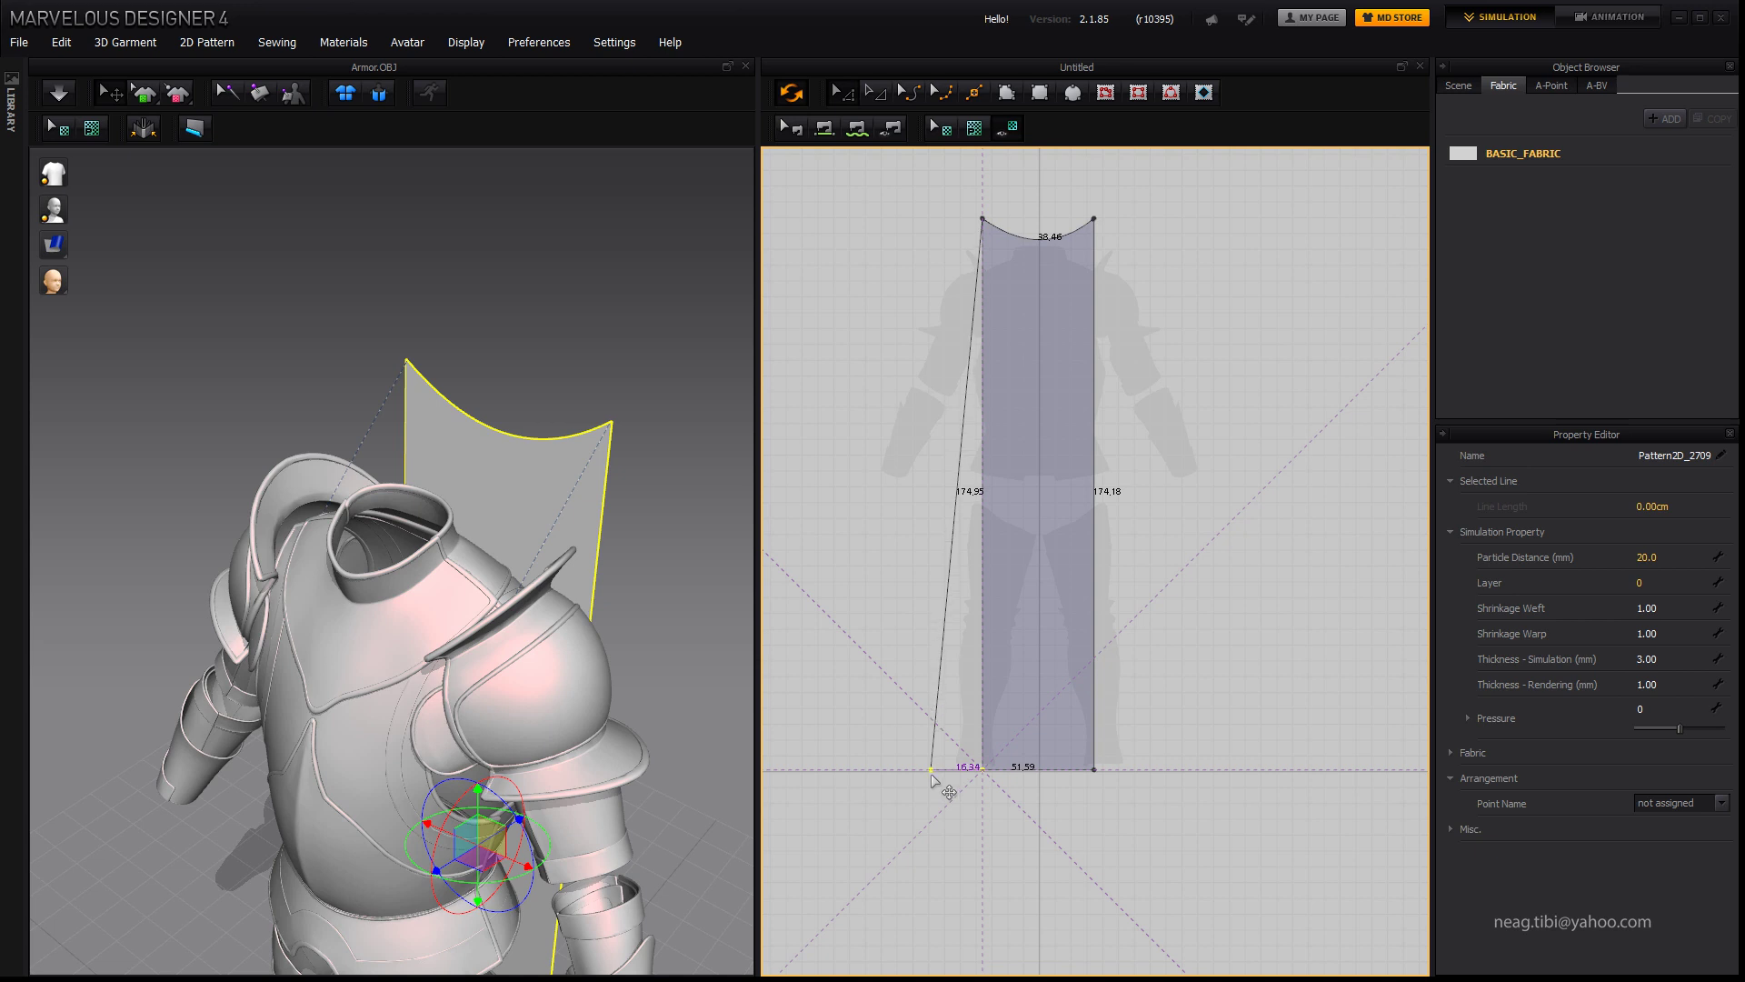
{"action": "left_click_drag", "start_coordinate": [1094, 770], "coordinate": [1146, 770]}
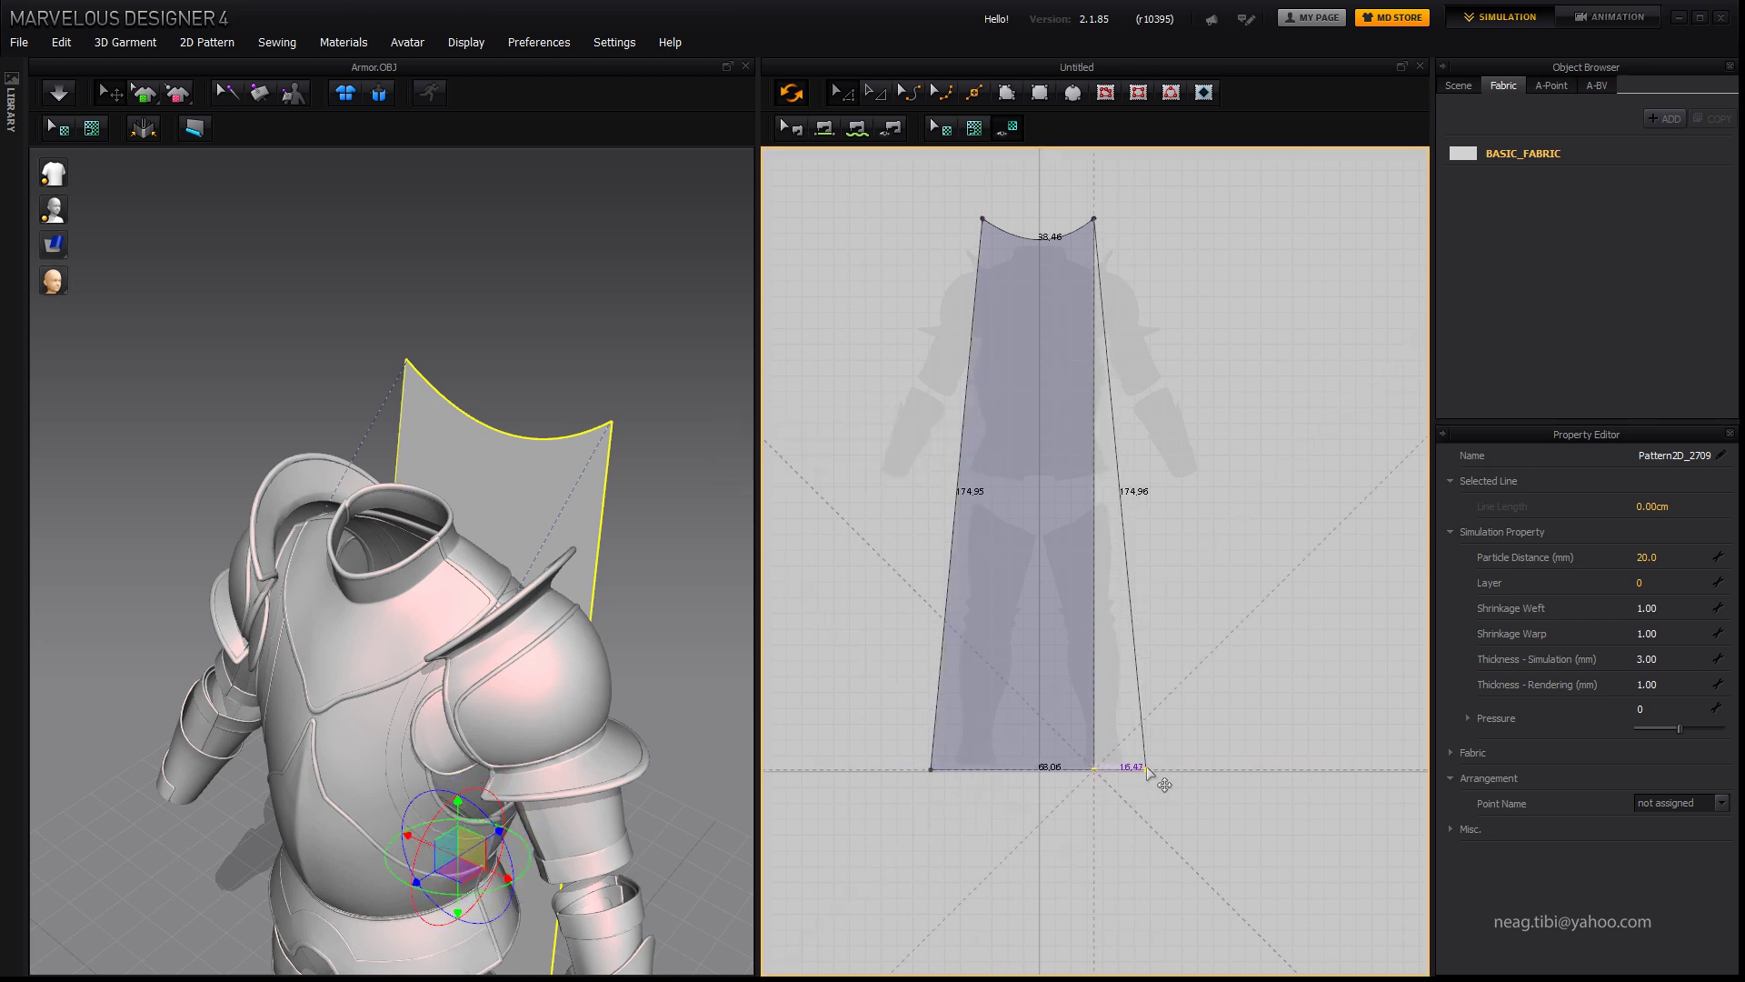
Step: Simulate the cloth so the cape drapes, pulling the hem down to settle
{"action": "mouse_move", "coordinate": [564, 427]}
{"action": "right_mouse_down"}
{"action": "mouse_move", "coordinate": [250, 422]}
{"action": "mouse_move", "coordinate": [439, 425]}
{"action": "right_mouse_up"}
{"action": "key", "text": "space"}
{"action": "right_click_drag", "start_coordinate": [655, 585], "coordinate": [416, 497]}
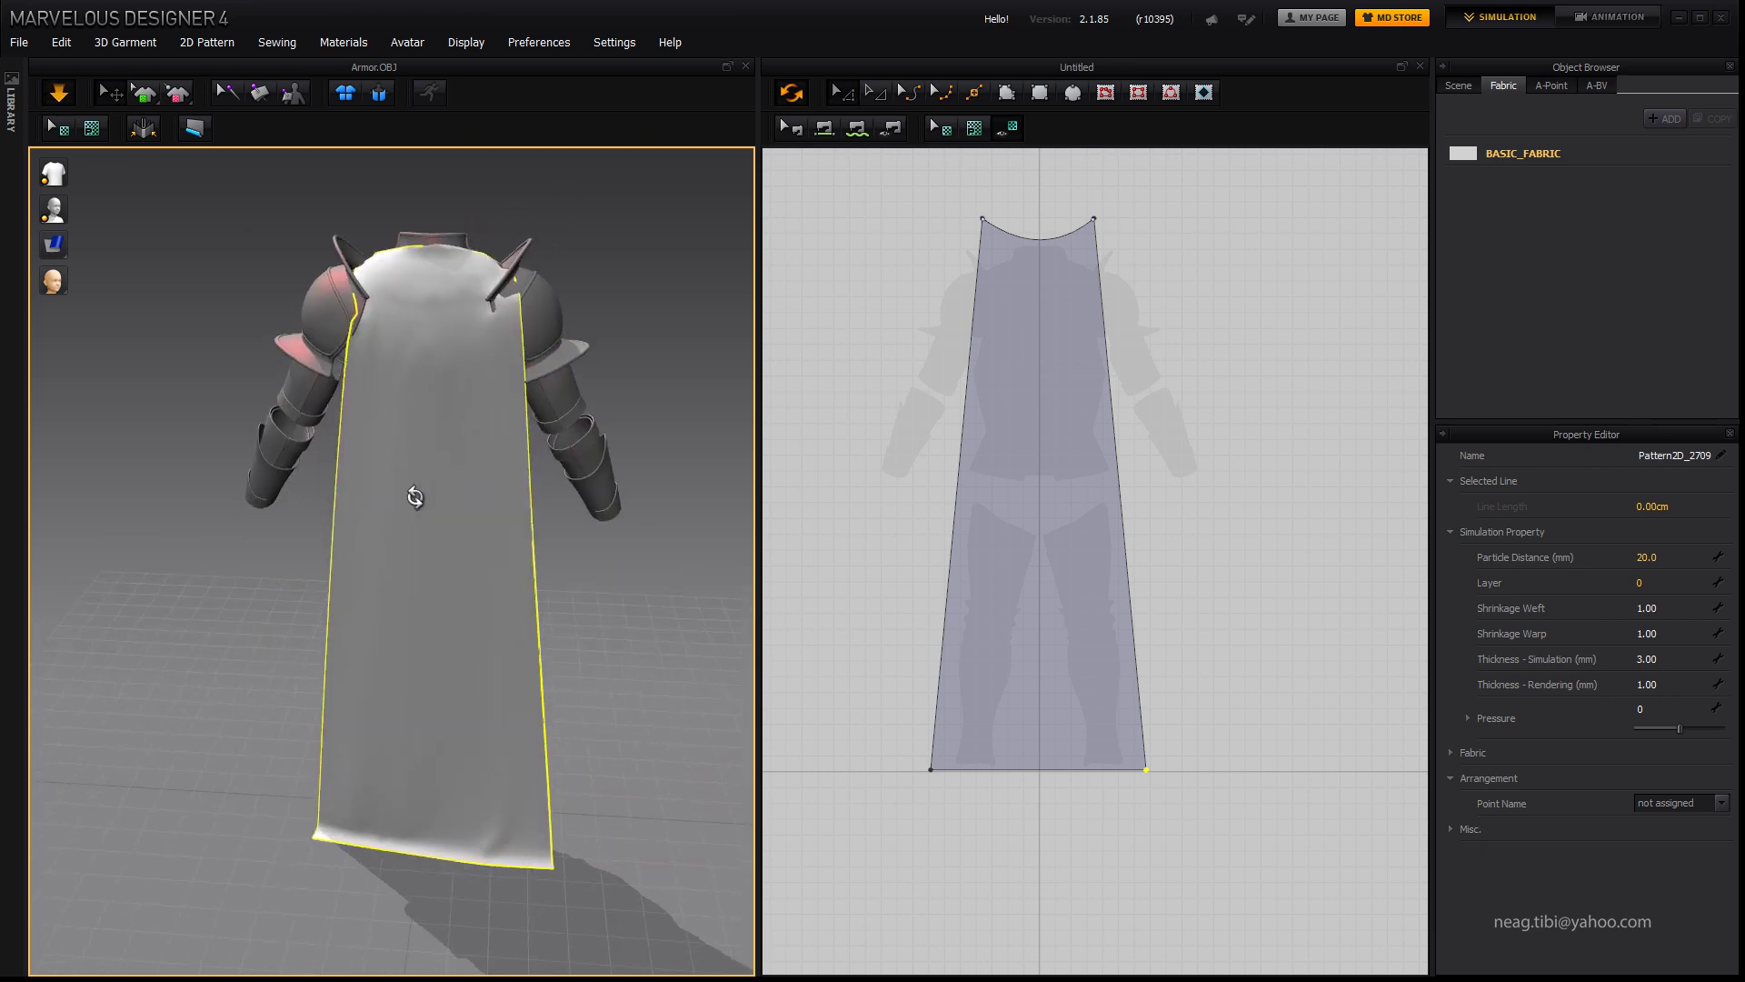
{"action": "left_click_drag", "start_coordinate": [335, 691], "coordinate": [459, 850]}
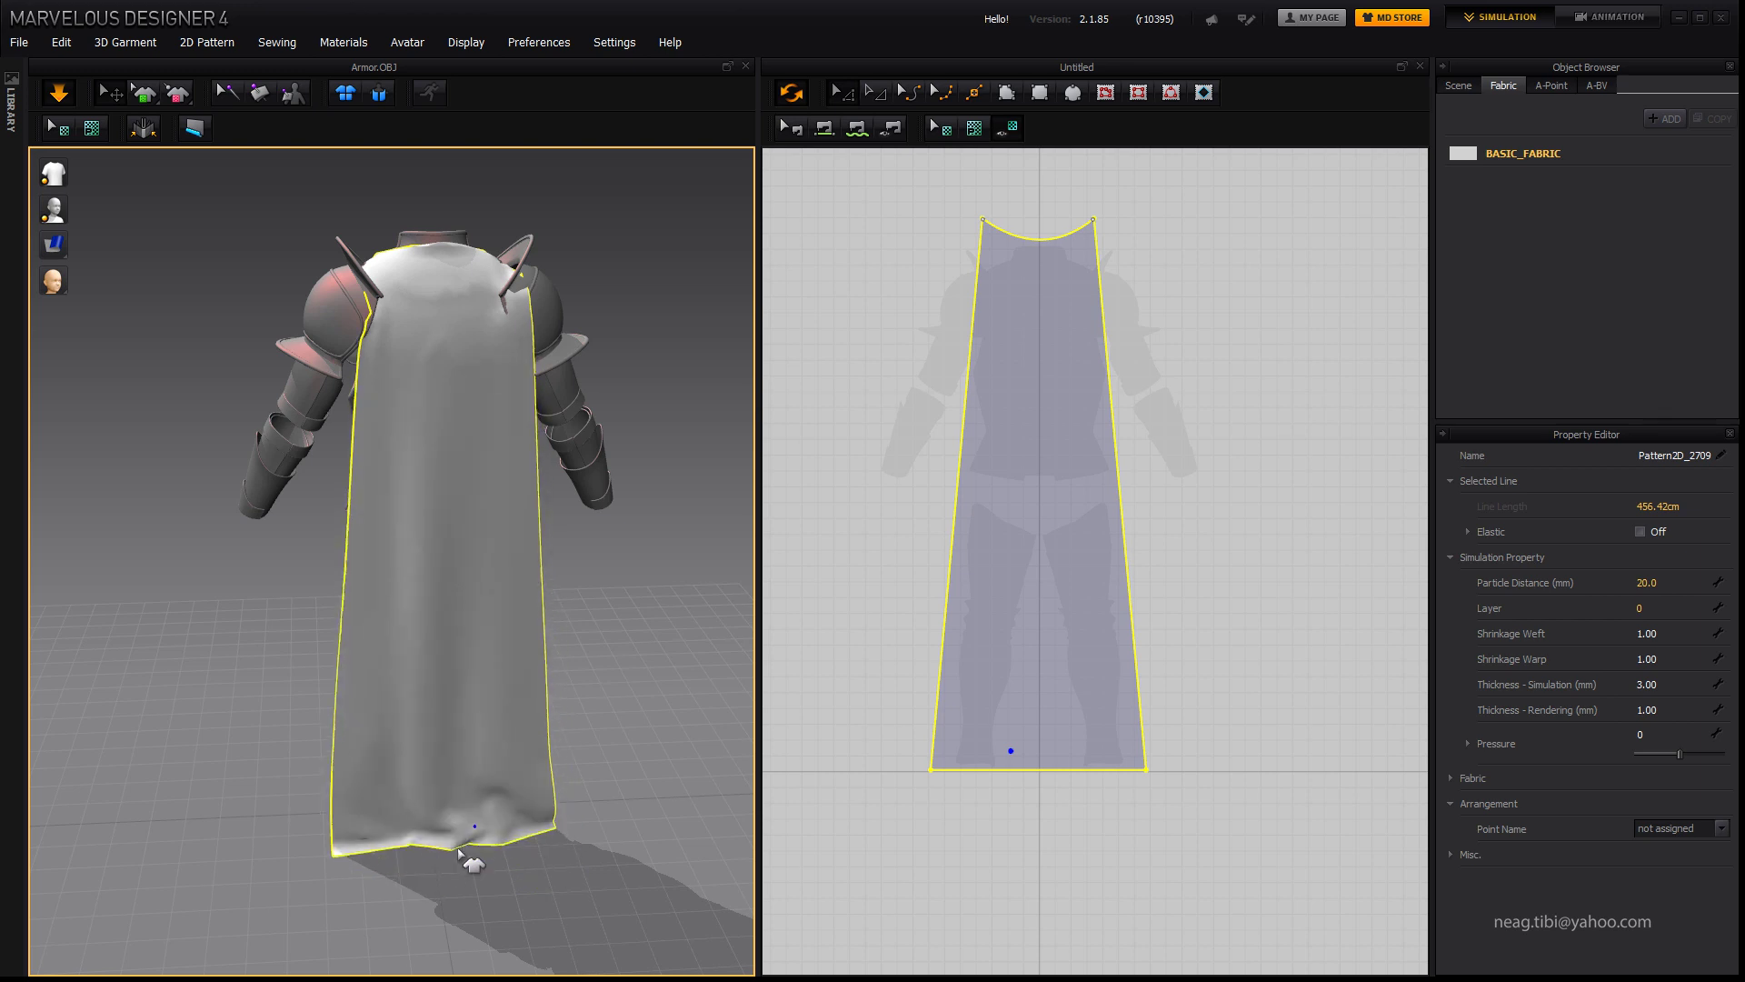
Step: Browse the BASIC_FABRIC preset list without changing it, then tug the cloth near the shoulder
{"action": "left_click", "coordinate": [1517, 156]}
{"action": "left_click", "coordinate": [1718, 781]}
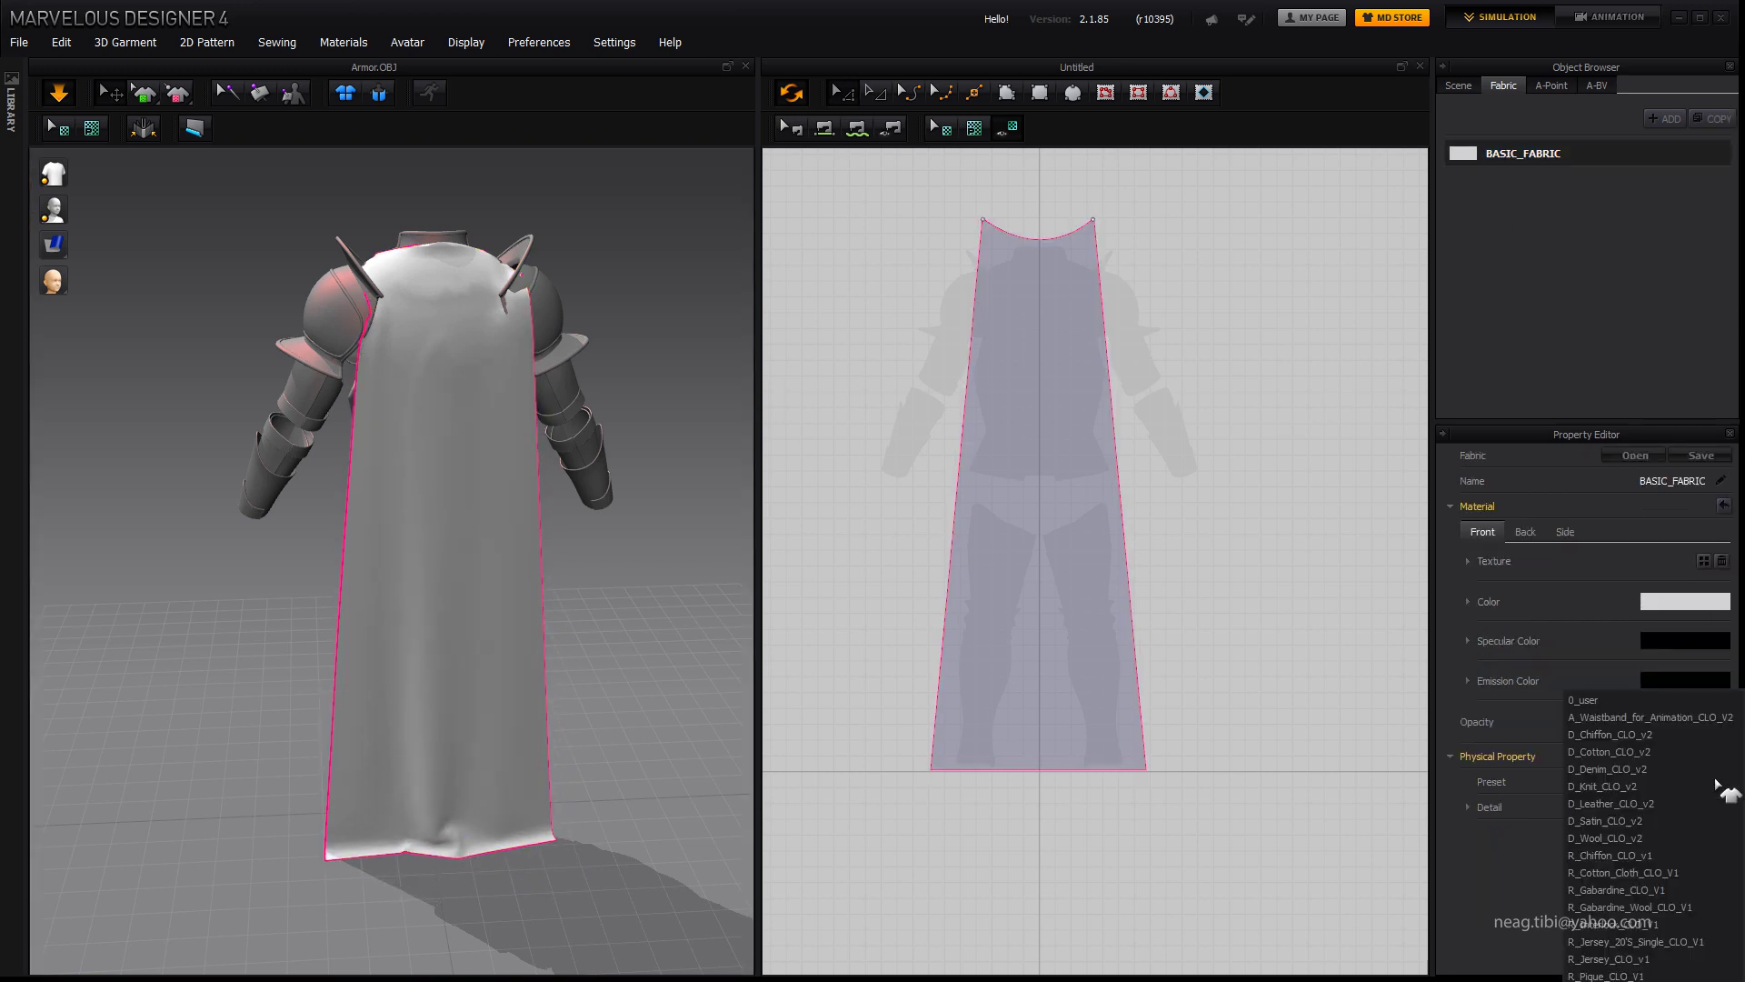
{"action": "left_click", "coordinate": [1714, 789]}
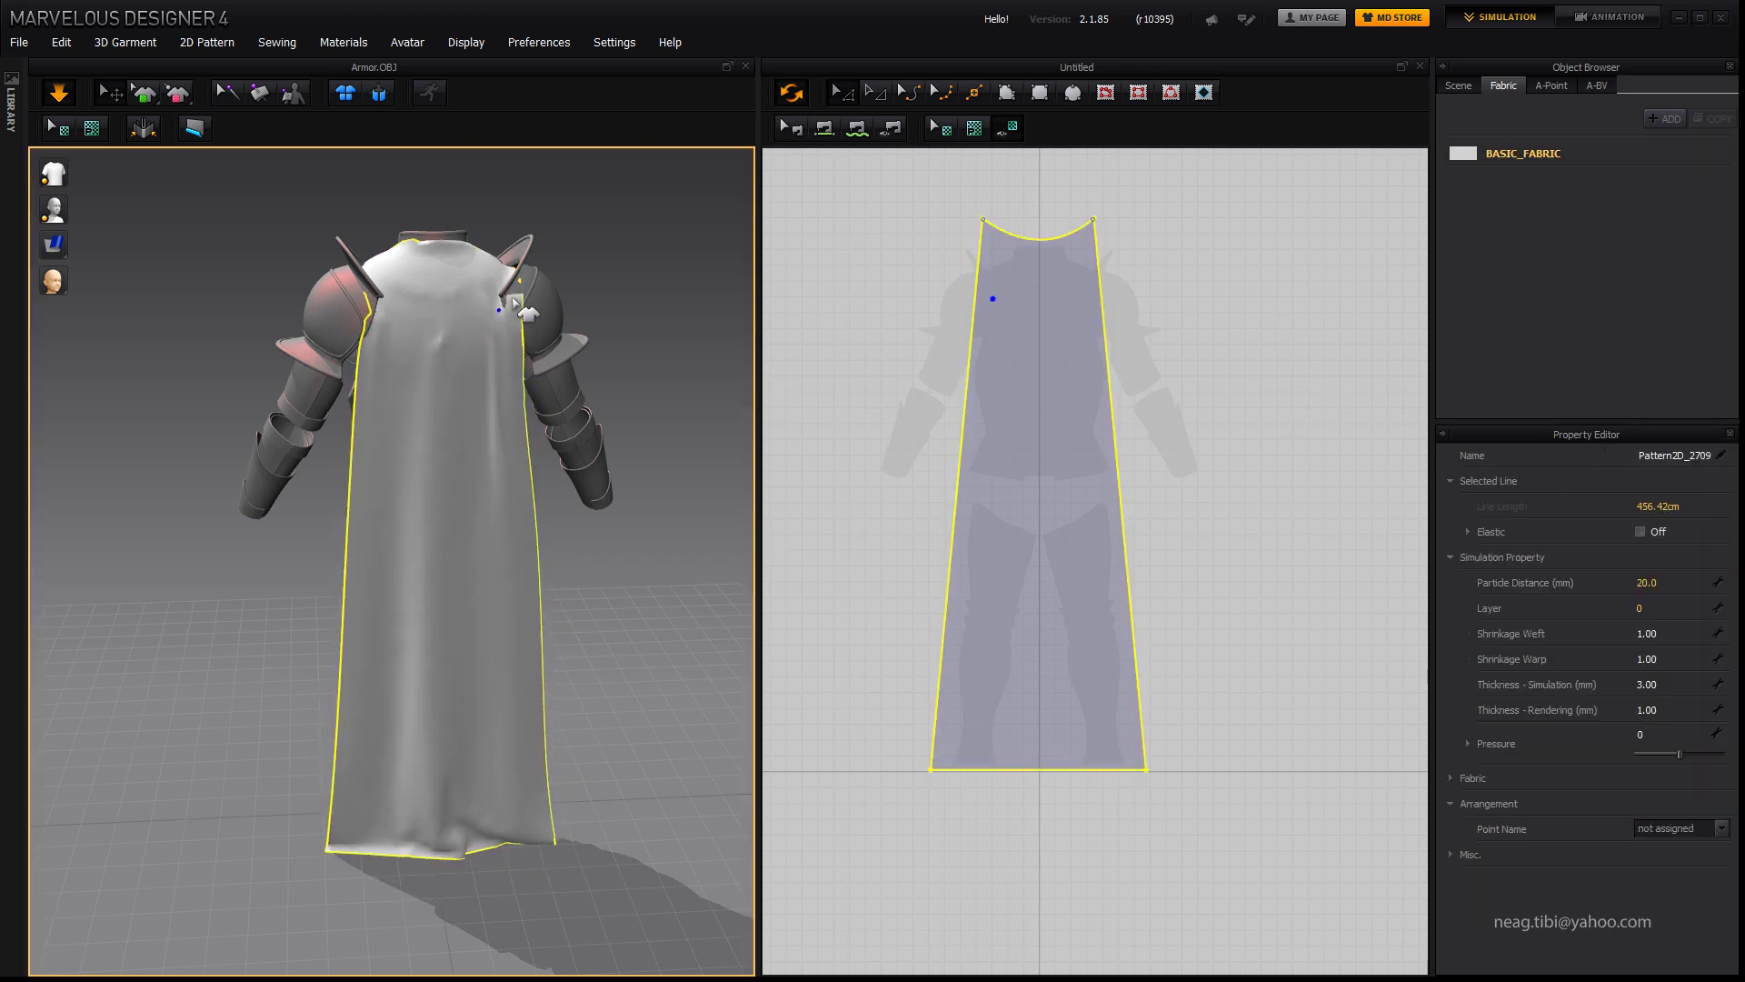
{"action": "left_click", "coordinate": [488, 289]}
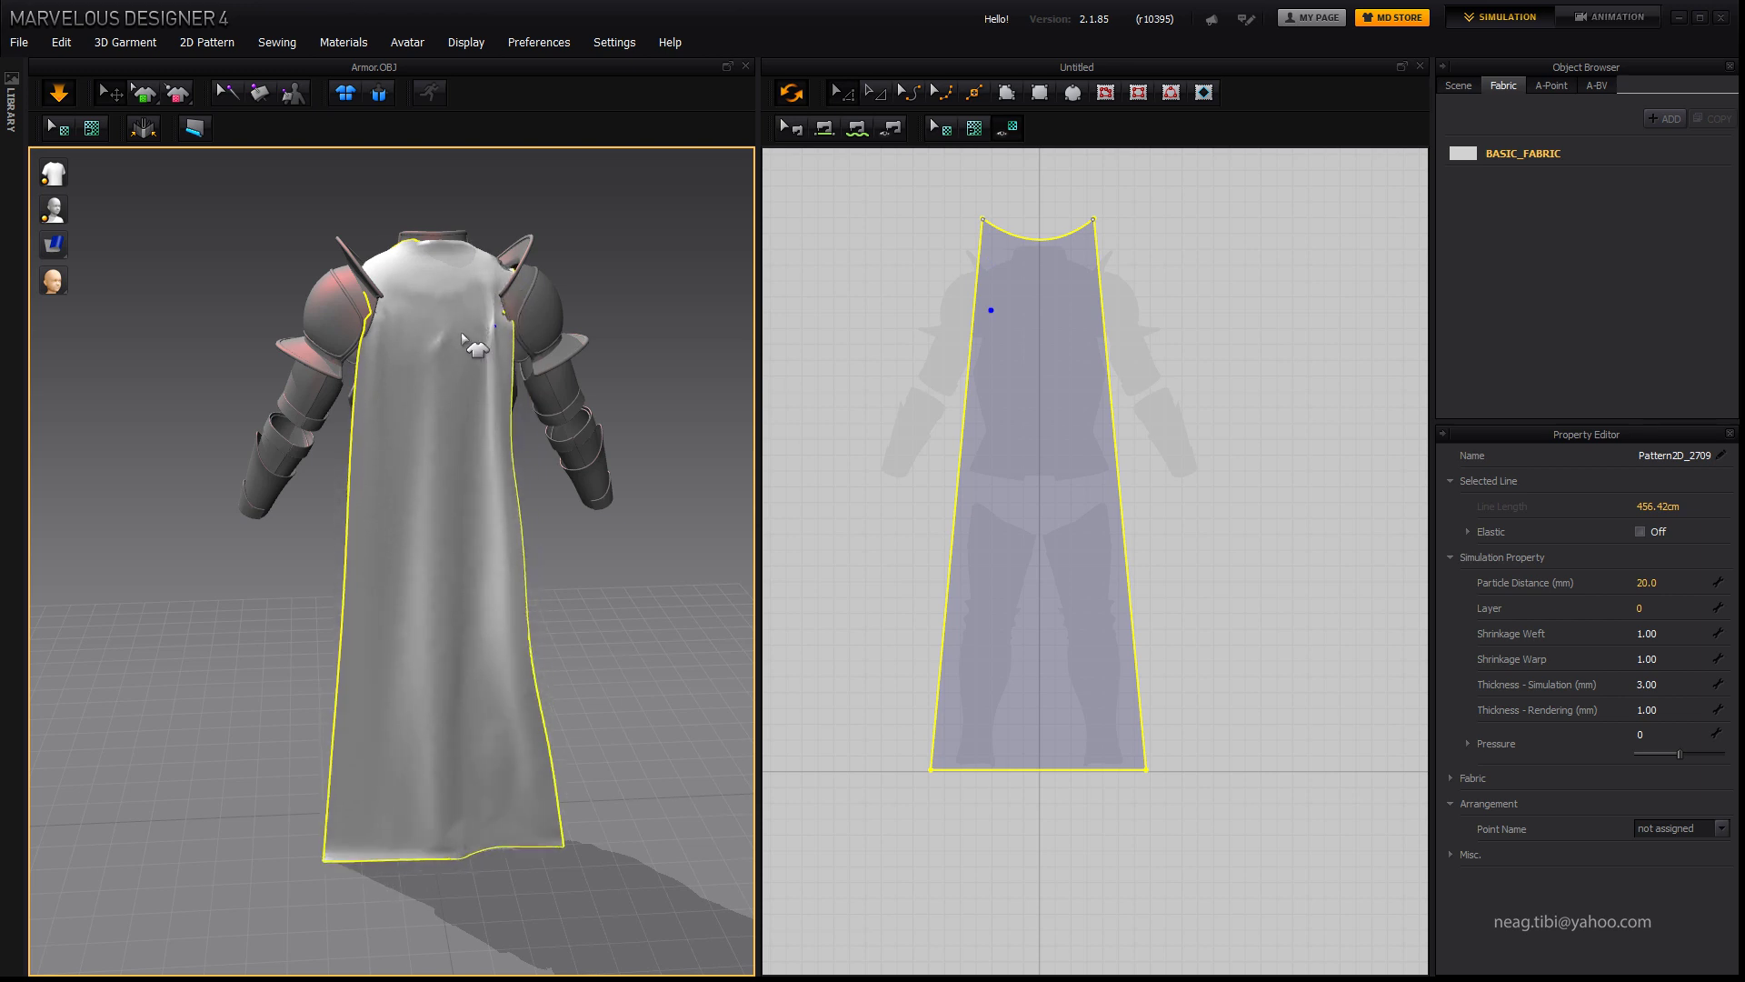
{"action": "right_click_drag", "start_coordinate": [503, 368], "coordinate": [450, 411]}
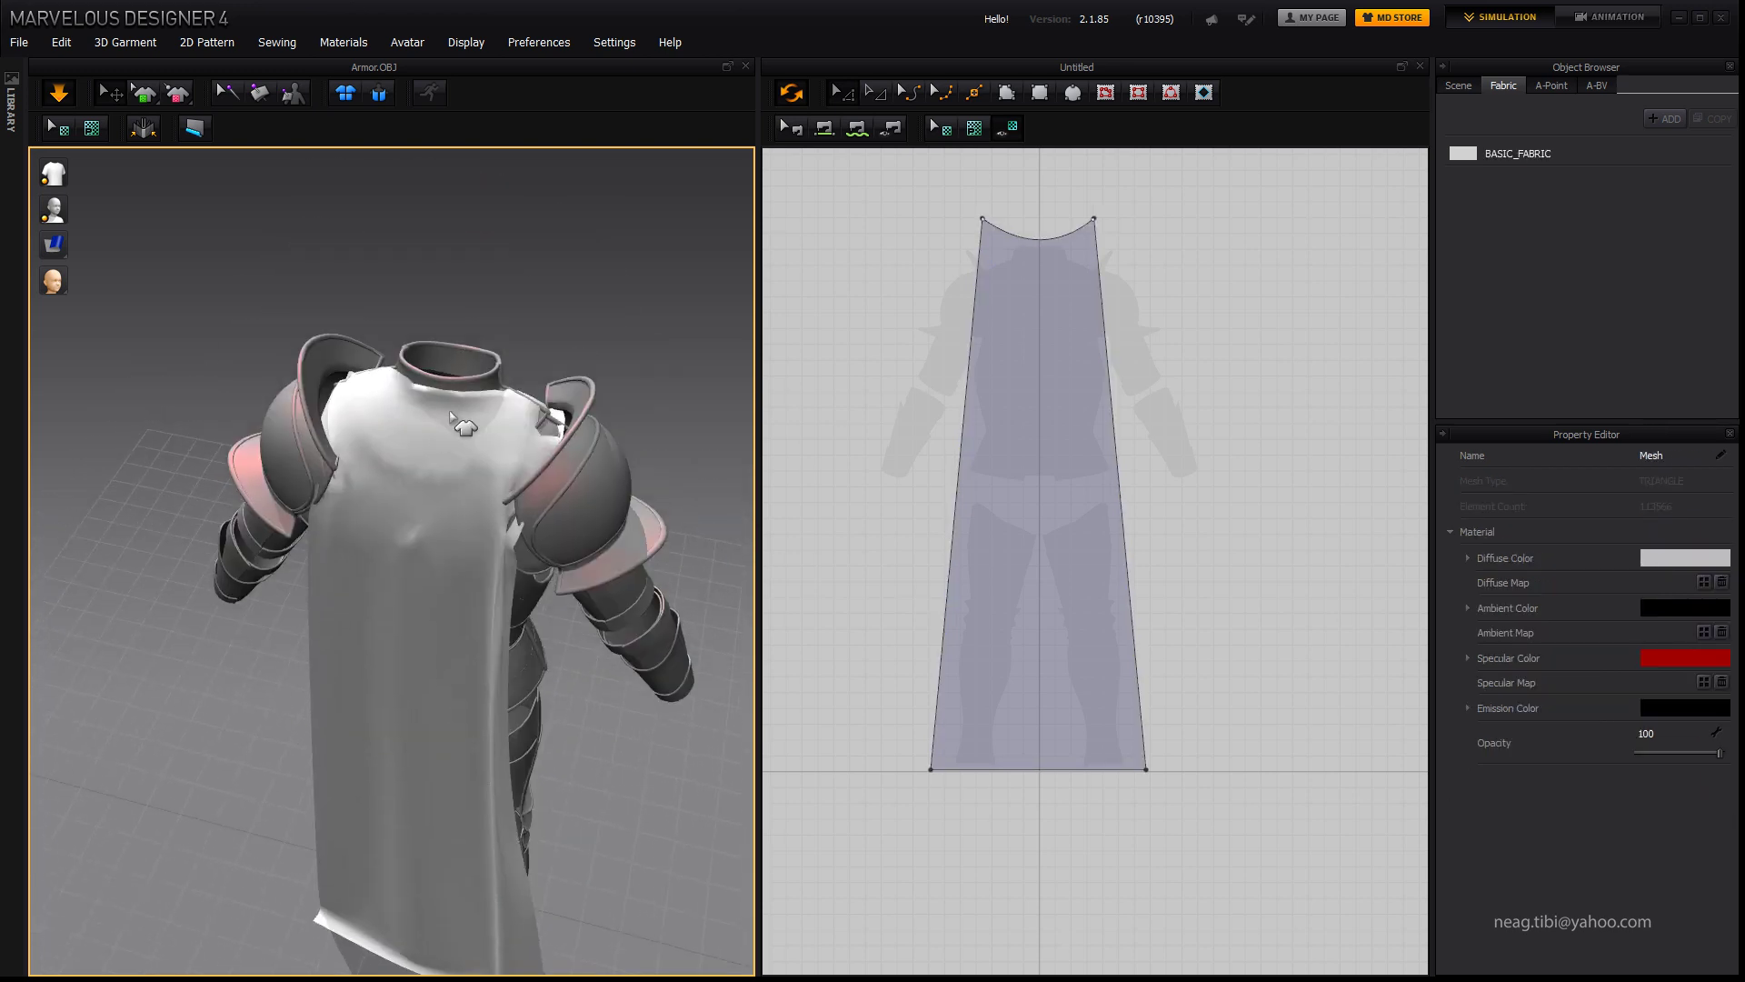
{"action": "scroll", "coordinate": [509, 438], "scroll_direction": "up", "scroll_amount": 3}
{"action": "left_click_drag", "start_coordinate": [505, 432], "coordinate": [694, 313]}
Step: Review the caped armor from the back, then pre-process the current ZBrush tool in Decimation Master
{"action": "scroll", "coordinate": [456, 459], "scroll_direction": "down", "scroll_amount": 5}
{"action": "mouse_move", "coordinate": [455, 459]}
{"action": "right_mouse_down"}
{"action": "mouse_move", "coordinate": [550, 850]}
{"action": "mouse_move", "coordinate": [718, 740]}
{"action": "mouse_move", "coordinate": [643, 807]}
{"action": "mouse_move", "coordinate": [498, 532]}
{"action": "mouse_move", "coordinate": [515, 495]}
{"action": "mouse_move", "coordinate": [524, 536]}
{"action": "right_mouse_up"}
{"action": "scroll", "coordinate": [499, 532], "scroll_direction": "up", "scroll_amount": 3}
{"action": "scroll", "coordinate": [498, 532], "scroll_direction": "down", "scroll_amount": 3}
{"action": "scroll", "coordinate": [452, 495], "scroll_direction": "up", "scroll_amount": 3}
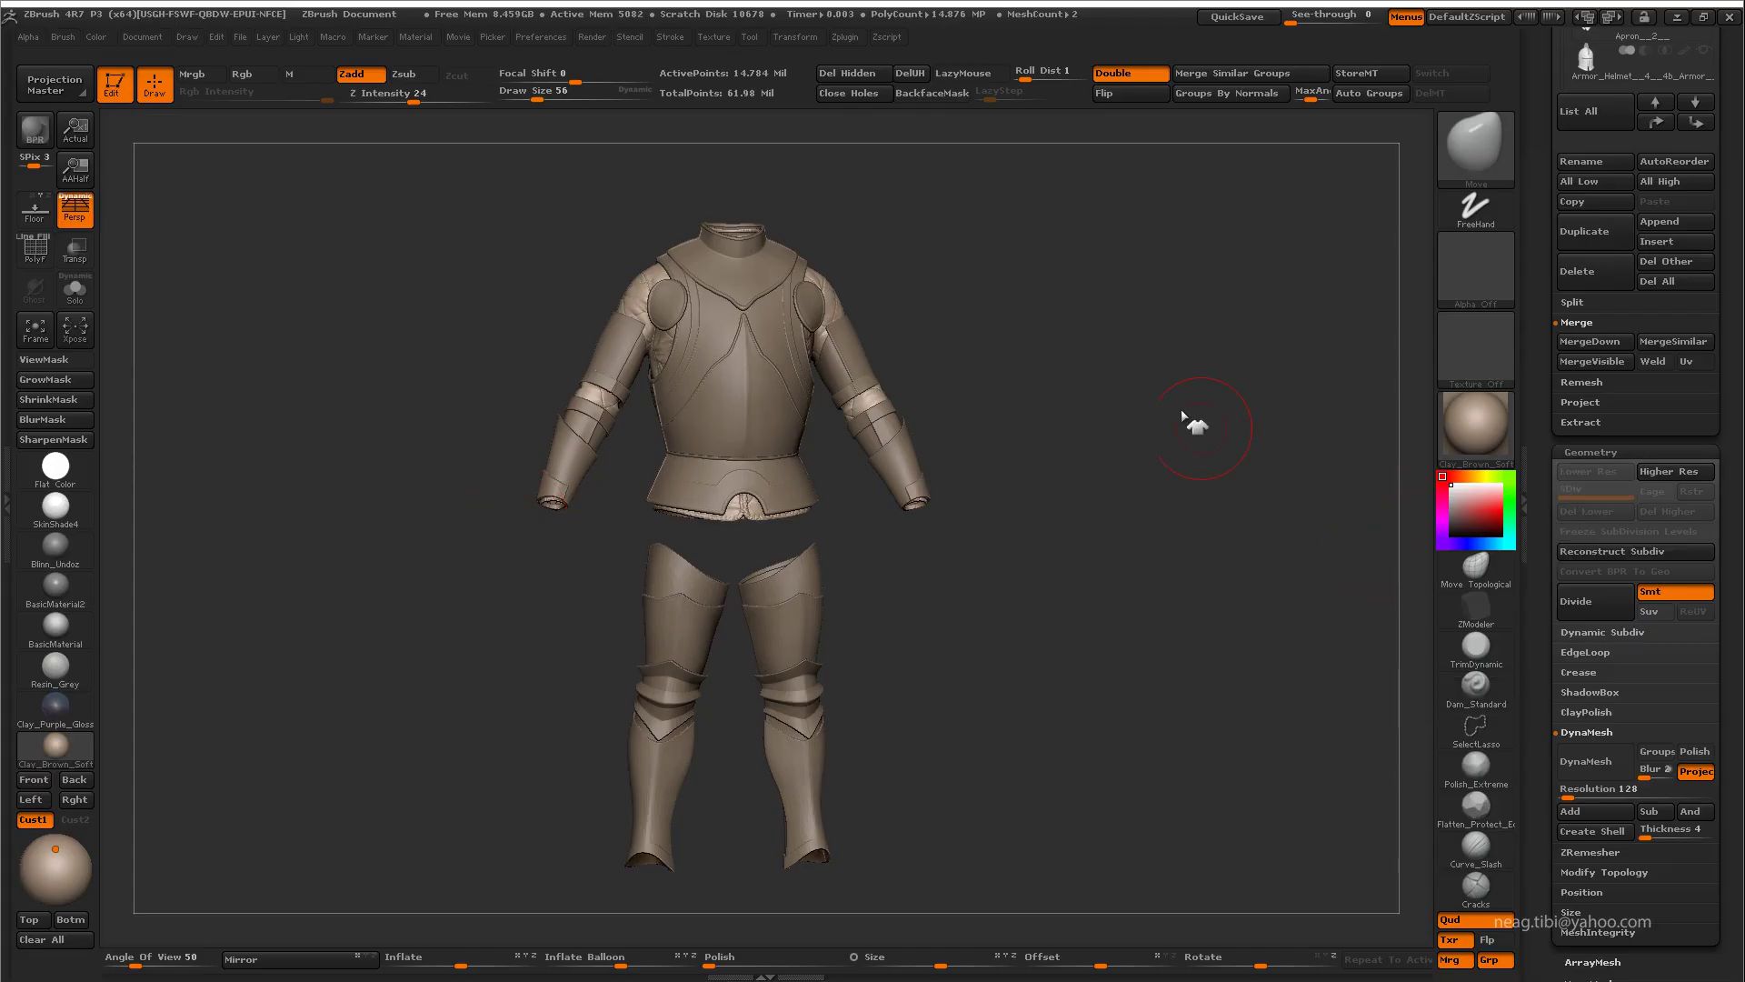
{"action": "left_click", "coordinate": [846, 36]}
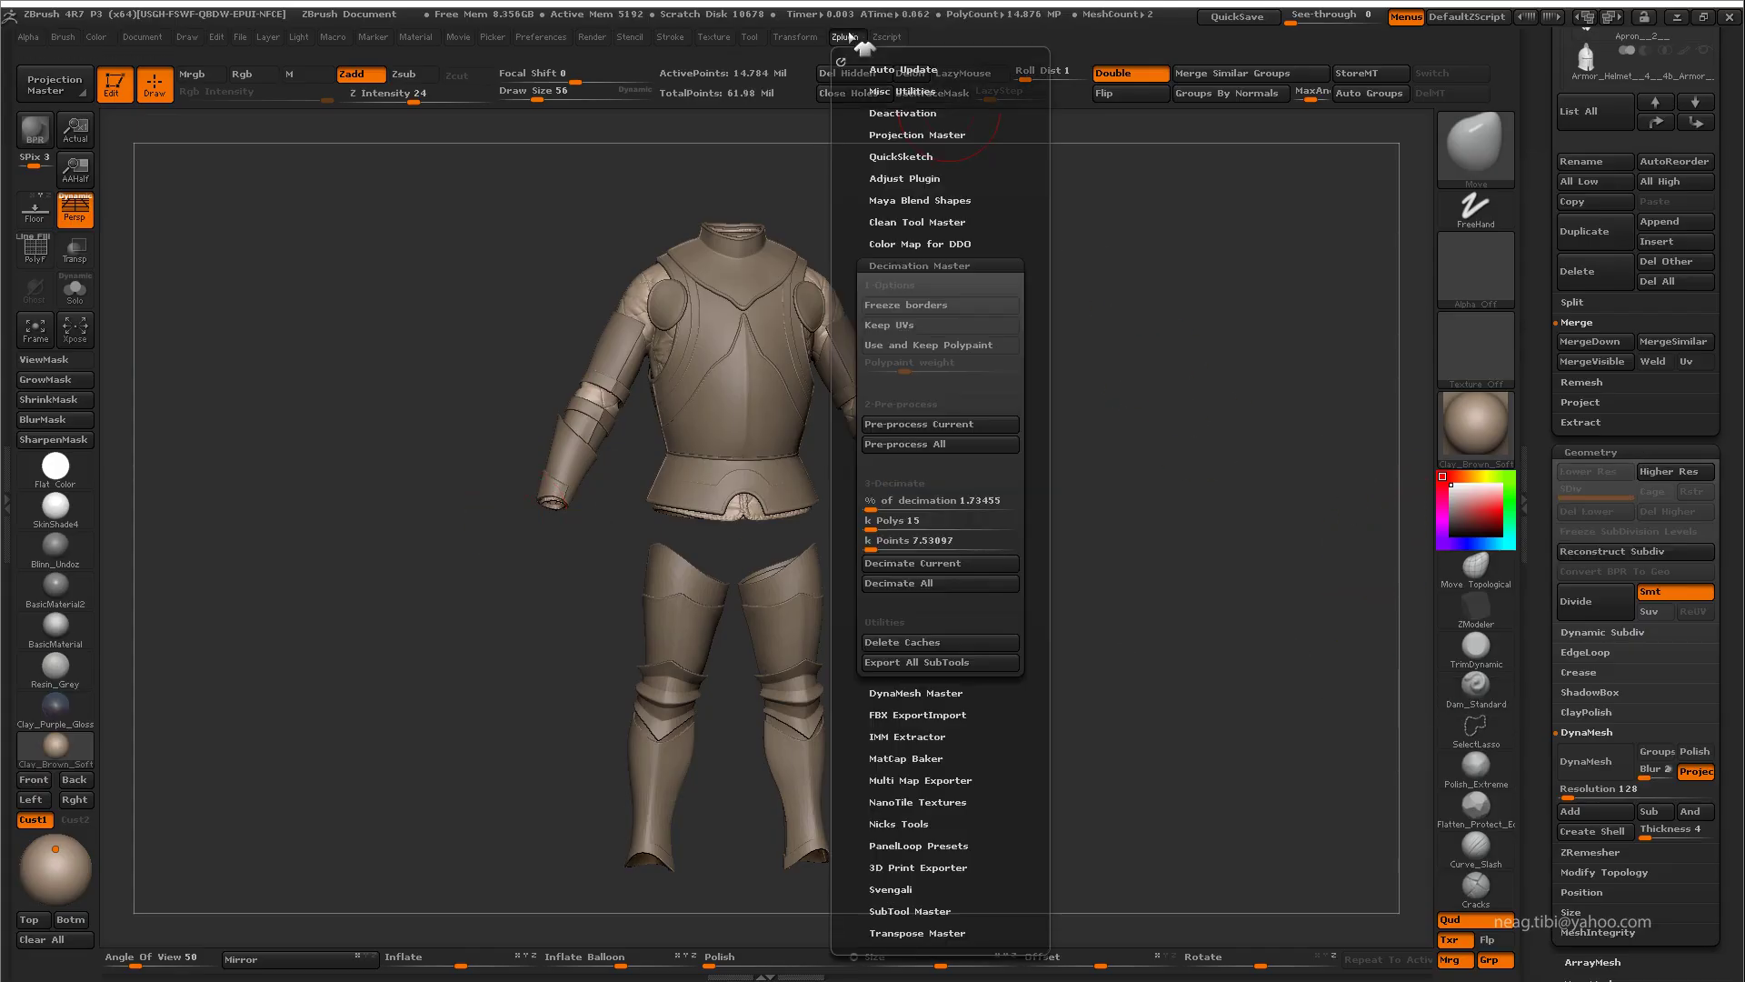
{"action": "left_click", "coordinate": [989, 425]}
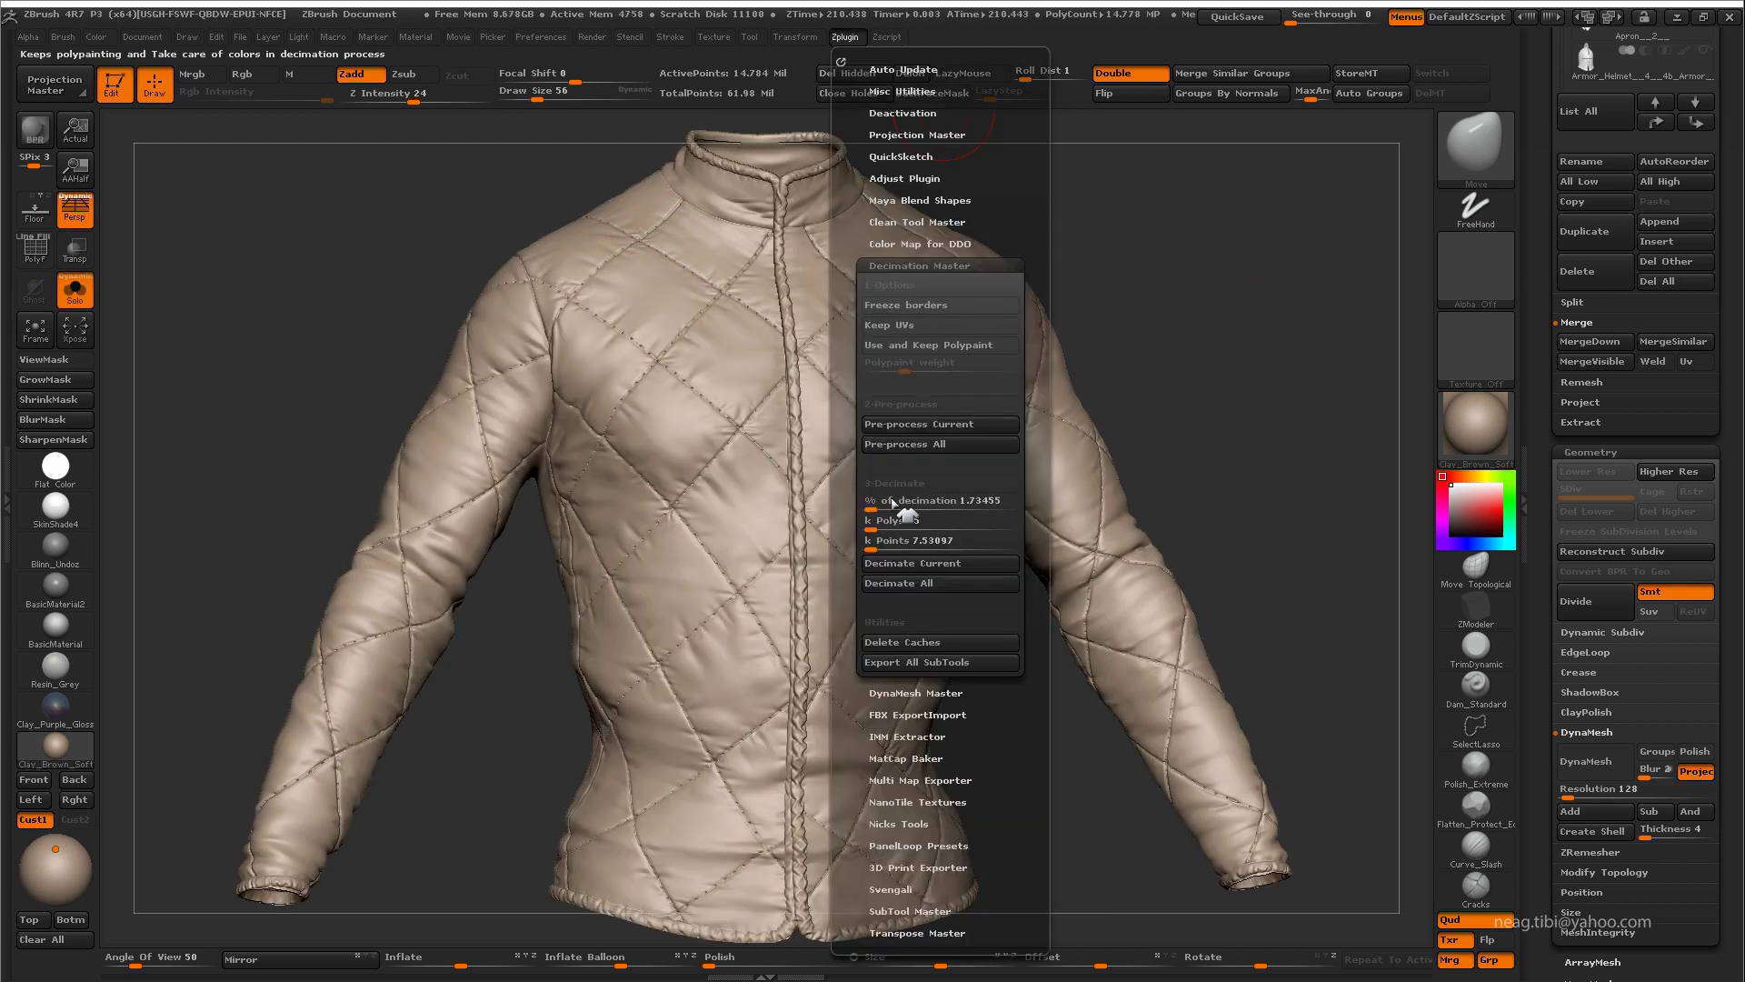
{"action": "left_click", "coordinate": [845, 38]}
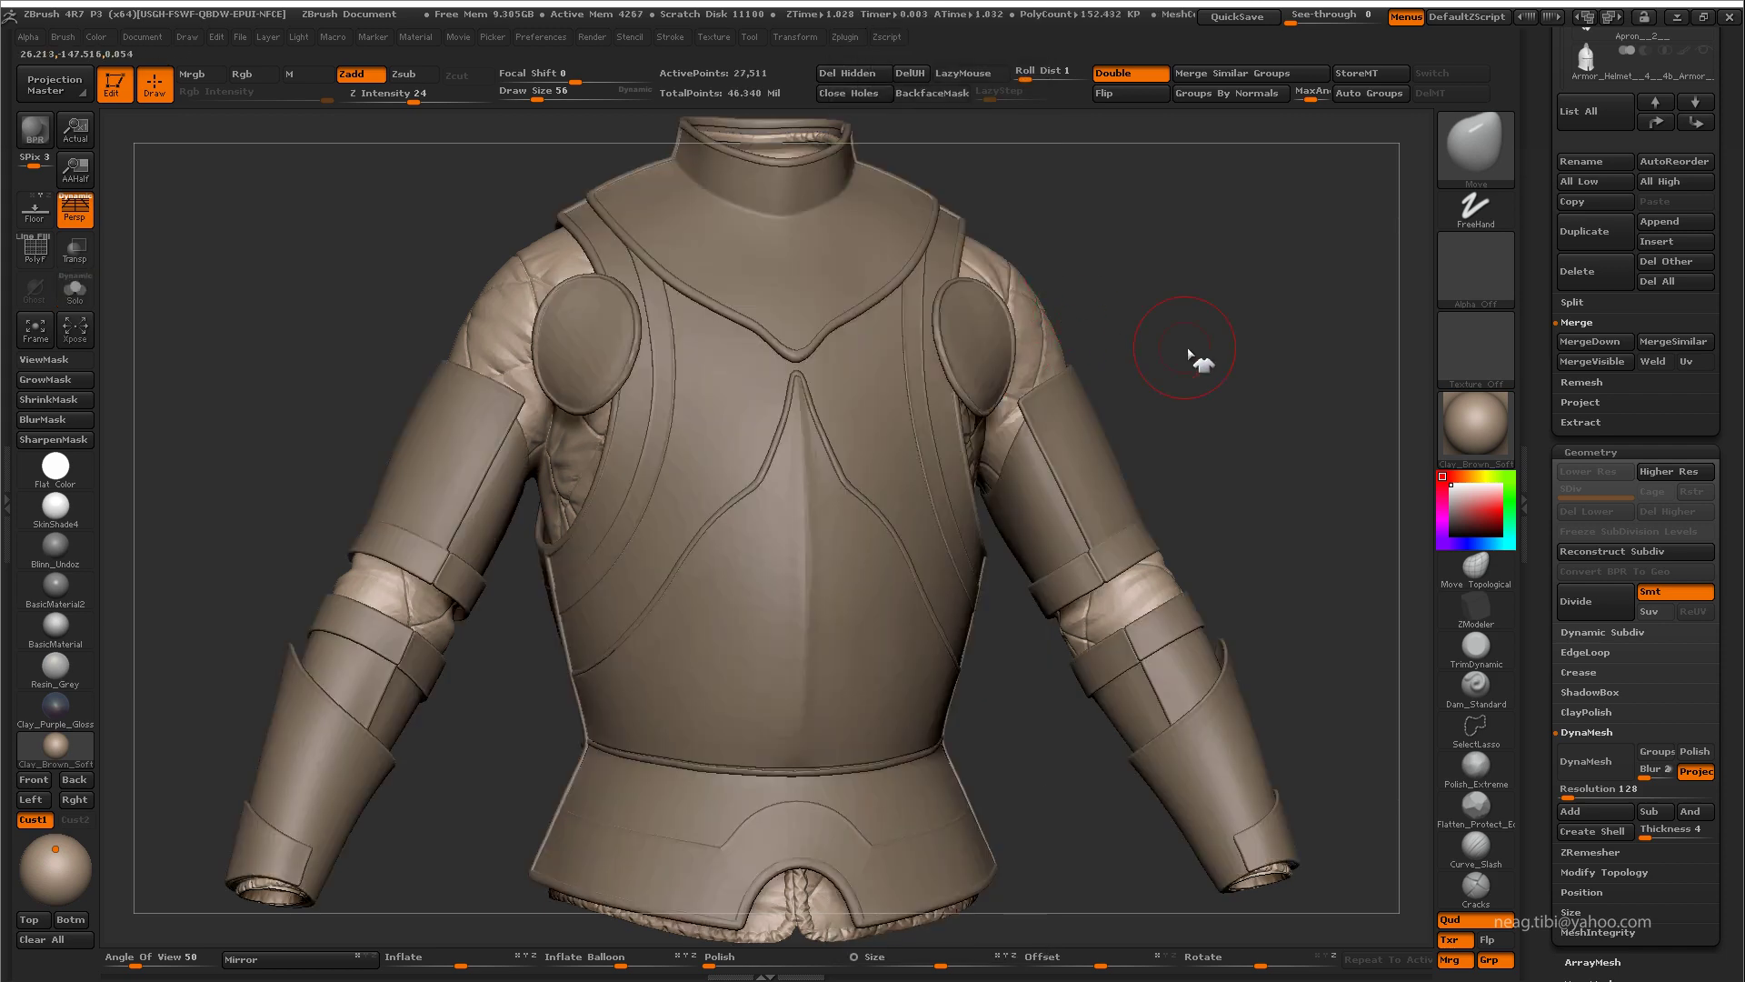
Step: Lasso-hide the sweater below the armor and delete the hidden part
{"action": "mouse_move", "coordinate": [804, 789]}
{"action": "left_mouse_down"}
{"action": "mouse_move", "coordinate": [874, 671]}
{"action": "mouse_move", "coordinate": [955, 662]}
{"action": "mouse_move", "coordinate": [873, 693]}
{"action": "left_mouse_up"}
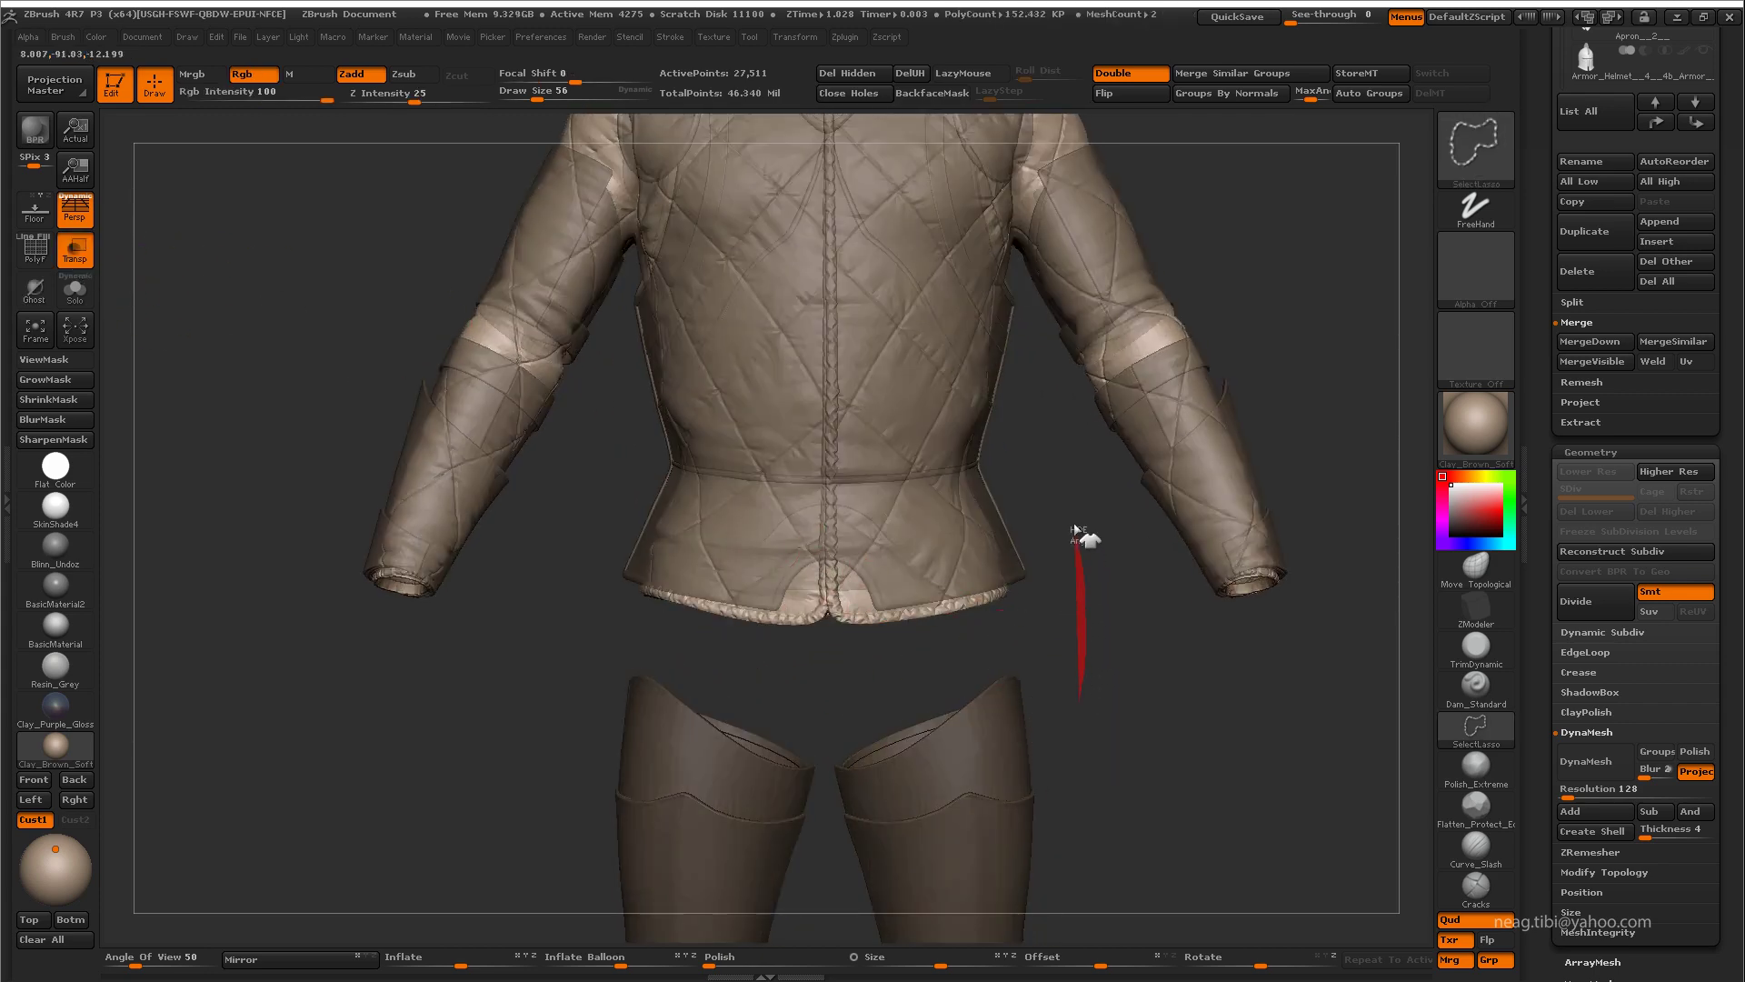
{"action": "left_click_drag", "start_coordinate": [1076, 530], "coordinate": [643, 688], "text": "ctrl+alt+shift"}
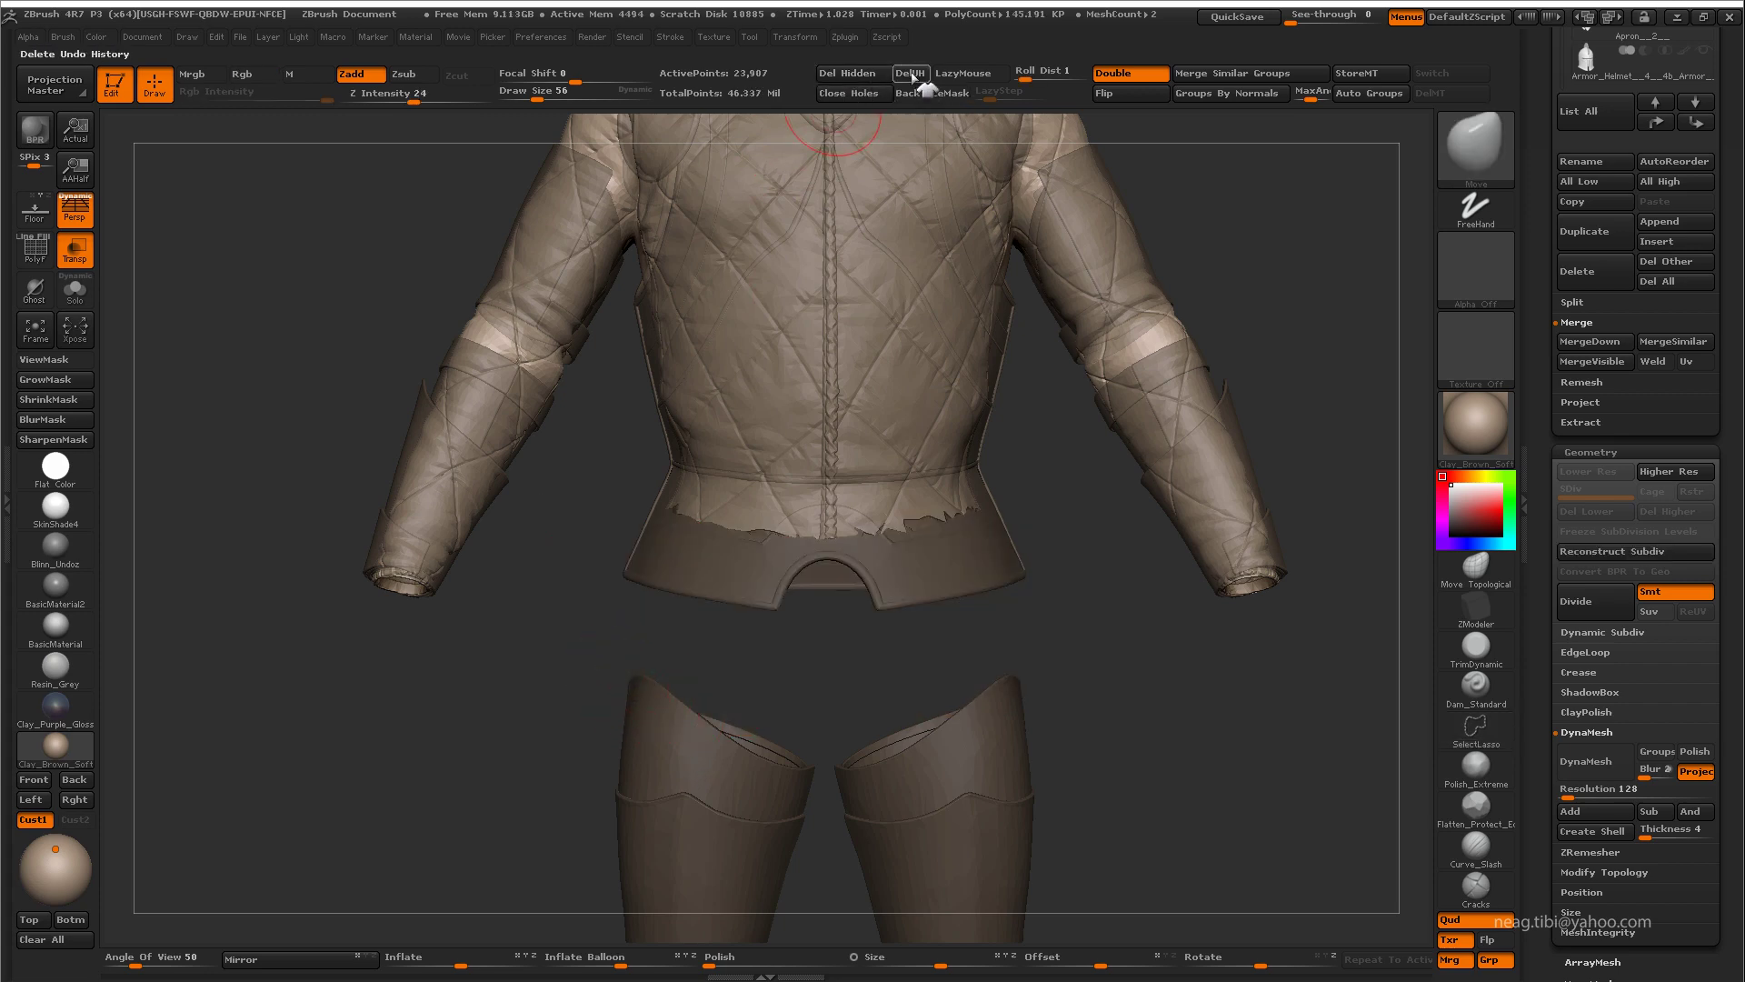
{"action": "left_click", "coordinate": [1096, 641], "text": "ctrl+shift"}
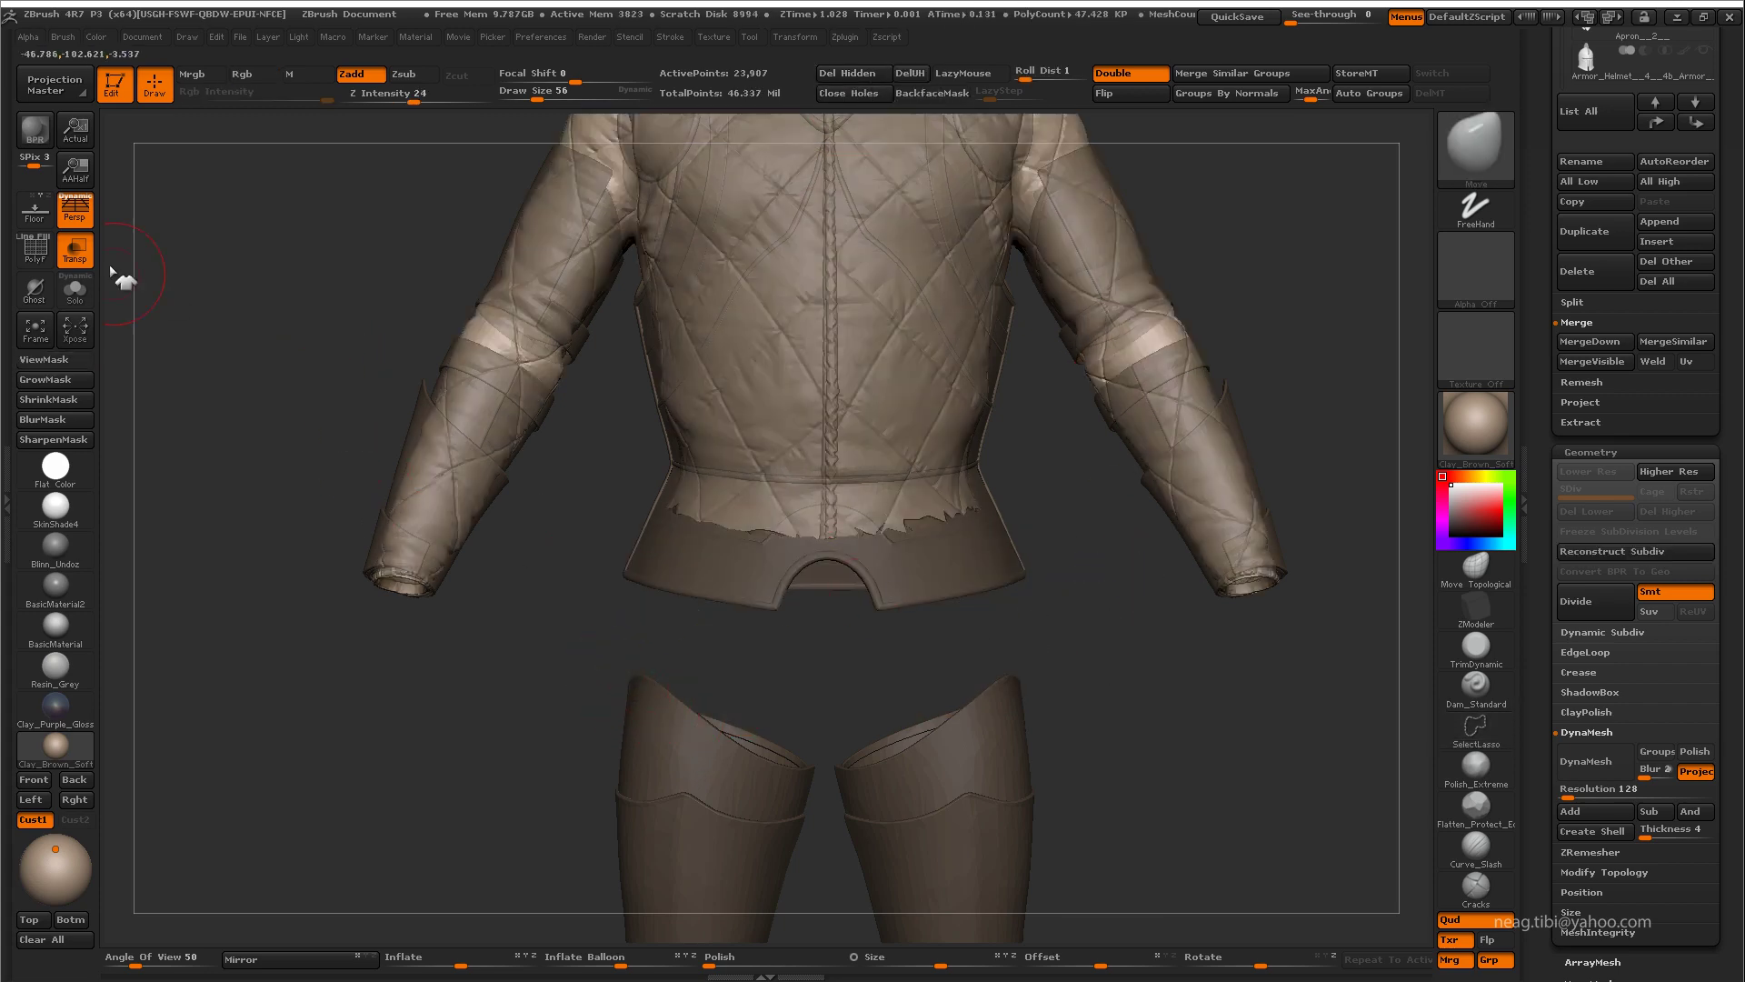
{"action": "left_click", "coordinate": [74, 250]}
Step: Merge the sweater down into the greaves armor subtool and check the result
{"action": "left_click", "coordinate": [1627, 309]}
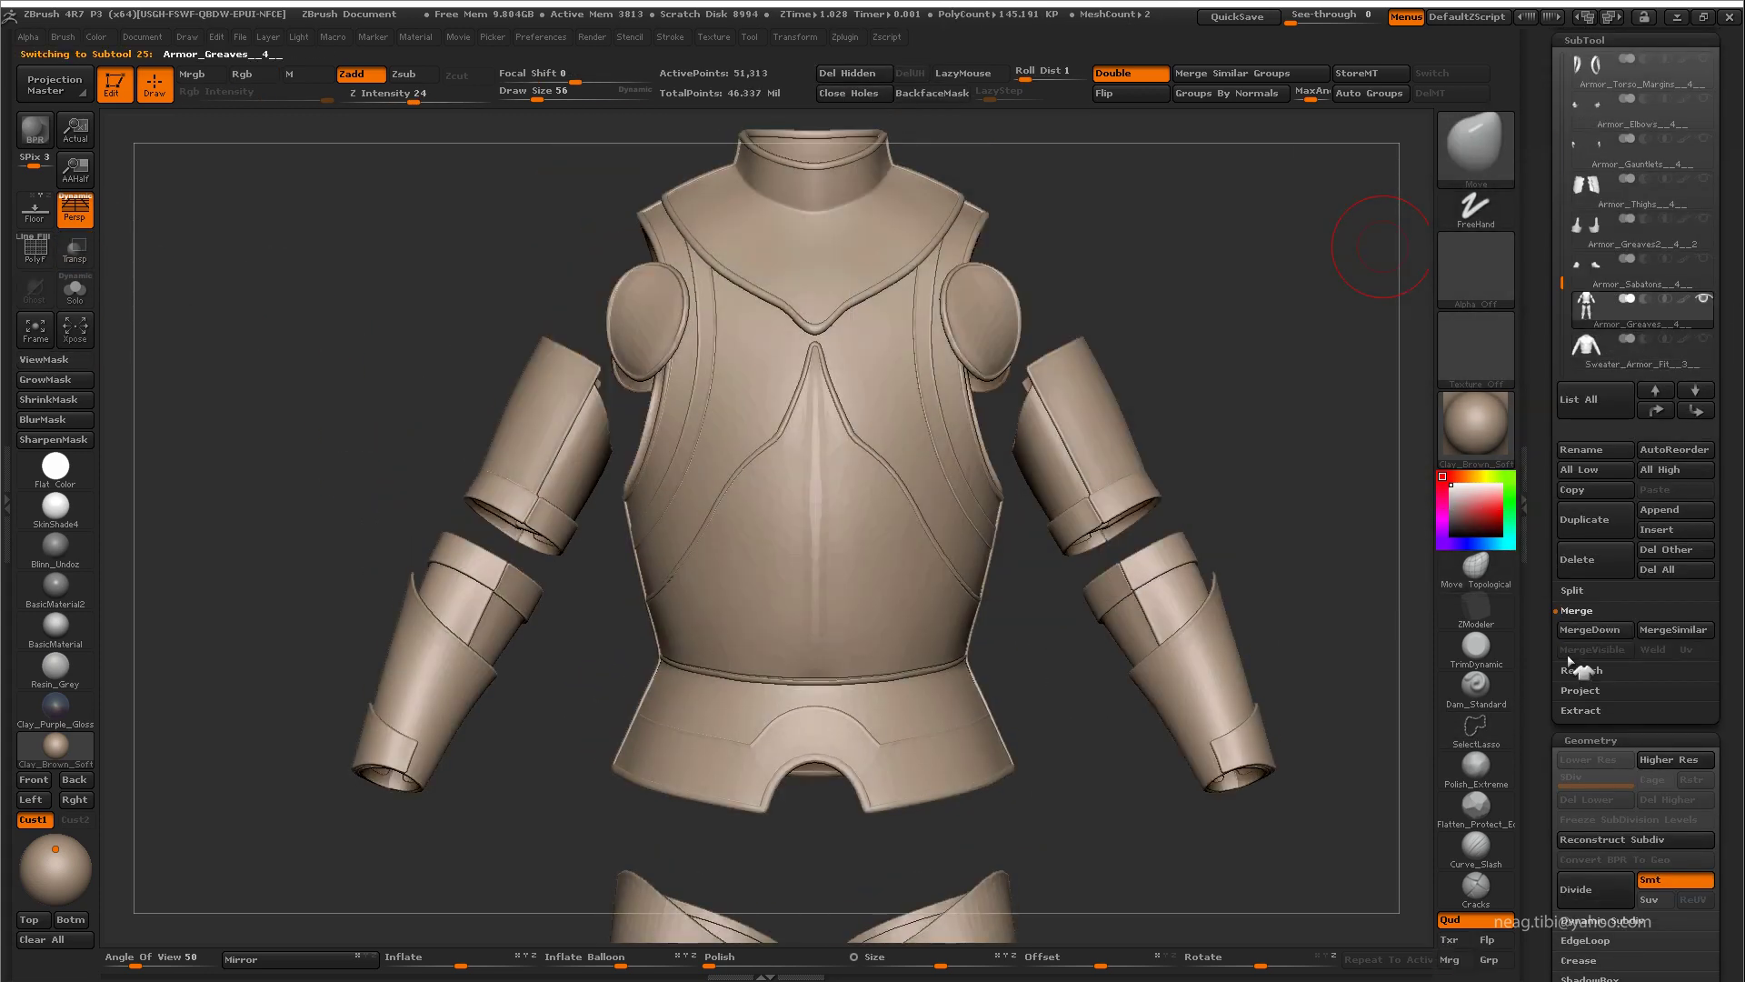
{"action": "left_click", "coordinate": [1589, 630]}
{"action": "mouse_move", "coordinate": [1151, 429]}
{"action": "left_mouse_down"}
{"action": "mouse_move", "coordinate": [1228, 472]}
{"action": "mouse_move", "coordinate": [1169, 466]}
{"action": "left_mouse_up"}
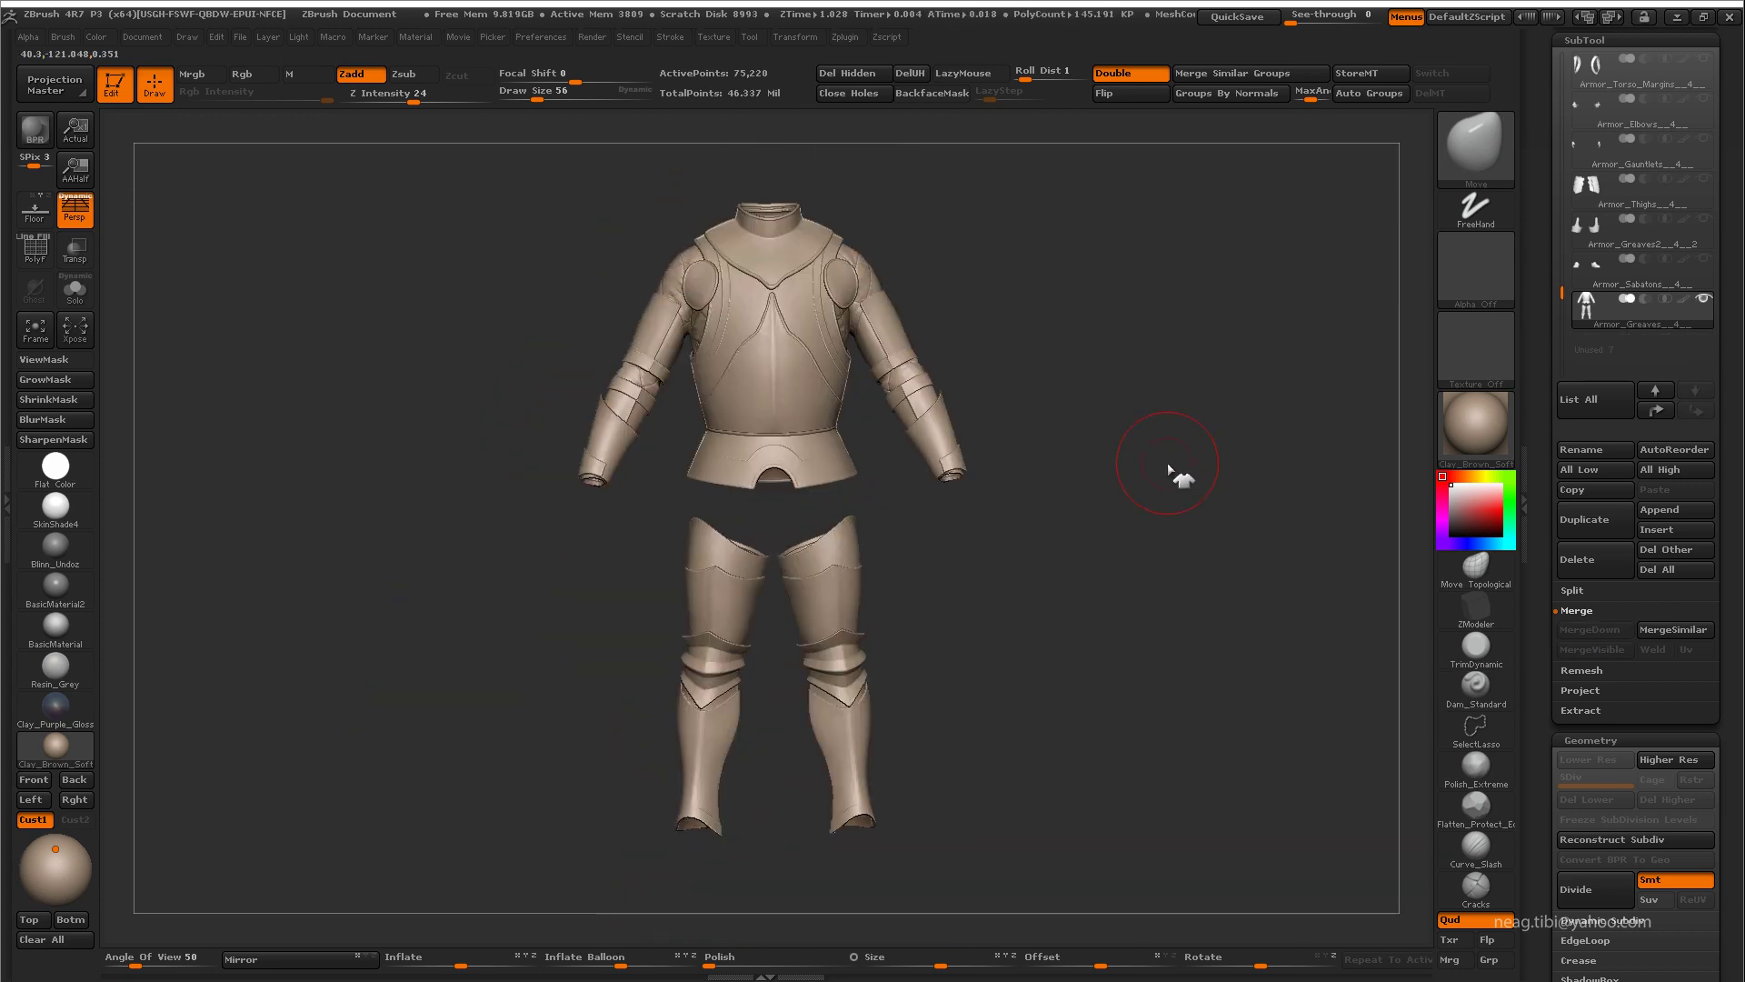
{"action": "scroll", "coordinate": [1655, 309], "scroll_direction": "up", "scroll_amount": 5}
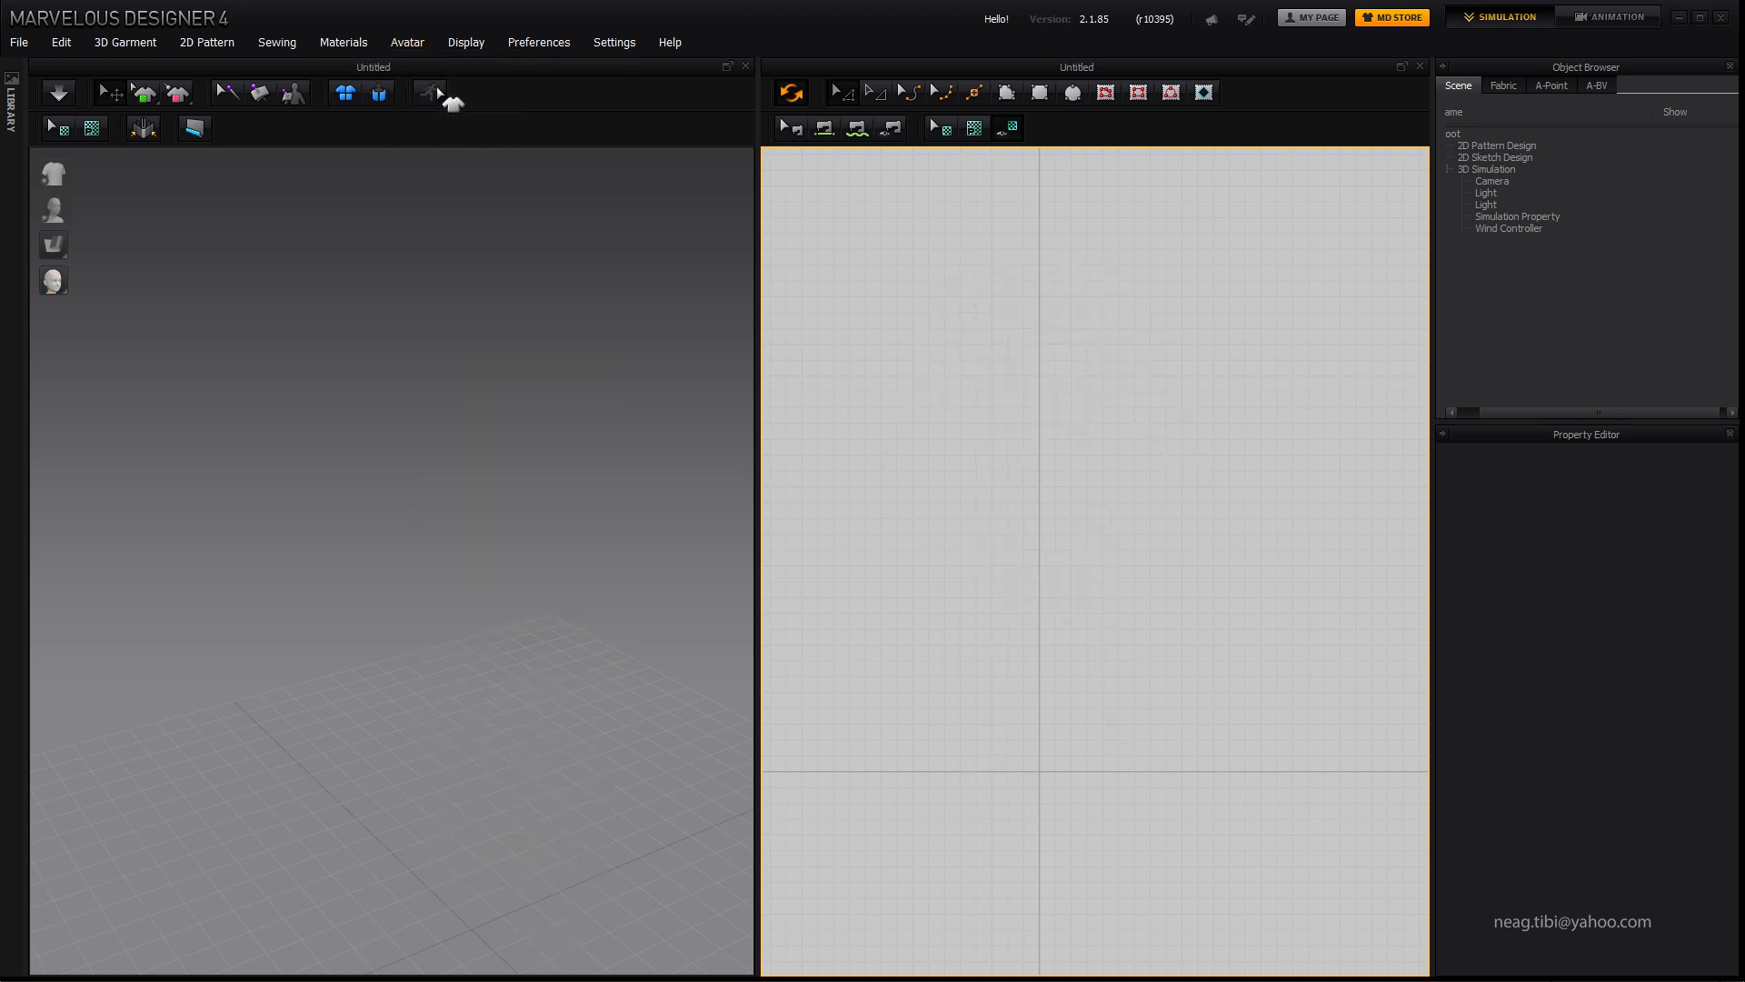
Step: Import Armor.OBJ as the avatar at centimetre scale
{"action": "left_click", "coordinate": [18, 42]}
{"action": "left_click", "coordinate": [201, 197]}
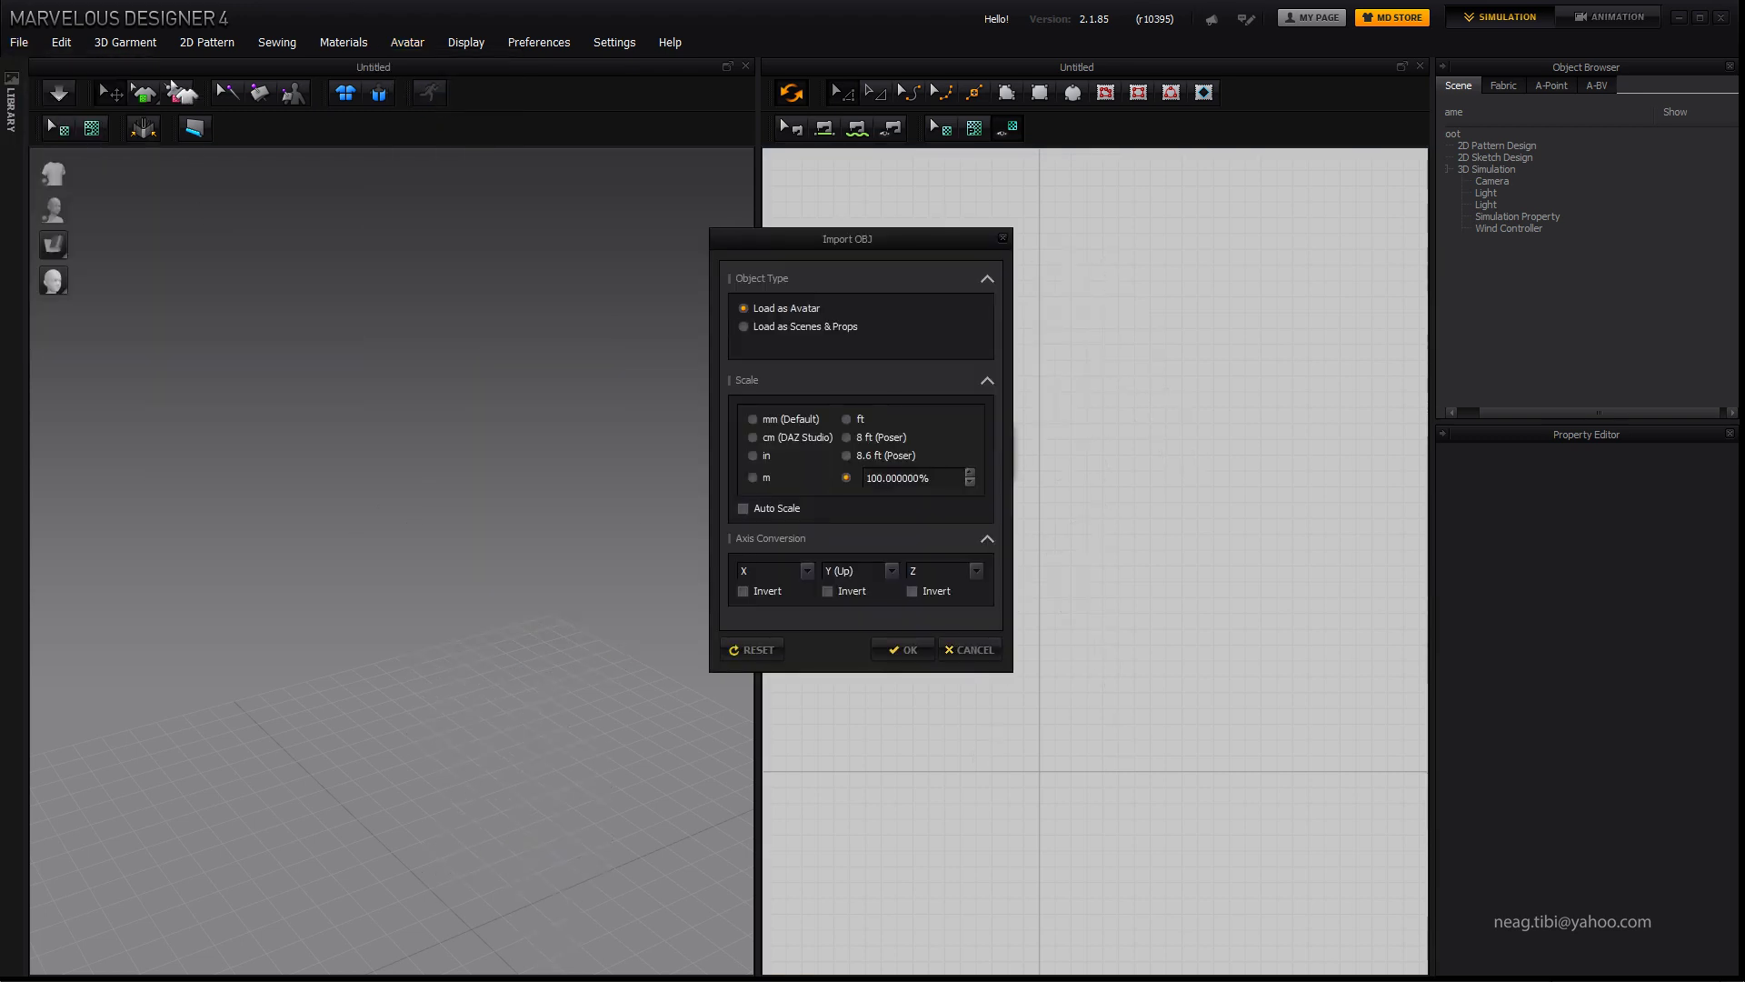
{"action": "left_click", "coordinate": [779, 438]}
{"action": "left_click", "coordinate": [904, 650]}
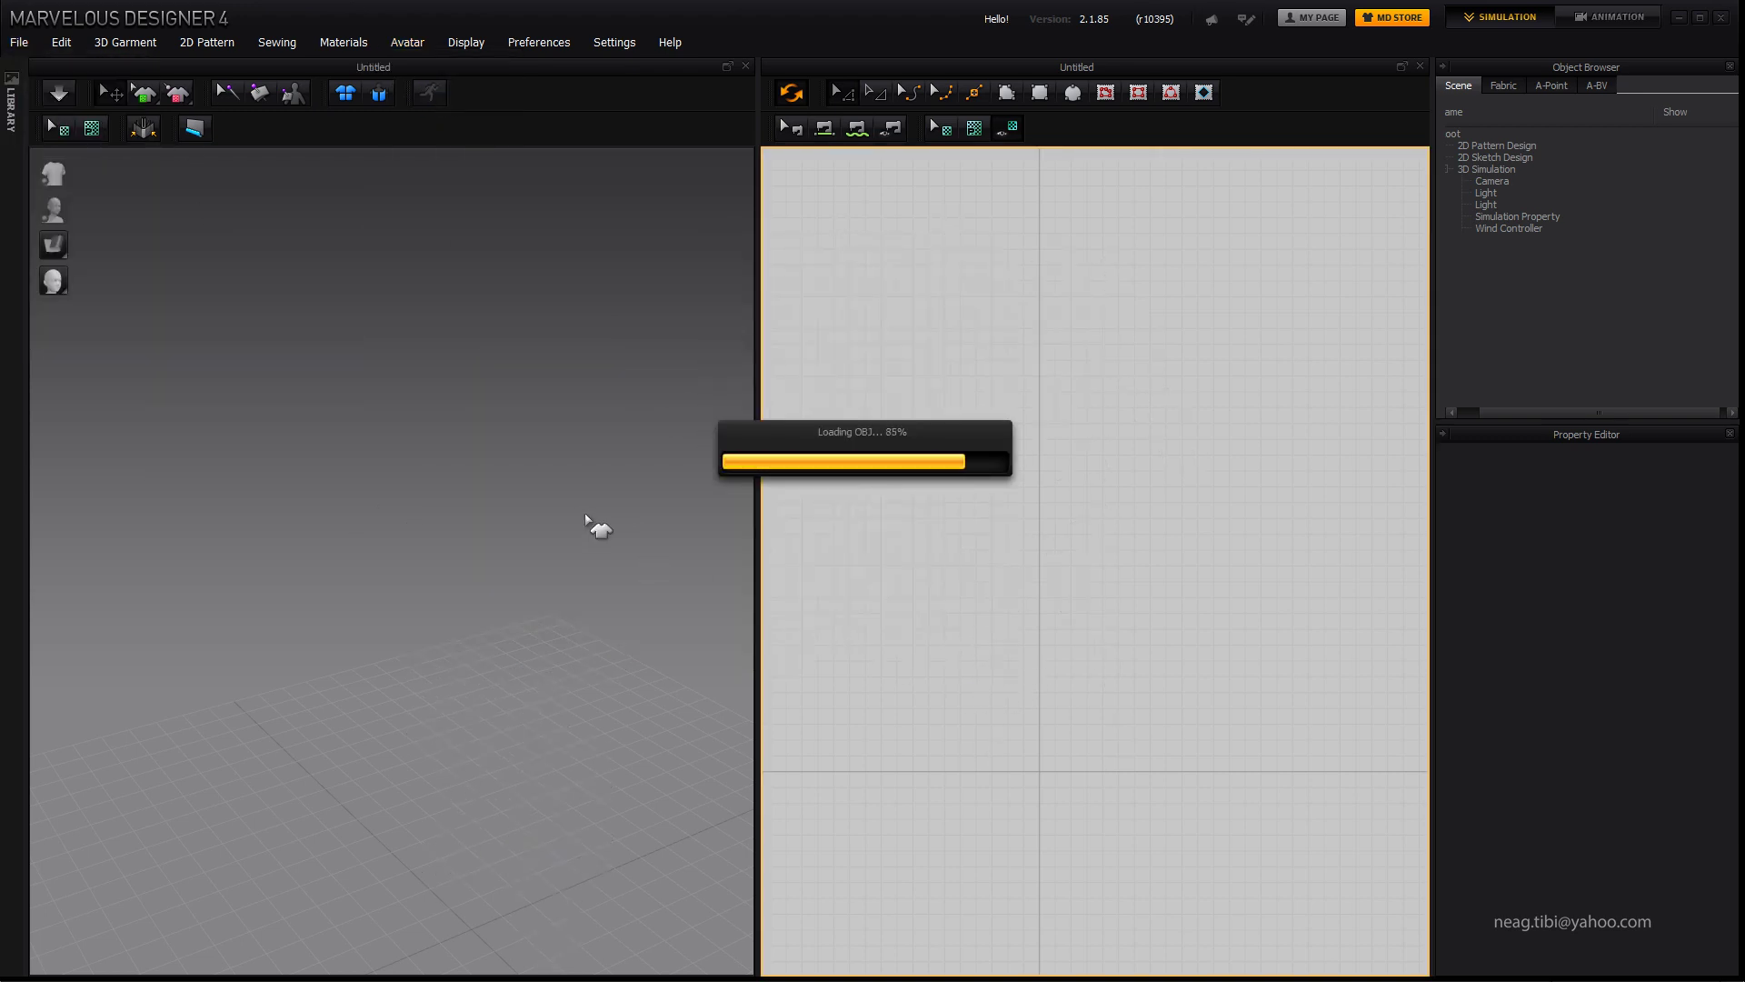
Step: Give the armor mesh a black ambient colour and a teal specular colour
{"action": "left_click", "coordinate": [513, 407]}
{"action": "left_click", "coordinate": [1685, 607]}
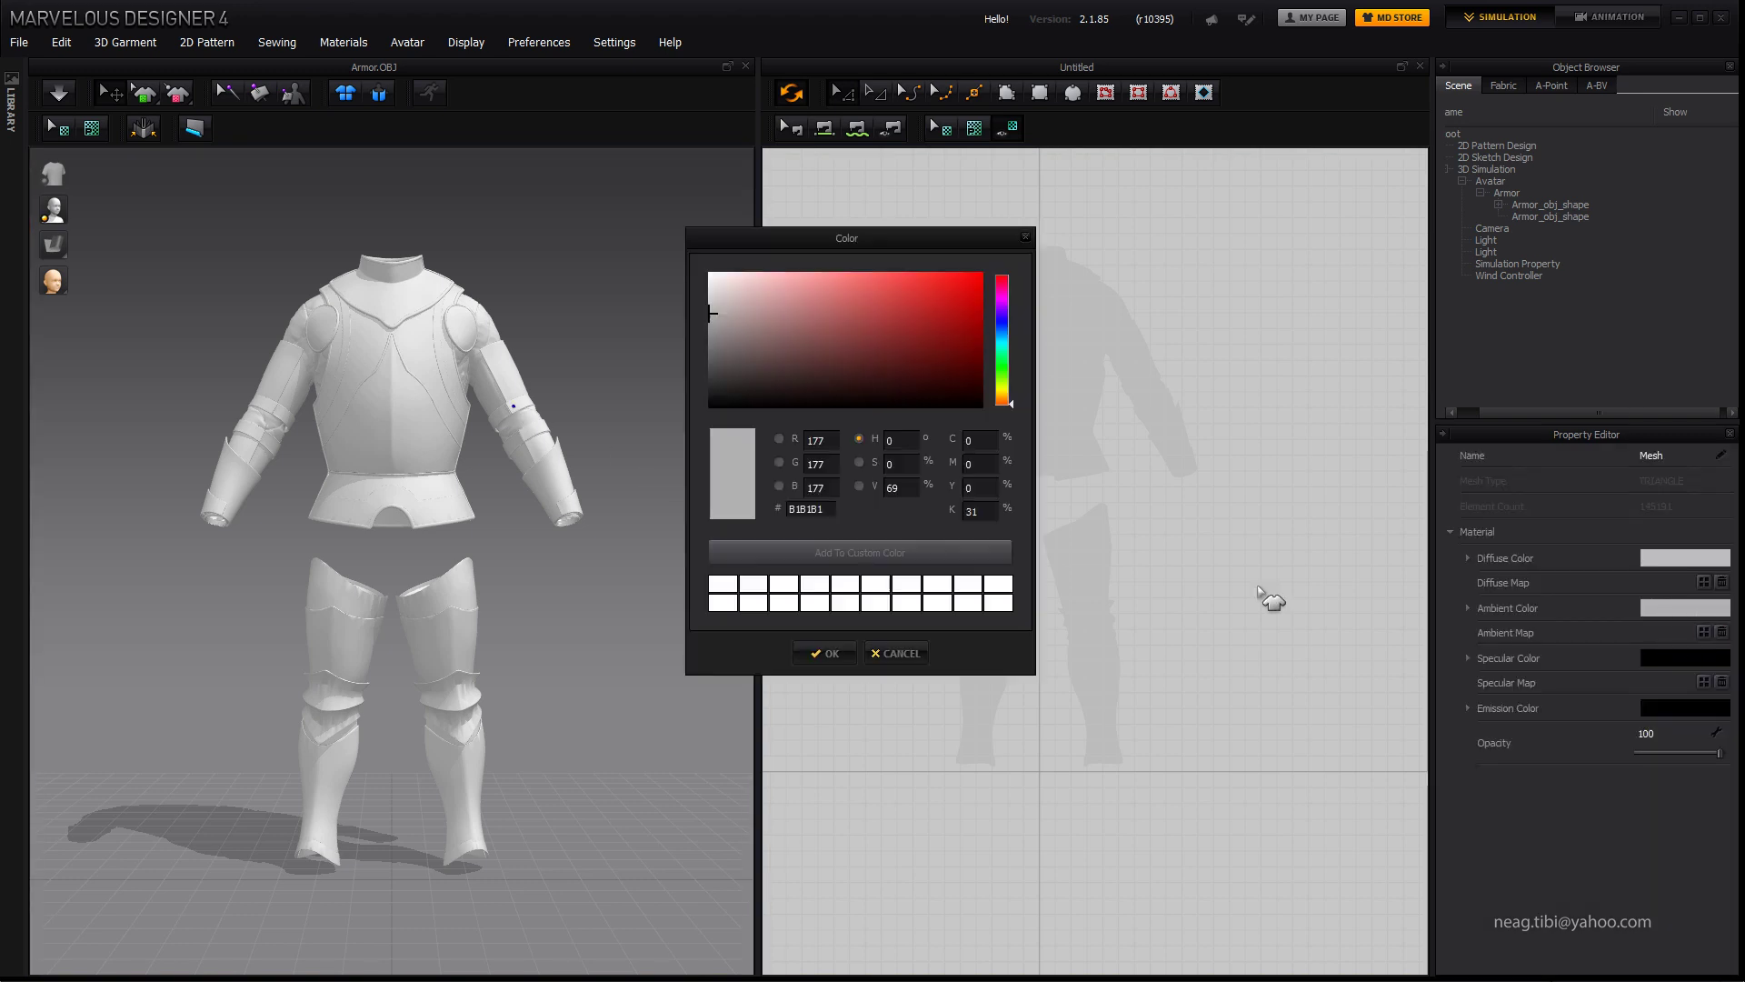
{"action": "left_click", "coordinate": [710, 406]}
{"action": "left_click", "coordinate": [825, 653]}
{"action": "left_click", "coordinate": [1685, 608]}
{"action": "left_click", "coordinate": [1003, 339]}
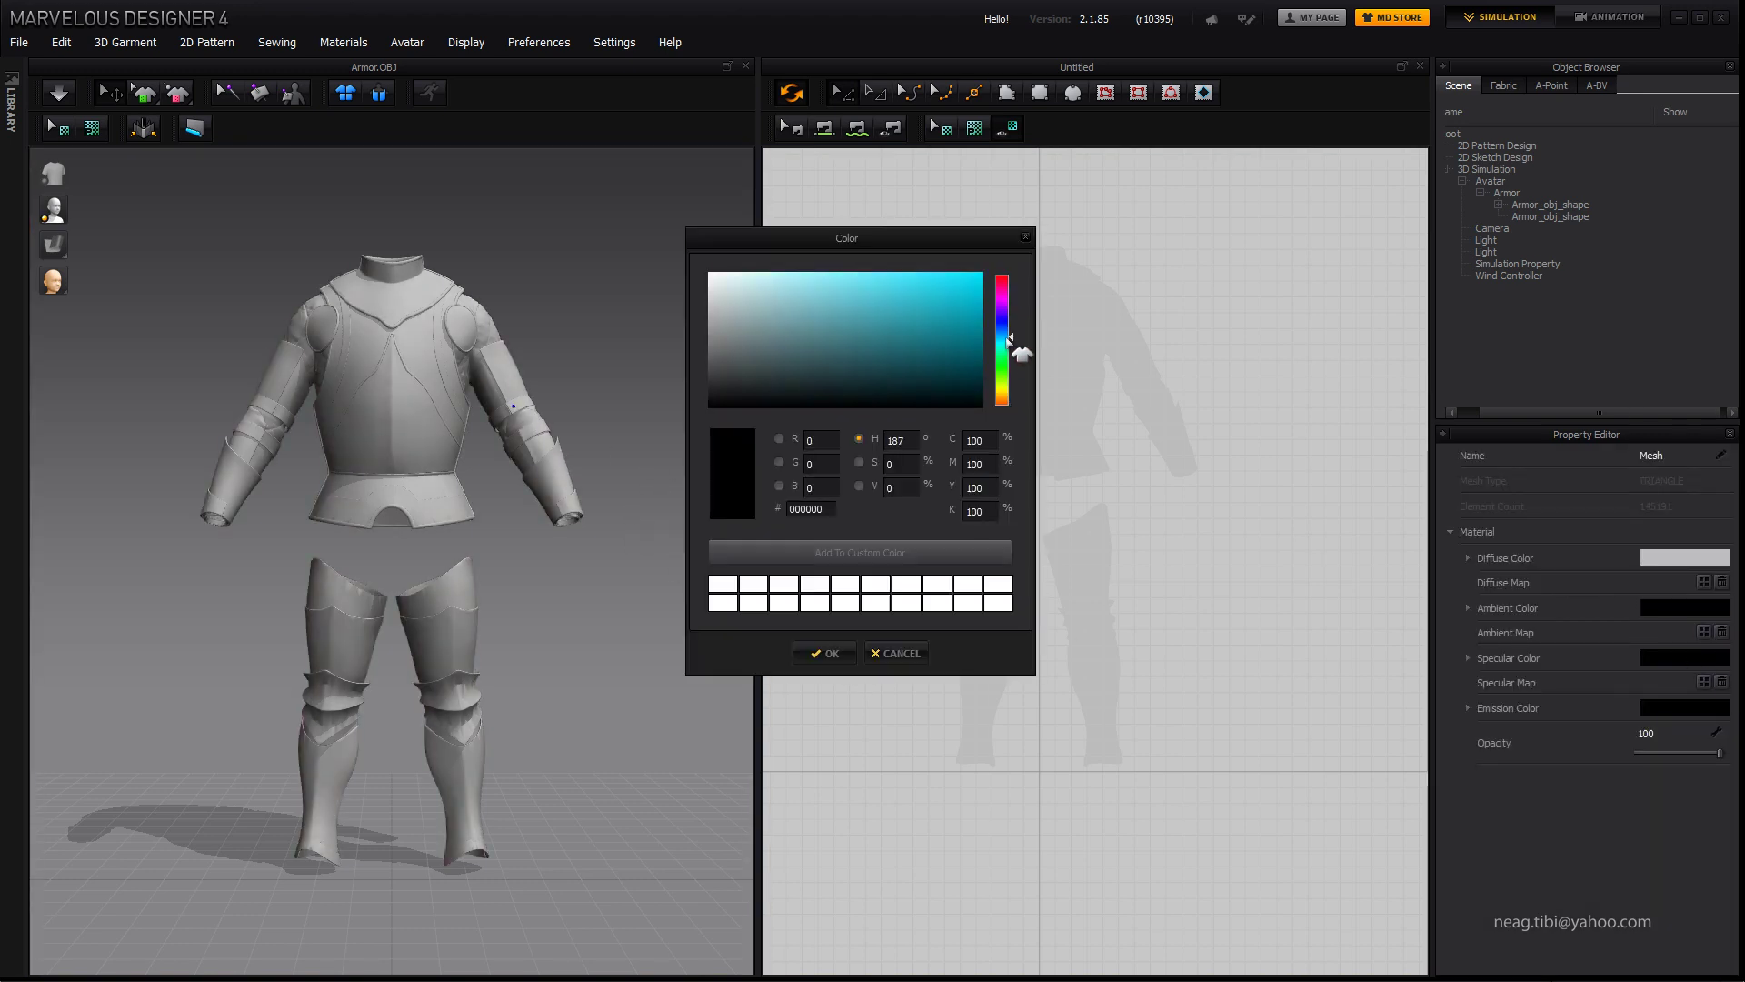
{"action": "left_click", "coordinate": [962, 319]}
{"action": "left_click", "coordinate": [824, 653]}
{"action": "mouse_move", "coordinate": [636, 636]}
{"action": "right_mouse_down"}
{"action": "mouse_move", "coordinate": [452, 621]}
{"action": "mouse_move", "coordinate": [565, 597]}
{"action": "mouse_move", "coordinate": [670, 642]}
{"action": "right_mouse_up"}
{"action": "left_click", "coordinate": [670, 643]}
{"action": "scroll", "coordinate": [989, 283], "scroll_direction": "up", "scroll_amount": 2}
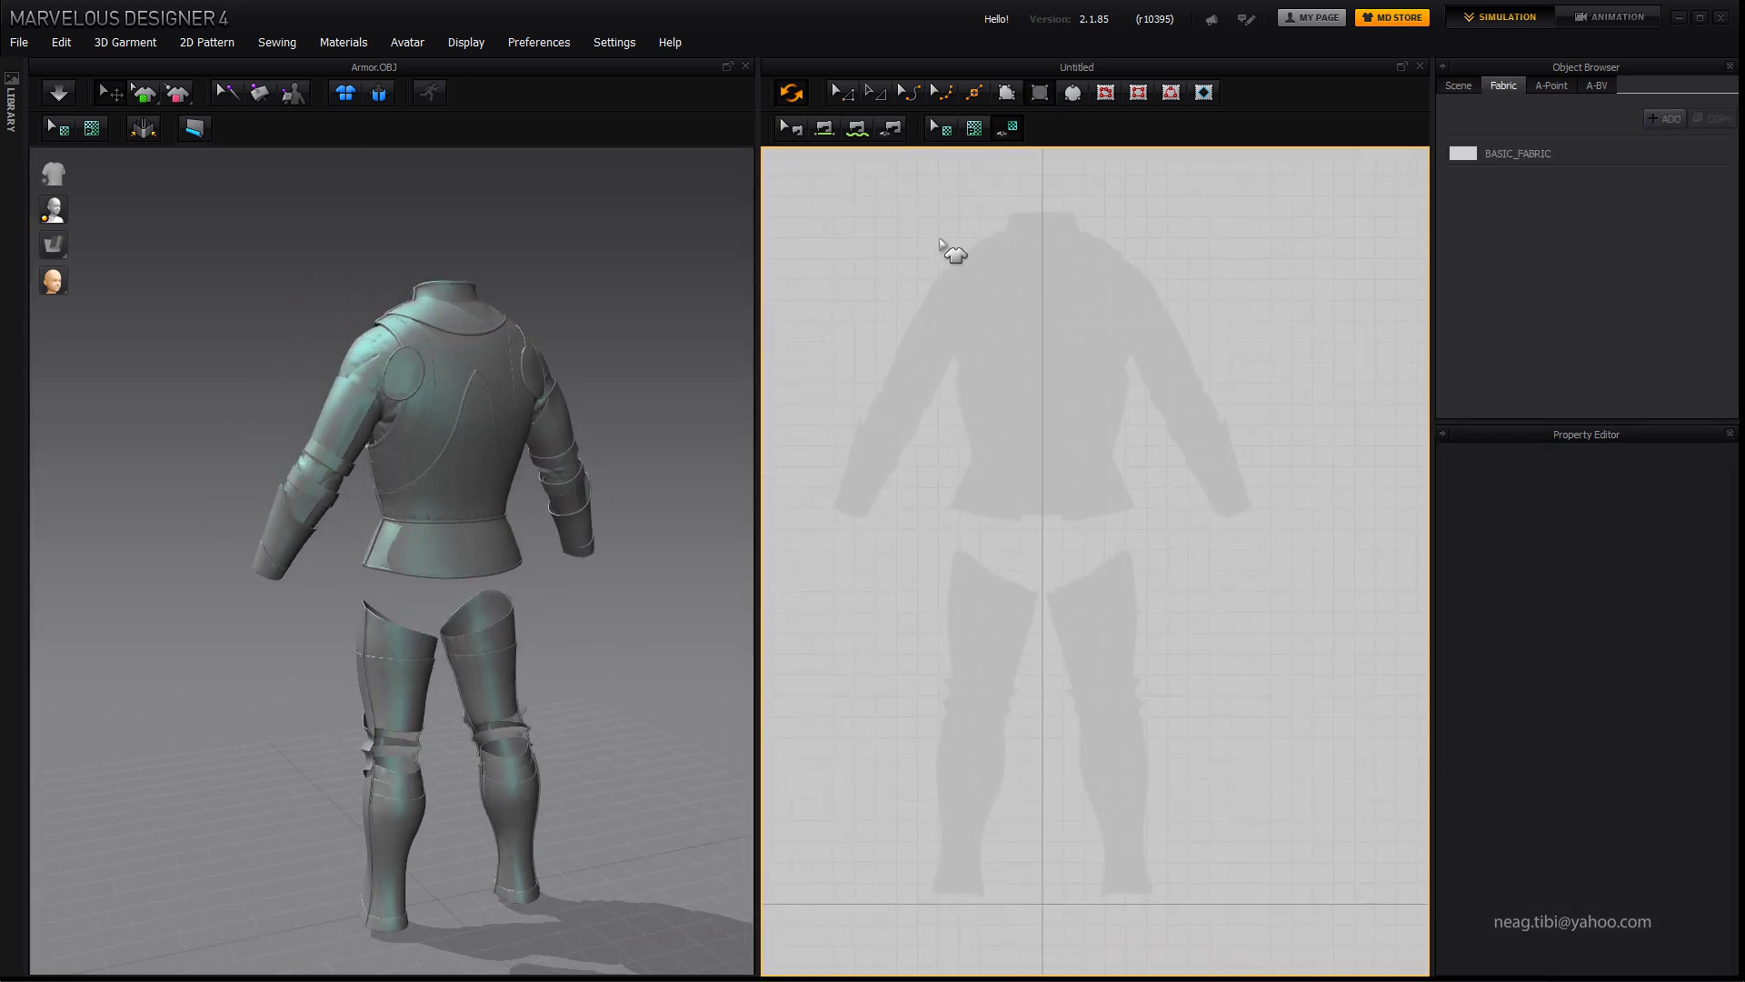
Step: Draw a rectangular fabric panel behind the armor and raise its top edge
{"action": "mouse_move", "coordinate": [939, 239]}
{"action": "left_mouse_down"}
{"action": "mouse_move", "coordinate": [1117, 687]}
{"action": "mouse_move", "coordinate": [1148, 721]}
{"action": "mouse_move", "coordinate": [1149, 904]}
{"action": "left_mouse_up"}
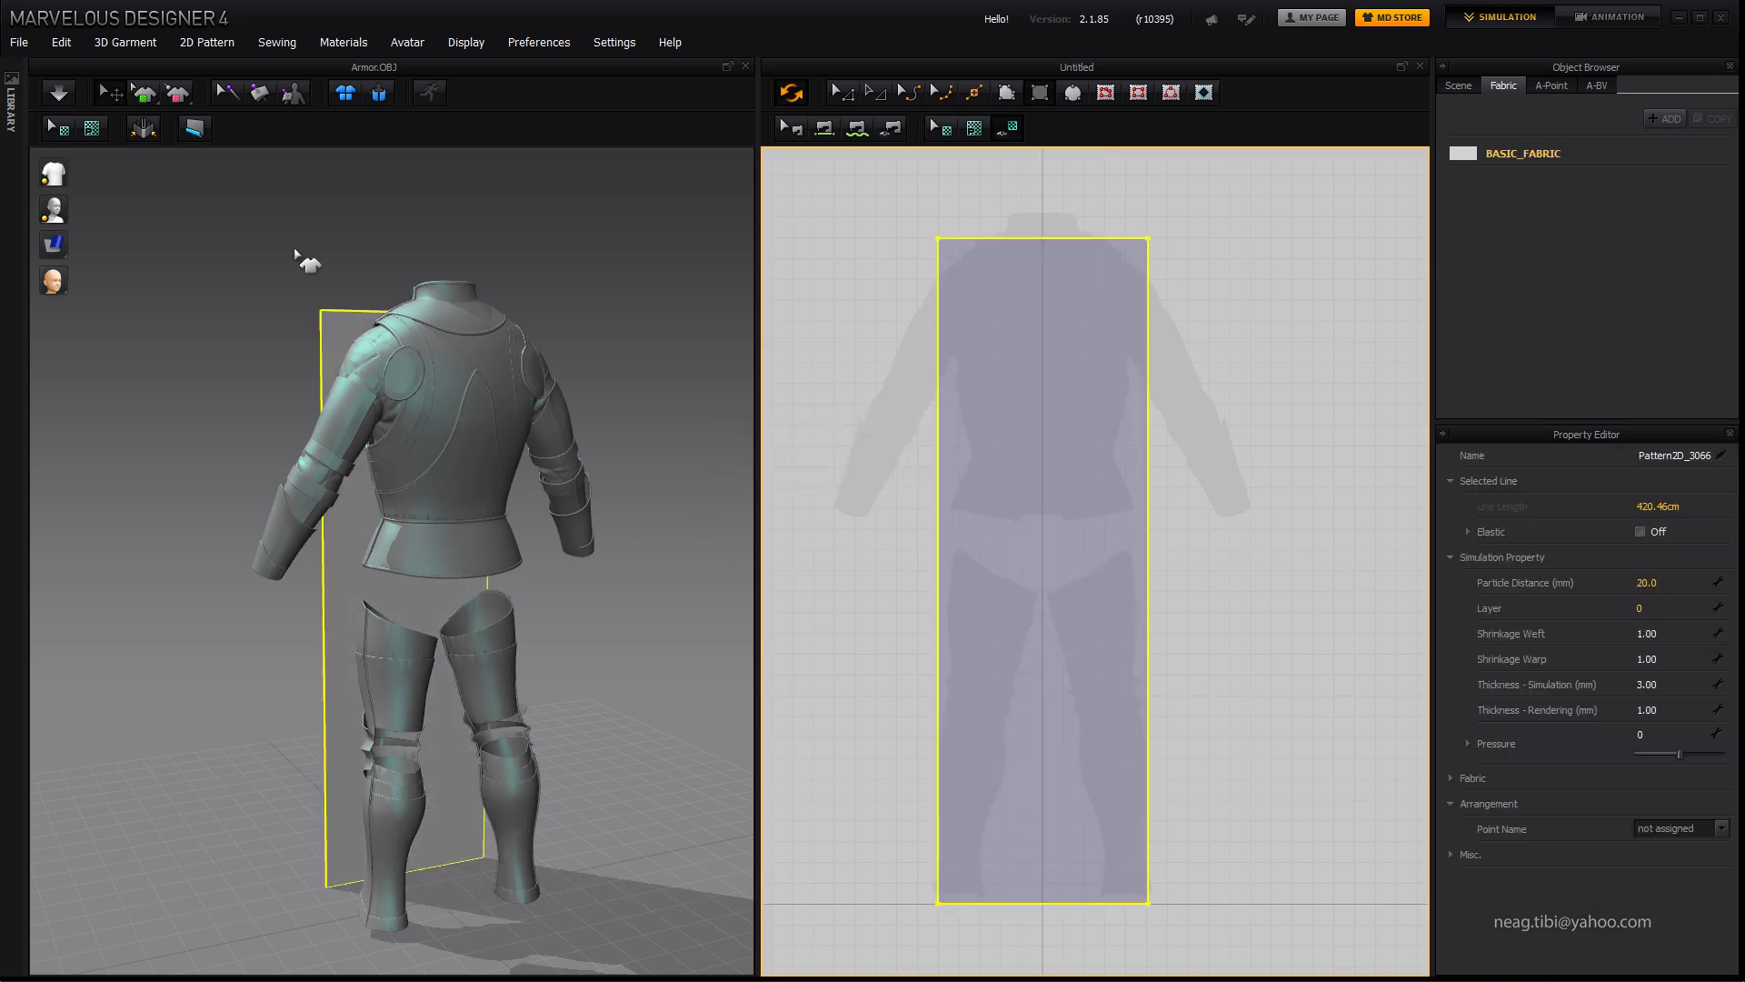
{"action": "right_click", "coordinate": [344, 354]}
{"action": "key", "text": "Escape"}
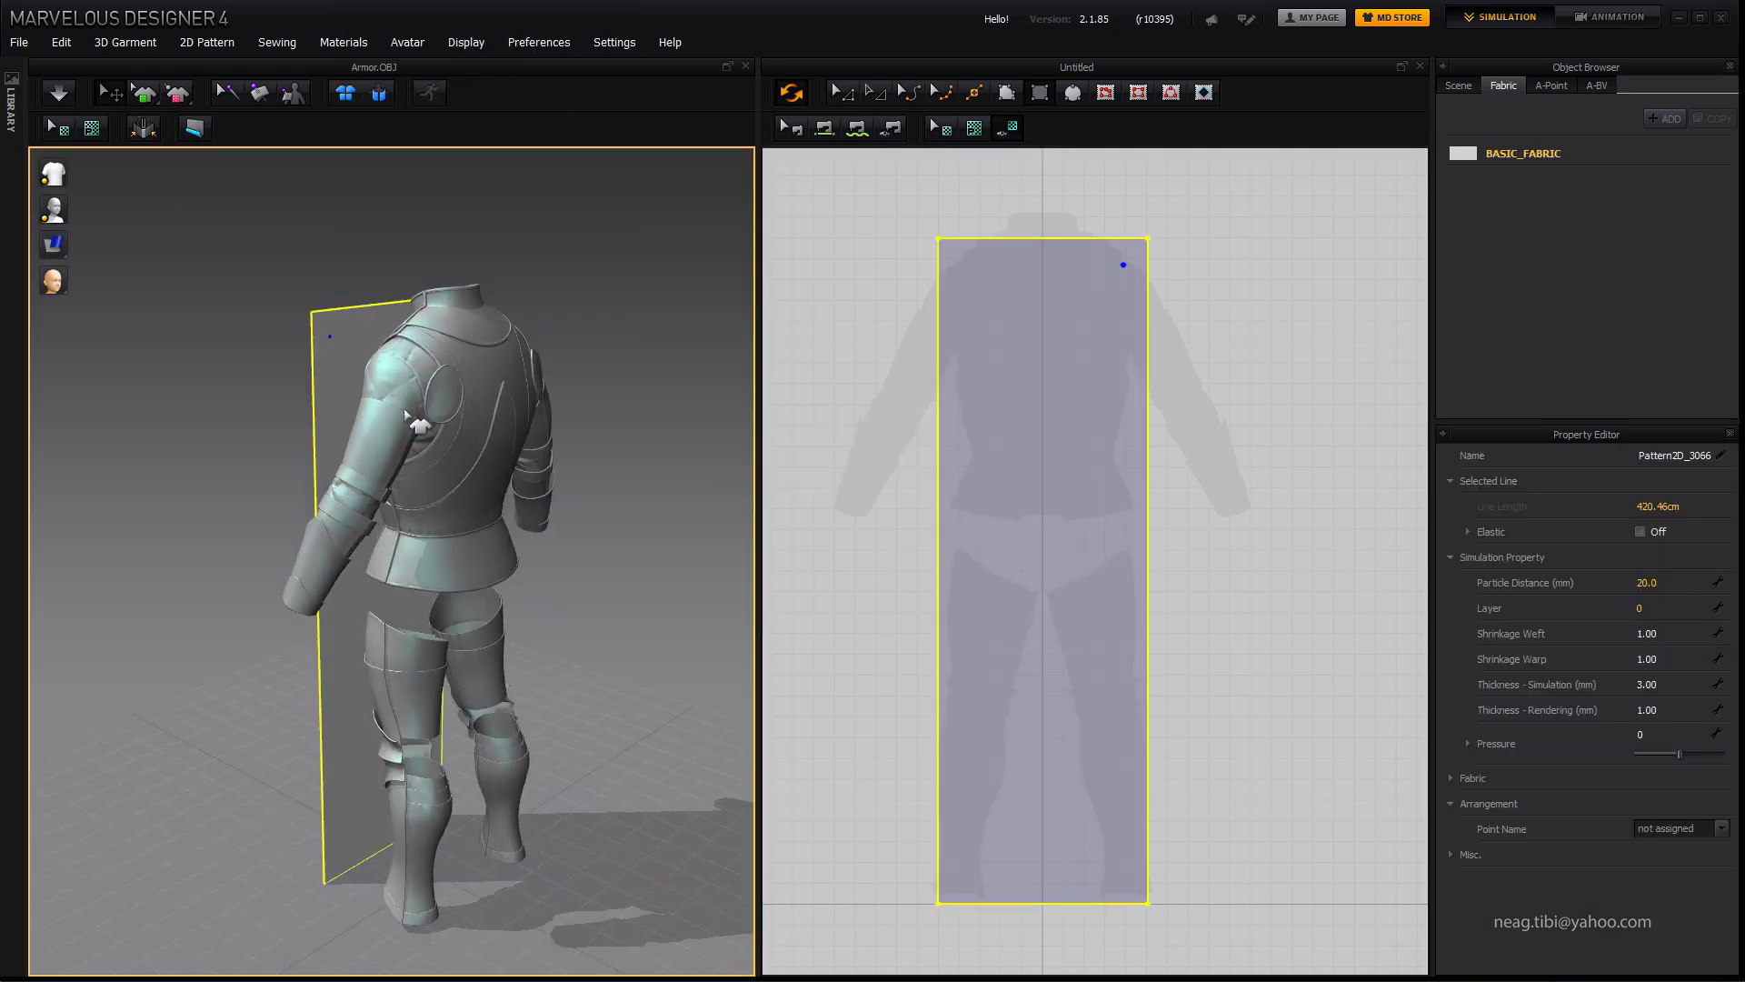
{"action": "left_click_drag", "start_coordinate": [400, 382], "coordinate": [580, 421]}
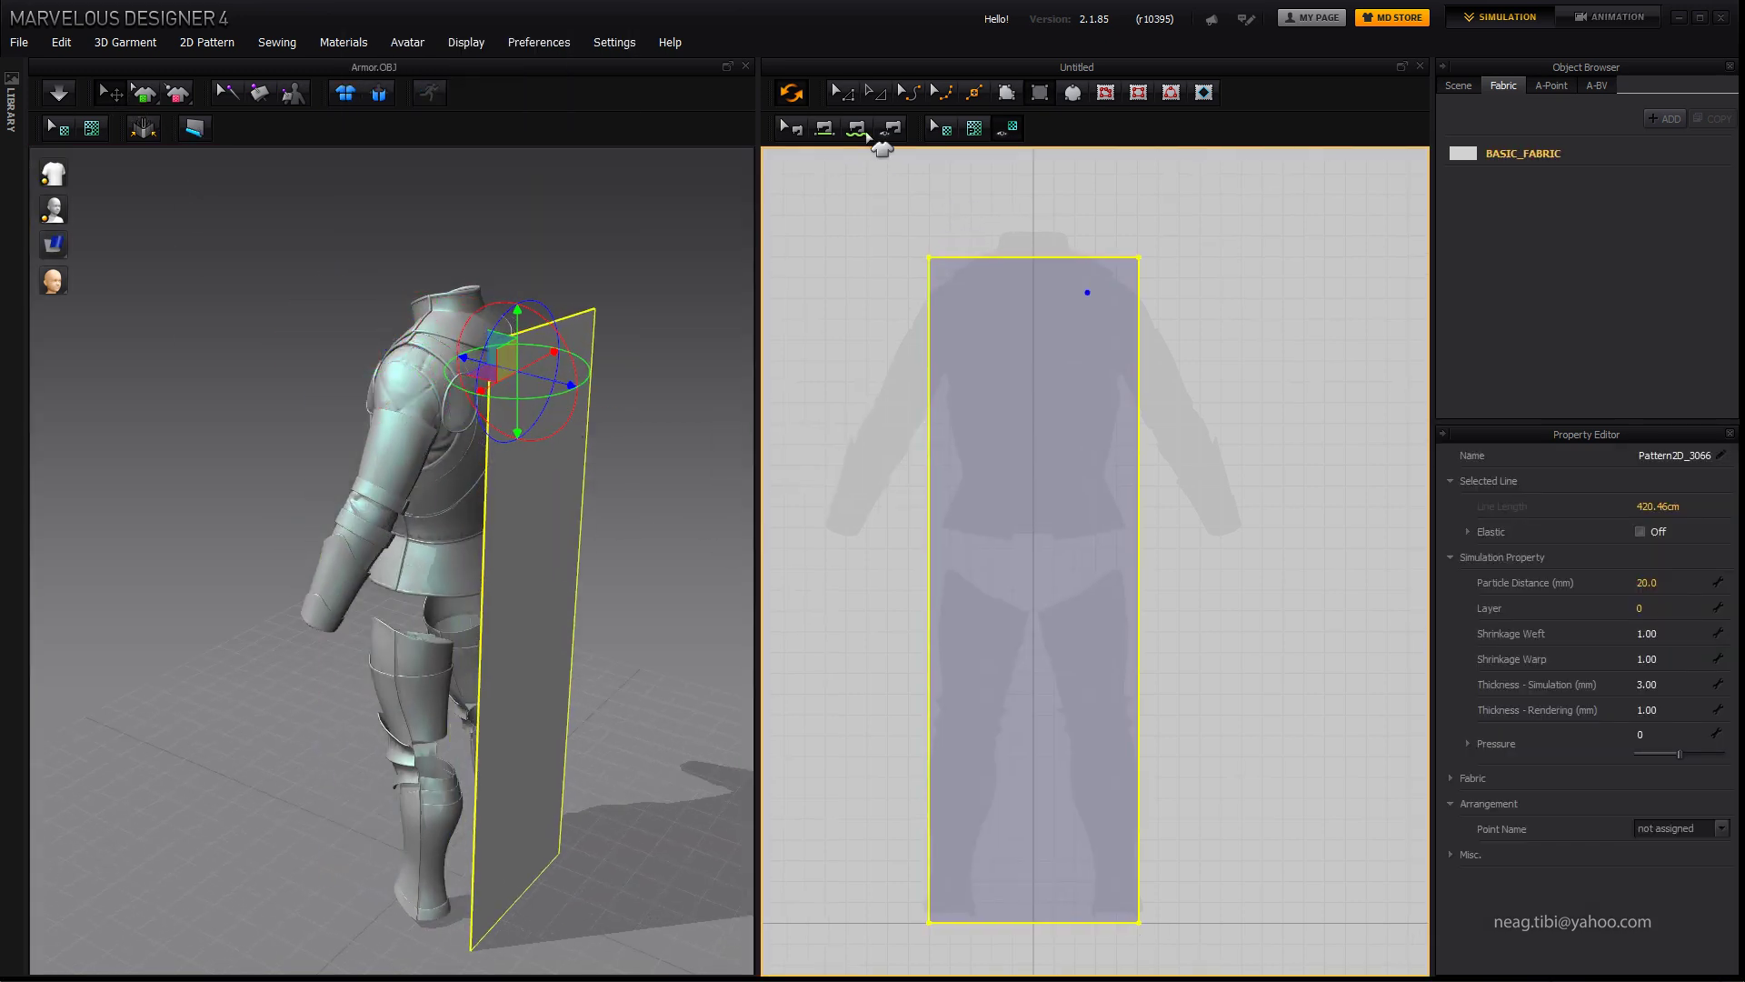
{"action": "left_click_drag", "start_coordinate": [1039, 257], "coordinate": [1031, 235]}
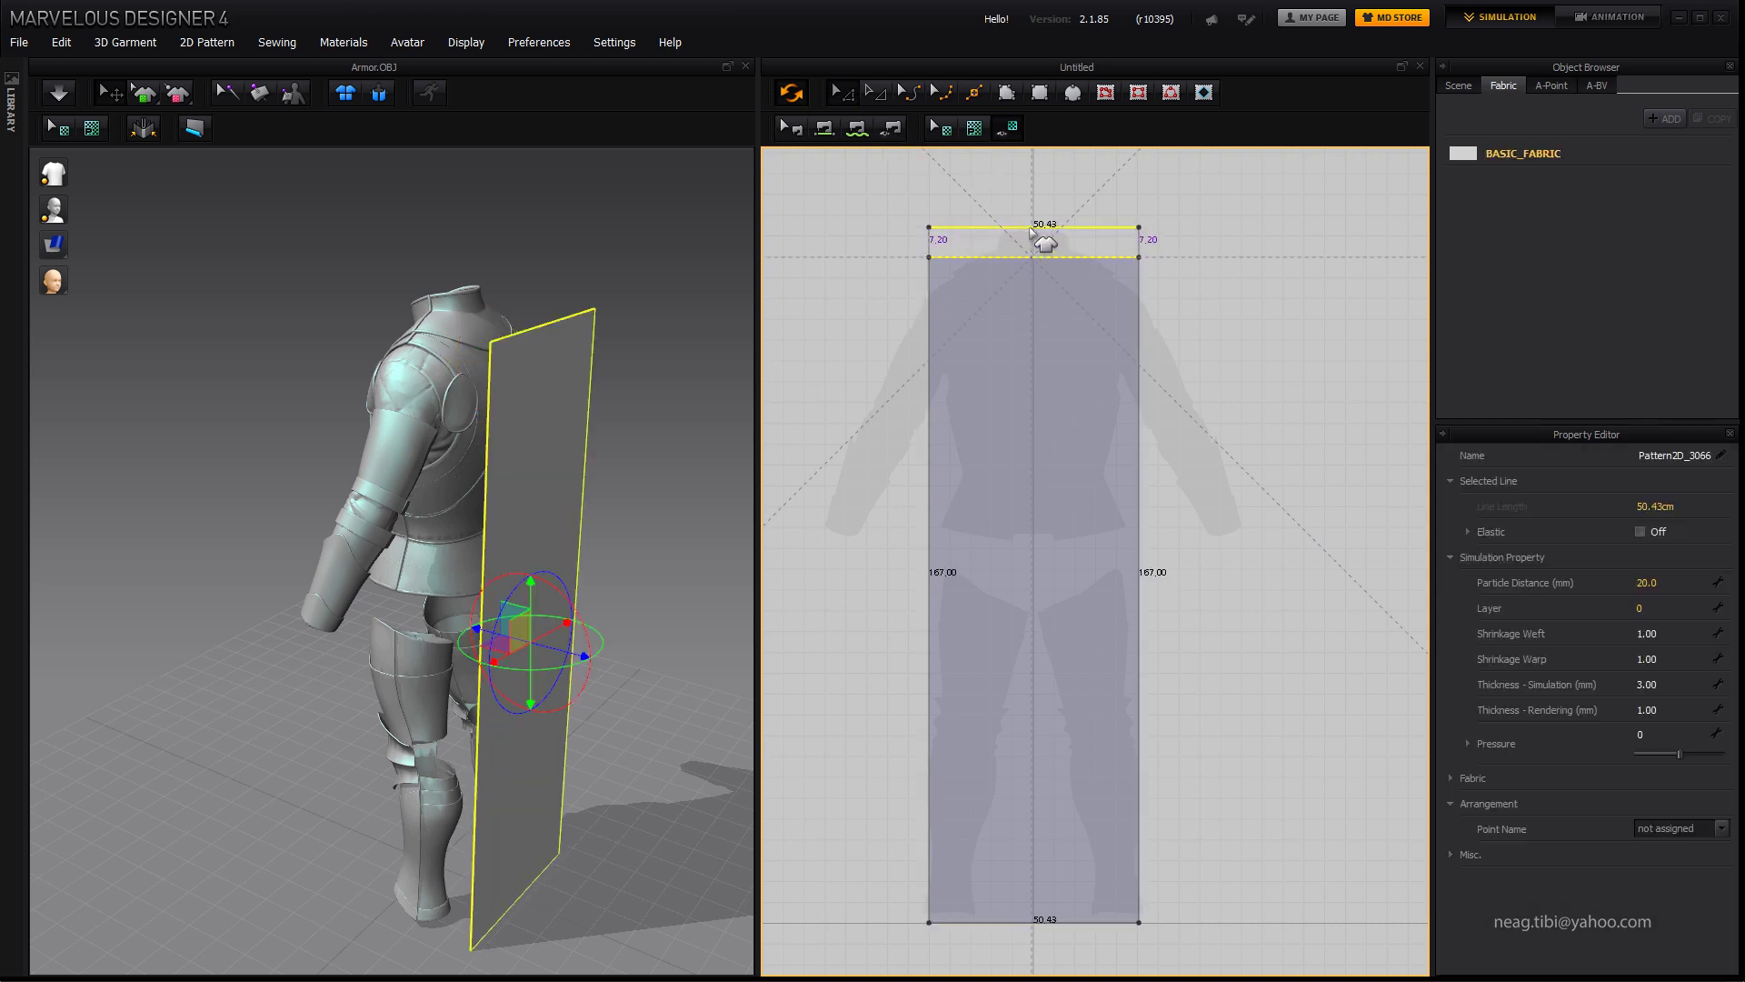
Step: Tack the panel's two top corners onto the armour's shoulder plates
{"action": "right_click_drag", "start_coordinate": [471, 281], "coordinate": [607, 323]}
{"action": "left_click", "coordinate": [607, 323]}
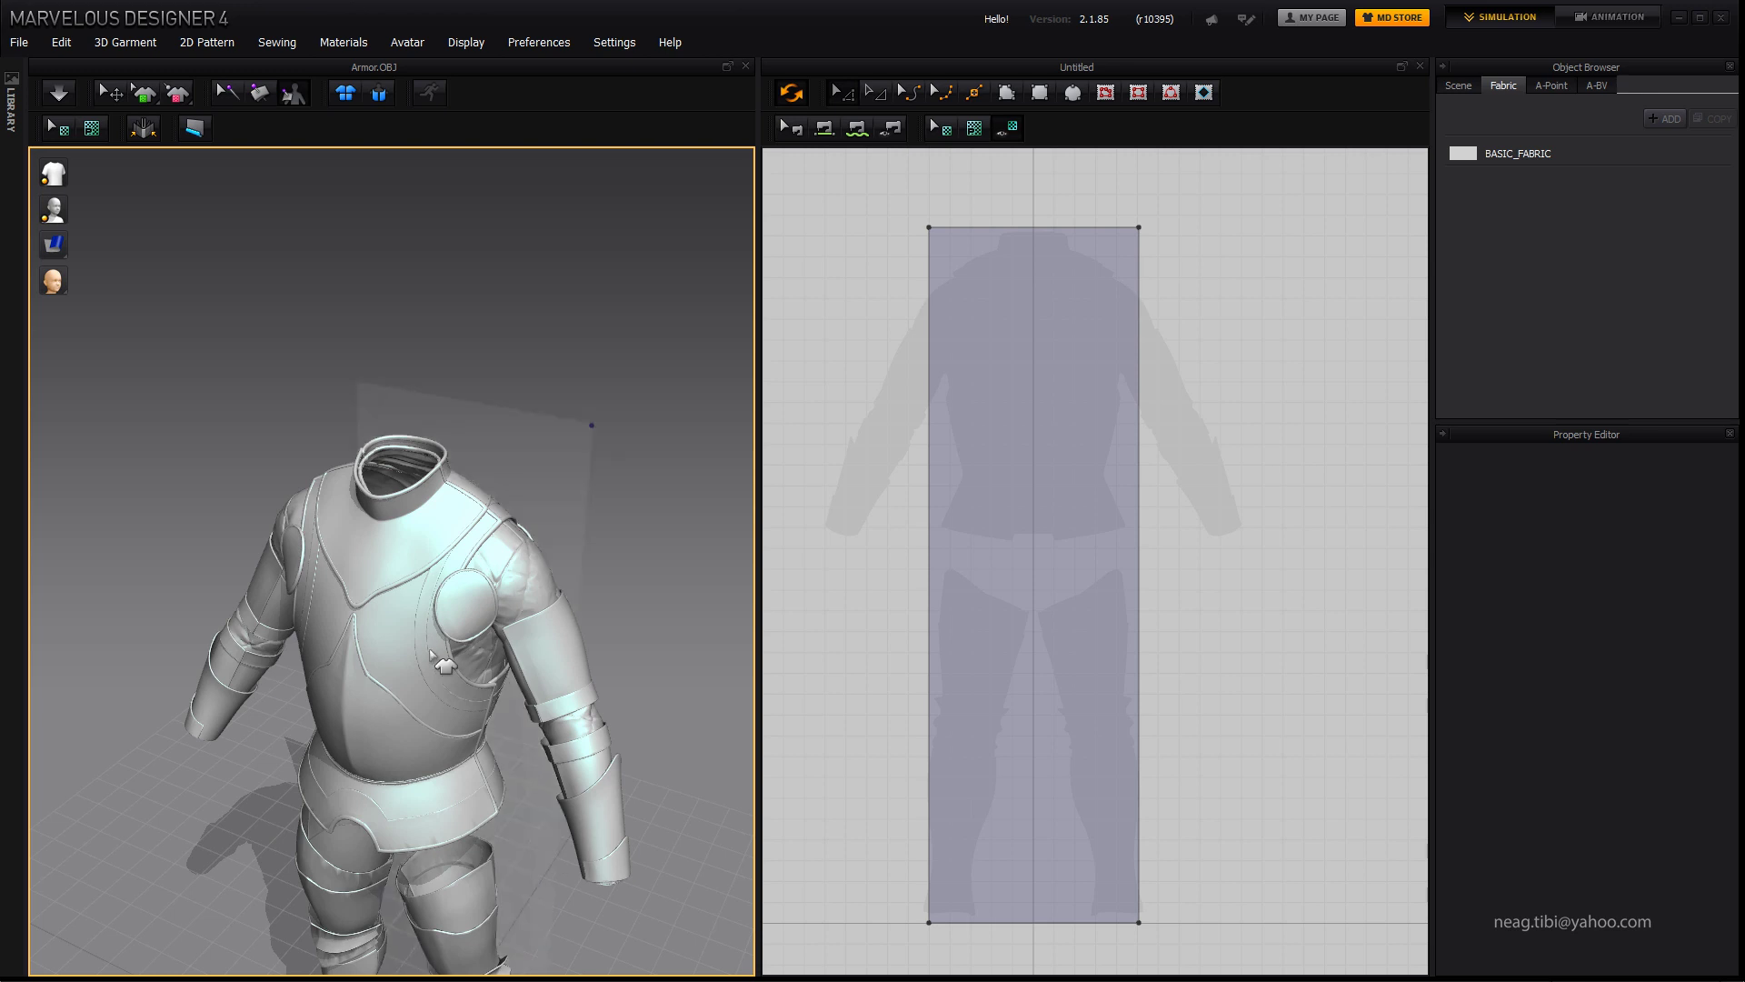
{"action": "left_click", "coordinate": [447, 608]}
{"action": "right_click_drag", "start_coordinate": [447, 607], "coordinate": [300, 463]}
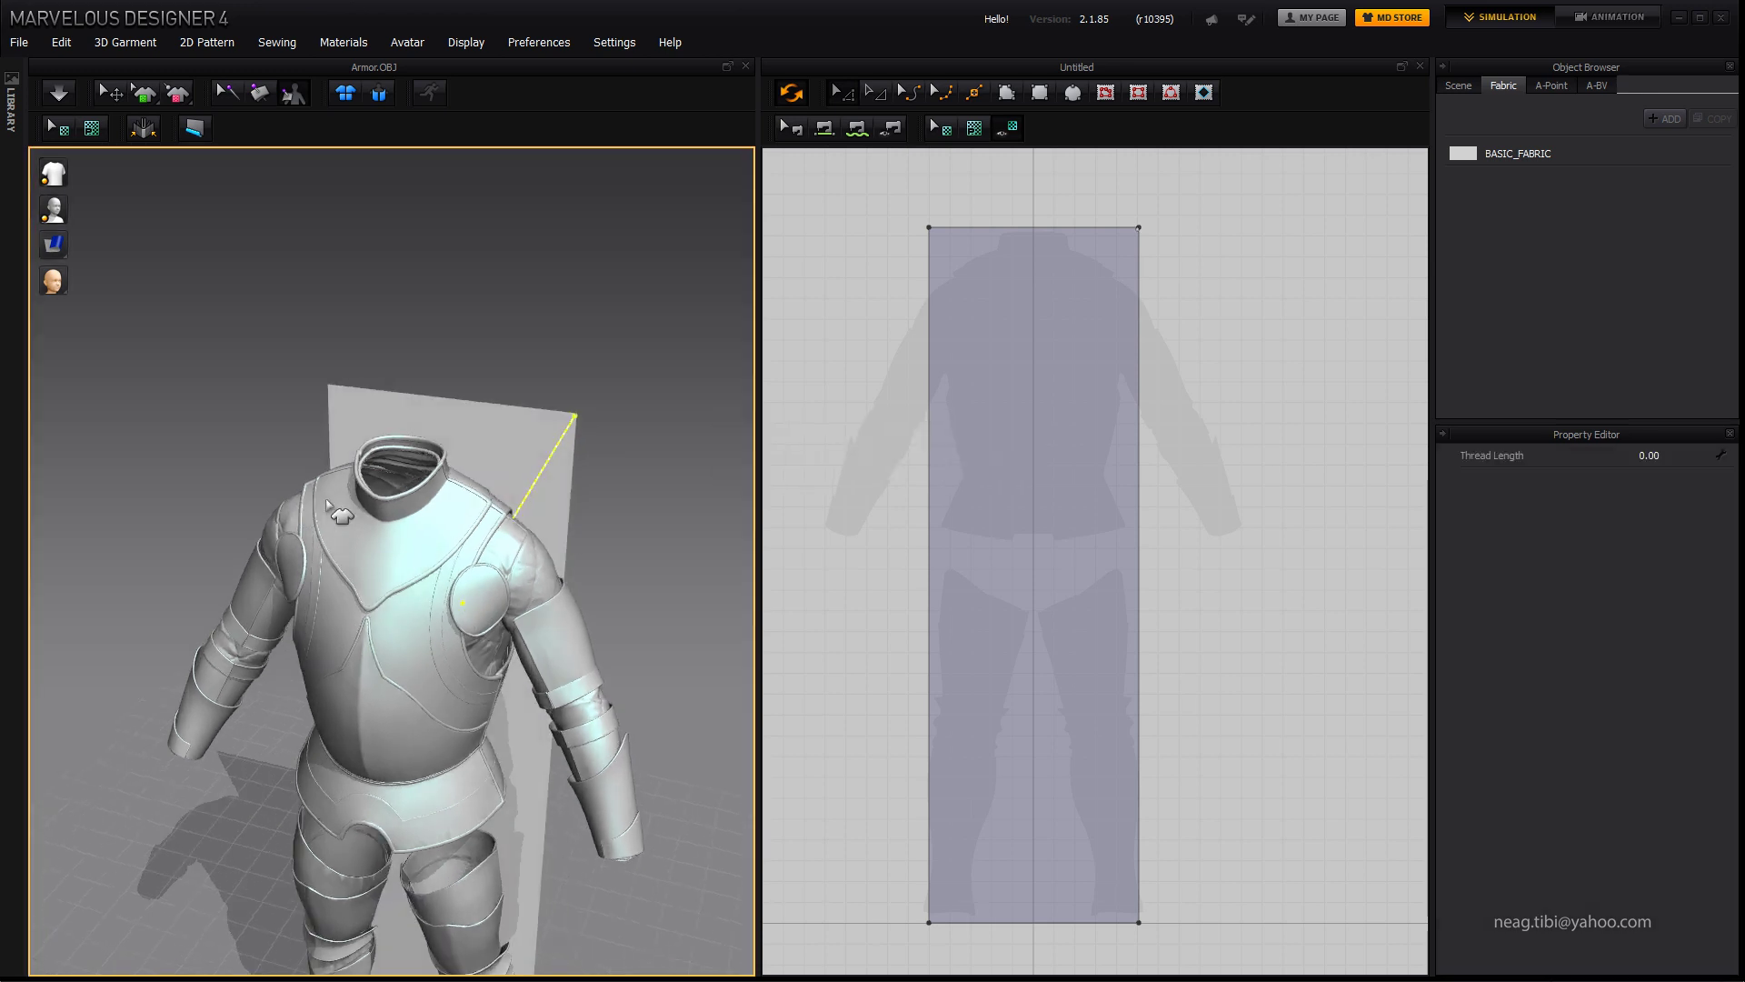
{"action": "left_click", "coordinate": [223, 372]}
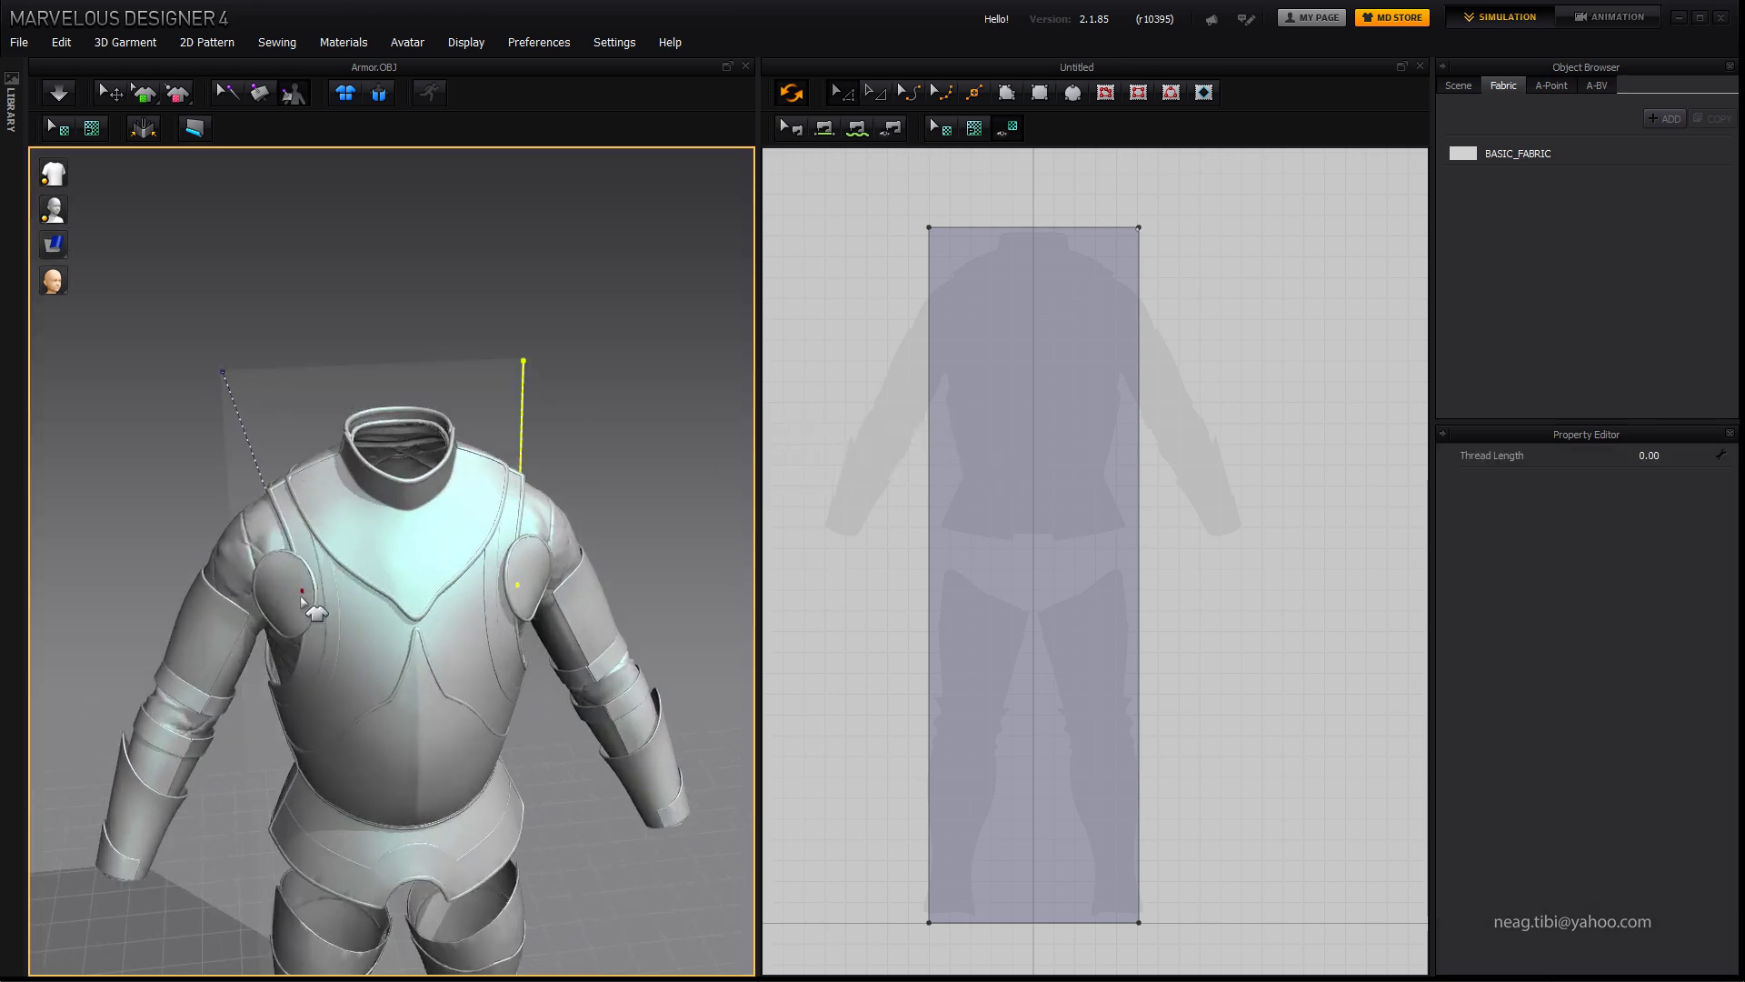
{"action": "left_click", "coordinate": [302, 603]}
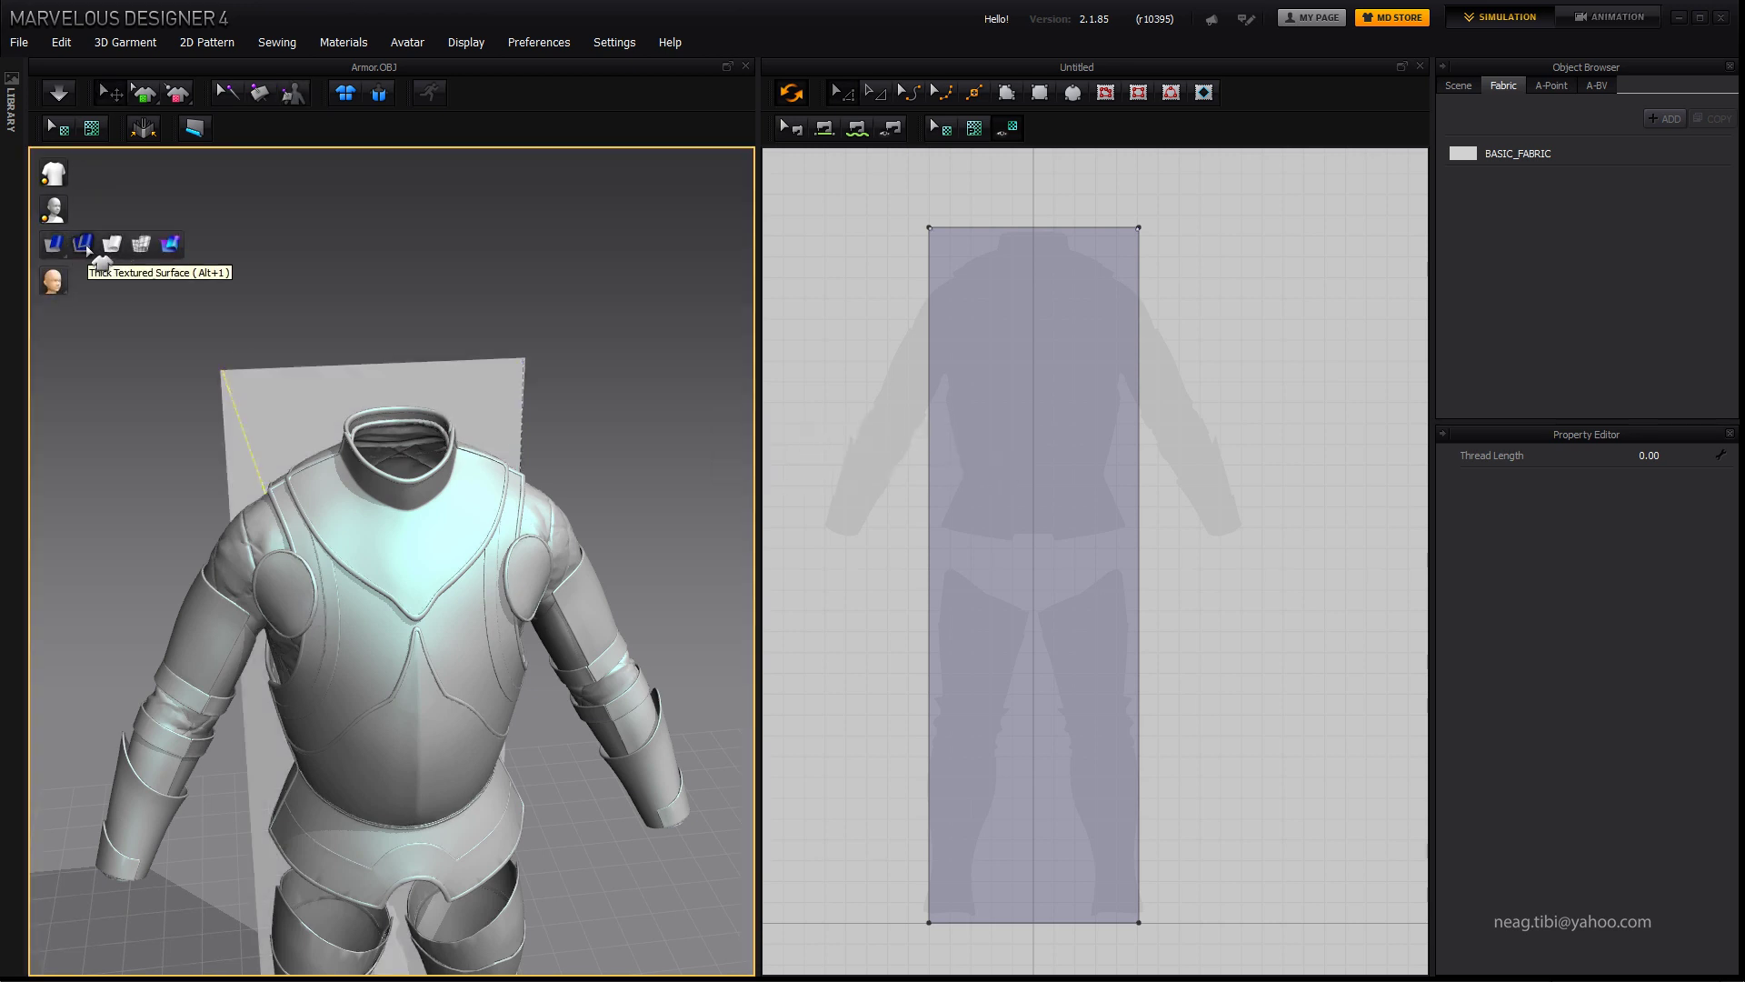
Step: Give BASIC_FABRIC a red BD0F0F colour and a green 37AA18 specular colour
{"action": "right_click_drag", "start_coordinate": [238, 162], "coordinate": [691, 236]}
{"action": "left_click", "coordinate": [1536, 155]}
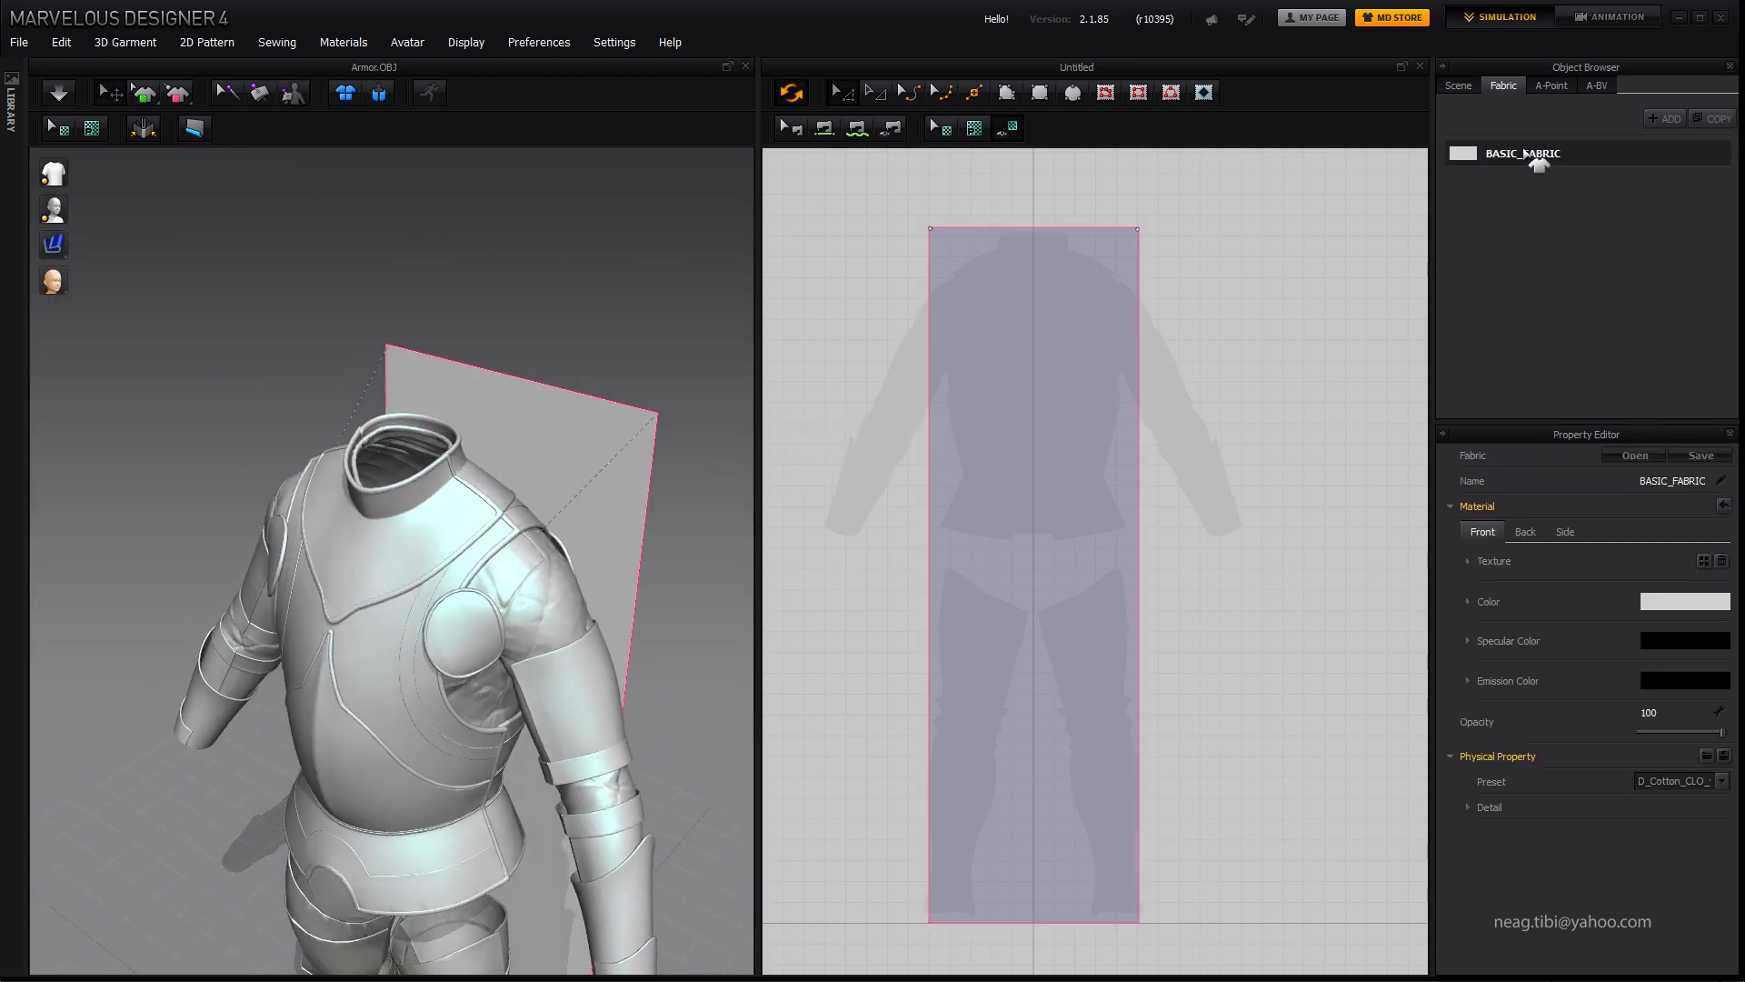
{"action": "left_click", "coordinate": [1673, 601]}
{"action": "left_click", "coordinate": [962, 310]}
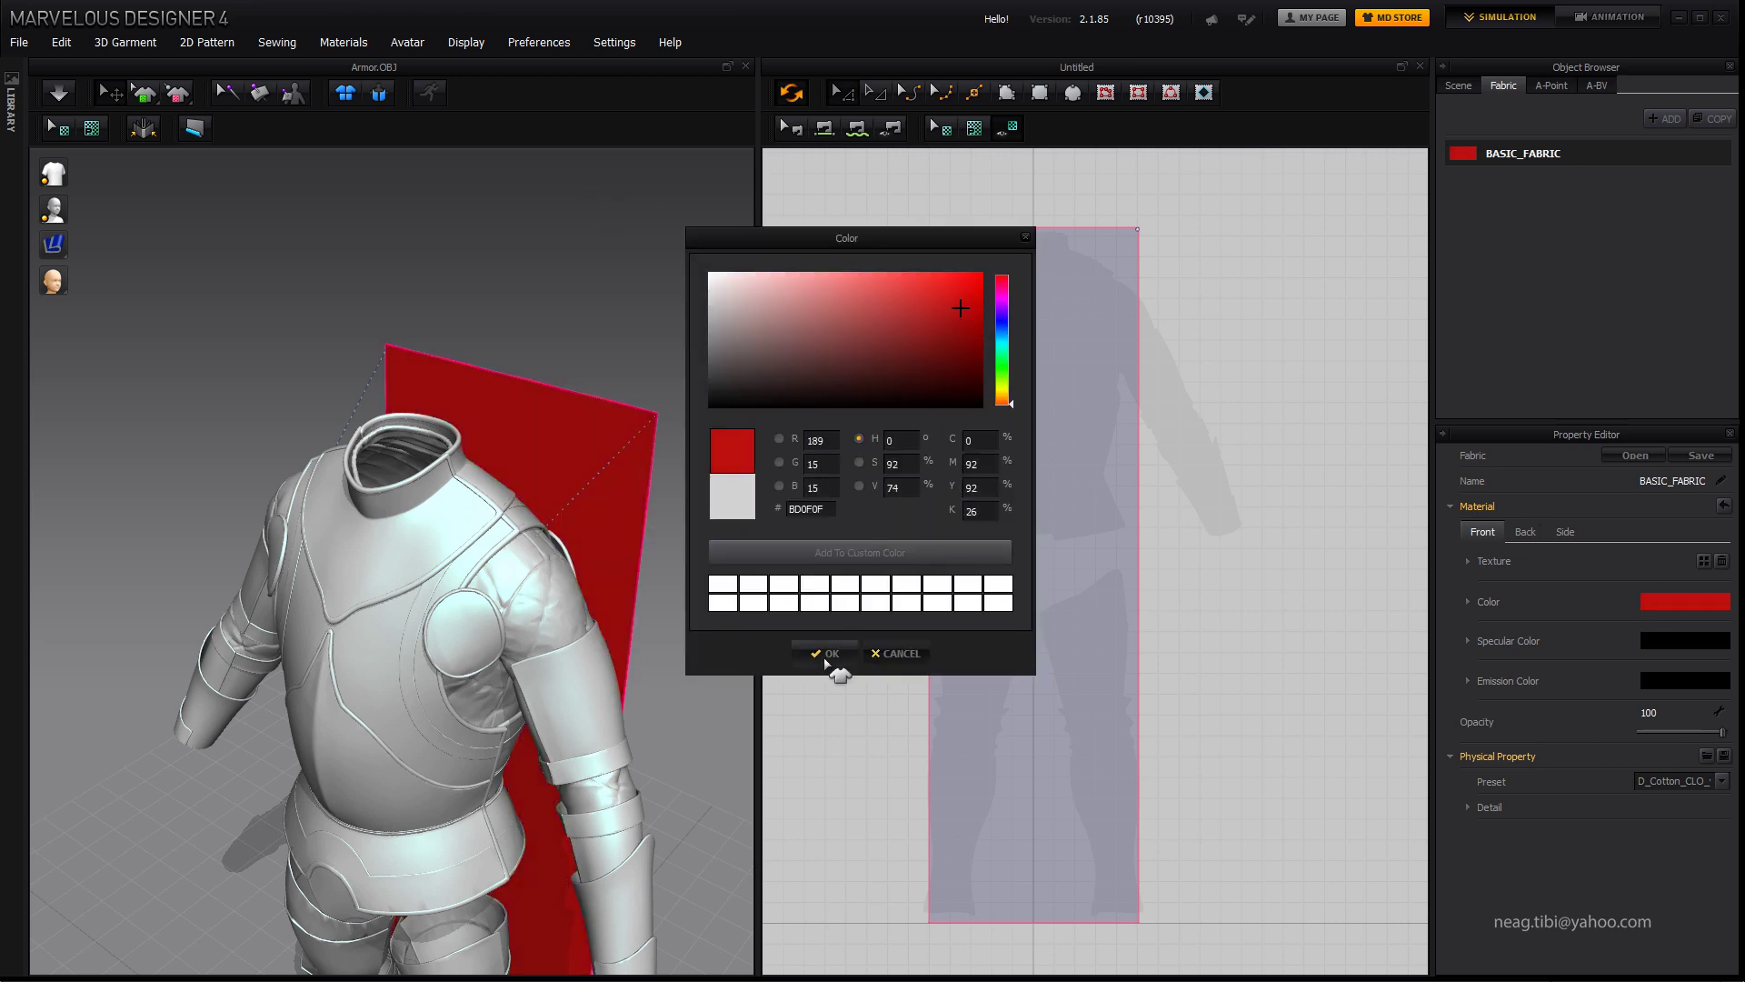
{"action": "left_click", "coordinate": [825, 654]}
{"action": "left_click", "coordinate": [1684, 640]}
{"action": "left_click", "coordinate": [1004, 366]}
{"action": "left_click", "coordinate": [945, 318]}
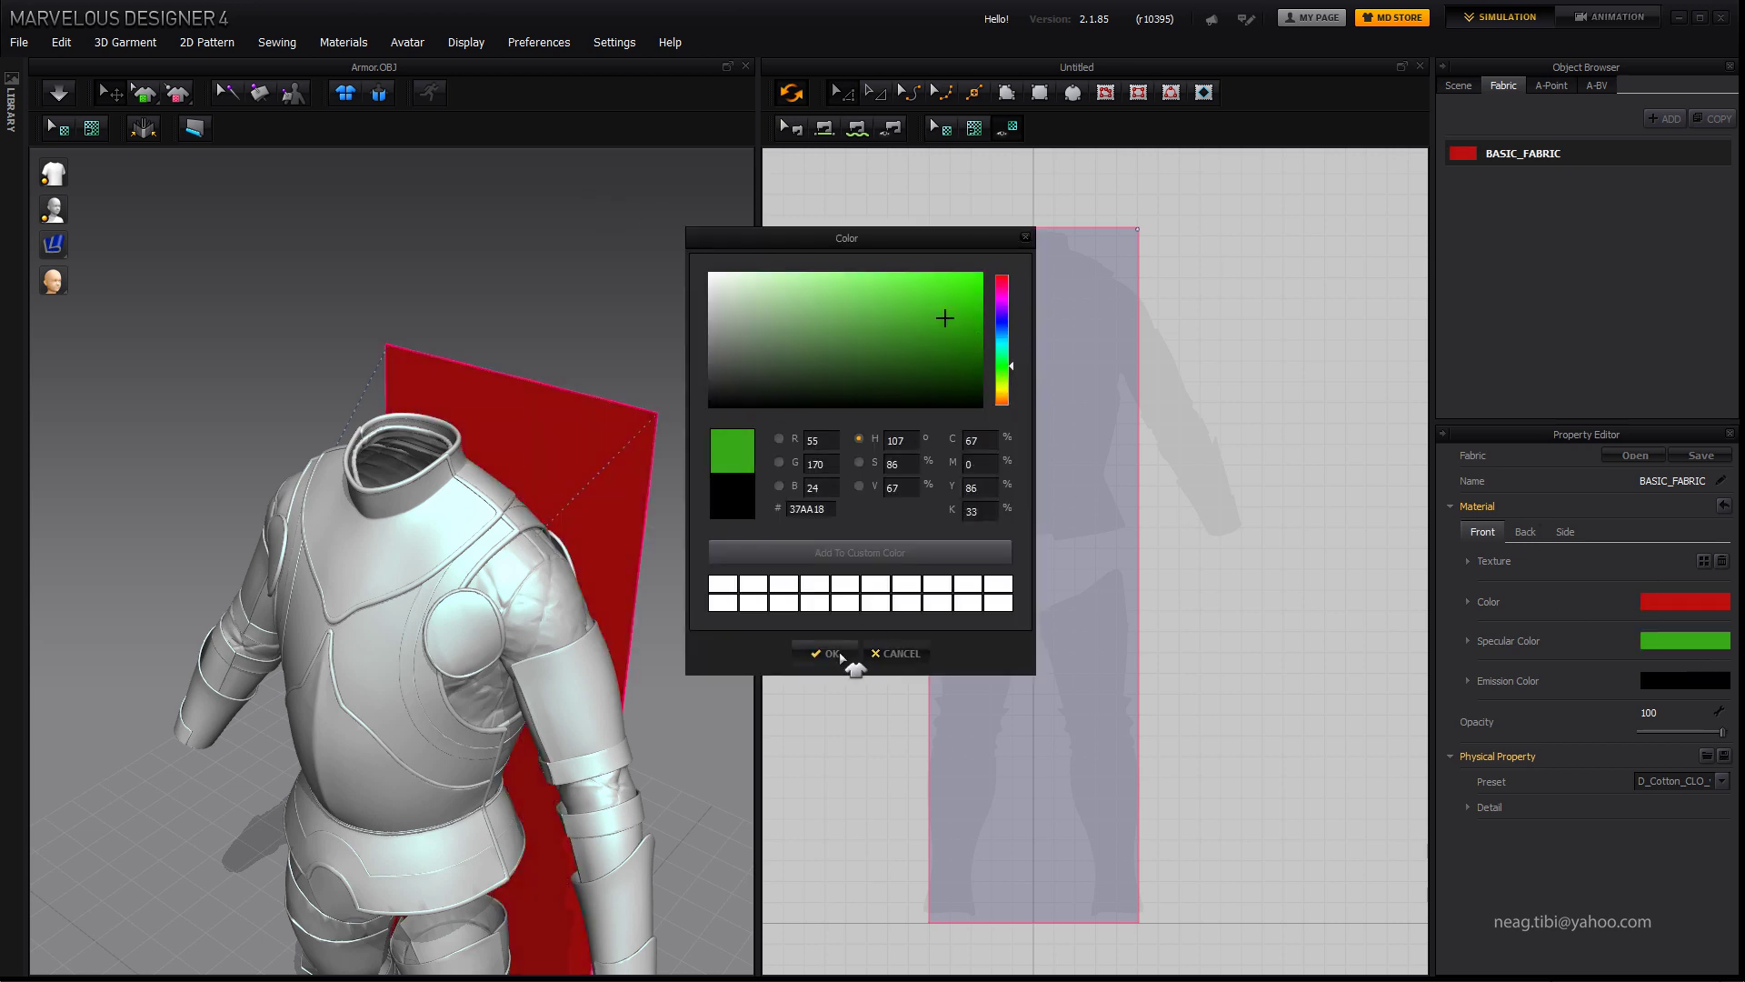
{"action": "left_click", "coordinate": [841, 654]}
{"action": "right_click_drag", "start_coordinate": [704, 431], "coordinate": [618, 455]}
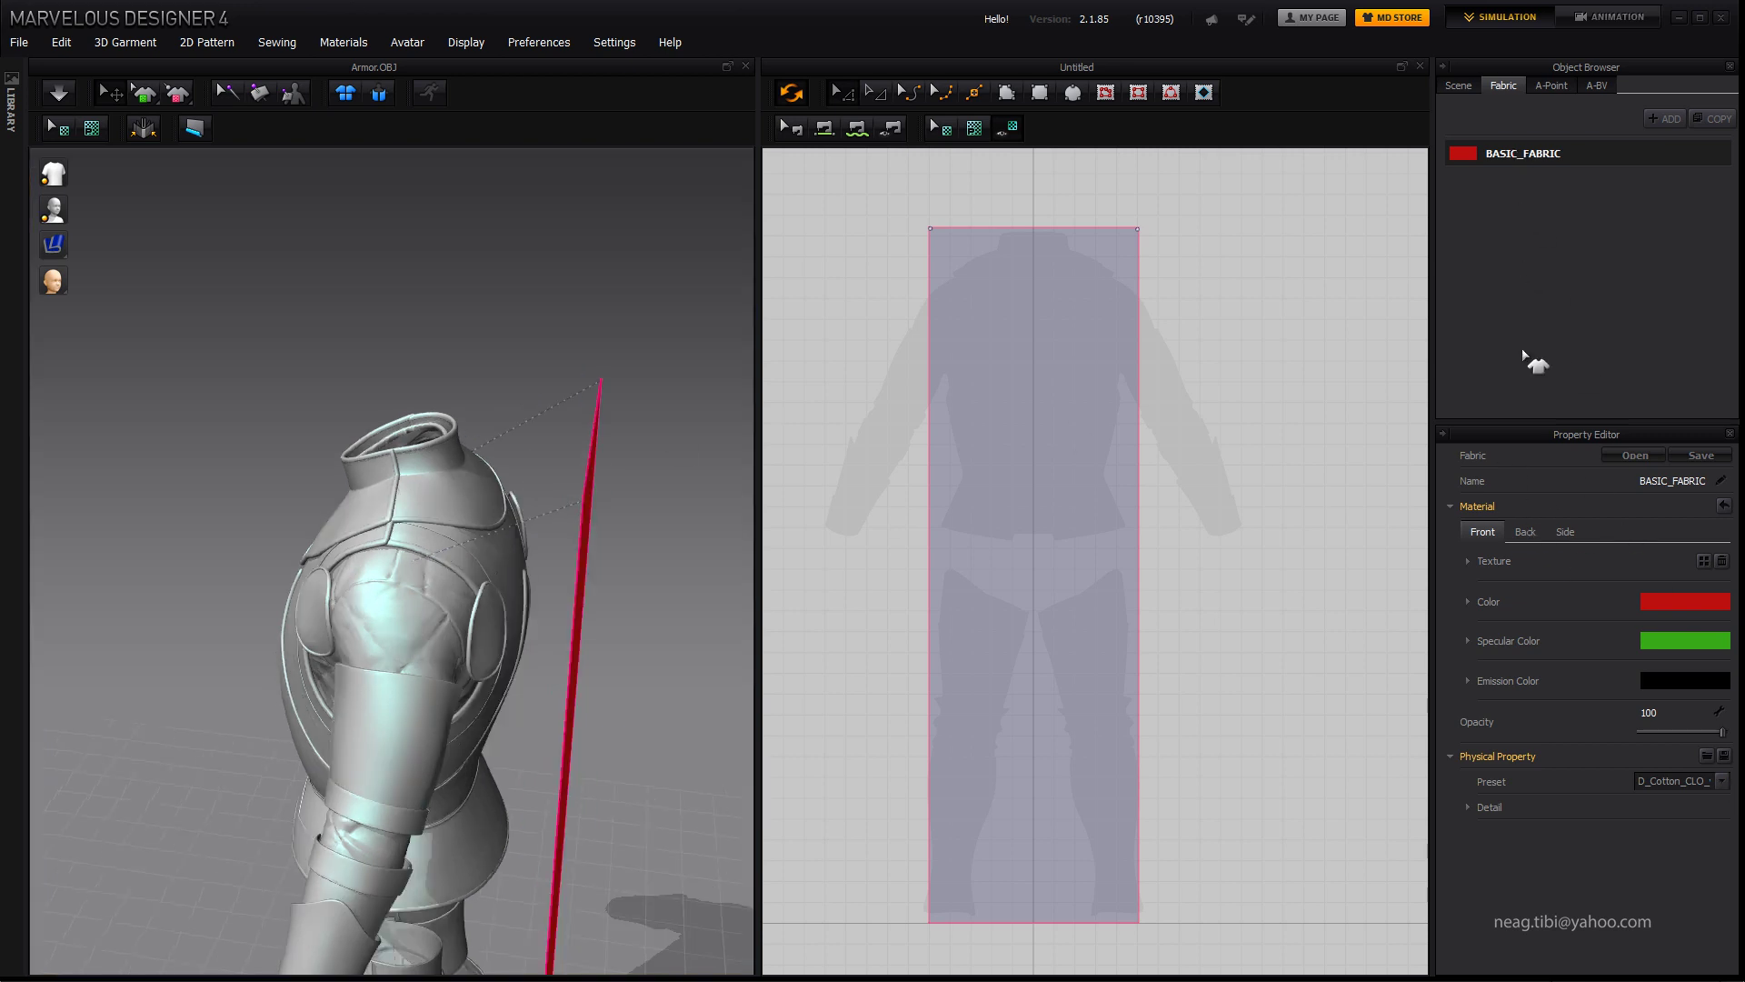
{"action": "left_click", "coordinate": [1531, 159]}
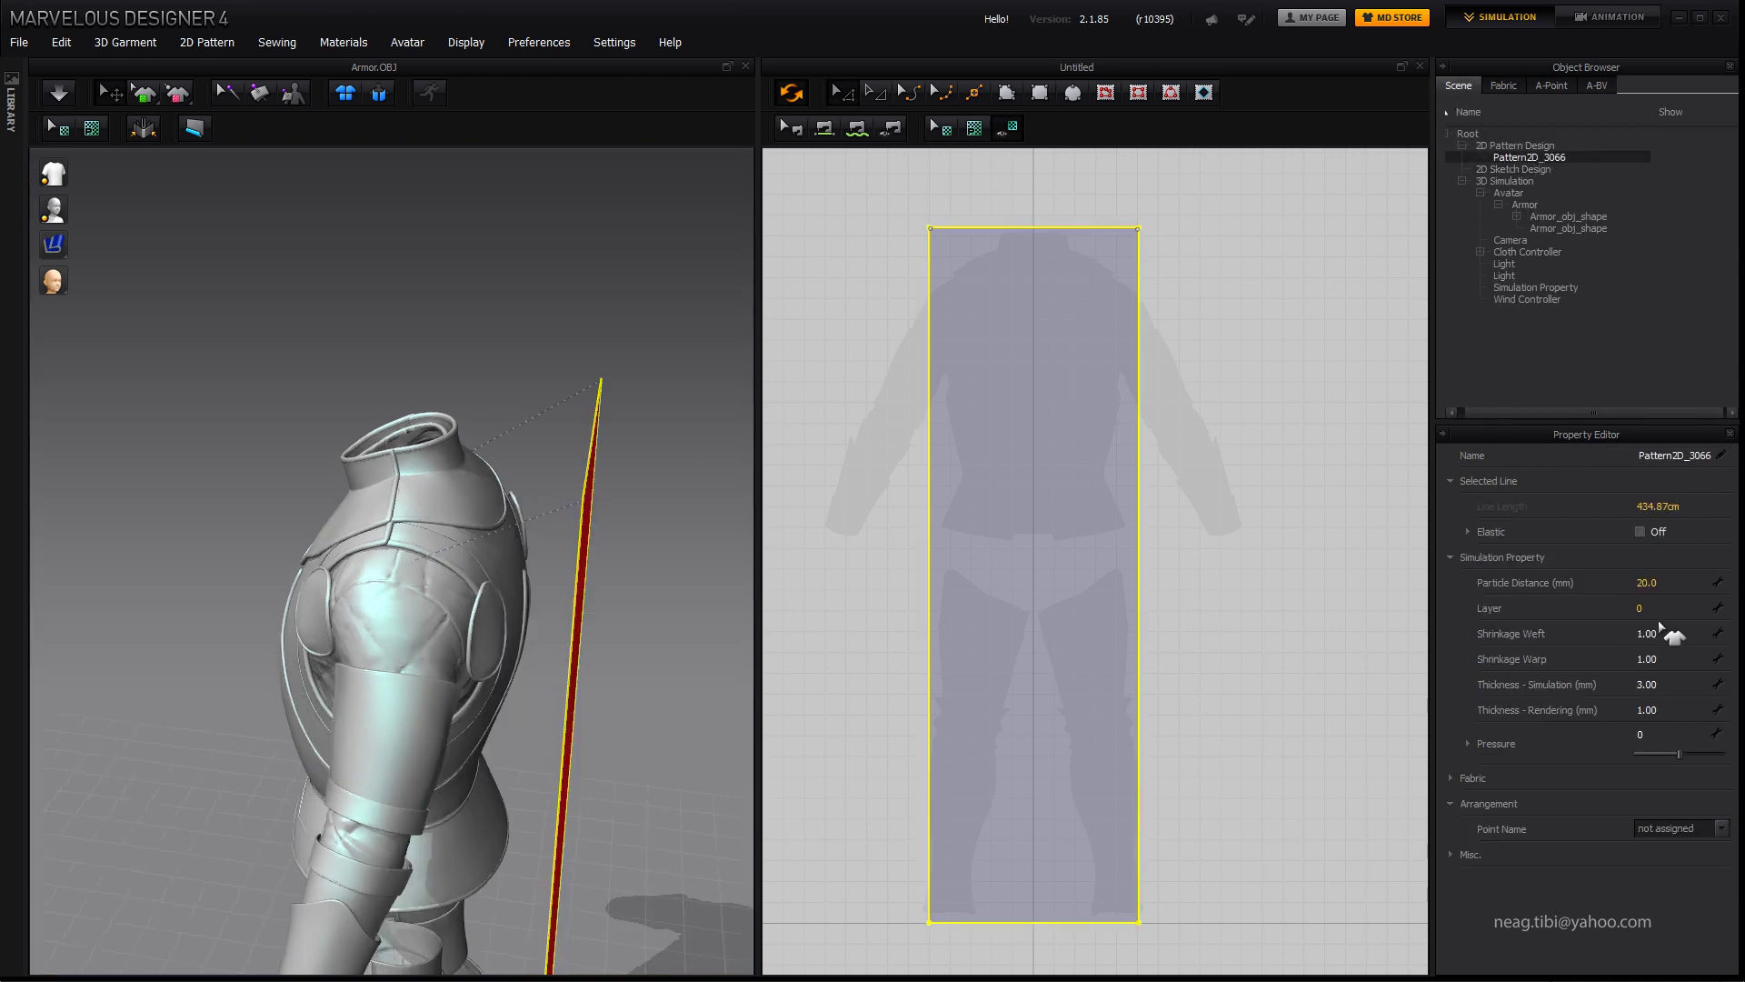
Step: Start the cloth simulation so the red panel drapes over the armour
{"action": "mouse_move", "coordinate": [191, 284]}
{"action": "right_mouse_down"}
{"action": "mouse_move", "coordinate": [662, 475]}
{"action": "mouse_move", "coordinate": [507, 421]}
{"action": "mouse_move", "coordinate": [362, 502]}
{"action": "mouse_move", "coordinate": [86, 164]}
{"action": "right_mouse_up"}
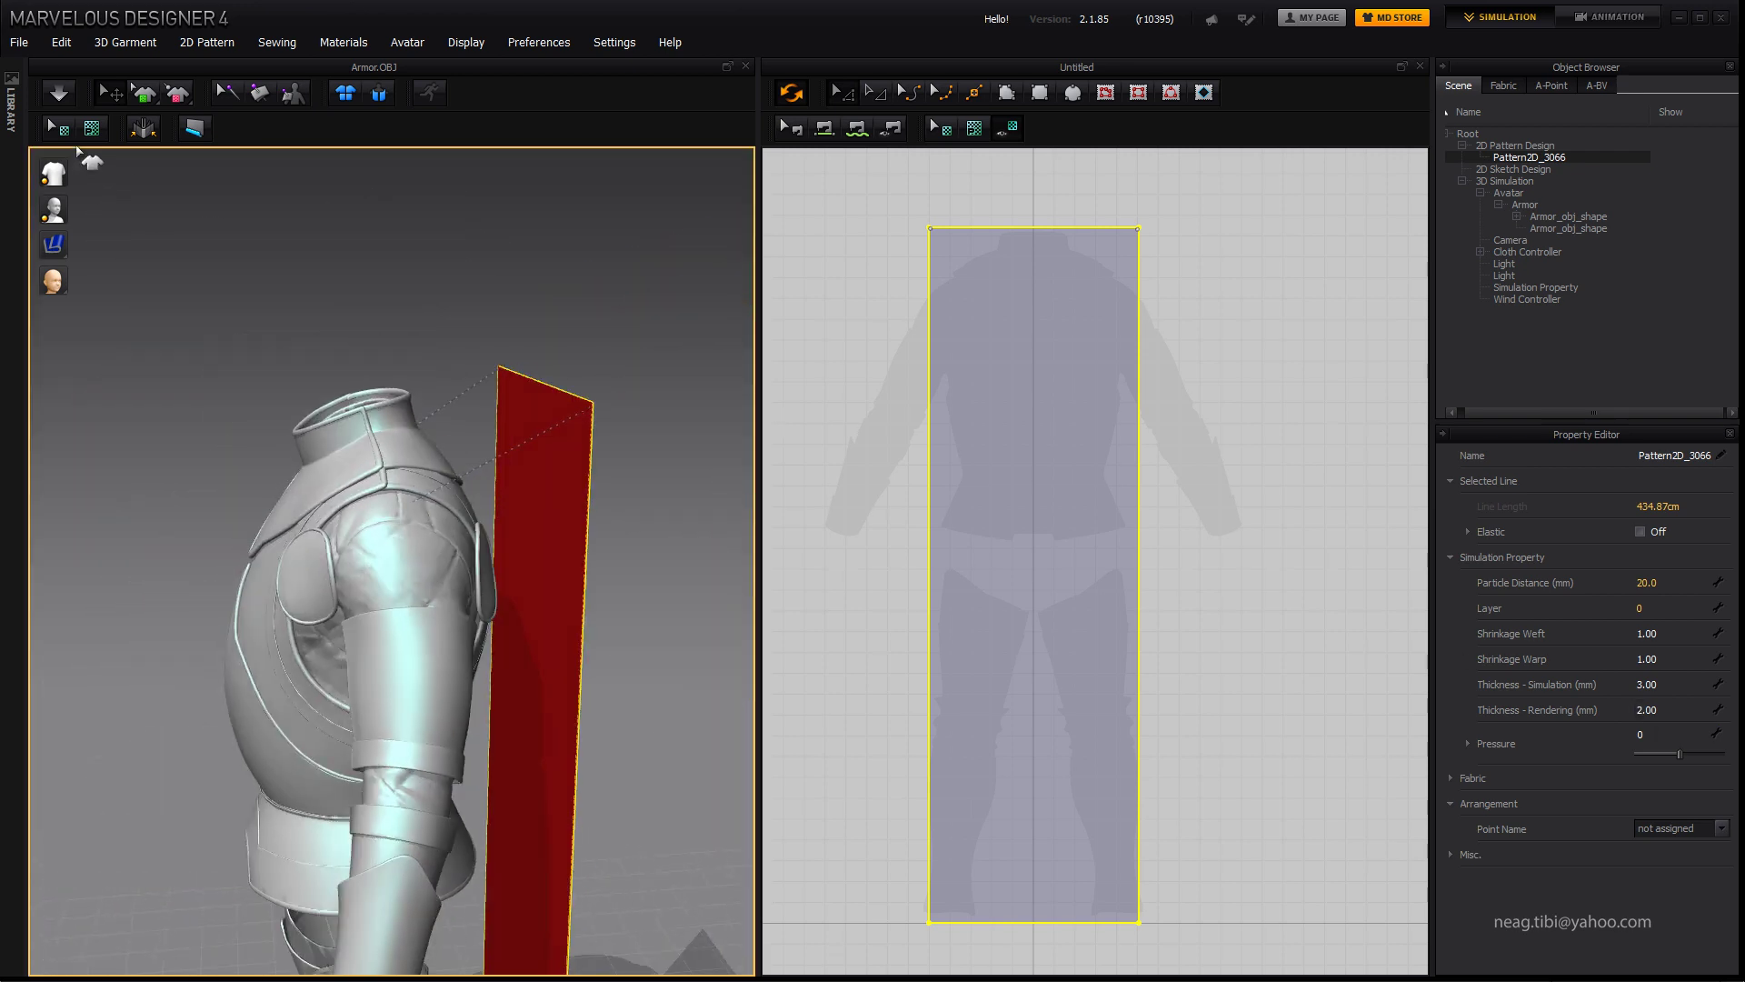
{"action": "key", "text": "space"}
{"action": "right_click_drag", "start_coordinate": [511, 362], "coordinate": [255, 368]}
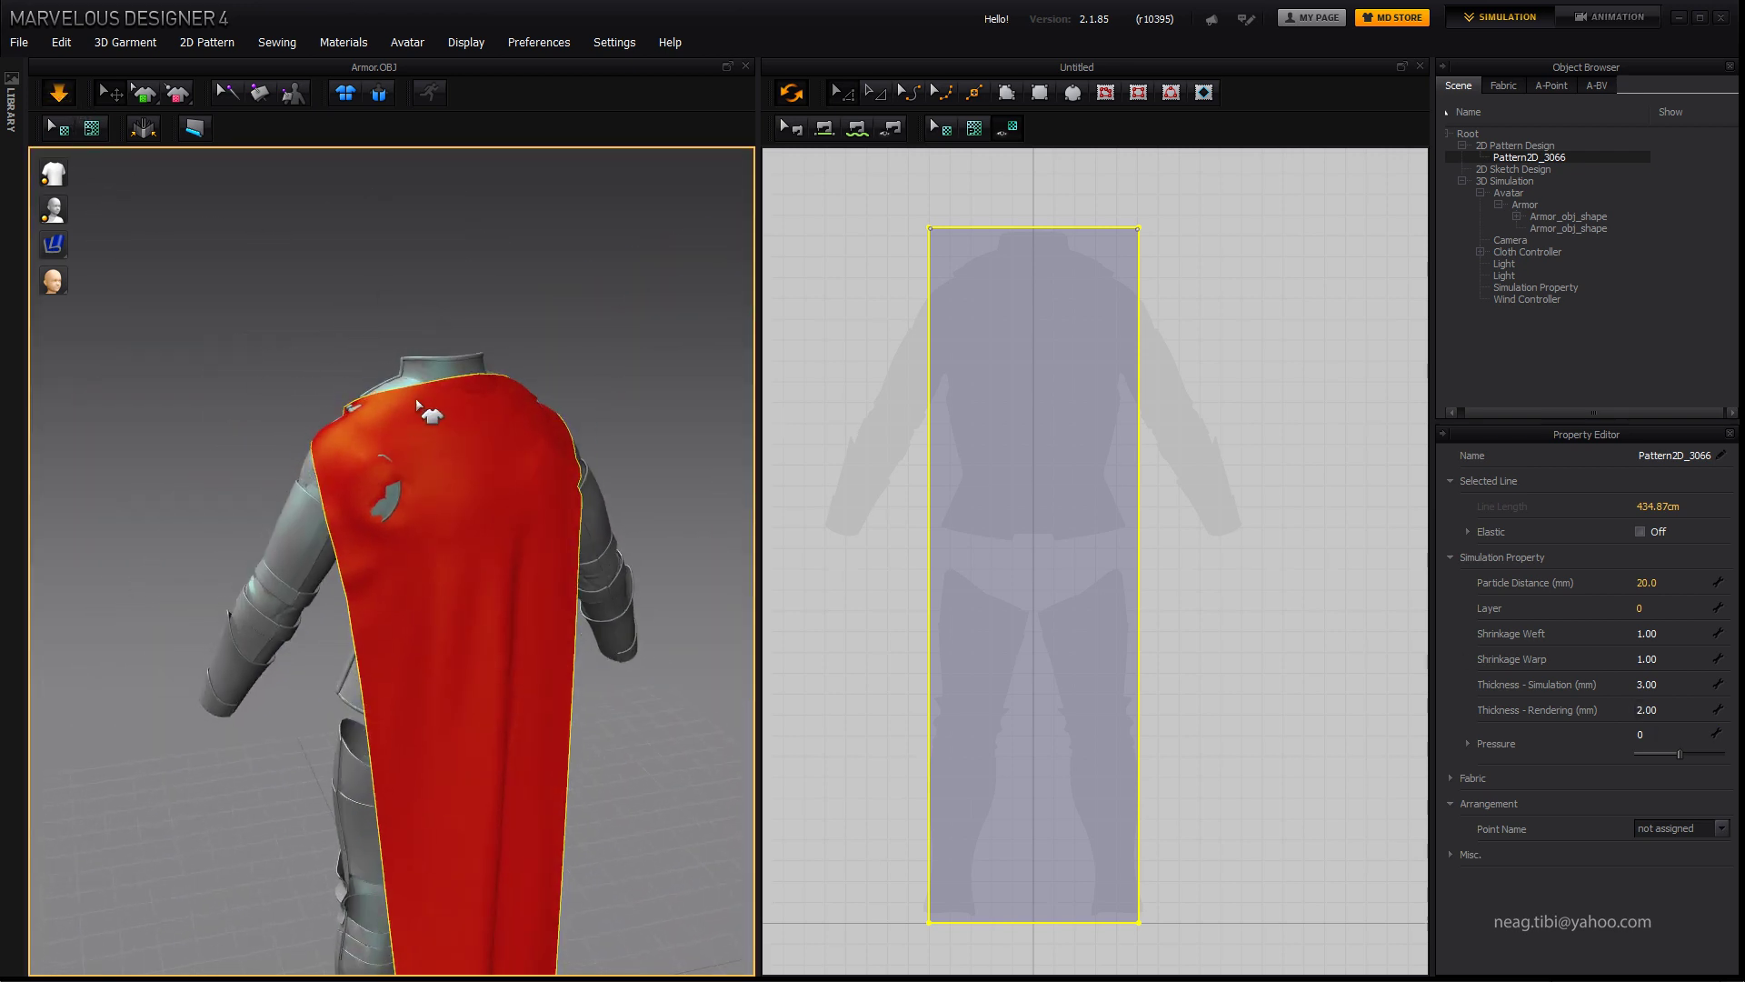
{"action": "mouse_move", "coordinate": [428, 405]}
{"action": "right_mouse_down"}
{"action": "mouse_move", "coordinate": [635, 428]}
{"action": "mouse_move", "coordinate": [442, 386]}
{"action": "mouse_move", "coordinate": [374, 419]}
{"action": "right_mouse_up"}
{"action": "left_click", "coordinate": [580, 394]}
{"action": "left_click", "coordinate": [468, 397]}
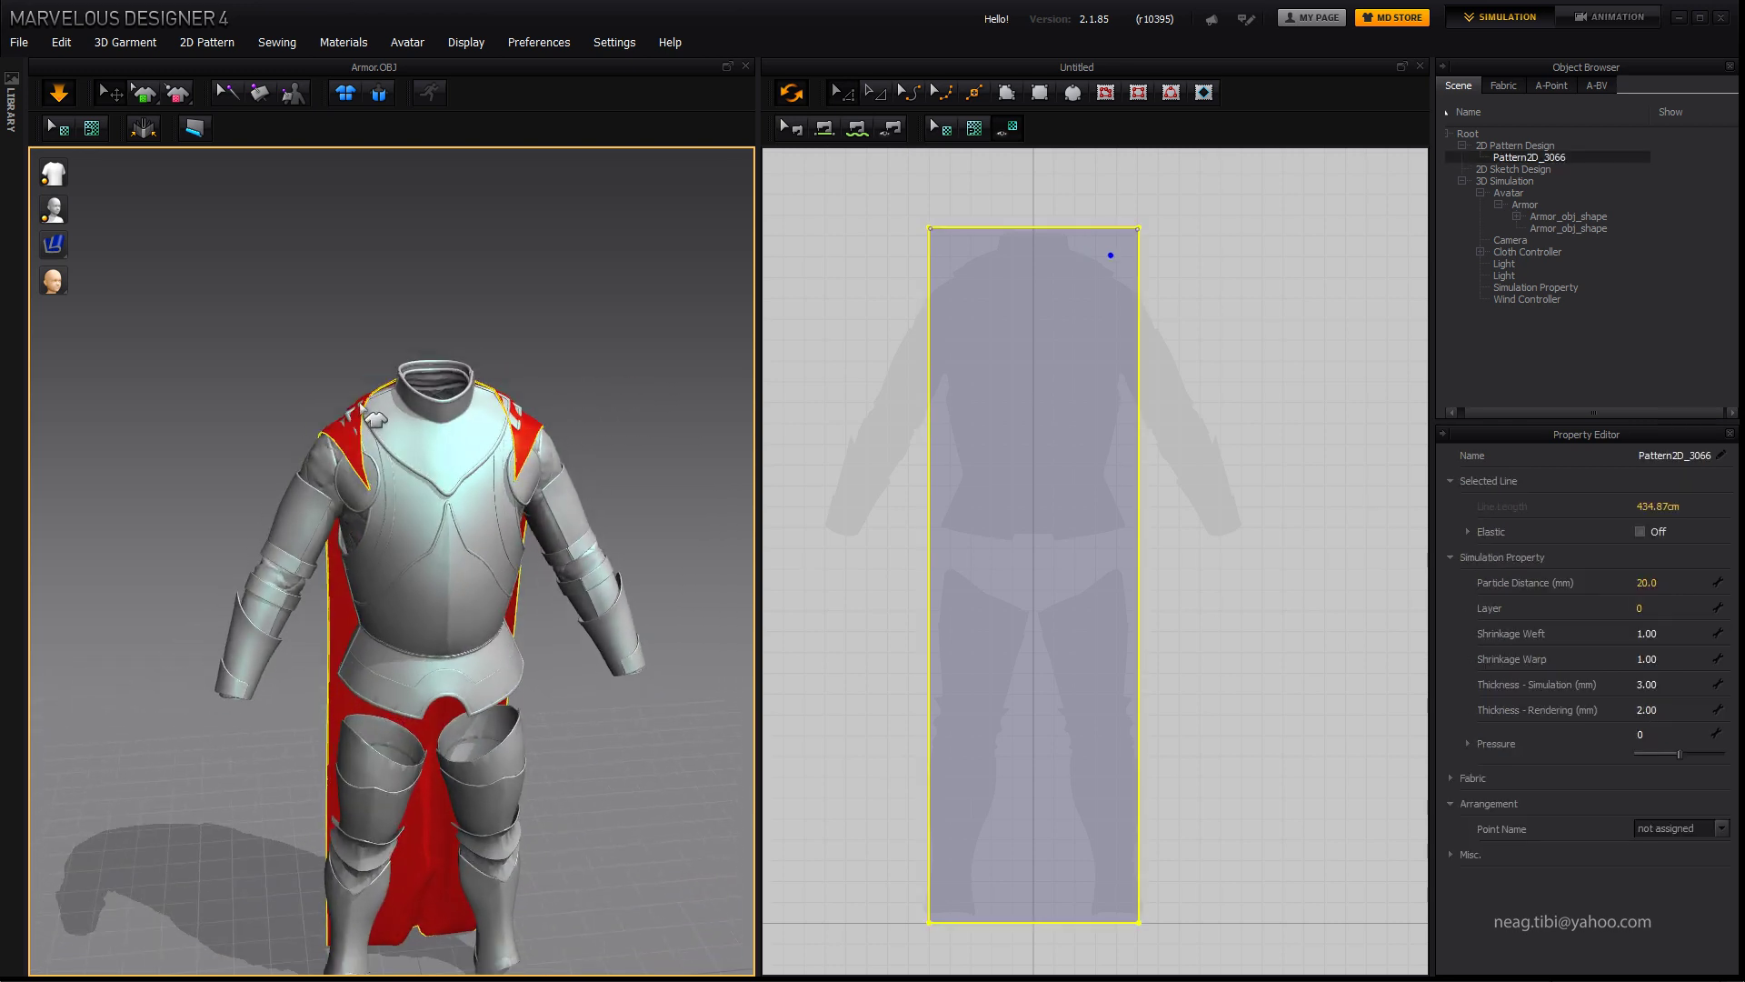
Step: Bend the cape's top edge downward into a curved neckline
{"action": "left_click", "coordinate": [907, 92]}
{"action": "left_click_drag", "start_coordinate": [1036, 238], "coordinate": [1020, 293]}
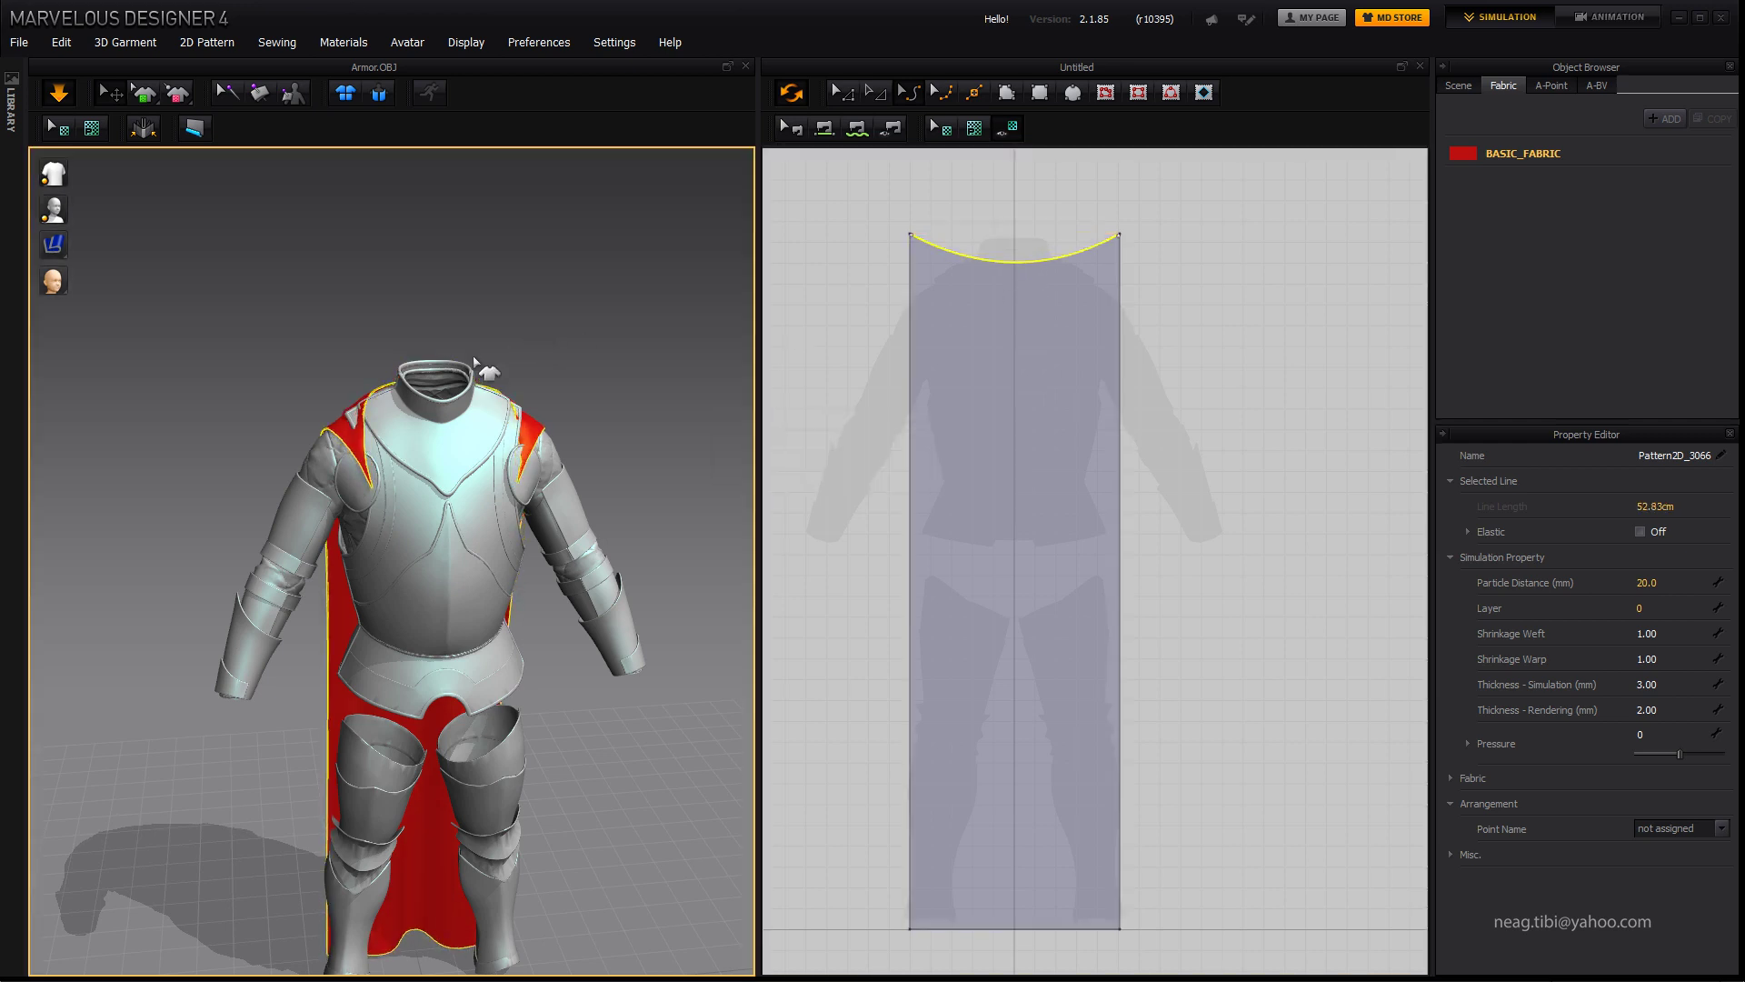
{"action": "right_click_drag", "start_coordinate": [382, 382], "coordinate": [128, 382]}
{"action": "left_click", "coordinate": [359, 469]}
{"action": "right_click_drag", "start_coordinate": [359, 468], "coordinate": [484, 468]}
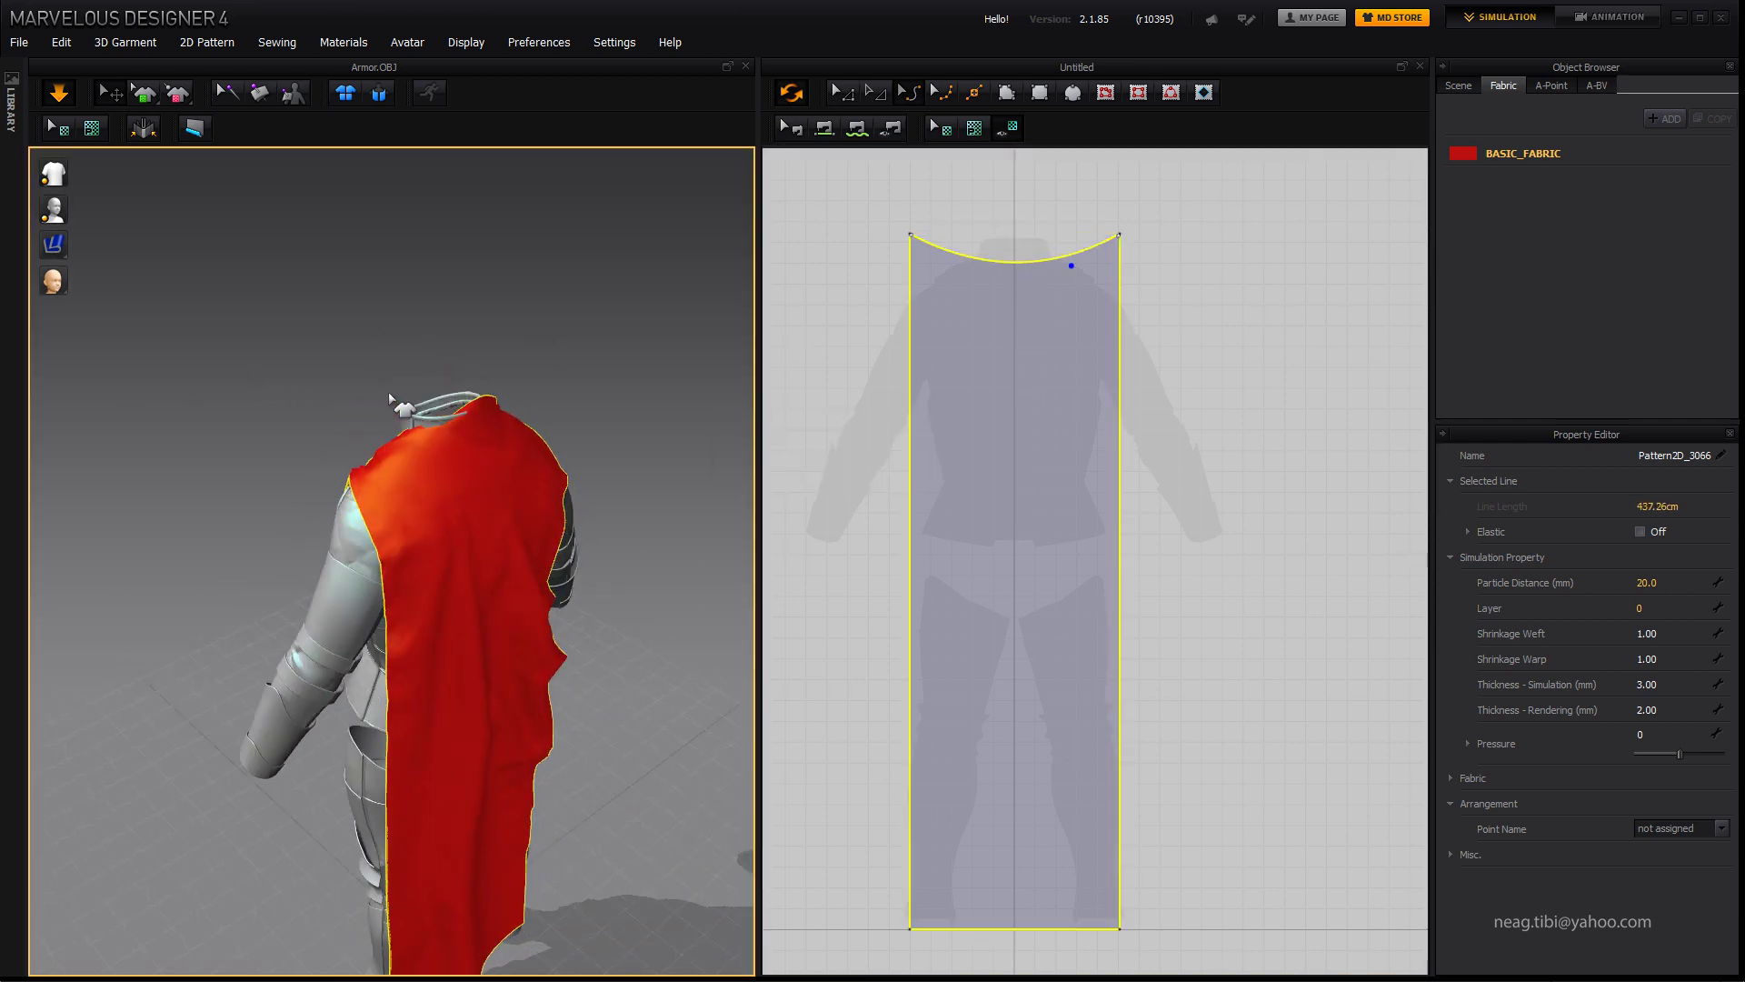
{"action": "mouse_move", "coordinate": [441, 541]}
{"action": "right_mouse_down"}
{"action": "mouse_move", "coordinate": [510, 542]}
{"action": "mouse_move", "coordinate": [468, 510]}
{"action": "right_mouse_up"}
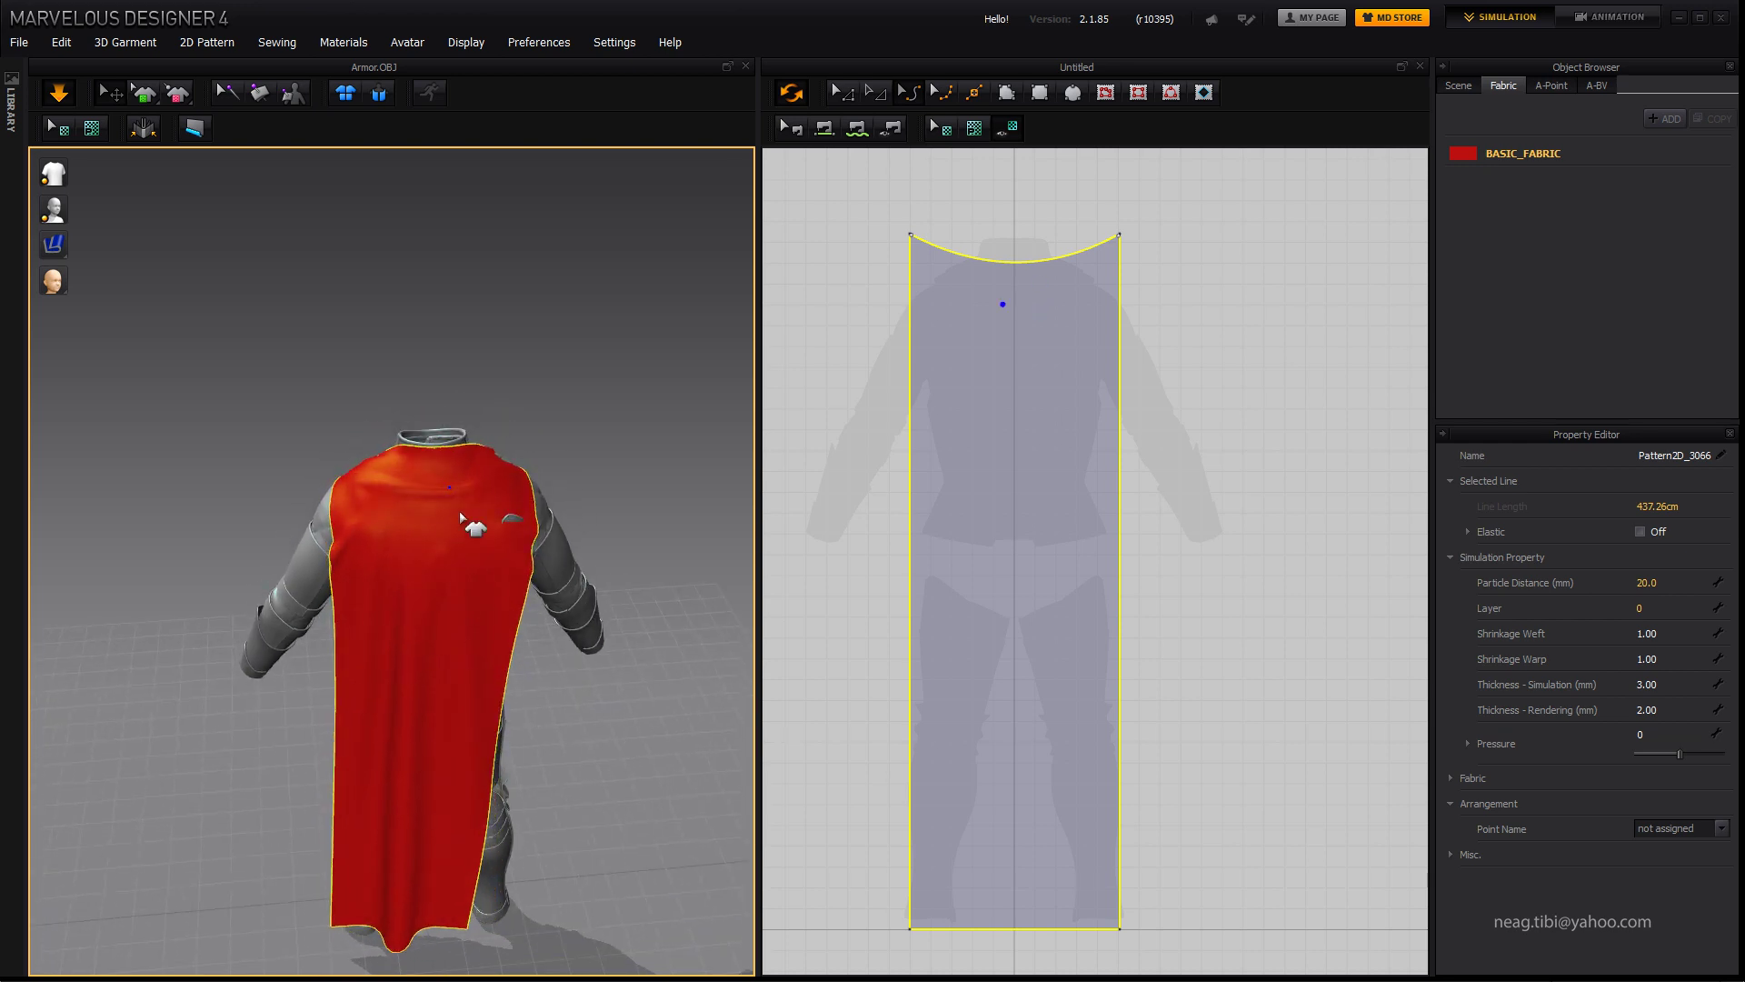
Step: Deepen the neckline curve to 58.41 cm and stop the simulation
{"action": "left_click", "coordinate": [575, 498]}
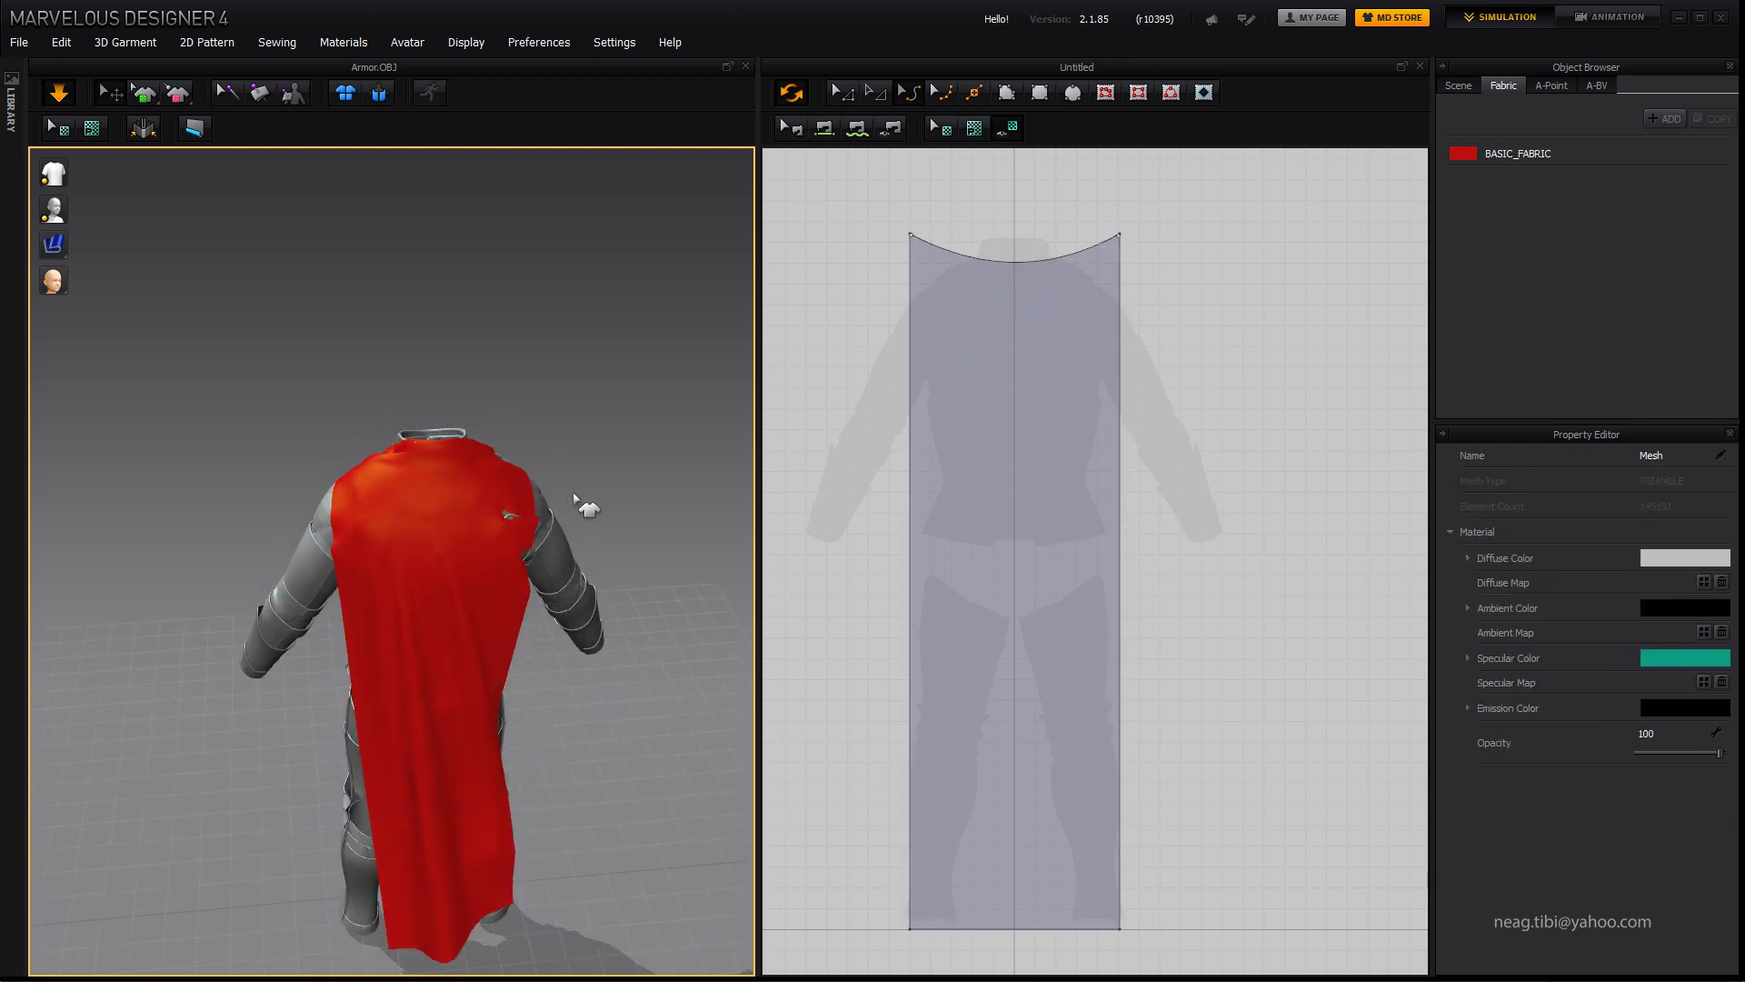
{"action": "left_click", "coordinate": [518, 519]}
{"action": "mouse_move", "coordinate": [519, 518]}
{"action": "right_mouse_down"}
{"action": "mouse_move", "coordinate": [370, 506]}
{"action": "mouse_move", "coordinate": [391, 543]}
{"action": "mouse_move", "coordinate": [526, 515]}
{"action": "mouse_move", "coordinate": [405, 451]}
{"action": "right_mouse_up"}
{"action": "scroll", "coordinate": [586, 496], "scroll_direction": "up", "scroll_amount": 5}
{"action": "scroll", "coordinate": [587, 496], "scroll_direction": "down", "scroll_amount": 5}
{"action": "scroll", "coordinate": [428, 514], "scroll_direction": "up", "scroll_amount": 4}
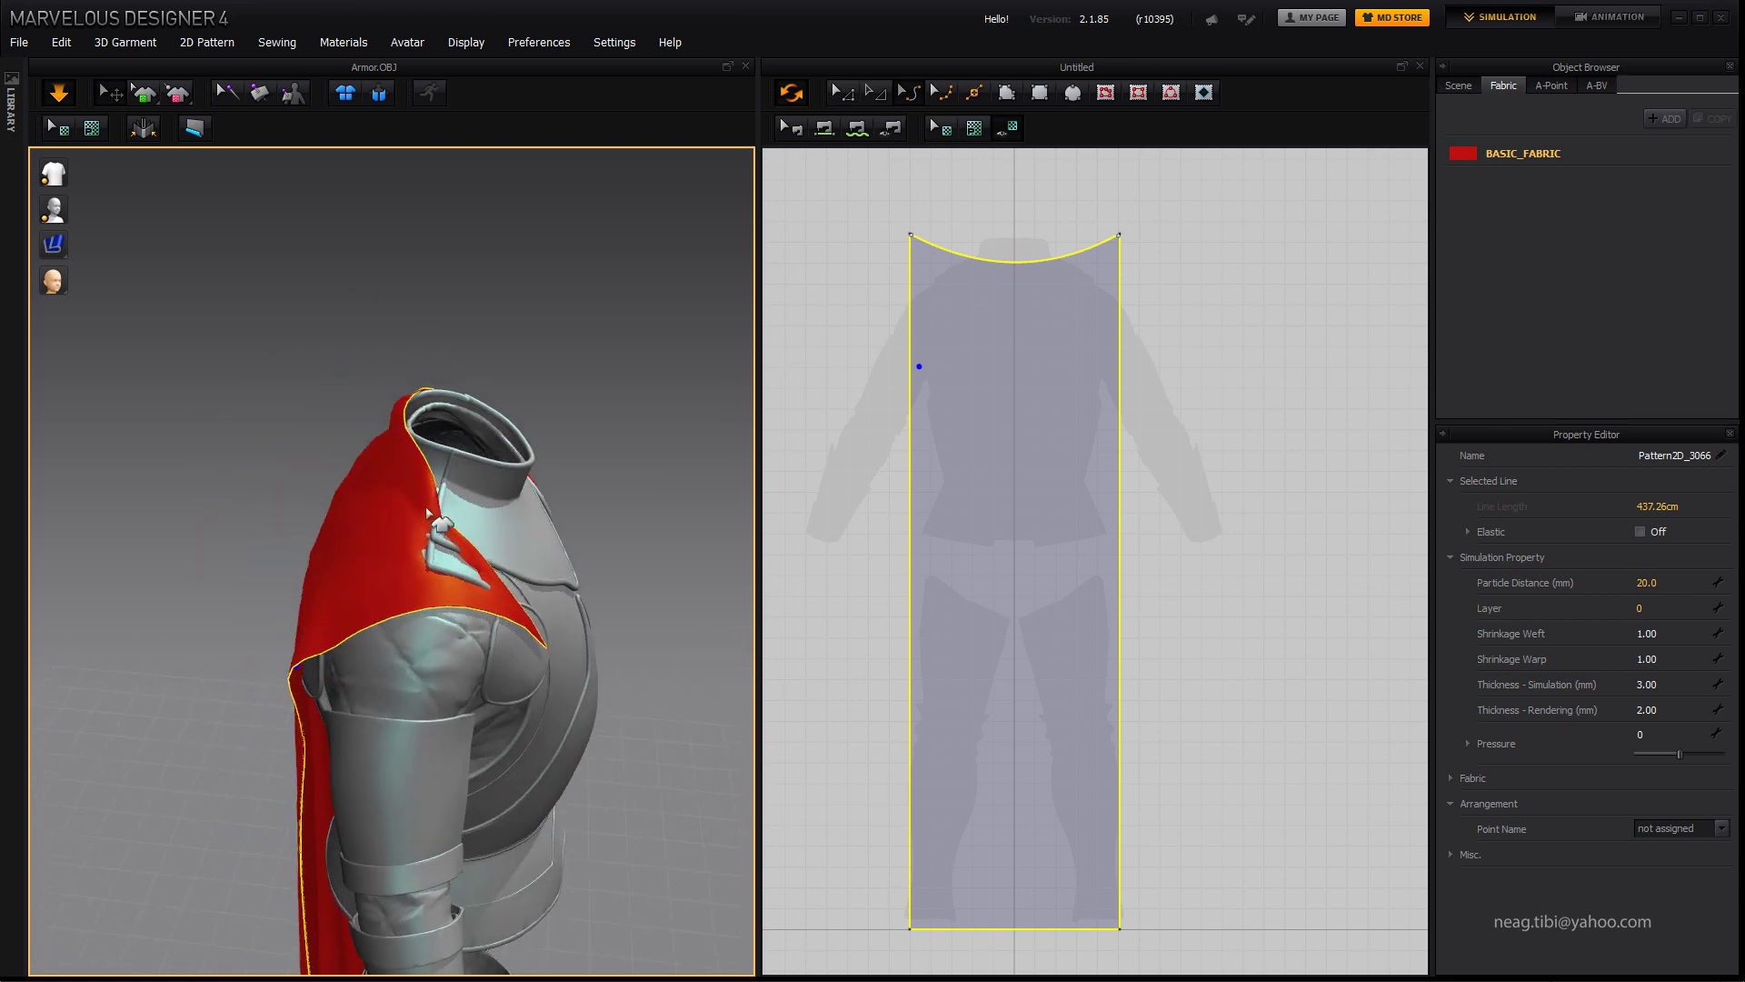
{"action": "right_click_drag", "start_coordinate": [427, 513], "coordinate": [582, 454]}
{"action": "left_click", "coordinate": [1016, 262]}
{"action": "left_click_drag", "start_coordinate": [1018, 320], "coordinate": [1018, 324]}
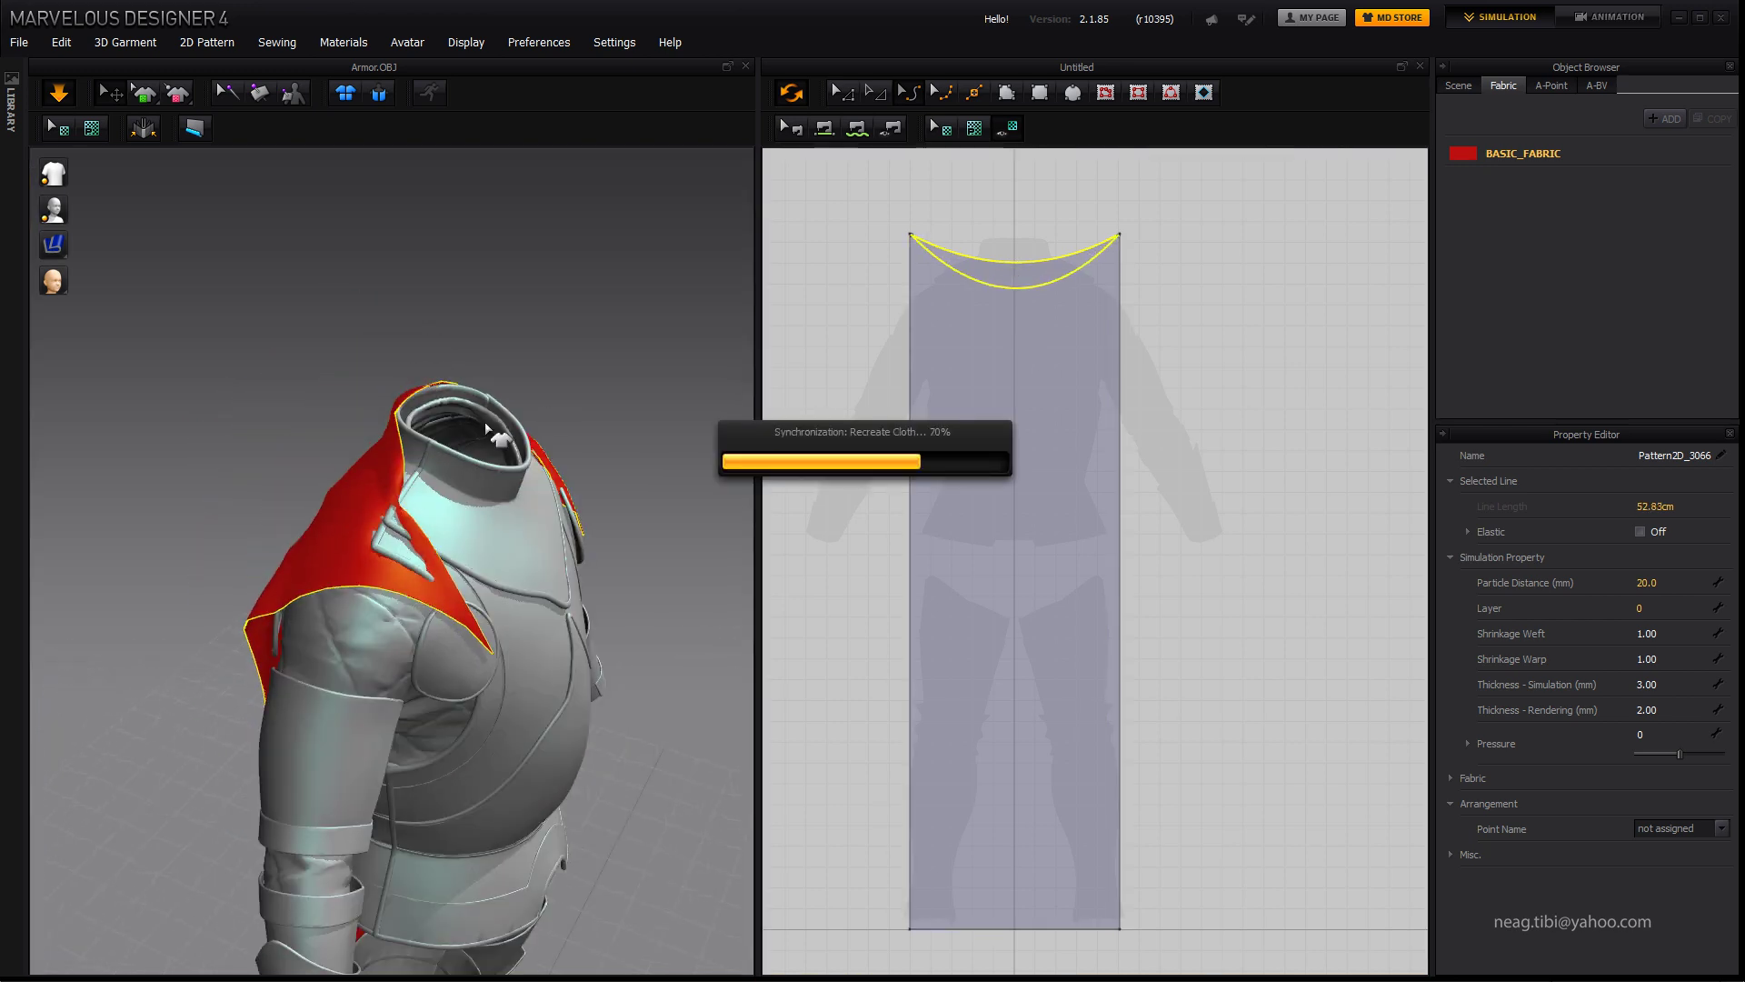
{"action": "right_click_drag", "start_coordinate": [509, 509], "coordinate": [332, 471]}
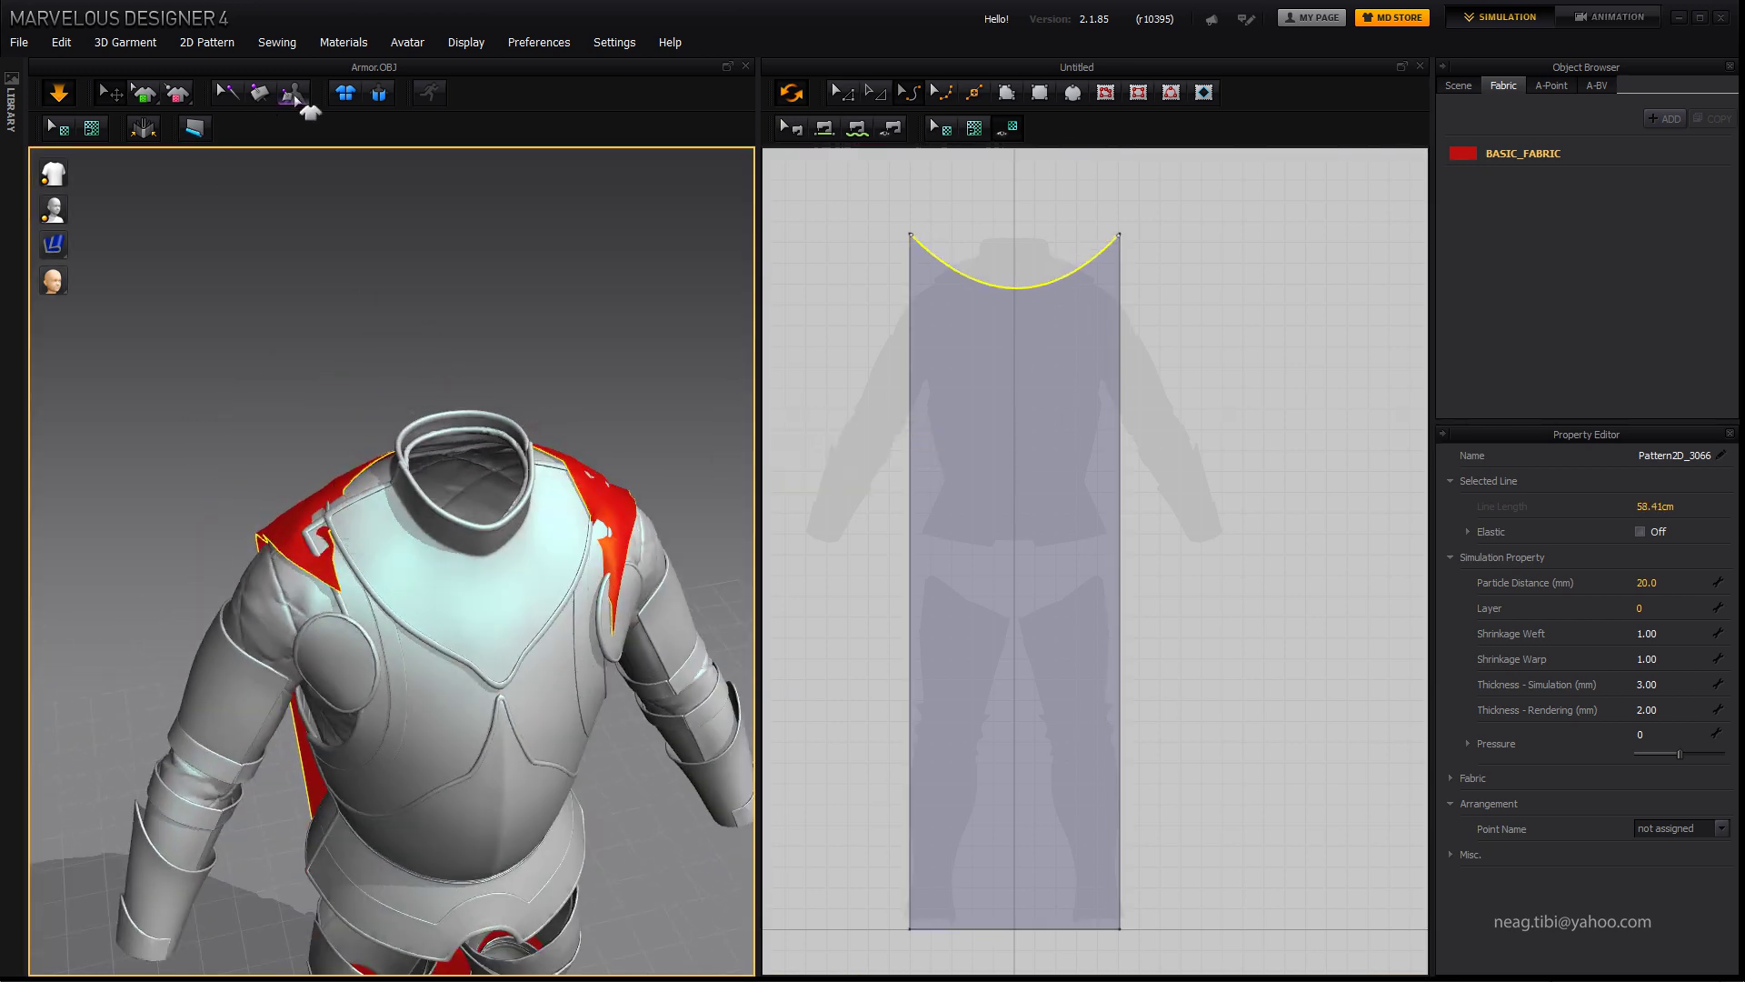
{"action": "key", "text": "space"}
{"action": "right_click_drag", "start_coordinate": [373, 363], "coordinate": [370, 313]}
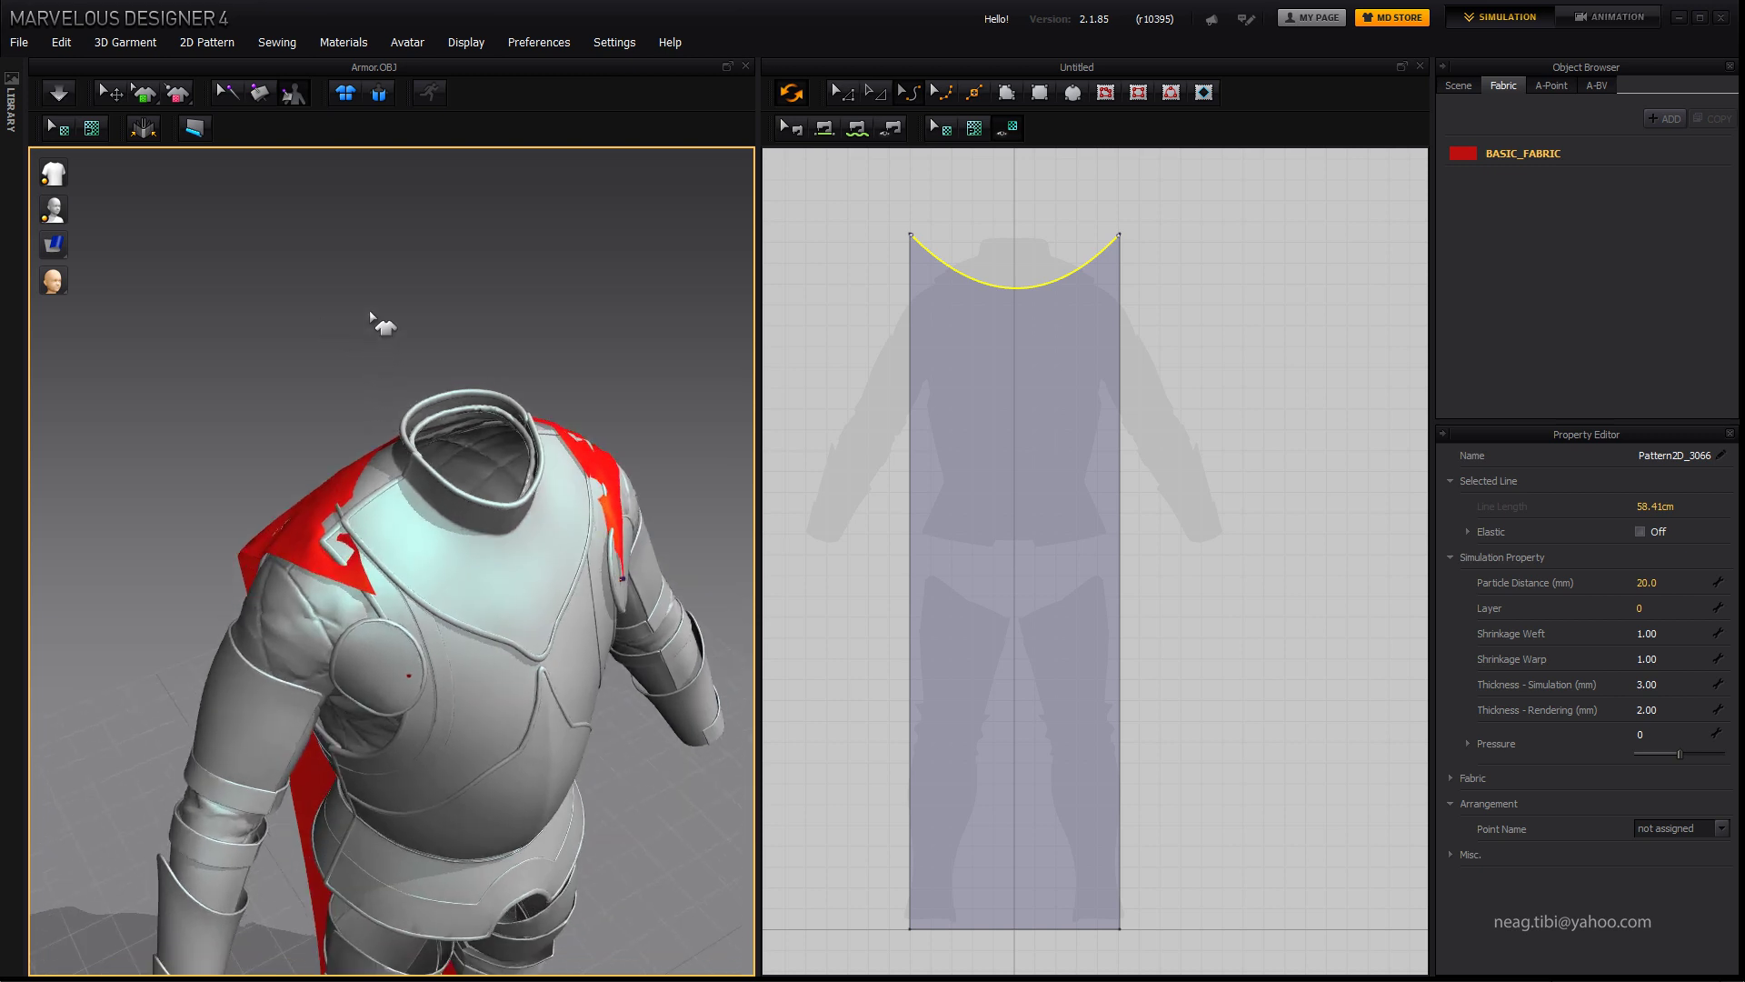
Step: Set the cape pattern's particle distance to 10
{"action": "left_click", "coordinate": [1373, 593]}
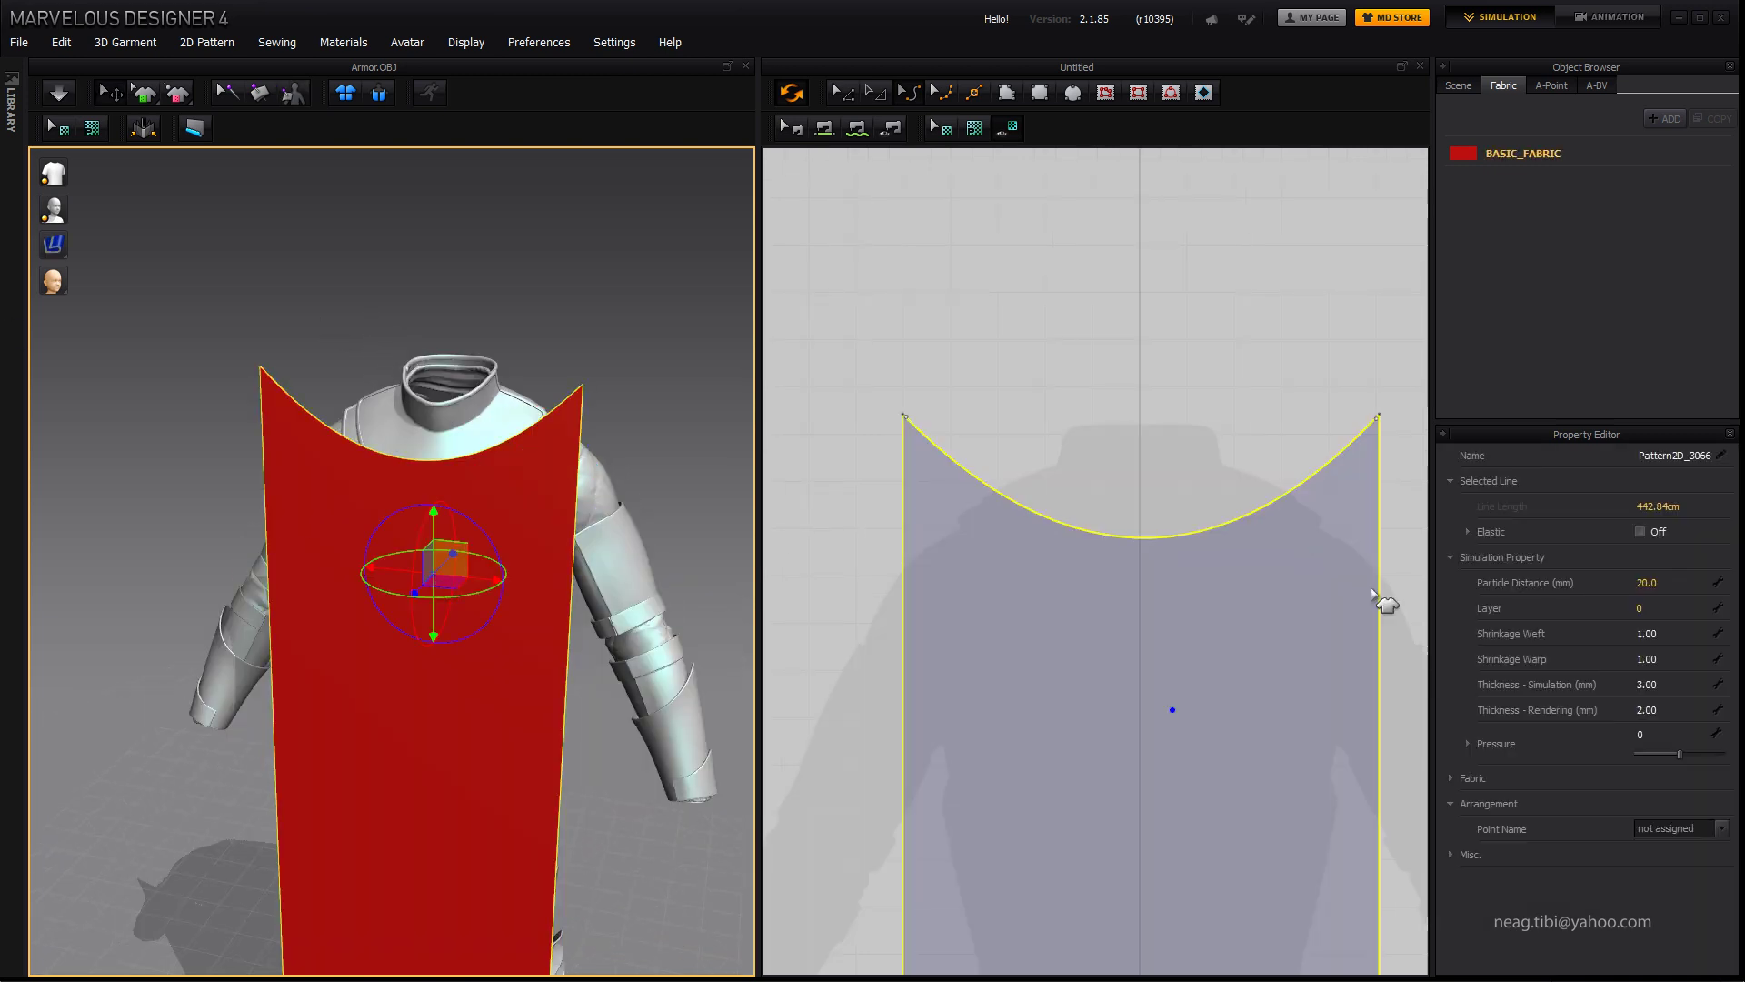
{"action": "type", "text": "10"}
{"action": "key", "text": "Return"}
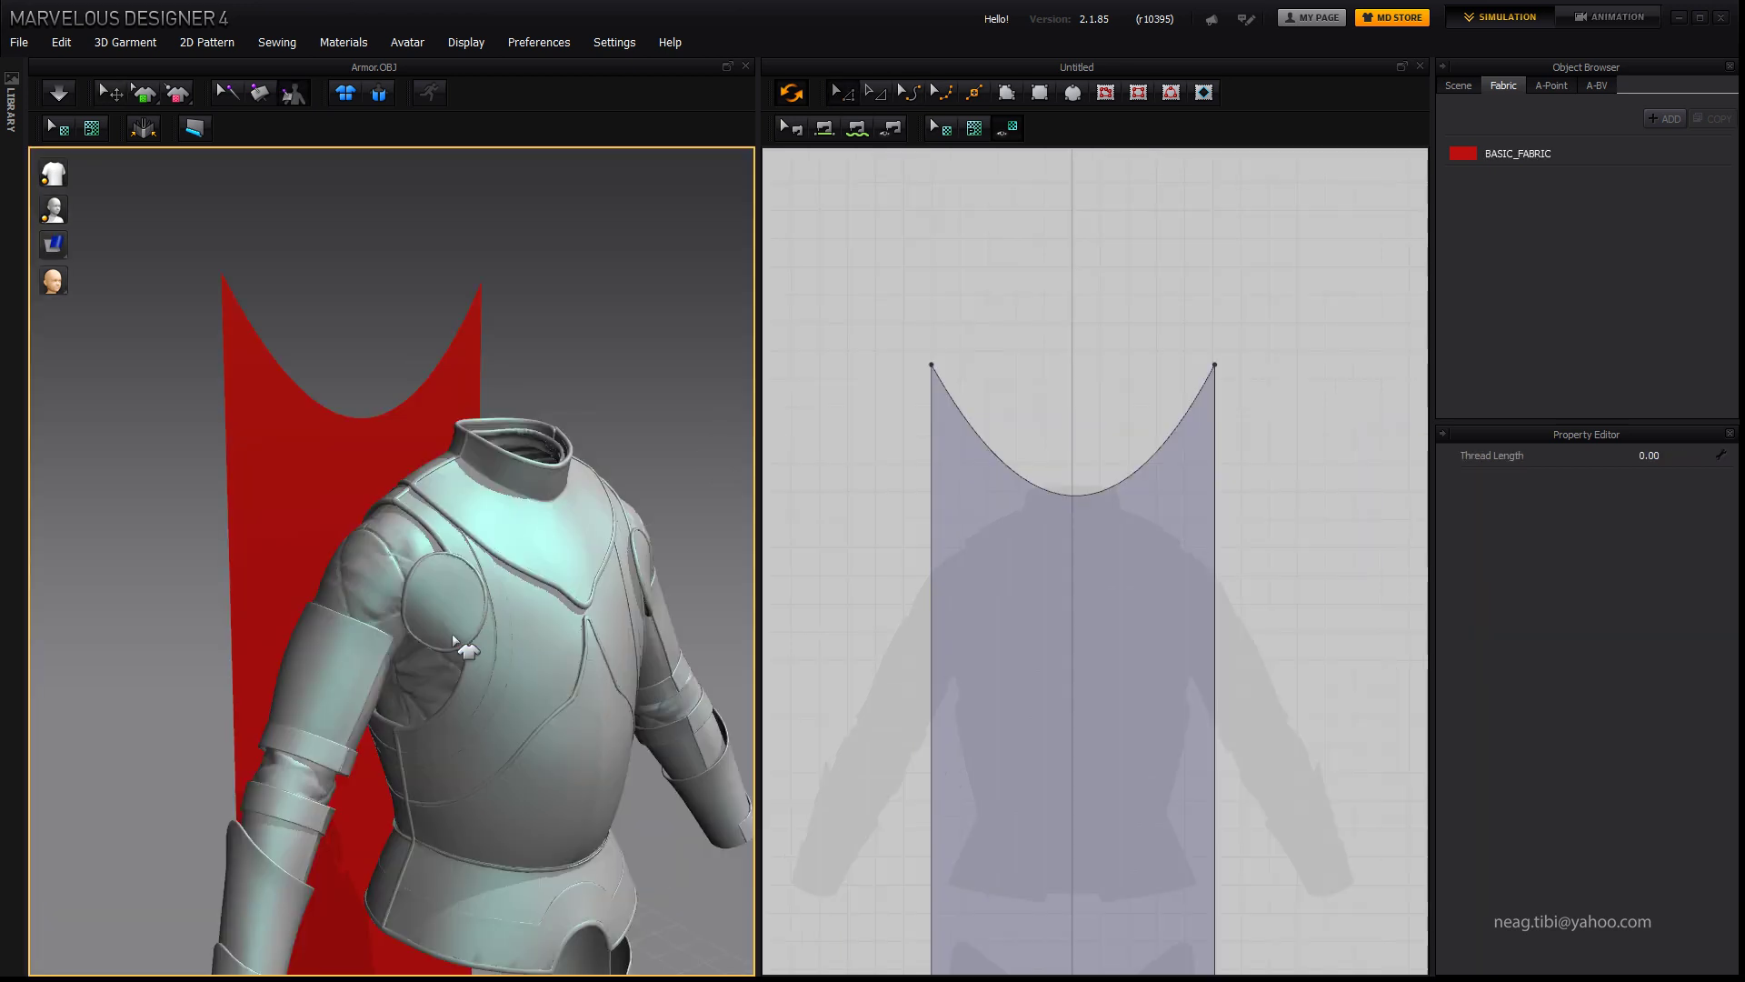
Step: Tack the cape's top-left and top-right corners onto the left and right shoulder plates
{"action": "right_click_drag", "start_coordinate": [318, 232], "coordinate": [333, 246]}
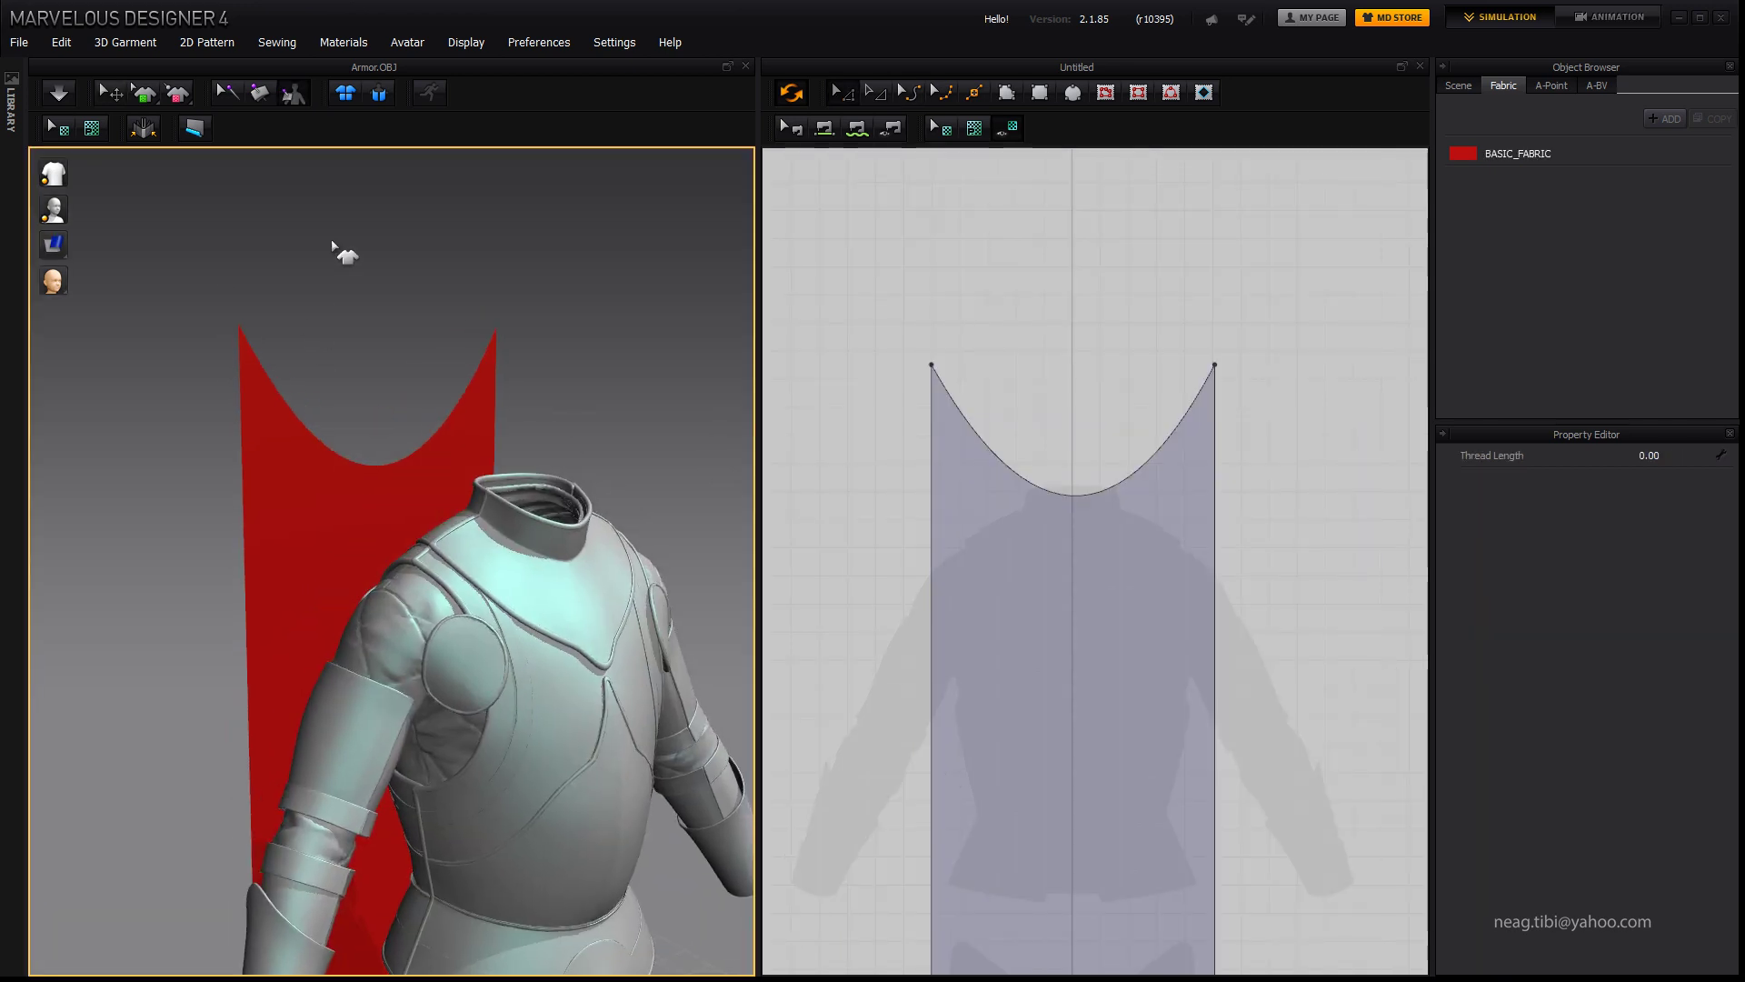
{"action": "left_click", "coordinate": [242, 338]}
{"action": "left_click", "coordinate": [497, 681]}
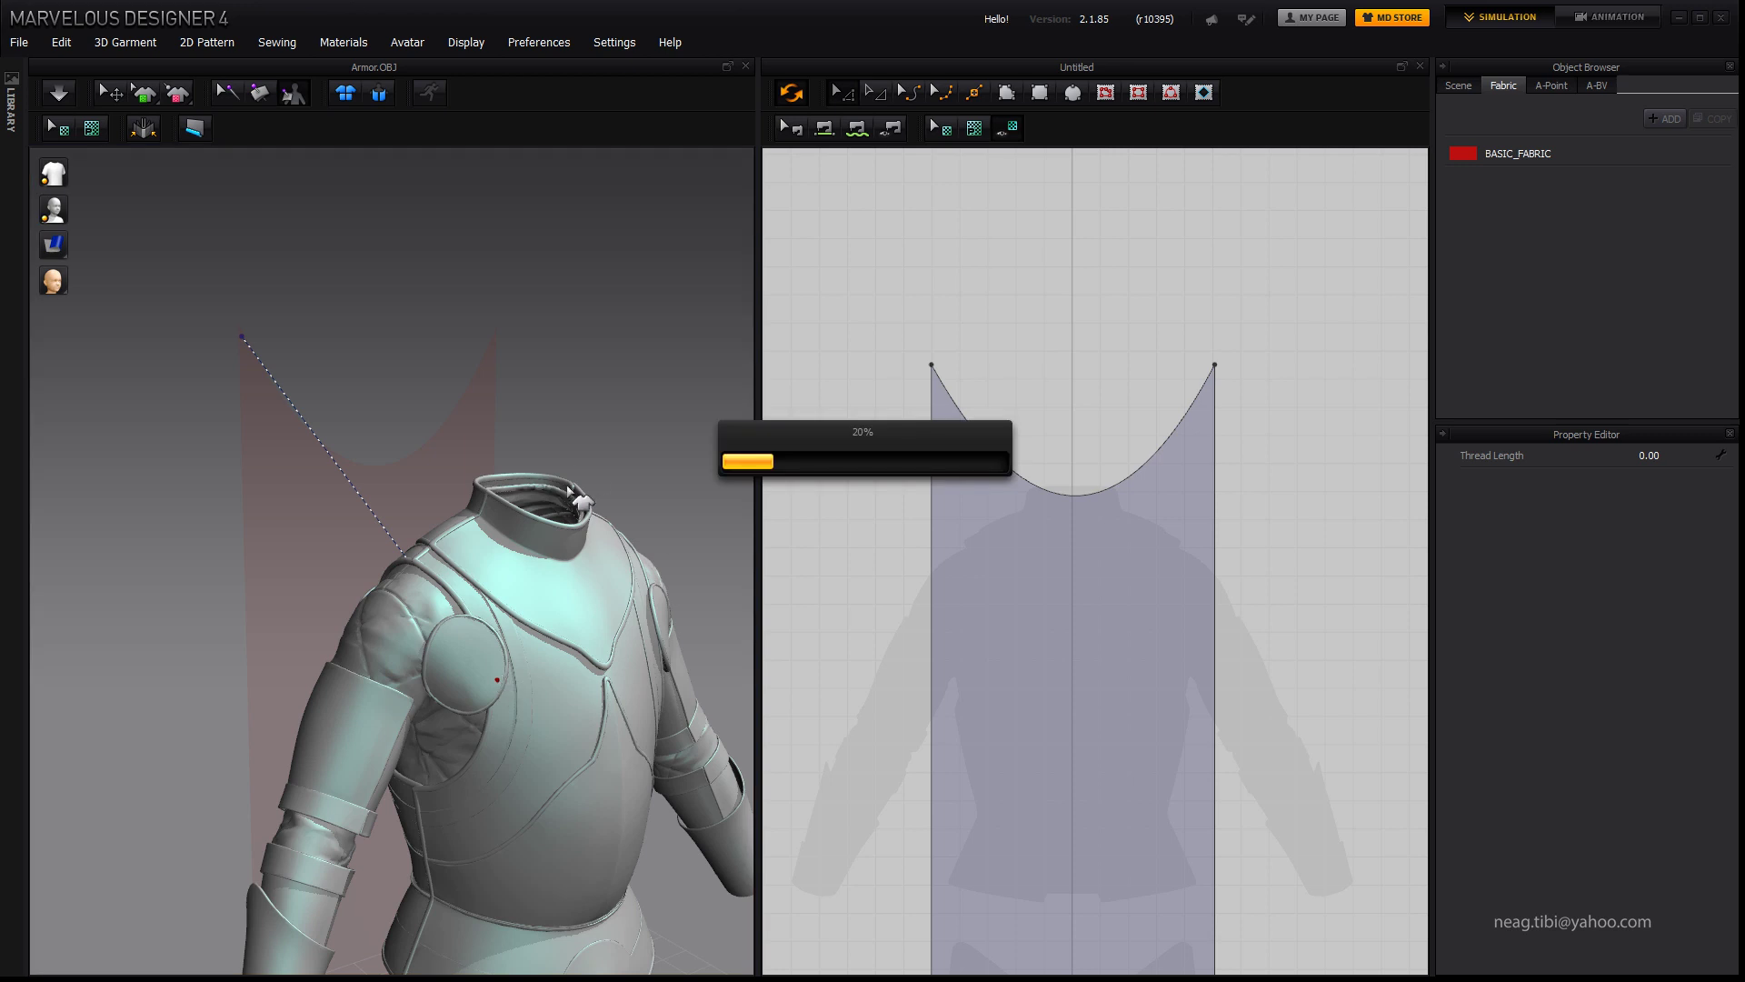
{"action": "mouse_move", "coordinate": [579, 471]}
{"action": "right_mouse_down"}
{"action": "mouse_move", "coordinate": [558, 397]}
{"action": "mouse_move", "coordinate": [566, 316]}
{"action": "right_mouse_up"}
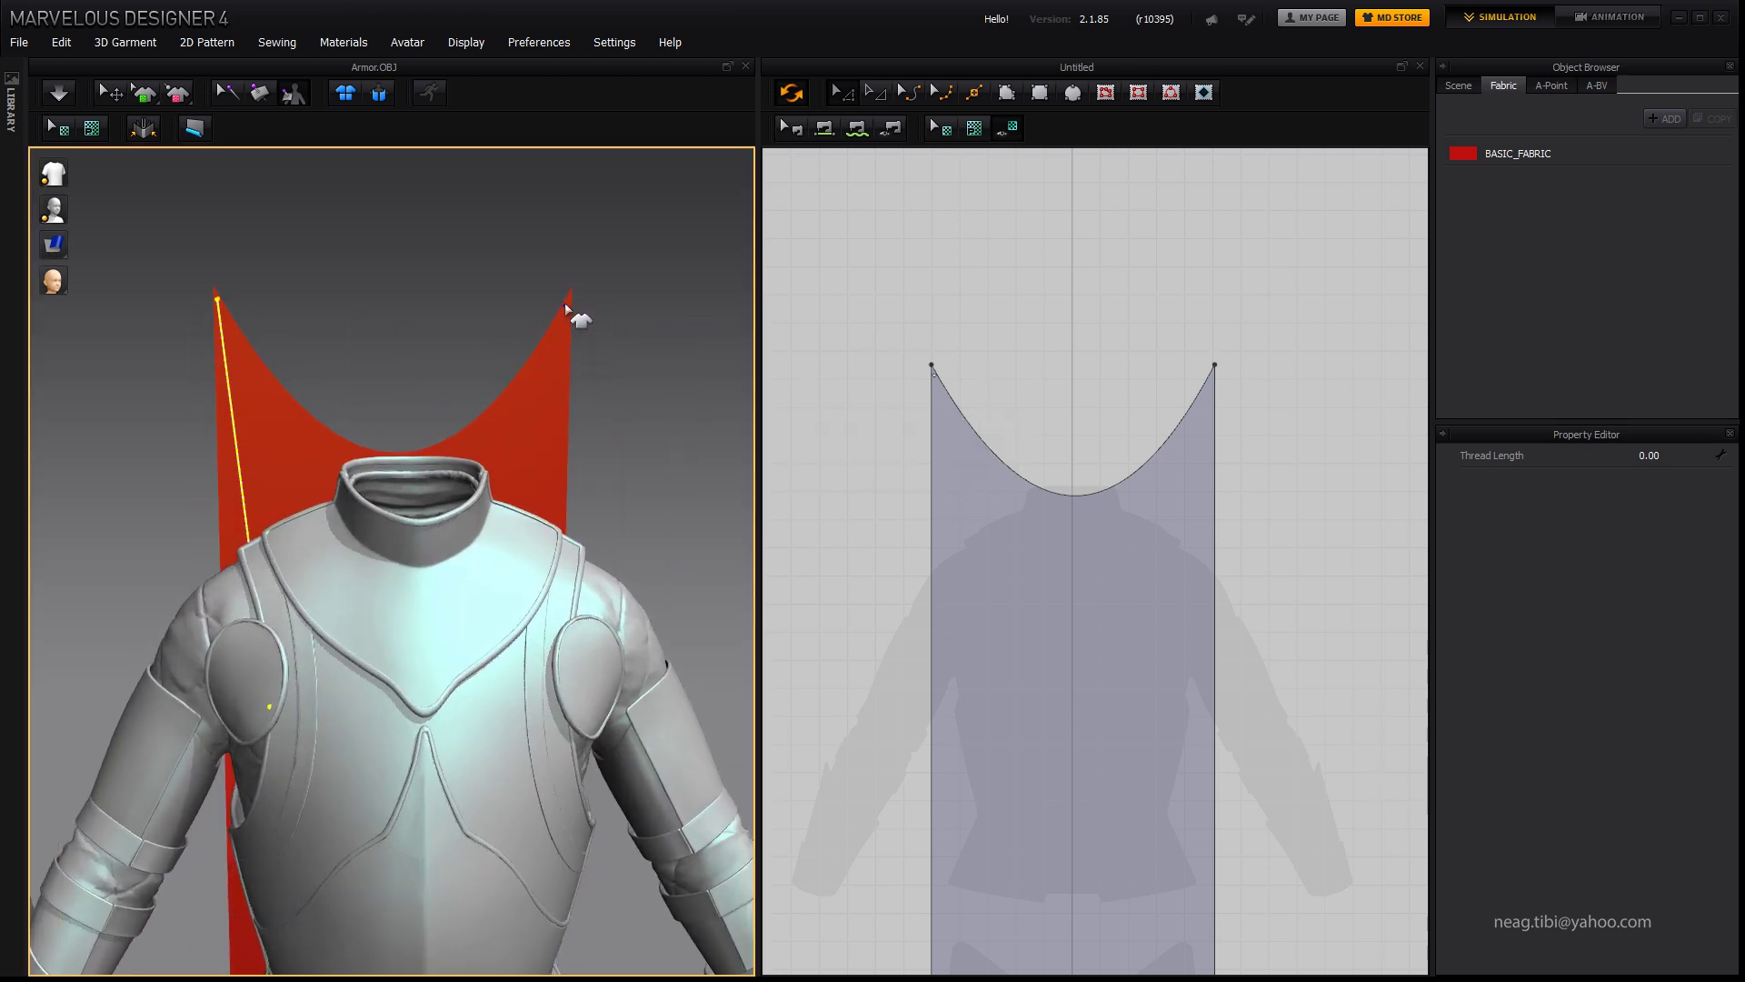
{"action": "left_click", "coordinate": [565, 306]}
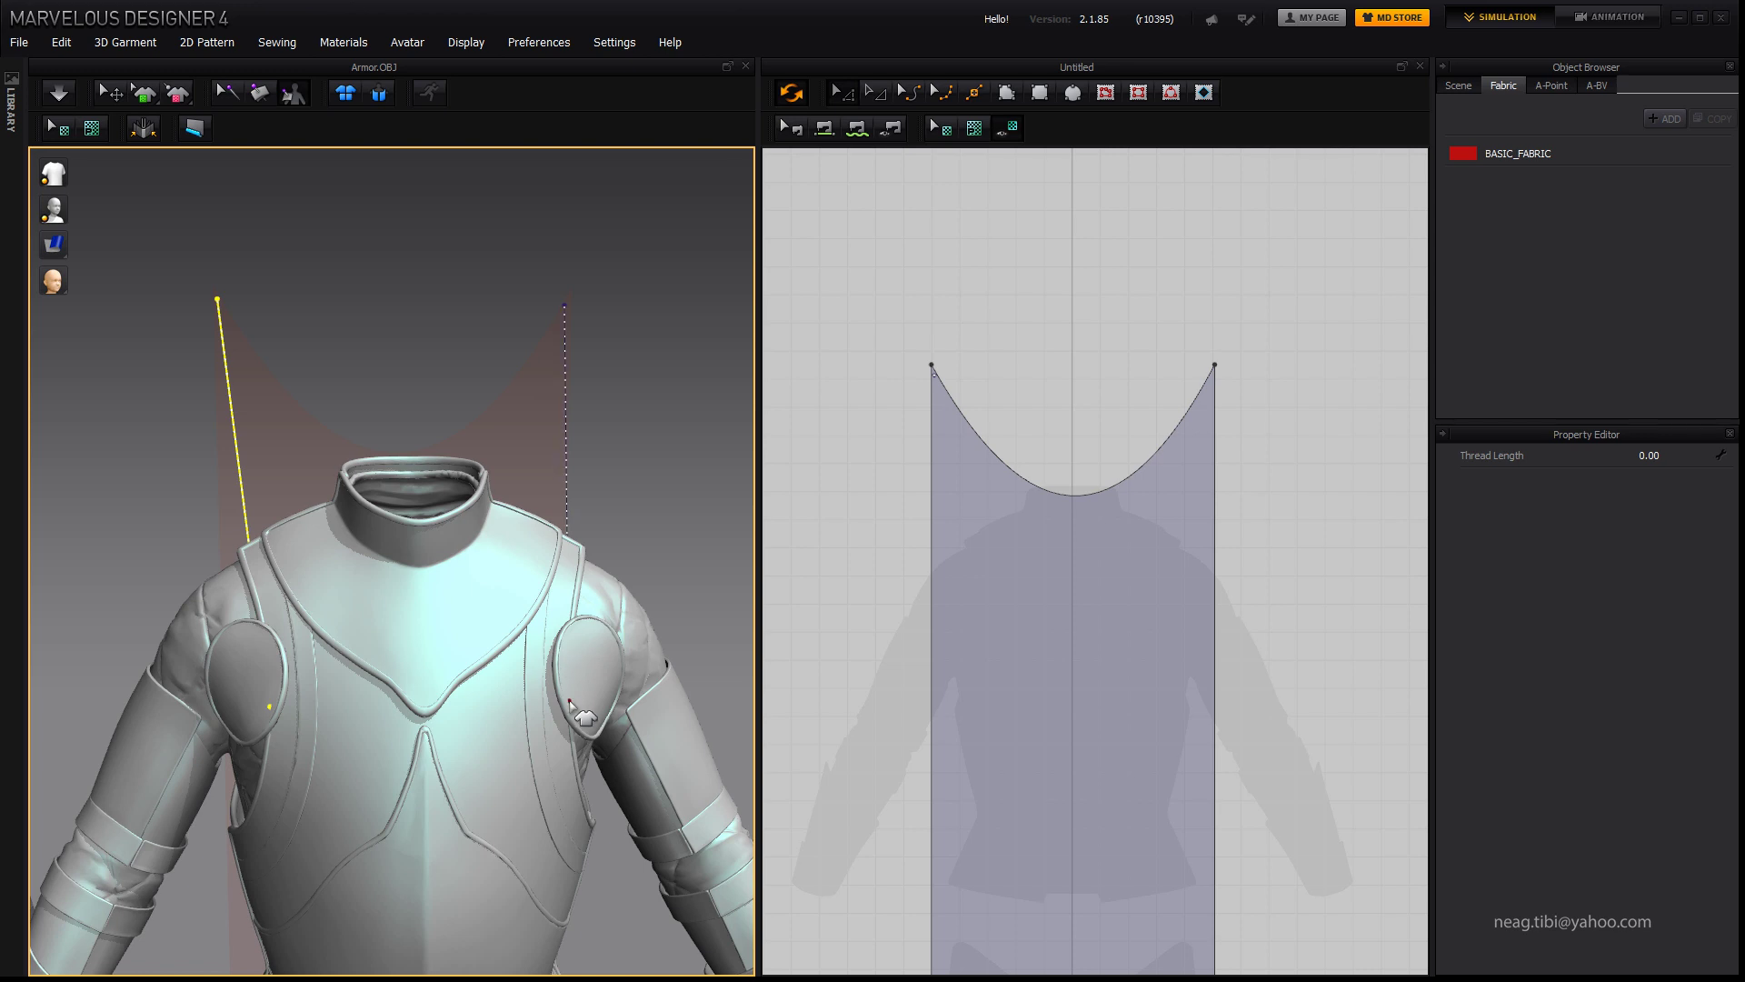
{"action": "left_click", "coordinate": [570, 698]}
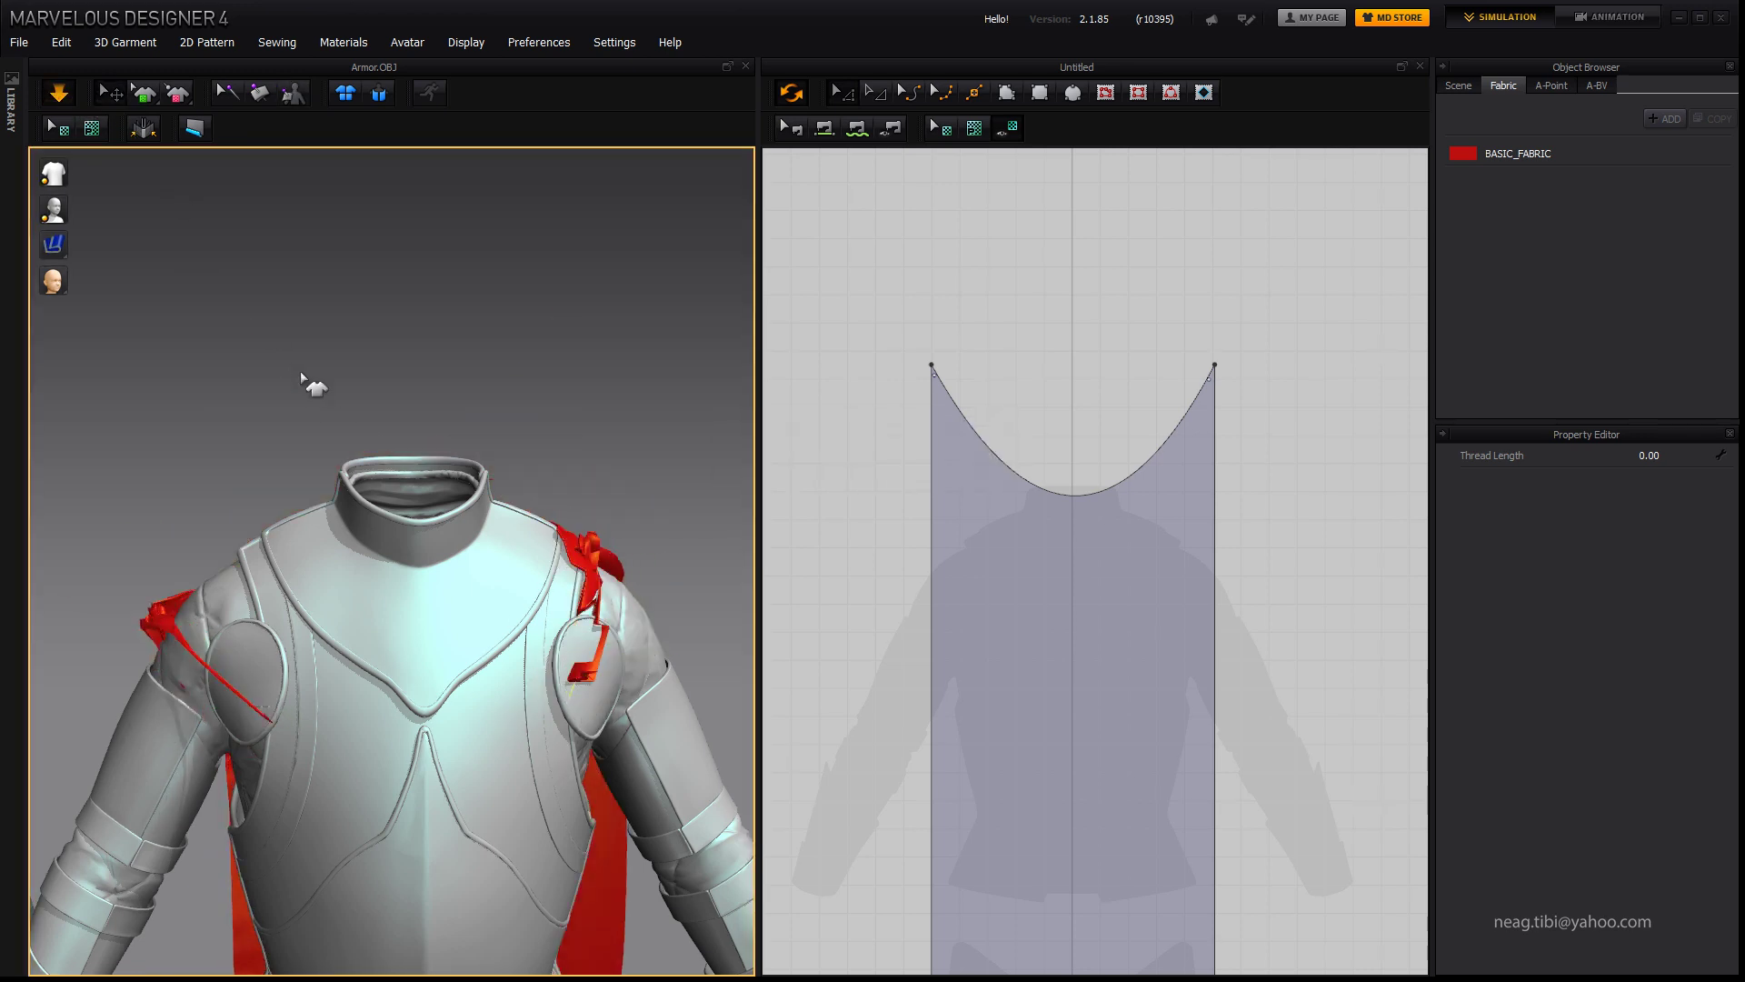
Step: Pull the cape cloth at the shoulders to loosen and settle it
{"action": "mouse_move", "coordinate": [303, 379]}
{"action": "right_mouse_down"}
{"action": "mouse_move", "coordinate": [437, 545]}
{"action": "mouse_move", "coordinate": [297, 604]}
{"action": "right_mouse_up"}
{"action": "left_click", "coordinate": [376, 544]}
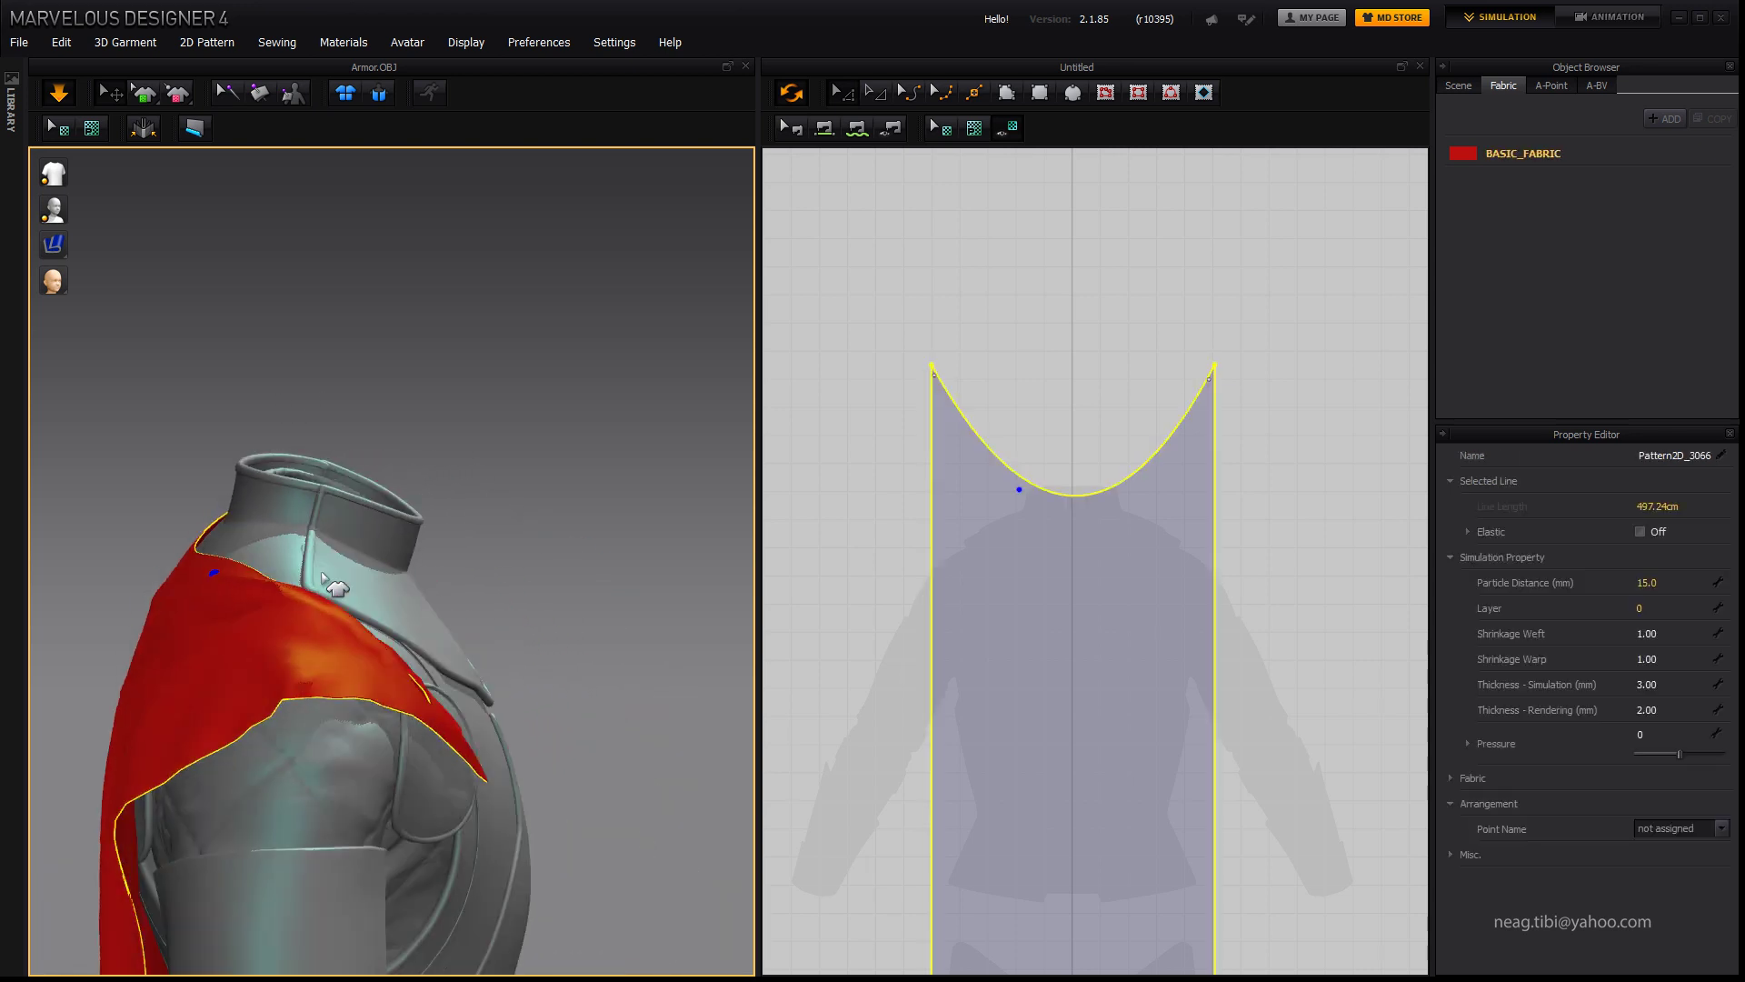
{"action": "left_click", "coordinate": [132, 596]}
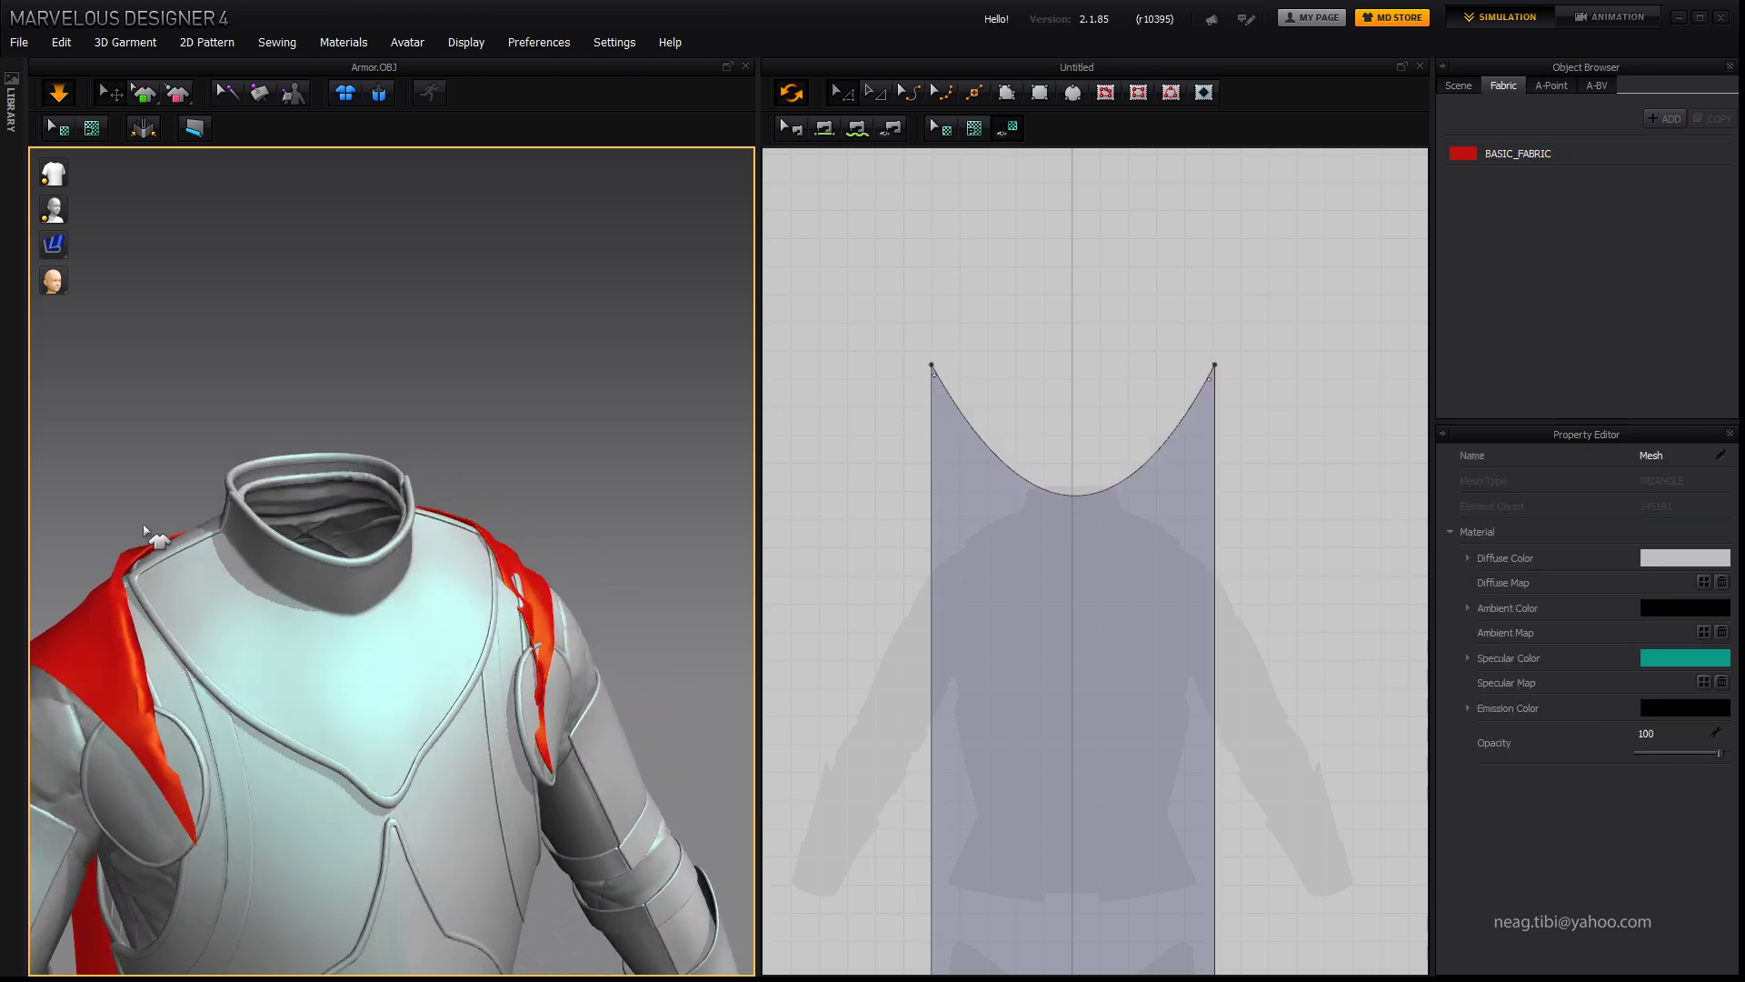
{"action": "right_click_drag", "start_coordinate": [132, 596], "coordinate": [393, 554]}
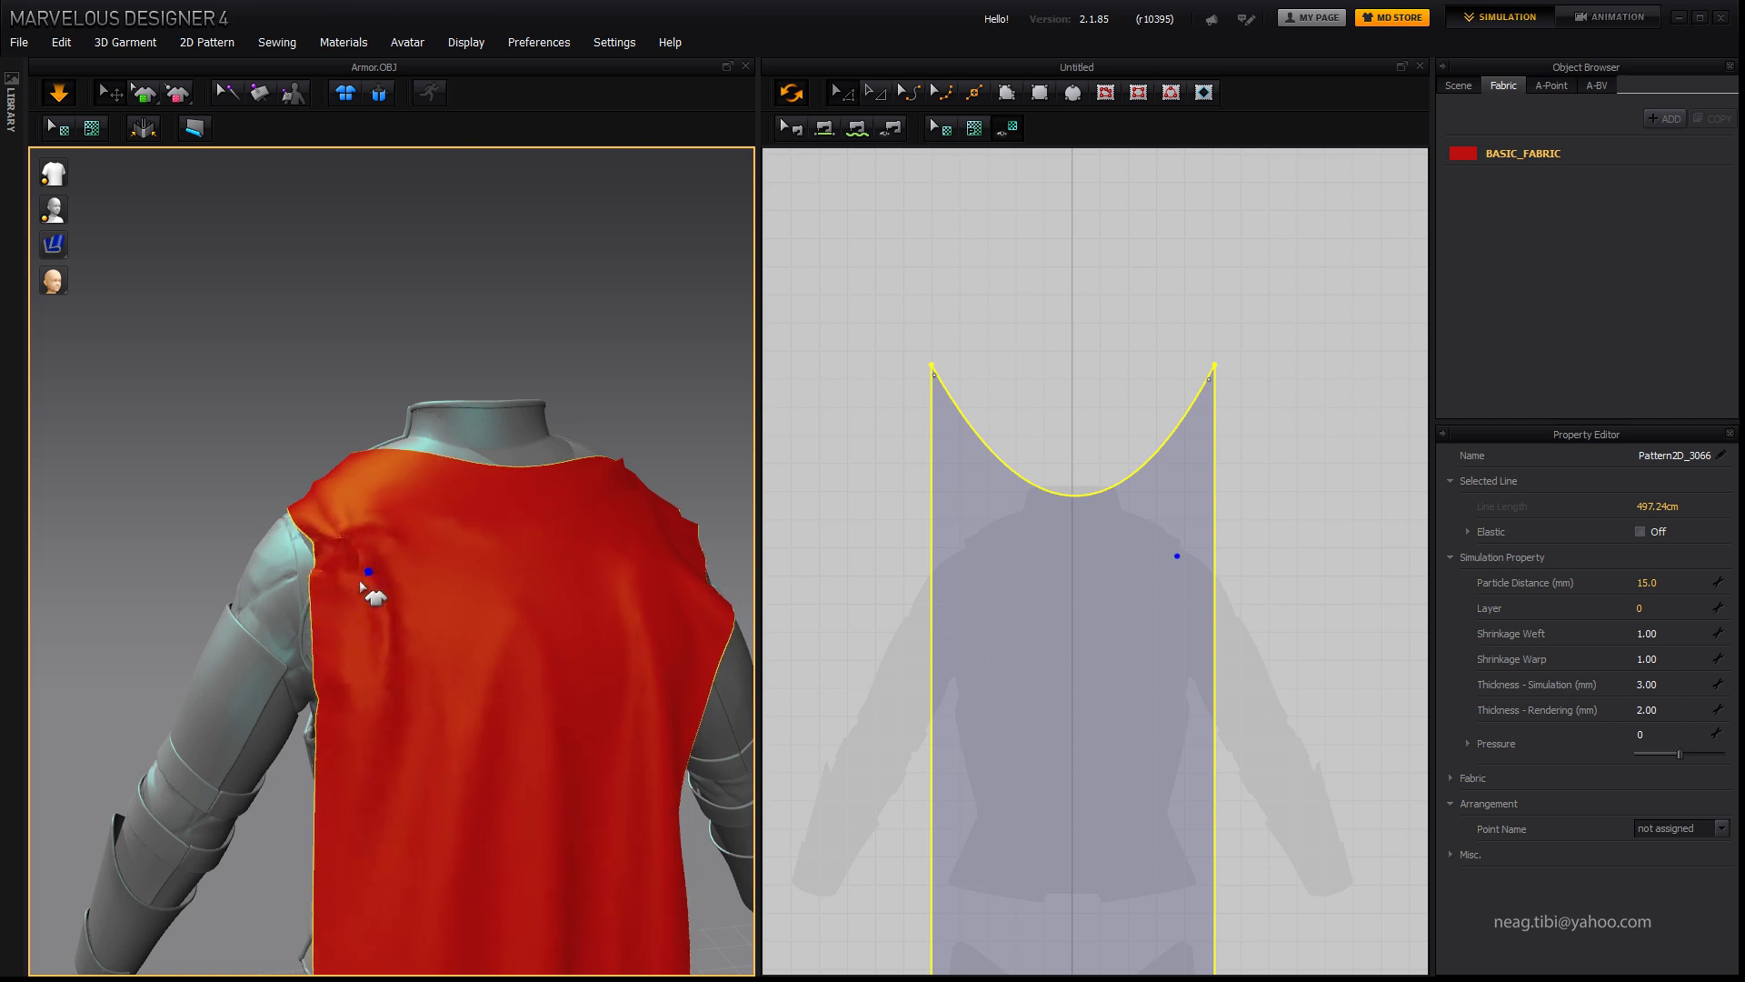
{"action": "mouse_move", "coordinate": [361, 586]}
{"action": "right_mouse_down"}
{"action": "mouse_move", "coordinate": [371, 611]}
{"action": "mouse_move", "coordinate": [628, 601]}
{"action": "mouse_move", "coordinate": [595, 537]}
{"action": "right_mouse_up"}
{"action": "scroll", "coordinate": [452, 681], "scroll_direction": "down", "scroll_amount": 3}
{"action": "scroll", "coordinate": [628, 602], "scroll_direction": "up", "scroll_amount": 5}
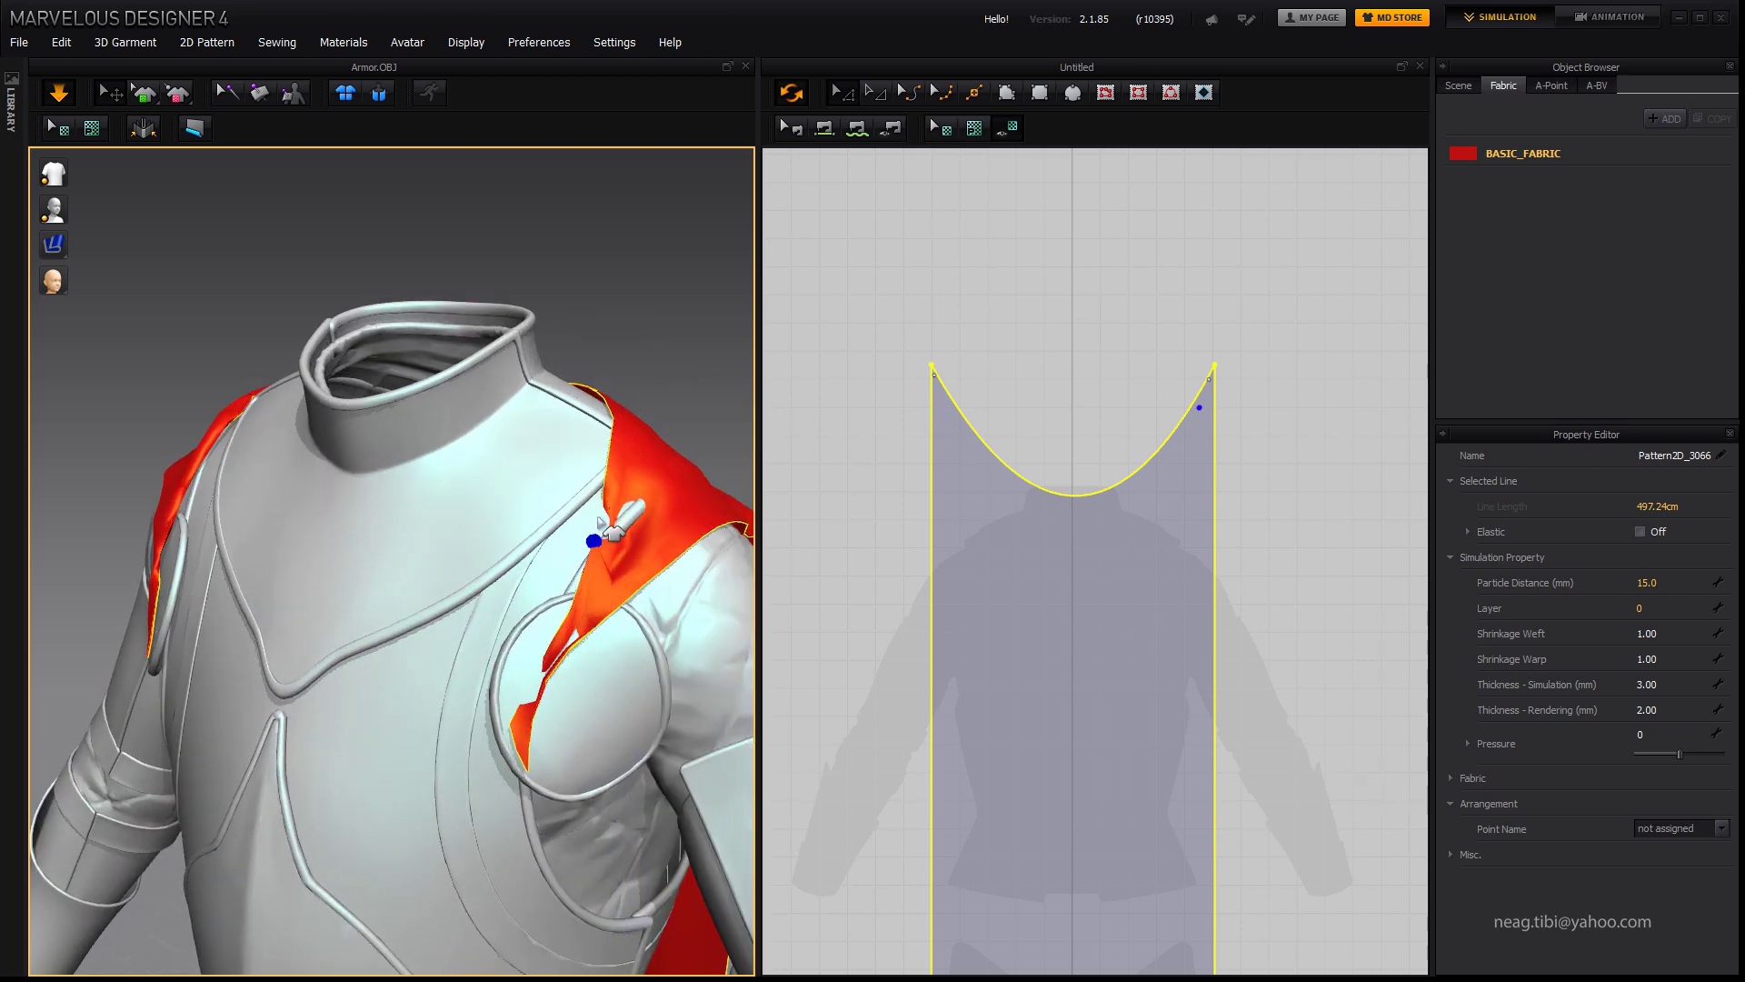
{"action": "left_click", "coordinate": [659, 410]}
{"action": "left_click_drag", "start_coordinate": [640, 391], "coordinate": [641, 518]}
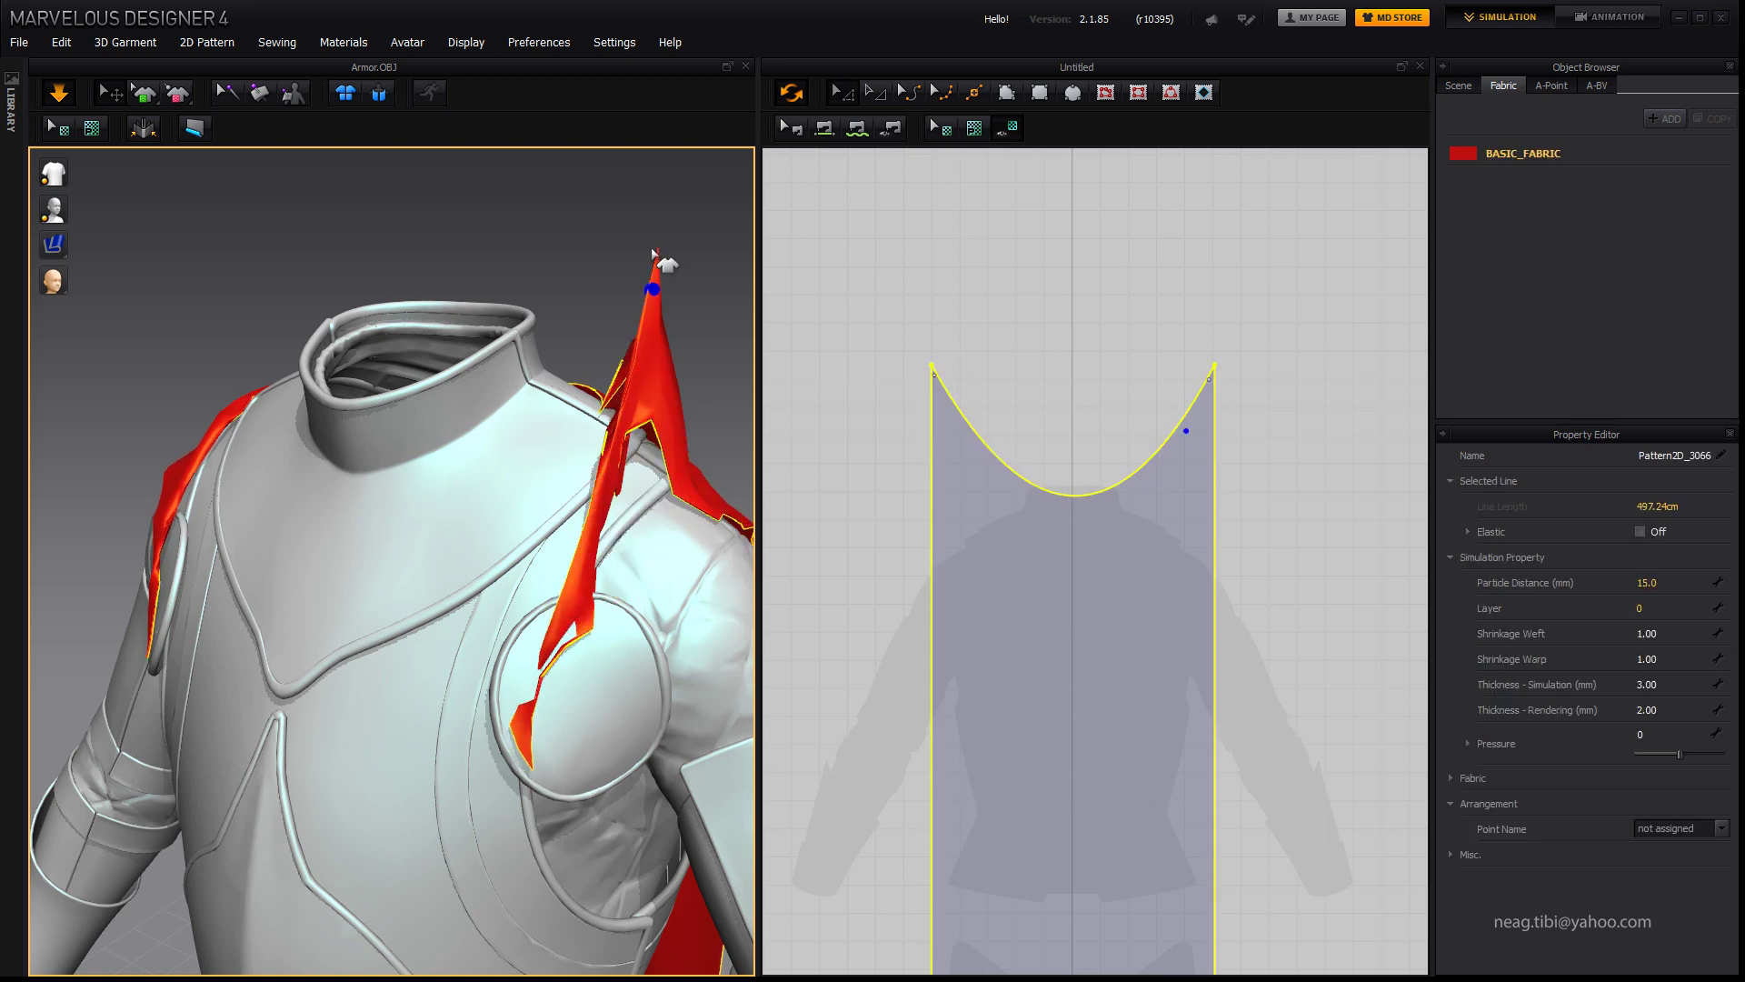
{"action": "scroll", "coordinate": [641, 518], "scroll_direction": "down", "scroll_amount": 3}
{"action": "right_click_drag", "start_coordinate": [641, 519], "coordinate": [546, 509]}
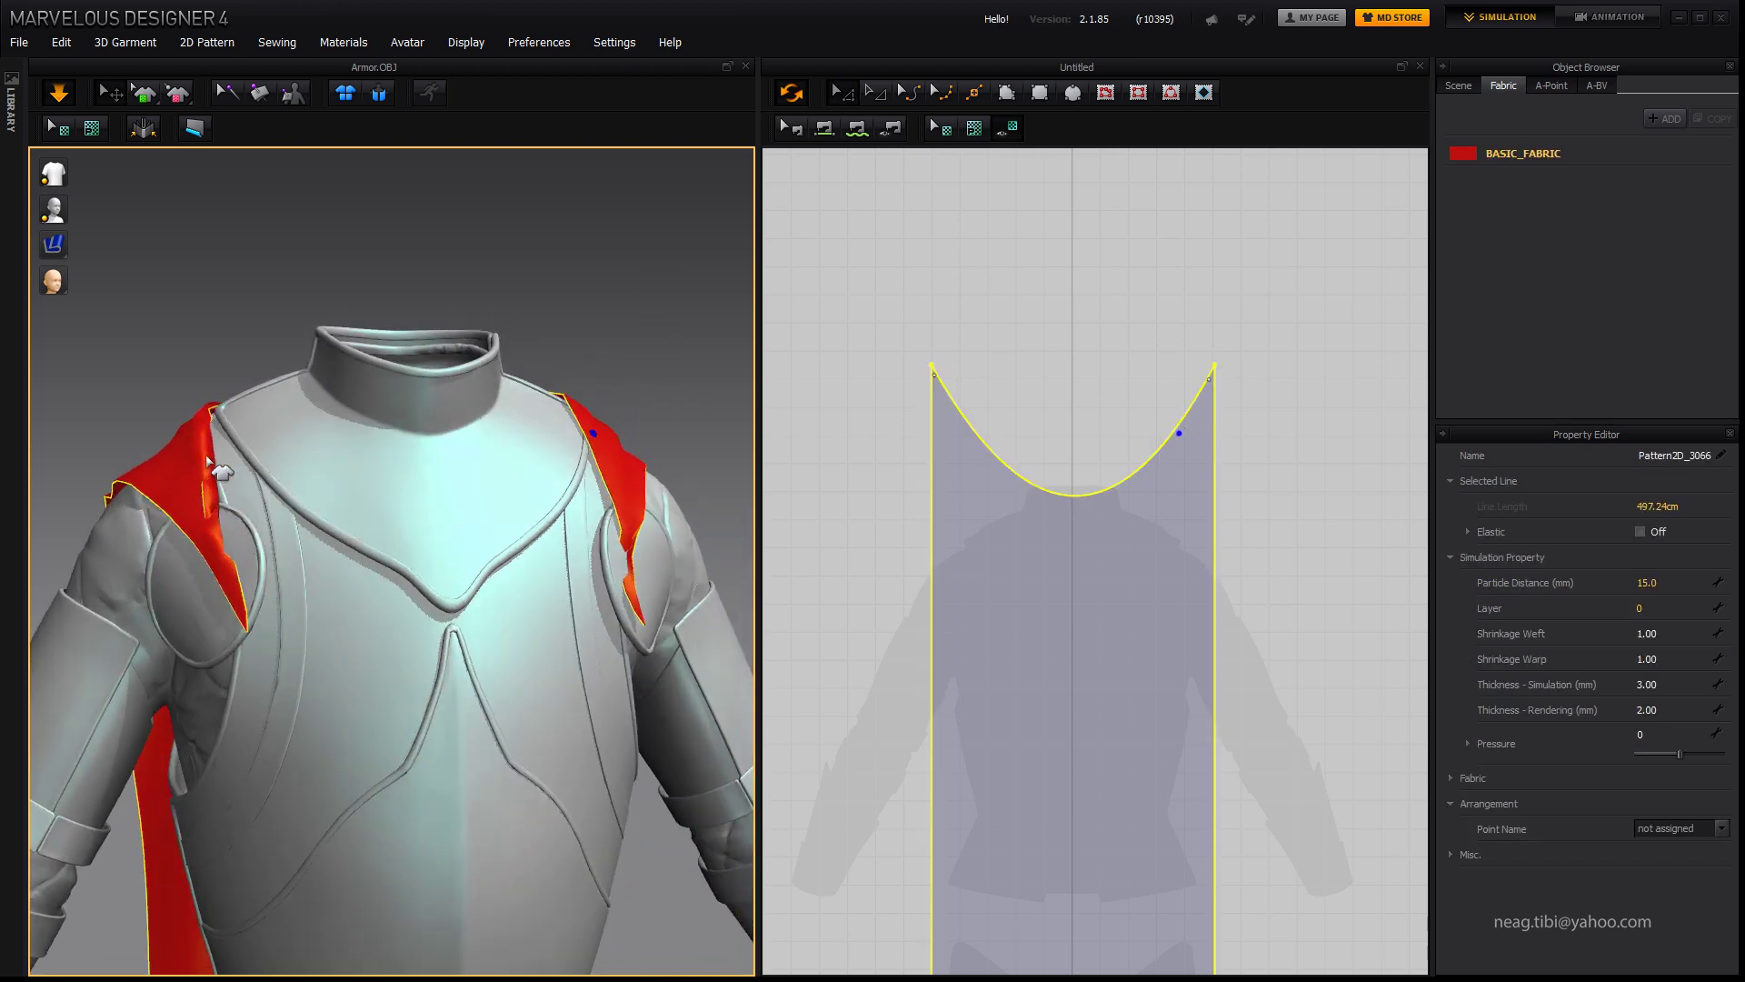
{"action": "left_click_drag", "start_coordinate": [272, 491], "coordinate": [277, 486]}
Step: Pull the cloth over the left shoulder into place and swing the hem toward the centre
{"action": "right_click_drag", "start_coordinate": [278, 486], "coordinate": [420, 472]}
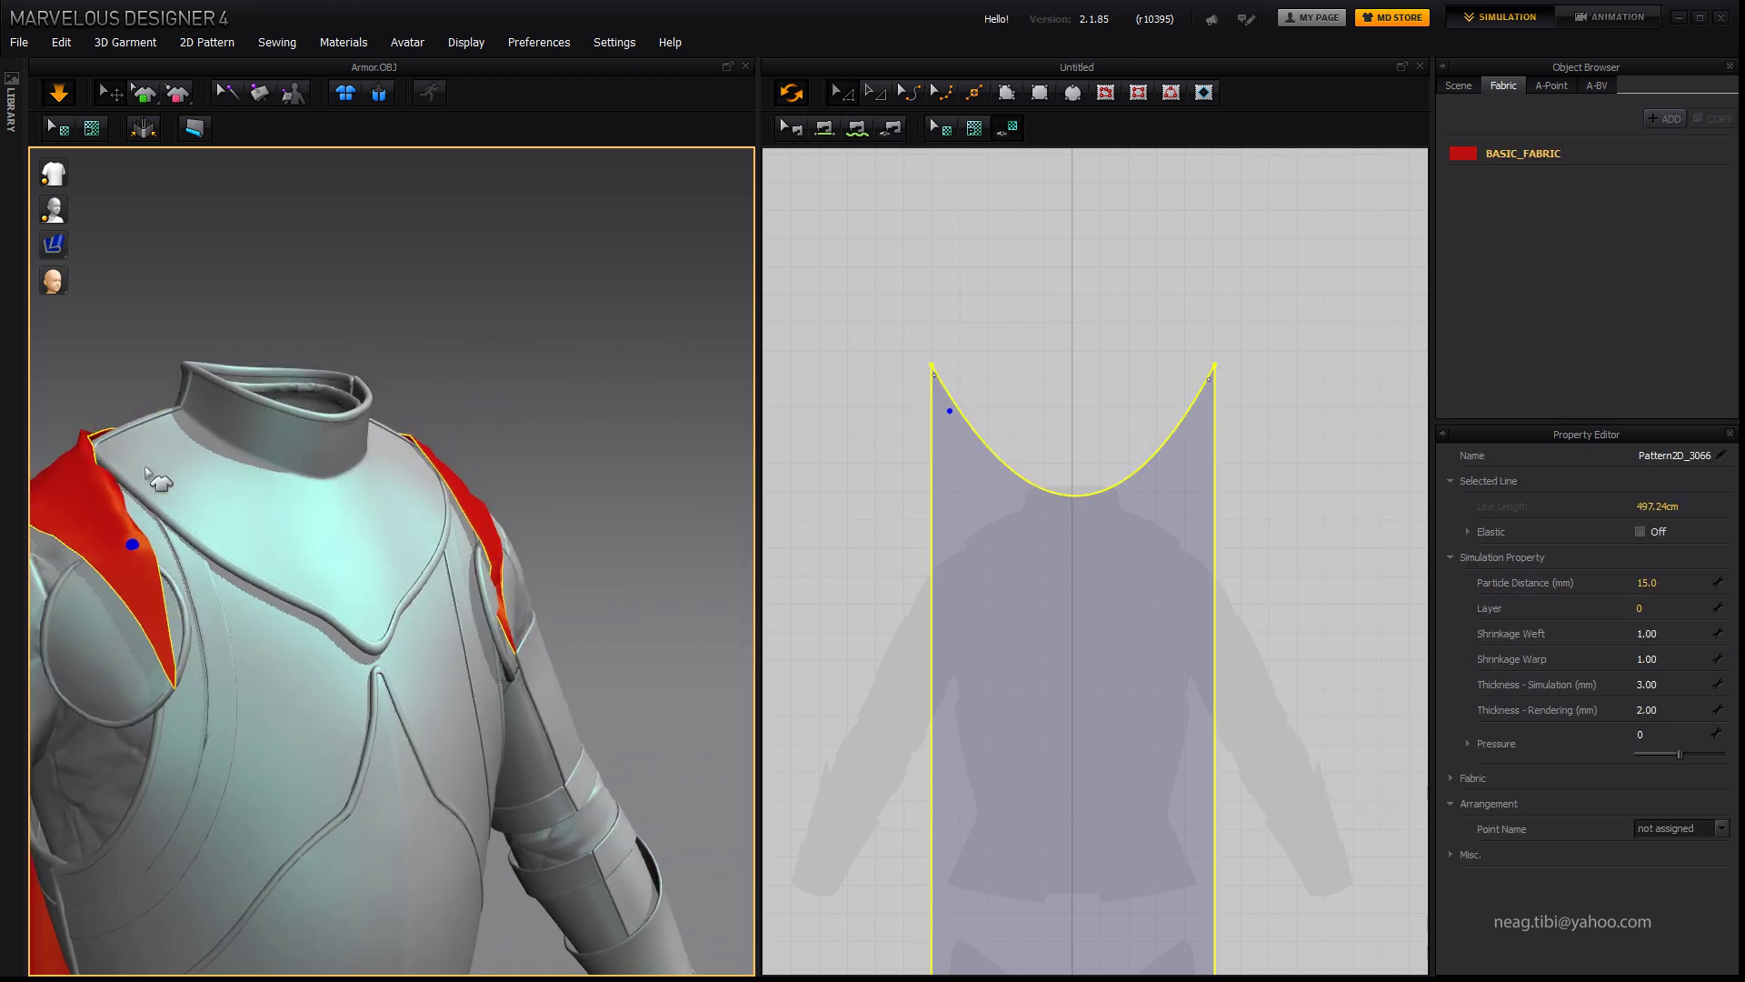
{"action": "scroll", "coordinate": [420, 472], "scroll_direction": "up", "scroll_amount": 3}
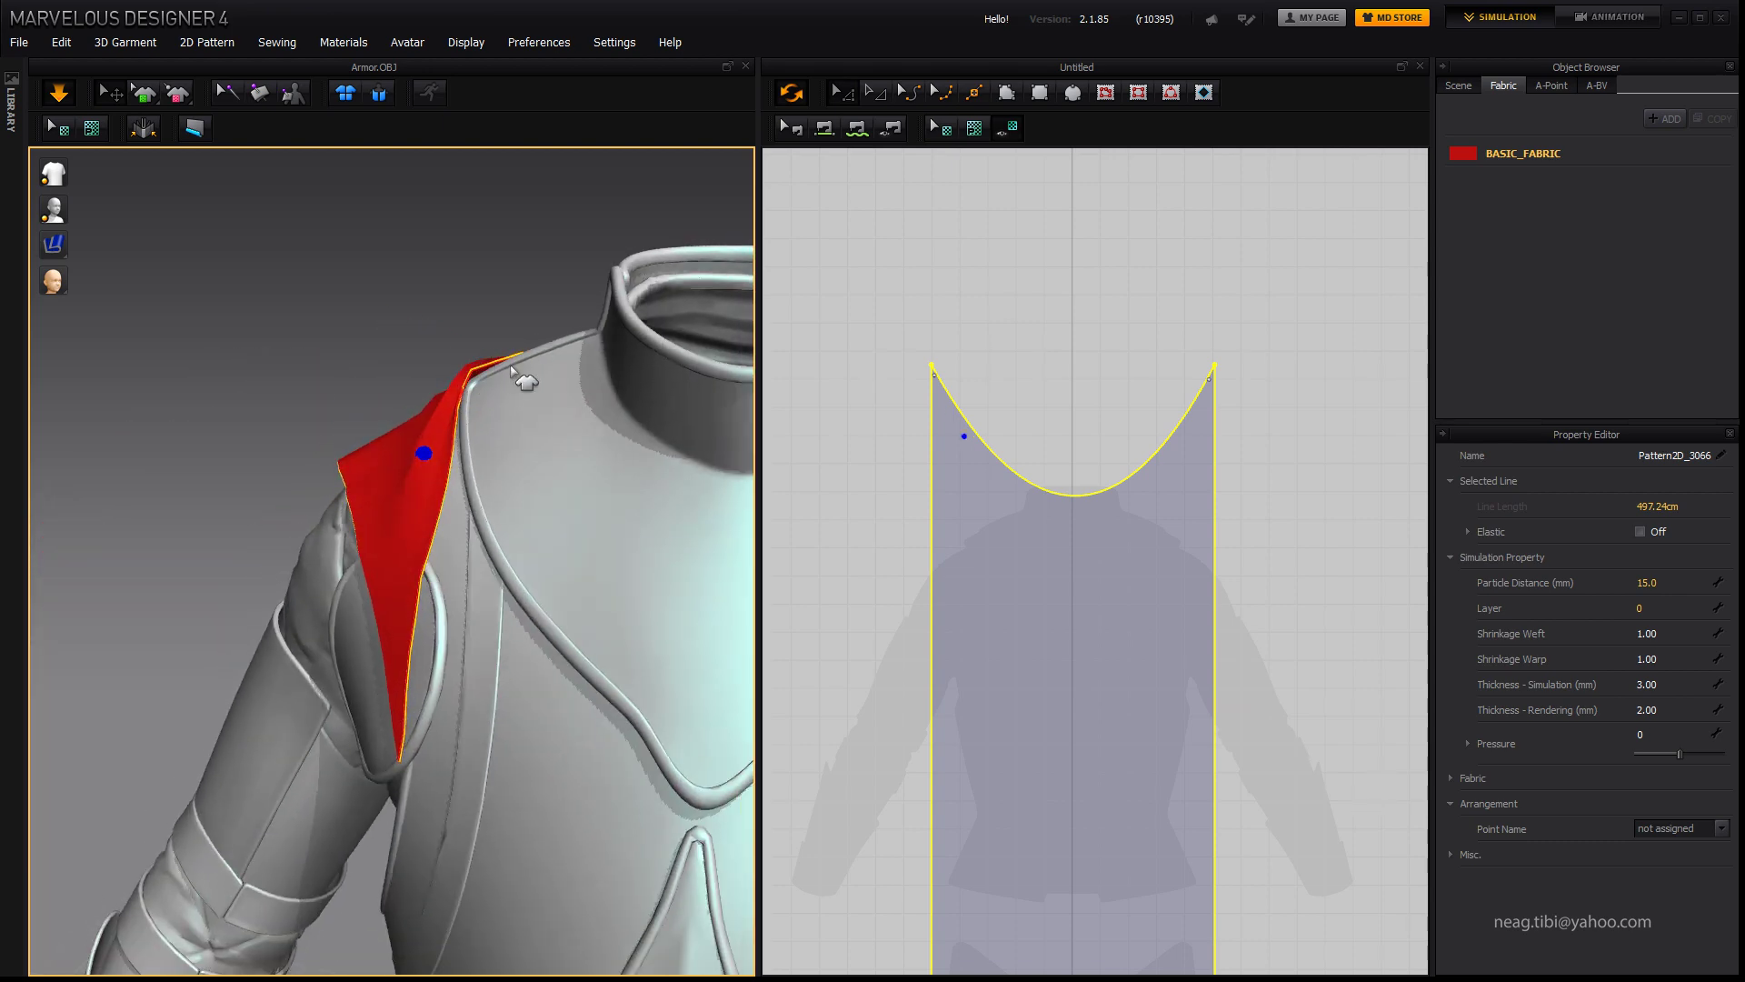
{"action": "scroll", "coordinate": [465, 368], "scroll_direction": "up", "scroll_amount": 2}
{"action": "left_click_drag", "start_coordinate": [491, 469], "coordinate": [450, 536]}
{"action": "scroll", "coordinate": [448, 535], "scroll_direction": "down", "scroll_amount": 3}
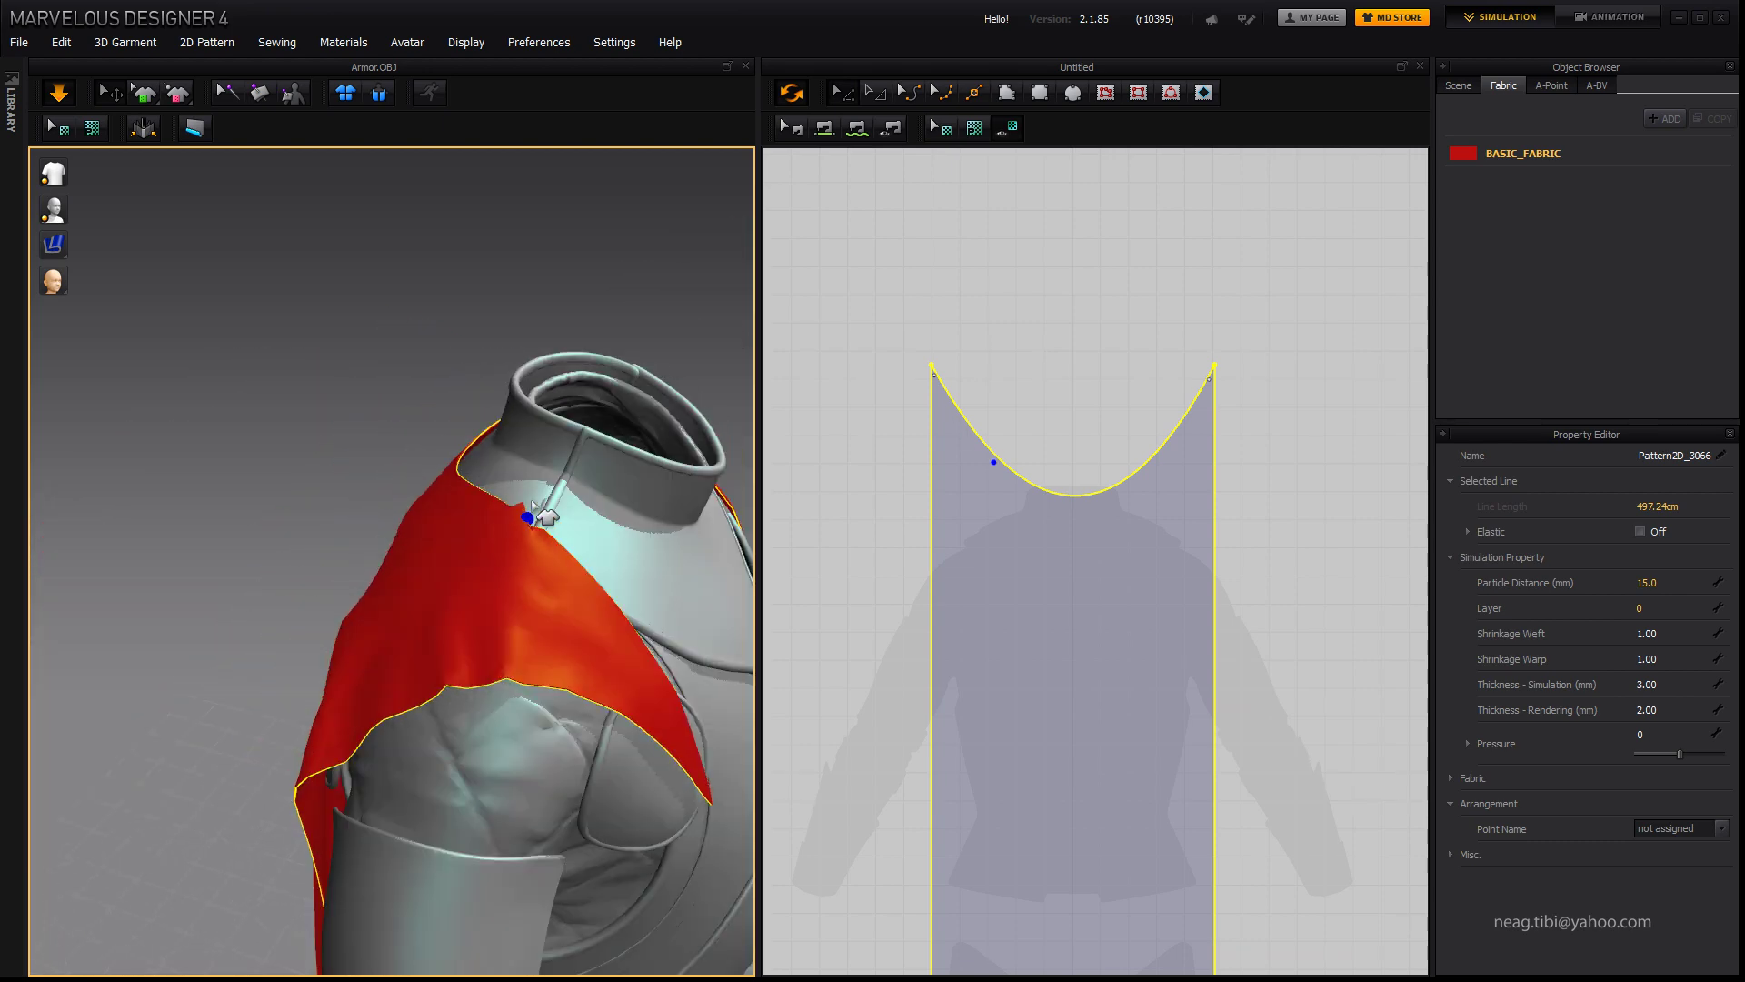
{"action": "mouse_move", "coordinate": [448, 534]}
{"action": "right_mouse_down"}
{"action": "mouse_move", "coordinate": [476, 559]}
{"action": "mouse_move", "coordinate": [378, 604]}
{"action": "right_mouse_up"}
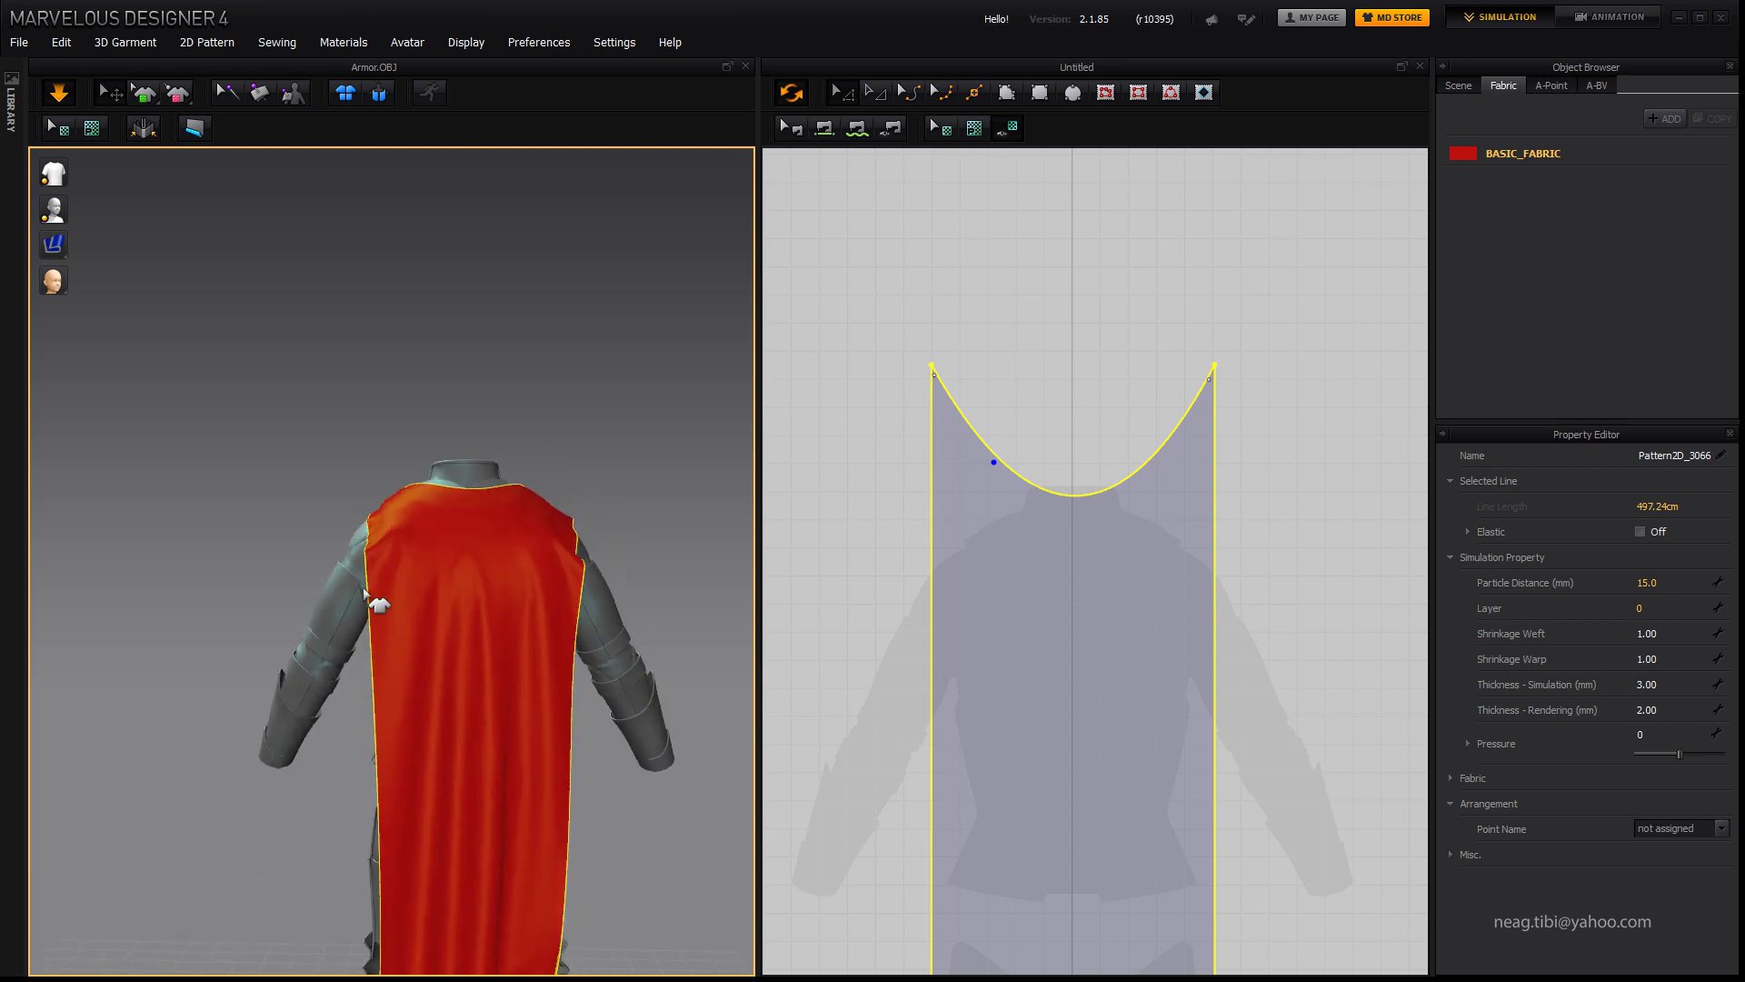
{"action": "scroll", "coordinate": [421, 488], "scroll_direction": "down", "scroll_amount": 2}
{"action": "mouse_move", "coordinate": [421, 487]}
{"action": "right_mouse_down"}
{"action": "mouse_move", "coordinate": [480, 816]}
{"action": "mouse_move", "coordinate": [400, 803]}
{"action": "right_mouse_up"}
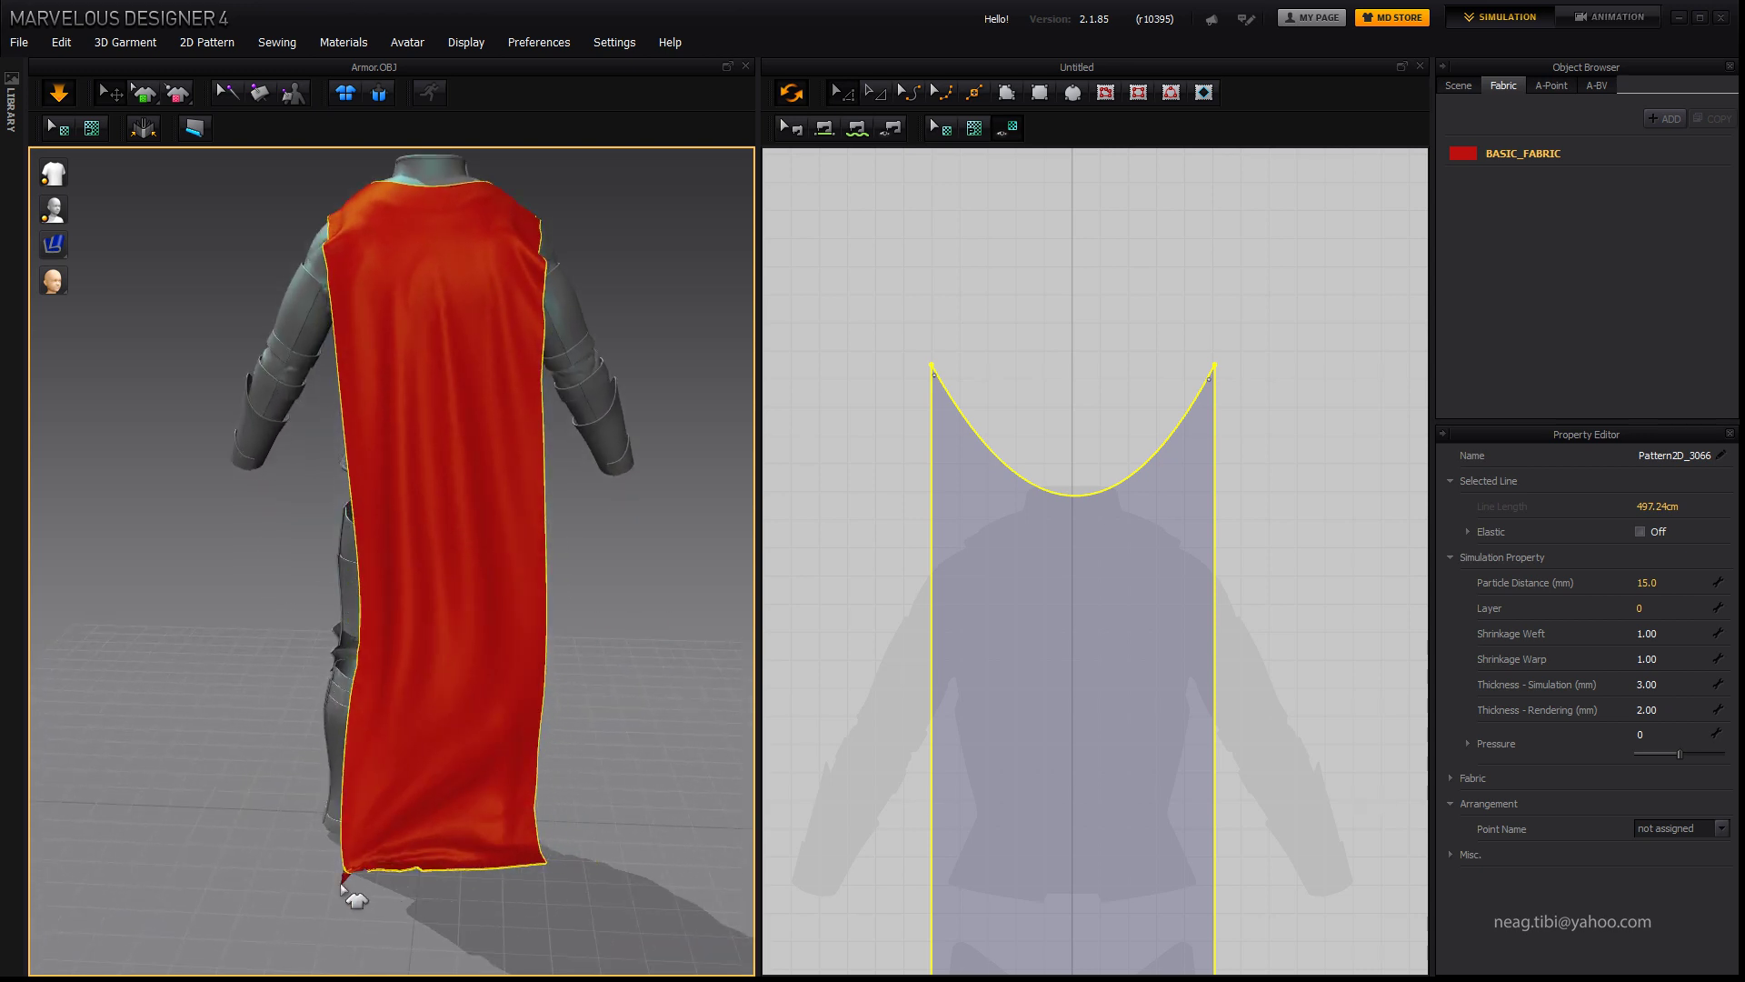
{"action": "mouse_move", "coordinate": [359, 880]}
{"action": "right_mouse_down"}
{"action": "mouse_move", "coordinate": [459, 864]}
{"action": "mouse_move", "coordinate": [489, 882]}
{"action": "right_mouse_up"}
{"action": "scroll", "coordinate": [467, 824], "scroll_direction": "up", "scroll_amount": 2}
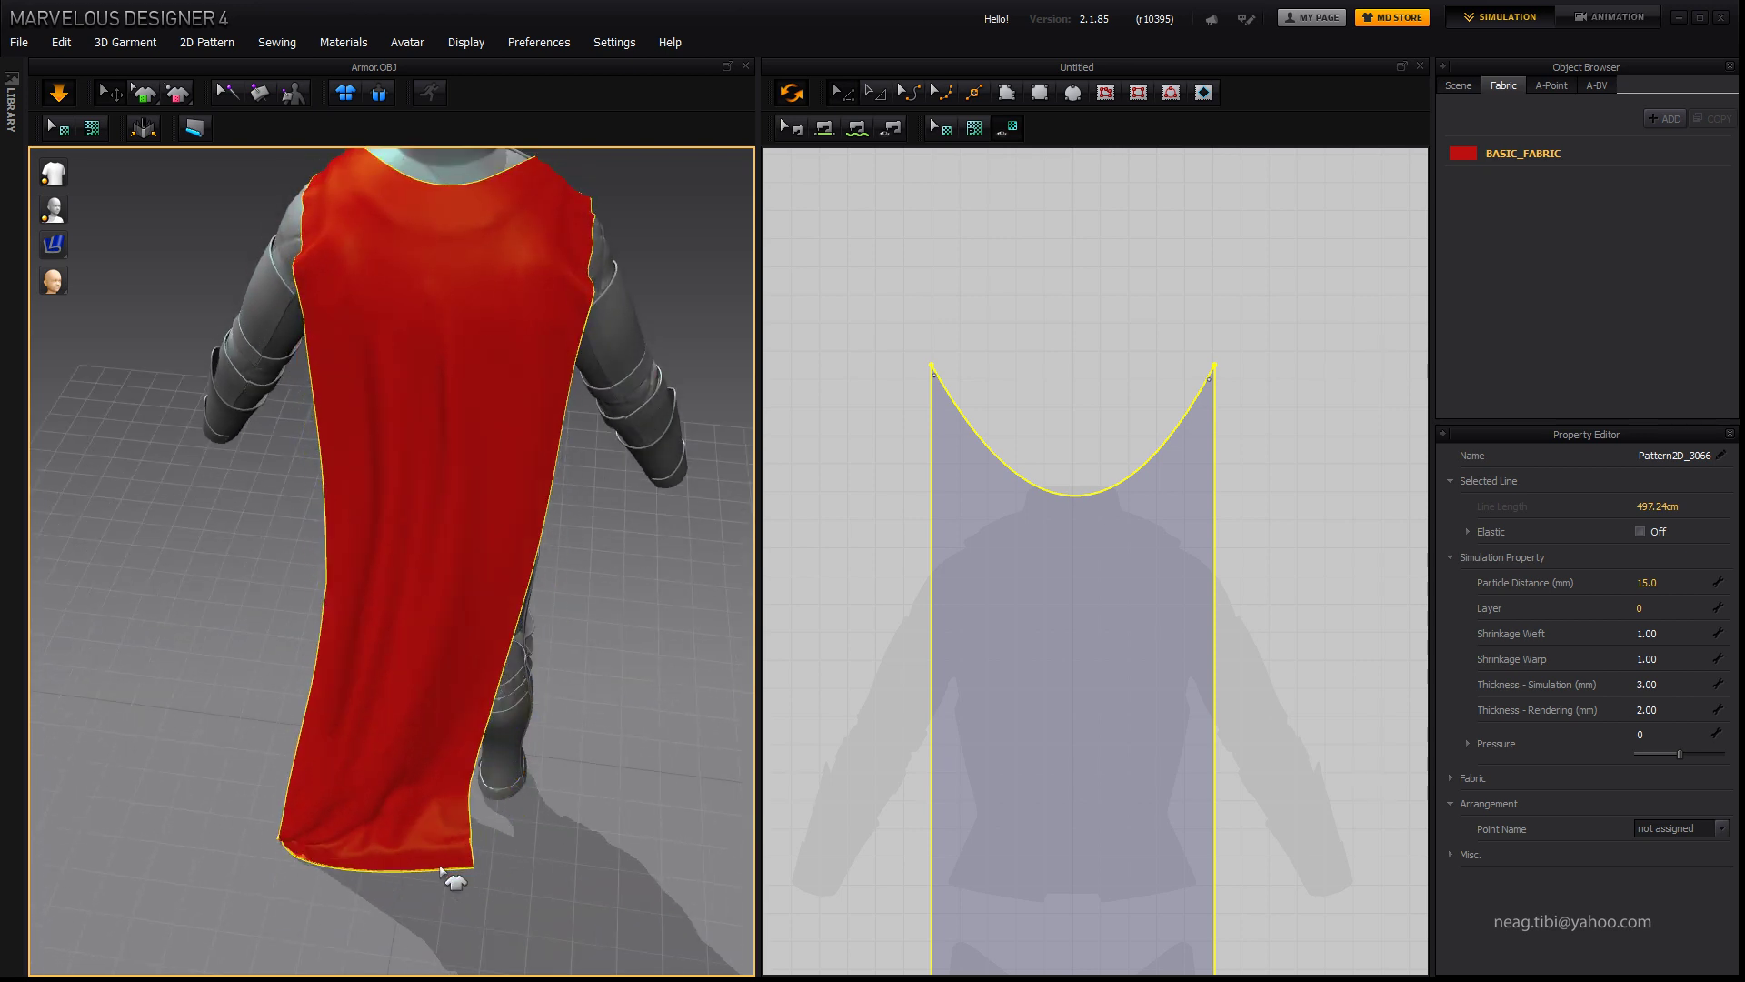
{"action": "left_click_drag", "start_coordinate": [479, 889], "coordinate": [421, 864]}
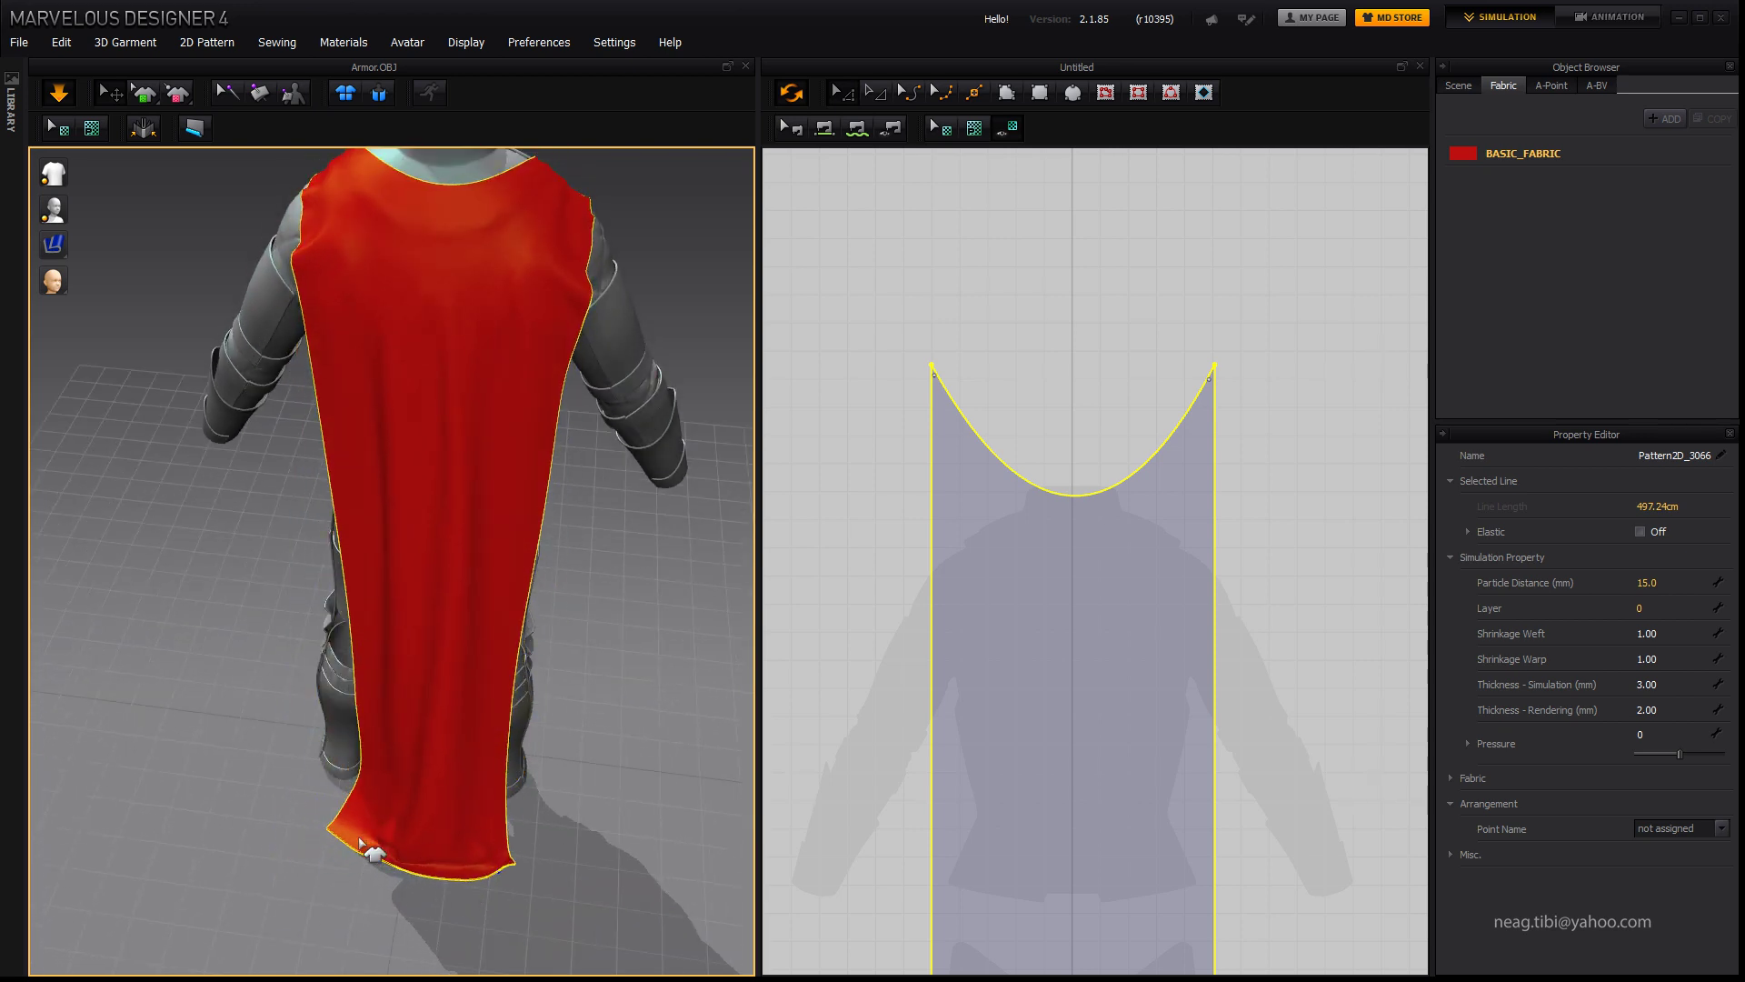
Step: Stop the simulation and frame the whole cape pattern in the 2D window
{"action": "scroll", "coordinate": [429, 702], "scroll_direction": "down", "scroll_amount": 2}
{"action": "right_click_drag", "start_coordinate": [437, 709], "coordinate": [382, 634]}
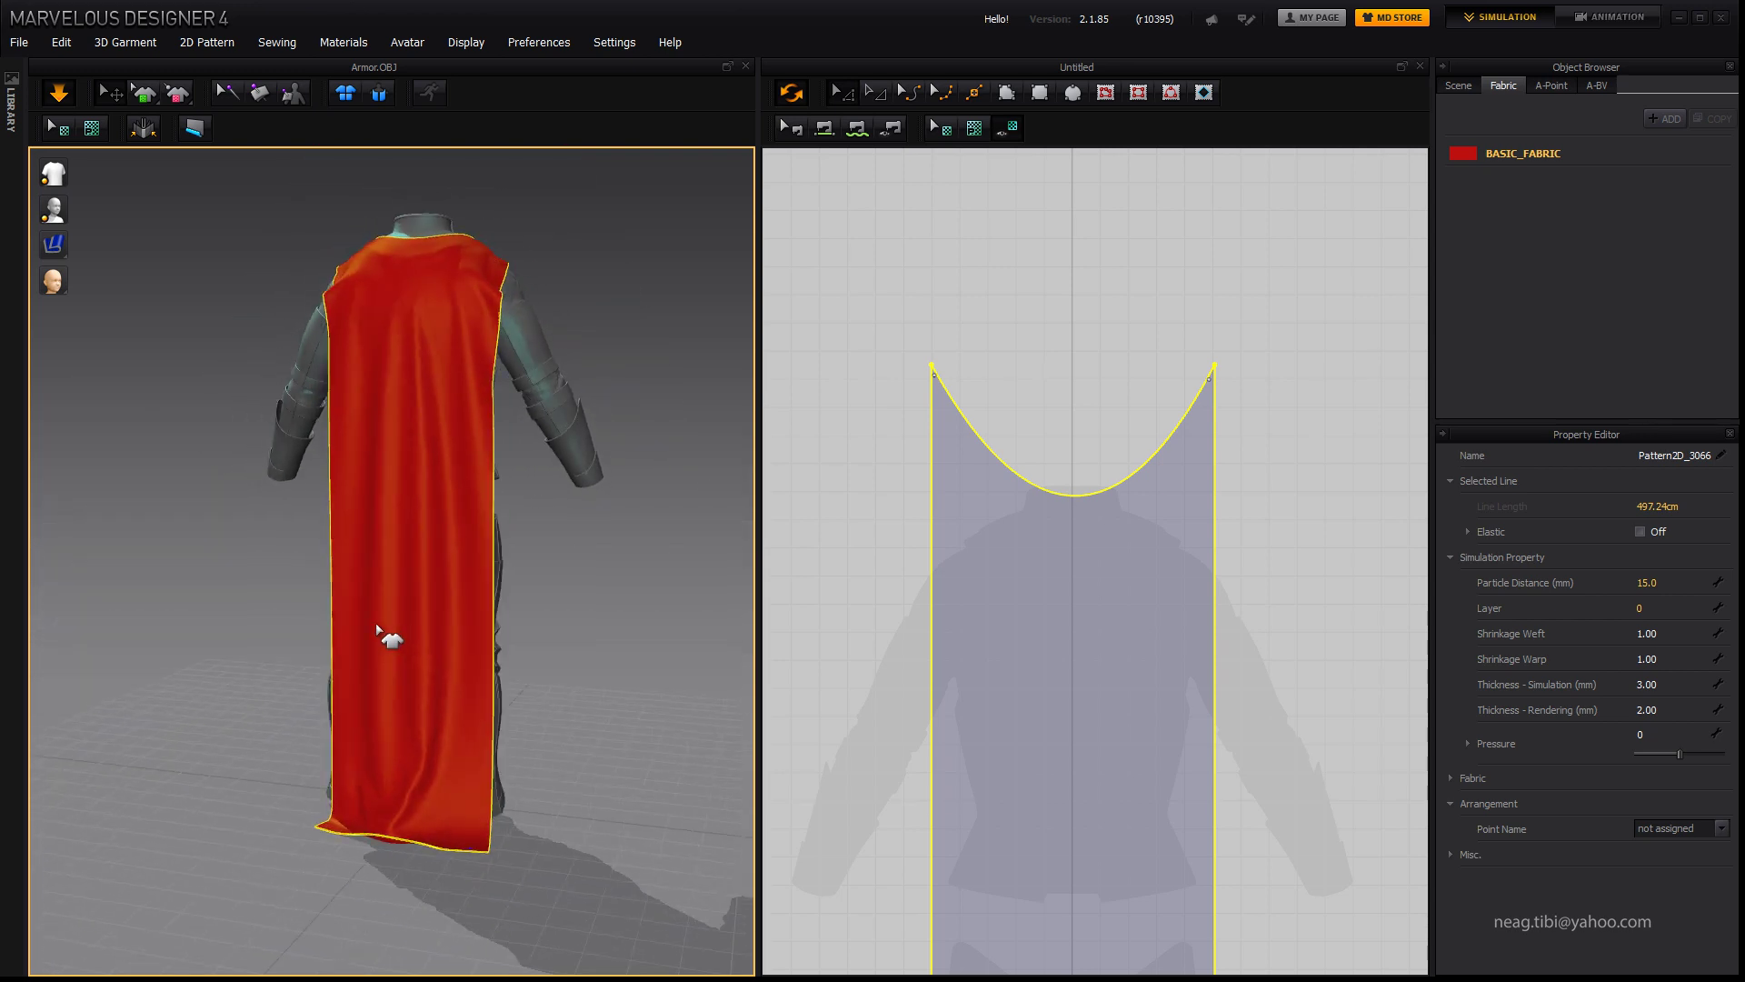
{"action": "key", "text": "space"}
{"action": "right_click_drag", "start_coordinate": [1106, 510], "coordinate": [1106, 322]}
{"action": "scroll", "coordinate": [1005, 488], "scroll_direction": "down", "scroll_amount": 3}
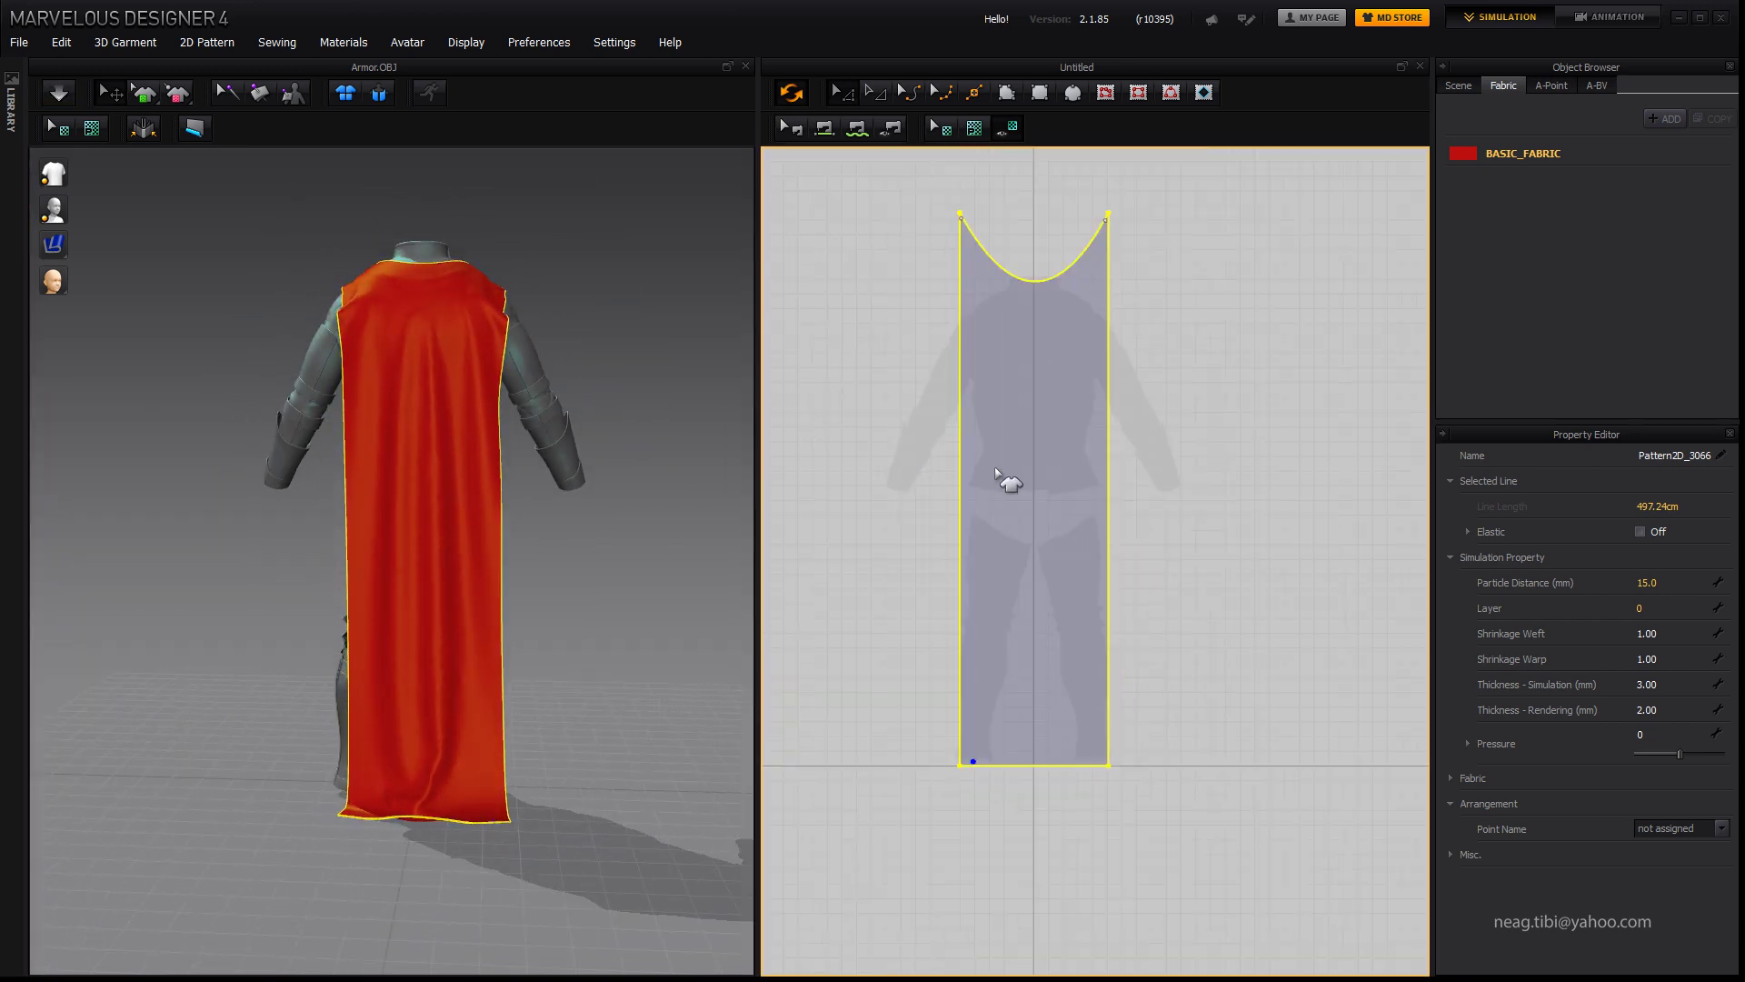
Step: Drag both bottom corners of the cape pattern outward, set particle distance 20, and resume simulating
{"action": "left_click", "coordinate": [845, 92]}
{"action": "scroll", "coordinate": [966, 795], "scroll_direction": "up", "scroll_amount": 2}
{"action": "left_click_drag", "start_coordinate": [962, 760], "coordinate": [916, 761]}
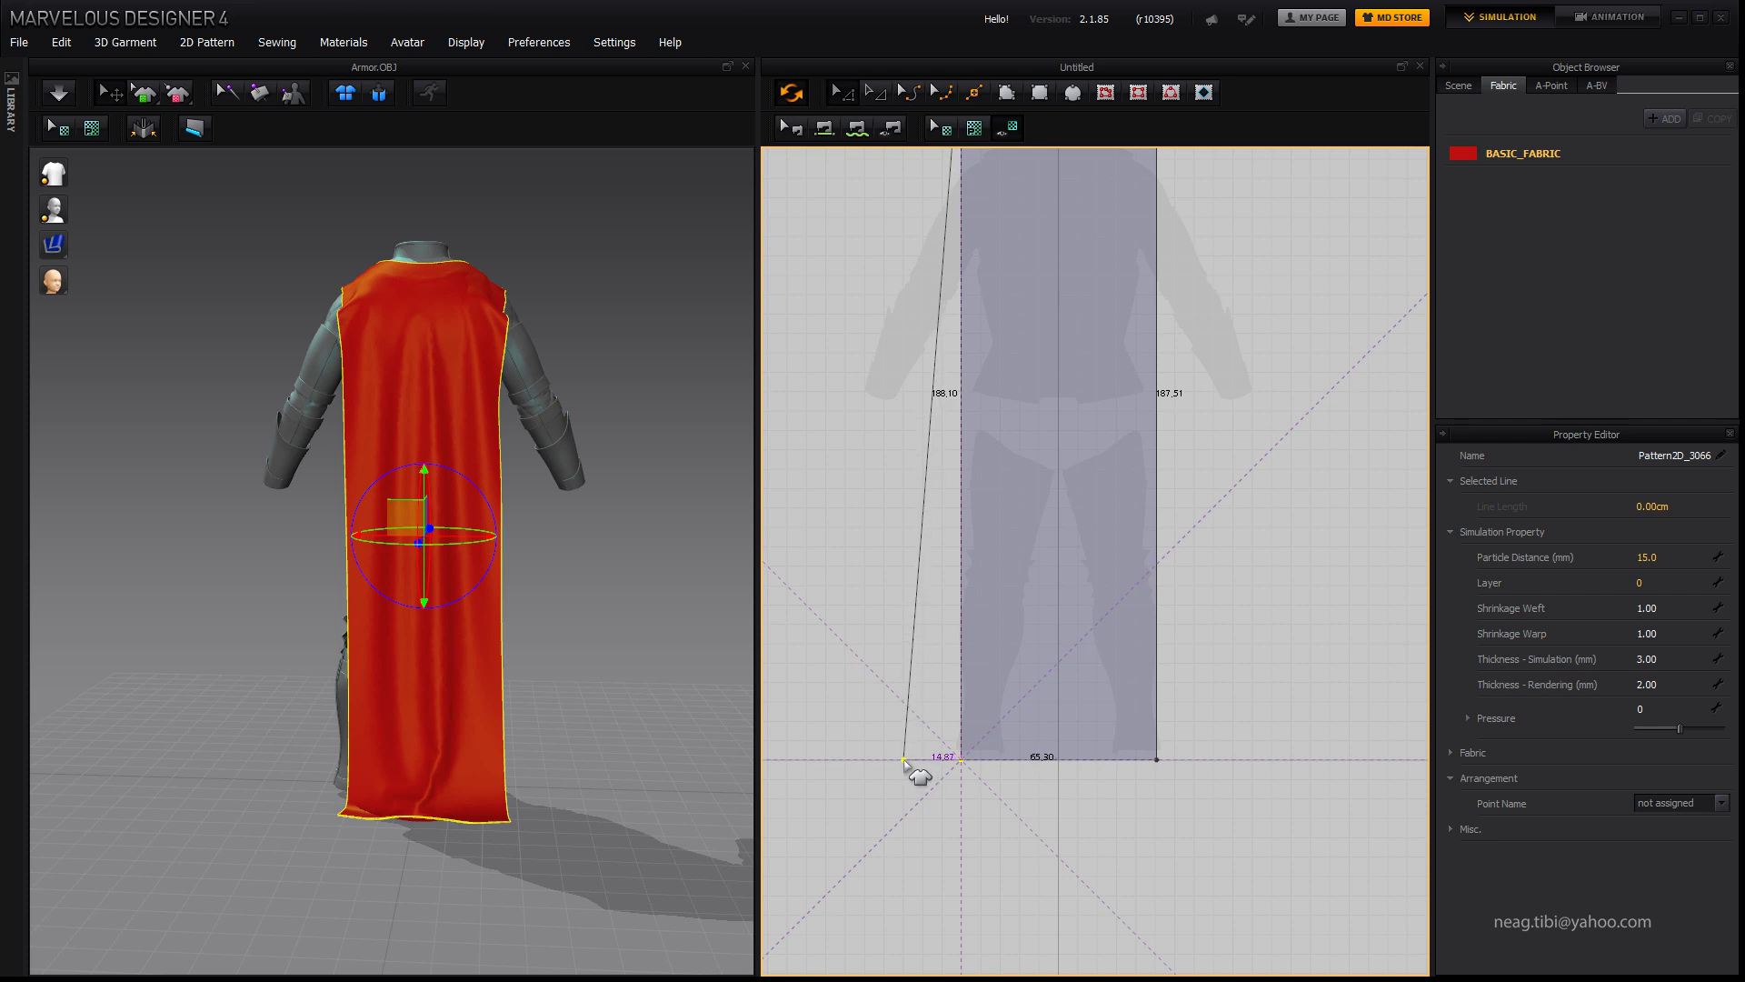
{"action": "double_click", "coordinate": [1644, 557]}
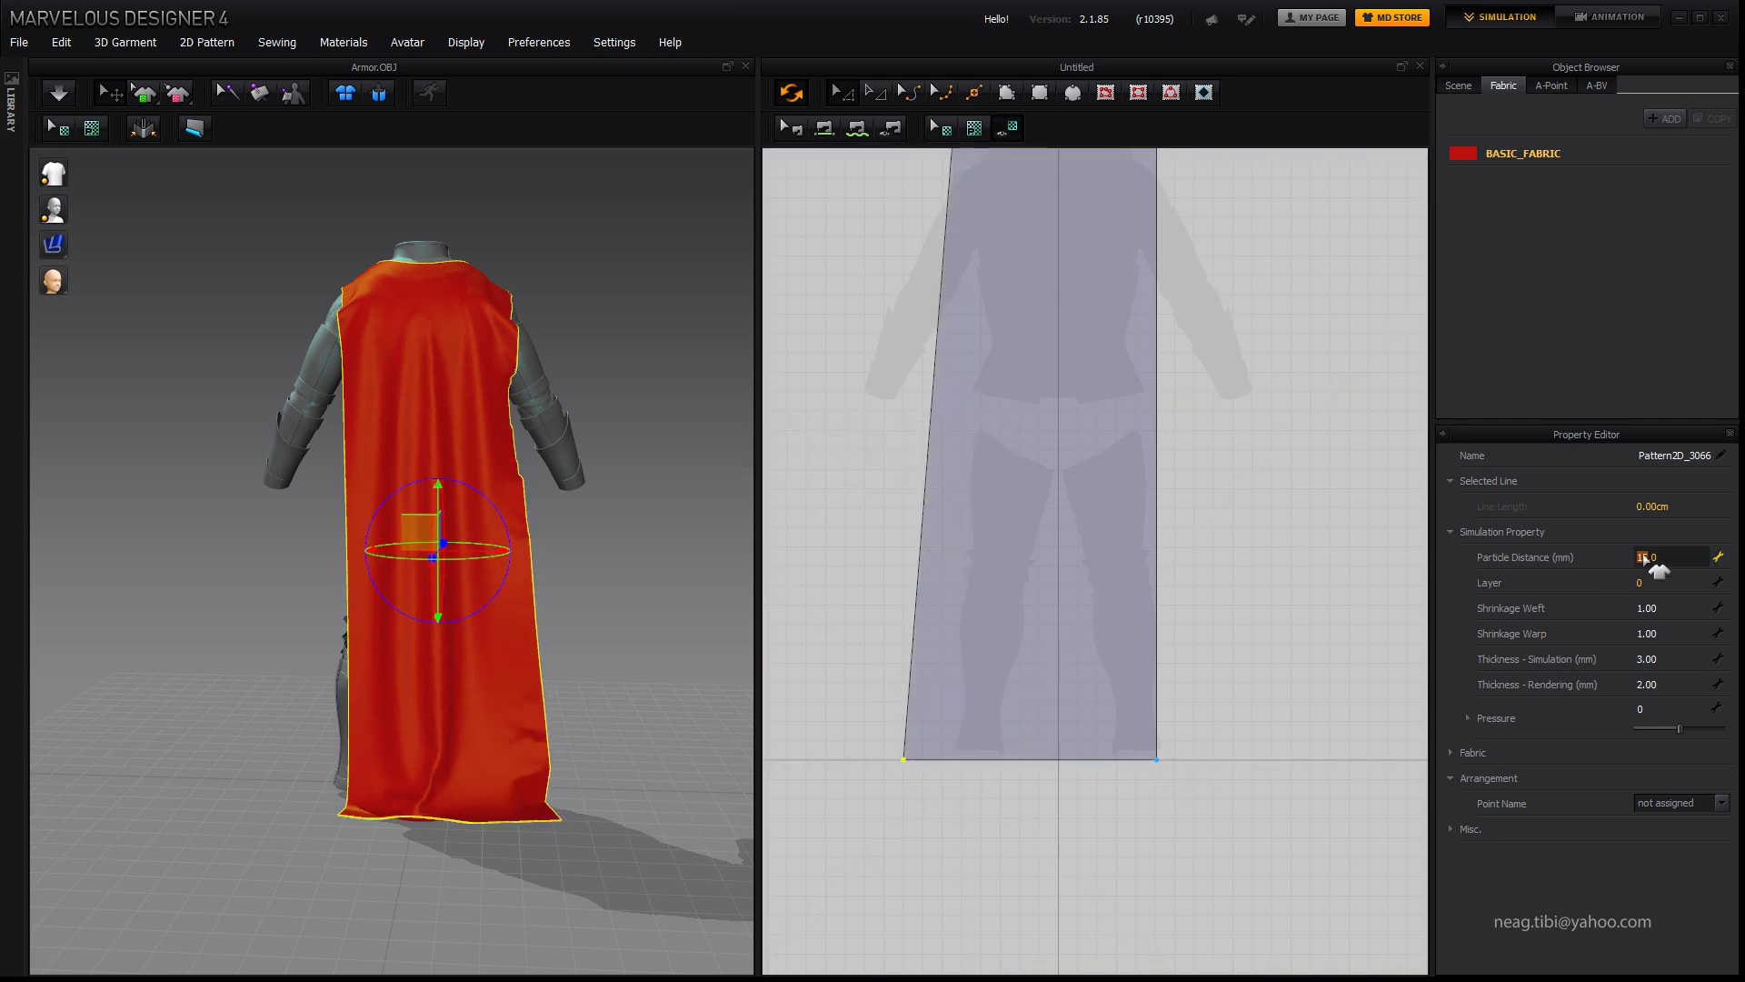
{"action": "type", "text": "2"}
{"action": "key", "text": "Return"}
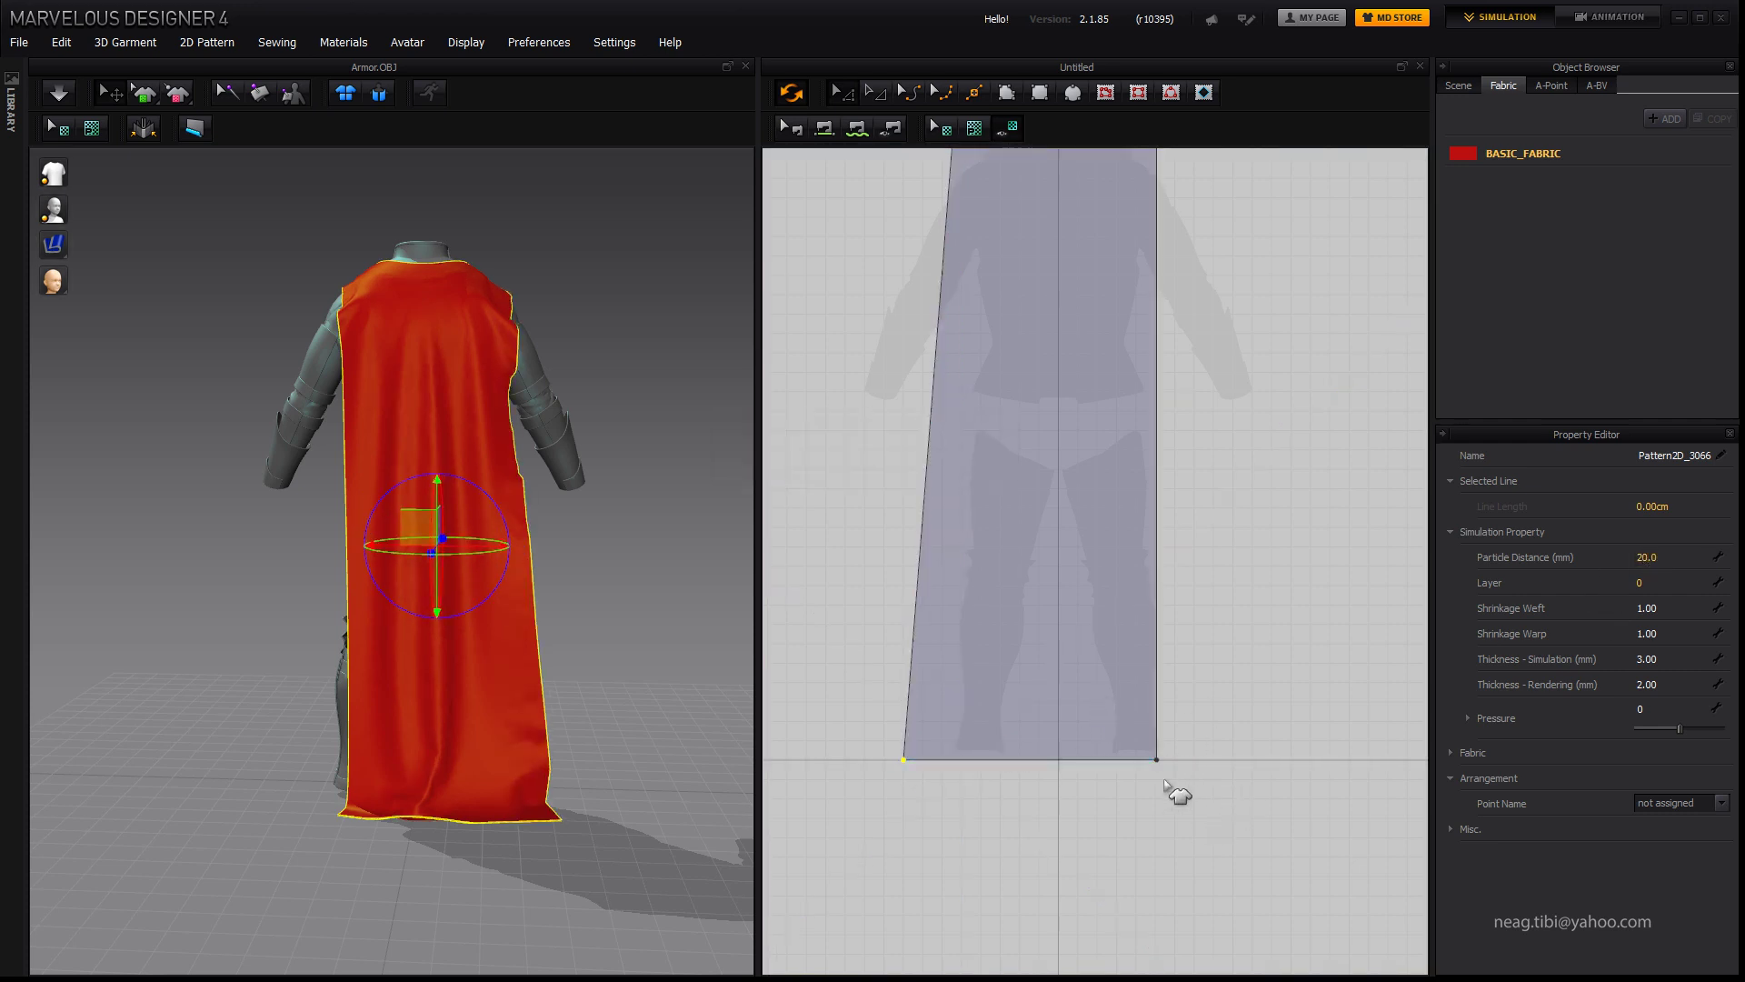
{"action": "left_click_drag", "start_coordinate": [1213, 768], "coordinate": [1214, 768]}
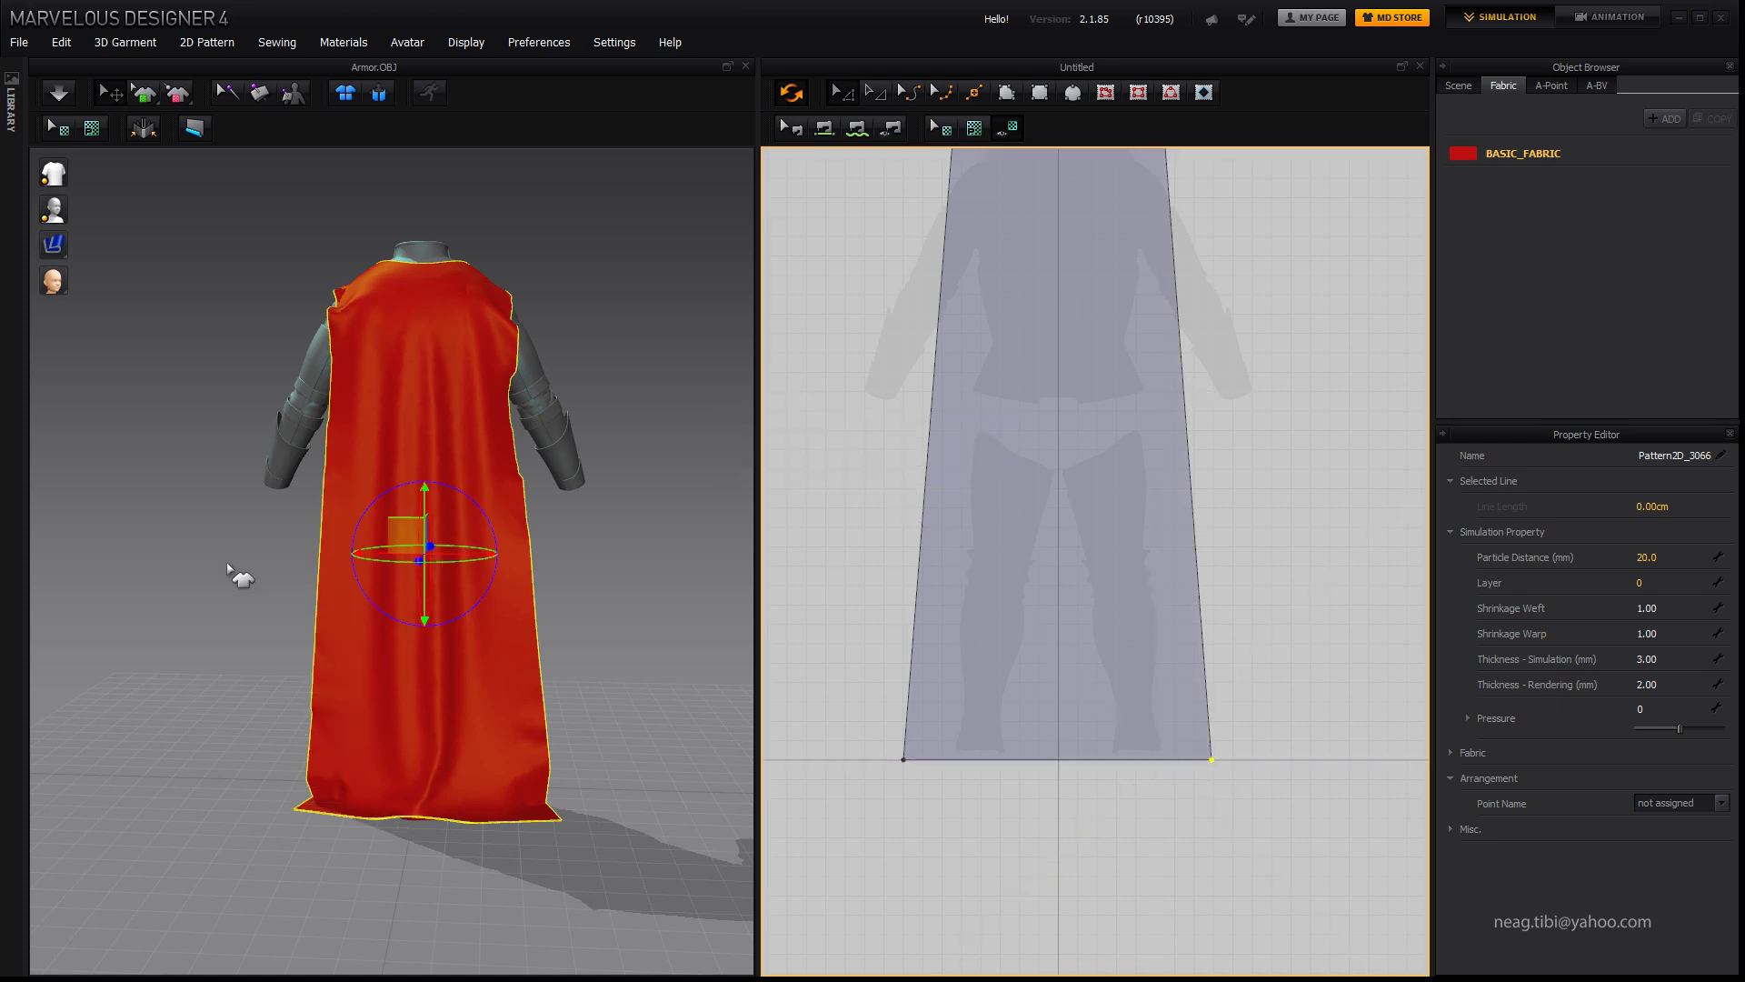
{"action": "left_click", "coordinate": [77, 92]}
{"action": "right_click_drag", "start_coordinate": [382, 740], "coordinate": [428, 818]}
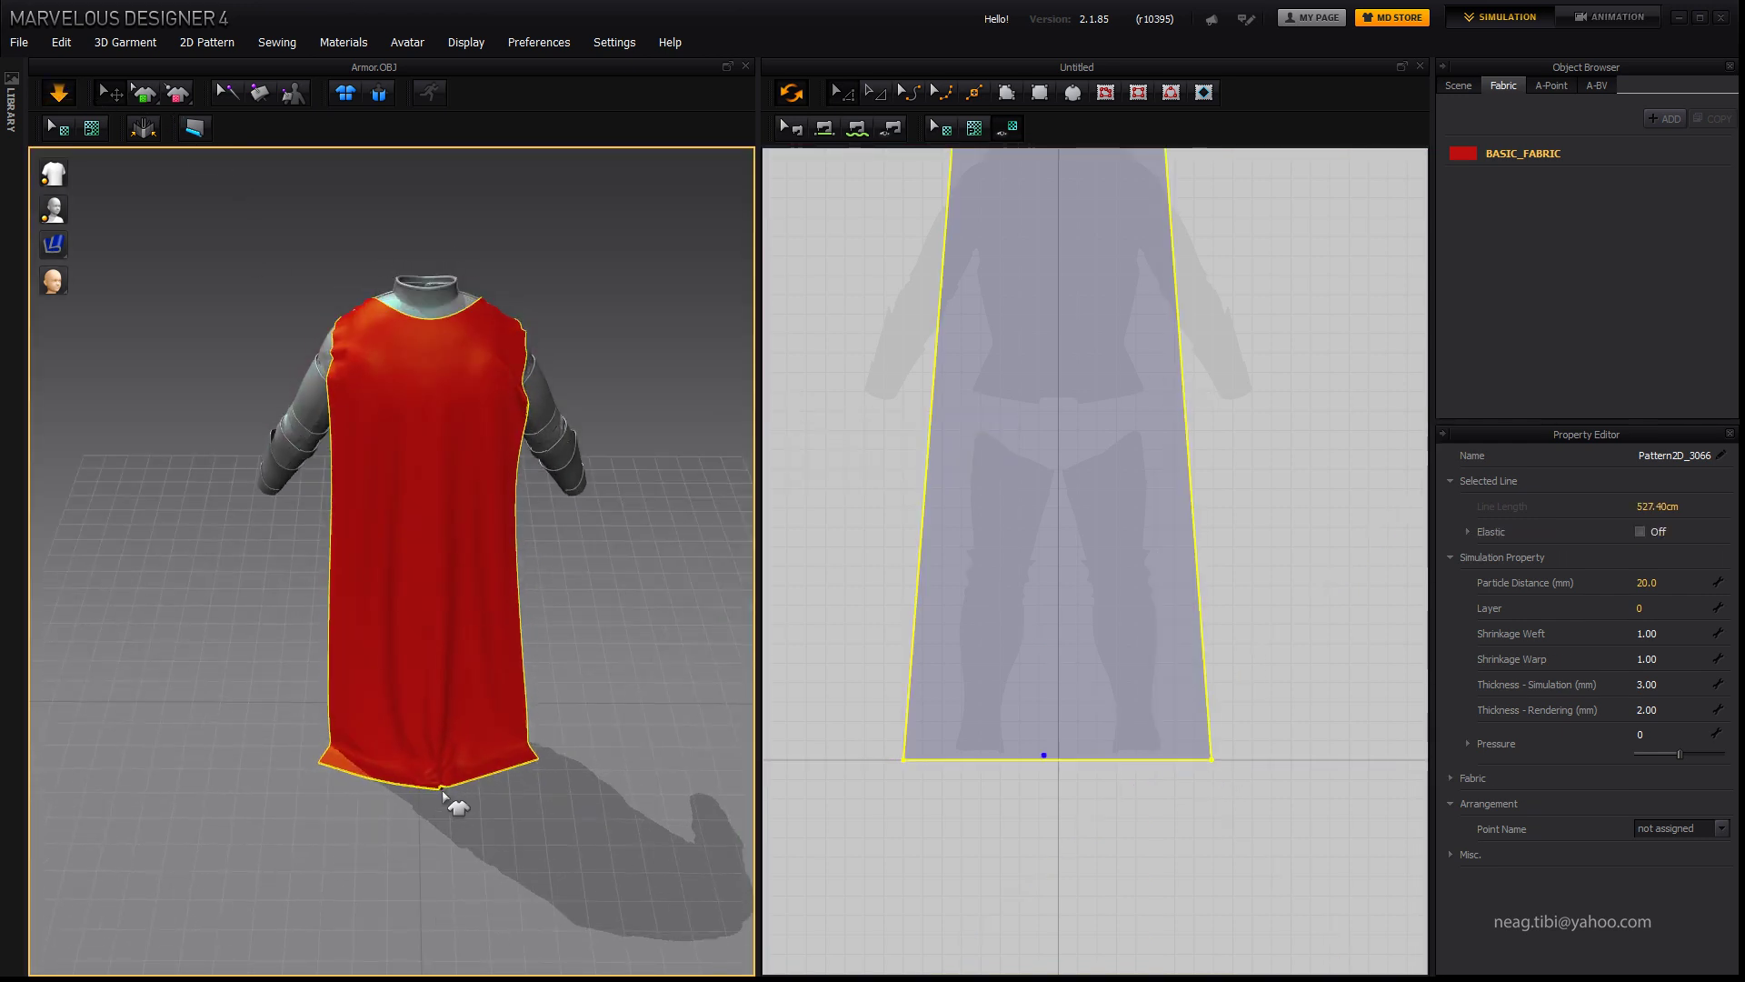
Step: Pull the cape hem outward on both sides so it hangs evenly
{"action": "left_click_drag", "start_coordinate": [298, 765], "coordinate": [518, 772]}
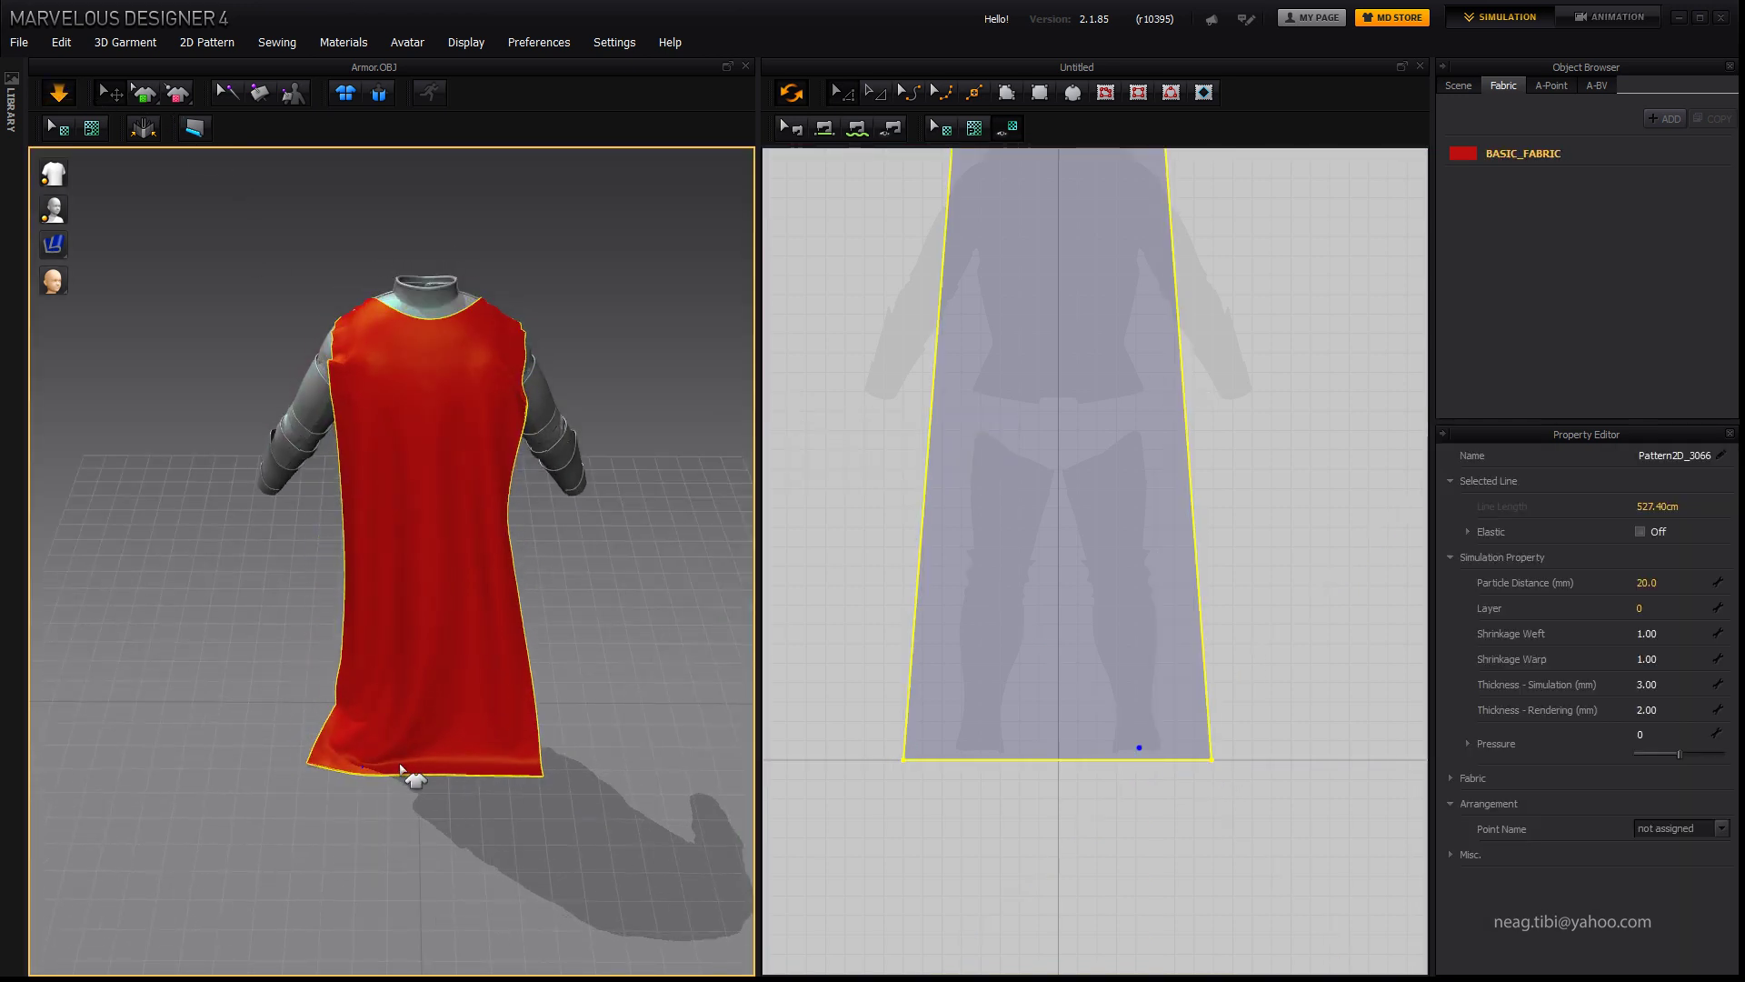
{"action": "left_click_drag", "start_coordinate": [382, 799], "coordinate": [393, 803]}
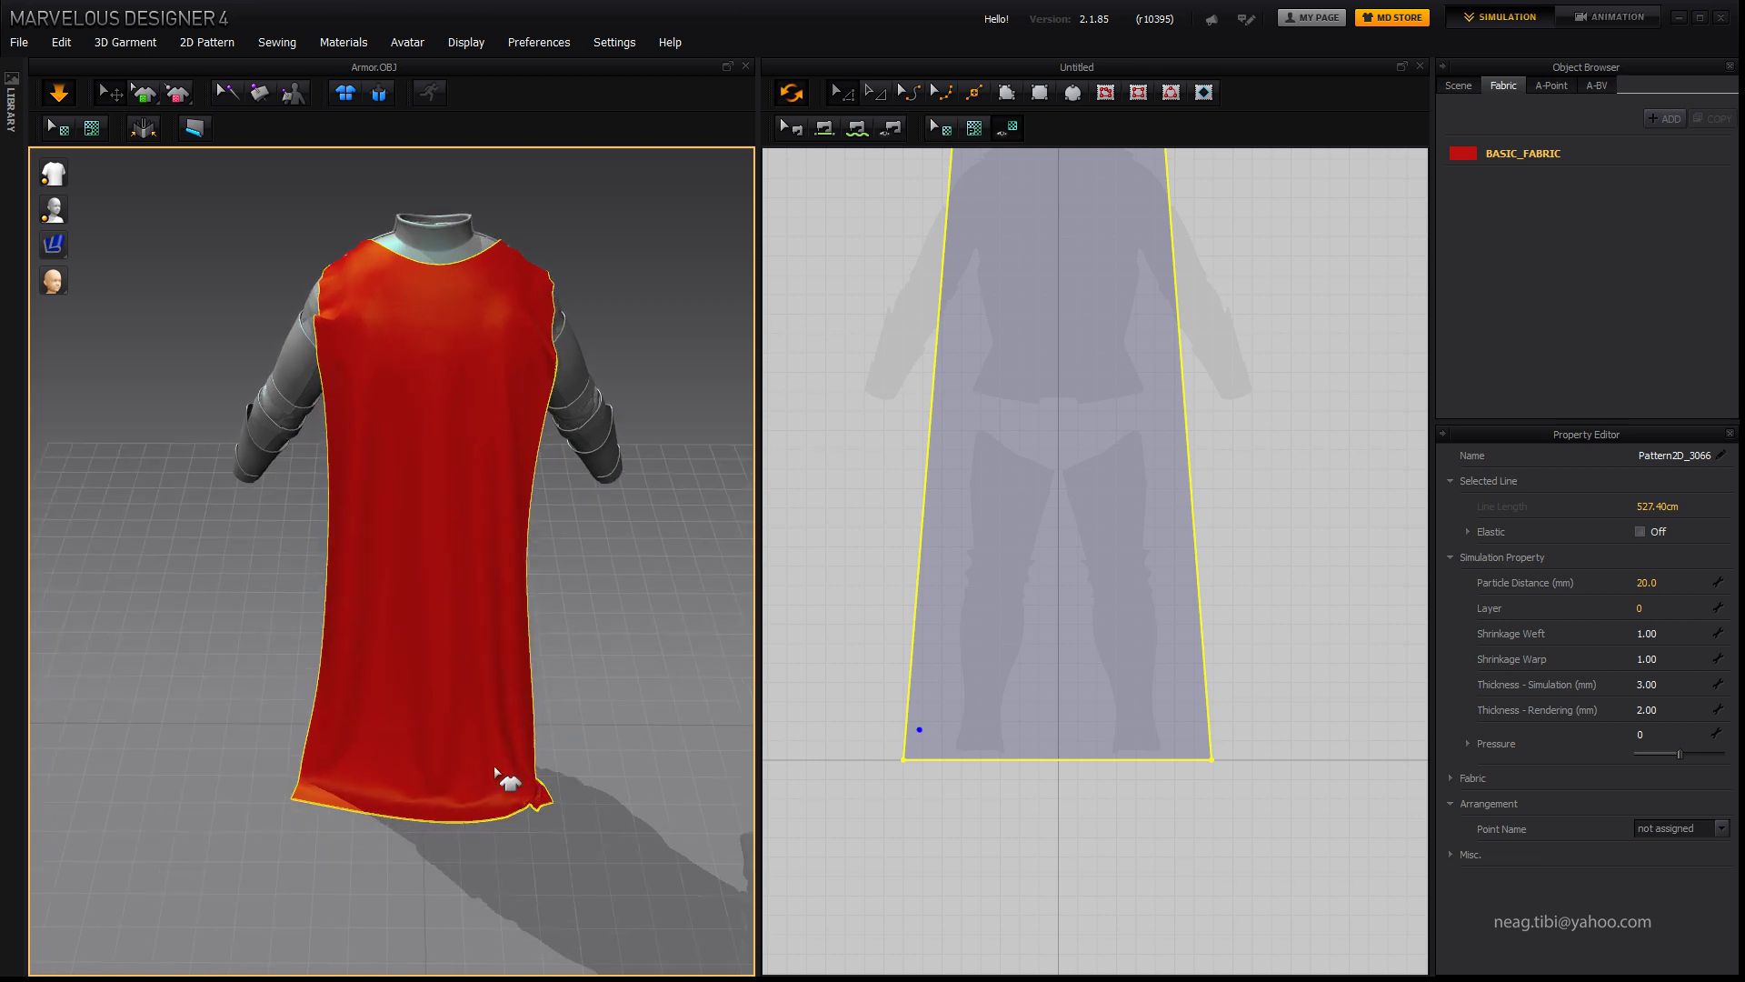
{"action": "scroll", "coordinate": [506, 780], "scroll_direction": "up", "scroll_amount": 4}
{"action": "scroll", "coordinate": [545, 701], "scroll_direction": "down", "scroll_amount": 3}
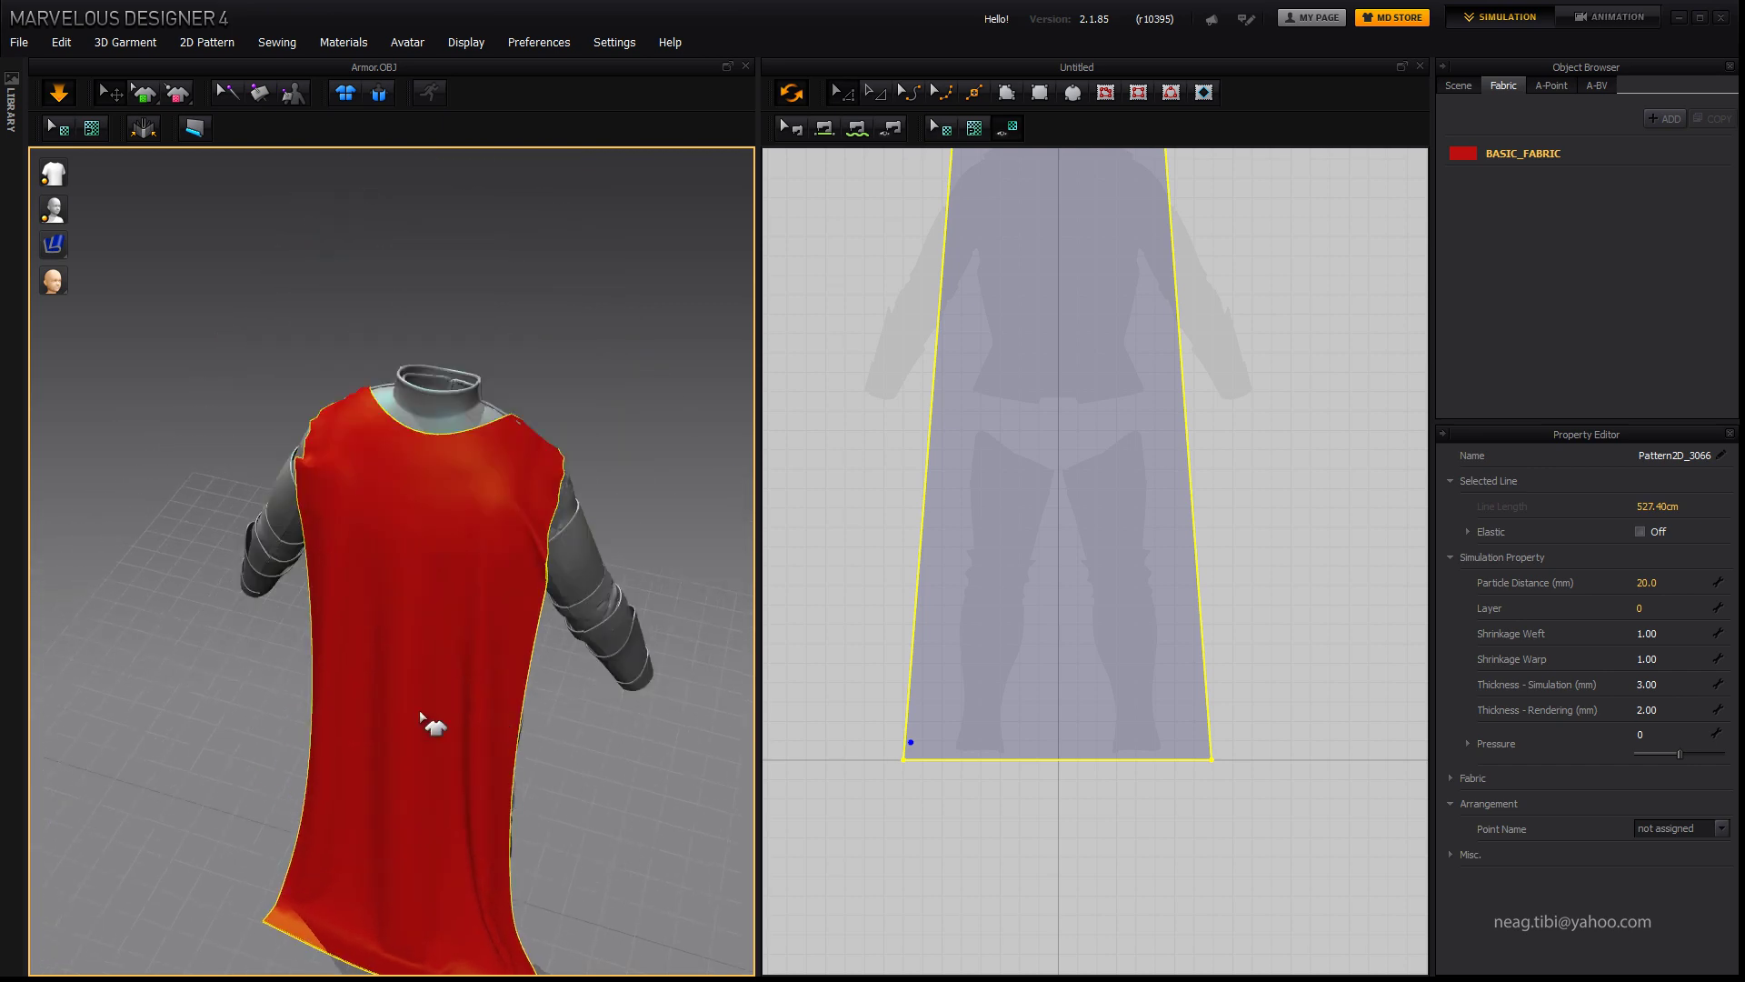
Step: Orbit around the armor to inspect the cape's drape from the side, back and above
{"action": "mouse_move", "coordinate": [433, 721]}
{"action": "right_mouse_down"}
{"action": "mouse_move", "coordinate": [311, 663]}
{"action": "mouse_move", "coordinate": [400, 509]}
{"action": "mouse_move", "coordinate": [417, 510]}
{"action": "mouse_move", "coordinate": [261, 472]}
{"action": "mouse_move", "coordinate": [401, 389]}
{"action": "mouse_move", "coordinate": [506, 378]}
{"action": "right_mouse_up"}
{"action": "scroll", "coordinate": [406, 474], "scroll_direction": "up", "scroll_amount": 3}
{"action": "scroll", "coordinate": [406, 474], "scroll_direction": "up", "scroll_amount": 3}
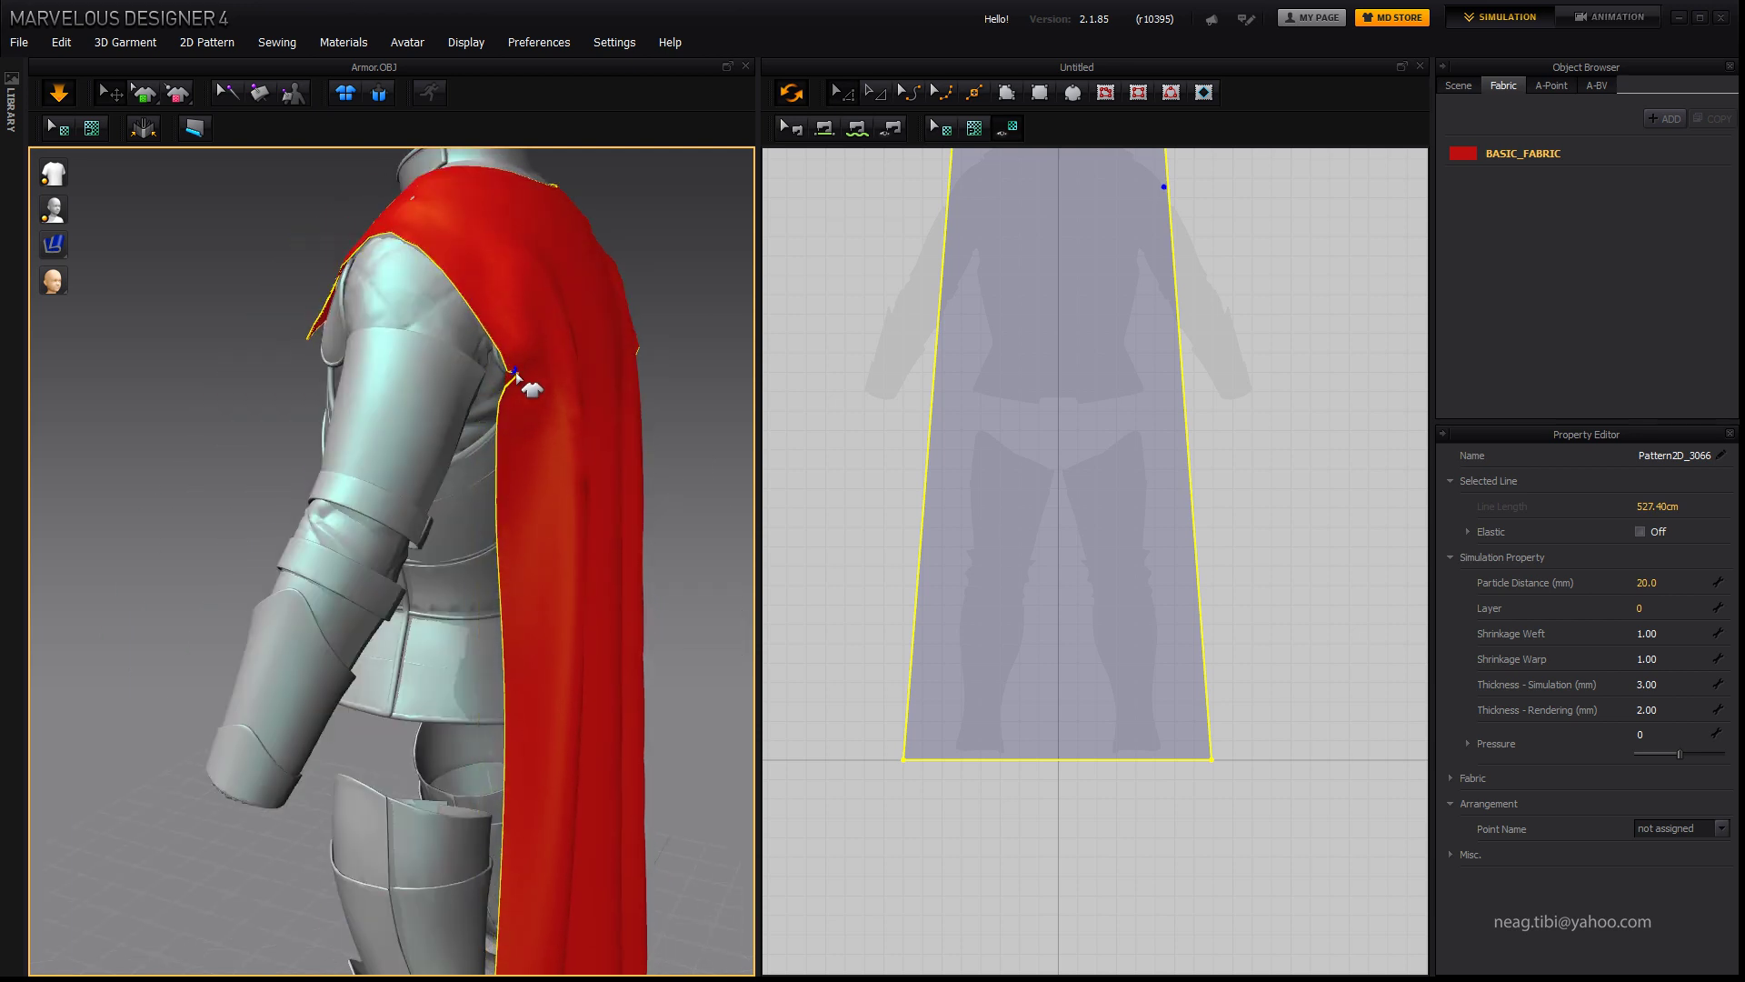
{"action": "right_click_drag", "start_coordinate": [528, 468], "coordinate": [542, 309]}
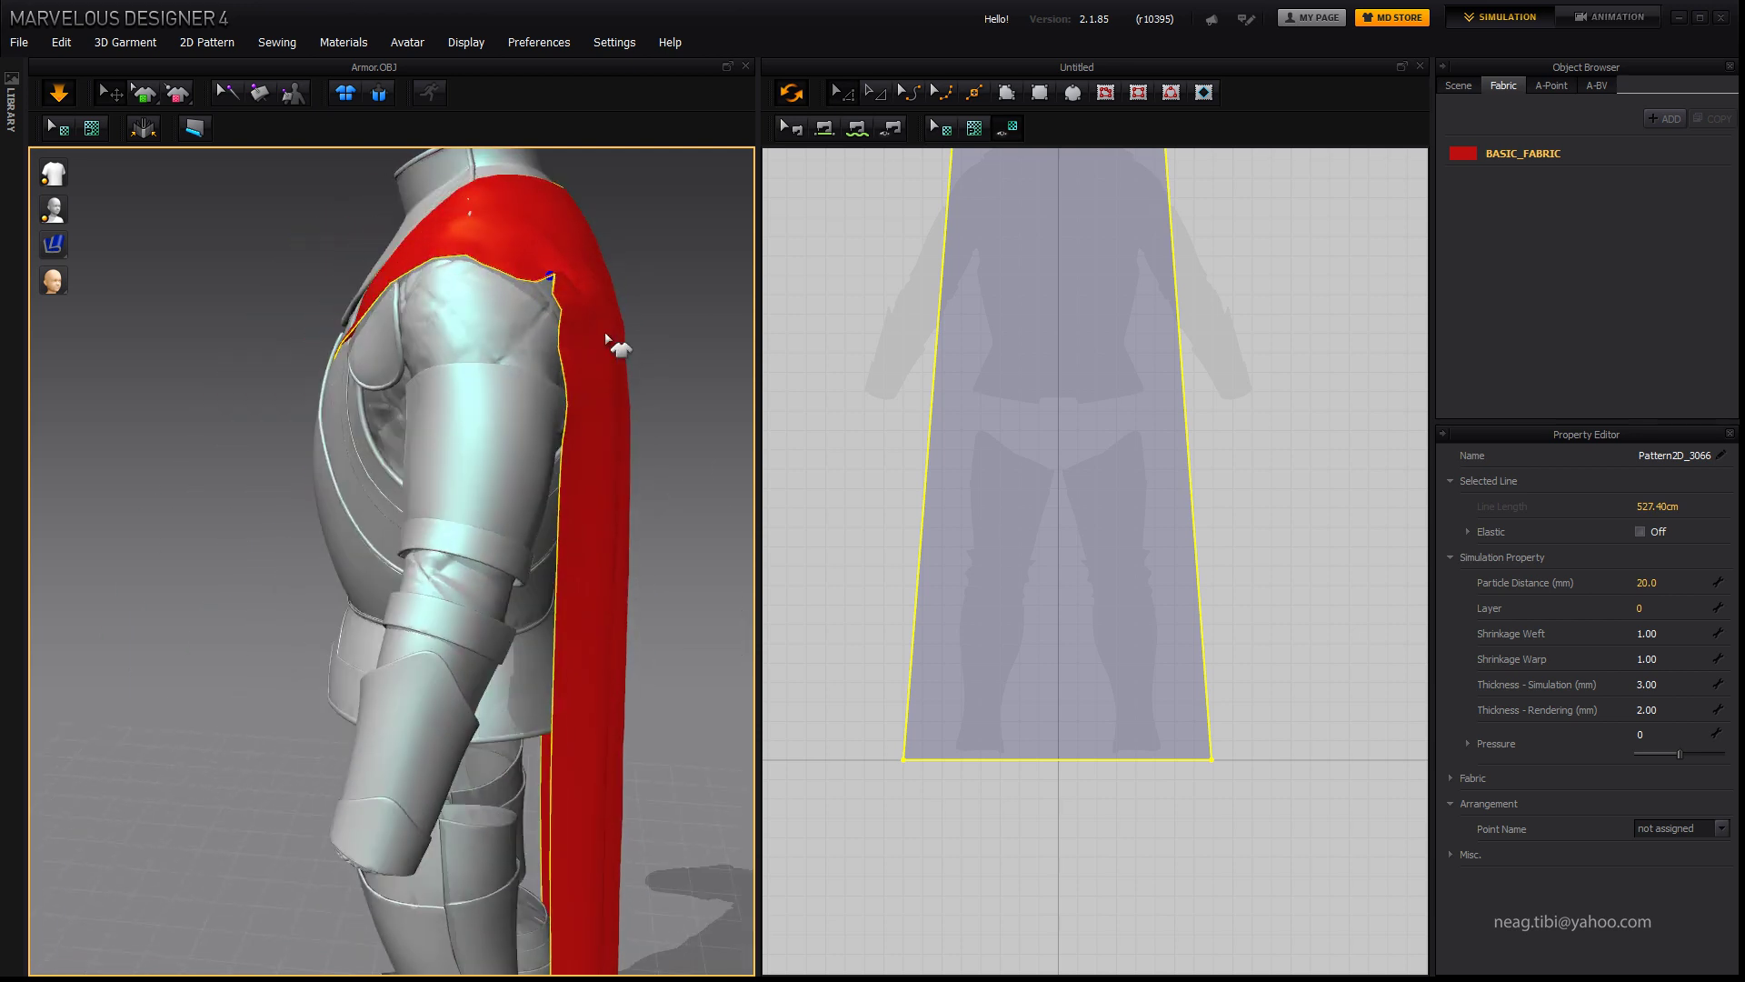
{"action": "right_click_drag", "start_coordinate": [650, 526], "coordinate": [363, 546]}
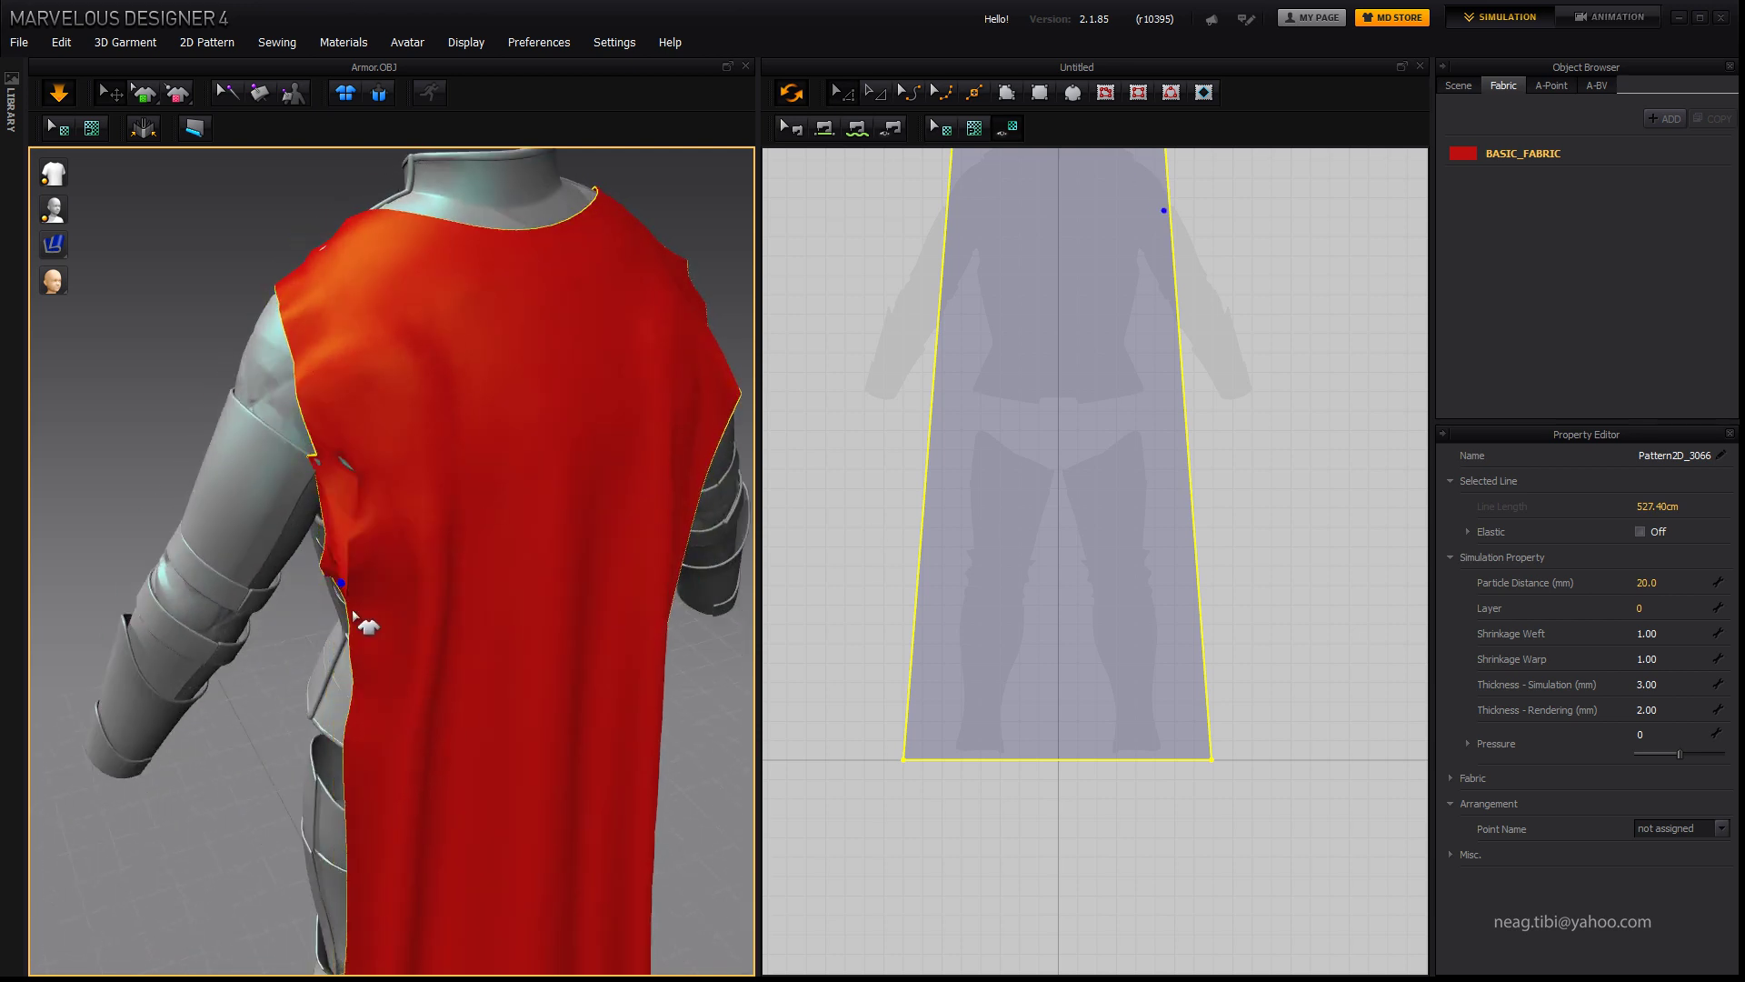
{"action": "mouse_move", "coordinate": [378, 457]}
{"action": "right_mouse_down"}
{"action": "mouse_move", "coordinate": [462, 392]}
{"action": "mouse_move", "coordinate": [475, 668]}
{"action": "mouse_move", "coordinate": [531, 840]}
{"action": "right_mouse_up"}
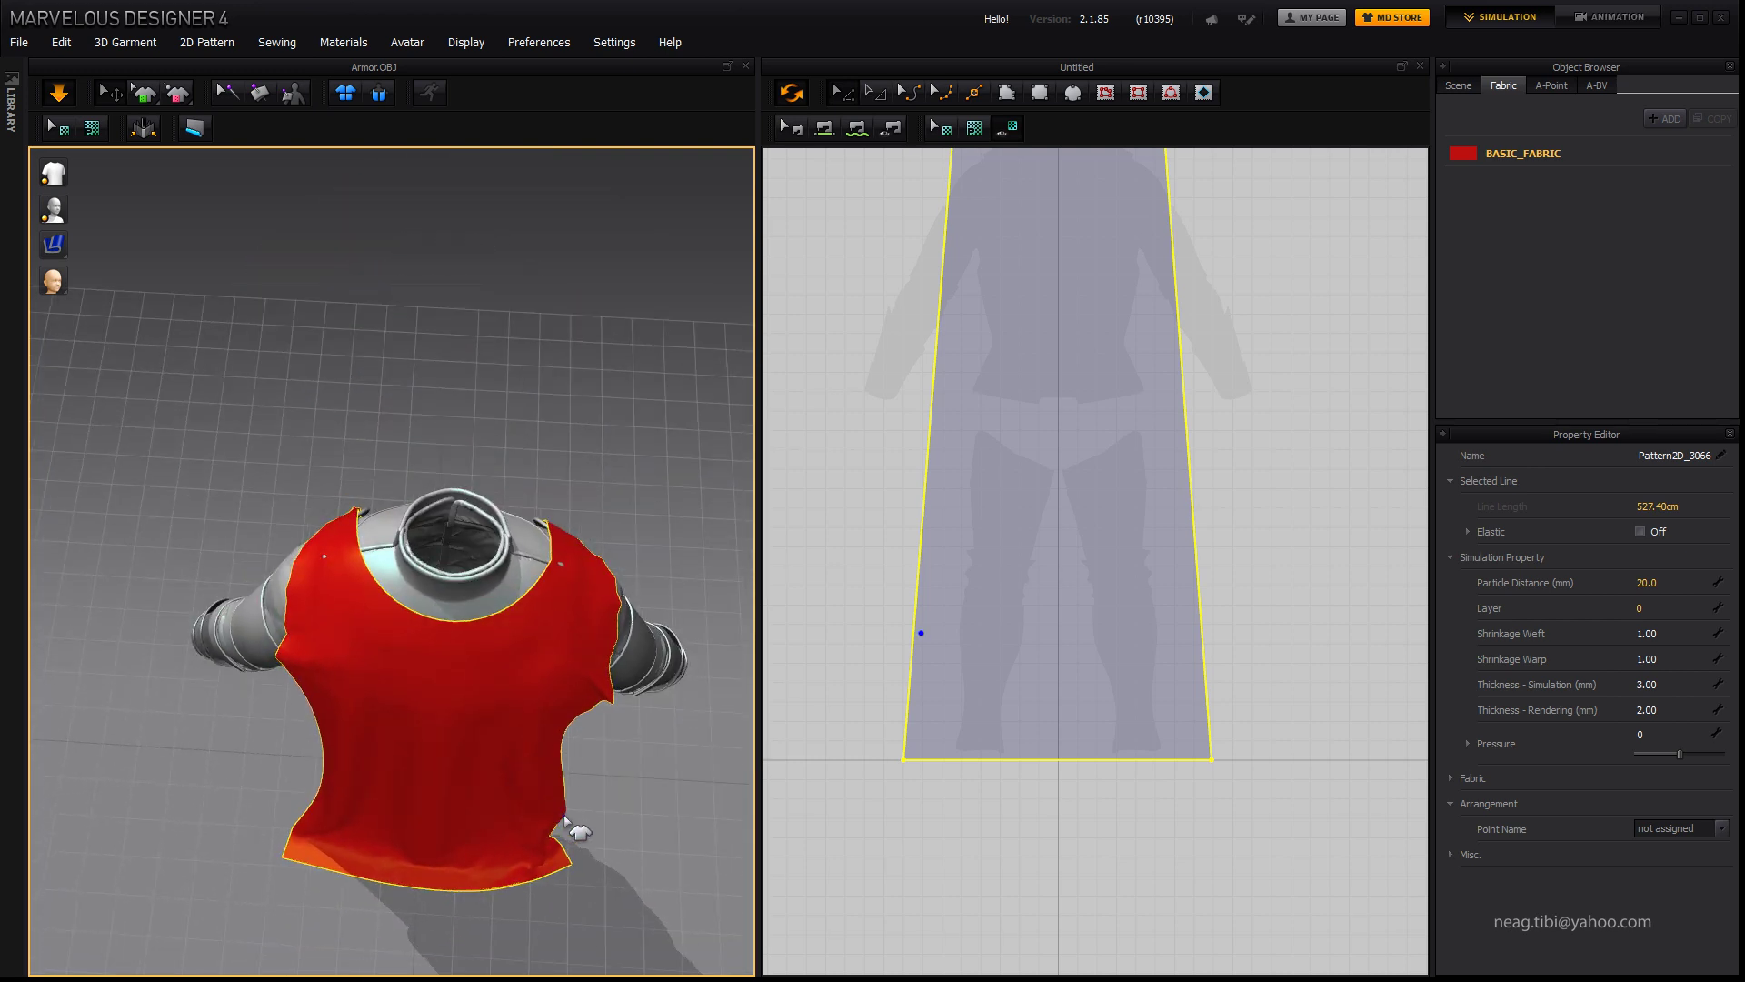
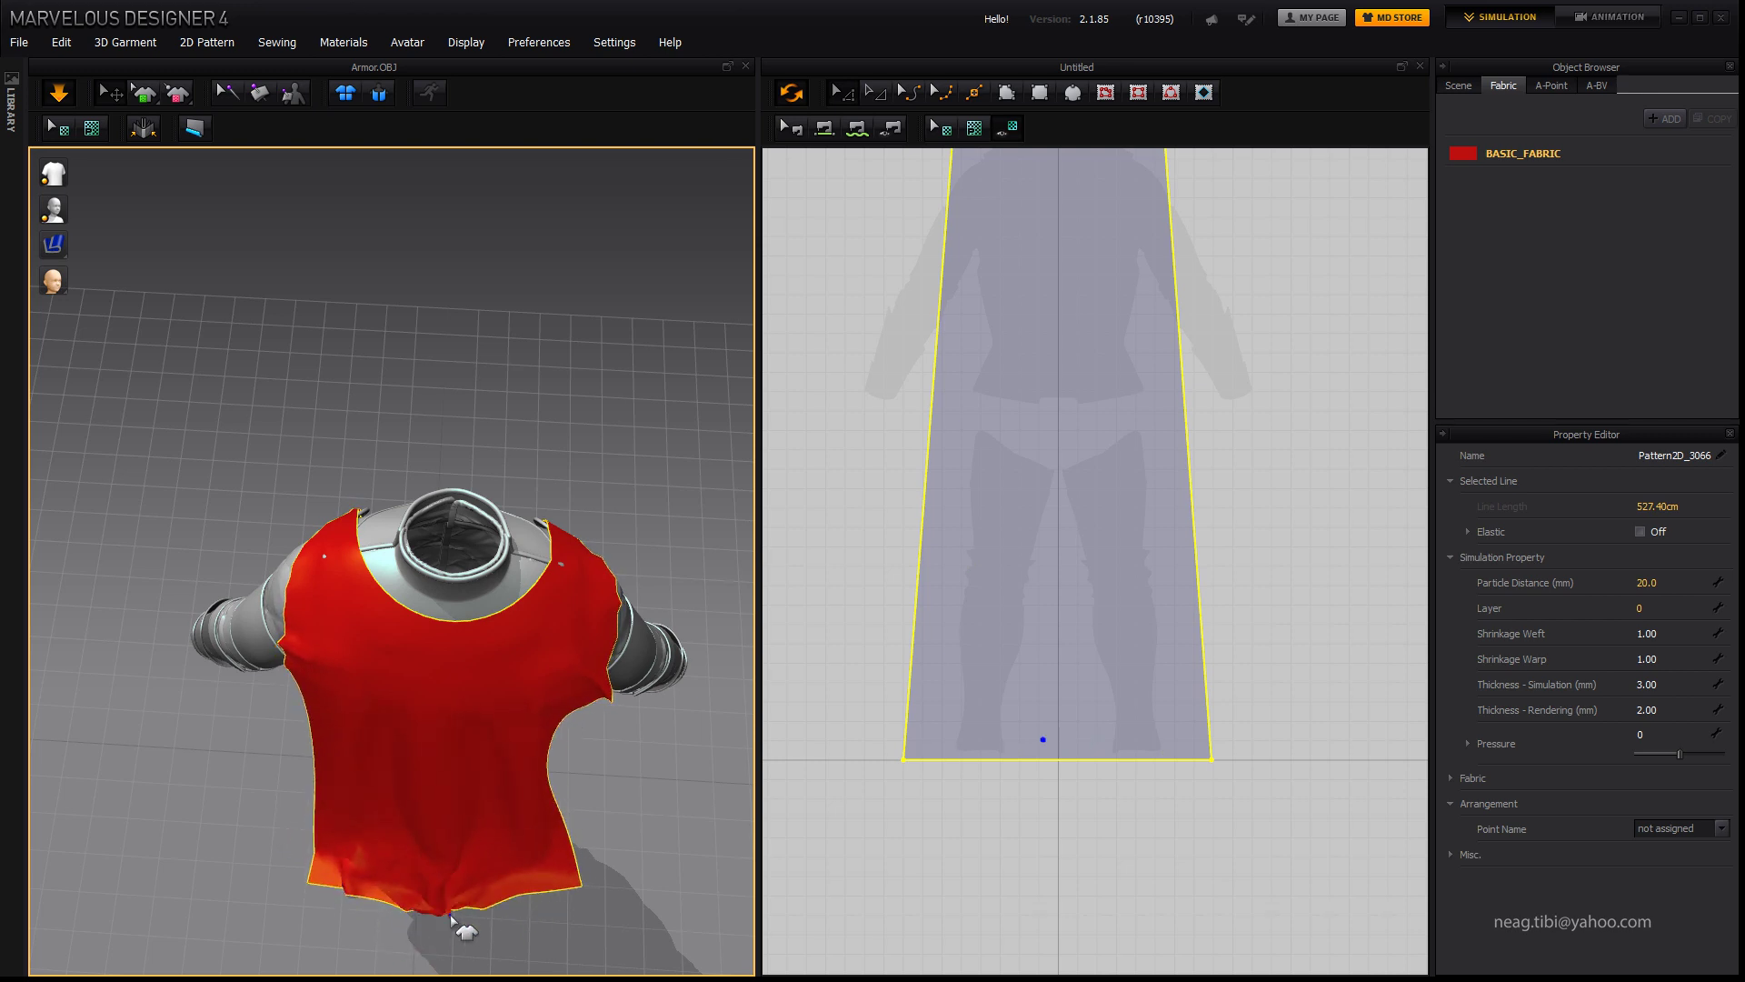
Step: Tug the red cape's lower part so it hangs straight behind the knight's legs
{"action": "mouse_move", "coordinate": [451, 883]}
{"action": "right_mouse_down"}
{"action": "mouse_move", "coordinate": [452, 764]}
{"action": "mouse_move", "coordinate": [409, 806]}
{"action": "mouse_move", "coordinate": [557, 864]}
{"action": "right_mouse_up"}
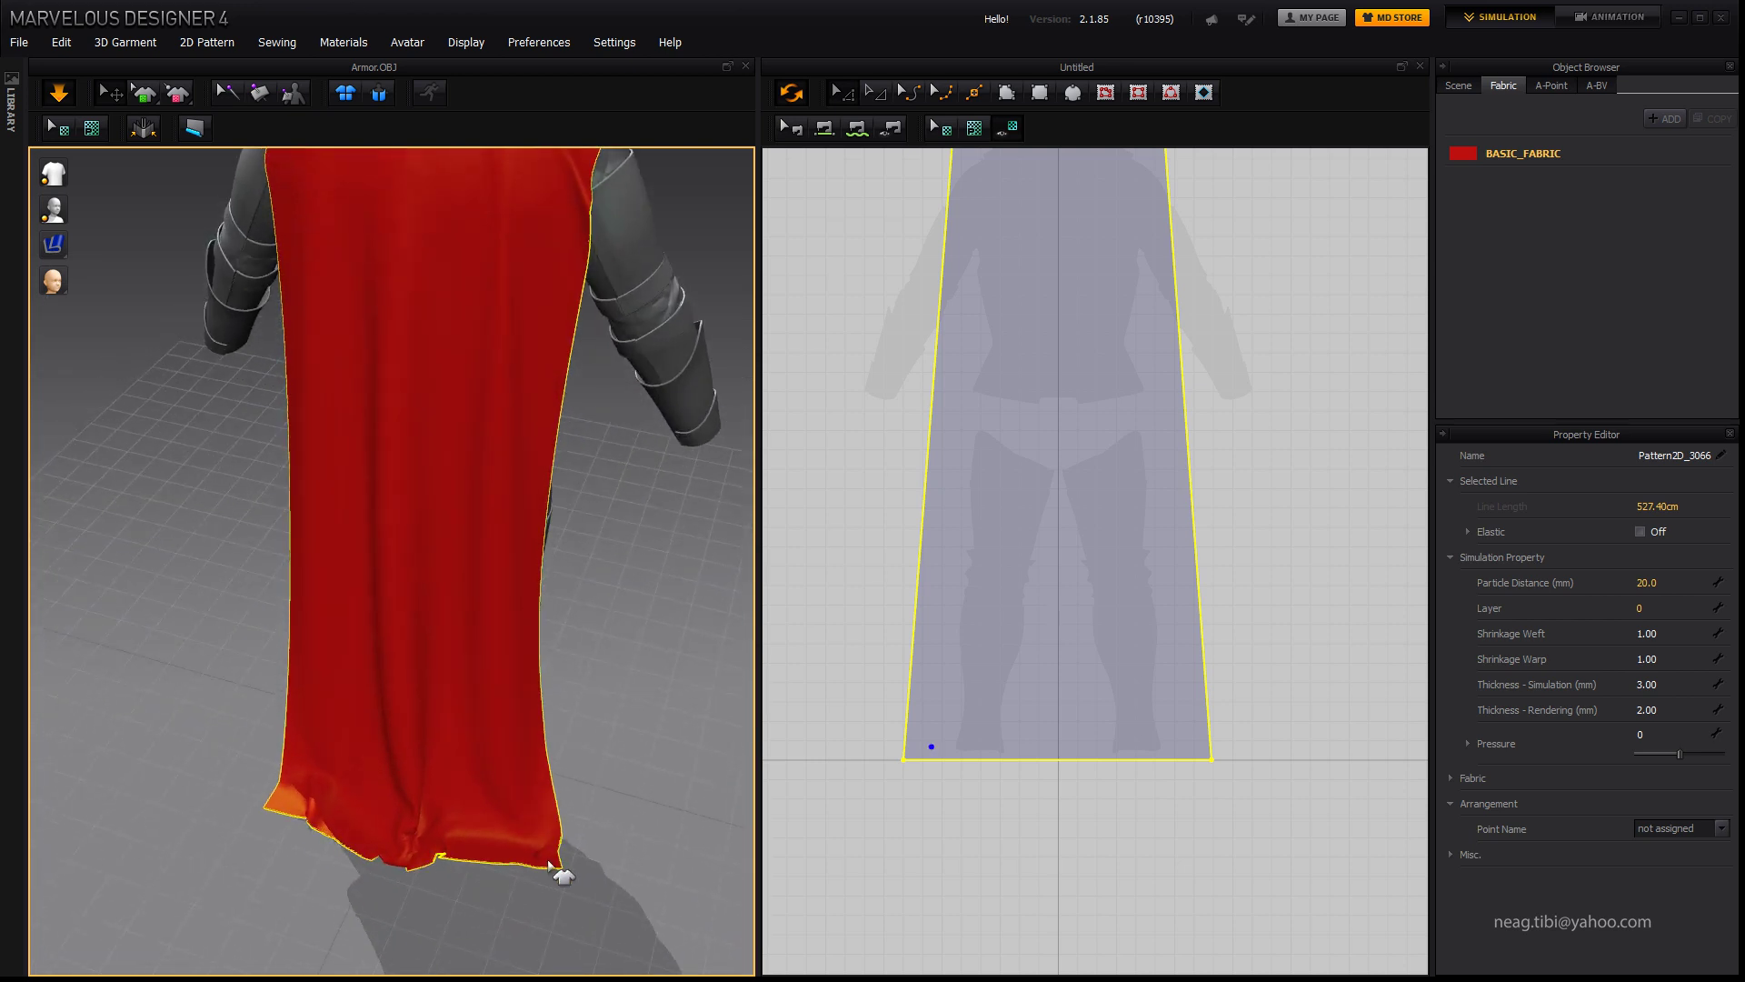
{"action": "mouse_move", "coordinate": [335, 816]}
{"action": "left_mouse_down"}
{"action": "mouse_move", "coordinate": [421, 818]}
{"action": "mouse_move", "coordinate": [409, 954]}
{"action": "mouse_move", "coordinate": [411, 852]}
{"action": "left_mouse_up"}
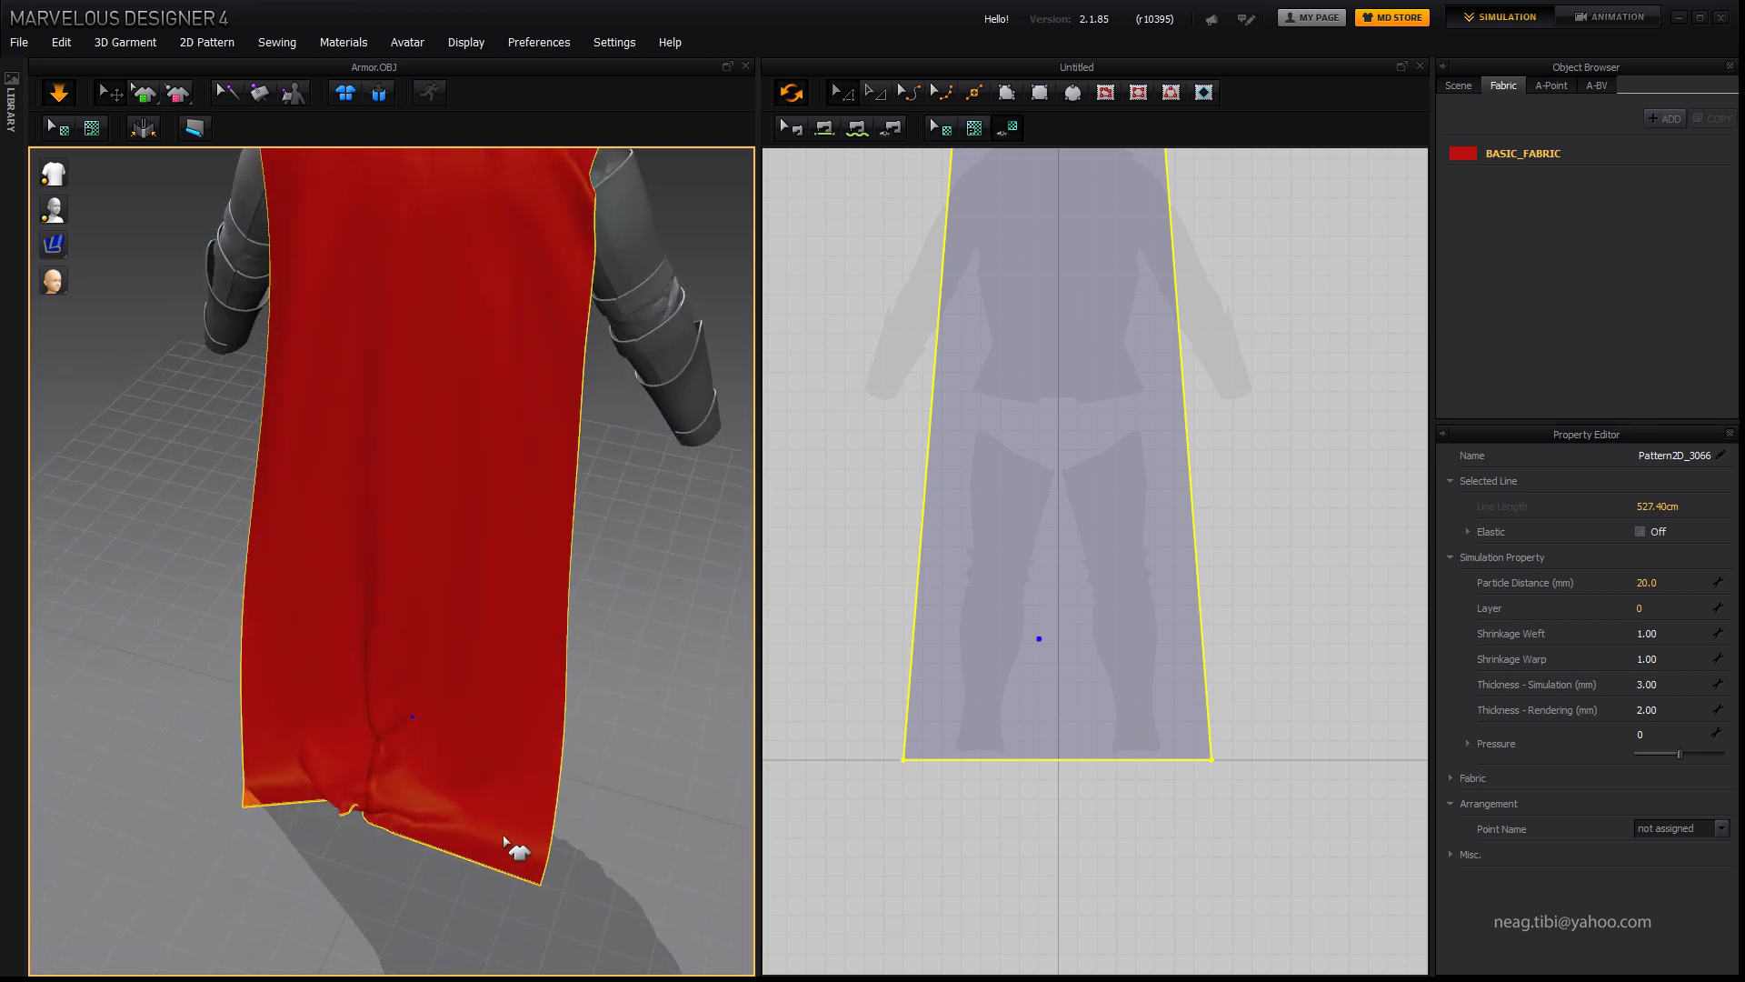
{"action": "mouse_move", "coordinate": [267, 812]}
{"action": "left_mouse_down"}
{"action": "mouse_move", "coordinate": [480, 939]}
{"action": "mouse_move", "coordinate": [433, 892]}
{"action": "mouse_move", "coordinate": [510, 907]}
{"action": "mouse_move", "coordinate": [461, 928]}
{"action": "mouse_move", "coordinate": [417, 912]}
{"action": "left_mouse_up"}
{"action": "right_click_drag", "start_coordinate": [417, 911], "coordinate": [495, 811]}
Step: Orbit and zoom around the caped knight to check the drape from rear, side and front
{"action": "mouse_move", "coordinate": [494, 810]}
{"action": "left_mouse_down"}
{"action": "mouse_move", "coordinate": [353, 893]}
{"action": "mouse_move", "coordinate": [390, 877]}
{"action": "left_mouse_up"}
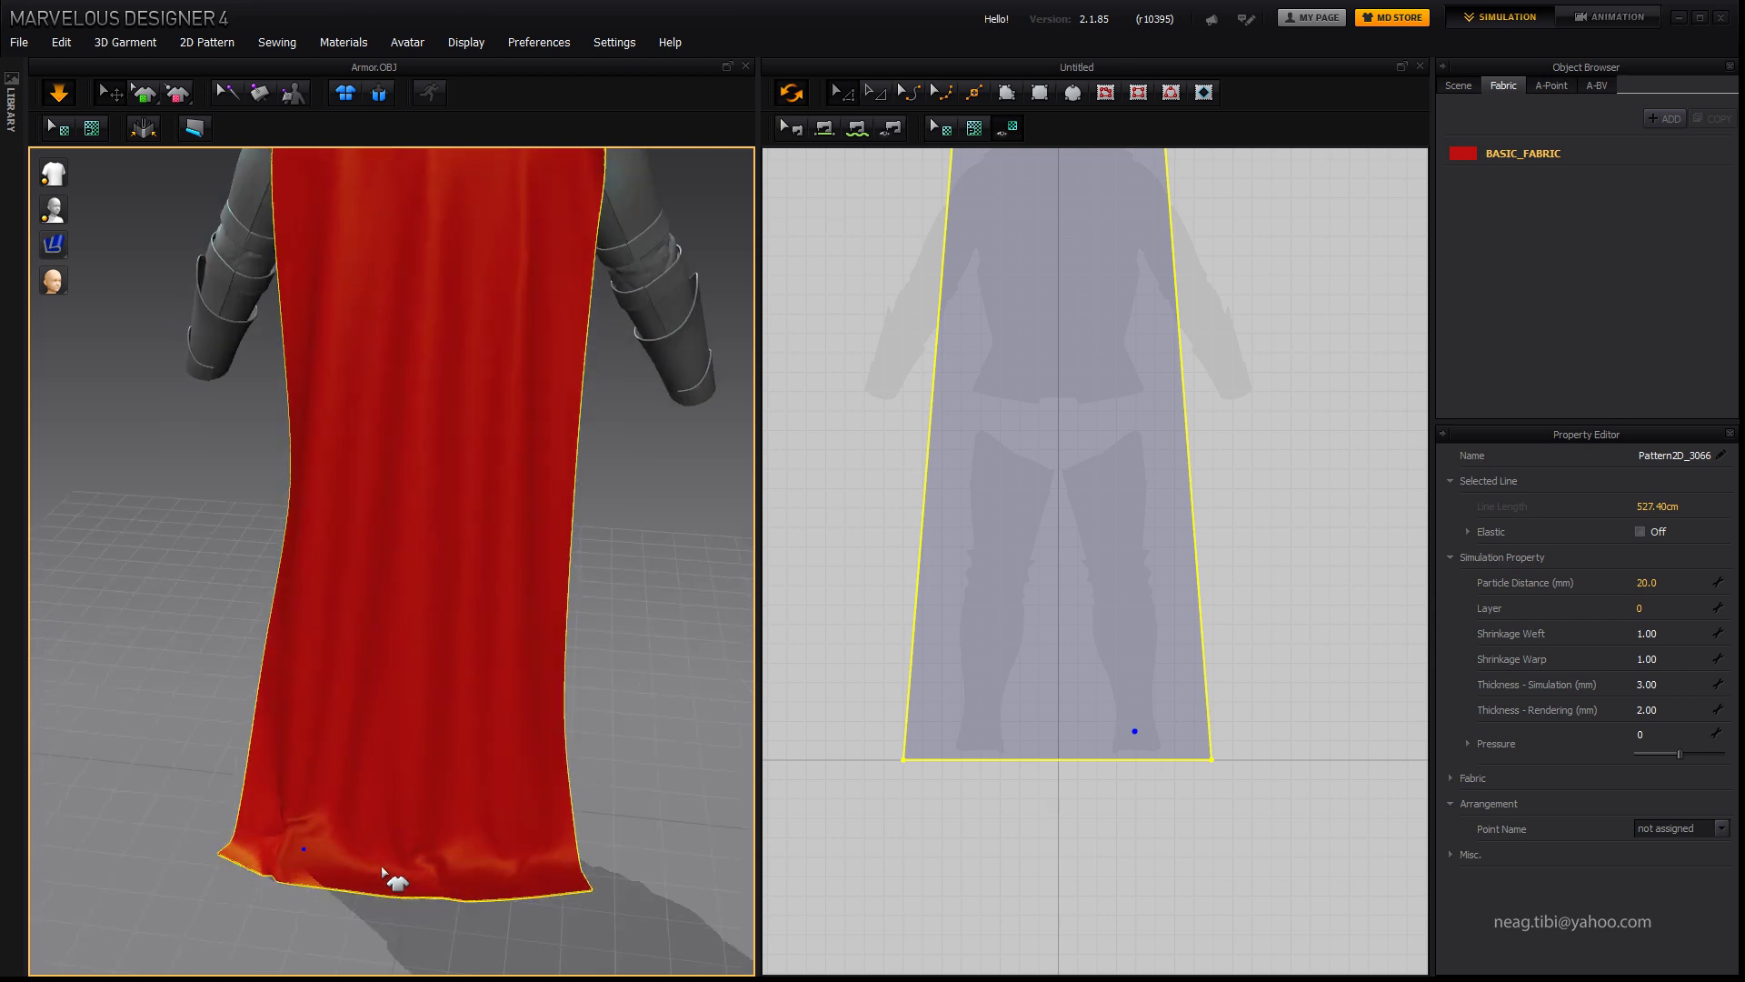
{"action": "scroll", "coordinate": [390, 878], "scroll_direction": "down", "scroll_amount": 2}
{"action": "scroll", "coordinate": [409, 850], "scroll_direction": "down", "scroll_amount": 5}
{"action": "right_click_drag", "start_coordinate": [446, 780], "coordinate": [389, 865]}
{"action": "scroll", "coordinate": [397, 740], "scroll_direction": "up", "scroll_amount": 3}
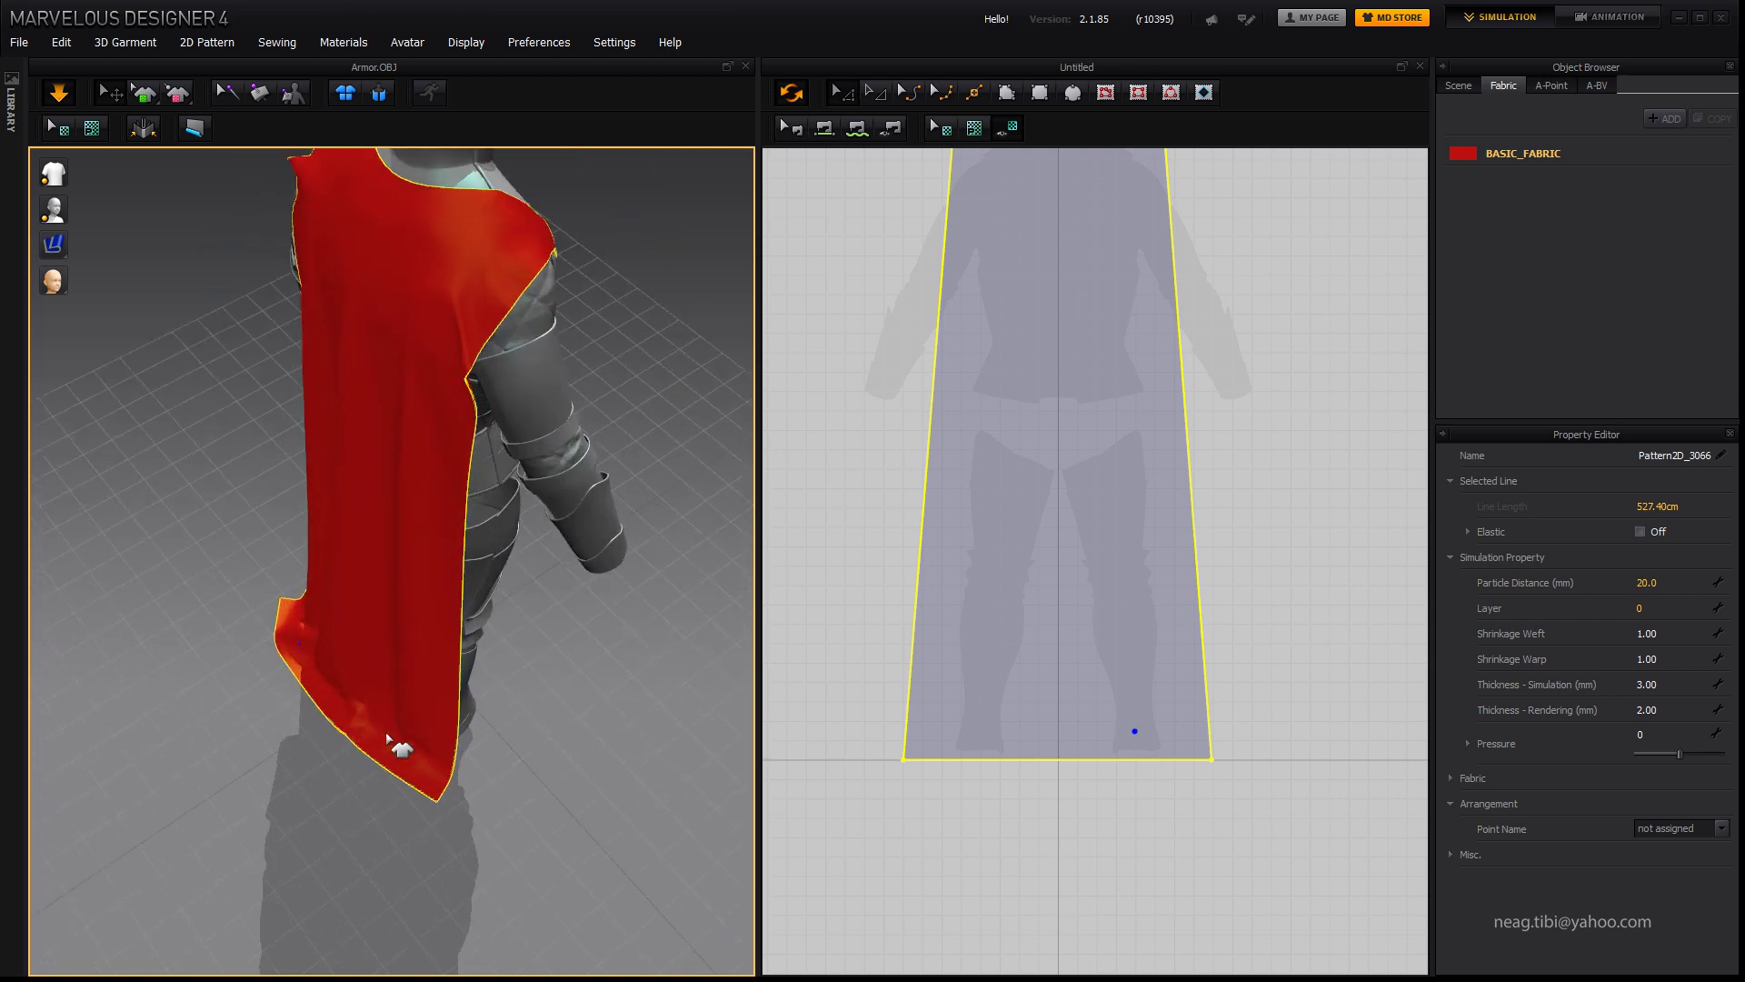
{"action": "scroll", "coordinate": [394, 748], "scroll_direction": "up", "scroll_amount": 2}
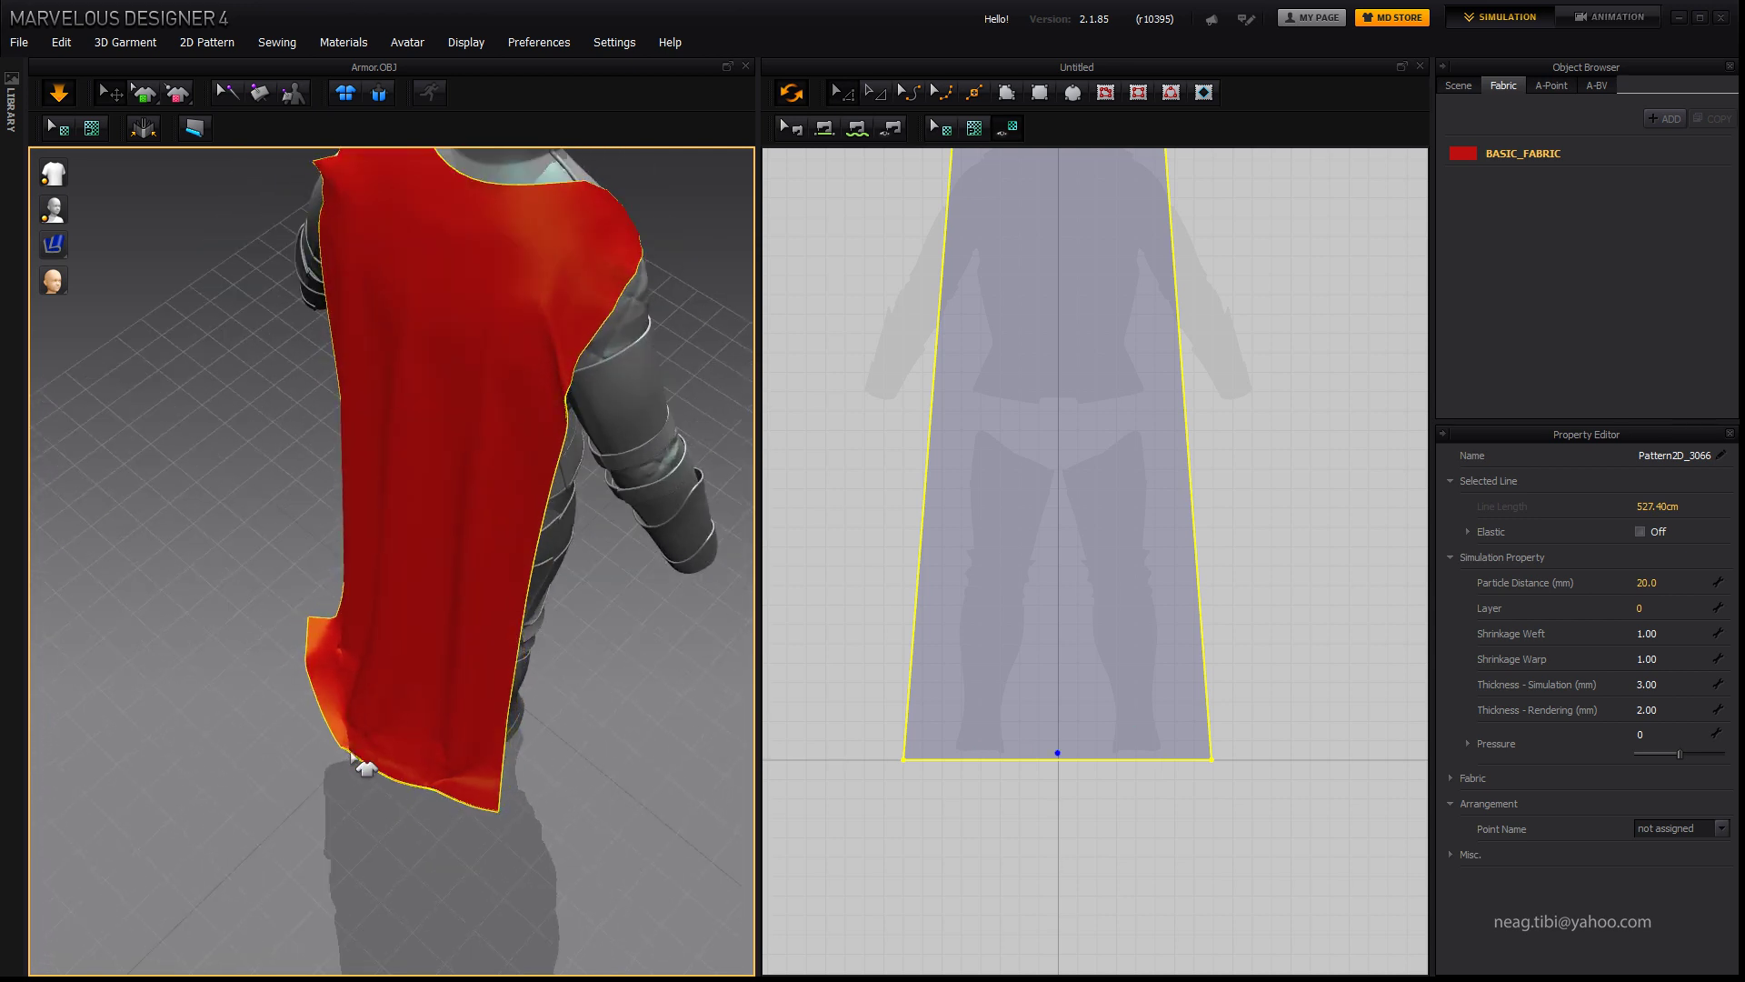
{"action": "right_click_drag", "start_coordinate": [439, 803], "coordinate": [339, 705]}
{"action": "scroll", "coordinate": [495, 885], "scroll_direction": "up", "scroll_amount": 2}
{"action": "scroll", "coordinate": [522, 713], "scroll_direction": "down", "scroll_amount": 4}
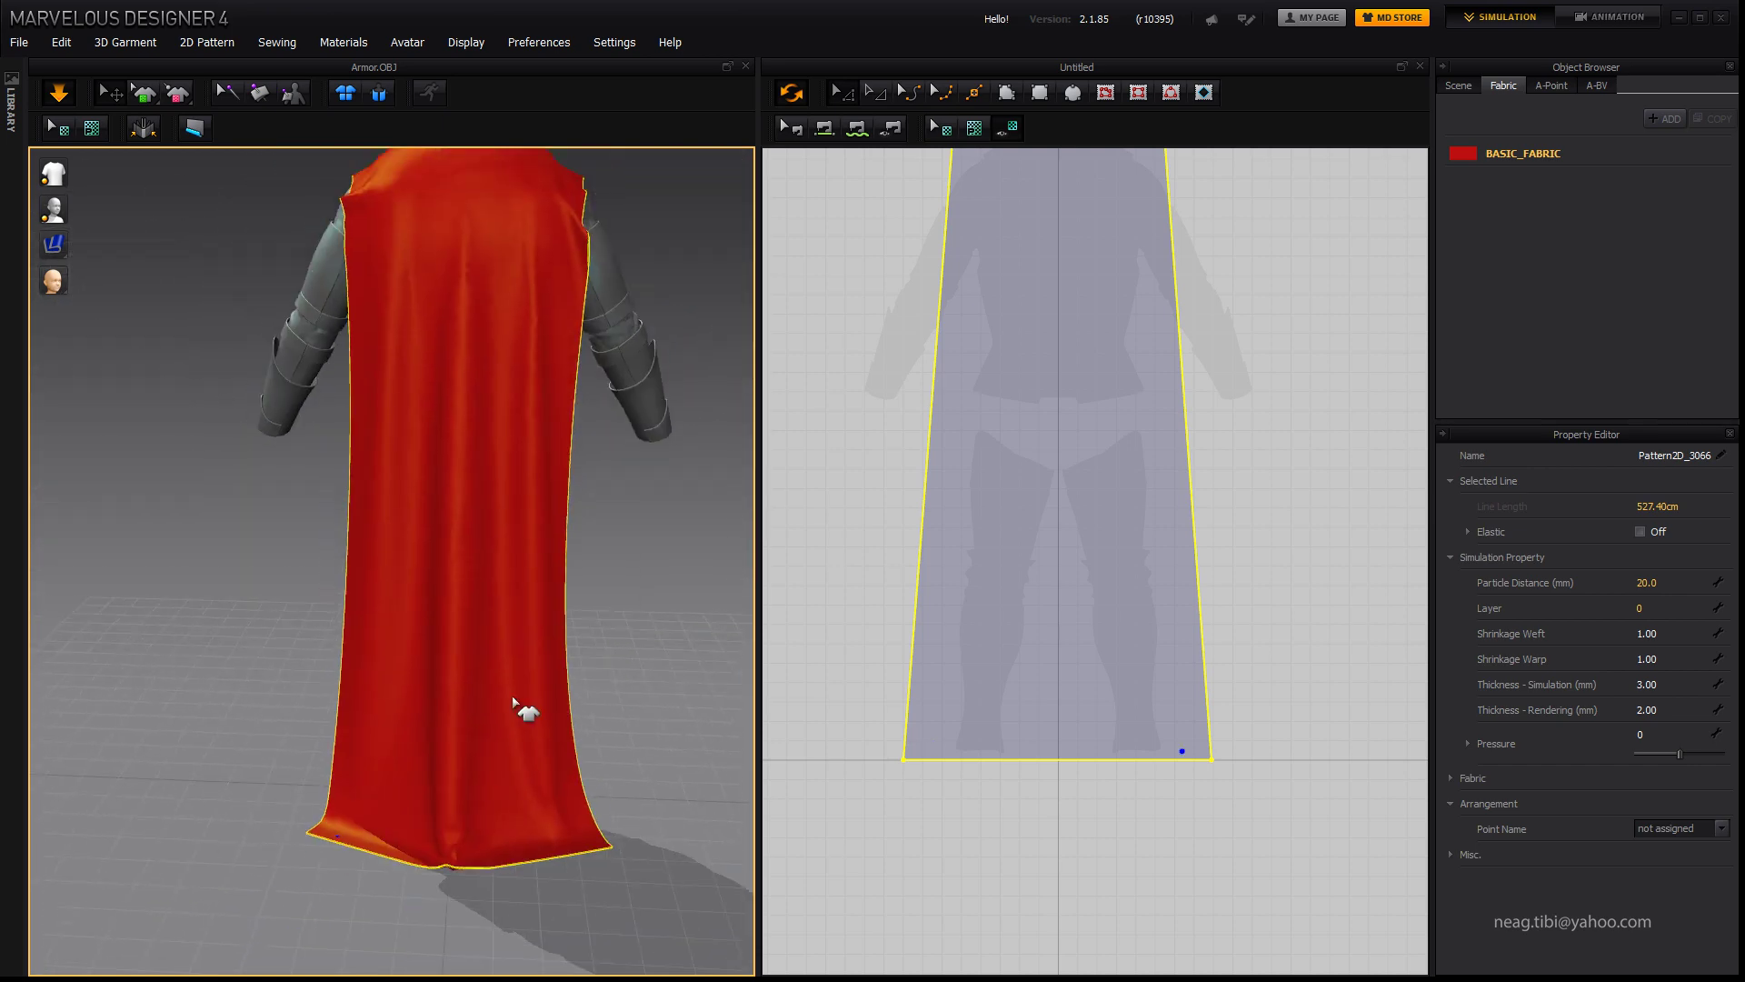
{"action": "right_click_drag", "start_coordinate": [523, 714], "coordinate": [128, 663]}
{"action": "scroll", "coordinate": [415, 783], "scroll_direction": "up", "scroll_amount": 1}
{"action": "mouse_move", "coordinate": [416, 783]}
{"action": "right_mouse_down"}
{"action": "mouse_move", "coordinate": [862, 733]}
{"action": "mouse_move", "coordinate": [506, 721]}
{"action": "mouse_move", "coordinate": [694, 768]}
{"action": "mouse_move", "coordinate": [858, 234]}
{"action": "right_mouse_up"}
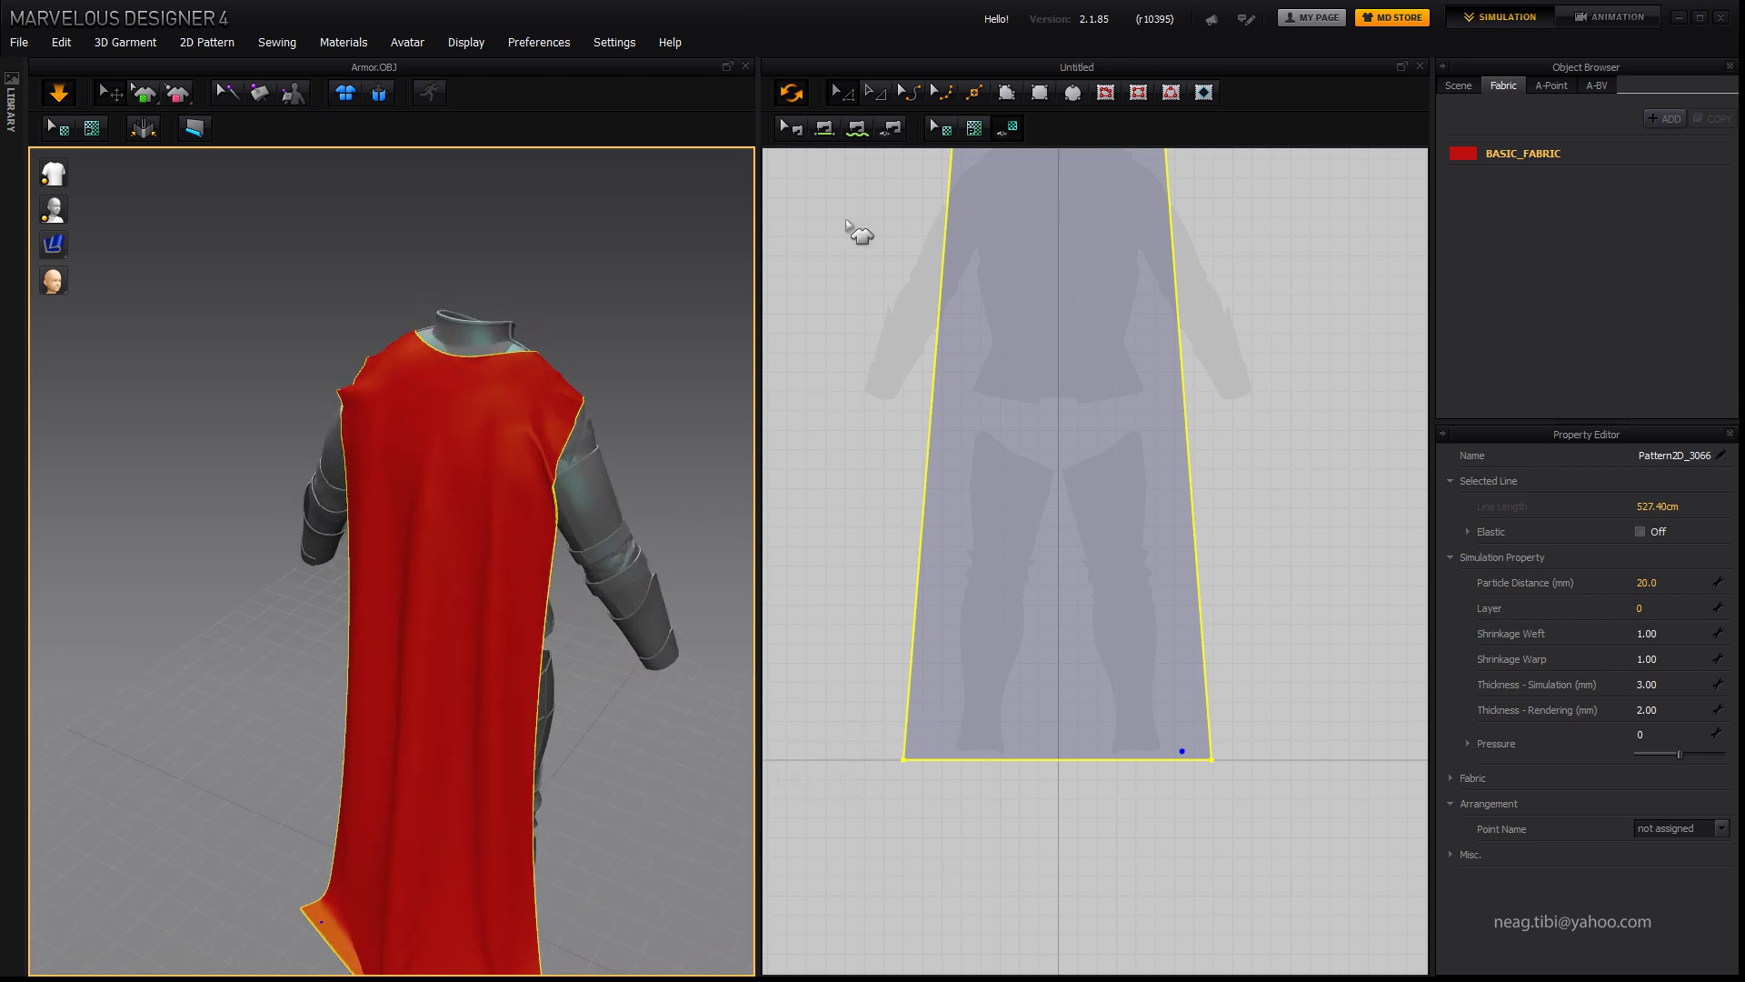
{"action": "left_click", "coordinate": [857, 234]}
Step: Bend the cape pattern's bottom edge into a downward arc with Edit Curvature and view the hem
{"action": "left_click", "coordinate": [909, 93]}
{"action": "right_click_drag", "start_coordinate": [1070, 782], "coordinate": [1040, 721]}
{"action": "left_click_drag", "start_coordinate": [1040, 721], "coordinate": [1036, 747]}
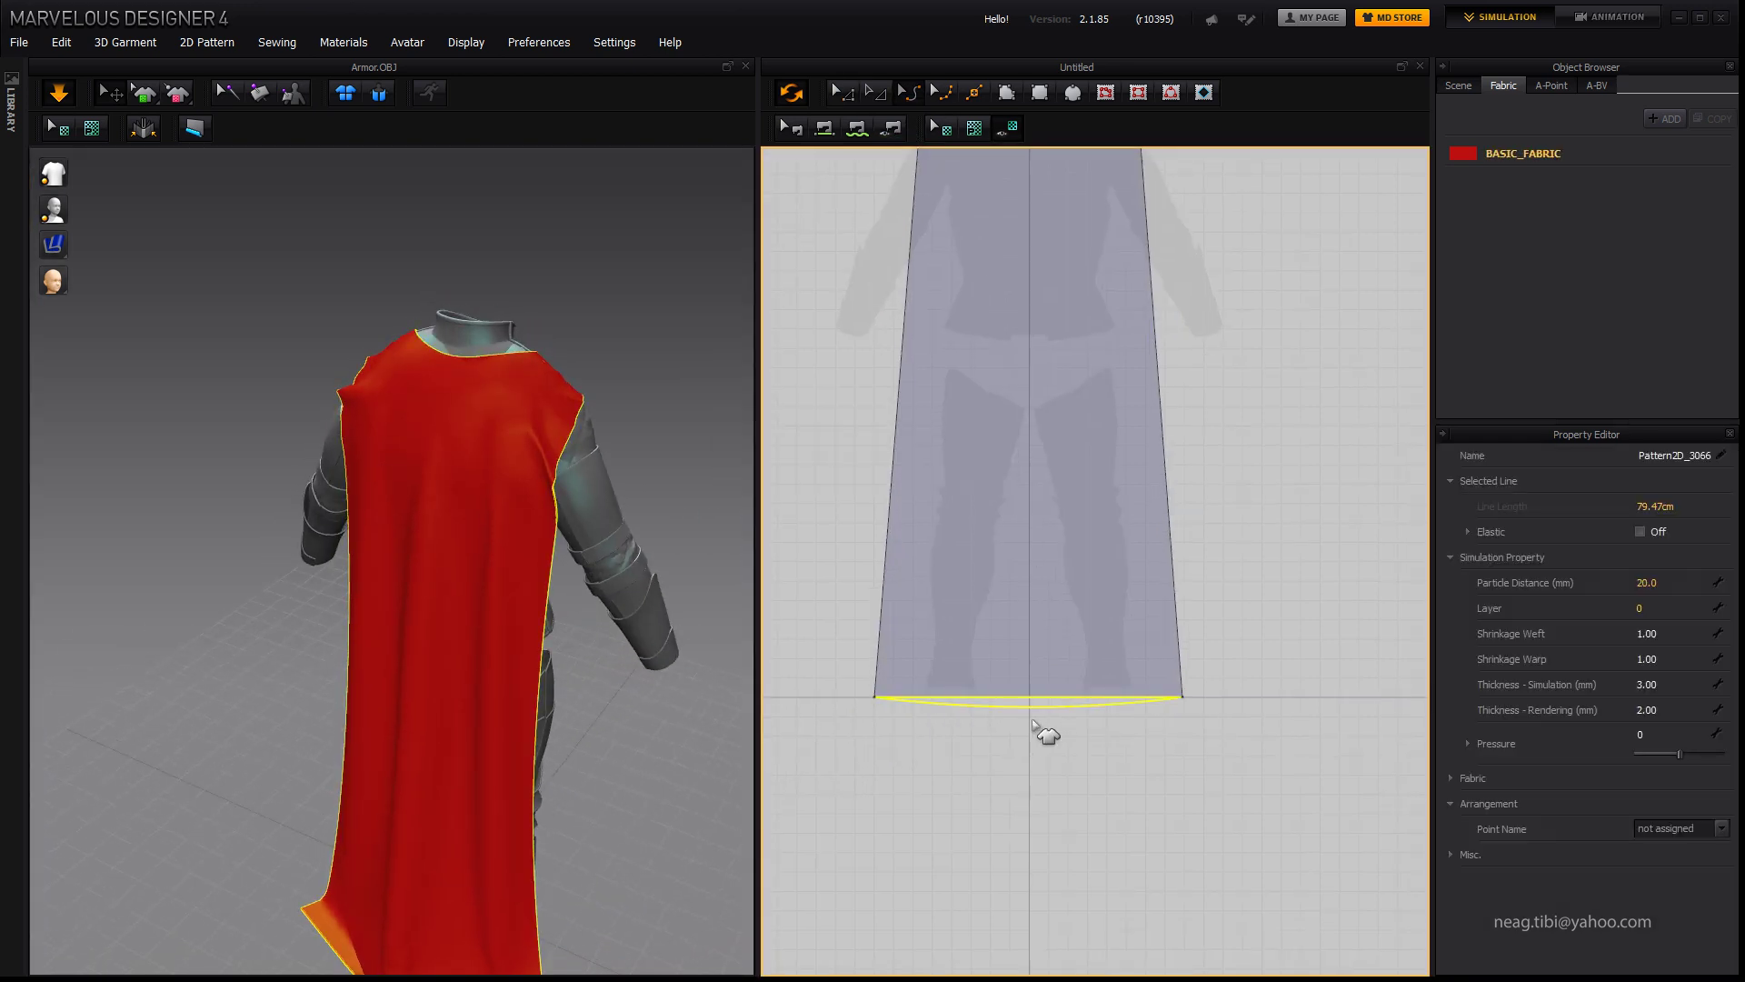
{"action": "mouse_move", "coordinate": [351, 779]}
{"action": "right_mouse_down"}
{"action": "mouse_move", "coordinate": [374, 794]}
{"action": "mouse_move", "coordinate": [377, 780]}
{"action": "right_mouse_up"}
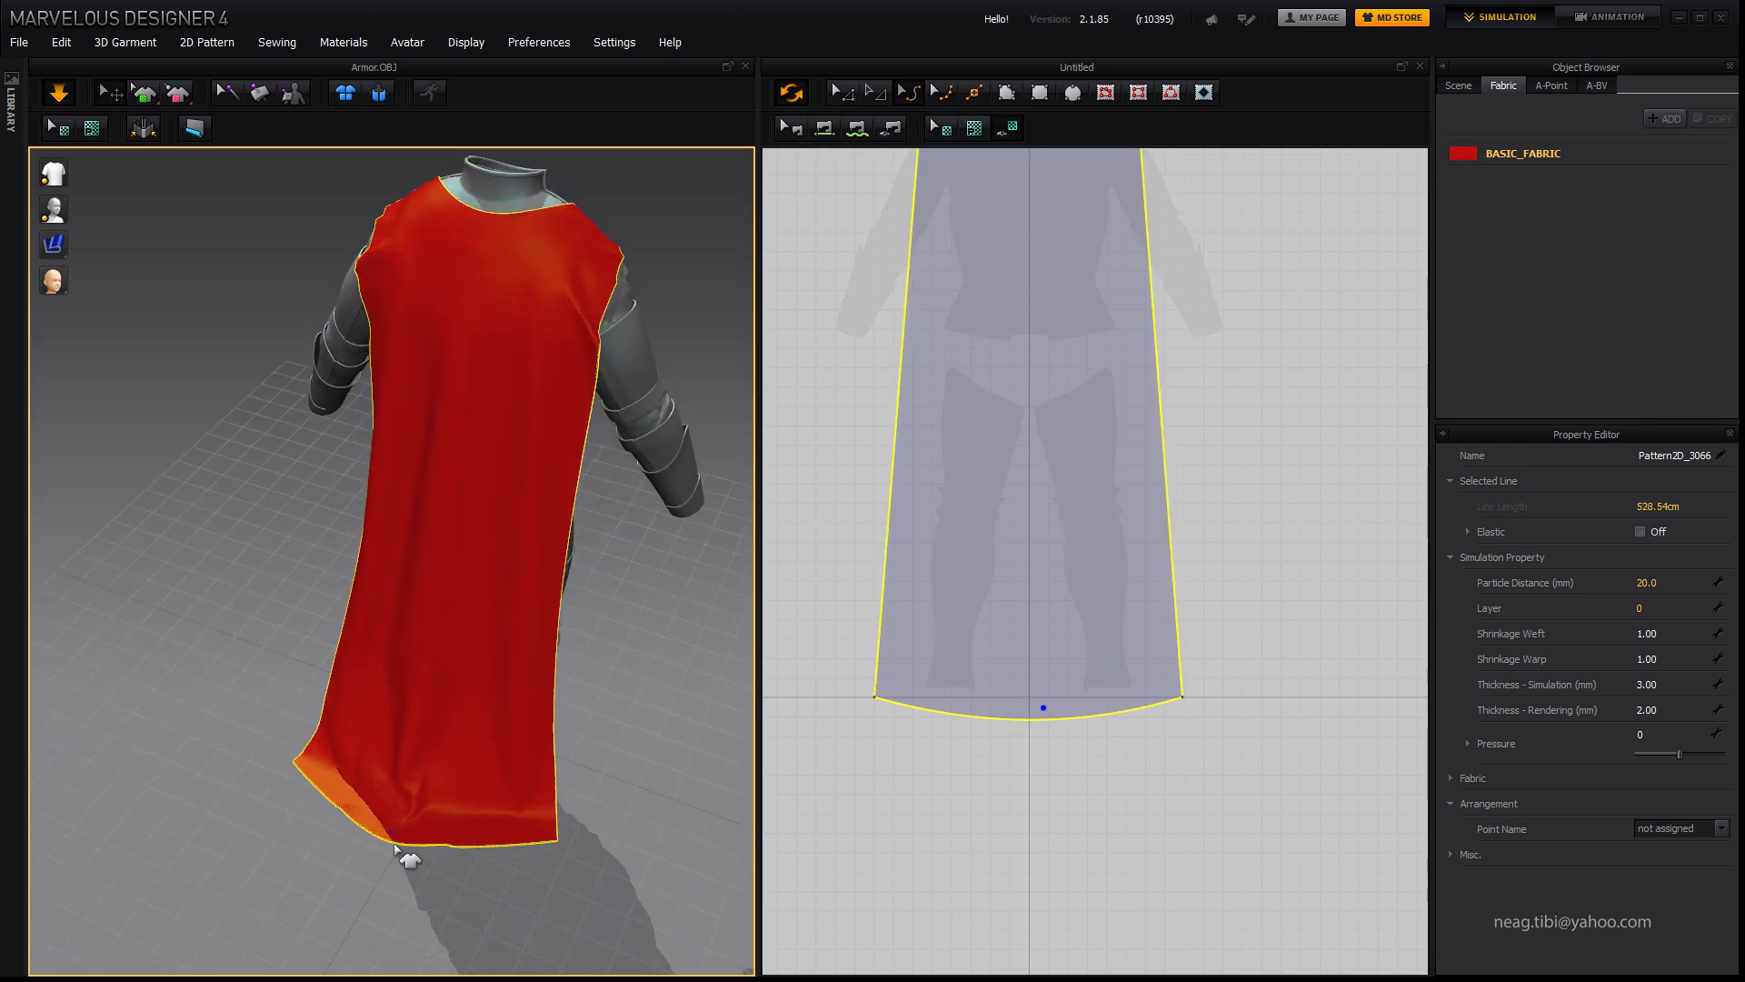
{"action": "mouse_move", "coordinate": [514, 841]}
{"action": "right_mouse_down"}
{"action": "mouse_move", "coordinate": [417, 807]}
{"action": "mouse_move", "coordinate": [448, 829]}
{"action": "mouse_move", "coordinate": [460, 928]}
{"action": "mouse_move", "coordinate": [554, 849]}
{"action": "mouse_move", "coordinate": [495, 748]}
{"action": "mouse_move", "coordinate": [163, 791]}
{"action": "mouse_move", "coordinate": [207, 725]}
{"action": "mouse_move", "coordinate": [272, 719]}
{"action": "mouse_move", "coordinate": [370, 440]}
{"action": "mouse_move", "coordinate": [39, 102]}
{"action": "right_mouse_up"}
Step: Export the selected cape as an OBJ named Cape, accepting the quad-mesh note and export settings
{"action": "left_click", "coordinate": [18, 42]}
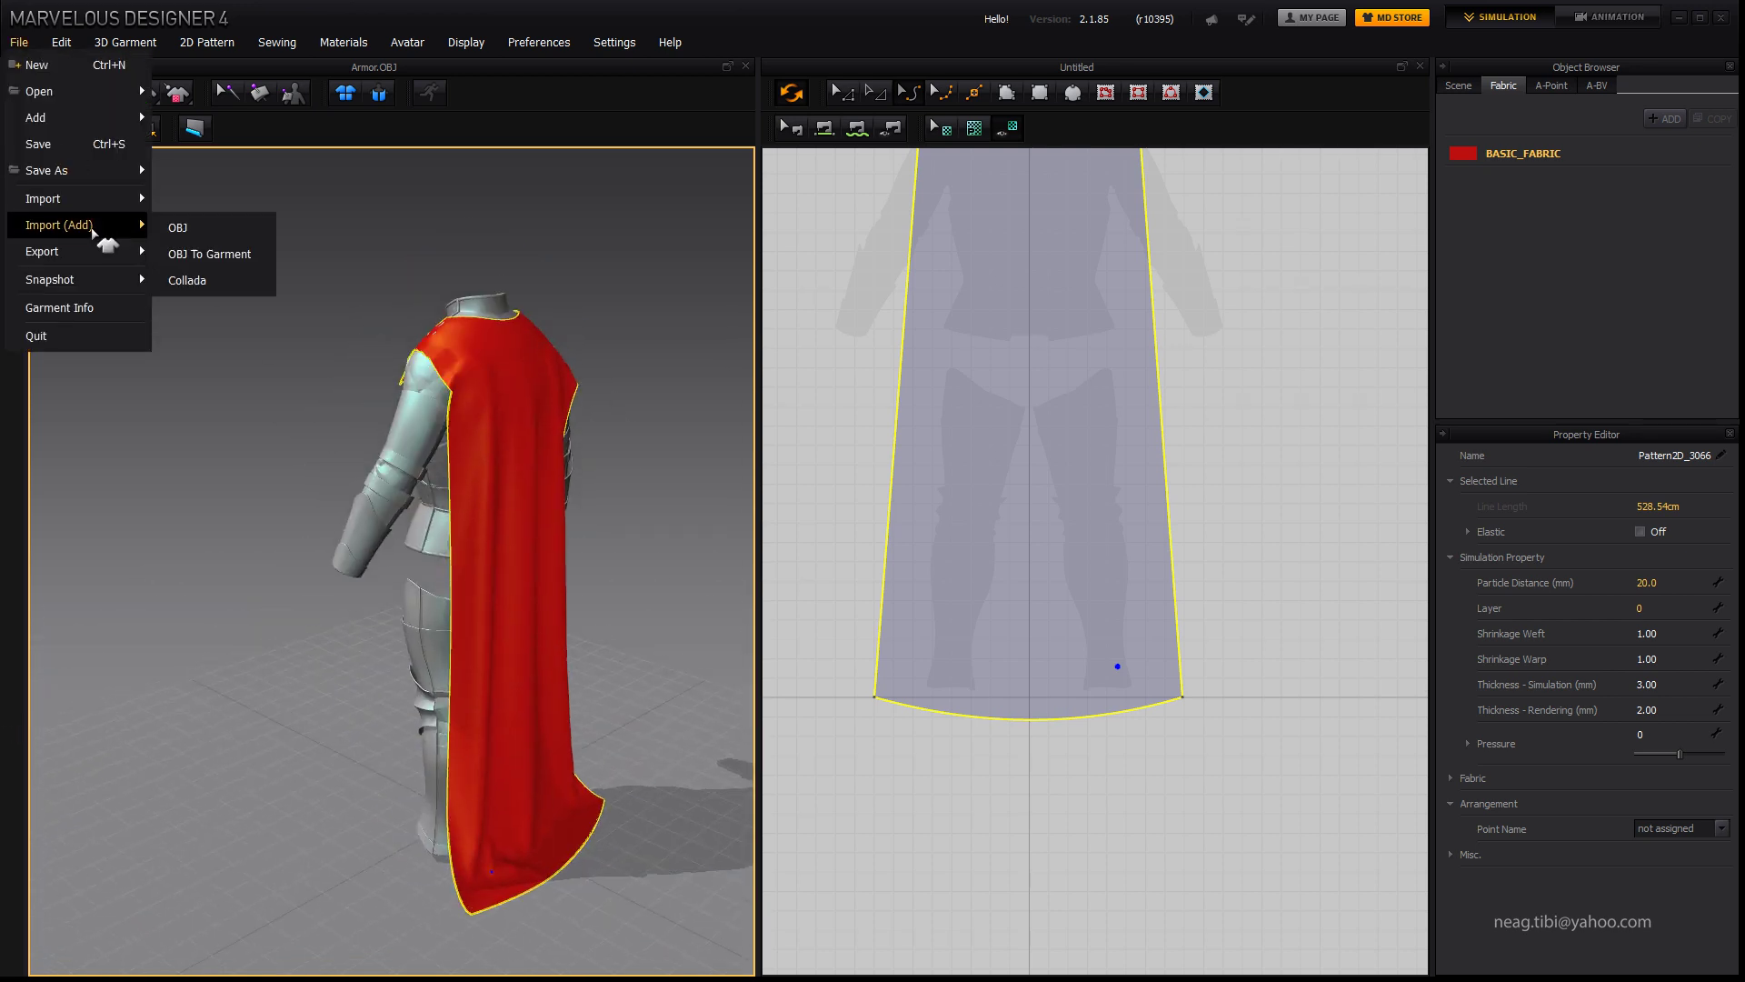
{"action": "mouse_move", "coordinate": [42, 251]}
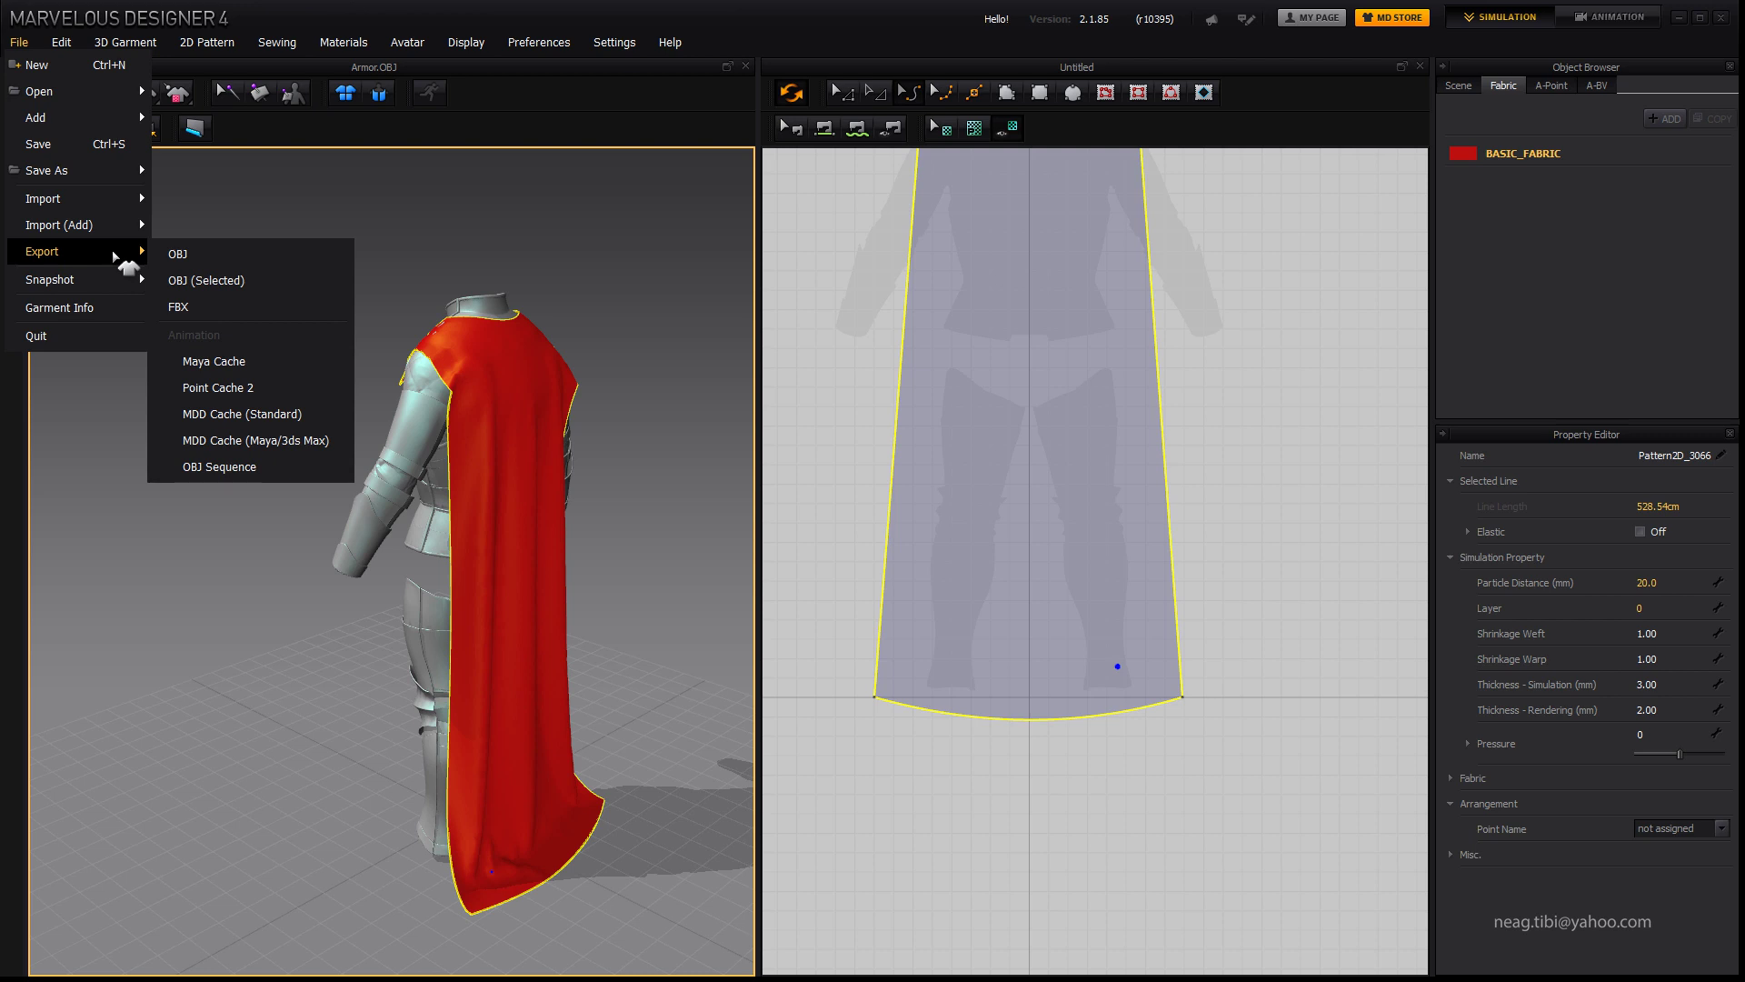
{"action": "left_click", "coordinate": [18, 41]}
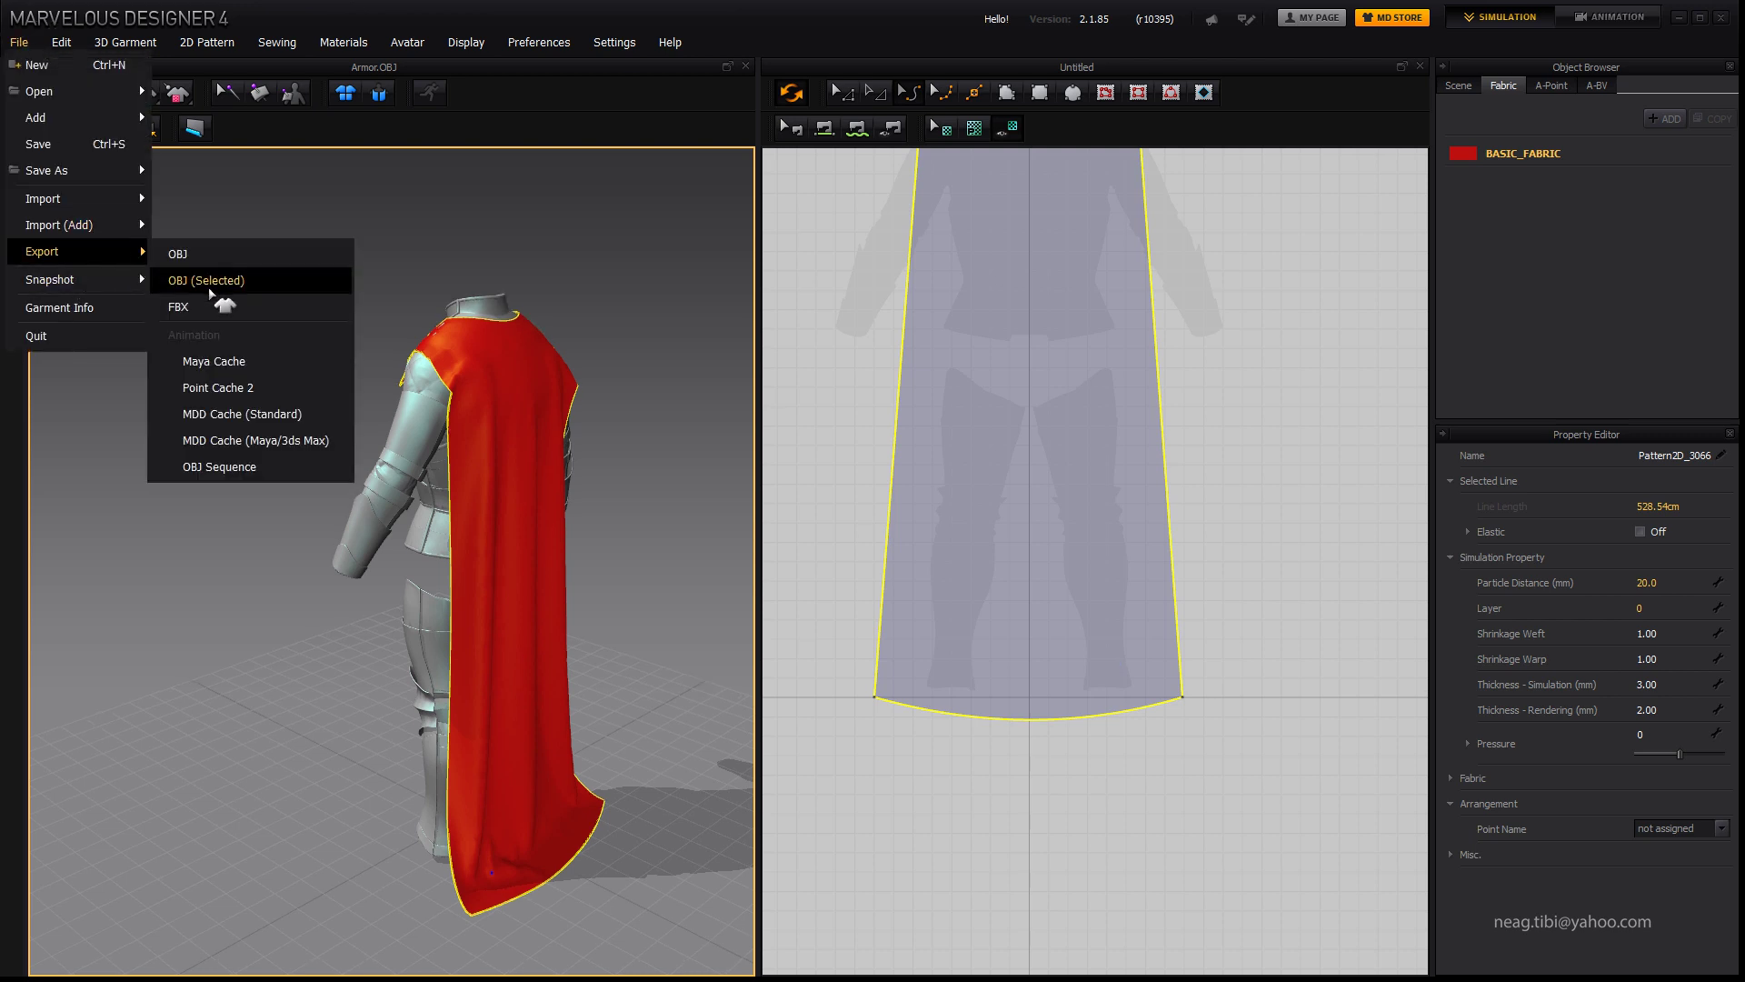
{"action": "left_click", "coordinate": [191, 270]}
{"action": "type", "text": "Cp"}
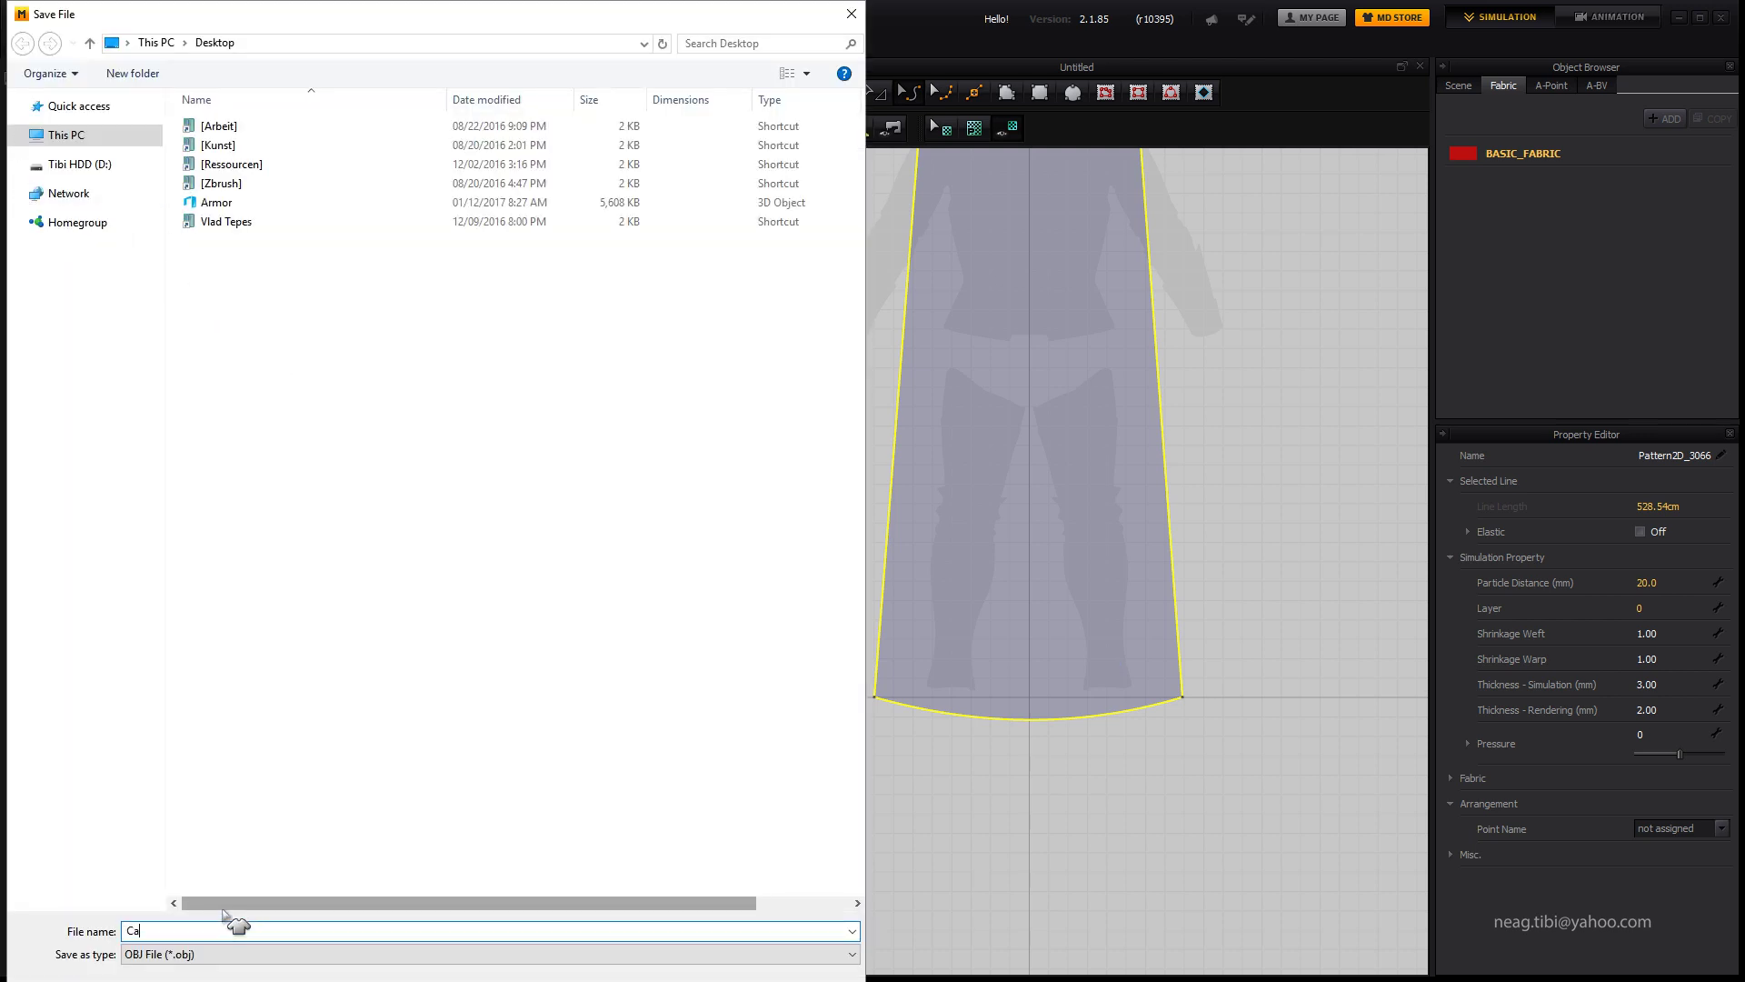
{"action": "key", "text": "Return"}
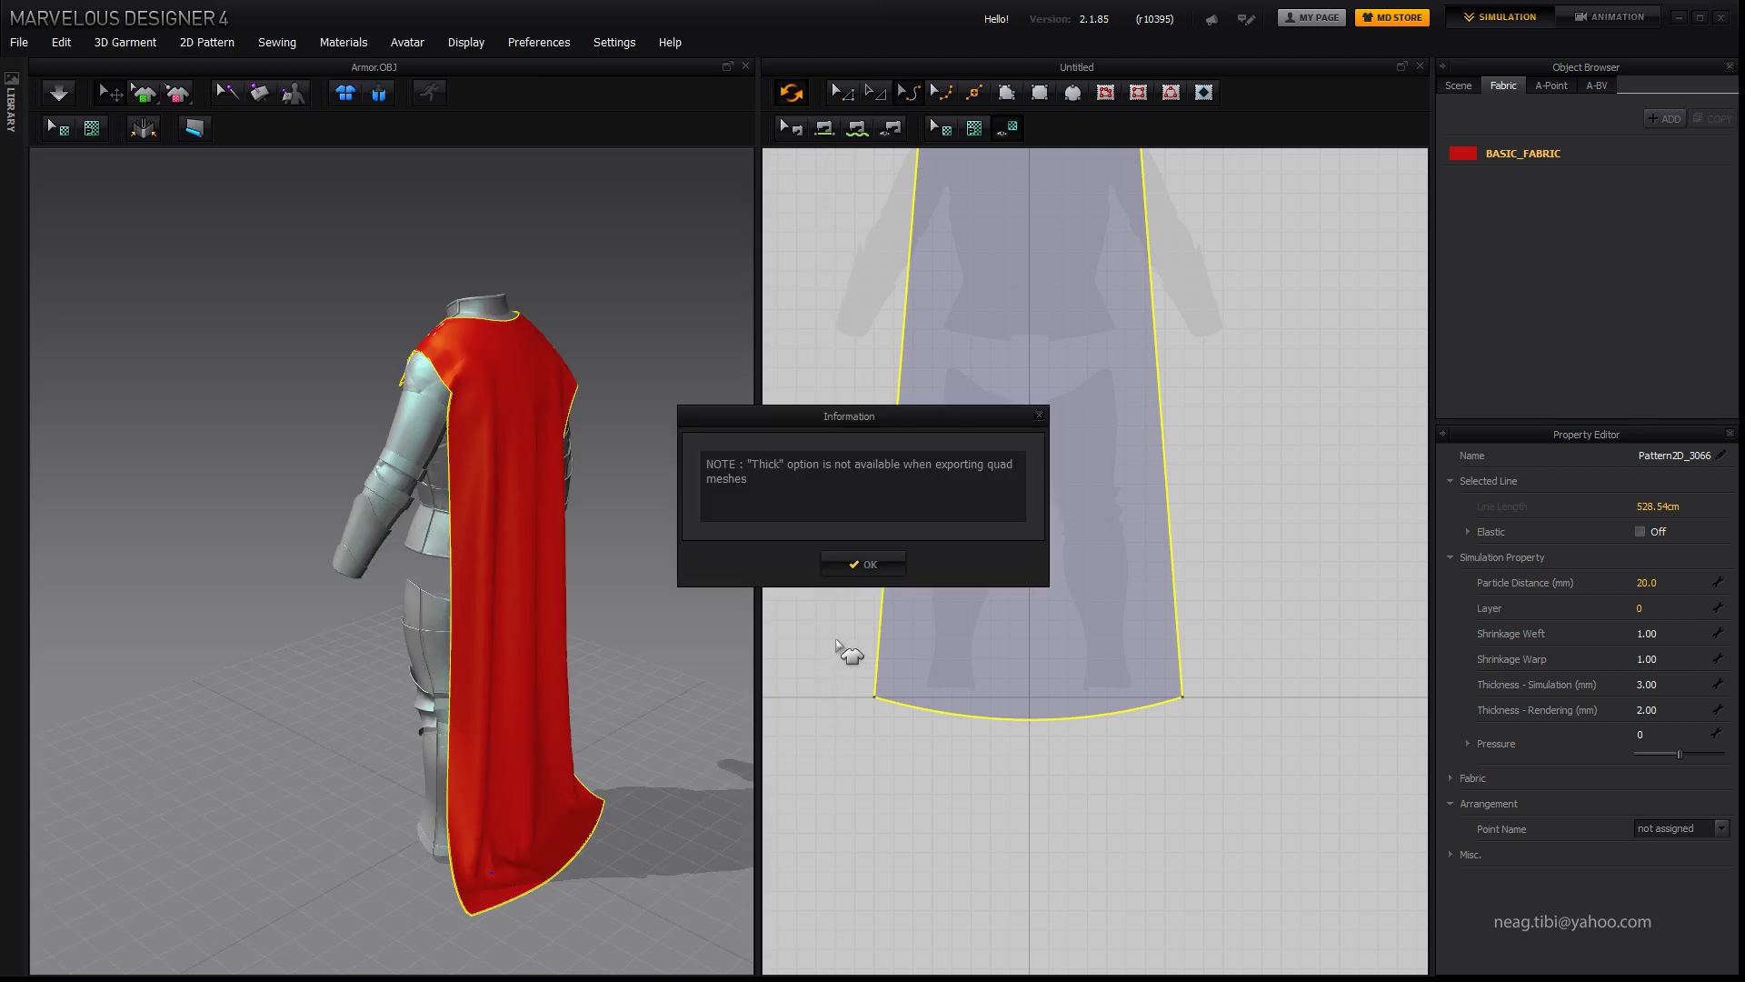
{"action": "left_click", "coordinate": [867, 565]}
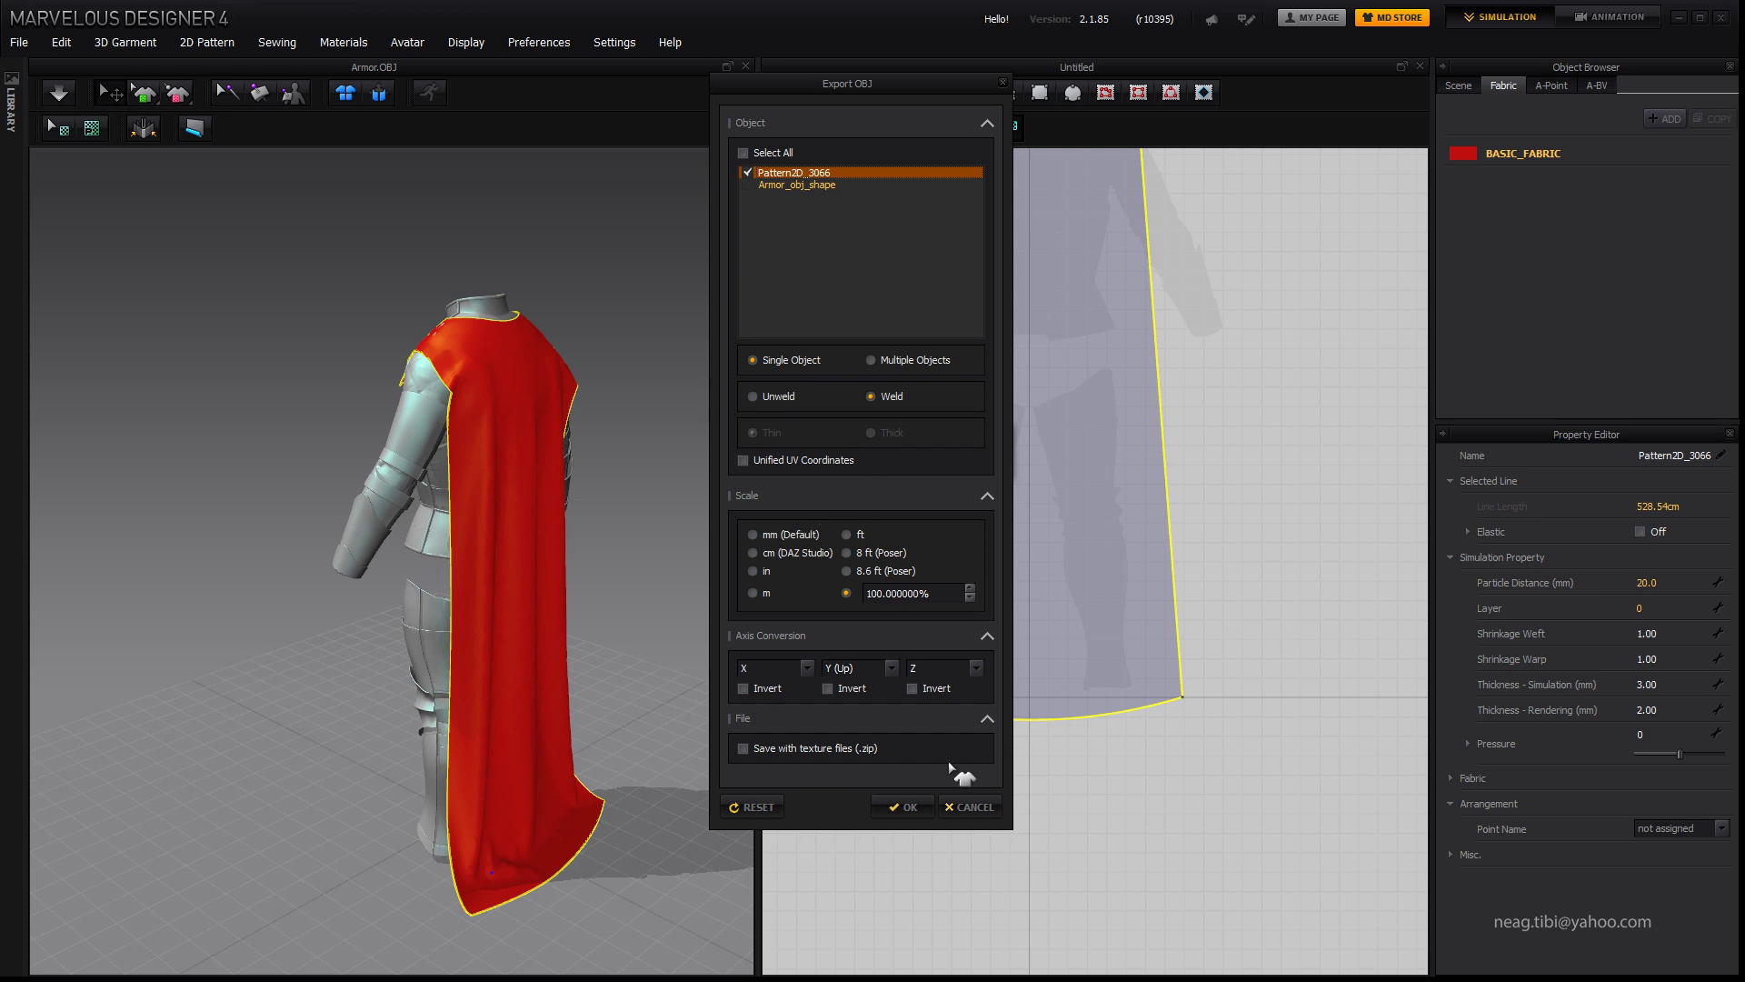
{"action": "left_click", "coordinate": [910, 806]}
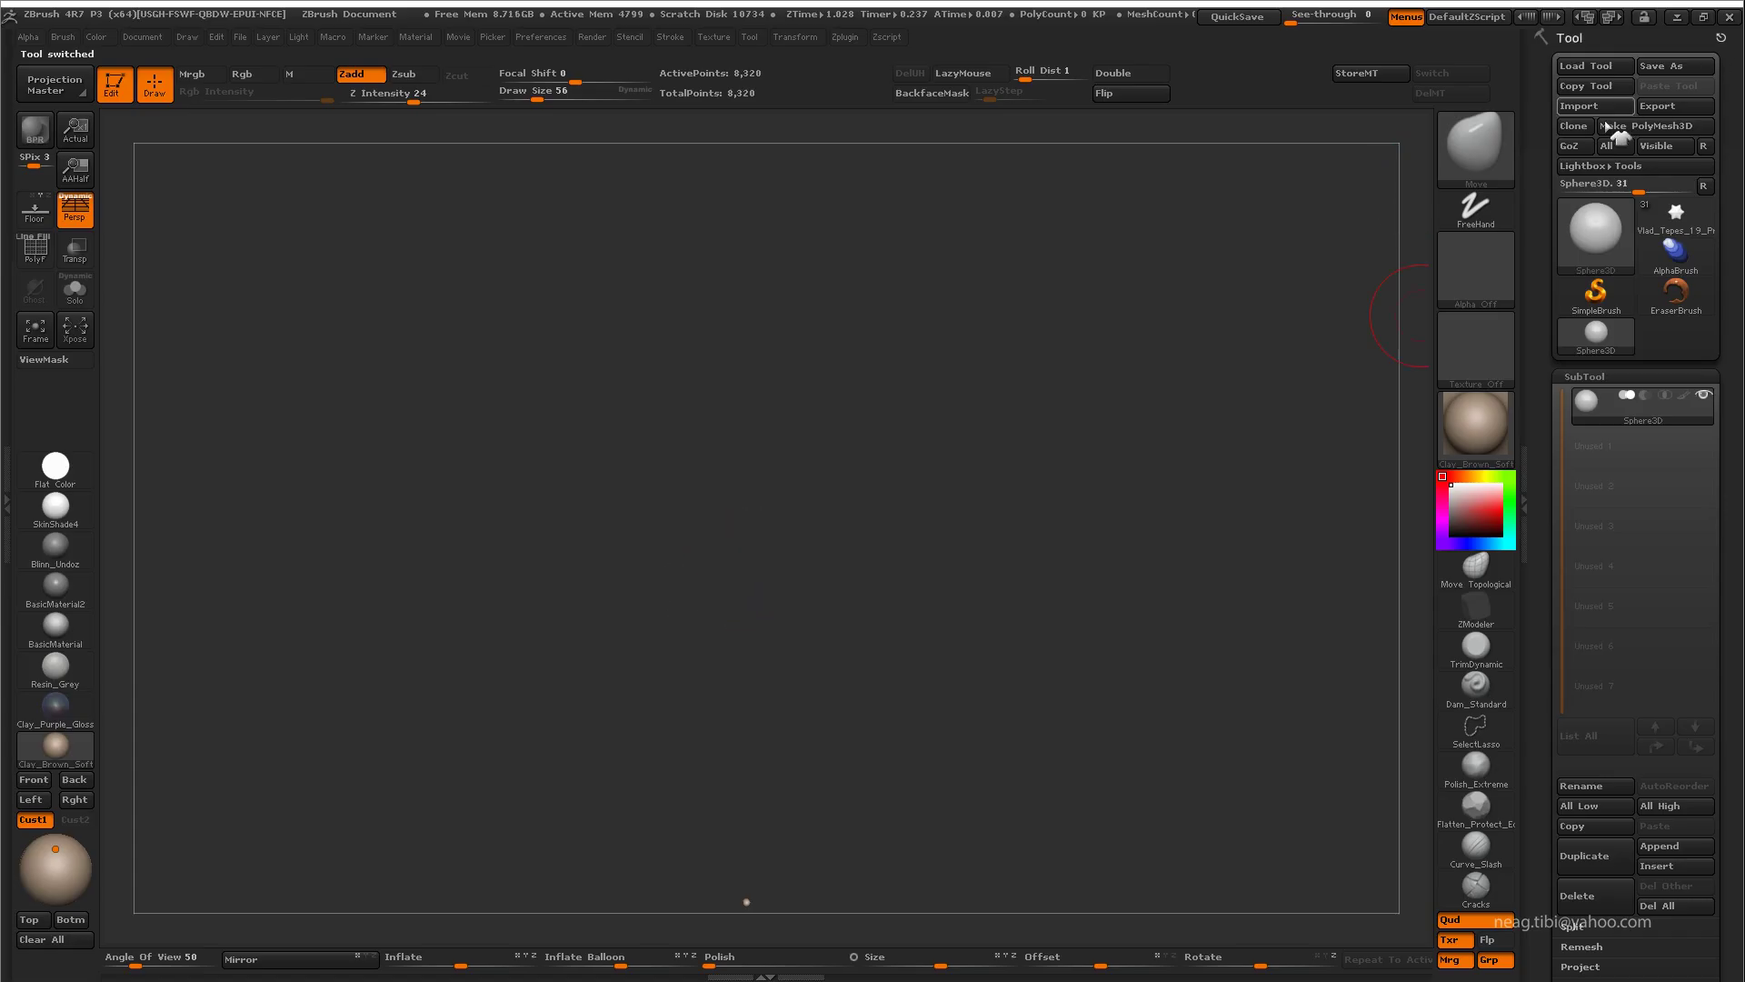
Step: Import the Cape OBJ from the Desktop into ZBrush and rotate it to inspect it
{"action": "left_click", "coordinate": [1582, 105]}
{"action": "left_click", "coordinate": [100, 143]}
{"action": "double_click", "coordinate": [264, 147]}
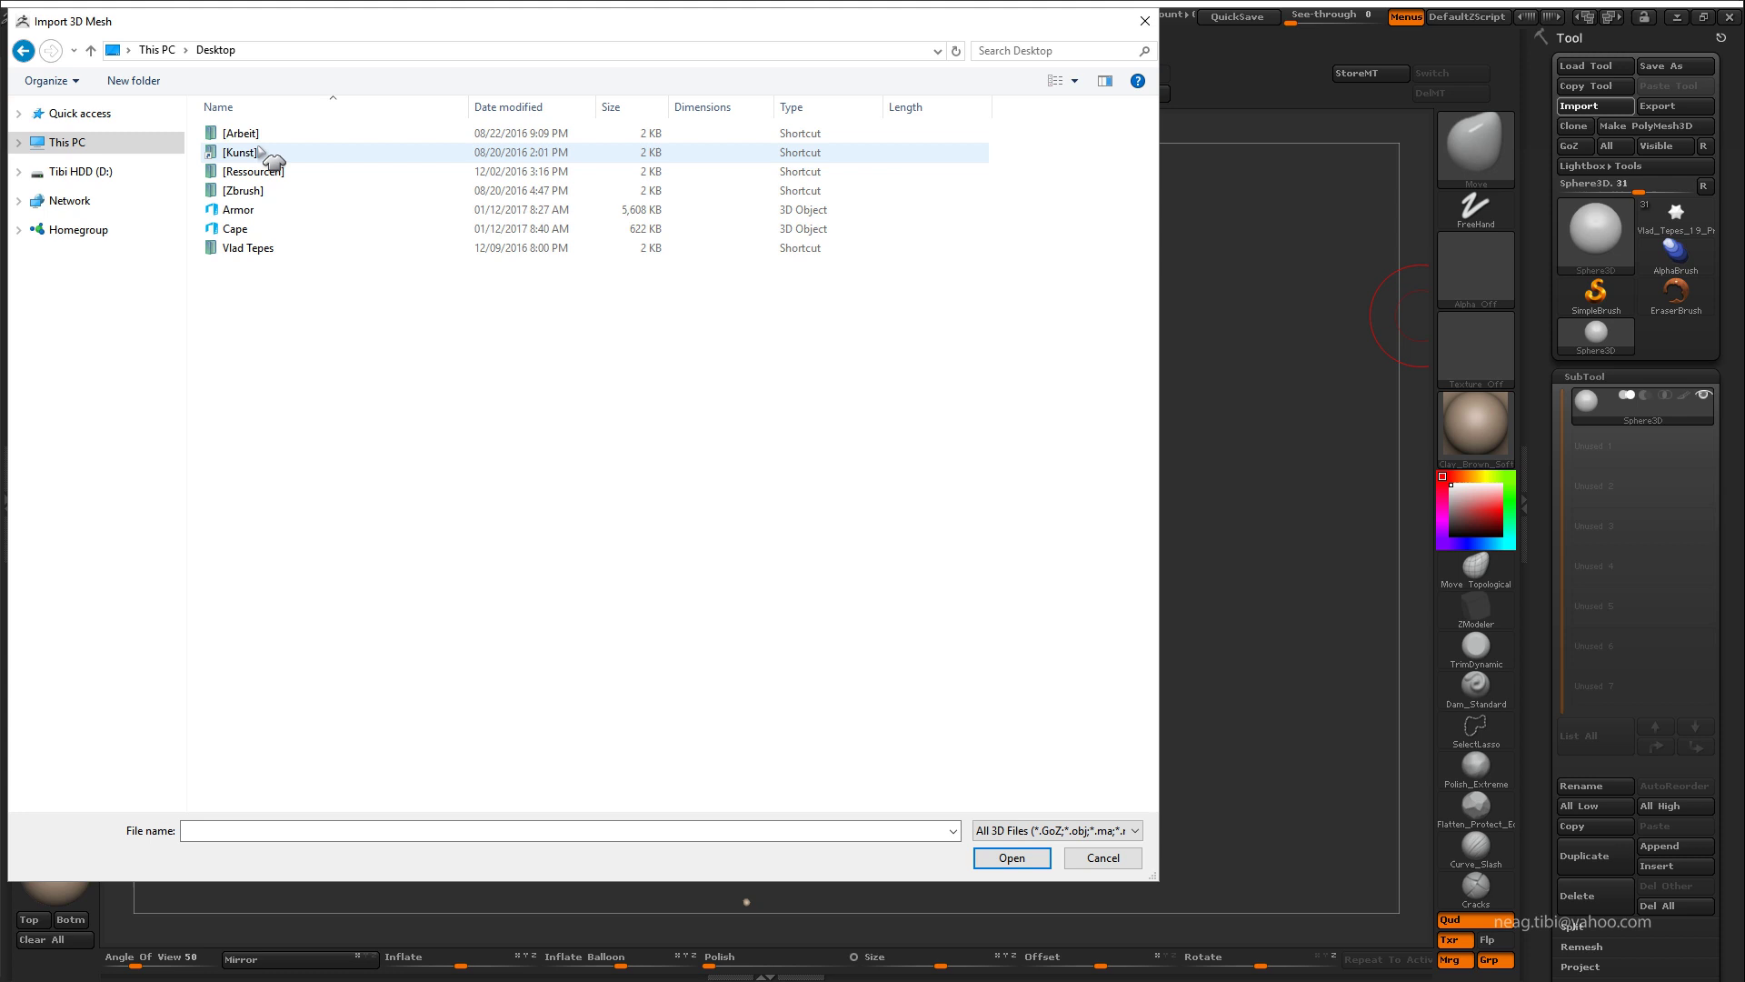
{"action": "double_click", "coordinate": [255, 233]}
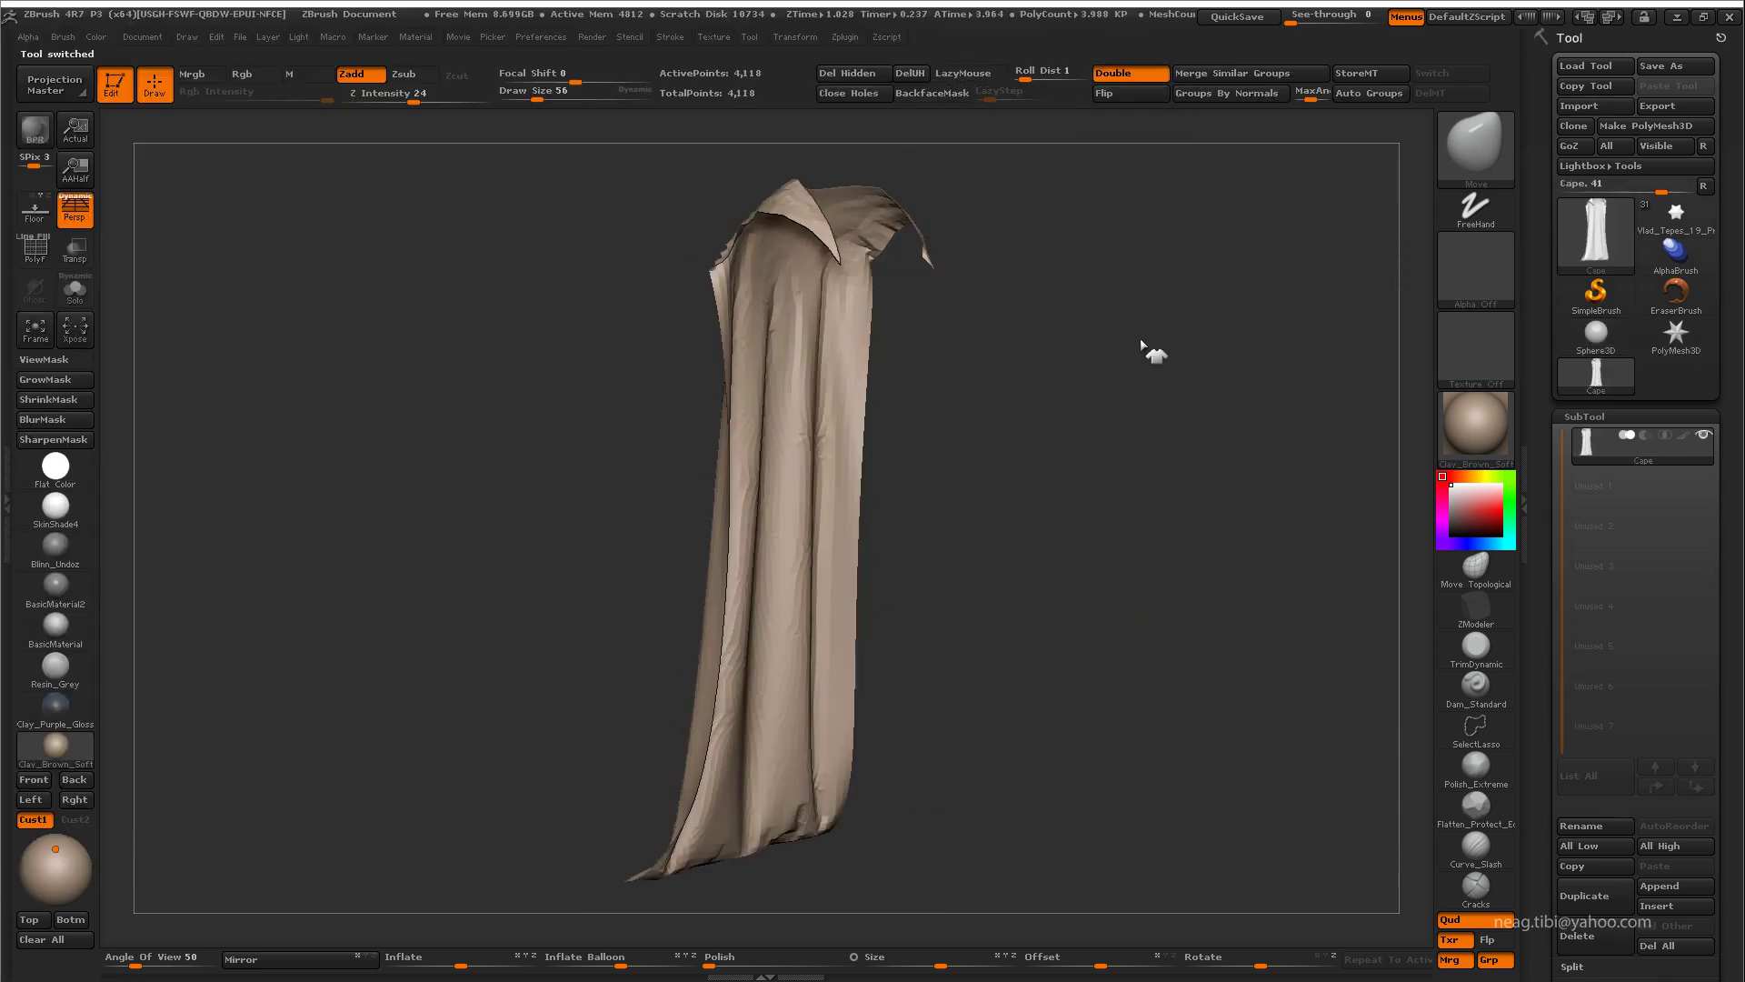
{"action": "left_click_drag", "start_coordinate": [1154, 352], "coordinate": [1254, 364]}
Step: Select the knight tool and append the Cape mesh as a subtool
{"action": "left_click", "coordinate": [1131, 73]}
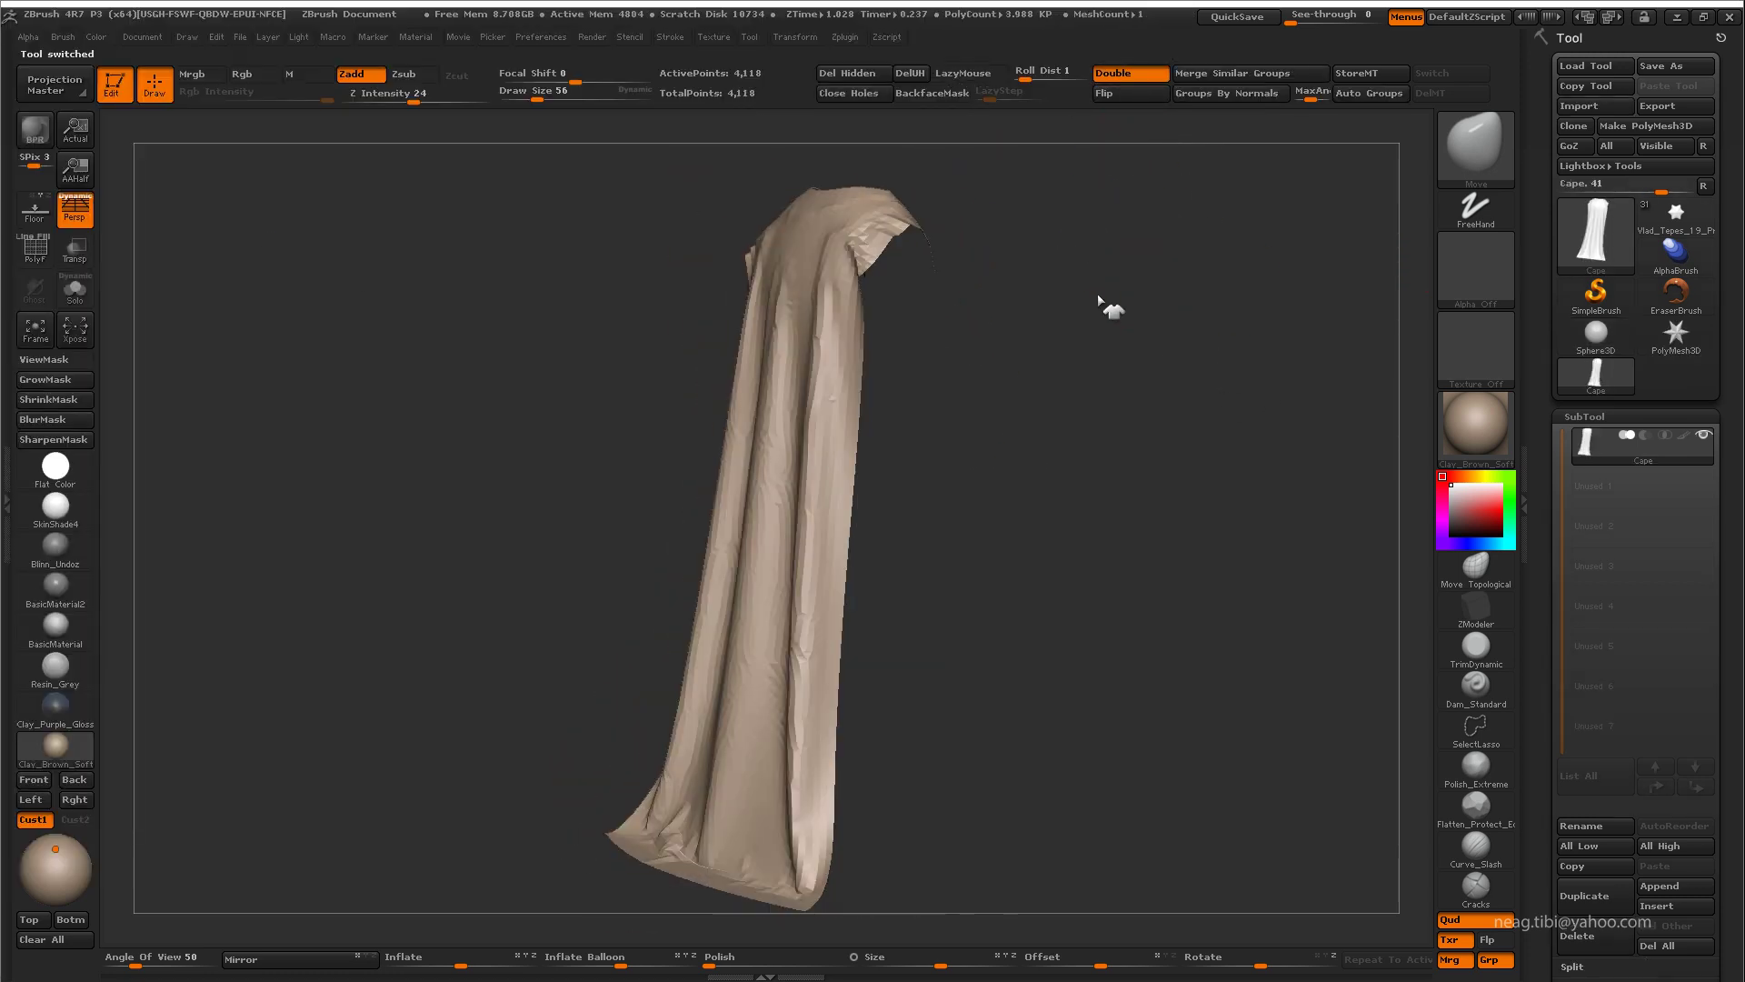
{"action": "mouse_move", "coordinate": [1100, 302]}
{"action": "left_mouse_down"}
{"action": "mouse_move", "coordinate": [1127, 375]}
{"action": "mouse_move", "coordinate": [1096, 421]}
{"action": "left_mouse_up"}
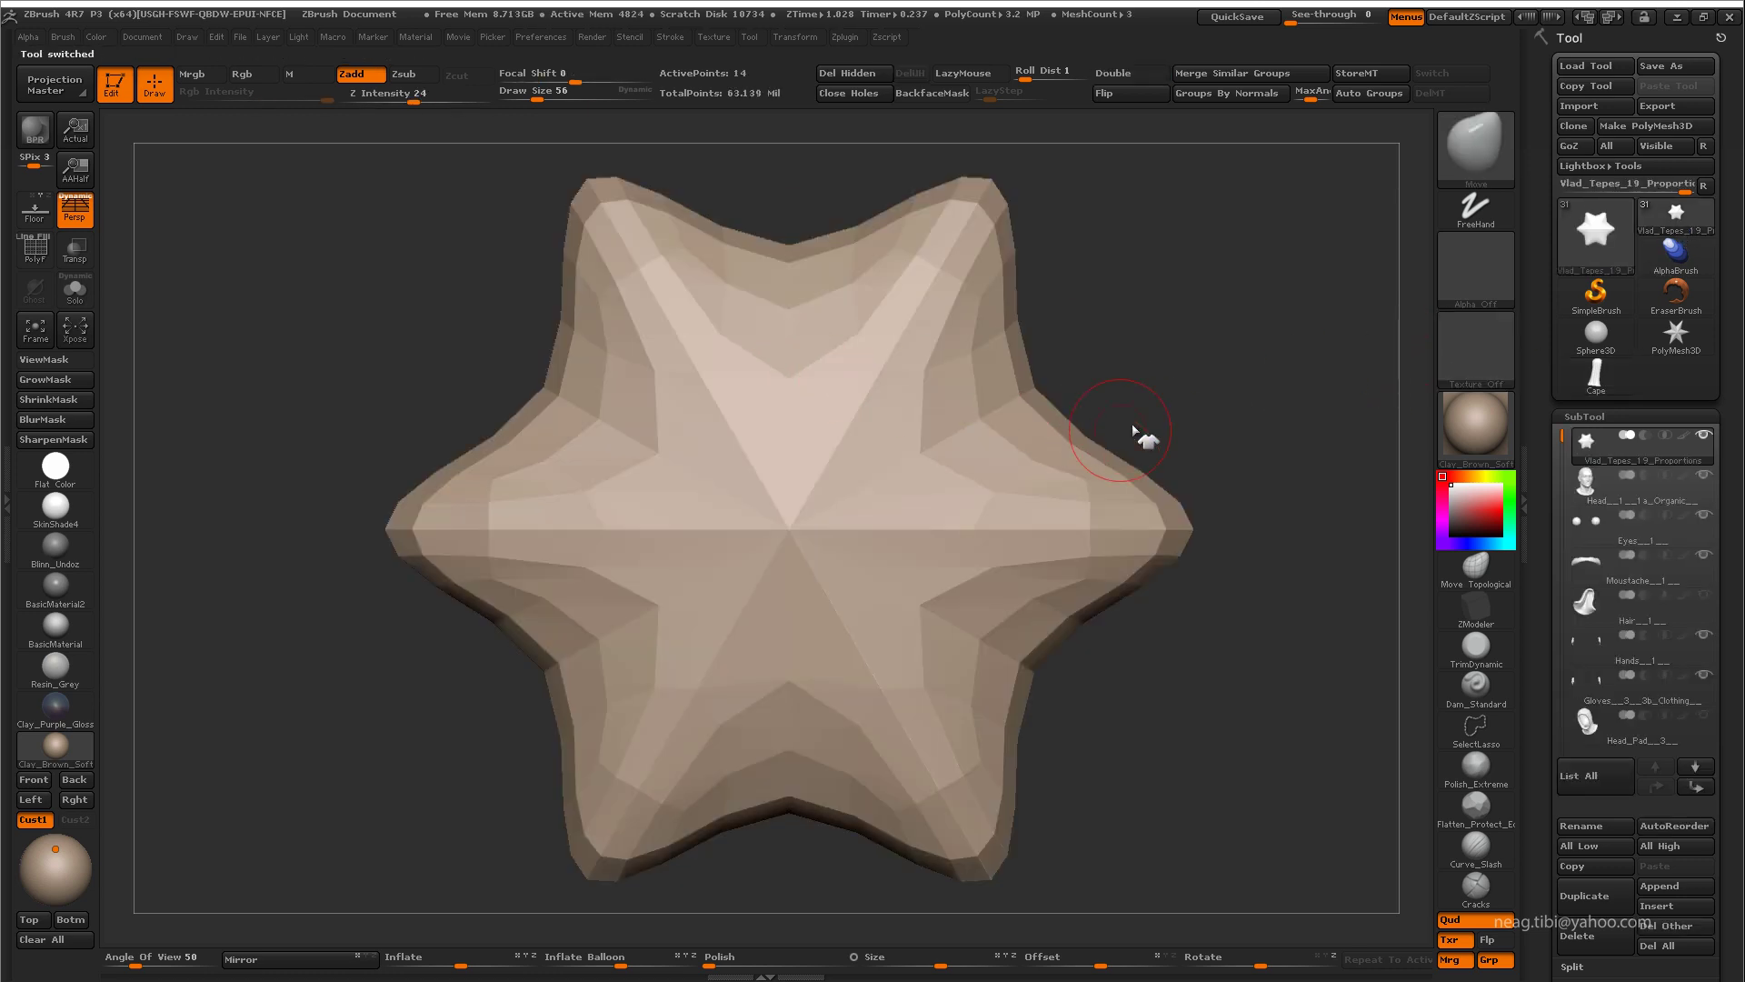
{"action": "left_click", "coordinate": [1680, 884]}
{"action": "left_click", "coordinate": [1117, 628]}
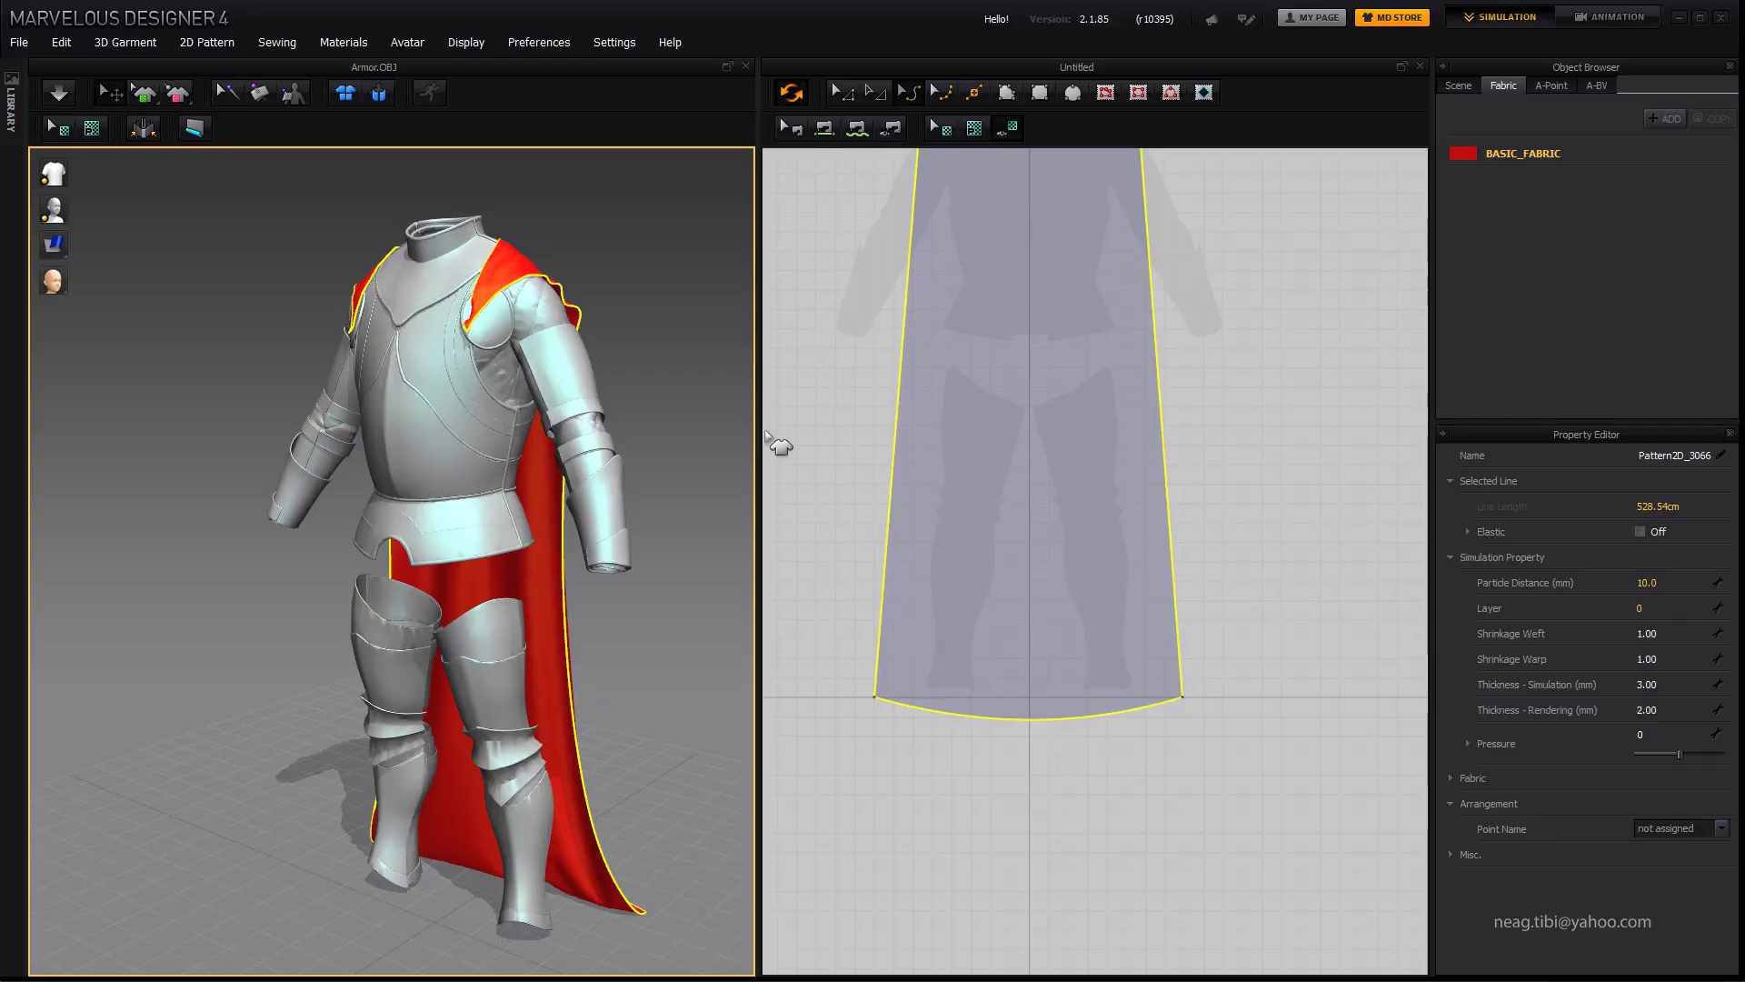
Step: Re-export the cape as OBJ over Cape.obj at cm (DAZ Studio) scale
{"action": "left_click", "coordinate": [18, 42]}
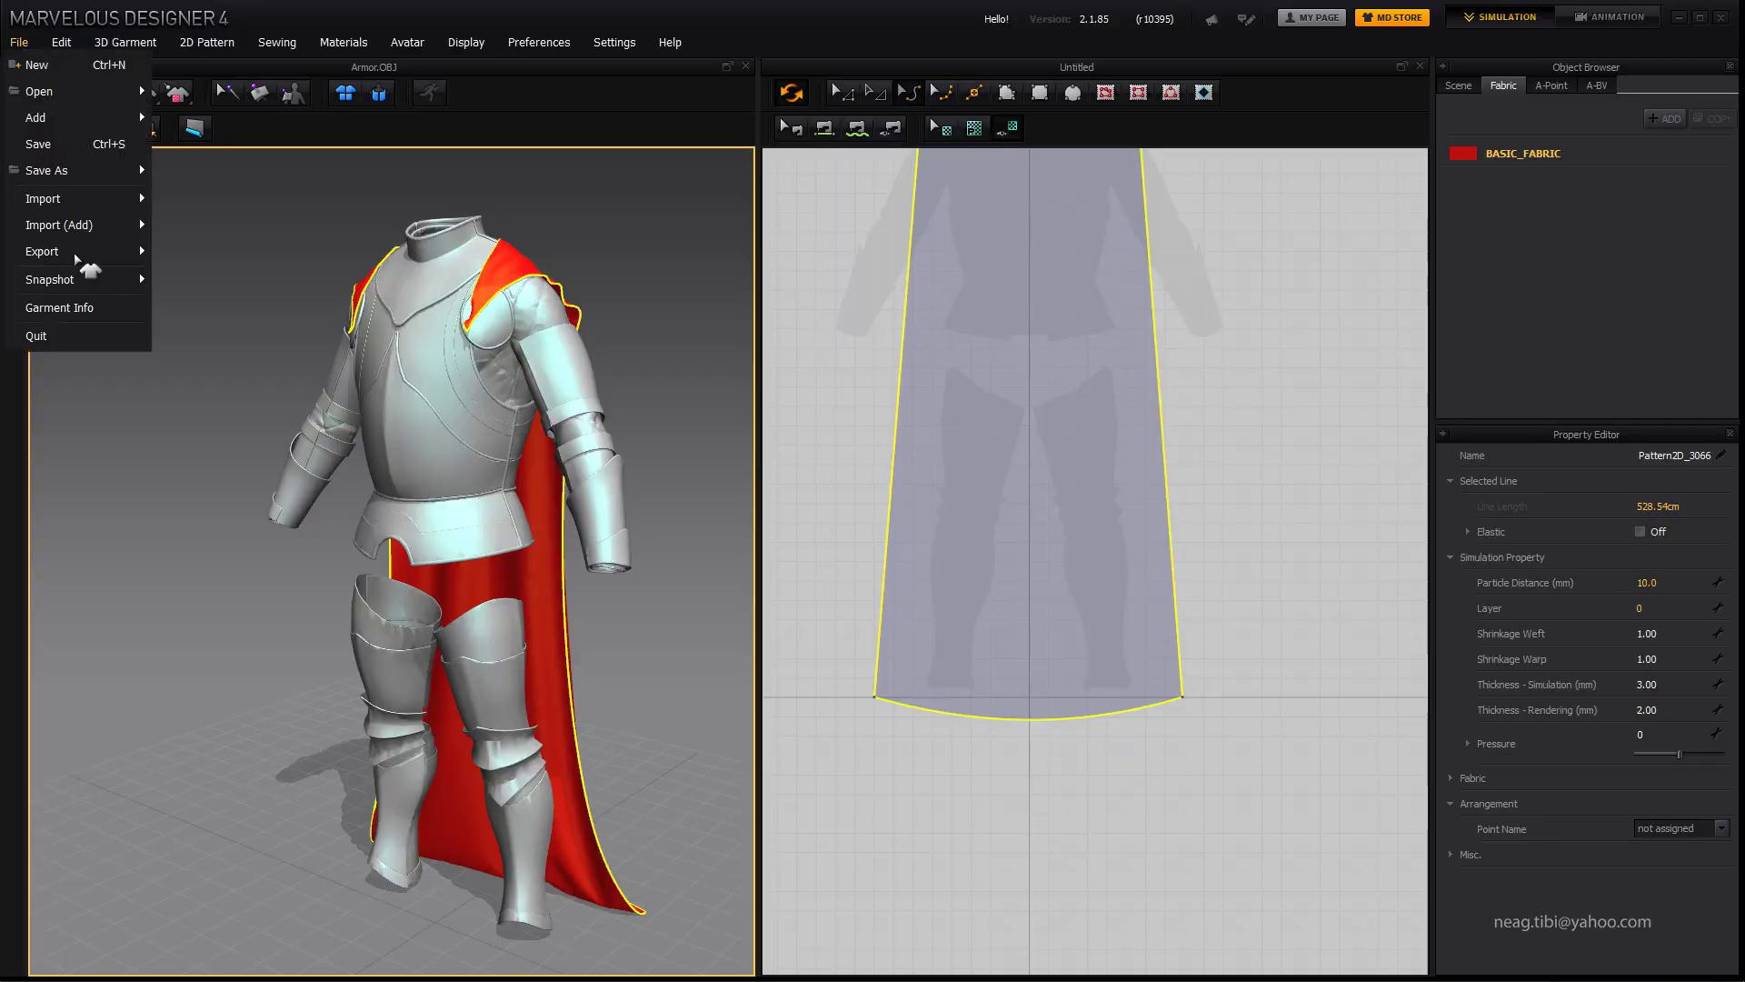
{"action": "left_click", "coordinate": [191, 265]}
{"action": "left_click", "coordinate": [214, 221]}
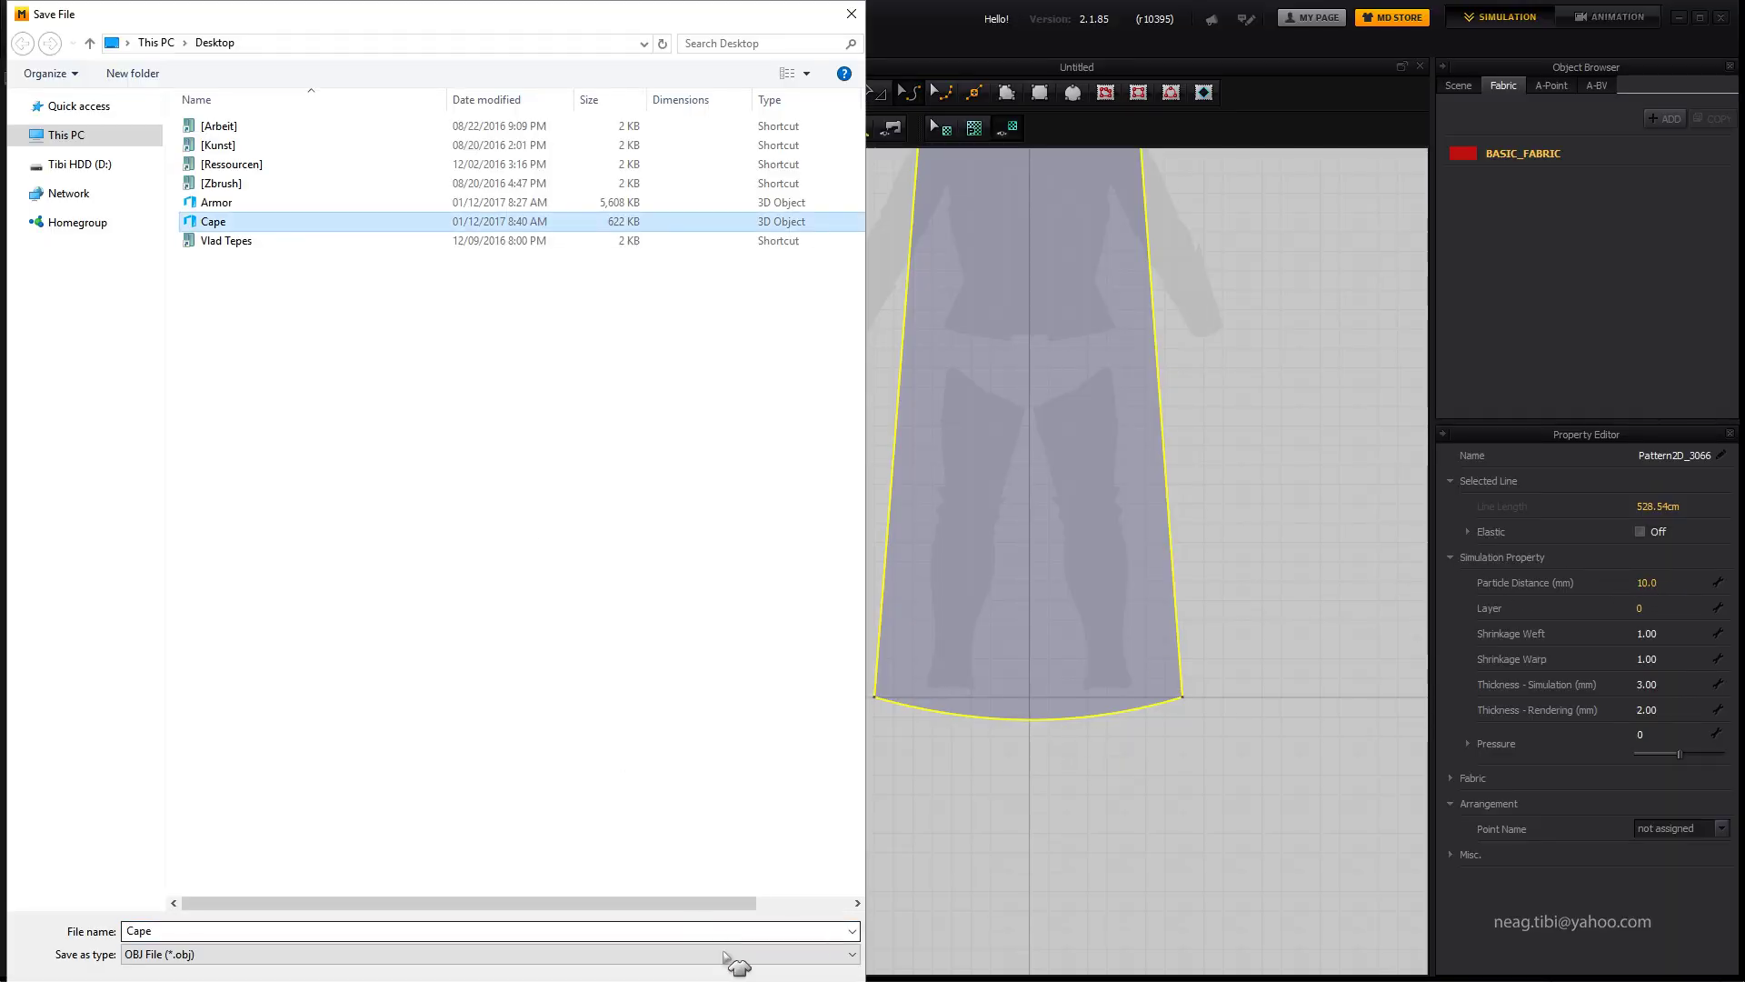
{"action": "left_click", "coordinate": [728, 955]}
{"action": "left_click", "coordinate": [924, 542]}
{"action": "left_click", "coordinate": [864, 565]}
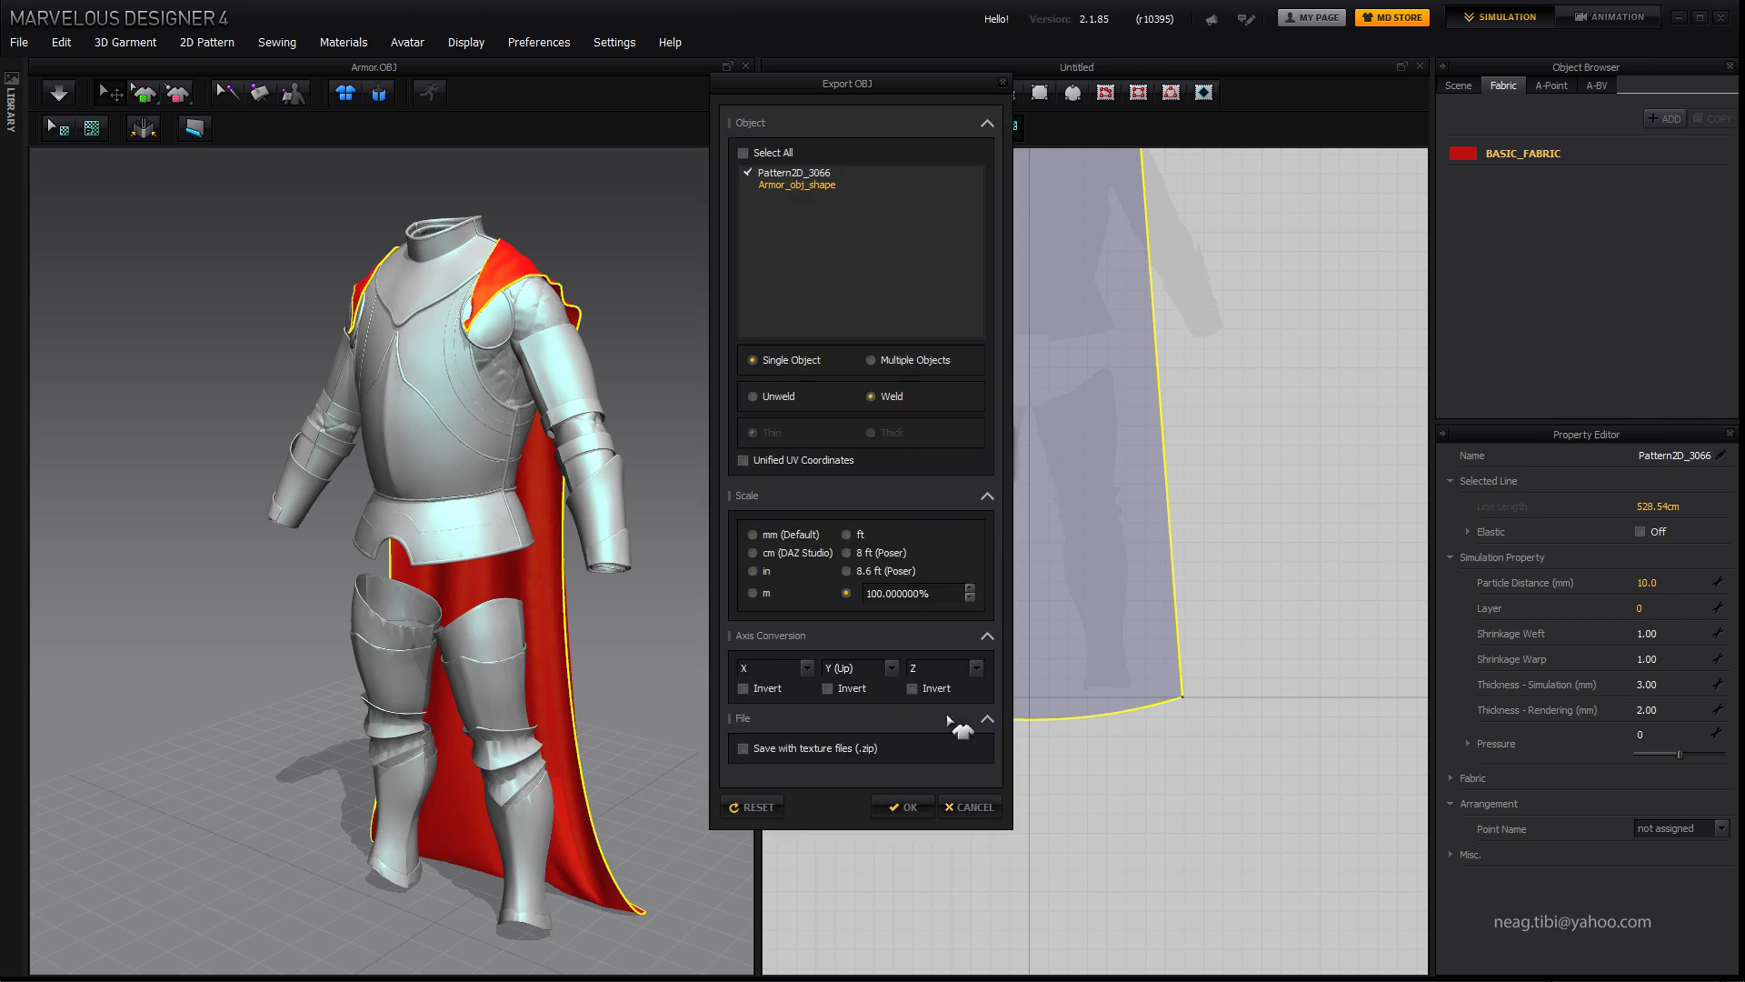
{"action": "left_click", "coordinate": [779, 555]}
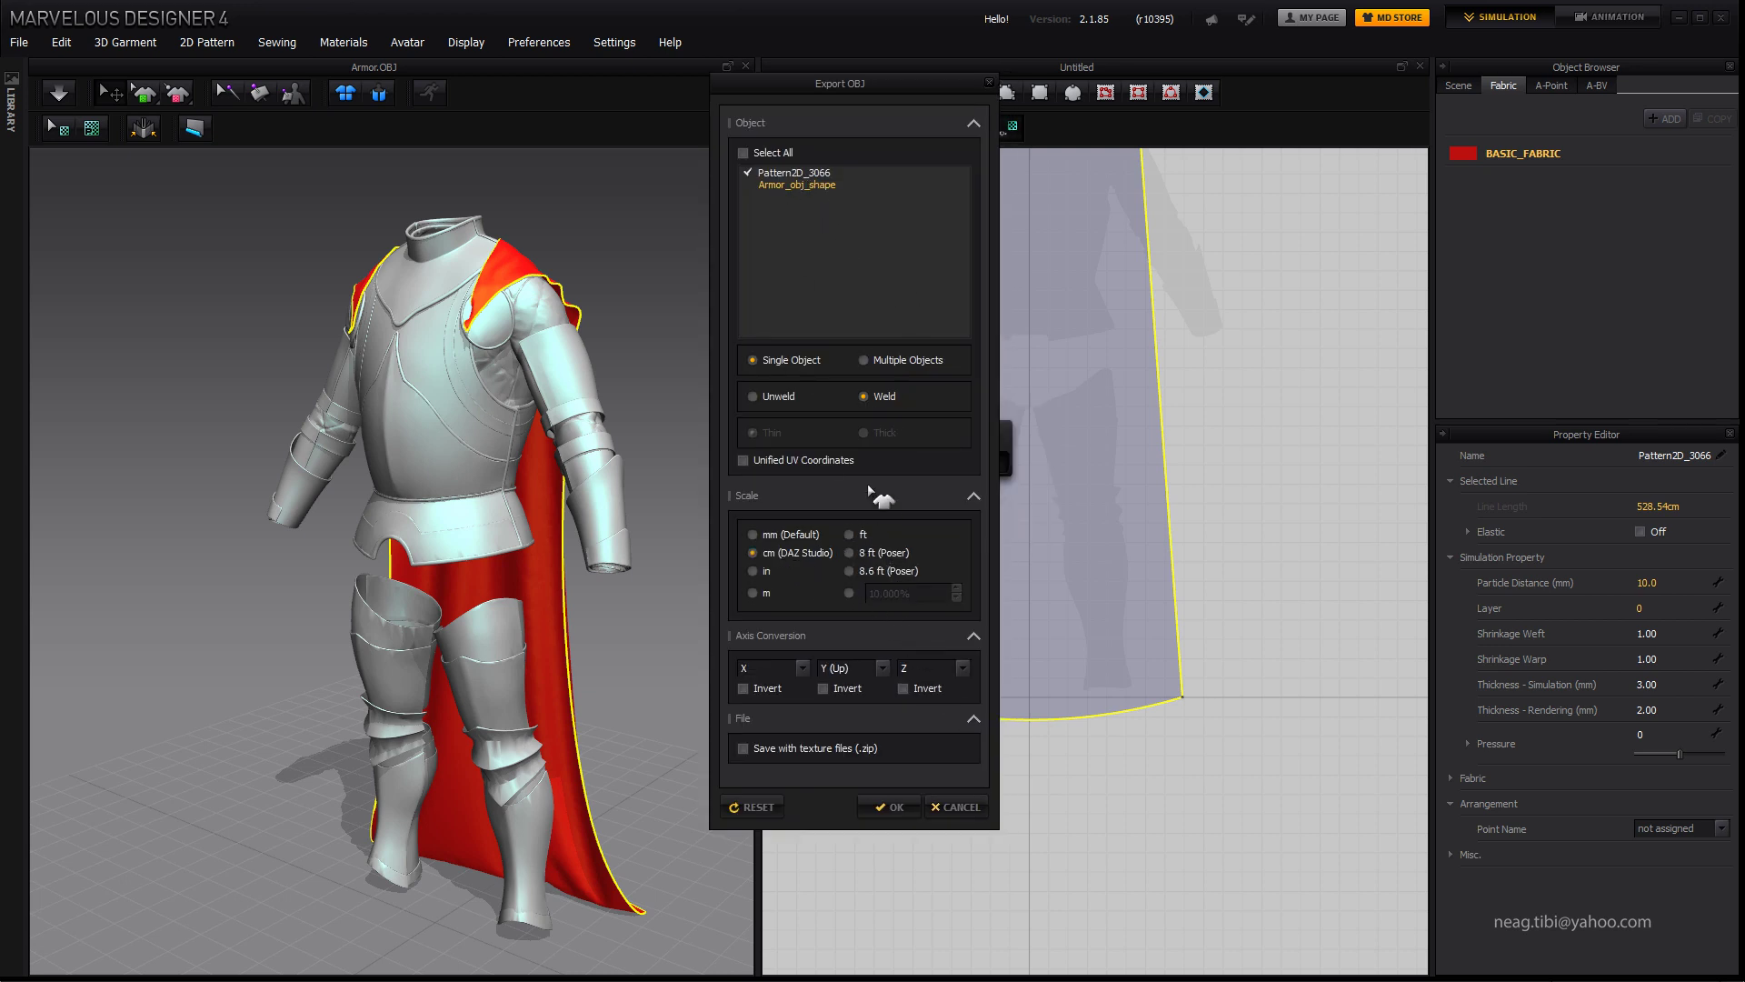
{"action": "left_click", "coordinate": [891, 808]}
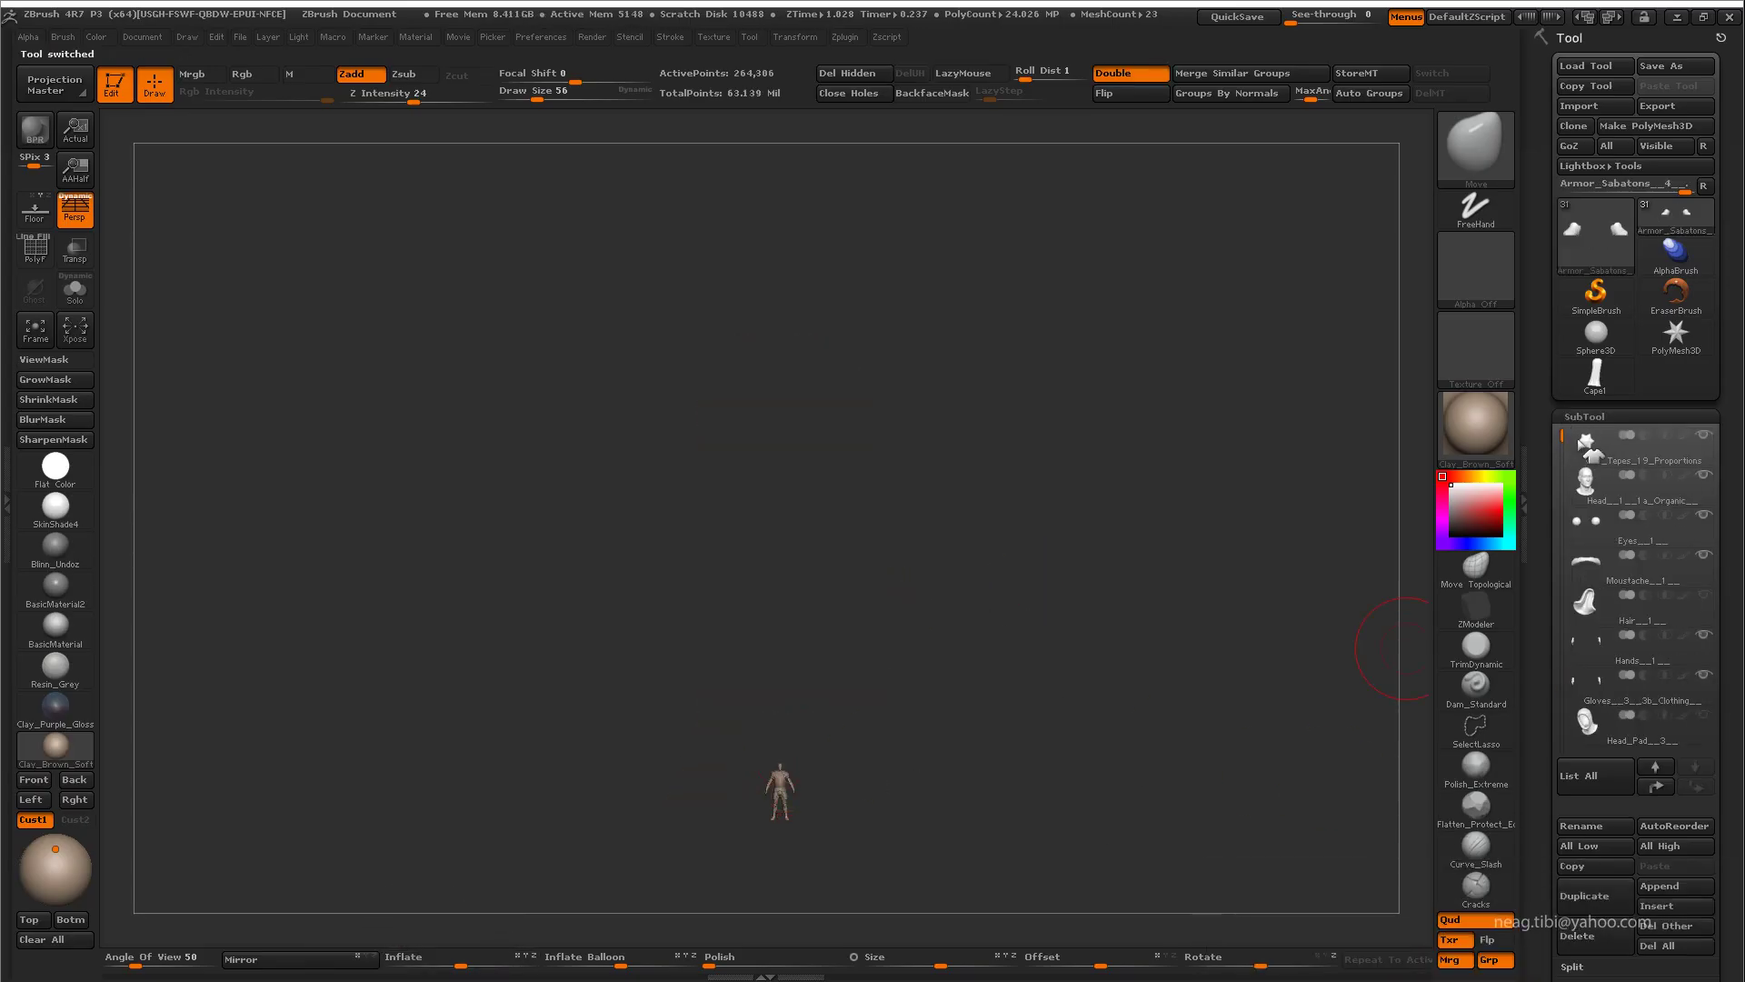
Step: Re-import the rescaled Cape mesh into a fresh Sphere3D tool, flip its faces and inspect it
{"action": "key", "text": "f"}
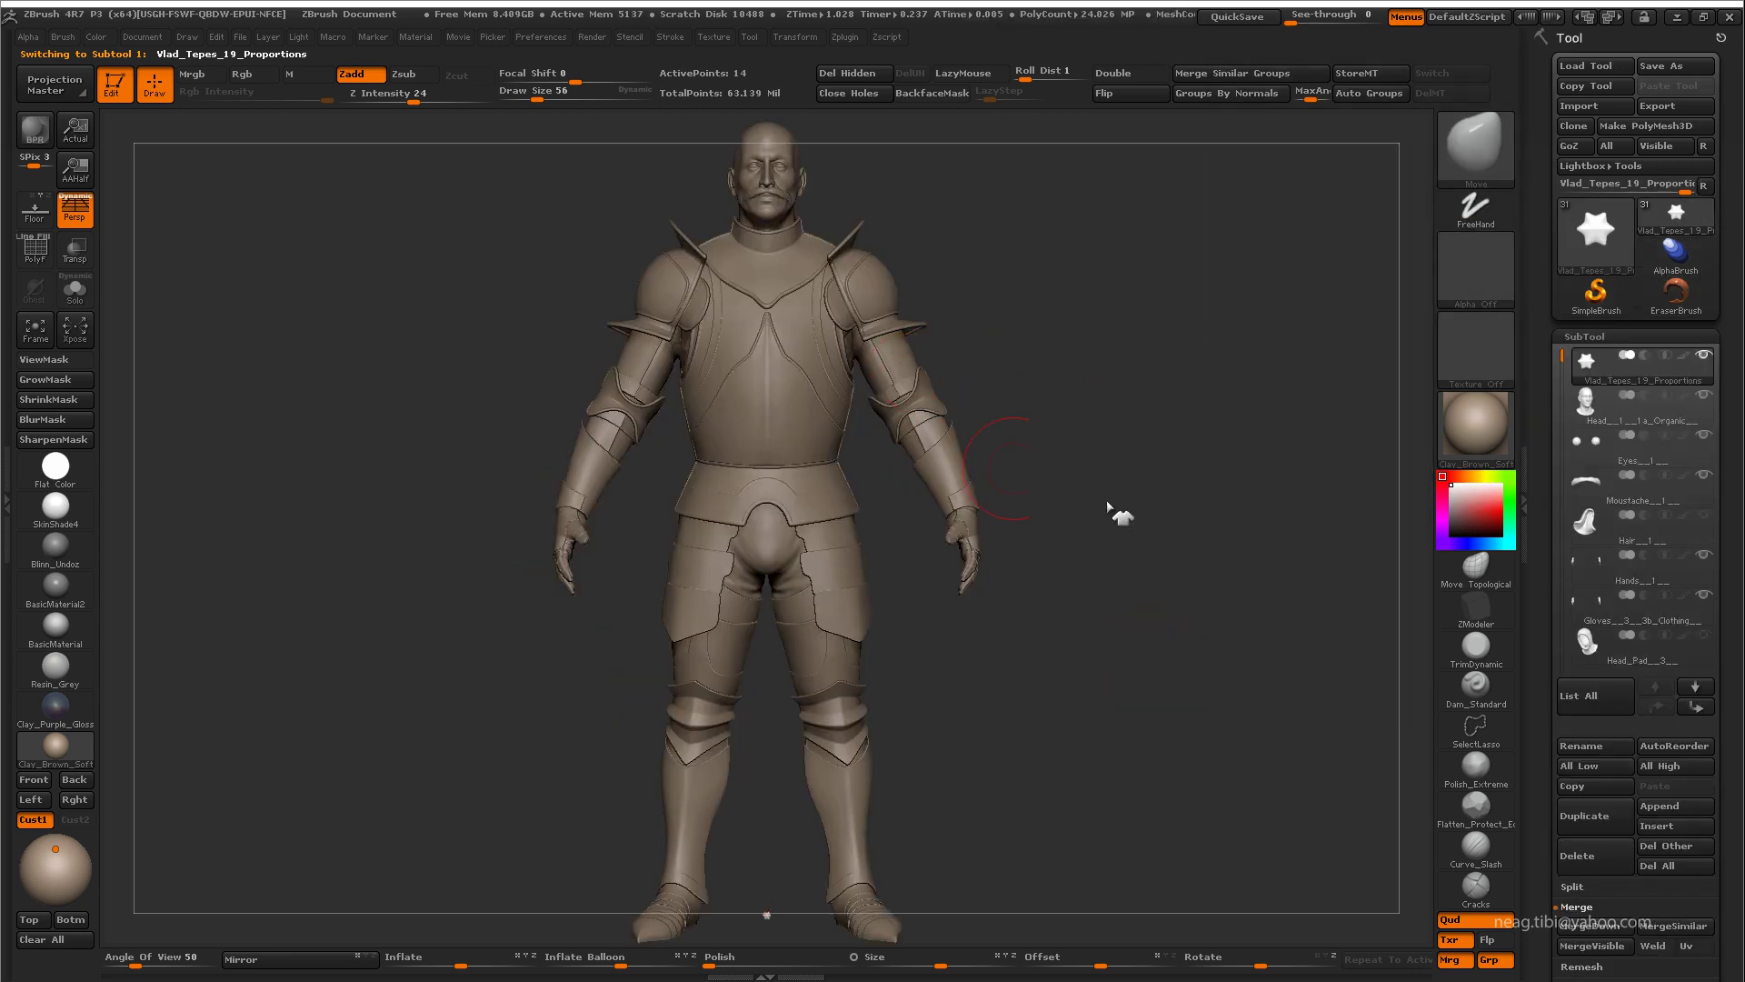
{"action": "left_click", "coordinate": [1596, 232]}
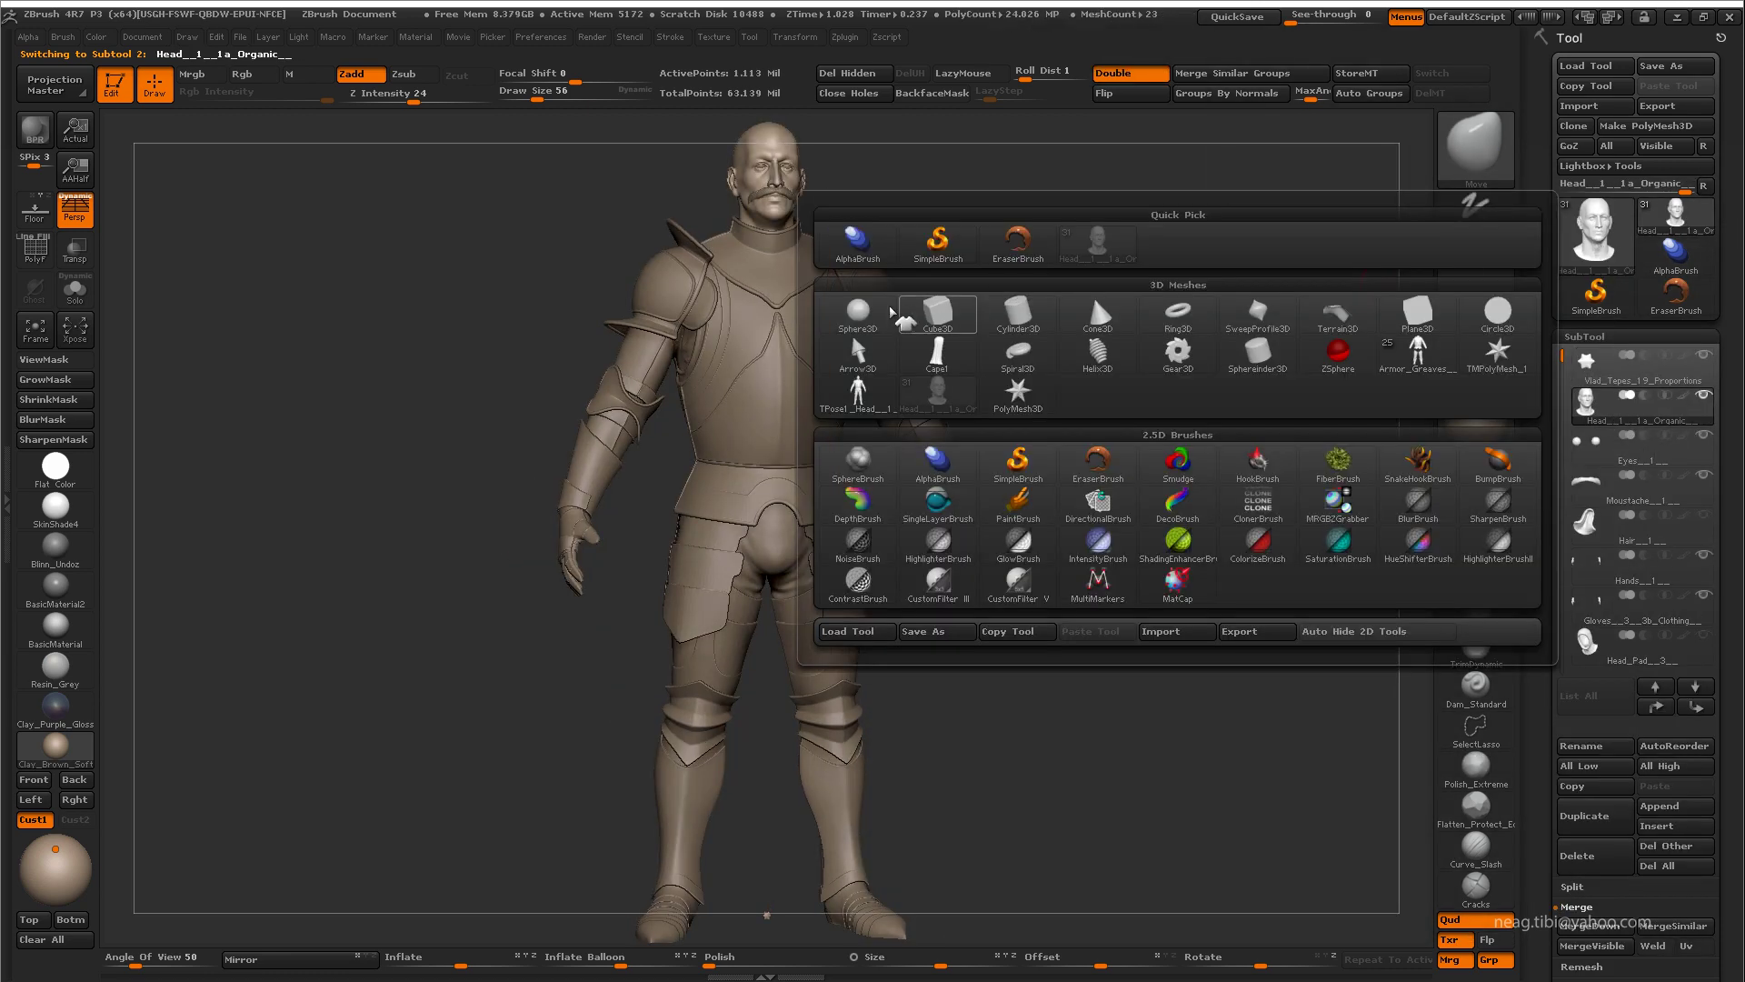
{"action": "left_click", "coordinate": [1090, 292]}
{"action": "left_click", "coordinate": [1582, 106]}
{"action": "double_click", "coordinate": [263, 235]}
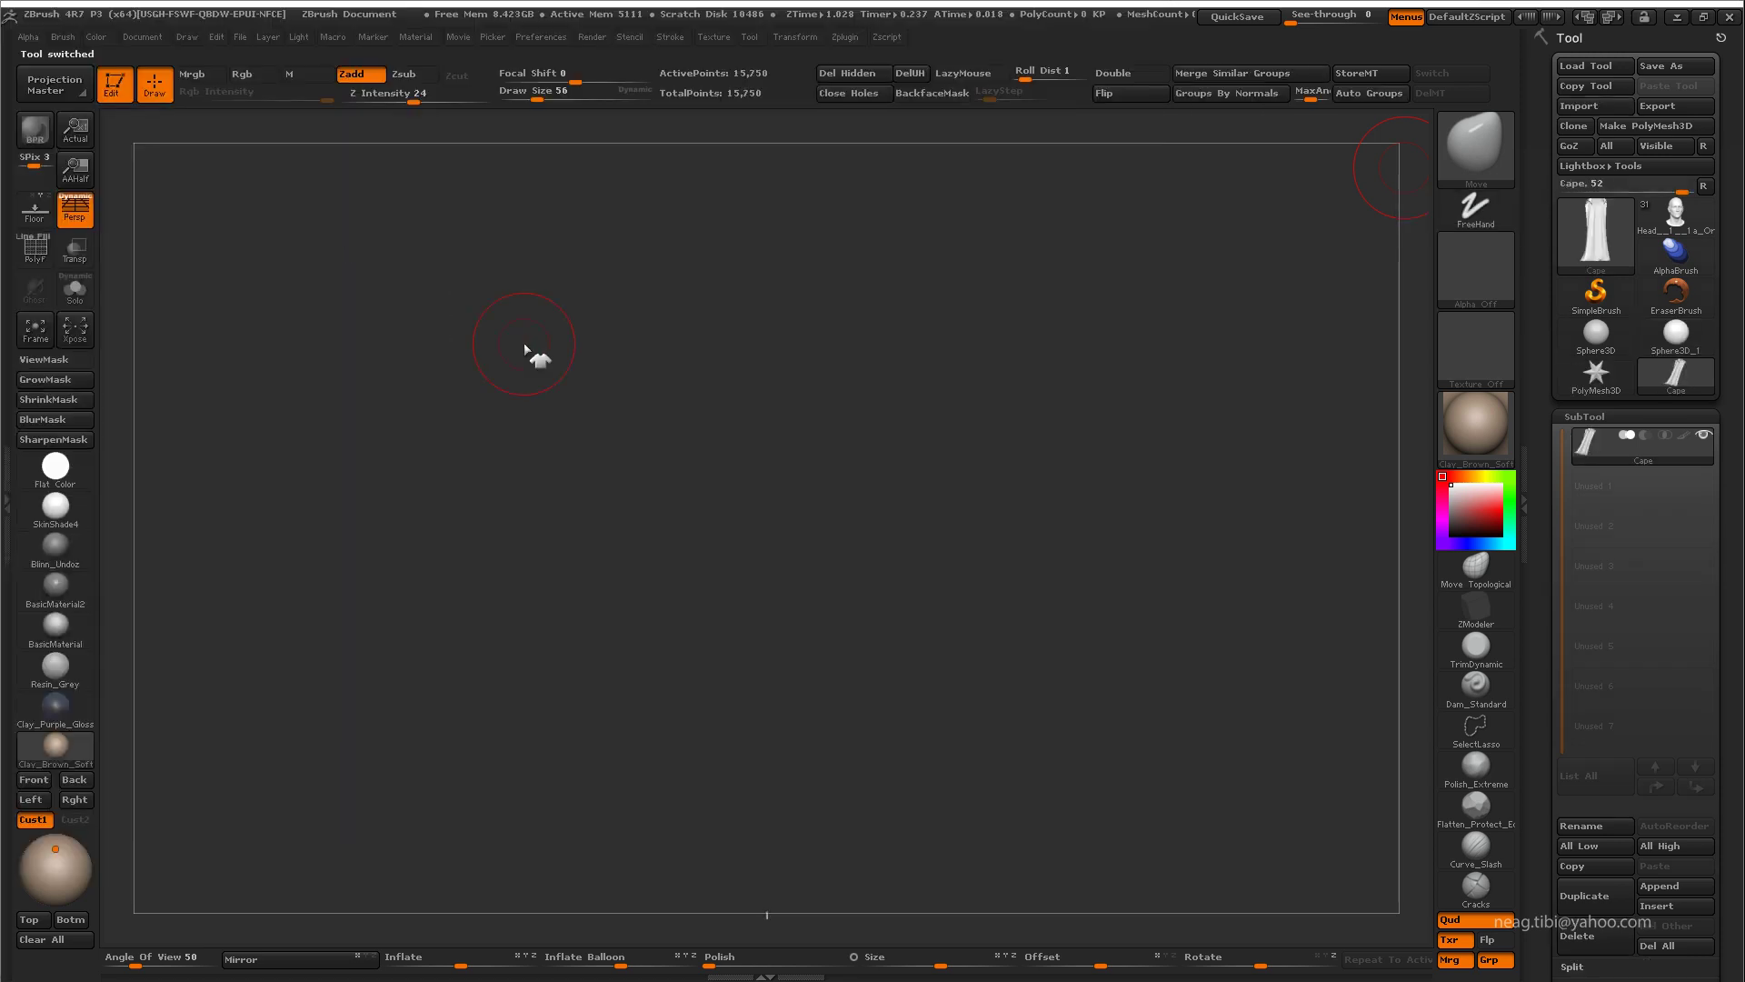
{"action": "left_click", "coordinate": [1117, 94]}
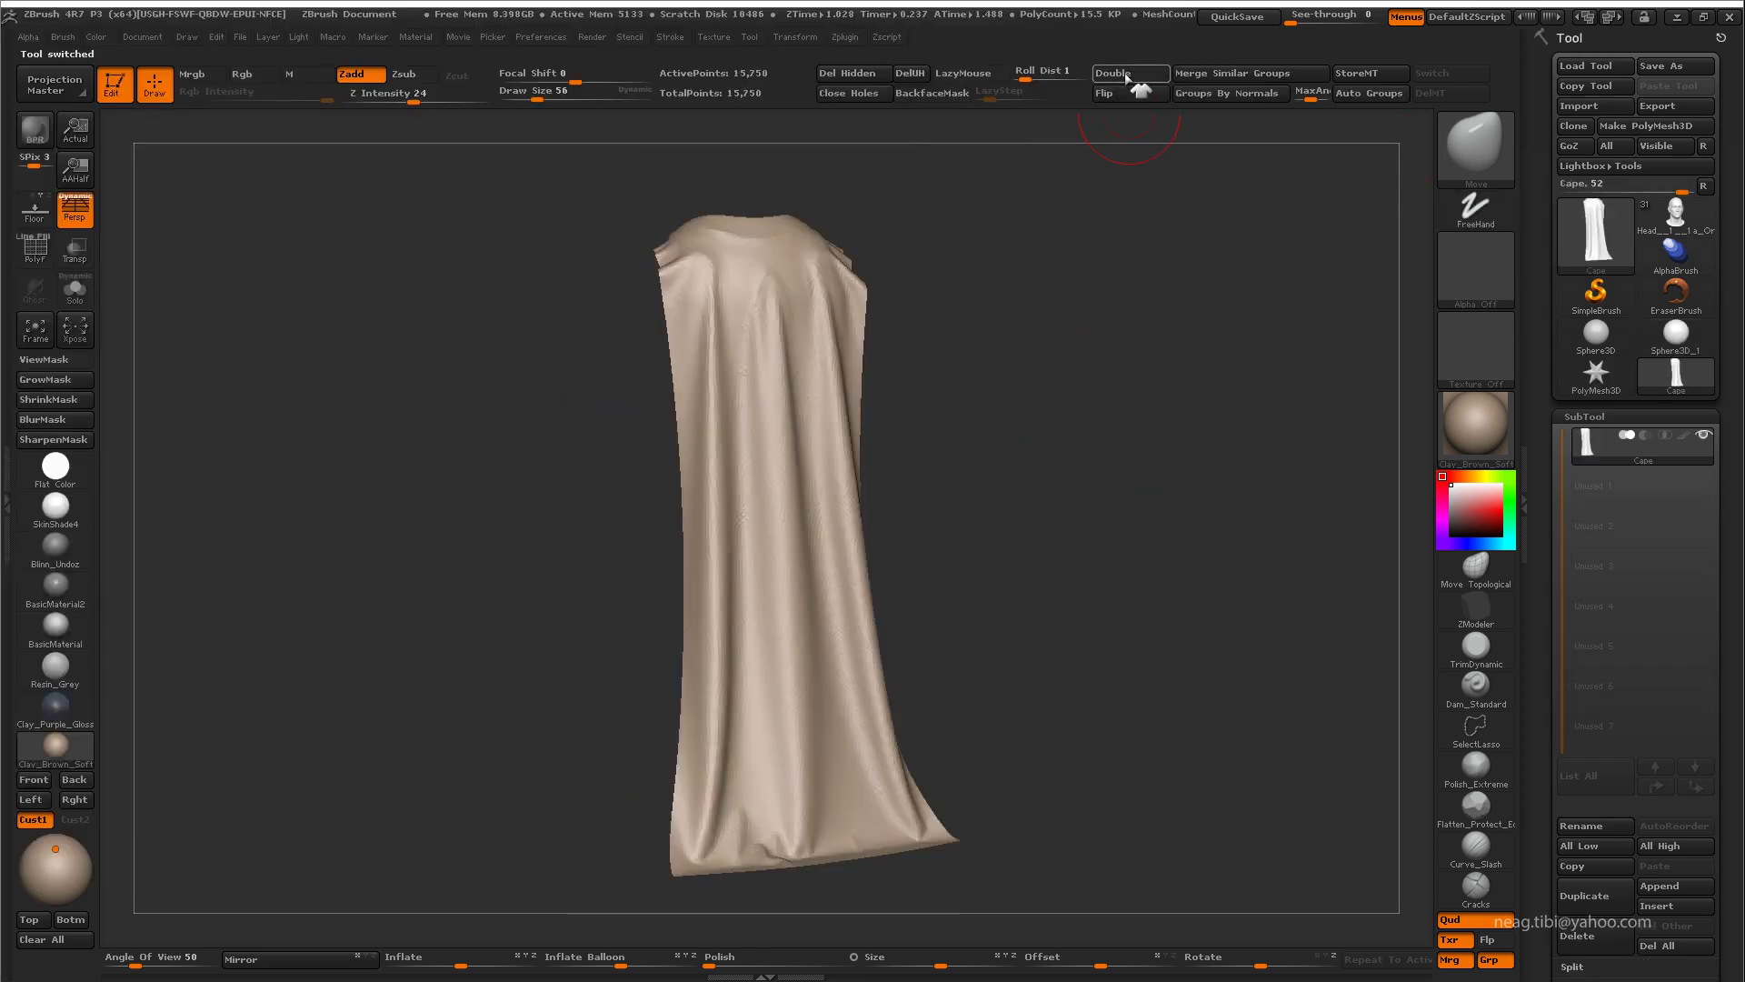
{"action": "left_click_drag", "start_coordinate": [771, 309], "coordinate": [1176, 440], "text": "alt"}
{"action": "key", "text": "shift+f"}
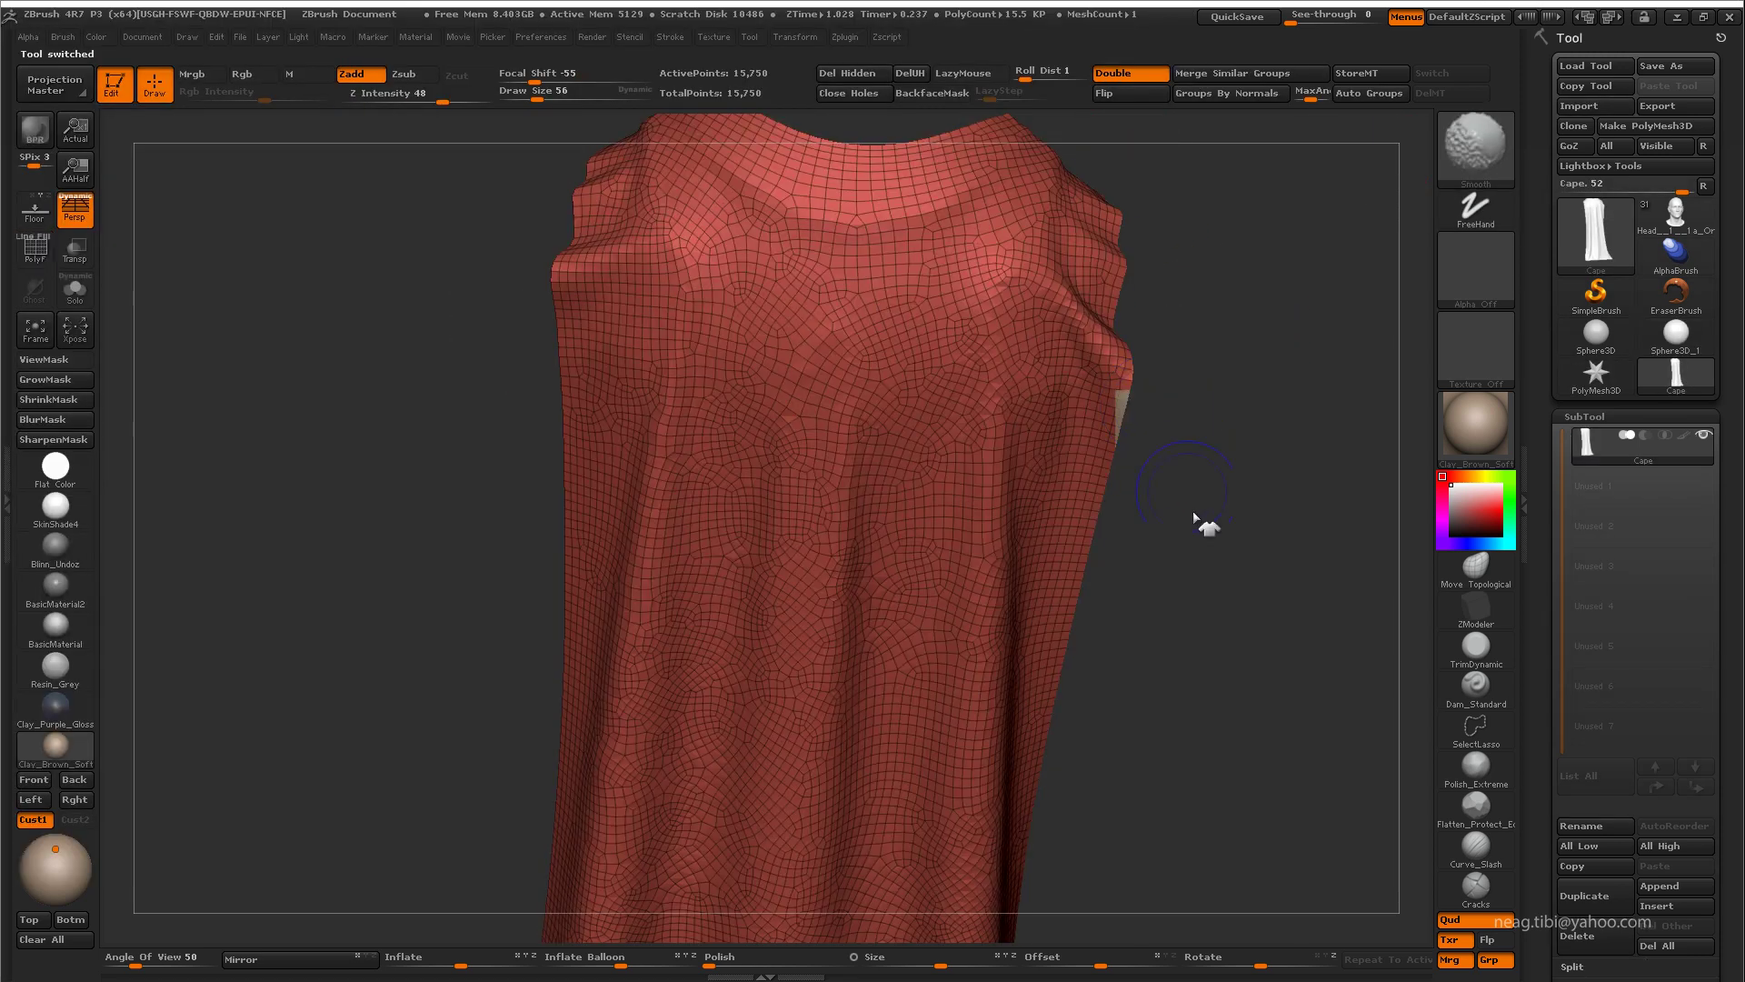
{"action": "key", "text": "shift+f"}
{"action": "mouse_move", "coordinate": [1188, 596]}
{"action": "left_mouse_down"}
{"action": "mouse_move", "coordinate": [1173, 631]}
{"action": "mouse_move", "coordinate": [1207, 659]}
{"action": "left_mouse_up"}
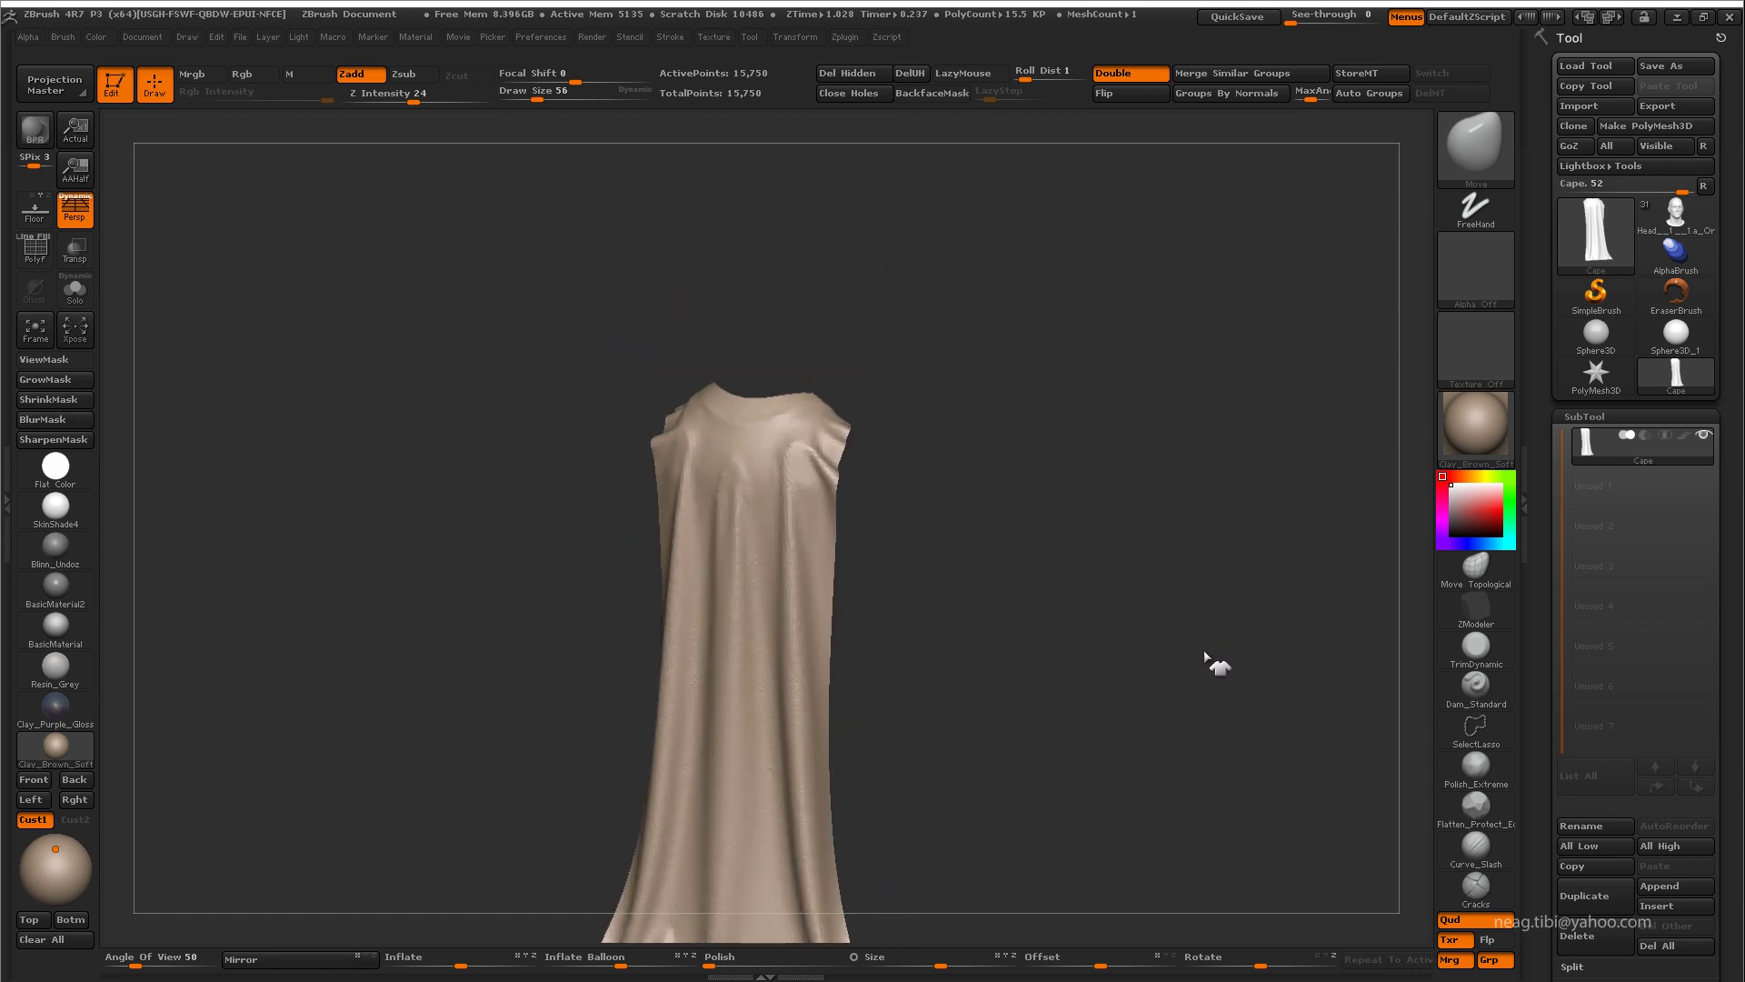
Step: Switch to the knight model, turn it to face front, then make the Cape the active tool
{"action": "left_click", "coordinate": [1682, 223]}
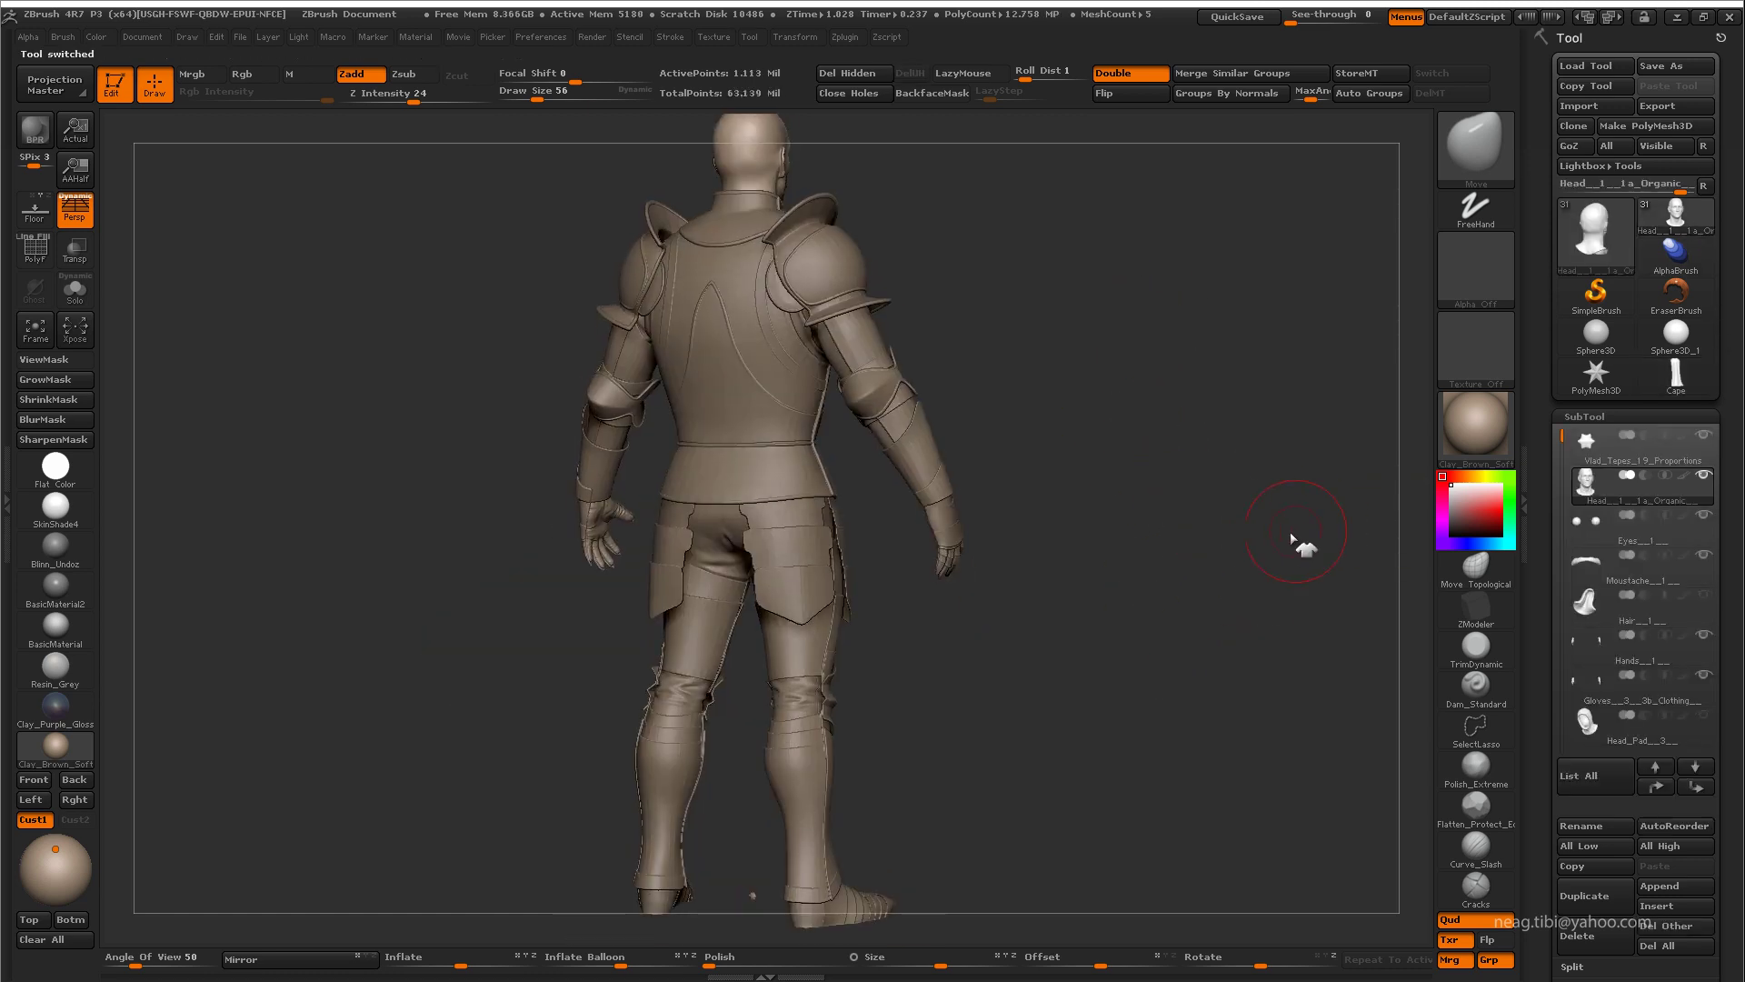
{"action": "mouse_move", "coordinate": [1227, 578]}
{"action": "left_mouse_down"}
{"action": "mouse_move", "coordinate": [1212, 596]}
{"action": "mouse_move", "coordinate": [849, 569]}
{"action": "mouse_move", "coordinate": [1059, 609]}
{"action": "mouse_move", "coordinate": [1106, 701]}
{"action": "mouse_move", "coordinate": [1220, 370]}
{"action": "left_mouse_up"}
{"action": "key", "text": "t"}
{"action": "left_click", "coordinate": [1255, 582]}
Step: Isolate the cape with its wireframe and orbit to a side view of the collar strand
{"action": "key", "text": "shift+f"}
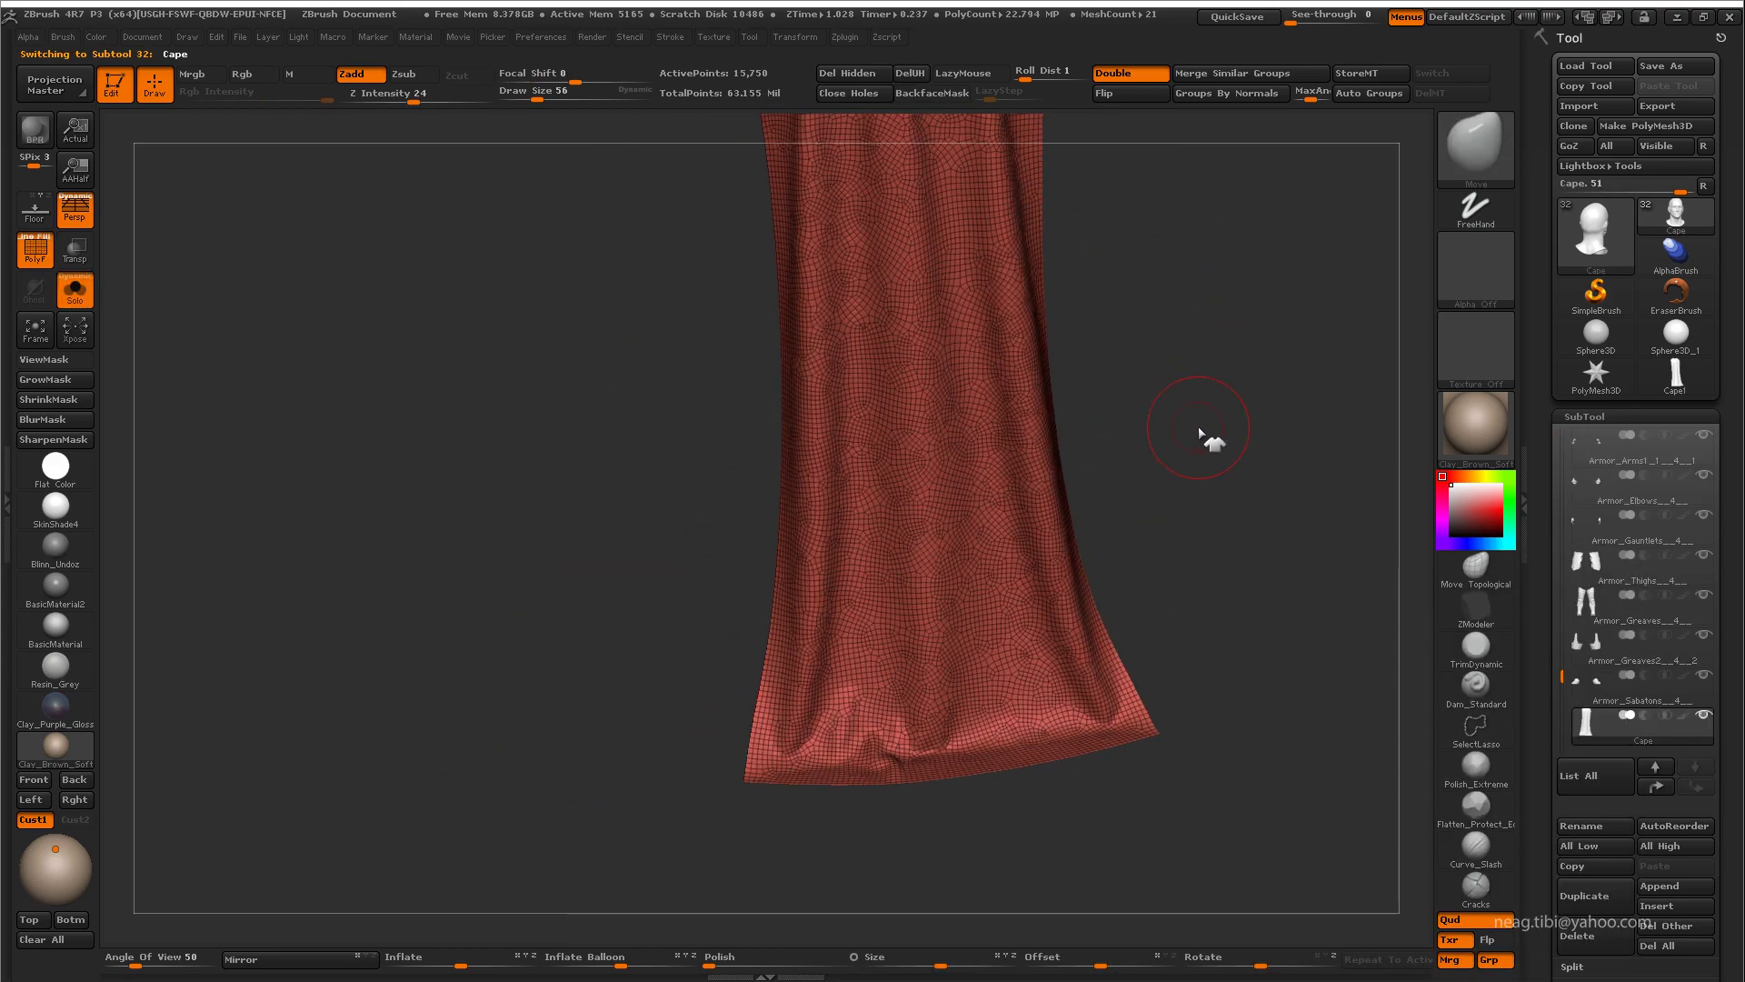
{"action": "mouse_move", "coordinate": [1215, 436]}
{"action": "left_mouse_down"}
{"action": "mouse_move", "coordinate": [1172, 464]}
{"action": "mouse_move", "coordinate": [1270, 488]}
{"action": "mouse_move", "coordinate": [1309, 464]}
{"action": "mouse_move", "coordinate": [1275, 526]}
{"action": "mouse_move", "coordinate": [1200, 572]}
{"action": "mouse_move", "coordinate": [1045, 467]}
{"action": "mouse_move", "coordinate": [1023, 517]}
{"action": "mouse_move", "coordinate": [1075, 533]}
{"action": "mouse_move", "coordinate": [1067, 514]}
{"action": "mouse_move", "coordinate": [1127, 489]}
{"action": "left_mouse_up"}
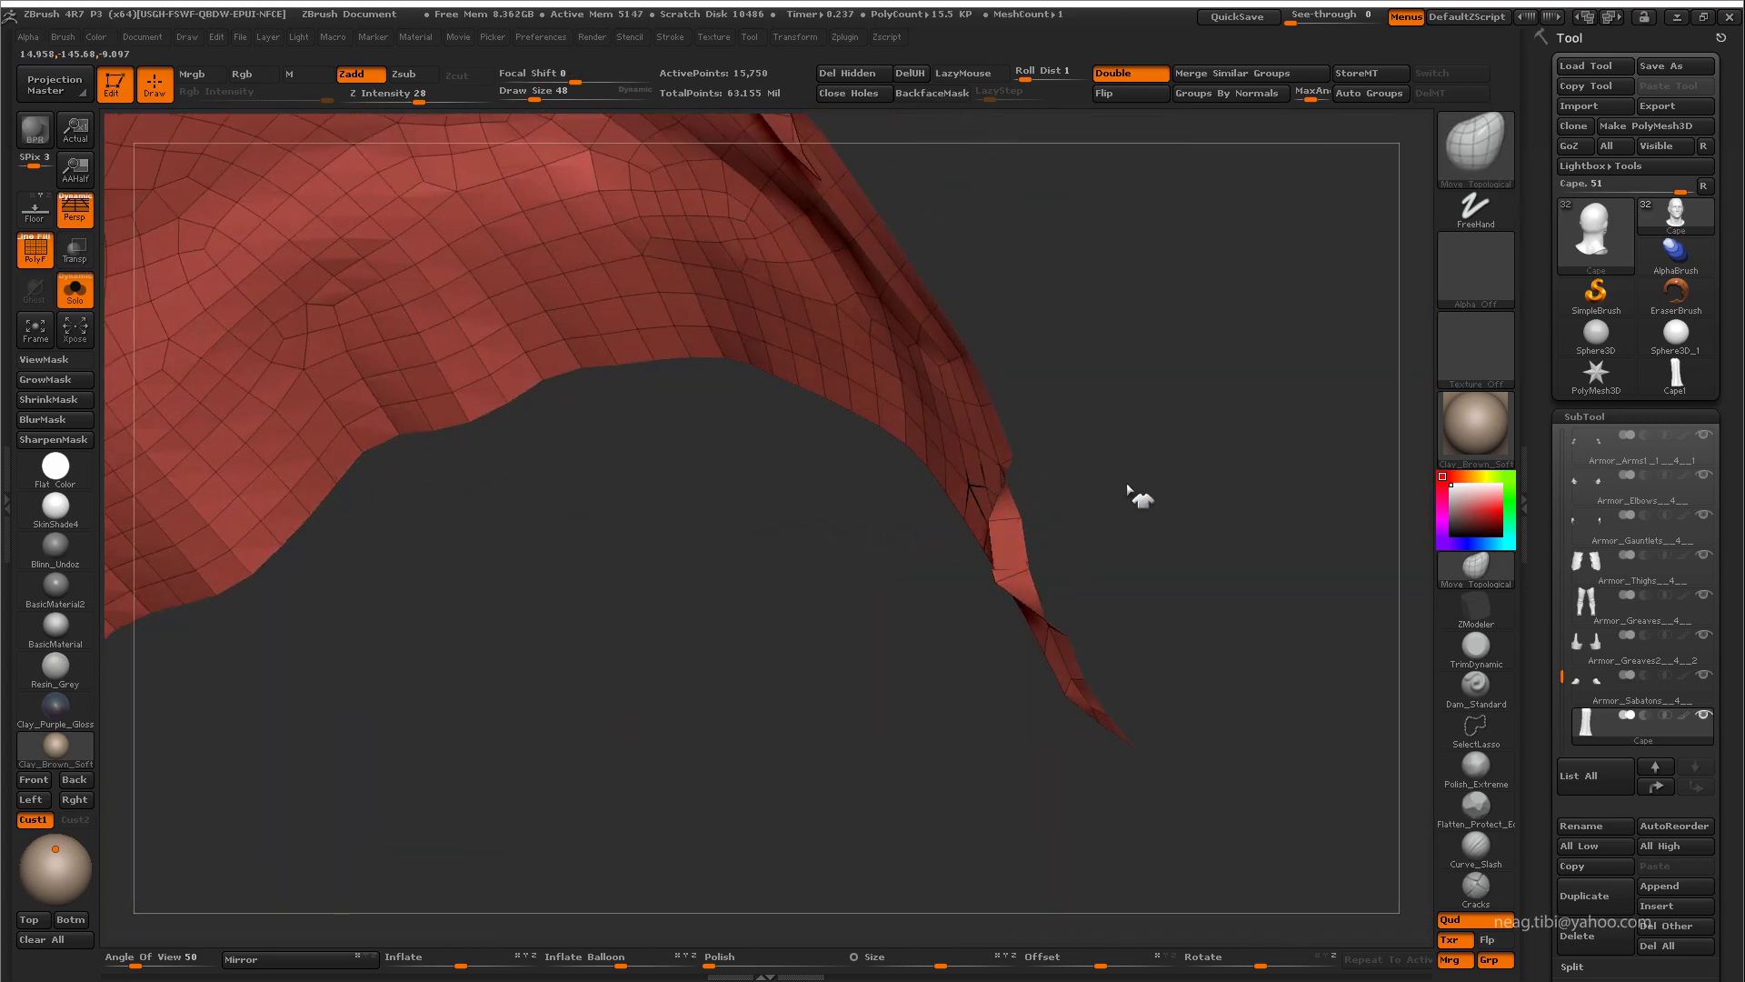
{"action": "mouse_move", "coordinate": [1198, 440]}
{"action": "left_mouse_down"}
{"action": "mouse_move", "coordinate": [1072, 506]}
{"action": "mouse_move", "coordinate": [1016, 582]}
{"action": "mouse_move", "coordinate": [1091, 569]}
{"action": "mouse_move", "coordinate": [1044, 596]}
{"action": "mouse_move", "coordinate": [1030, 565]}
{"action": "left_mouse_up"}
{"action": "mouse_move", "coordinate": [1052, 499]}
{"action": "left_mouse_down"}
{"action": "mouse_move", "coordinate": [951, 686]}
{"action": "mouse_move", "coordinate": [1192, 838]}
{"action": "mouse_move", "coordinate": [876, 663]}
{"action": "mouse_move", "coordinate": [811, 587]}
{"action": "left_mouse_up"}
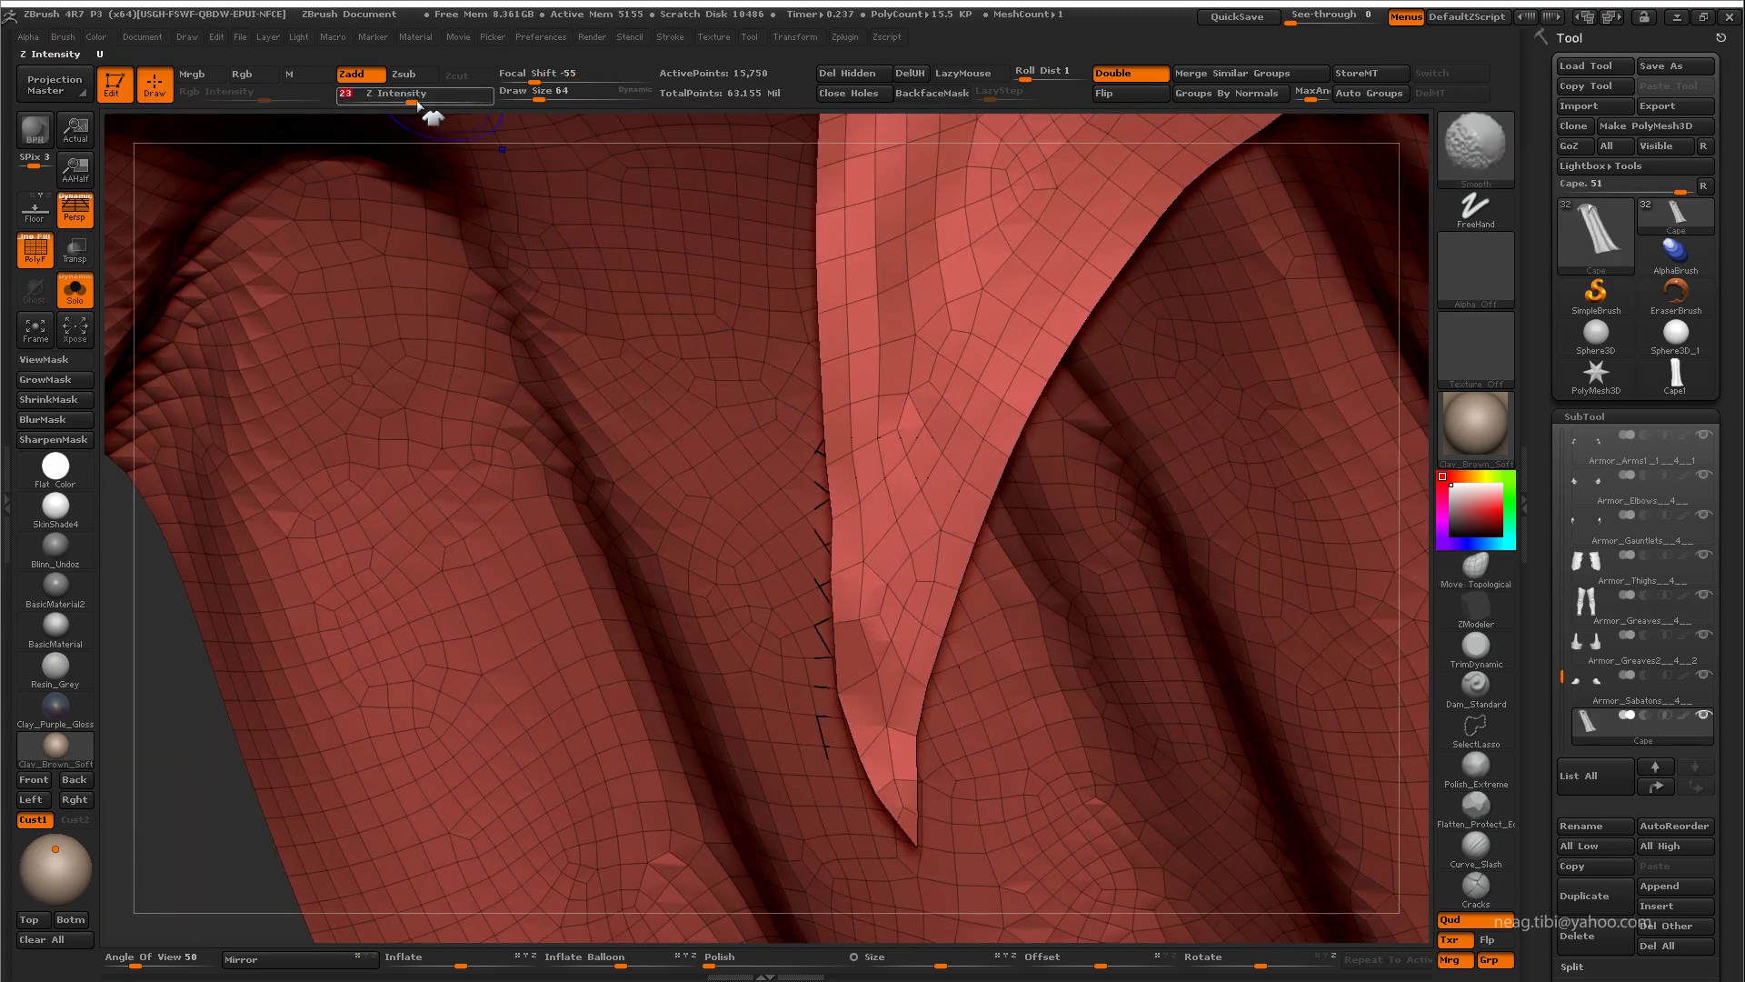
{"action": "mouse_move", "coordinate": [868, 641]}
{"action": "left_mouse_down"}
{"action": "mouse_move", "coordinate": [1005, 636]}
{"action": "mouse_move", "coordinate": [1001, 837]}
{"action": "mouse_move", "coordinate": [868, 668]}
{"action": "left_mouse_up"}
Step: Move and rotate the collar strand to a new angle with Transpose, then return to Draw mode
{"action": "key", "text": "w"}
{"action": "left_click_drag", "start_coordinate": [860, 404], "coordinate": [941, 673]}
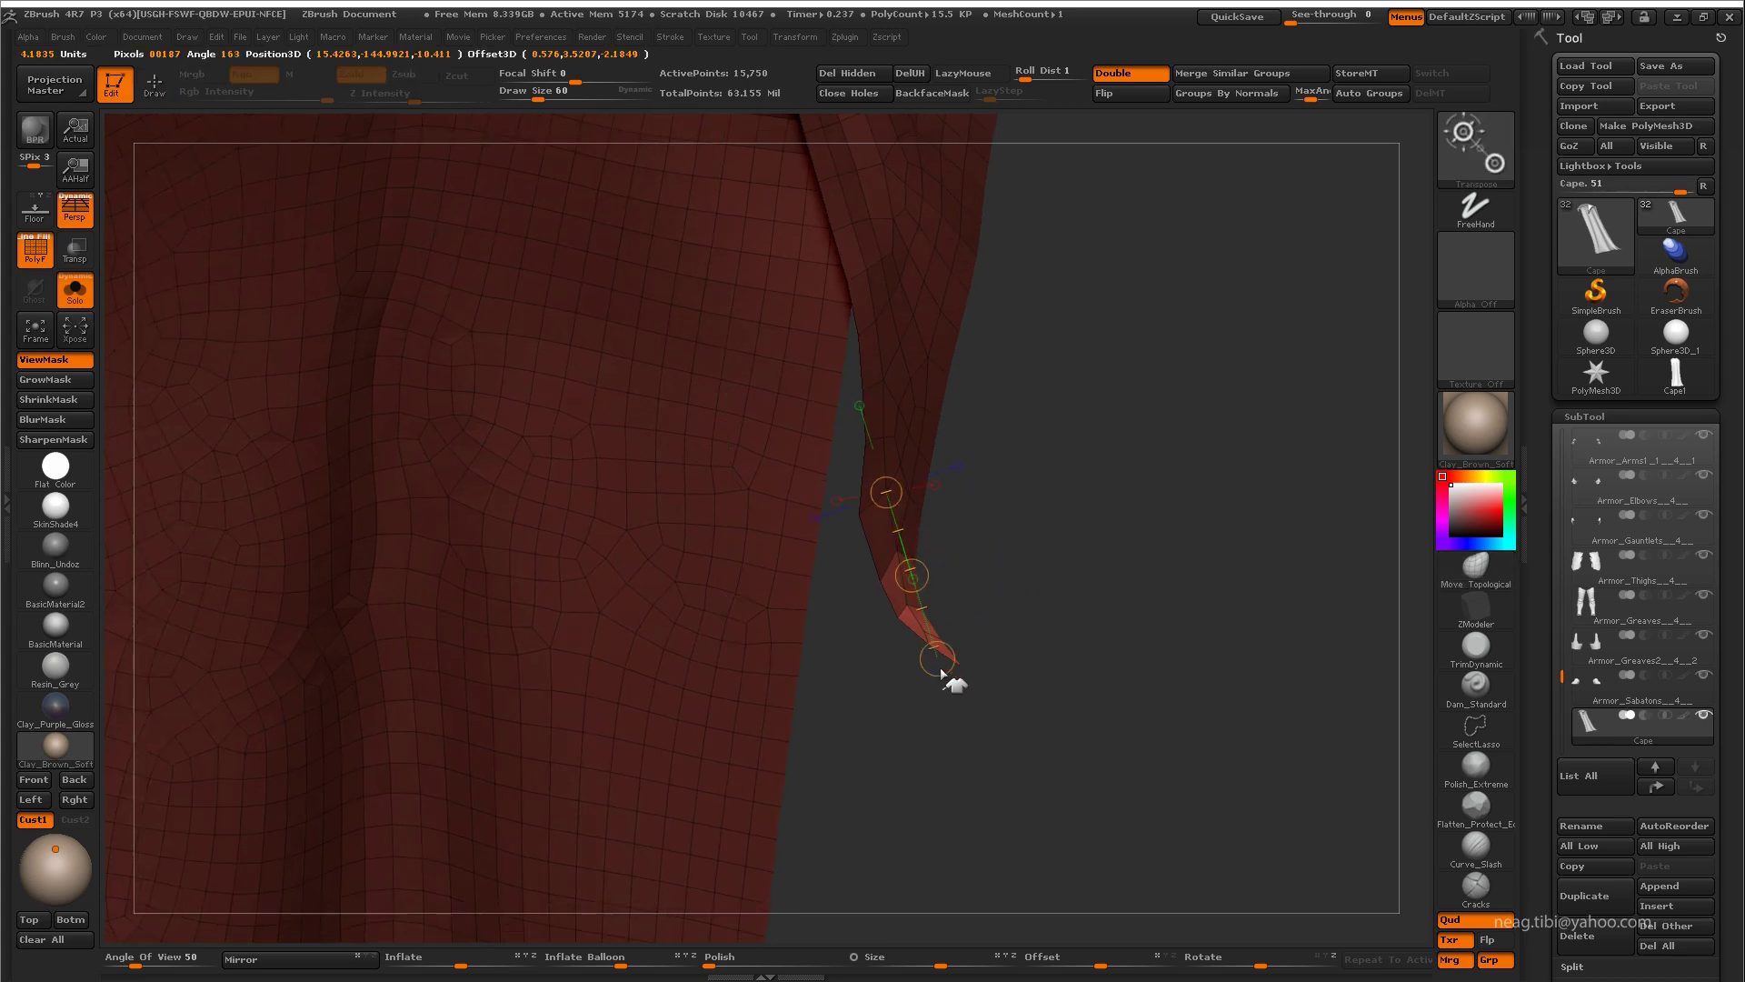
{"action": "key", "text": "r"}
{"action": "mouse_move", "coordinate": [907, 600]}
{"action": "left_mouse_down"}
{"action": "mouse_move", "coordinate": [1043, 623]}
{"action": "mouse_move", "coordinate": [947, 681]}
{"action": "mouse_move", "coordinate": [947, 577]}
{"action": "left_mouse_up"}
{"action": "key", "text": "q"}
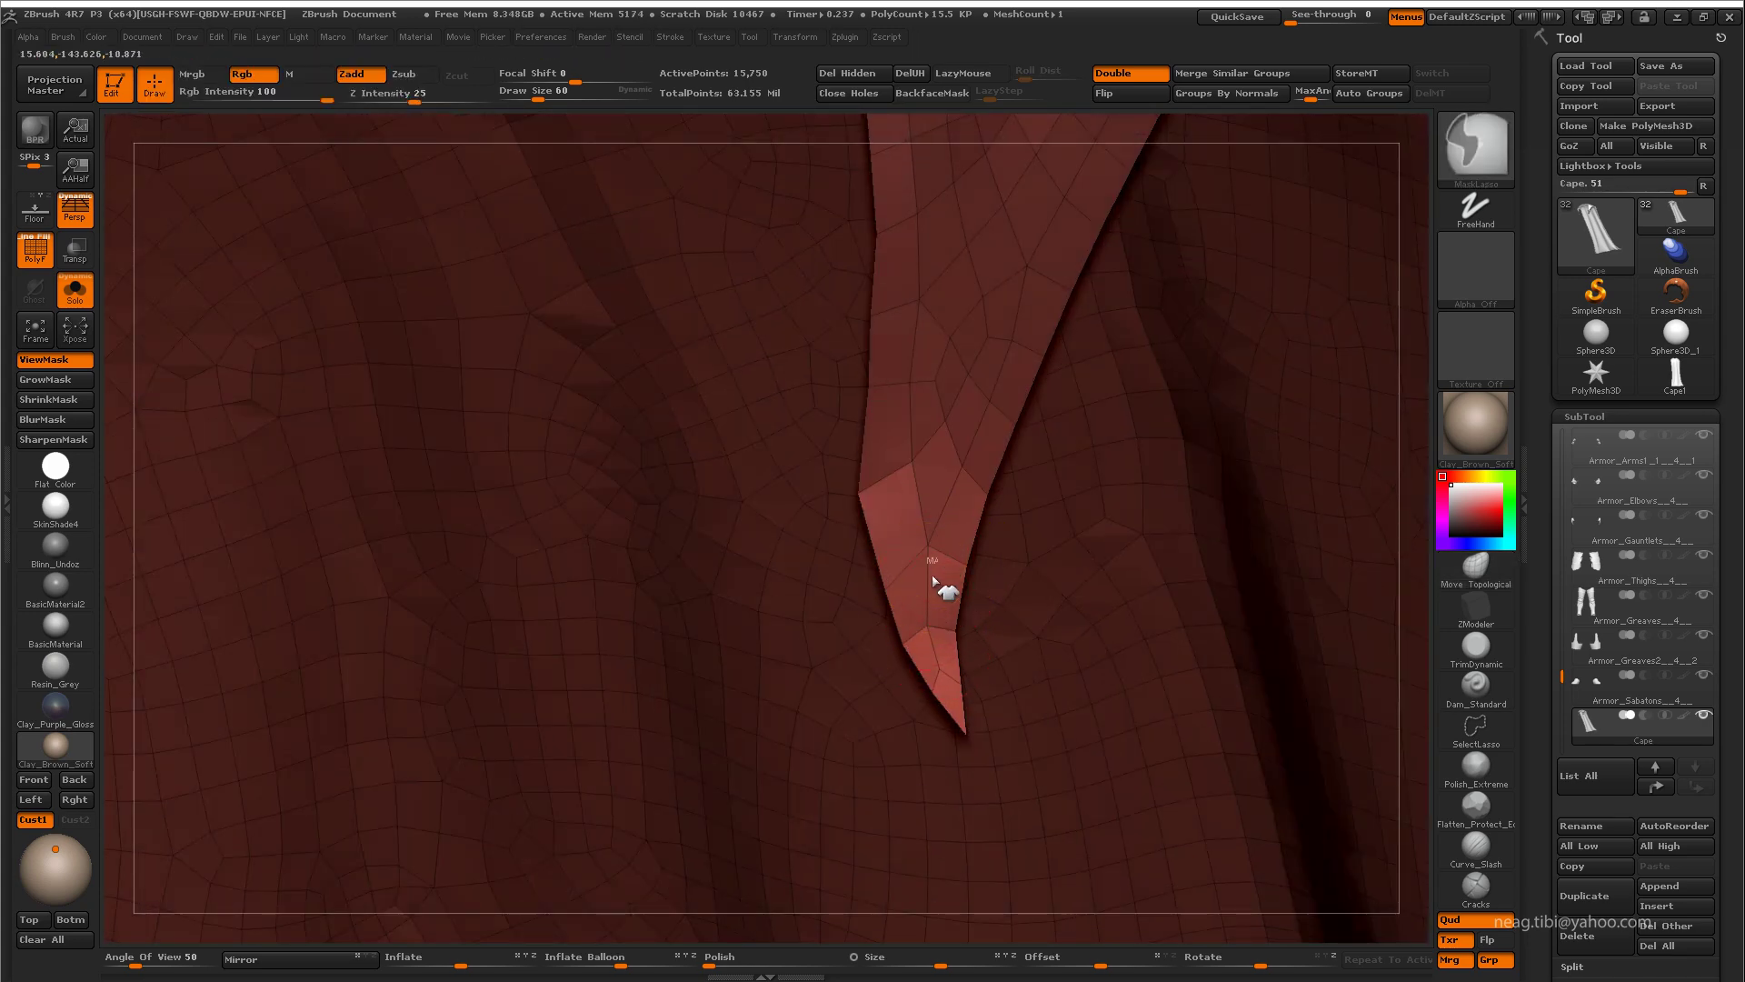
Step: Frame the cape, open the crease settings and orbit to a close view of its shoulder
{"action": "key", "text": "f"}
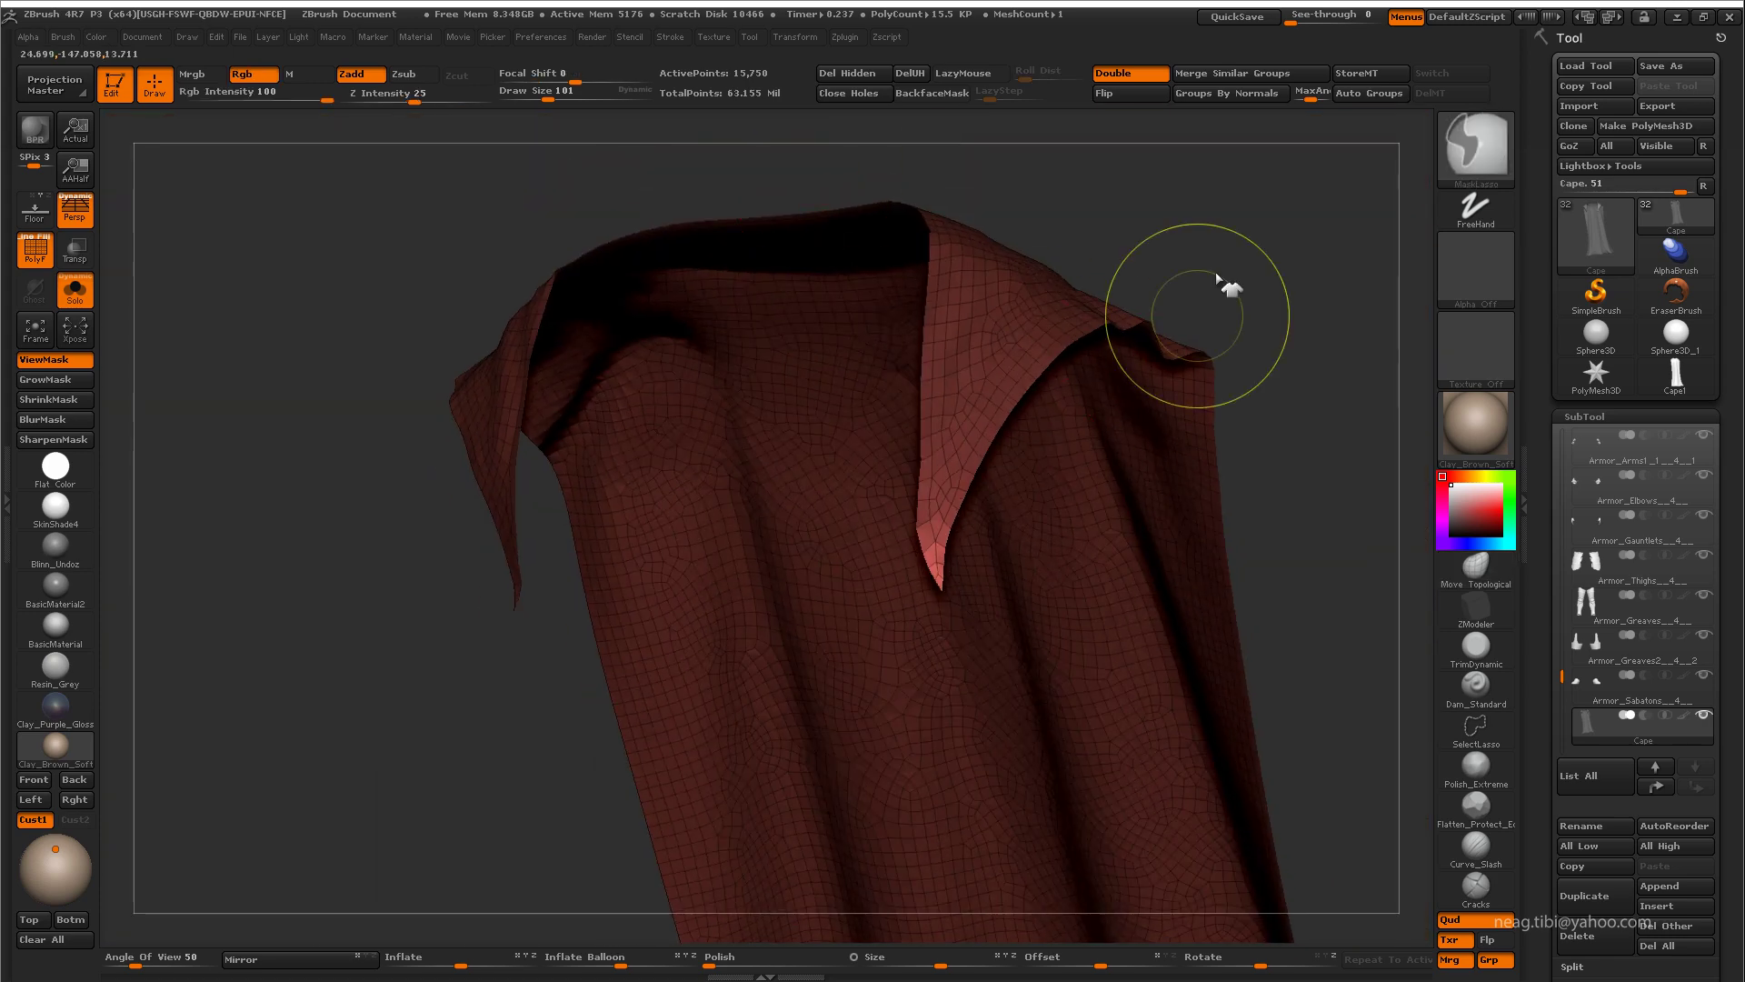
{"action": "key", "text": "ctrl+shift+s"}
{"action": "left_click", "coordinate": [1127, 386], "text": "alt"}
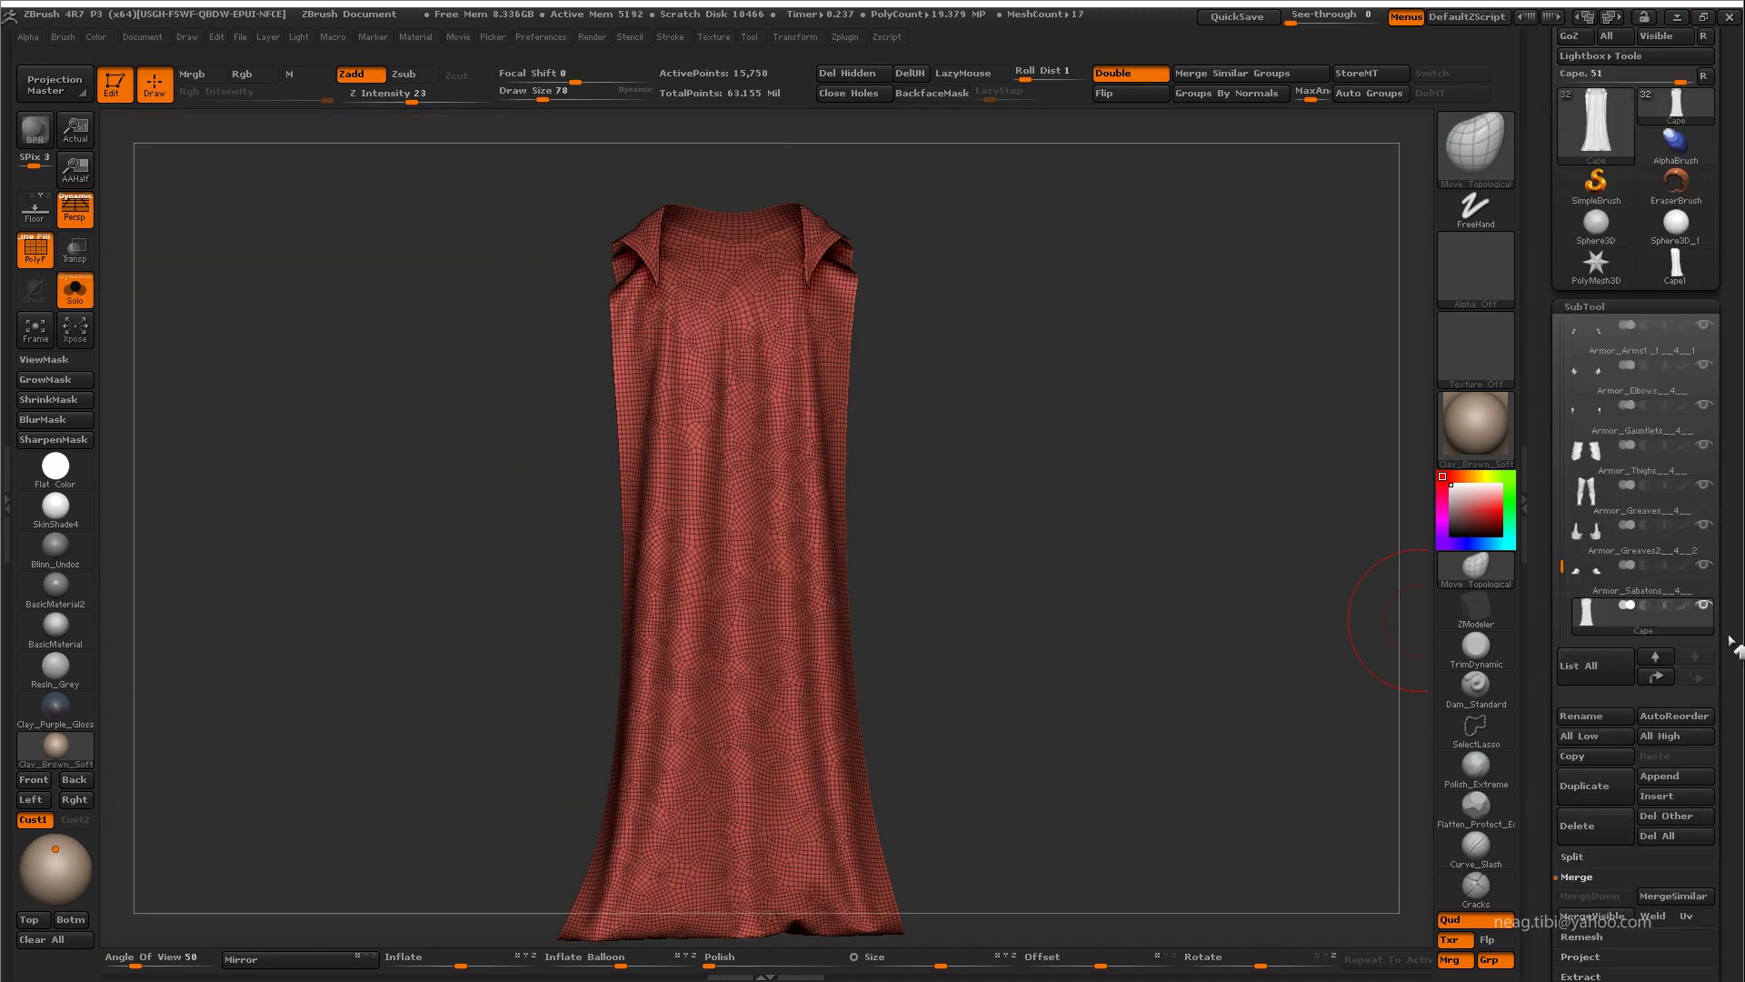
{"action": "left_click", "coordinate": [1603, 716]}
{"action": "mouse_move", "coordinate": [1053, 519]}
{"action": "left_mouse_down"}
{"action": "mouse_move", "coordinate": [827, 763]}
{"action": "mouse_move", "coordinate": [888, 518]}
{"action": "mouse_move", "coordinate": [935, 864]}
{"action": "mouse_move", "coordinate": [752, 385]}
{"action": "mouse_move", "coordinate": [1060, 467]}
{"action": "mouse_move", "coordinate": [1106, 616]}
{"action": "mouse_move", "coordinate": [1041, 678]}
{"action": "left_mouse_up"}
{"action": "mouse_move", "coordinate": [1145, 381]}
{"action": "left_mouse_down"}
{"action": "mouse_move", "coordinate": [1200, 316]}
{"action": "mouse_move", "coordinate": [1231, 347]}
{"action": "mouse_move", "coordinate": [1231, 304]}
{"action": "mouse_move", "coordinate": [1196, 417]}
{"action": "left_mouse_up"}
Step: Subdivide the cape up to about 993,597 points with PolyF off, then drop to the lowest level
{"action": "key", "text": "ctrl+d"}
{"action": "key", "text": "shift+f"}
{"action": "key", "text": "ctrl+d"}
{"action": "left_click_drag", "start_coordinate": [1348, 490], "coordinate": [1306, 439]}
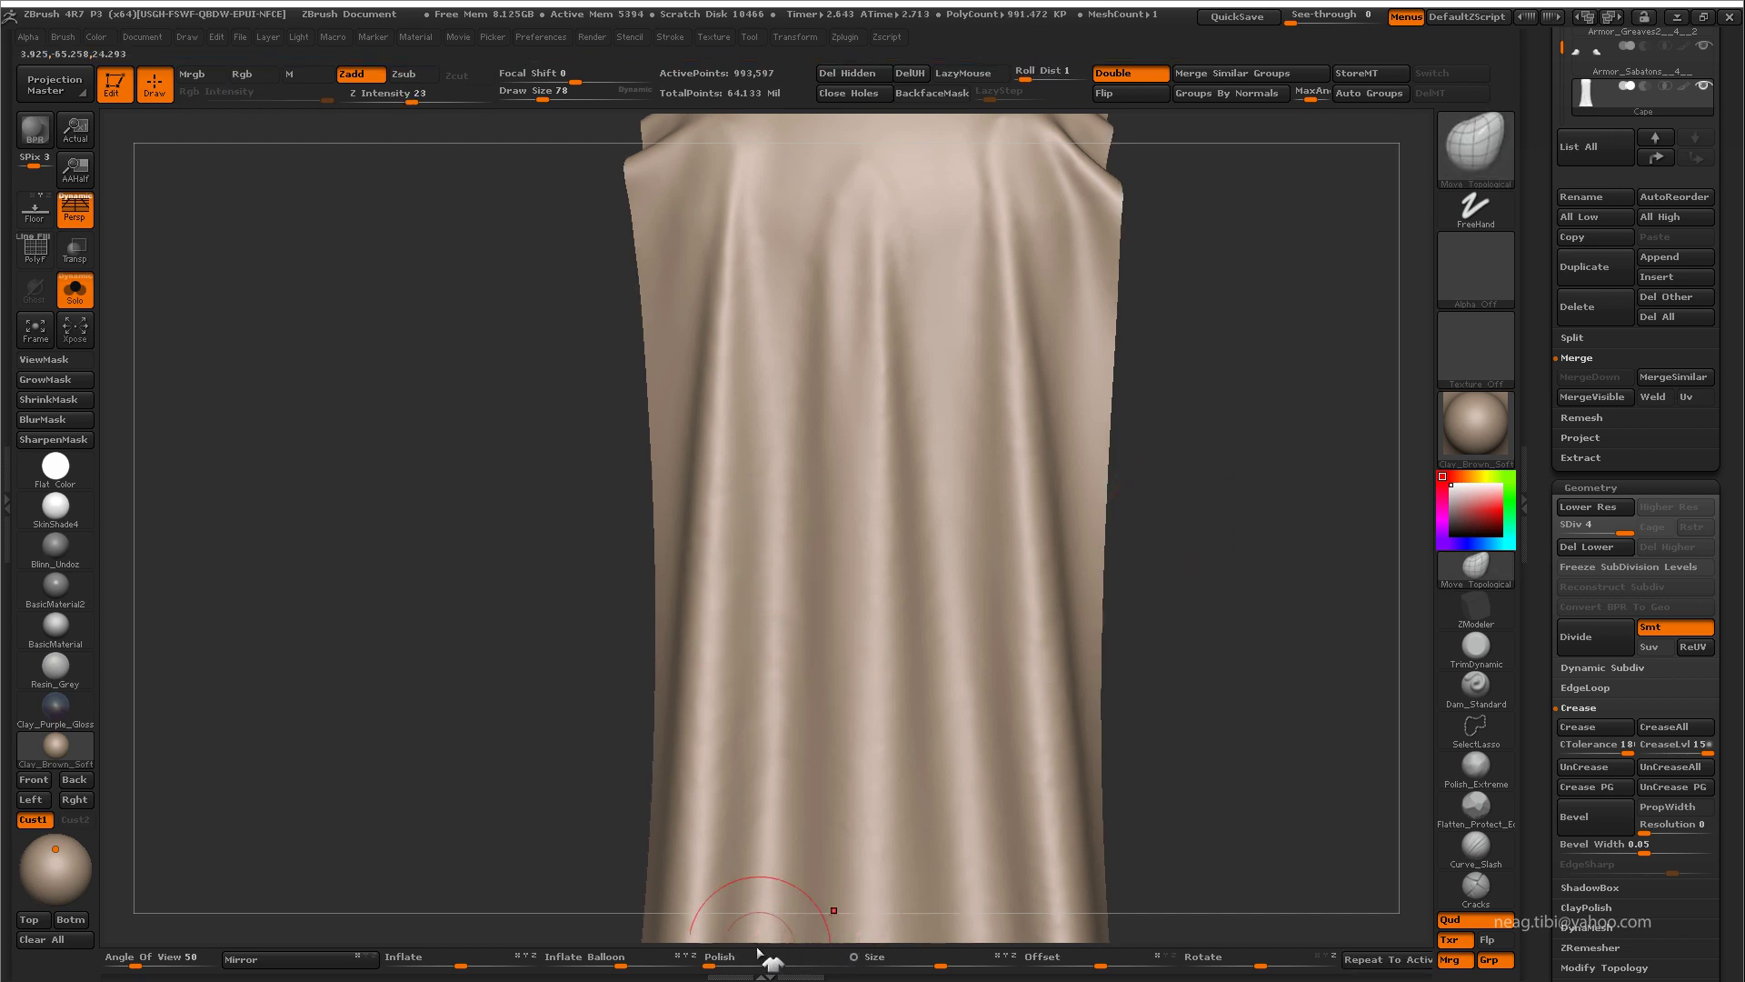
{"action": "left_click_drag", "start_coordinate": [1006, 495], "coordinate": [1157, 367]}
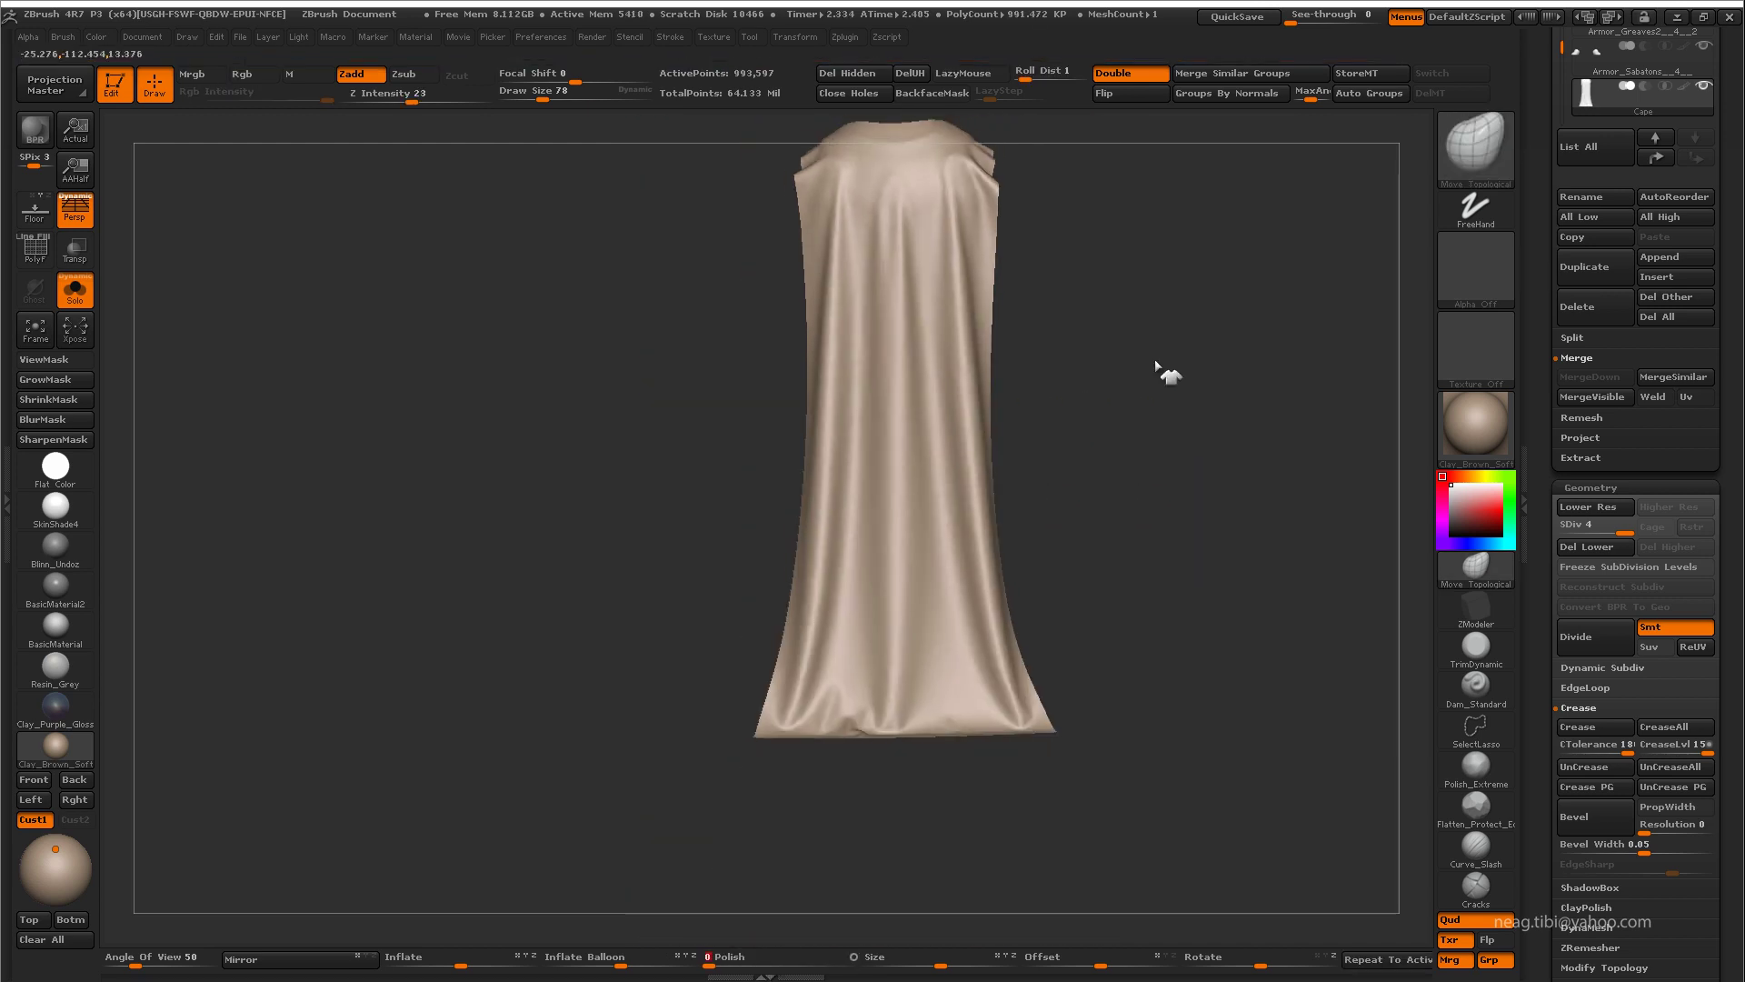
{"action": "mouse_move", "coordinate": [1173, 473]}
{"action": "left_mouse_down"}
{"action": "mouse_move", "coordinate": [1200, 538]}
{"action": "mouse_move", "coordinate": [1169, 585]}
{"action": "mouse_move", "coordinate": [1153, 533]}
{"action": "mouse_move", "coordinate": [1237, 561]}
{"action": "left_mouse_up"}
{"action": "key", "text": "shift+d"}
{"action": "left_click", "coordinate": [1579, 707]}
{"action": "scroll", "coordinate": [1636, 728], "scroll_direction": "down", "scroll_amount": 2}
Step: ZRemesh the cape with Adapt off into an even quad mesh of about 8,216 points and inspect it
{"action": "left_click", "coordinate": [1591, 721]}
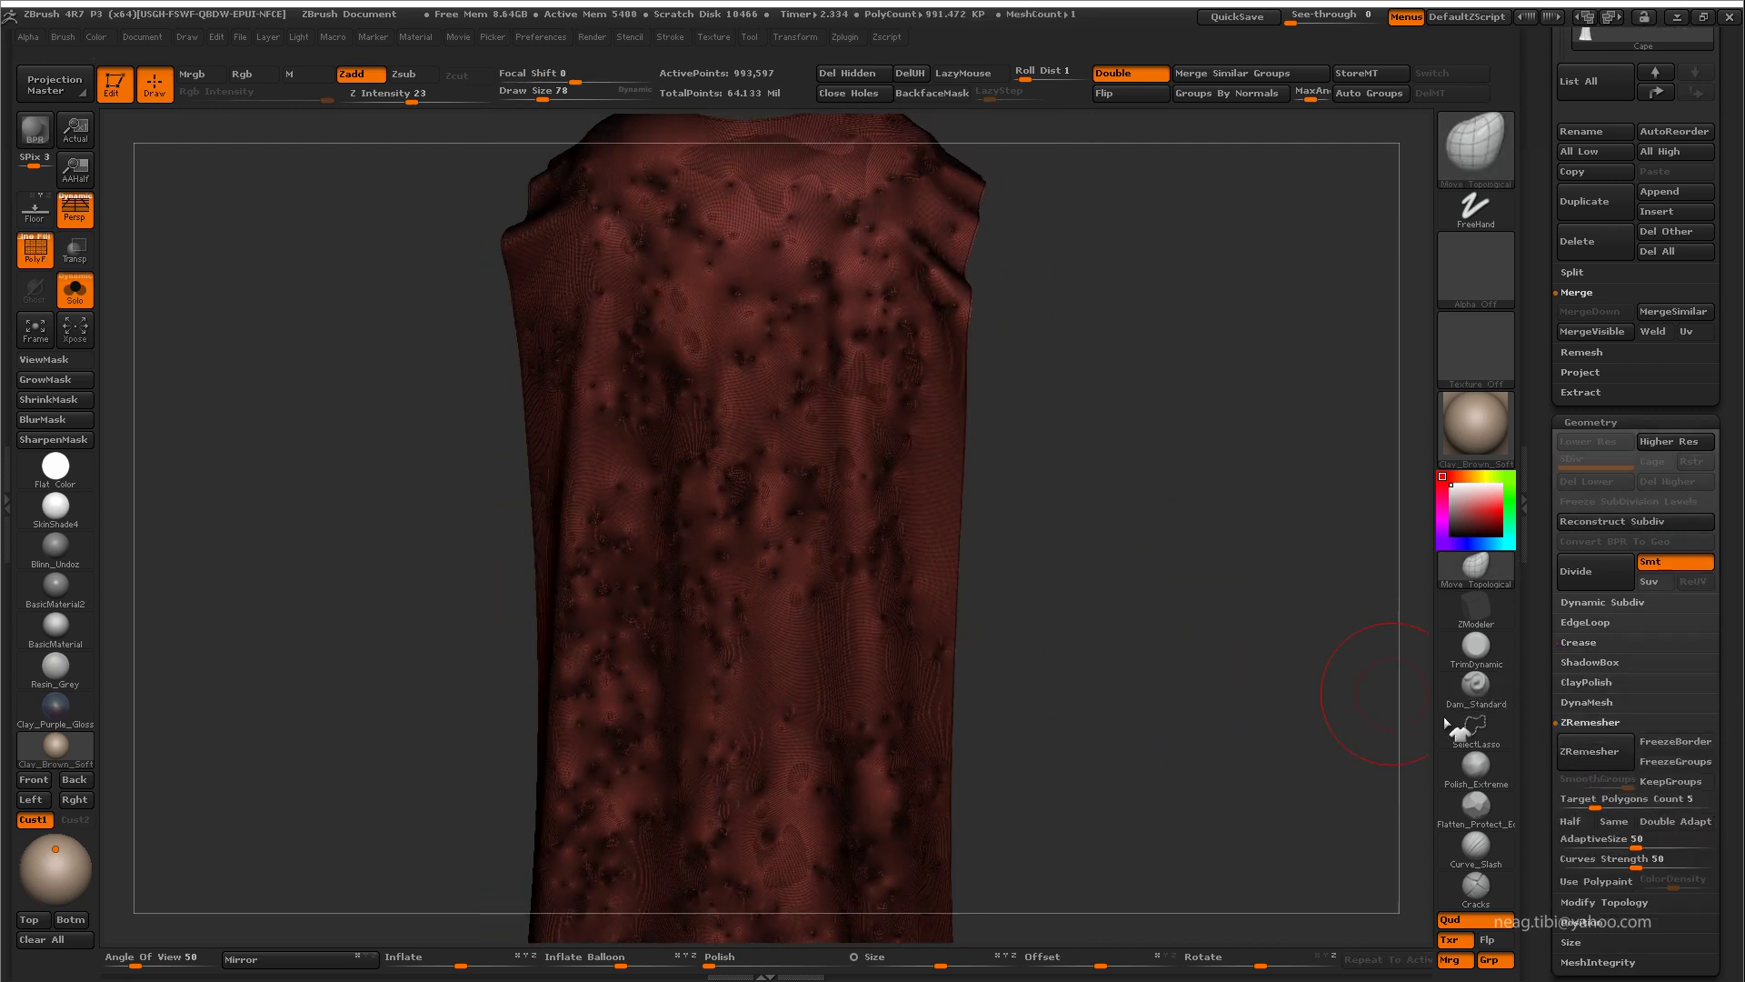
{"action": "left_click", "coordinate": [1589, 751]}
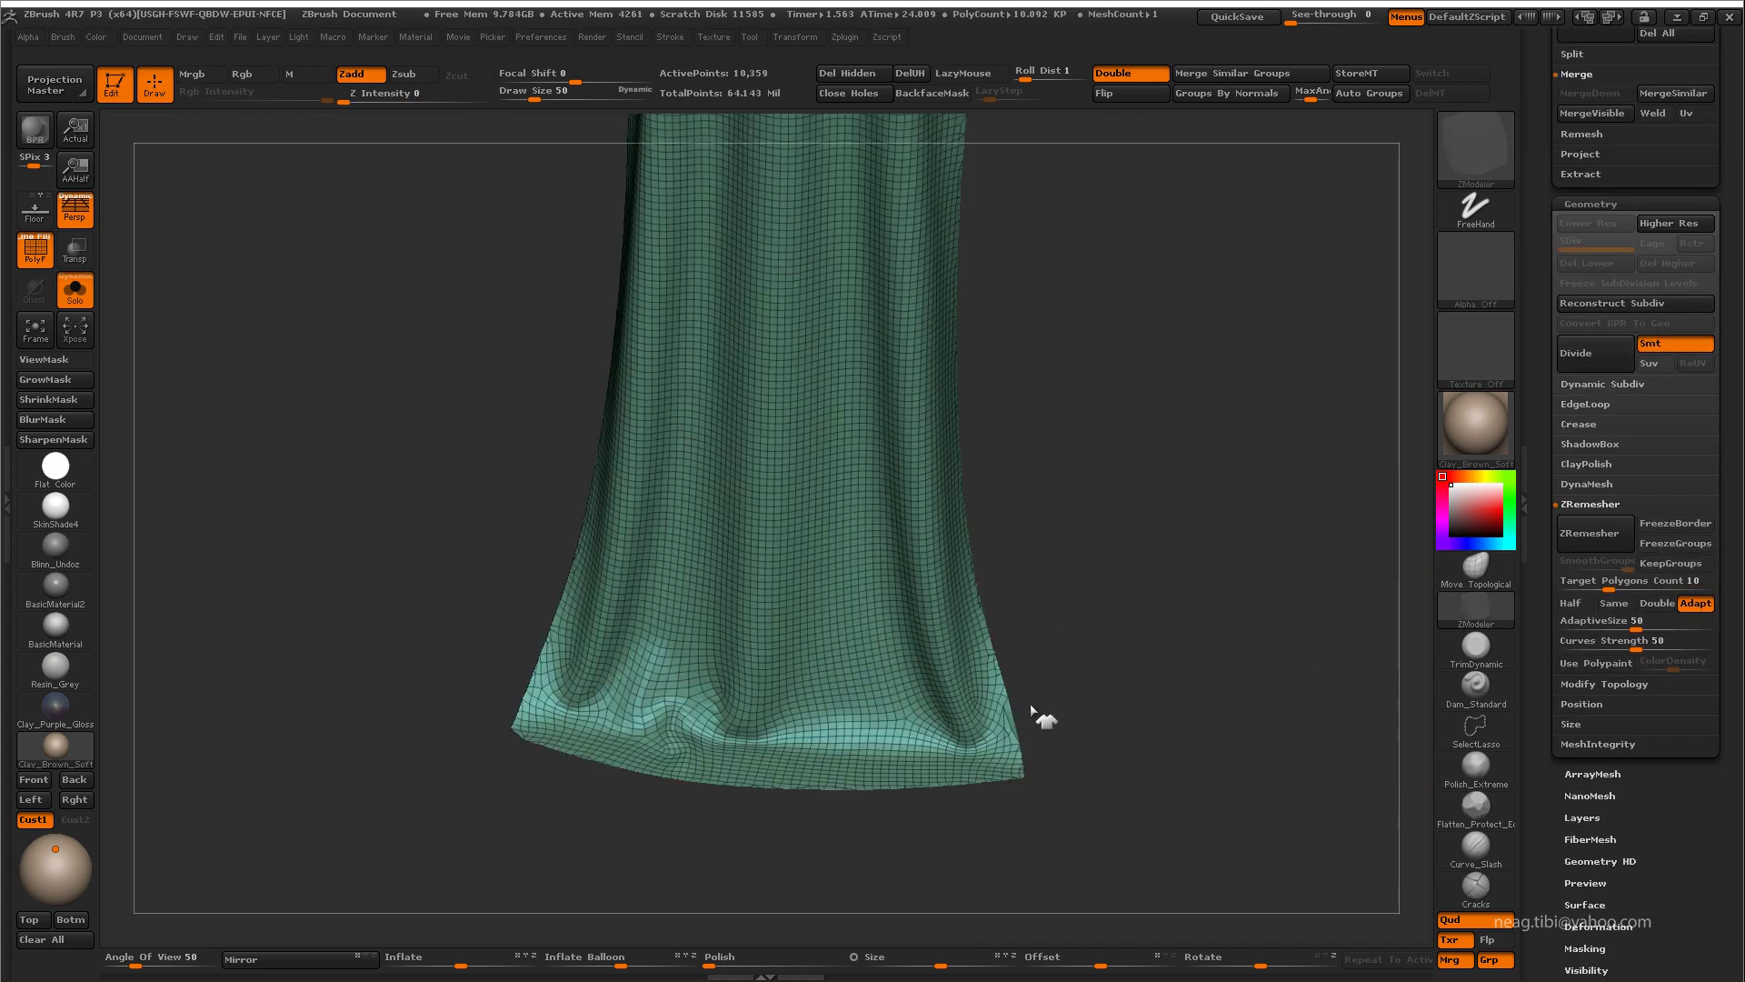
{"action": "left_click", "coordinate": [1606, 592]}
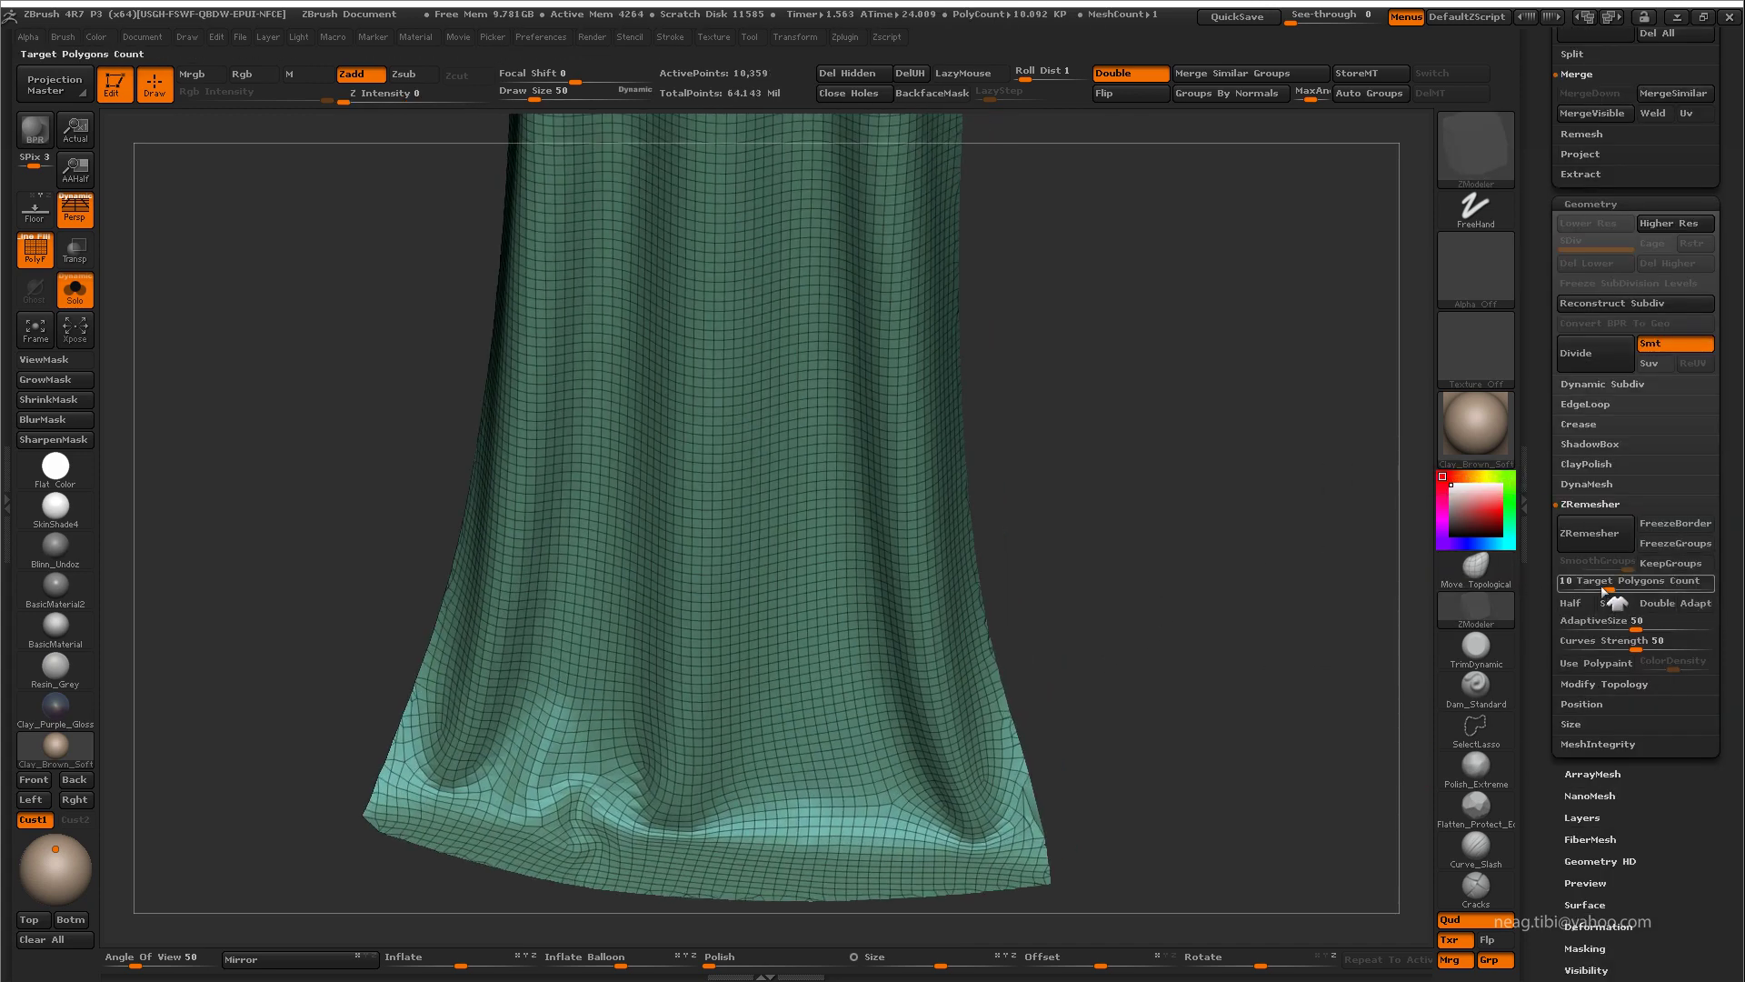
{"action": "left_click", "coordinate": [1591, 535]}
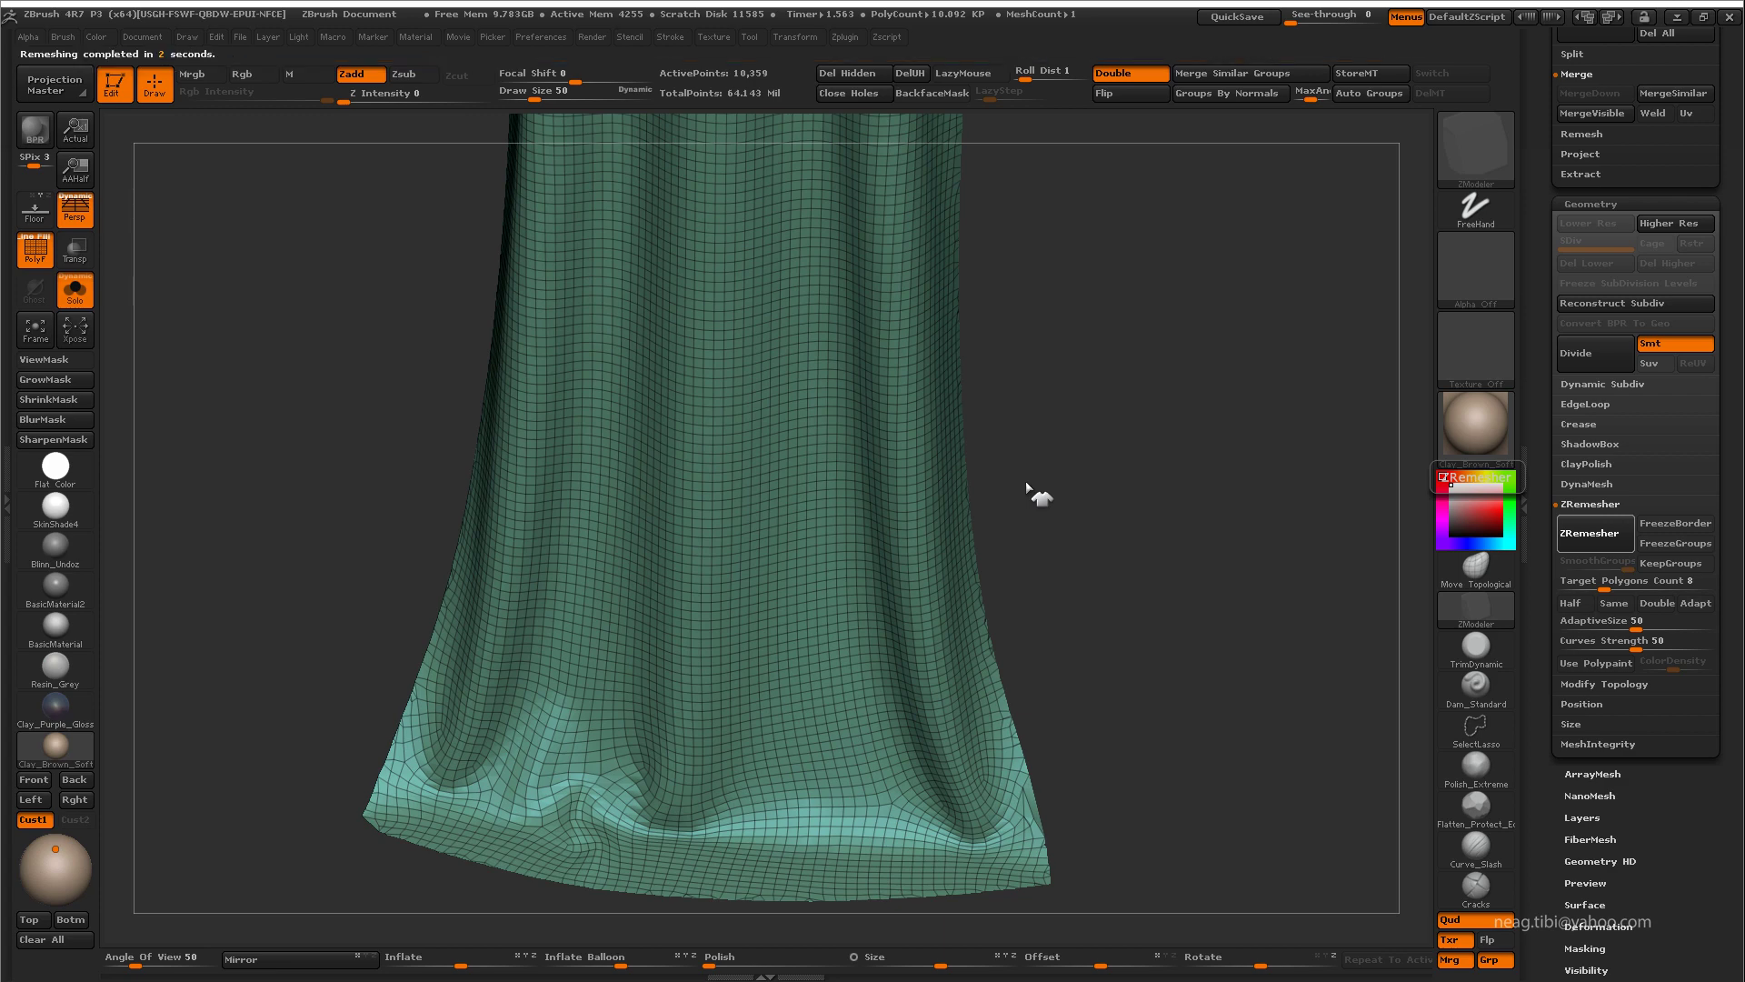
{"action": "mouse_move", "coordinate": [1155, 484]}
{"action": "left_mouse_down"}
{"action": "mouse_move", "coordinate": [1112, 694]}
{"action": "mouse_move", "coordinate": [1144, 649]}
{"action": "left_mouse_up"}
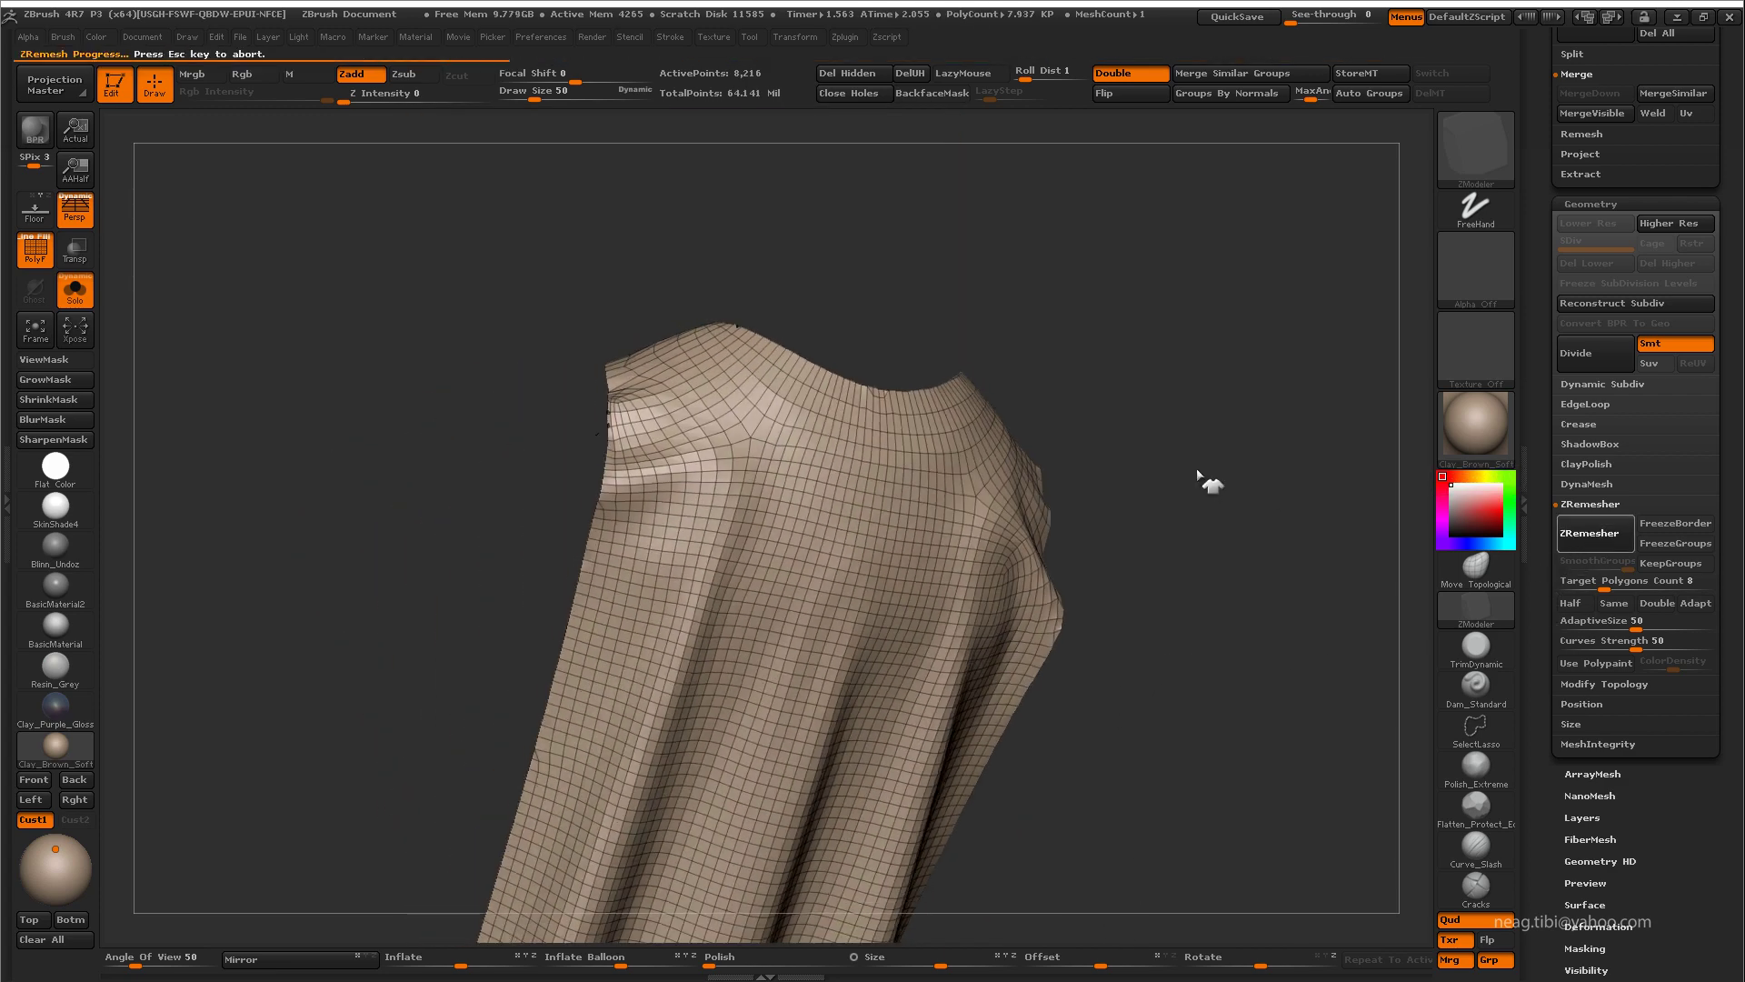
{"action": "left_click_drag", "start_coordinate": [1198, 473], "coordinate": [710, 336]}
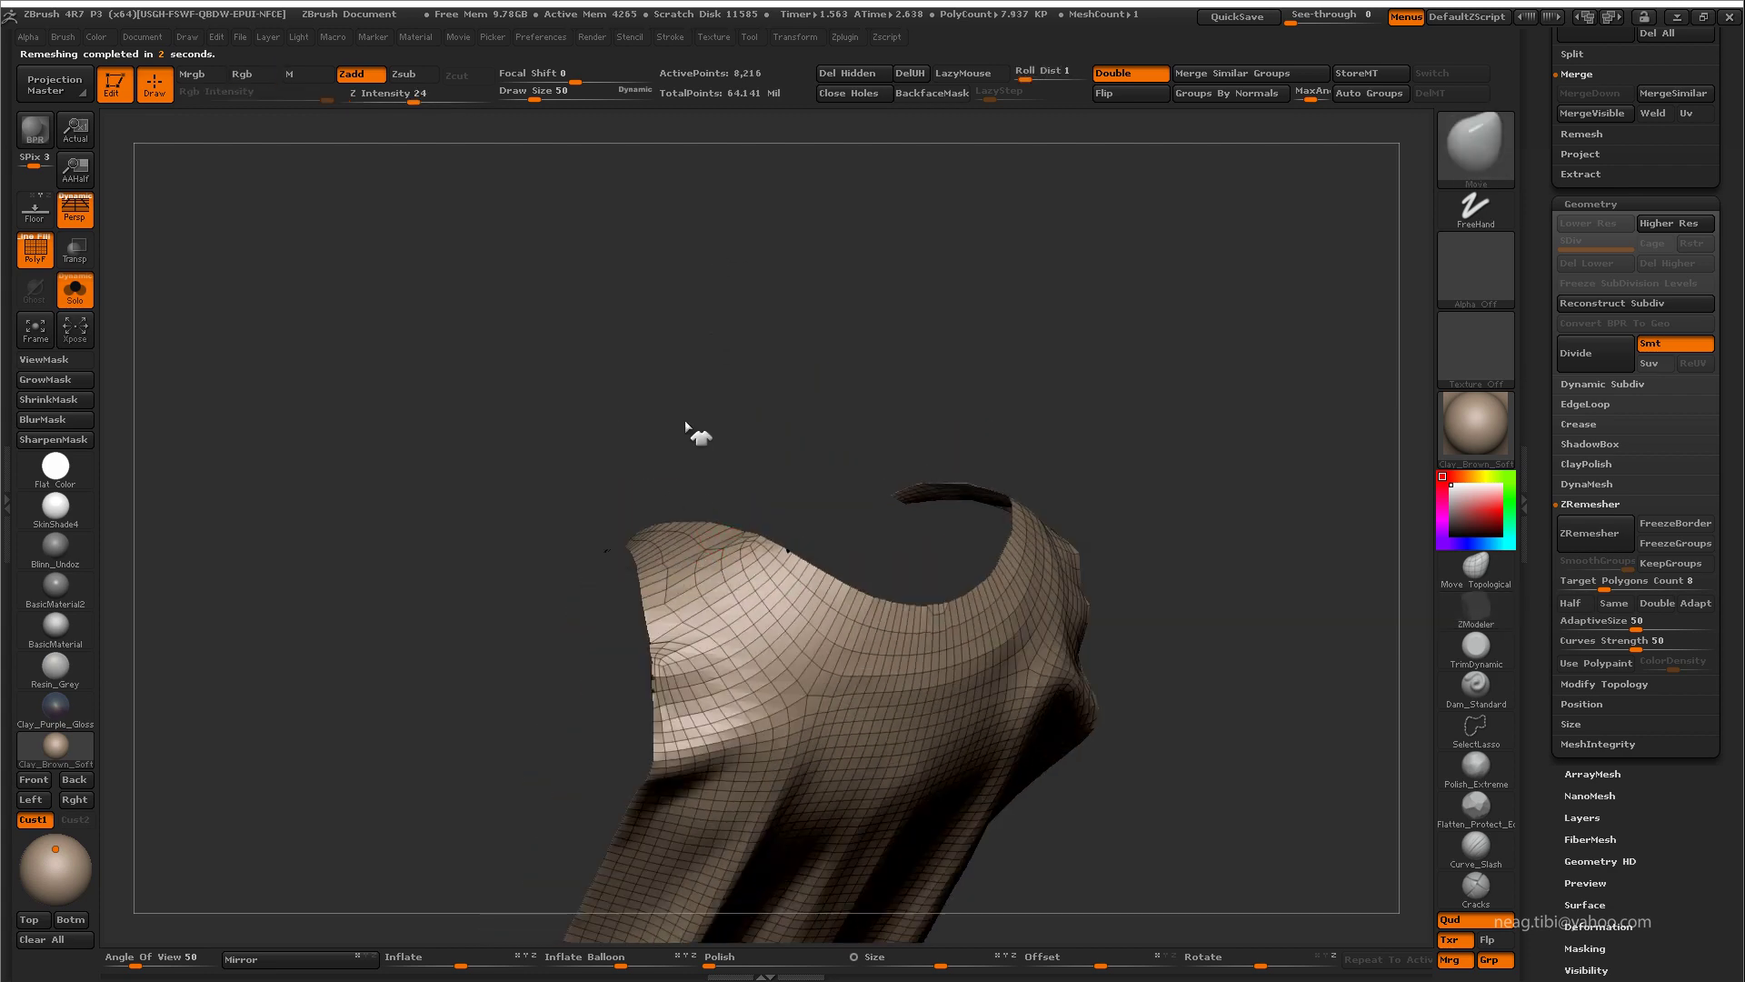
{"action": "mouse_move", "coordinate": [702, 579]}
{"action": "left_mouse_down"}
{"action": "mouse_move", "coordinate": [779, 440]}
{"action": "mouse_move", "coordinate": [728, 587]}
{"action": "mouse_move", "coordinate": [762, 462]}
{"action": "mouse_move", "coordinate": [673, 452]}
{"action": "mouse_move", "coordinate": [682, 312]}
{"action": "mouse_move", "coordinate": [1025, 636]}
{"action": "mouse_move", "coordinate": [1013, 499]}
{"action": "mouse_move", "coordinate": [902, 609]}
{"action": "mouse_move", "coordinate": [1045, 432]}
{"action": "left_mouse_up"}
Step: Show only the two cape meshes, isolate the remeshed Cape1 and unhide its hidden parts
{"action": "key", "text": "ctrl+shift+s"}
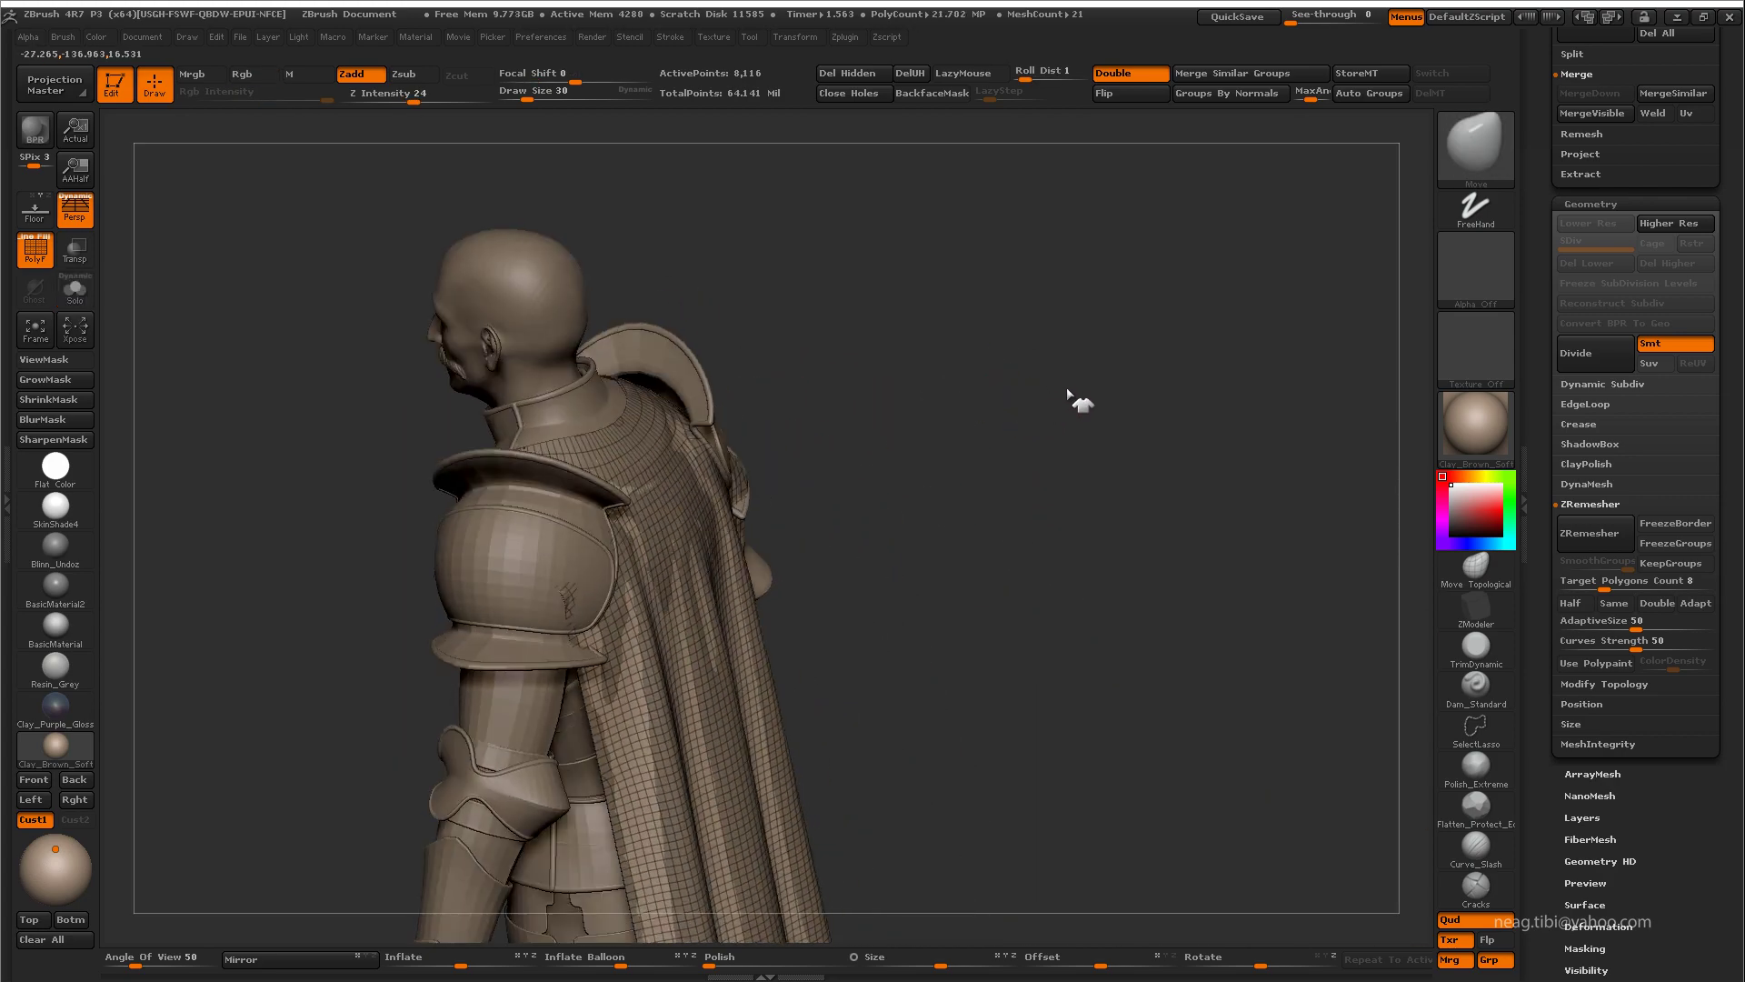
{"action": "scroll", "coordinate": [1732, 270], "scroll_direction": "up", "scroll_amount": 5}
{"action": "left_click", "coordinate": [1704, 401], "text": "shift"}
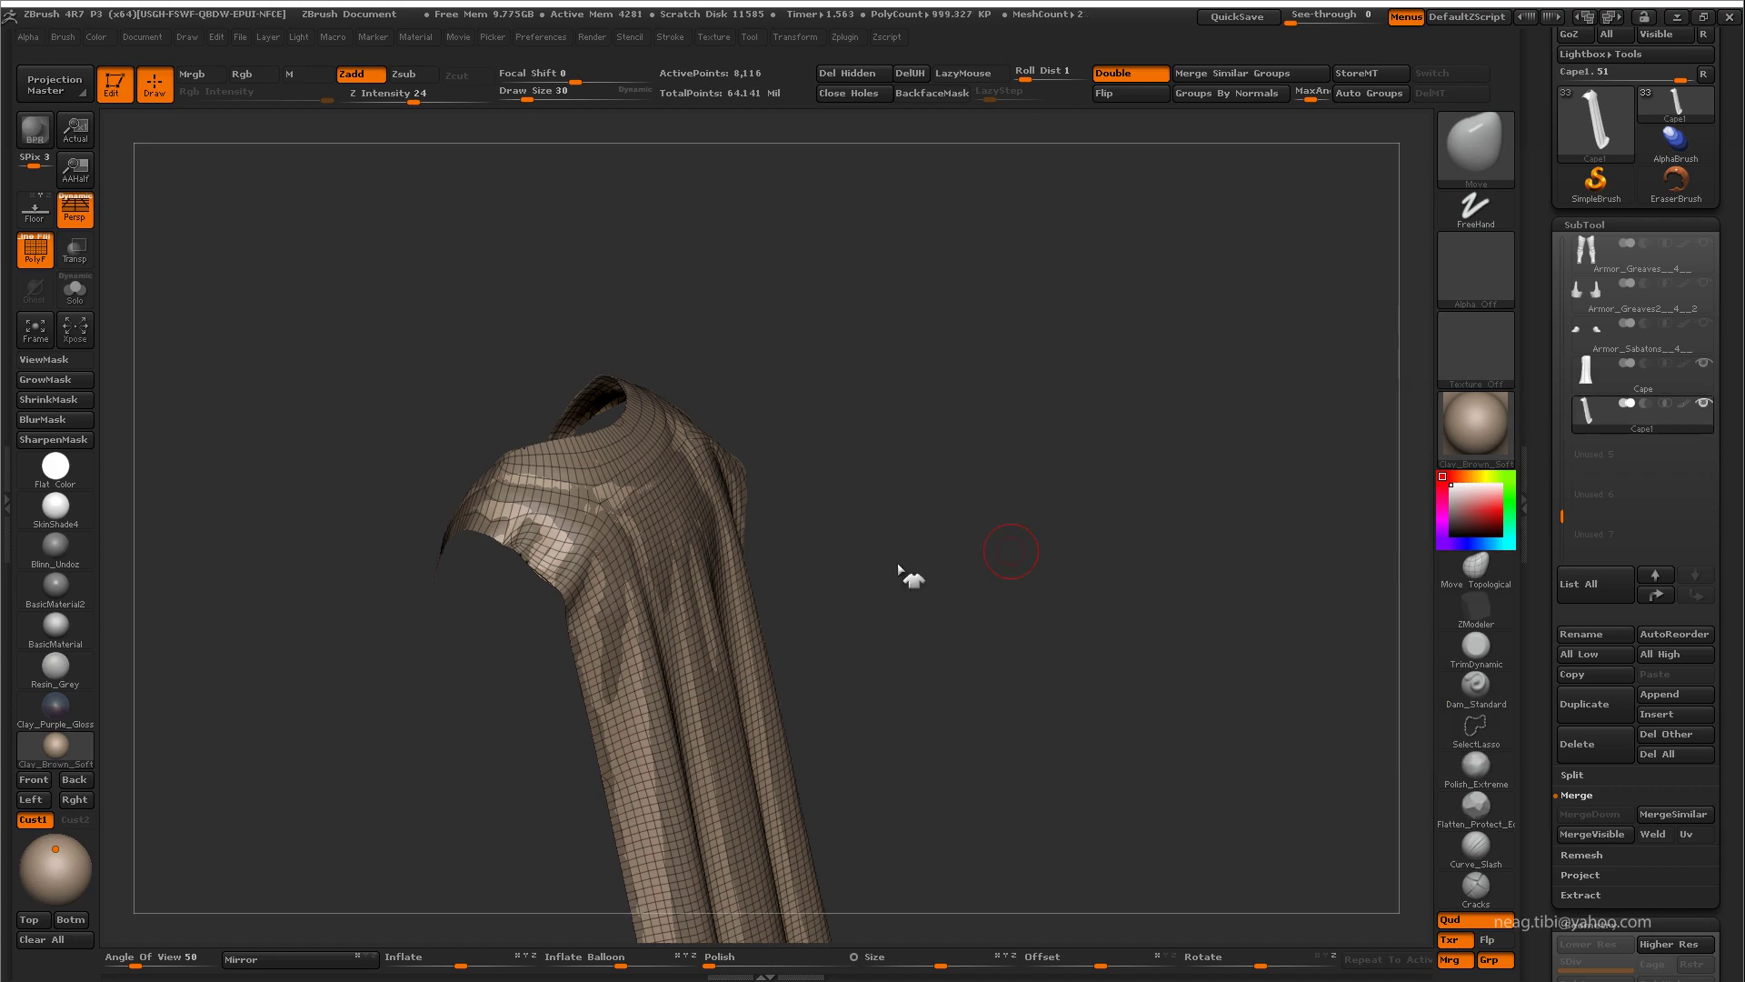
{"action": "mouse_move", "coordinate": [969, 538]}
{"action": "left_mouse_down"}
{"action": "mouse_move", "coordinate": [1032, 615]}
{"action": "mouse_move", "coordinate": [993, 595]}
{"action": "mouse_move", "coordinate": [1130, 721]}
{"action": "mouse_move", "coordinate": [1046, 705]}
{"action": "mouse_move", "coordinate": [1052, 394]}
{"action": "mouse_move", "coordinate": [935, 634]}
{"action": "mouse_move", "coordinate": [900, 854]}
{"action": "mouse_move", "coordinate": [889, 772]}
{"action": "mouse_move", "coordinate": [713, 546]}
{"action": "mouse_move", "coordinate": [713, 576]}
{"action": "mouse_move", "coordinate": [636, 627]}
{"action": "mouse_move", "coordinate": [687, 532]}
{"action": "mouse_move", "coordinate": [688, 711]}
{"action": "mouse_move", "coordinate": [601, 535]}
{"action": "mouse_move", "coordinate": [712, 670]}
{"action": "left_mouse_up"}
{"action": "key", "text": "ctrl+shift+s"}
{"action": "left_click", "coordinate": [671, 702], "text": "ctrl+shift"}
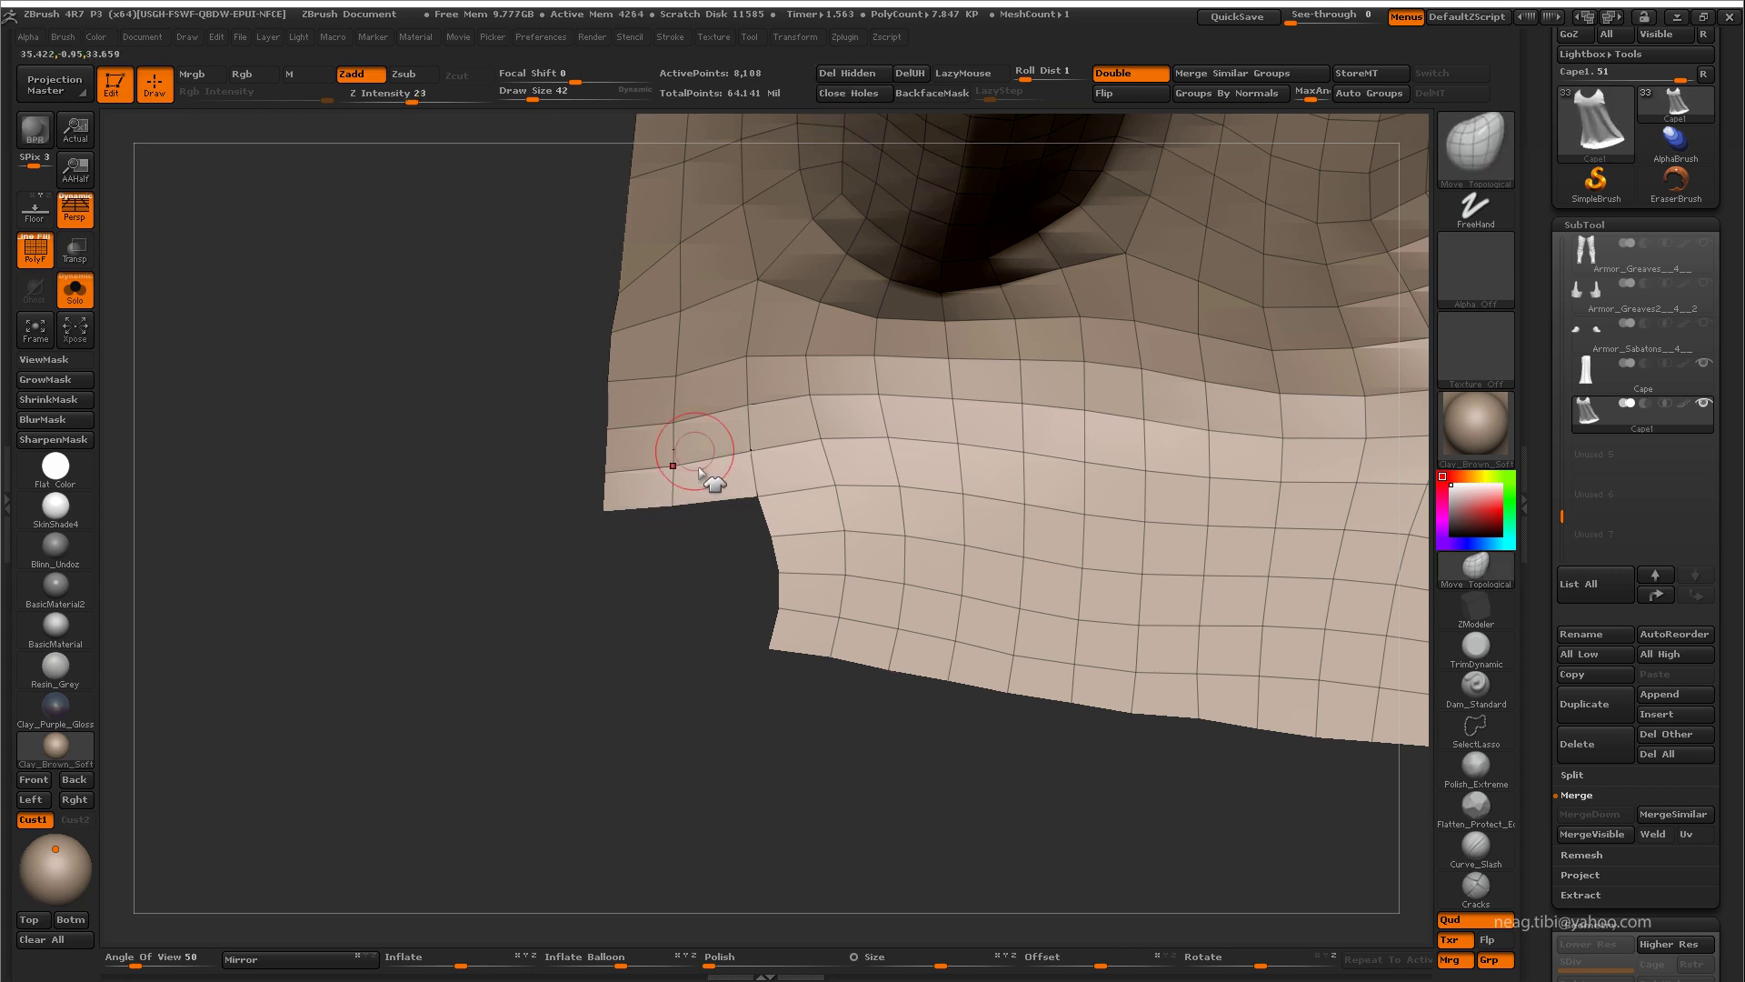
{"action": "mouse_move", "coordinate": [718, 532]}
{"action": "left_mouse_down"}
{"action": "mouse_move", "coordinate": [907, 776]}
{"action": "mouse_move", "coordinate": [798, 794]}
{"action": "left_mouse_up"}
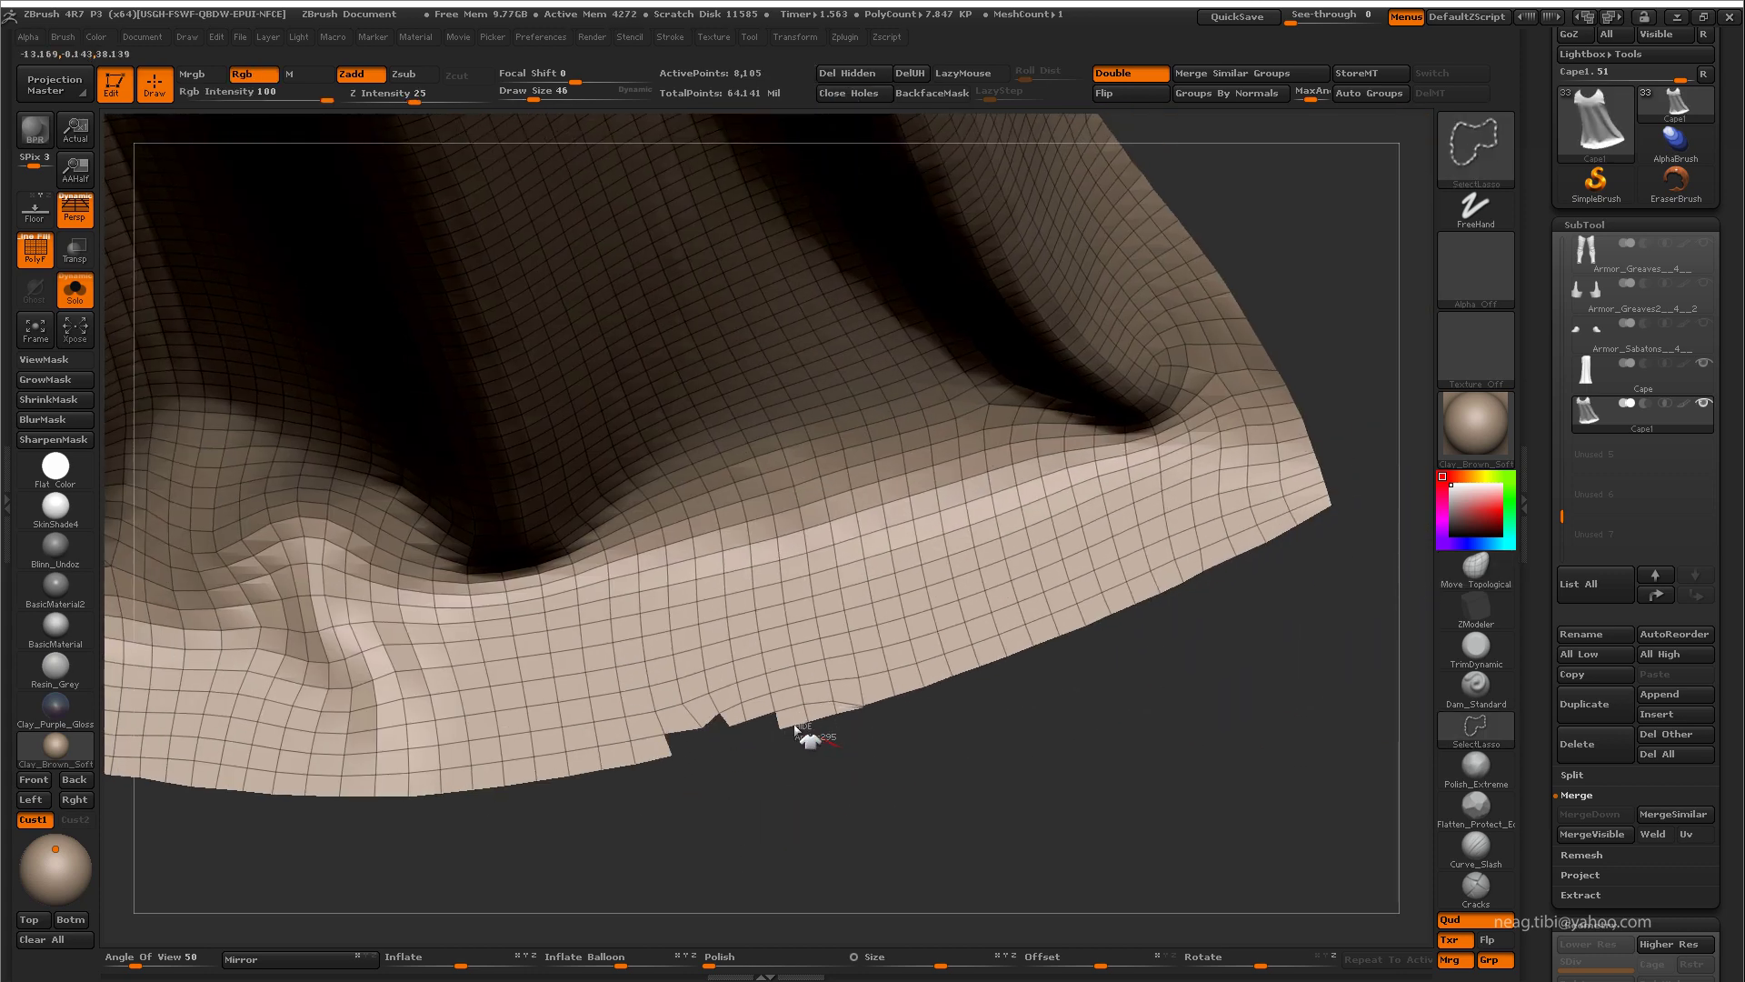
Step: Hide Cape1's uneven hem strip and shoulder flap, then run Decimation Master Pre-process All on Cape
{"action": "left_click_drag", "start_coordinate": [868, 734], "coordinate": [855, 718], "text": "ctrl+alt+shift"}
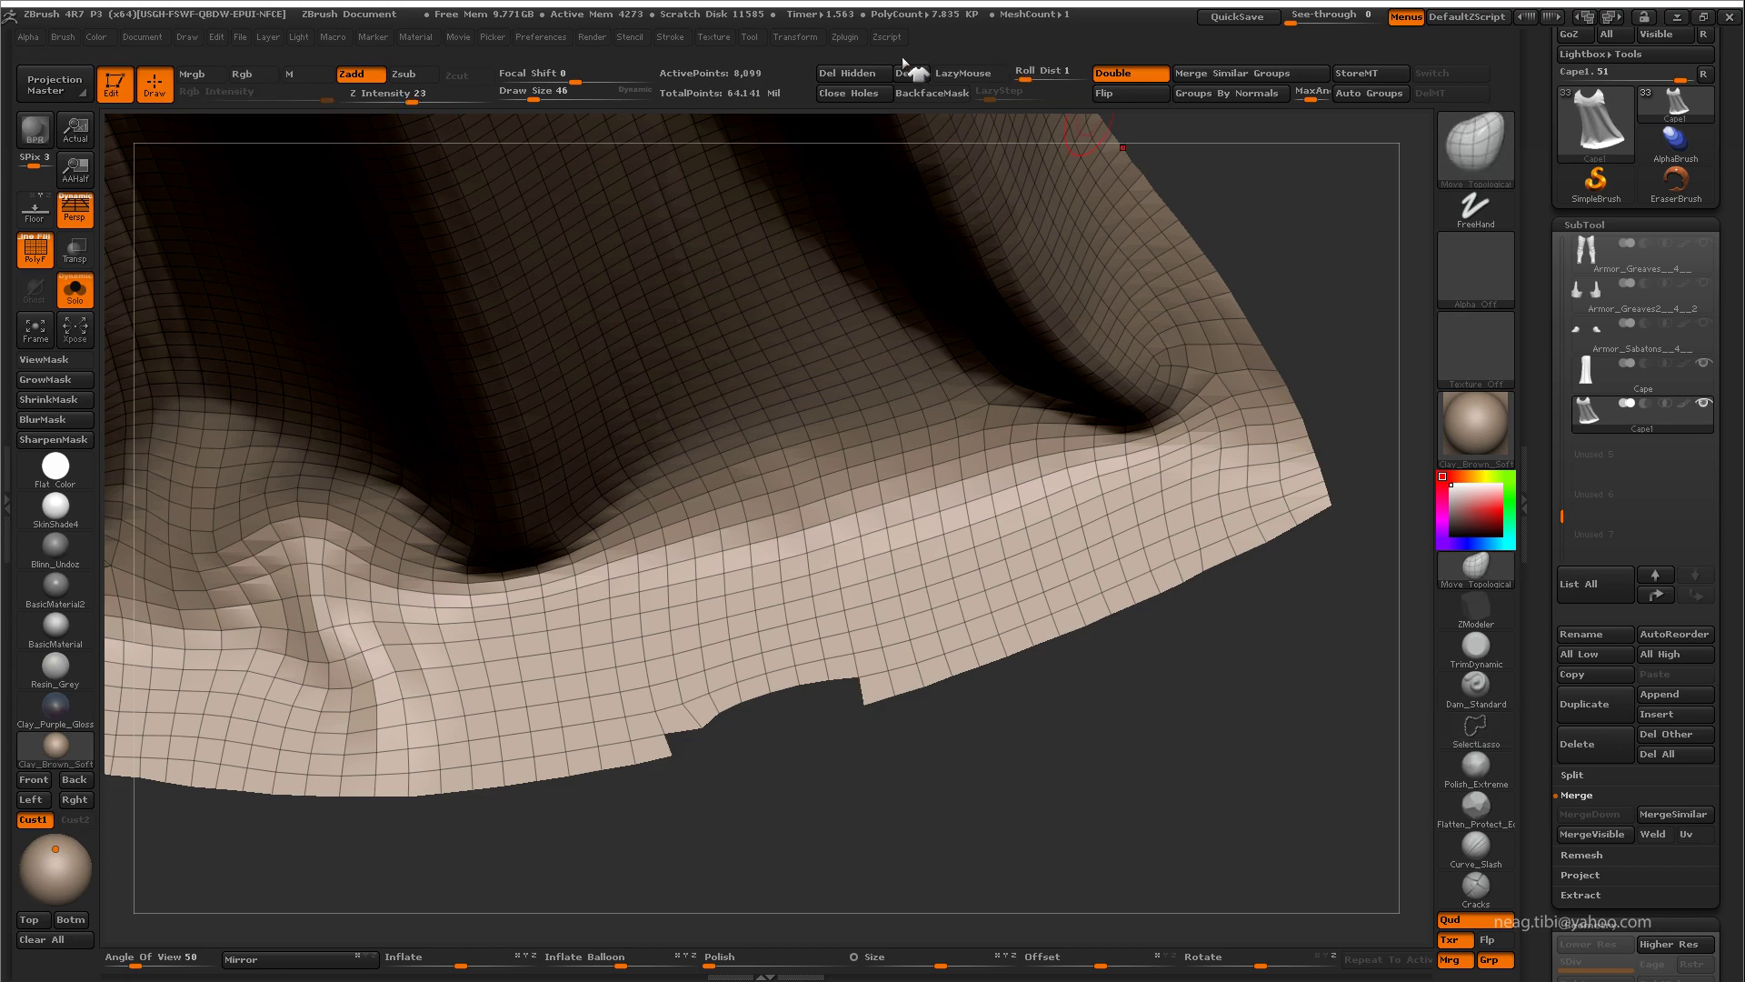
{"action": "mouse_move", "coordinate": [1234, 627]}
{"action": "left_mouse_down"}
{"action": "mouse_move", "coordinate": [877, 694]}
{"action": "mouse_move", "coordinate": [827, 728]}
{"action": "mouse_move", "coordinate": [783, 354]}
{"action": "mouse_move", "coordinate": [881, 519]}
{"action": "mouse_move", "coordinate": [788, 472]}
{"action": "mouse_move", "coordinate": [815, 510]}
{"action": "mouse_move", "coordinate": [894, 597]}
{"action": "mouse_move", "coordinate": [1001, 593]}
{"action": "mouse_move", "coordinate": [1026, 670]}
{"action": "left_mouse_up"}
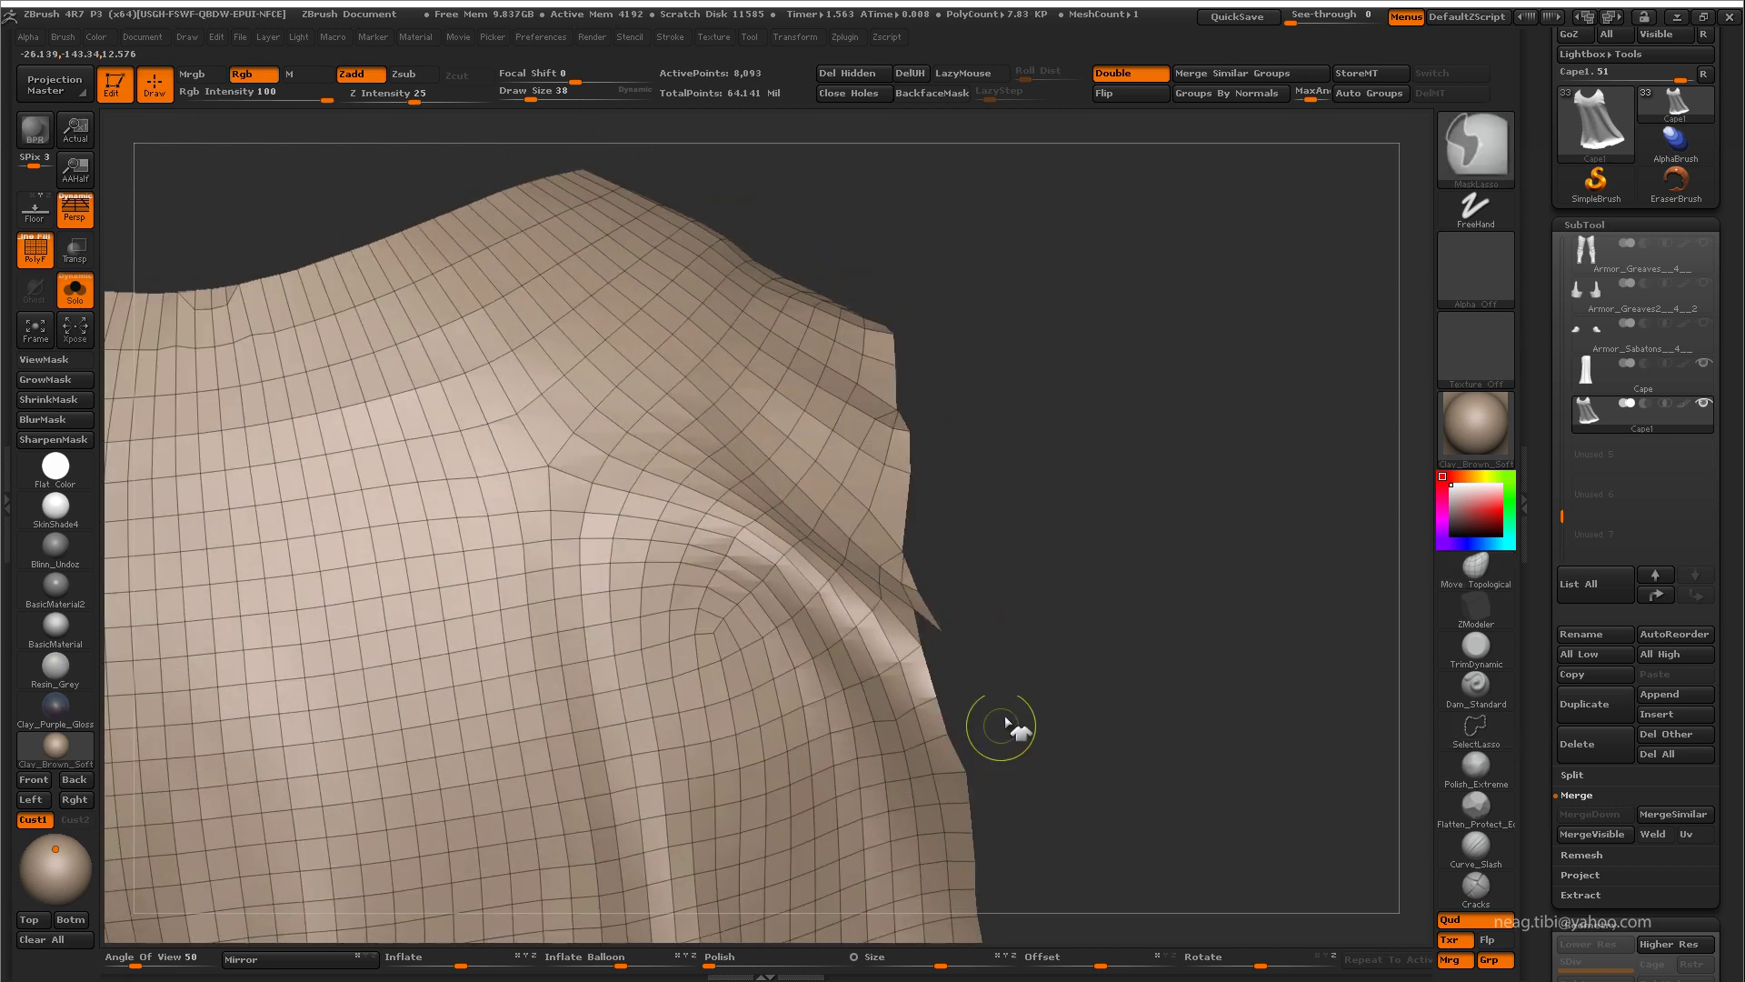
{"action": "mouse_move", "coordinate": [1006, 729]}
{"action": "left_mouse_down"}
{"action": "mouse_move", "coordinate": [957, 664]}
{"action": "mouse_move", "coordinate": [967, 397]}
{"action": "mouse_move", "coordinate": [924, 710]}
{"action": "mouse_move", "coordinate": [982, 690]}
{"action": "left_mouse_up"}
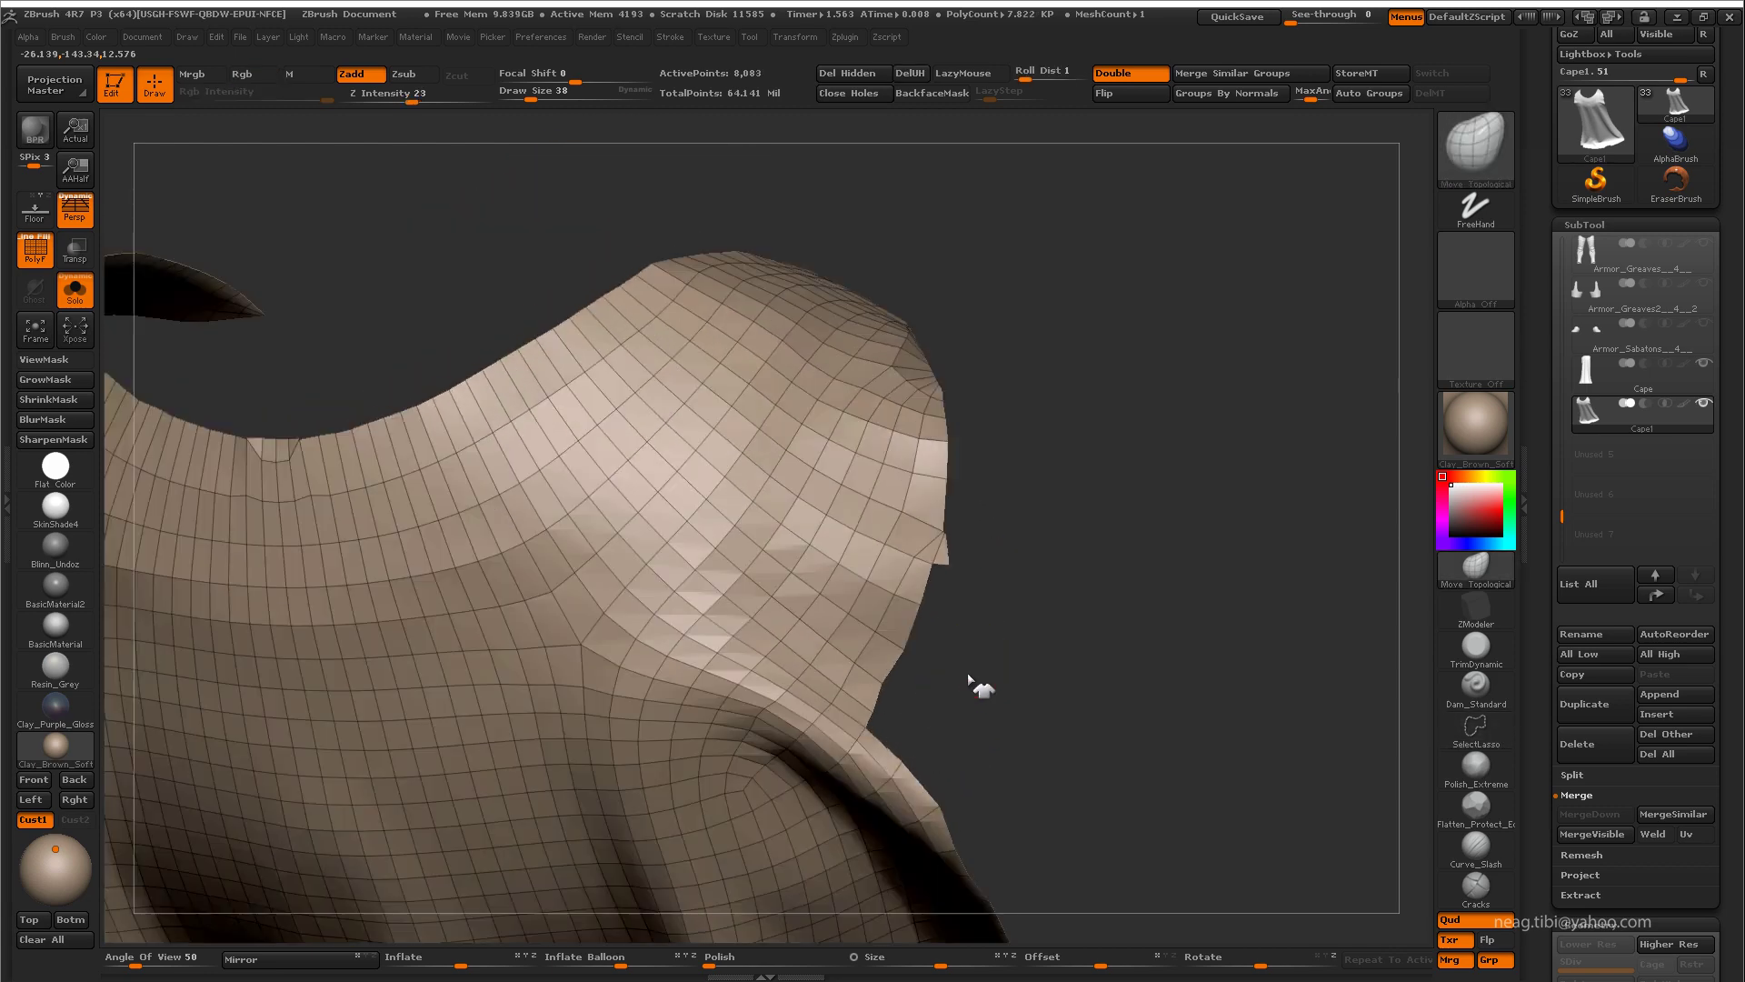
{"action": "mouse_move", "coordinate": [979, 536]}
{"action": "left_mouse_down"}
{"action": "mouse_move", "coordinate": [974, 483]}
{"action": "mouse_move", "coordinate": [986, 631]}
{"action": "left_mouse_up"}
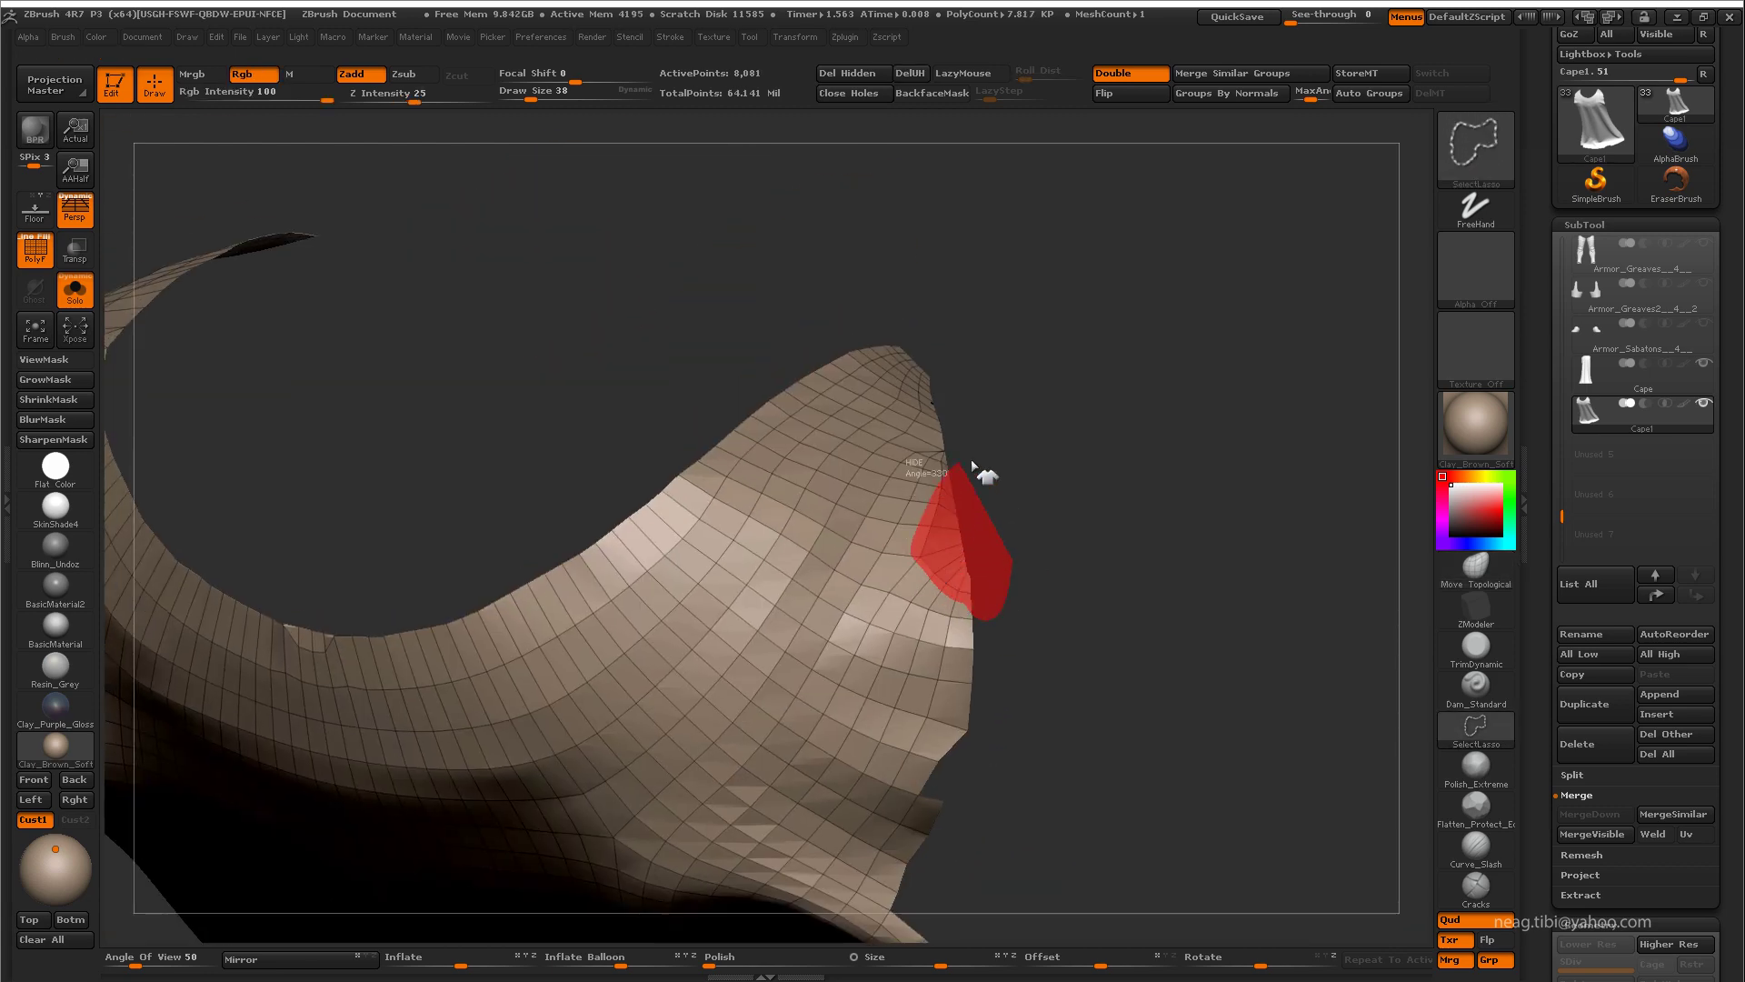
{"action": "mouse_move", "coordinate": [986, 467]}
{"action": "left_mouse_down"}
{"action": "mouse_move", "coordinate": [979, 548]}
{"action": "mouse_move", "coordinate": [973, 475]}
{"action": "mouse_move", "coordinate": [1011, 316]}
{"action": "left_mouse_up"}
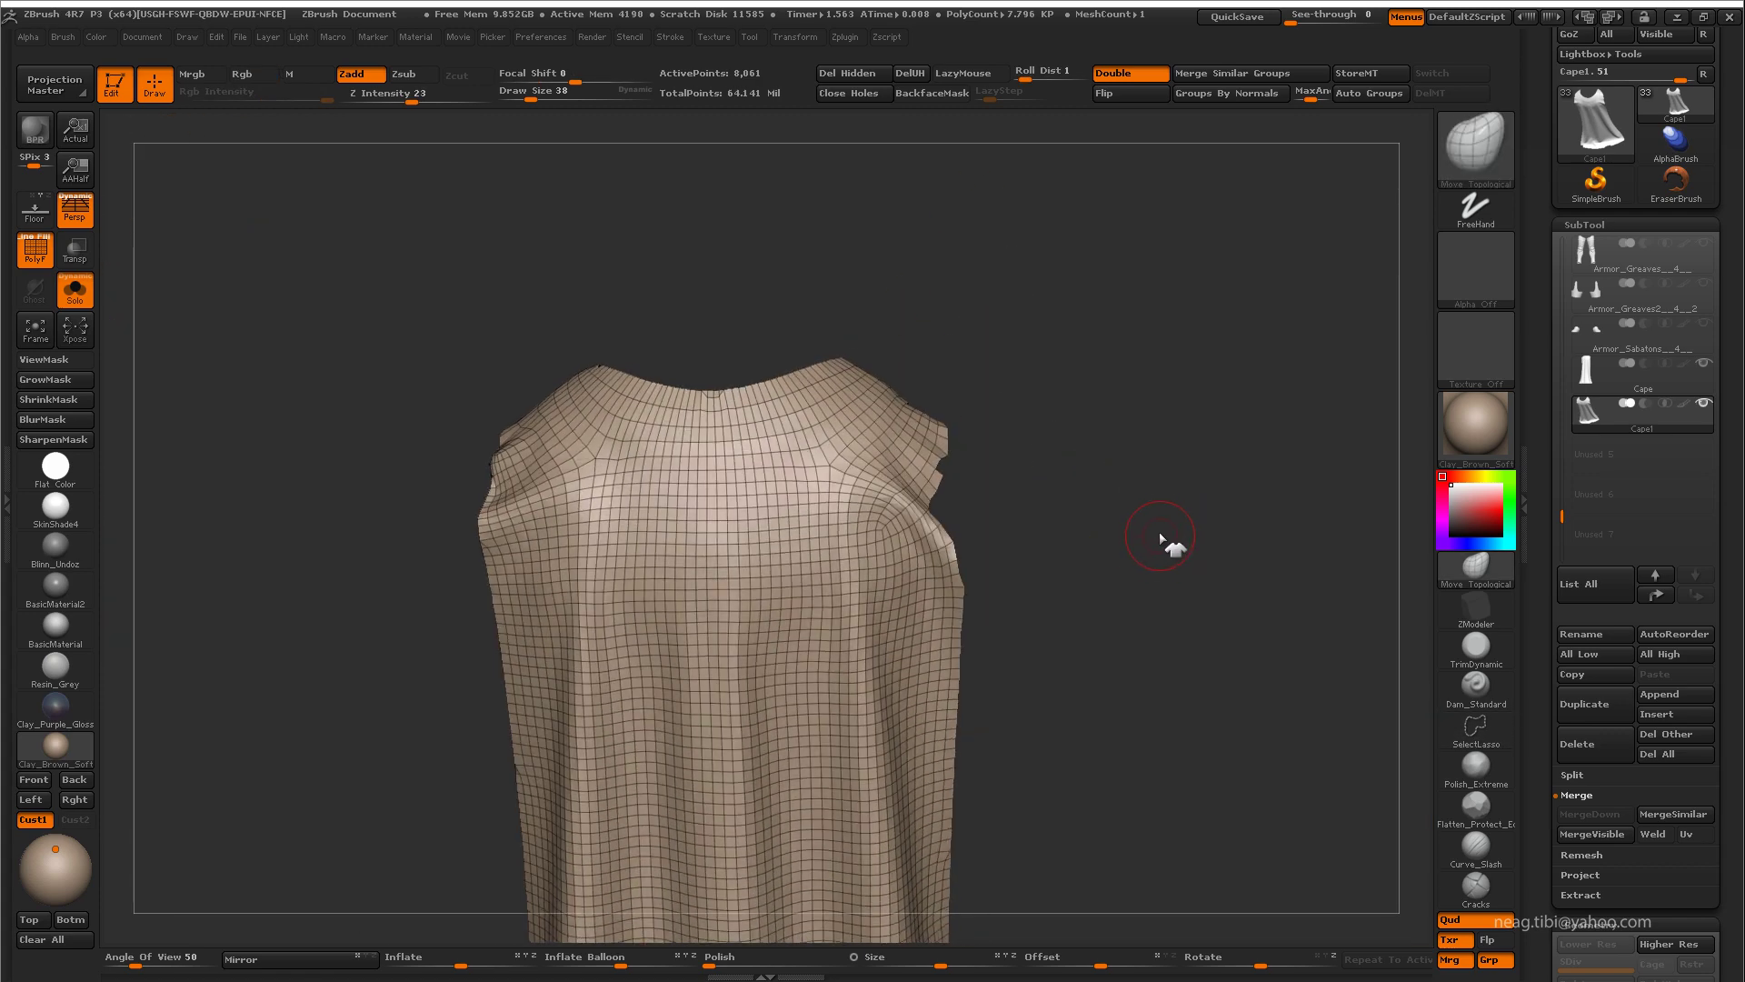
{"action": "left_click", "coordinate": [844, 36]}
{"action": "left_click", "coordinate": [940, 443]}
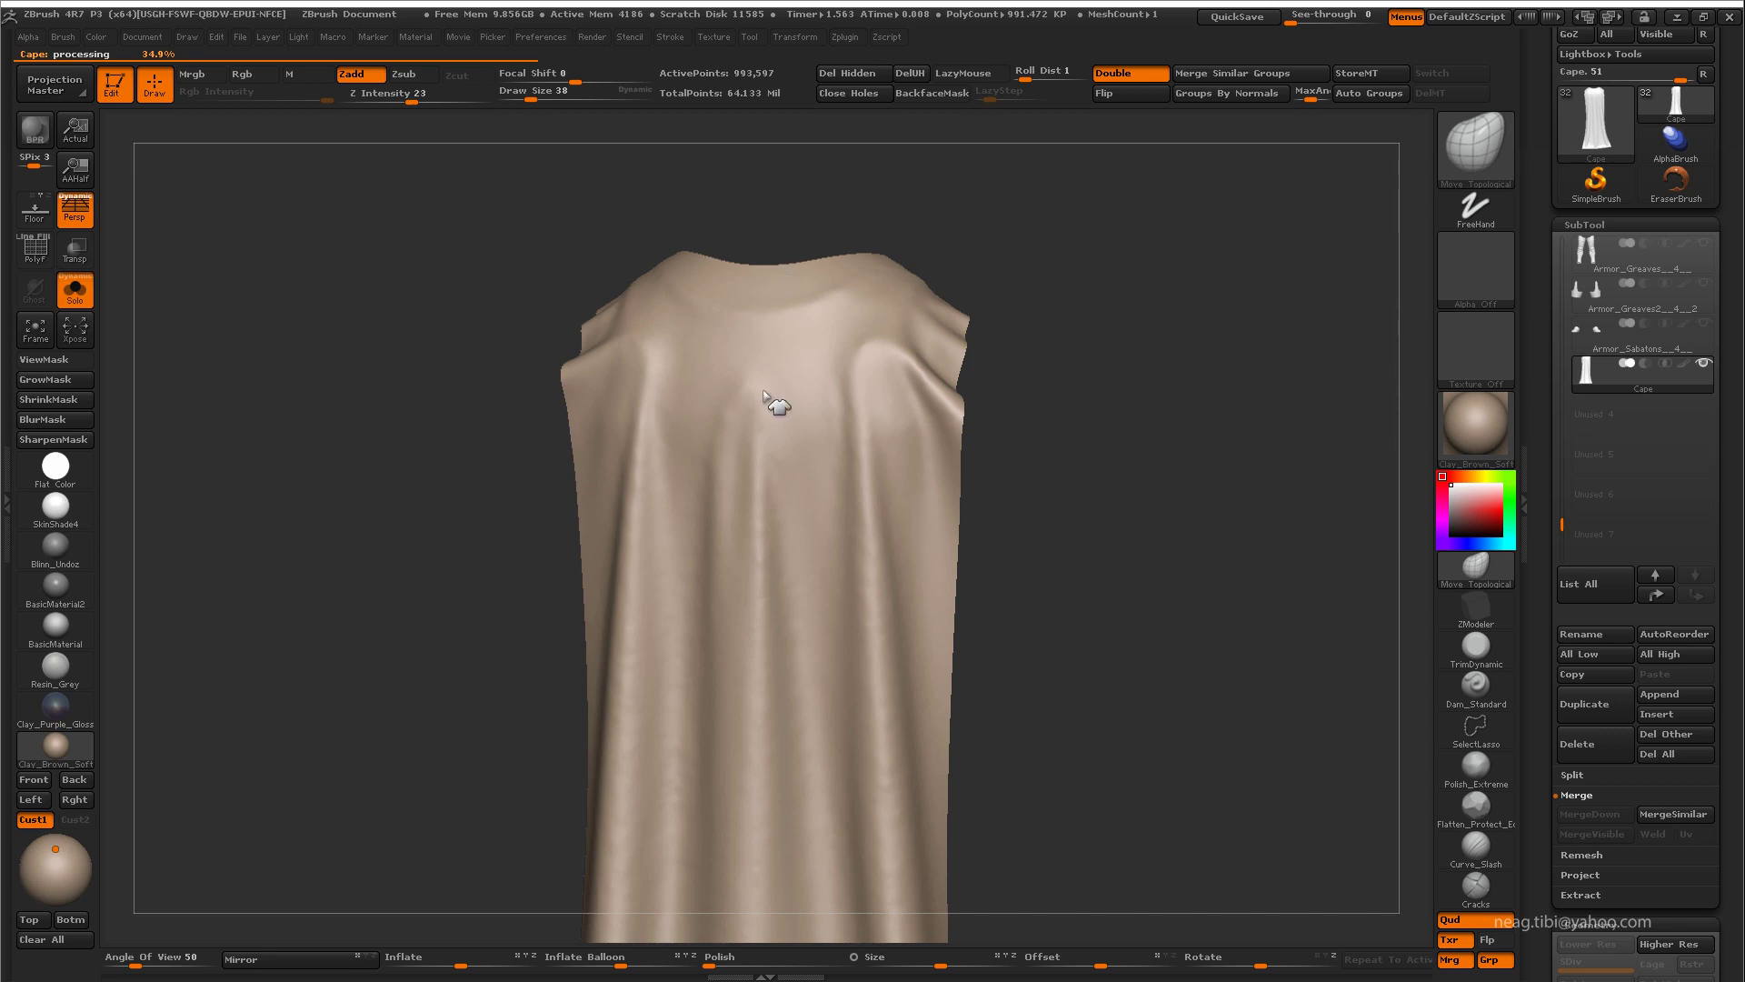
Step: Duplicate the cape, then decimate the original Cape1 to 20 percent in wireframe view
{"action": "left_click_drag", "start_coordinate": [1021, 319], "coordinate": [873, 409], "text": "alt"}
{"action": "key", "text": "shift+f"}
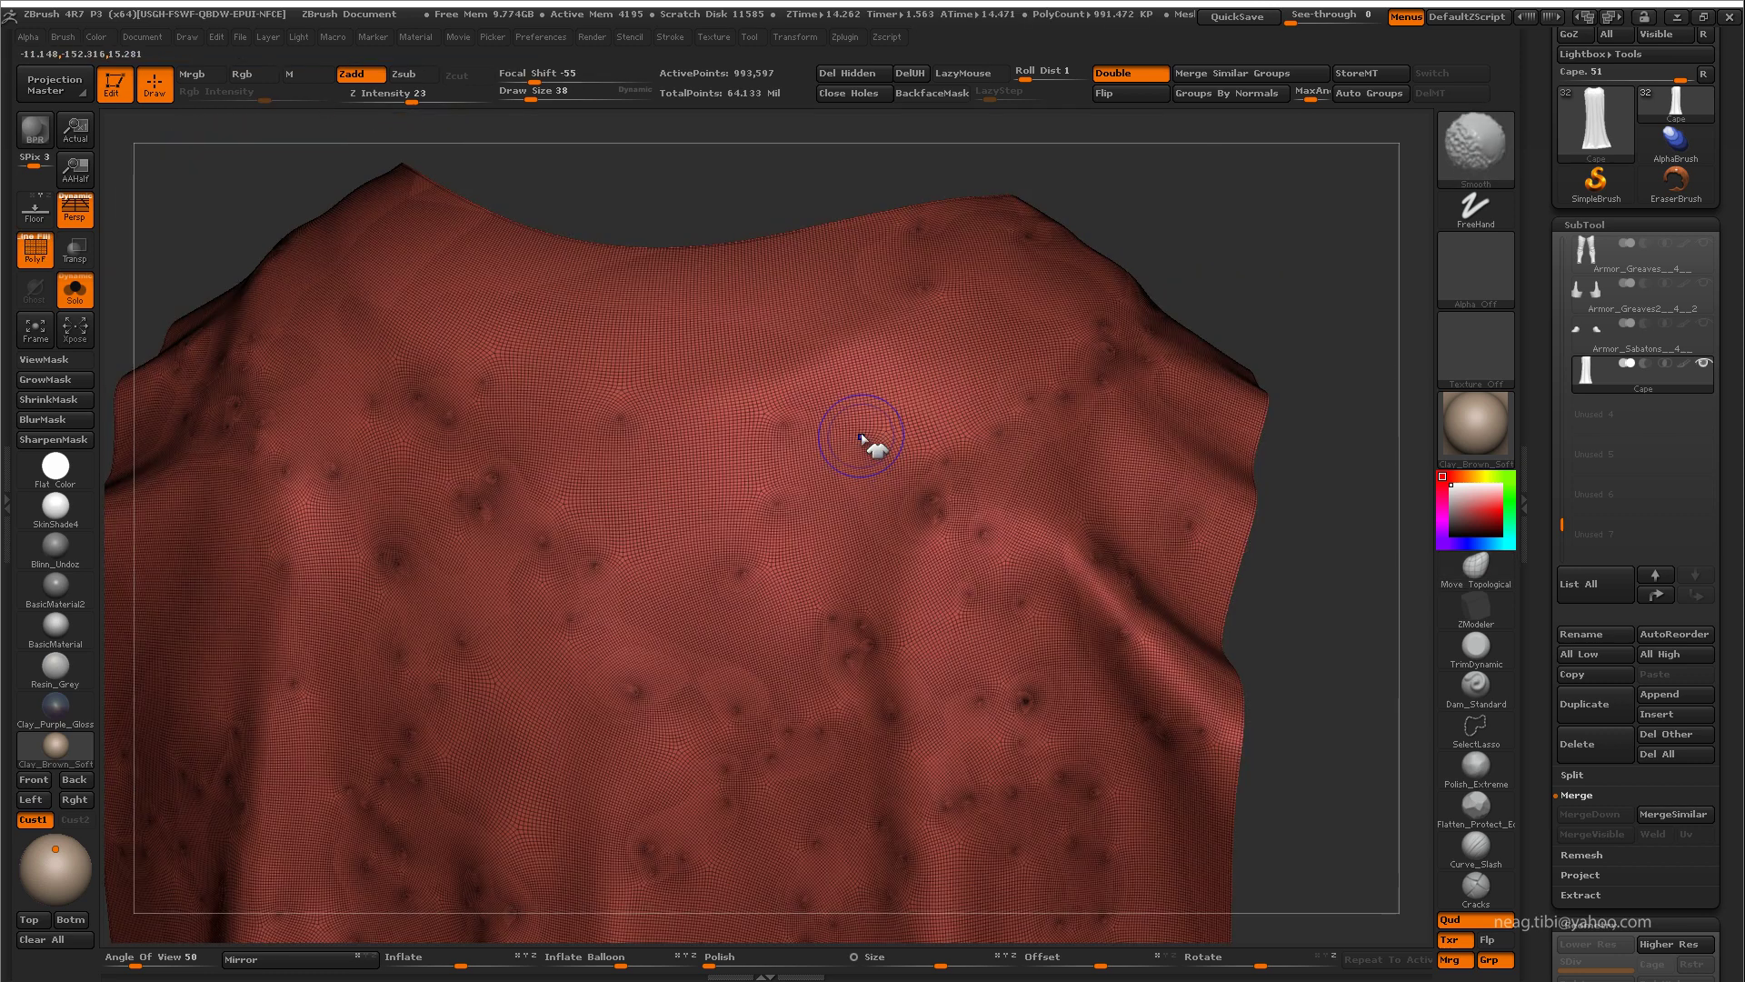
{"action": "left_click", "coordinate": [1589, 717]}
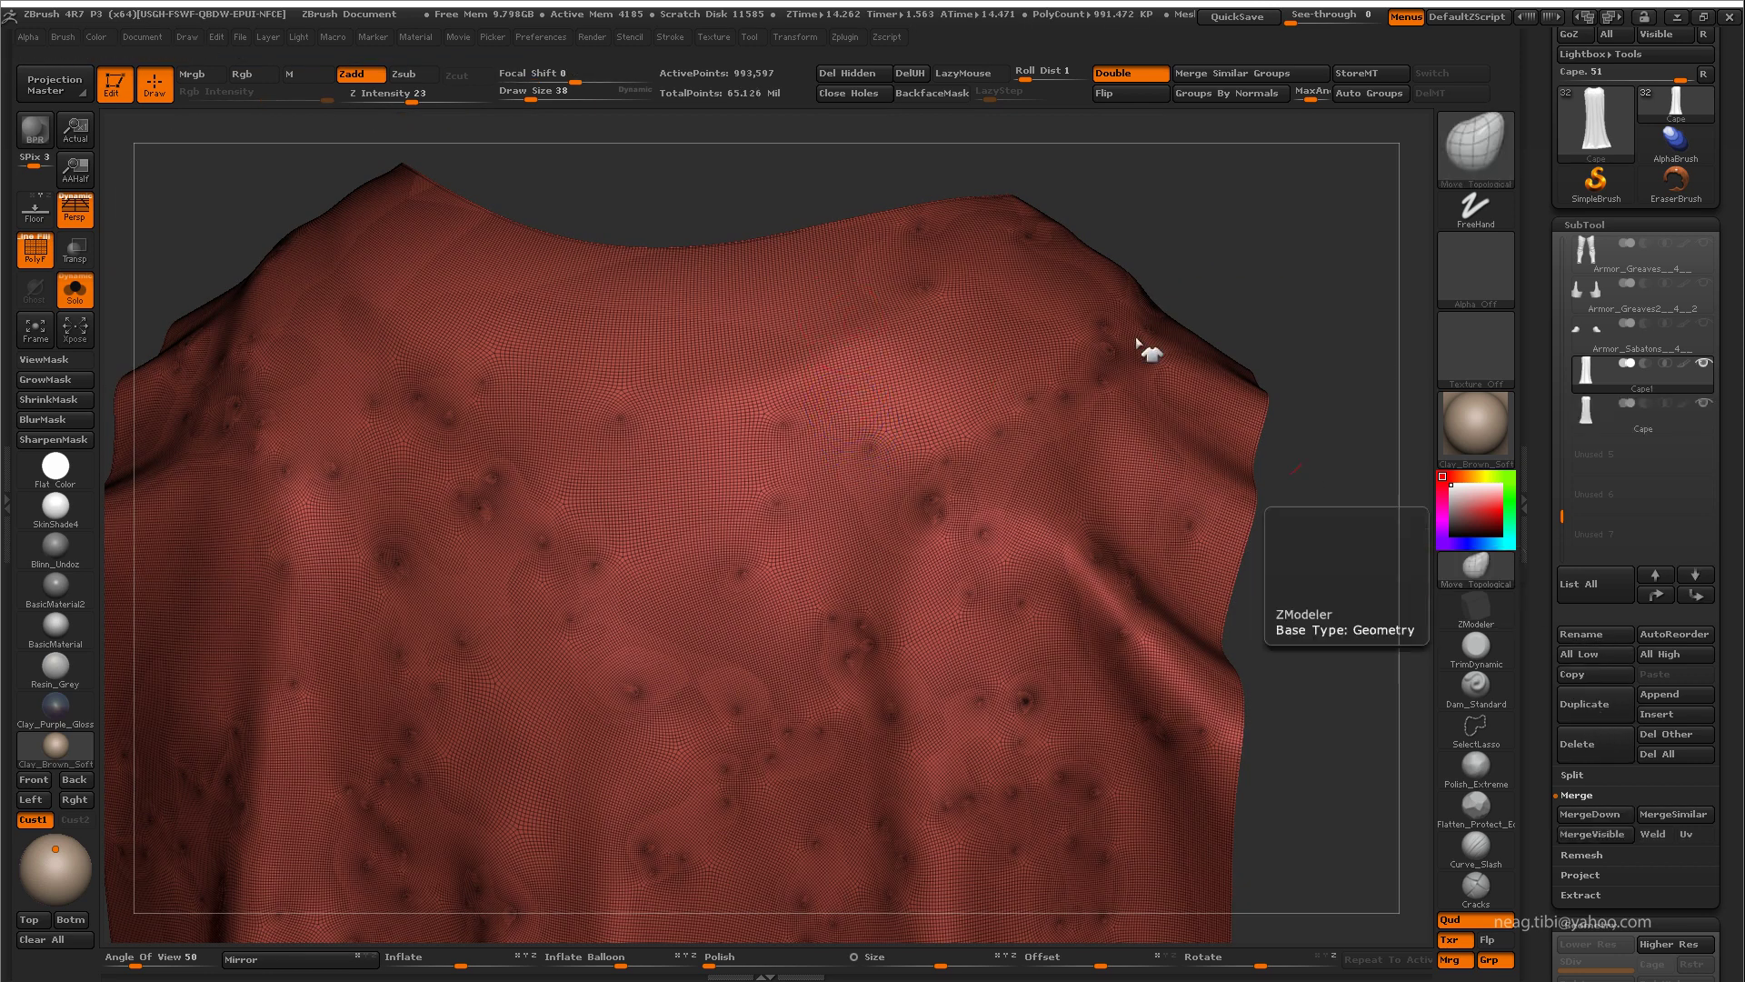
{"action": "left_click", "coordinate": [1573, 418]}
{"action": "left_click", "coordinate": [844, 38]}
{"action": "type", "text": "20"}
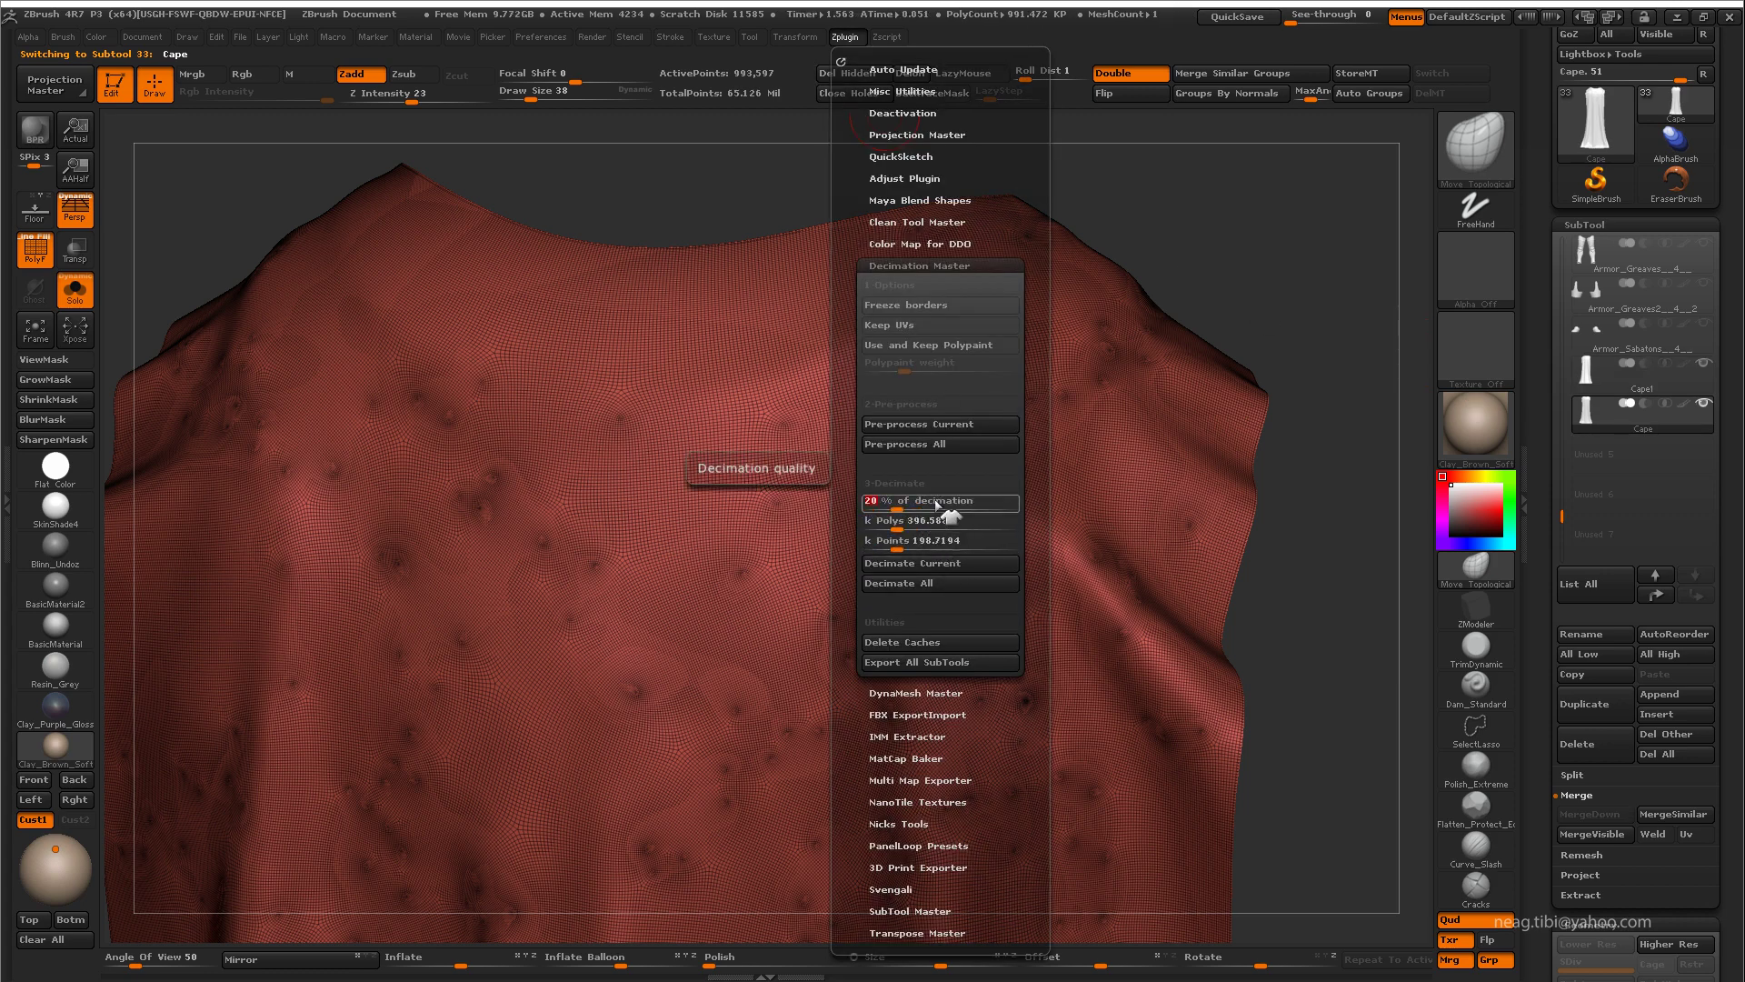
{"action": "key", "text": "Return"}
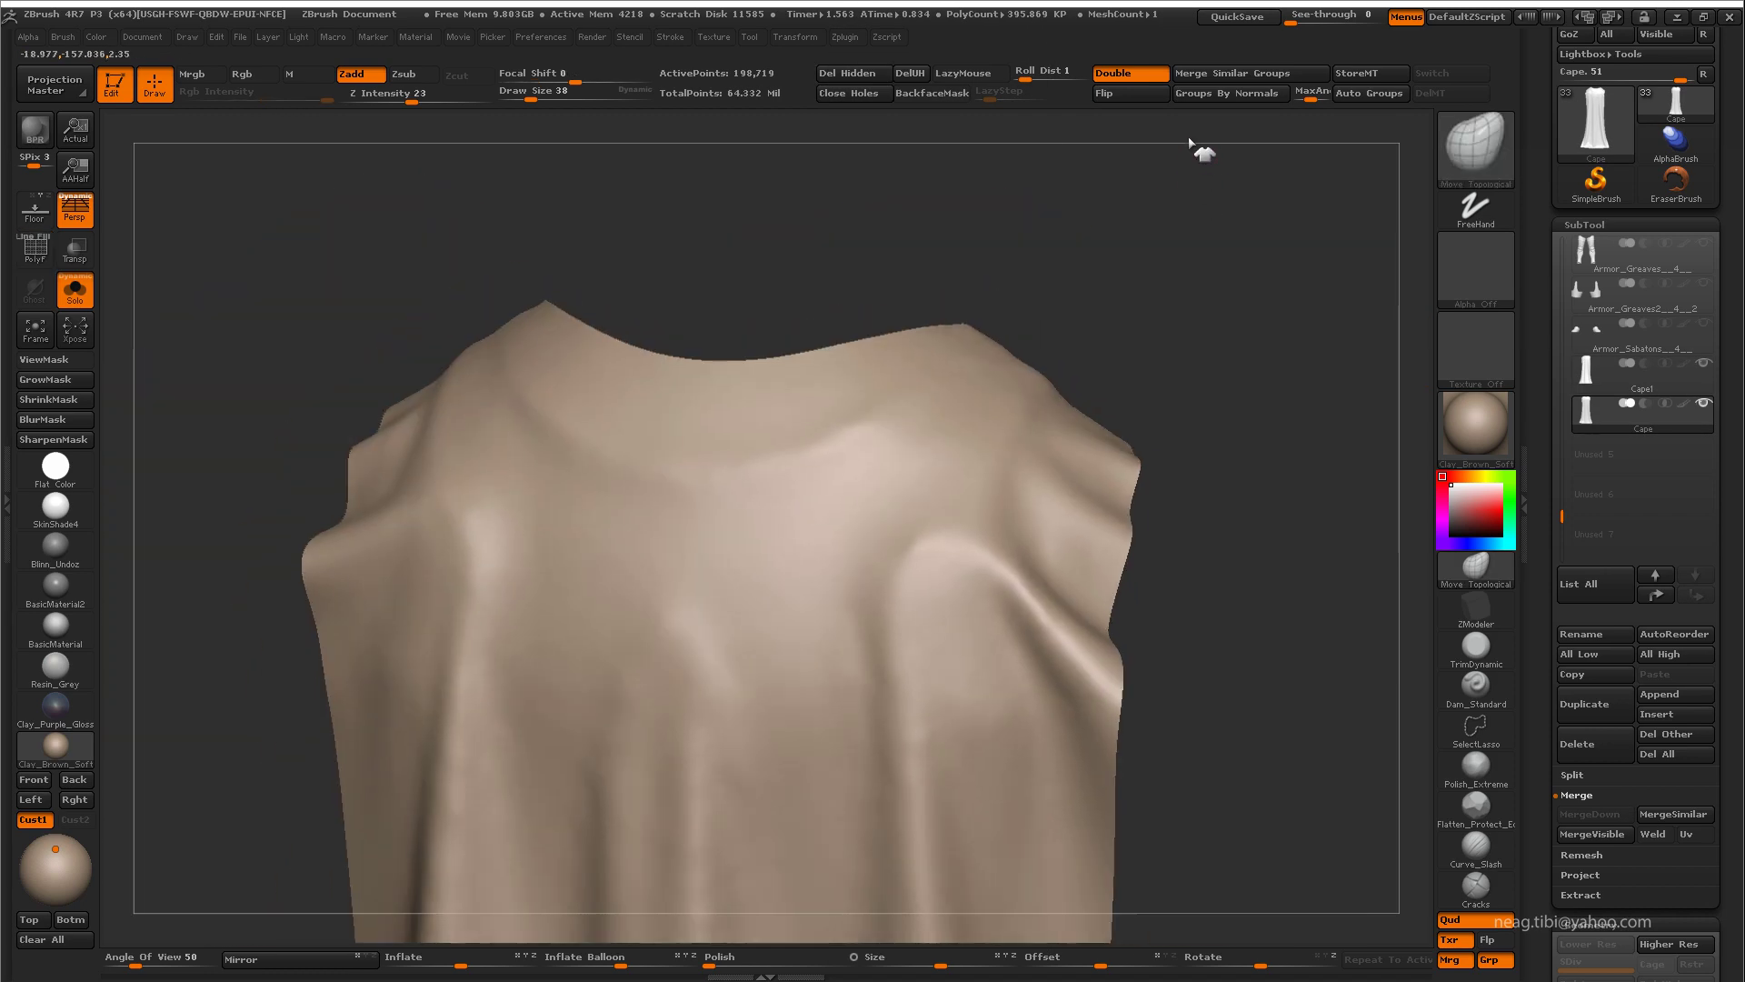
{"action": "left_click_drag", "start_coordinate": [1201, 148], "coordinate": [1182, 281]}
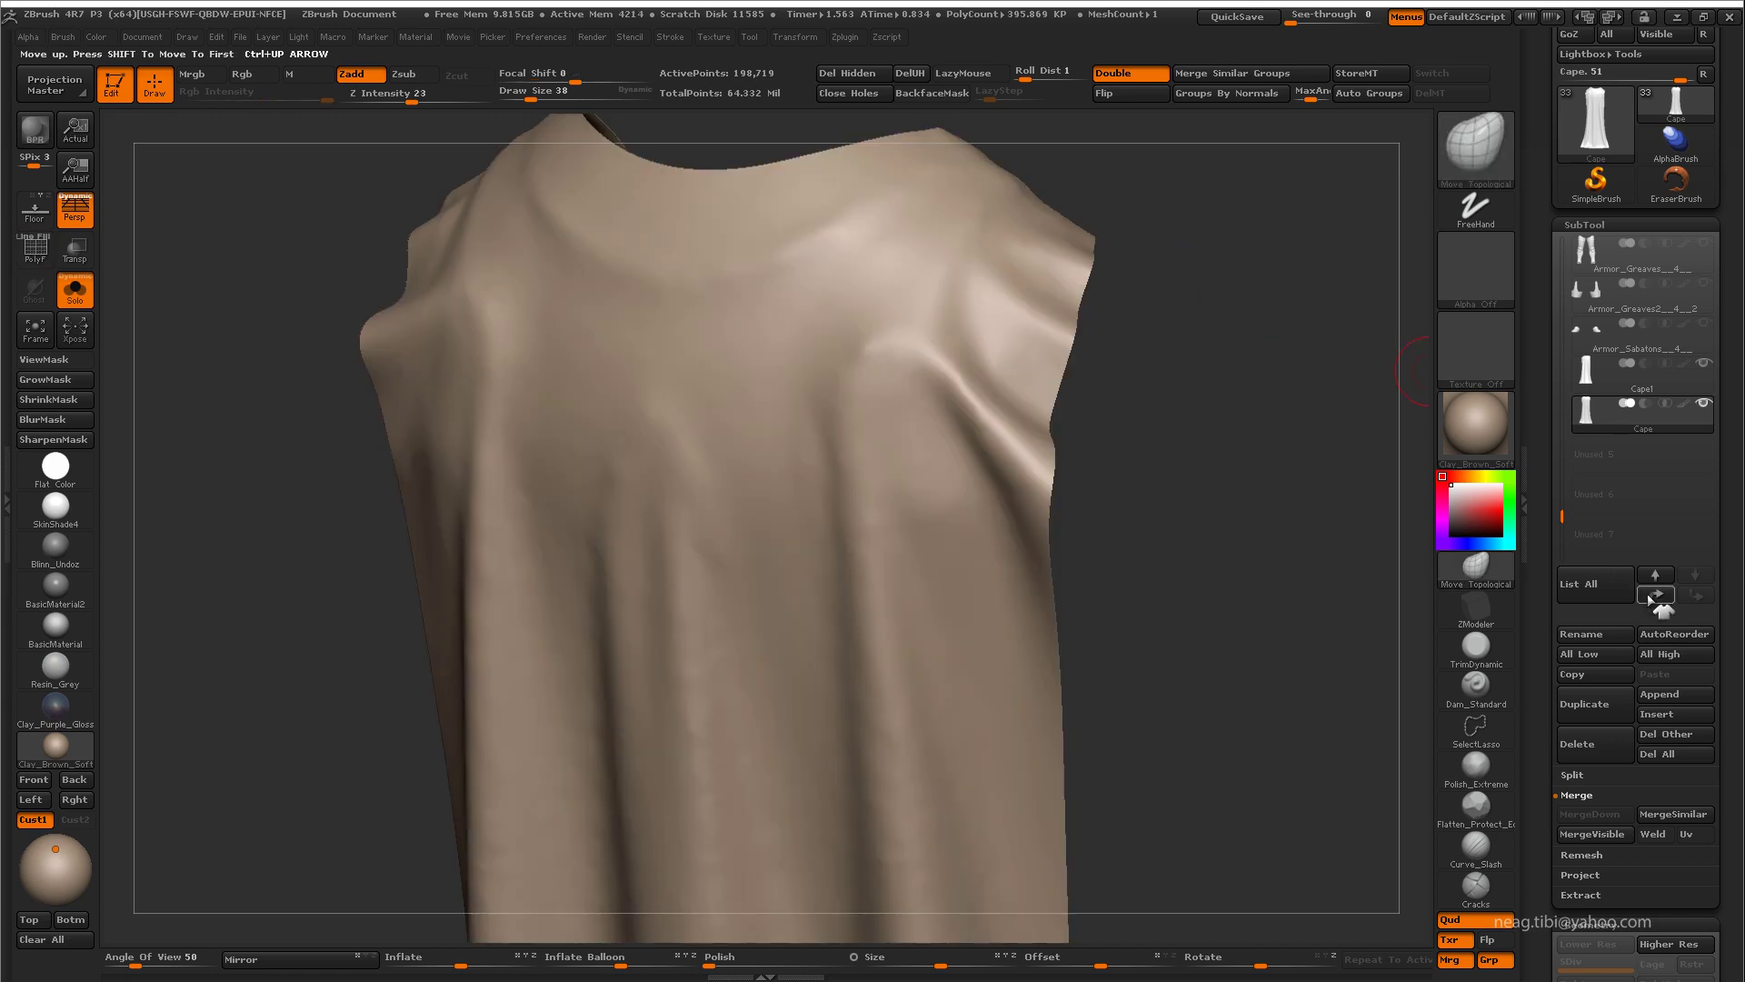
Step: Pre-process and decimate the full-resolution cape copy with Decimation Master as well
{"action": "left_click", "coordinate": [1600, 418]}
{"action": "left_click", "coordinate": [844, 37]}
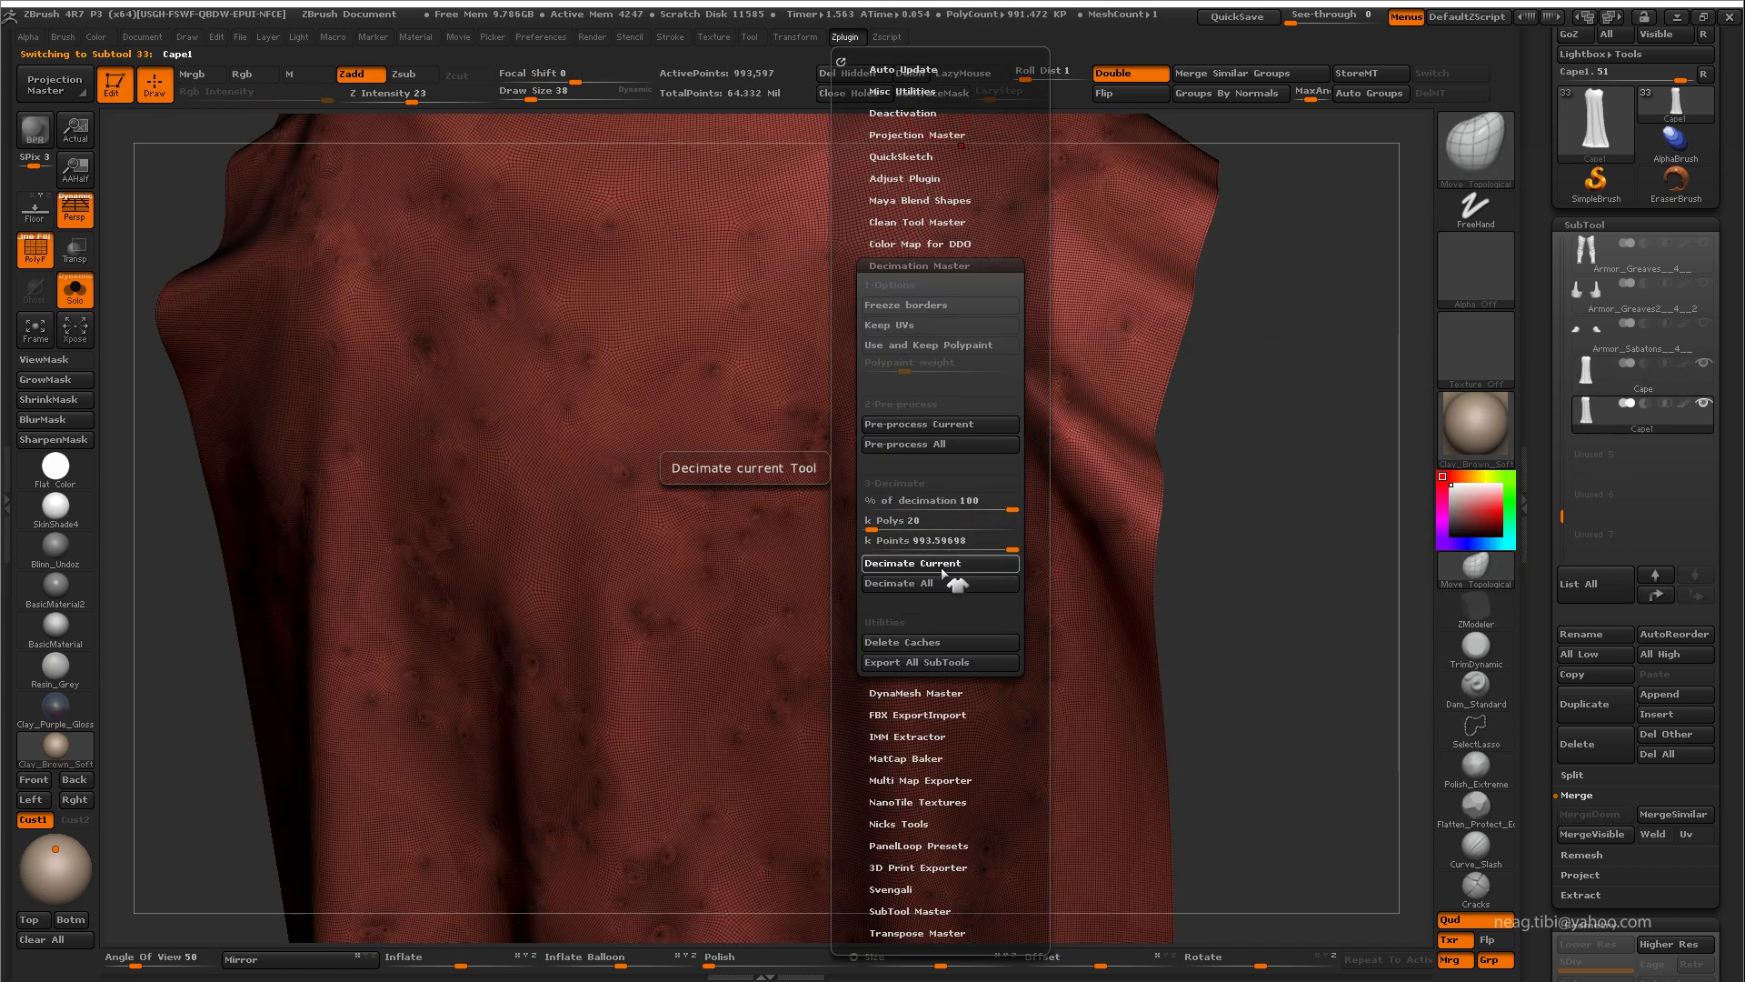
{"action": "left_click", "coordinate": [943, 563]}
{"action": "left_click", "coordinate": [935, 425]}
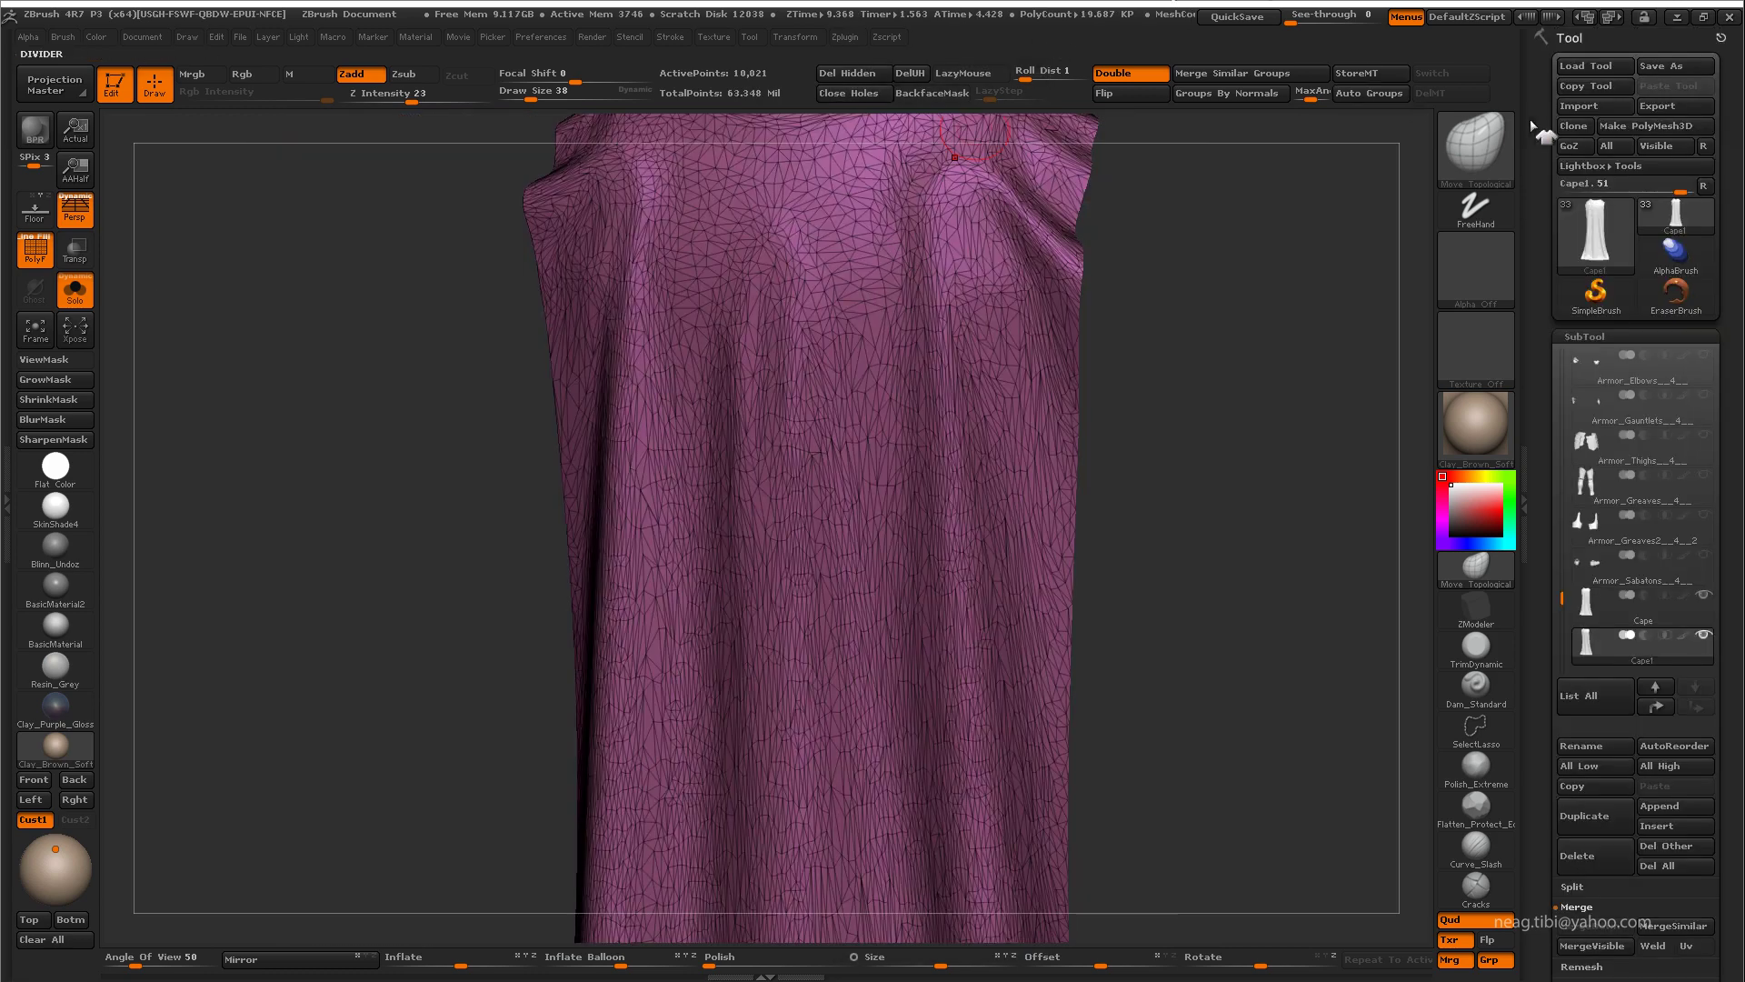
Step: Bring the decimated Cape1 into 3ds Max and hide its edged faces
{"action": "left_click", "coordinate": [1574, 149]}
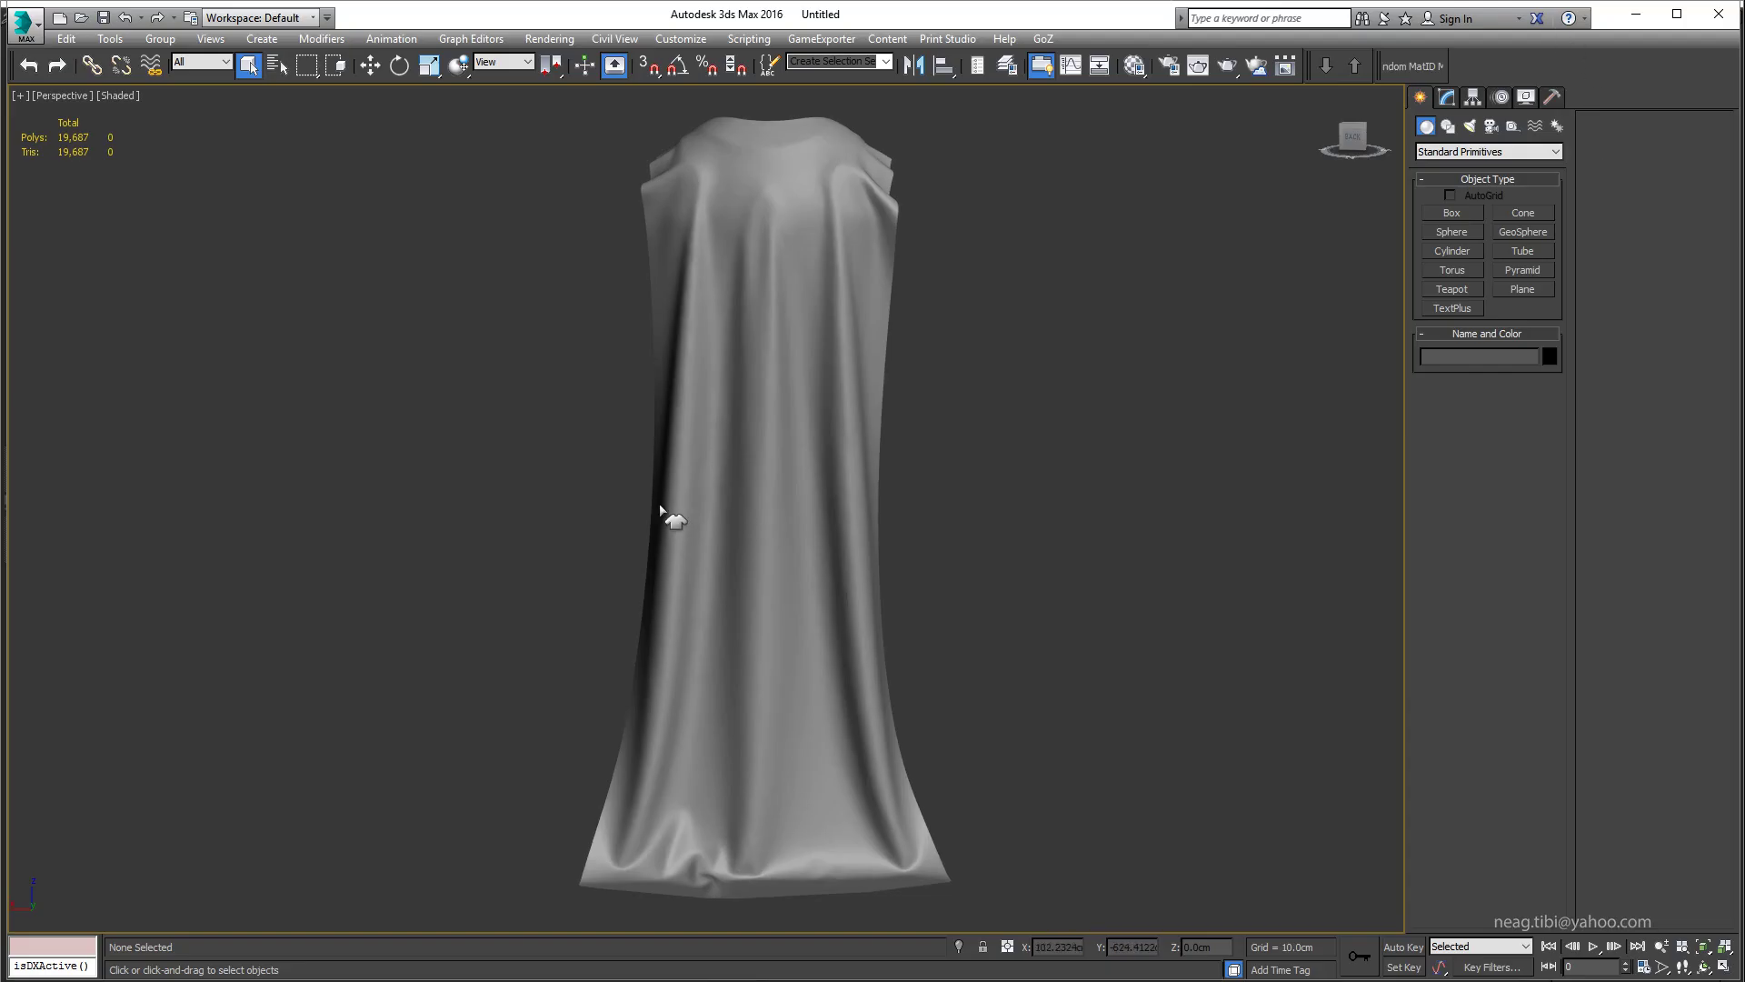
{"action": "left_click", "coordinate": [1526, 98]}
{"action": "key", "text": "F4"}
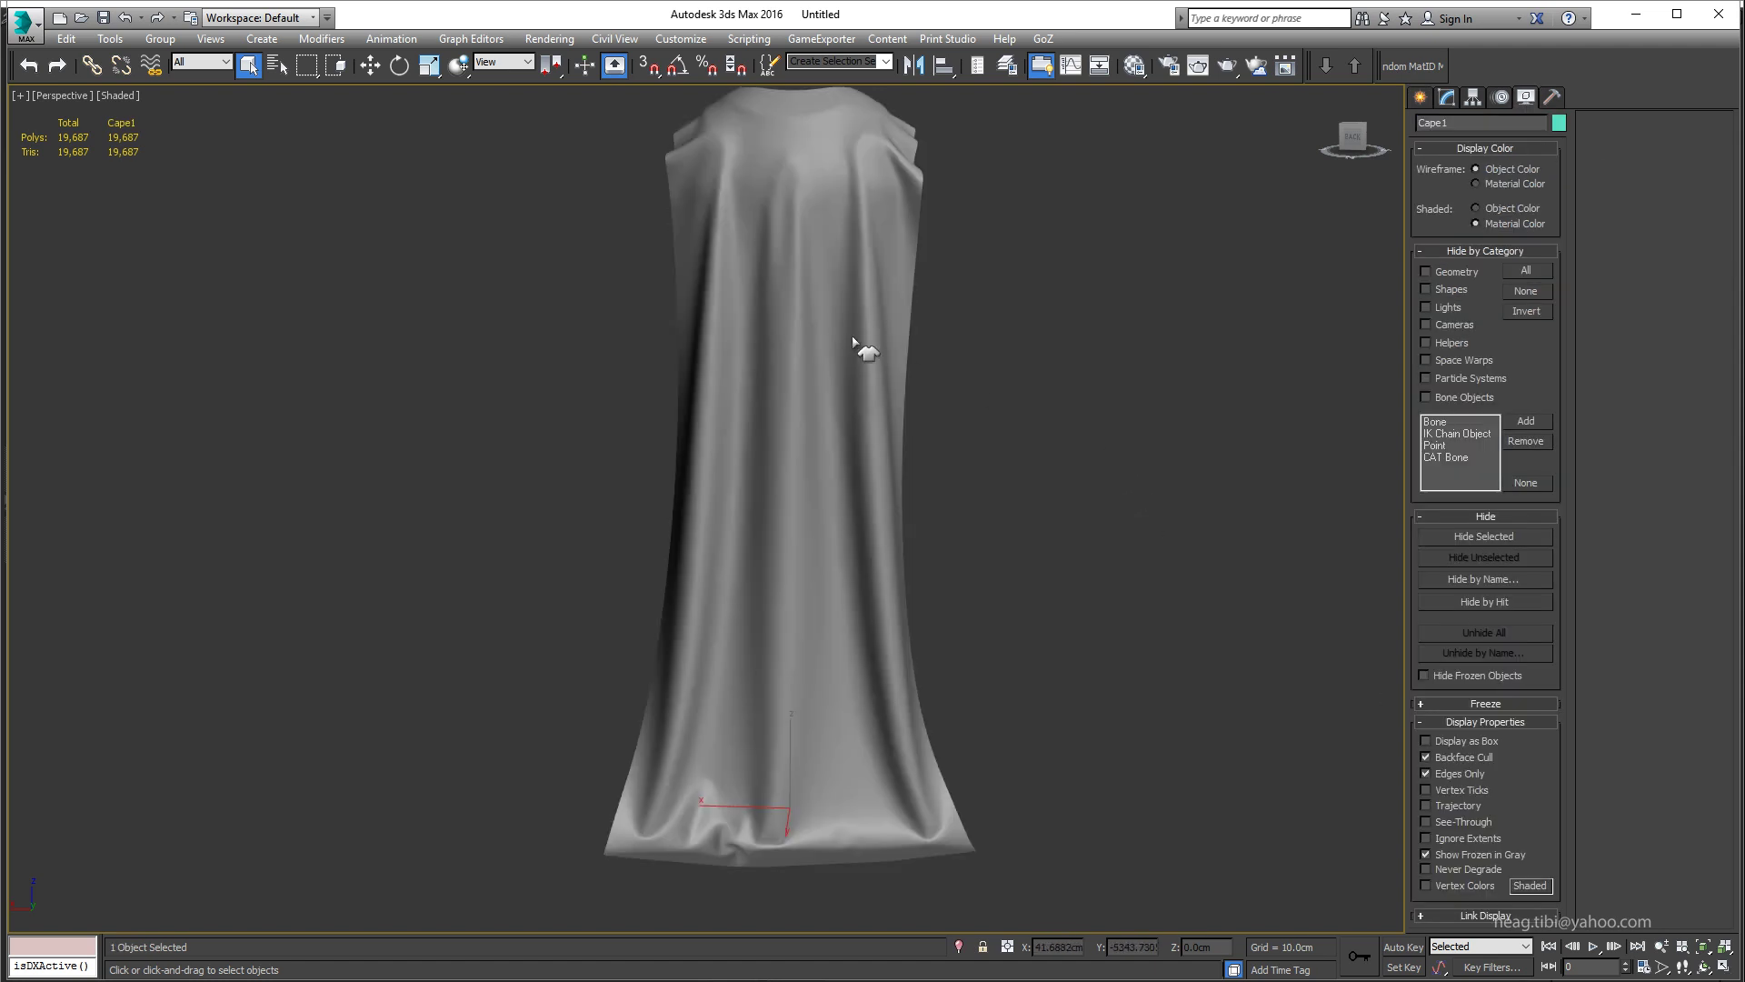
{"action": "left_click", "coordinate": [1474, 98]}
{"action": "left_click", "coordinate": [1542, 145]}
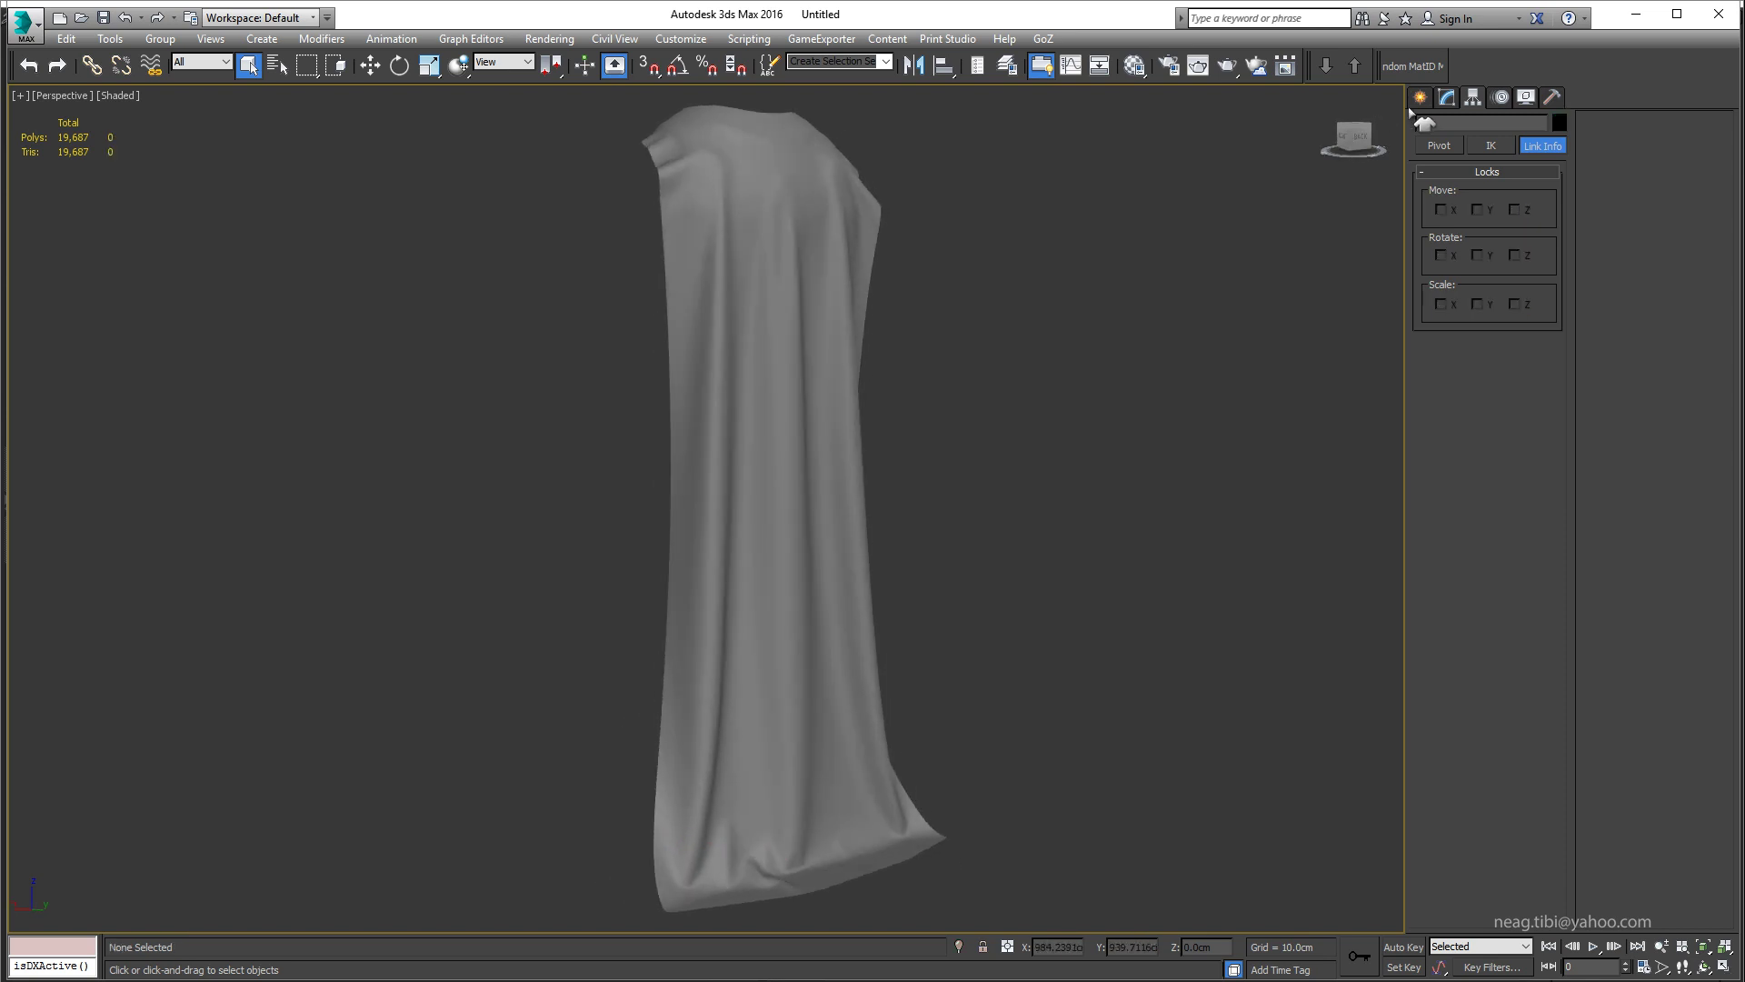
Step: Draw a small Plane in the Front viewport and rotate it 90° on X to stand upright
{"action": "left_click", "coordinate": [1523, 289]}
{"action": "key", "text": "alt+w"}
{"action": "left_click_drag", "start_coordinate": [1040, 298], "coordinate": [1083, 349]}
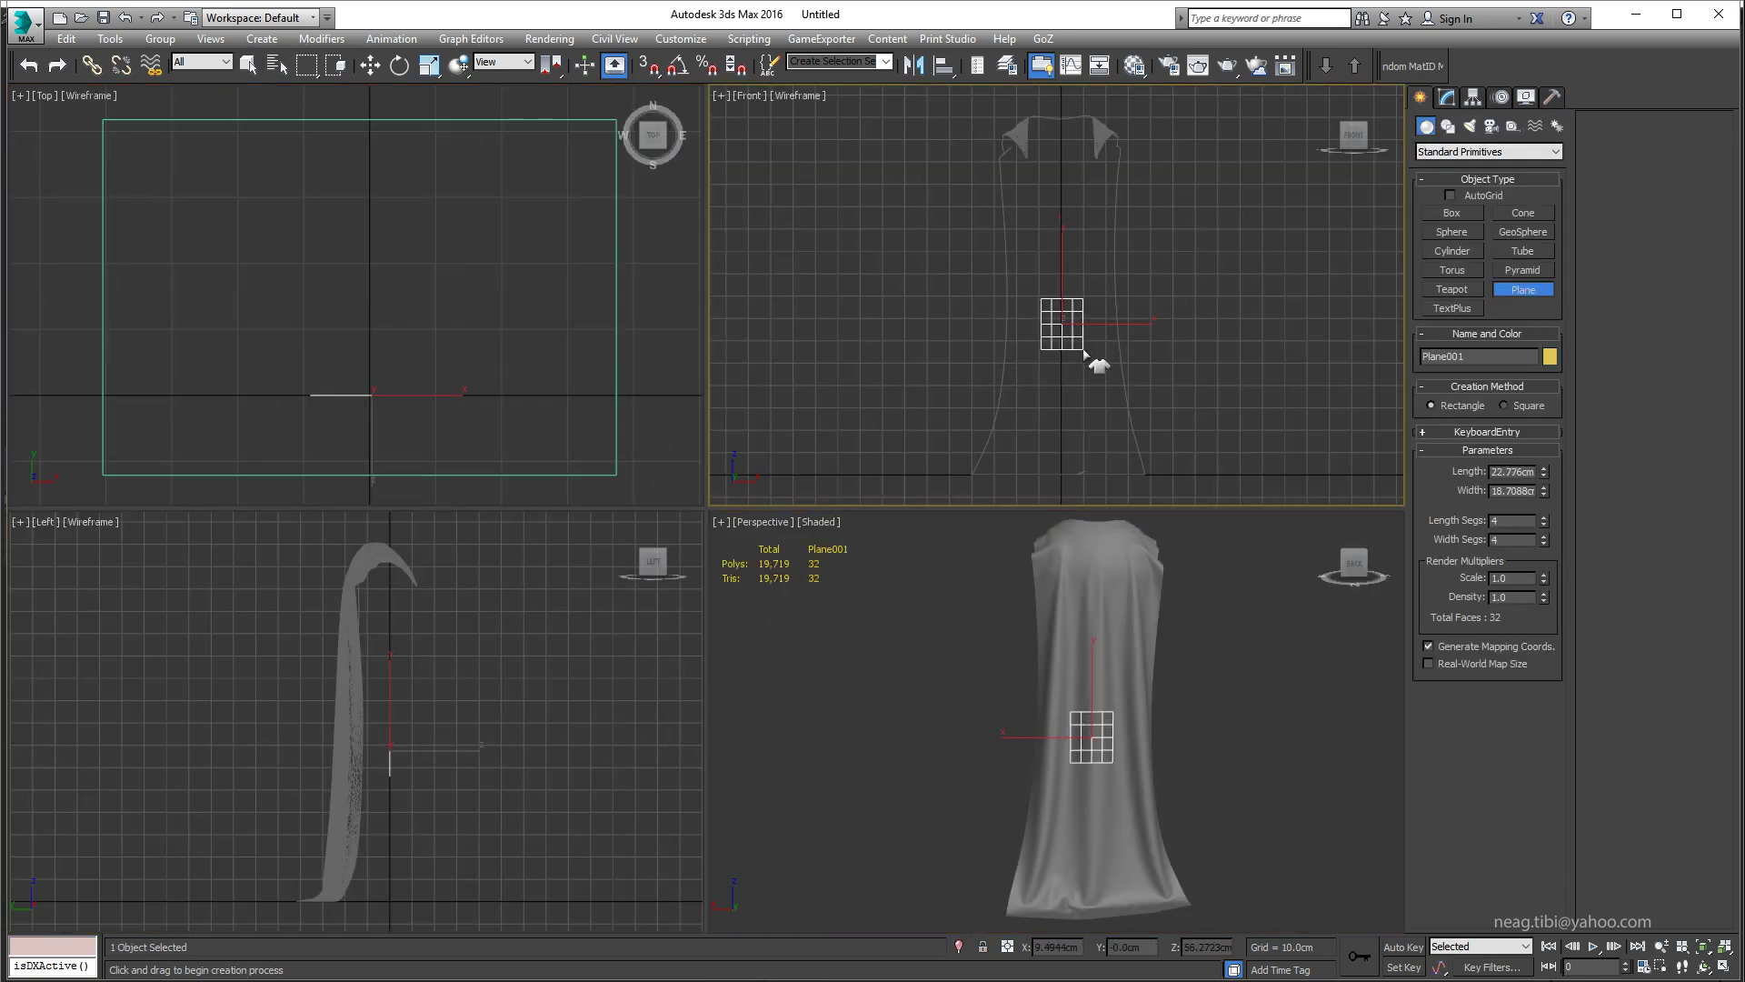
{"action": "left_click", "coordinate": [1075, 643]}
{"action": "key", "text": "alt+w"}
{"action": "scroll", "coordinate": [1076, 643], "scroll_direction": "up", "scroll_amount": 5}
{"action": "key", "text": "e"}
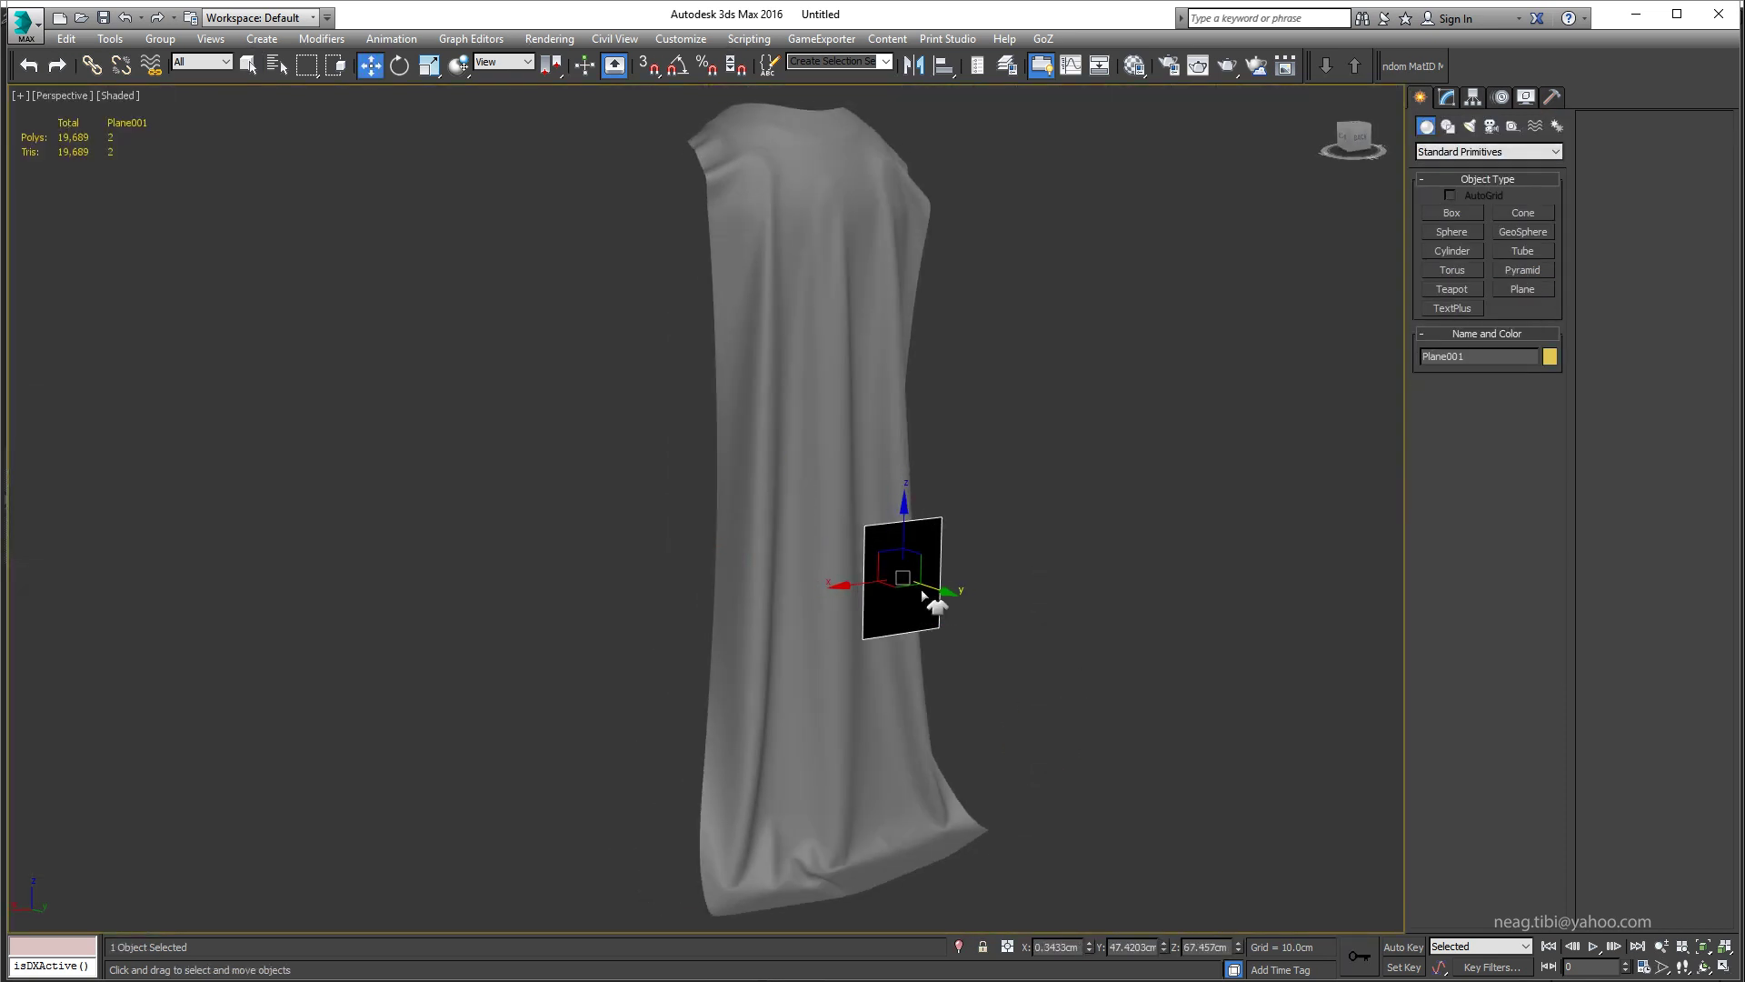
{"action": "mouse_move", "coordinate": [873, 582]}
{"action": "left_mouse_down"}
{"action": "mouse_move", "coordinate": [902, 592]}
{"action": "mouse_move", "coordinate": [565, 472]}
{"action": "mouse_move", "coordinate": [878, 511]}
{"action": "left_mouse_up"}
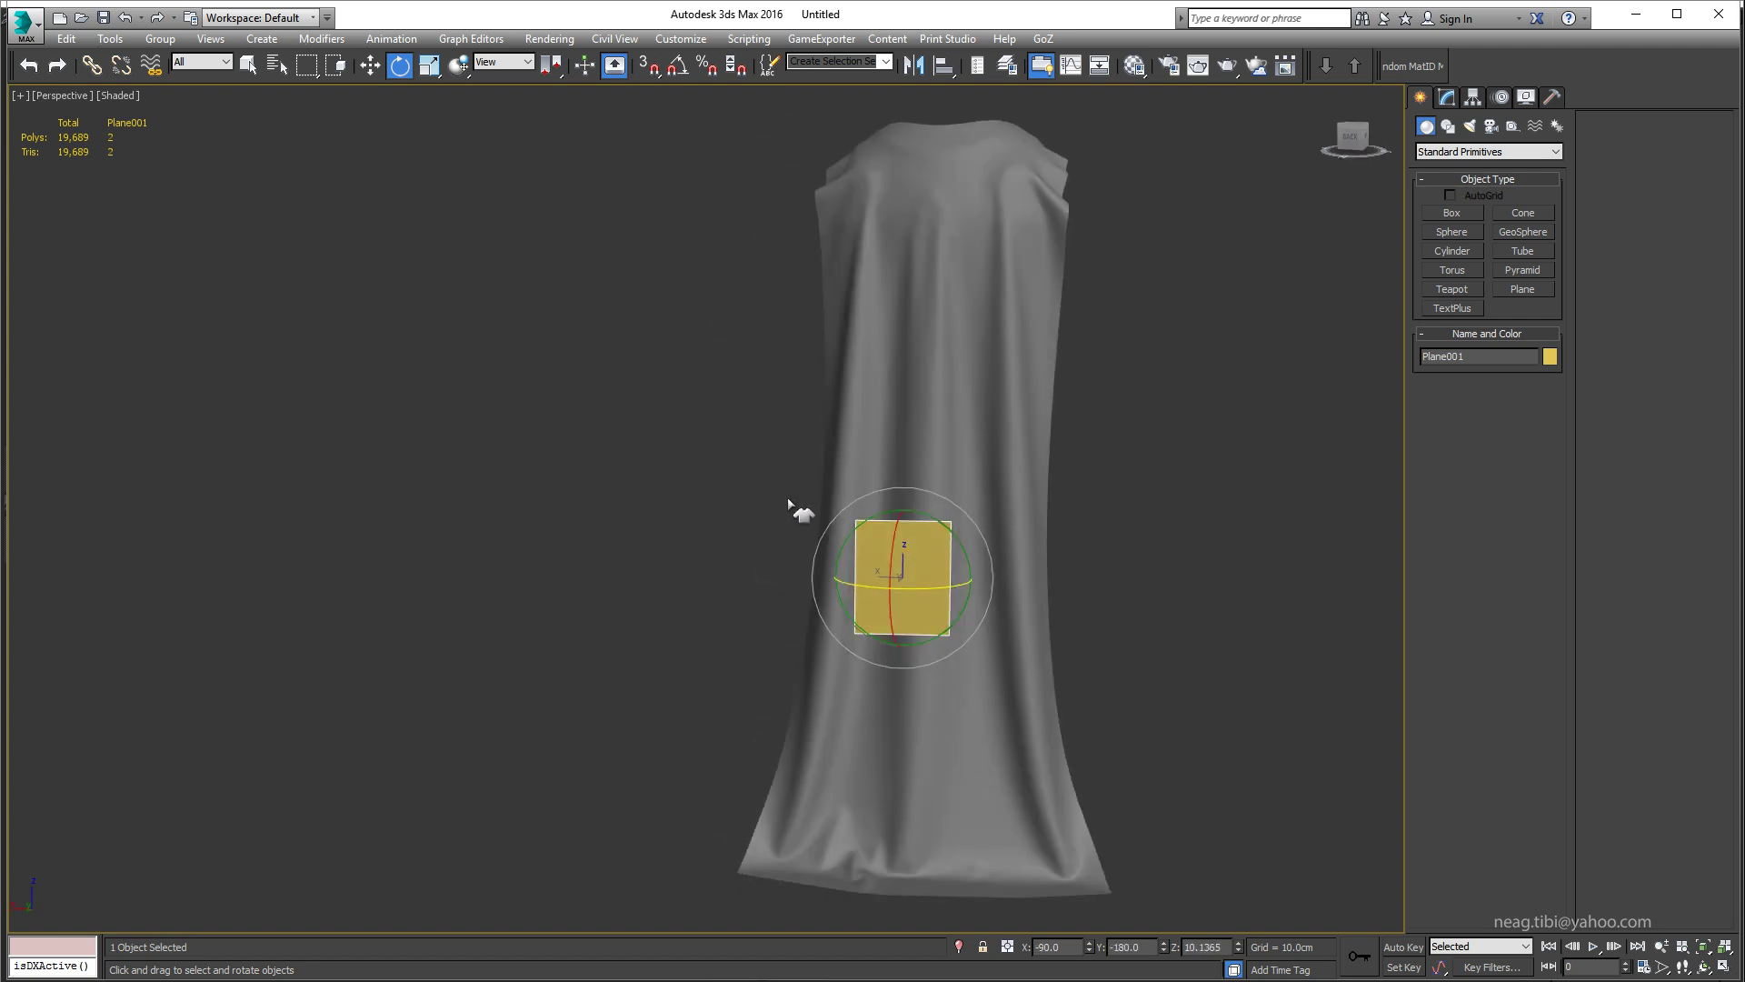
Step: Convert the plane to Editable Poly, undoing an accidental wrong conversion first
{"action": "right_click", "coordinate": [800, 388]}
{"action": "left_click", "coordinate": [1045, 572]}
{"action": "key", "text": "ctrl+z"}
{"action": "right_click", "coordinate": [937, 560]}
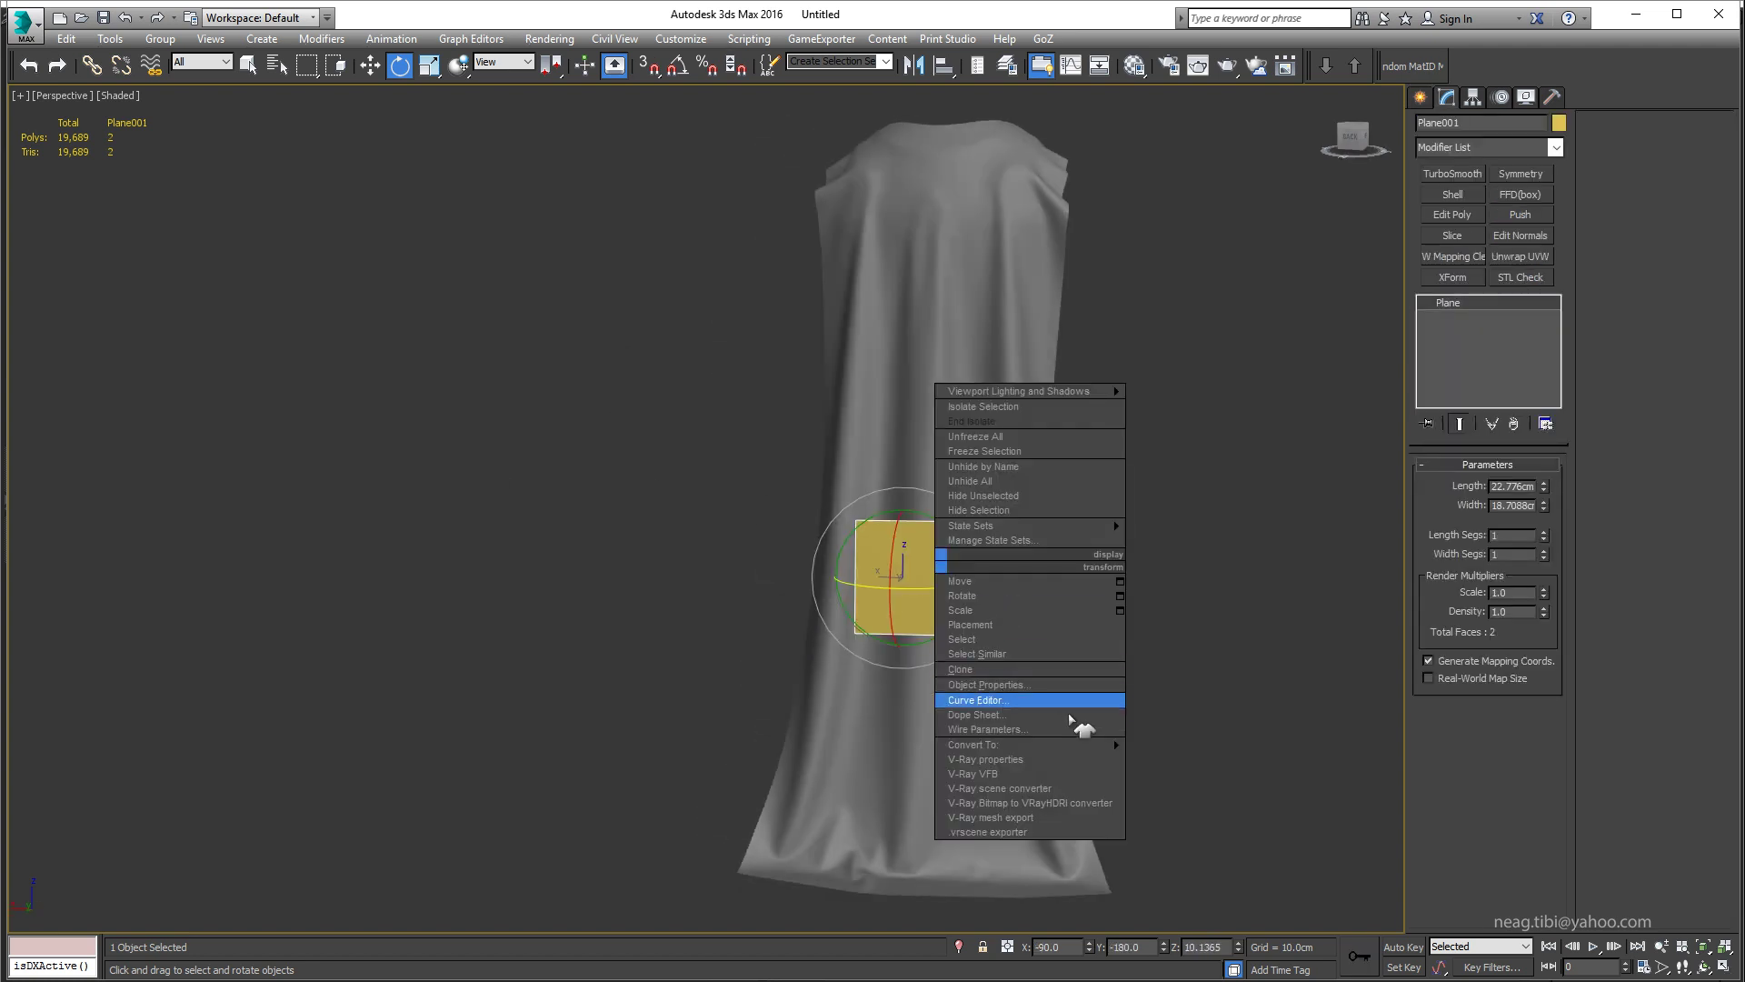
{"action": "left_click", "coordinate": [1171, 760]}
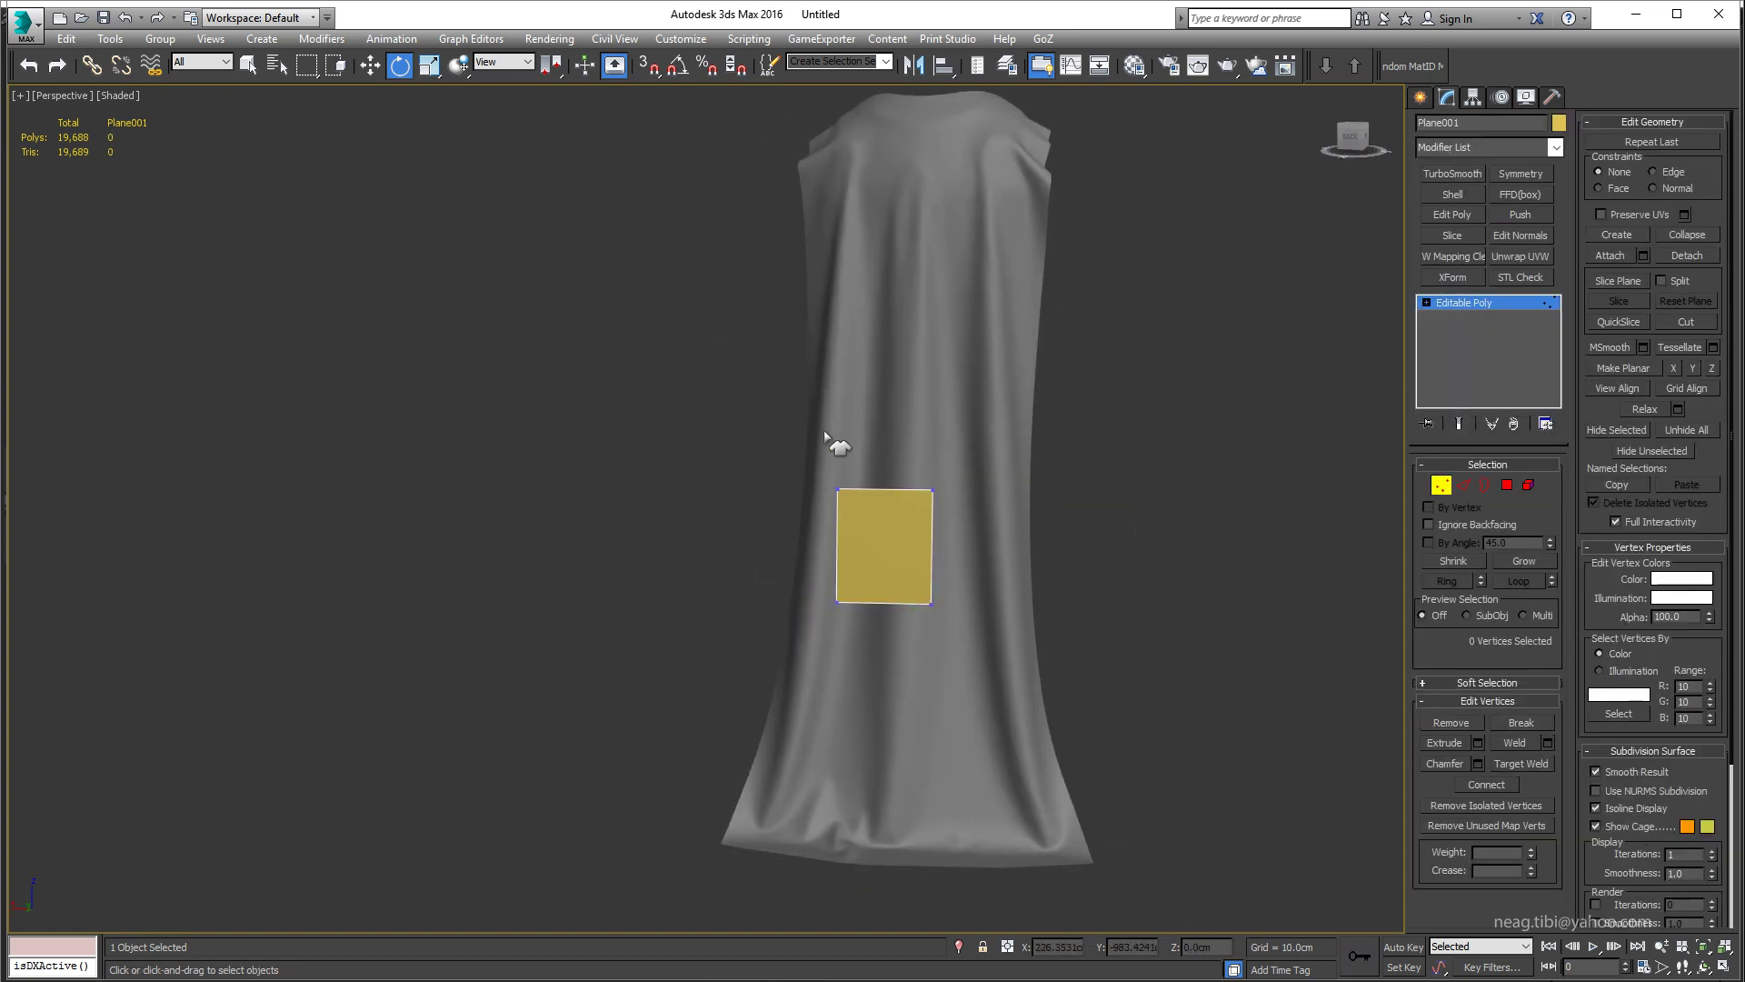
{"action": "left_click", "coordinate": [1042, 66]}
Step: Enable Freeform PolyDraw with Draw On surface and pull the plane's corners onto the cape
{"action": "left_click", "coordinate": [118, 100]}
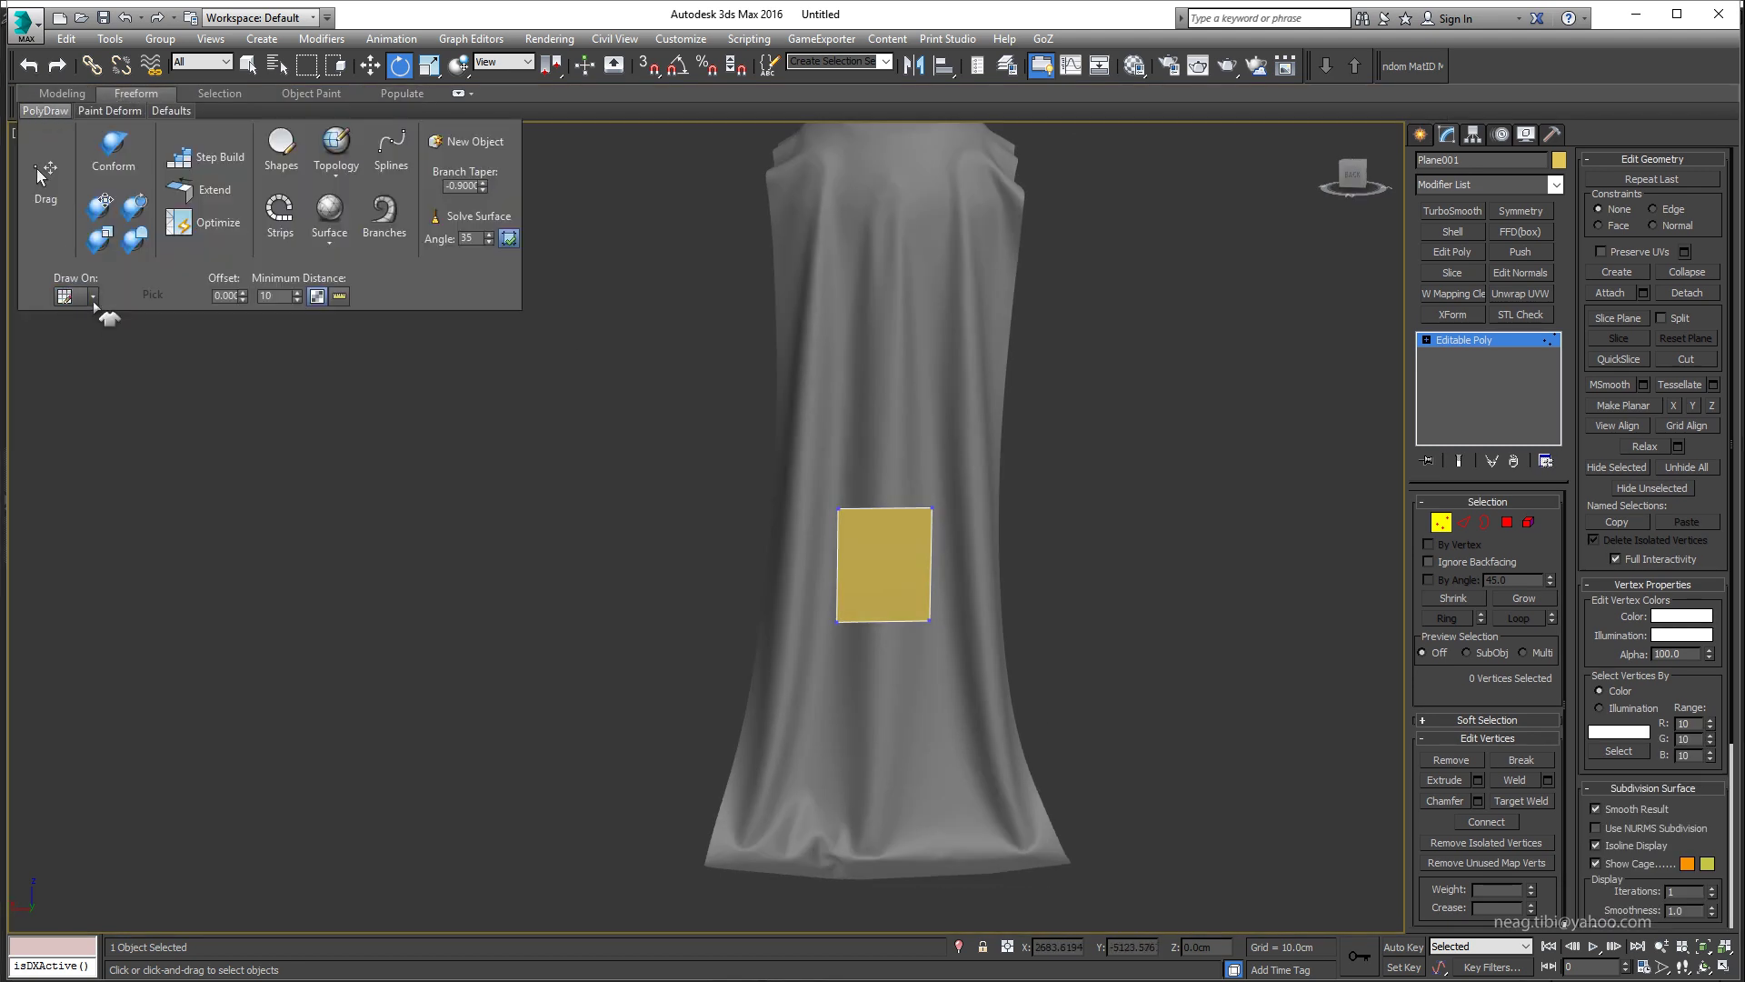
{"action": "left_click", "coordinate": [37, 168]}
{"action": "left_click_drag", "start_coordinate": [964, 383], "coordinate": [929, 422]}
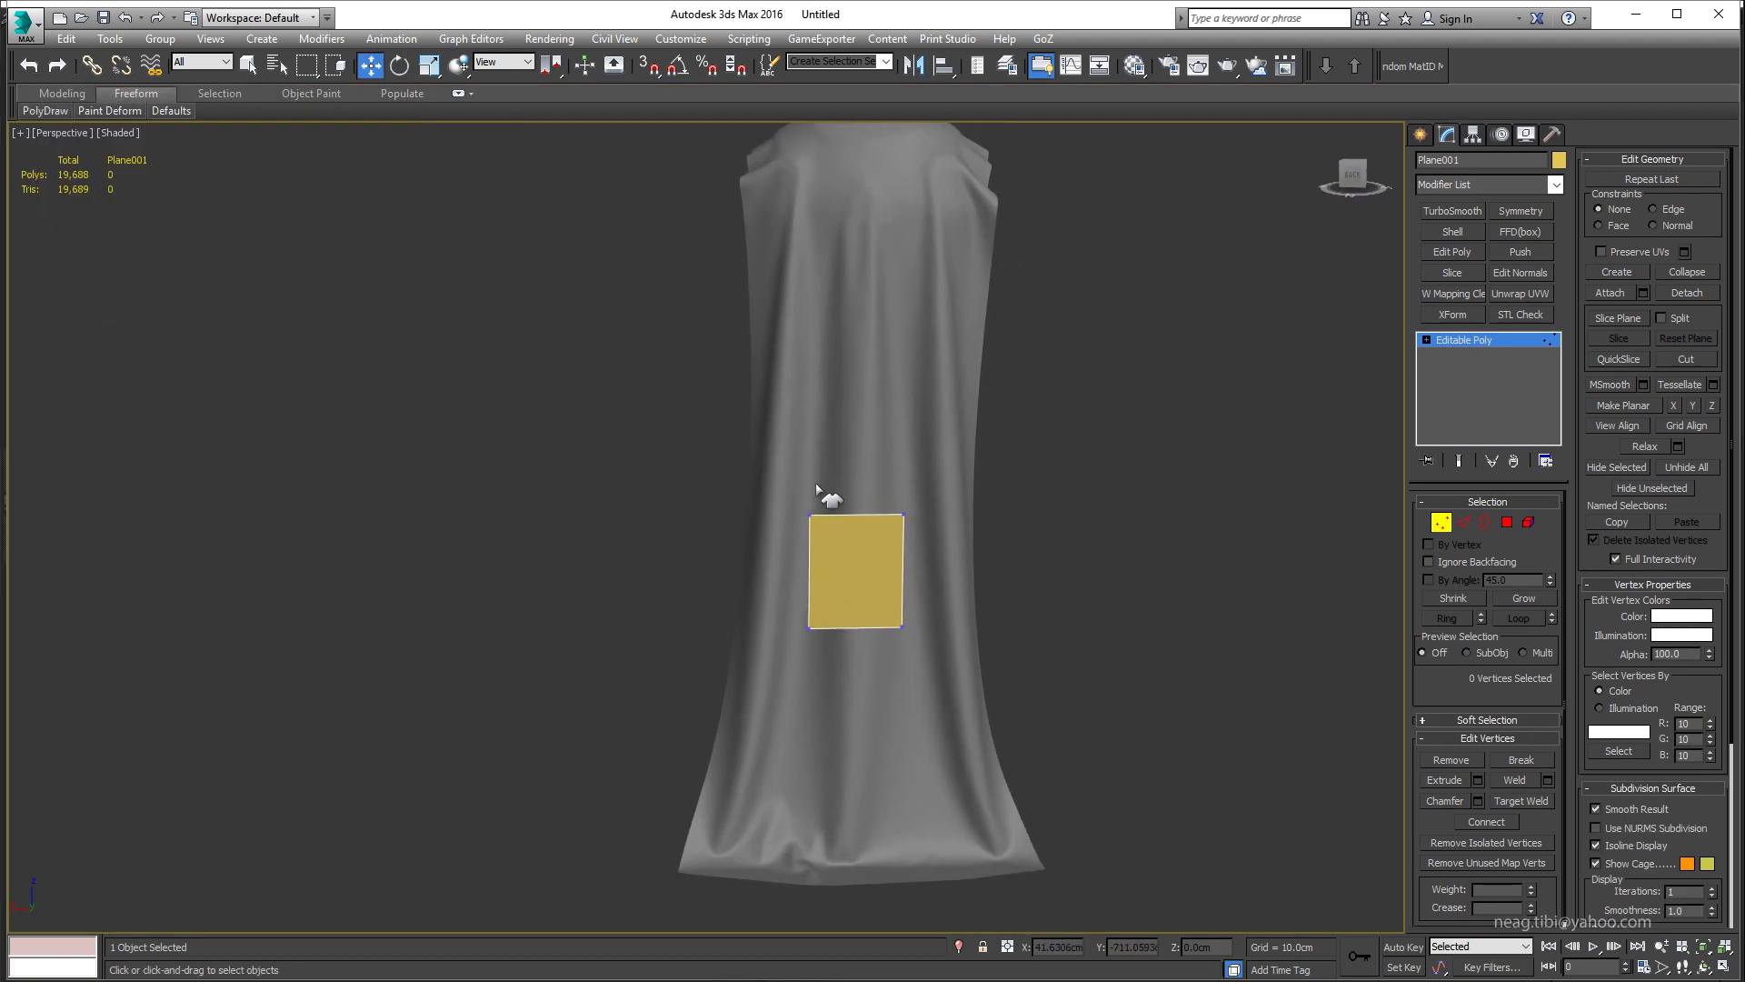
{"action": "left_click_drag", "start_coordinate": [810, 516], "coordinate": [814, 502]}
{"action": "mouse_move", "coordinate": [912, 515]}
{"action": "middle_mouse_down", "text": "alt"}
{"action": "mouse_move", "coordinate": [852, 558]}
{"action": "mouse_move", "coordinate": [880, 538]}
{"action": "middle_mouse_up", "text": "alt"}
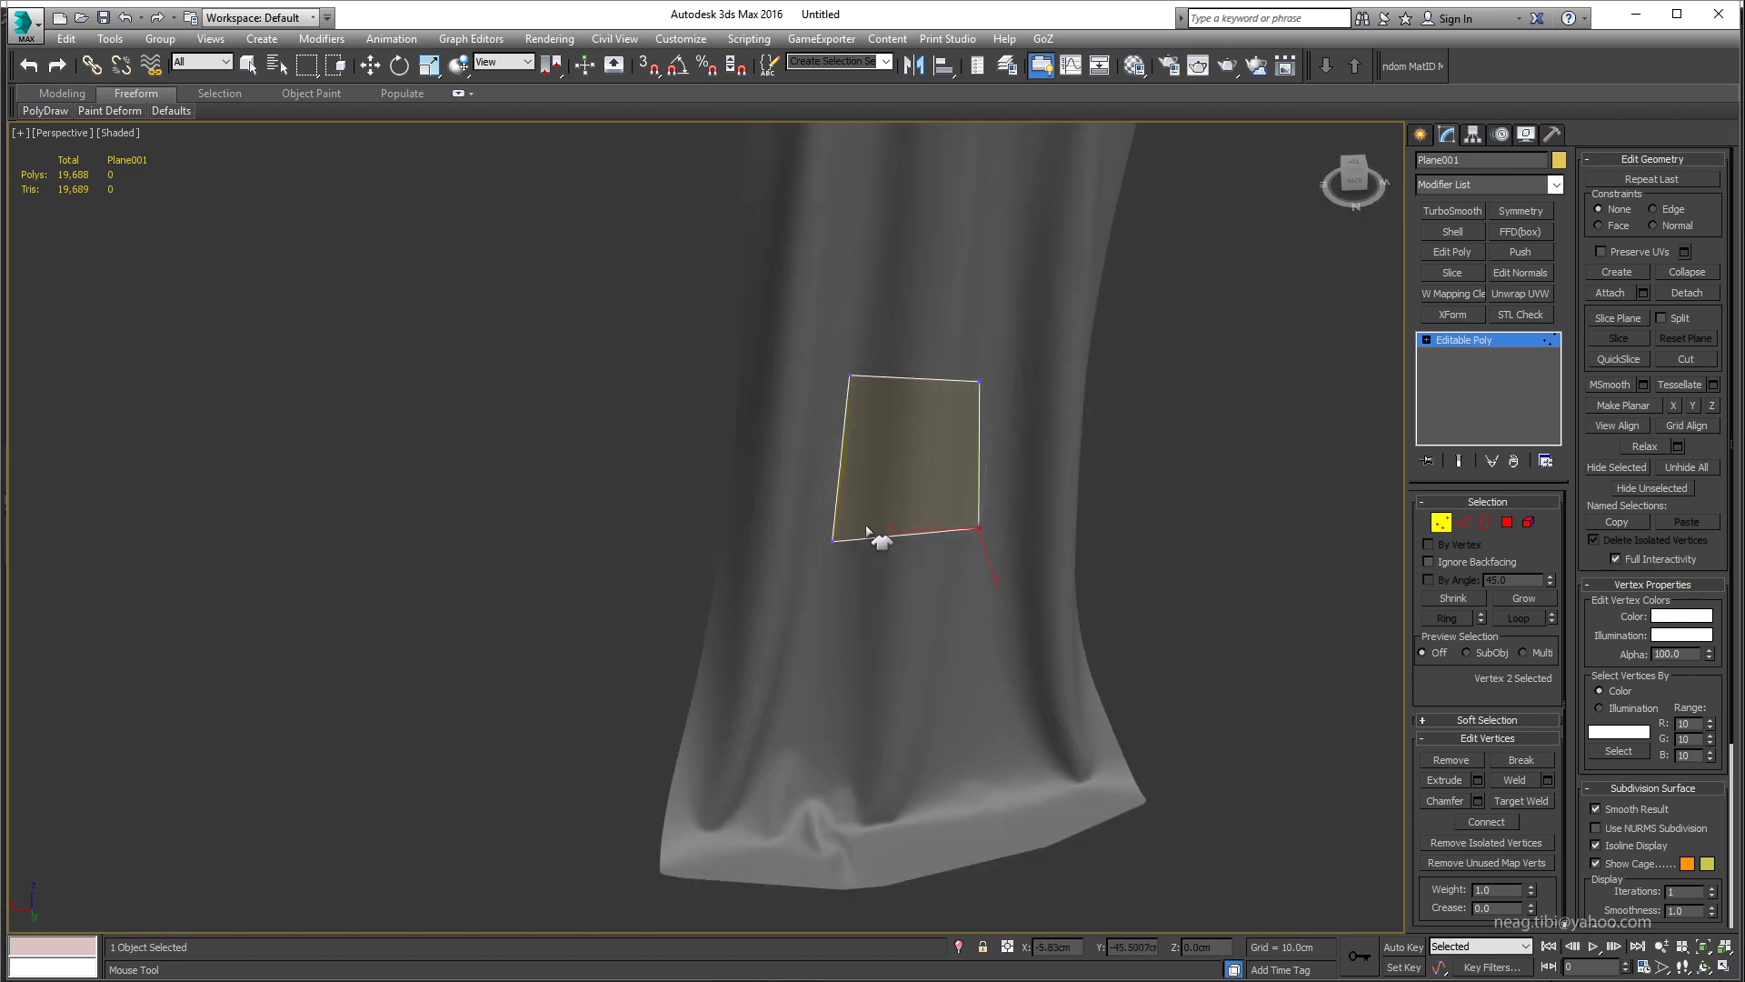
Step: Snap the starting patch's corners down along the cape's hem
{"action": "mouse_move", "coordinate": [880, 537]}
{"action": "left_mouse_down"}
{"action": "mouse_move", "coordinate": [740, 686]}
{"action": "mouse_move", "coordinate": [693, 825]}
{"action": "left_mouse_up"}
{"action": "mouse_move", "coordinate": [848, 293]}
{"action": "left_mouse_down"}
{"action": "mouse_move", "coordinate": [986, 483]}
{"action": "mouse_move", "coordinate": [986, 312]}
{"action": "left_mouse_up"}
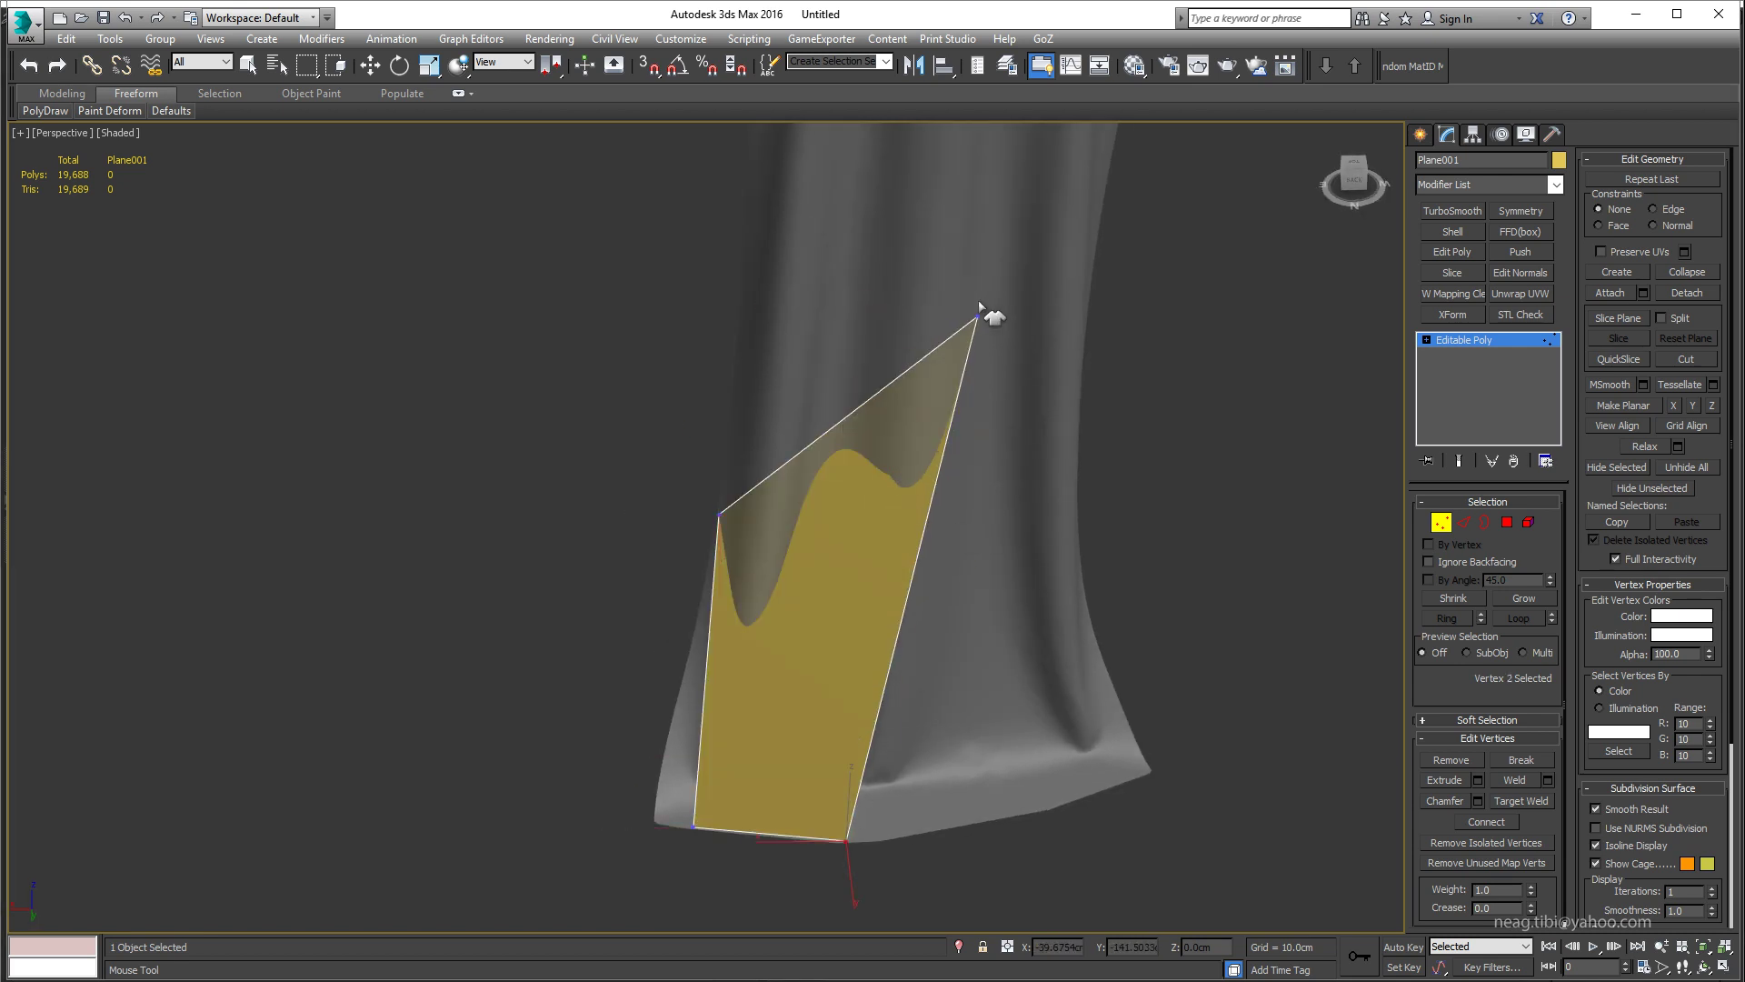
{"action": "mouse_move", "coordinate": [985, 312]}
{"action": "middle_mouse_down", "text": "alt"}
{"action": "mouse_move", "coordinate": [712, 705]}
{"action": "mouse_move", "coordinate": [651, 882]}
{"action": "mouse_move", "coordinate": [687, 784]}
{"action": "mouse_move", "coordinate": [912, 802]}
{"action": "middle_mouse_up", "text": "alt"}
{"action": "left_click", "coordinate": [603, 741]}
{"action": "left_click_drag", "start_coordinate": [744, 264], "coordinate": [643, 635]}
{"action": "left_click_drag", "start_coordinate": [935, 546], "coordinate": [904, 592]}
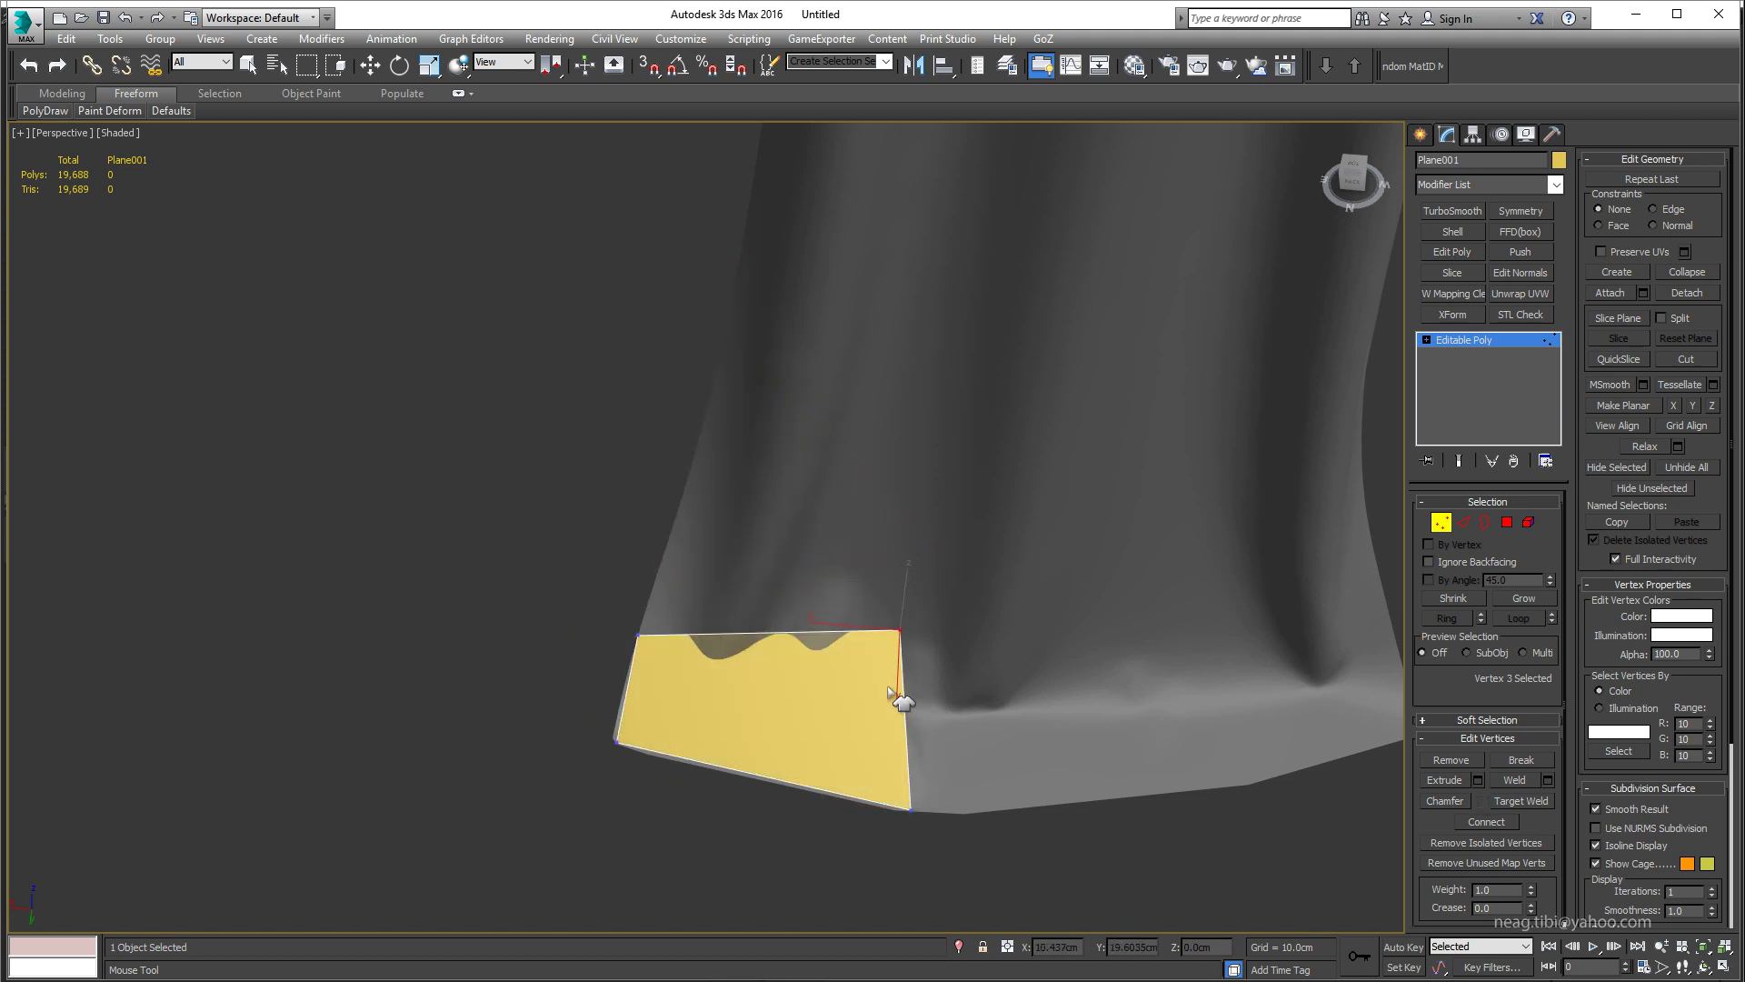
{"action": "mouse_move", "coordinate": [903, 592]}
{"action": "middle_mouse_down", "text": "alt"}
{"action": "mouse_move", "coordinate": [936, 700]}
{"action": "mouse_move", "coordinate": [1036, 809]}
{"action": "mouse_move", "coordinate": [982, 694]}
{"action": "middle_mouse_up", "text": "alt"}
{"action": "left_click", "coordinate": [1011, 781]}
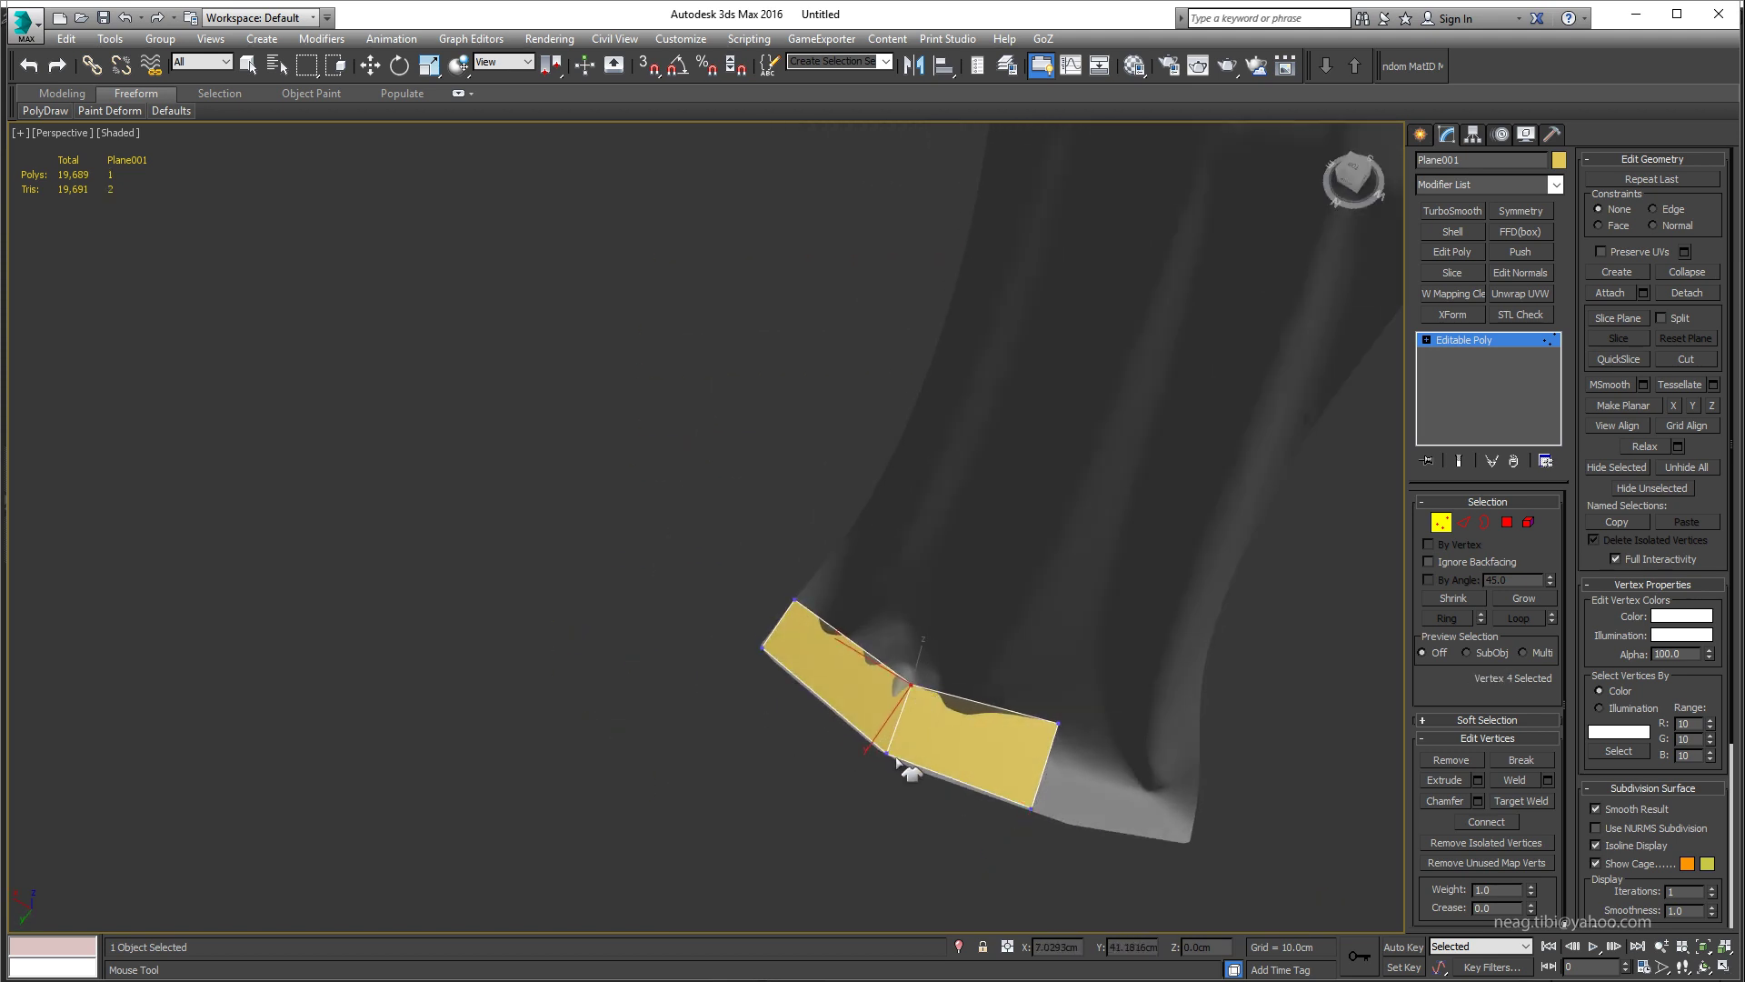
{"action": "mouse_move", "coordinate": [903, 744]}
{"action": "middle_mouse_down", "text": "alt"}
{"action": "mouse_move", "coordinate": [919, 597]}
{"action": "mouse_move", "coordinate": [969, 718]}
{"action": "middle_mouse_up", "text": "alt"}
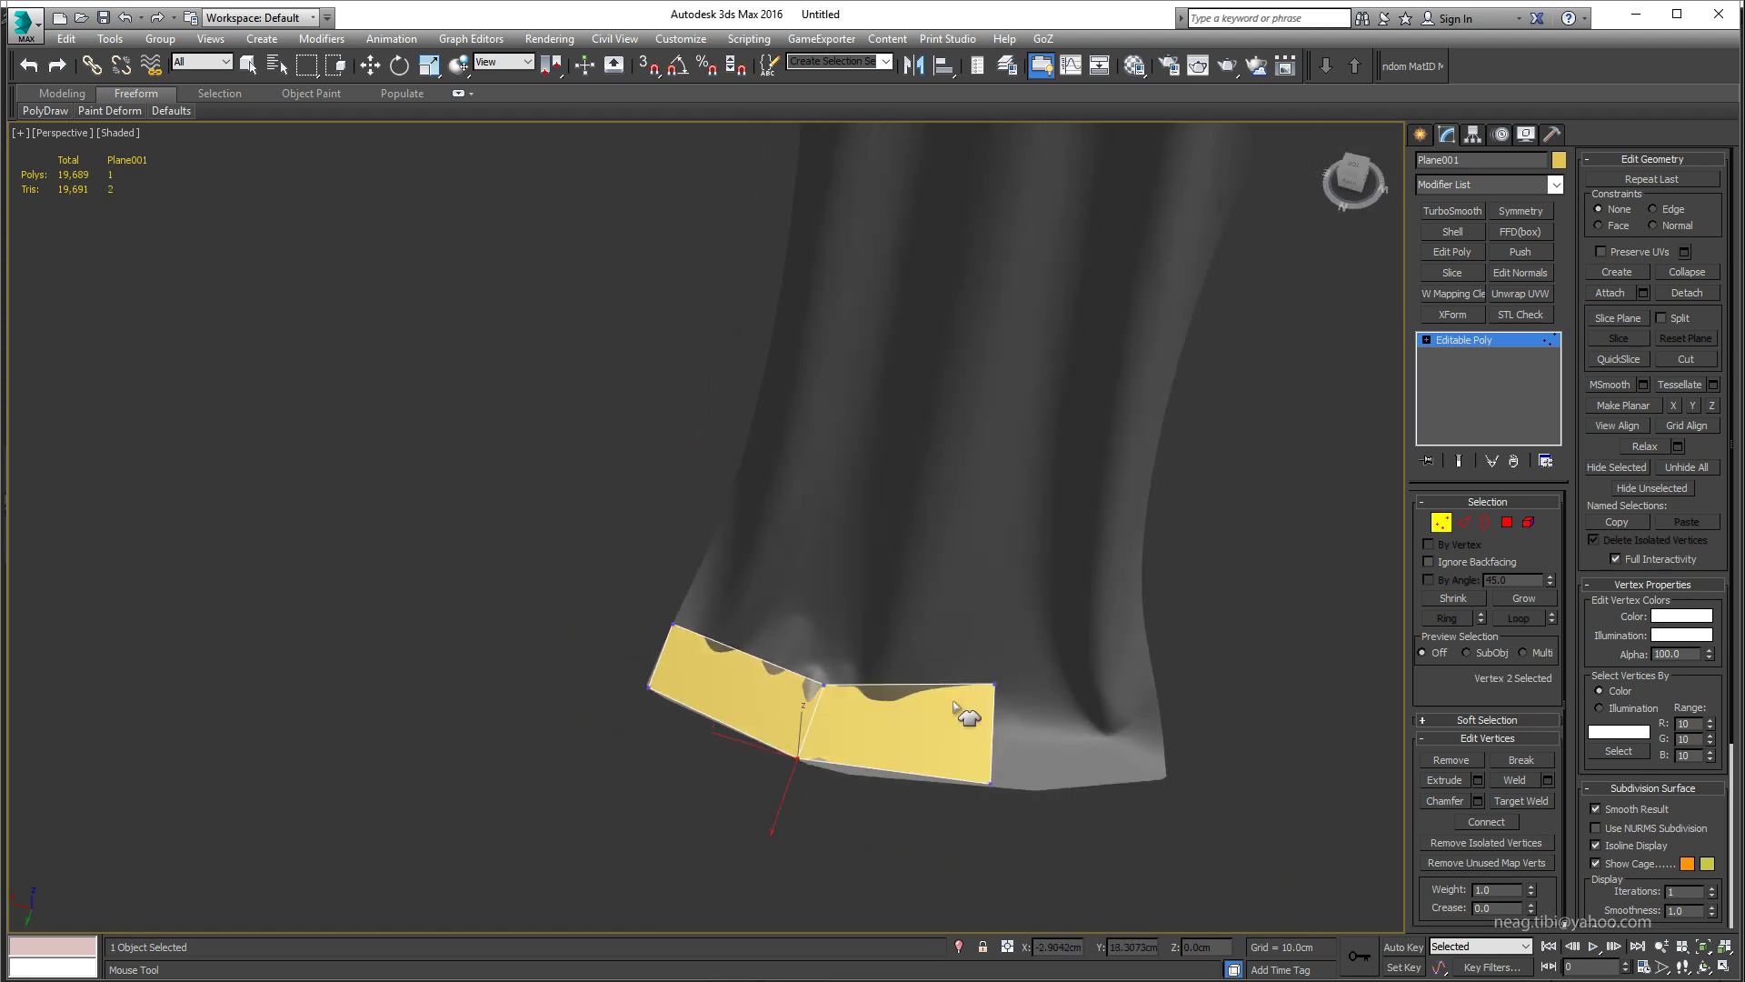
Step: Extend quads along the hem and upward, adding upright side faces and squaring them
{"action": "mouse_move", "coordinate": [1004, 774]}
{"action": "middle_mouse_down", "text": "alt"}
{"action": "mouse_move", "coordinate": [993, 624]}
{"action": "mouse_move", "coordinate": [1121, 670]}
{"action": "mouse_move", "coordinate": [1073, 795]}
{"action": "mouse_move", "coordinate": [1000, 636]}
{"action": "mouse_move", "coordinate": [982, 691]}
{"action": "middle_mouse_up", "text": "alt"}
{"action": "left_click_drag", "start_coordinate": [982, 691], "coordinate": [981, 604], "text": "shift"}
{"action": "middle_click_drag", "start_coordinate": [982, 604], "coordinate": [916, 589], "text": "alt"}
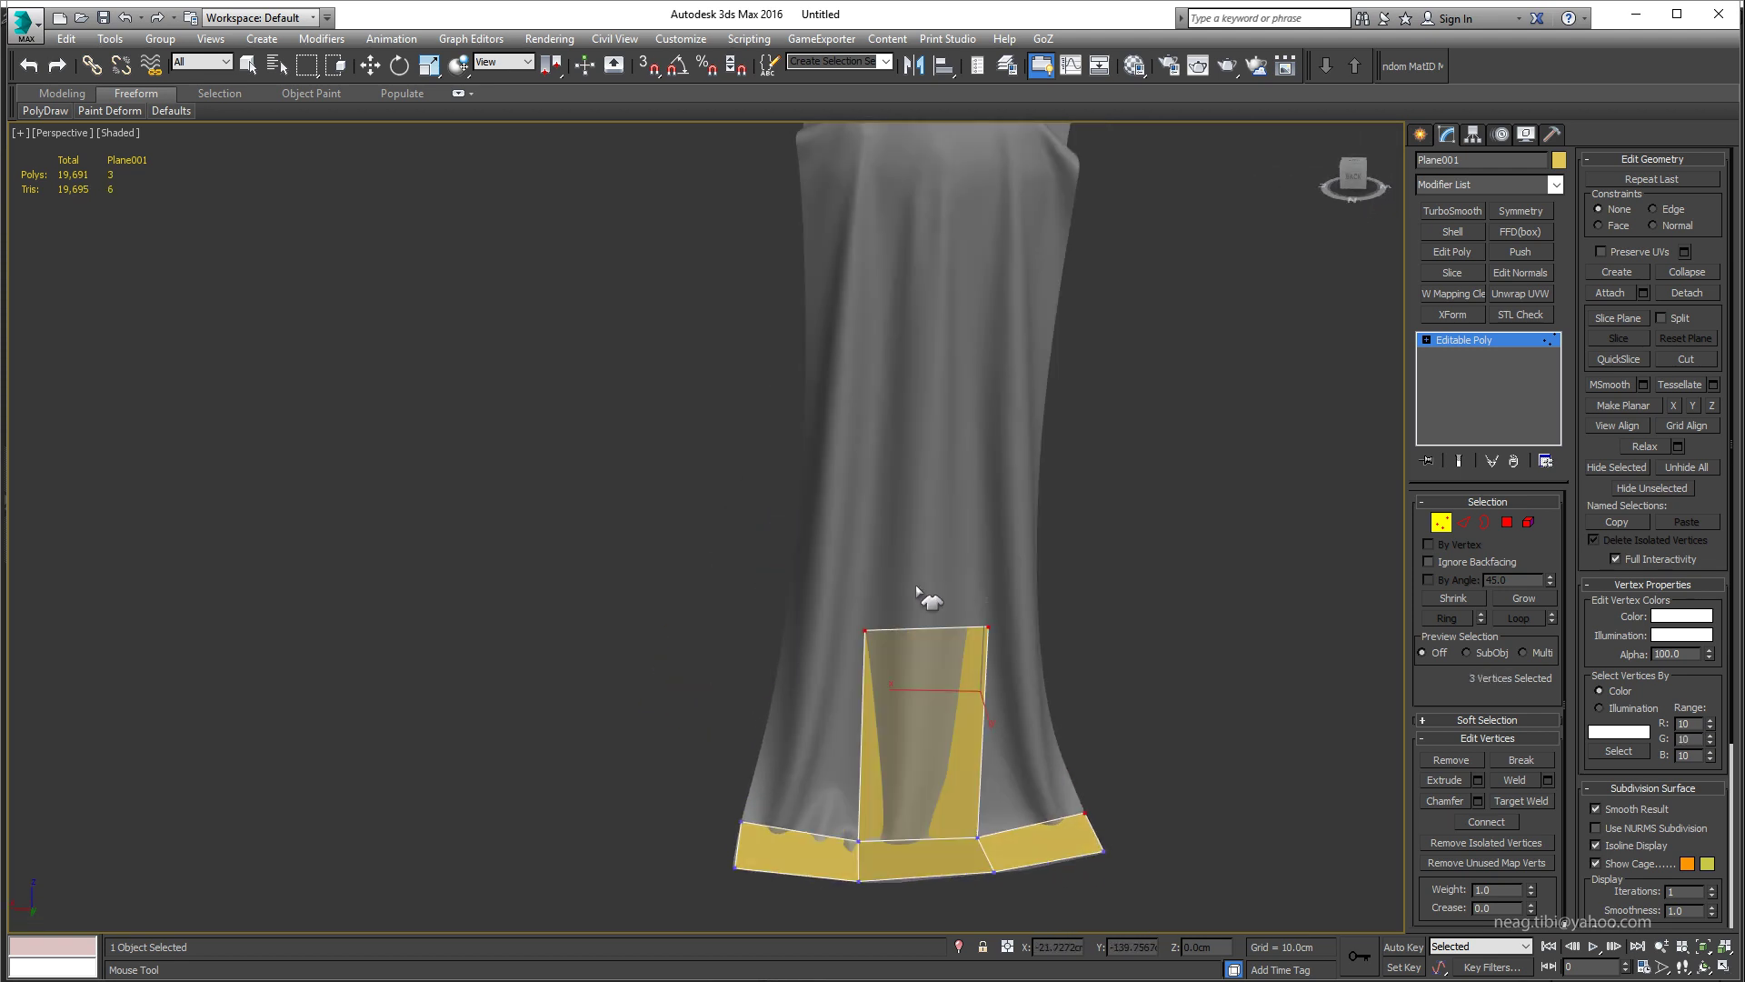
{"action": "left_click_drag", "start_coordinate": [877, 513], "coordinate": [879, 632]}
{"action": "mouse_move", "coordinate": [878, 631]}
{"action": "middle_mouse_down", "text": "alt"}
{"action": "mouse_move", "coordinate": [981, 627]}
{"action": "mouse_move", "coordinate": [799, 643]}
{"action": "middle_mouse_up", "text": "alt"}
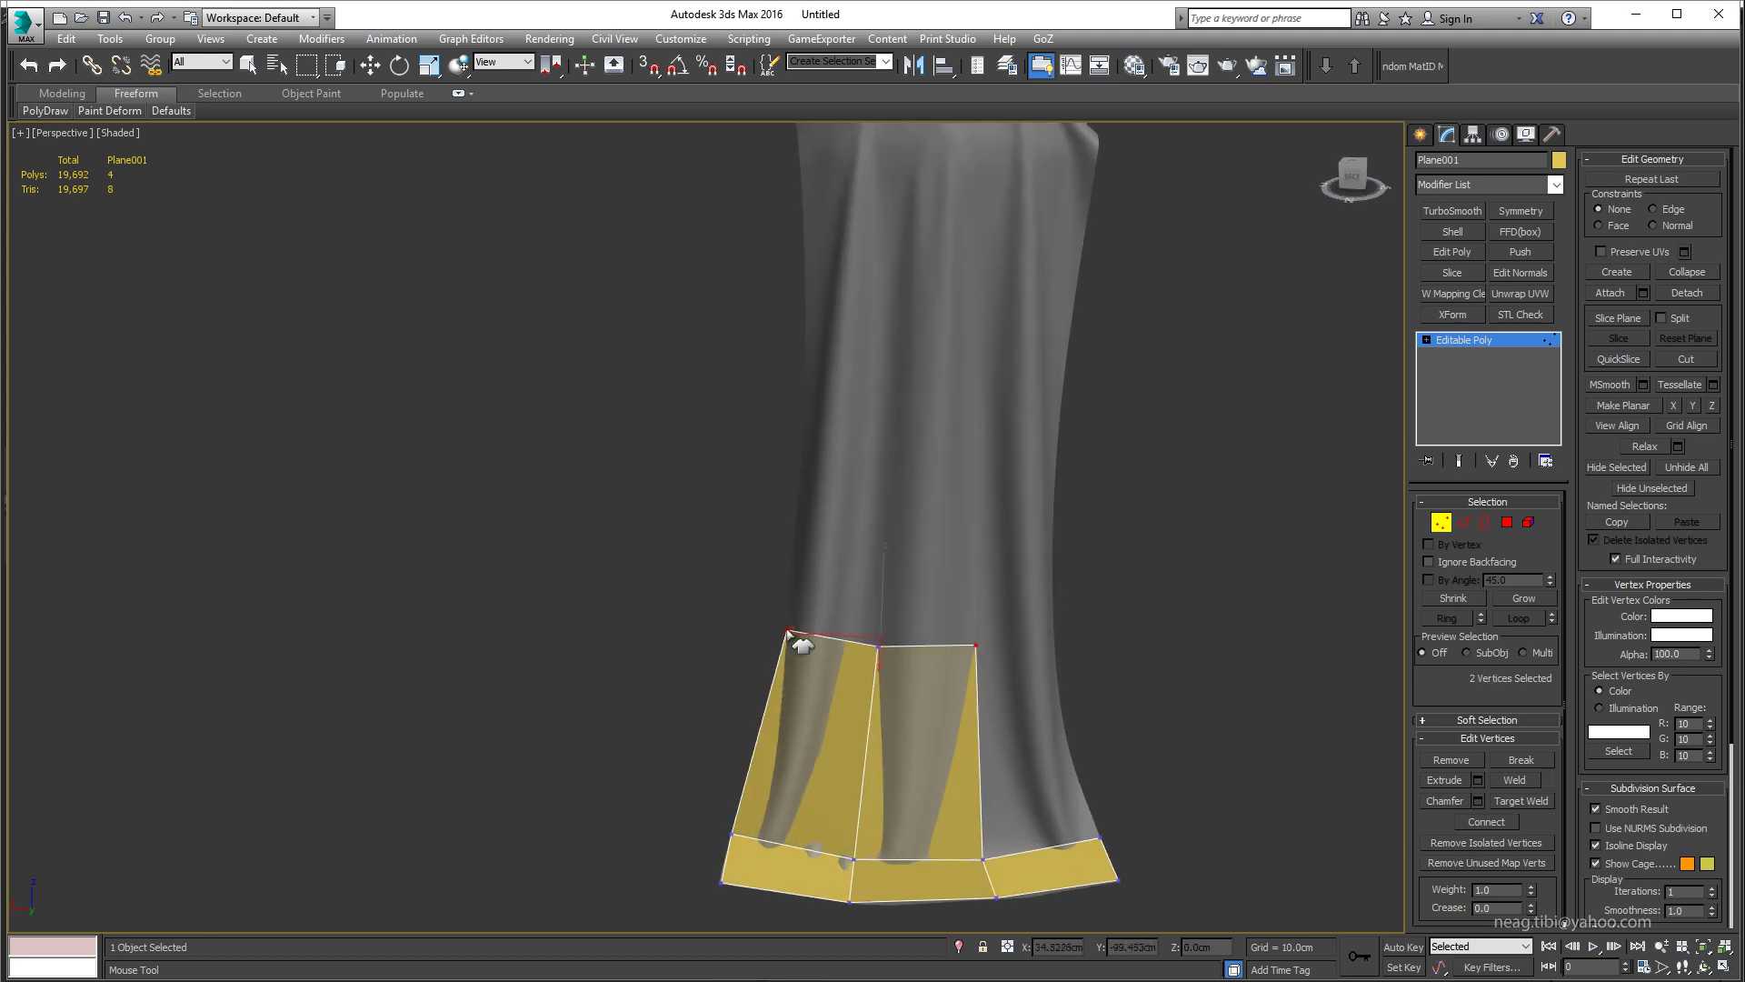
{"action": "left_click_drag", "start_coordinate": [799, 643], "coordinate": [799, 670], "text": "shift"}
{"action": "middle_click_drag", "start_coordinate": [799, 670], "coordinate": [1075, 706], "text": "alt"}
{"action": "left_click_drag", "start_coordinate": [1075, 706], "coordinate": [1071, 691], "text": "shift"}
{"action": "middle_click_drag", "start_coordinate": [1071, 692], "coordinate": [1073, 692], "text": "alt"}
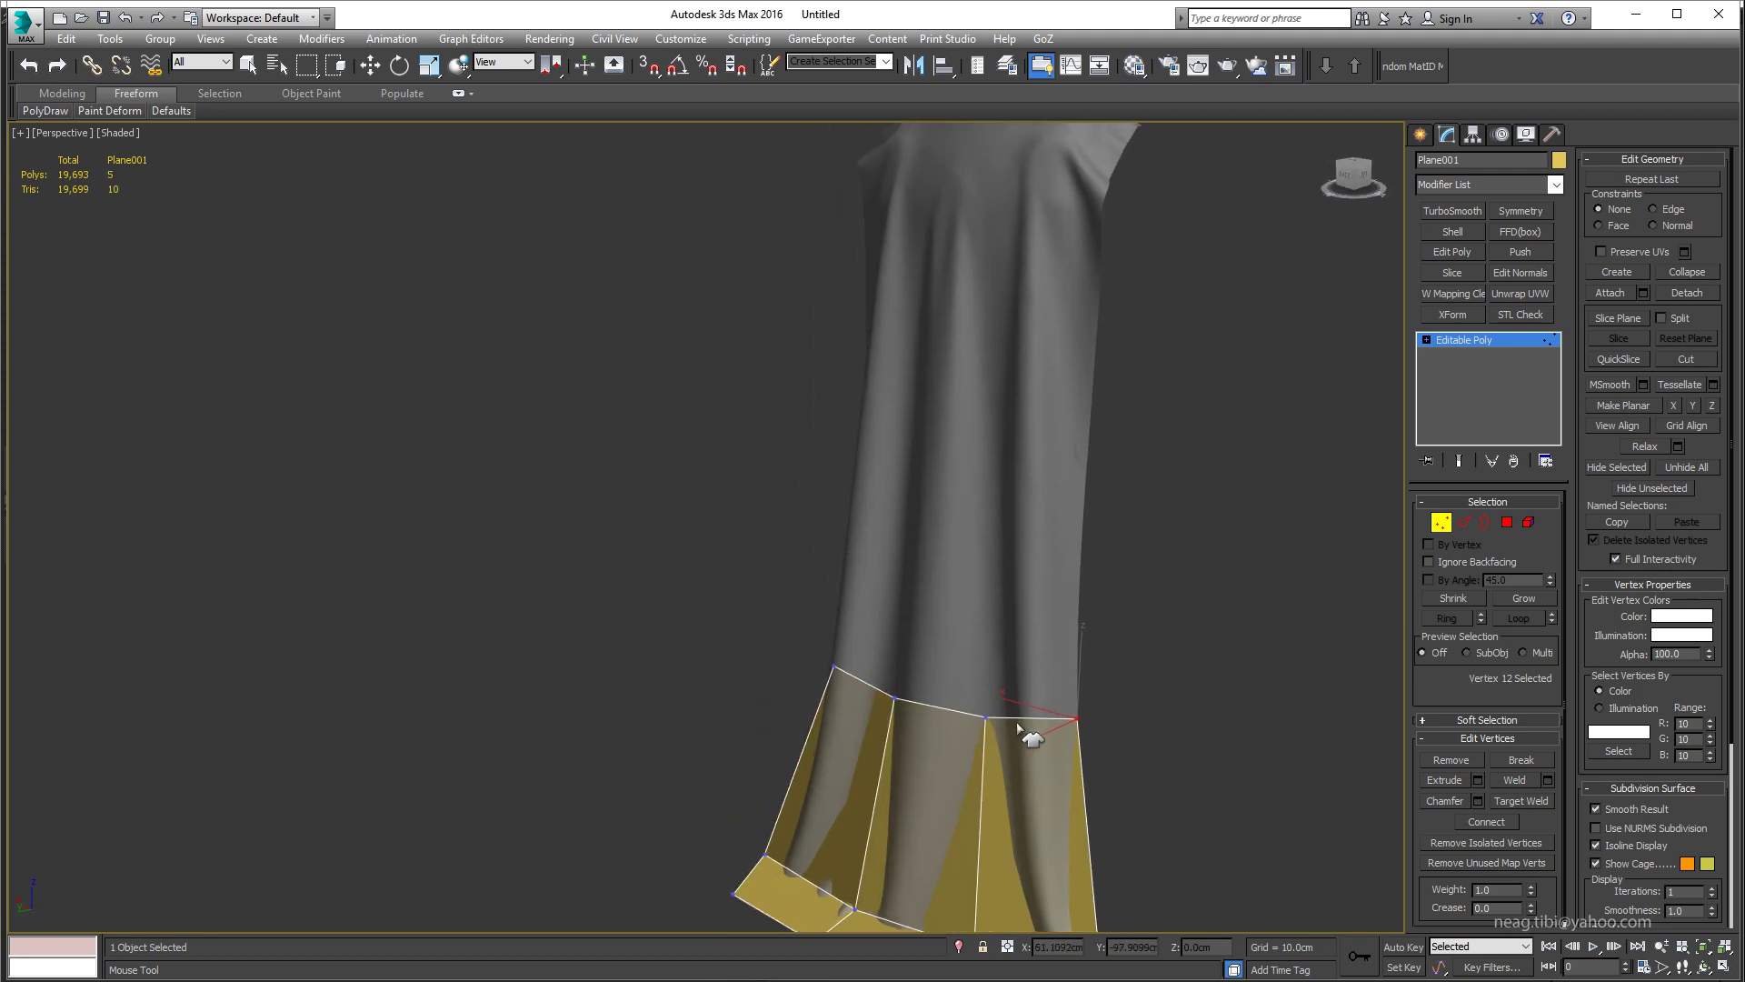
{"action": "left_click_drag", "start_coordinate": [1073, 691], "coordinate": [1074, 691], "text": "shift"}
{"action": "left_click_drag", "start_coordinate": [1065, 545], "coordinate": [1074, 538]}
{"action": "mouse_move", "coordinate": [1074, 538]}
{"action": "middle_mouse_down", "text": "alt"}
{"action": "mouse_move", "coordinate": [1052, 576]}
{"action": "mouse_move", "coordinate": [1017, 553]}
{"action": "middle_mouse_up", "text": "alt"}
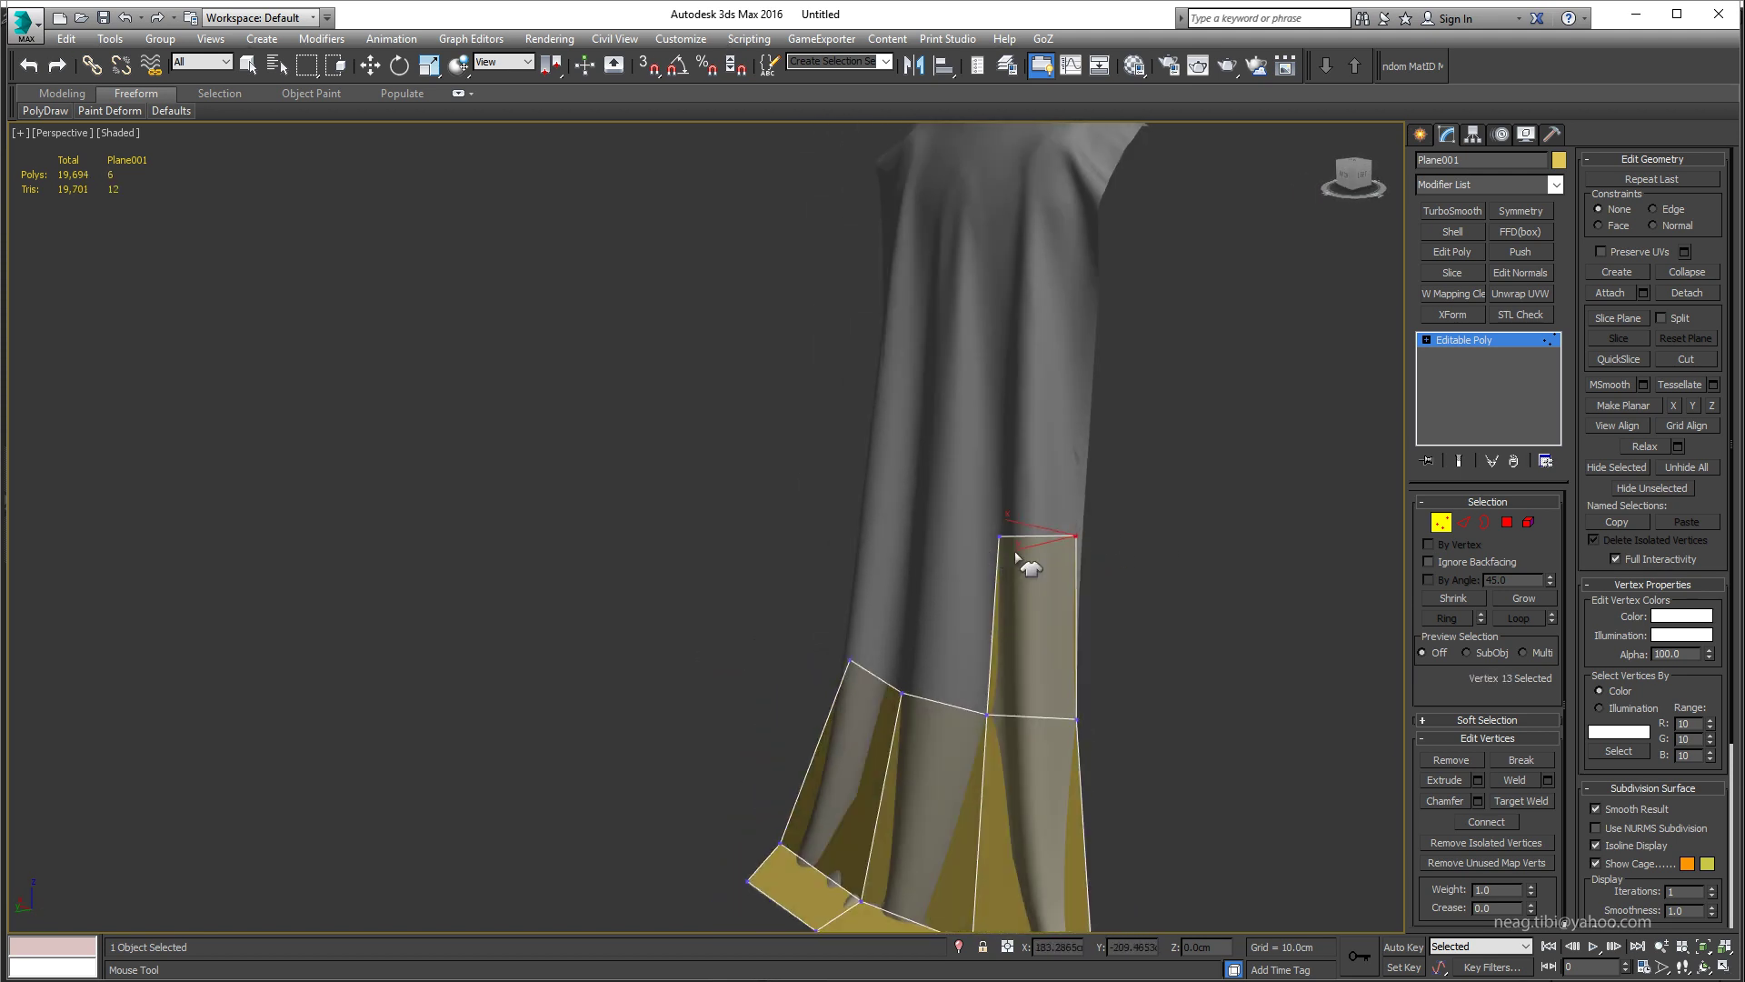
Step: Raise the front column up the cape and add quads on the left, right and above
{"action": "middle_click_drag", "start_coordinate": [883, 526], "coordinate": [1003, 542], "text": "alt"}
{"action": "left_click", "coordinate": [1003, 542], "text": "ctrl"}
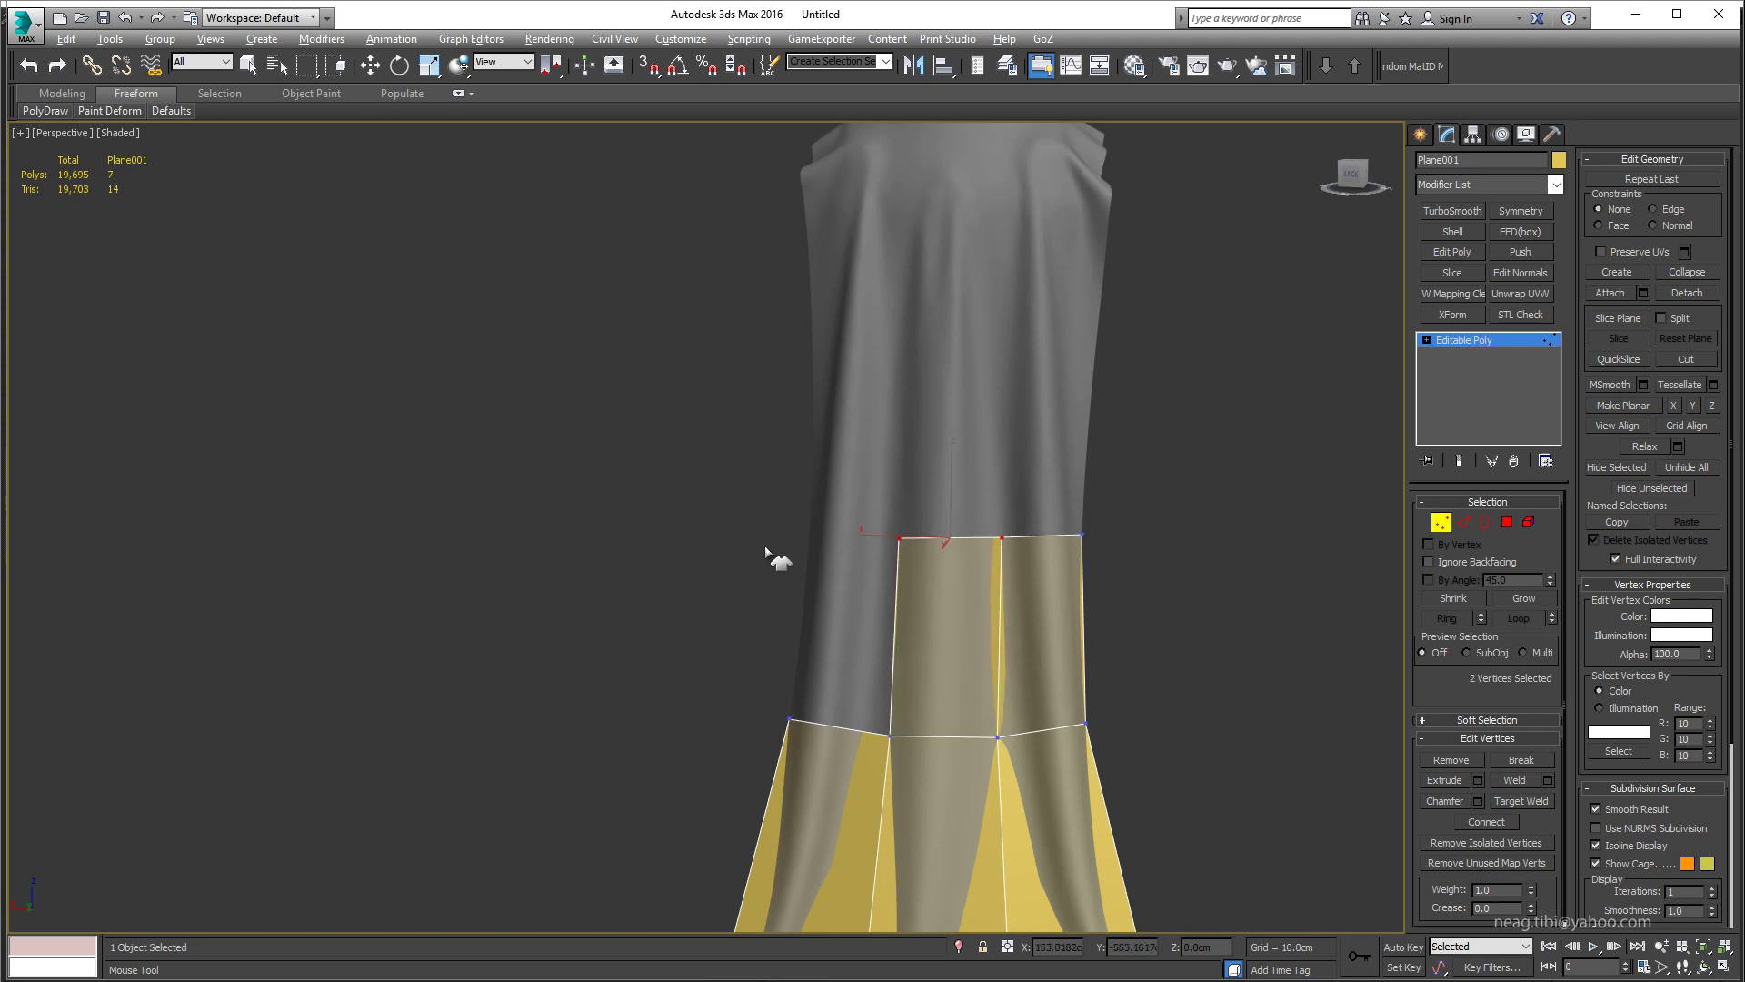
{"action": "mouse_move", "coordinate": [766, 552]}
{"action": "middle_mouse_down", "text": "alt"}
{"action": "mouse_move", "coordinate": [821, 546]}
{"action": "mouse_move", "coordinate": [830, 651]}
{"action": "middle_mouse_up", "text": "alt"}
{"action": "left_click_drag", "start_coordinate": [830, 651], "coordinate": [904, 433]}
{"action": "middle_click_drag", "start_coordinate": [904, 433], "coordinate": [882, 479], "text": "alt"}
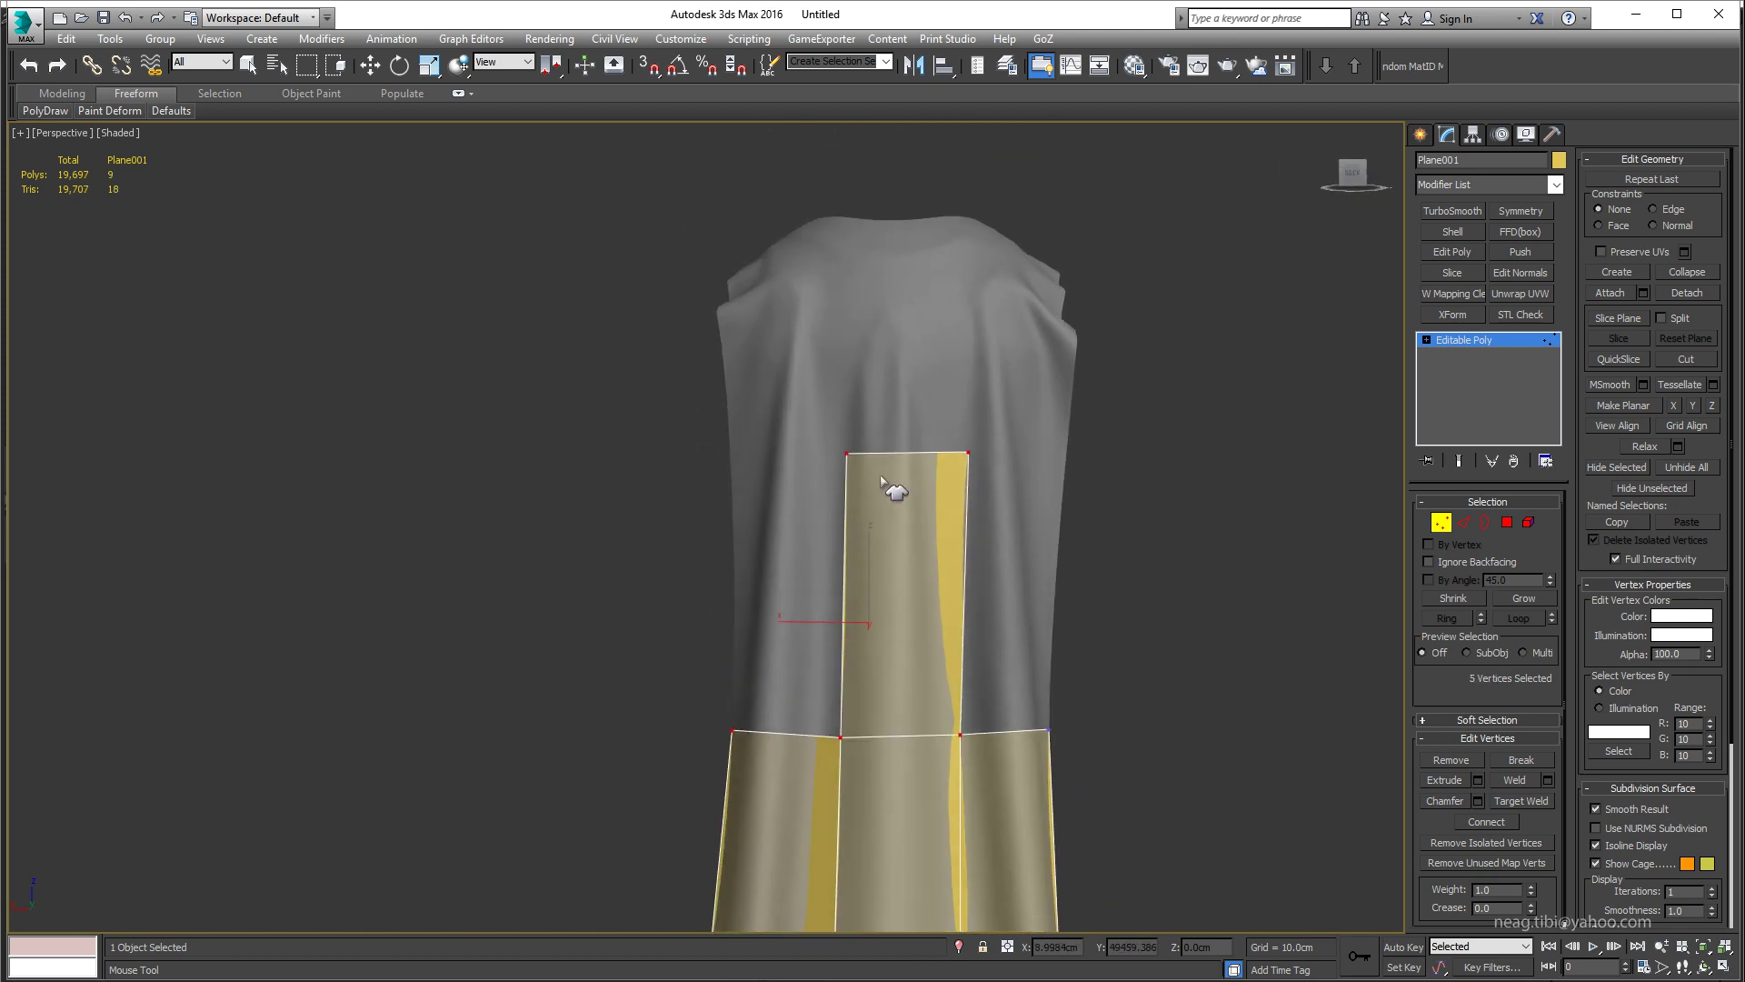
{"action": "left_click_drag", "start_coordinate": [882, 479], "coordinate": [725, 383]}
{"action": "left_click_drag", "start_coordinate": [775, 460], "coordinate": [1046, 470], "text": "shift"}
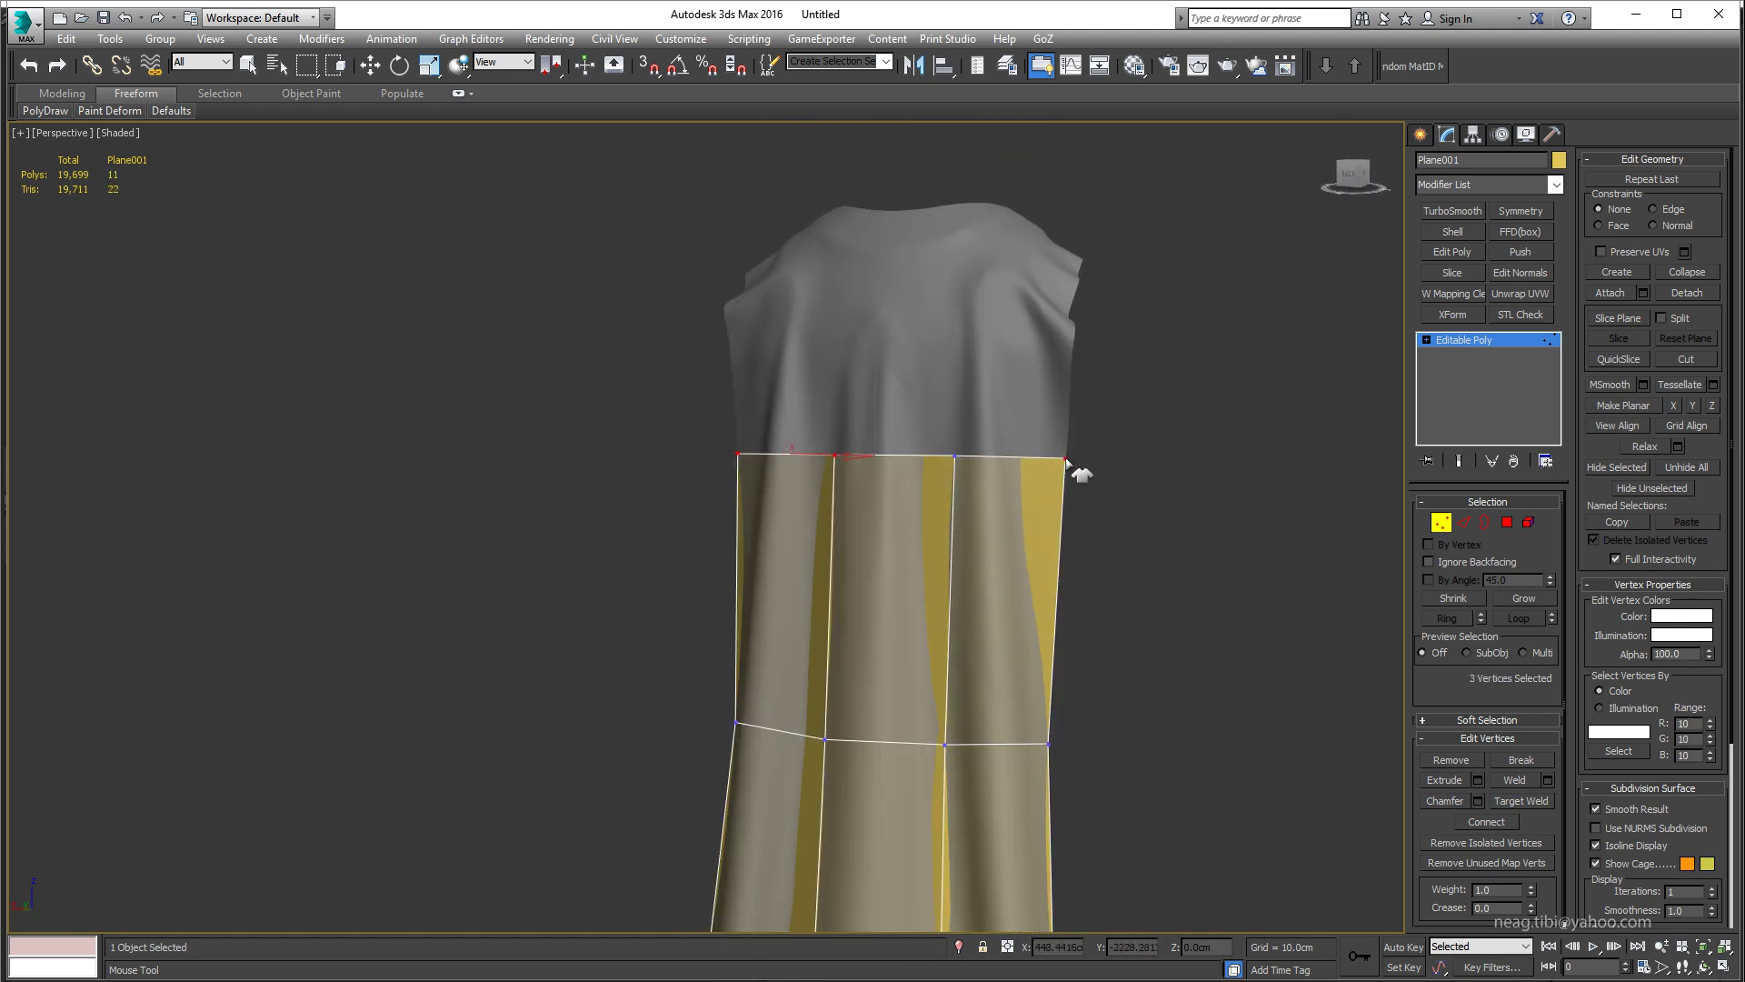
{"action": "middle_click_drag", "start_coordinate": [1068, 464], "coordinate": [807, 487], "text": "alt"}
{"action": "left_click_drag", "start_coordinate": [807, 487], "coordinate": [780, 460], "text": "shift"}
{"action": "mouse_move", "coordinate": [780, 460]}
{"action": "middle_mouse_down", "text": "alt"}
{"action": "mouse_move", "coordinate": [741, 487]}
{"action": "mouse_move", "coordinate": [871, 485]}
{"action": "middle_mouse_up", "text": "alt"}
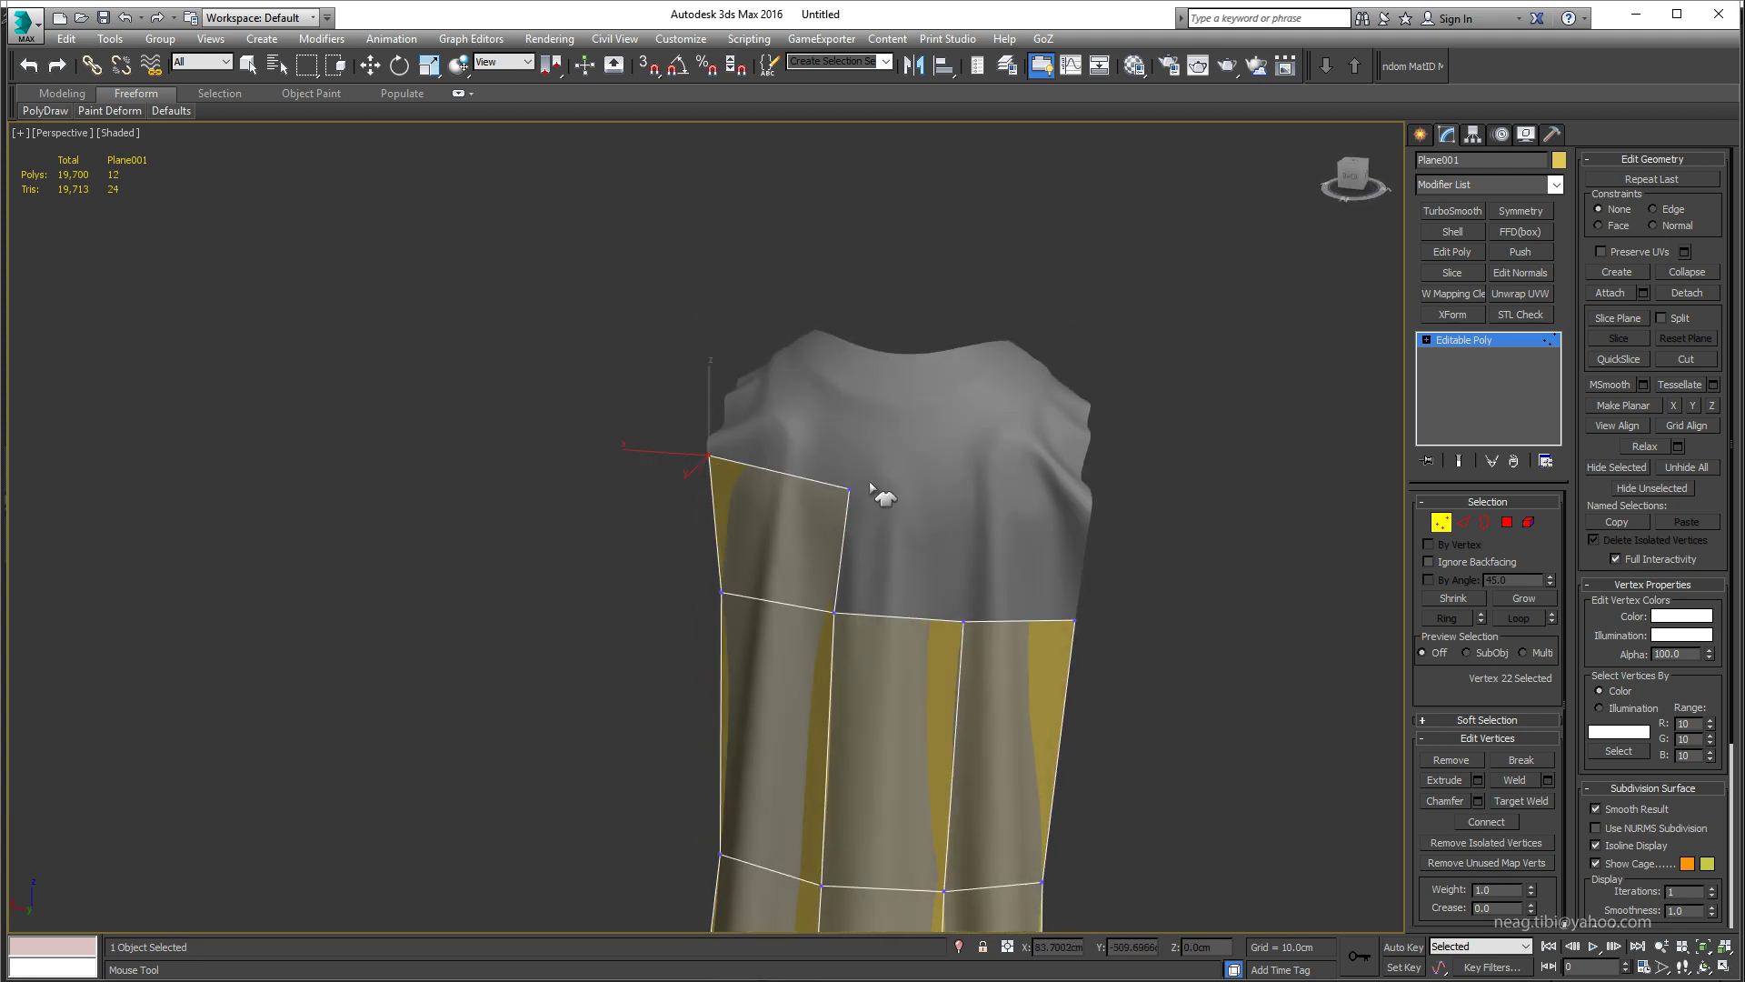
Step: Add quads along the top edge toward the shoulders, filling polygons at the shoulder
{"action": "left_click_drag", "start_coordinate": [826, 468], "coordinate": [1052, 518], "text": "shift"}
{"action": "mouse_move", "coordinate": [1052, 519]}
{"action": "middle_mouse_down", "text": "alt"}
{"action": "mouse_move", "coordinate": [865, 519]}
{"action": "mouse_move", "coordinate": [1021, 627]}
{"action": "middle_mouse_up", "text": "alt"}
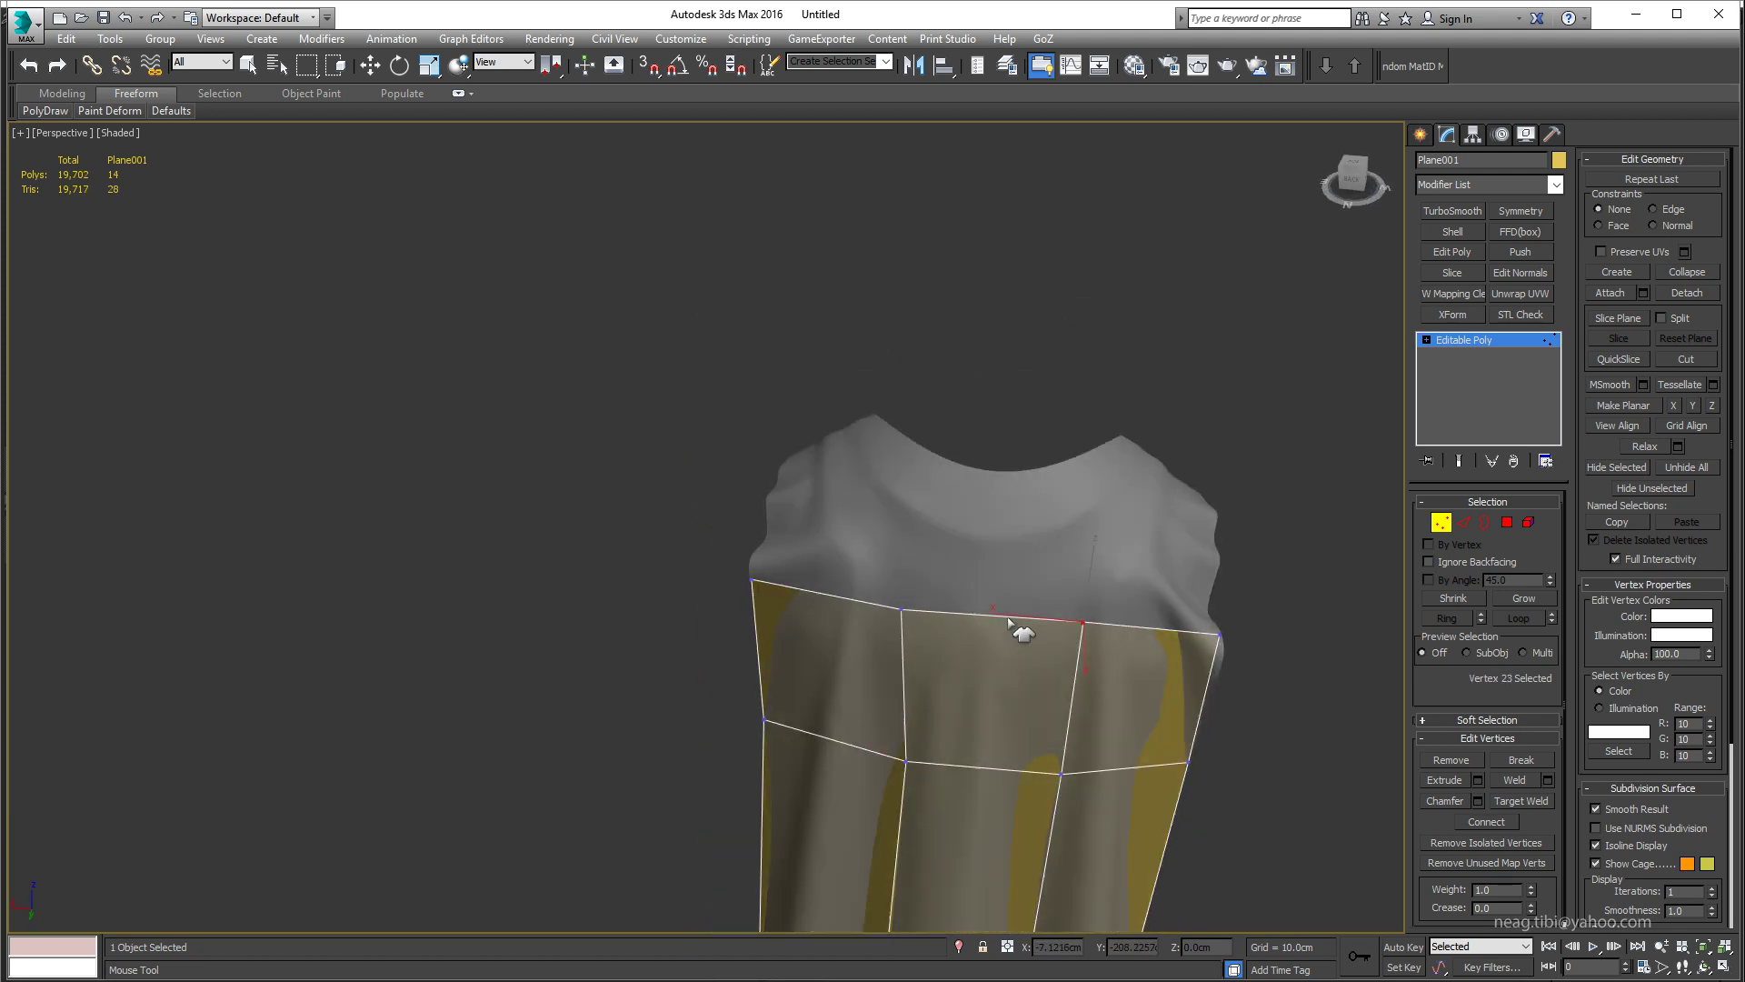
{"action": "left_click_drag", "start_coordinate": [1021, 628], "coordinate": [932, 486], "text": "shift"}
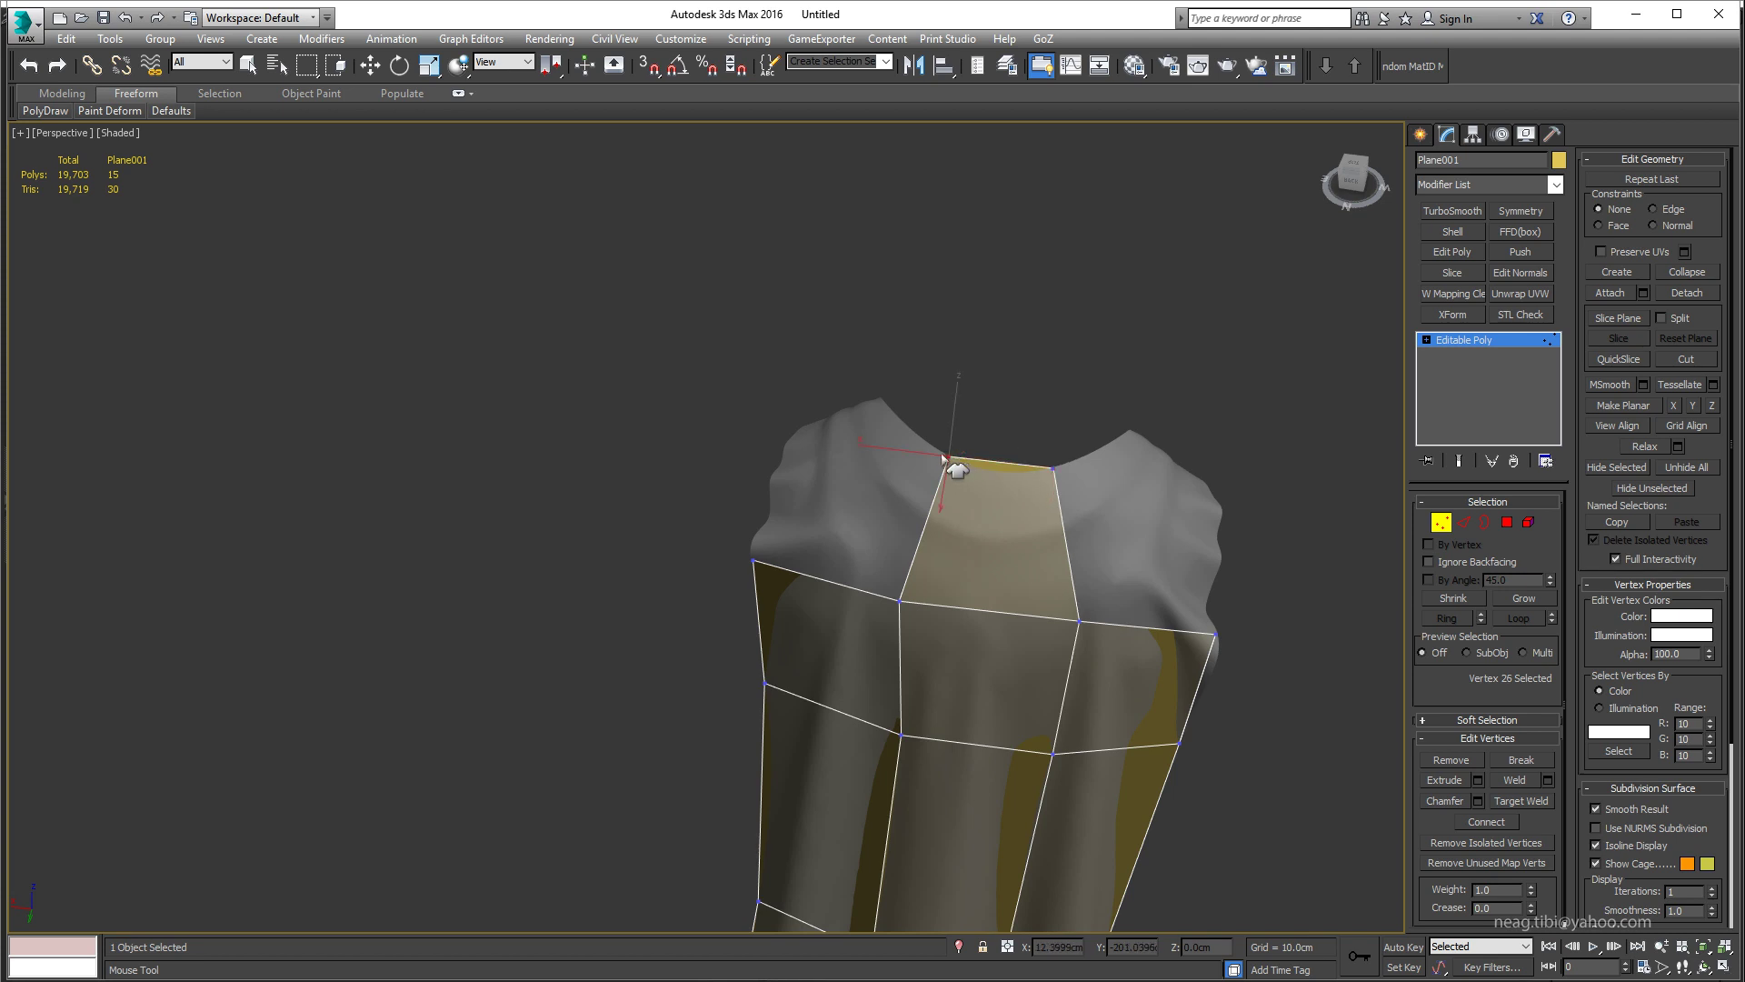
{"action": "middle_click_drag", "start_coordinate": [946, 460], "coordinate": [826, 625], "text": "alt"}
{"action": "middle_click_drag", "start_coordinate": [802, 494], "coordinate": [801, 519], "text": "alt"}
{"action": "left_click", "coordinate": [801, 519]}
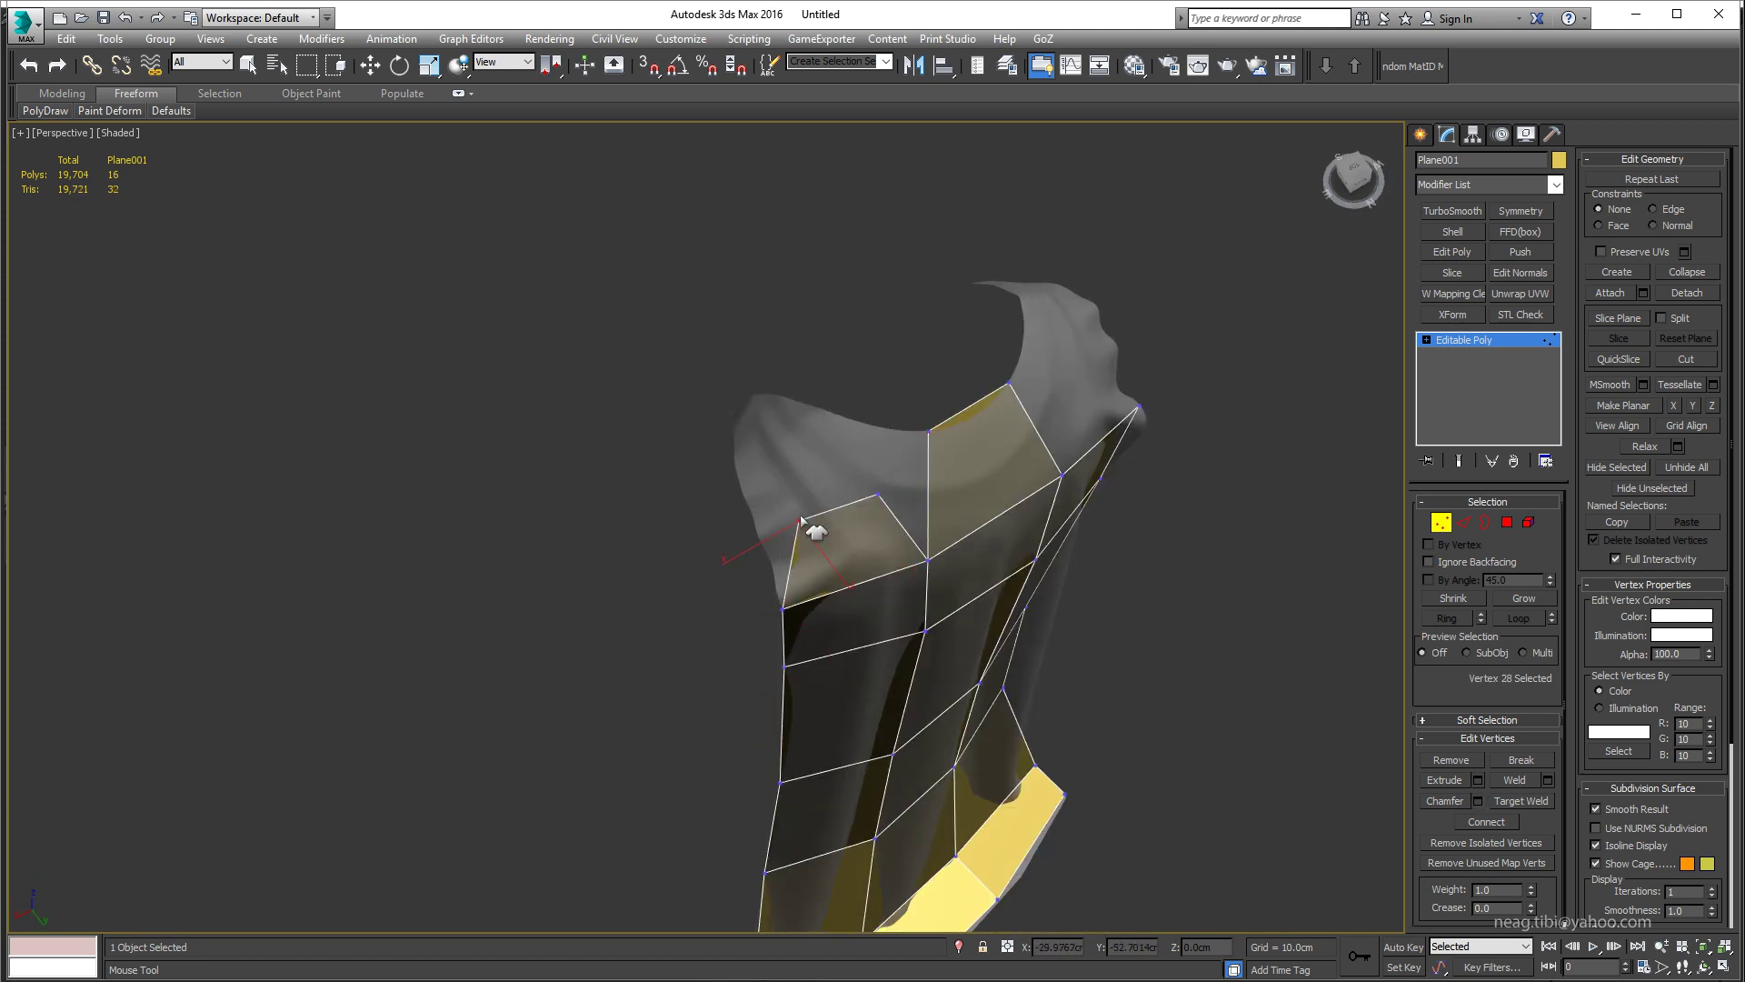
{"action": "left_click", "coordinate": [854, 454], "text": "shift"}
{"action": "mouse_move", "coordinate": [855, 455]}
{"action": "middle_mouse_down", "text": "alt"}
{"action": "mouse_move", "coordinate": [1071, 441]}
{"action": "mouse_move", "coordinate": [1133, 574]}
{"action": "mouse_move", "coordinate": [1017, 667]}
{"action": "mouse_move", "coordinate": [850, 636]}
{"action": "mouse_move", "coordinate": [955, 604]}
{"action": "mouse_move", "coordinate": [982, 545]}
{"action": "mouse_move", "coordinate": [1006, 642]}
{"action": "mouse_move", "coordinate": [993, 612]}
{"action": "mouse_move", "coordinate": [1052, 655]}
{"action": "mouse_move", "coordinate": [1020, 834]}
{"action": "middle_mouse_up", "text": "alt"}
{"action": "left_click", "coordinate": [849, 635], "text": "shift"}
{"action": "left_click", "coordinate": [1045, 663], "text": "shift"}
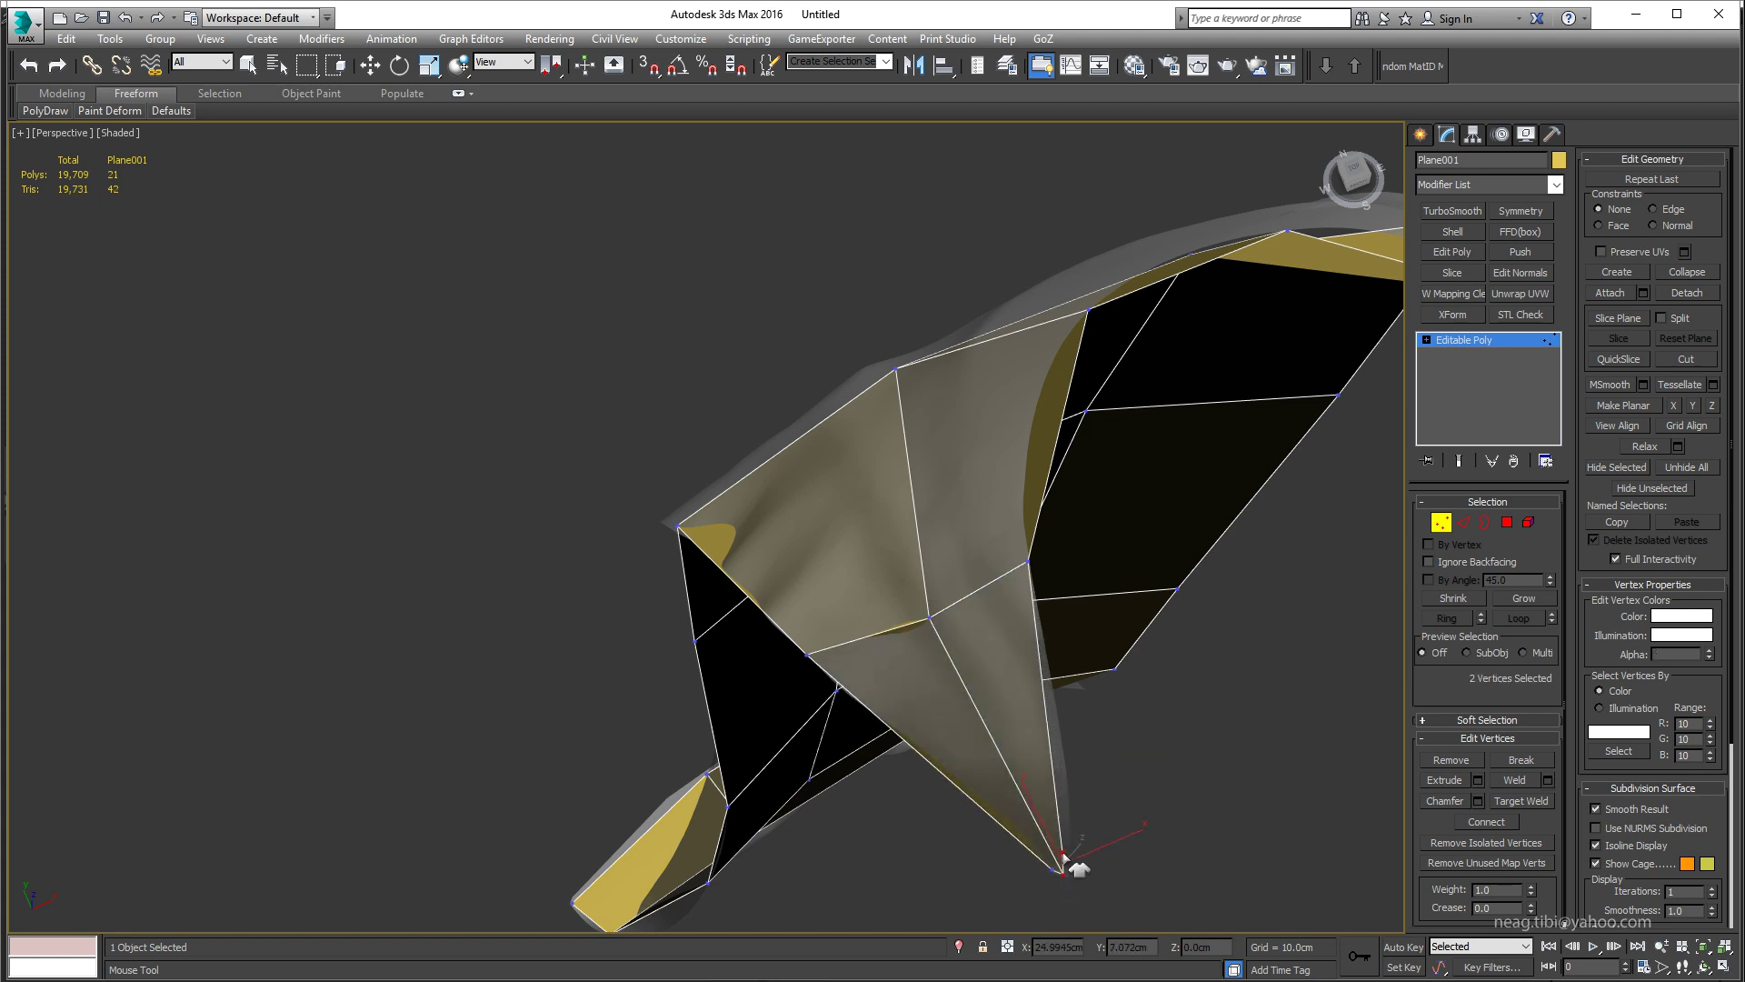
Step: Fill the remaining open gaps in the mesh with quads and stretch a face to the corner
{"action": "mouse_move", "coordinate": [1074, 880]}
{"action": "middle_mouse_down", "text": "alt"}
{"action": "mouse_move", "coordinate": [927, 554]}
{"action": "mouse_move", "coordinate": [854, 611]}
{"action": "mouse_move", "coordinate": [880, 691]}
{"action": "mouse_move", "coordinate": [908, 635]}
{"action": "mouse_move", "coordinate": [826, 597]}
{"action": "mouse_move", "coordinate": [773, 798]}
{"action": "middle_mouse_up", "text": "alt"}
{"action": "left_click", "coordinate": [880, 691]}
{"action": "left_click", "coordinate": [791, 670], "text": "shift"}
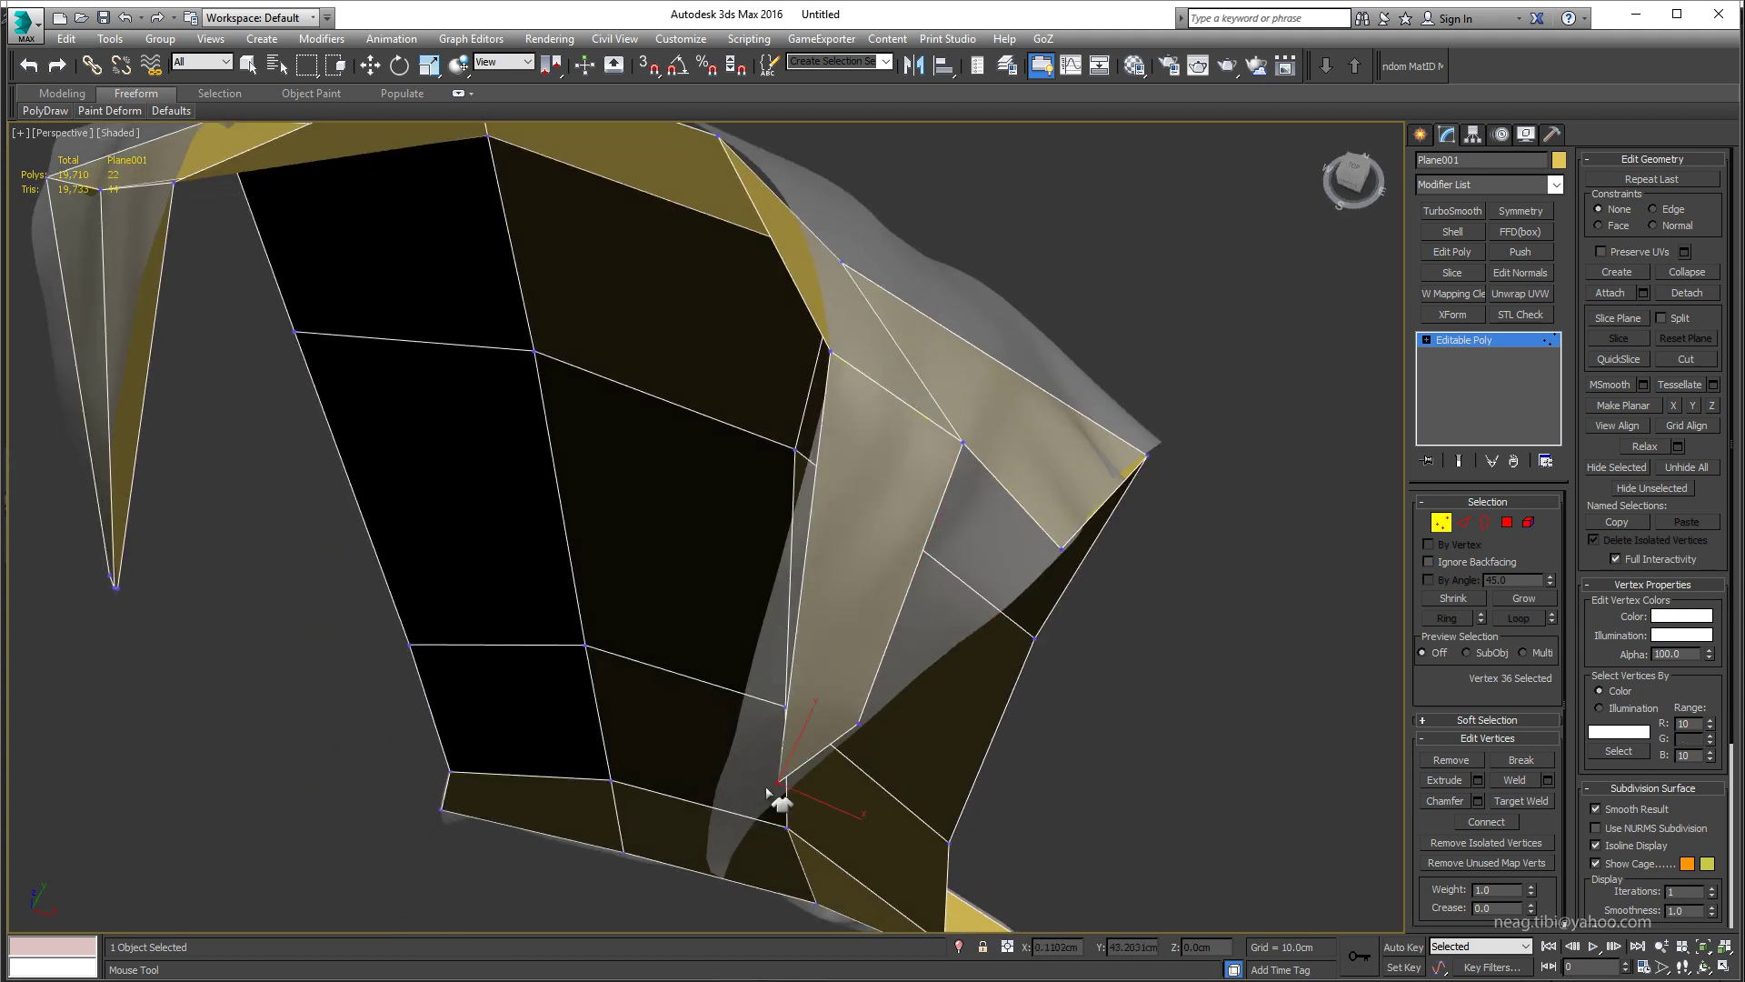
{"action": "left_click_drag", "start_coordinate": [780, 784], "coordinate": [721, 888]}
{"action": "middle_click_drag", "start_coordinate": [721, 838], "coordinate": [855, 771], "text": "alt"}
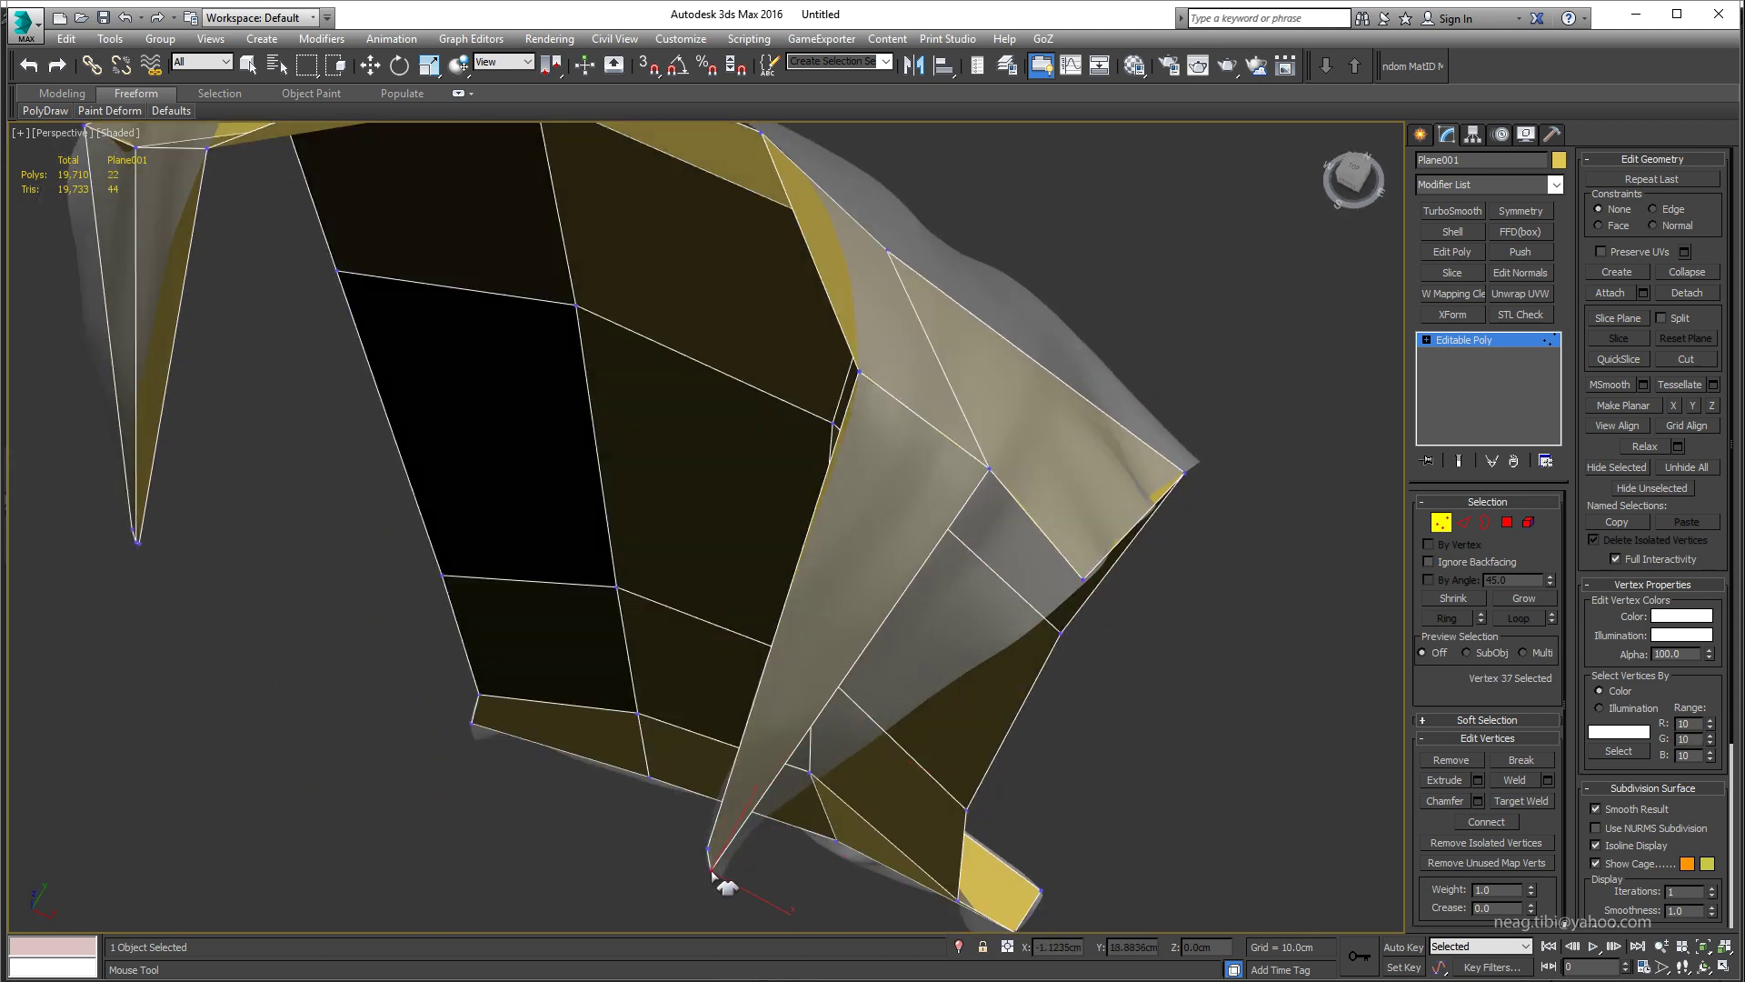
{"action": "left_click", "coordinate": [959, 509], "text": "shift"}
{"action": "left_click", "coordinate": [722, 880]}
{"action": "mouse_move", "coordinate": [728, 887]}
{"action": "middle_mouse_down", "text": "alt"}
{"action": "mouse_move", "coordinate": [819, 763]}
{"action": "mouse_move", "coordinate": [946, 682]}
{"action": "mouse_move", "coordinate": [889, 732]}
{"action": "mouse_move", "coordinate": [982, 727]}
{"action": "middle_mouse_up", "text": "alt"}
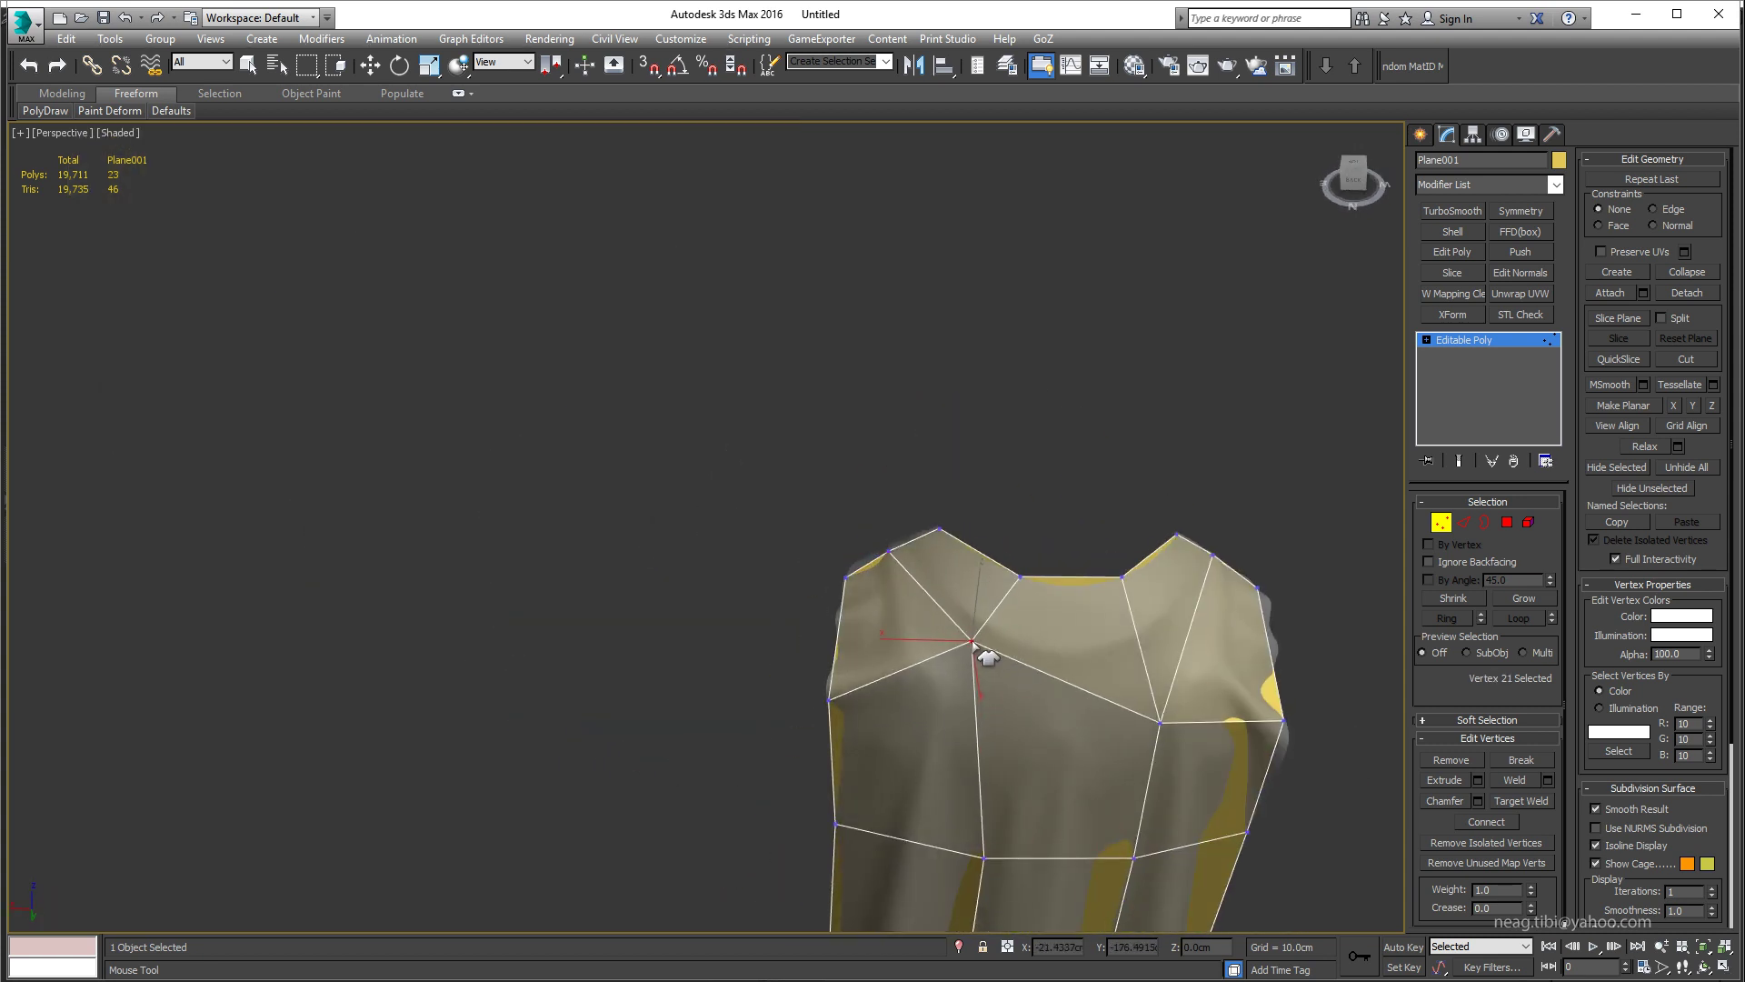
Step: Select neckline and shoulder vertices, then switch to edge level and pick a shoulder edge
{"action": "middle_click_drag", "start_coordinate": [985, 651], "coordinate": [1134, 783], "text": "alt"}
{"action": "left_click", "coordinate": [1136, 780]}
{"action": "mouse_move", "coordinate": [1153, 697]}
{"action": "middle_mouse_down", "text": "alt"}
{"action": "mouse_move", "coordinate": [1003, 639]}
{"action": "mouse_move", "coordinate": [662, 700]}
{"action": "mouse_move", "coordinate": [825, 639]}
{"action": "middle_mouse_up", "text": "alt"}
{"action": "left_click", "coordinate": [663, 701]}
{"action": "middle_click_drag", "start_coordinate": [1200, 784], "coordinate": [1018, 593], "text": "alt"}
{"action": "key", "text": "w"}
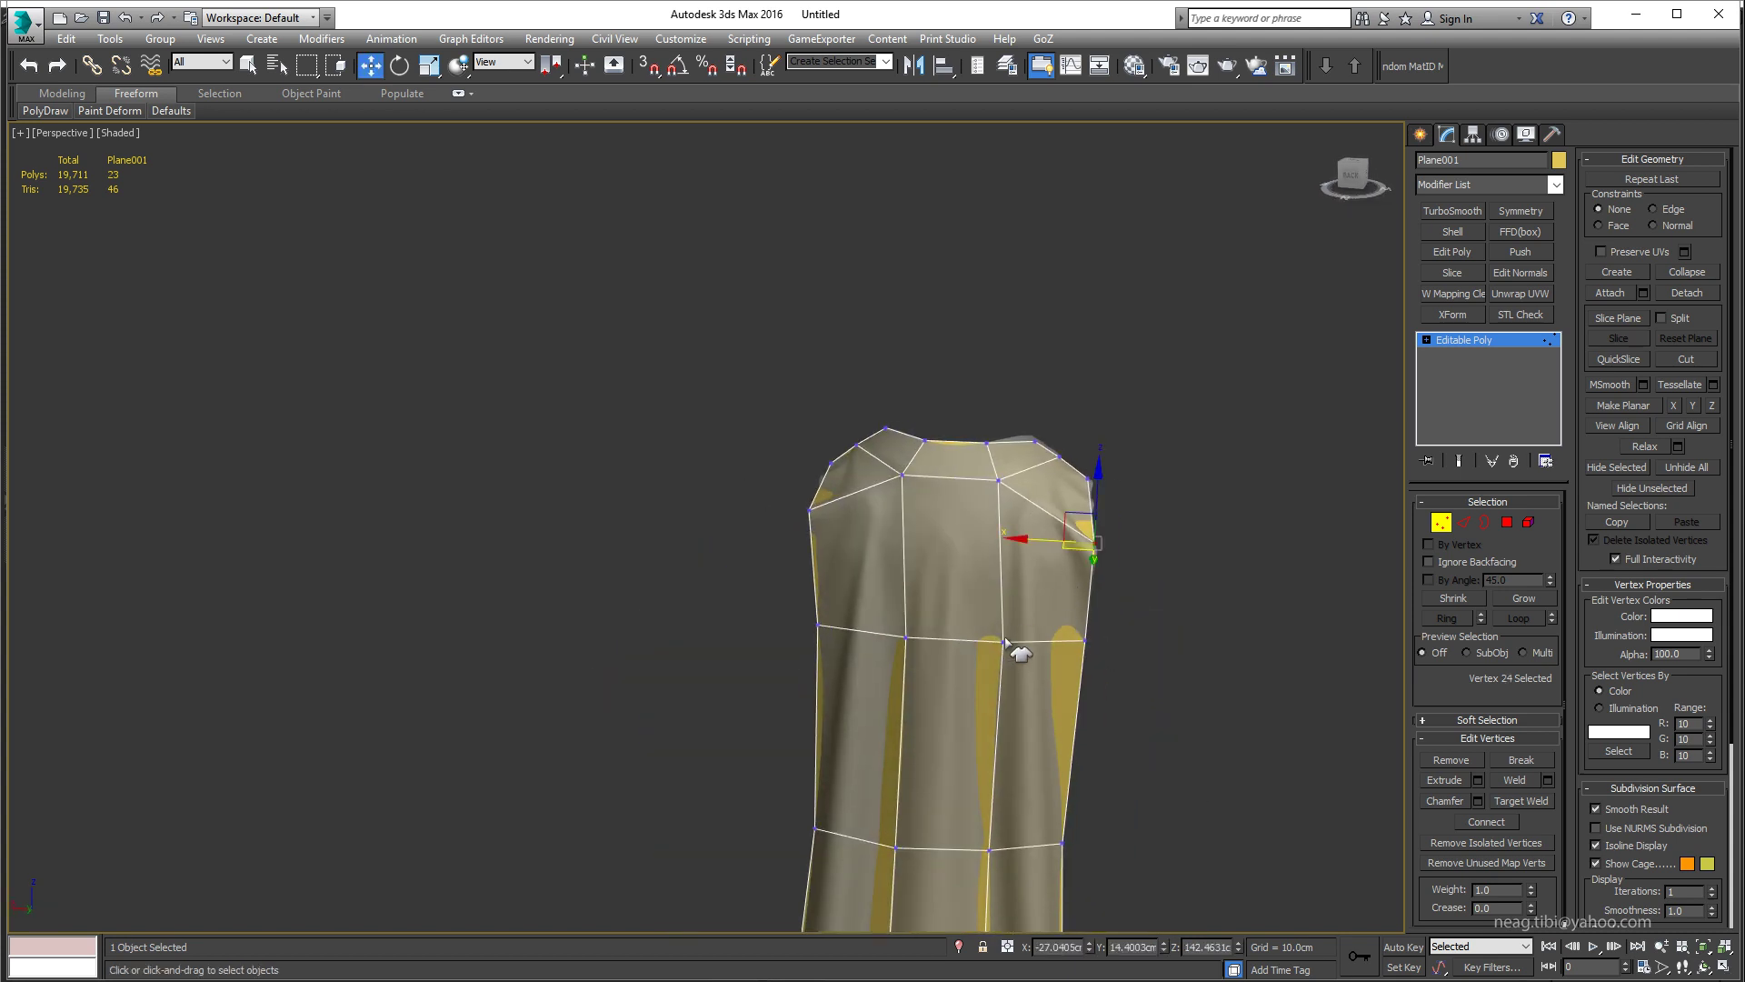
{"action": "key", "text": "2"}
{"action": "left_click", "coordinate": [1001, 596]}
Step: Add a horizontal edge loop through the selected shoulder edges and pick a panel vertex
{"action": "left_click", "coordinate": [1680, 263]}
{"action": "scroll", "coordinate": [1029, 491], "scroll_direction": "down", "scroll_amount": 3}
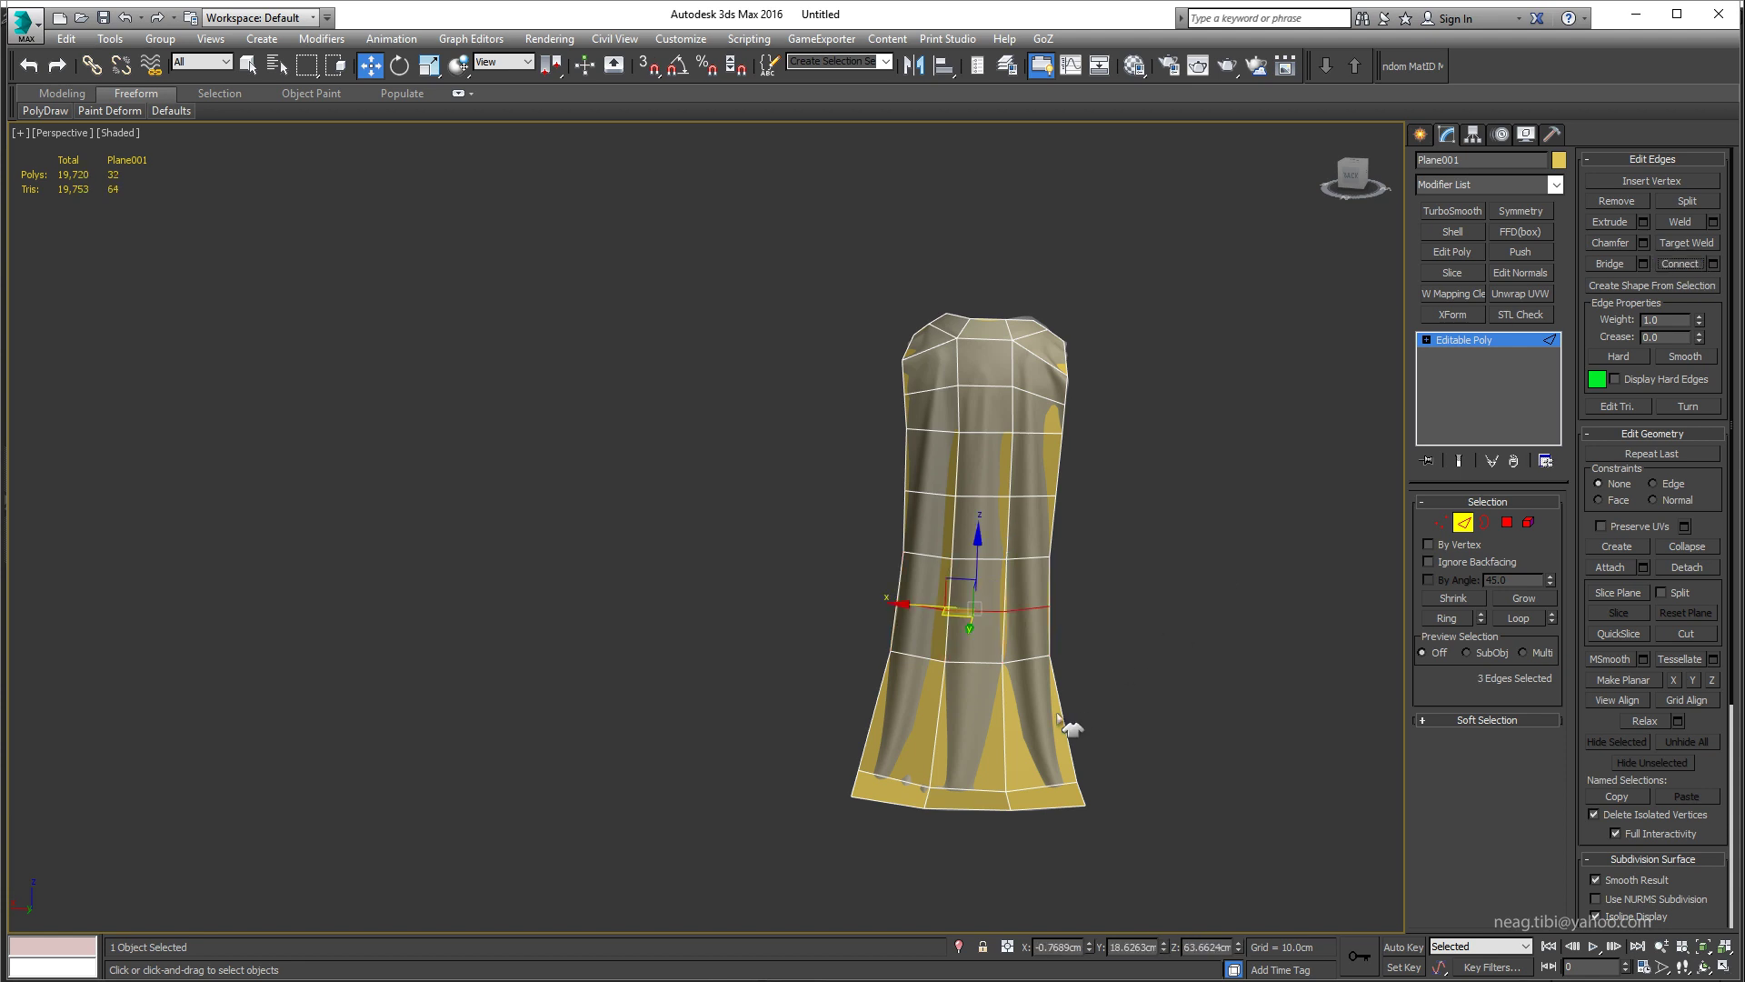
{"action": "key", "text": "1"}
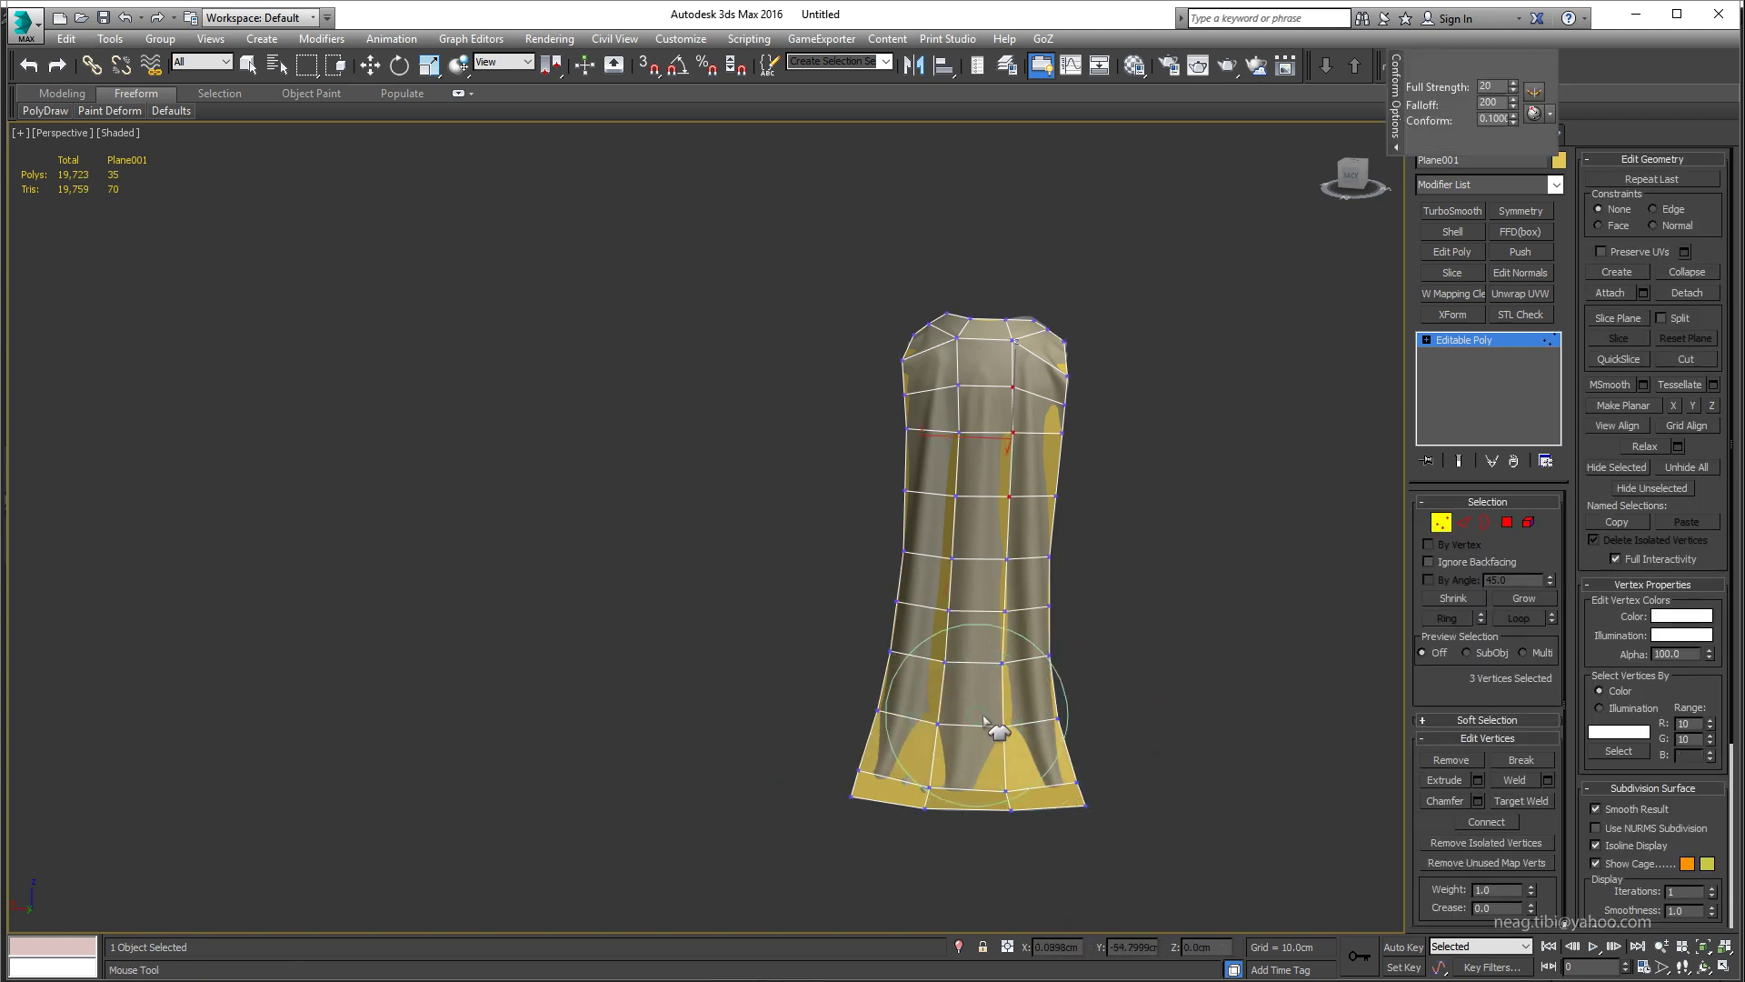
{"action": "middle_click_drag", "start_coordinate": [922, 724], "coordinate": [948, 680], "text": "alt"}
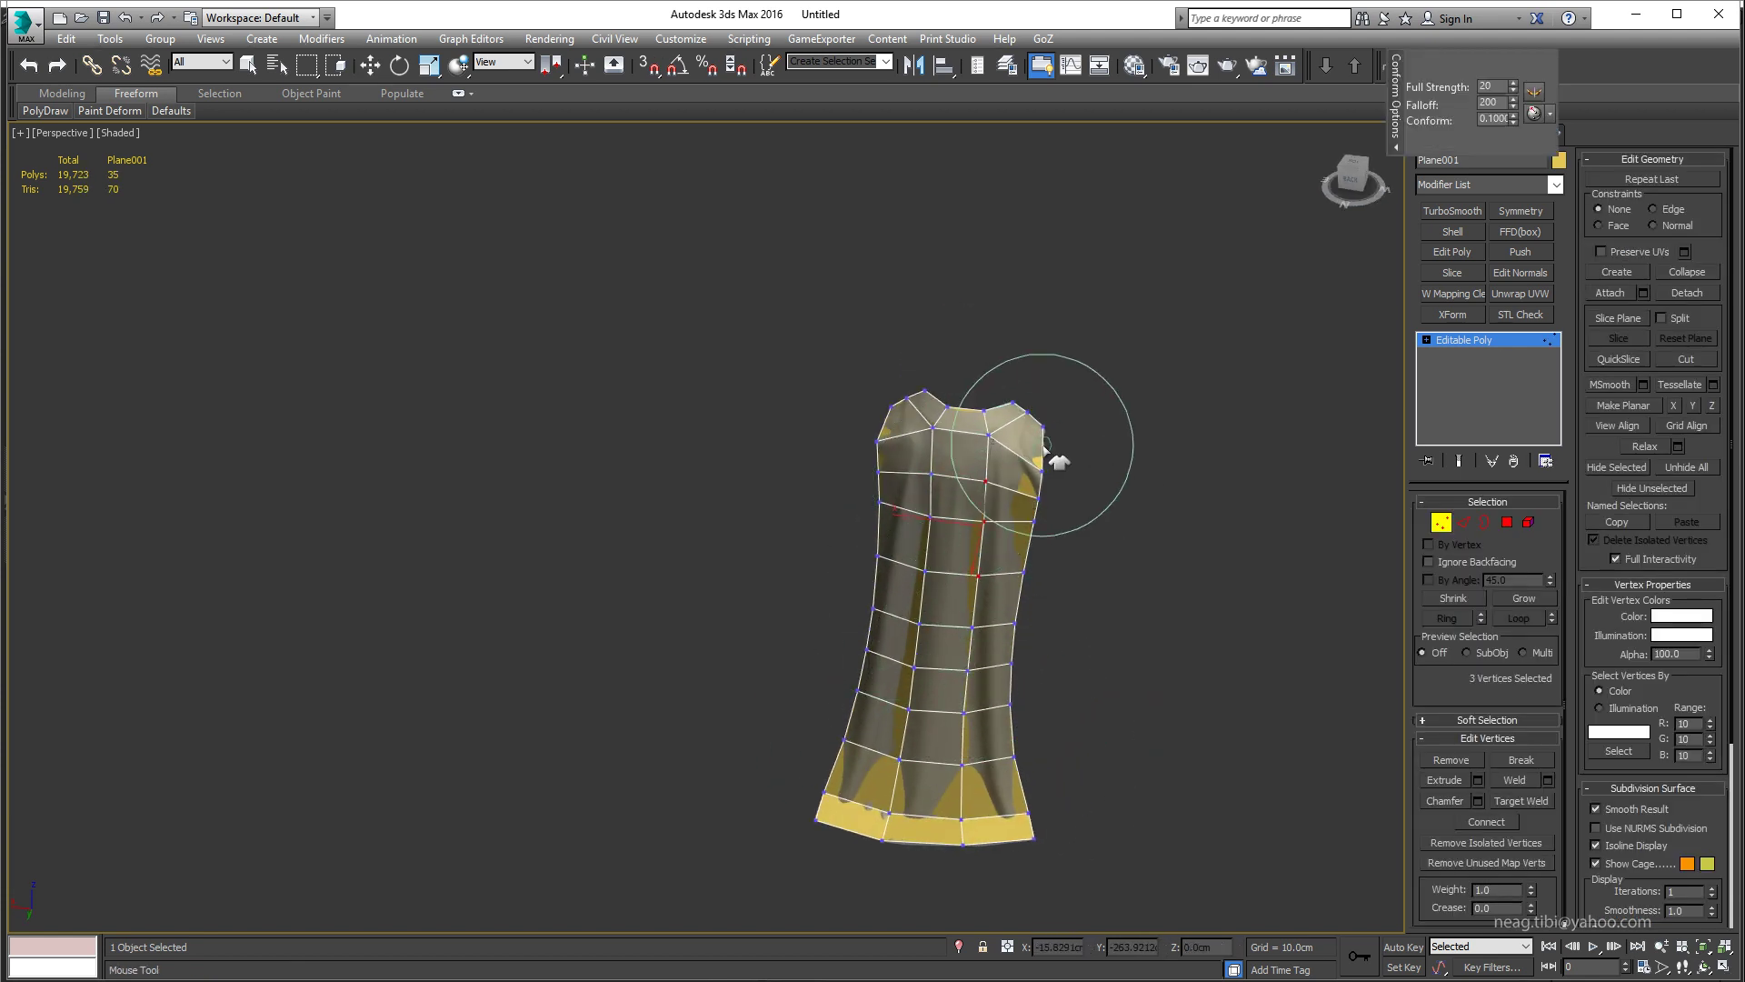
{"action": "left_click", "coordinate": [983, 483]}
Step: Adjust vertices on the panel's upper part, return to object level and deselect the panel
{"action": "scroll", "coordinate": [991, 481], "scroll_direction": "up", "scroll_amount": 3}
{"action": "scroll", "coordinate": [936, 563], "scroll_direction": "up", "scroll_amount": 3}
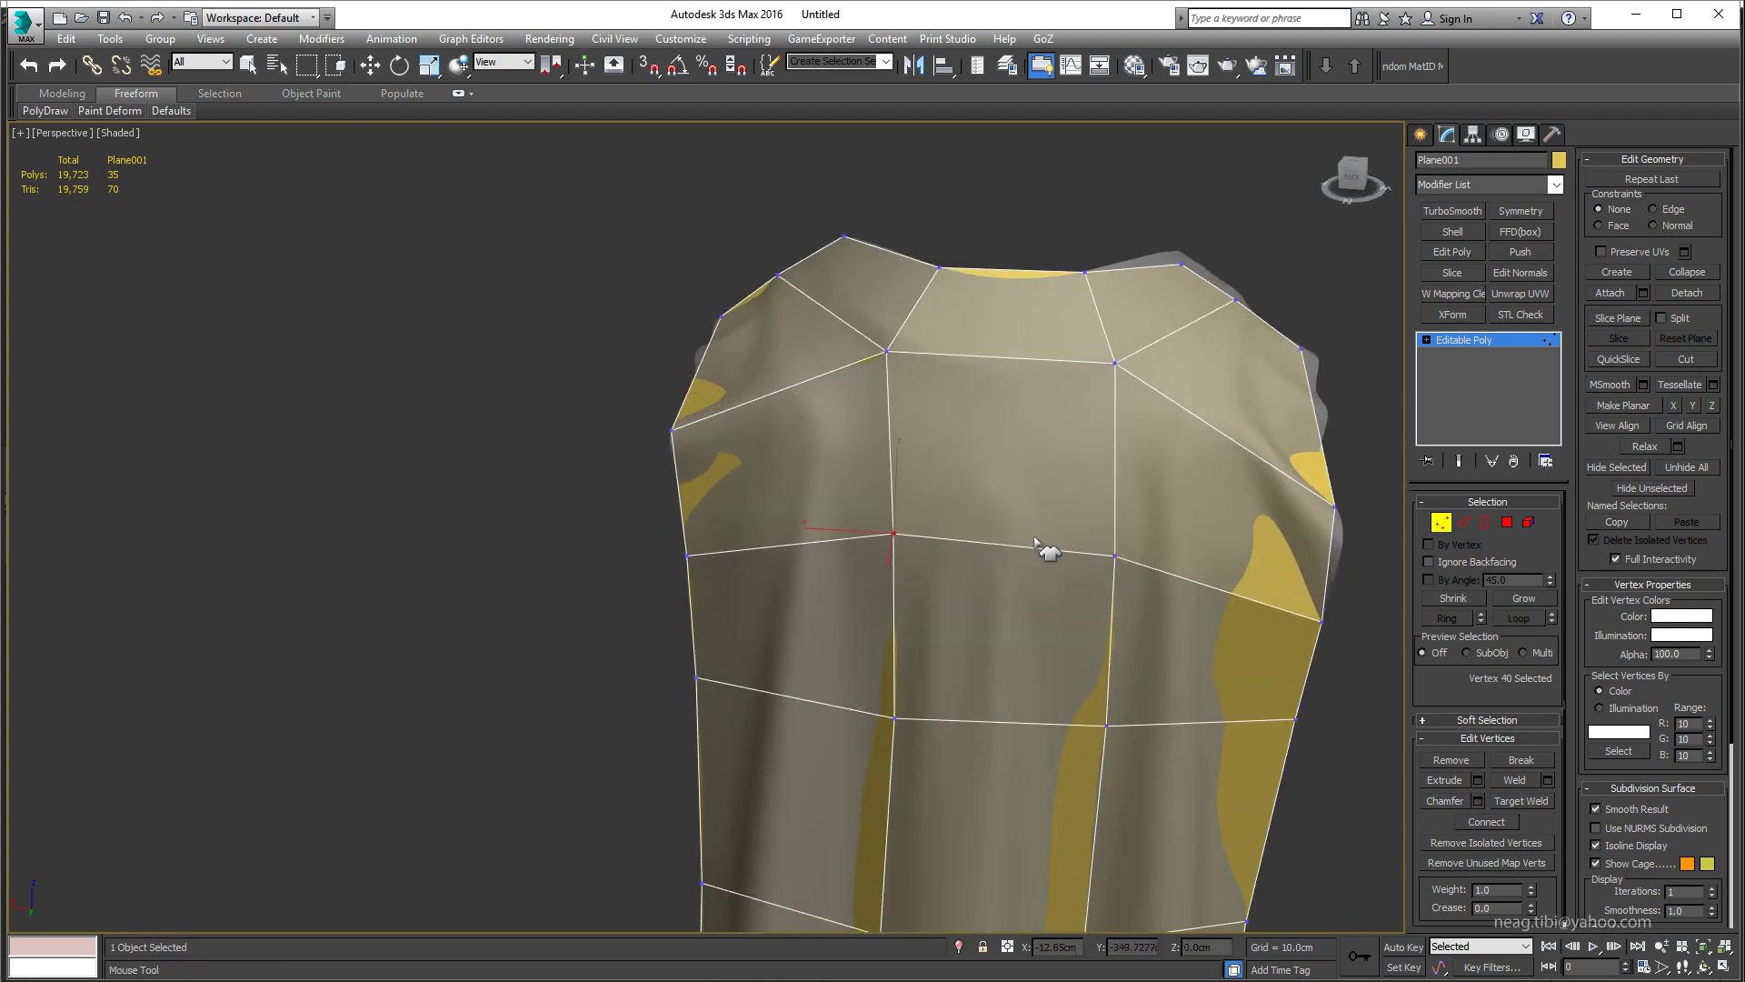
{"action": "scroll", "coordinate": [1045, 552], "scroll_direction": "up", "scroll_amount": 2}
{"action": "middle_click_drag", "start_coordinate": [1070, 545], "coordinate": [909, 446], "text": "alt"}
{"action": "left_click", "coordinate": [899, 439]}
{"action": "mouse_move", "coordinate": [1078, 449]}
{"action": "middle_mouse_down", "text": "alt"}
{"action": "mouse_move", "coordinate": [966, 507]}
{"action": "mouse_move", "coordinate": [928, 550]}
{"action": "mouse_move", "coordinate": [927, 534]}
{"action": "middle_mouse_up", "text": "alt"}
{"action": "key", "text": "q"}
{"action": "key", "text": "2"}
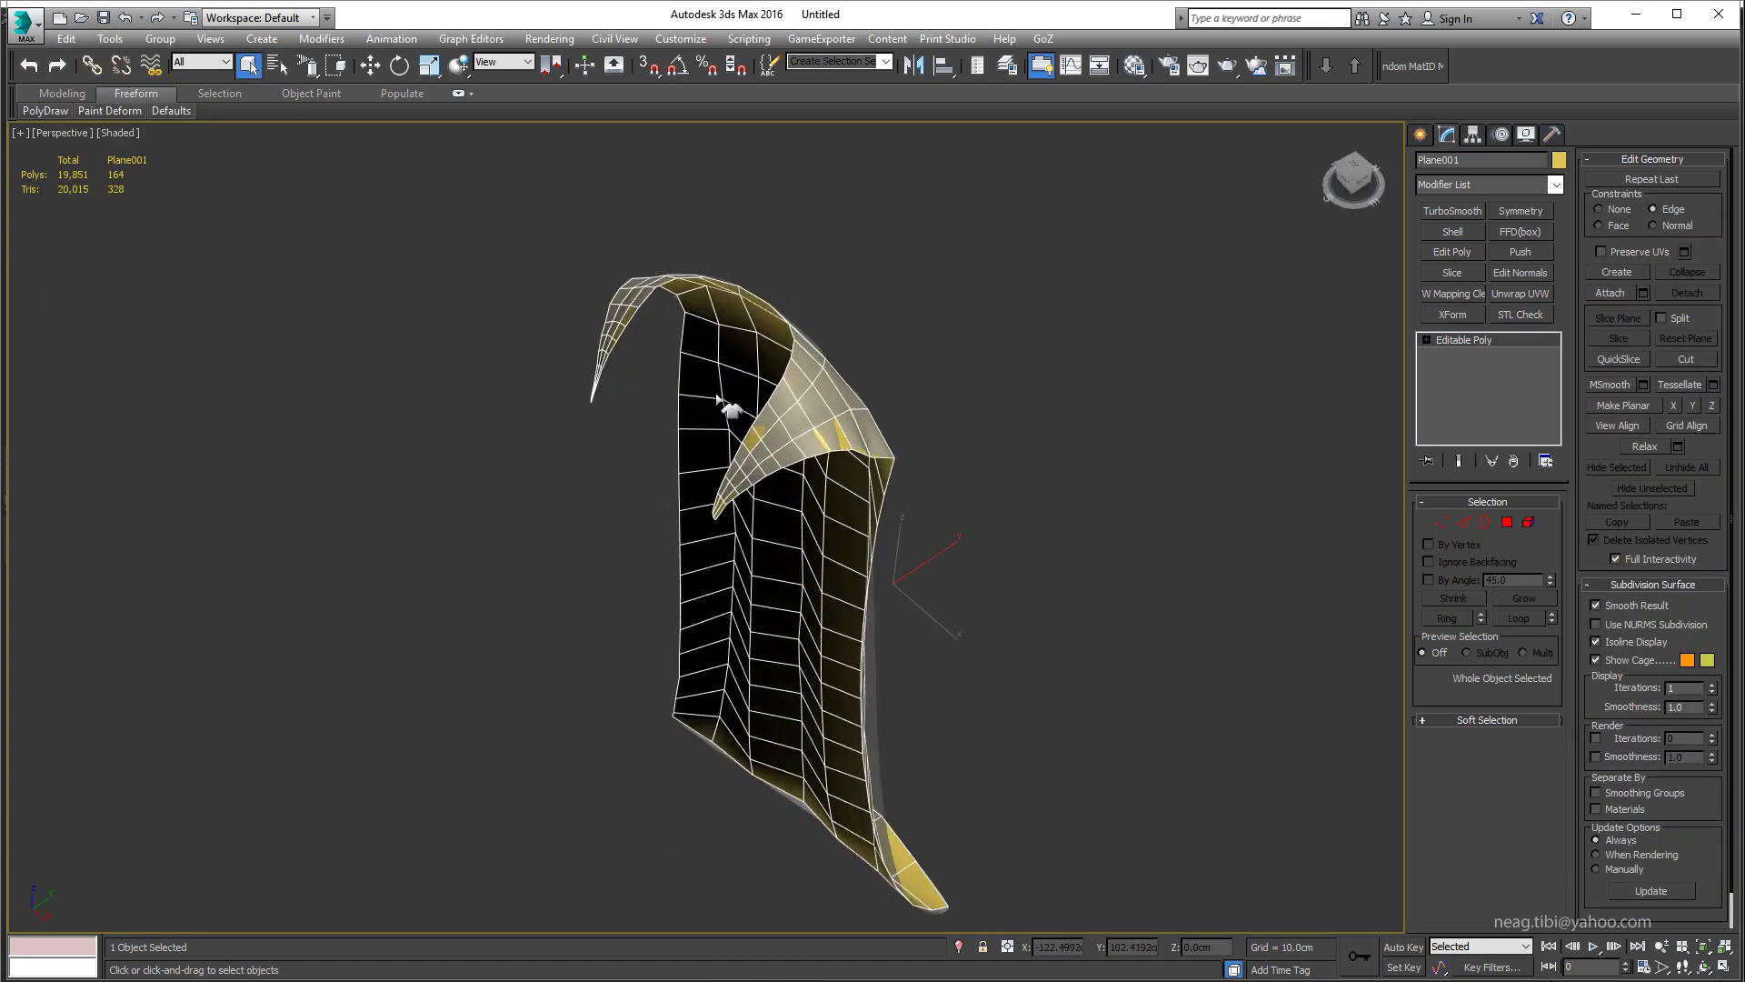
{"action": "mouse_move", "coordinate": [717, 396]}
{"action": "middle_mouse_down", "text": "alt"}
{"action": "mouse_move", "coordinate": [1071, 390]}
{"action": "mouse_move", "coordinate": [1099, 428]}
{"action": "mouse_move", "coordinate": [889, 371]}
{"action": "mouse_move", "coordinate": [1161, 386]}
{"action": "mouse_move", "coordinate": [989, 406]}
{"action": "middle_mouse_up", "text": "alt"}
{"action": "left_click", "coordinate": [889, 371]}
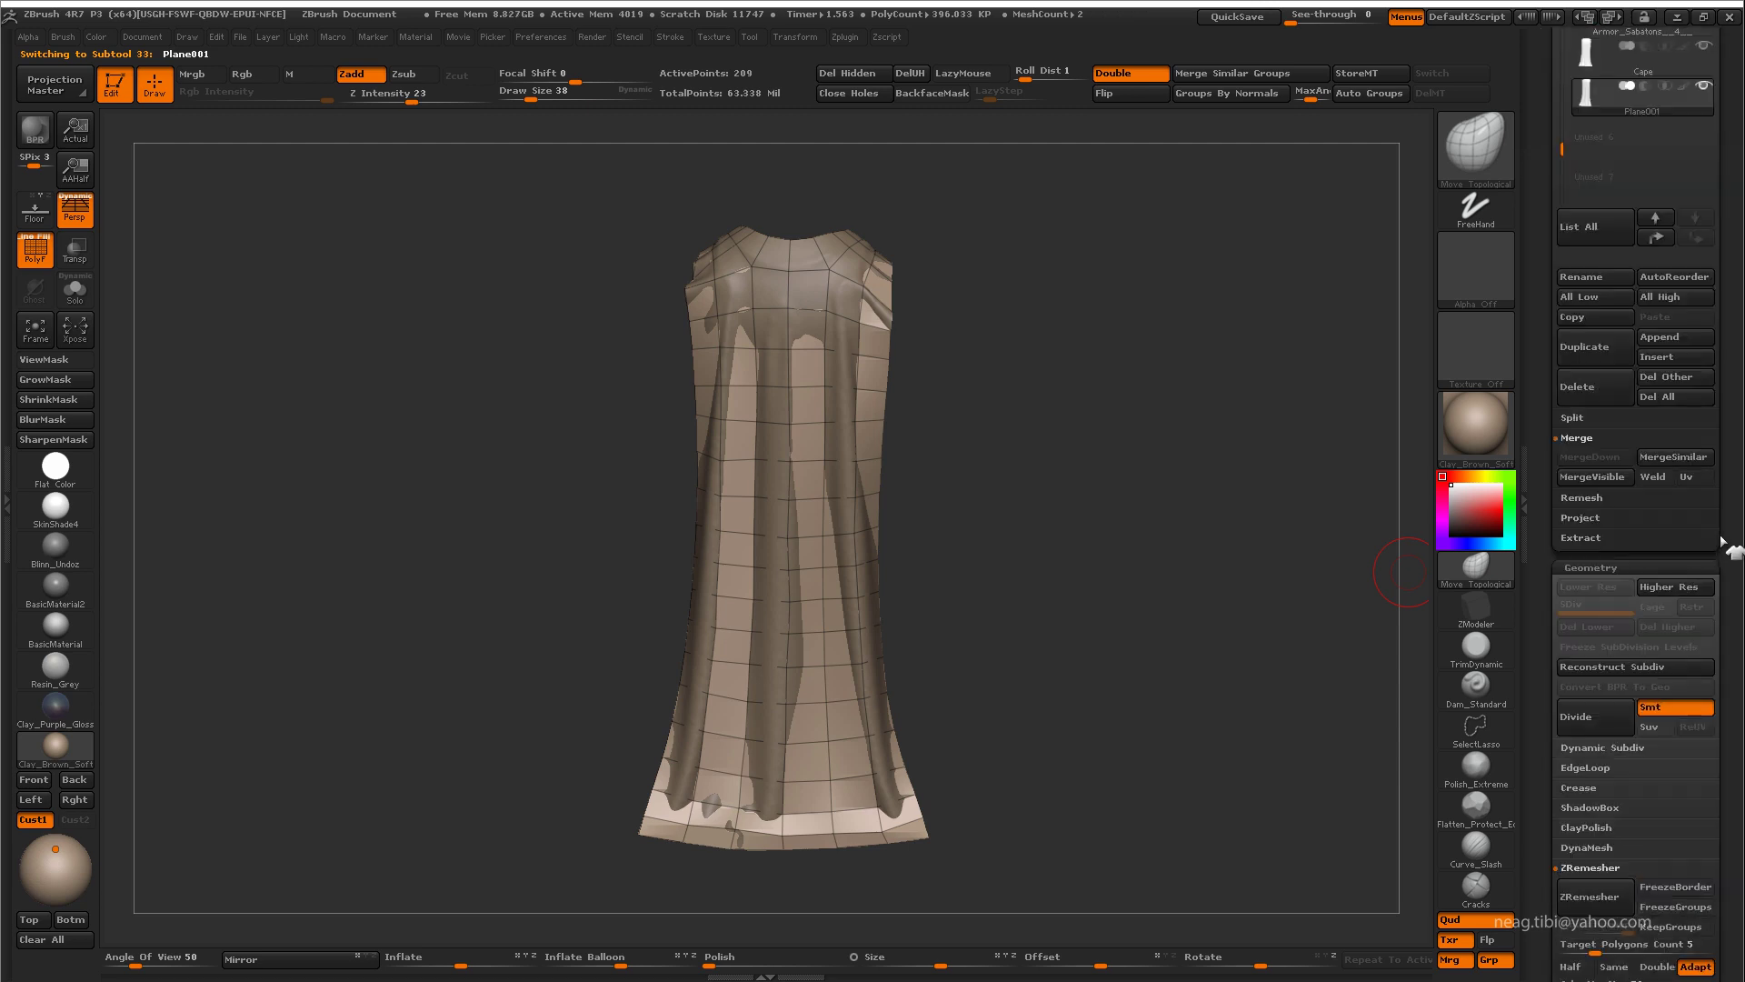
Step: ProjectAll the other subtools onto Plane001 and divide it to SDiv 2
{"action": "left_click", "coordinate": [1582, 517]}
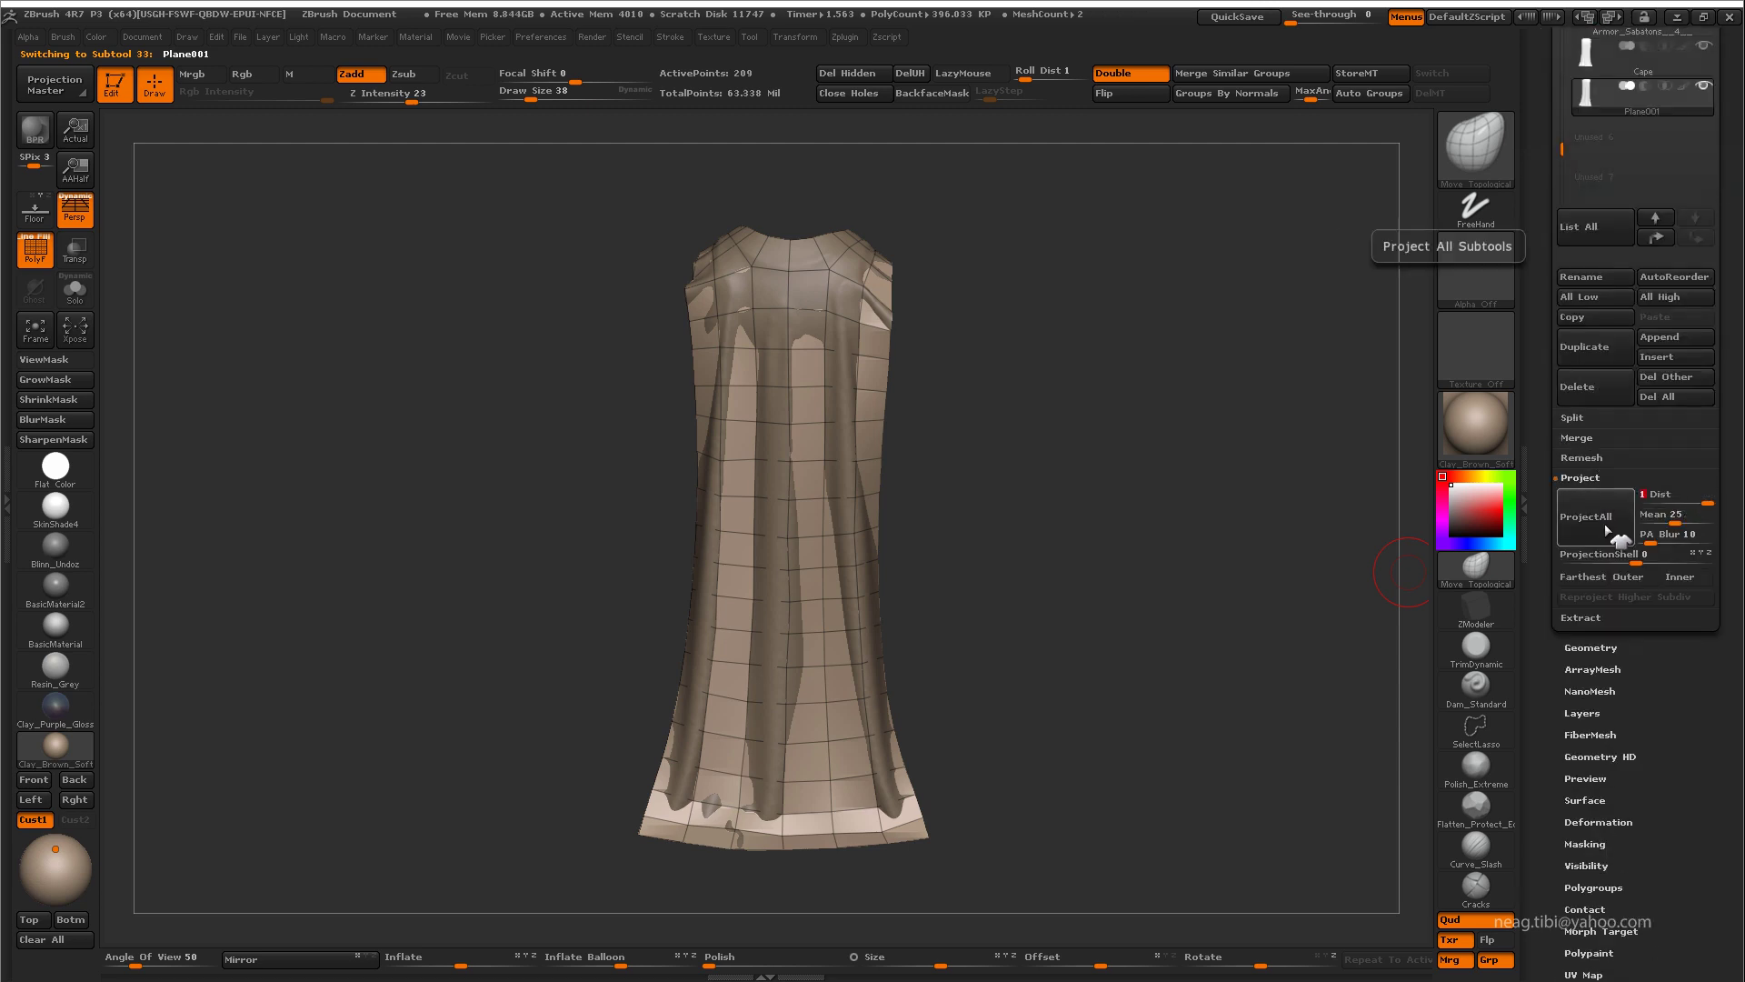
{"action": "left_click", "coordinate": [1607, 533]}
{"action": "left_click_drag", "start_coordinate": [1139, 495], "coordinate": [1014, 619]}
{"action": "left_click", "coordinate": [1605, 653]}
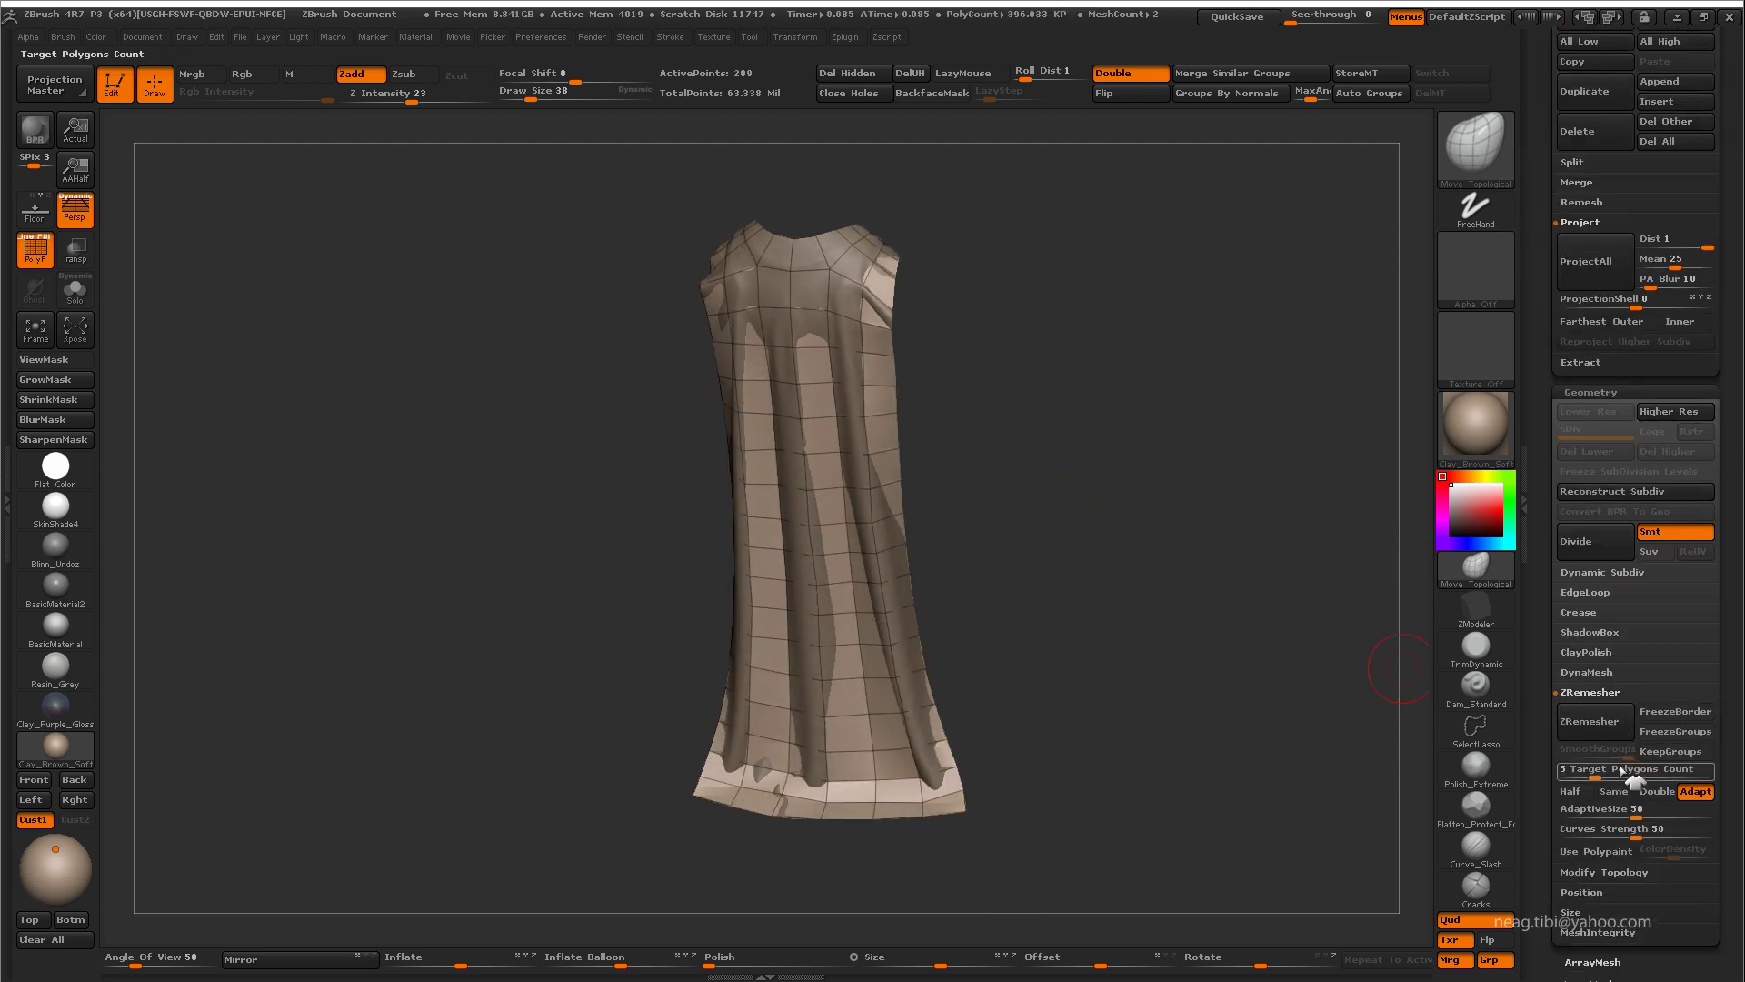
{"action": "left_click", "coordinate": [1582, 612]}
{"action": "key", "text": "ctrl+d"}
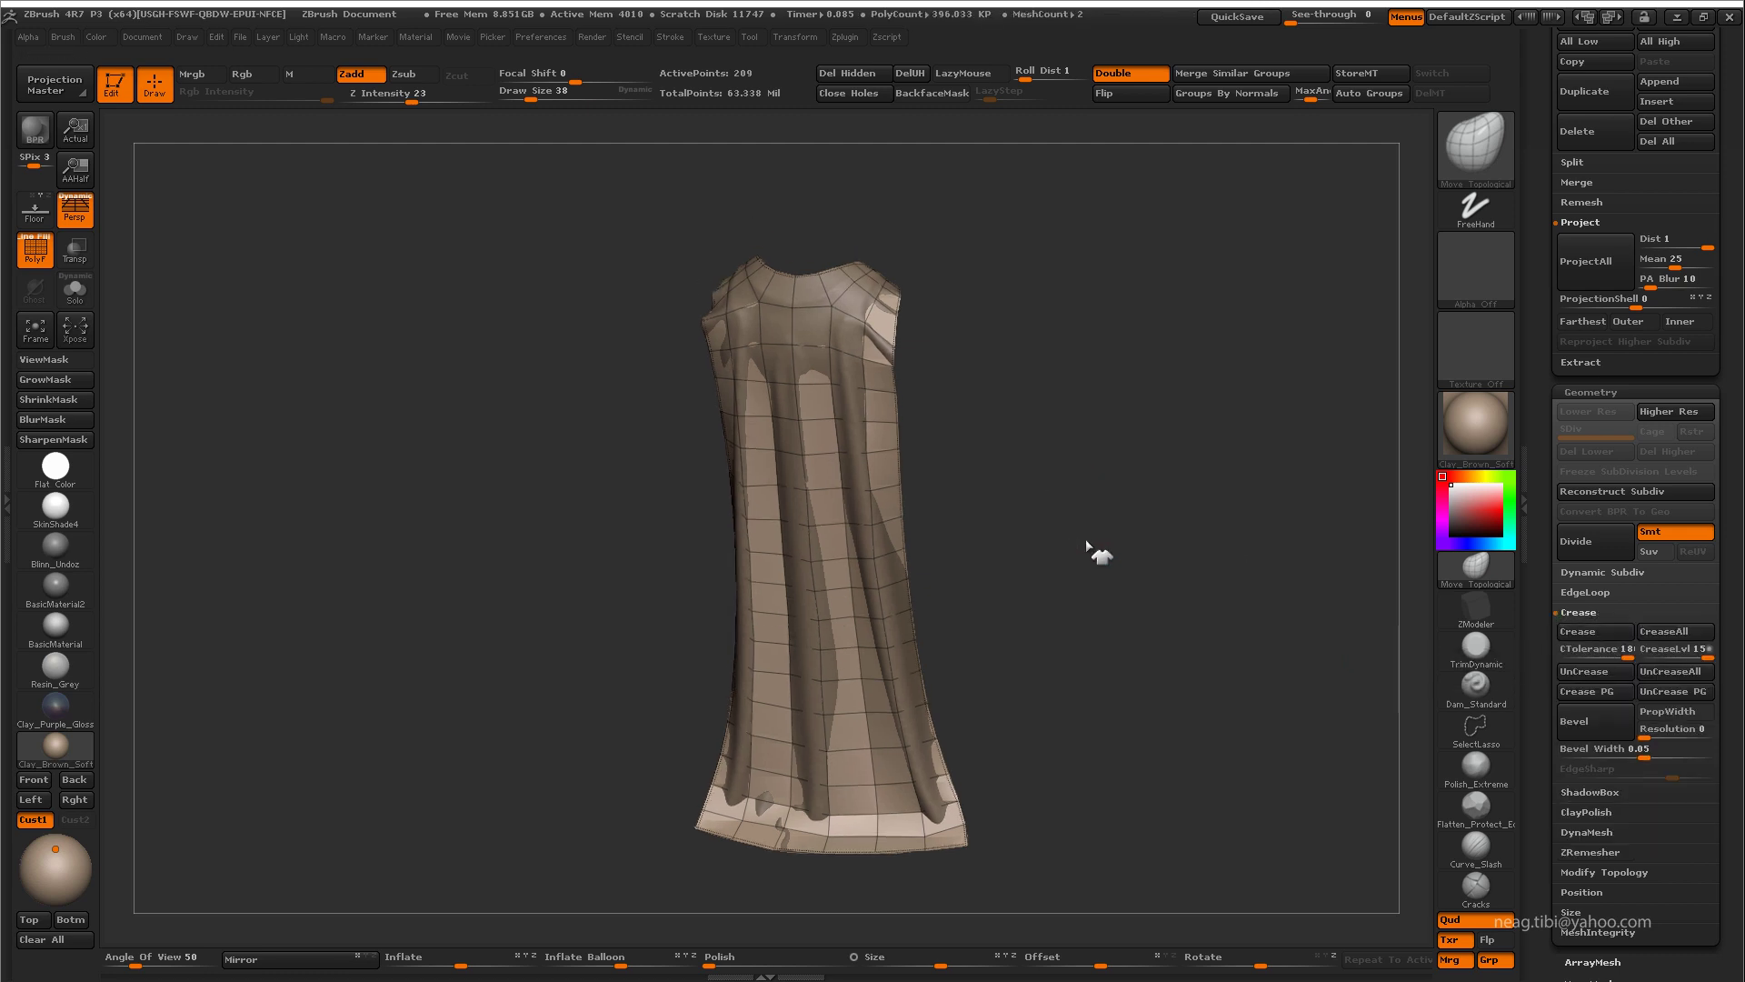
Step: Inspect the subdivided panel's hem from below and inside, then up to the shoulders
{"action": "mouse_move", "coordinate": [1168, 507]}
{"action": "left_mouse_down"}
{"action": "mouse_move", "coordinate": [974, 557]}
{"action": "mouse_move", "coordinate": [1044, 725]}
{"action": "mouse_move", "coordinate": [1154, 724]}
{"action": "mouse_move", "coordinate": [857, 773]}
{"action": "left_mouse_up"}
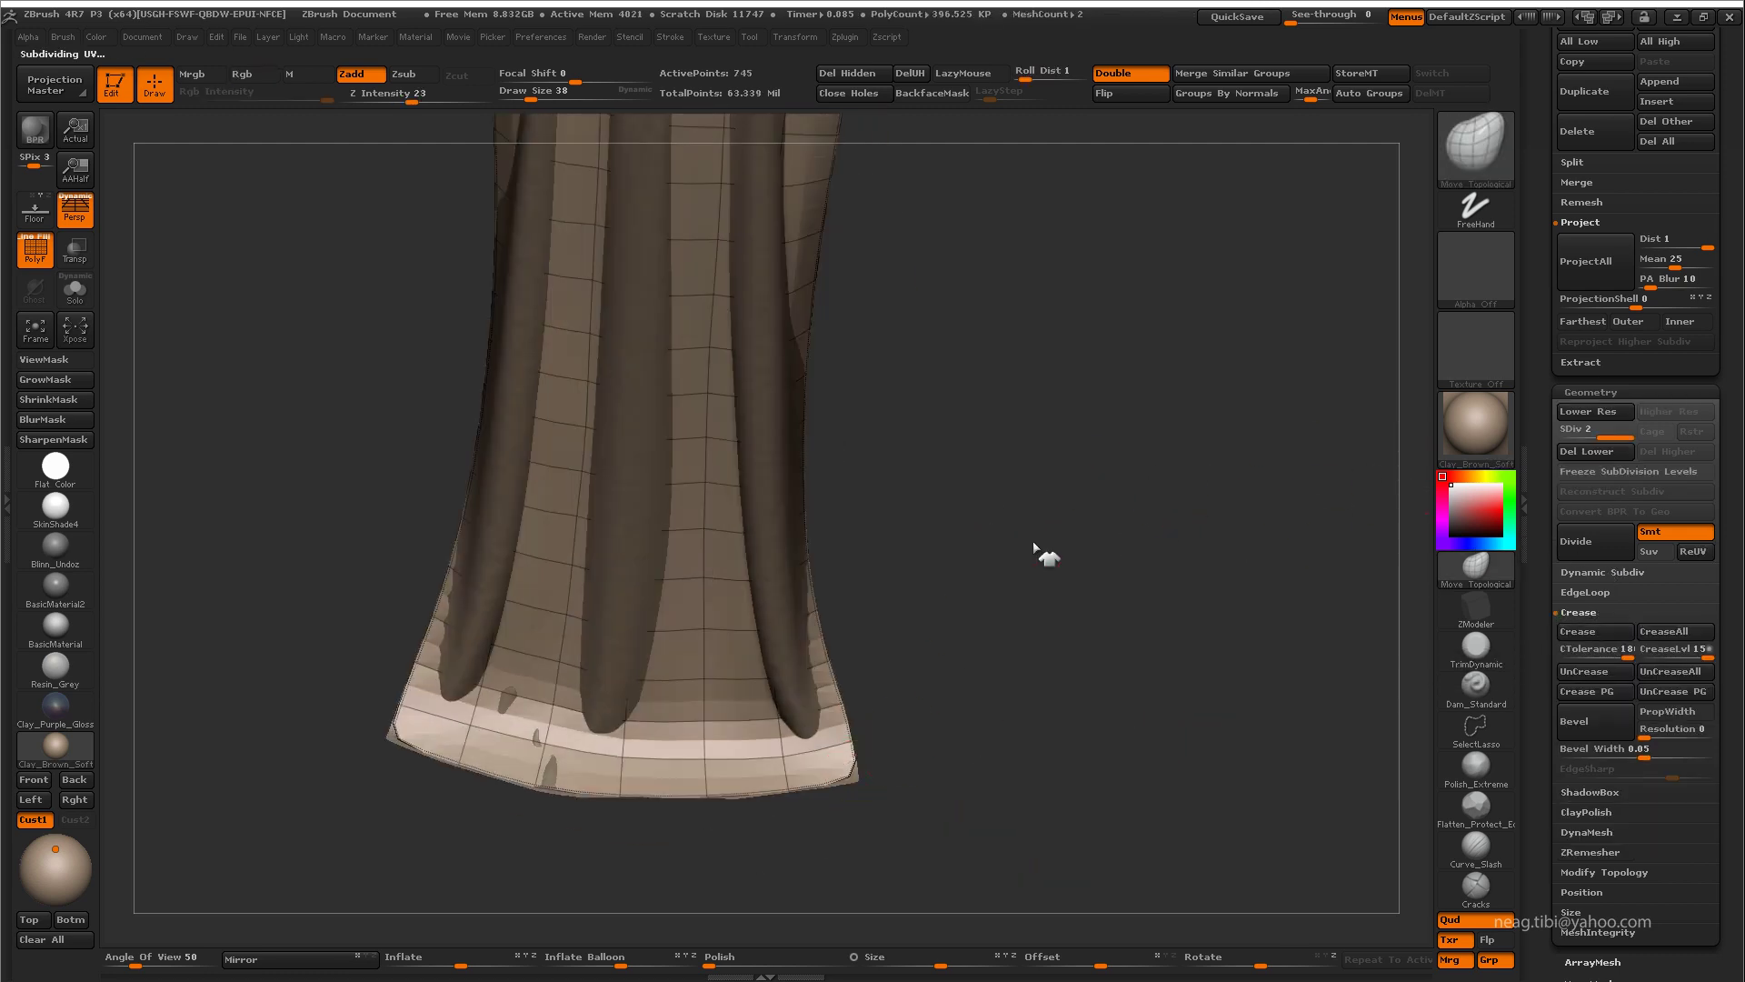
{"action": "left_click_drag", "start_coordinate": [1034, 546], "coordinate": [897, 643]}
{"action": "mouse_move", "coordinate": [841, 573]}
{"action": "left_mouse_down"}
{"action": "mouse_move", "coordinate": [842, 612]}
{"action": "mouse_move", "coordinate": [828, 575]}
{"action": "left_mouse_up"}
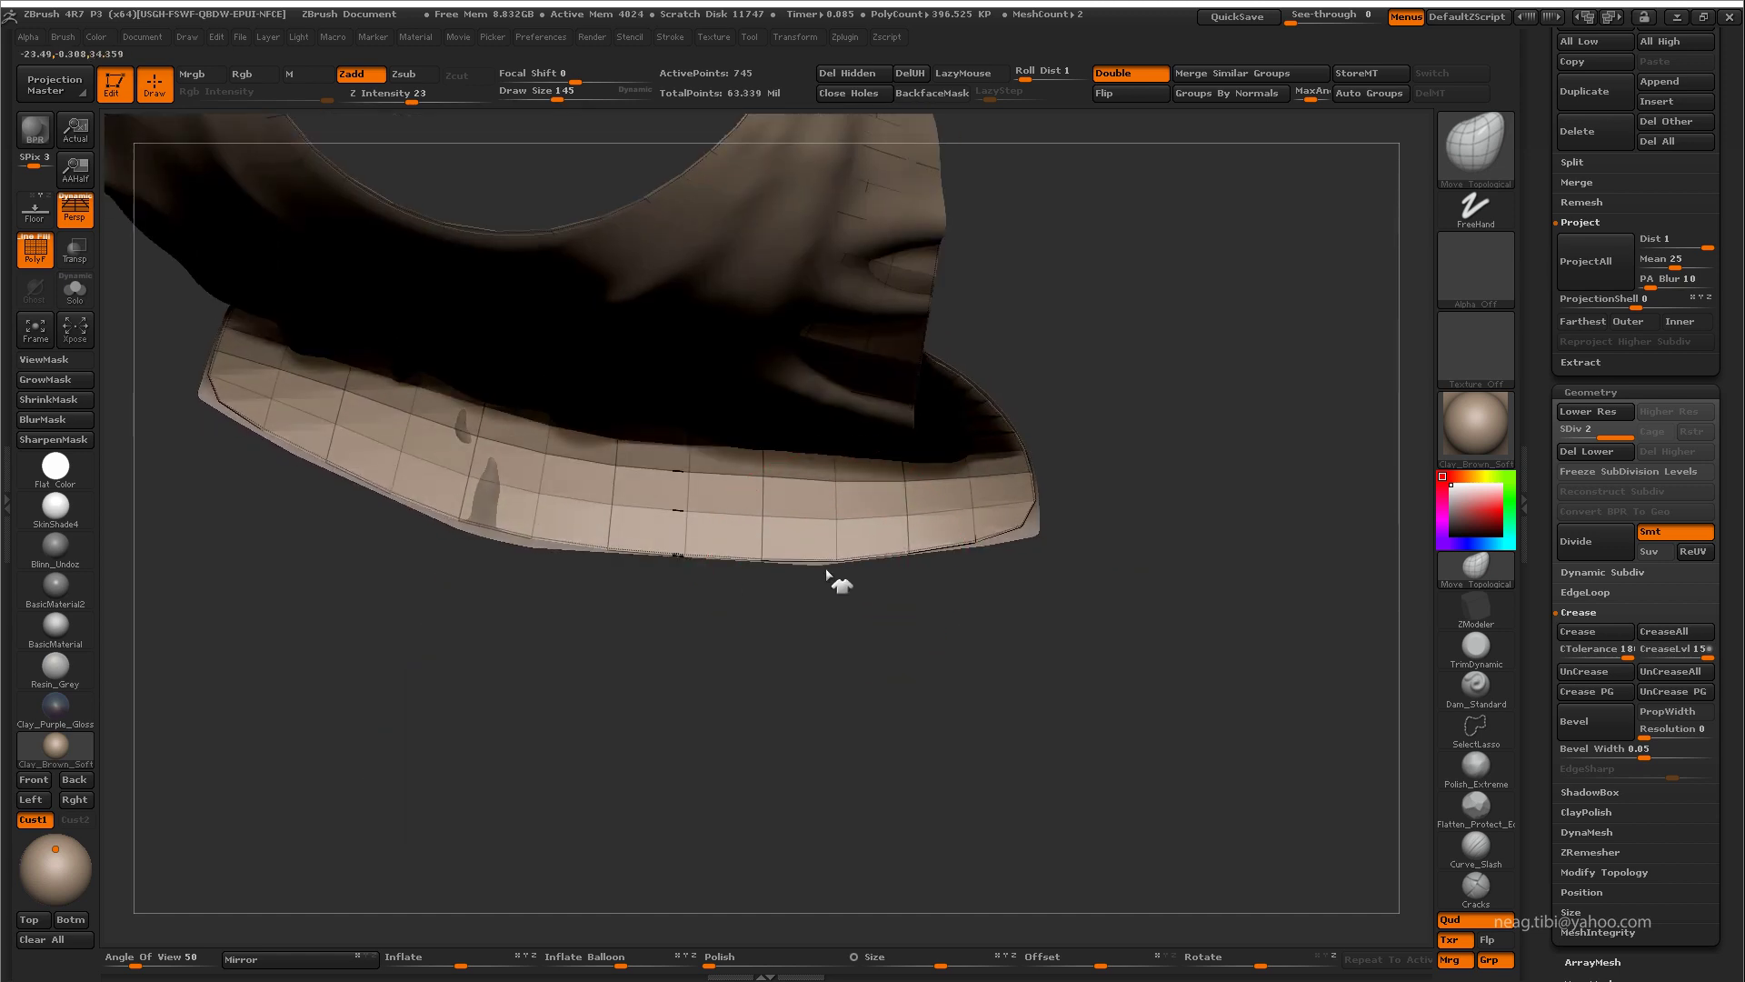
{"action": "left_click_drag", "start_coordinate": [1015, 500], "coordinate": [1132, 666]}
{"action": "mouse_move", "coordinate": [1037, 580]}
{"action": "left_mouse_down"}
{"action": "mouse_move", "coordinate": [942, 549]}
{"action": "mouse_move", "coordinate": [1006, 475]}
{"action": "mouse_move", "coordinate": [1042, 517]}
{"action": "mouse_move", "coordinate": [980, 520]}
{"action": "left_mouse_up"}
{"action": "key", "text": "space"}
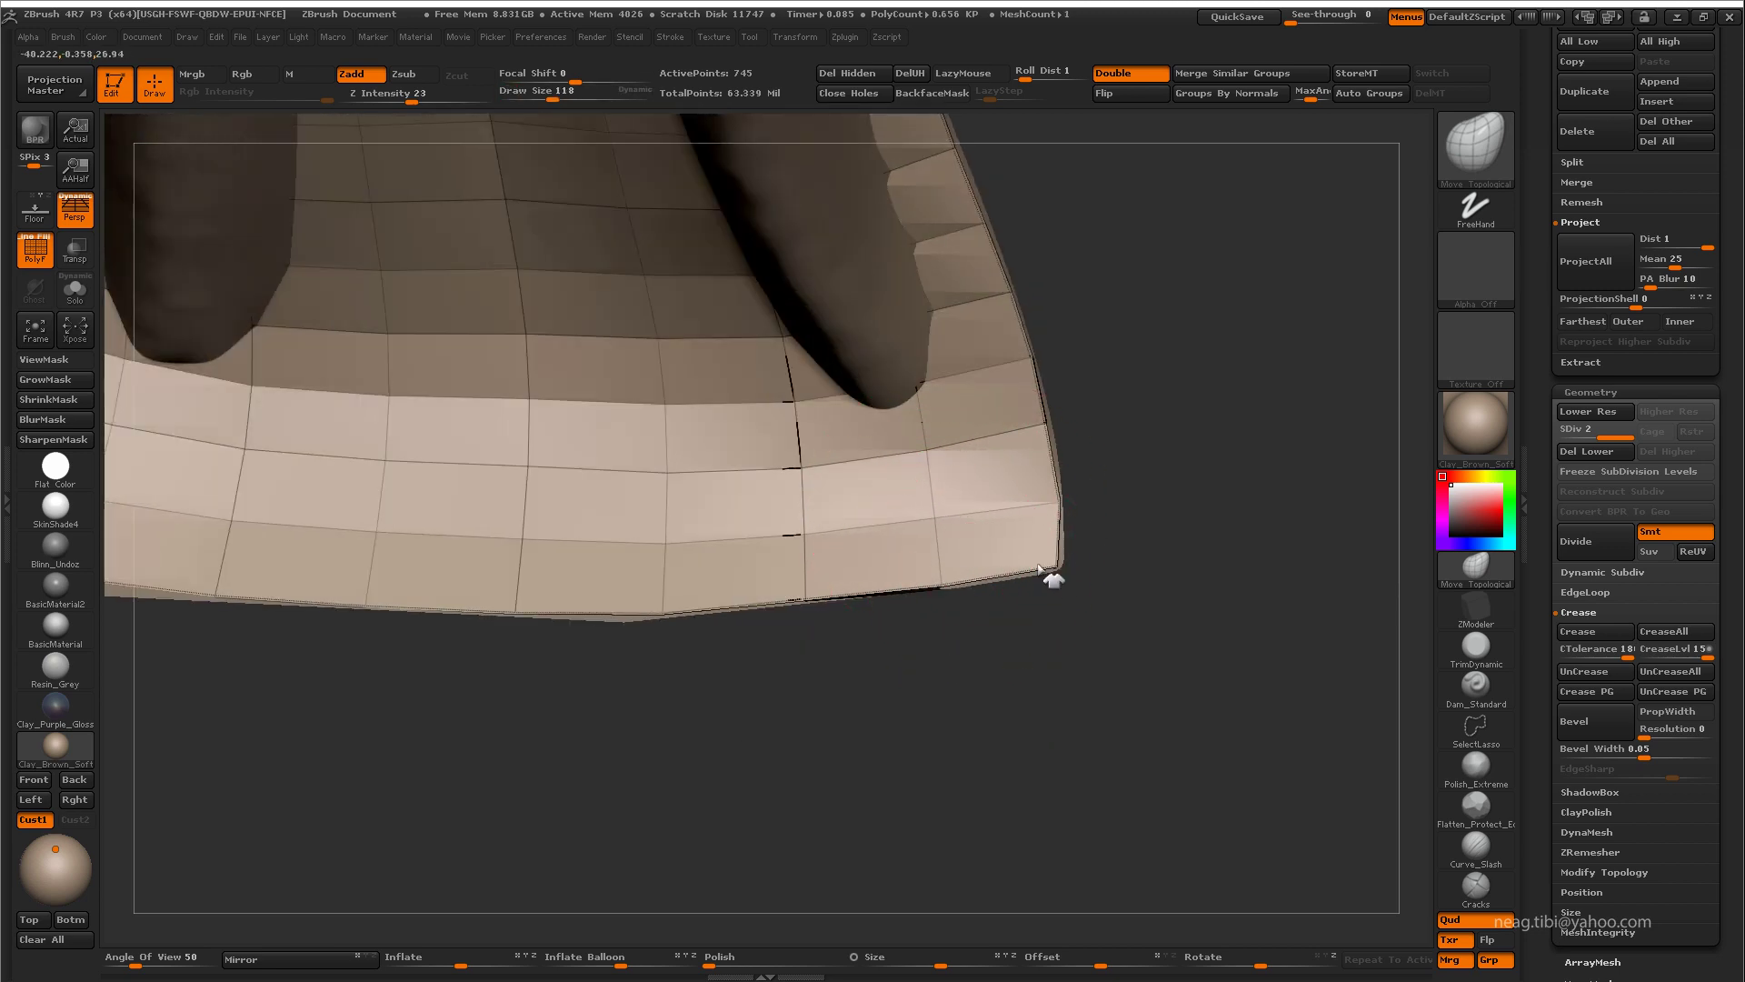
{"action": "left_click_drag", "start_coordinate": [1042, 571], "coordinate": [777, 596]}
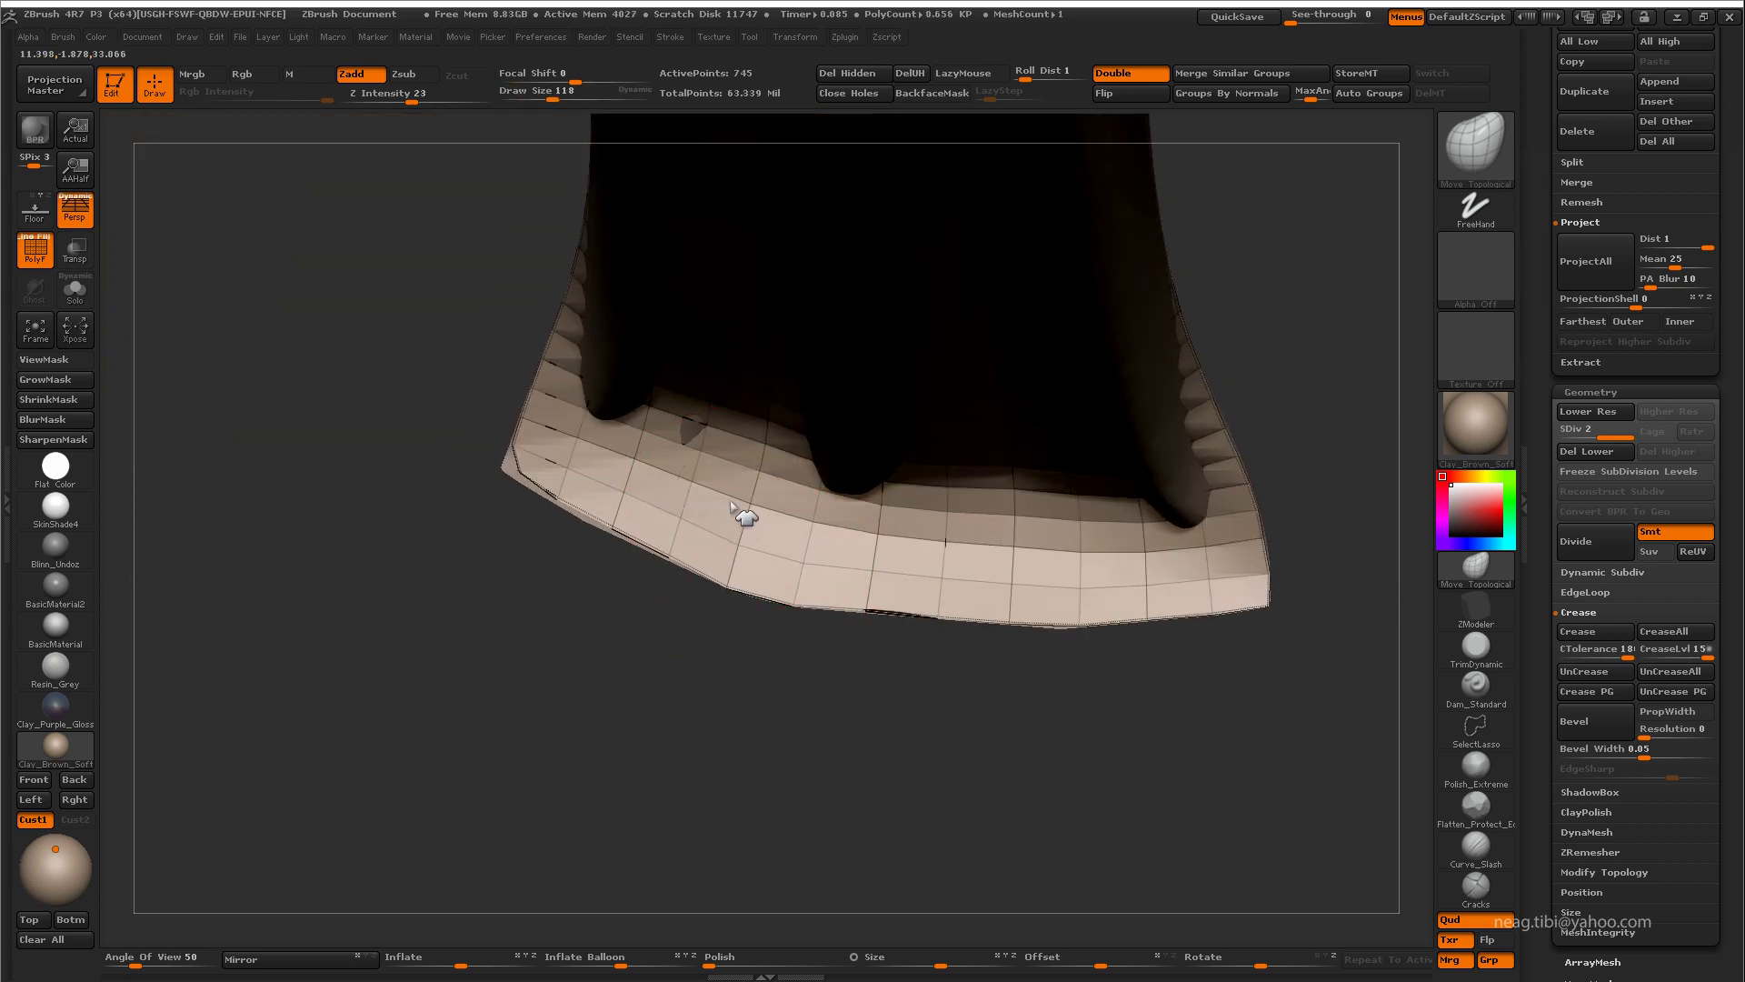
{"action": "mouse_move", "coordinate": [733, 507]}
{"action": "left_mouse_down"}
{"action": "mouse_move", "coordinate": [775, 598]}
{"action": "mouse_move", "coordinate": [694, 435]}
{"action": "left_mouse_up"}
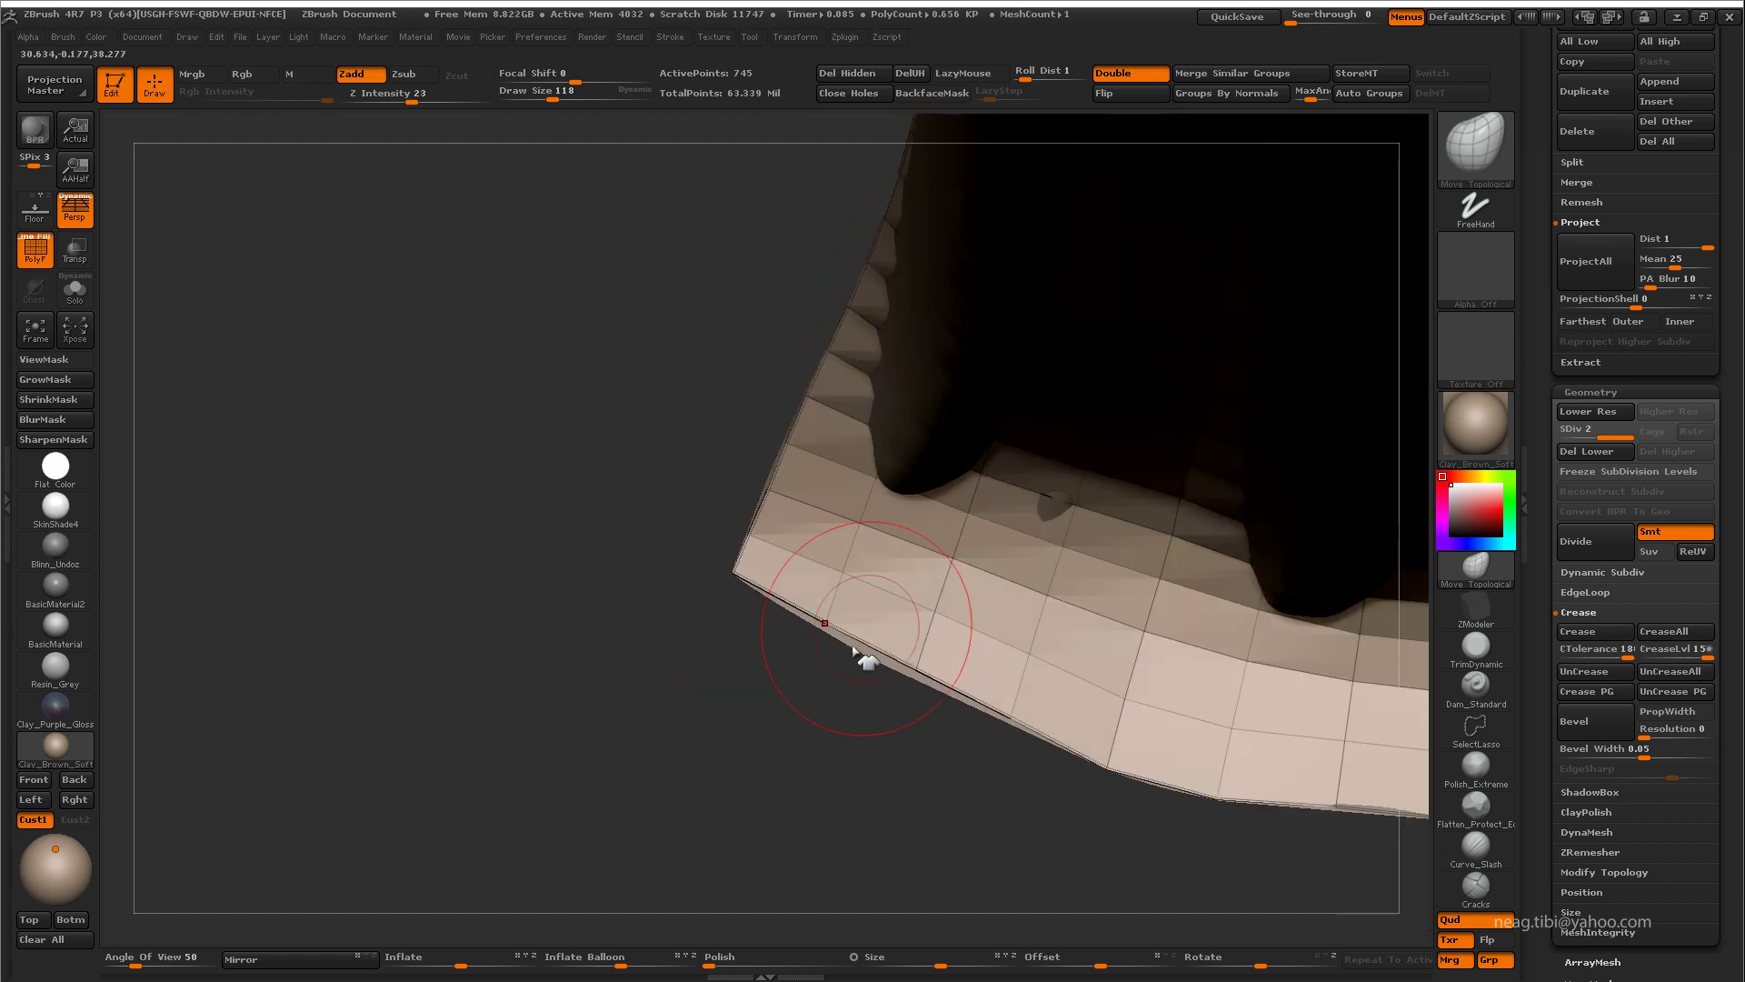
{"action": "mouse_move", "coordinate": [1027, 700]}
{"action": "left_mouse_down"}
{"action": "mouse_move", "coordinate": [970, 460]}
{"action": "mouse_move", "coordinate": [1009, 588]}
{"action": "mouse_move", "coordinate": [1088, 448]}
{"action": "mouse_move", "coordinate": [989, 387]}
{"action": "mouse_move", "coordinate": [994, 460]}
{"action": "mouse_move", "coordinate": [1044, 592]}
{"action": "mouse_move", "coordinate": [815, 618]}
{"action": "mouse_move", "coordinate": [740, 506]}
{"action": "mouse_move", "coordinate": [641, 538]}
{"action": "left_mouse_up"}
Step: Reselect Plane001, Del Lower its subdivision levels, and turn on Solo to isolate it
{"action": "left_click", "coordinate": [740, 506], "text": "alt"}
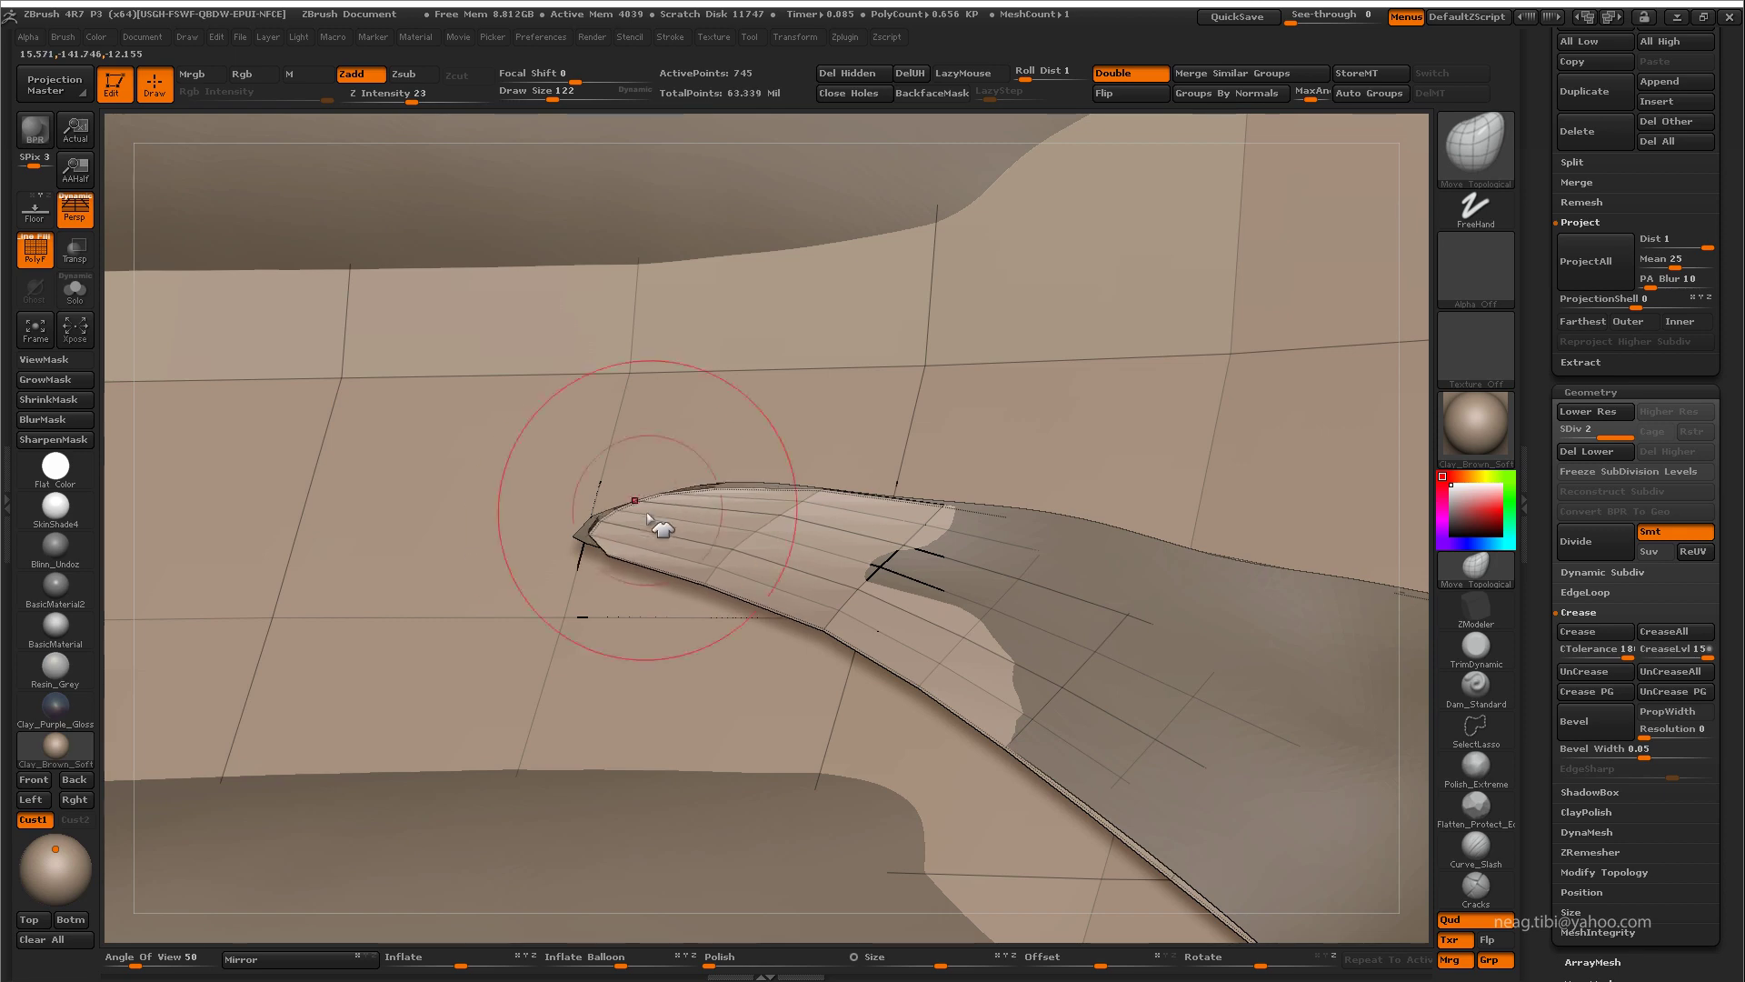
{"action": "left_click", "coordinate": [1024, 476], "text": "alt"}
{"action": "left_click_drag", "start_coordinate": [1024, 476], "coordinate": [849, 542]}
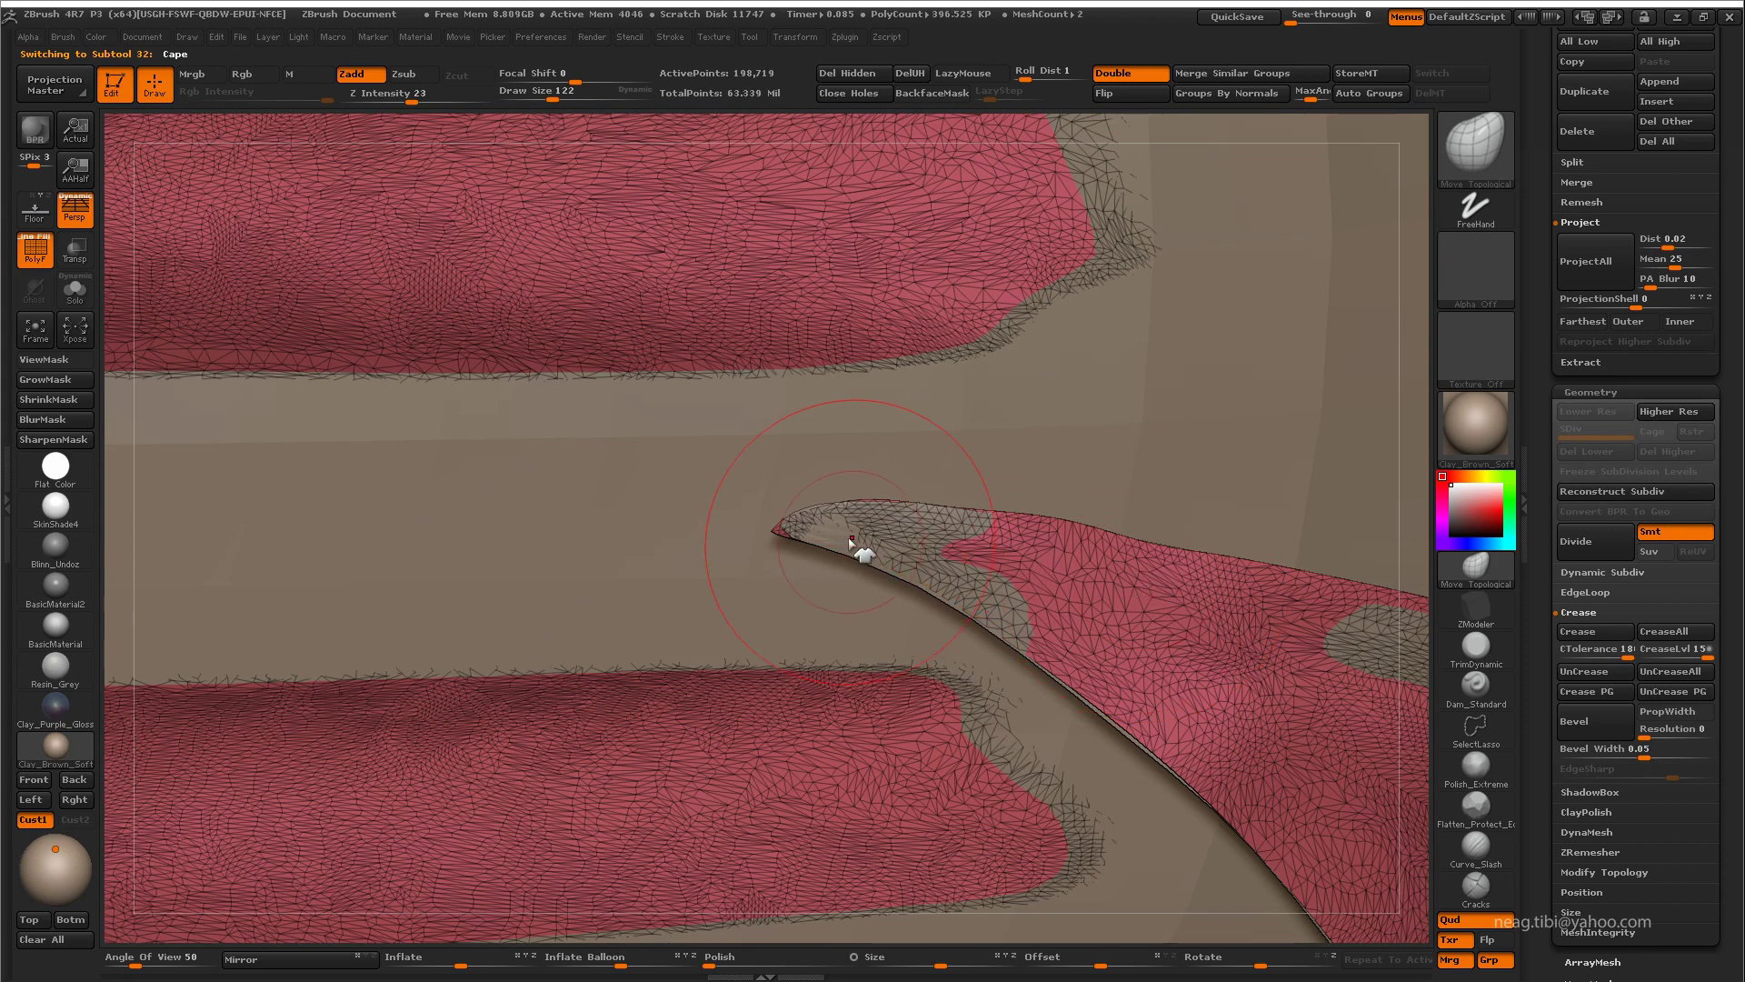
{"action": "mouse_move", "coordinate": [923, 584]}
{"action": "left_mouse_down"}
{"action": "mouse_move", "coordinate": [1159, 604]}
{"action": "mouse_move", "coordinate": [974, 573]}
{"action": "mouse_move", "coordinate": [1033, 533]}
{"action": "mouse_move", "coordinate": [1006, 456]}
{"action": "mouse_move", "coordinate": [929, 720]}
{"action": "mouse_move", "coordinate": [827, 724]}
{"action": "mouse_move", "coordinate": [904, 602]}
{"action": "mouse_move", "coordinate": [871, 607]}
{"action": "left_mouse_up"}
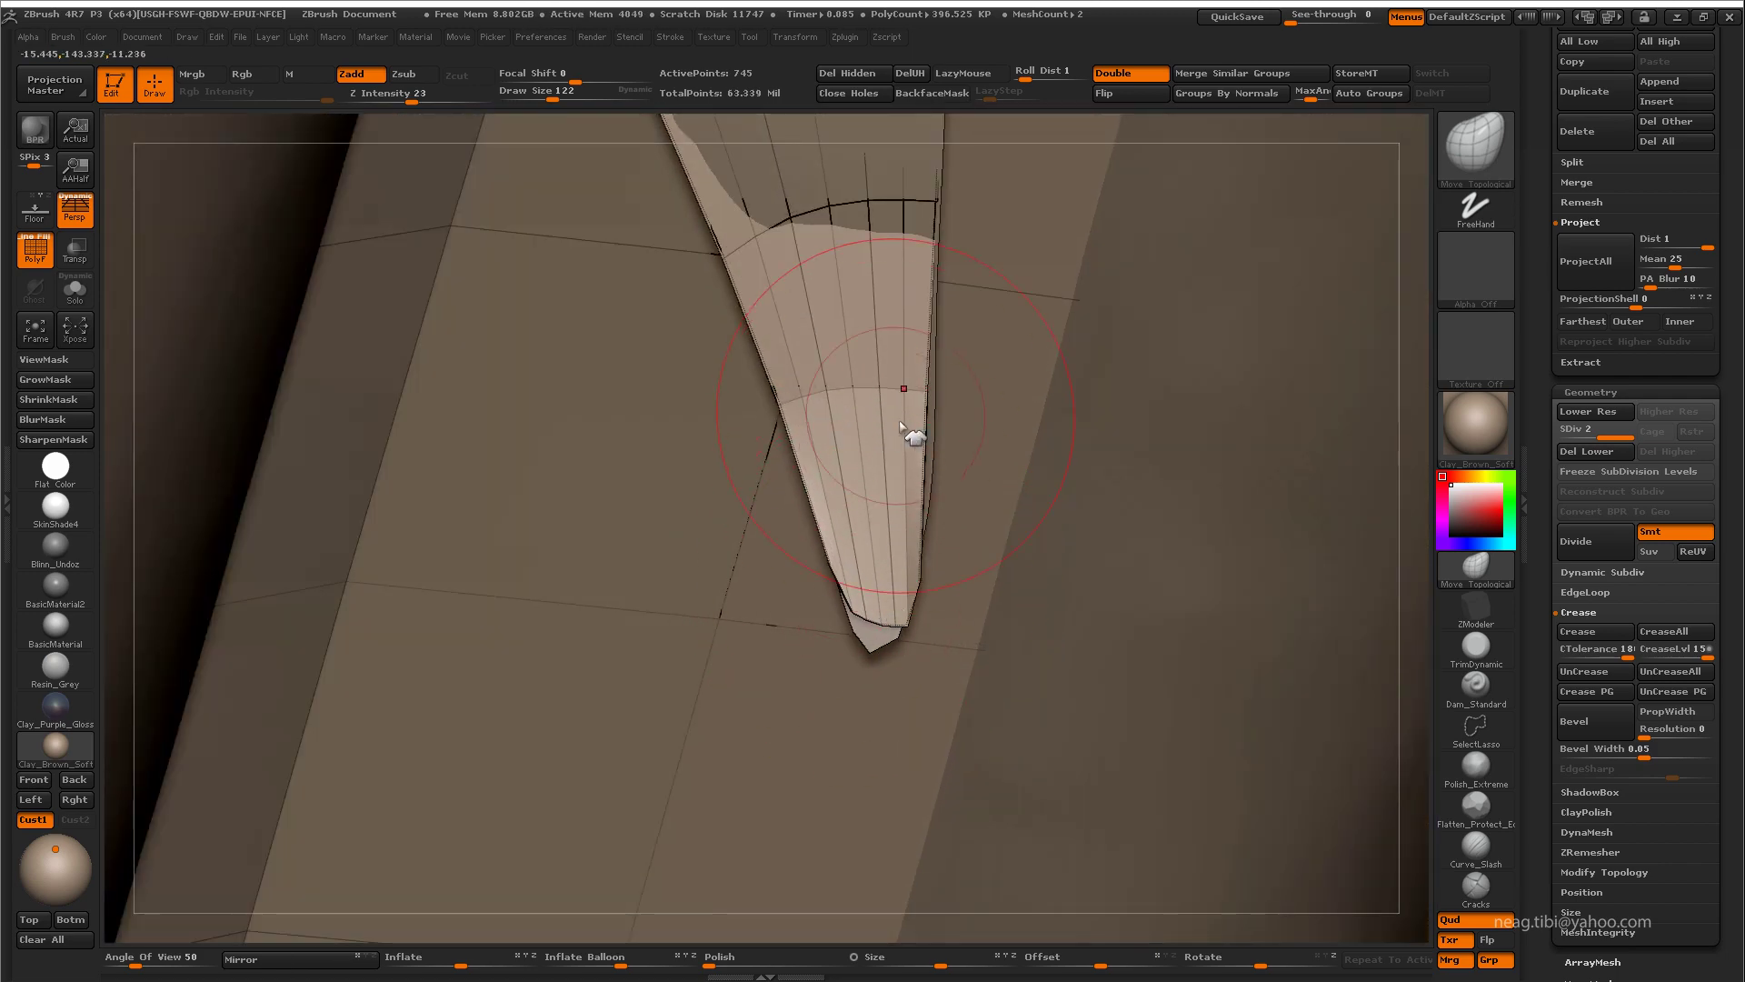
{"action": "mouse_move", "coordinate": [902, 425]}
{"action": "left_mouse_down"}
{"action": "mouse_move", "coordinate": [779, 203]}
{"action": "mouse_move", "coordinate": [800, 448]}
{"action": "mouse_move", "coordinate": [701, 534]}
{"action": "mouse_move", "coordinate": [780, 692]}
{"action": "mouse_move", "coordinate": [959, 382]}
{"action": "left_mouse_up"}
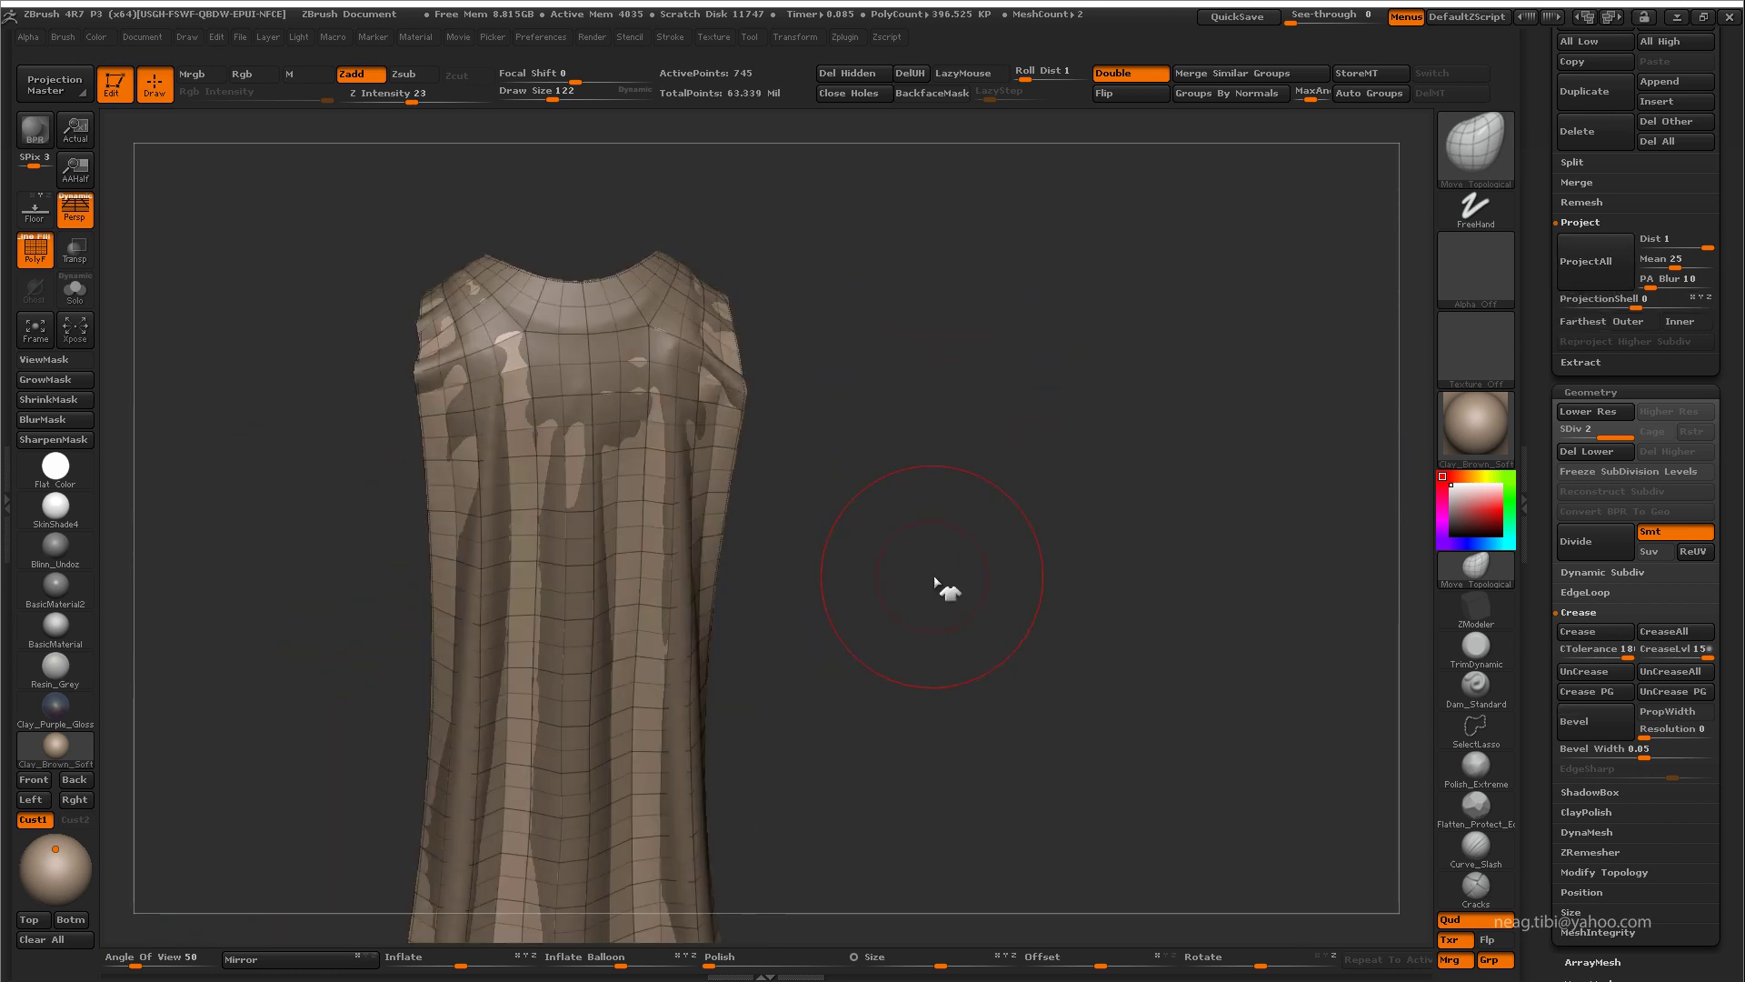
{"action": "left_click", "coordinate": [1604, 459]}
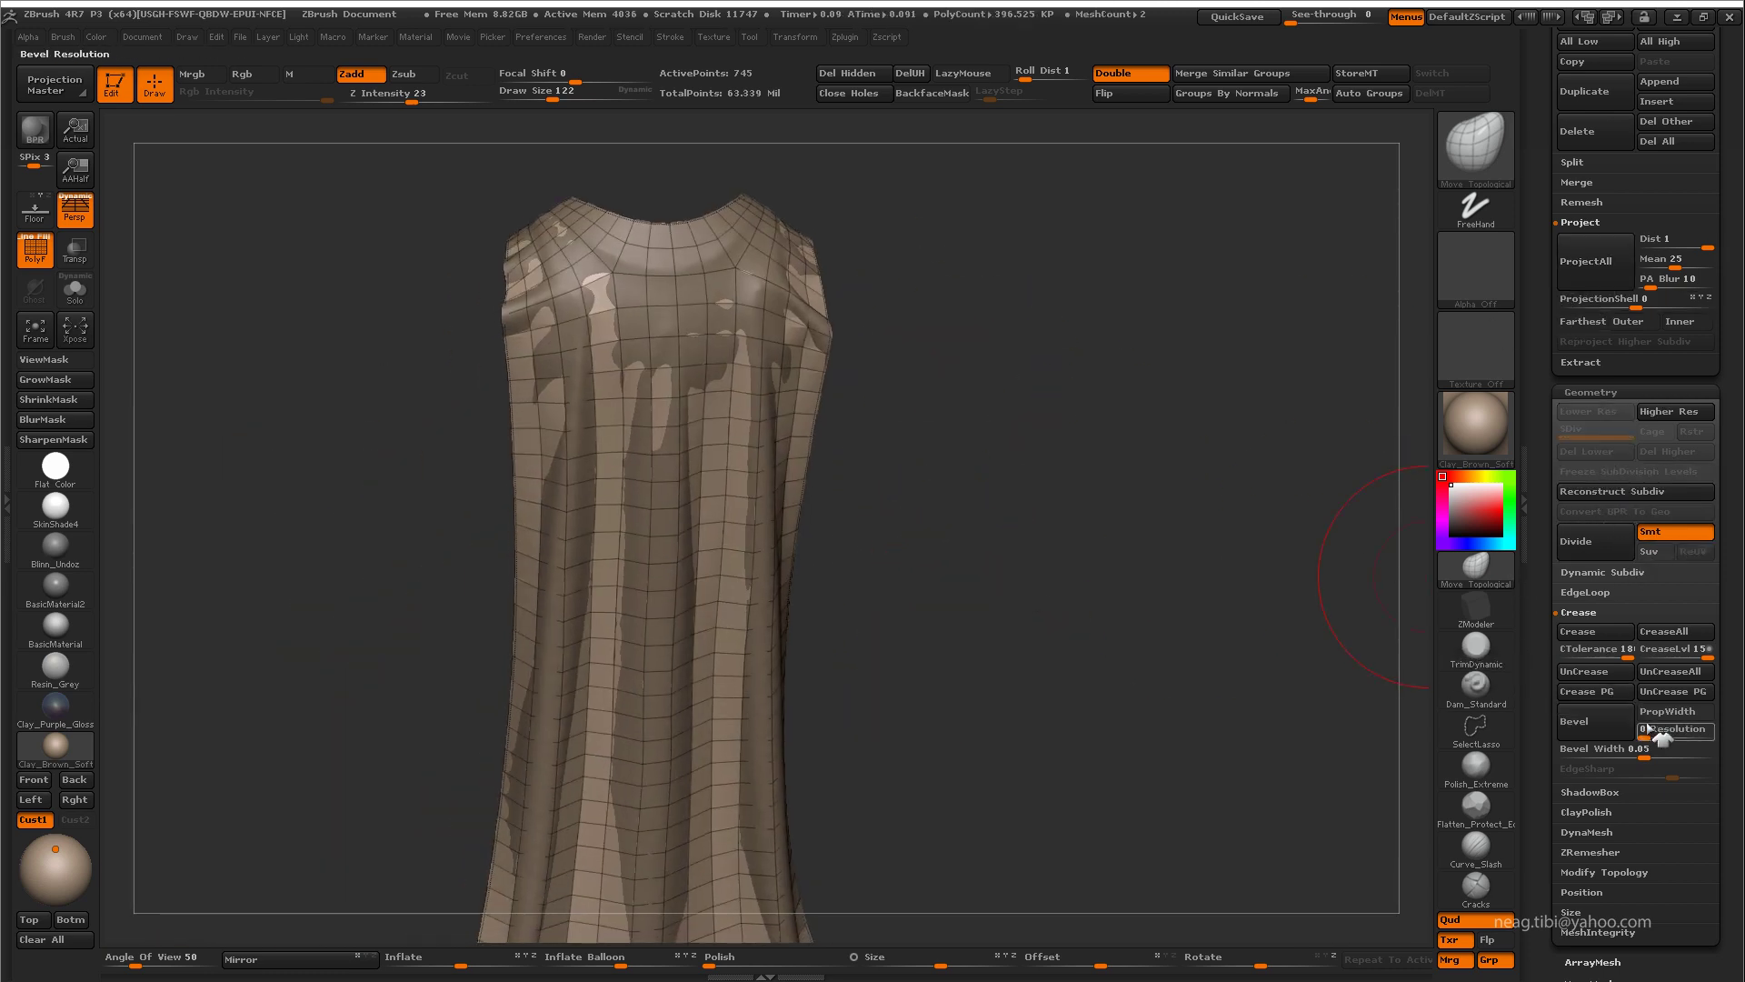
{"action": "key", "text": "ctrl+shift+s"}
{"action": "mouse_move", "coordinate": [1161, 612]}
{"action": "left_mouse_down"}
{"action": "mouse_move", "coordinate": [1127, 597]}
{"action": "mouse_move", "coordinate": [1161, 421]}
{"action": "mouse_move", "coordinate": [1137, 791]}
{"action": "mouse_move", "coordinate": [1040, 803]}
{"action": "mouse_move", "coordinate": [1009, 521]}
{"action": "mouse_move", "coordinate": [1094, 714]}
{"action": "left_mouse_up"}
Step: Set ZModeler to the Inset polygon action targeting a whole polygon region
{"action": "key", "text": "b"}
{"action": "key", "text": "z"}
{"action": "key", "text": "m"}
{"action": "key", "text": "space"}
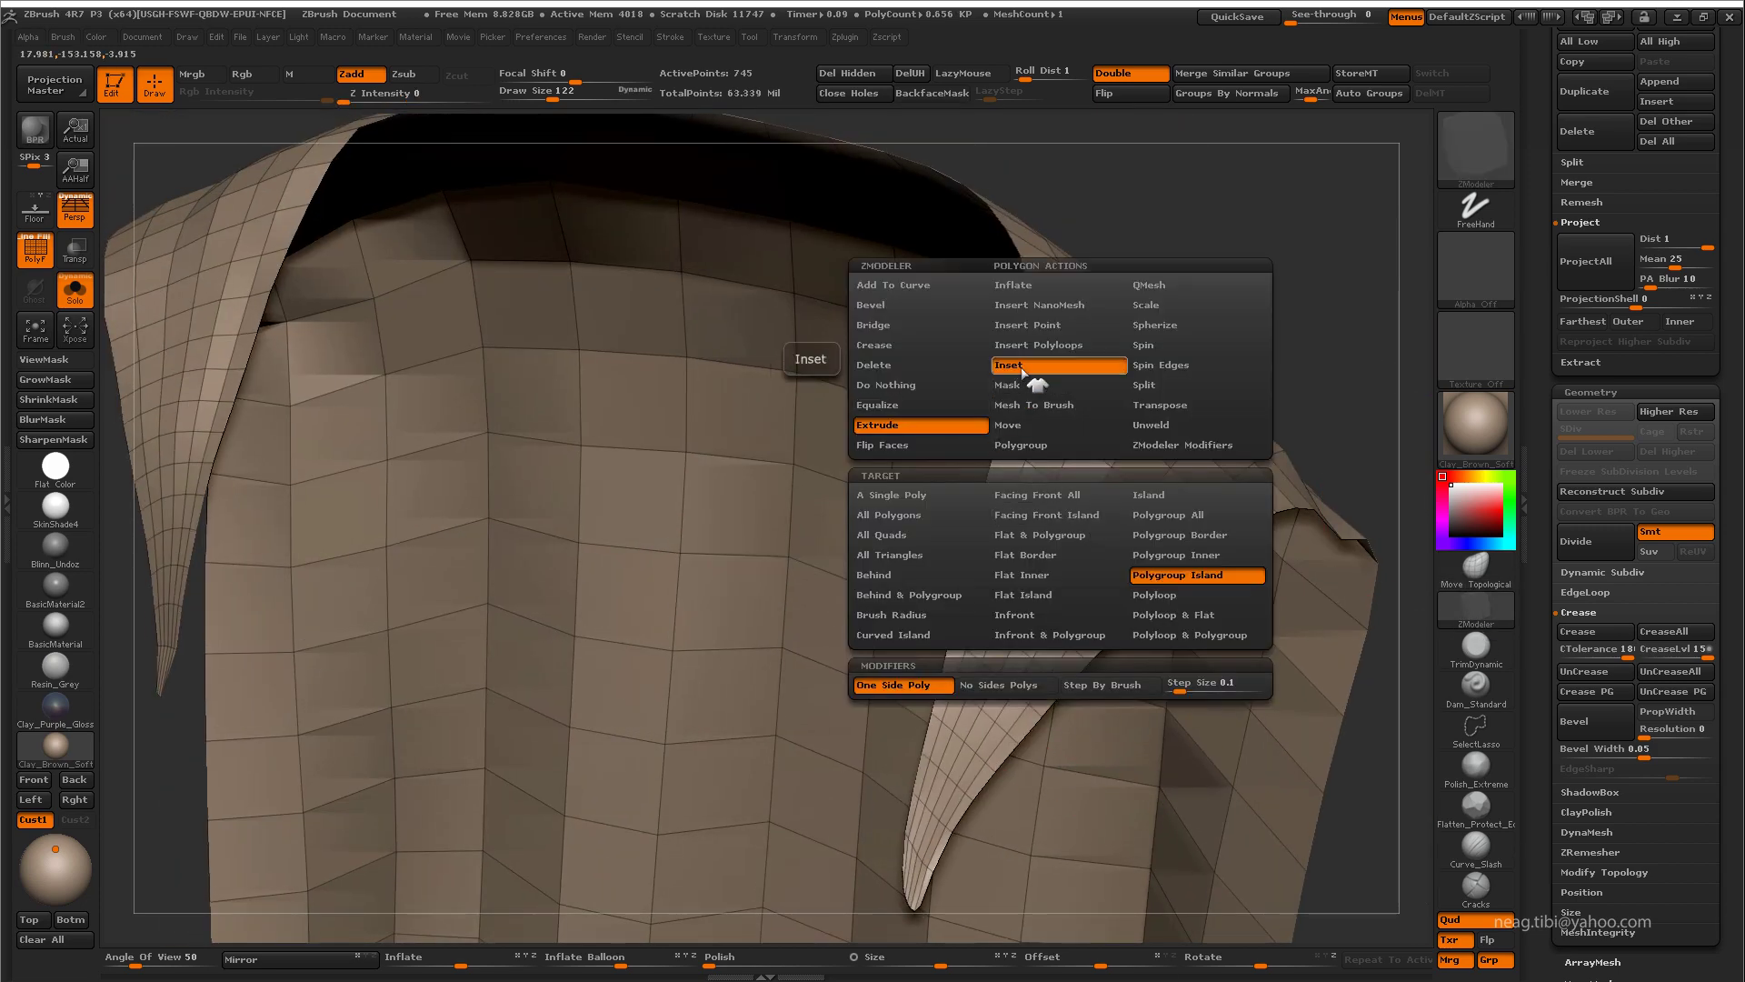
{"action": "left_click", "coordinate": [1023, 368]}
{"action": "left_click", "coordinate": [1160, 708]}
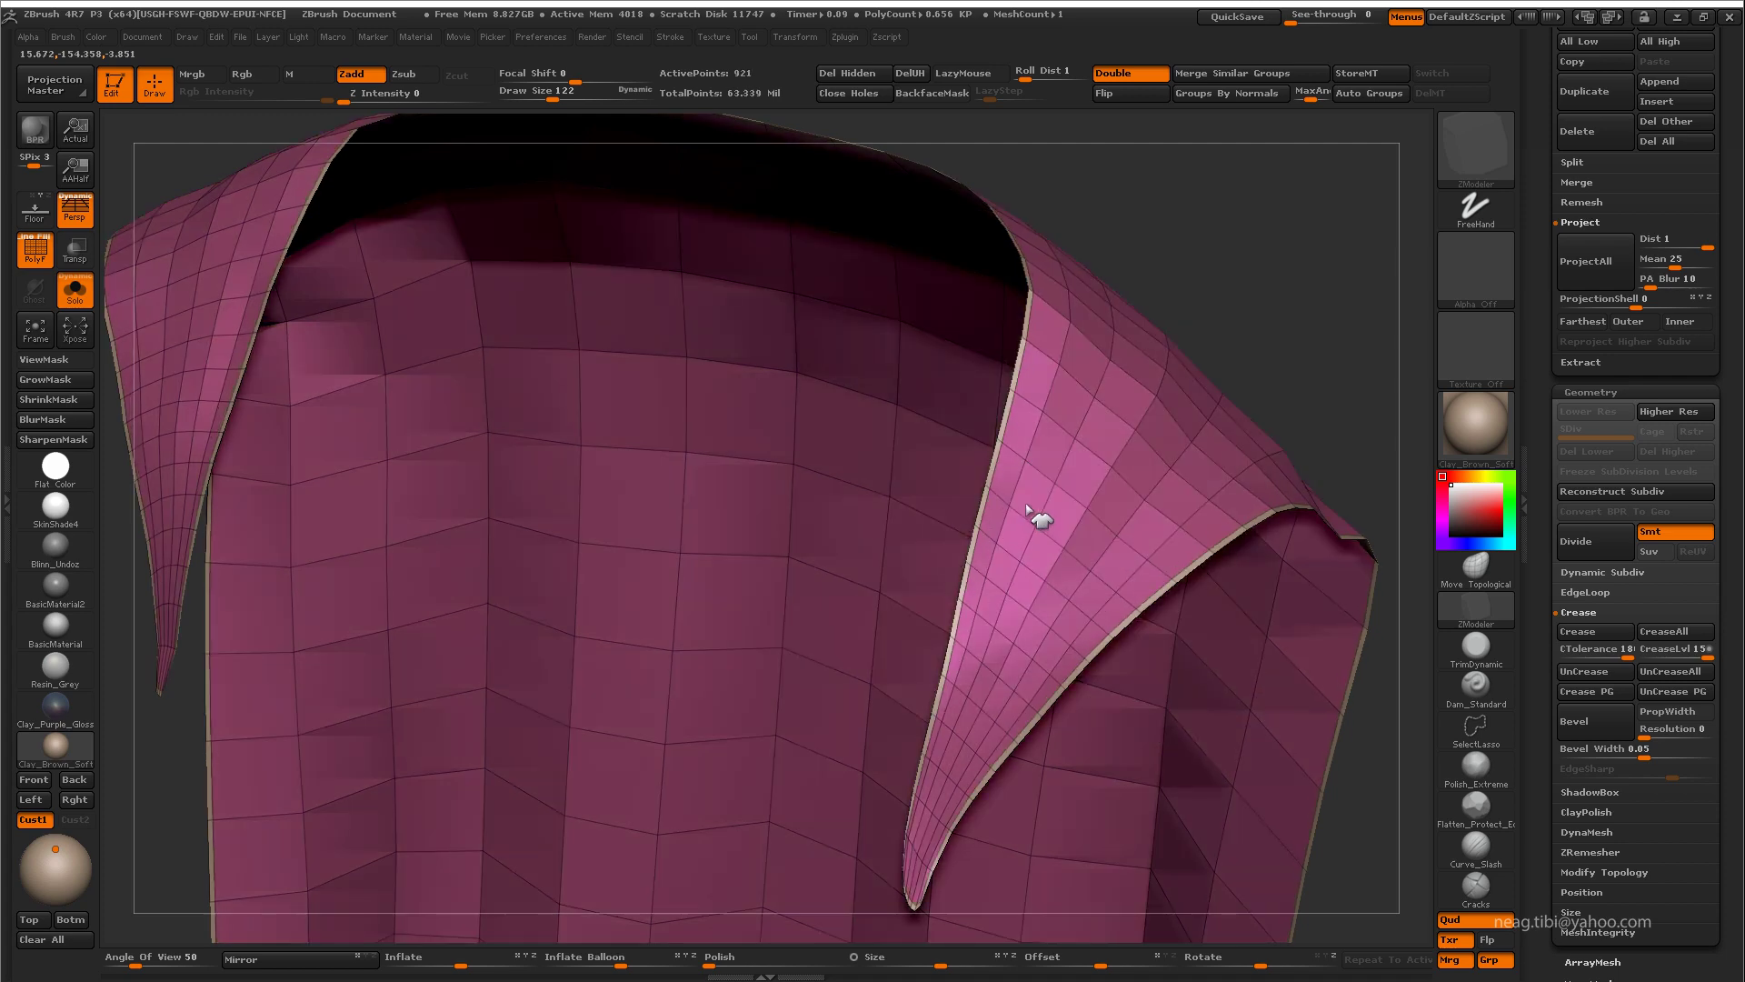
{"action": "mouse_move", "coordinate": [1209, 382]}
{"action": "left_mouse_down"}
{"action": "mouse_move", "coordinate": [1283, 253]}
{"action": "mouse_move", "coordinate": [1304, 331]}
{"action": "left_mouse_up"}
Step: Switch from Move Topological to the Nudge brush and zoom in on the collar tip
{"action": "key", "text": "b"}
{"action": "key", "text": "m"}
{"action": "key", "text": "t"}
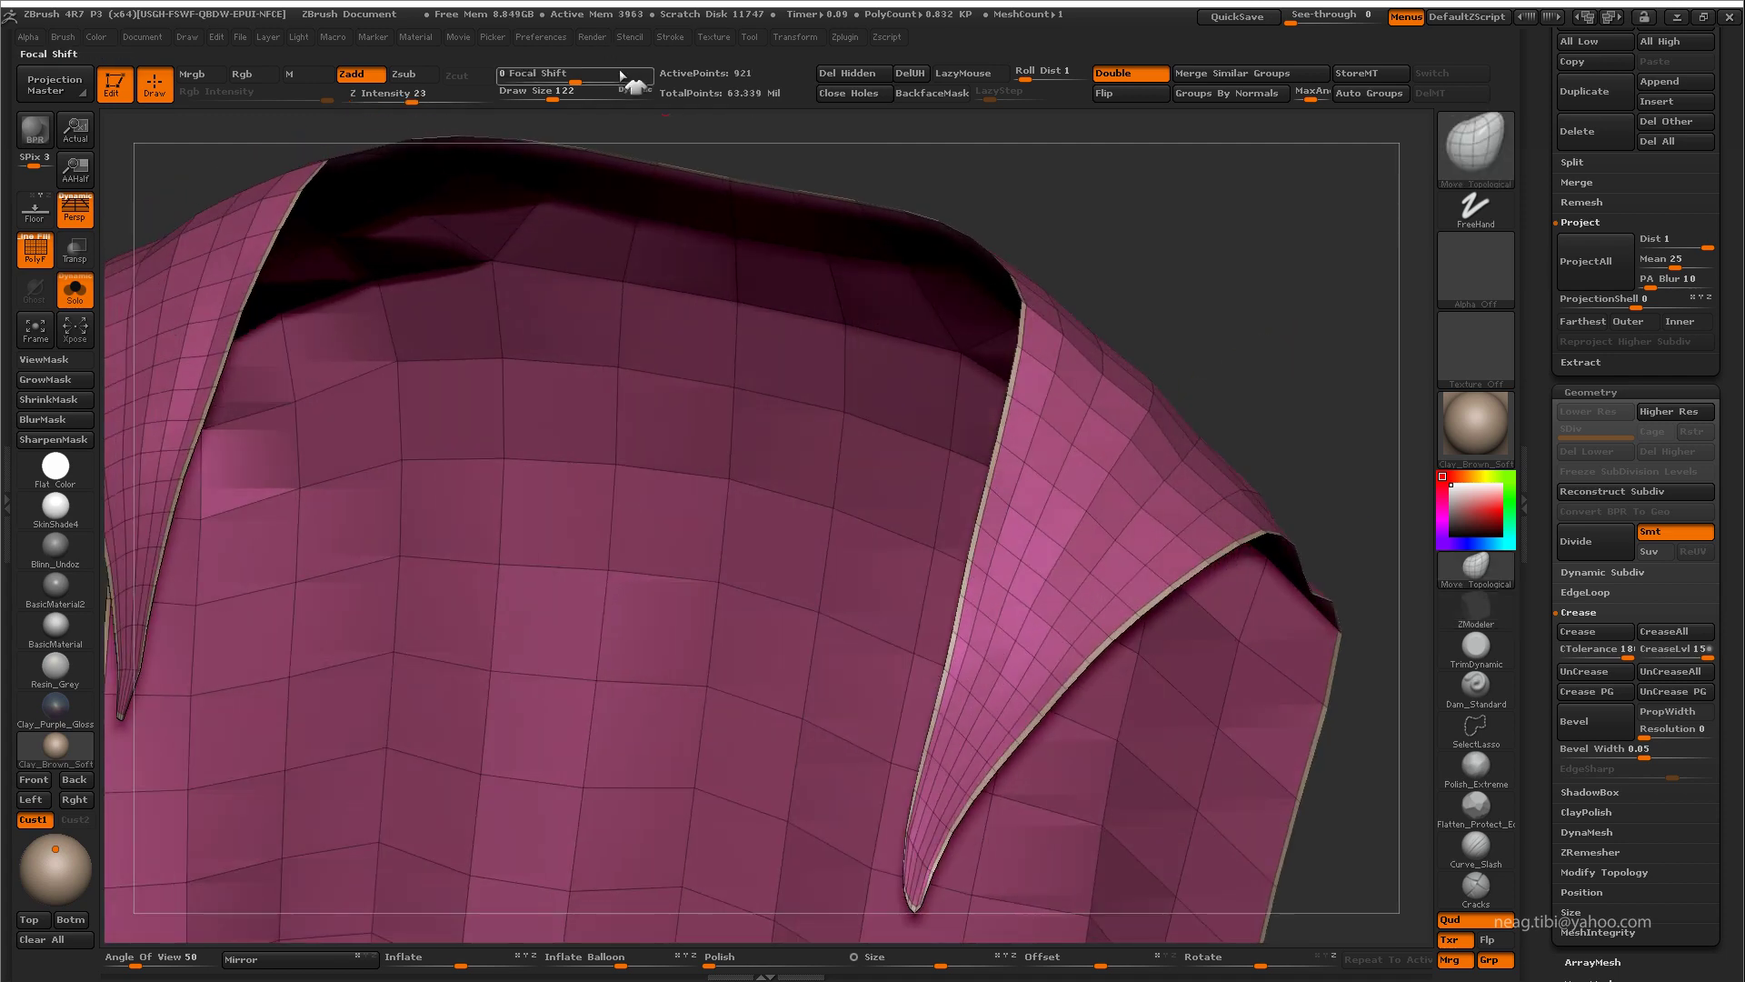
{"action": "key", "text": "b"}
{"action": "key", "text": "n"}
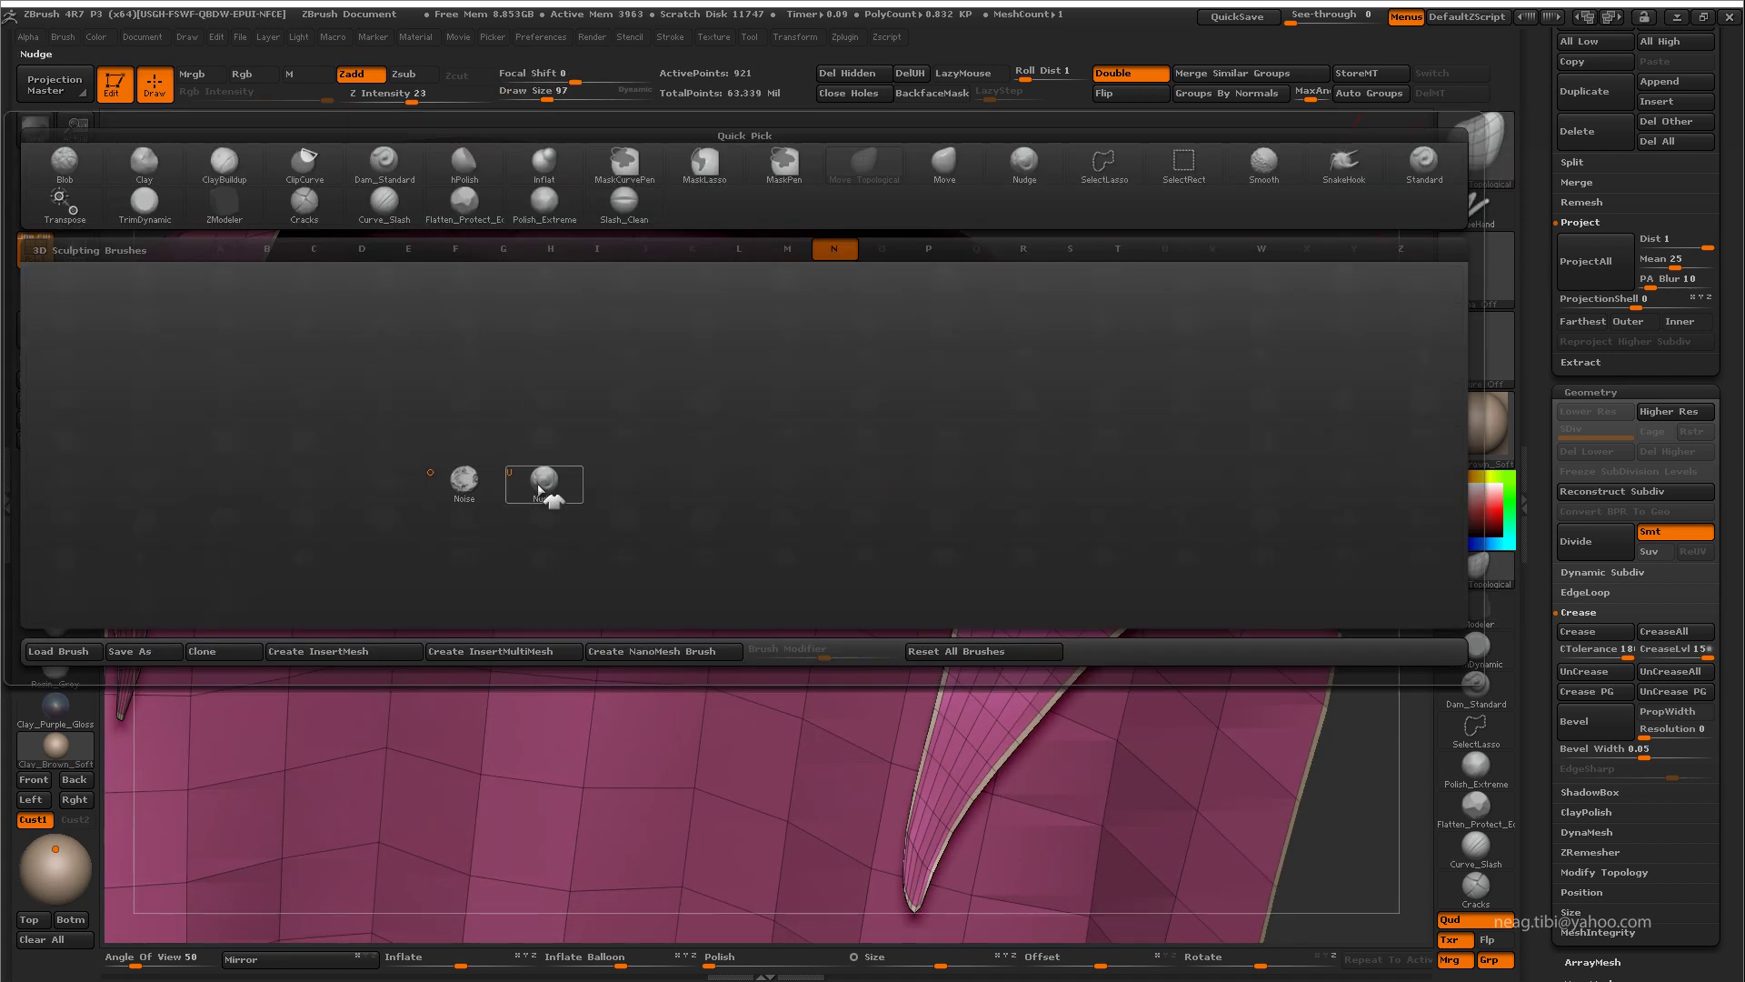
{"action": "left_click", "coordinate": [538, 480]}
{"action": "scroll", "coordinate": [868, 568], "scroll_direction": "up", "scroll_amount": 5}
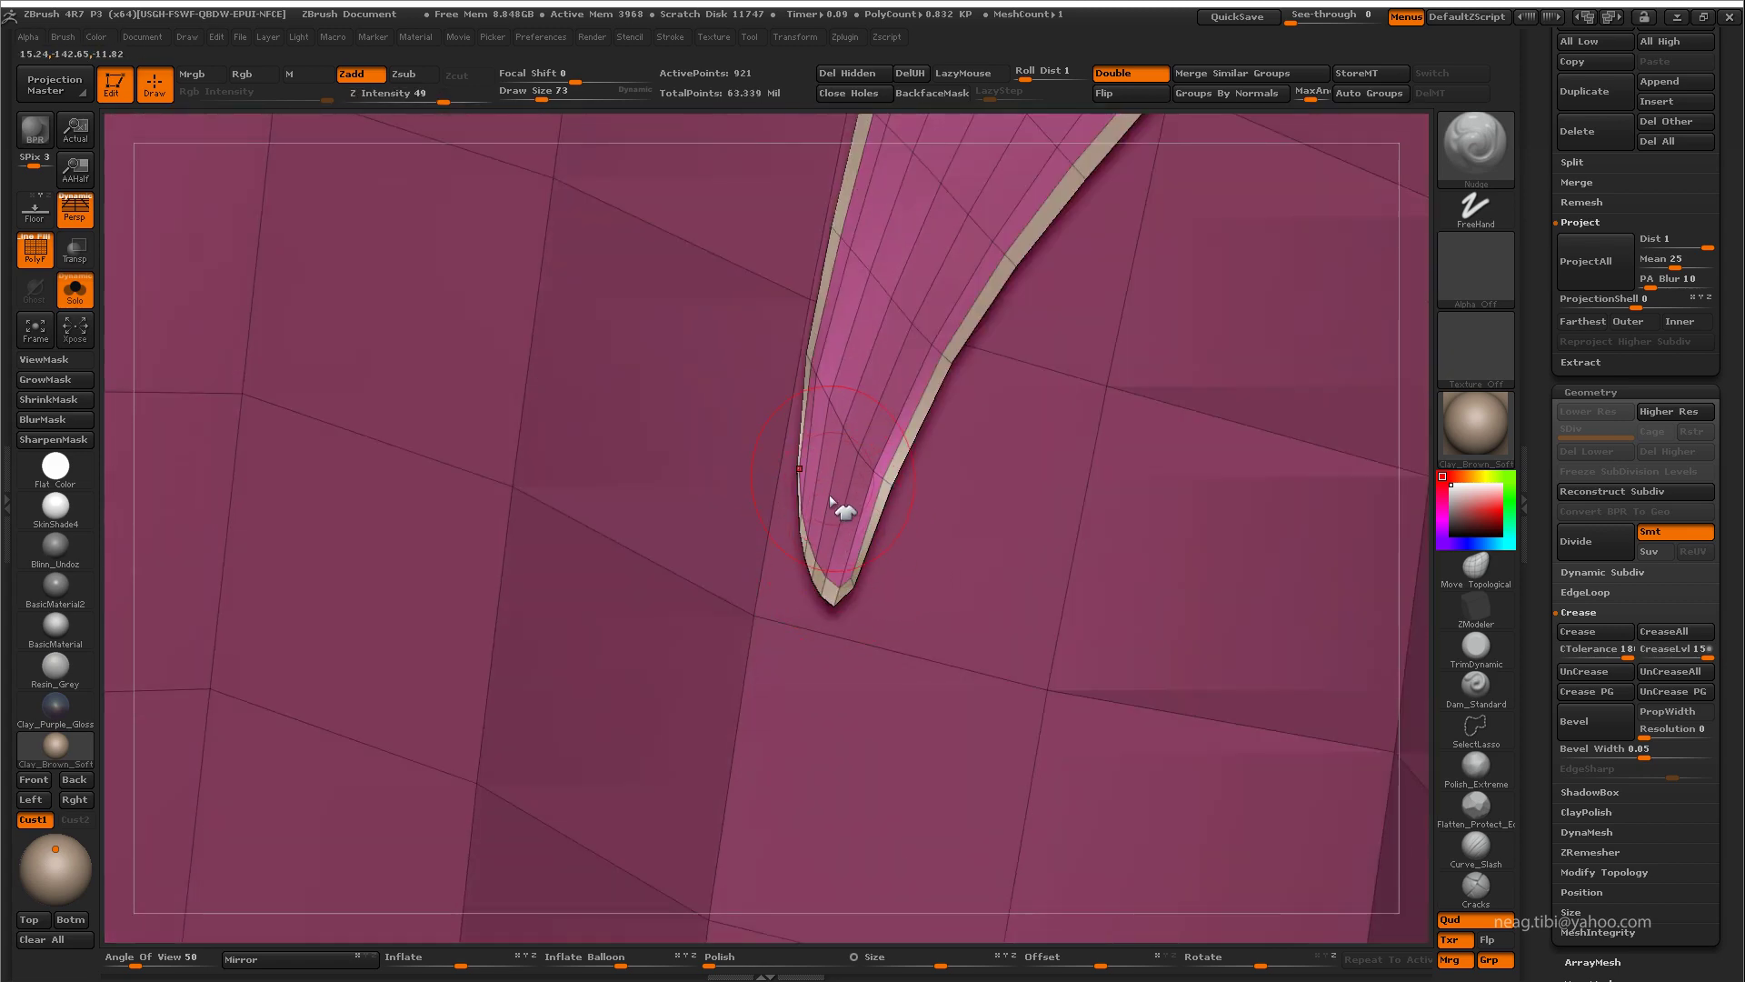
{"action": "scroll", "coordinate": [837, 506], "scroll_direction": "up", "scroll_amount": 2}
{"action": "scroll", "coordinate": [827, 473], "scroll_direction": "up", "scroll_amount": 2}
{"action": "scroll", "coordinate": [834, 482], "scroll_direction": "up", "scroll_amount": 1}
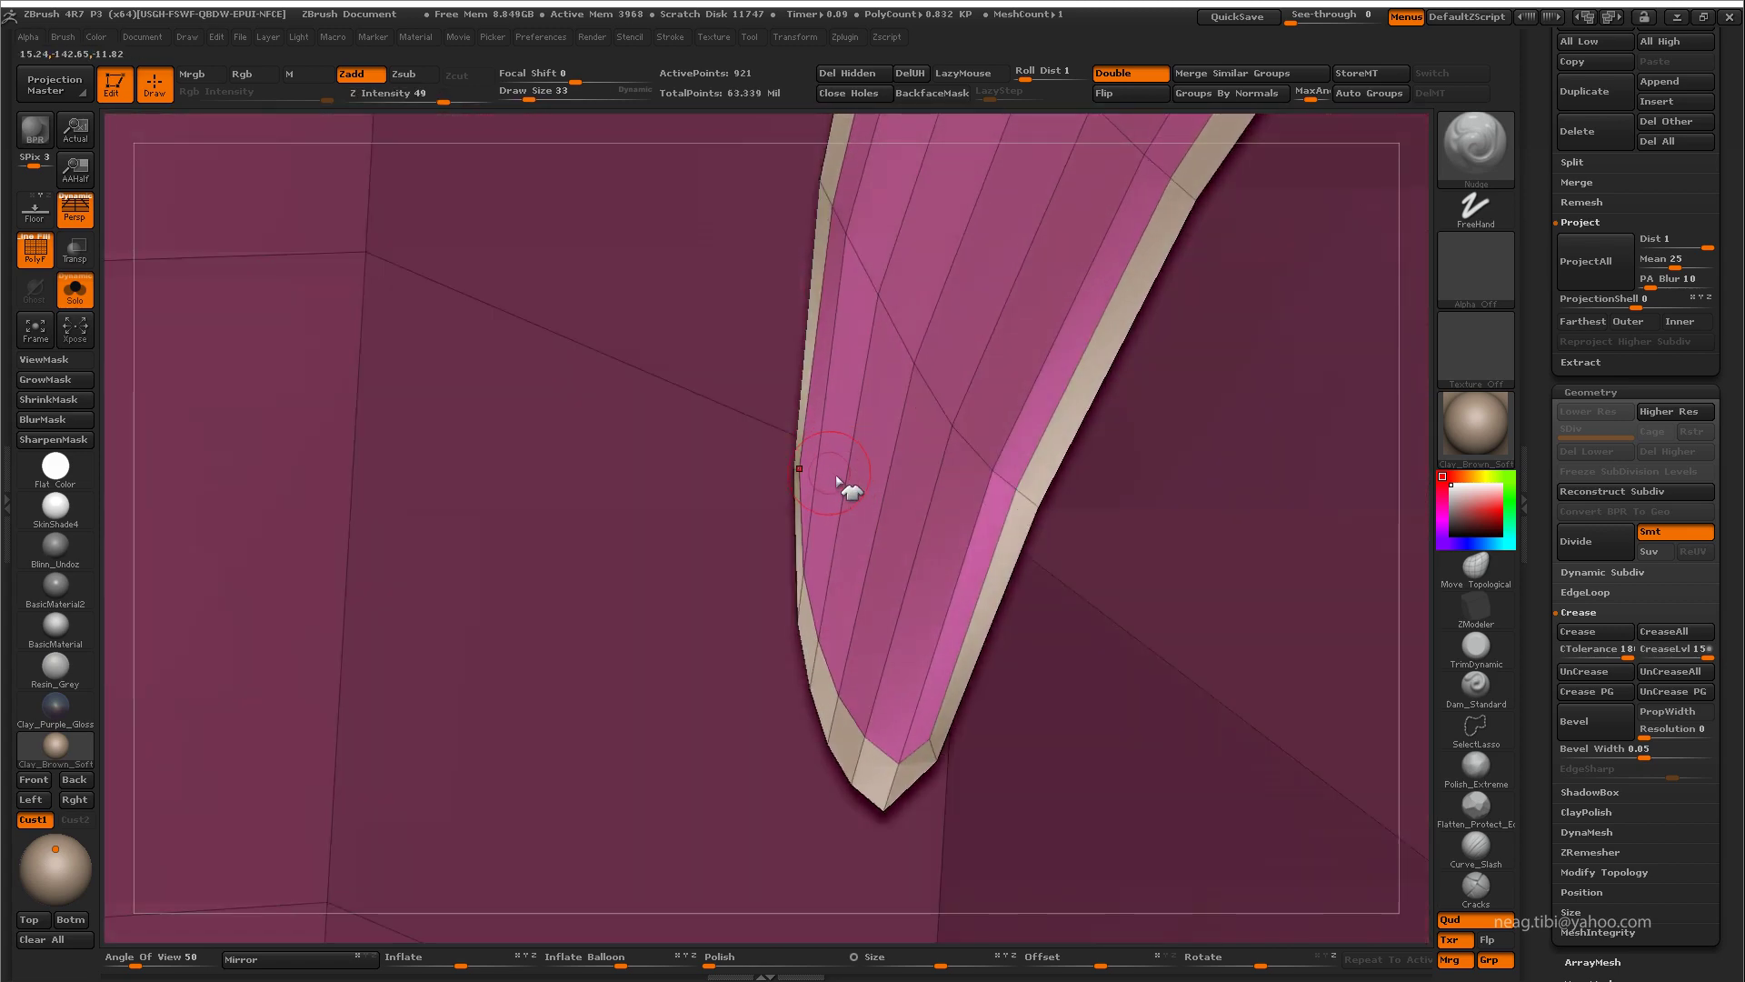
{"action": "left_click_drag", "start_coordinate": [868, 523], "coordinate": [865, 518]}
Step: Insert three single edge loops across the cape's collar flap tip
{"action": "left_click", "coordinate": [1475, 608]}
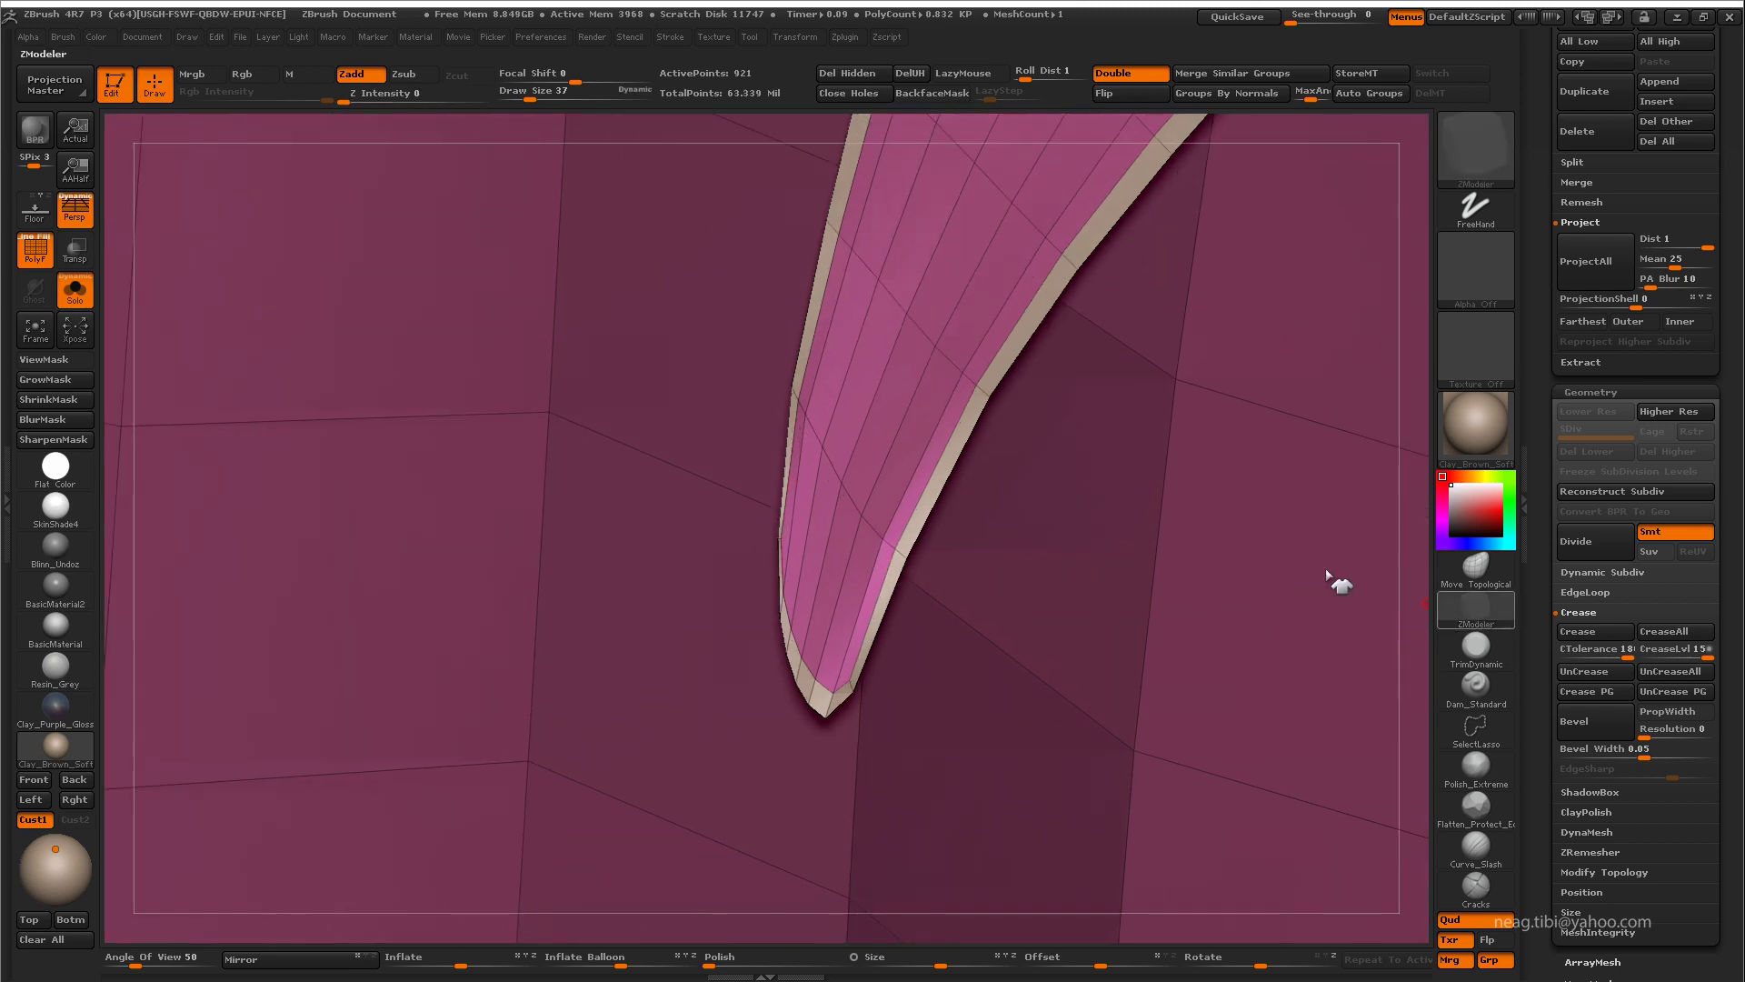
{"action": "key", "text": "space"}
{"action": "left_click", "coordinate": [827, 562]}
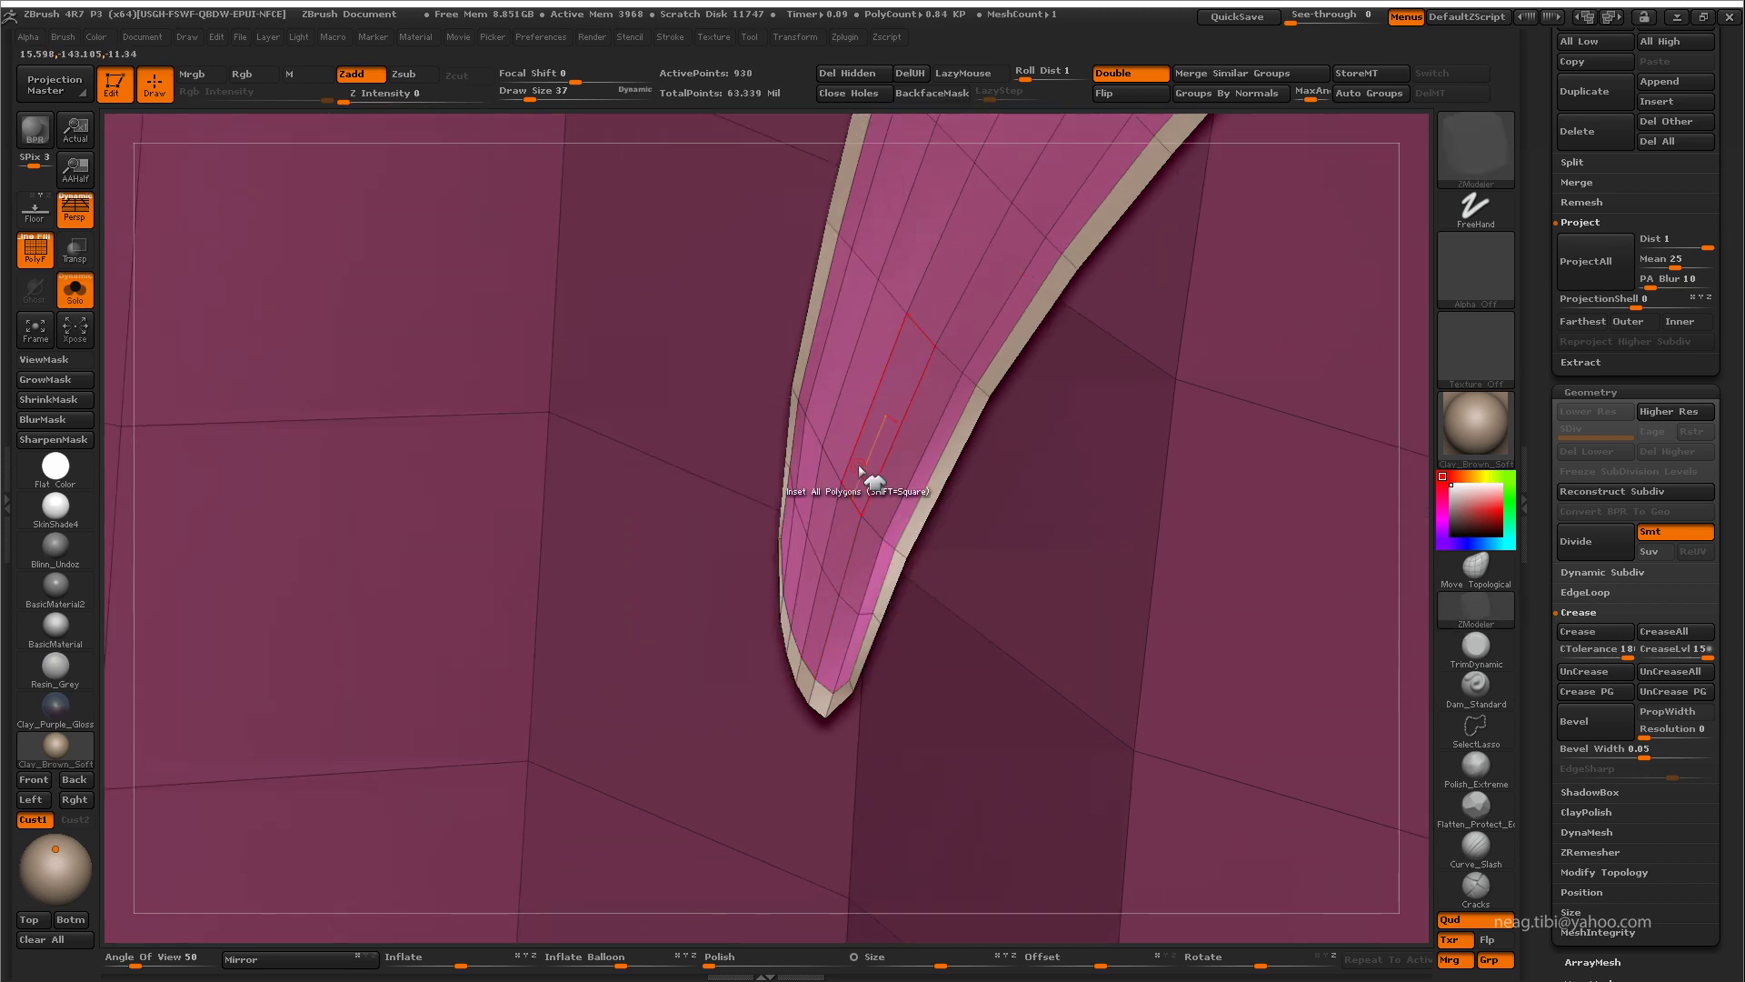
{"action": "left_click", "coordinate": [874, 407]}
{"action": "scroll", "coordinate": [886, 437], "scroll_direction": "up", "scroll_amount": 1}
{"action": "scroll", "coordinate": [899, 461], "scroll_direction": "up", "scroll_amount": 1}
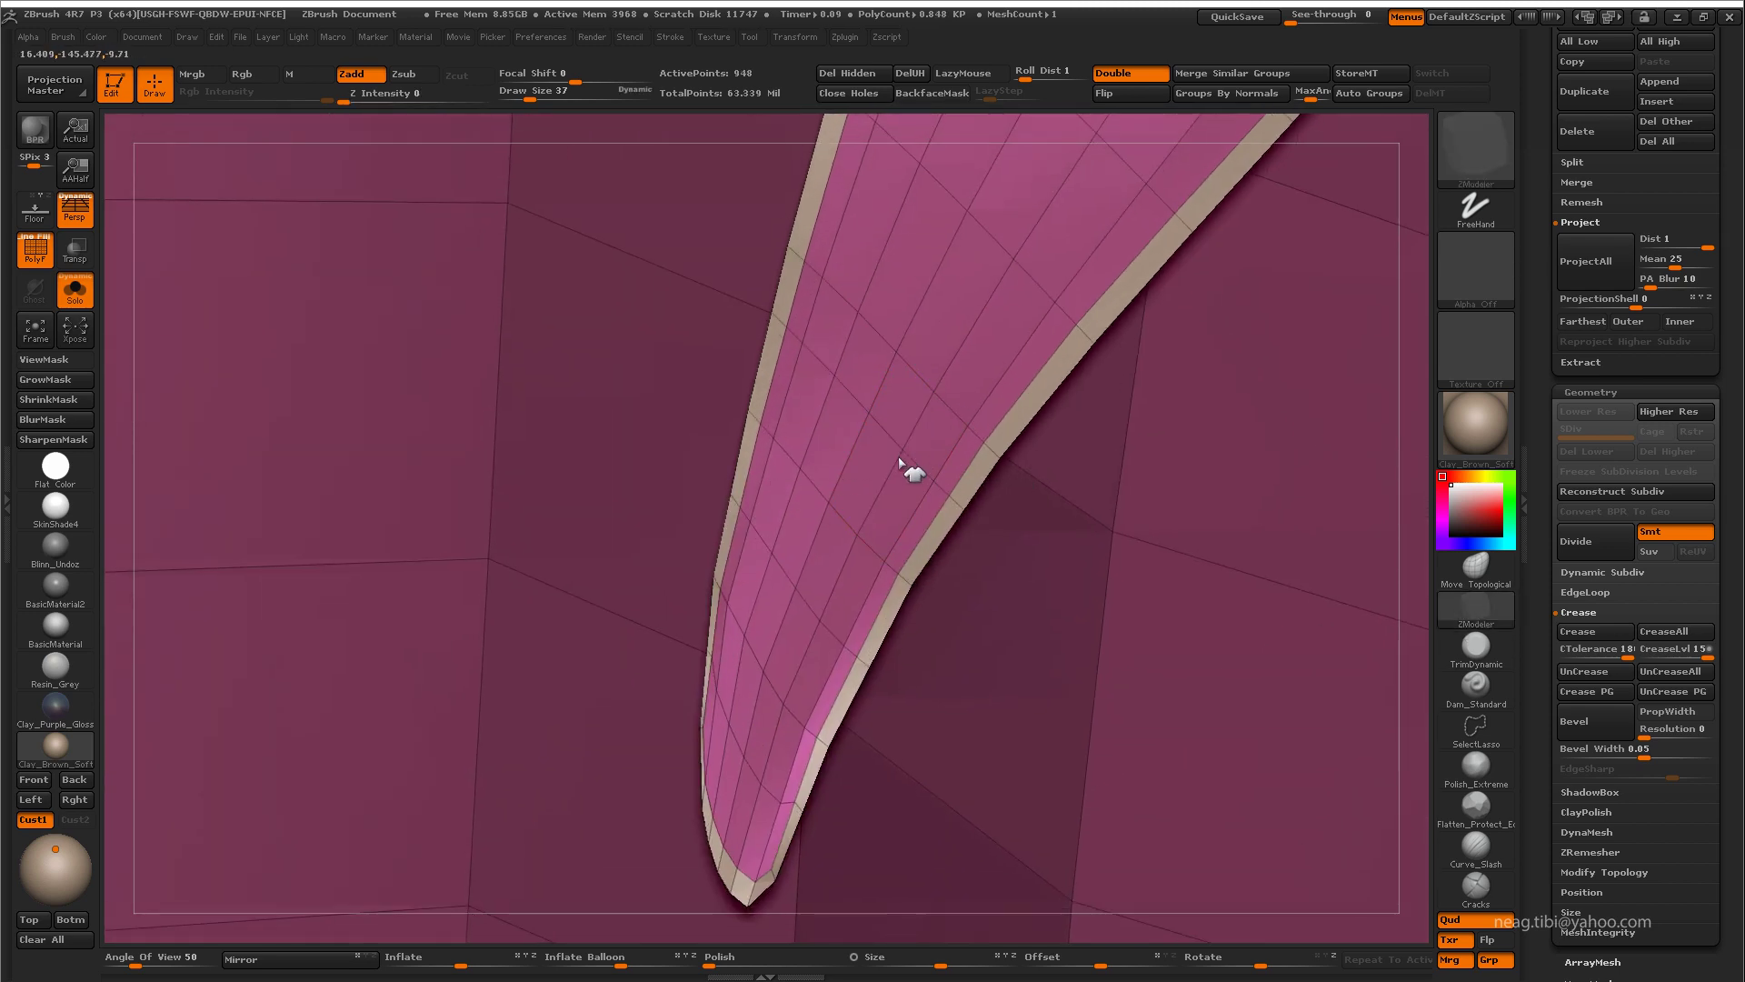
{"action": "left_click", "coordinate": [959, 348]}
{"action": "scroll", "coordinate": [886, 536], "scroll_direction": "down", "scroll_amount": 2}
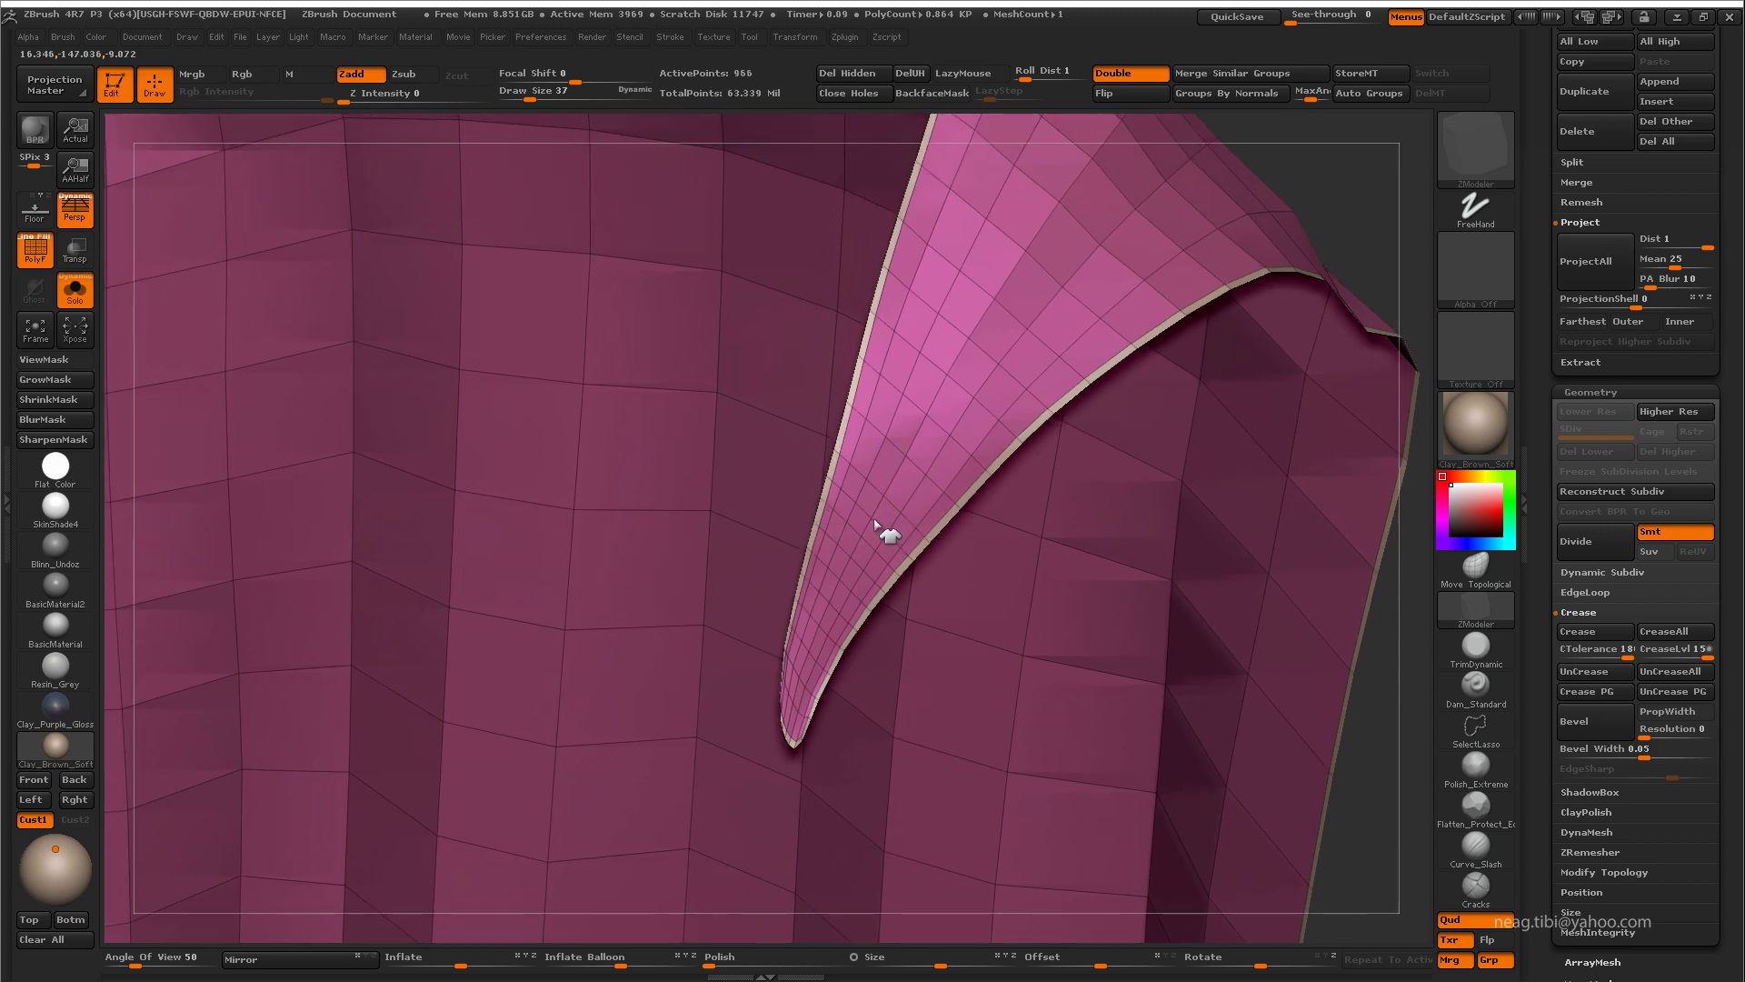
Step: Reset the ZModeler action to Inset on all polygons, then open edge actions near the tip
{"action": "right_click", "coordinate": [906, 455]}
{"action": "left_click", "coordinate": [891, 465]}
{"action": "left_click", "coordinate": [1000, 496]}
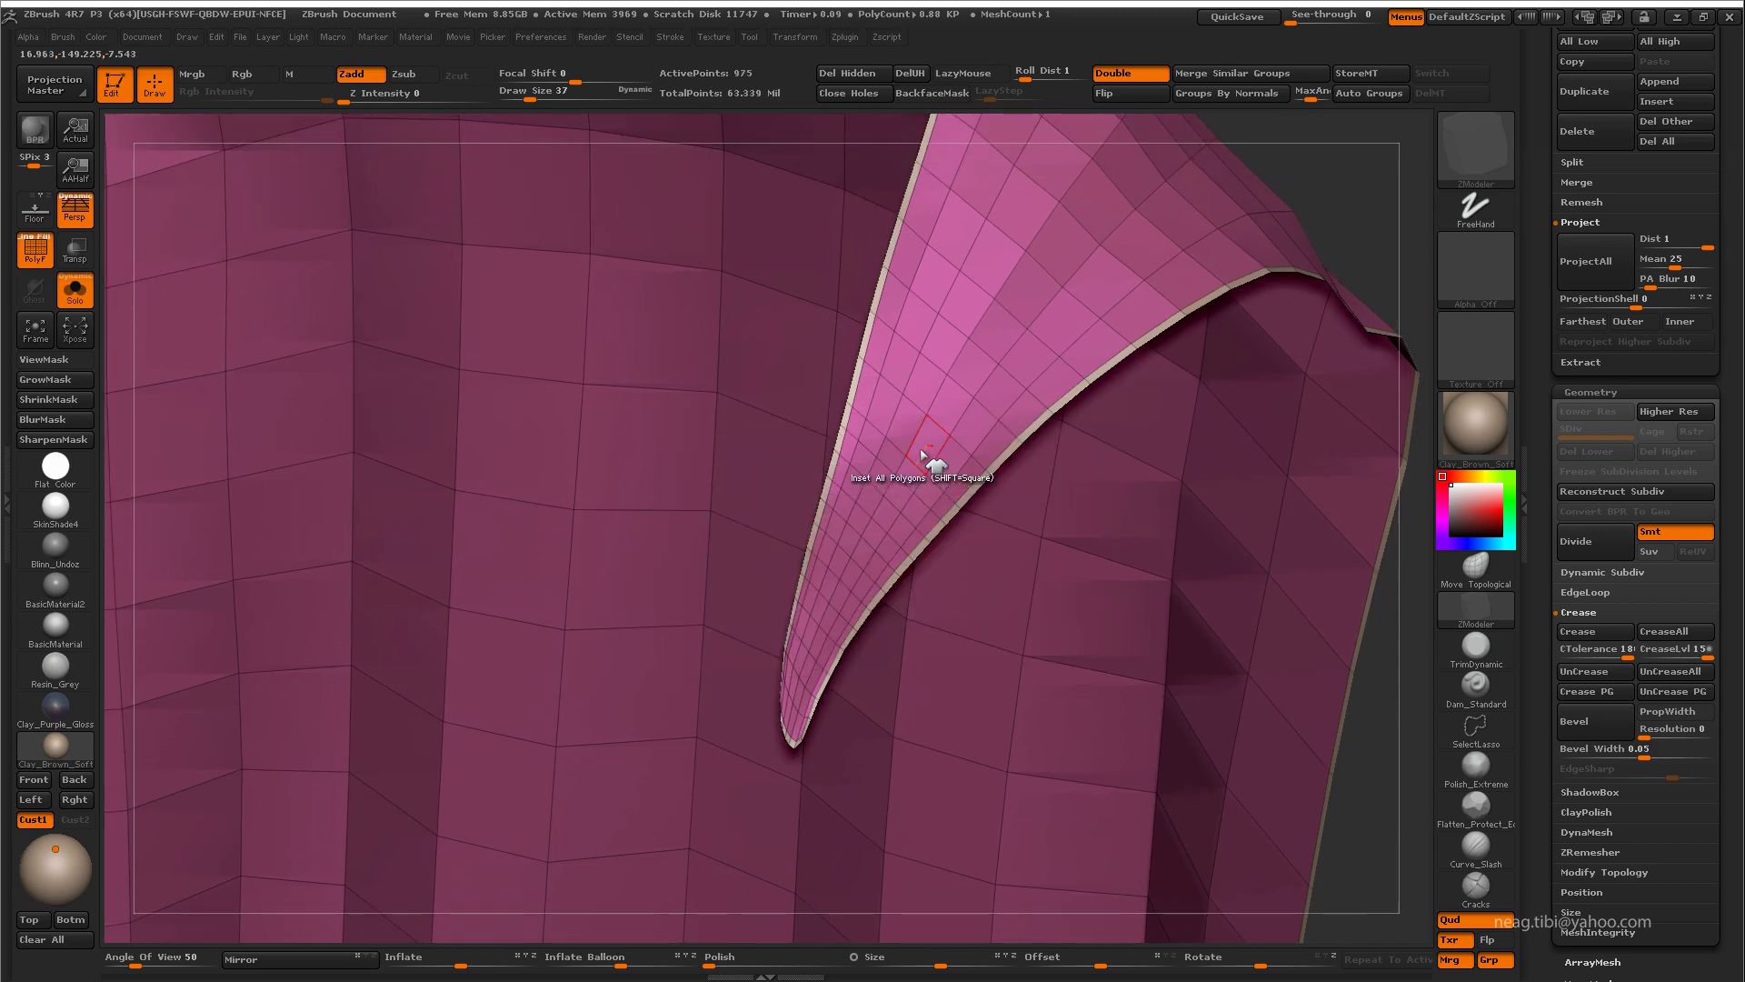
{"action": "mouse_move", "coordinate": [906, 455]}
{"action": "left_mouse_down"}
{"action": "mouse_move", "coordinate": [954, 526]}
{"action": "mouse_move", "coordinate": [907, 670]}
{"action": "left_mouse_up"}
{"action": "scroll", "coordinate": [919, 643], "scroll_direction": "up", "scroll_amount": 3}
{"action": "right_click", "coordinate": [919, 643]}
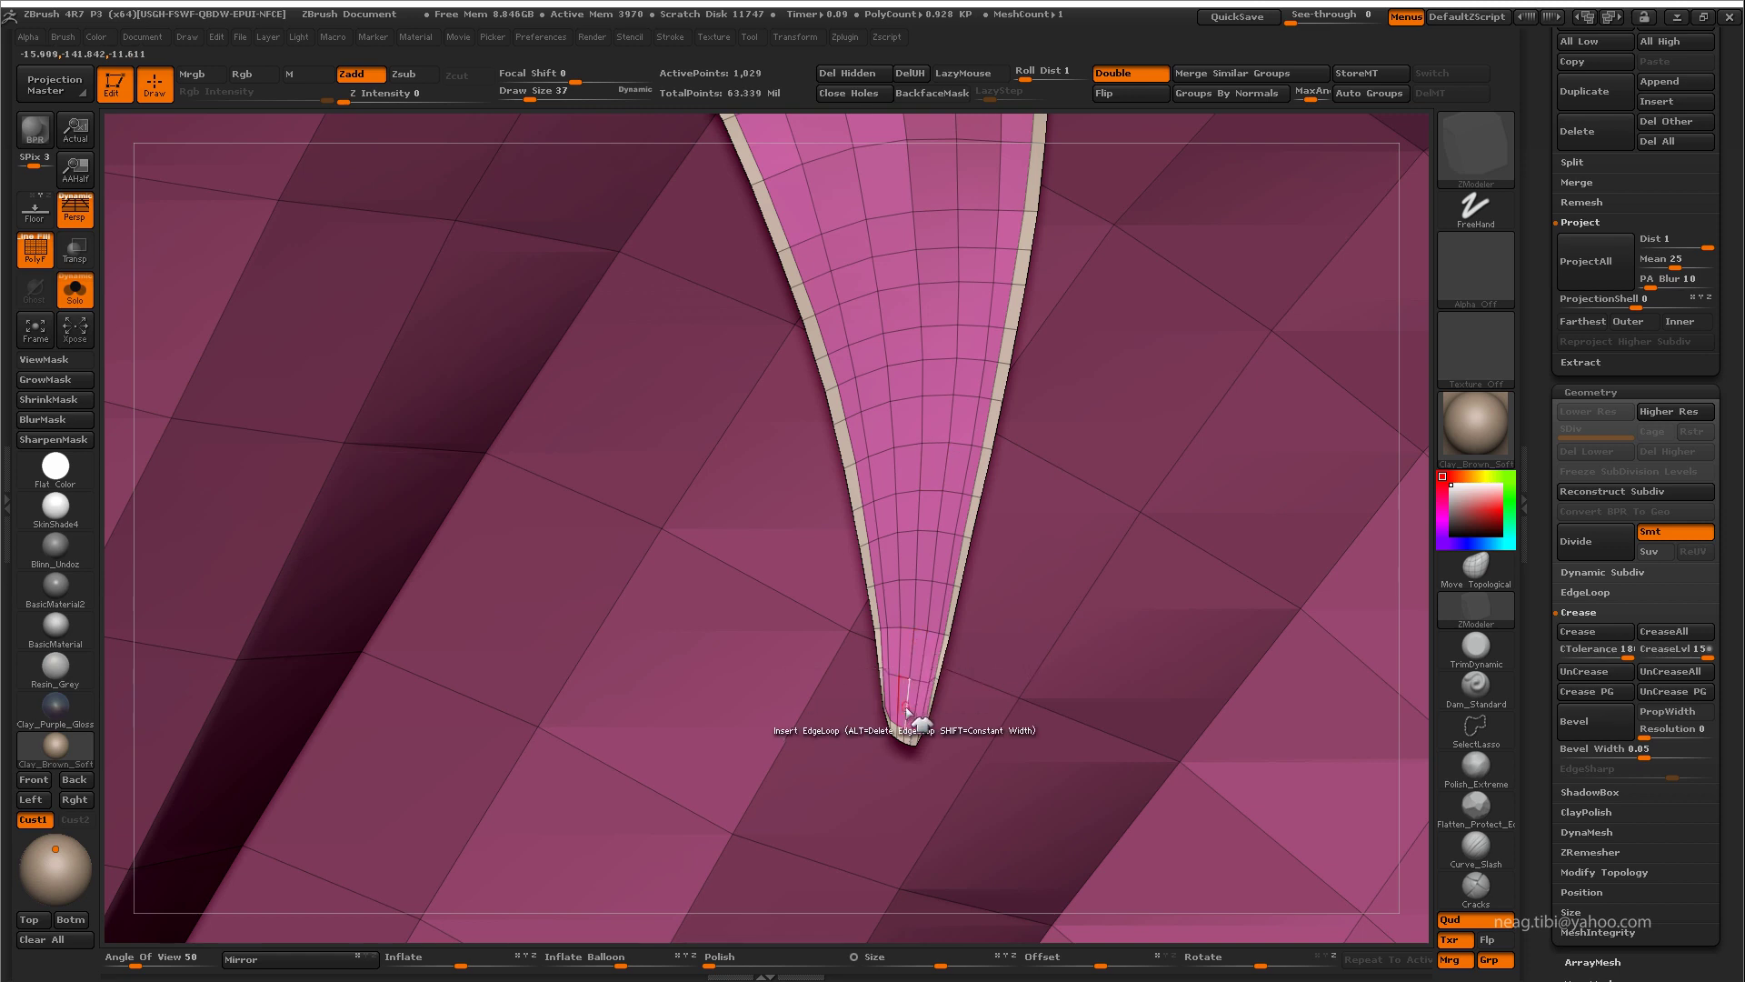
{"action": "right_click", "coordinate": [913, 656]}
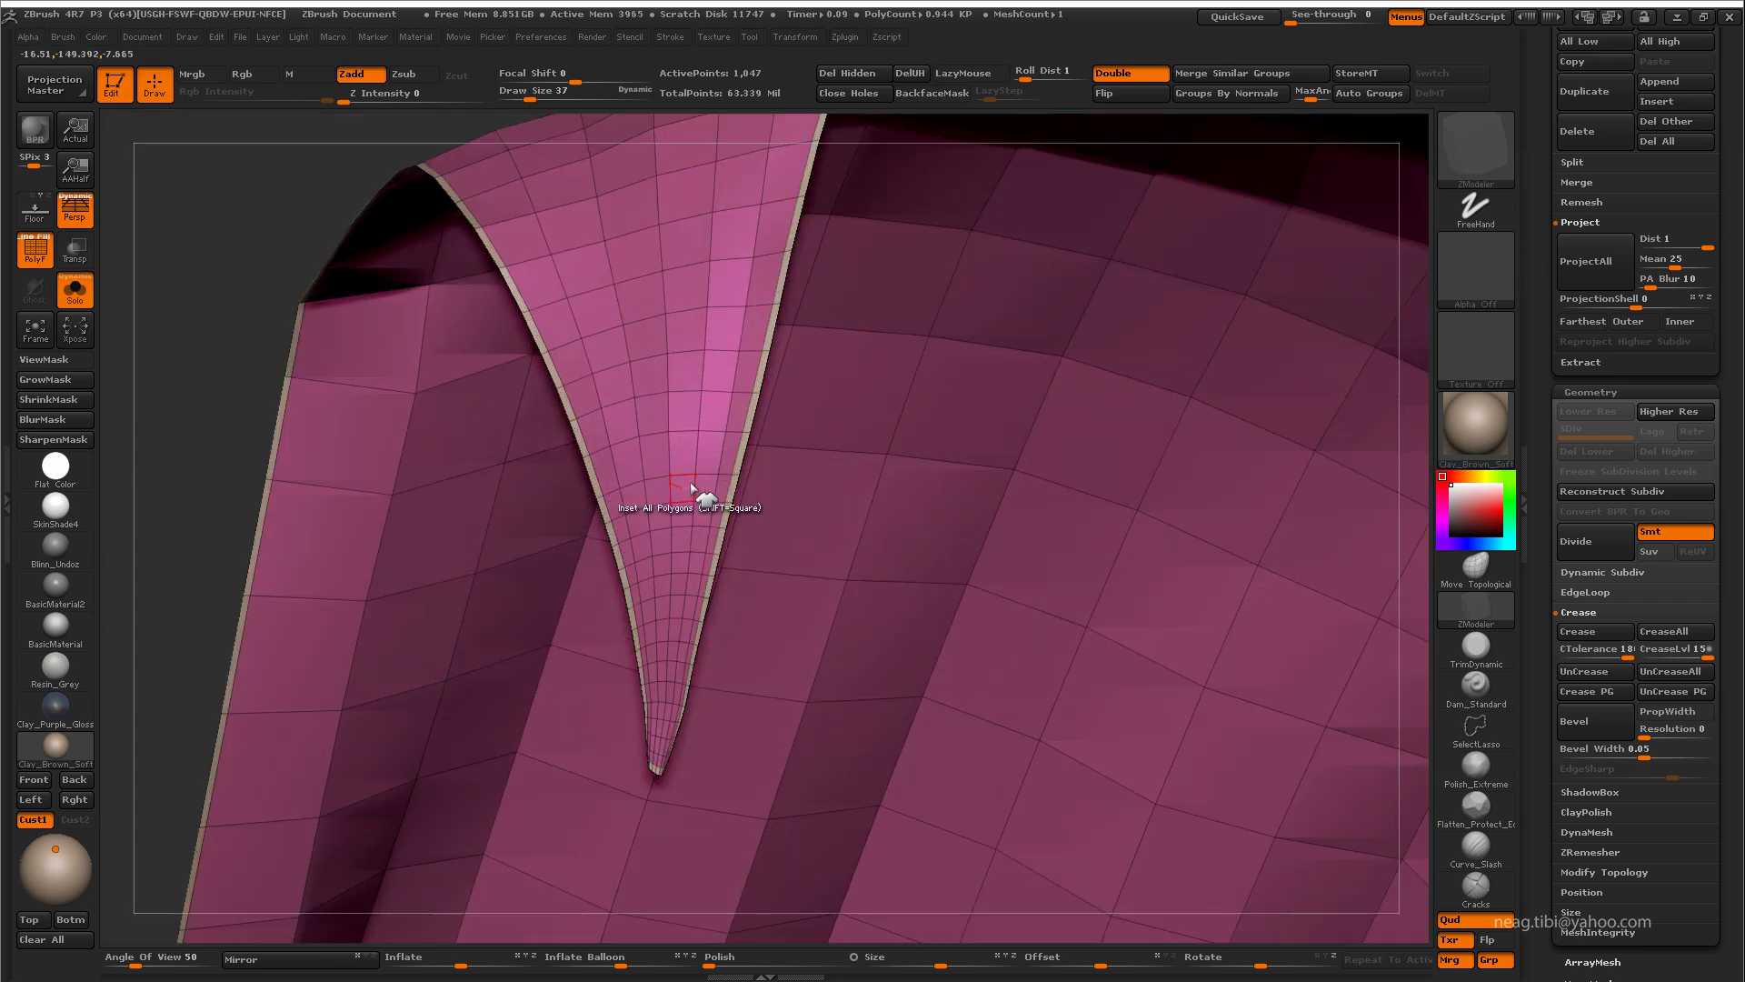
Step: Reapply edge and inset actions on the flap, reframe the cape, and pick Nudge at Z Intensity 49
{"action": "right_click", "coordinate": [683, 455]}
{"action": "left_click", "coordinate": [675, 470]}
{"action": "right_click", "coordinate": [673, 459]}
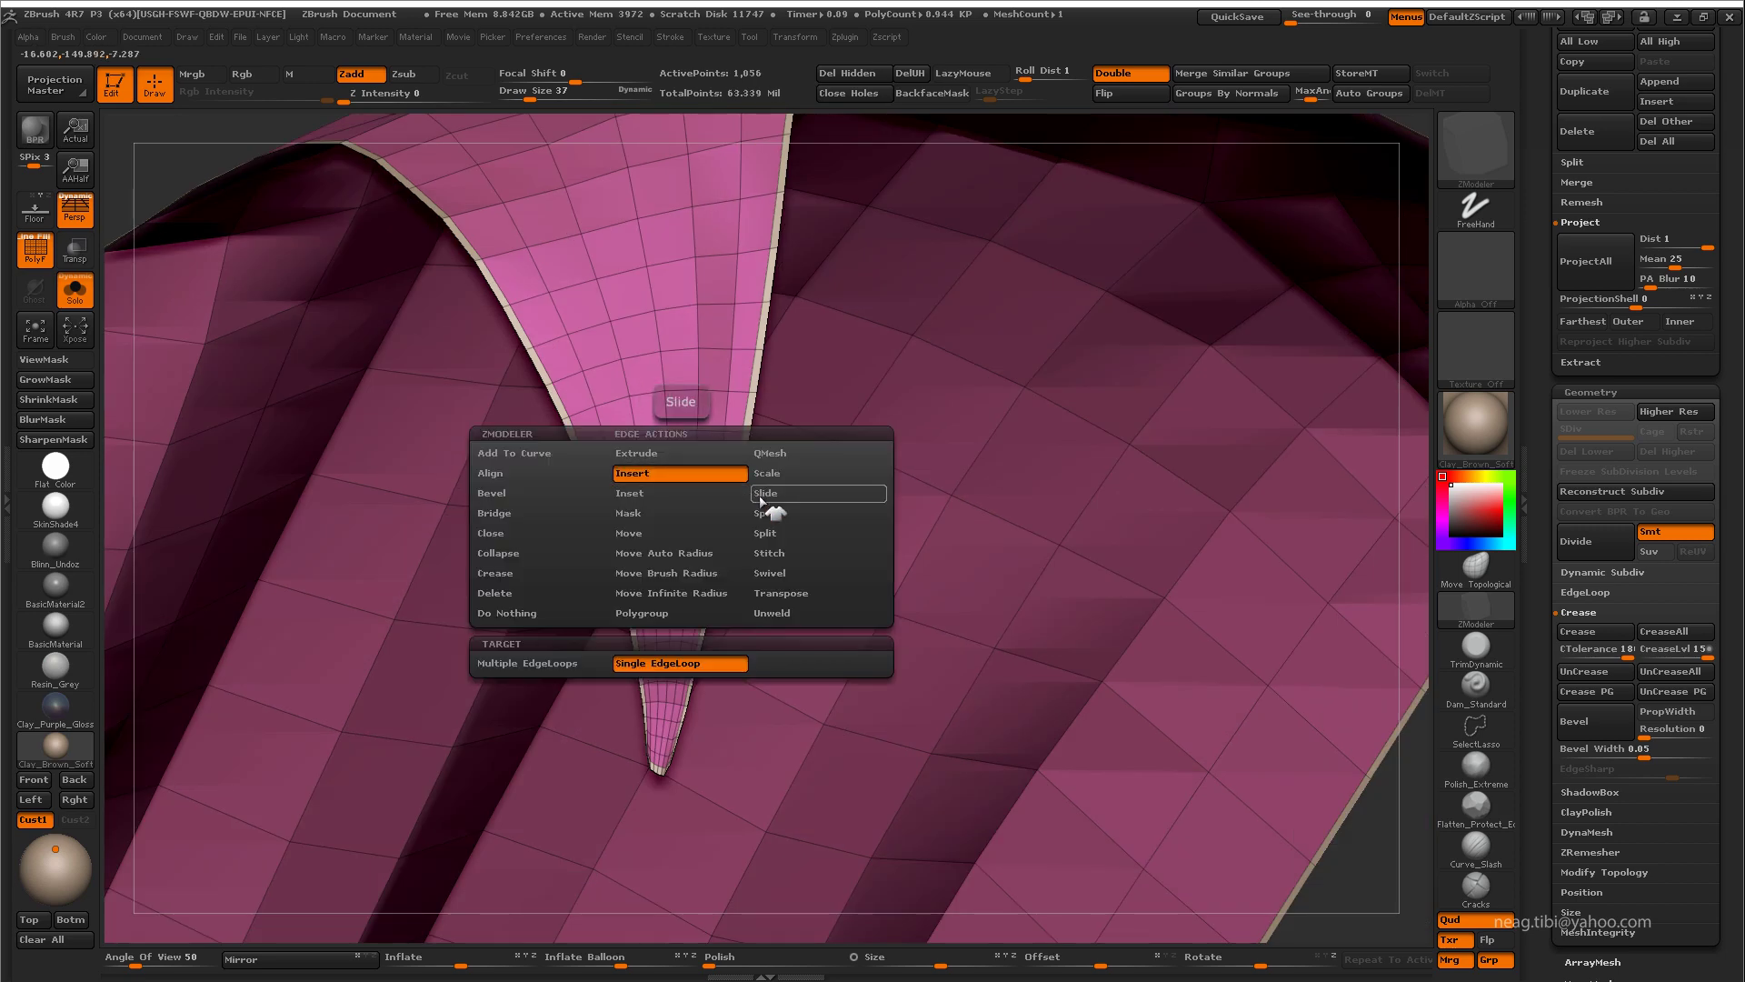
{"action": "left_click", "coordinate": [755, 506]}
{"action": "left_click_drag", "start_coordinate": [689, 429], "coordinate": [686, 441]}
{"action": "key", "text": "f"}
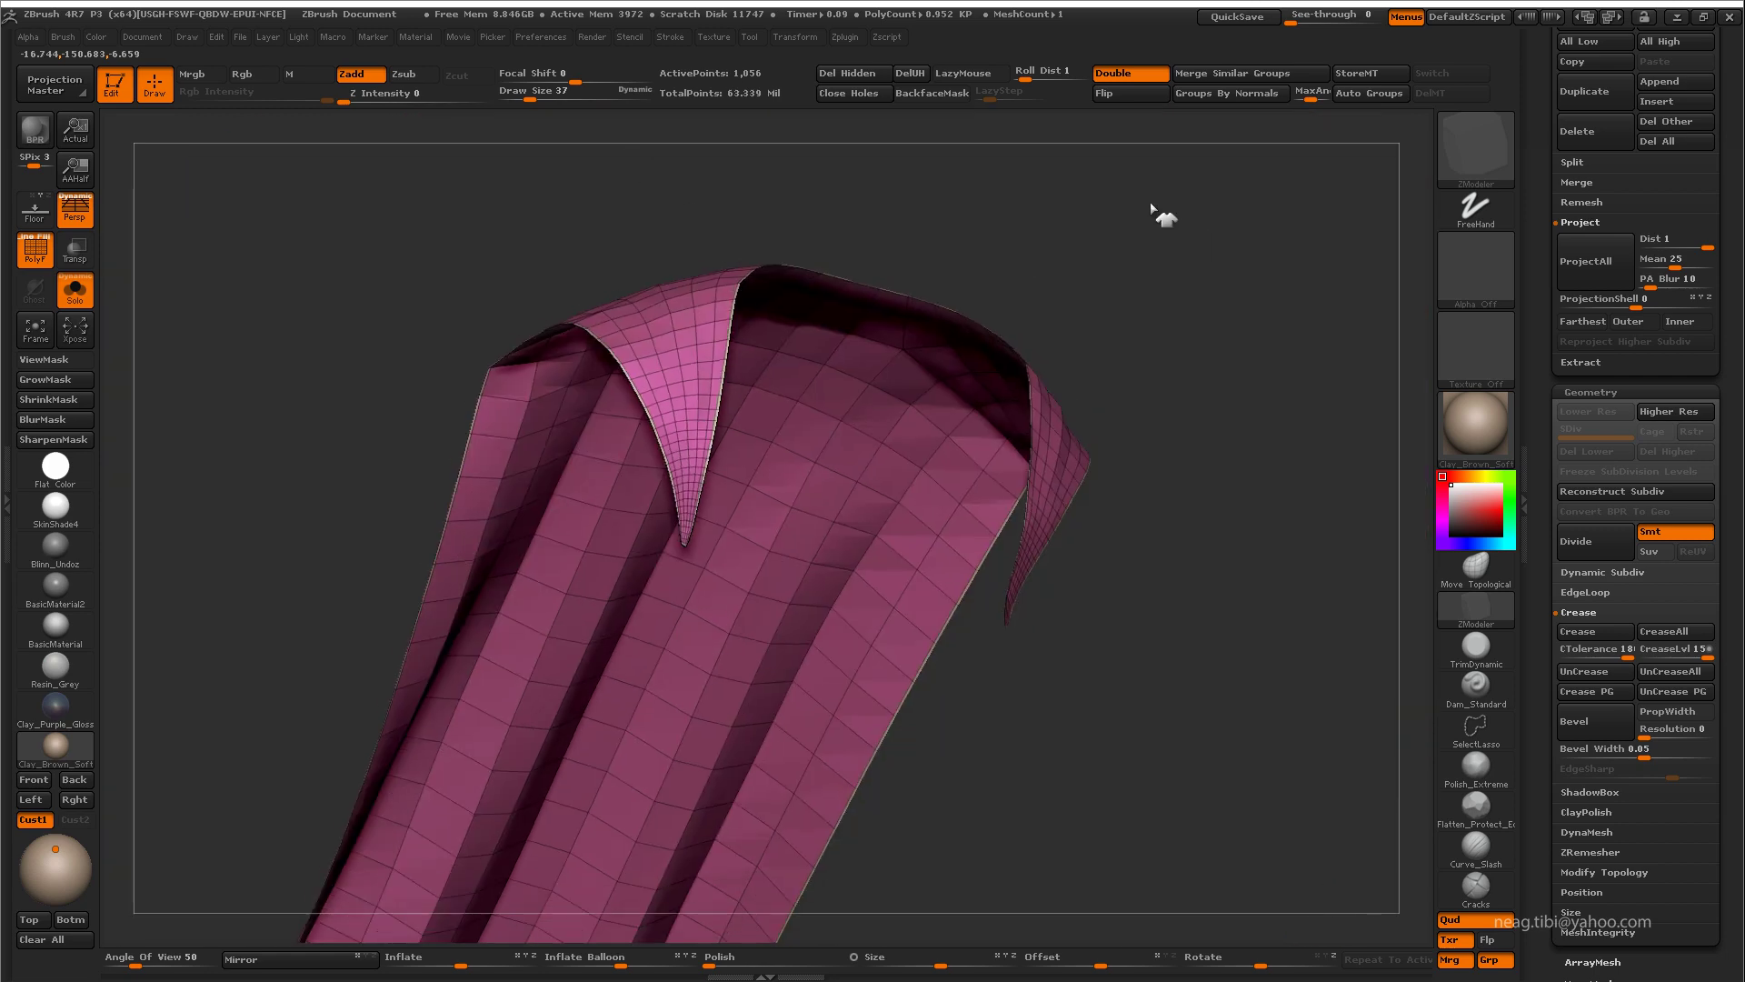
{"action": "left_click_drag", "start_coordinate": [1161, 214], "coordinate": [1188, 215]}
{"action": "left_click", "coordinate": [1472, 647]}
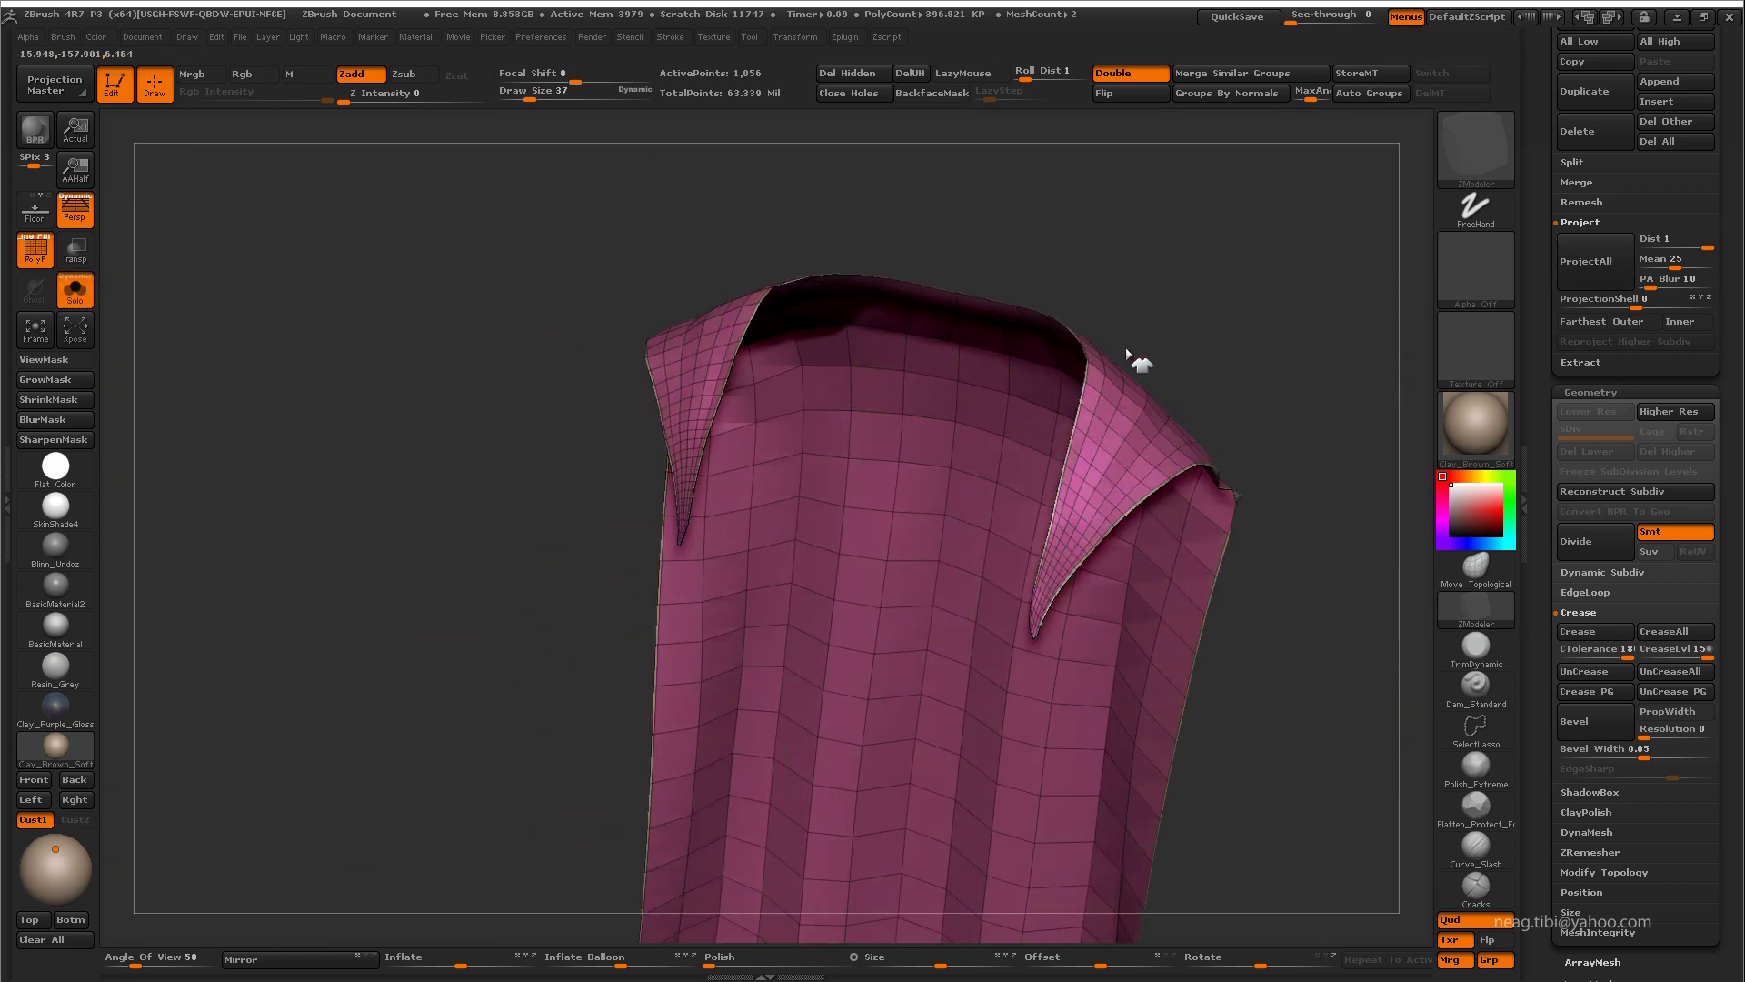
{"action": "left_click_drag", "start_coordinate": [1137, 363], "coordinate": [1207, 351]}
{"action": "key", "text": "b"}
{"action": "key", "text": "u"}
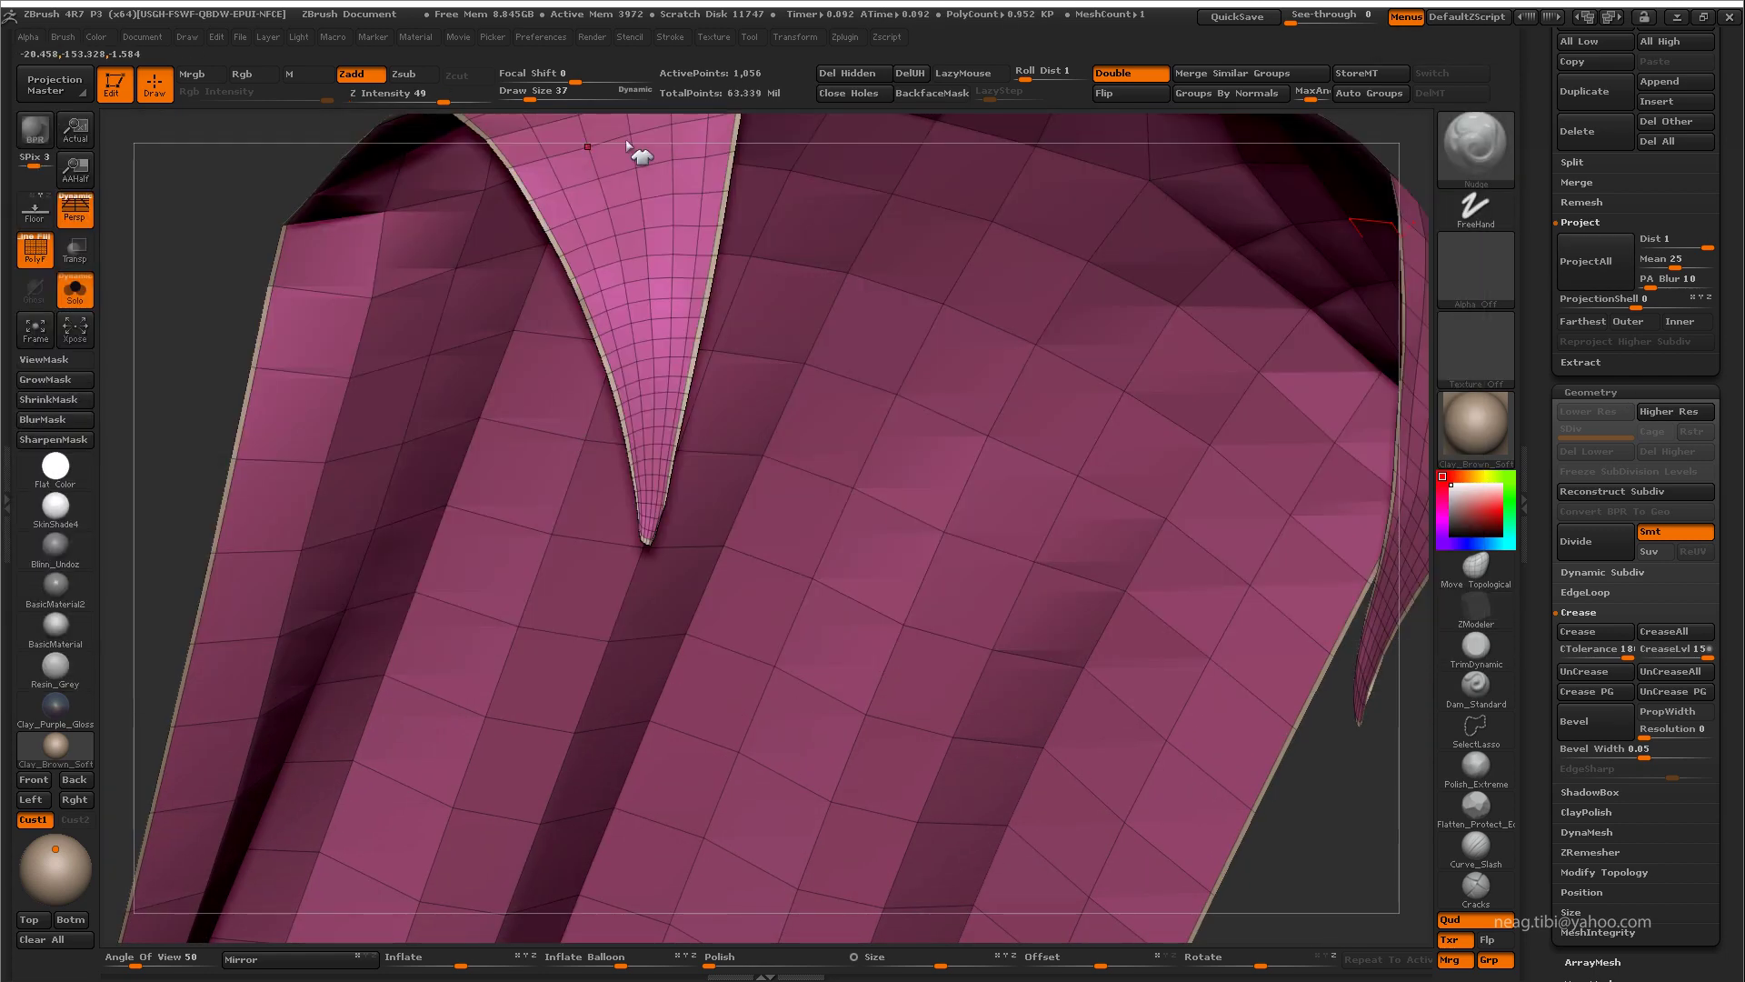
{"action": "mouse_move", "coordinate": [651, 514]}
{"action": "right_mouse_down", "text": "alt"}
{"action": "mouse_move", "coordinate": [744, 741]}
{"action": "mouse_move", "coordinate": [749, 624]}
{"action": "mouse_move", "coordinate": [784, 674]}
{"action": "mouse_move", "coordinate": [780, 593]}
{"action": "right_mouse_up", "text": "alt"}
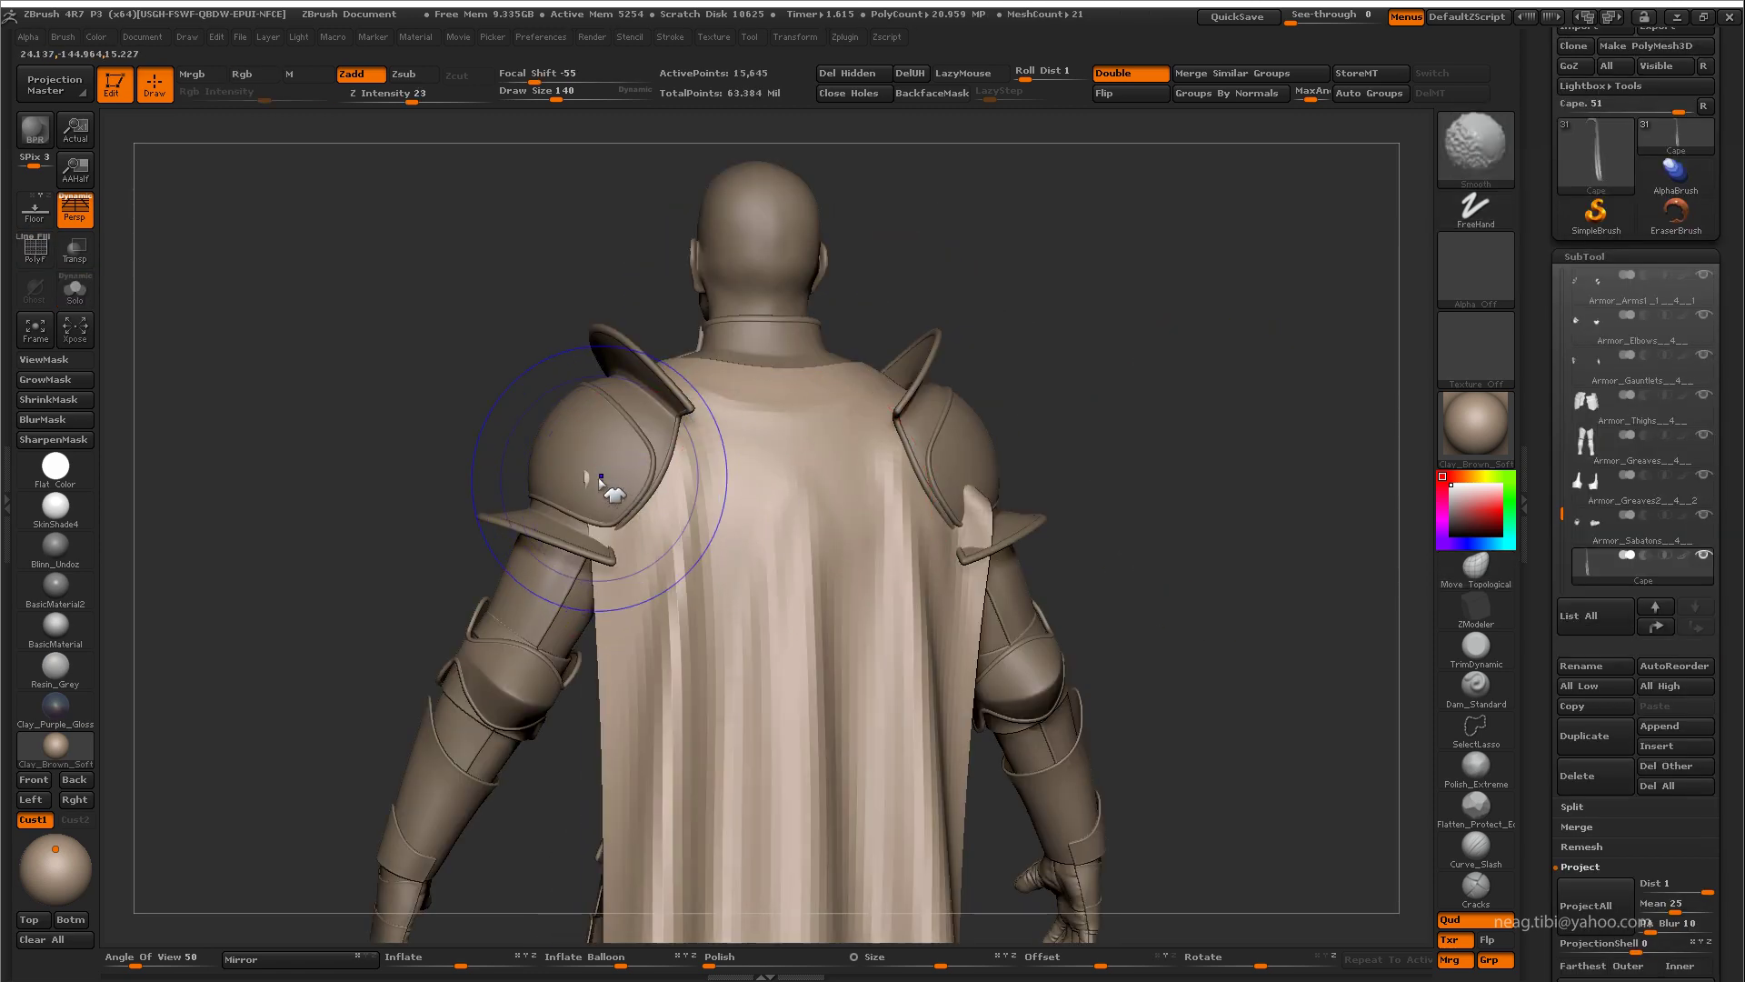
Step: Zoom in on the soloed cape, mask its lower spike, and switch to MaskLasso
{"action": "mouse_move", "coordinate": [600, 475]}
{"action": "right_mouse_down", "text": "alt"}
{"action": "mouse_move", "coordinate": [604, 521]}
{"action": "mouse_move", "coordinate": [578, 522]}
{"action": "mouse_move", "coordinate": [729, 480]}
{"action": "mouse_move", "coordinate": [971, 541]}
{"action": "mouse_move", "coordinate": [1075, 440]}
{"action": "right_mouse_up", "text": "alt"}
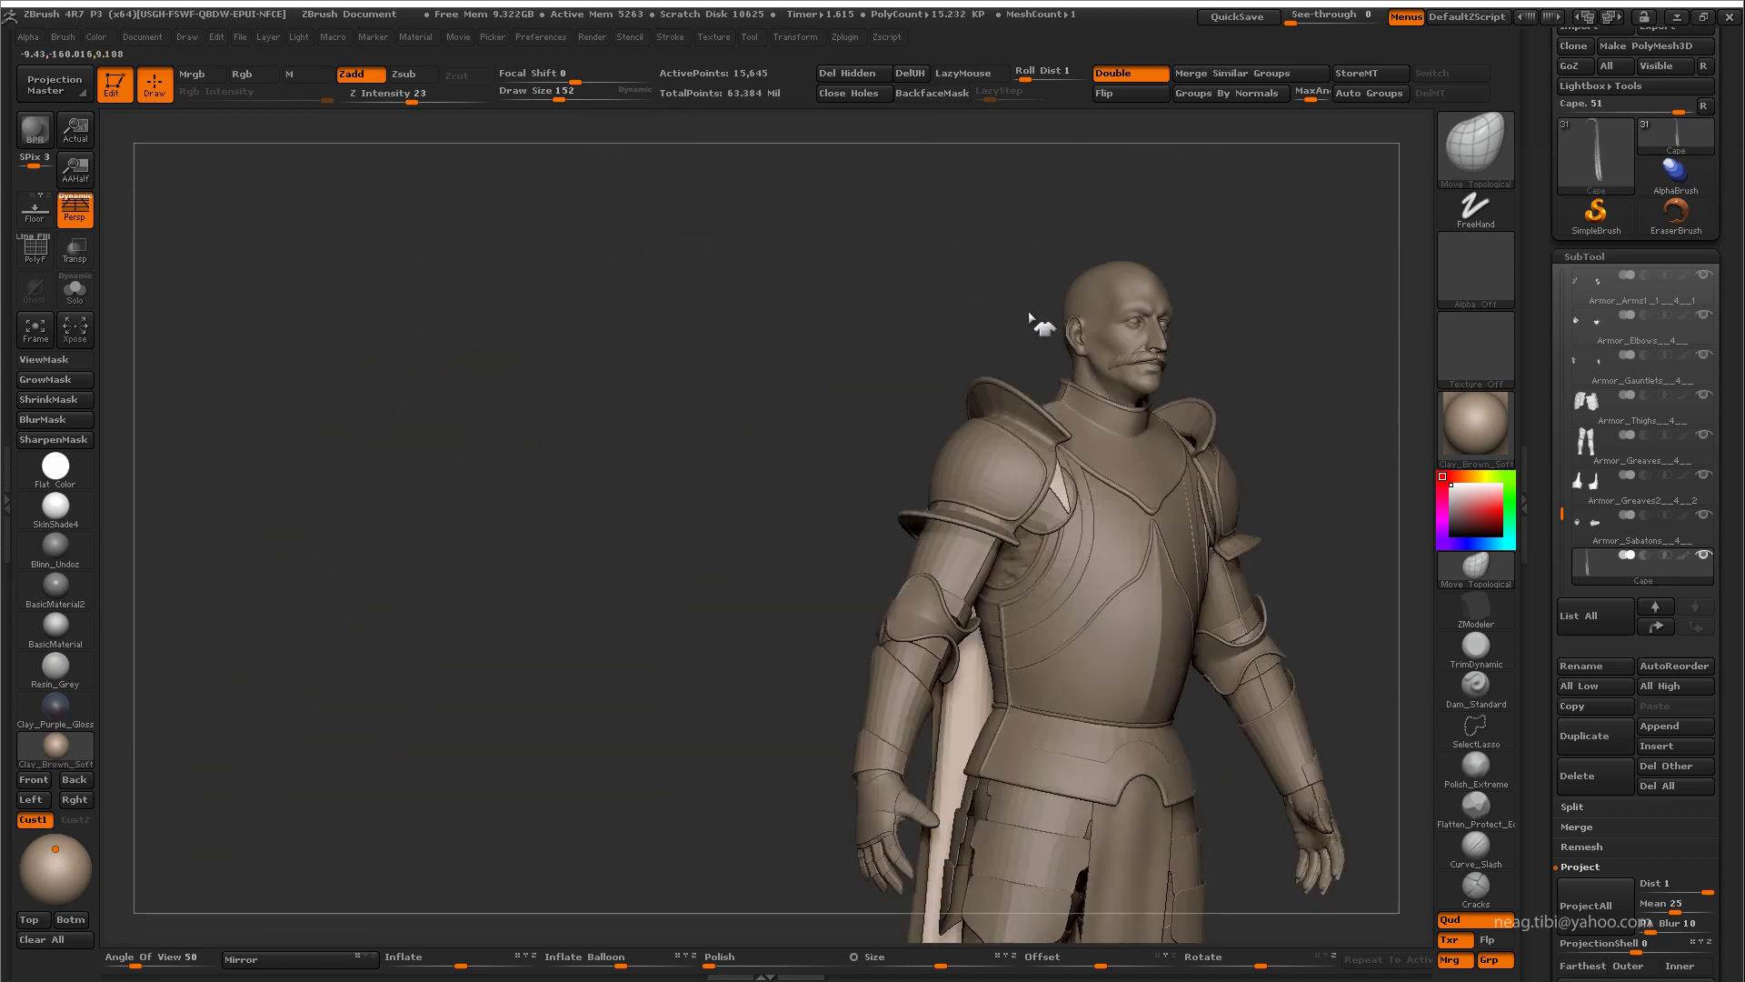
{"action": "mouse_move", "coordinate": [1100, 568]}
{"action": "right_mouse_down", "text": "alt"}
{"action": "mouse_move", "coordinate": [981, 545]}
{"action": "mouse_move", "coordinate": [1023, 629]}
{"action": "mouse_move", "coordinate": [1052, 604]}
{"action": "mouse_move", "coordinate": [969, 564]}
{"action": "mouse_move", "coordinate": [1005, 534]}
{"action": "mouse_move", "coordinate": [959, 578]}
{"action": "mouse_move", "coordinate": [1069, 578]}
{"action": "mouse_move", "coordinate": [1240, 327]}
{"action": "mouse_move", "coordinate": [1220, 360]}
{"action": "right_mouse_up", "text": "alt"}
{"action": "mouse_move", "coordinate": [1181, 712]}
{"action": "left_mouse_down", "text": "ctrl"}
{"action": "mouse_move", "coordinate": [1060, 491]}
{"action": "mouse_move", "coordinate": [1212, 551]}
{"action": "left_mouse_up", "text": "ctrl"}
{"action": "key", "text": "ctrl+b"}
{"action": "key", "text": "ctrl+b"}
{"action": "left_click", "coordinate": [305, 242]}
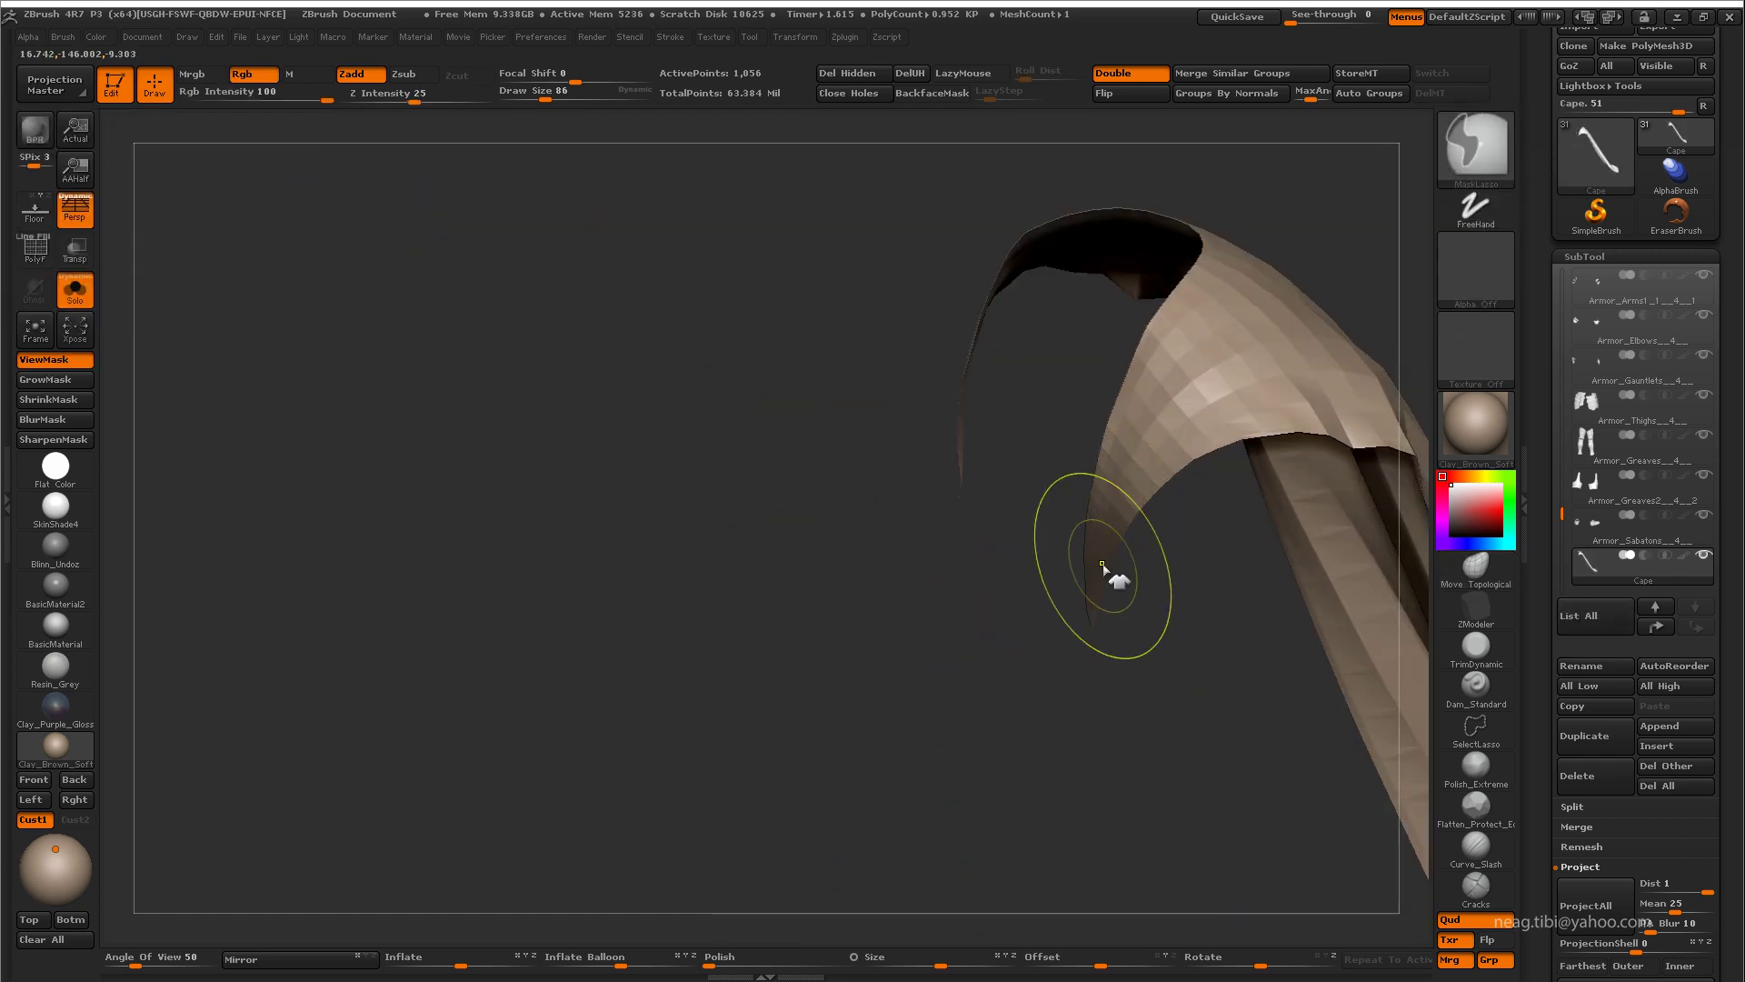
Step: Transpose-move the masked cape flap and orbit to check it from the front
{"action": "mouse_move", "coordinate": [1102, 565]}
{"action": "left_mouse_down"}
{"action": "mouse_move", "coordinate": [1165, 358]}
{"action": "mouse_move", "coordinate": [1191, 414]}
{"action": "left_mouse_up"}
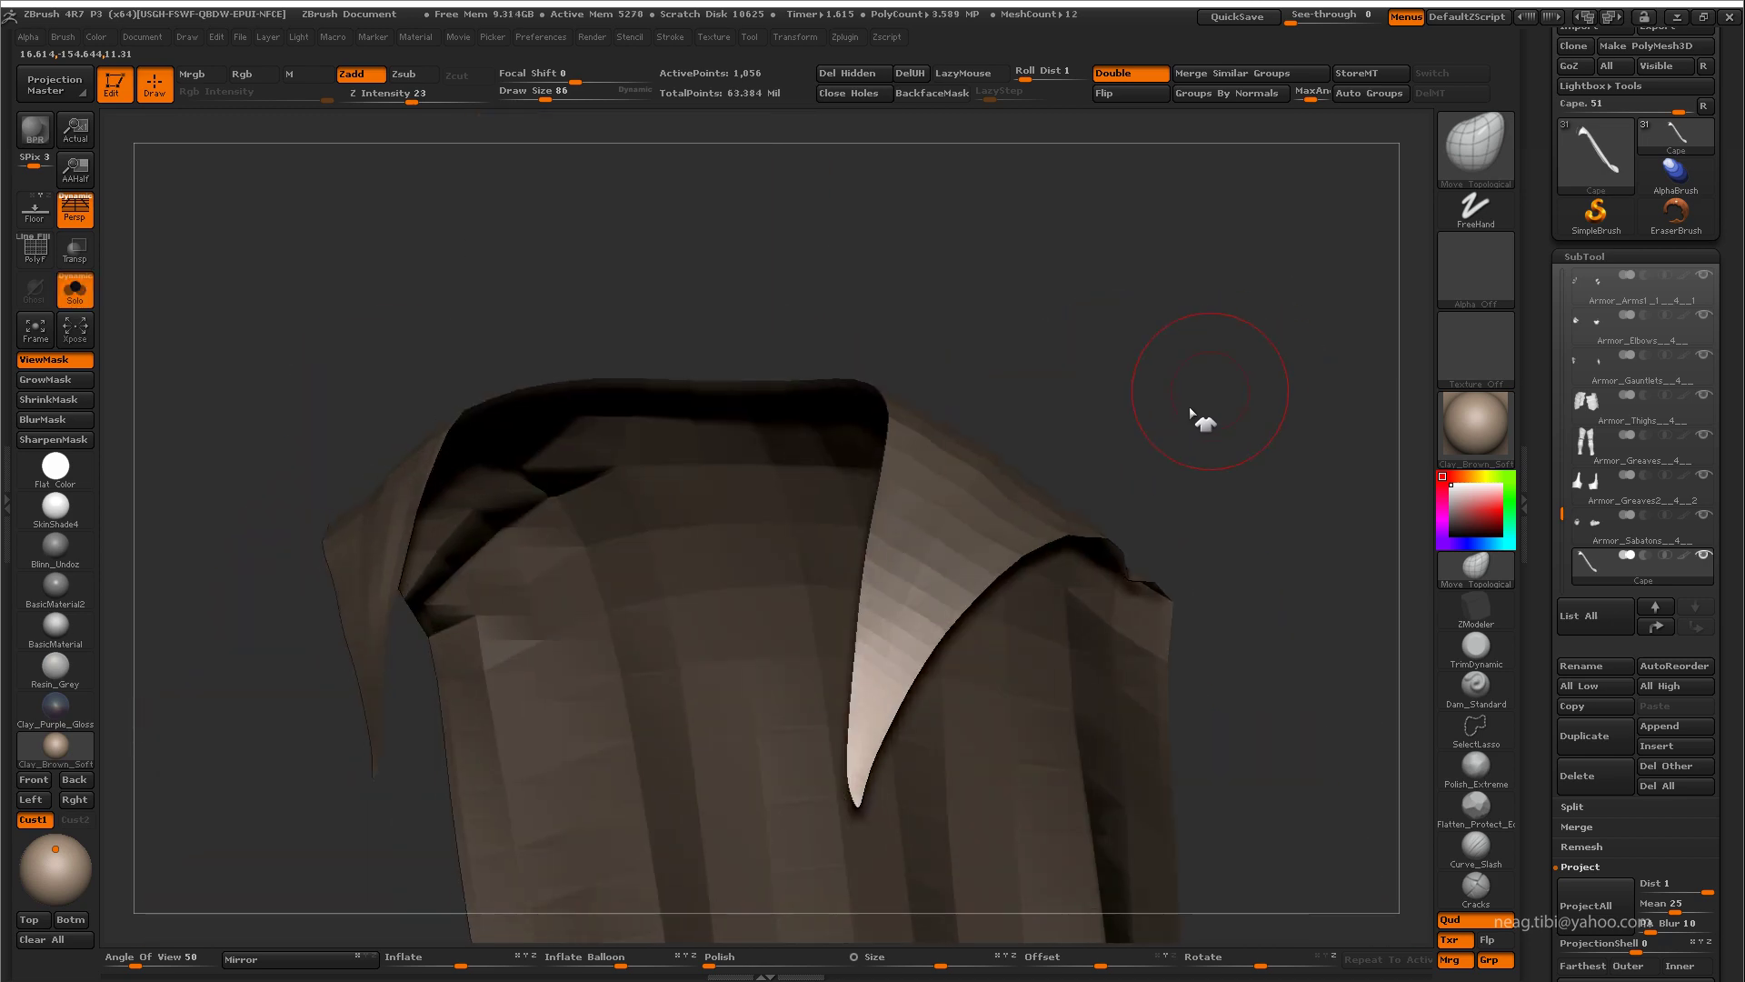
{"action": "key", "text": "w"}
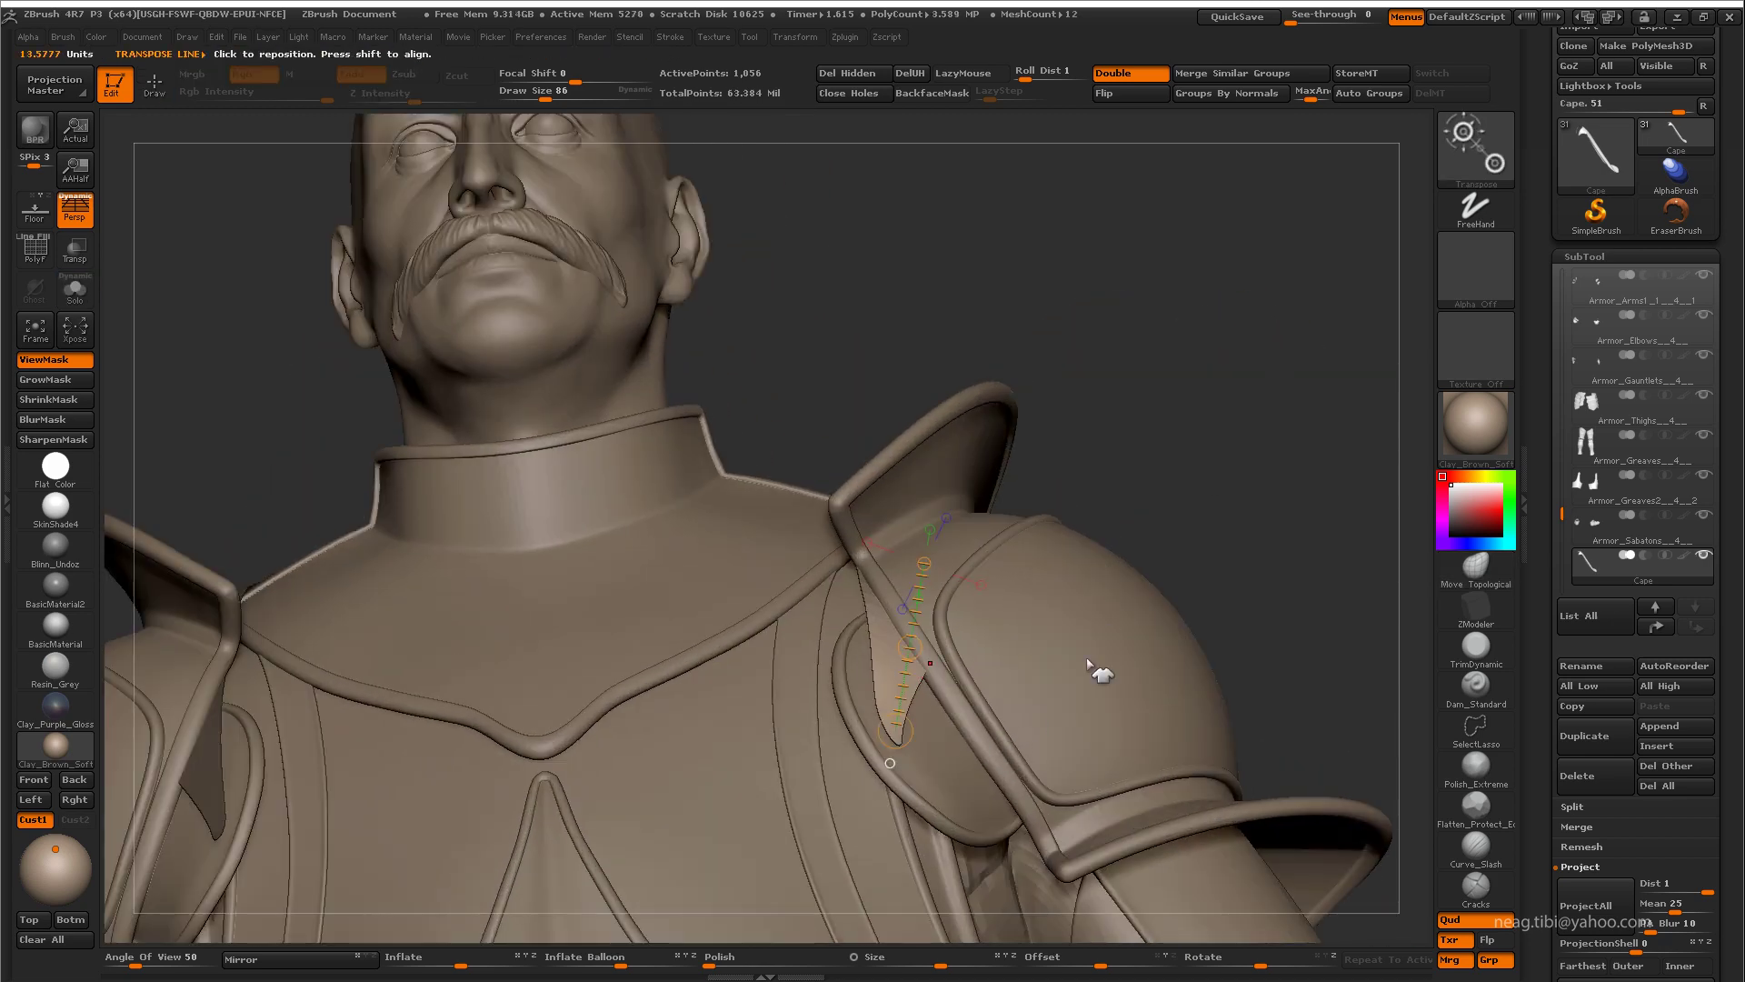
{"action": "mouse_move", "coordinate": [1007, 702]}
{"action": "left_mouse_down"}
{"action": "mouse_move", "coordinate": [1193, 436]}
{"action": "mouse_move", "coordinate": [1177, 593]}
{"action": "mouse_move", "coordinate": [1231, 363]}
{"action": "left_mouse_up"}
{"action": "key", "text": "q"}
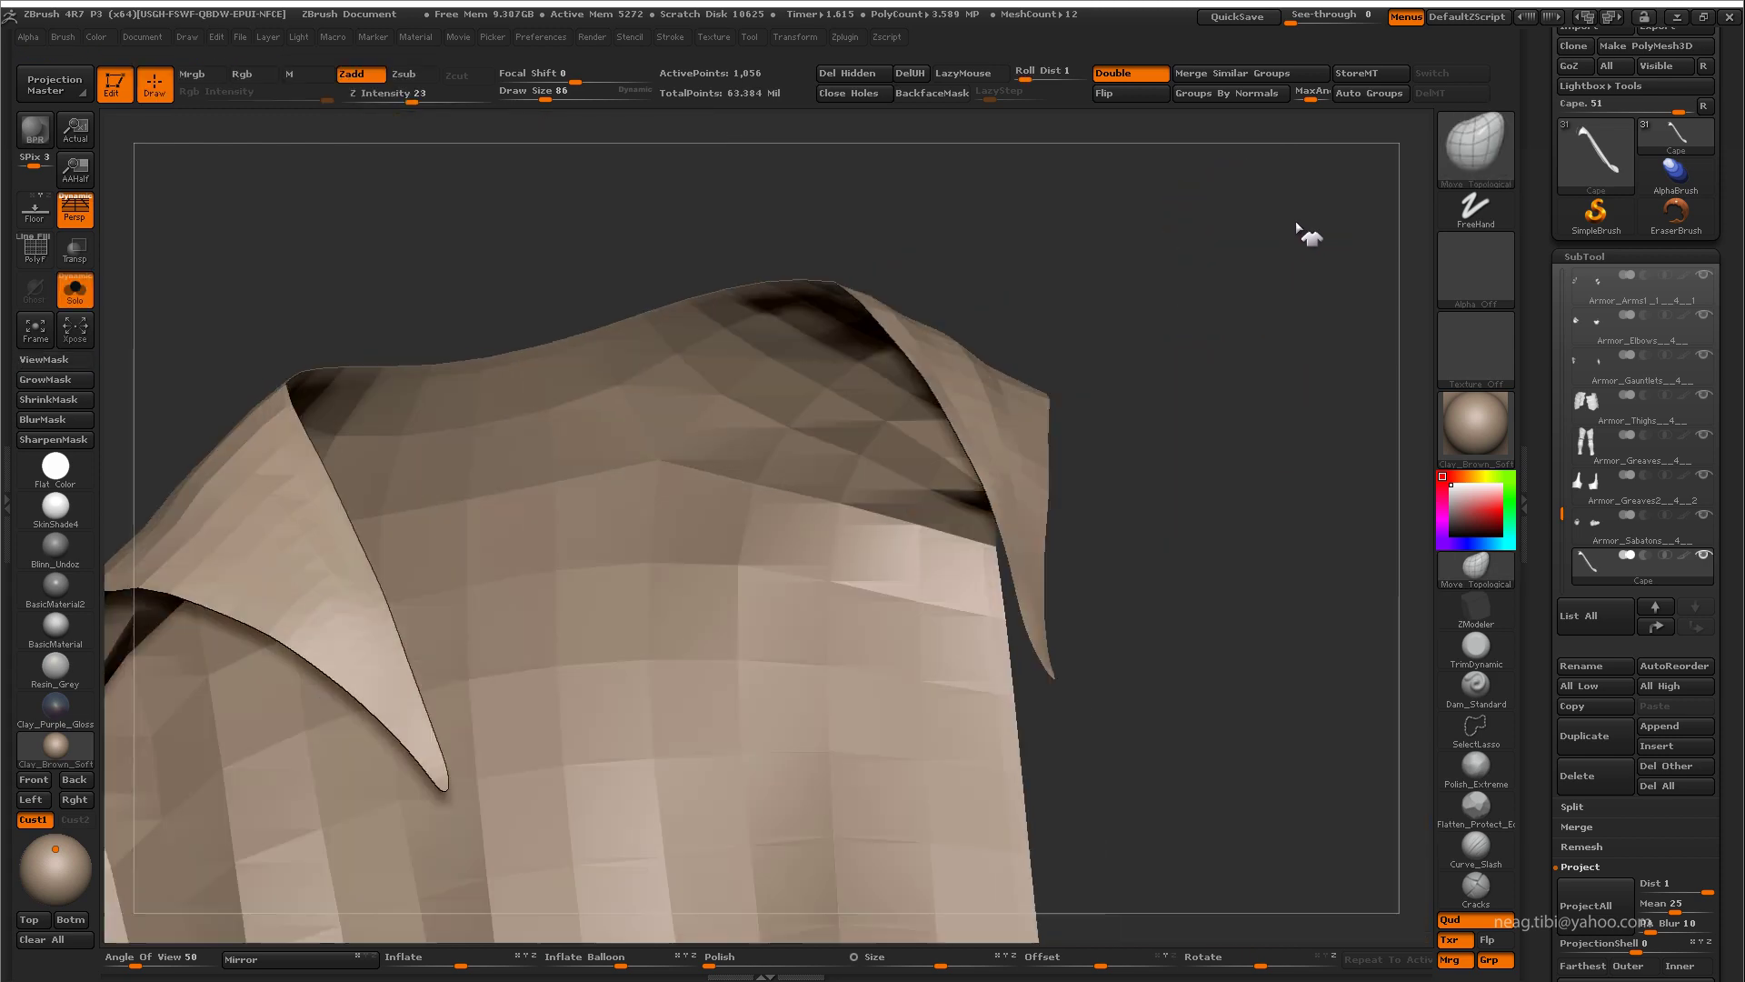
{"action": "mouse_move", "coordinate": [1309, 234]}
{"action": "left_mouse_down"}
{"action": "mouse_move", "coordinate": [1258, 394]}
{"action": "mouse_move", "coordinate": [1286, 405]}
{"action": "mouse_move", "coordinate": [1118, 568]}
{"action": "mouse_move", "coordinate": [934, 493]}
{"action": "mouse_move", "coordinate": [973, 763]}
{"action": "left_mouse_up"}
{"action": "mouse_move", "coordinate": [971, 427]}
{"action": "left_mouse_down"}
{"action": "mouse_move", "coordinate": [1221, 223]}
{"action": "mouse_move", "coordinate": [1266, 337]}
{"action": "mouse_move", "coordinate": [1305, 292]}
{"action": "mouse_move", "coordinate": [1266, 292]}
{"action": "mouse_move", "coordinate": [1306, 311]}
{"action": "left_mouse_up"}
Step: Toggle Solo to compare the flap against the armour and realign it with a transpose line
{"action": "key", "text": "alt+s"}
{"action": "mouse_move", "coordinate": [514, 571]}
{"action": "left_mouse_down"}
{"action": "mouse_move", "coordinate": [370, 475]}
{"action": "mouse_move", "coordinate": [604, 305]}
{"action": "mouse_move", "coordinate": [390, 421]}
{"action": "left_mouse_up"}
{"action": "key", "text": "alt+s"}
{"action": "left_click_drag", "start_coordinate": [435, 293], "coordinate": [389, 436]}
{"action": "key", "text": "alt+s"}
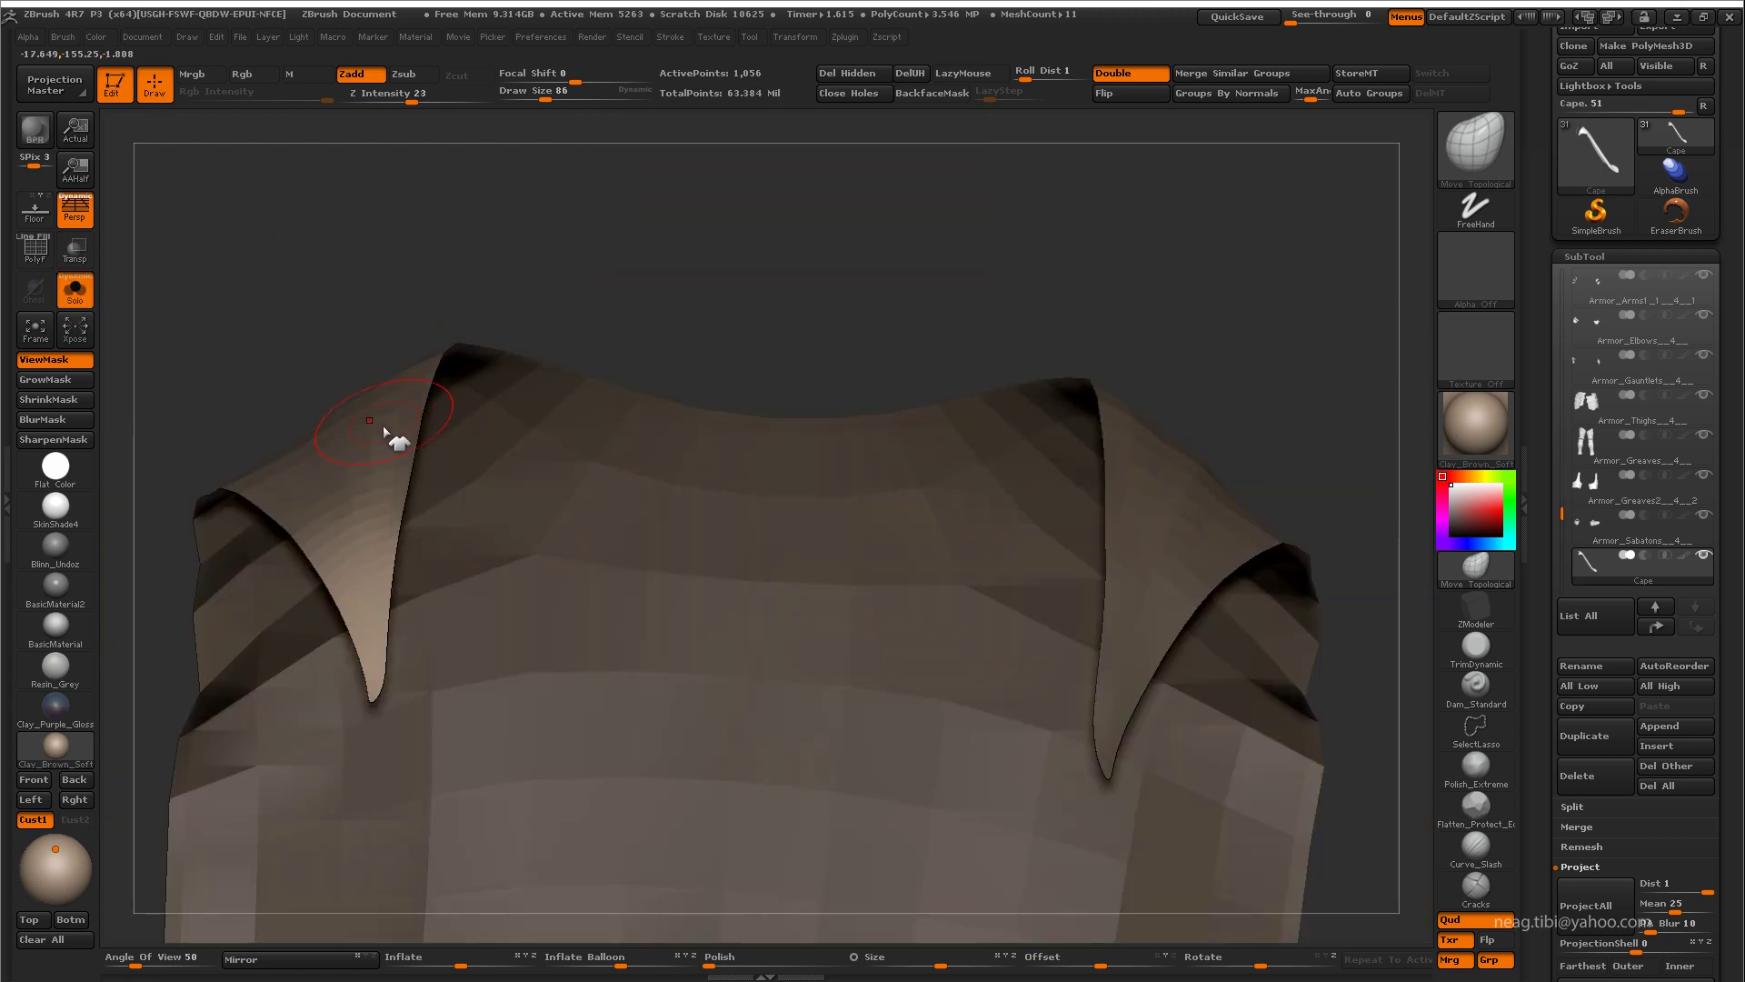
{"action": "key", "text": "w"}
{"action": "left_click_drag", "start_coordinate": [346, 682], "coordinate": [346, 469]}
{"action": "key", "text": "alt+s"}
{"action": "mouse_move", "coordinate": [479, 261]}
{"action": "left_mouse_down"}
{"action": "mouse_move", "coordinate": [479, 242]}
{"action": "mouse_move", "coordinate": [414, 543]}
{"action": "left_mouse_up"}
{"action": "mouse_move", "coordinate": [440, 479]}
{"action": "left_mouse_down"}
{"action": "mouse_move", "coordinate": [455, 331]}
{"action": "mouse_move", "coordinate": [393, 512]}
{"action": "mouse_move", "coordinate": [405, 355]}
{"action": "left_mouse_up"}
Step: Solo Armor_Shoulders with PolyF, hide its pink inner padding, and swap visibility
{"action": "key", "text": "q"}
{"action": "left_click", "coordinate": [636, 338], "text": "alt"}
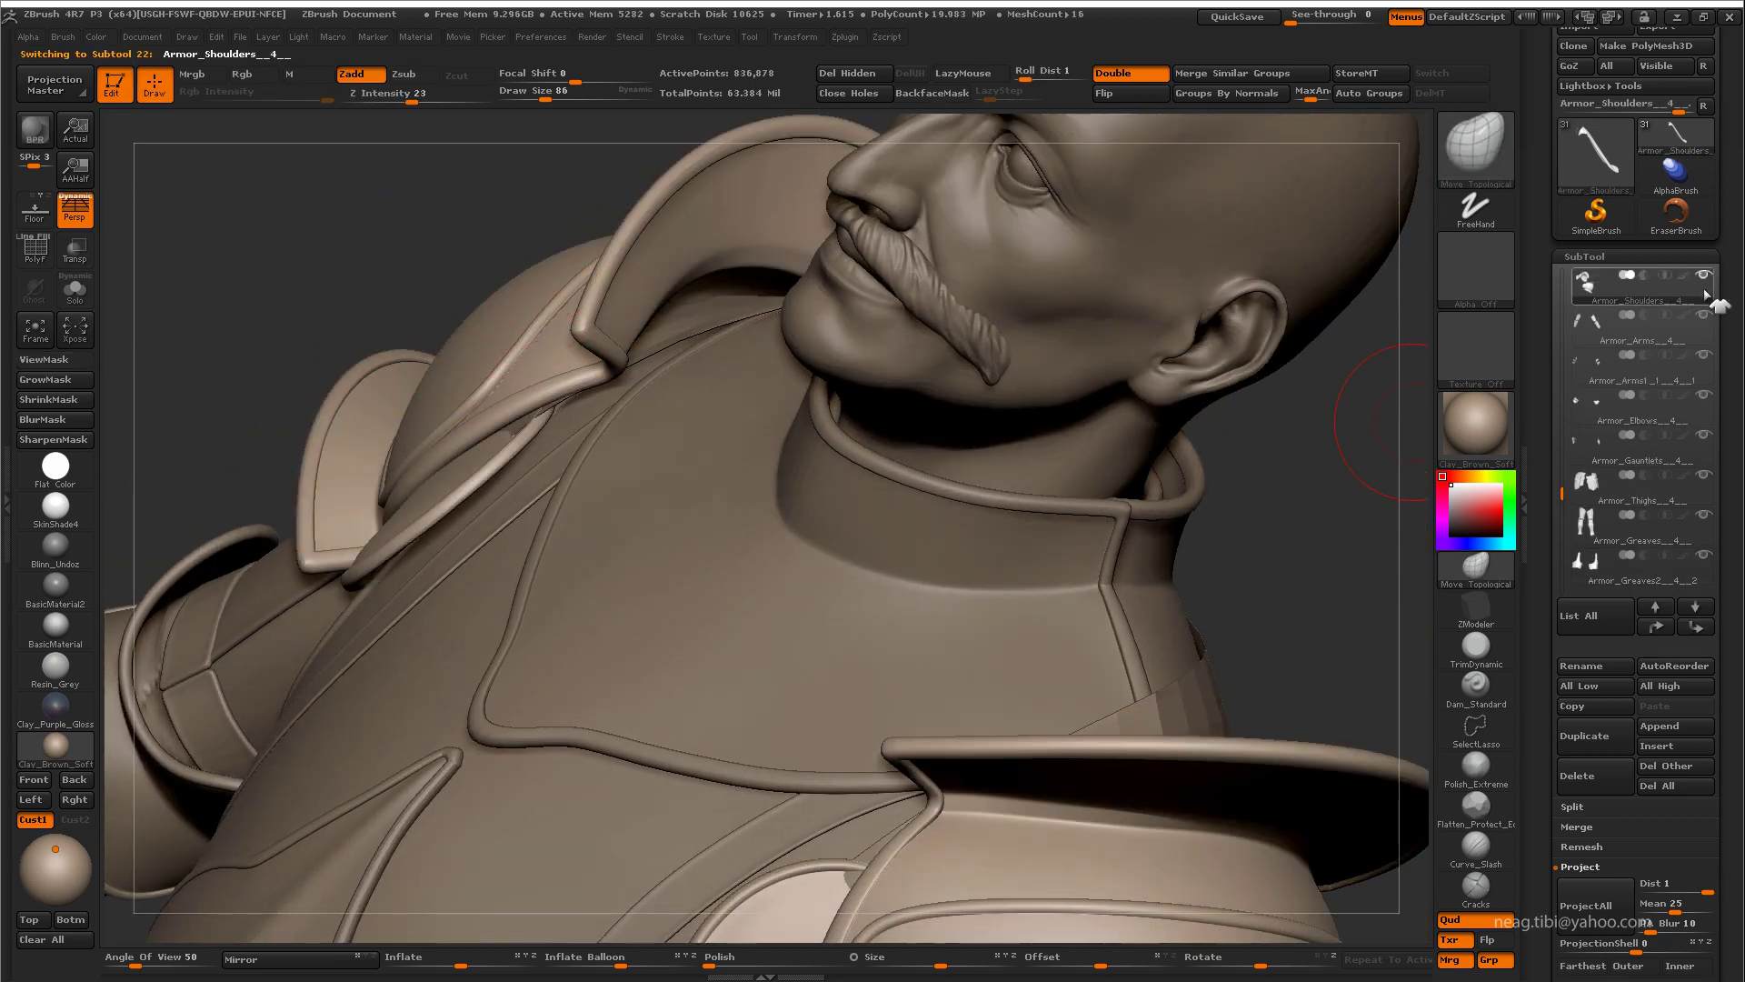
{"action": "mouse_move", "coordinate": [1345, 539]}
{"action": "left_mouse_down"}
{"action": "mouse_move", "coordinate": [1111, 499]}
{"action": "mouse_move", "coordinate": [966, 700]}
{"action": "left_mouse_up"}
{"action": "key", "text": "shift+s"}
{"action": "key", "text": "shift+f"}
{"action": "left_click", "coordinate": [1355, 552], "text": "ctrl+alt+shift"}
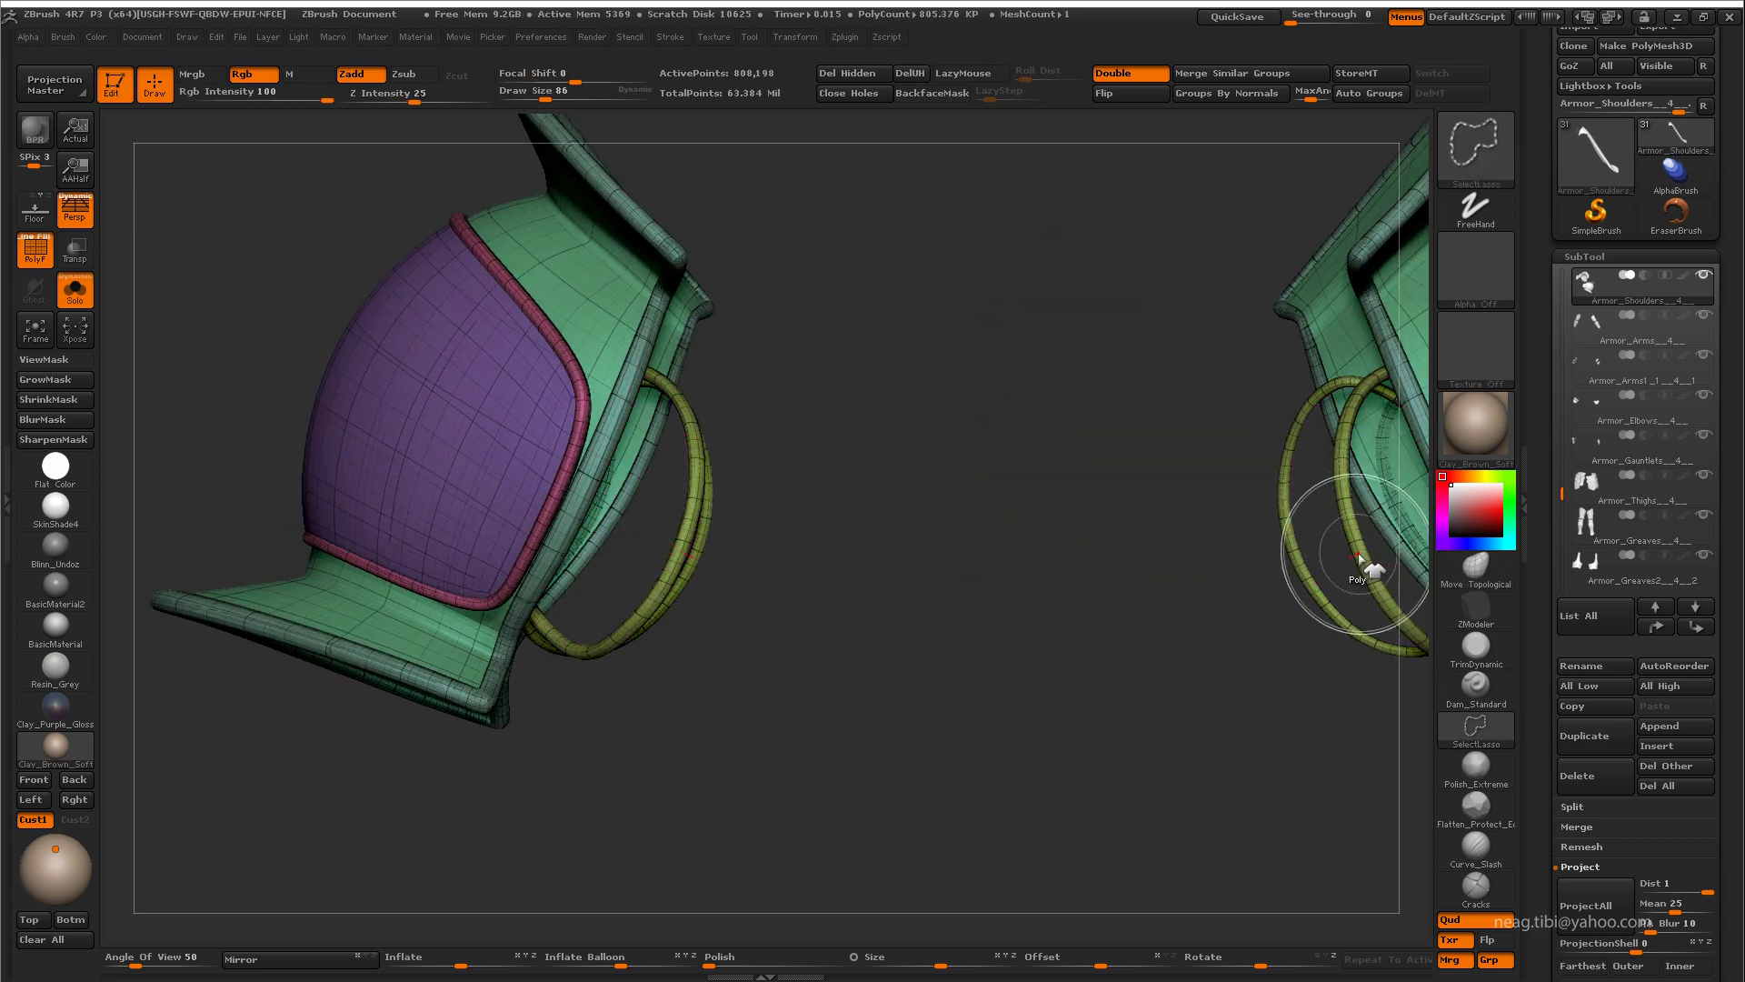
{"action": "left_click_drag", "start_coordinate": [1333, 615], "coordinate": [1154, 732], "text": "ctrl+shift"}
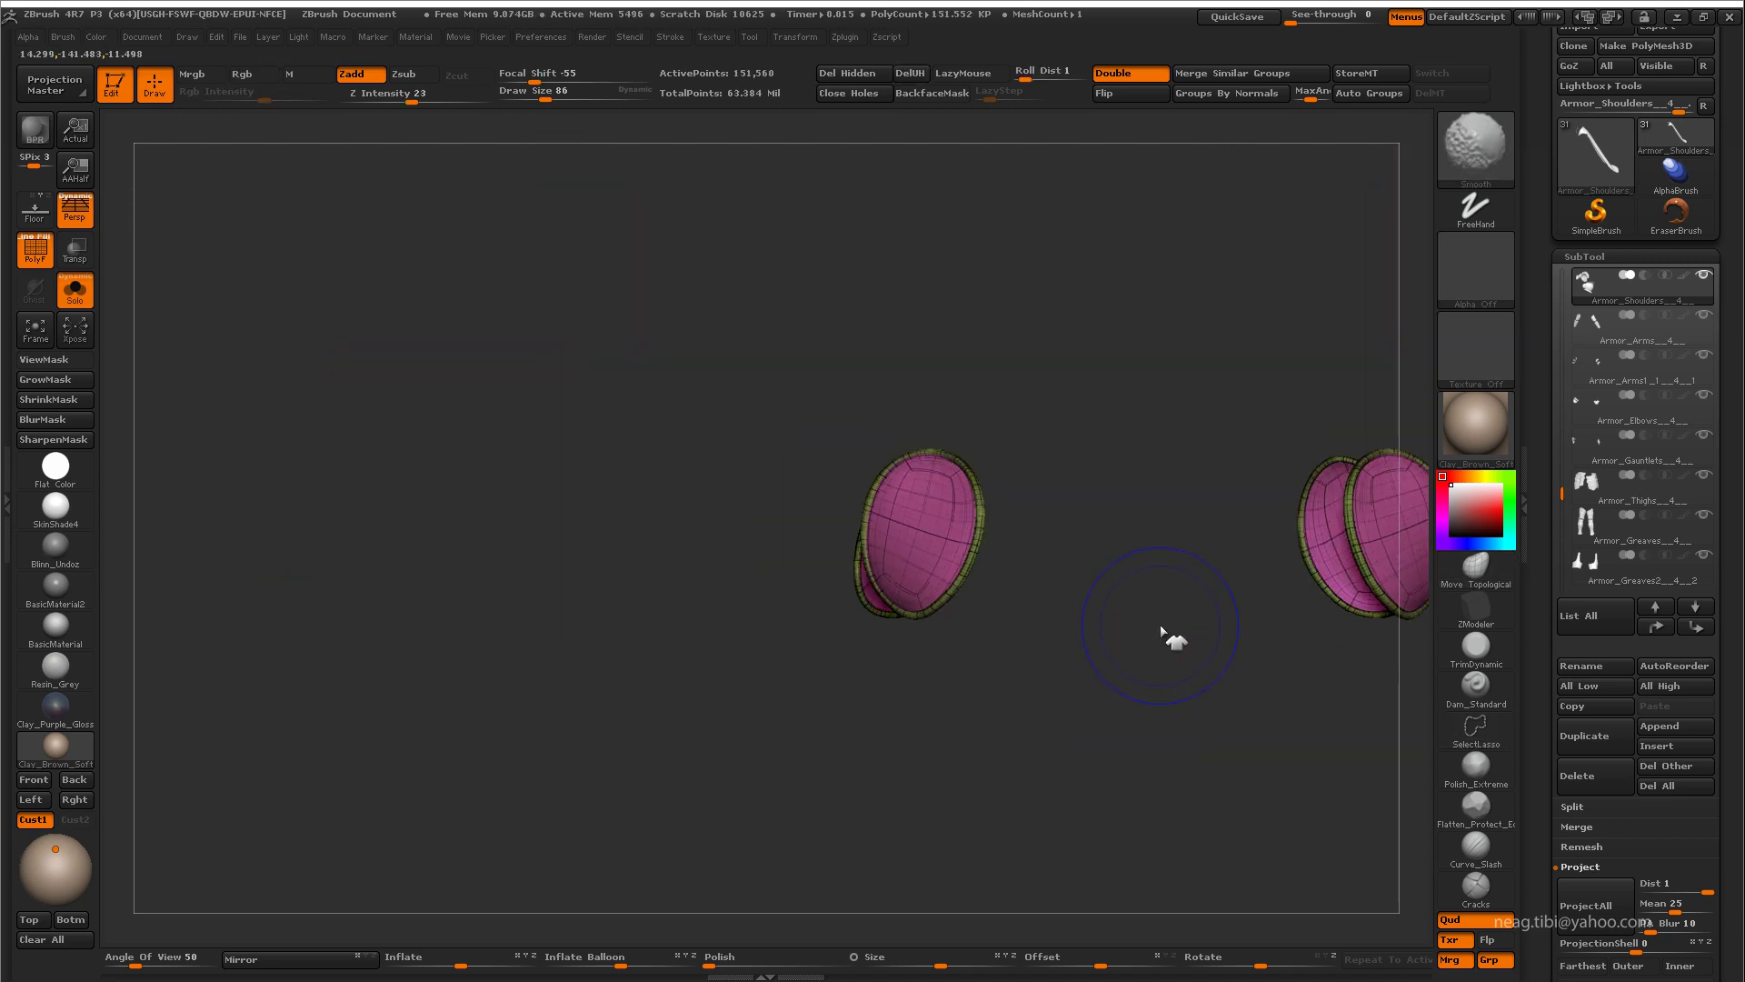
{"action": "key", "text": "shift+f"}
{"action": "key", "text": "shift+s"}
Step: Select the Cape, view the figure's back straight on, then reselect Armor_Shoulders
{"action": "left_click", "coordinate": [940, 443], "text": "alt"}
{"action": "mouse_move", "coordinate": [968, 467]}
{"action": "left_mouse_down"}
{"action": "mouse_move", "coordinate": [1045, 500]}
{"action": "mouse_move", "coordinate": [1005, 487]}
{"action": "mouse_move", "coordinate": [877, 682]}
{"action": "left_mouse_up"}
{"action": "mouse_move", "coordinate": [880, 744]}
{"action": "left_mouse_down"}
{"action": "mouse_move", "coordinate": [849, 616]}
{"action": "mouse_move", "coordinate": [877, 564]}
{"action": "mouse_move", "coordinate": [880, 627]}
{"action": "mouse_move", "coordinate": [904, 631]}
{"action": "mouse_move", "coordinate": [888, 603]}
{"action": "mouse_move", "coordinate": [945, 573]}
{"action": "mouse_move", "coordinate": [937, 525]}
{"action": "mouse_move", "coordinate": [945, 536]}
{"action": "mouse_move", "coordinate": [795, 285]}
{"action": "mouse_move", "coordinate": [946, 499]}
{"action": "mouse_move", "coordinate": [864, 518]}
{"action": "mouse_move", "coordinate": [962, 510]}
{"action": "mouse_move", "coordinate": [945, 635]}
{"action": "mouse_move", "coordinate": [885, 339]}
{"action": "mouse_move", "coordinate": [1025, 476]}
{"action": "mouse_move", "coordinate": [1072, 490]}
{"action": "mouse_move", "coordinate": [1028, 397]}
{"action": "left_mouse_up"}
{"action": "left_click", "coordinate": [948, 646], "text": "alt"}
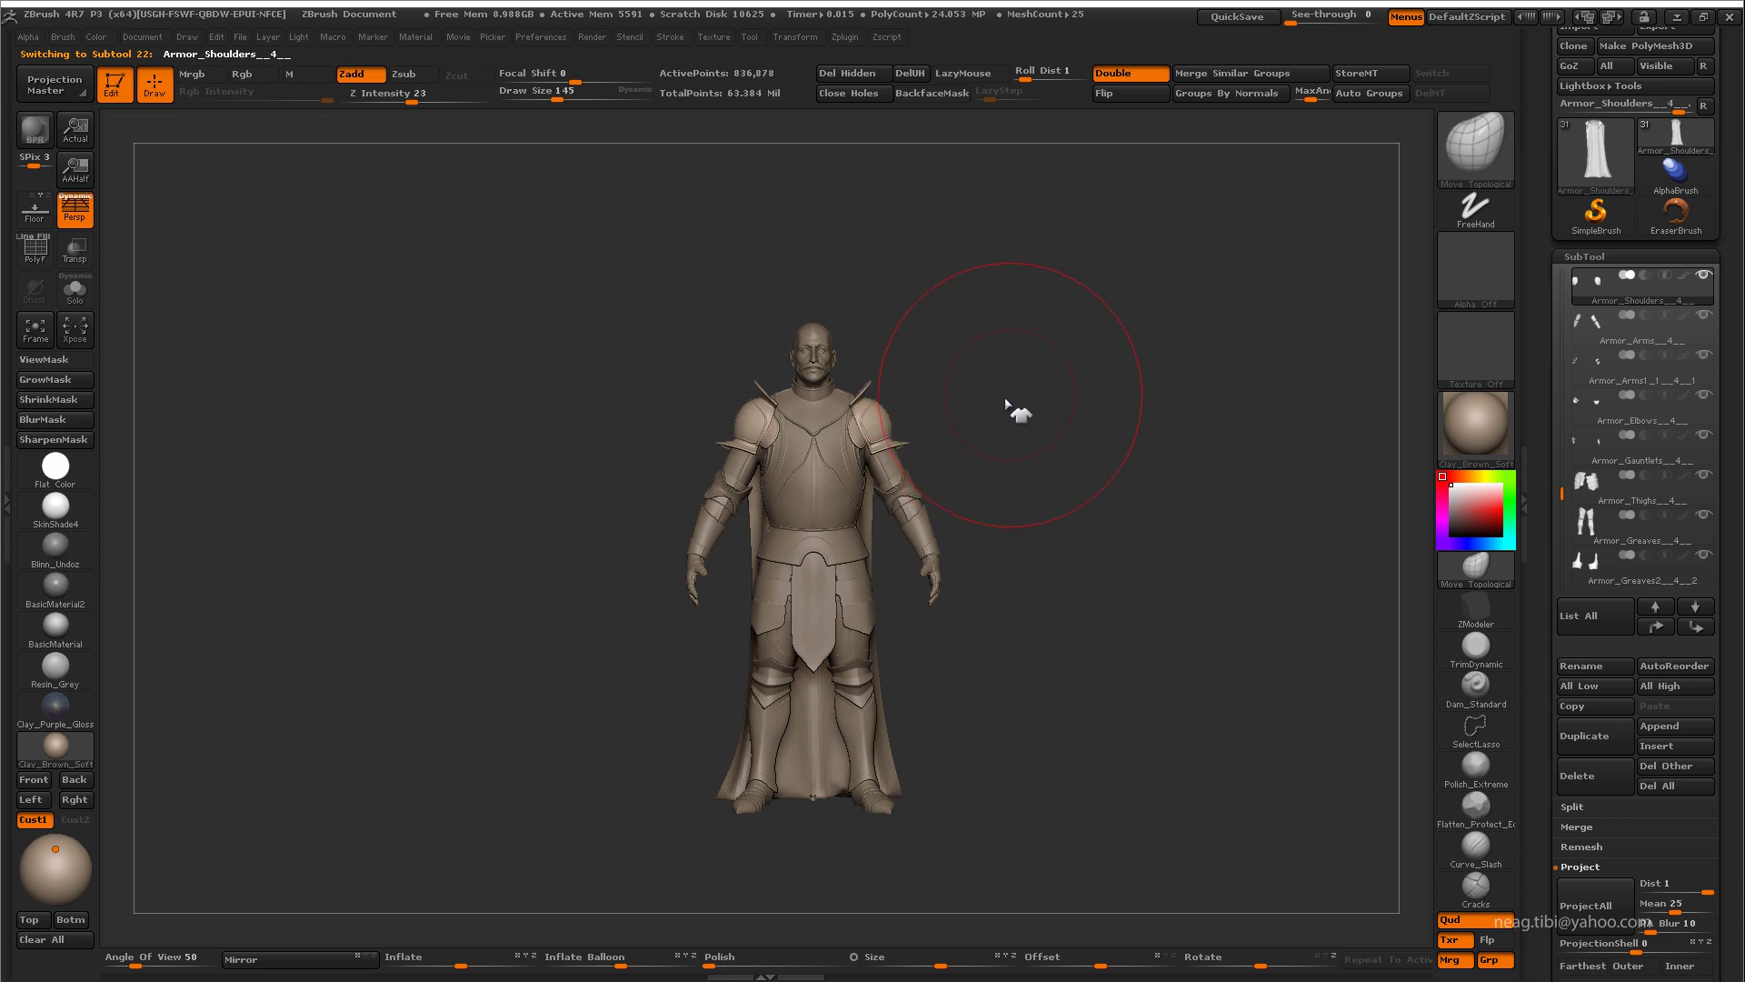
Step: Select and solo the Cape, grow its mask, and Transpose-move it
{"action": "mouse_move", "coordinate": [760, 378]}
{"action": "left_mouse_down"}
{"action": "mouse_move", "coordinate": [818, 473]}
{"action": "mouse_move", "coordinate": [974, 617]}
{"action": "left_mouse_up"}
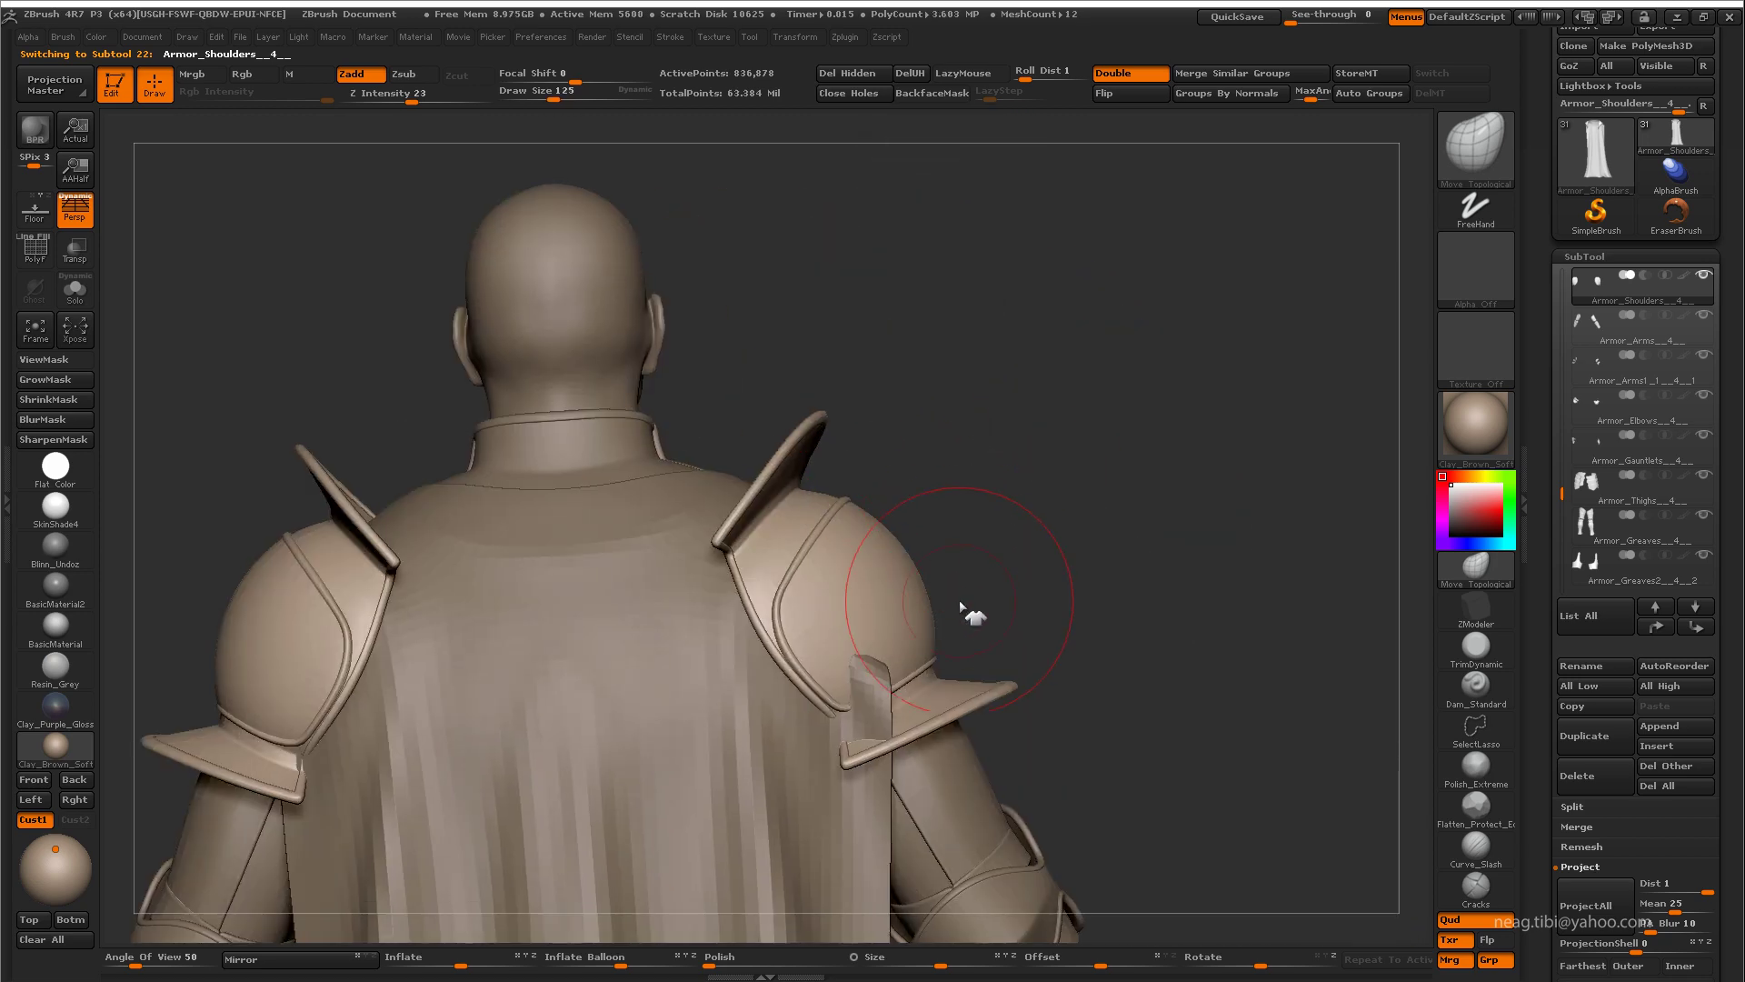
{"action": "left_click", "coordinate": [887, 687], "text": "alt"}
{"action": "mouse_move", "coordinate": [919, 670]}
{"action": "left_mouse_down"}
{"action": "mouse_move", "coordinate": [919, 510]}
{"action": "mouse_move", "coordinate": [936, 519]}
{"action": "mouse_move", "coordinate": [894, 571]}
{"action": "left_mouse_up"}
{"action": "key", "text": "ctrl+shift+s"}
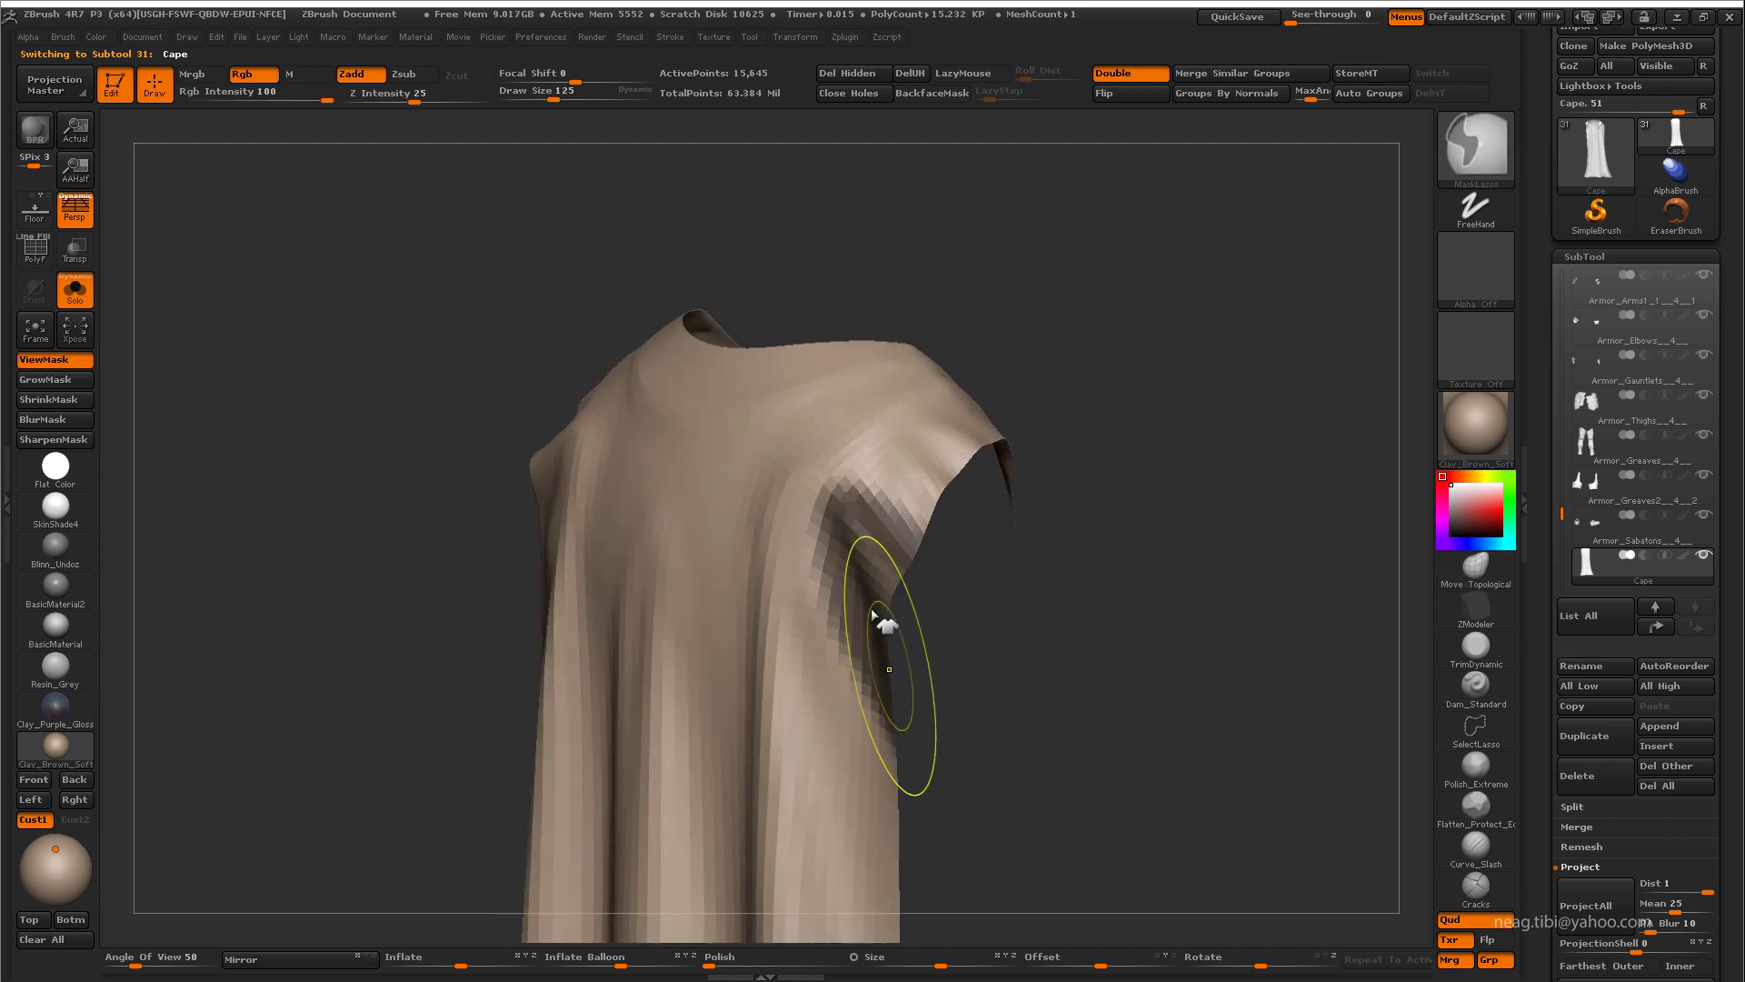
{"action": "left_click", "coordinate": [82, 383]}
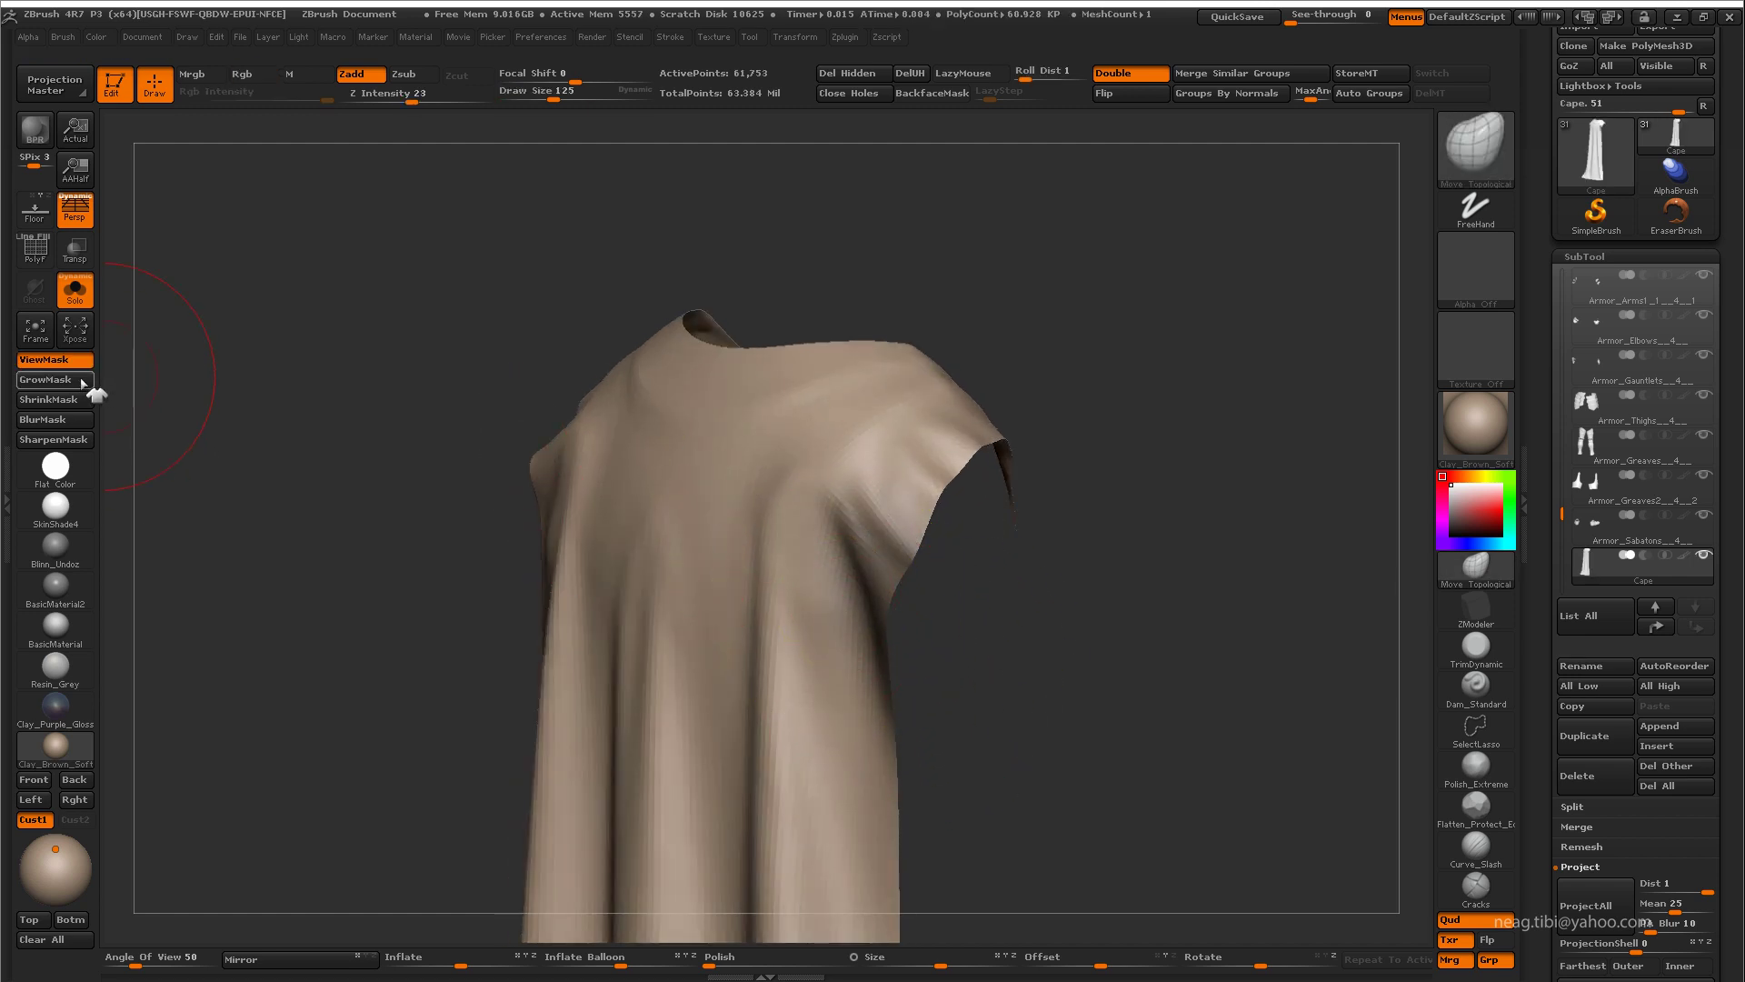
{"action": "mouse_move", "coordinate": [339, 558]}
{"action": "left_mouse_down"}
{"action": "mouse_move", "coordinate": [1161, 413]}
{"action": "mouse_move", "coordinate": [849, 537]}
{"action": "mouse_move", "coordinate": [896, 565]}
{"action": "left_mouse_up"}
{"action": "key", "text": "w"}
{"action": "key", "text": "ctrl+shift+s"}
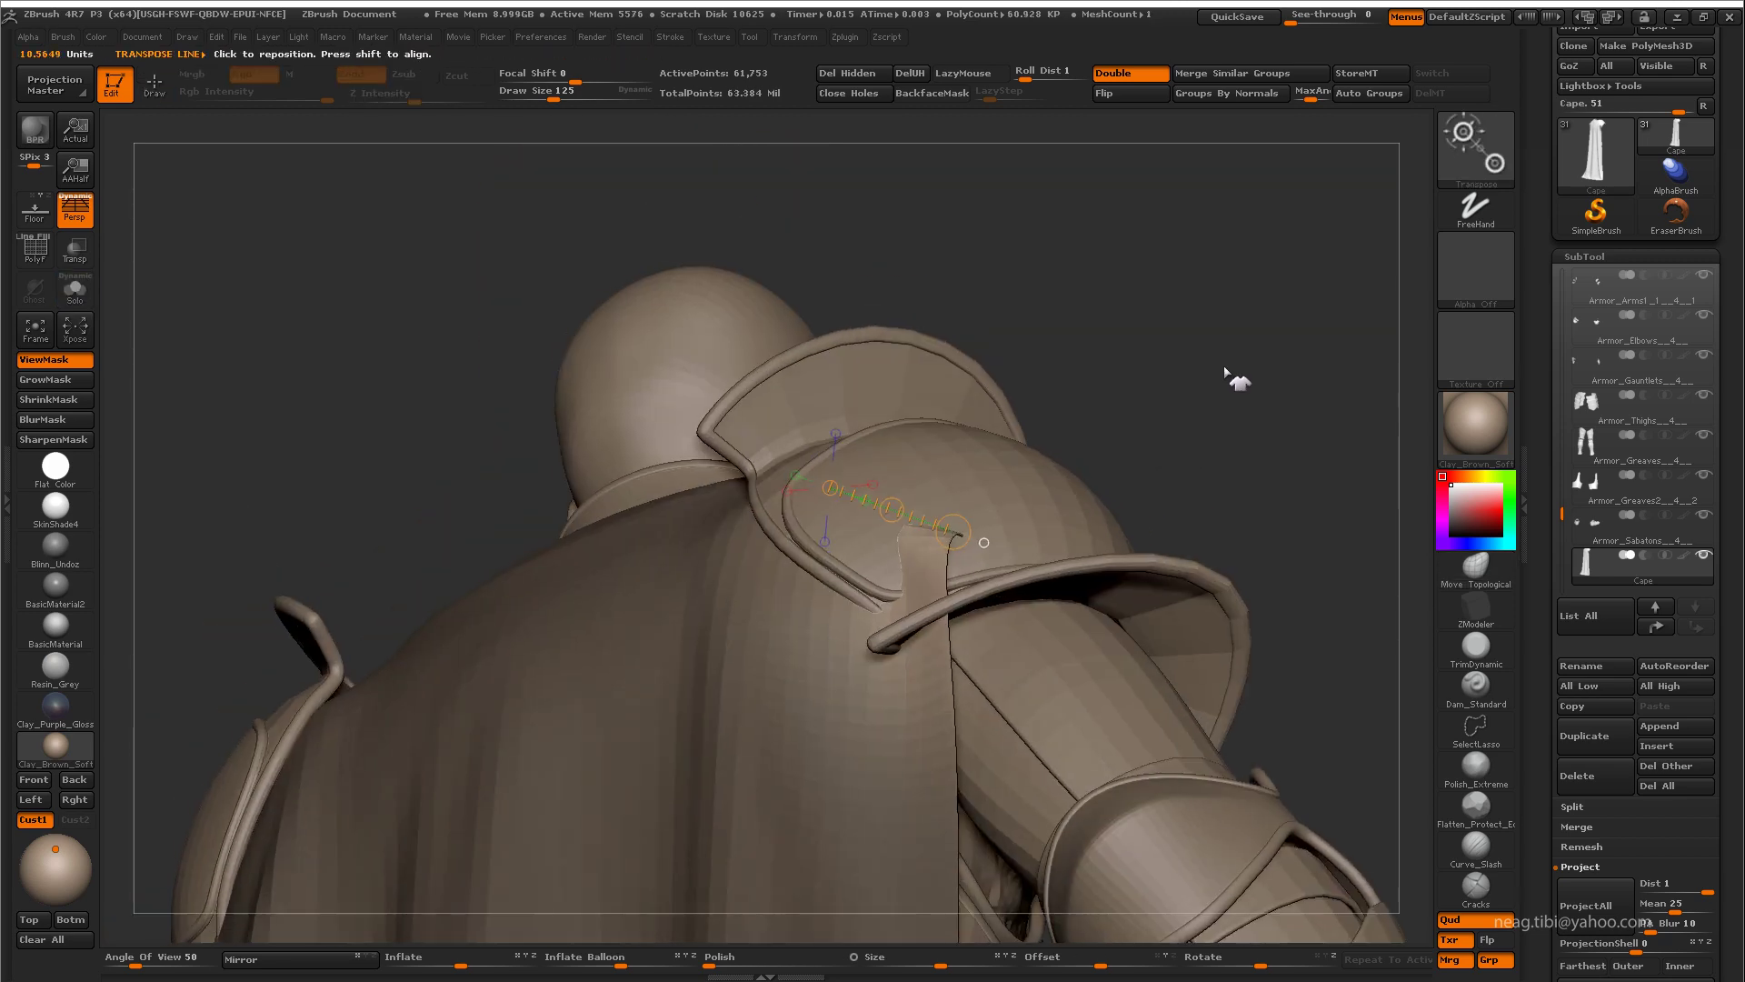
Step: Tuck the cape's shoulder area under the pauldron, toggling Solo, then drop to a lower subdivision
{"action": "mouse_move", "coordinate": [1231, 374]}
{"action": "left_mouse_down"}
{"action": "mouse_move", "coordinate": [994, 491]}
{"action": "mouse_move", "coordinate": [1188, 389]}
{"action": "left_mouse_up"}
{"action": "key", "text": "q"}
{"action": "key", "text": "ctrl+shift+s"}
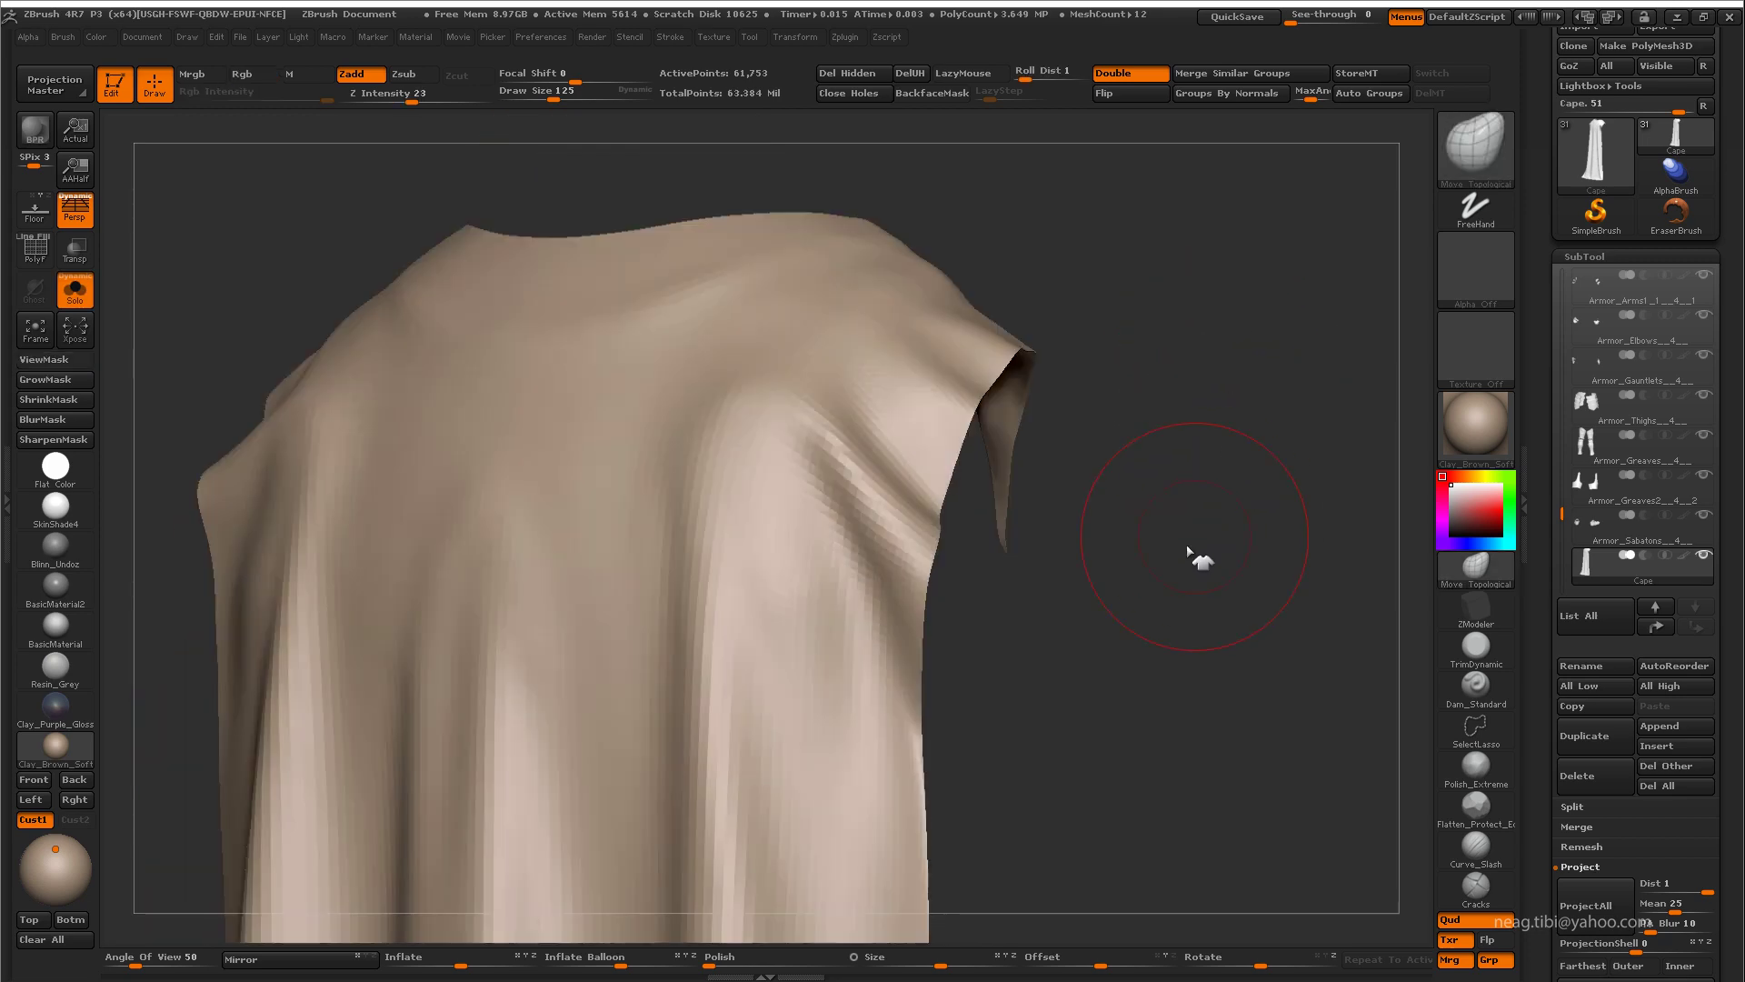
{"action": "left_click_drag", "start_coordinate": [1187, 550], "coordinate": [993, 615]}
{"action": "key", "text": "ctrl+shift+s"}
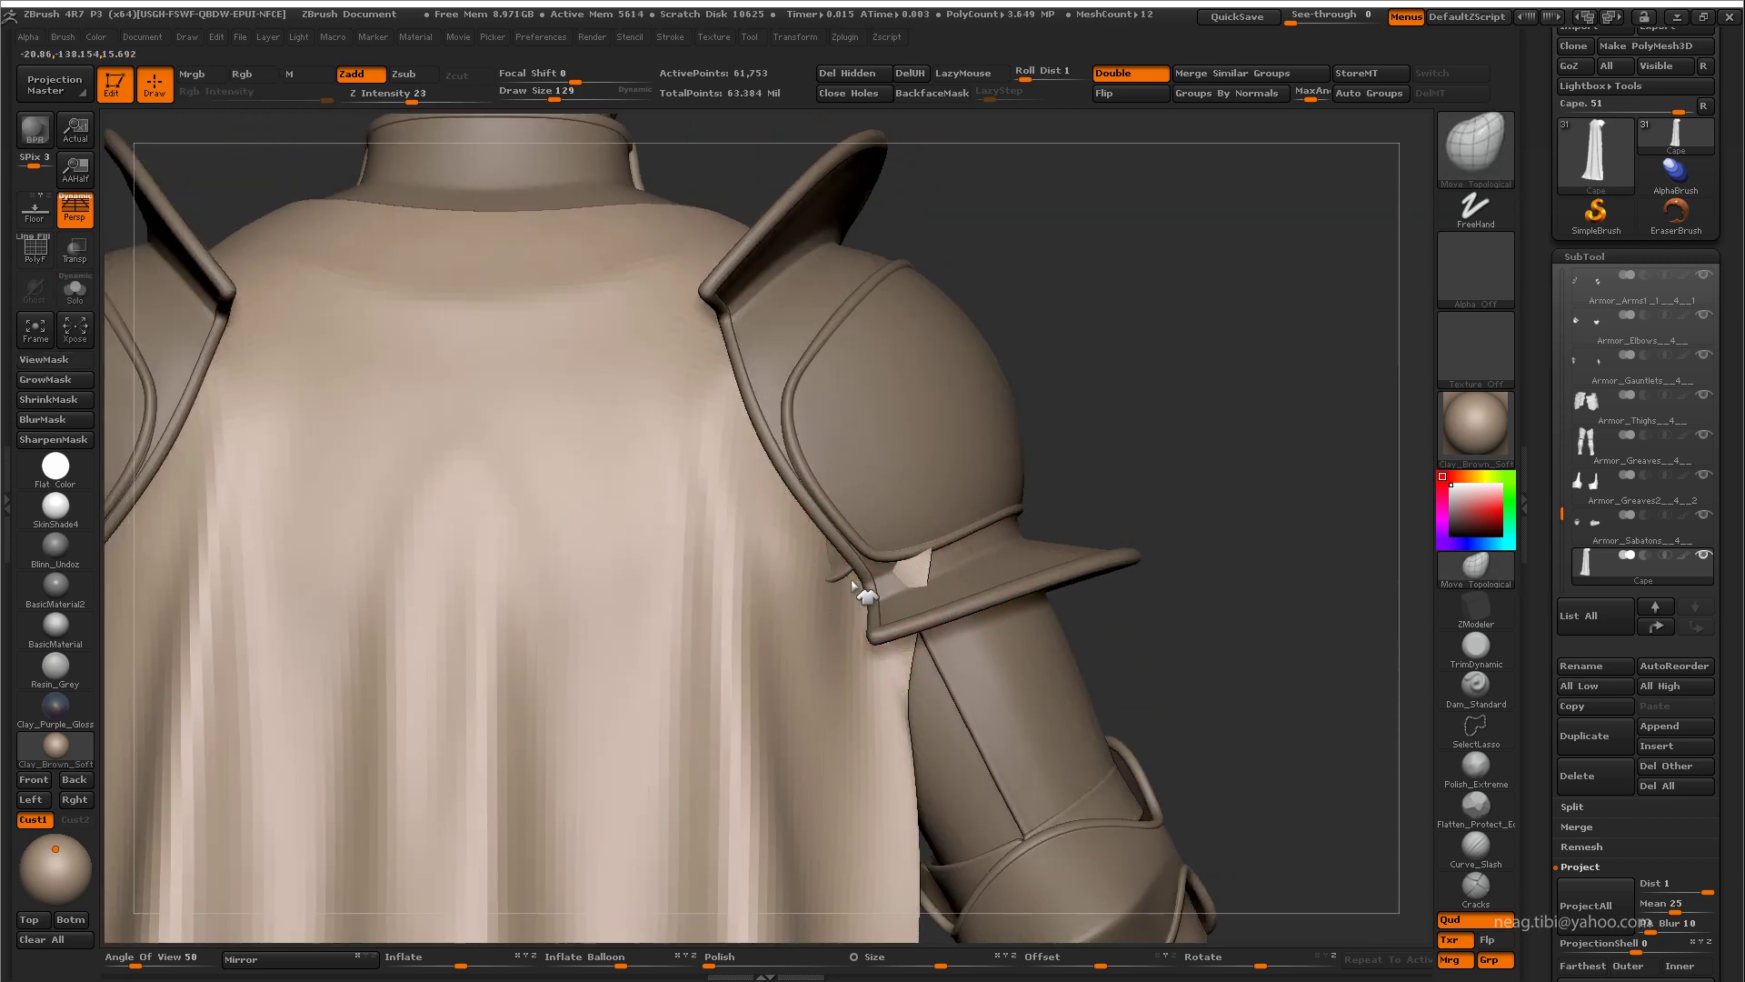
{"action": "left_click_drag", "start_coordinate": [855, 587], "coordinate": [925, 550]}
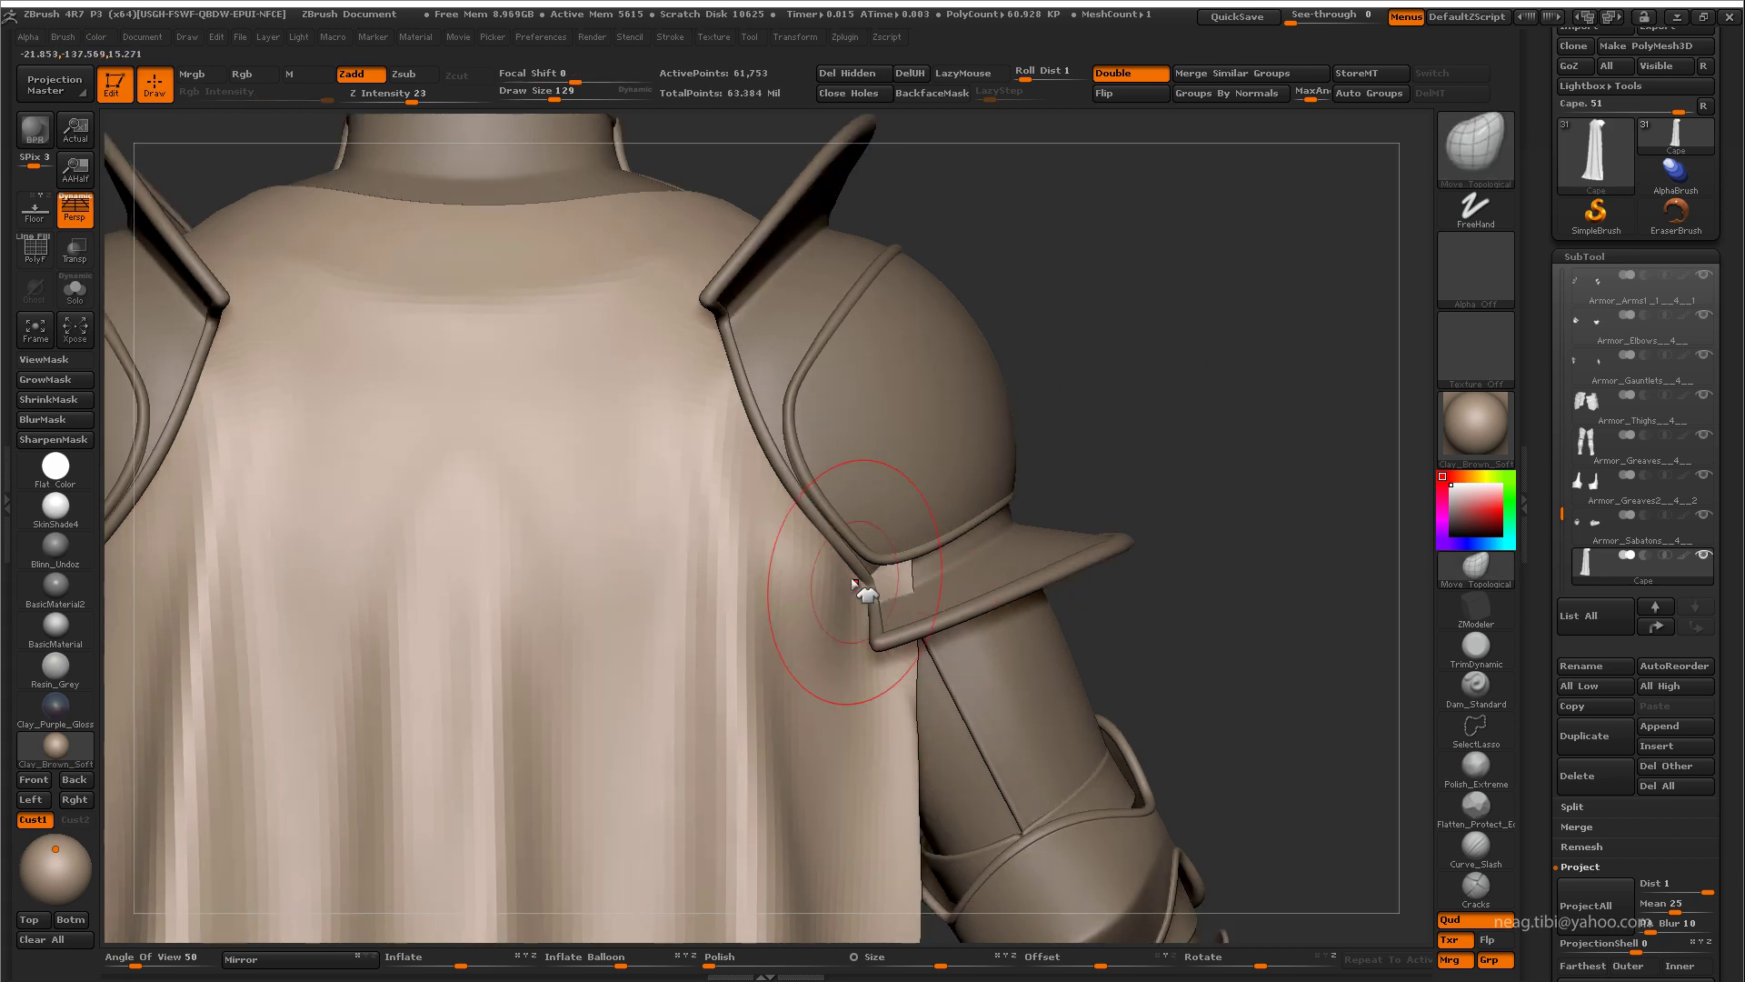
{"action": "key", "text": "ctrl+shift+s"}
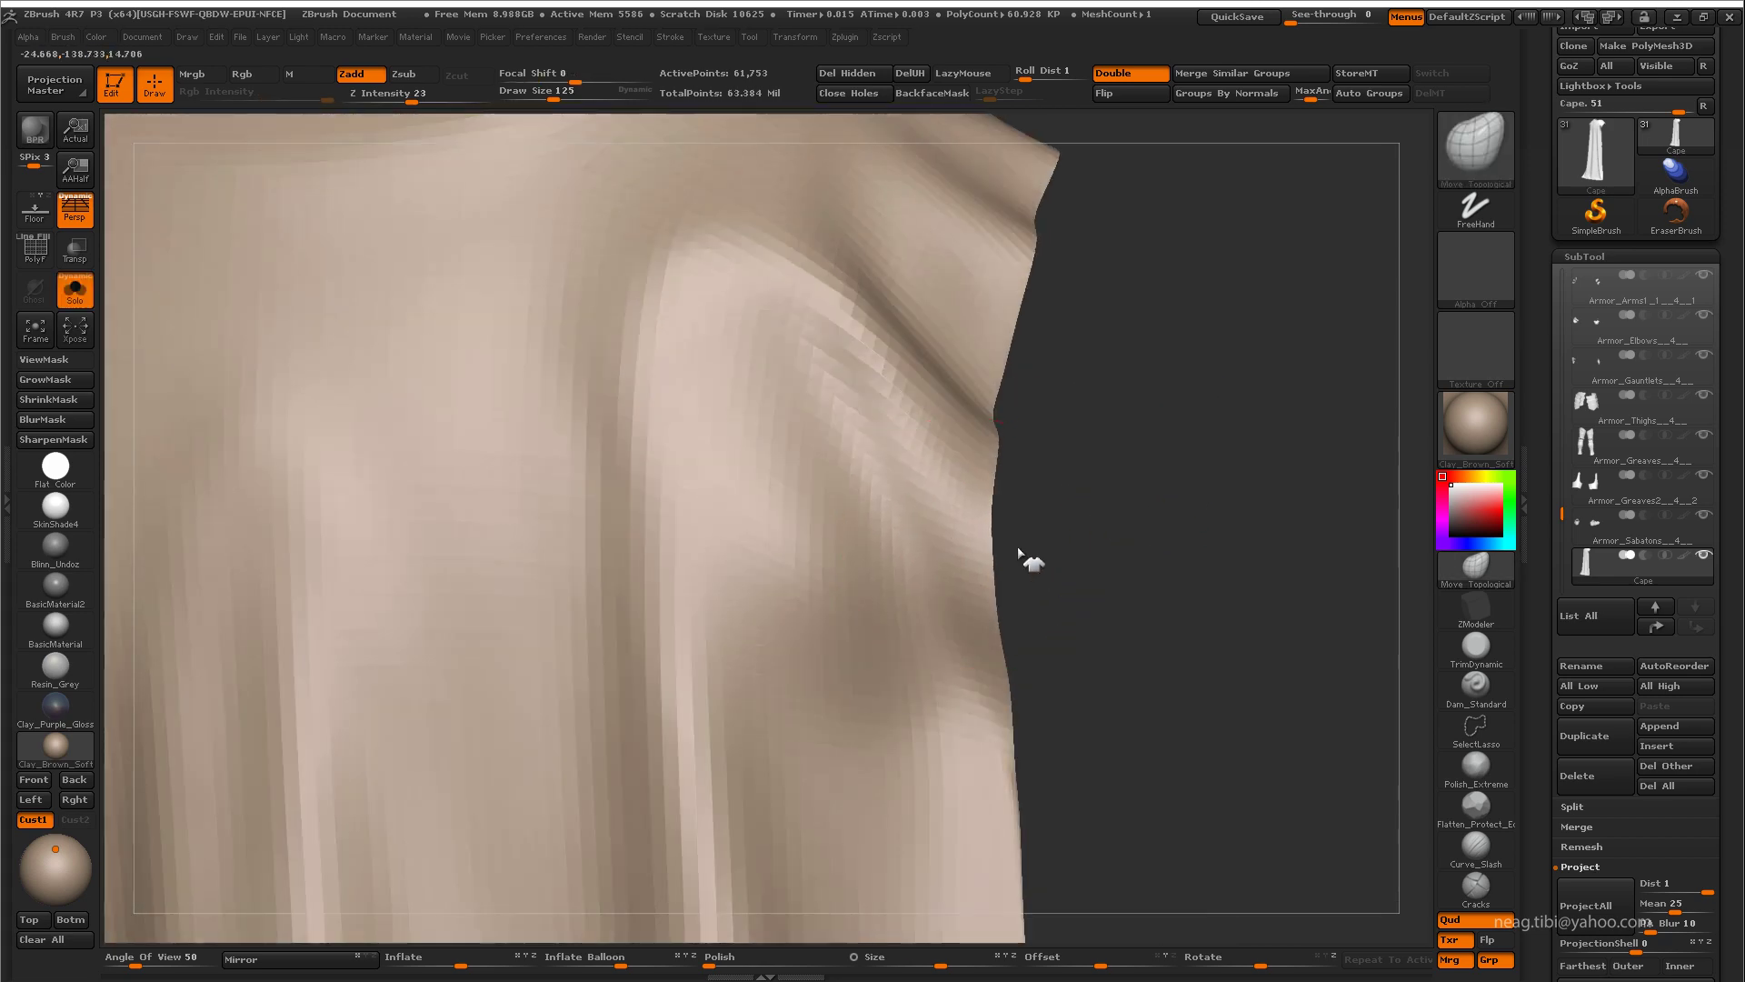
{"action": "mouse_move", "coordinate": [991, 441]}
{"action": "left_mouse_down"}
{"action": "mouse_move", "coordinate": [1036, 460]}
{"action": "mouse_move", "coordinate": [1013, 534]}
{"action": "left_mouse_up"}
{"action": "key", "text": "shift+d"}
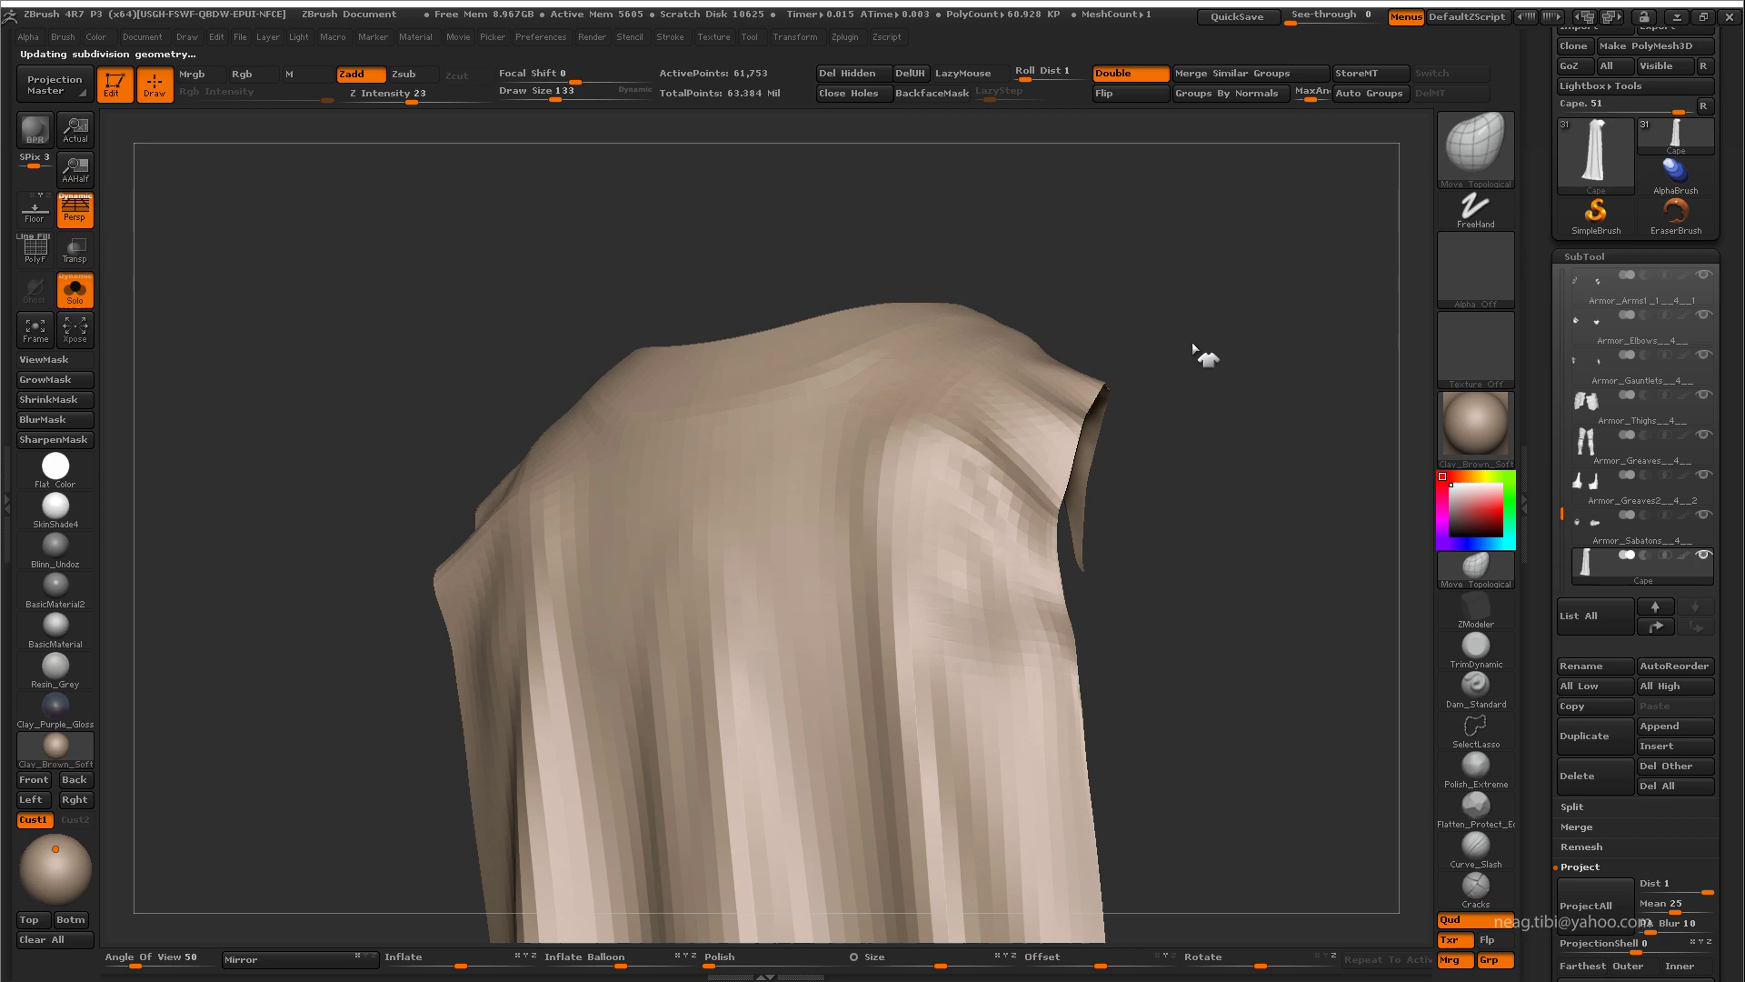
Step: Unsolo the cape and pick the Clay brush with BackfaceMask at lower Z Intensity
{"action": "key", "text": "ctrl+shift+s"}
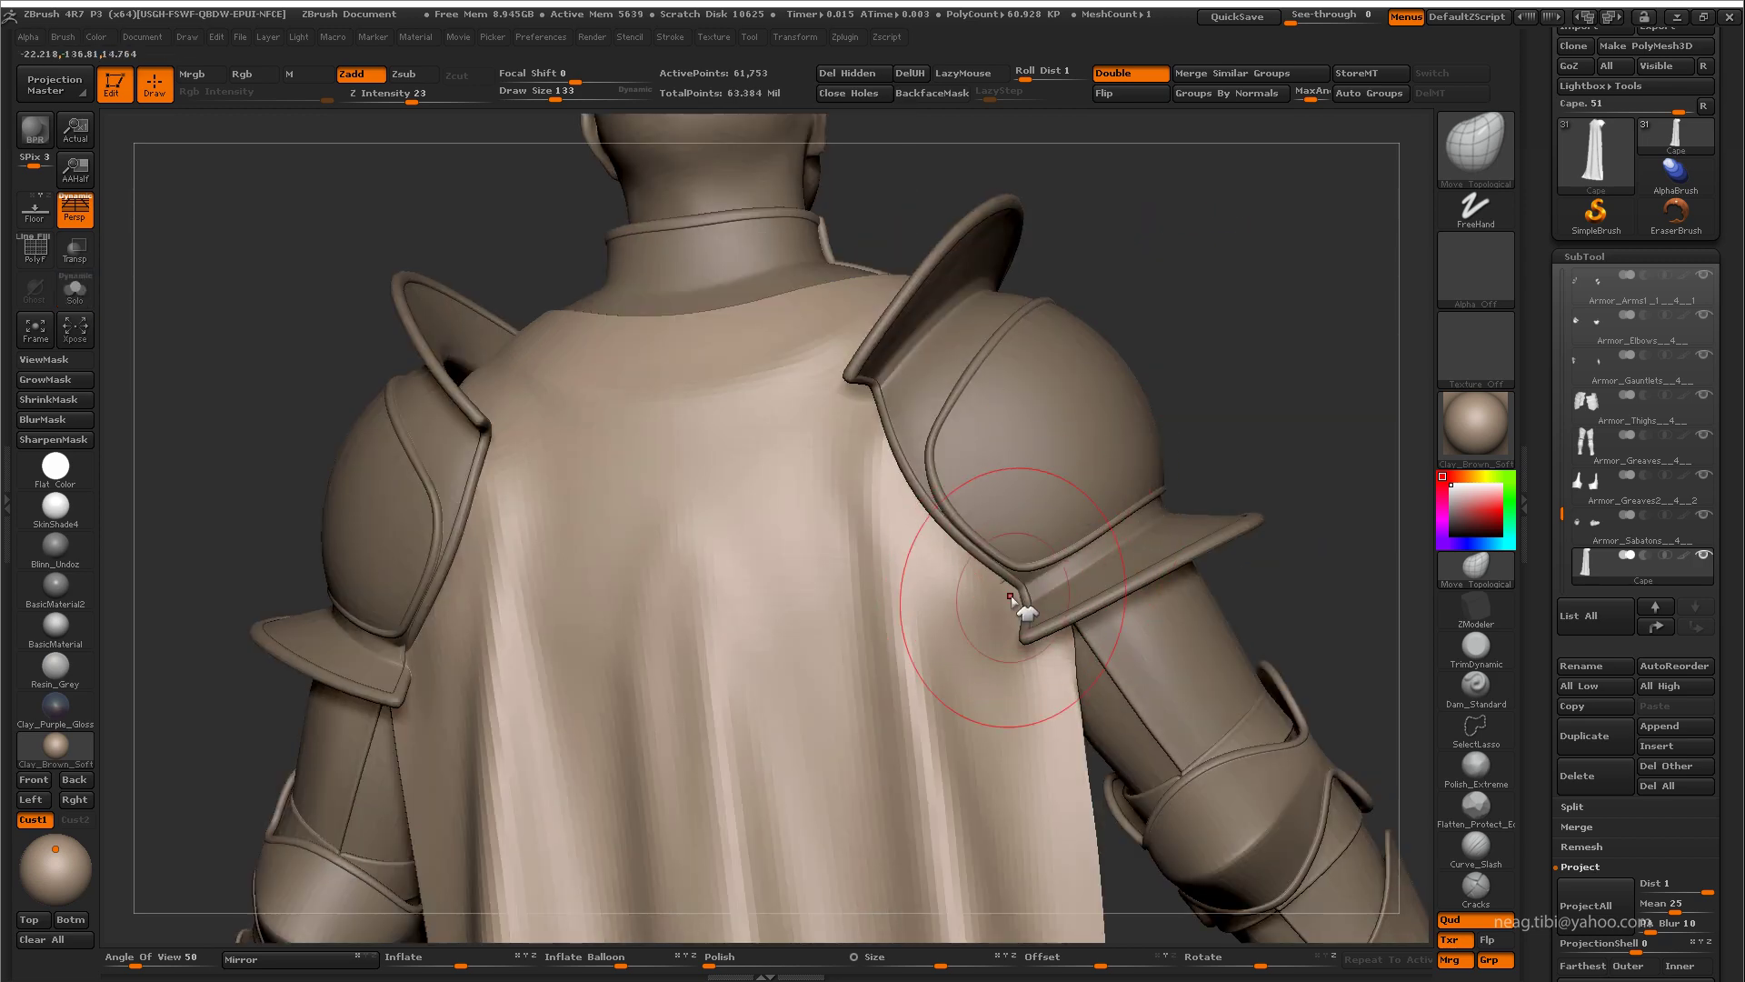
{"action": "mouse_move", "coordinate": [1011, 597]}
{"action": "right_mouse_down", "text": "alt"}
{"action": "mouse_move", "coordinate": [1016, 613]}
{"action": "mouse_move", "coordinate": [1130, 336]}
{"action": "right_mouse_up", "text": "alt"}
{"action": "mouse_move", "coordinate": [904, 564]}
{"action": "right_mouse_down"}
{"action": "mouse_move", "coordinate": [1105, 809]}
{"action": "mouse_move", "coordinate": [1063, 682]}
{"action": "mouse_move", "coordinate": [1069, 700]}
{"action": "mouse_move", "coordinate": [1029, 643]}
{"action": "right_mouse_up"}
{"action": "key", "text": "space"}
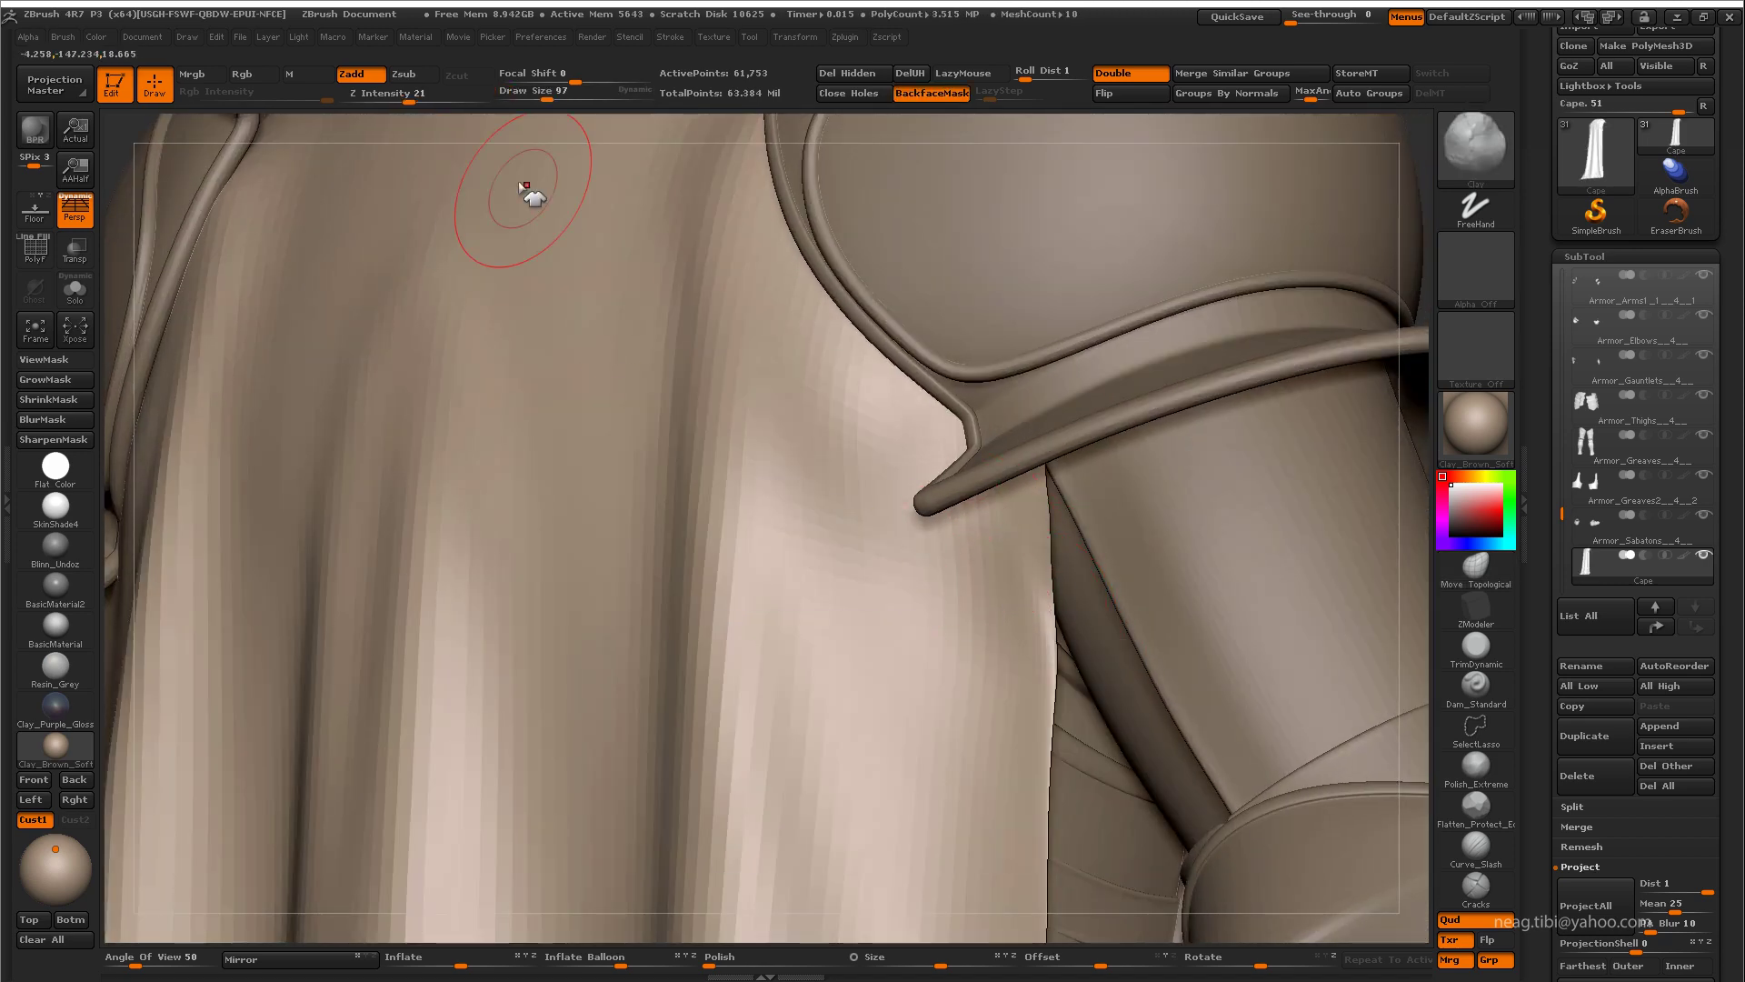
{"action": "left_click_drag", "start_coordinate": [427, 91], "coordinate": [404, 95]}
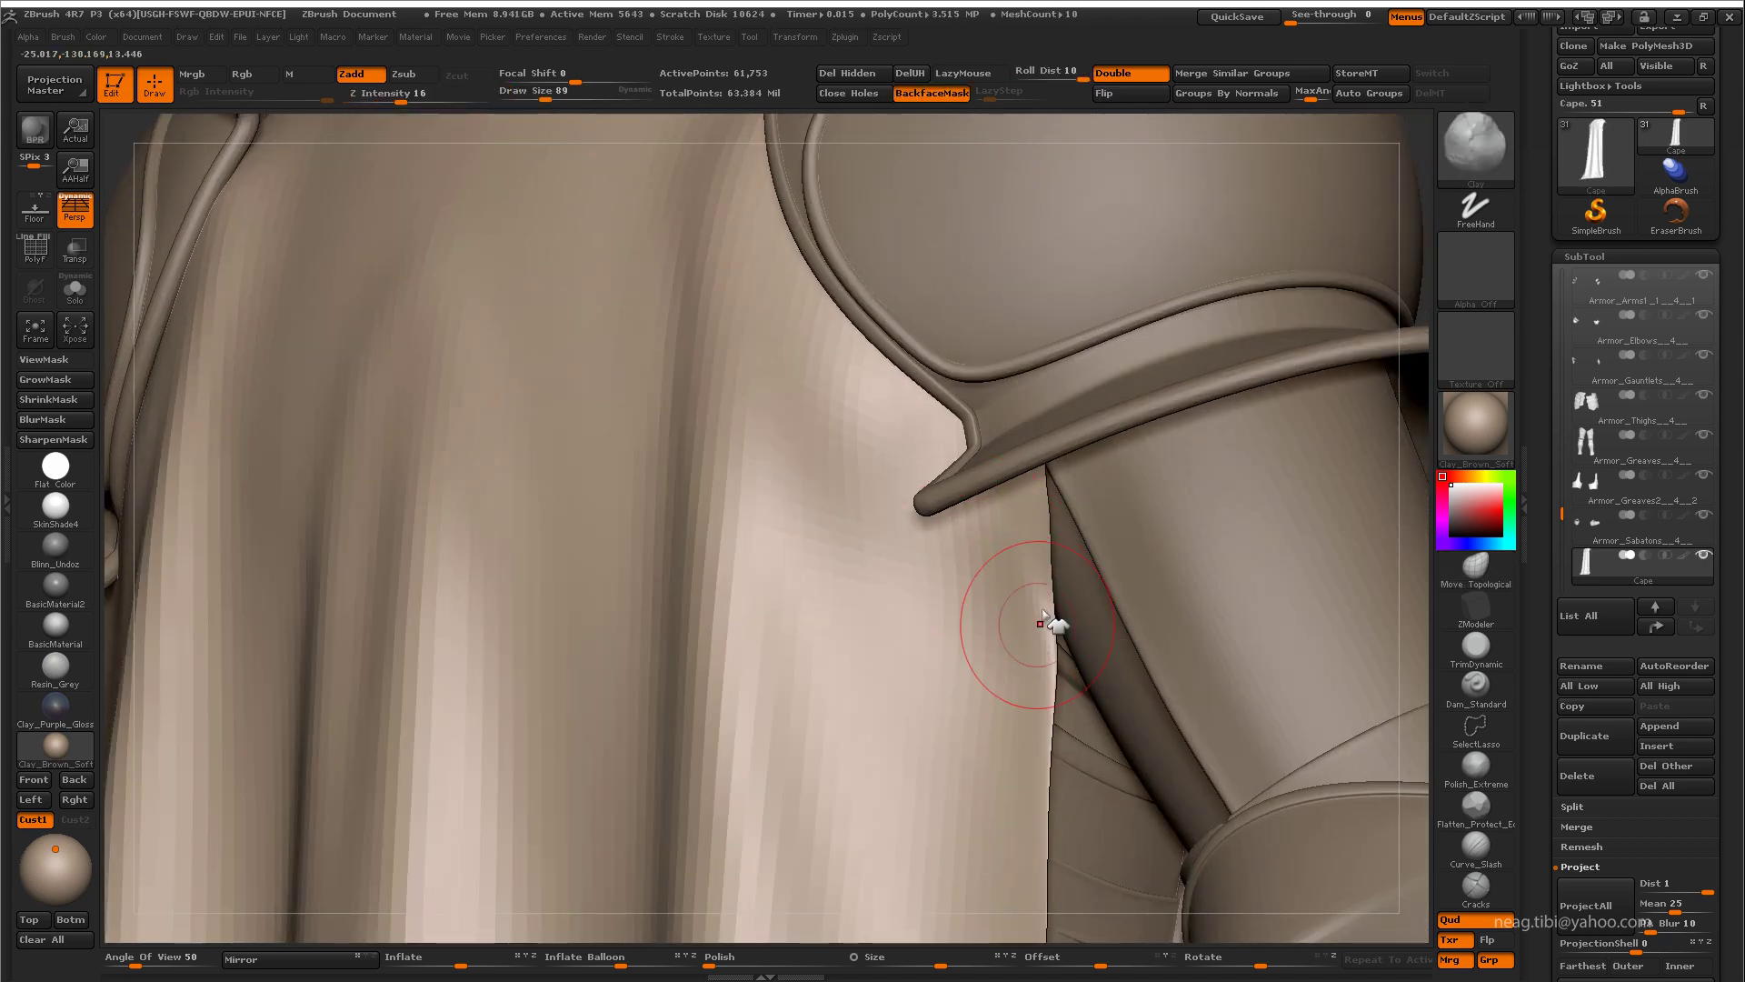
{"action": "mouse_move", "coordinate": [1026, 616]}
{"action": "right_mouse_down", "text": "alt"}
{"action": "mouse_move", "coordinate": [1216, 327]}
{"action": "mouse_move", "coordinate": [819, 507]}
{"action": "mouse_move", "coordinate": [972, 609]}
{"action": "right_mouse_up", "text": "alt"}
Step: Switch to Move Topological and zoom in on the arm and cape
{"action": "key", "text": "b"}
{"action": "key", "text": "m"}
{"action": "key", "text": "t"}
{"action": "mouse_move", "coordinate": [907, 807]}
{"action": "right_mouse_down", "text": "alt"}
{"action": "mouse_move", "coordinate": [907, 768]}
{"action": "mouse_move", "coordinate": [1110, 448]}
{"action": "mouse_move", "coordinate": [767, 518]}
{"action": "mouse_move", "coordinate": [764, 472]}
{"action": "mouse_move", "coordinate": [733, 499]}
{"action": "mouse_move", "coordinate": [773, 479]}
{"action": "mouse_move", "coordinate": [769, 494]}
{"action": "mouse_move", "coordinate": [729, 362]}
{"action": "mouse_move", "coordinate": [924, 167]}
{"action": "mouse_move", "coordinate": [885, 694]}
{"action": "mouse_move", "coordinate": [975, 627]}
{"action": "mouse_move", "coordinate": [915, 591]}
{"action": "mouse_move", "coordinate": [942, 589]}
{"action": "mouse_move", "coordinate": [1095, 674]}
{"action": "mouse_move", "coordinate": [842, 642]}
{"action": "mouse_move", "coordinate": [842, 460]}
{"action": "mouse_move", "coordinate": [818, 417]}
{"action": "right_mouse_up", "text": "alt"}
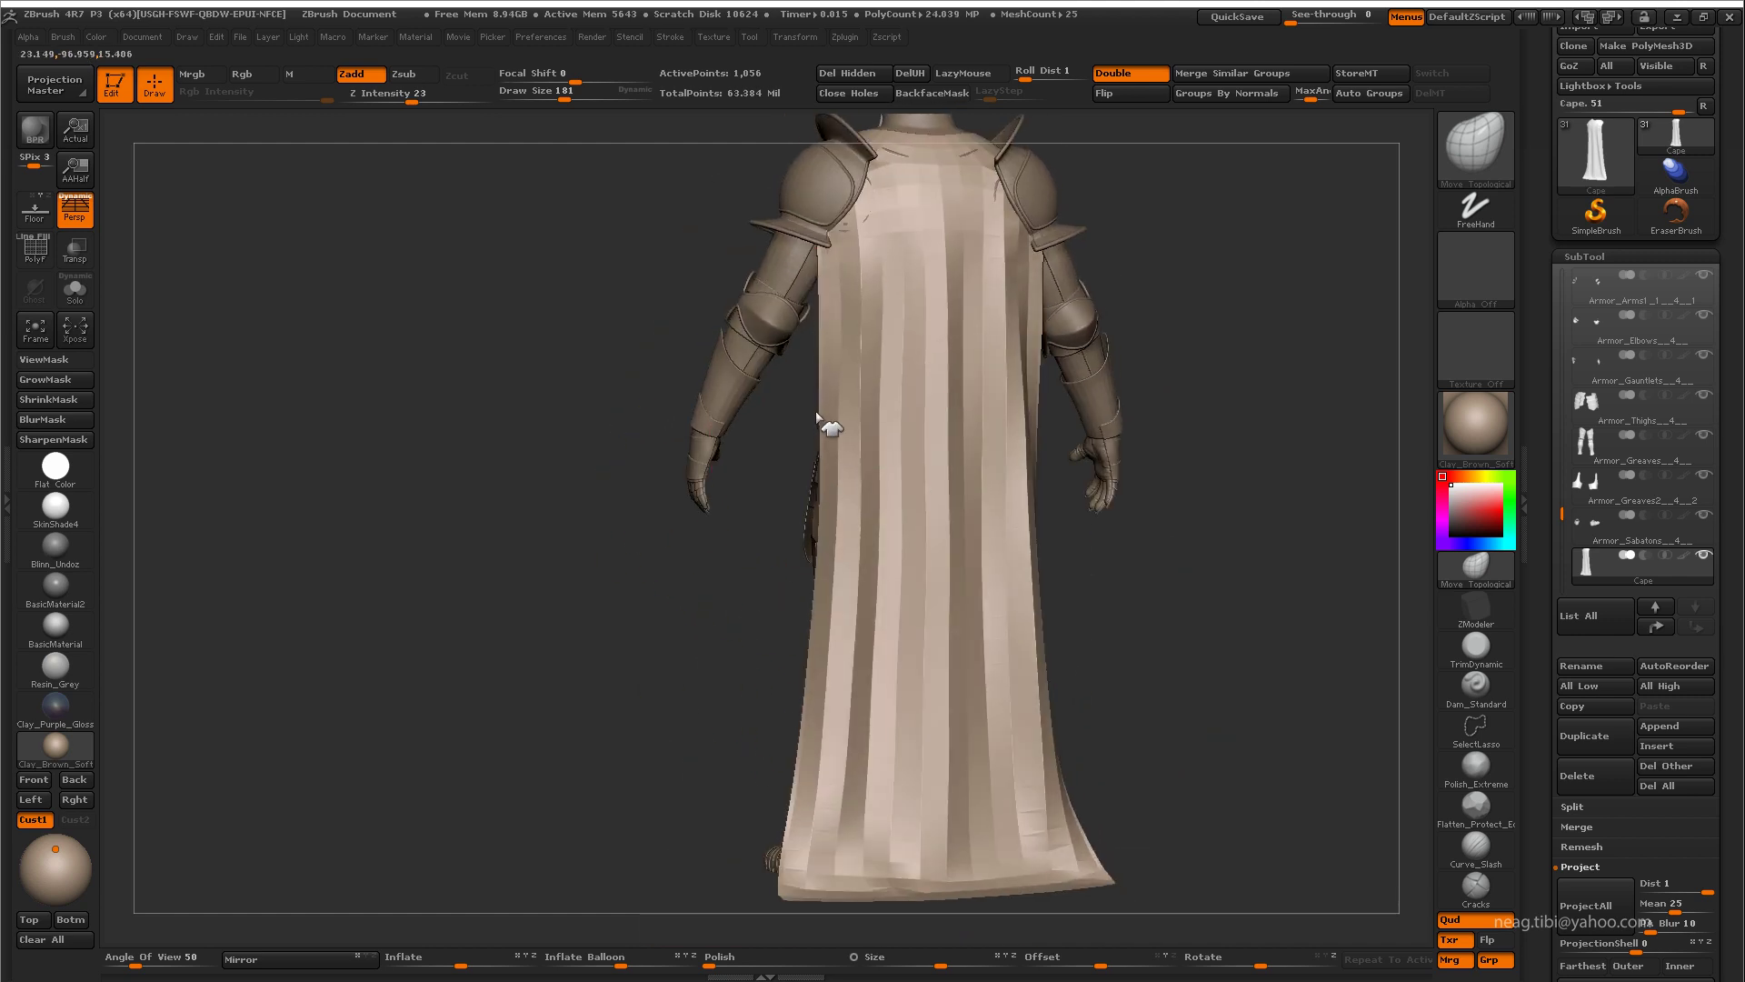
Step: Orbit around the knight and even out the cape's bottom hem with Move Topological
{"action": "right_click_drag", "start_coordinate": [800, 647], "coordinate": [797, 734]}
{"action": "right_click_drag", "start_coordinate": [829, 486], "coordinate": [1032, 576], "text": "alt"}
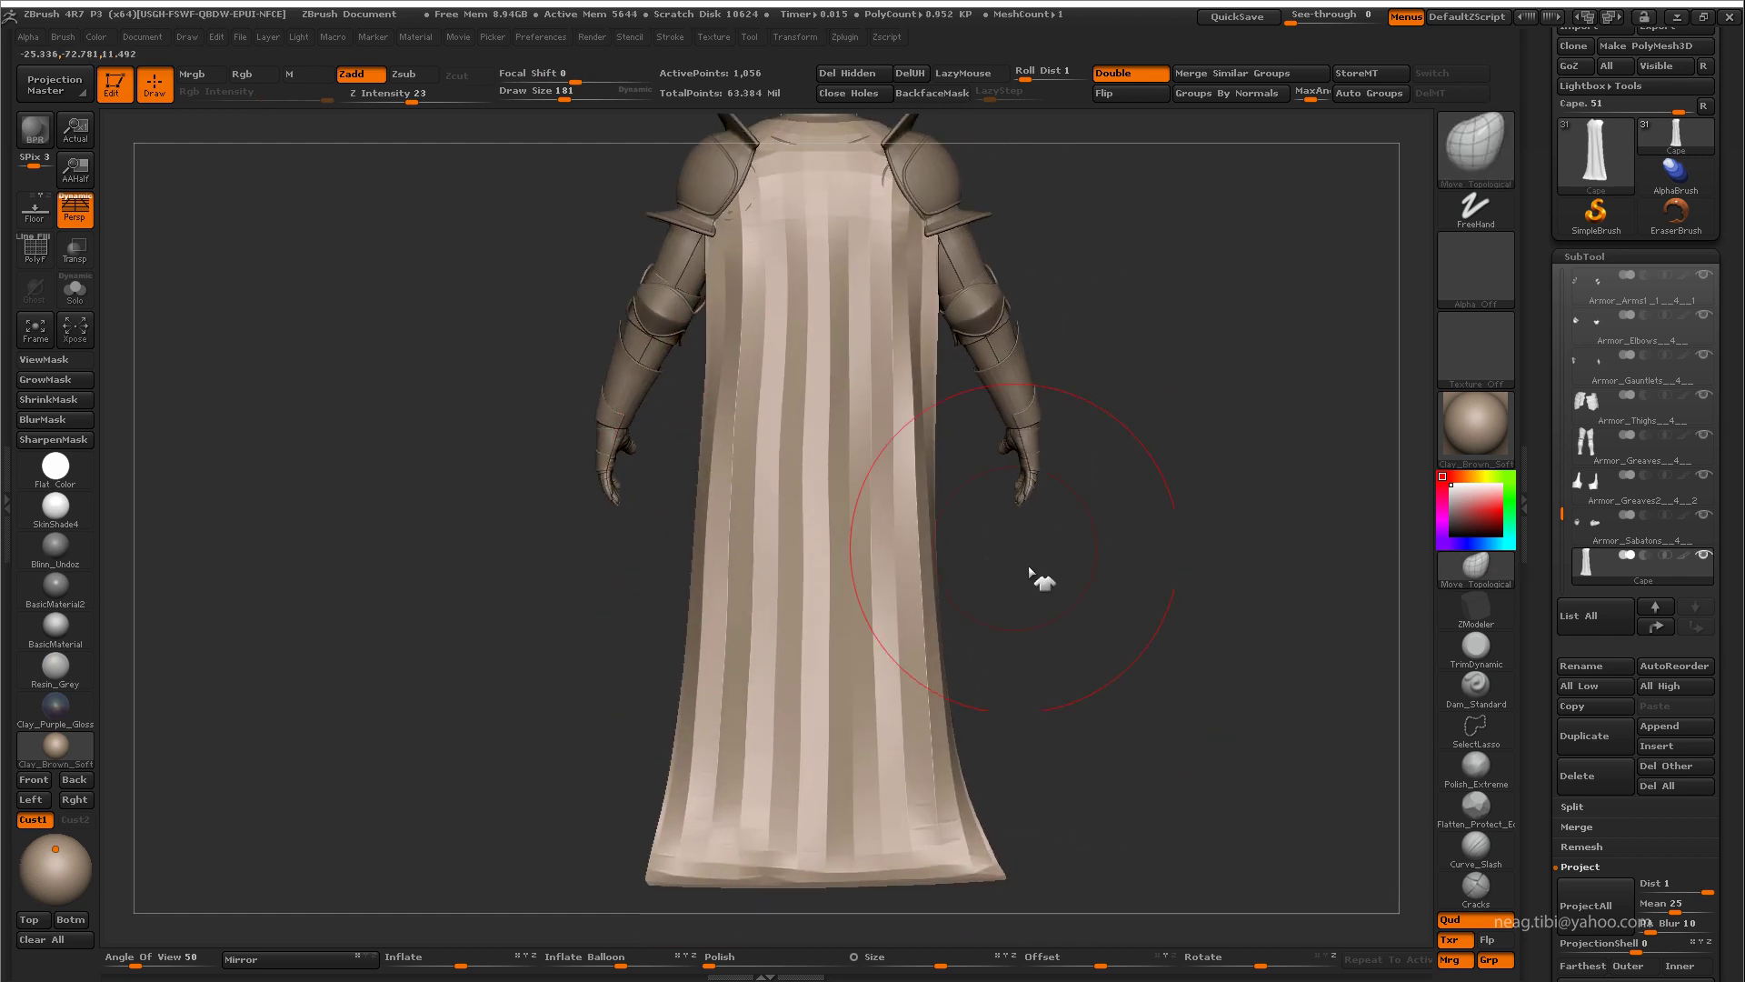
{"action": "mouse_move", "coordinate": [935, 538]}
{"action": "right_mouse_down"}
{"action": "mouse_move", "coordinate": [896, 670]}
{"action": "mouse_move", "coordinate": [713, 701]}
{"action": "mouse_move", "coordinate": [809, 617]}
{"action": "mouse_move", "coordinate": [650, 630]}
{"action": "mouse_move", "coordinate": [923, 656]}
{"action": "right_mouse_up"}
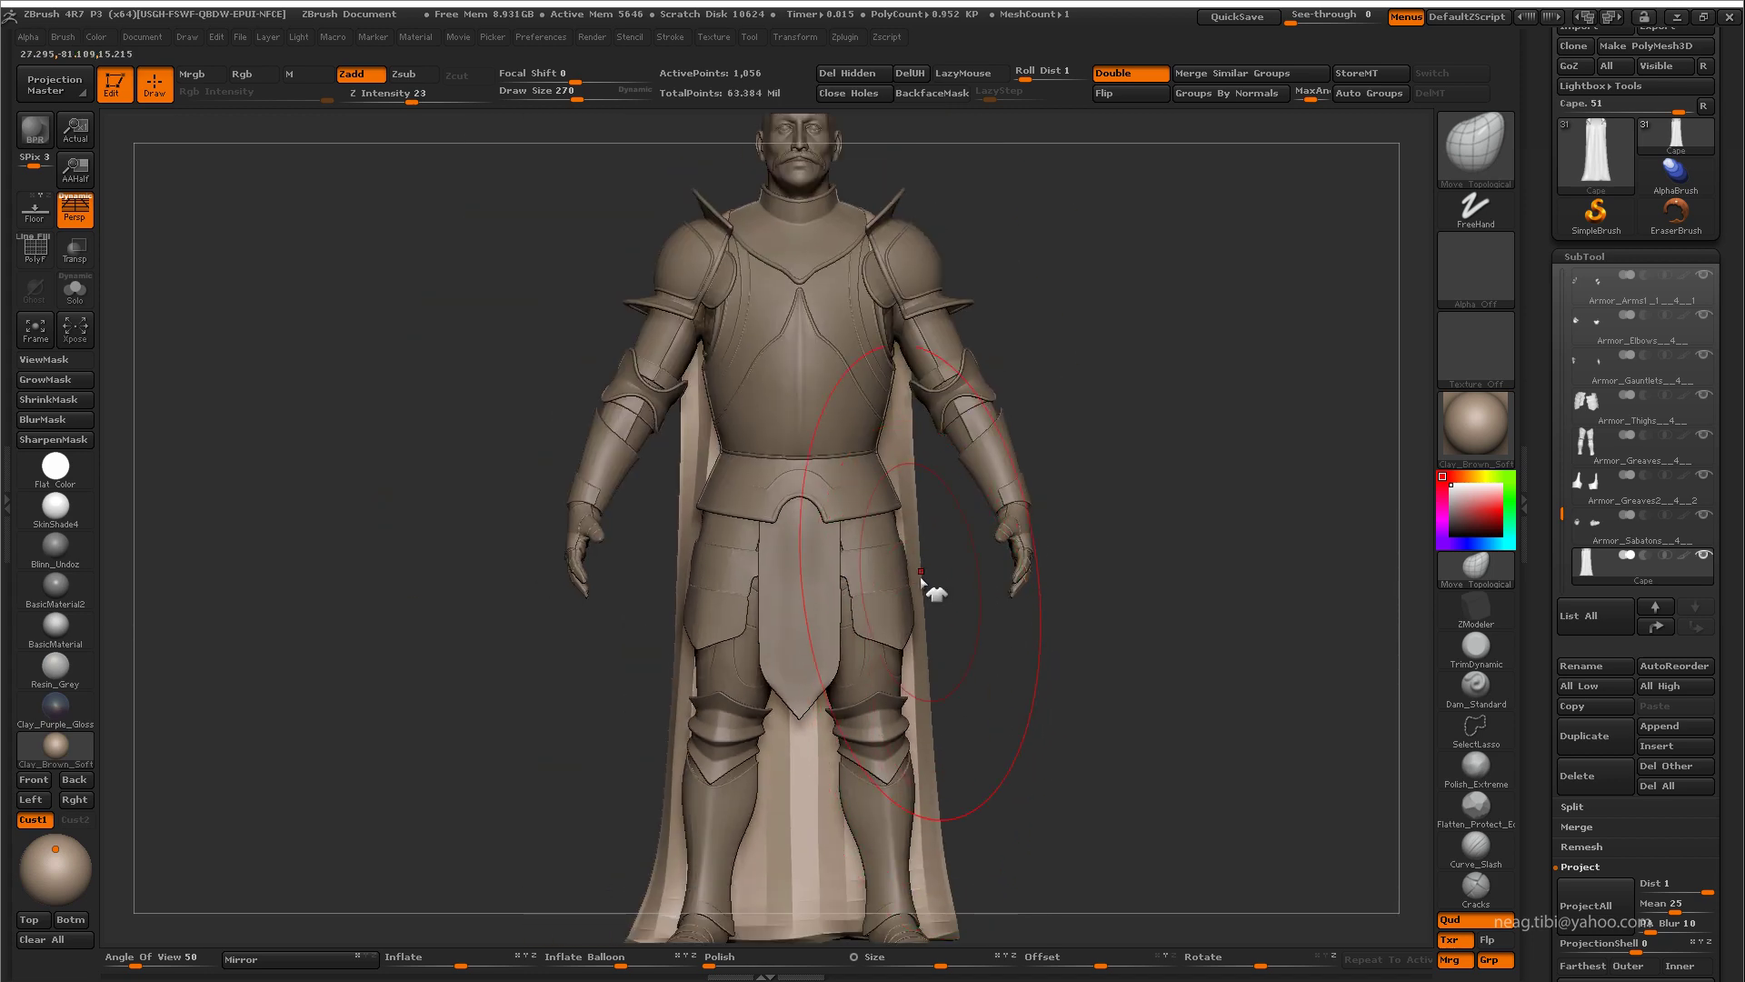
{"action": "mouse_move", "coordinate": [1014, 420]}
{"action": "left_mouse_down"}
{"action": "mouse_move", "coordinate": [889, 499]}
{"action": "mouse_move", "coordinate": [850, 725]}
{"action": "mouse_move", "coordinate": [862, 566]}
{"action": "left_mouse_up"}
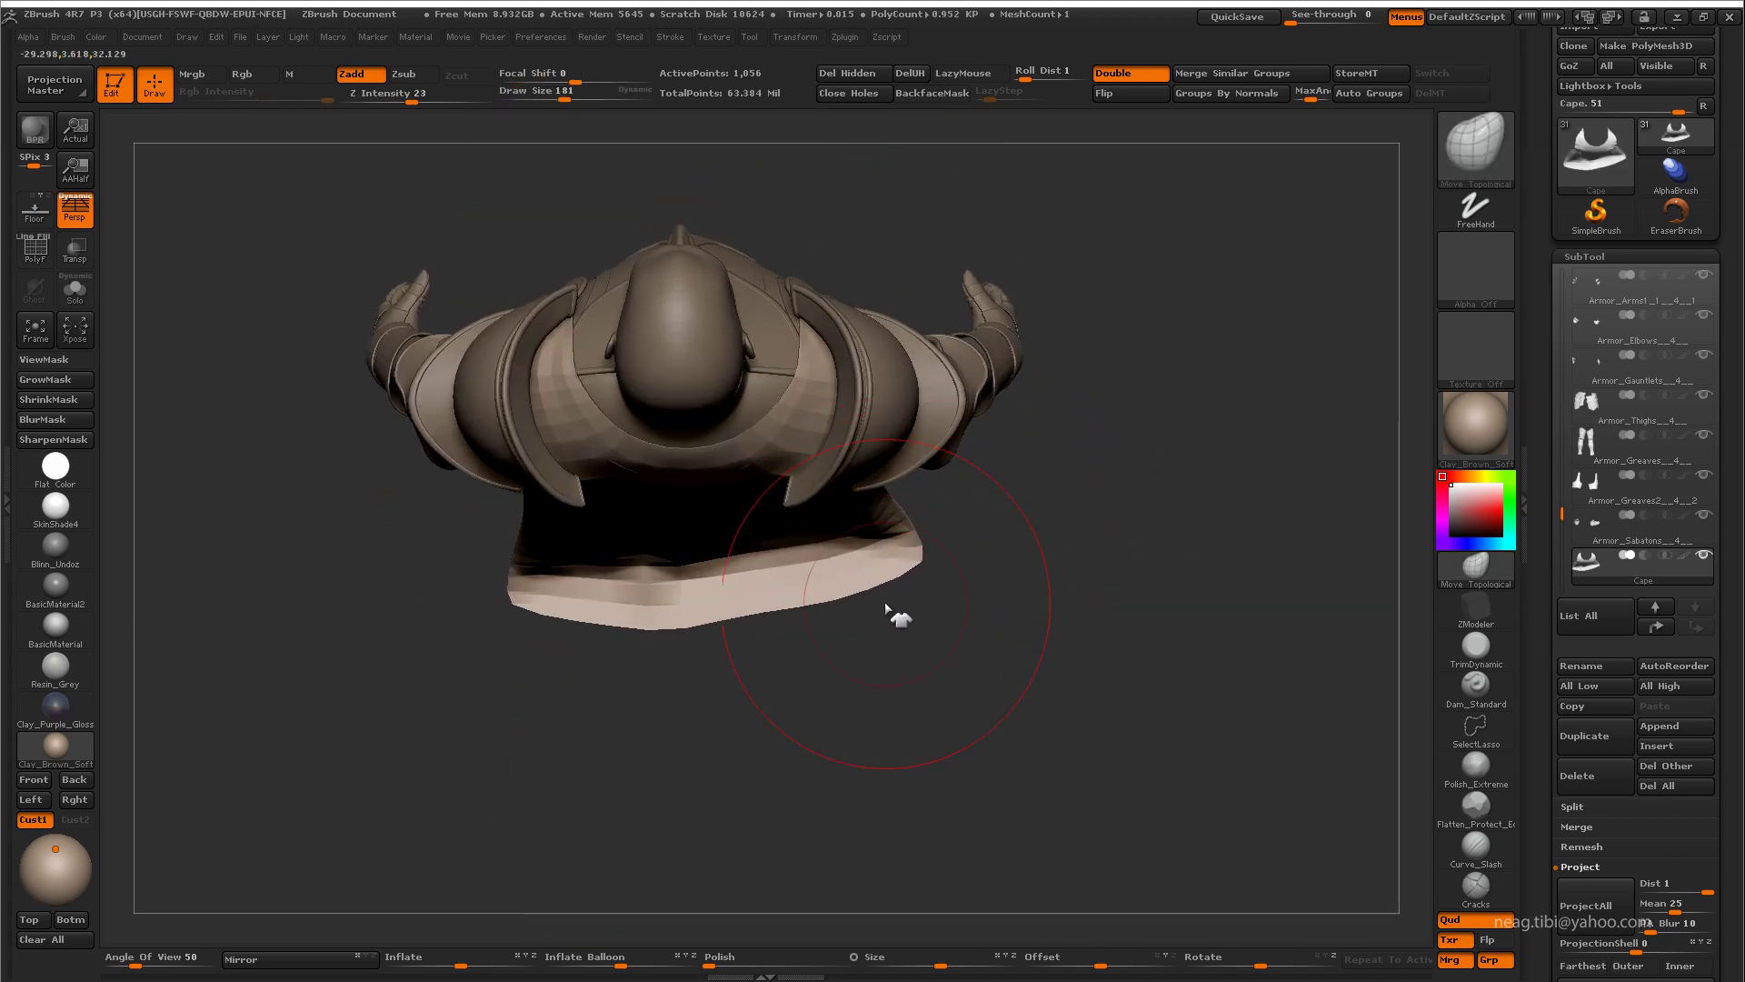
{"action": "mouse_move", "coordinate": [732, 625]}
{"action": "left_mouse_down"}
{"action": "mouse_move", "coordinate": [506, 576]}
{"action": "mouse_move", "coordinate": [527, 554]}
{"action": "mouse_move", "coordinate": [585, 631]}
{"action": "mouse_move", "coordinate": [757, 607]}
{"action": "left_mouse_up"}
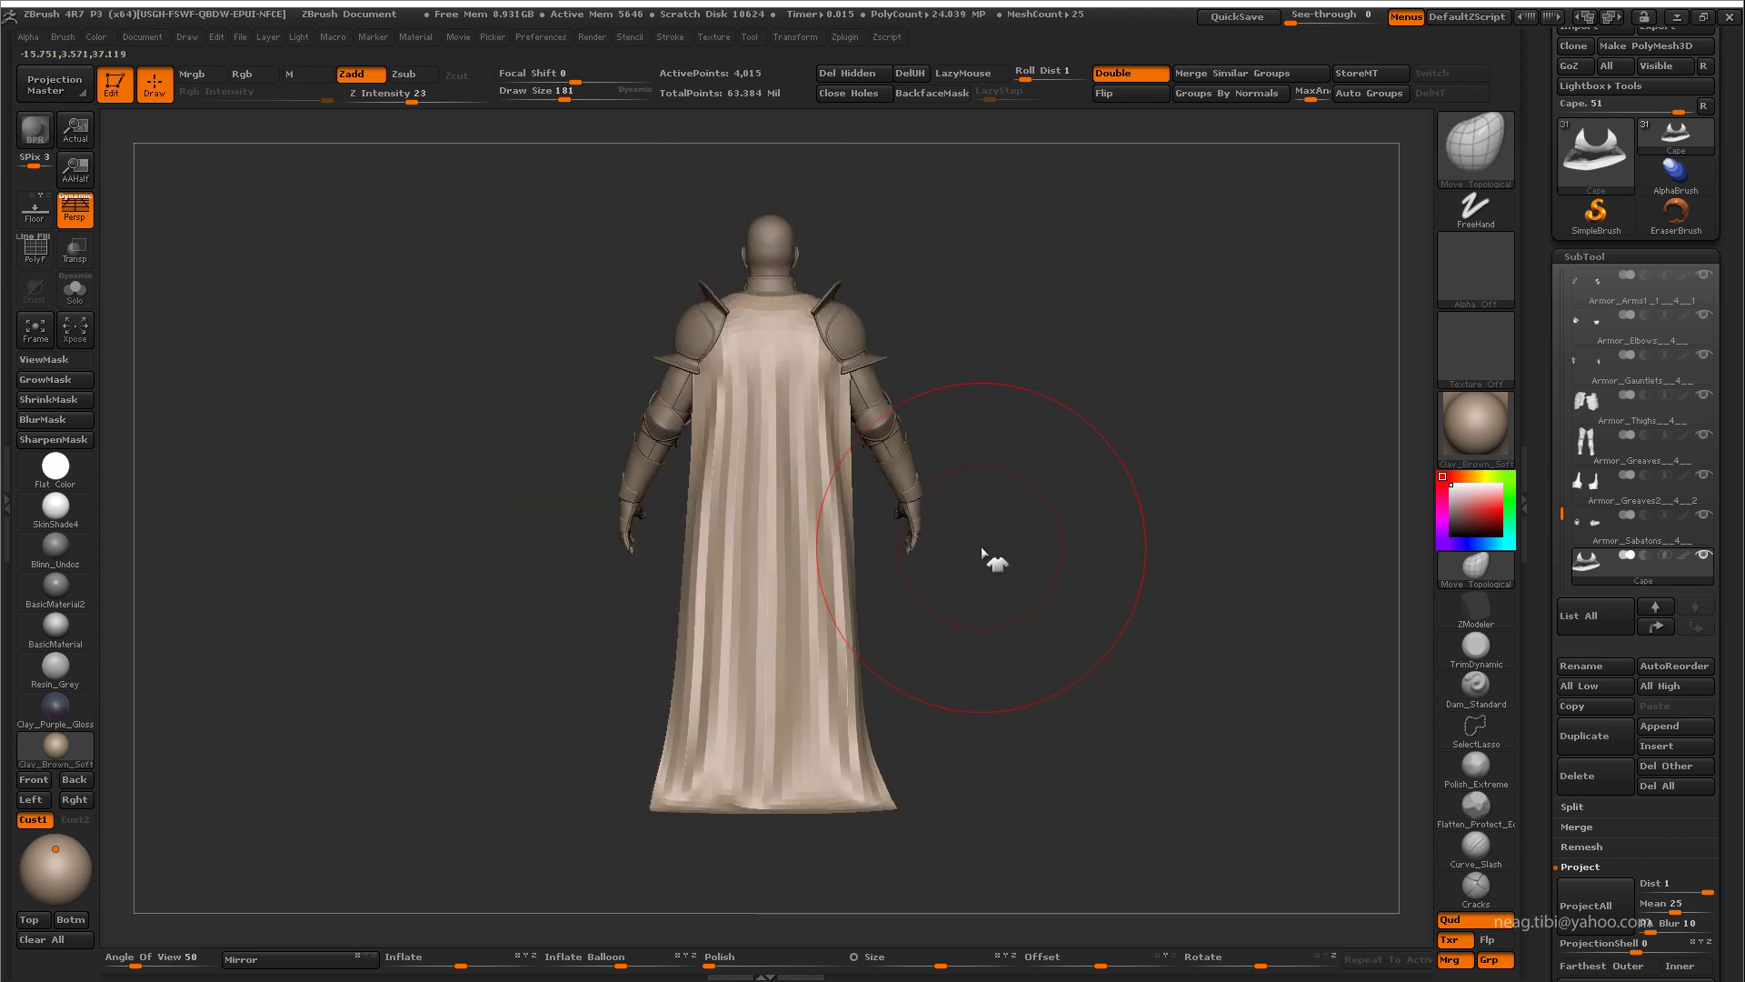
{"action": "mouse_move", "coordinate": [1003, 312]}
{"action": "left_mouse_down"}
{"action": "mouse_move", "coordinate": [954, 409]}
{"action": "mouse_move", "coordinate": [1052, 428]}
{"action": "mouse_move", "coordinate": [1100, 382]}
{"action": "left_mouse_up"}
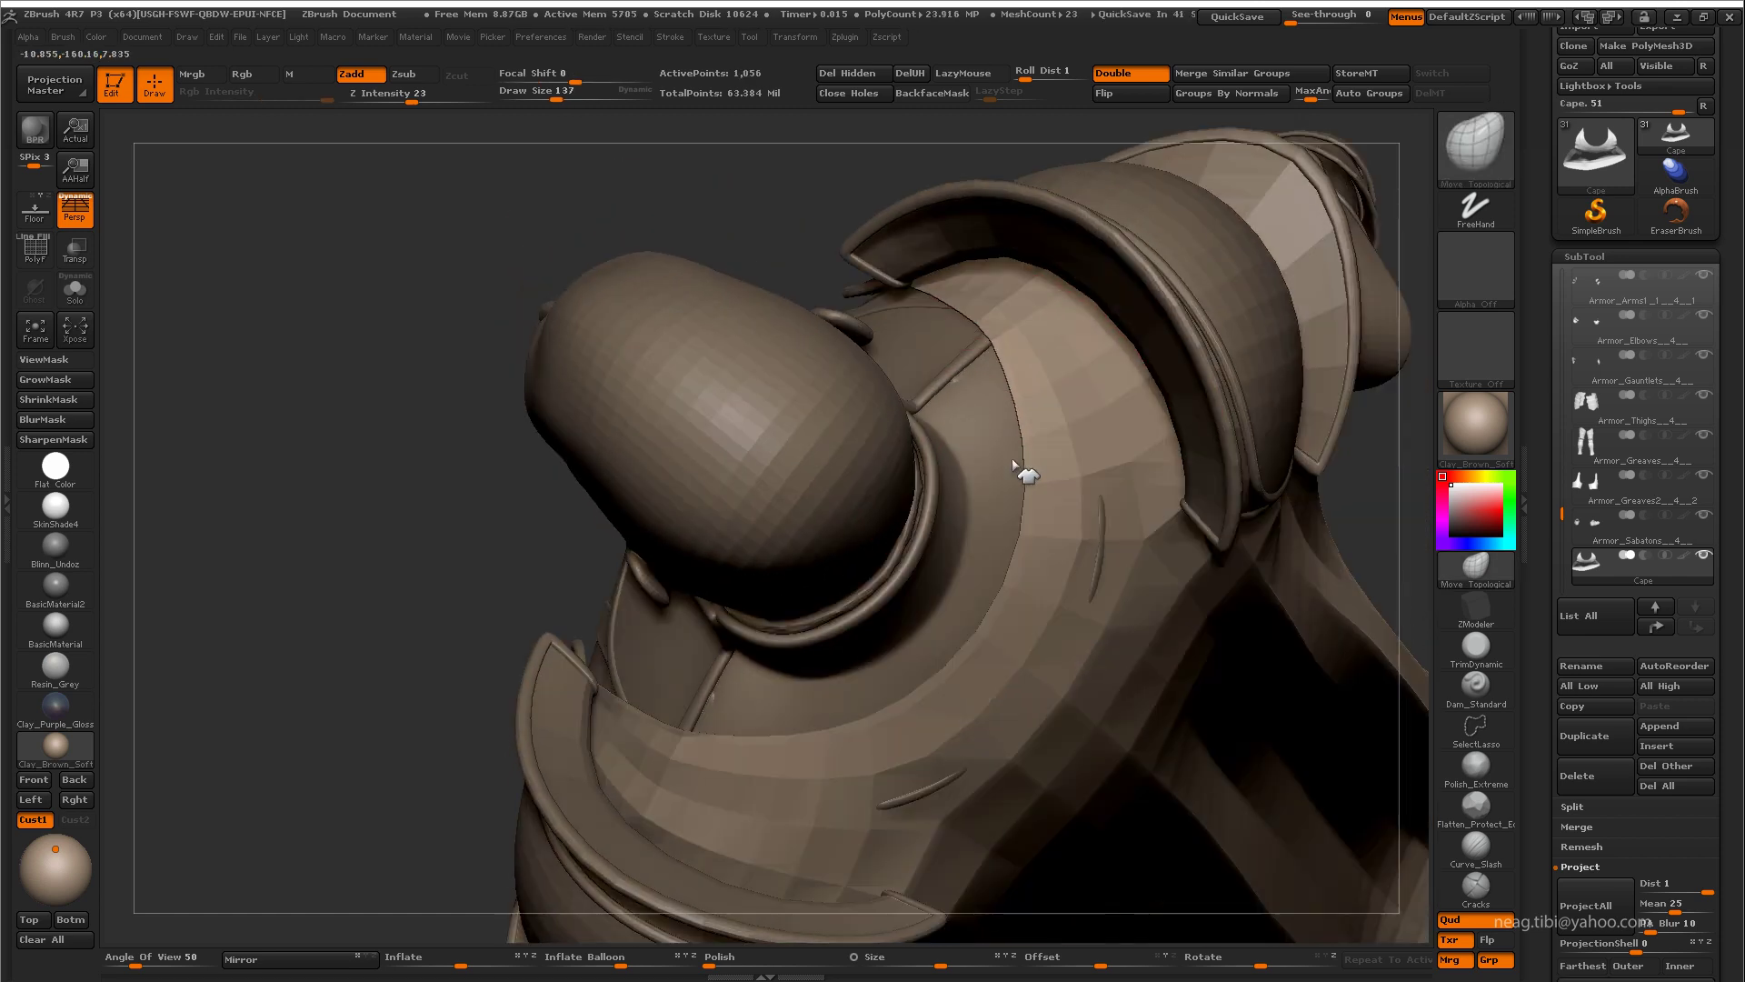
Step: Make a stroke on the cape, then undo it and earlier marks with nine Ctrl+Z presses
{"action": "mouse_move", "coordinate": [945, 391]}
{"action": "left_mouse_down"}
{"action": "mouse_move", "coordinate": [994, 370]}
{"action": "mouse_move", "coordinate": [1001, 487]}
{"action": "mouse_move", "coordinate": [973, 636]}
{"action": "left_mouse_up"}
{"action": "key", "text": "ctrl+z"}
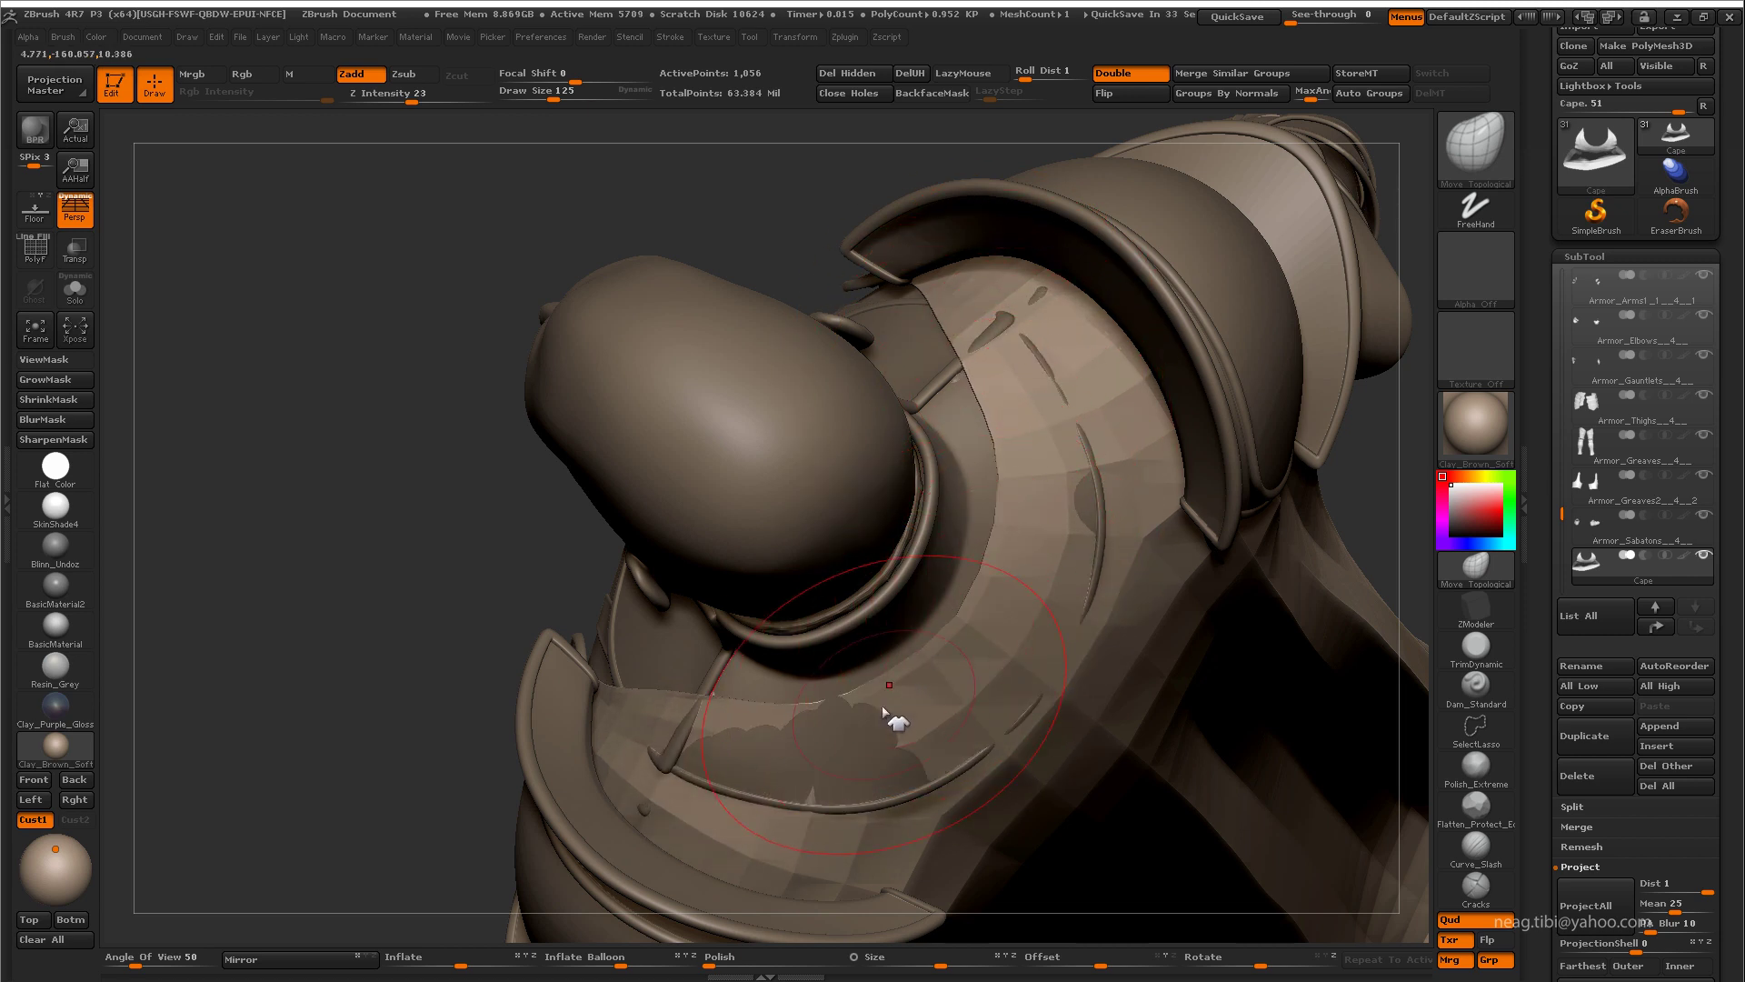
{"action": "key", "text": "ctrl+z"}
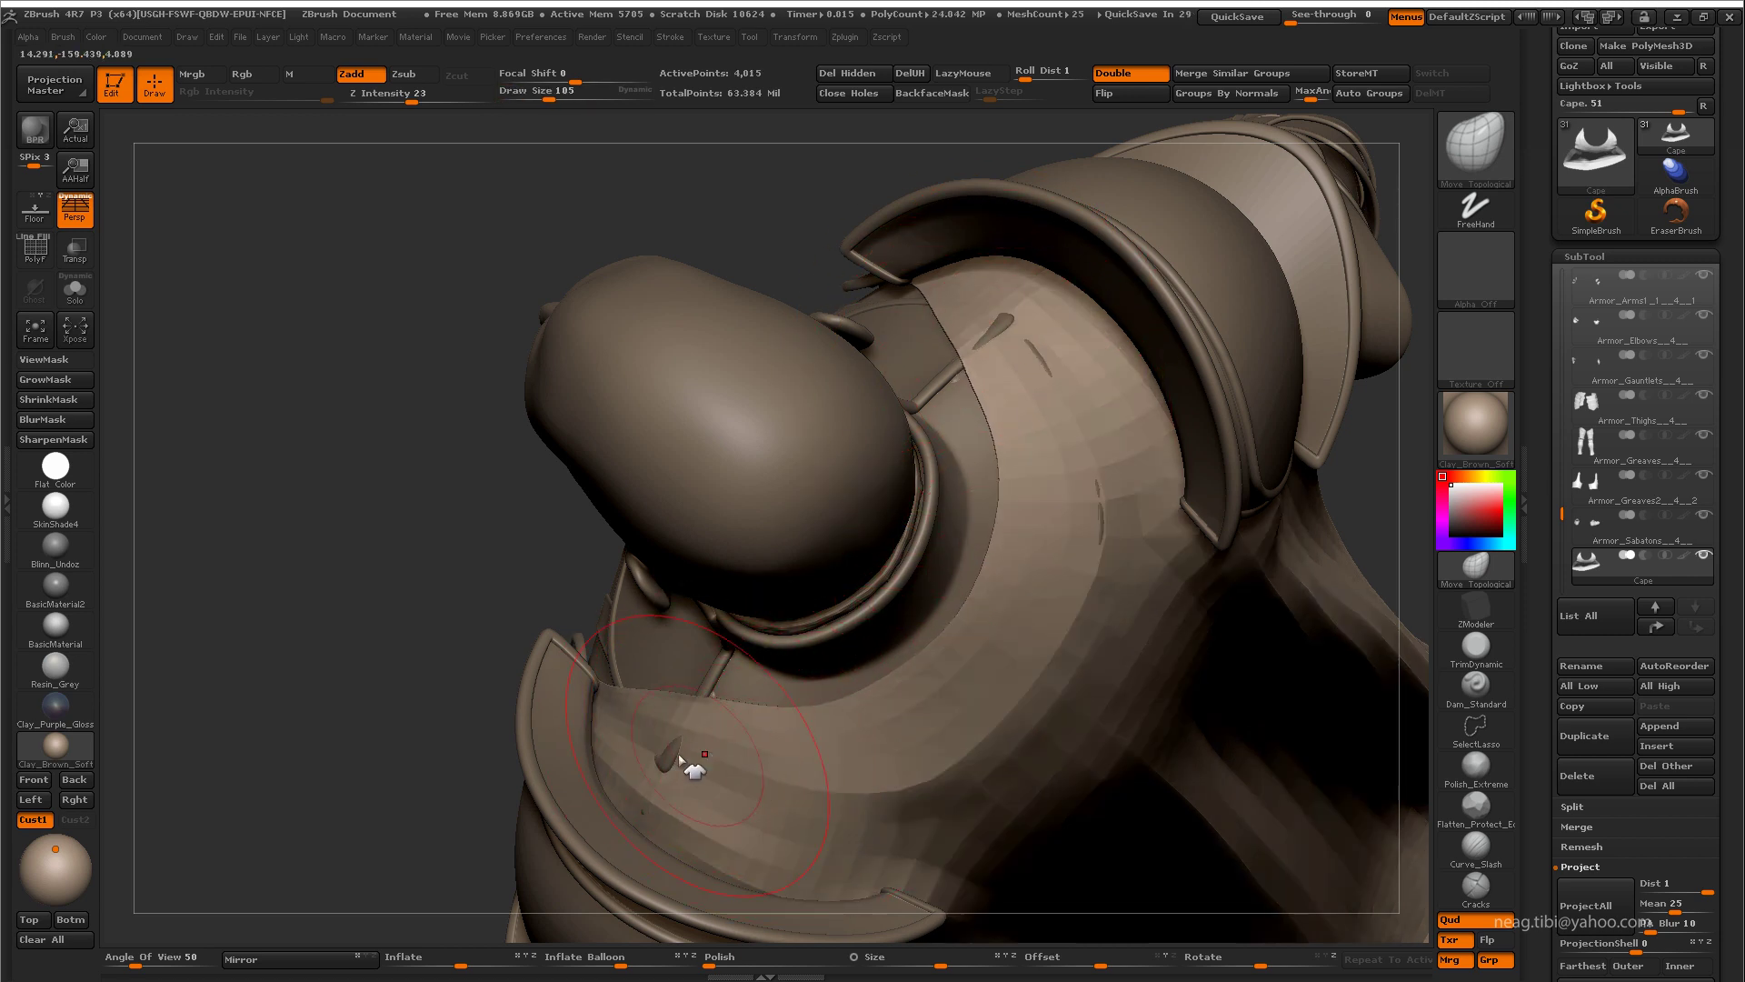
{"action": "key", "text": "ctrl+z"}
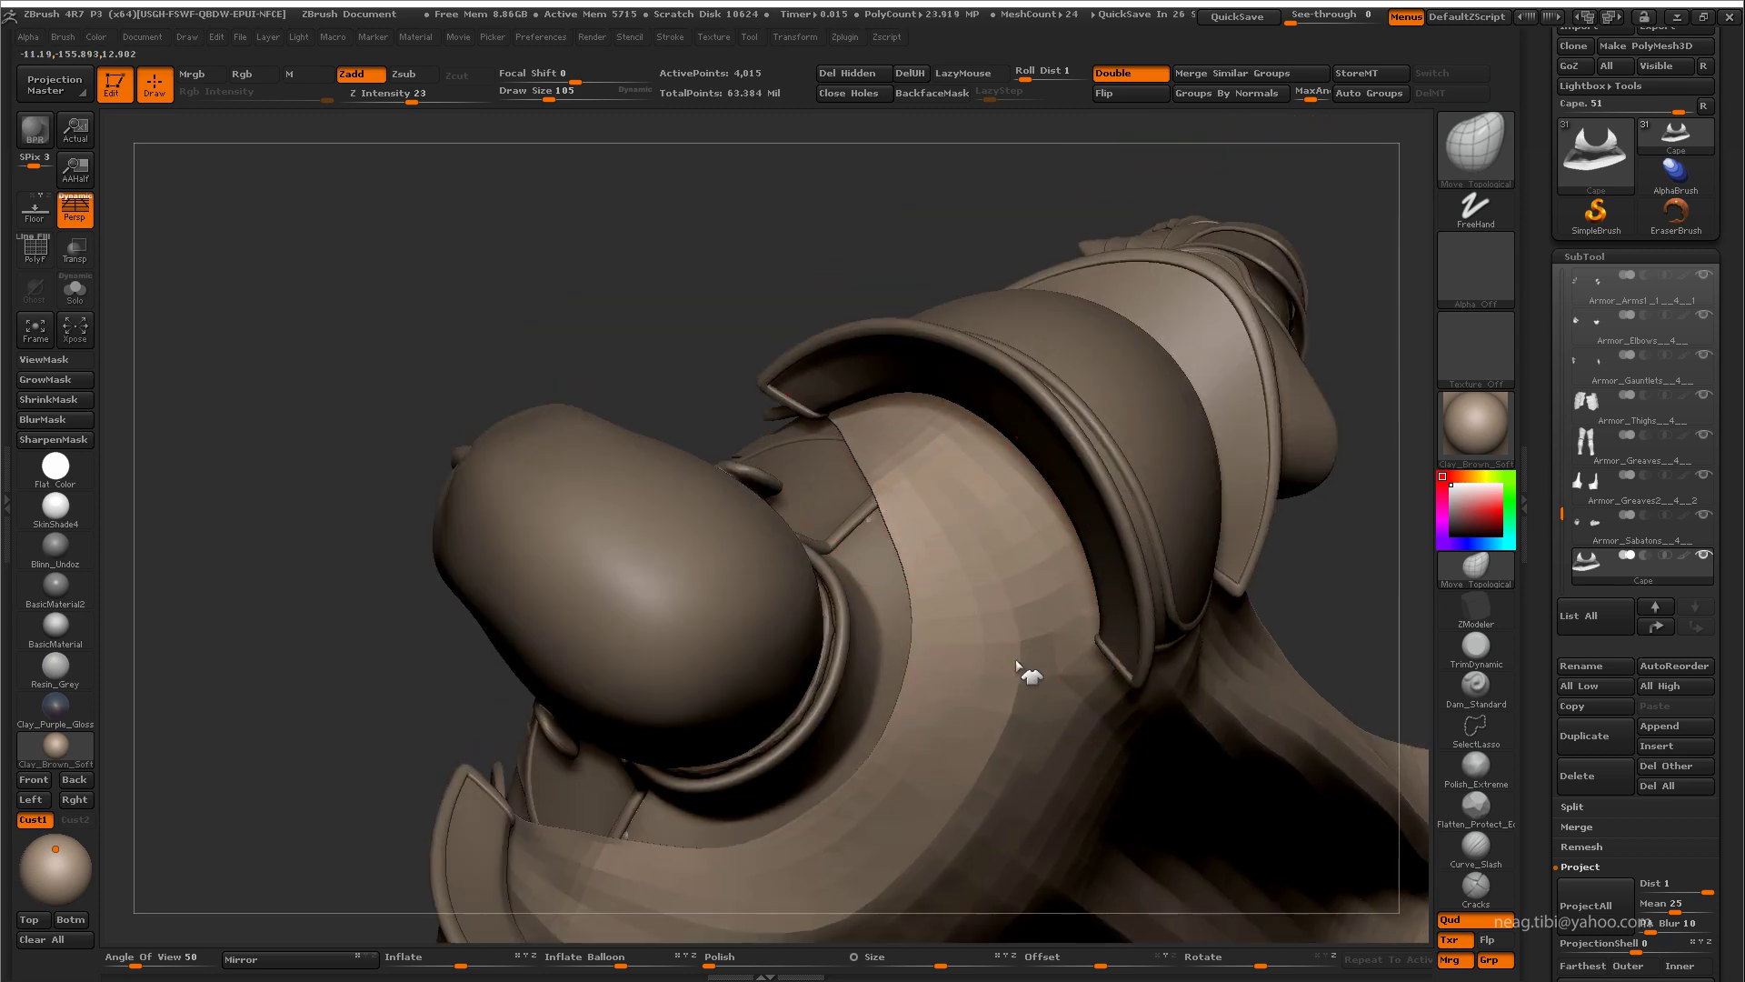
{"action": "key", "text": "ctrl+z"}
{"action": "key", "text": "ctrl+z"}
{"action": "key", "text": "ctrl+z"}
{"action": "key", "text": "ctrl+z"}
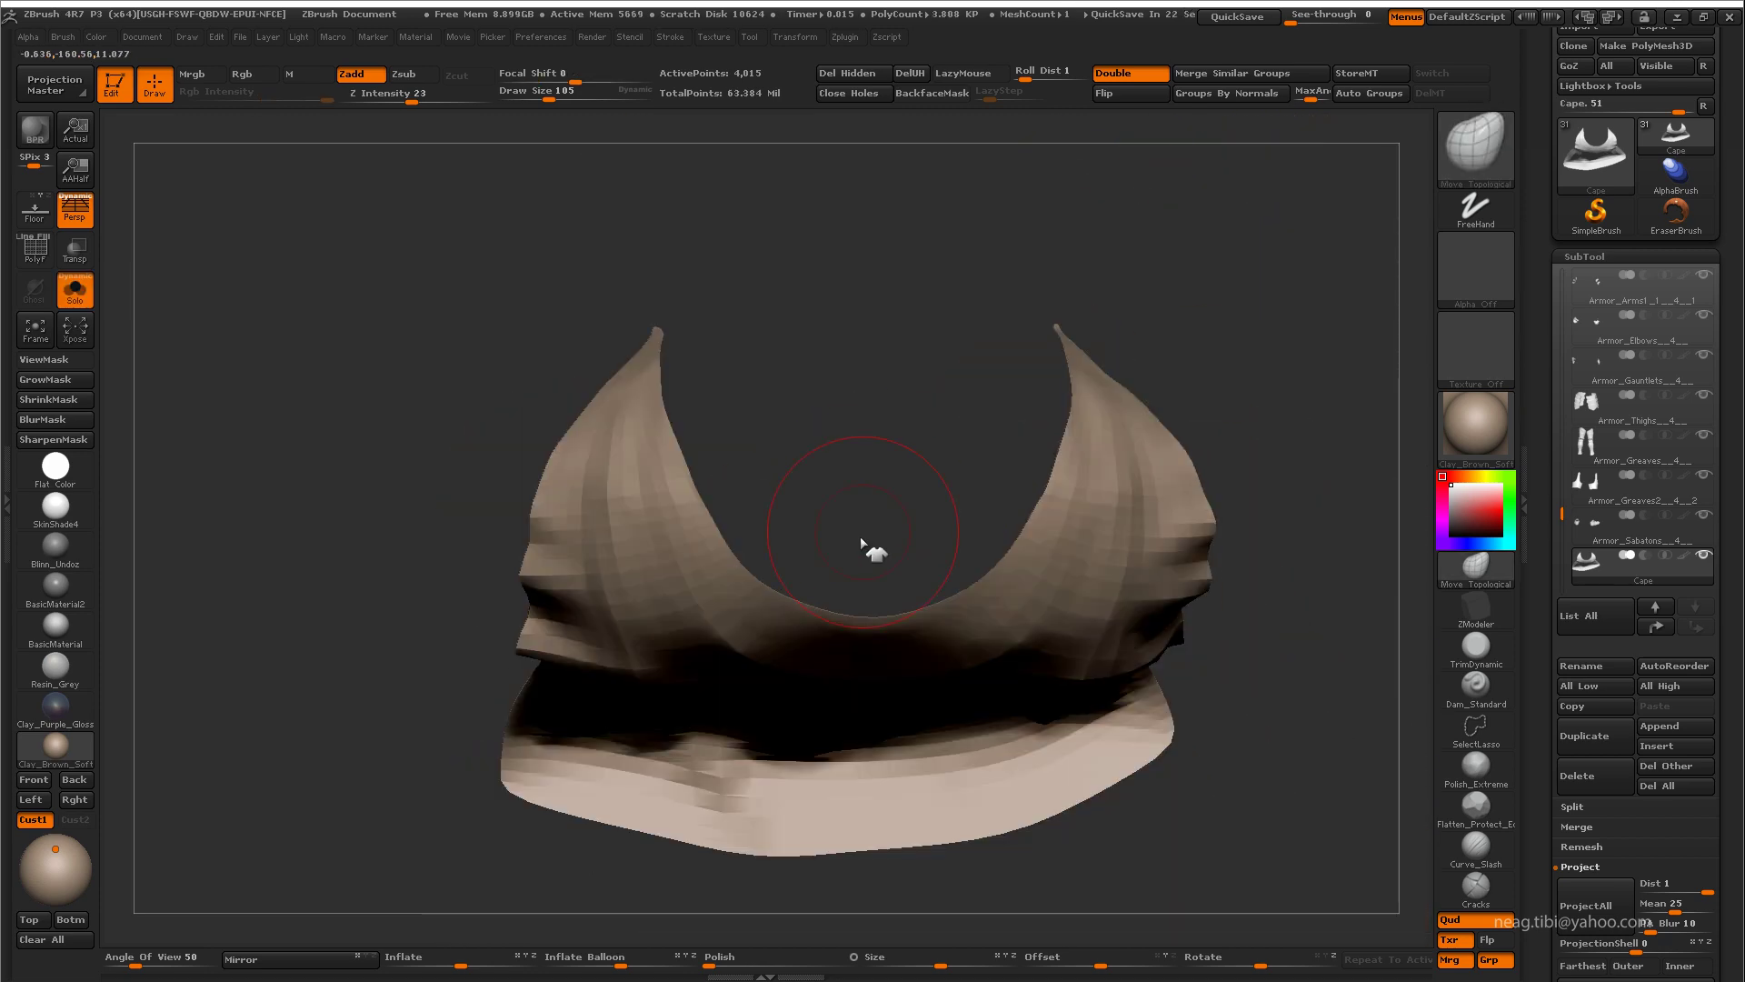
{"action": "key", "text": "ctrl+z"}
{"action": "key", "text": "ctrl+z"}
{"action": "key", "text": "ctrl+z"}
{"action": "key", "text": "ctrl+z"}
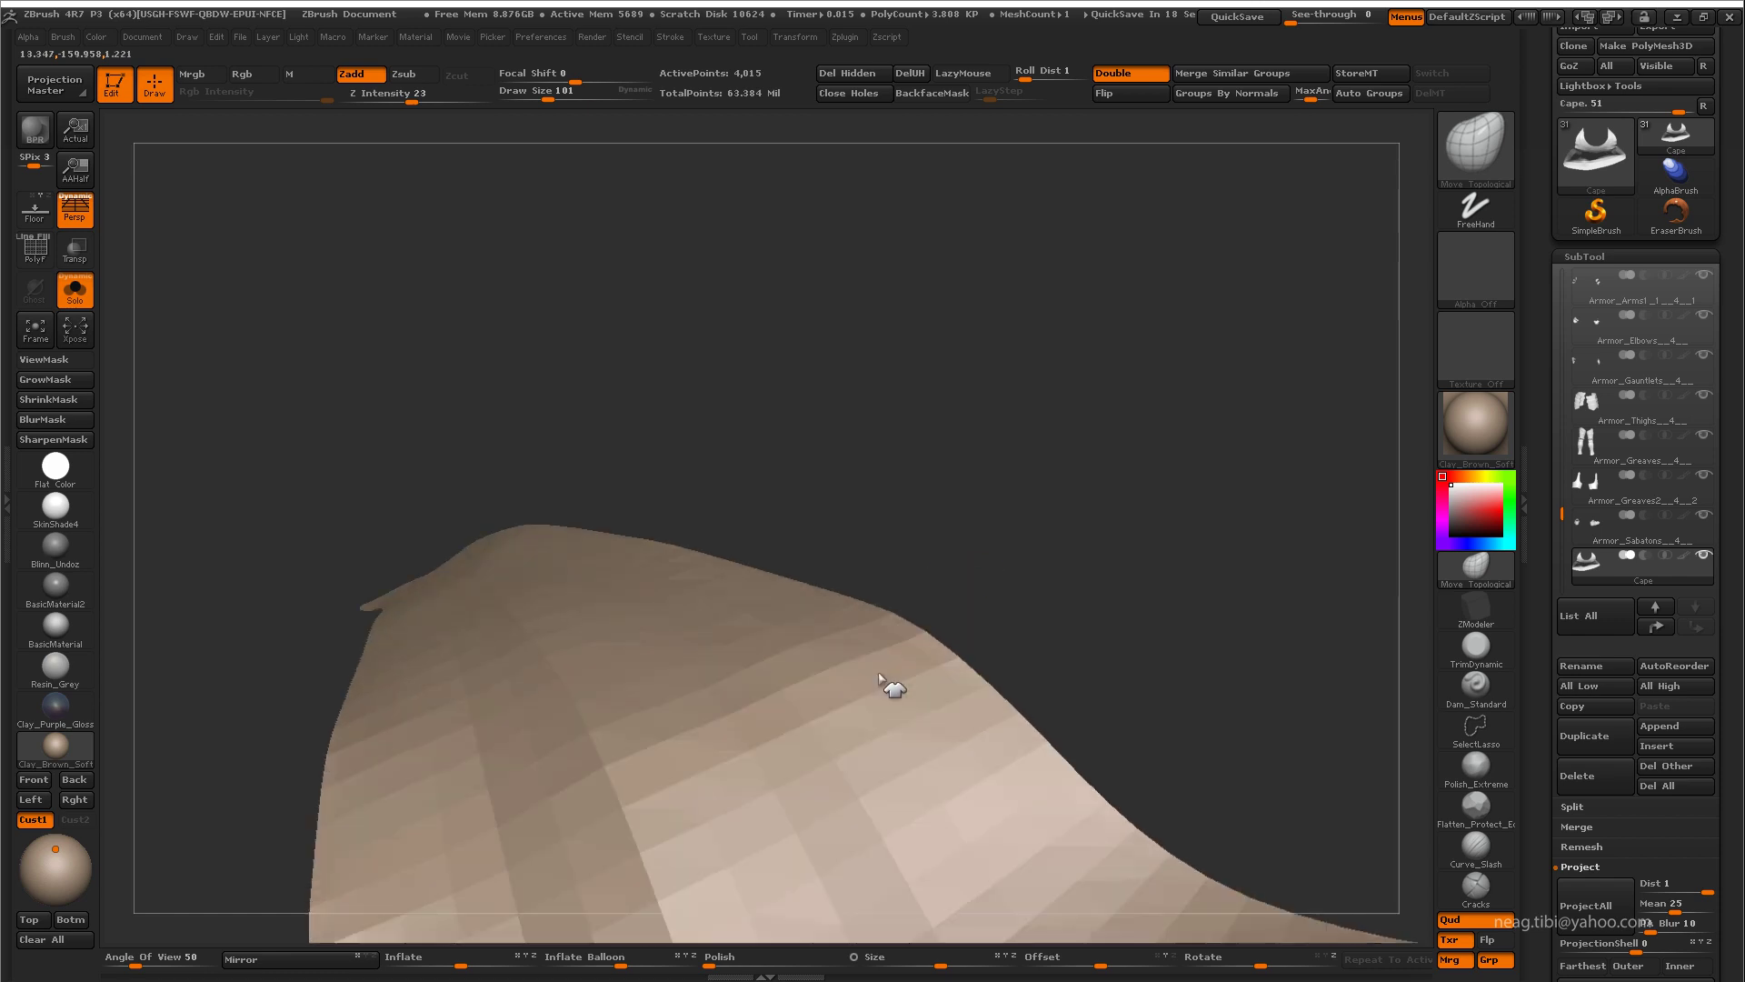
{"action": "key", "text": "ctrl+z"}
{"action": "key", "text": "ctrl+z"}
{"action": "key", "text": "ctrl+z"}
{"action": "key", "text": "ctrl+z"}
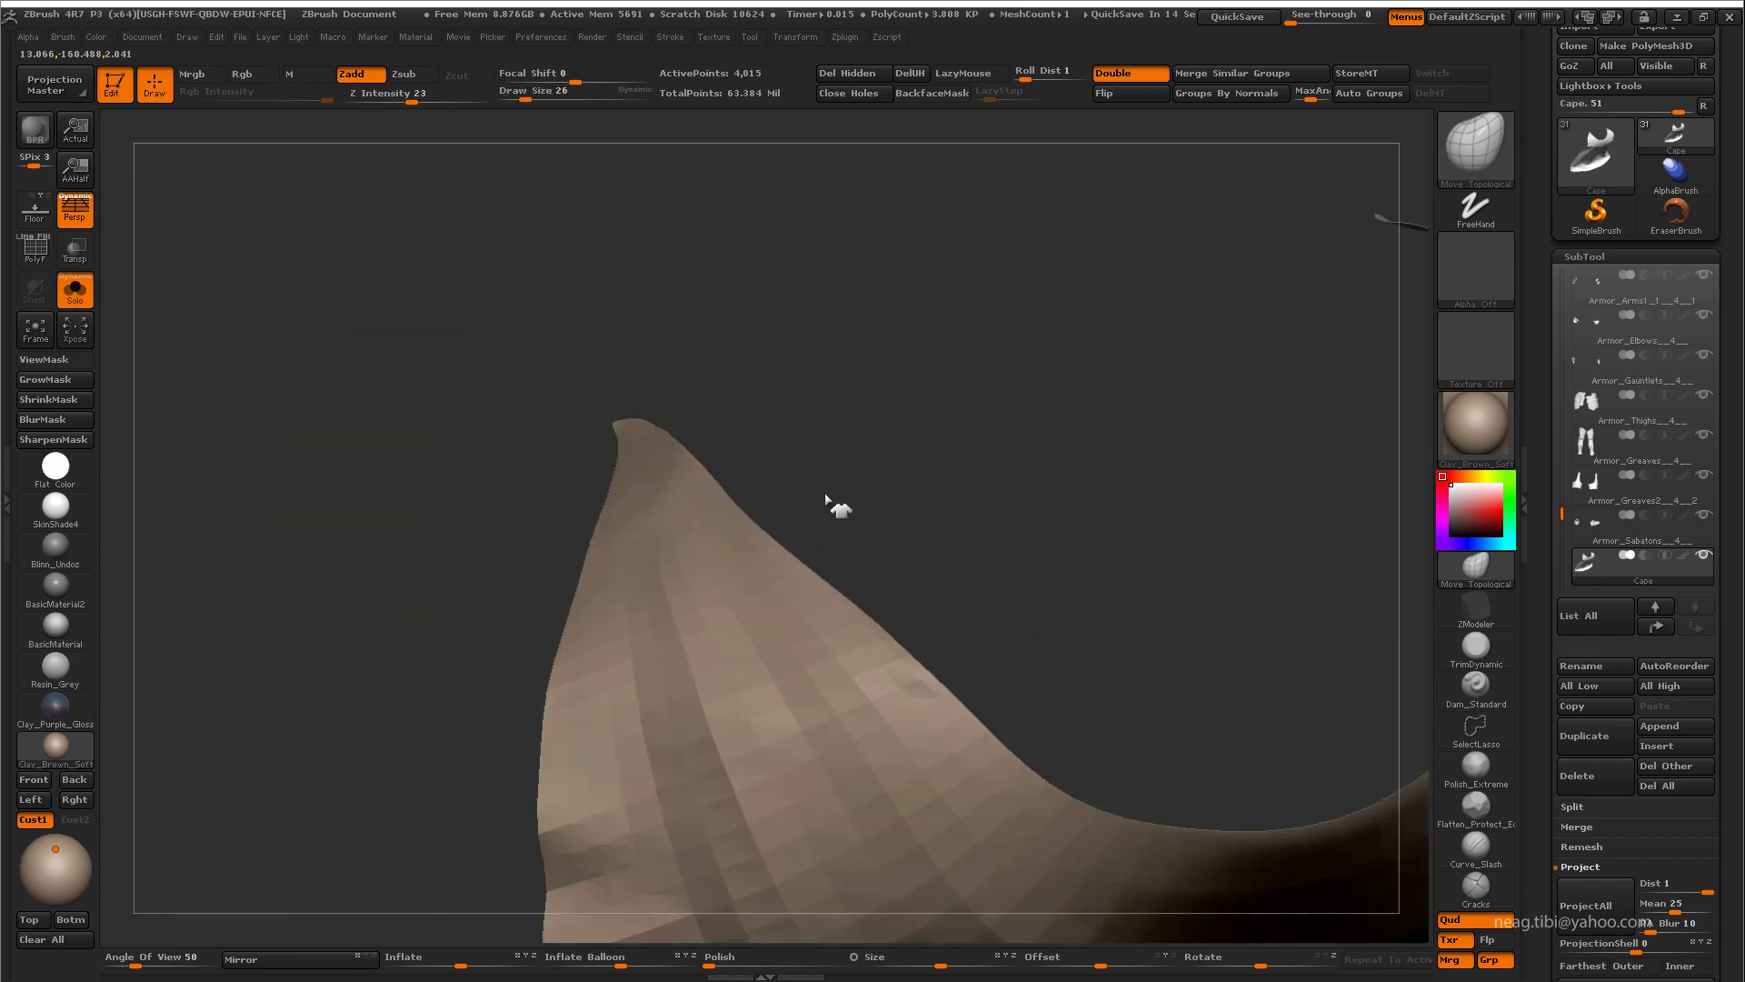
{"action": "key", "text": "ctrl+z"}
{"action": "key", "text": "ctrl+z"}
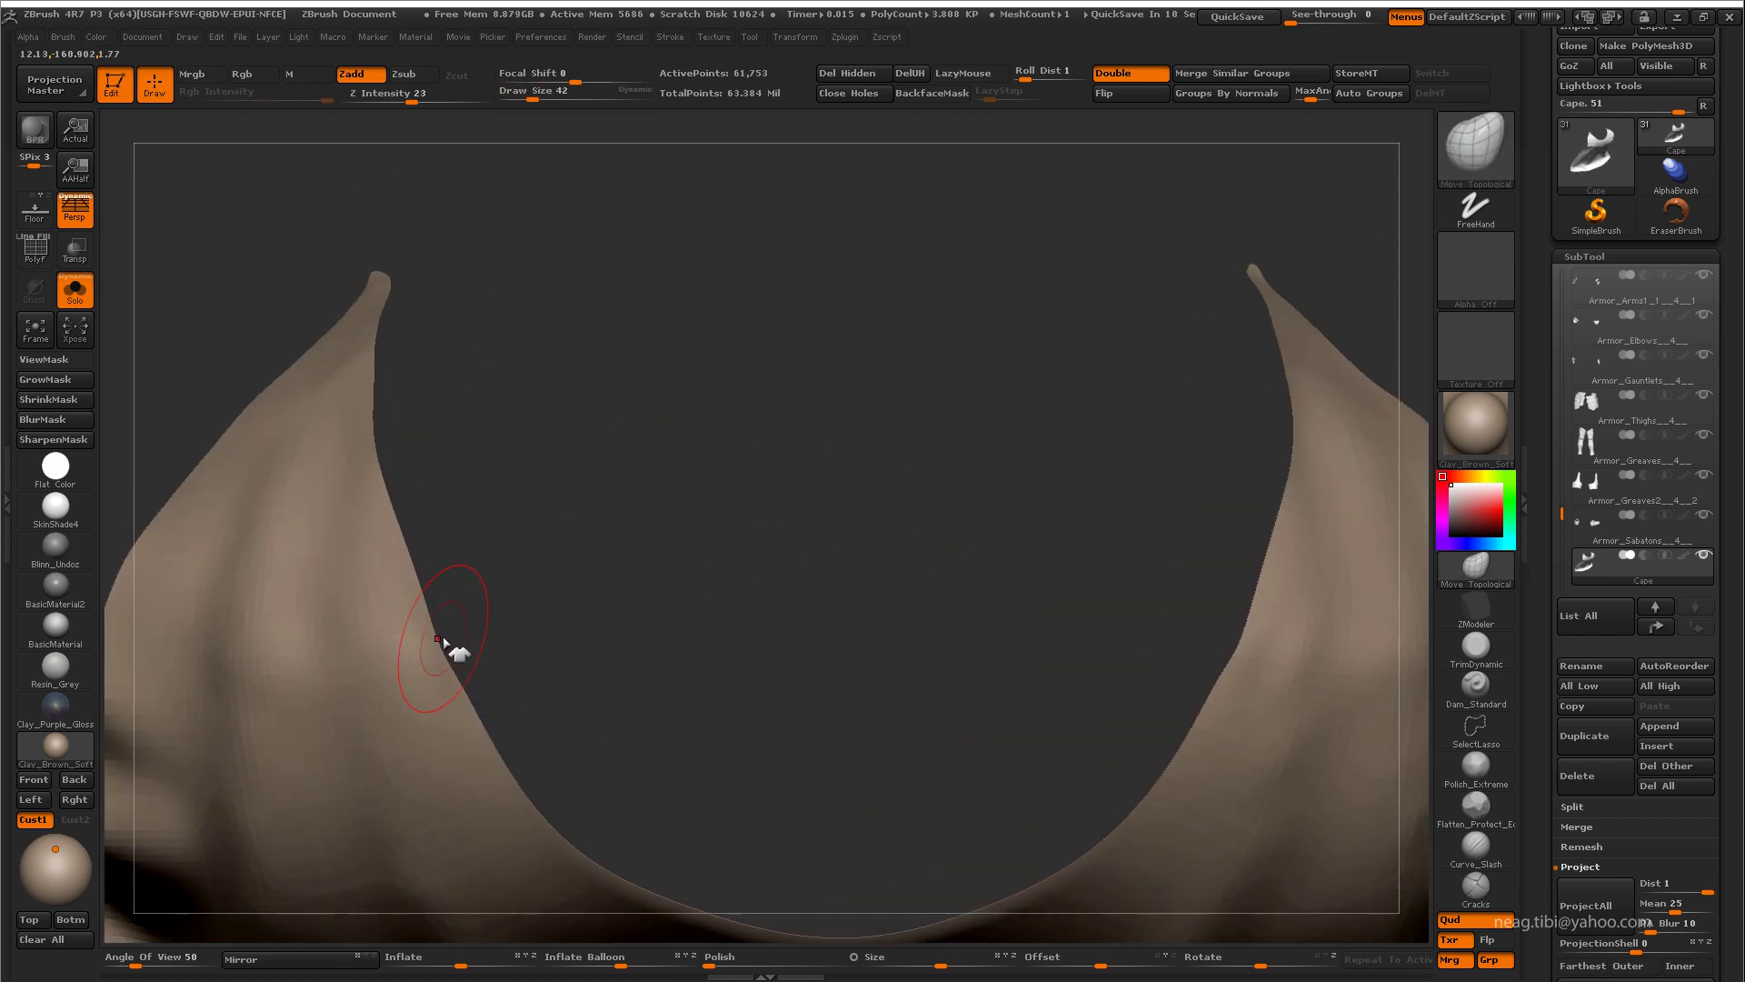
{"action": "key", "text": "ctrl+z"}
{"action": "key", "text": "ctrl+z"}
{"action": "key", "text": "ctrl+z"}
{"action": "key", "text": "ctrl+z"}
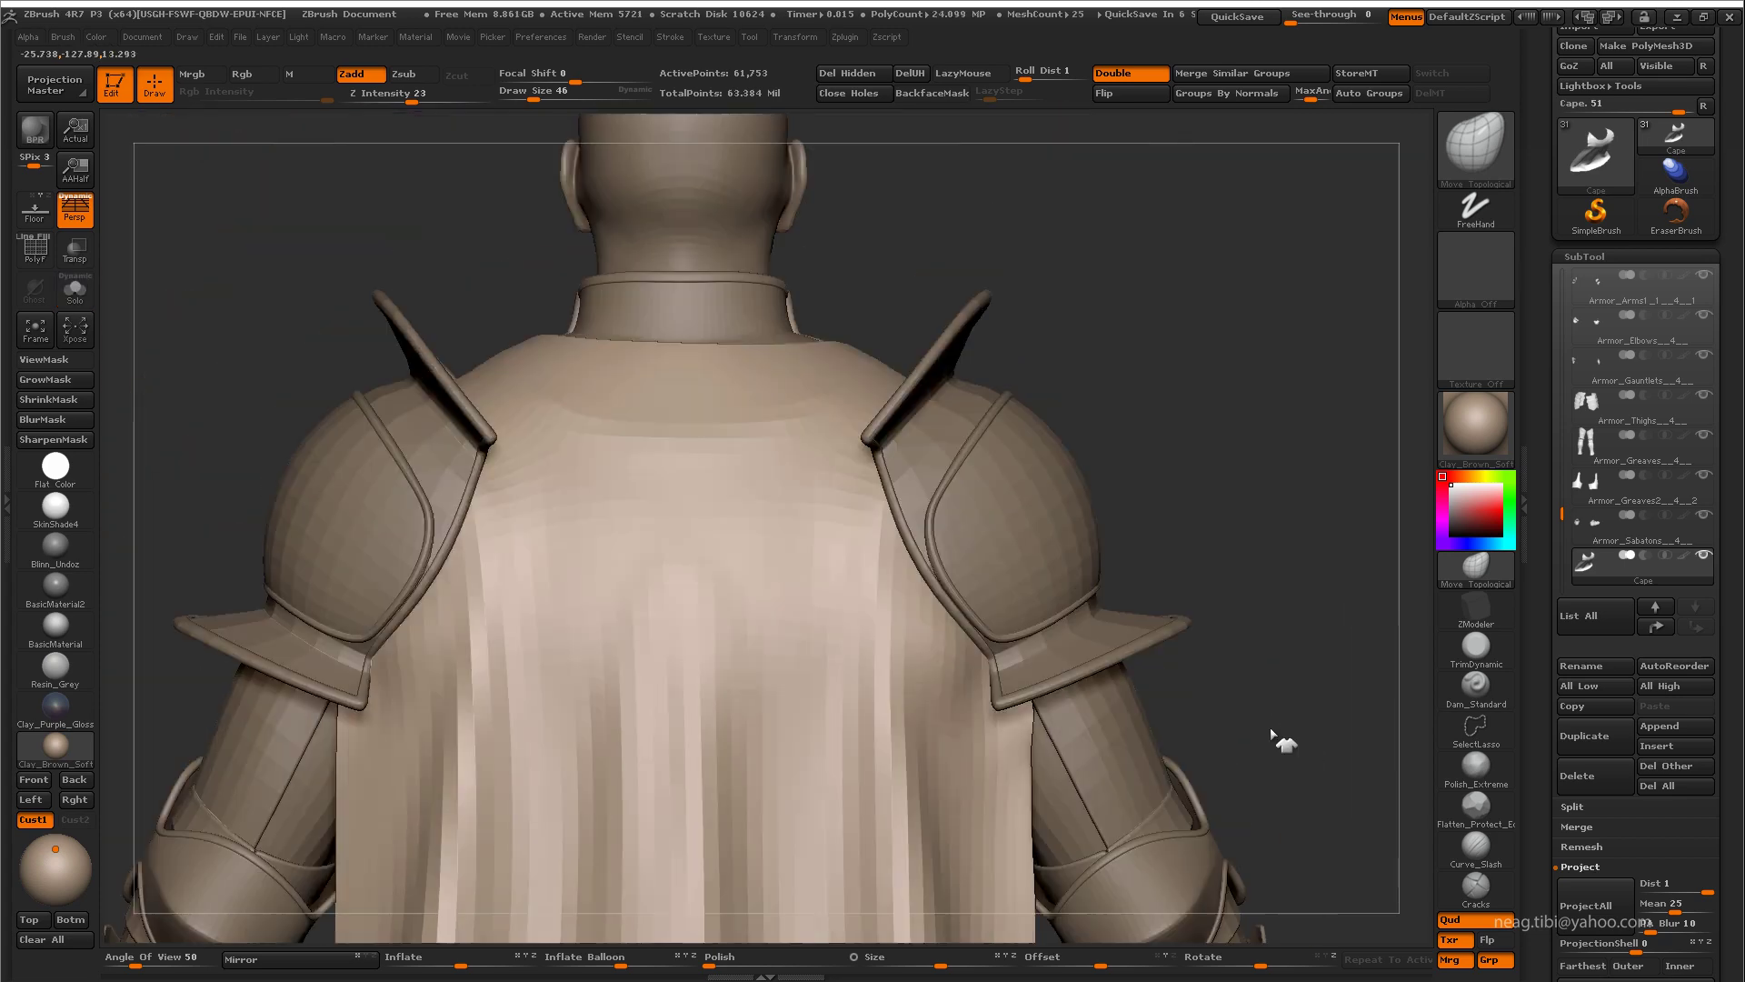
{"action": "key", "text": "ctrl+z"}
{"action": "key", "text": "ctrl+z"}
{"action": "key", "text": "ctrl+z"}
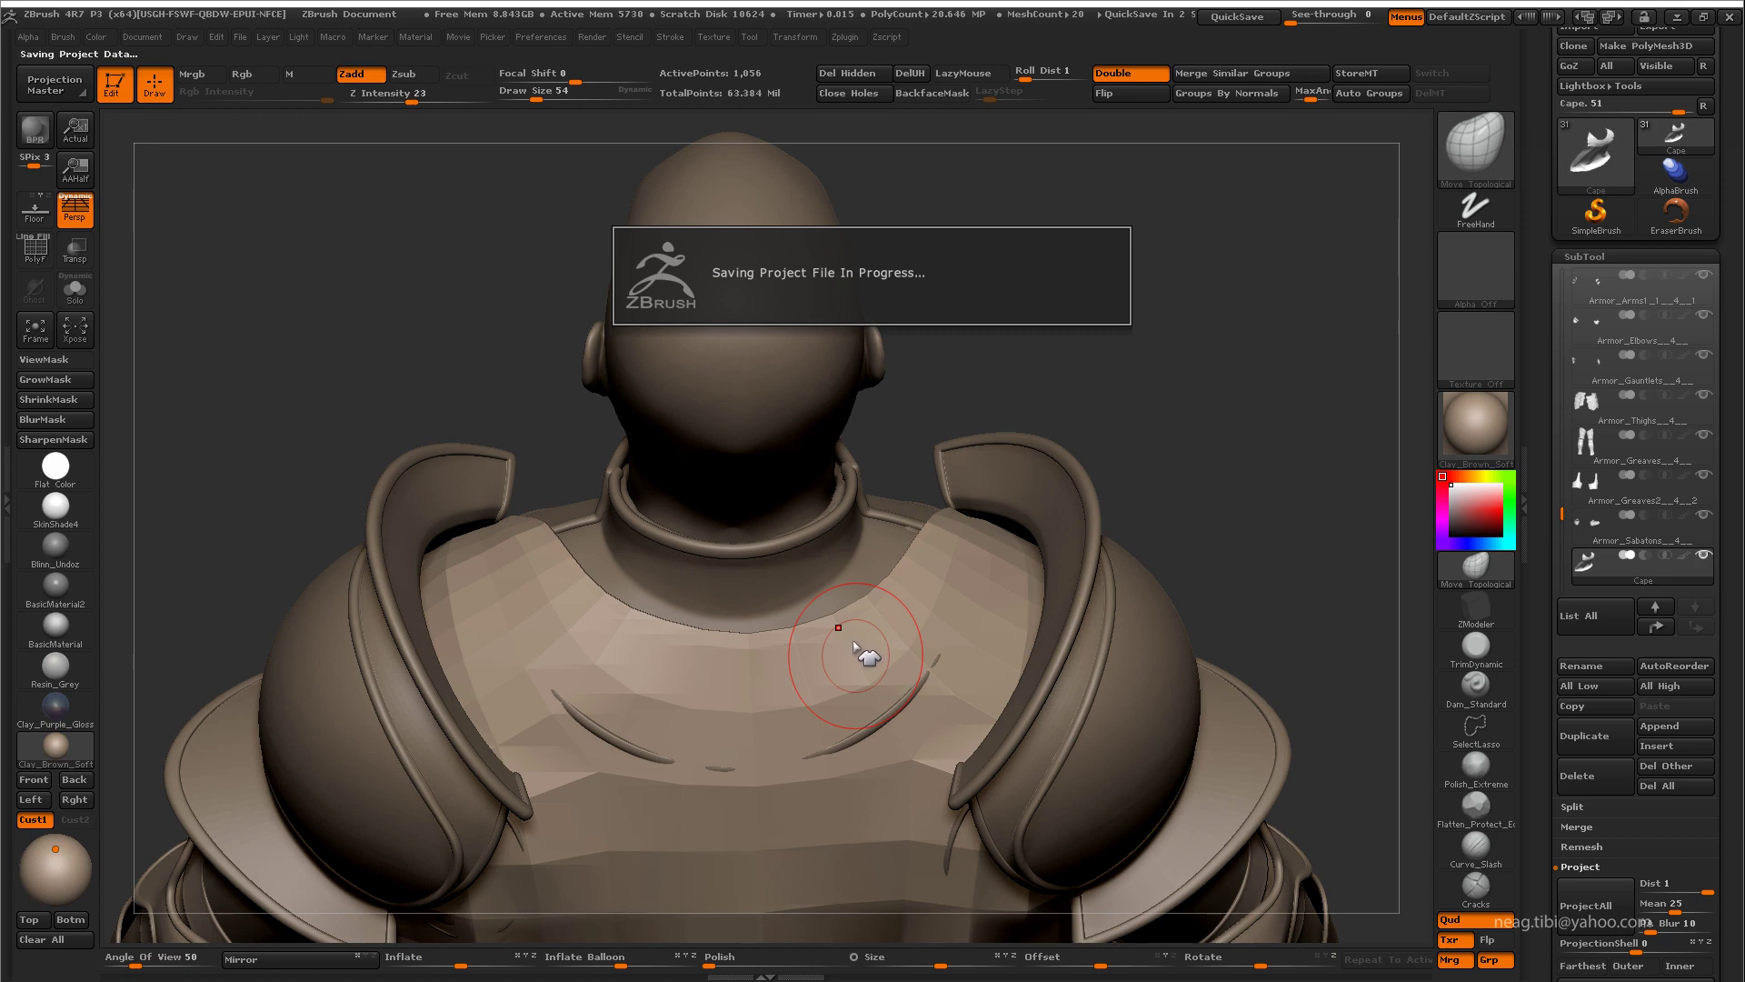
Step: Save the tool as Vlad_Tepes_19_Proportions, replacing the existing file
{"action": "key", "text": "space"}
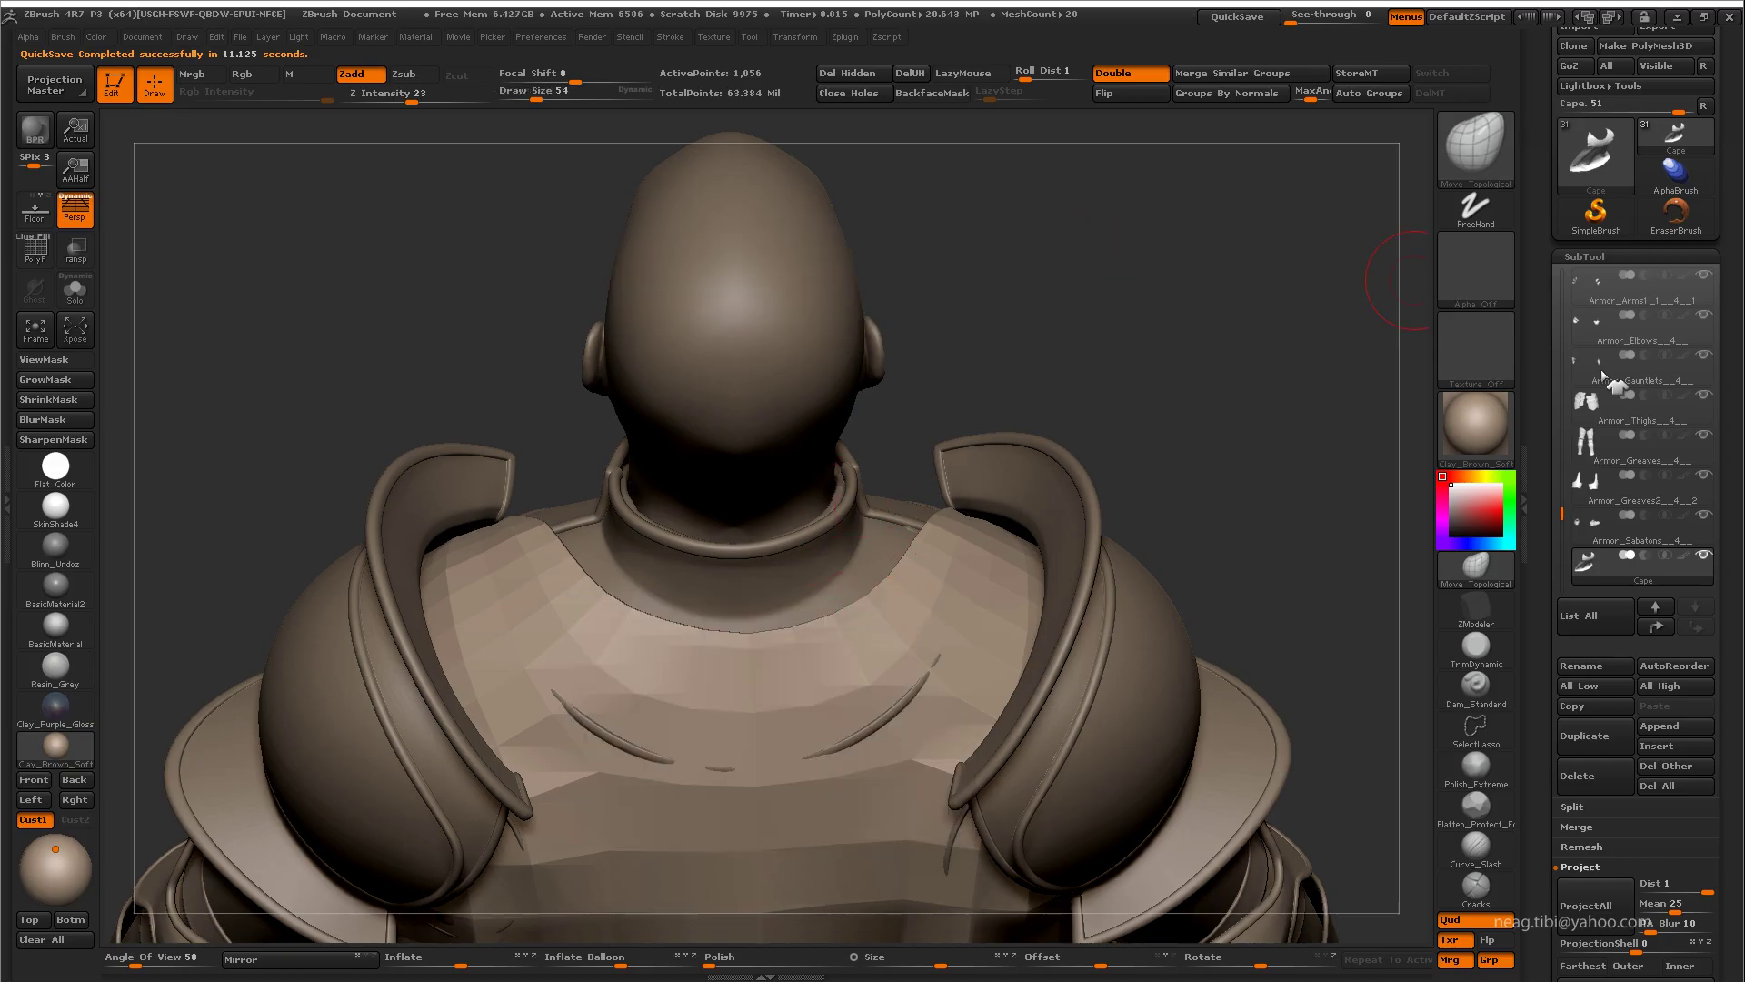
{"action": "left_click_drag", "start_coordinate": [1566, 523], "coordinate": [1573, 395]}
{"action": "left_click", "coordinate": [1675, 65]}
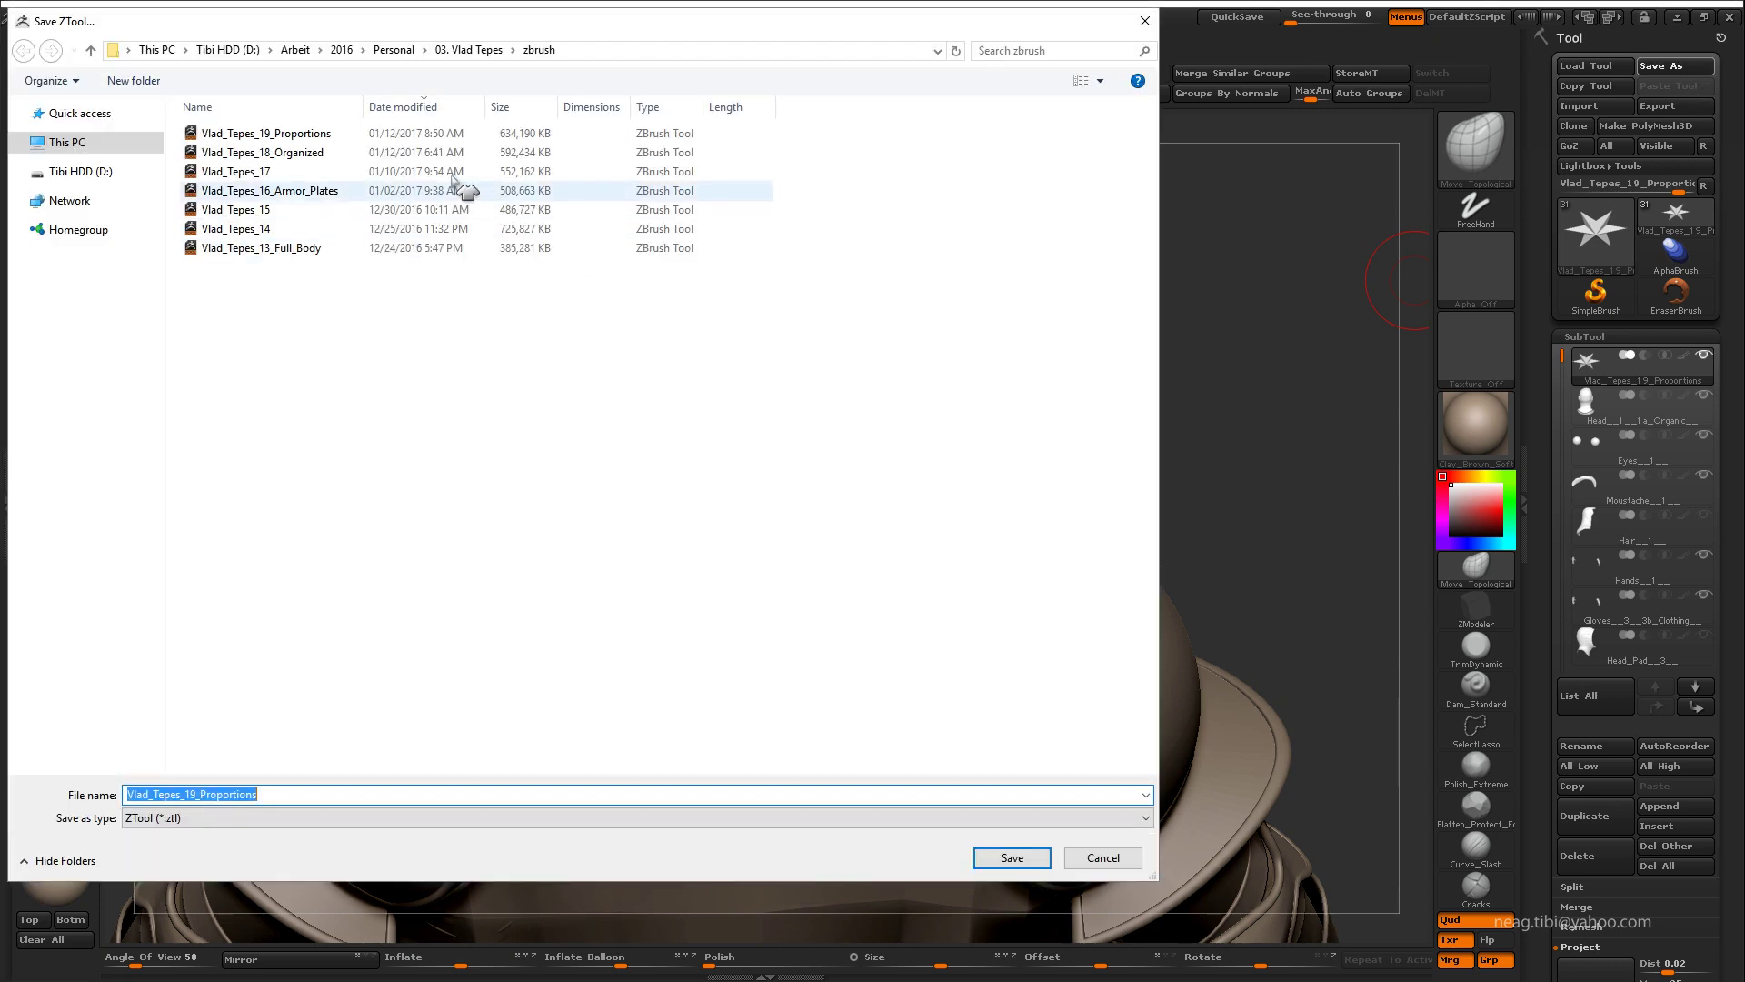
{"action": "left_click", "coordinate": [1009, 857]}
{"action": "left_click", "coordinate": [924, 543]}
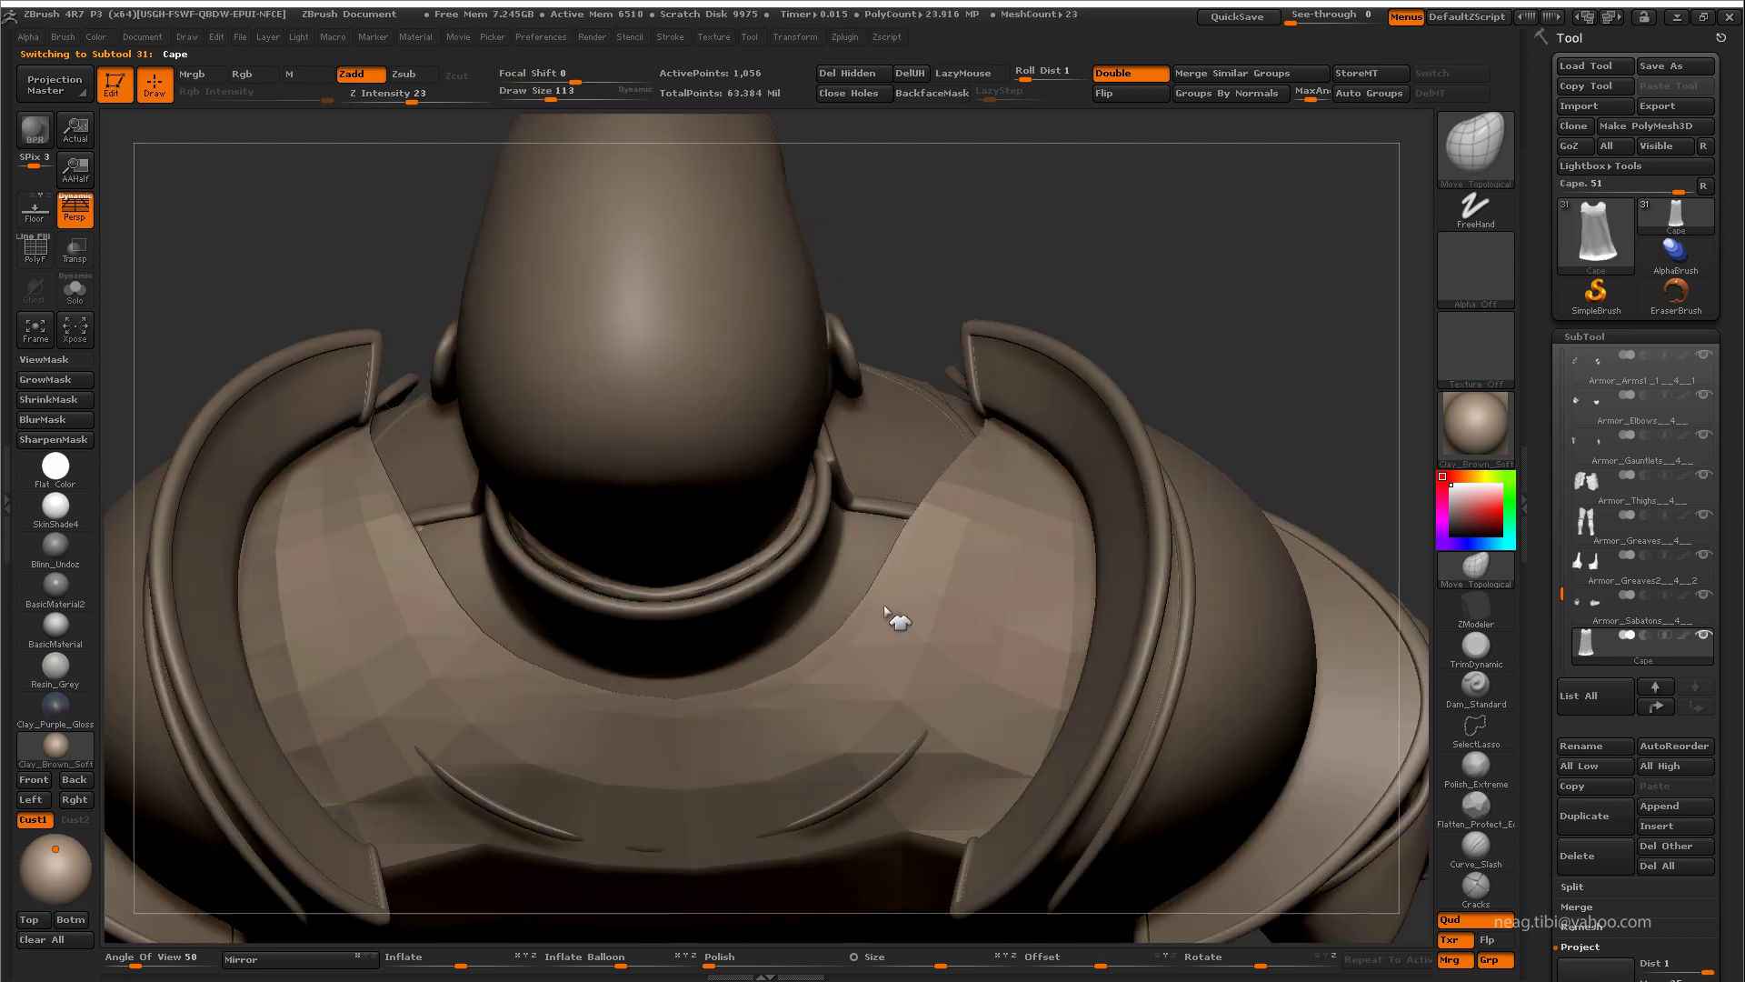
{"action": "mouse_move", "coordinate": [902, 505]}
{"action": "left_mouse_down"}
{"action": "mouse_move", "coordinate": [950, 398]}
{"action": "mouse_move", "coordinate": [896, 767]}
{"action": "mouse_move", "coordinate": [864, 810]}
{"action": "mouse_move", "coordinate": [864, 642]}
{"action": "mouse_move", "coordinate": [834, 735]}
{"action": "mouse_move", "coordinate": [799, 643]}
{"action": "mouse_move", "coordinate": [721, 573]}
{"action": "mouse_move", "coordinate": [693, 448]}
{"action": "mouse_move", "coordinate": [1026, 320]}
{"action": "left_mouse_up"}
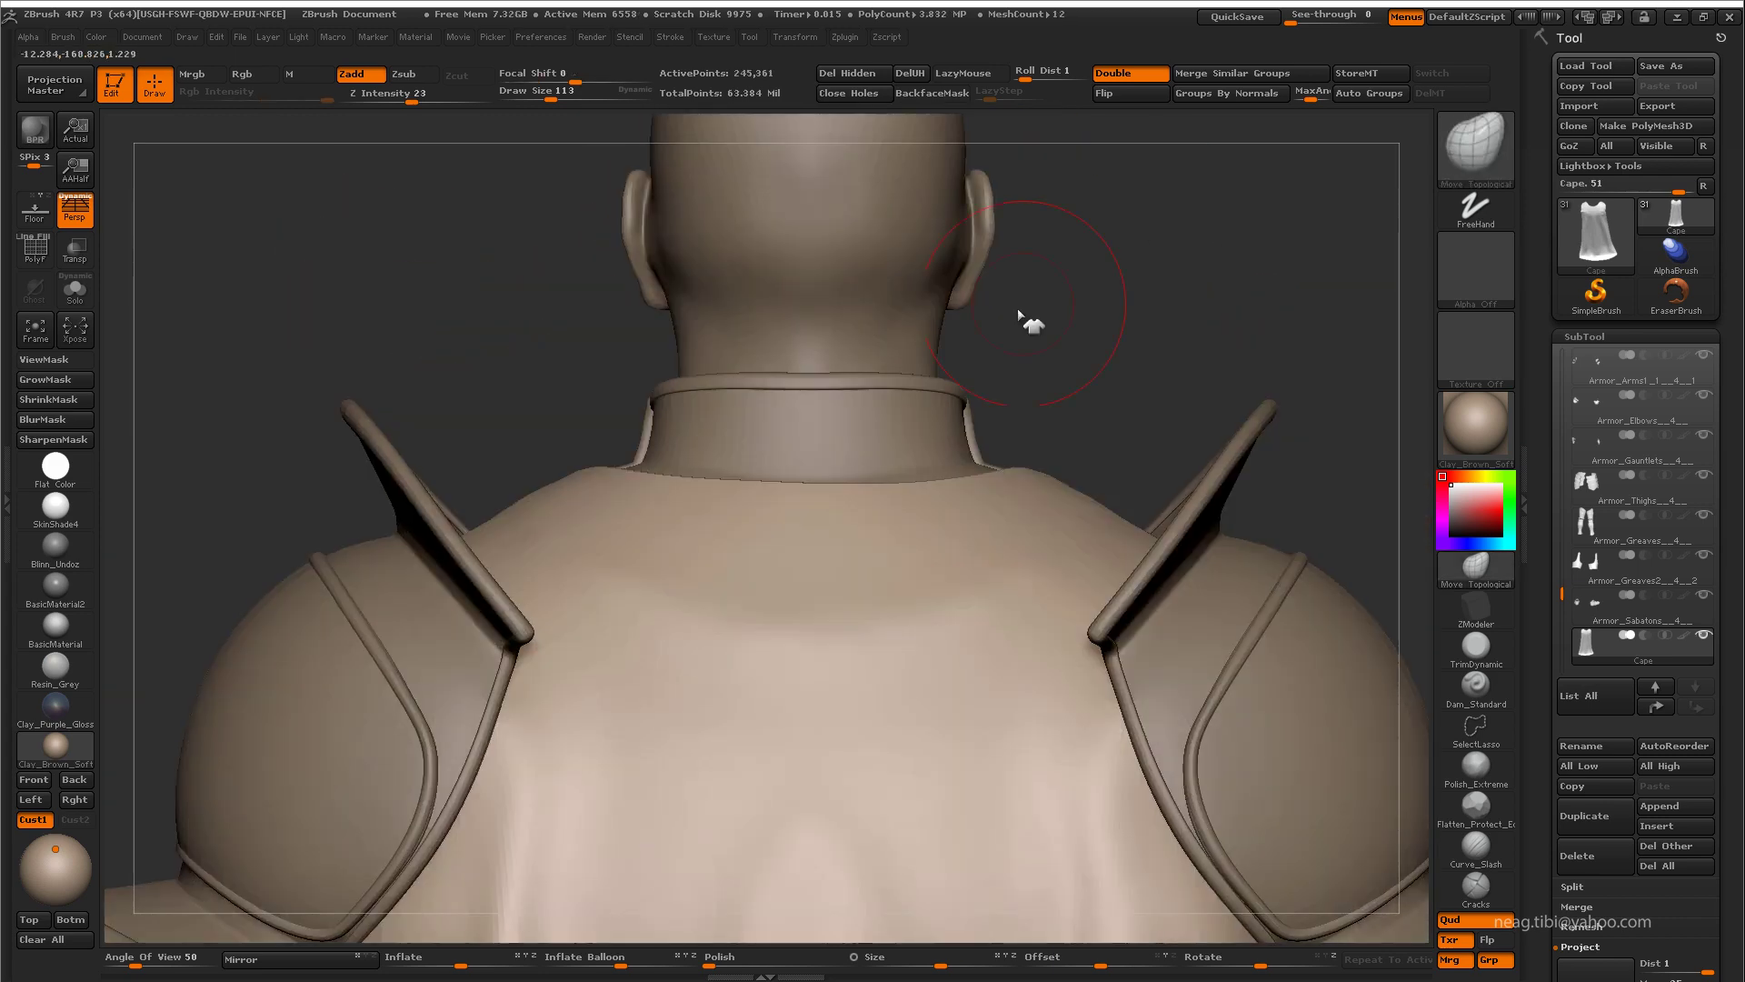
{"action": "mouse_move", "coordinate": [989, 520]}
{"action": "left_mouse_down"}
{"action": "mouse_move", "coordinate": [1002, 457]}
{"action": "mouse_move", "coordinate": [1060, 429]}
{"action": "left_mouse_up"}
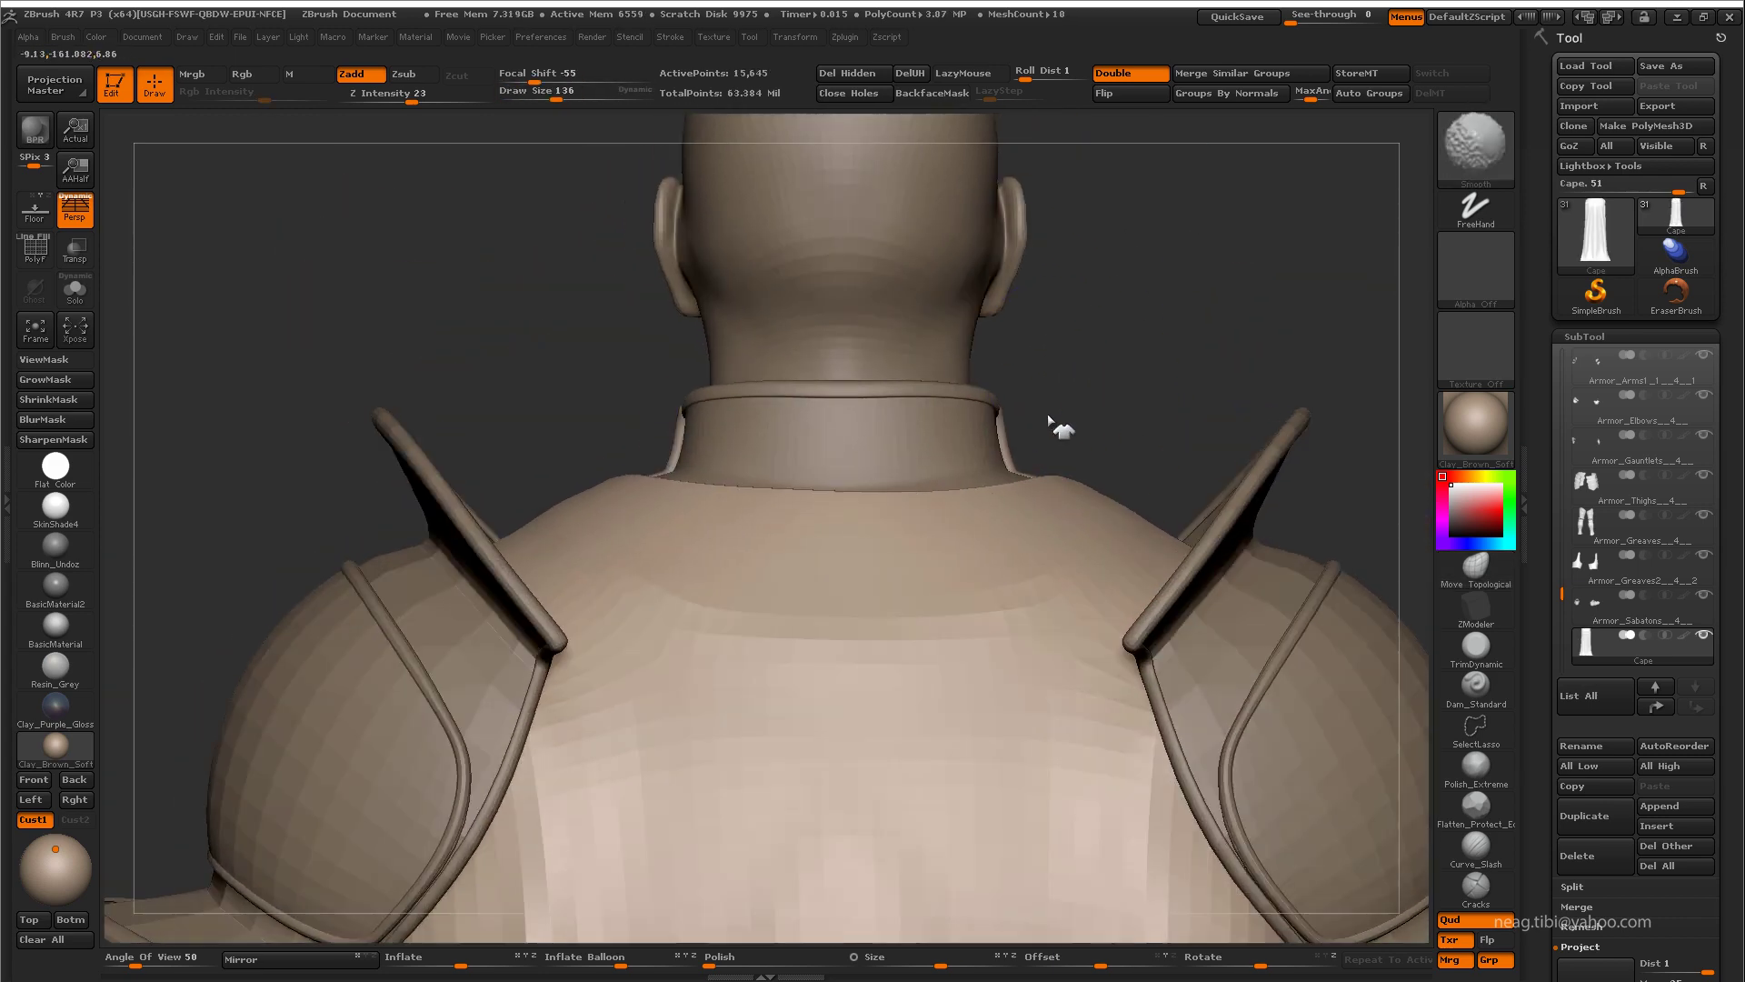
{"action": "mouse_move", "coordinate": [906, 537]}
{"action": "left_mouse_down"}
{"action": "mouse_move", "coordinate": [741, 526]}
{"action": "mouse_move", "coordinate": [841, 454]}
{"action": "left_mouse_up"}
{"action": "mouse_move", "coordinate": [702, 518]}
{"action": "left_mouse_down"}
{"action": "mouse_move", "coordinate": [701, 405]}
{"action": "mouse_move", "coordinate": [706, 510]}
{"action": "mouse_move", "coordinate": [889, 534]}
{"action": "mouse_move", "coordinate": [864, 417]}
{"action": "mouse_move", "coordinate": [1125, 300]}
{"action": "left_mouse_up"}
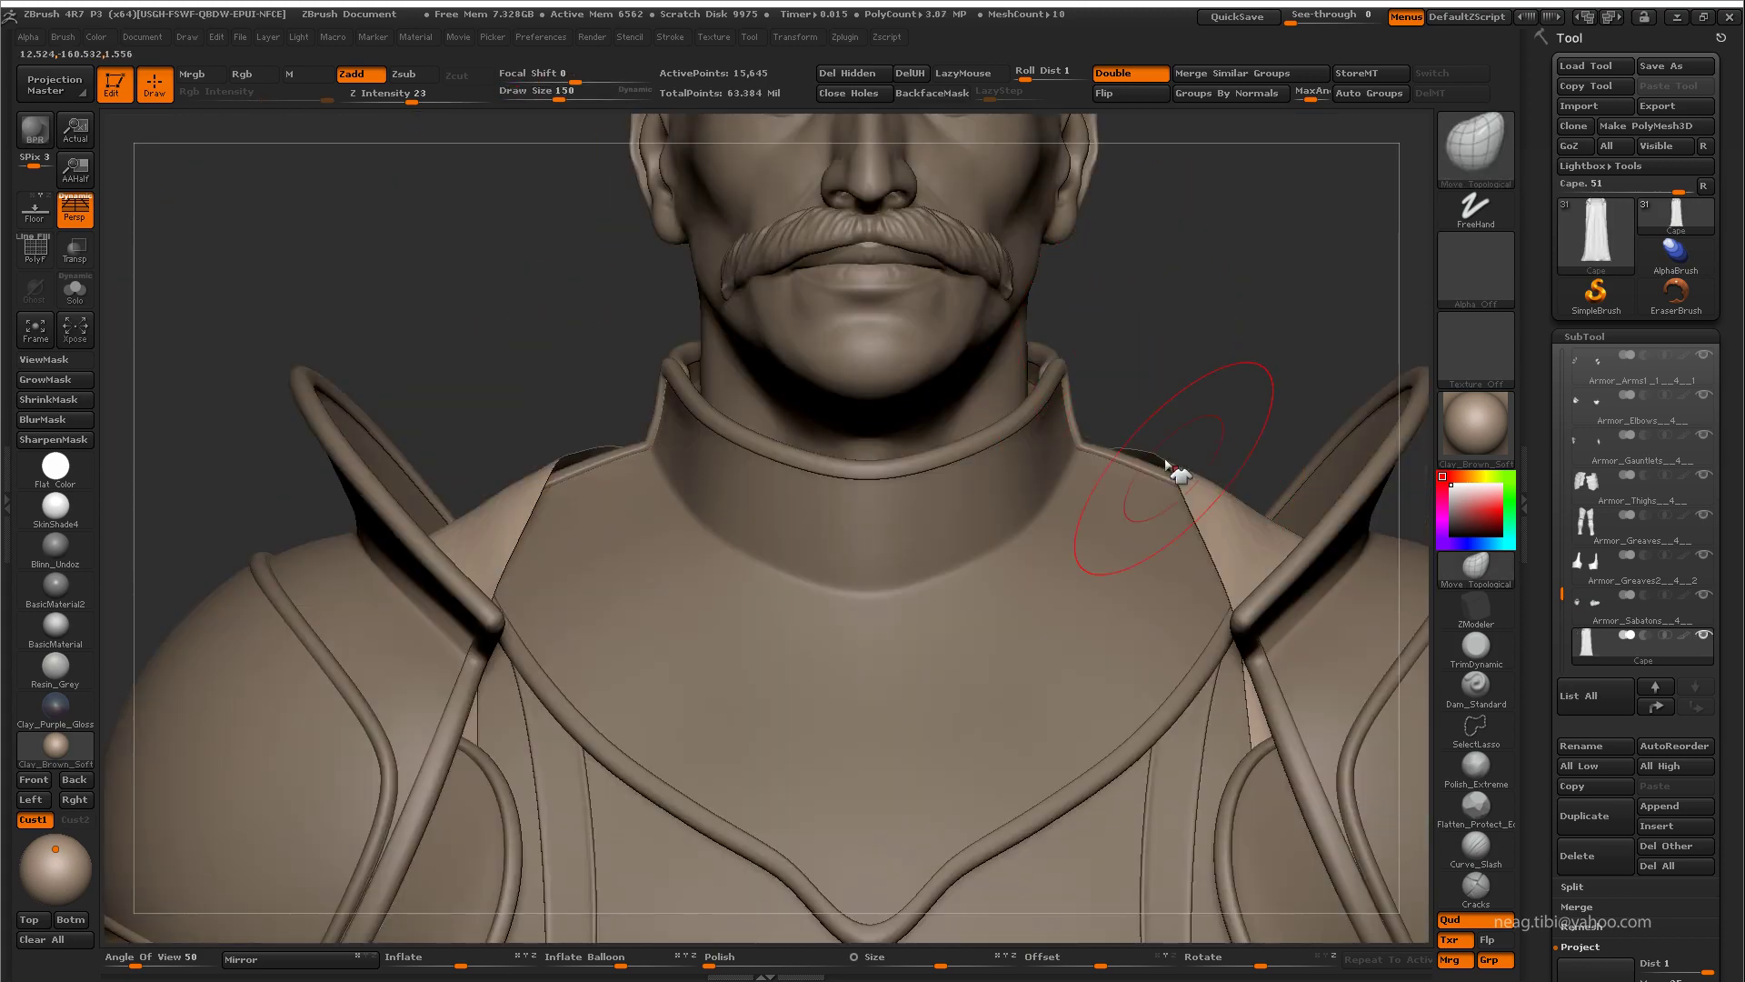
{"action": "mouse_move", "coordinate": [609, 472]}
{"action": "left_mouse_down"}
{"action": "mouse_move", "coordinate": [694, 643]}
{"action": "mouse_move", "coordinate": [643, 609]}
{"action": "mouse_move", "coordinate": [974, 284]}
{"action": "mouse_move", "coordinate": [896, 397]}
{"action": "mouse_move", "coordinate": [908, 452]}
{"action": "mouse_move", "coordinate": [928, 405]}
{"action": "mouse_move", "coordinate": [876, 378]}
{"action": "mouse_move", "coordinate": [948, 360]}
{"action": "mouse_move", "coordinate": [904, 390]}
{"action": "mouse_move", "coordinate": [1041, 462]}
{"action": "mouse_move", "coordinate": [815, 440]}
{"action": "mouse_move", "coordinate": [936, 479]}
{"action": "mouse_move", "coordinate": [924, 351]}
{"action": "mouse_move", "coordinate": [890, 397]}
{"action": "mouse_move", "coordinate": [947, 406]}
{"action": "left_mouse_up"}
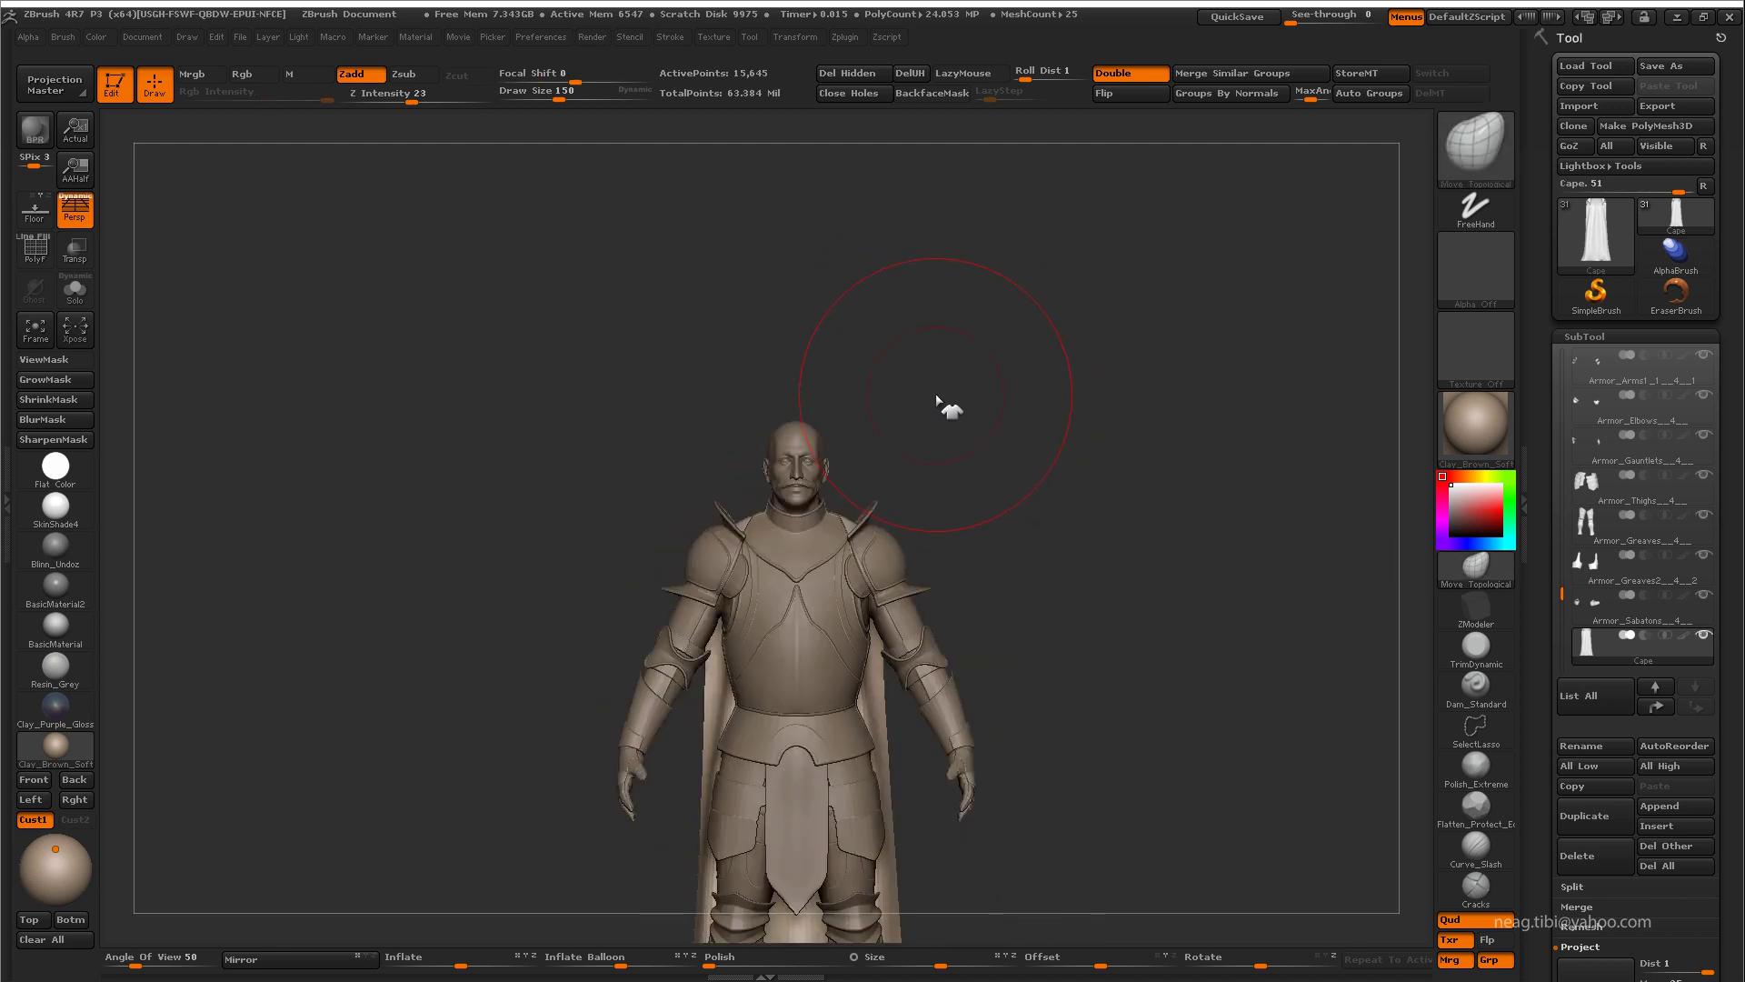
{"action": "key", "text": "alt+s"}
Step: Add a Panel Loops border strip along the lower edge of the cape's top band
{"action": "mouse_move", "coordinate": [1011, 505]}
{"action": "left_mouse_down", "text": "alt"}
{"action": "mouse_move", "coordinate": [1024, 373]}
{"action": "mouse_move", "coordinate": [990, 374]}
{"action": "mouse_move", "coordinate": [1730, 676]}
{"action": "mouse_move", "coordinate": [1731, 468]}
{"action": "left_mouse_up", "text": "alt"}
{"action": "key", "text": "shift+f"}
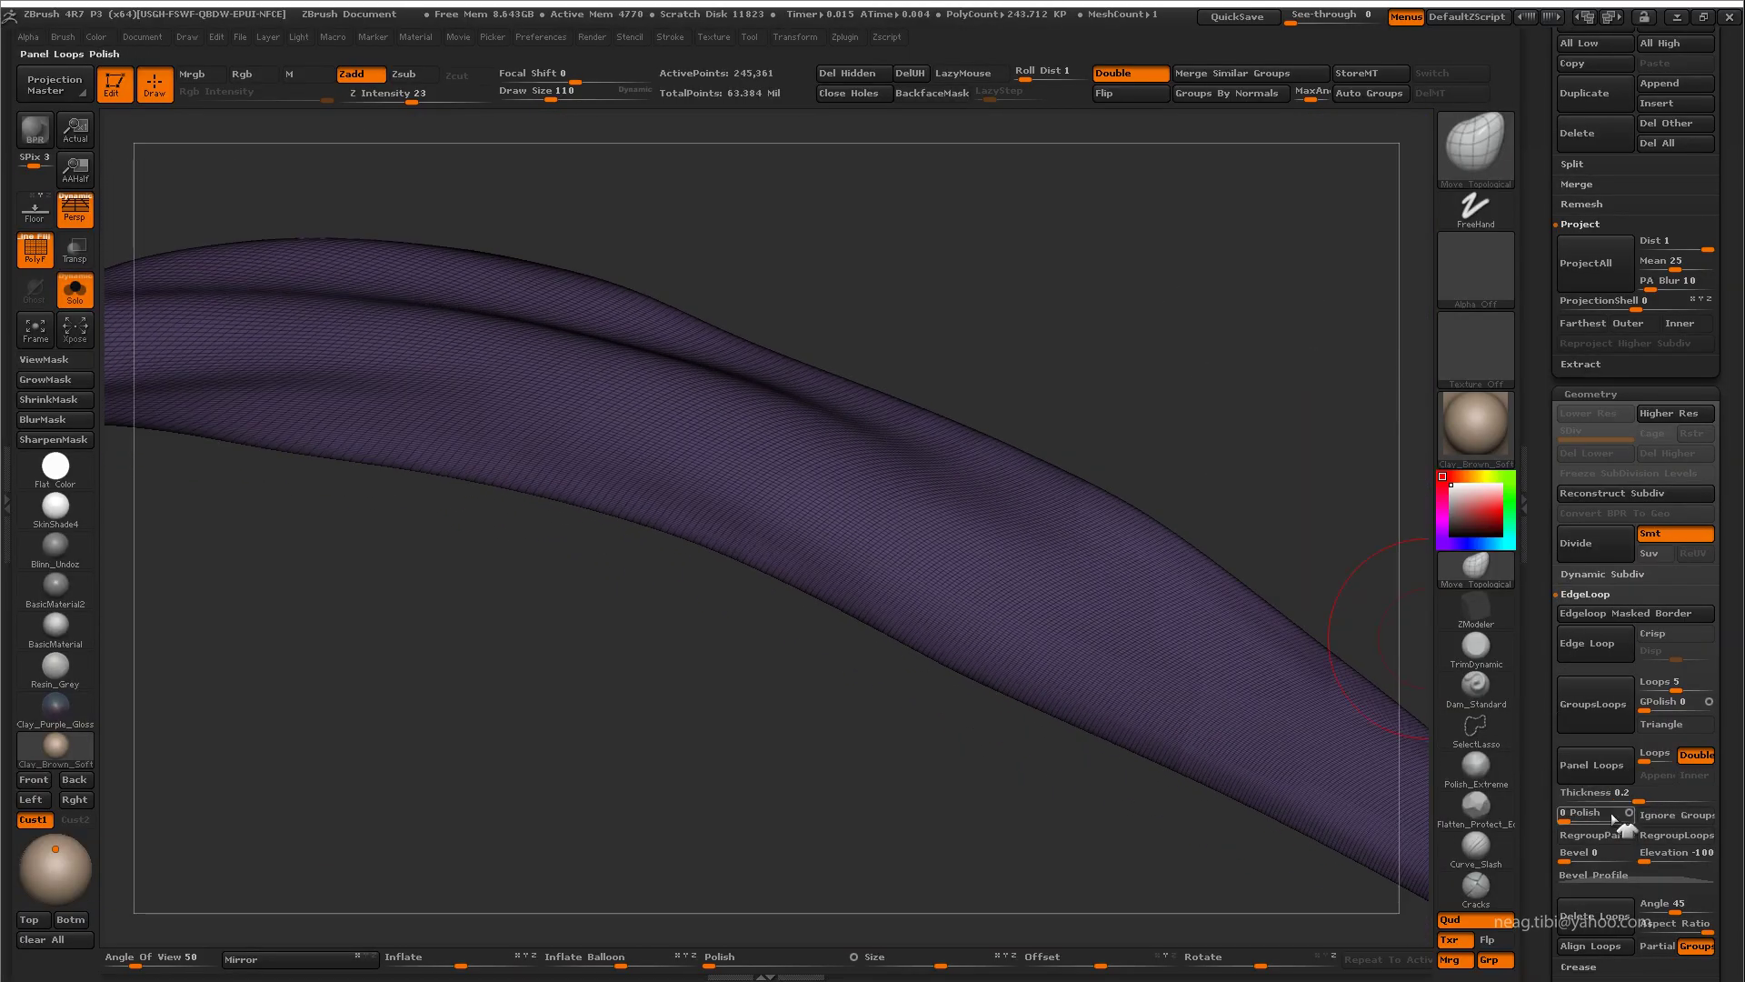
{"action": "left_click", "coordinate": [1591, 767]}
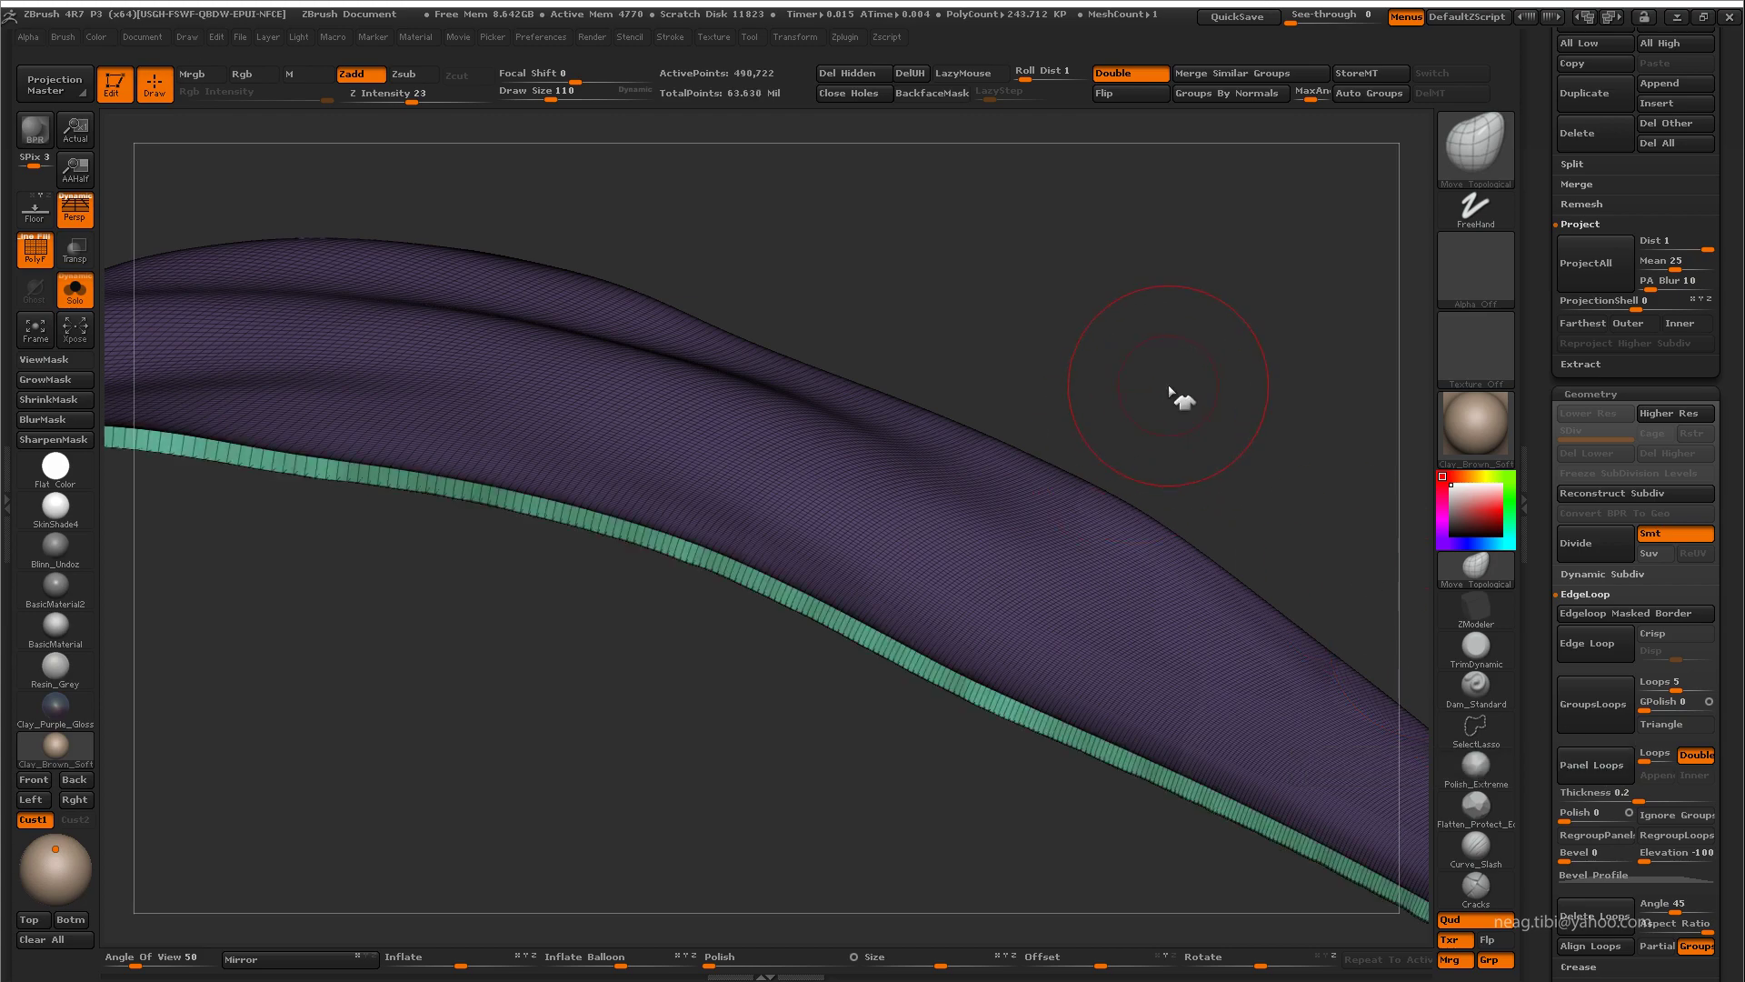
{"action": "mouse_move", "coordinate": [1170, 391]}
{"action": "left_mouse_down"}
{"action": "mouse_move", "coordinate": [1255, 421]}
{"action": "mouse_move", "coordinate": [837, 900]}
{"action": "mouse_move", "coordinate": [845, 759]}
{"action": "mouse_move", "coordinate": [859, 848]}
{"action": "mouse_move", "coordinate": [897, 701]}
{"action": "mouse_move", "coordinate": [912, 709]}
{"action": "mouse_move", "coordinate": [891, 670]}
{"action": "left_mouse_up"}
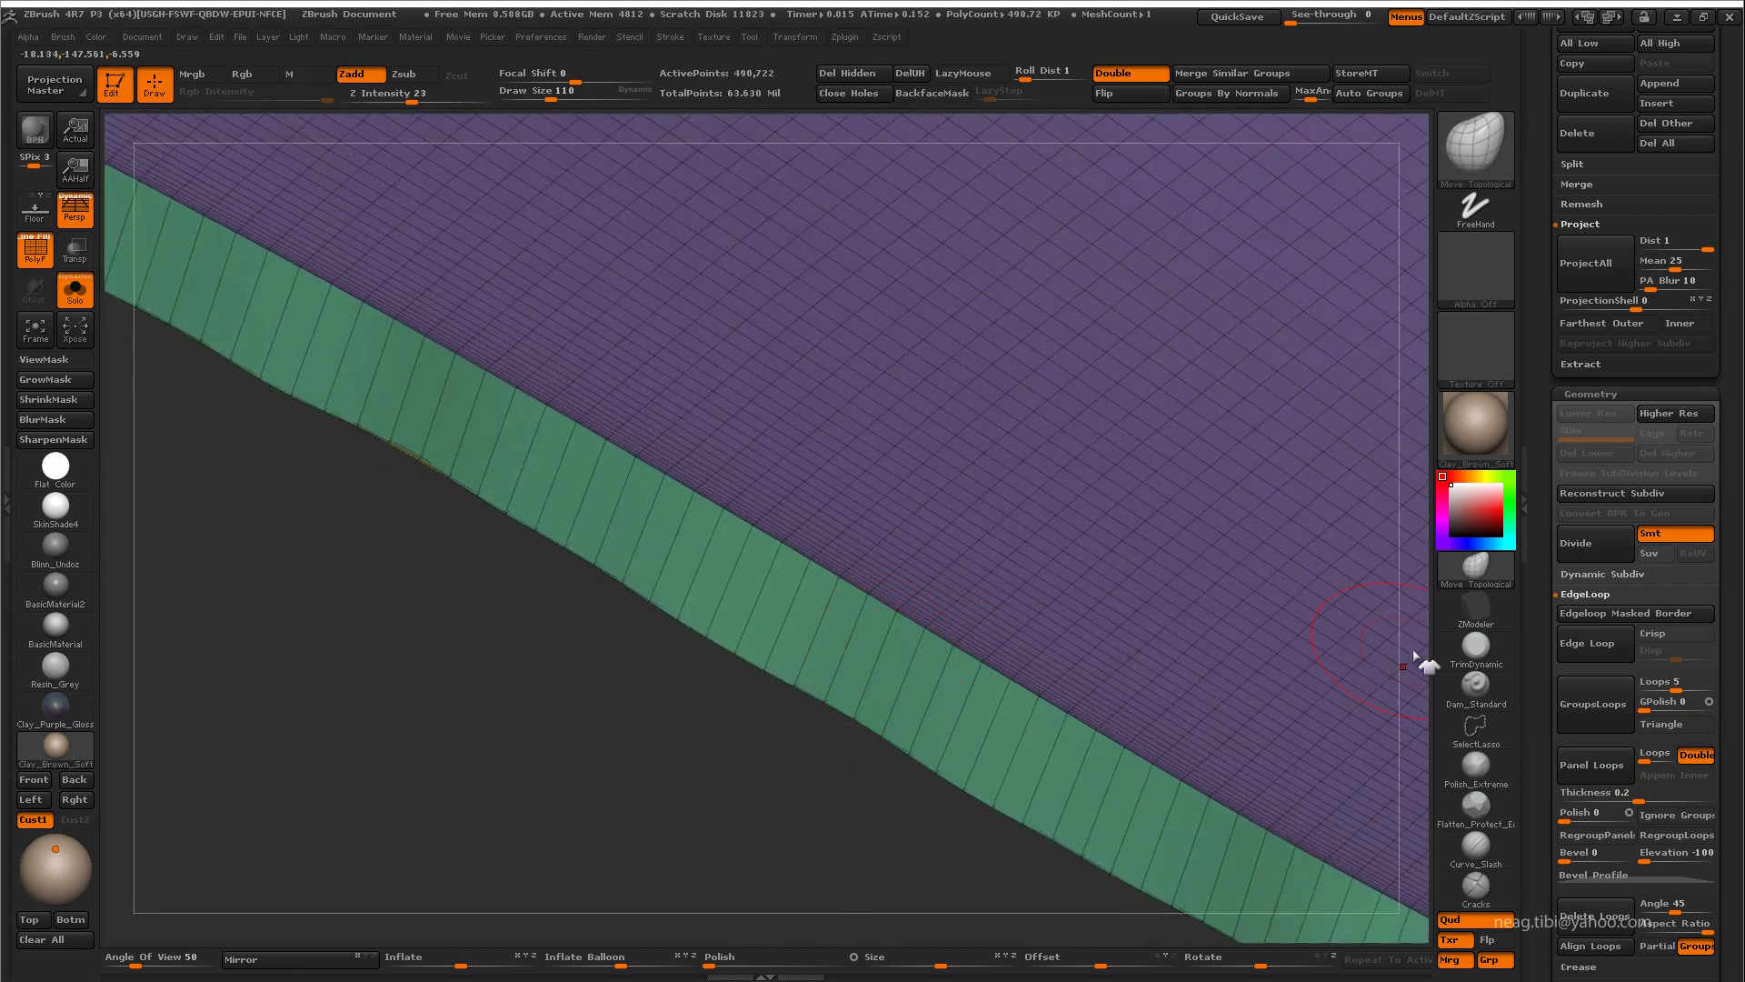
Step: Insert several lengthwise edge loops along the border strip with ZModeler
{"action": "left_click", "coordinate": [1475, 607]}
{"action": "key", "text": "space"}
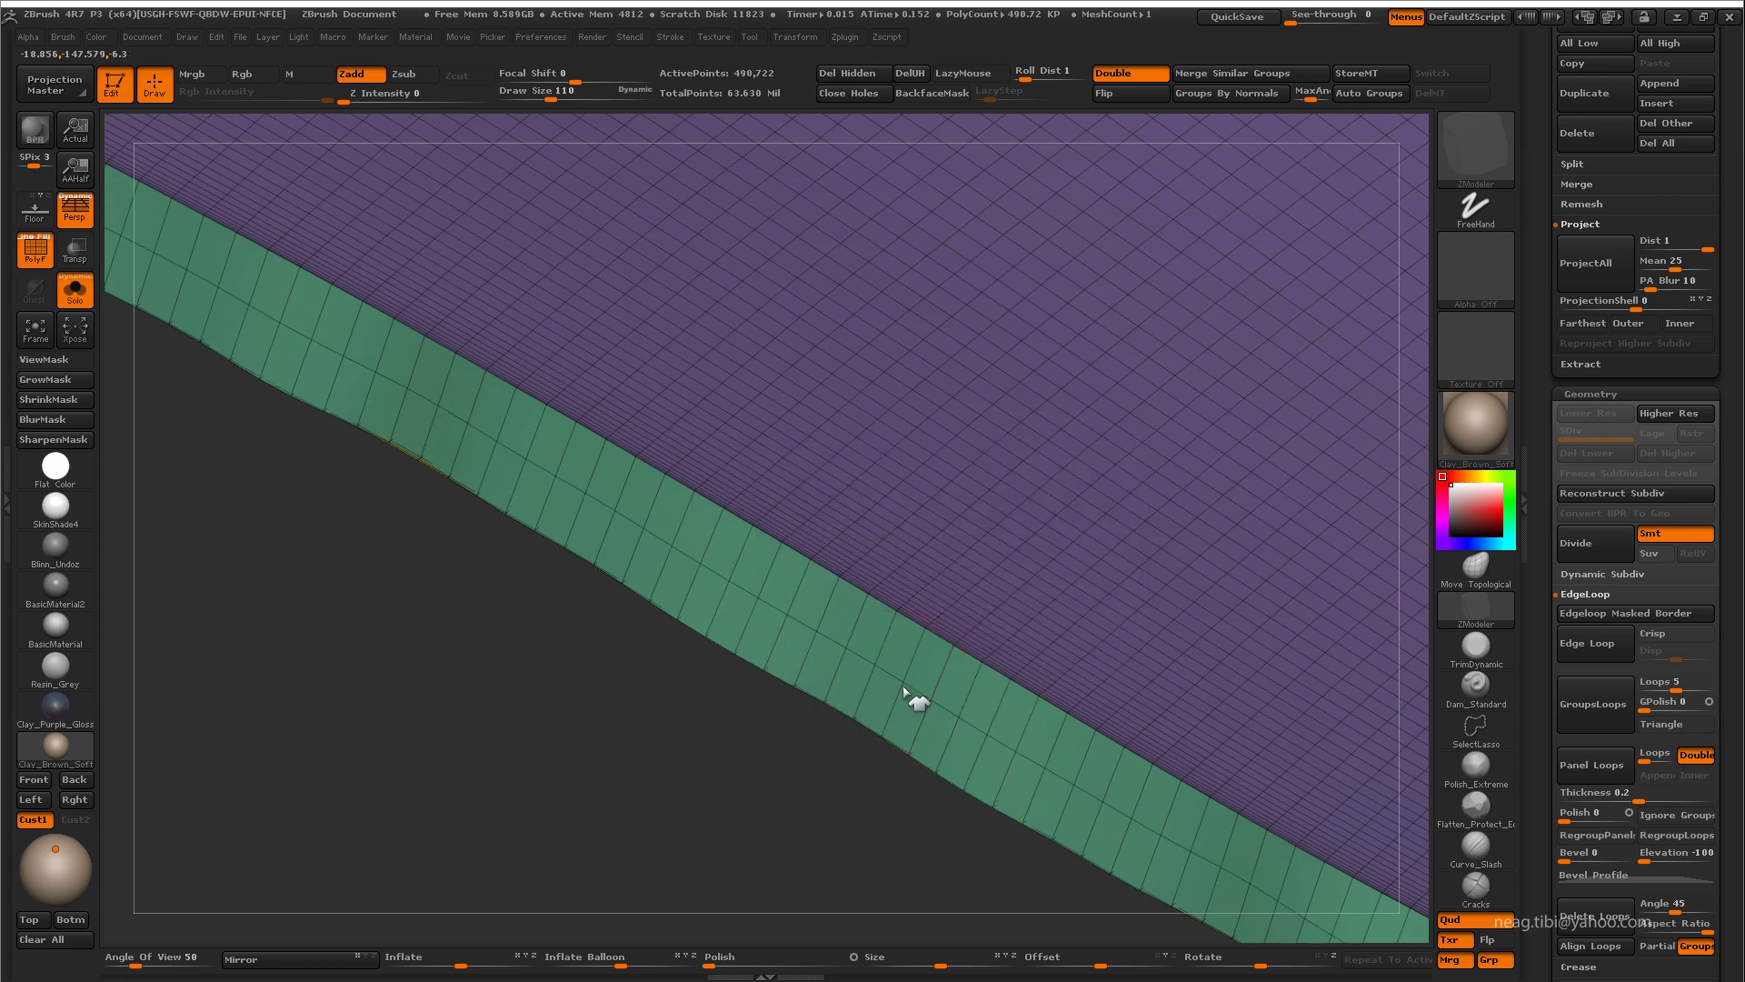
{"action": "left_click", "coordinate": [922, 737]}
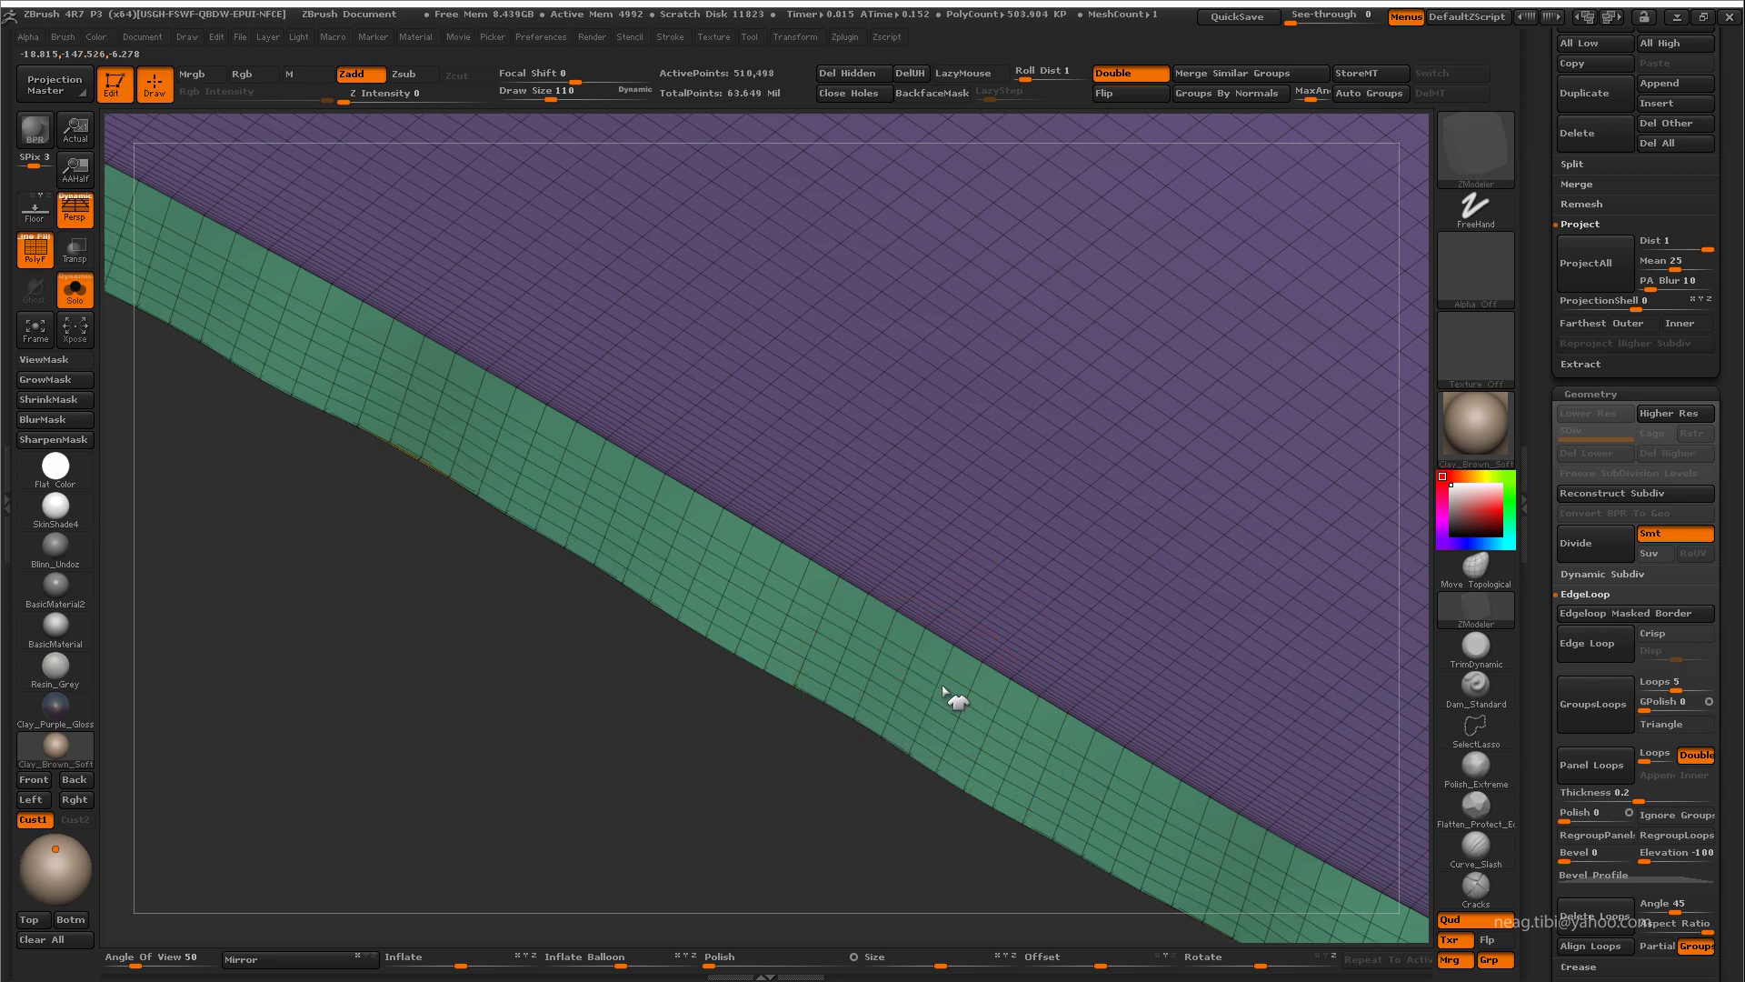
{"action": "left_click_drag", "start_coordinate": [962, 670], "coordinate": [823, 881]}
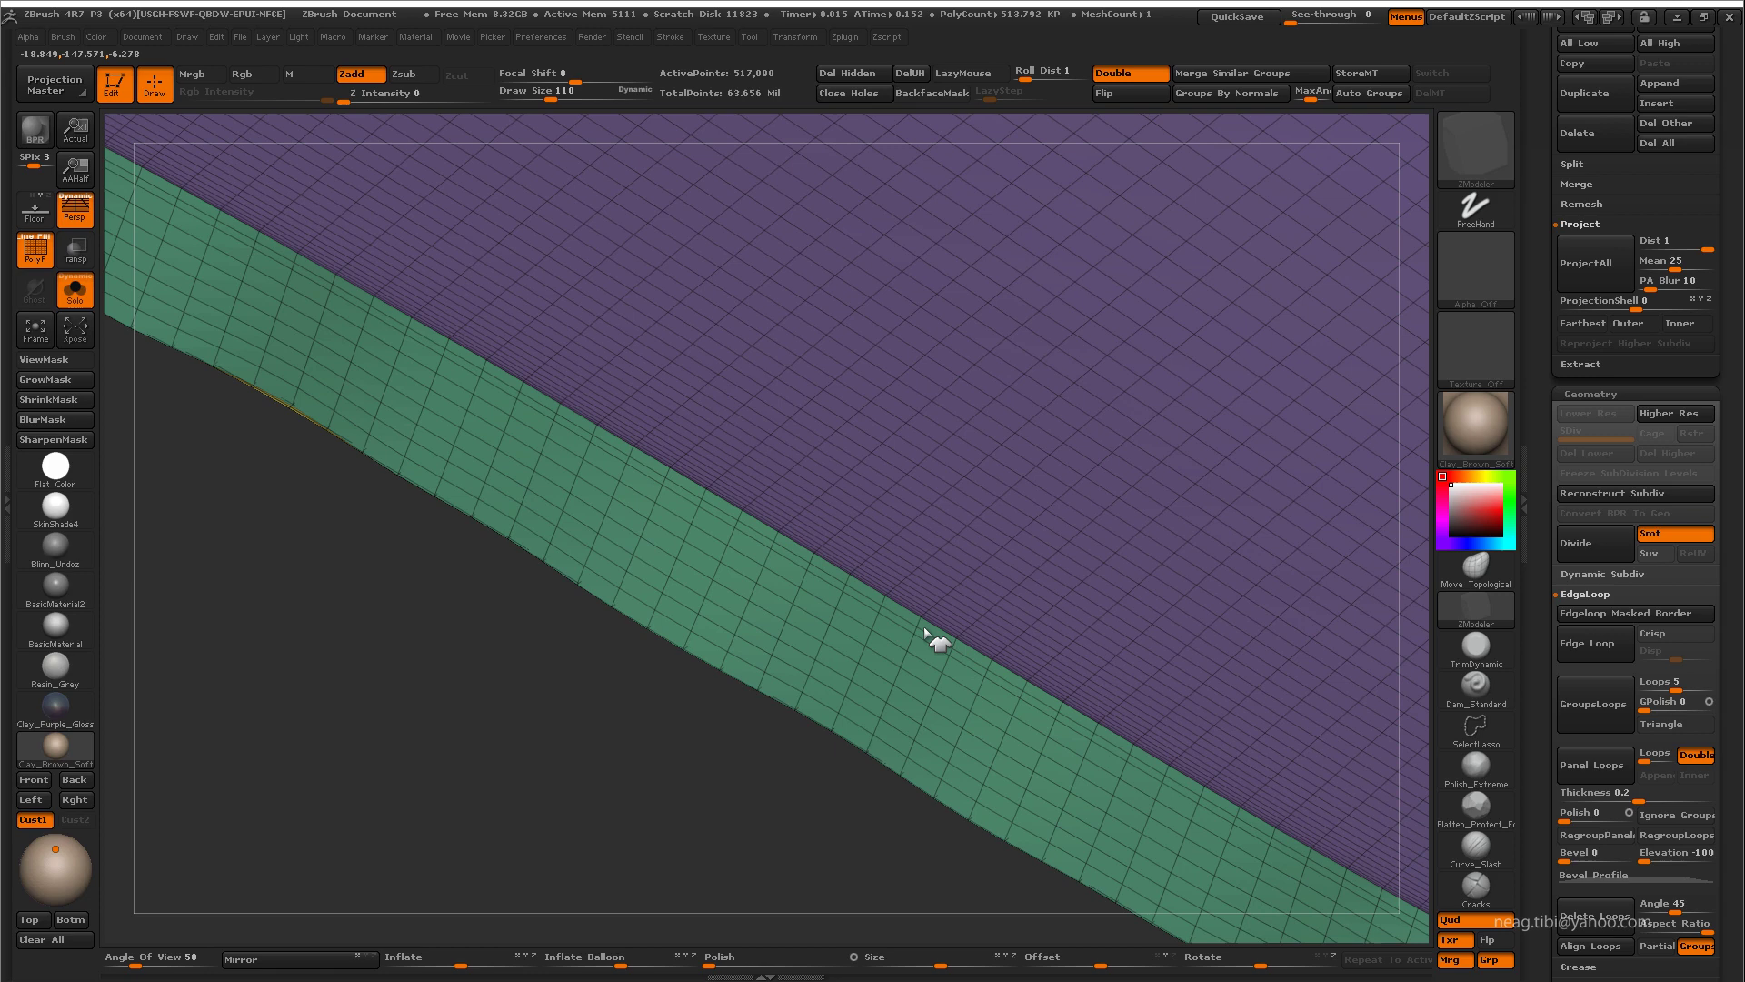
{"action": "left_click", "coordinate": [922, 638]}
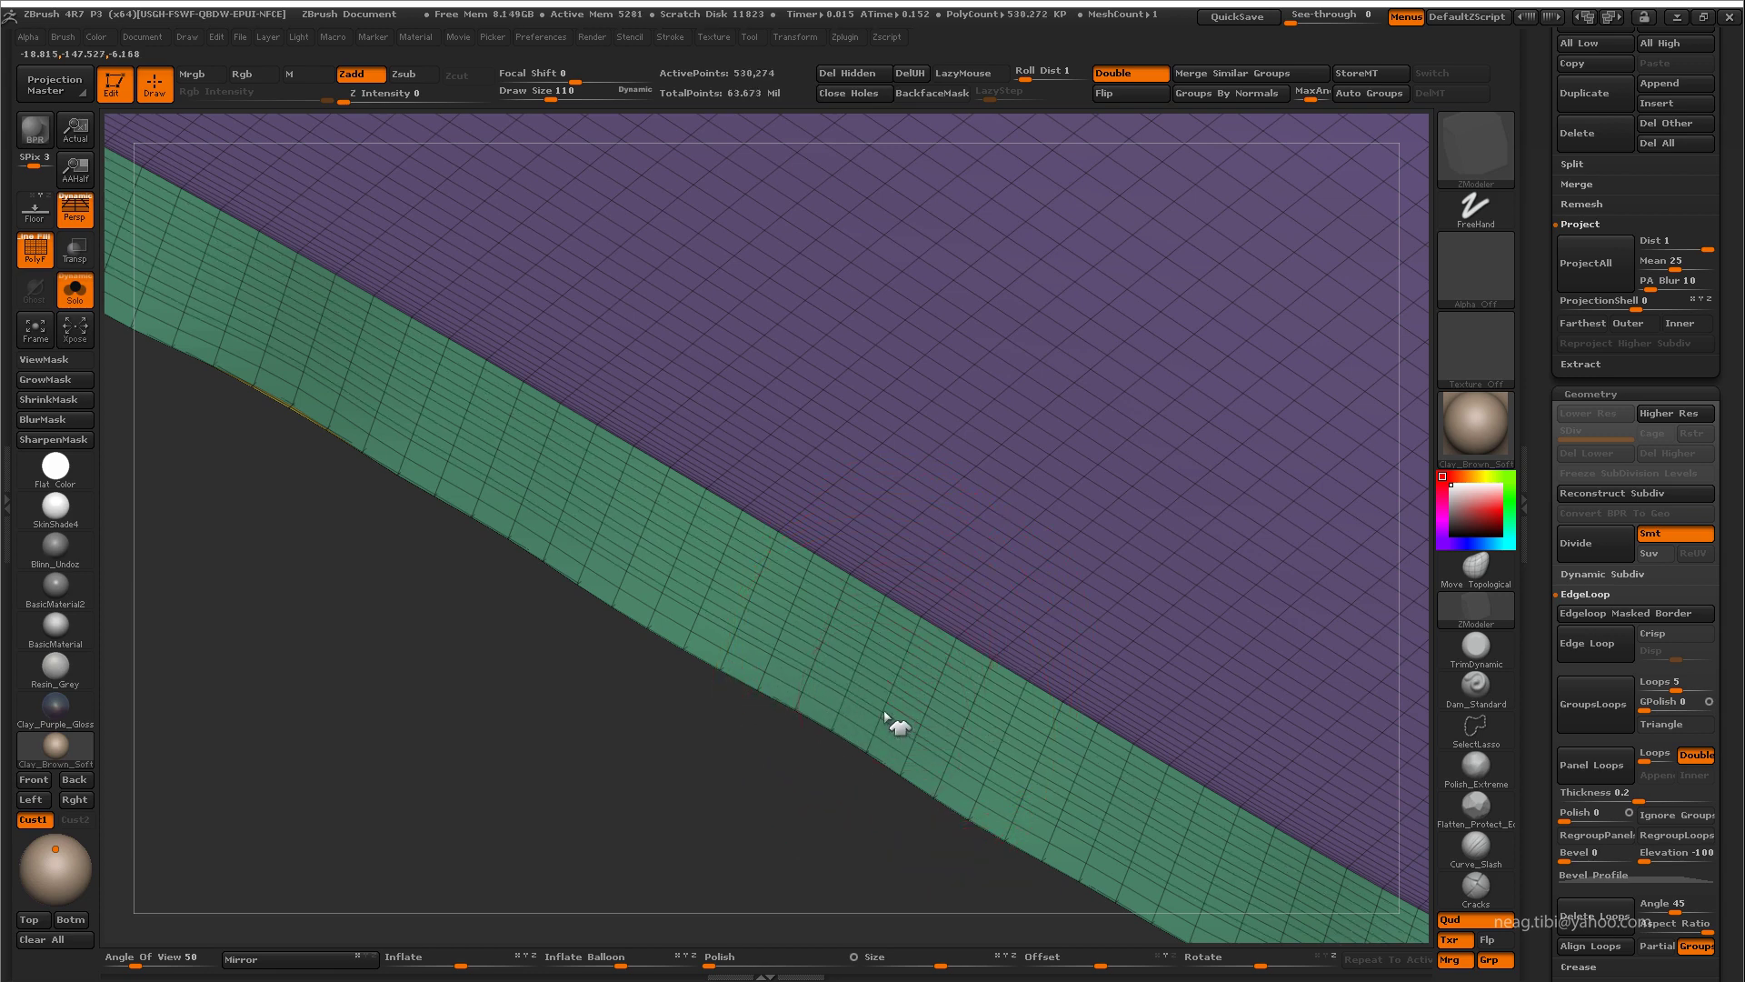
{"action": "left_click", "coordinate": [868, 759]}
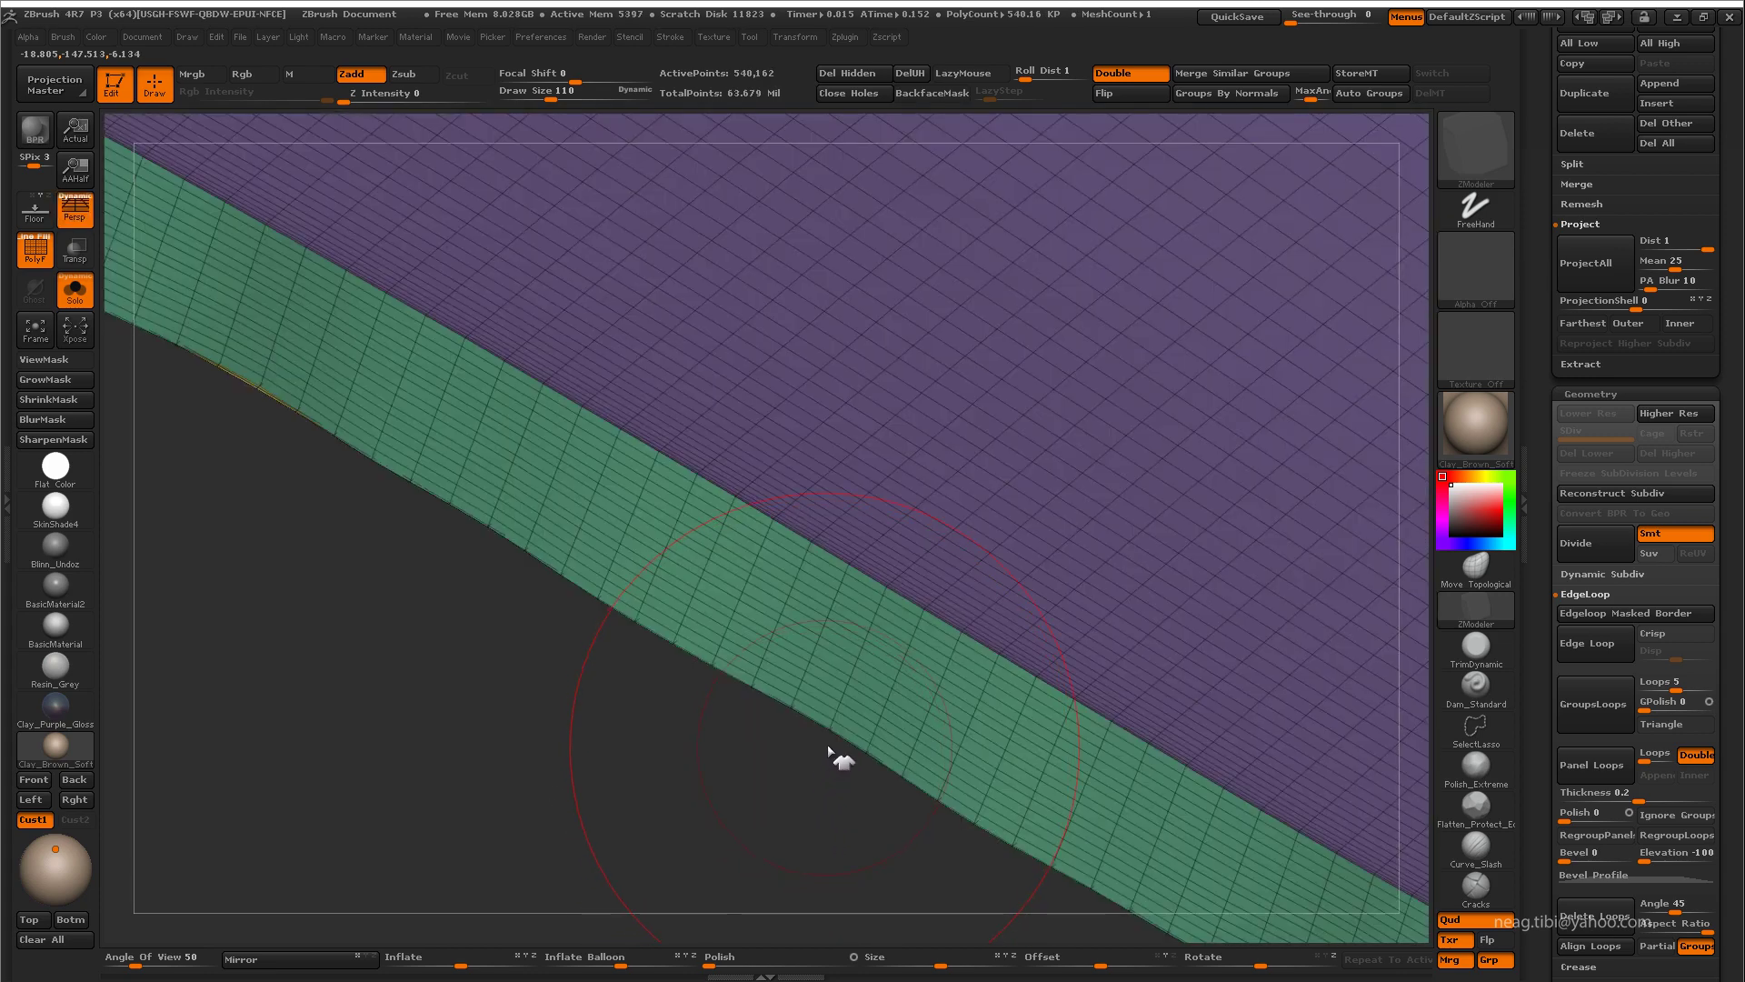
Step: Insert five more edge loops running across the strip
{"action": "left_click_drag", "start_coordinate": [810, 783], "coordinate": [825, 747]}
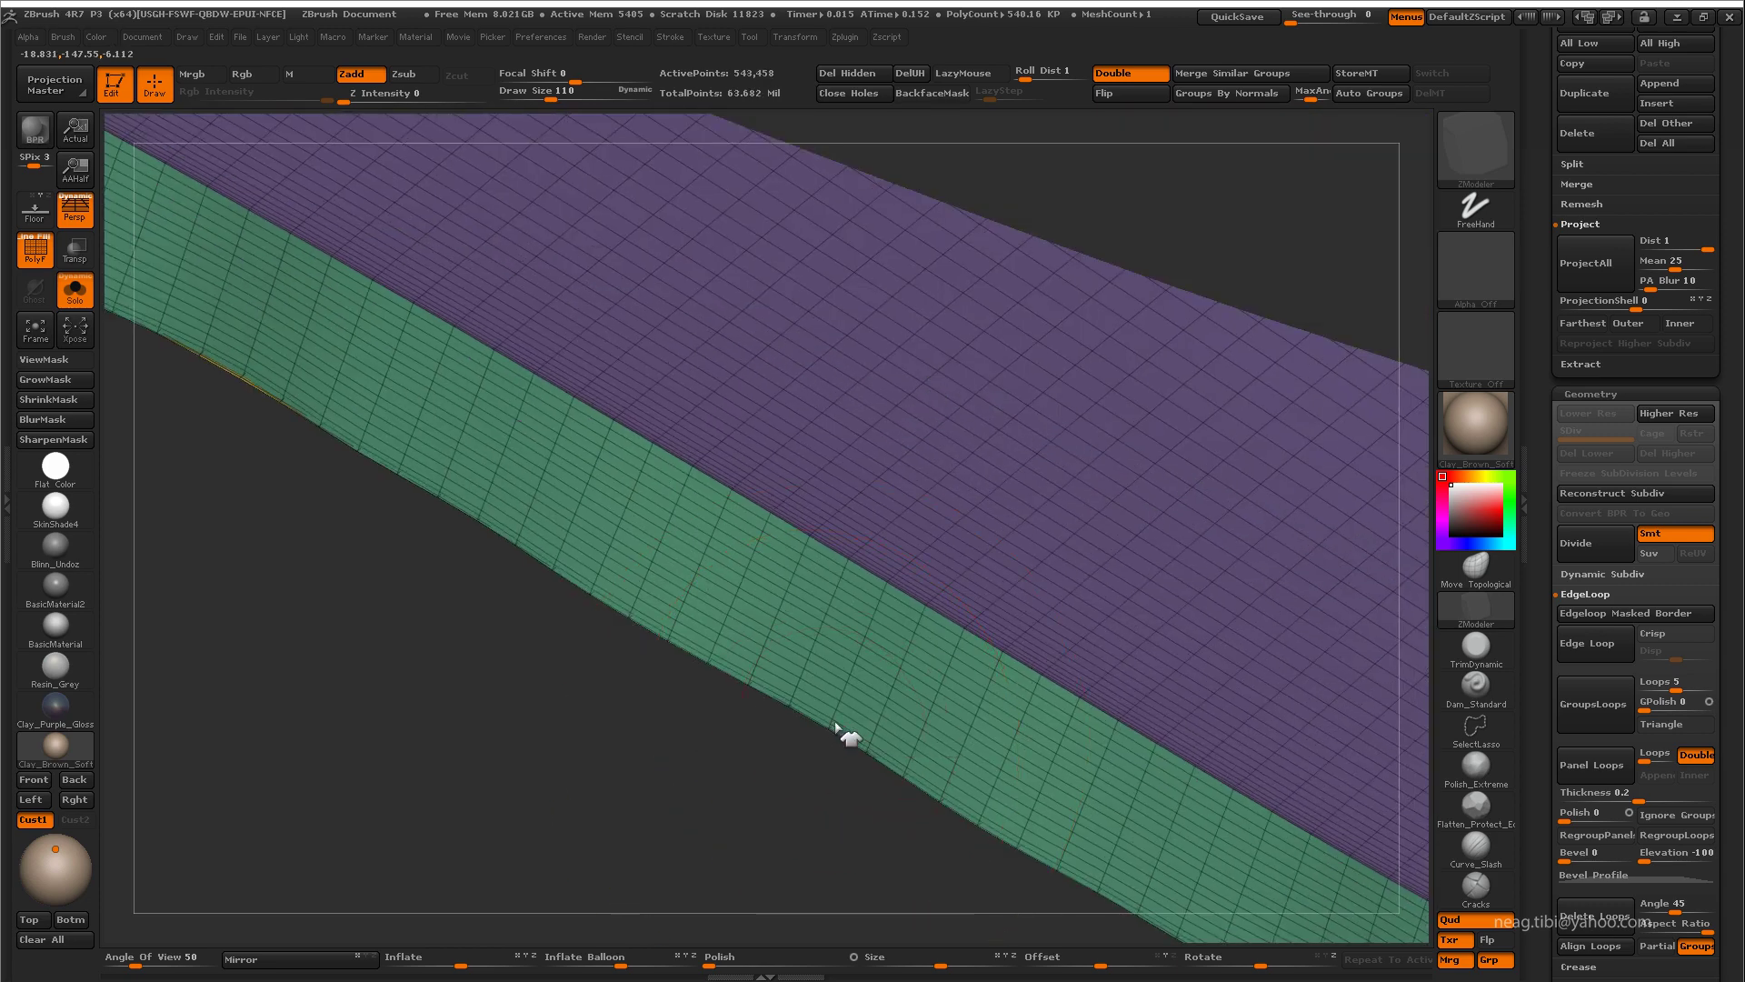
{"action": "key", "text": "space"}
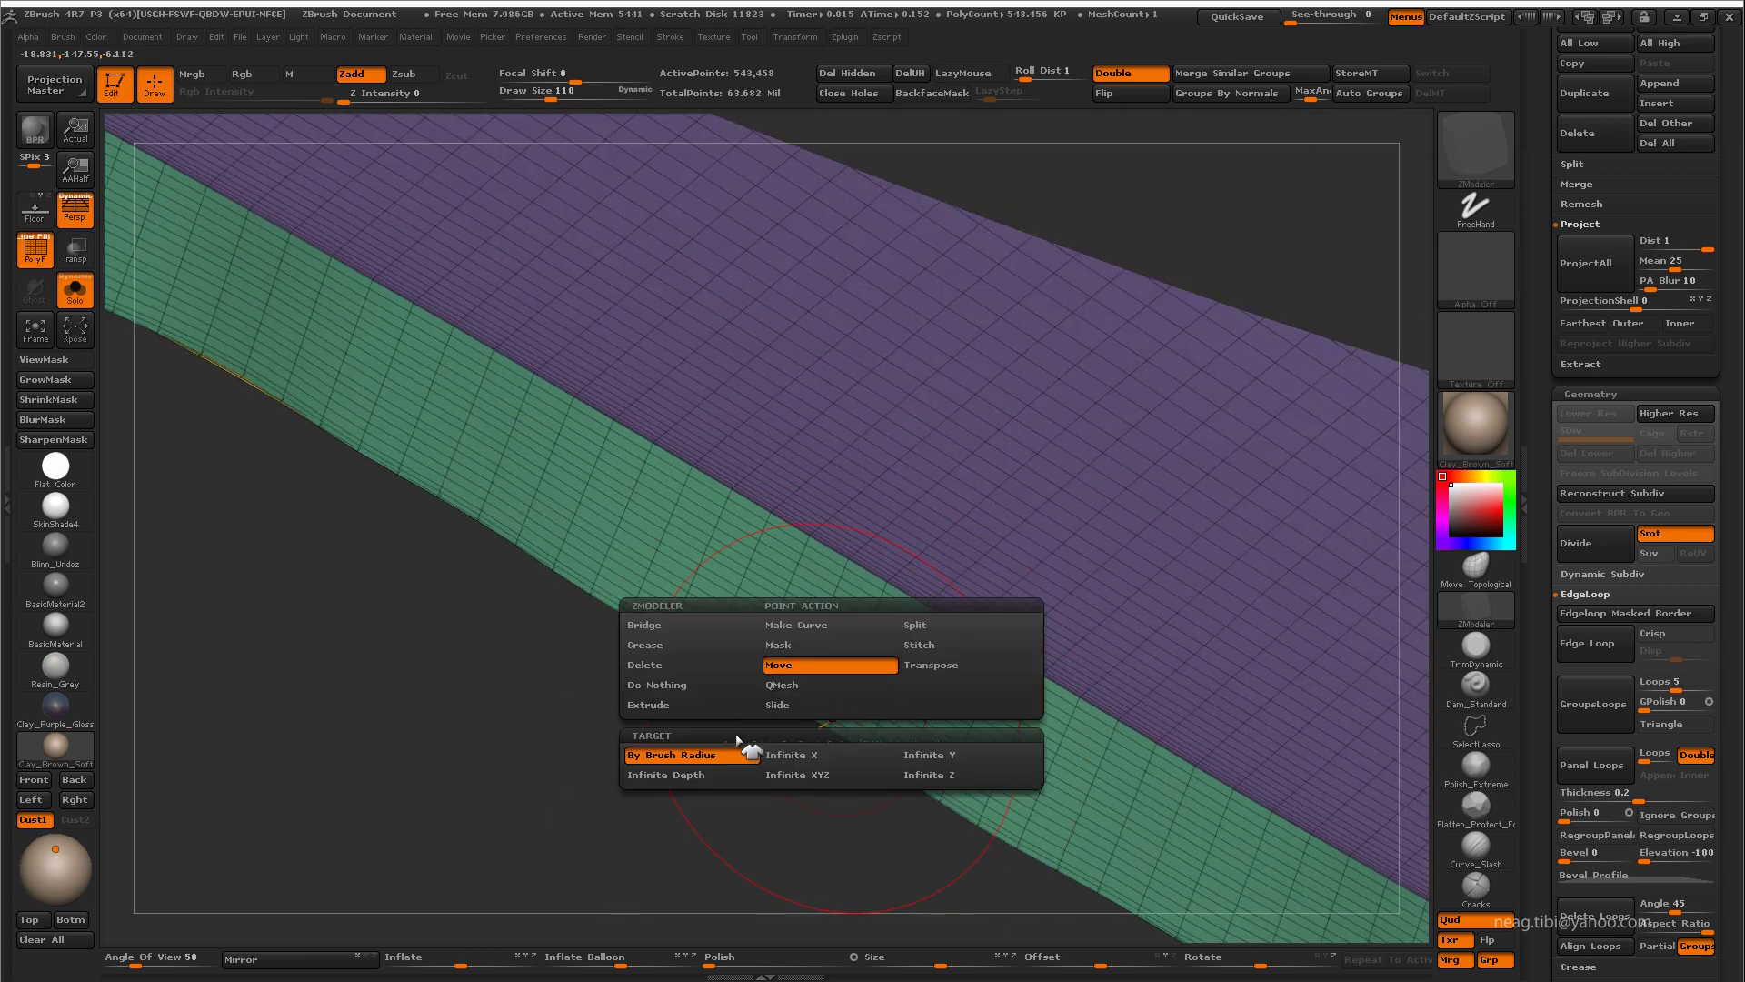
{"action": "key", "text": "space"}
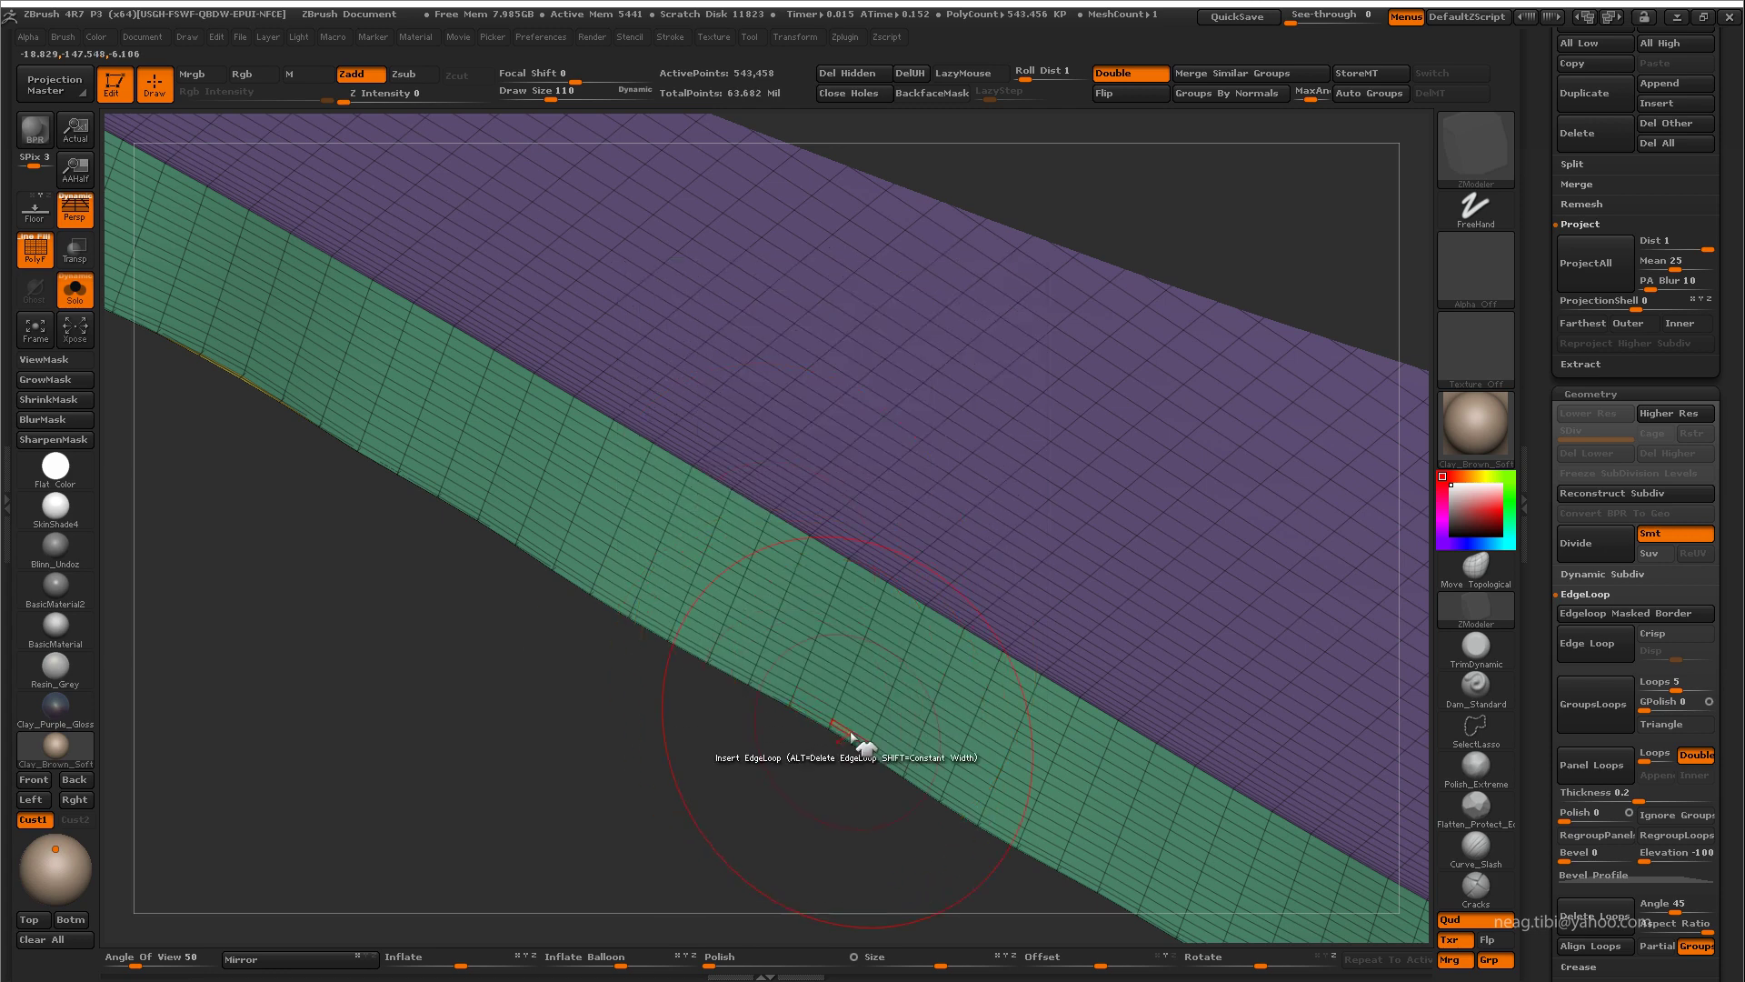
{"action": "left_click", "coordinate": [855, 671]}
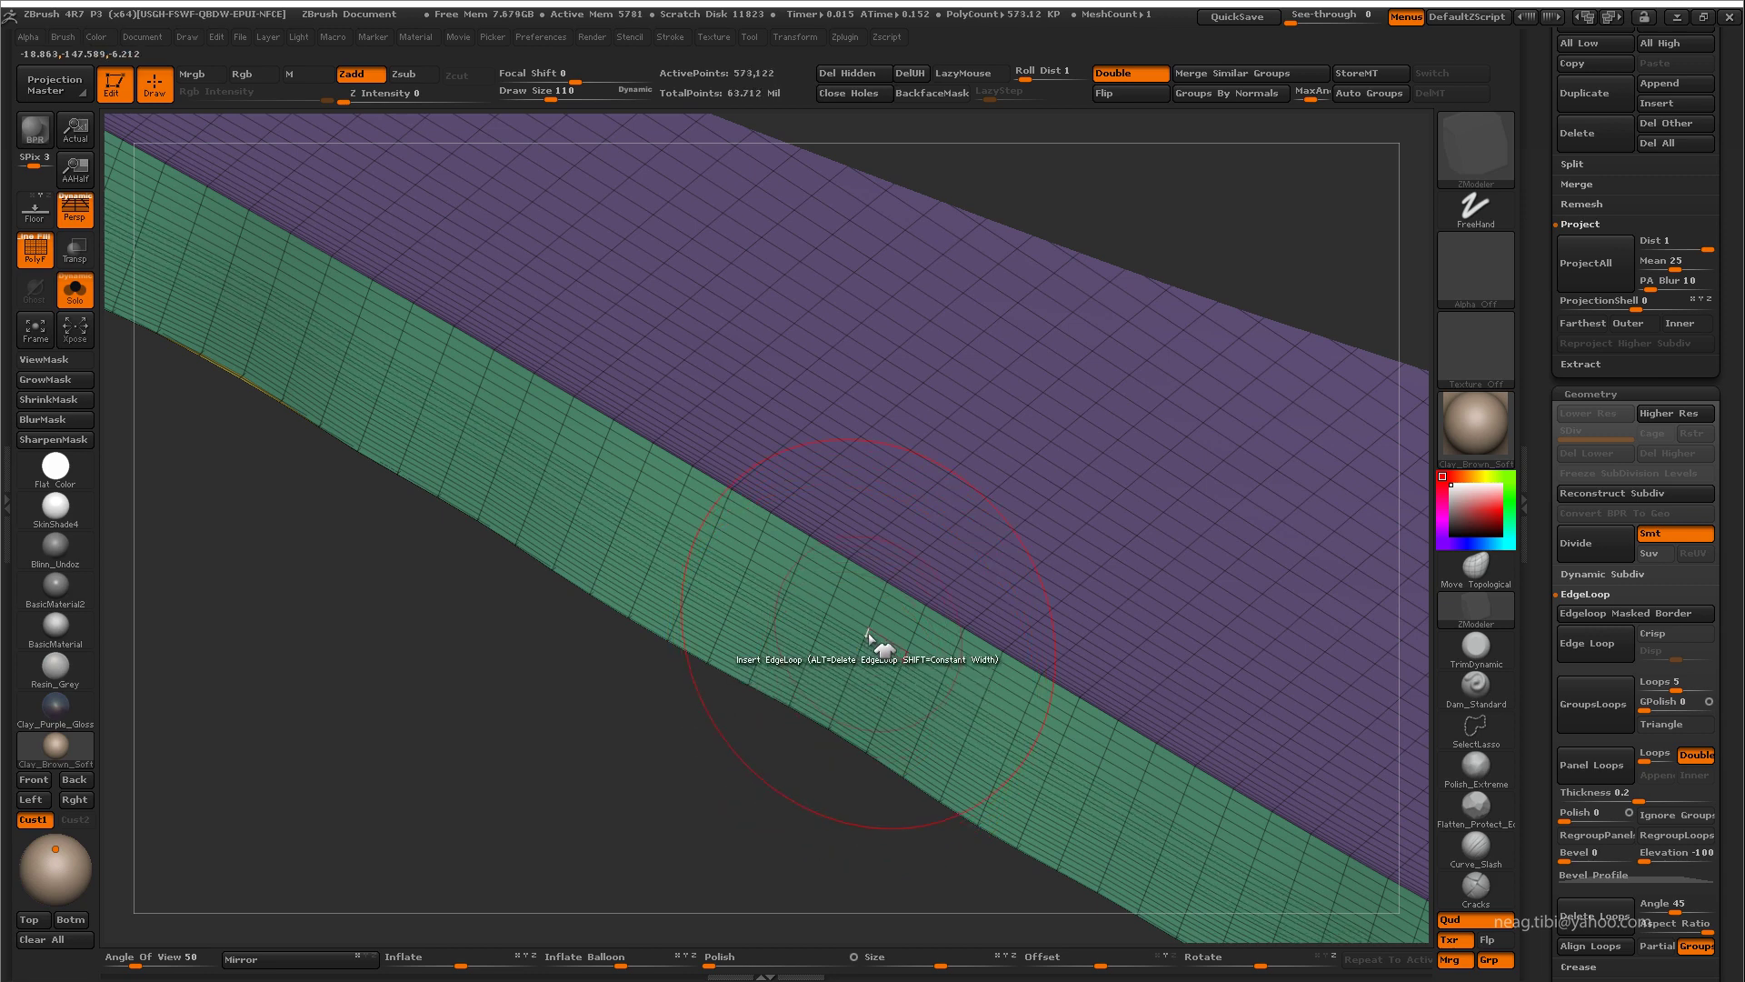
{"action": "left_click", "coordinate": [871, 634]}
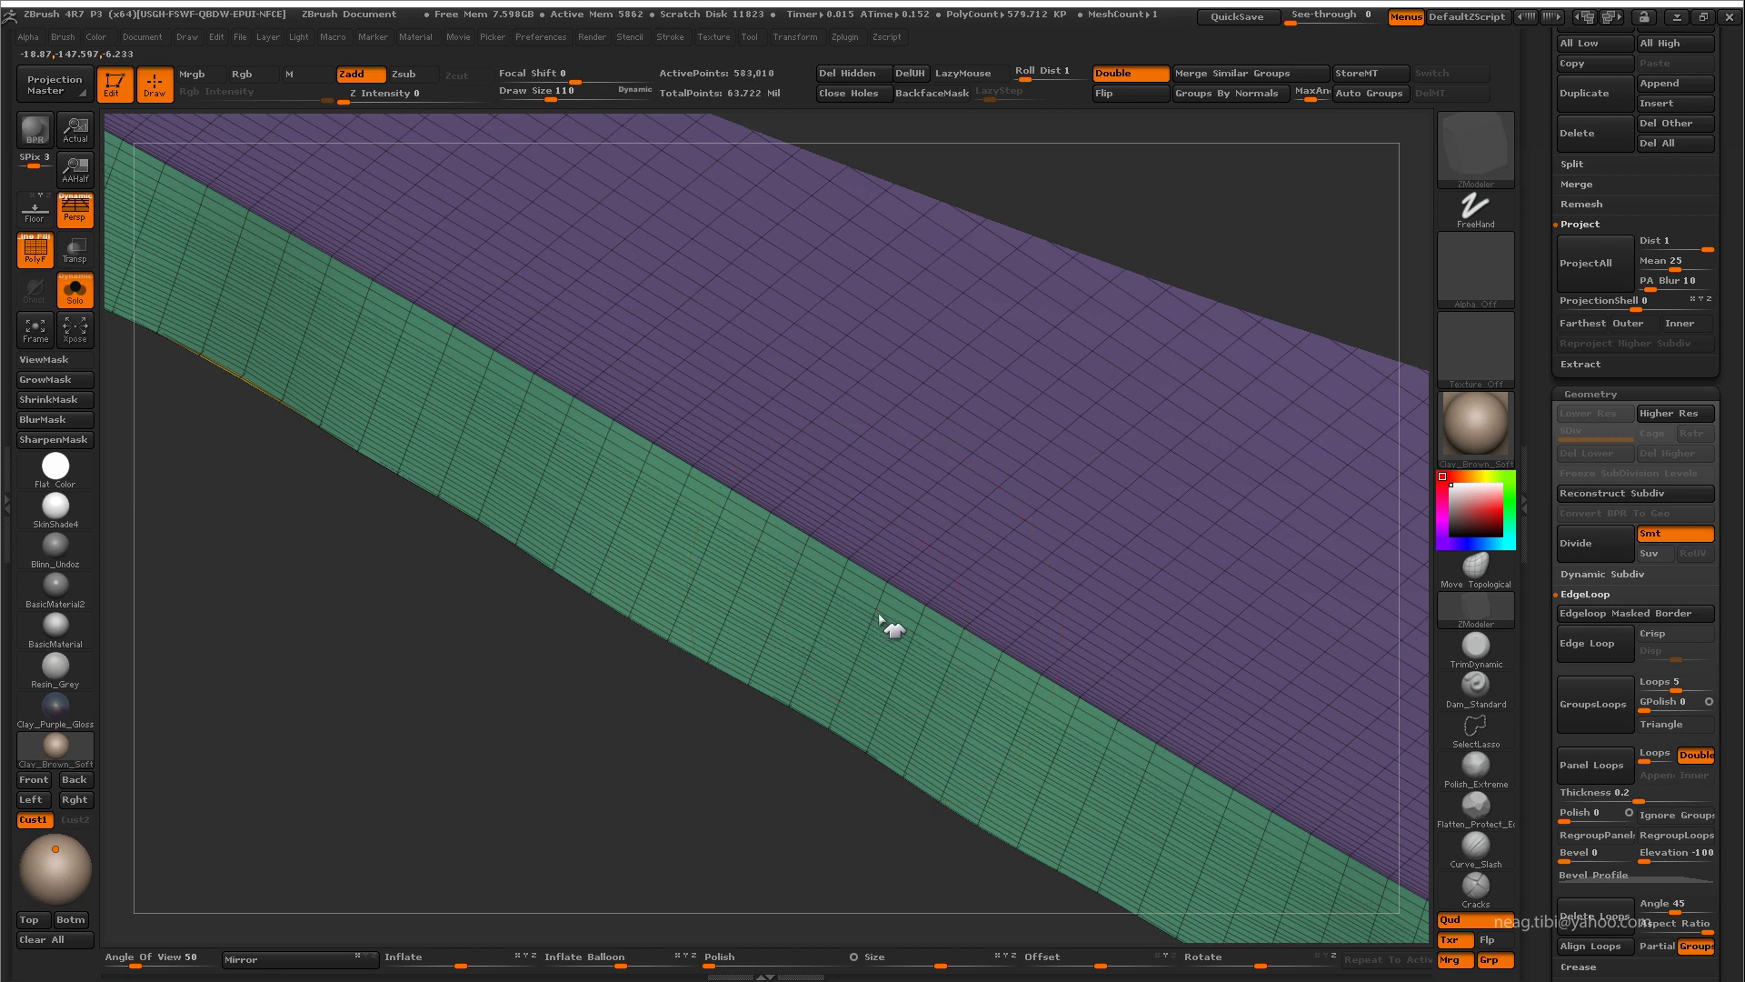
{"action": "left_click", "coordinate": [880, 613]}
{"action": "left_click", "coordinate": [883, 599]}
{"action": "left_click", "coordinate": [886, 589]}
Step: Rebuild a lower SDiv level, turn off double-sided and polygroup wireframe, and step through levels
{"action": "left_click", "coordinate": [1584, 492]}
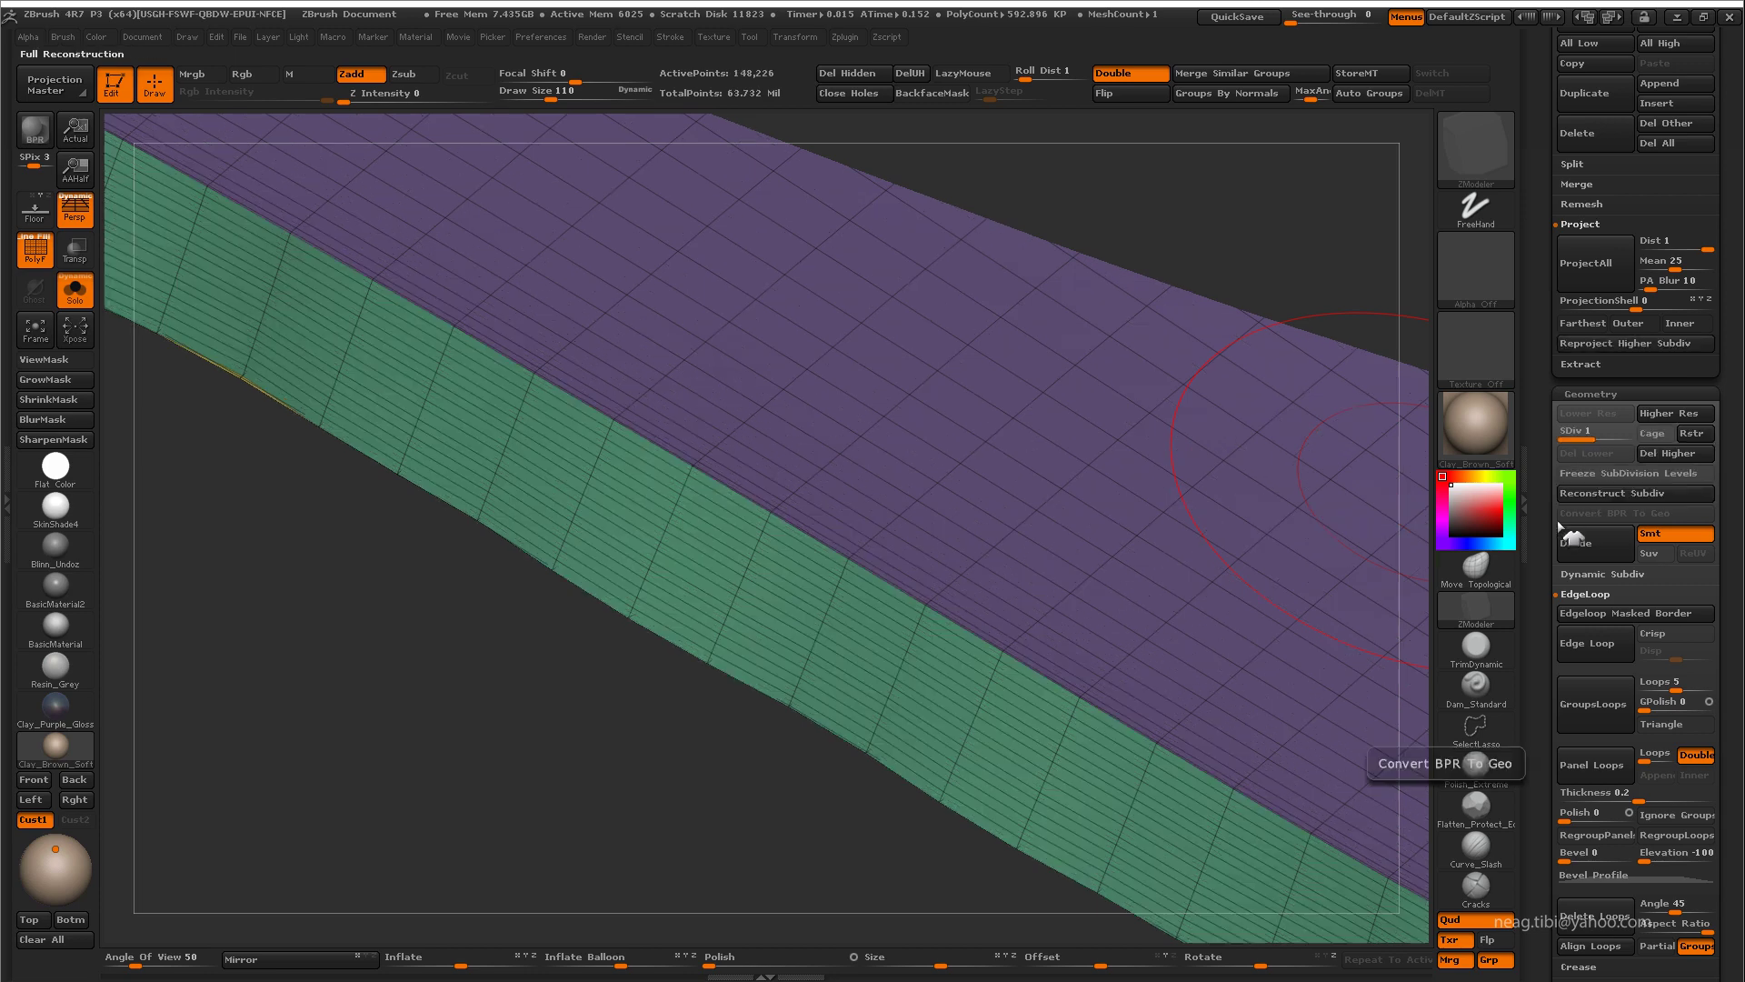
{"action": "left_click", "coordinate": [1595, 496]}
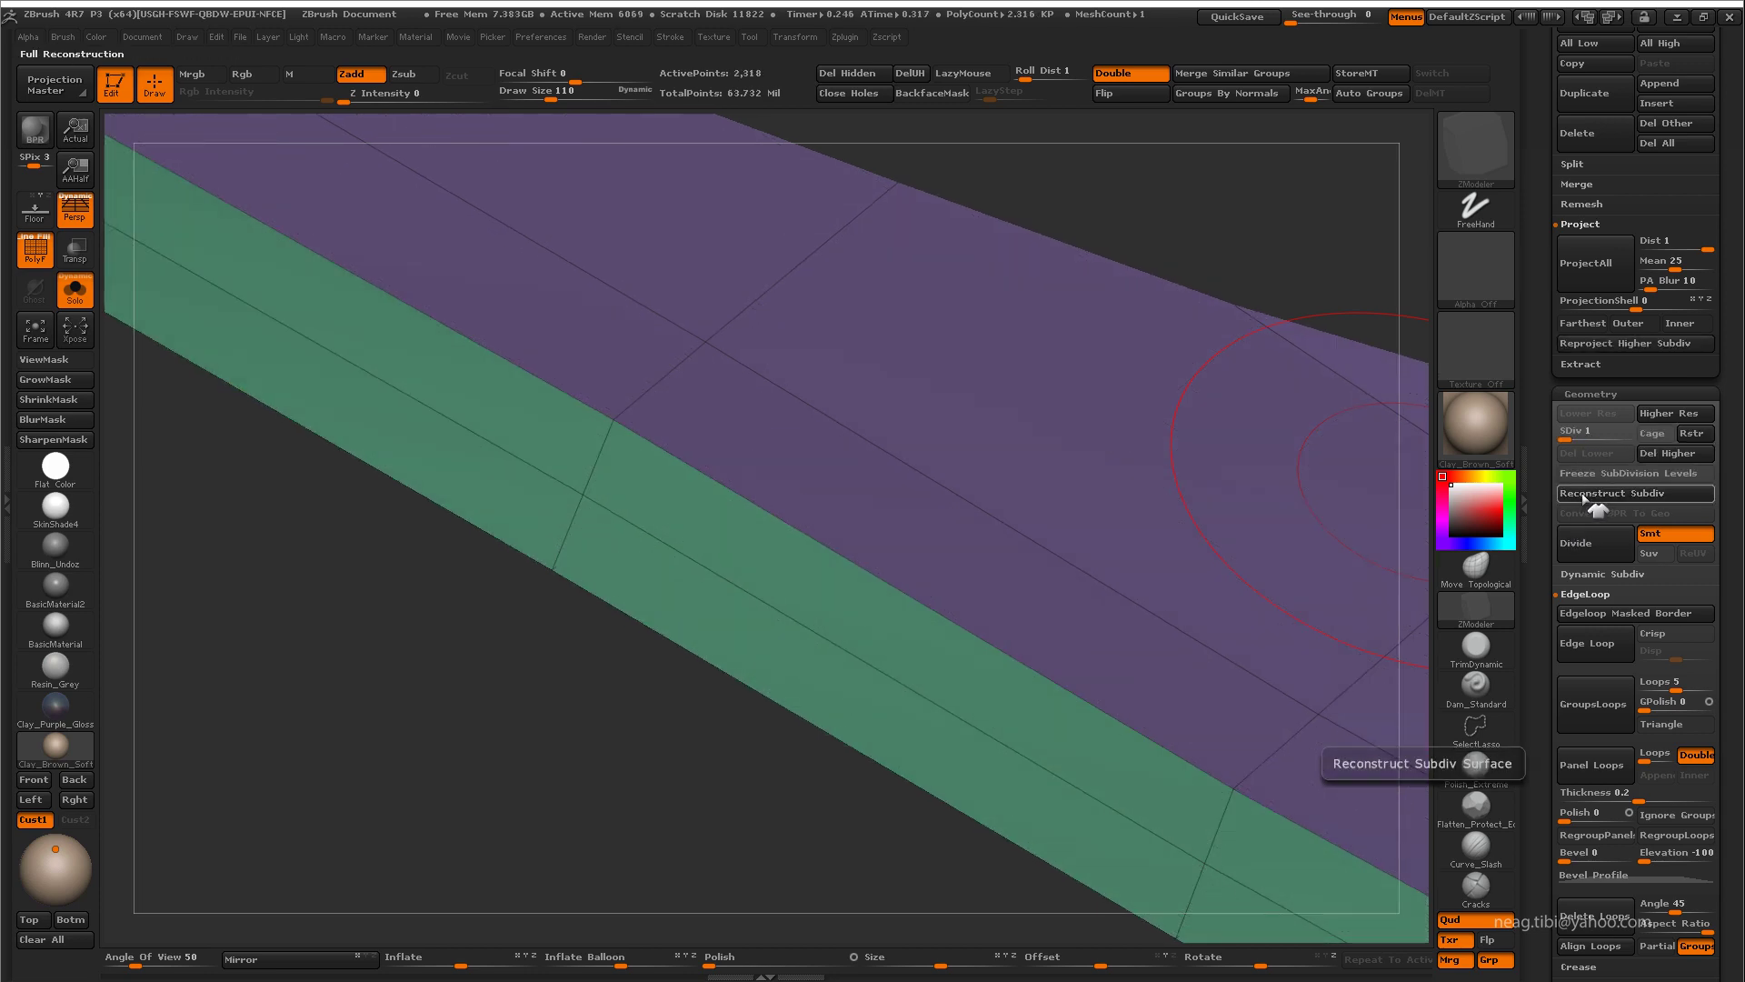
{"action": "mouse_move", "coordinate": [442, 150]}
{"action": "left_mouse_down"}
{"action": "mouse_move", "coordinate": [870, 187]}
{"action": "mouse_move", "coordinate": [800, 241]}
{"action": "mouse_move", "coordinate": [903, 164]}
{"action": "left_mouse_up"}
{"action": "left_click", "coordinate": [1127, 72]}
{"action": "mouse_move", "coordinate": [1091, 154]}
{"action": "left_mouse_down"}
{"action": "mouse_move", "coordinate": [982, 292]}
{"action": "mouse_move", "coordinate": [655, 249]}
{"action": "mouse_move", "coordinate": [1039, 357]}
{"action": "mouse_move", "coordinate": [1040, 281]}
{"action": "left_mouse_up"}
{"action": "key", "text": "d"}
{"action": "key", "text": "d"}
{"action": "key", "text": "d"}
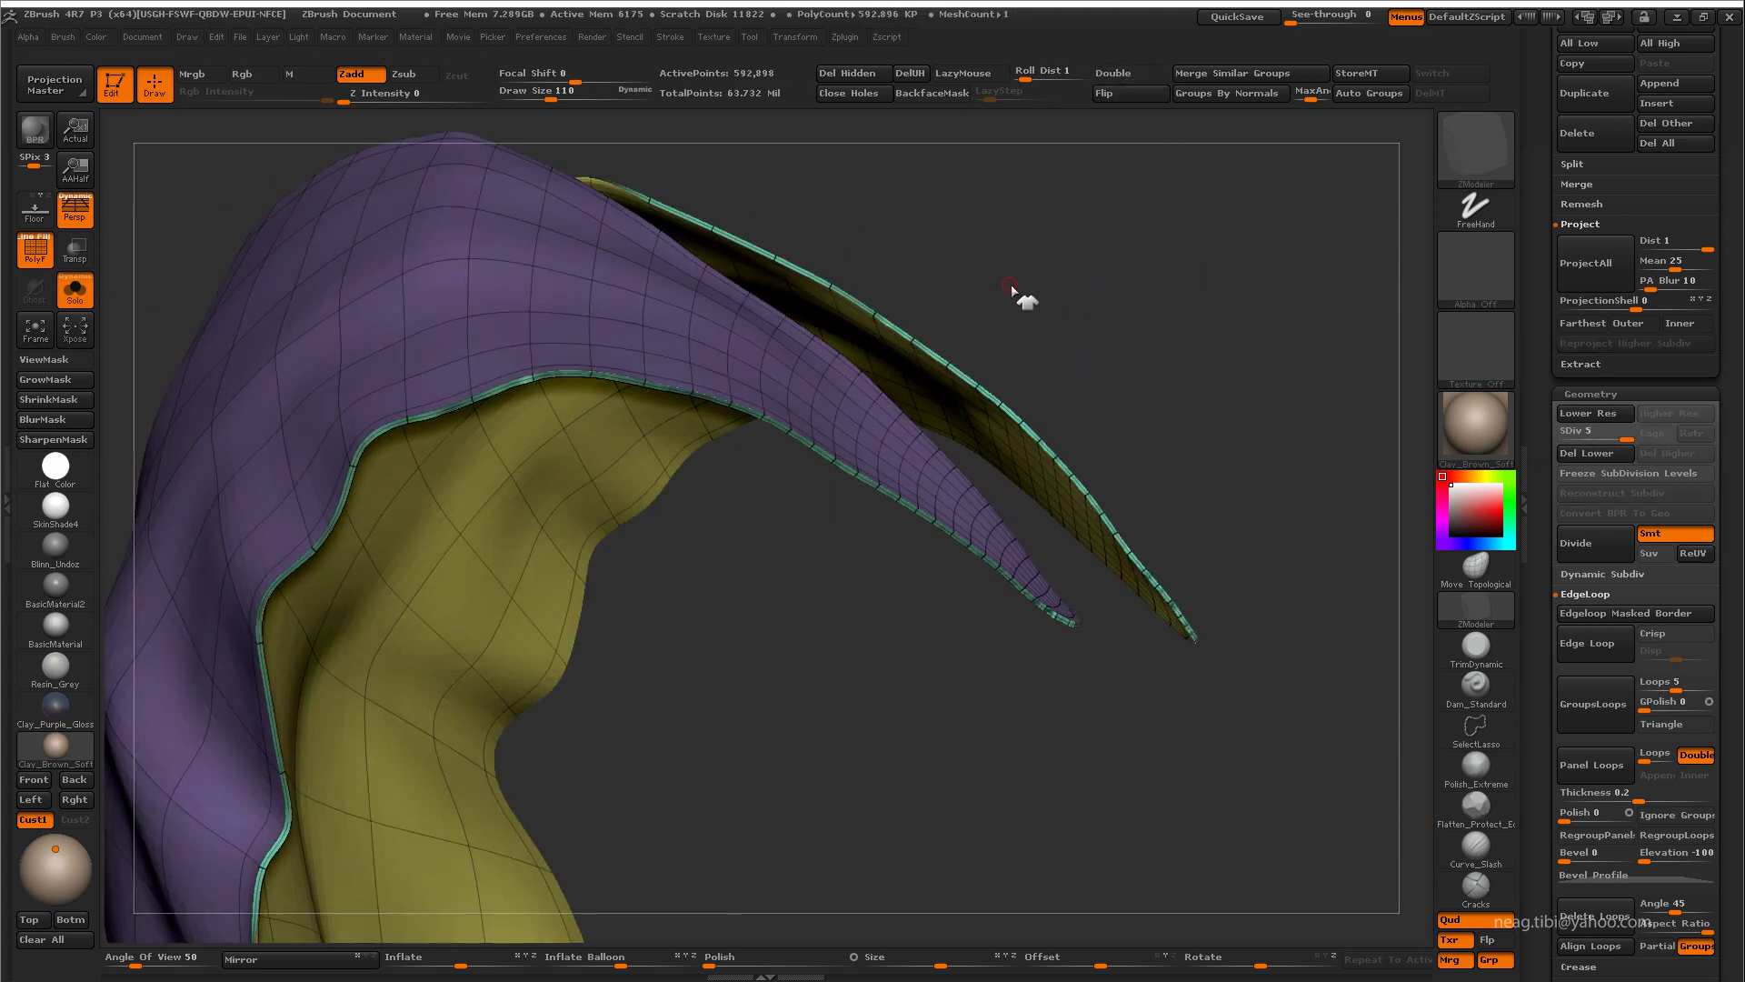
{"action": "key", "text": "shift+f"}
{"action": "left_click_drag", "start_coordinate": [803, 636], "coordinate": [796, 654]}
{"action": "key", "text": "shift+d"}
{"action": "key", "text": "shift+d"}
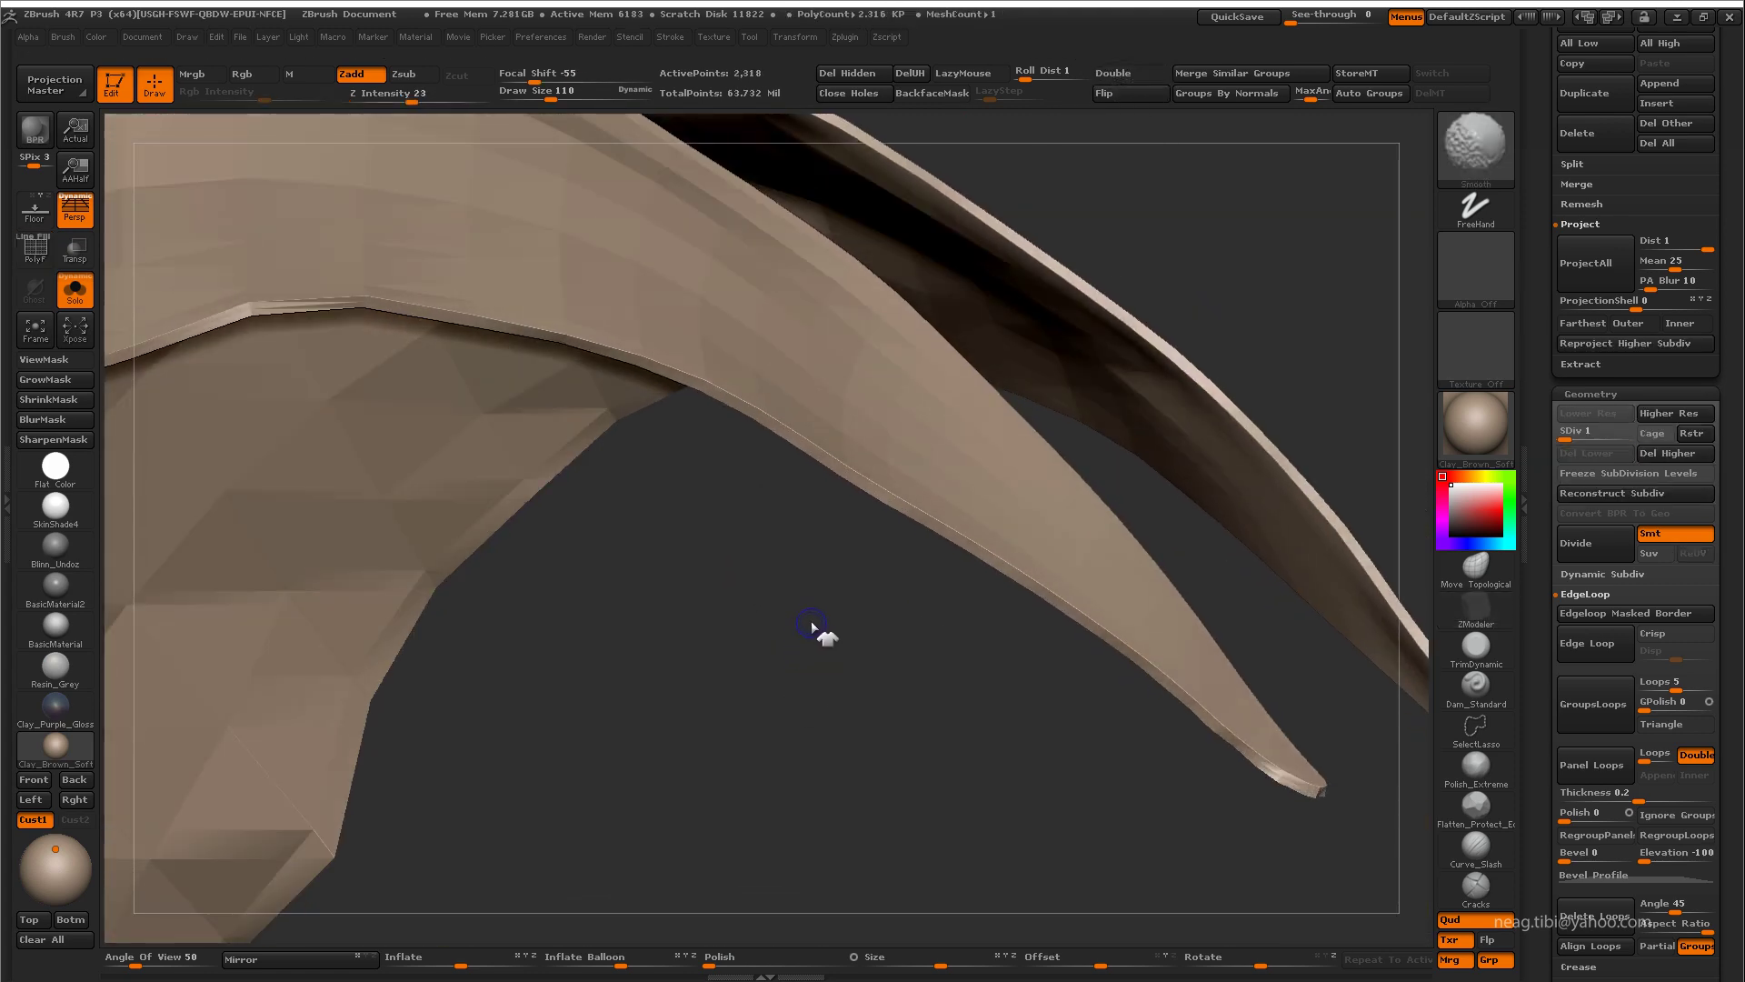
{"action": "key", "text": "shift+d"}
{"action": "key", "text": "d"}
Step: Reshape the flap's curved edge with Move Topological at SDiv 5, then Shift-smooth it
{"action": "mouse_move", "coordinate": [849, 499]}
{"action": "left_mouse_down"}
{"action": "mouse_move", "coordinate": [791, 624]}
{"action": "mouse_move", "coordinate": [545, 546]}
{"action": "left_mouse_up"}
{"action": "mouse_move", "coordinate": [363, 509]}
{"action": "left_mouse_down"}
{"action": "mouse_move", "coordinate": [585, 604]}
{"action": "mouse_move", "coordinate": [618, 819]}
{"action": "left_mouse_up"}
{"action": "left_click_drag", "start_coordinate": [664, 873], "coordinate": [727, 809]}
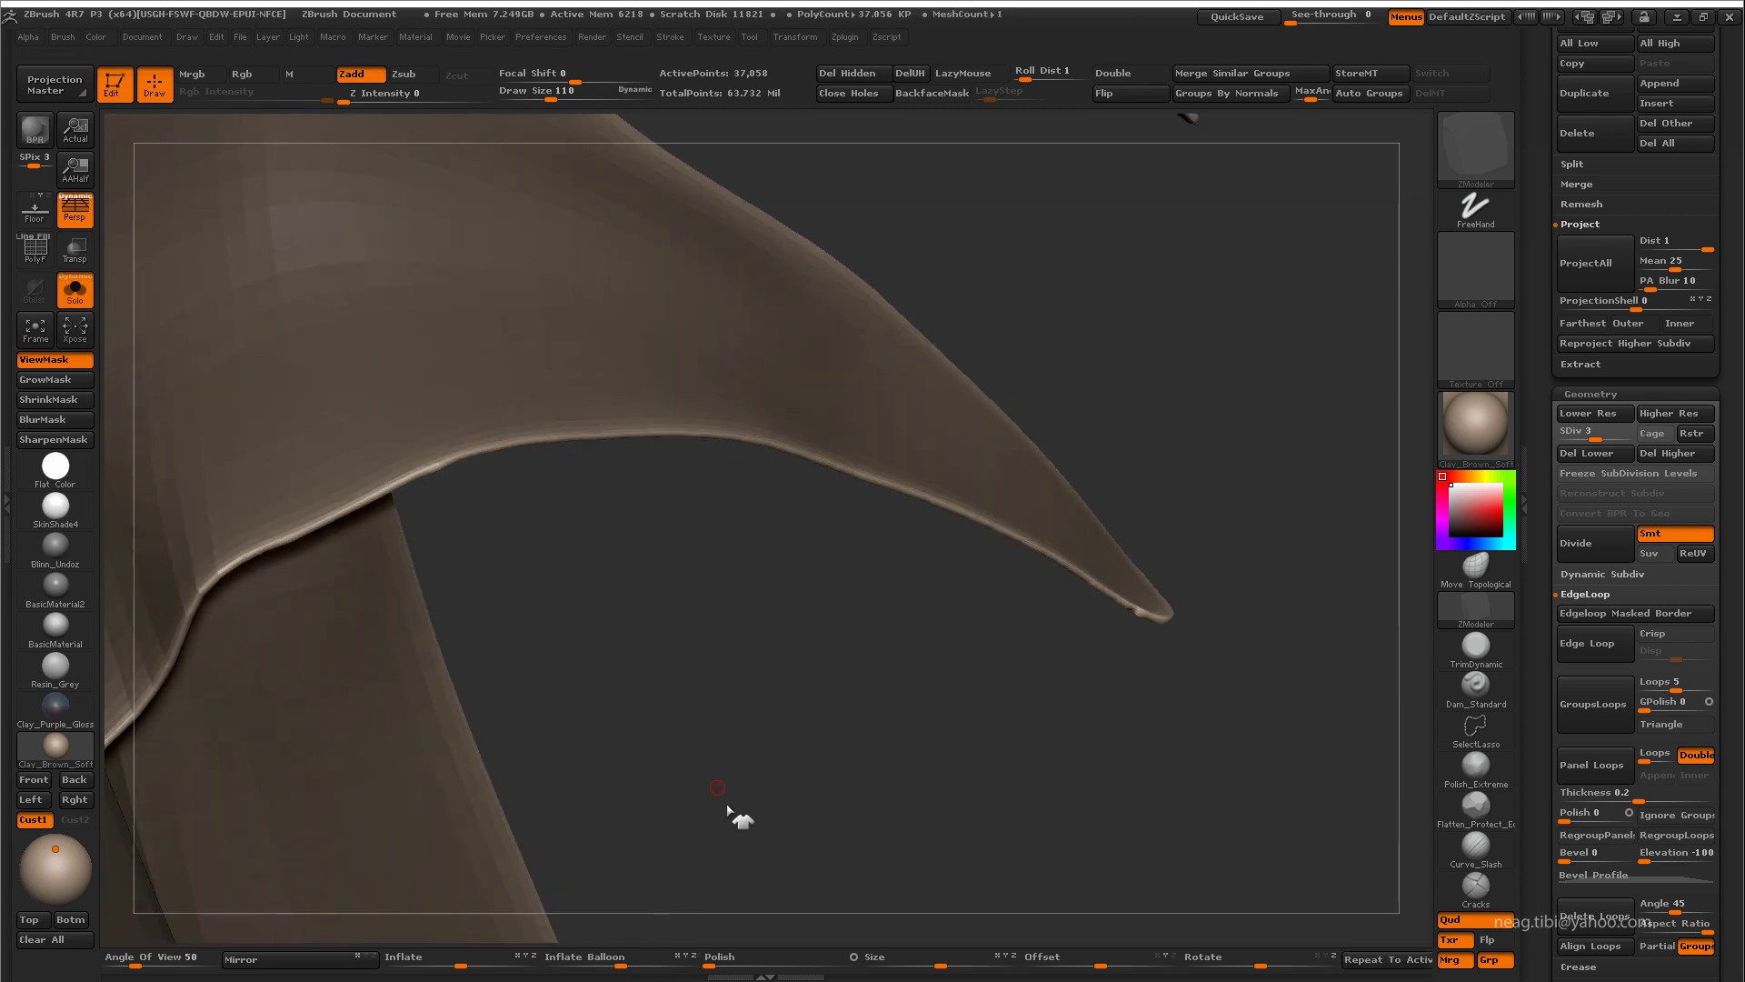
{"action": "mouse_move", "coordinate": [876, 694]}
{"action": "left_mouse_down"}
{"action": "mouse_move", "coordinate": [526, 794]}
{"action": "mouse_move", "coordinate": [1118, 655]}
{"action": "mouse_move", "coordinate": [1065, 310]}
{"action": "mouse_move", "coordinate": [935, 269]}
{"action": "mouse_move", "coordinate": [799, 370]}
{"action": "mouse_move", "coordinate": [954, 728]}
{"action": "mouse_move", "coordinate": [889, 532]}
{"action": "mouse_move", "coordinate": [967, 646]}
{"action": "left_mouse_up"}
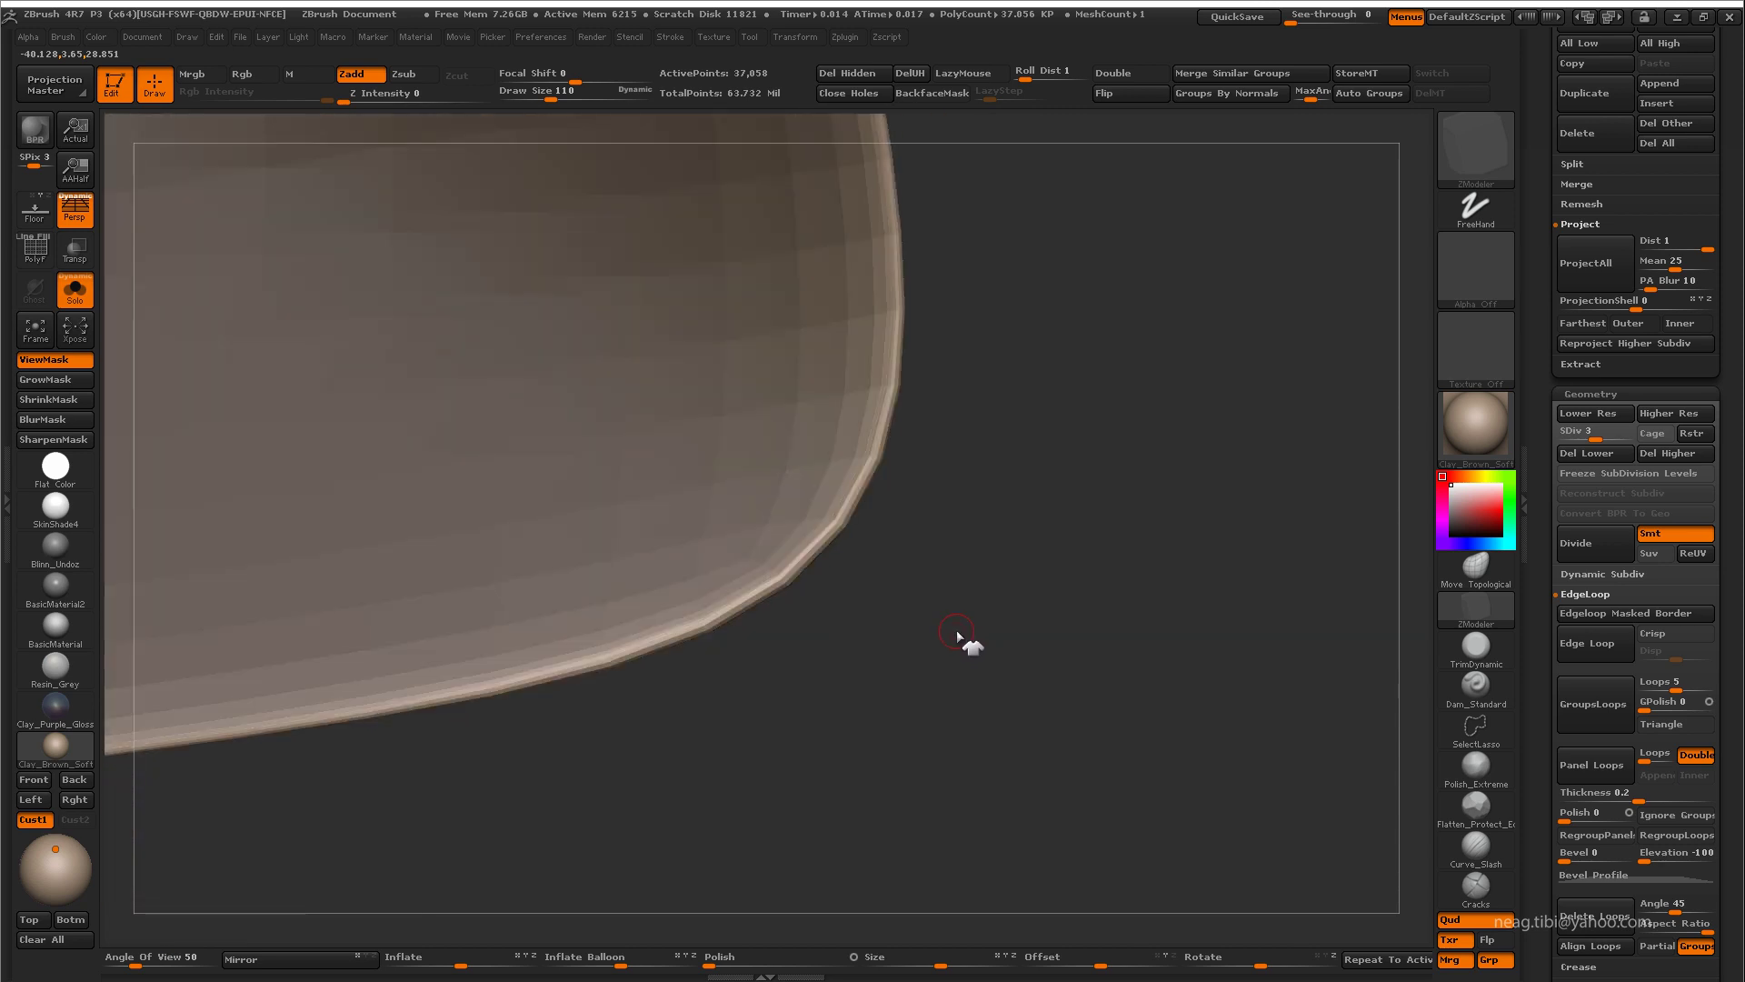
{"action": "key", "text": "d"}
{"action": "key", "text": "d"}
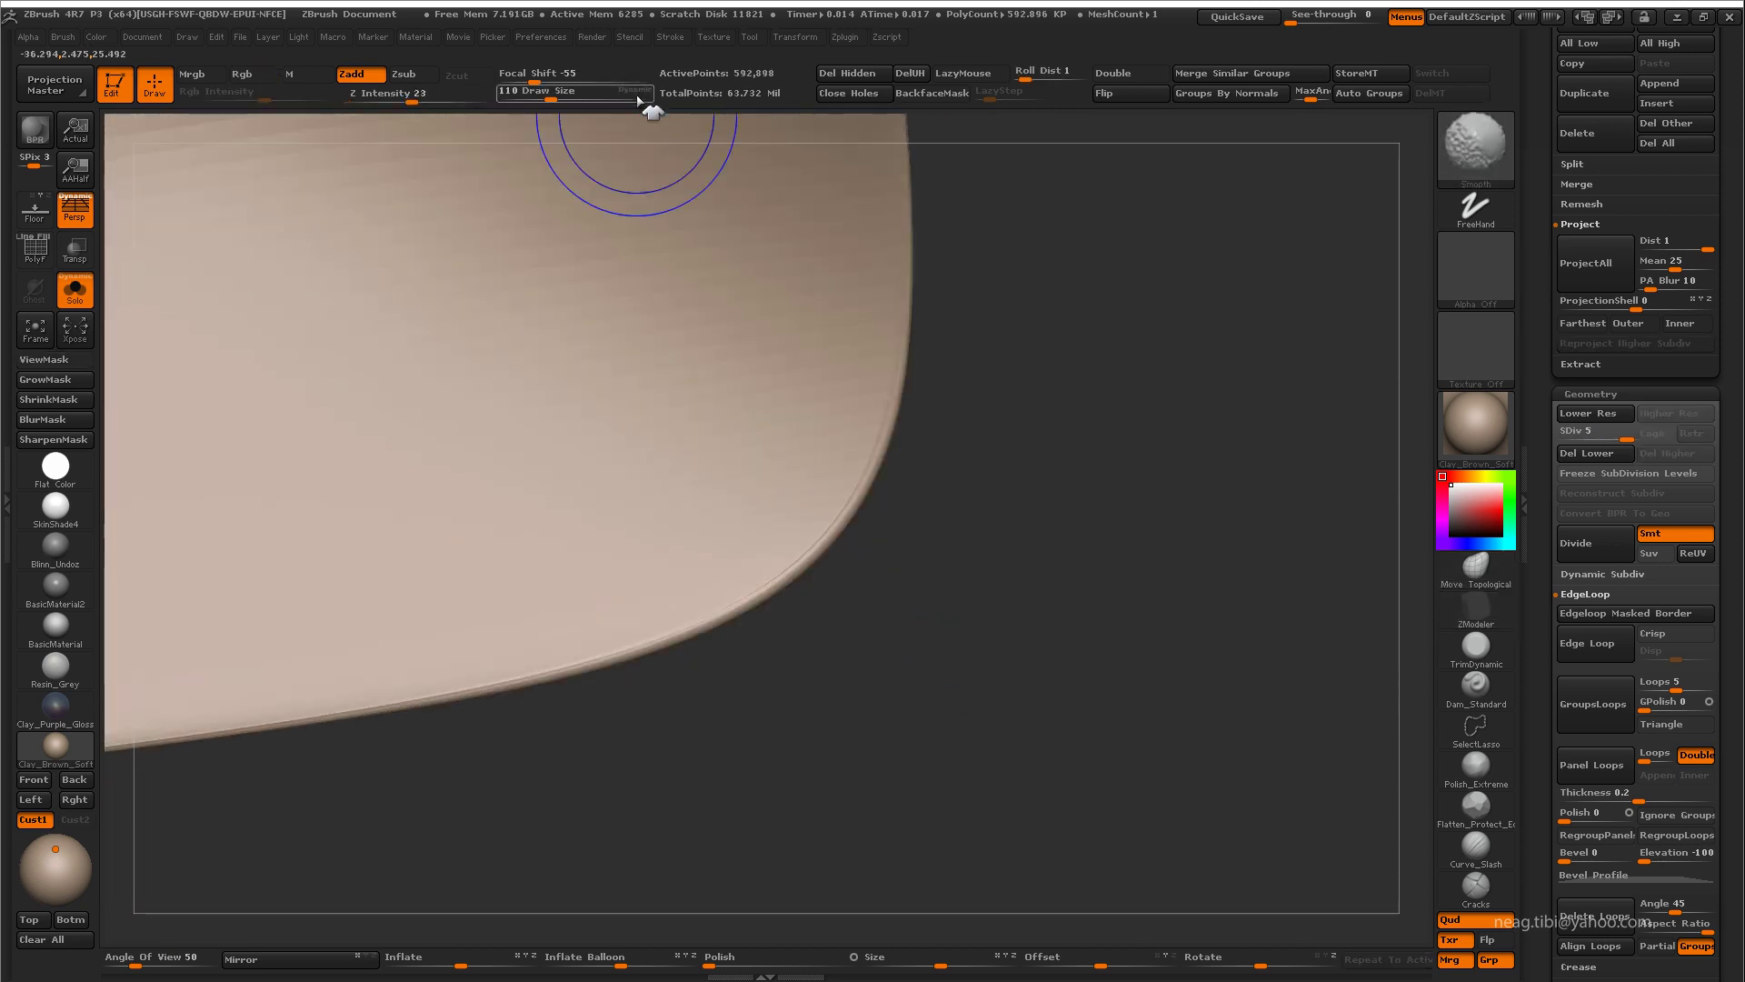
{"action": "left_click_drag", "start_coordinate": [651, 100], "coordinate": [537, 100]}
{"action": "mouse_move", "coordinate": [724, 604]}
{"action": "left_mouse_down"}
{"action": "mouse_move", "coordinate": [728, 636]}
{"action": "mouse_move", "coordinate": [655, 678]}
{"action": "left_mouse_up"}
{"action": "key", "text": "shift"}
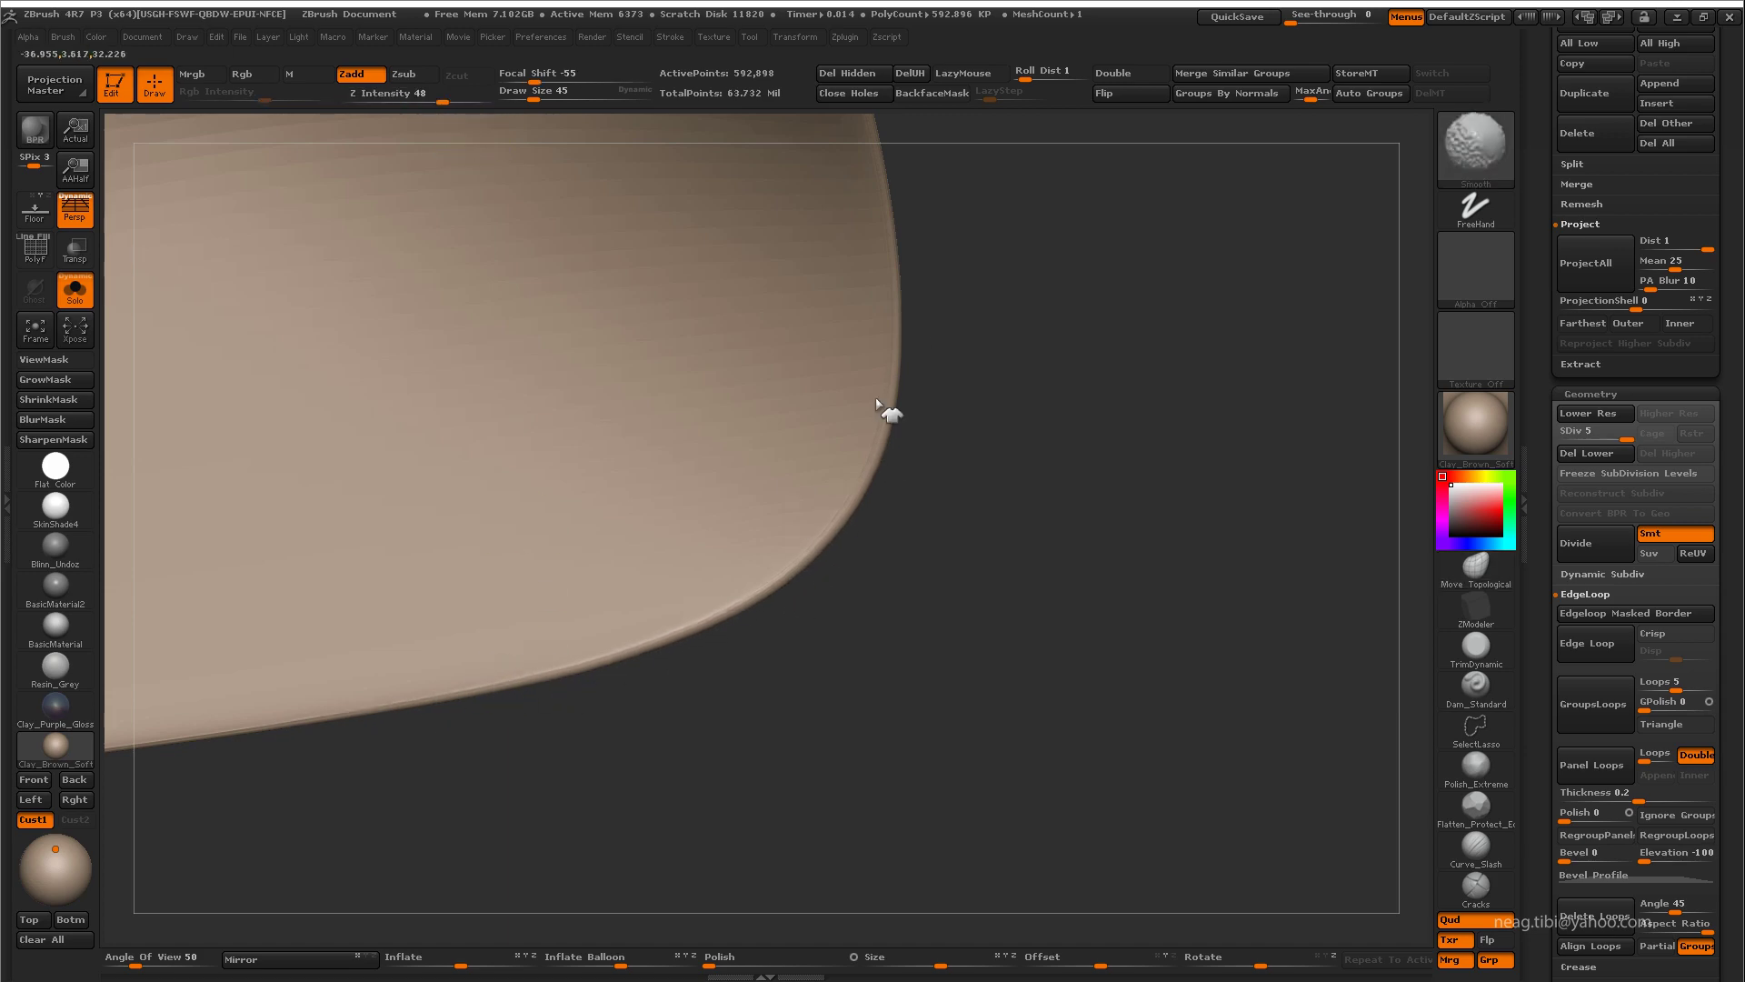
{"action": "mouse_move", "coordinate": [889, 414]}
{"action": "left_mouse_down"}
{"action": "mouse_move", "coordinate": [936, 615]}
{"action": "mouse_move", "coordinate": [1072, 546]}
{"action": "mouse_move", "coordinate": [1159, 673]}
{"action": "mouse_move", "coordinate": [807, 826]}
{"action": "mouse_move", "coordinate": [541, 572]}
{"action": "mouse_move", "coordinate": [494, 779]}
{"action": "mouse_move", "coordinate": [433, 627]}
{"action": "mouse_move", "coordinate": [467, 592]}
{"action": "mouse_move", "coordinate": [472, 269]}
{"action": "left_mouse_up"}
{"action": "mouse_move", "coordinate": [455, 475]}
{"action": "left_mouse_down"}
{"action": "mouse_move", "coordinate": [439, 436]}
{"action": "mouse_move", "coordinate": [488, 513]}
{"action": "left_mouse_up"}
{"action": "mouse_move", "coordinate": [886, 827]}
{"action": "left_mouse_down"}
{"action": "mouse_move", "coordinate": [687, 257]}
{"action": "mouse_move", "coordinate": [639, 405]}
{"action": "mouse_move", "coordinate": [604, 336]}
{"action": "mouse_move", "coordinate": [836, 442]}
{"action": "mouse_move", "coordinate": [706, 654]}
{"action": "mouse_move", "coordinate": [822, 768]}
{"action": "mouse_move", "coordinate": [475, 604]}
{"action": "mouse_move", "coordinate": [573, 298]}
{"action": "mouse_move", "coordinate": [651, 483]}
{"action": "mouse_move", "coordinate": [651, 390]}
{"action": "mouse_move", "coordinate": [627, 429]}
{"action": "mouse_move", "coordinate": [465, 172]}
{"action": "mouse_move", "coordinate": [616, 564]}
{"action": "mouse_move", "coordinate": [460, 413]}
{"action": "mouse_move", "coordinate": [472, 549]}
{"action": "mouse_move", "coordinate": [424, 609]}
{"action": "left_mouse_up"}
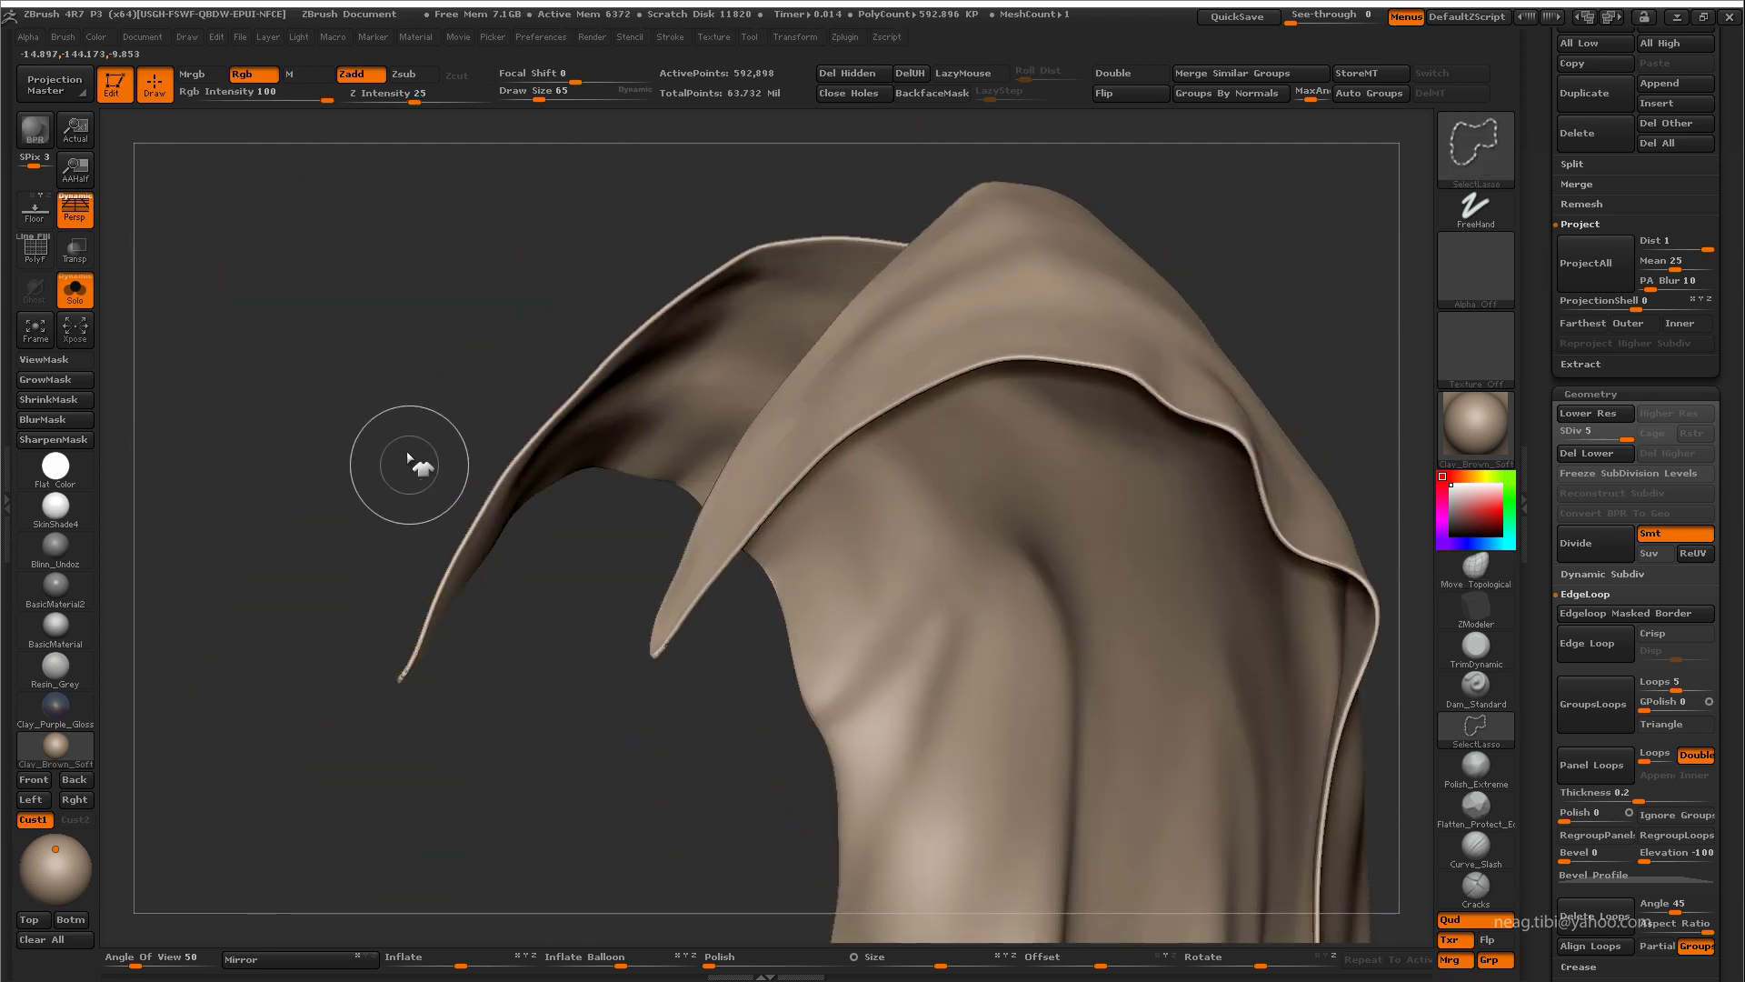
Step: Lasso-isolate the left cape flap and enable Double so it renders double-sided
{"action": "left_click_drag", "start_coordinate": [417, 468], "coordinate": [674, 265], "text": "ctrl+alt+shift"}
{"action": "left_click", "coordinate": [546, 651], "text": "ctrl+shift"}
{"action": "left_click", "coordinate": [1130, 73]}
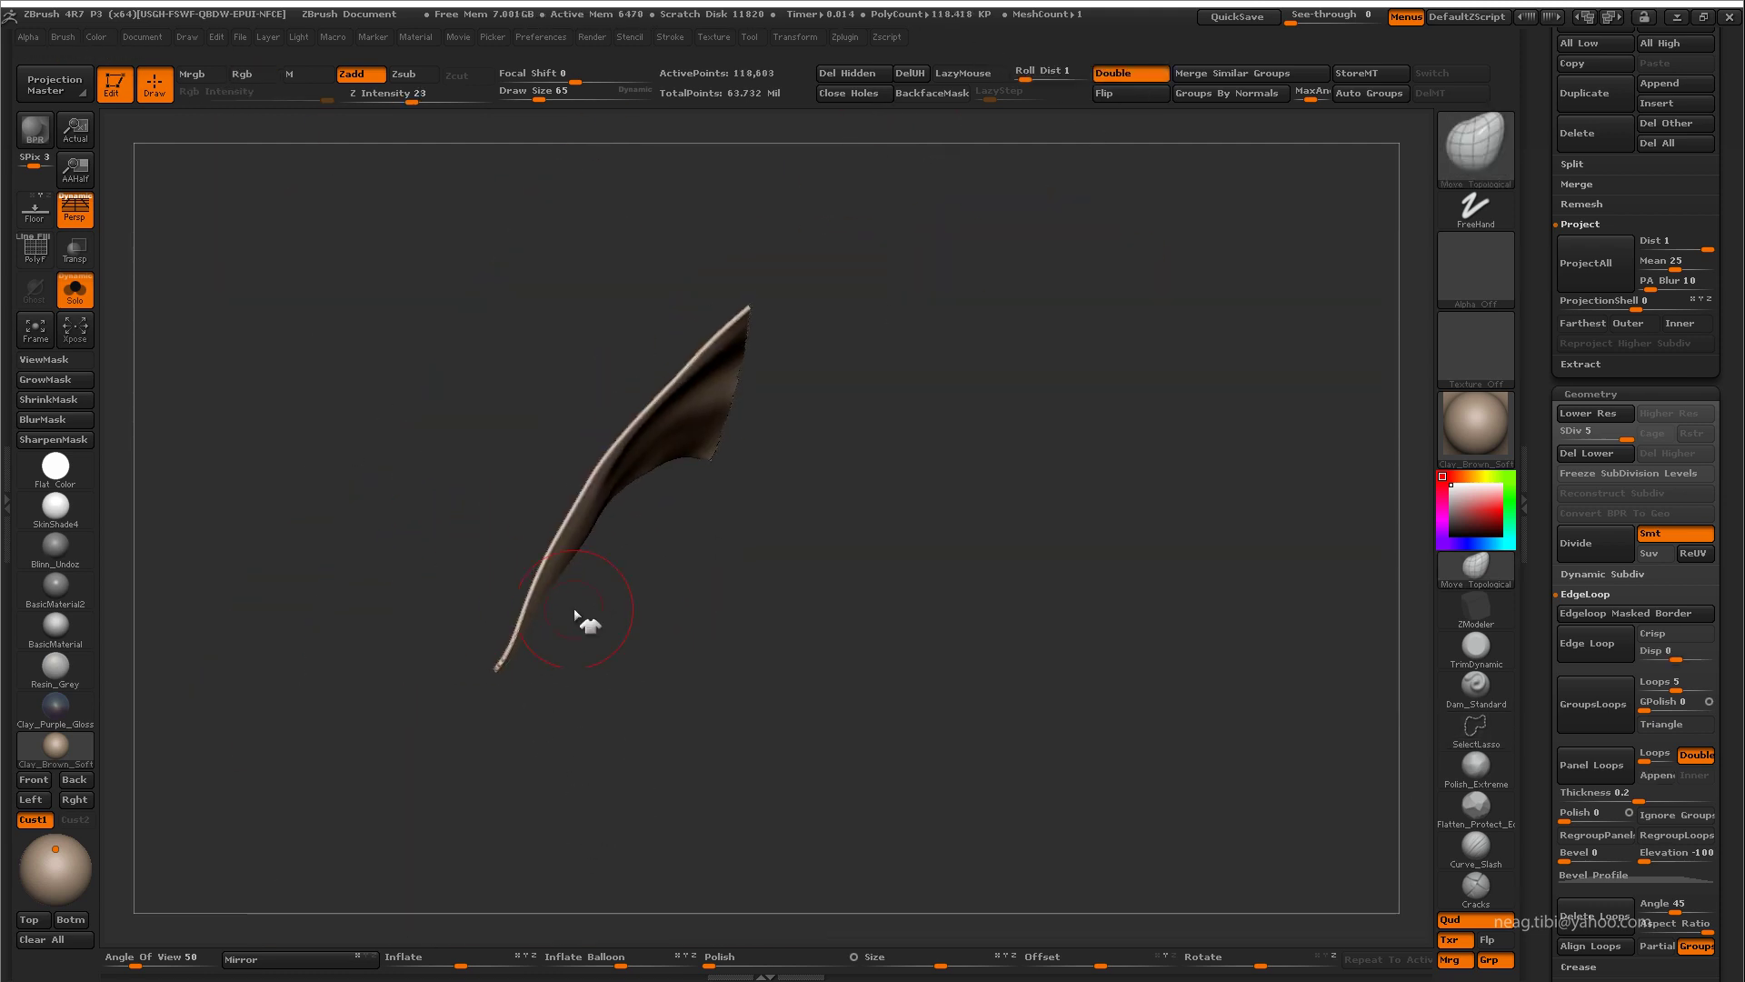
{"action": "left_click_drag", "start_coordinate": [584, 616], "coordinate": [526, 721], "text": "alt"}
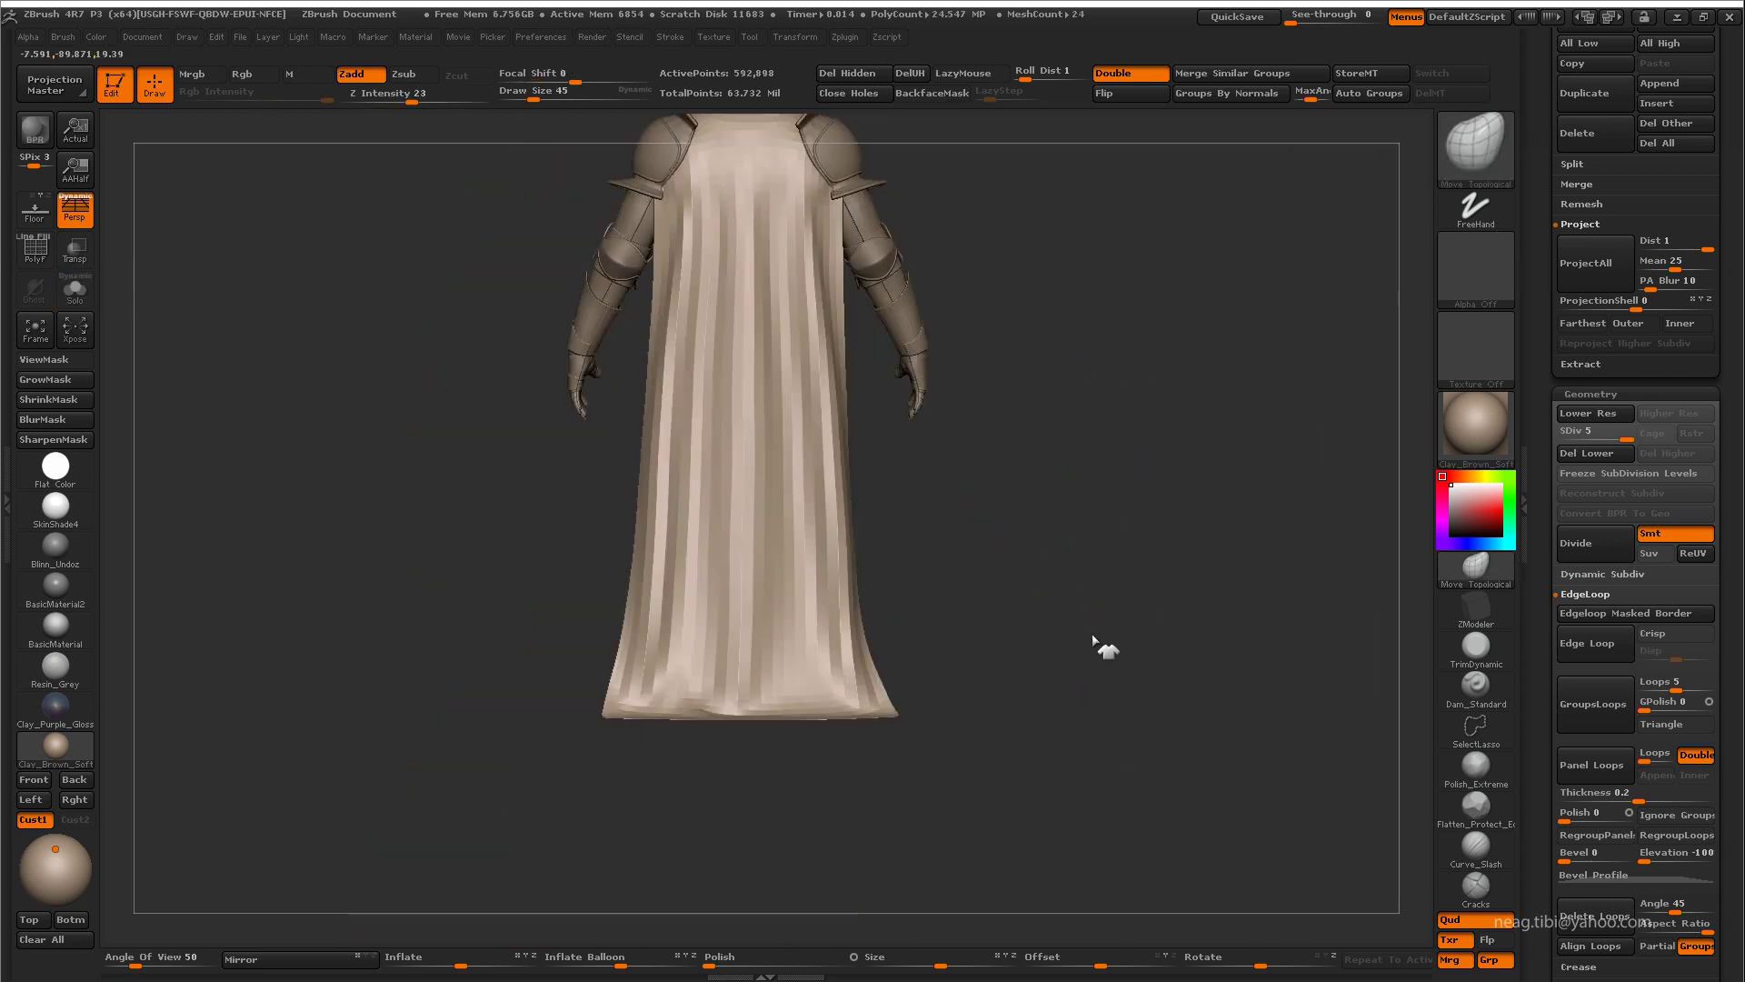
Step: Smooth the cape's back folds at SDiv 3 with a large brush, then return to SDiv 5
{"action": "key", "text": "shift+d"}
{"action": "key", "text": "shift+d"}
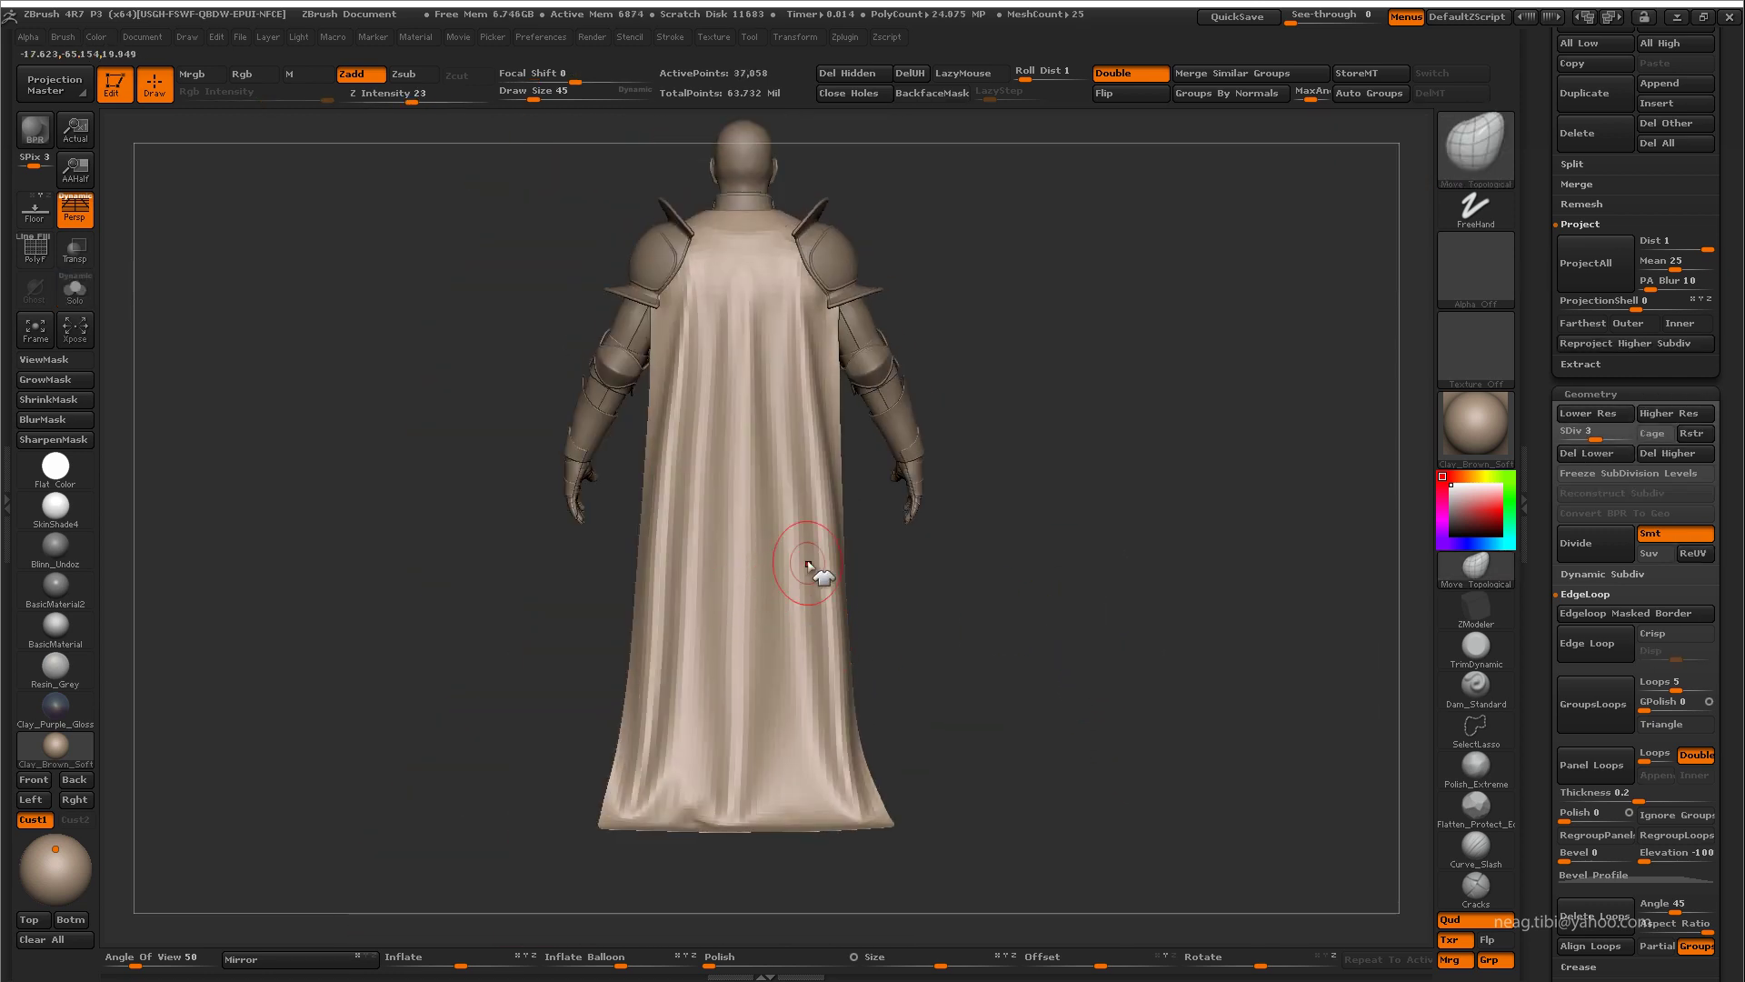
{"action": "key", "text": "space"}
{"action": "mouse_move", "coordinate": [808, 565]}
{"action": "left_mouse_down"}
{"action": "mouse_move", "coordinate": [830, 546]}
{"action": "mouse_move", "coordinate": [836, 572]}
{"action": "left_mouse_up"}
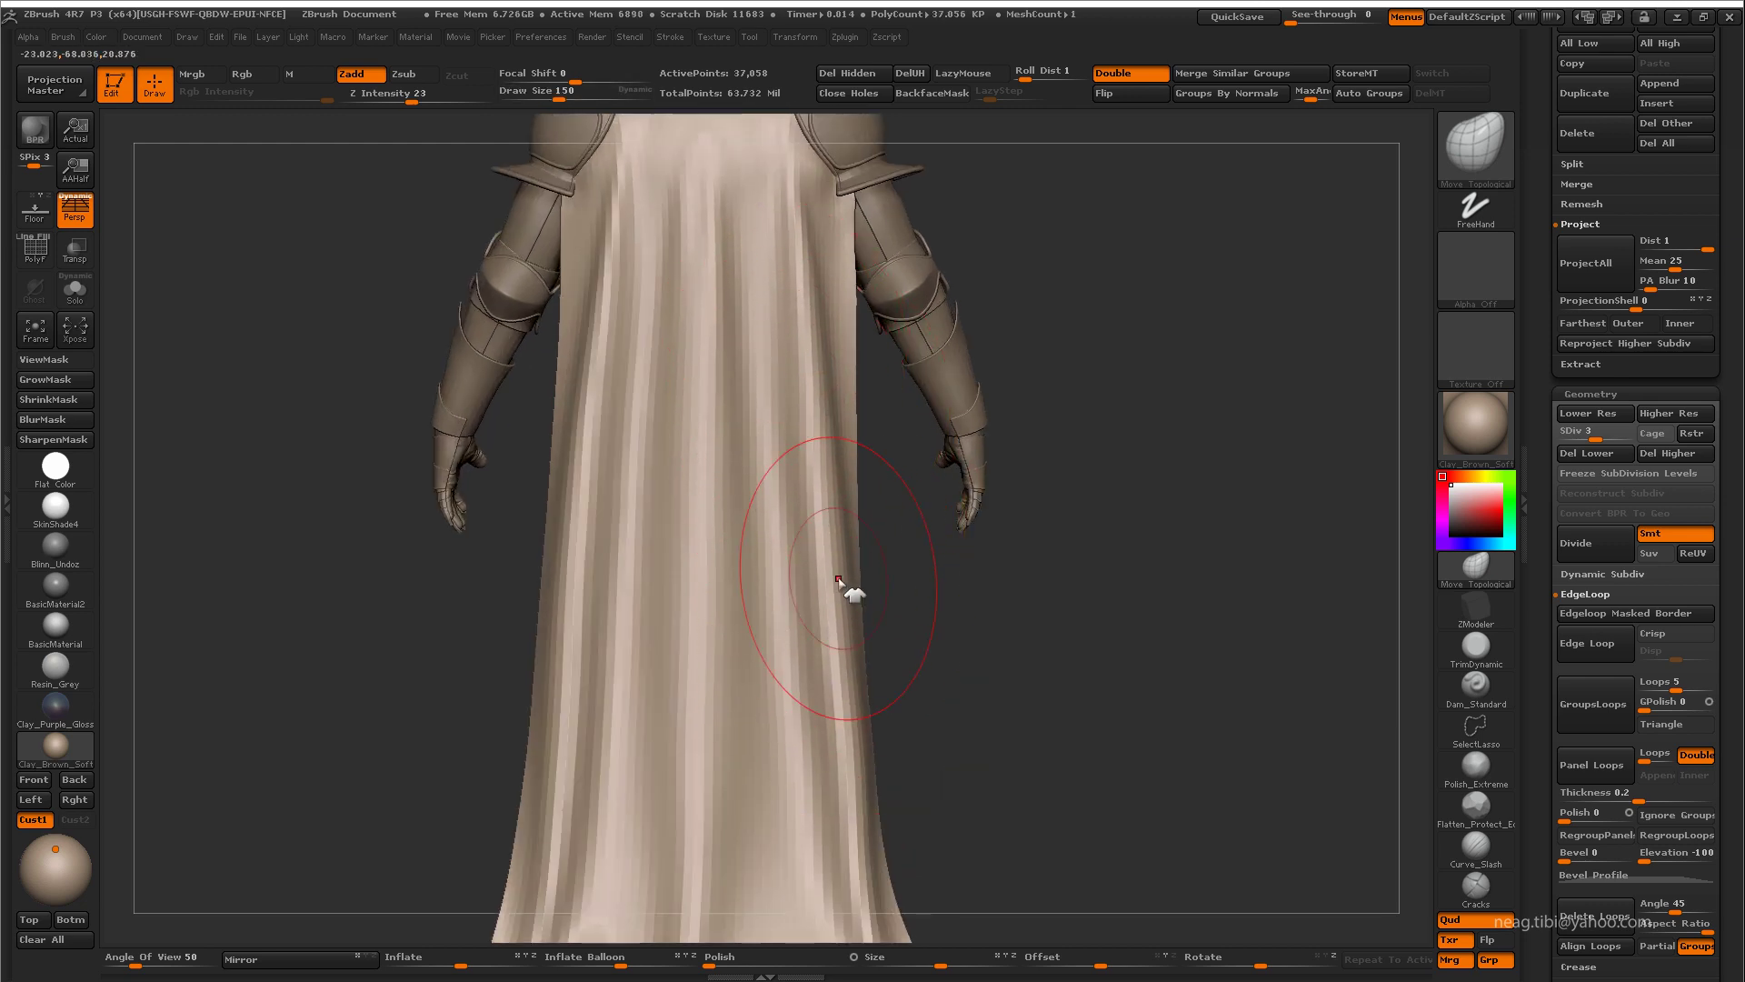
{"action": "left_click_drag", "start_coordinate": [853, 772], "coordinate": [662, 760]}
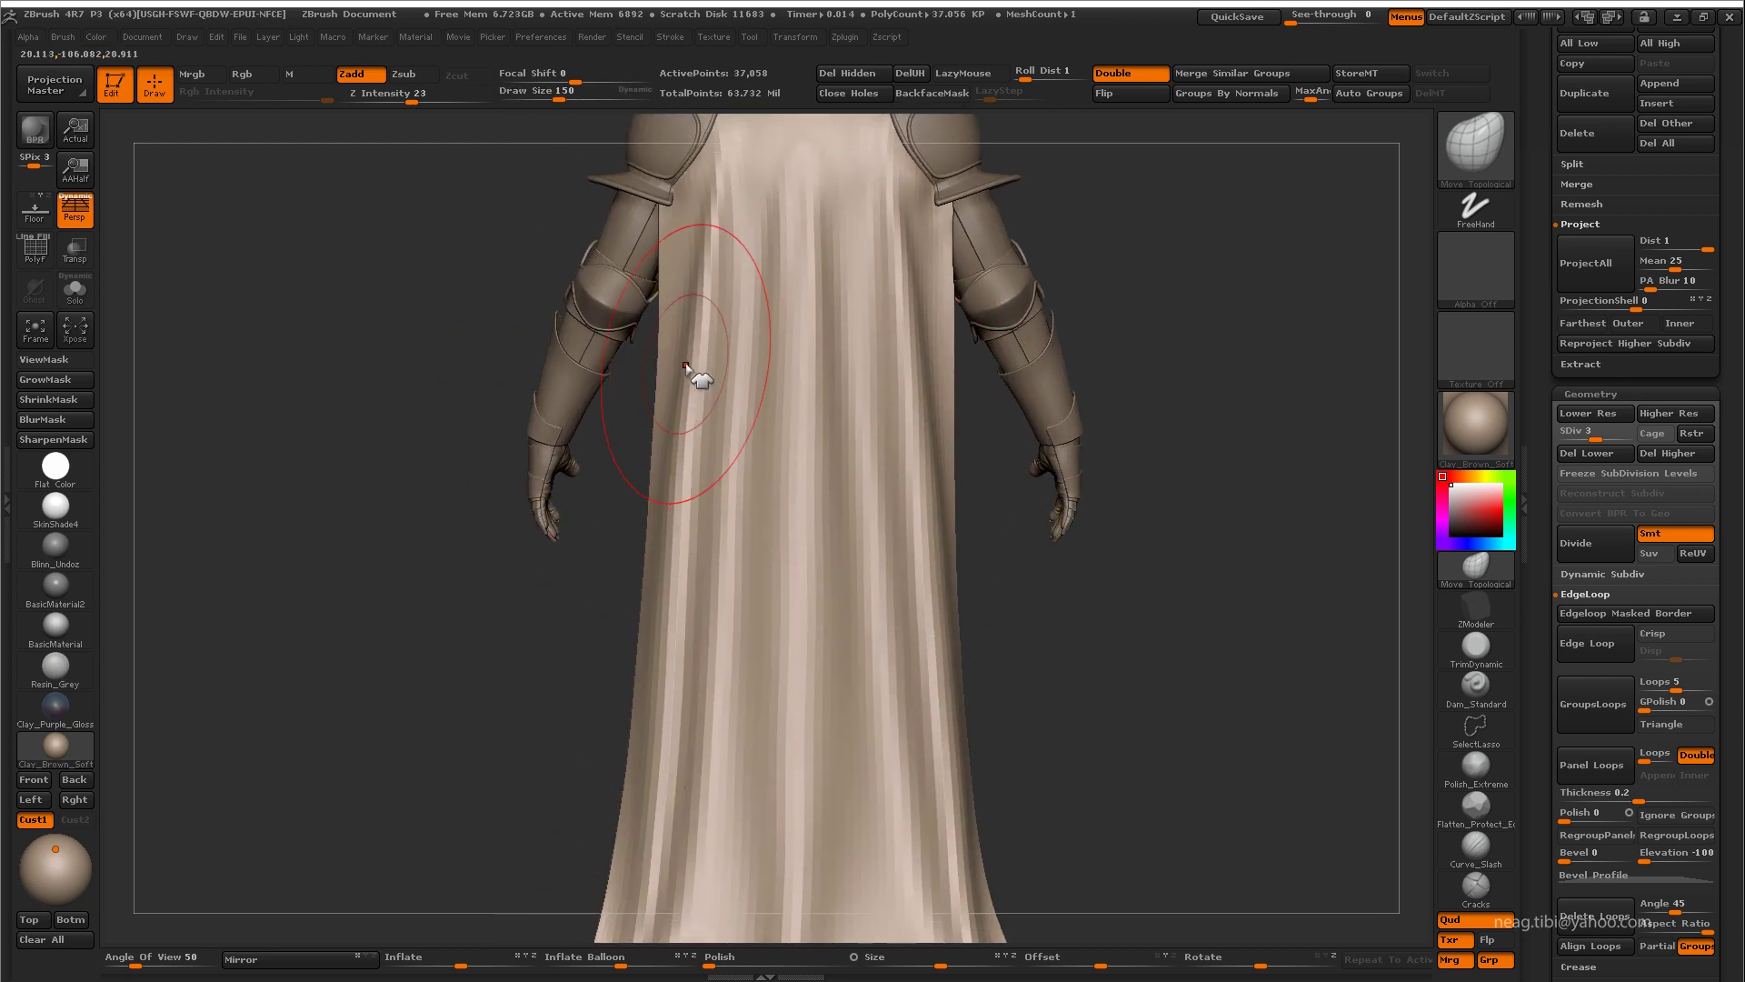
{"action": "key", "text": "d"}
{"action": "key", "text": "d"}
{"action": "key", "text": "f"}
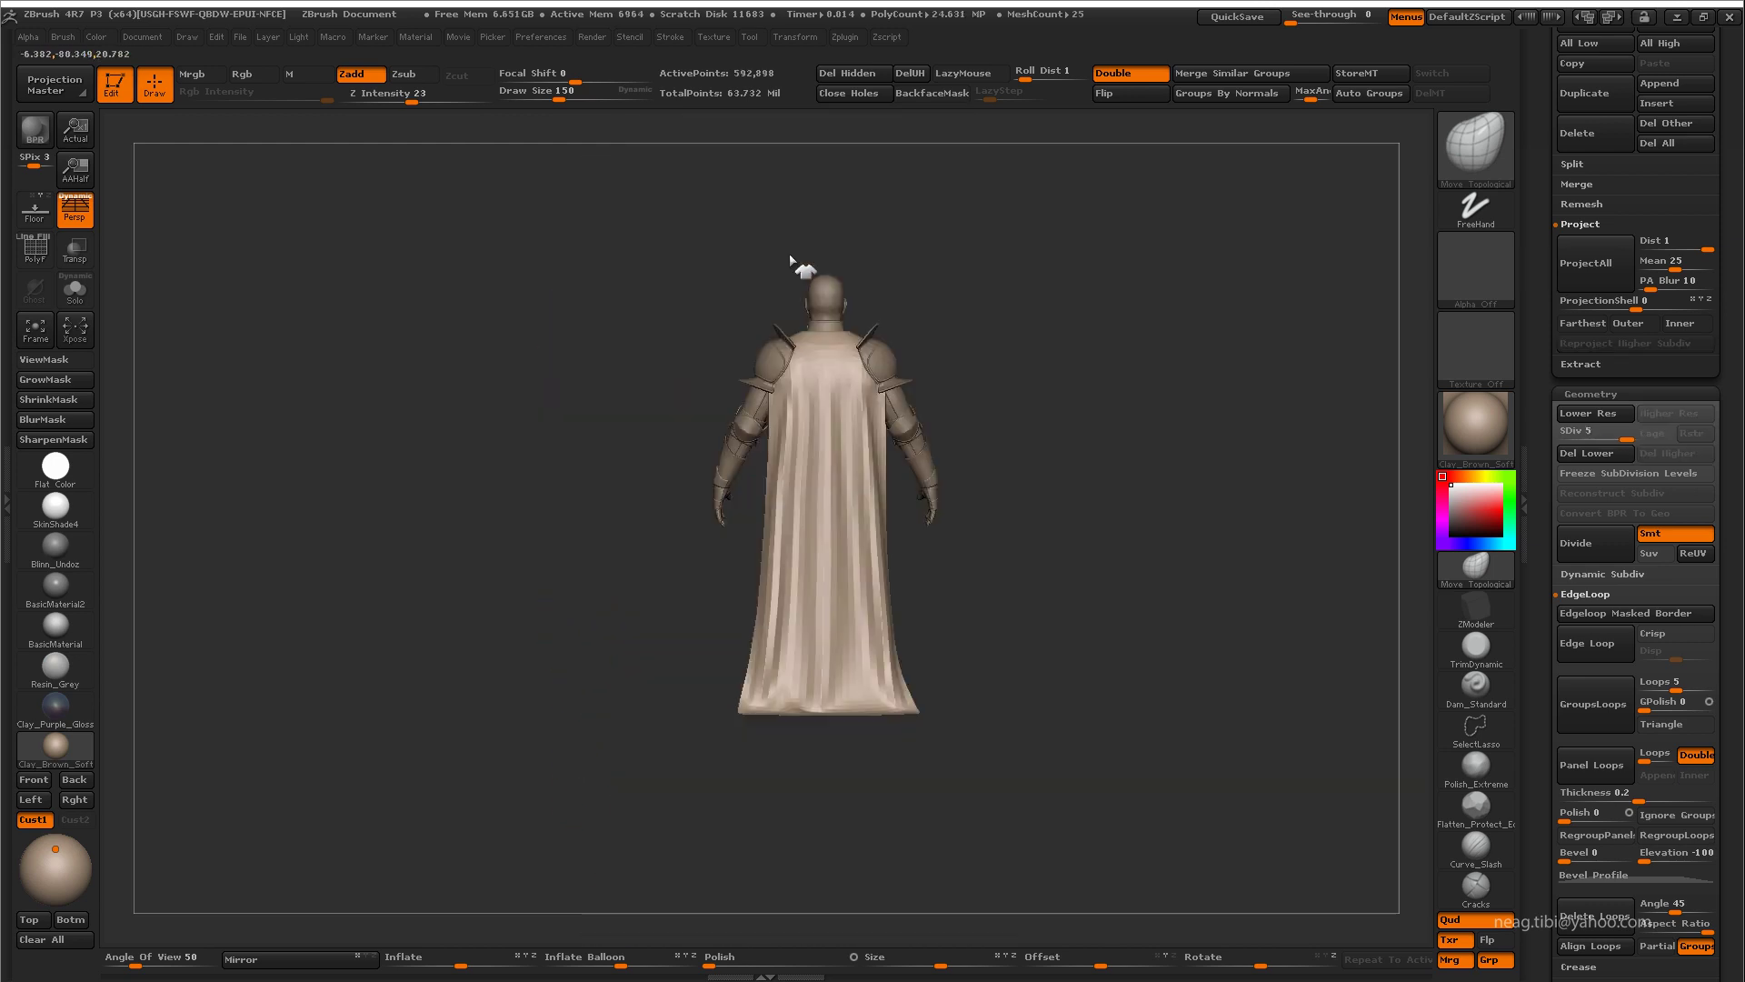
{"action": "mouse_move", "coordinate": [799, 284]}
{"action": "left_mouse_down"}
{"action": "mouse_move", "coordinate": [1138, 336]}
{"action": "mouse_move", "coordinate": [1095, 359]}
{"action": "mouse_move", "coordinate": [1132, 550]}
{"action": "left_mouse_up"}
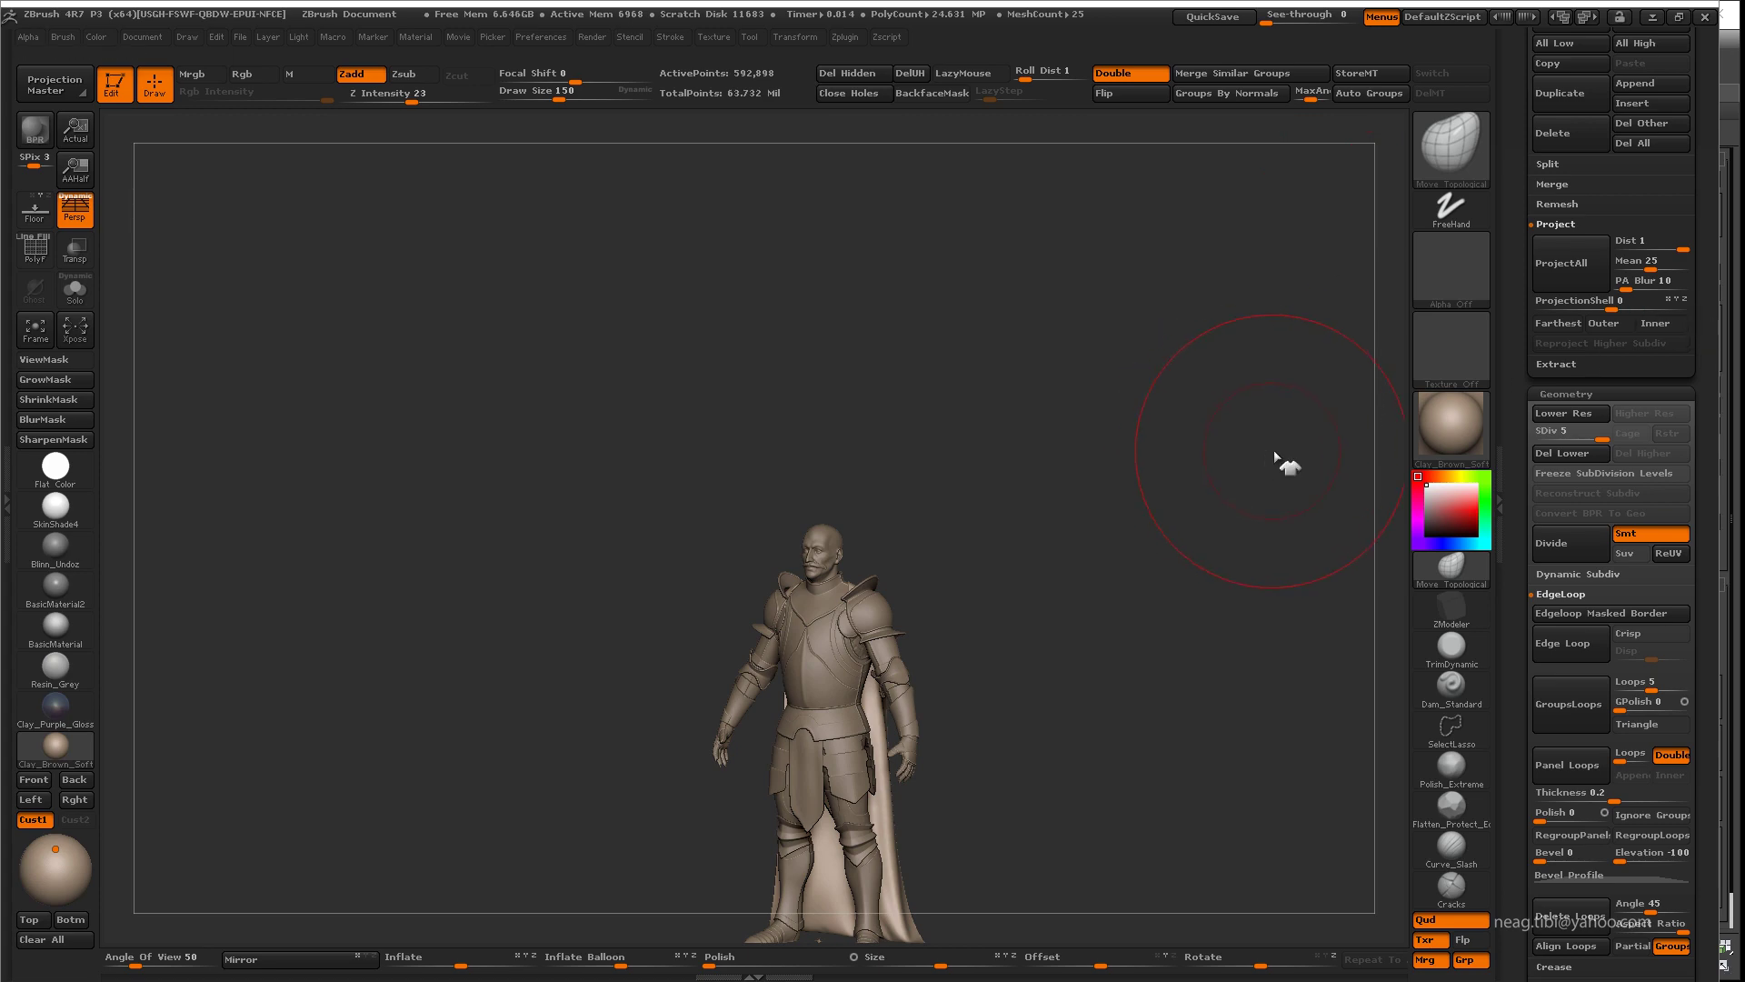
Step: Solo the Head_Pad coif and set a Standard brush to Zsub with BackfaceMask, lazy stroke off
{"action": "key", "text": "f"}
{"action": "scroll", "coordinate": [1636, 546], "scroll_direction": "up", "scroll_amount": 10}
{"action": "scroll", "coordinate": [1697, 644], "scroll_direction": "up", "scroll_amount": 3}
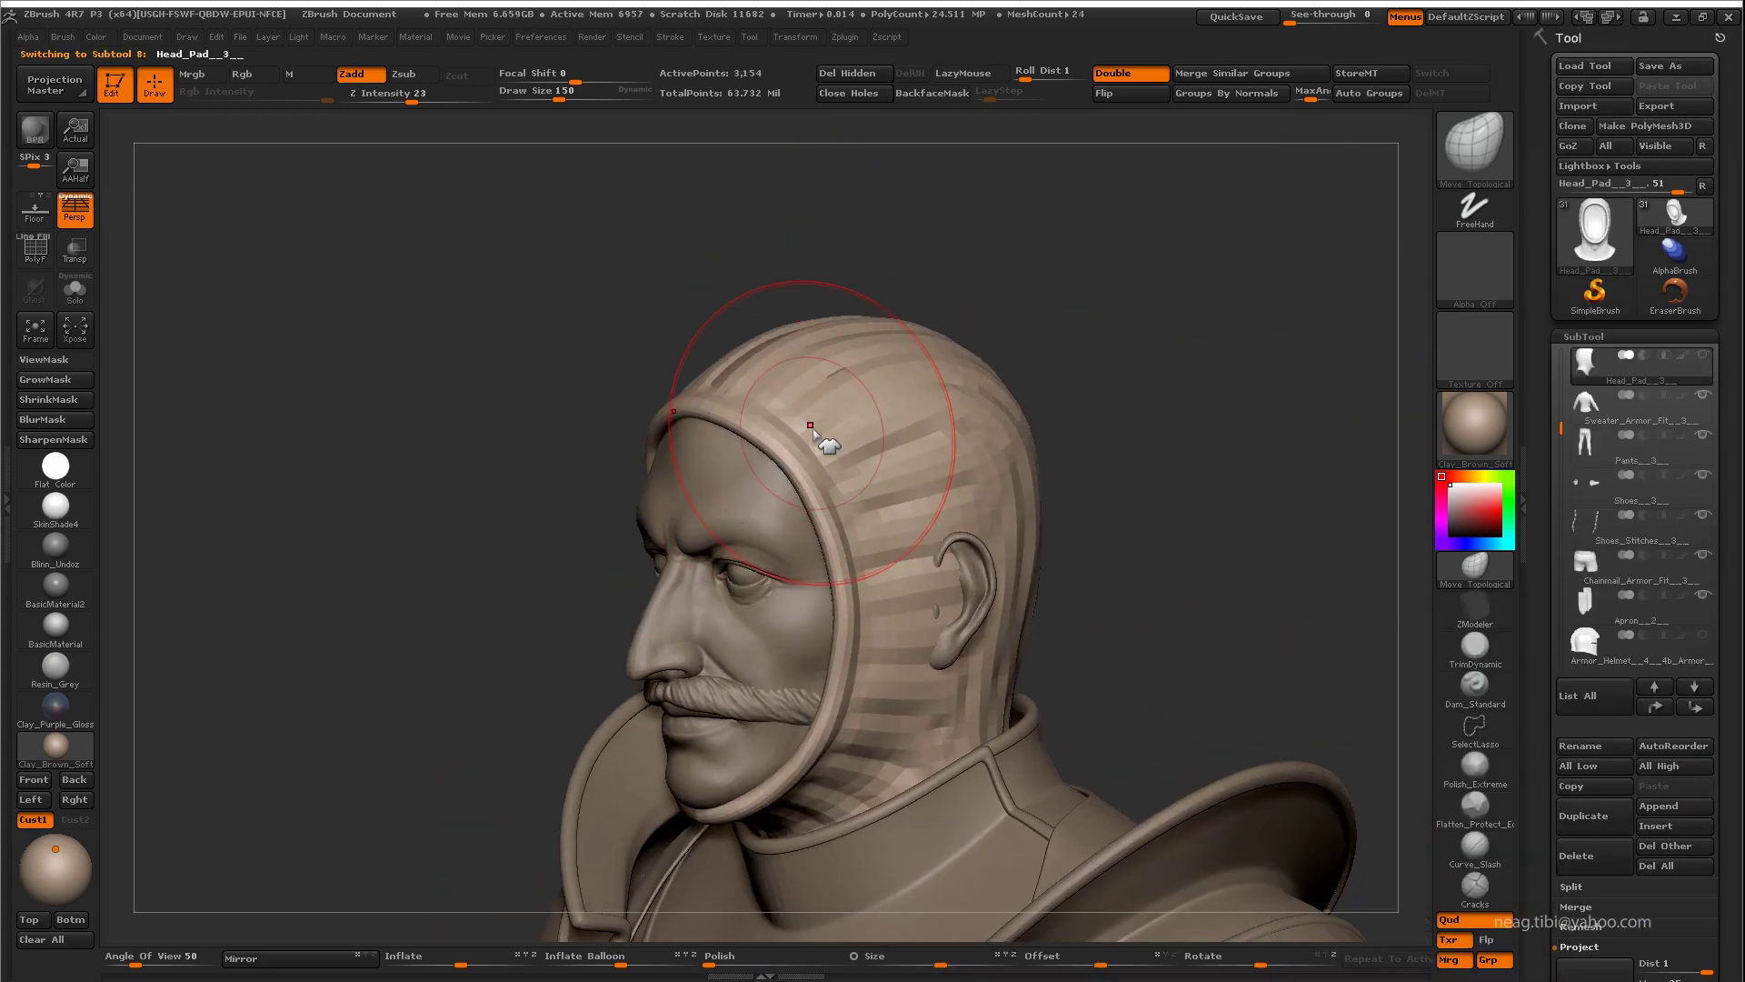
{"action": "key", "text": "ctrl+shift+s"}
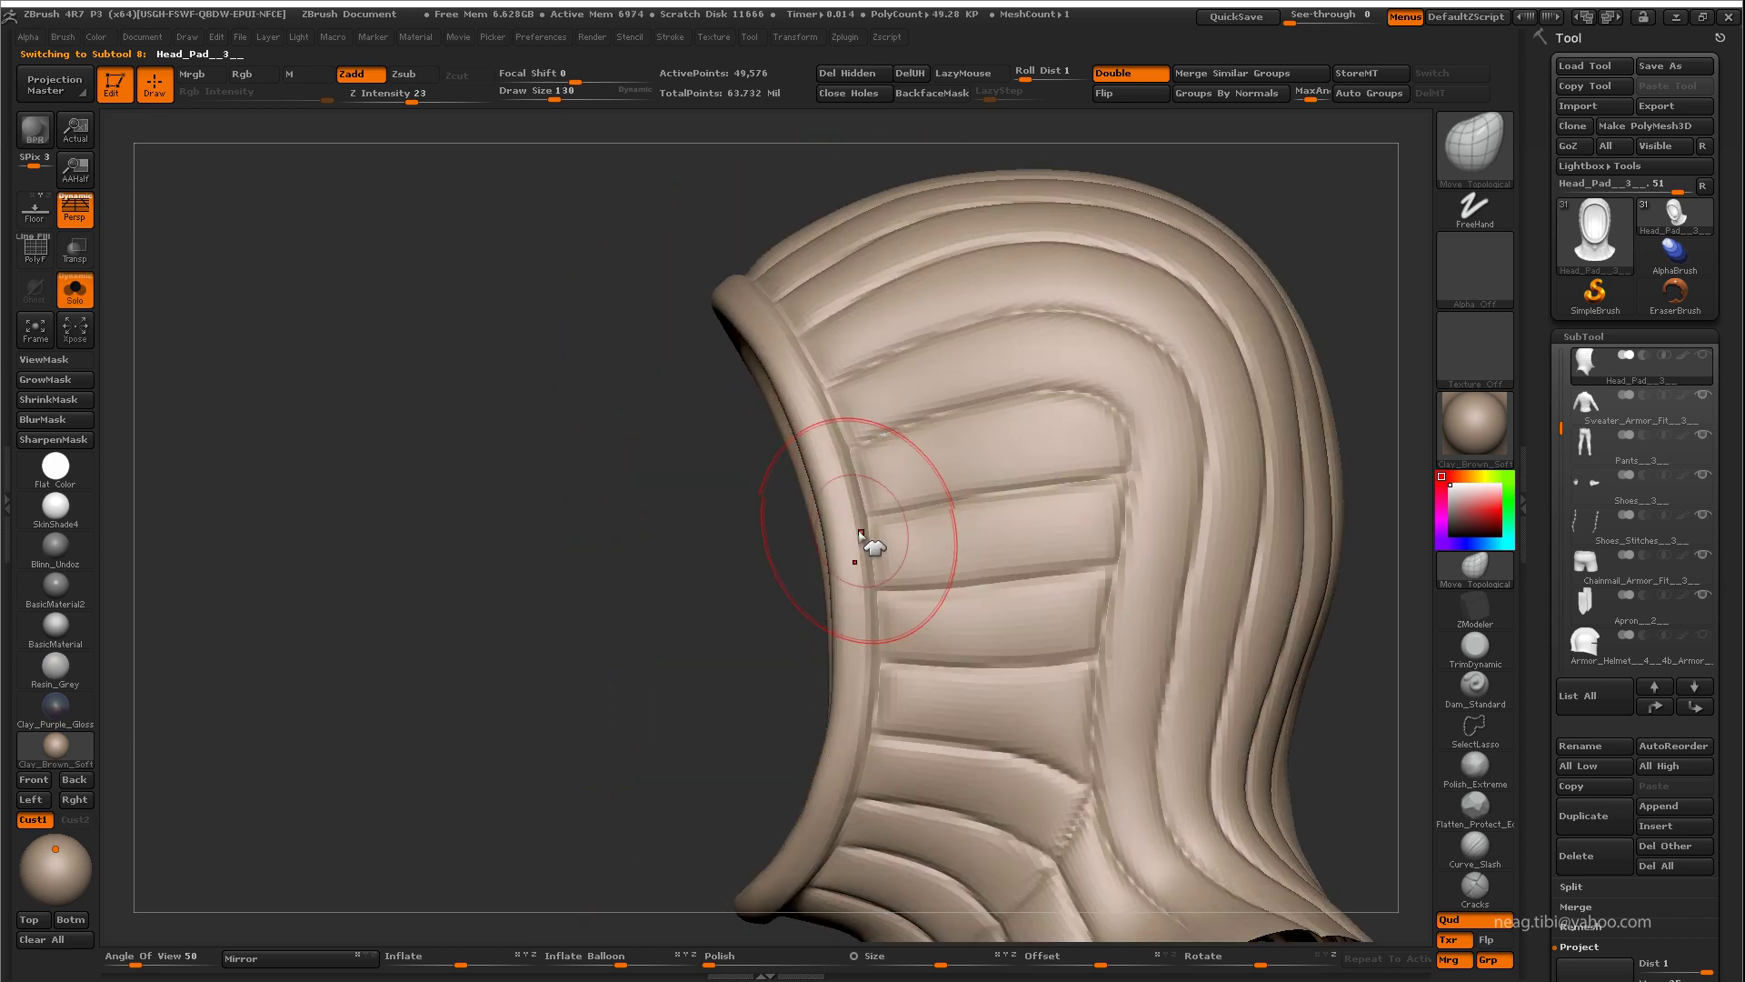
{"action": "key", "text": "b"}
{"action": "key", "text": "s"}
{"action": "key", "text": "t"}
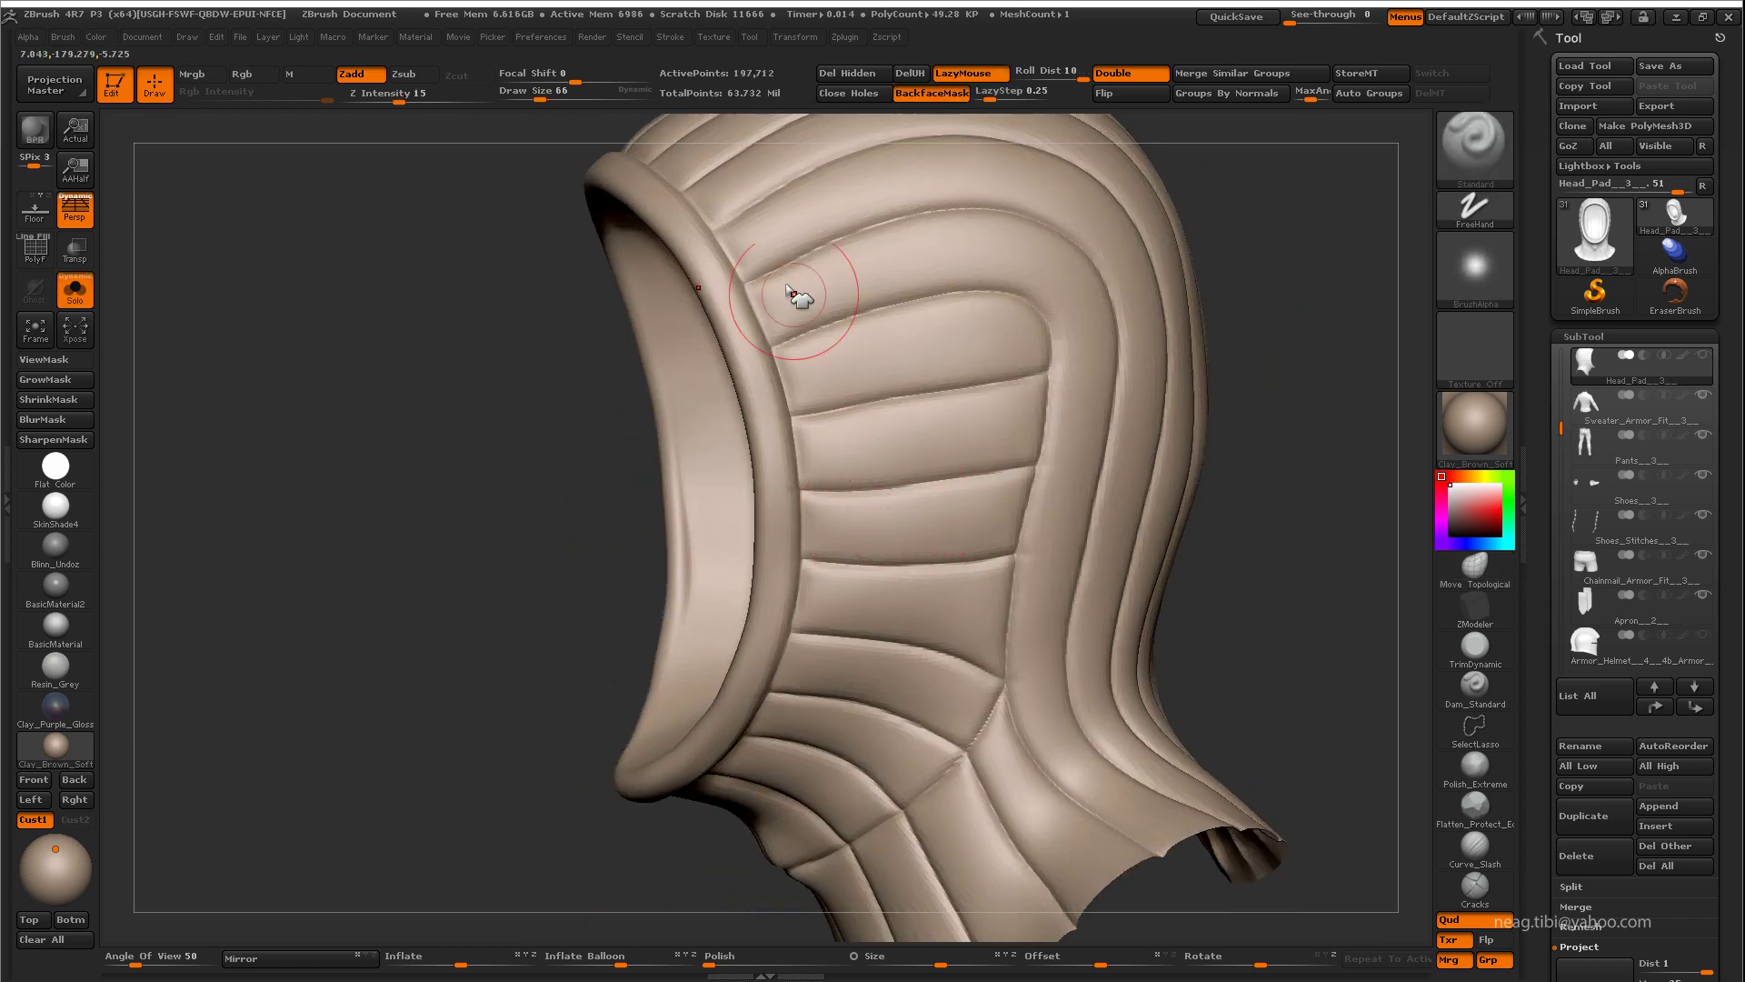
{"action": "key", "text": "l"}
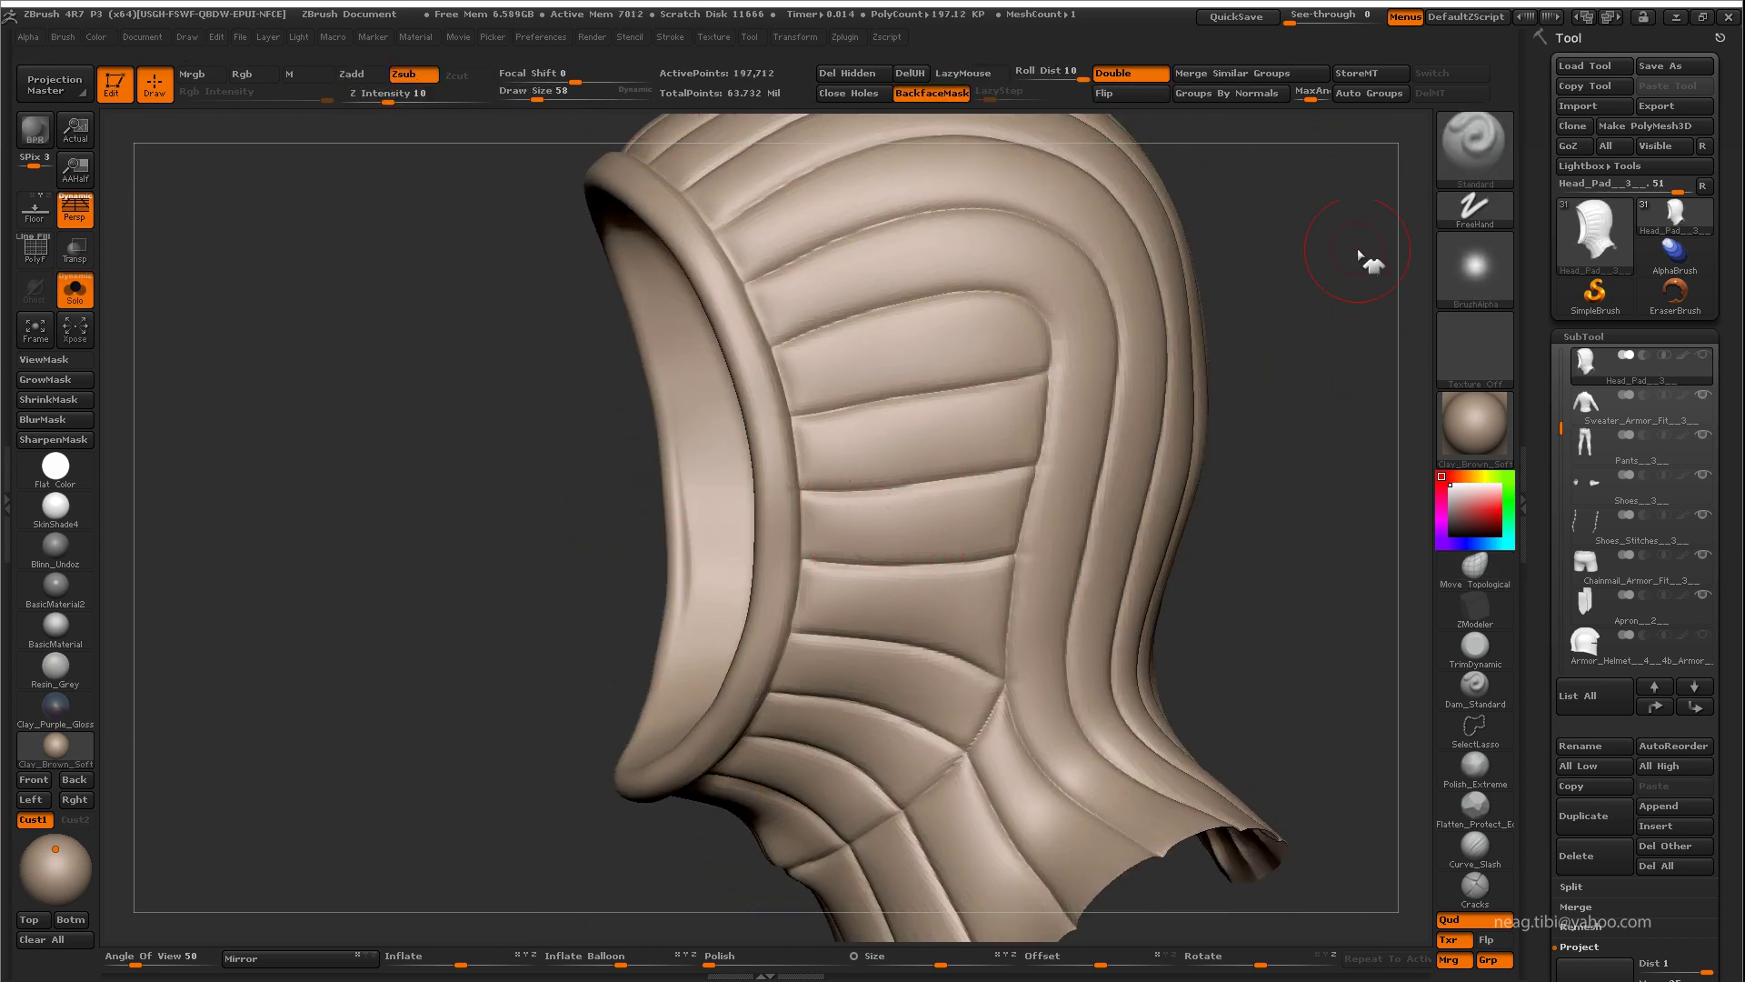
Step: Carve seams into the coif's quilted panels from front, top, side and lower angles
{"action": "mouse_move", "coordinate": [1359, 255]}
{"action": "left_mouse_down"}
{"action": "mouse_move", "coordinate": [838, 479]}
{"action": "mouse_move", "coordinate": [760, 448]}
{"action": "mouse_move", "coordinate": [736, 393]}
{"action": "mouse_move", "coordinate": [768, 452]}
{"action": "mouse_move", "coordinate": [728, 400]}
{"action": "mouse_move", "coordinate": [681, 390]}
{"action": "mouse_move", "coordinate": [709, 475]}
{"action": "left_mouse_up"}
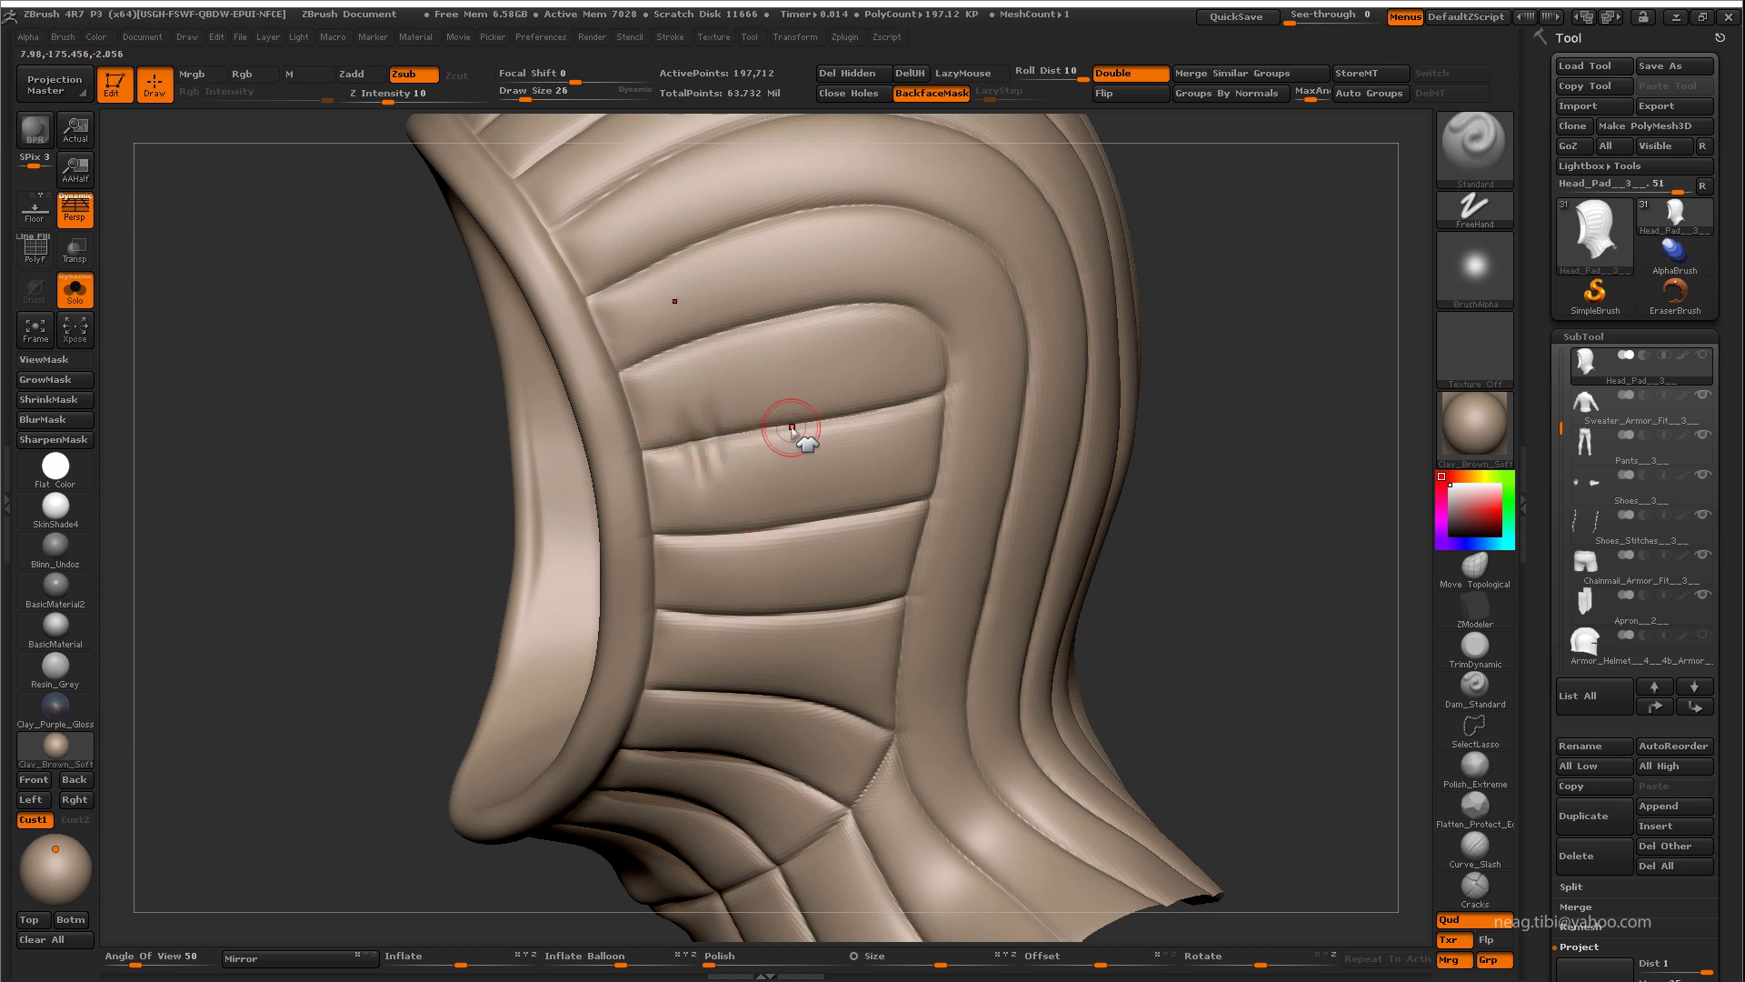
{"action": "mouse_move", "coordinate": [839, 370]}
{"action": "left_mouse_down"}
{"action": "mouse_move", "coordinate": [850, 460]}
{"action": "mouse_move", "coordinate": [869, 453]}
{"action": "left_mouse_up"}
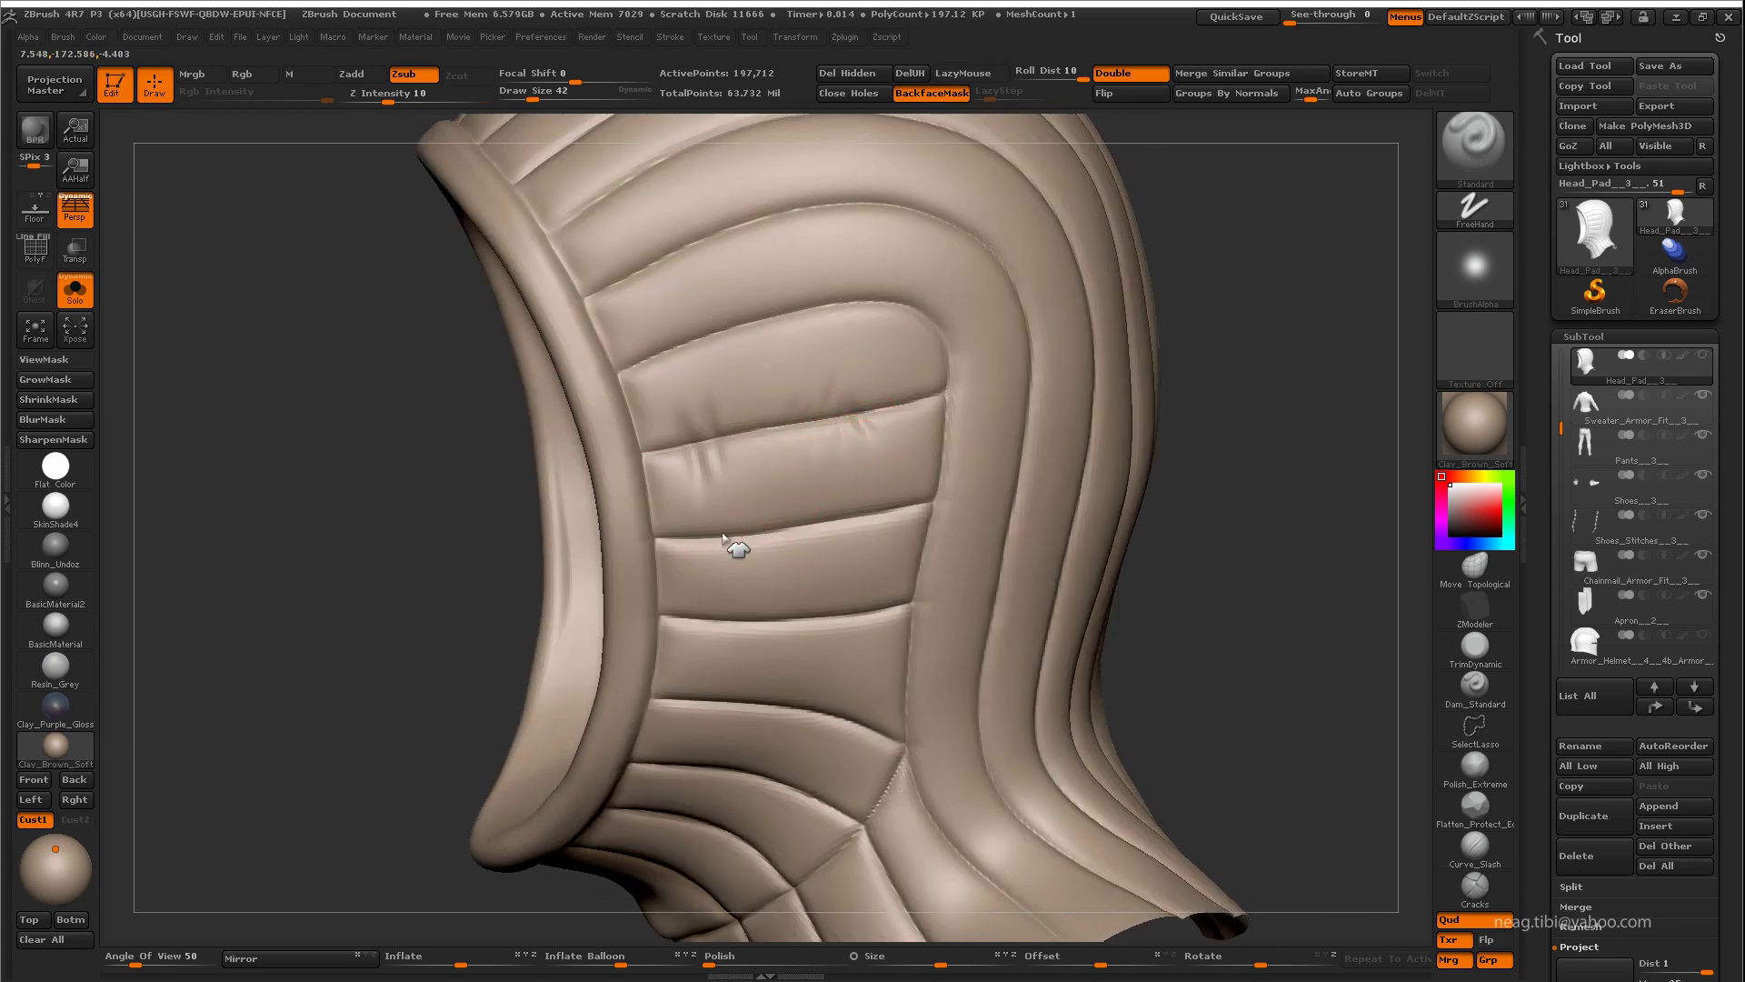
{"action": "left_click_drag", "start_coordinate": [724, 538], "coordinate": [728, 443]}
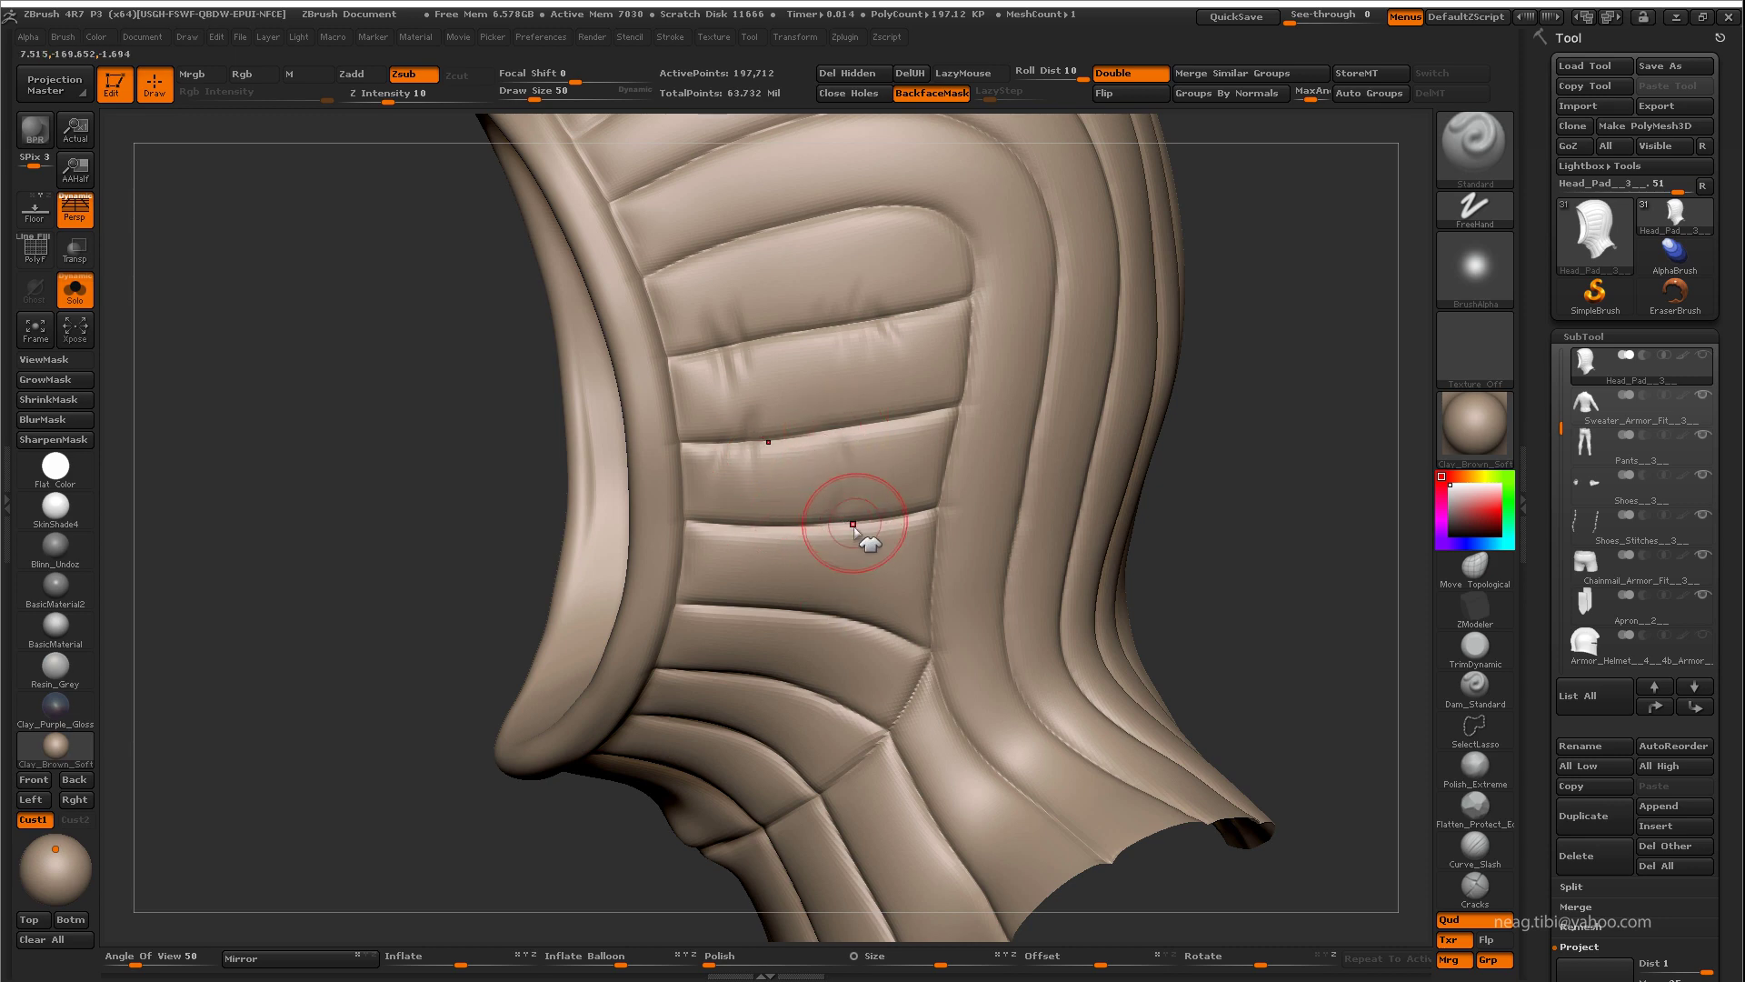
{"action": "left_click_drag", "start_coordinate": [854, 470], "coordinate": [800, 454]}
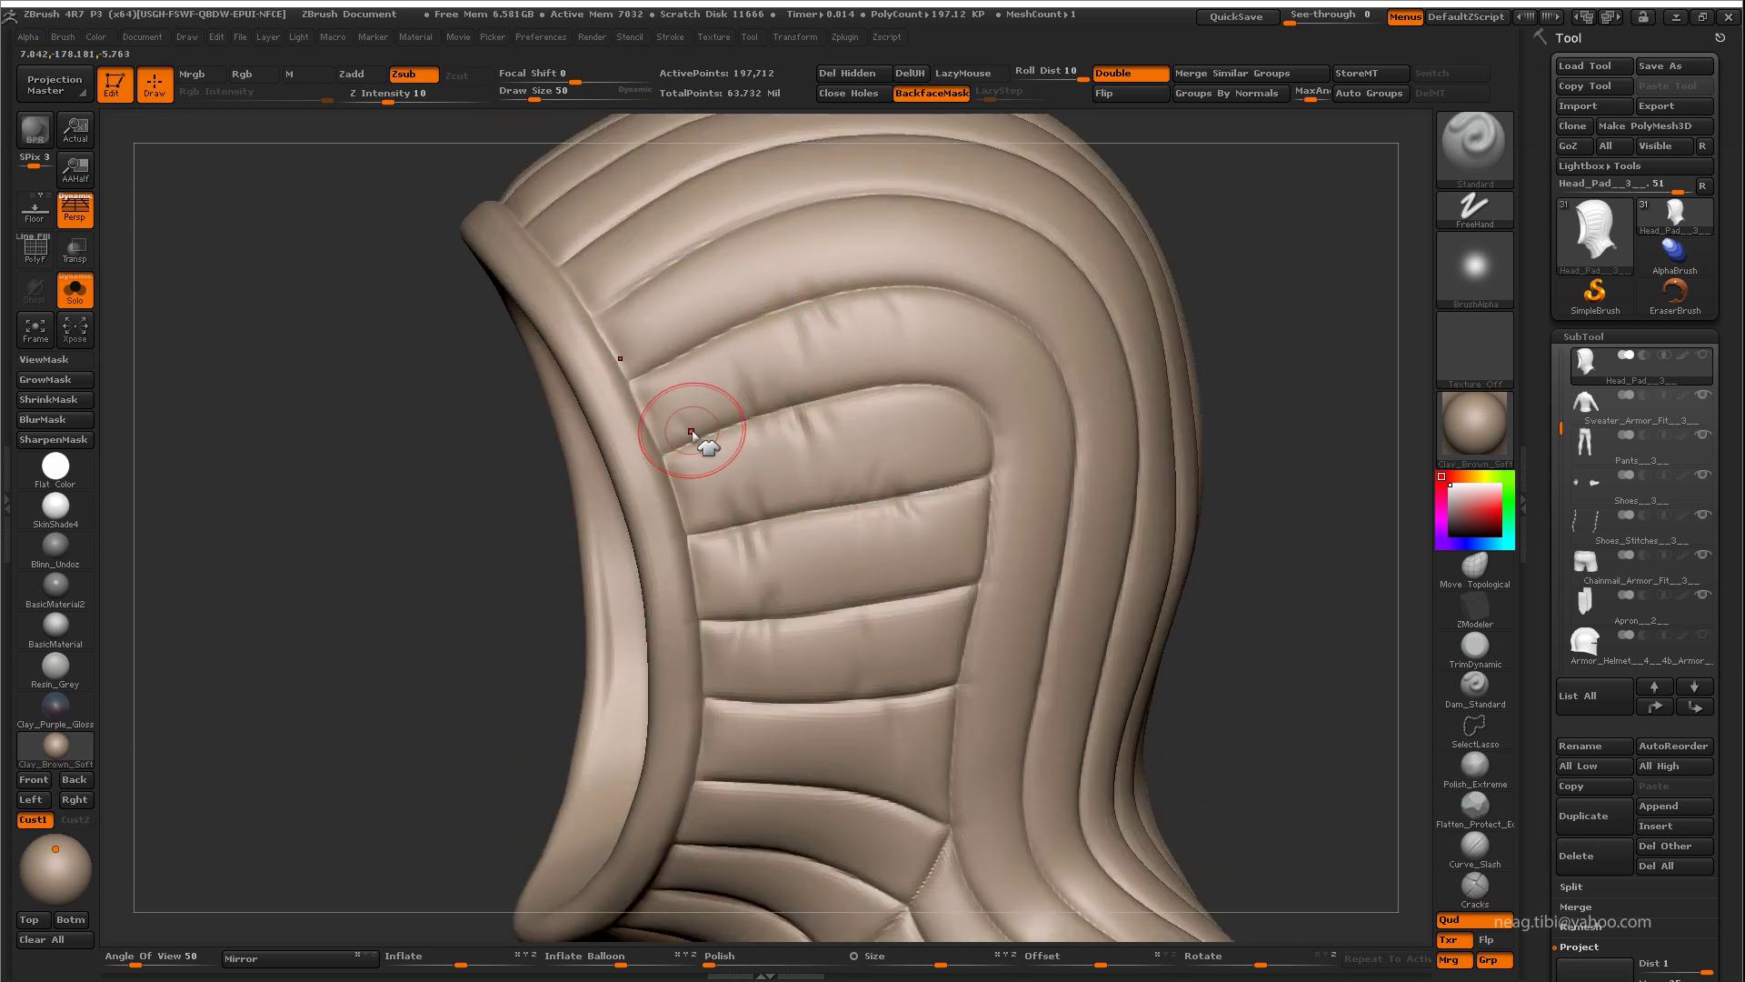
{"action": "mouse_move", "coordinate": [683, 351]}
{"action": "left_mouse_down"}
{"action": "mouse_move", "coordinate": [740, 460]}
{"action": "mouse_move", "coordinate": [791, 455]}
{"action": "mouse_move", "coordinate": [791, 406]}
{"action": "left_mouse_up"}
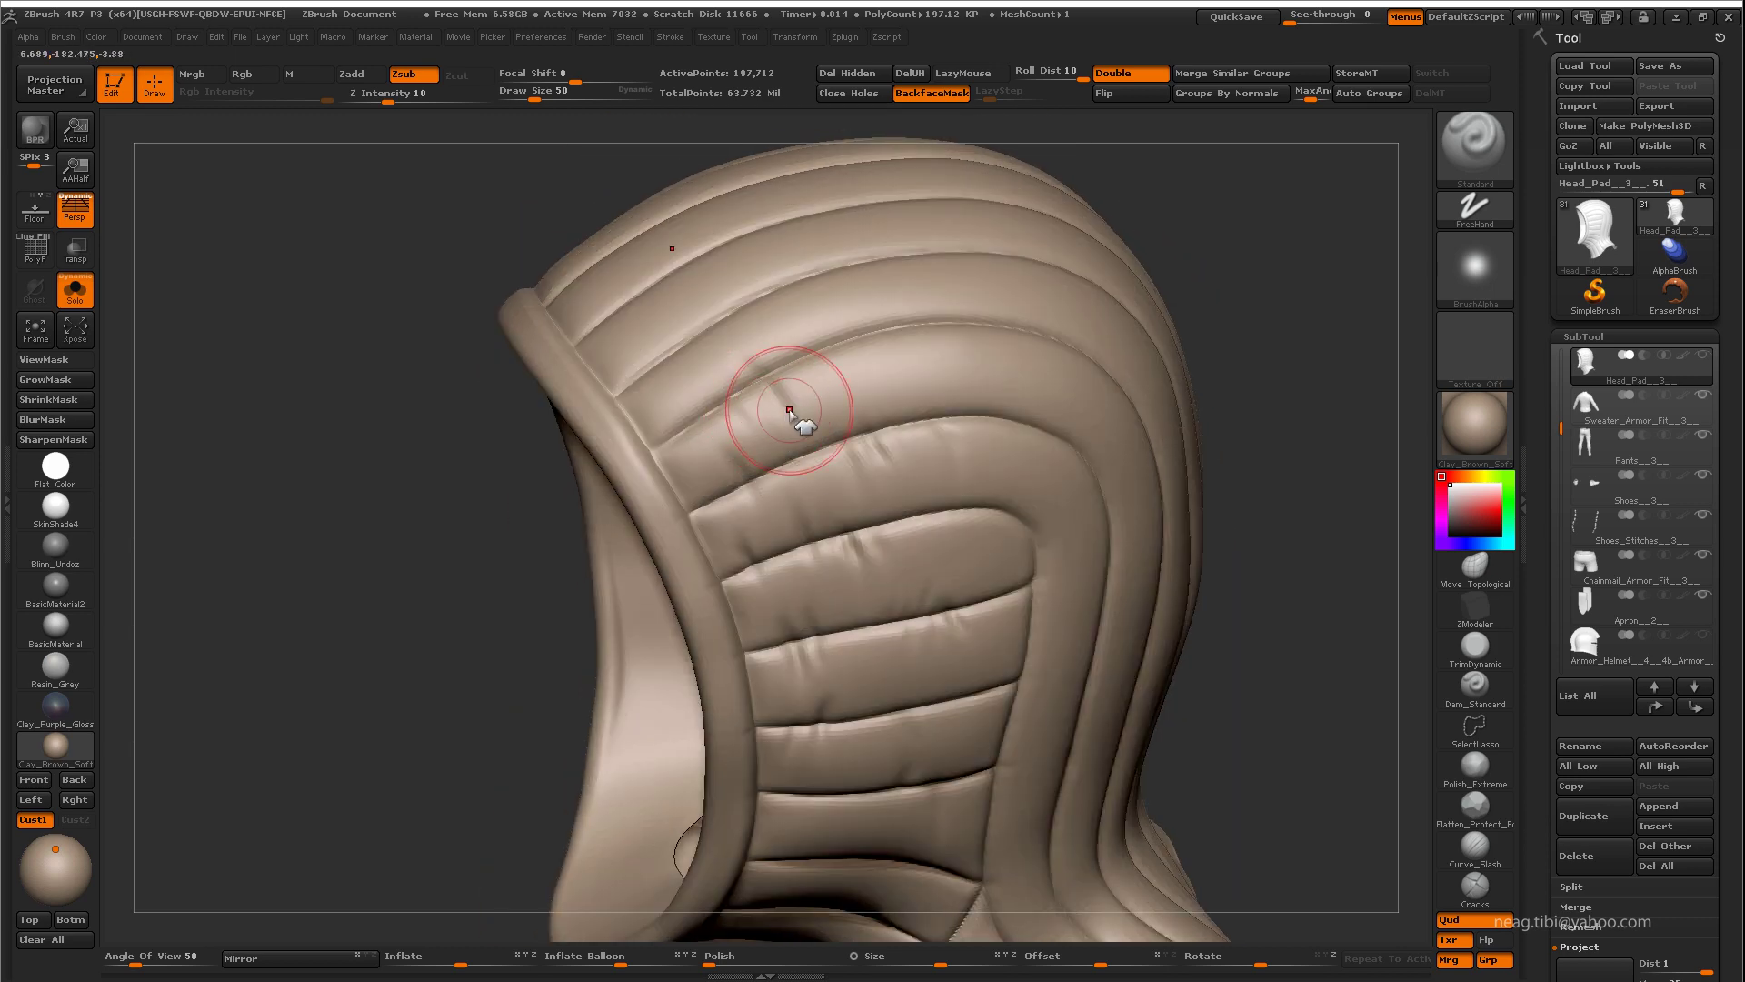
{"action": "mouse_move", "coordinate": [943, 417]}
{"action": "left_mouse_down"}
{"action": "mouse_move", "coordinate": [897, 475]}
{"action": "mouse_move", "coordinate": [888, 533]}
{"action": "mouse_move", "coordinate": [870, 438]}
{"action": "left_mouse_up"}
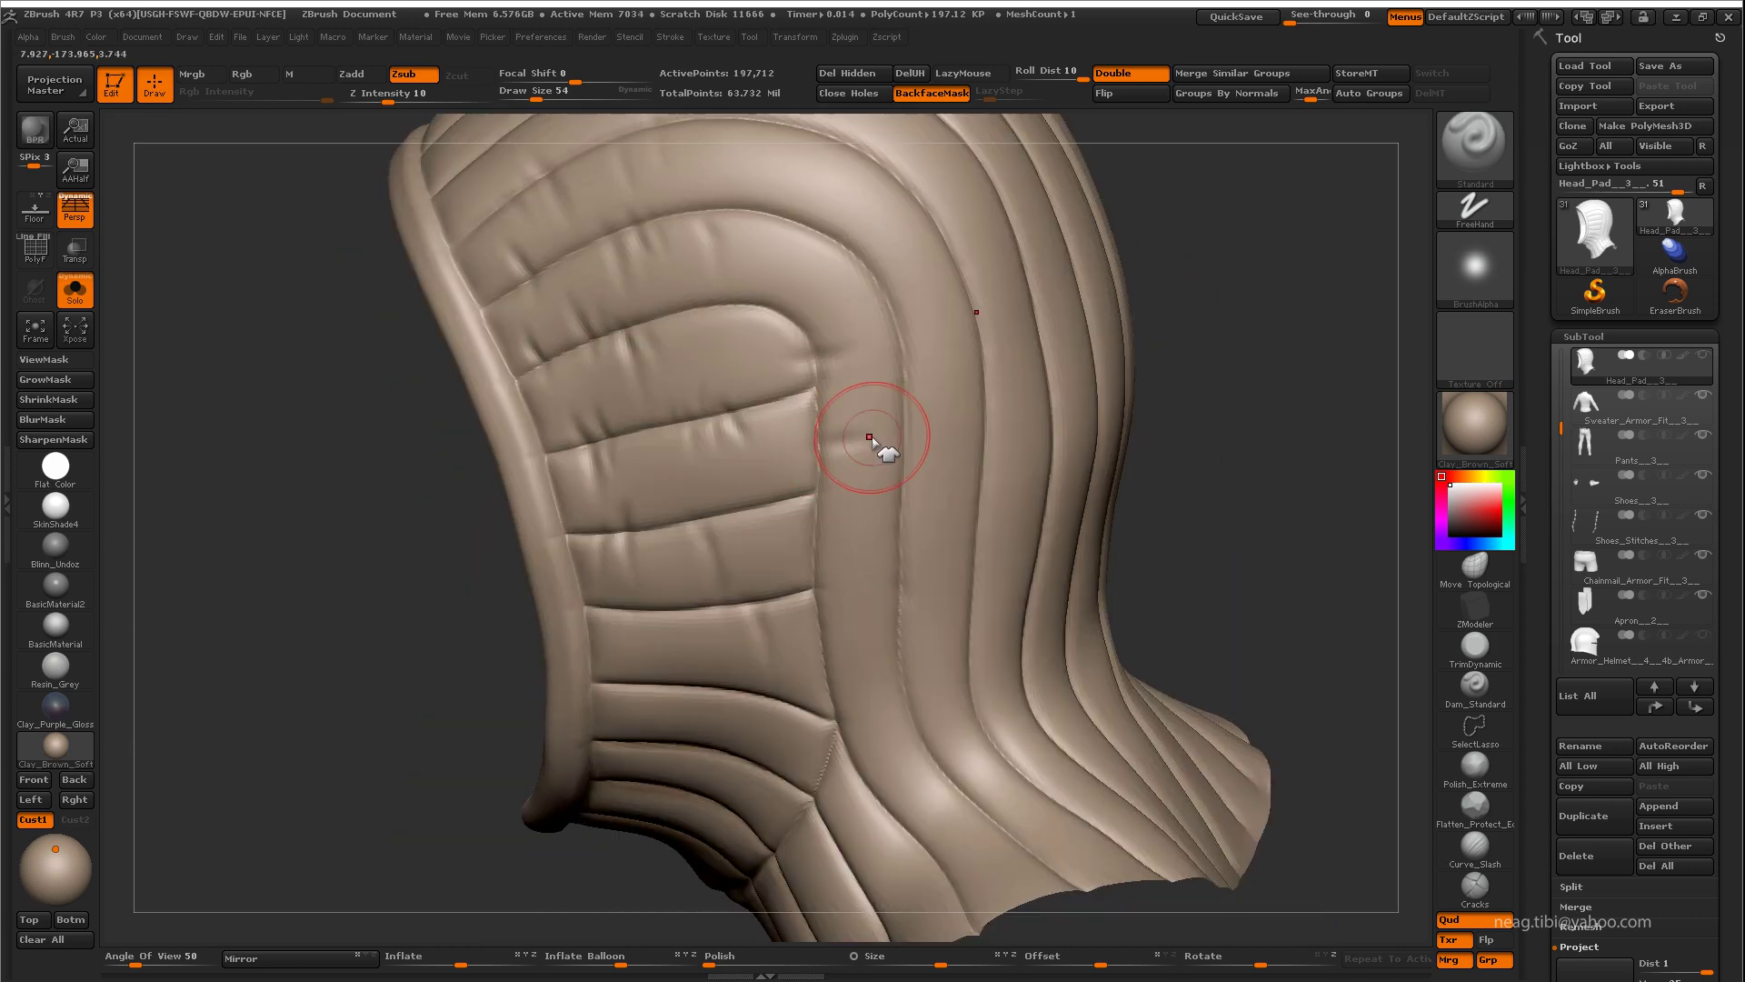
{"action": "mouse_move", "coordinate": [816, 531]}
{"action": "left_mouse_down"}
{"action": "mouse_move", "coordinate": [849, 495]}
{"action": "mouse_move", "coordinate": [787, 581]}
{"action": "left_mouse_up"}
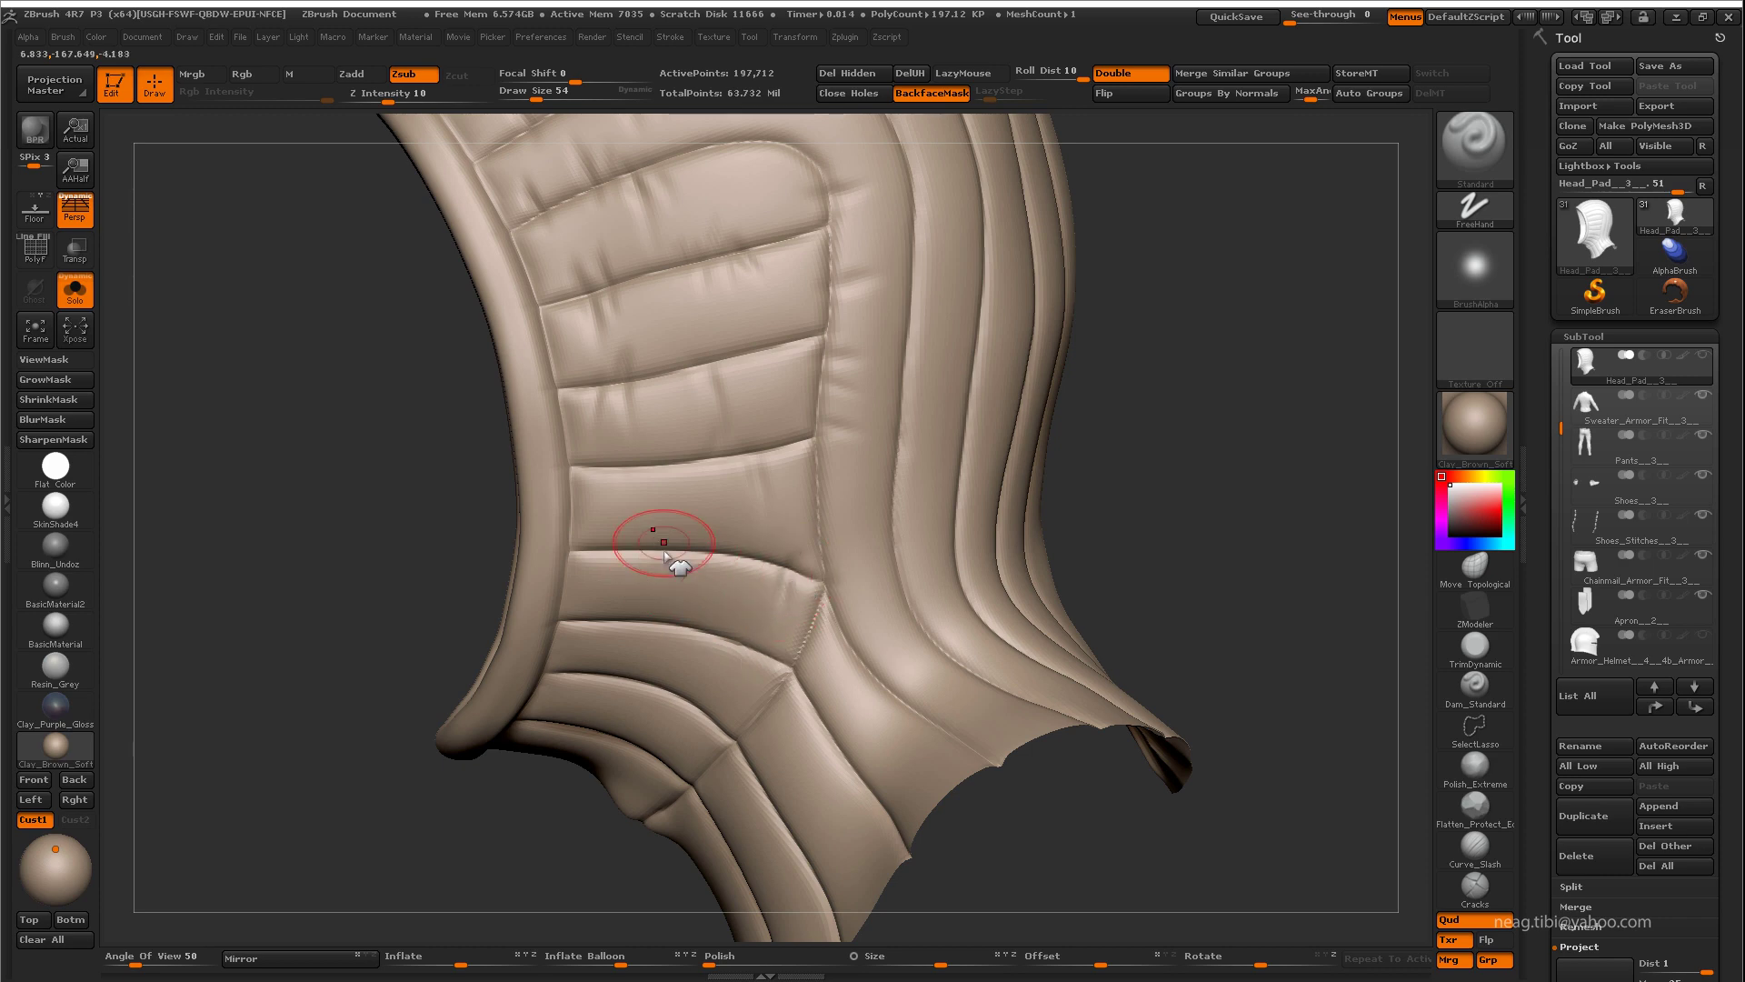
{"action": "left_click_drag", "start_coordinate": [664, 543], "coordinate": [574, 573], "text": "alt"}
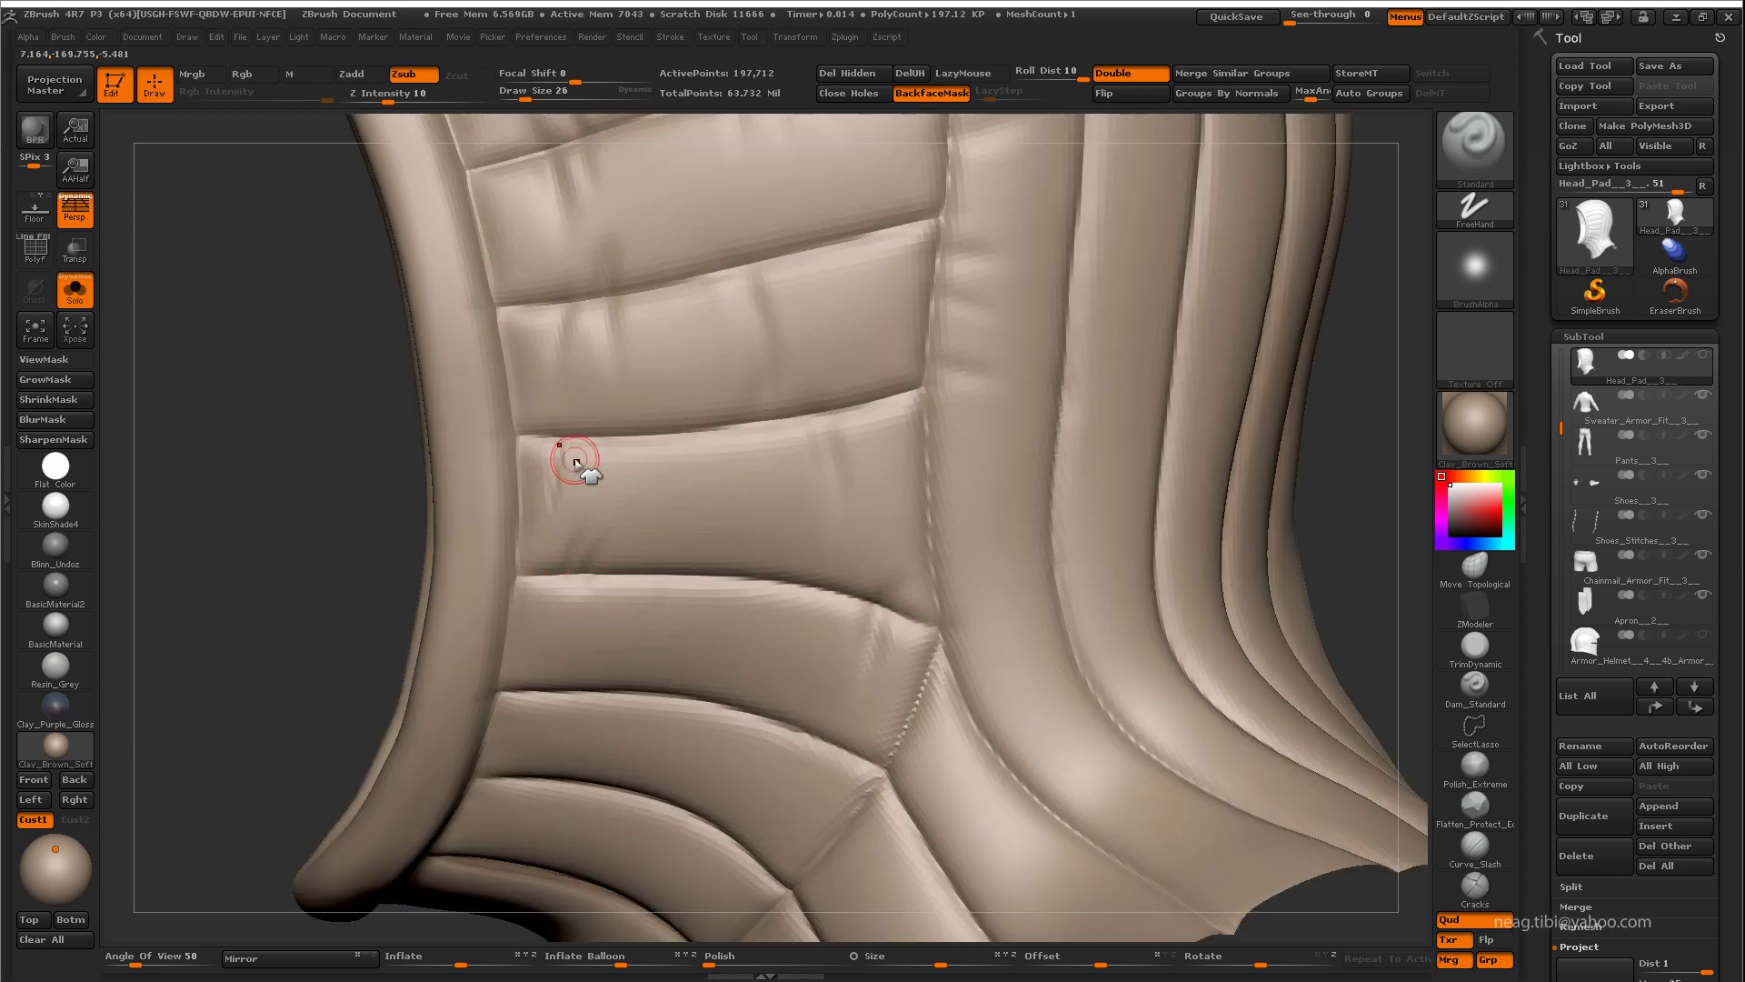
{"action": "left_click_drag", "start_coordinate": [605, 507], "coordinate": [571, 352], "text": "alt"}
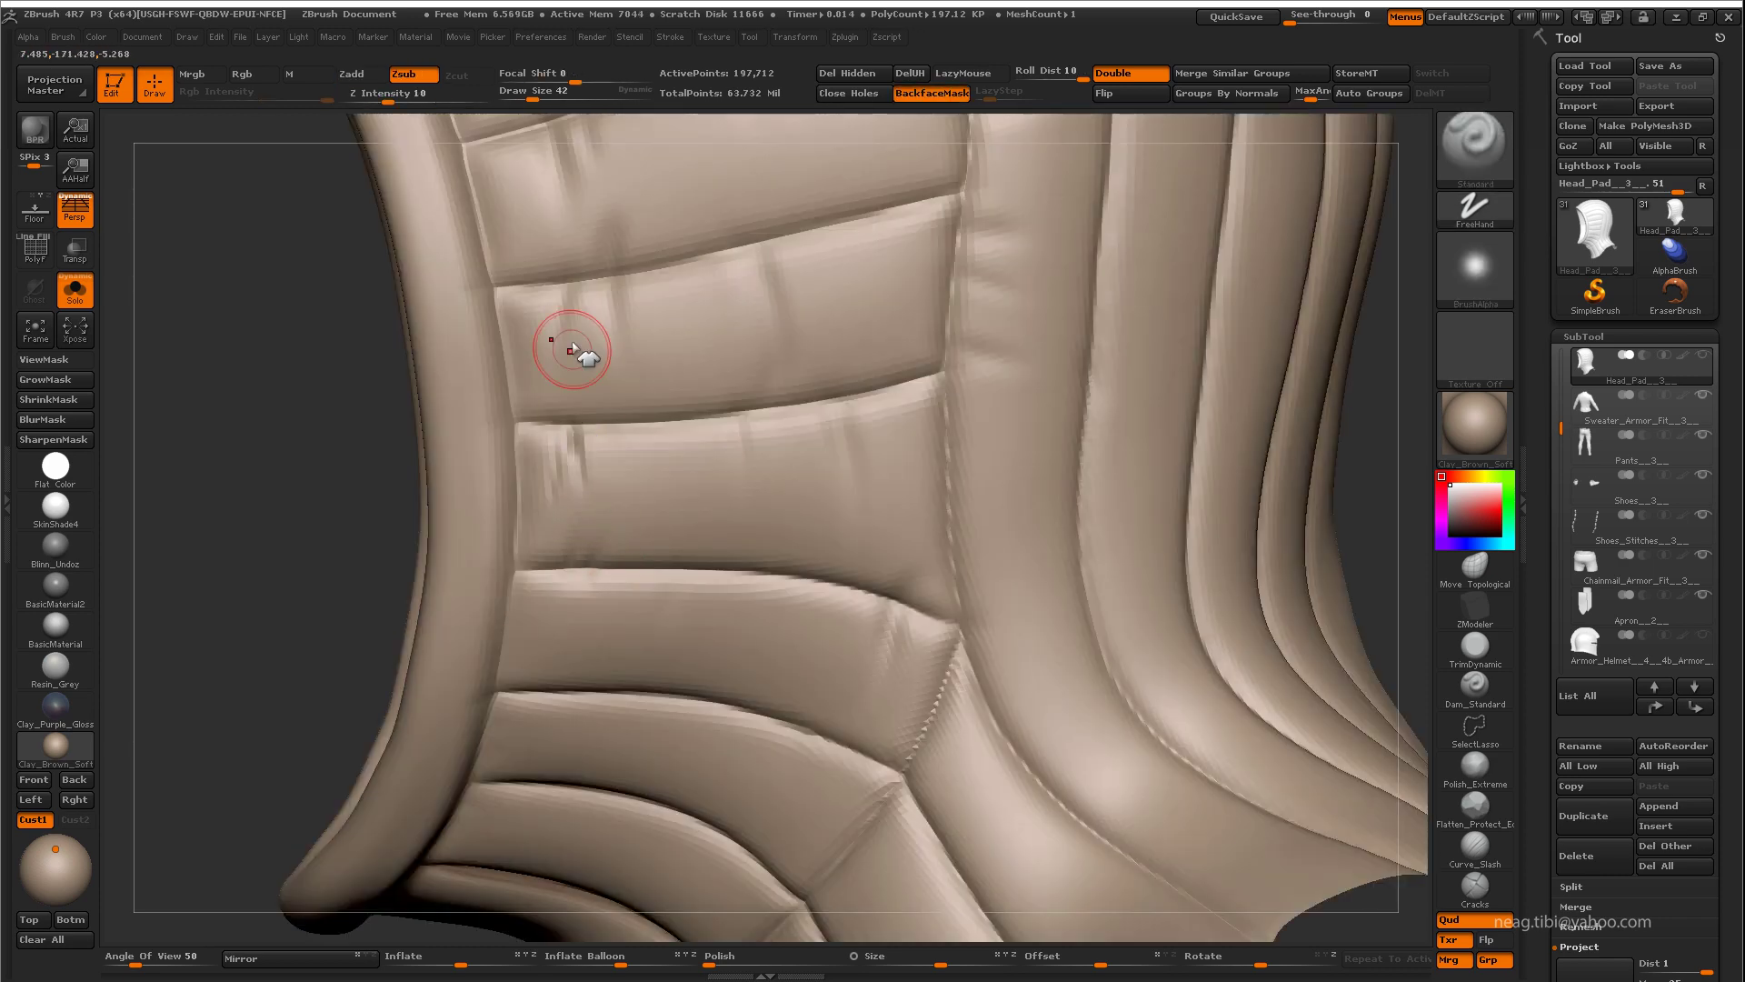
Step: Switch to the Inflat brush with BackfaceMask off to puff the quilted side panels
{"action": "key", "text": "b"}
{"action": "key", "text": "i"}
{"action": "key", "text": "n"}
{"action": "mouse_move", "coordinate": [624, 499]}
{"action": "left_mouse_down", "text": "alt"}
{"action": "mouse_move", "coordinate": [627, 418]}
{"action": "mouse_move", "coordinate": [662, 475]}
{"action": "mouse_move", "coordinate": [600, 416]}
{"action": "mouse_move", "coordinate": [681, 370]}
{"action": "mouse_move", "coordinate": [610, 391]}
{"action": "left_mouse_up", "text": "alt"}
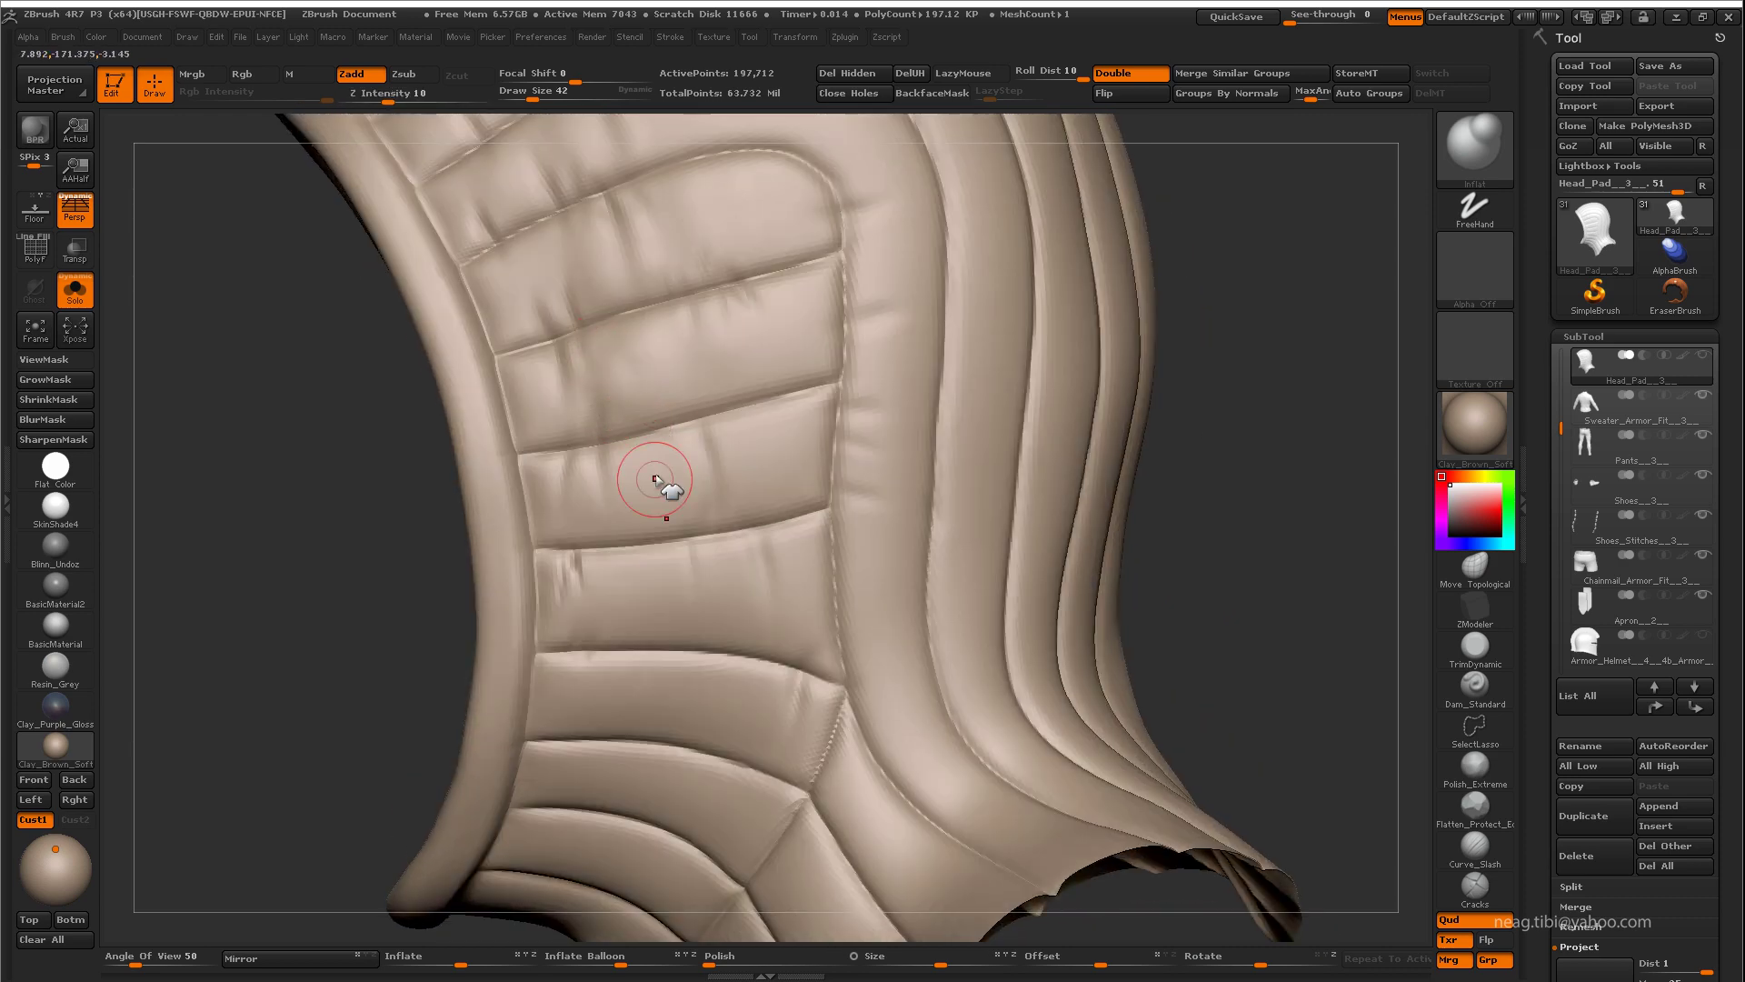
Step: Frame the coif and set up a small crease brush cutting inward with lazy stroke on
{"action": "left_click_drag", "start_coordinate": [654, 479], "coordinate": [665, 515]}
{"action": "mouse_move", "coordinate": [738, 439]}
{"action": "left_mouse_down"}
{"action": "mouse_move", "coordinate": [733, 410]}
{"action": "mouse_move", "coordinate": [782, 472]}
{"action": "mouse_move", "coordinate": [729, 593]}
{"action": "mouse_move", "coordinate": [709, 372]}
{"action": "left_mouse_up"}
{"action": "key", "text": "f"}
{"action": "key", "text": "b"}
{"action": "key", "text": "d"}
{"action": "key", "text": "s"}
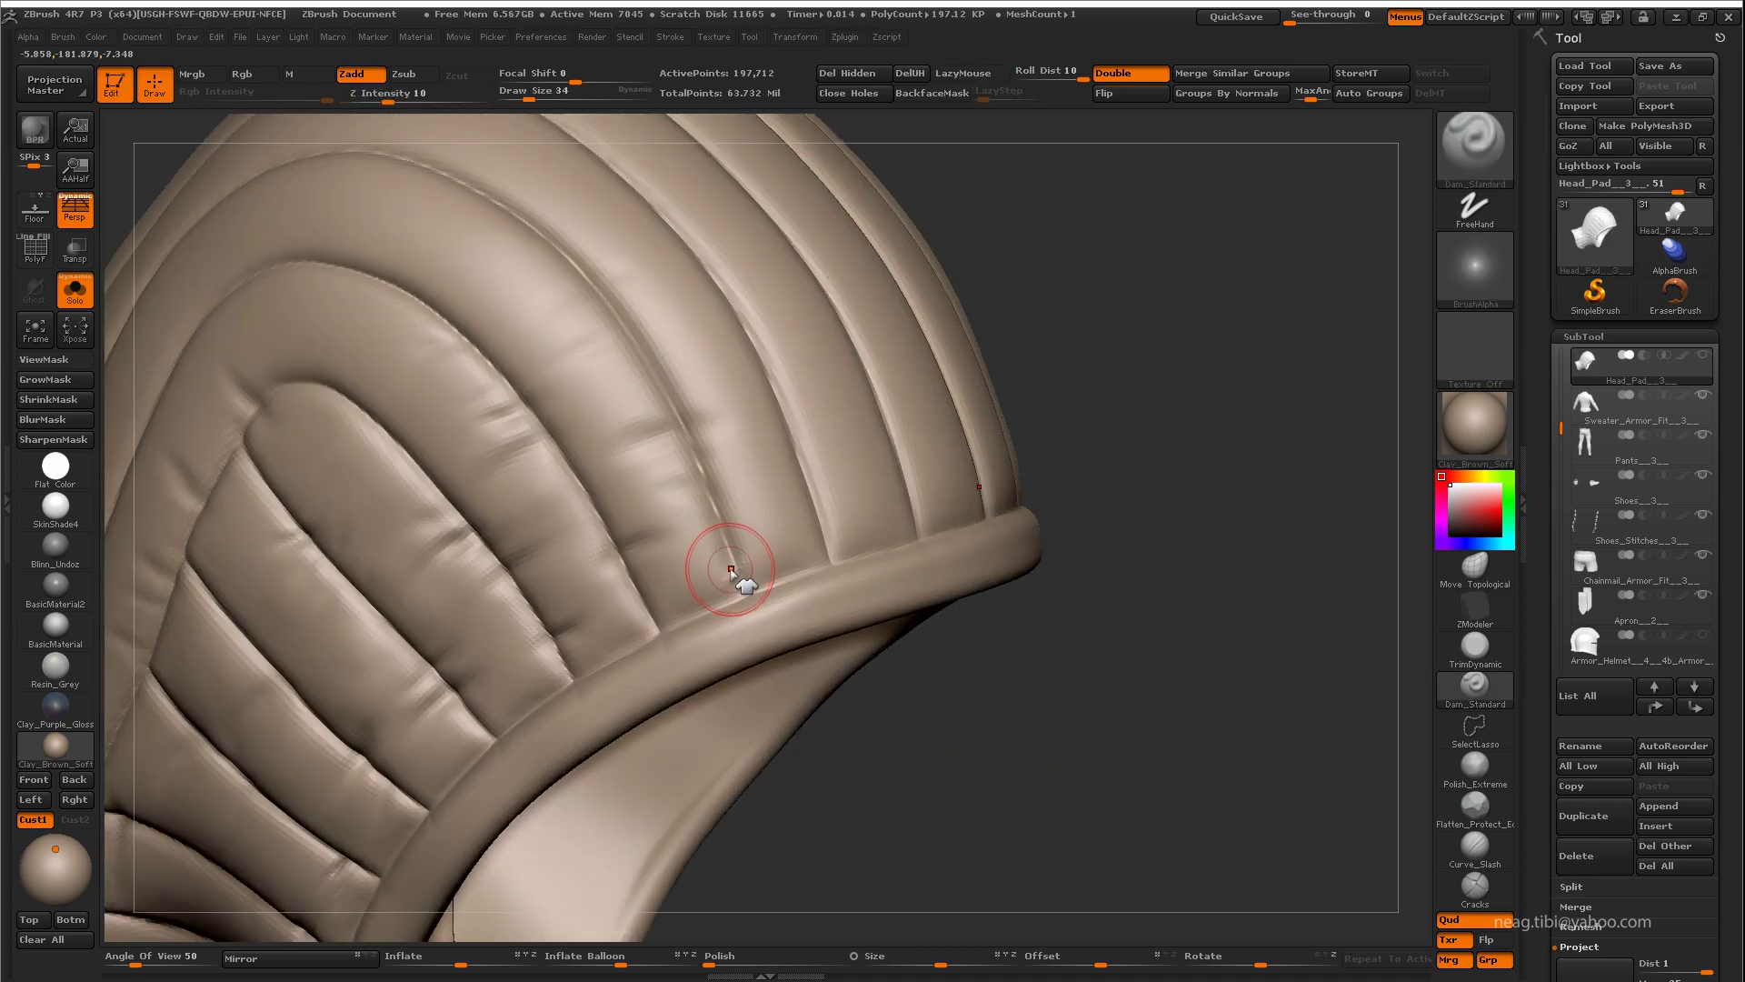
{"action": "left_click", "coordinate": [416, 75]}
Step: Sculpt and smooth the quilted seams on the coif's padded side
{"action": "mouse_move", "coordinate": [707, 557]}
{"action": "left_mouse_down"}
{"action": "mouse_move", "coordinate": [670, 615]}
{"action": "mouse_move", "coordinate": [709, 592]}
{"action": "left_mouse_up"}
{"action": "mouse_move", "coordinate": [683, 397]}
{"action": "left_mouse_down"}
{"action": "mouse_move", "coordinate": [740, 487]}
{"action": "mouse_move", "coordinate": [675, 585]}
{"action": "left_mouse_up"}
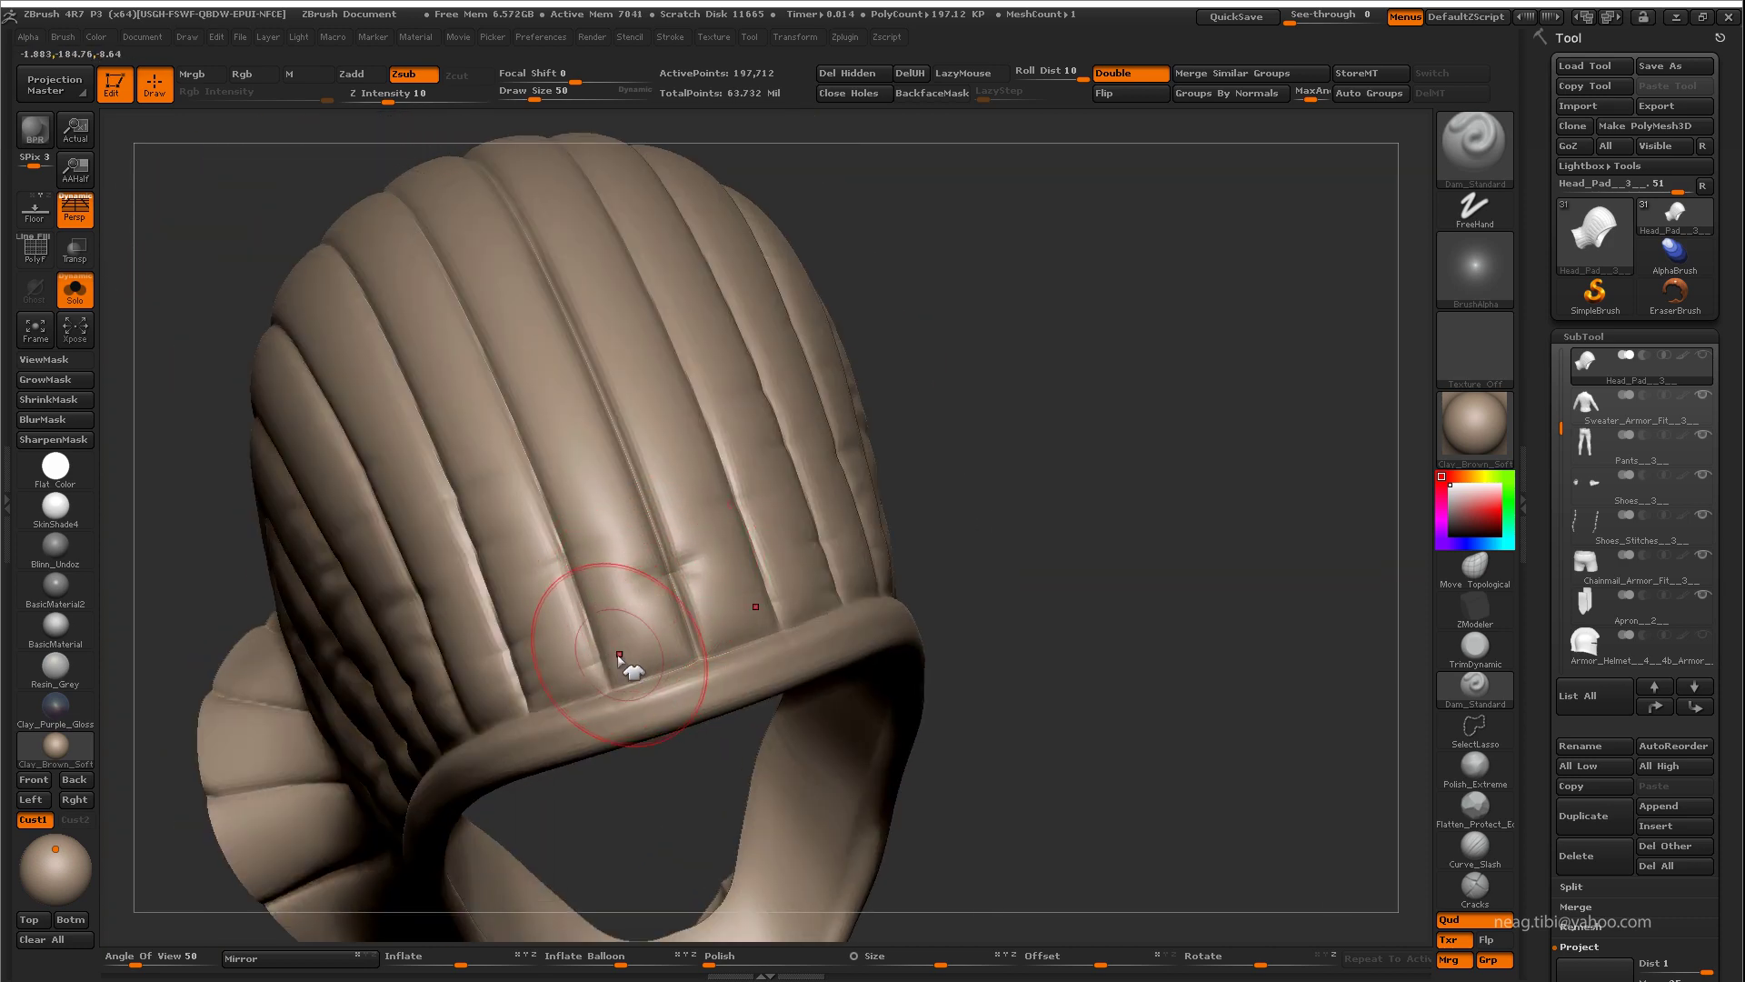
{"action": "mouse_move", "coordinate": [574, 549]}
{"action": "left_mouse_down"}
{"action": "mouse_move", "coordinate": [576, 488]}
{"action": "mouse_move", "coordinate": [682, 527]}
{"action": "mouse_move", "coordinate": [553, 452]}
{"action": "mouse_move", "coordinate": [603, 491]}
{"action": "mouse_move", "coordinate": [576, 542]}
{"action": "mouse_move", "coordinate": [577, 625]}
{"action": "left_mouse_up"}
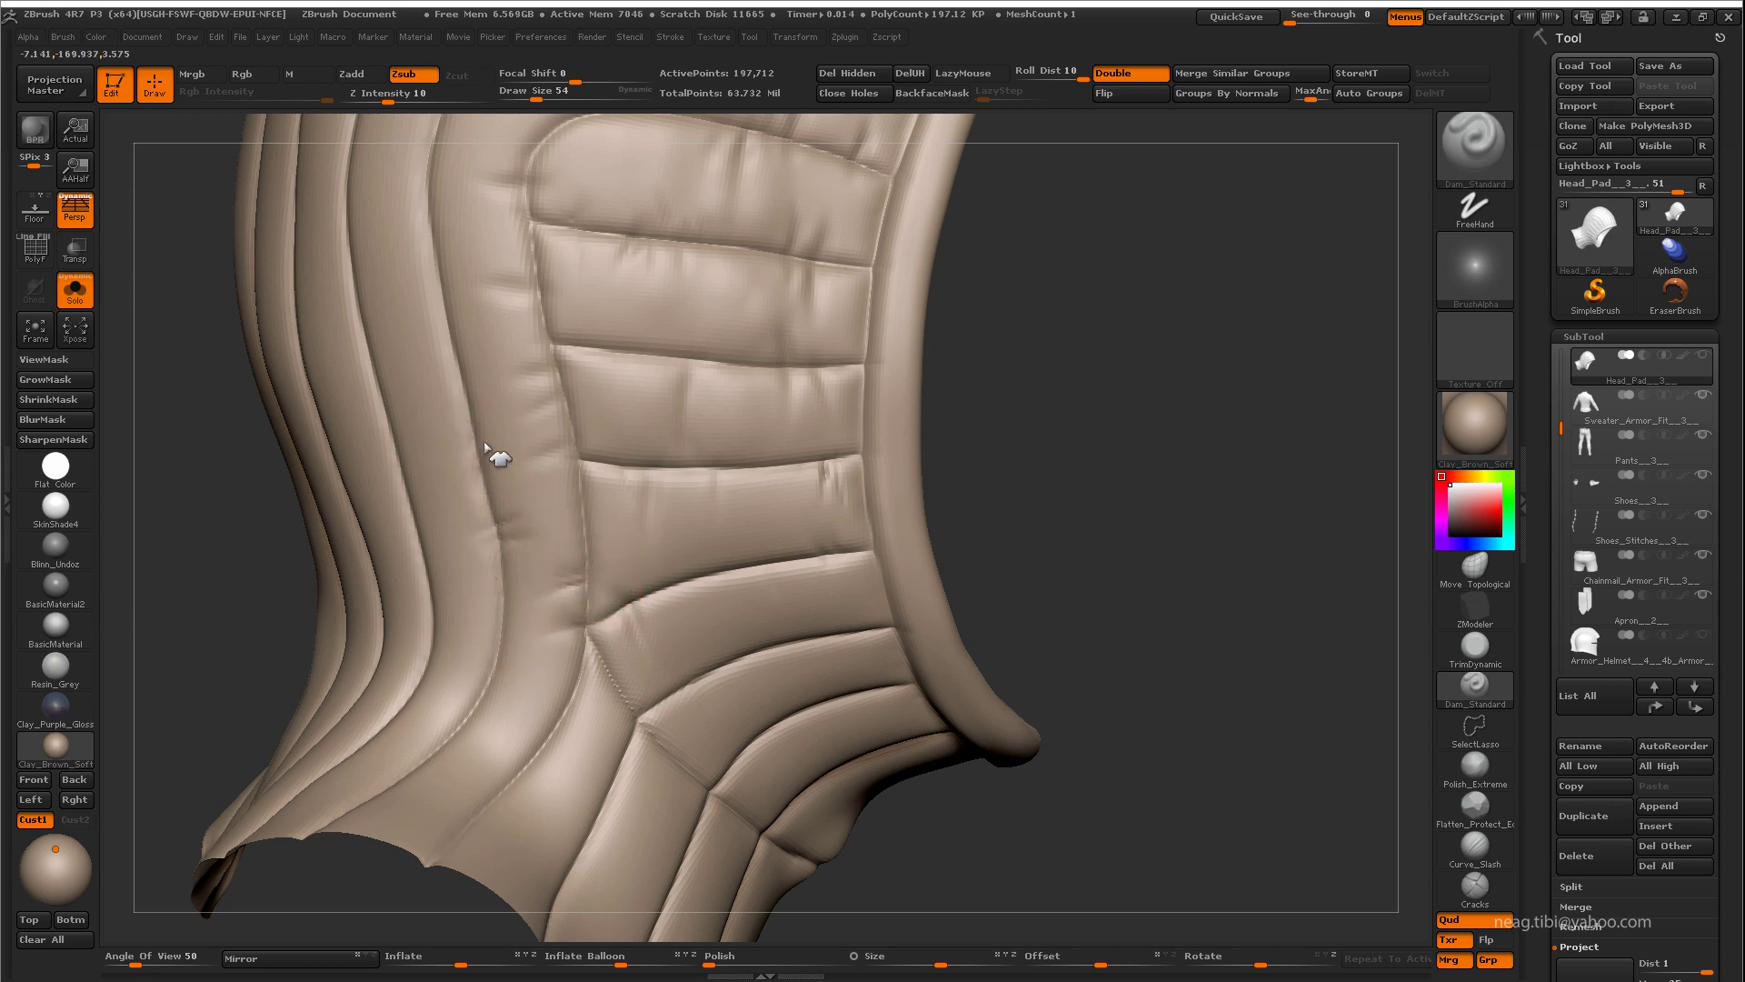
{"action": "left_click_drag", "start_coordinate": [555, 355], "coordinate": [582, 411]}
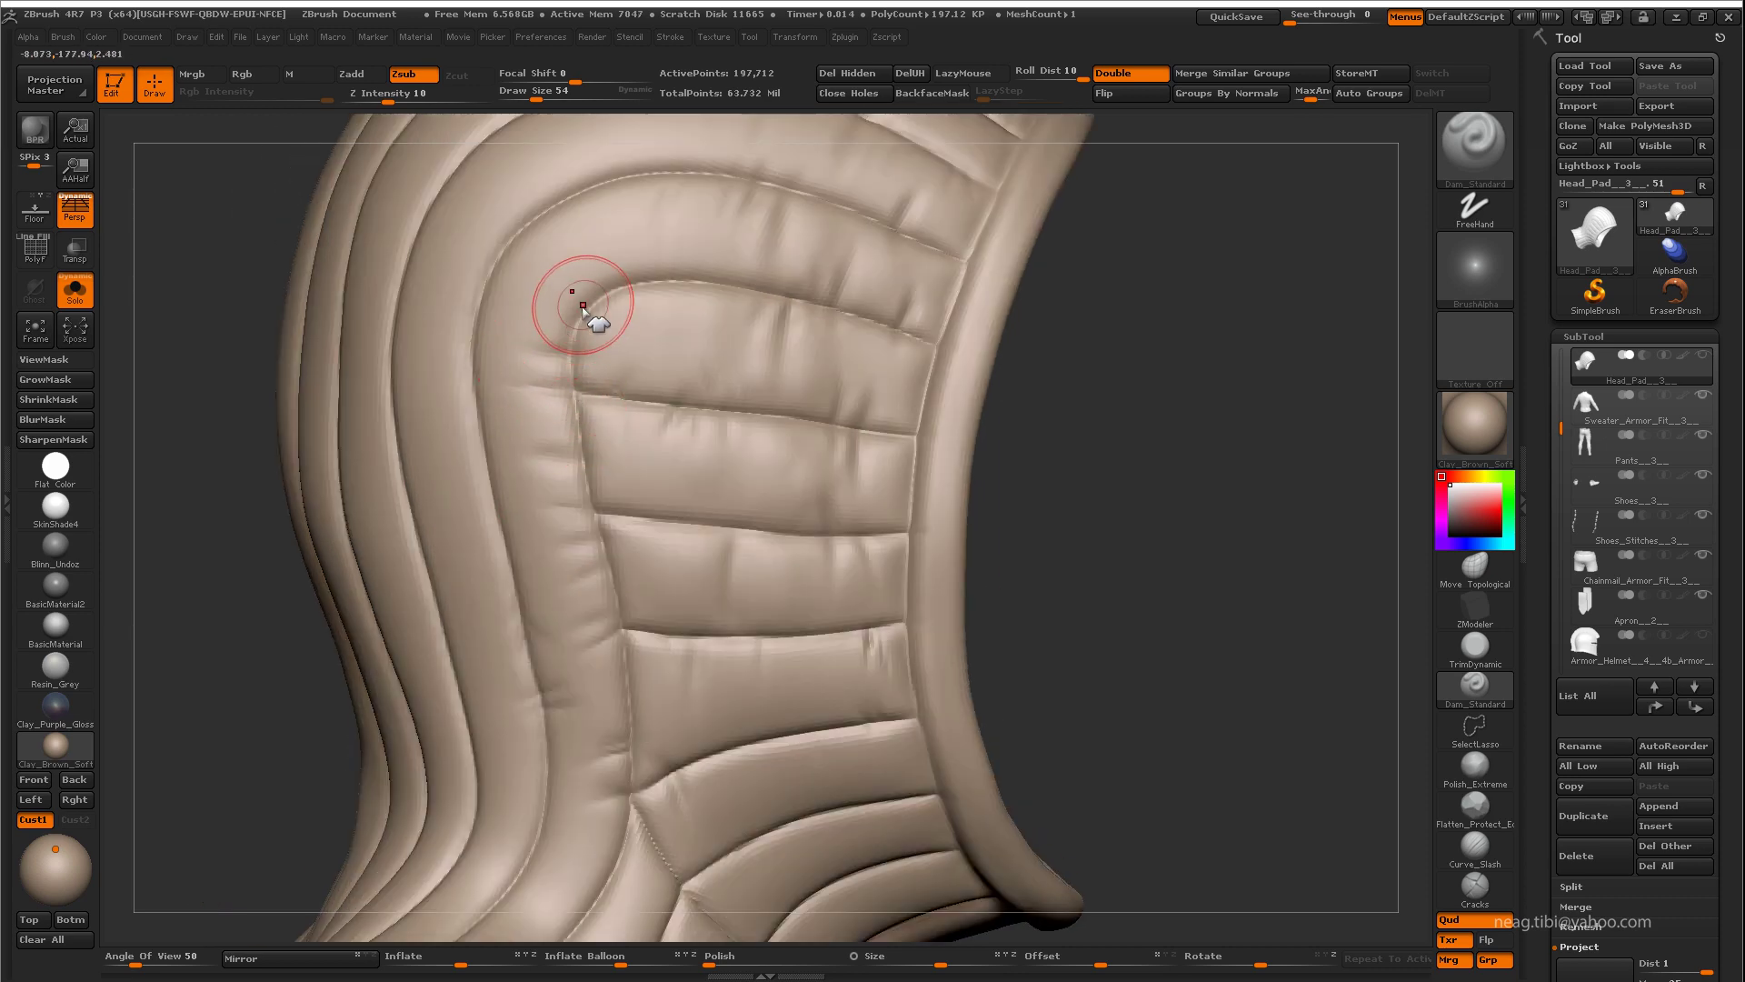
{"action": "left_click_drag", "start_coordinate": [691, 192], "coordinate": [578, 170]}
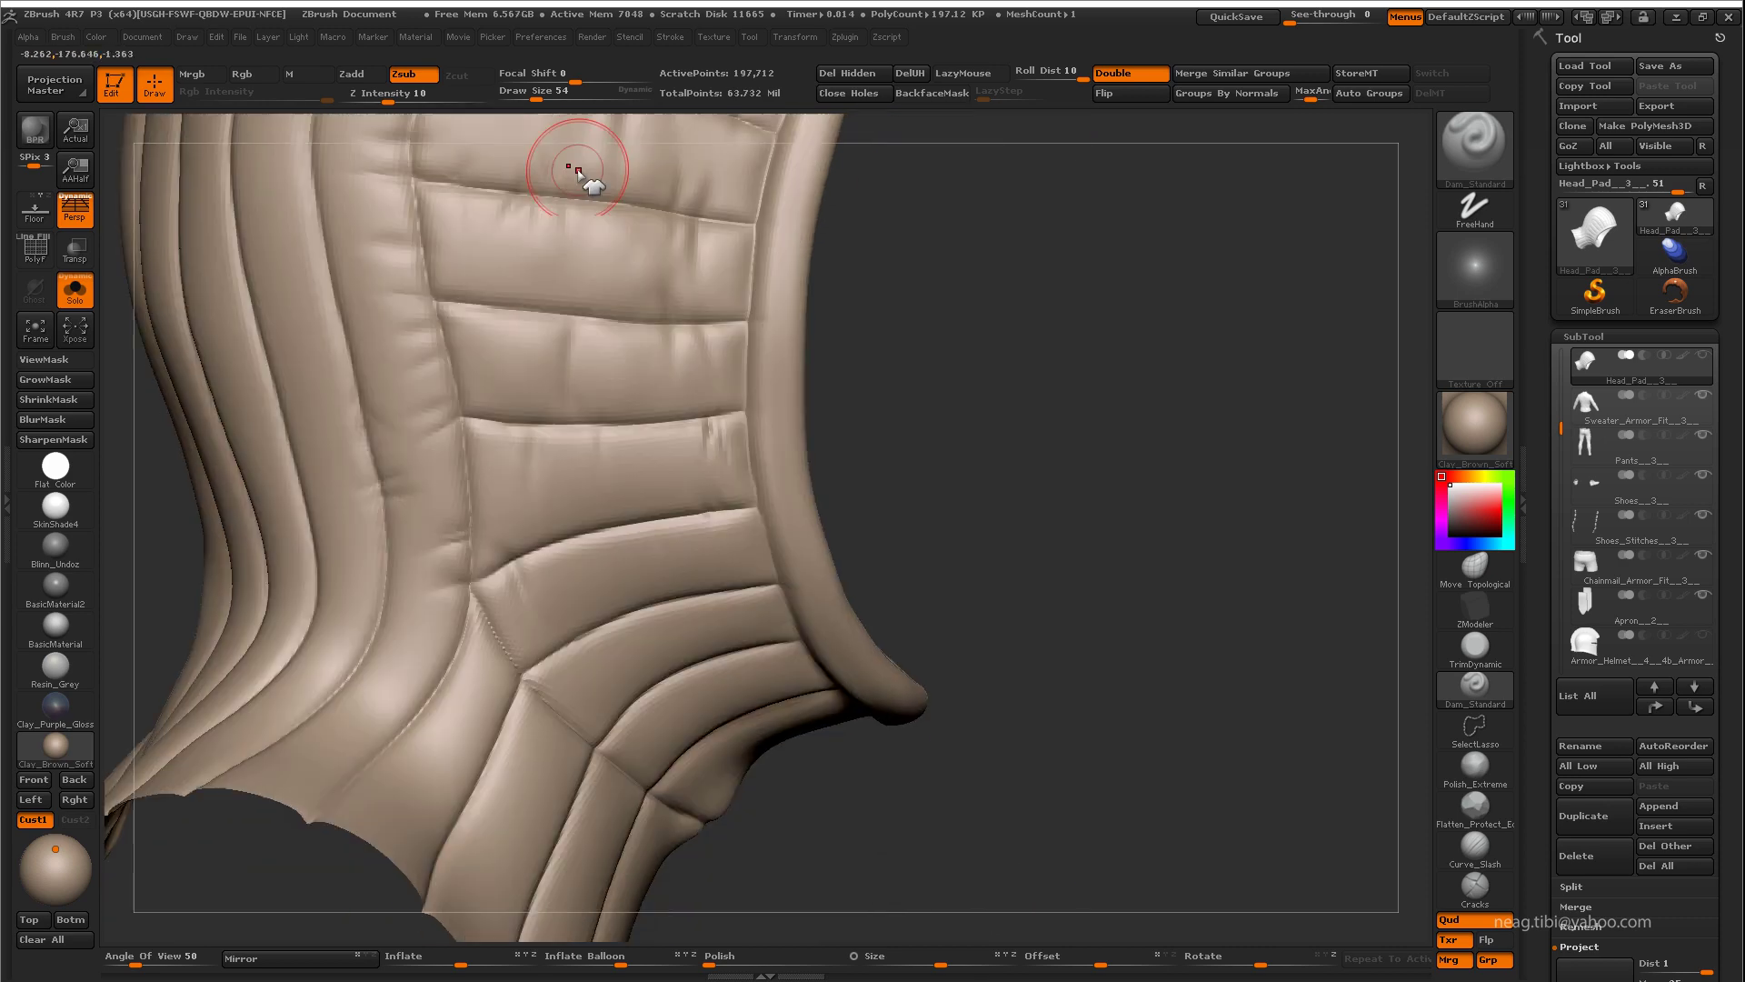
{"action": "mouse_move", "coordinate": [725, 416]}
{"action": "left_mouse_down"}
{"action": "mouse_move", "coordinate": [748, 467]}
{"action": "mouse_move", "coordinate": [744, 550]}
{"action": "mouse_move", "coordinate": [530, 569]}
{"action": "mouse_move", "coordinate": [523, 600]}
{"action": "mouse_move", "coordinate": [565, 654]}
{"action": "mouse_move", "coordinate": [525, 507]}
{"action": "left_mouse_up"}
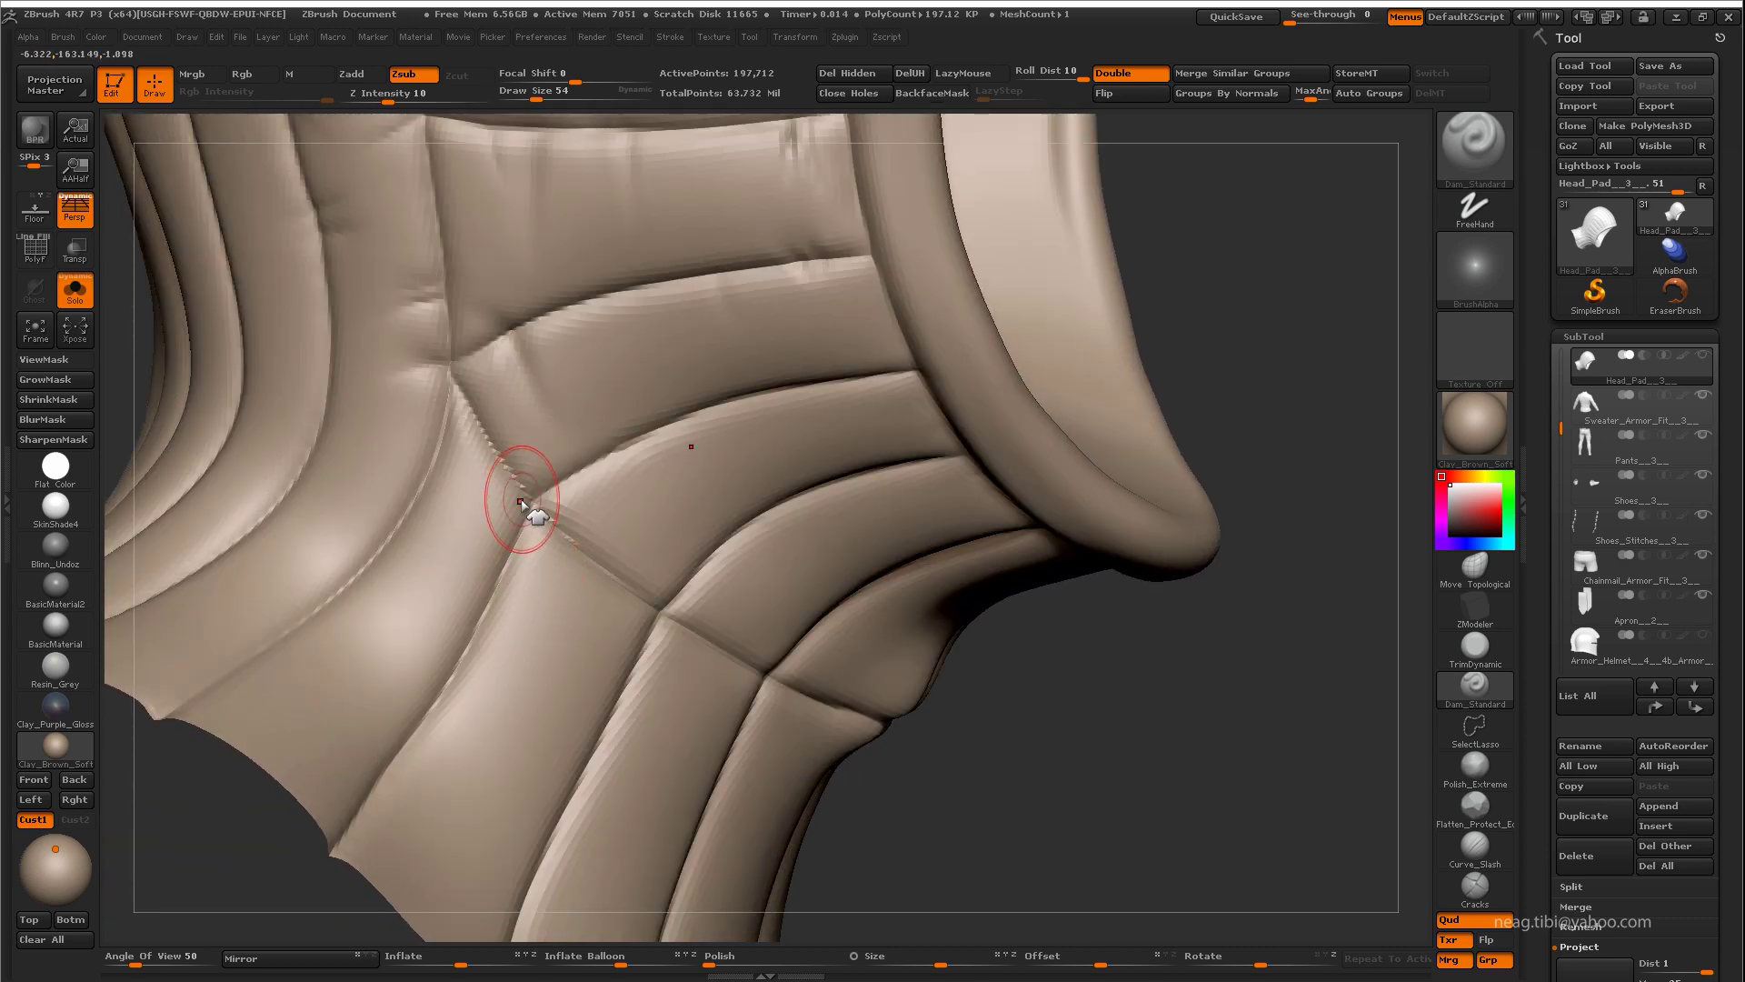
Step: Shift-smooth the seam creases along the coif's collar
{"action": "mouse_move", "coordinate": [577, 440]}
{"action": "left_mouse_down"}
{"action": "mouse_move", "coordinate": [578, 455]}
{"action": "mouse_move", "coordinate": [655, 358]}
{"action": "mouse_move", "coordinate": [616, 330]}
{"action": "left_mouse_up"}
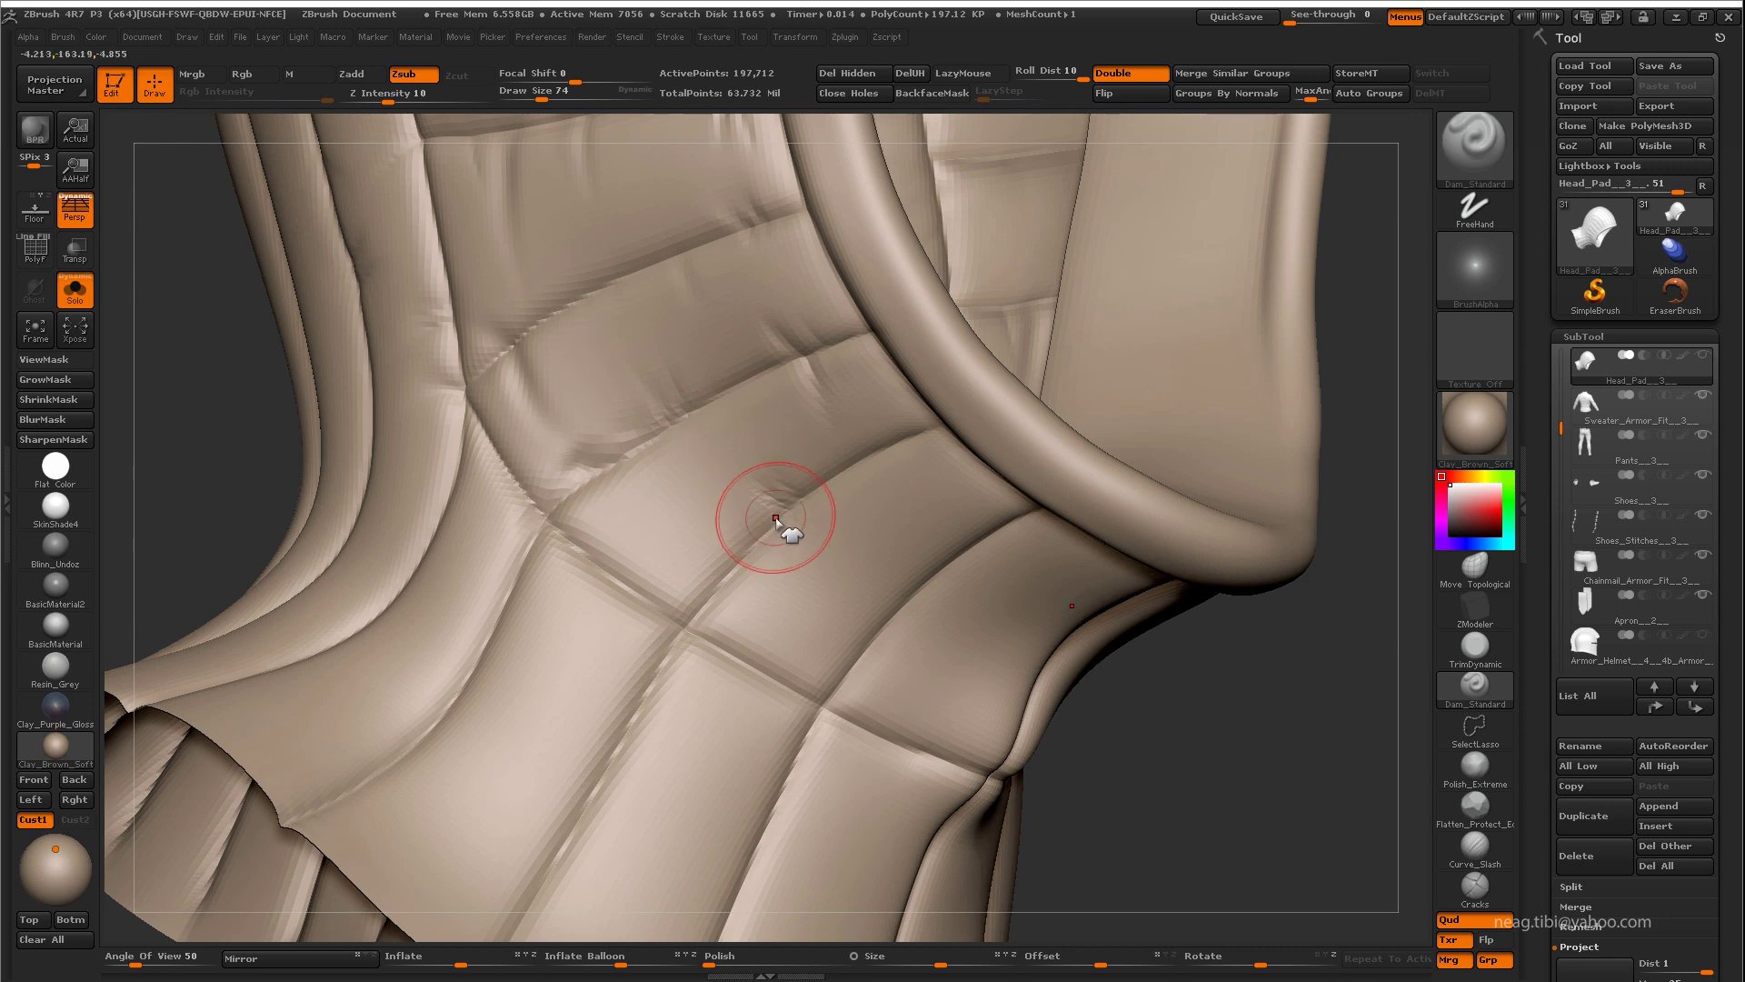
{"action": "left_click_drag", "start_coordinate": [624, 518], "coordinate": [741, 672]}
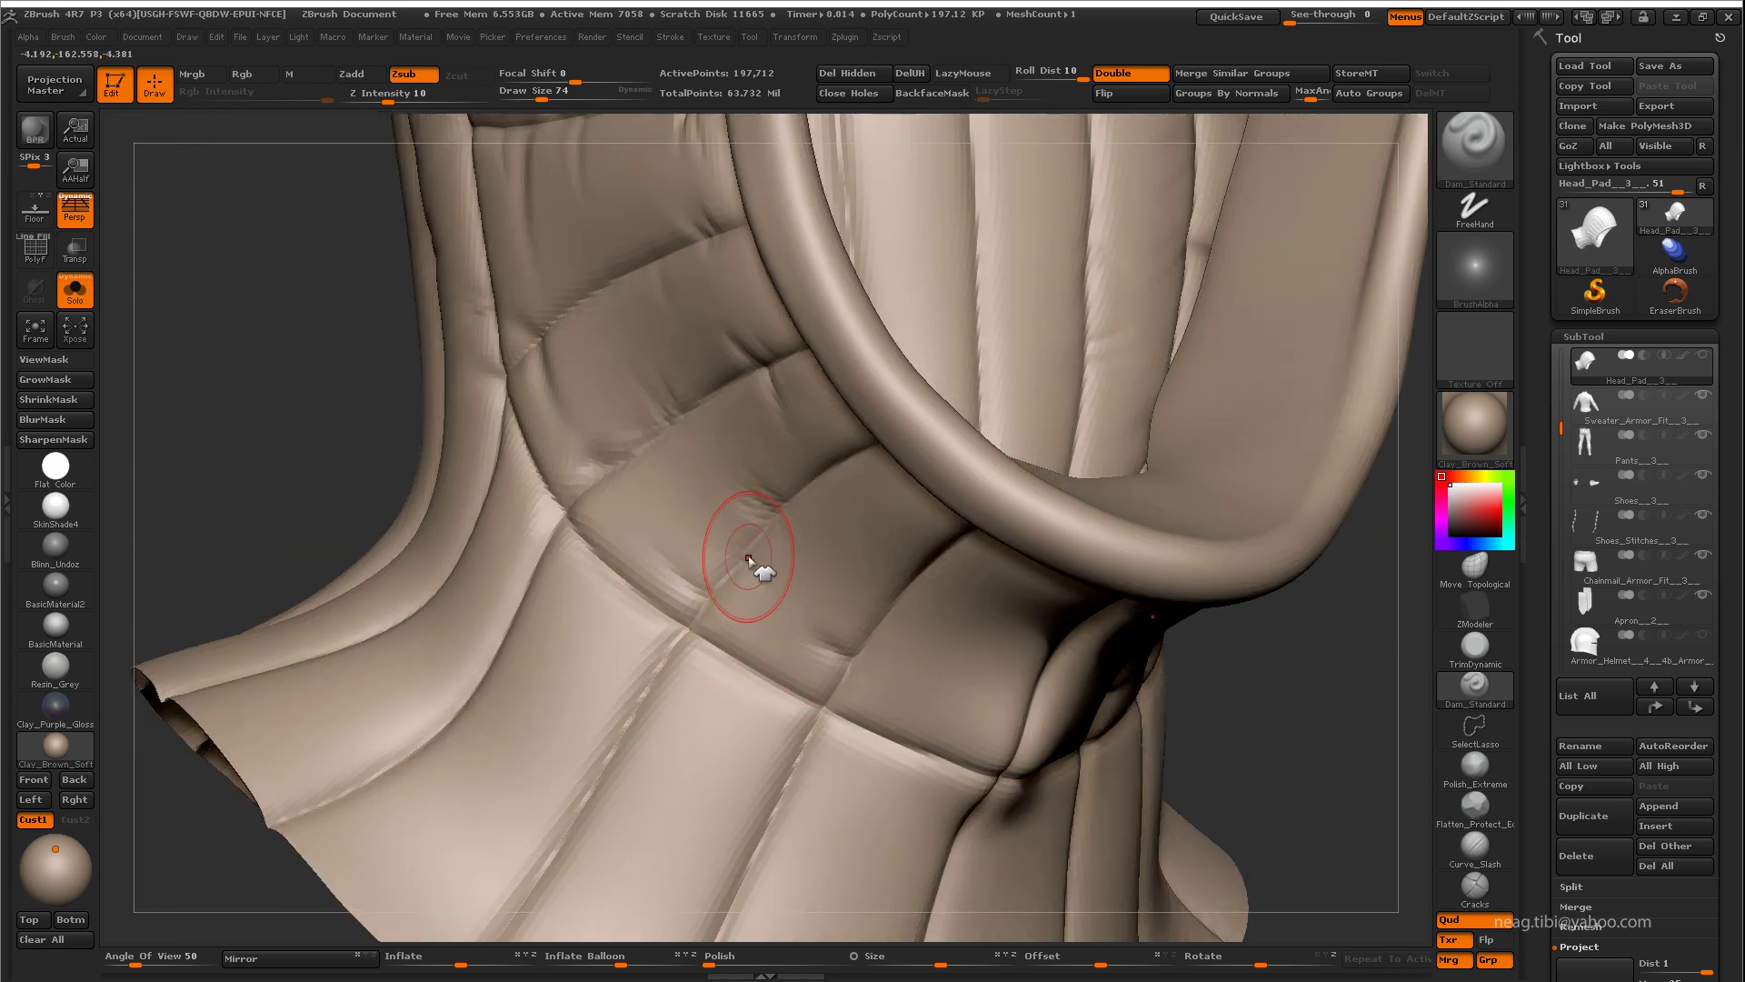
{"action": "mouse_move", "coordinate": [748, 558]}
{"action": "left_mouse_down"}
{"action": "mouse_move", "coordinate": [733, 506]}
{"action": "mouse_move", "coordinate": [818, 538]}
{"action": "mouse_move", "coordinate": [821, 611]}
{"action": "left_mouse_up"}
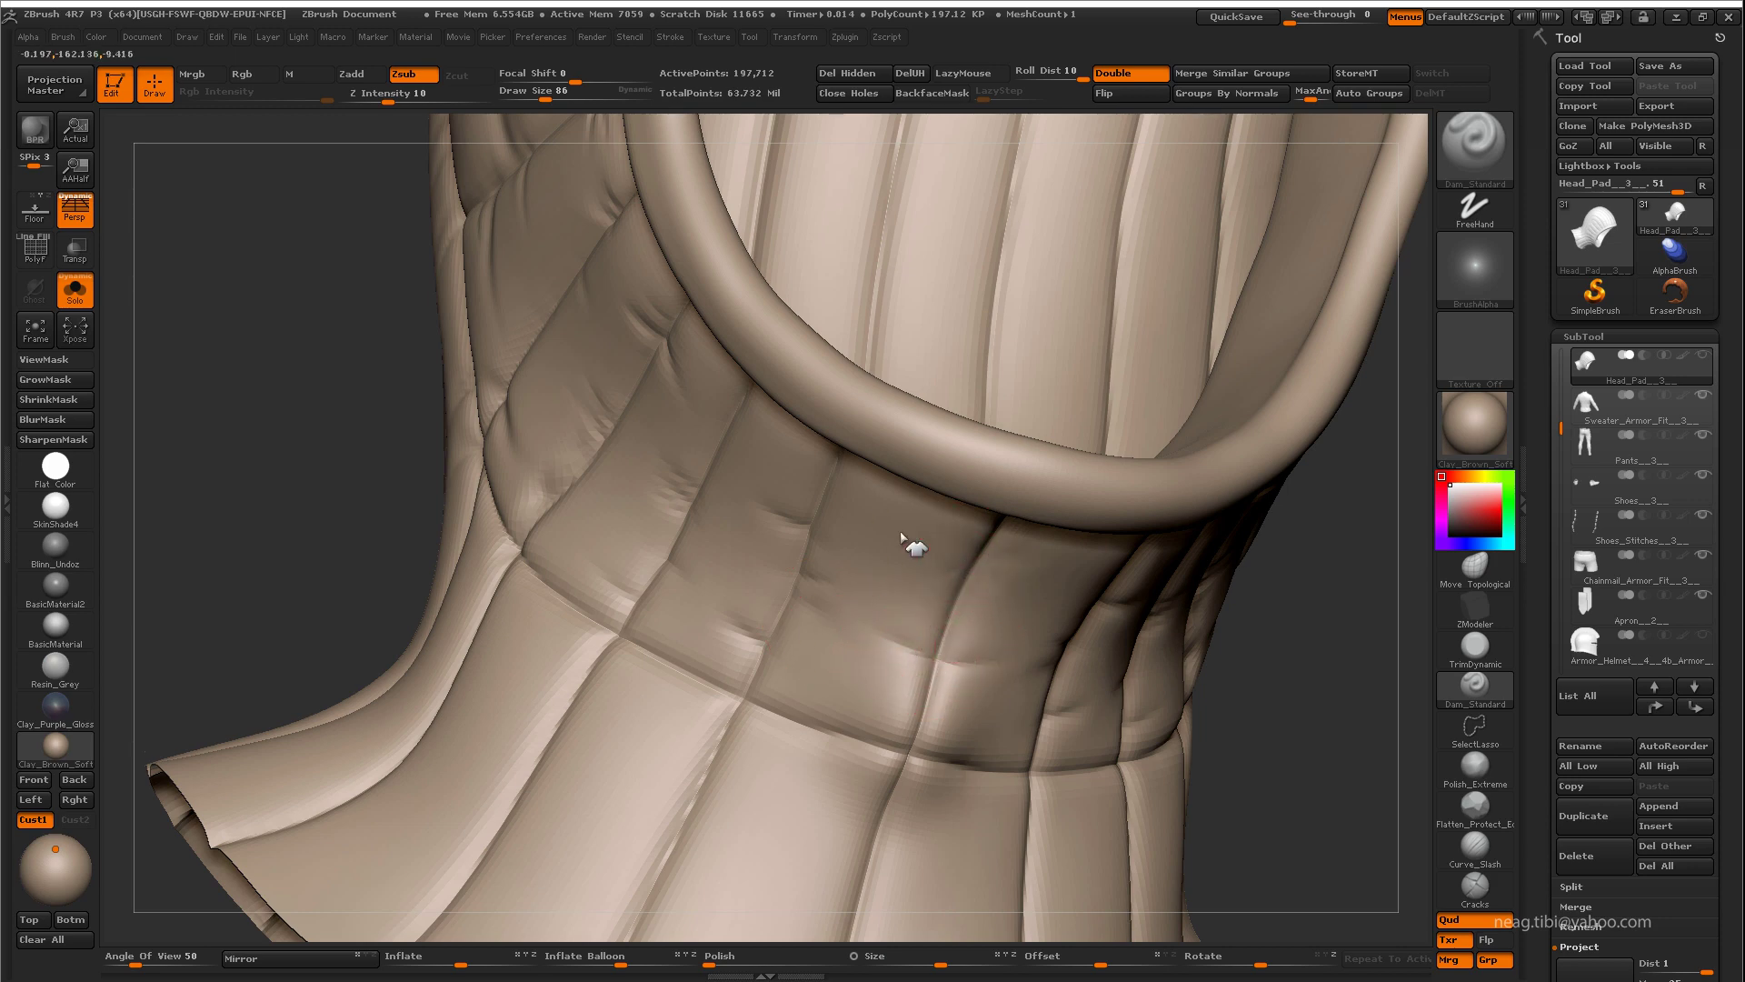
{"action": "mouse_move", "coordinate": [901, 536]}
{"action": "left_mouse_down"}
{"action": "mouse_move", "coordinate": [918, 758]}
{"action": "mouse_move", "coordinate": [811, 604]}
{"action": "mouse_move", "coordinate": [745, 580]}
{"action": "left_mouse_up"}
{"action": "left_click_drag", "start_coordinate": [792, 674], "coordinate": [727, 816]}
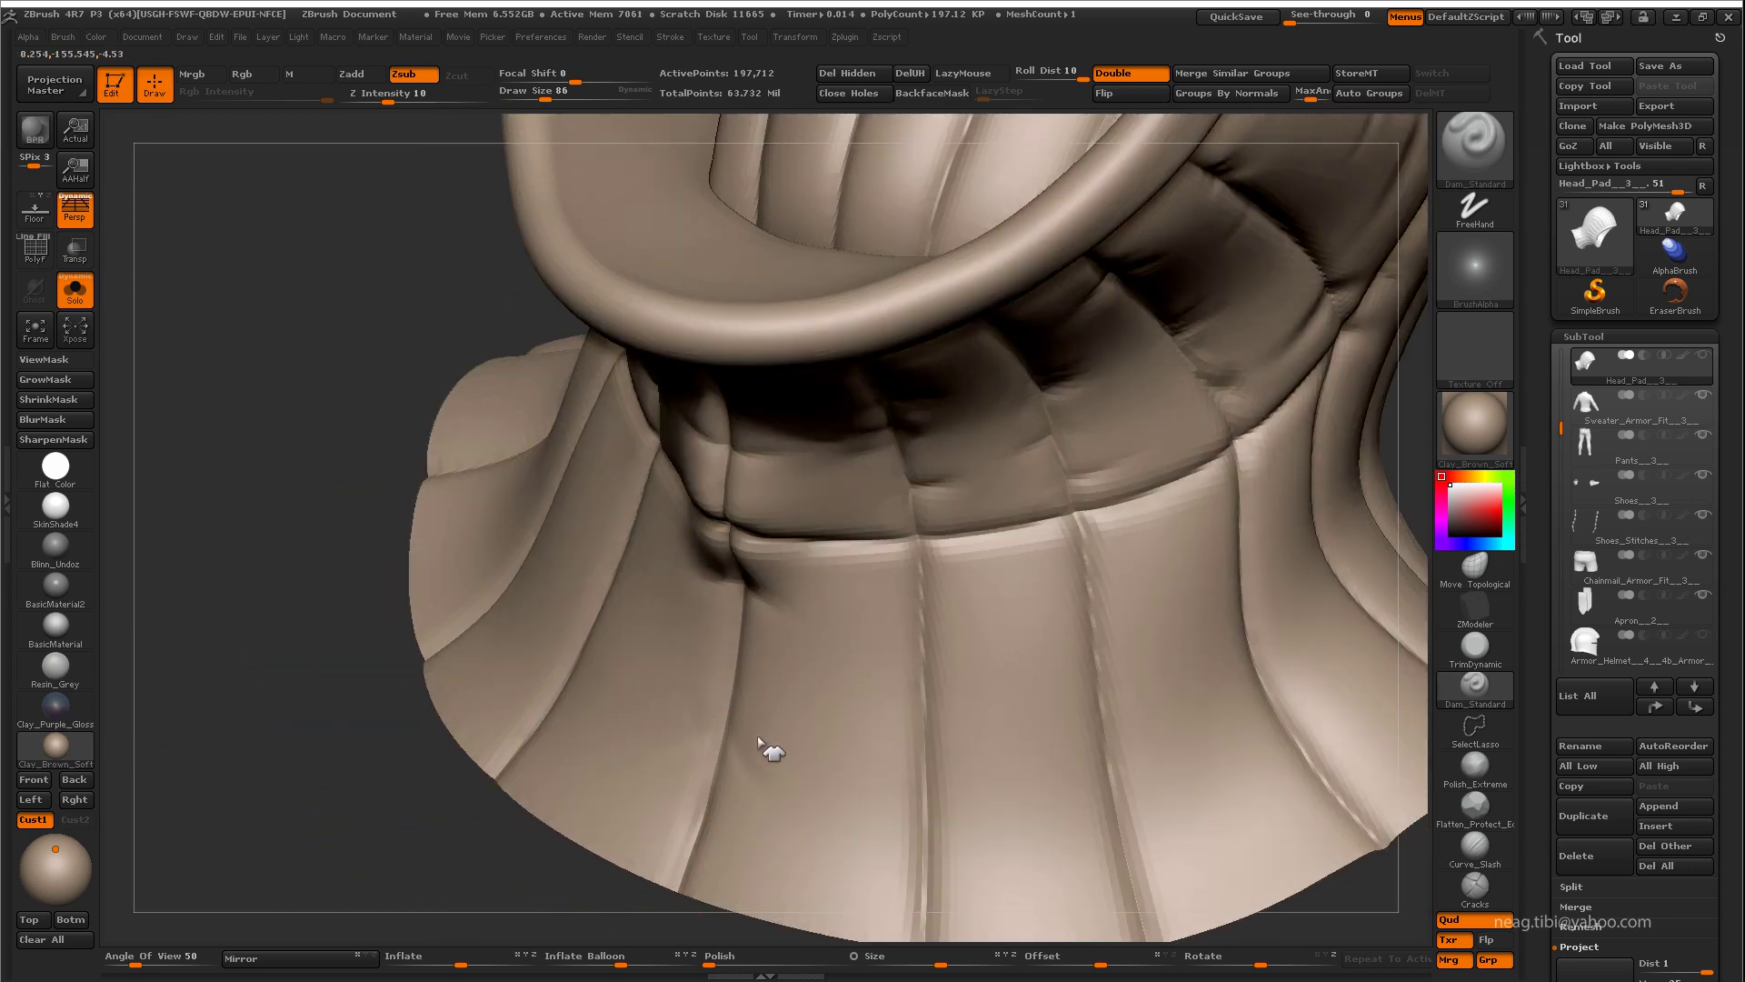
{"action": "mouse_move", "coordinate": [724, 730]}
{"action": "left_mouse_down", "text": "alt"}
{"action": "mouse_move", "coordinate": [881, 796]}
{"action": "mouse_move", "coordinate": [812, 782]}
{"action": "left_mouse_up", "text": "alt"}
{"action": "key", "text": "shift"}
{"action": "mouse_move", "coordinate": [808, 896]}
{"action": "left_mouse_down", "text": "alt"}
{"action": "mouse_move", "coordinate": [1079, 728]}
{"action": "mouse_move", "coordinate": [1267, 573]}
{"action": "mouse_move", "coordinate": [1005, 545]}
{"action": "mouse_move", "coordinate": [833, 498]}
{"action": "mouse_move", "coordinate": [889, 527]}
{"action": "mouse_move", "coordinate": [636, 578]}
{"action": "mouse_move", "coordinate": [671, 668]}
{"action": "mouse_move", "coordinate": [881, 615]}
{"action": "mouse_move", "coordinate": [822, 569]}
{"action": "mouse_move", "coordinate": [939, 581]}
{"action": "mouse_move", "coordinate": [870, 519]}
{"action": "mouse_move", "coordinate": [946, 518]}
{"action": "mouse_move", "coordinate": [850, 496]}
{"action": "mouse_move", "coordinate": [824, 441]}
{"action": "left_mouse_up", "text": "alt"}
{"action": "mouse_move", "coordinate": [900, 346]}
{"action": "left_mouse_down", "text": "alt"}
{"action": "mouse_move", "coordinate": [830, 488]}
{"action": "mouse_move", "coordinate": [848, 517]}
{"action": "mouse_move", "coordinate": [908, 537]}
{"action": "mouse_move", "coordinate": [885, 408]}
{"action": "left_mouse_up", "text": "alt"}
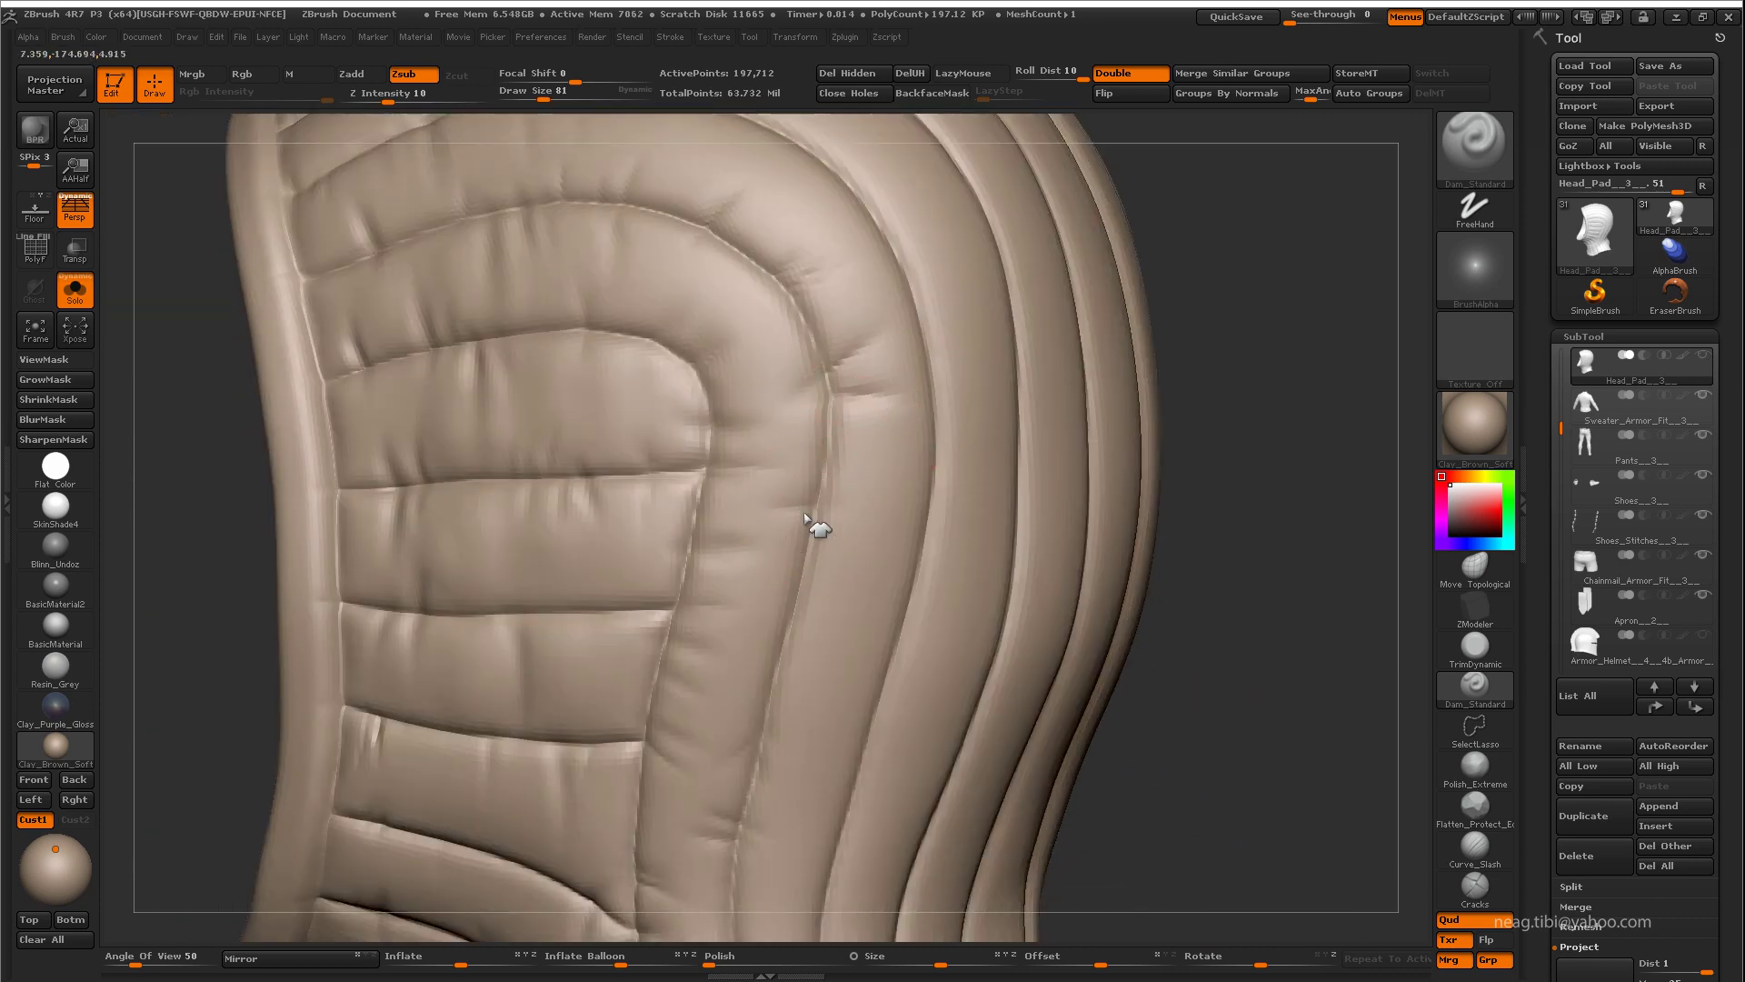
Step: Smooth the coif's side ridges and lower flare seams, checking the collar underside
{"action": "left_click_drag", "start_coordinate": [805, 519], "coordinate": [755, 657]}
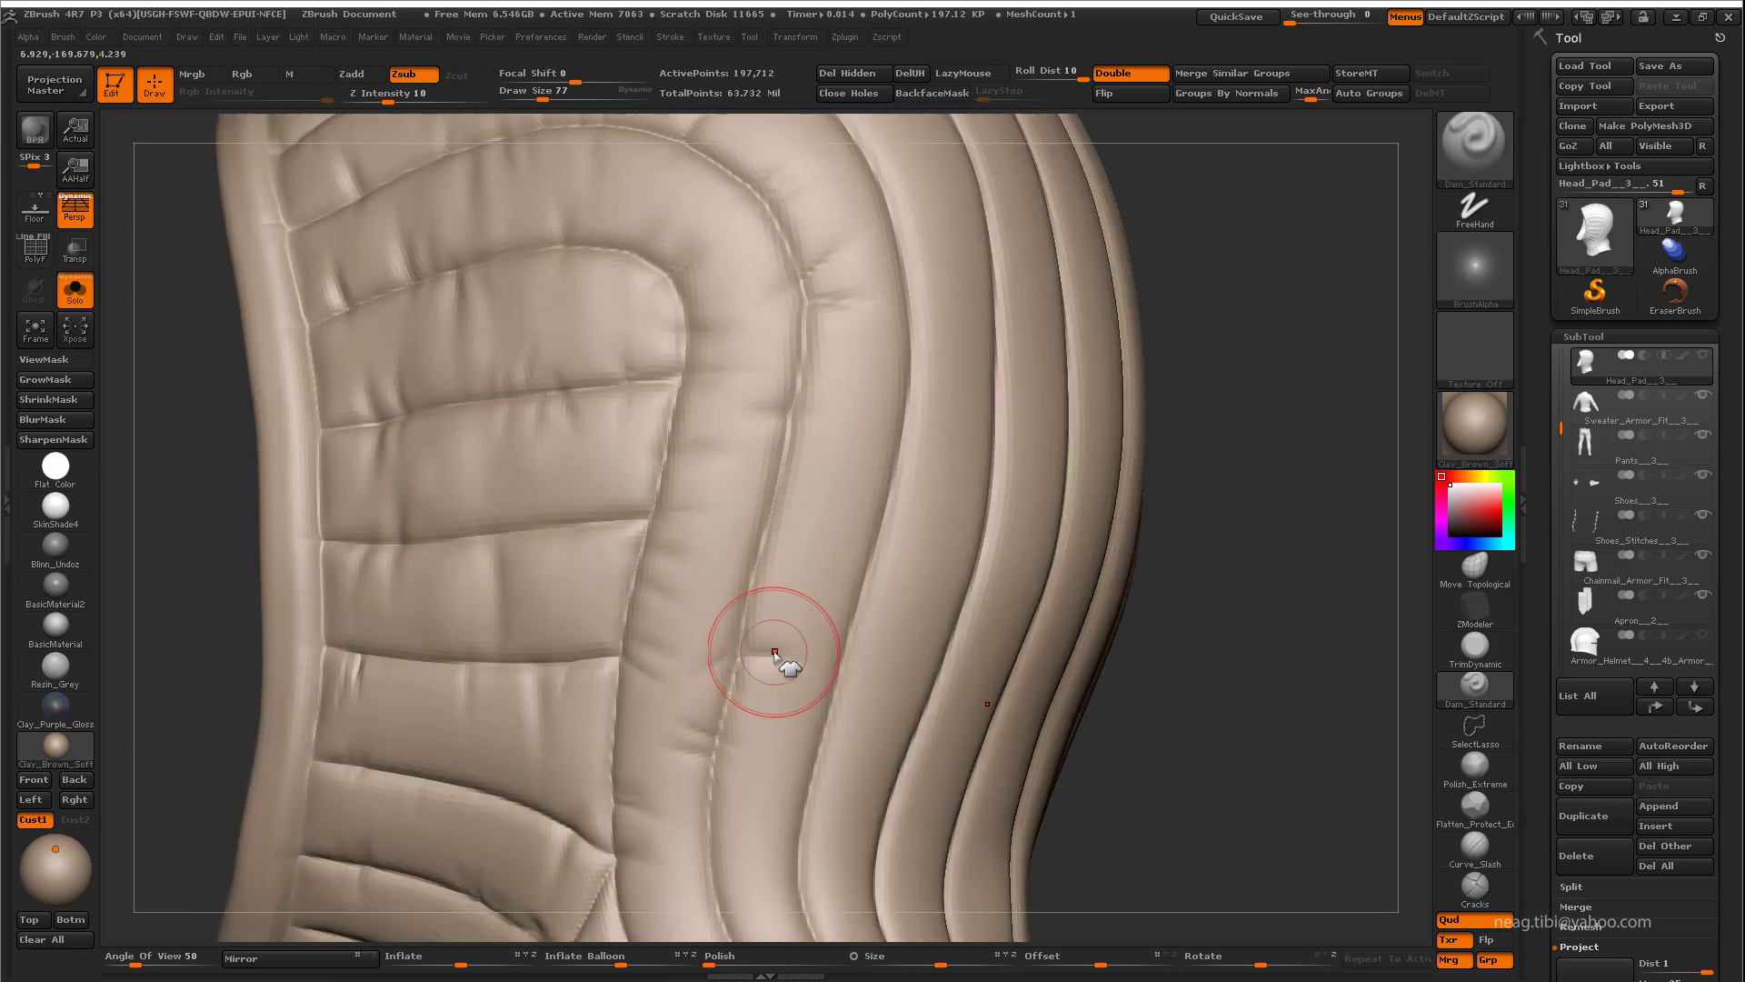
{"action": "left_click_drag", "start_coordinate": [851, 458], "coordinate": [825, 437]}
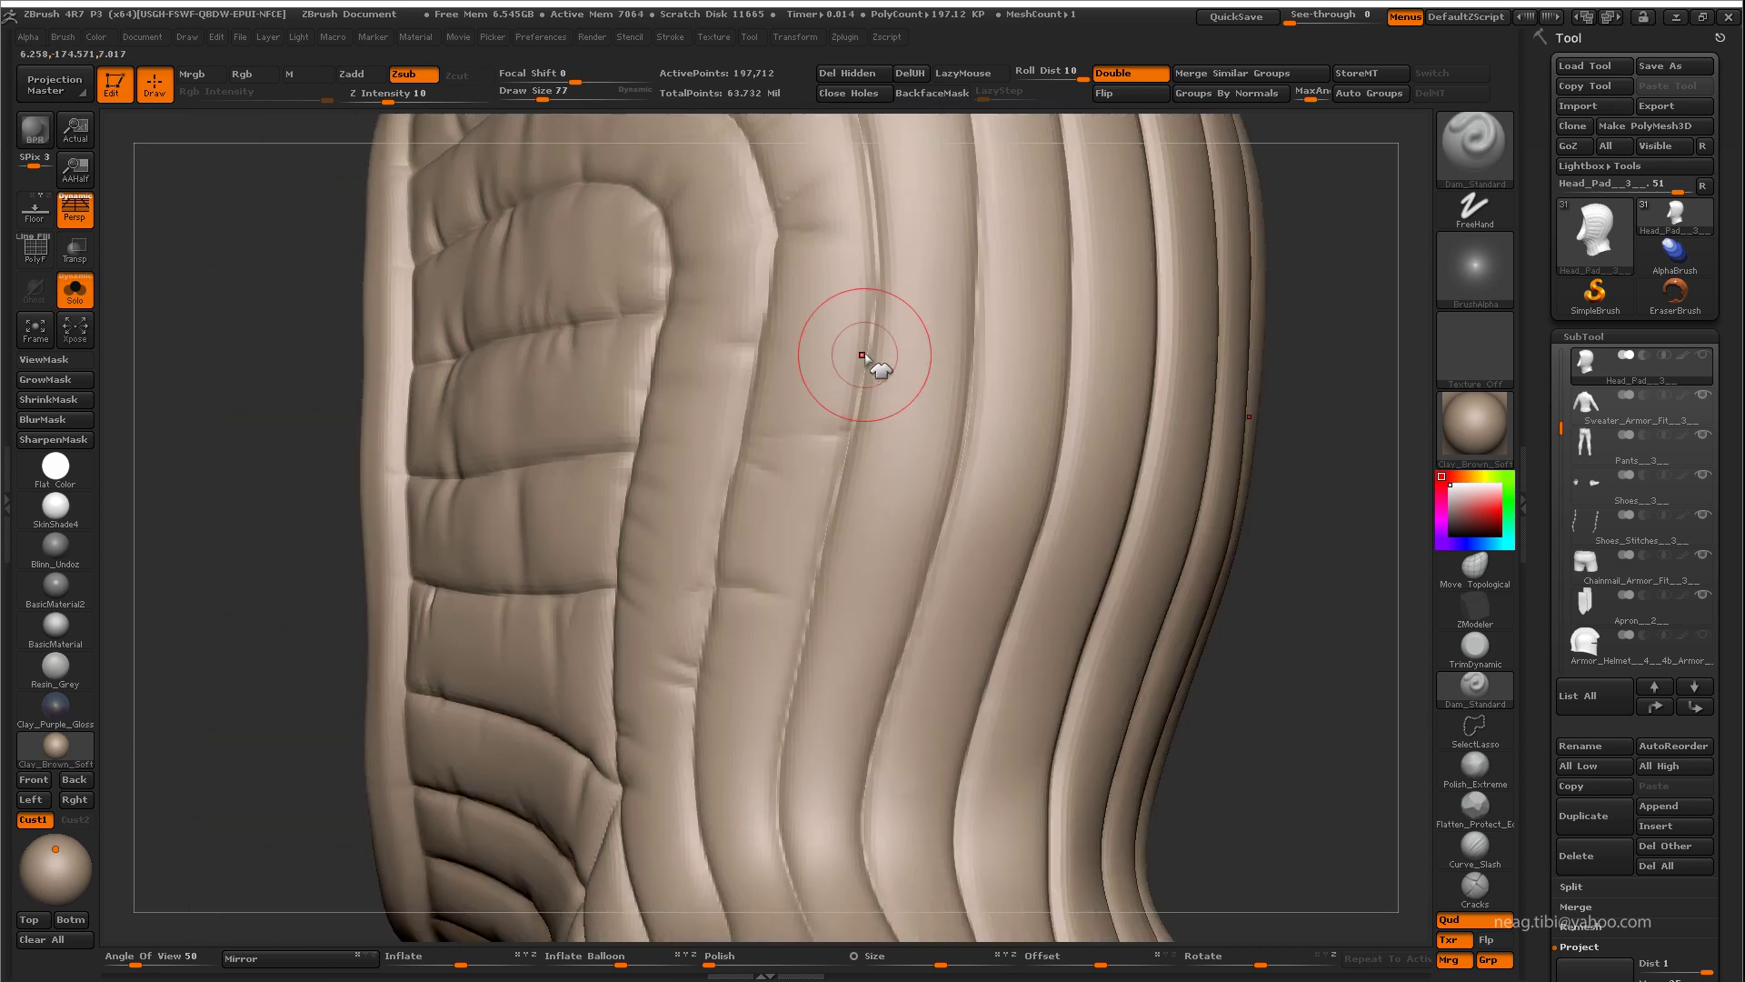
{"action": "mouse_move", "coordinate": [807, 624]}
{"action": "left_mouse_down"}
{"action": "mouse_move", "coordinate": [705, 576]}
{"action": "mouse_move", "coordinate": [686, 608]}
{"action": "mouse_move", "coordinate": [705, 564]}
{"action": "mouse_move", "coordinate": [643, 654]}
{"action": "mouse_move", "coordinate": [709, 557]}
{"action": "mouse_move", "coordinate": [690, 616]}
{"action": "mouse_move", "coordinate": [635, 670]}
{"action": "mouse_move", "coordinate": [611, 651]}
{"action": "mouse_move", "coordinate": [609, 758]}
{"action": "left_mouse_up"}
{"action": "left_click_drag", "start_coordinate": [748, 688], "coordinate": [727, 664]}
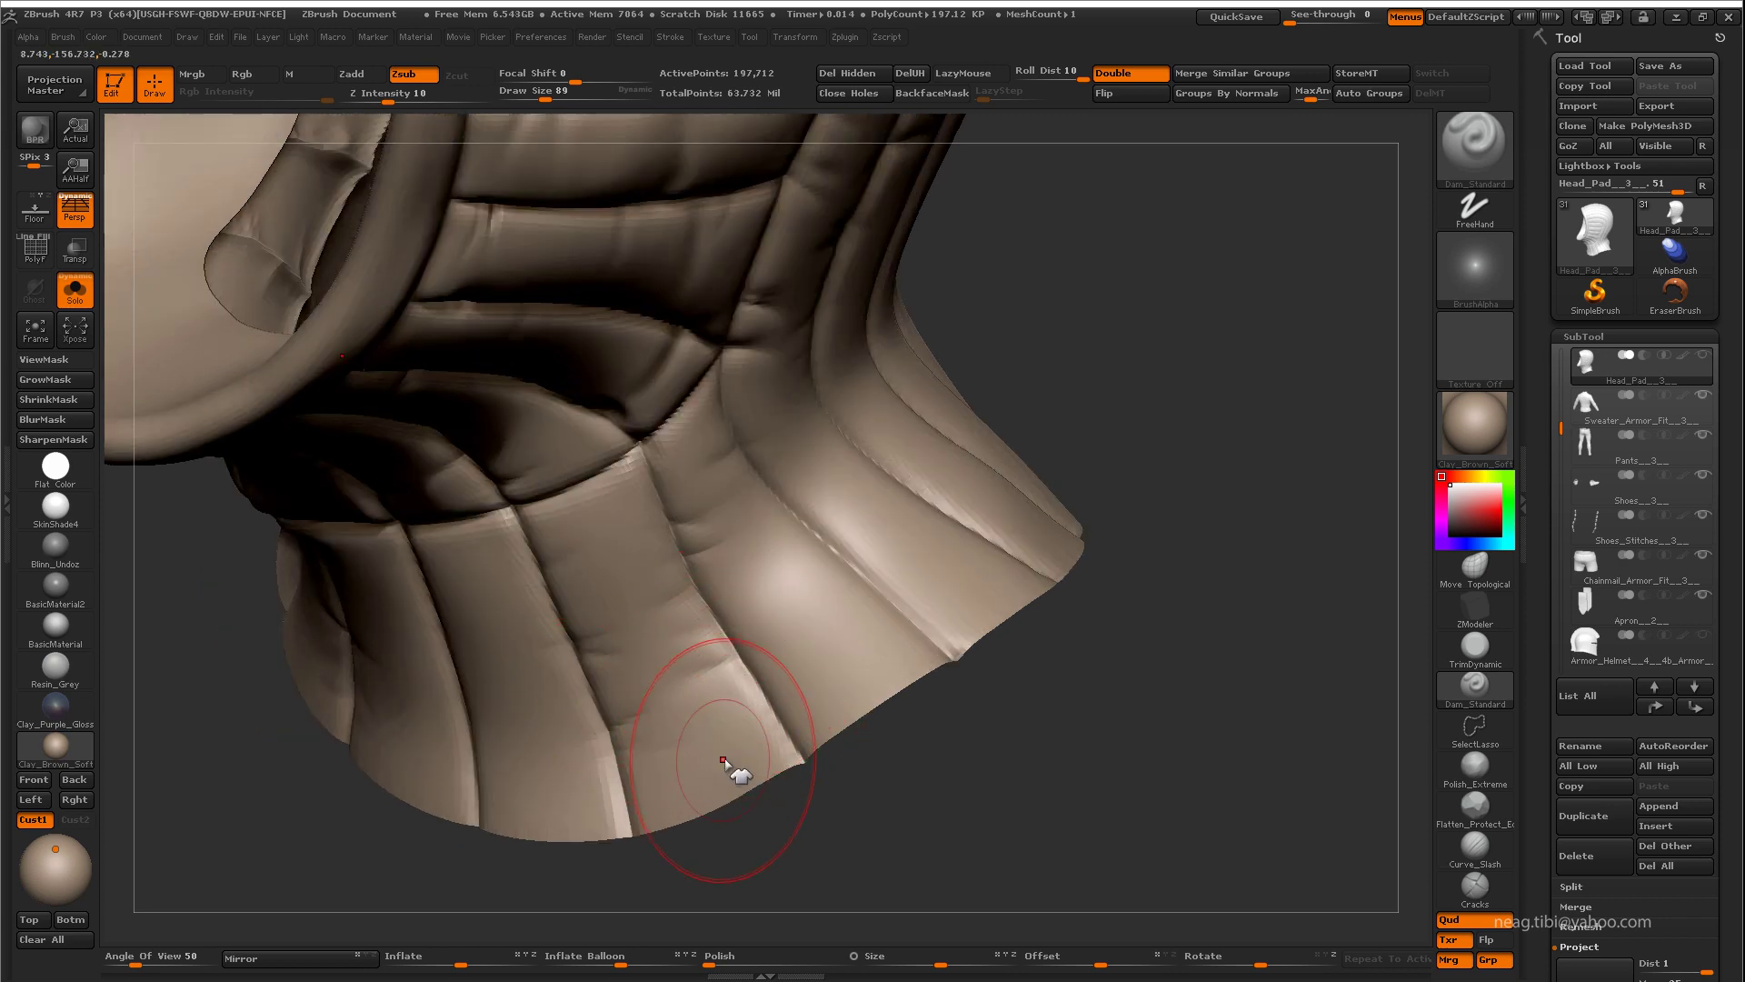
{"action": "left_click_drag", "start_coordinate": [724, 760], "coordinate": [770, 739]}
{"action": "mouse_move", "coordinate": [627, 787]}
{"action": "left_mouse_down"}
{"action": "mouse_move", "coordinate": [614, 639]}
{"action": "mouse_move", "coordinate": [664, 683]}
{"action": "left_mouse_up"}
{"action": "left_click_drag", "start_coordinate": [787, 698], "coordinate": [703, 576]}
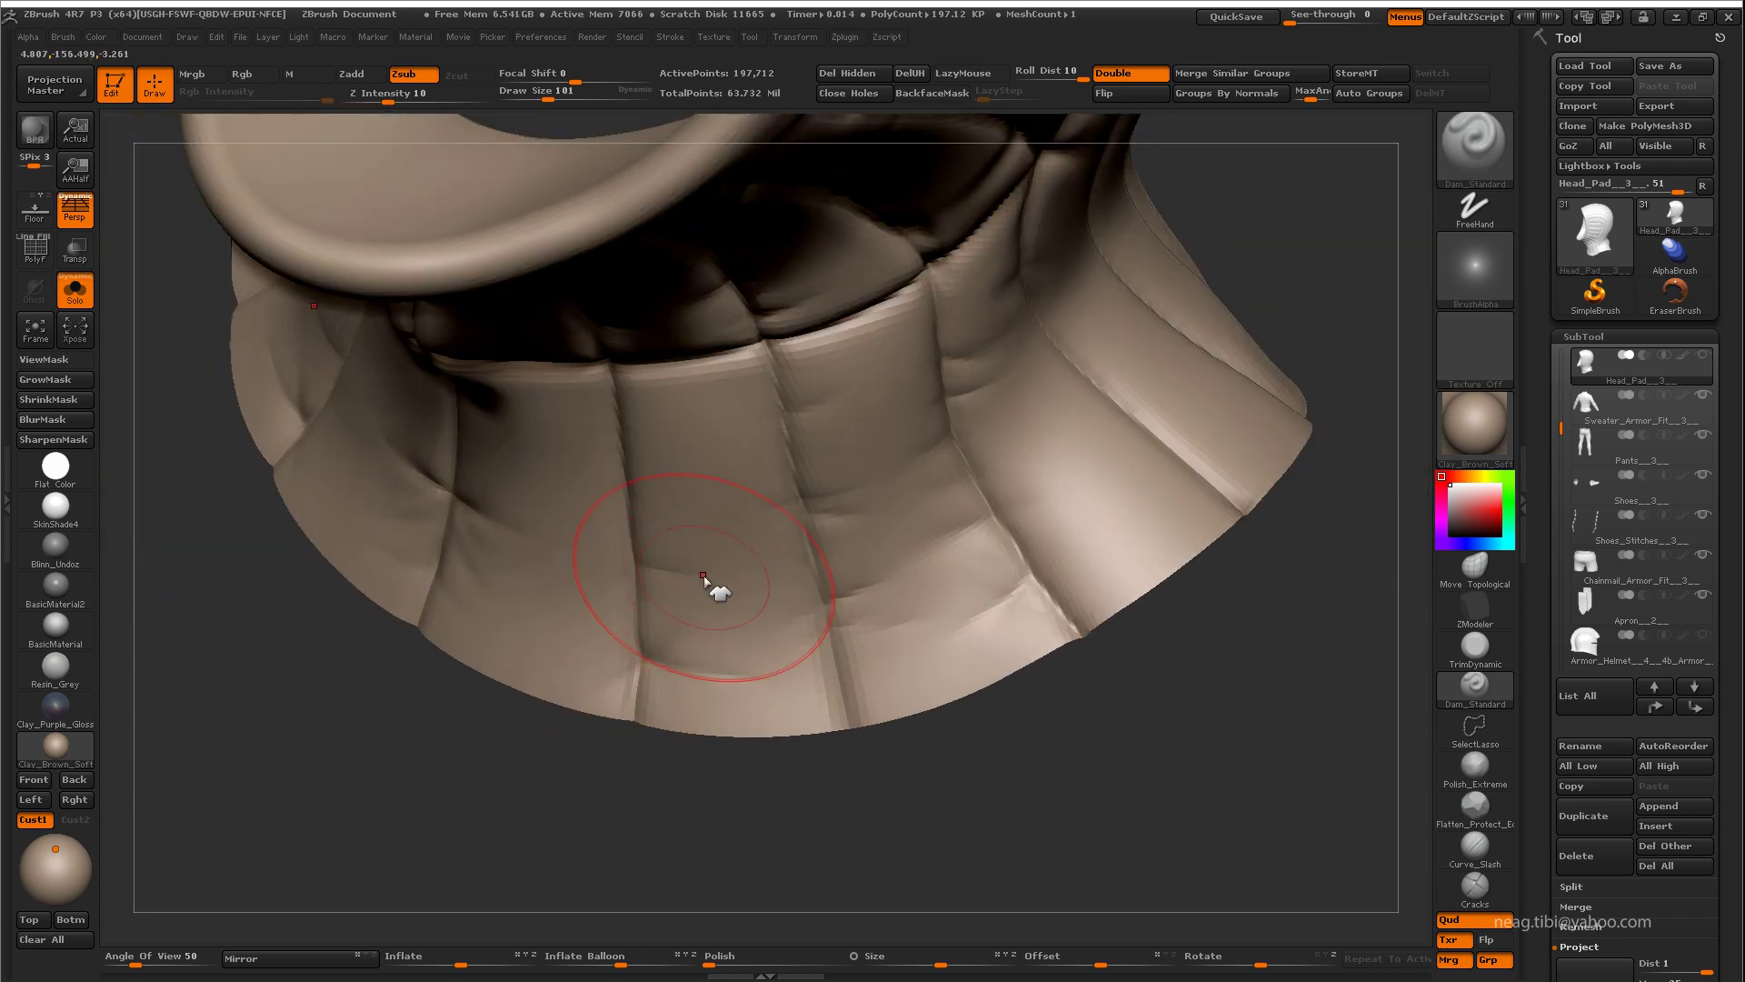
{"action": "mouse_move", "coordinate": [773, 446]}
{"action": "left_mouse_down"}
{"action": "mouse_move", "coordinate": [663, 451]}
{"action": "mouse_move", "coordinate": [674, 499]}
{"action": "mouse_move", "coordinate": [747, 597]}
{"action": "mouse_move", "coordinate": [841, 612]}
{"action": "mouse_move", "coordinate": [834, 559]}
{"action": "left_mouse_up"}
{"action": "mouse_move", "coordinate": [880, 488]}
{"action": "left_mouse_down"}
{"action": "mouse_move", "coordinate": [818, 604]}
{"action": "mouse_move", "coordinate": [740, 615]}
{"action": "mouse_move", "coordinate": [850, 700]}
{"action": "mouse_move", "coordinate": [908, 518]}
{"action": "mouse_move", "coordinate": [858, 487]}
{"action": "mouse_move", "coordinate": [585, 682]}
{"action": "mouse_move", "coordinate": [539, 579]}
{"action": "mouse_move", "coordinate": [555, 575]}
{"action": "left_mouse_up"}
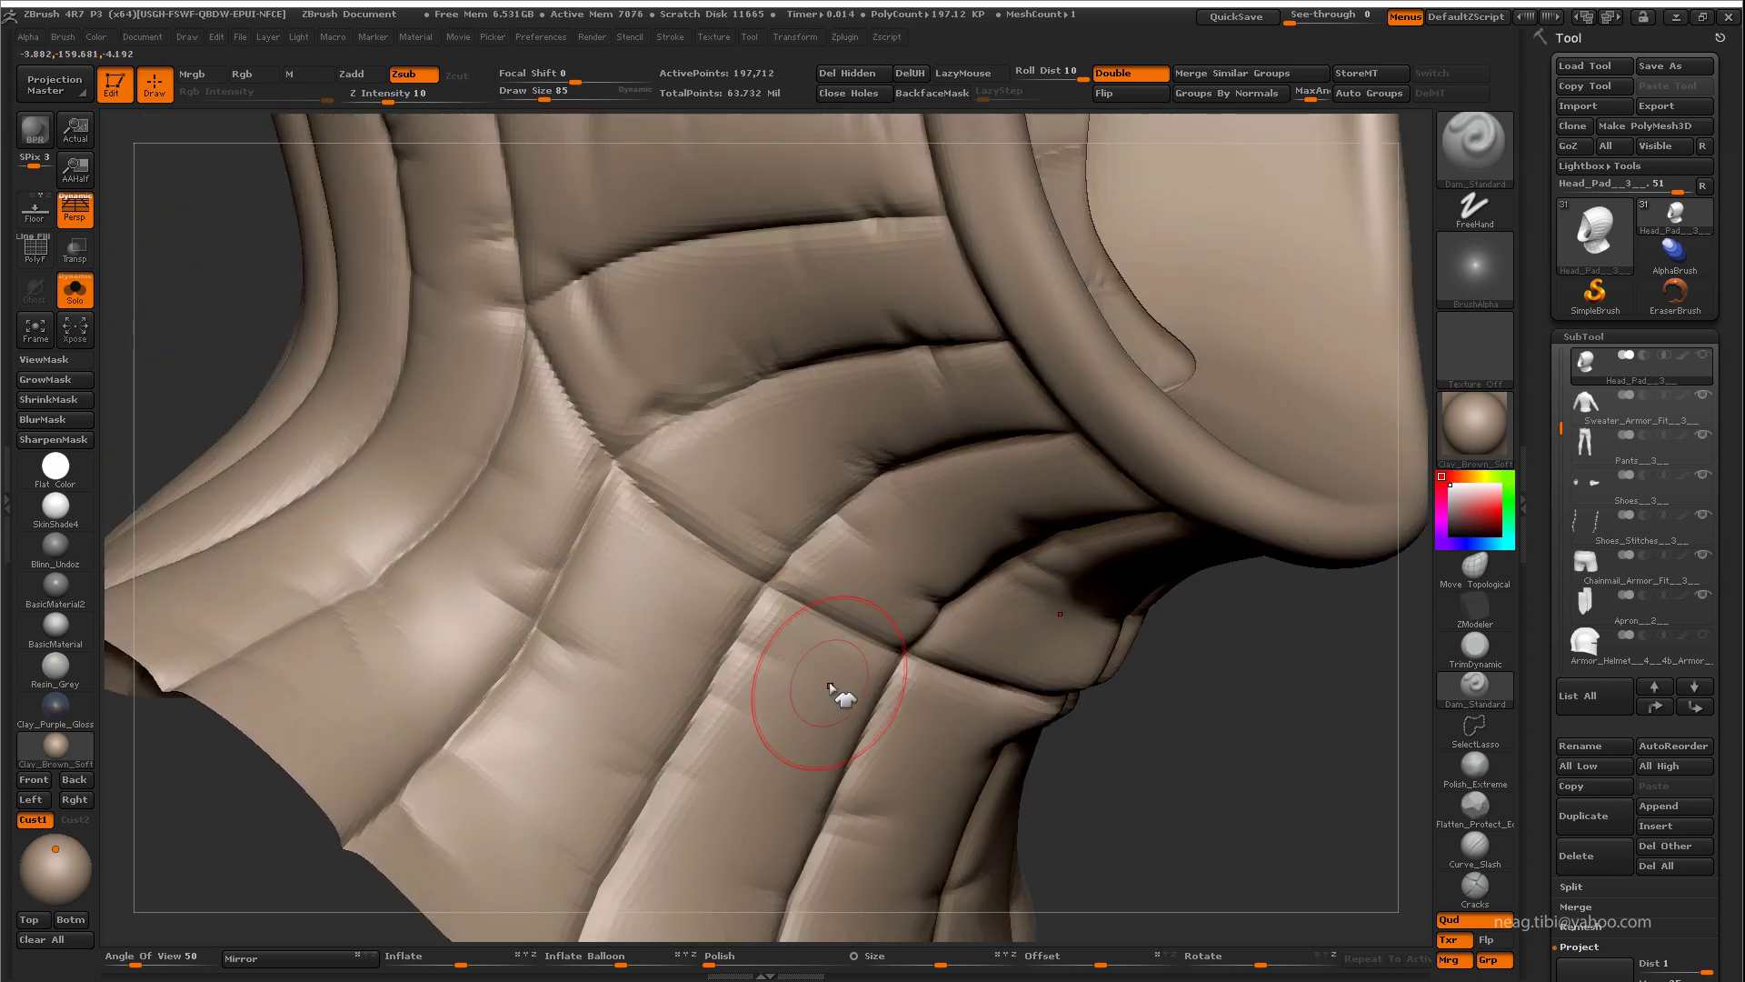
Step: Set Draw Size to 50 and smooth the coif's seam junction
{"action": "key", "text": "space"}
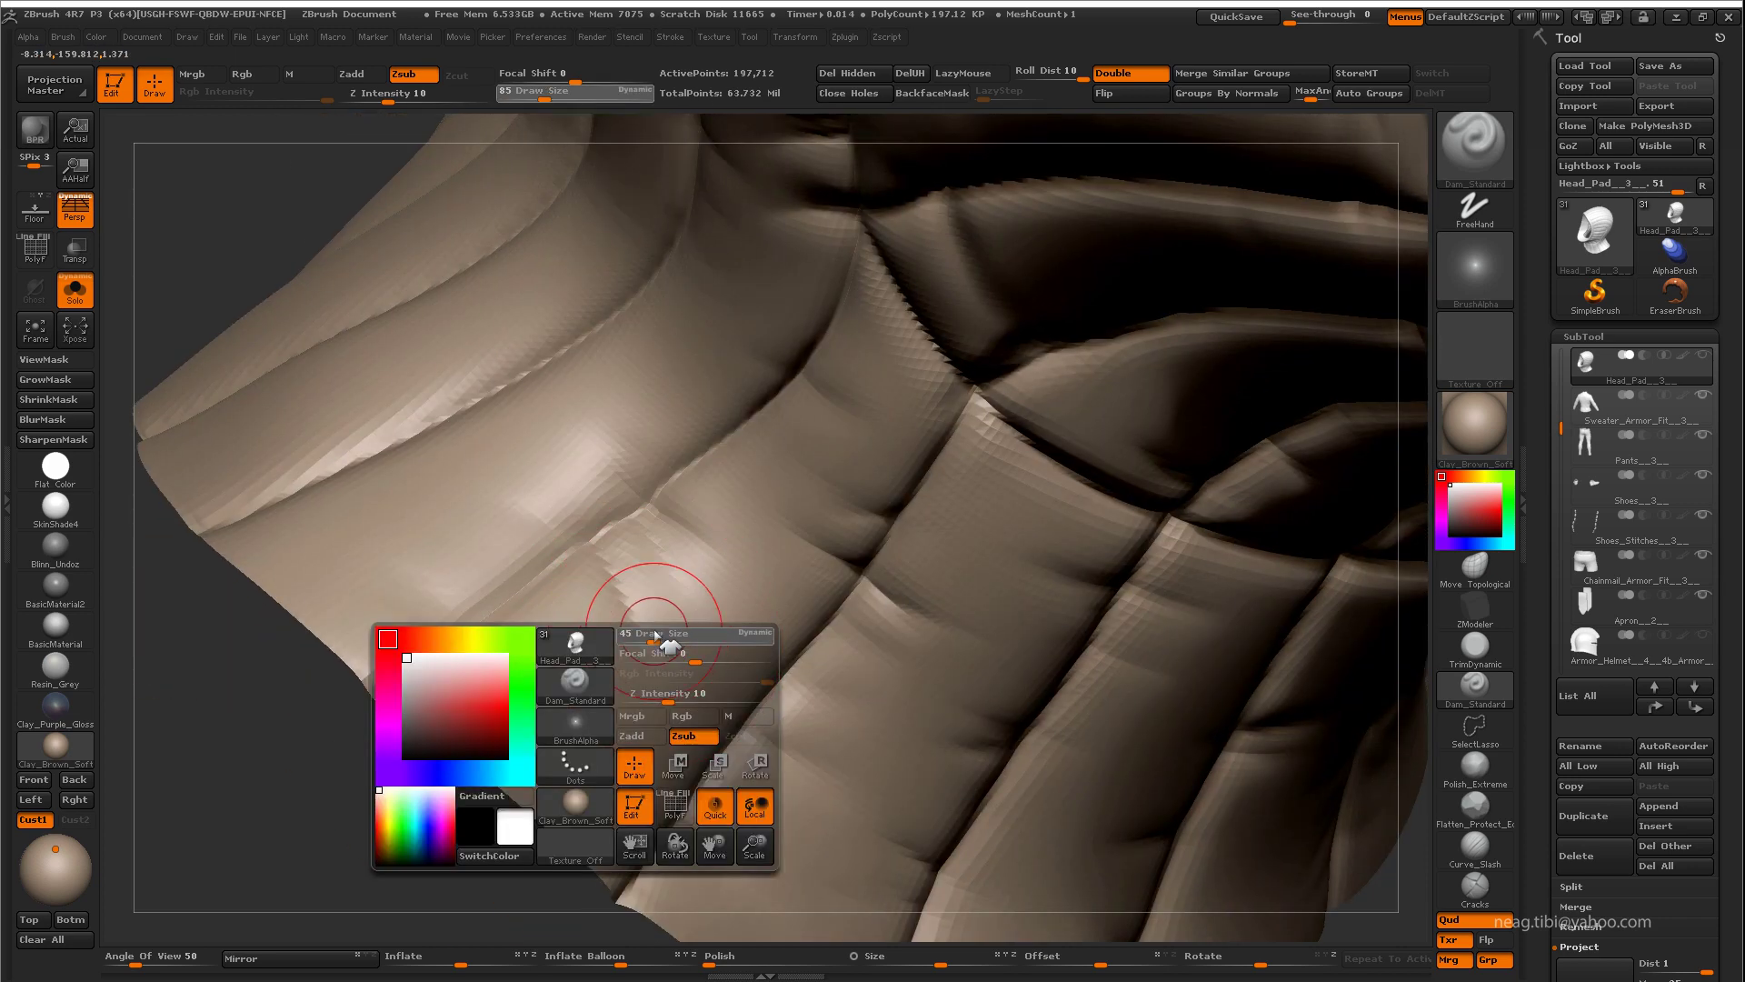
{"action": "left_click_drag", "start_coordinate": [656, 634], "coordinate": [666, 634]}
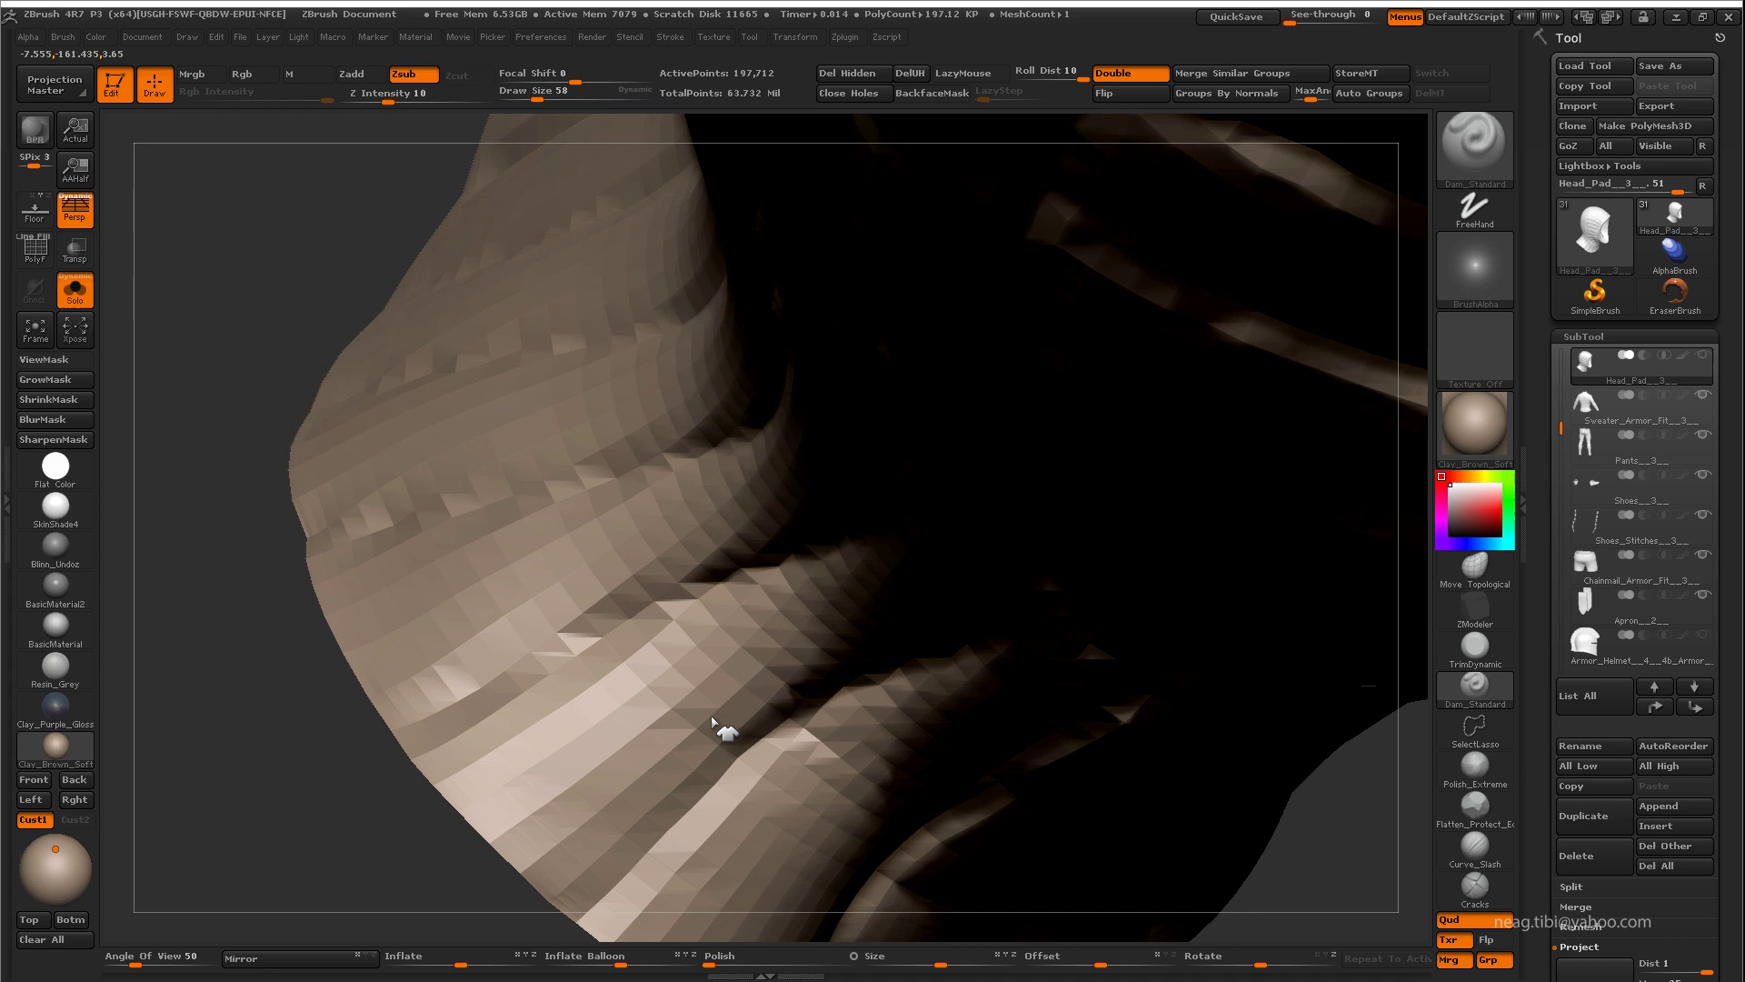
{"action": "left_click_drag", "start_coordinate": [713, 724], "coordinate": [627, 871]}
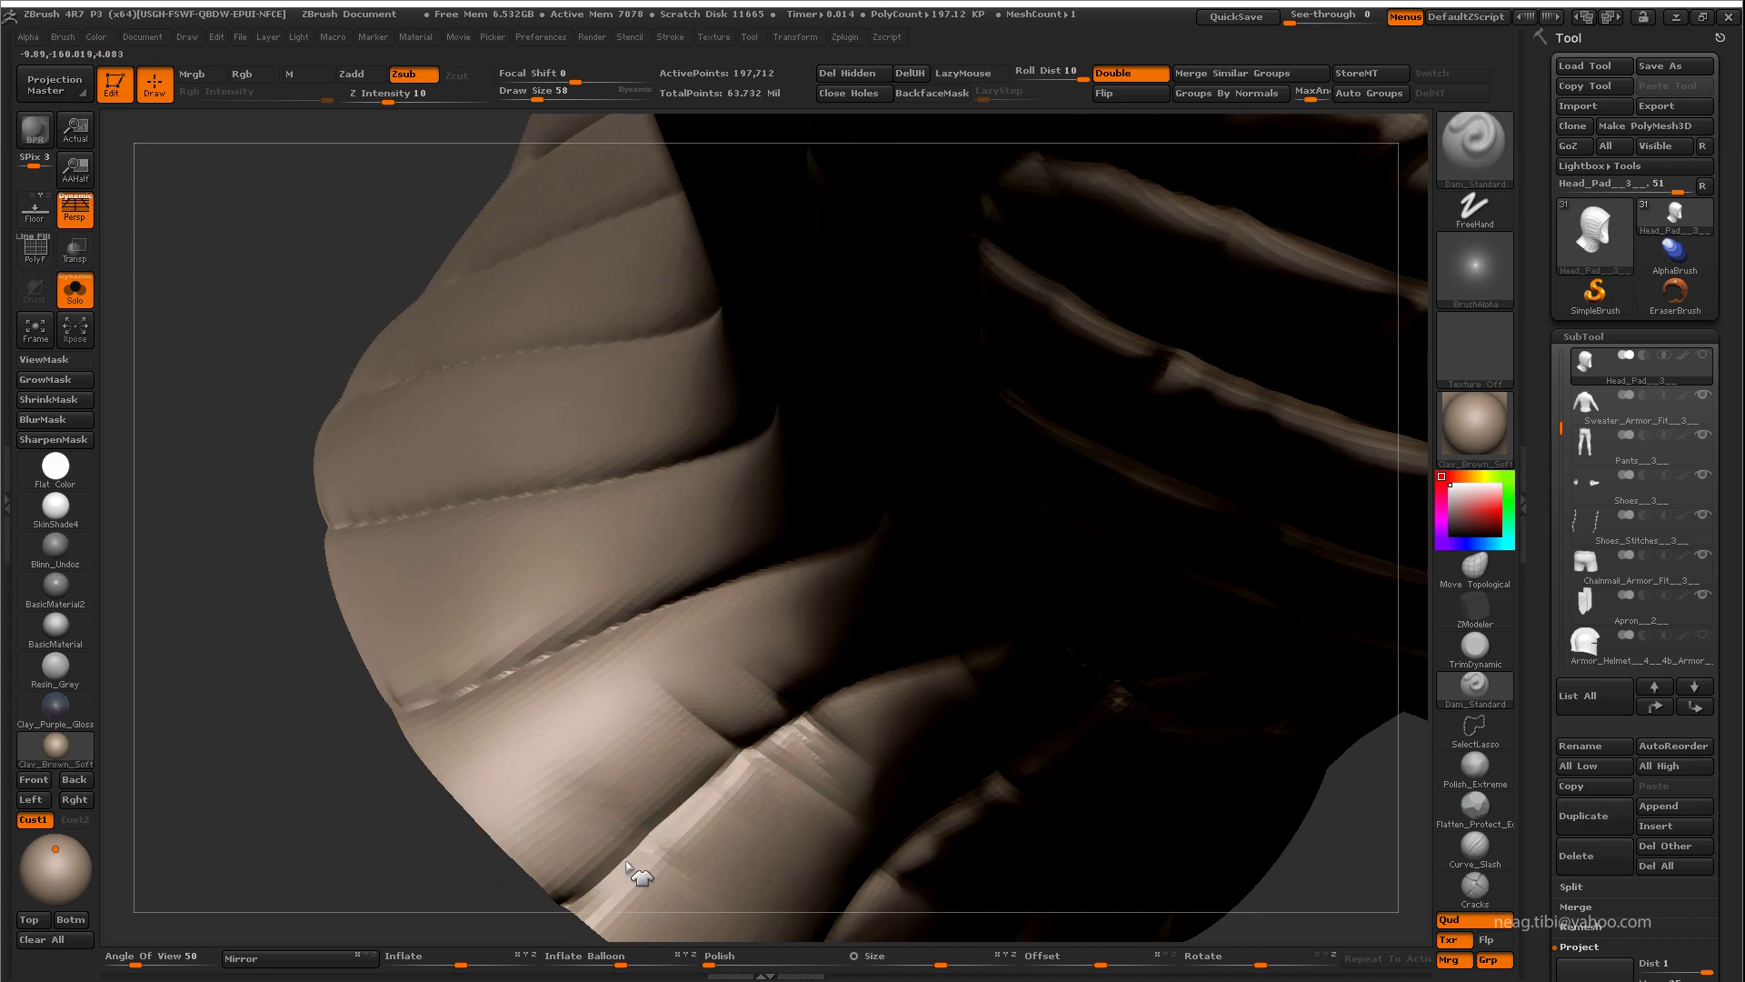
{"action": "mouse_move", "coordinate": [516, 664]}
{"action": "left_mouse_down"}
{"action": "mouse_move", "coordinate": [564, 764]}
{"action": "mouse_move", "coordinate": [542, 782]}
{"action": "mouse_move", "coordinate": [670, 740]}
{"action": "mouse_move", "coordinate": [684, 611]}
{"action": "mouse_move", "coordinate": [680, 631]}
{"action": "left_mouse_up"}
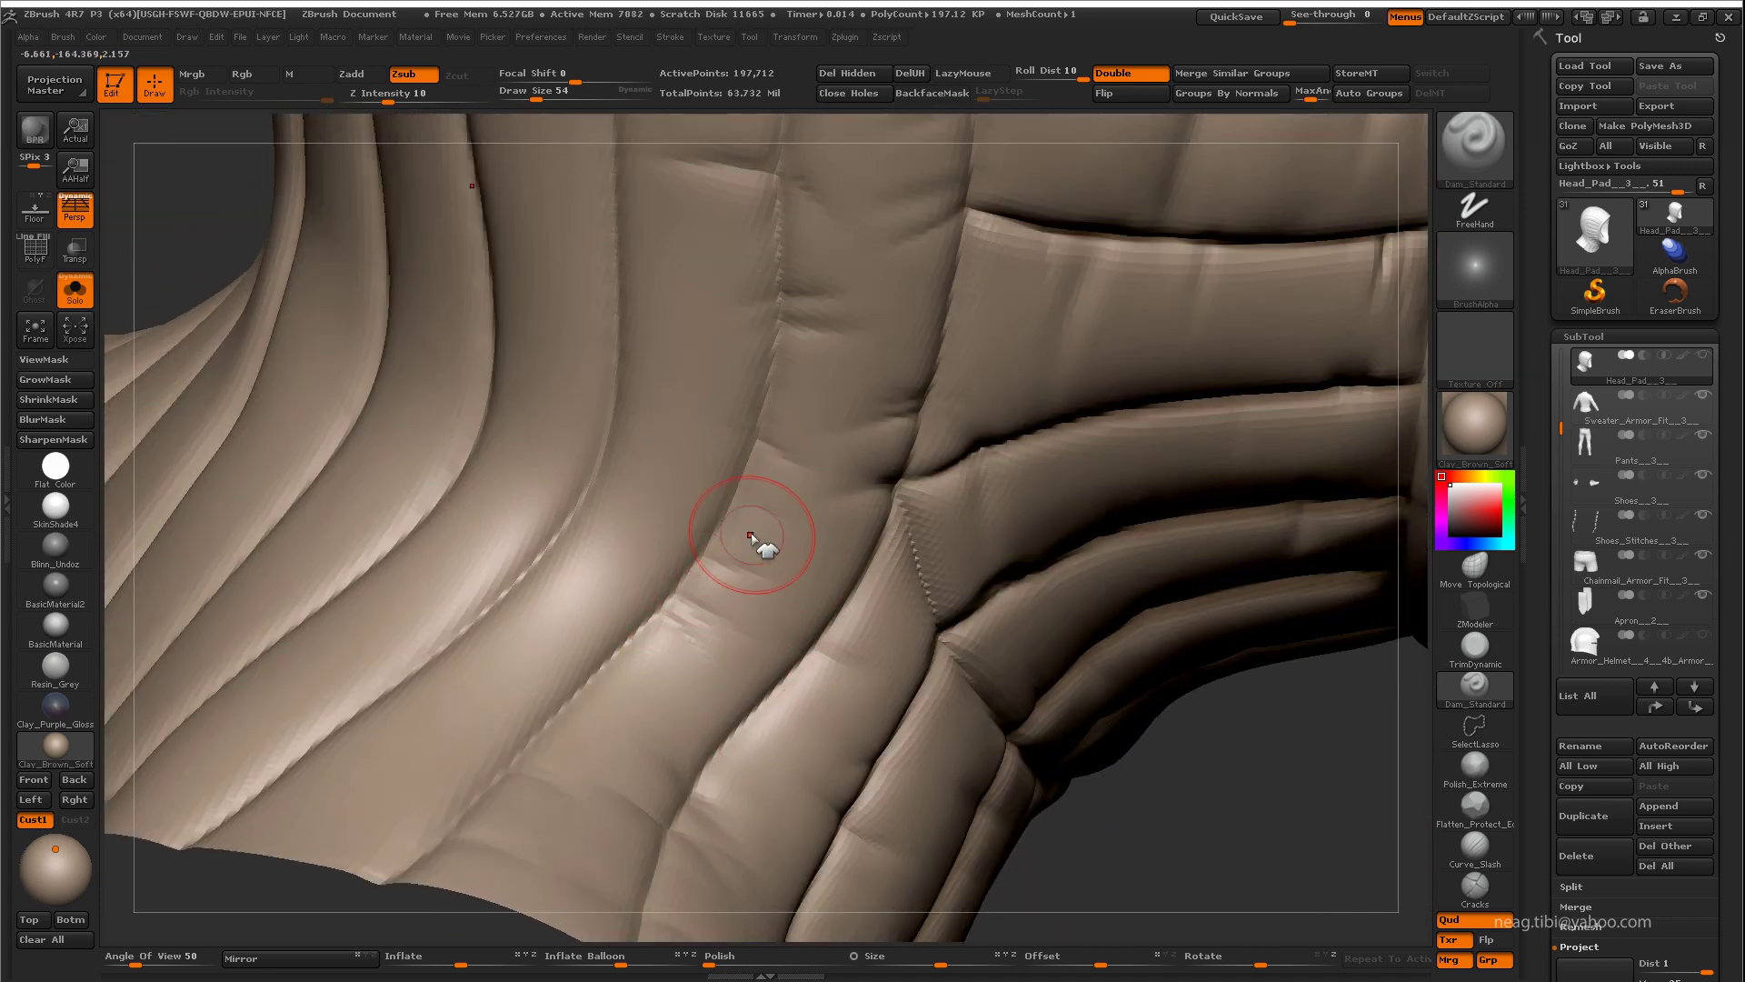
{"action": "left_click_drag", "start_coordinate": [750, 536], "coordinate": [722, 619]}
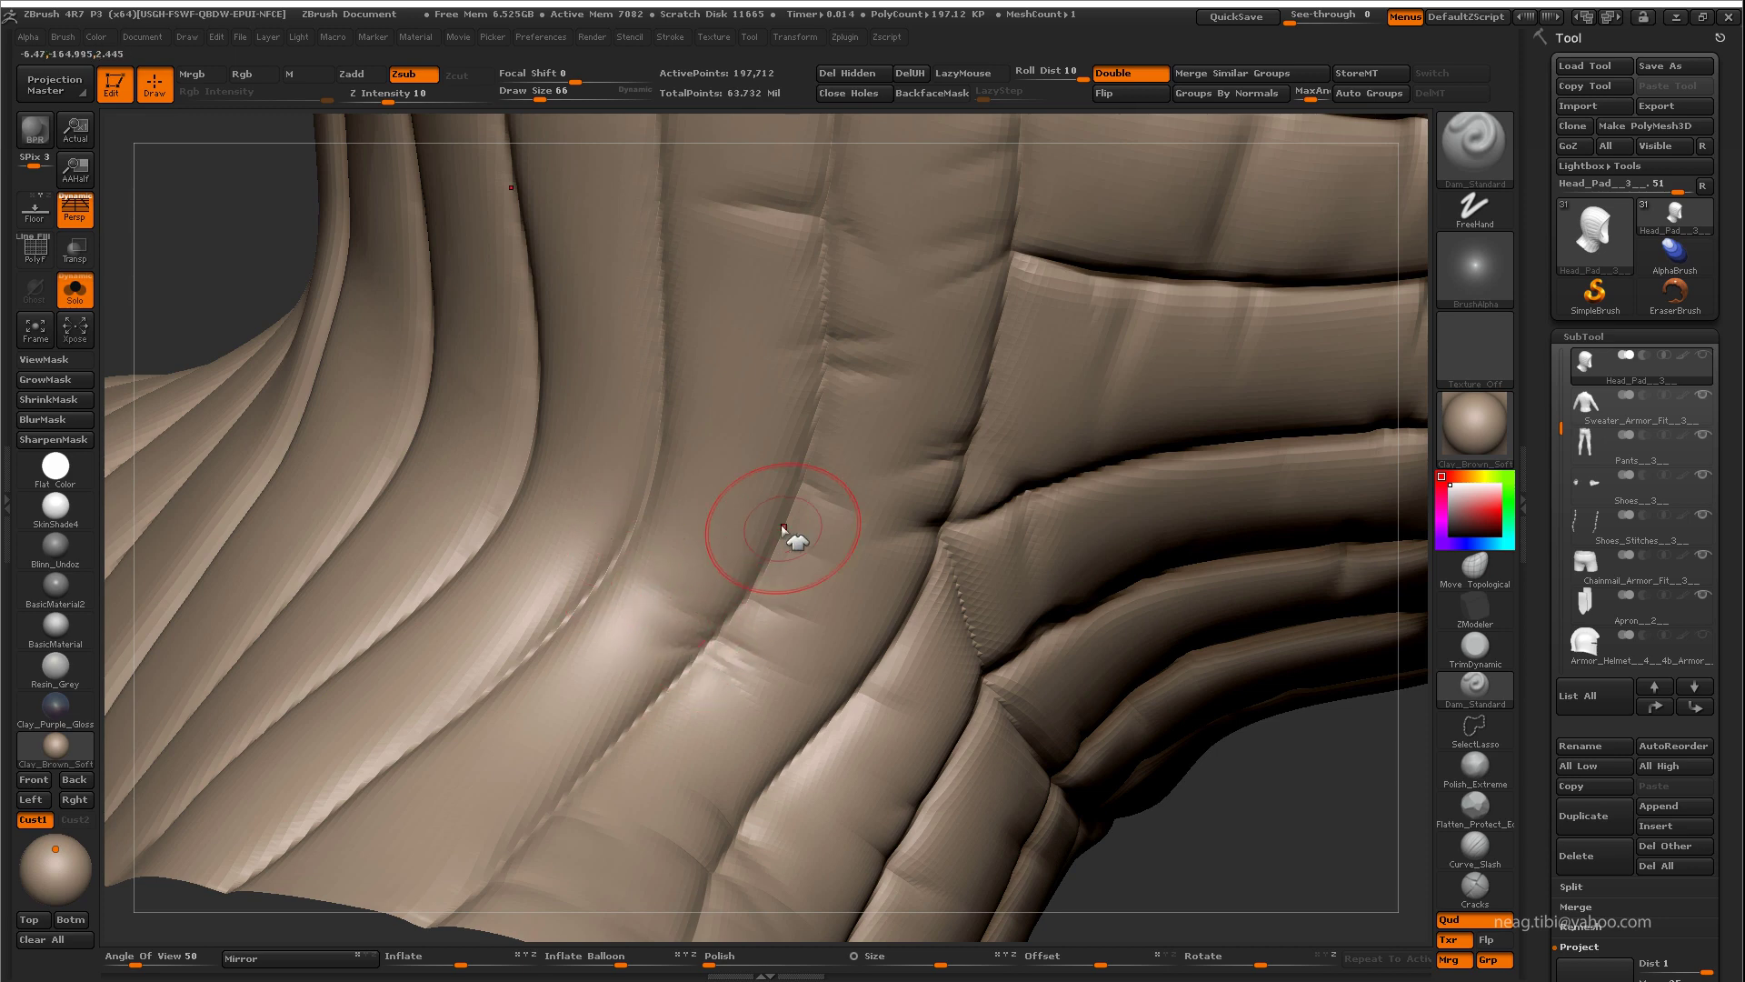
{"action": "mouse_move", "coordinate": [730, 441]}
{"action": "left_mouse_down"}
{"action": "mouse_move", "coordinate": [748, 428]}
{"action": "mouse_move", "coordinate": [726, 511]}
{"action": "mouse_move", "coordinate": [710, 449]}
{"action": "mouse_move", "coordinate": [725, 394]}
{"action": "mouse_move", "coordinate": [701, 436]}
{"action": "mouse_move", "coordinate": [662, 304]}
{"action": "mouse_move", "coordinate": [706, 394]}
{"action": "mouse_move", "coordinate": [823, 472]}
{"action": "left_mouse_up"}
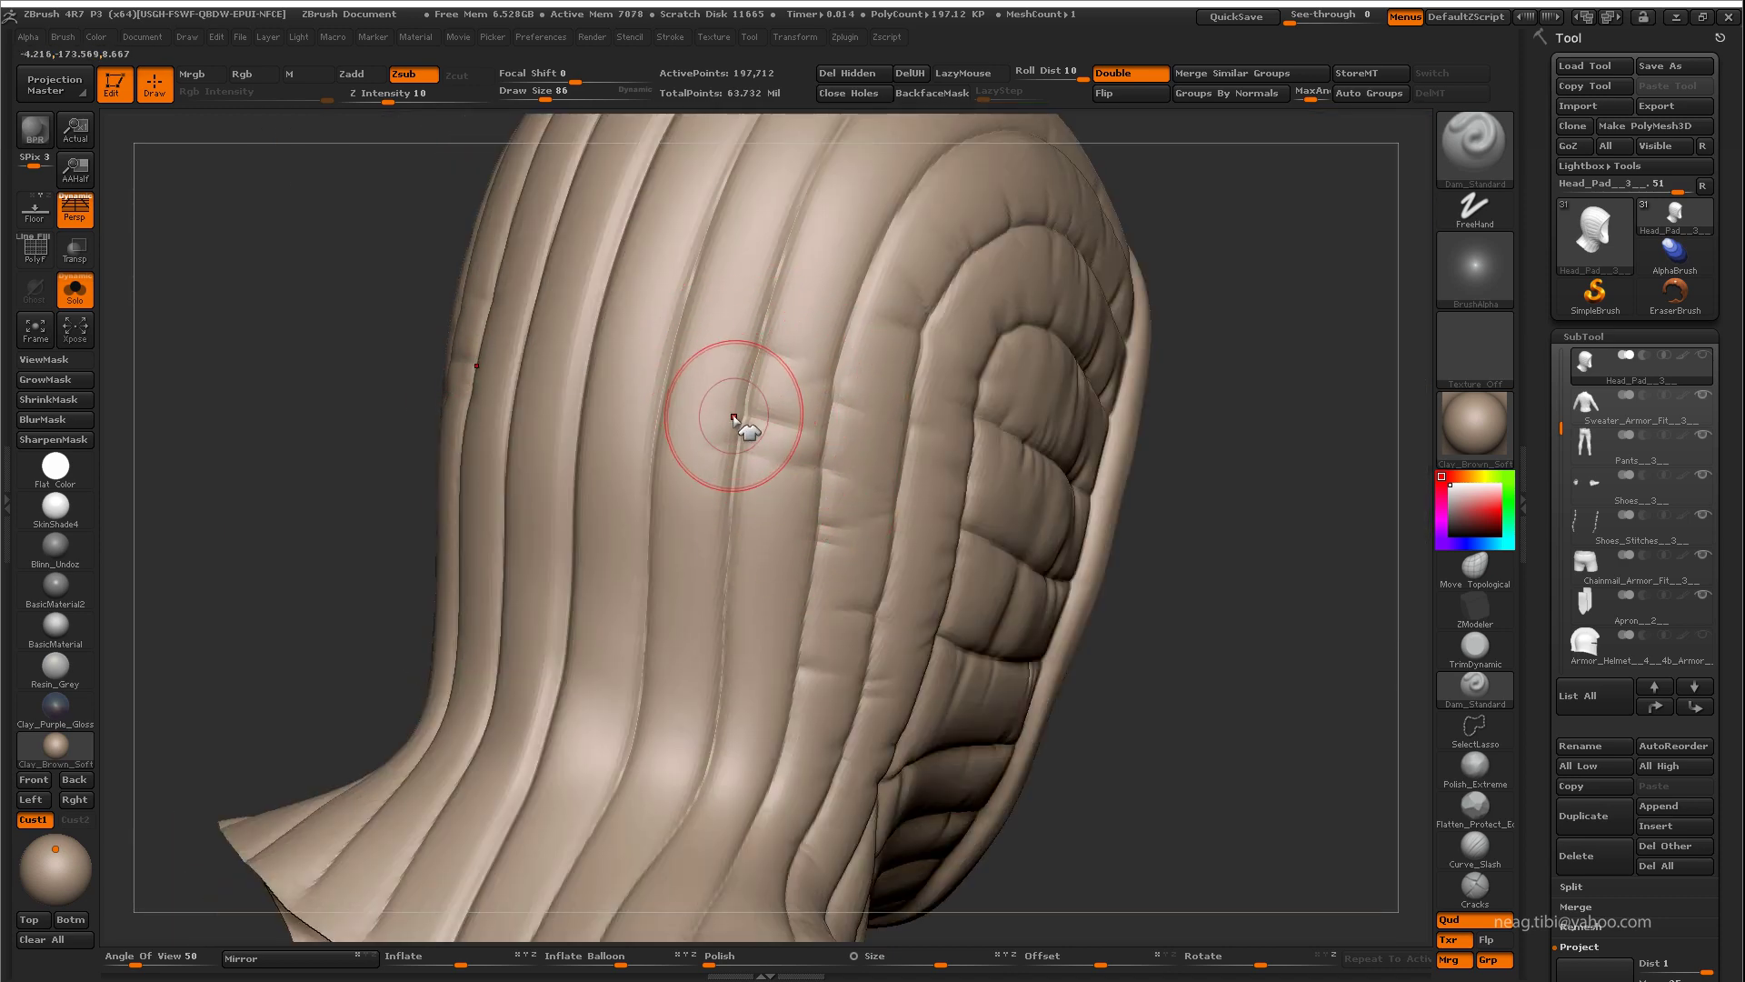
Step: At brush size 32, smooth the quilted ridges on the coif's back, then turn off Solo
{"action": "mouse_move", "coordinate": [665, 520]}
{"action": "left_mouse_down"}
{"action": "mouse_move", "coordinate": [627, 604]}
{"action": "mouse_move", "coordinate": [636, 468]}
{"action": "mouse_move", "coordinate": [663, 545]}
{"action": "left_mouse_up"}
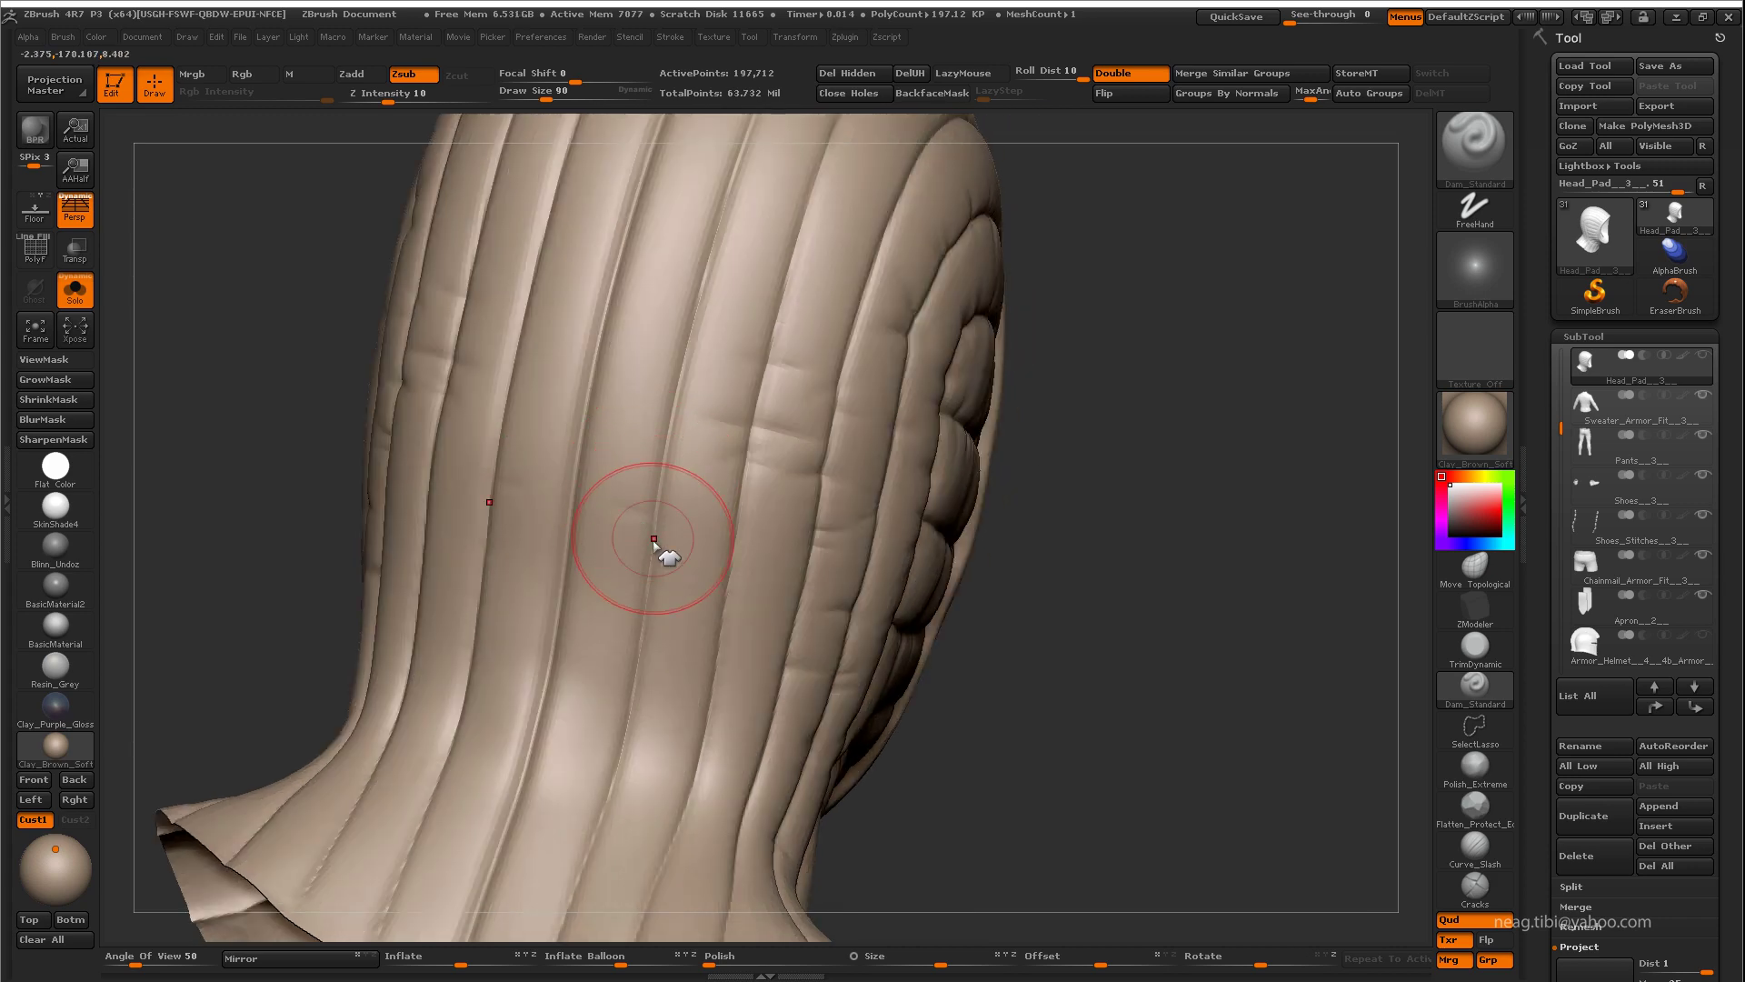
{"action": "mouse_move", "coordinate": [632, 741]}
{"action": "left_mouse_down"}
{"action": "mouse_move", "coordinate": [610, 551]}
{"action": "mouse_move", "coordinate": [661, 581]}
{"action": "left_mouse_up"}
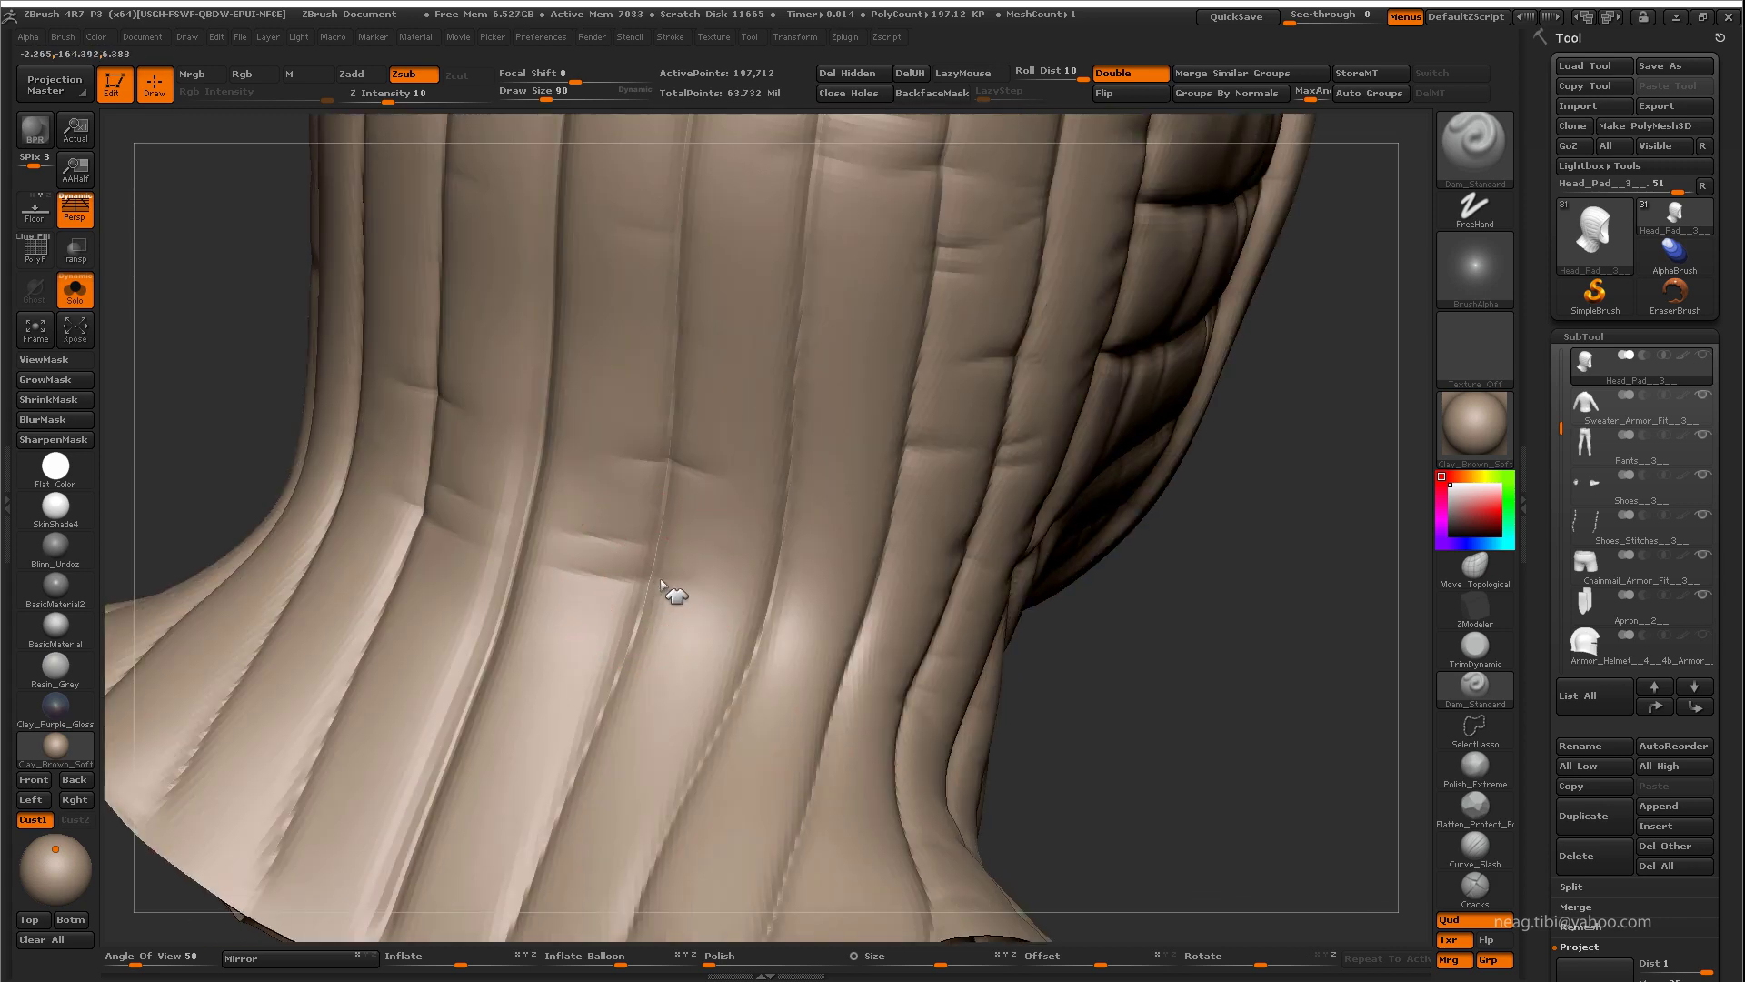
{"action": "mouse_move", "coordinate": [594, 671]}
{"action": "left_mouse_down"}
{"action": "mouse_move", "coordinate": [623, 636]}
{"action": "mouse_move", "coordinate": [612, 646]}
{"action": "mouse_move", "coordinate": [725, 673]}
{"action": "left_mouse_up"}
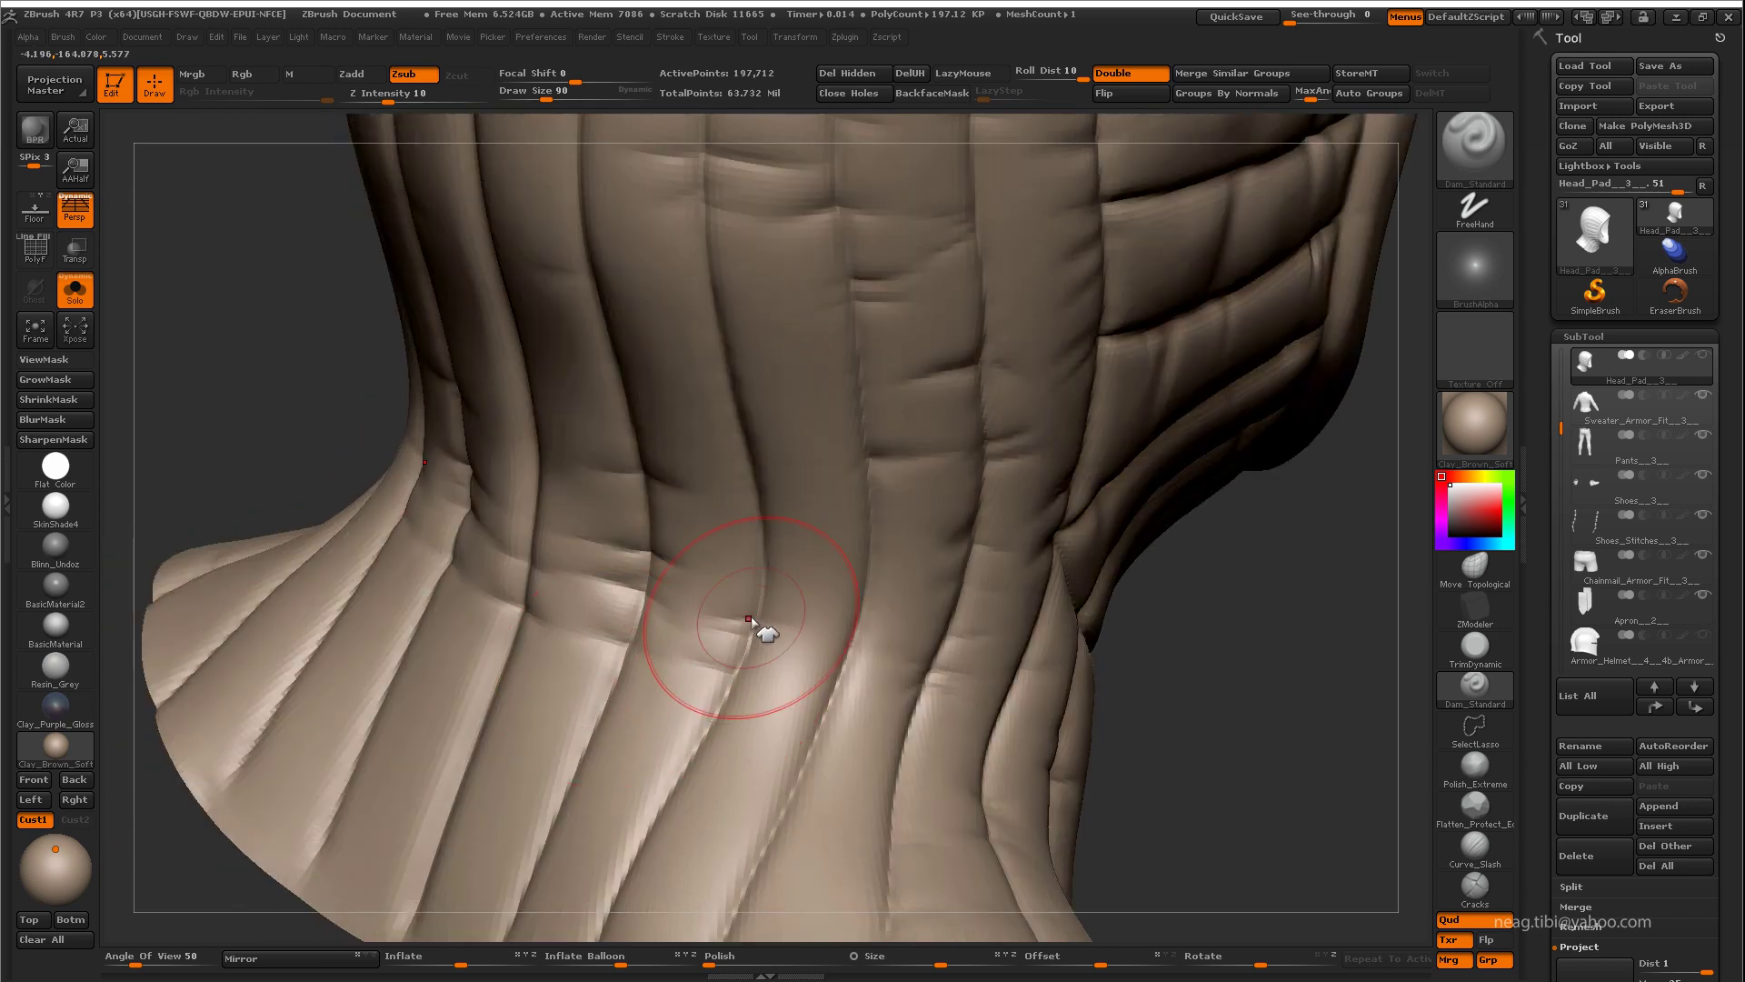
{"action": "mouse_move", "coordinate": [858, 648]}
{"action": "left_mouse_down"}
{"action": "mouse_move", "coordinate": [682, 604]}
{"action": "mouse_move", "coordinate": [837, 593]}
{"action": "left_mouse_up"}
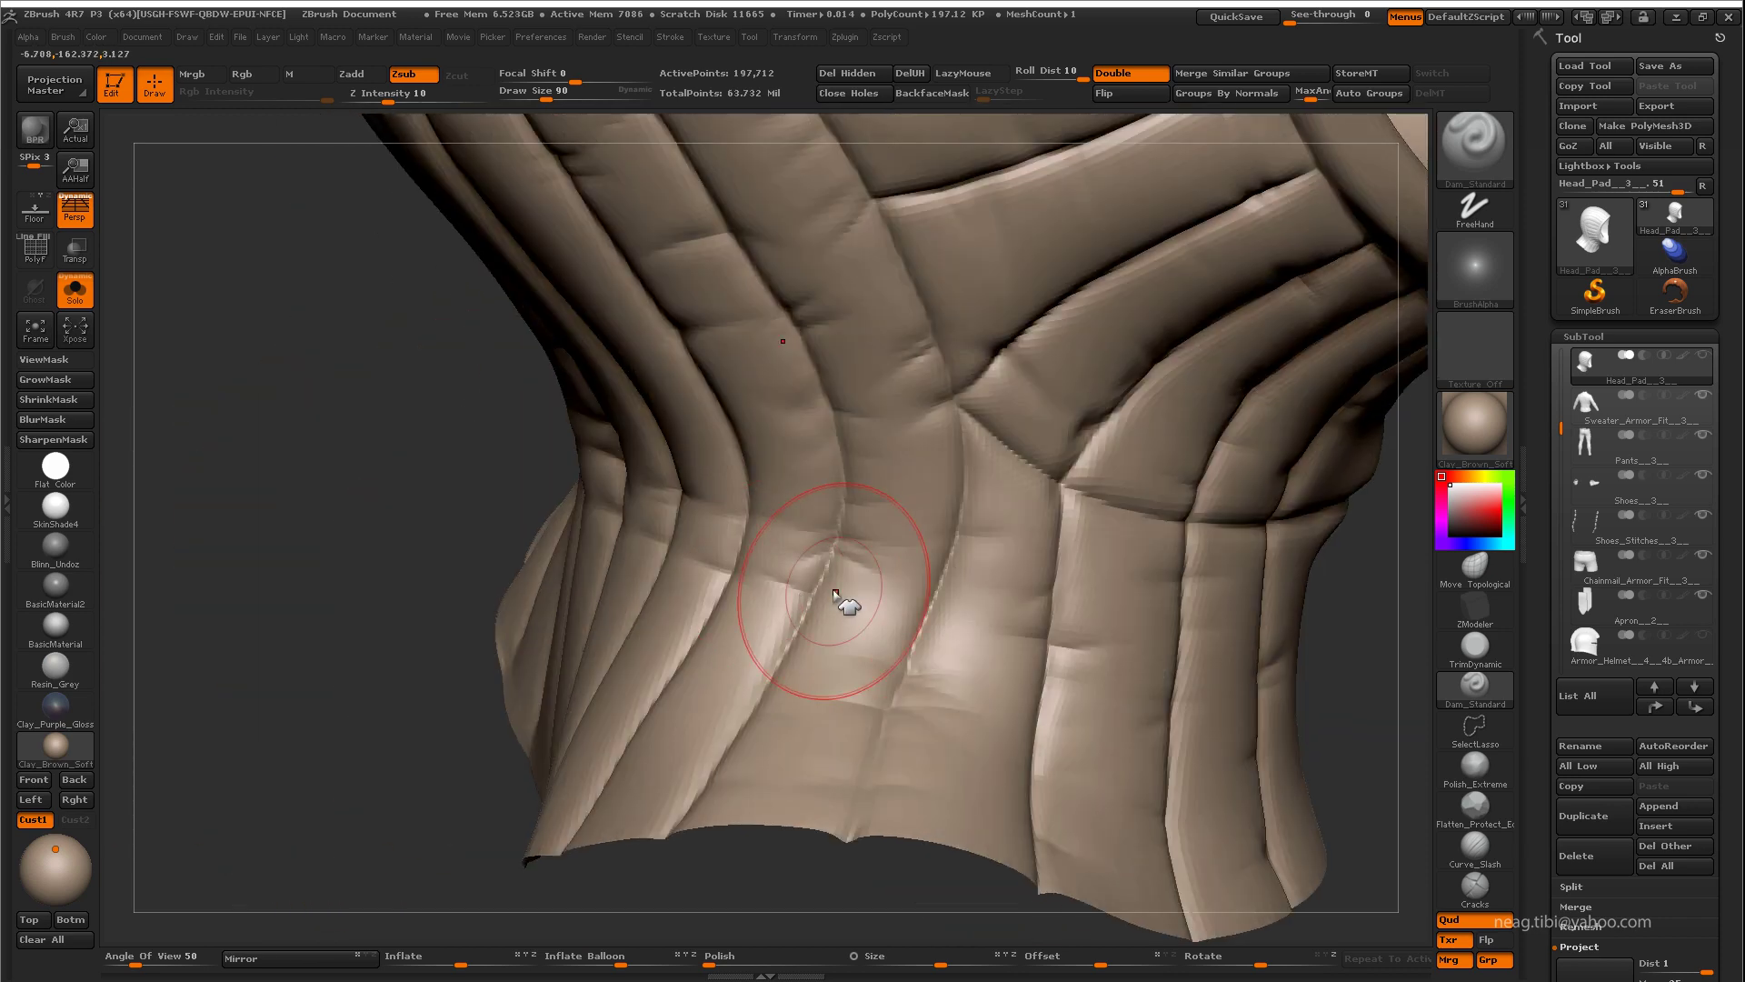
{"action": "mouse_move", "coordinate": [741, 491]}
{"action": "left_mouse_down"}
{"action": "mouse_move", "coordinate": [772, 518]}
{"action": "mouse_move", "coordinate": [584, 643]}
{"action": "mouse_move", "coordinate": [390, 577]}
{"action": "mouse_move", "coordinate": [409, 682]}
{"action": "mouse_move", "coordinate": [780, 487]}
{"action": "mouse_move", "coordinate": [993, 598]}
{"action": "mouse_move", "coordinate": [733, 694]}
{"action": "mouse_move", "coordinate": [701, 655]}
{"action": "mouse_move", "coordinate": [636, 654]}
{"action": "mouse_move", "coordinate": [663, 546]}
{"action": "mouse_move", "coordinate": [534, 616]}
{"action": "mouse_move", "coordinate": [670, 631]}
{"action": "mouse_move", "coordinate": [725, 681]}
{"action": "left_mouse_up"}
{"action": "mouse_move", "coordinate": [822, 655]}
{"action": "left_mouse_down"}
{"action": "mouse_move", "coordinate": [721, 678]}
{"action": "mouse_move", "coordinate": [664, 409]}
{"action": "mouse_move", "coordinate": [624, 434]}
{"action": "mouse_move", "coordinate": [668, 417]}
{"action": "left_mouse_up"}
{"action": "right_click", "coordinate": [636, 423]}
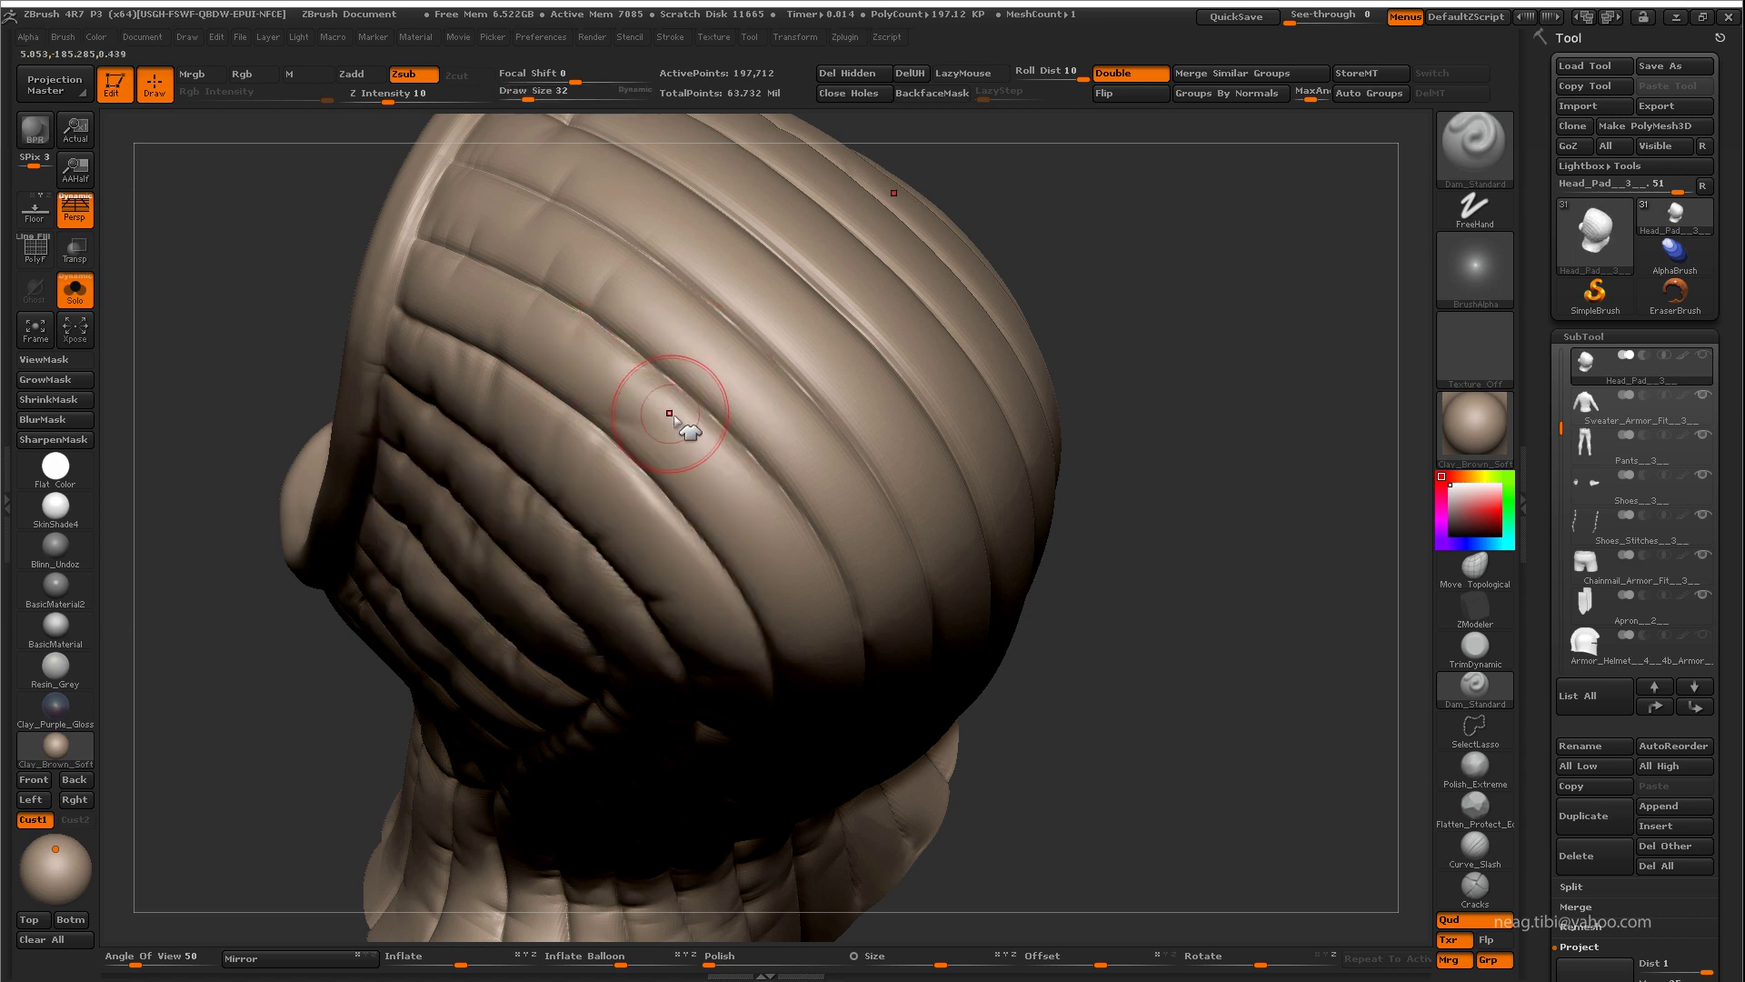
{"action": "left_click_drag", "start_coordinate": [673, 488], "coordinate": [696, 488], "text": "alt"}
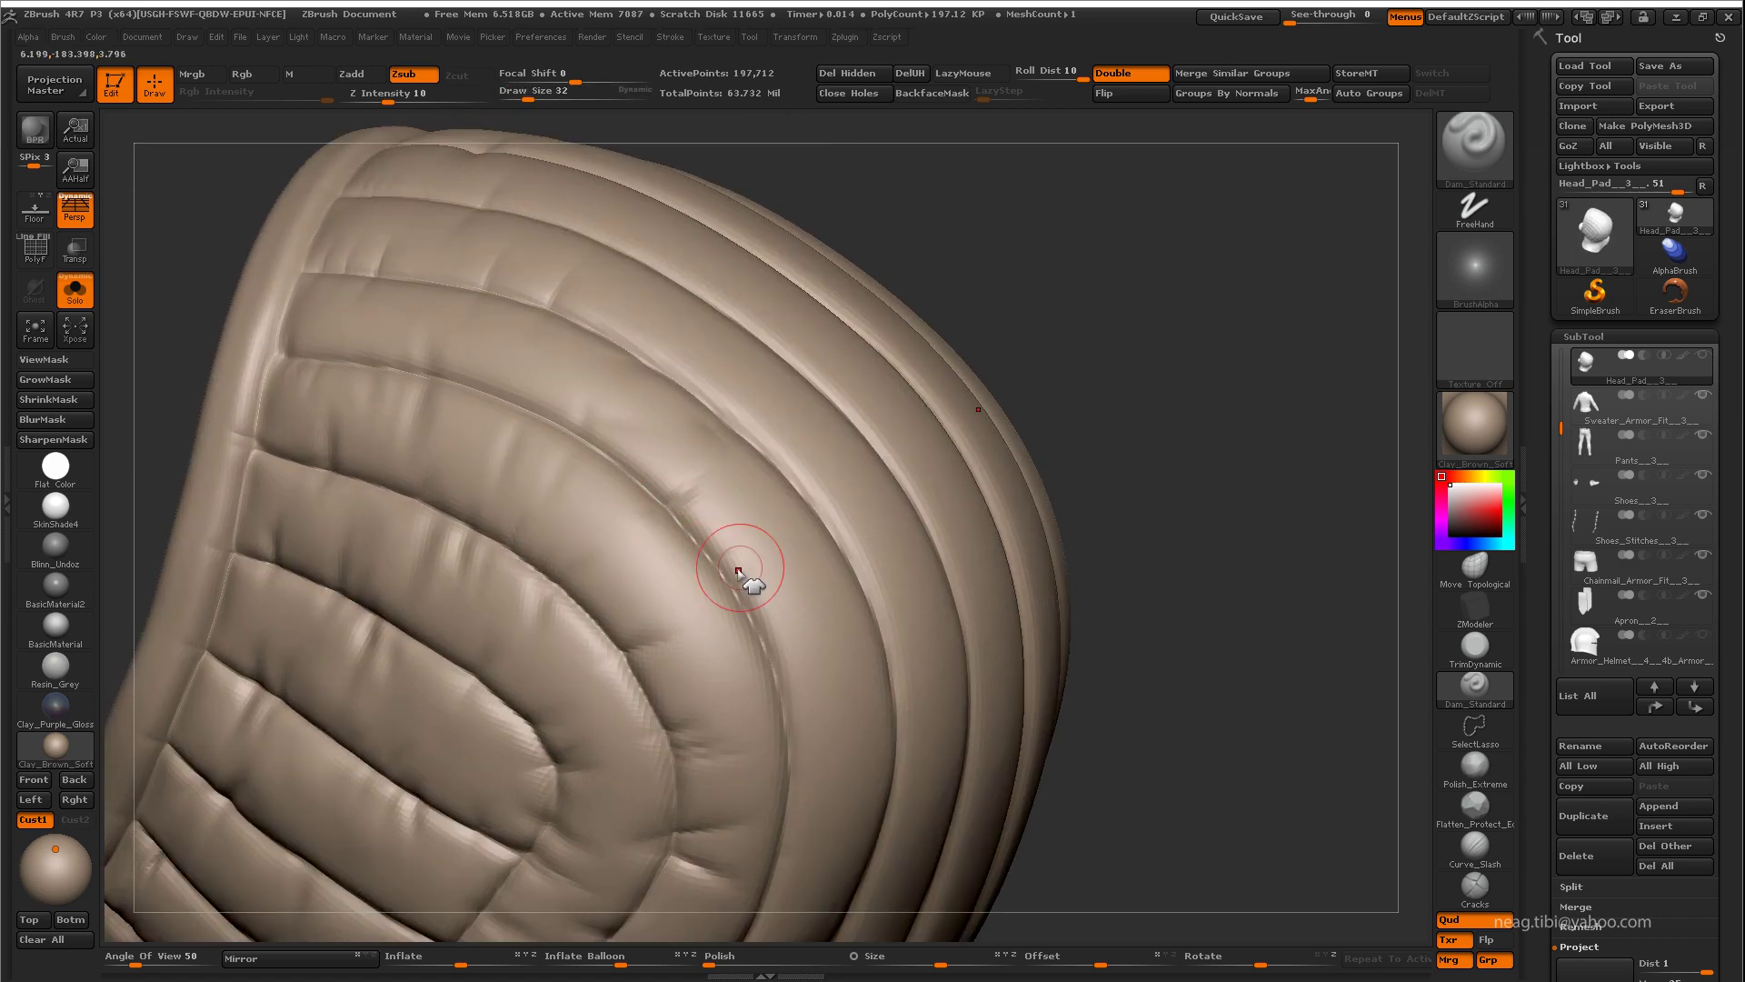
{"action": "mouse_move", "coordinate": [738, 571]}
{"action": "left_mouse_down"}
{"action": "mouse_move", "coordinate": [697, 418]}
{"action": "mouse_move", "coordinate": [646, 392]}
{"action": "left_mouse_up"}
{"action": "mouse_move", "coordinate": [735, 461]}
{"action": "left_mouse_down"}
{"action": "mouse_move", "coordinate": [763, 520]}
{"action": "mouse_move", "coordinate": [740, 569]}
{"action": "left_mouse_up"}
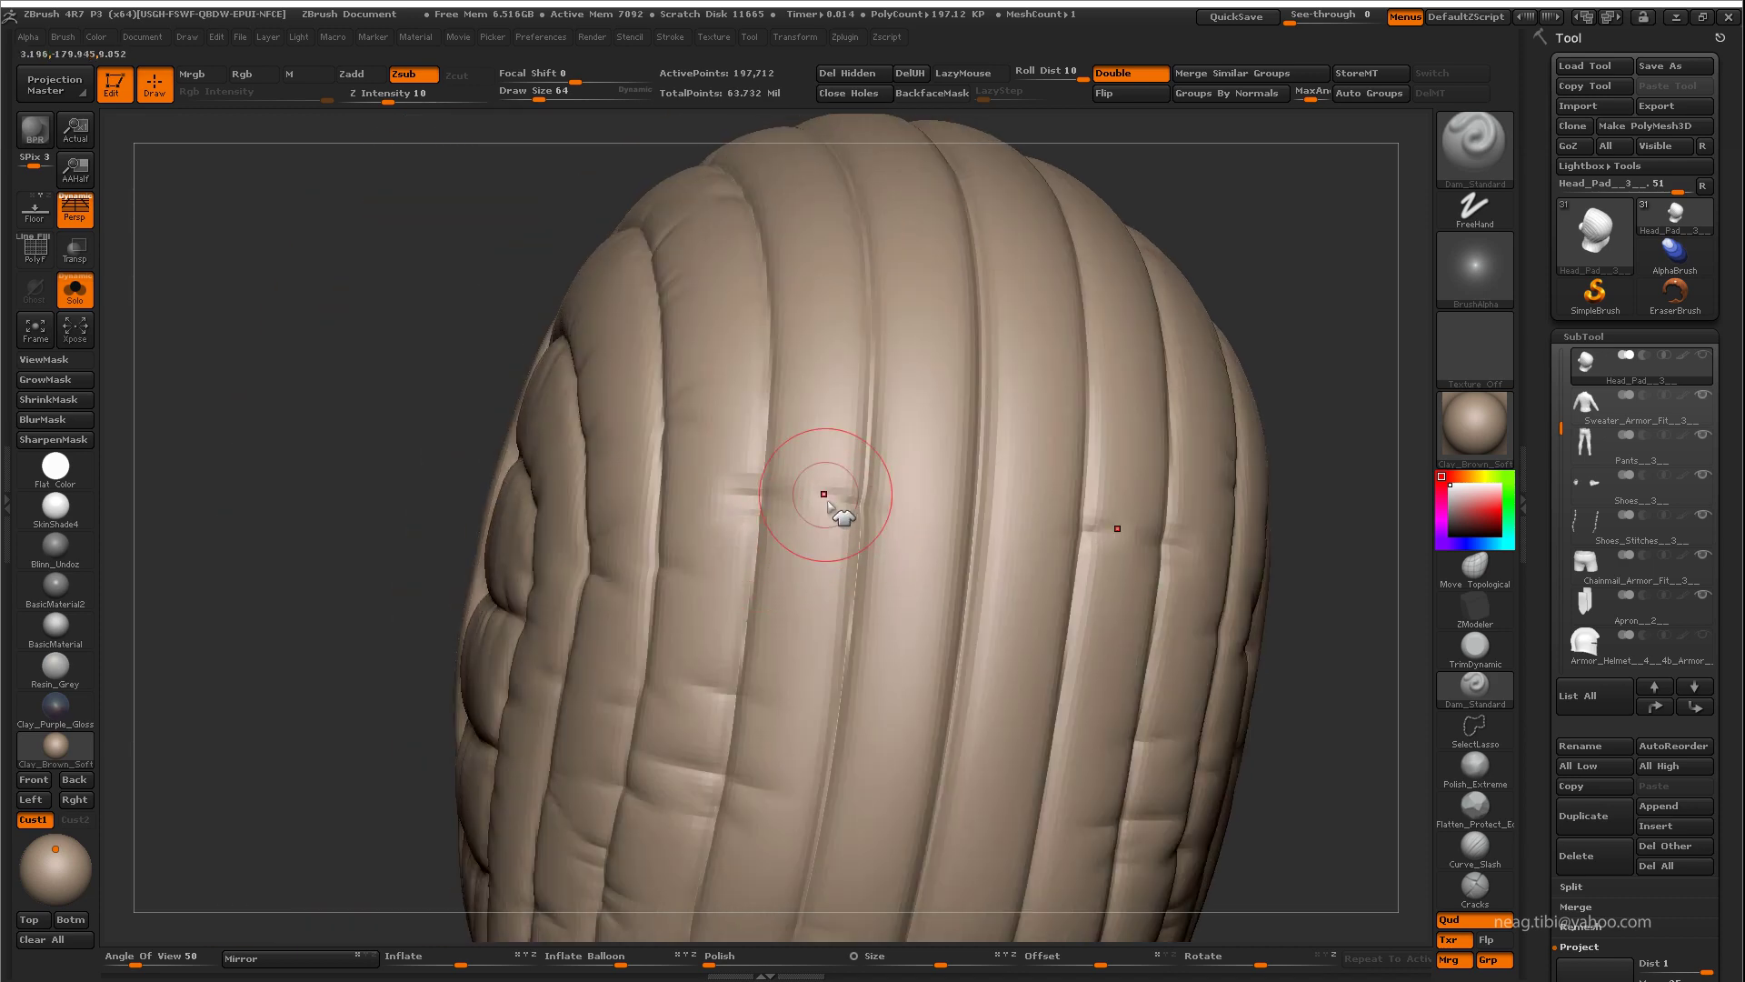
{"action": "mouse_move", "coordinate": [767, 631]}
{"action": "left_mouse_down"}
{"action": "mouse_move", "coordinate": [719, 560]}
{"action": "mouse_move", "coordinate": [730, 435]}
{"action": "left_mouse_up"}
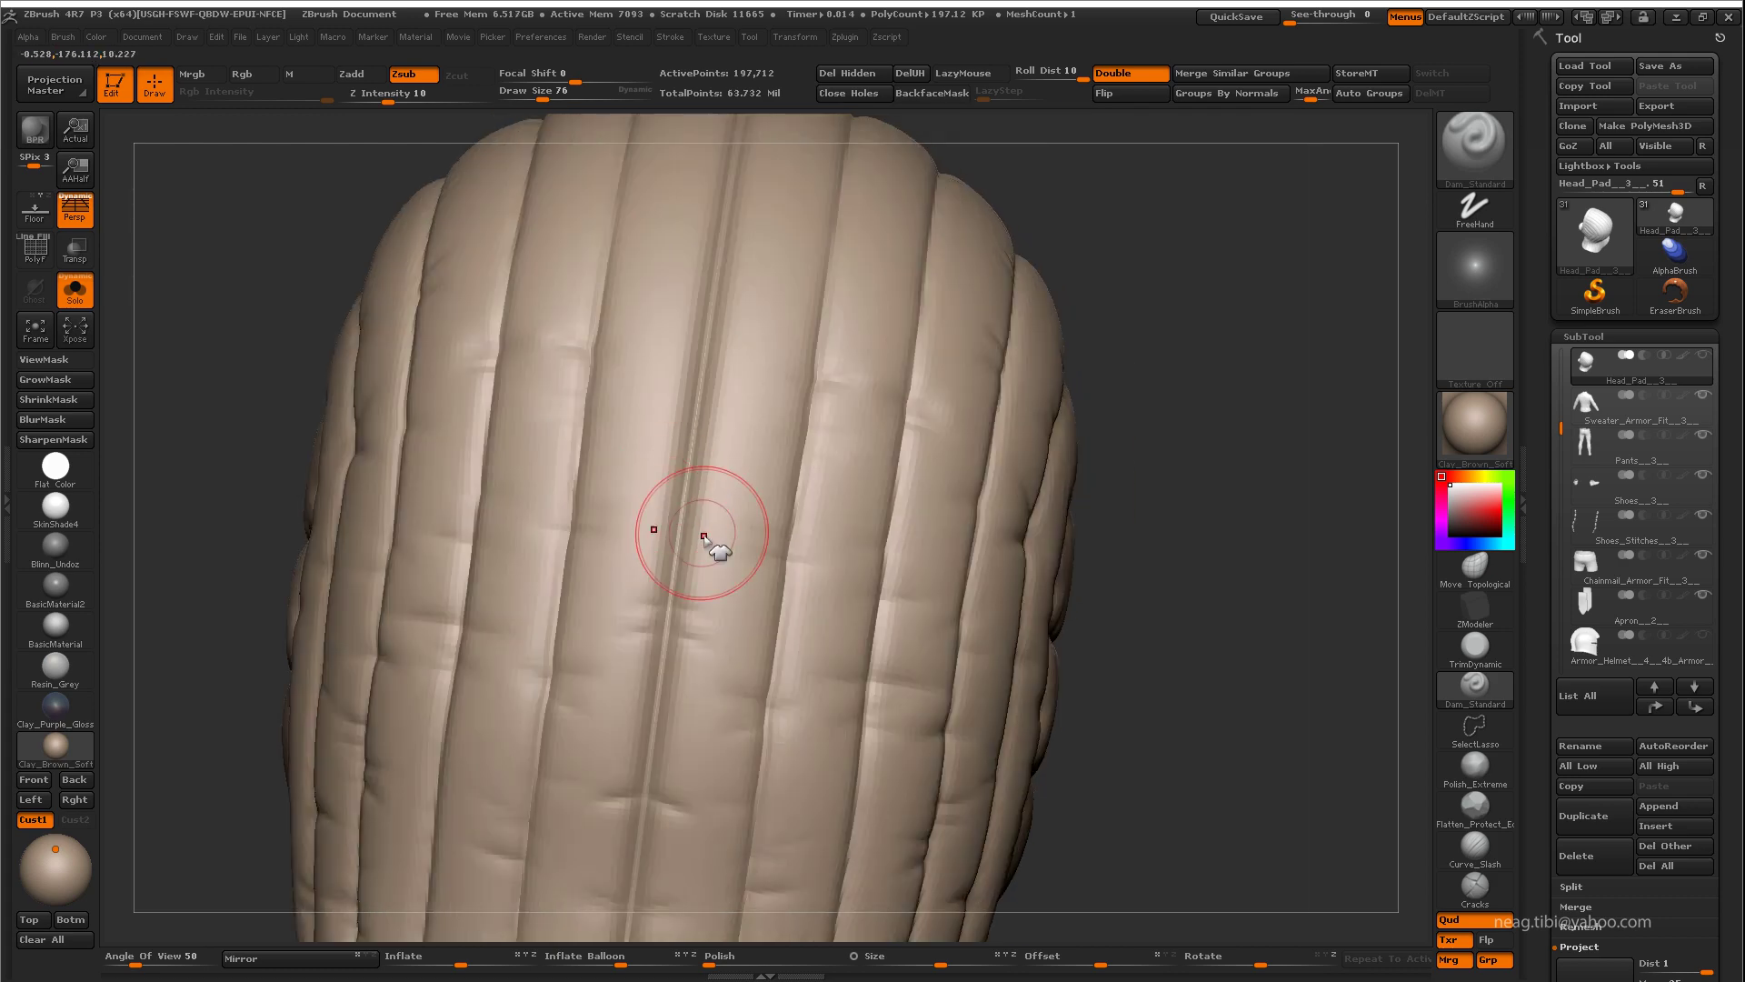
{"action": "key", "text": "alt+s"}
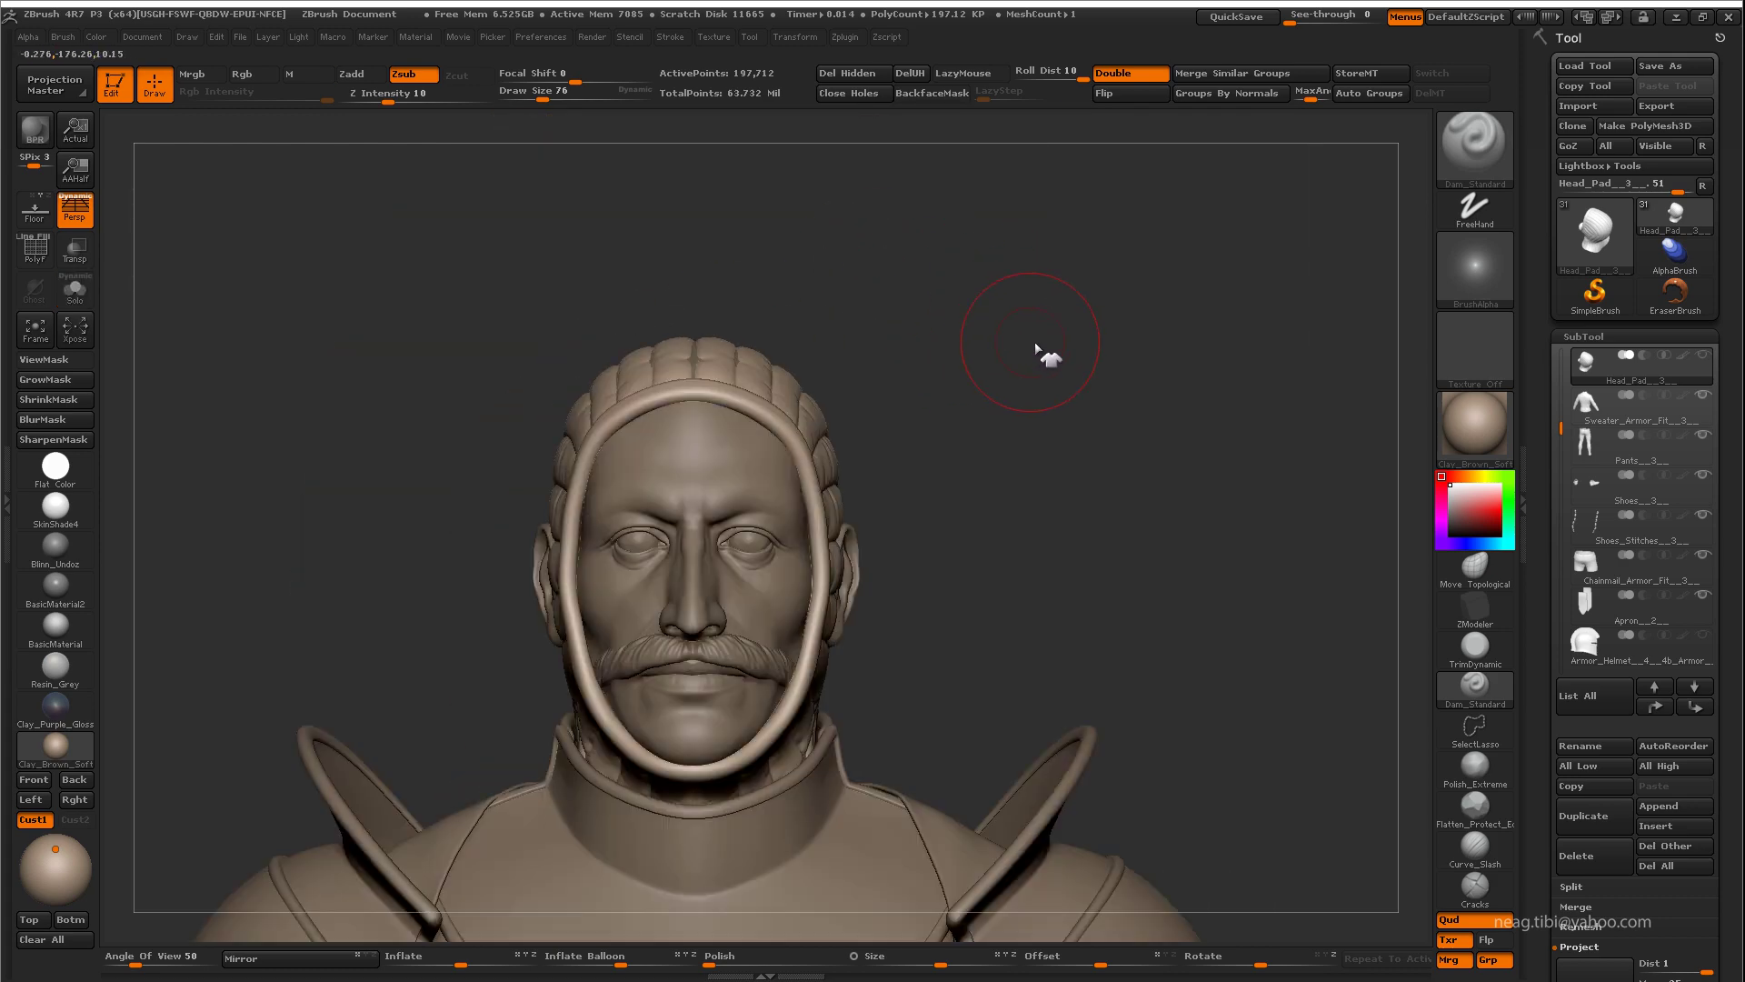